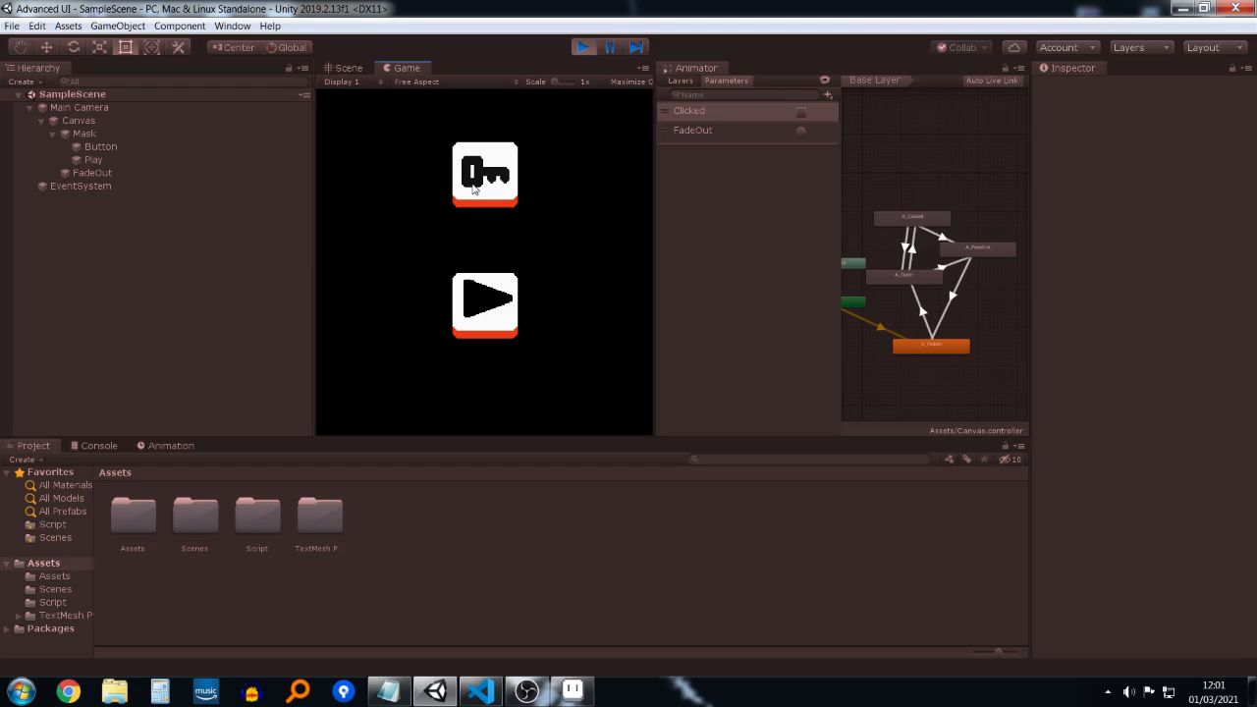
Step: Test the key and play buttons in the running game and stop Play mode
click(472, 190)
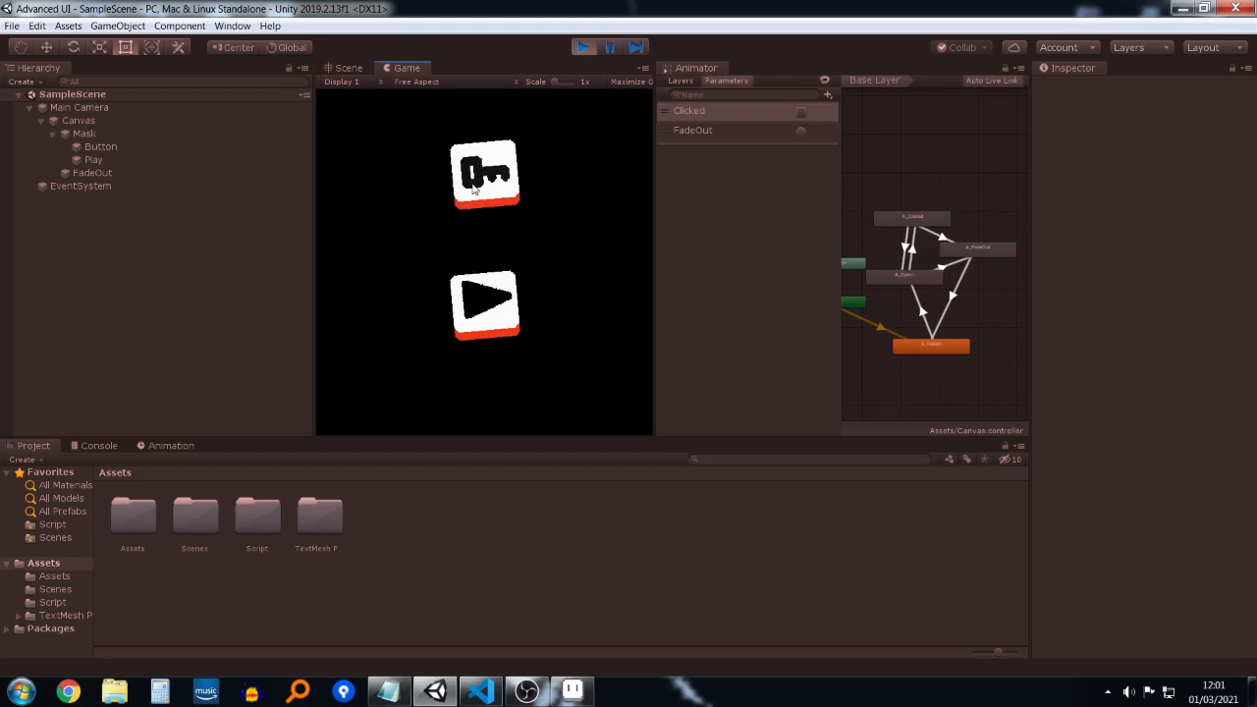
click(486, 324)
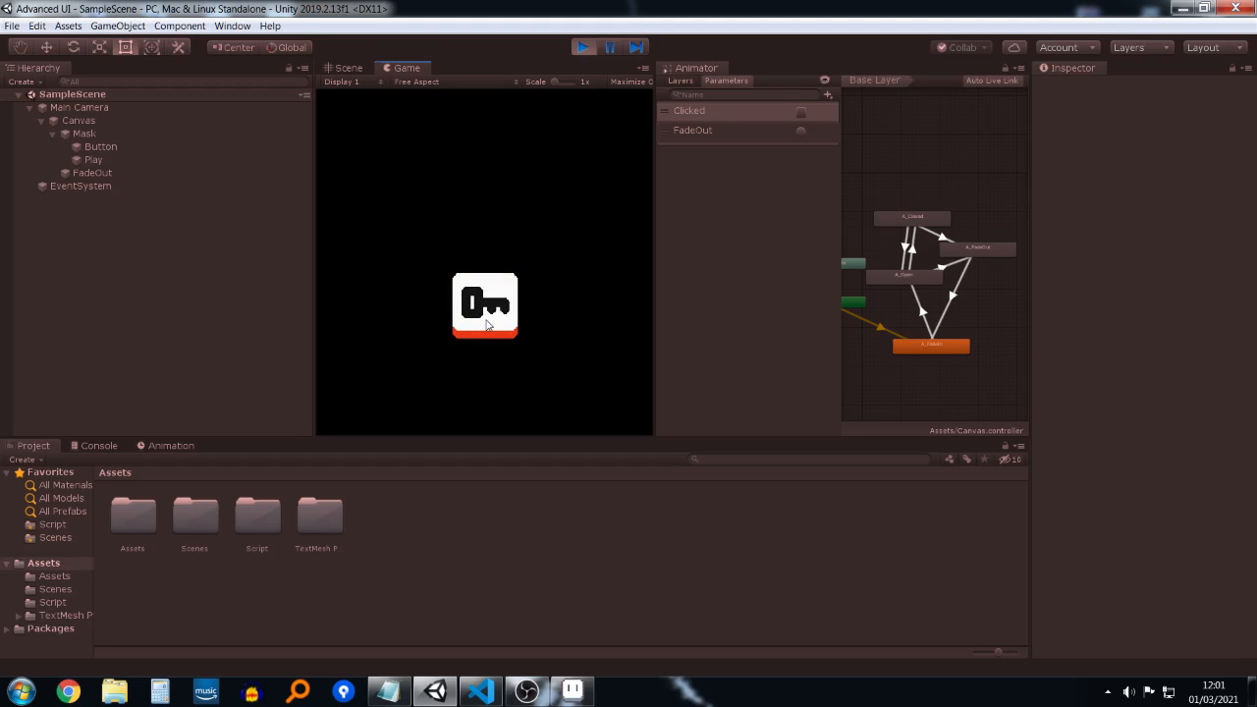
click(494, 319)
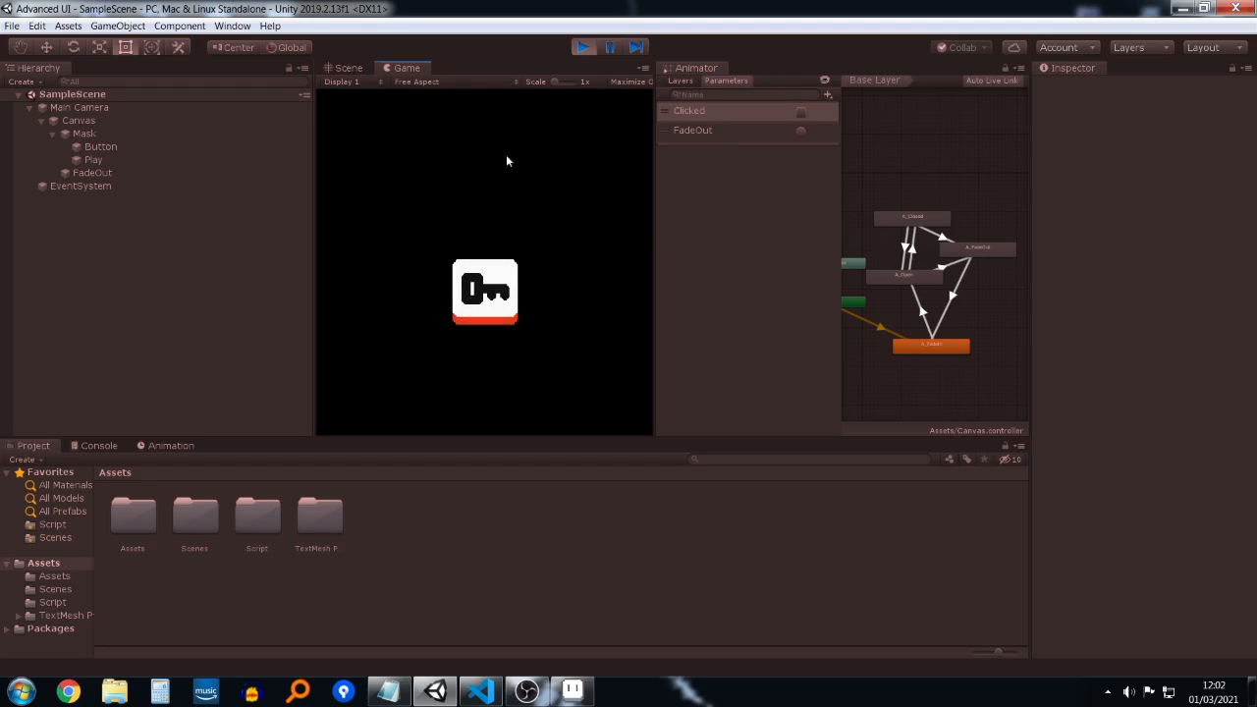
click(584, 47)
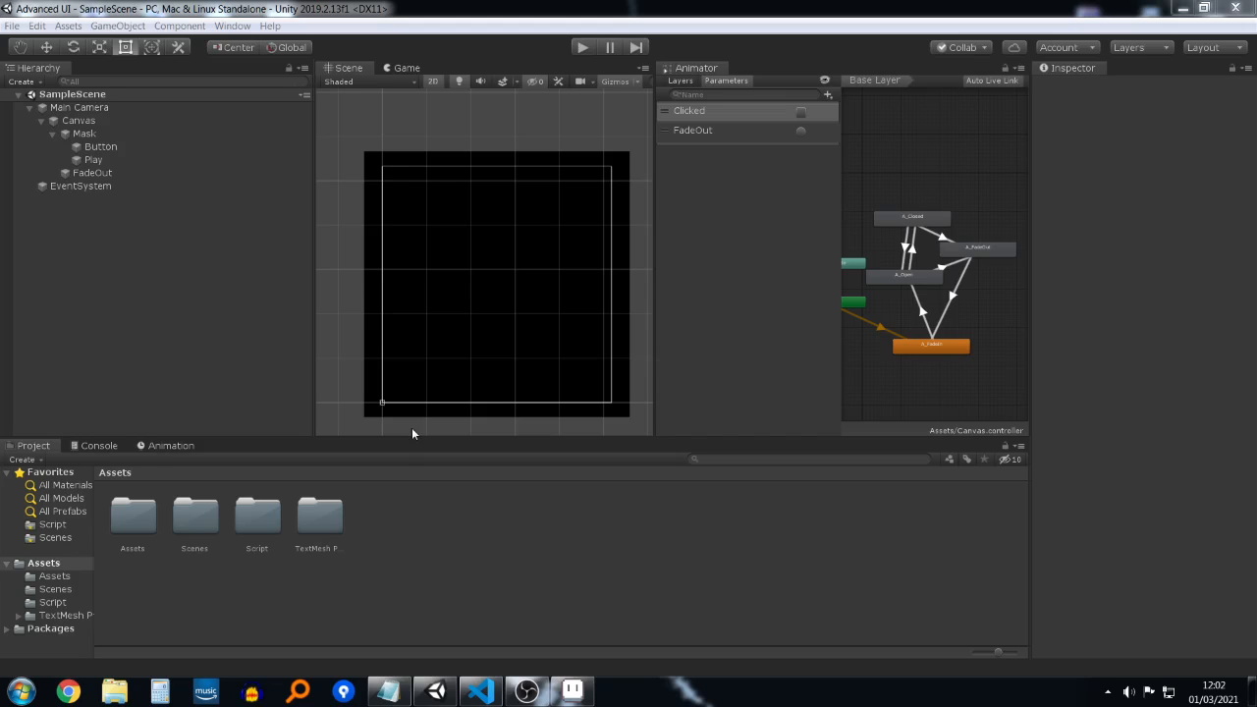
Step: Switch to Aseprite and create a new 64 by 64 px RGBA sprite with a transparent background
mouse_move(575, 696)
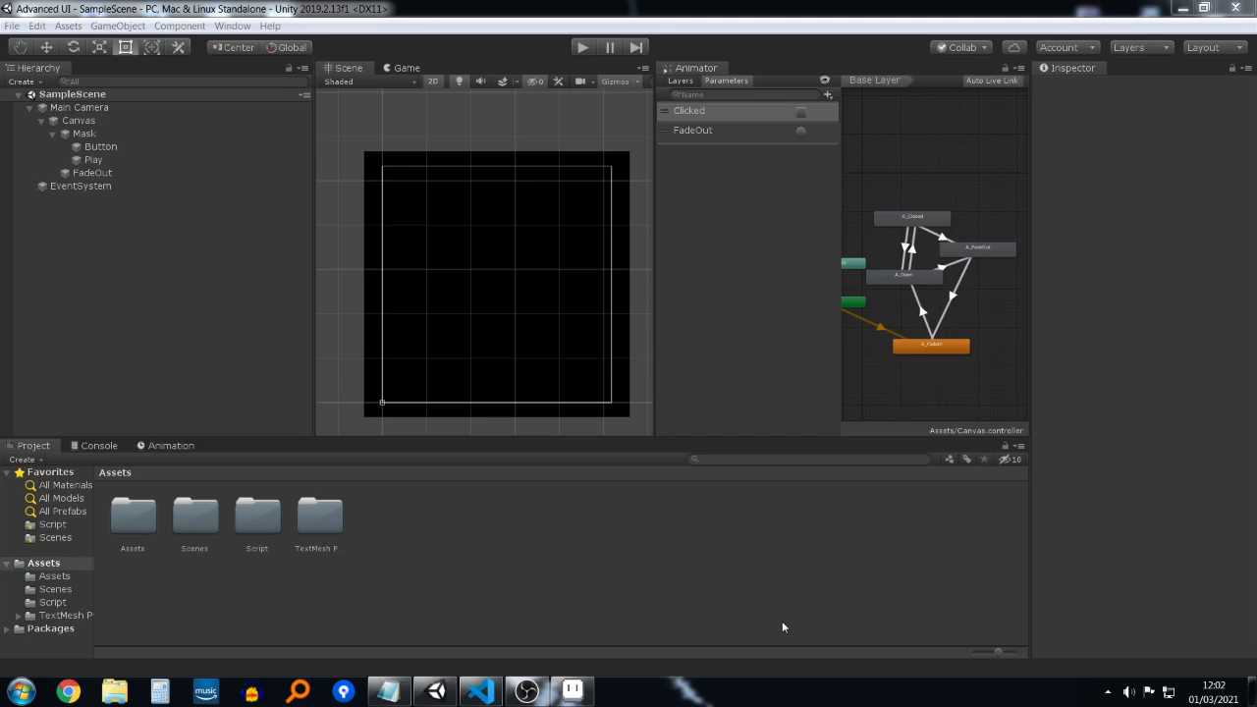
click(588, 698)
key(ctrl+n)
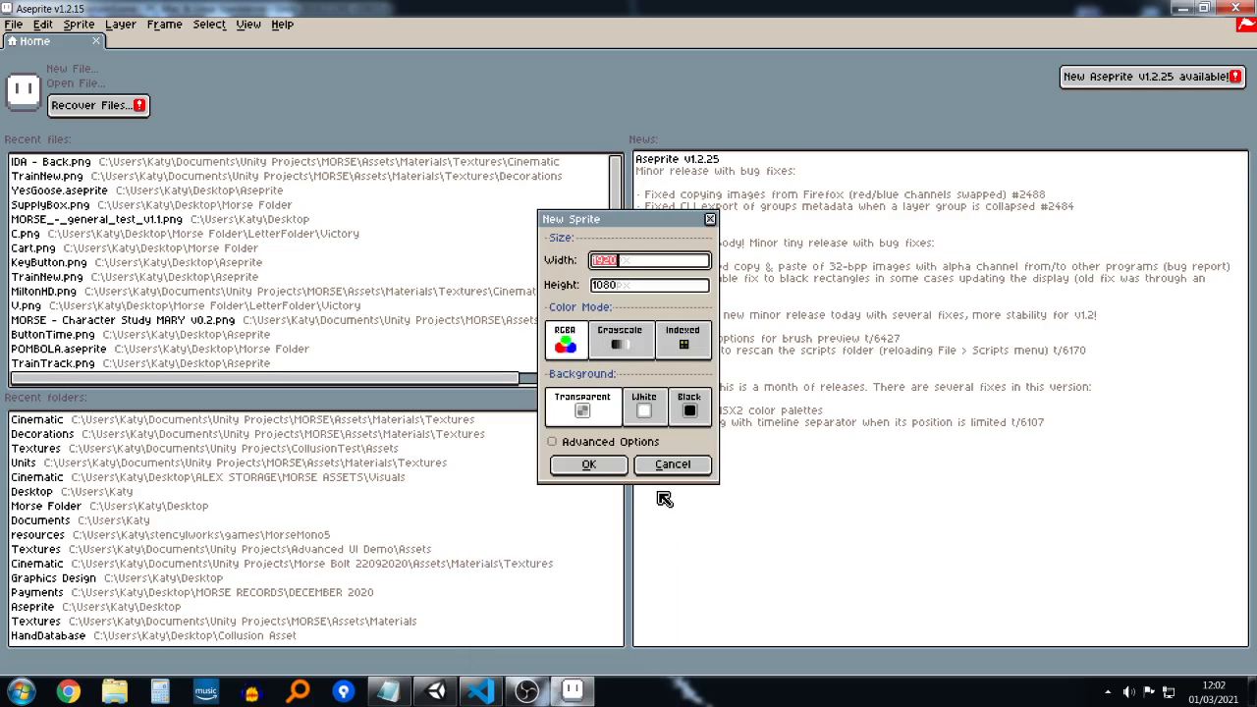
text(32)
key(Tab)
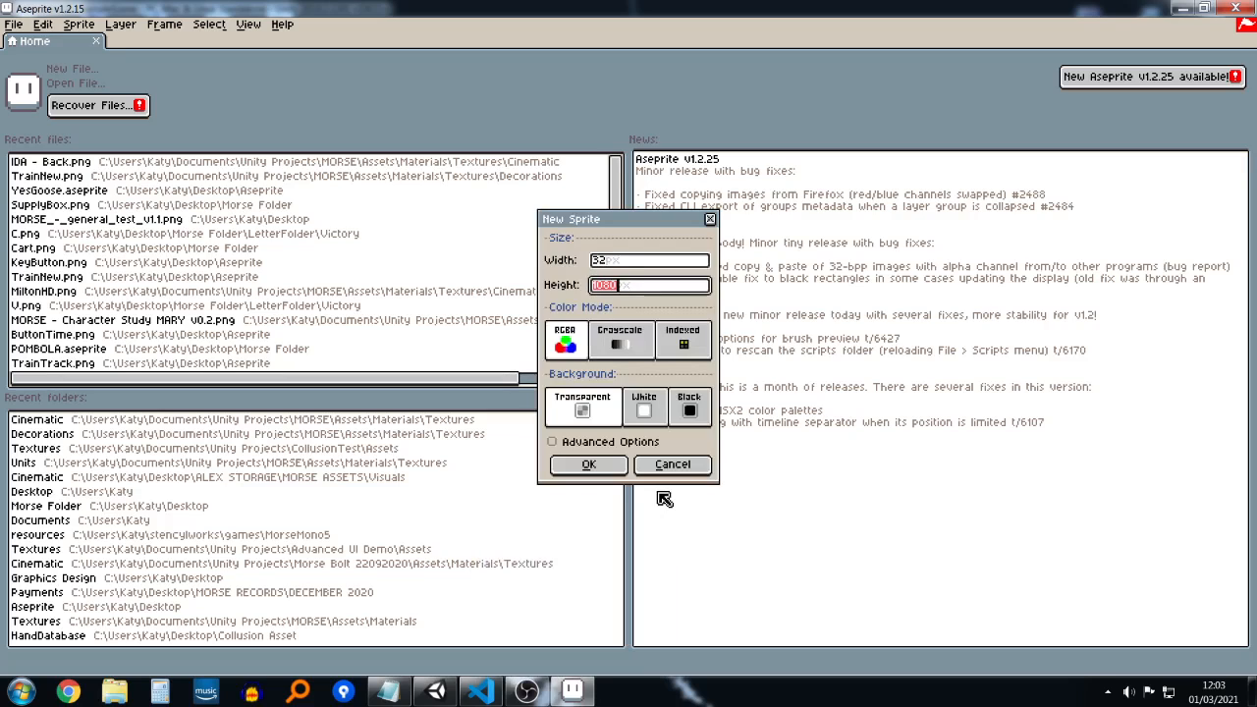
drag(617, 263, 574, 251)
text(64)
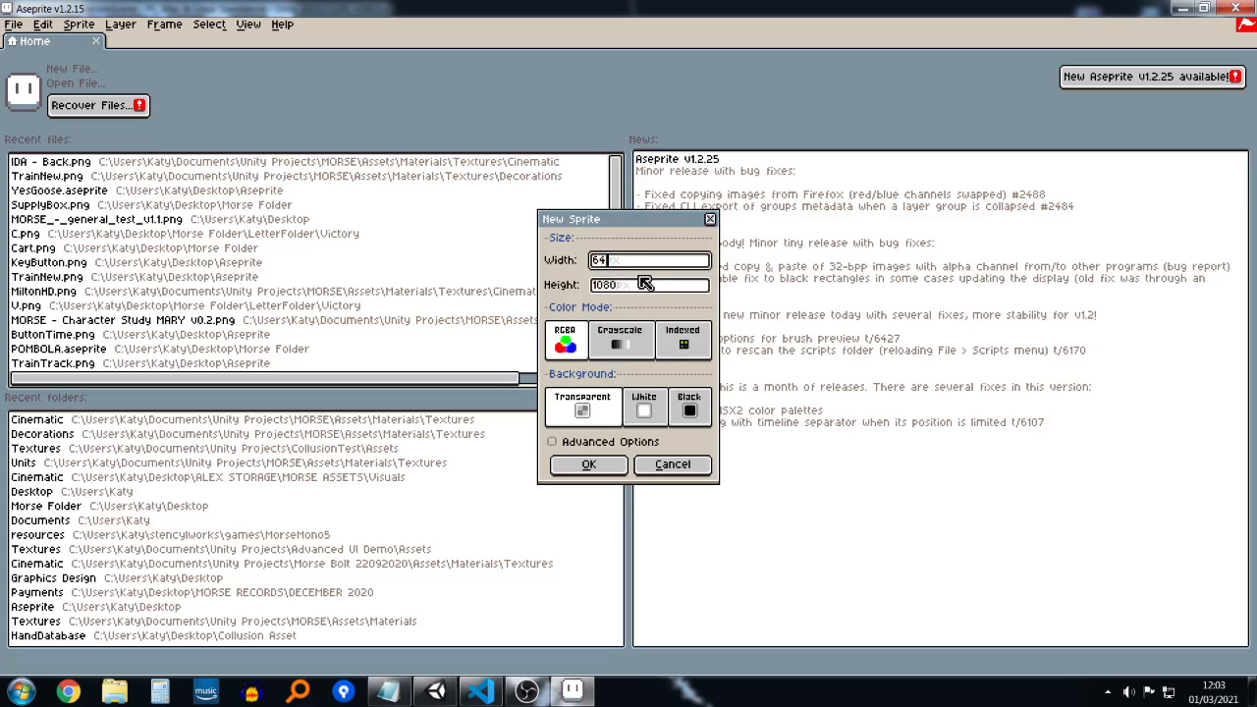
drag(645, 284, 580, 292)
text(64)
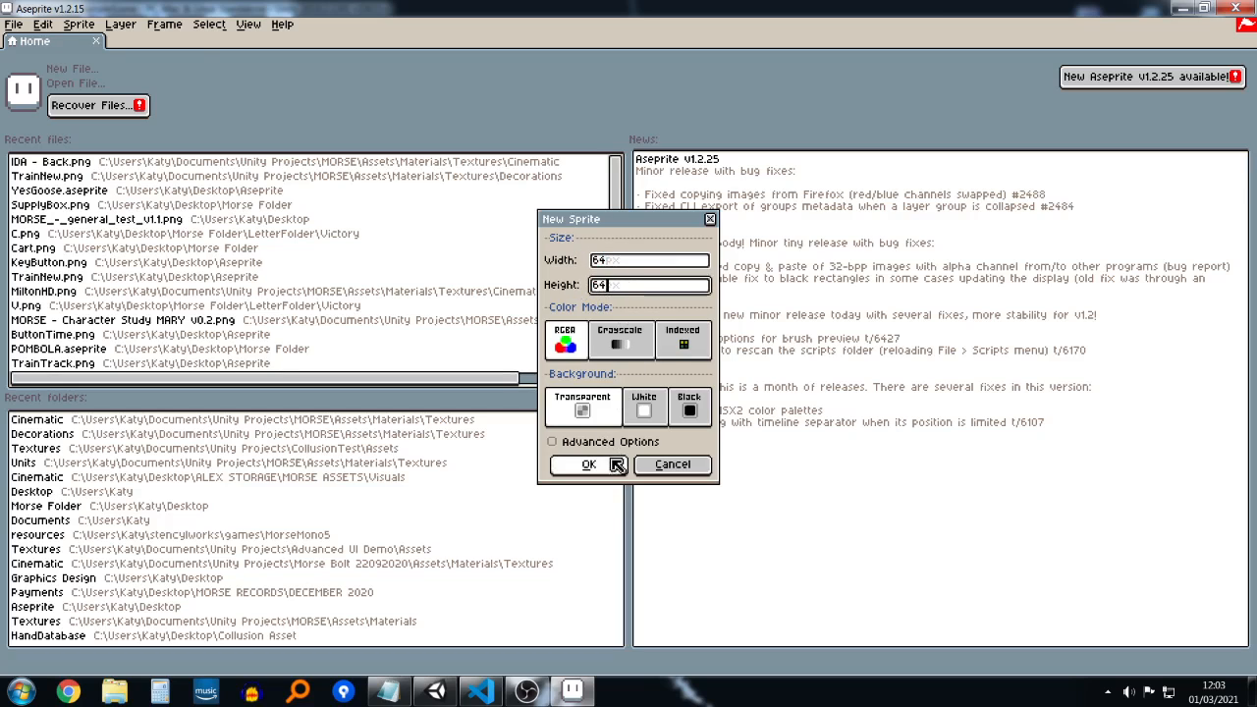
click(617, 464)
scroll(751, 272, up, 2)
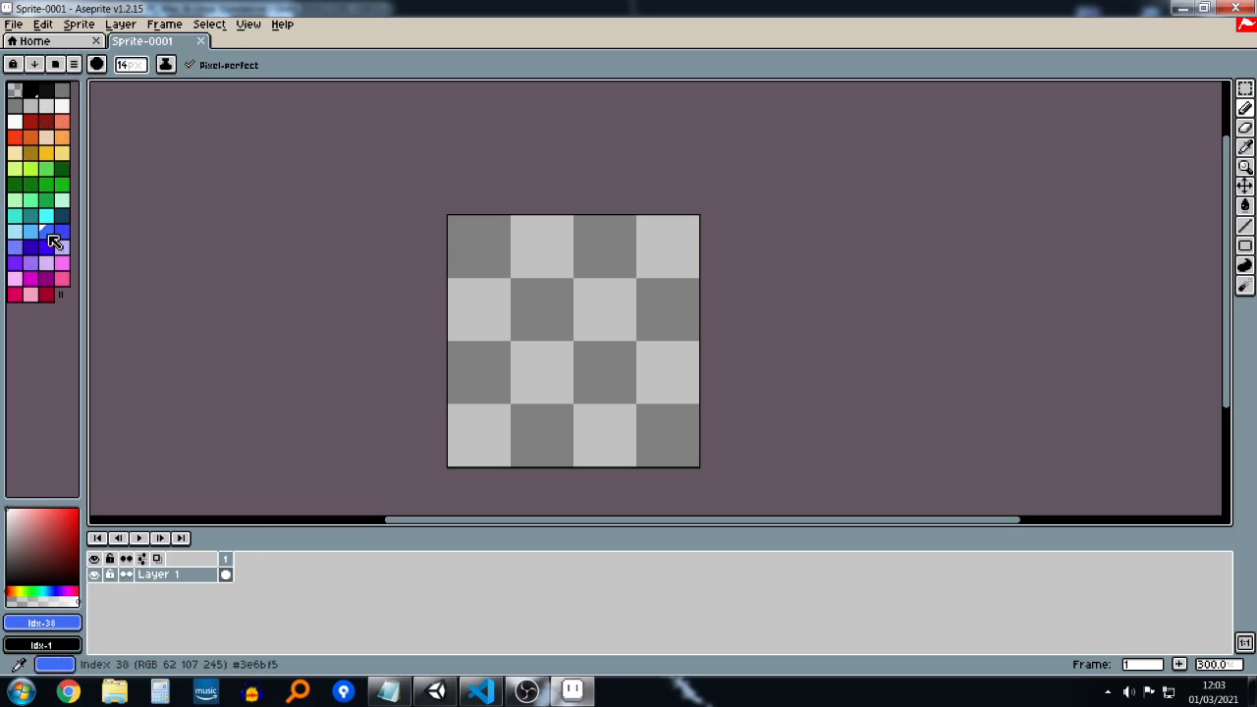
Step: Look through the palette options and the list of preset palettes without loading one
click(75, 65)
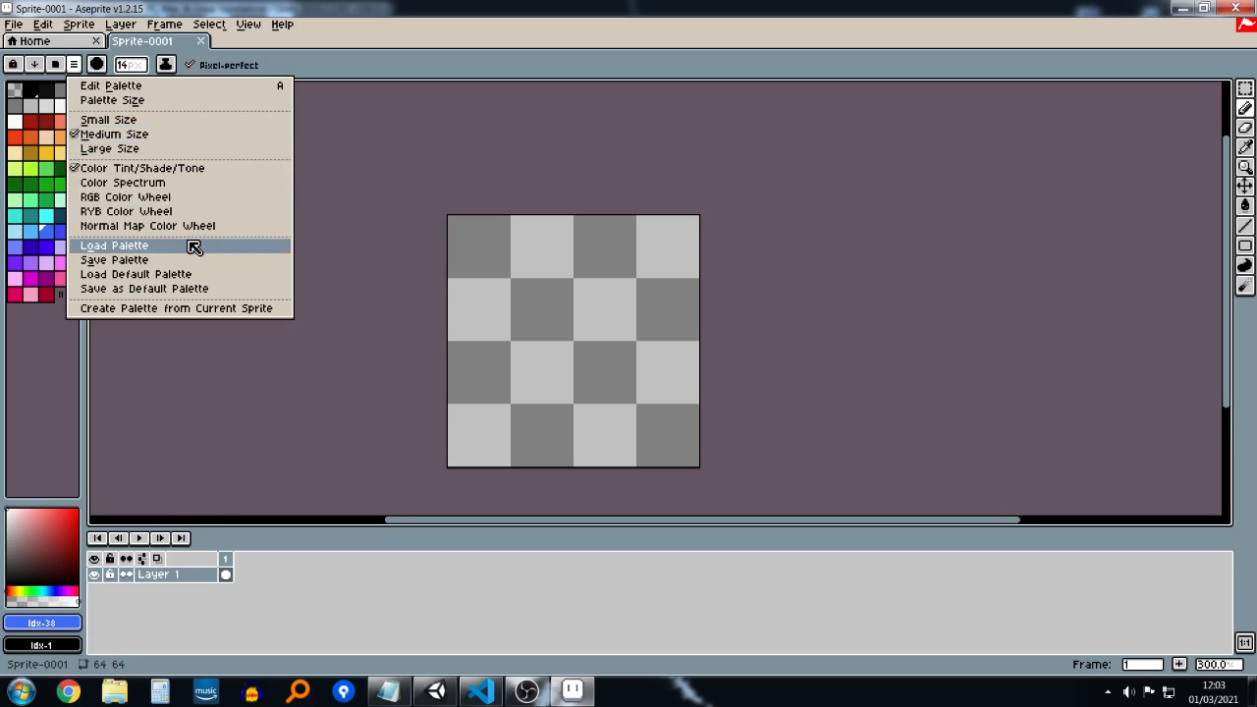
key(Escape)
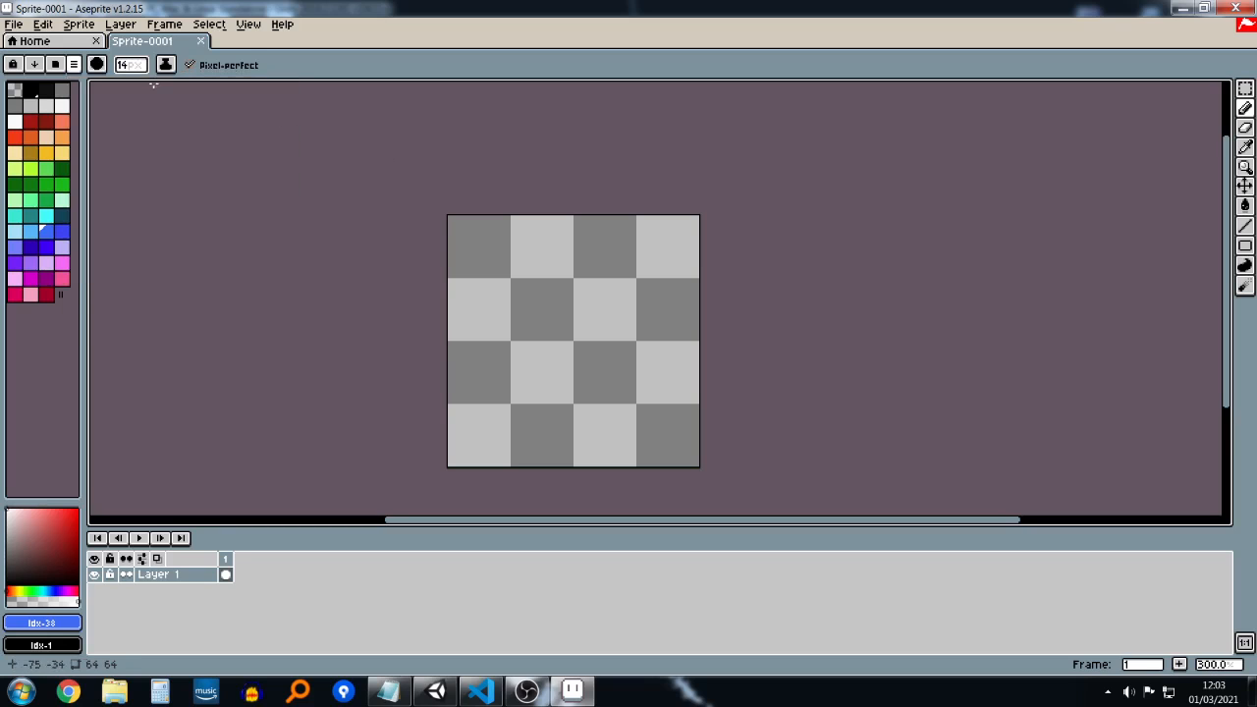
click(57, 66)
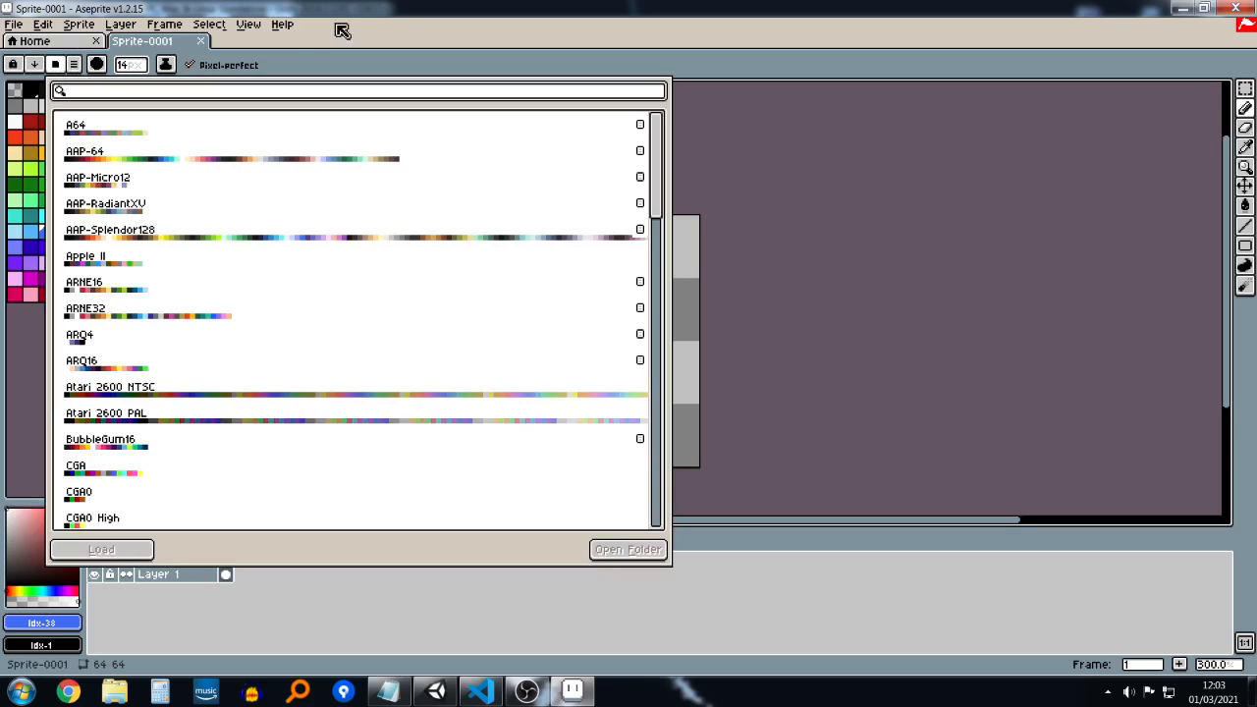
scroll(308, 235, down, 10)
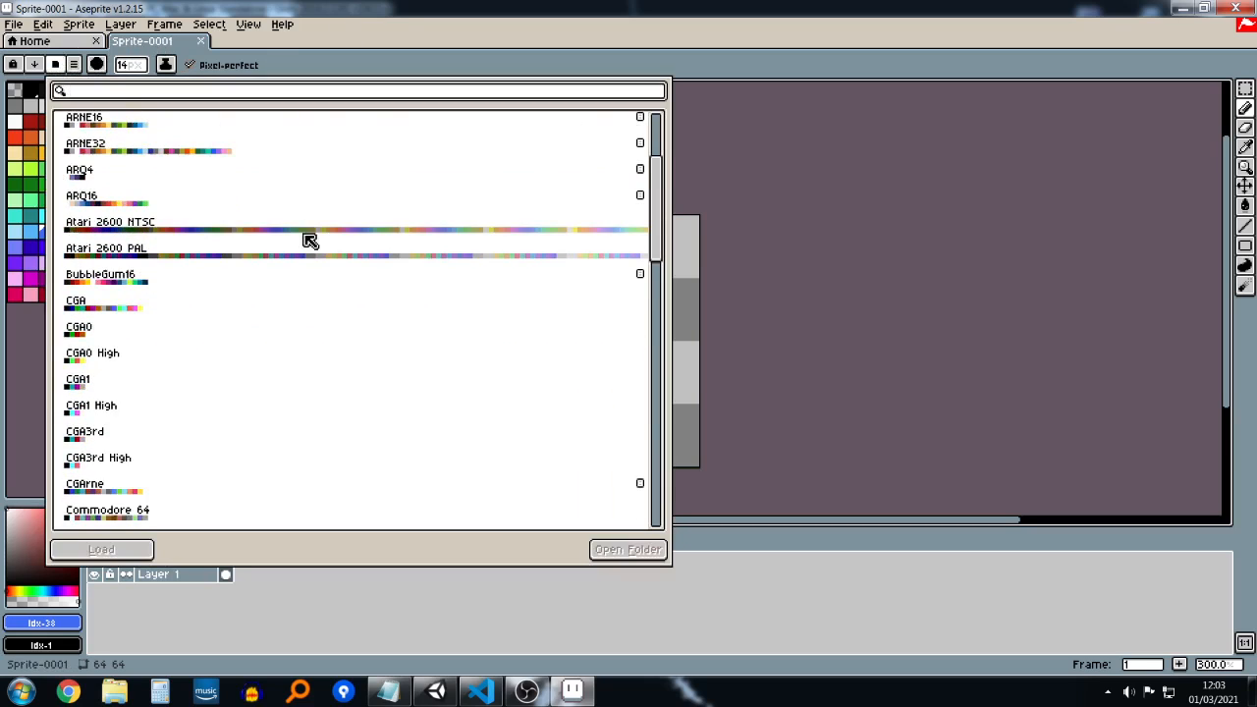
scroll(403, 309, down, 6)
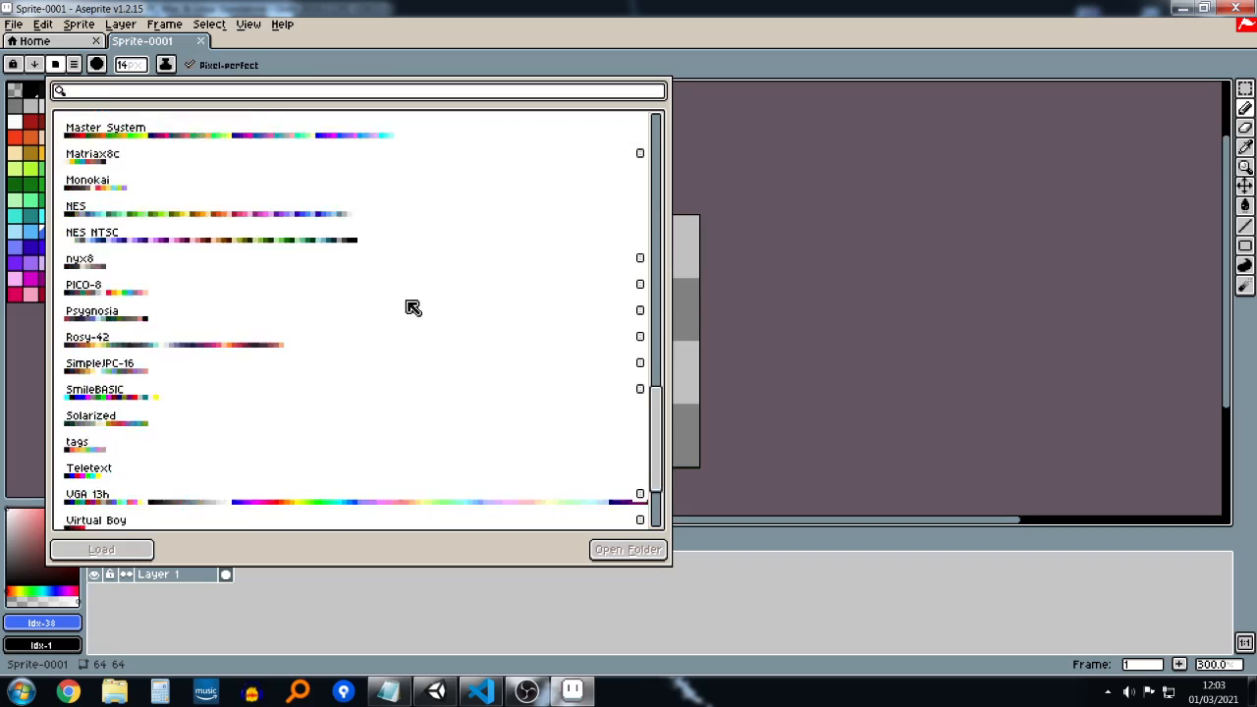
scroll(360, 289, up, 3)
scroll(145, 232, up, 4)
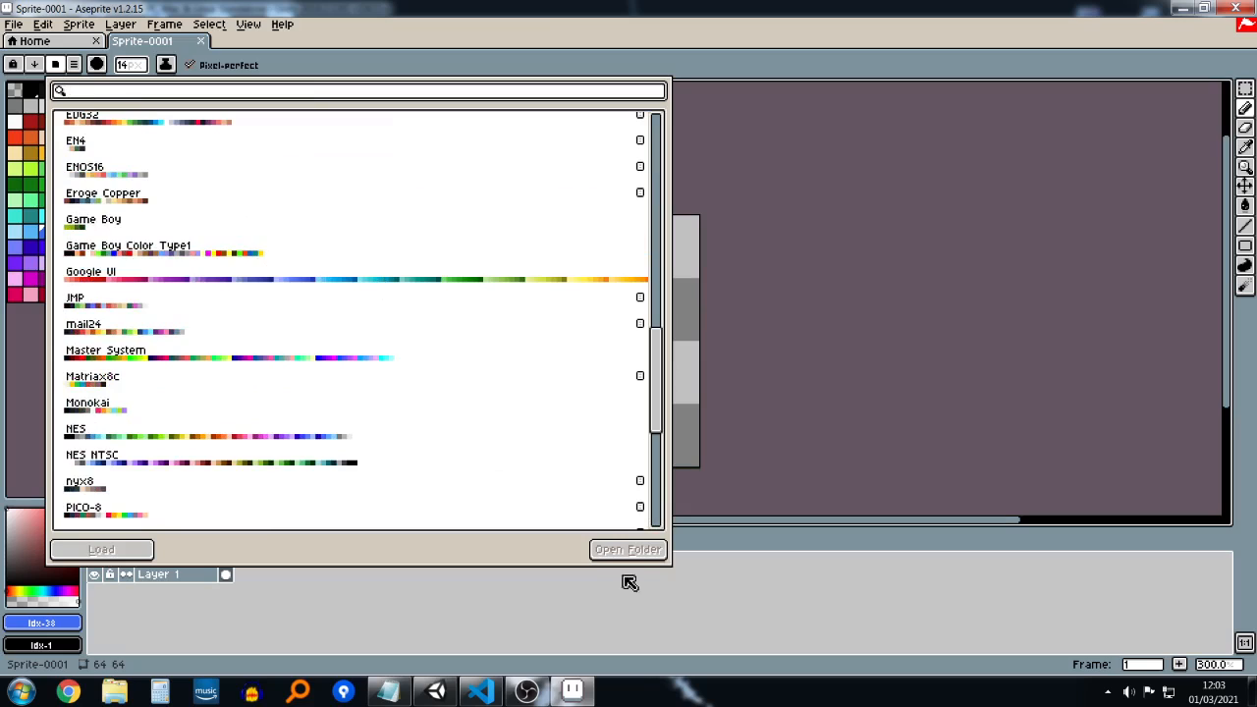
click(821, 312)
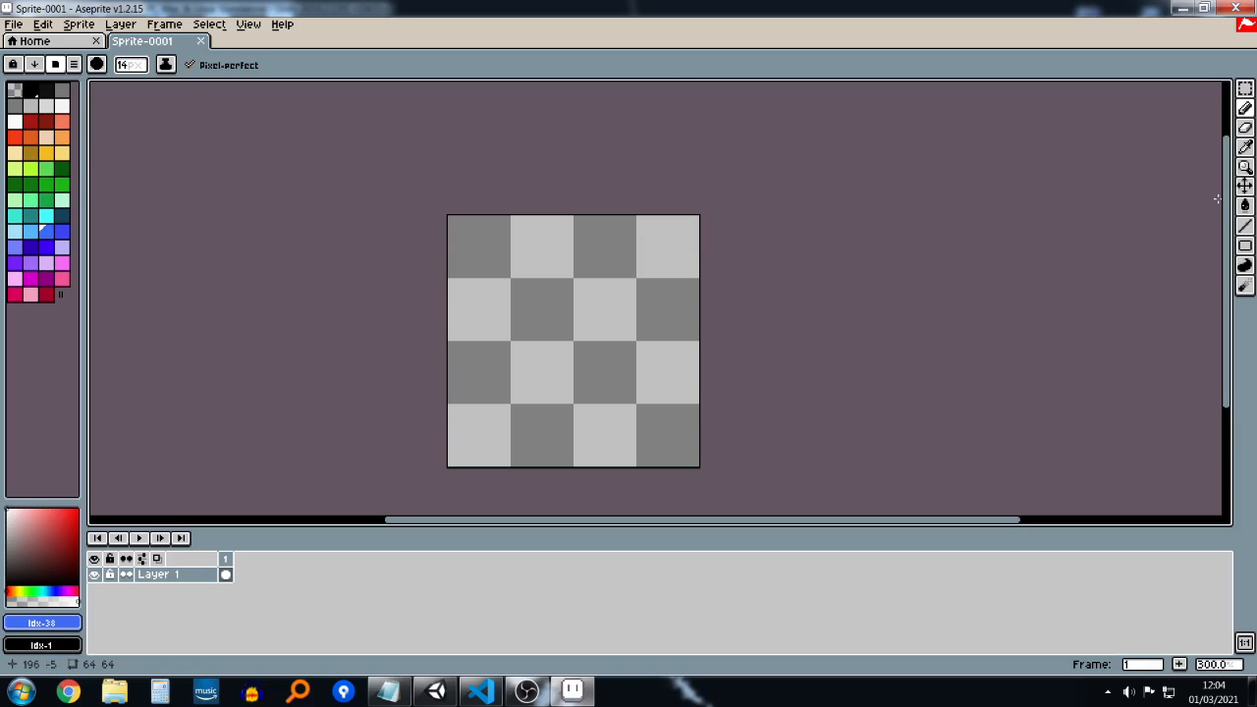
Step: Reduce the Pencil tool's brush size to 9 px
key(minus)
key(minus)
key(minus)
key(minus)
key(minus)
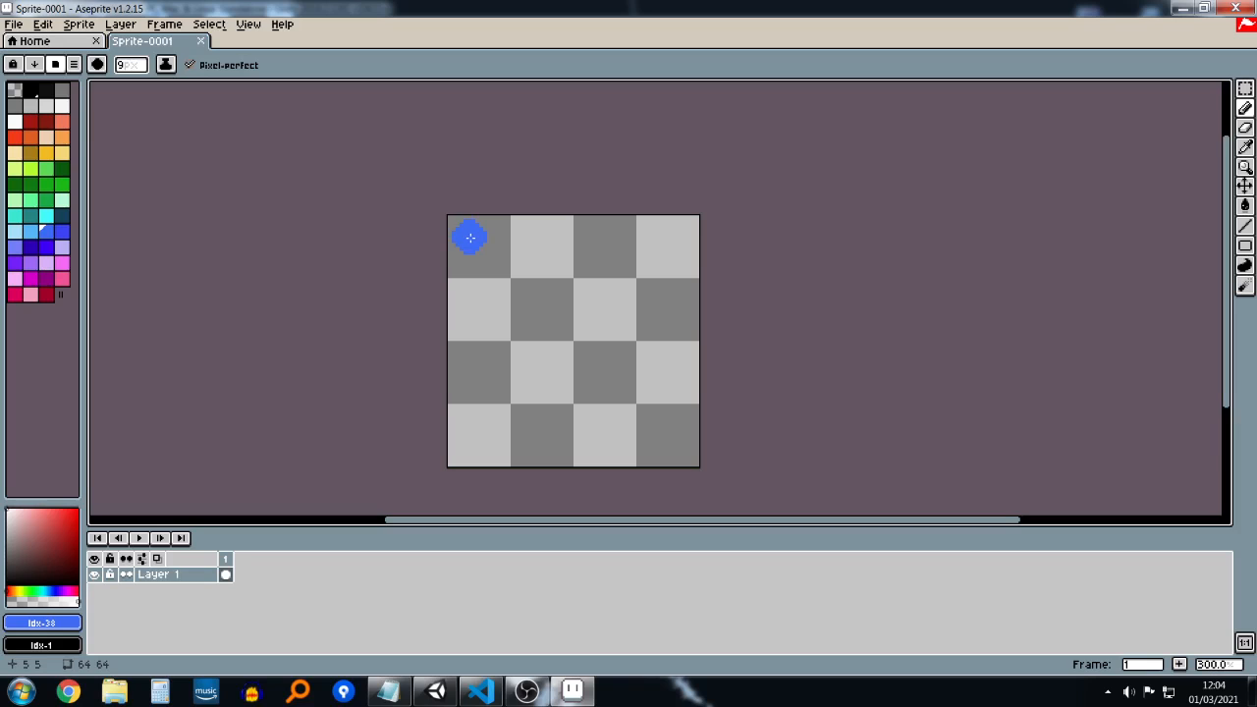
key(minus)
key(plus)
Step: Try a freehand blue pencil stroke along the canvas's upper edge and undo it
click(464, 231)
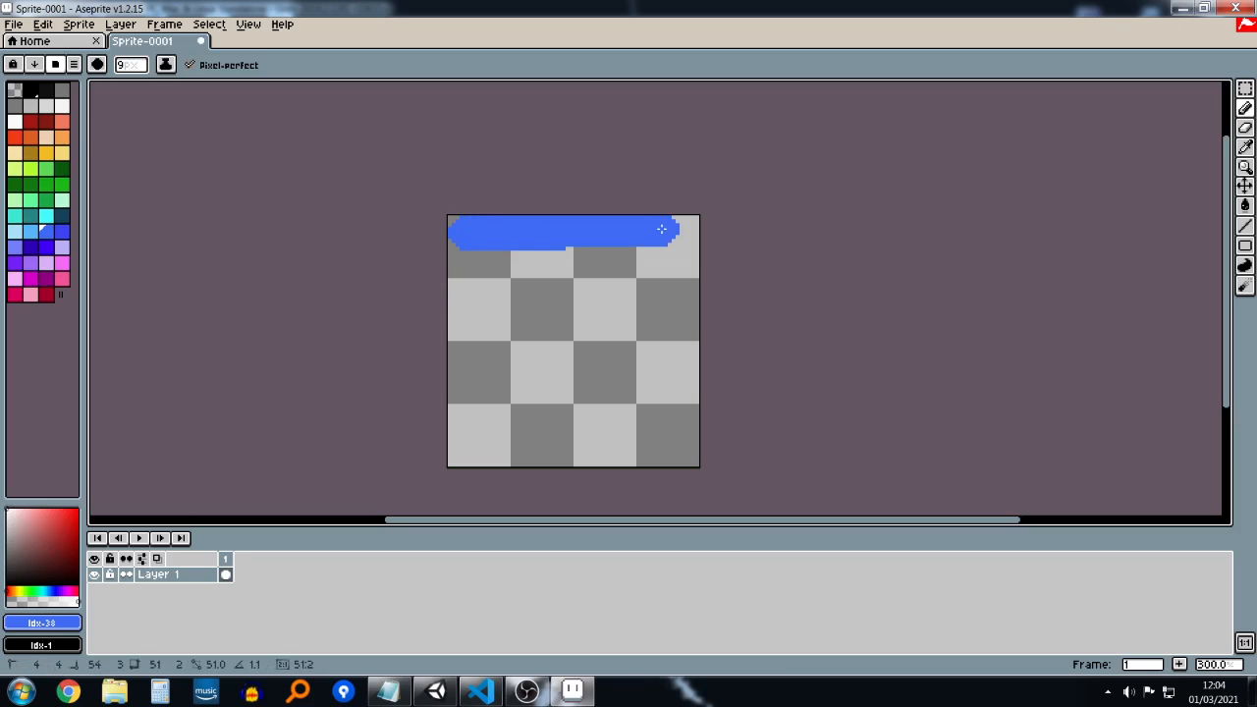
key(ctrl+z)
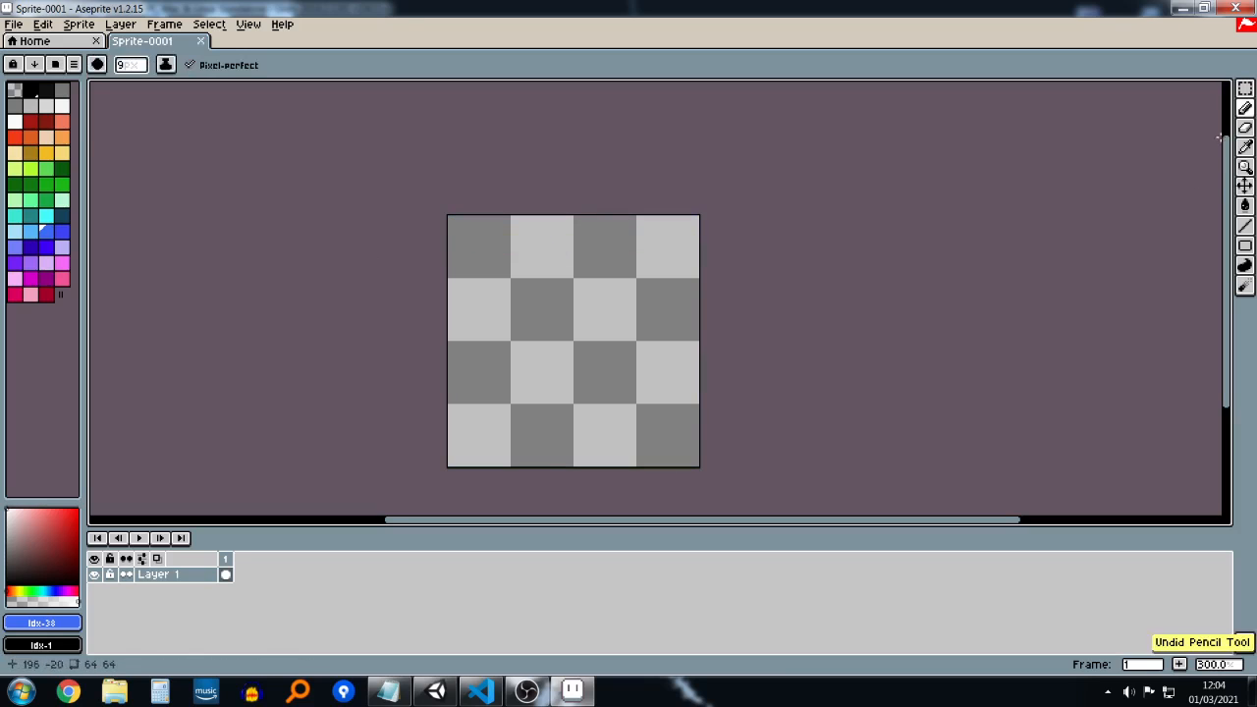
click(1251, 110)
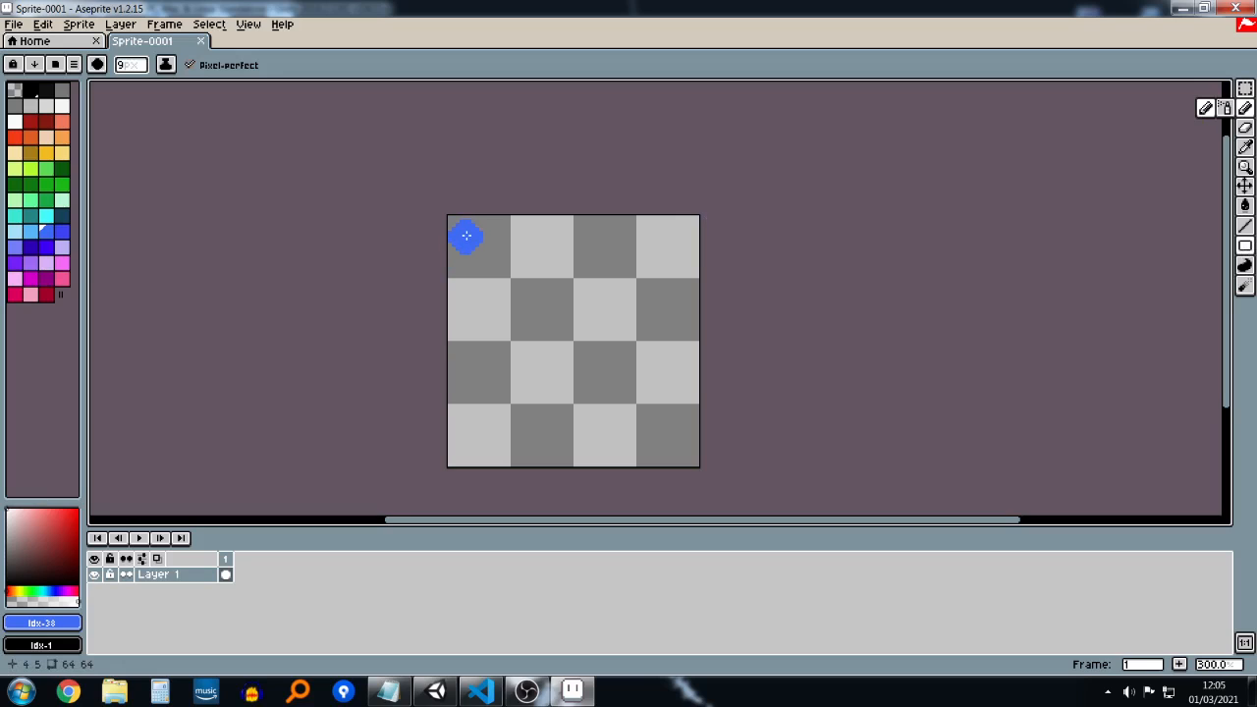
Step: Draw a blue square outline with straight pencil lines, leaving a strip of canvas free below it, and fill its interior with the same blue
drag(467, 232, 639, 234)
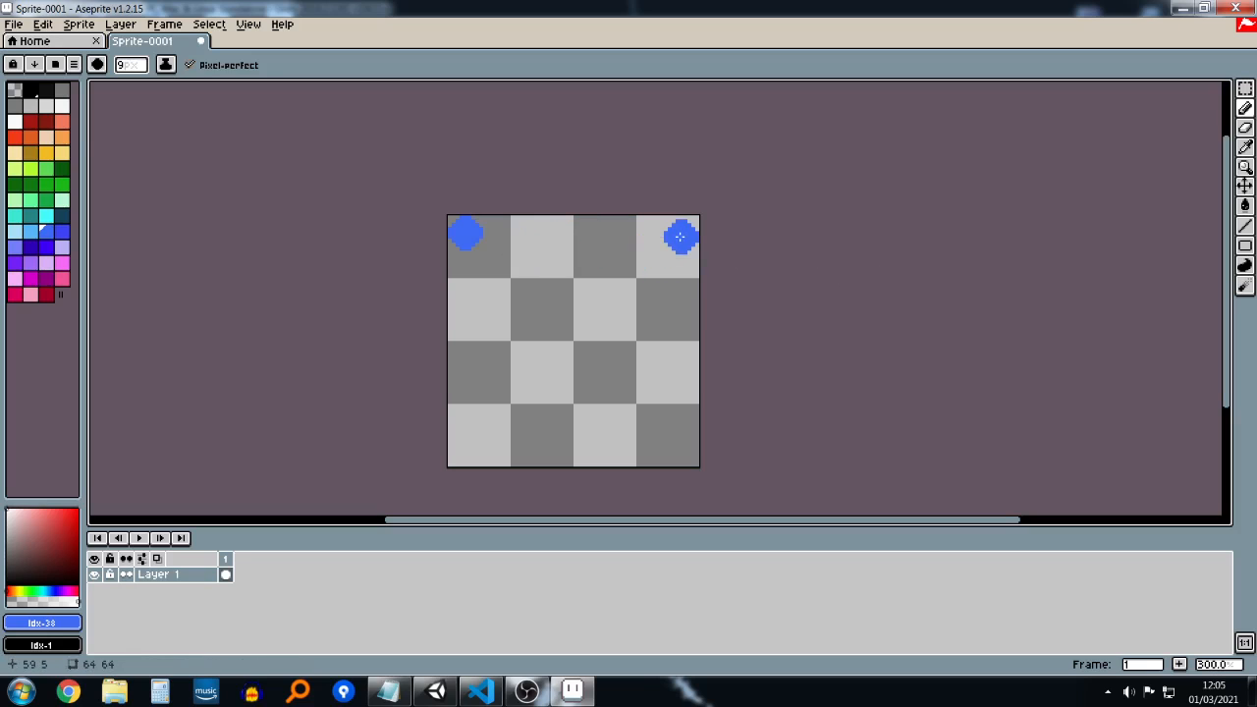
key(shift)
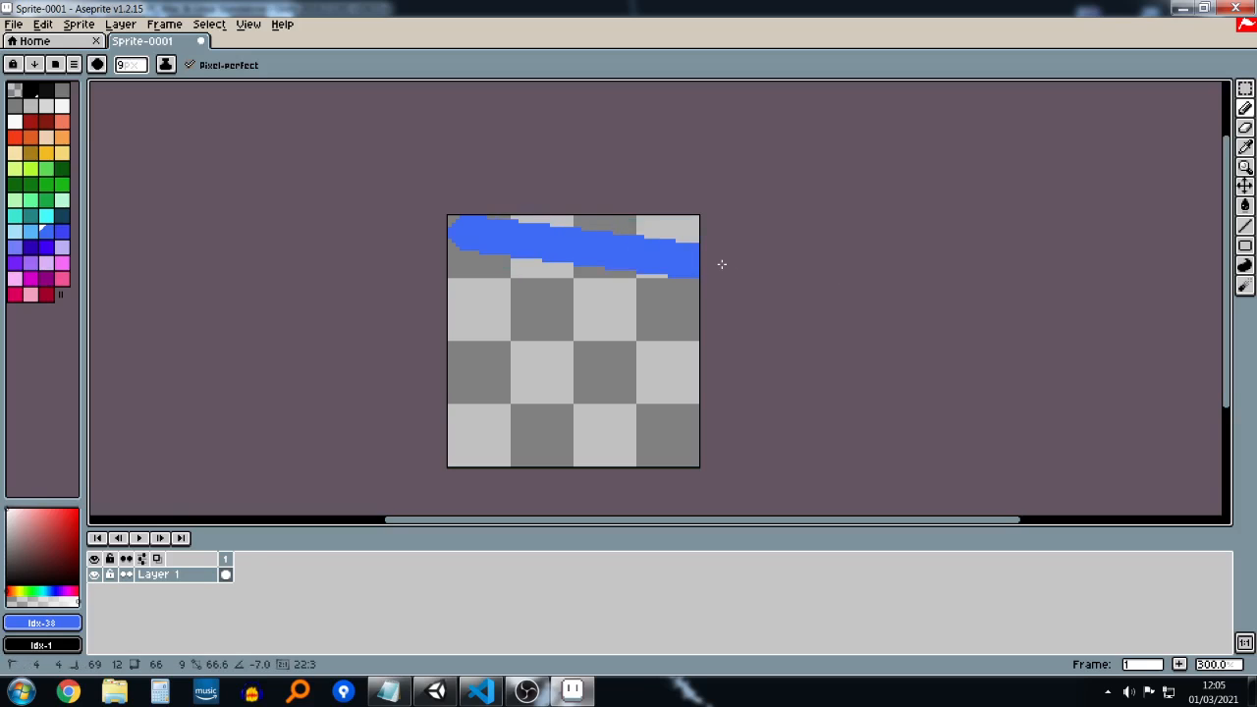
shift+click(681, 234)
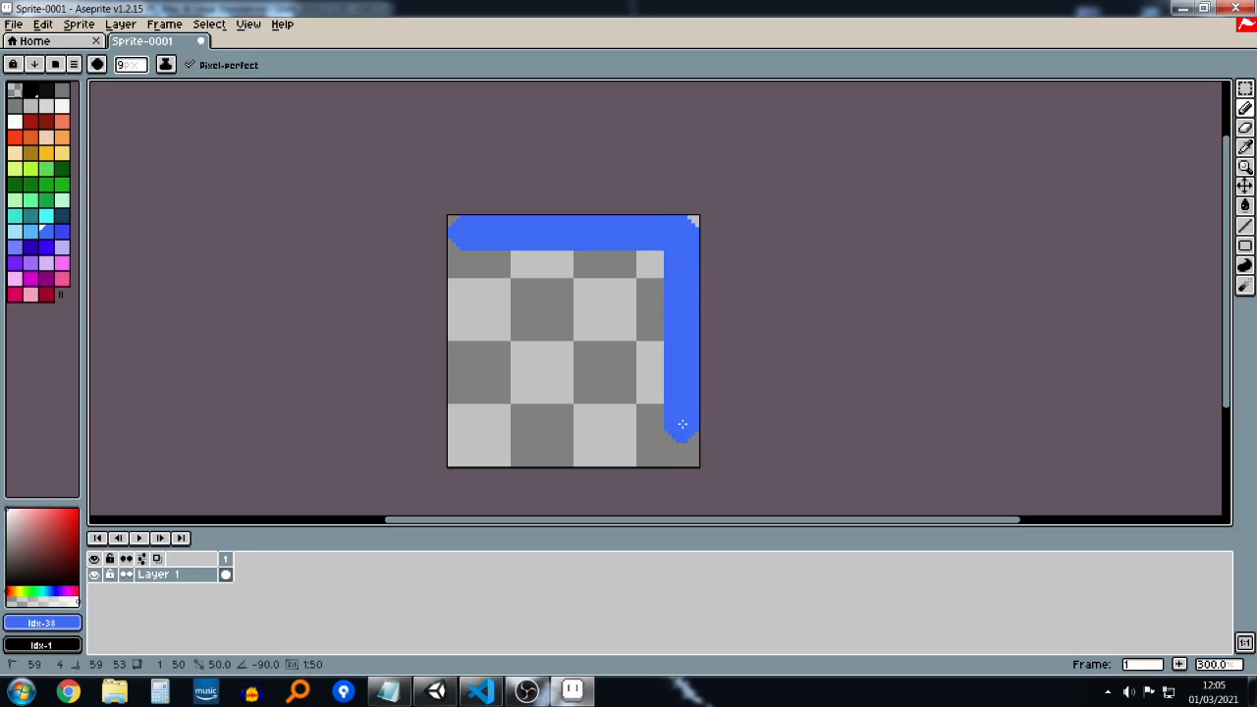
shift+click(682, 424)
click(678, 456)
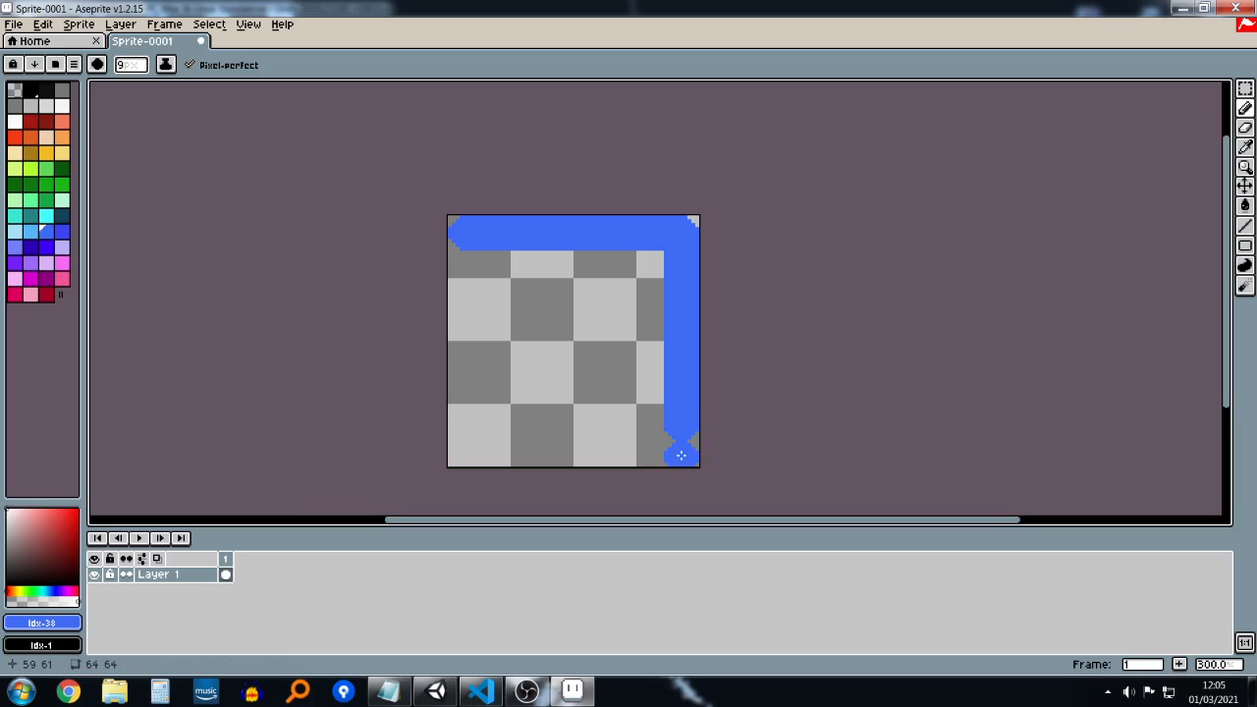
key(ctrl+z)
shift+click(465, 423)
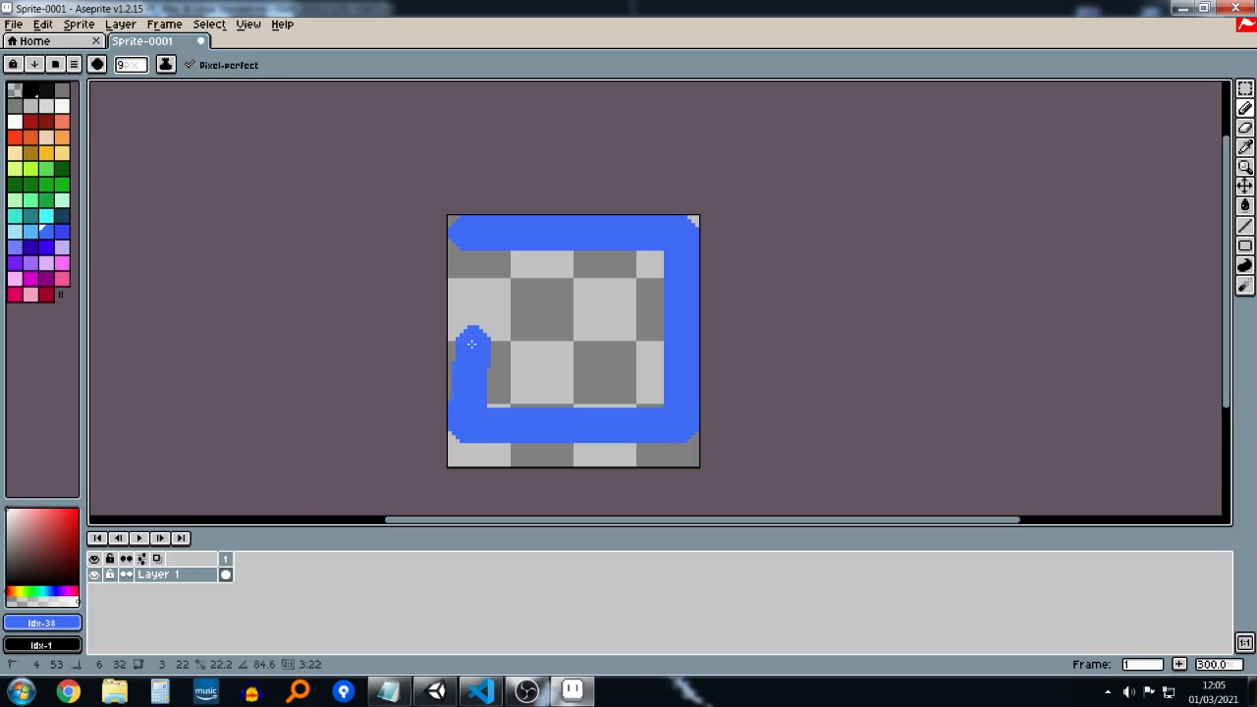
shift+click(468, 235)
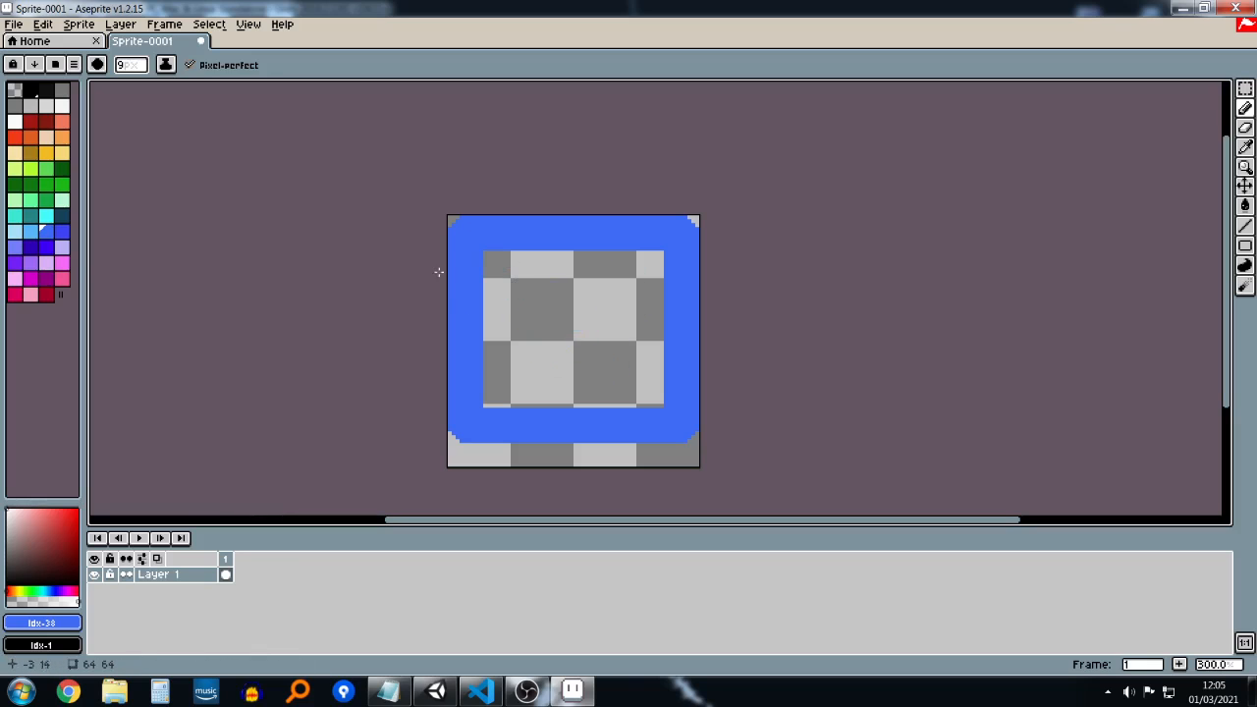
click(1247, 206)
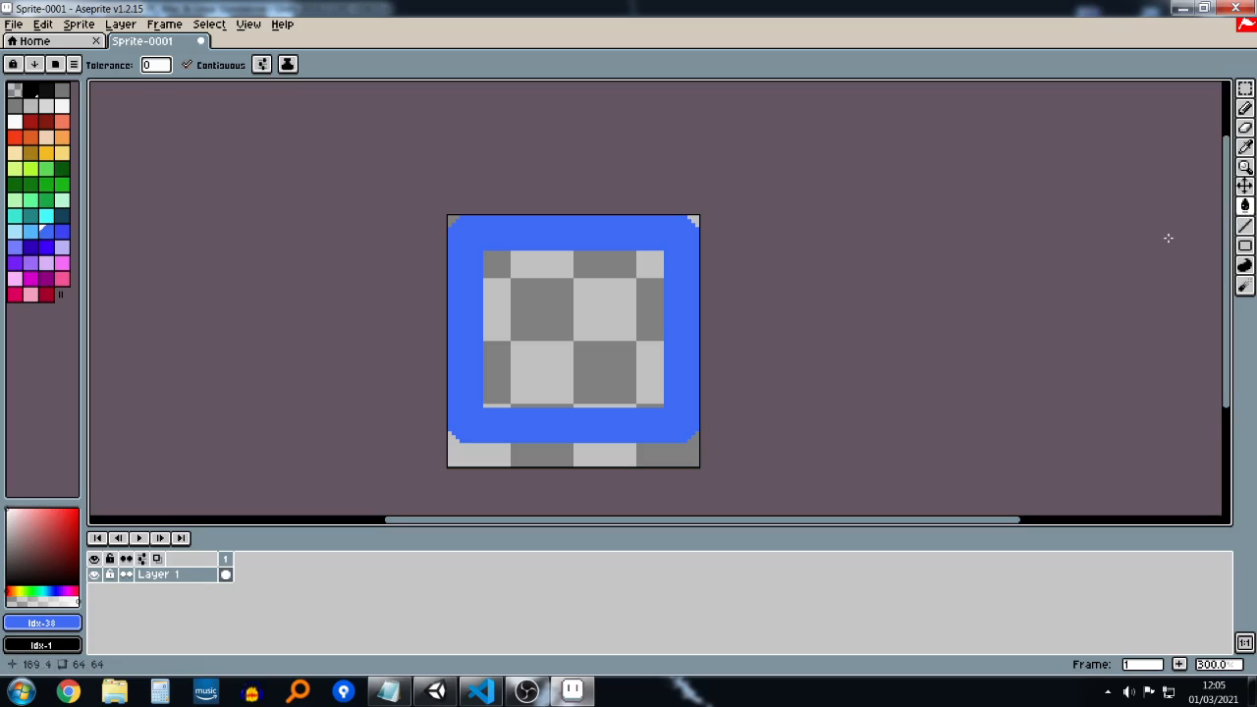
click(560, 289)
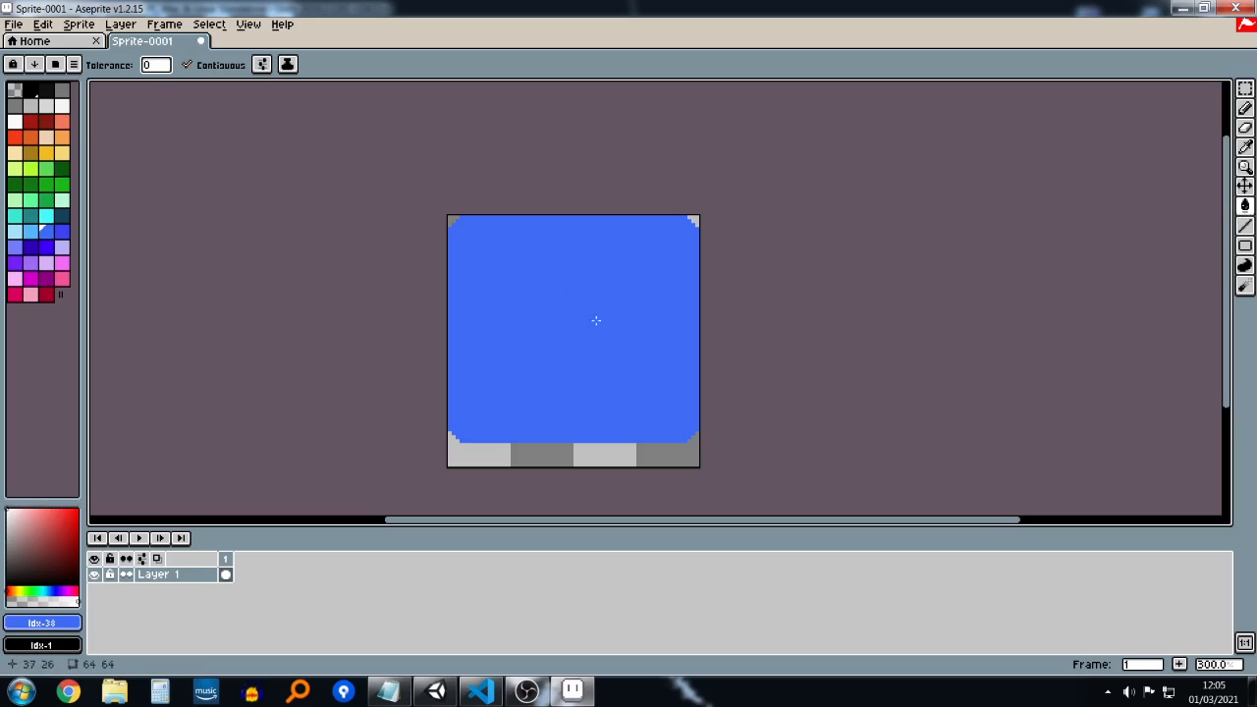
Step: Try painting two eyes and a smile in off-white #f6f6f6 on the blue square and undo all three marks
key(b)
click(62, 106)
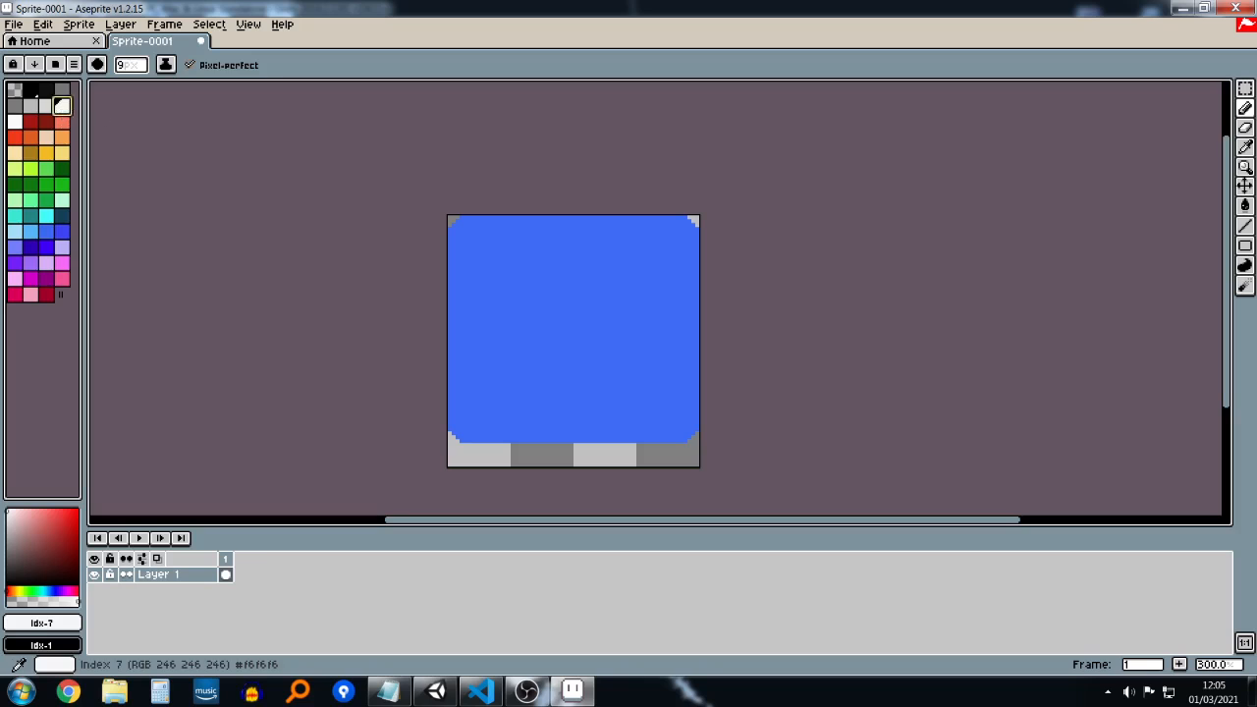
click(494, 275)
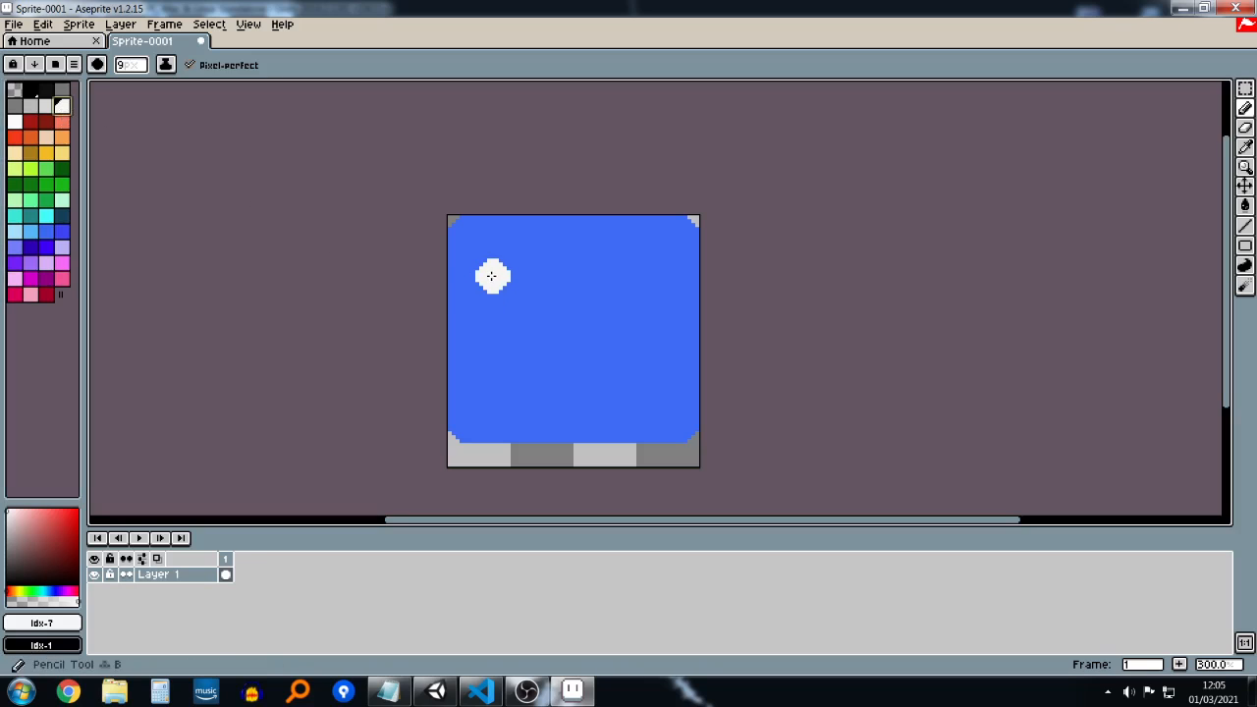
click(658, 280)
mouse_move(493, 339)
mouse_down()
mouse_move(573, 371)
mouse_move(643, 351)
mouse_up()
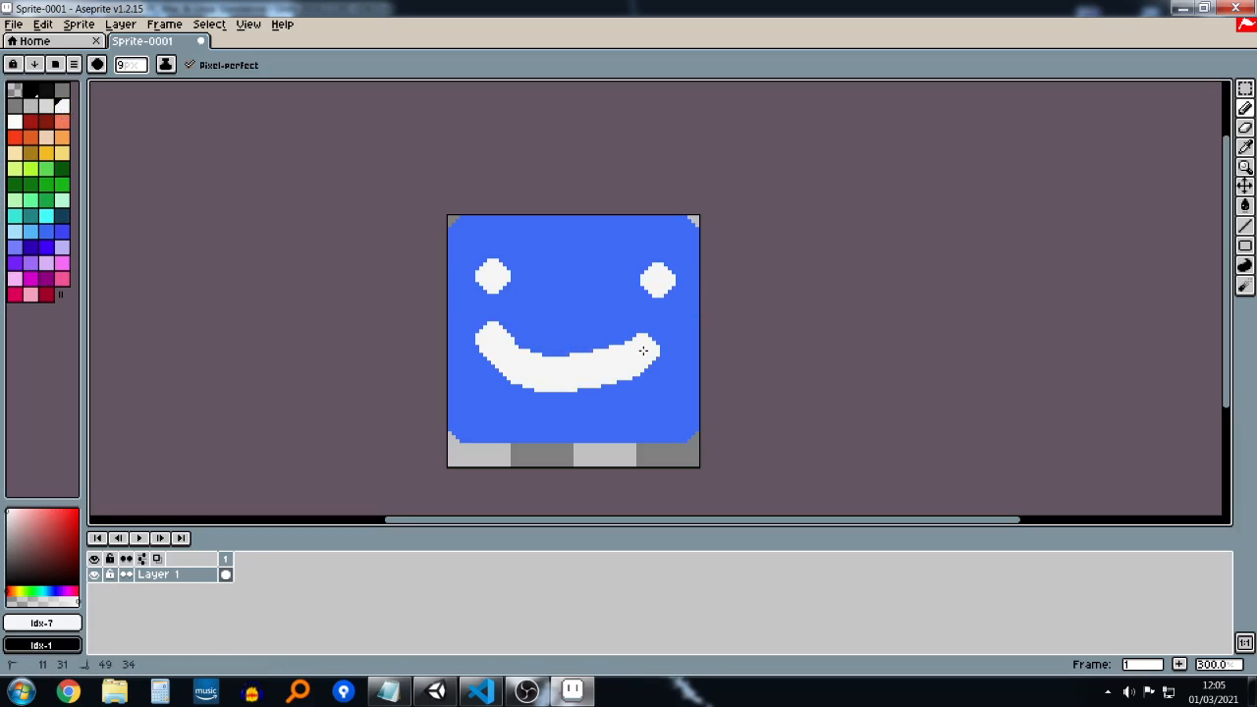
key(ctrl+z)
key(ctrl+z)
key(ctrl+z)
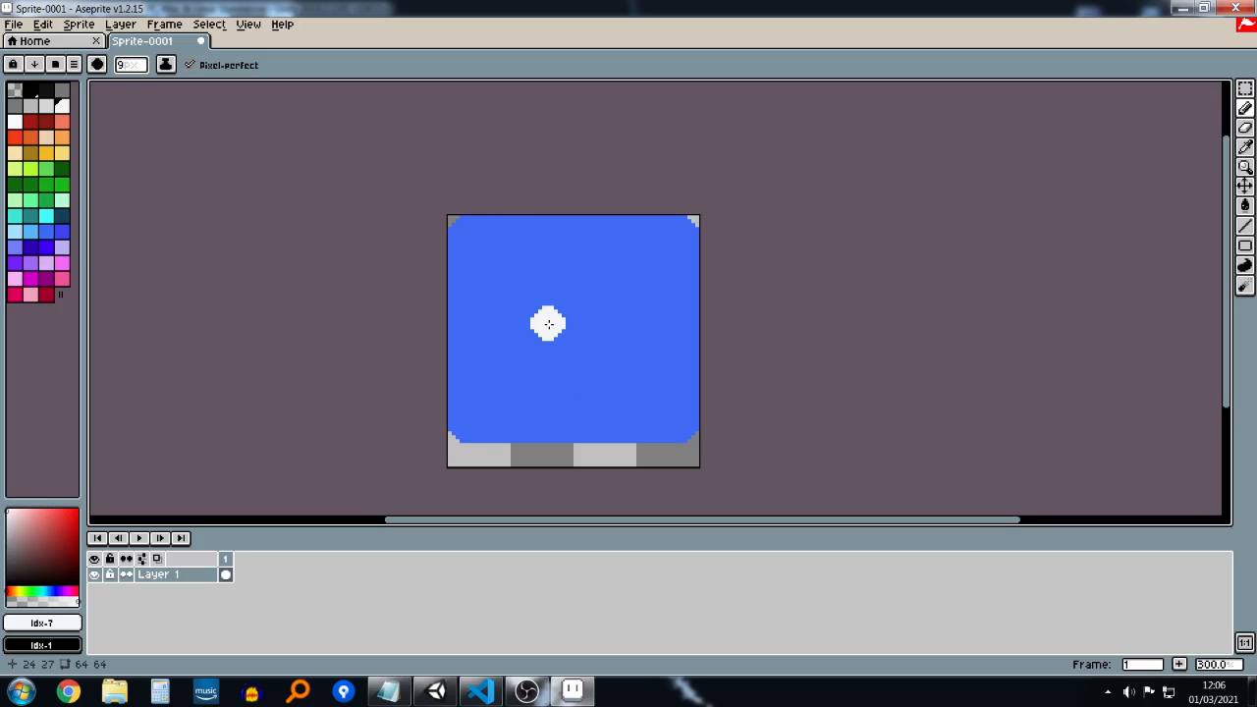
ctrl+scroll(549, 324, down, 5)
ctrl+scroll(549, 323, up, 6)
ctrl+scroll(549, 323, down, 6)
ctrl+scroll(549, 323, up, 7)
ctrl+scroll(549, 324, down, 8)
ctrl+scroll(549, 323, up, 8)
ctrl+scroll(547, 322, down, 6)
ctrl+scroll(549, 323, up, 5)
ctrl+scroll(549, 323, down, 10)
ctrl+scroll(549, 323, up, 8)
ctrl+scroll(549, 323, down, 7)
ctrl+scroll(549, 323, up, 7)
Step: Try a winding black stroke over the blue square, undo it, and swap the foreground and background colours
mouse_move(565, 450)
mouse_down()
mouse_move(573, 296)
mouse_move(511, 376)
mouse_move(476, 324)
mouse_move(519, 250)
mouse_move(633, 253)
mouse_up()
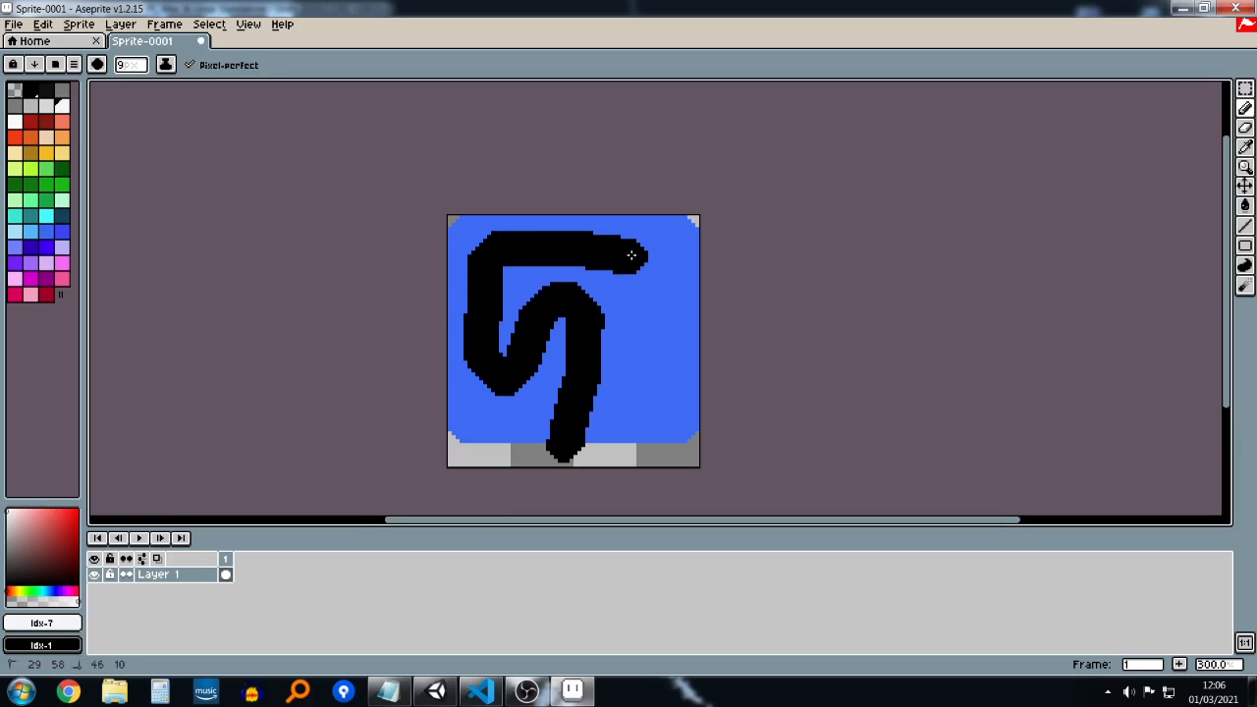
key(ctrl+z)
key(b)
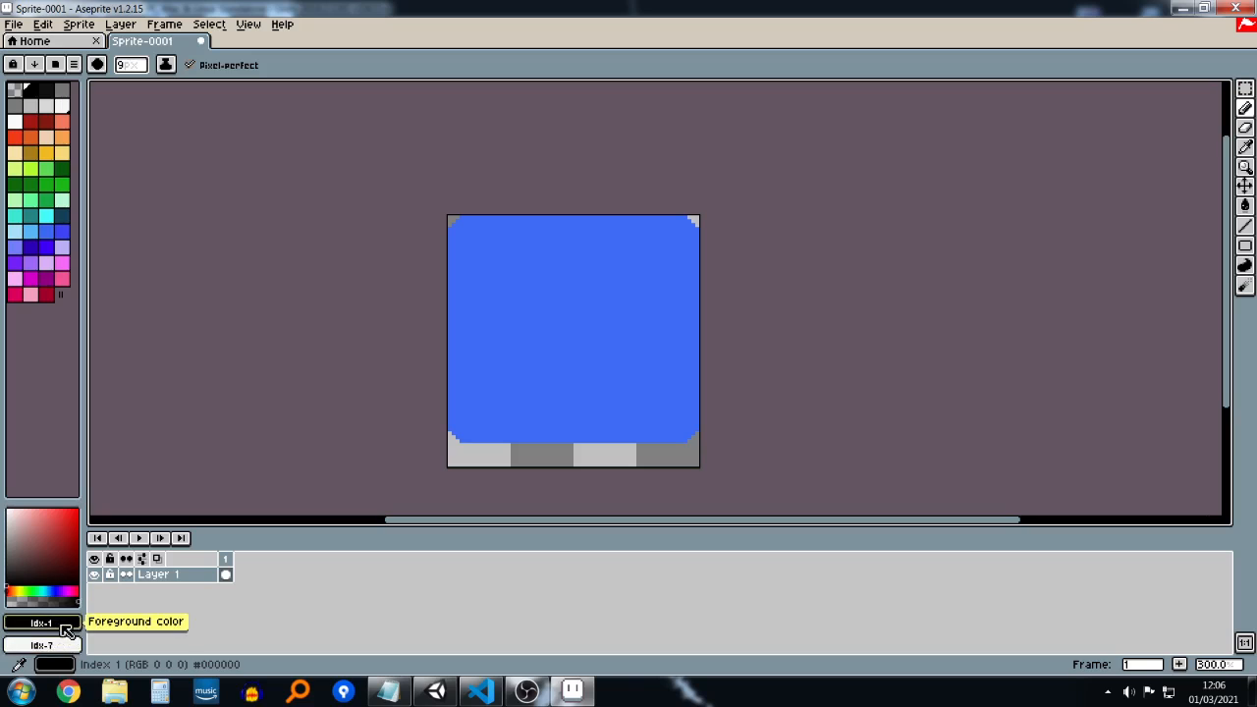
key(x)
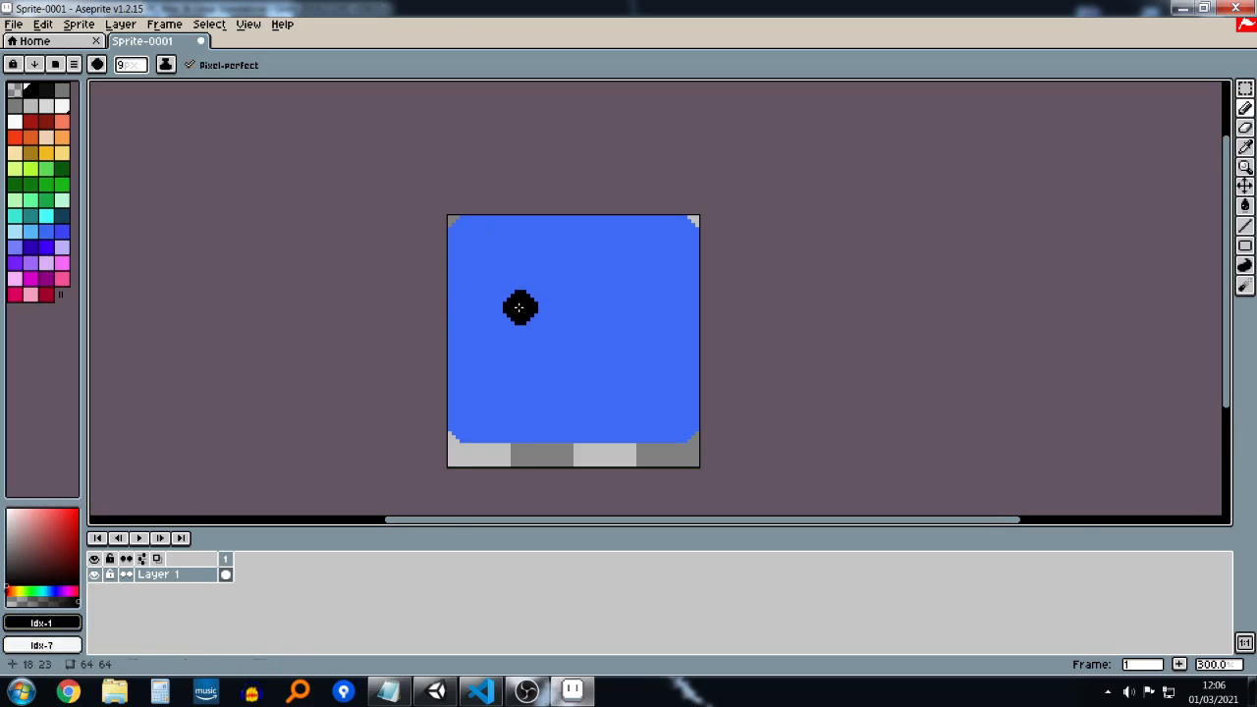
shift+scroll(540, 317, down, 1)
shift+scroll(535, 334, down, 1)
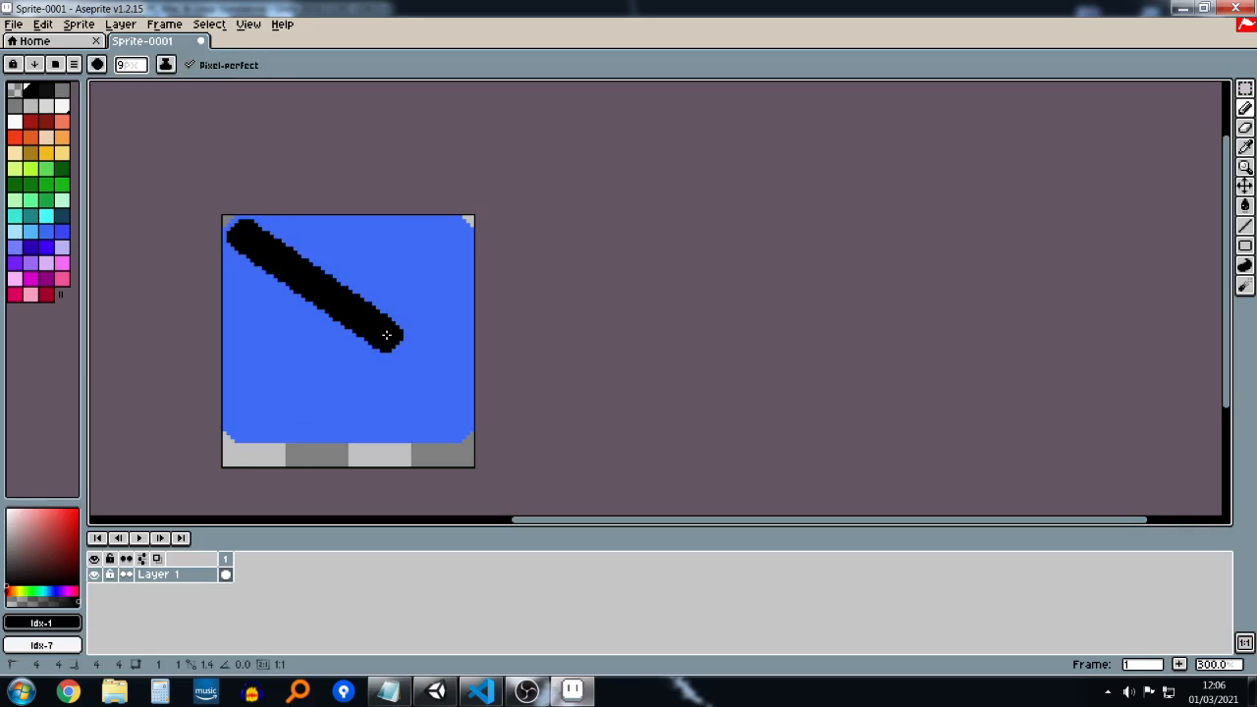
shift+scroll(387, 336, down, 1)
shift+scroll(385, 339, up, 2)
shift+scroll(533, 359, up, 1)
scroll(634, 357, down, 3)
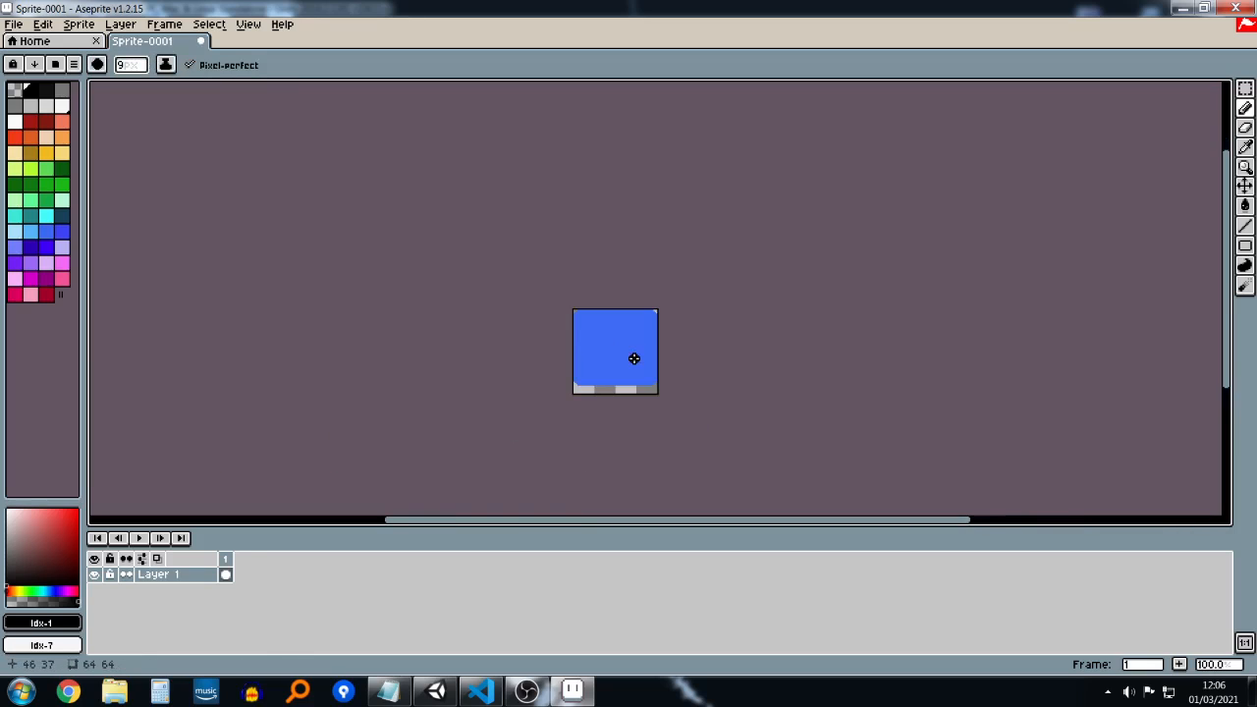
scroll(633, 357, up, 2)
scroll(634, 357, up, 2)
scroll(633, 358, down, 1)
scroll(634, 358, up, 1)
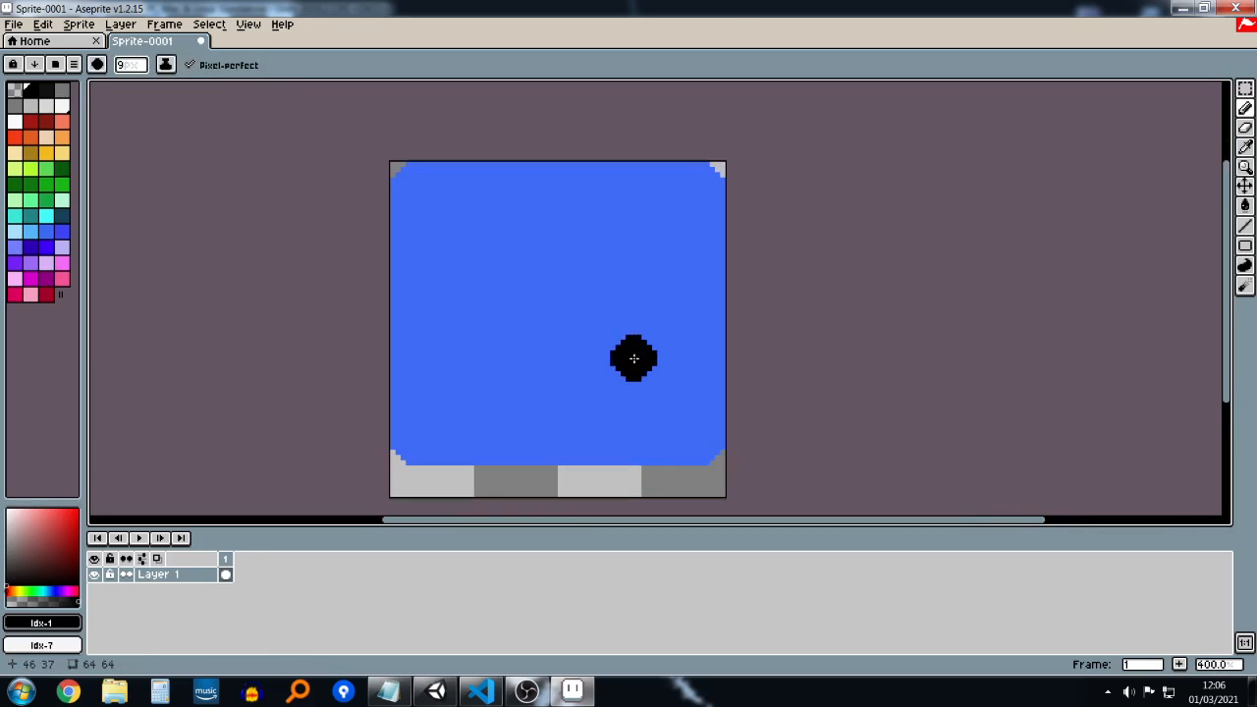
scroll(633, 357, down, 1)
scroll(634, 358, up, 1)
scroll(633, 357, down, 1)
scroll(634, 357, down, 1)
scroll(633, 357, up, 2)
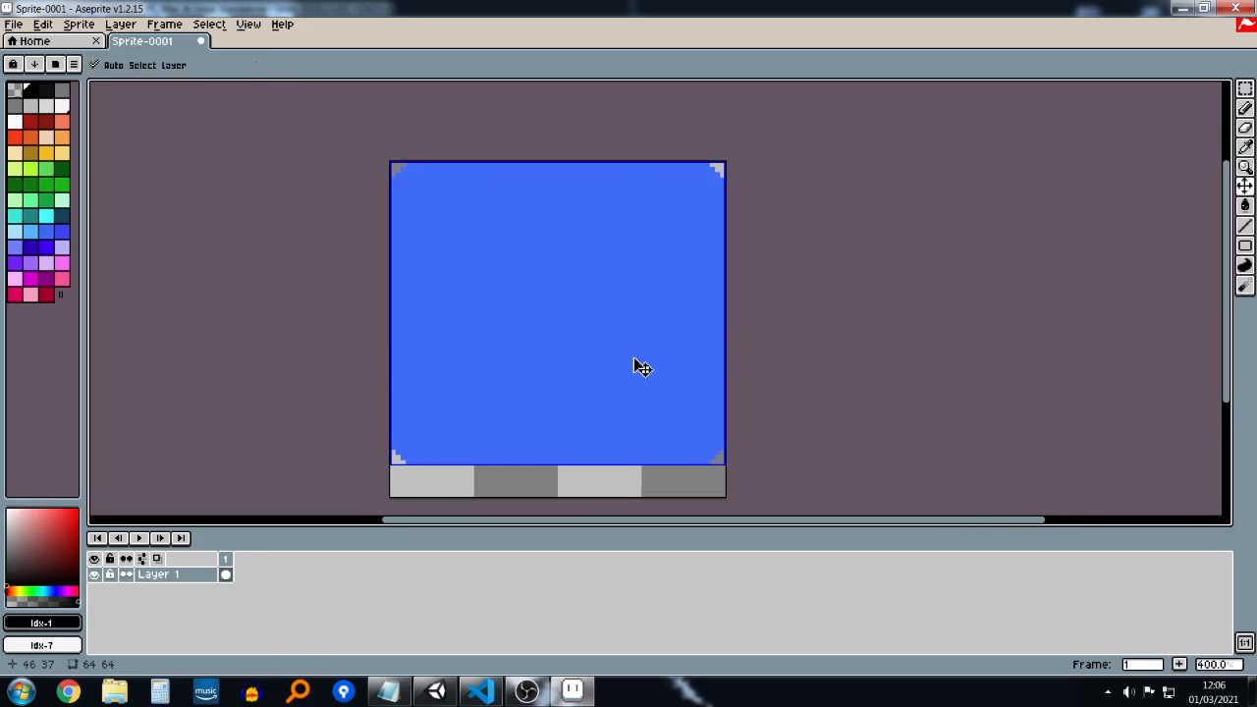
Step: Increase the pencil's brush size to 12 px and switch the foreground colour to palette index 2
ctrl+scroll(634, 357, up, 2)
ctrl+scroll(634, 359, up, 1)
ctrl+scroll(634, 358, down, 1)
shift+scroll(634, 359, up, 1)
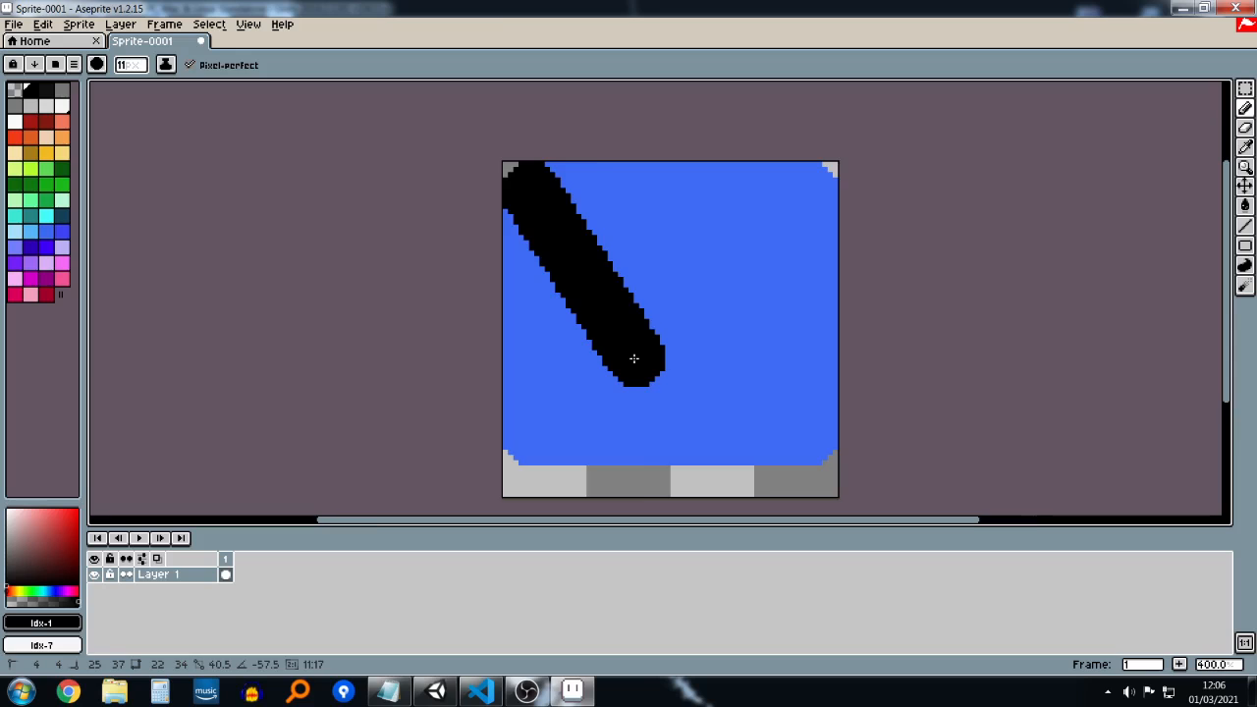
shift+scroll(634, 359, down, 1)
shift+scroll(633, 358, up, 1)
alt+scroll(633, 359, down, 1)
scroll(669, 353, down, 1)
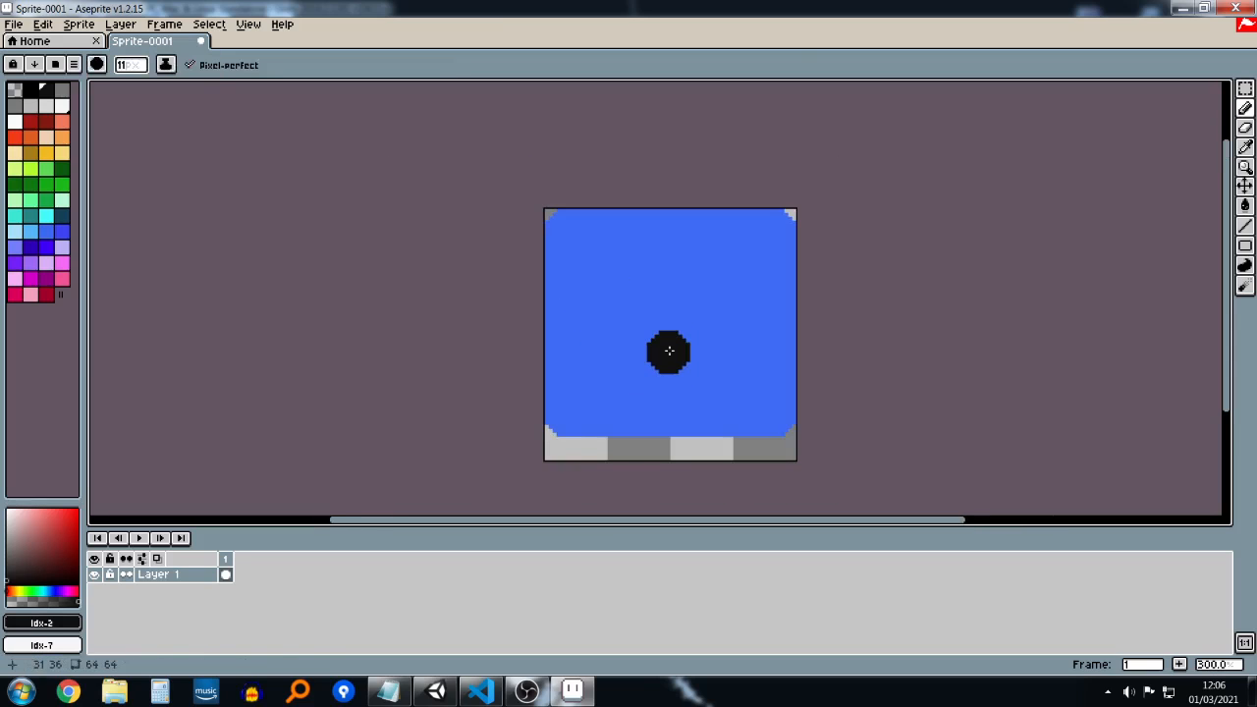
shift+click(669, 351)
alt+shift+scroll(668, 350, down, 1)
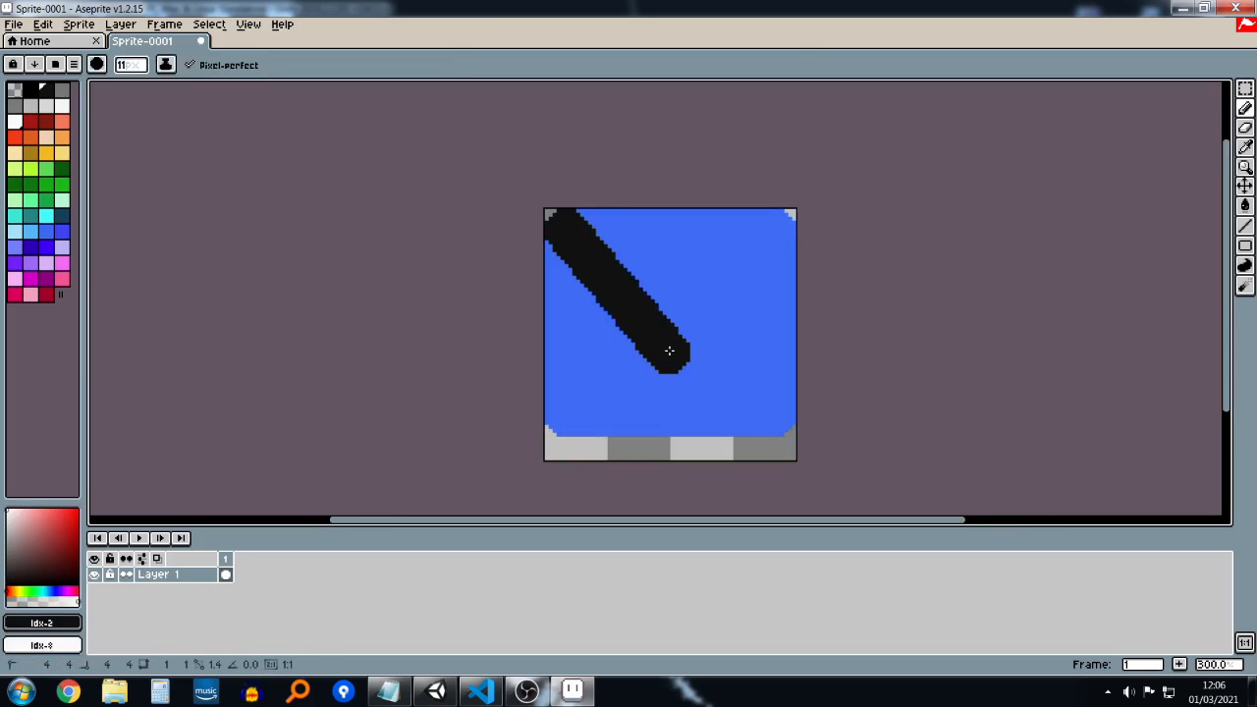
ctrl+scroll(669, 351, down, 1)
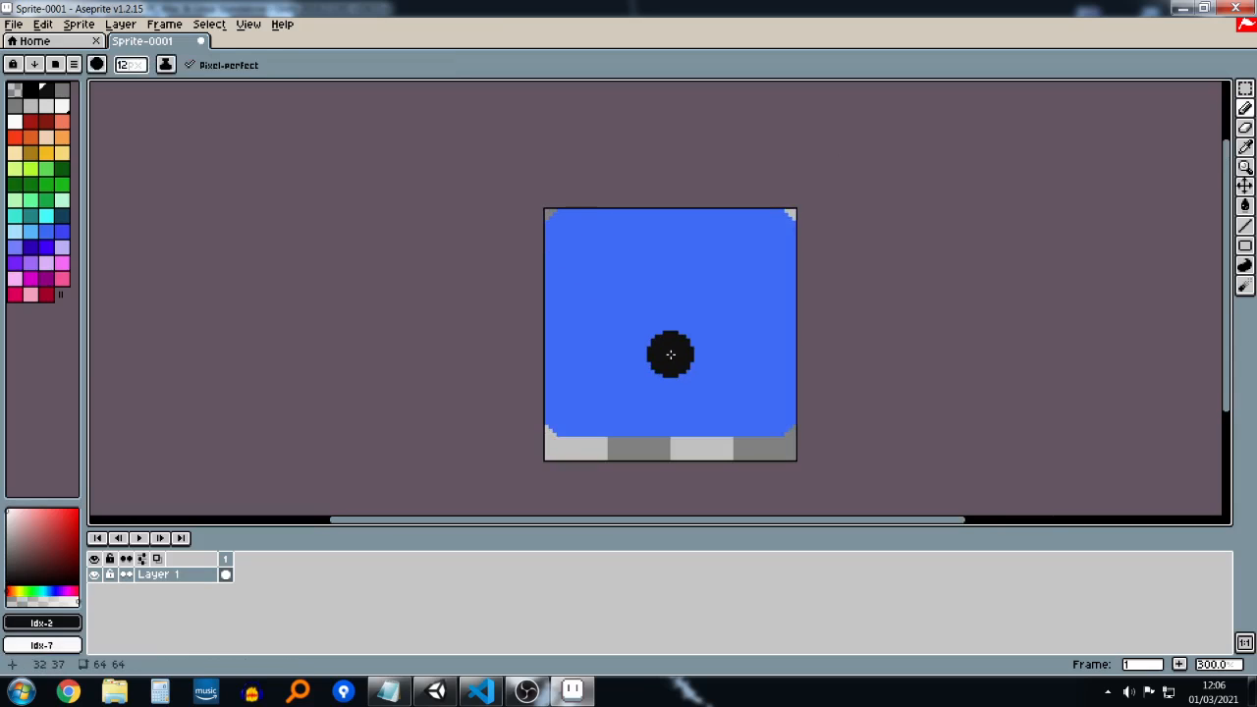
scroll(670, 354, up, 1)
scroll(701, 346, down, 1)
scroll(727, 343, up, 1)
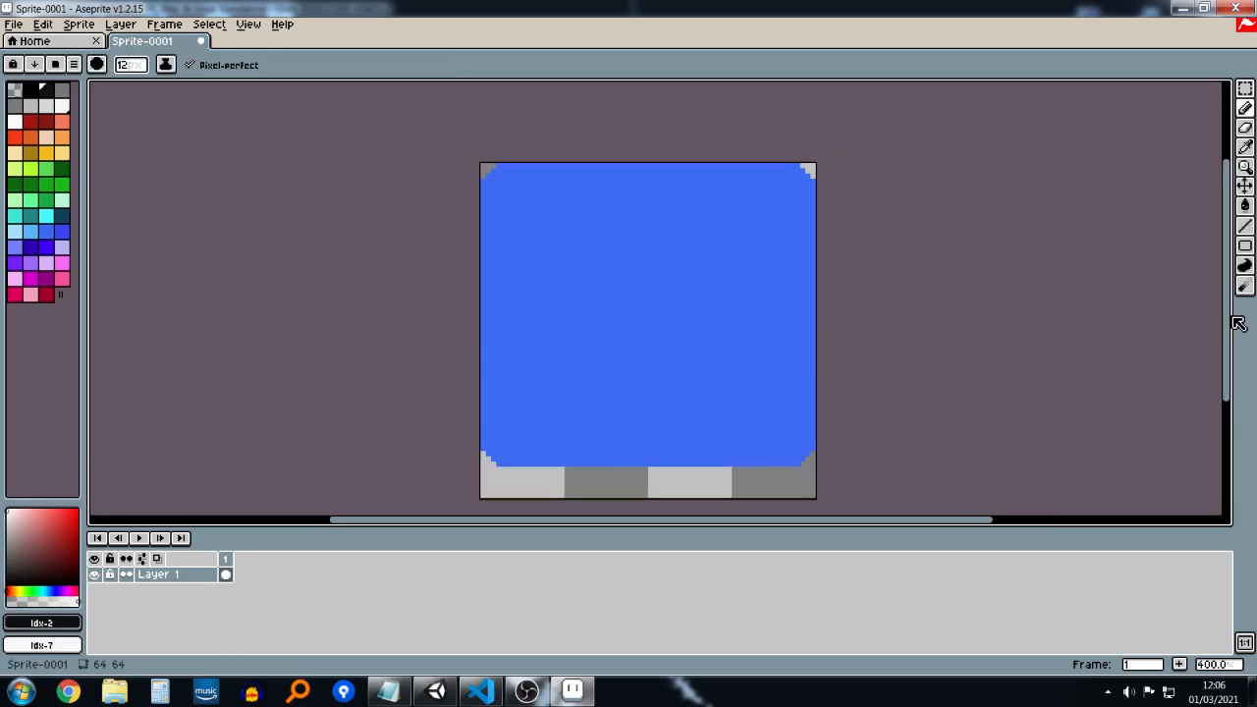
mouse_move(1228, 317)
mouse_down()
mouse_move(1227, 335)
mouse_move(1241, 337)
mouse_up()
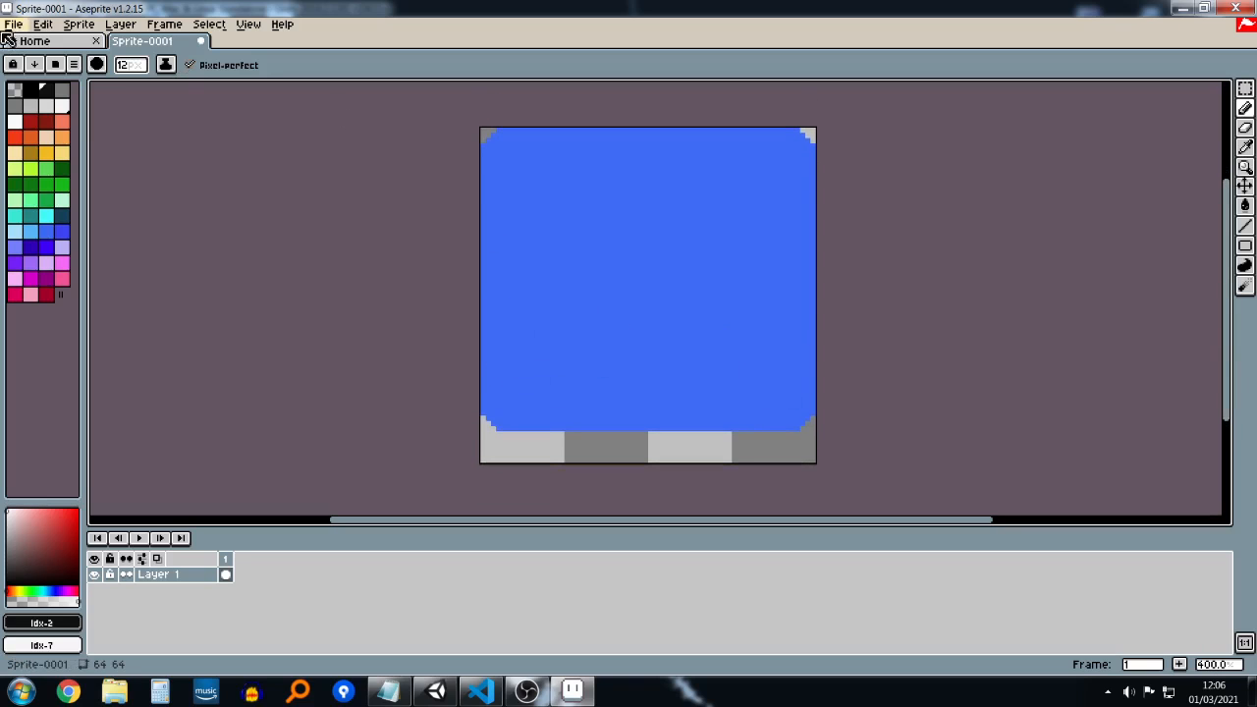
click(47, 40)
click(145, 41)
click(41, 25)
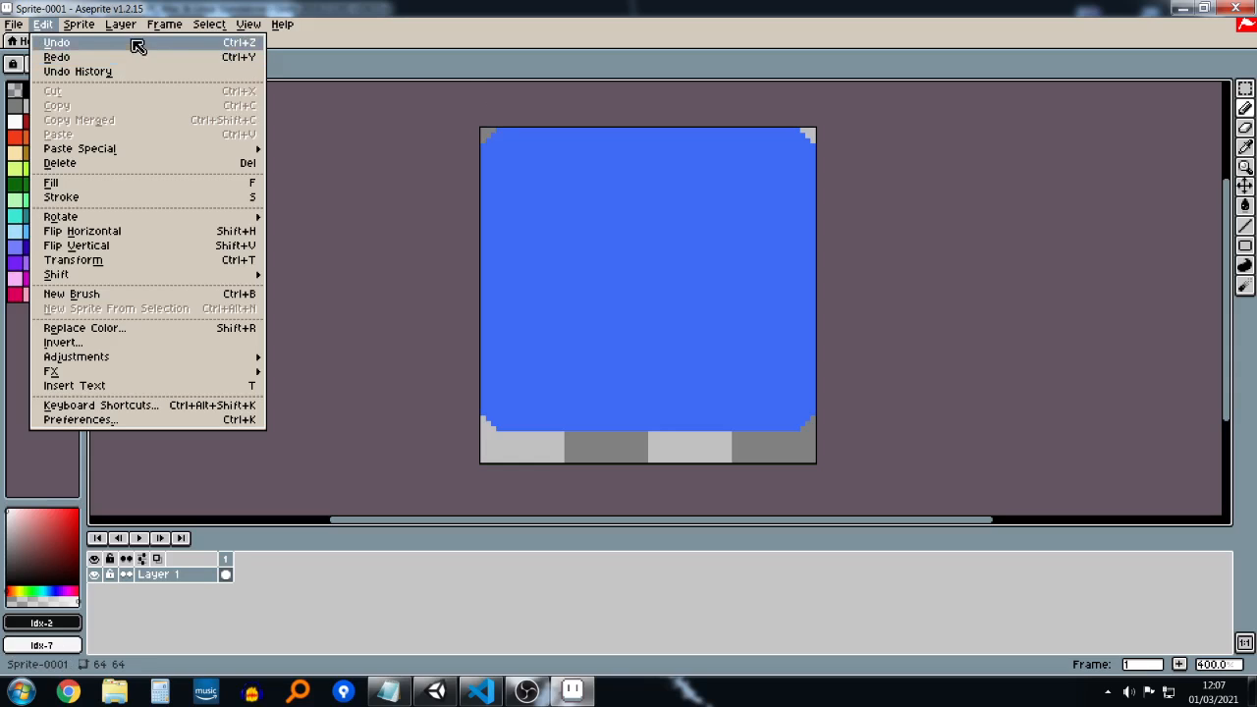
click(435, 320)
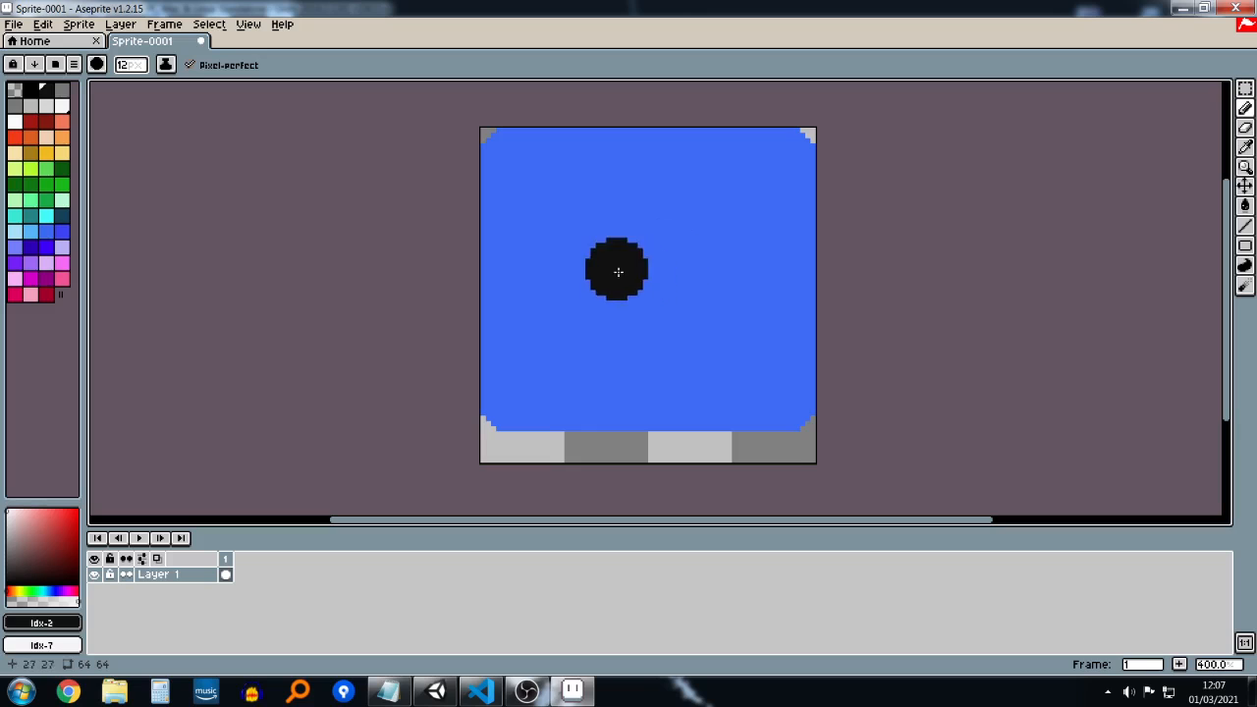
Step: Try a Magic Wand selection of the blue square and deselect it
click(1245, 89)
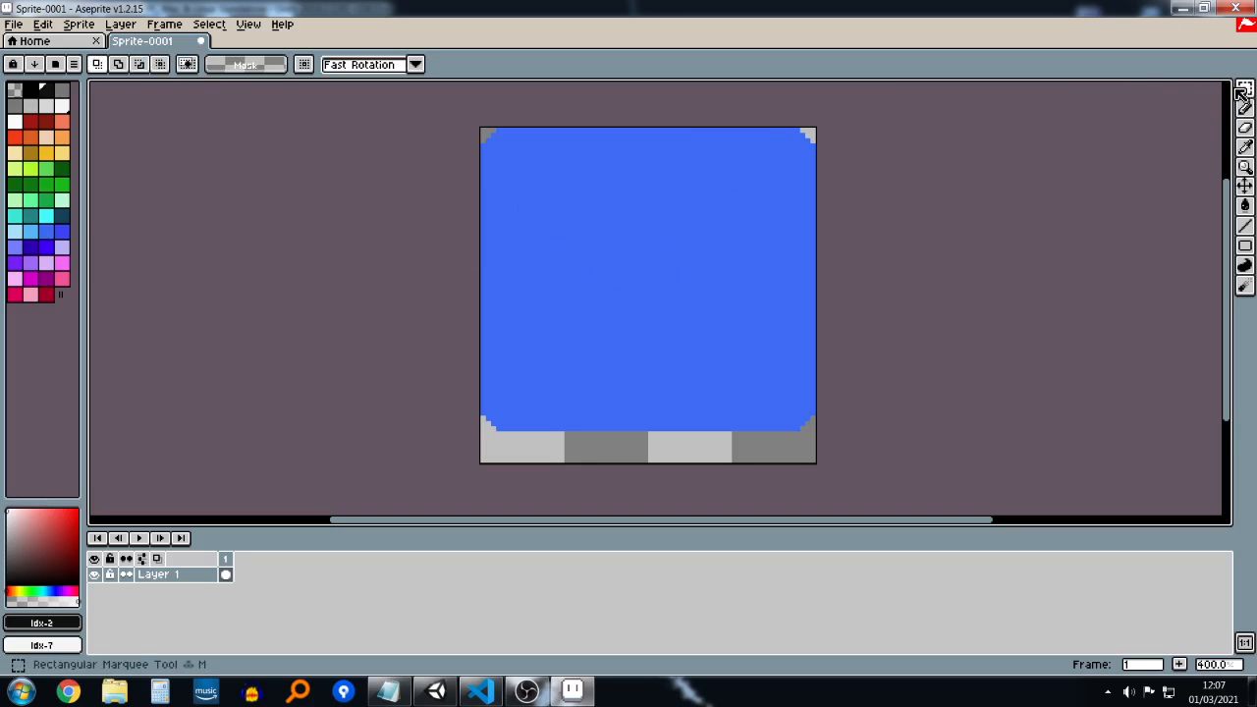
mouse_move(1245, 90)
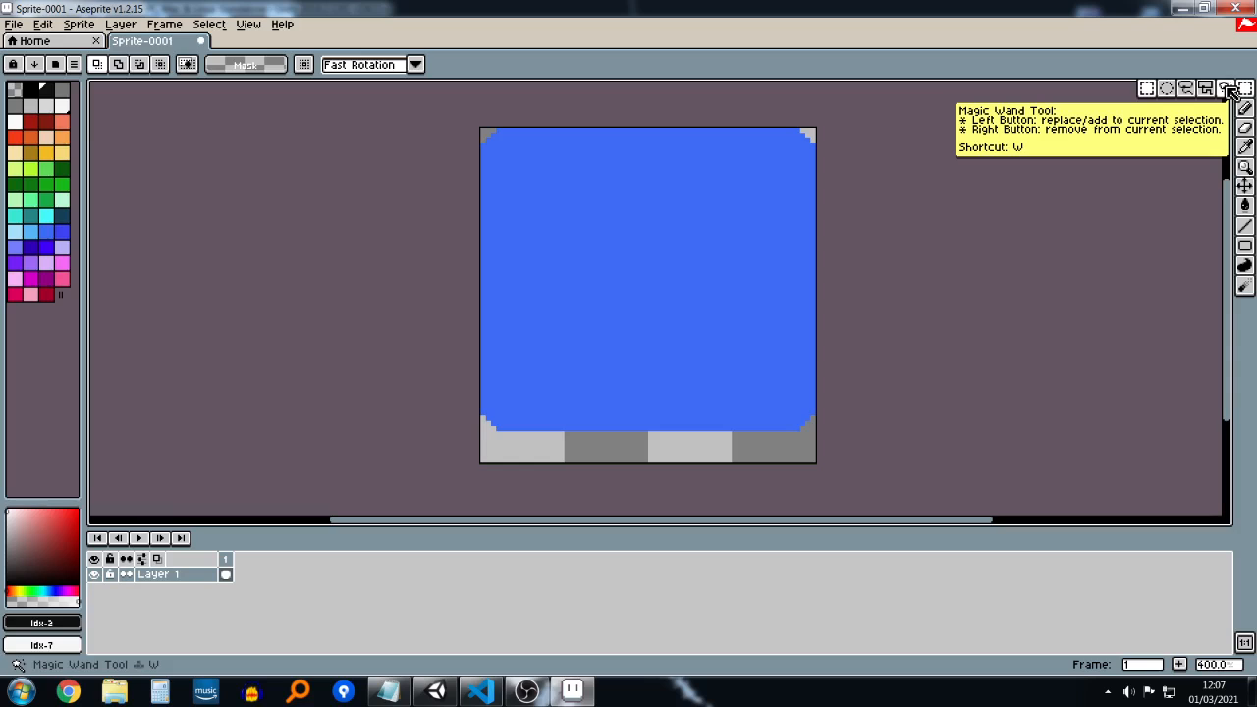
click(1229, 89)
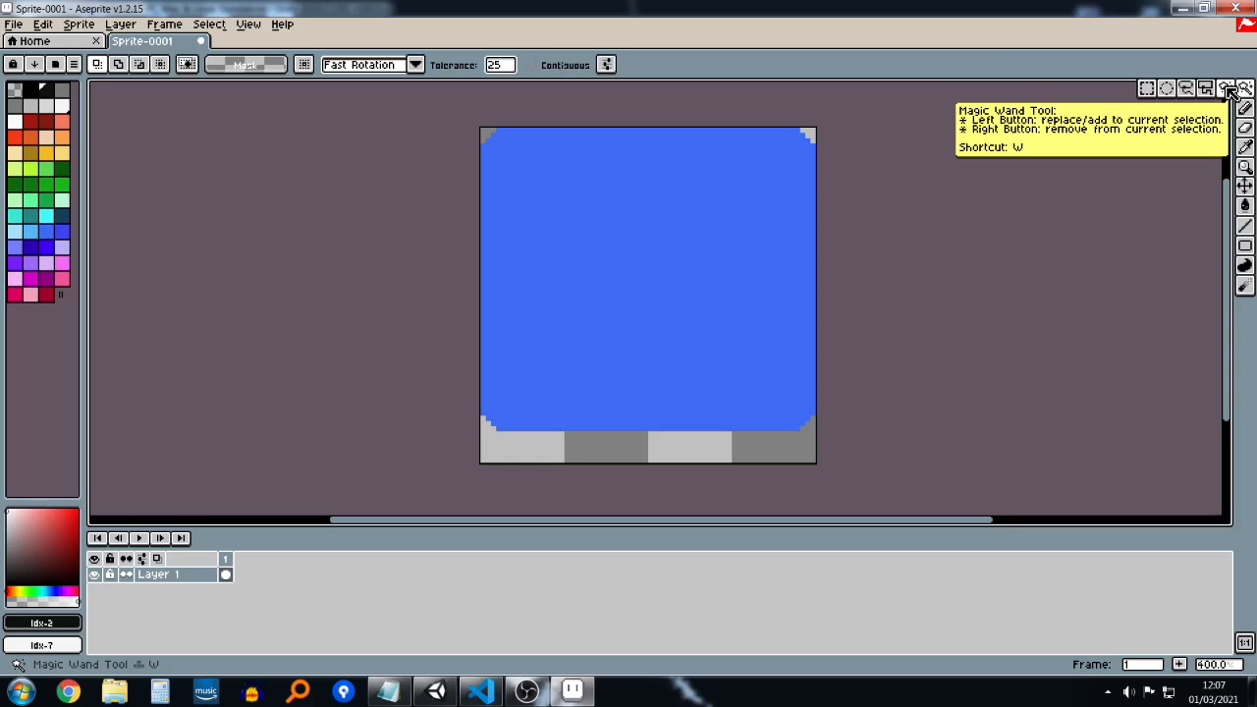
click(603, 329)
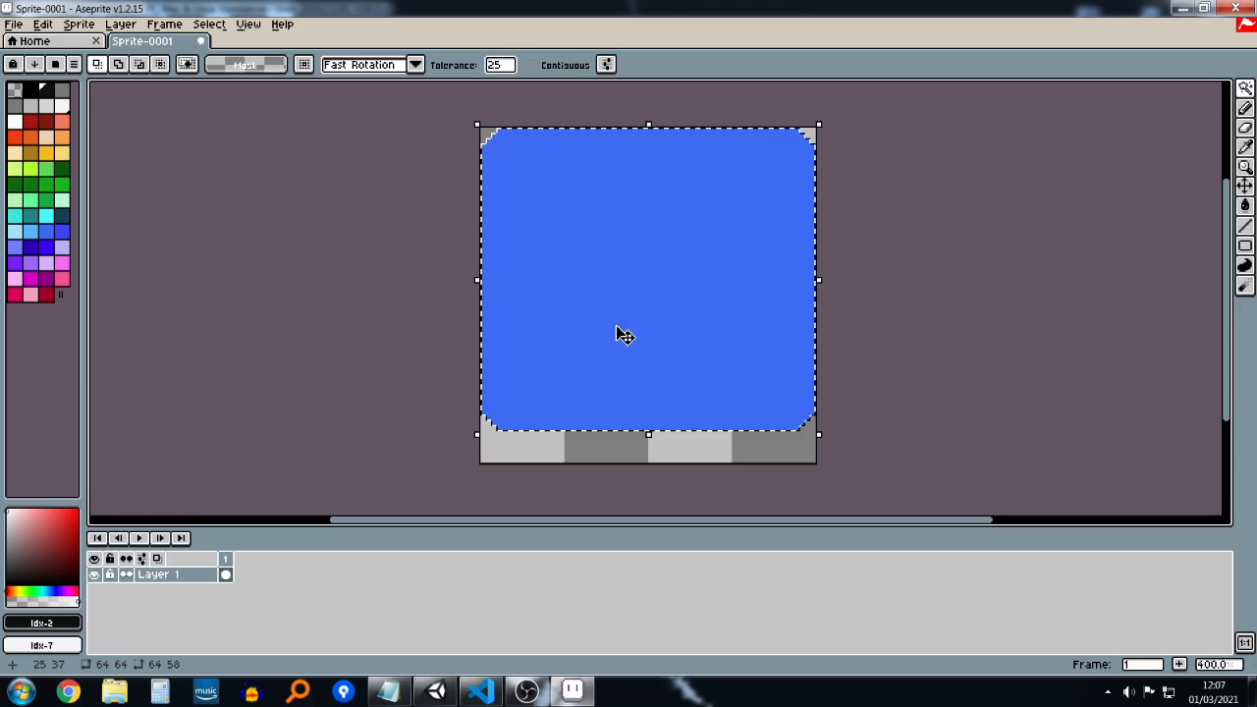
key(ctrl+d)
Step: Select the blue square with the Magic Wand tool and copy it
click(1245, 88)
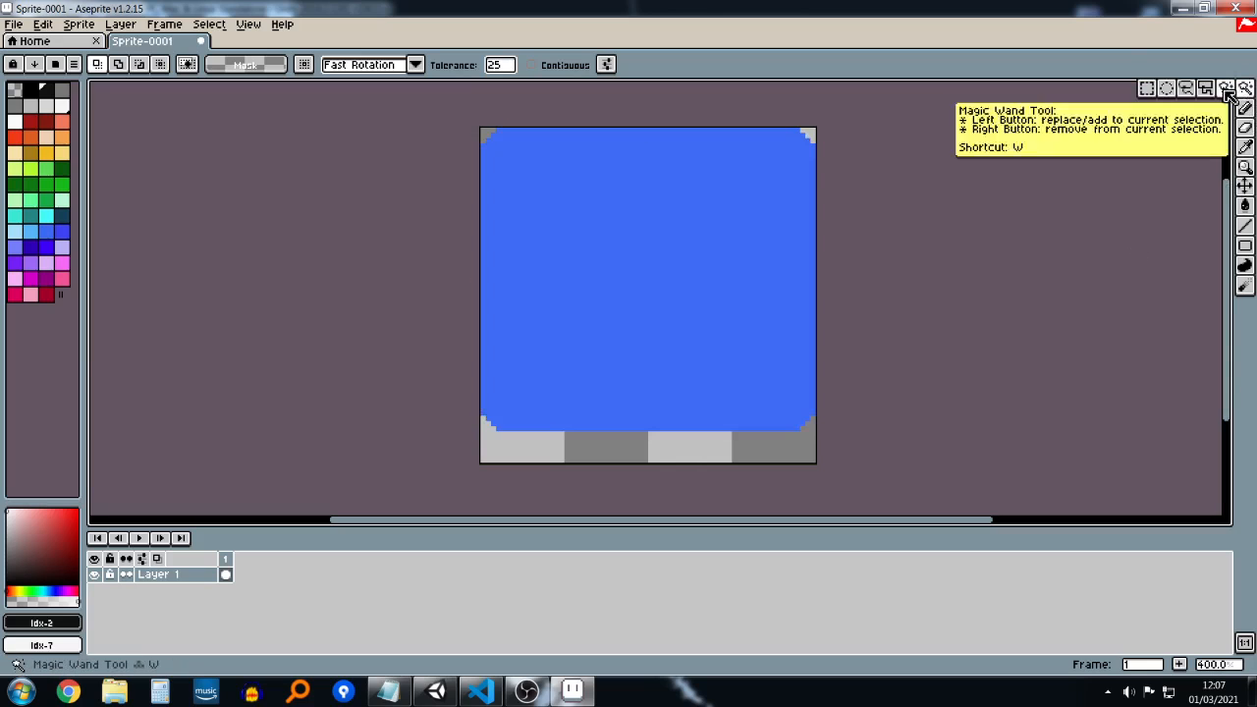
click(508, 323)
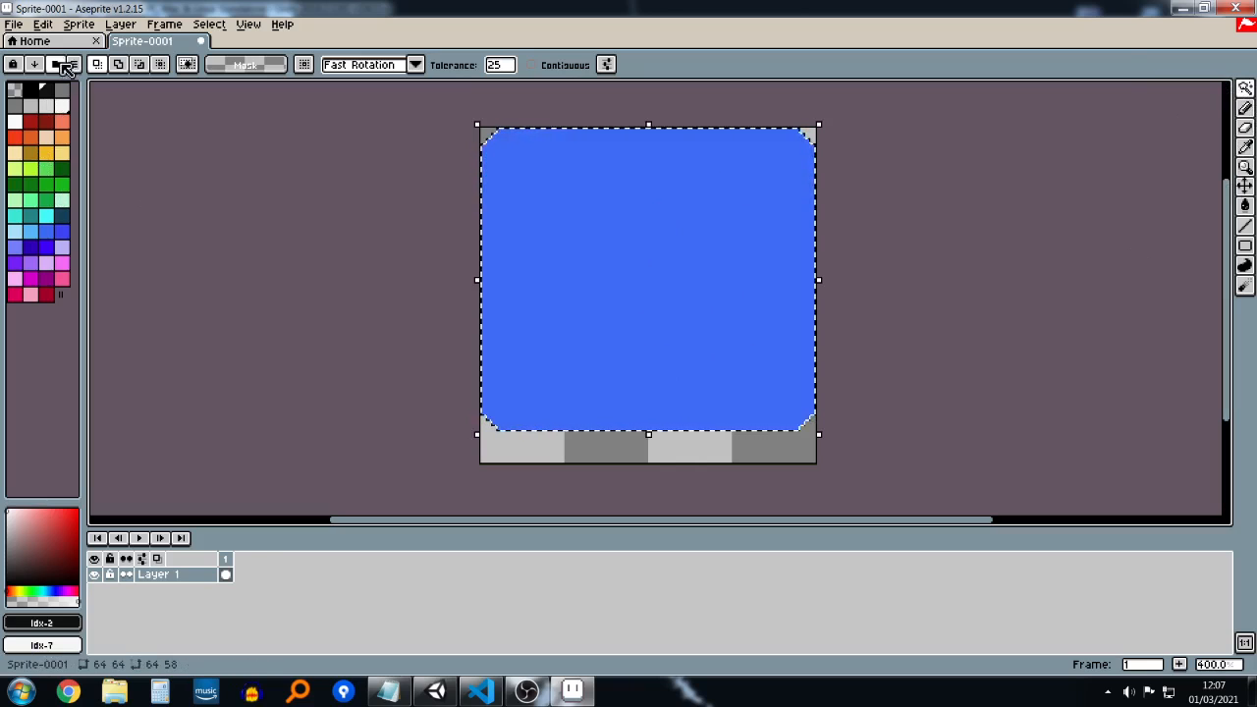
click(43, 24)
click(93, 106)
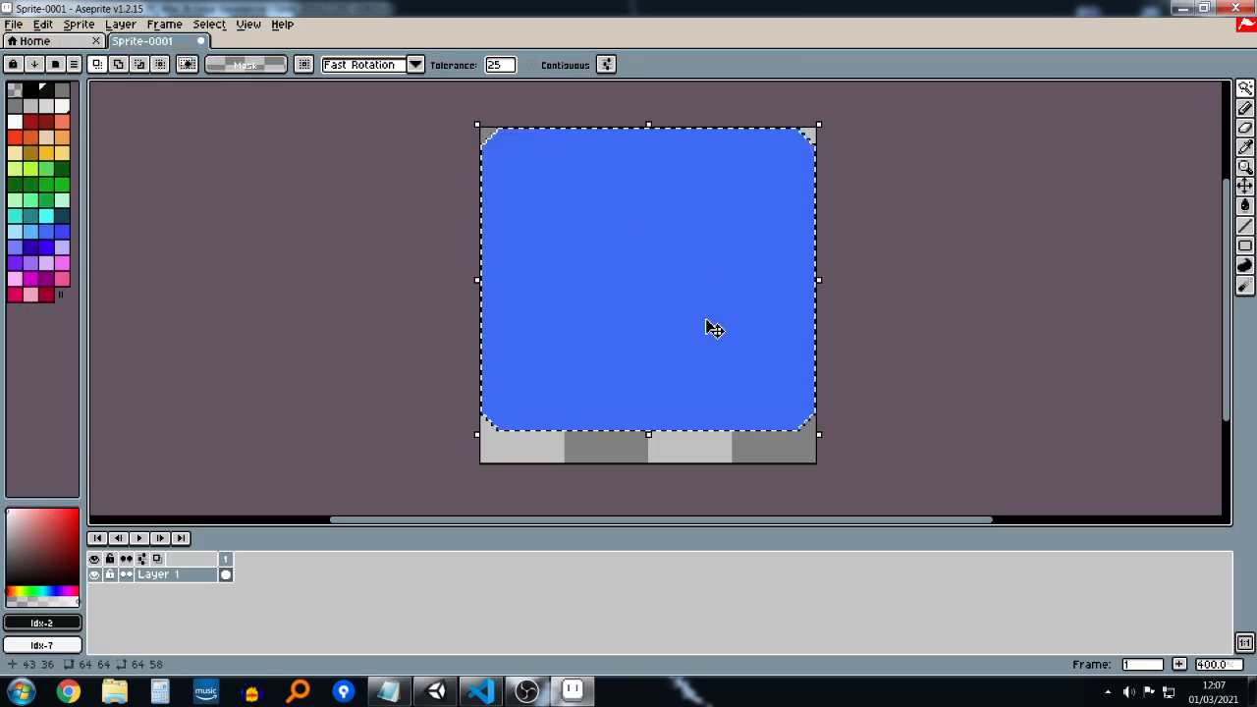
Step: Move the selected blue square down to the canvas's lower edge and paste the copy at the original position above it
key(ctrl+v)
drag(707, 325, 708, 339)
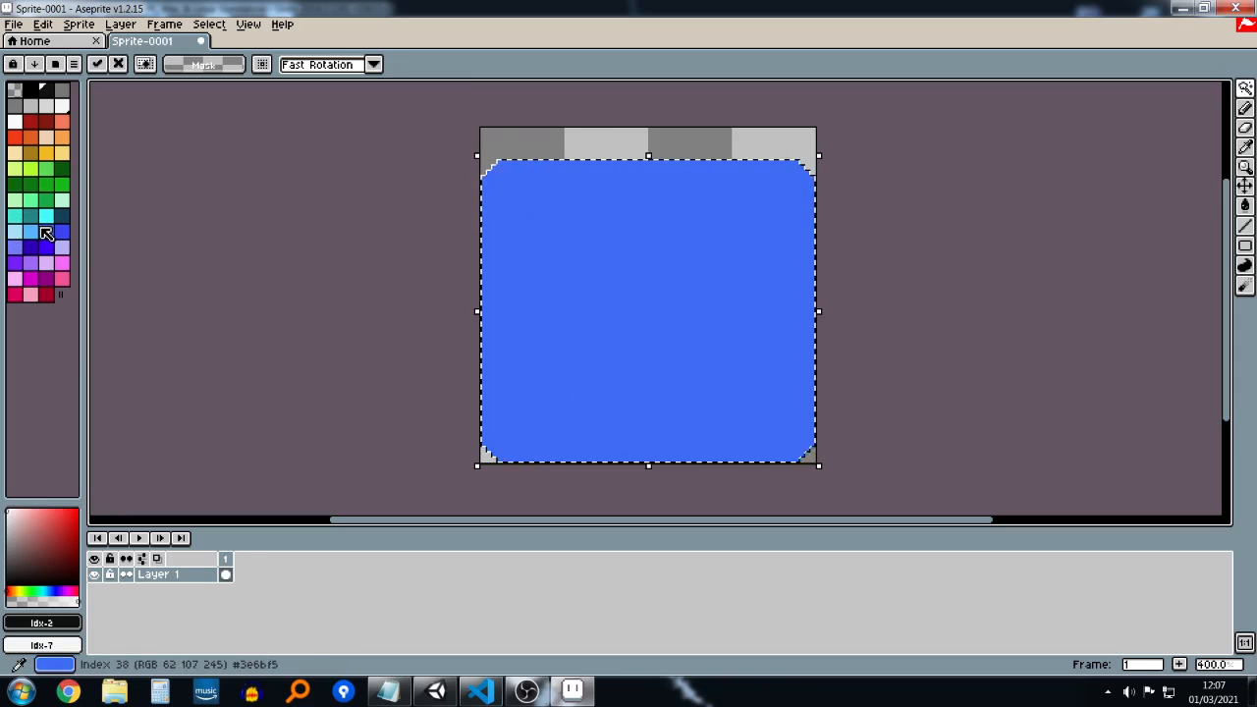
click(43, 23)
click(105, 136)
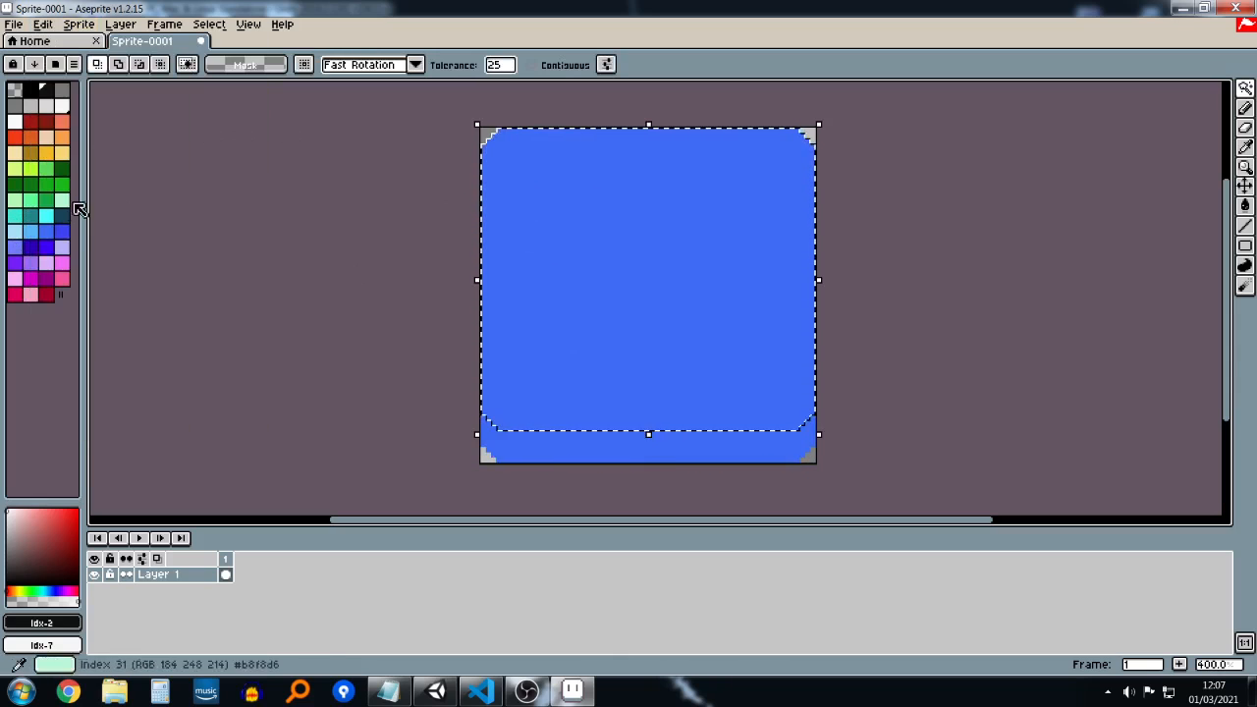
Step: Fill the pasted upper square with the lighter blue of palette index 37 using the Paint Bucket, and deselect it
click(51, 232)
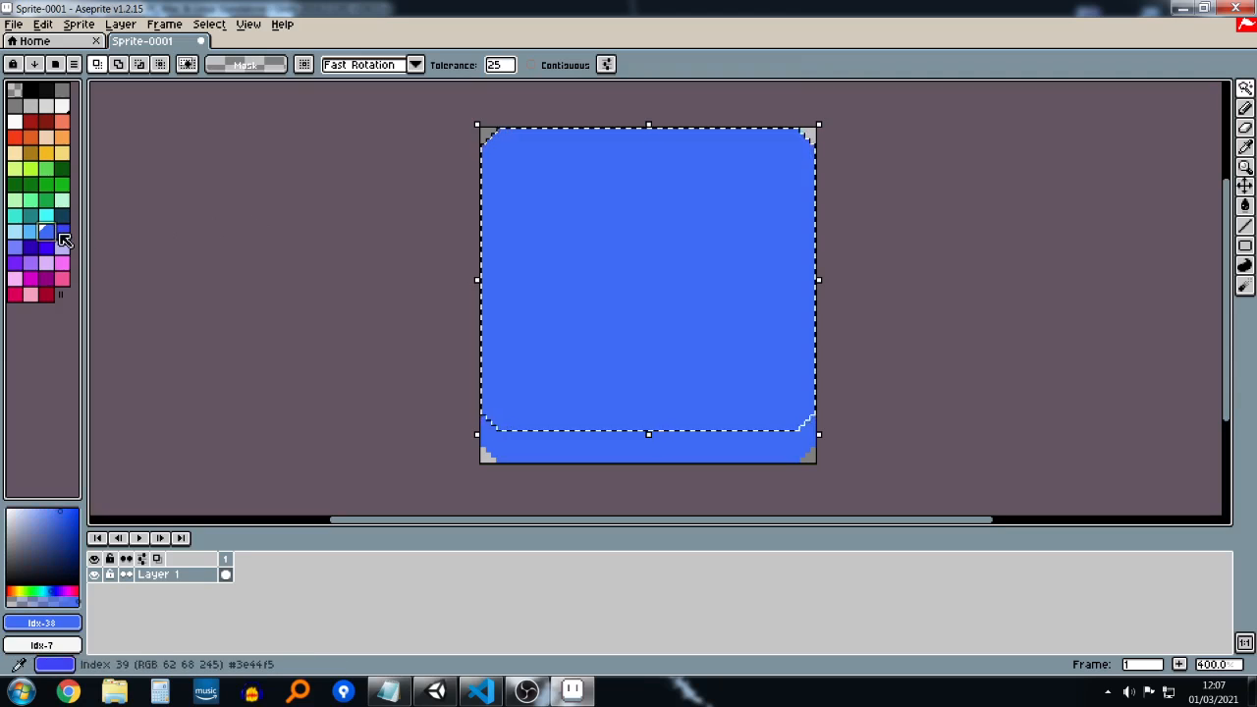
key(Return)
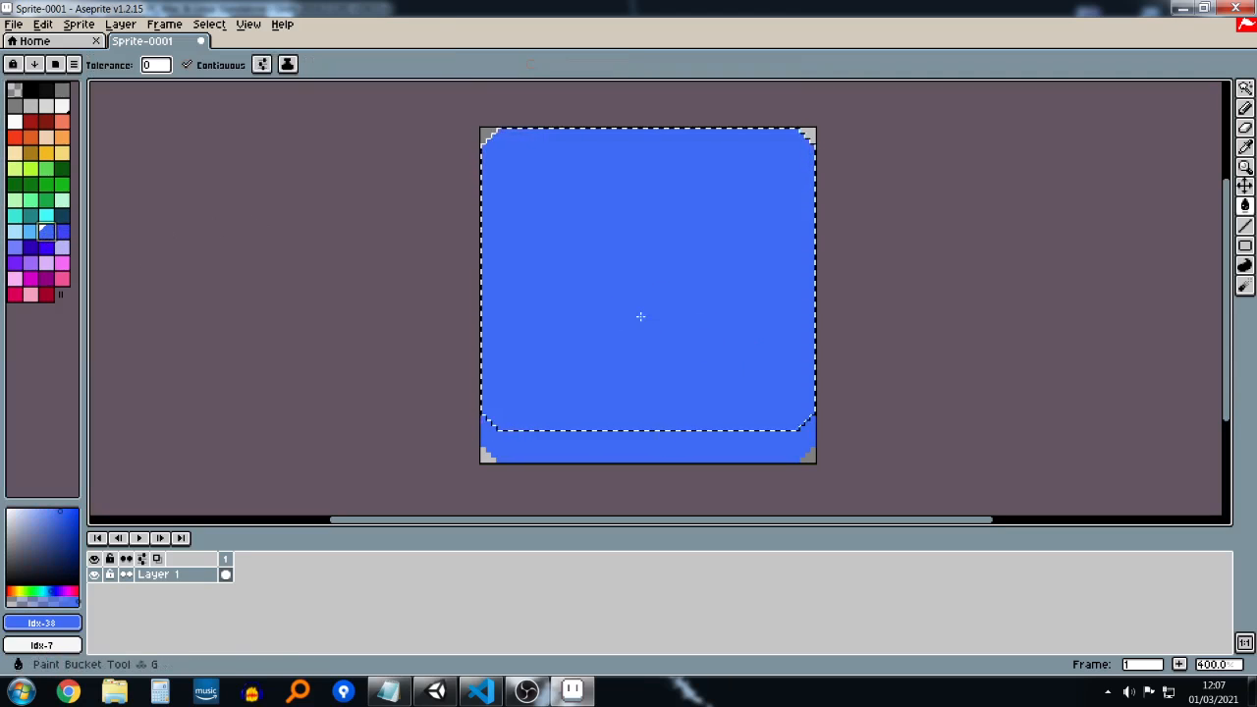
click(31, 230)
click(676, 266)
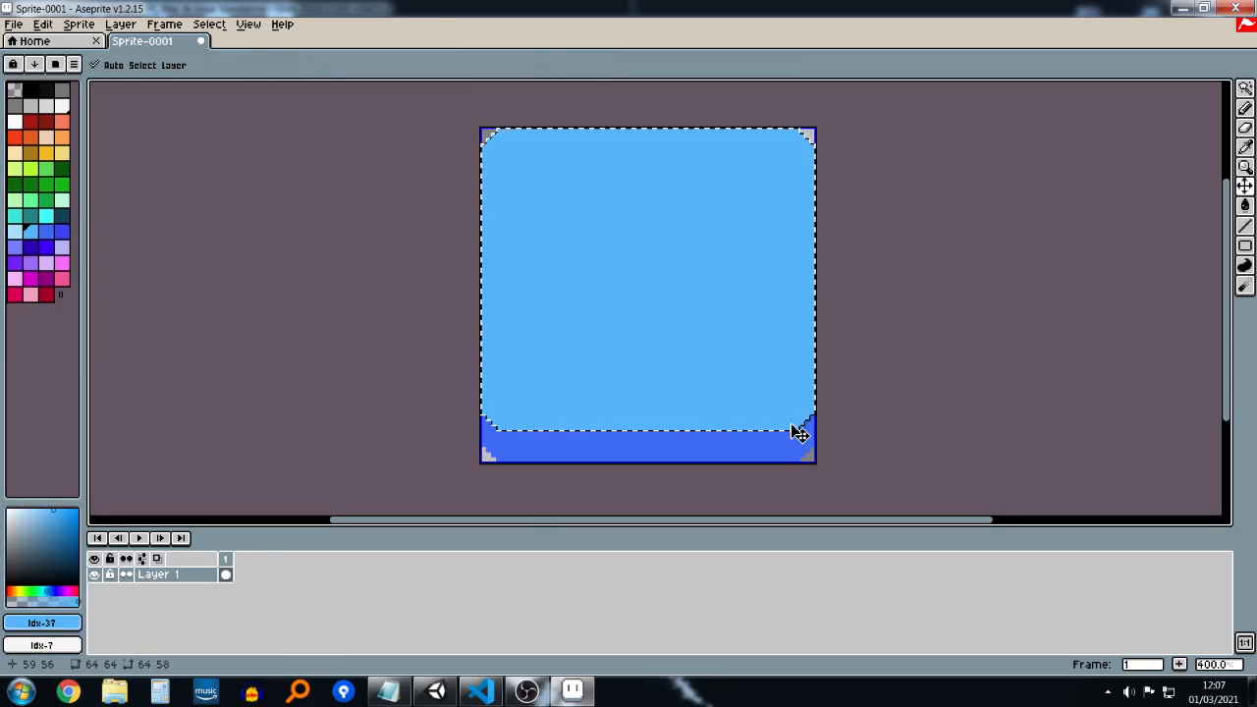
key(ctrl+d)
key(b)
scroll(849, 352, down, 4)
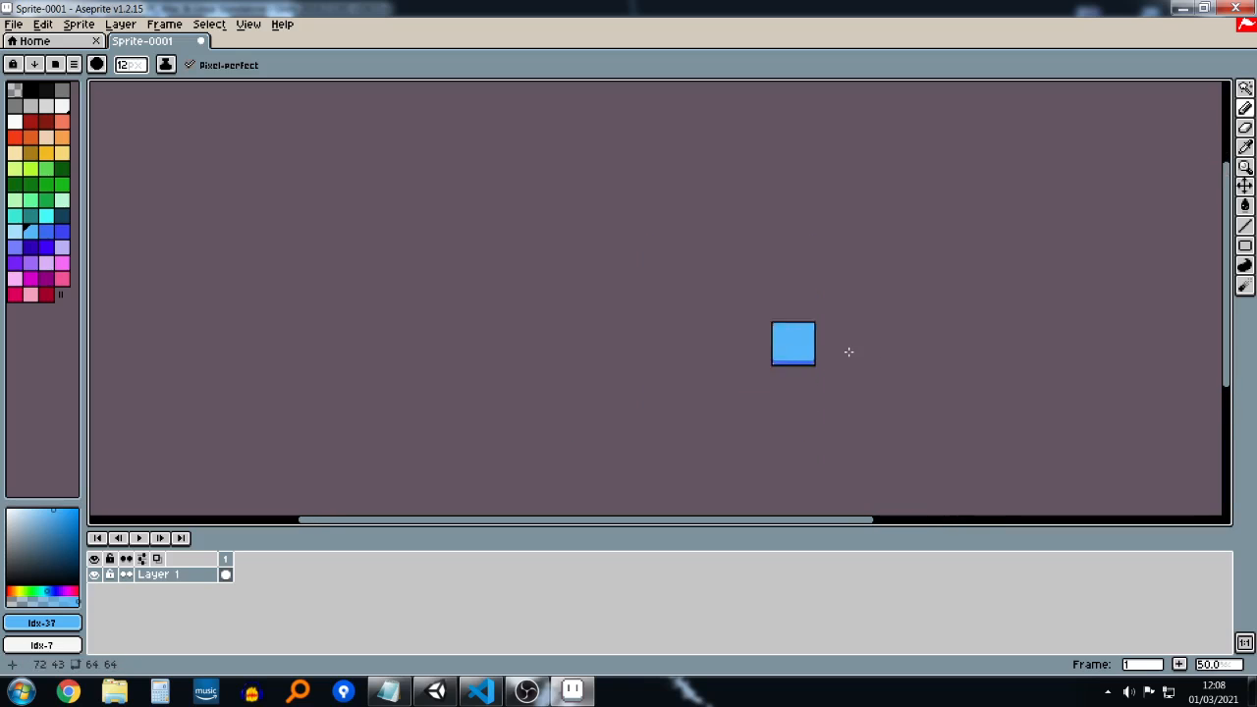
scroll(895, 360, up, 1)
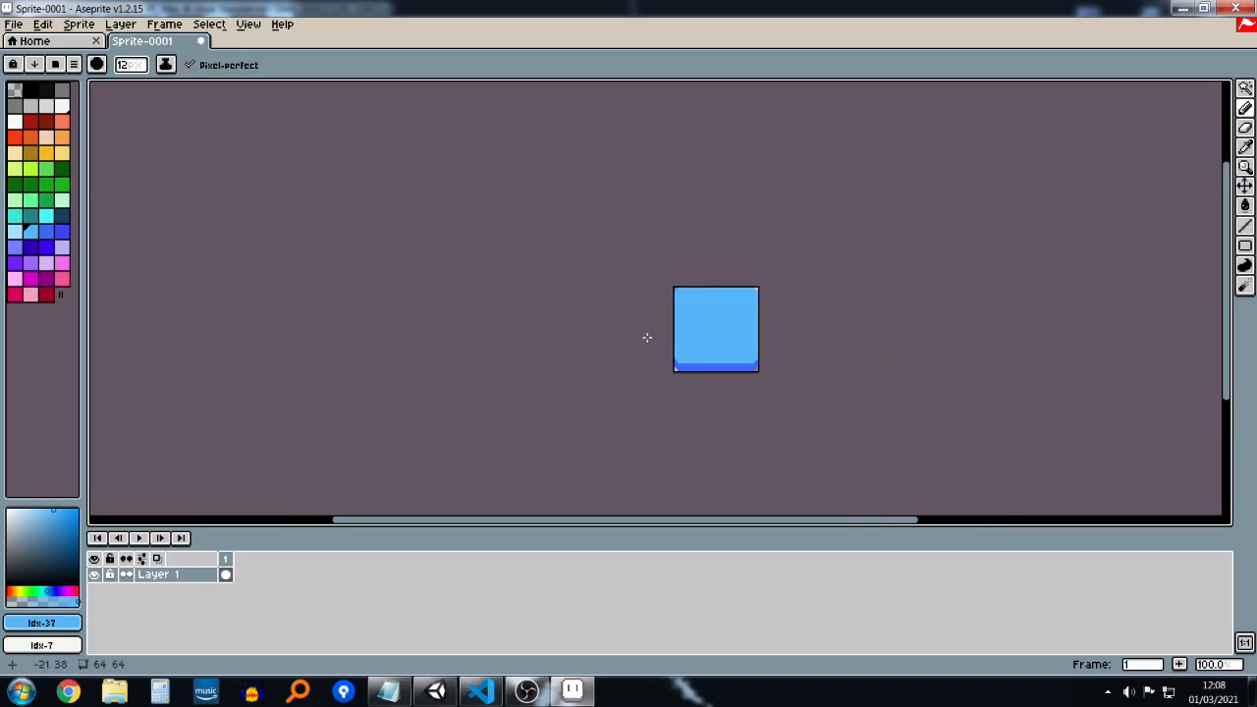
Step: Enlarge the canvas to 128 by 128 px, centred on the button
click(79, 24)
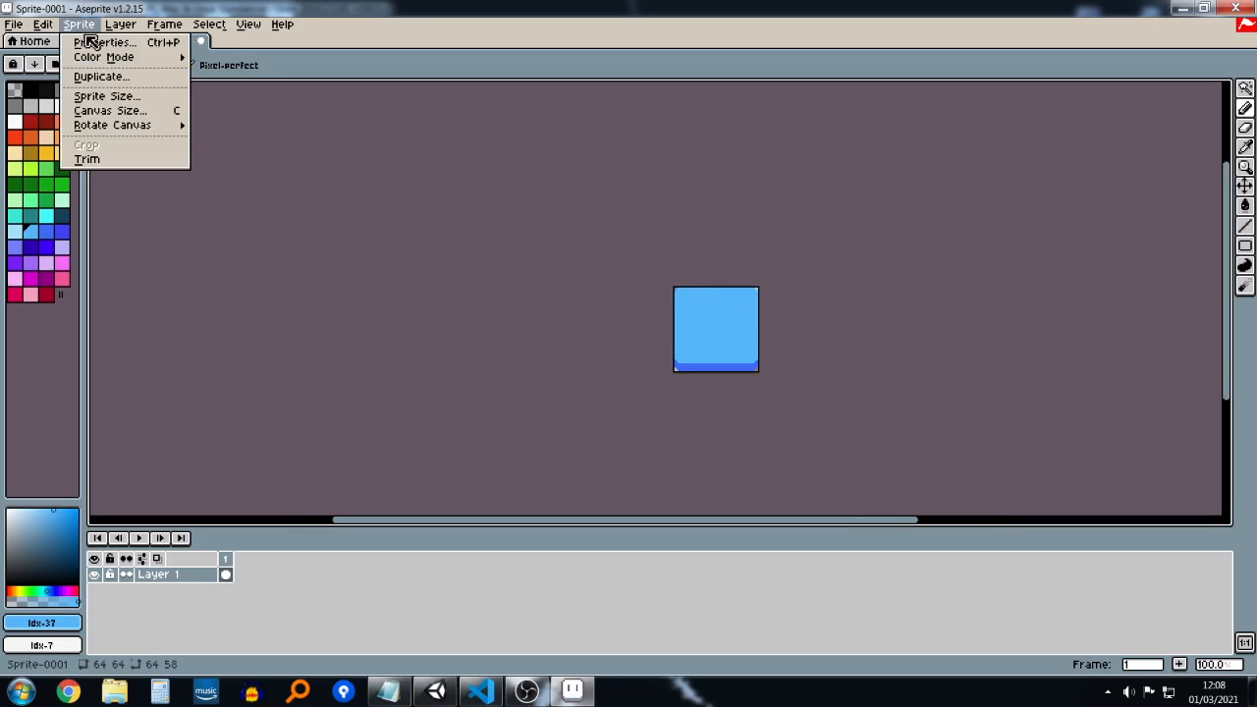
click(124, 114)
text(128)
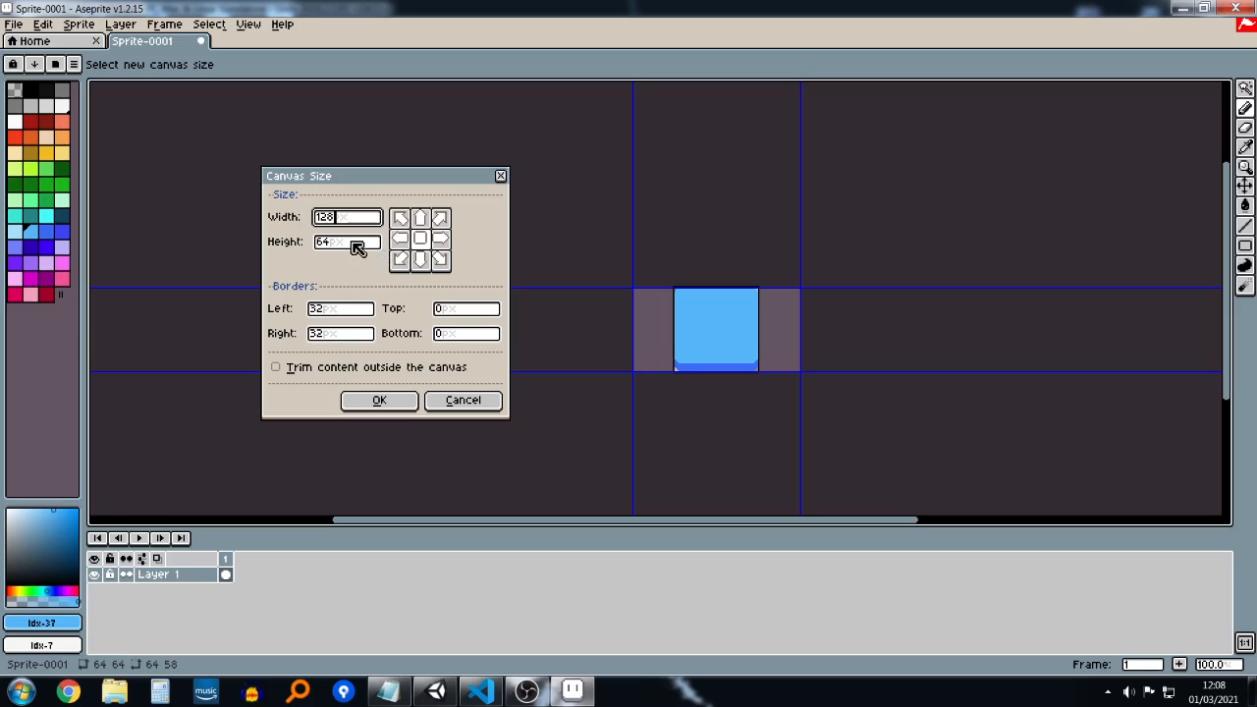
click(356, 244)
text(128)
key(Return)
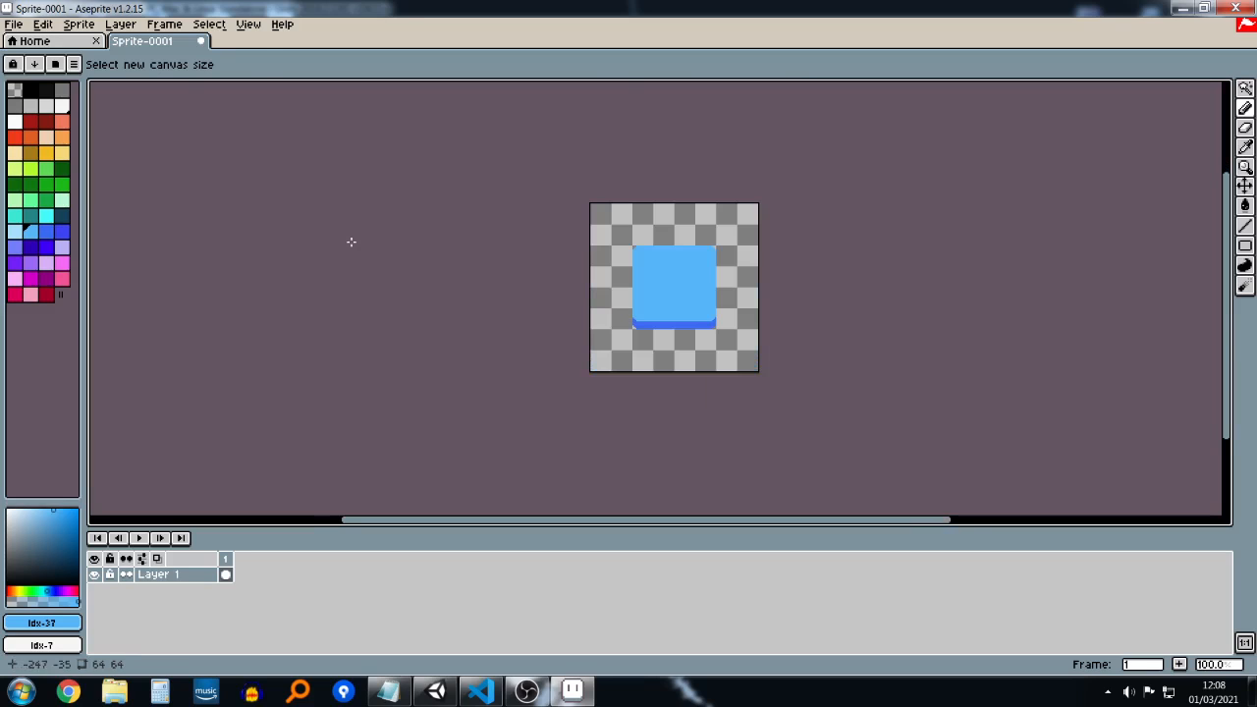
Step: Fill the transparent area around the button with the yellow of palette index 18
scroll(650, 263, up, 1)
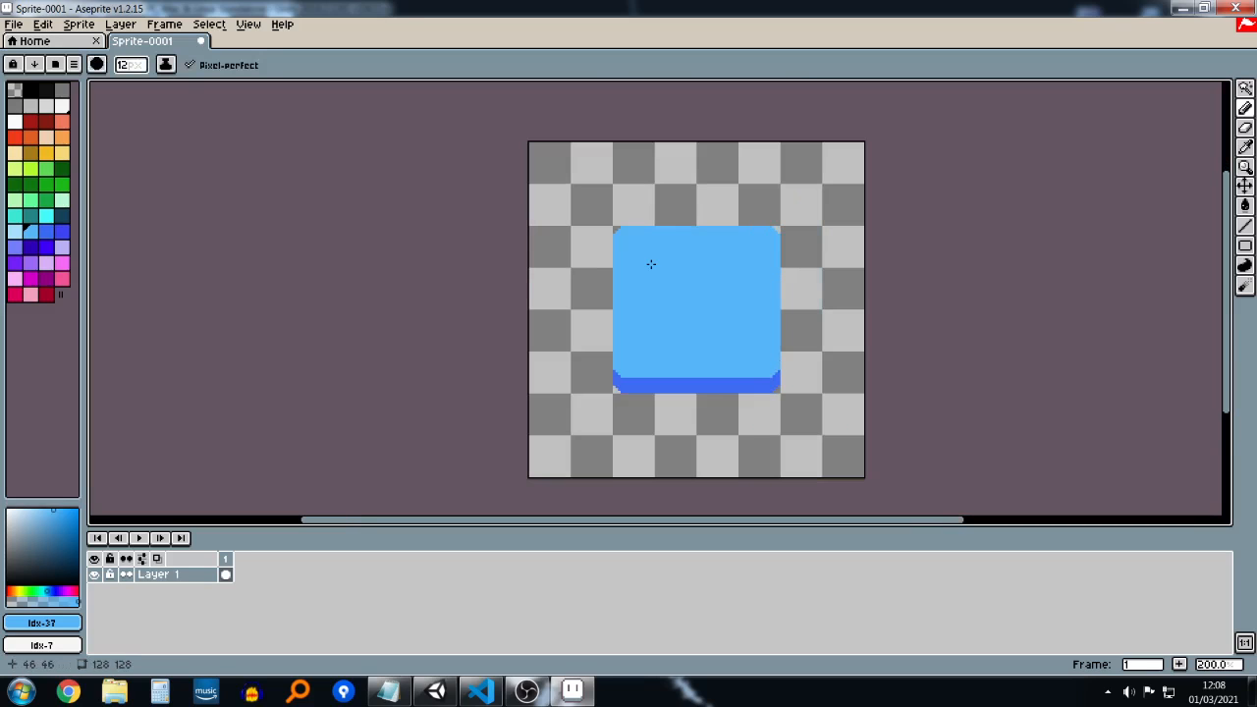
click(47, 152)
key(g)
click(586, 236)
scroll(733, 249, up, 1)
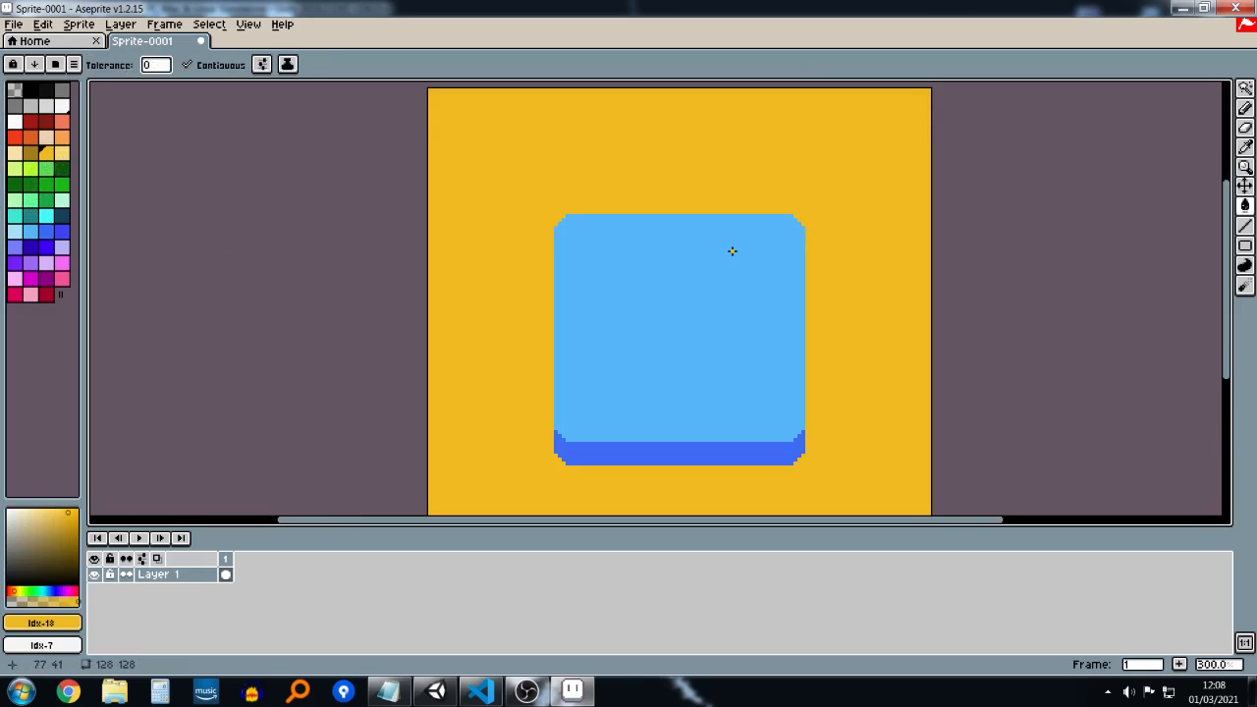
scroll(746, 275, down, 2)
scroll(757, 295, up, 2)
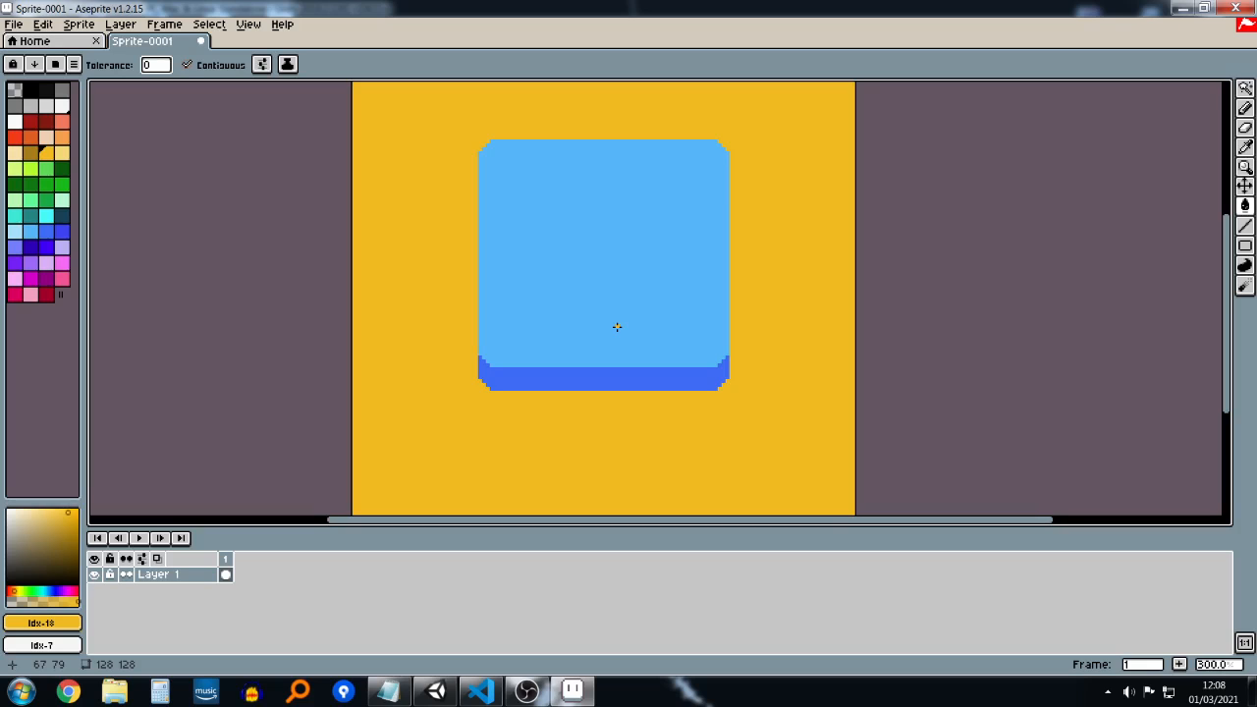
Step: Undo the yellow background fill and the canvas enlargement, and return to the Paint Bucket tool
key(ctrl+z)
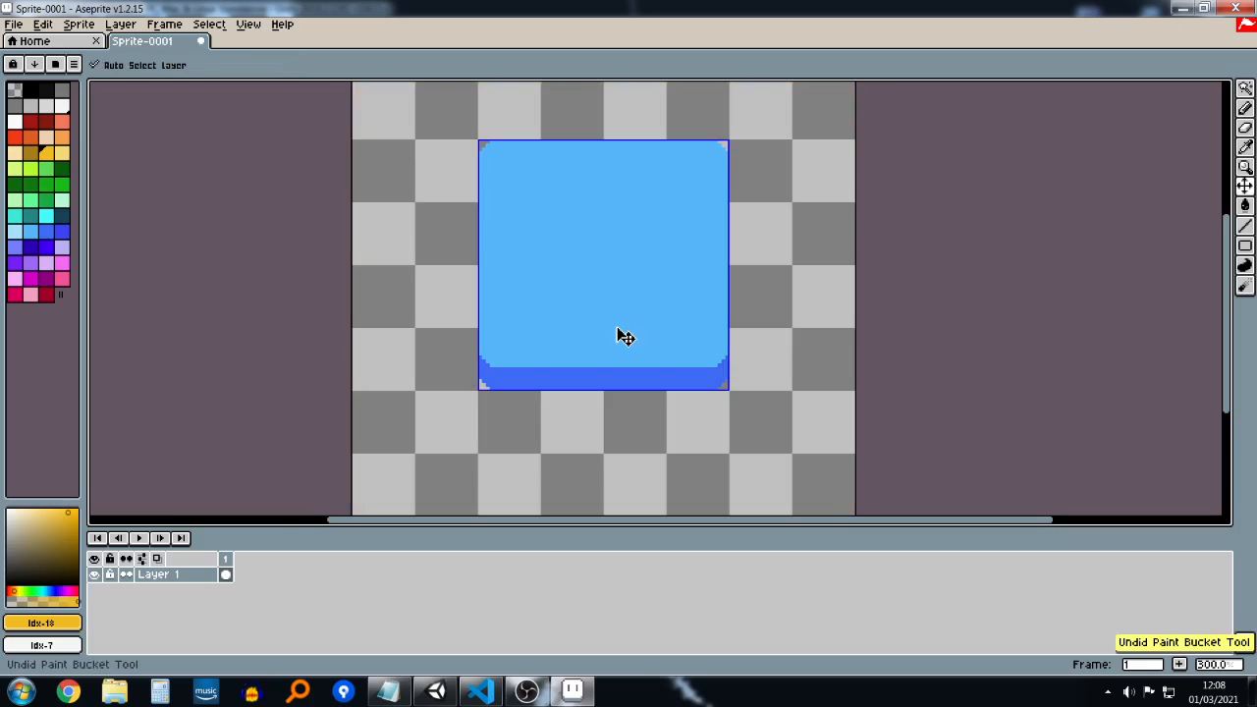
key(ctrl+z)
key(g)
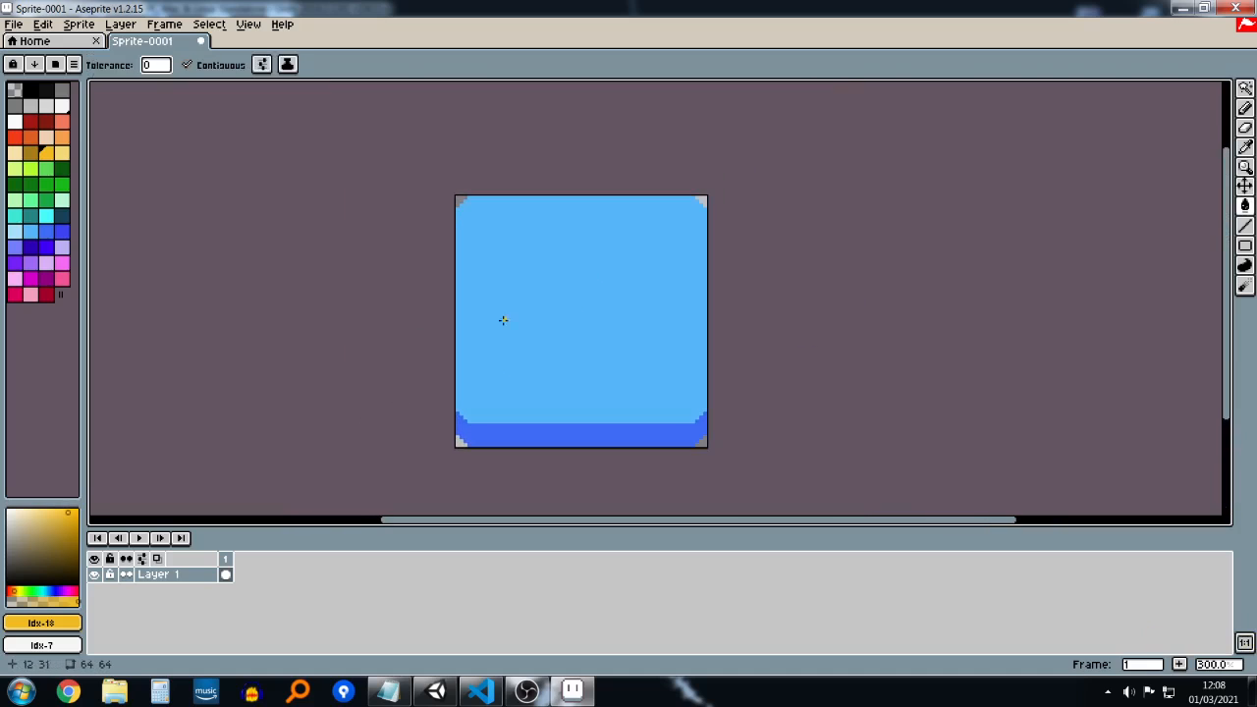
Step: Switch to Unity and hide the FadeOut object in the scene so the masked menu buttons can be viewed
key(b)
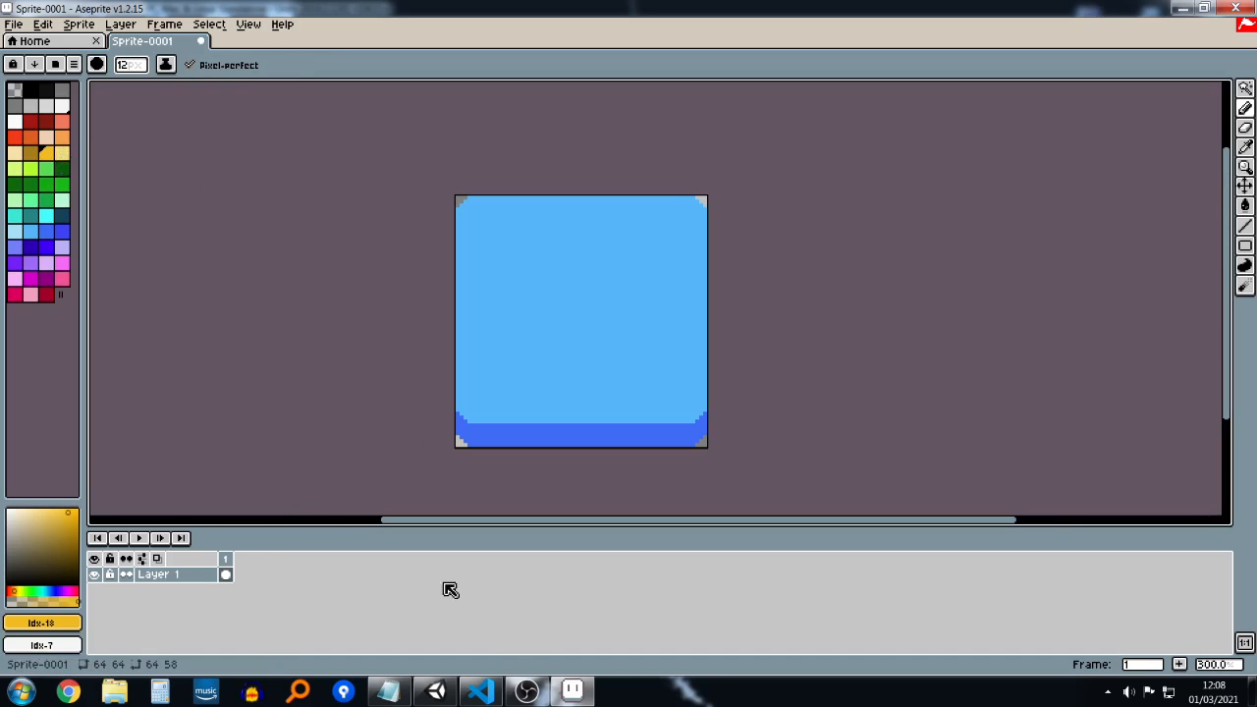
click(437, 690)
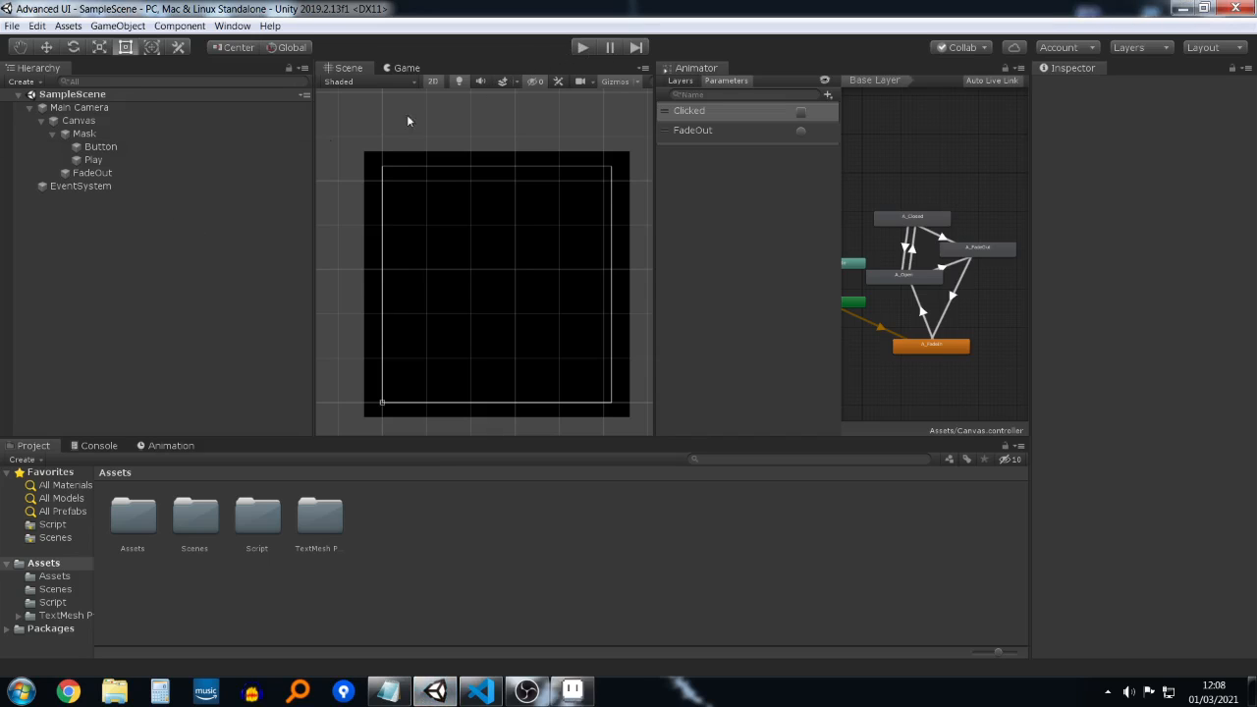
click(10, 122)
click(10, 122)
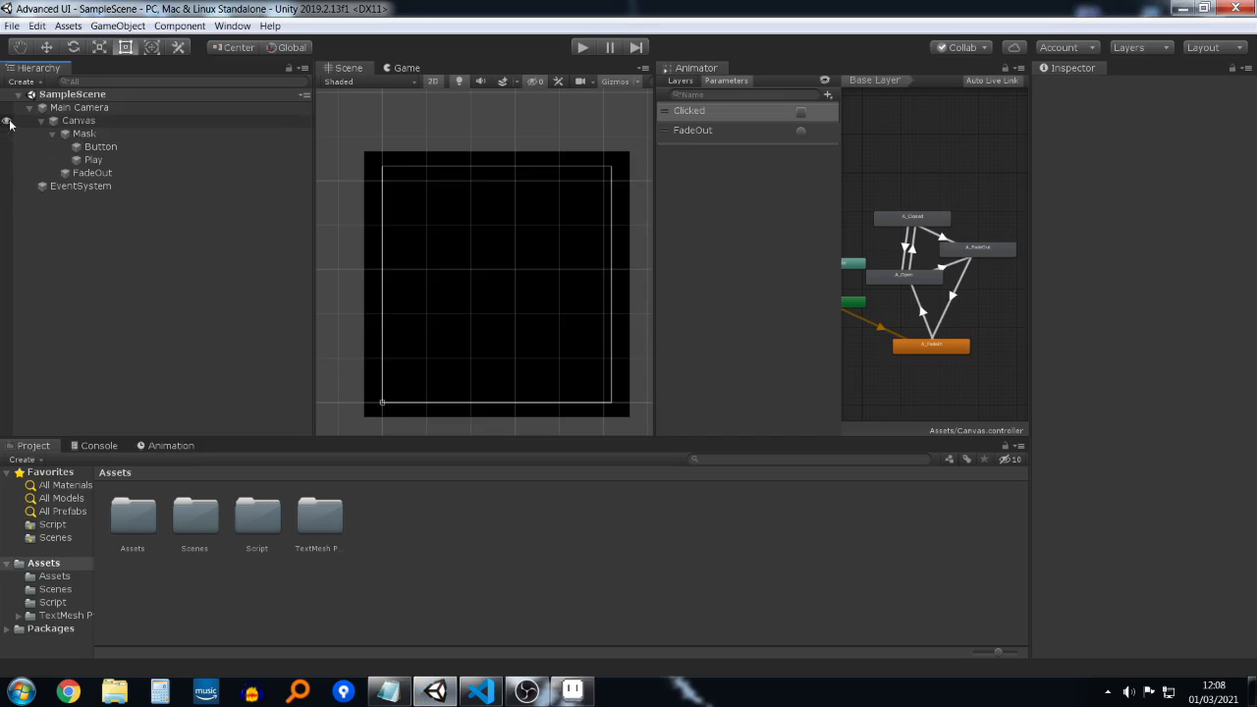
click(7, 172)
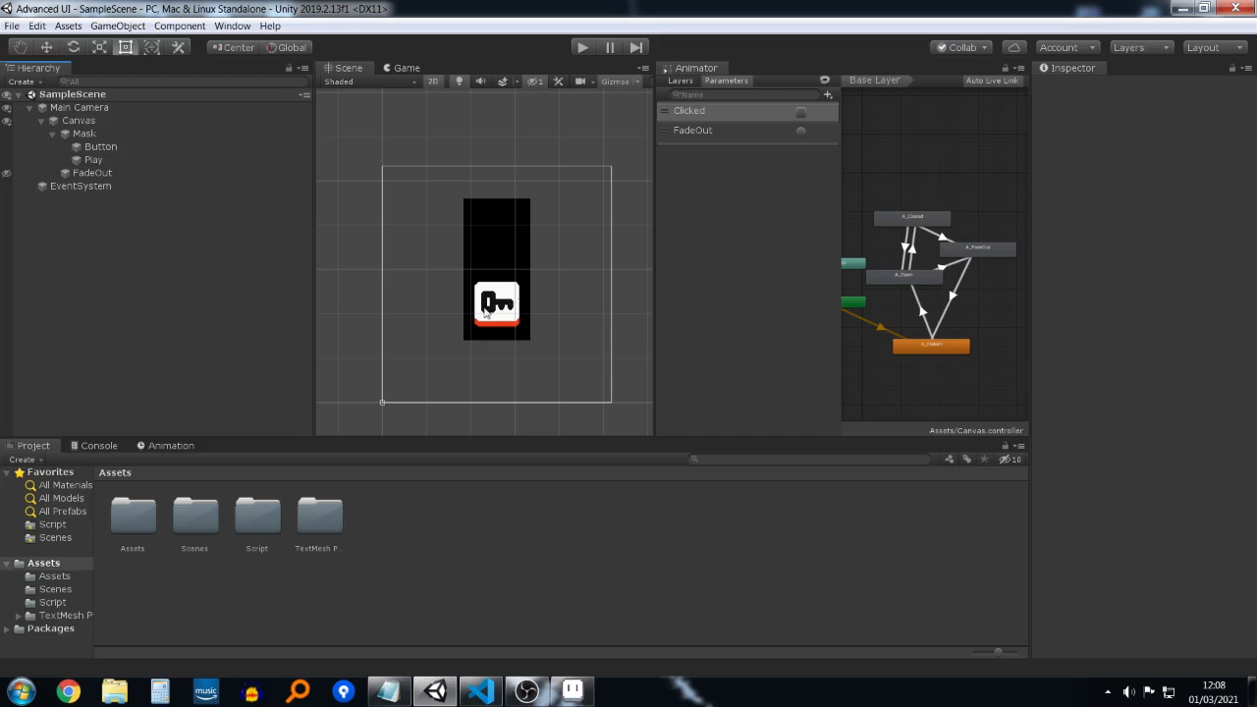
scroll(532, 341, up, 2)
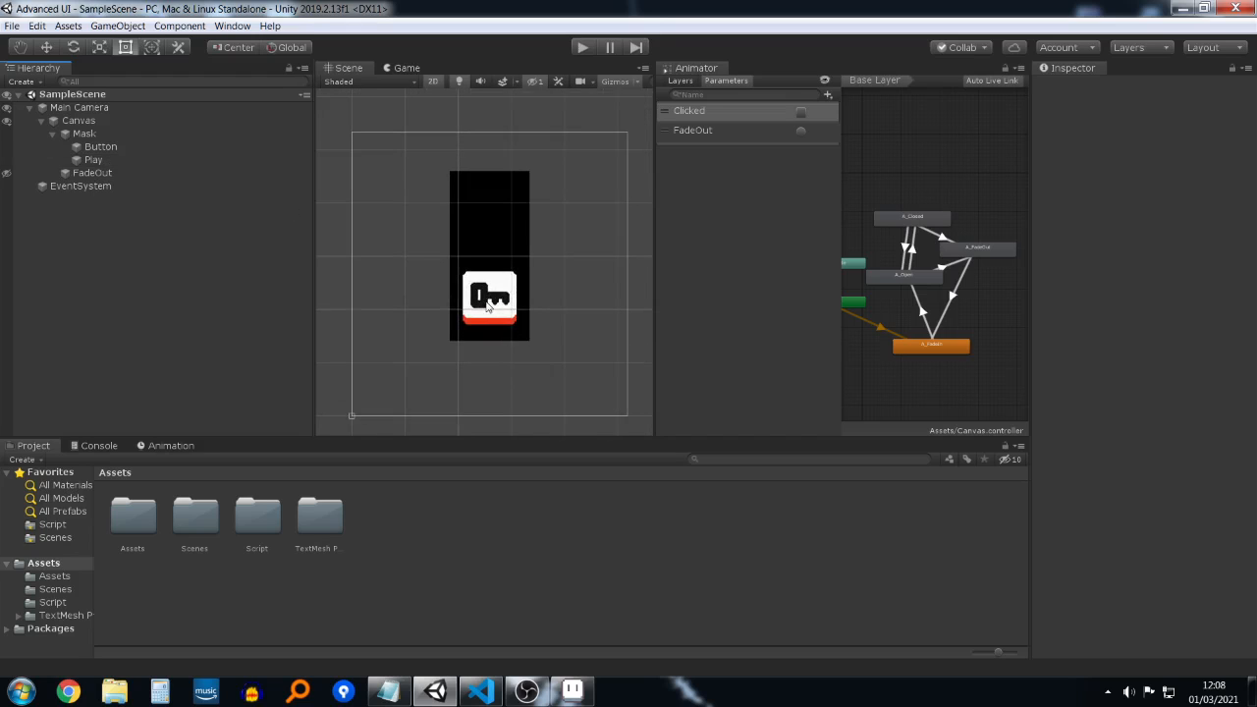
Step: Try moving the Button and Play objects up together inside the mask, and undo the move
click(93, 147)
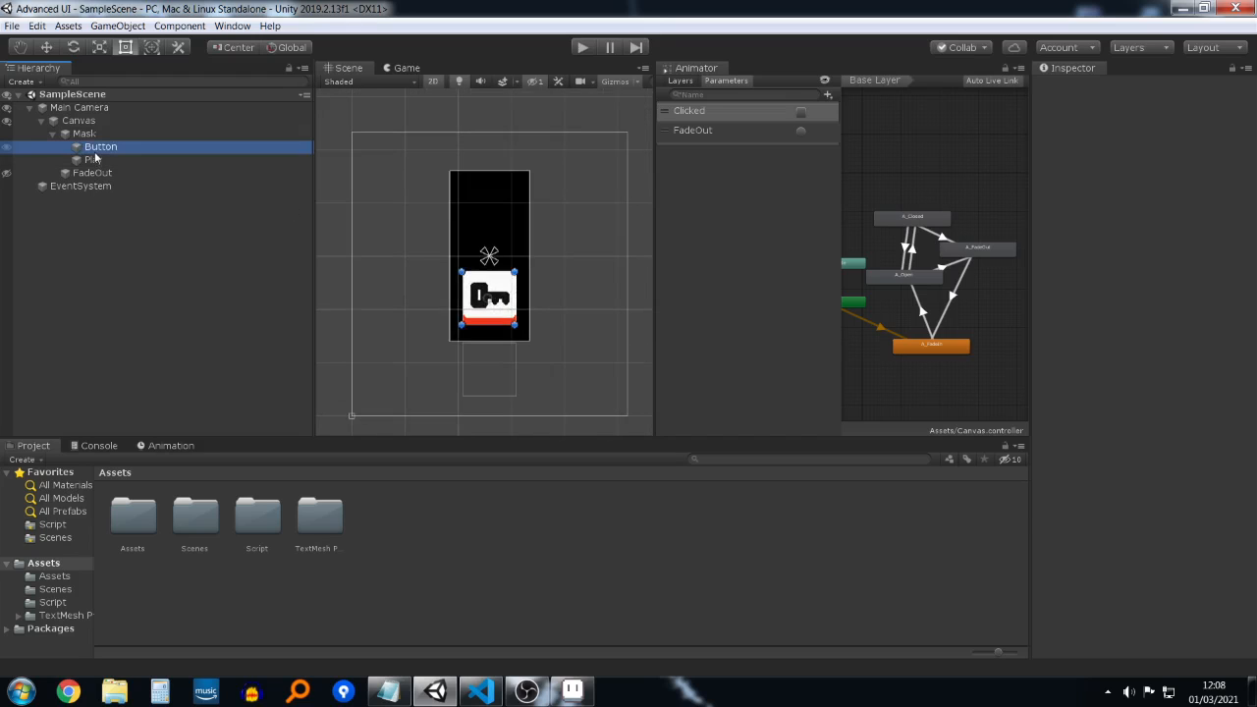
ctrl+click(96, 160)
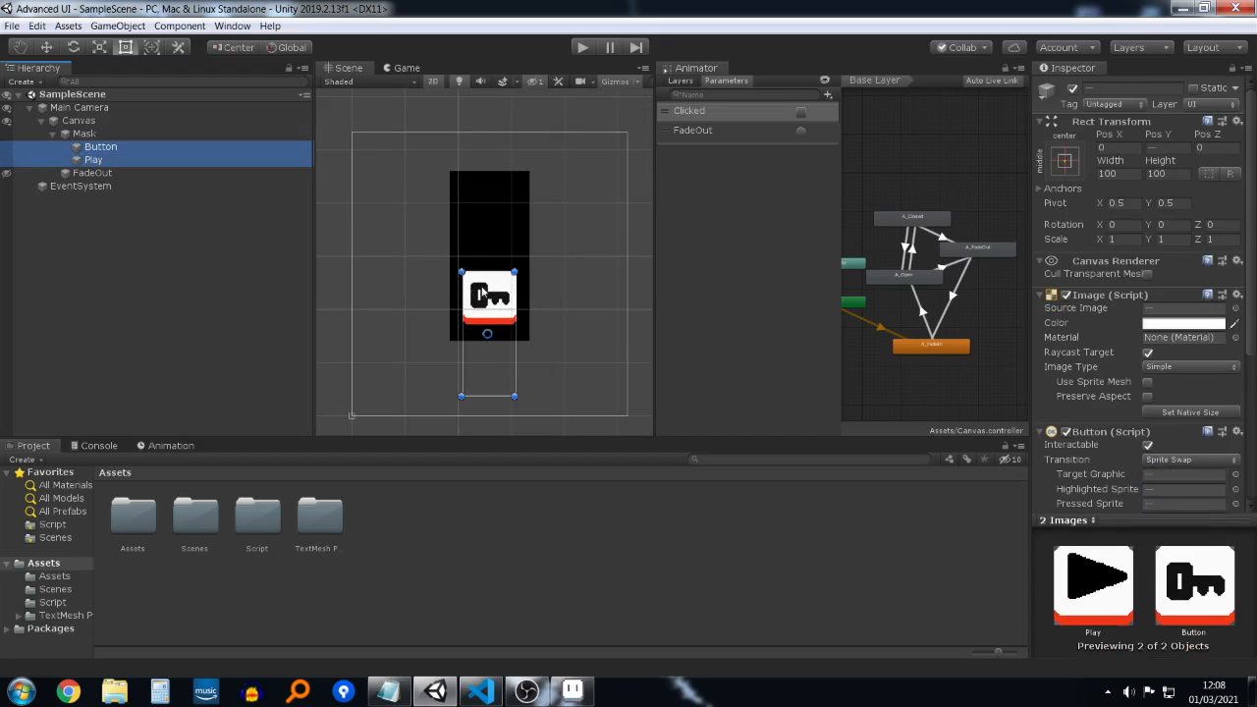
drag(481, 295, 496, 217)
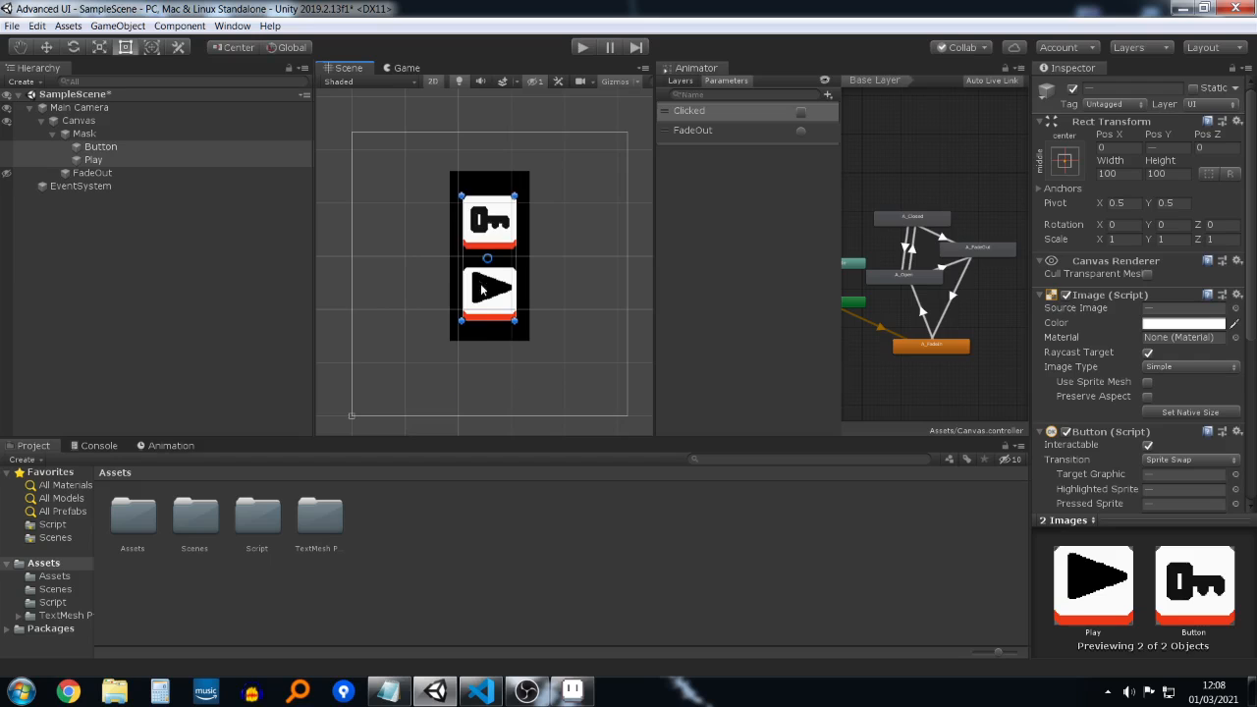
key(ctrl+z)
Step: Switch back to Aseprite and paint a white vertical oval as the button's left eye with a 14 px Pencil in palette index 7
click(572, 692)
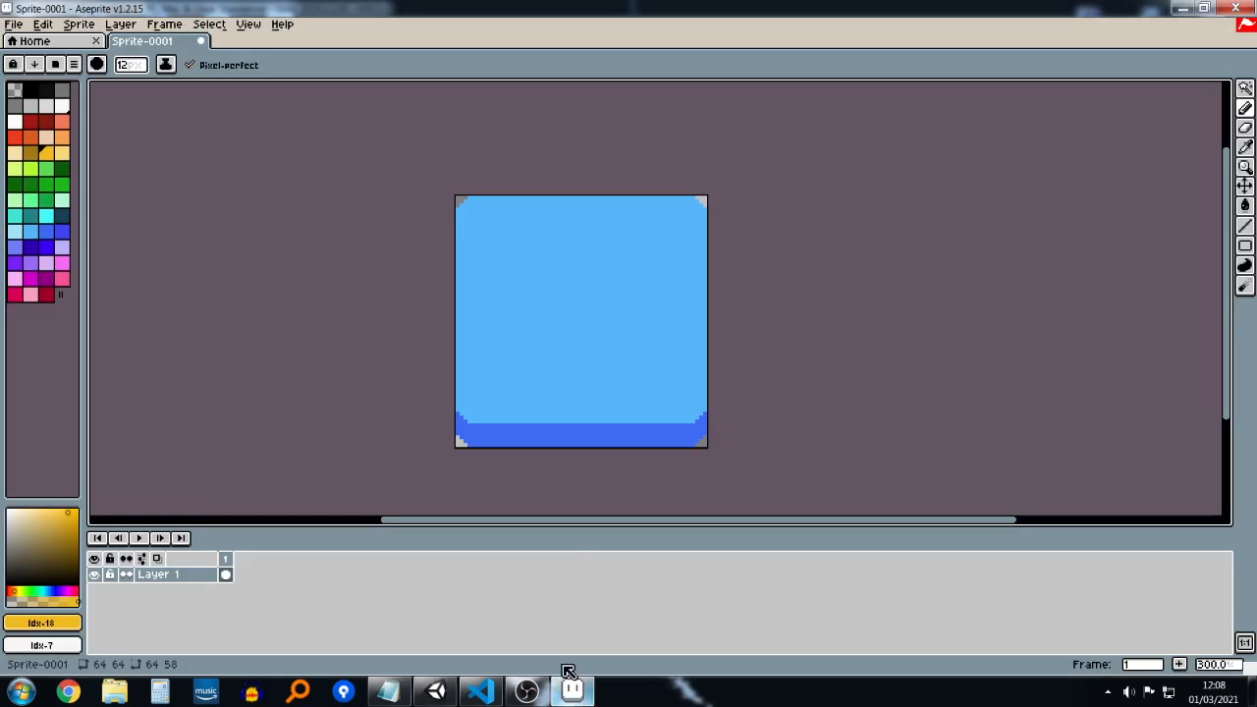
click(62, 105)
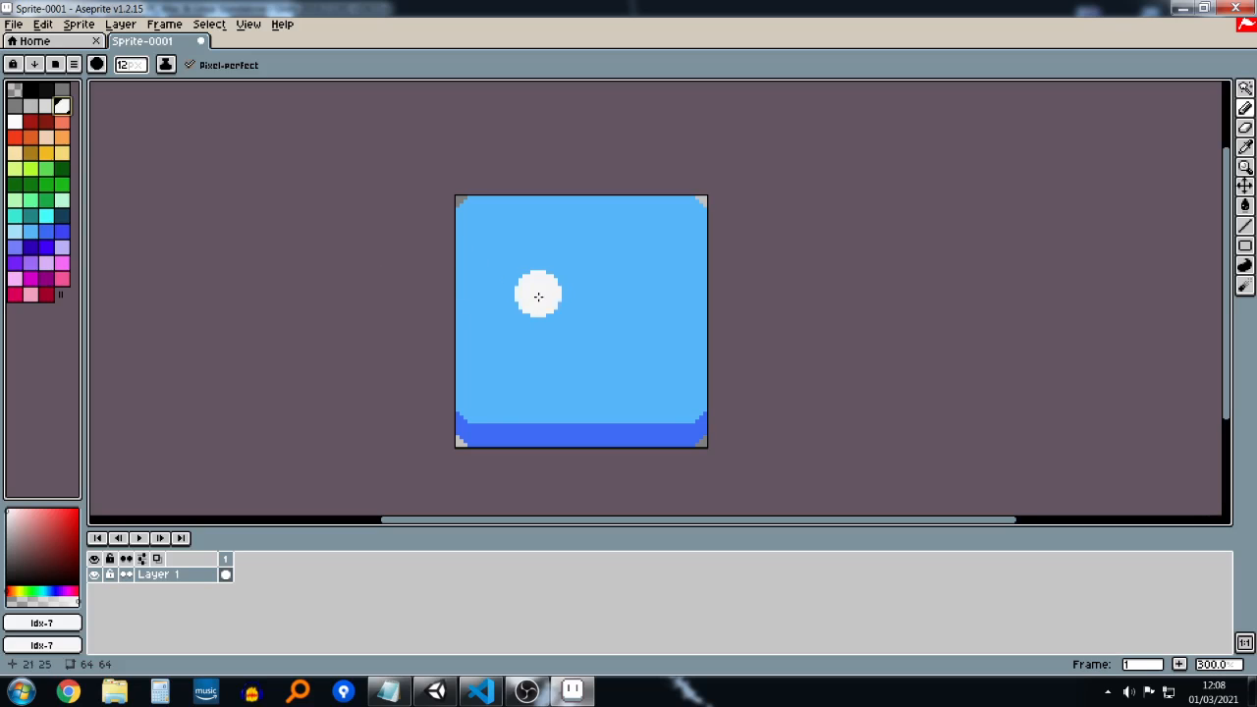
key(minus)
key(minus)
key(minus)
key(minus)
key(minus)
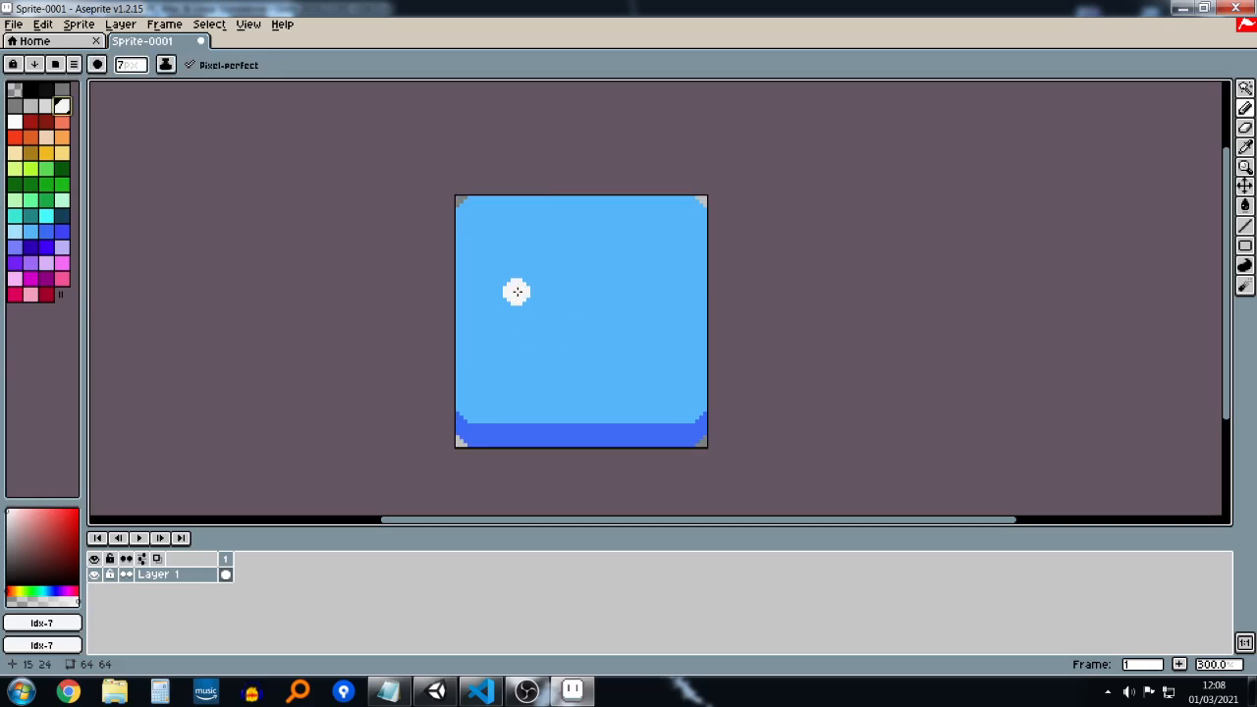
key(plus)
key(plus)
key(plus)
key(plus)
key(plus)
key(plus)
key(plus)
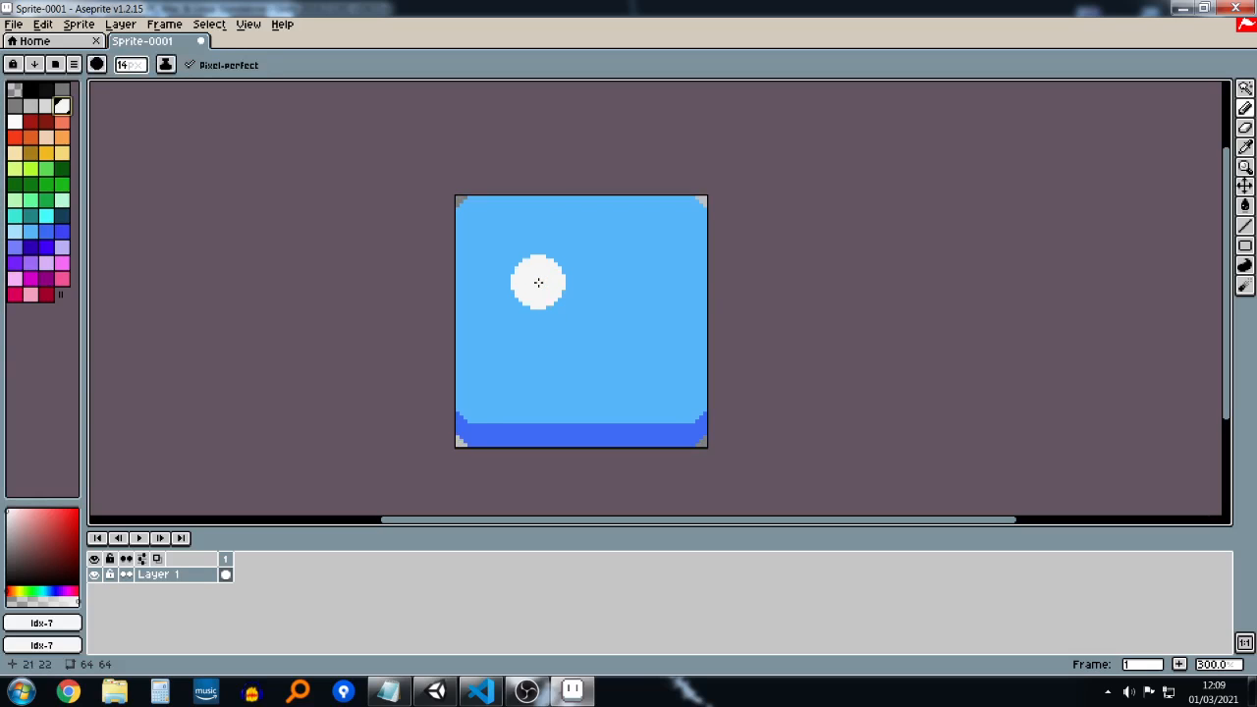
drag(538, 281, 541, 337)
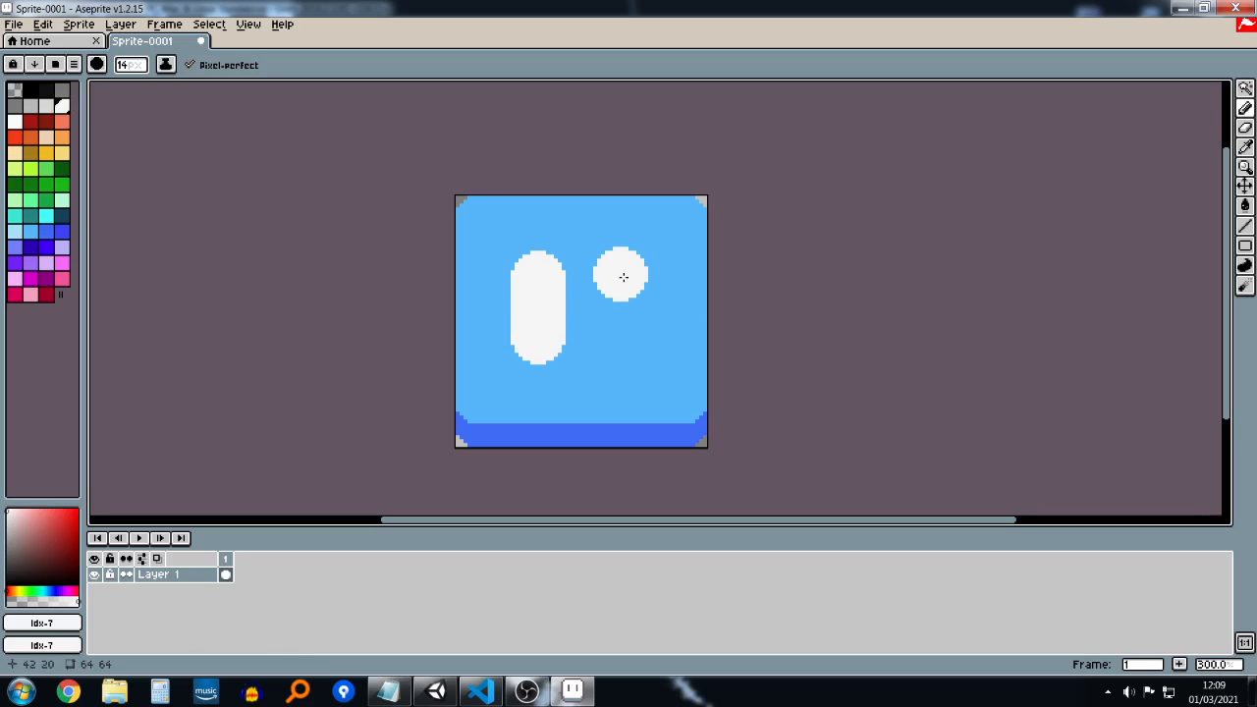
Step: Paint a matching white vertical oval as the right eye, level with the left one, using a straight Pencil stroke
drag(628, 281, 629, 341)
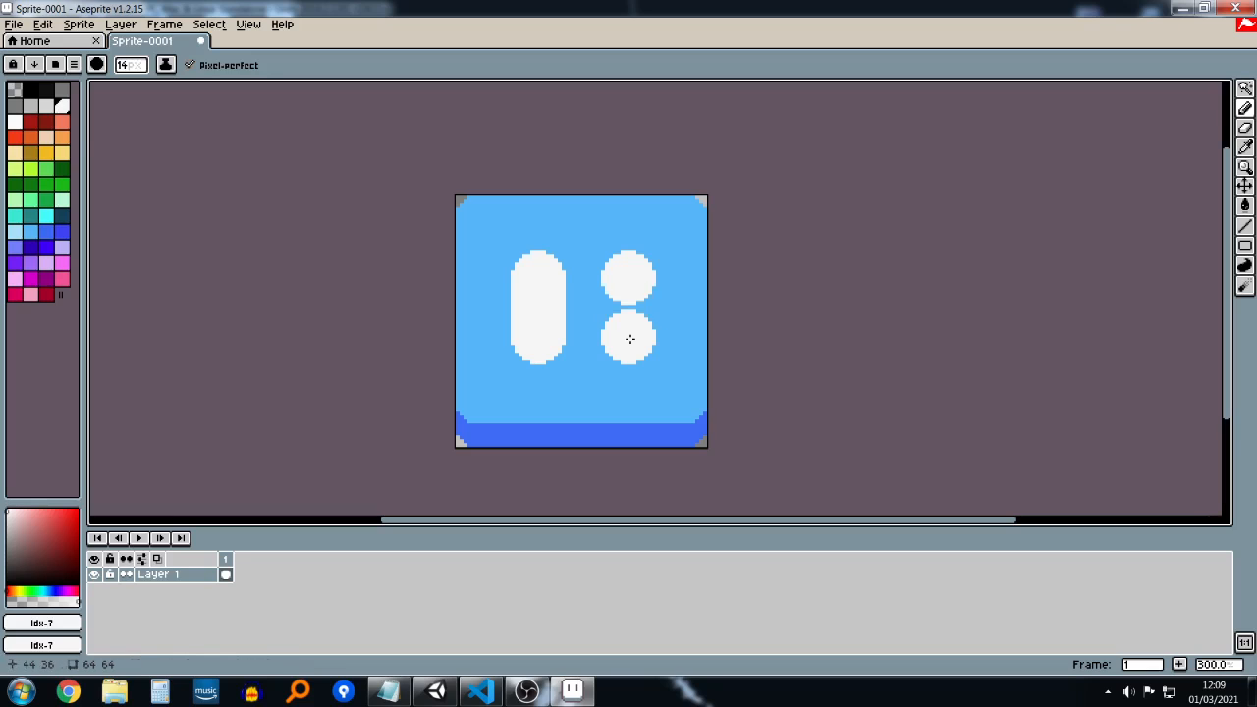
shift+click(629, 338)
scroll(667, 349, up, 2)
scroll(668, 364, up, 1)
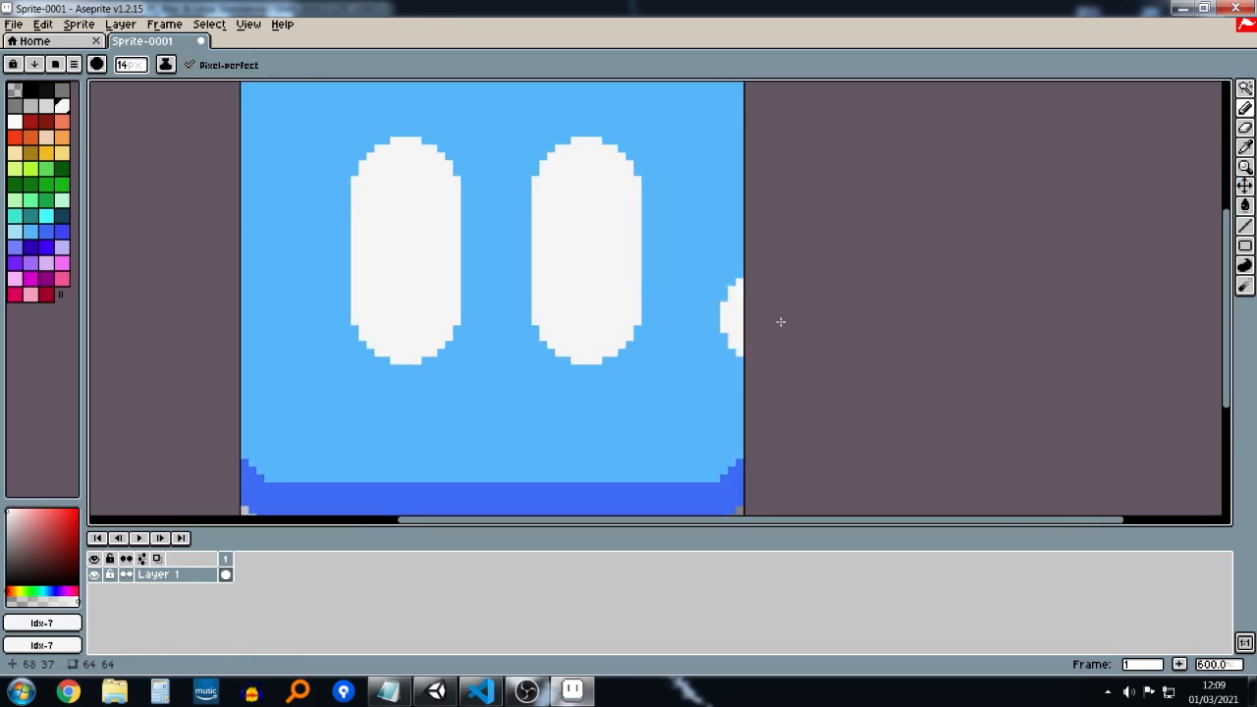
key(m)
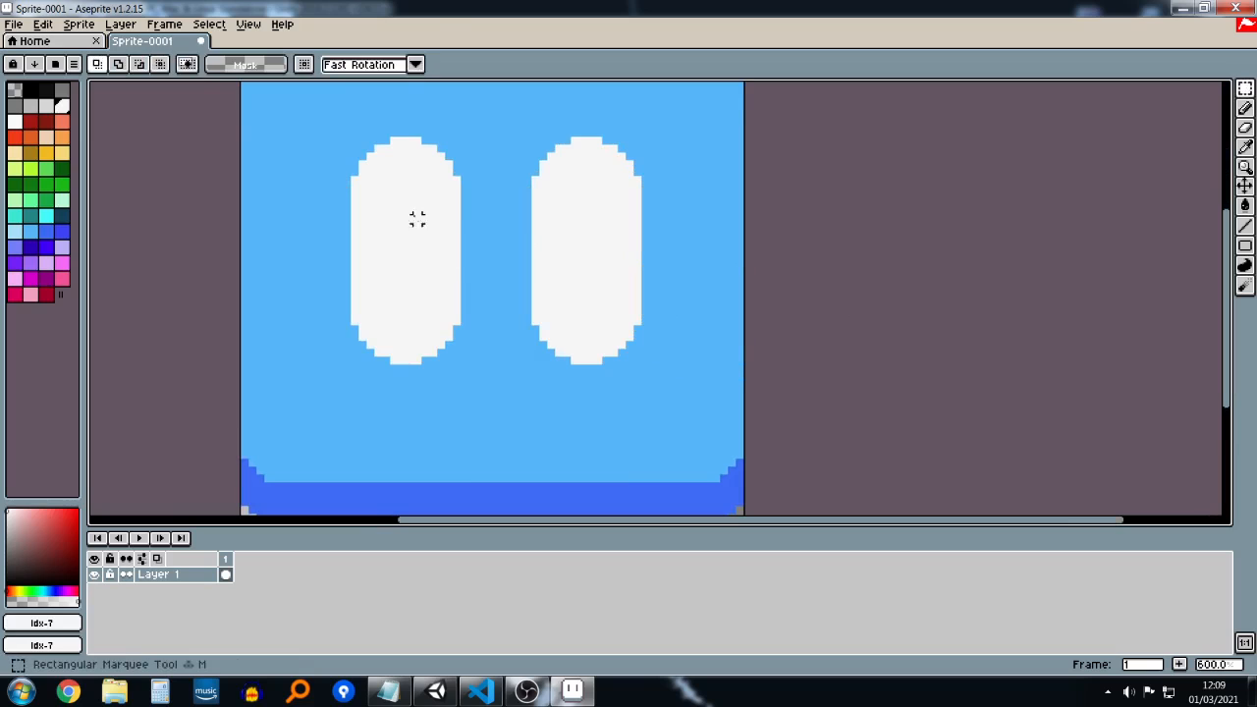
mouse_move(344, 139)
mouse_down()
mouse_move(494, 390)
mouse_move(589, 344)
mouse_move(655, 369)
mouse_up()
click(715, 360)
key(b)
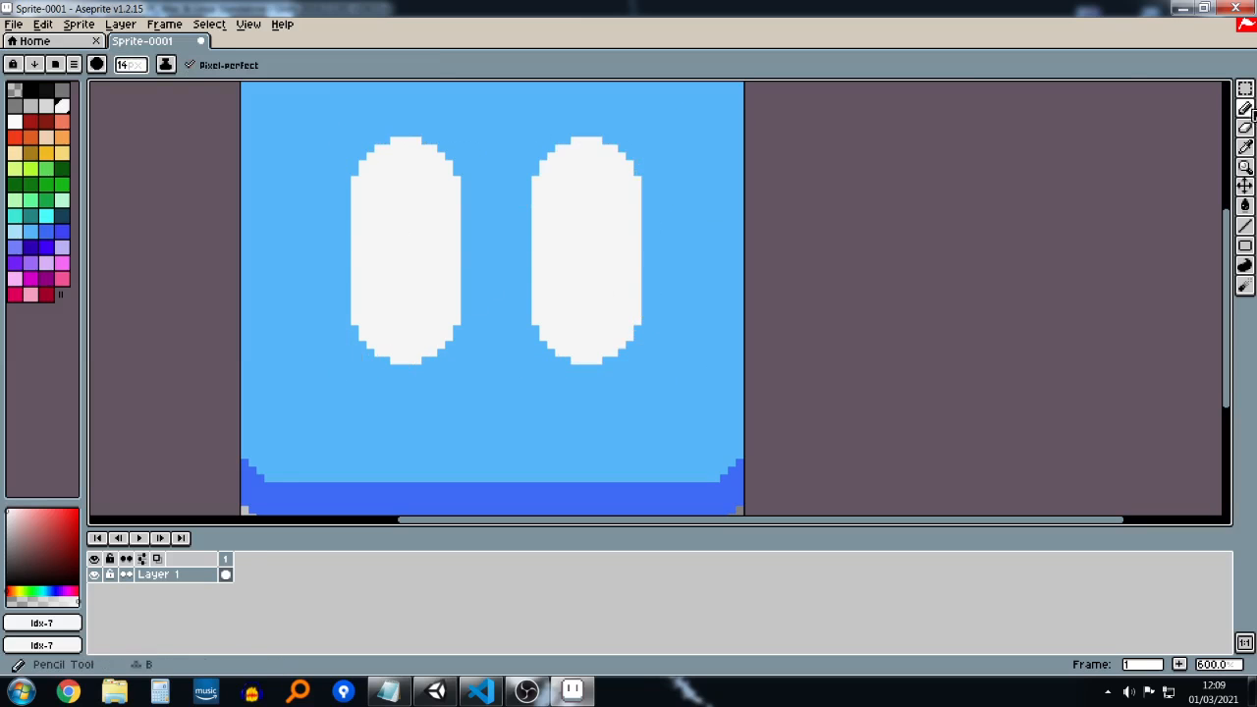
Step: Select both white eye shapes with the Magic Wand
drag(1245, 89, 1239, 102)
key(b)
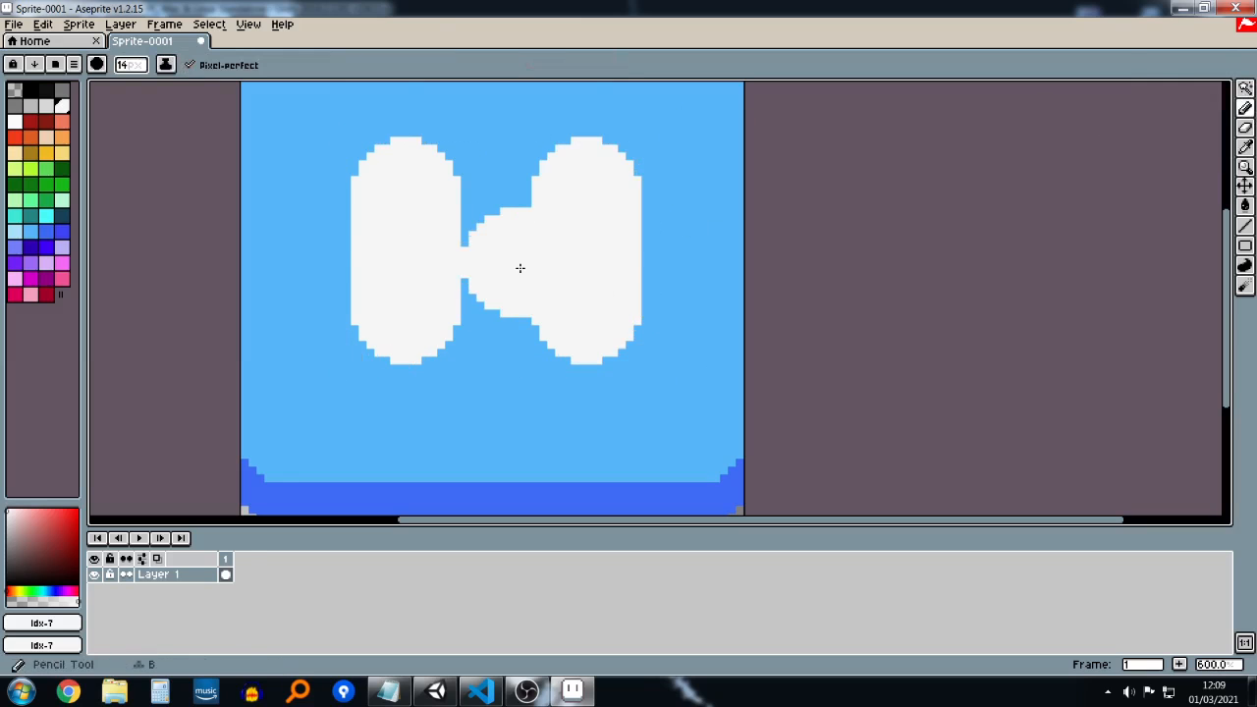
click(1247, 91)
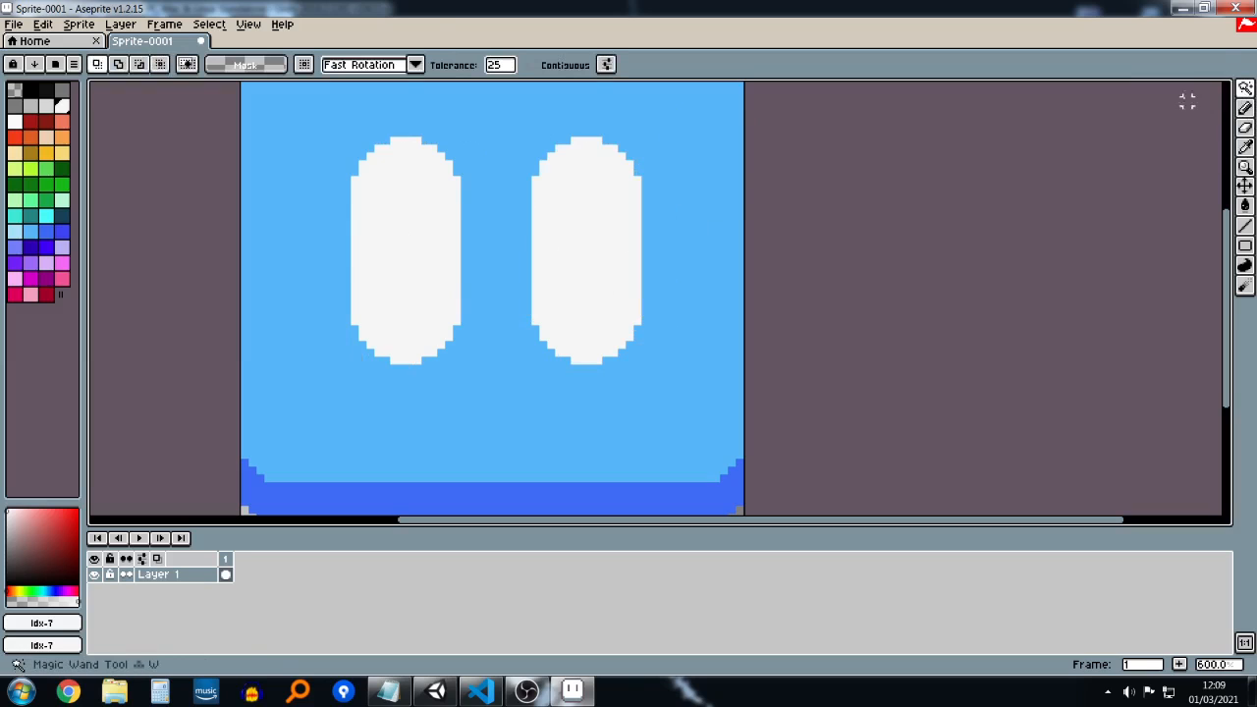
Step: Paint a black vertical oval pupil inside the right eye with a 9 px Pencil in palette index 1
key(b)
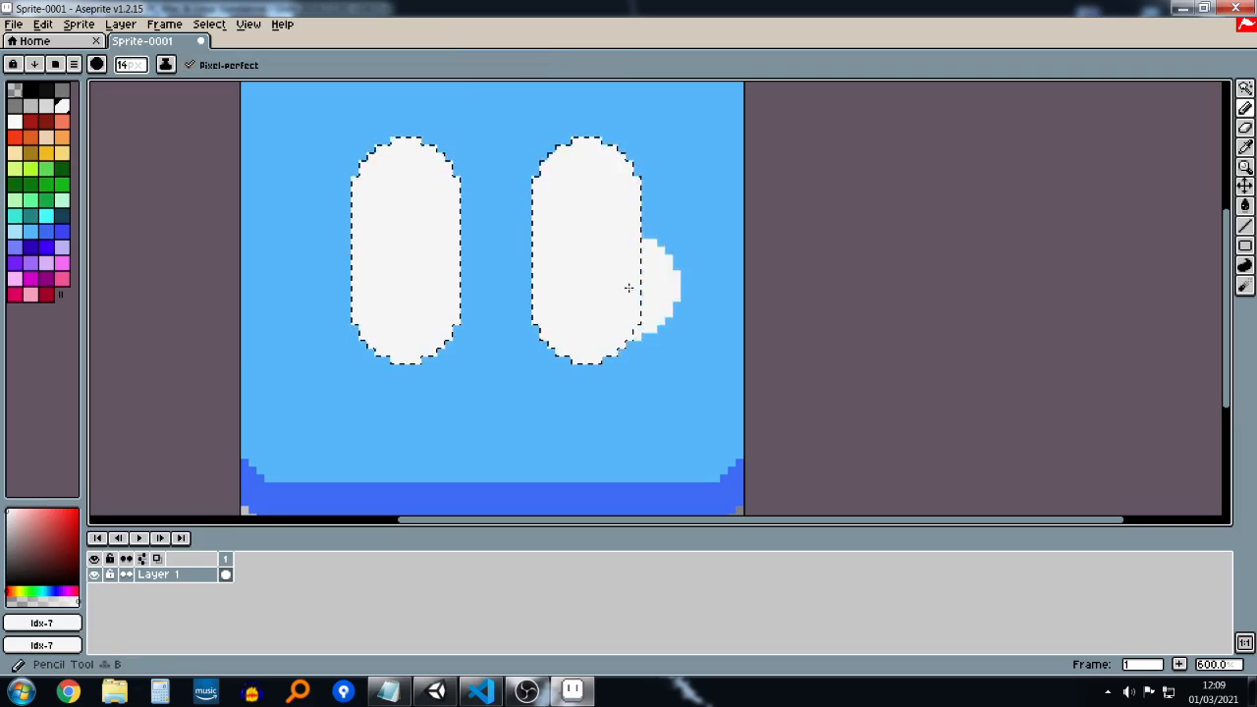
click(31, 95)
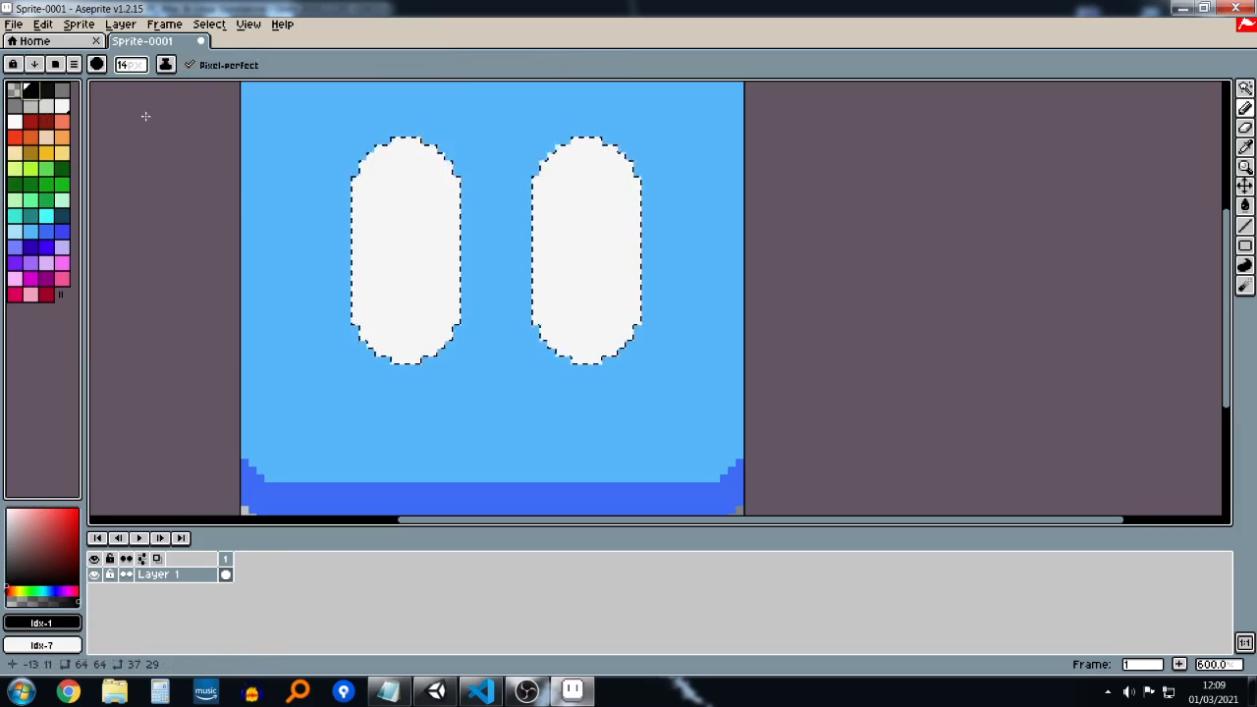
drag(626, 323, 626, 307)
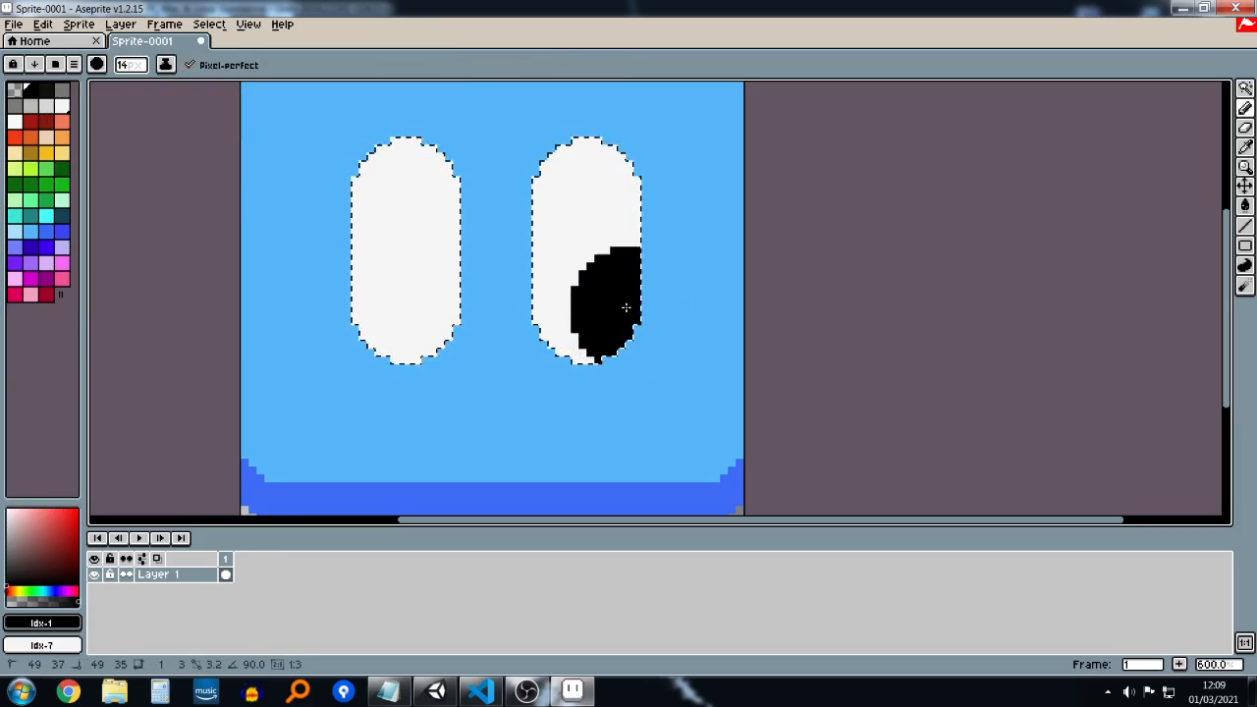
key(ctrl+z)
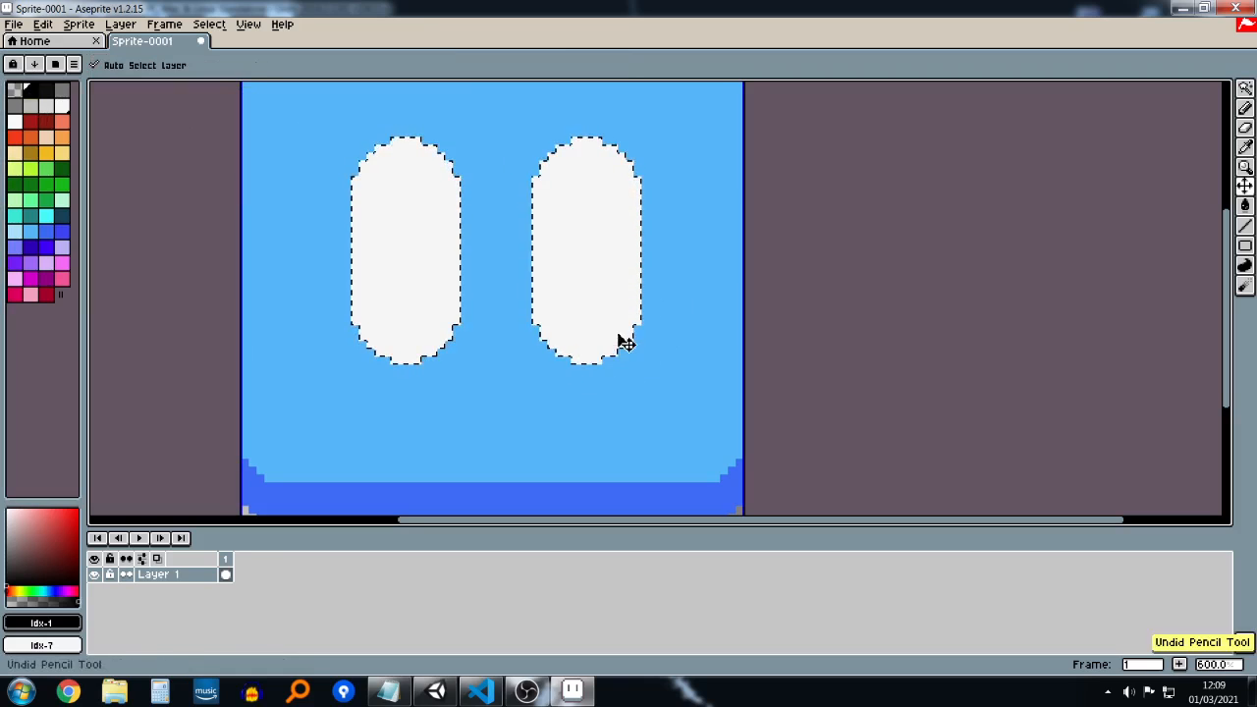
key(minus)
key(minus)
key(minus)
key(minus)
key(minus)
key(minus)
click(602, 326)
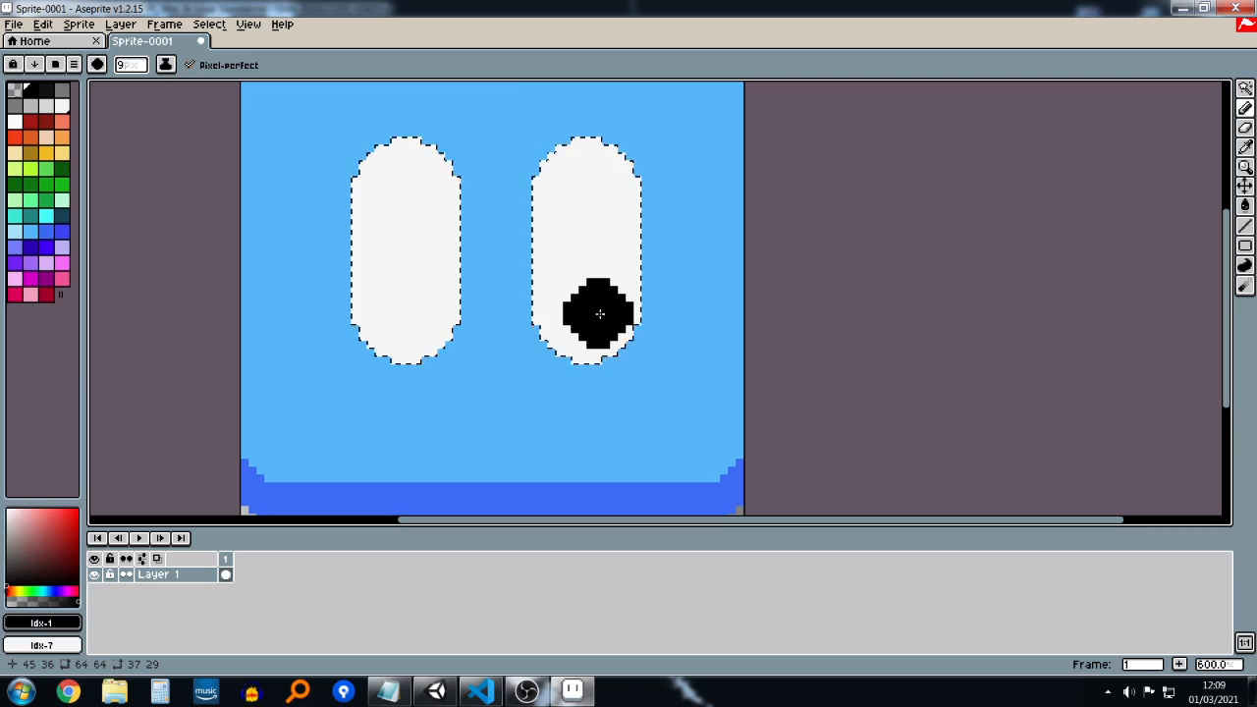
drag(601, 318, 594, 242)
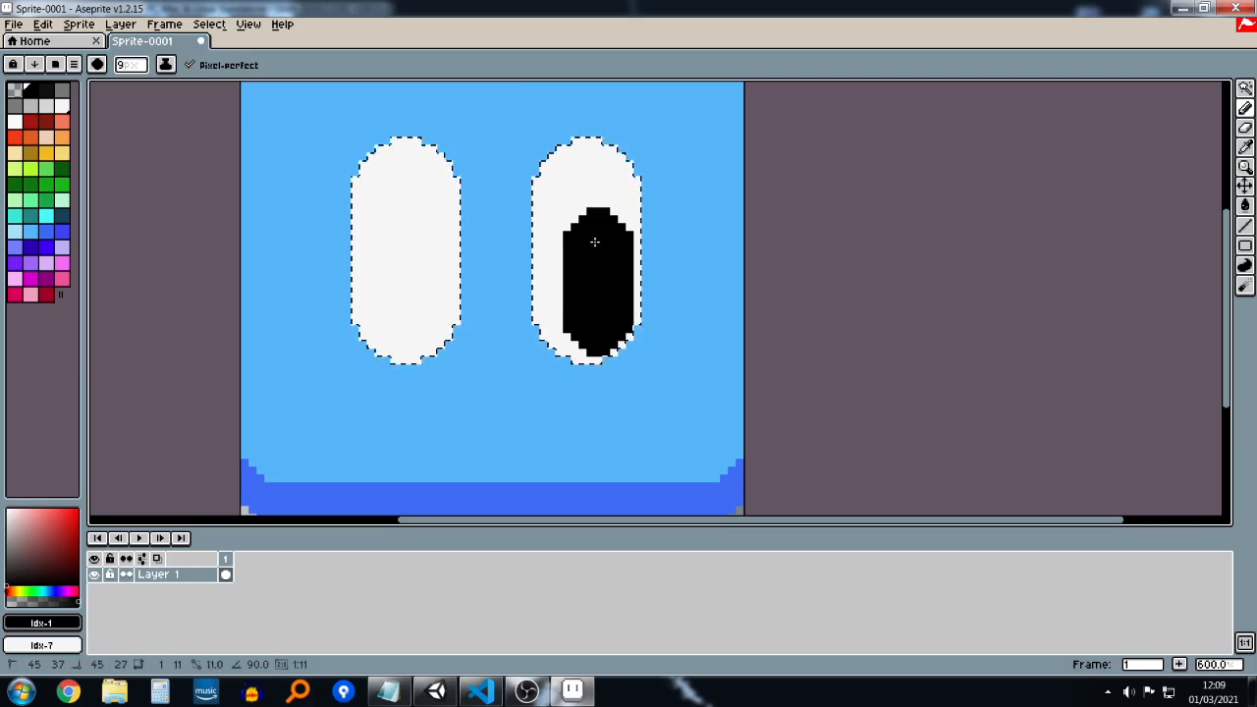
Step: Paint a matching black vertical oval pupil inside the left eye, and deselect the eyes
click(411, 311)
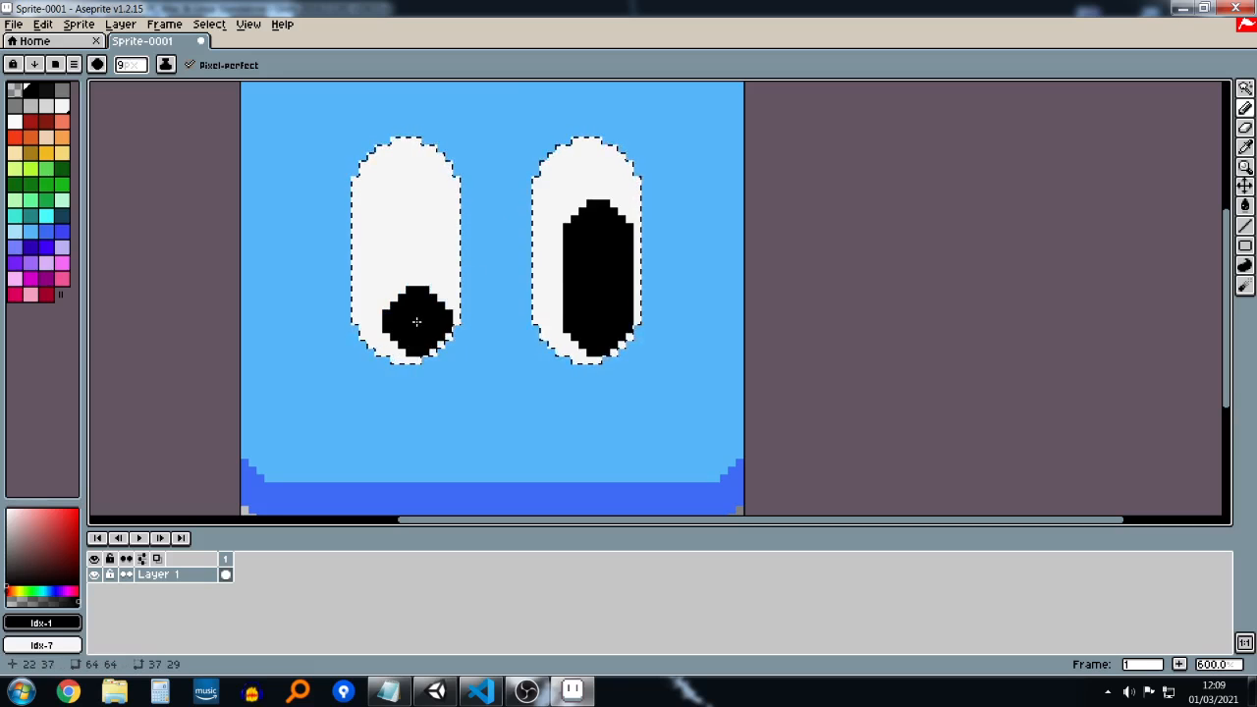
mouse_move(413, 317)
mouse_down()
mouse_move(415, 205)
mouse_move(415, 230)
mouse_up()
scroll(461, 237, down, 2)
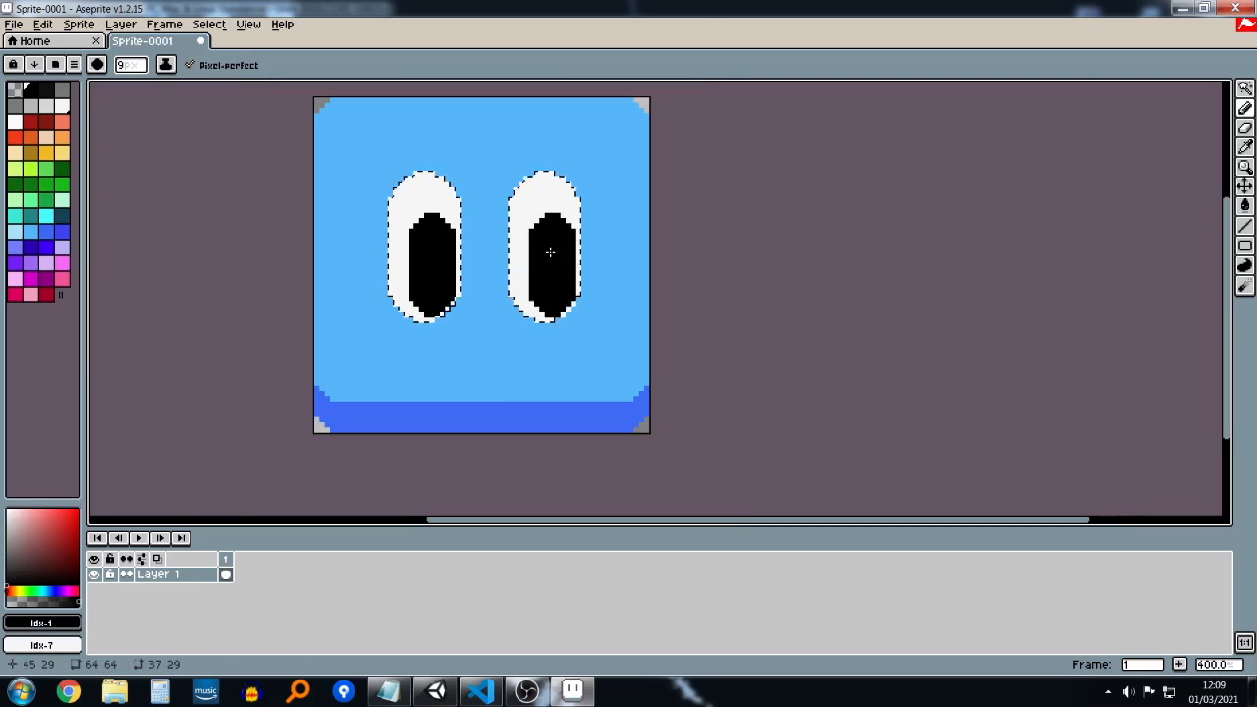
key(ctrl+d)
scroll(597, 307, down, 2)
scroll(599, 280, up, 1)
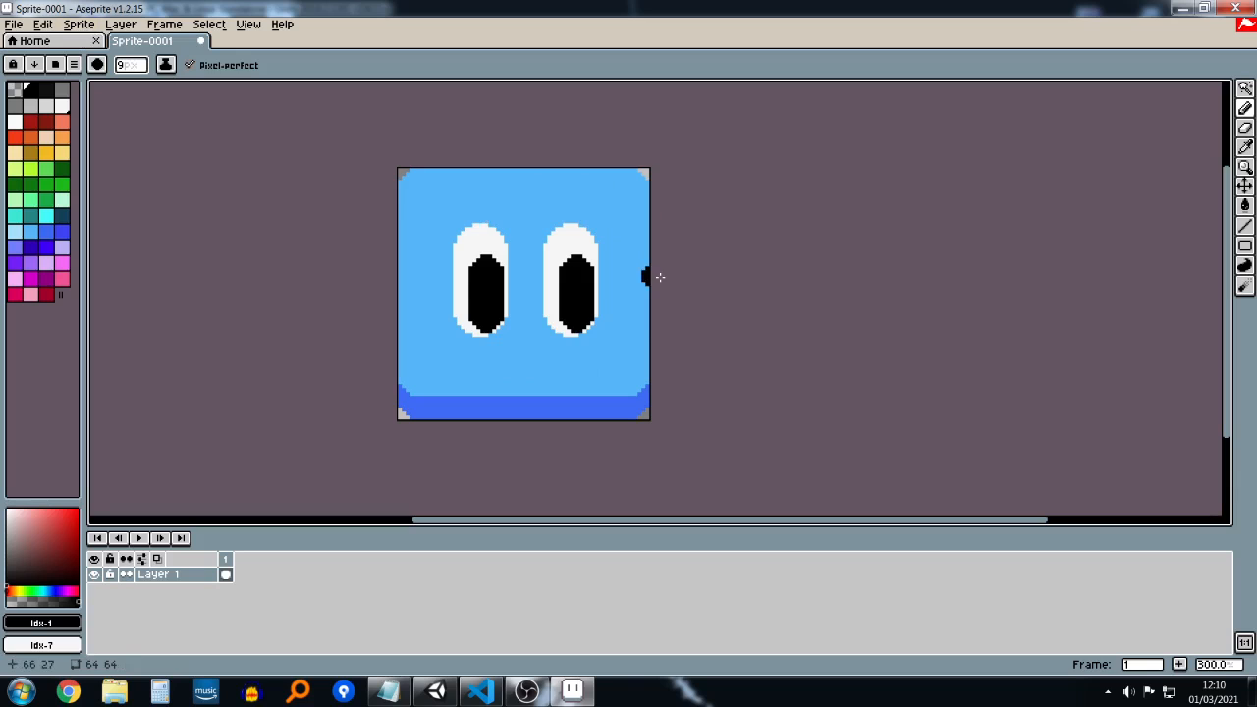
Step: Extend the canvas width to 128 px, anchoring the button on the left so 64 px are added on its right
click(95, 22)
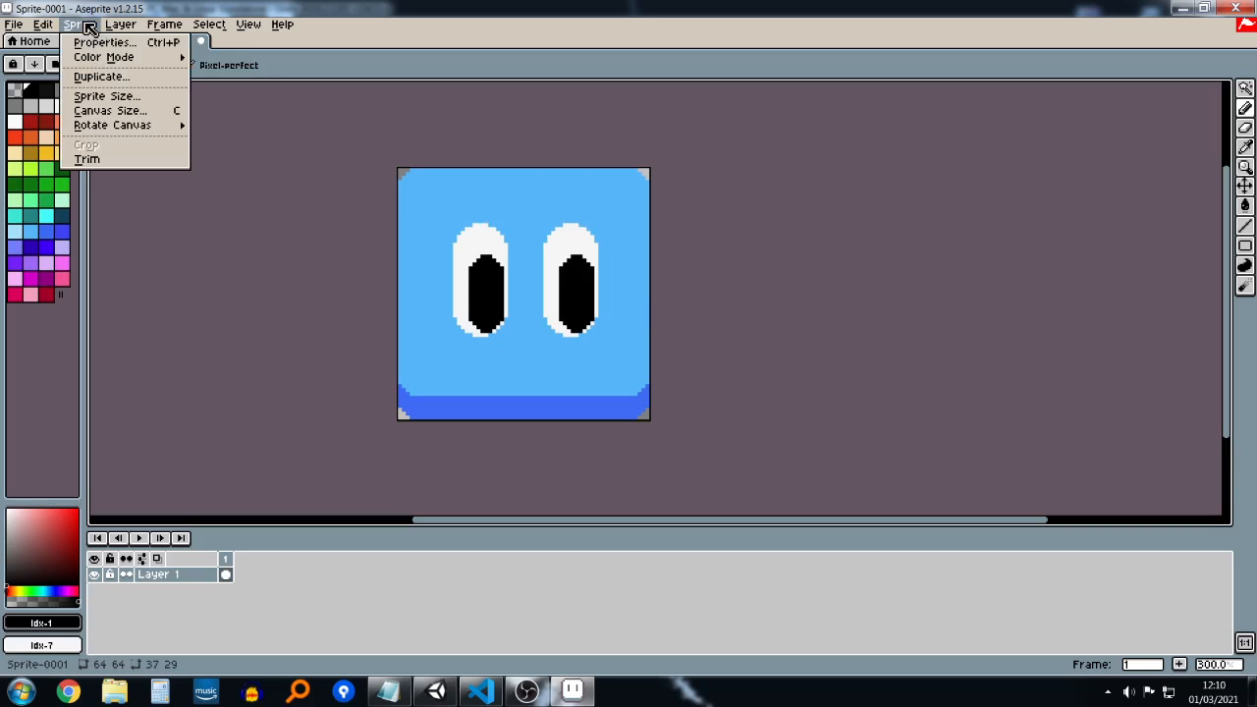
click(122, 116)
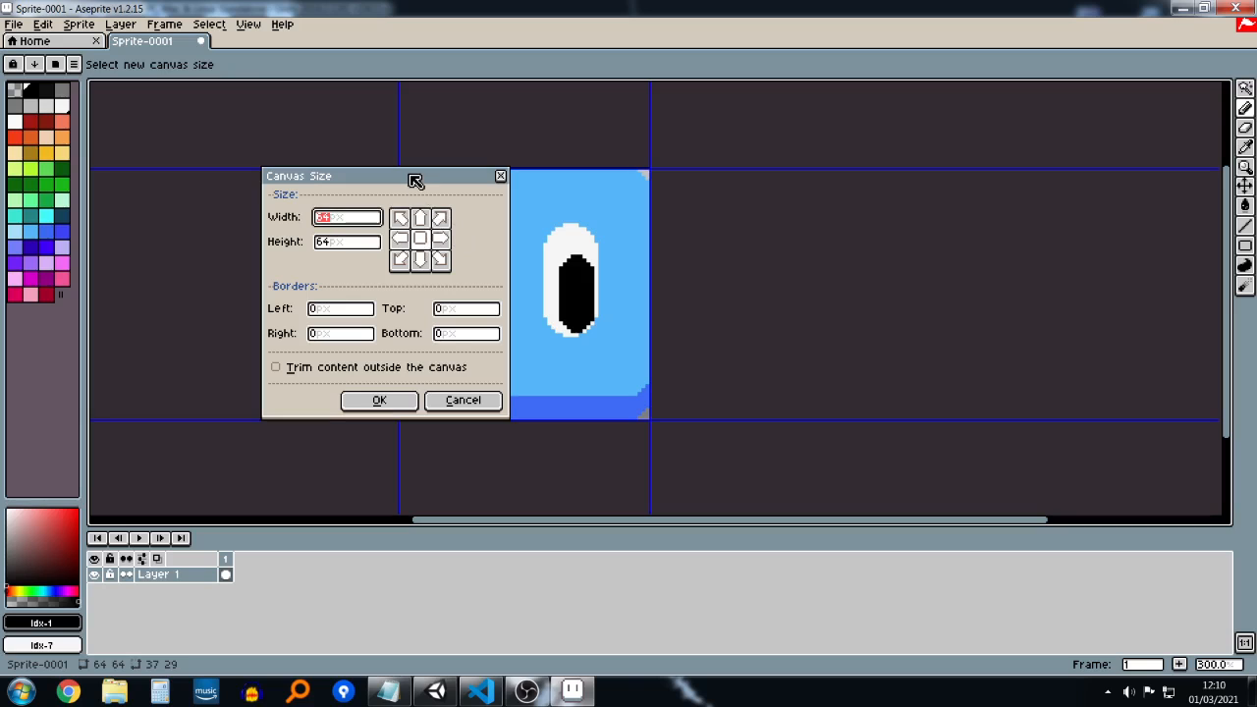
drag(415, 181, 1043, 190)
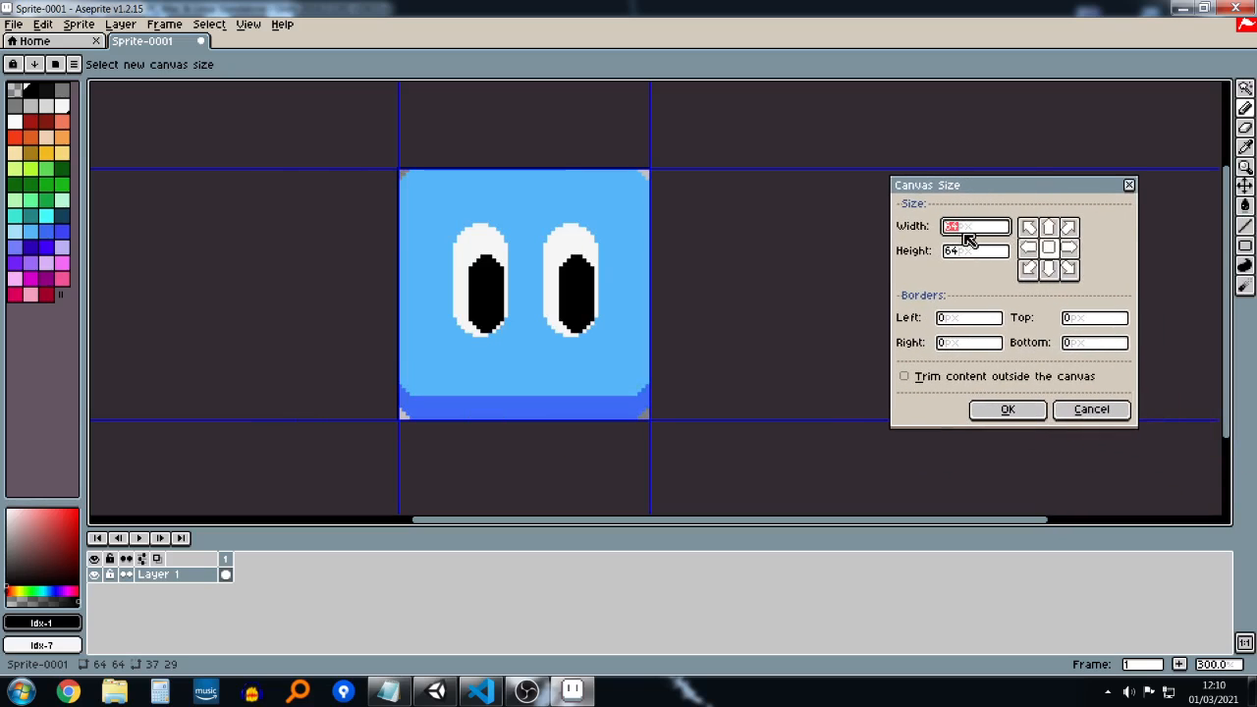
click(526, 690)
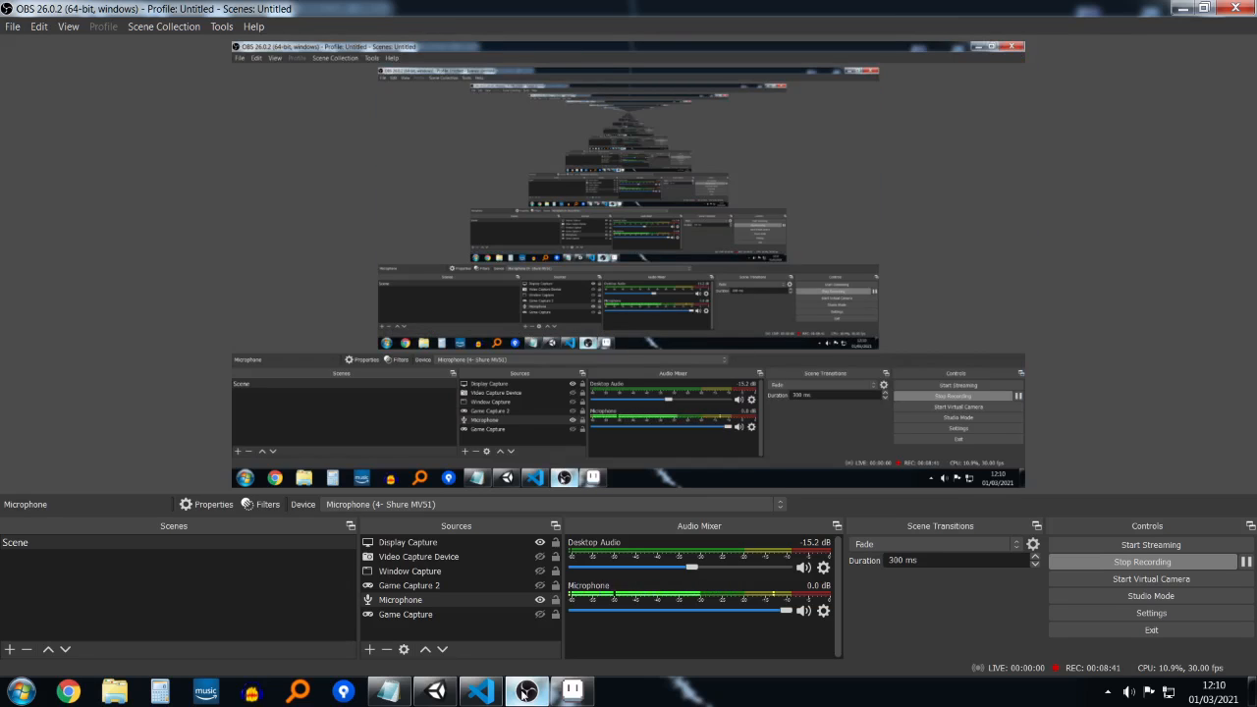
click(526, 691)
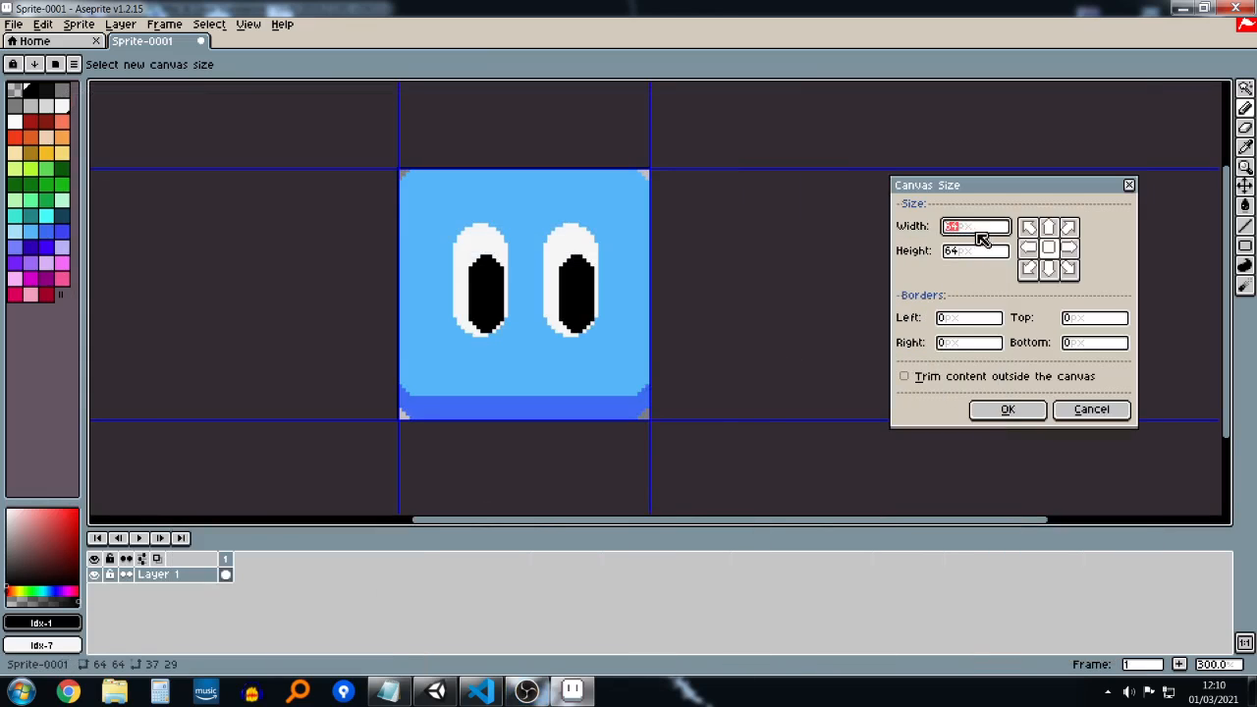
text(128)
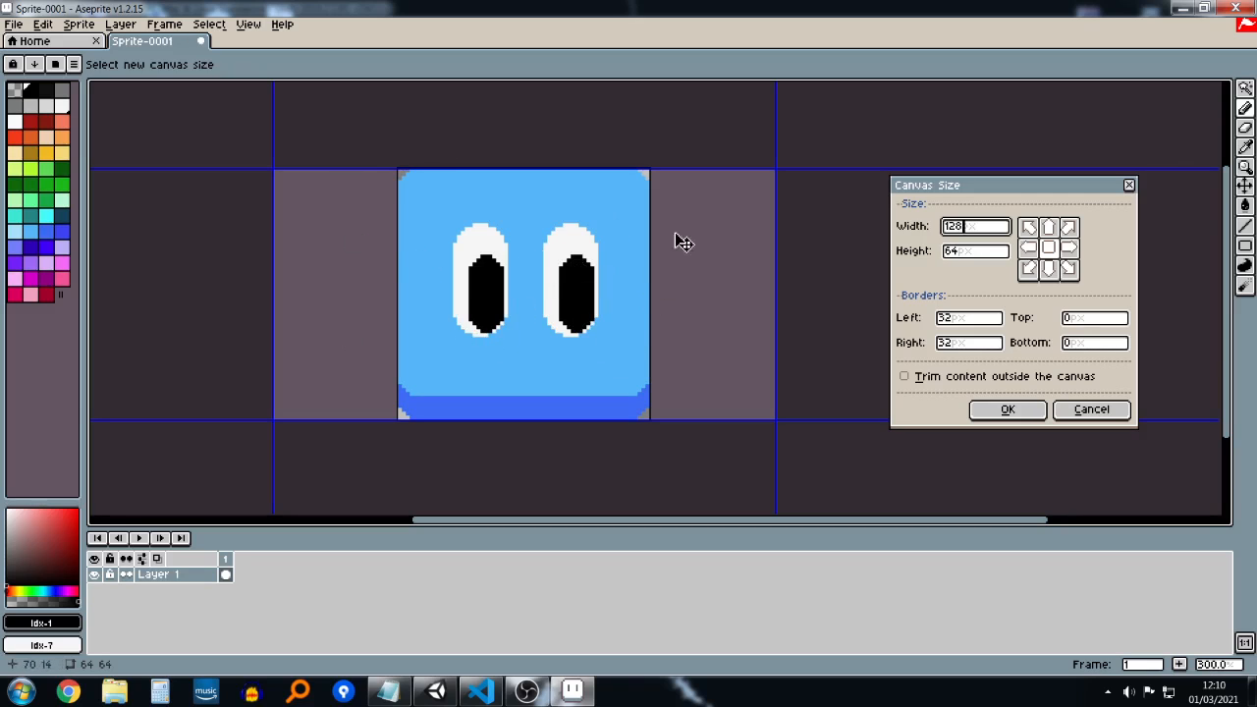
click(1029, 249)
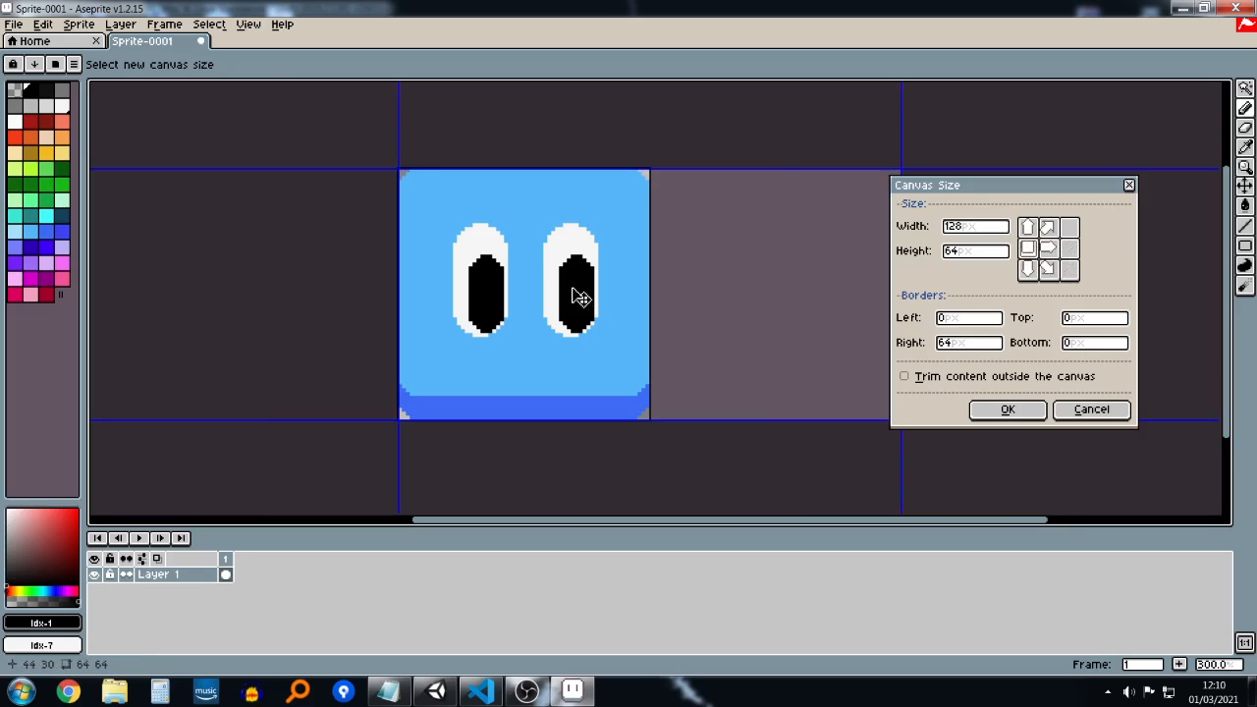
click(997, 410)
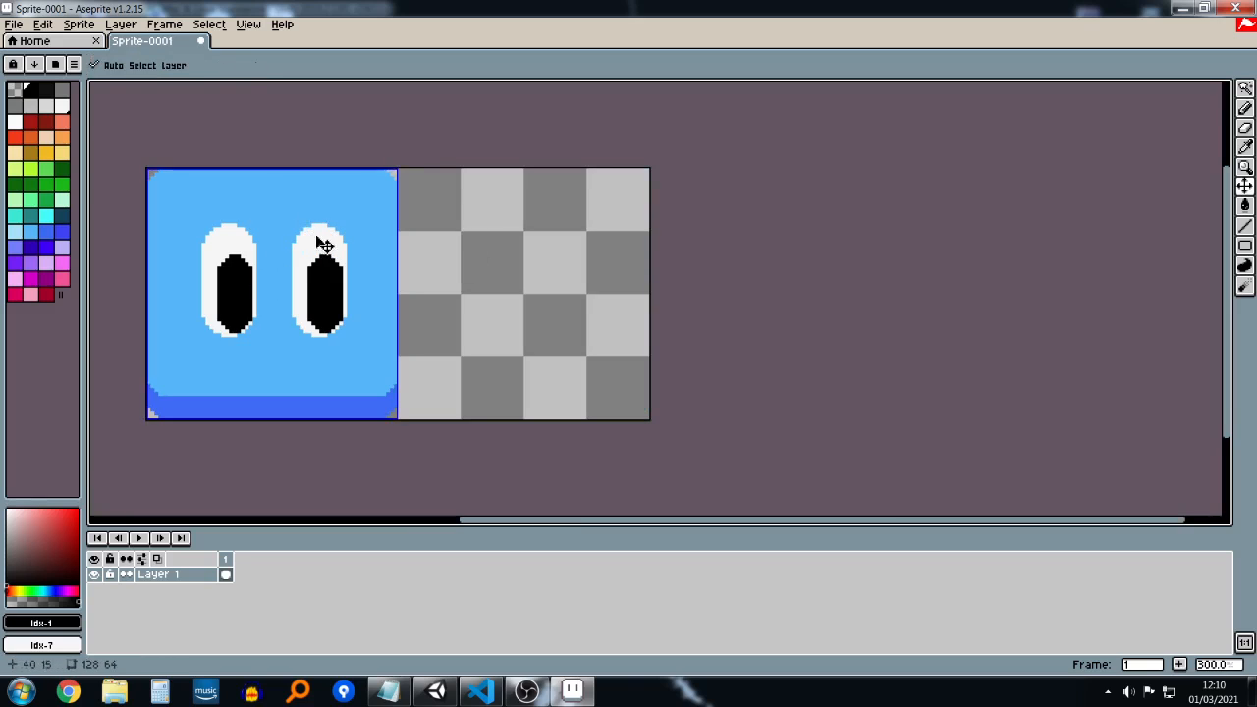
Step: Try to duplicate the whole selected canvas content 64 px to the right, into the empty half
click(42, 23)
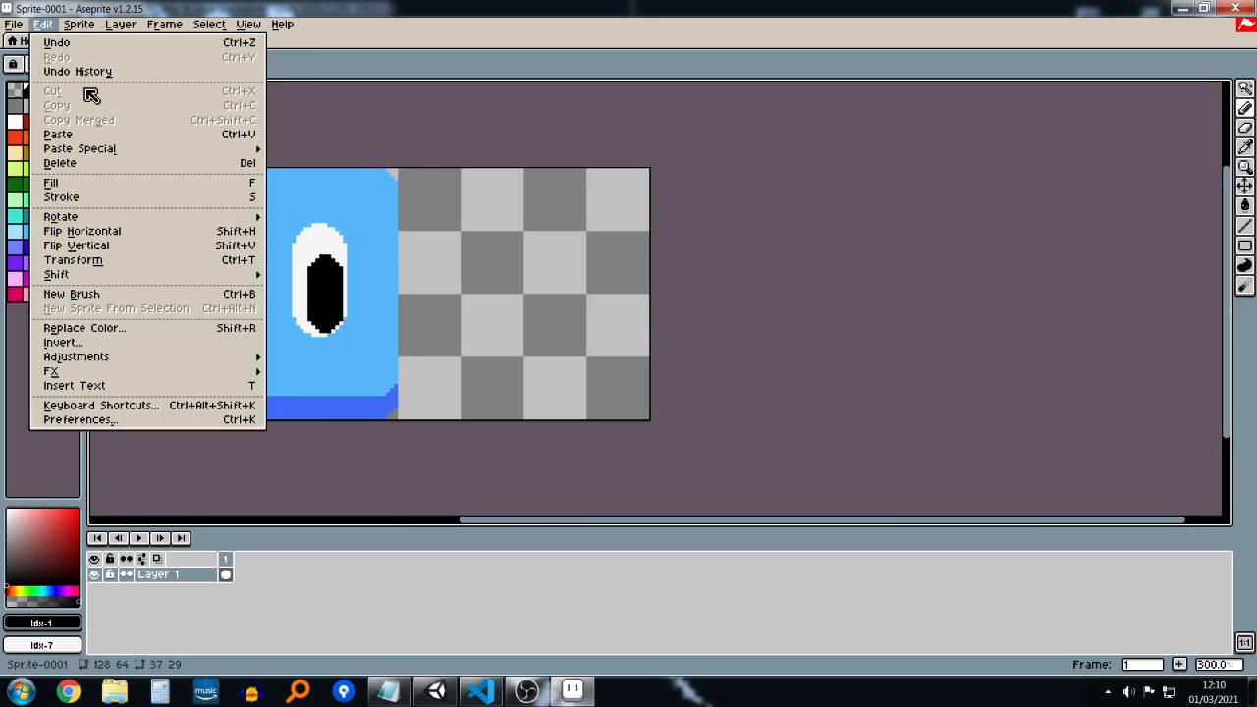
click(510, 167)
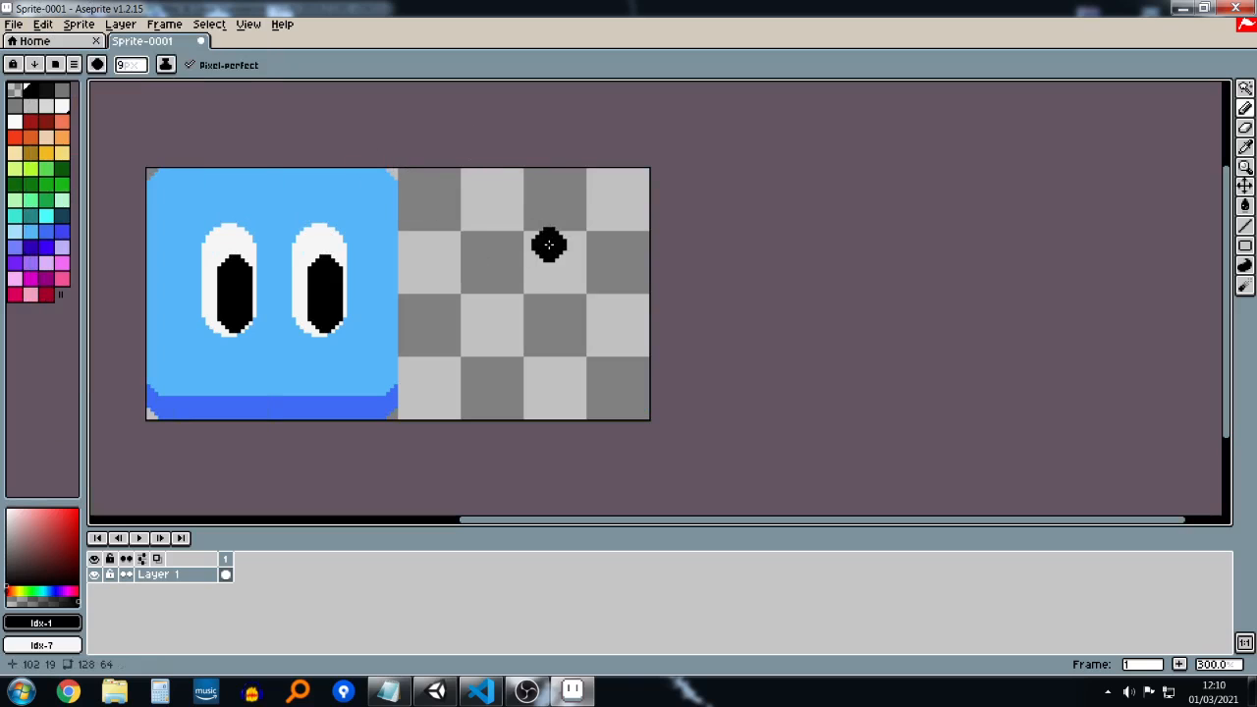
key(ctrl+a)
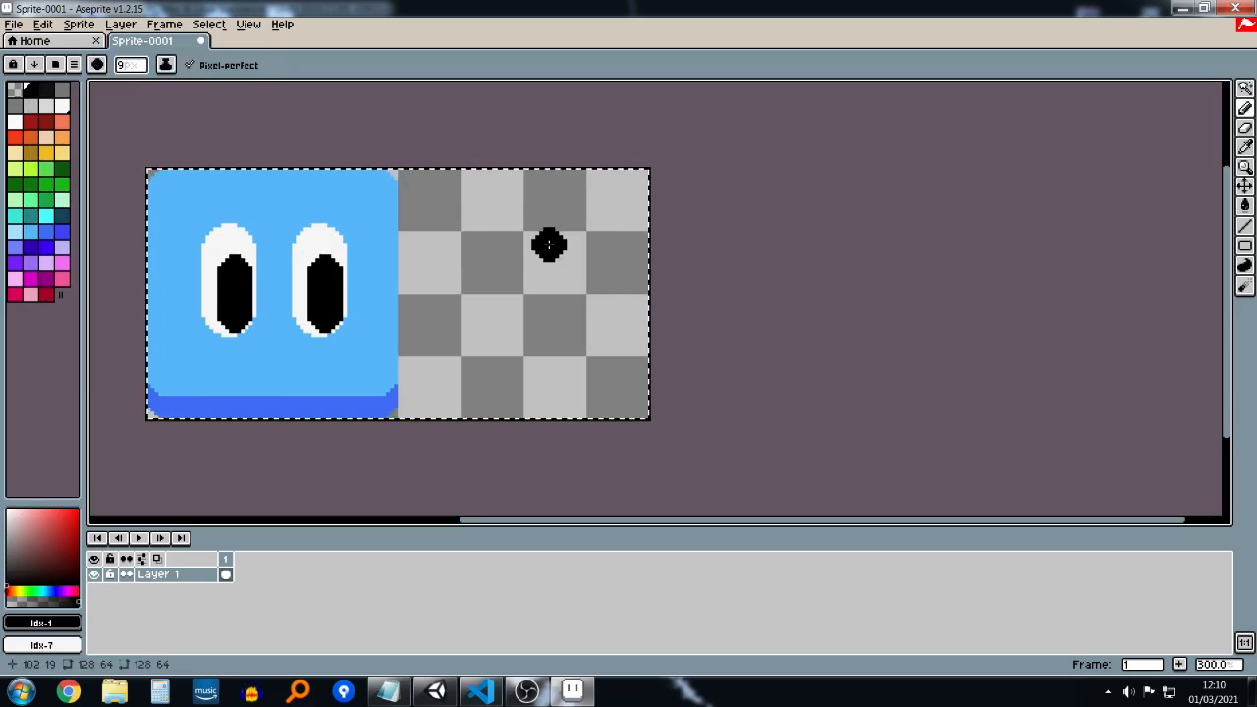
key(v)
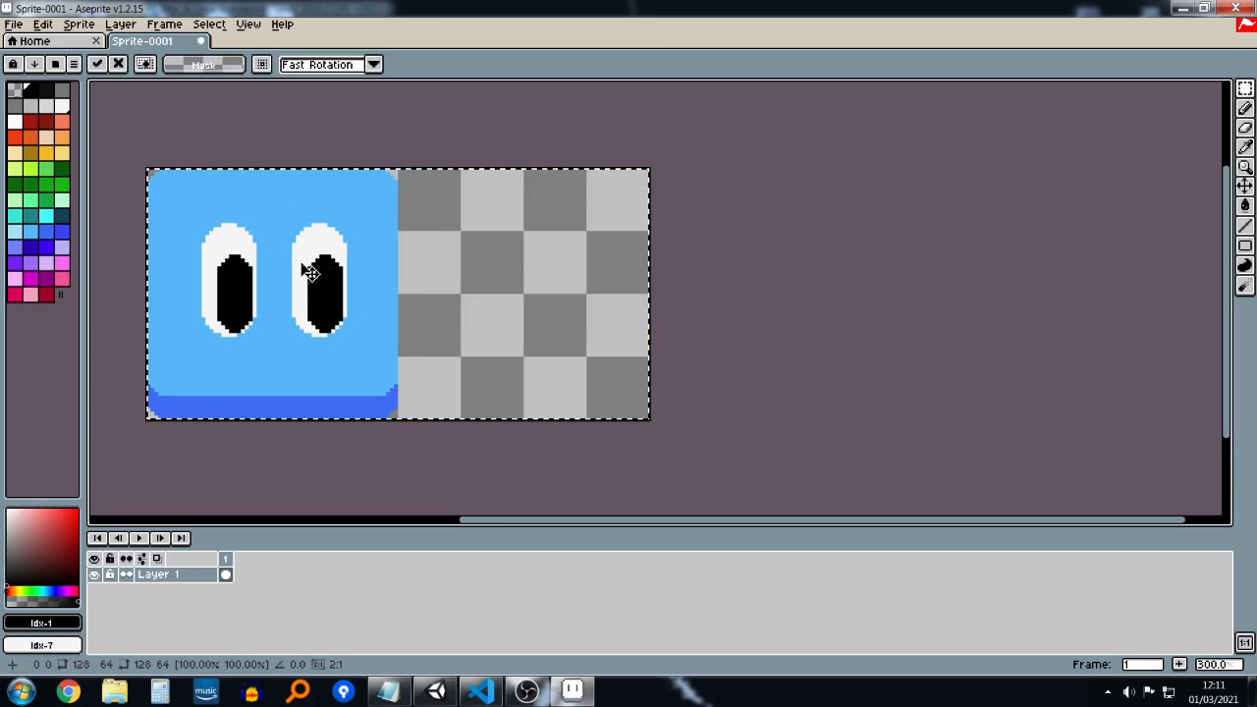
ctrl+drag(310, 271, 587, 270)
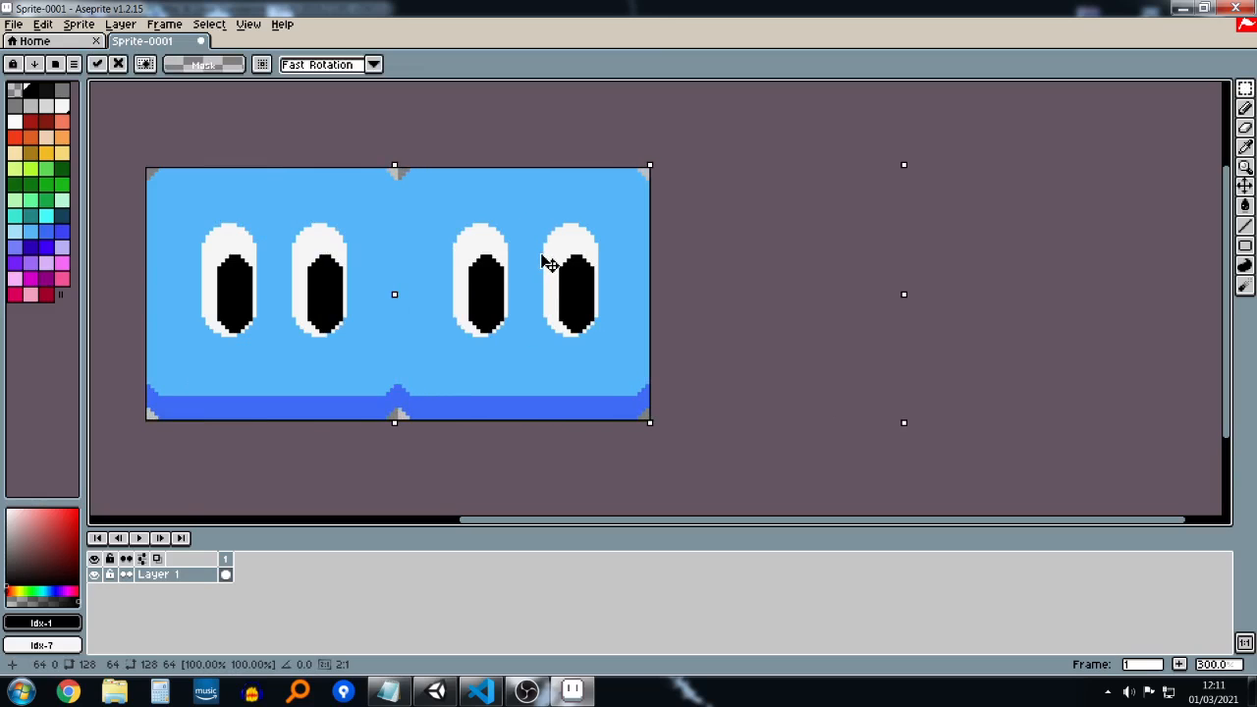
ctrl+drag(541, 254, 541, 255)
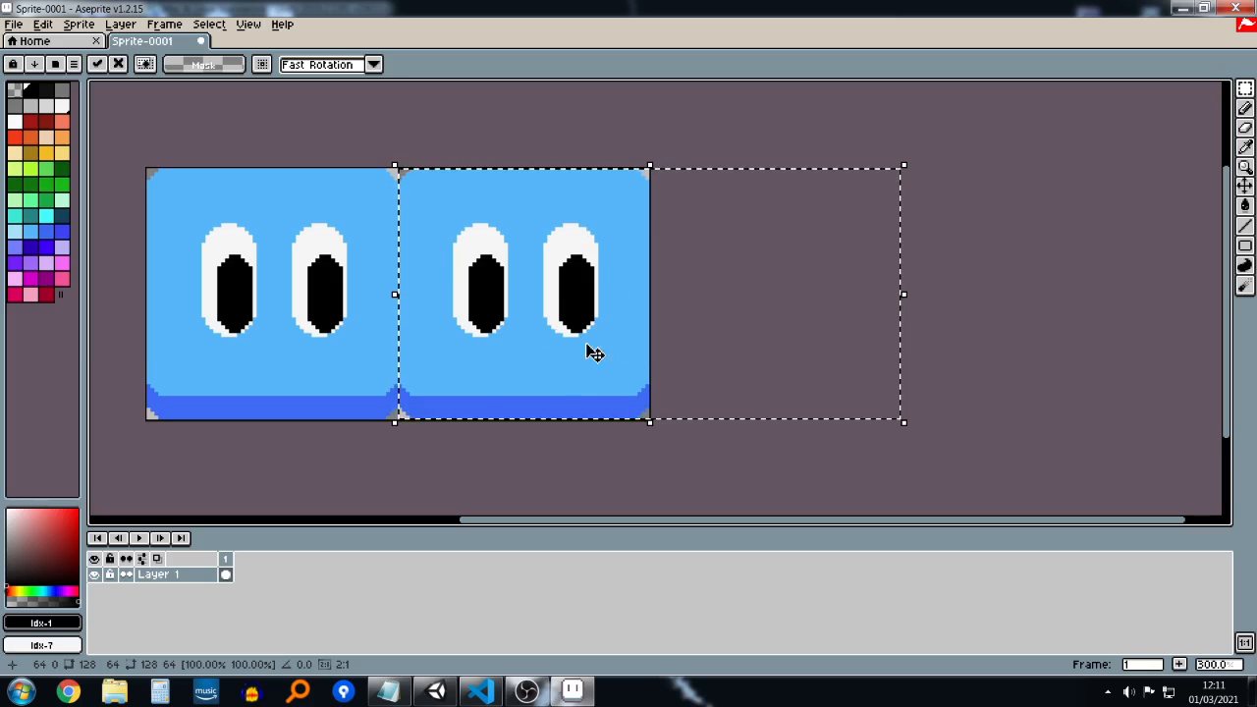
key(Escape)
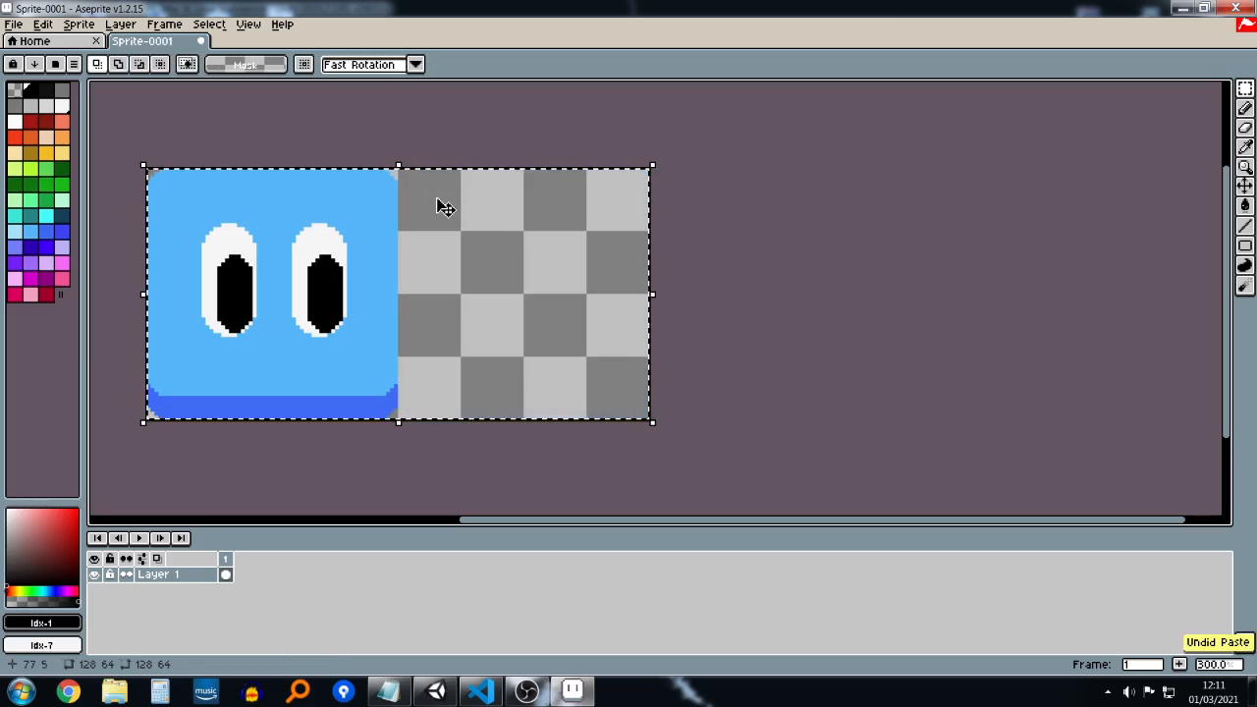
Step: Fill the button's base strip with palette index 39 and its face with index 38 using the Paint Bucket
click(59, 235)
key(g)
click(278, 407)
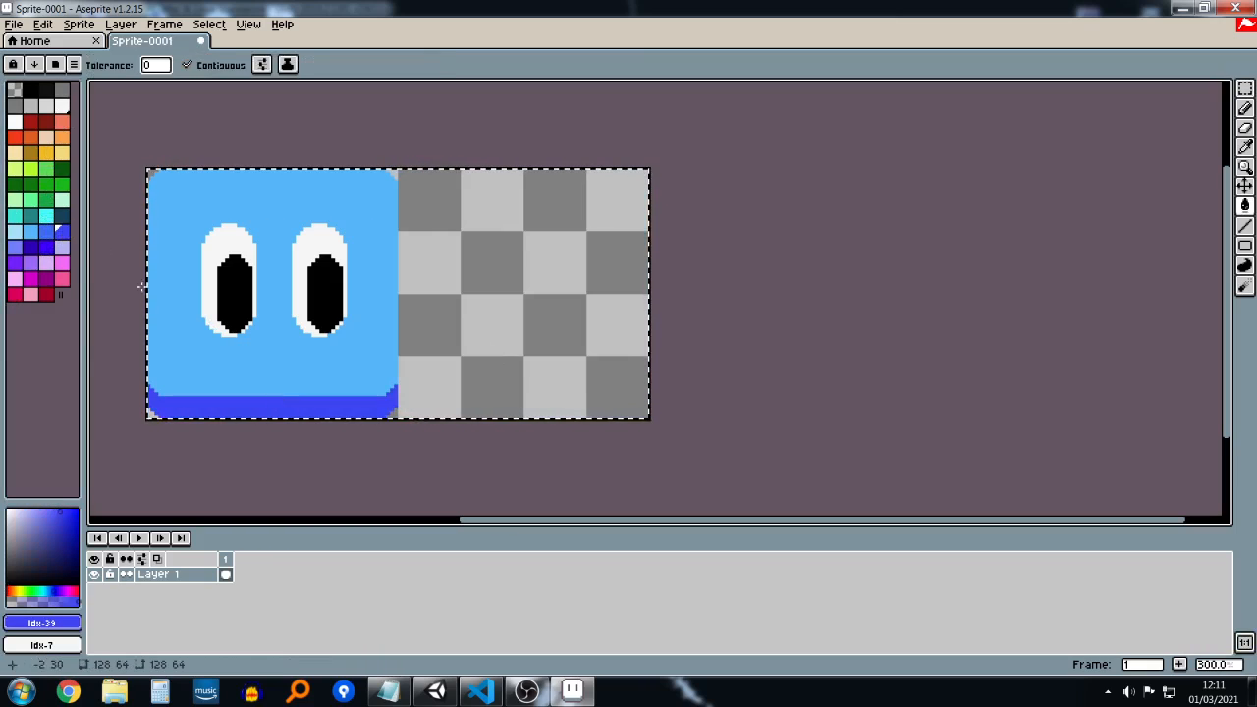
click(47, 236)
click(236, 352)
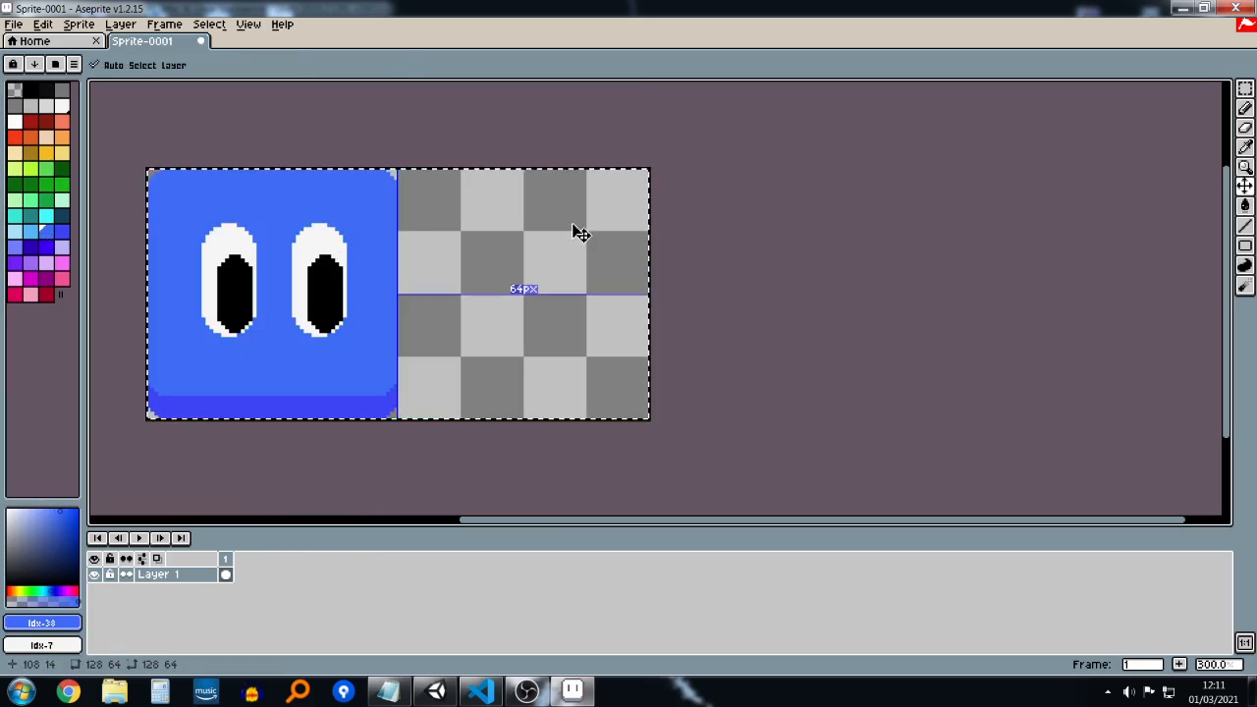
Step: Try to place a copy of the button in the empty half, and undo it together with the darker fills
key(ctrl+z)
drag(282, 267, 522, 282)
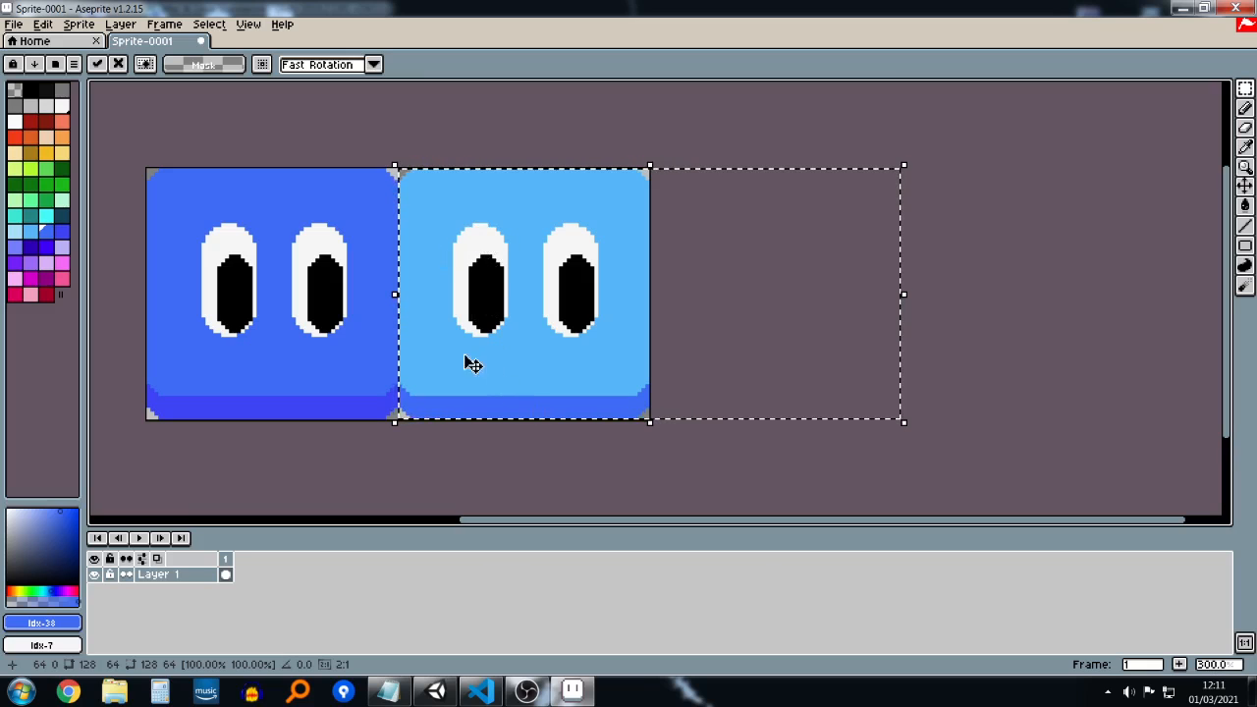
key(ctrl+z)
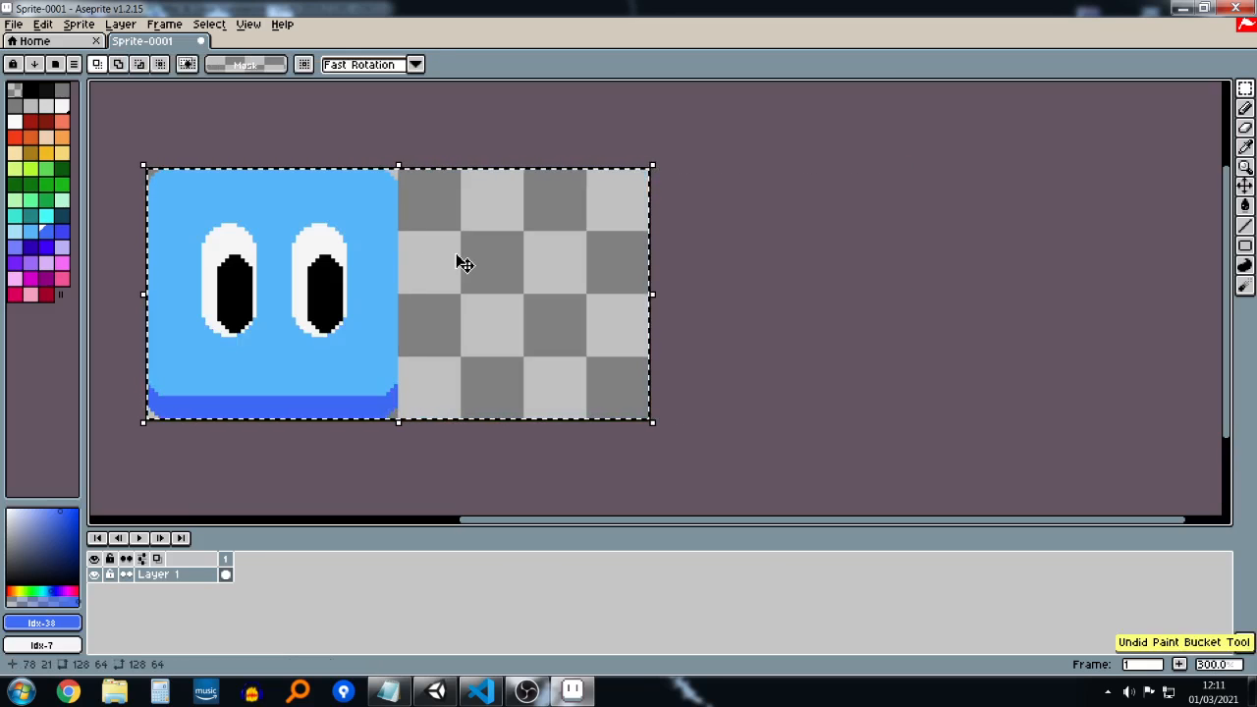
Step: Duplicate the original blue button 64 px to the right into the empty half, and deselect it
drag(324, 286, 554, 292)
key(ctrl+d)
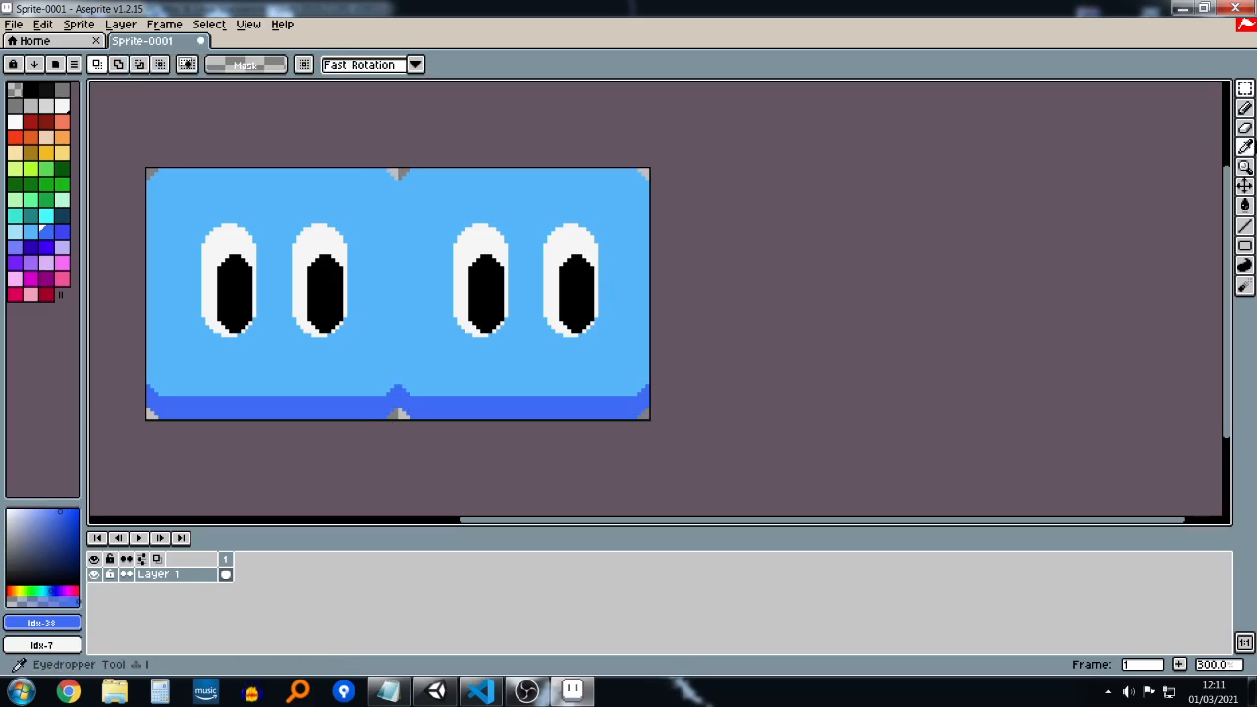
Step: Try to select the face of the copied button with the Magic Wand at tolerance 25
click(1245, 90)
click(1232, 89)
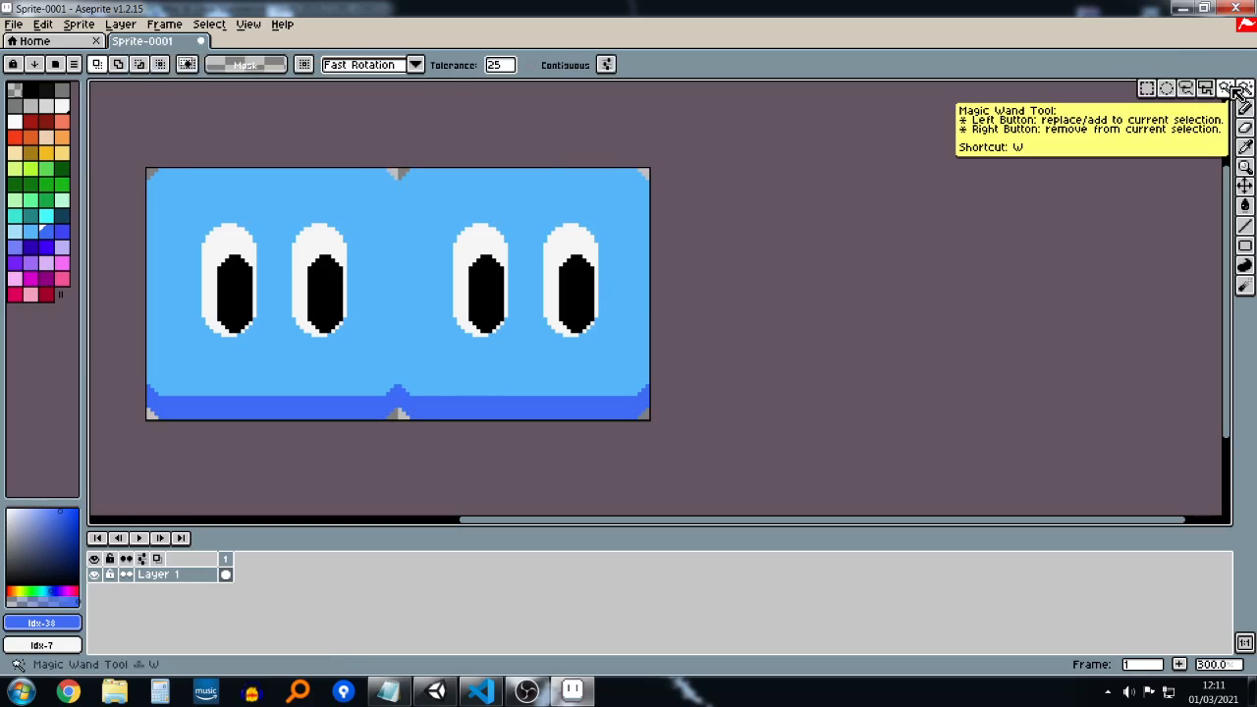
click(556, 347)
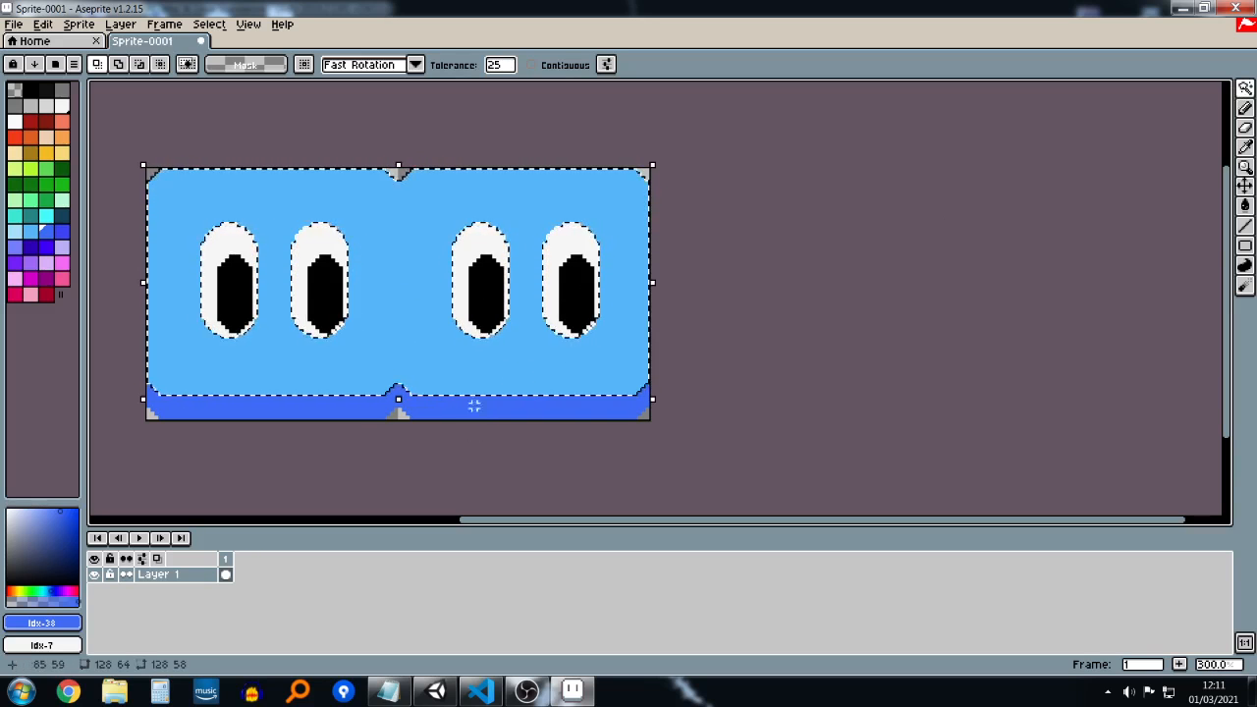
Step: Undo the wand selection, the deselection and the duplication, and redo the duplicate with its selection active
key(ctrl+z)
key(ctrl+z)
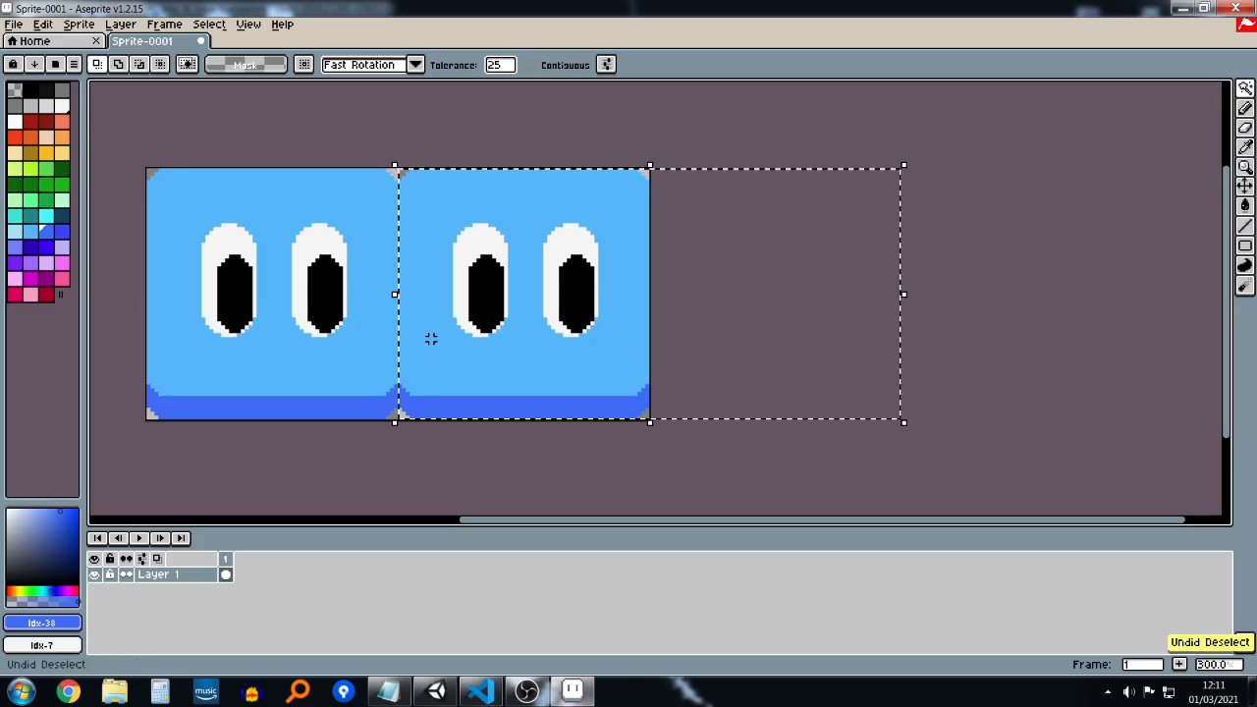
key(ctrl+z)
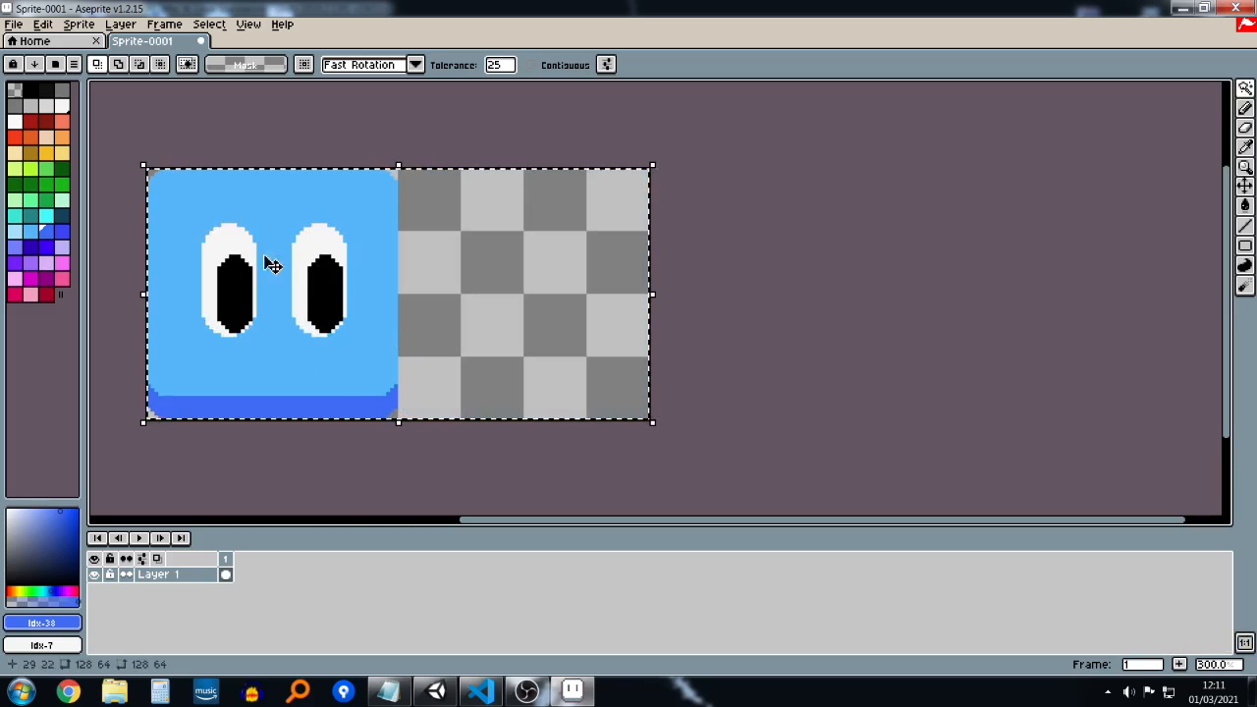
click(42, 24)
click(82, 54)
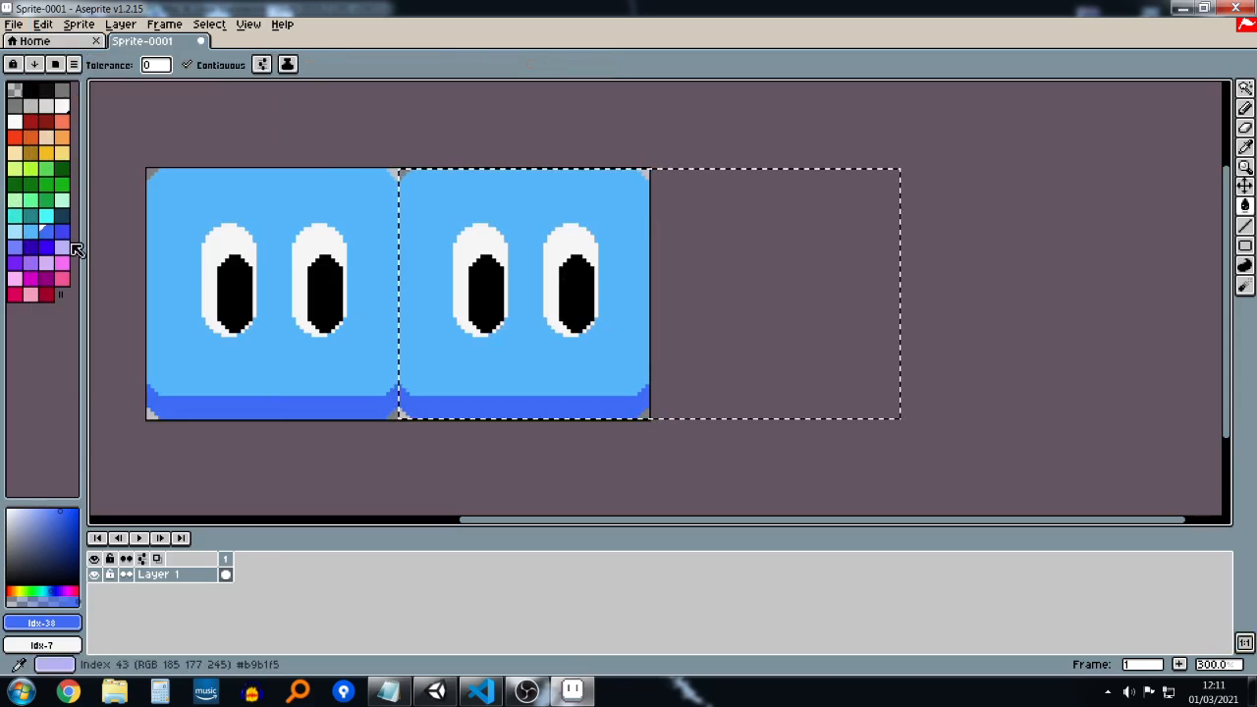
Step: Fill the copied button's face with palette index 36 and its base strip with the original button's face colour #56B6F9
click(14, 232)
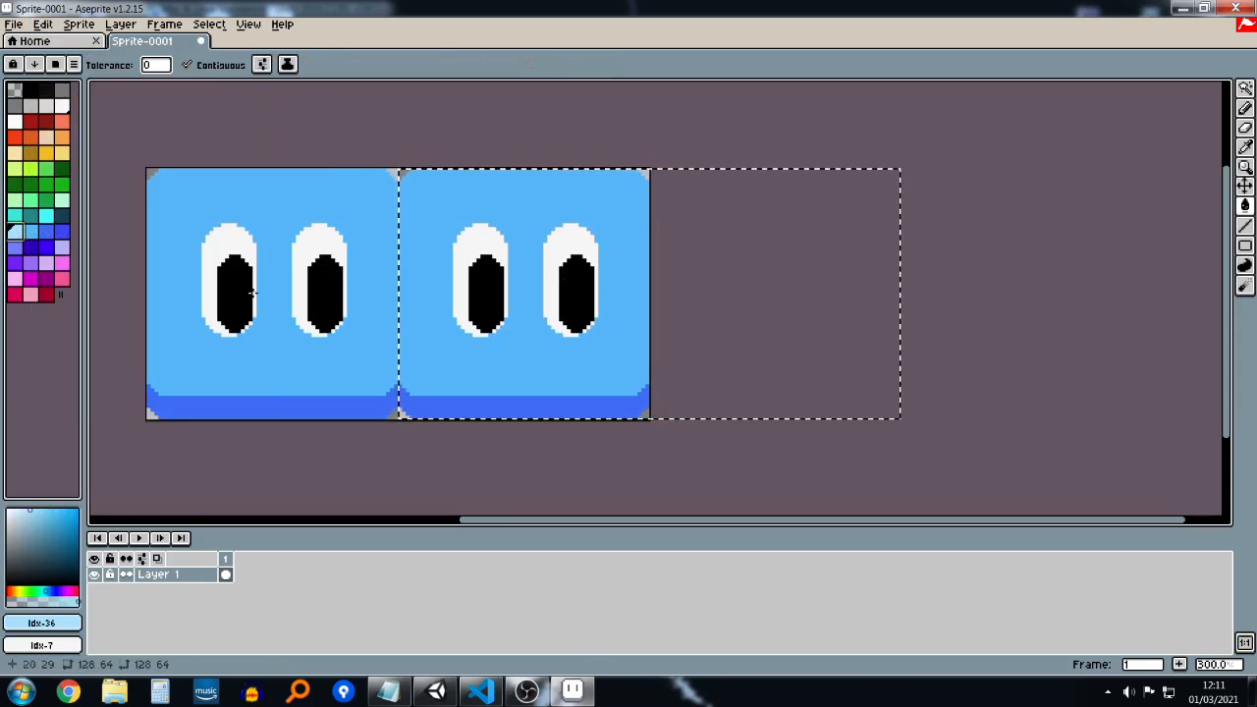
click(521, 384)
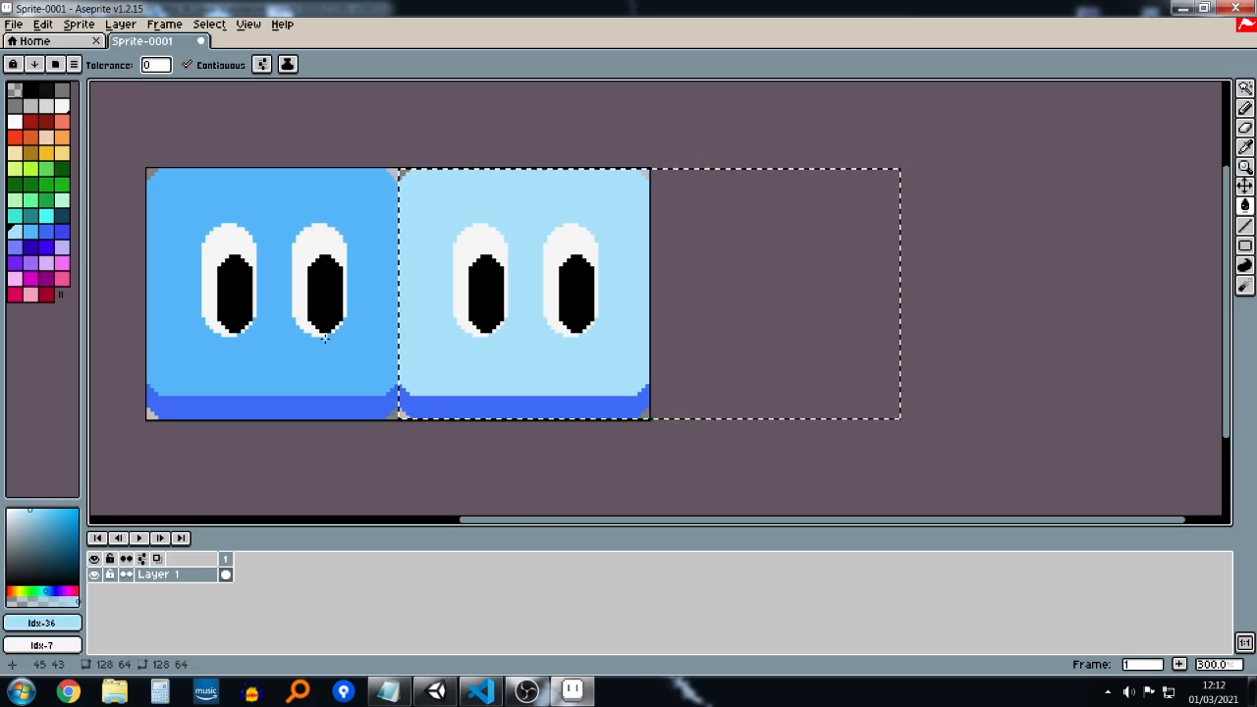
alt+click(350, 354)
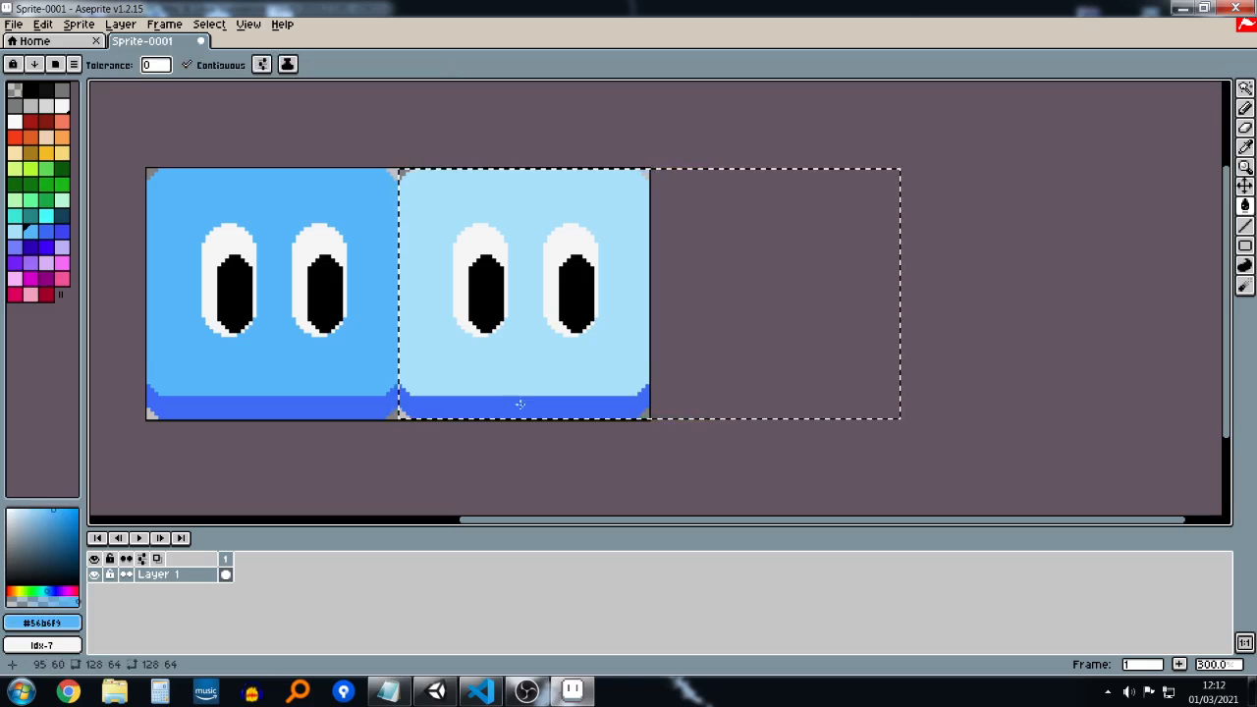
click(518, 415)
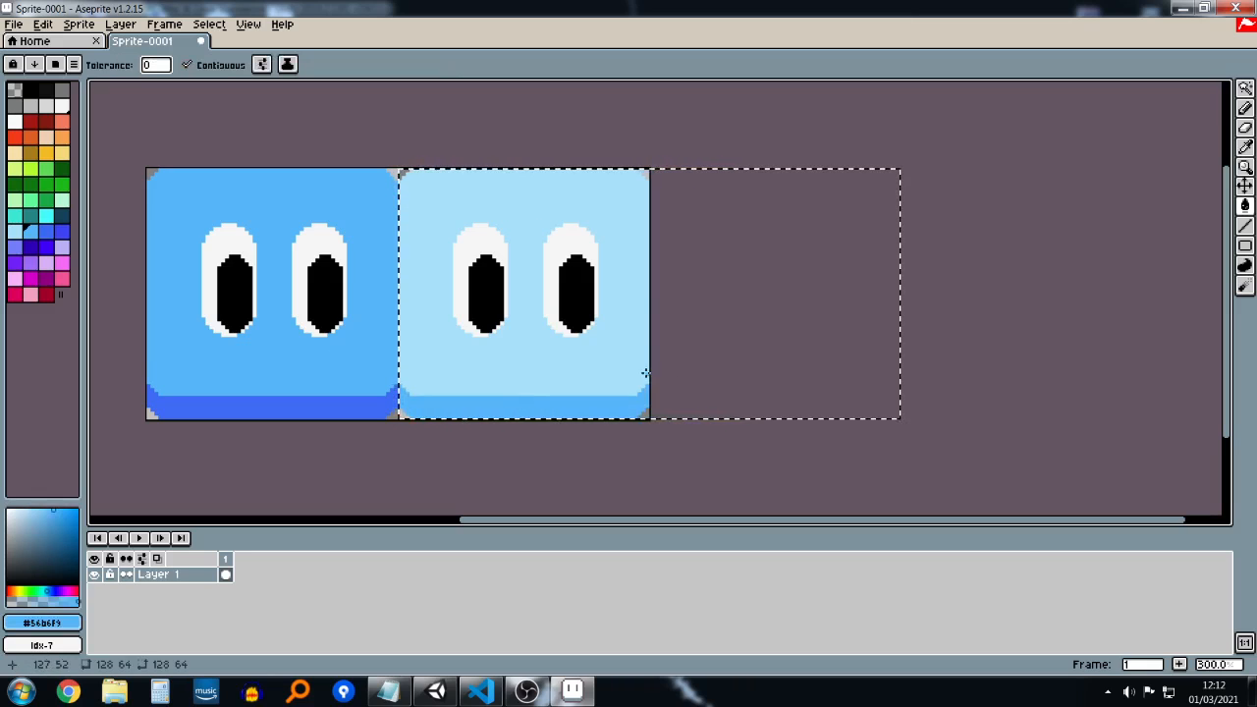
Step: Select only the copied button's light-blue face using the Magic Wand with Contiguous enabled, and switch to the Rectangular Marquee tool
click(1245, 88)
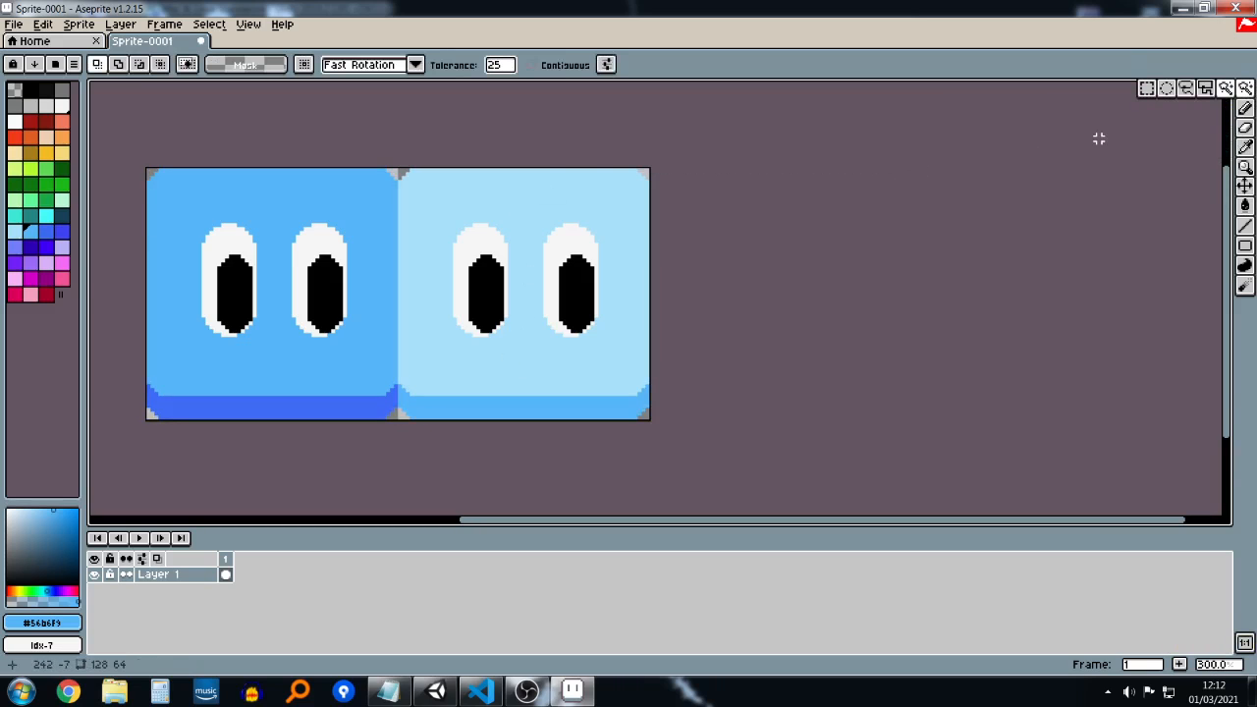
click(613, 205)
key(ctrl+d)
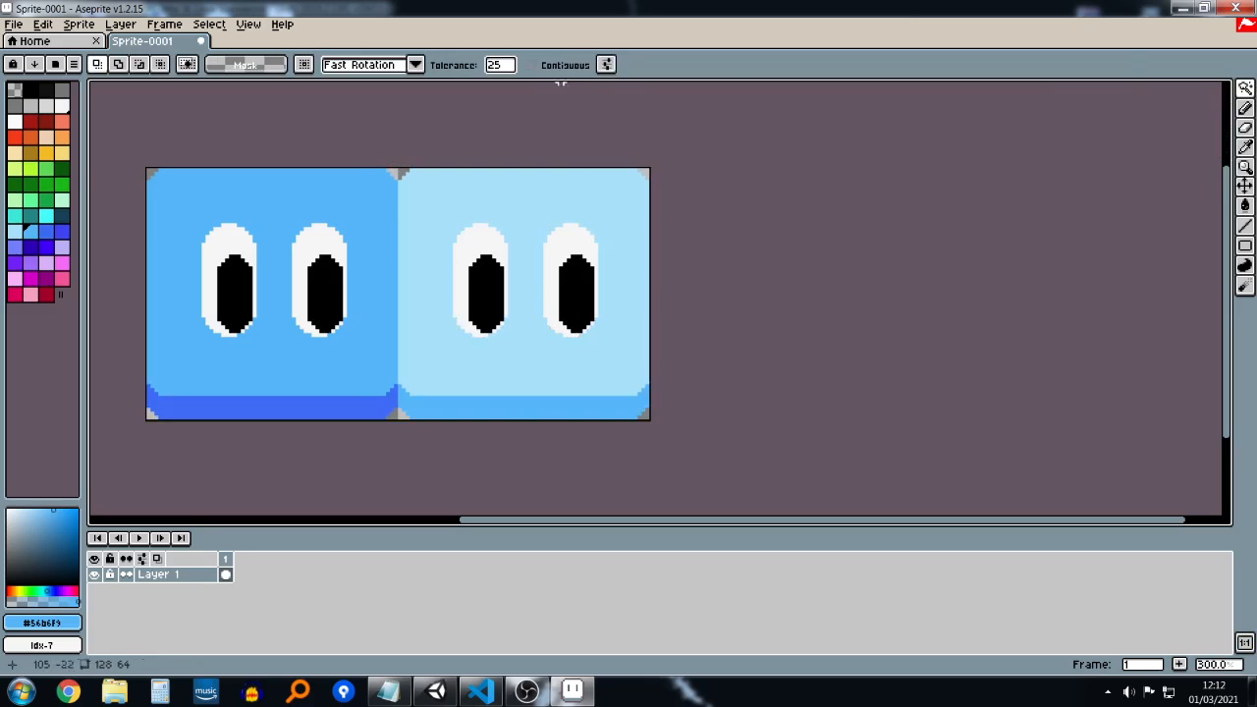
click(558, 65)
scroll(518, 319, up, 2)
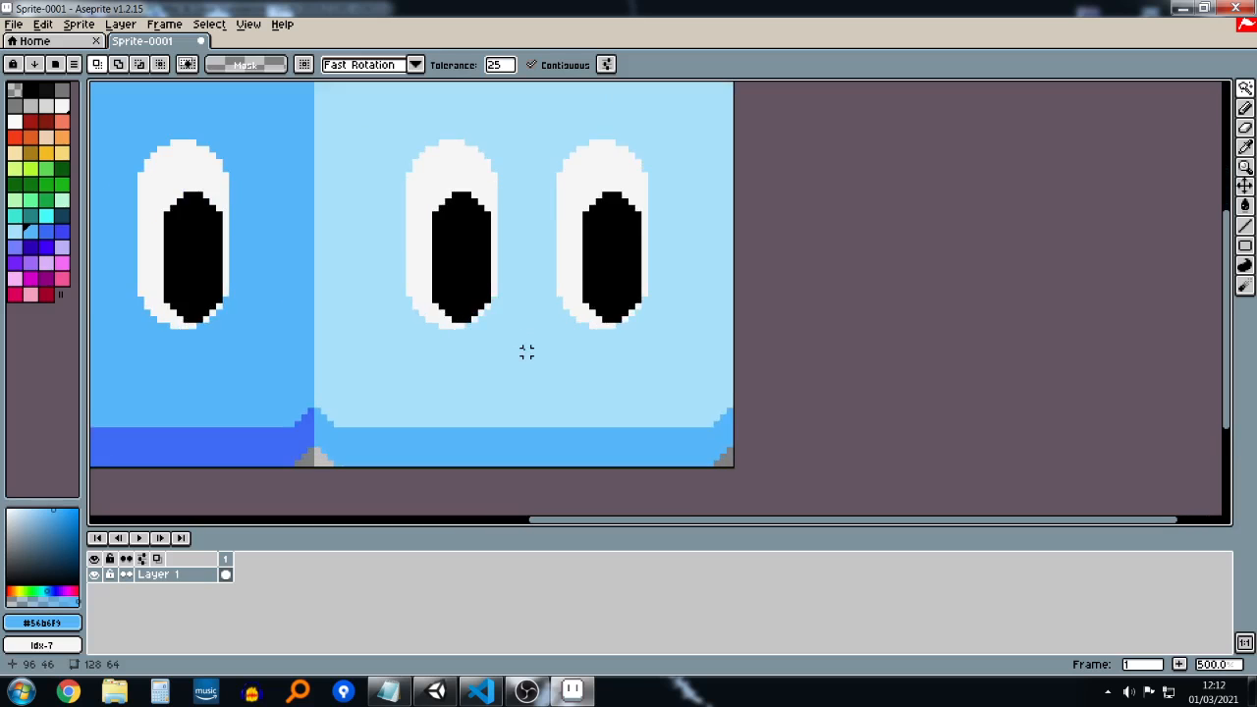
scroll(525, 351, up, 1)
scroll(524, 351, down, 1)
click(503, 372)
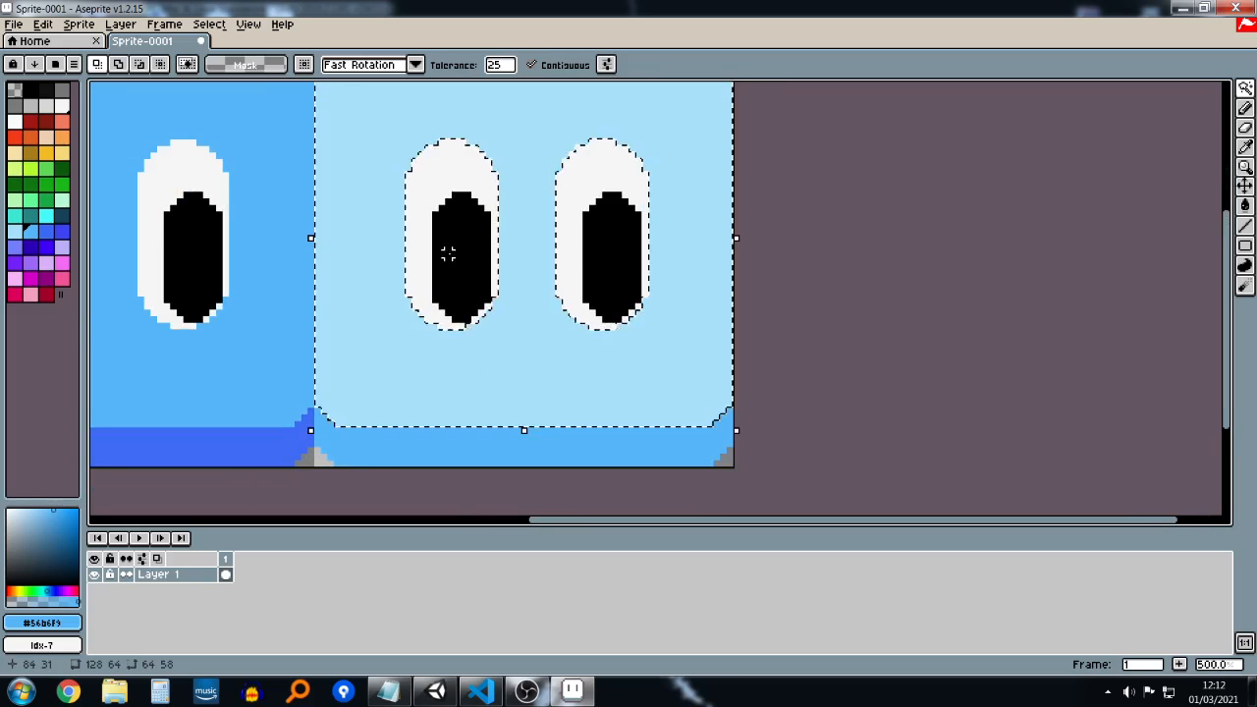
key(m)
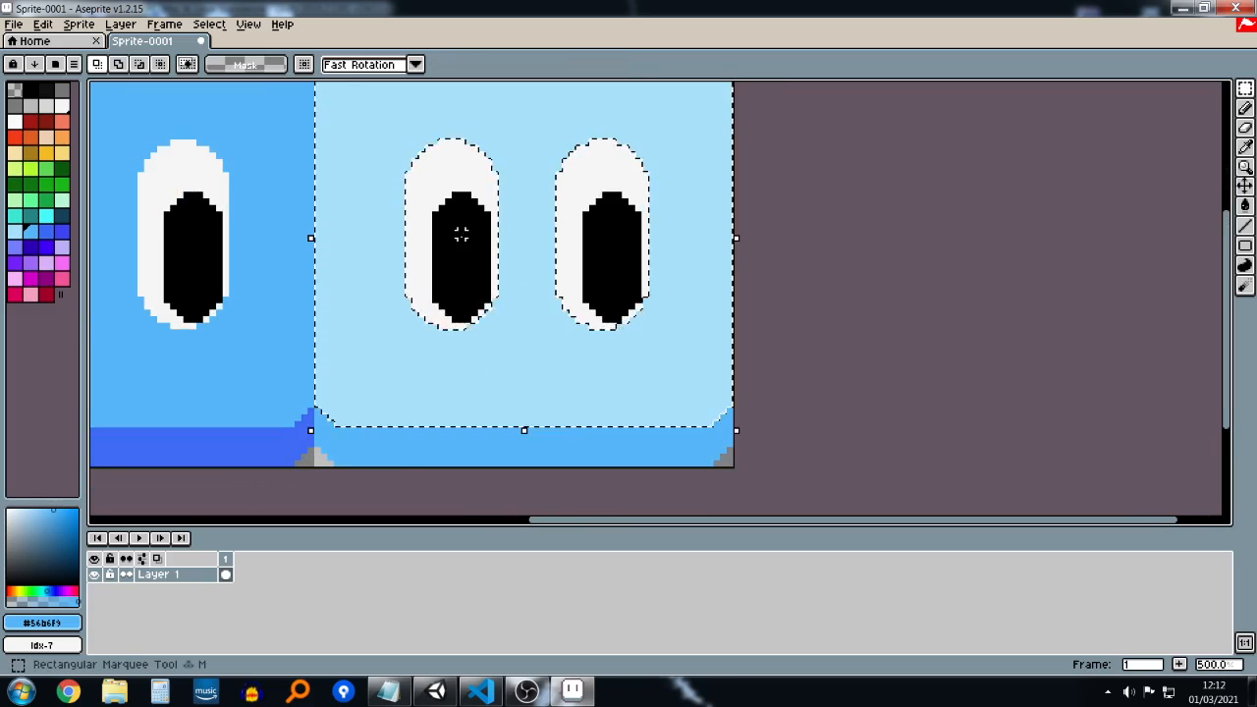
middle_drag(569, 137, 547, 196)
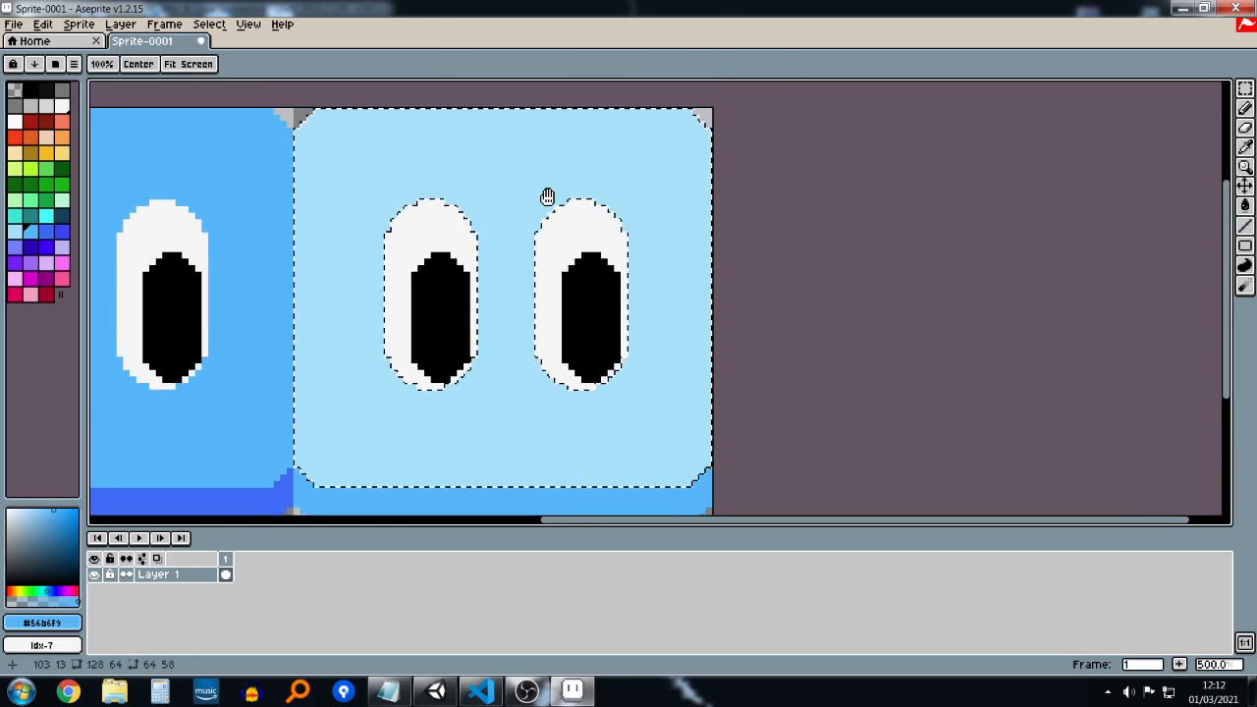
Step: Add the area of both eyes to the copied button's face selection using the Rectangular Marquee in add mode
click(459, 267)
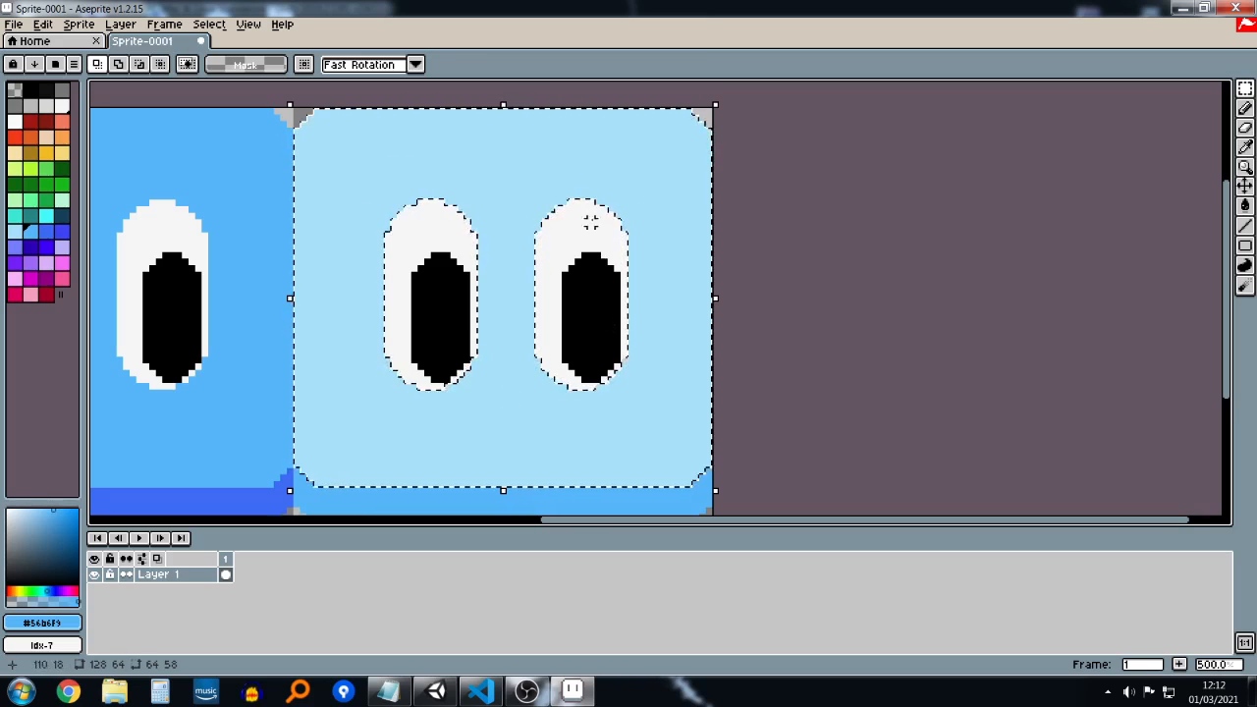
click(1246, 93)
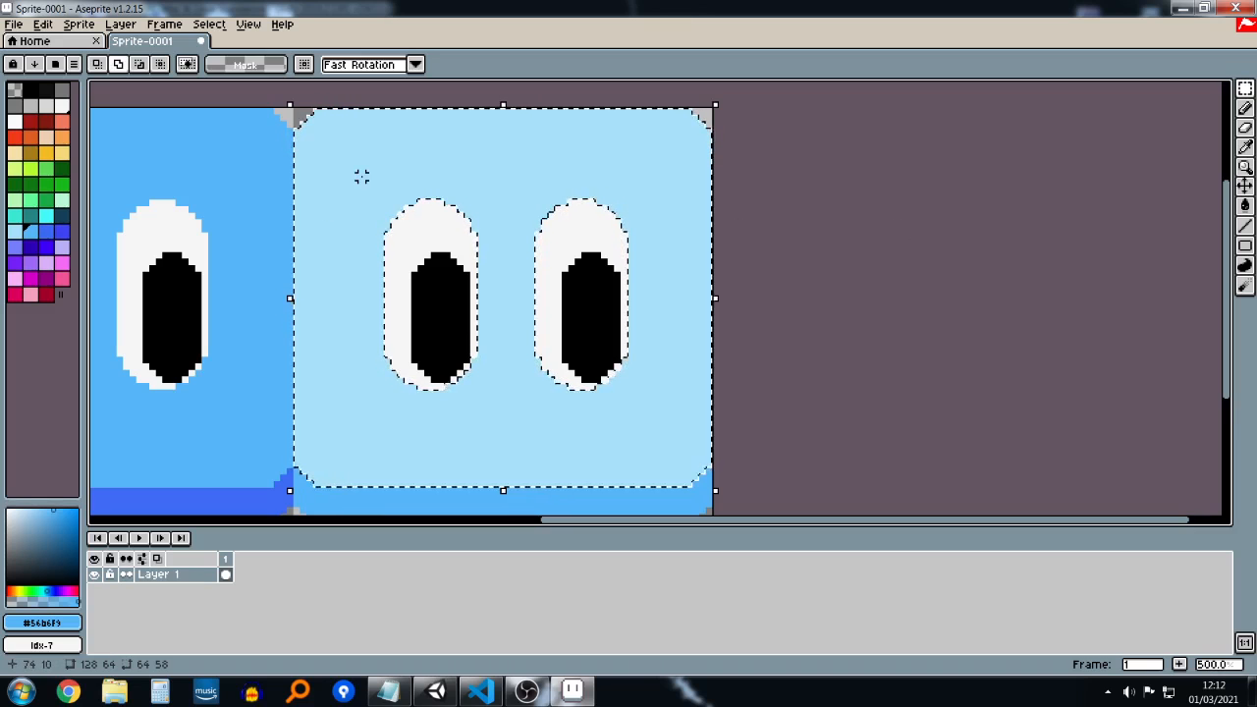
drag(353, 169, 674, 412)
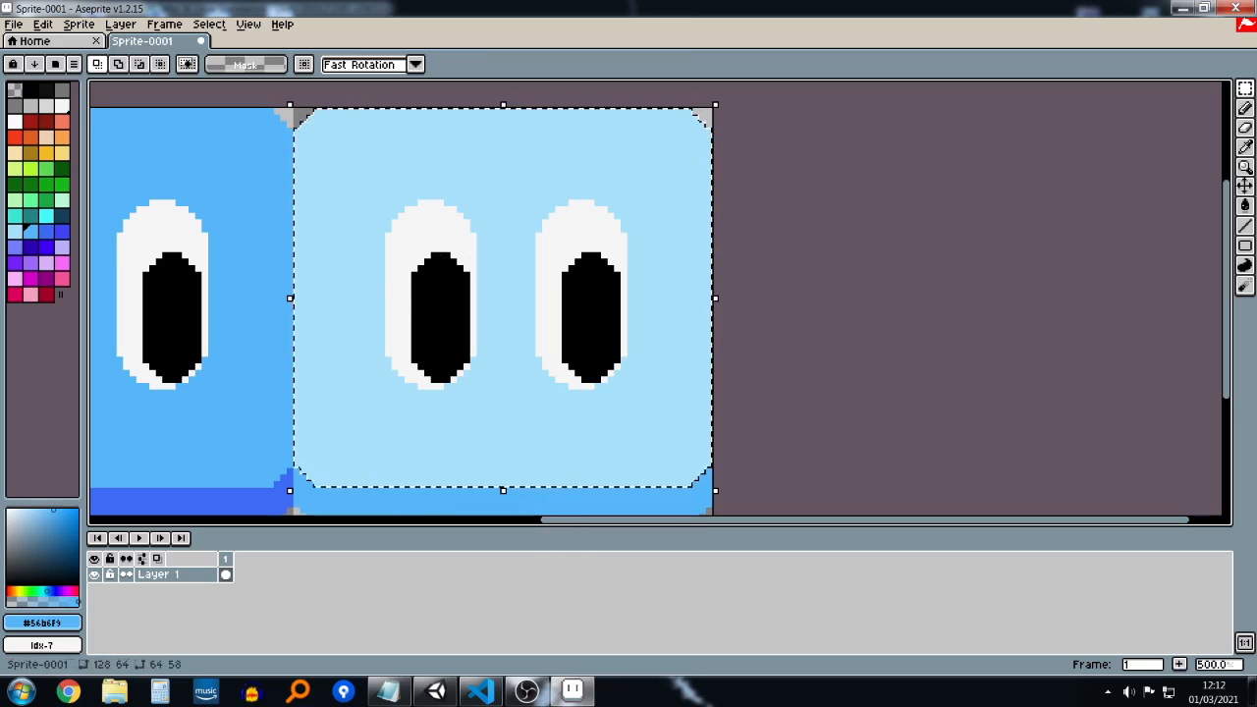
Step: Move the copied button's selected face and eyes 4 px down over its base strip, and deselect
scroll(673, 356, down, 1)
middle_drag(746, 384, 795, 328)
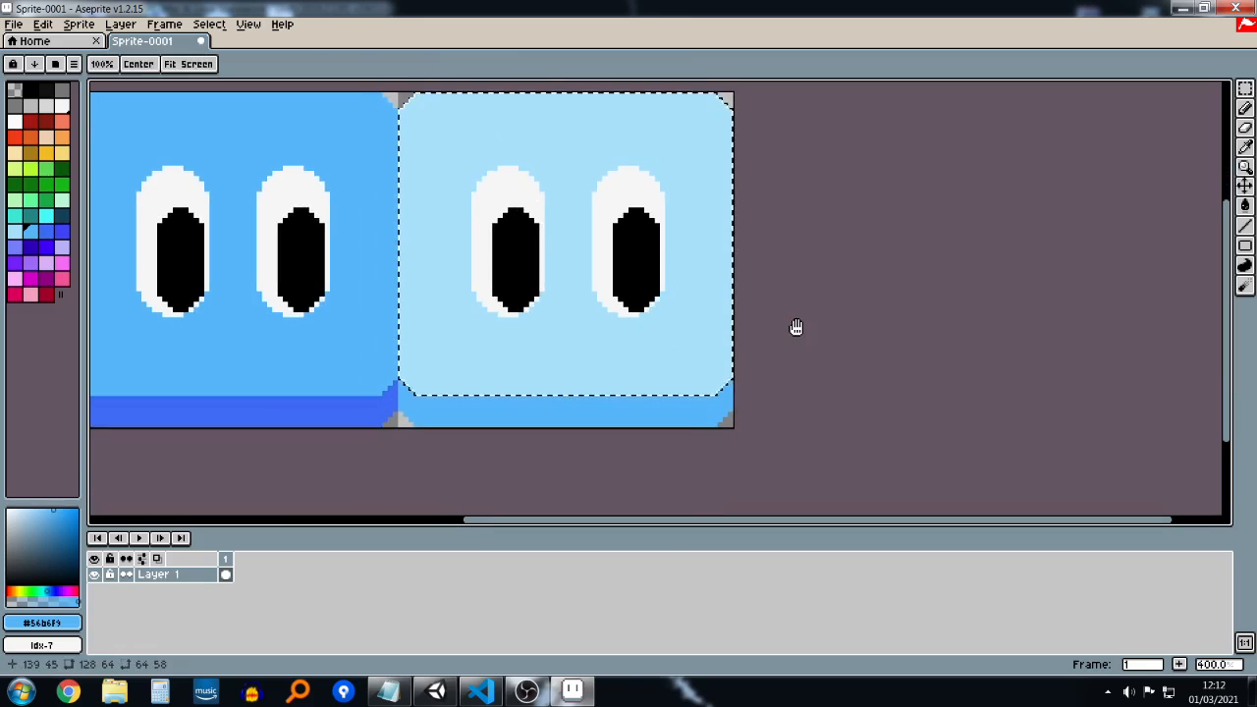
click(625, 284)
drag(625, 284, 630, 304)
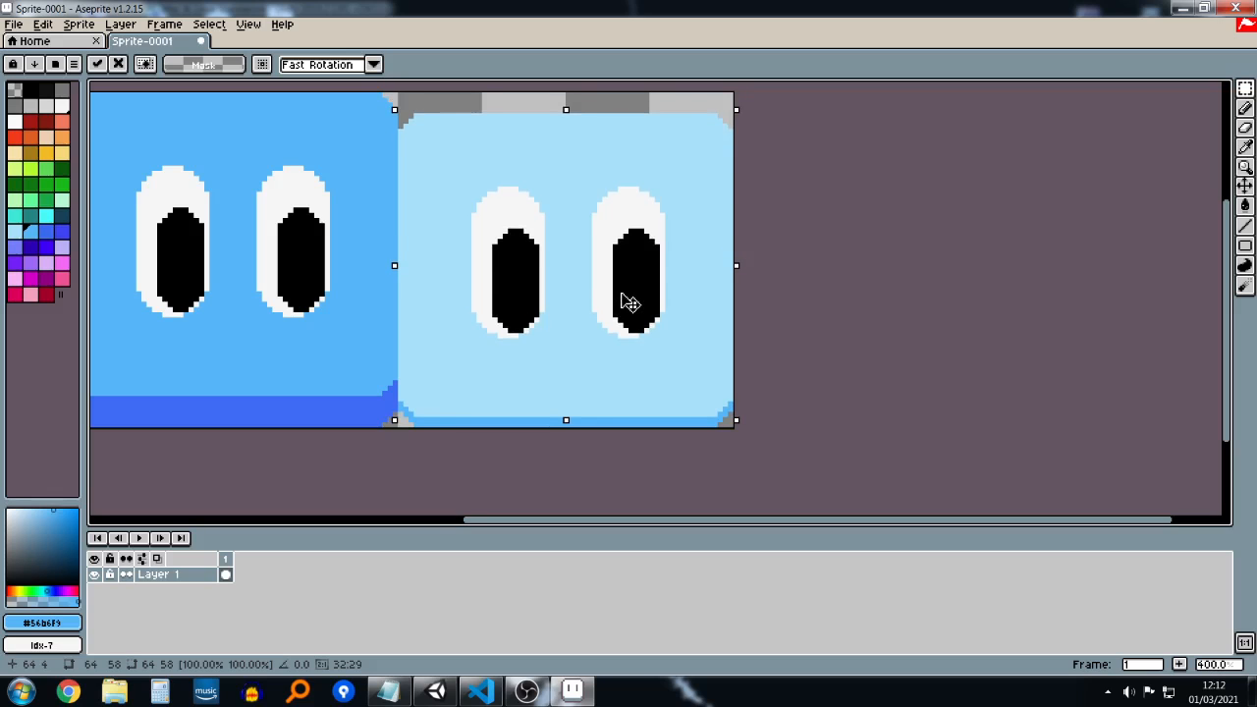
middle_drag(829, 300, 1077, 332)
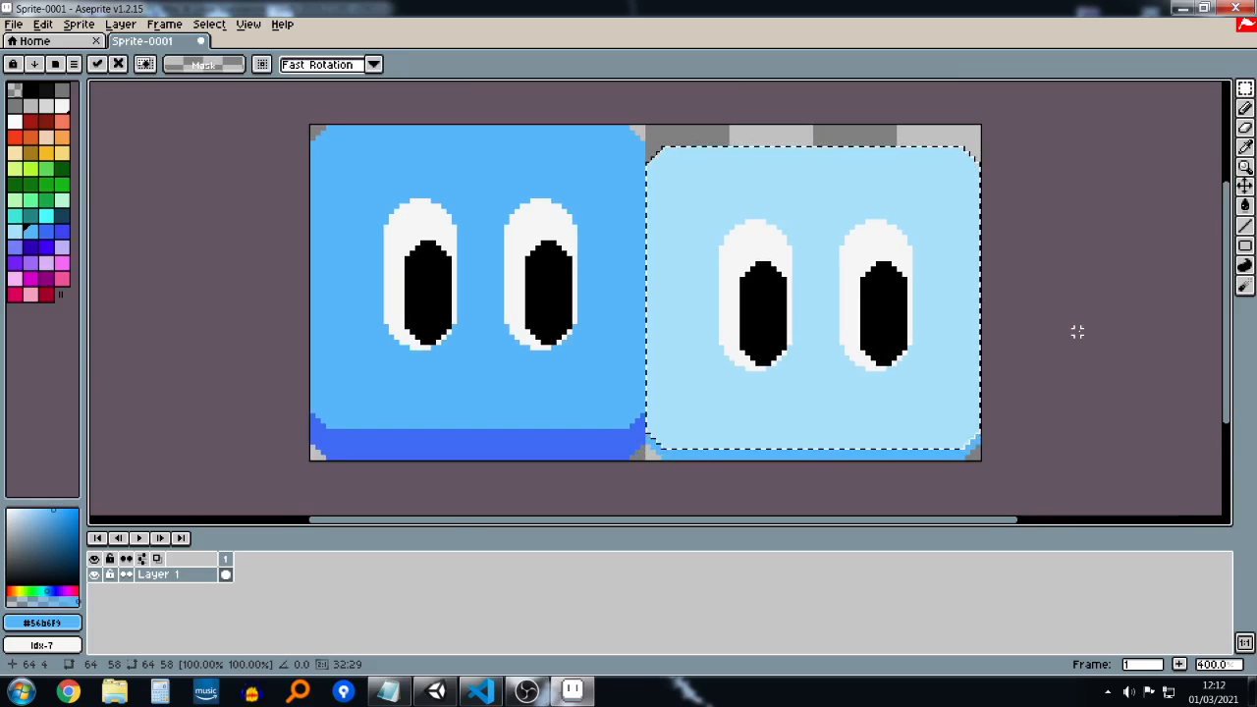
key(ctrl+d)
scroll(901, 340, down, 2)
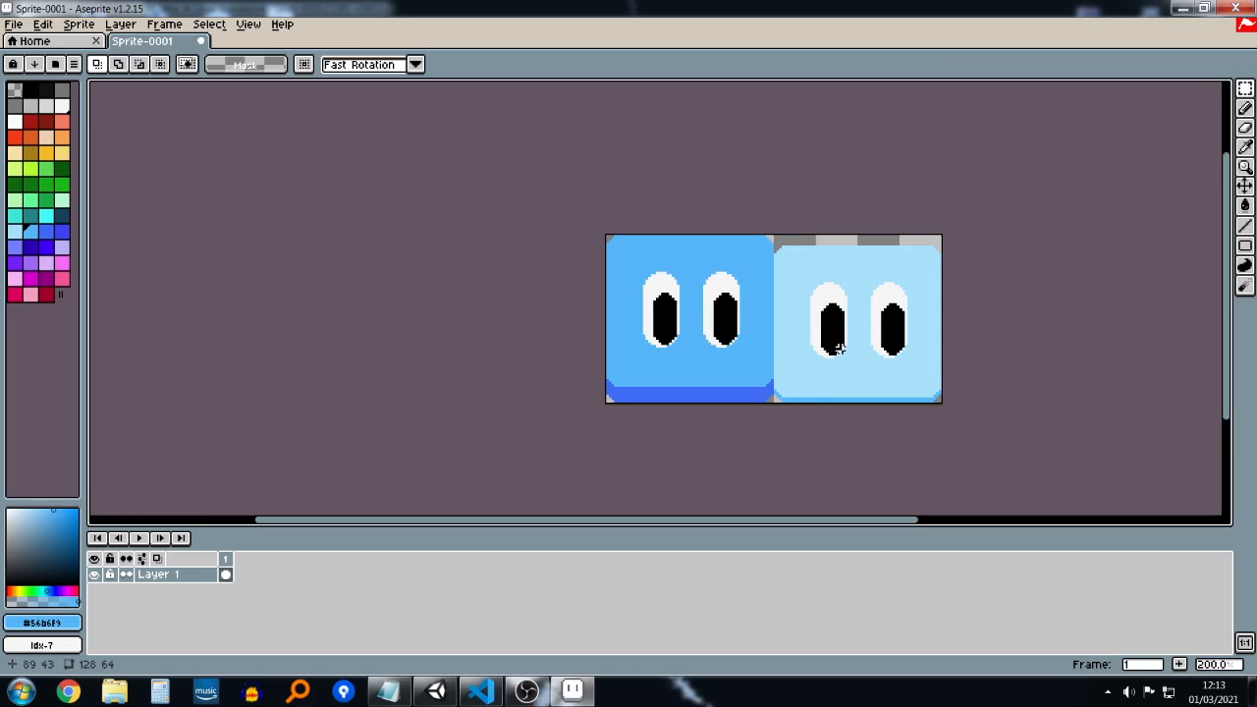
Step: Select the whites and pupils of both eyes on the light-blue button using the contiguous Magic Wand at tolerance 25
scroll(838, 348, up, 3)
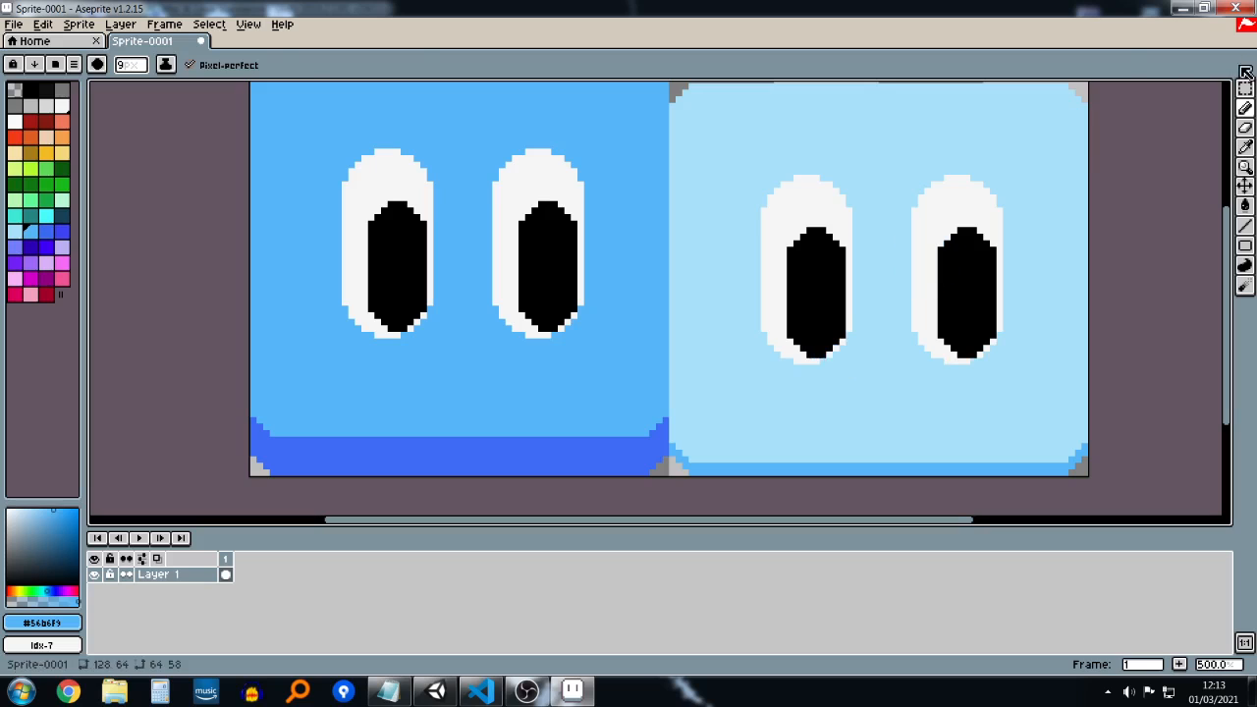
click(1244, 89)
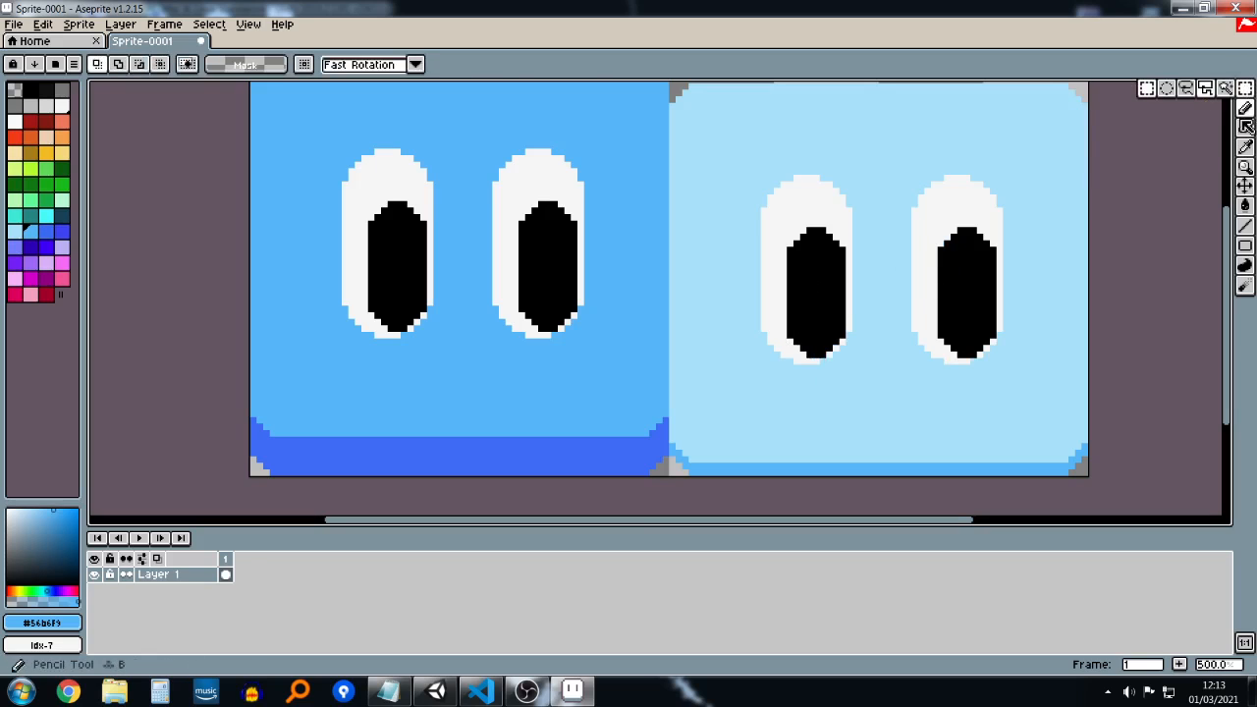
click(1224, 90)
click(809, 315)
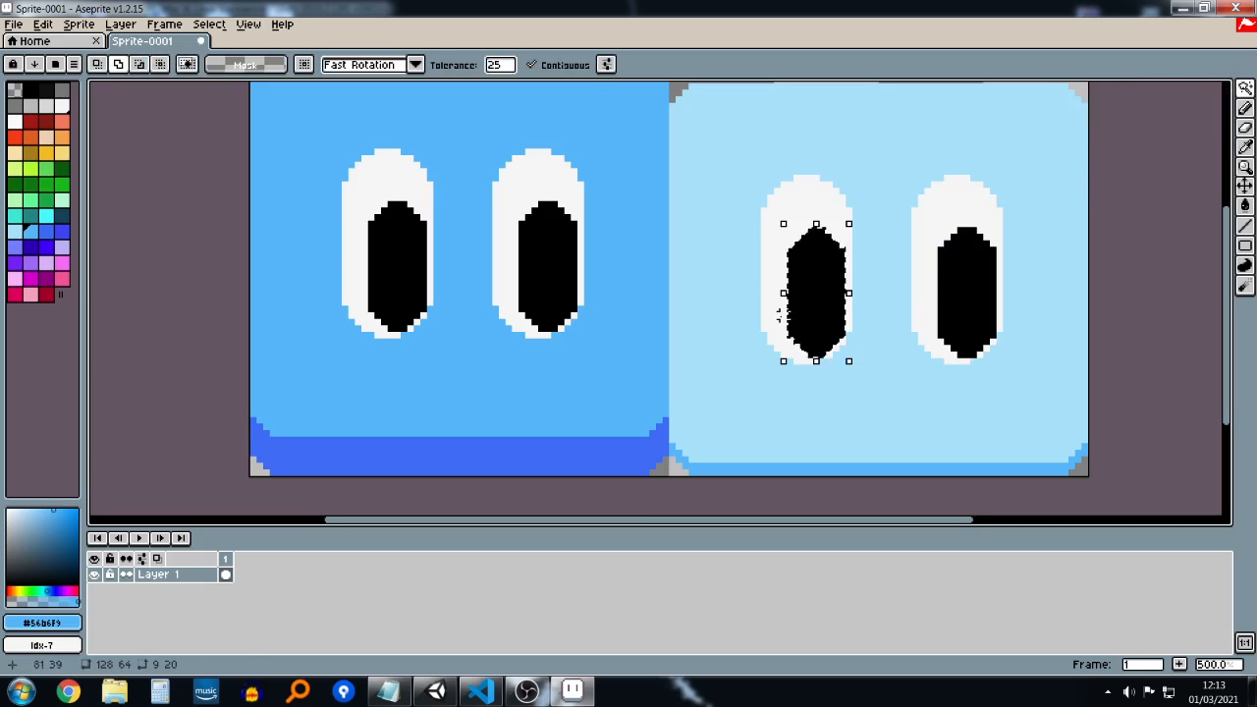
shift+click(961, 319)
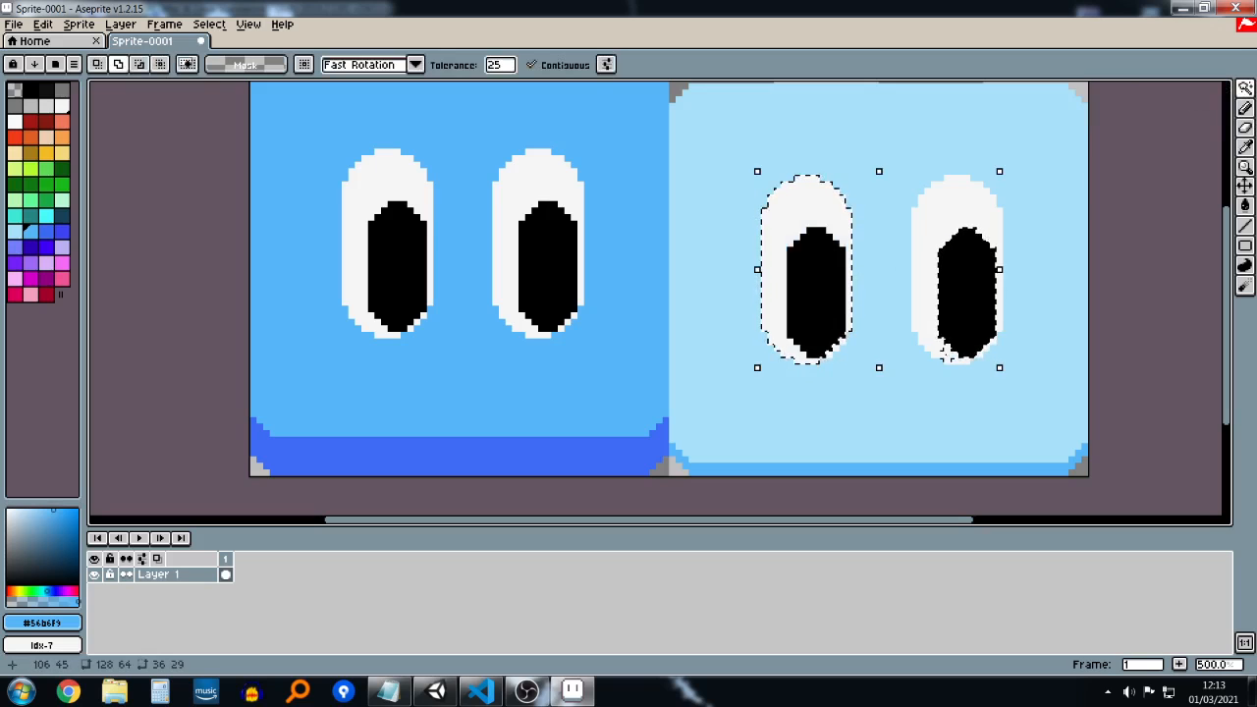
Step: Paint lower eyelids in #56B6F9 across the bottoms of both selected eyes with a 9 px Pencil, and clear the selection
key(b)
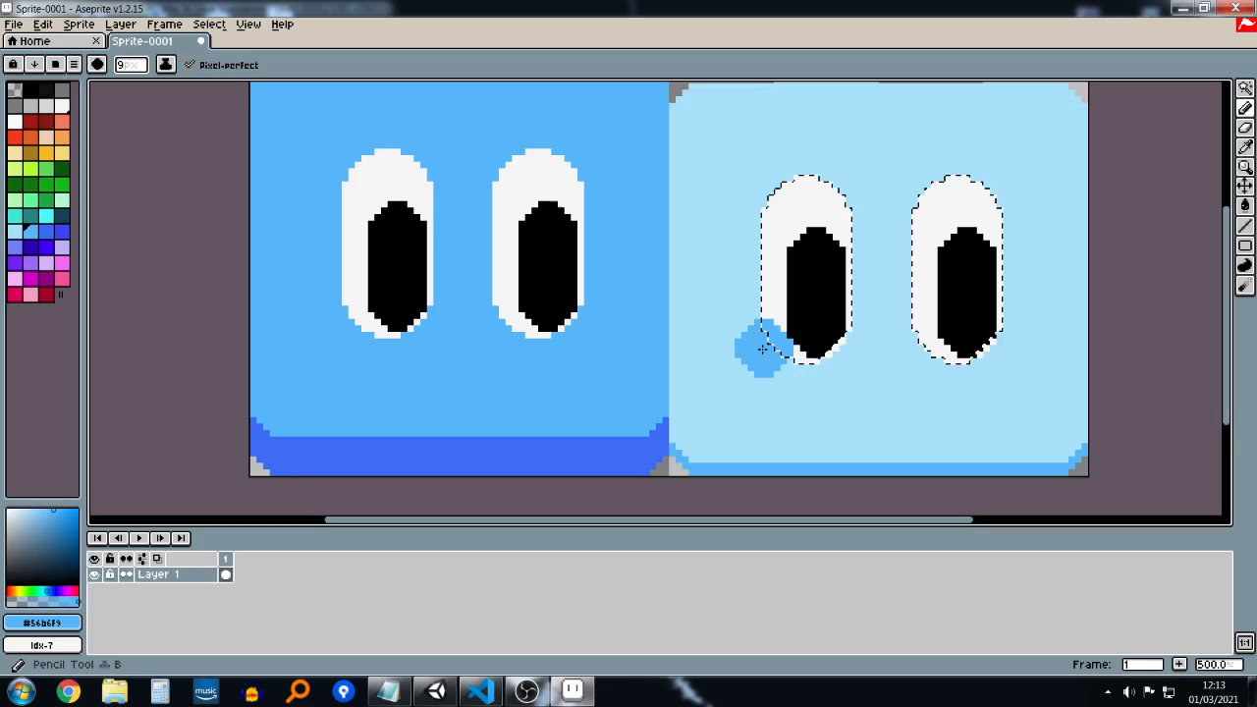
drag(771, 353, 866, 354)
mouse_move(949, 350)
mouse_down()
mouse_move(917, 342)
mouse_move(1010, 357)
mouse_up()
key(ctrl+d)
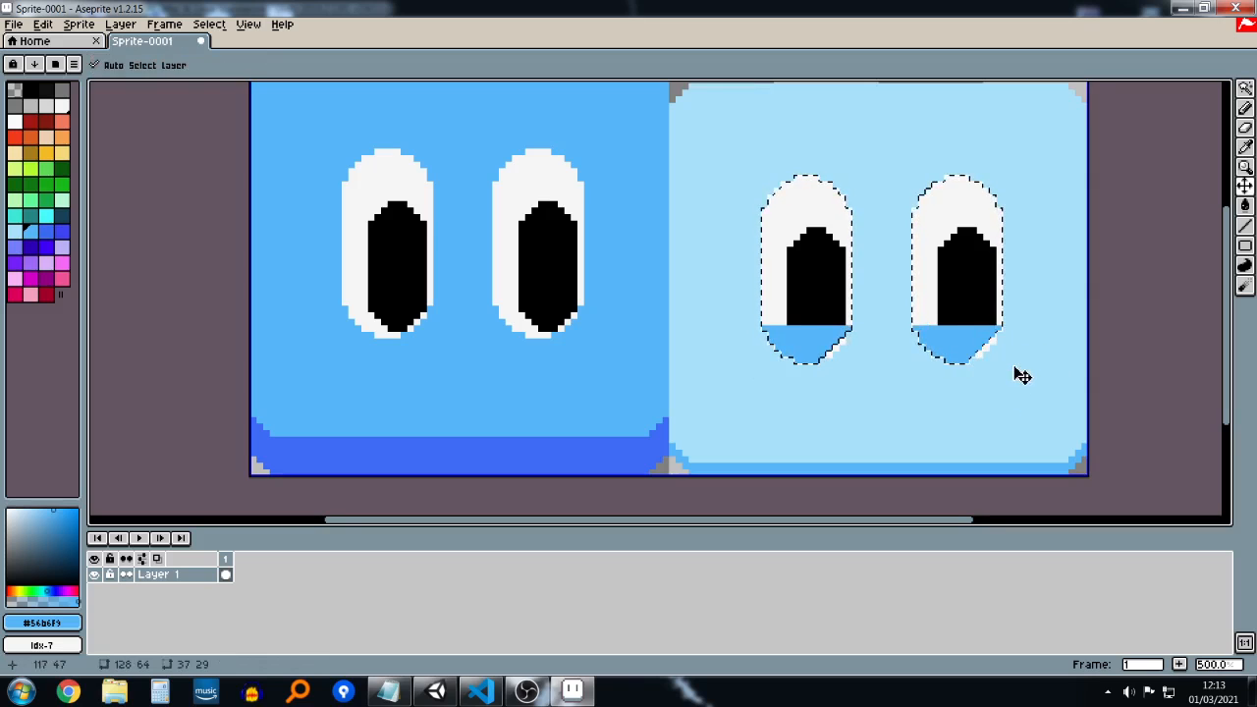
Step: Cover the leftover white pixels along both lower eyelids with #56B6F9 using a 2 px Pencil
click(920, 353)
scroll(950, 351, up, 4)
ctrl+scroll(997, 332, up, 7)
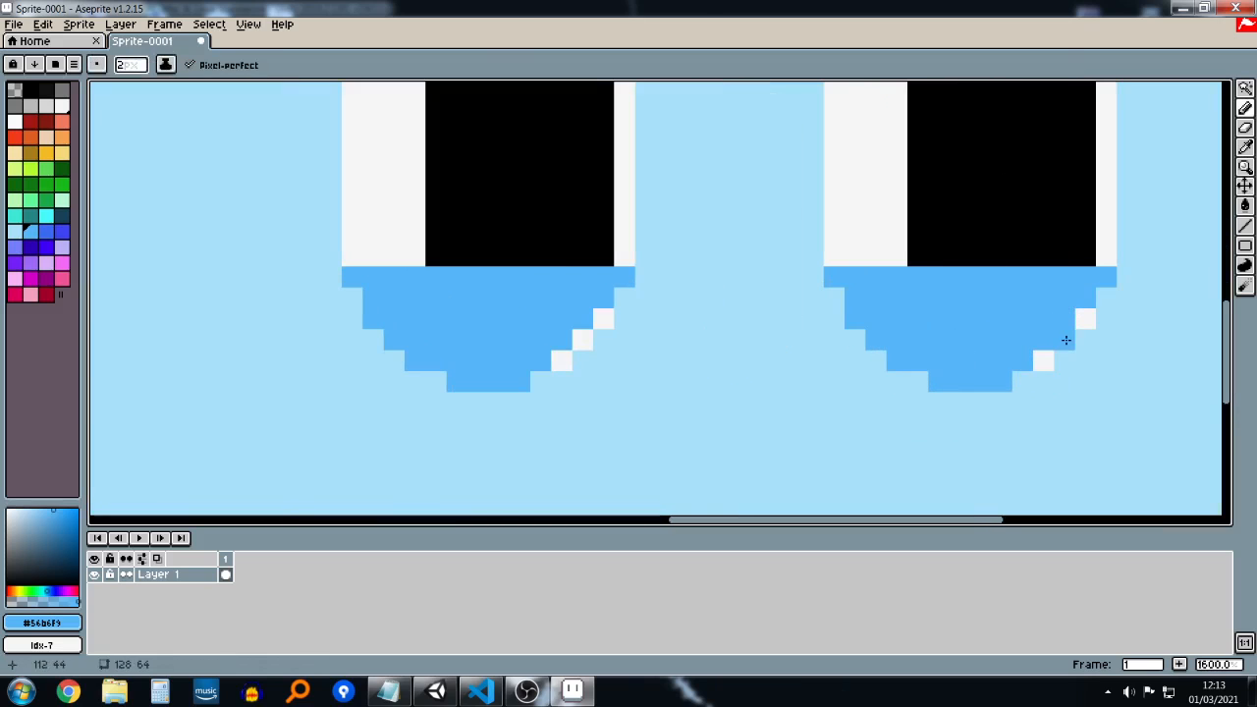
click(1070, 325)
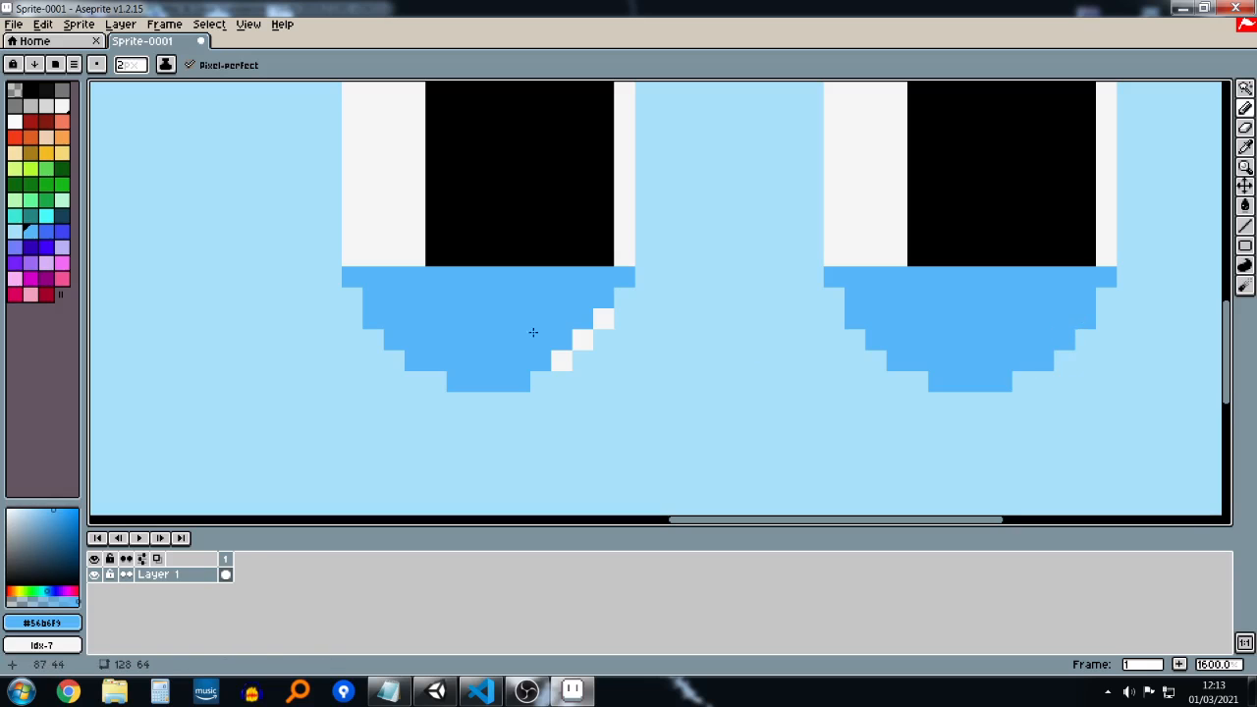
click(552, 356)
drag(574, 336, 601, 316)
scroll(736, 247, down, 5)
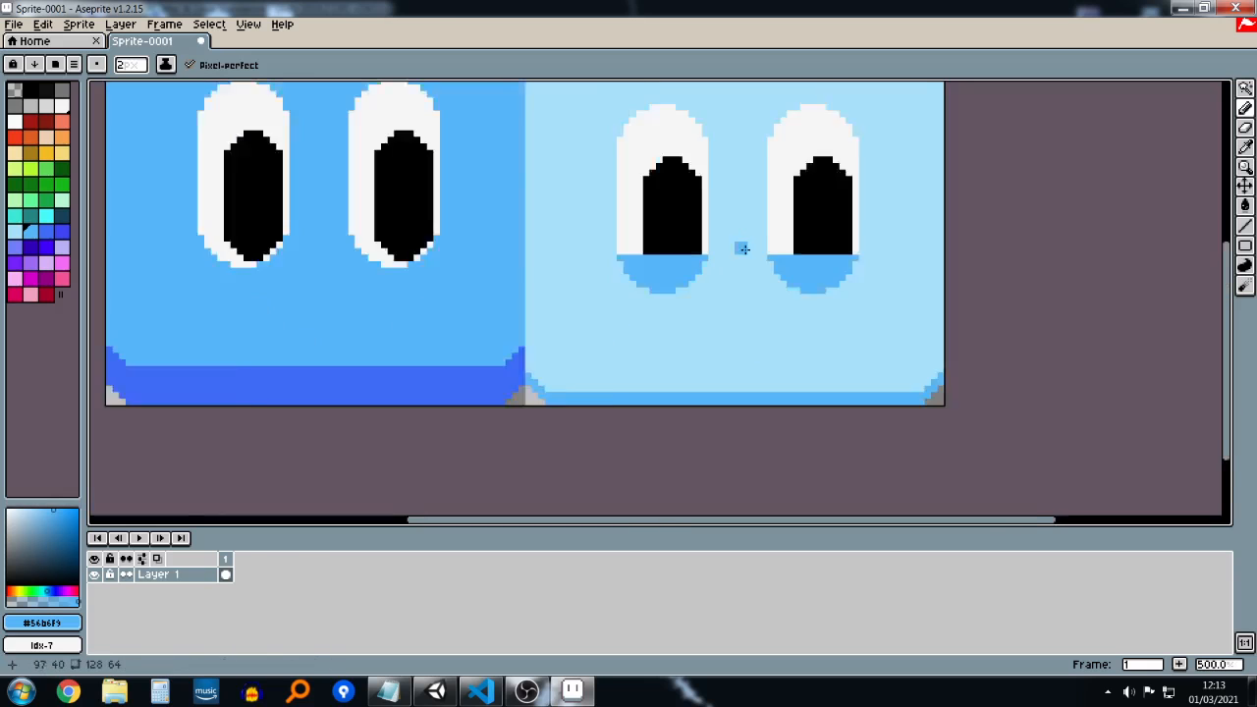
Step: Draw a 2 px horizontal #56B6F9 line above each pupil on the light-blue button and fill the white areas above as upper eyelids
middle_drag(760, 245, 741, 341)
scroll(741, 341, up, 3)
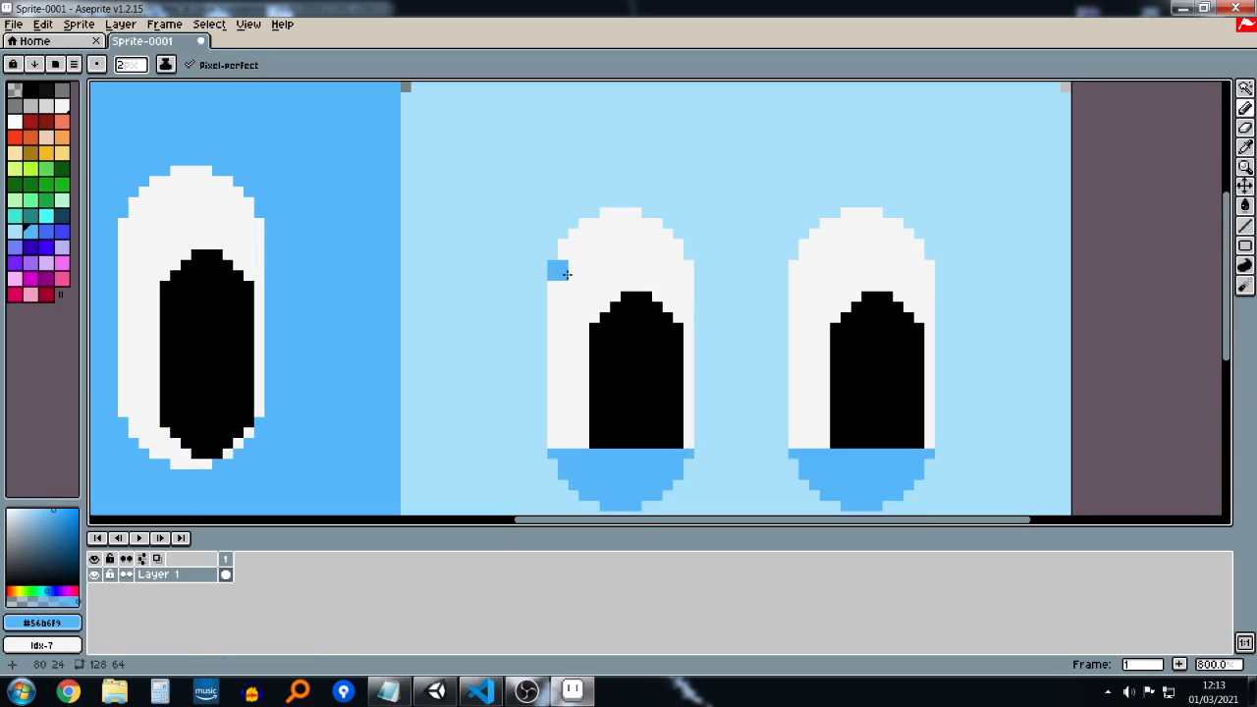
shift+drag(554, 271, 682, 273)
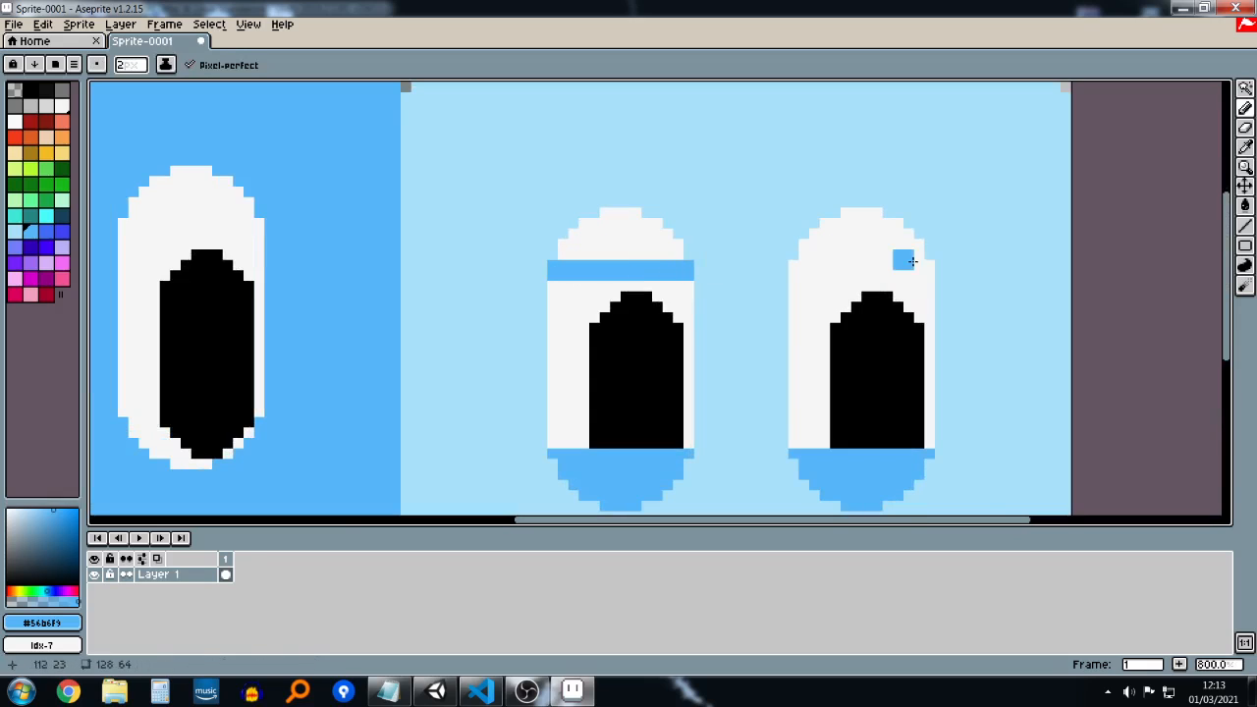
shift+drag(794, 271, 926, 277)
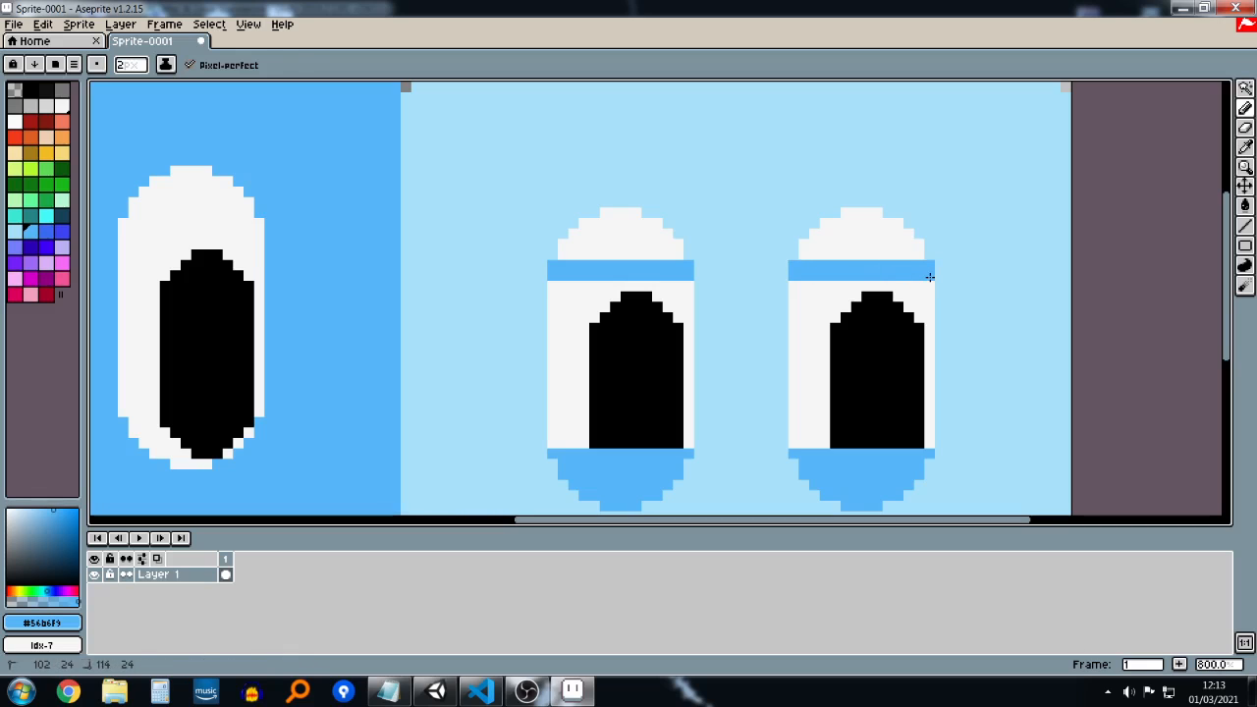
key(g)
click(851, 234)
click(654, 236)
scroll(706, 244, down, 4)
scroll(715, 243, down, 1)
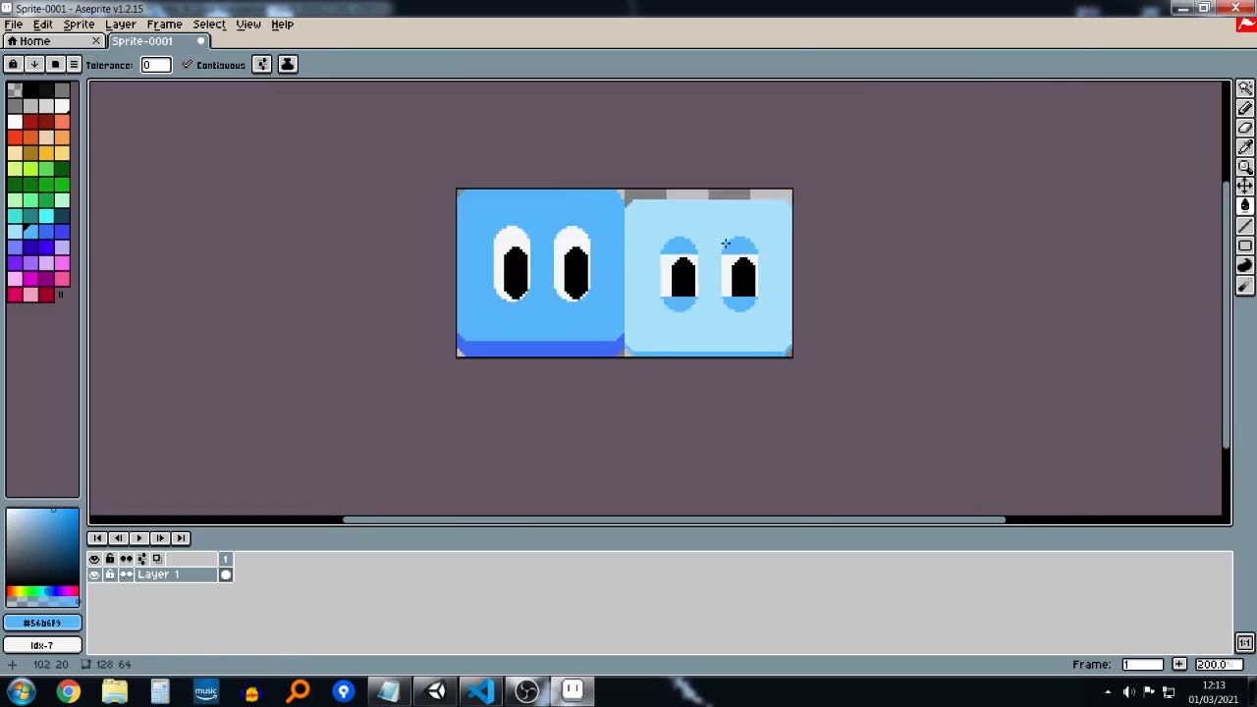
scroll(727, 242, up, 1)
mouse_move(794, 504)
middle_down()
mouse_move(816, 516)
mouse_move(871, 494)
middle_up()
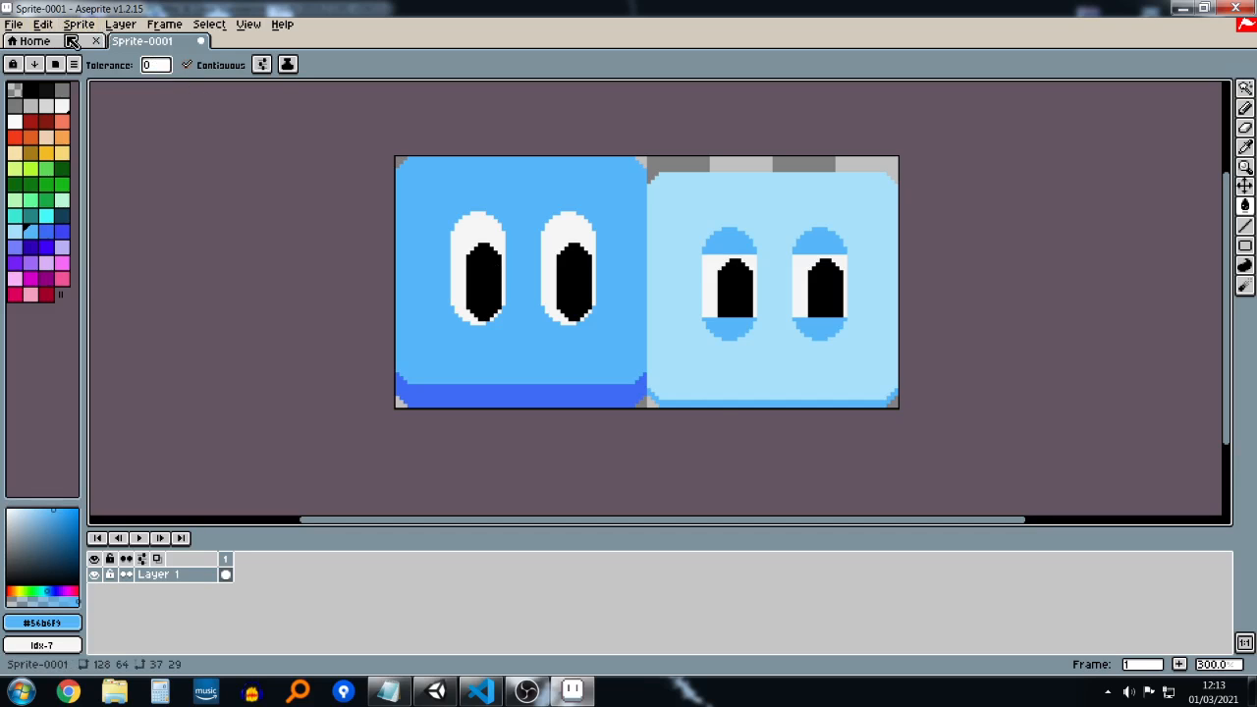
Step: Create a new 128 × 64 px RGBA sprite with a transparent background
key(ctrl+n)
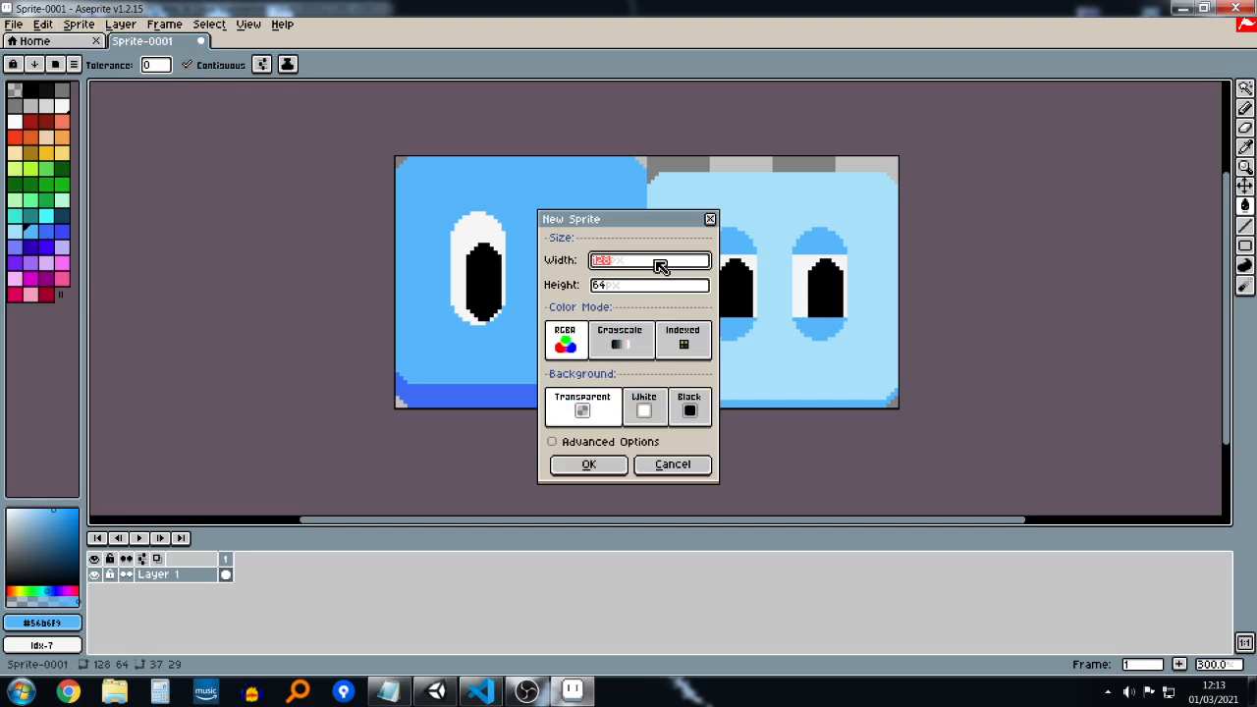
click(607, 464)
scroll(739, 281, up, 3)
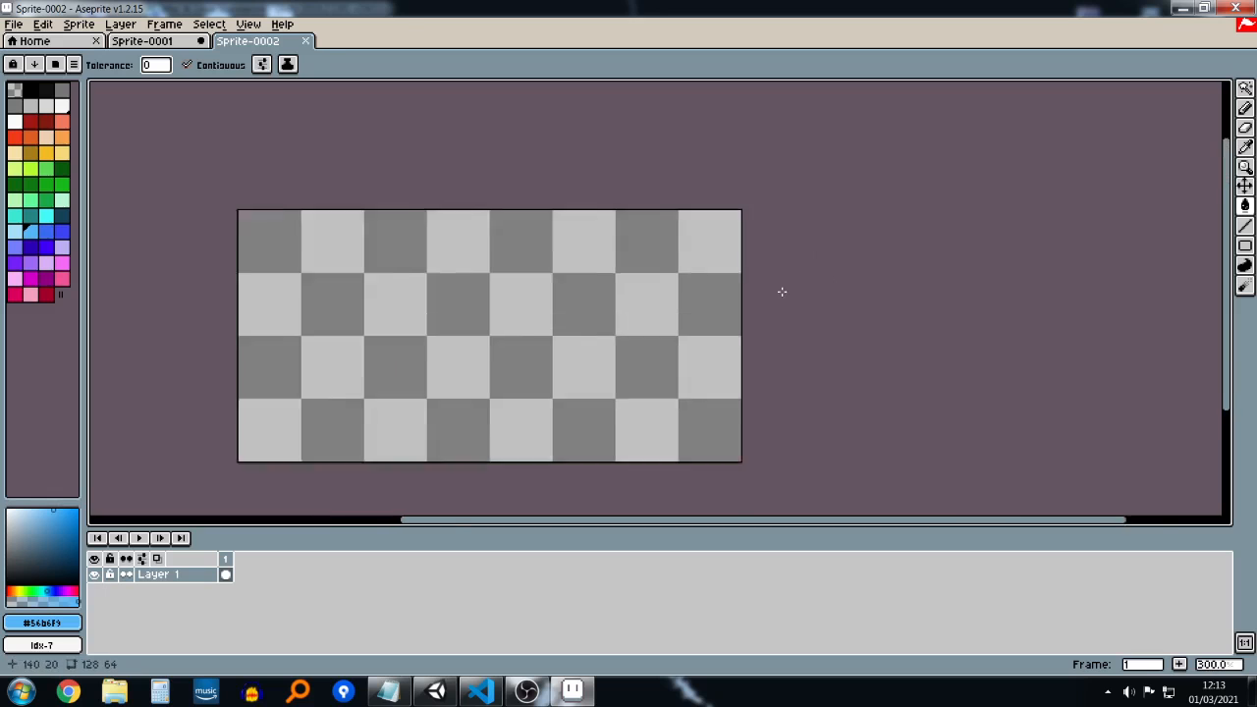
scroll(505, 295, down, 2)
middle_drag(479, 292, 825, 280)
key(b)
scroll(681, 251, up, 3)
scroll(681, 251, down, 3)
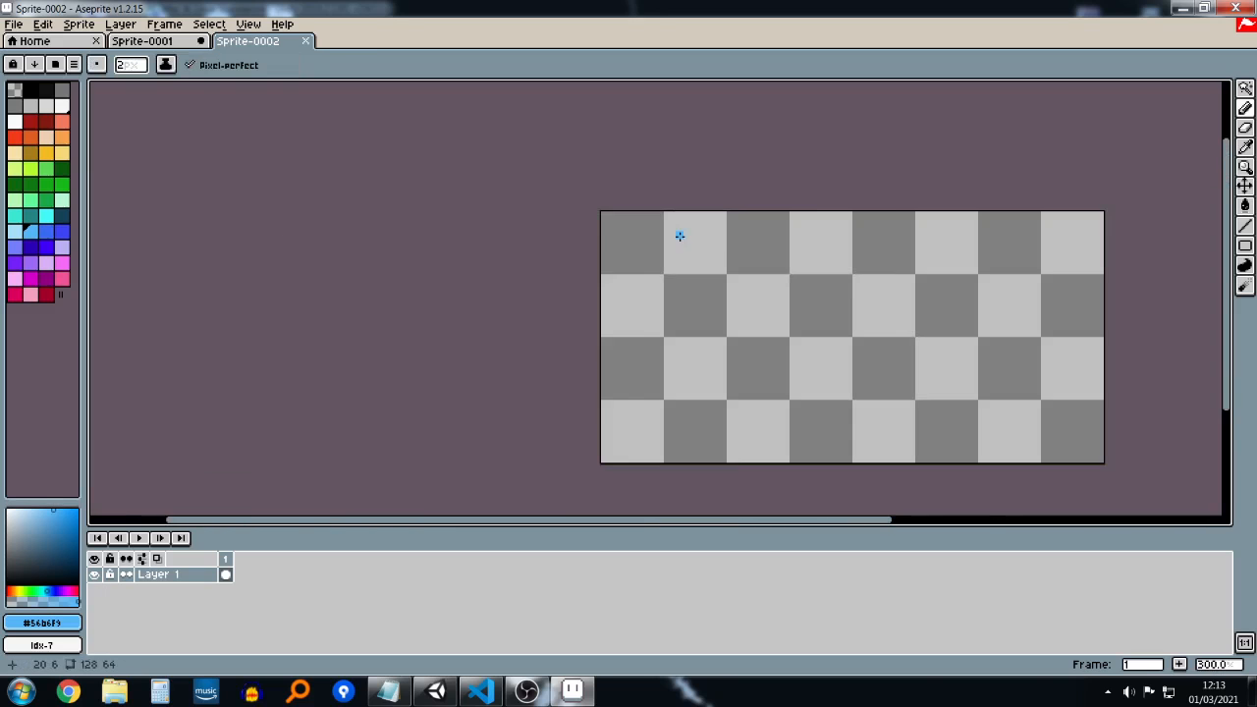
key(plus)
key(plus)
key(plus)
key(plus)
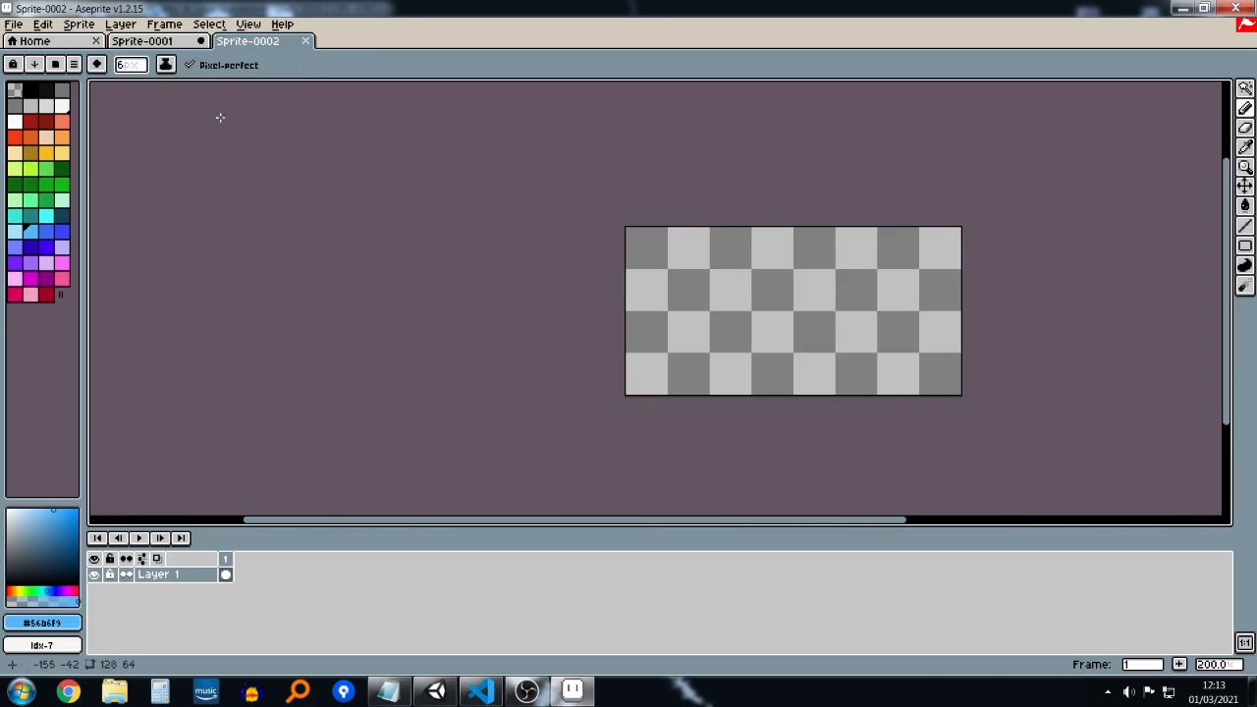
Step: Copy the 64 × 64 px darker blue button from Sprite-0001 and paste it into Sprite-0002
click(148, 41)
key(m)
drag(314, 134, 646, 456)
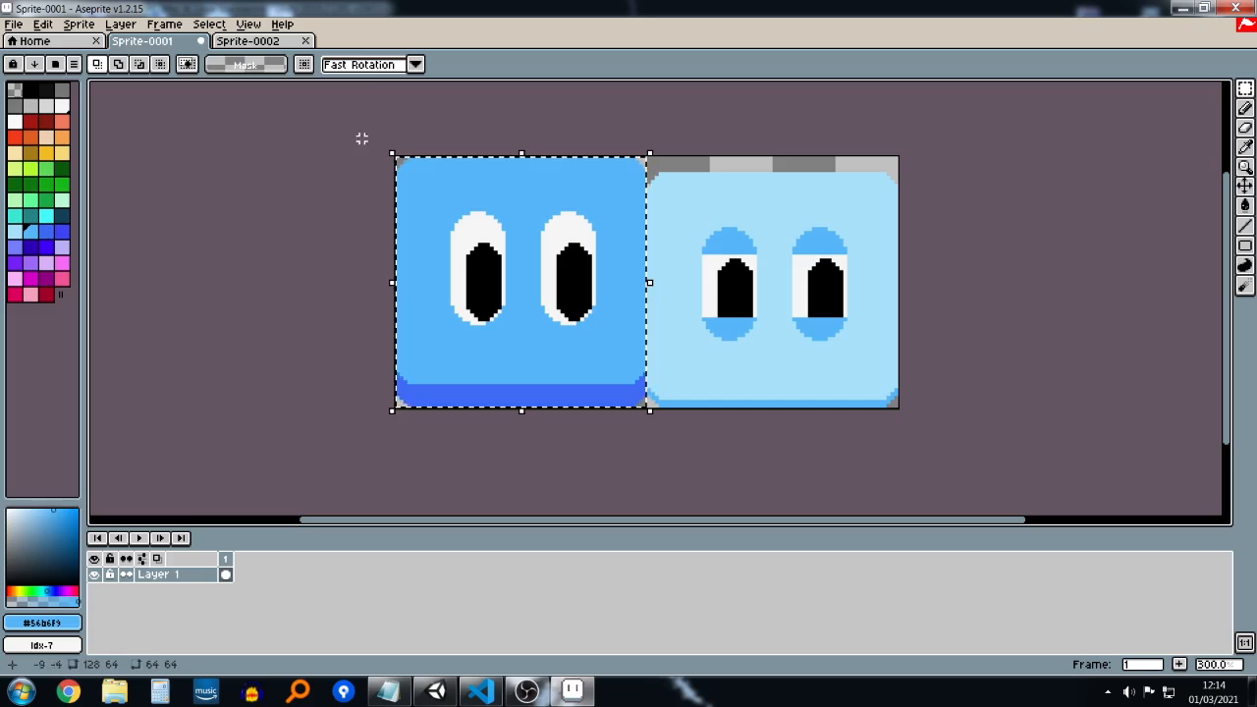
key(ctrl+c)
click(248, 41)
key(ctrl+v)
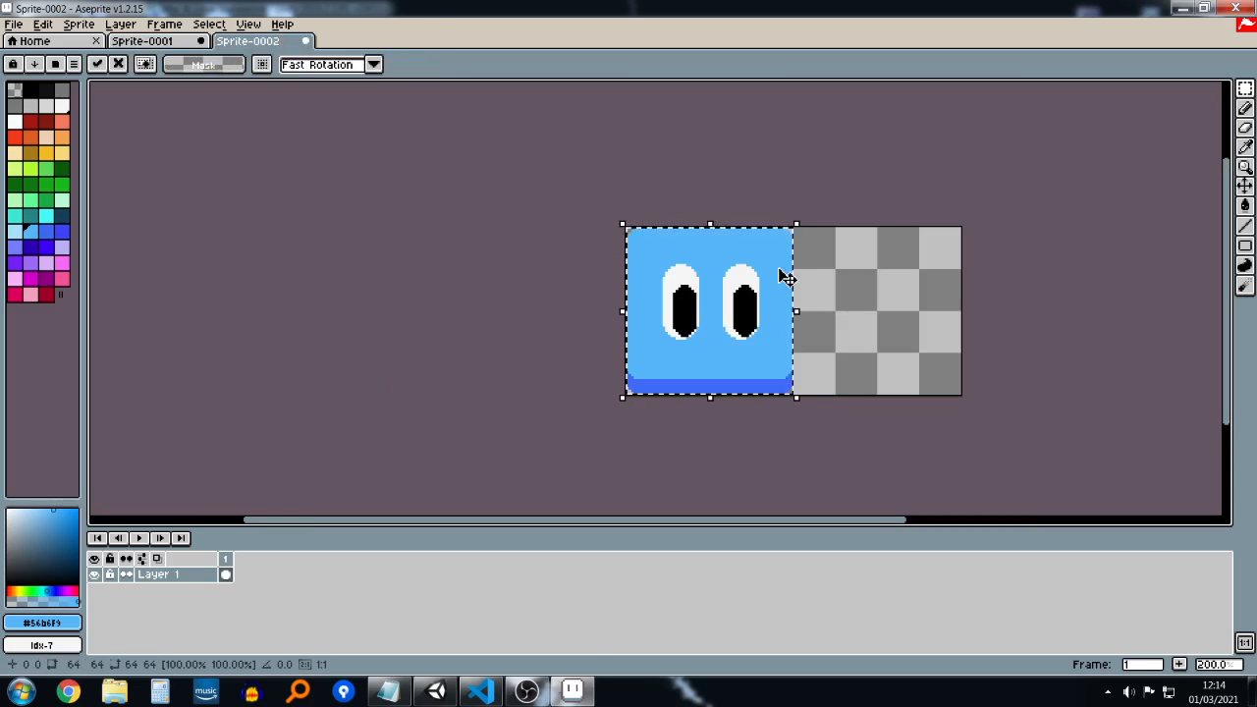
Step: Move the right part of the pasted button to the right edge of the 128 px wide canvas and deselect
click(713, 205)
drag(713, 205, 842, 422)
drag(756, 373, 917, 379)
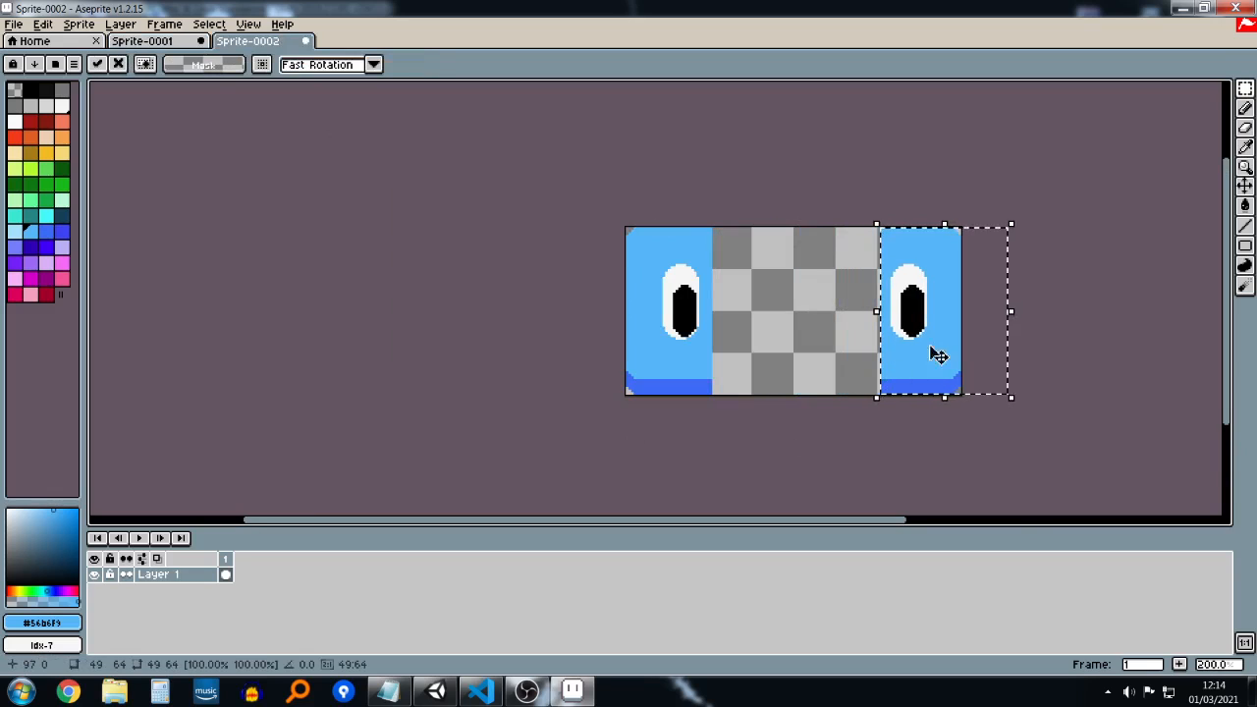
click(699, 228)
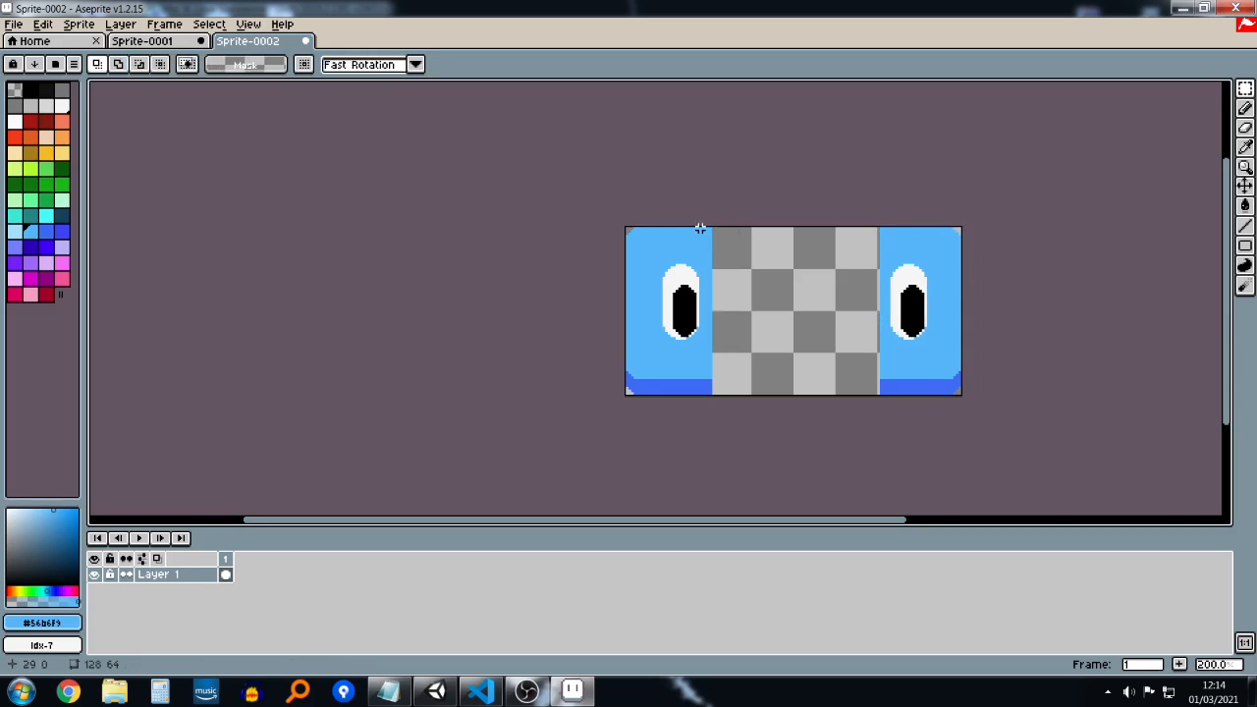
Step: Stretch a 1 px wide, full-height column beside the left eye across the button to cover the gap and both eyes
drag(655, 209, 656, 444)
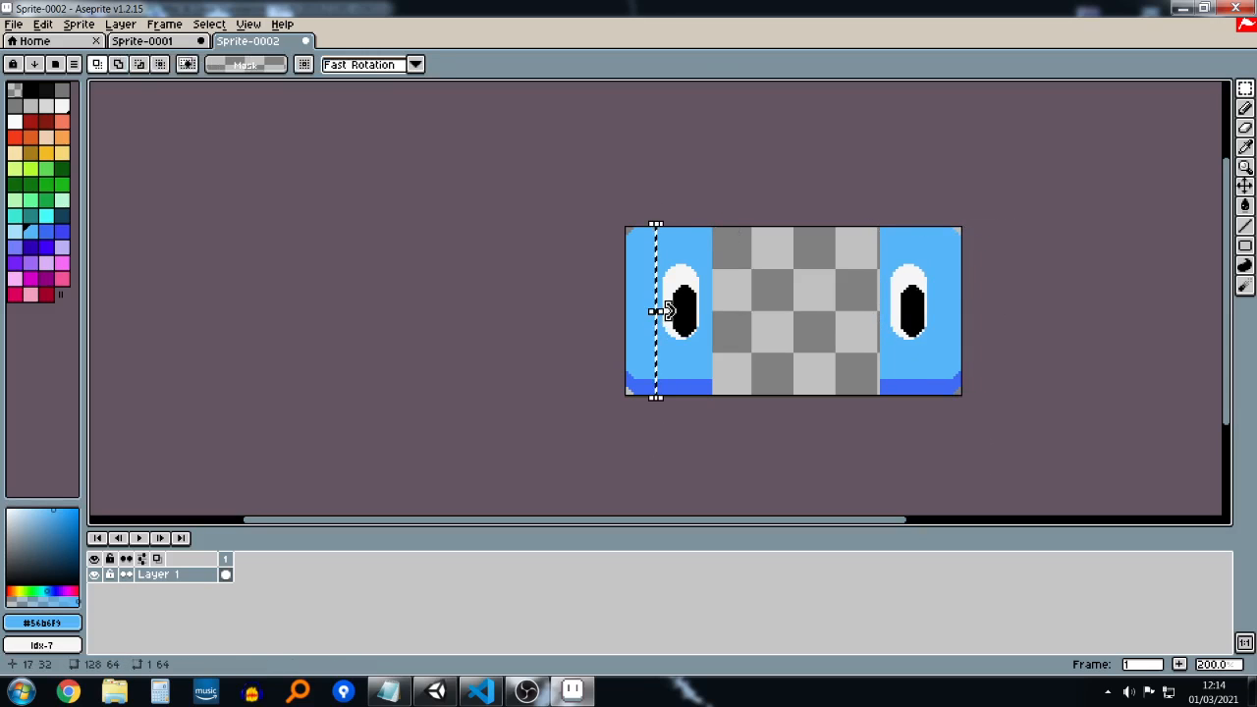
drag(663, 311, 952, 323)
key(Return)
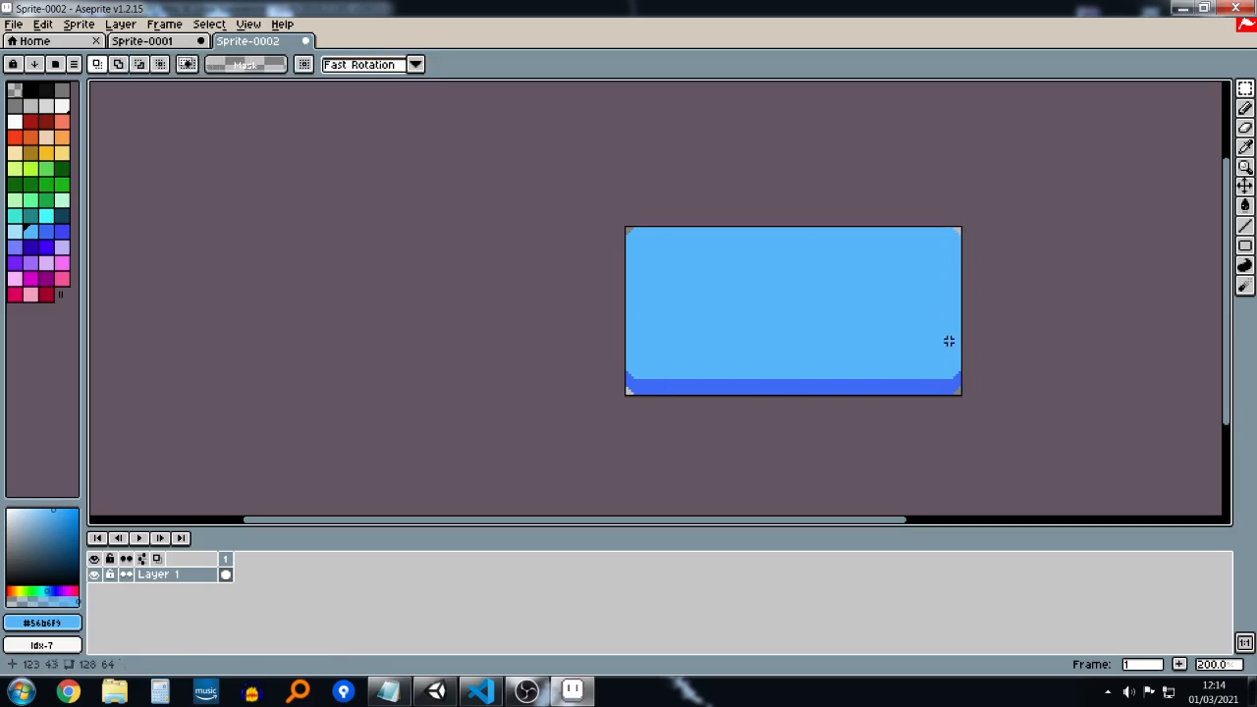
Step: Insert the text COOL in black on the wide button, using the MARKPROHEAVY font at size 30
key(g)
key(t)
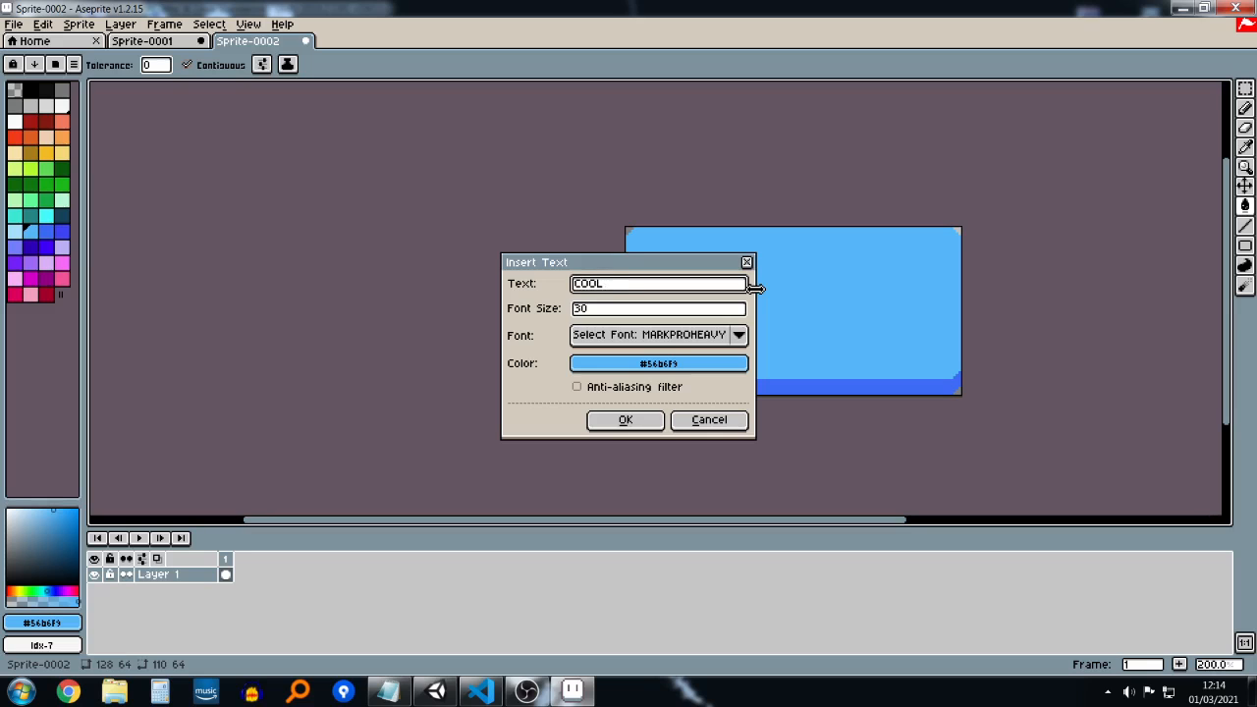
click(703, 365)
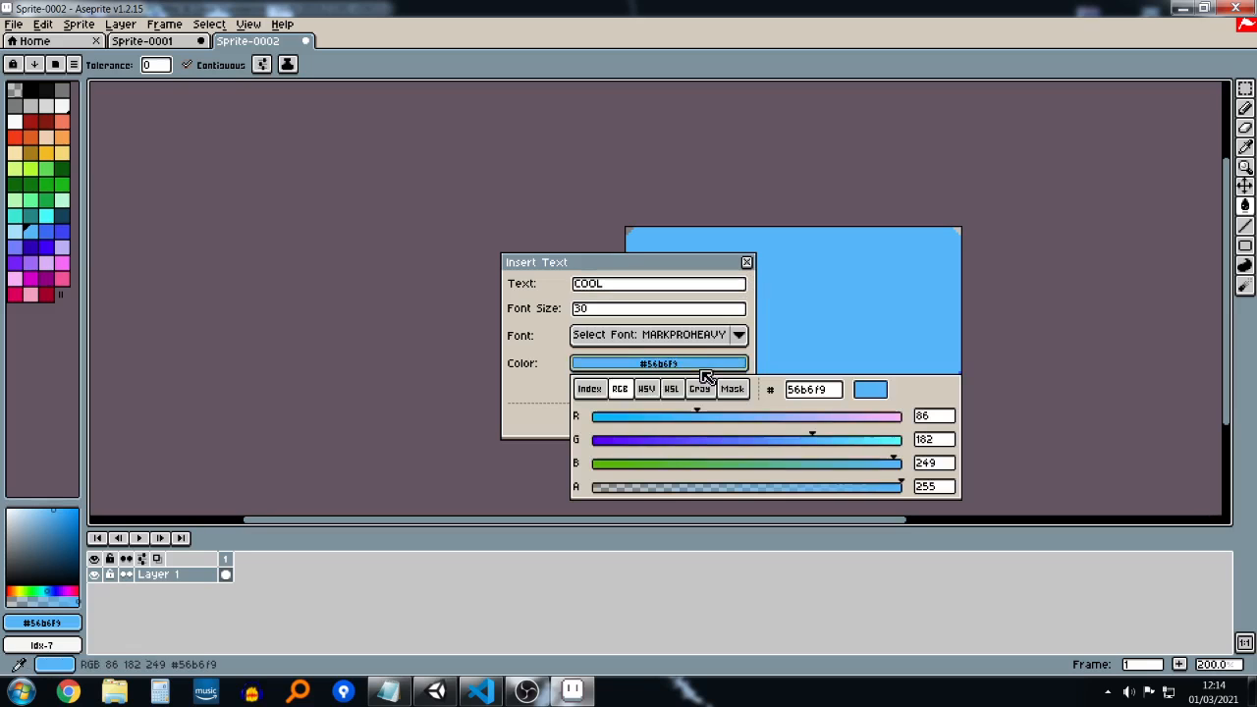
click(630, 417)
click(647, 390)
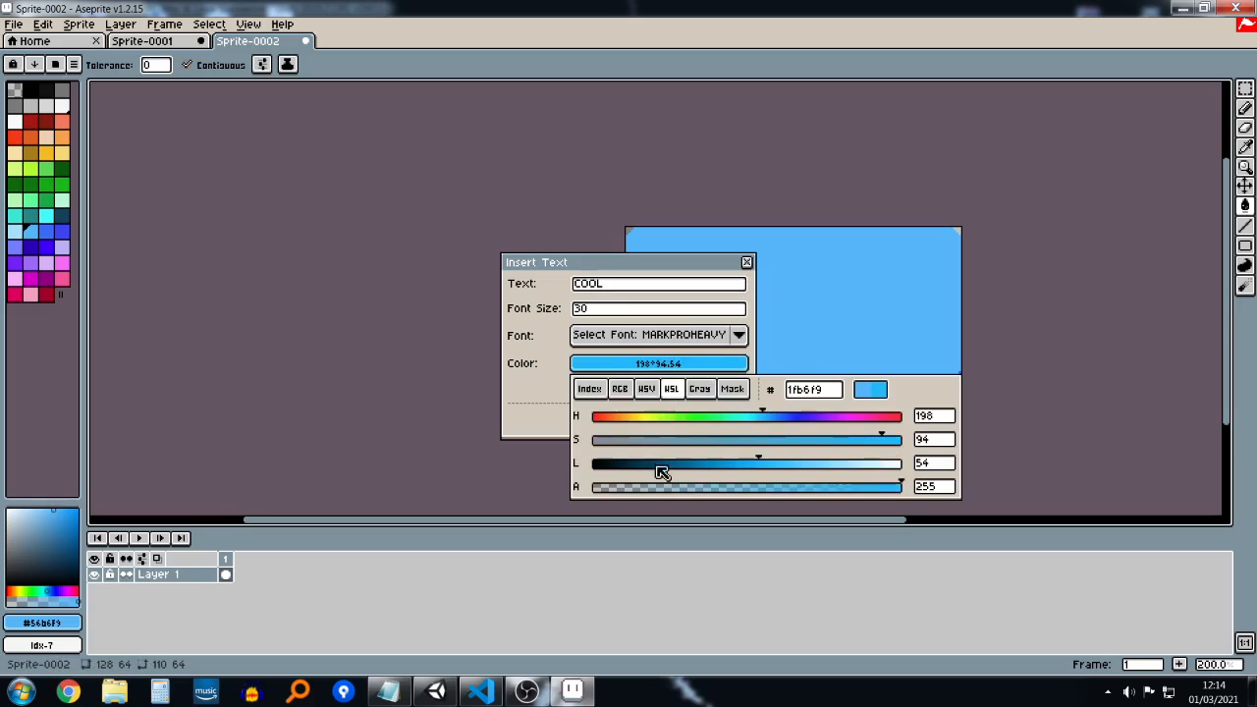
drag(659, 471, 597, 472)
click(644, 420)
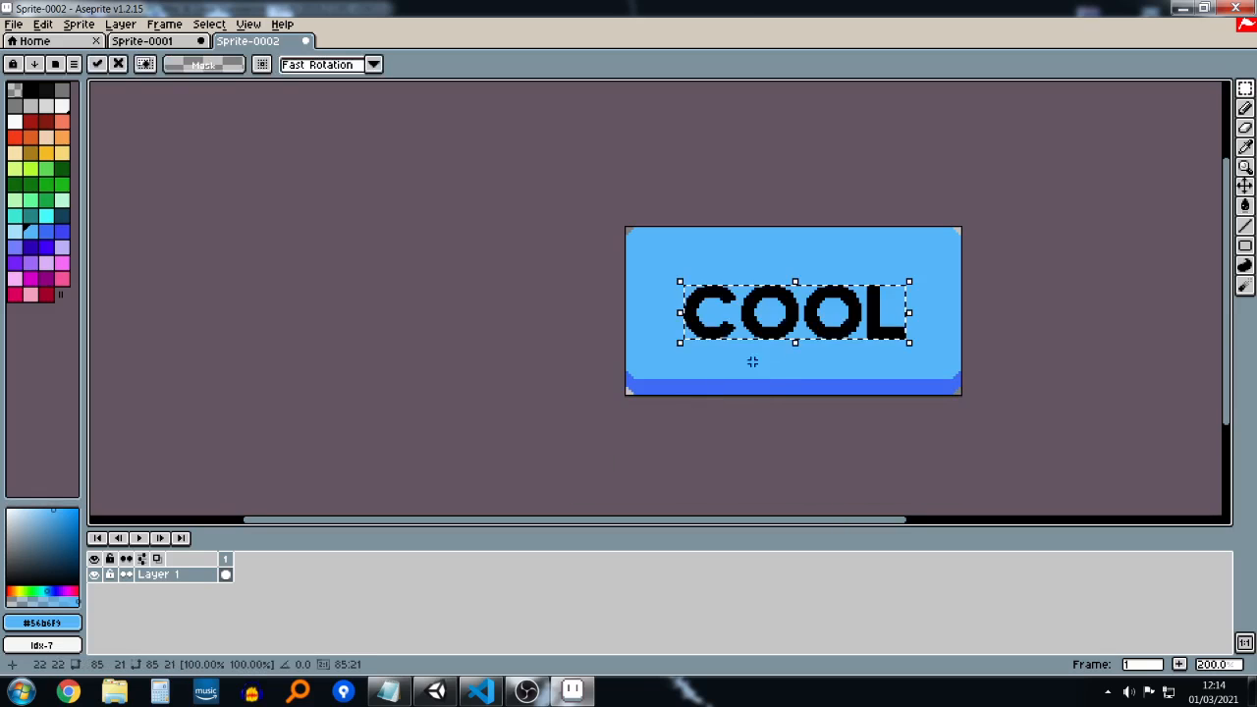
Step: Undo the black COOL text and try inserting it again in light blue #56b6f9
key(ctrl+z)
drag(853, 317, 857, 299)
key(ctrl+z)
key(ctrl+z)
key(t)
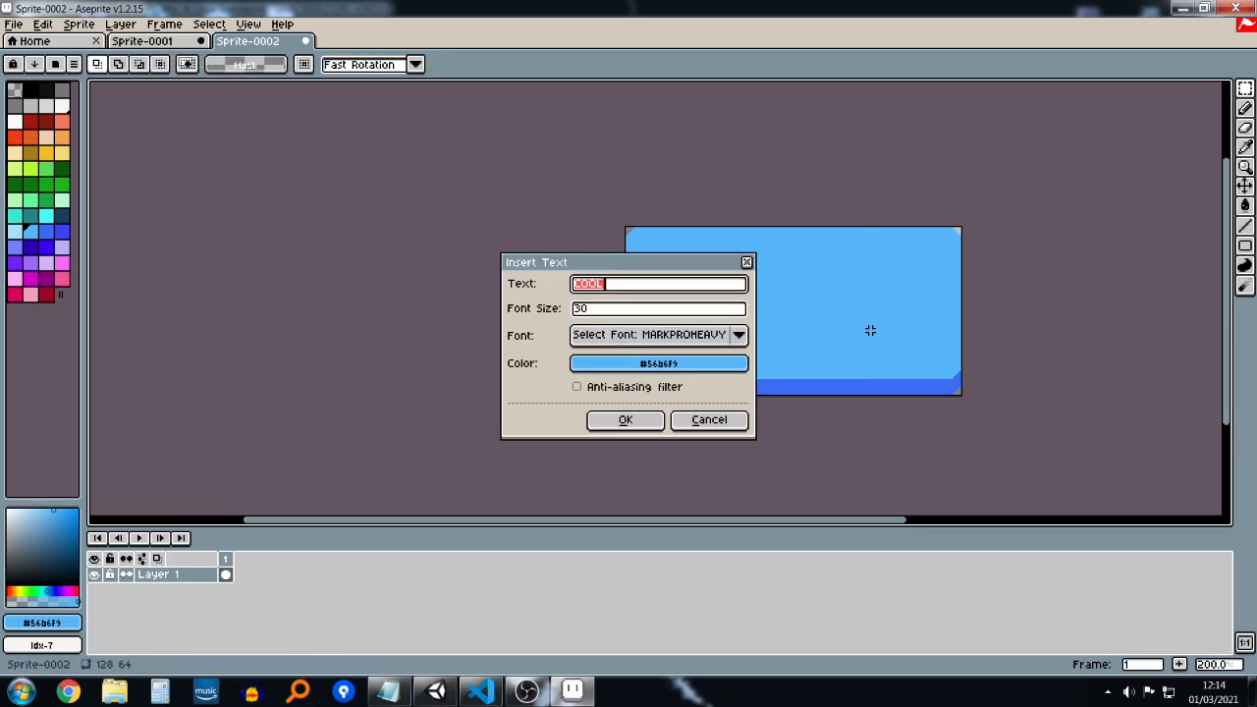
key(Return)
key(ctrl+d)
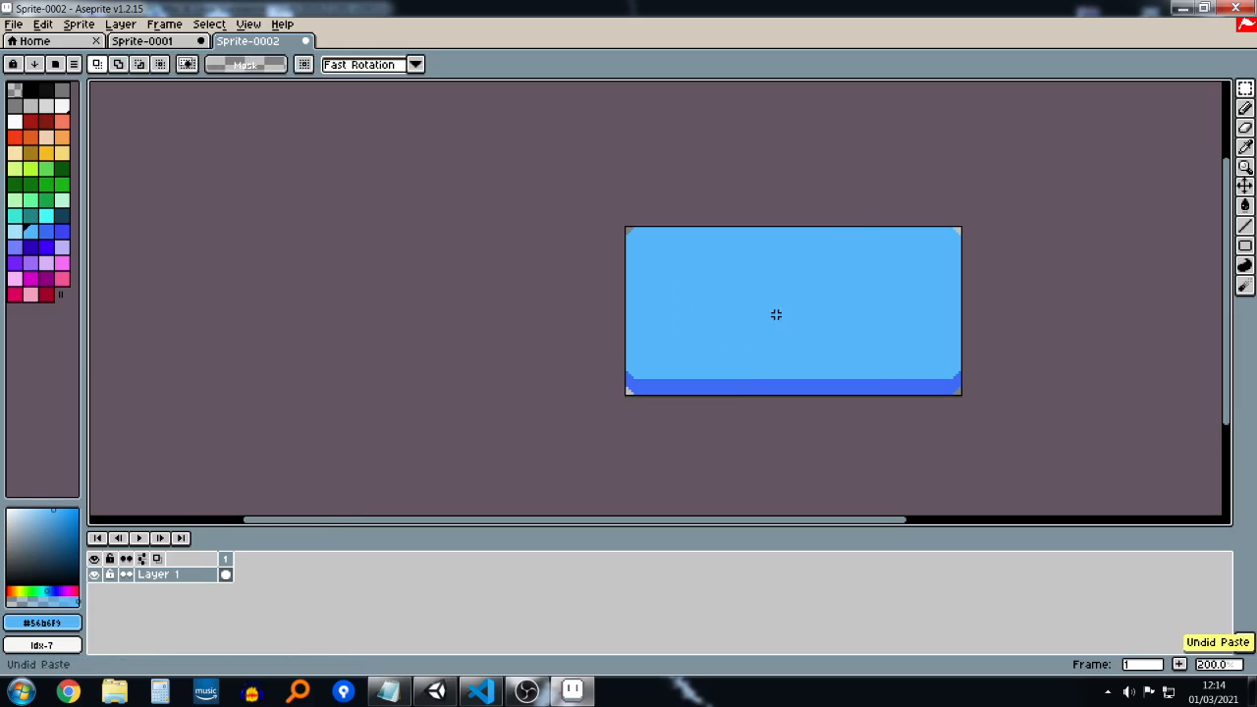
Step: Insert the text COOL in crimson (Idx-52) at size 30, move it up slightly on the wide button and deselect
click(22, 300)
key(t)
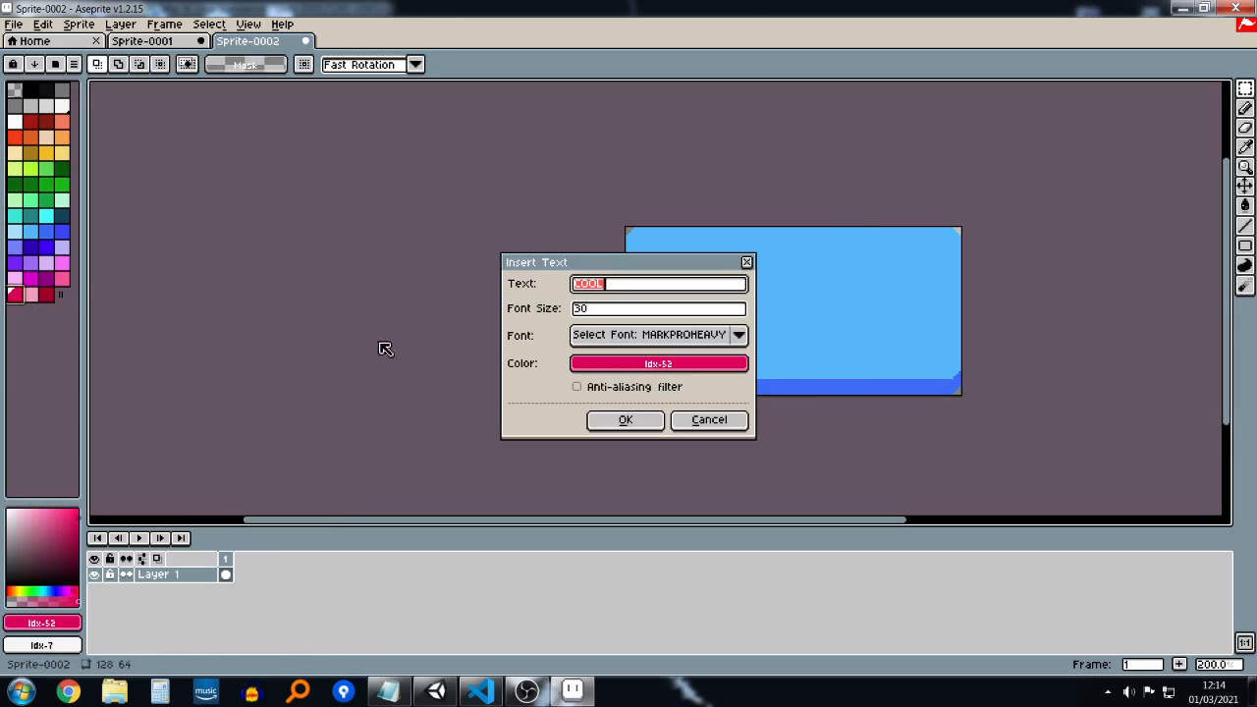
key(Return)
drag(860, 317, 859, 304)
click(872, 341)
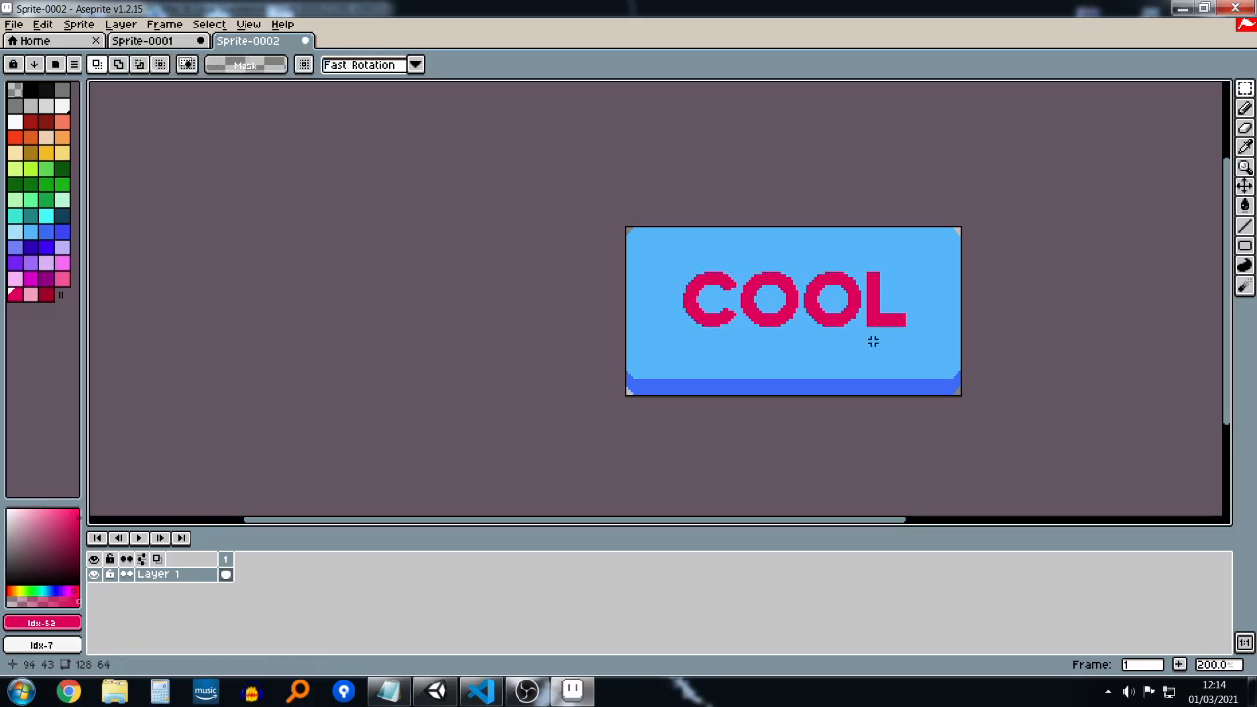
Step: Close Sprite-0002 without saving its changes
scroll(869, 395, down, 1)
middle_drag(865, 452, 733, 452)
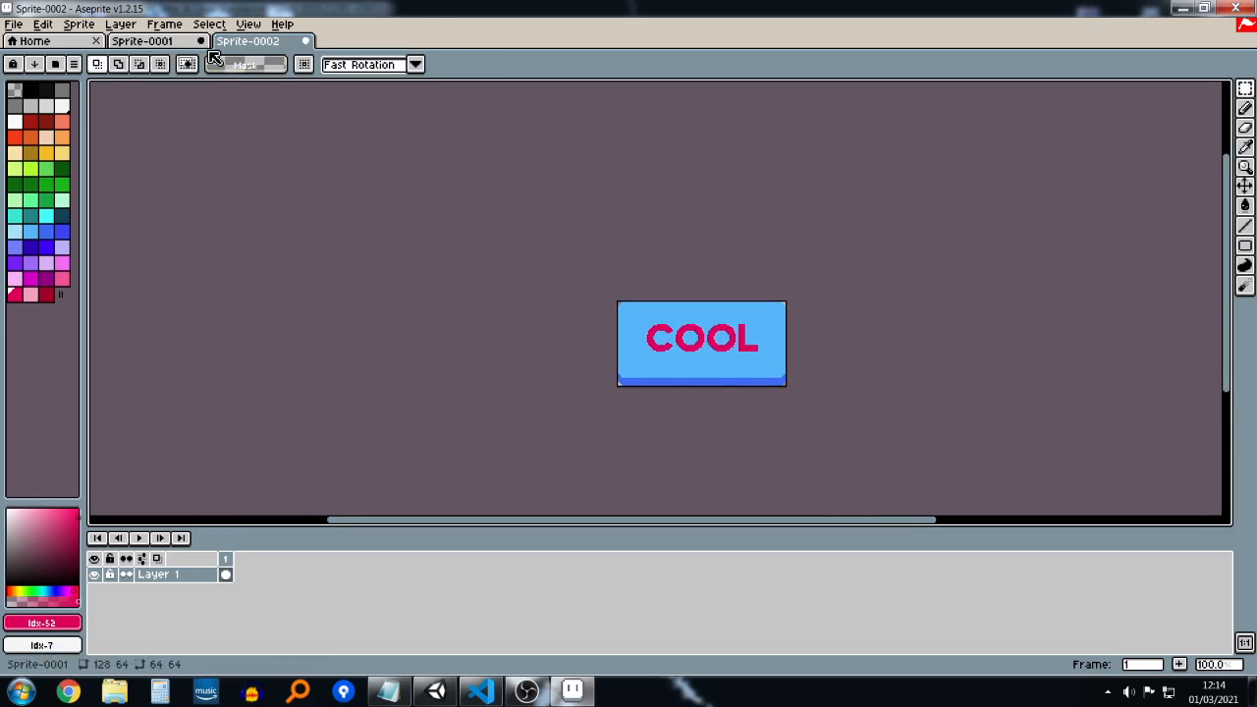
click(310, 45)
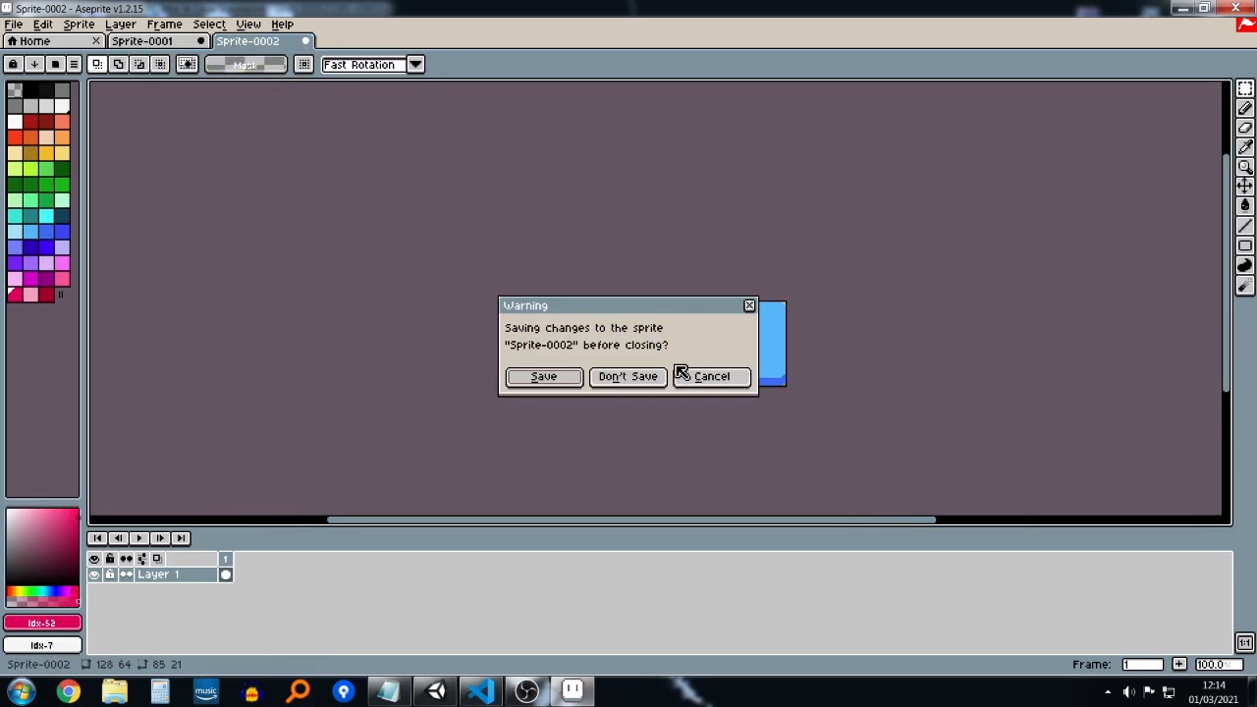
click(636, 382)
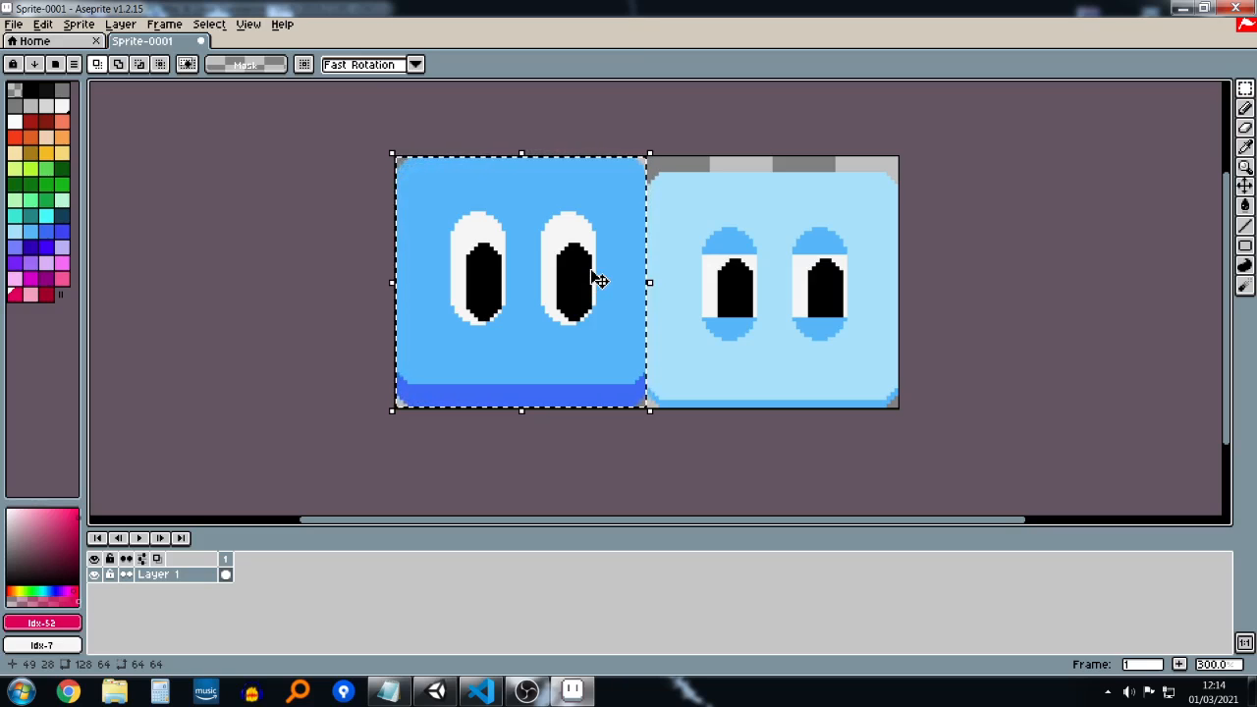
Step: Copy the whole two-button image from Sprite-0001 and paste it into a new 128 × 64 px sprite
click(958, 346)
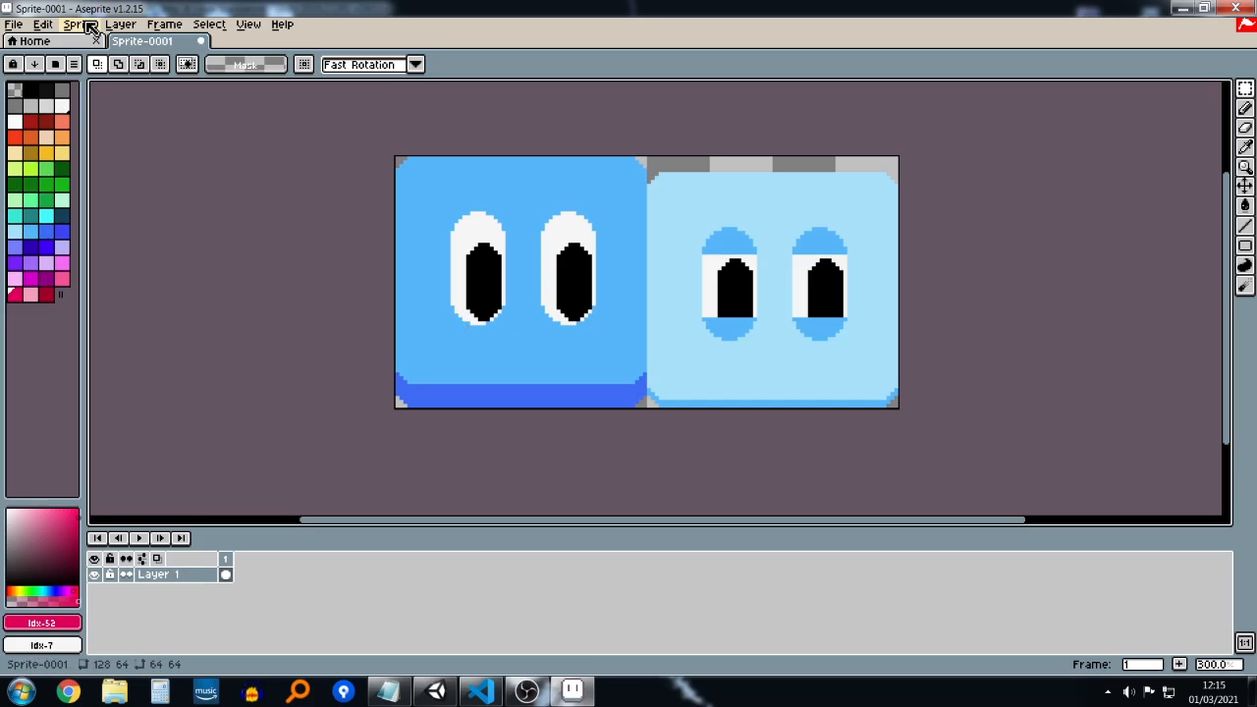
key(ctrl+a)
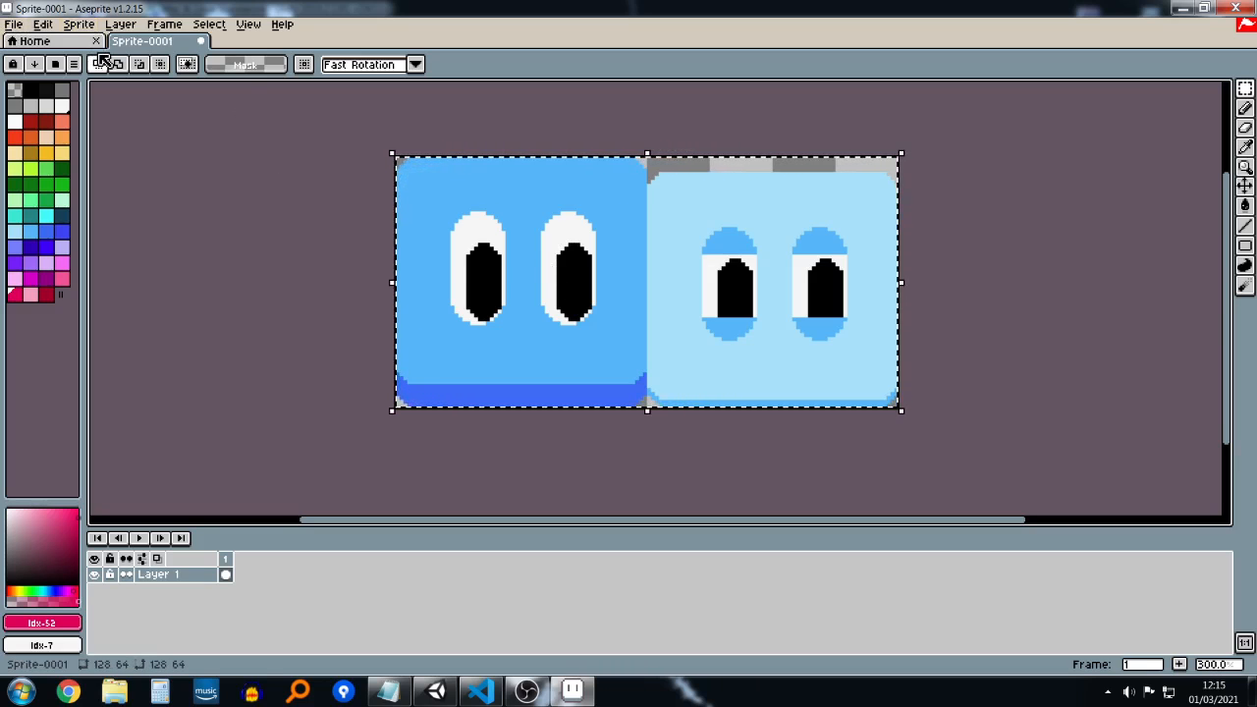
key(ctrl+n)
key(Return)
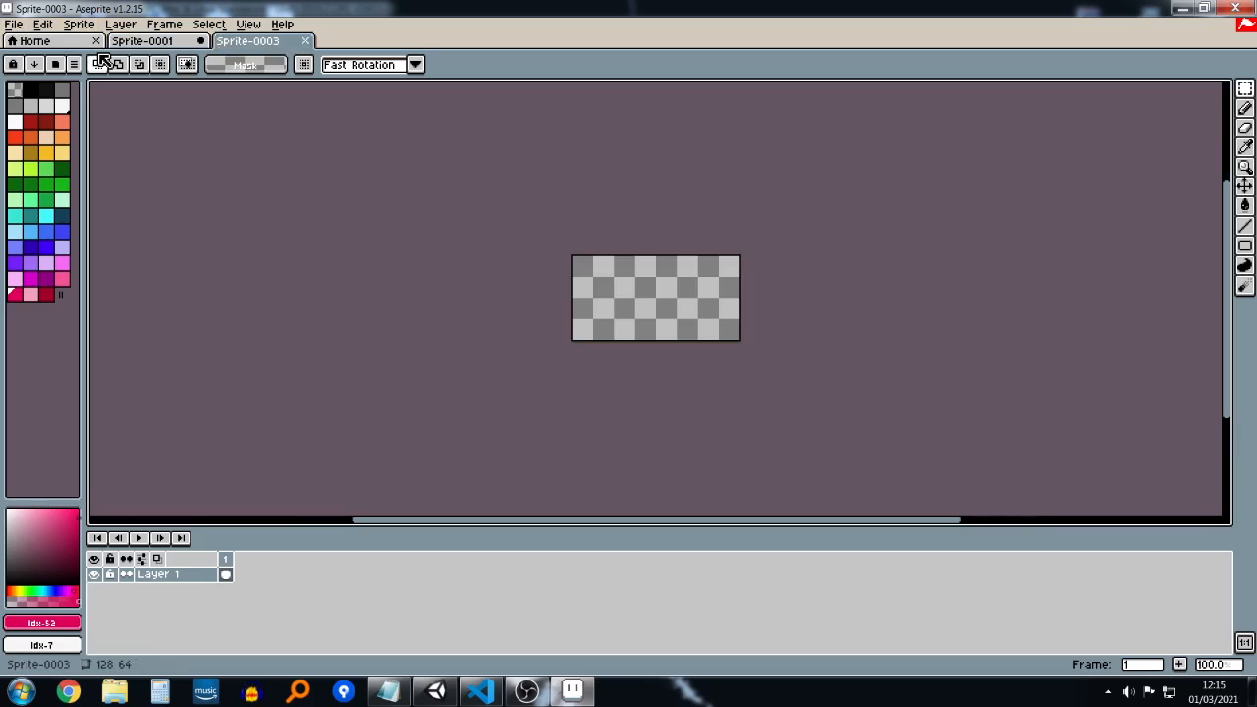
key(ctrl+v)
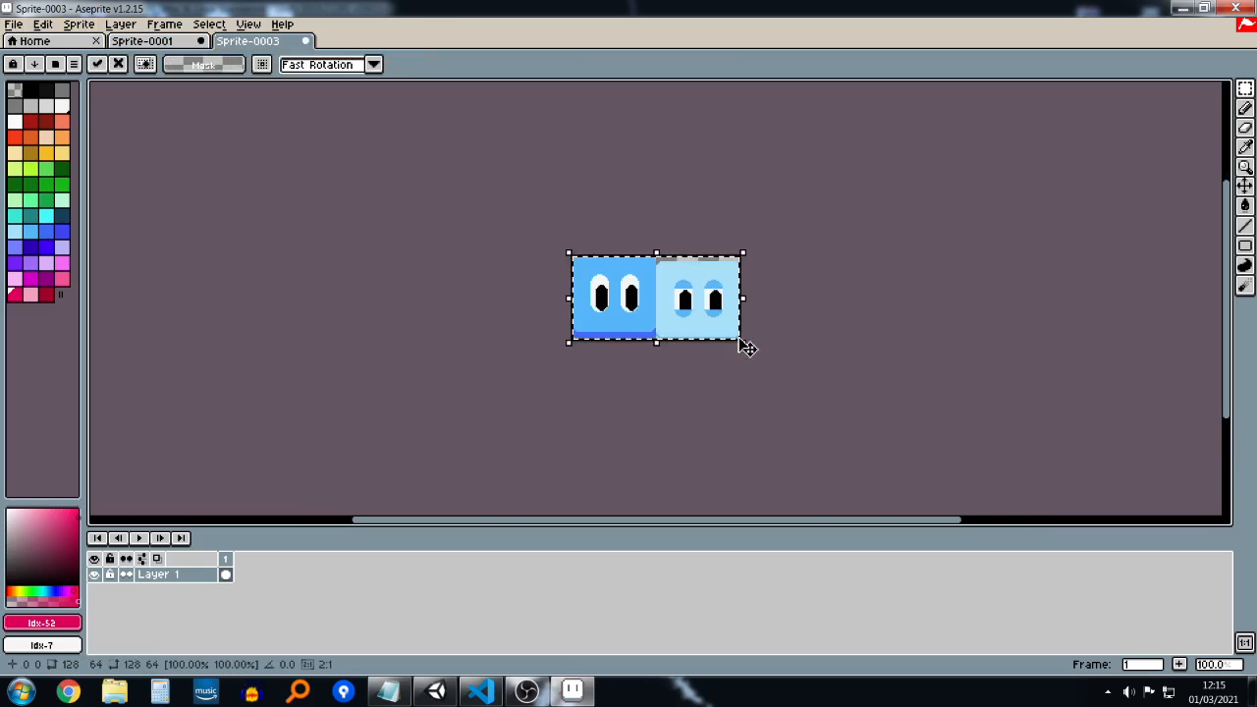
scroll(747, 348, up, 2)
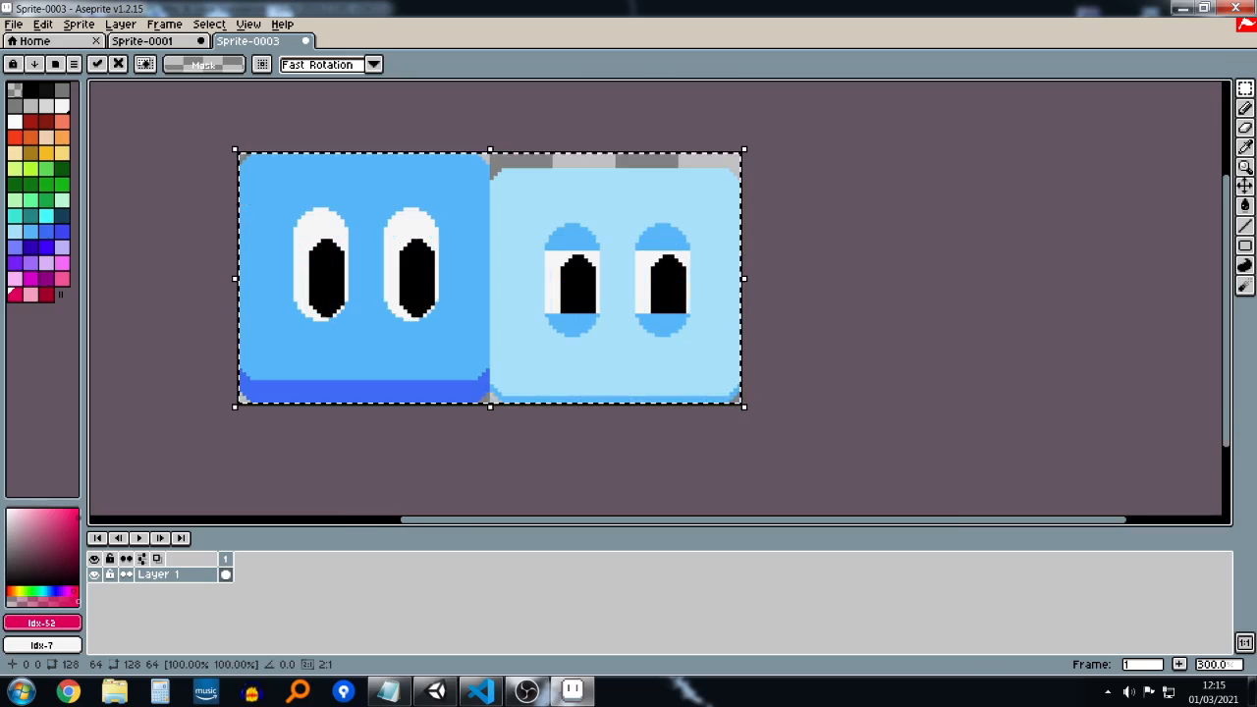
middle_drag(834, 301, 969, 347)
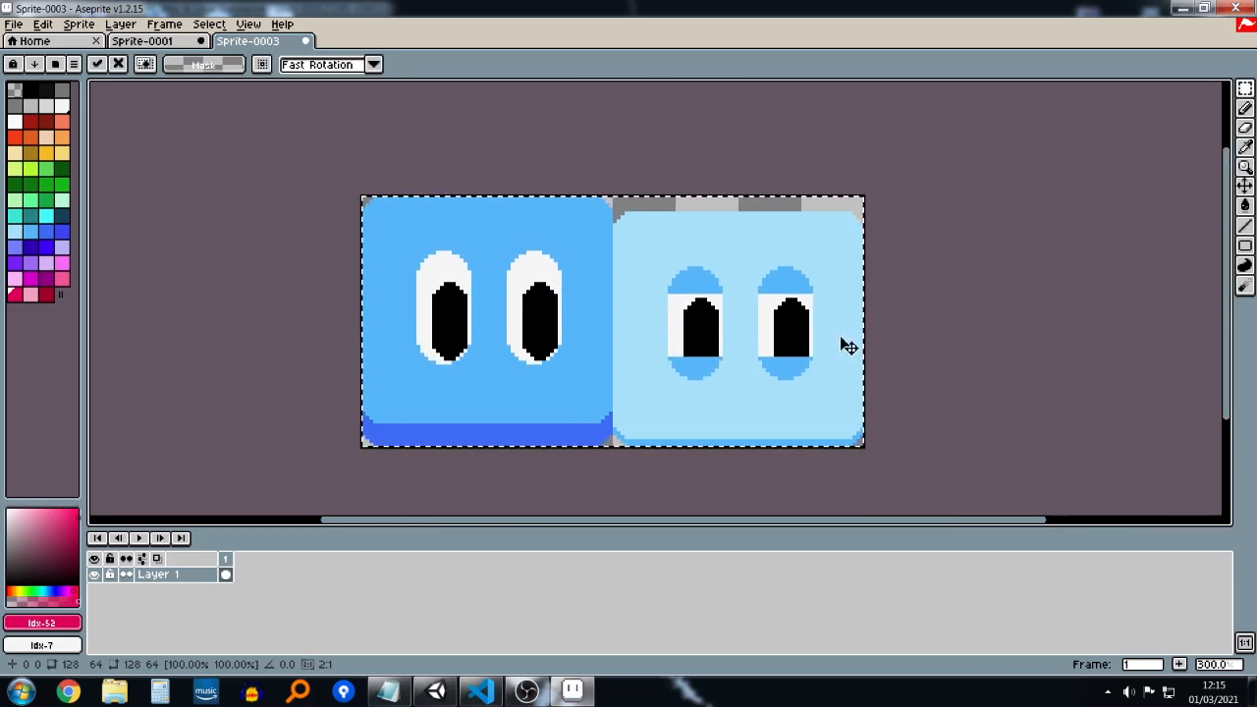
Step: Paint over the eyes on both buttons with each button's own face color, using a 25 px round pencil
key(b)
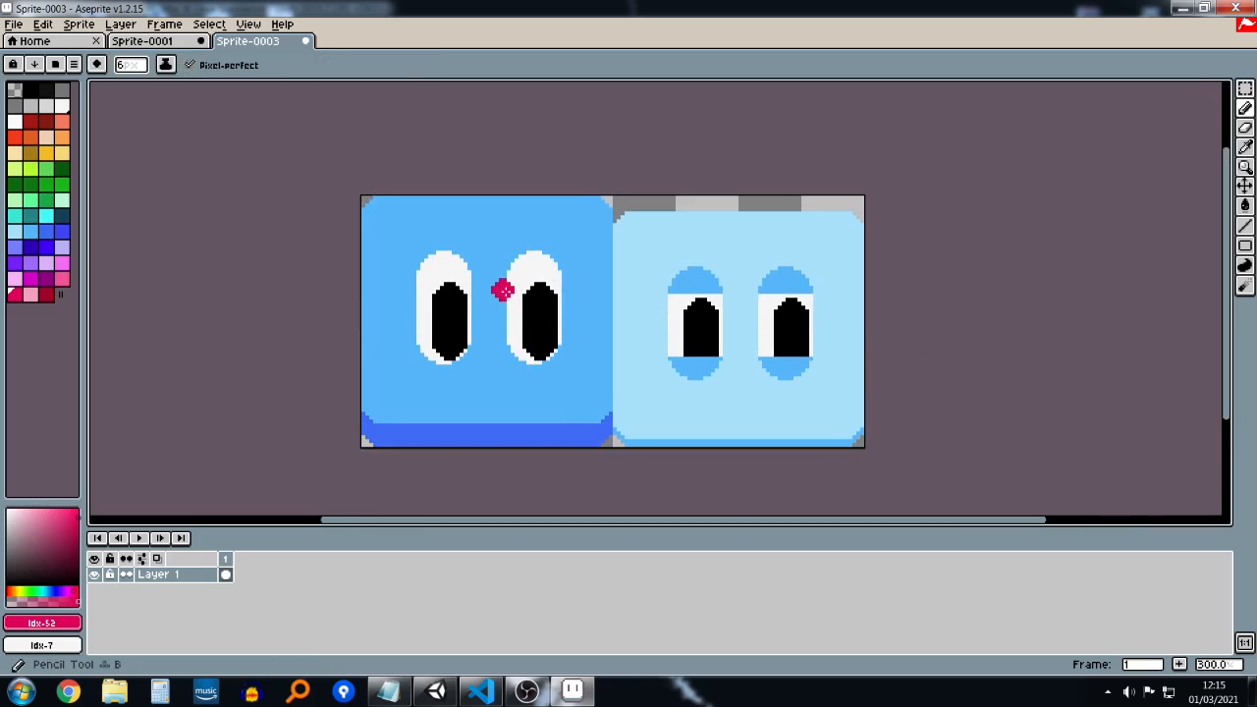
scroll(502, 289, up, 2)
scroll(500, 285, down, 1)
alt+click(498, 261)
ctrl+scroll(496, 273, up, 10)
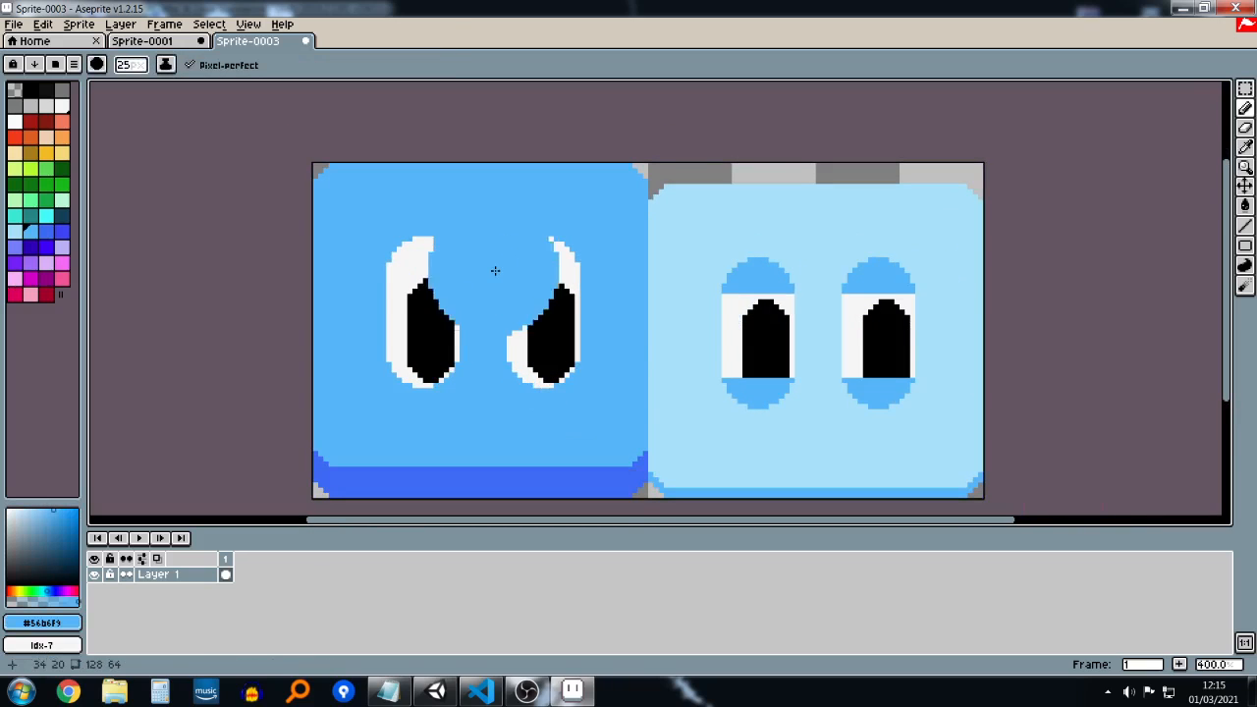
mouse_move(433, 263)
mouse_down()
mouse_move(415, 346)
mouse_move(551, 292)
mouse_up()
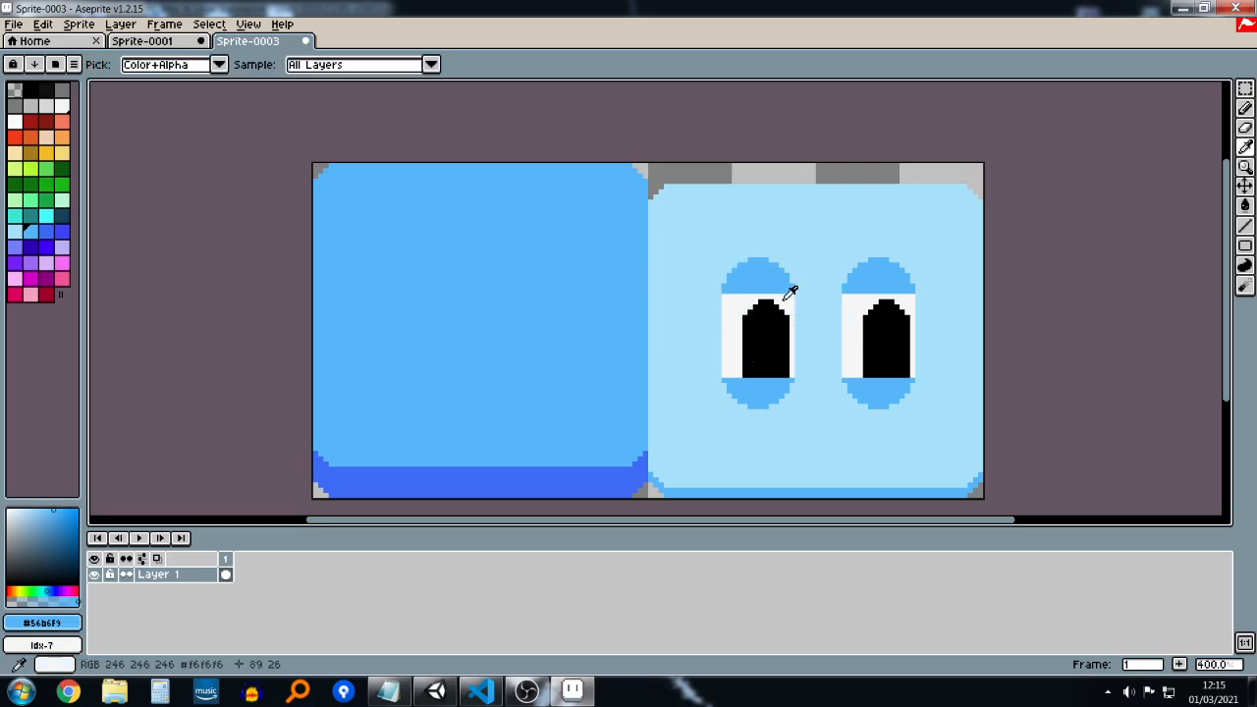
alt+click(814, 278)
mouse_move(814, 278)
mouse_down()
mouse_move(775, 292)
mouse_move(831, 407)
mouse_move(864, 284)
mouse_up()
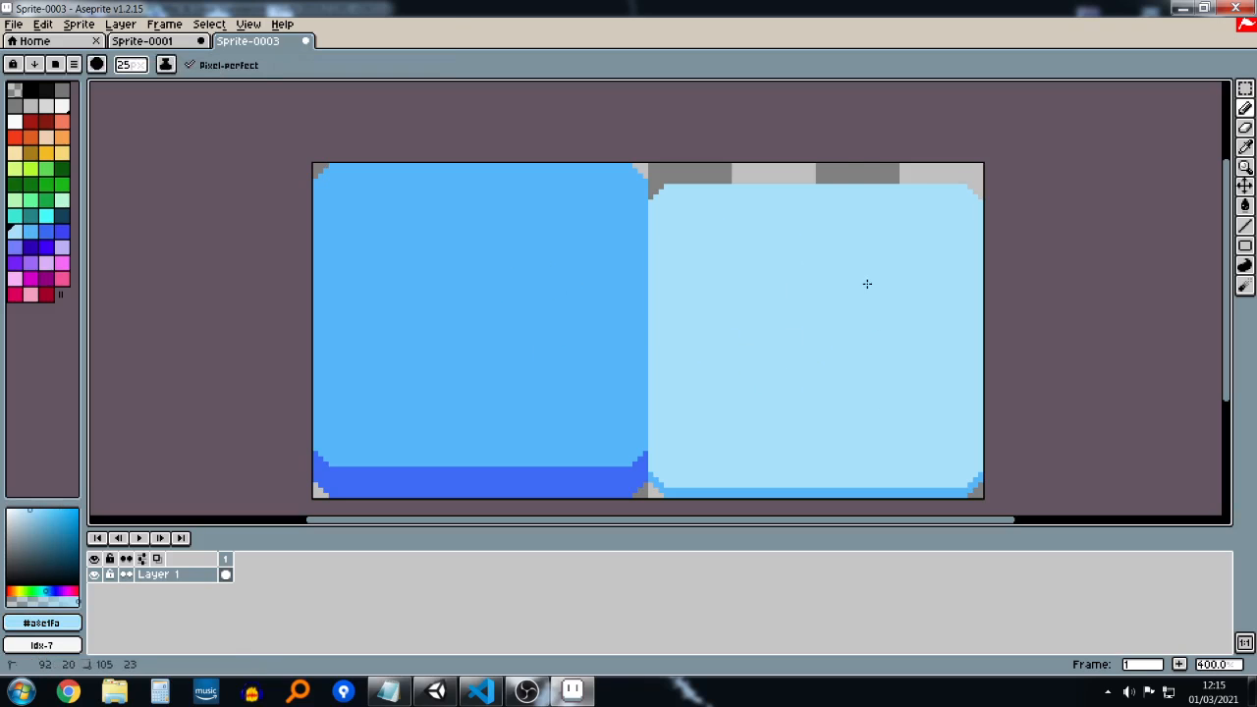
Step: Draw a straight white diagonal stroke, about 46 × 20 px, descending rightward across the darker button with a 7 px round pencil
click(62, 105)
ctrl+scroll(448, 270, down, 12)
ctrl+scroll(444, 268, down, 6)
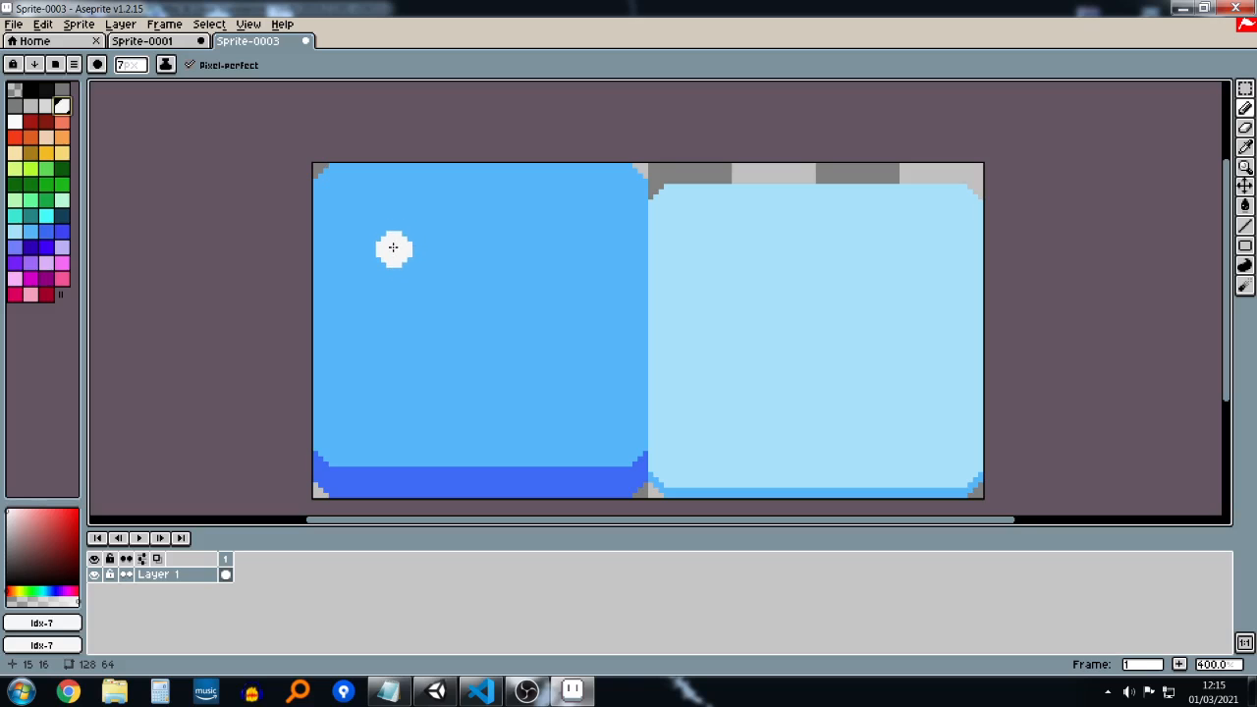
mouse_move(392, 247)
shift+mouse_down()
mouse_move(603, 337)
mouse_move(593, 318)
mouse_move(412, 384)
shift+mouse_up()
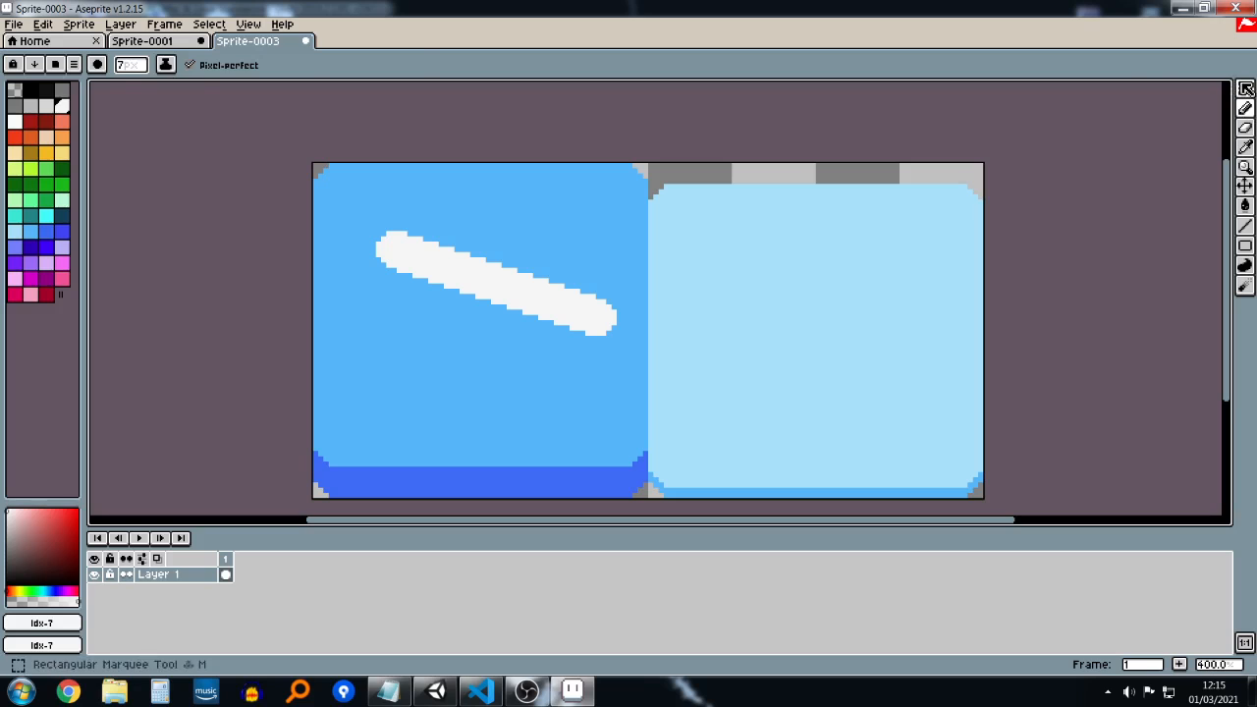
Step: Duplicate the white stroke, flip the copy vertically and place it below the original to form a right-pointing arrowhead, then deselect
click(1239, 88)
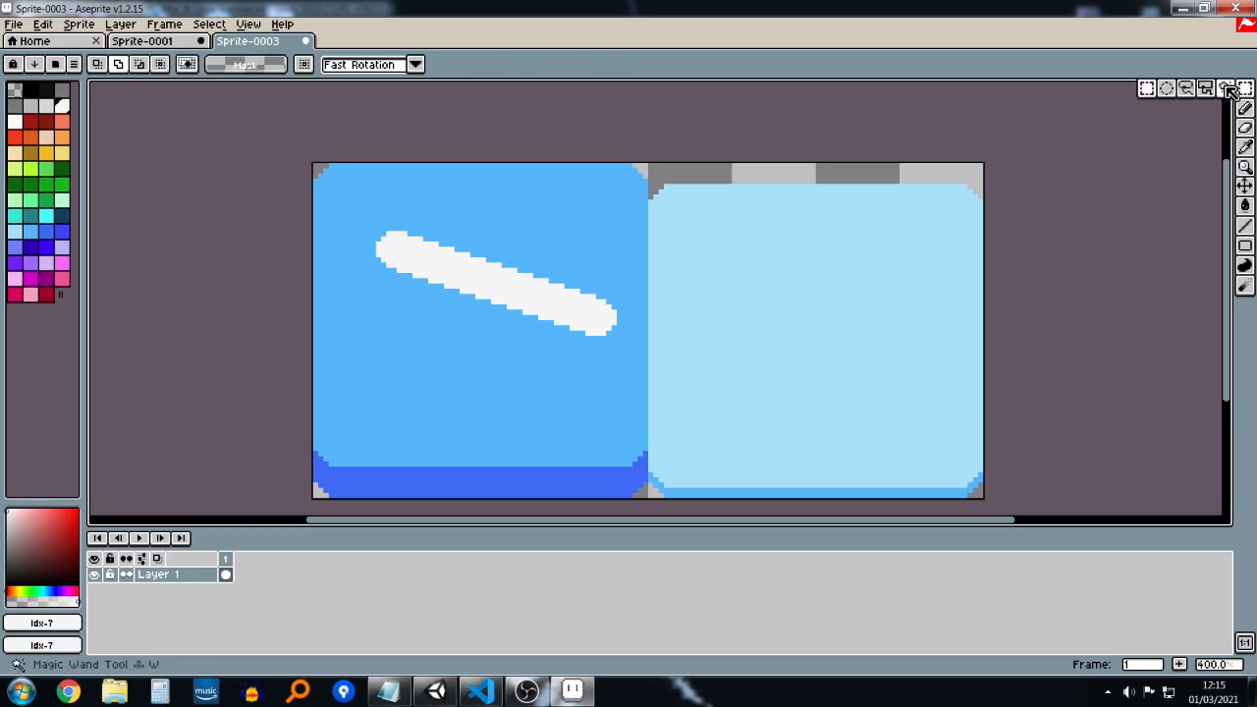
click(493, 285)
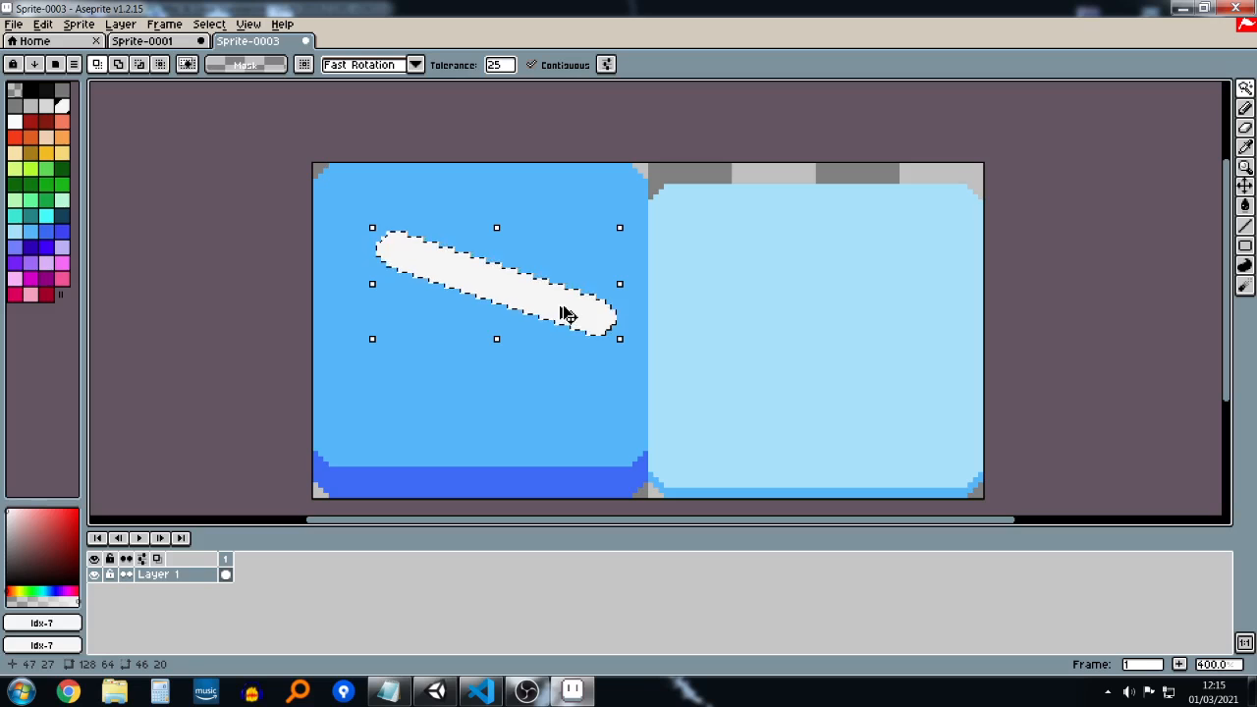
click(565, 314)
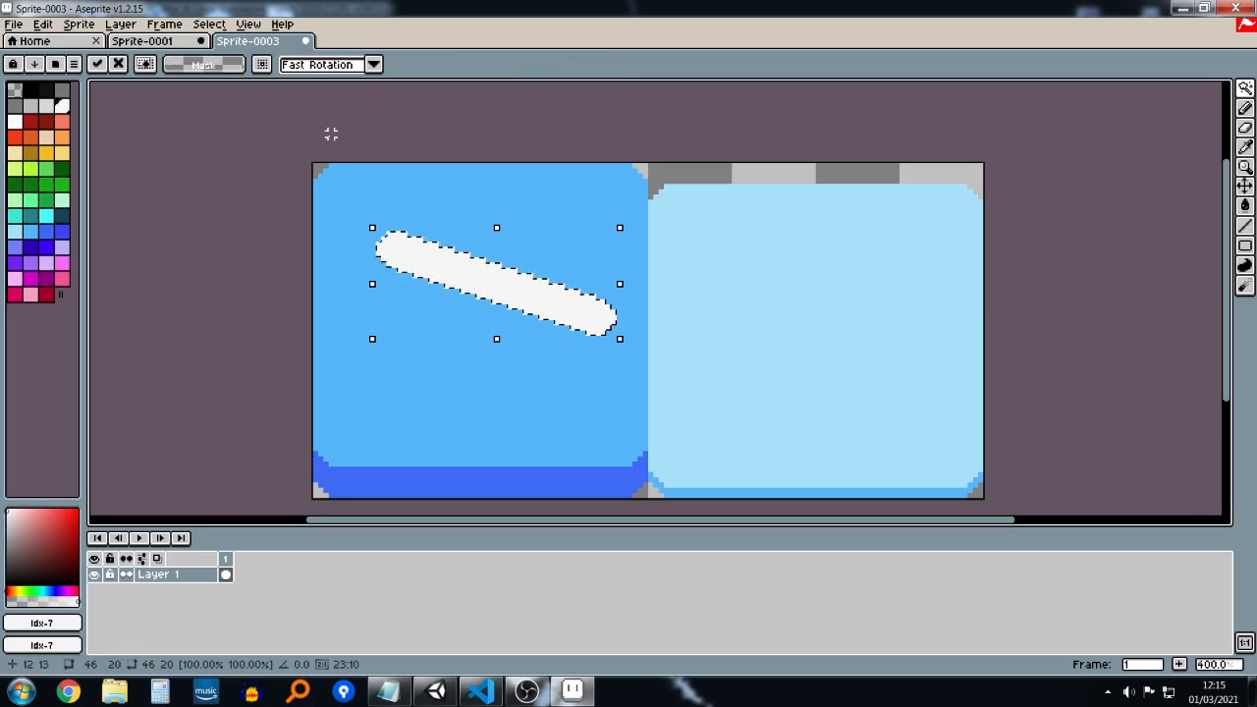
key(shift+h)
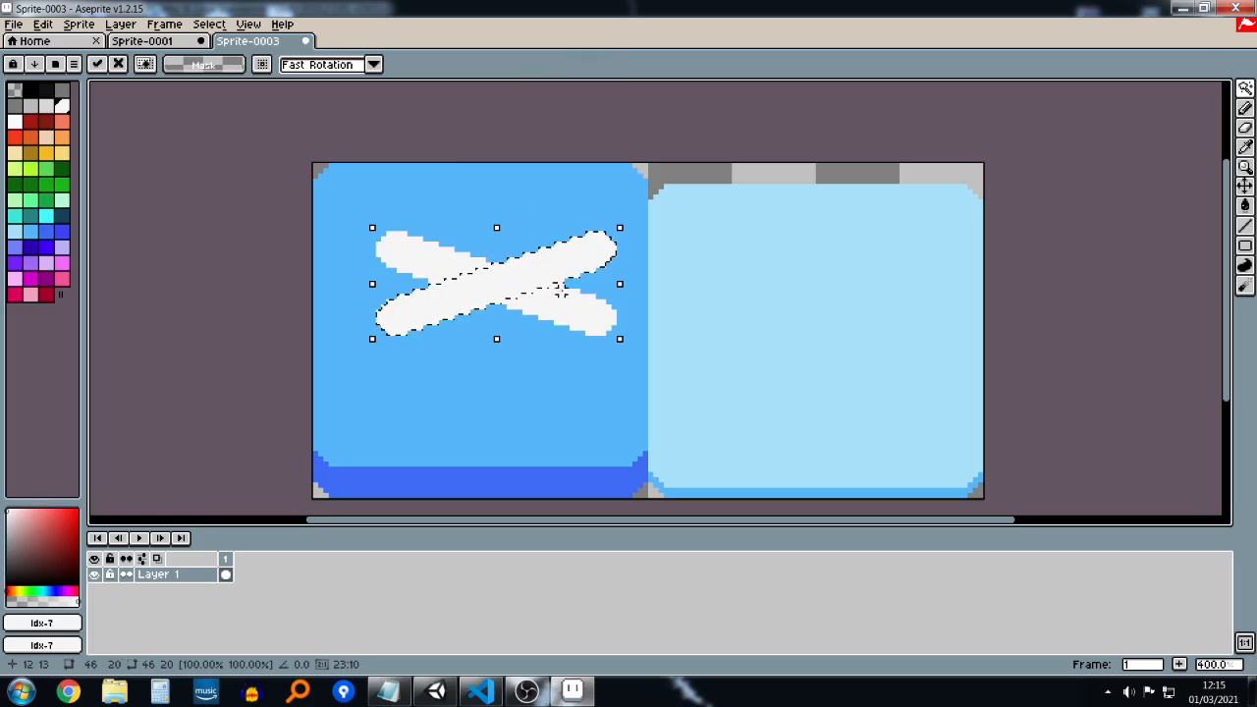
mouse_move(576, 275)
mouse_down()
mouse_move(575, 359)
mouse_move(582, 345)
mouse_up()
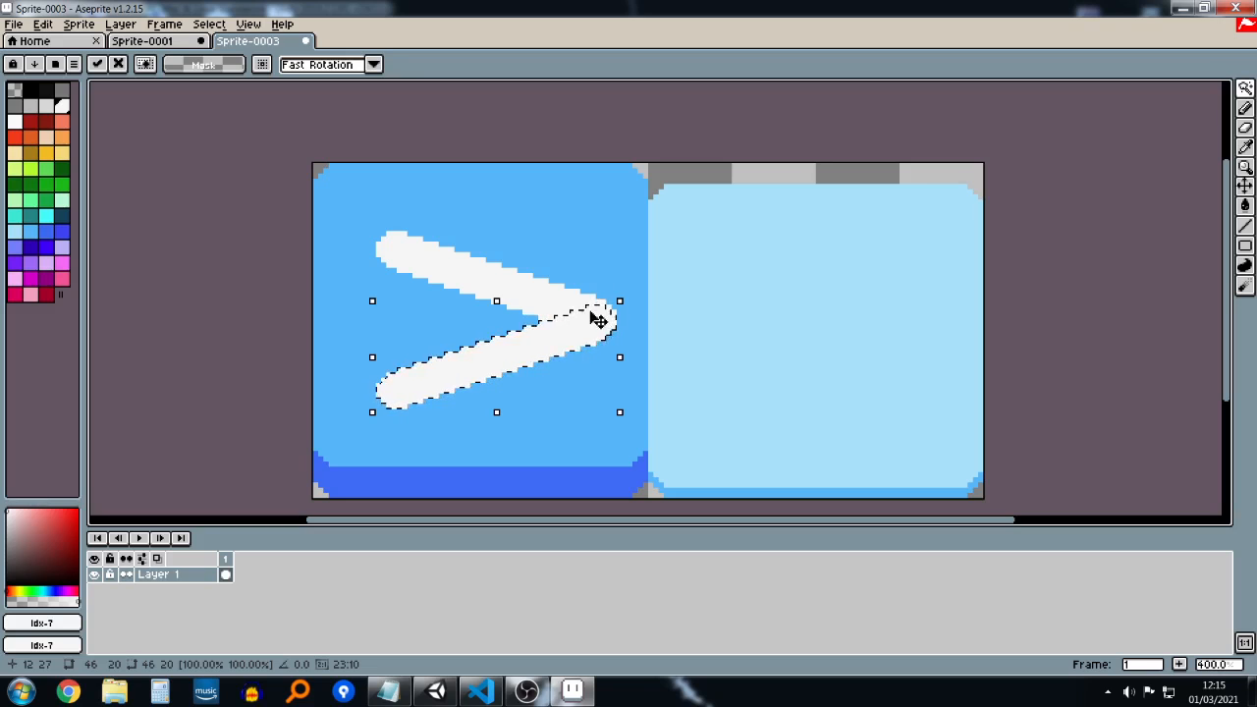
key(shift+v)
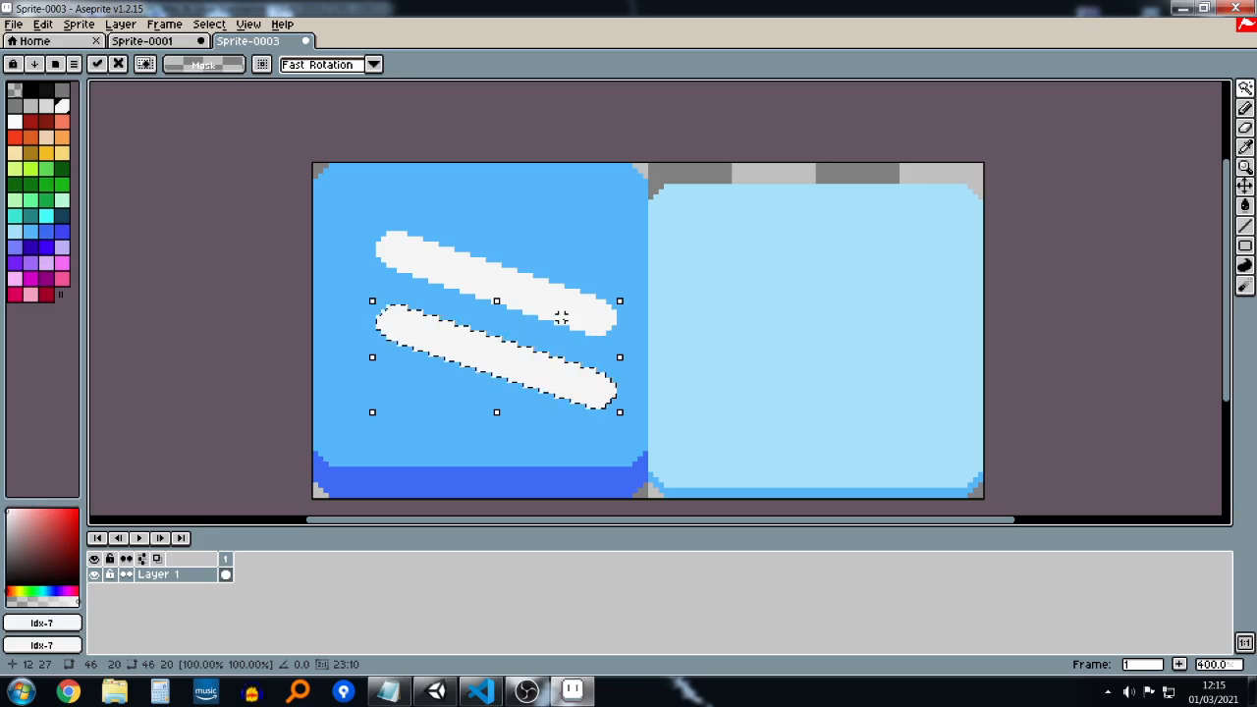
key(shift+v)
key(b)
key(ctrl+d)
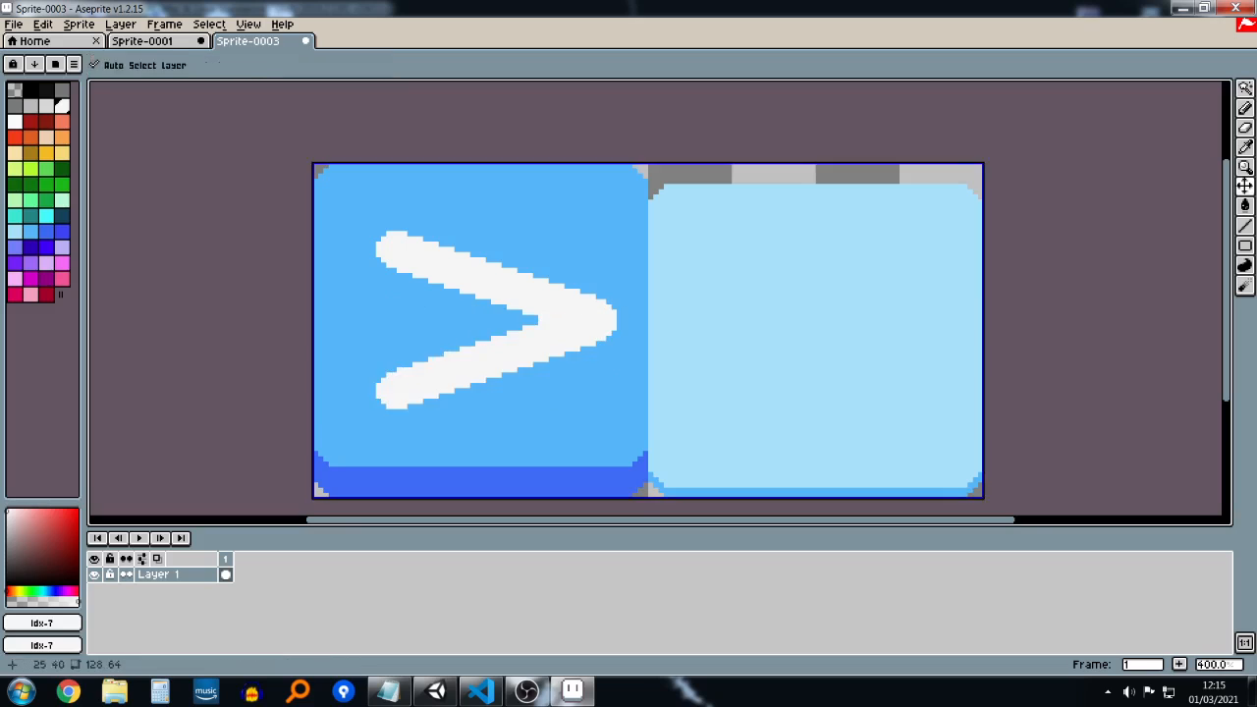
Step: Join the arrowhead's open ends with a vertical white stroke and thicken that side inward to form a play triangle
scroll(546, 257, down, 4)
scroll(542, 253, up, 2)
scroll(542, 253, up, 2)
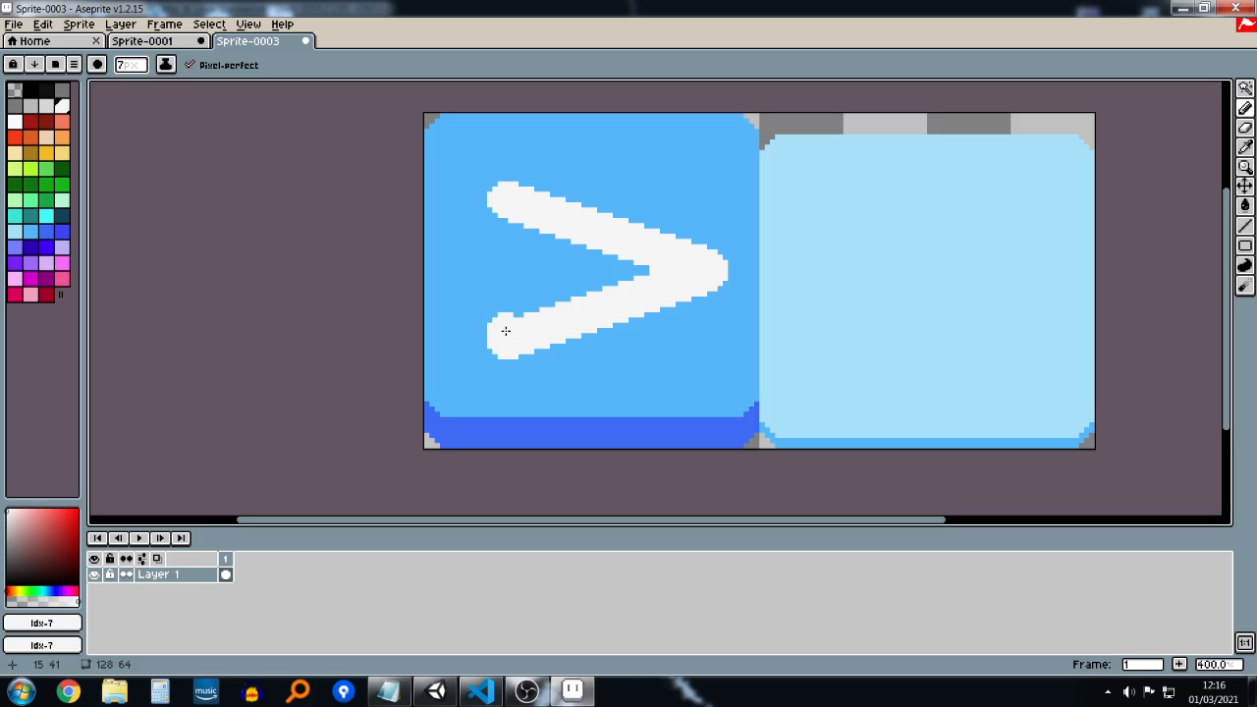
drag(505, 331, 500, 207)
middle_drag(788, 324, 662, 324)
scroll(550, 287, down, 2)
scroll(486, 289, up, 2)
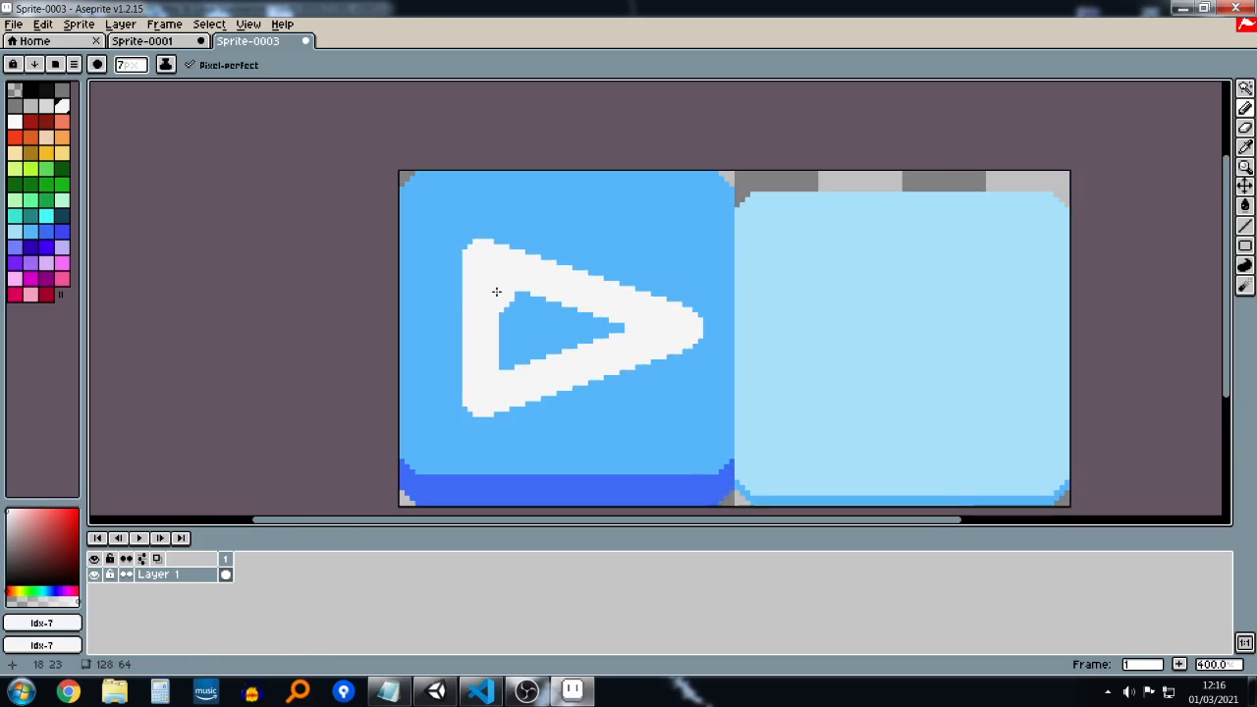
drag(496, 292, 500, 373)
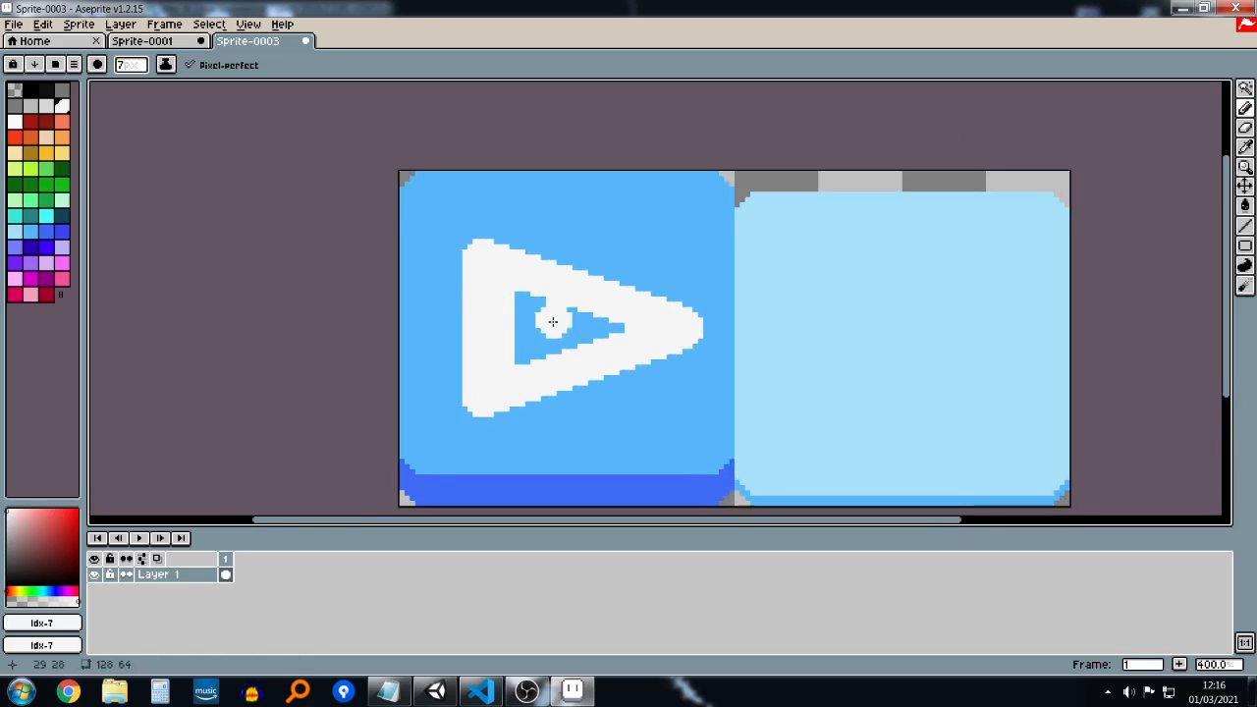
scroll(587, 349, down, 2)
middle_drag(763, 351, 586, 348)
scroll(449, 330, up, 2)
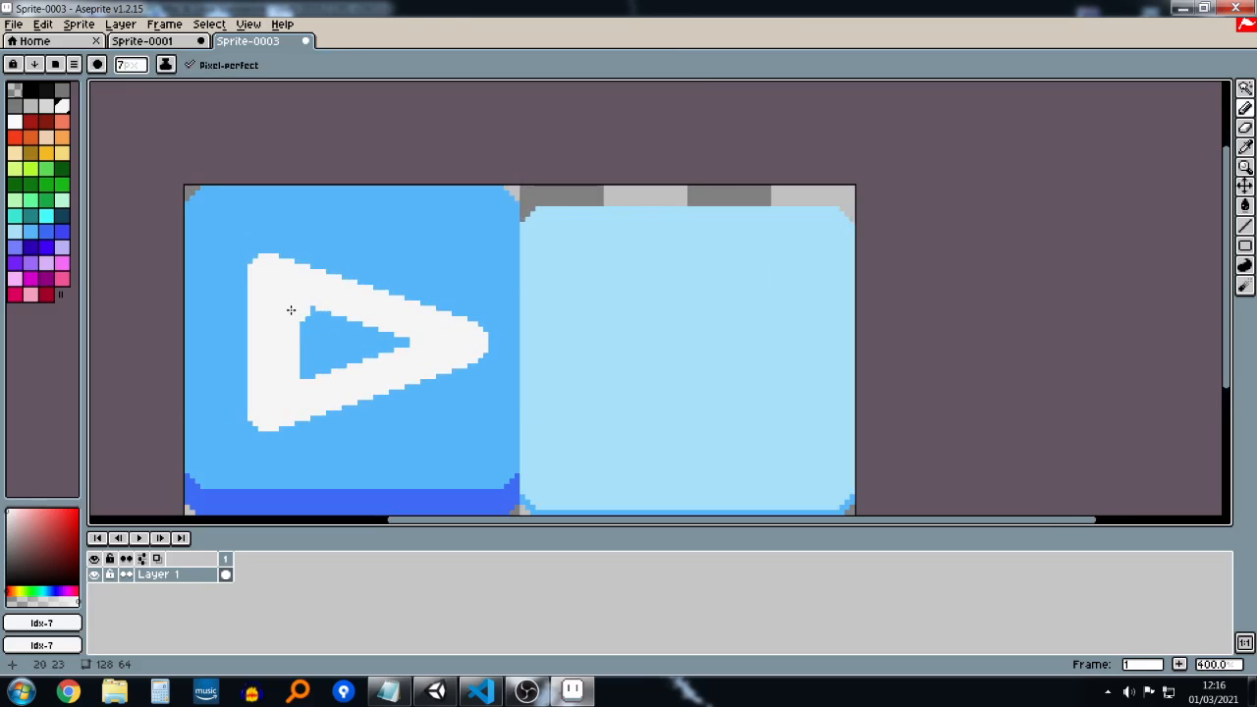
Step: Slightly round the two inner corners on the left side of the play triangle with the 7 px white pencil
scroll(290, 301, up, 1)
drag(287, 296, 295, 300)
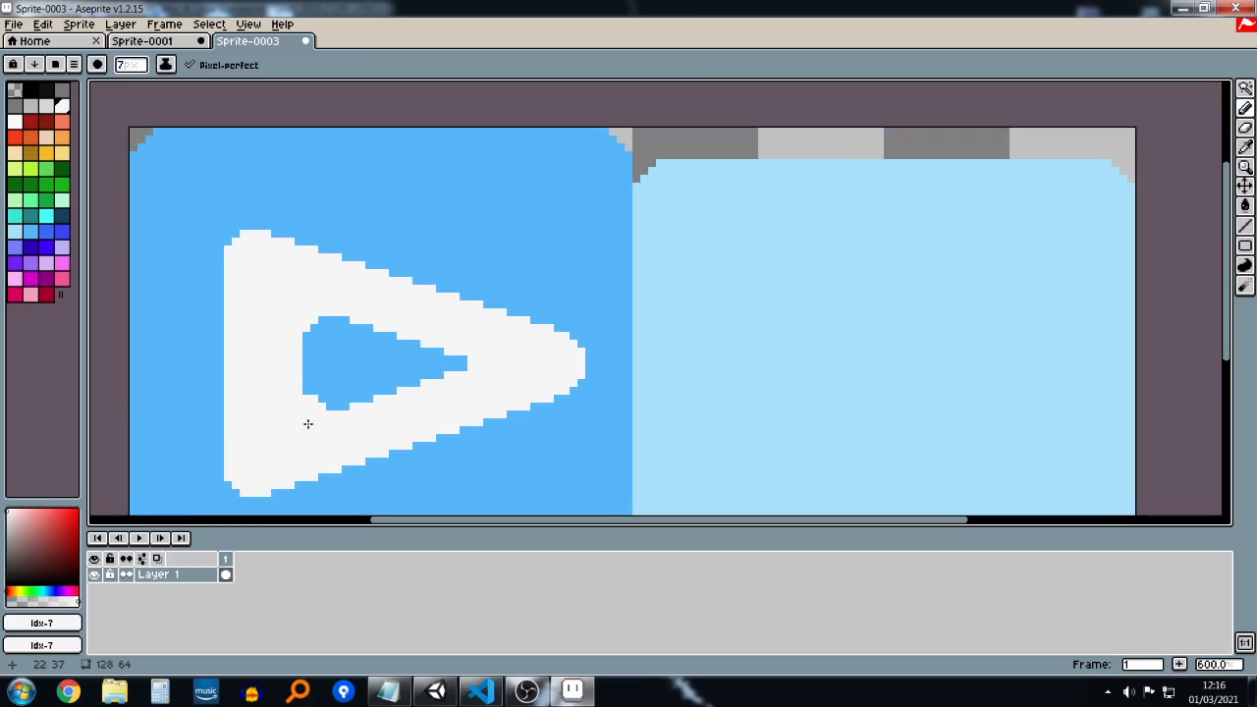
drag(308, 423, 306, 426)
scroll(534, 323, down, 3)
scroll(508, 331, up, 2)
key(ctrl+z)
key(ctrl+z)
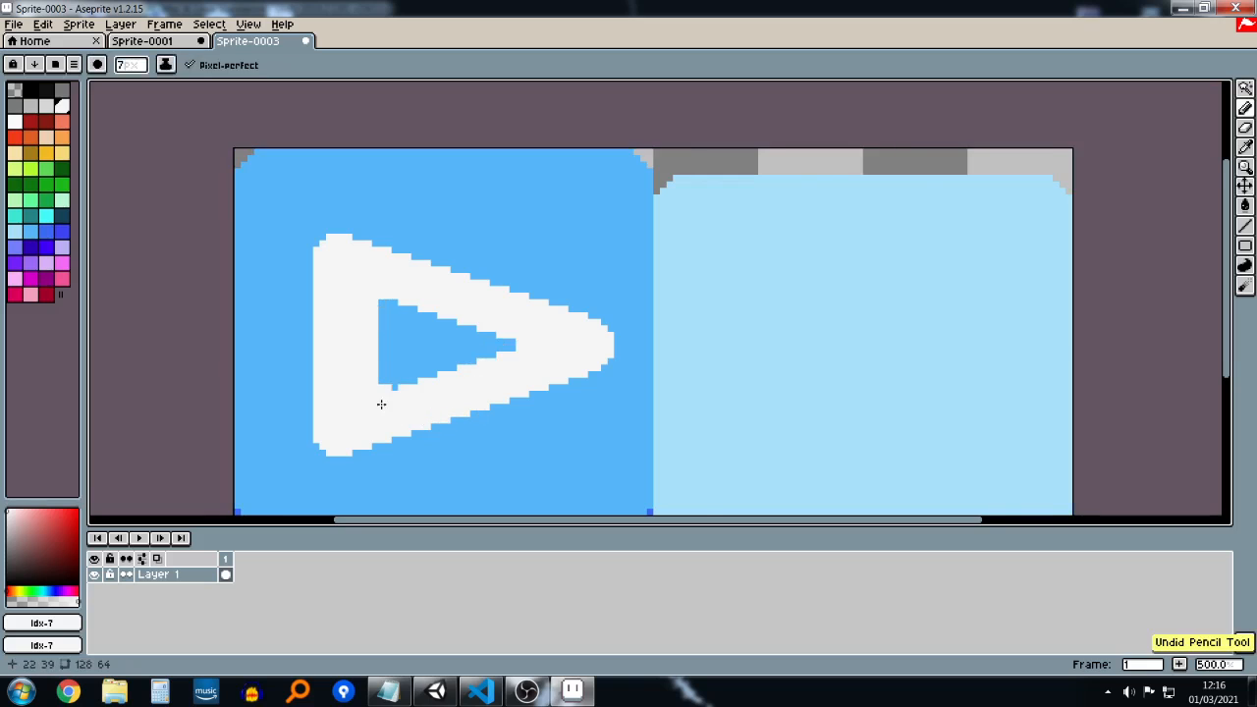
scroll(381, 404, up, 1)
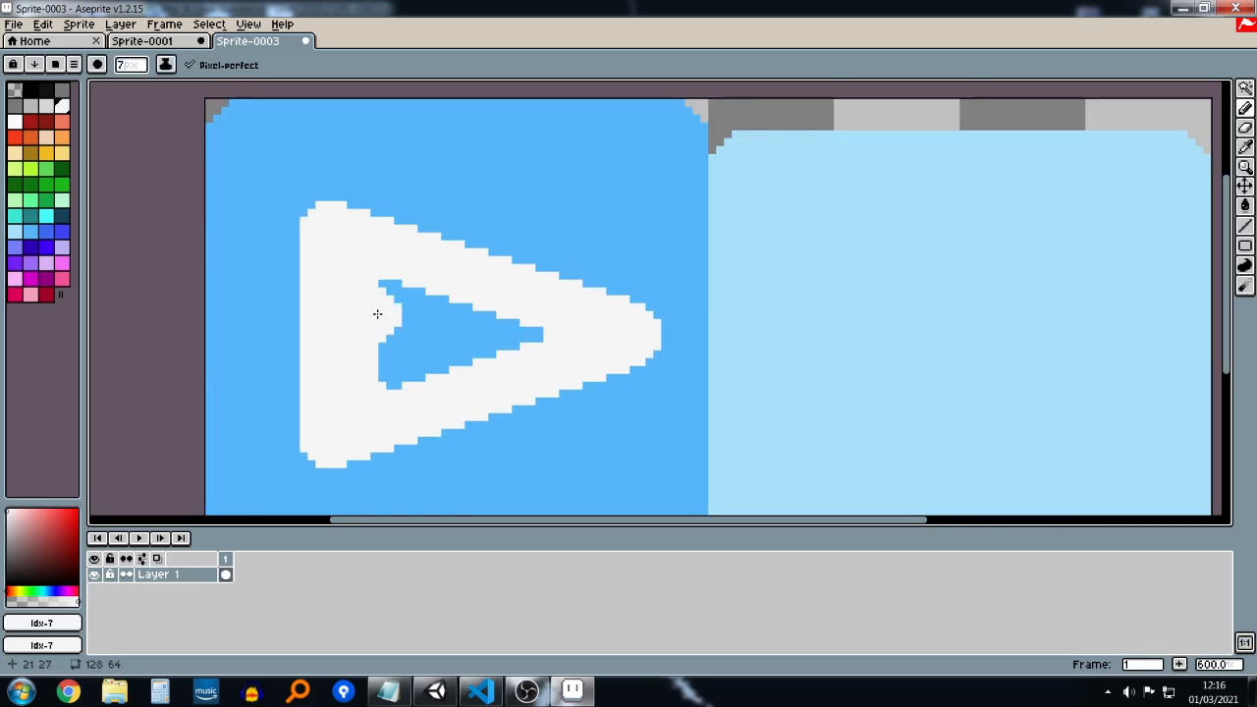
scroll(808, 298, down, 5)
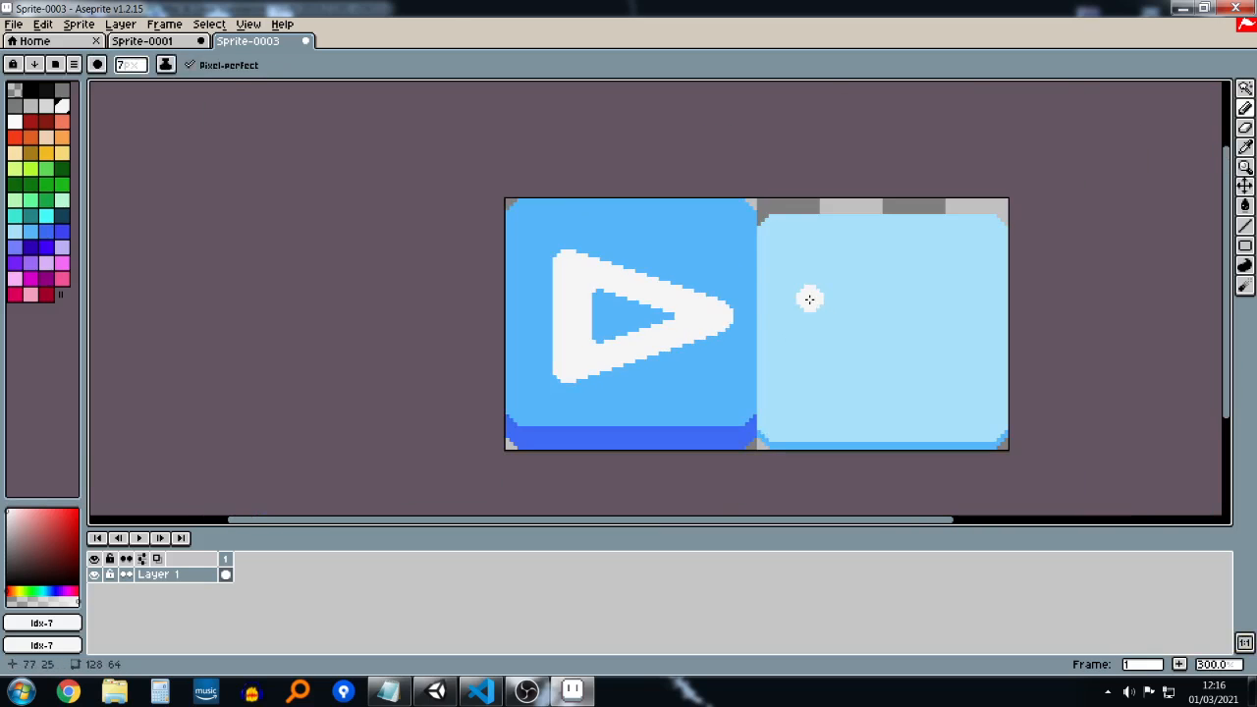
scroll(637, 296, up, 2)
scroll(638, 297, up, 2)
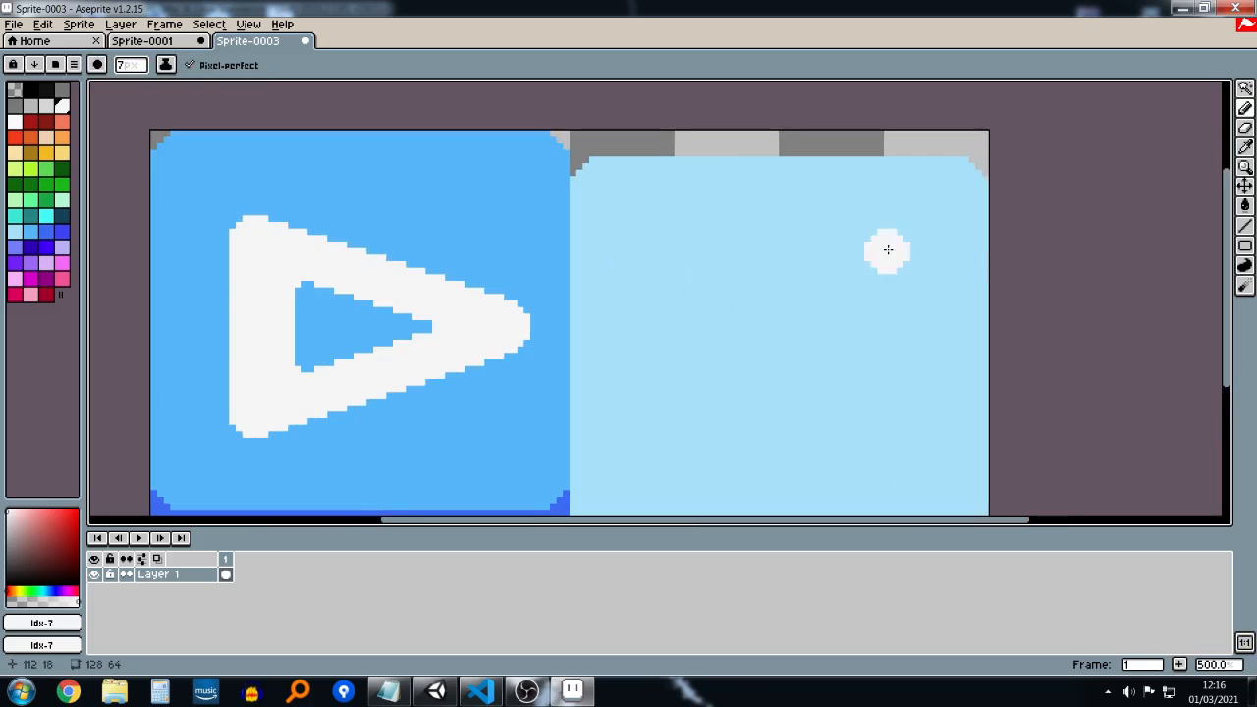
click(1228, 94)
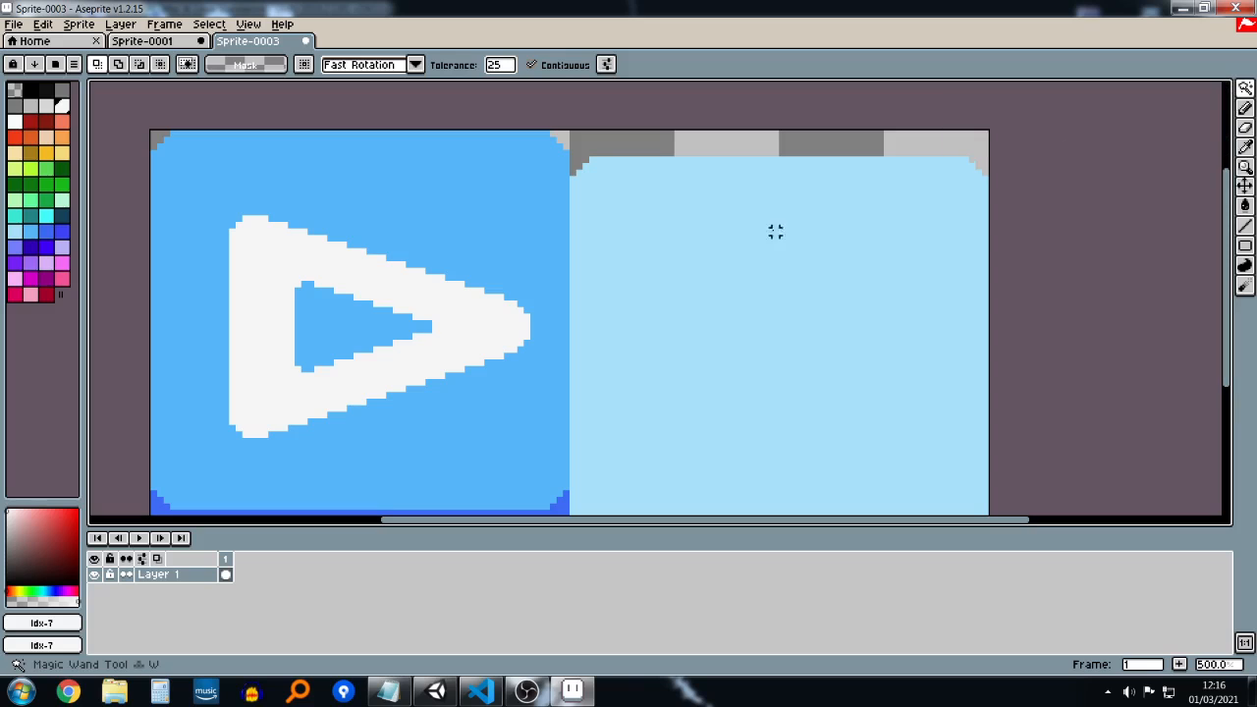
scroll(401, 230, down, 2)
middle_drag(488, 272, 437, 265)
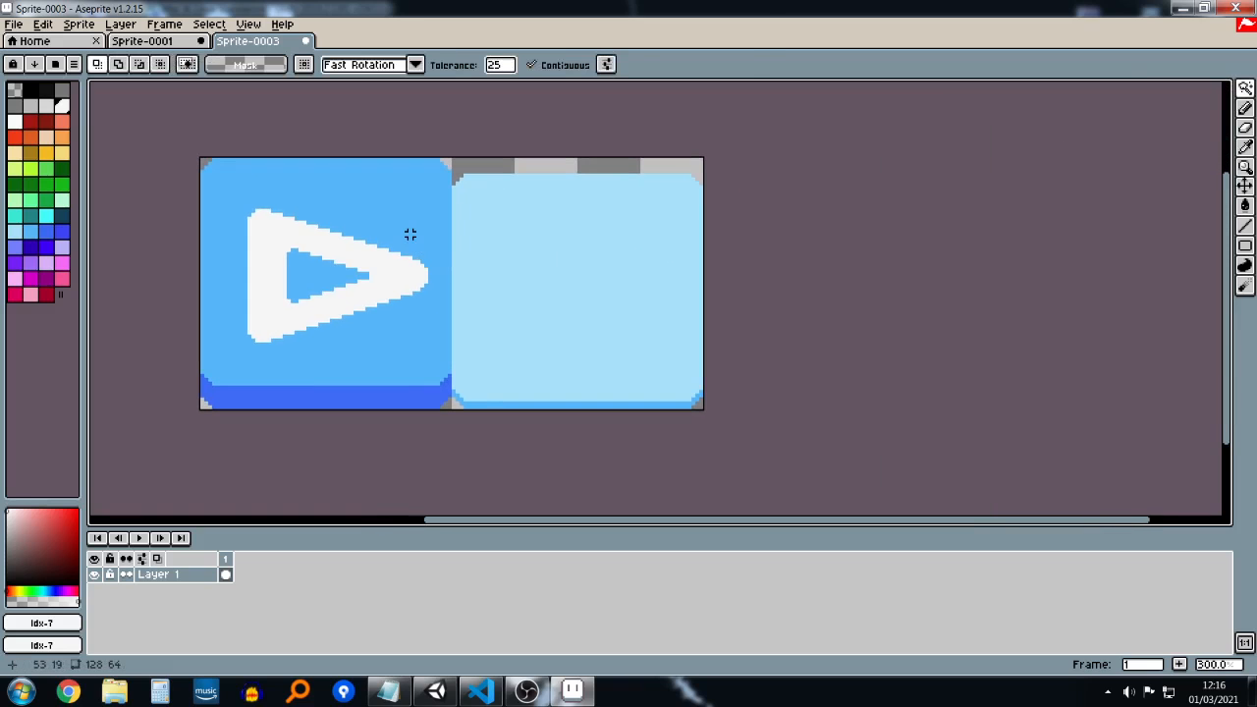
key(g)
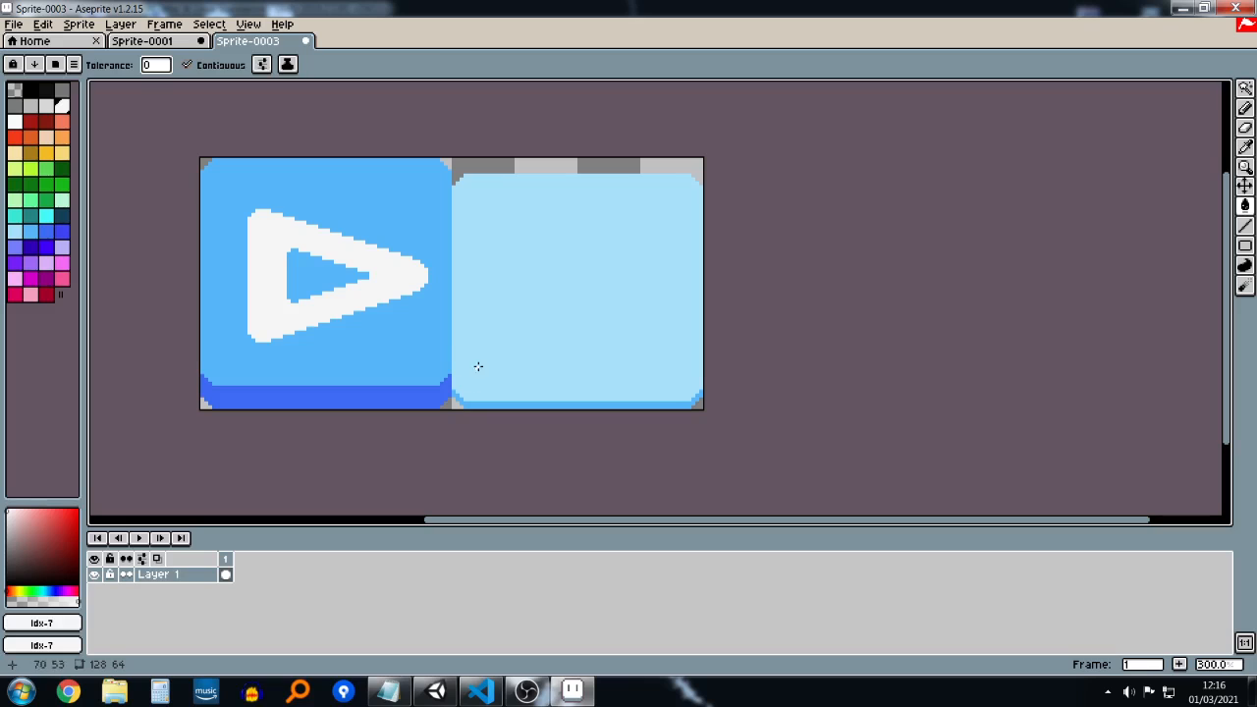
key(i)
key(g)
key(i)
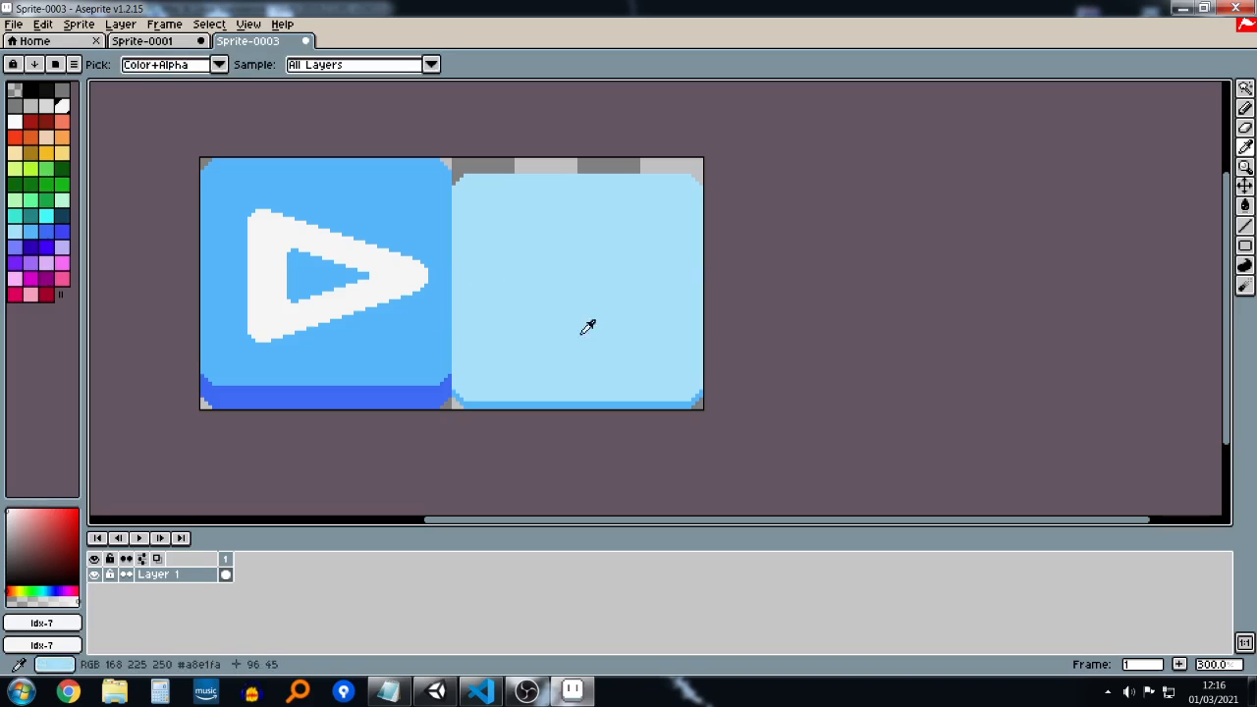
click(432, 322)
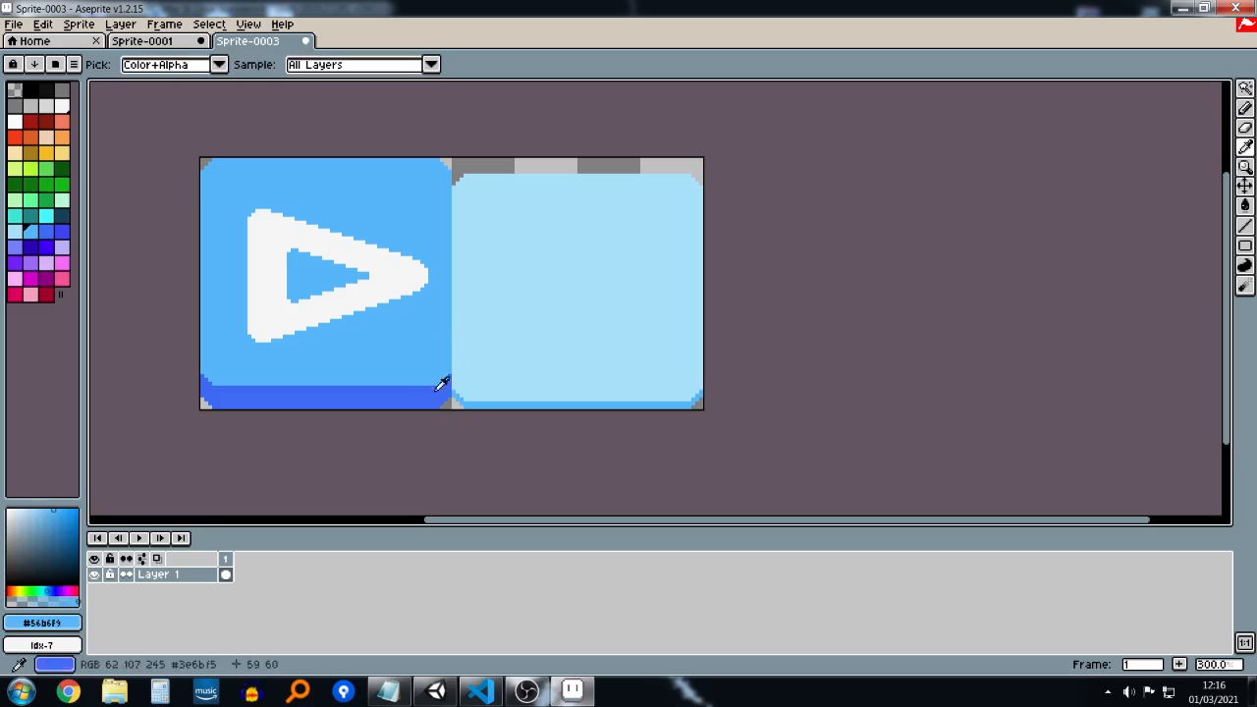
click(382, 270)
click(419, 342)
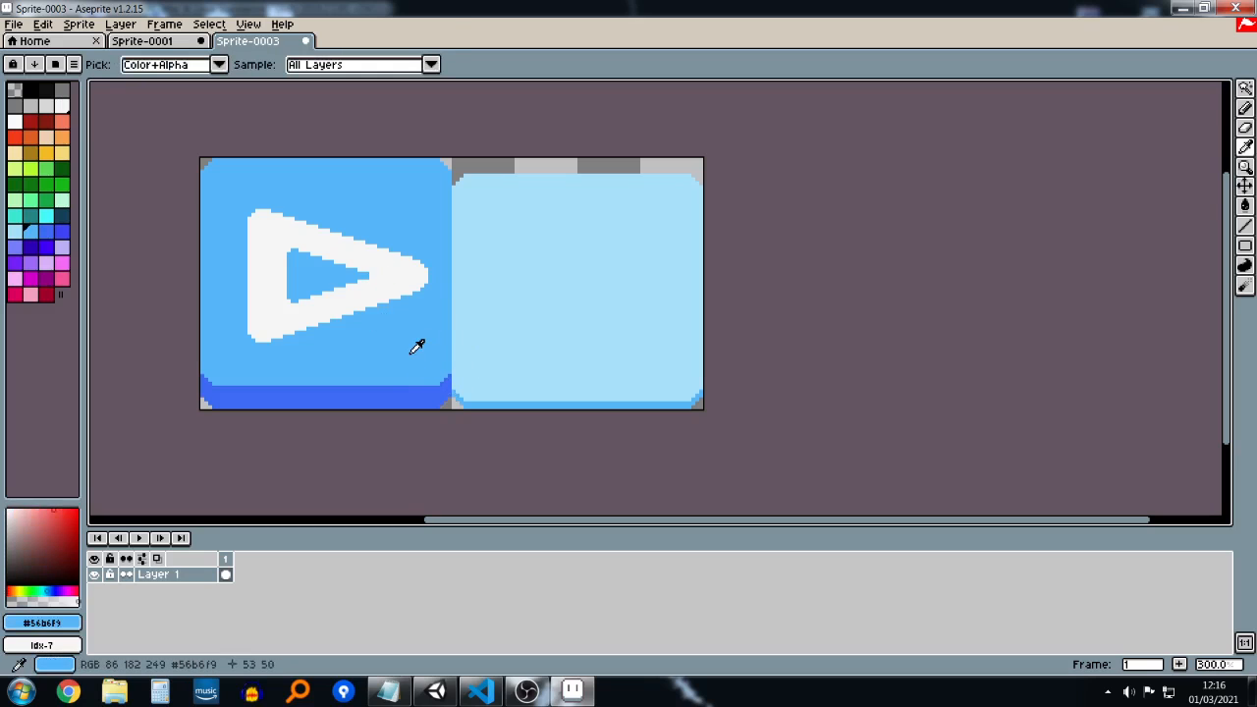
click(412, 275)
click(420, 340)
key(g)
Step: Sample the lighter button's face colour #a8e1fa, try it as a fill on the darker button's face and undo that fill
alt+click(555, 348)
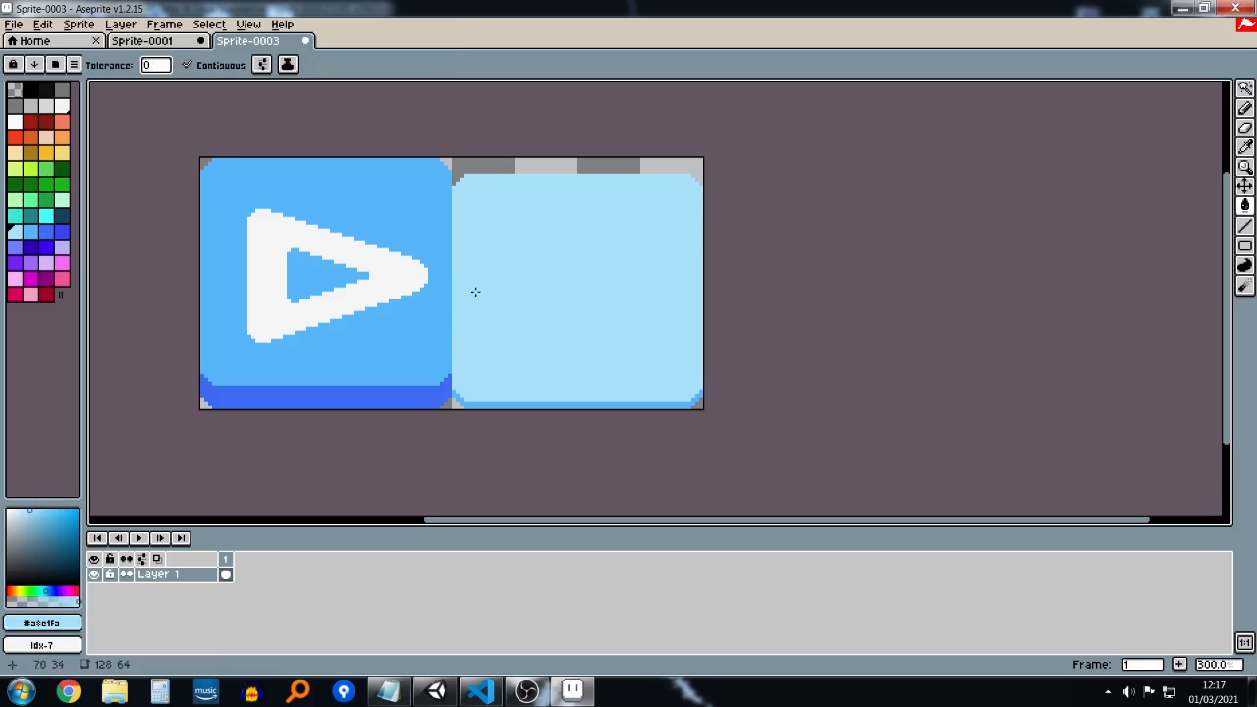
click(366, 345)
key(ctrl+z)
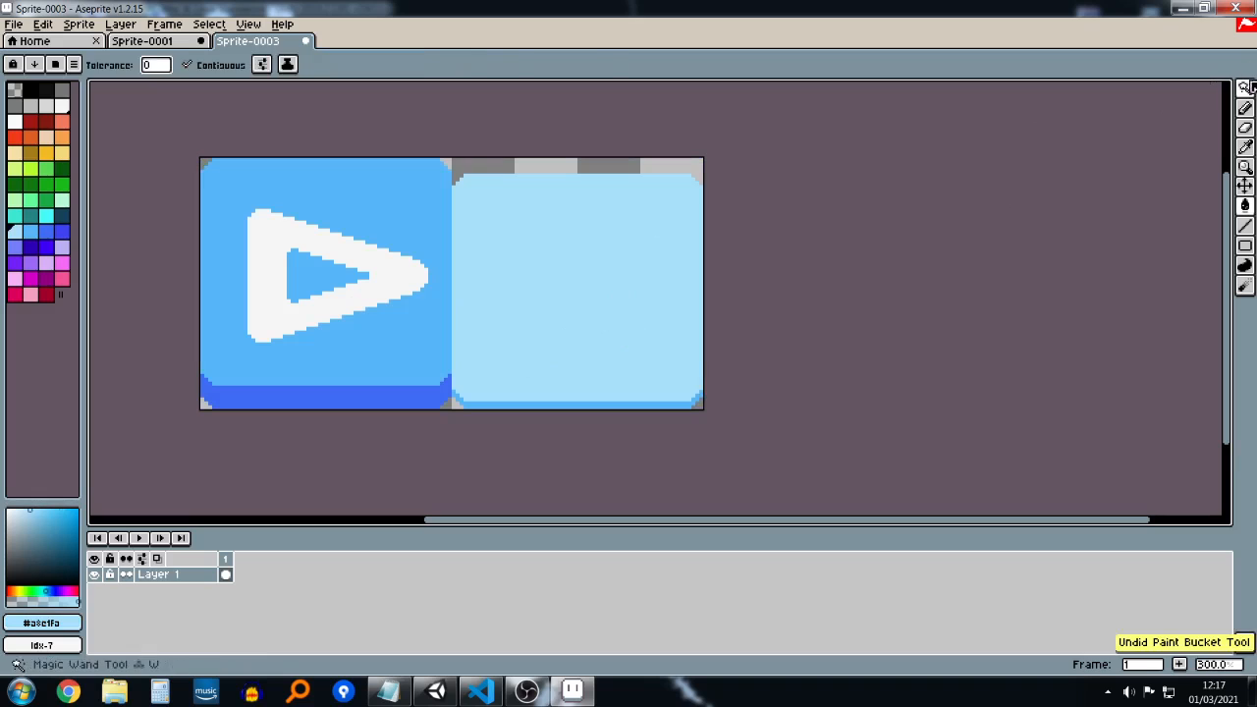
Step: Select the darker button's entire face, including the white play triangle and its interior, with the Magic Wand
key(w)
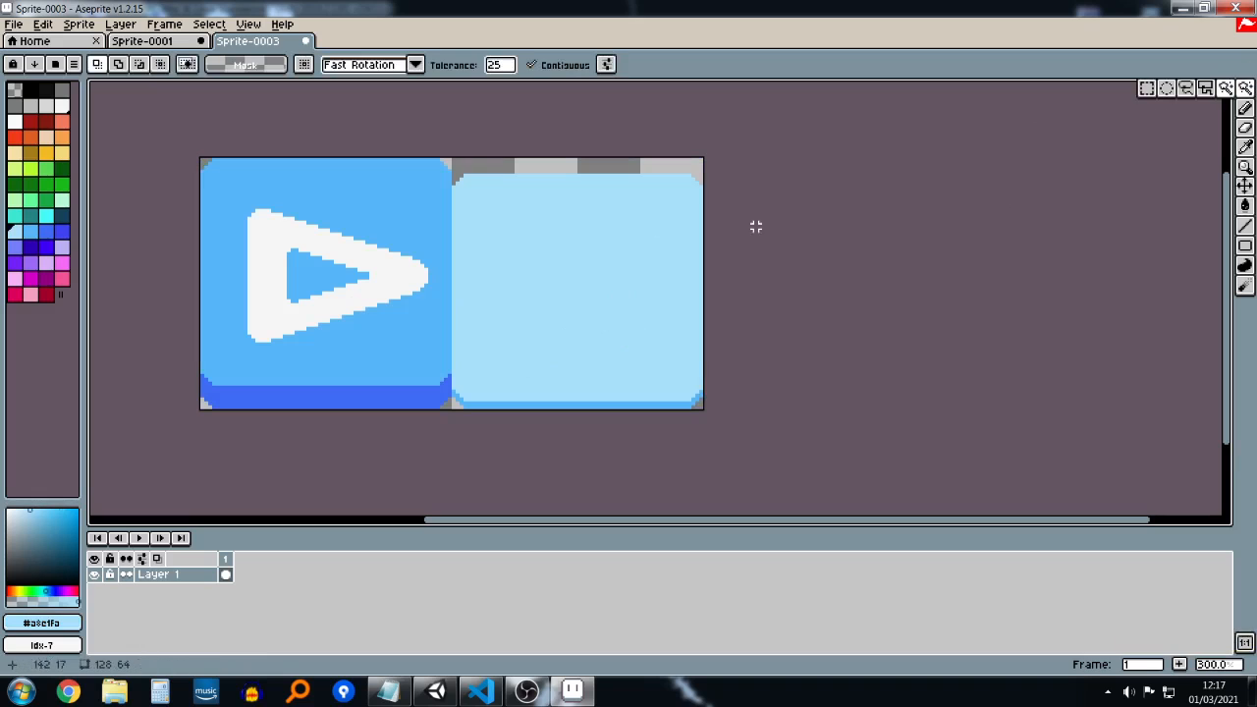
click(410, 294)
shift+click(384, 323)
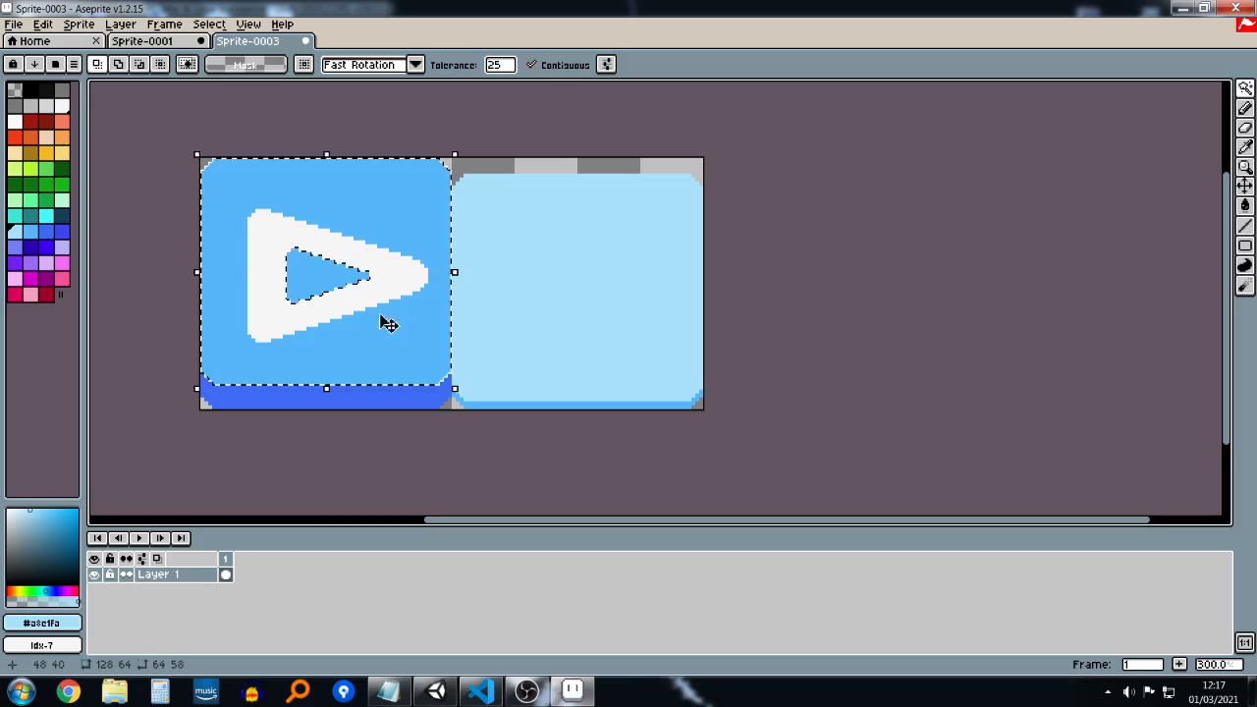
shift+click(320, 278)
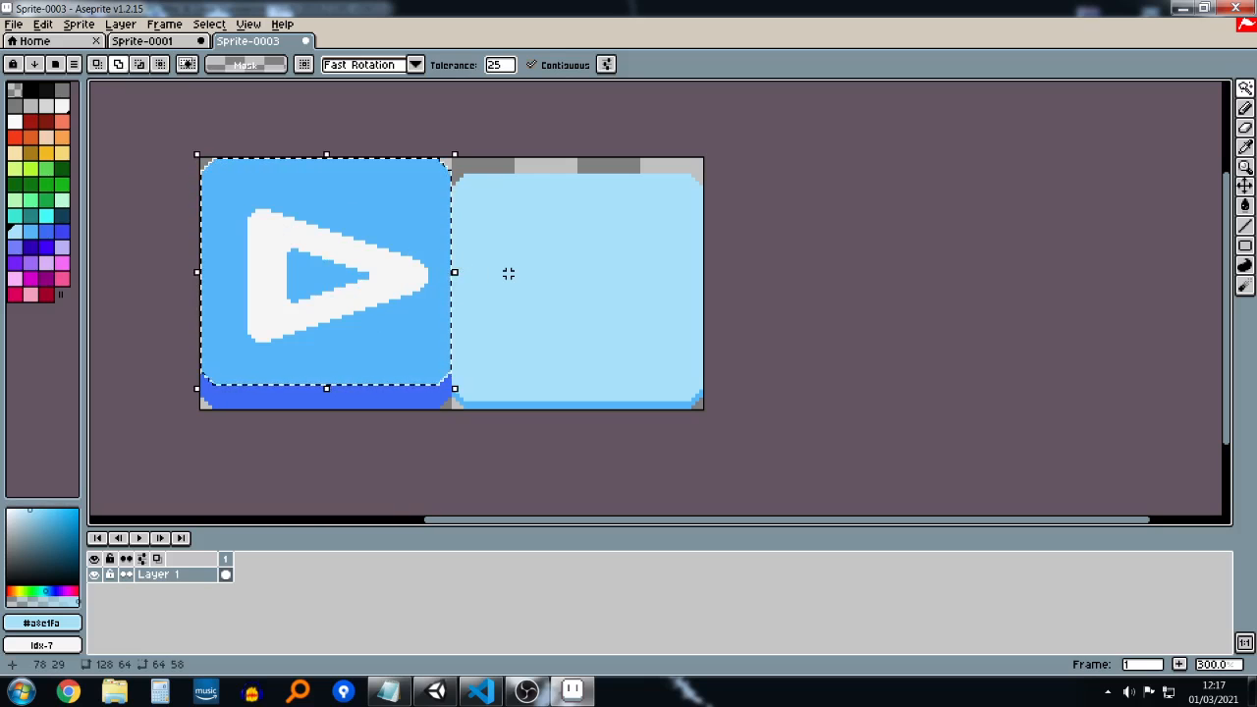
shift+click(556, 242)
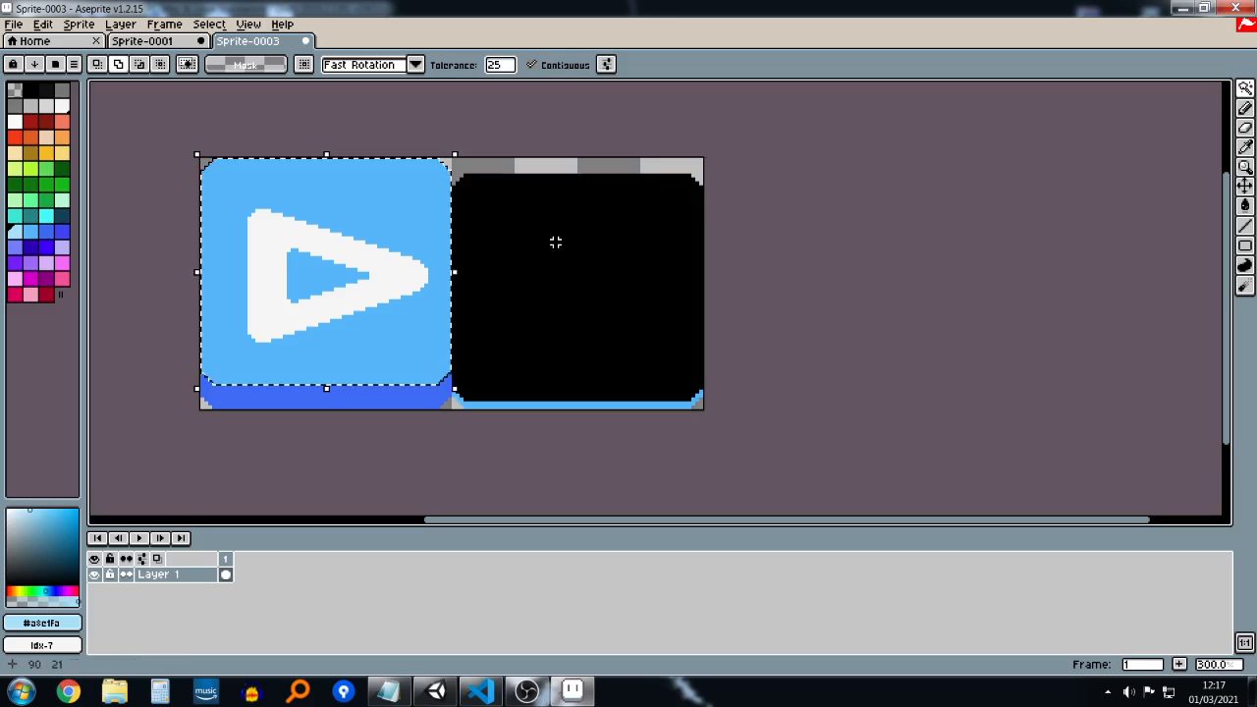
key(ctrl+z)
shift+click(538, 257)
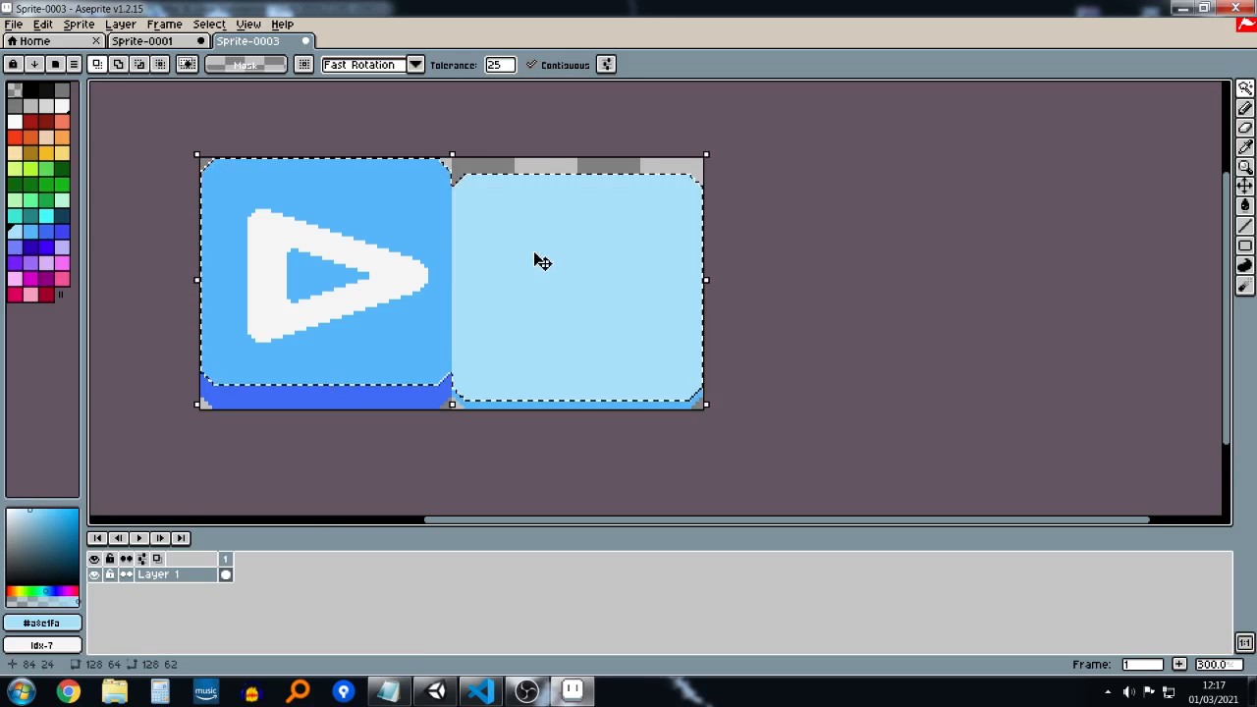
key(ctrl+z)
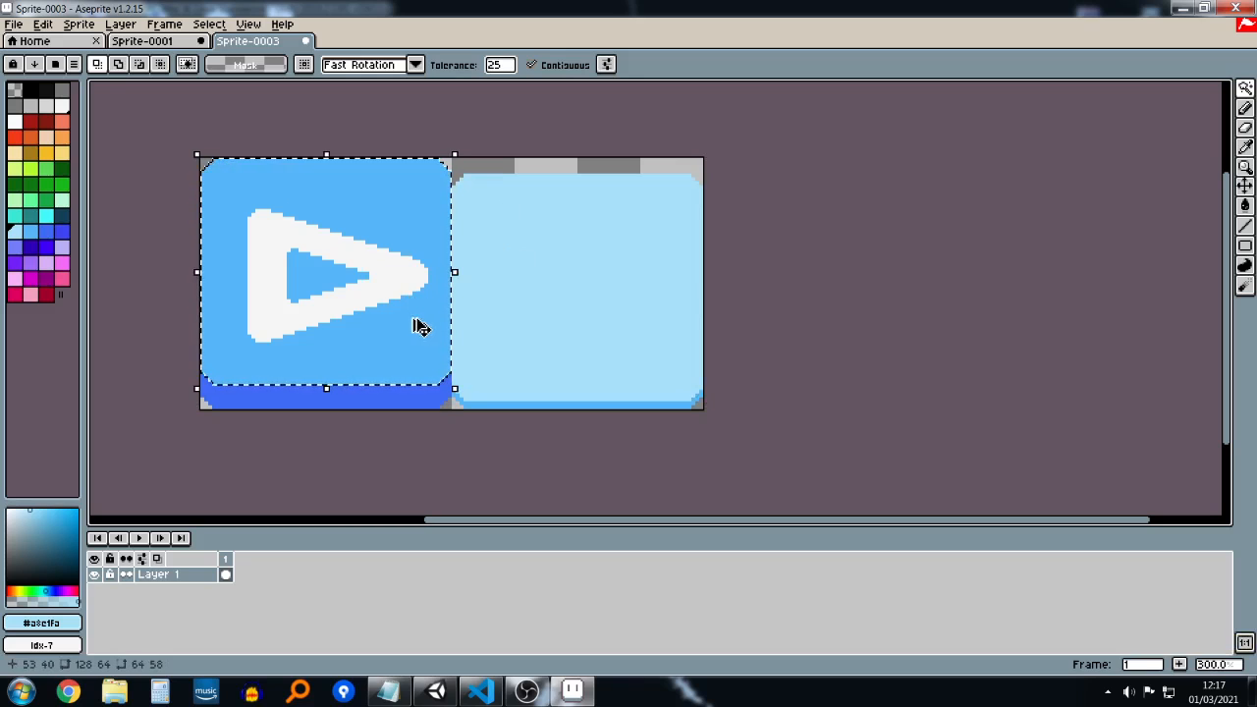
Step: Copy the selected face and triangle onto the lighter button, filling the copy's background and triangle interior with light blue #a8e1fa
mouse_move(403, 316)
ctrl+mouse_down()
mouse_move(658, 334)
mouse_move(650, 346)
ctrl+mouse_up()
key(g)
click(645, 354)
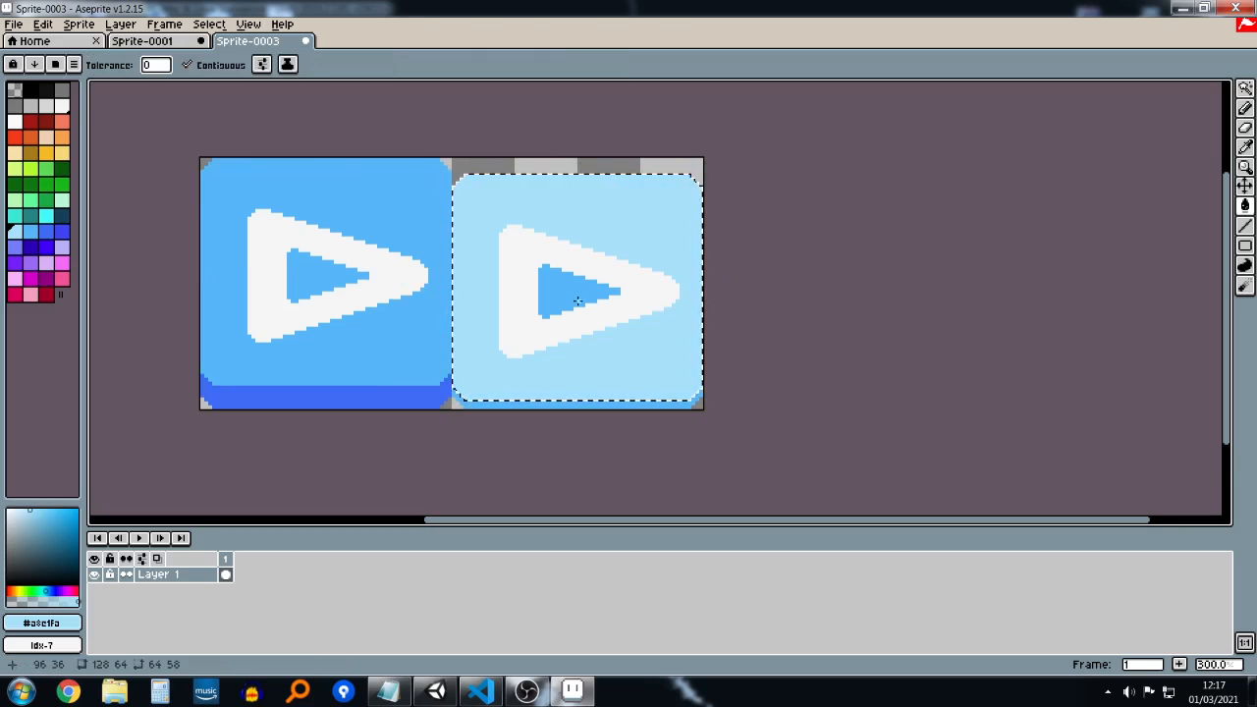
click(569, 304)
Step: Fill the lighter button's white triangle with the dark blue #3e6bf5 sampled from the darker button's lower edge, and deselect
scroll(656, 385, down, 1)
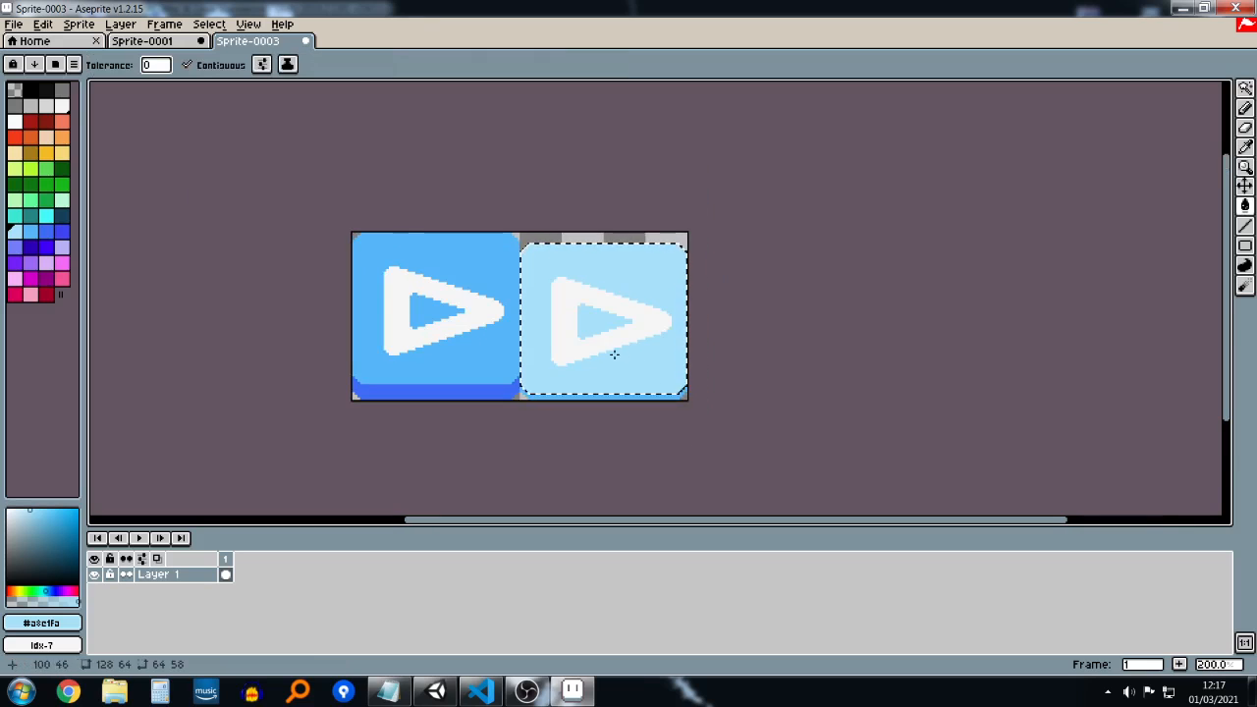
alt+click(485, 384)
click(560, 360)
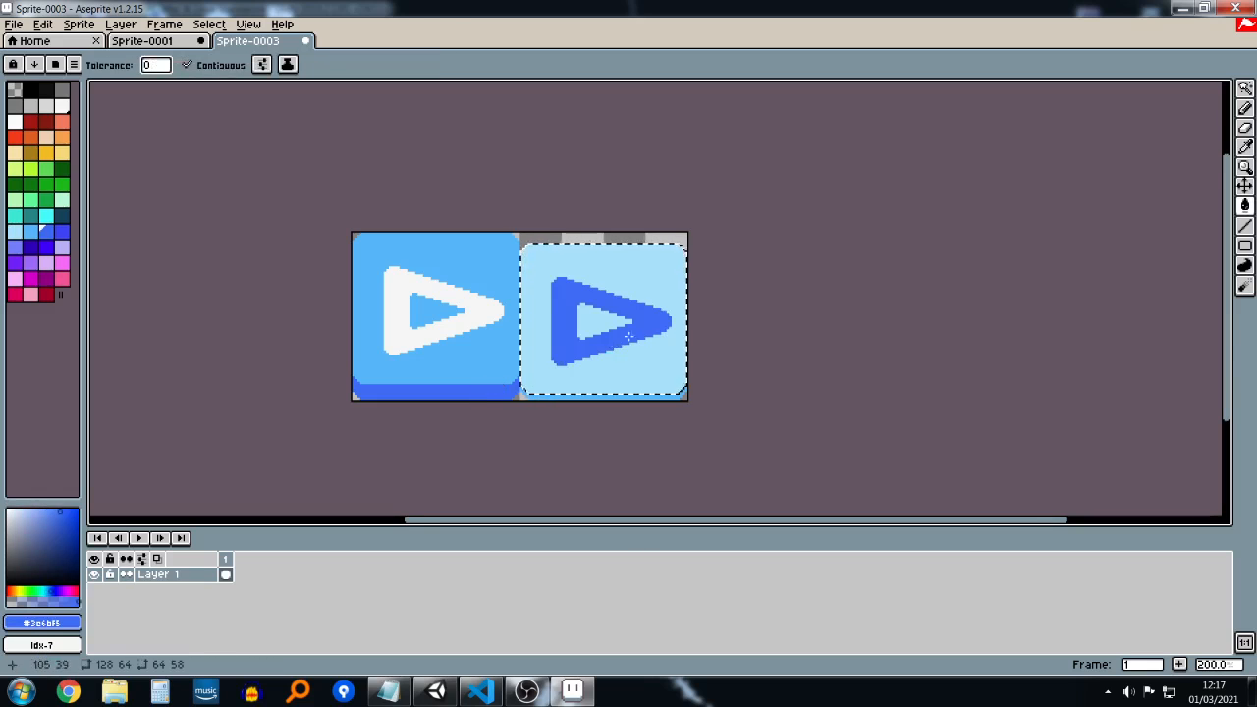
scroll(662, 336, up, 1)
key(ctrl+d)
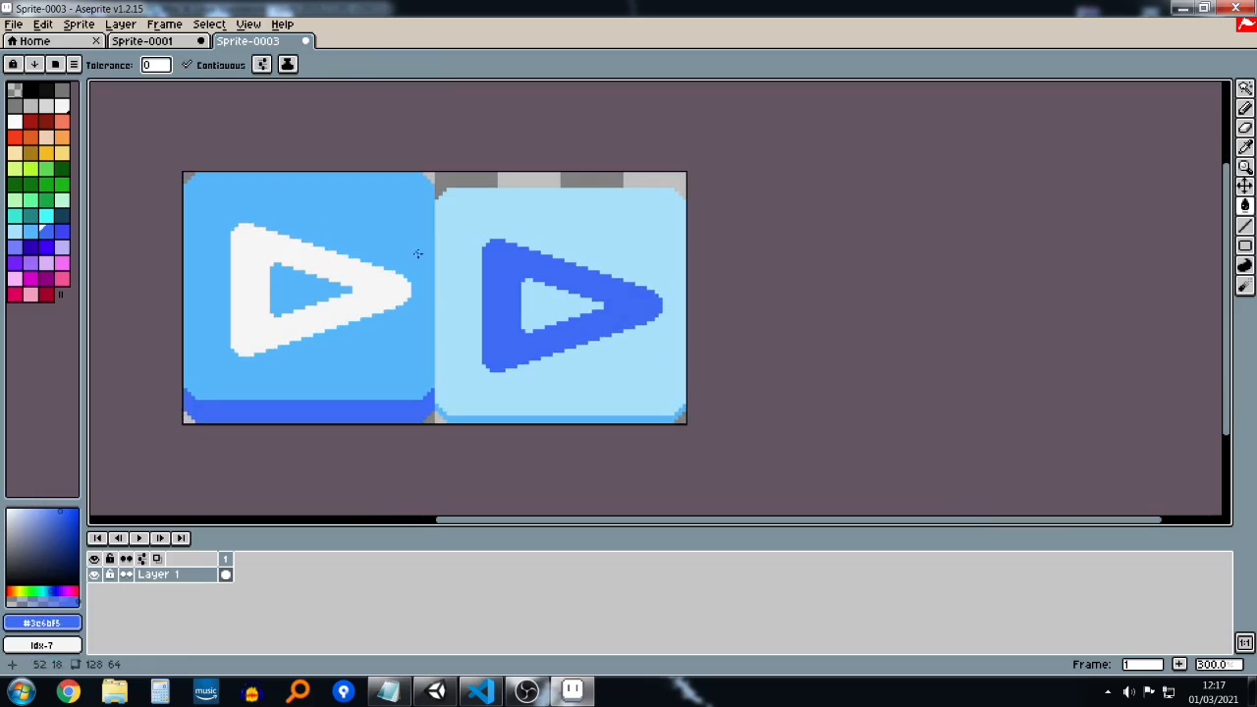
Step: Save the cartoon-eyes sprite as a PNG file named ButtonEyes in Morse Folder
click(143, 43)
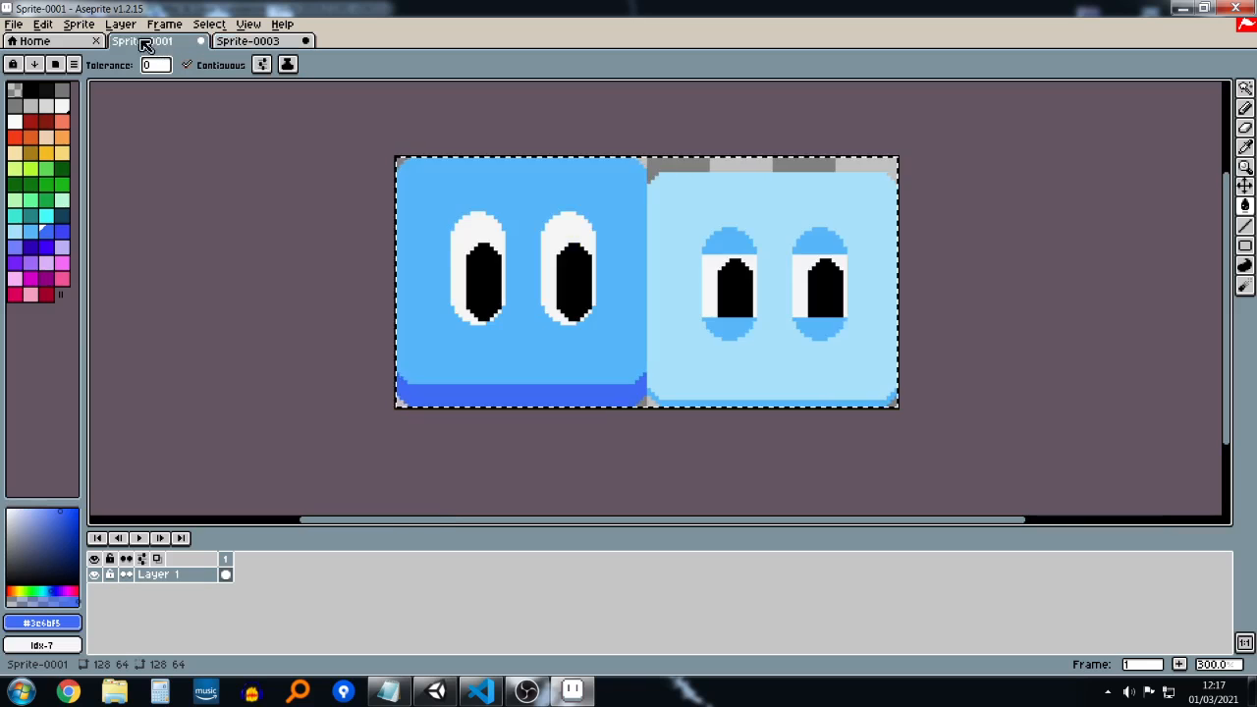
click(13, 24)
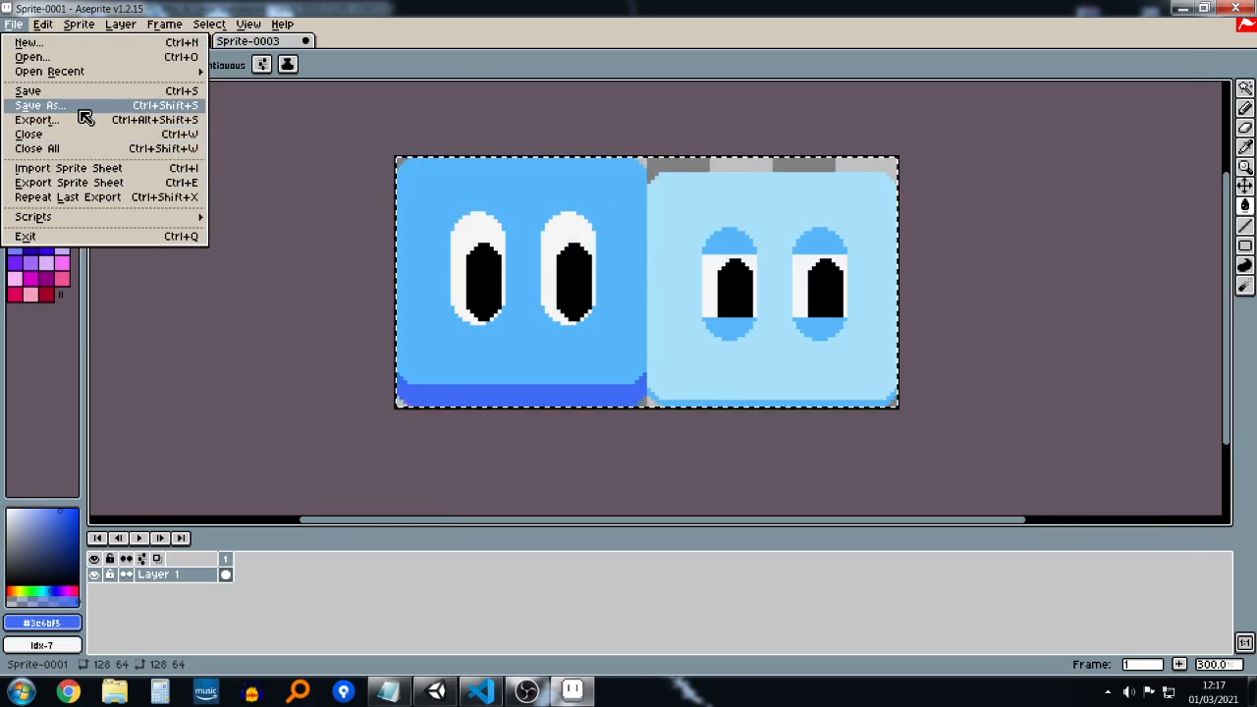
click(39, 105)
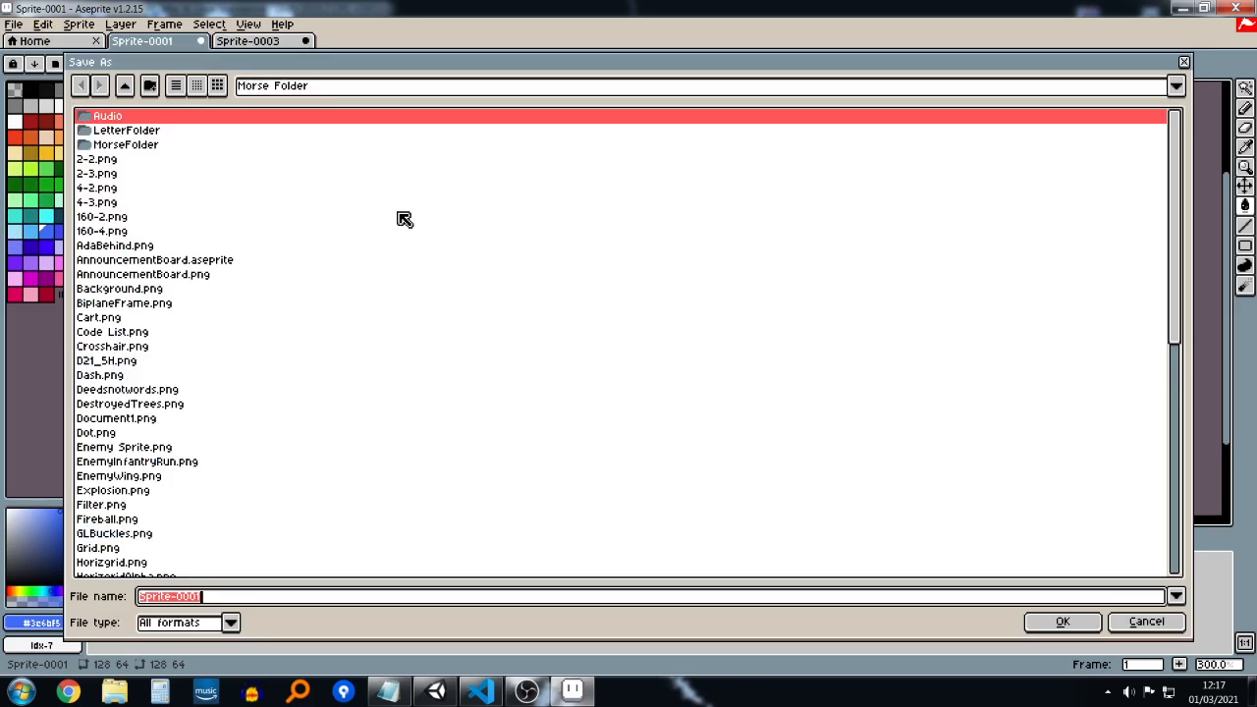
click(229, 623)
click(175, 556)
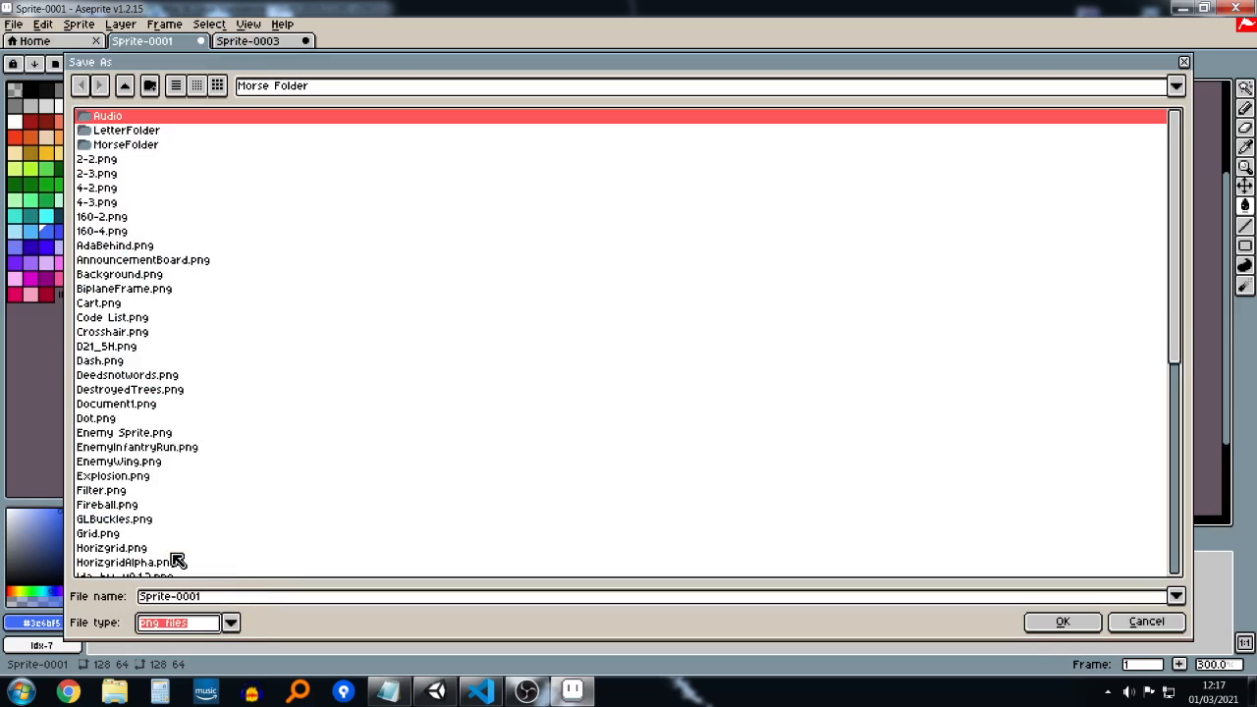
click(233, 599)
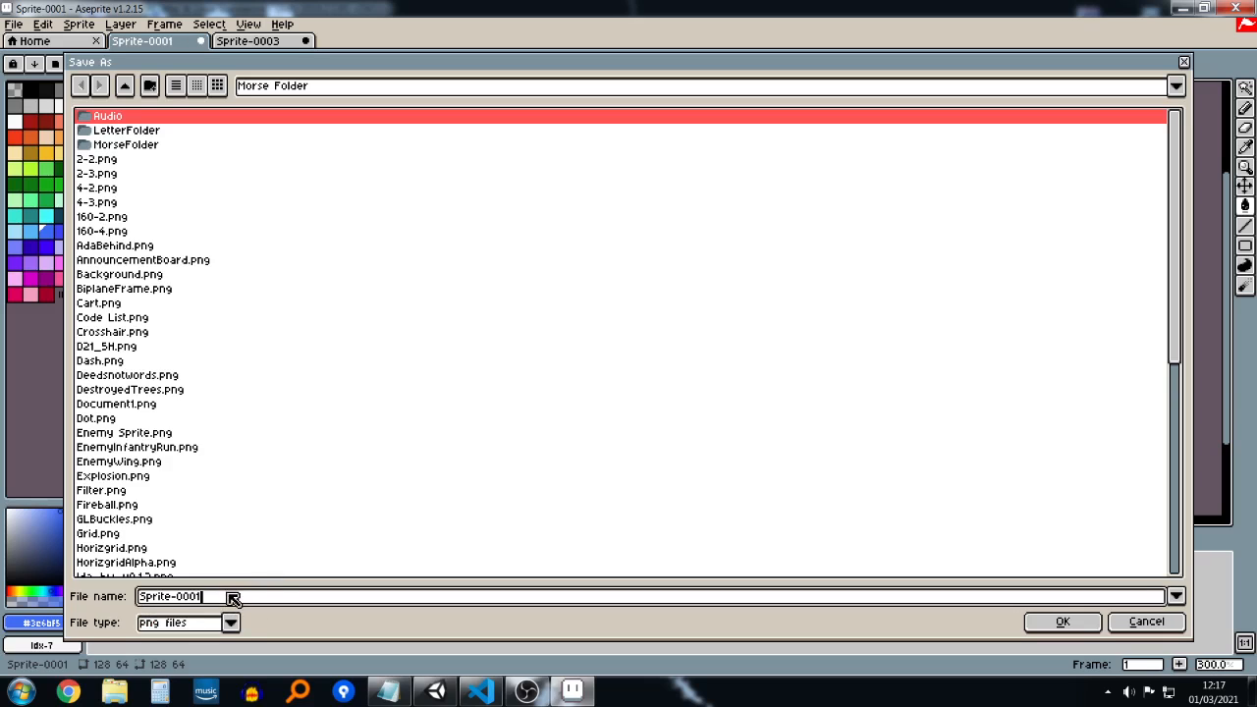
key(ctrl+a)
text(ButtonEyes)
key(Return)
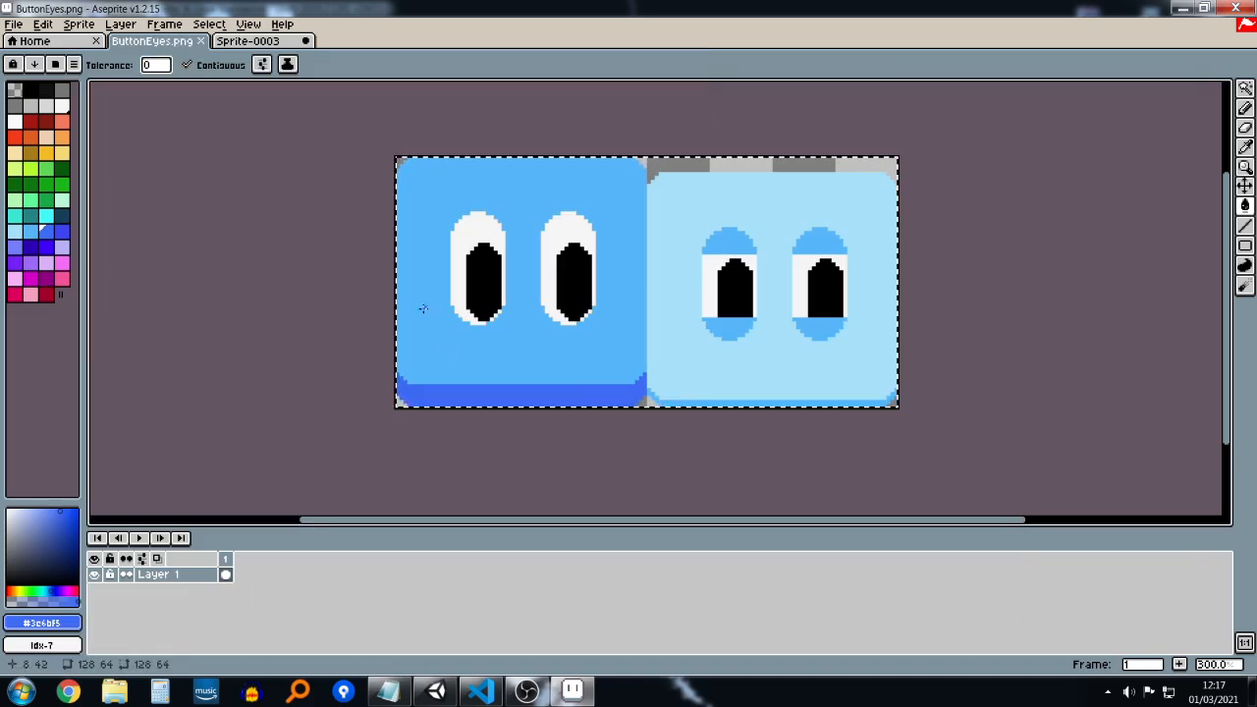
Step: Save the play button sprite as a PNG file named ButtonPlay in Morse Folder
click(248, 41)
click(13, 24)
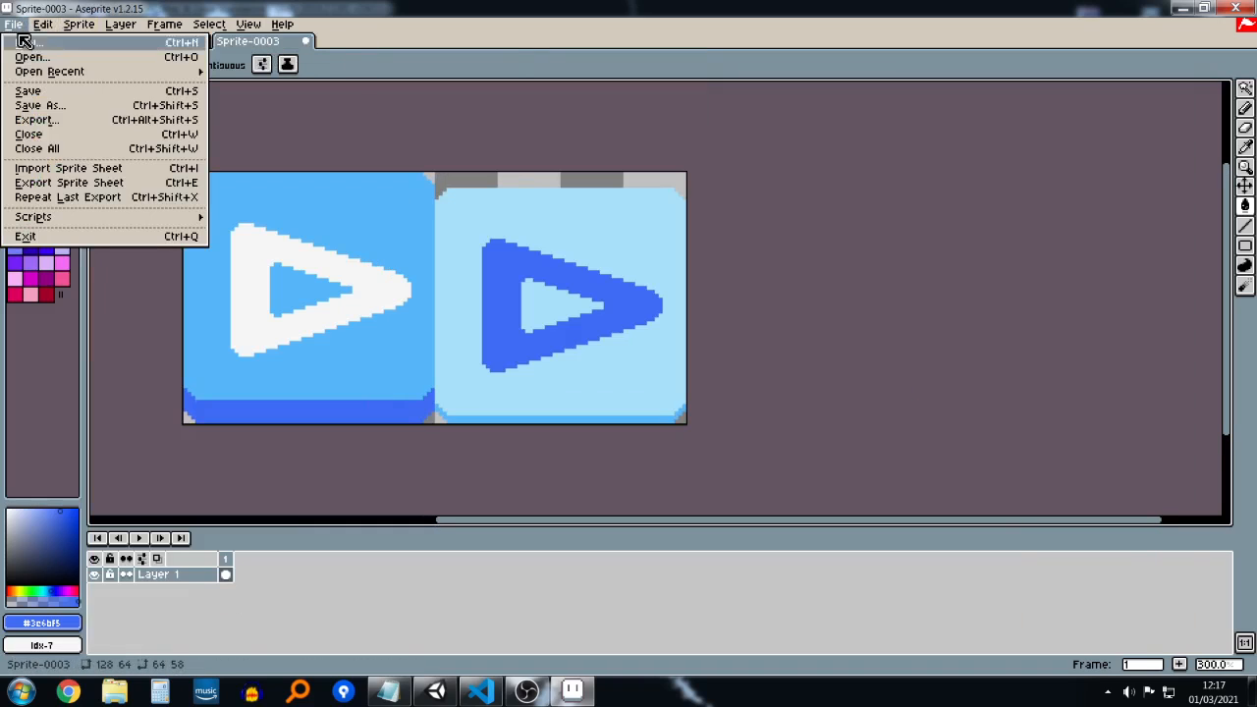
click(77, 105)
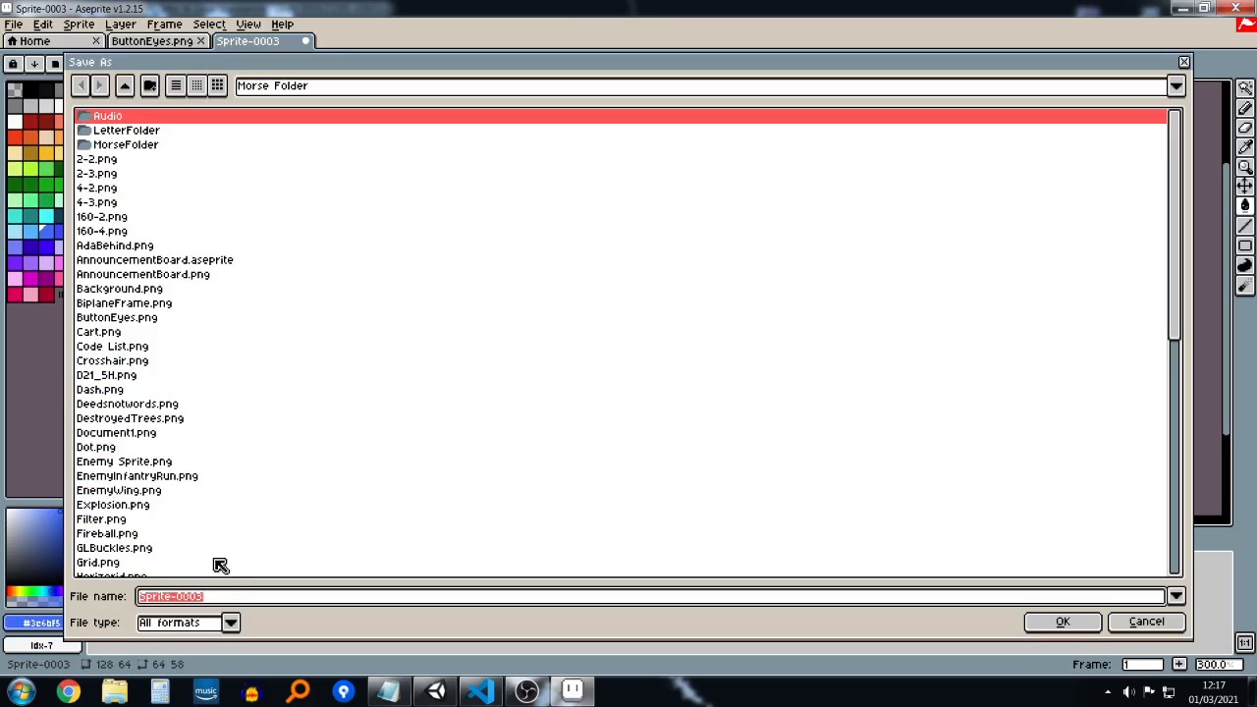
click(200, 626)
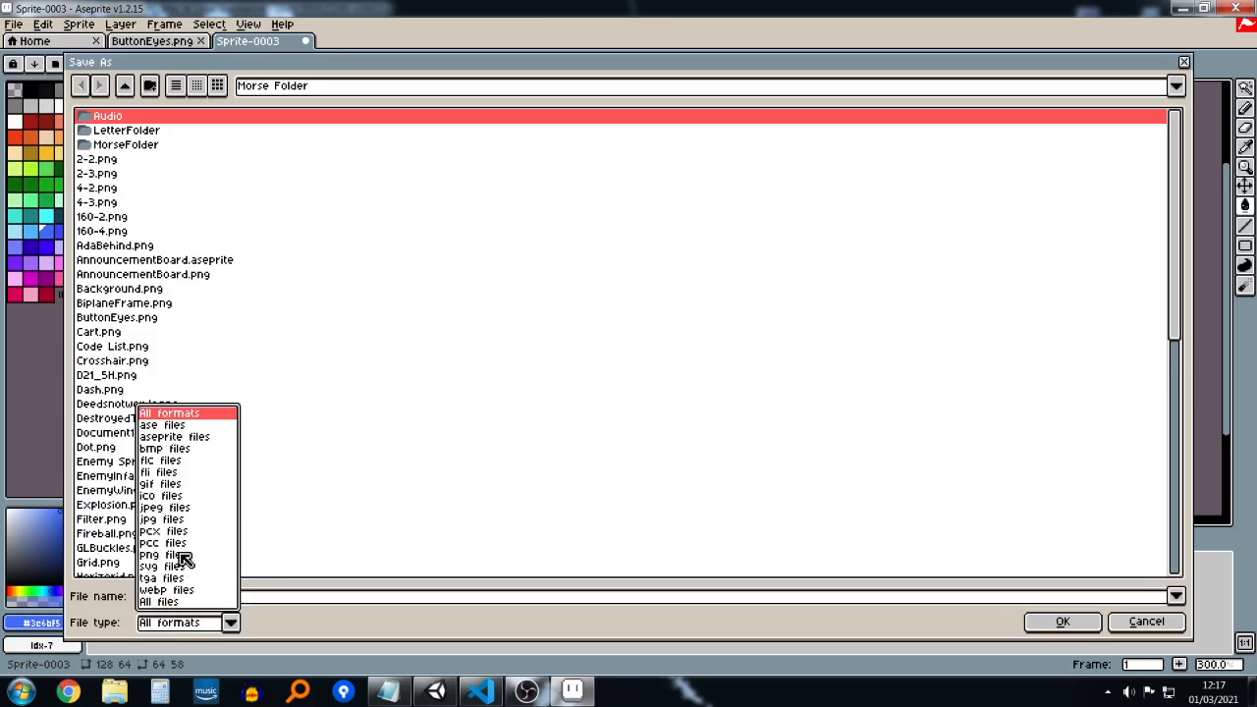
click(191, 566)
click(211, 599)
double_click(211, 599)
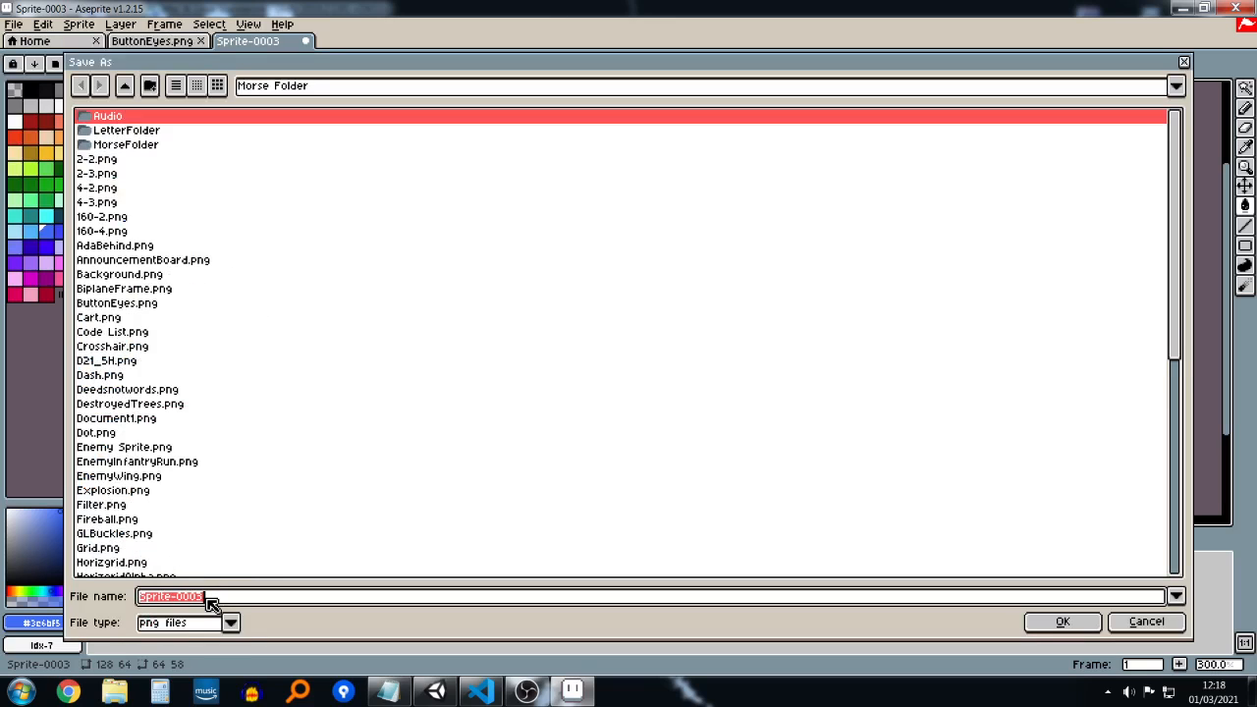
text(ButtonPlay)
key(Return)
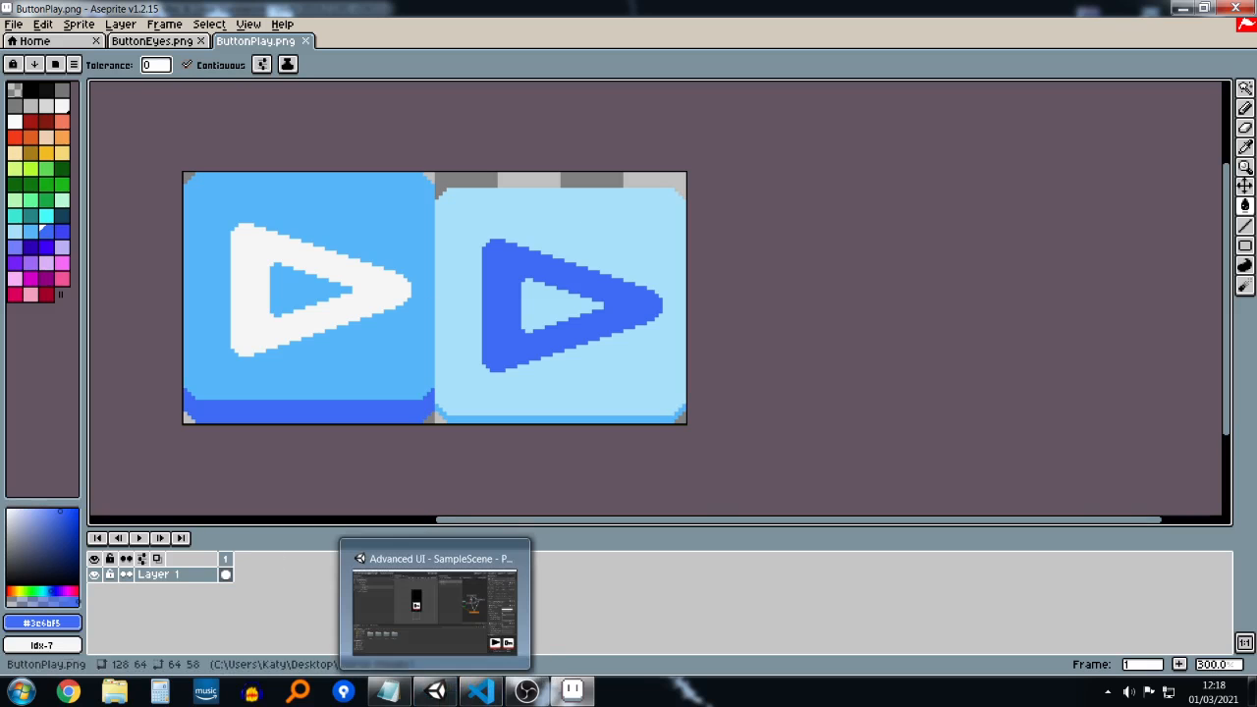
middle_drag(755, 471, 890, 456)
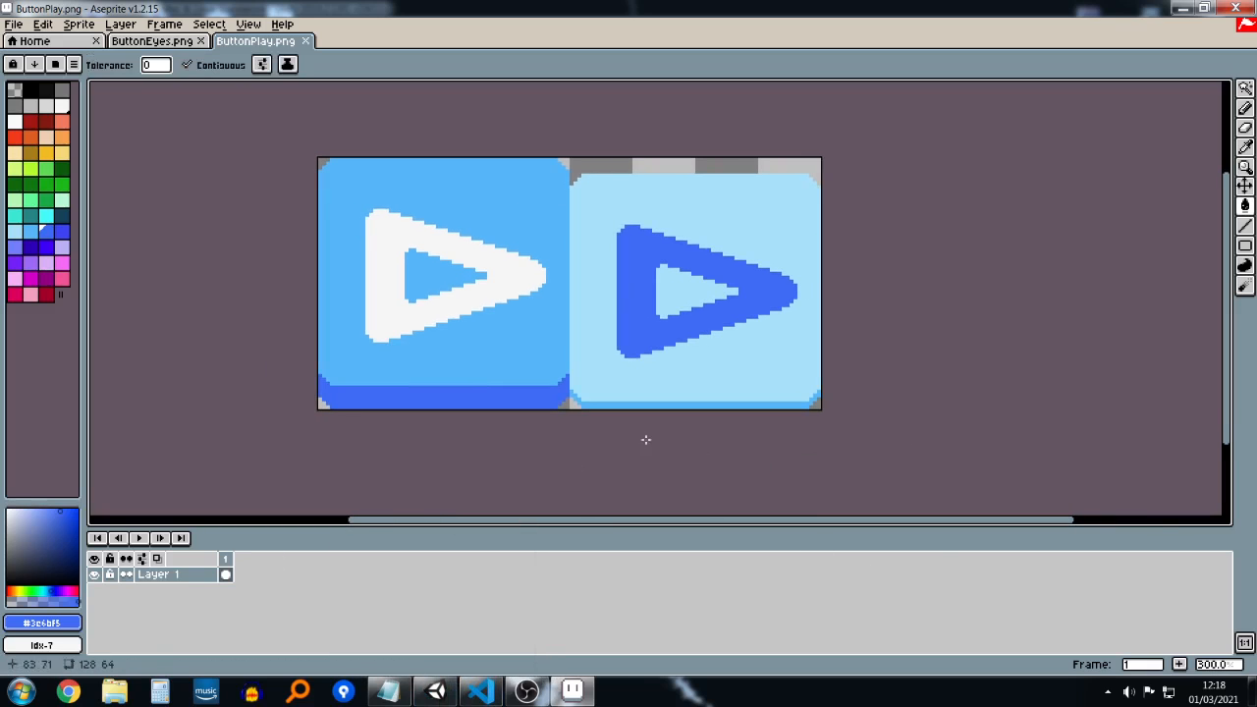
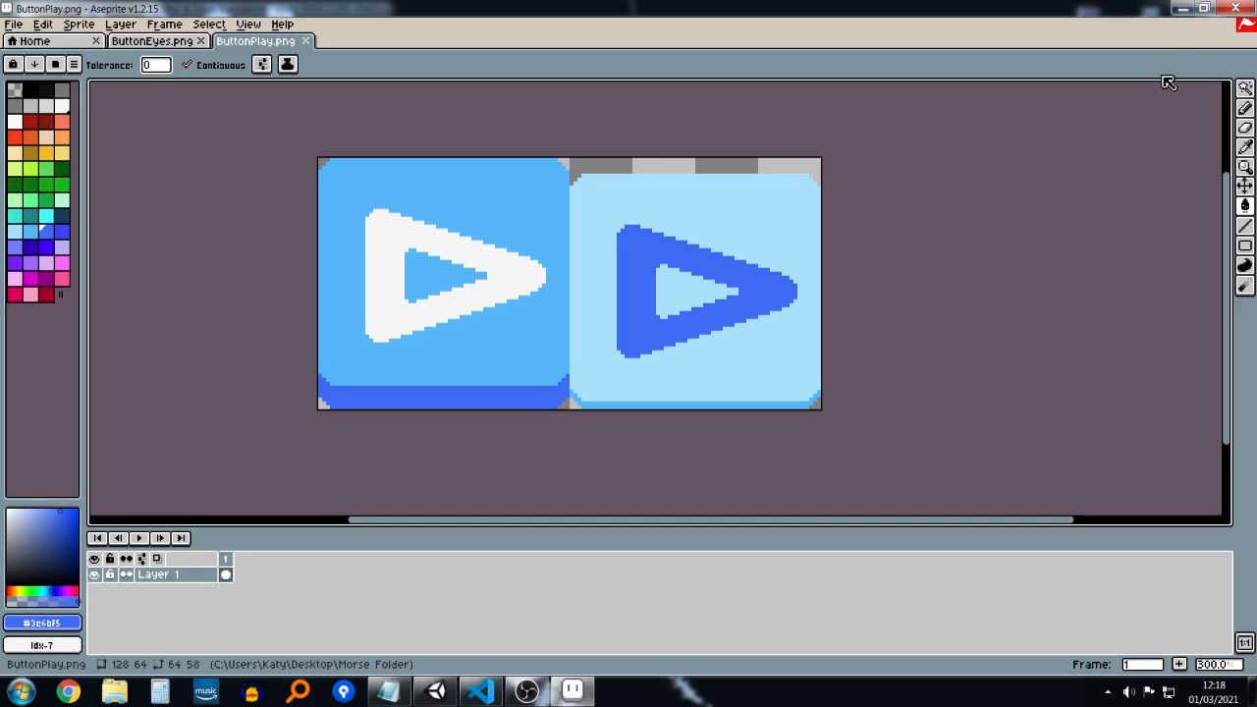
Step: Switch to Unity, create a new scene named UIScene in the Scenes folder, and open it
click(1183, 9)
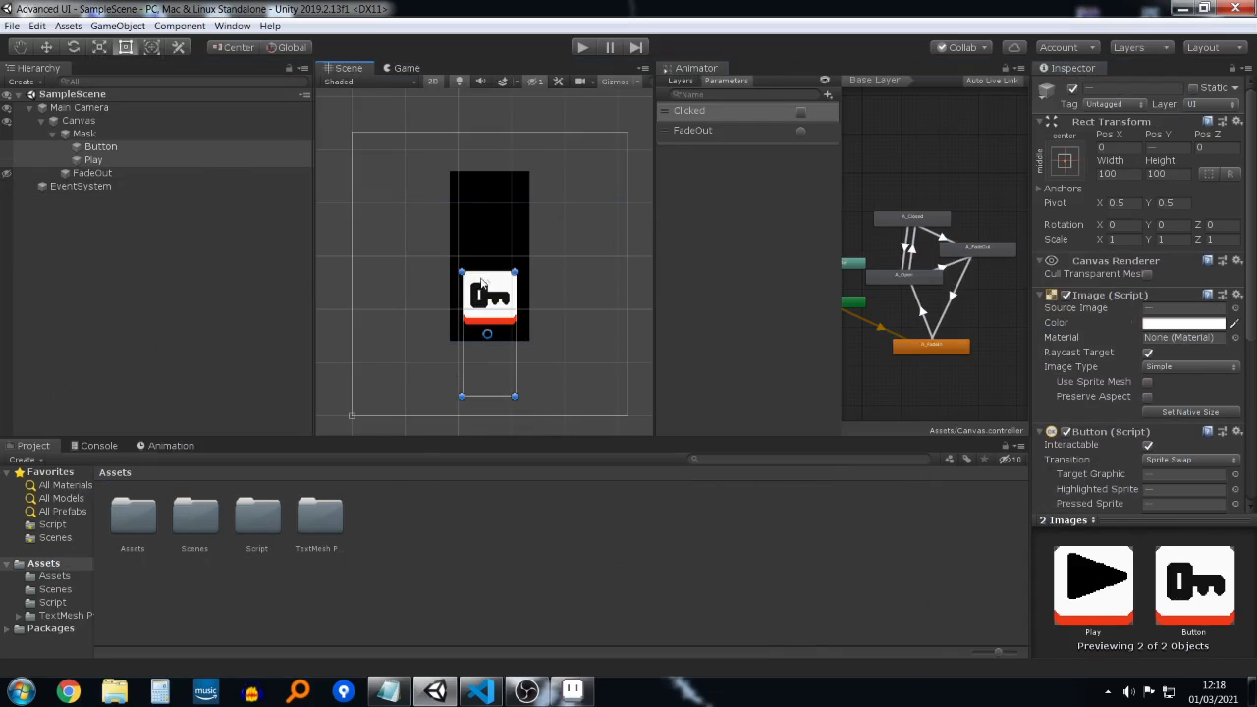
click(55, 537)
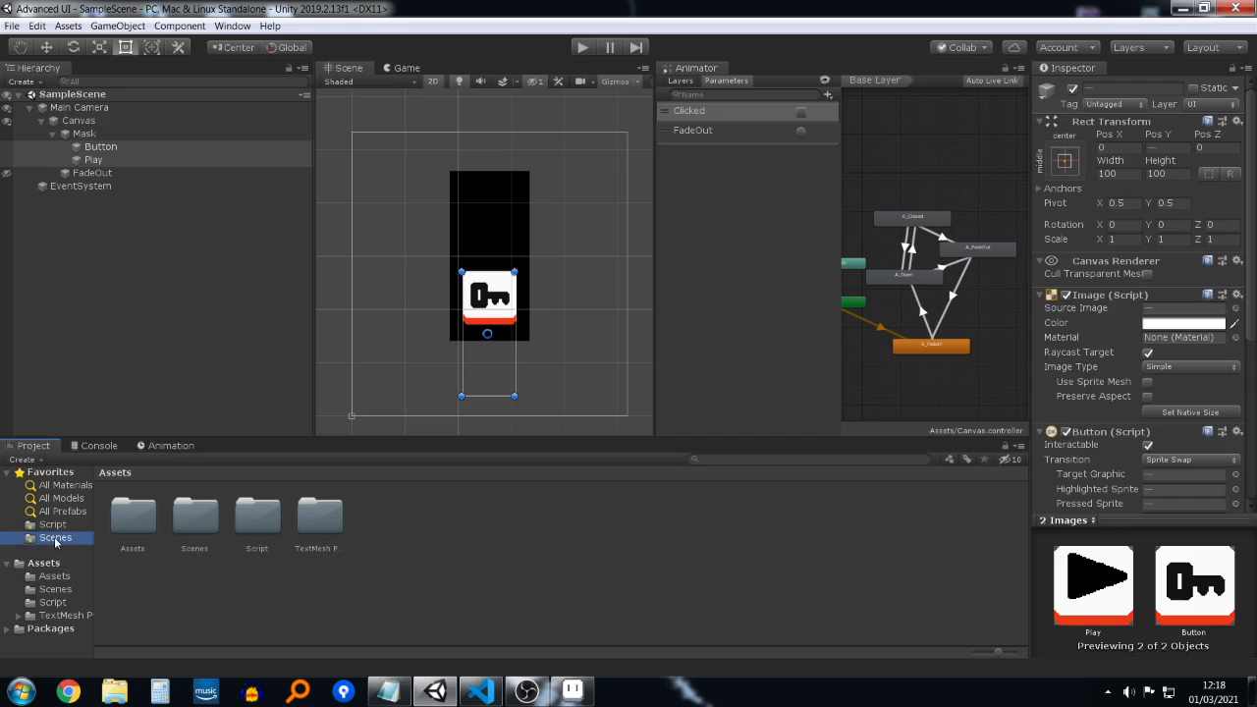
right_click(282, 533)
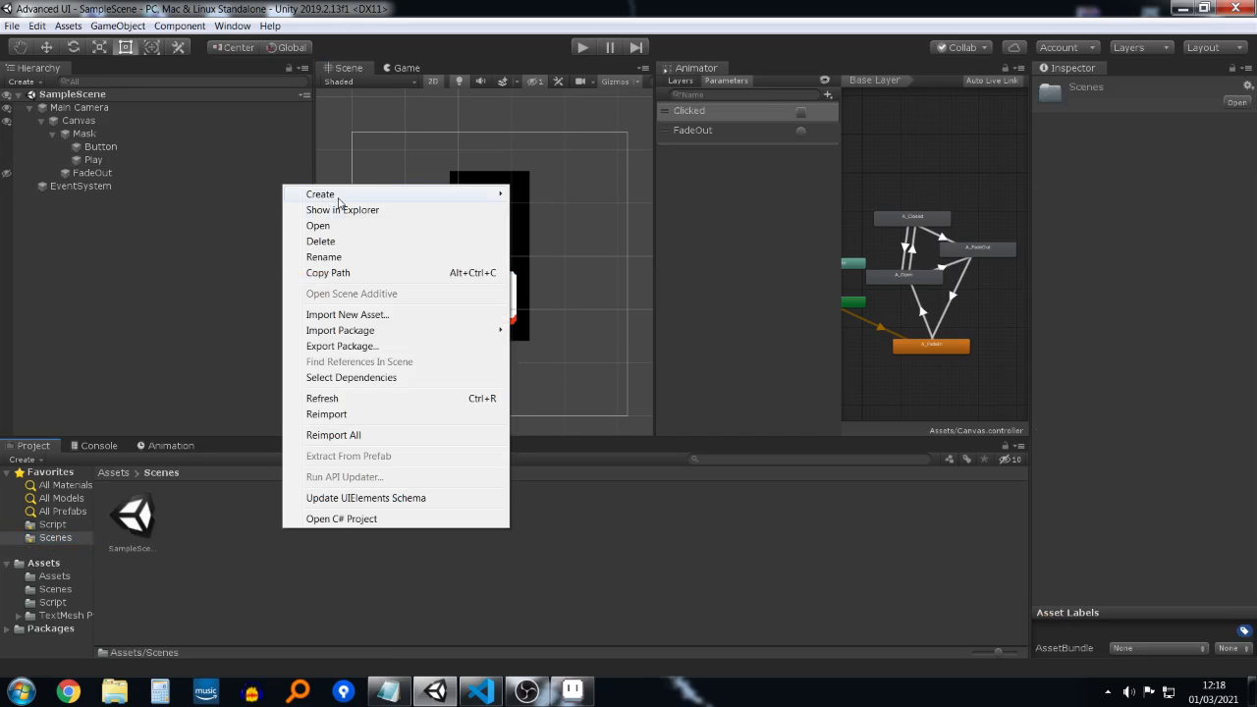
mouse_move(336, 201)
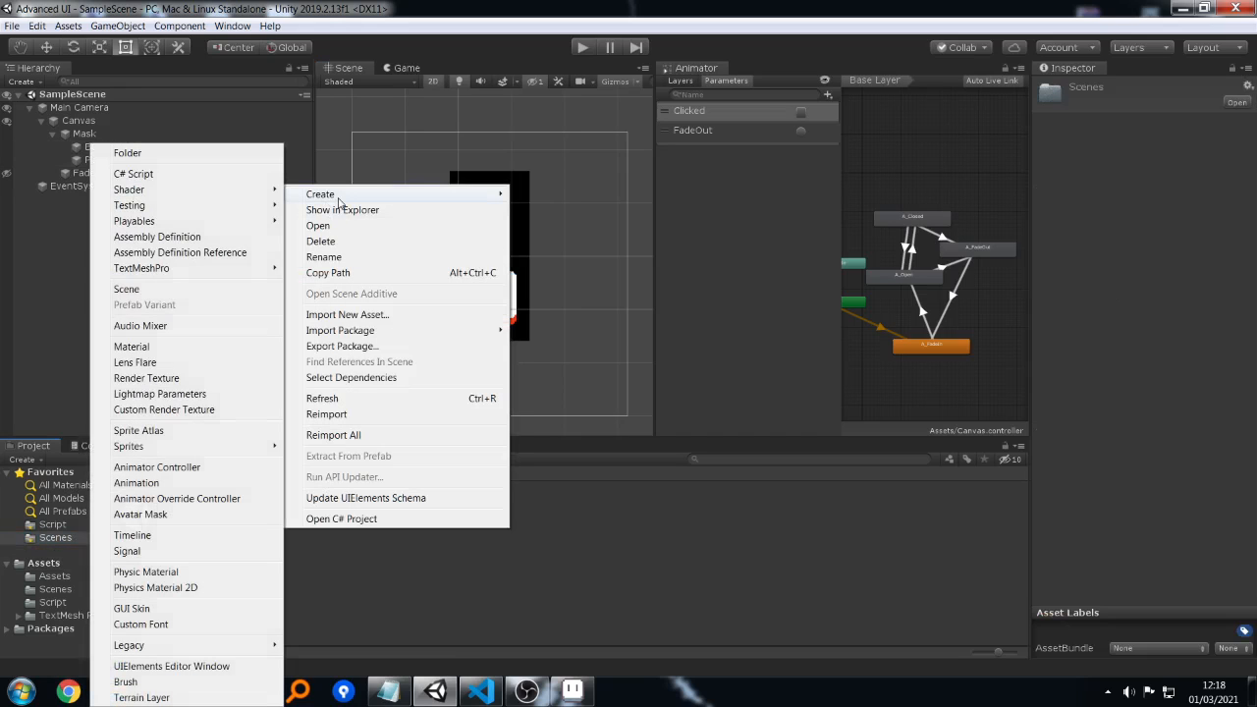
click(169, 289)
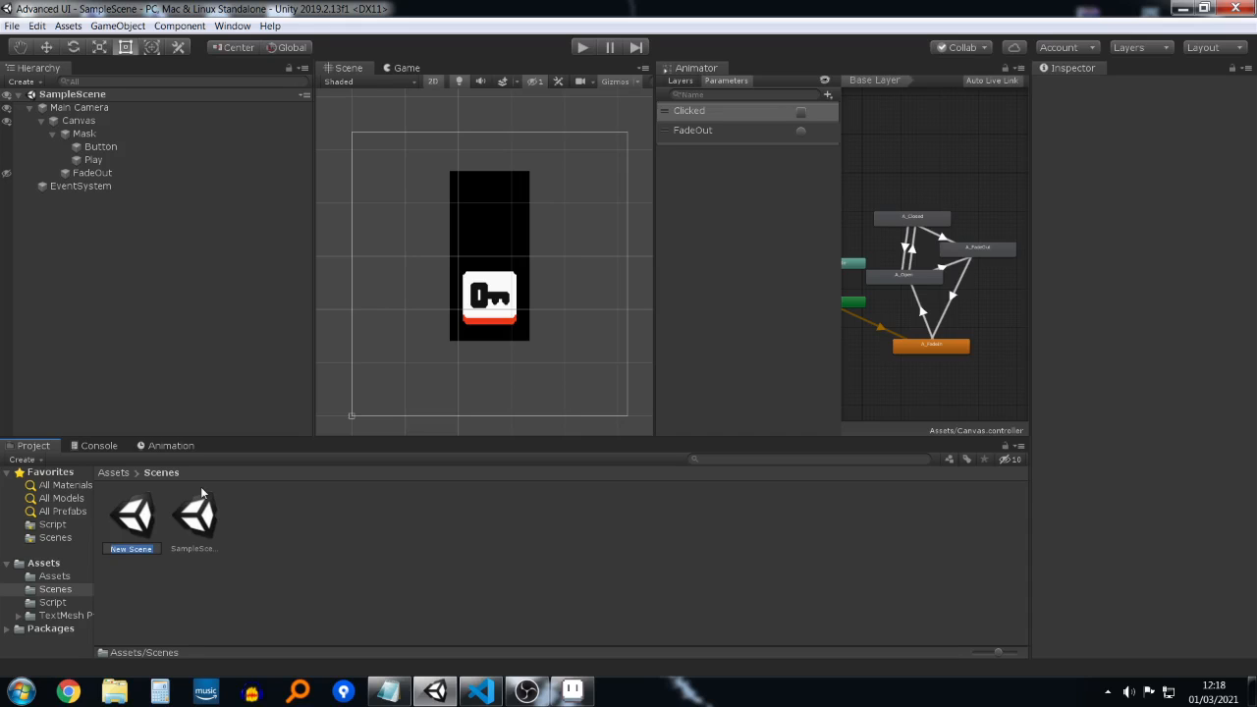
text(UIScene)
key(Return)
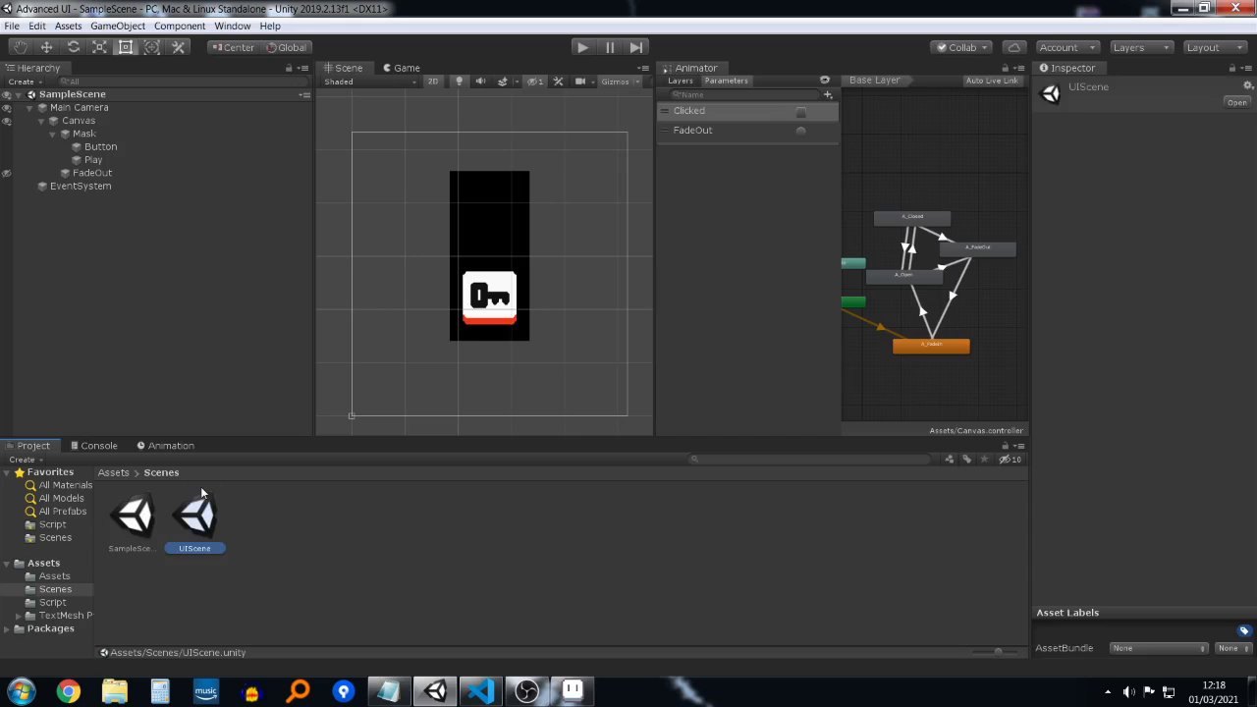
double_click(196, 520)
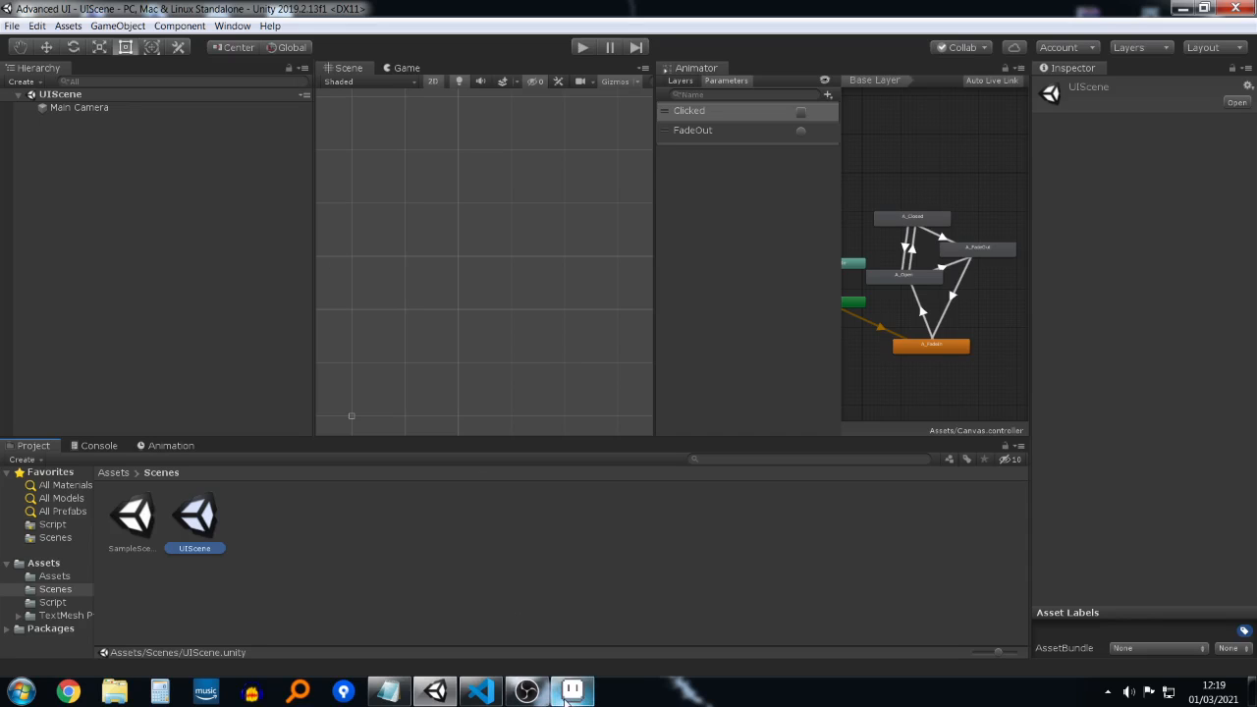
Step: Change the editor layout to Default and enlarge the scene view so the whole camera frame fits
mouse_move(573, 695)
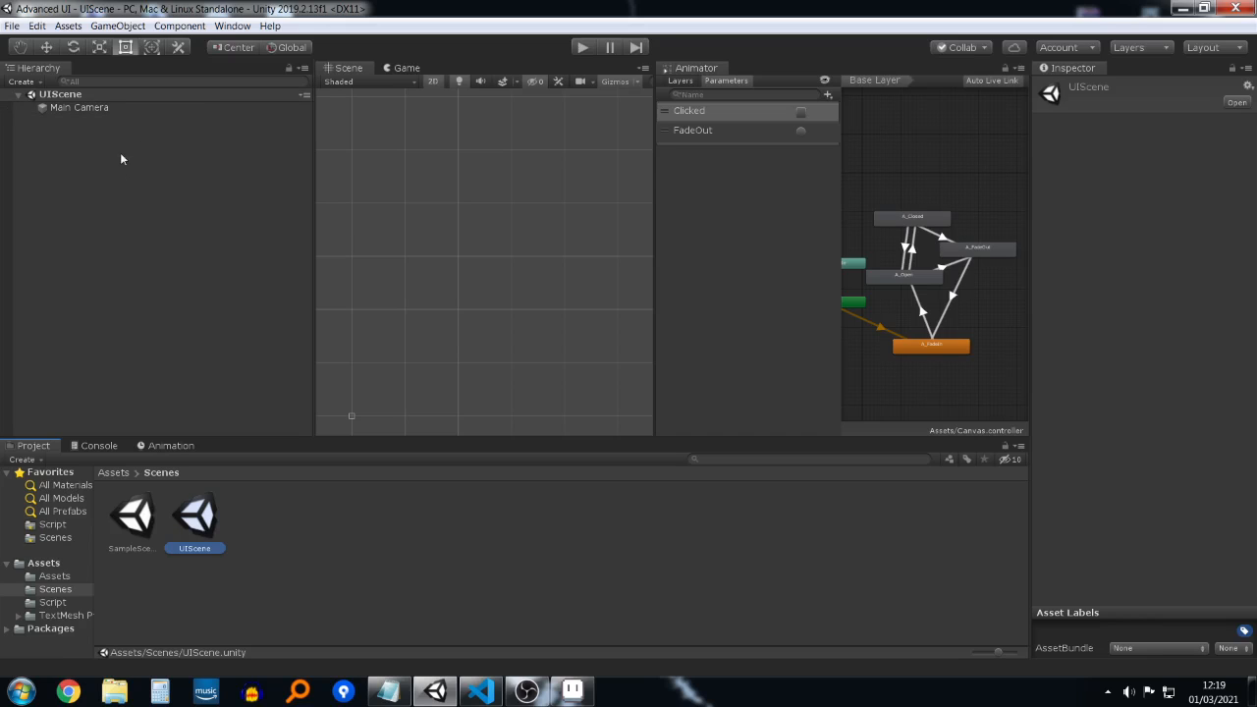
click(681, 81)
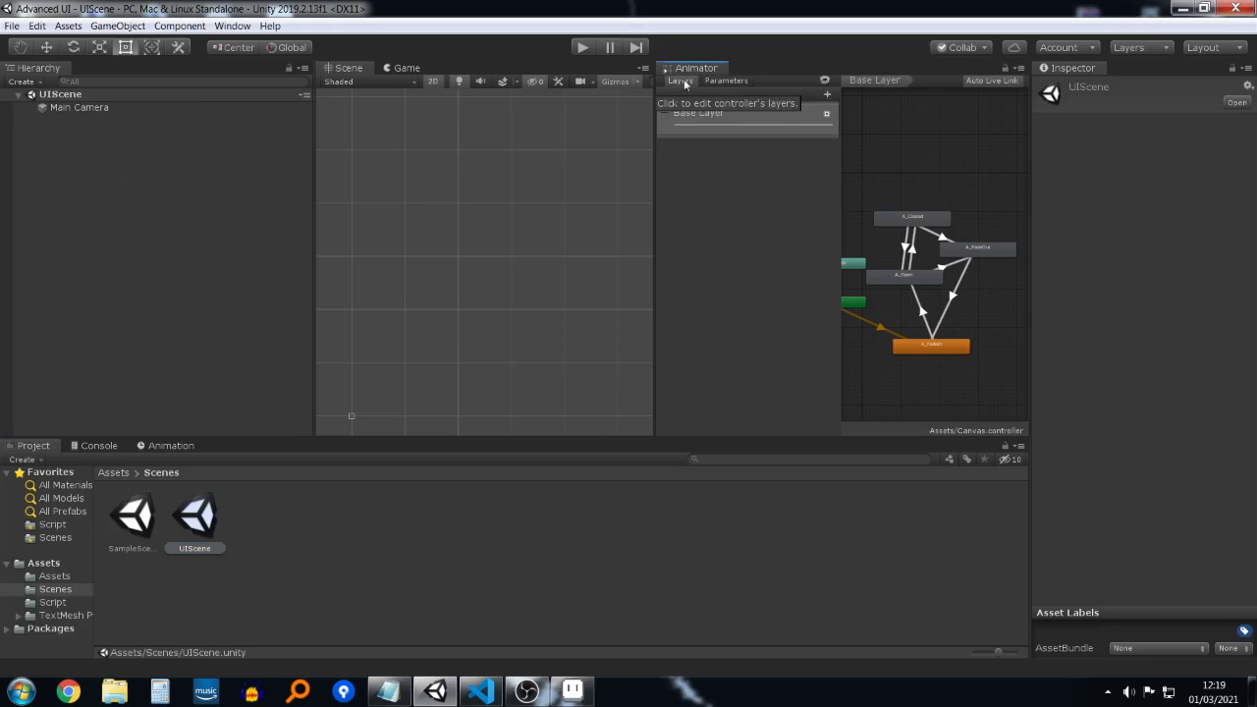
click(1213, 56)
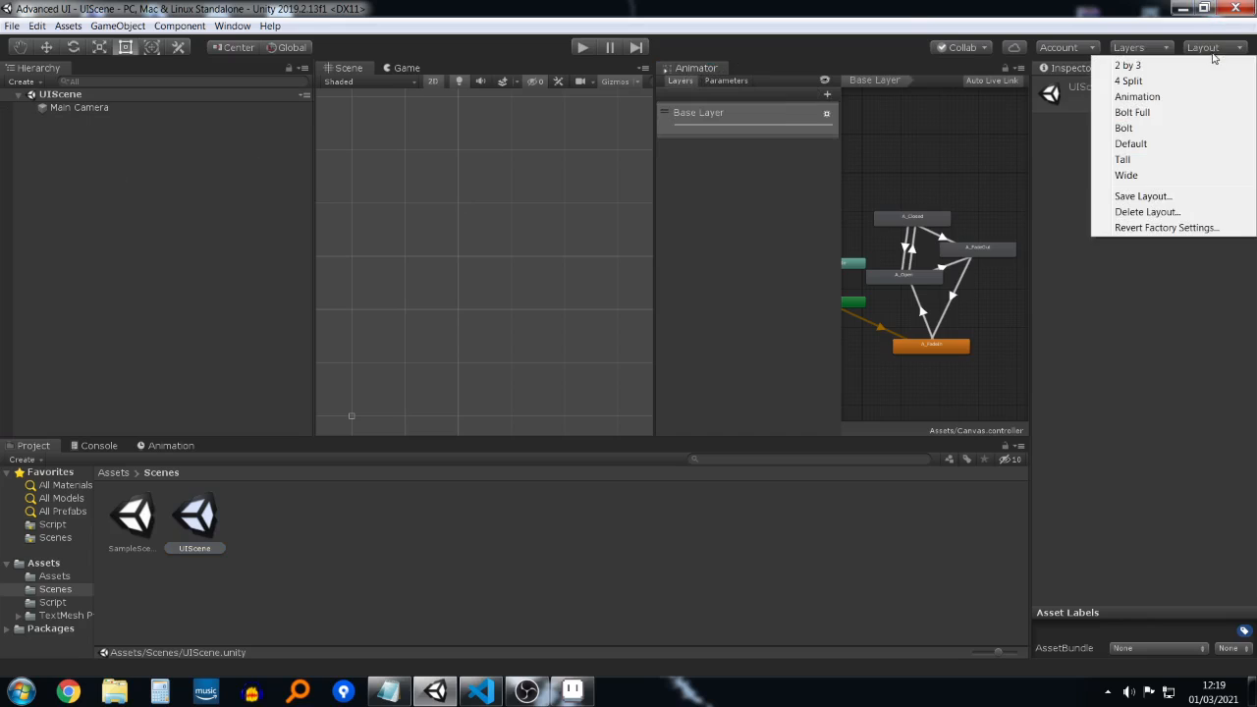
click(1132, 144)
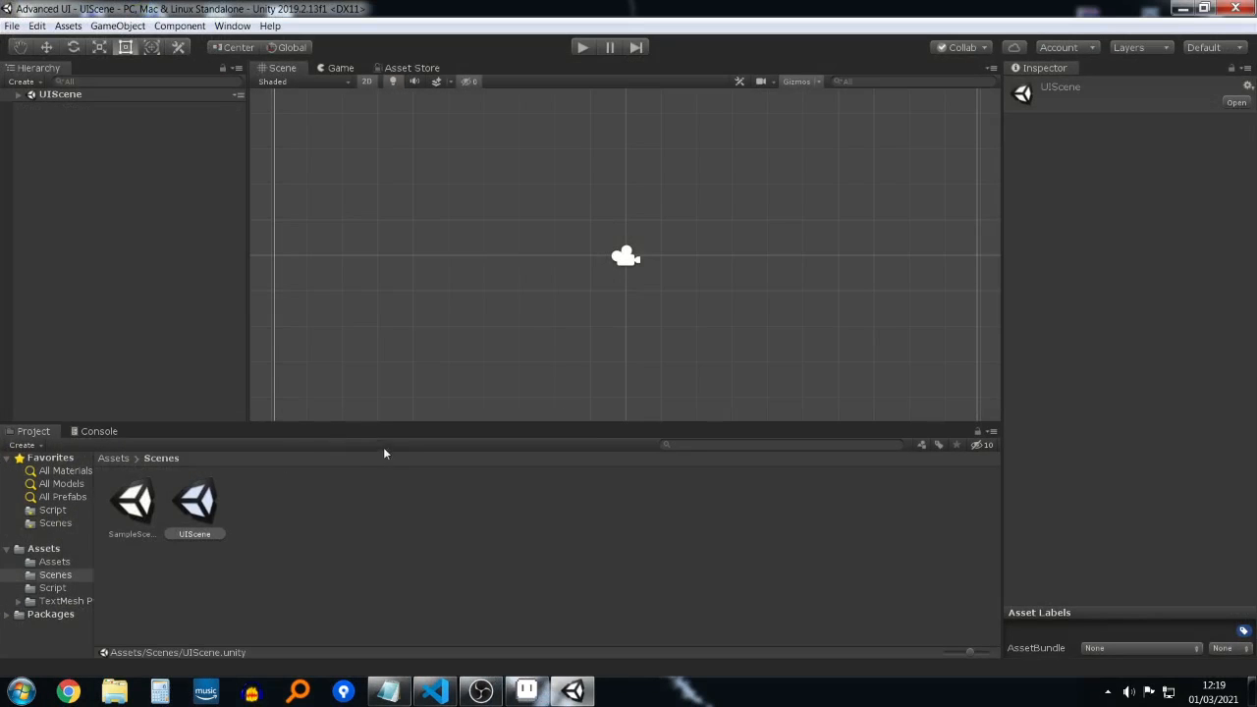
drag(379, 422, 380, 452)
scroll(561, 288, down, 8)
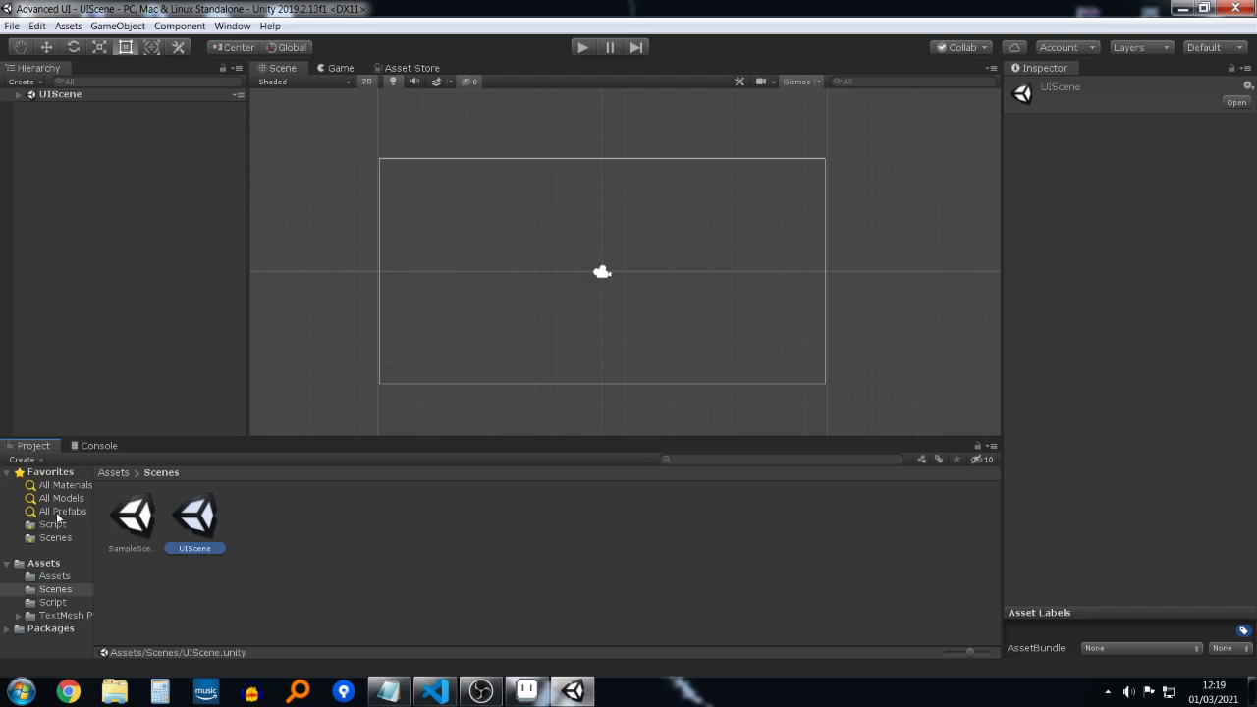
Step: Create a folder named DemoStuff inside the Assets subfolder of the project's assets
click(44, 563)
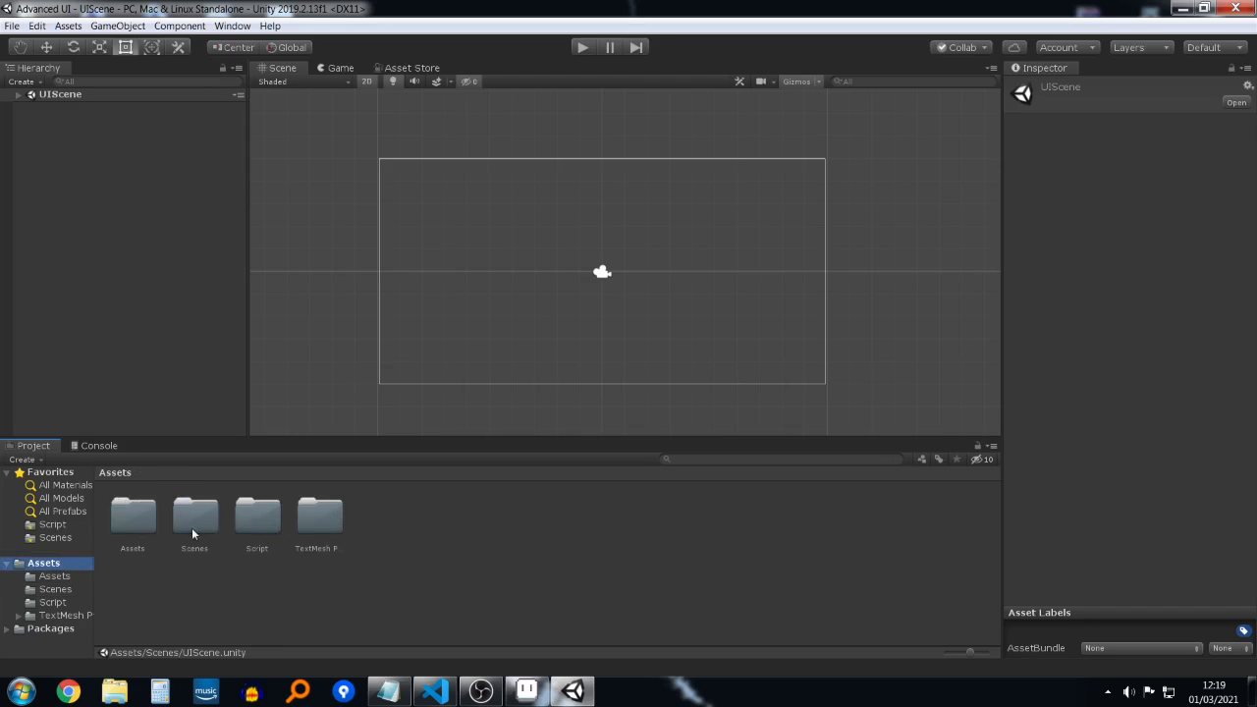
double_click(136, 522)
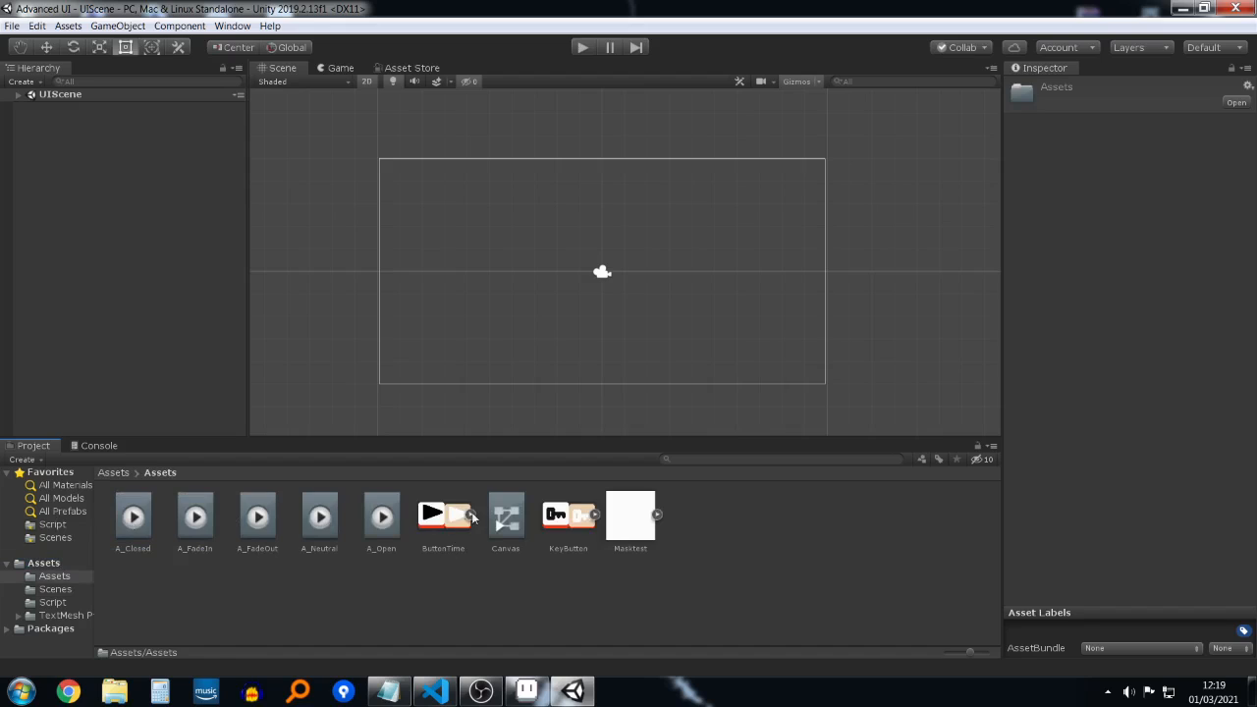
click(113, 472)
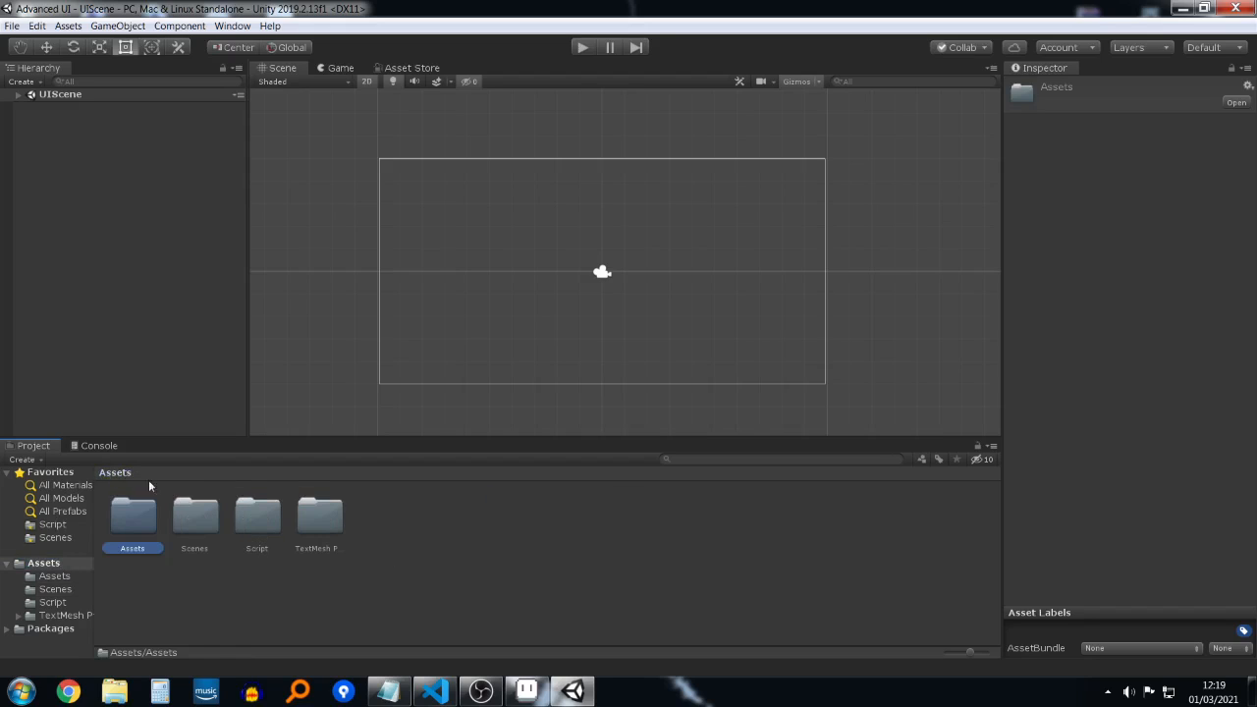
double_click(144, 527)
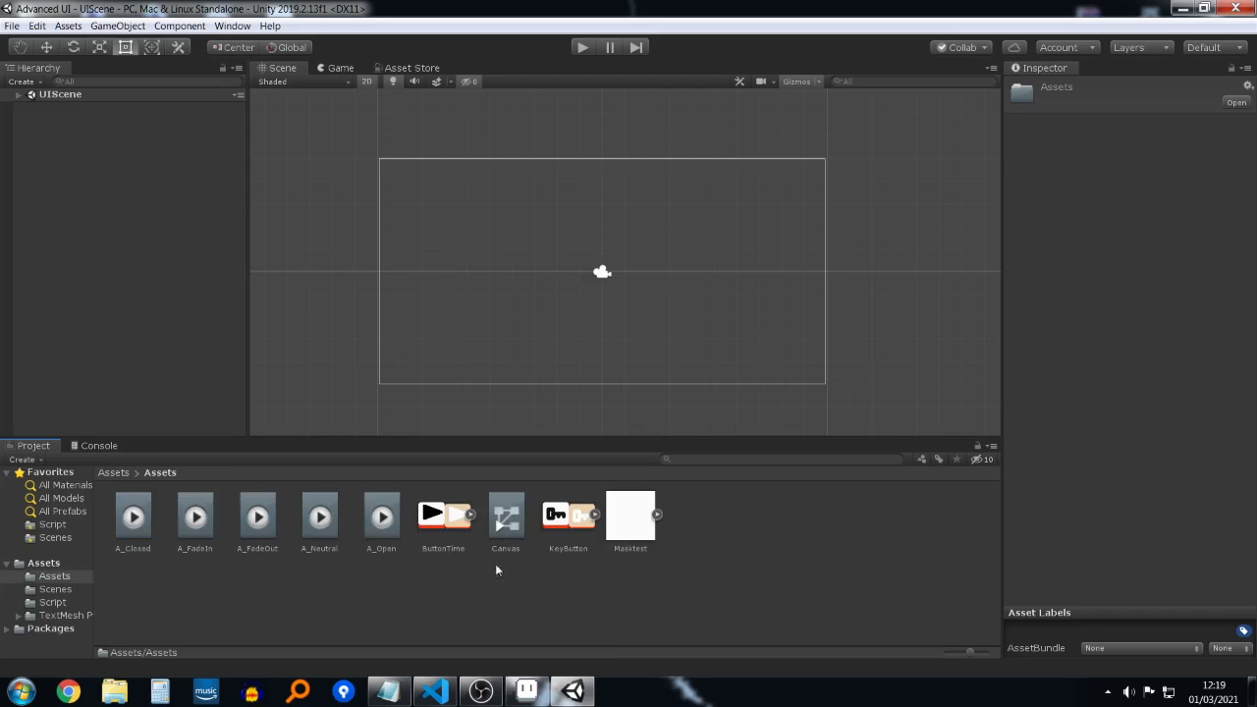
right_click(442, 580)
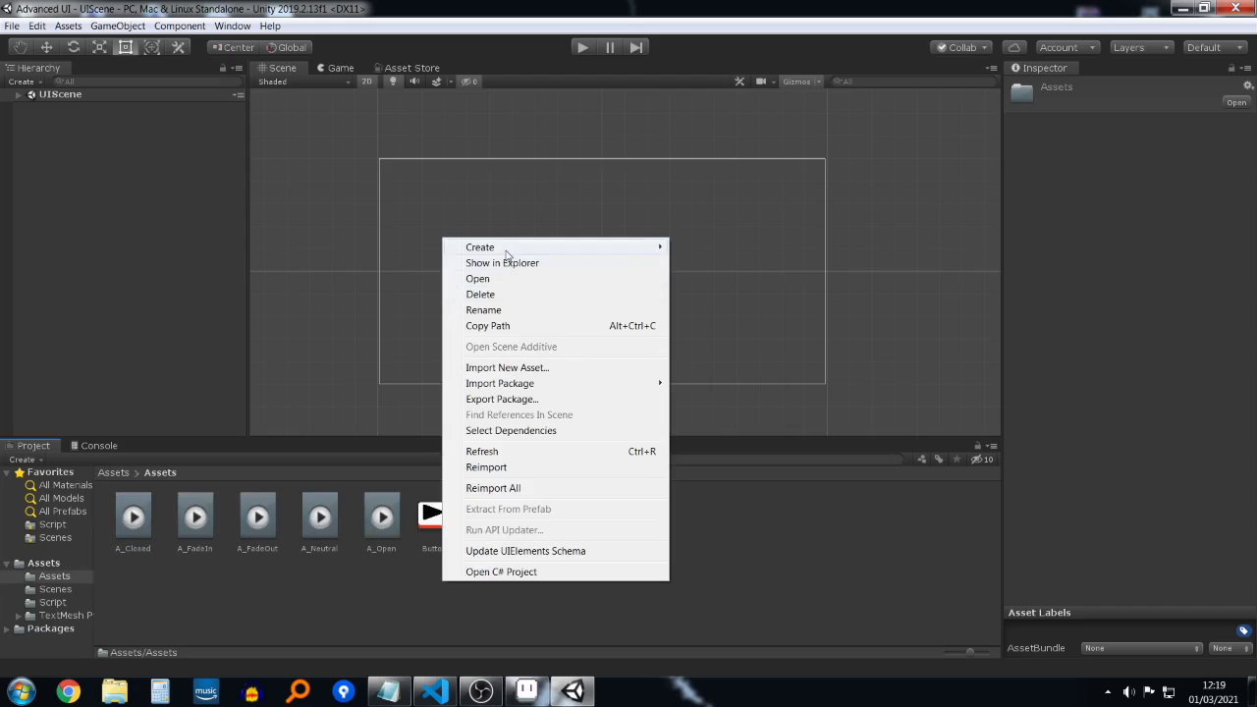
mouse_move(507, 254)
click(290, 158)
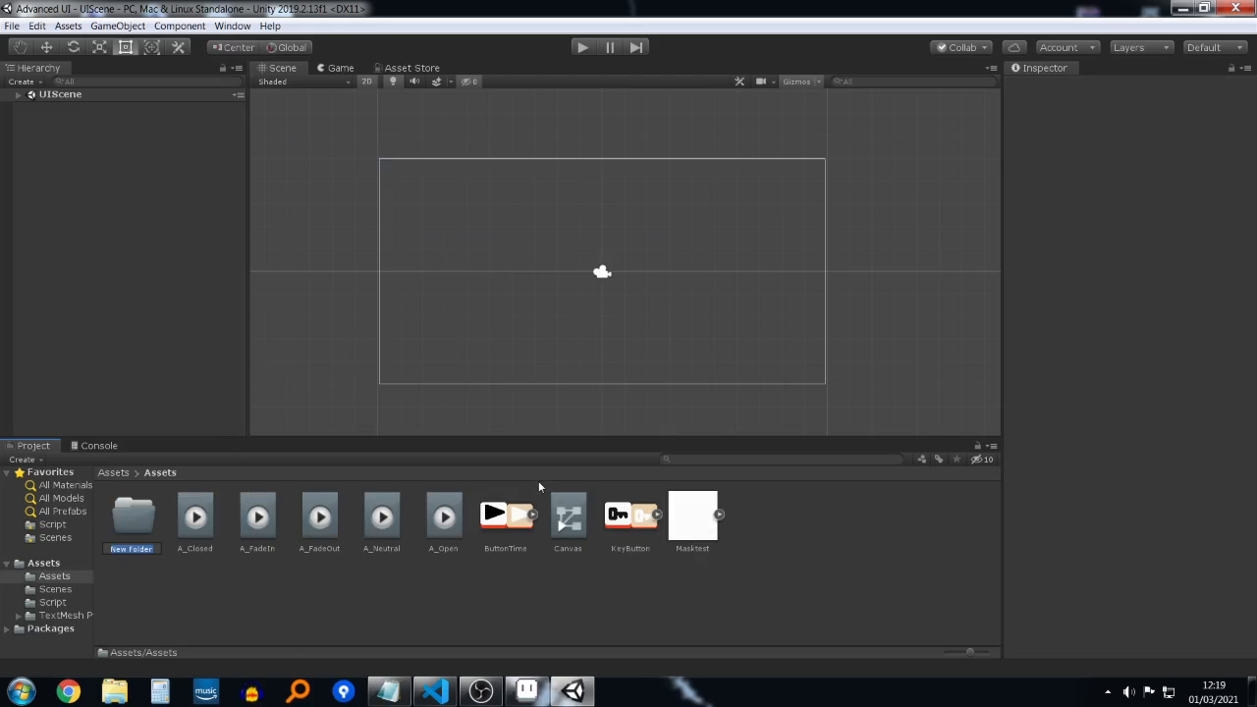
text(O)
text(emoStuf)
key(Return)
click(146, 548)
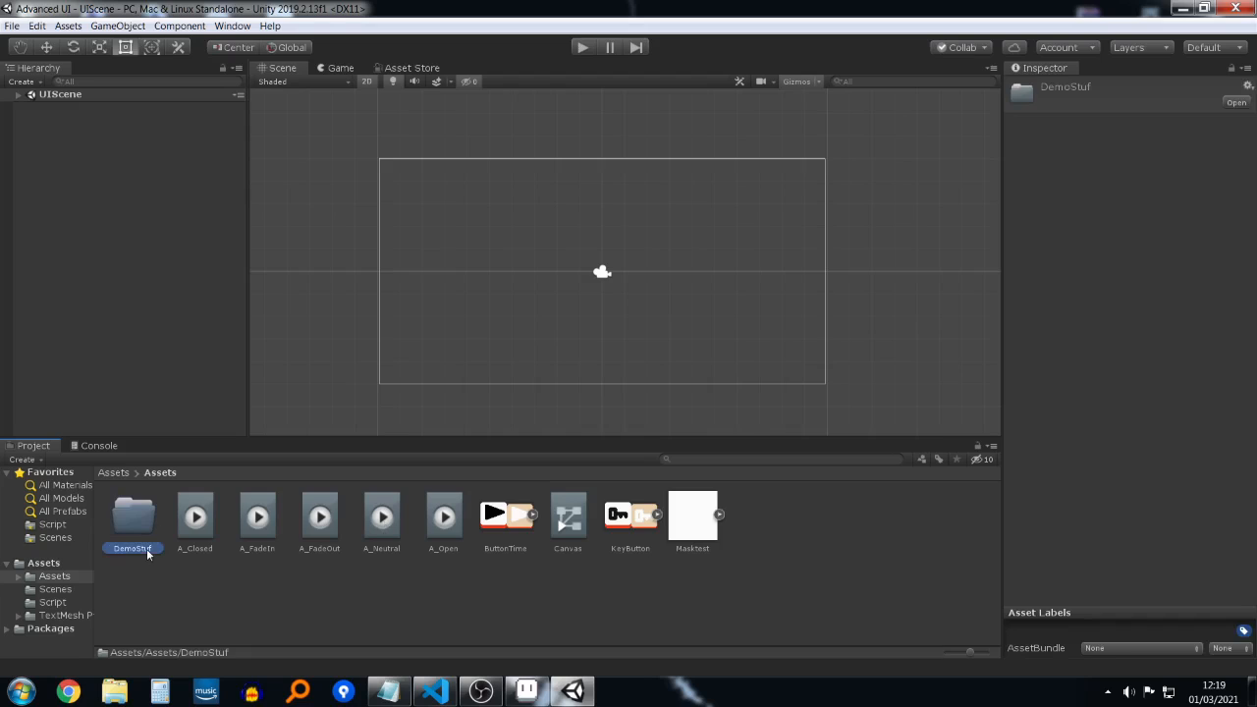
click(148, 549)
text(f)
Step: Move all the existing assets, from A_Closed through Masktest, into the DemoStuff folder
click(193, 535)
shift+click(701, 536)
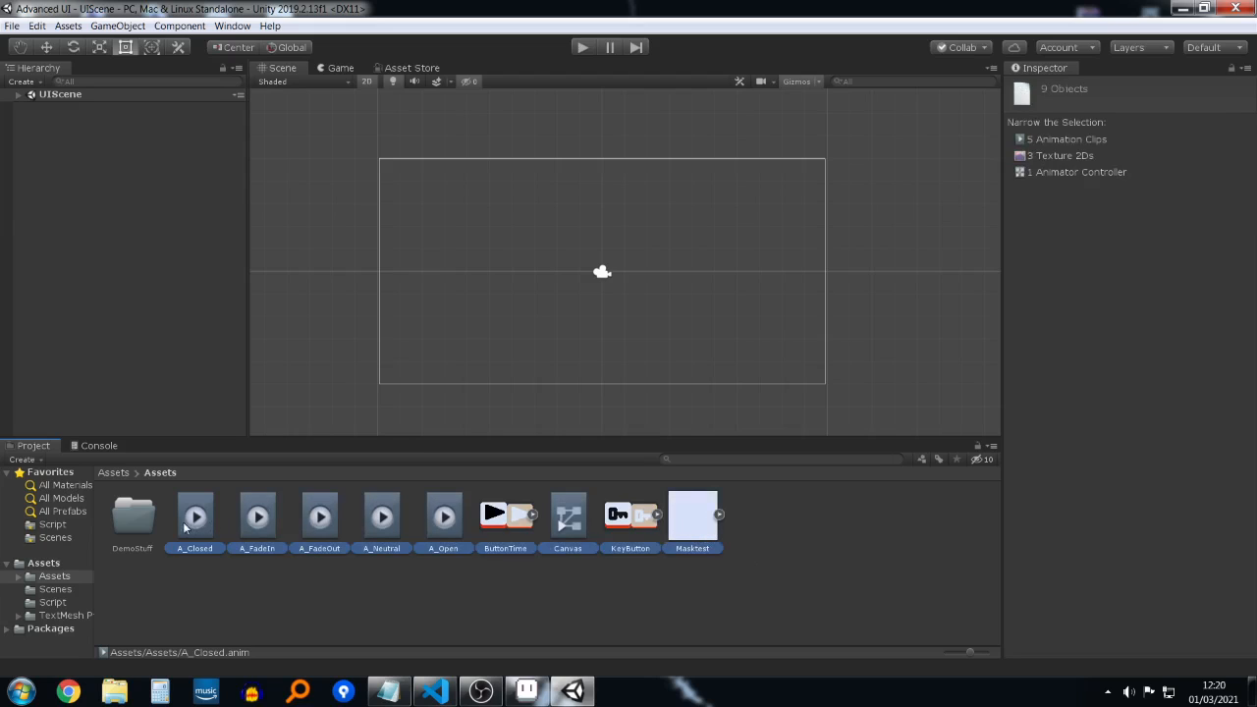
ctrl+click(124, 527)
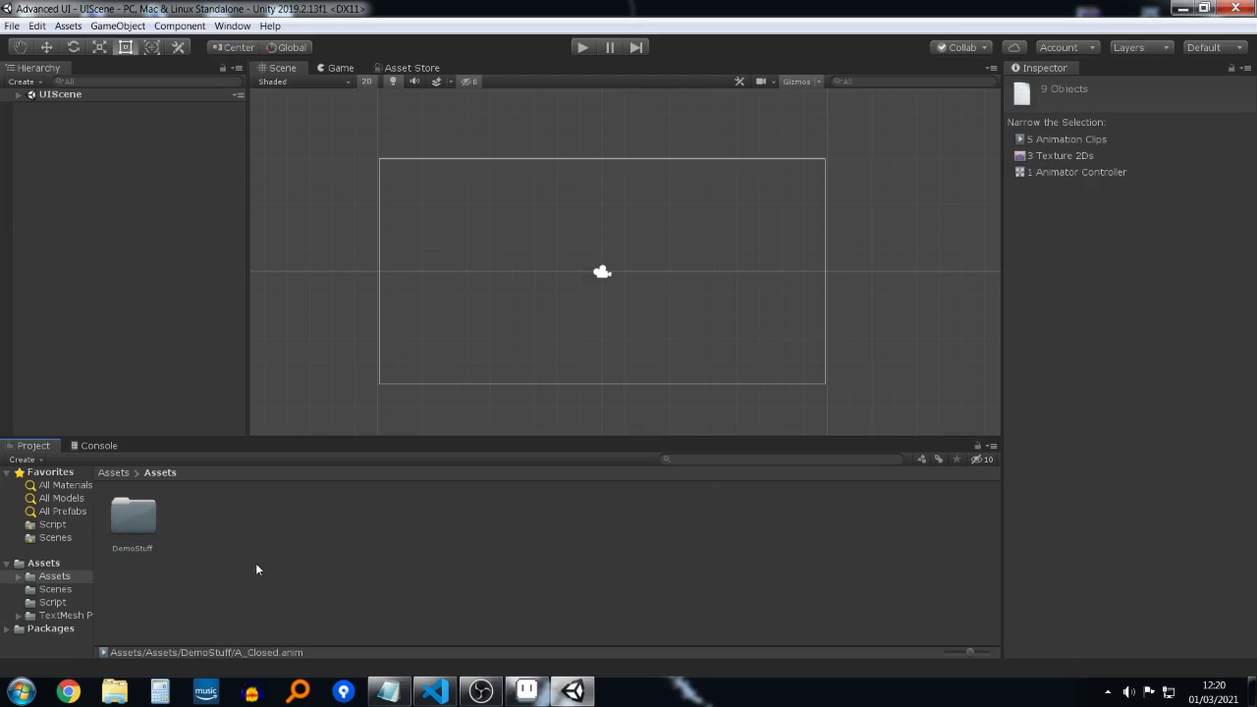
Step: Create a folder named Textures beside the DemoStuff folder
right_click(236, 540)
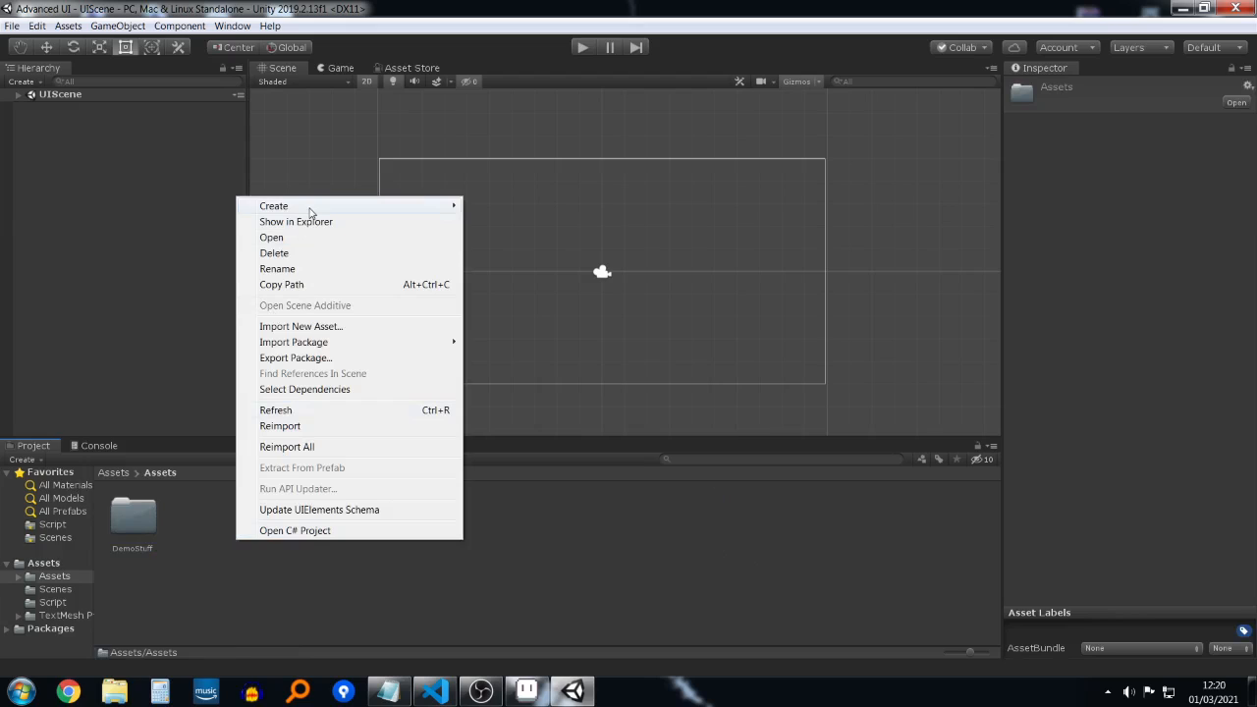
mouse_move(313, 212)
click(139, 158)
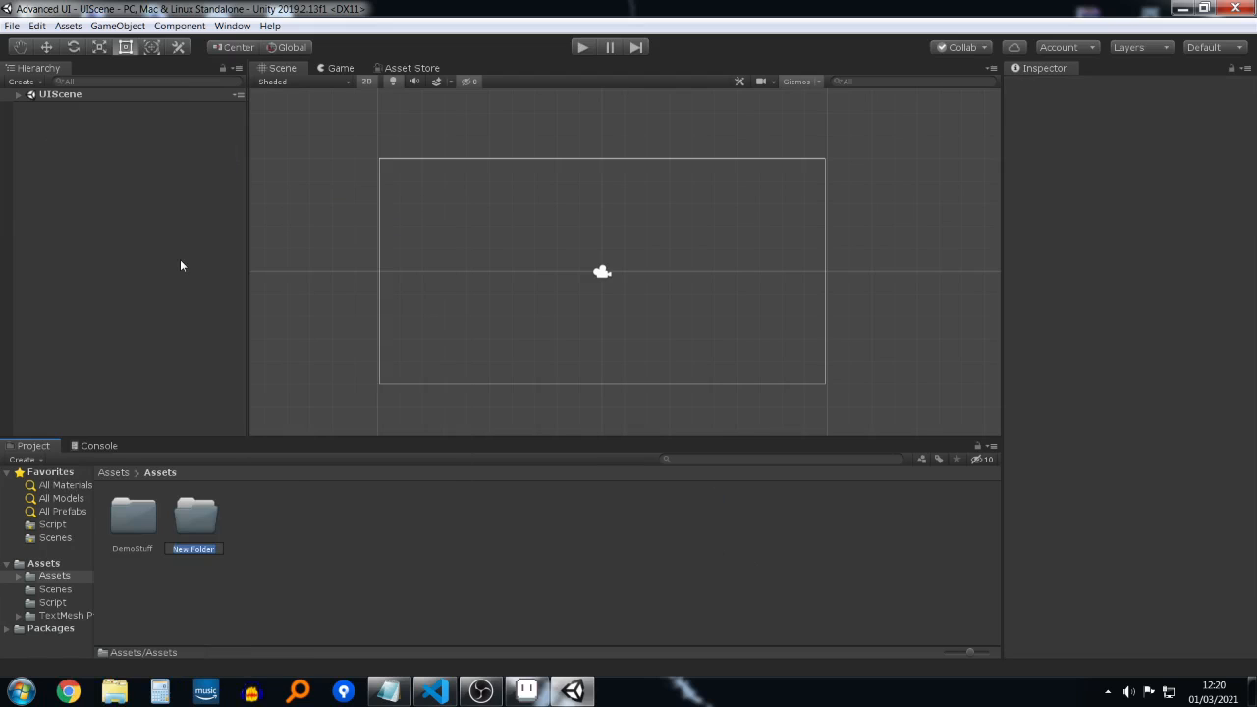
text(Textures)
key(Return)
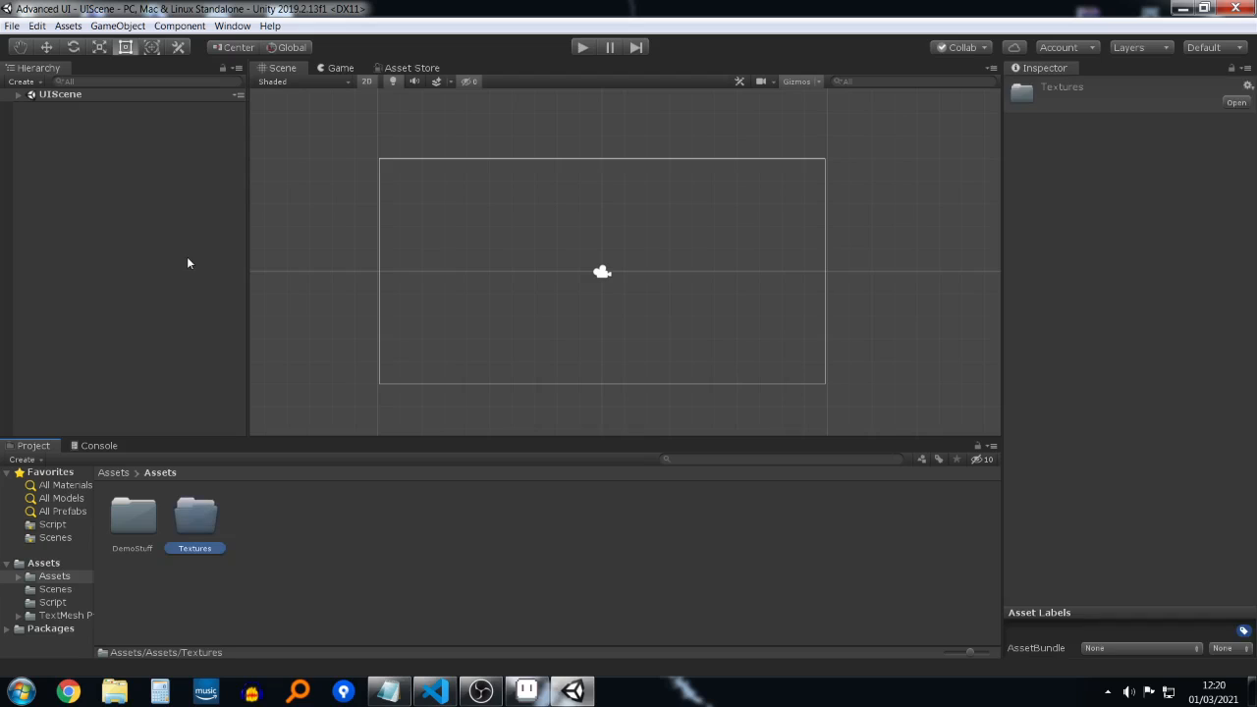
Step: Create a folder named Animations alongside DemoStuff and Textures
right_click(350, 528)
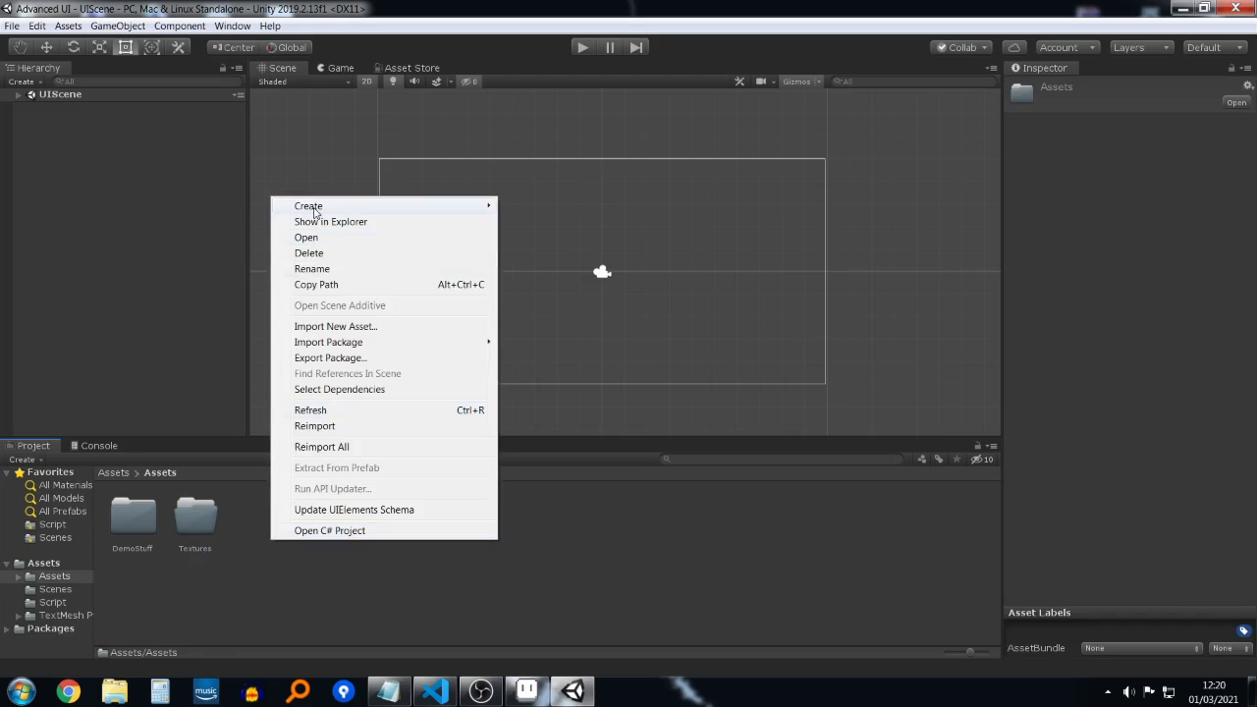
mouse_move(301, 207)
click(231, 154)
text(A)
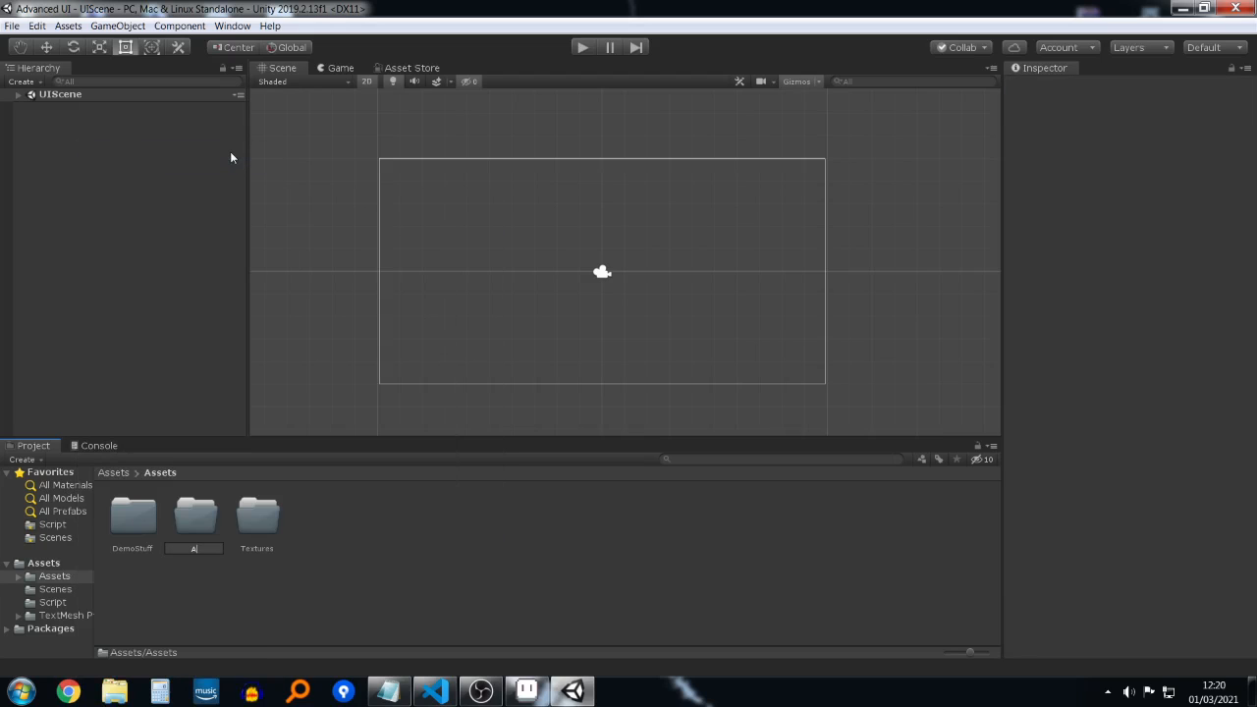
text(nimations)
key(Return)
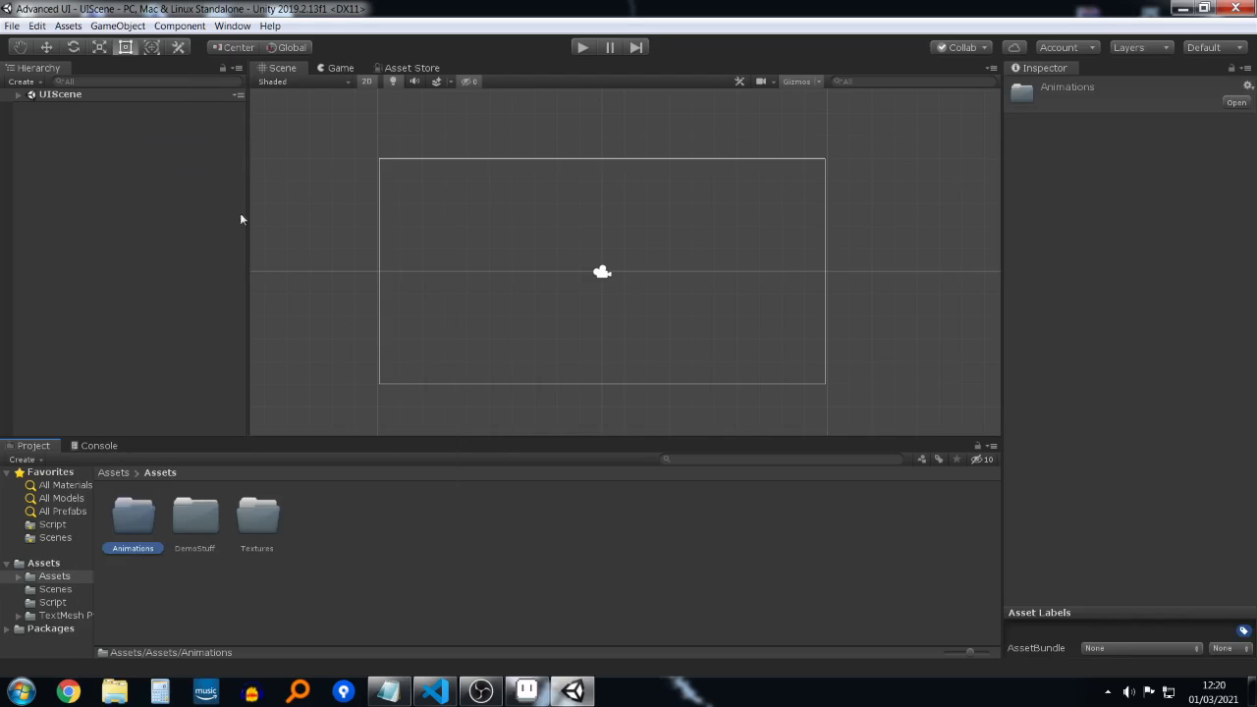
Step: Open the Textures folder and show the Desktop contents in Windows Explorer
double_click(259, 518)
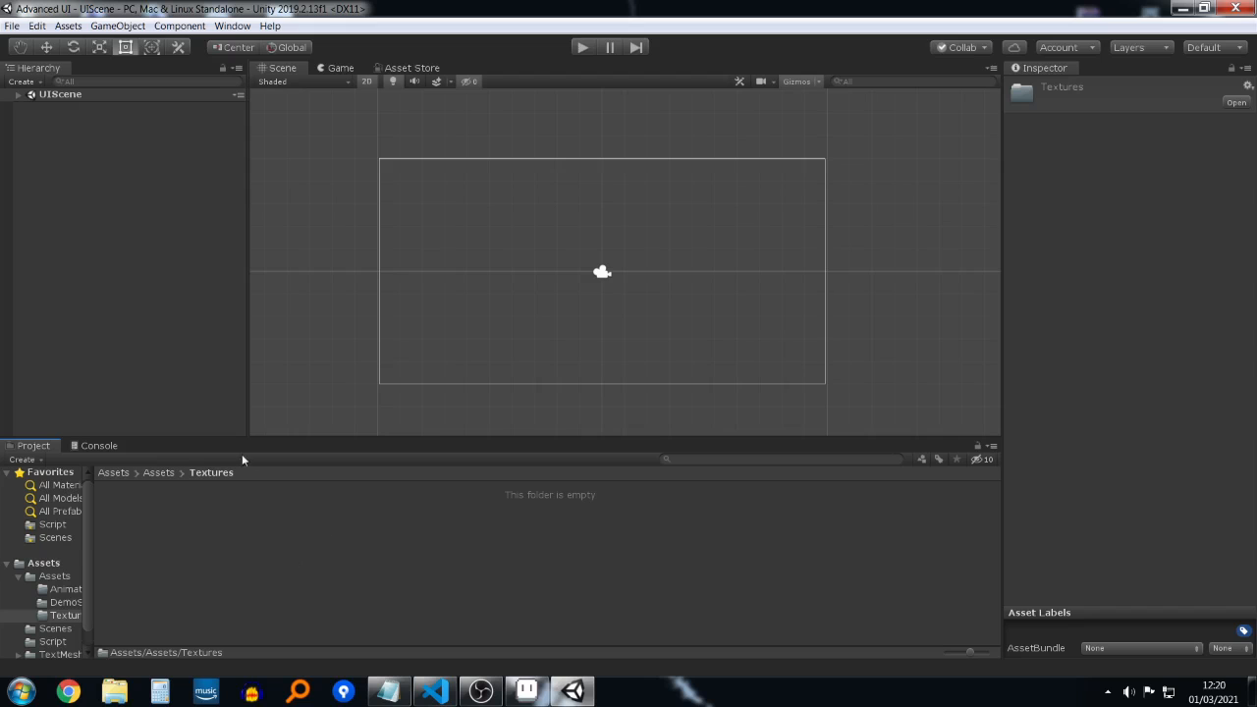
click(114, 692)
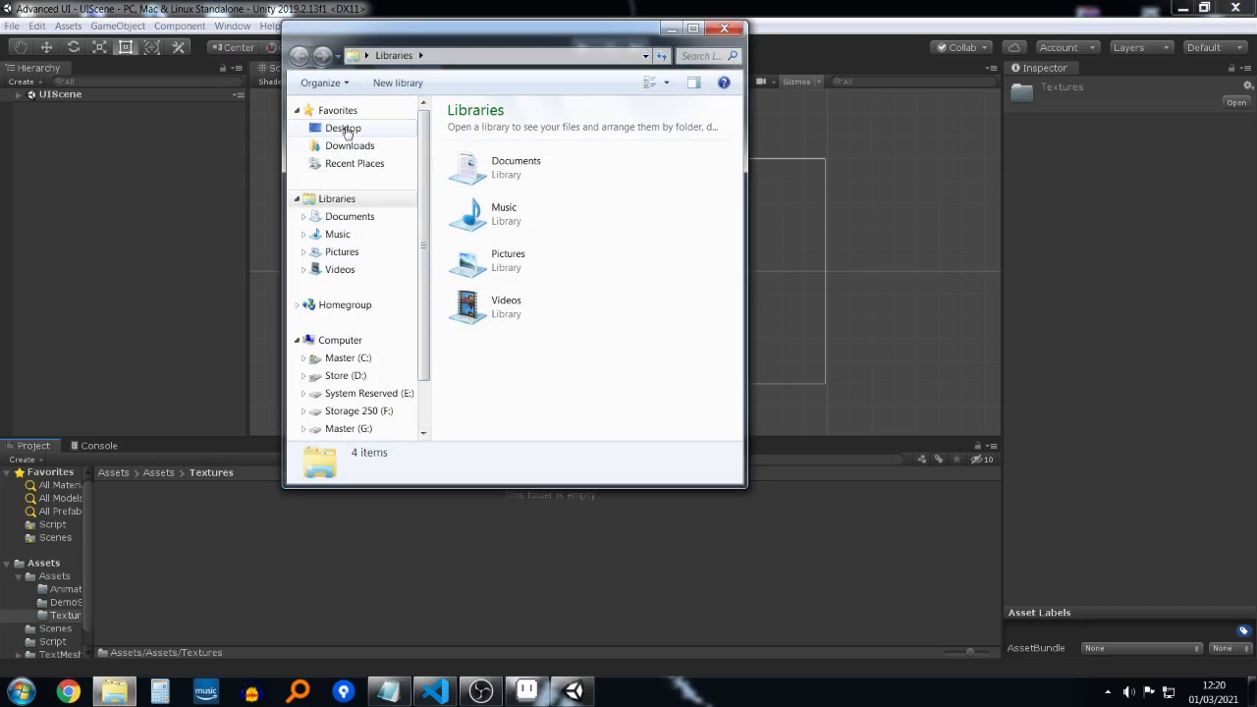
click(346, 130)
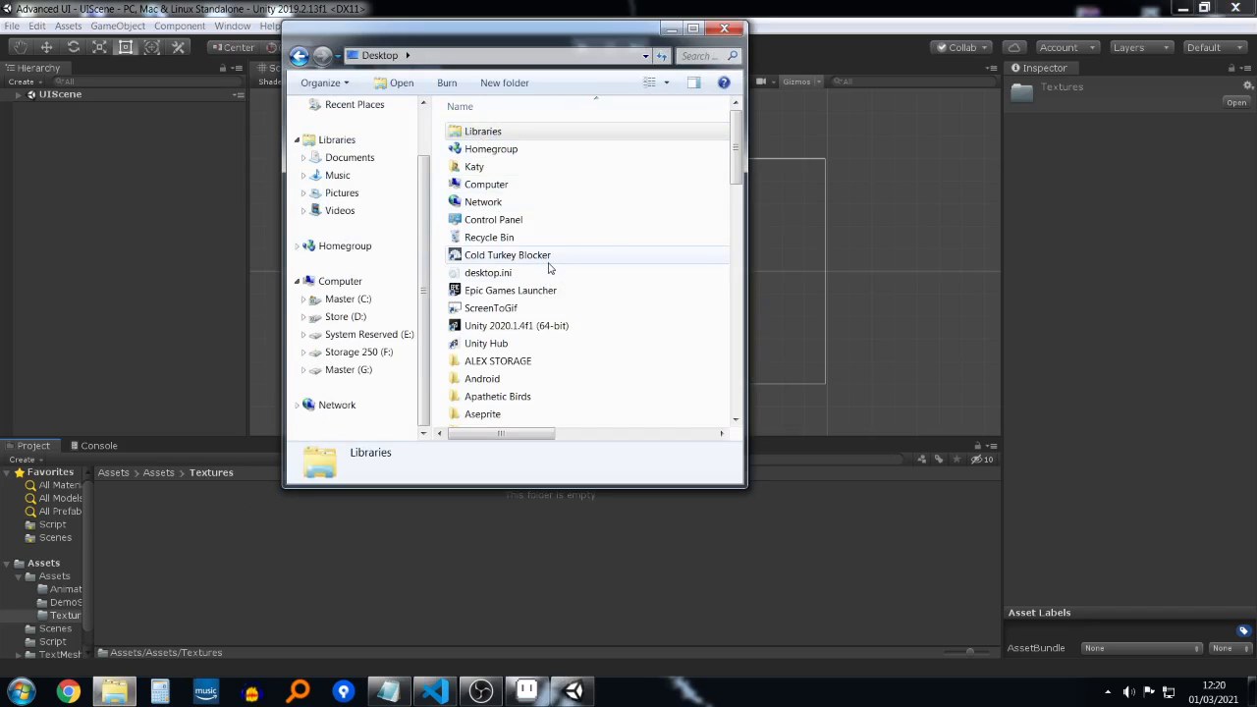
scroll(552, 249, up, 2)
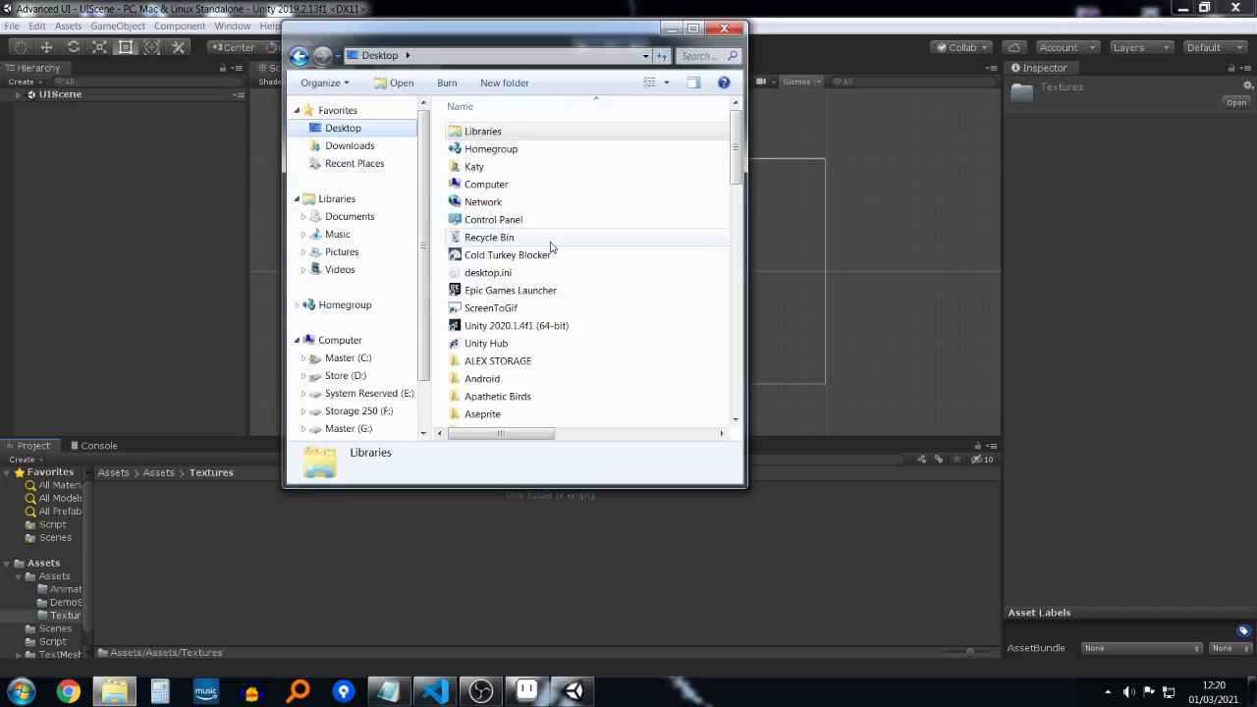
Step: Open the Aseprite folder on the Desktop and look through it for the exported button sprite files
click(484, 202)
click(496, 361)
click(487, 415)
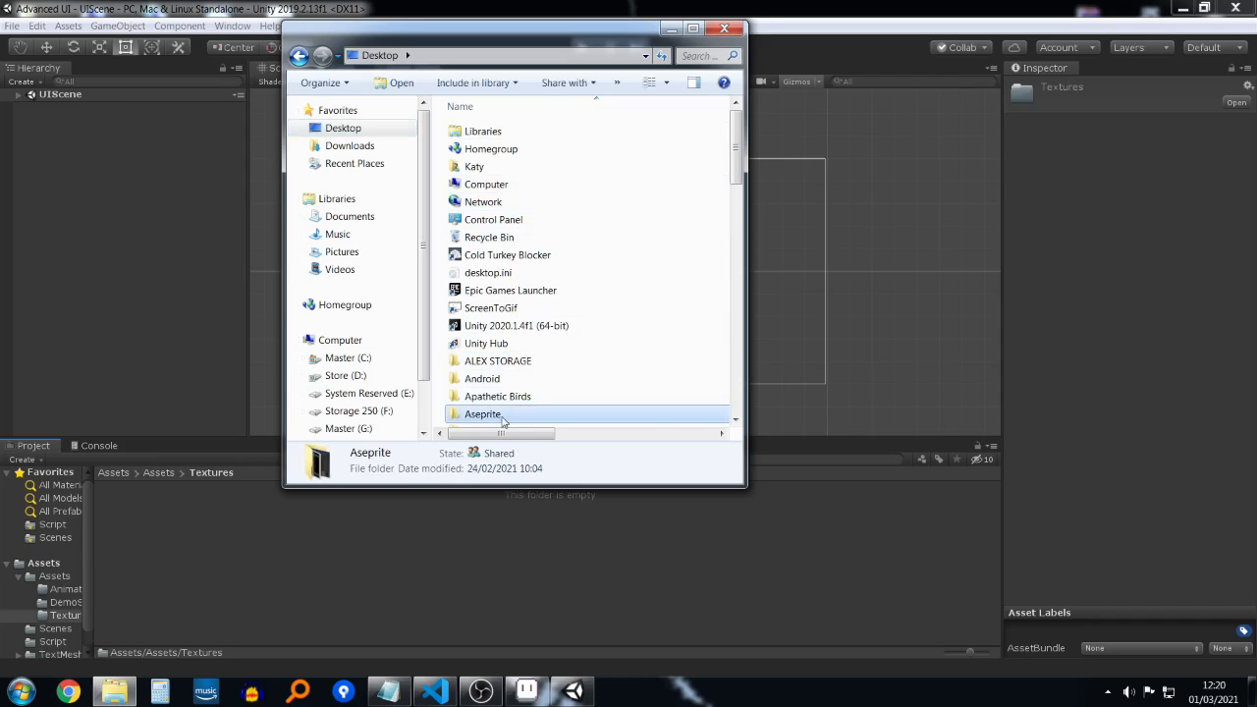
double_click(486, 414)
click(550, 204)
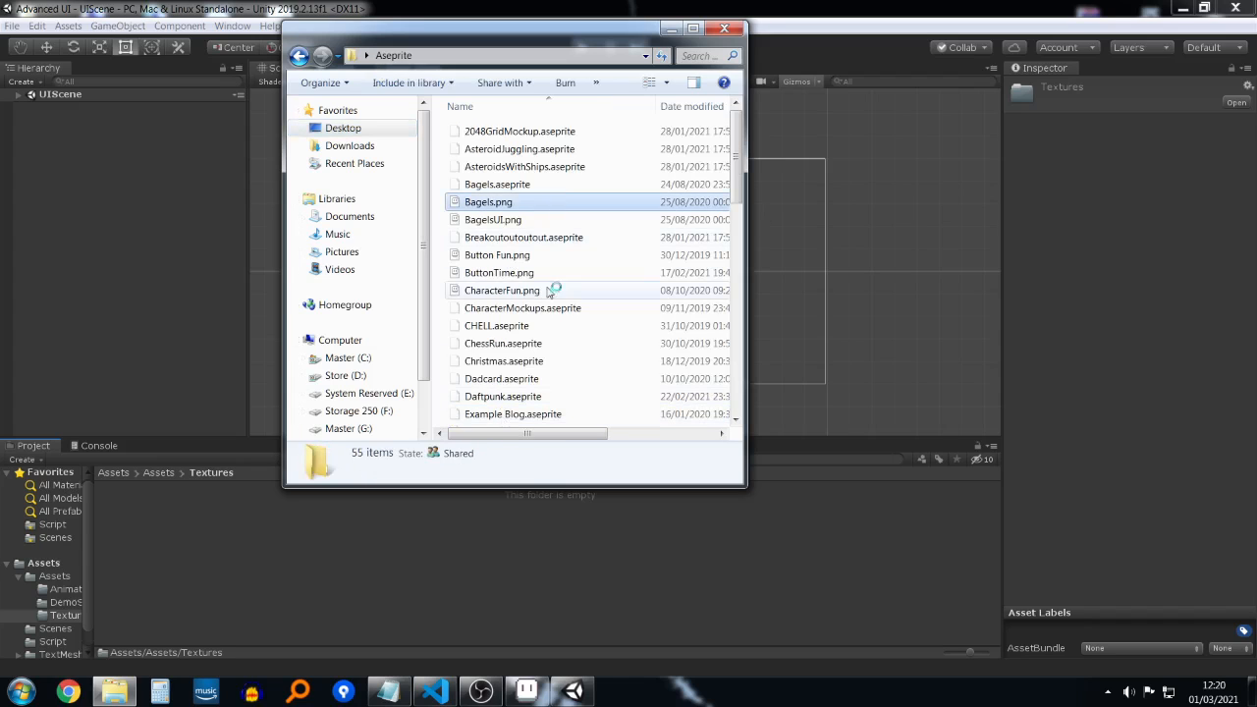
scroll(550, 293, down, 1)
key(e)
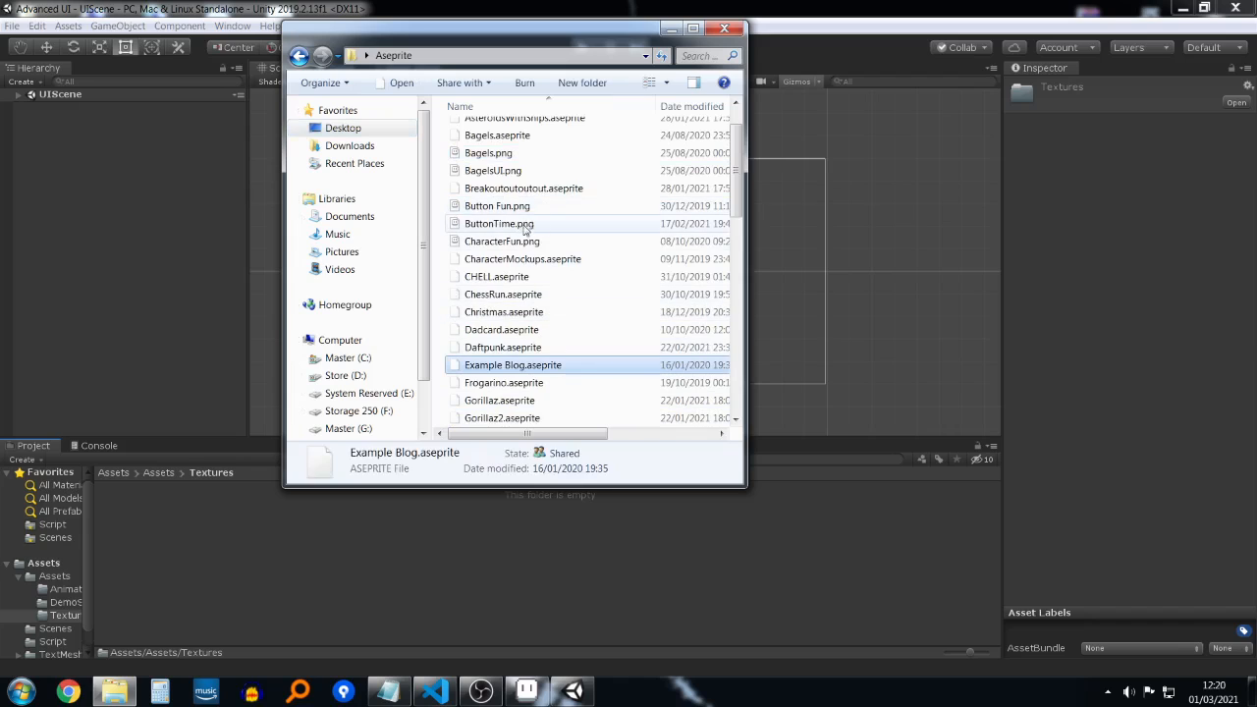
scroll(527, 228, up, 1)
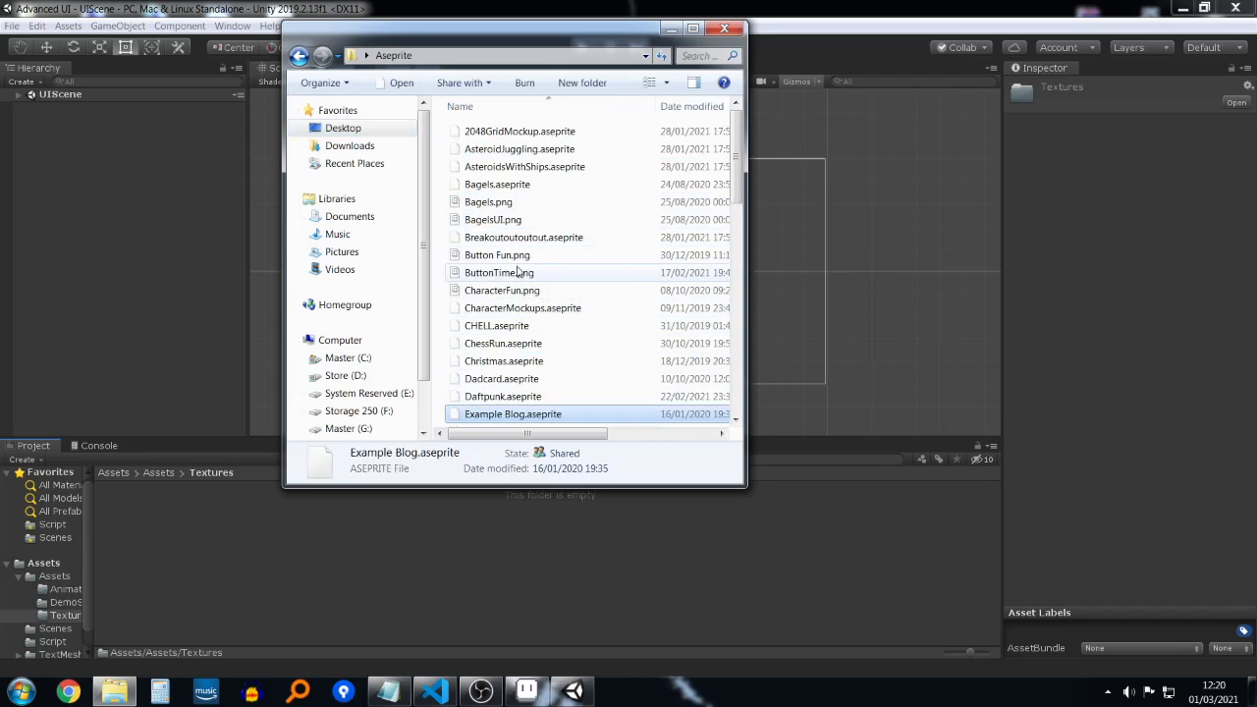
click(518, 220)
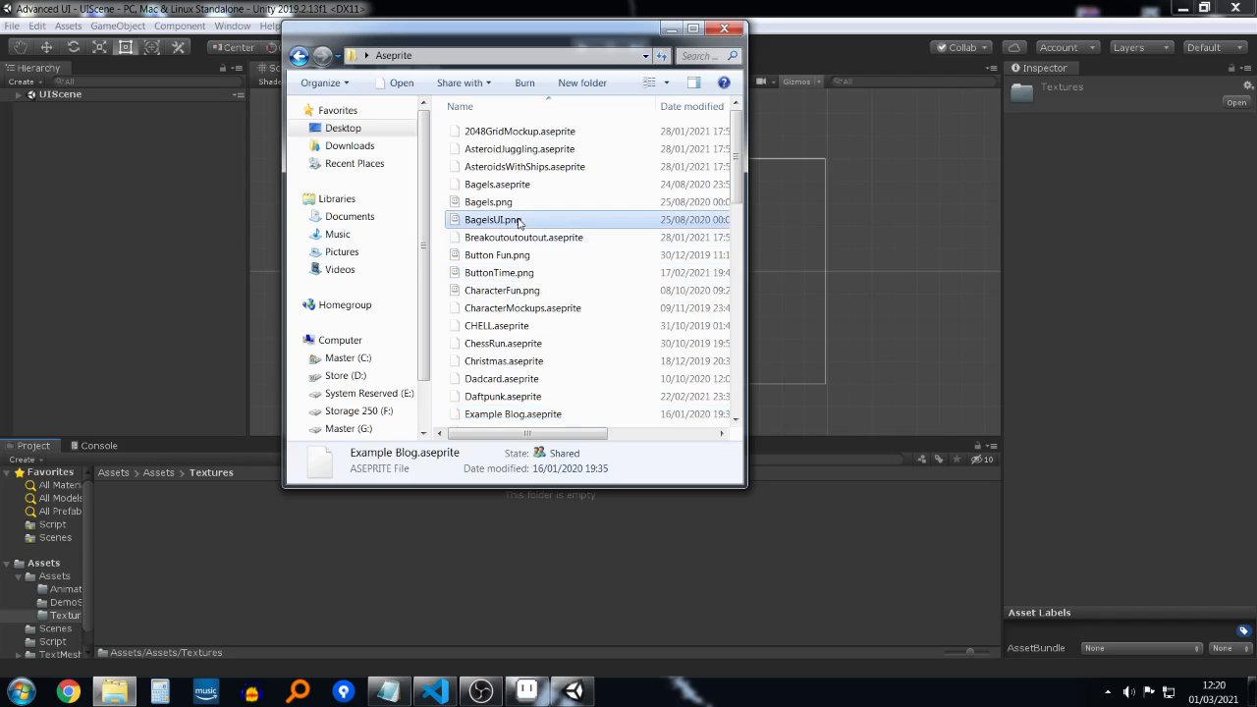
click(521, 255)
click(521, 292)
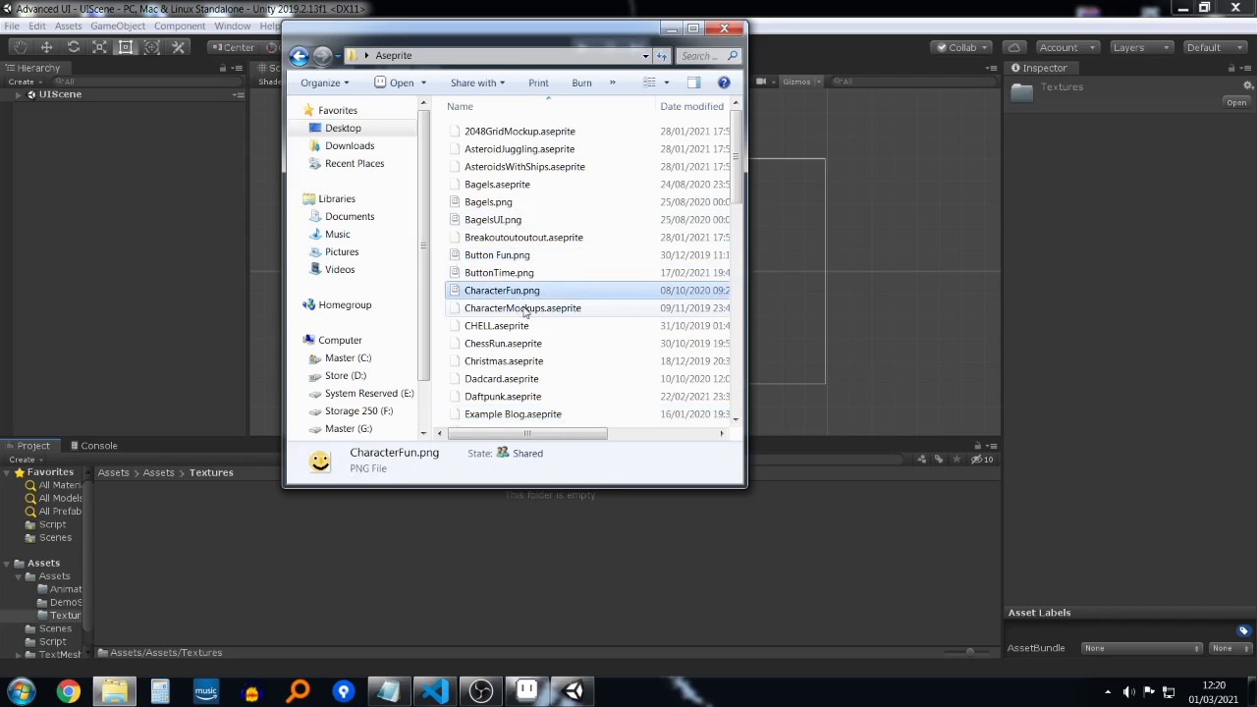
scroll(525, 312, down, 6)
scroll(557, 266, up, 2)
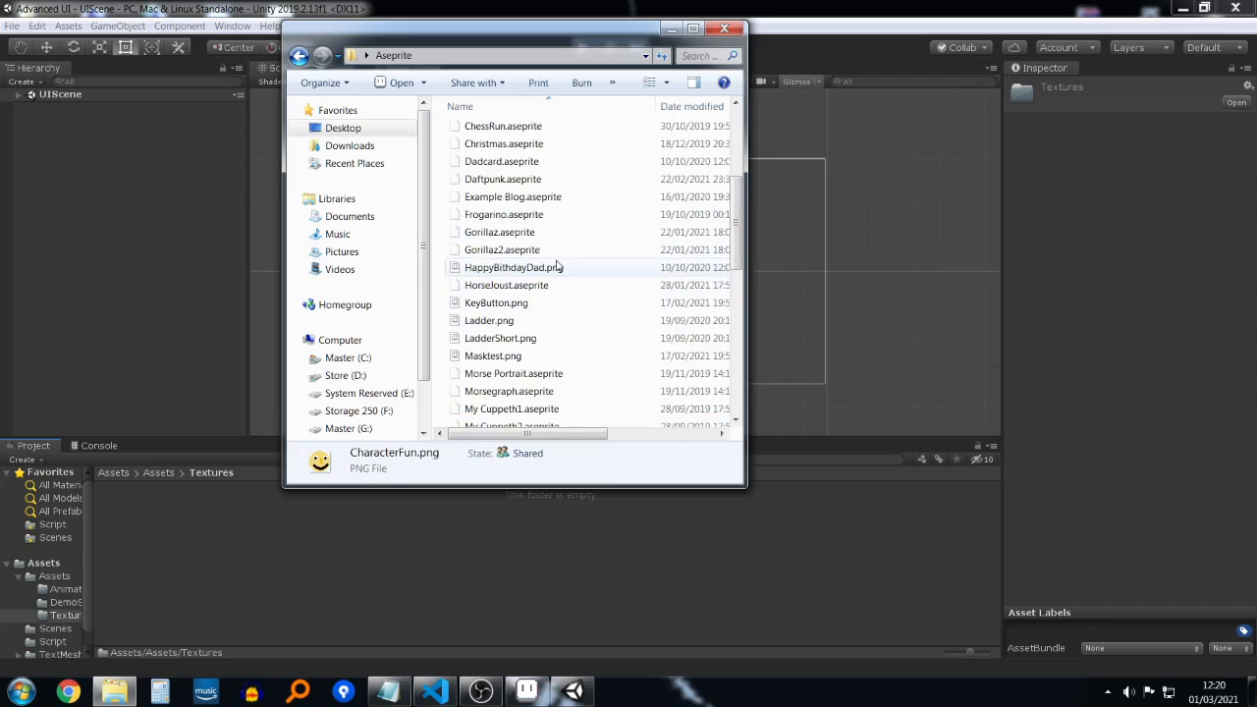
Step: Return to the Aseprite folder in Windows Explorer and search it again for file names starting with "bu"
click(557, 605)
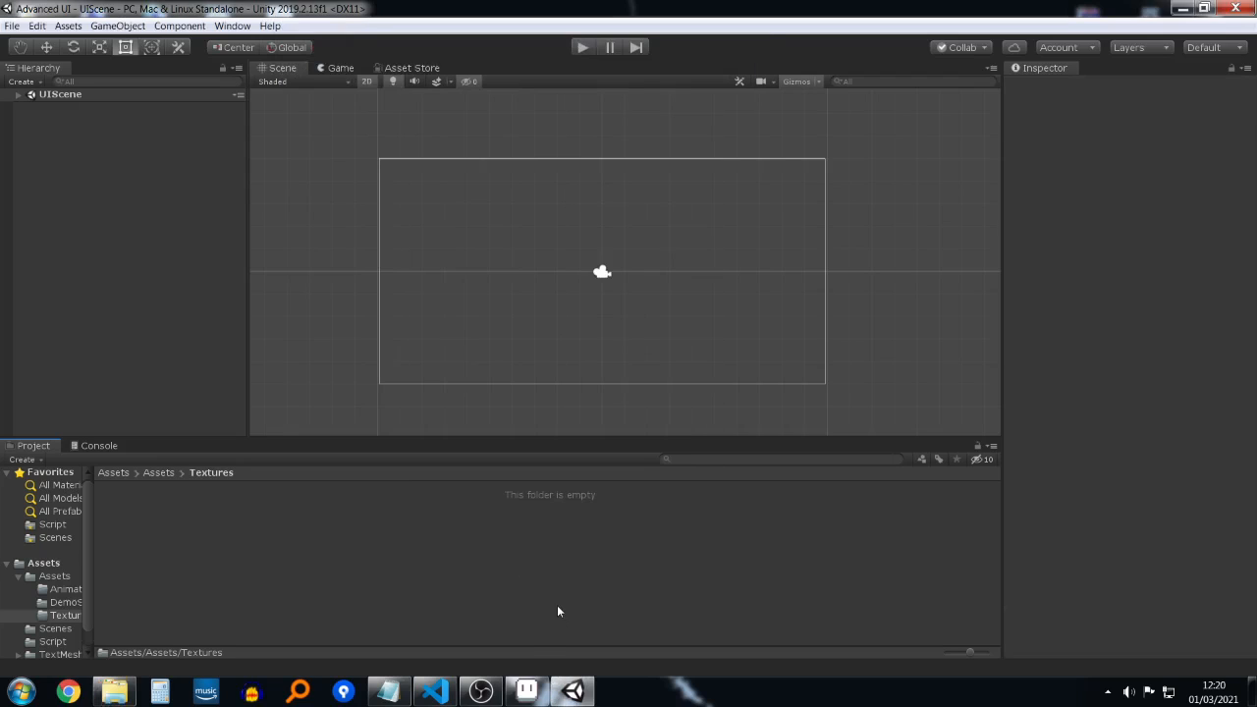
click(527, 695)
click(527, 695)
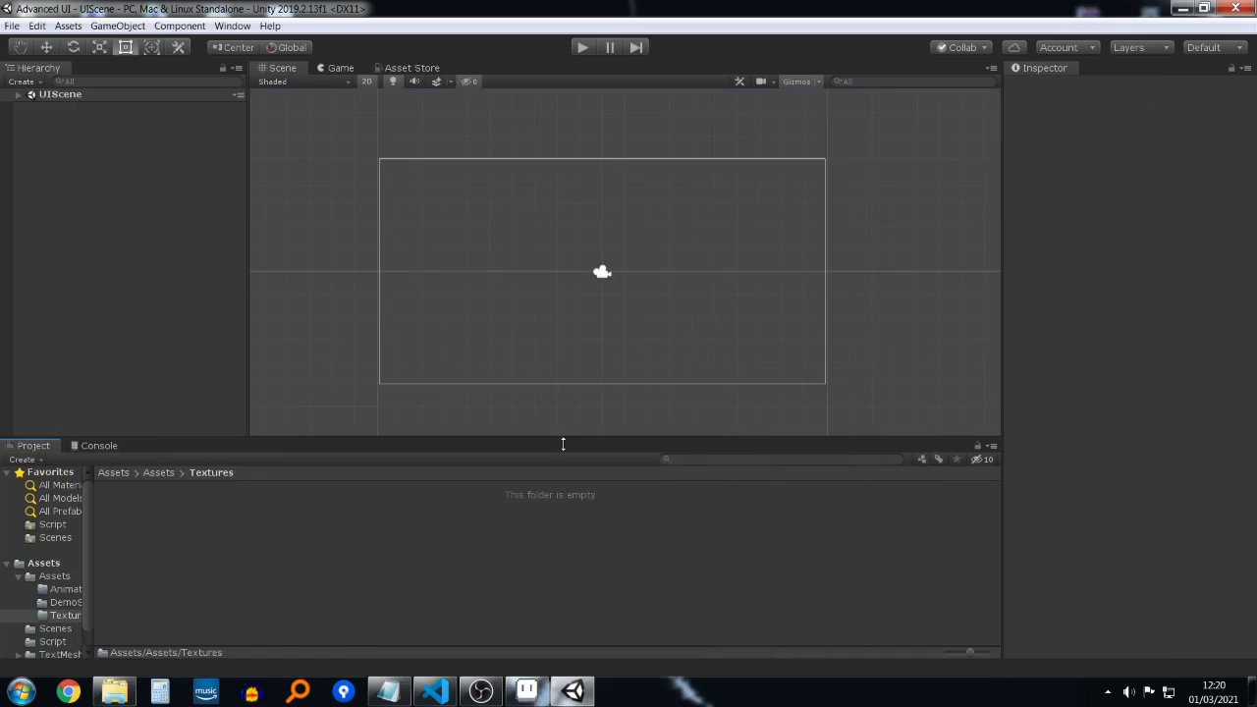
click(116, 692)
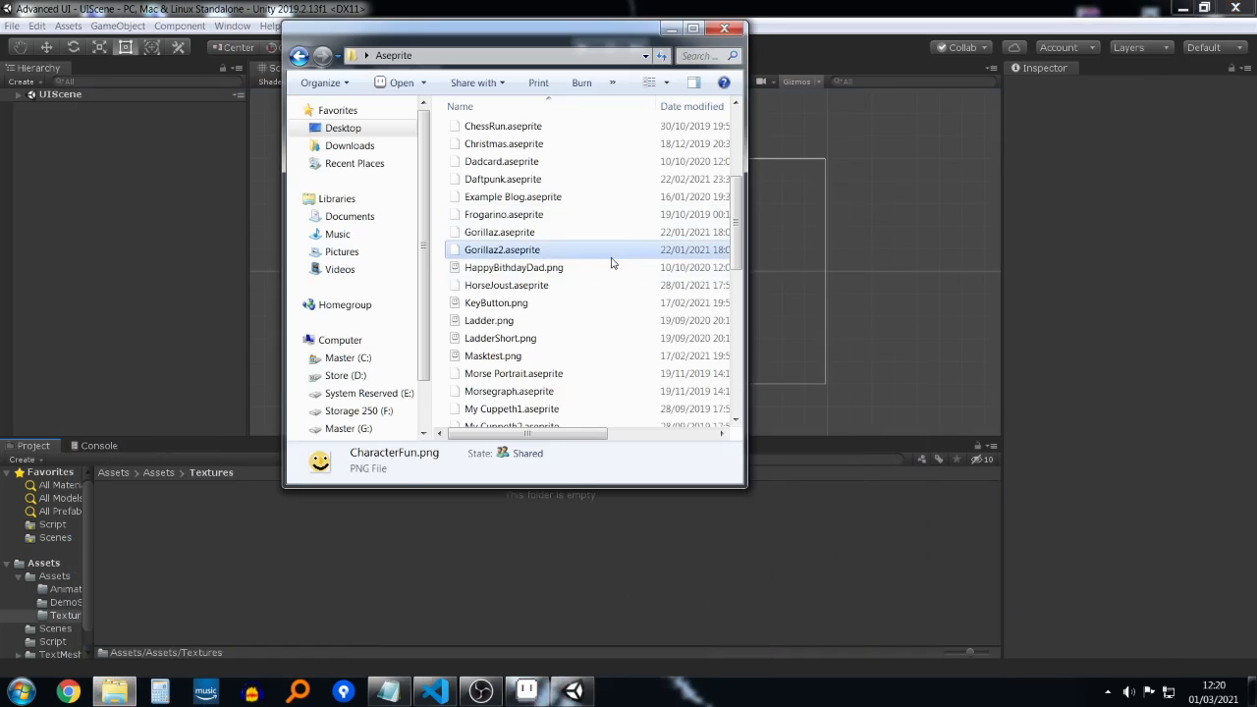
click(611, 258)
text(bu)
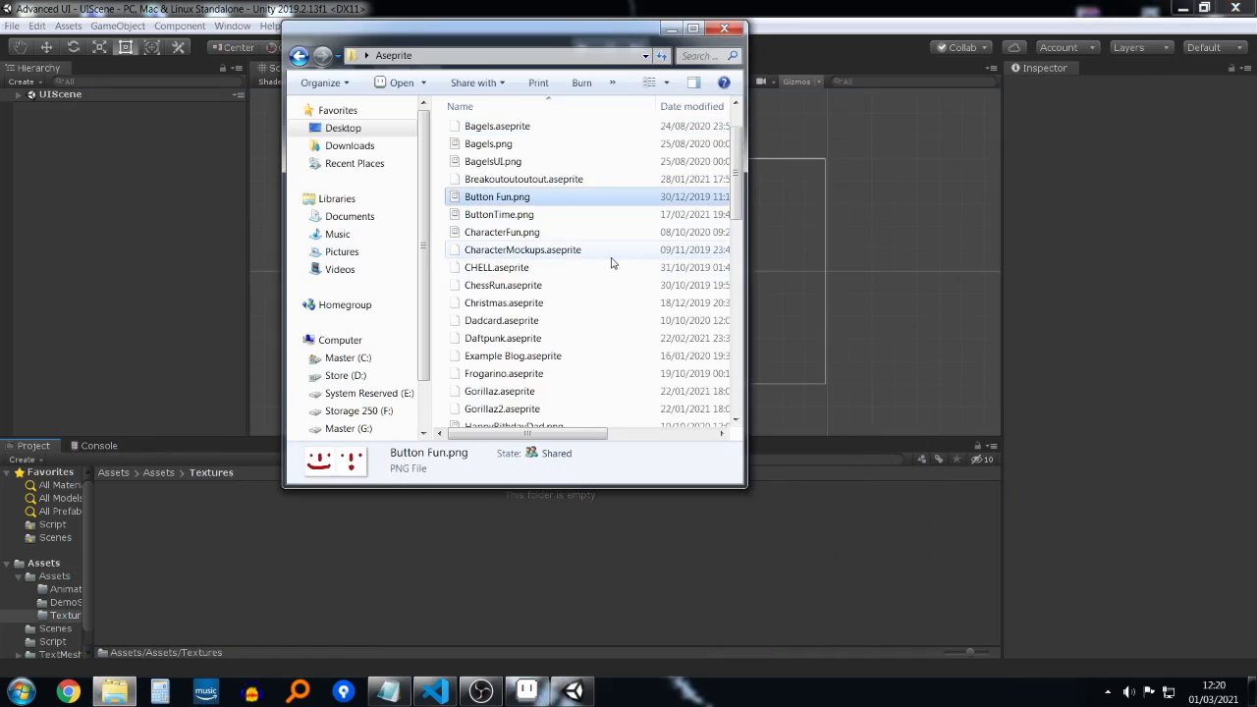
scroll(623, 309, down, 8)
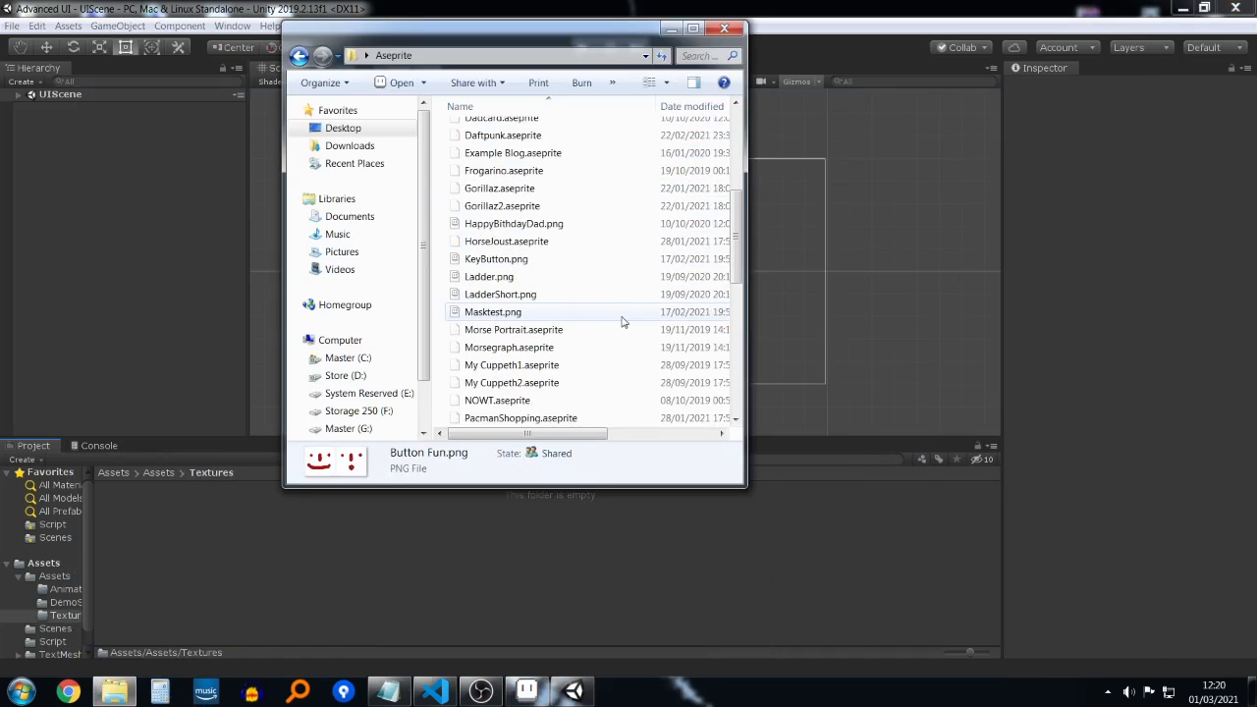
scroll(629, 324, down, 4)
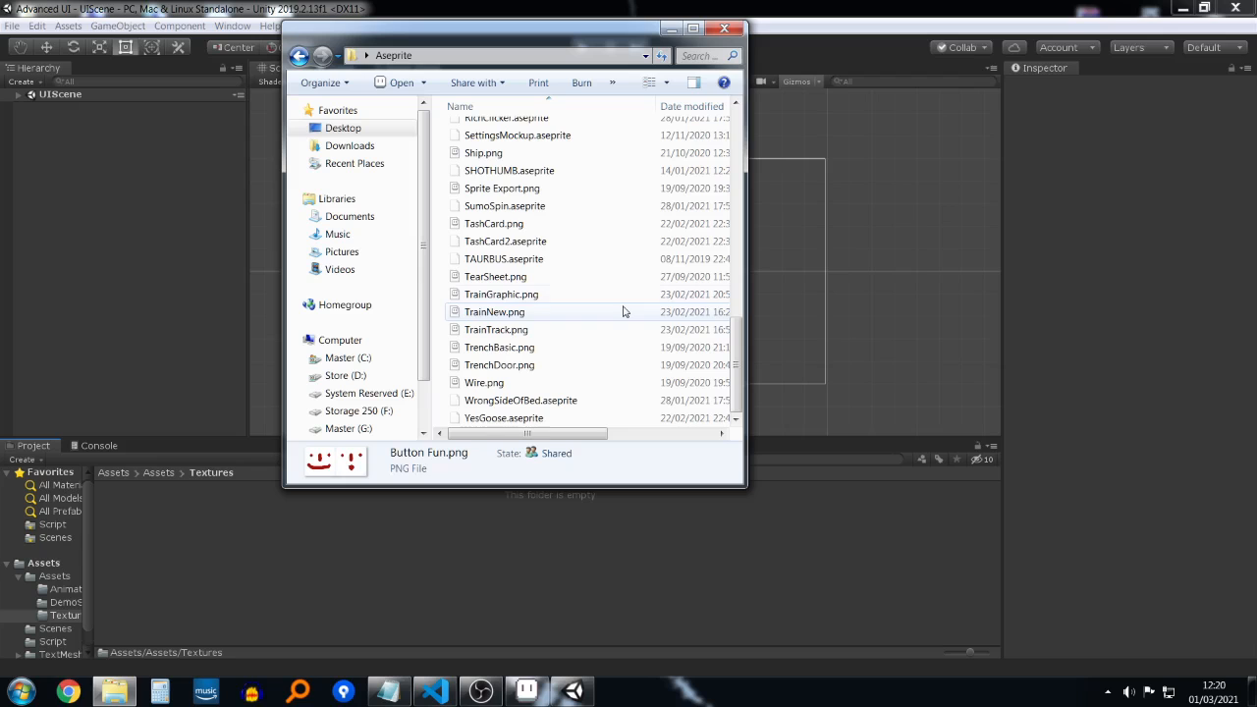
scroll(614, 294, up, 6)
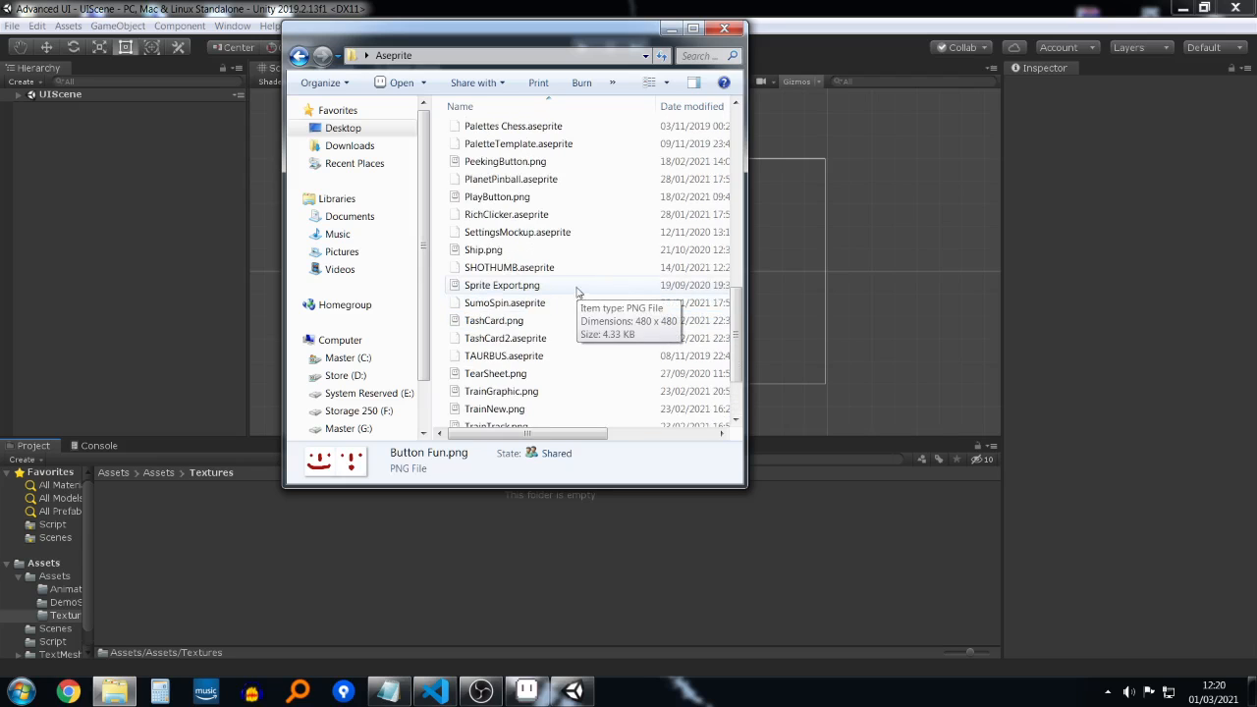
scroll(577, 285, up, 6)
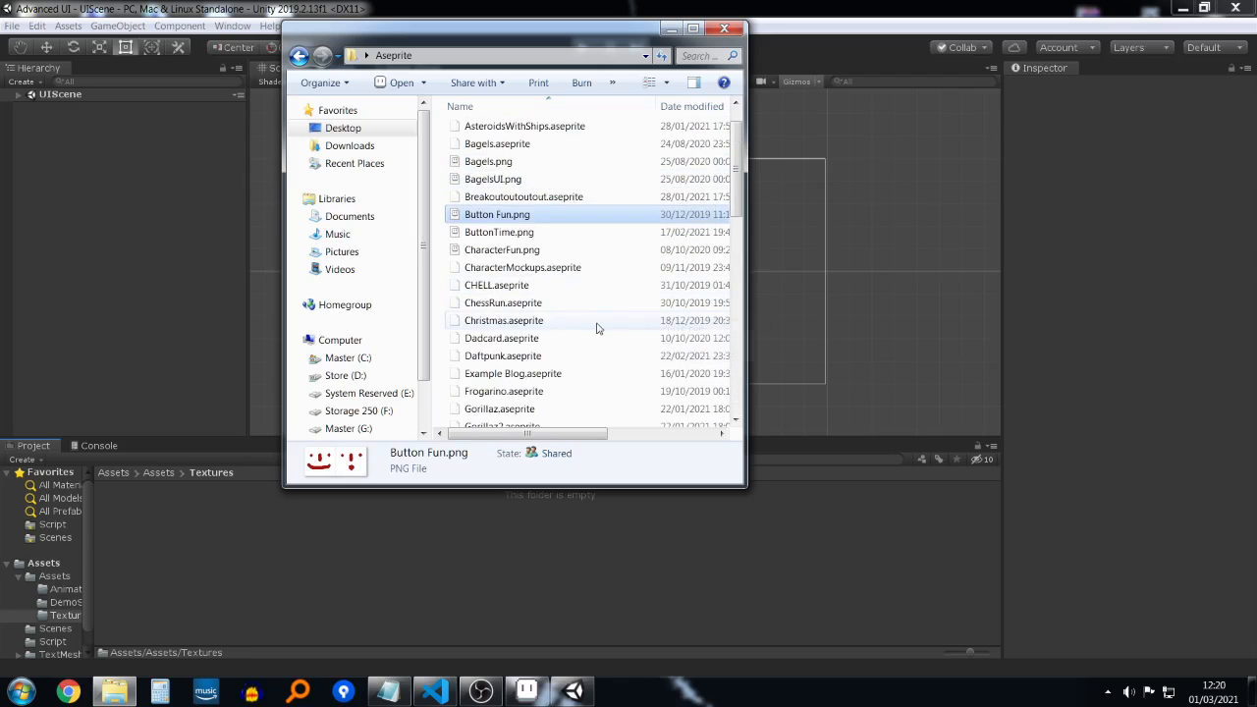
Step: Switch to Aseprite and check which folder ButtonPlay.png is saved in, without saving it again
click(551, 559)
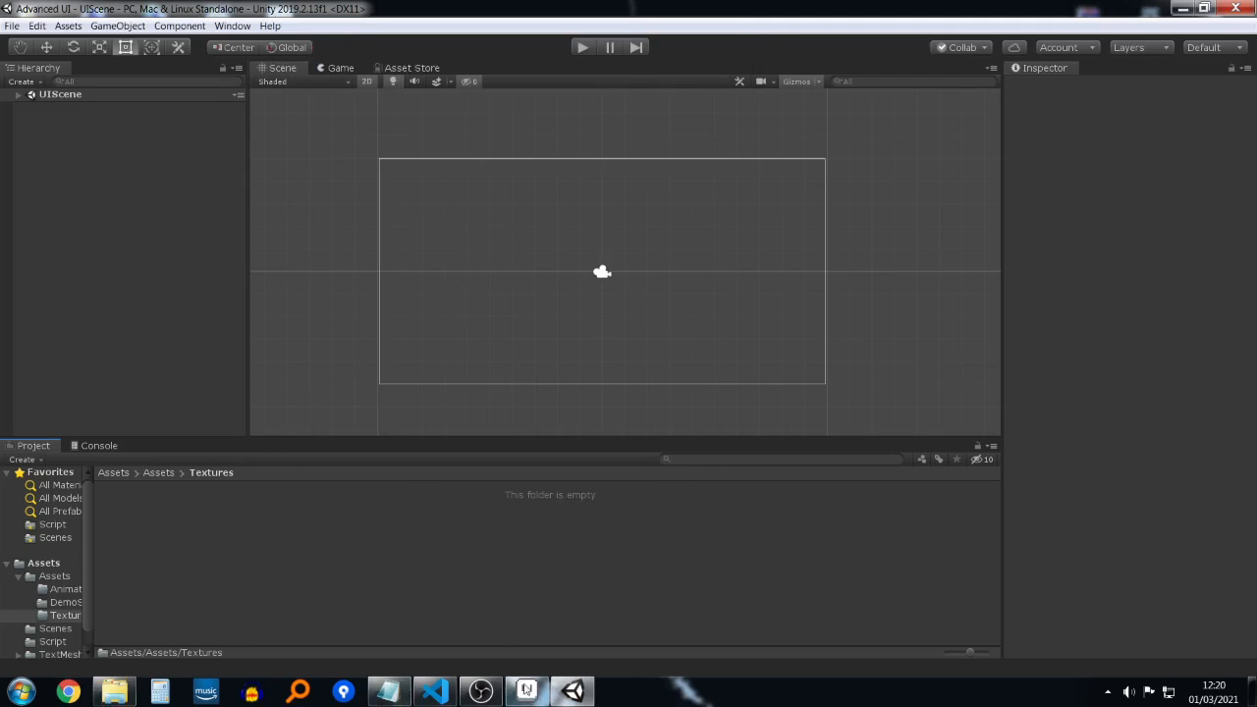
click(527, 691)
click(14, 24)
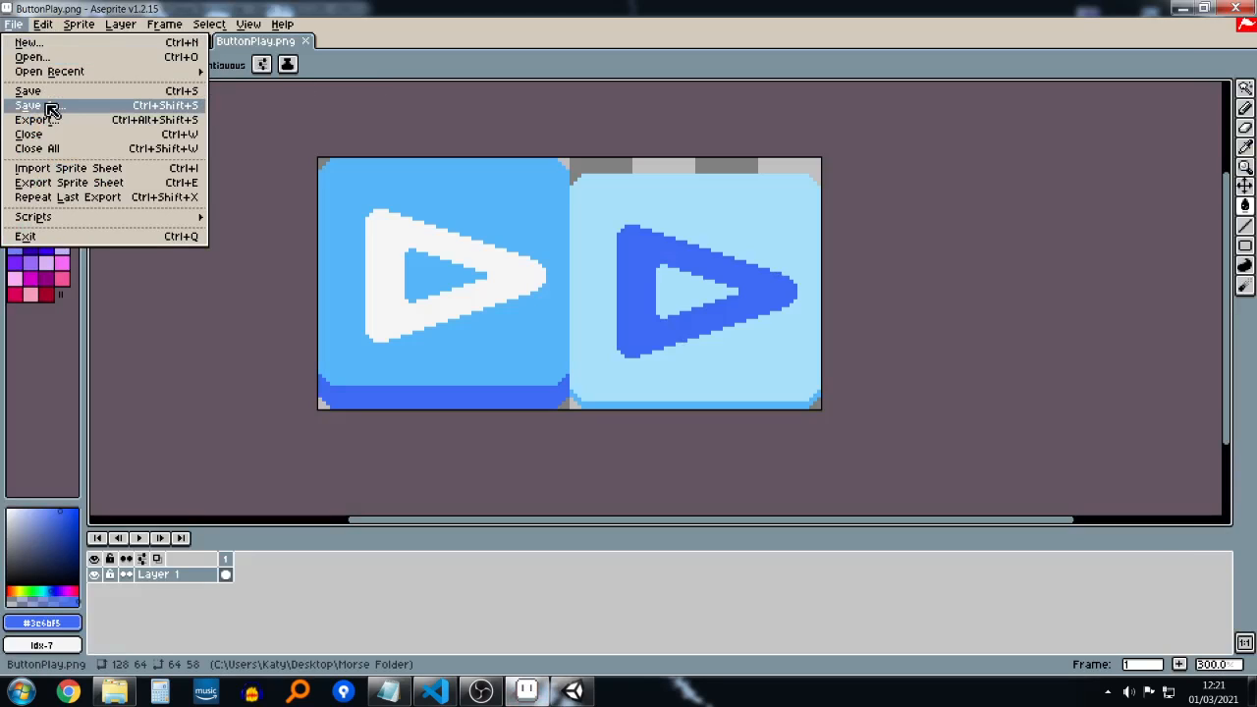
click(61, 107)
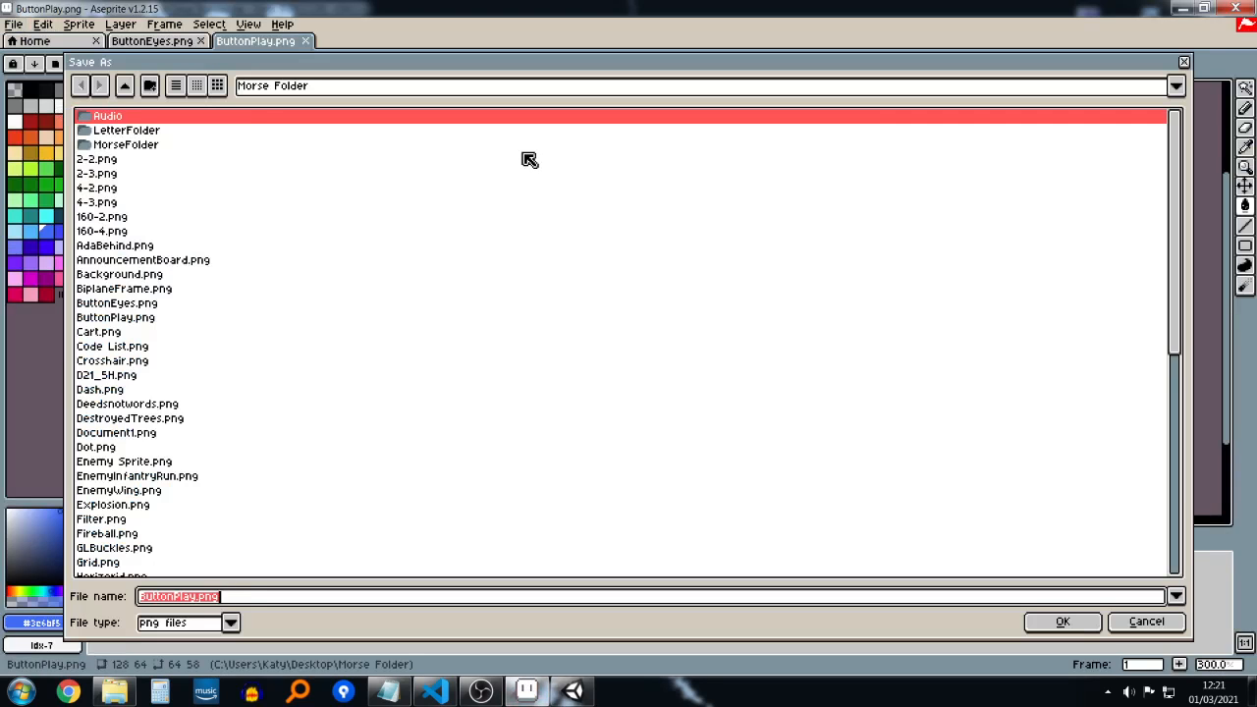
click(1186, 63)
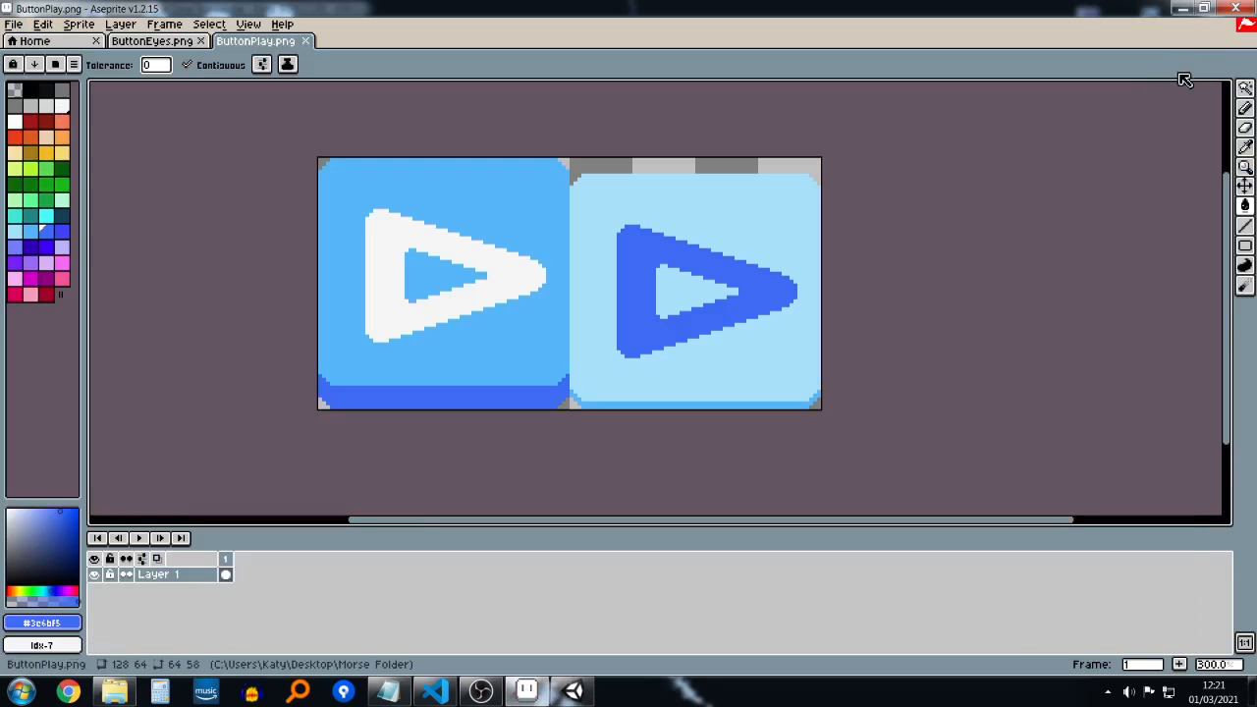
Step: Switch to Windows Explorer and open the Morse Folder on the Desktop
click(105, 695)
click(298, 56)
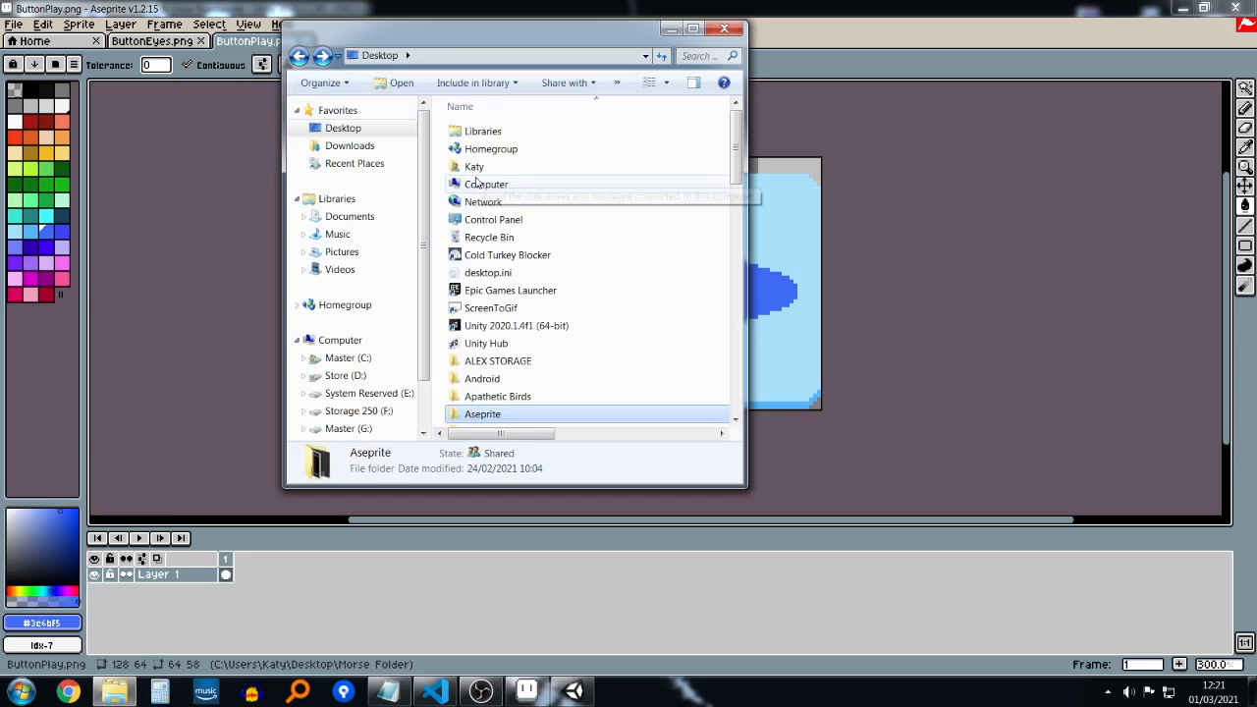
click(478, 184)
key(m)
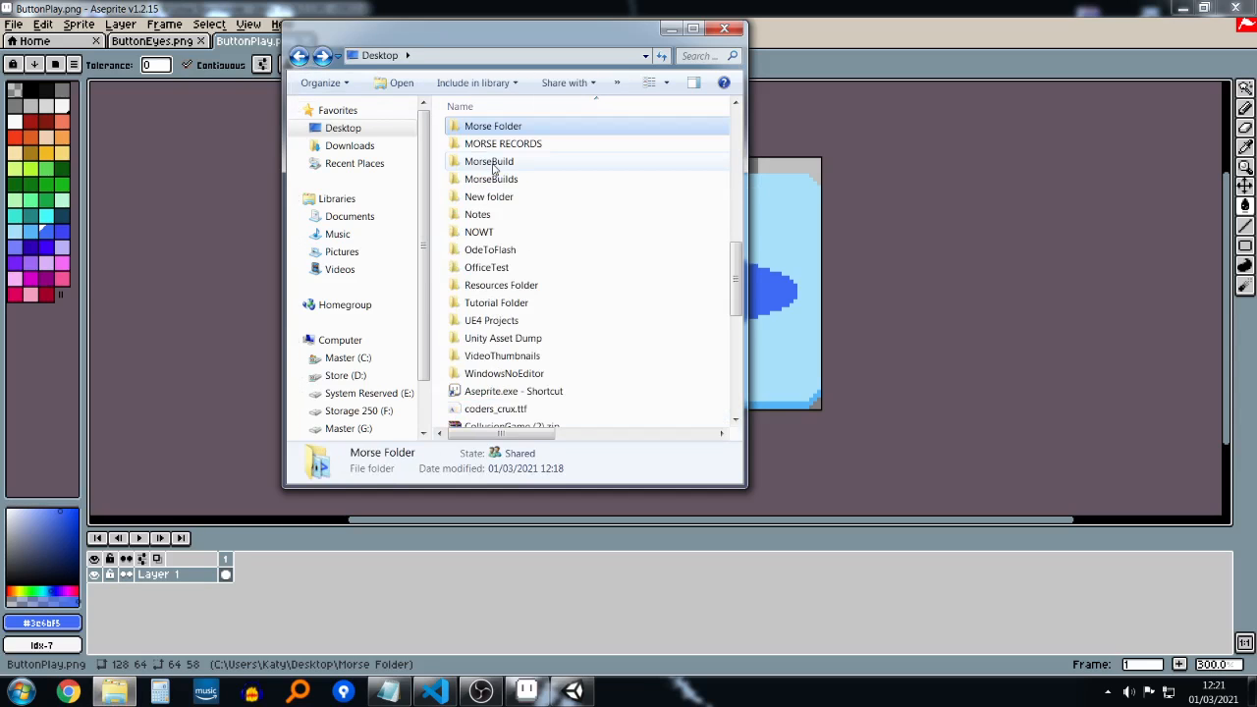
key(Return)
Step: Import ButtonEyes.png and ButtonPlay.png from Morse Folder into the Textures folder of the Unity project
key(e)
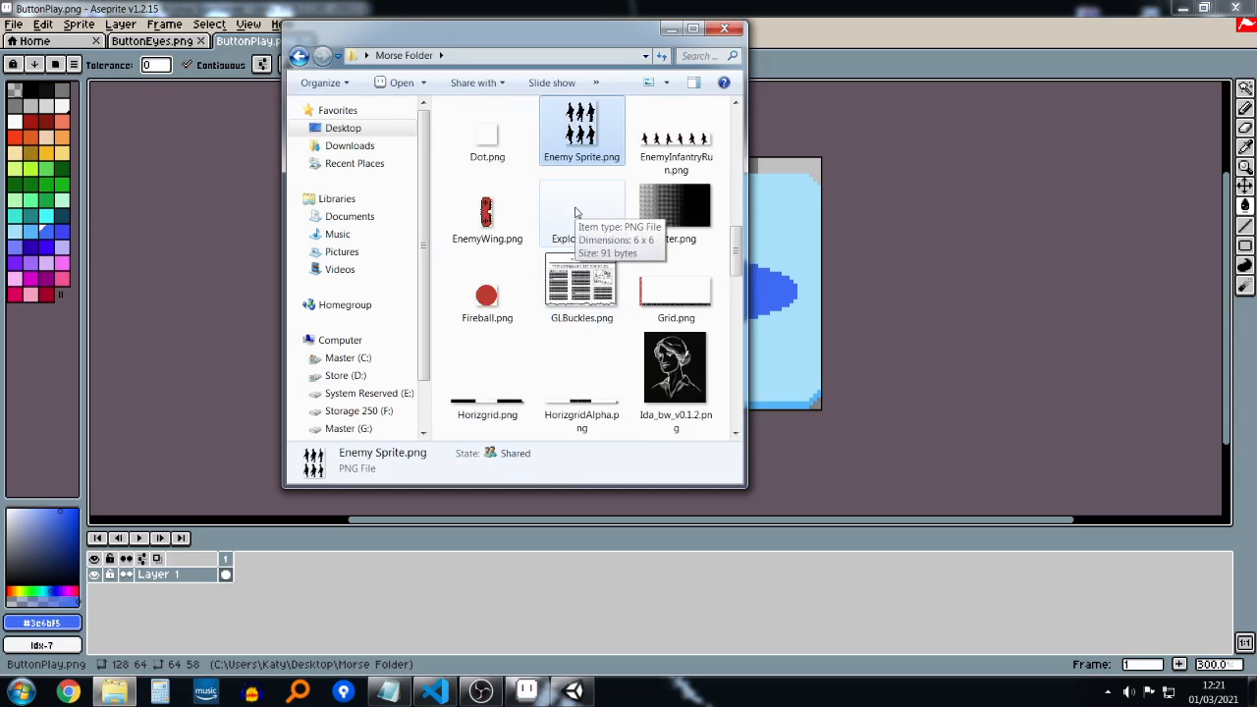
click(577, 213)
key(b)
key(u)
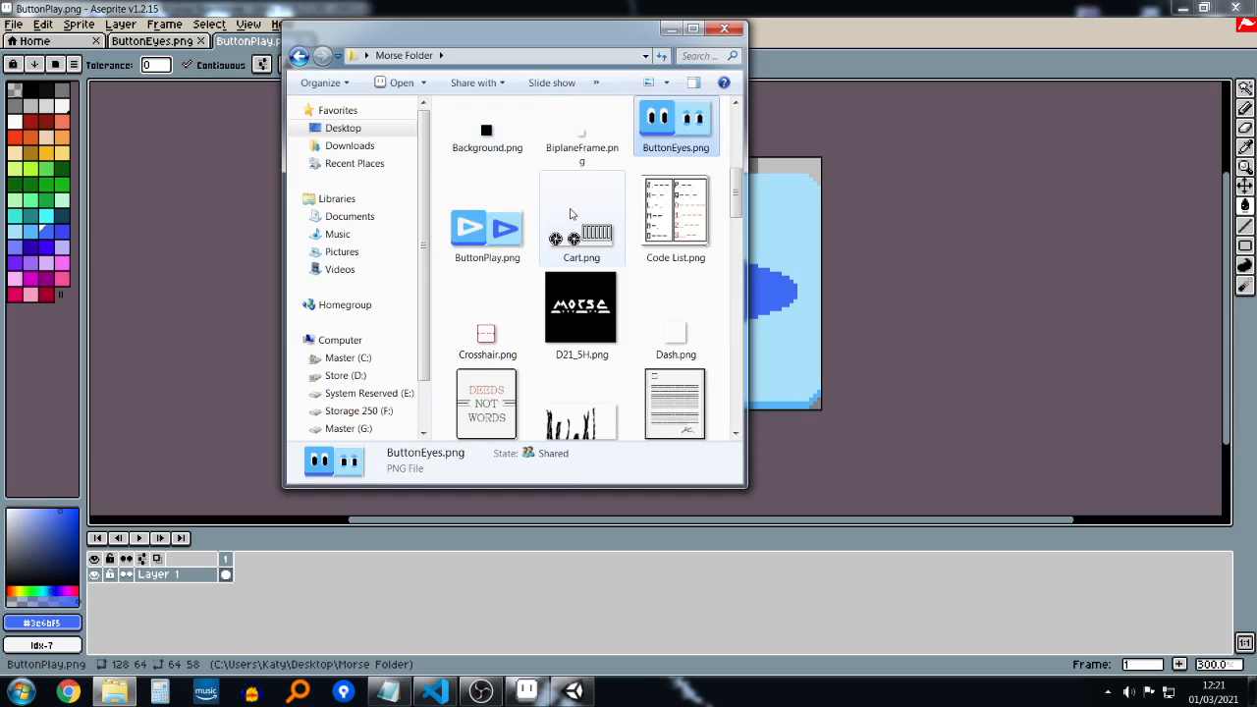
ctrl+click(504, 231)
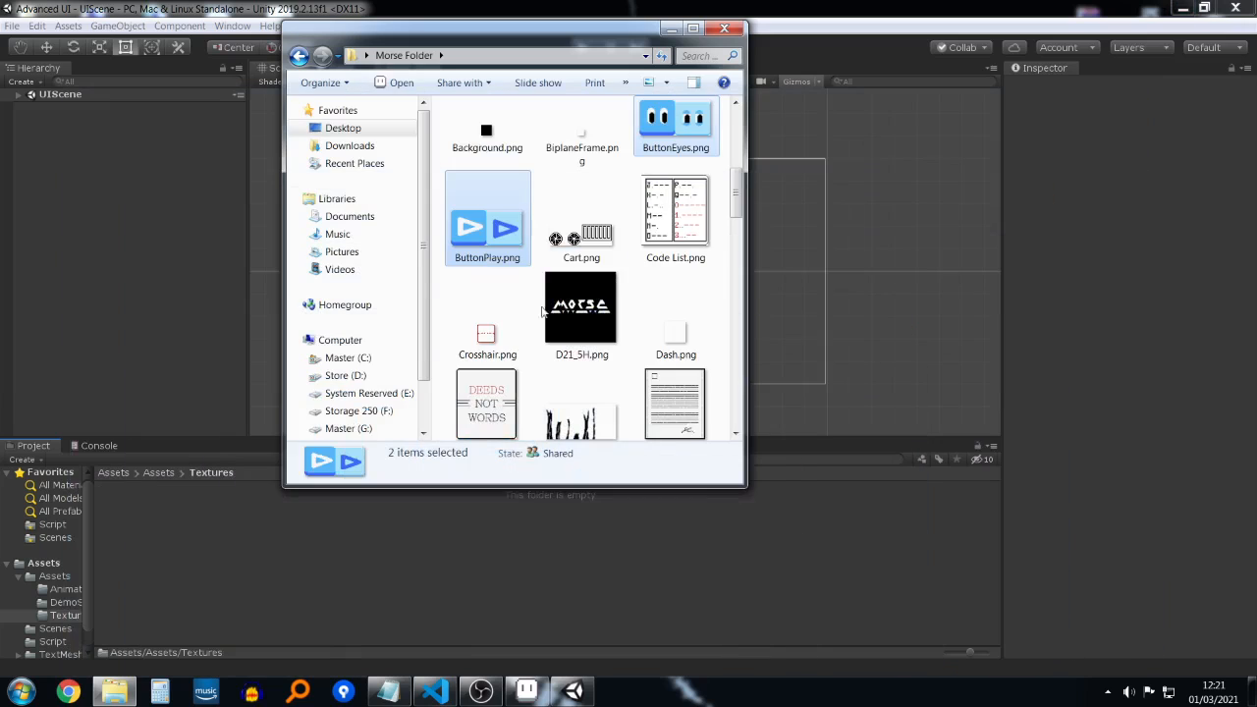
drag(482, 217, 296, 572)
click(601, 584)
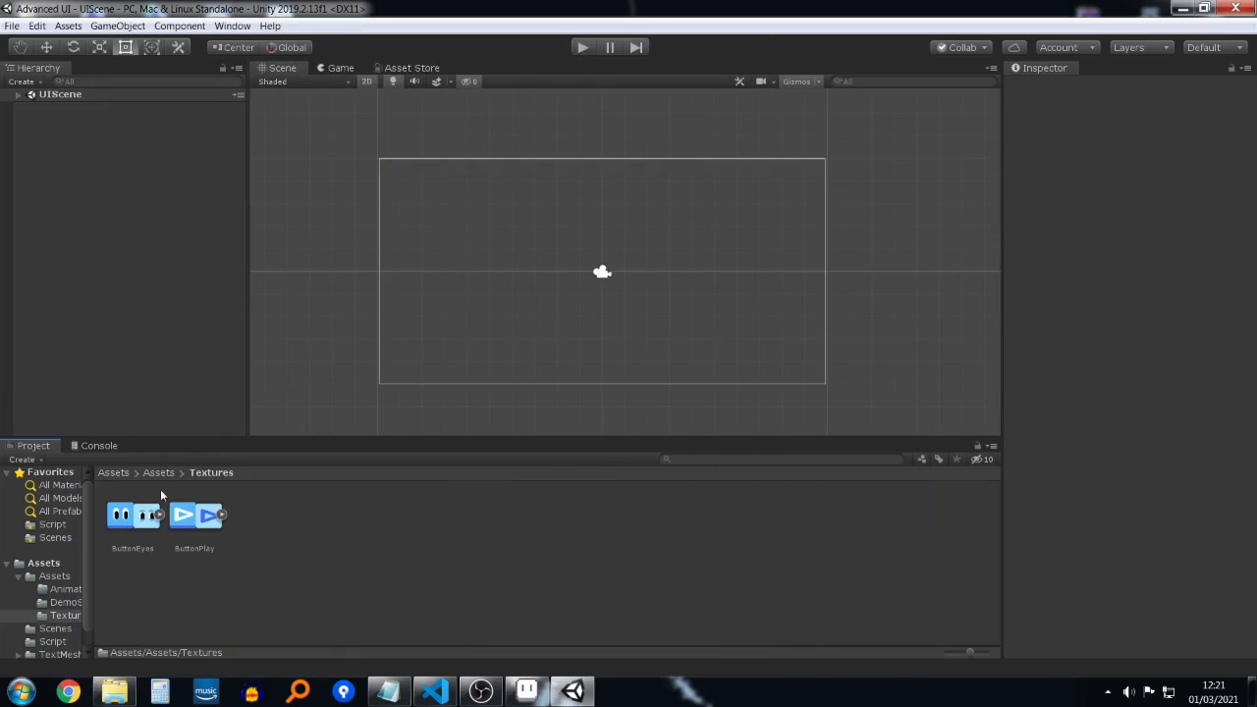
Step: Place the ButtonEyes sprite in the scene at about X -1.83, Y 0.59 and activate the Move tool
click(132, 517)
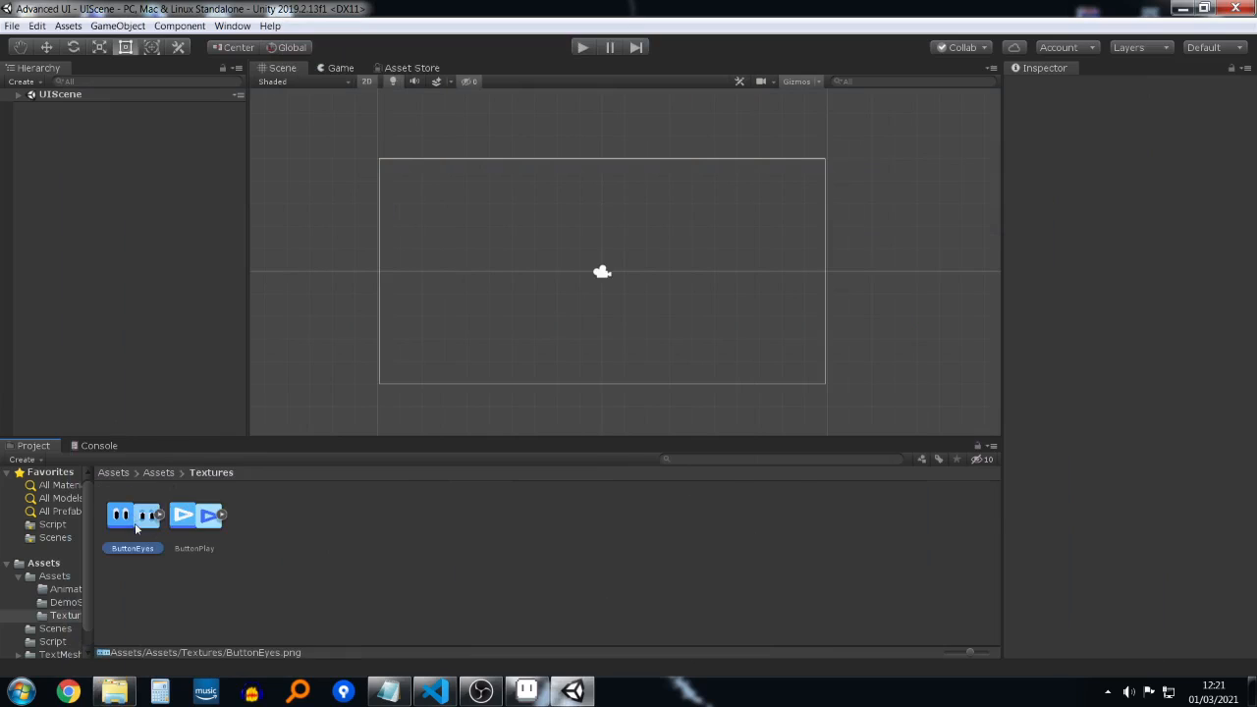
click(184, 528)
click(155, 530)
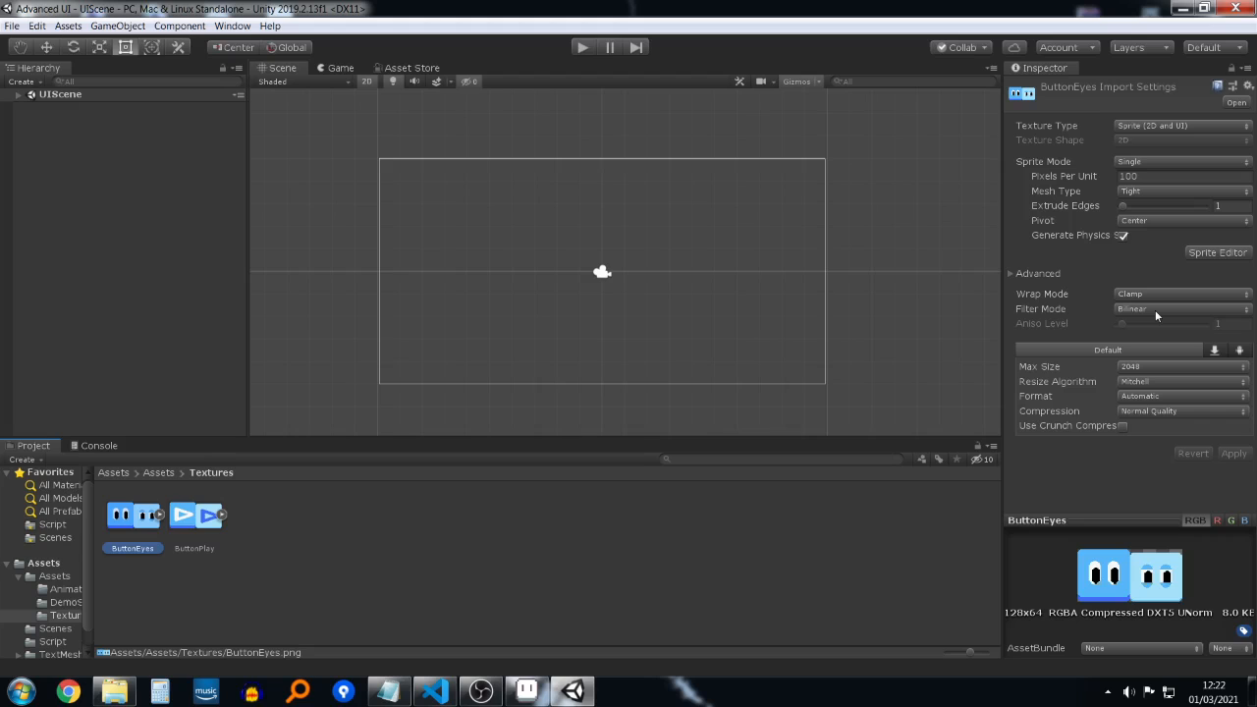
drag(134, 516, 561, 257)
middle_drag(627, 326, 621, 313)
key(w)
Step: Examine the pixel edges and colours of the ButtonEyes sprite up close in the scene
scroll(623, 236, up, 5)
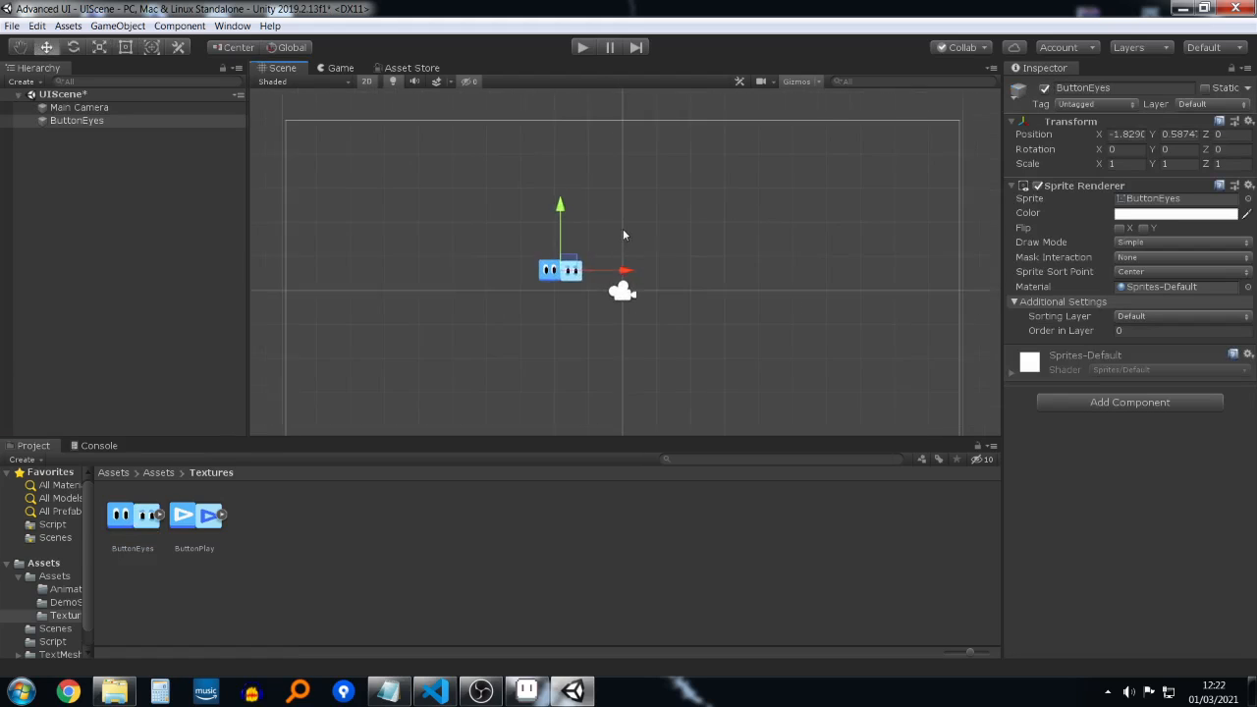
scroll(537, 288, up, 10)
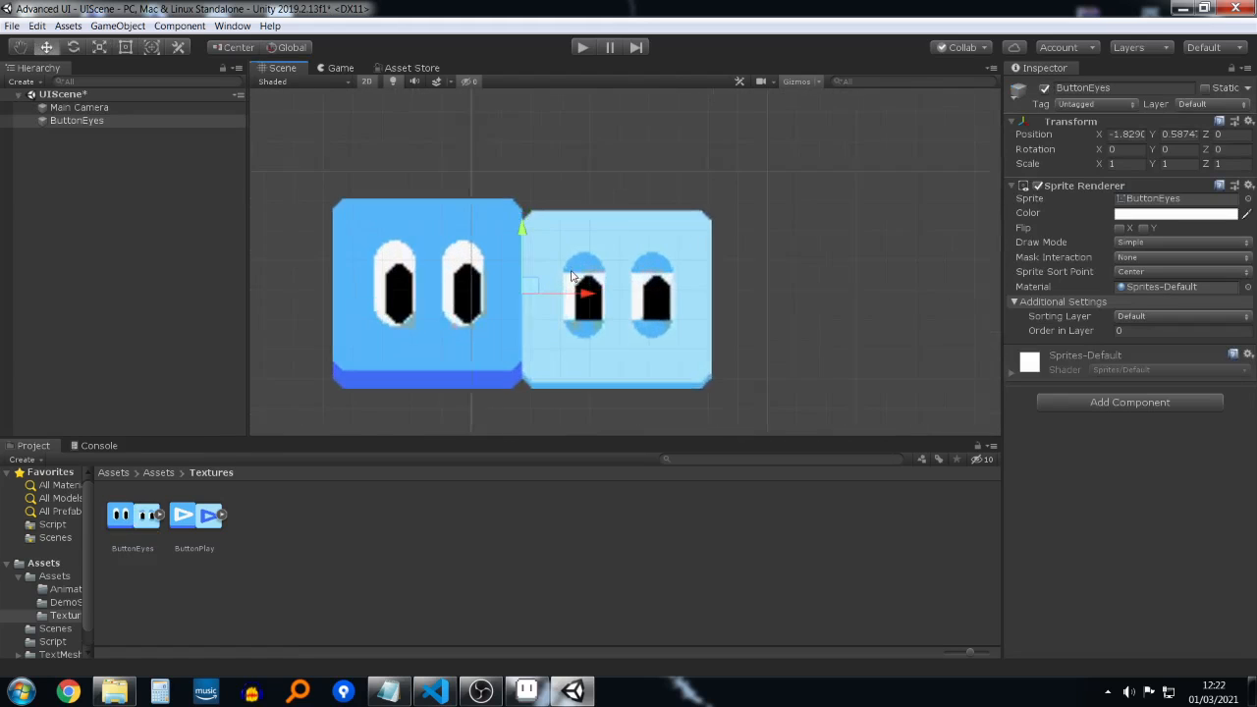
scroll(701, 337, up, 2)
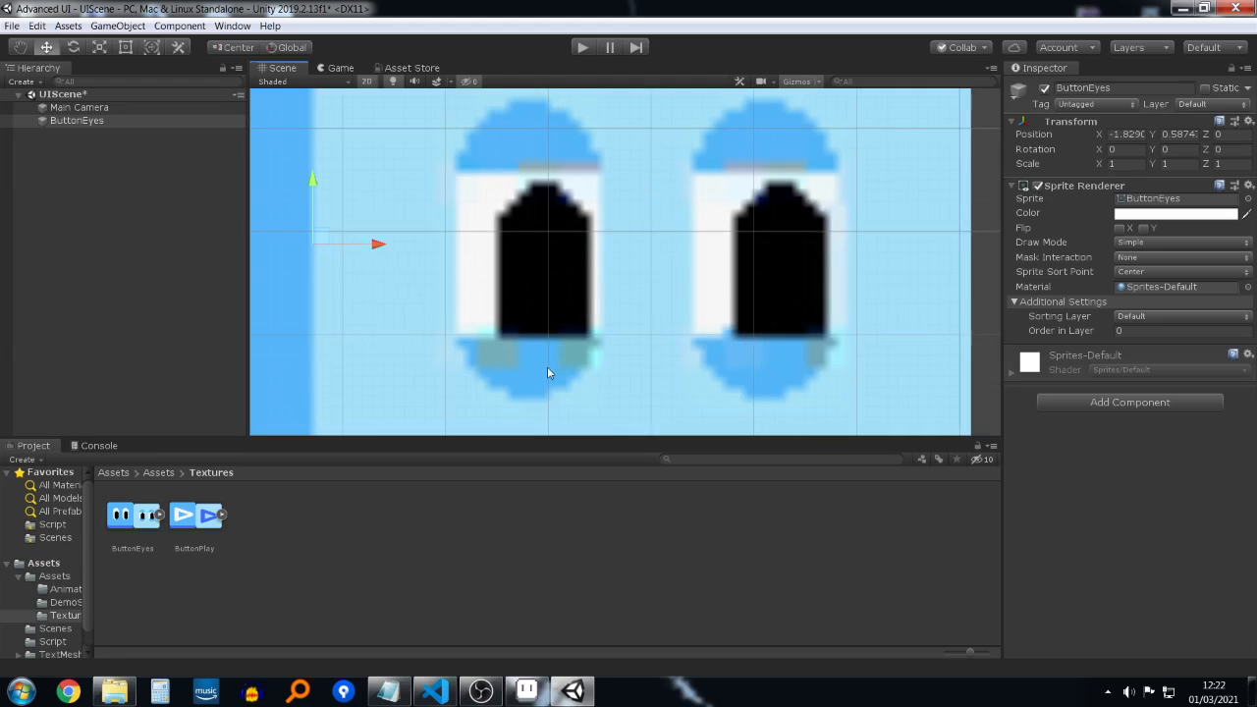
scroll(737, 297, down, 6)
scroll(736, 303, down, 6)
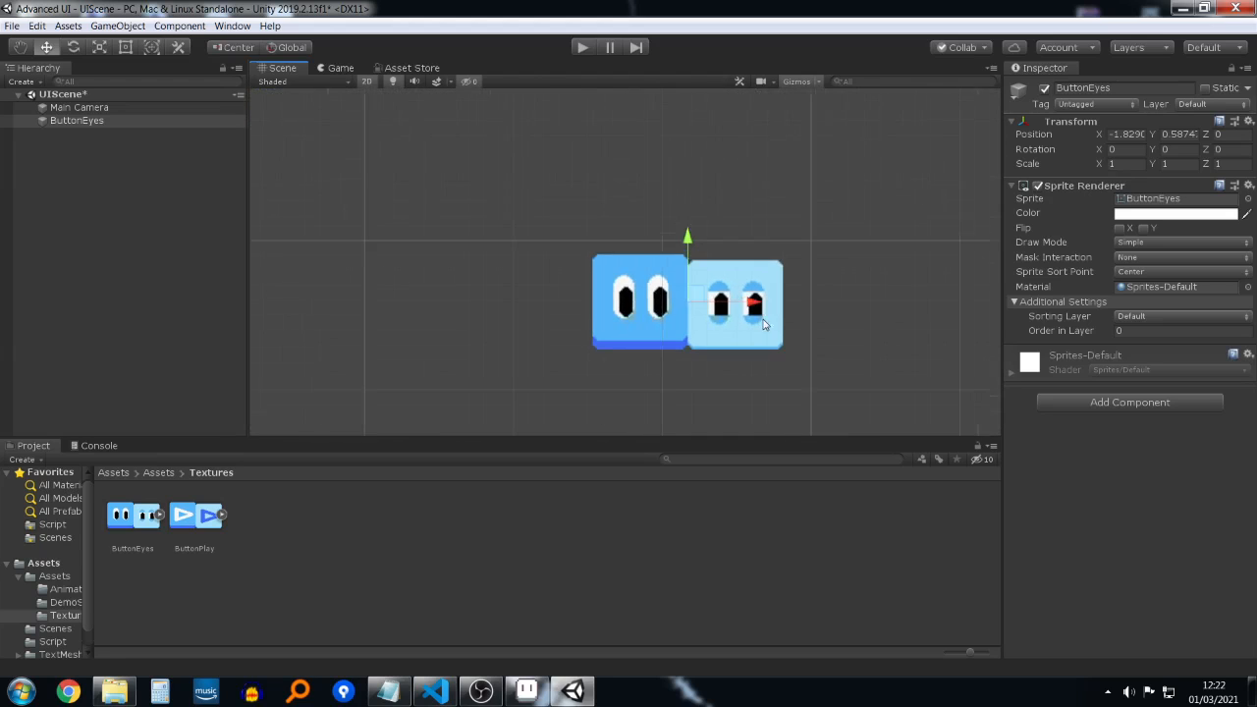
scroll(746, 302, up, 2)
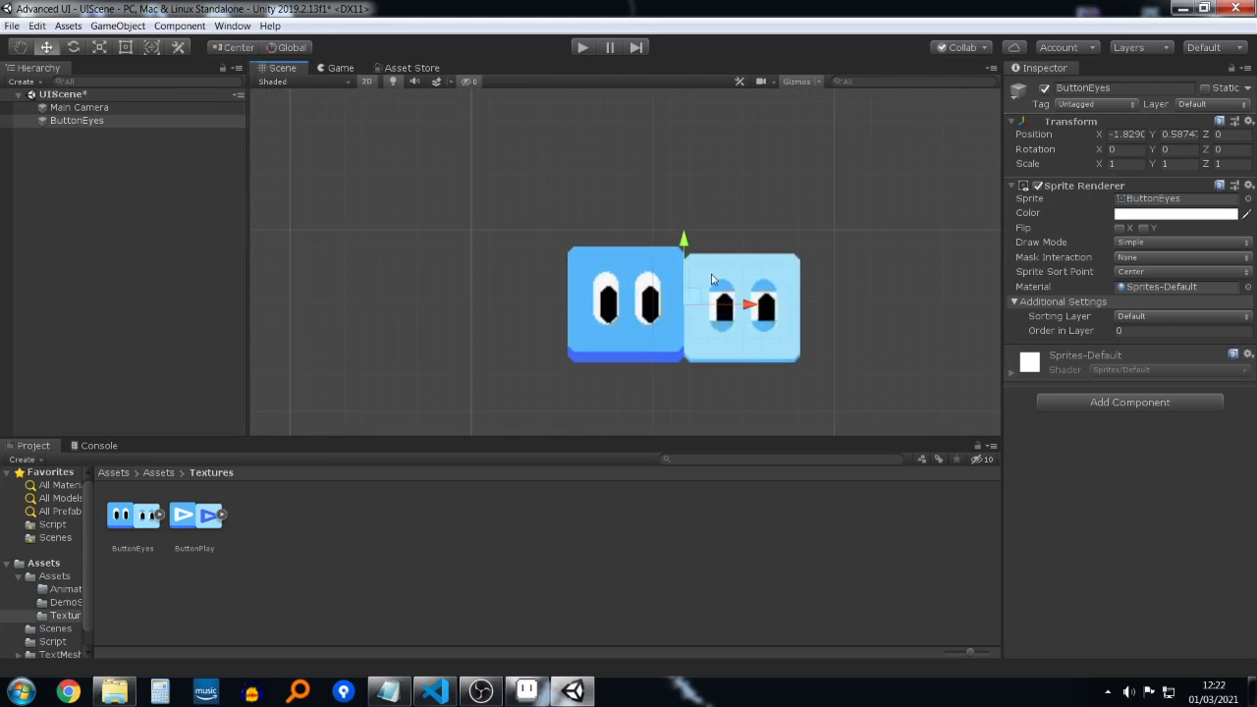
scroll(725, 299, up, 3)
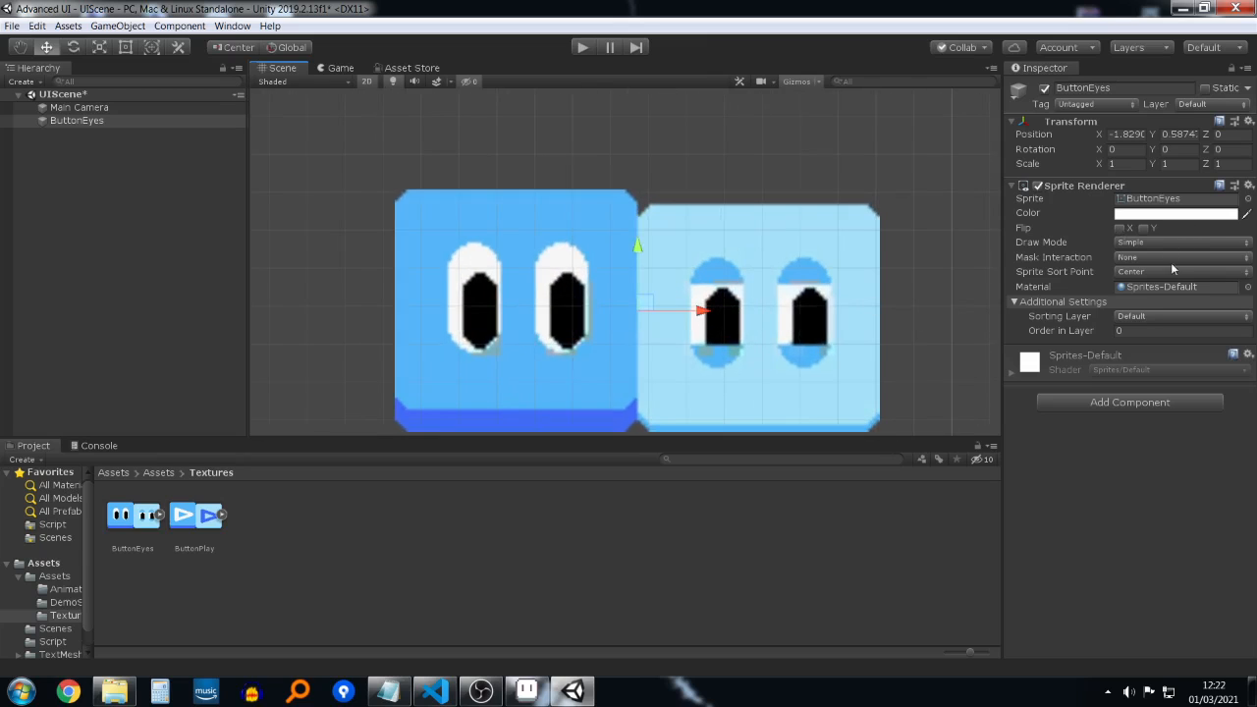
Step: Set the filter mode of the ButtonEyes texture to Point (no filter) and apply the change
click(142, 518)
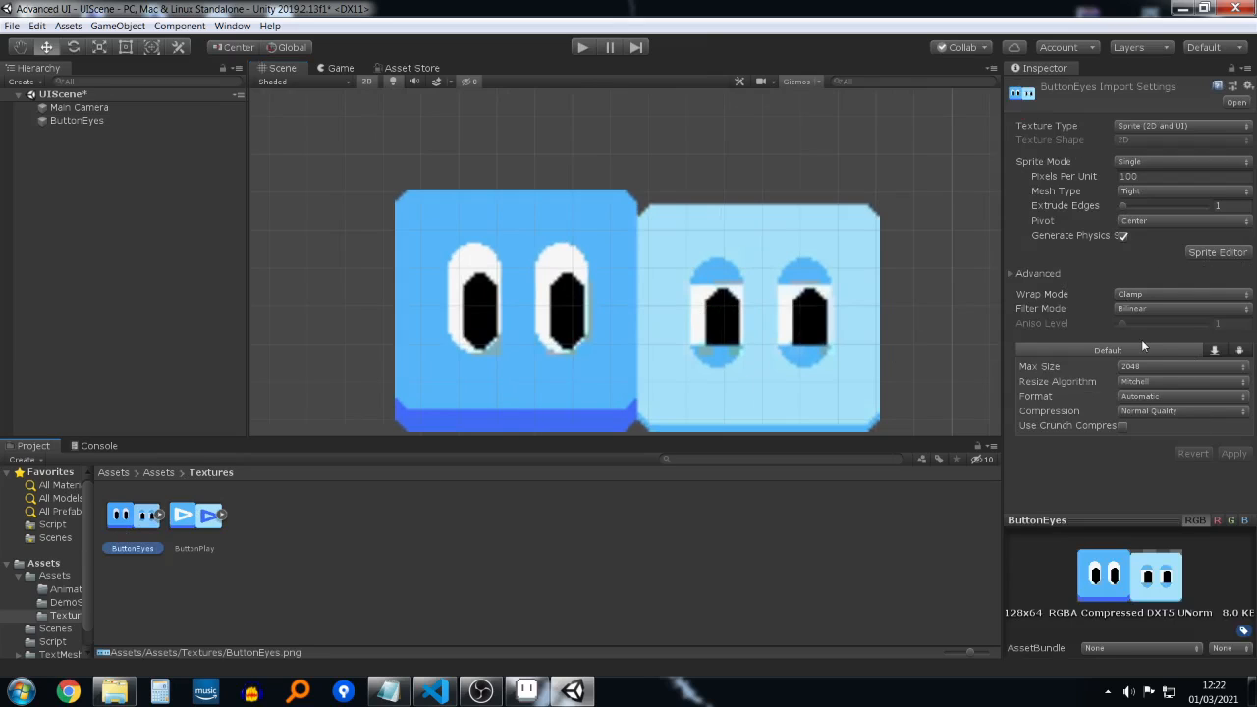
click(1153, 310)
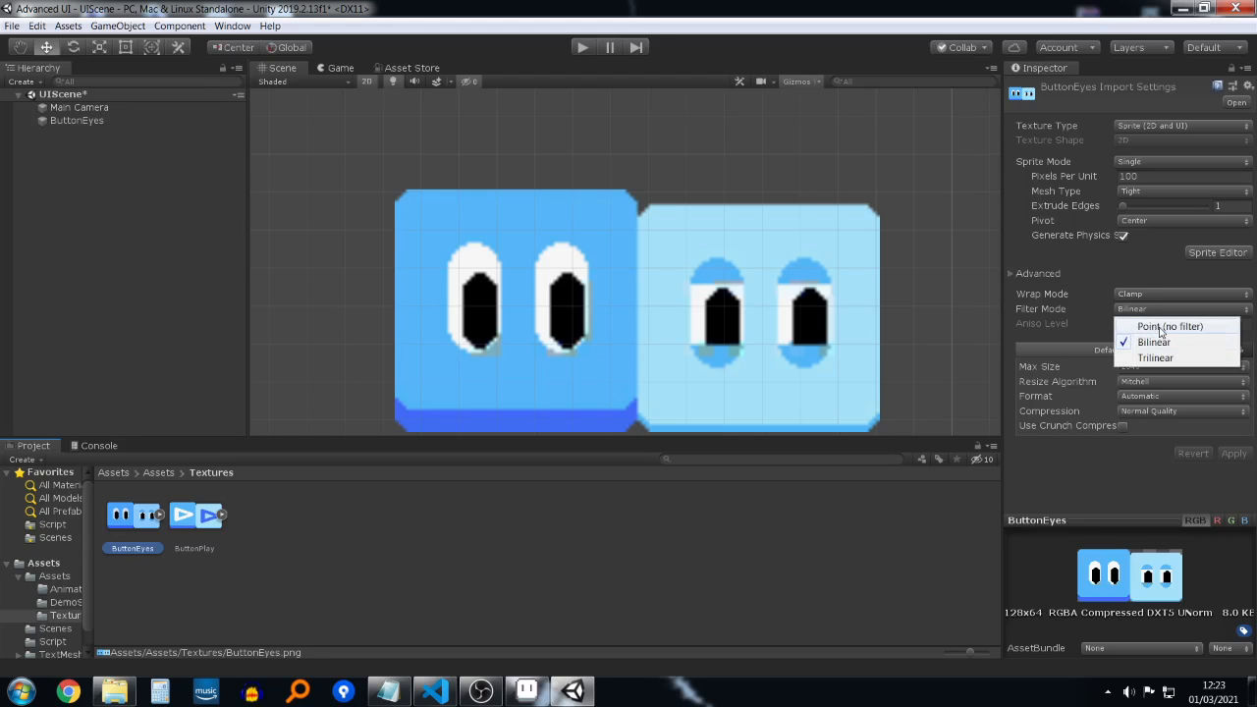
click(1161, 328)
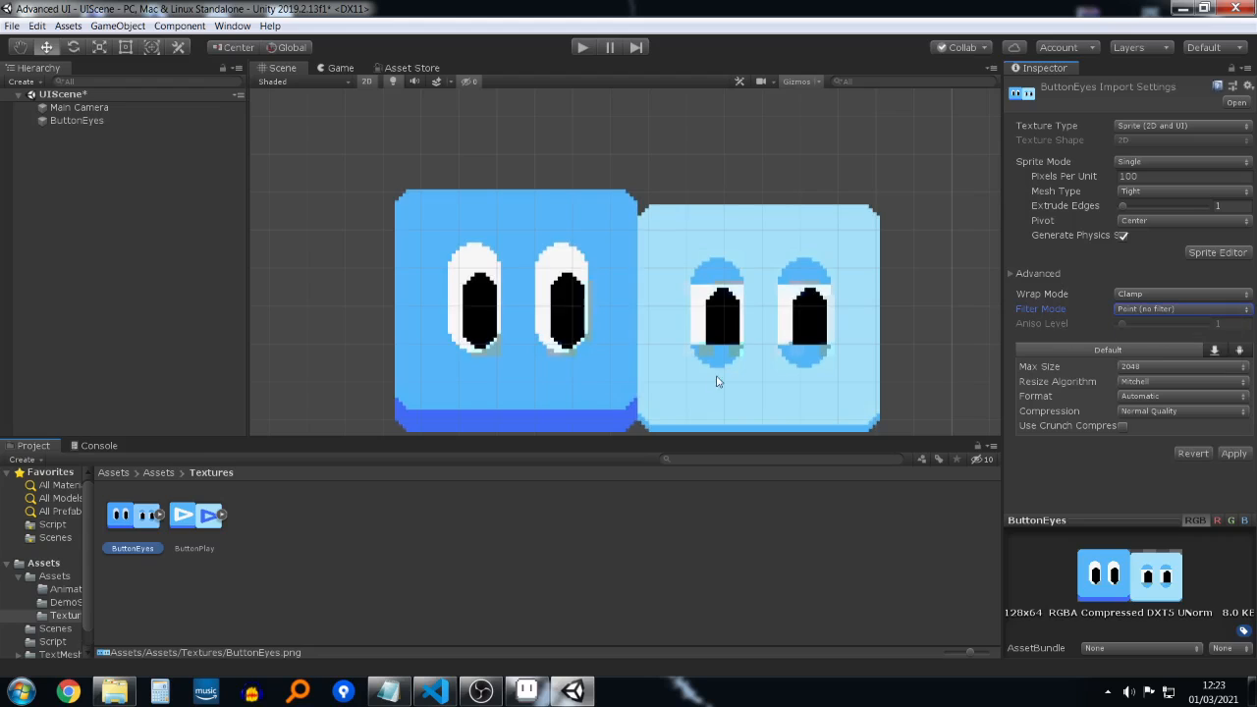
click(1237, 454)
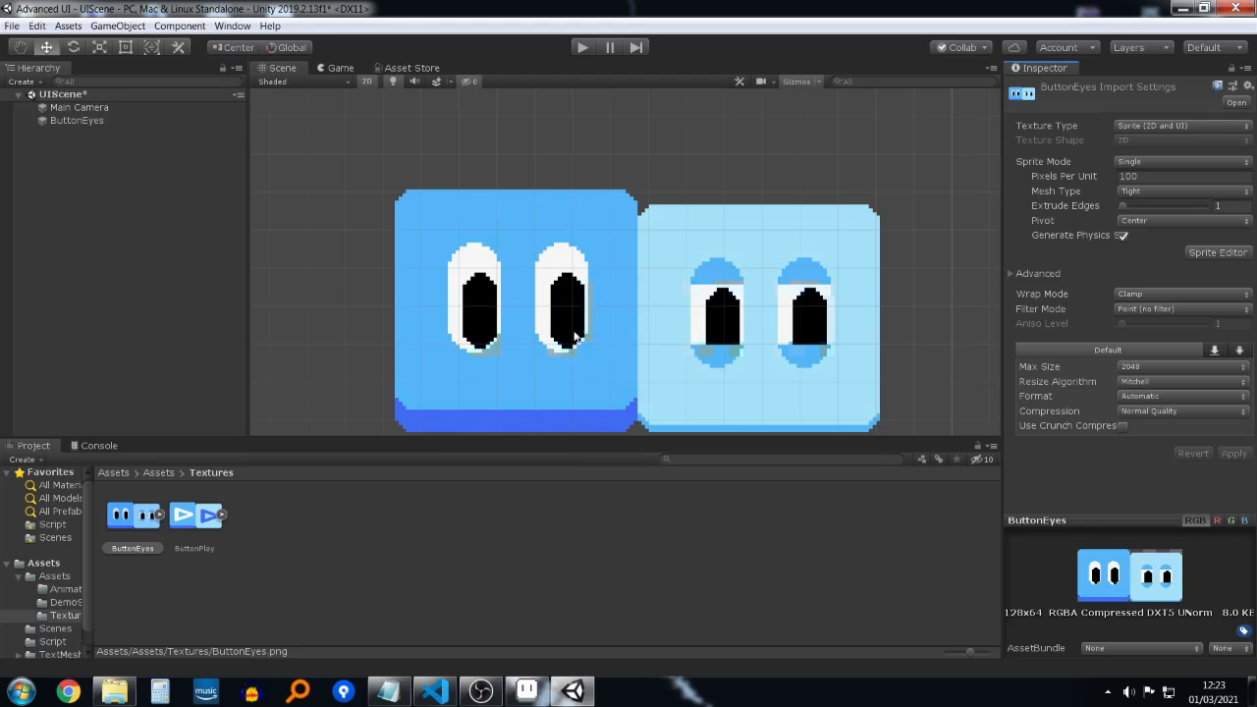
Step: Set the compression of the ButtonEyes texture to None, apply it and check the sprite in the scene
middle_drag(905, 256, 906, 218)
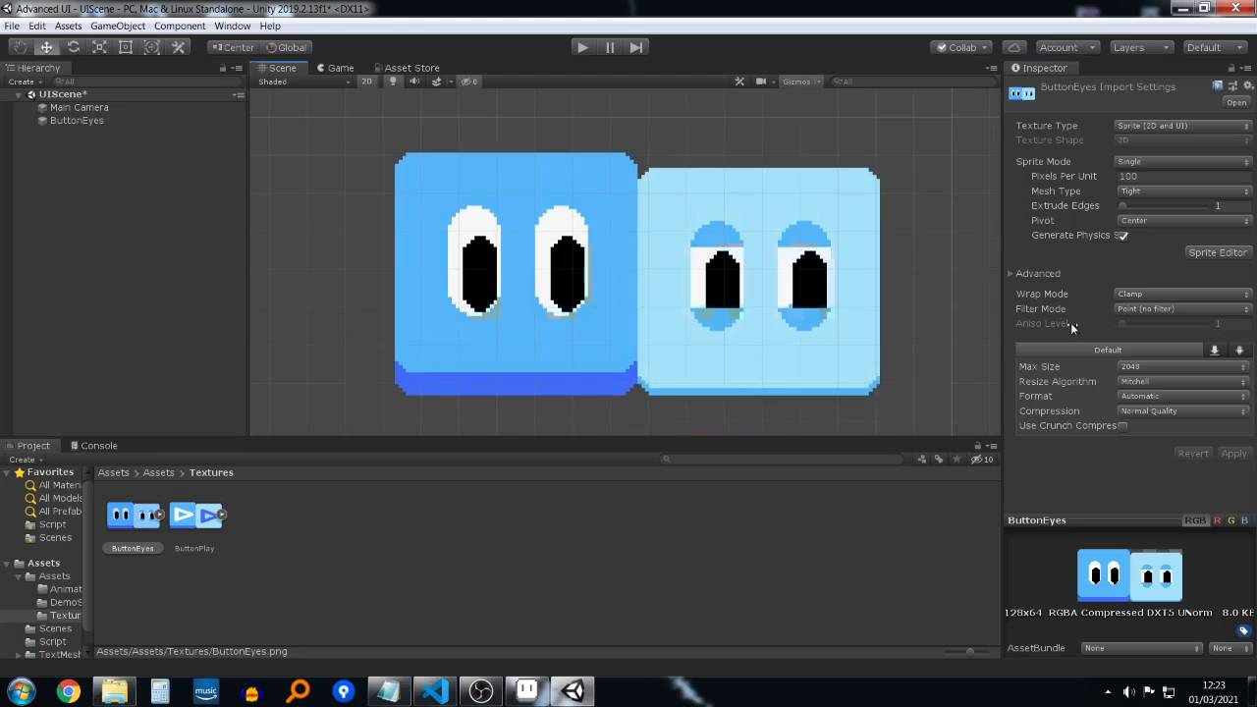
click(1153, 410)
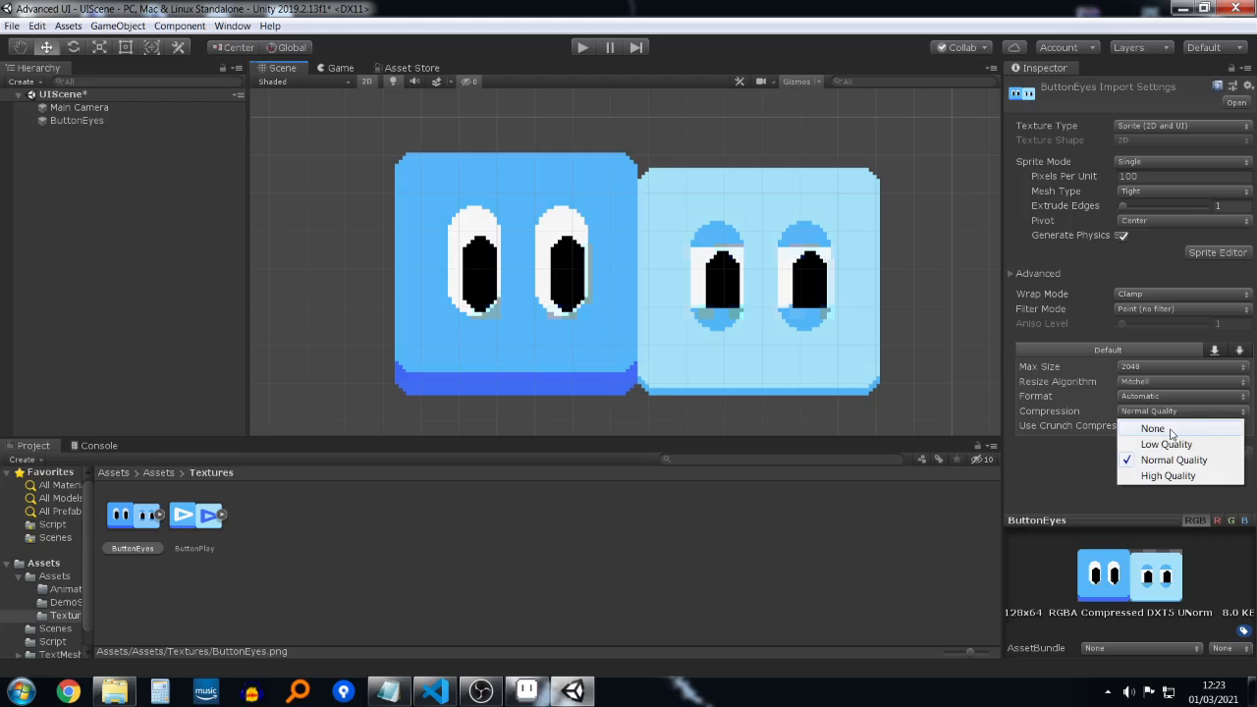
click(1166, 444)
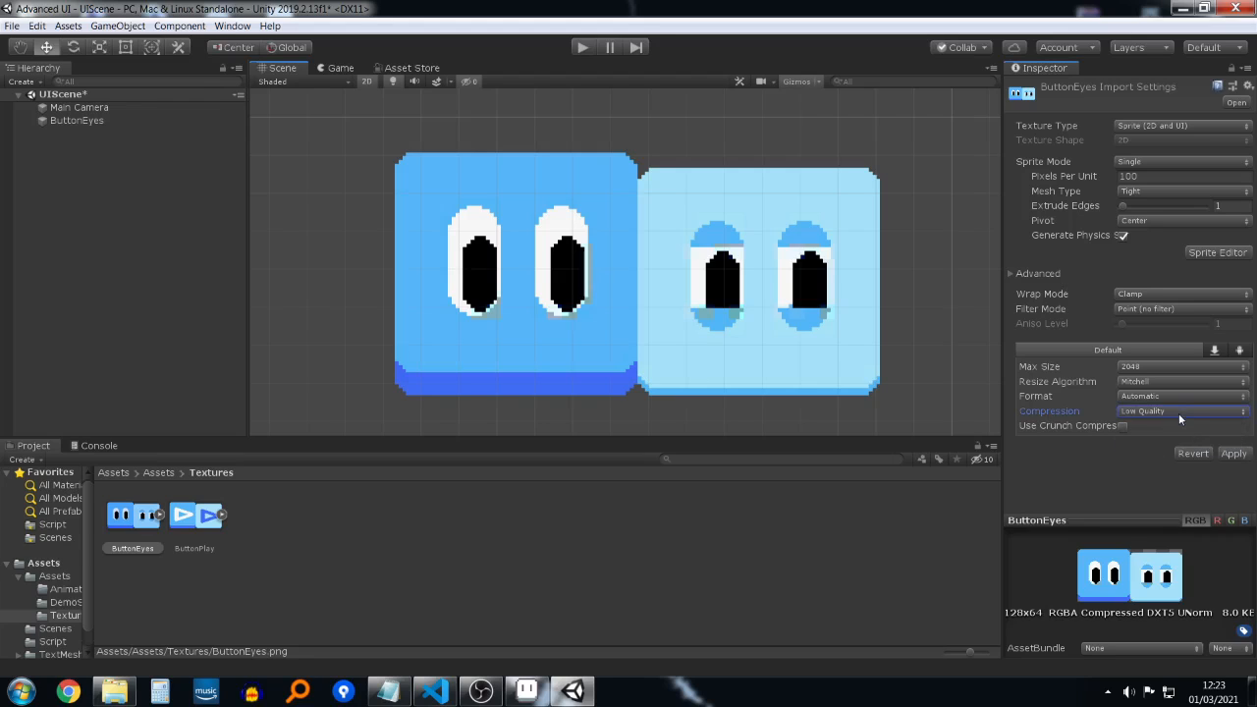
click(1178, 413)
click(1139, 430)
click(937, 328)
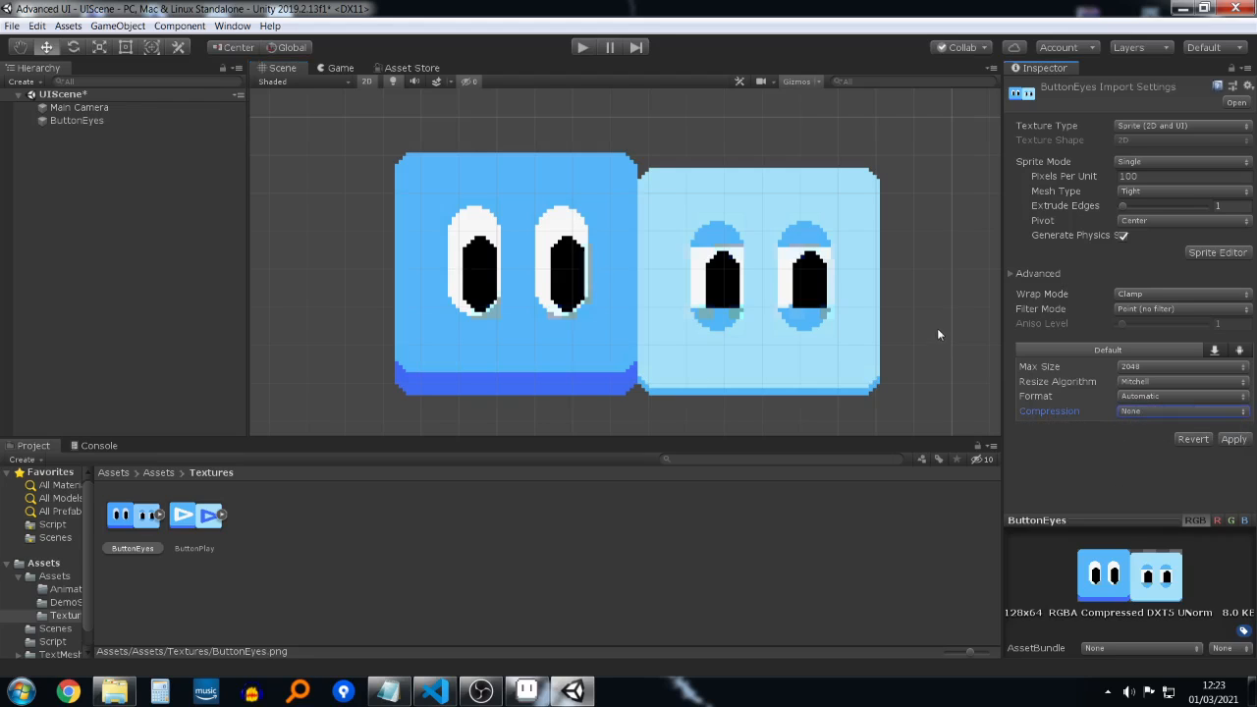
click(608, 372)
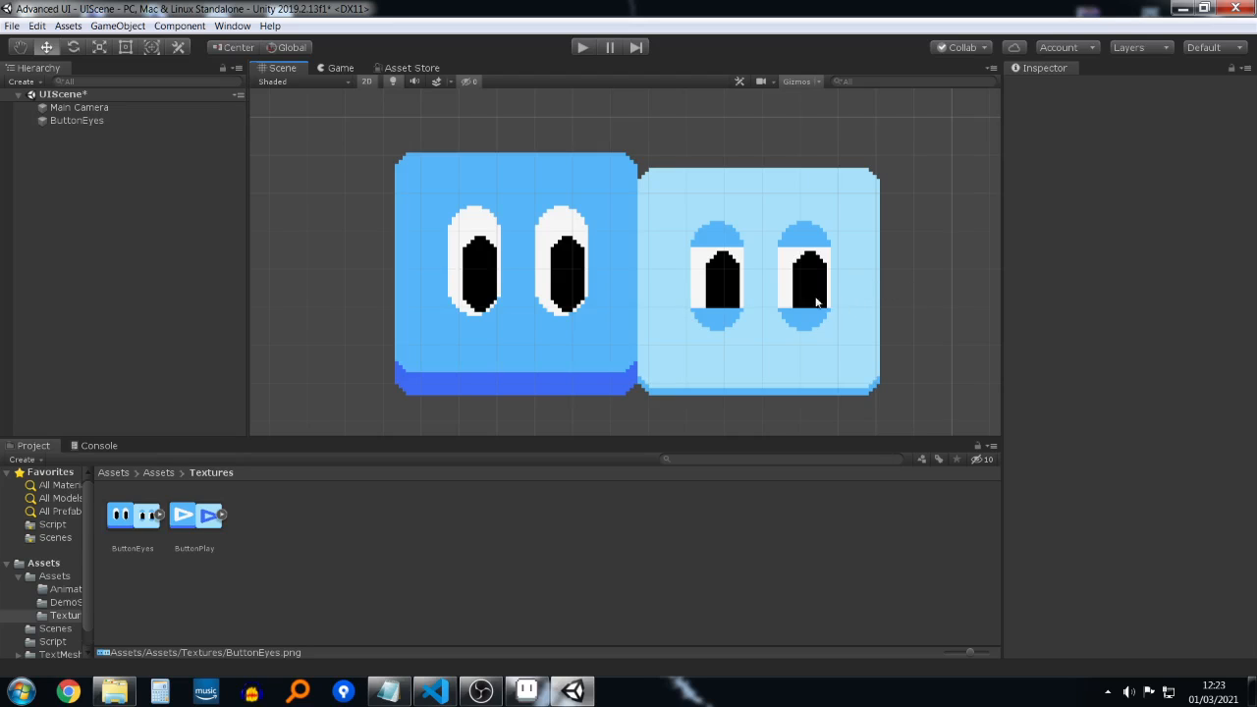
scroll(833, 269, down, 1)
click(767, 288)
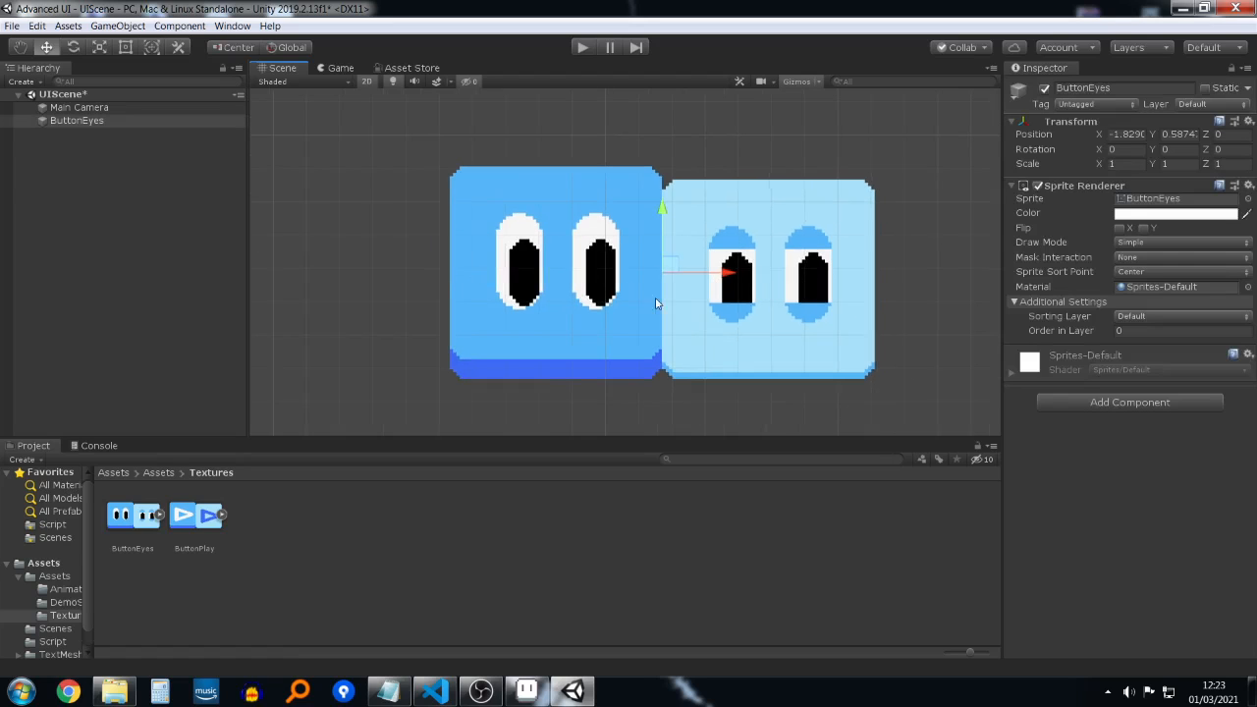
scroll(726, 294, down, 1)
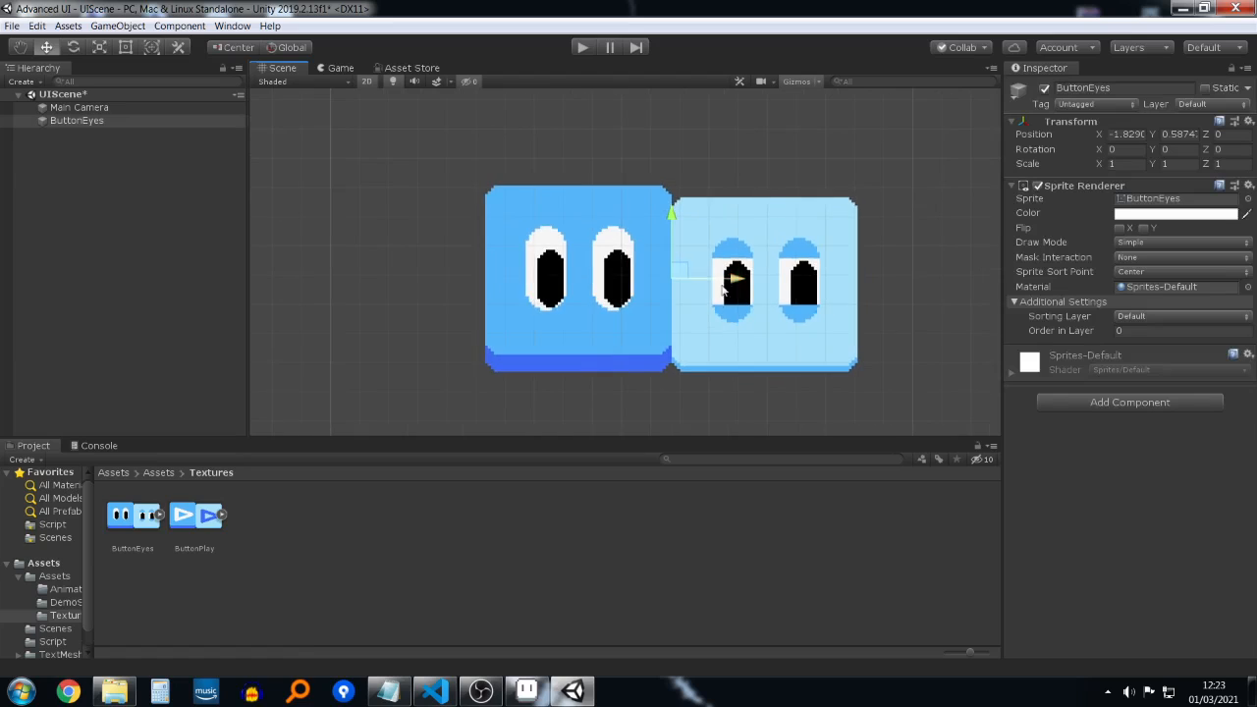
Step: Apply Point (no filter) filtering and no compression to the ButtonEyes and ButtonPlay textures together
click(208, 516)
ctrl+click(125, 514)
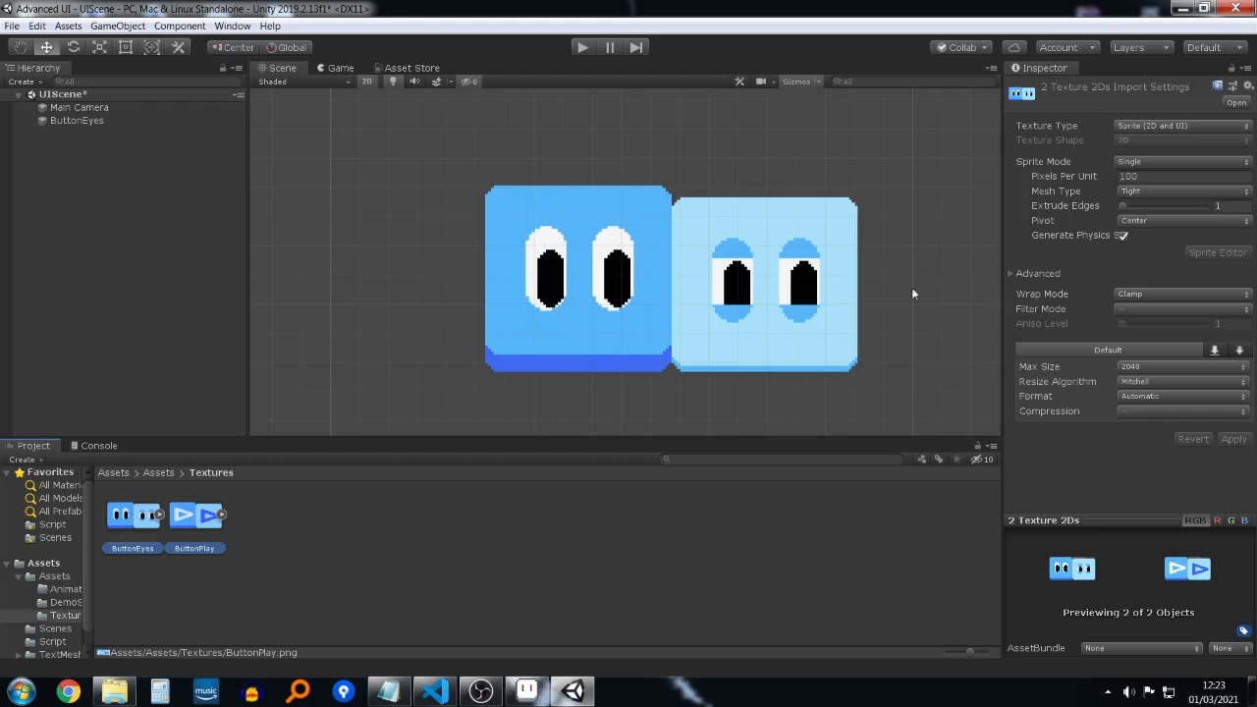
click(1177, 311)
click(1147, 327)
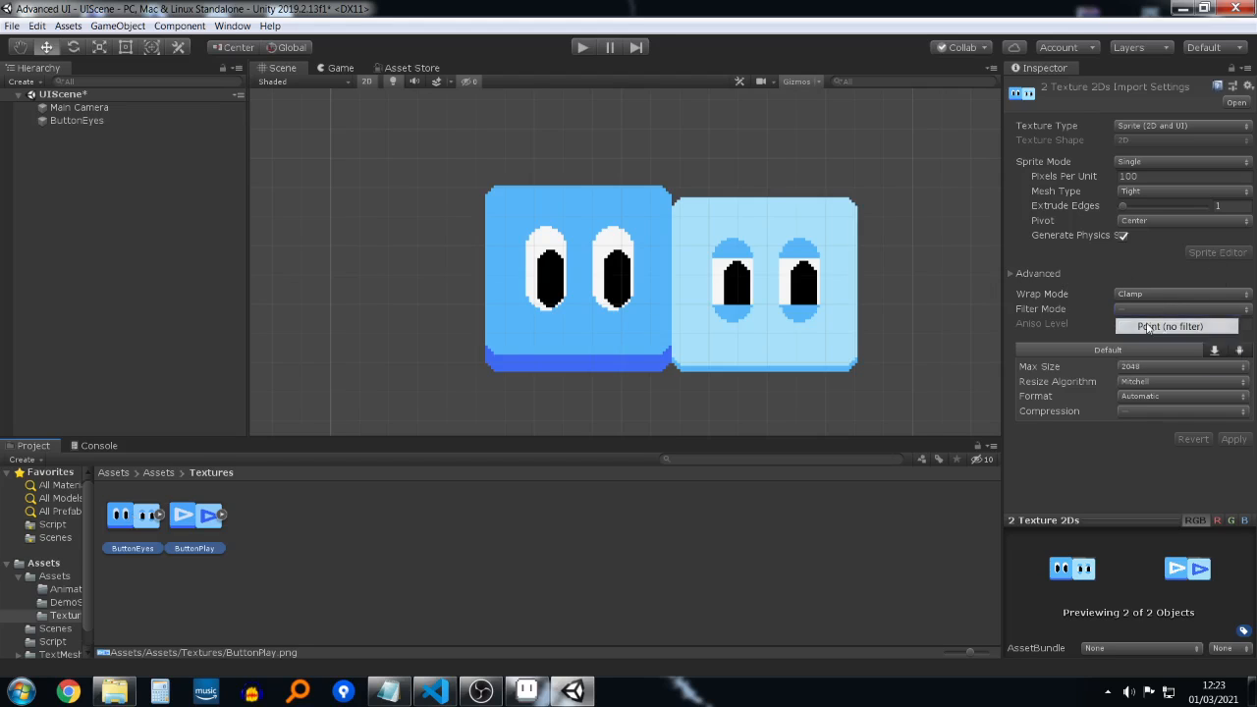
click(1130, 413)
click(1144, 426)
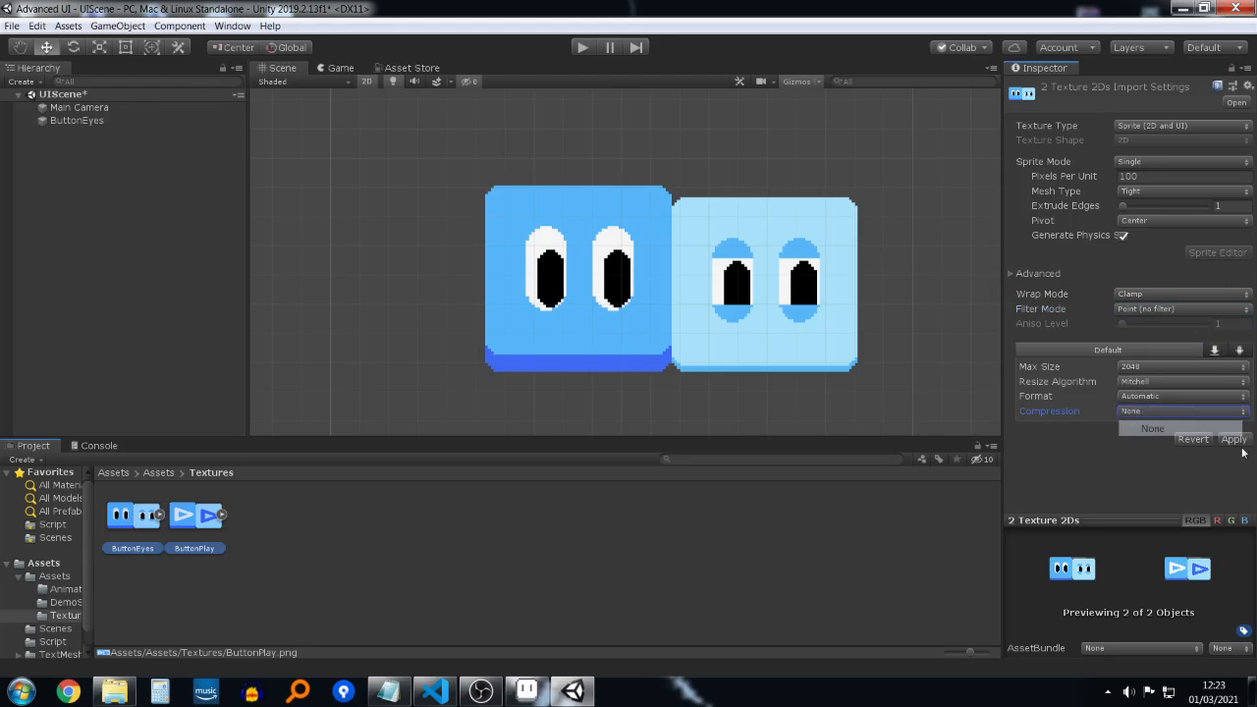
click(1233, 439)
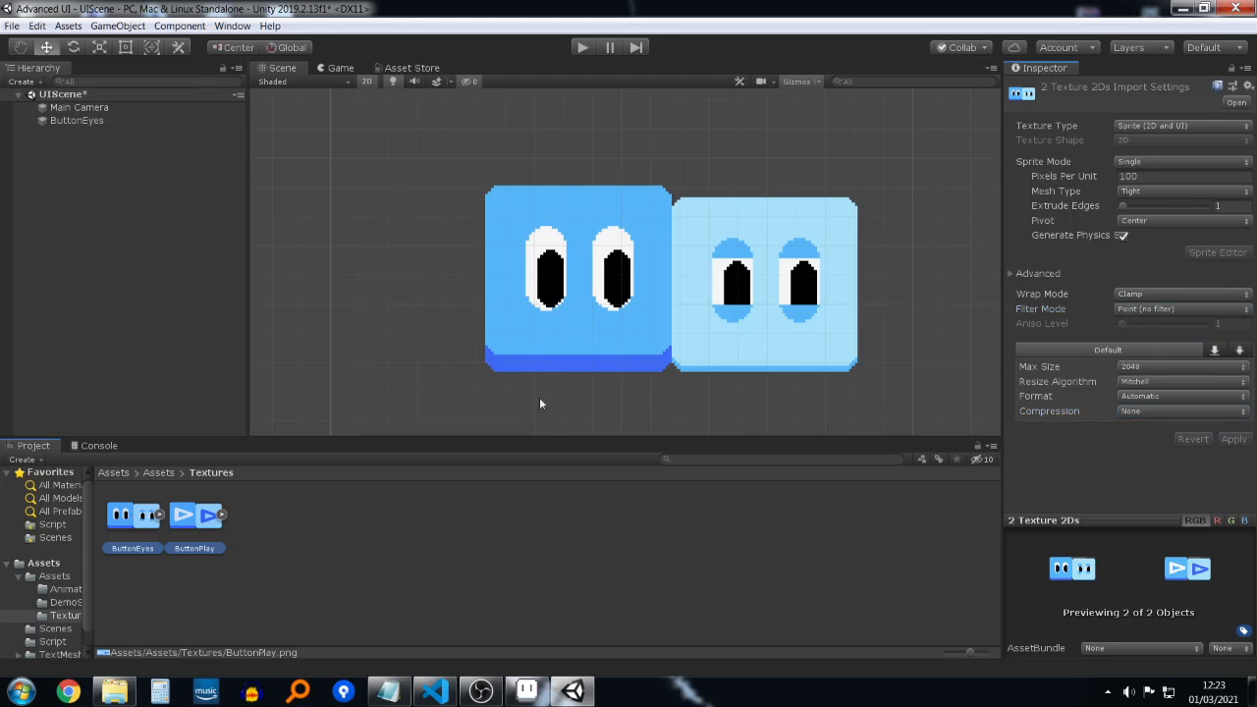
click(575, 432)
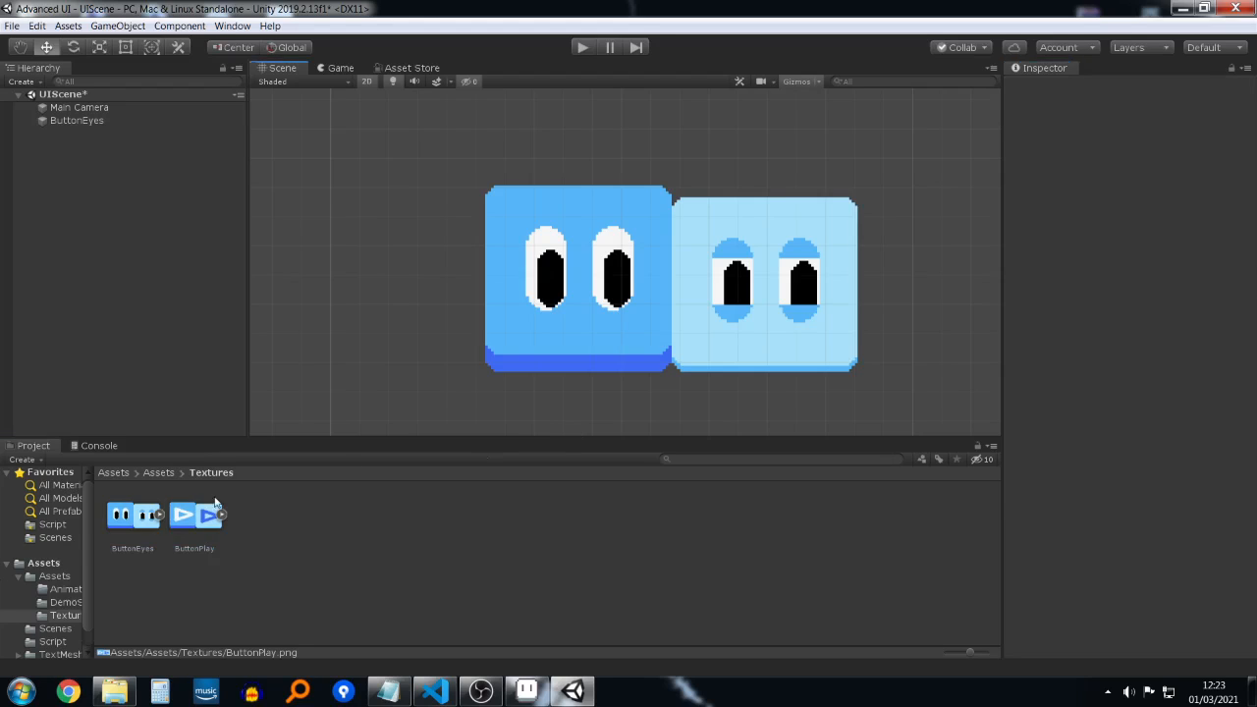
Step: Delete the ButtonEyes sprite object from the scene
click(130, 520)
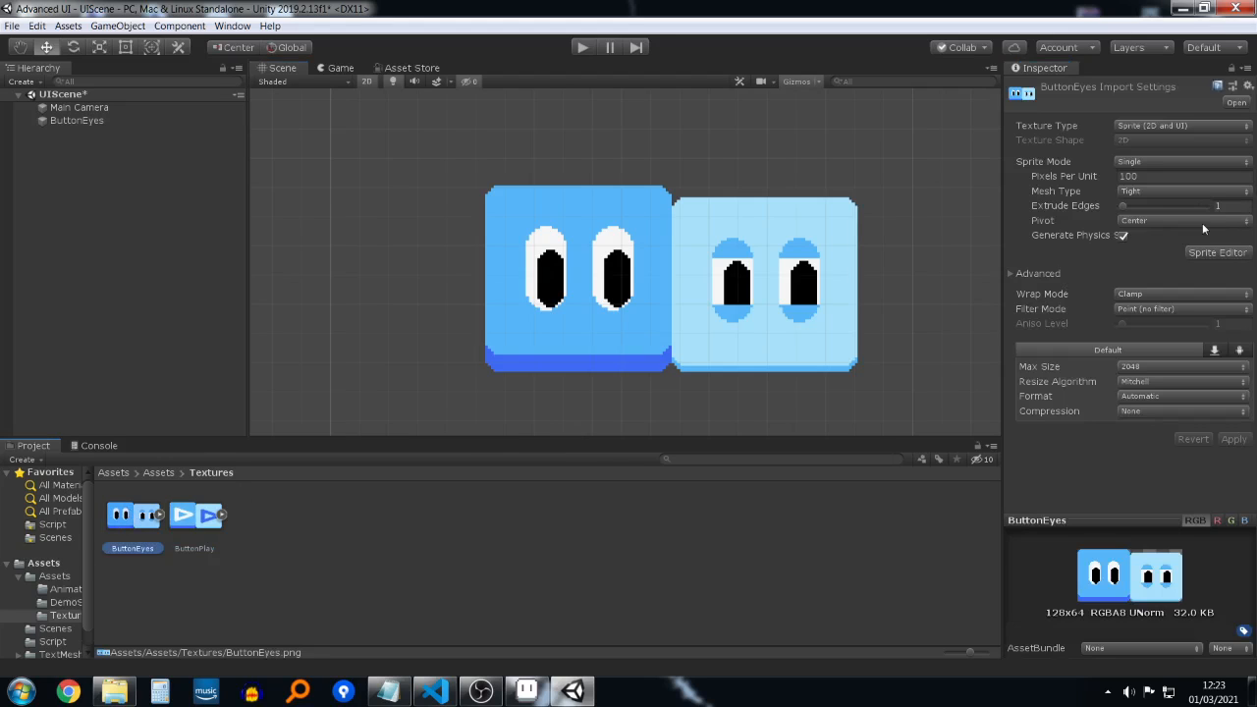
click(655, 276)
click(639, 281)
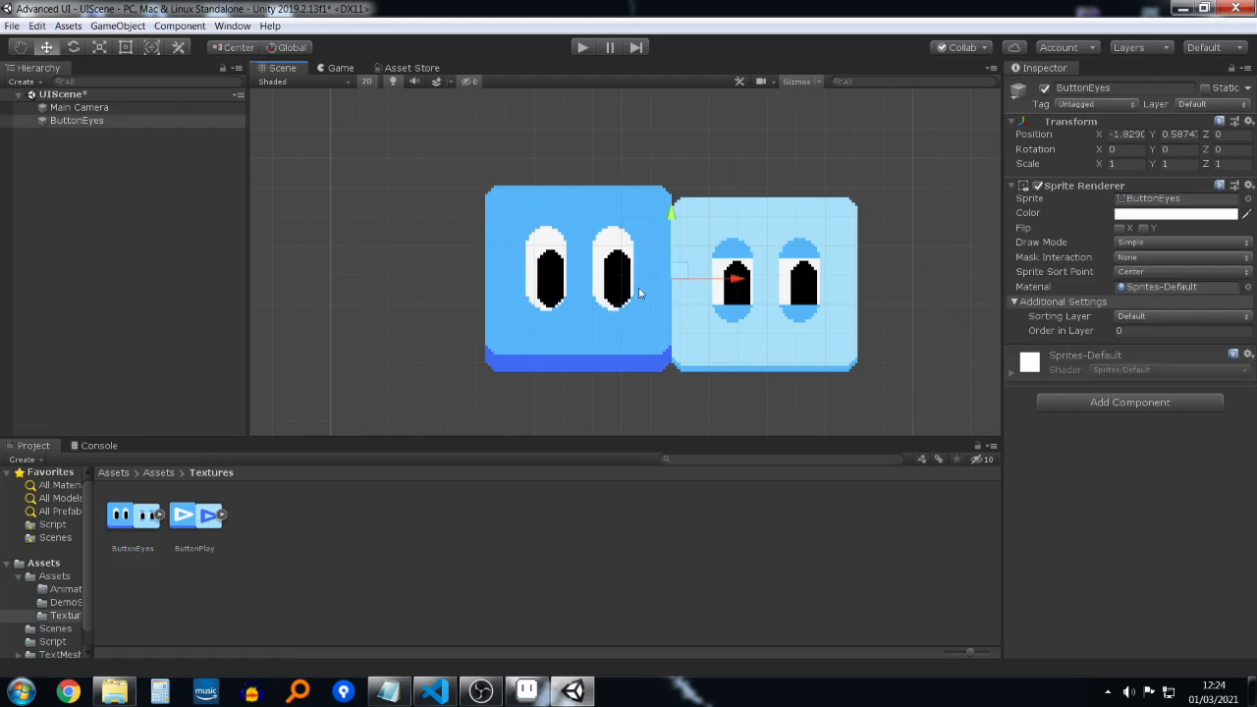
scroll(653, 288, down, 2)
drag(651, 288, 680, 268)
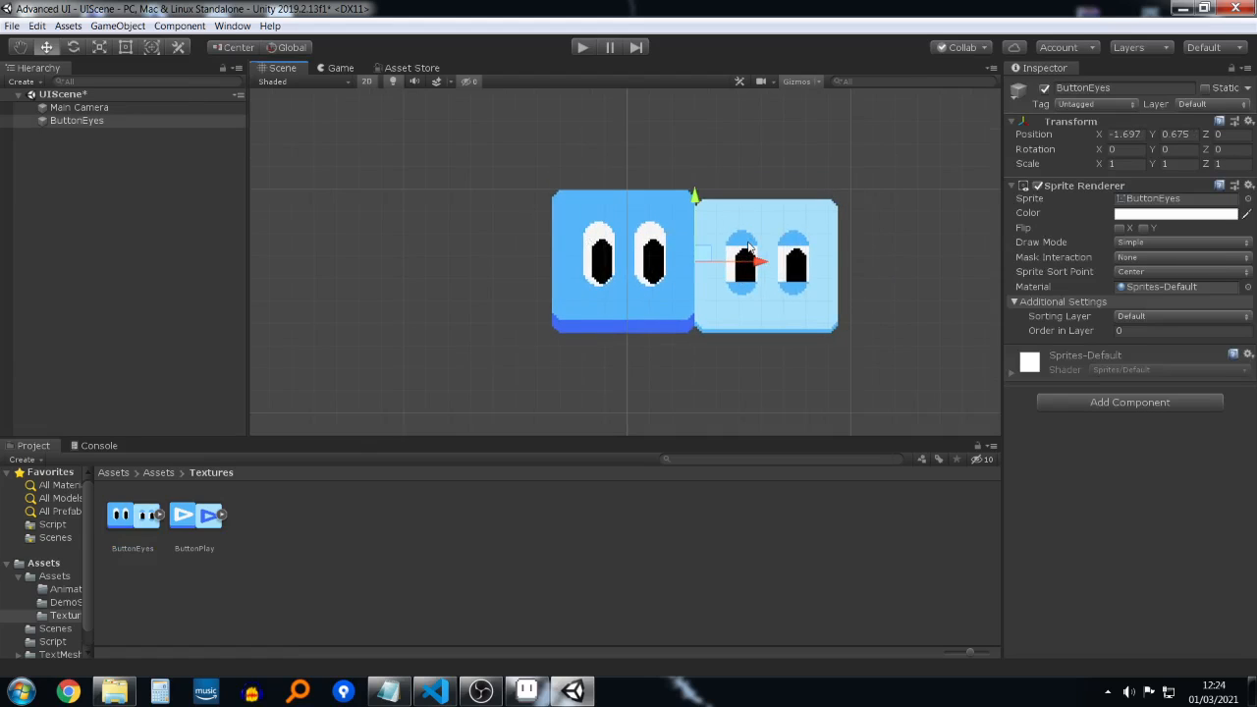
key(Delete)
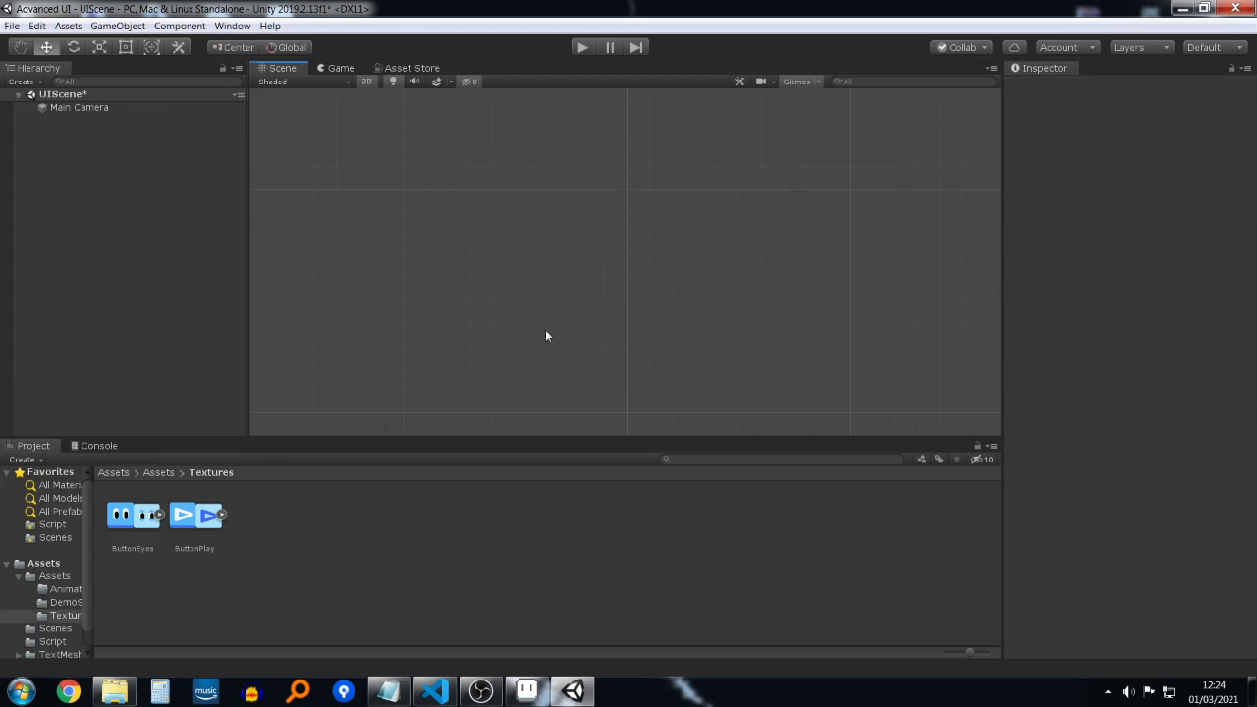
Step: Set the sprite mode of the ButtonEyes texture to Multiple
click(120, 517)
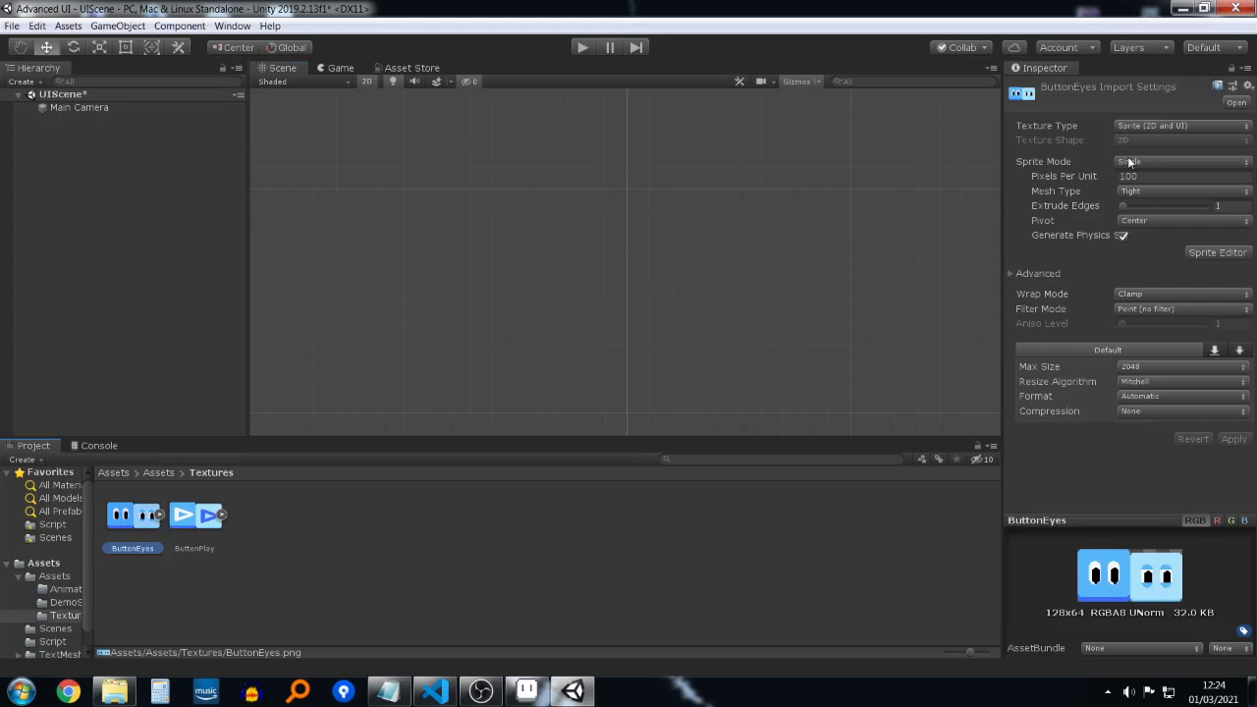
click(1132, 163)
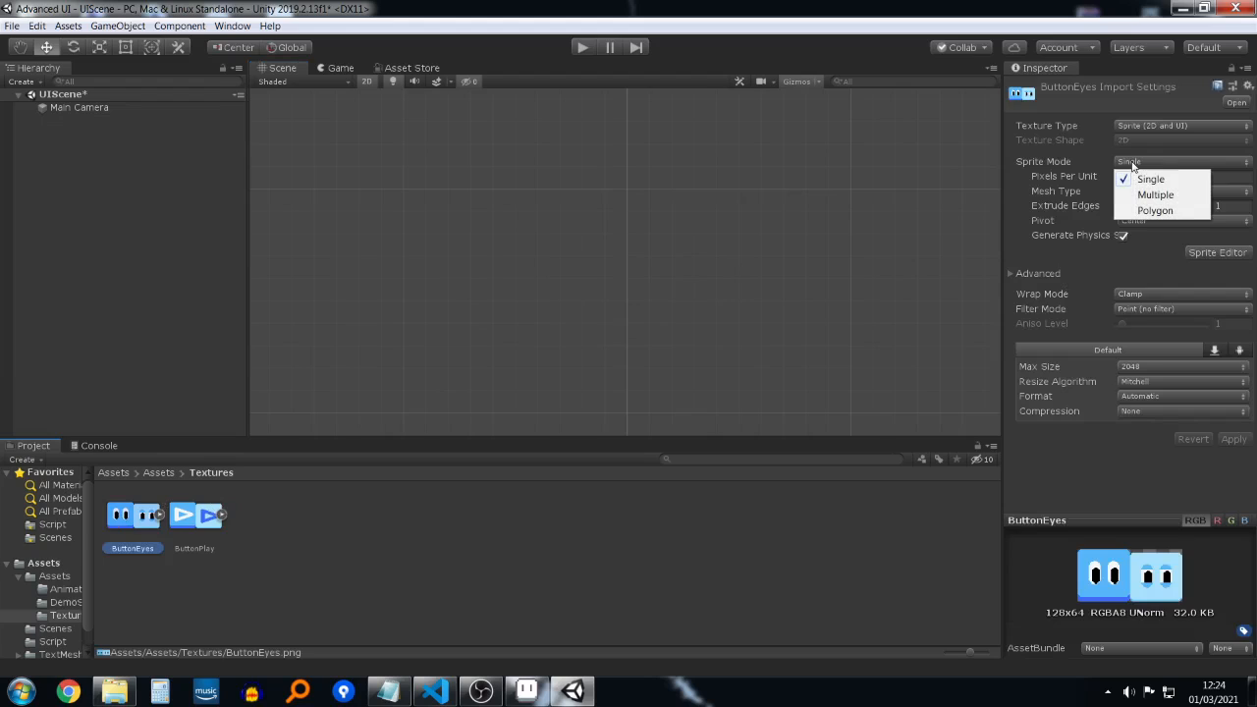
click(1156, 195)
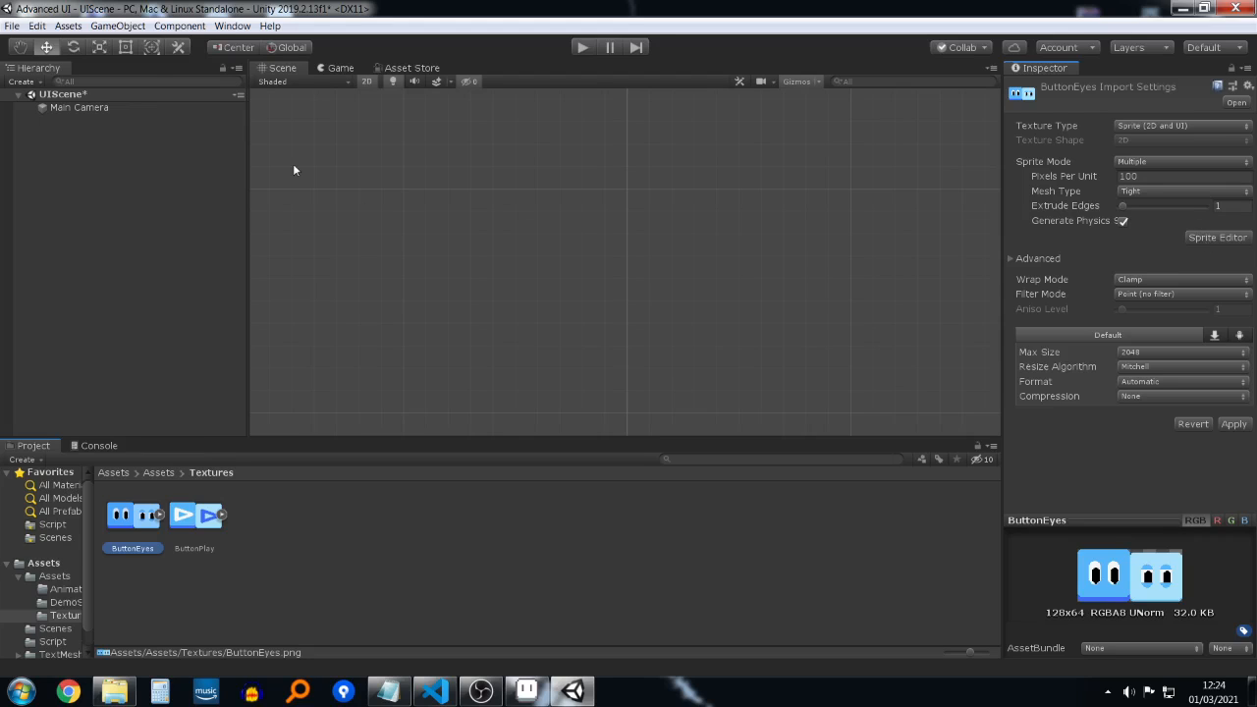
Step: Check the 2D Sprite package in the Package Manager and close the window
click(172, 27)
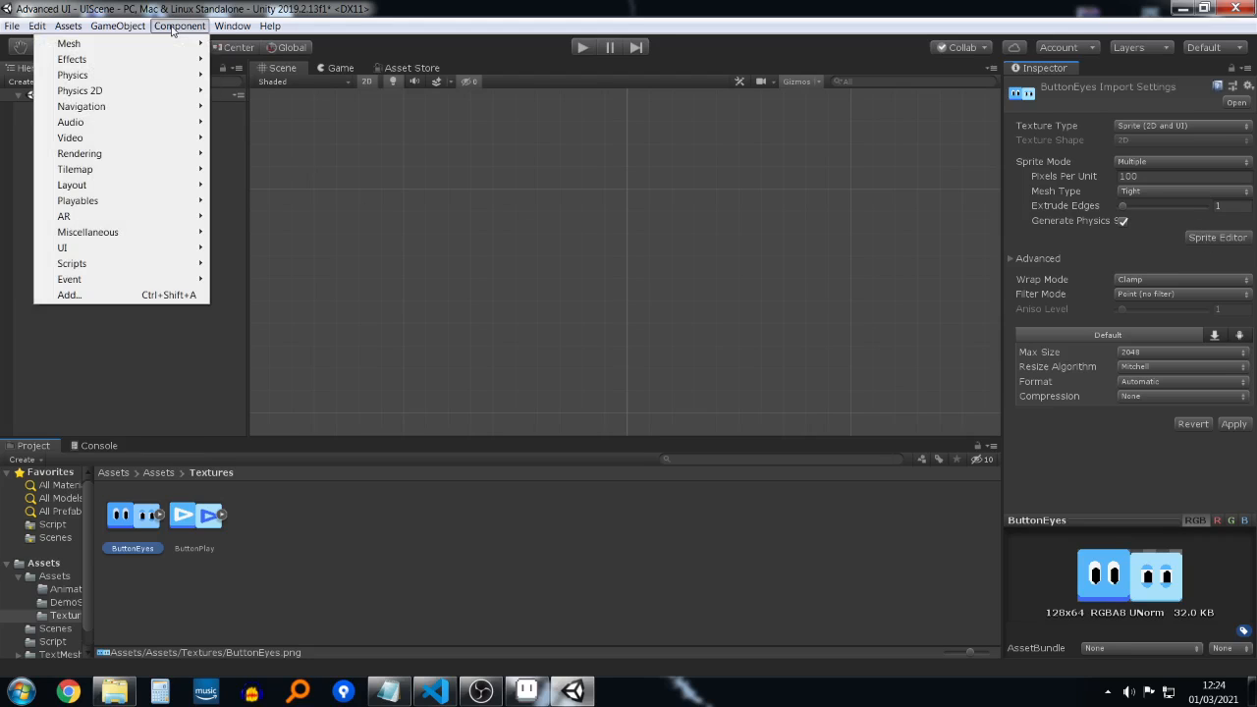
mouse_move(245, 17)
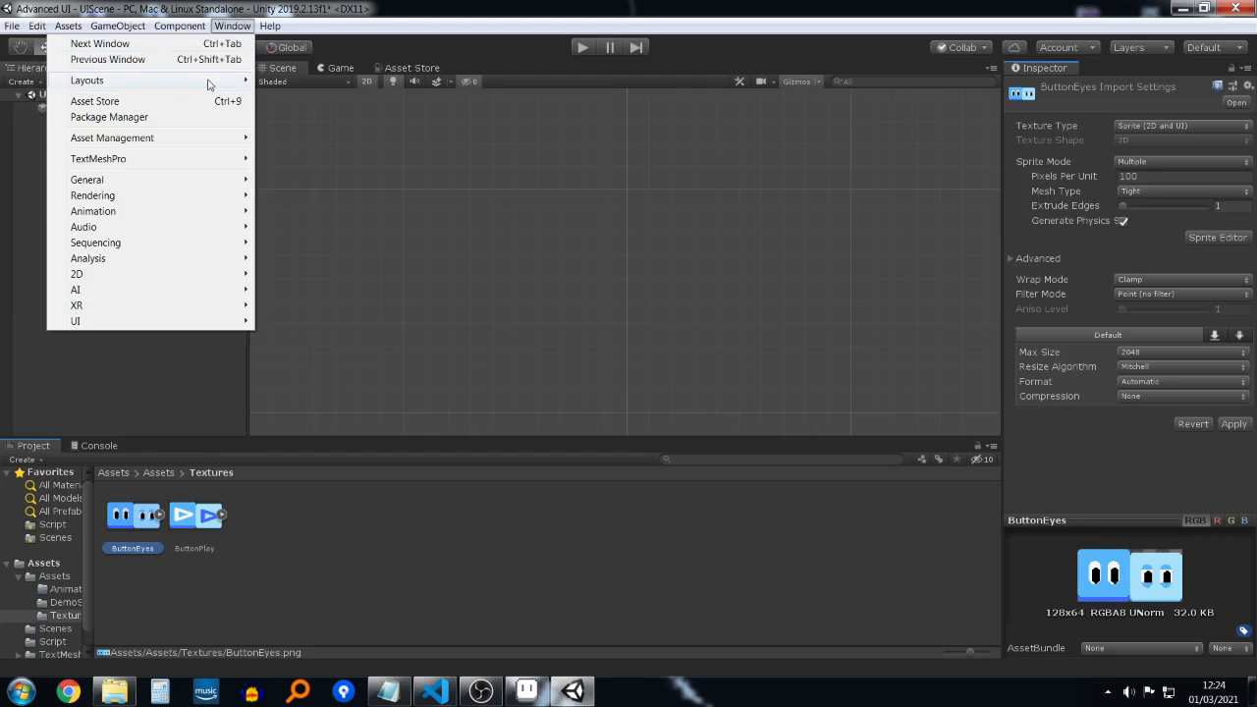
click(177, 117)
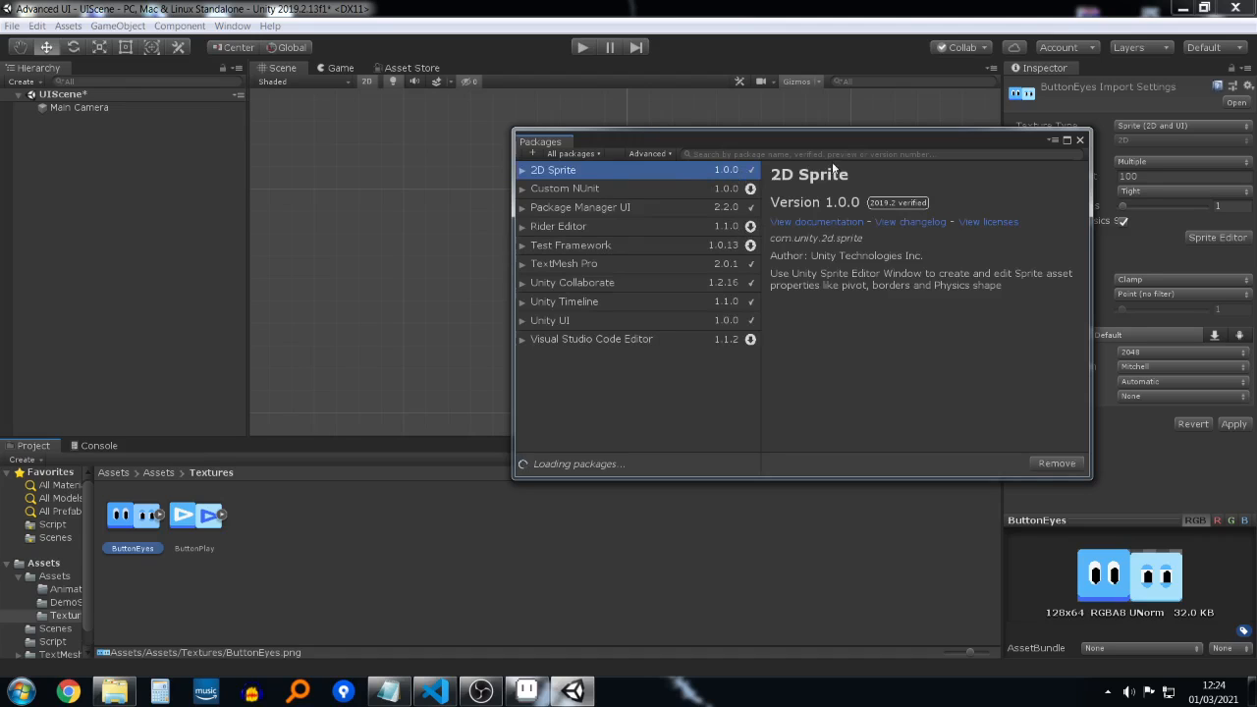
click(1079, 139)
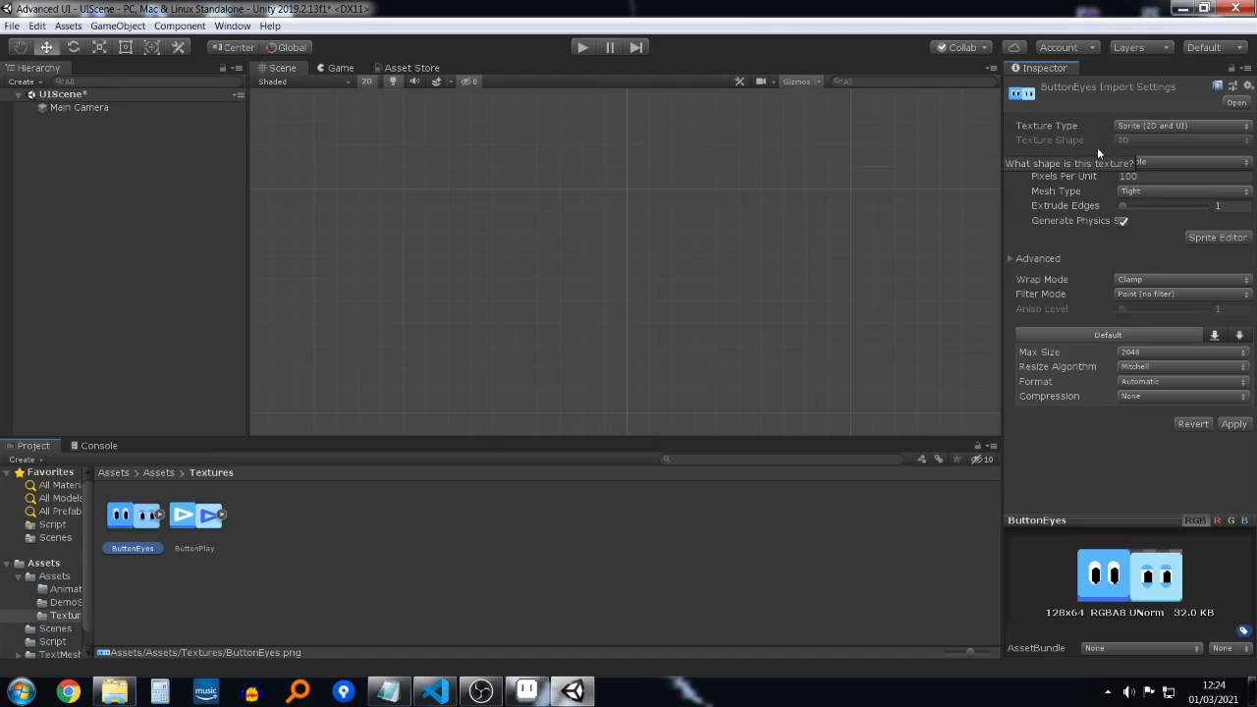
Step: Apply the pending import settings and slice ButtonEyes in the Sprite Editor using Grid By Cell Count with 2 columns
click(1218, 237)
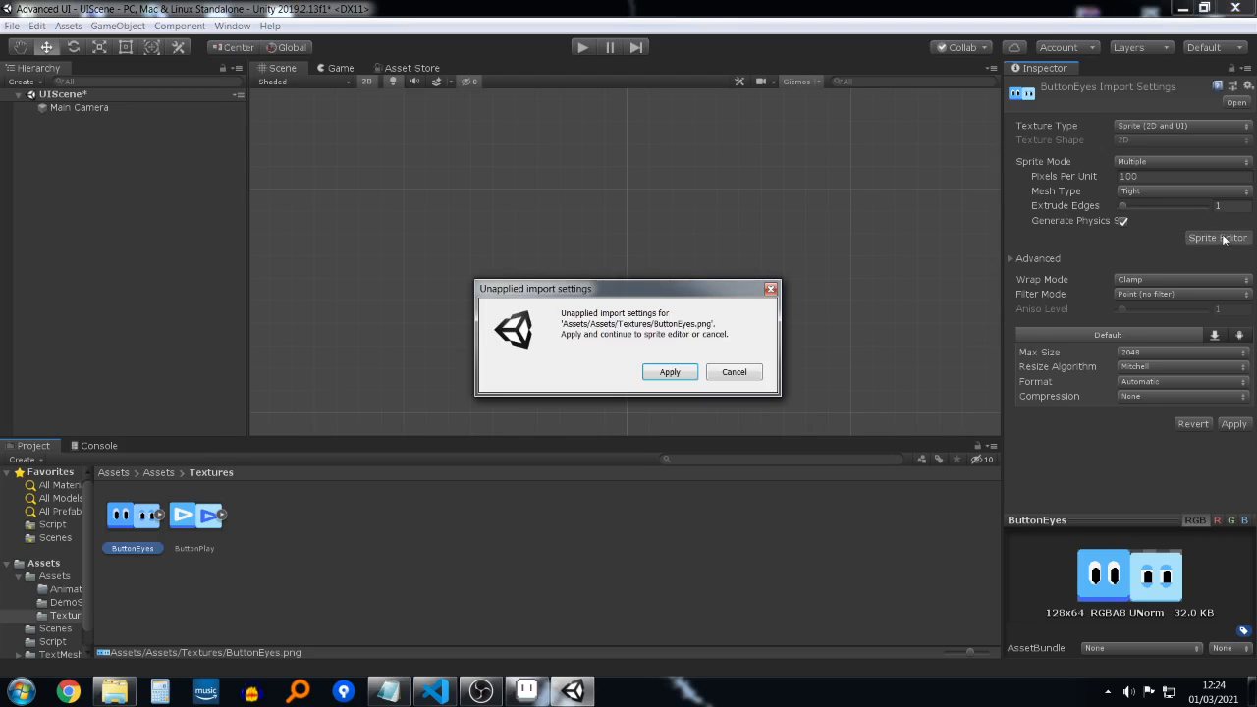
click(687, 376)
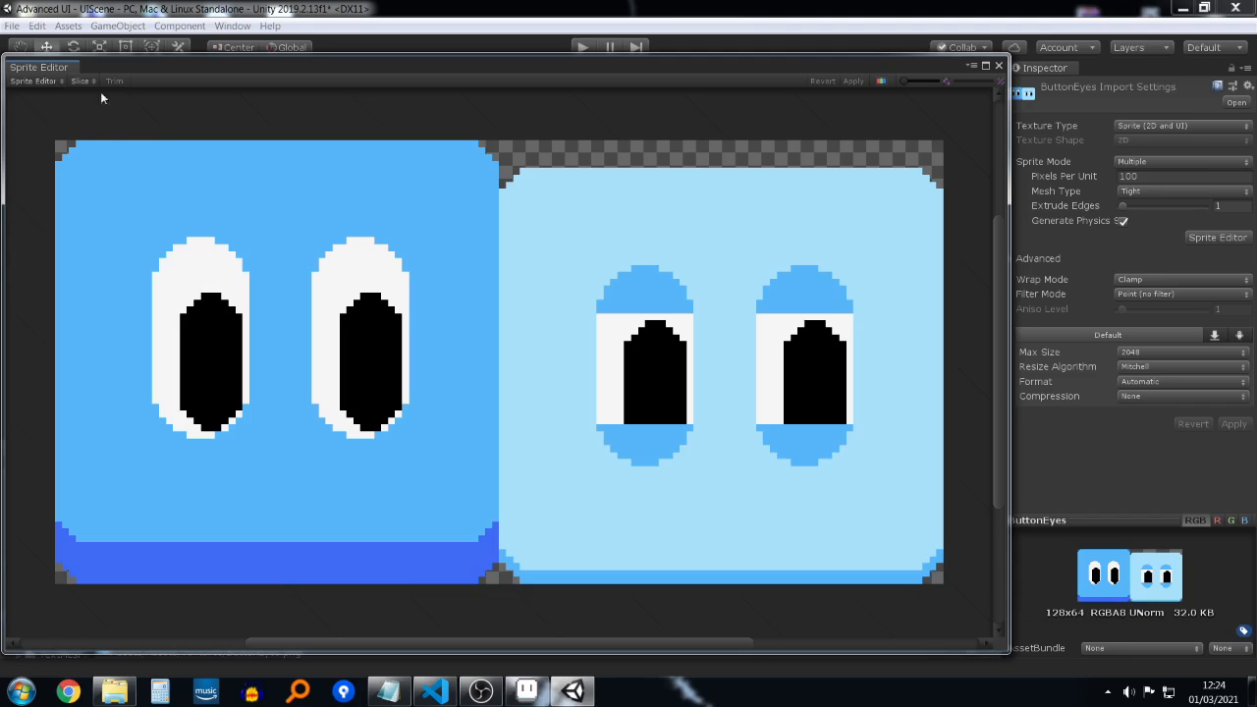
click(44, 81)
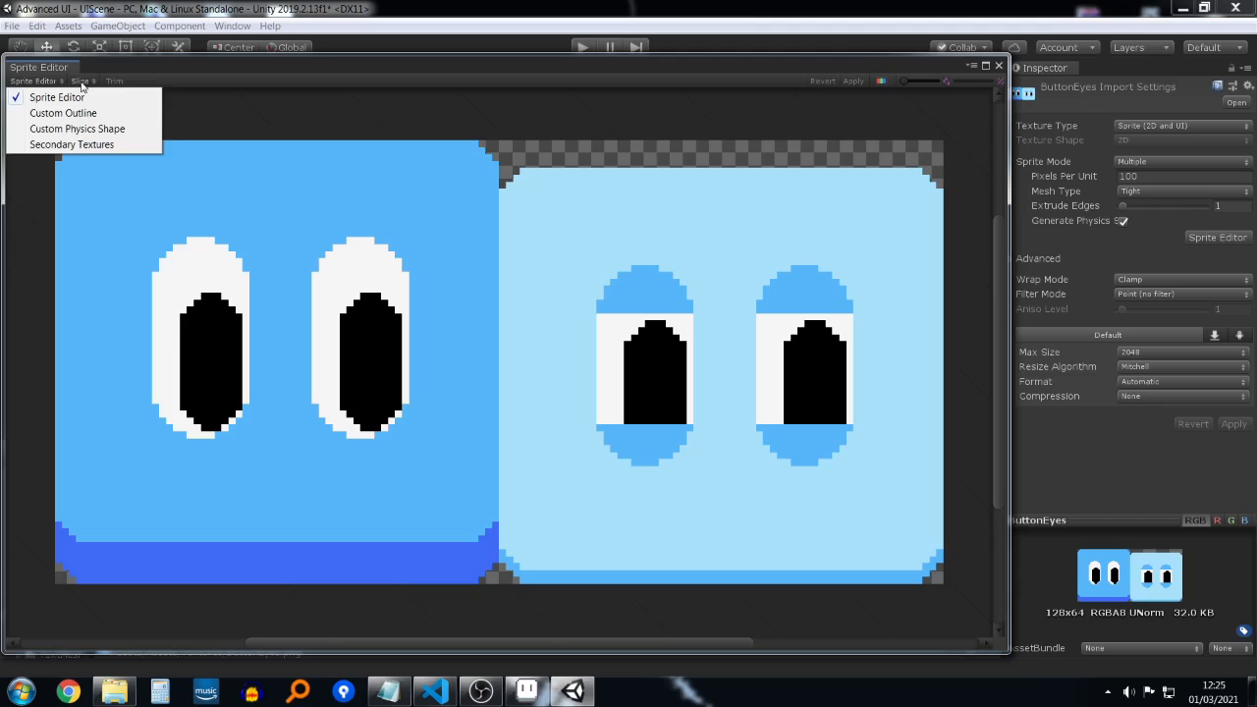
click(82, 86)
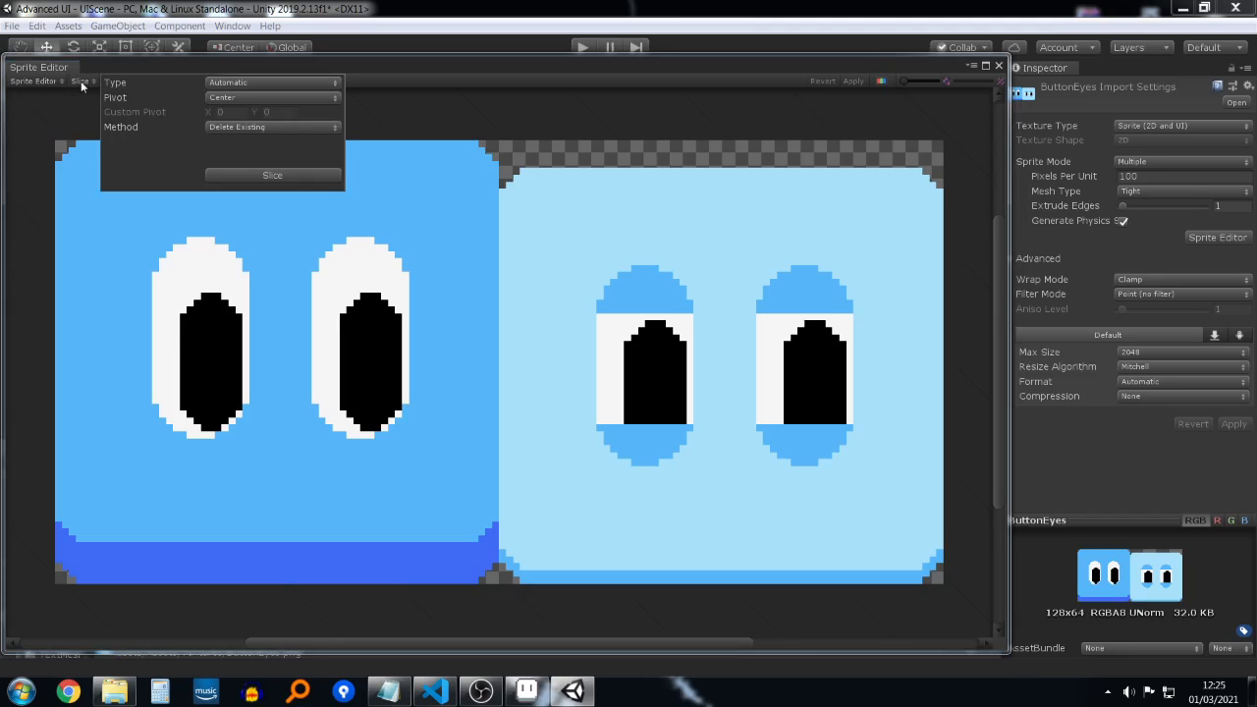
click(234, 84)
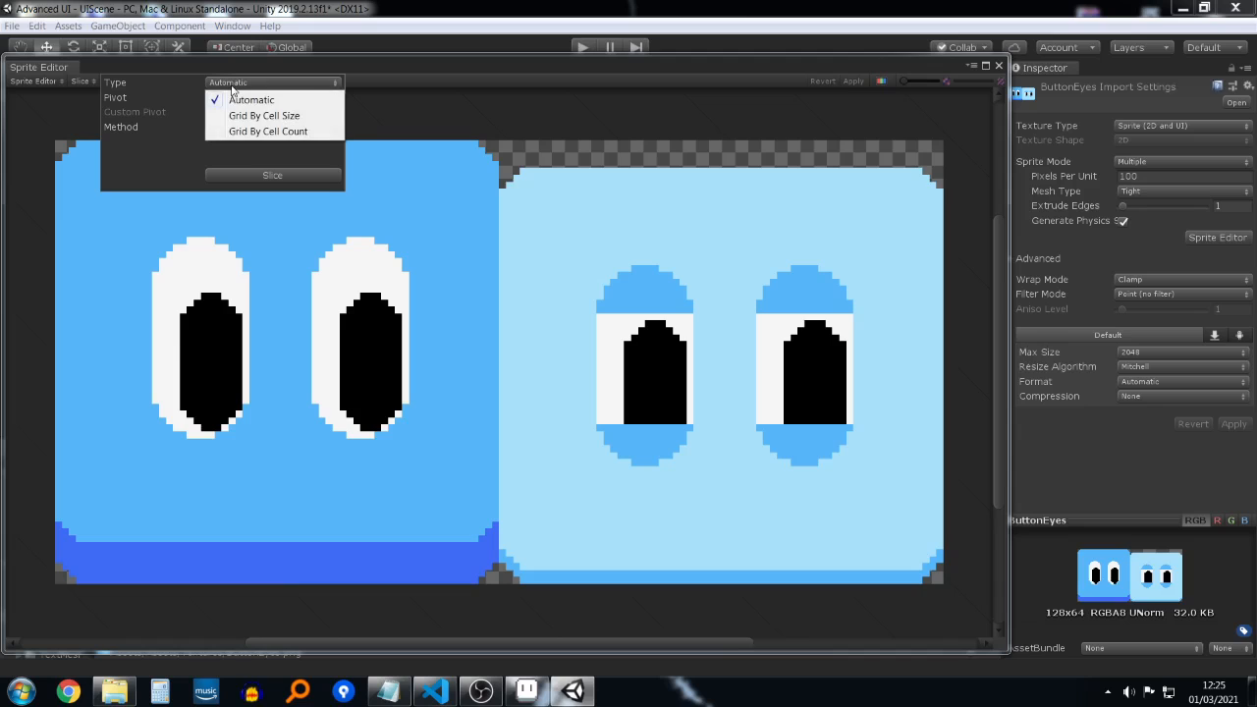
click(264, 131)
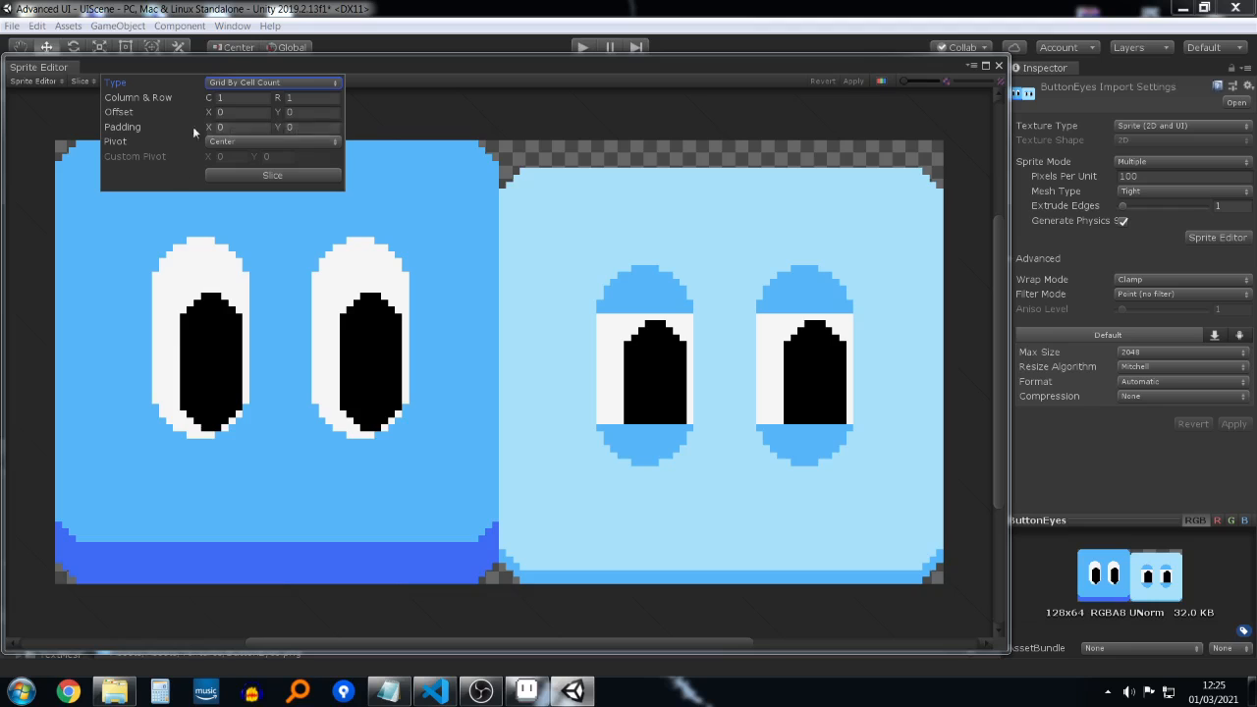
click(253, 100)
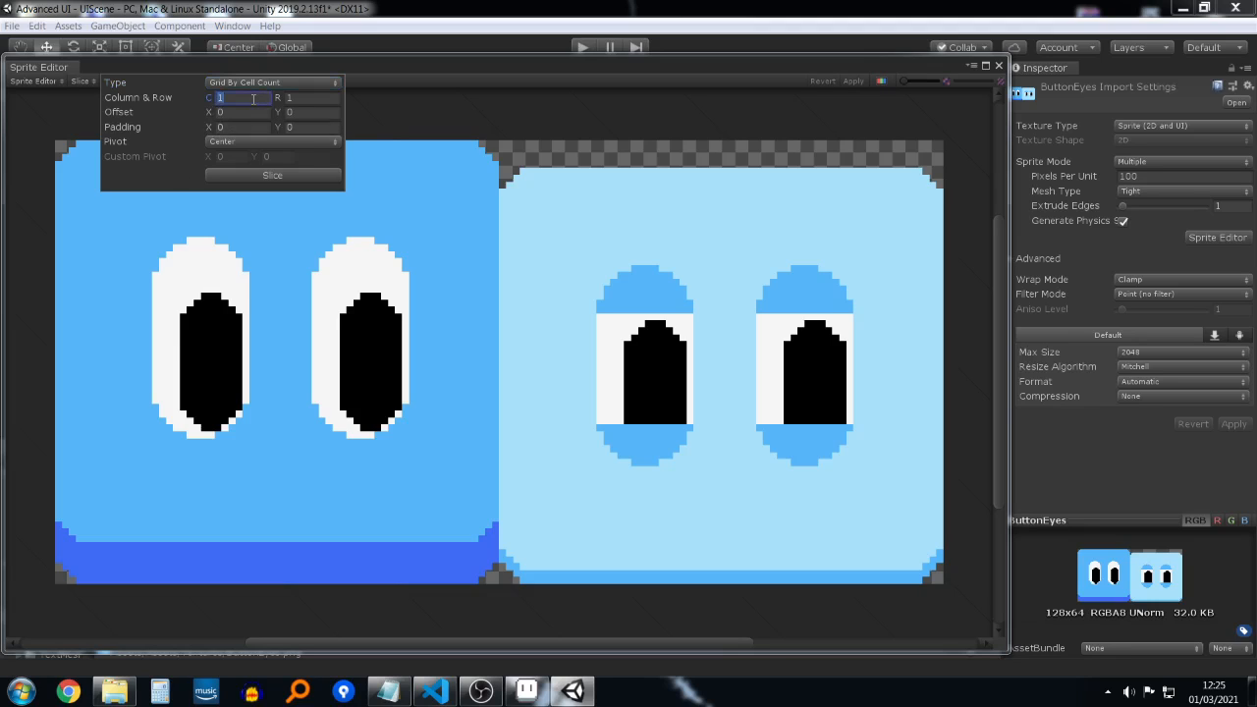
text(2)
click(273, 178)
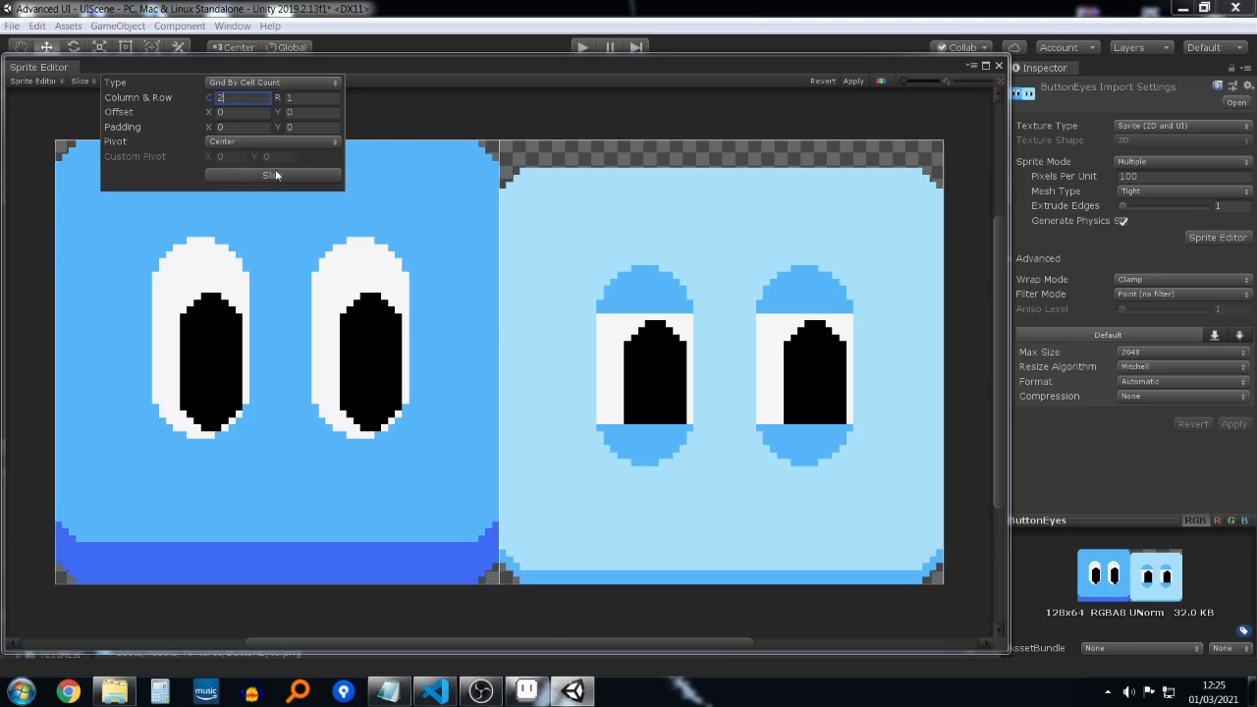
Step: Check the two ButtonEyes slices in the Sprite Editor, apply the slicing and close the editor
click(437, 85)
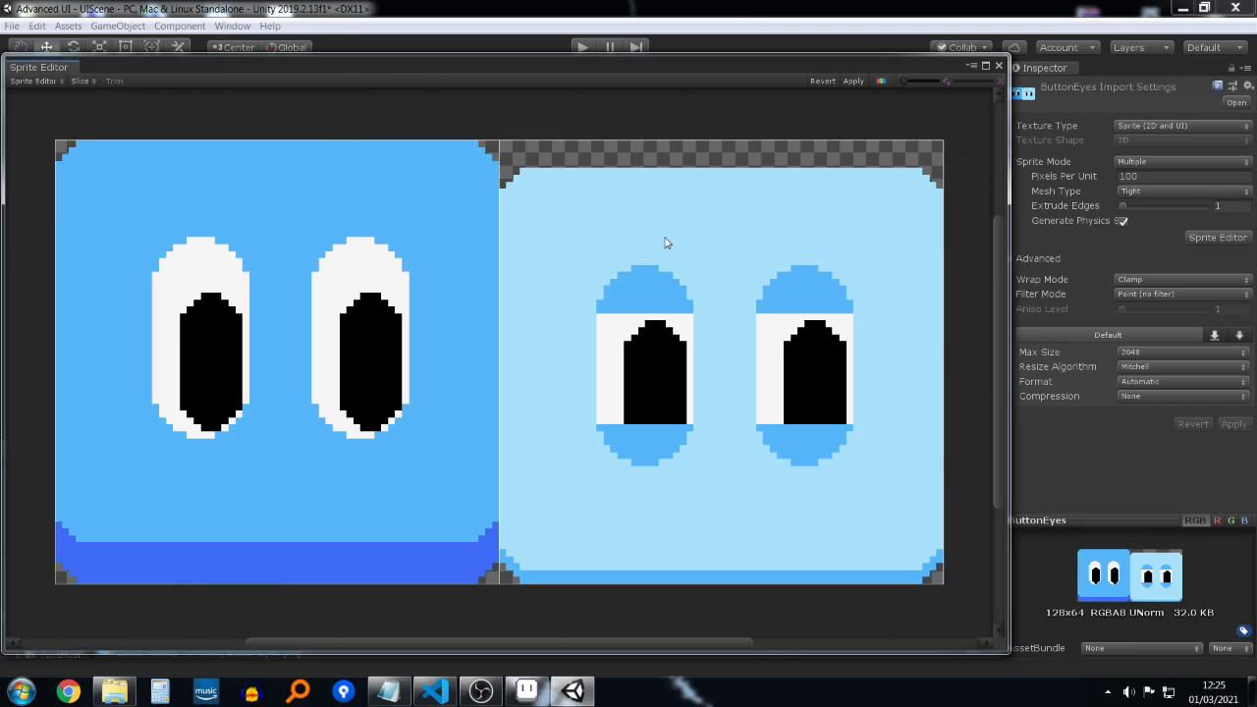
click(295, 269)
click(667, 275)
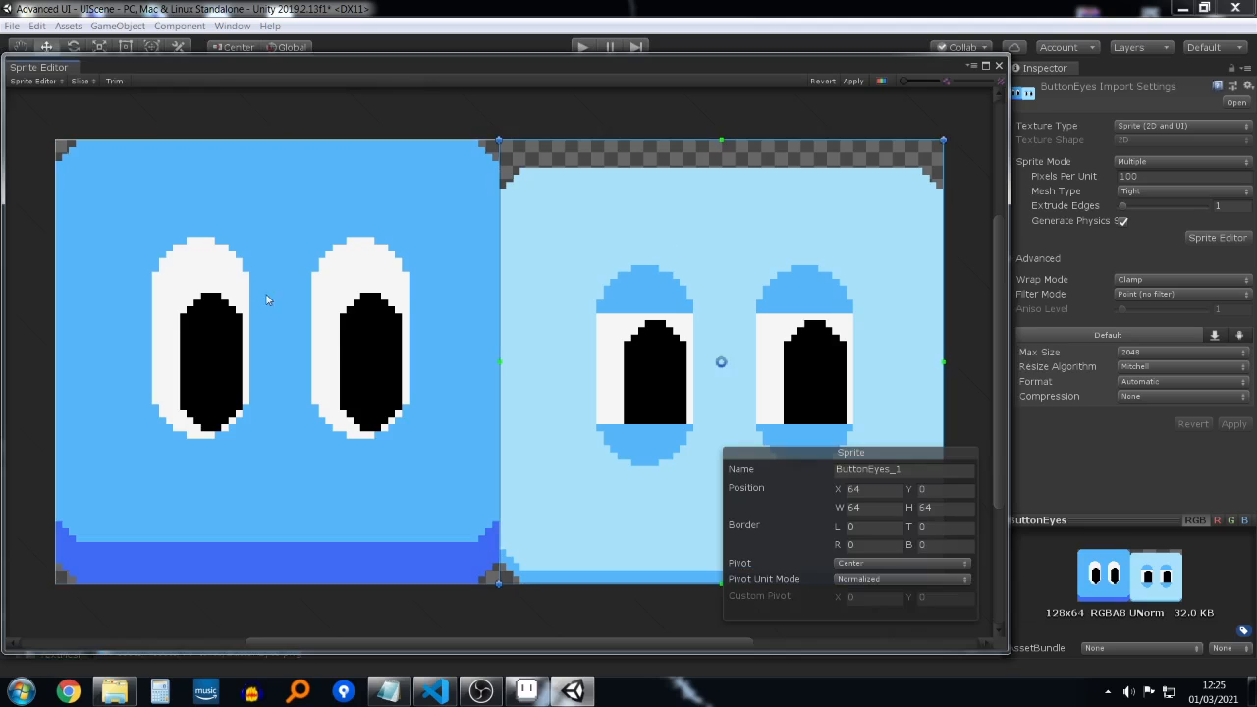
click(792, 125)
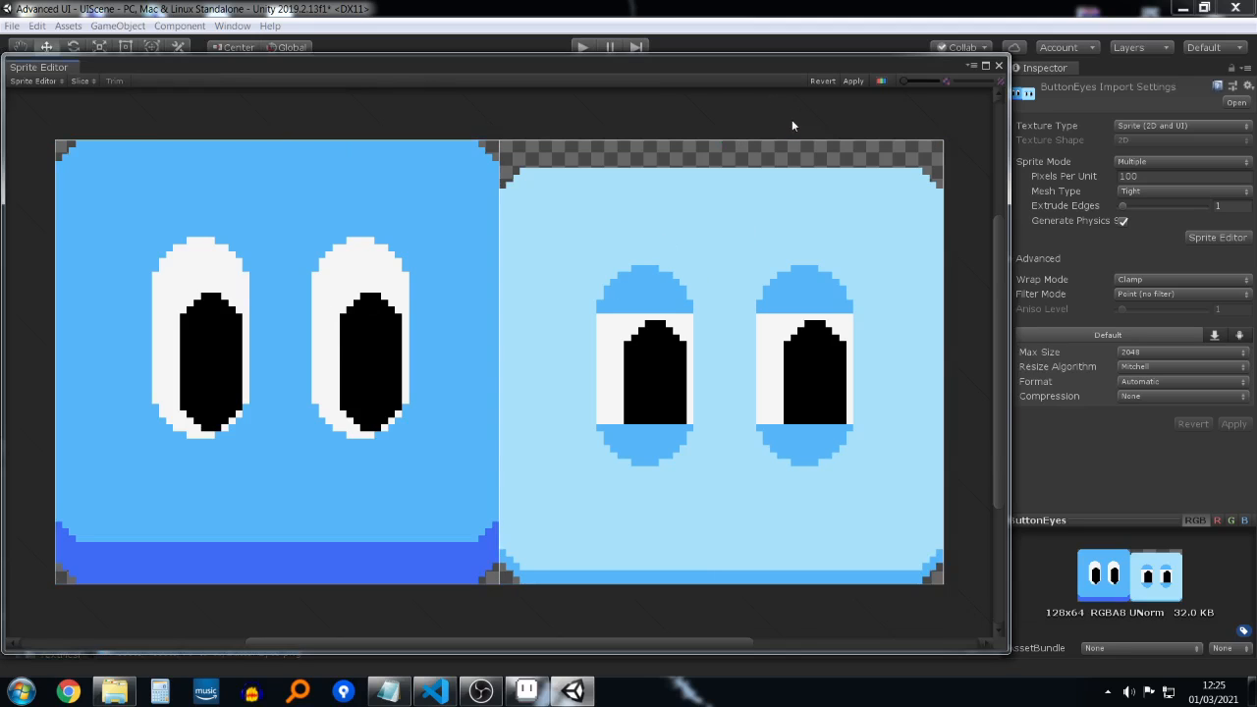
click(853, 82)
click(999, 66)
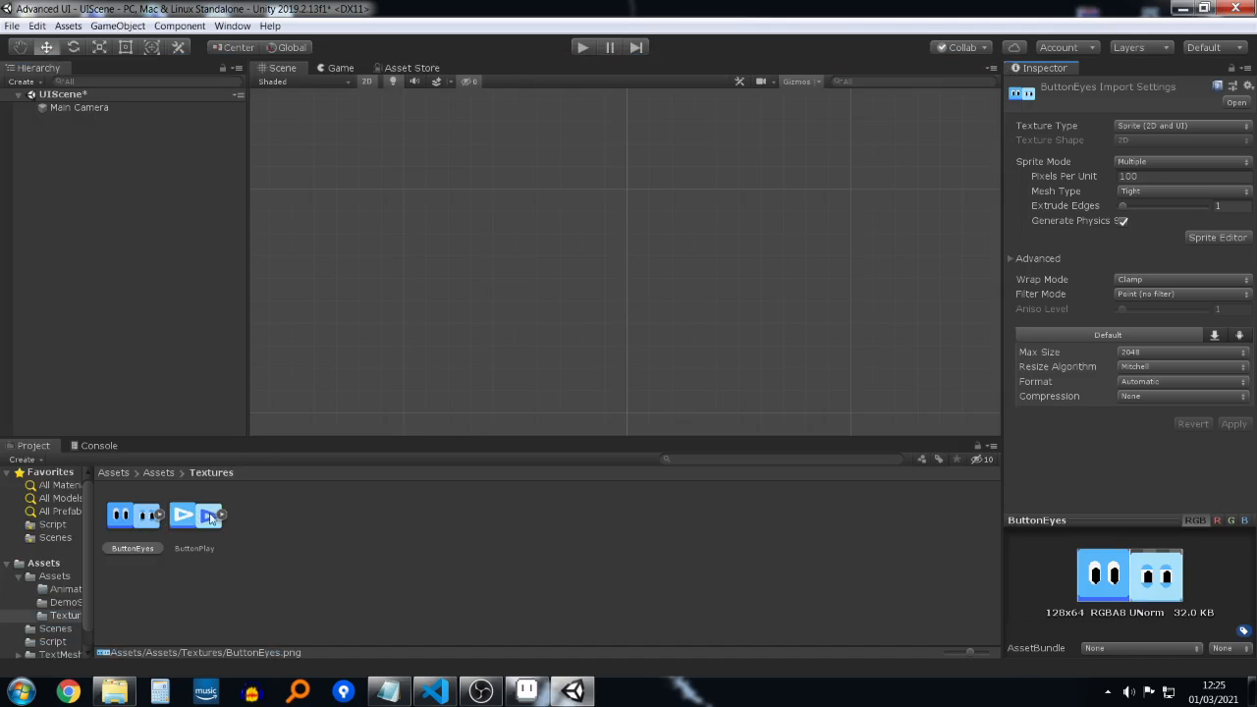
Step: Try placing the open-eyes slice of ButtonEyes in the scene, undo the placement and collapse the texture's slices
click(254, 516)
click(222, 515)
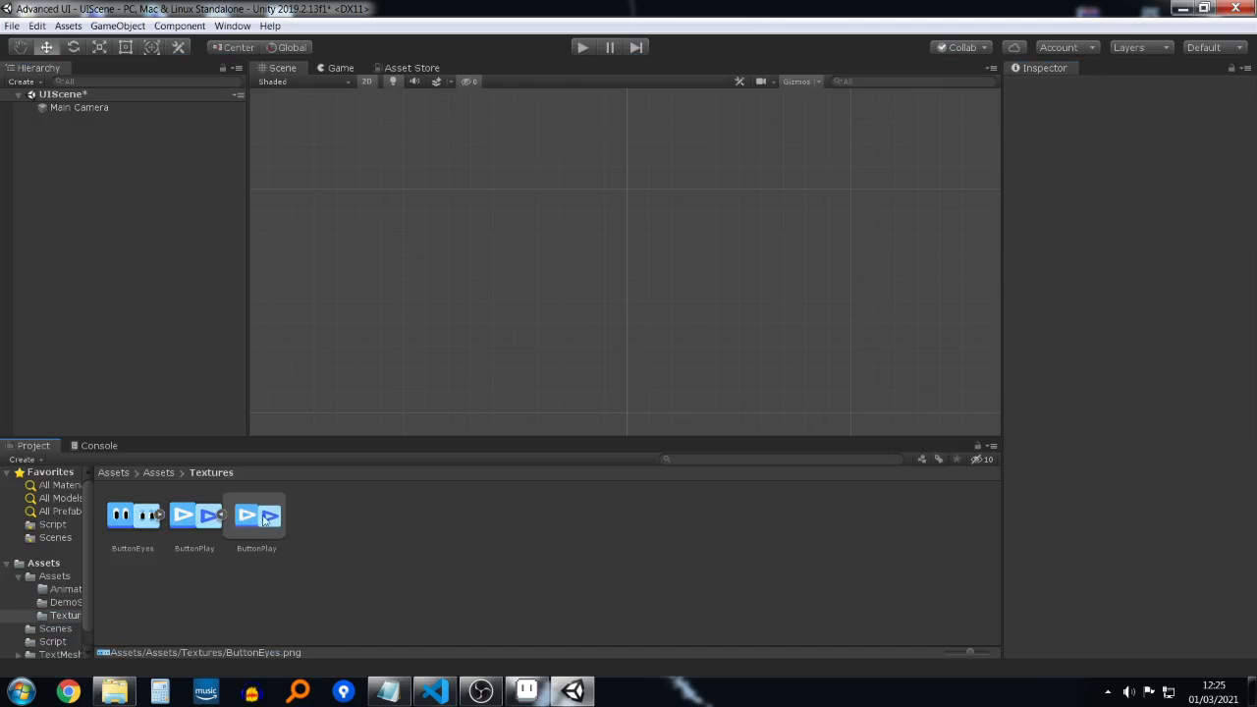
click(160, 515)
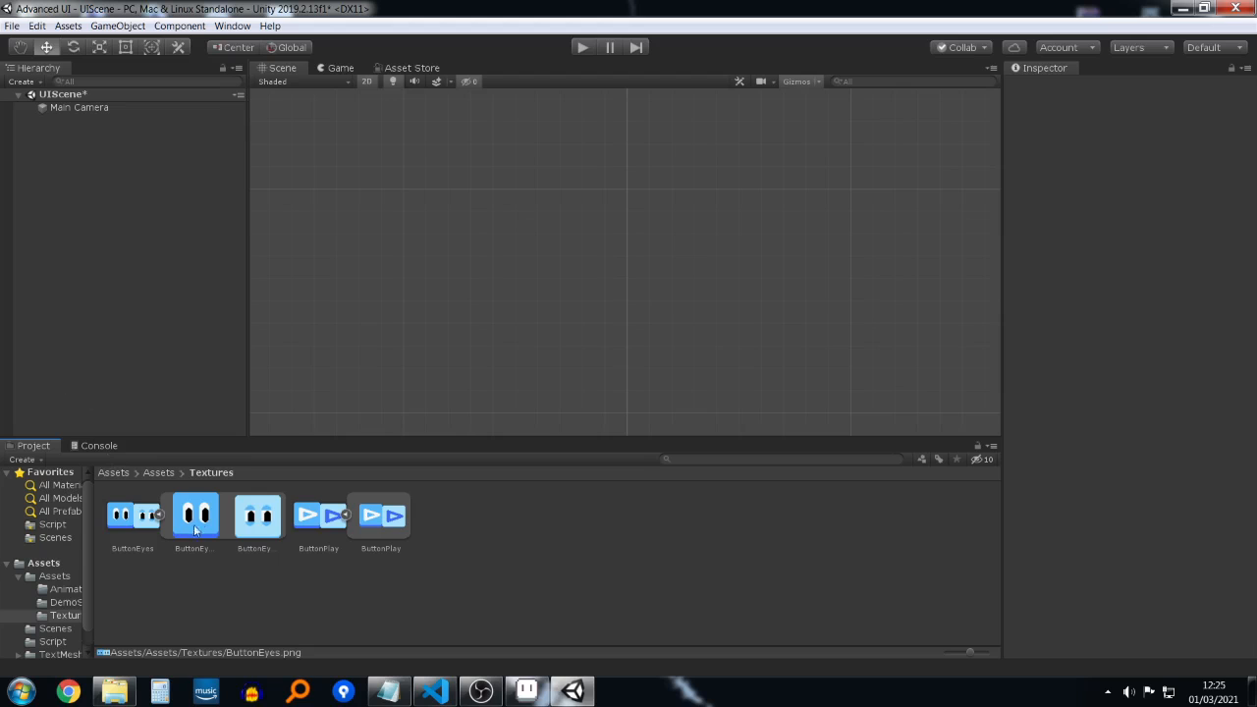
drag(196, 531, 658, 252)
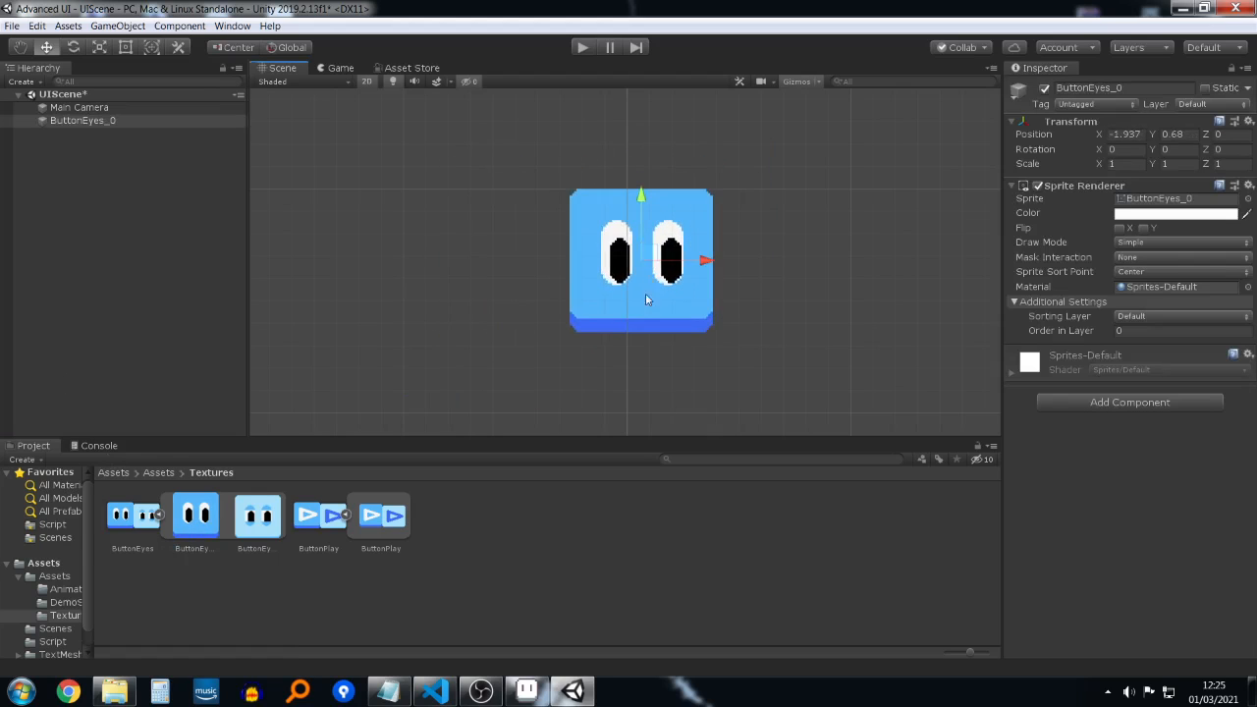
key(ctrl+z)
key(ctrl+z)
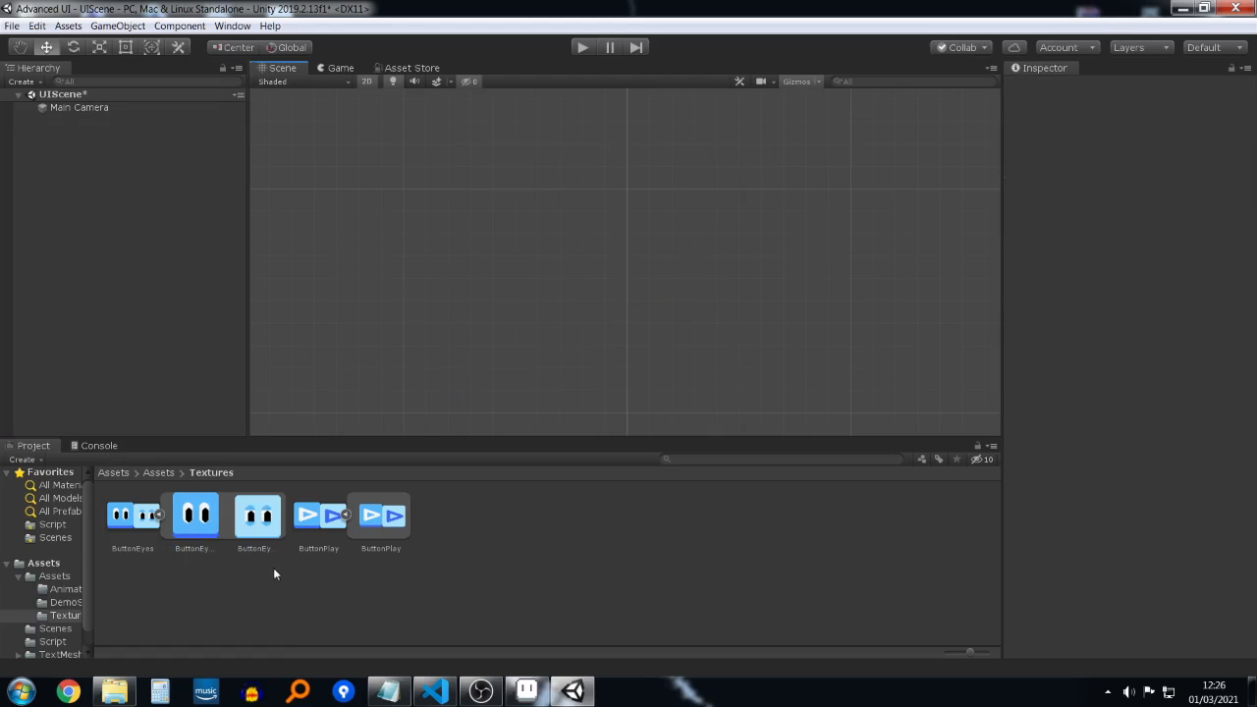
click(160, 514)
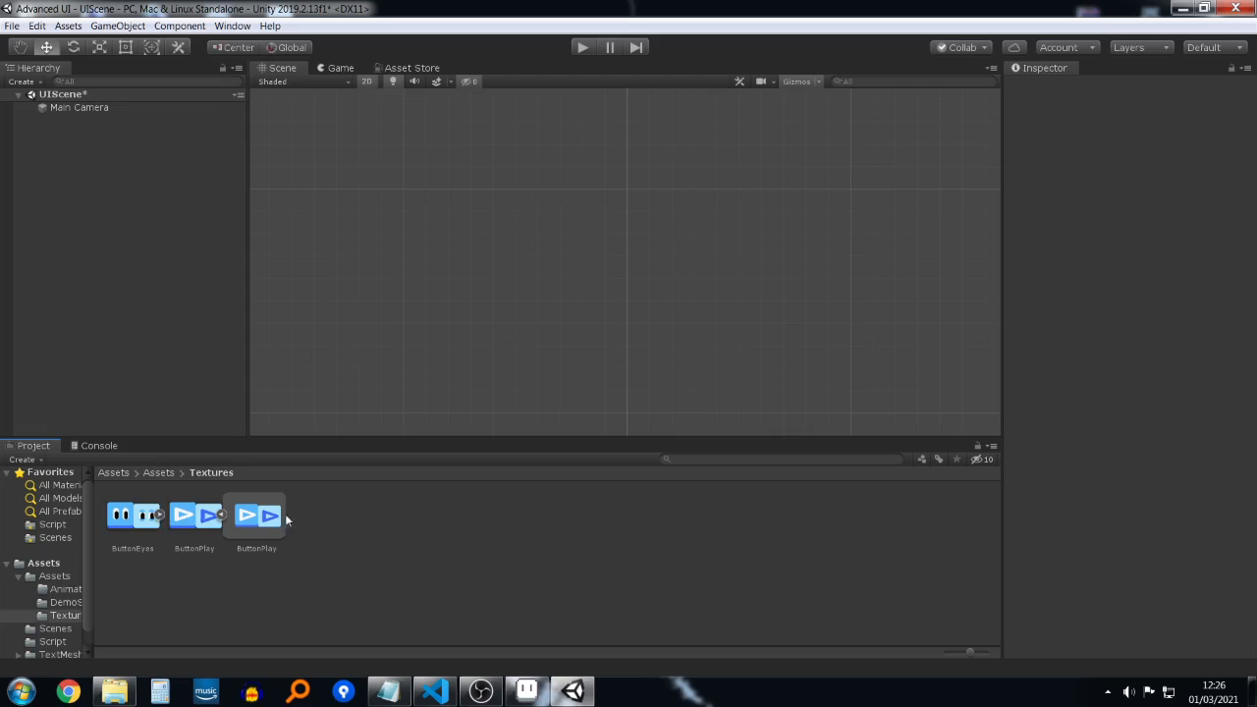
click(193, 518)
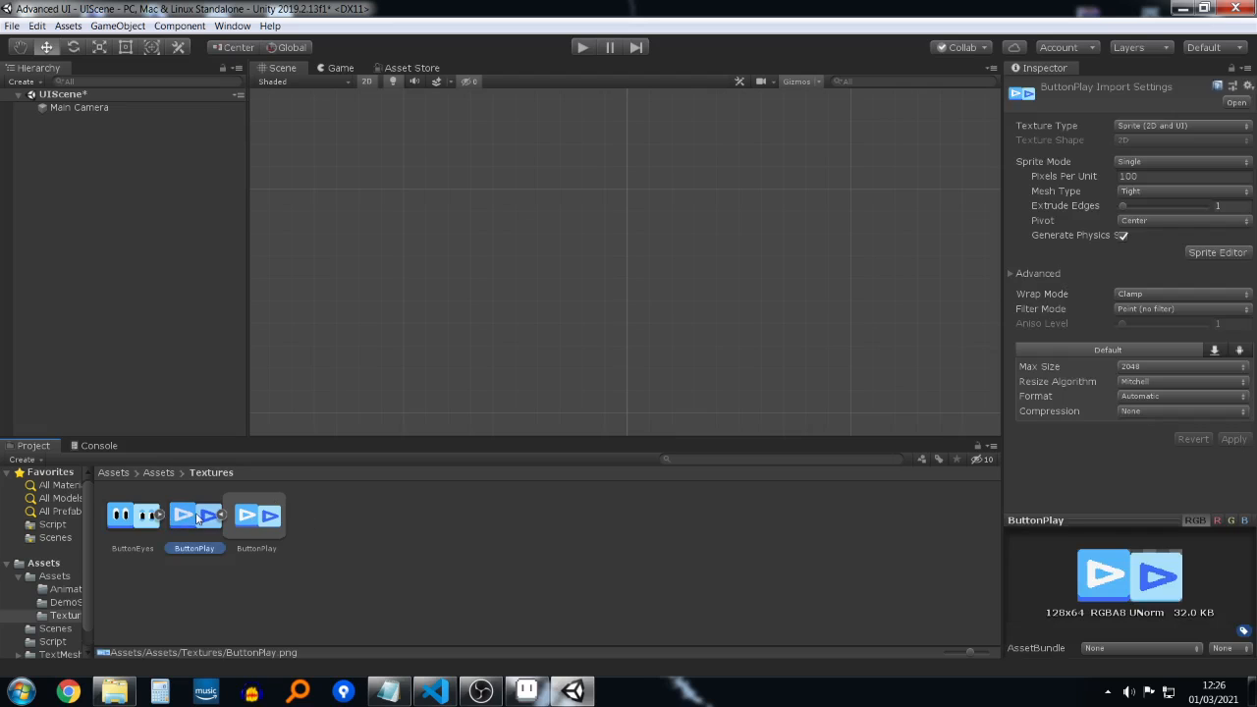
click(1215, 253)
click(32, 81)
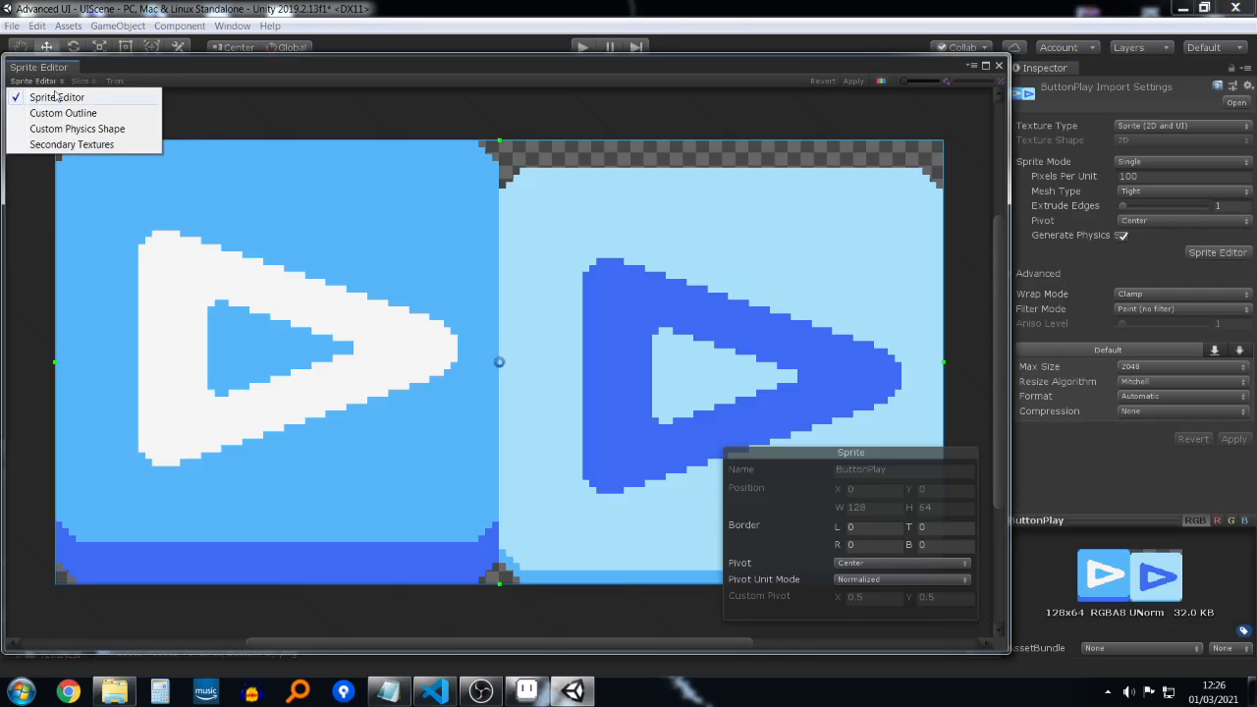
click(594, 149)
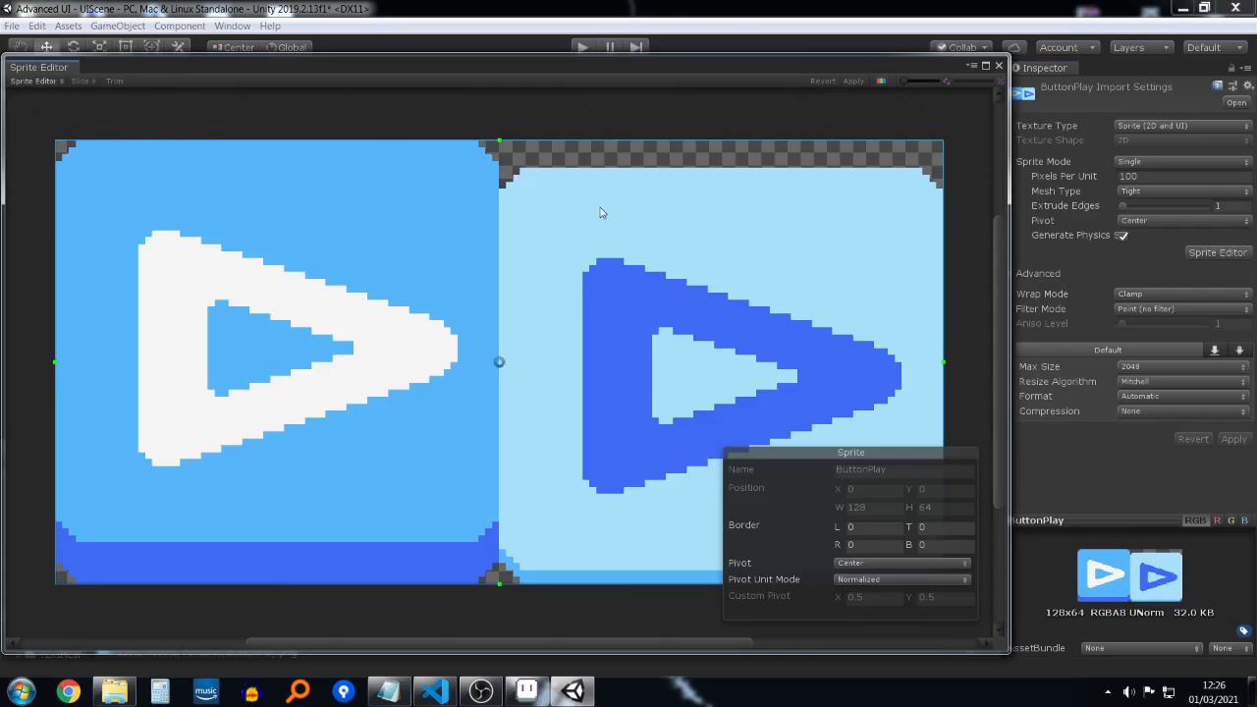
click(998, 65)
Step: Set the sprite mode of the ButtonPlay texture to Multiple and open it in the Sprite Editor, applying the pending import settings
click(1178, 161)
click(1156, 194)
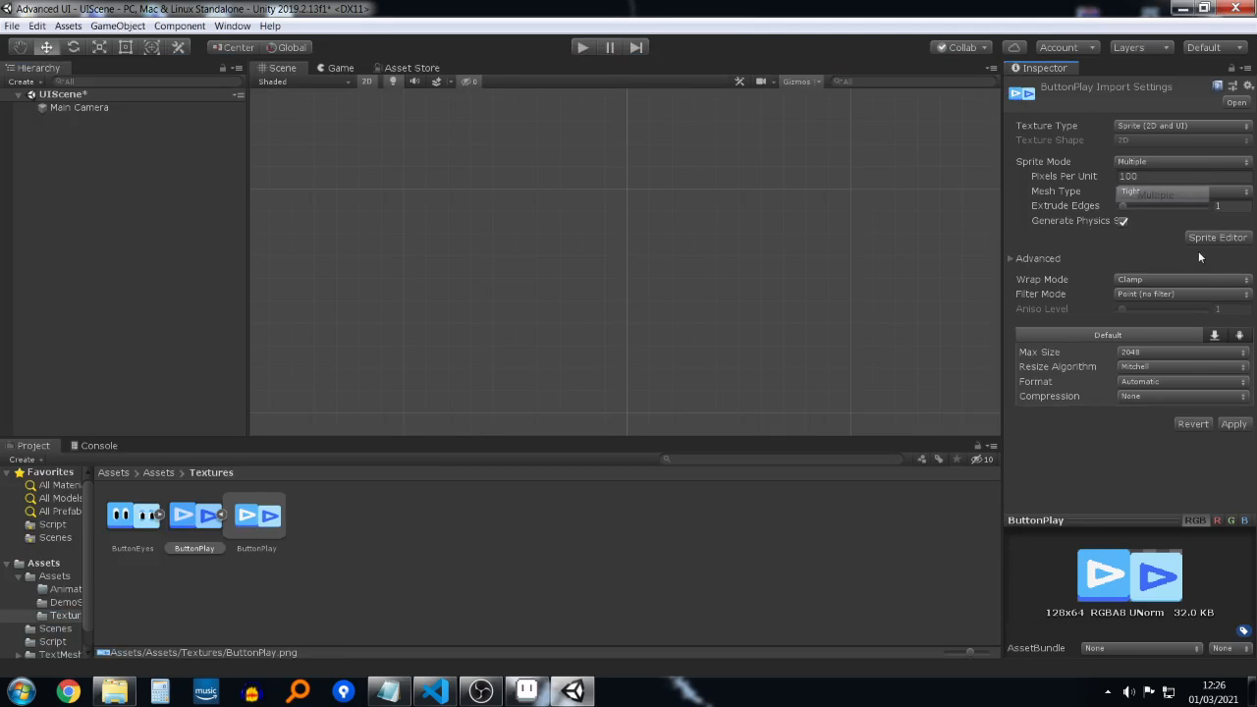
click(1207, 240)
click(668, 373)
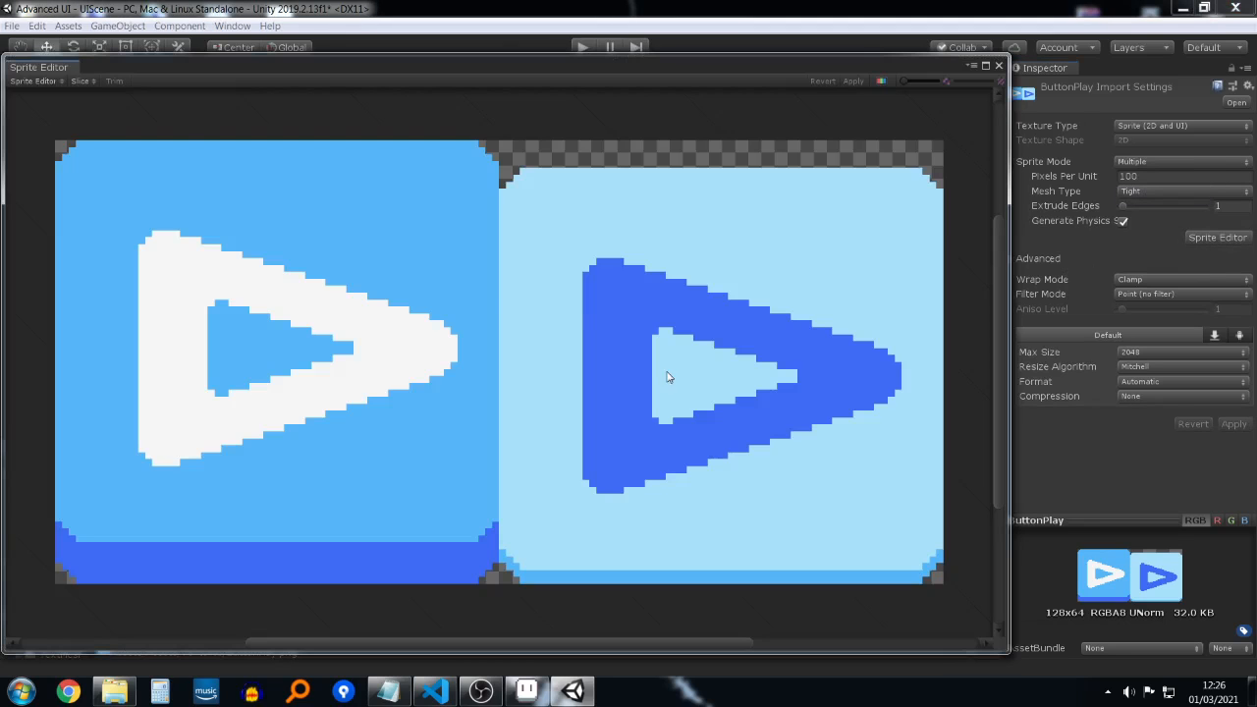
Step: Slice ButtonPlay using Grid By Cell Count with 2 columns and 1 row, apply the slicing and close the Sprite Editor
click(95, 84)
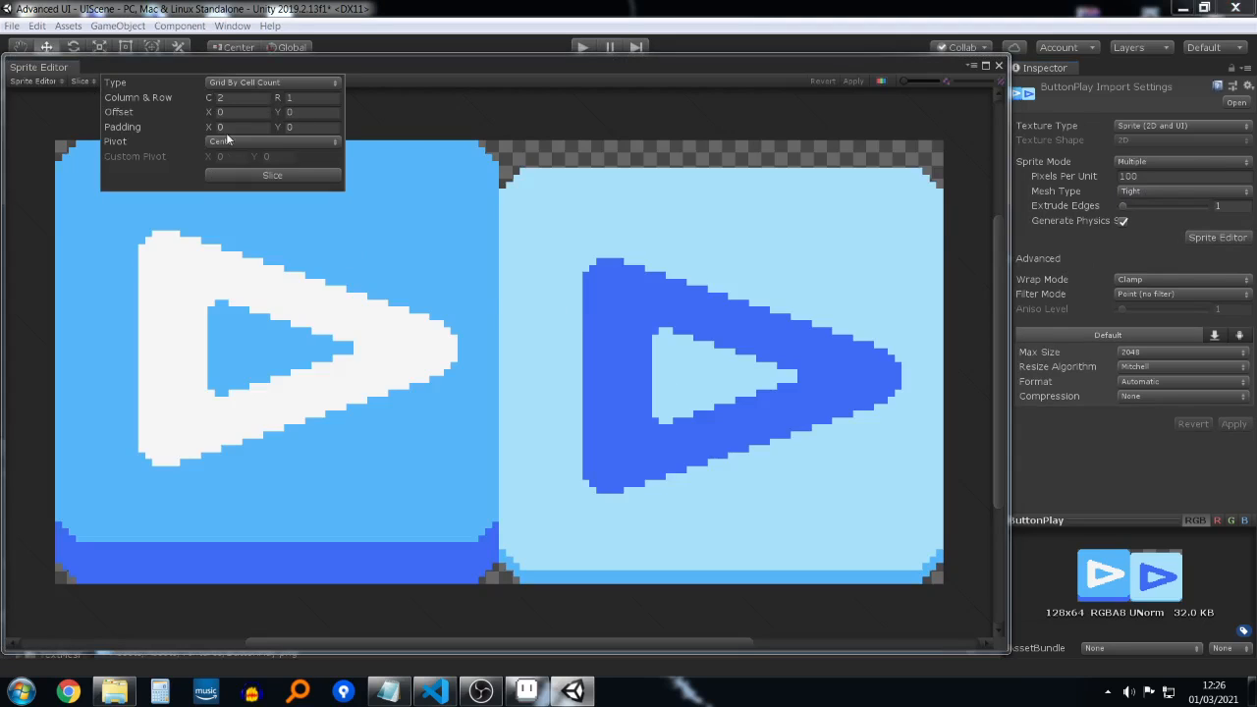
click(271, 177)
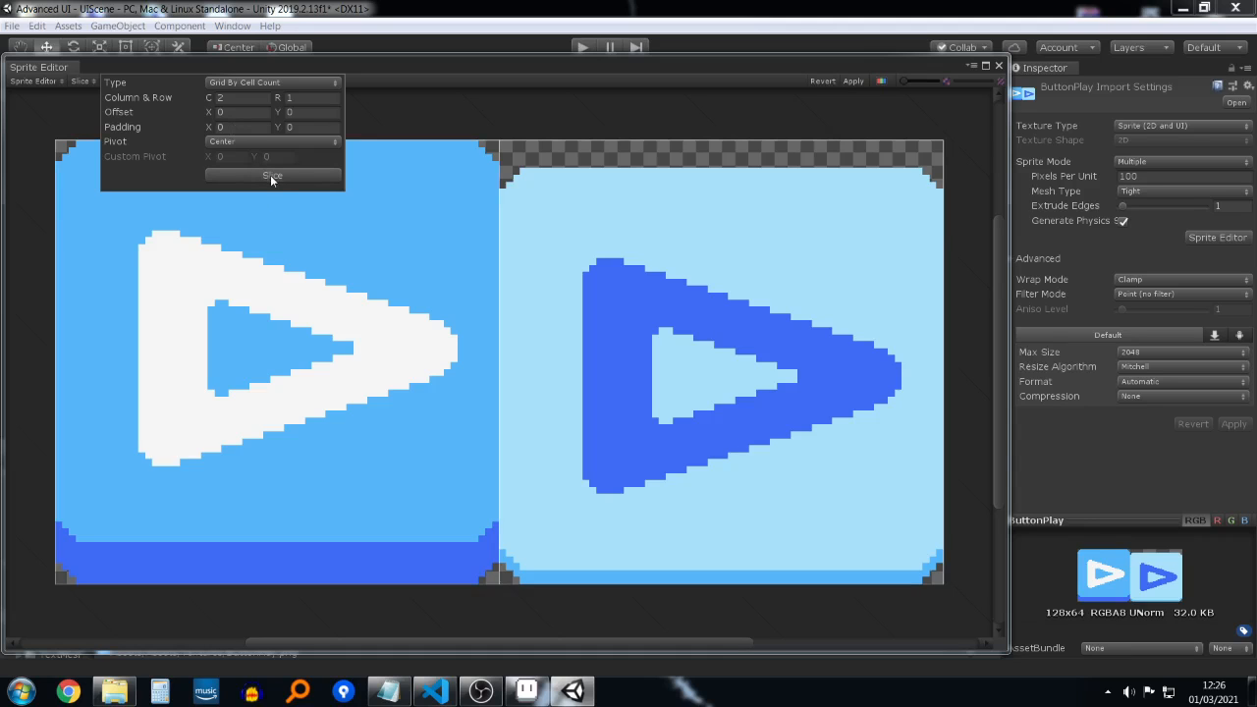
click(853, 81)
click(997, 66)
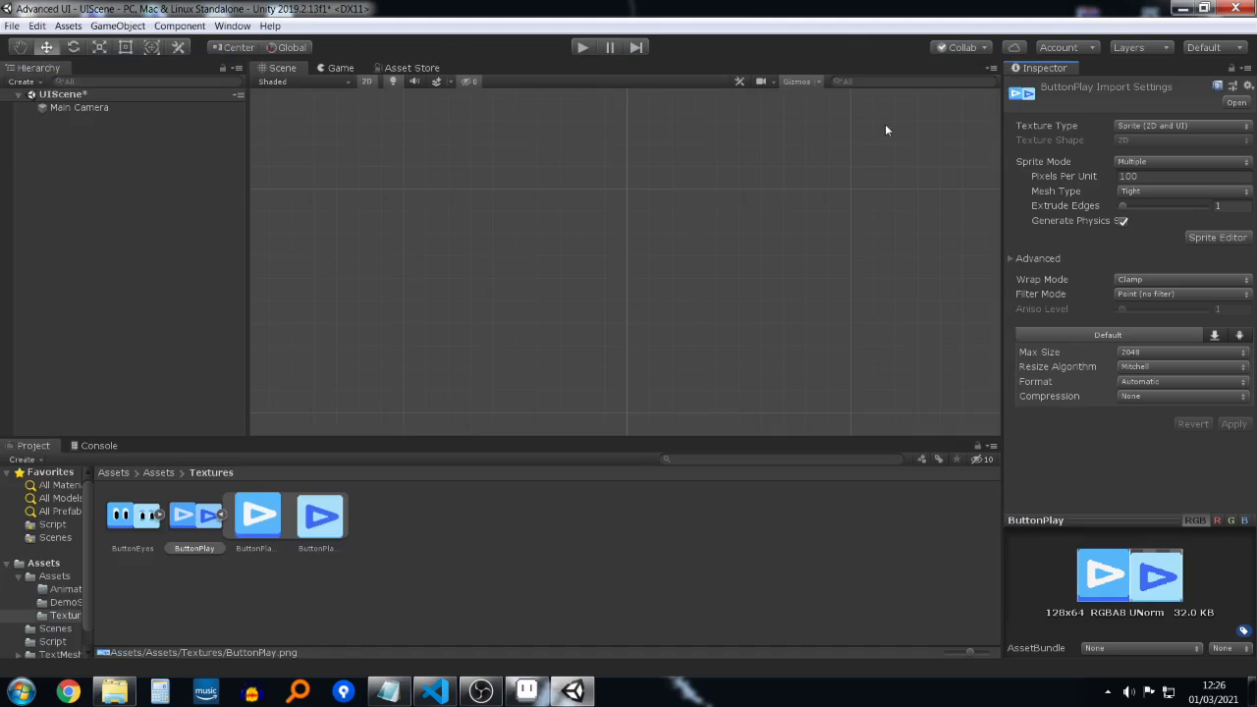
Step: Collapse the ButtonPlay slices and start adding a UI object to the UIScene hierarchy
click(221, 516)
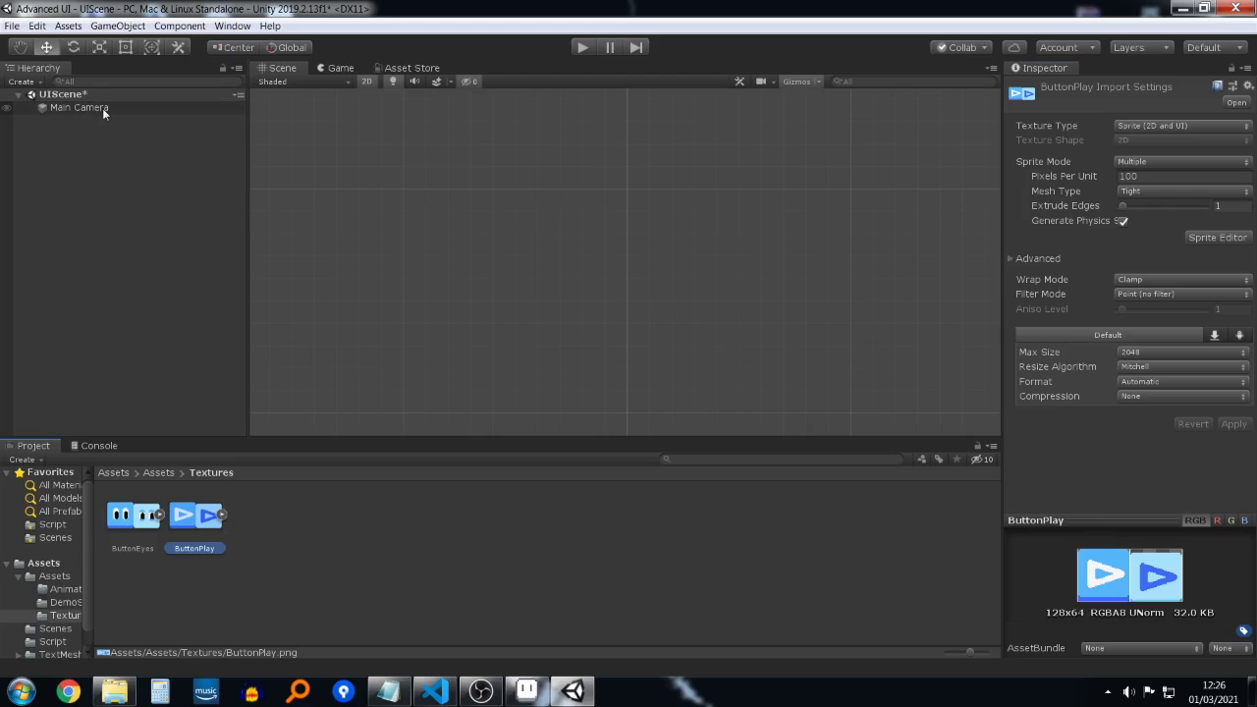
click(132, 528)
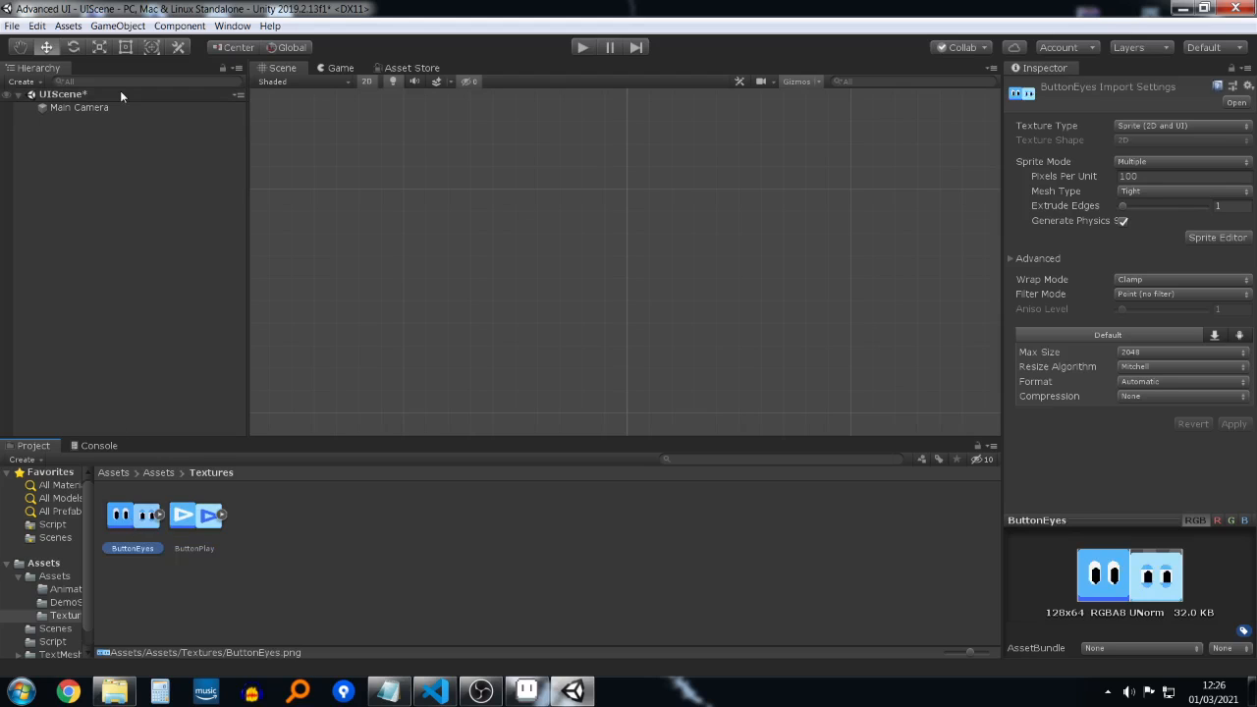
right_click(117, 150)
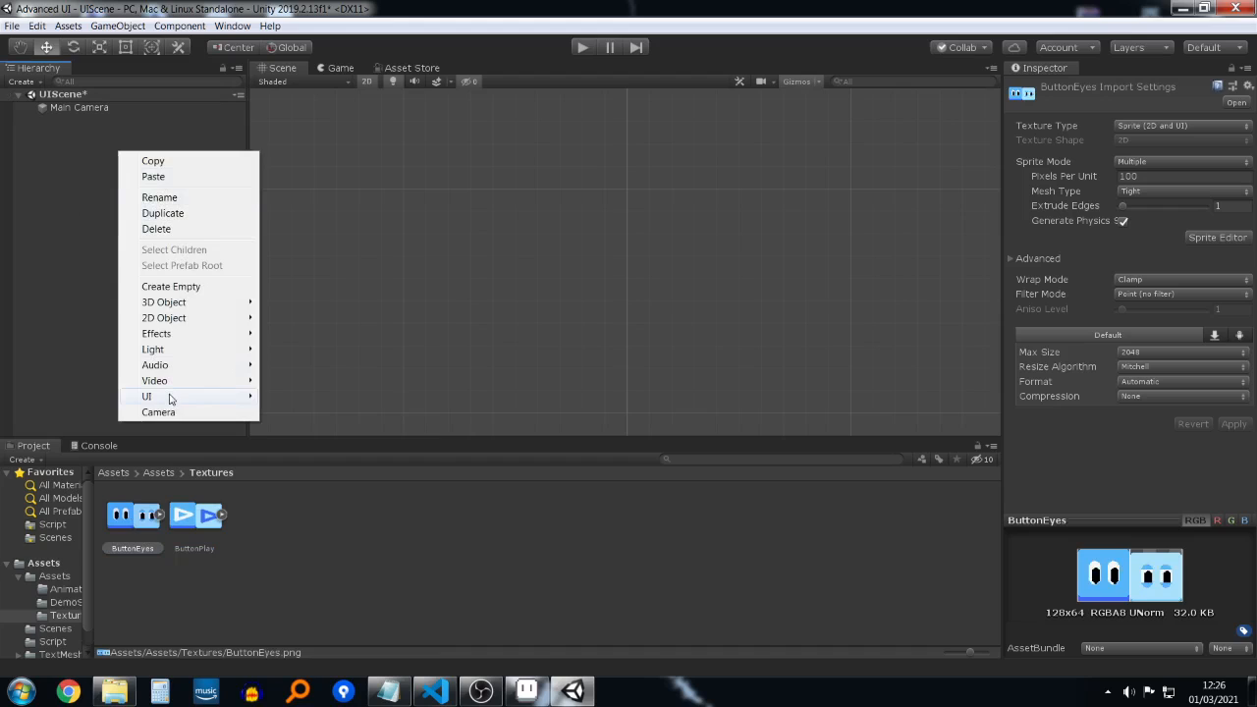
Step: Add a TextMeshPro UI button to the scene, undo its creation, and restore it
mouse_move(169, 396)
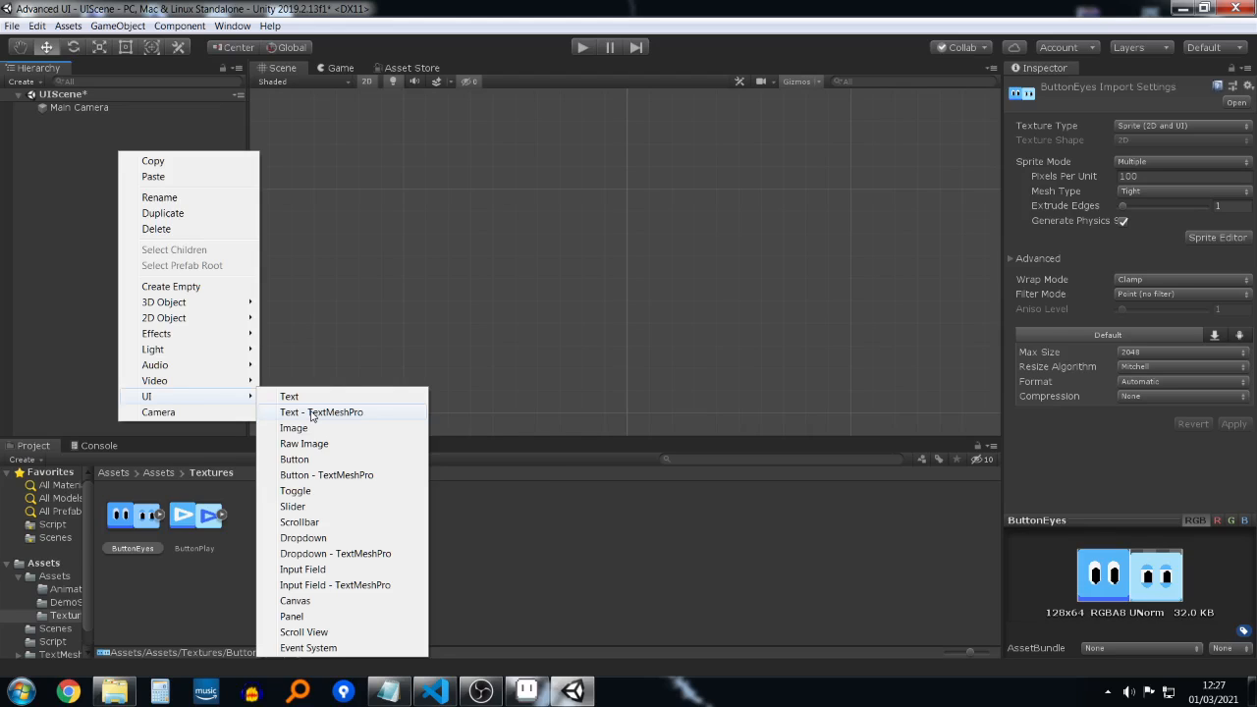
click(346, 475)
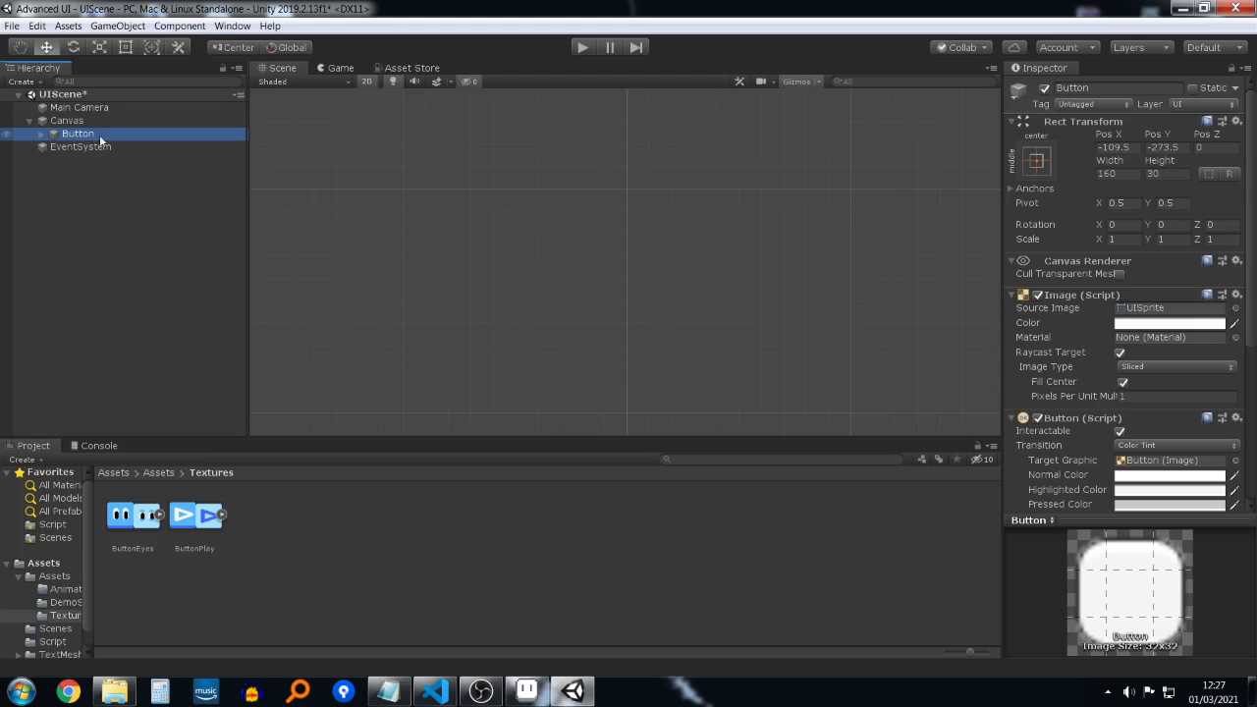
key(ctrl+z)
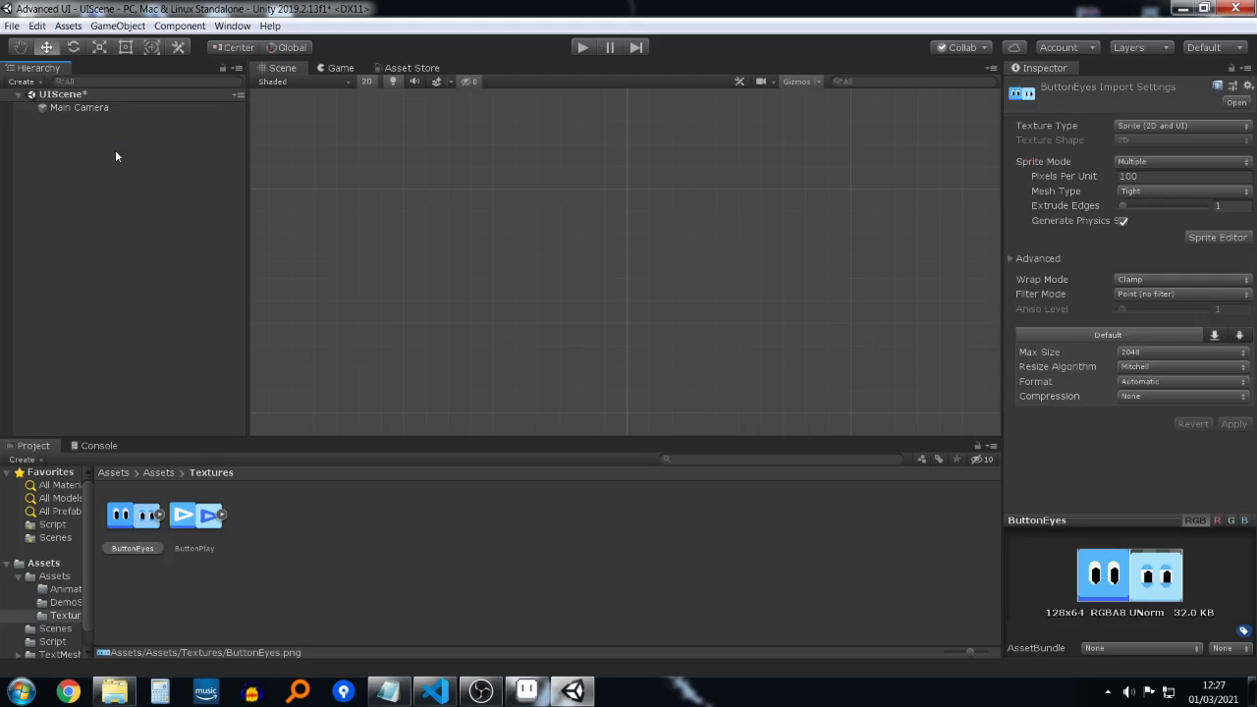
click(36, 25)
click(88, 56)
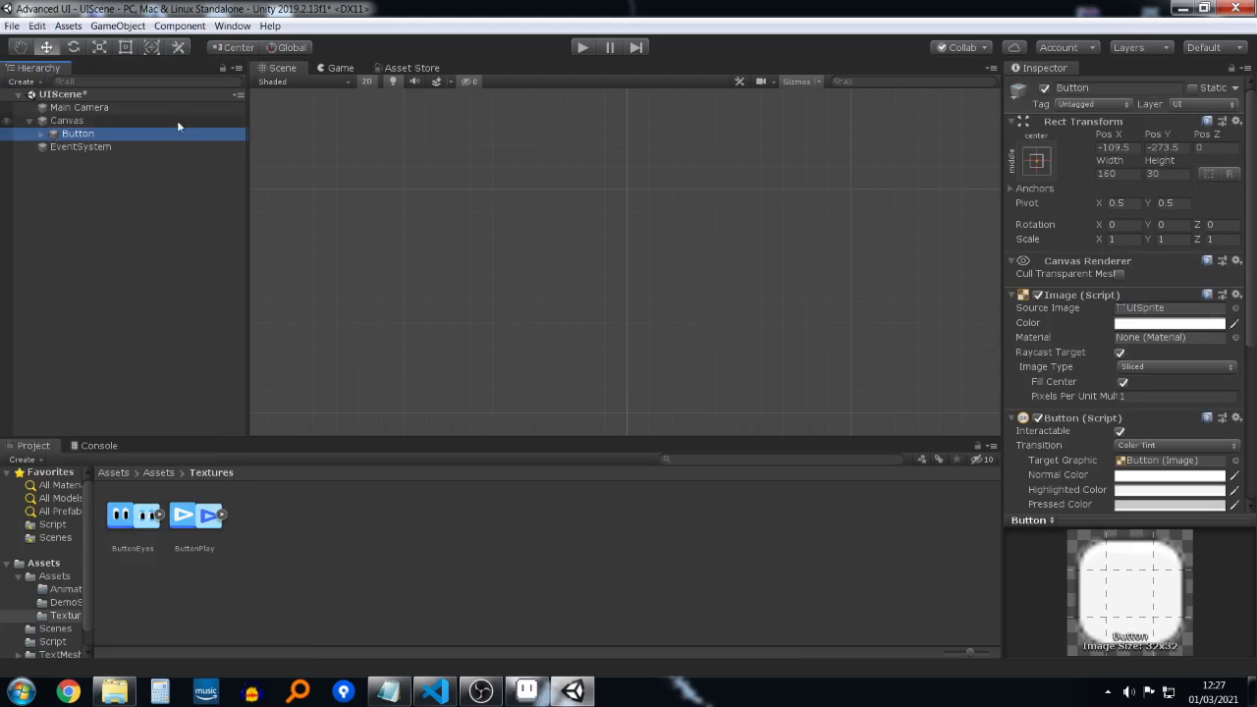
Step: Inspect the components of the EventSystem, Button and Canvas objects
click(100, 147)
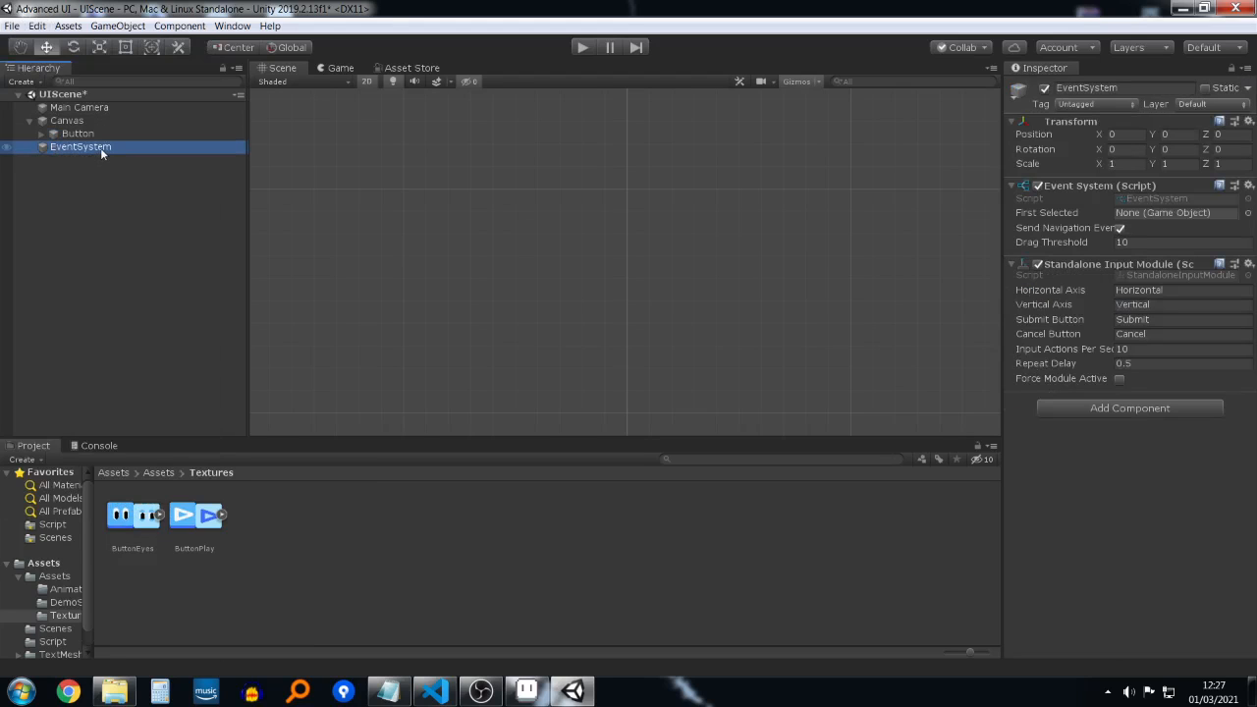
click(91, 135)
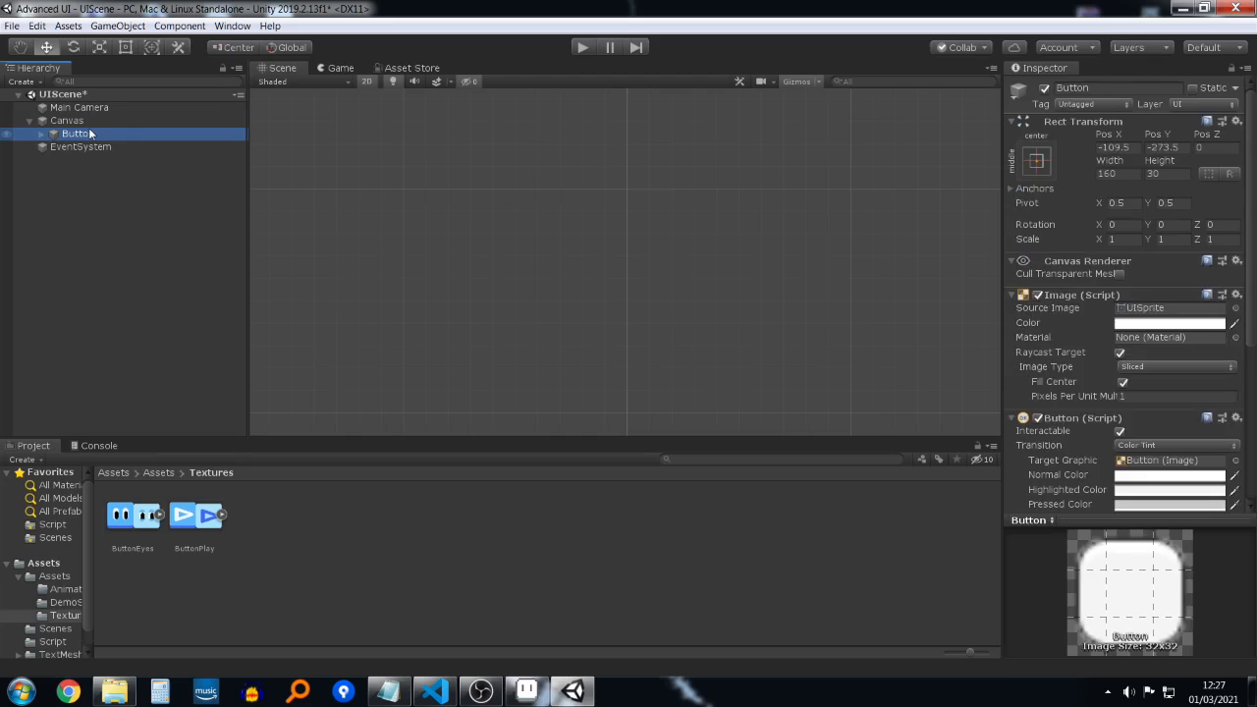
click(91, 120)
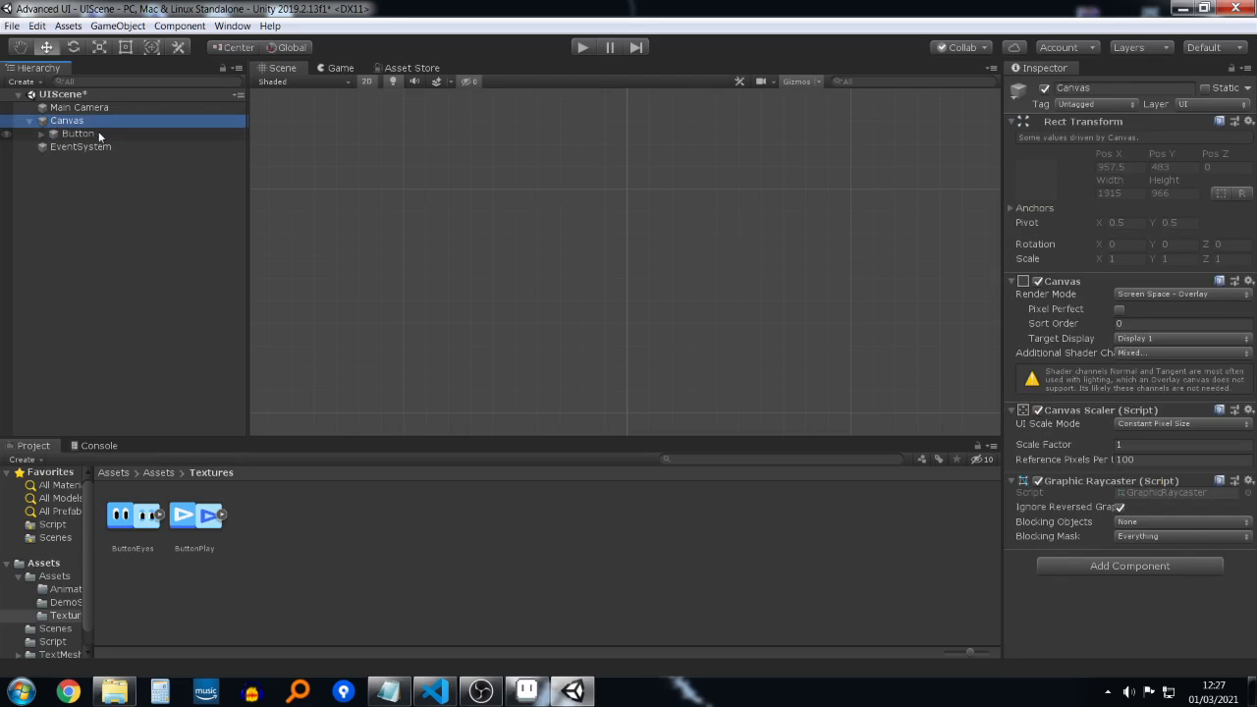
click(99, 135)
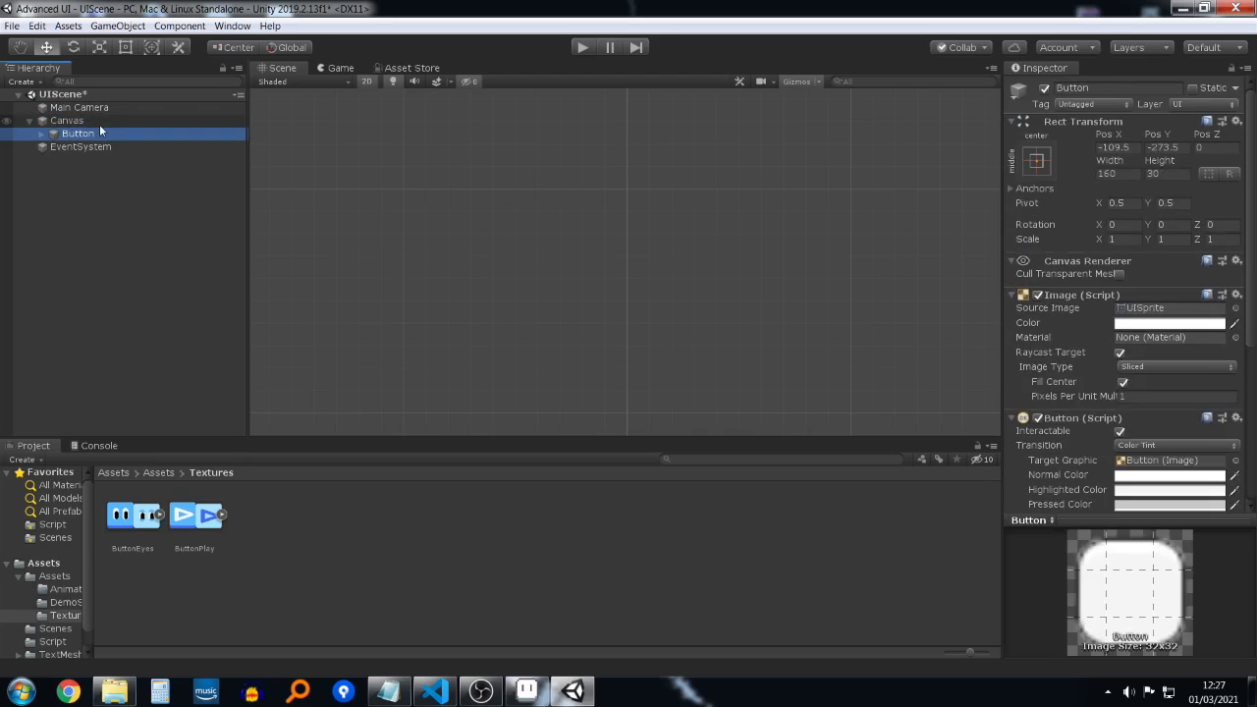
click(99, 122)
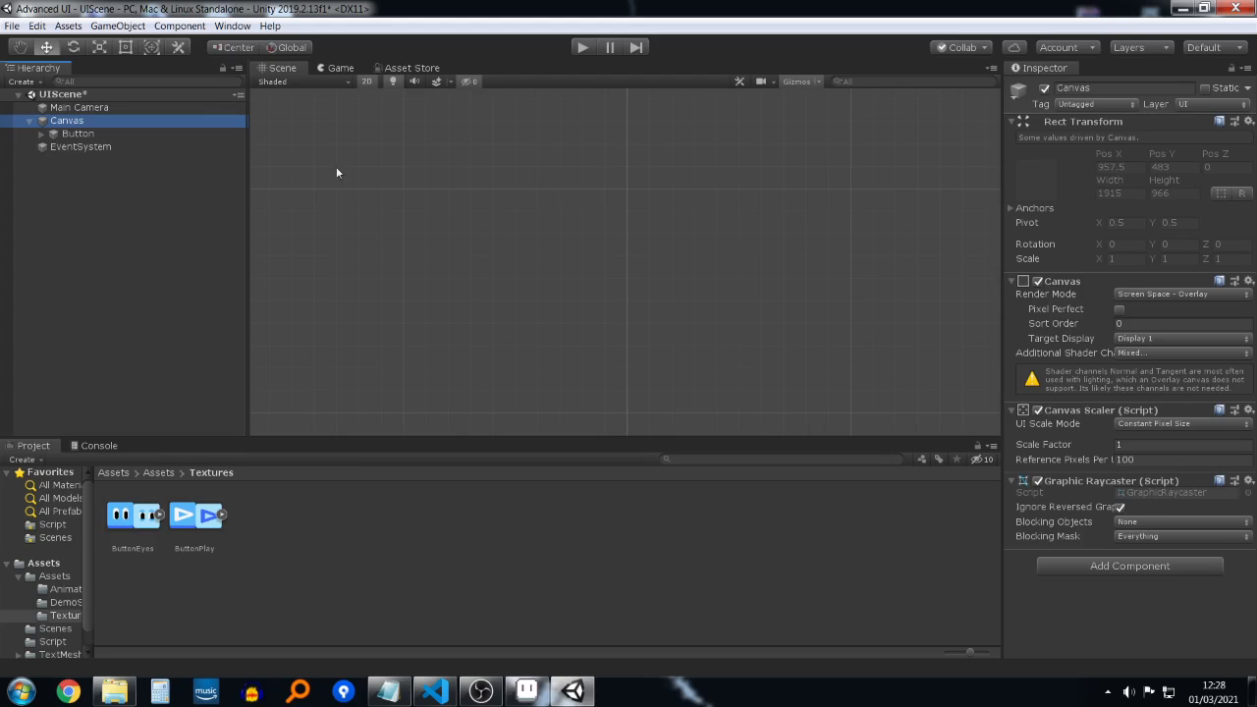
Step: Frame the Canvas in the Scene view and examine its outline together with the button inside it
scroll(359, 223, down, 18)
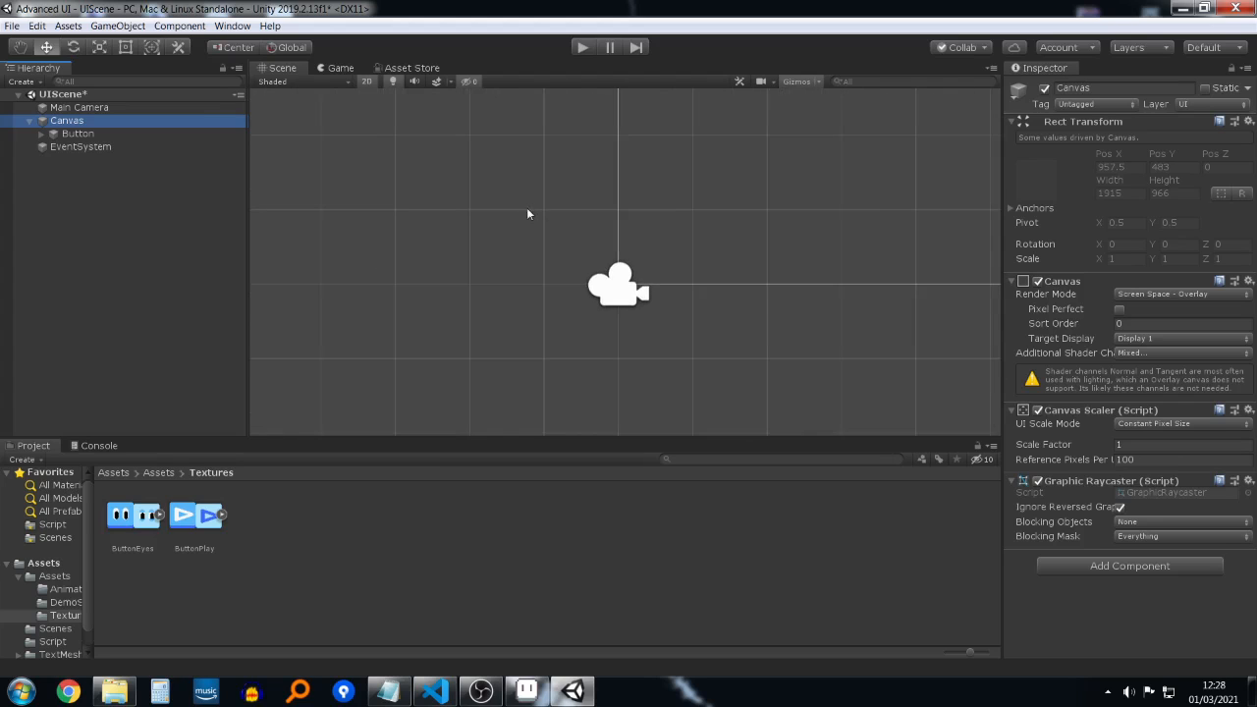
middle_drag(526, 213, 346, 423)
scroll(846, 279, down, 8)
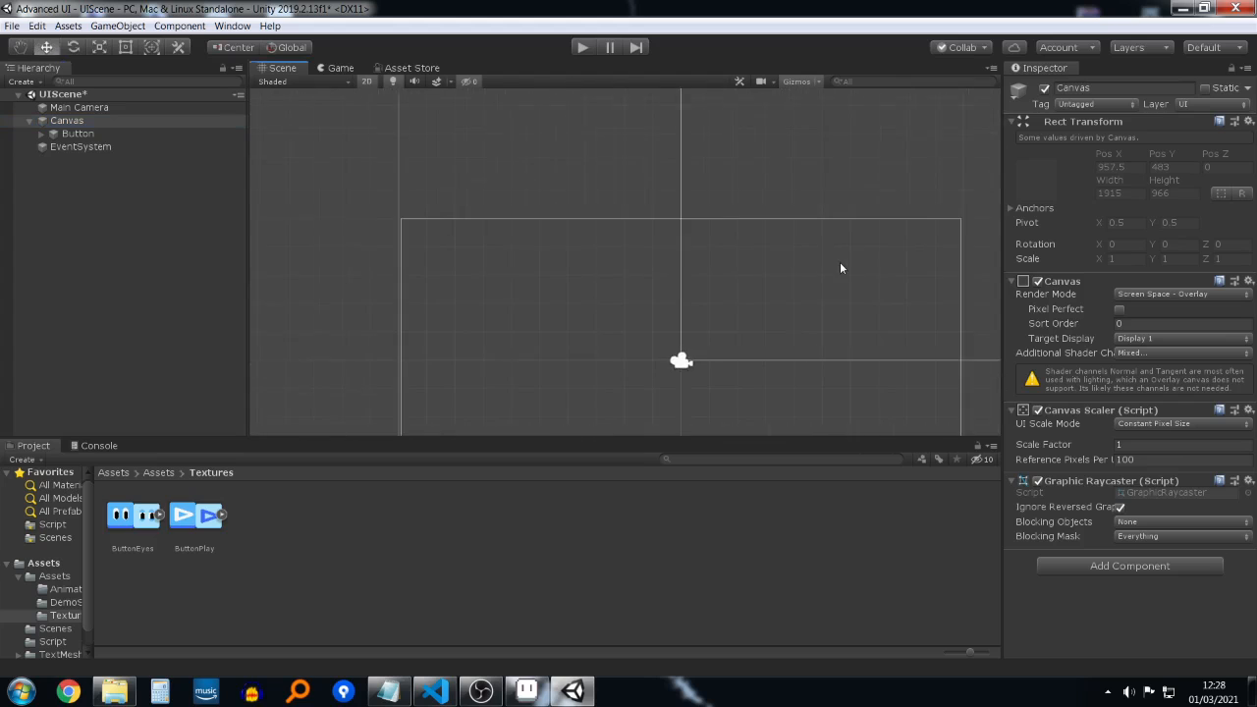
scroll(841, 264, down, 10)
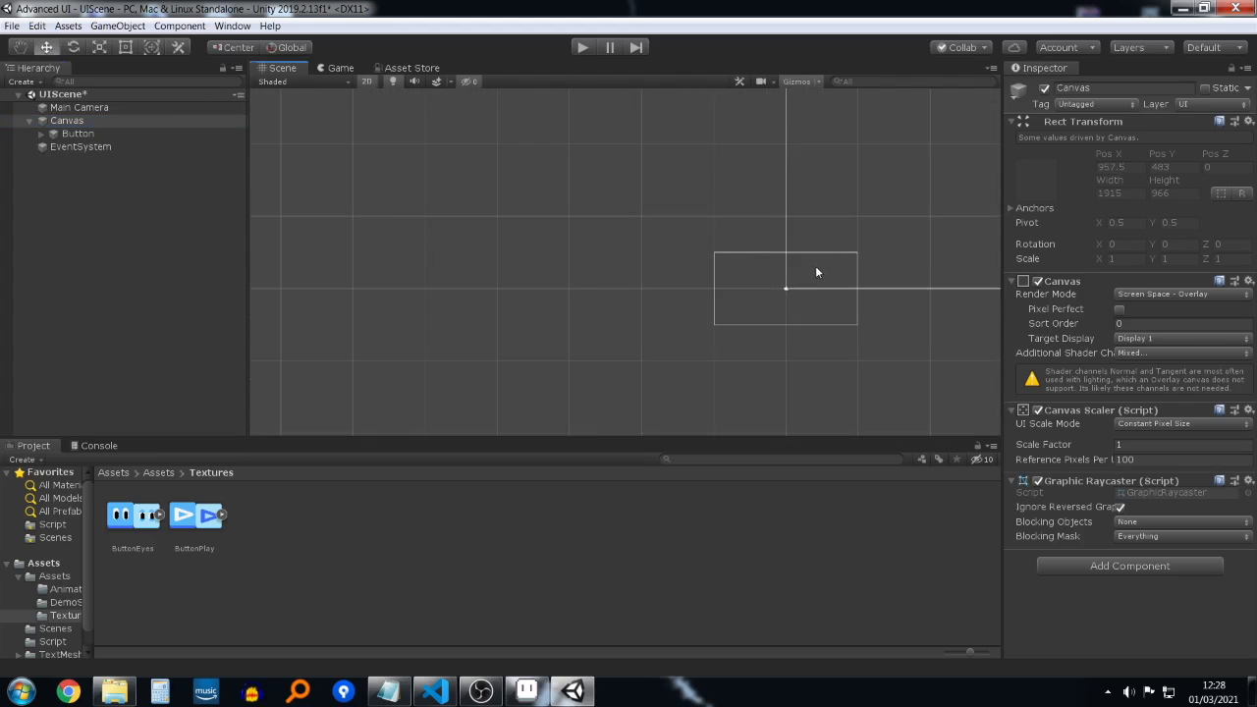
middle_drag(815, 272, 609, 281)
scroll(736, 255, down, 8)
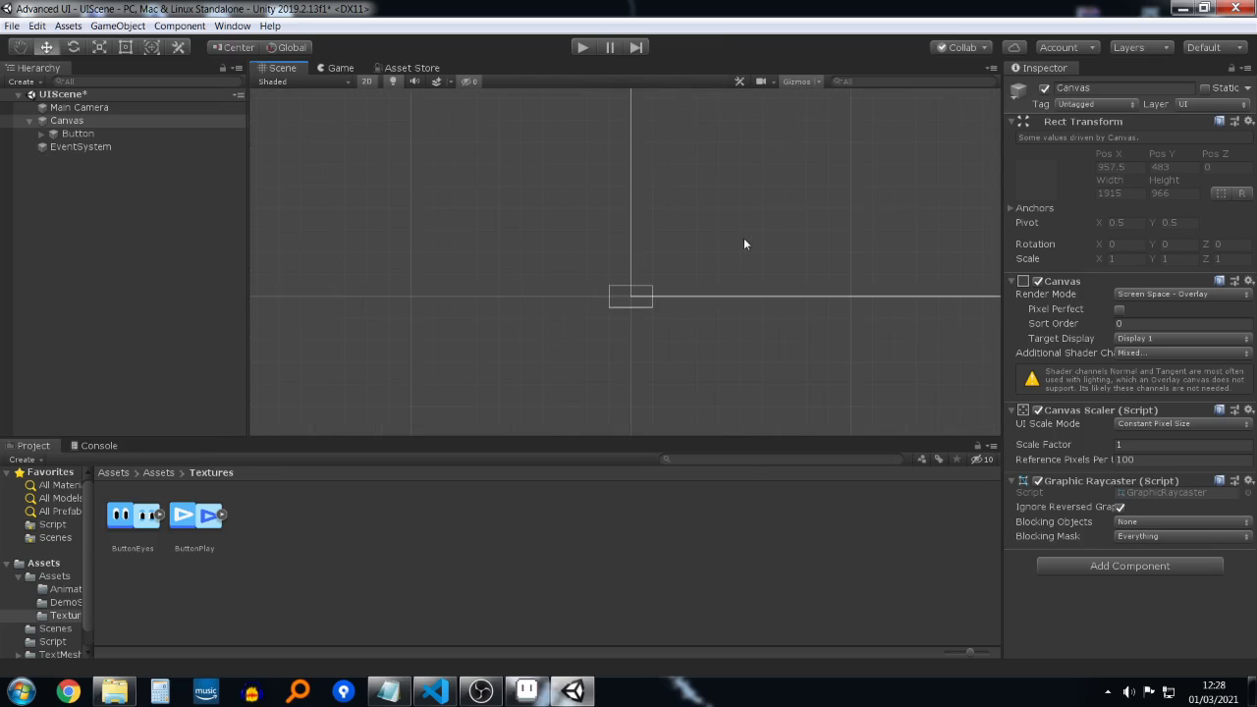
double_click(67, 120)
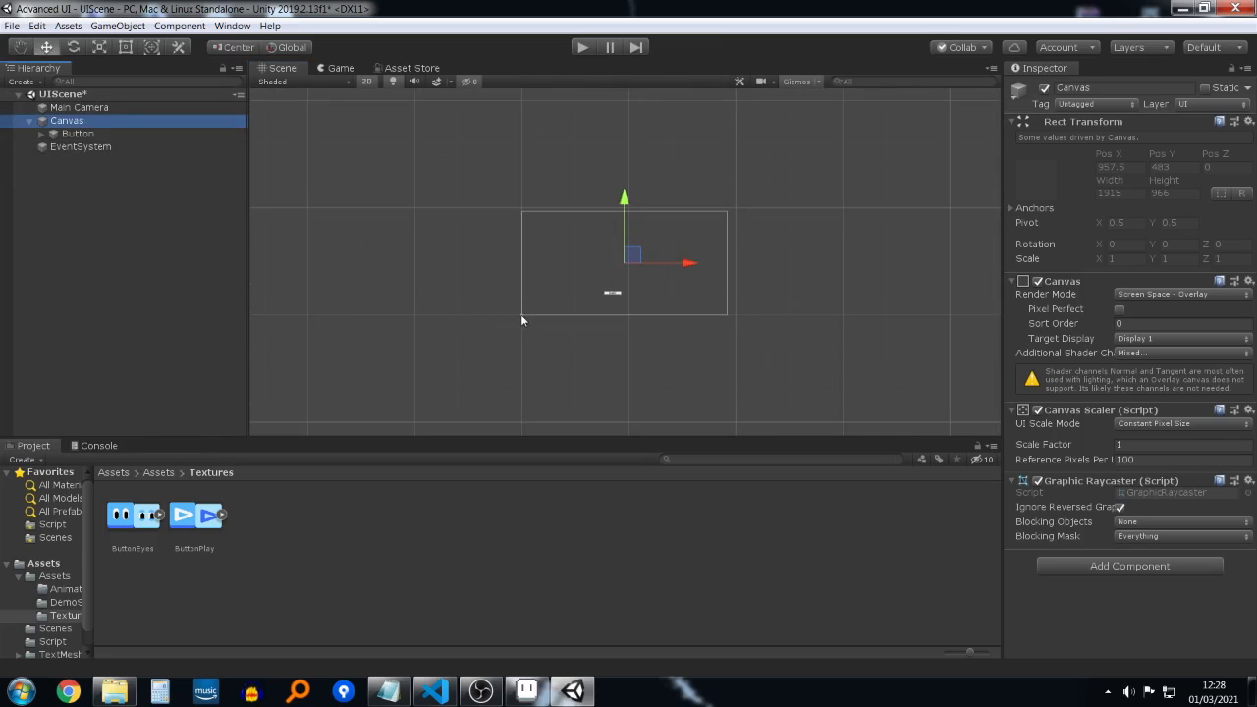
scroll(521, 318, up, 6)
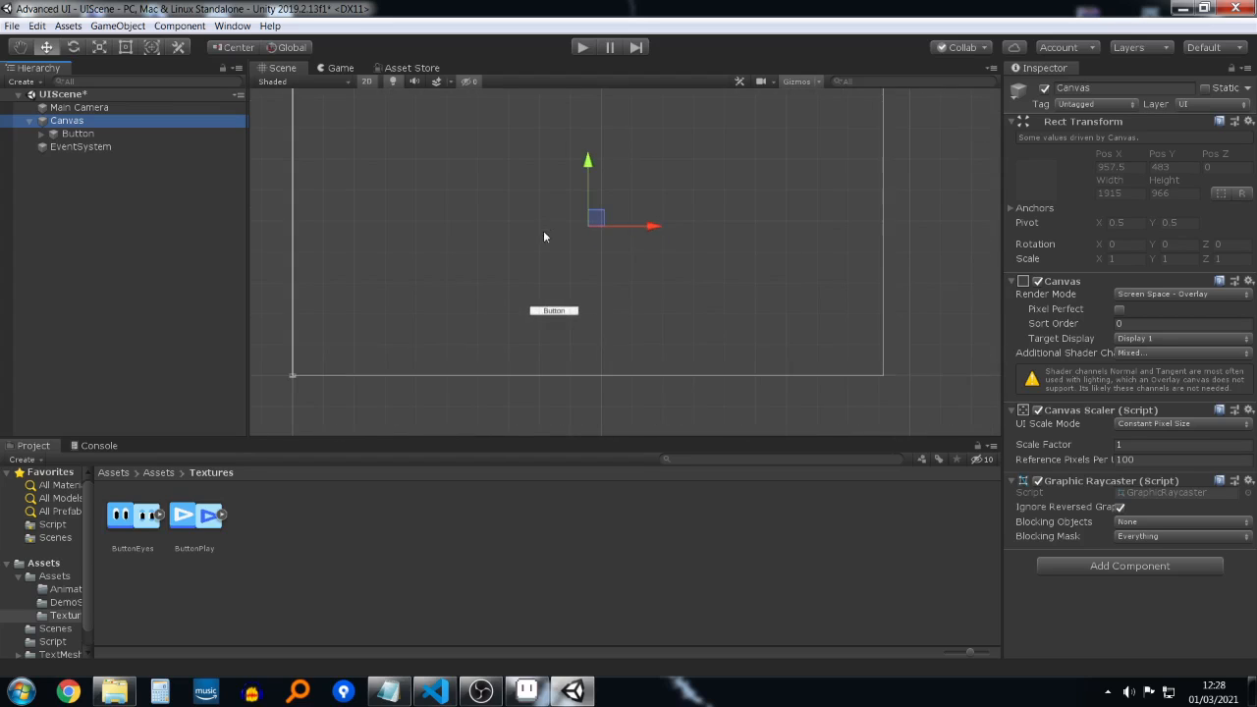
scroll(535, 211, down, 2)
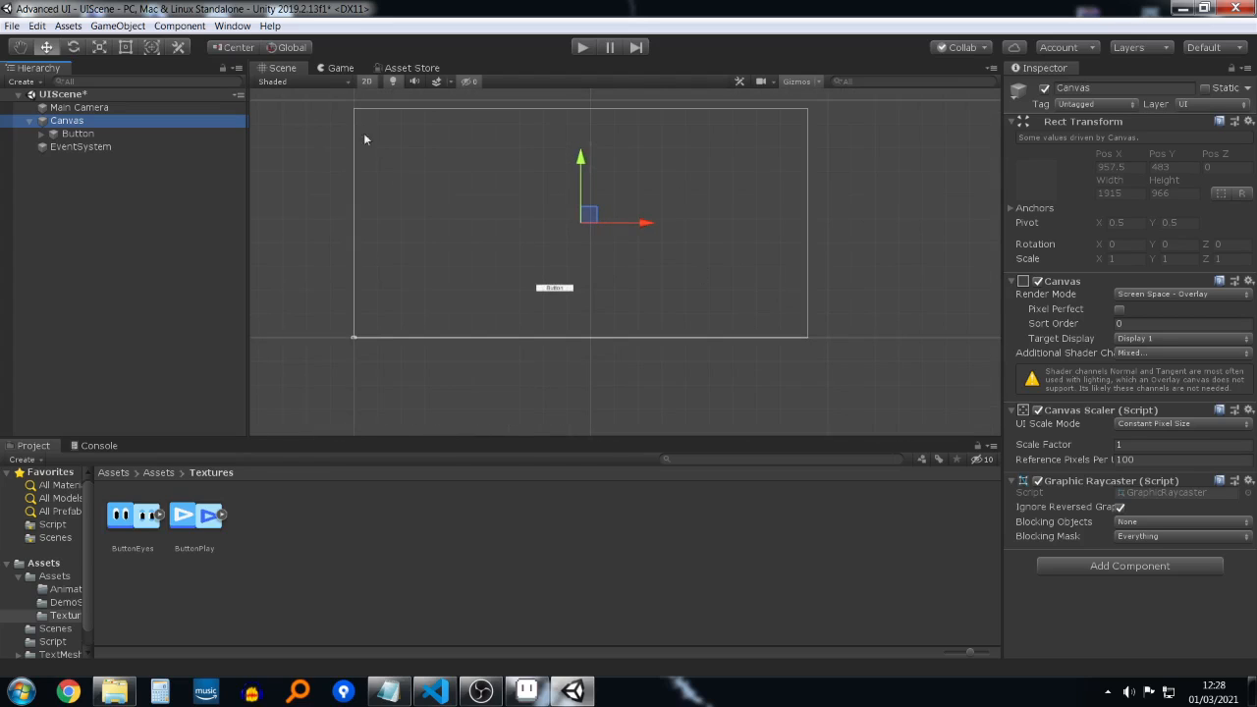
Step: Try to move the Canvas horizontally in the scene
drag(645, 223, 688, 227)
click(69, 121)
drag(640, 226, 797, 242)
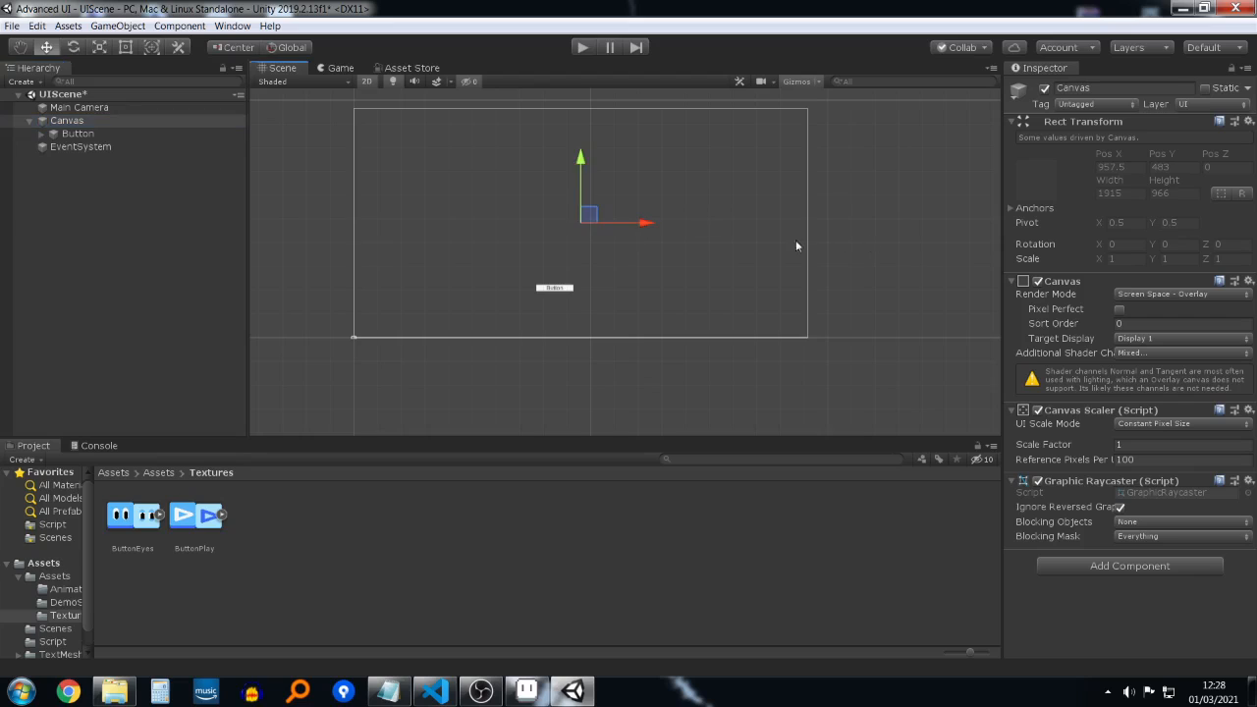
mouse_move(637, 229)
mouse_down()
mouse_move(746, 230)
mouse_move(631, 229)
mouse_up()
Step: Review the Button's placement within the Canvas, and select the EventSystem
click(90, 133)
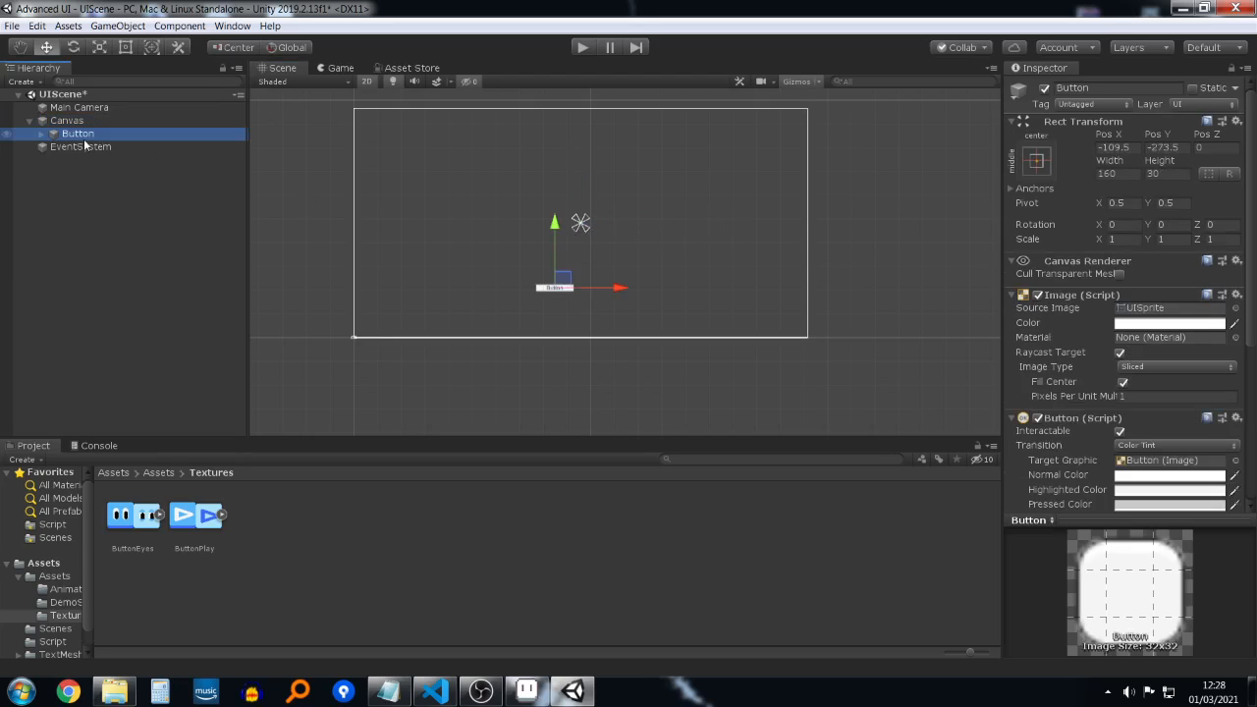
double_click(84, 120)
click(86, 135)
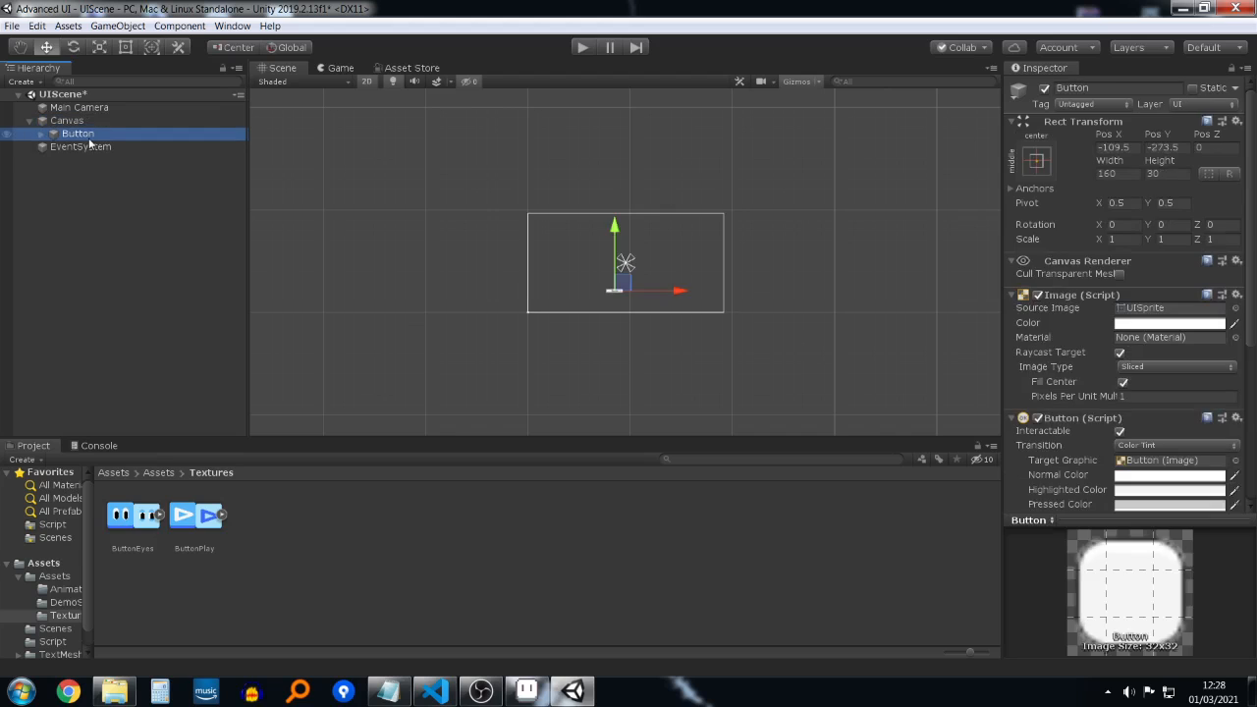
click(90, 147)
Step: Try moving the Main Camera away from the scene origin, and undo the camera moves
double_click(98, 110)
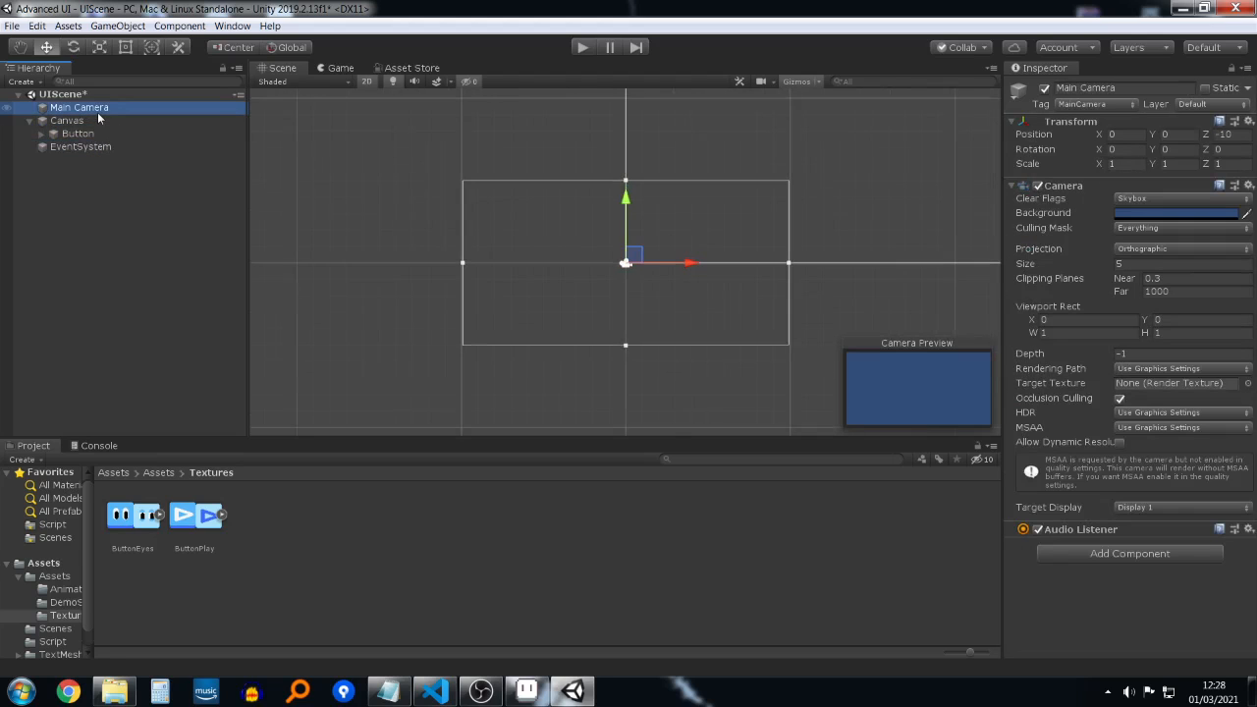
drag(643, 258, 448, 314)
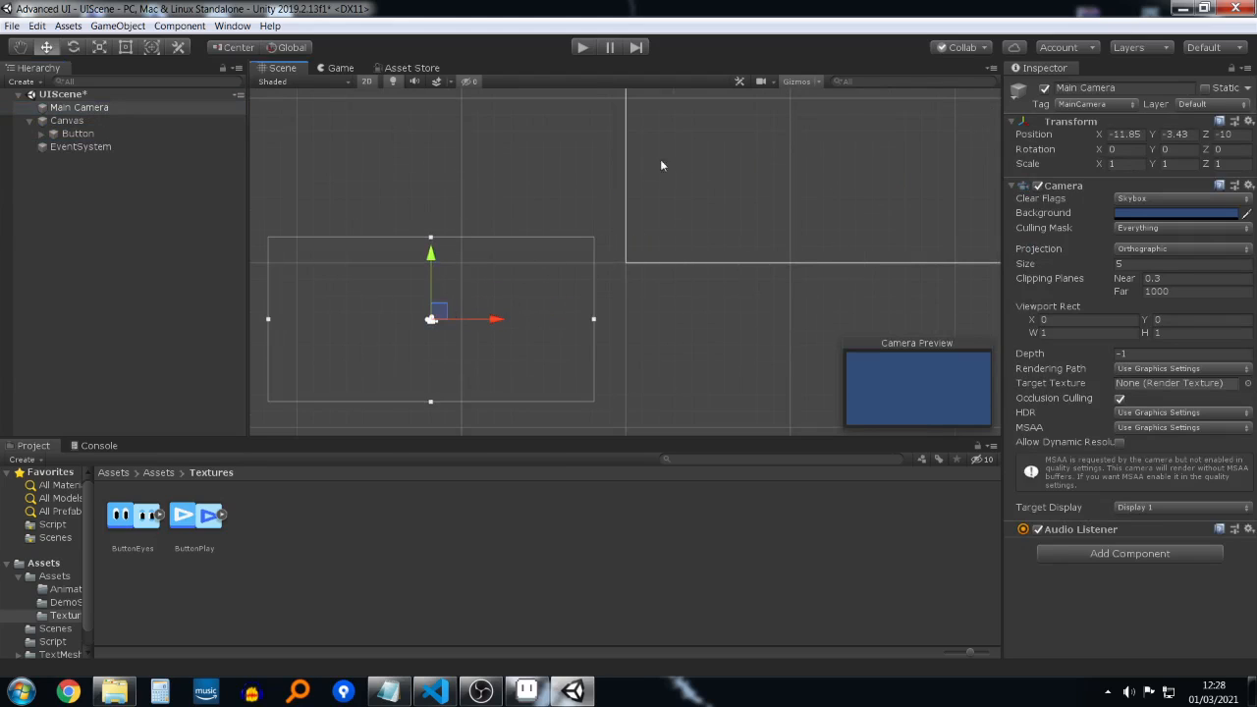
middle_drag(576, 190, 898, 124)
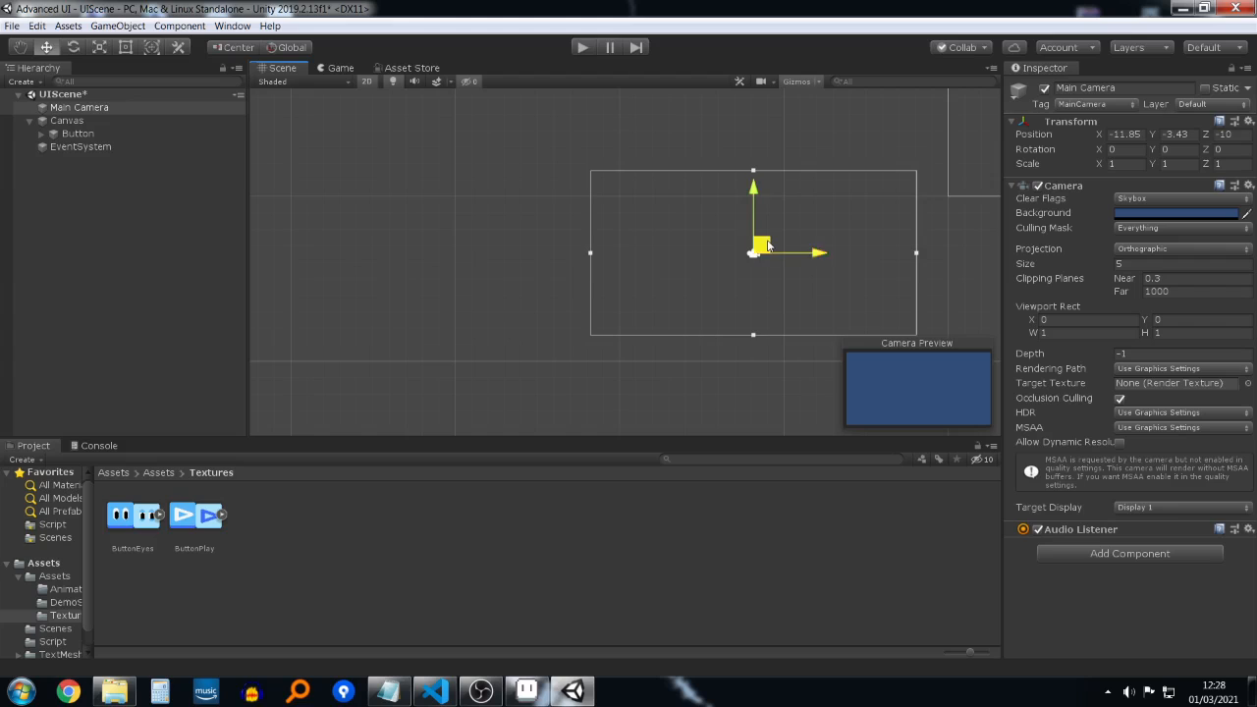
drag(763, 244, 675, 266)
key(ctrl+z)
key(ctrl+z)
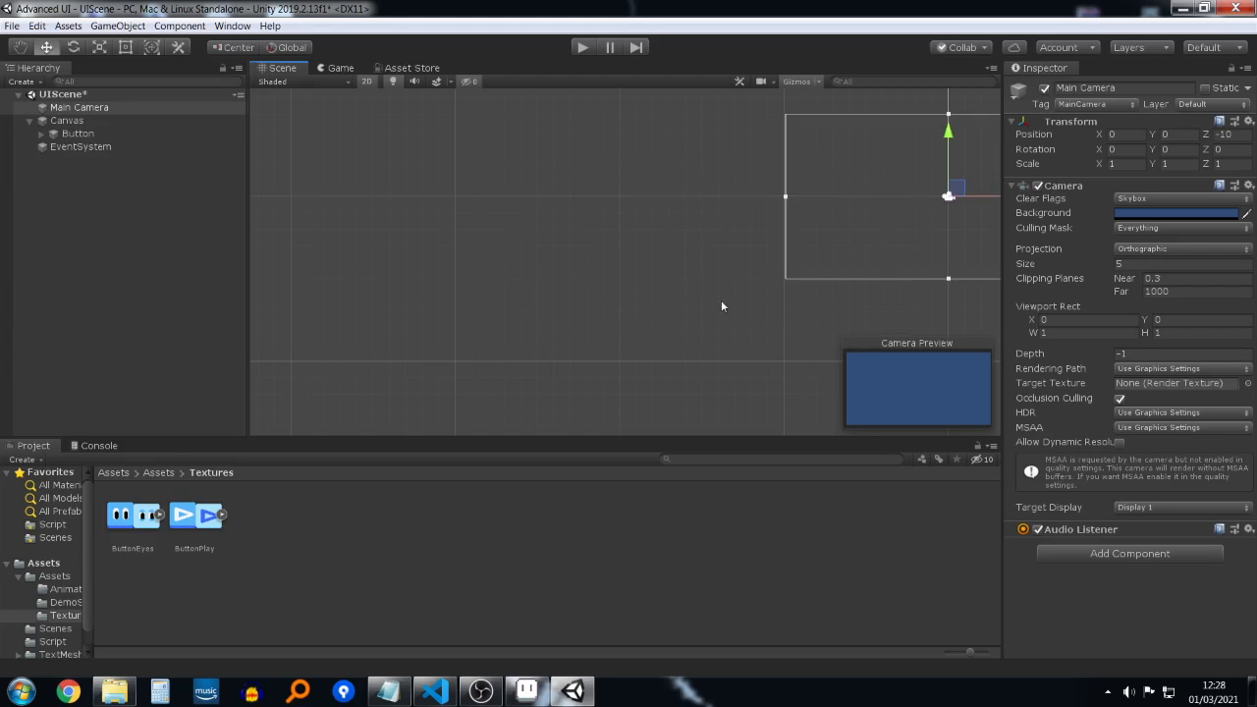
key(f)
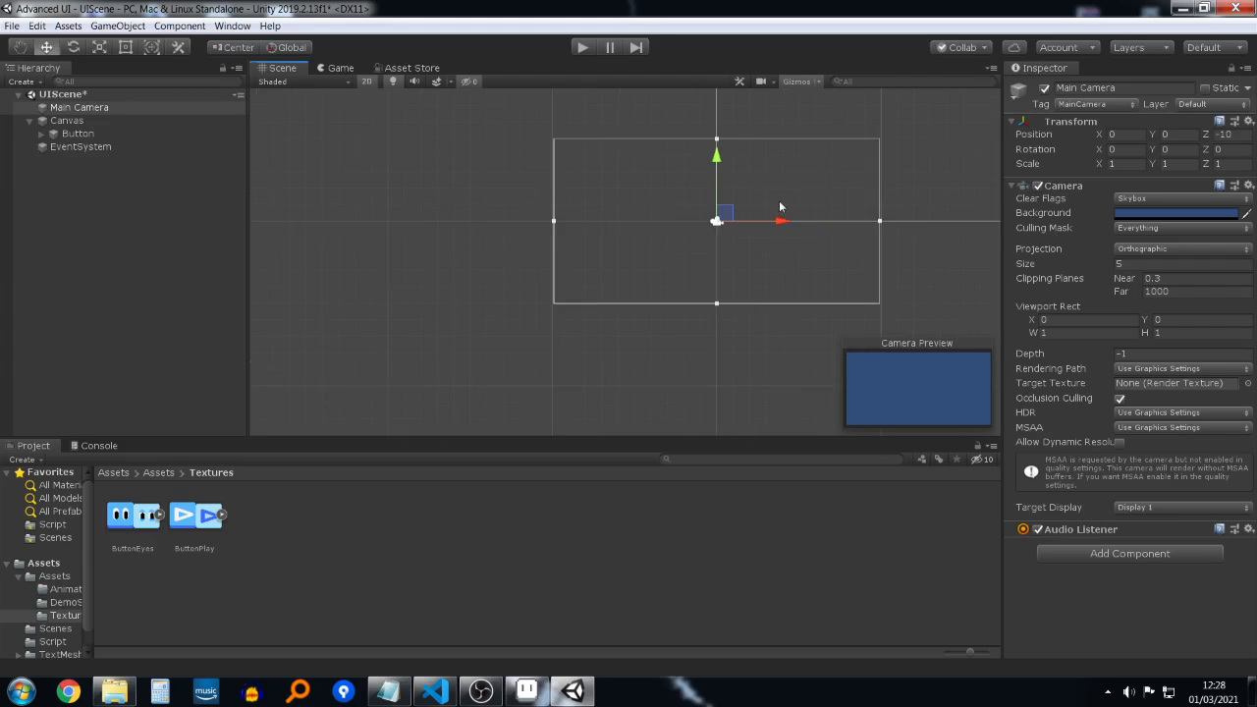
Step: Frame the Canvas in the scene and check how the button shows in the Game view
click(934, 232)
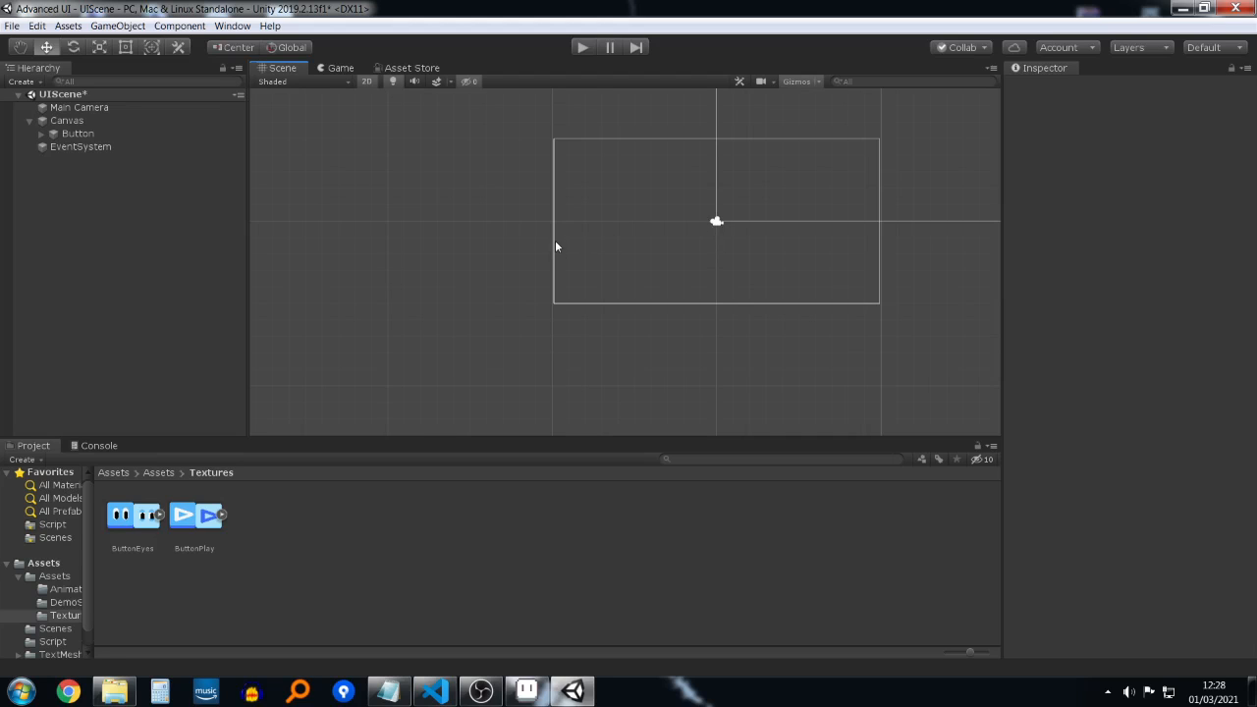
double_click(87, 123)
scroll(622, 294, up, 6)
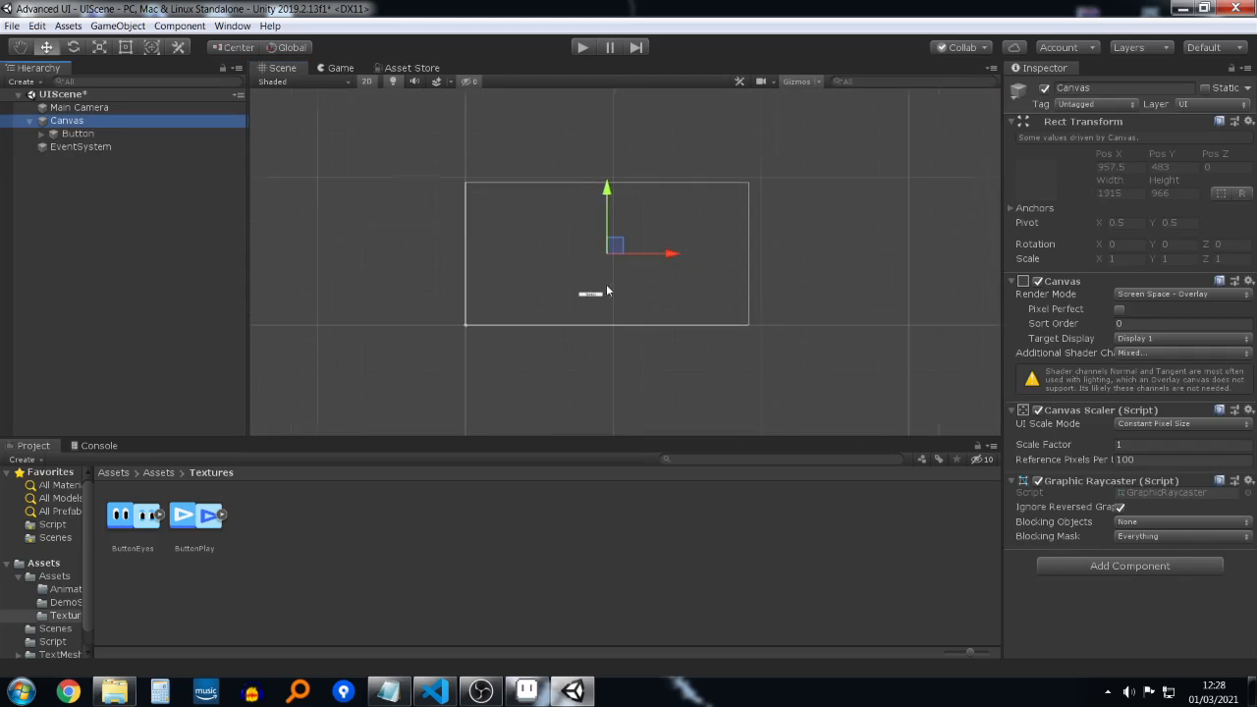
click(340, 69)
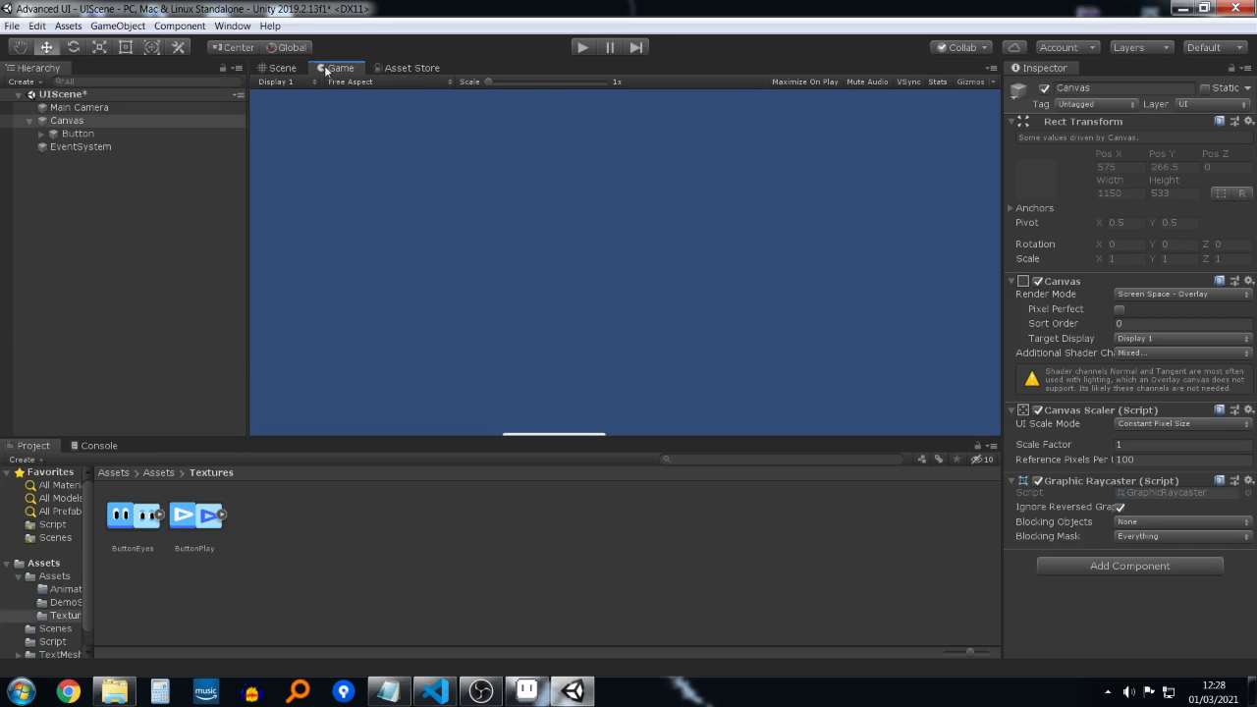
Step: Move the button up from the canvas's lower edge to about Pos X 88, Pos Y -15
click(283, 68)
click(480, 361)
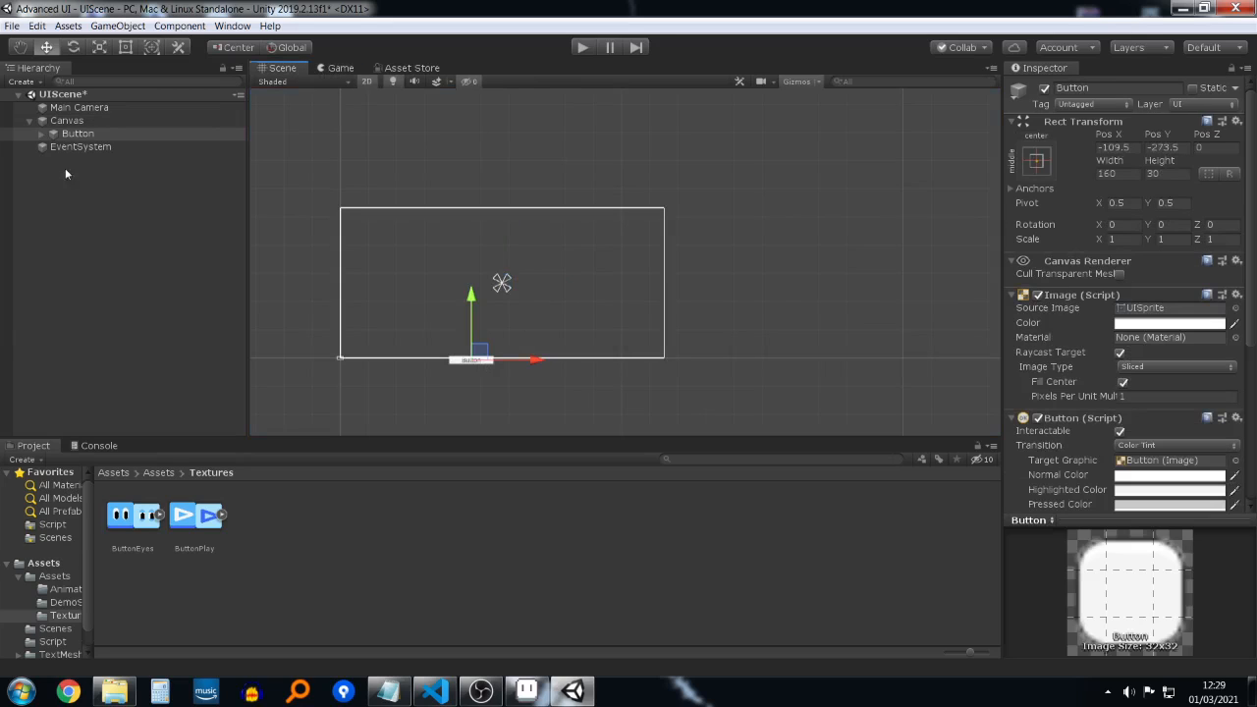
drag(487, 357, 541, 283)
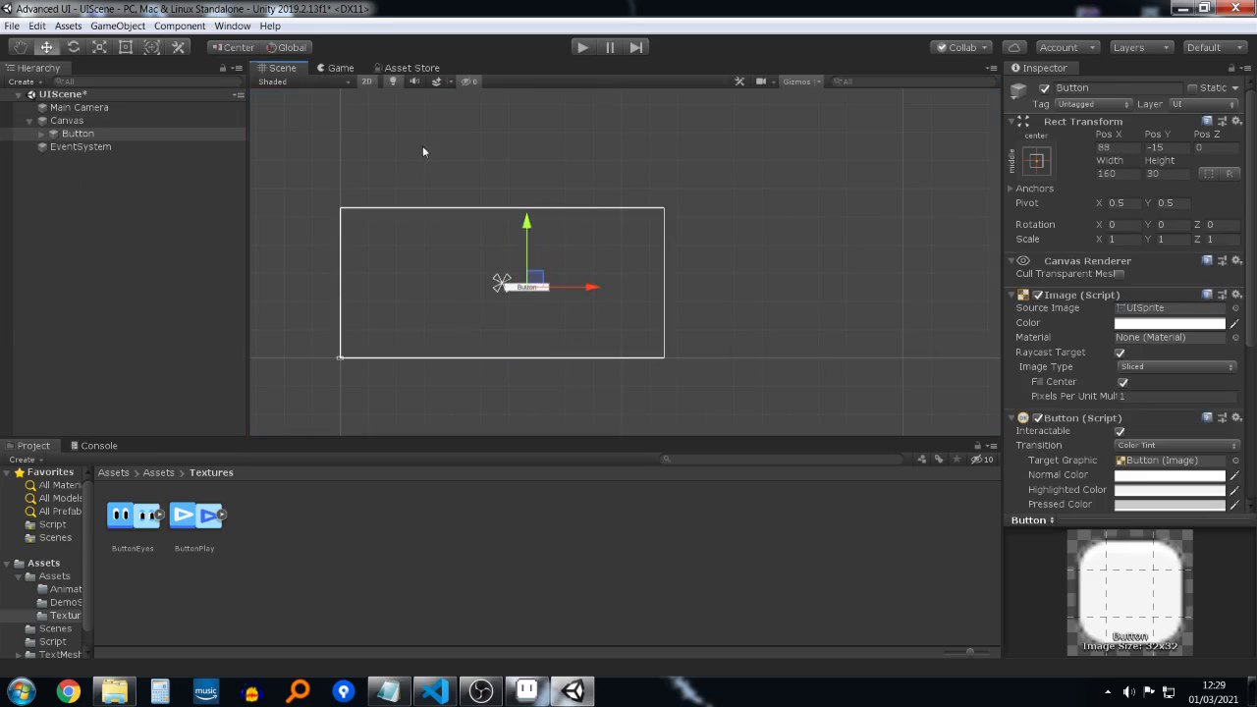
Step: Close the Asset Store view and dock the Game view side by side with the Scene view
drag(330, 66, 899, 72)
right_click(362, 73)
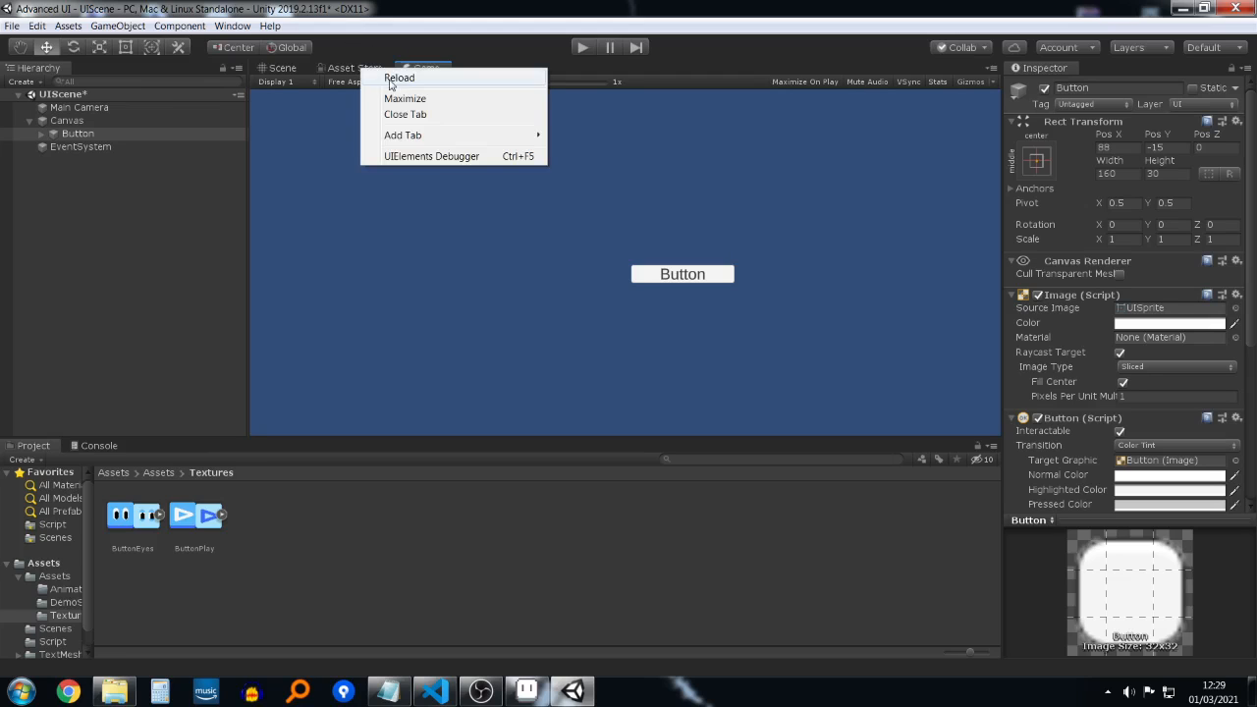
click(398, 113)
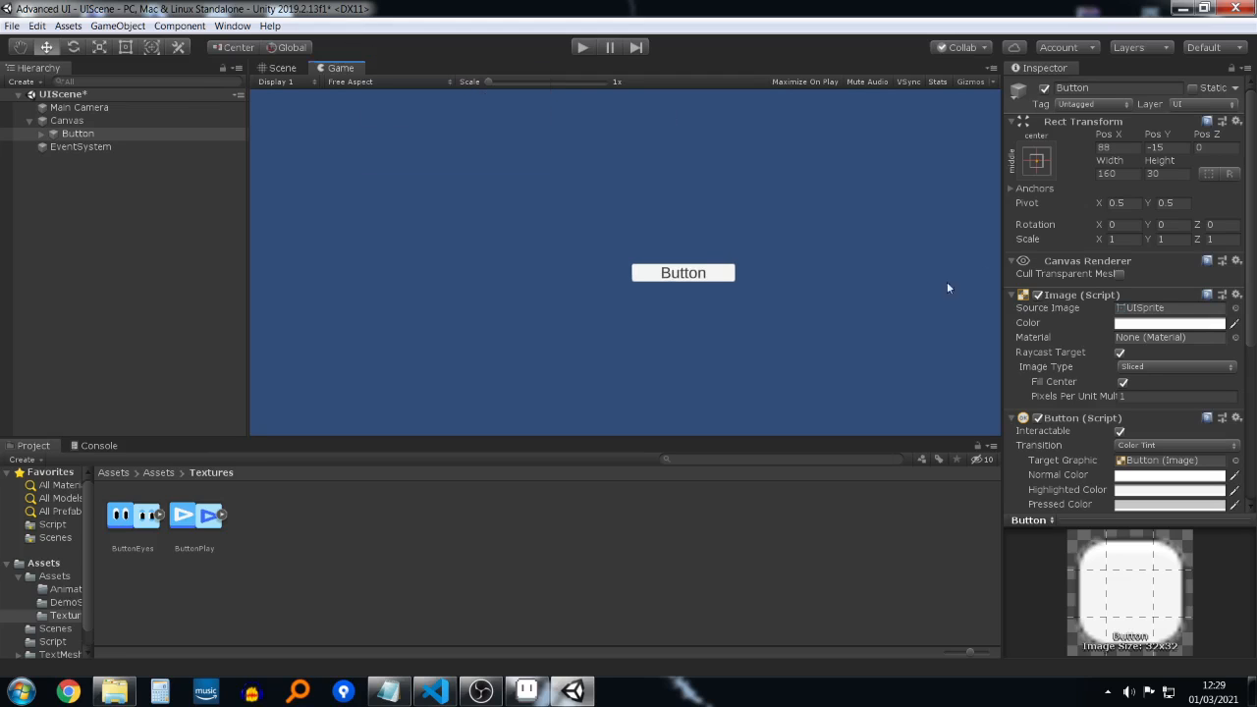
drag(317, 67, 941, 216)
drag(754, 208, 578, 209)
Step: Widen the Scene view slightly and move the button near the canvas centre, to about Pos X -17, Pos Y 2
mouse_move(312, 277)
mouse_down()
mouse_move(286, 292)
mouse_move(306, 251)
mouse_move(317, 275)
mouse_move(285, 271)
mouse_move(285, 283)
mouse_move(305, 275)
mouse_up()
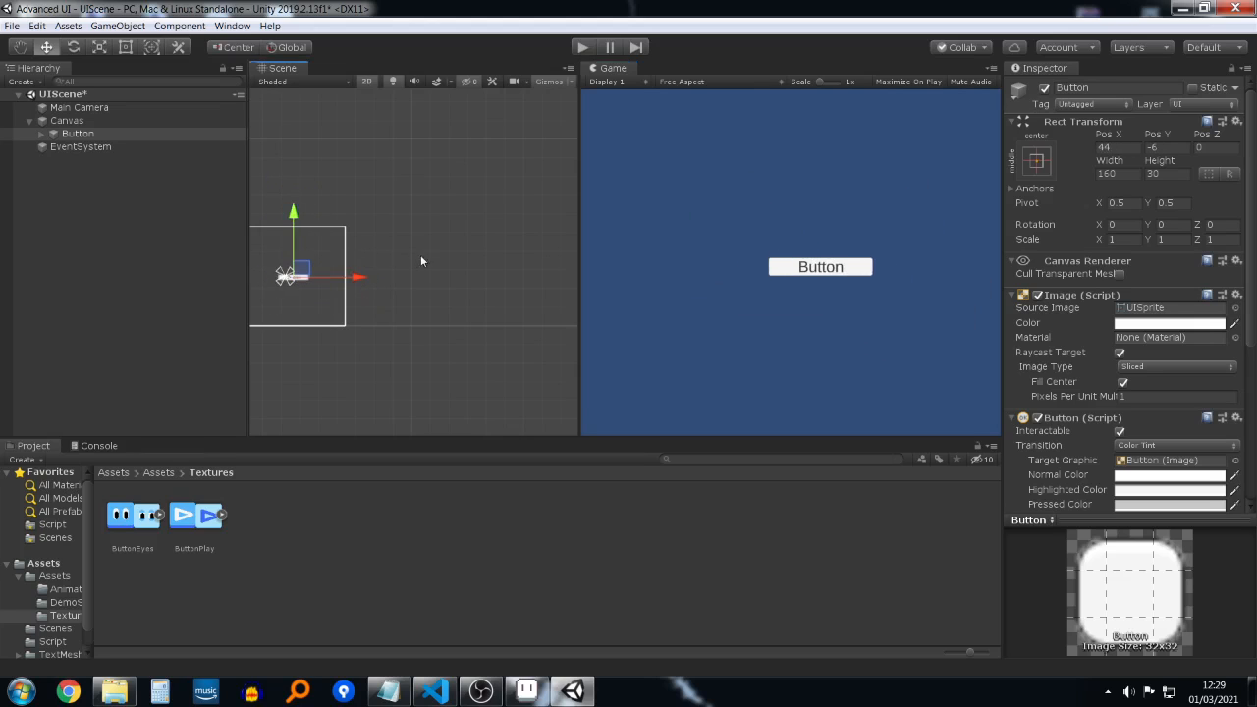
mouse_move(583, 243)
mouse_down()
mouse_move(376, 256)
mouse_move(846, 258)
mouse_move(552, 250)
mouse_move(784, 249)
mouse_move(573, 262)
mouse_move(553, 260)
mouse_move(833, 257)
mouse_move(504, 278)
mouse_move(865, 260)
mouse_move(485, 263)
mouse_move(596, 259)
mouse_up()
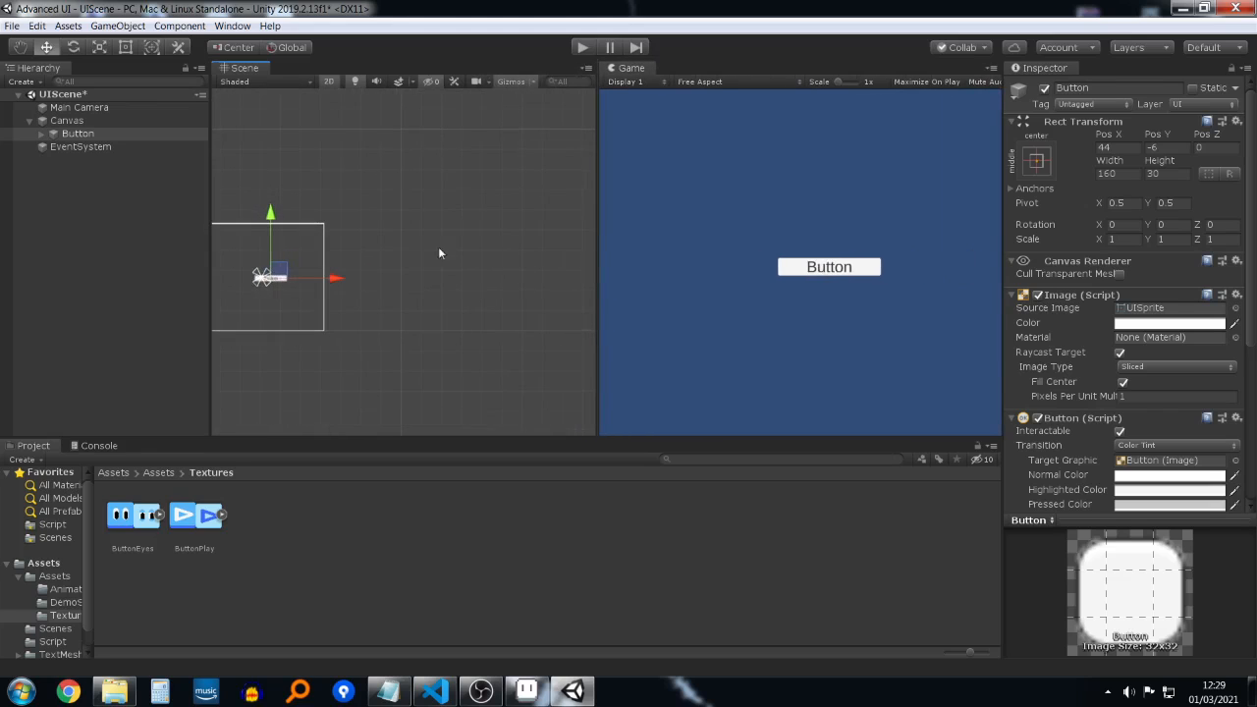
middle_drag(413, 199, 538, 164)
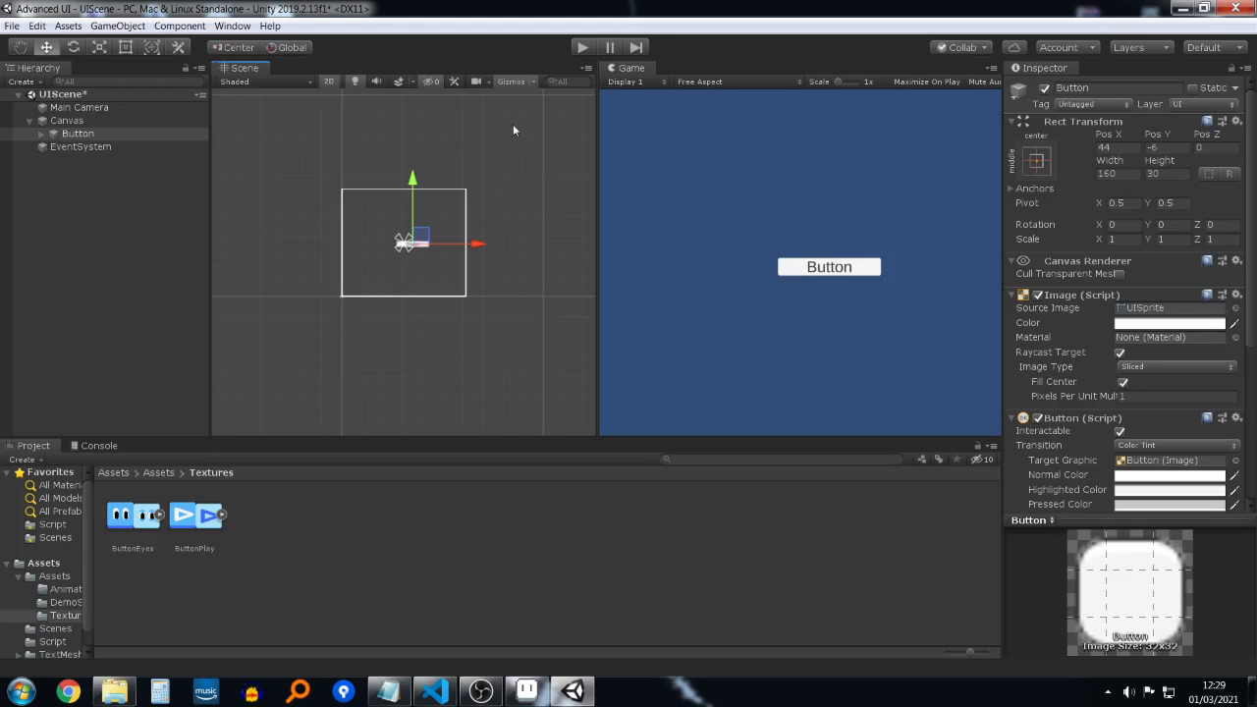
drag(428, 237, 415, 234)
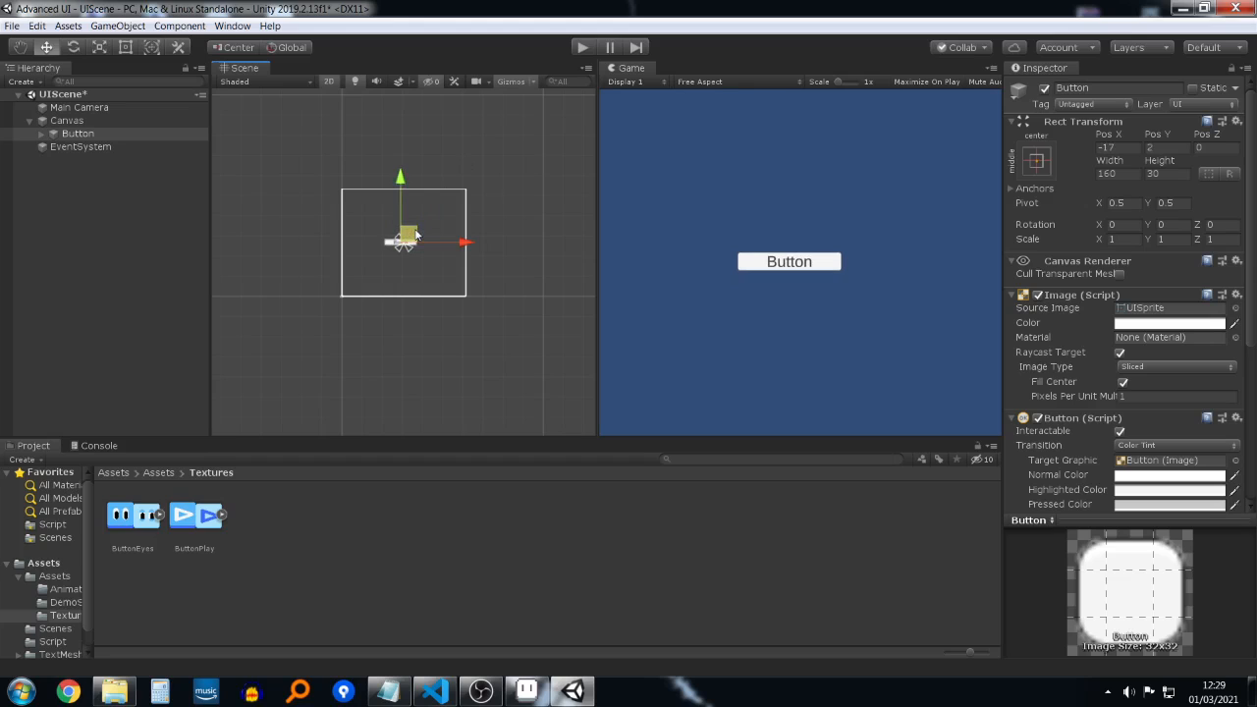
Step: Move the button to about Pos X -7, Pos Y 5 and show its child text object in the Hierarchy
scroll(420, 222, up, 5)
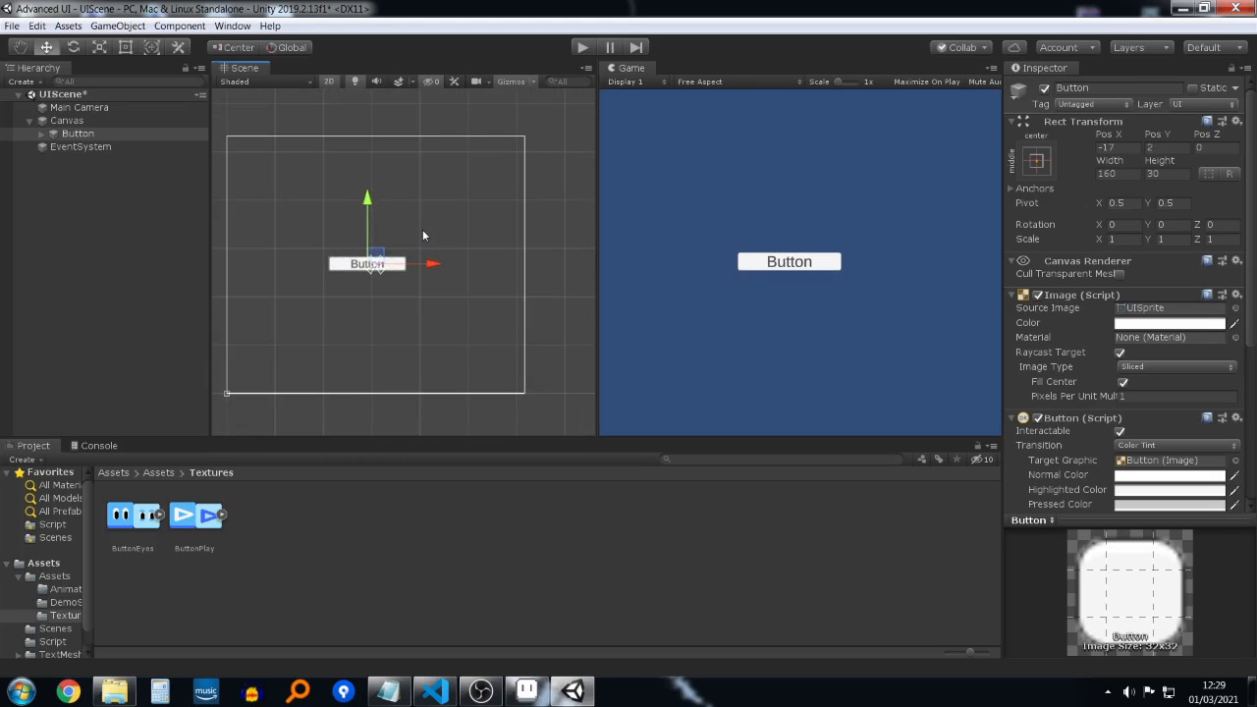
drag(379, 257, 385, 257)
click(44, 136)
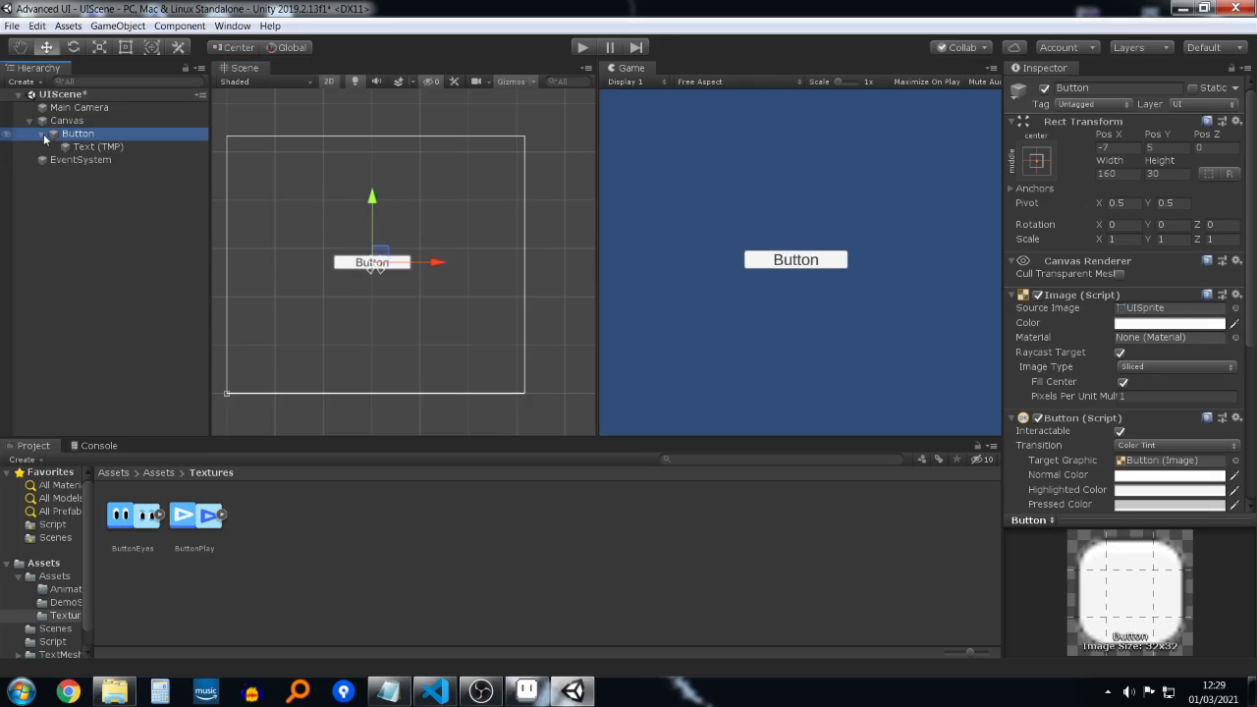
Step: Inspect the Canvas and Main Camera, and open the colour picker for the camera's Background
click(103, 119)
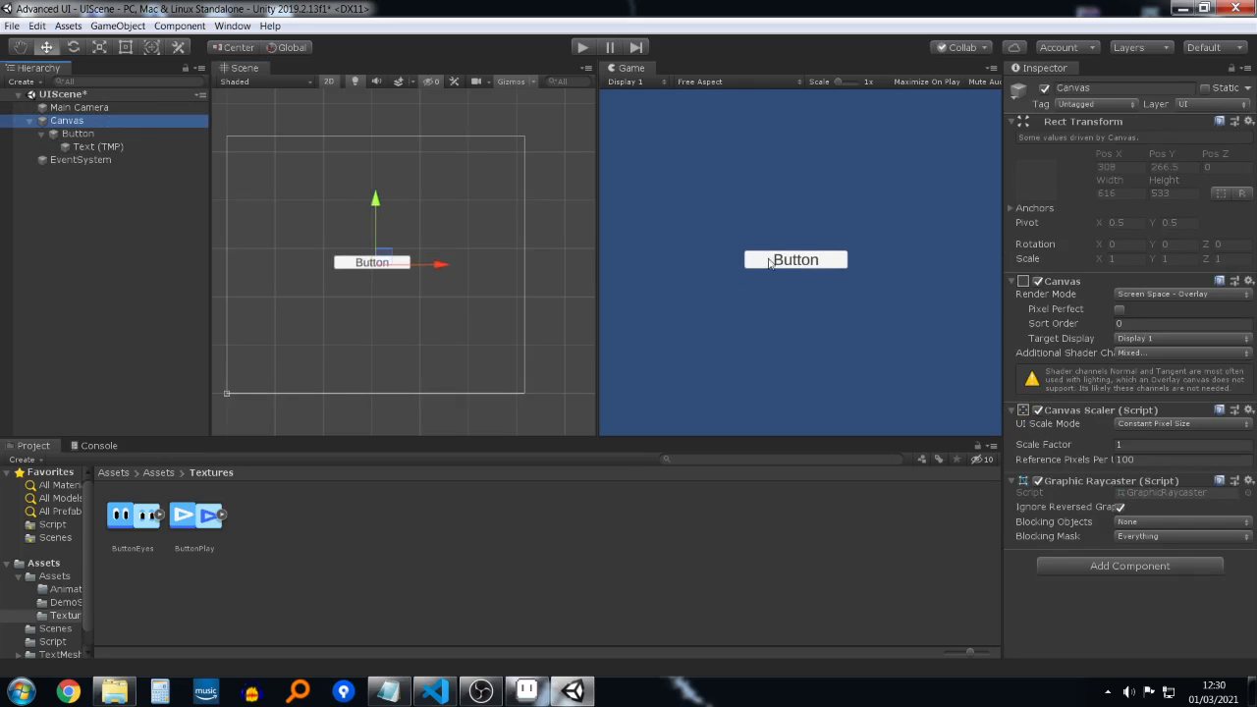
click(92, 109)
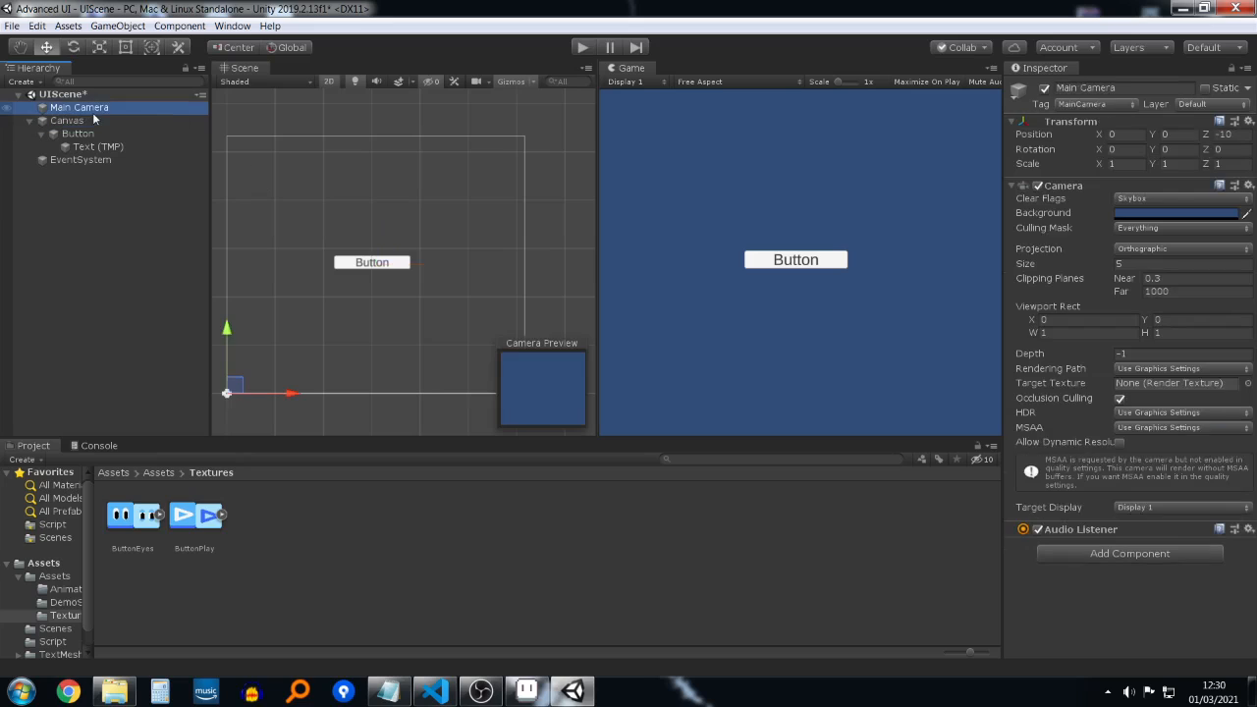
click(1137, 214)
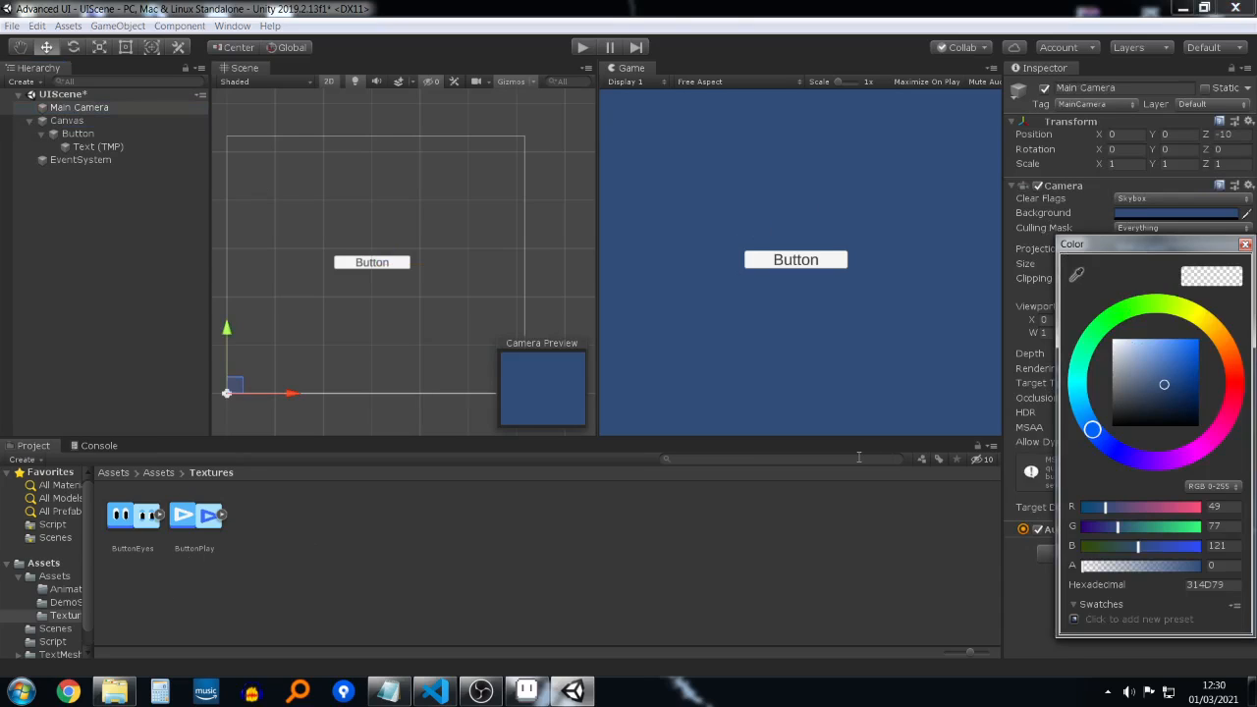
Step: Switch to Chrome and load the Coolors palette site at coolors.co/browser
click(67, 693)
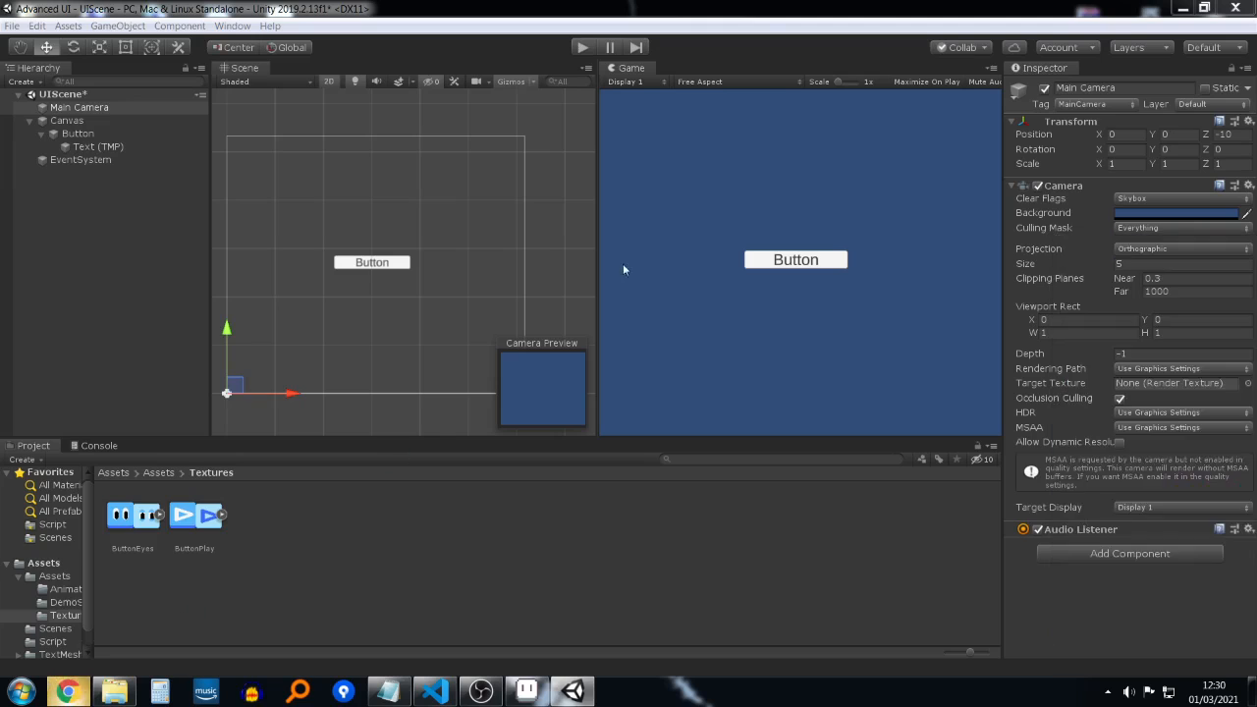
text(coolors.co/browser)
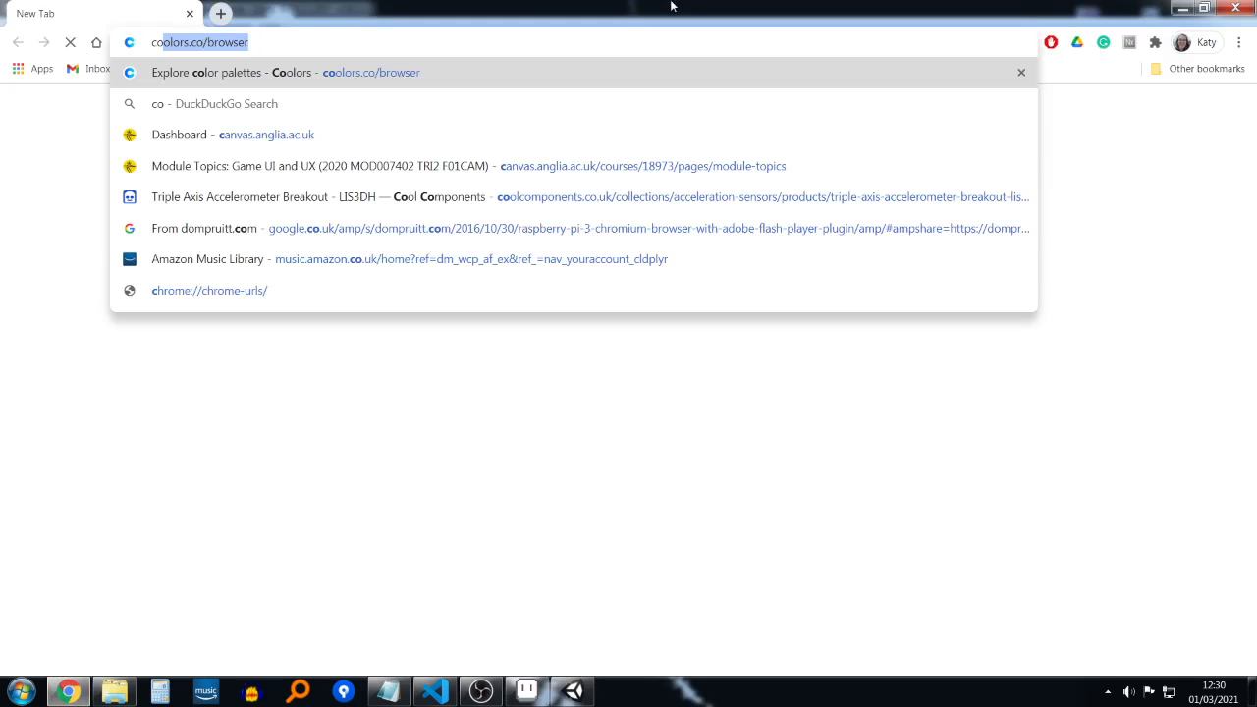
key(Return)
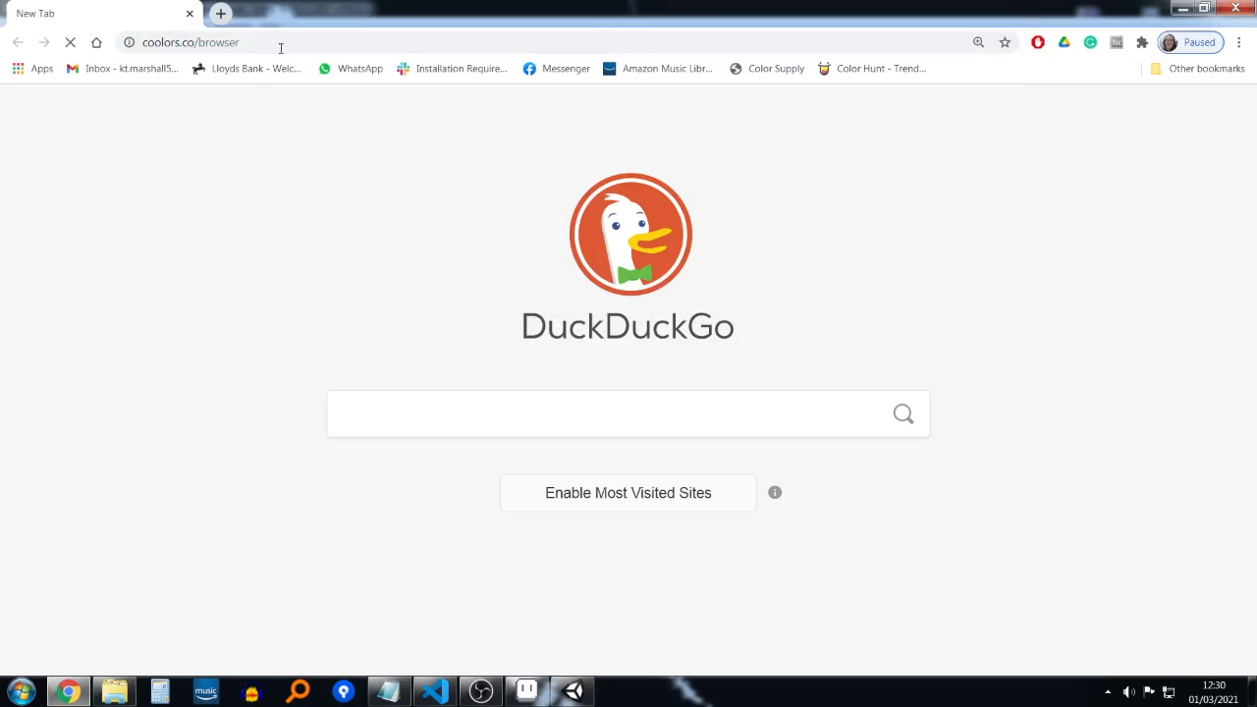
Step: Switch to Aseprite, sample the play button's face and base blues, and copy the face colour's hex code 56b6f9
click(526, 691)
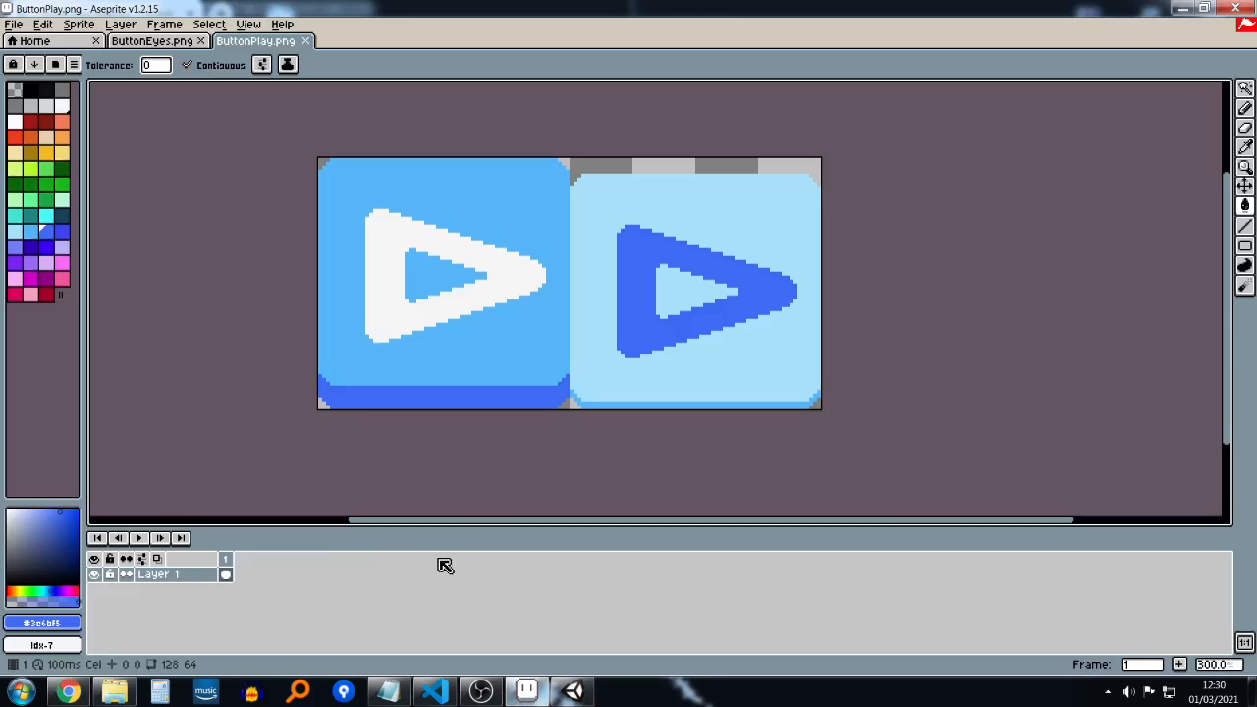
alt+click(346, 279)
key(x)
alt+click(386, 393)
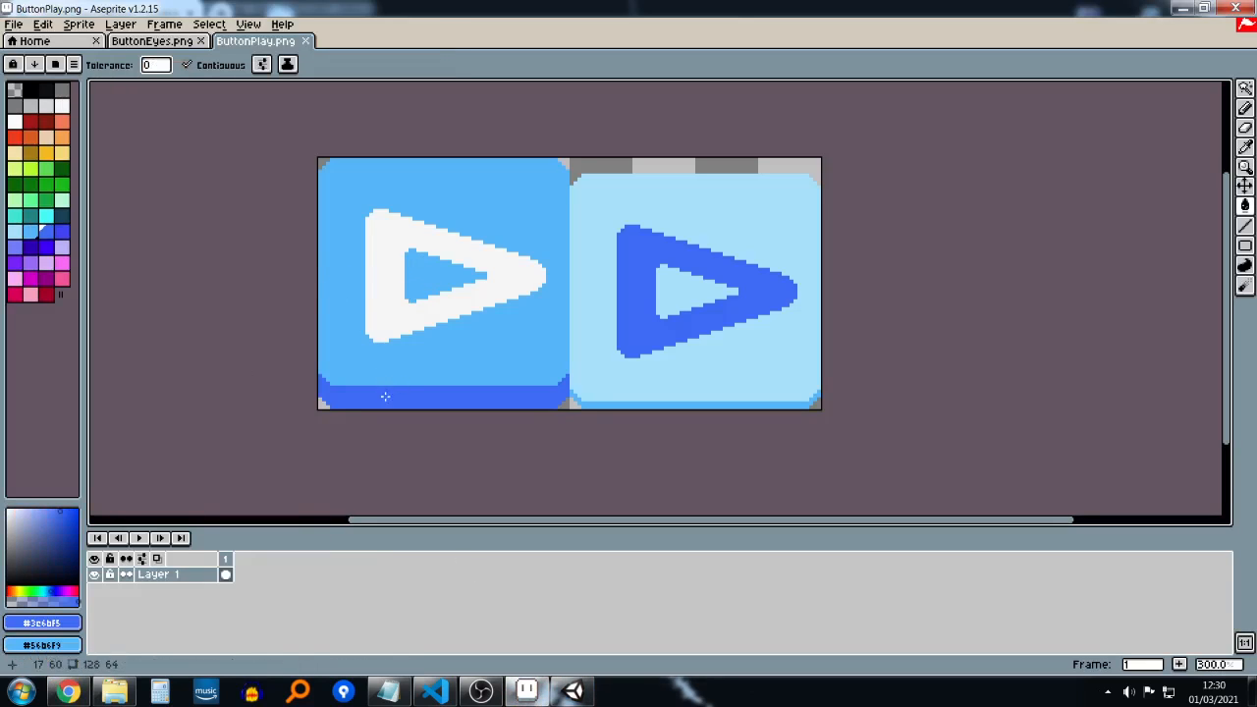
key(x)
click(42, 623)
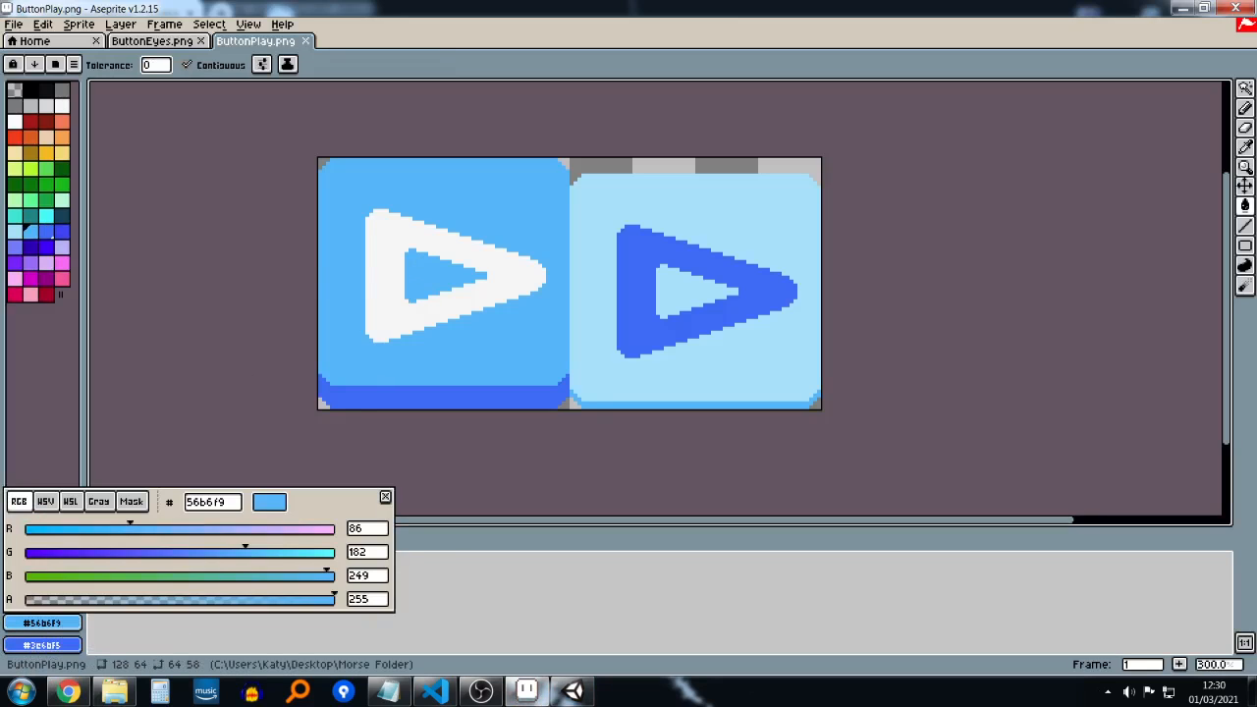
double_click(218, 503)
key(ctrl+c)
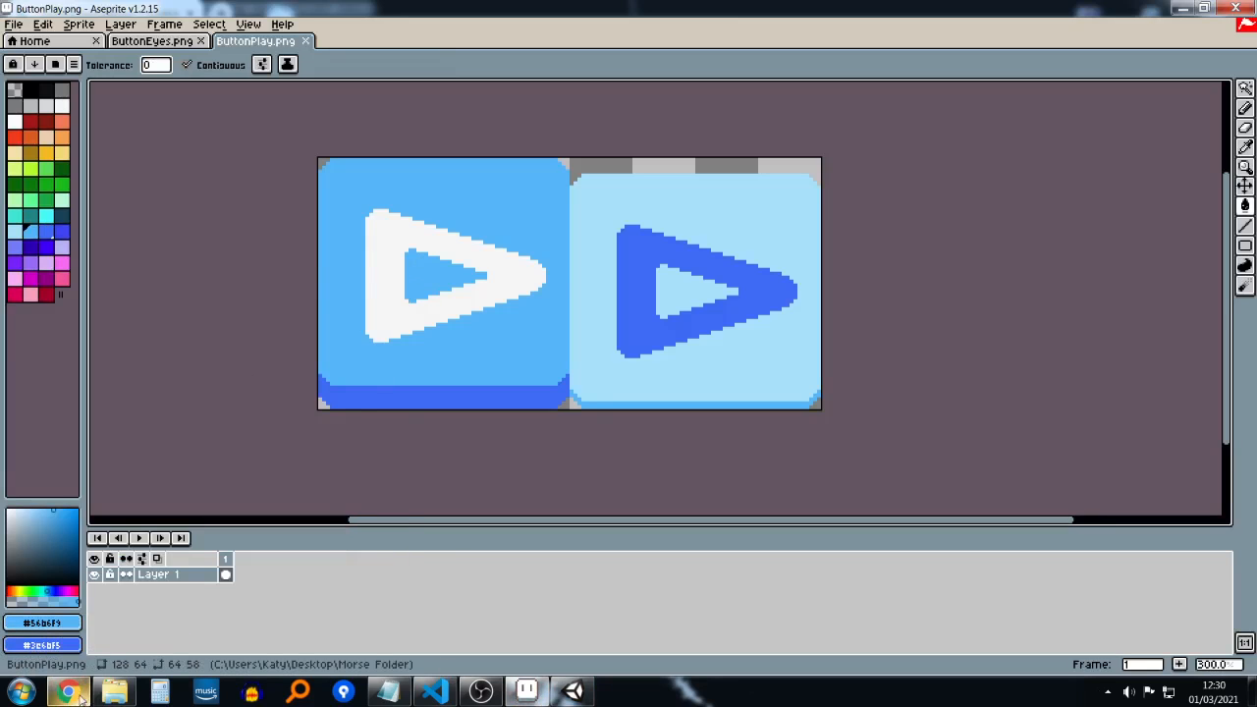
Step: Return to Coolors in Chrome, dismiss the welcome message, and open the palette generator with its iOS advert hidden
click(68, 692)
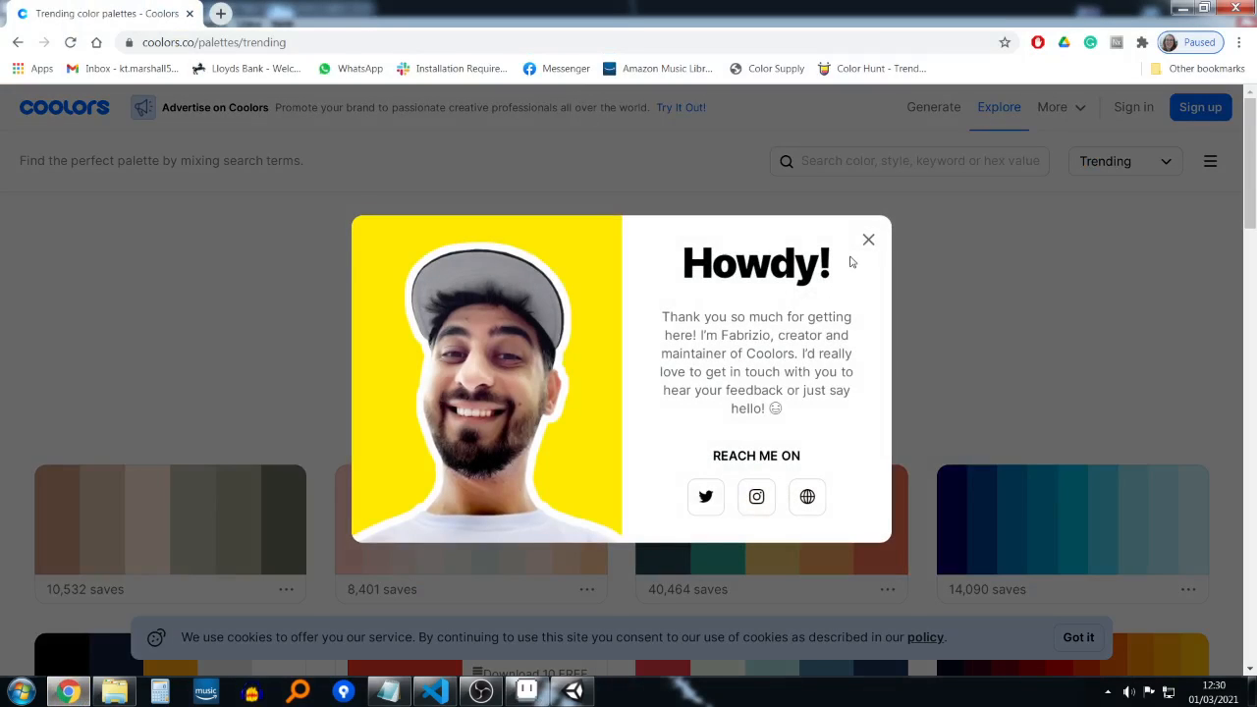
click(868, 240)
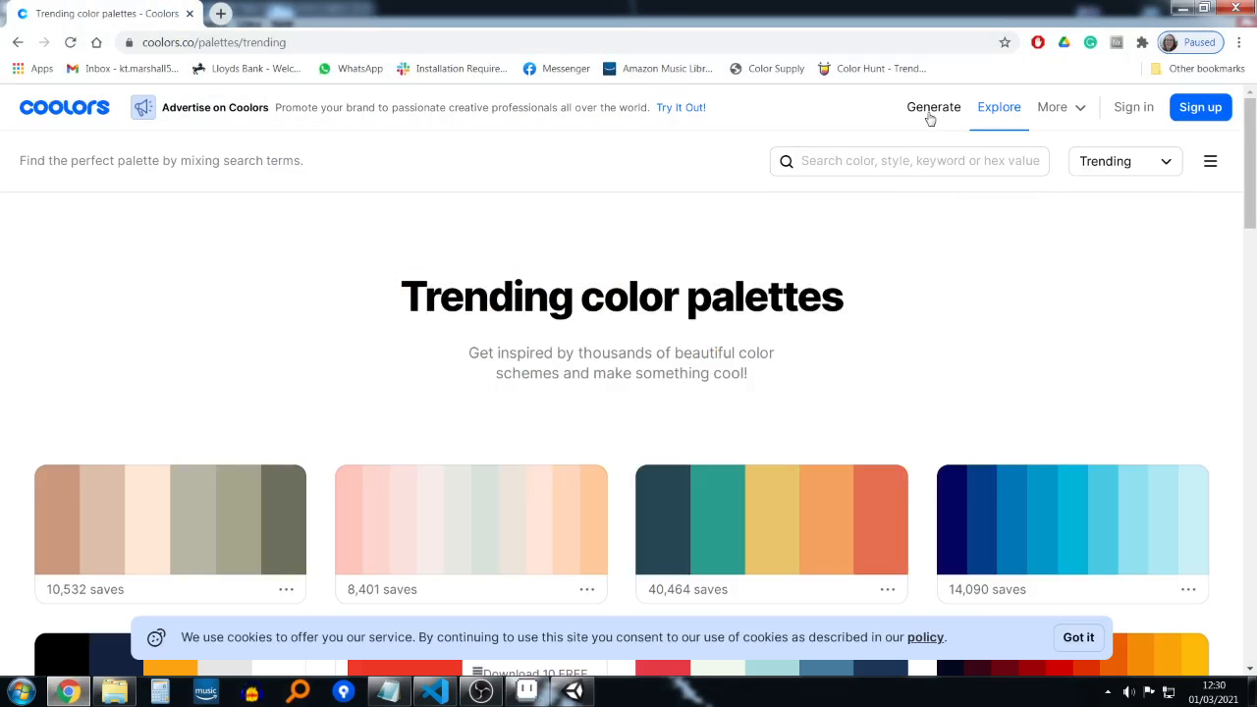
click(930, 117)
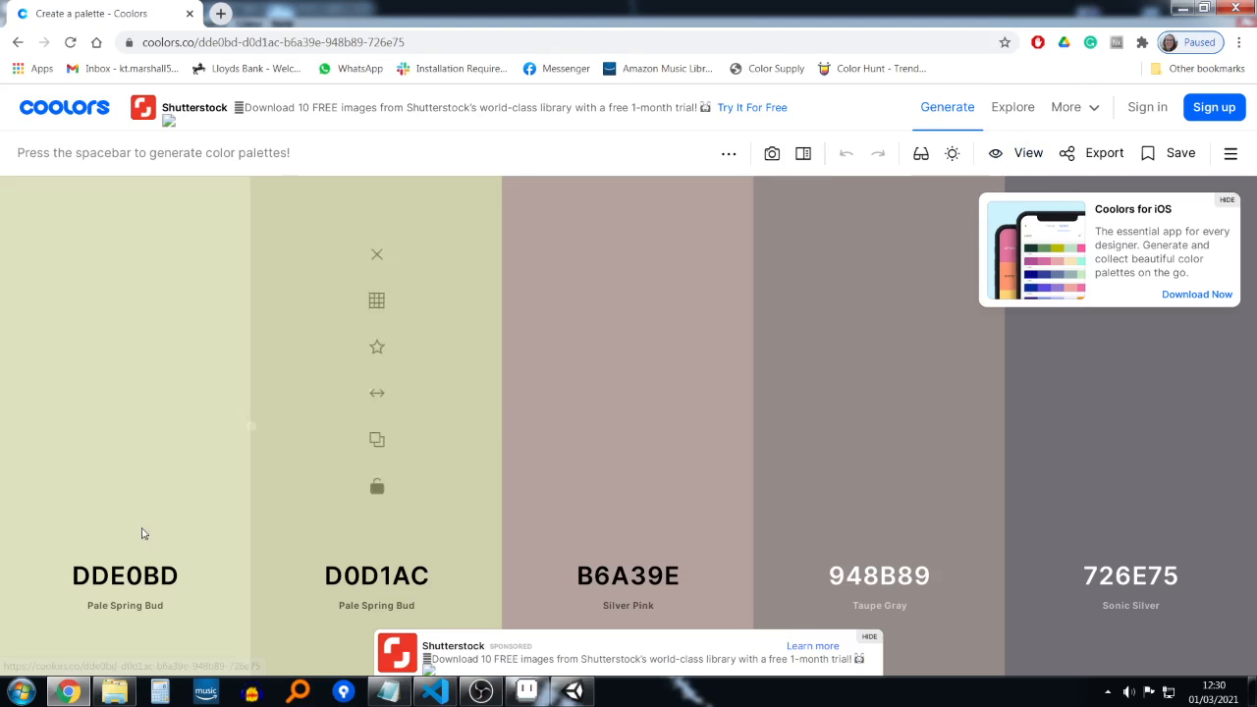
click(1231, 203)
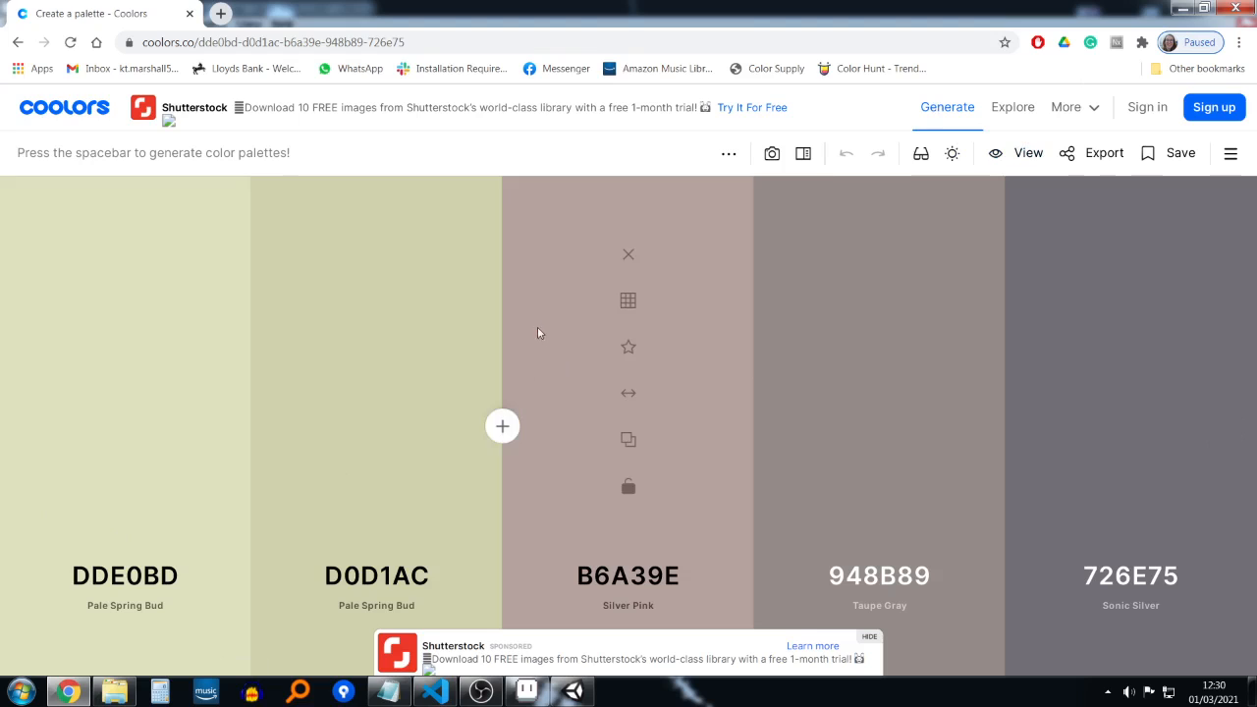
Step: Generate several random palettes and hide the sponsored banner beneath the colours
key(space)
key(space)
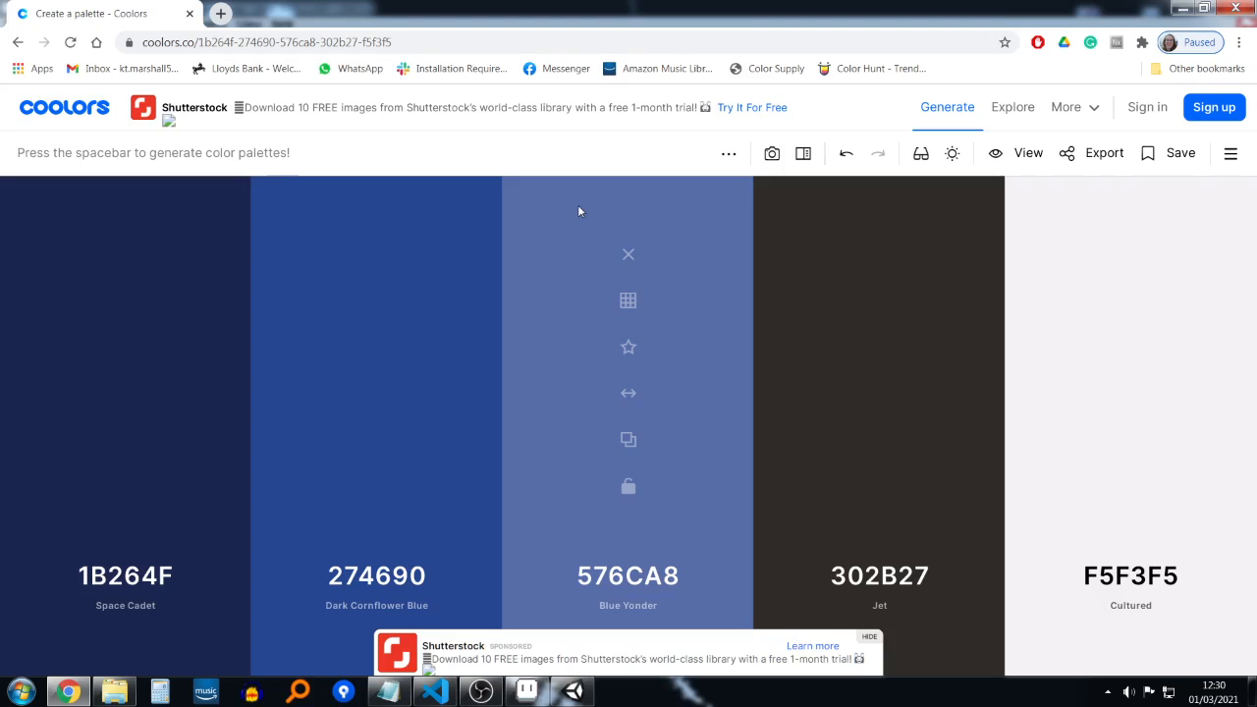
key(space)
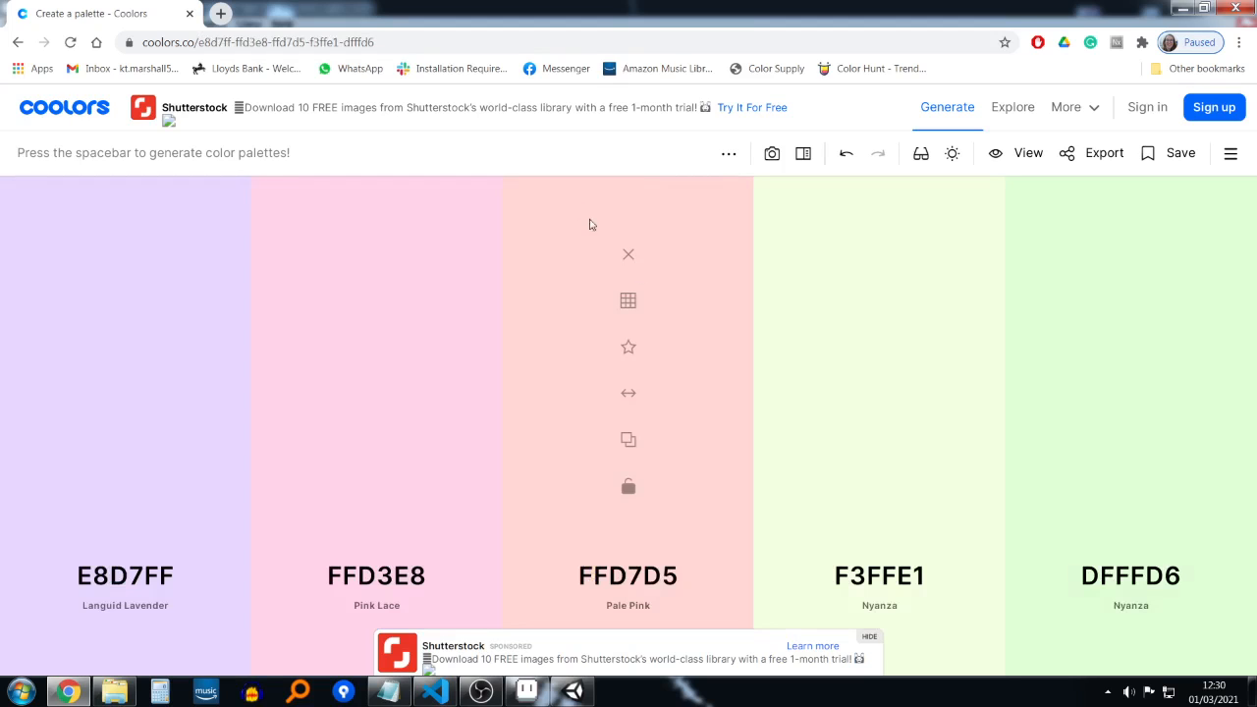
click(870, 636)
key(space)
key(space)
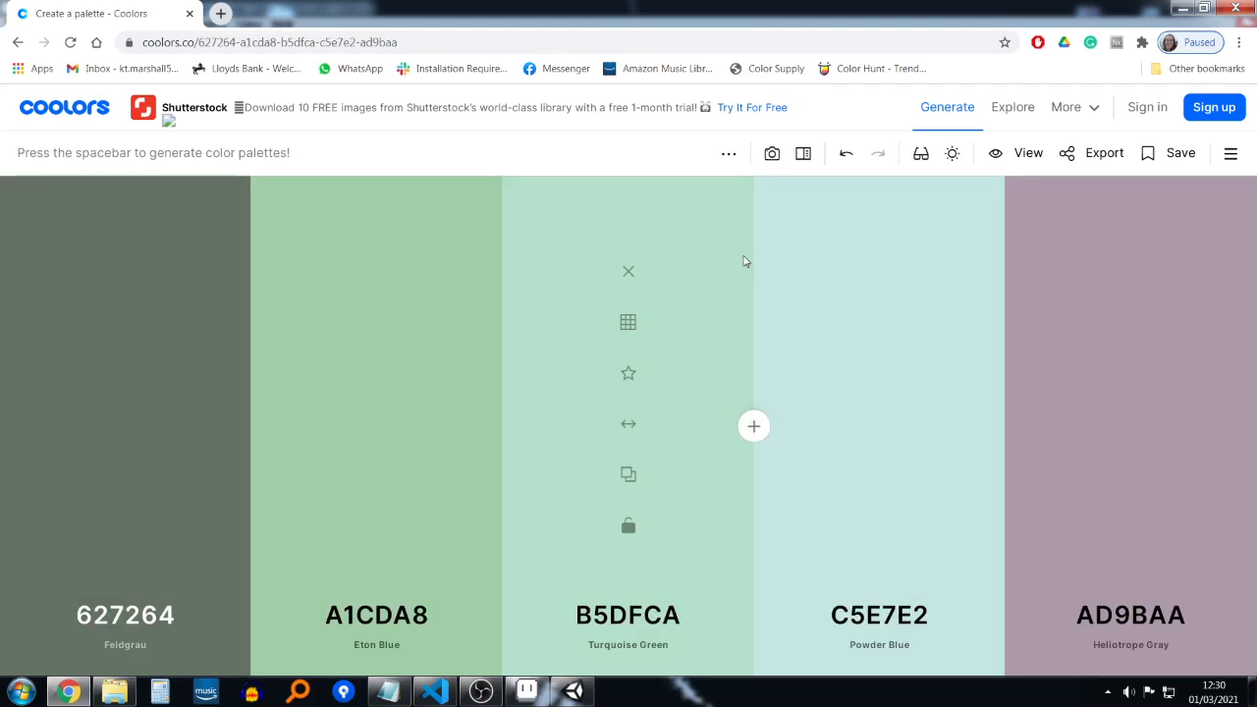
Step: Step back through two earlier palettes and generate two new random ones
click(847, 153)
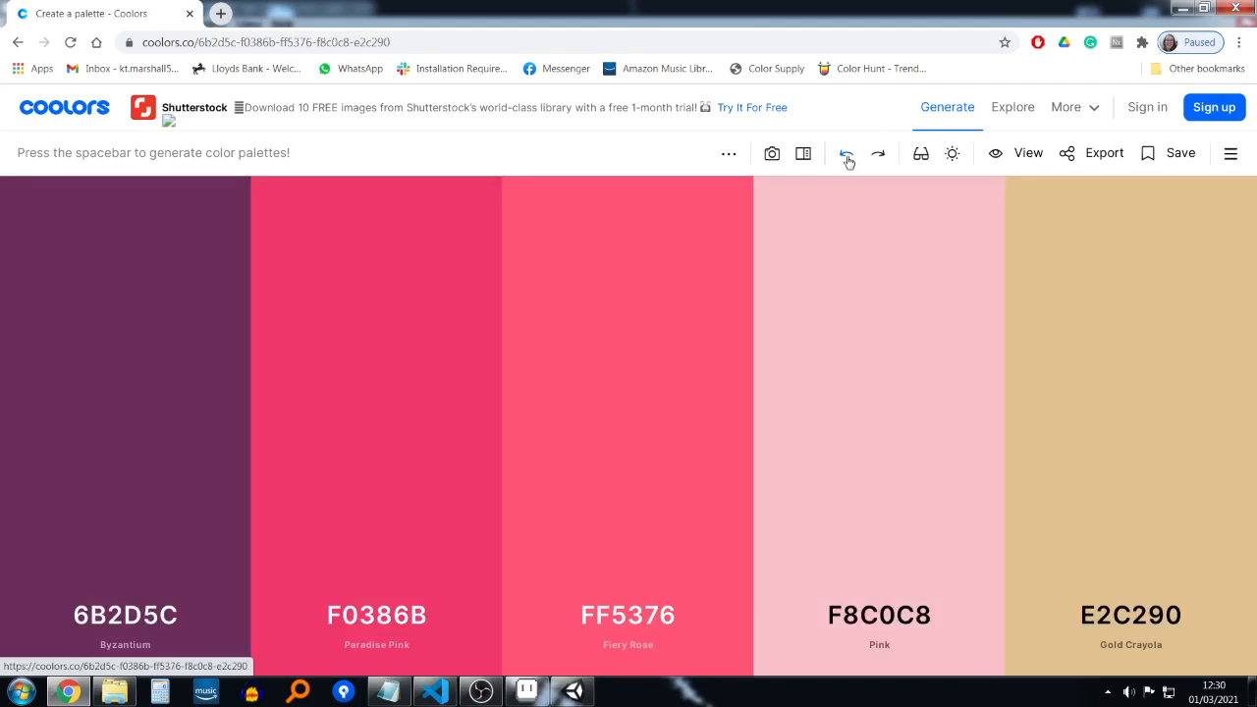
click(847, 153)
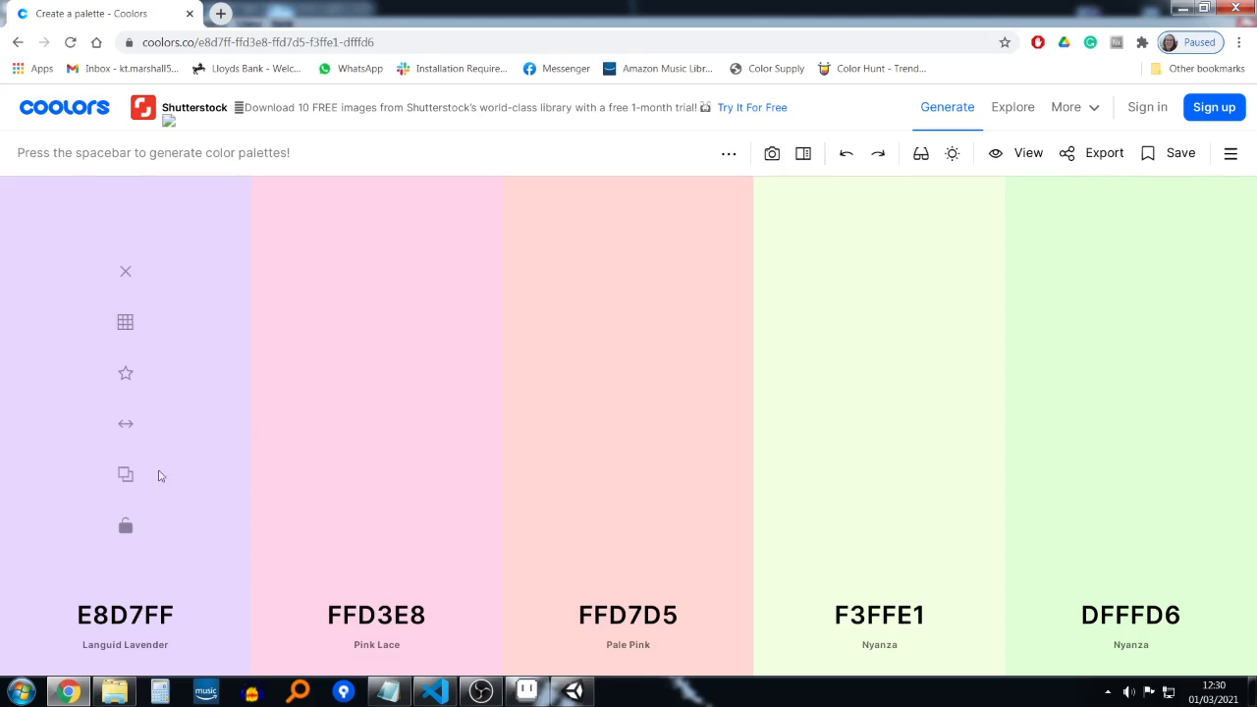
key(space)
key(space)
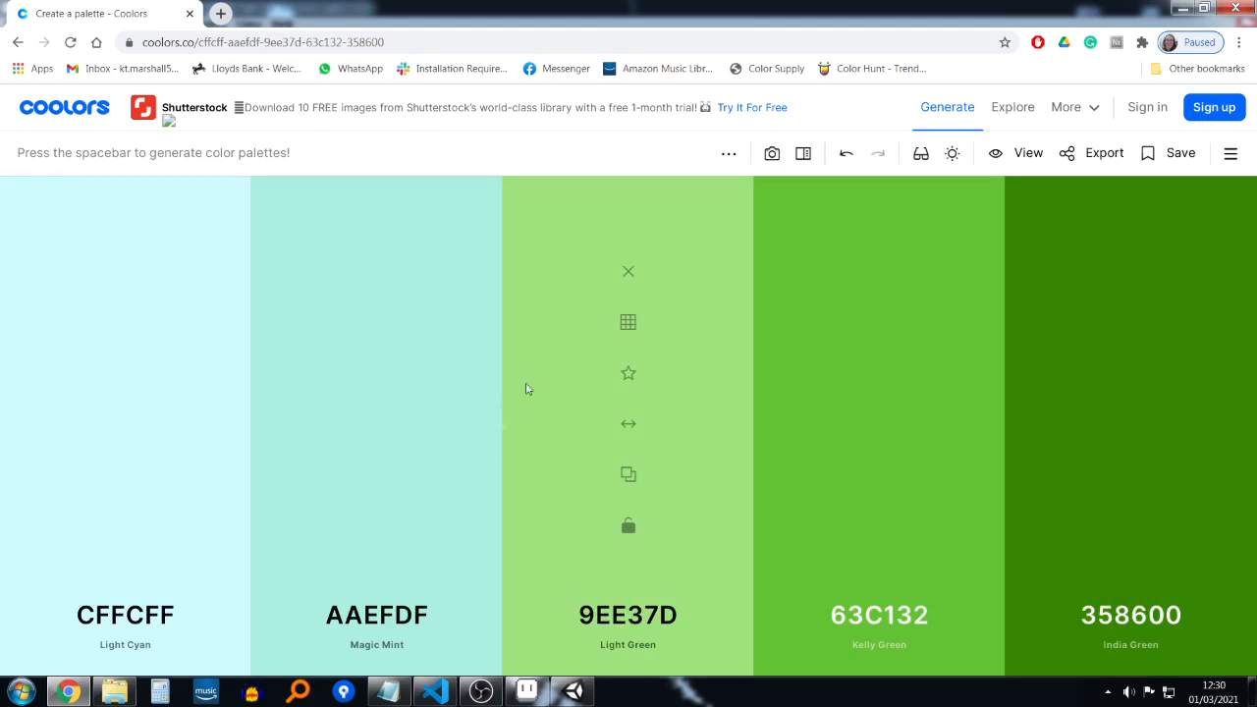
Step: Lock the colours 9EE37D and AAEFDF and regenerate the remaining colours several times
click(628, 527)
click(377, 527)
key(space)
key(space)
key(space)
key(space)
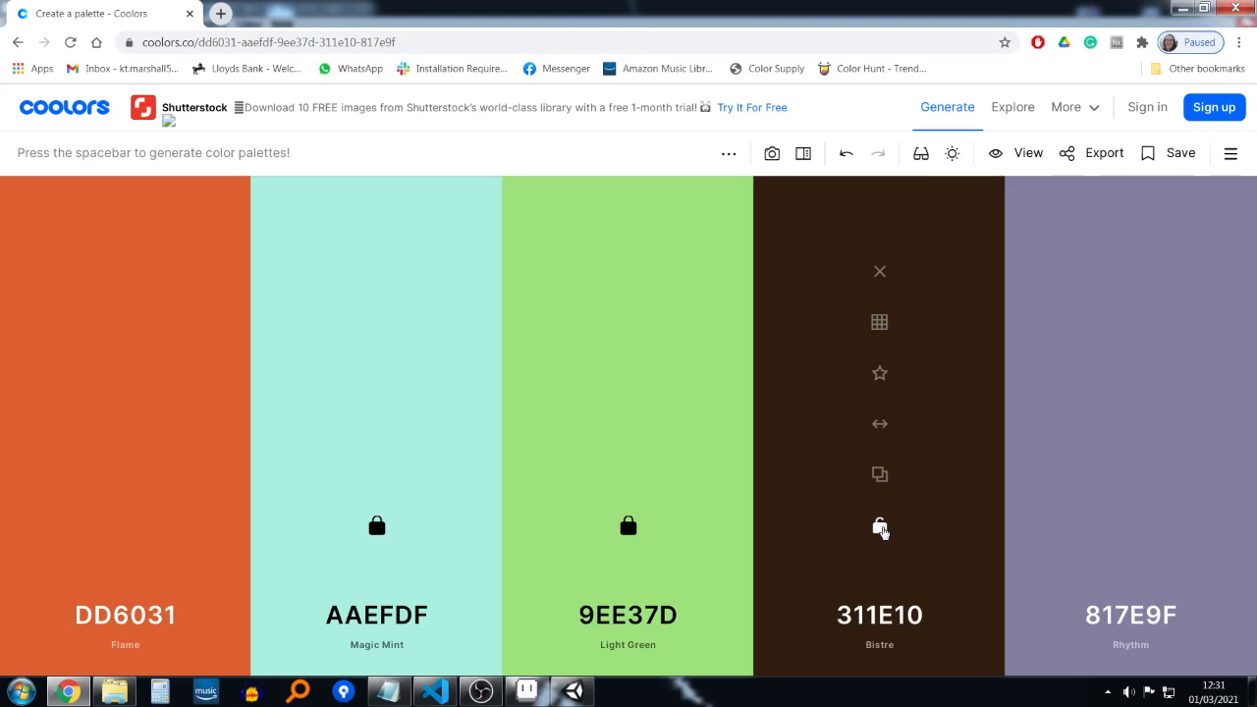
key(space)
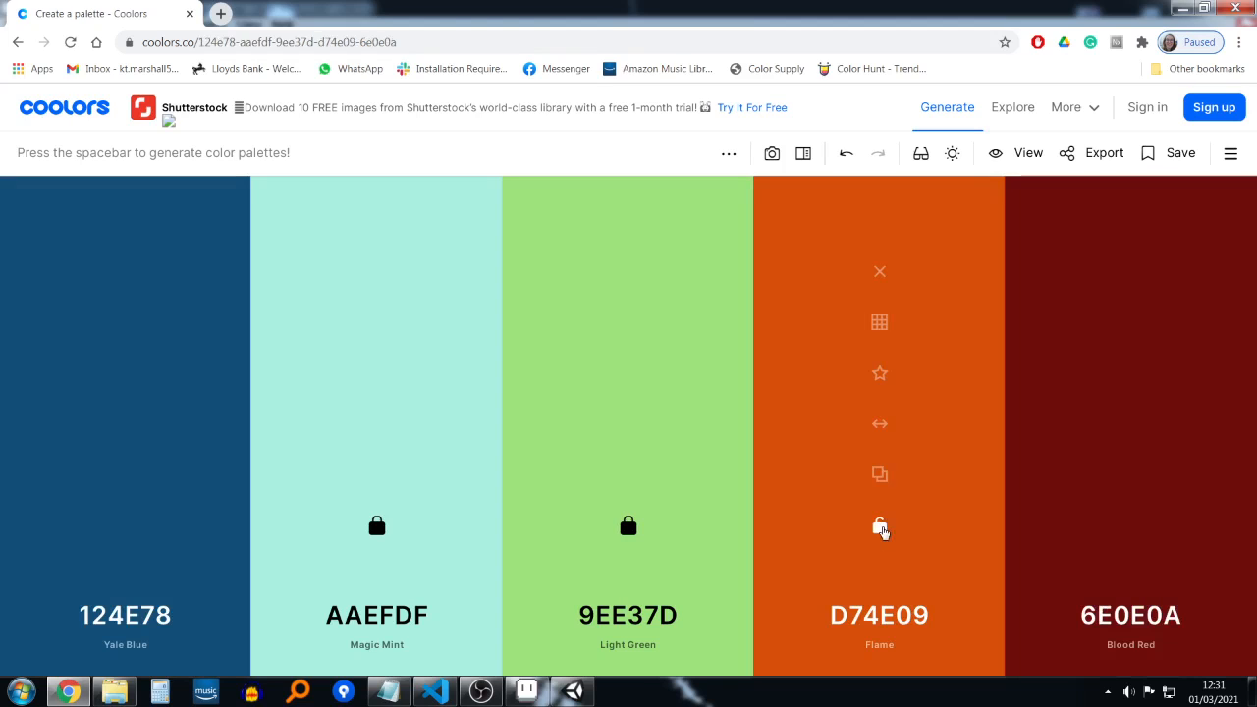
Step: Lock the colours D74E09 and 200116 as well, regenerating the unlocked colours
click(880, 527)
key(space)
key(space)
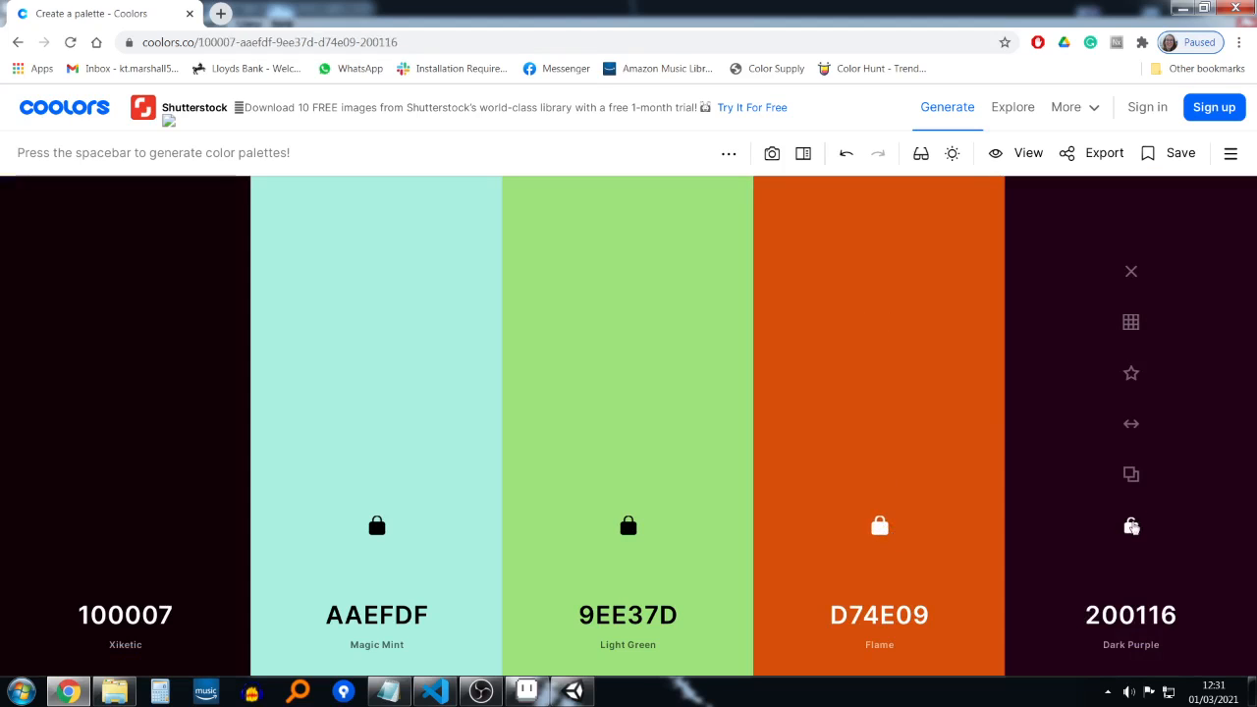
key(space)
key(space)
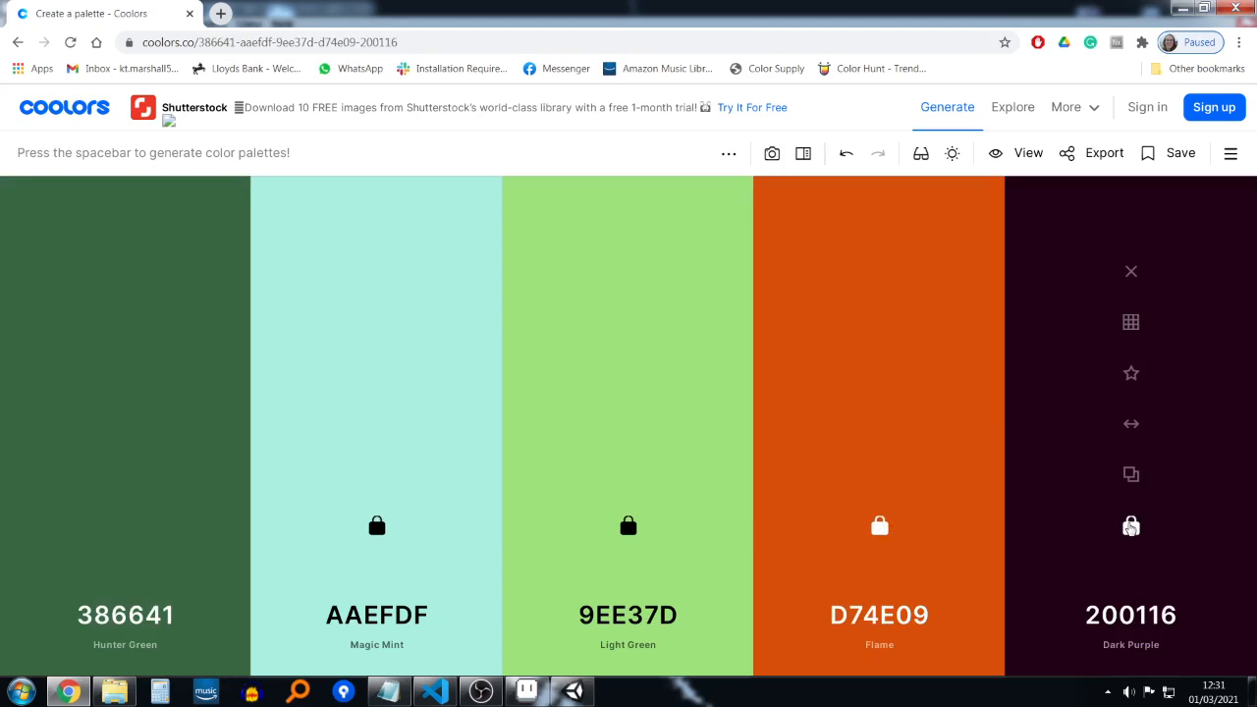
key(space)
Step: Unlock all the locked colours and generate fresh palettes
click(880, 528)
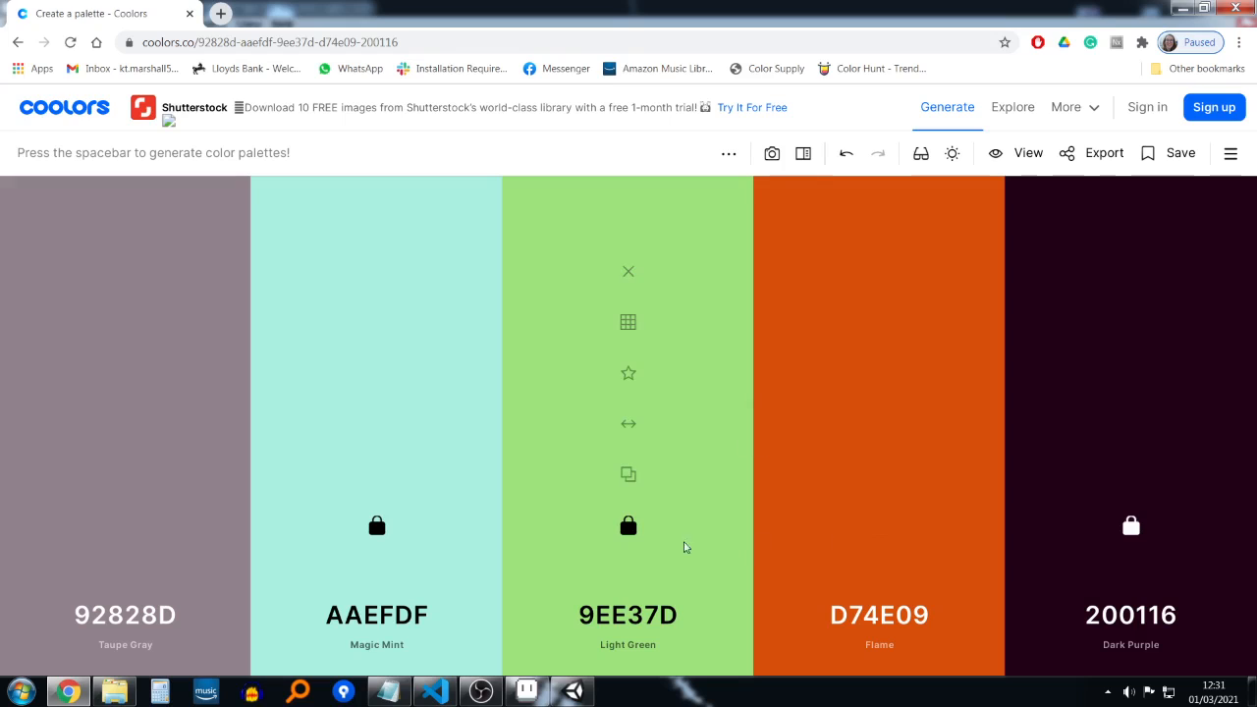
click(628, 529)
click(373, 530)
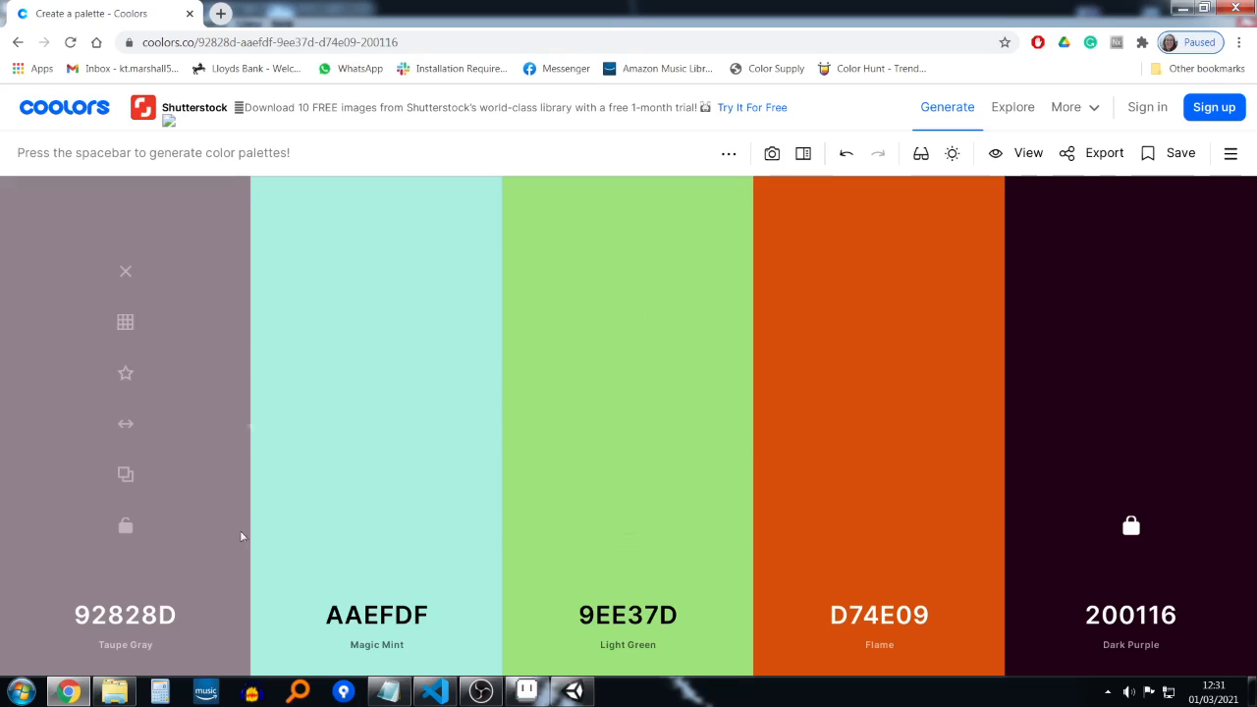
key(space)
click(1133, 527)
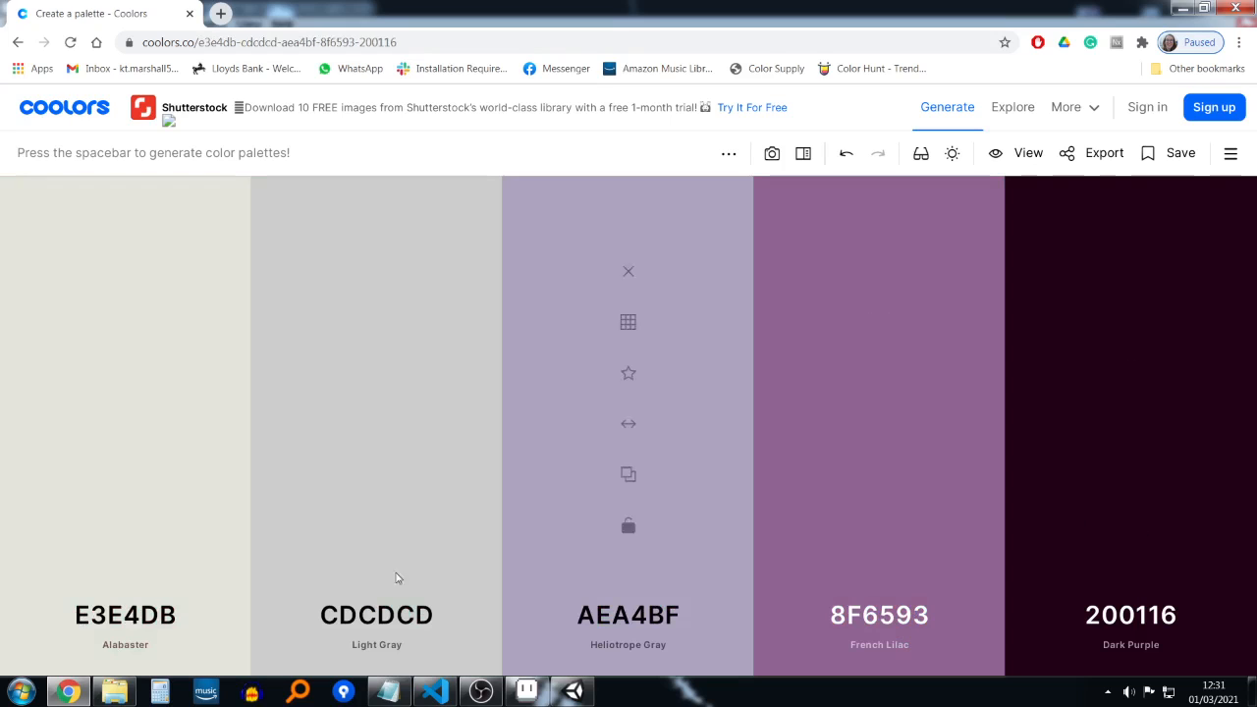
key(space)
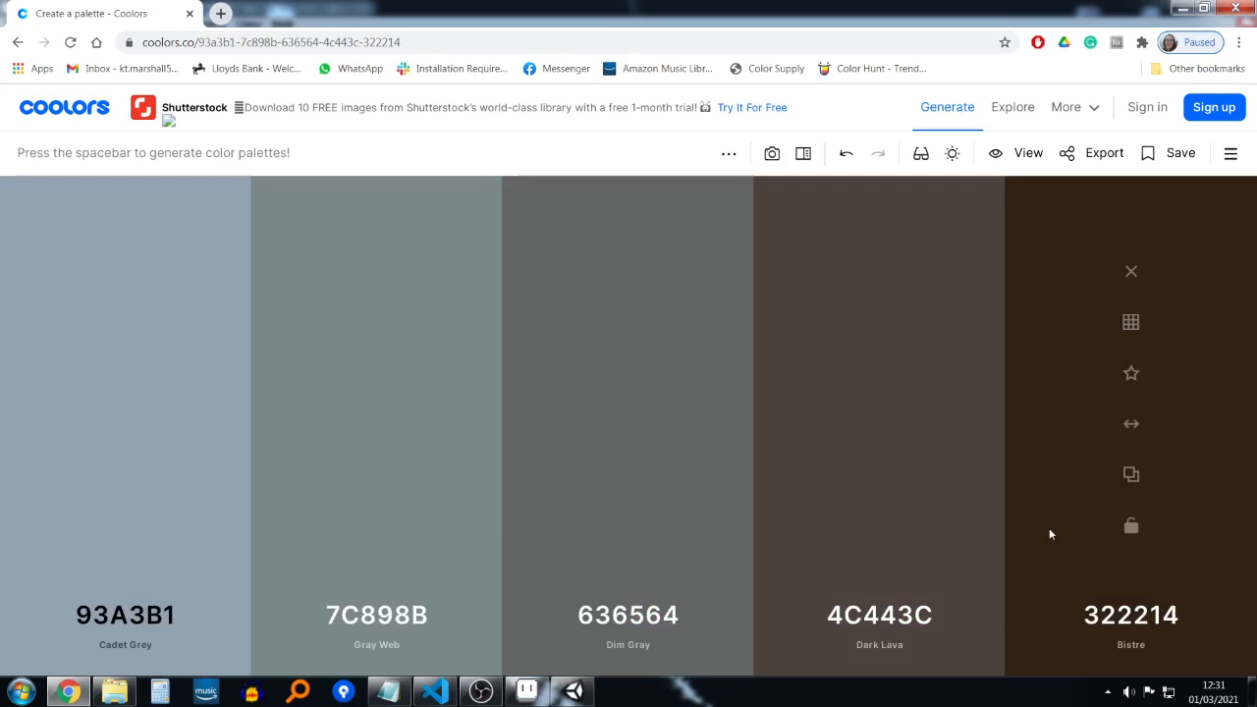
Step: Generate another palette and set its first colour to the copied hex value 56b6f9
key(space)
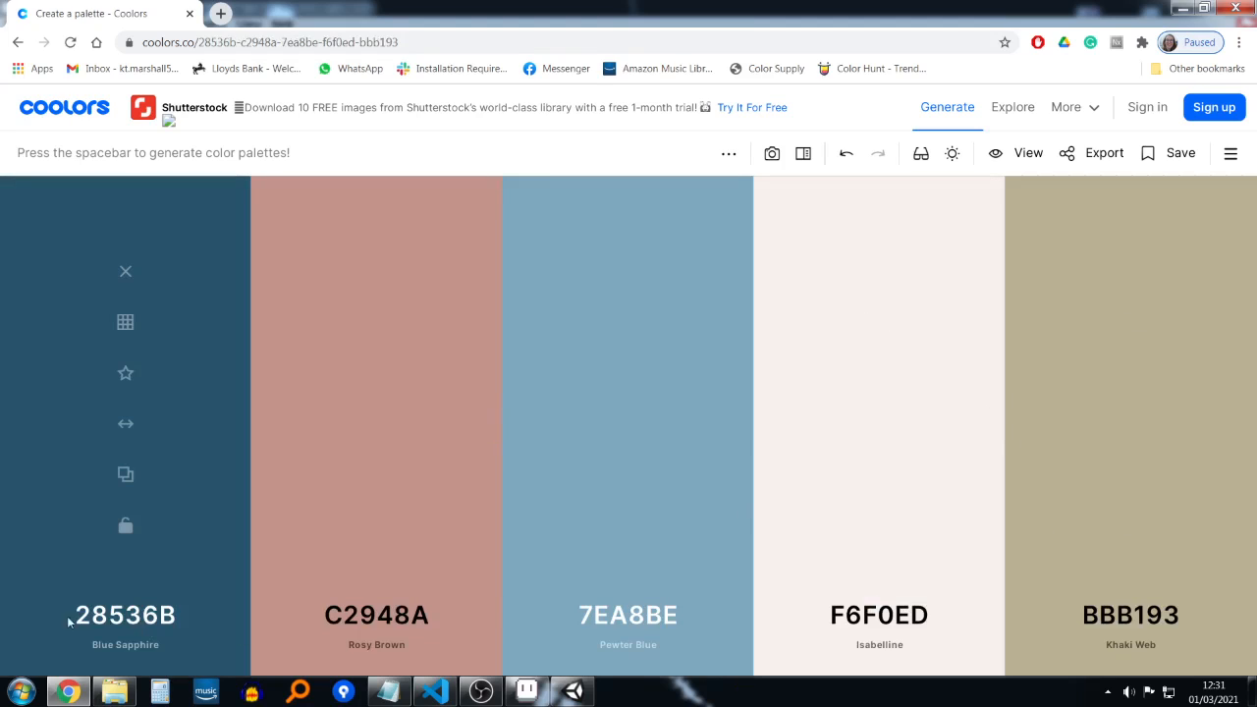
click(115, 621)
key(ctrl+v)
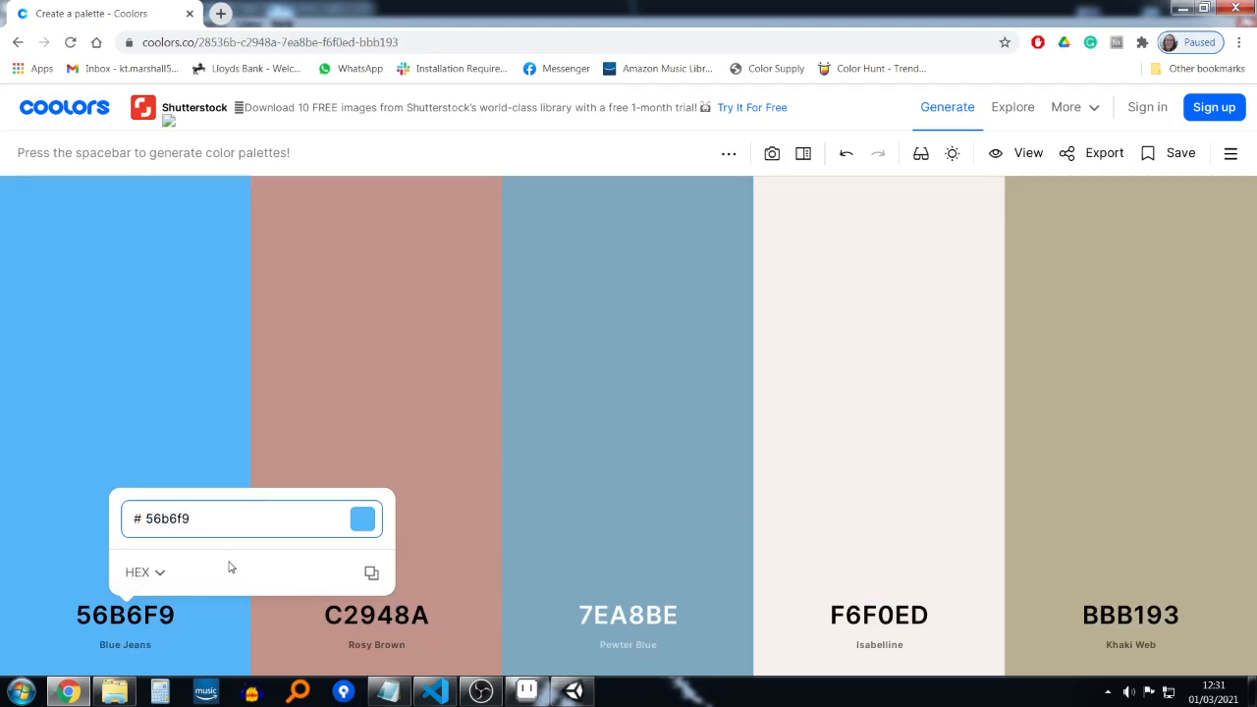
Step: Switch to Aseprite, make the darker blue the foreground colour, and copy its hex code 3e6bf5
click(527, 691)
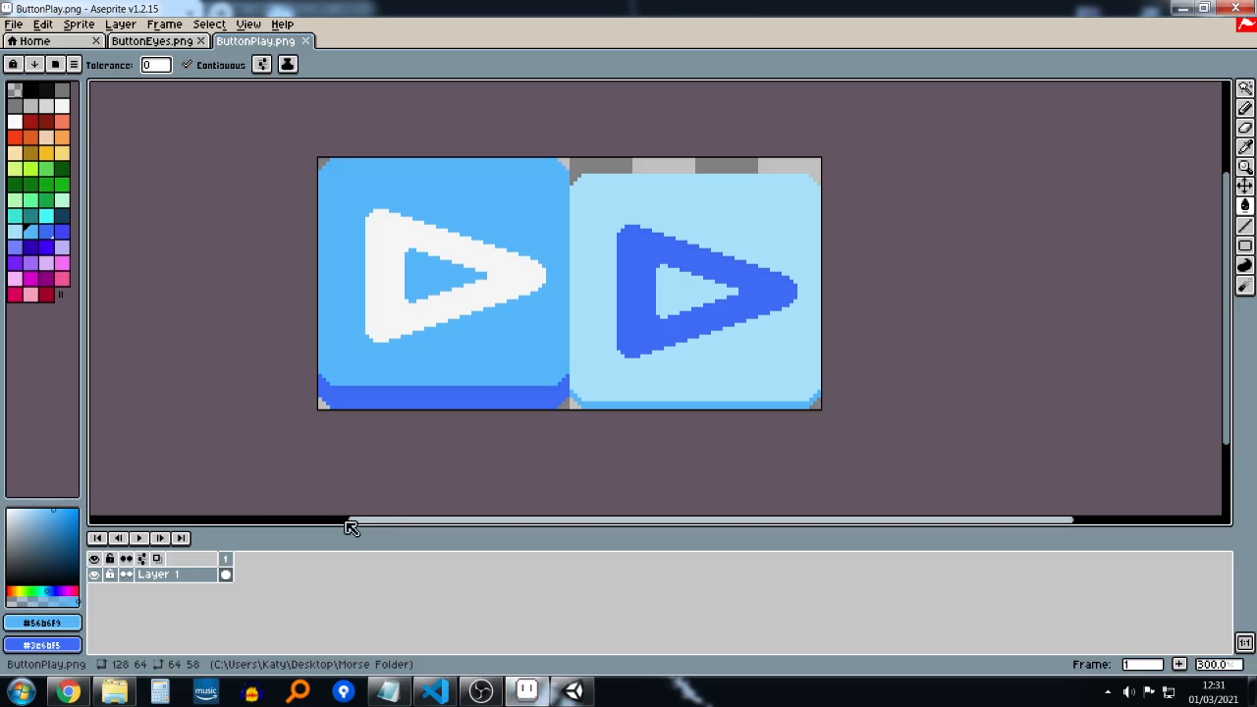
click(77, 641)
click(59, 624)
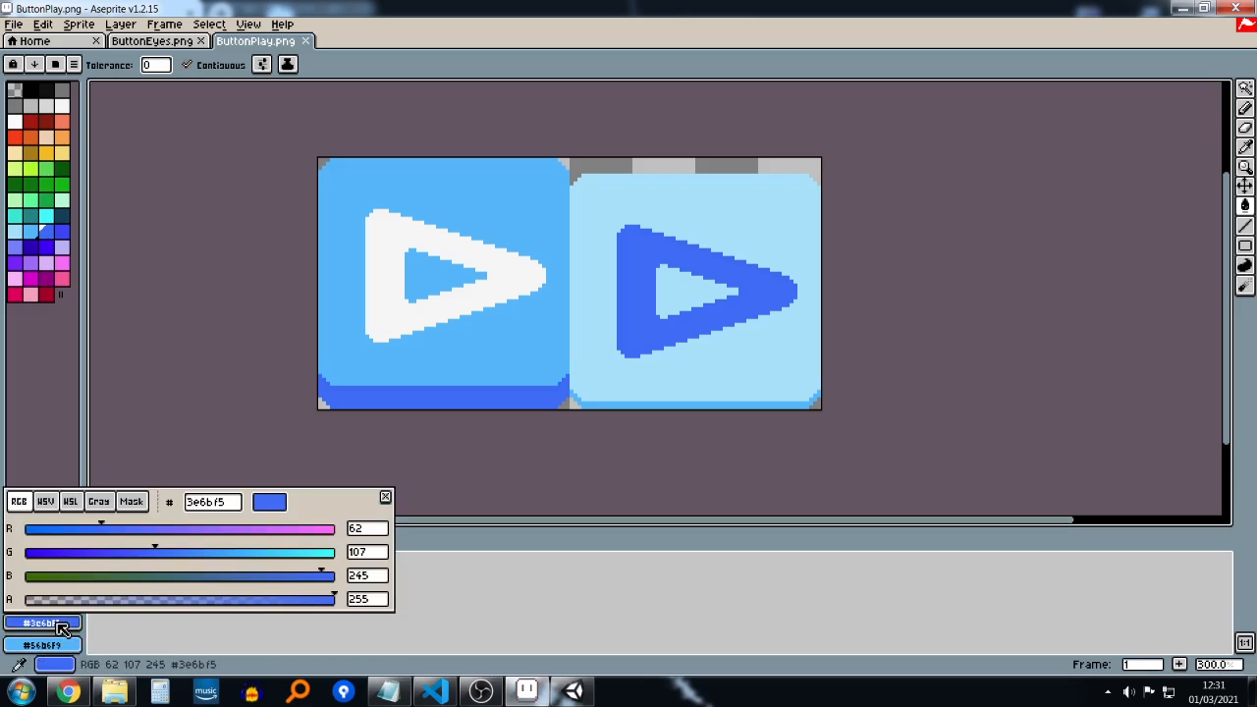
click(224, 502)
key(ctrl+c)
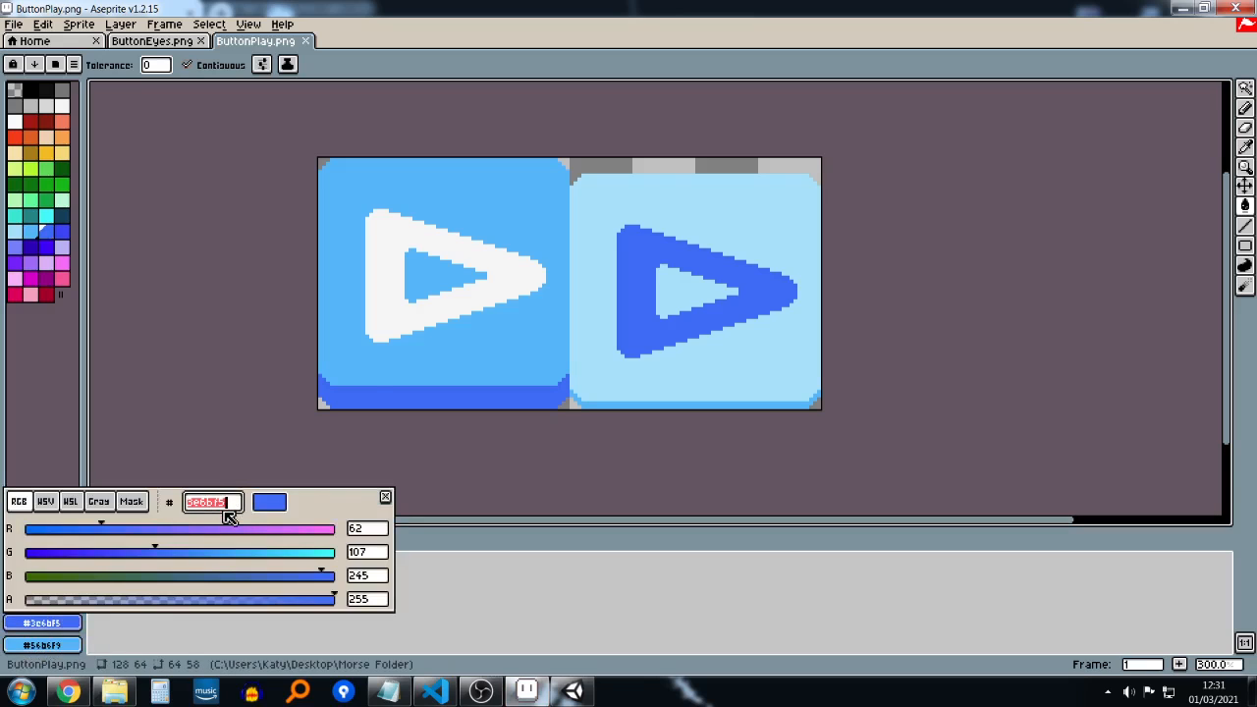
Step: Switch to Coolors, set the palette's second colour to the copied hex value 3e6bf5, and lock the first two colours
click(79, 692)
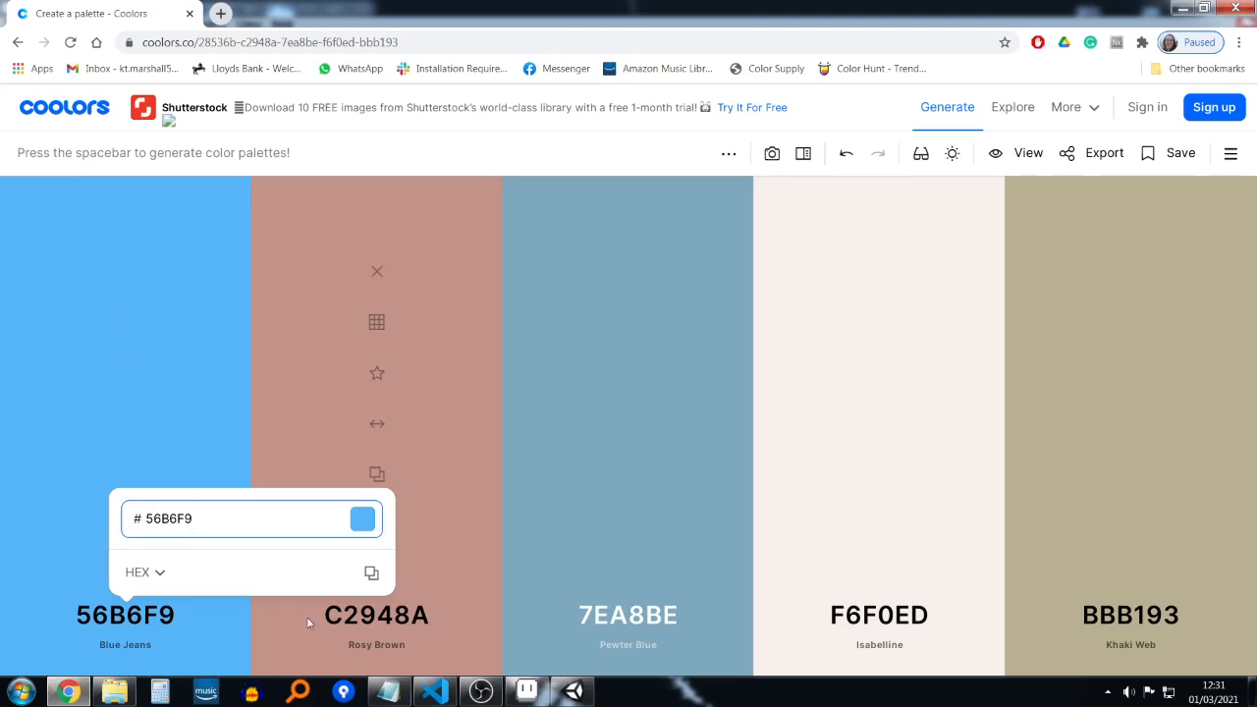
click(380, 616)
click(380, 616)
key(ctrl+v)
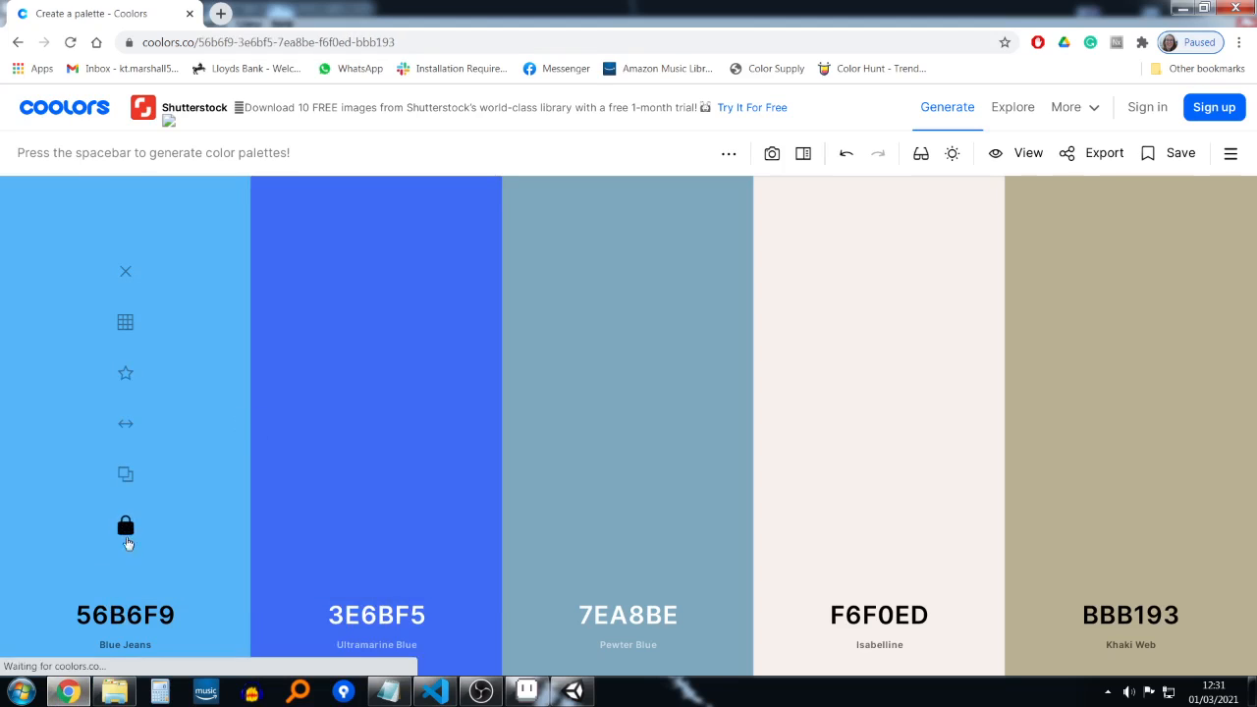
click(128, 527)
click(379, 529)
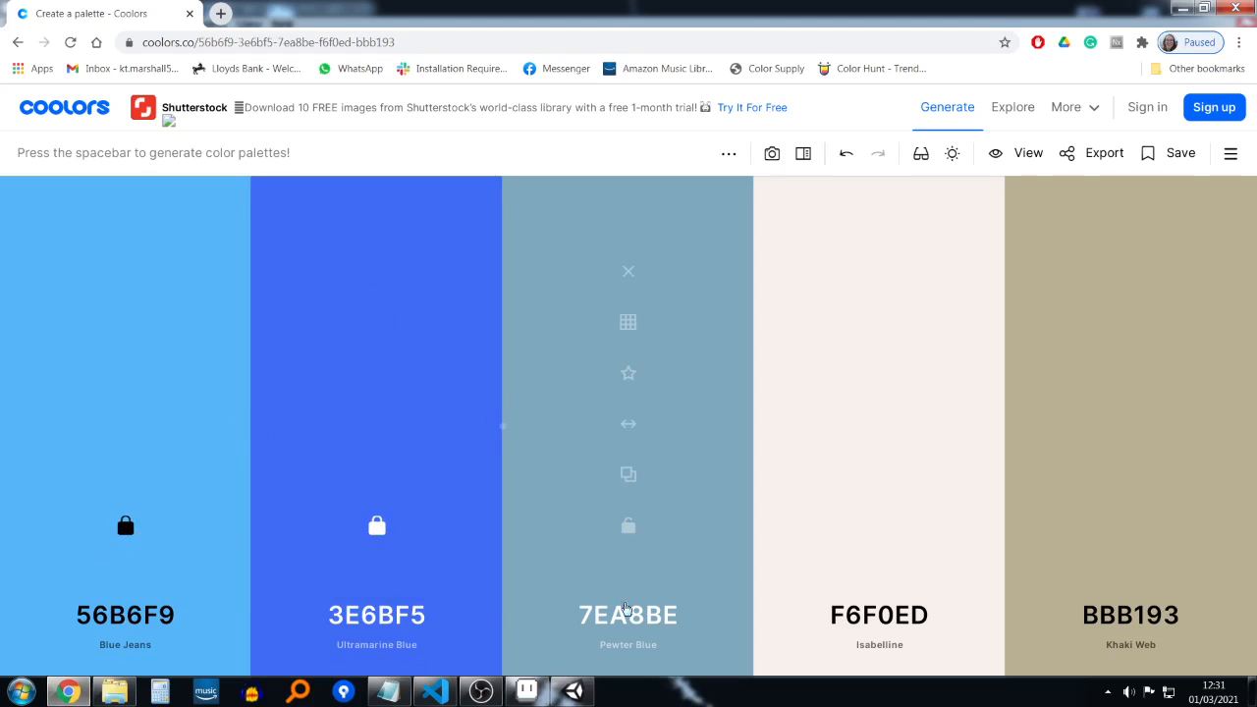
Step: Switch to Aseprite, sample the pressed button's light blue, and copy its hex code a8e1fa
click(528, 692)
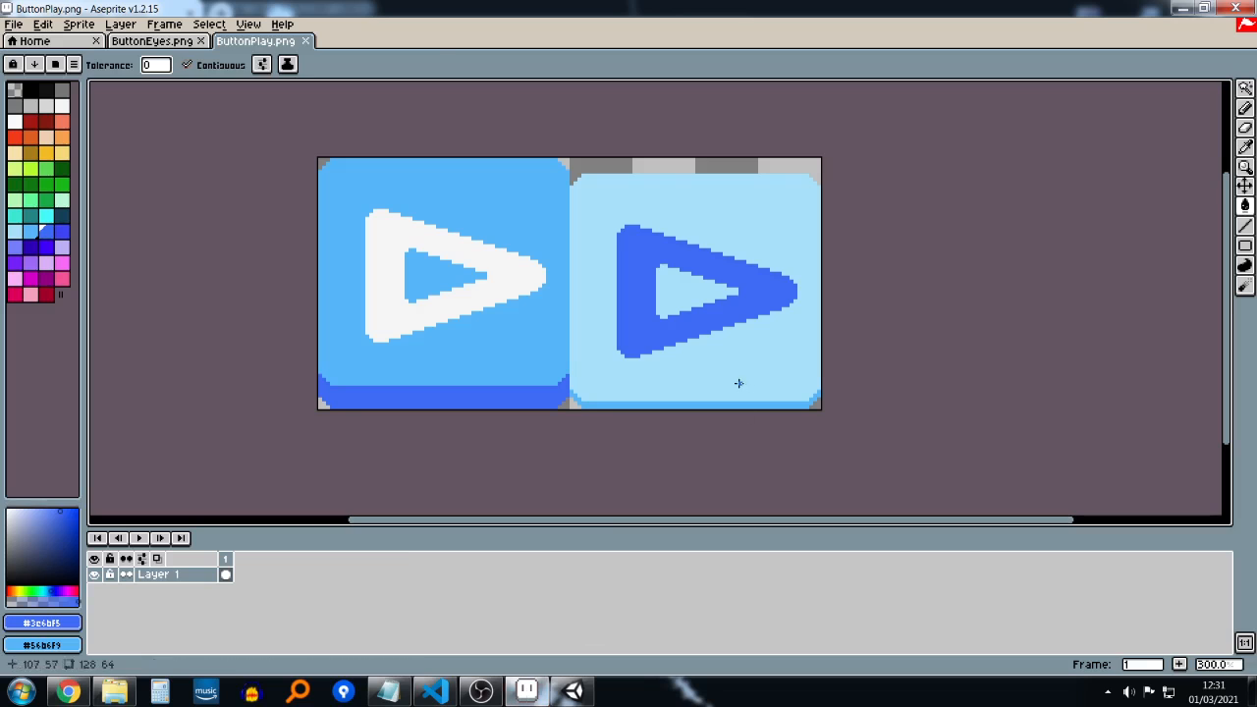
key(i)
click(741, 364)
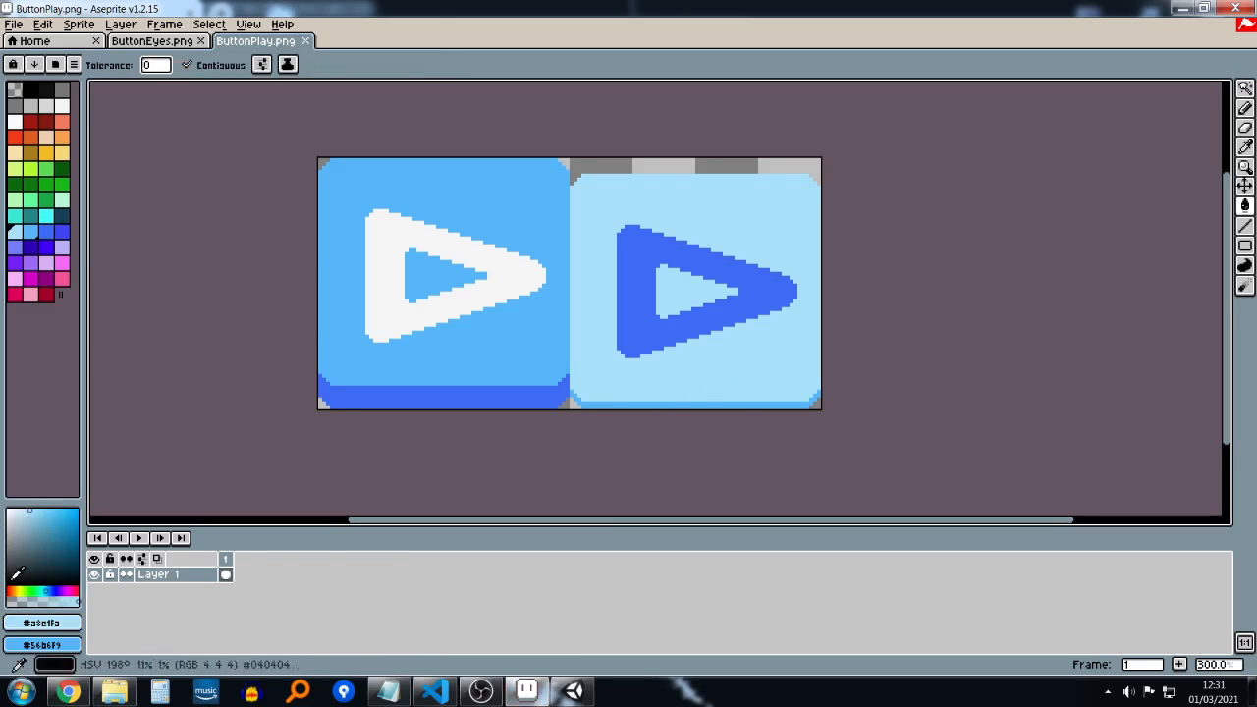
click(41, 623)
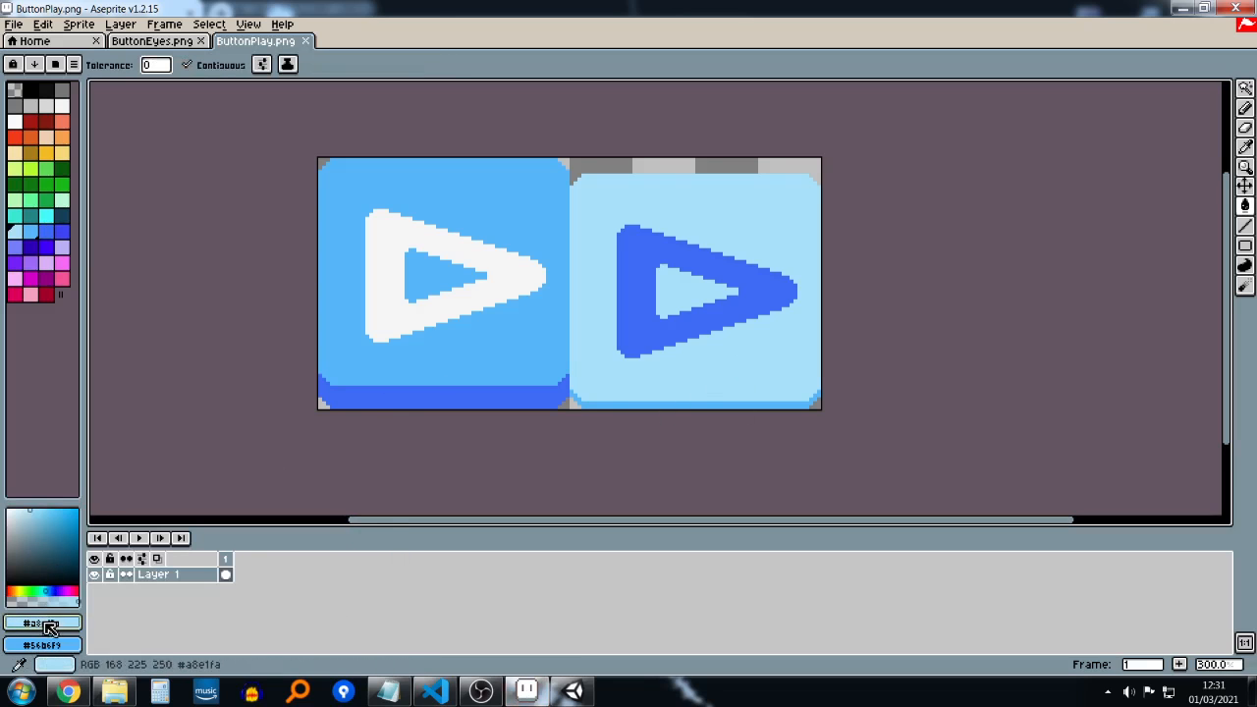
click(42, 623)
click(212, 502)
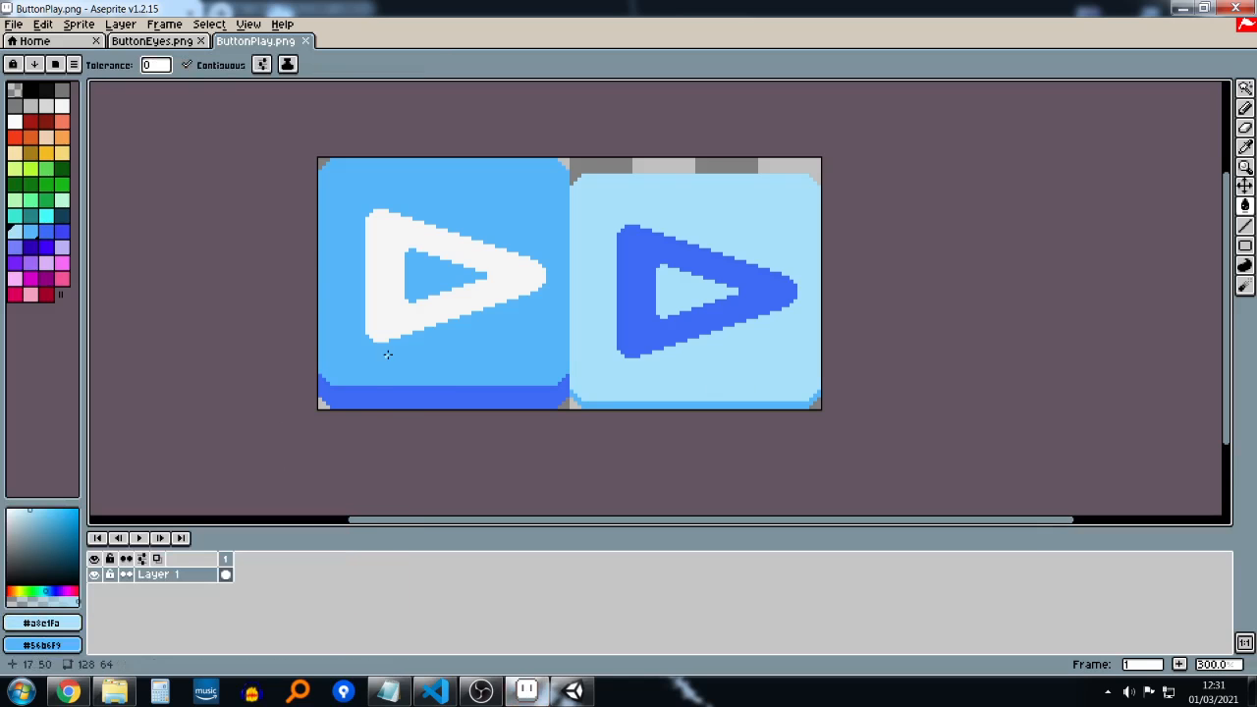
key(x)
alt+click(406, 310)
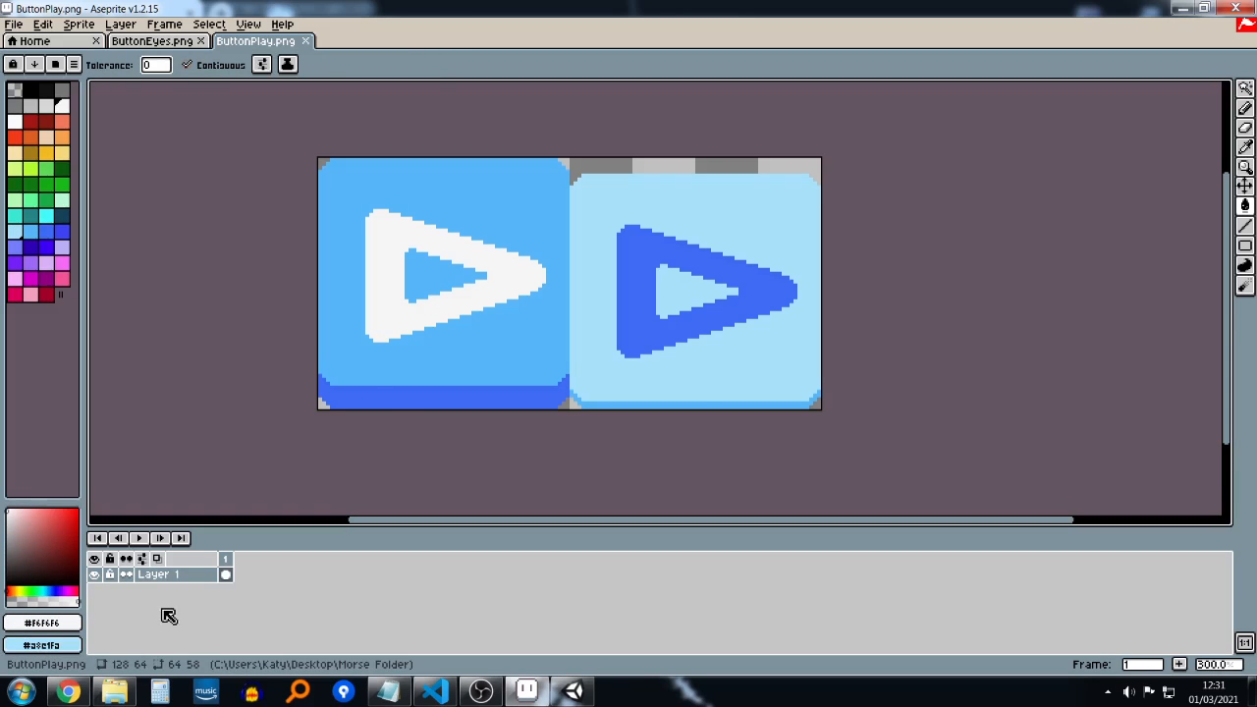
click(41, 645)
click(222, 526)
key(ctrl+c)
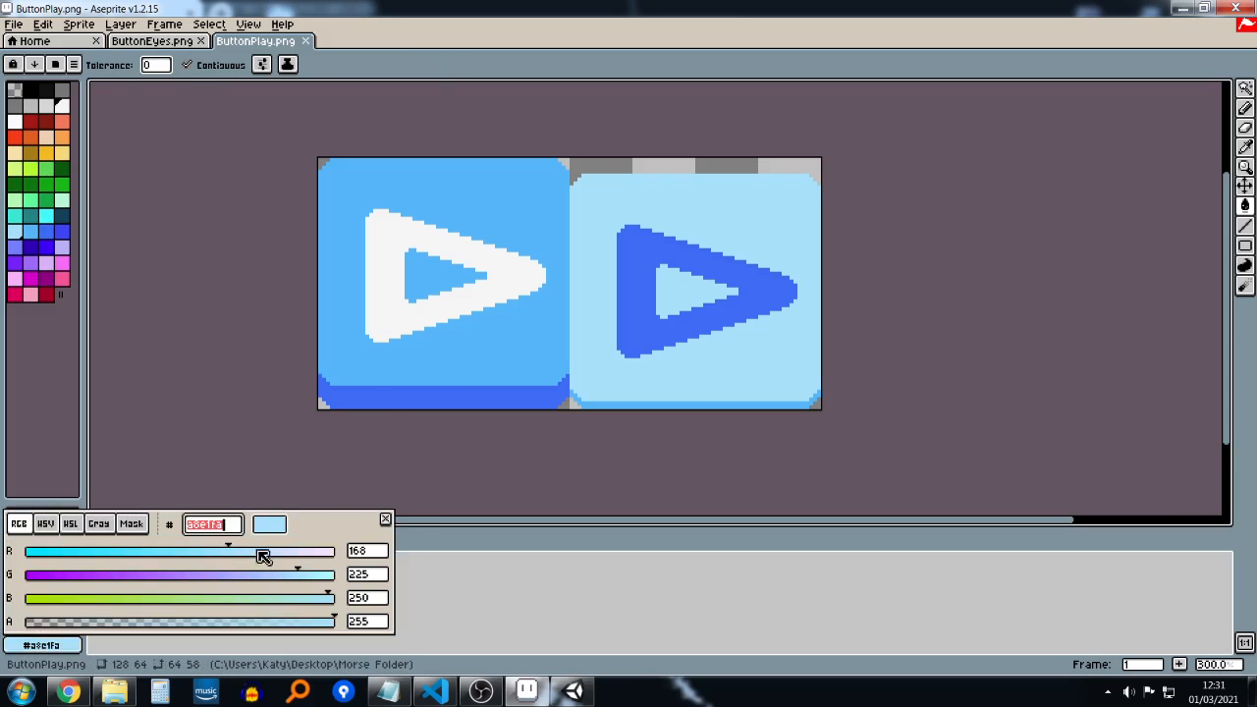
Step: Switch to Coolors, set the third colour to a8e1fa, and lock it together with the fourth colour F6F0ED
click(67, 691)
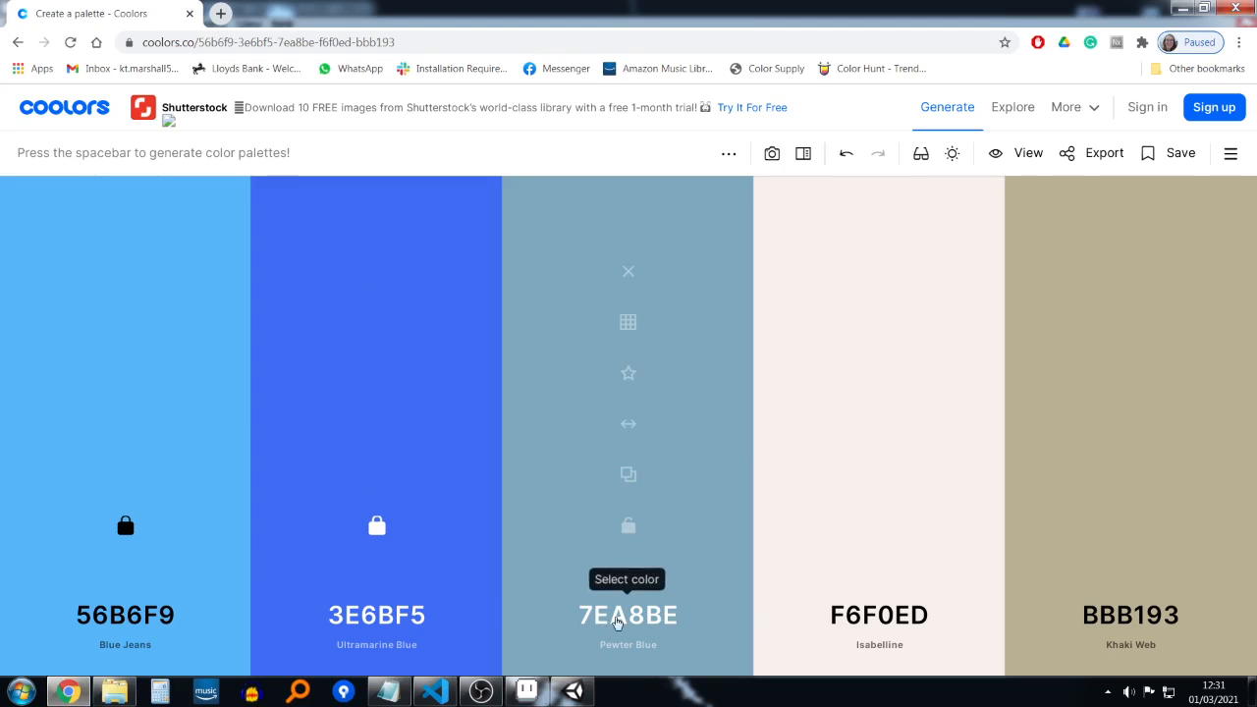
click(652, 616)
key(ctrl+v)
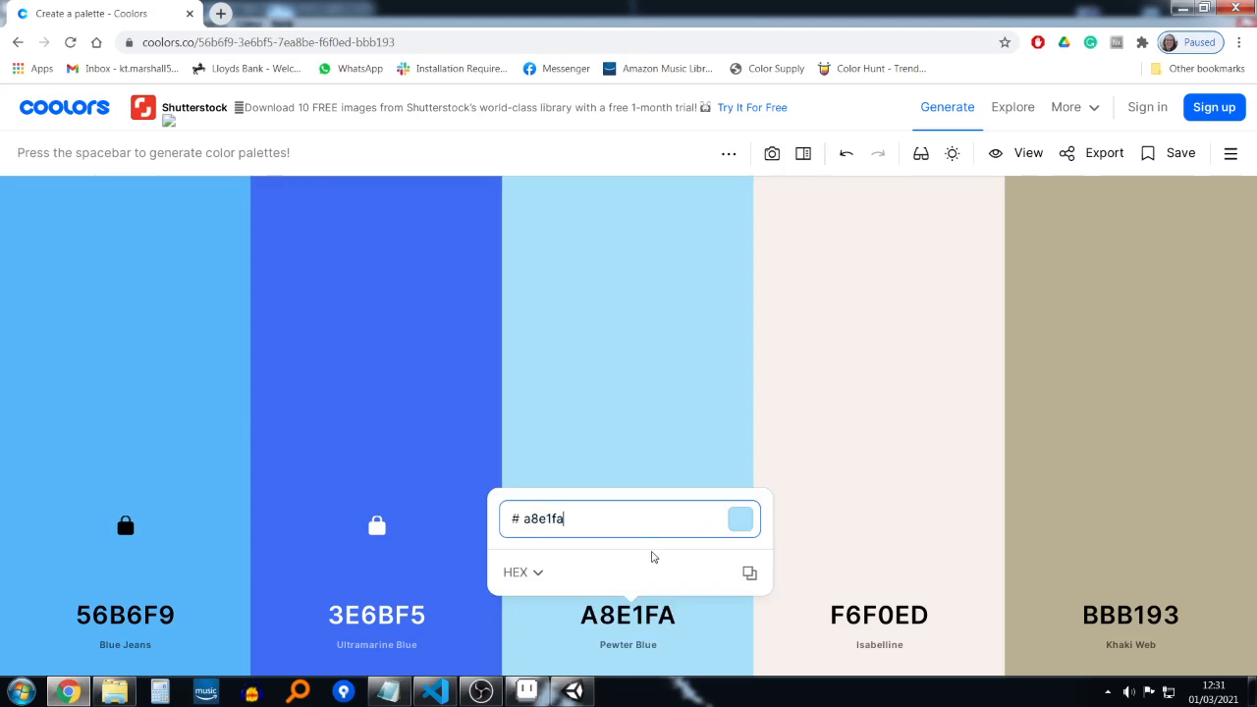
click(879, 614)
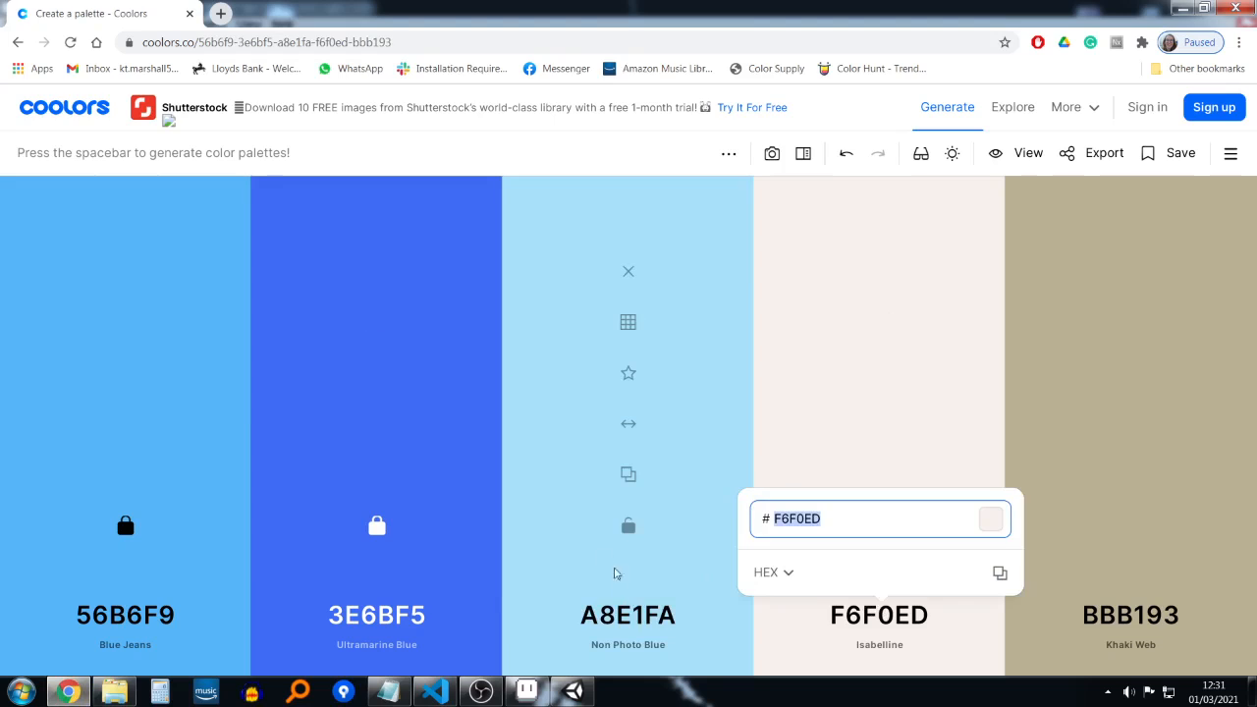
click(629, 526)
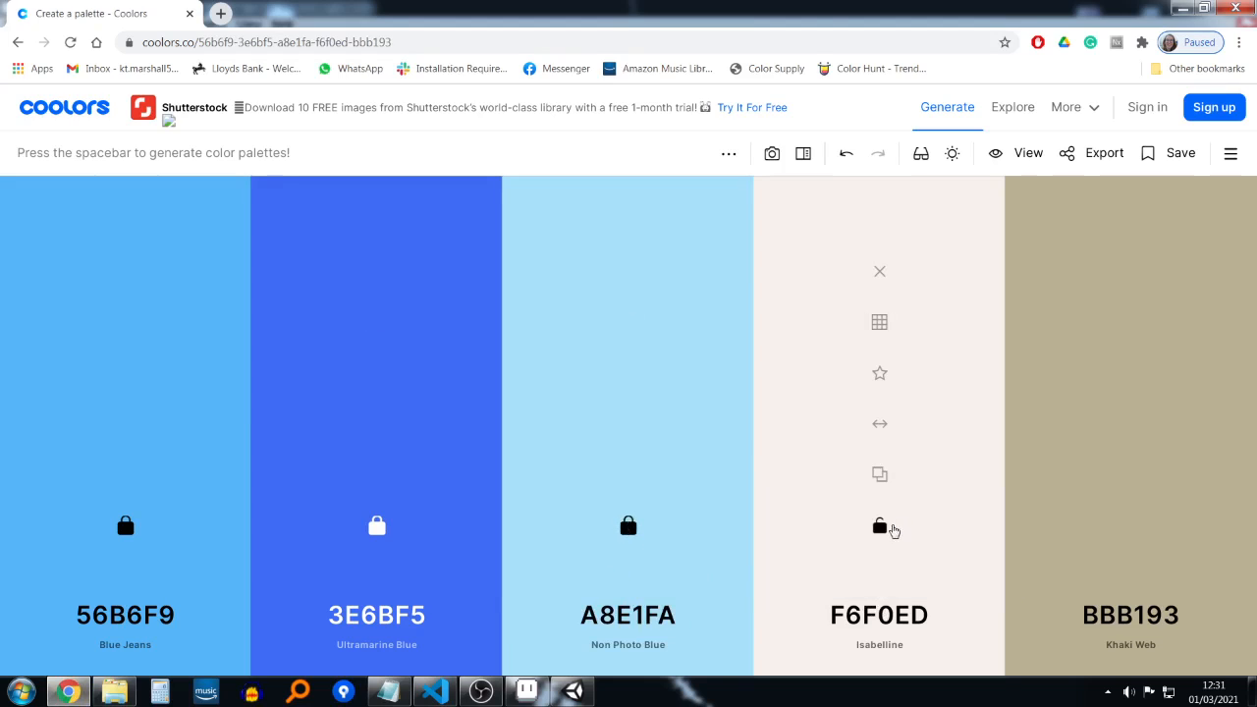
click(881, 527)
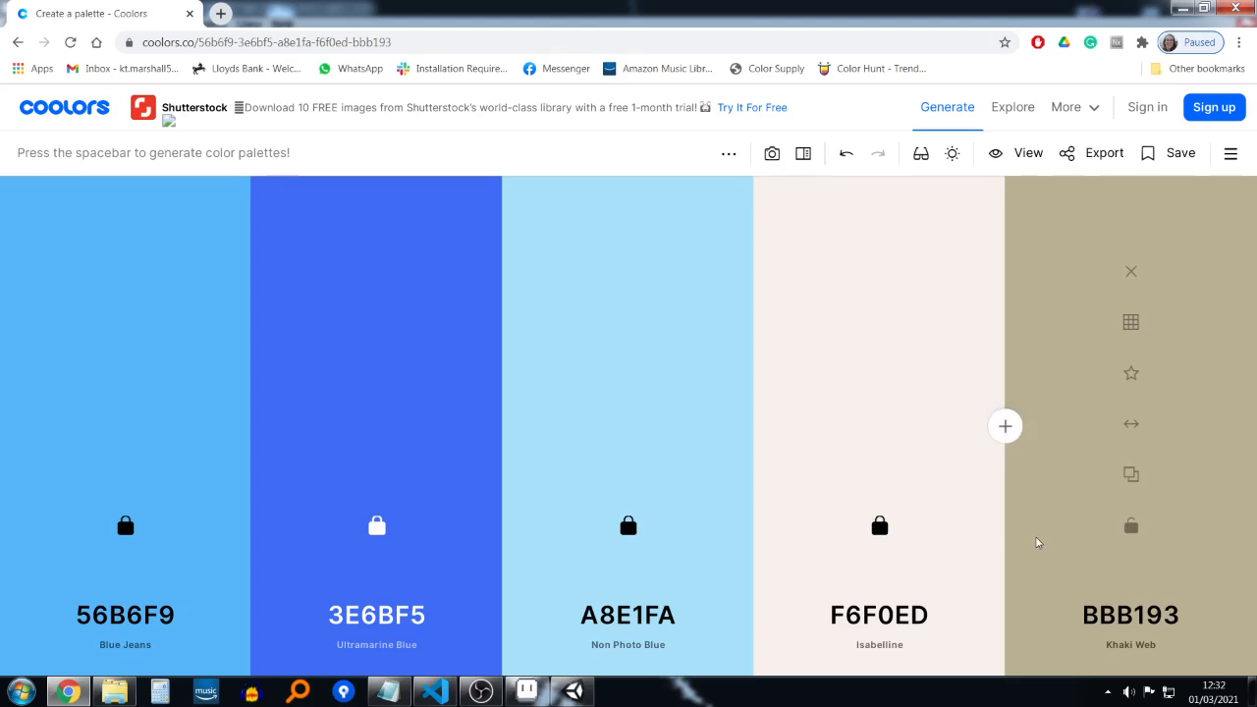
Step: Regenerate the unlocked fifth colour until it is the pink E2B4BD, and copy its hex code
key(space)
key(space)
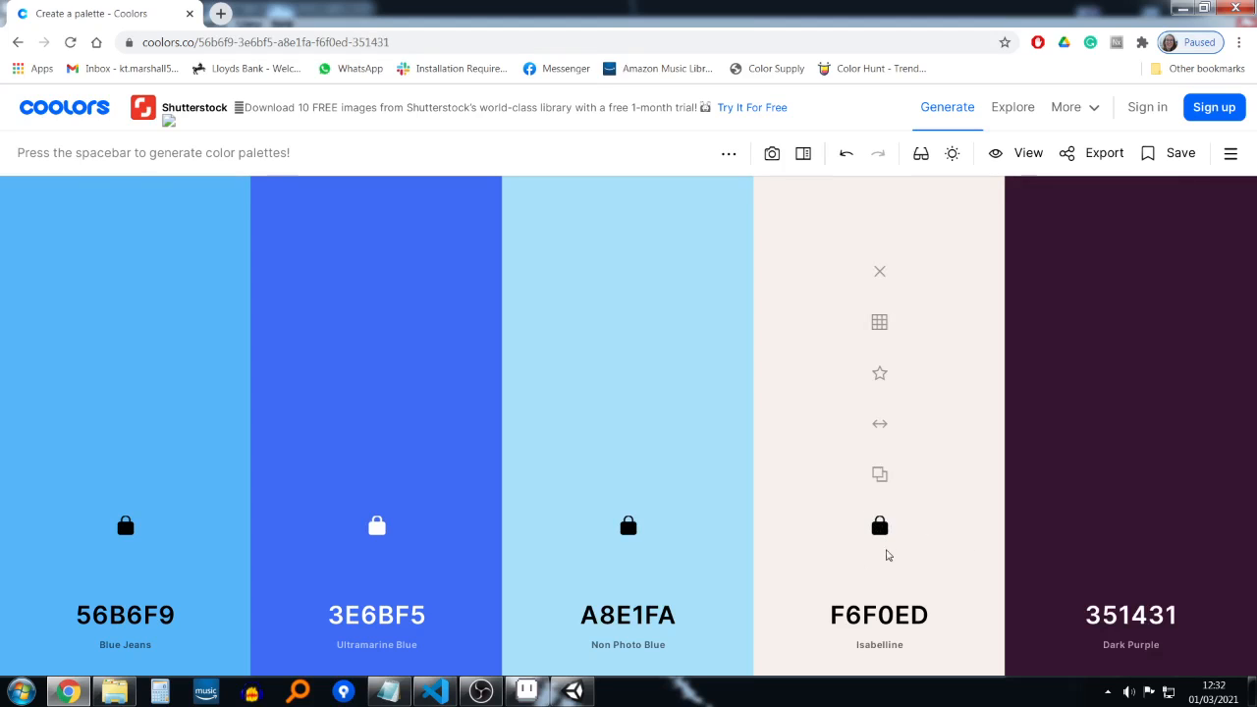
key(space)
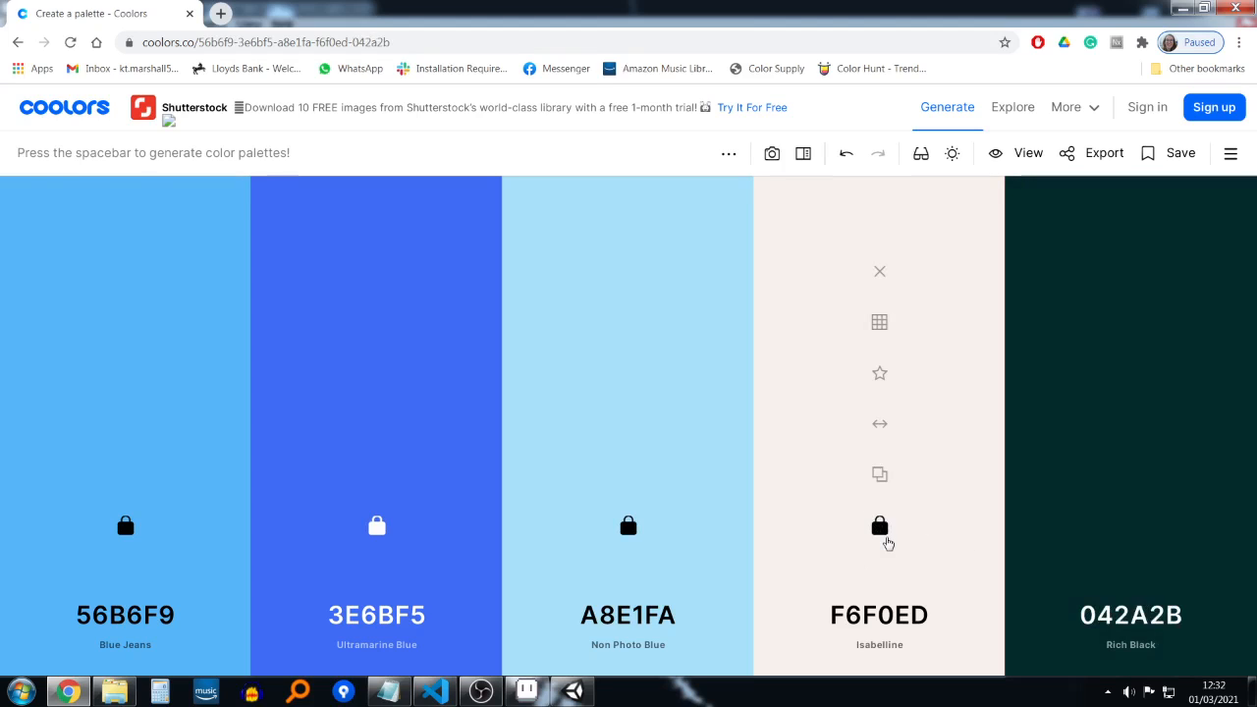
key(space)
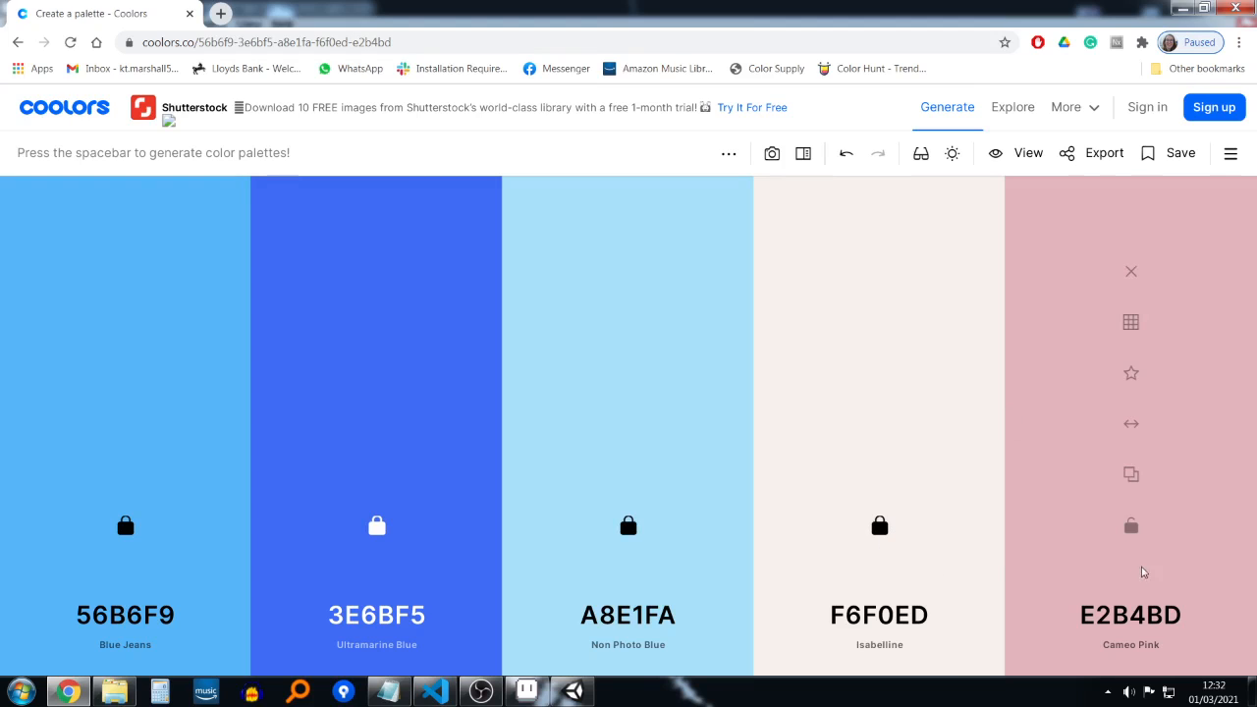
click(1137, 614)
key(ctrl+c)
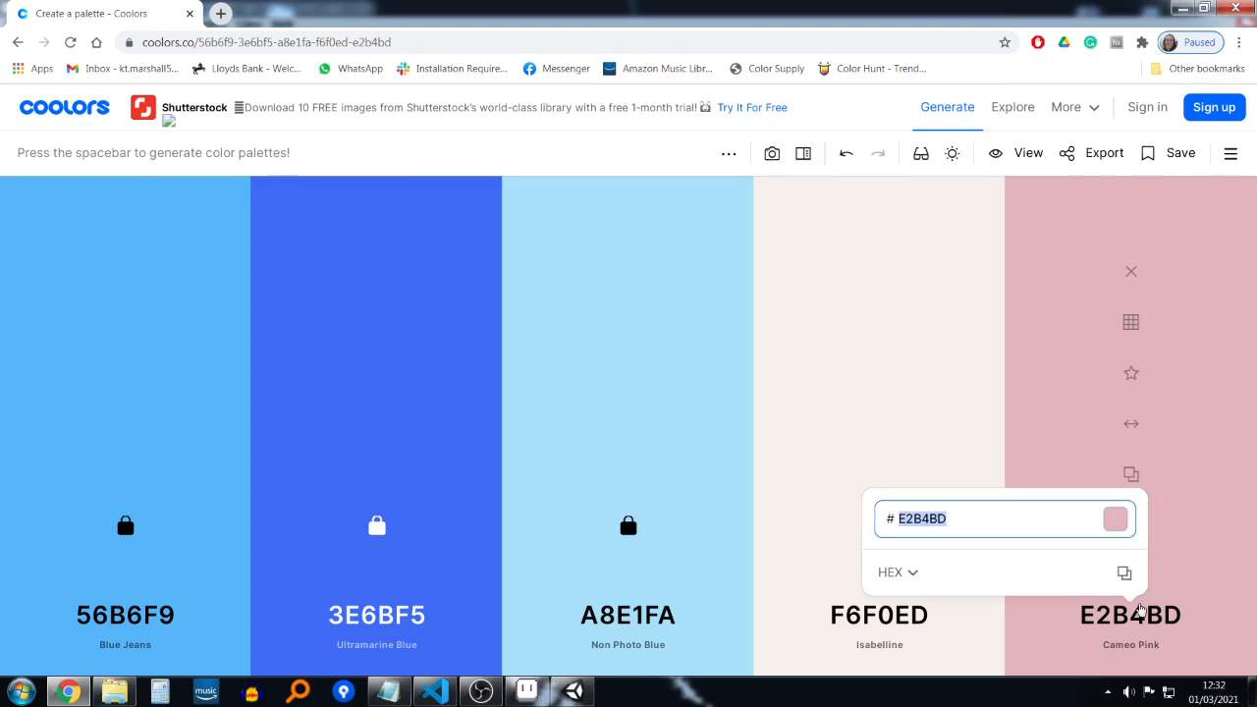
Step: Switch to Unity and set the Main Camera's background colour to the copied hex value E2B4BD
click(569, 692)
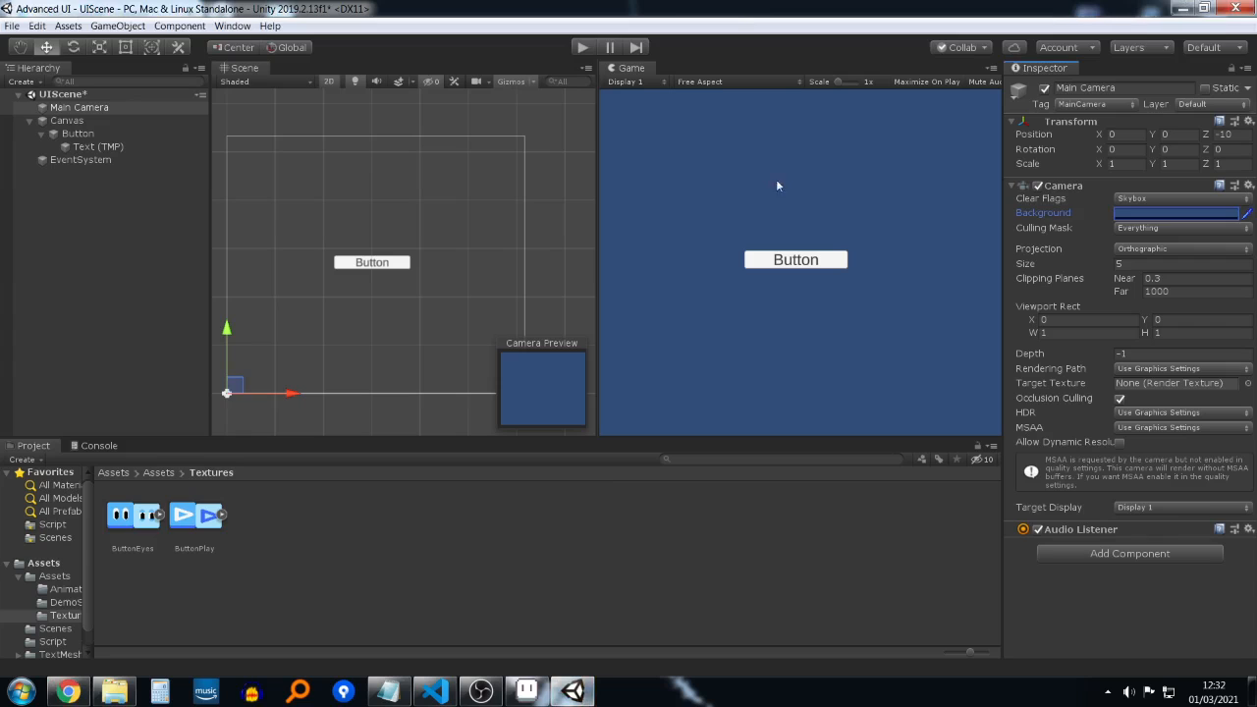
click(1148, 212)
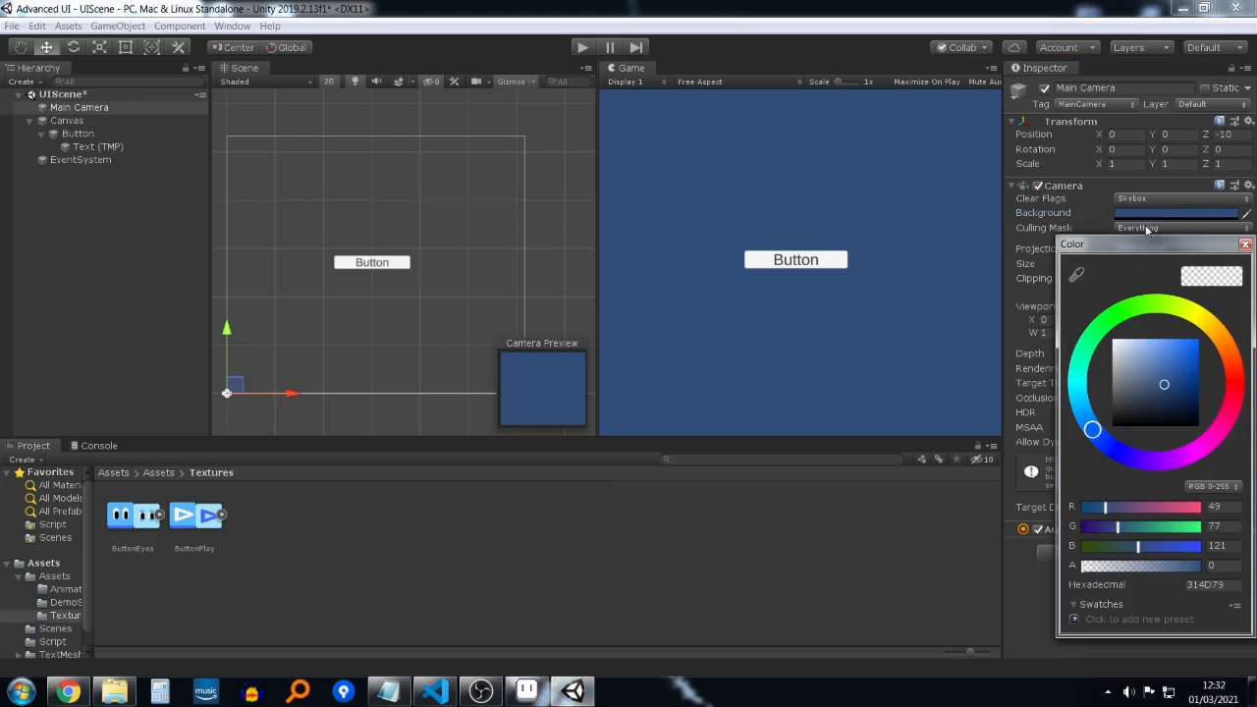
click(1215, 584)
key(ctrl+v)
click(908, 351)
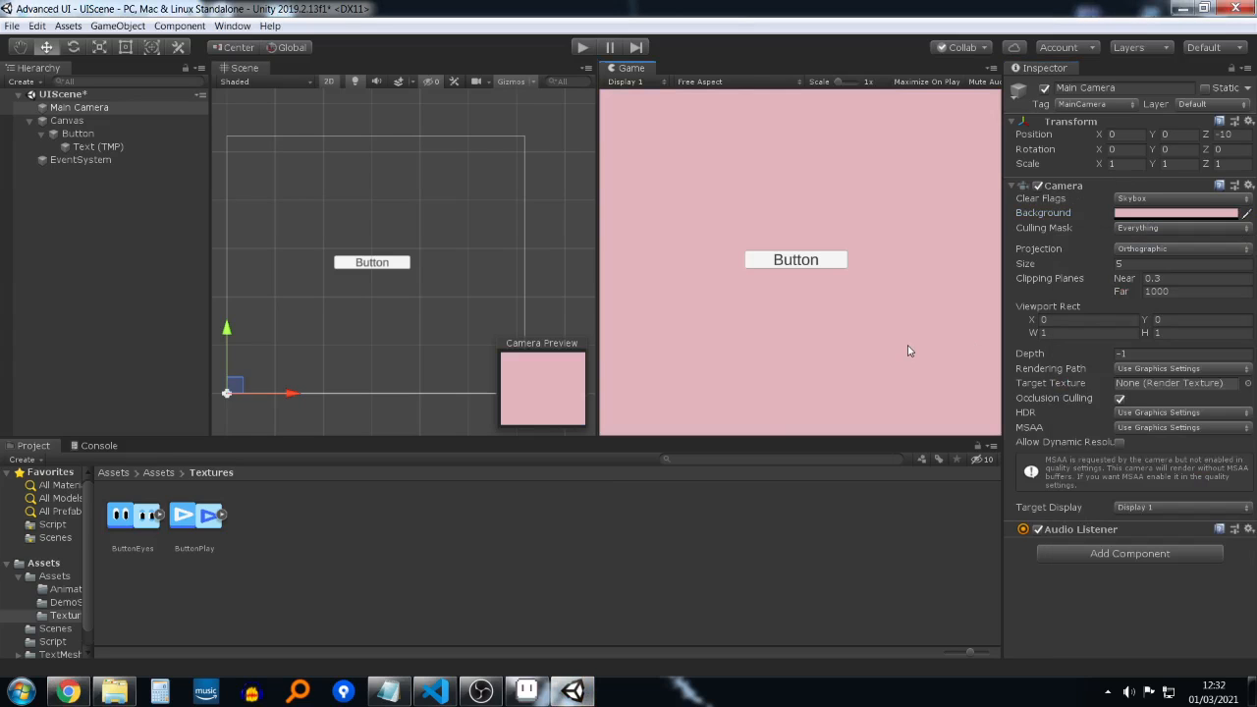
Step: Switch to Coolors, regenerate the fifth colour until it is the desert sand E6BEAE, and copy its hex code
click(68, 692)
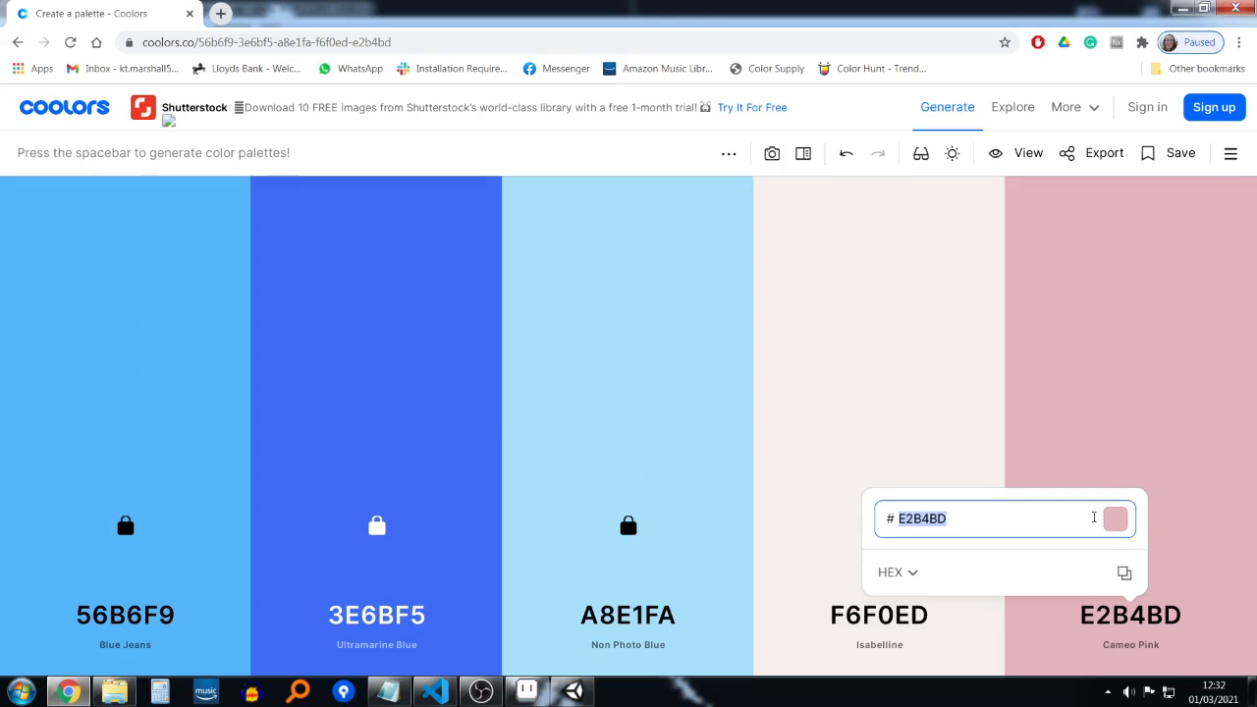
click(1098, 400)
key(space)
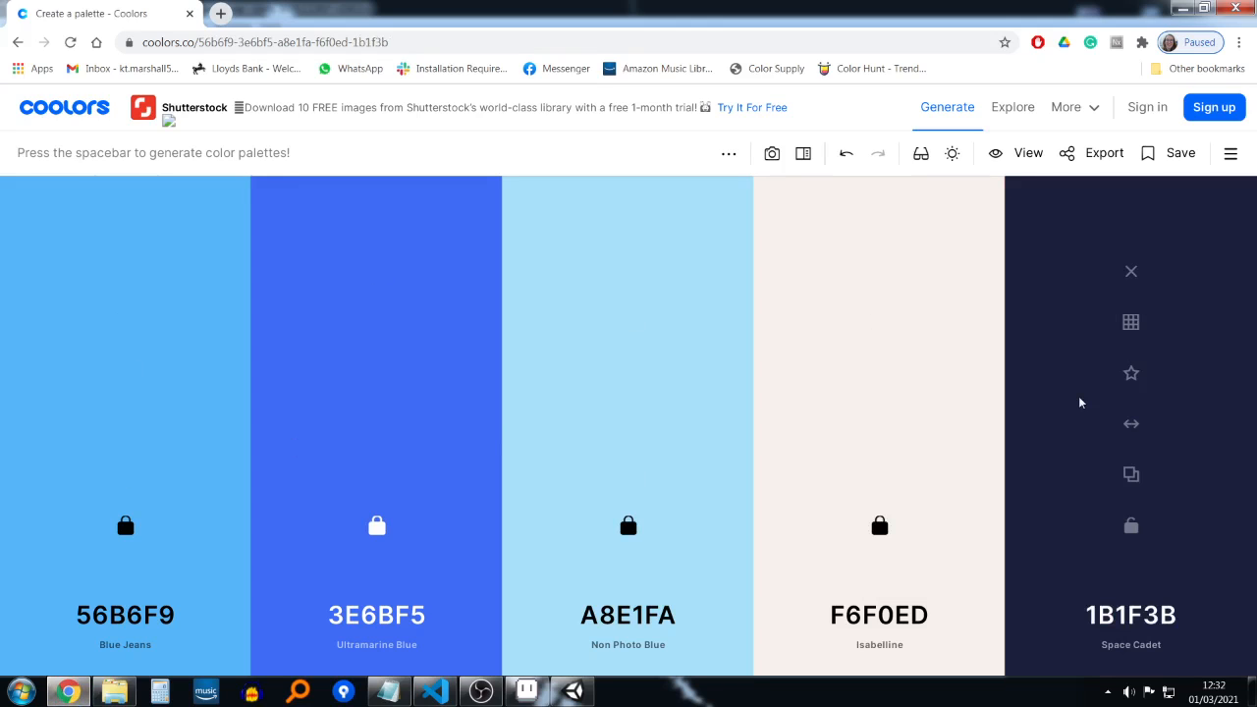
key(space)
key(space)
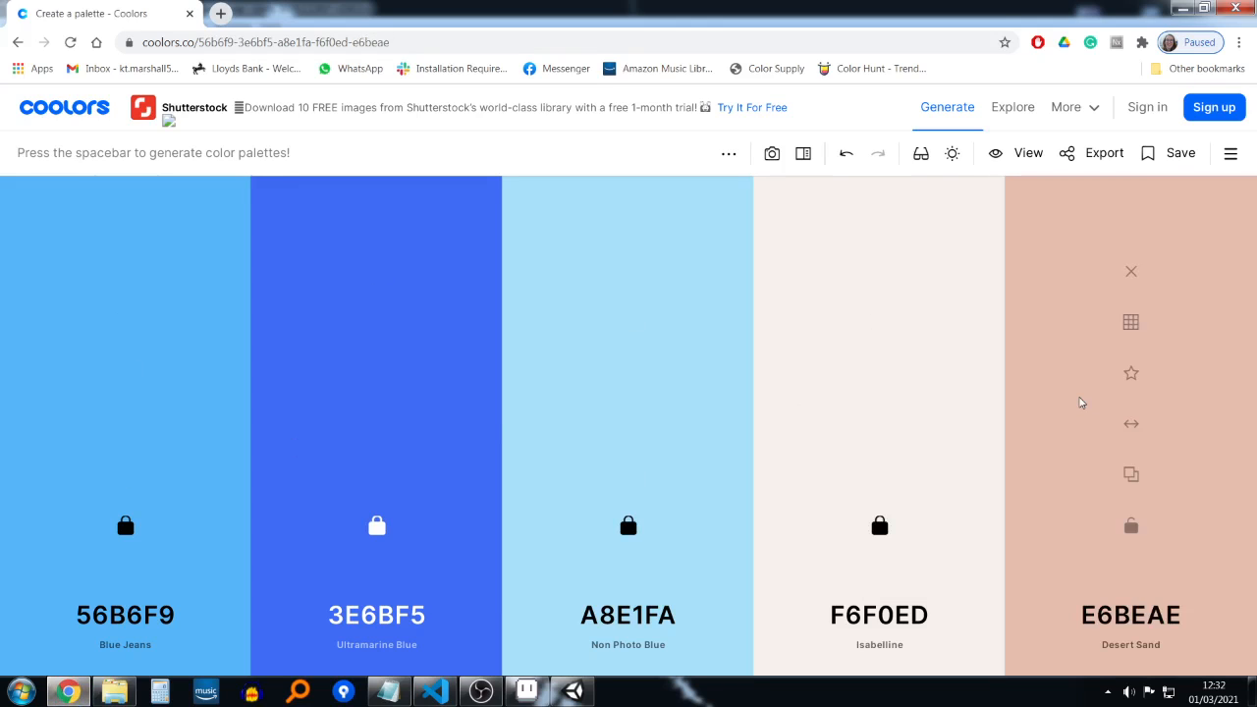
click(1143, 615)
Step: Switch to Unity and set the Main Camera's background colour to the copied hex value E6BEAE
click(574, 691)
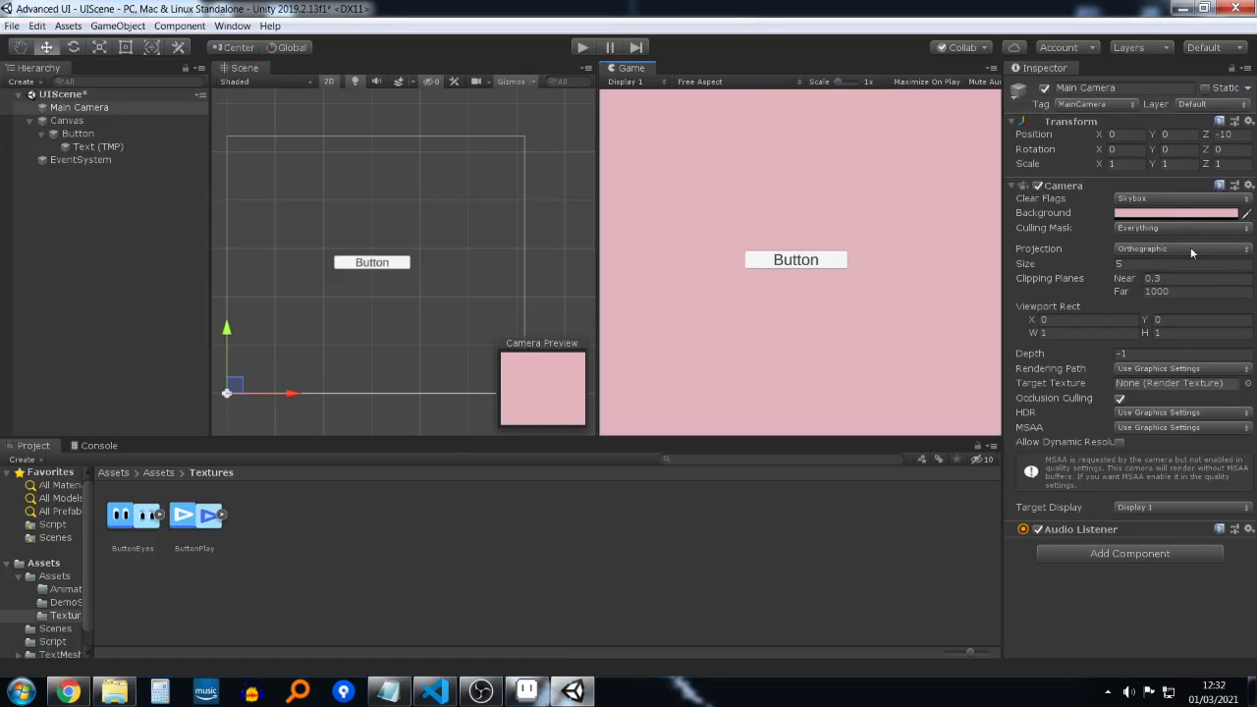
click(1178, 214)
click(1214, 585)
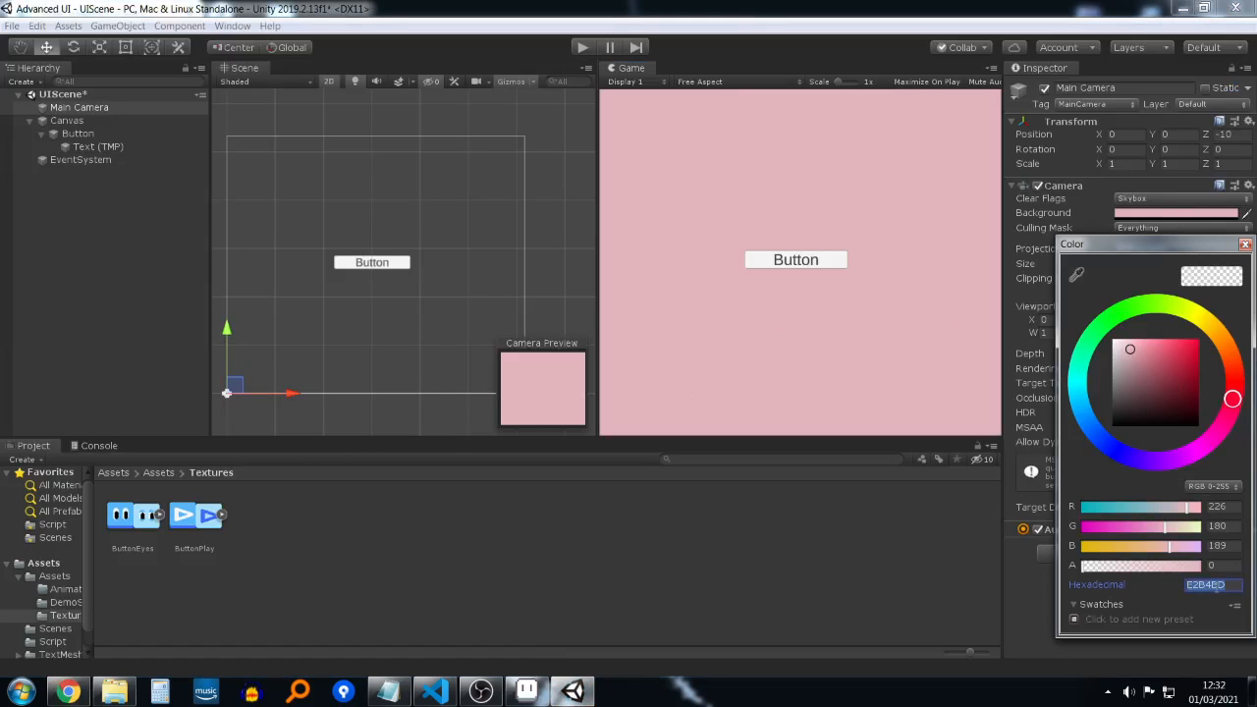
key(ctrl+v)
click(687, 379)
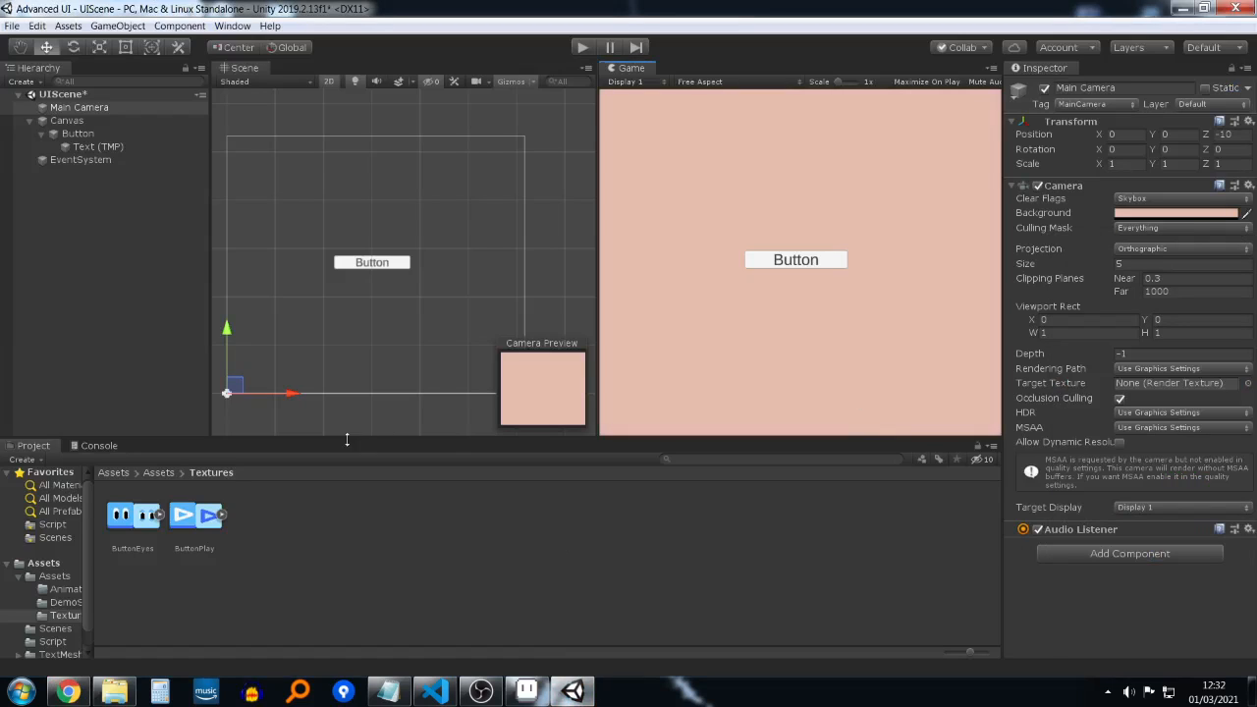
Step: Try placing the ButtonEyes texture in the scene, cancel the new animation, then add only its first sprite and undo that placement
drag(115, 526, 366, 318)
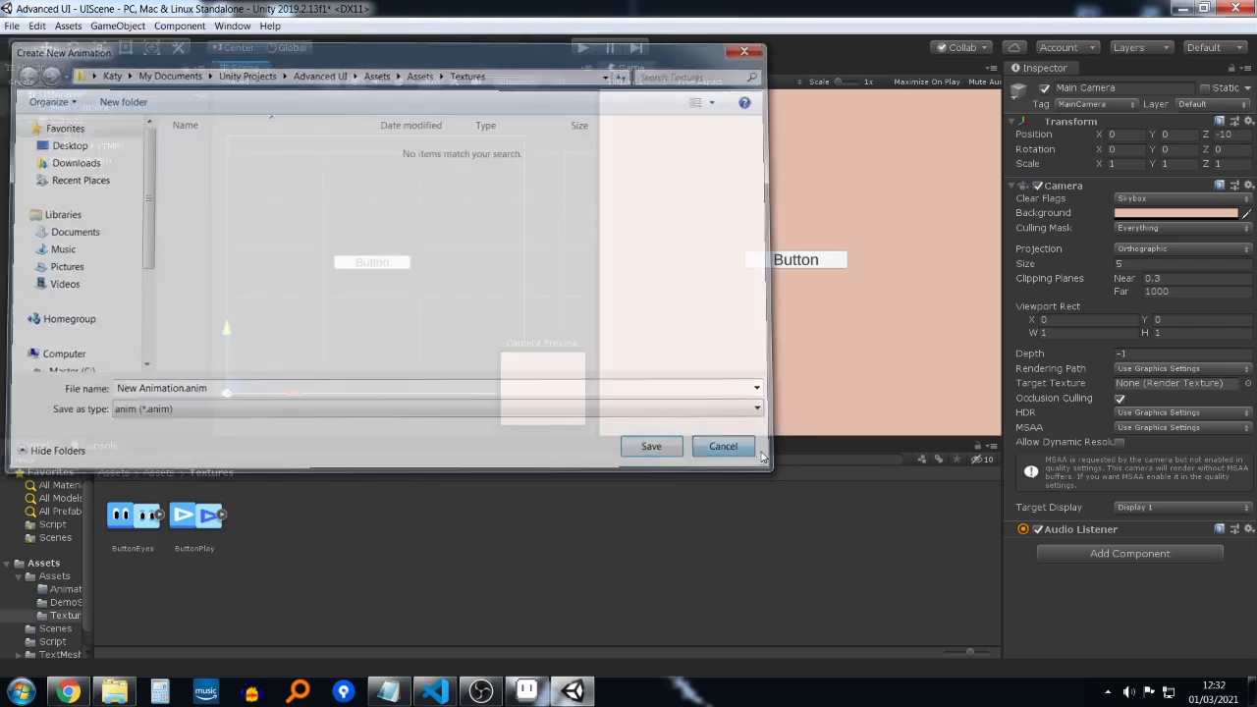
click(757, 453)
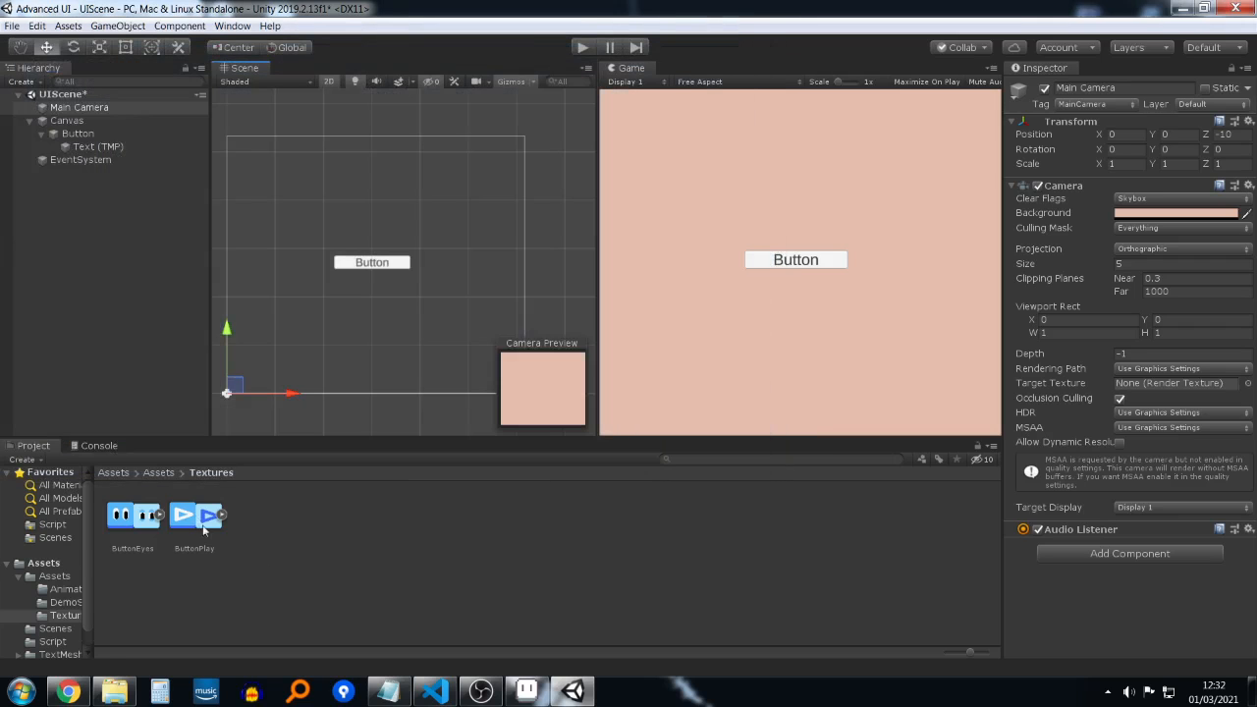
click(159, 515)
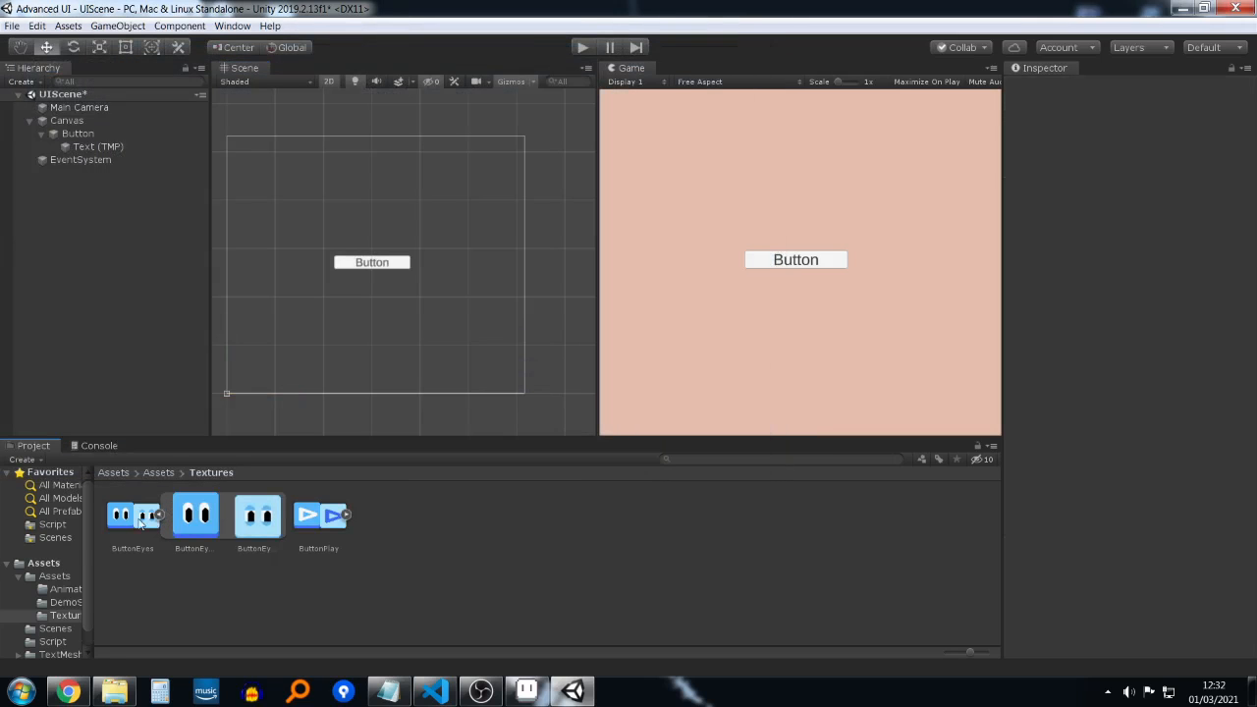
drag(184, 527, 384, 324)
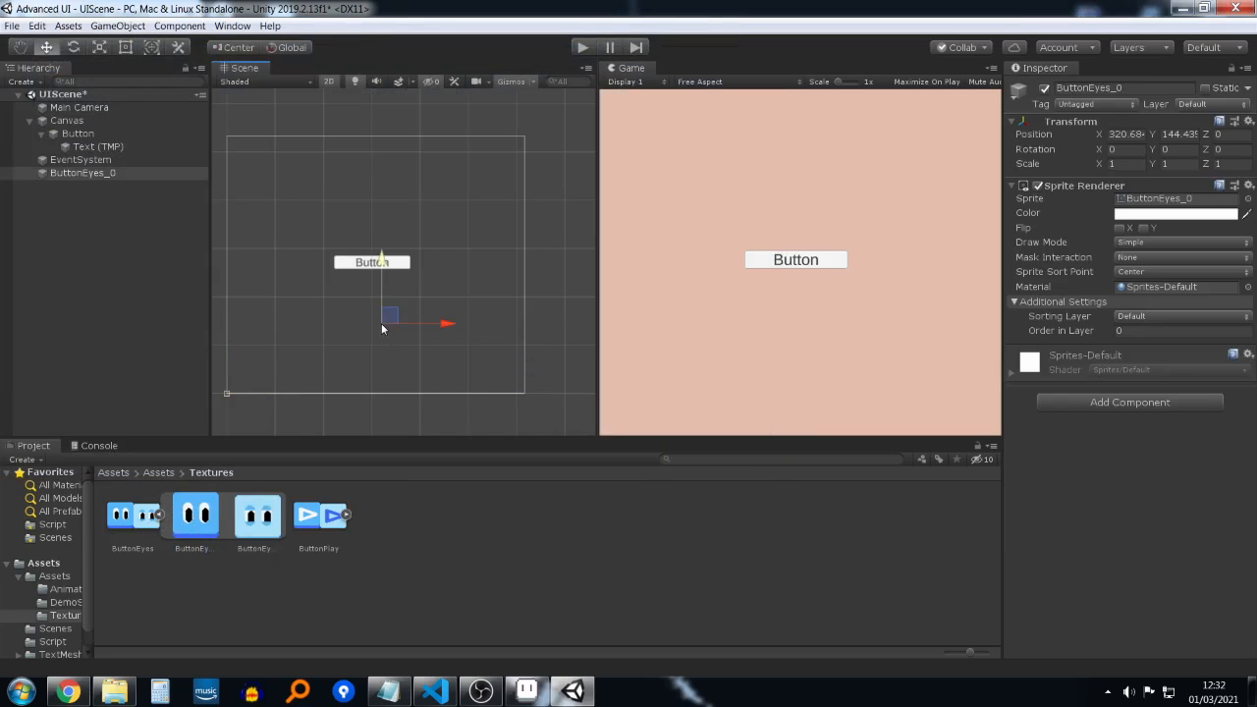
key(ctrl+z)
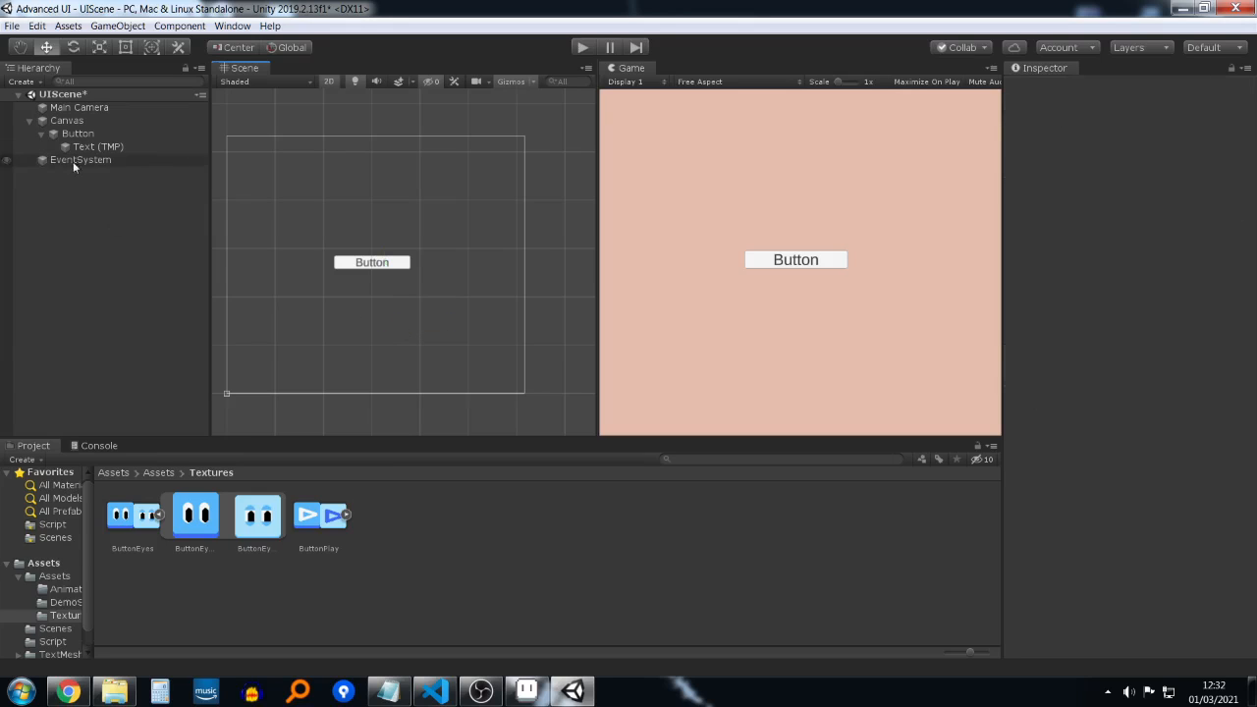
Step: Place the ButtonEyes_0 sprite in the scene again, frame it in the view, and delete it
drag(203, 504, 374, 297)
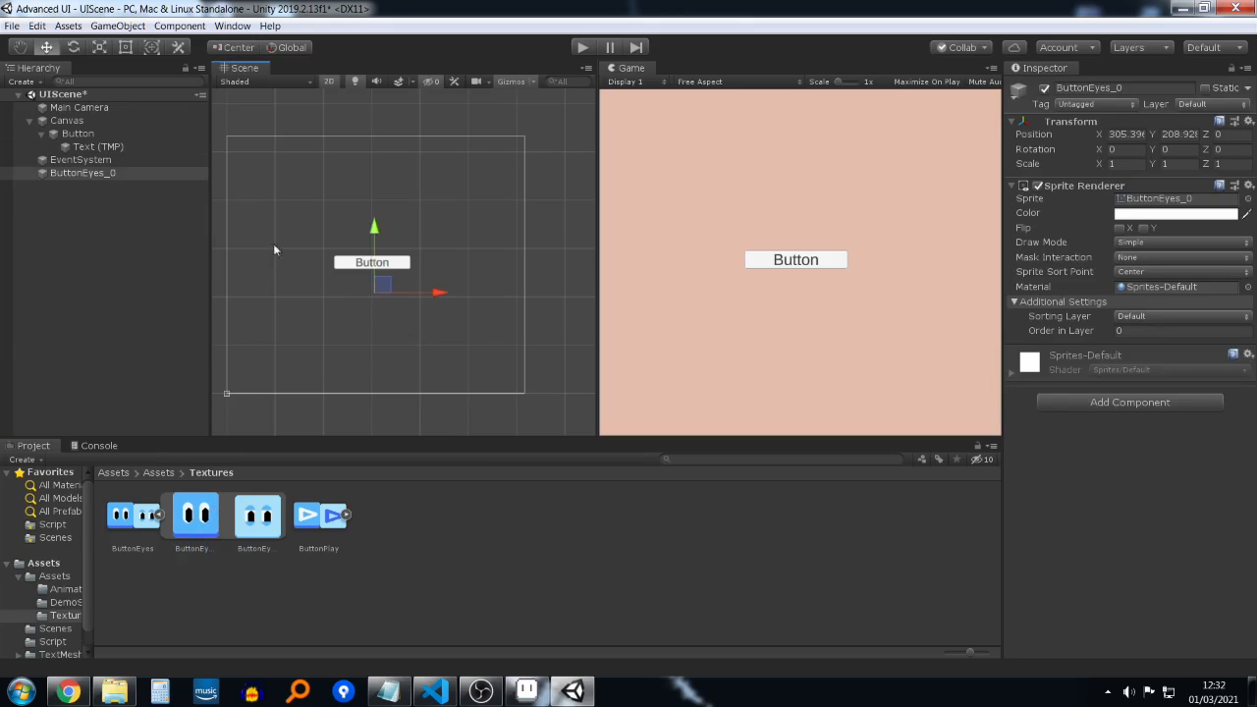
double_click(84, 173)
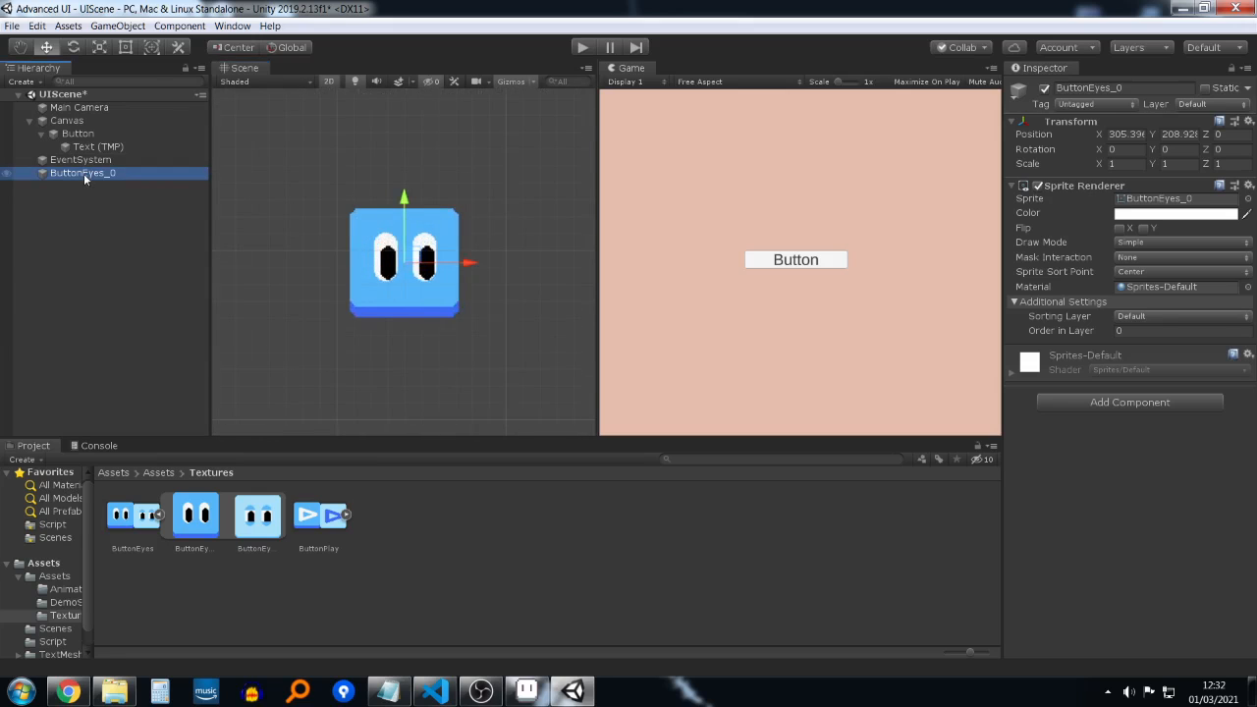
key(Delete)
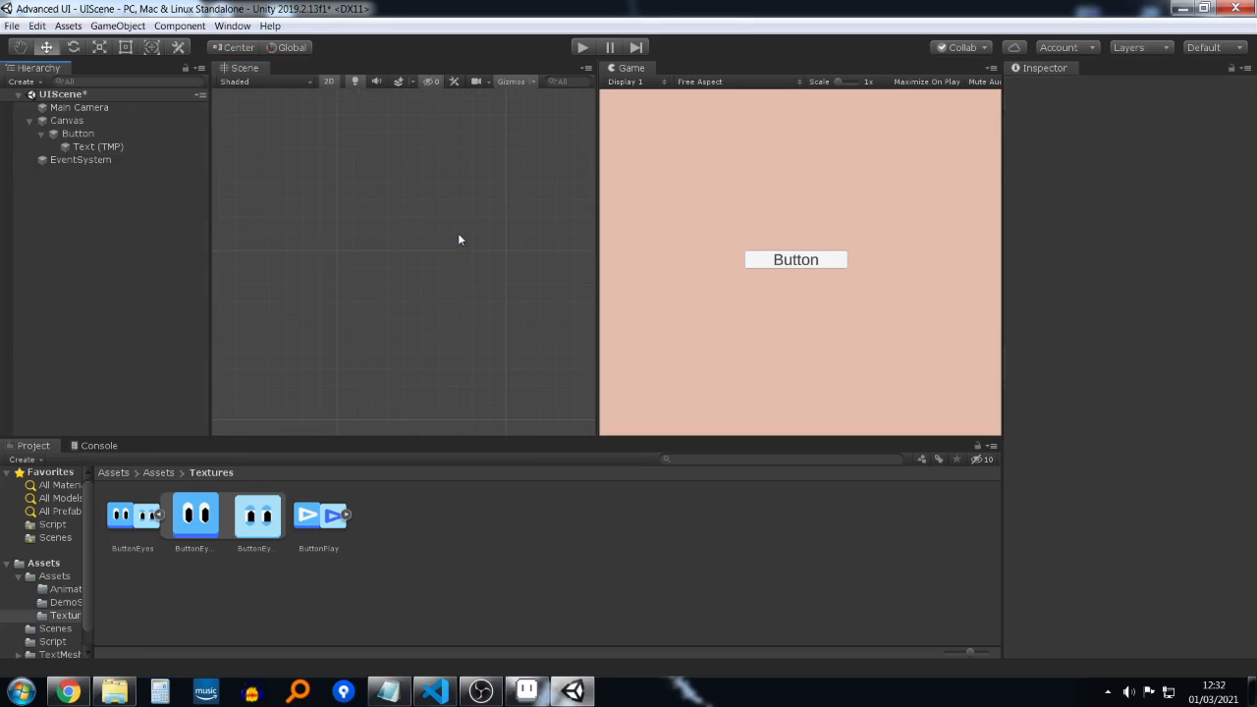
Step: Frame the canvas in the scene view and delete the button's Text (TMP) child
double_click(72, 118)
scroll(381, 238, up, 2)
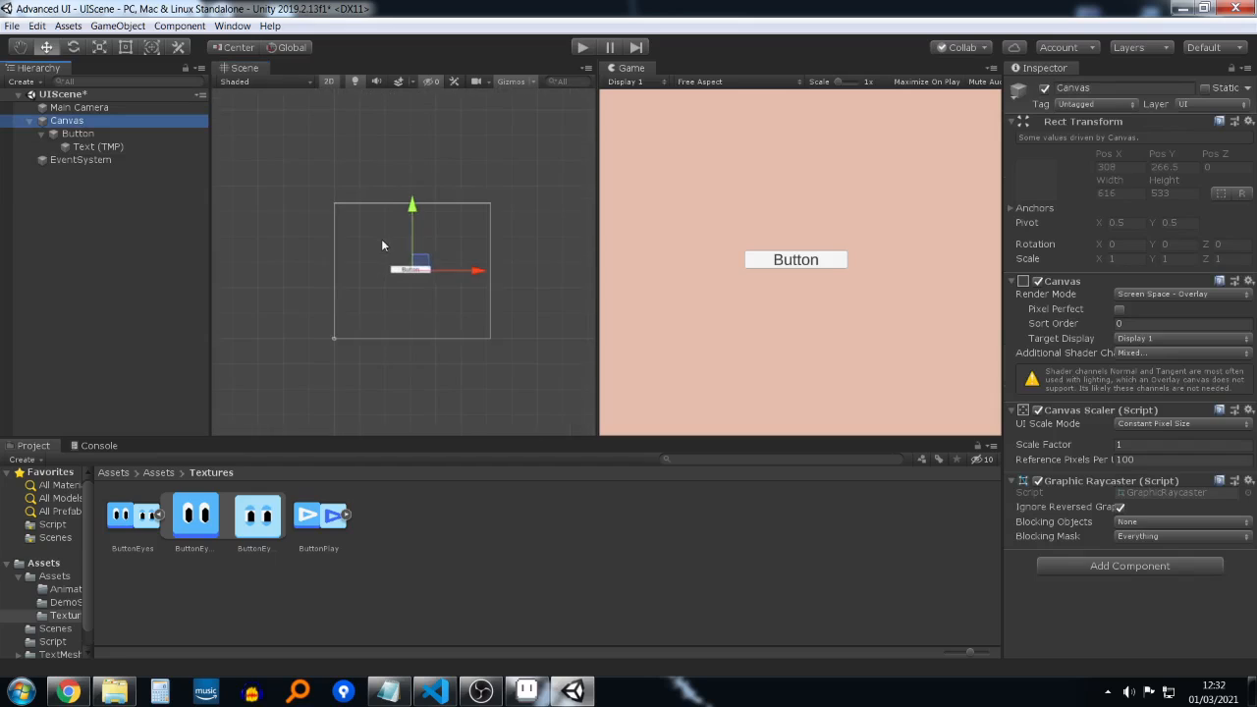
scroll(287, 227, up, 1)
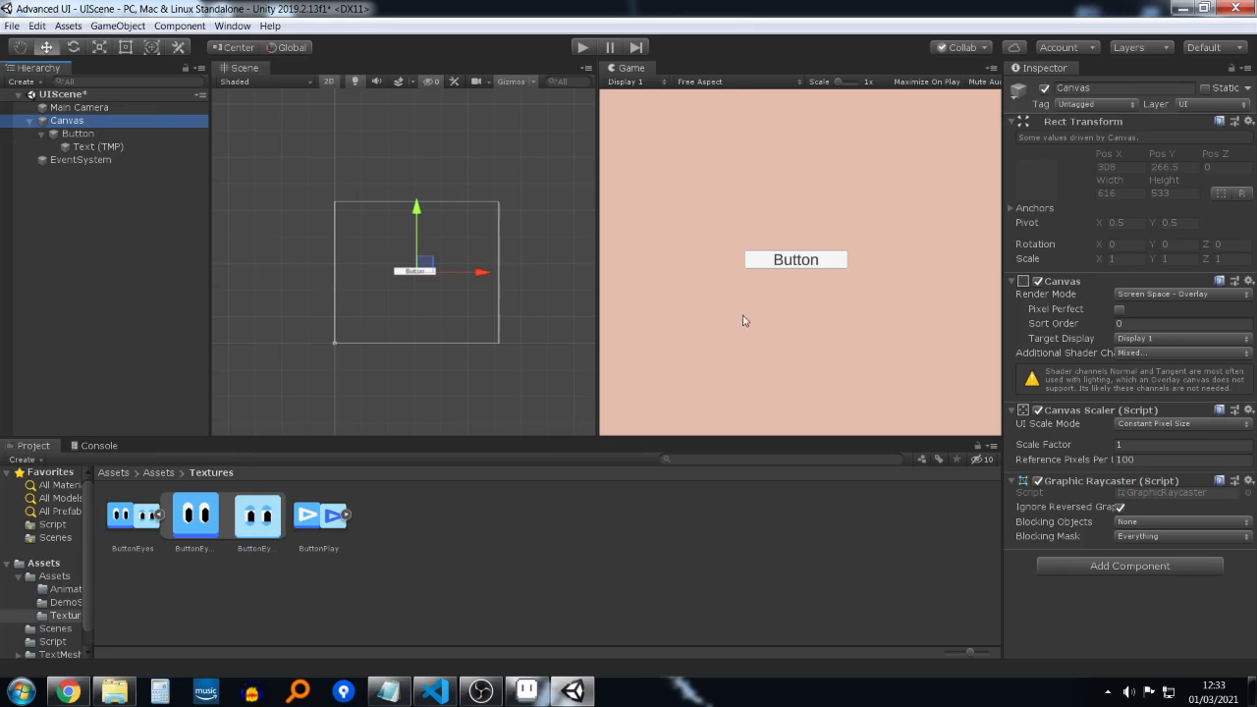
click(95, 134)
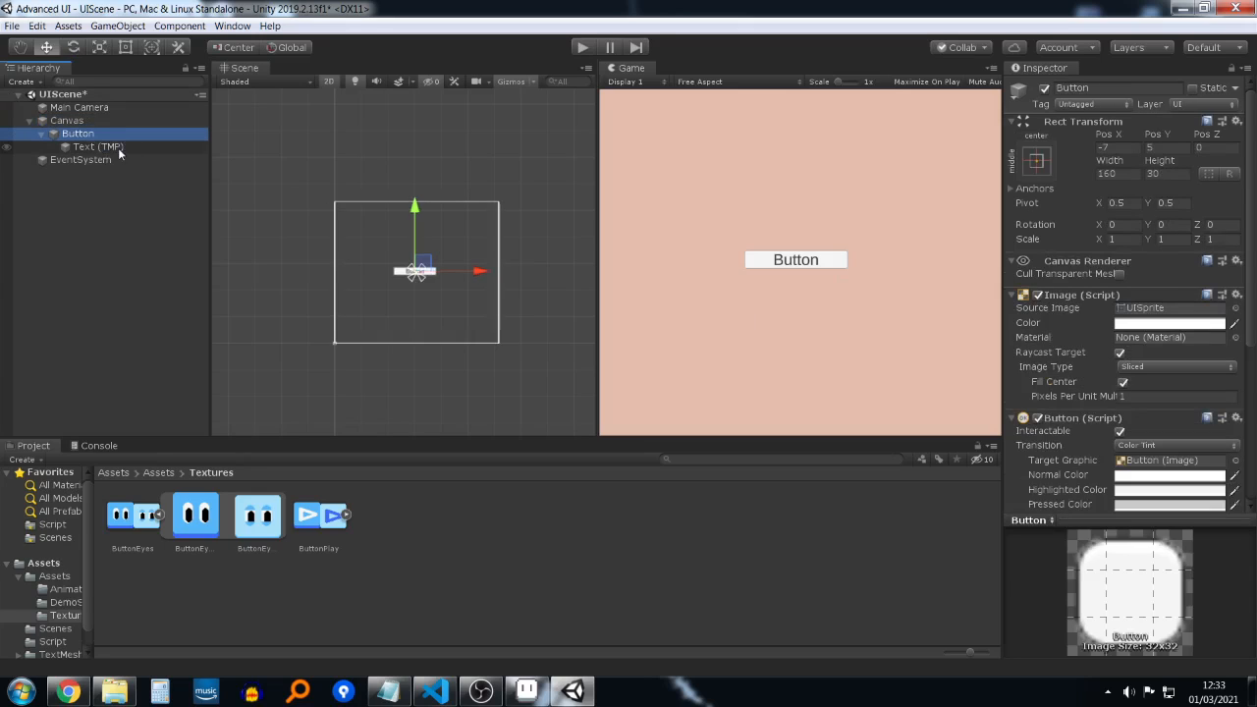
click(119, 149)
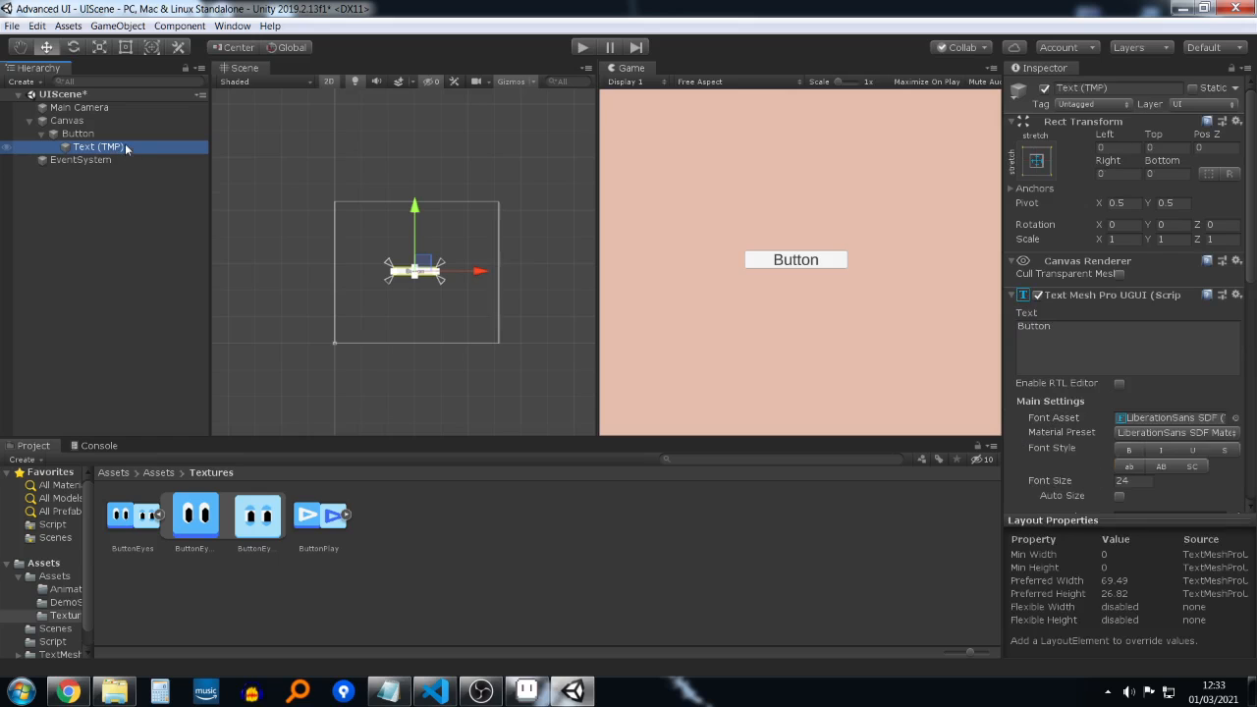
scroll(1133, 315, down, 10)
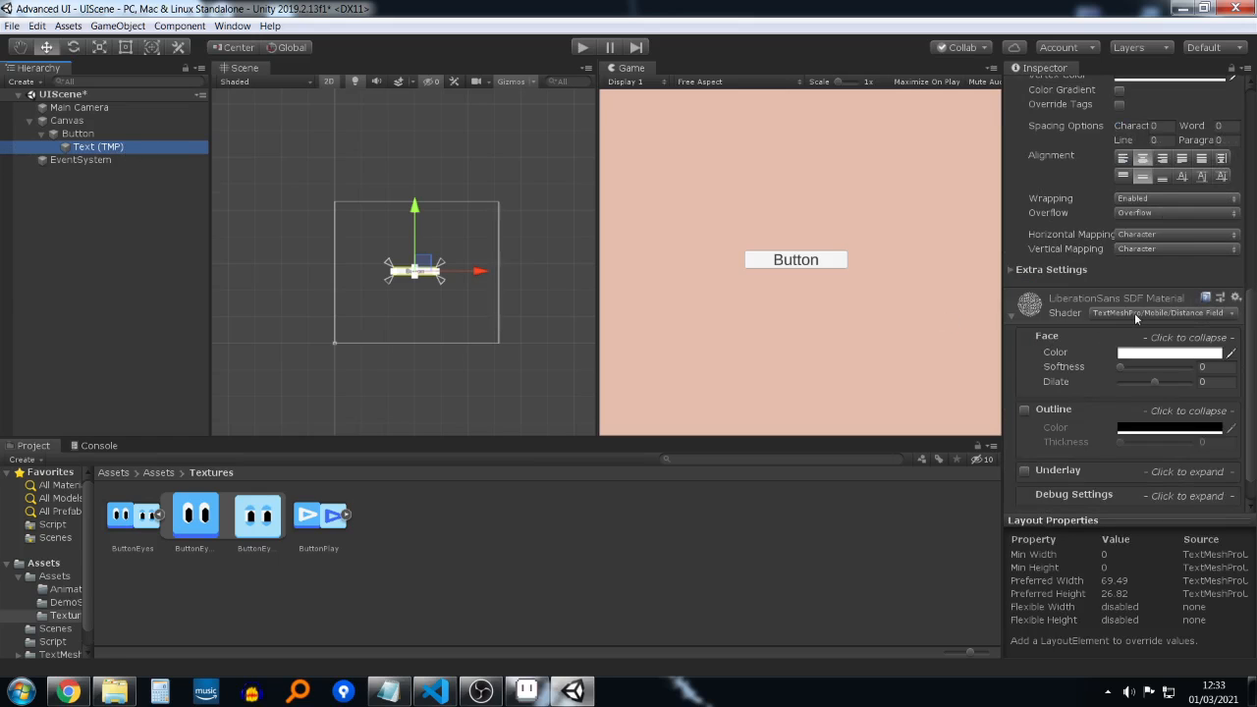
scroll(1133, 315, up, 9)
scroll(1133, 315, down, 8)
scroll(1133, 316, up, 8)
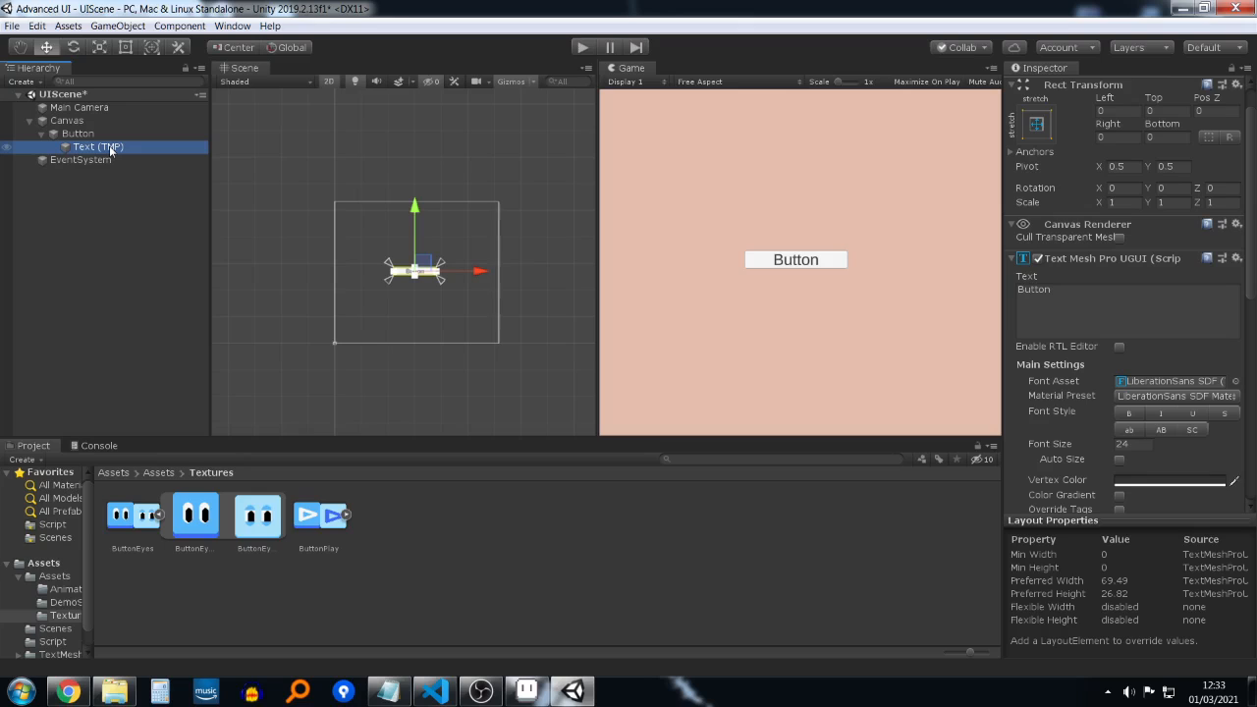
key(Delete)
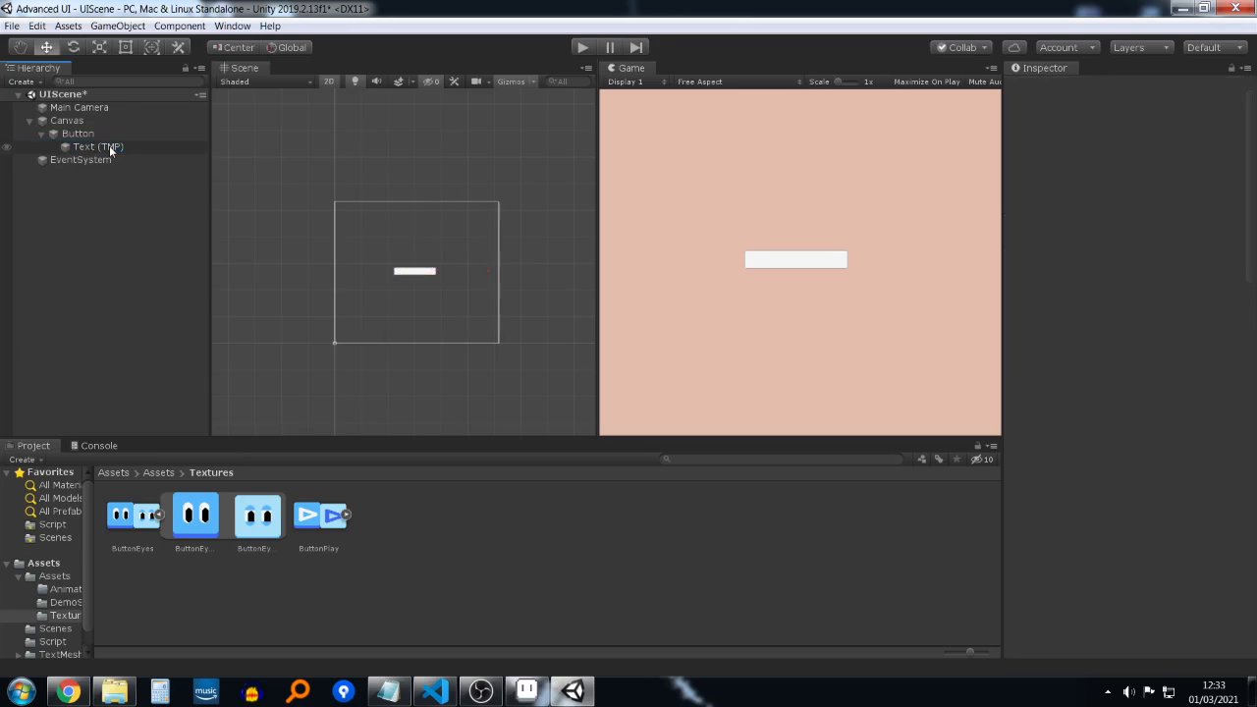
Step: Set the button's width and height to 64 and frame it closely in the scene view
click(88, 134)
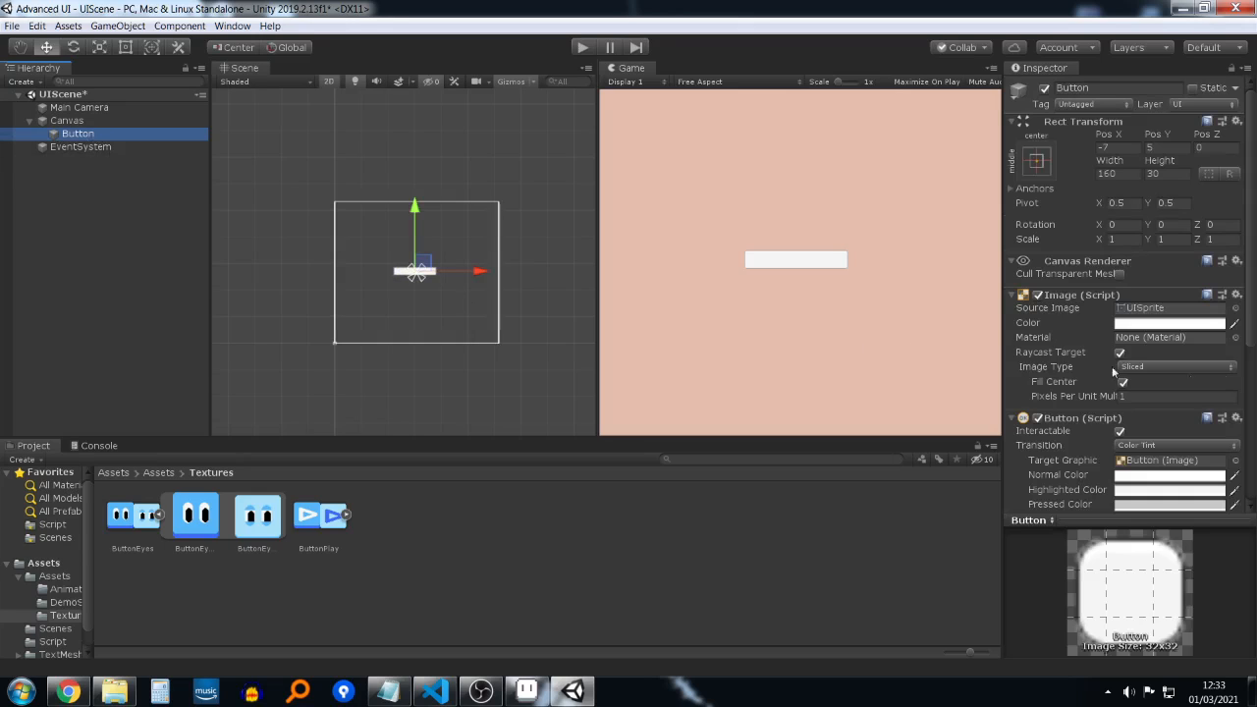
click(1132, 173)
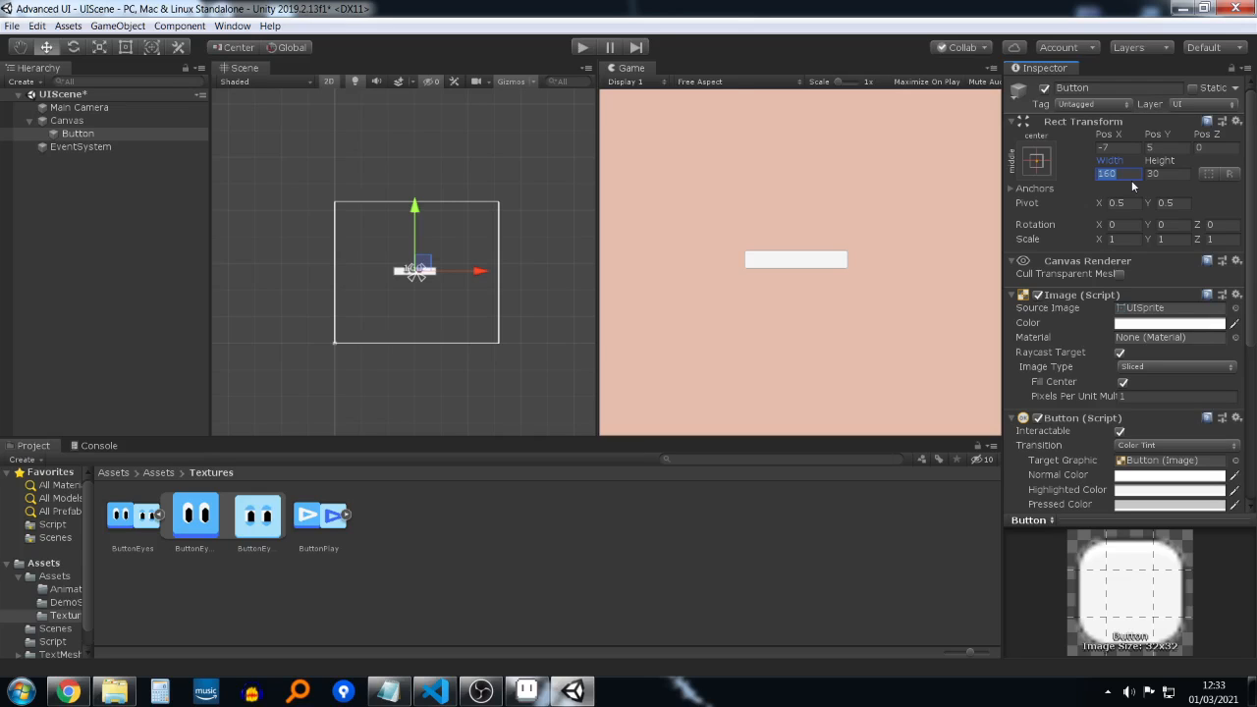
text(64)
key(Tab)
text(64)
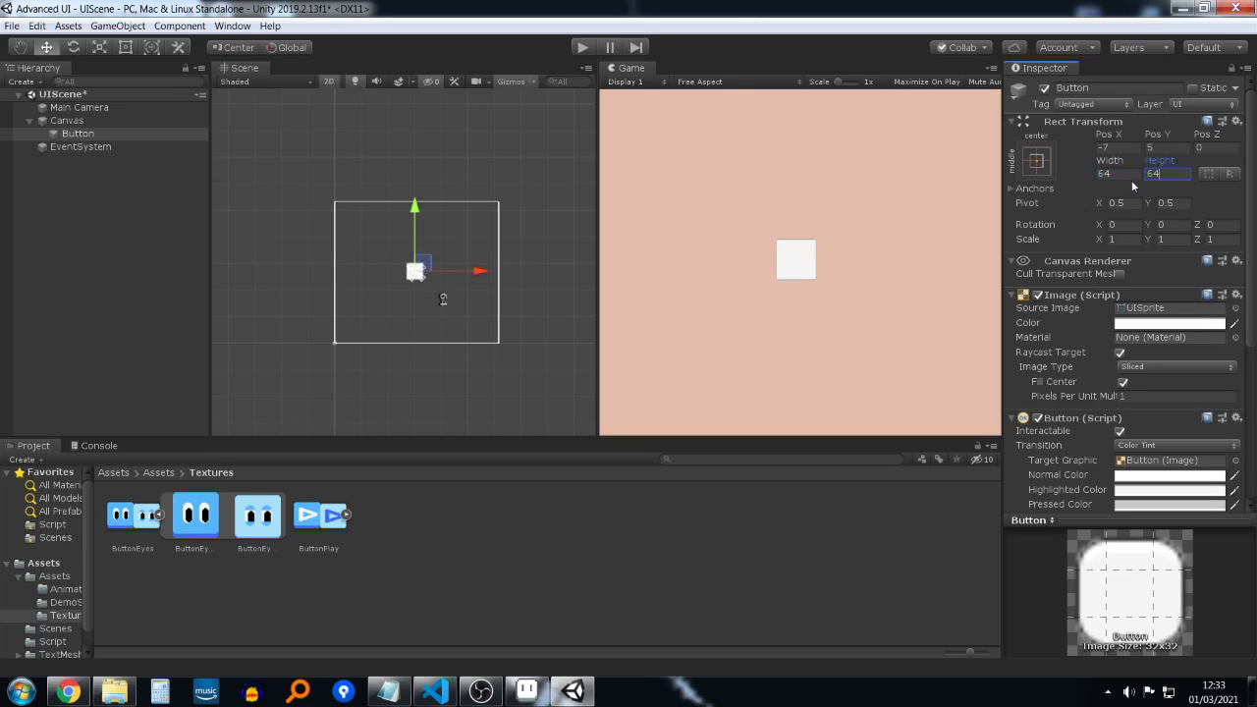
scroll(540, 284, up, 3)
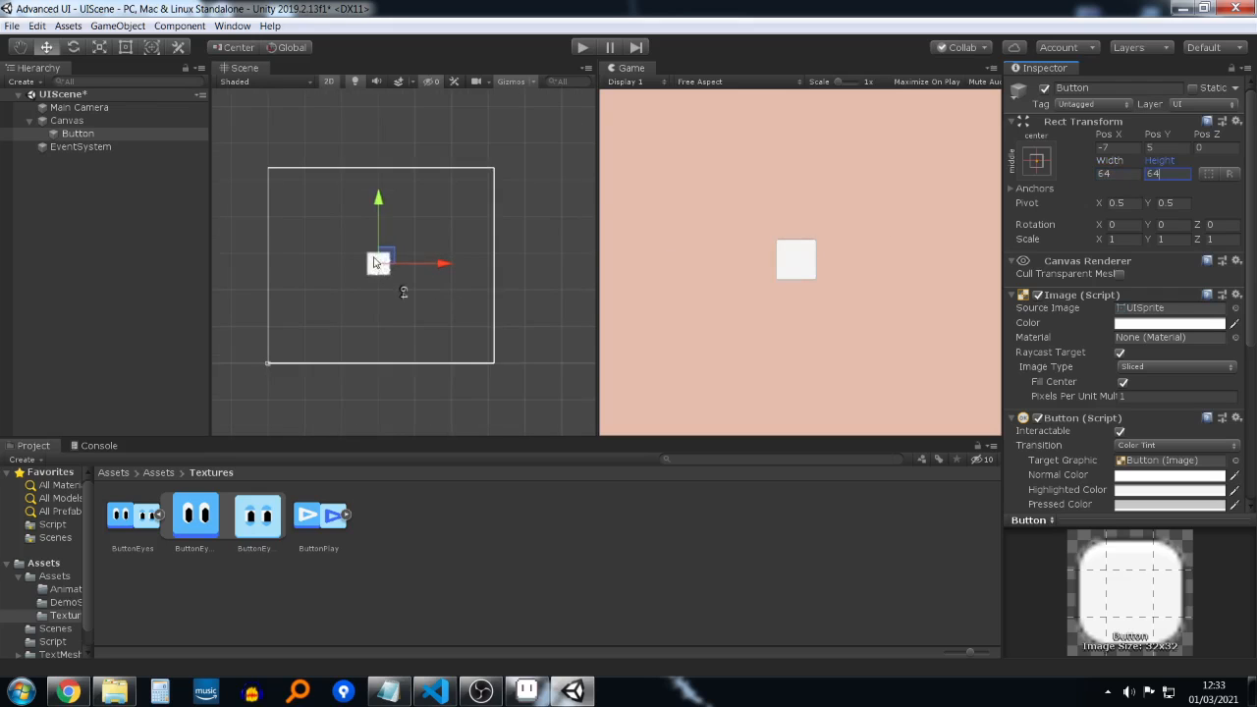
middle_drag(428, 258, 495, 319)
scroll(540, 313, up, 4)
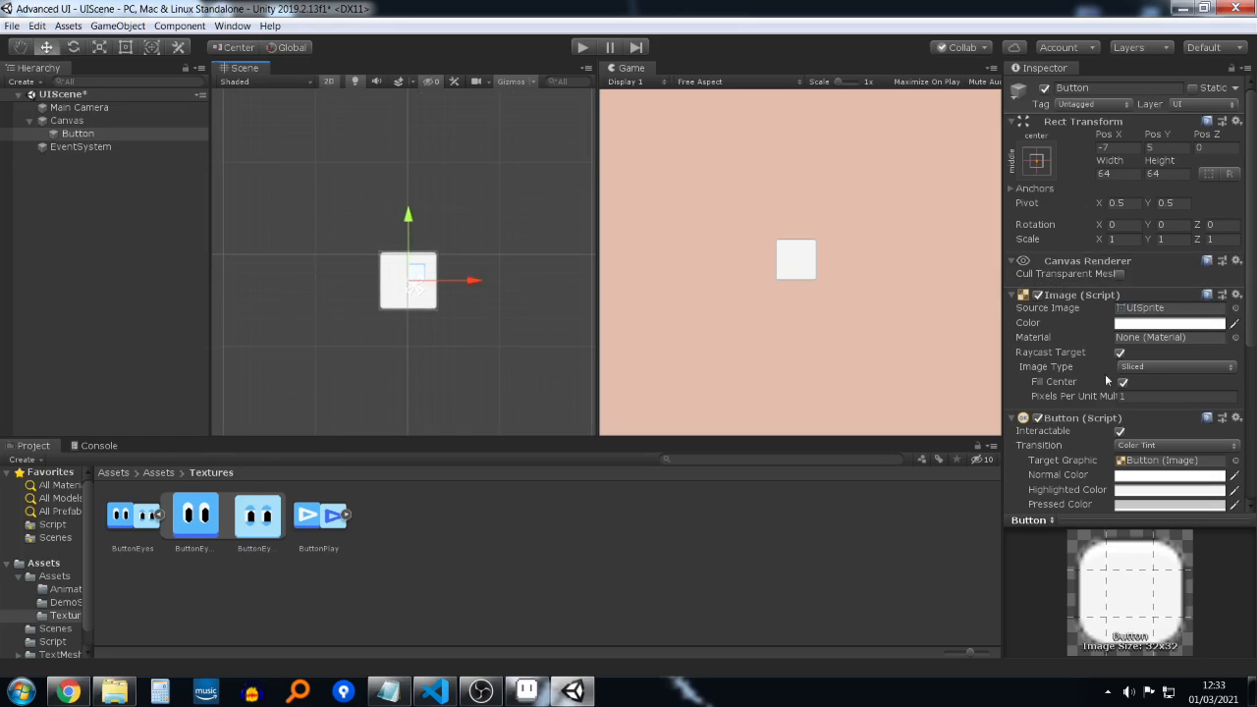
Step: Run the scene, test how the button's Color Tint transition reacts to being pressed, and stop the run
scroll(1158, 394, down, 3)
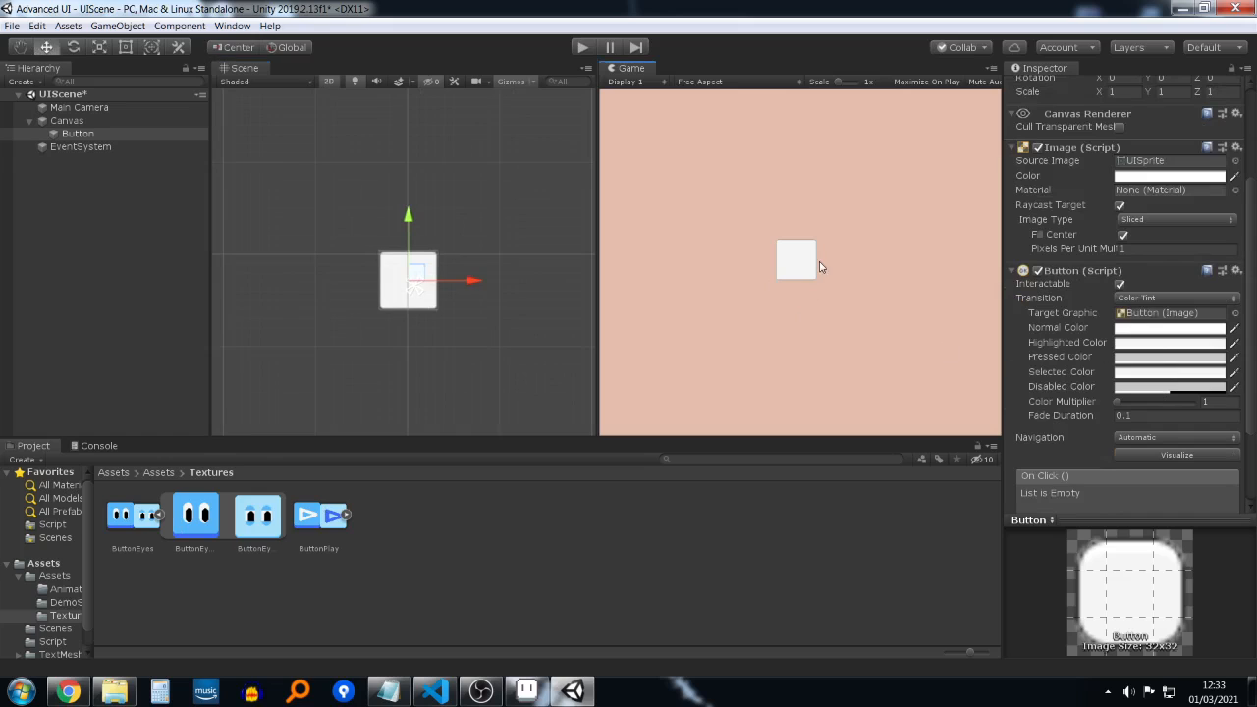
click(582, 47)
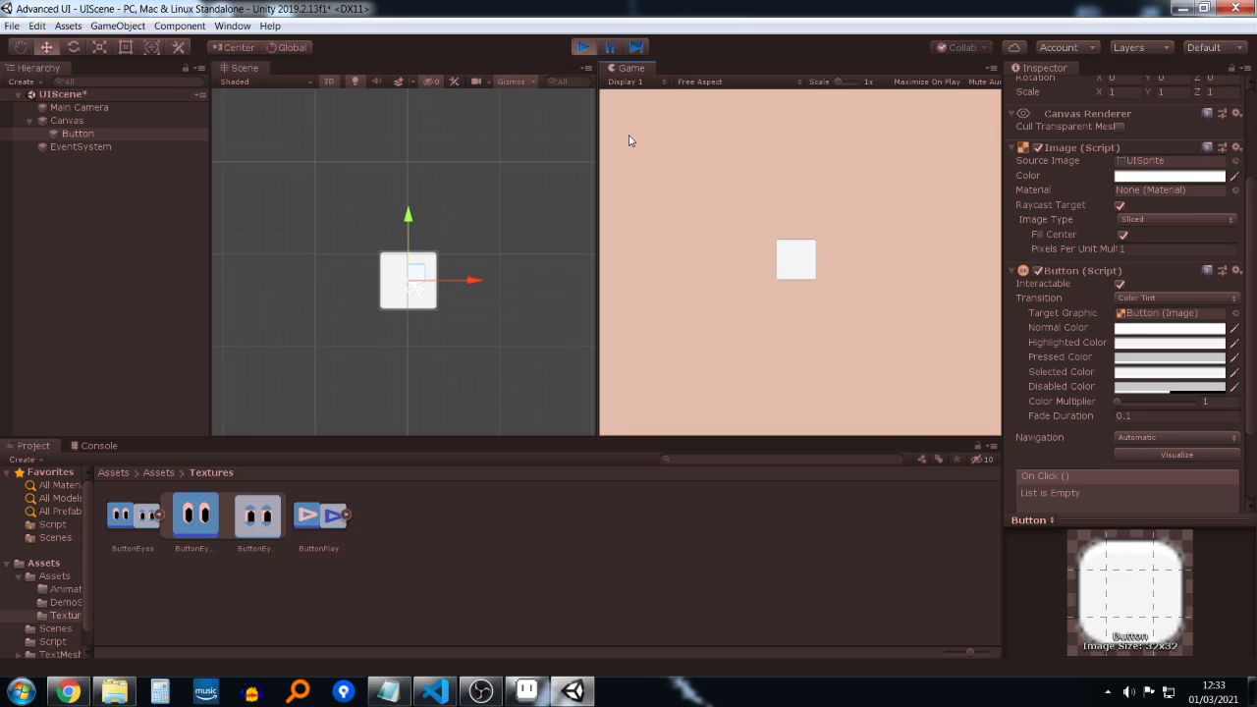
click(801, 274)
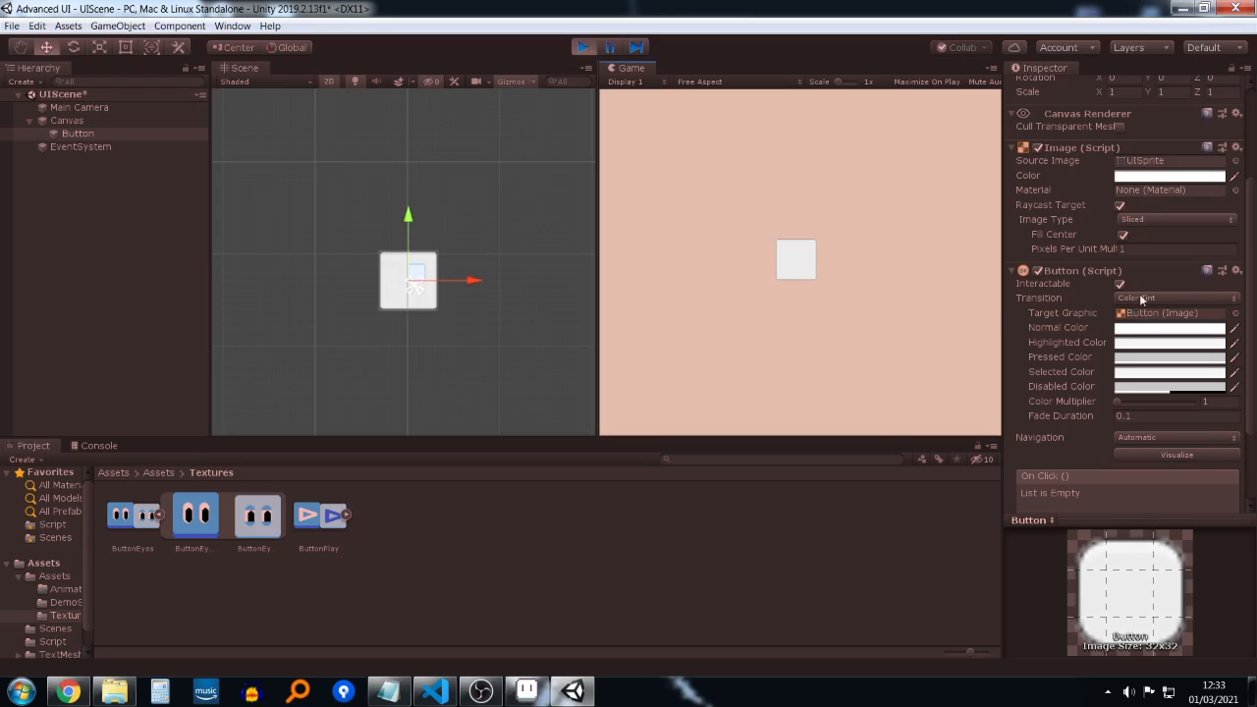
click(806, 262)
click(586, 49)
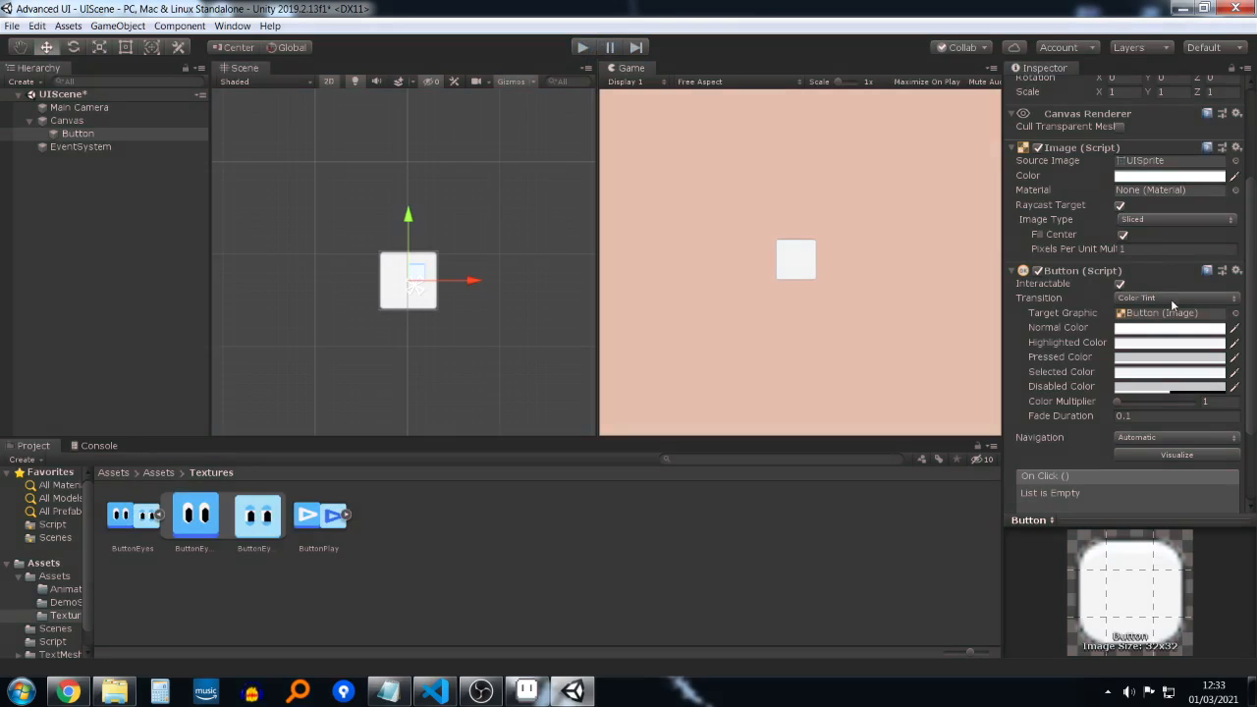
Step: Change the button's transition to Sprite Swap and assign the ButtonEyes_0 sprite as its source image
click(1171, 297)
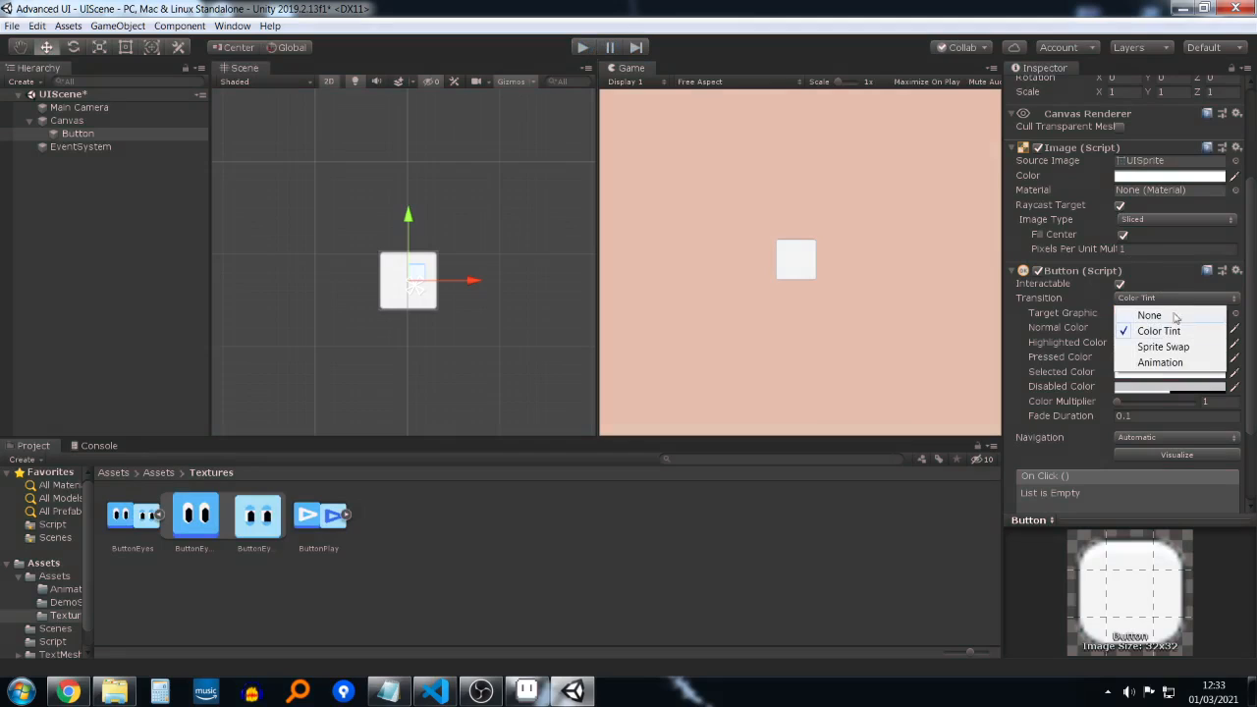
click(1177, 349)
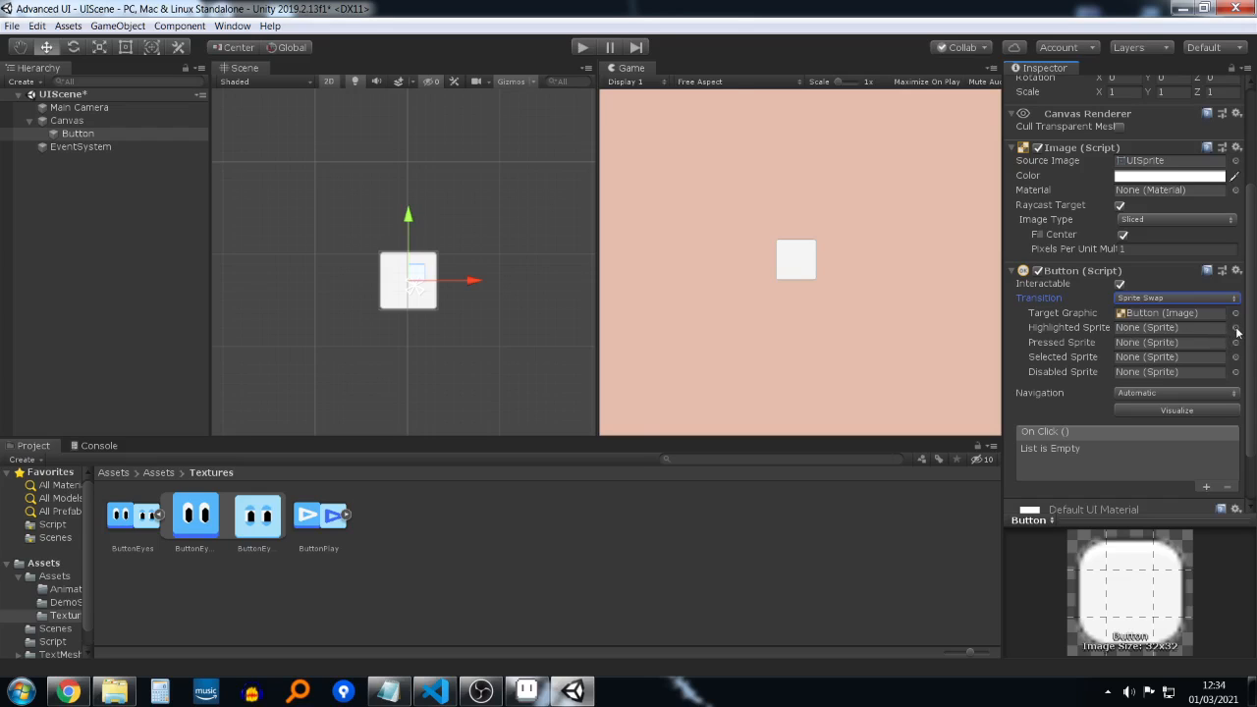
drag(191, 515, 1154, 165)
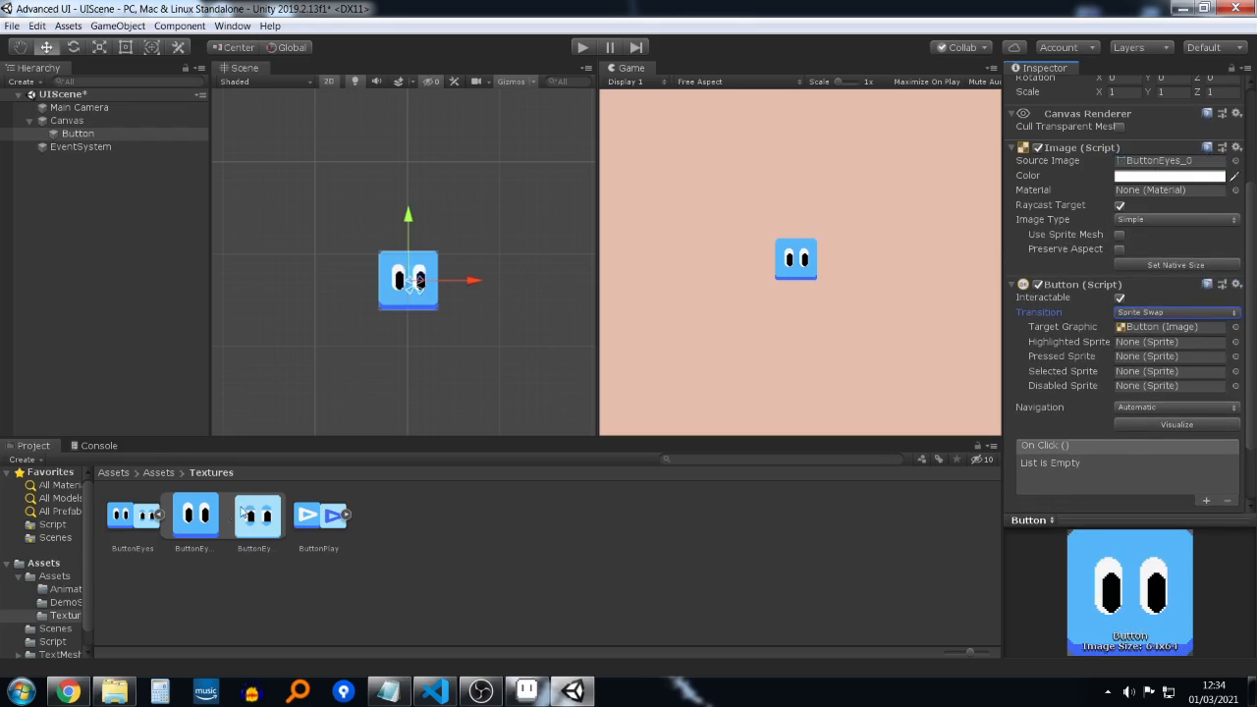
drag(210, 519, 1141, 343)
drag(255, 521, 1150, 360)
key(ctrl+z)
key(ctrl+z)
Step: Assign the ButtonEyes_1 sprite as the button's pressed sprite
drag(257, 518, 1174, 359)
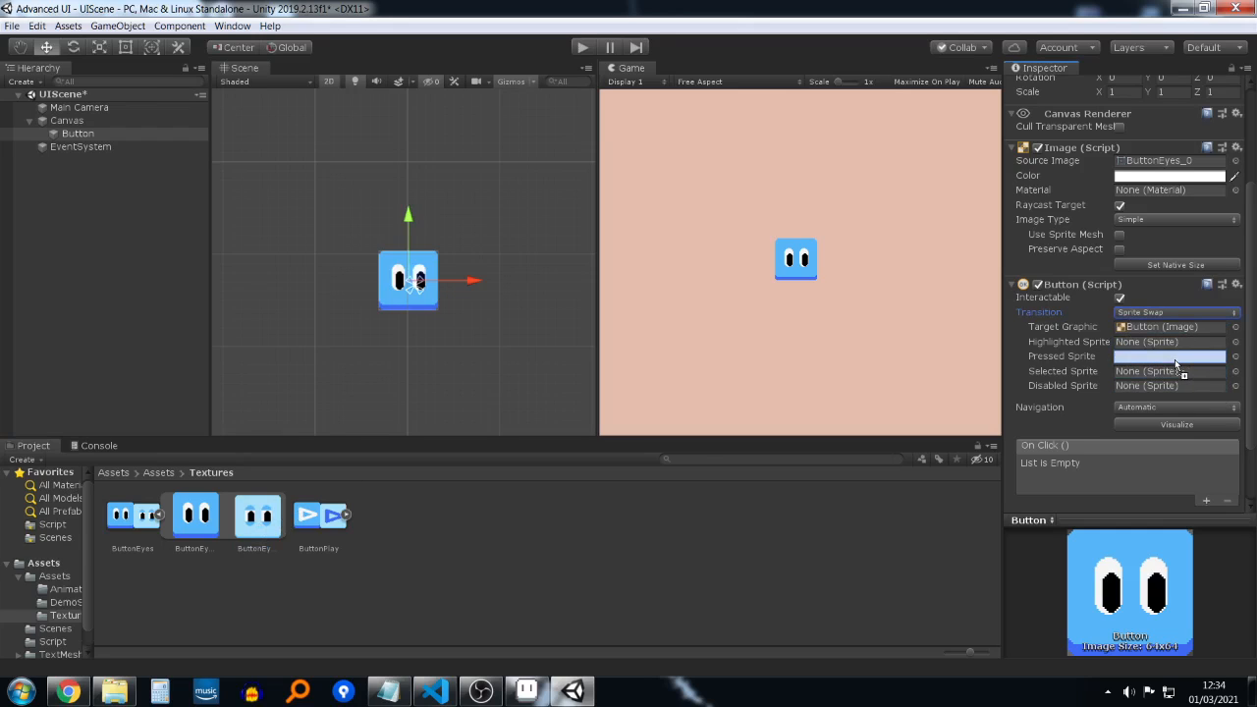
click(801, 261)
Step: Run the scene and press the eyes button repeatedly to test its sprite swap
click(582, 47)
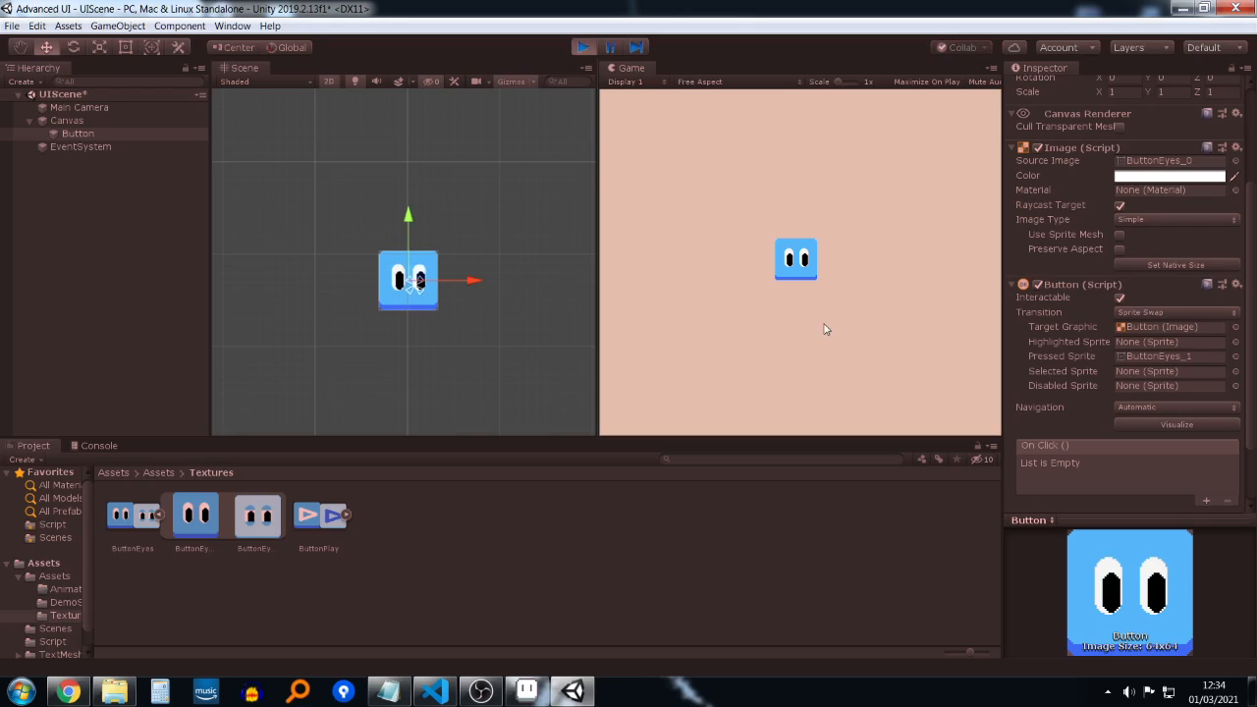
click(801, 265)
click(801, 265)
click(801, 265)
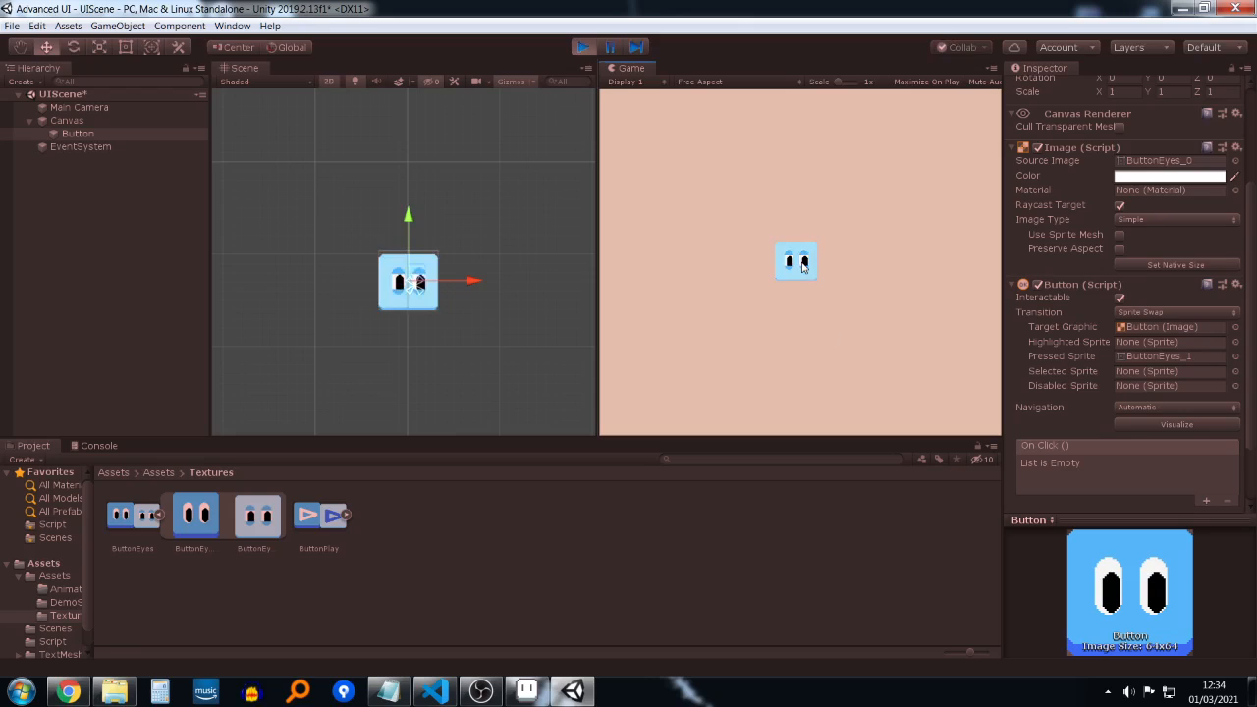
click(801, 265)
click(801, 265)
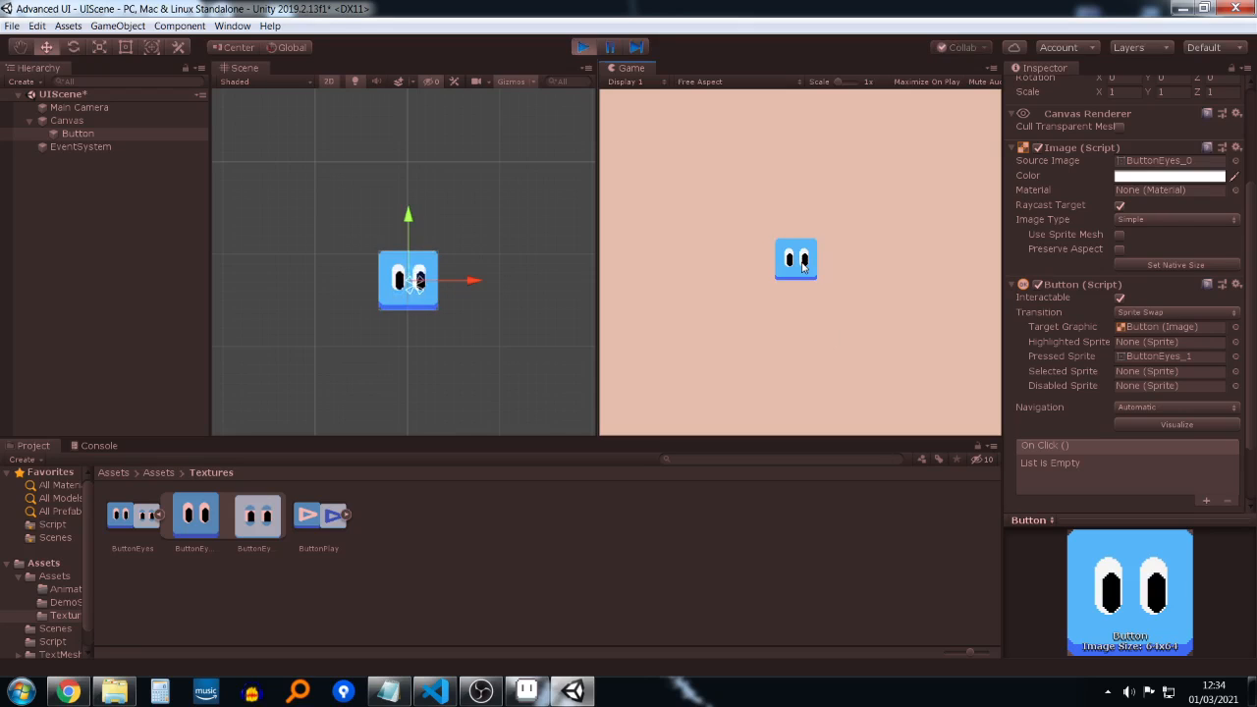
click(795, 262)
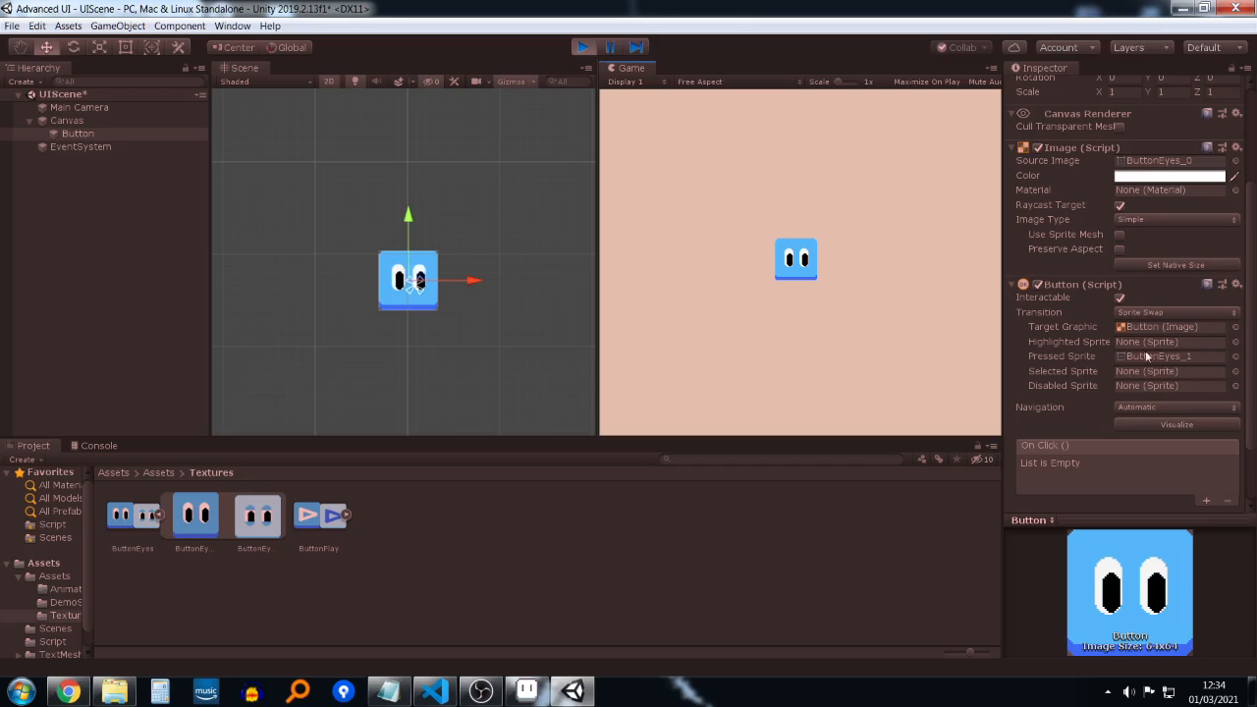
click(797, 265)
click(797, 265)
click(797, 266)
Step: Rename the Button object under the canvas as EyesUnlock
click(79, 134)
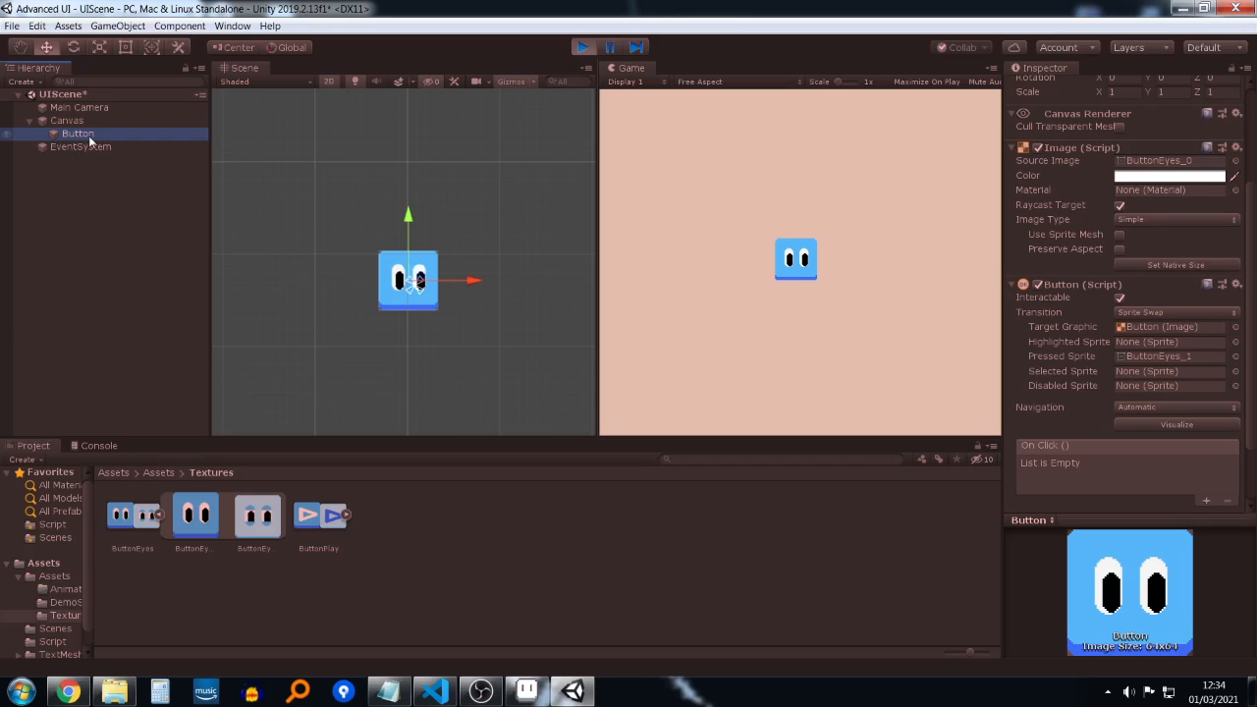
click(89, 136)
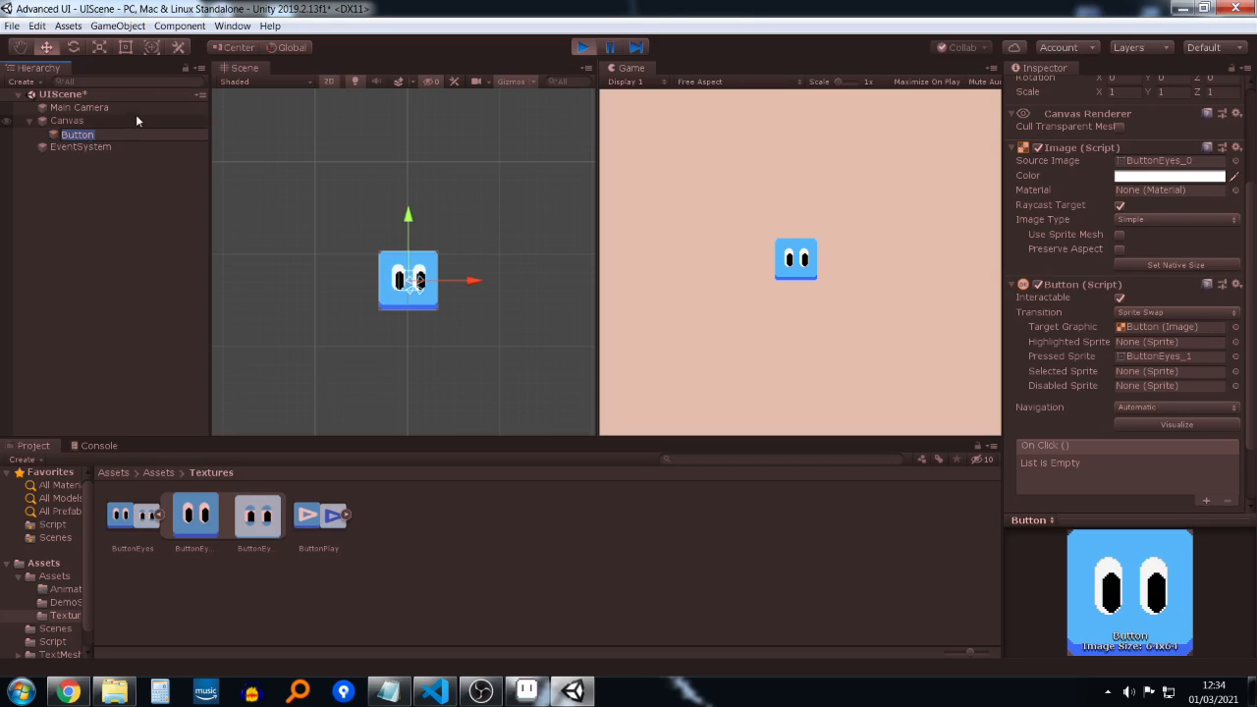
text(EYe)
key(BackSpace)
key(BackSpace)
text(yesUni)
text(ock)
key(Return)
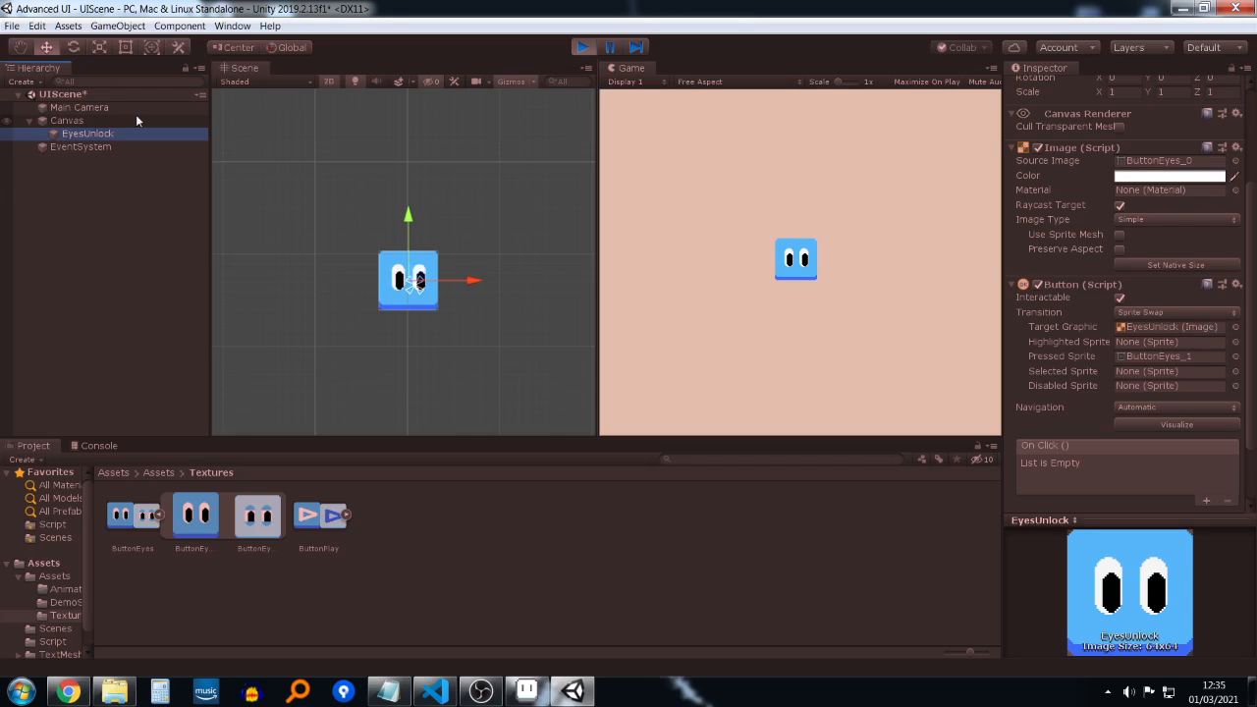
Step: Duplicate EyesUnlock as a second button named PlayButton and move it just below the original, to about Y -73
key(ctrl+d)
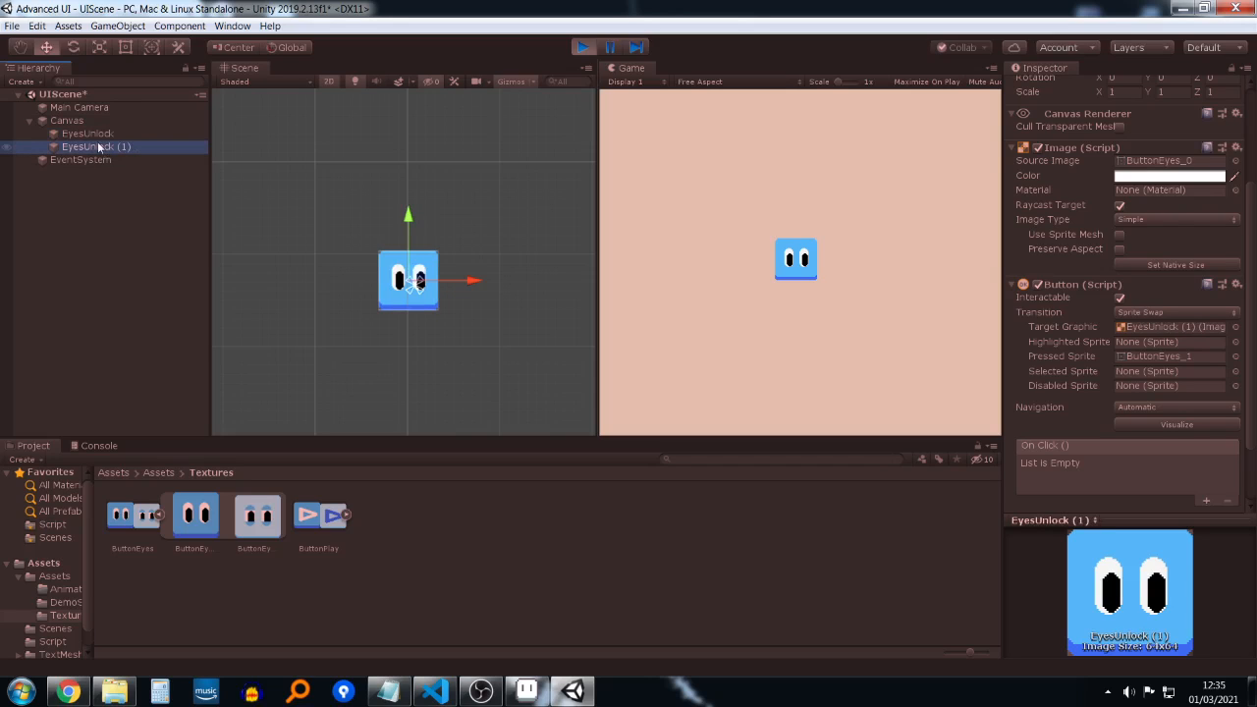
click(116, 148)
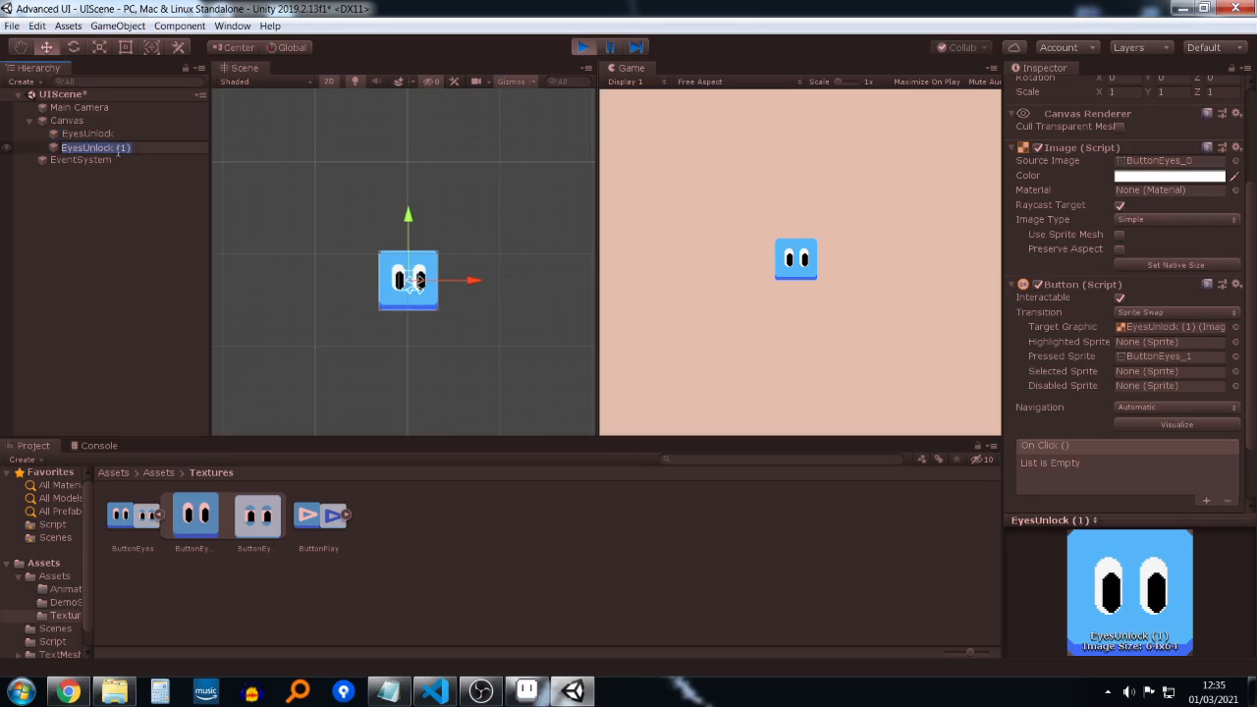
text(Playe)
key(BackSpace)
text(Button)
key(Return)
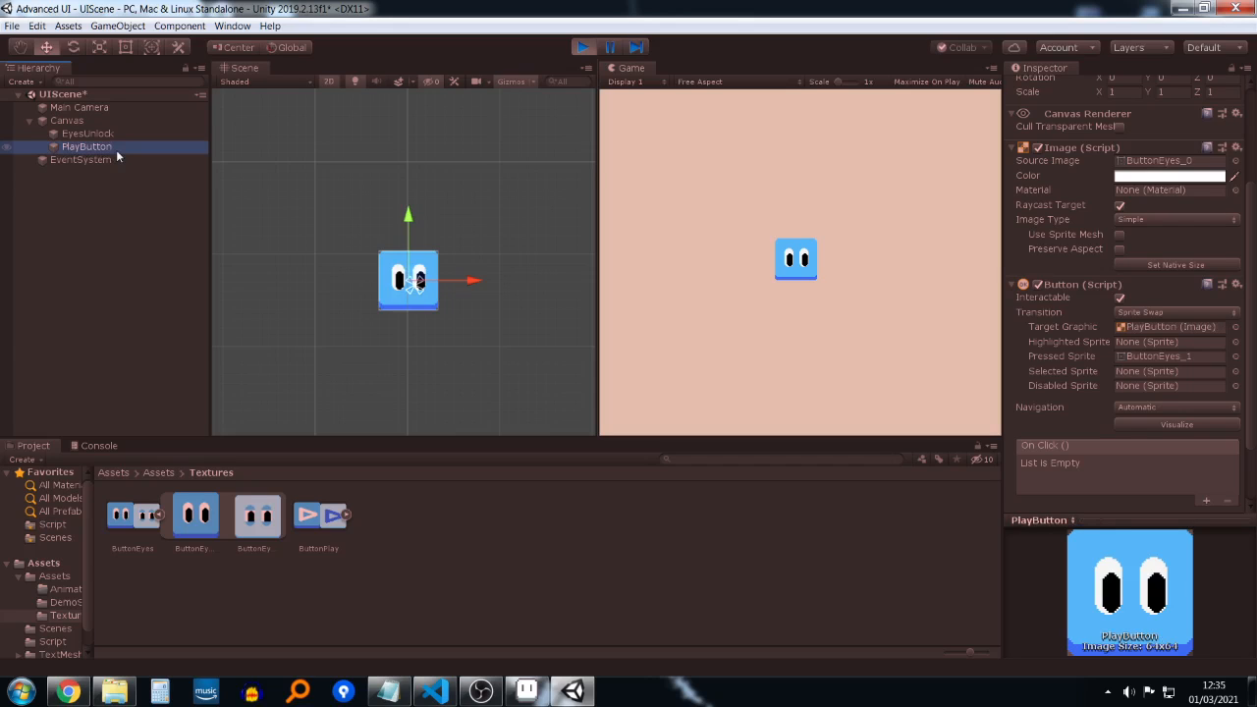
drag(409, 244, 417, 308)
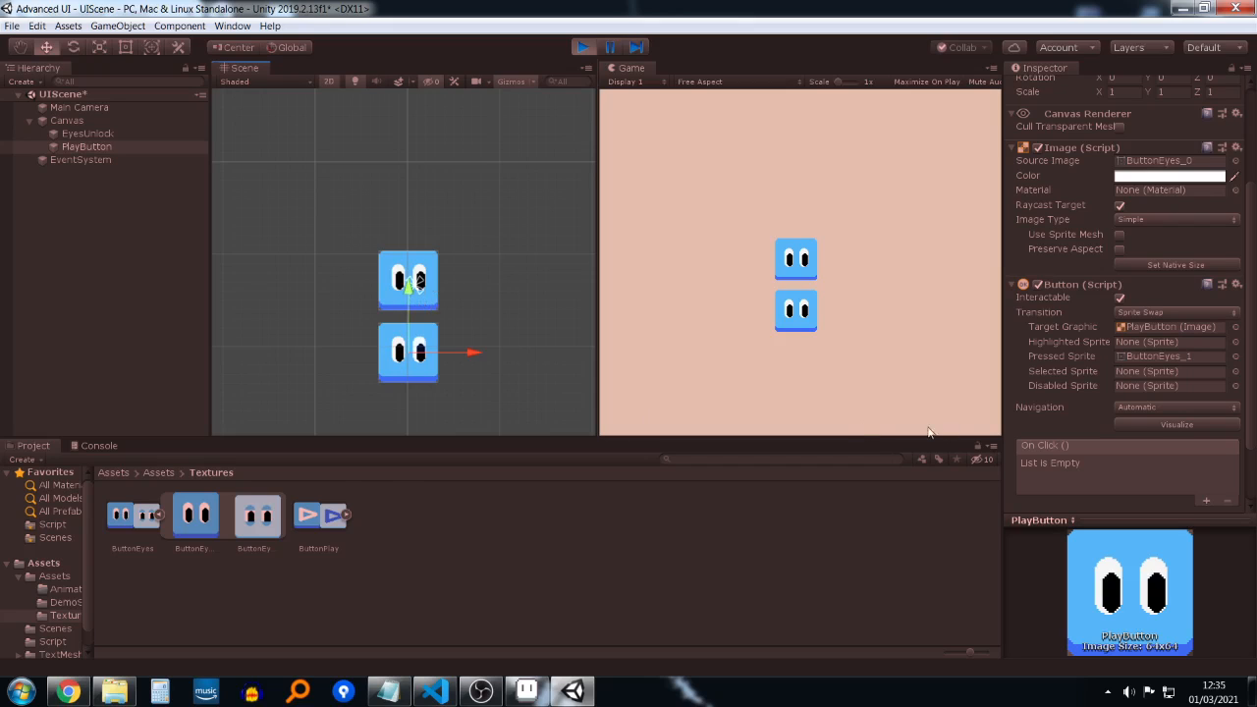
Step: Give PlayButton the ButtonPlay_0 sprite as its source image and ButtonPlay_1 as its pressed sprite
click(315, 515)
click(345, 515)
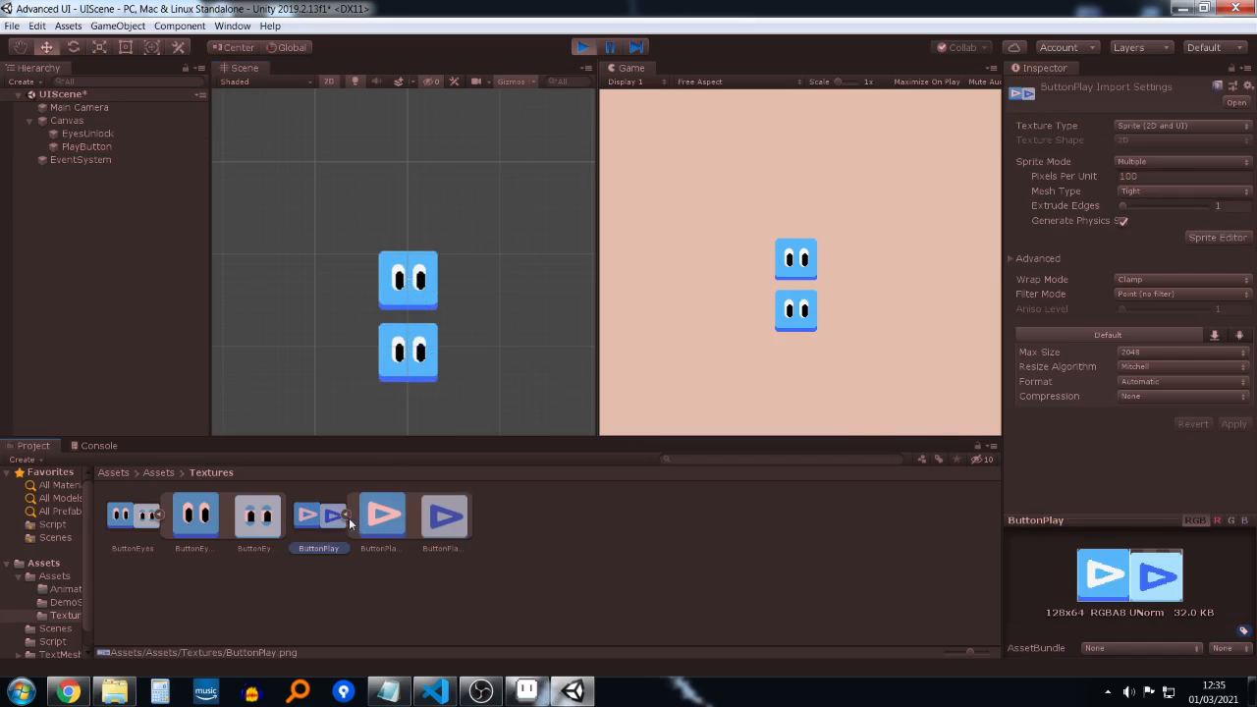
click(87, 147)
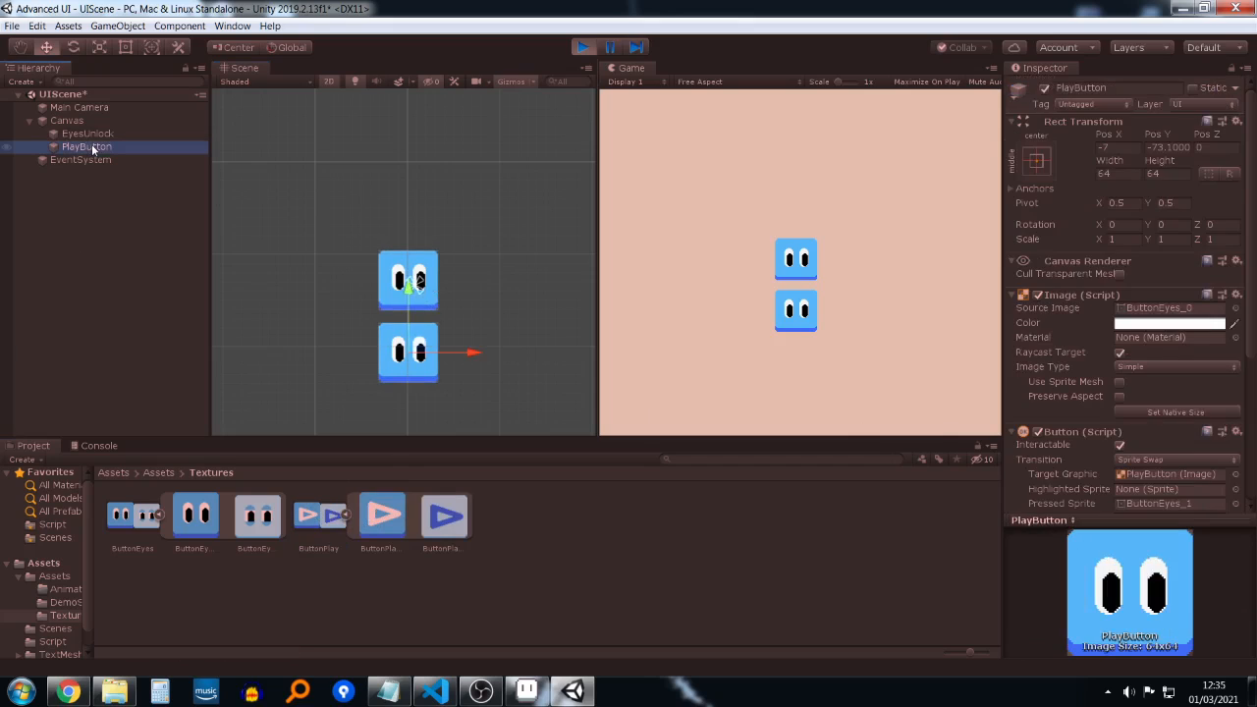
drag(385, 514, 1182, 313)
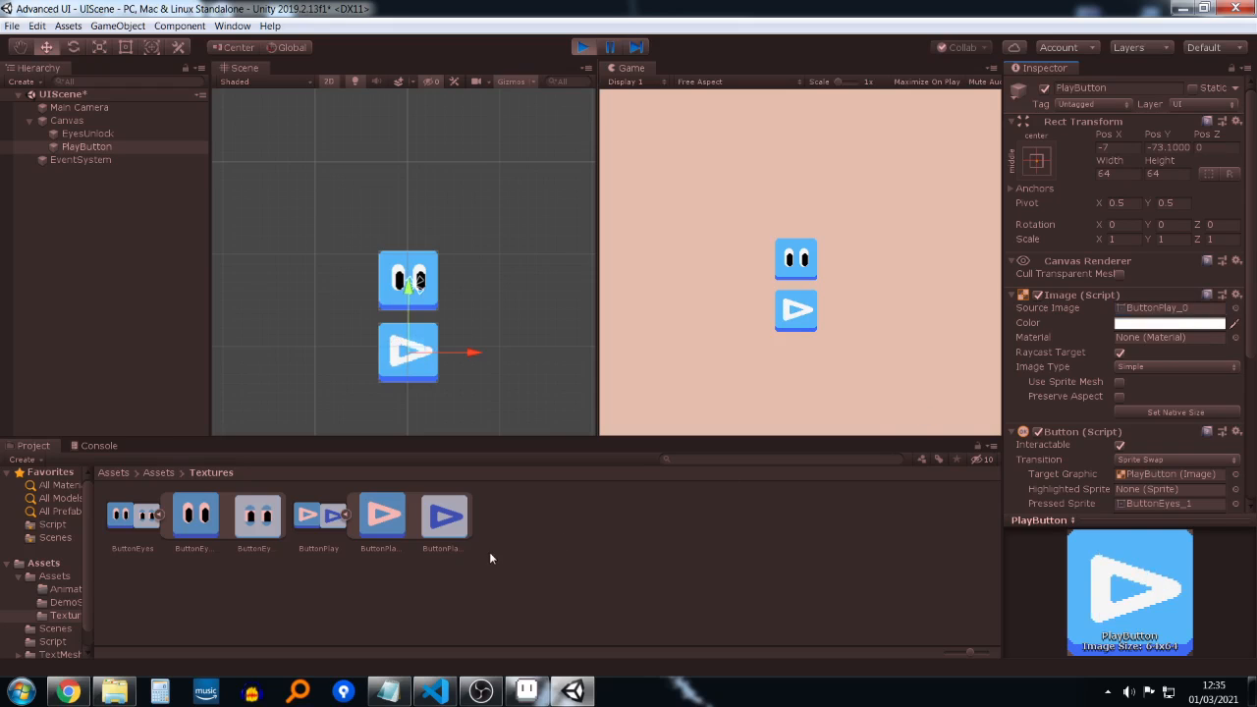
drag(444, 514, 1181, 280)
scroll(1166, 487, down, 5)
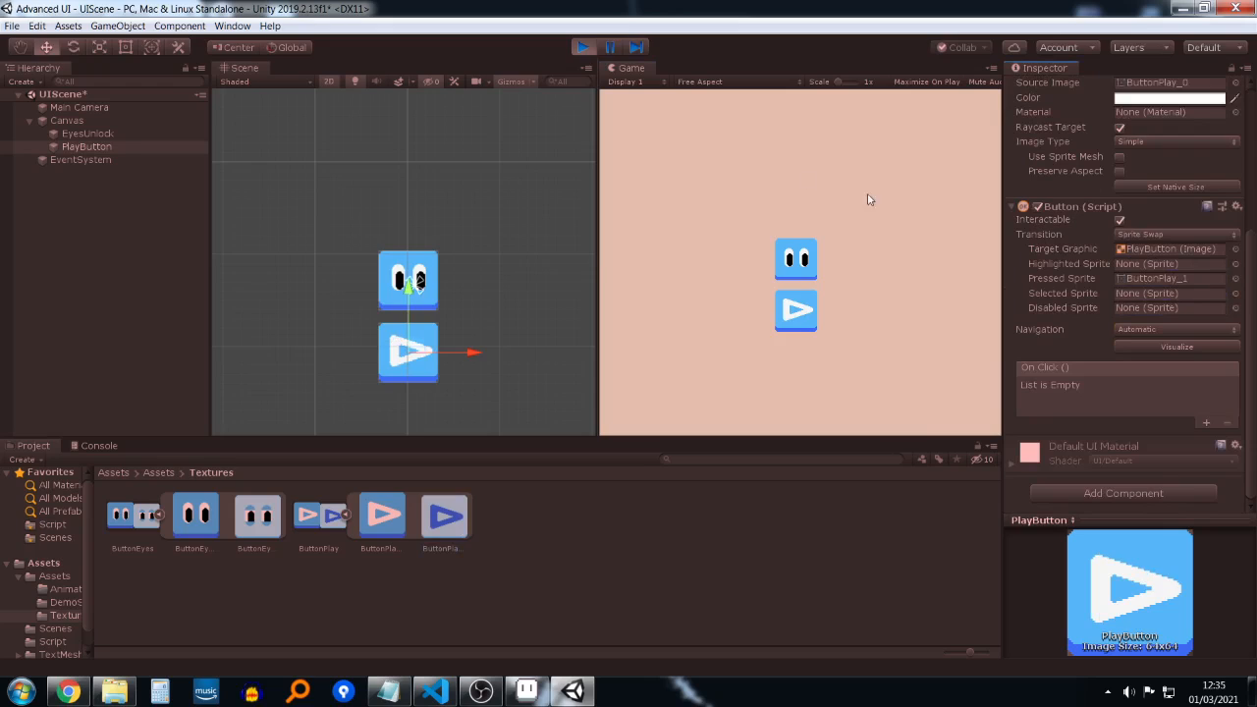
Step: Leave play mode, set the Playmode tint colour preference to black (000000), and run the scene briefly to preview it
click(583, 47)
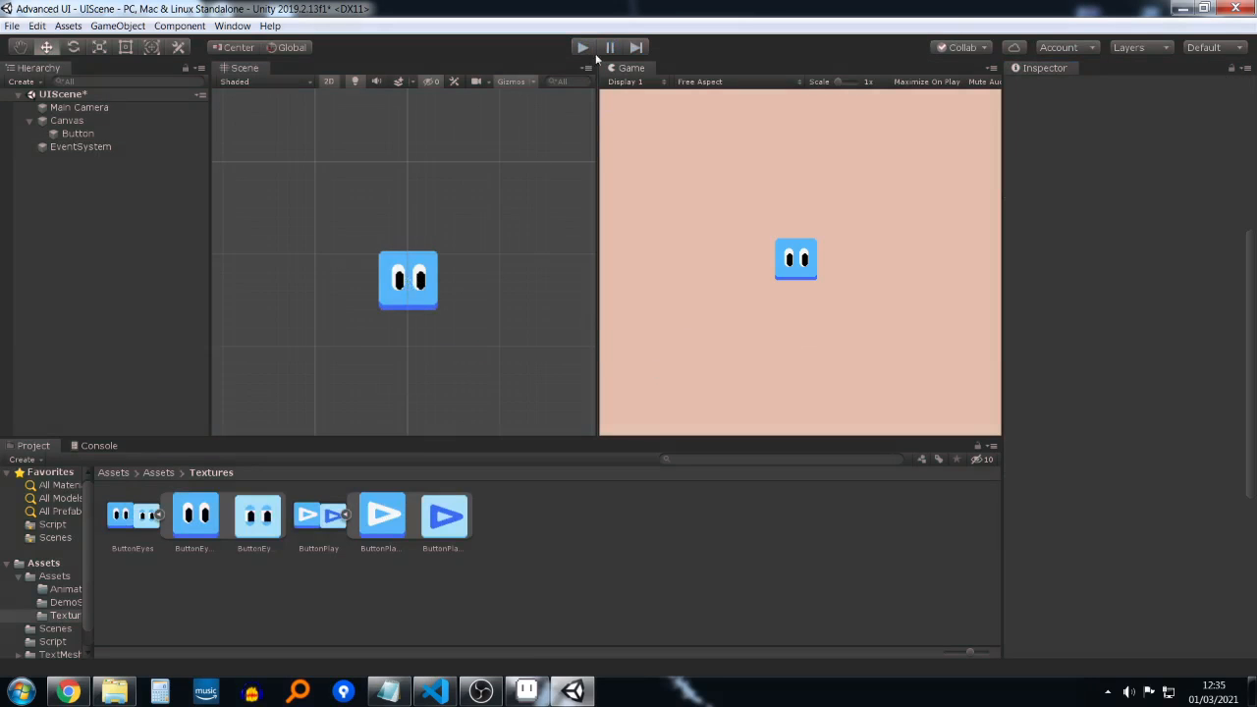
click(36, 25)
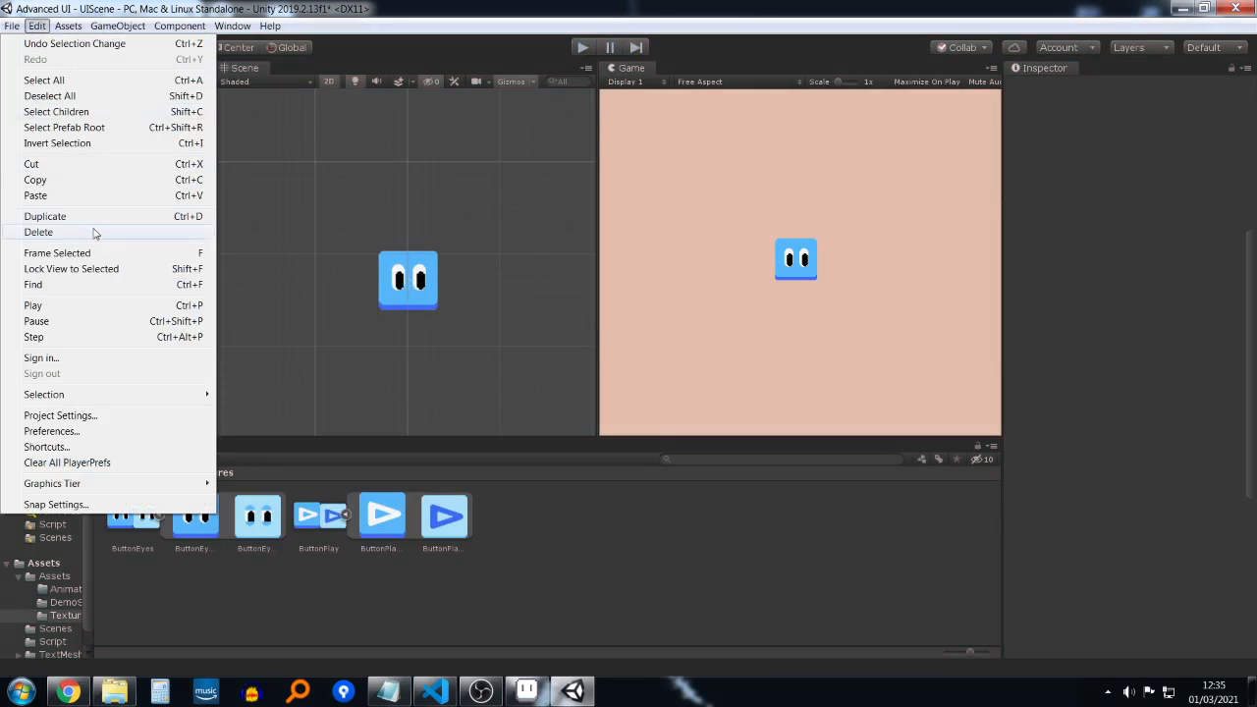
click(98, 432)
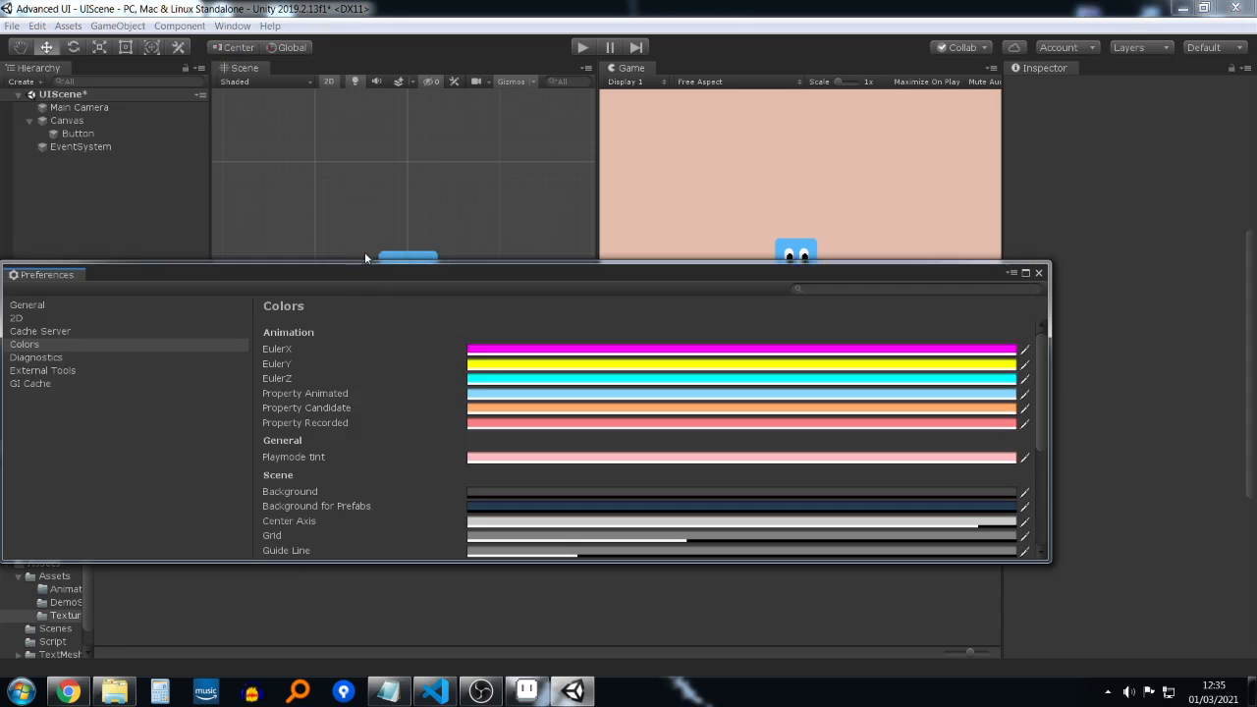
drag(320, 275, 395, 309)
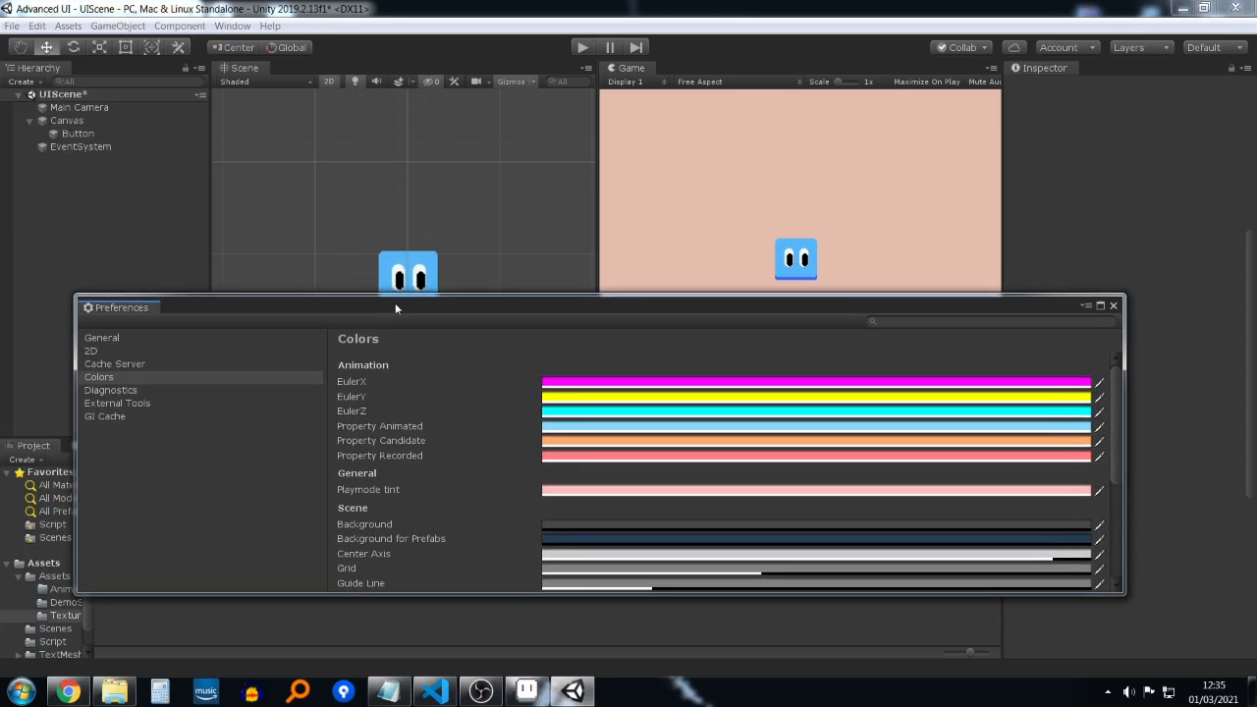
click(568, 491)
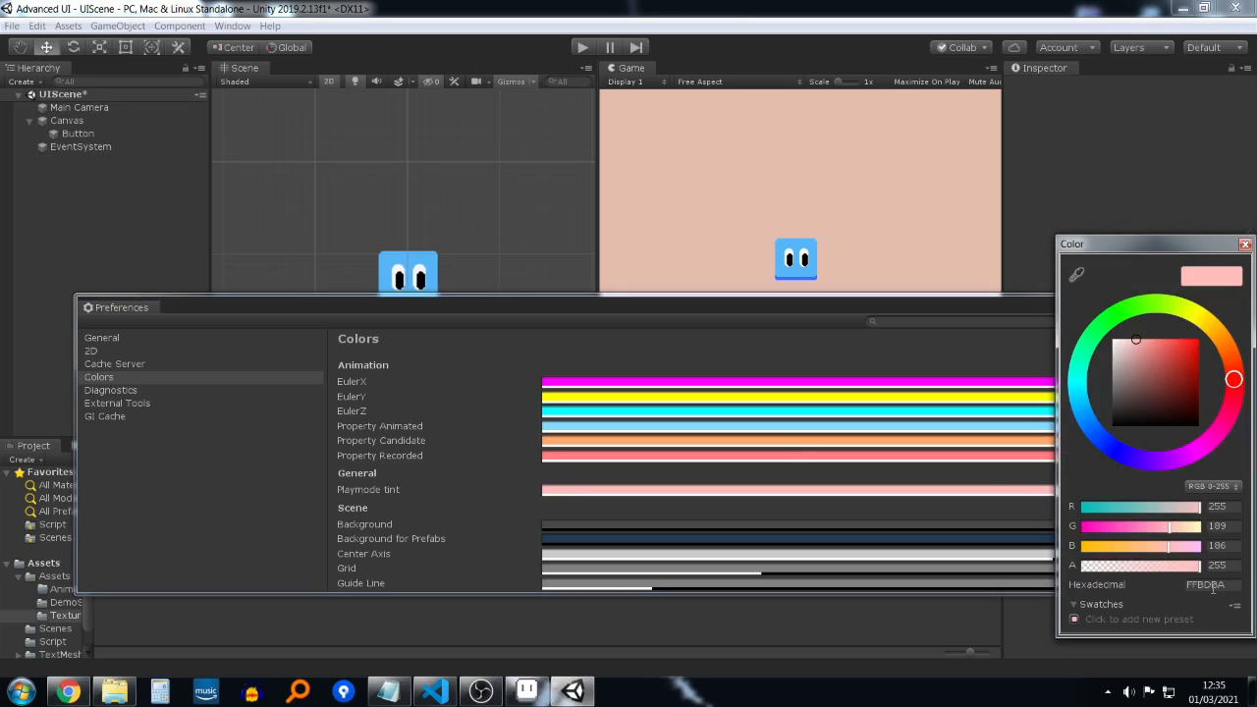
drag(1195, 360, 1230, 458)
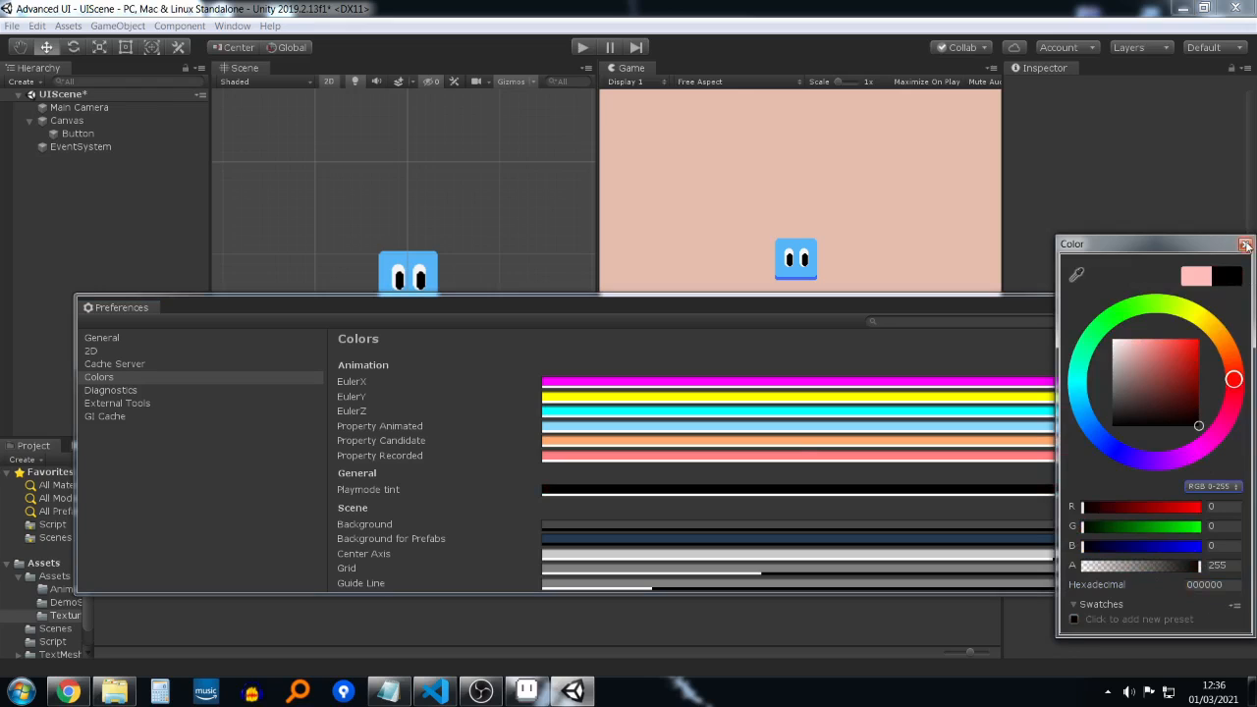
click(584, 49)
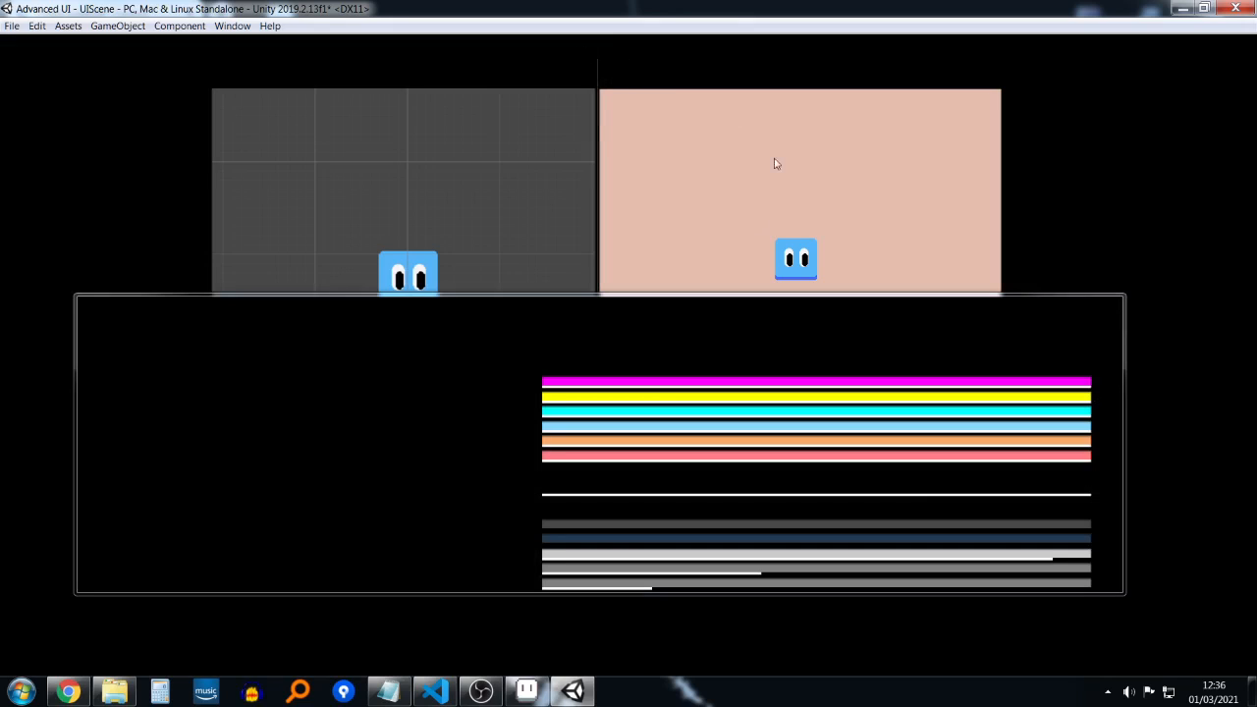
click(589, 47)
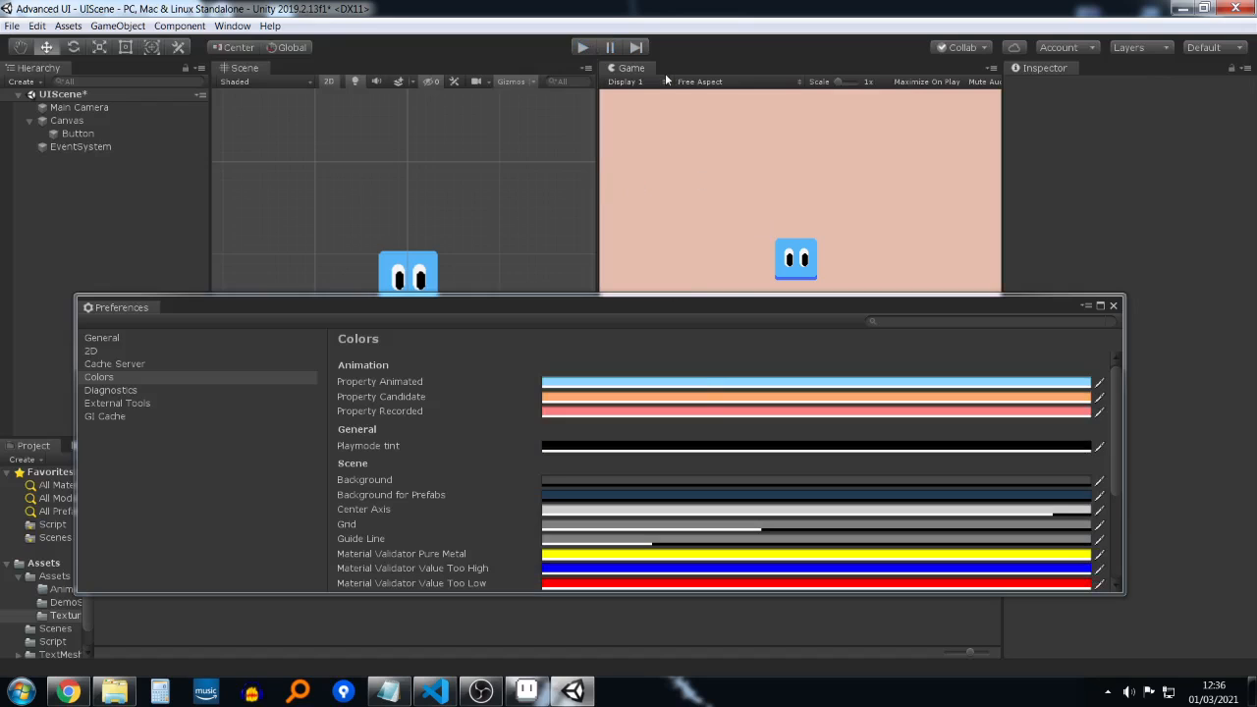
Step: Set the Playmode tint preference to hex FFBDBA and check it in play mode before closing the preferences
click(705, 447)
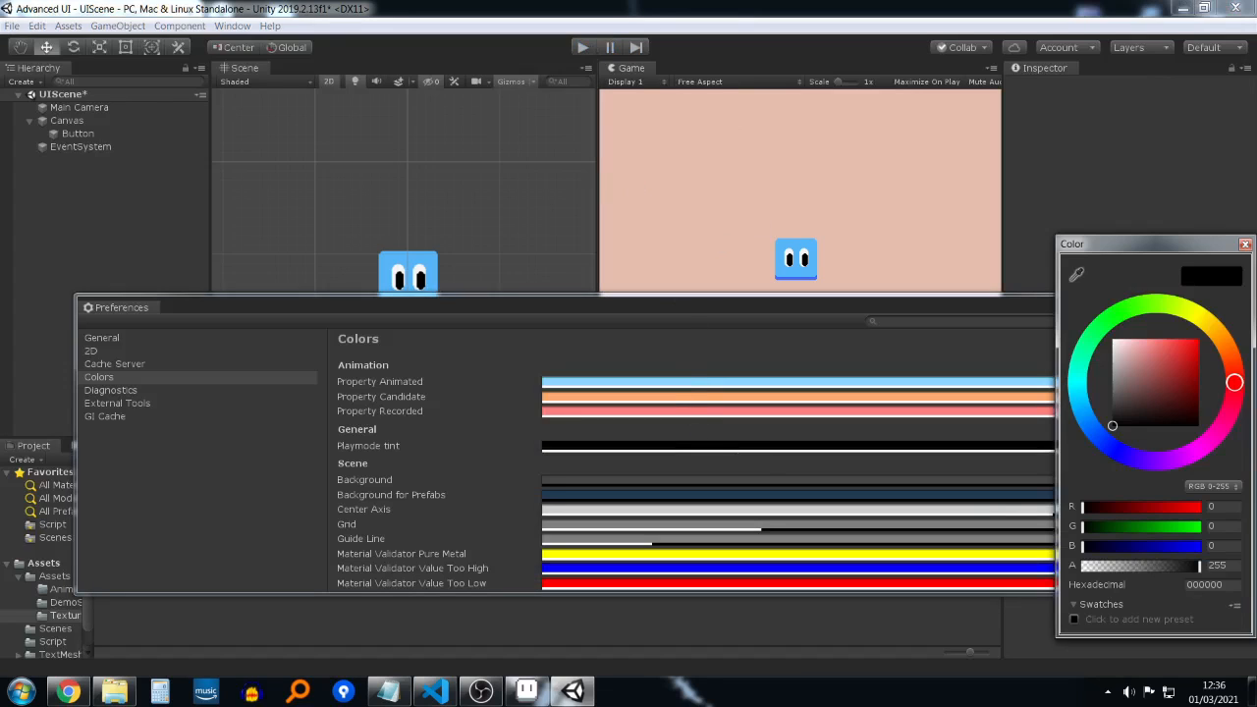
click(1195, 586)
text(FFBDBA)
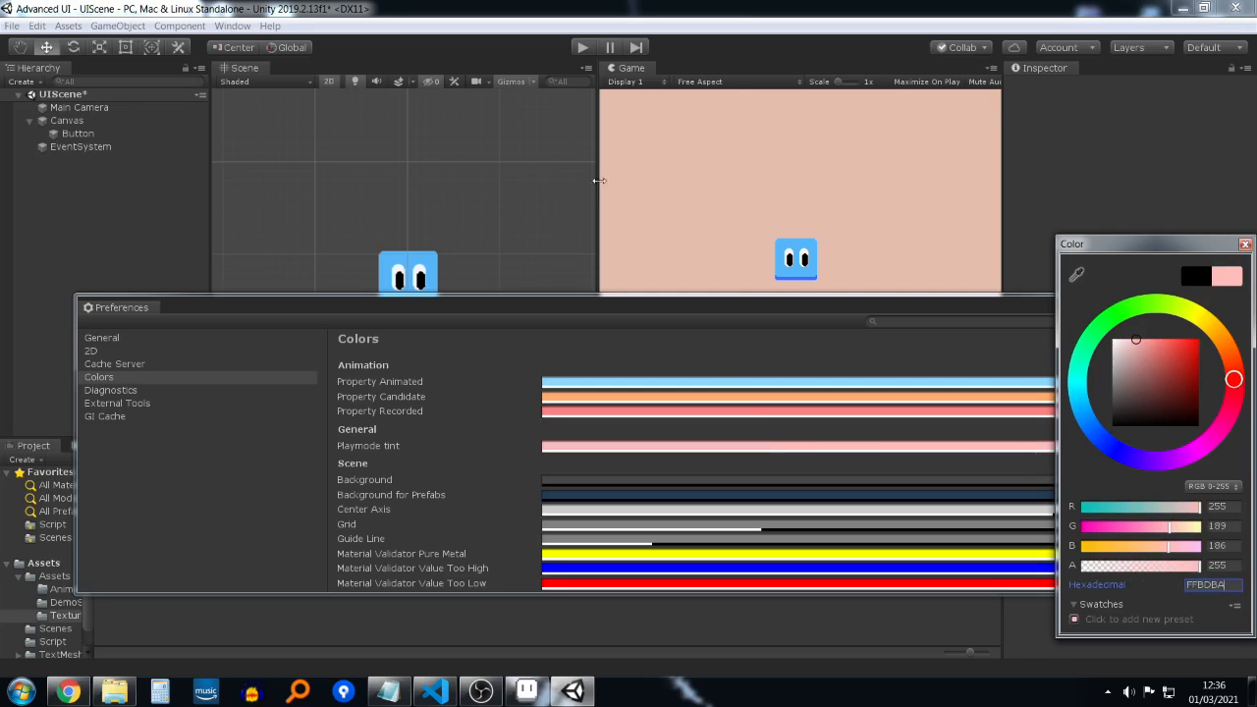
click(1052, 153)
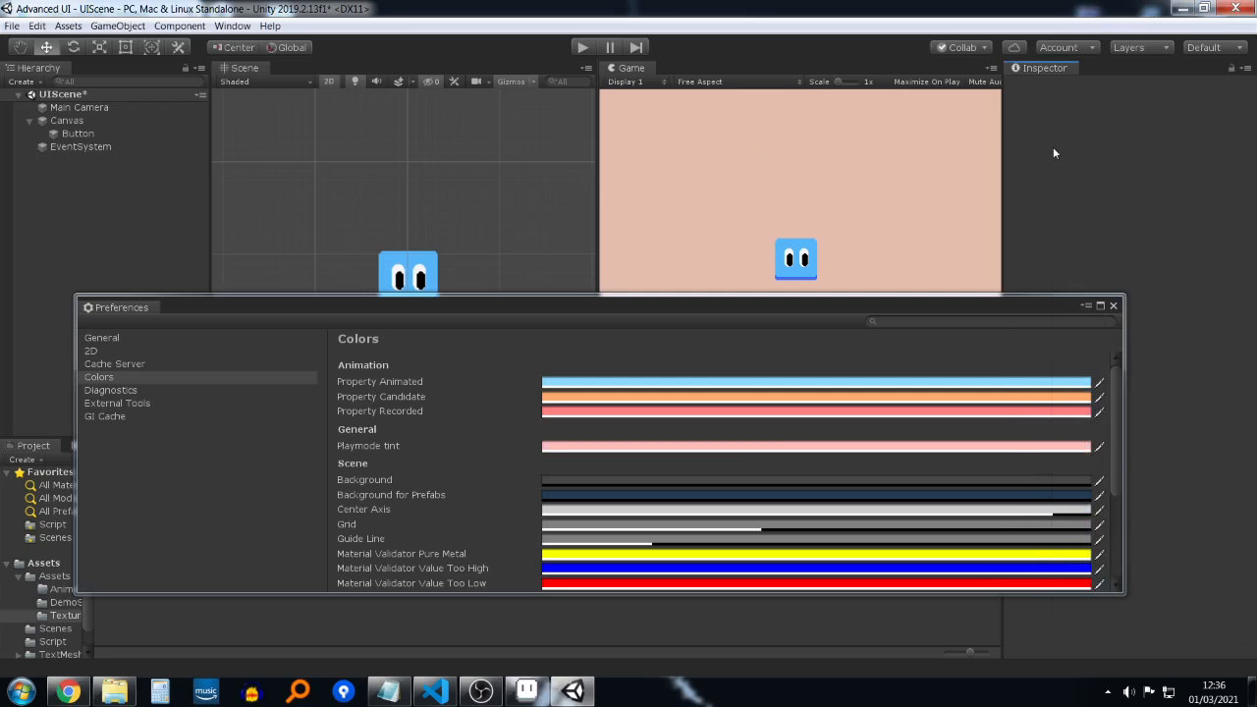
click(584, 49)
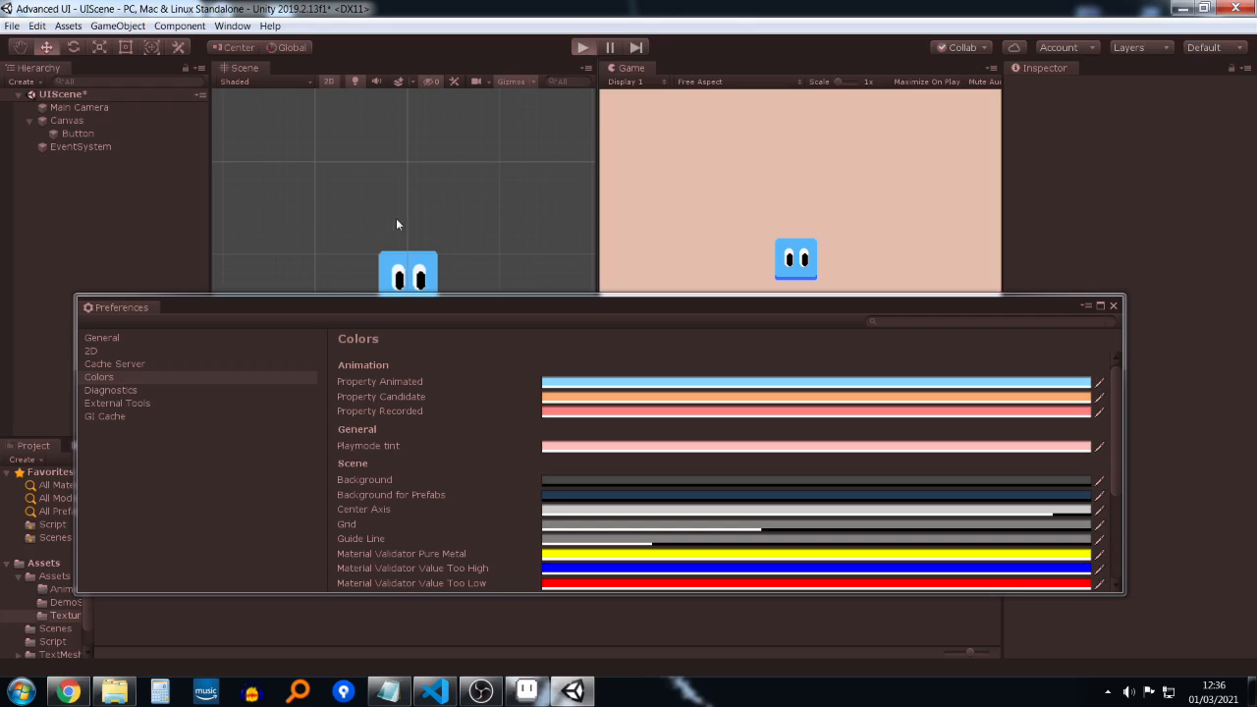
click(1114, 305)
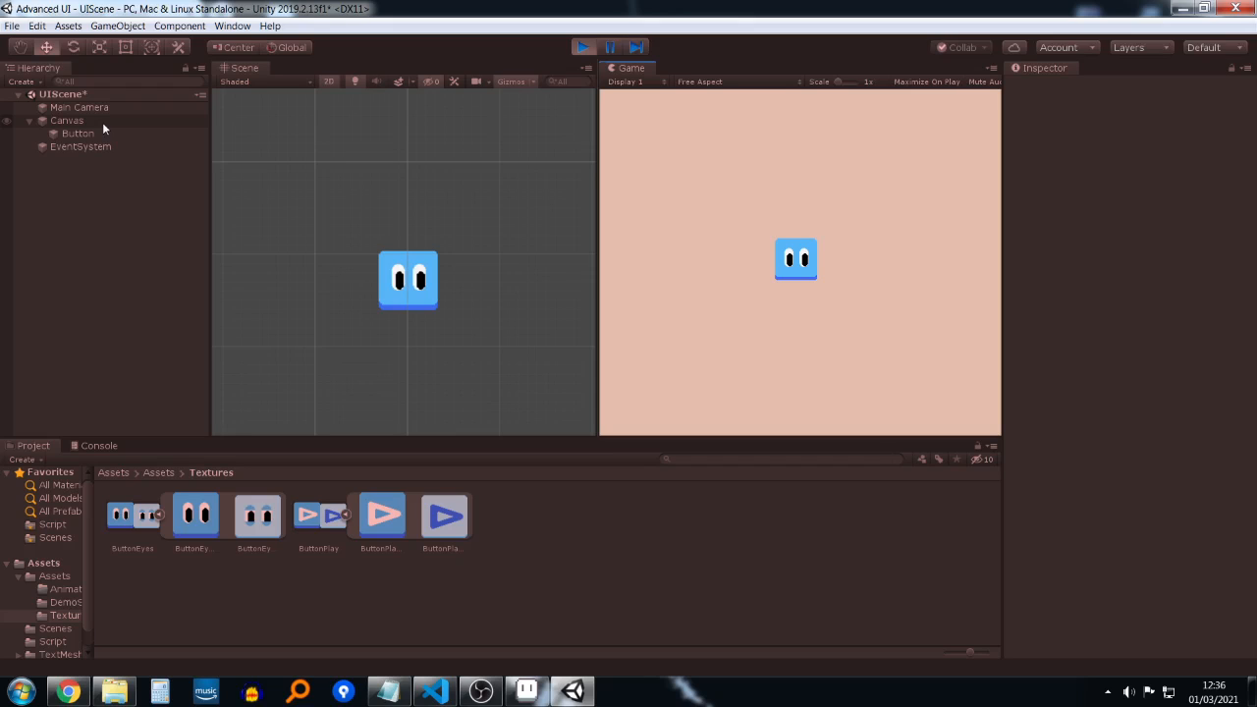
Step: Stop the scene, then duplicate the Button object and move the copy just below the original, to about Y -73
click(78, 134)
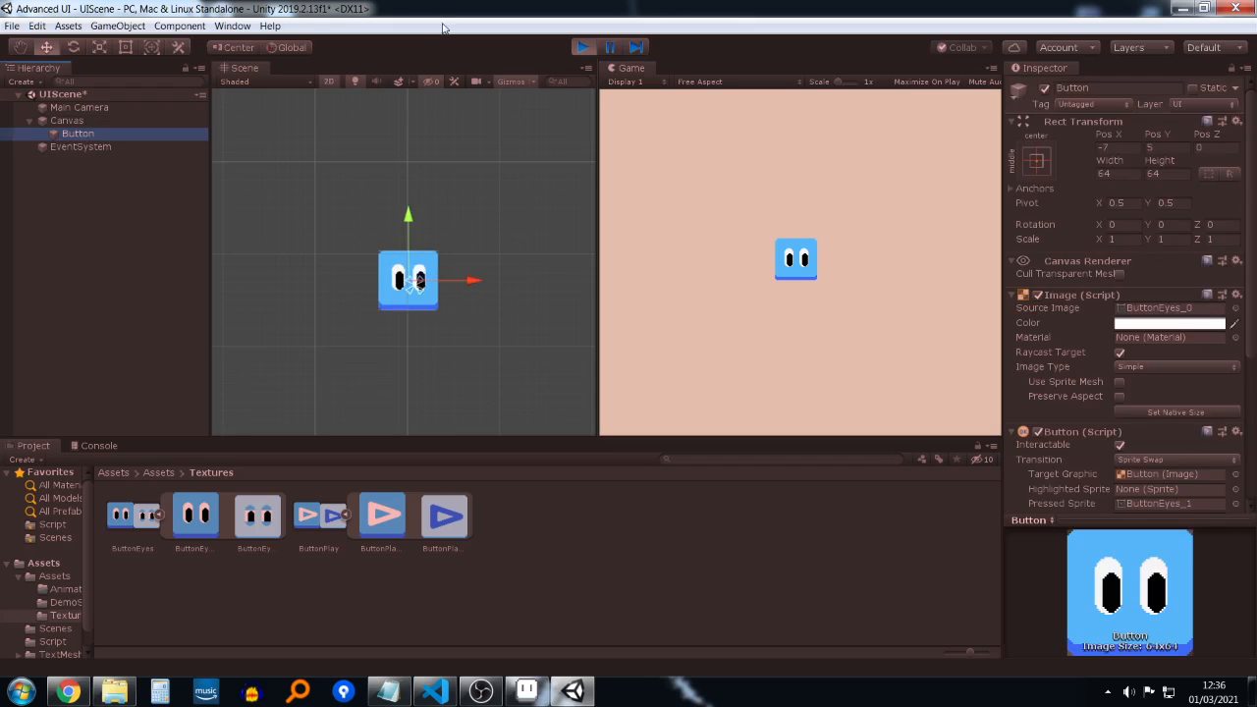
click(584, 46)
click(583, 46)
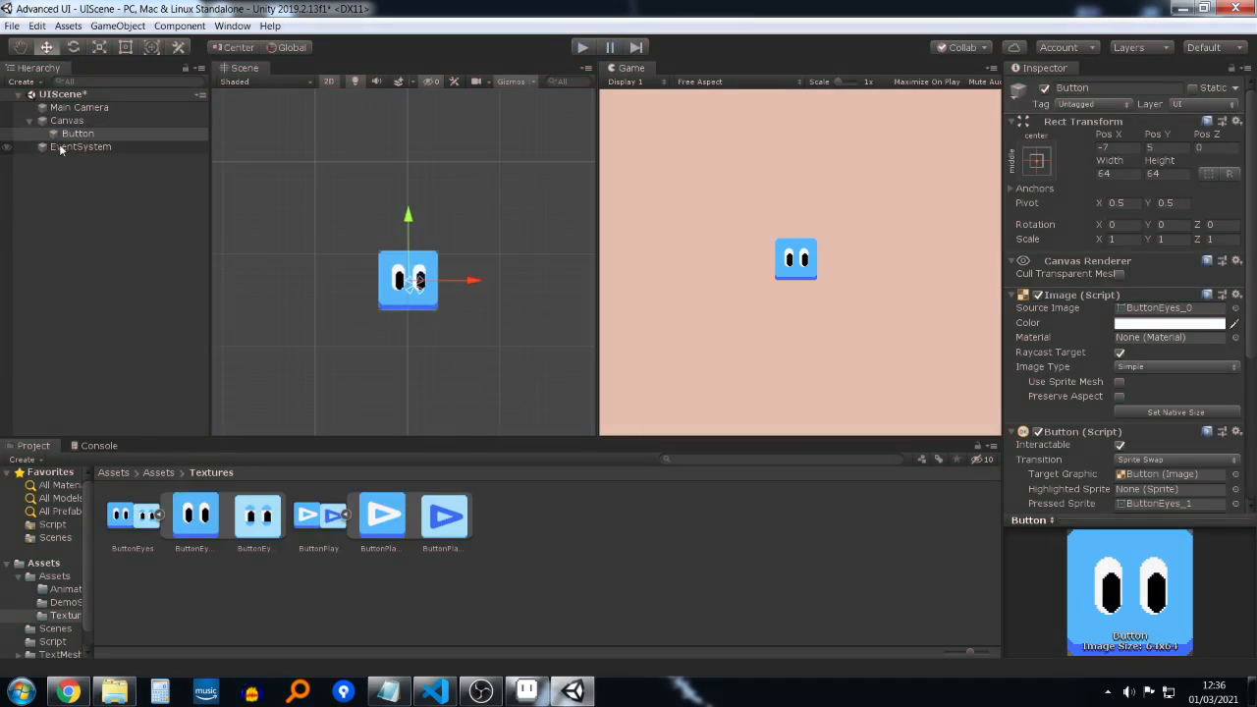
key(ctrl+d)
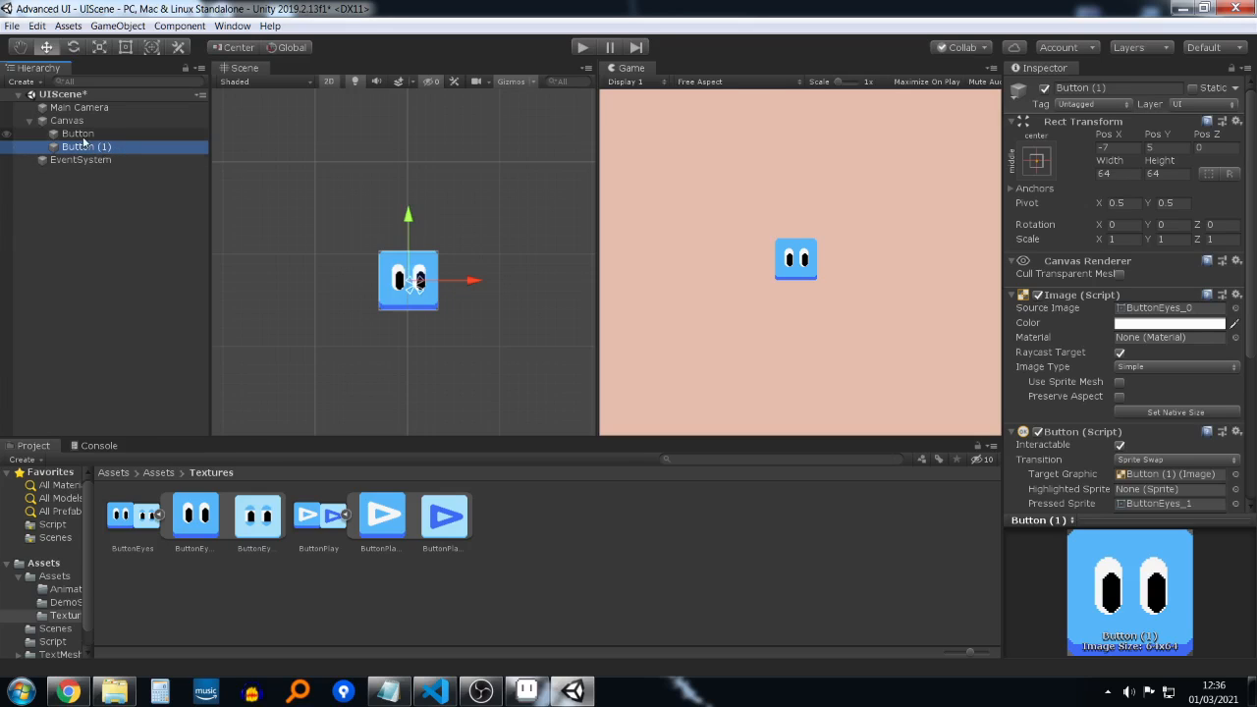
drag(408, 231, 408, 302)
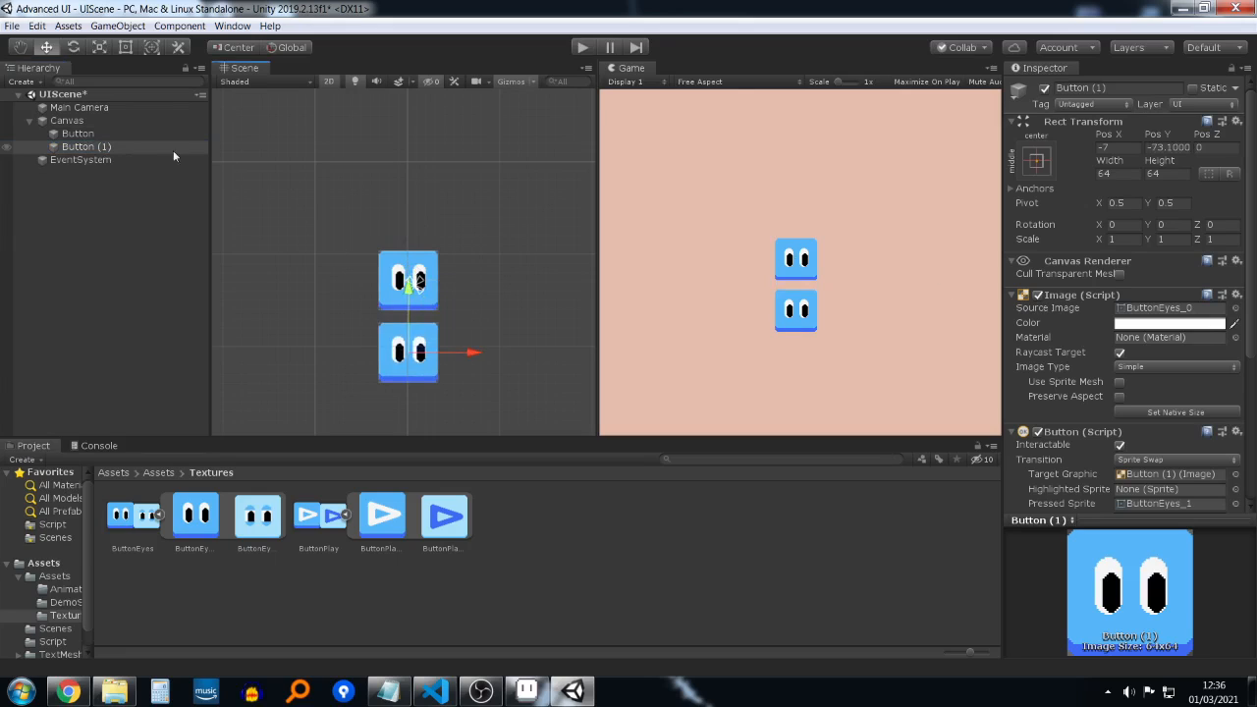
Step: Rename the duplicated Button (1) object under the canvas as PlayButton
click(115, 147)
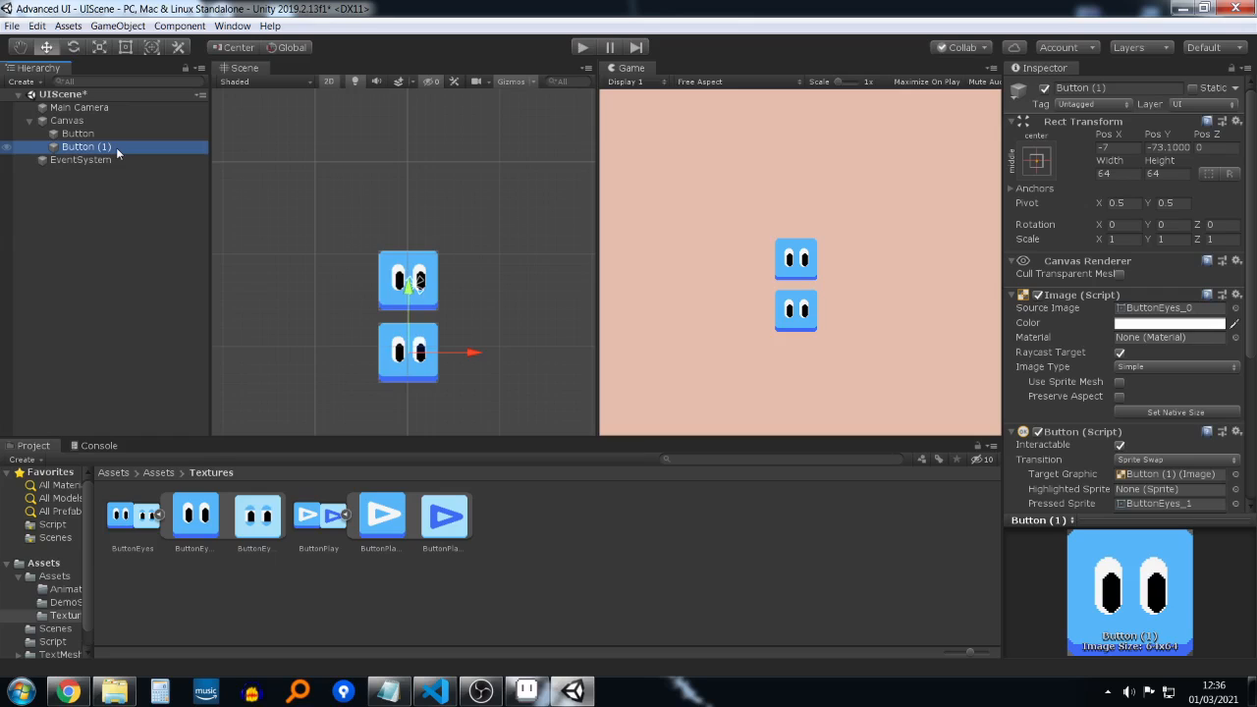
click(116, 148)
text(PlayerButton)
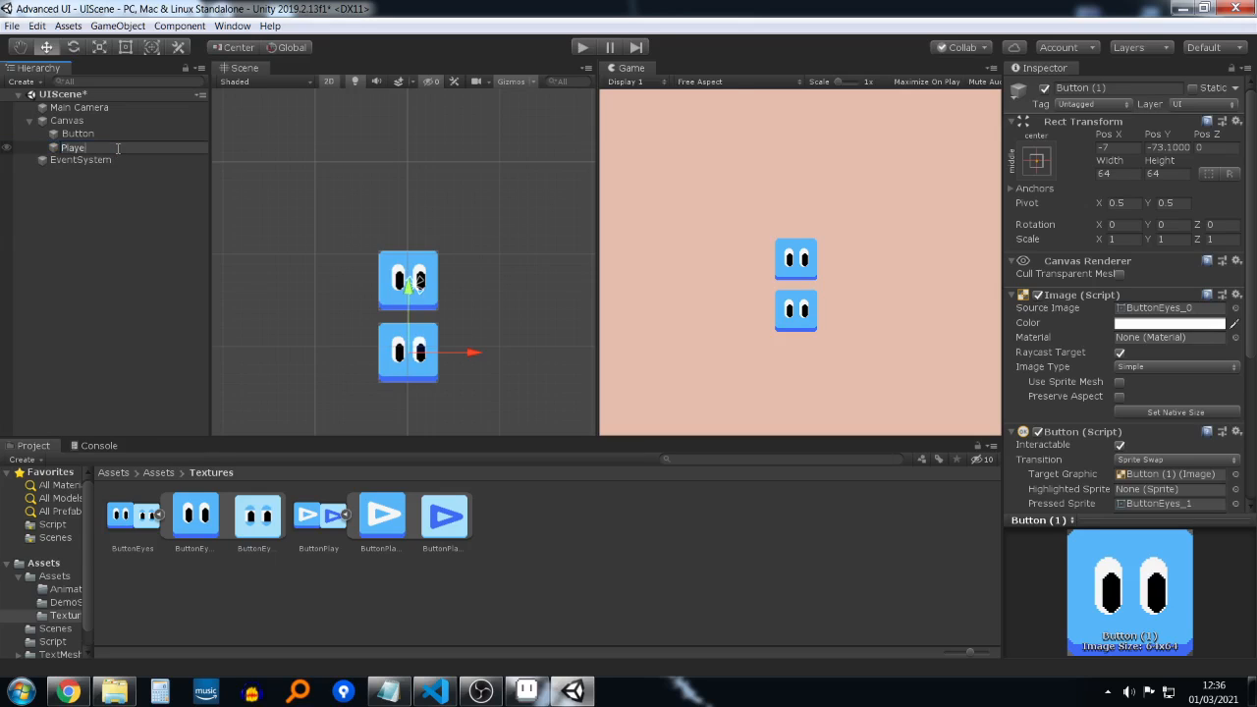
key(Return)
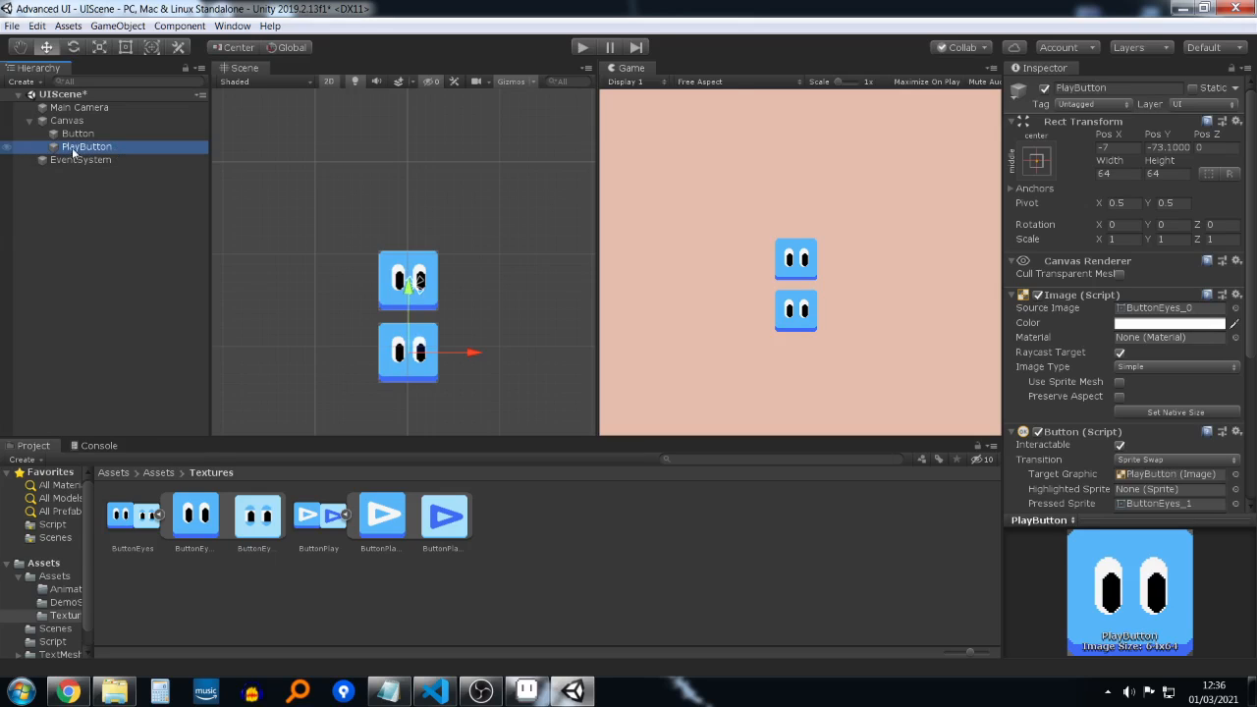
Step: Rename the original Button object under the canvas as EyesButton
click(79, 139)
click(79, 137)
key(Home)
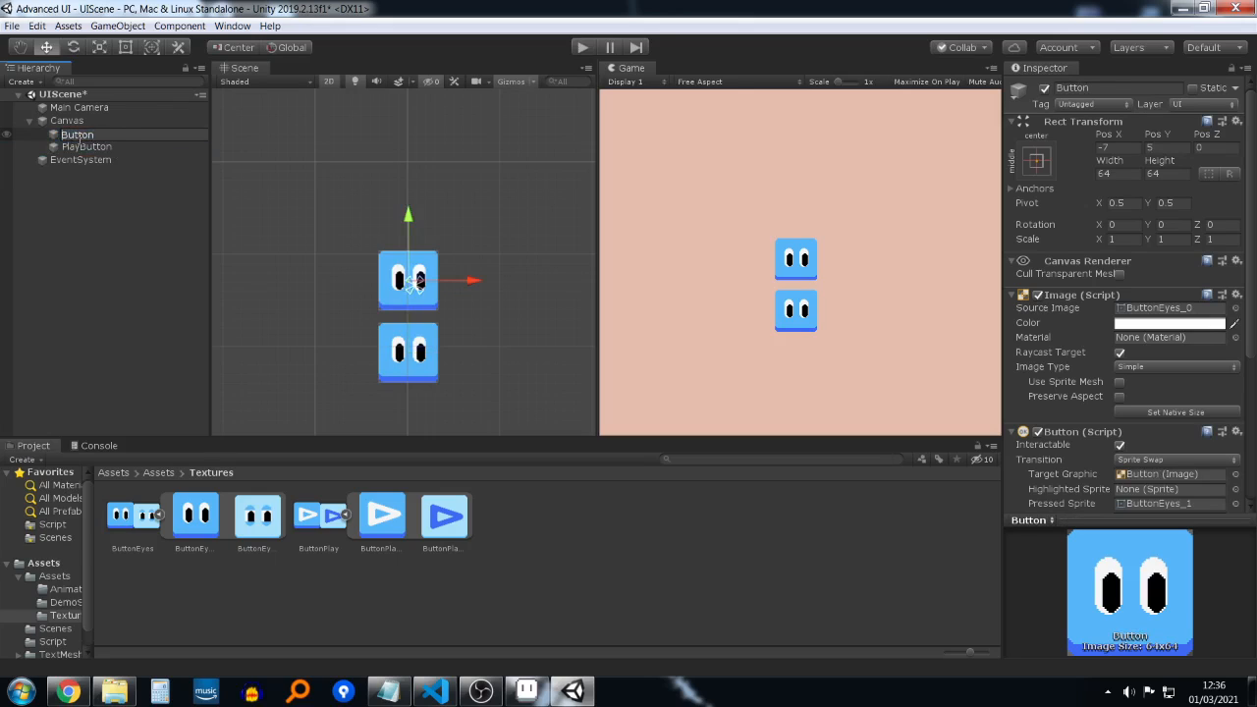
text(Eye)
text(s)
key(Return)
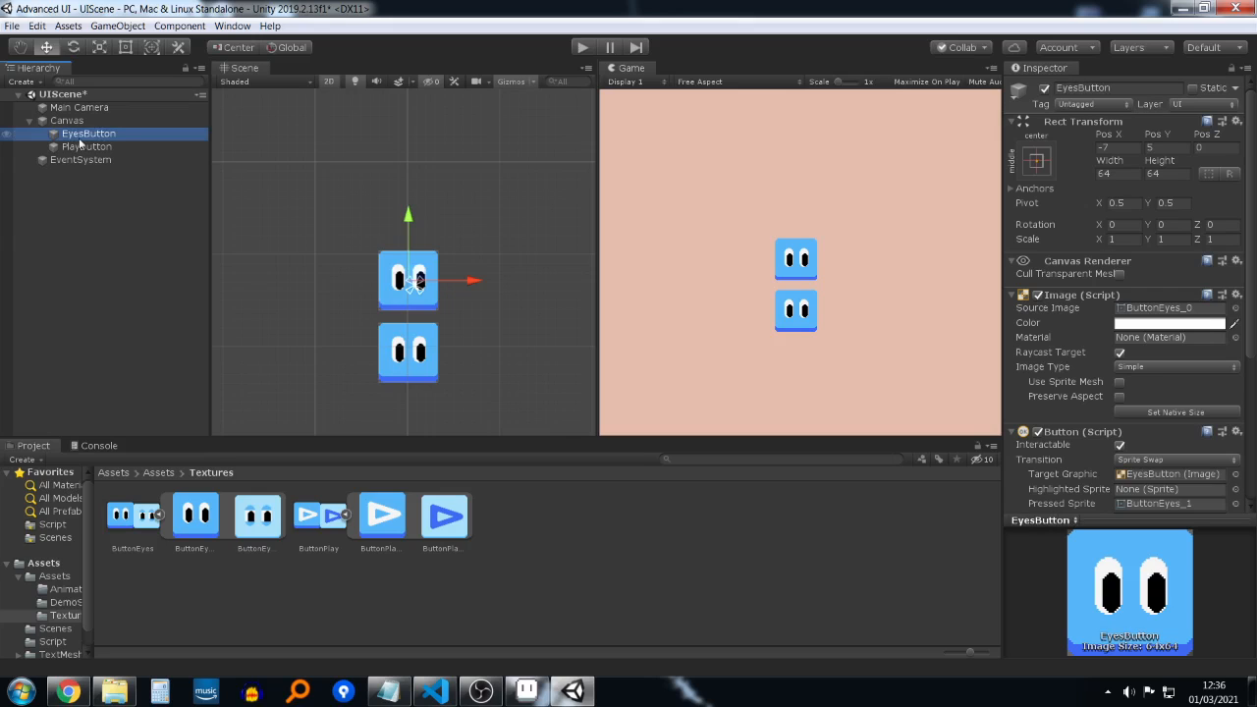
Step: Give PlayButton the ButtonPlay_0 source image and ButtonPlay_1 pressed sprite, and test its sprite swap in play mode
click(126, 154)
click(123, 145)
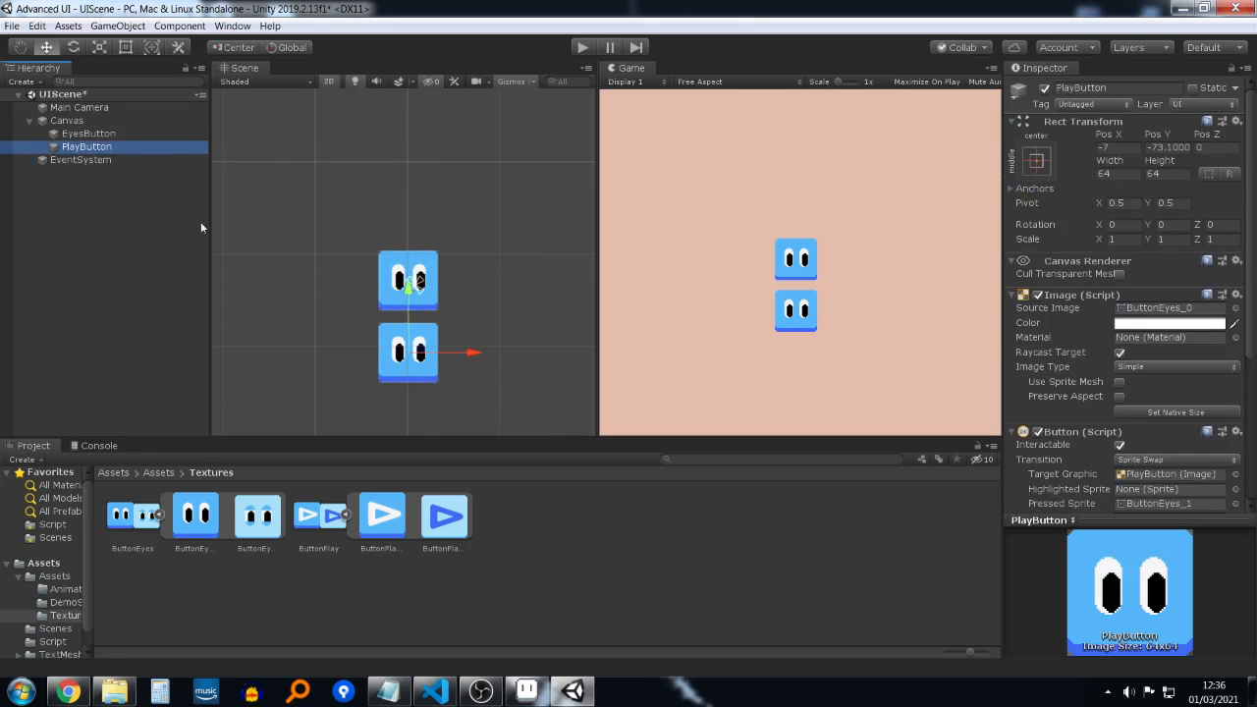
click(393, 515)
click(116, 147)
scroll(1149, 498, down, 2)
drag(1149, 498, 1144, 212)
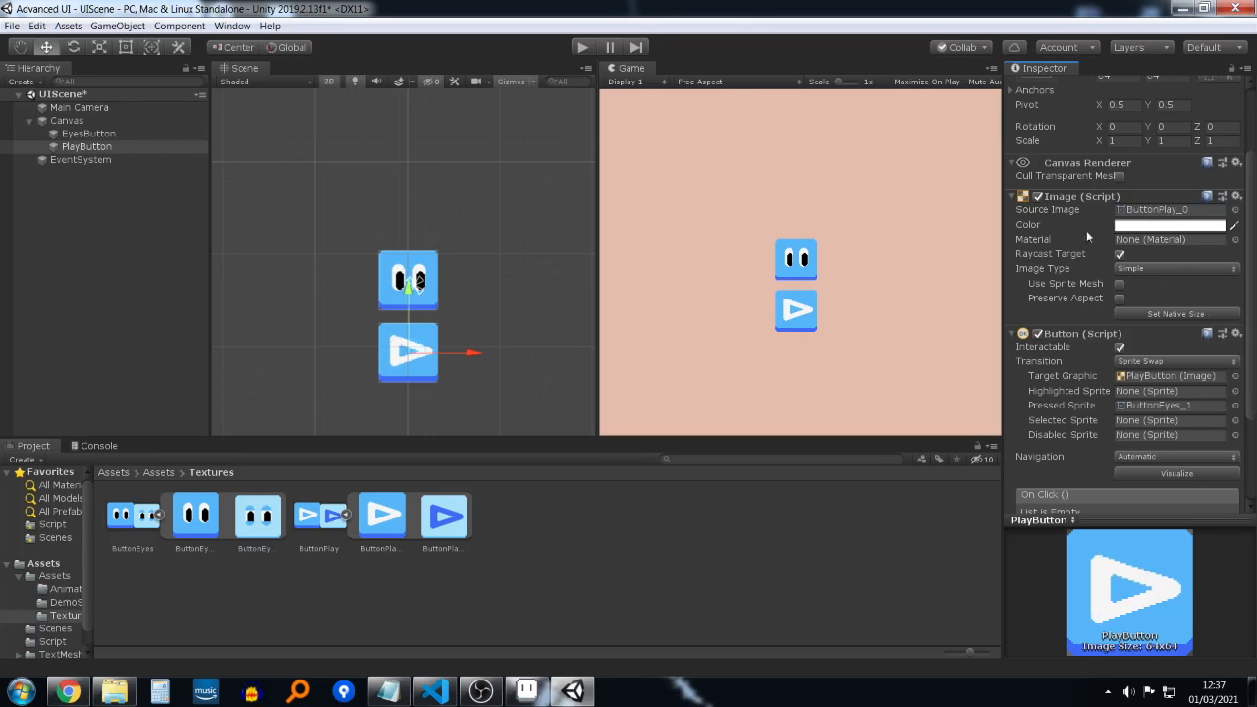
drag(1225, 334, 1157, 405)
click(583, 47)
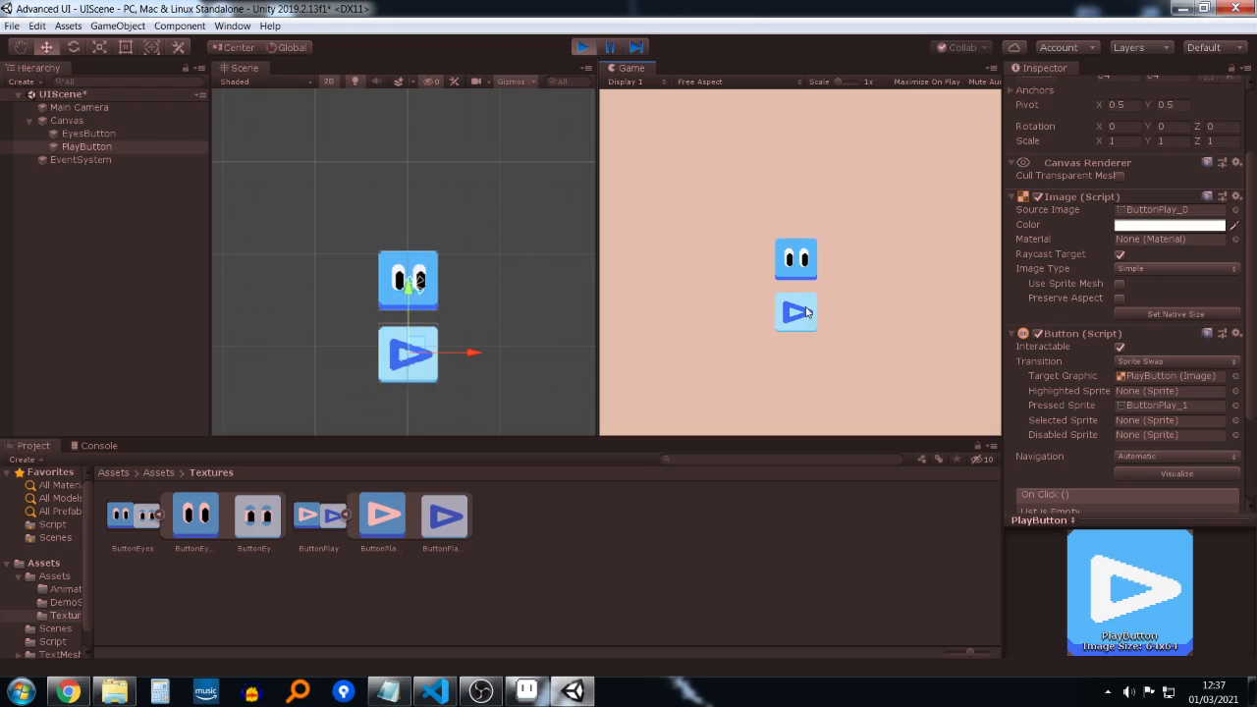
click(585, 45)
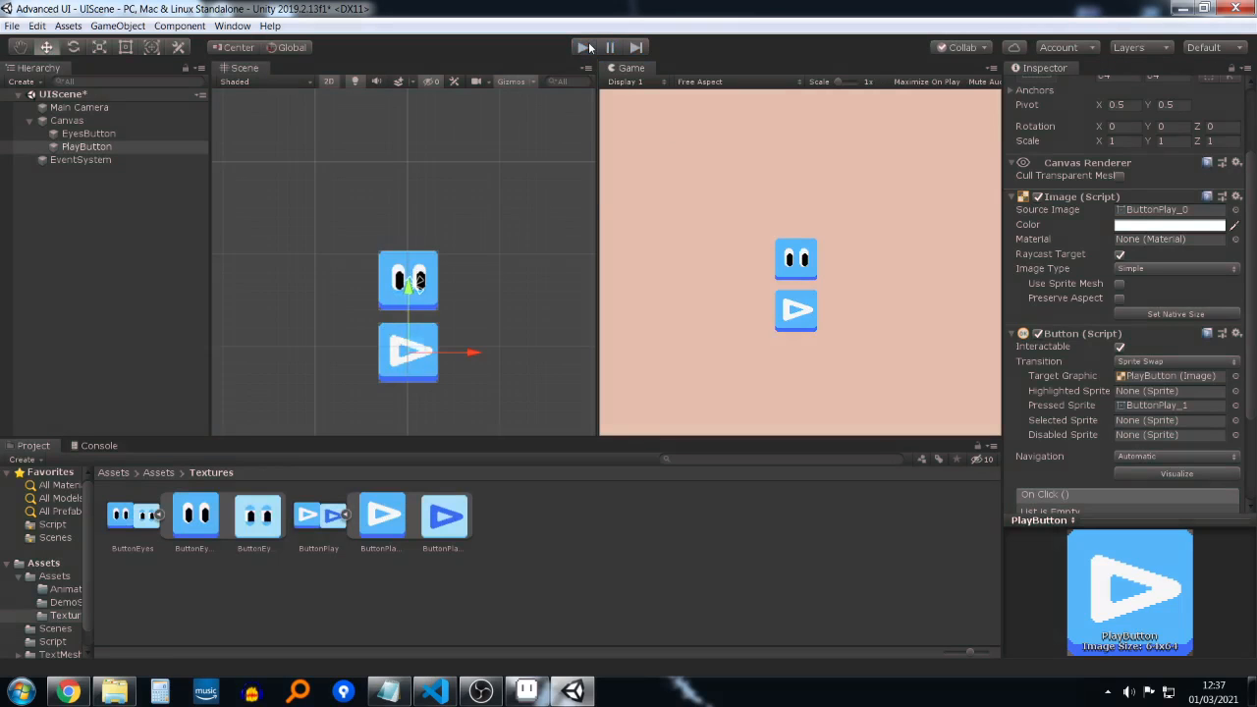
Step: Move EyesButton and PlayButton together upward on the canvas, bringing EyesButton to about Y 72.5
drag(332, 199, 521, 413)
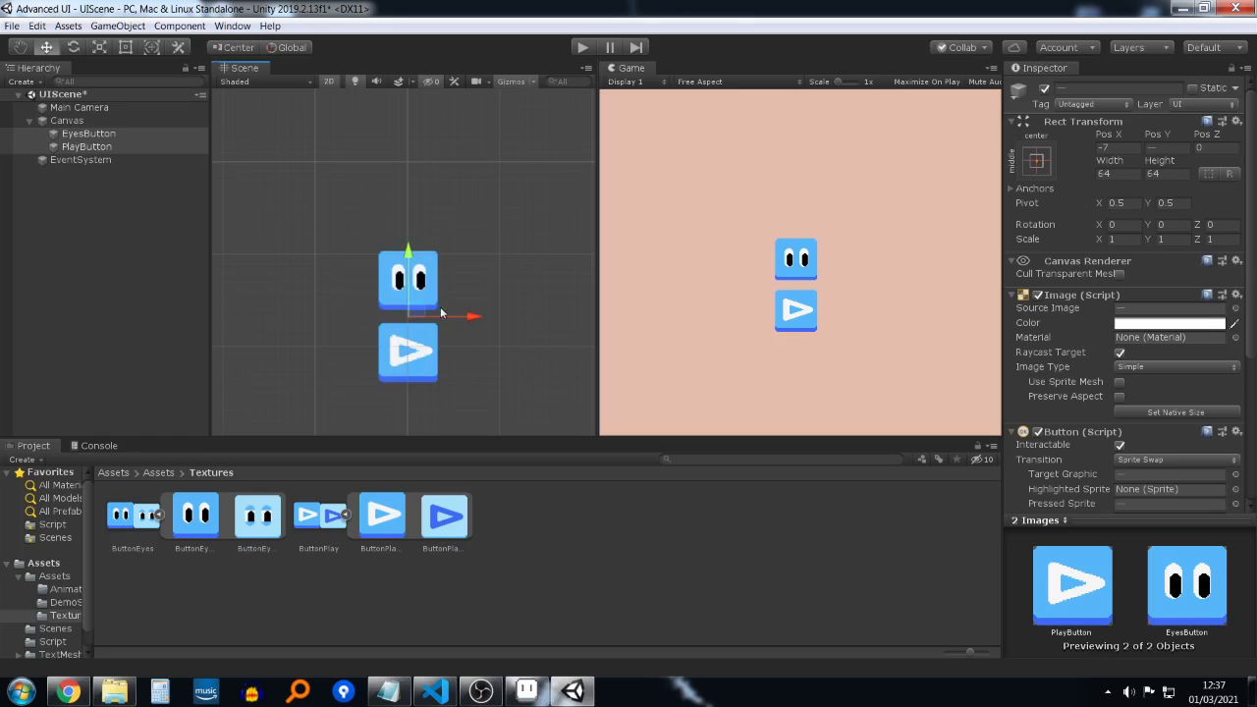
drag(411, 257, 433, 197)
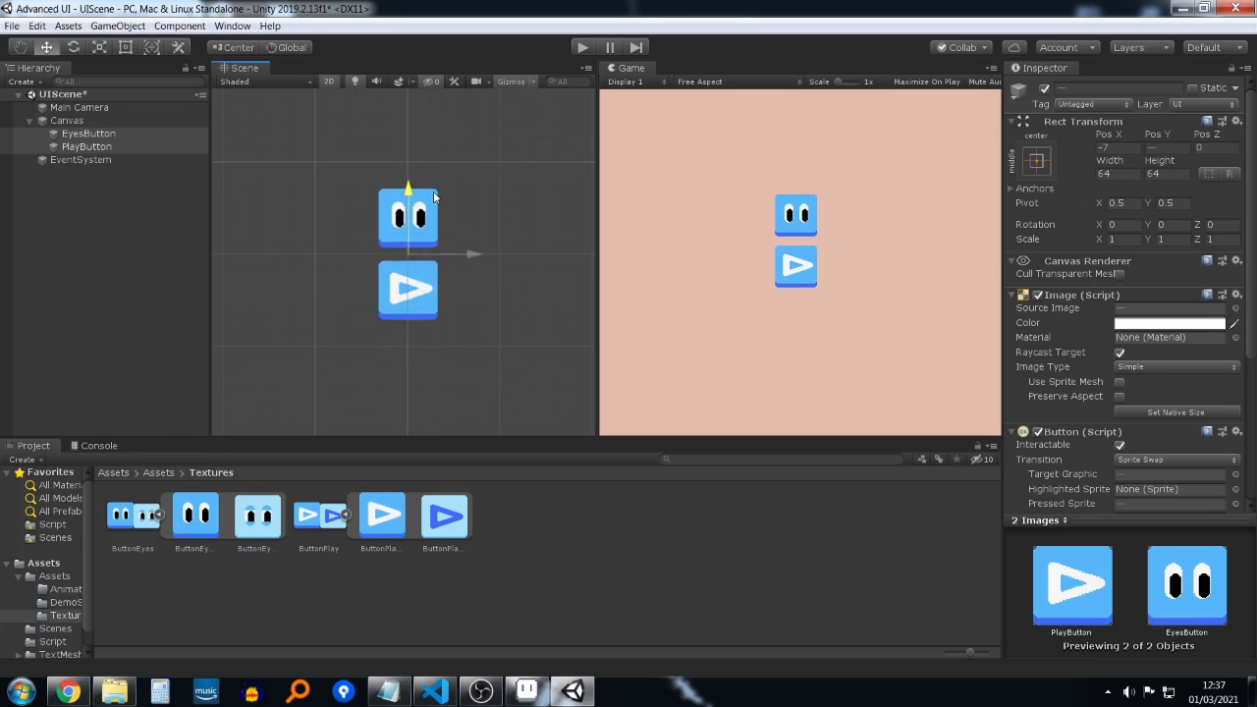
click(501, 221)
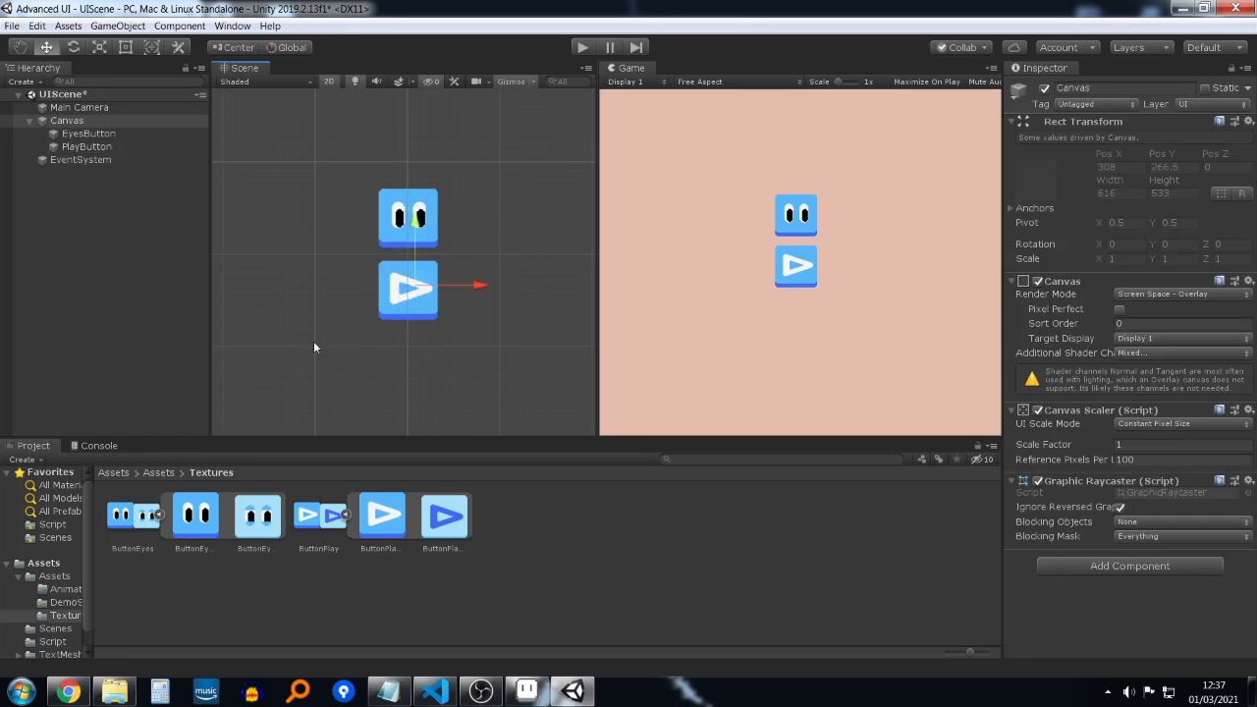
Step: Add an empty On Click event entry to EyesButton's Button component
click(67, 120)
click(88, 132)
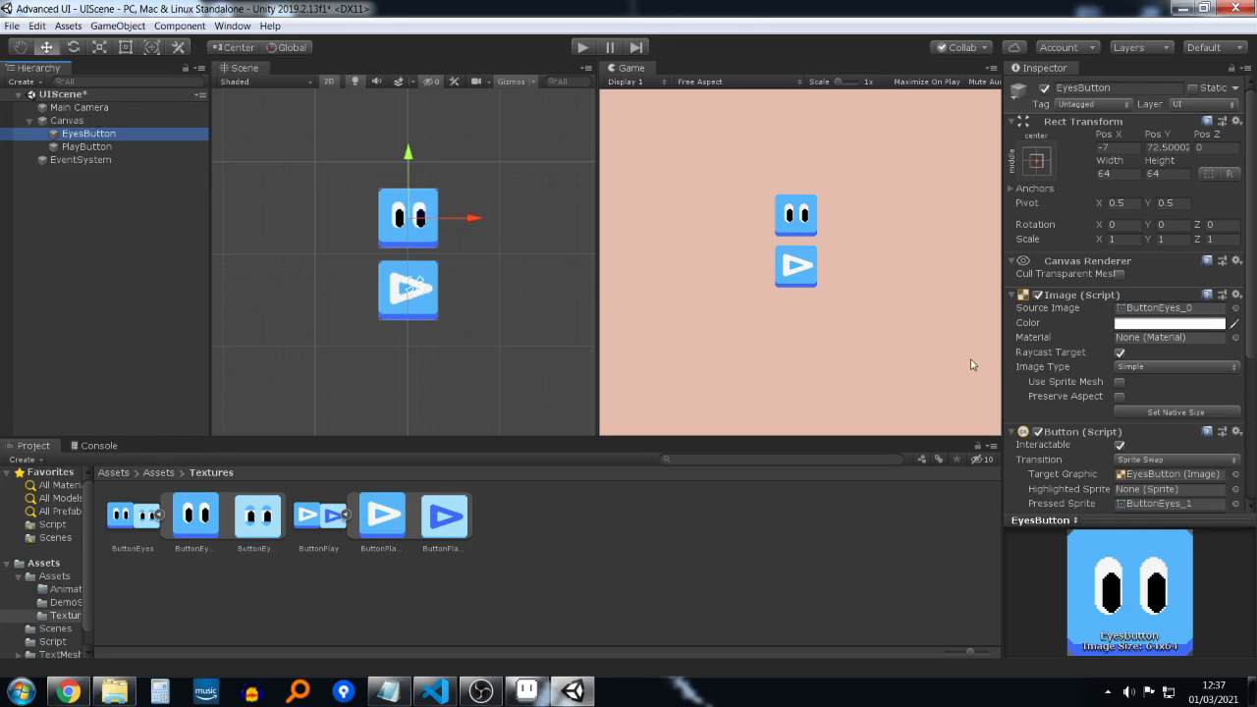
scroll(1032, 401, down, 4)
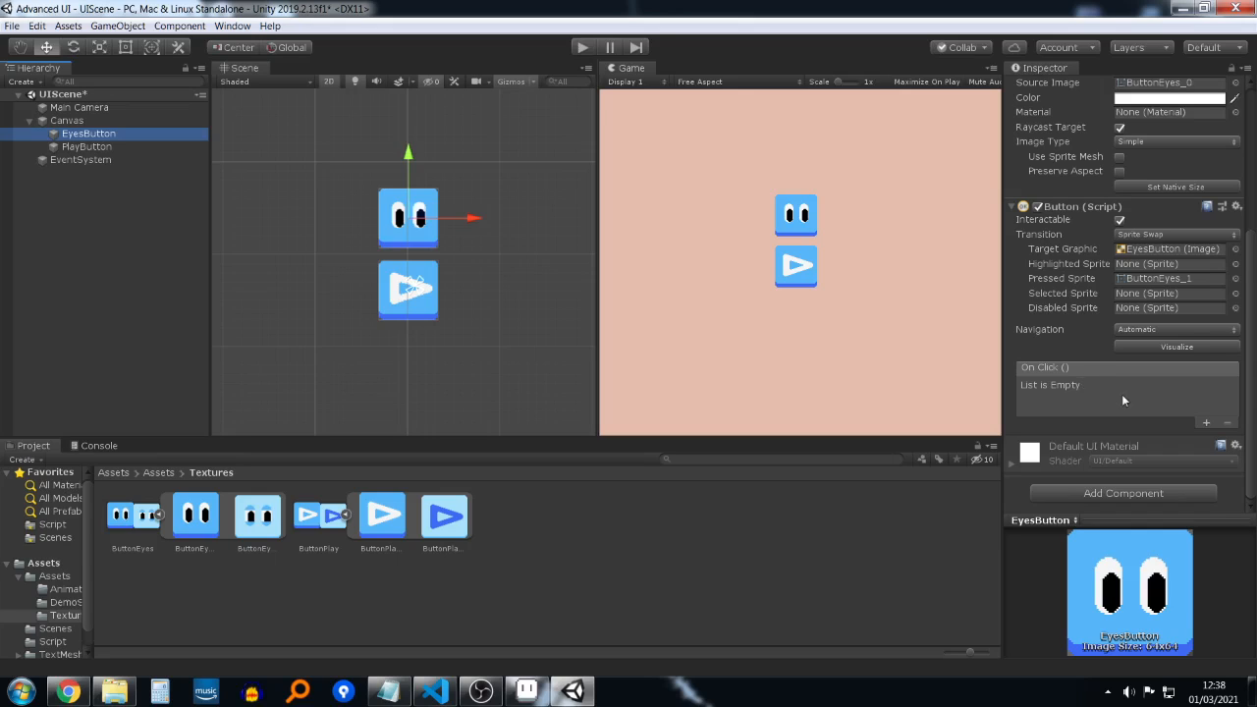
click(1202, 422)
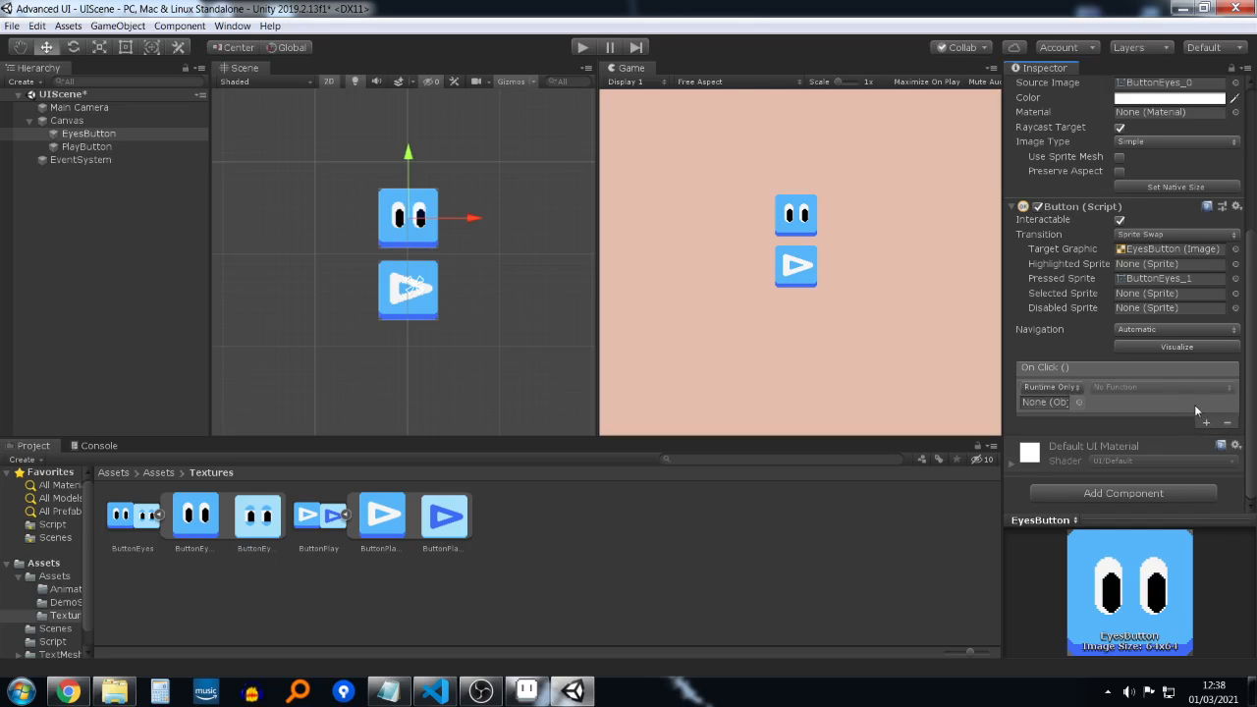
click(1229, 422)
Step: Assign the scene's EyesButton object as the target of EyesButton's On Click entry
click(1080, 402)
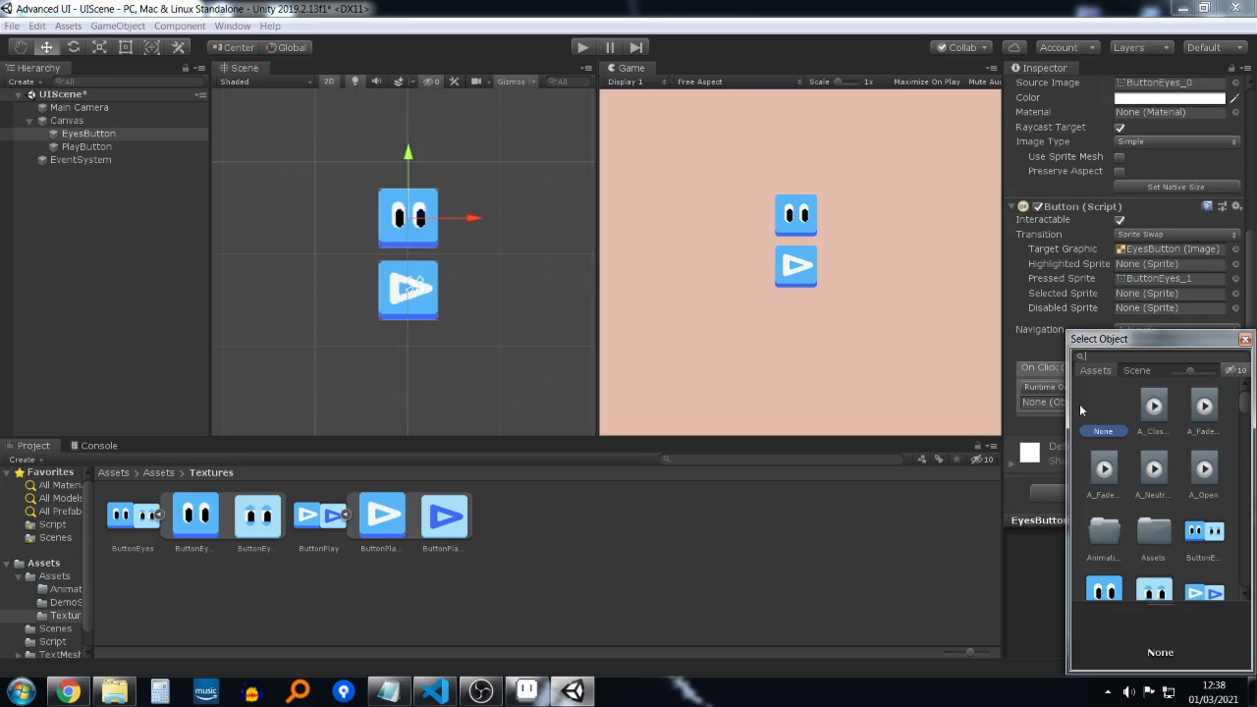
scroll(1179, 419, down, 2)
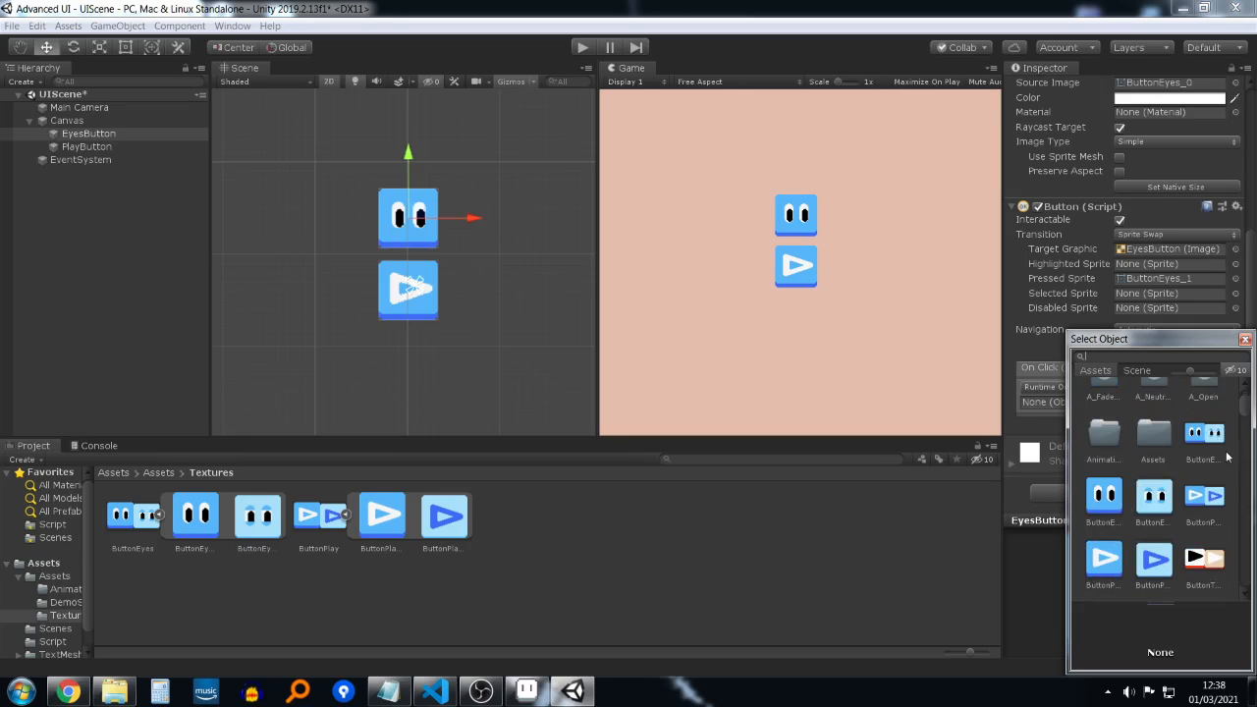
click(1136, 370)
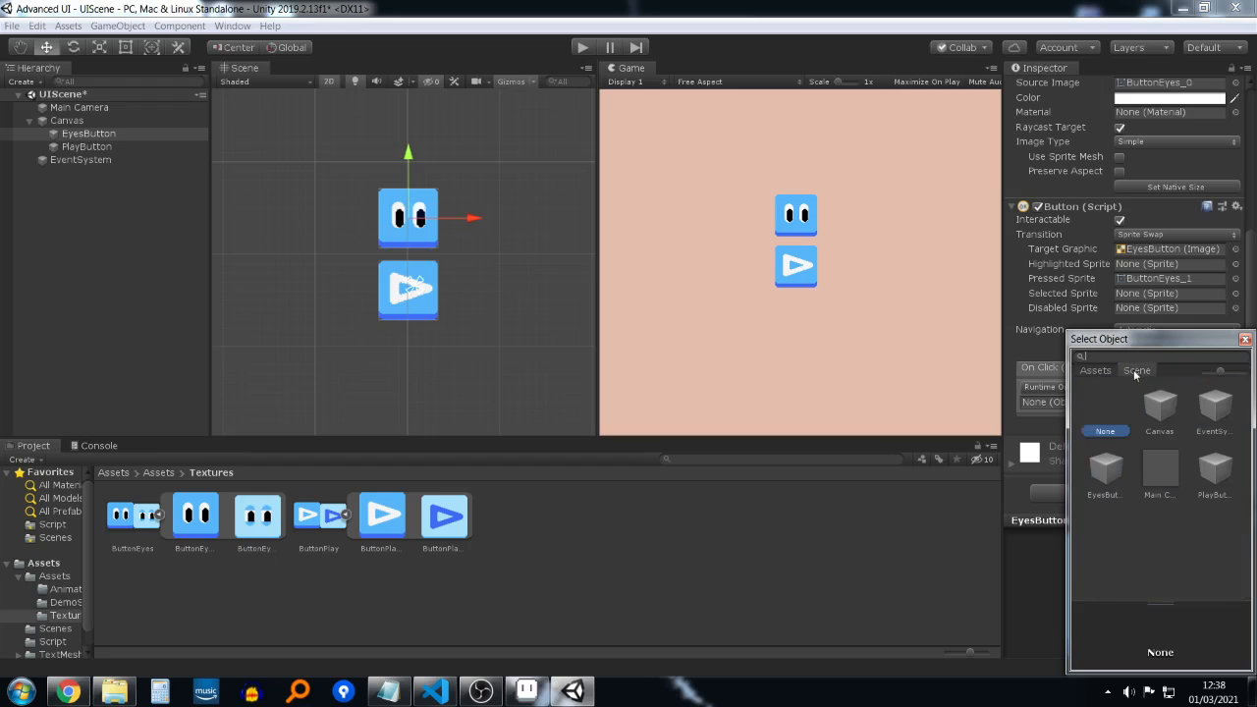
click(1104, 471)
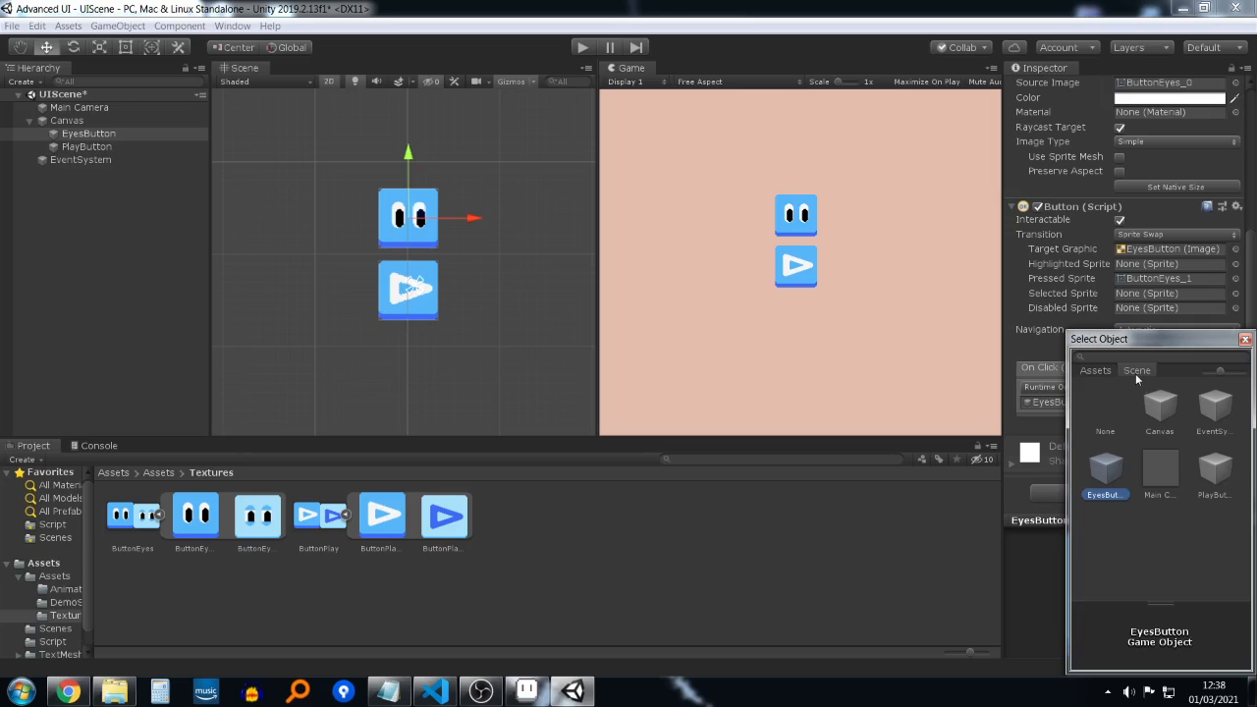
double_click(1102, 474)
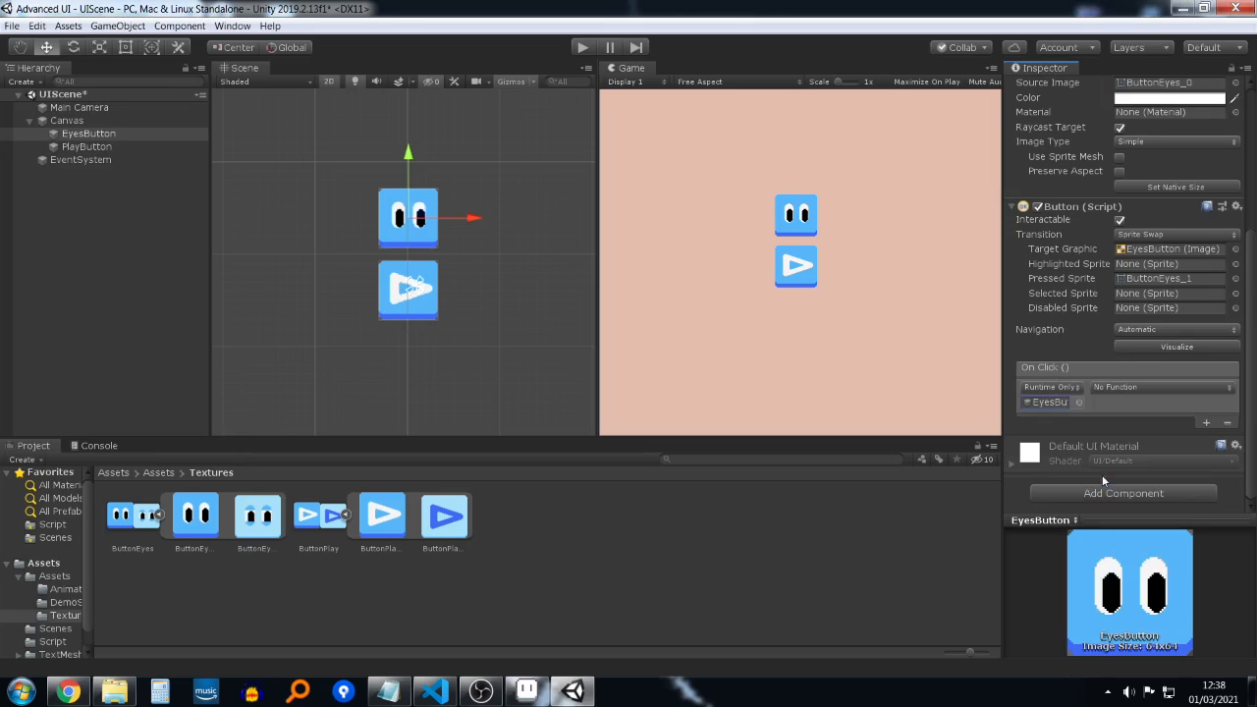
click(1151, 387)
click(1153, 388)
click(1137, 387)
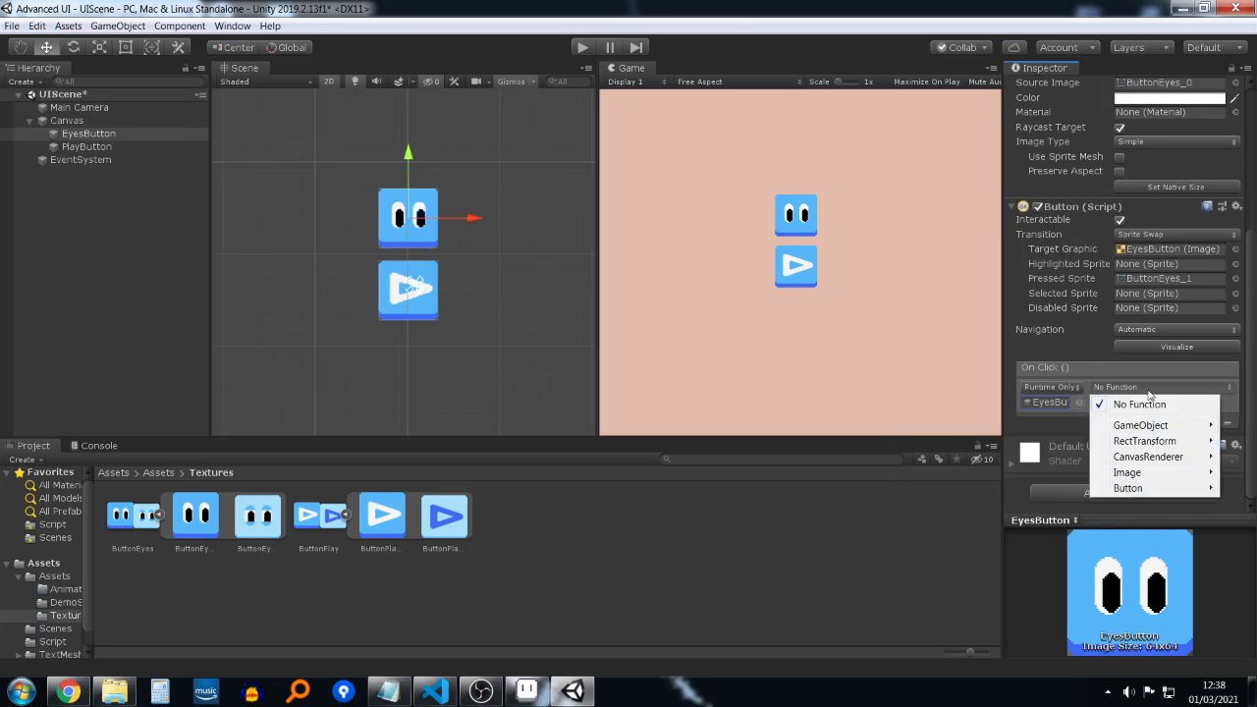
click(1106, 386)
click(1127, 387)
click(1119, 389)
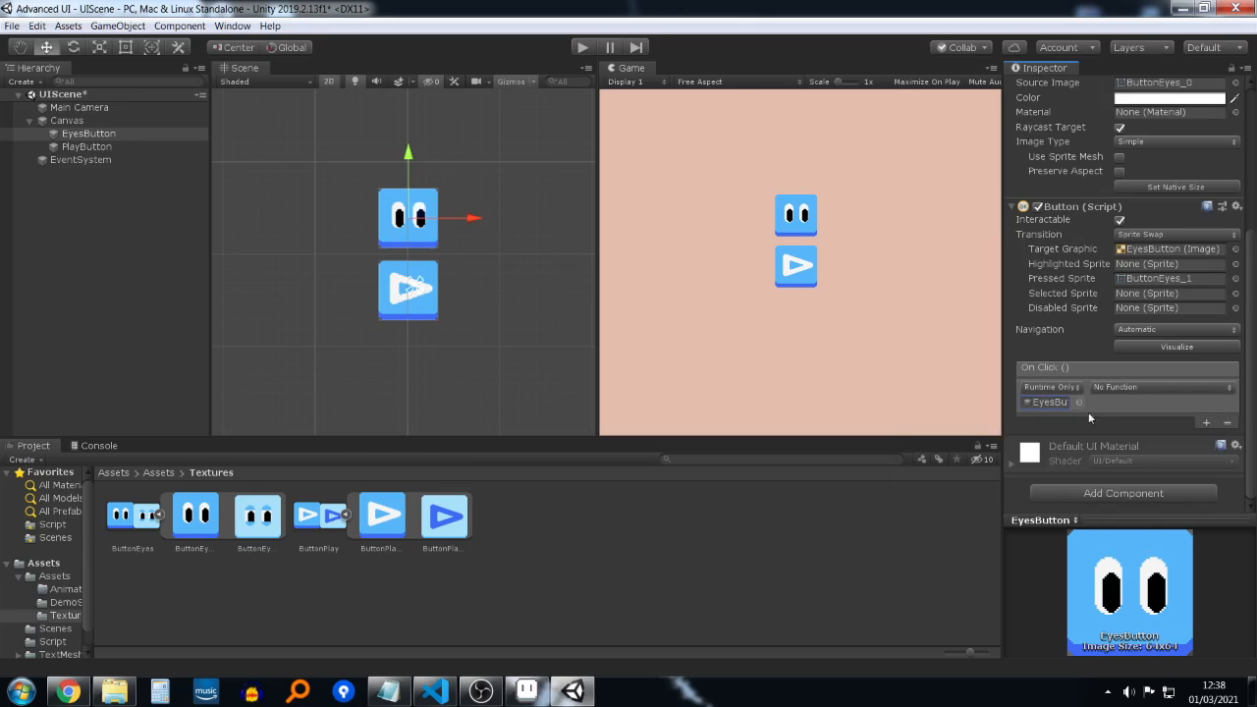
Step: Create a new script named UILogic and add it to EyesButton as a component
click(1125, 494)
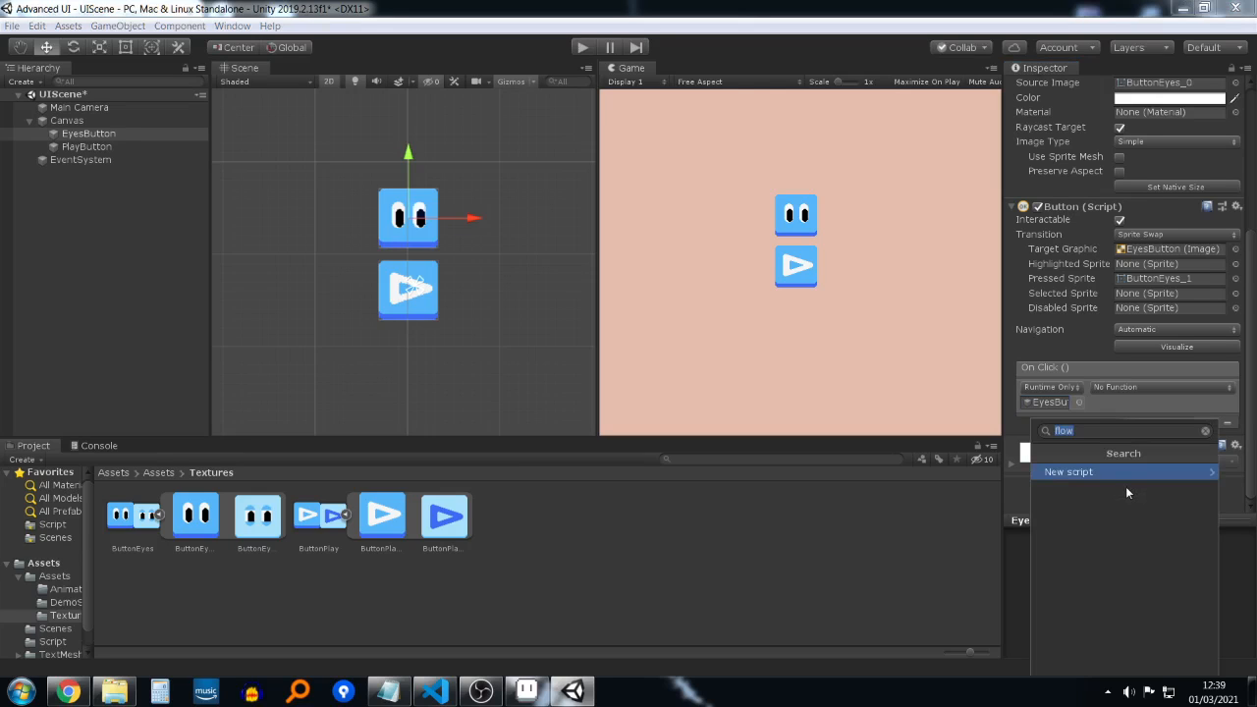
key(Return)
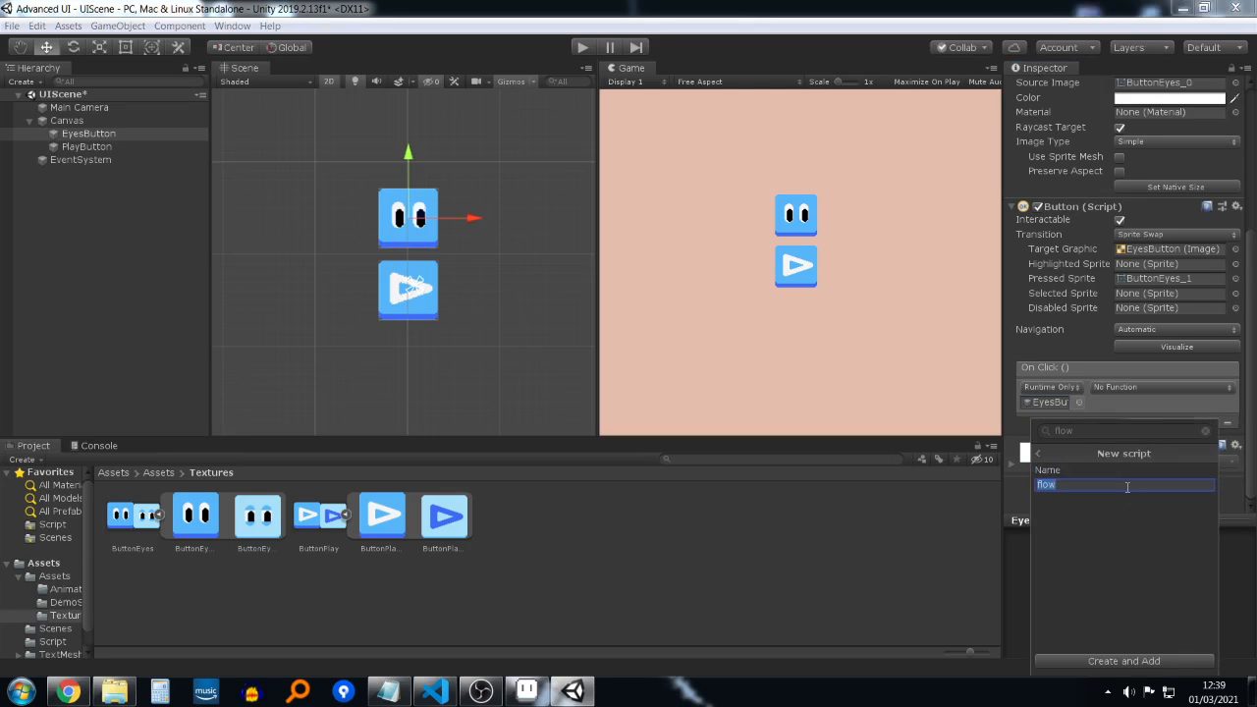
key(BackSpace)
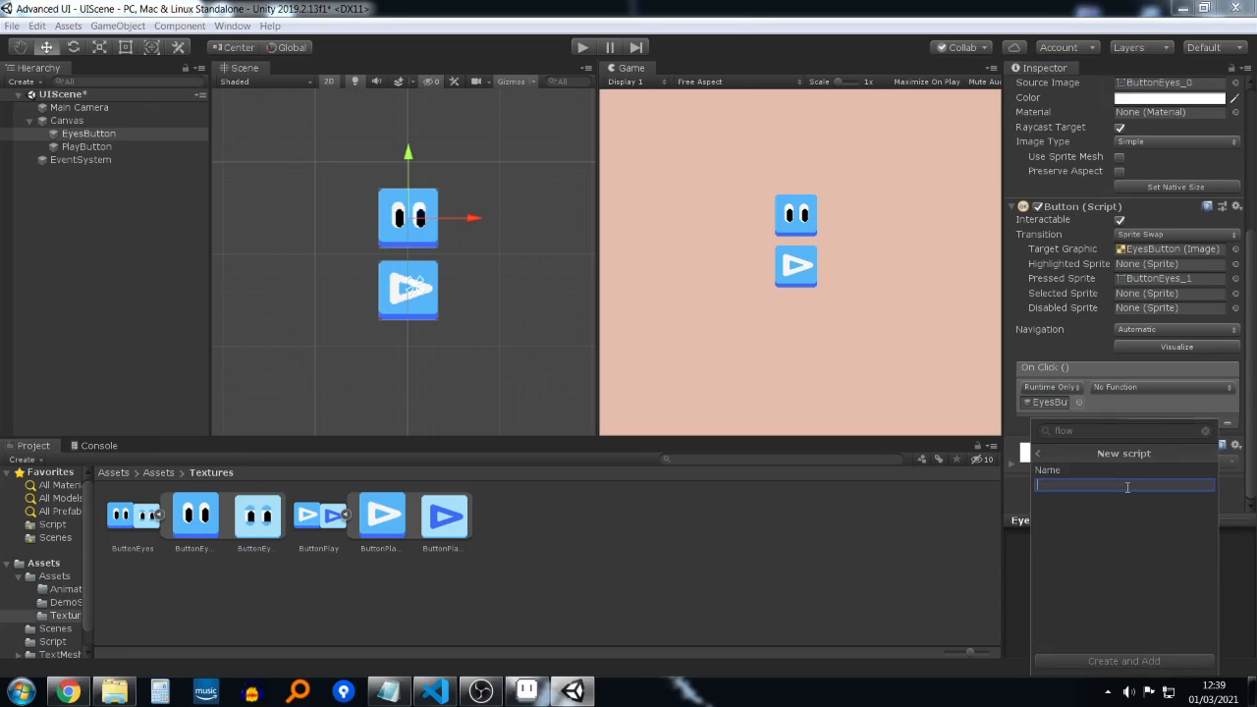
text(UI)
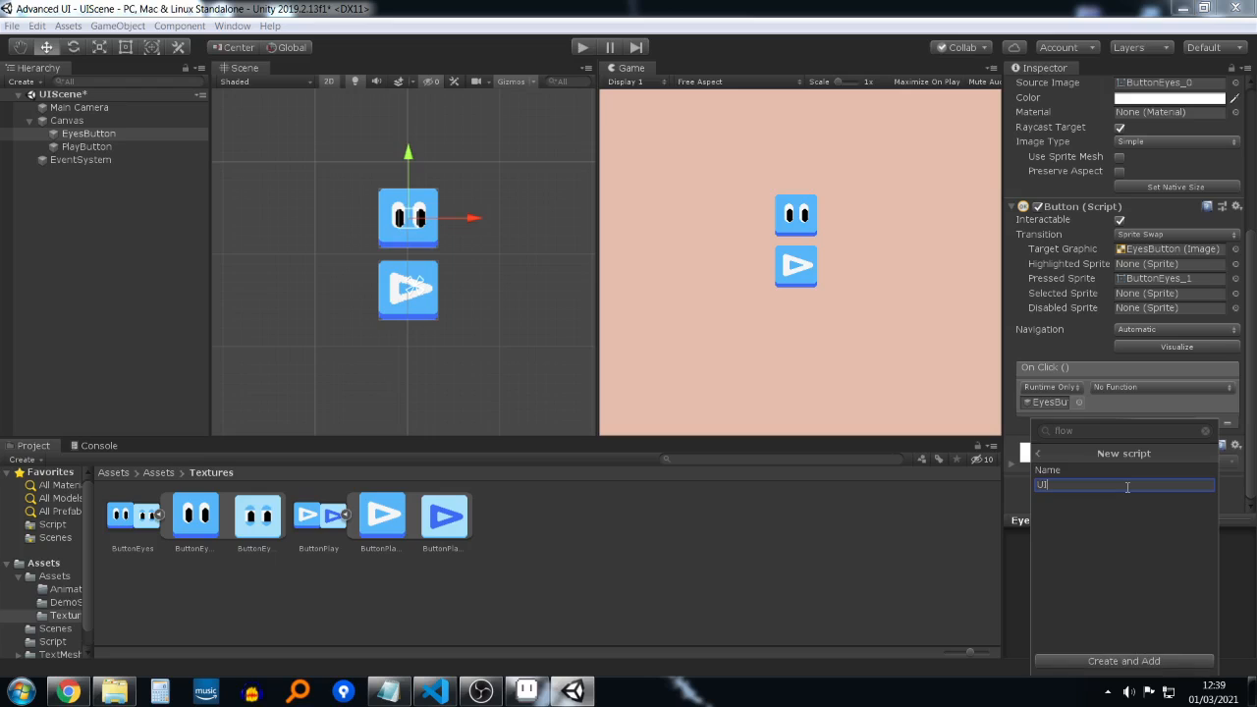
text(Logic)
click(1120, 662)
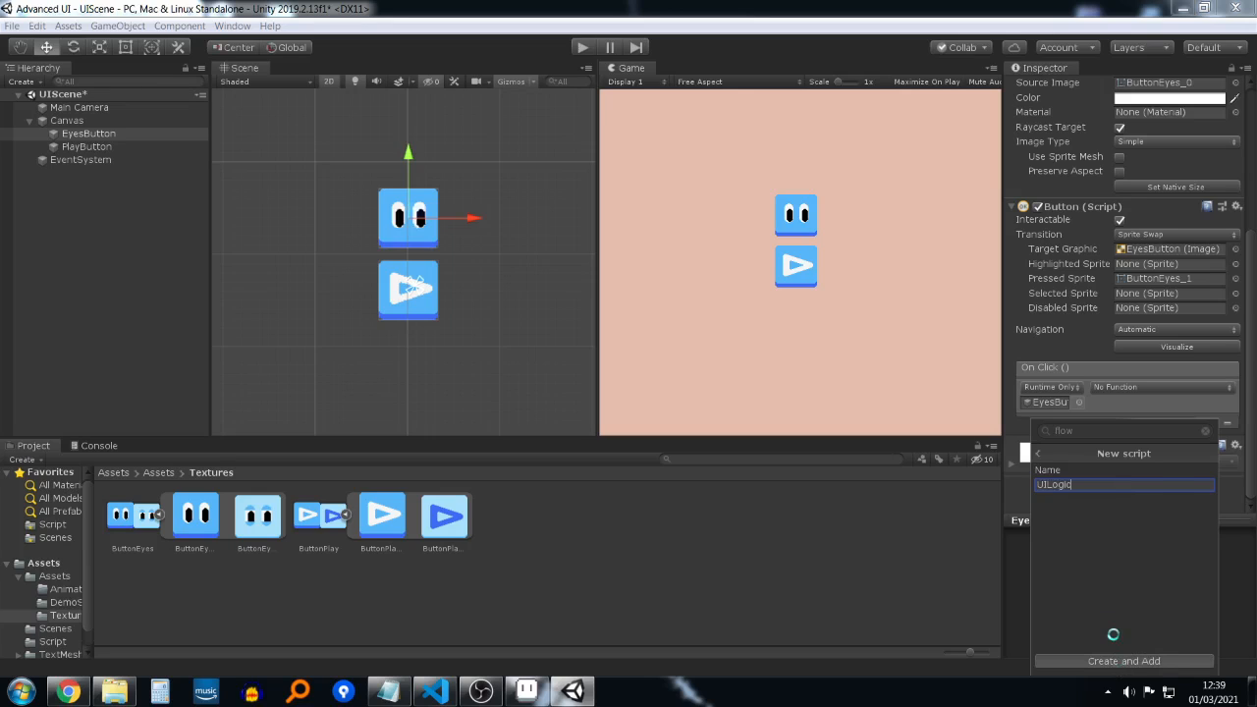
Step: Move the UILogic script from the root Assets folder into the Script folder and open that folder
click(159, 472)
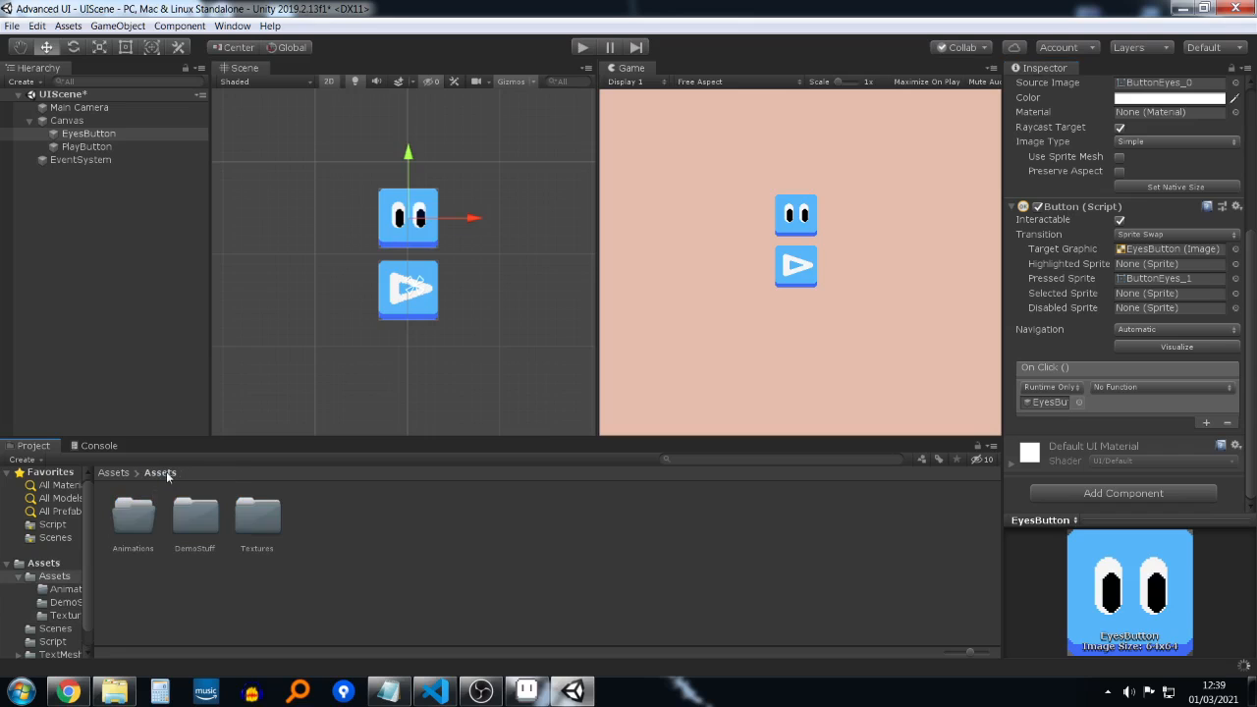
click(112, 472)
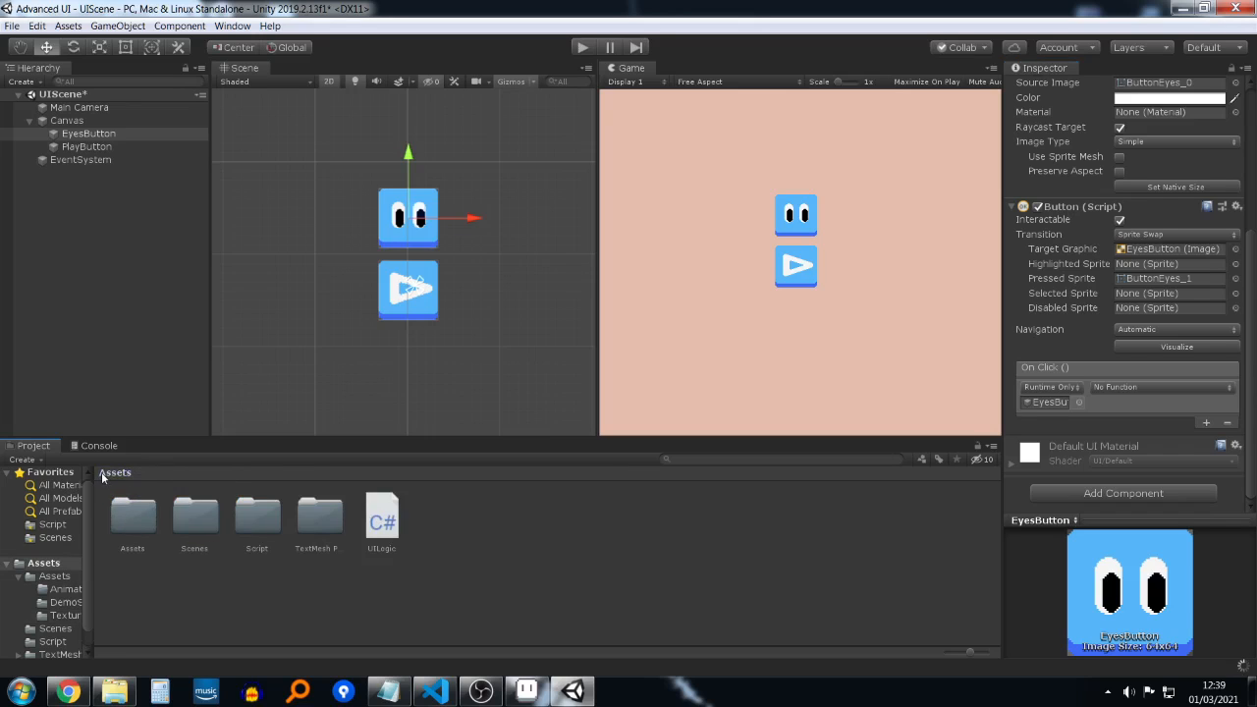
drag(366, 529, 256, 525)
double_click(273, 517)
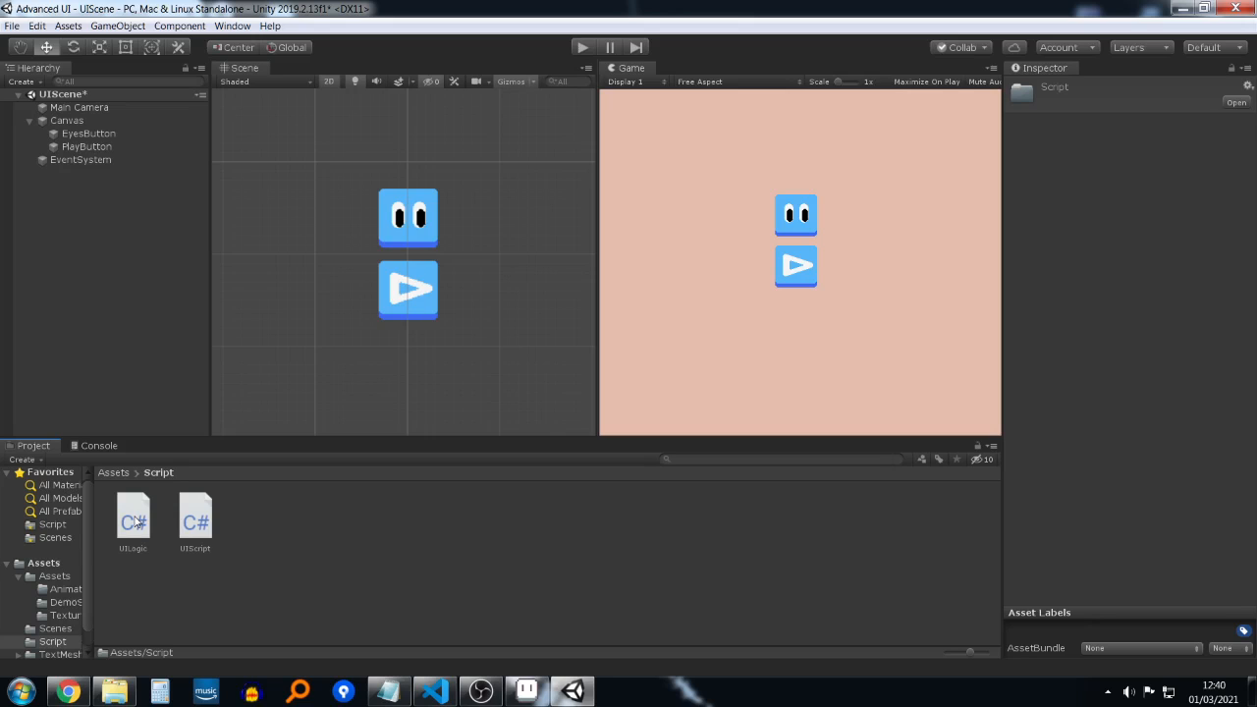
Step: Open the UILogic script in Visual Studio Code and look over its default Start and Update methods
click(137, 523)
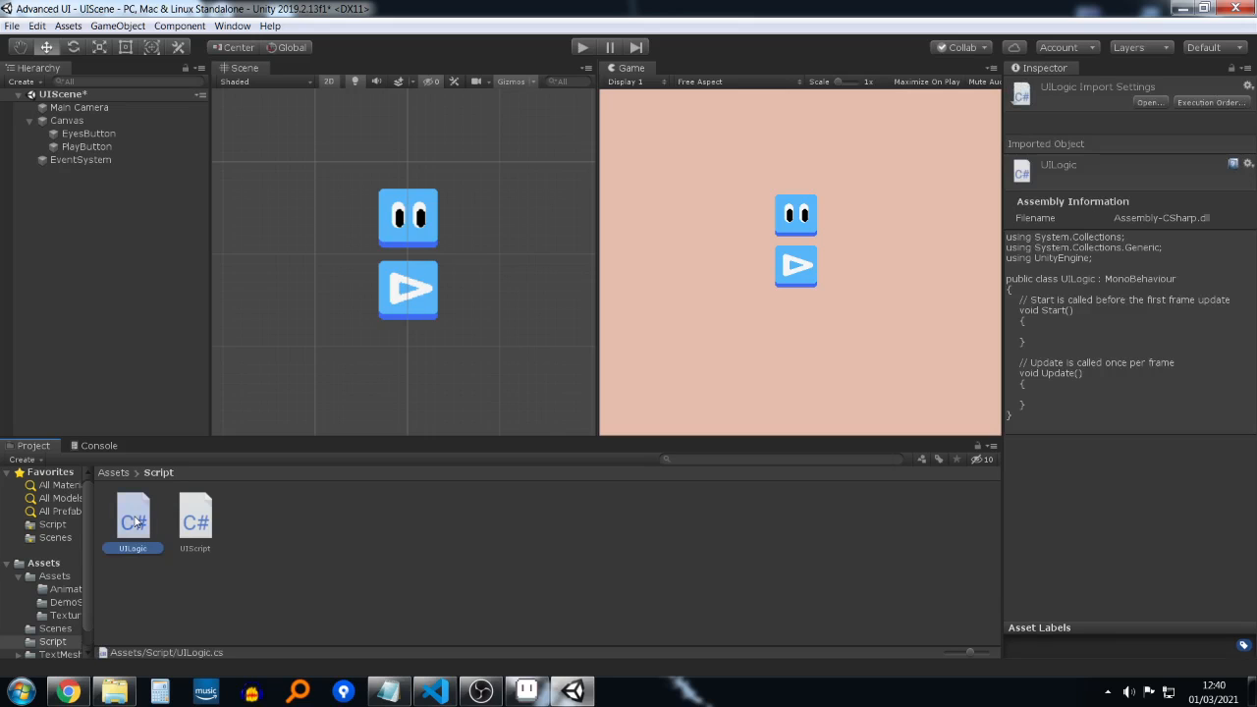
double_click(136, 524)
scroll(789, 315, down, 5)
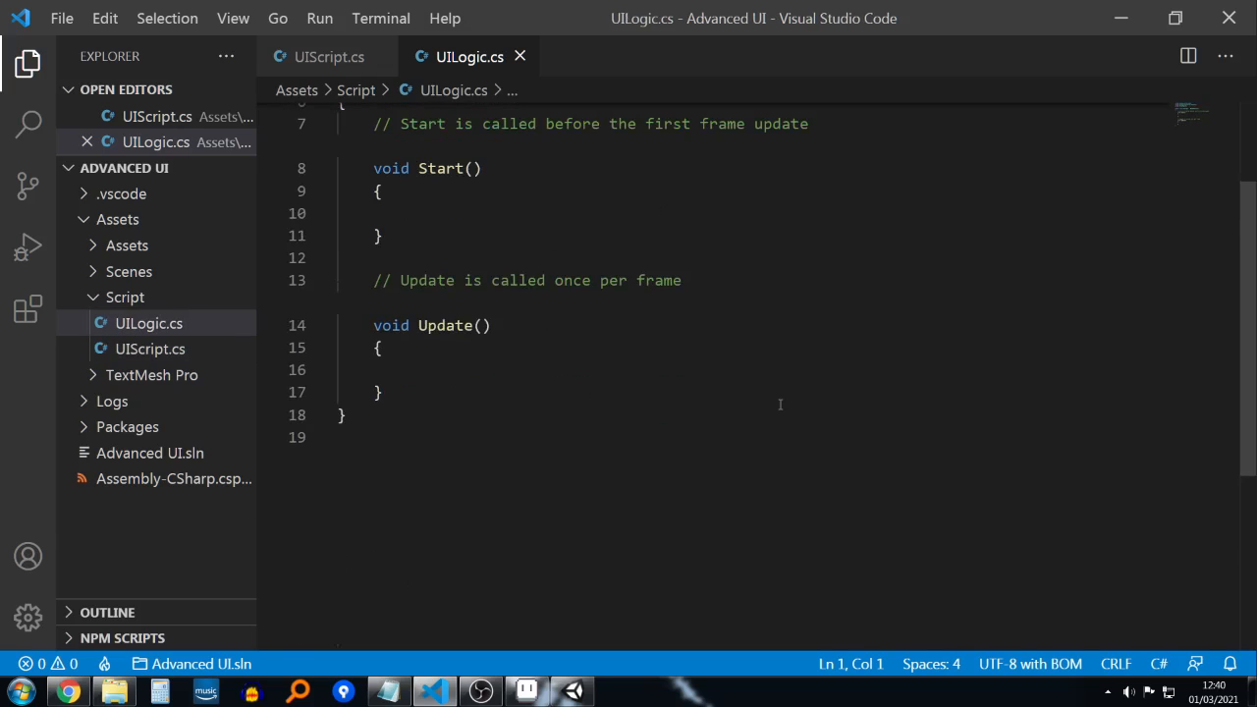
scroll(780, 403, up, 5)
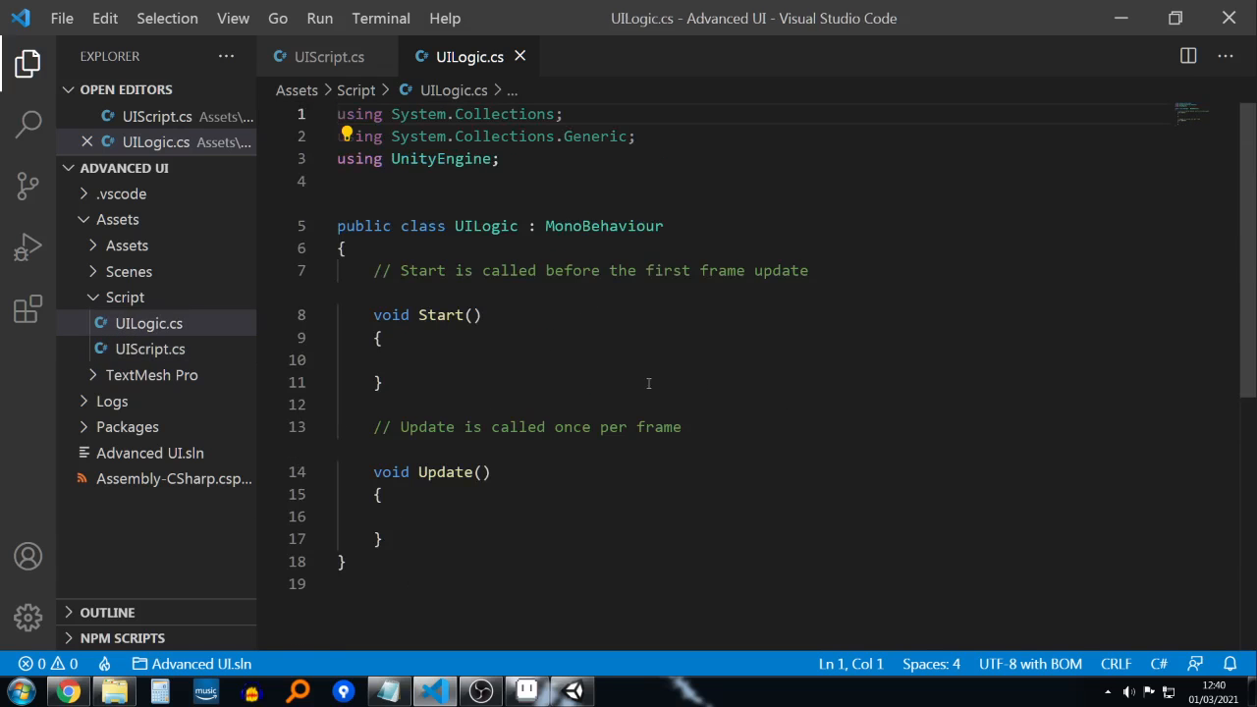
scroll(629, 417, down, 3)
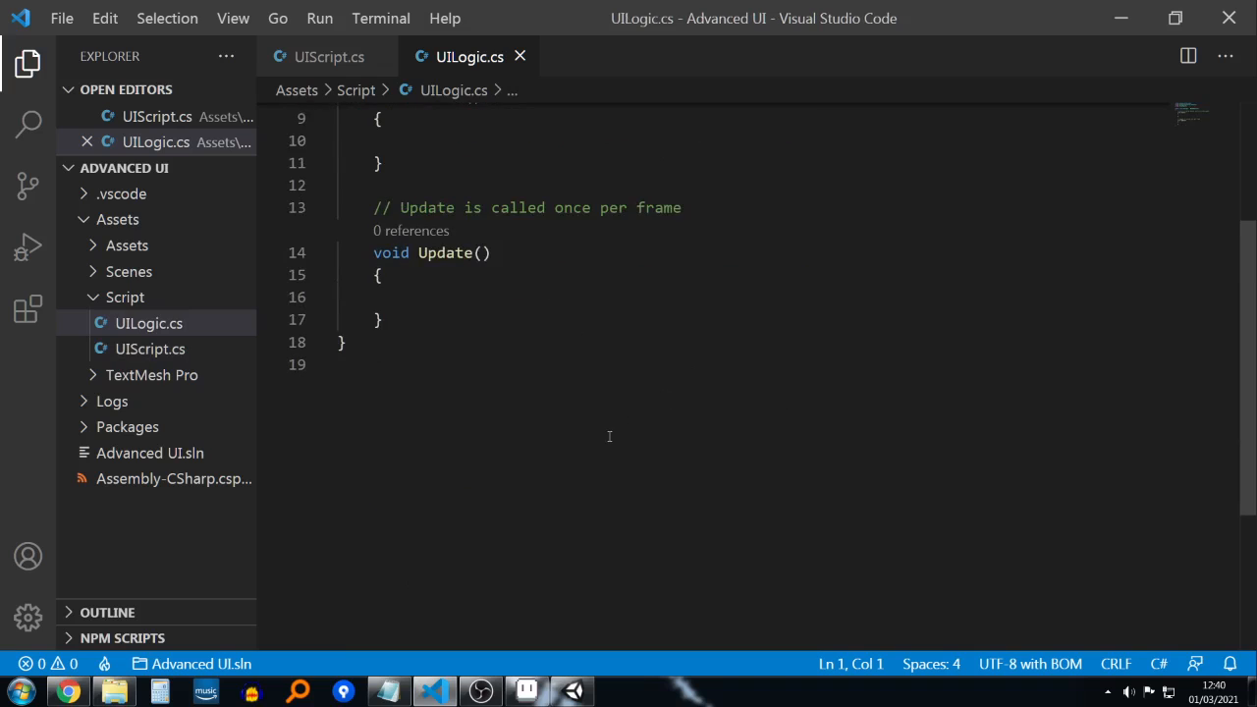
Step: Insert three blank lines after the Update method's closing brace in the UILogic class
click(437, 324)
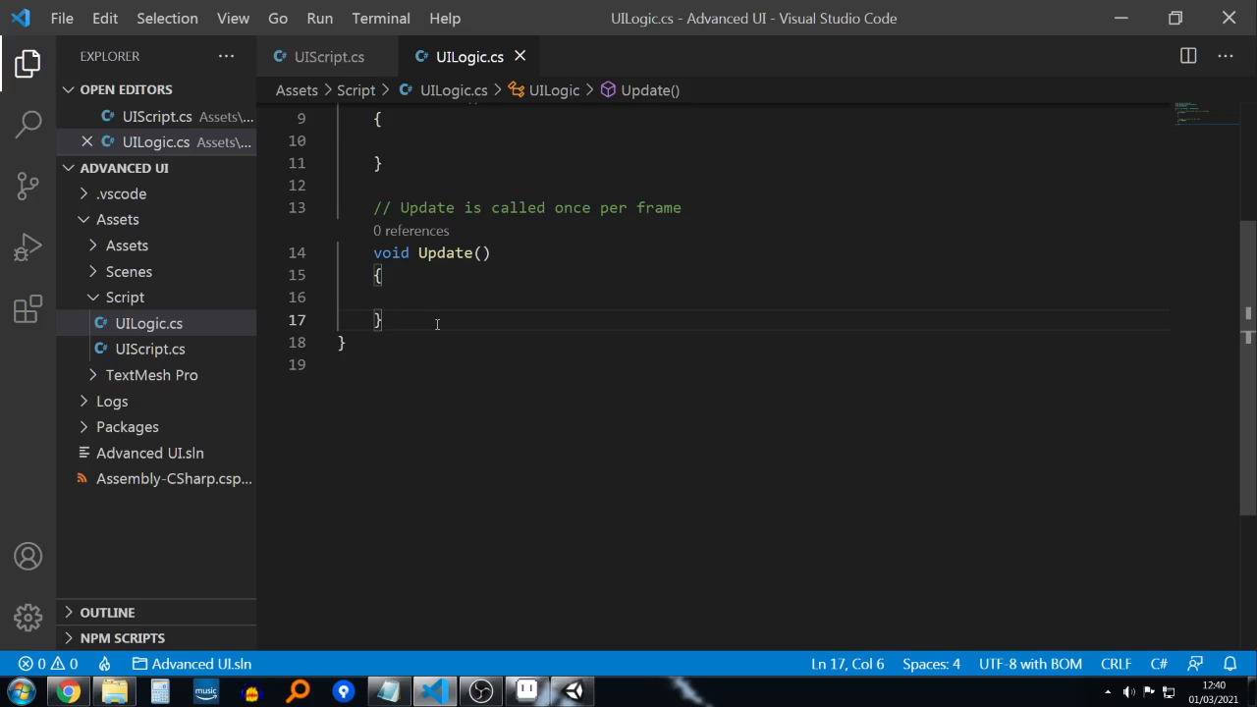
key(Return)
key(Return)
key(Return)
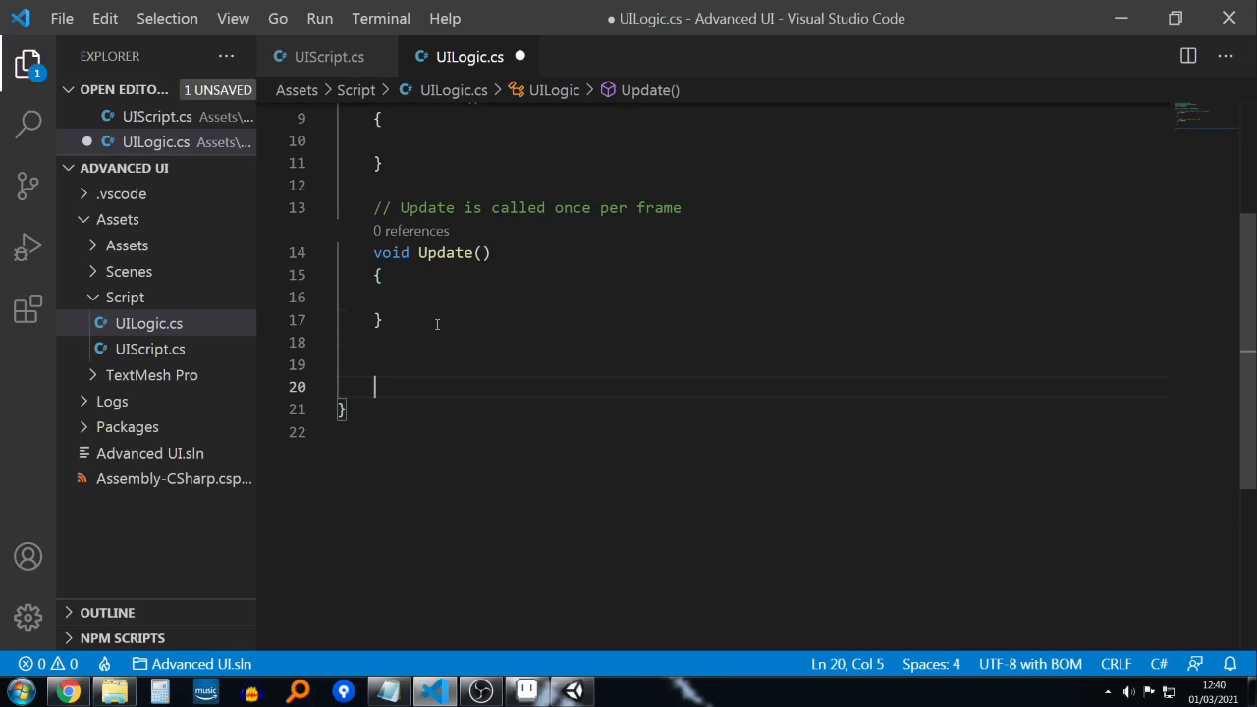
scroll(437, 324, up, 3)
scroll(437, 324, down, 2)
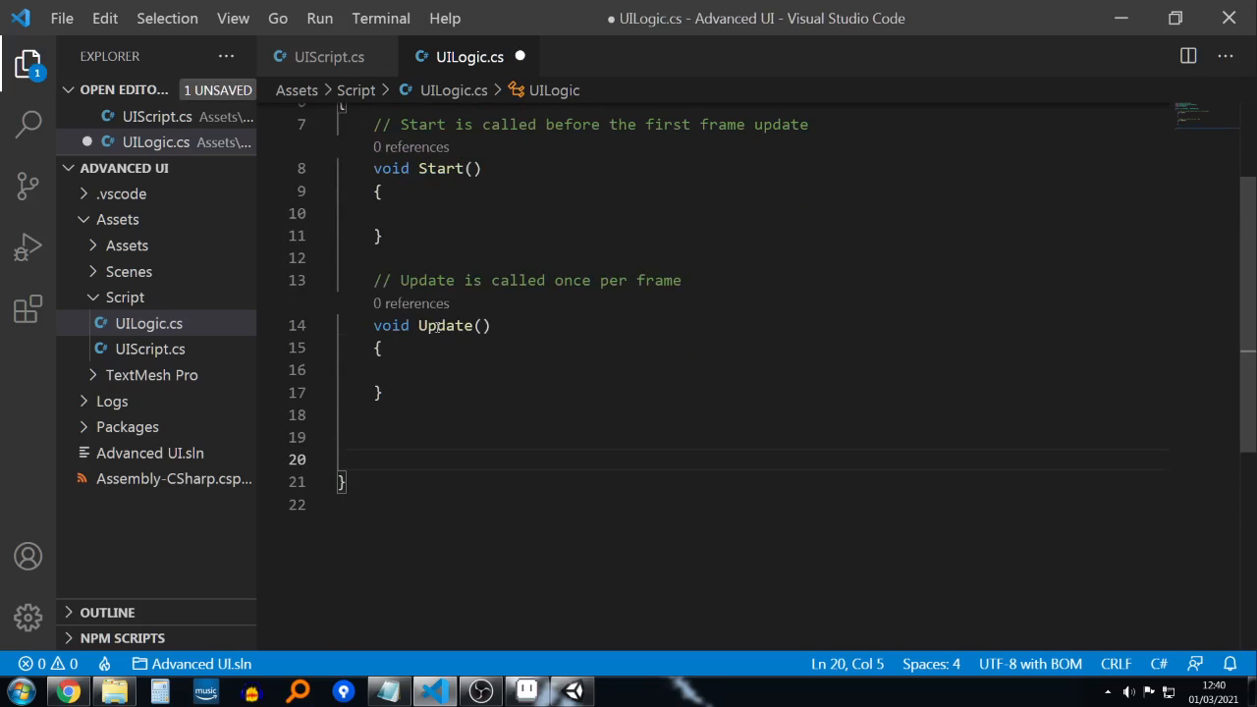
Step: Declare a public void EyePress() method directly below the Update method
click(430, 429)
click(433, 416)
click(437, 389)
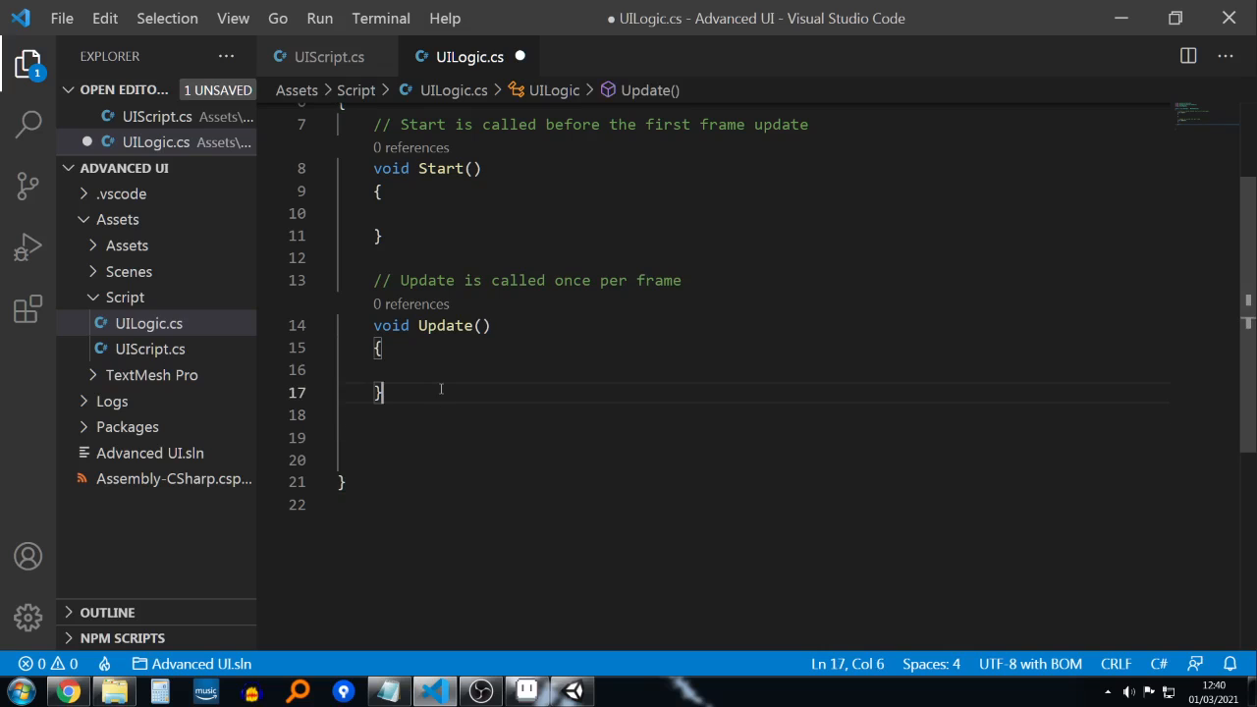
key(Return)
text(public void )
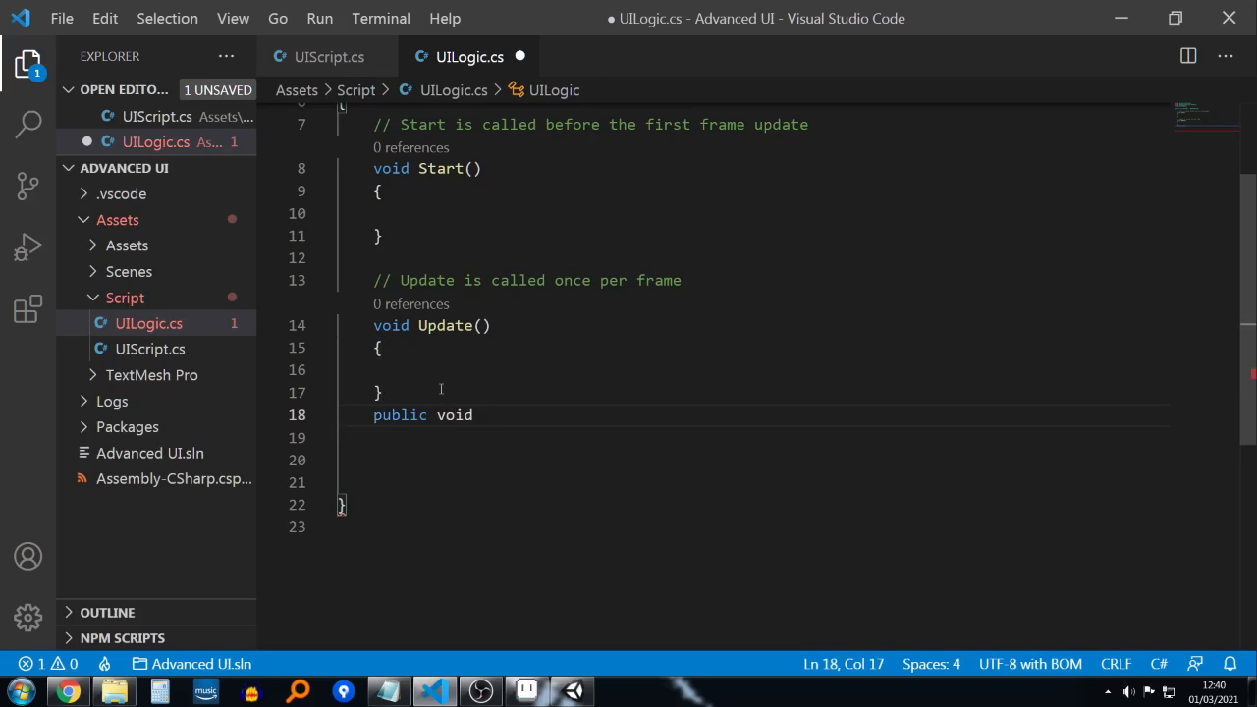
text(Pl)
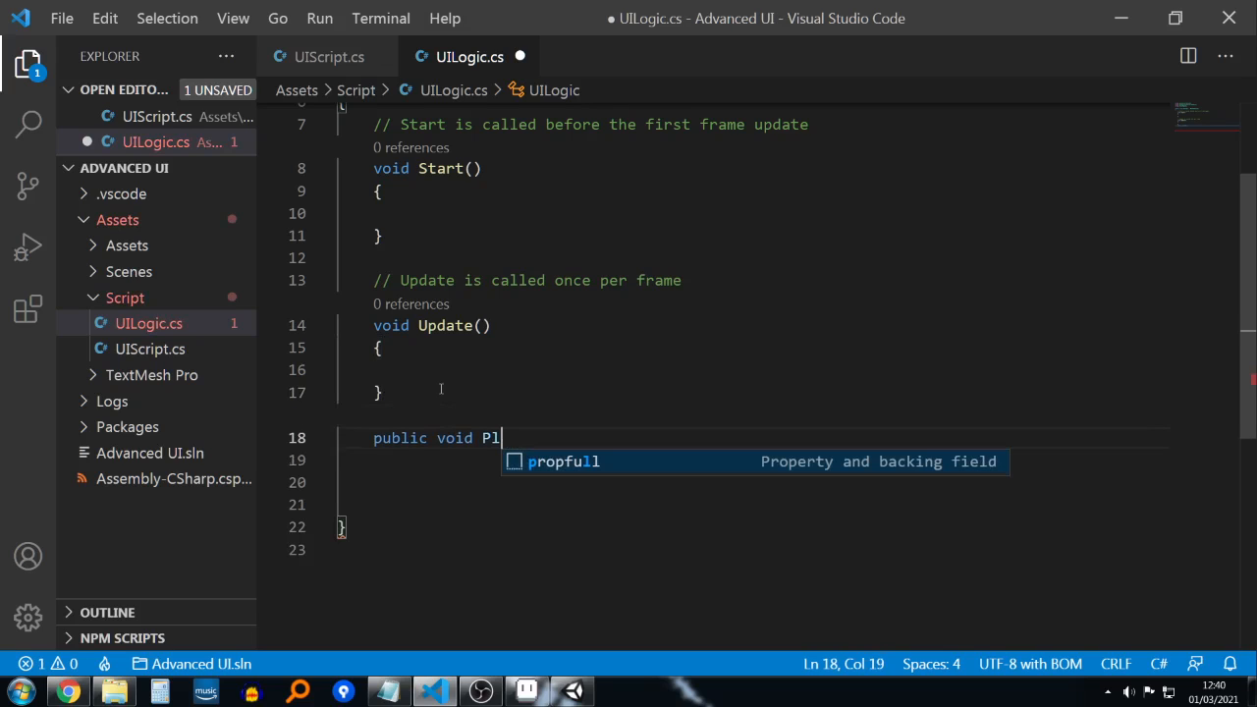
key(BackSpace)
key(BackSpace)
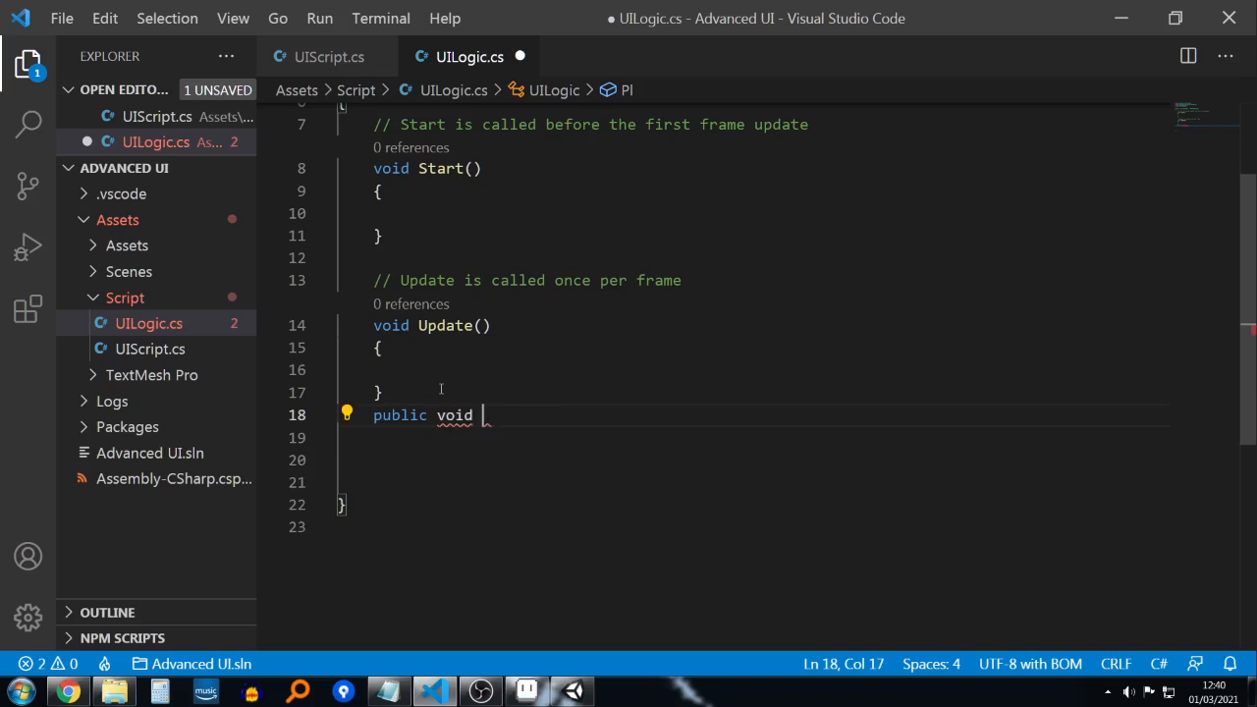
text(Eyep)
key(BackSpace)
text(Press)
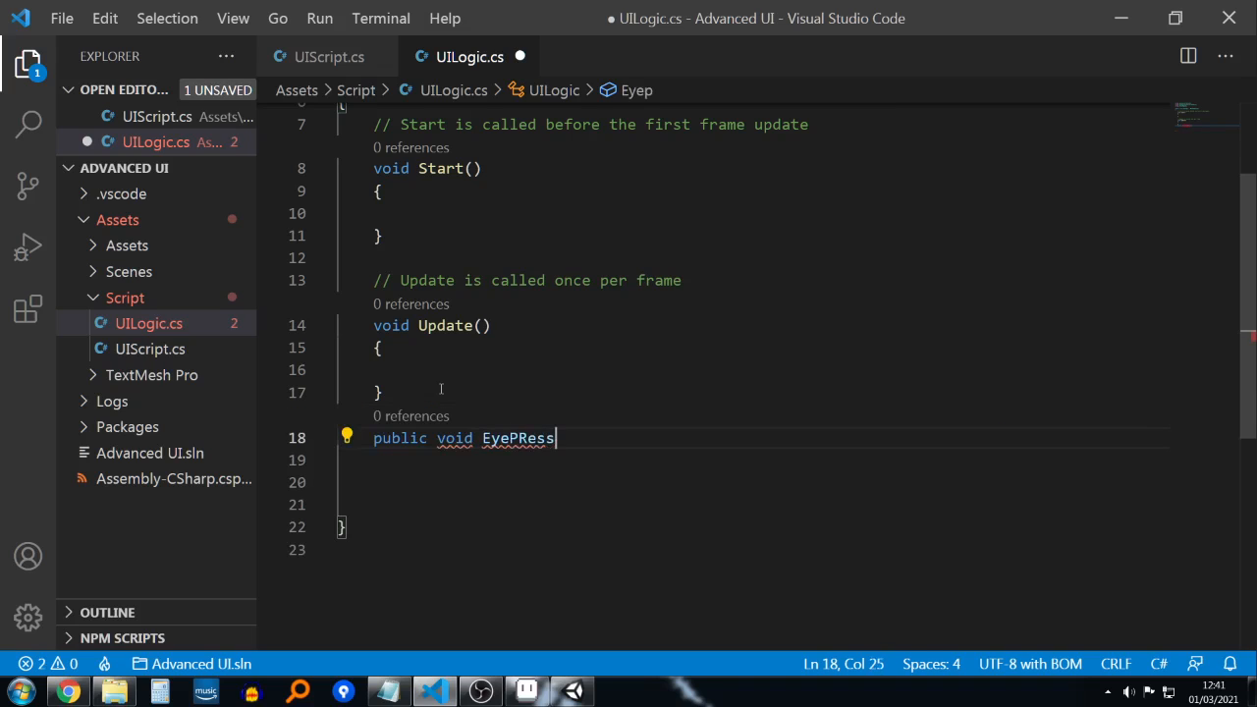
key(BackSpace)
key(BackSpace)
text(ss())
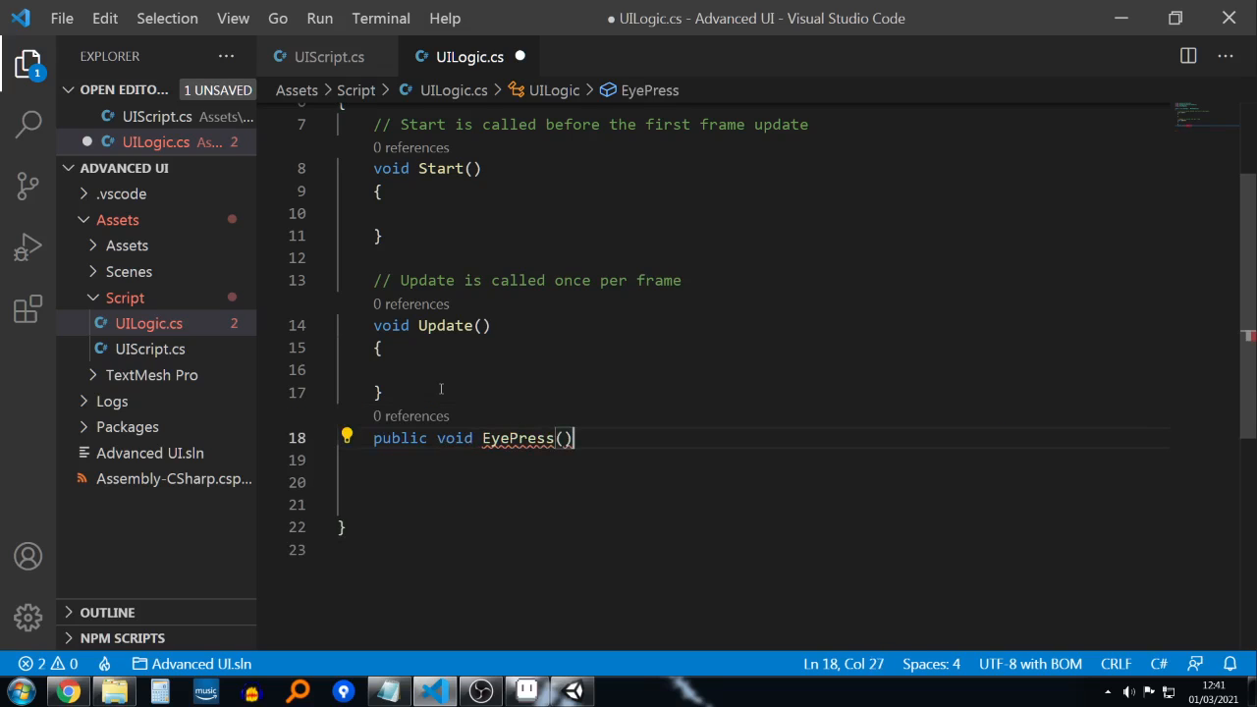
Step: Give the EyePress method an empty body in curly braces
key(Return)
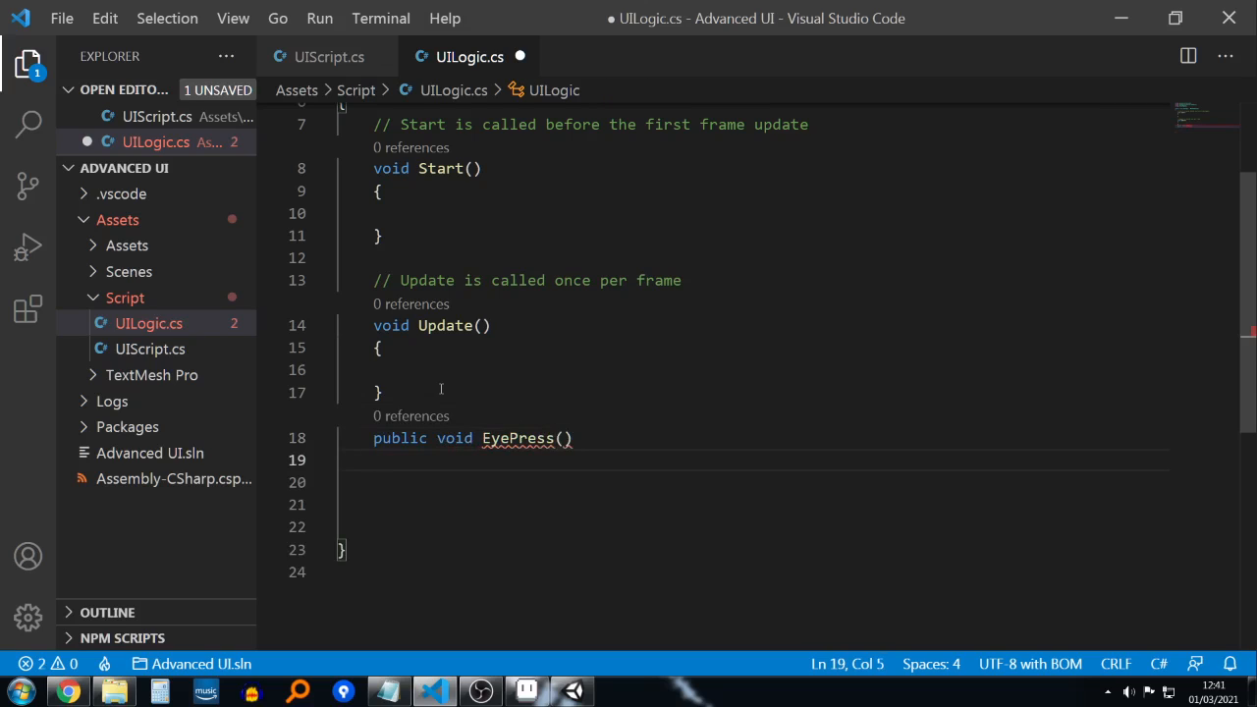
text({)
key(Return)
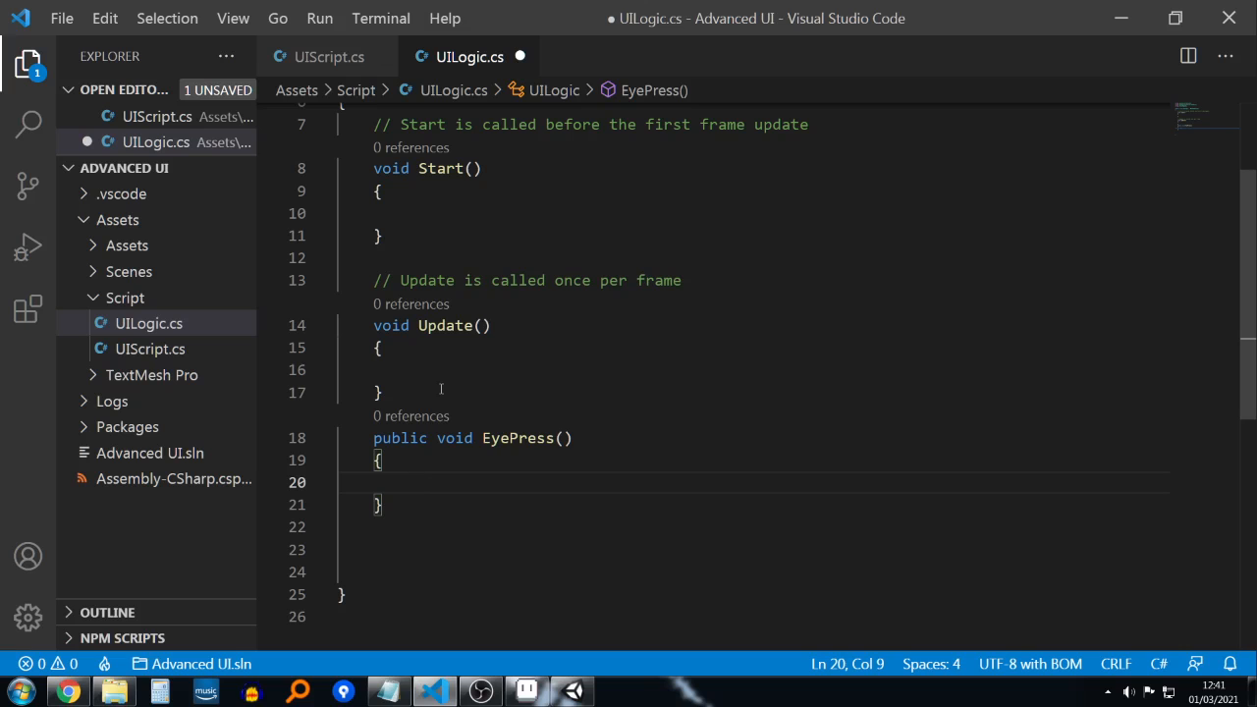
Step: Write a Debug.Log(""); statement with an empty string argument inside the EyePress method body
text(D)
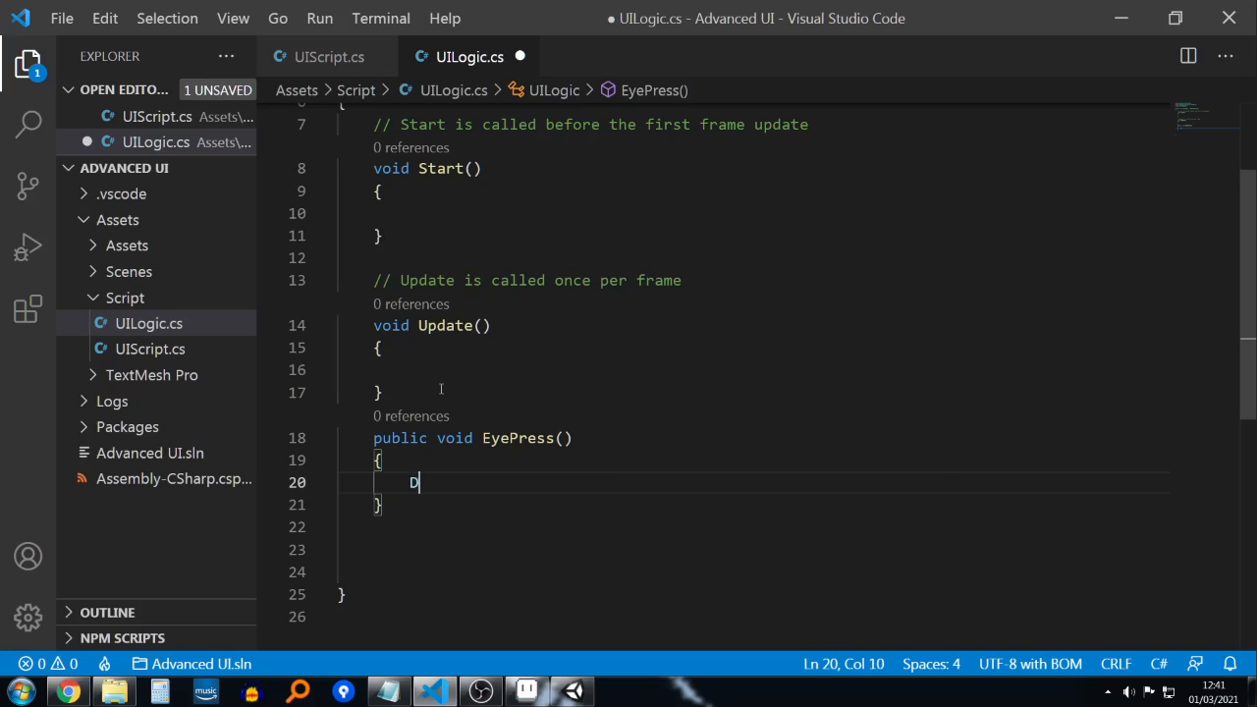
text(ebug.)
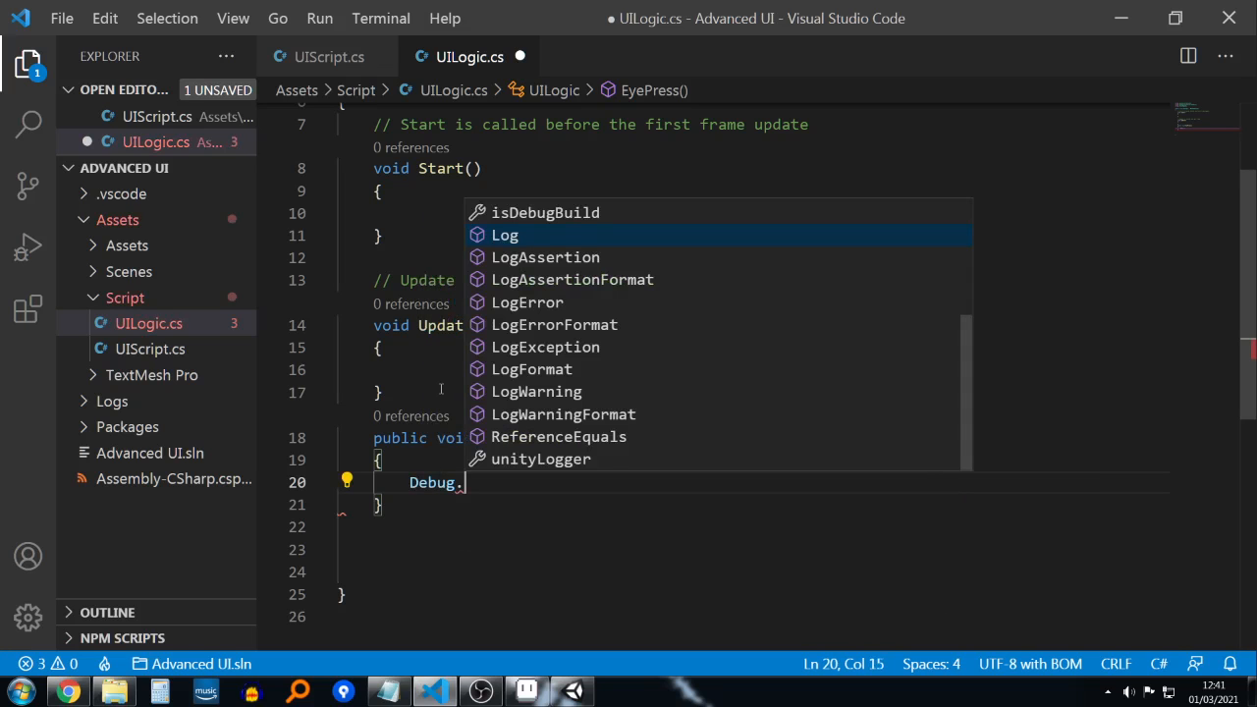
text(Log")
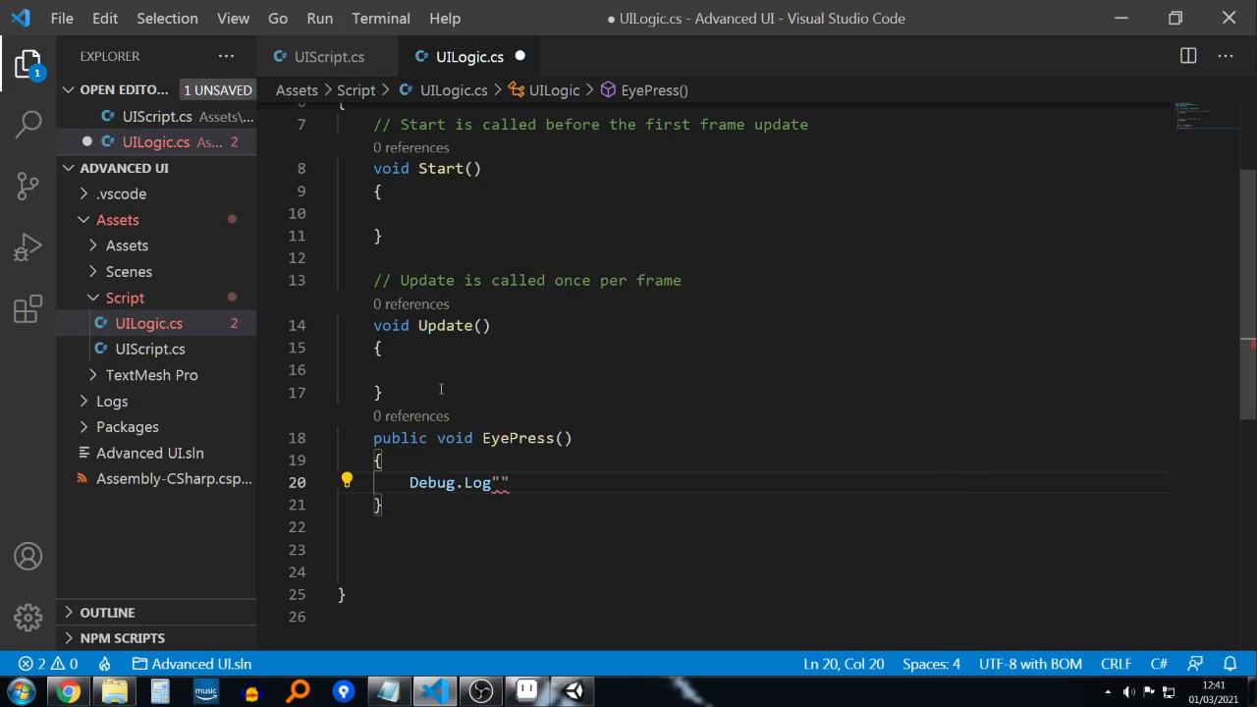
key(Right)
text(;)
key(Left)
key(Left)
key(Left)
text(()
key(Right)
key(Right)
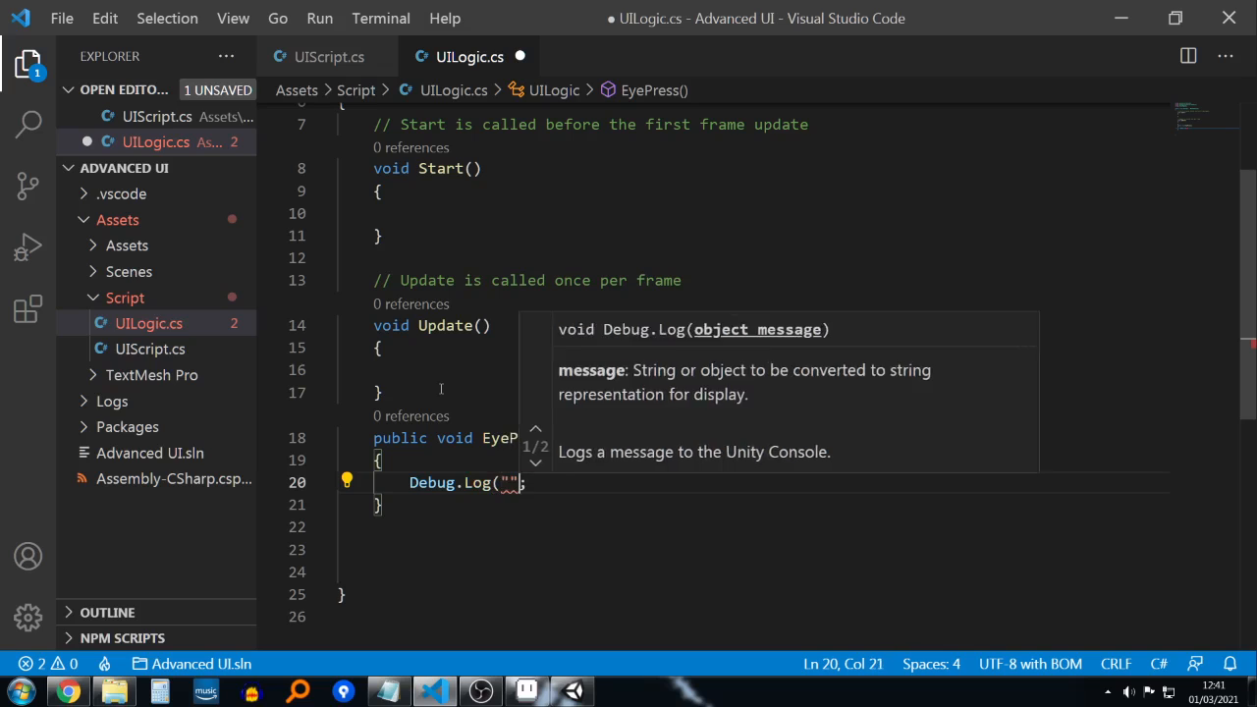
key(Escape)
text())
key(Left)
key(Left)
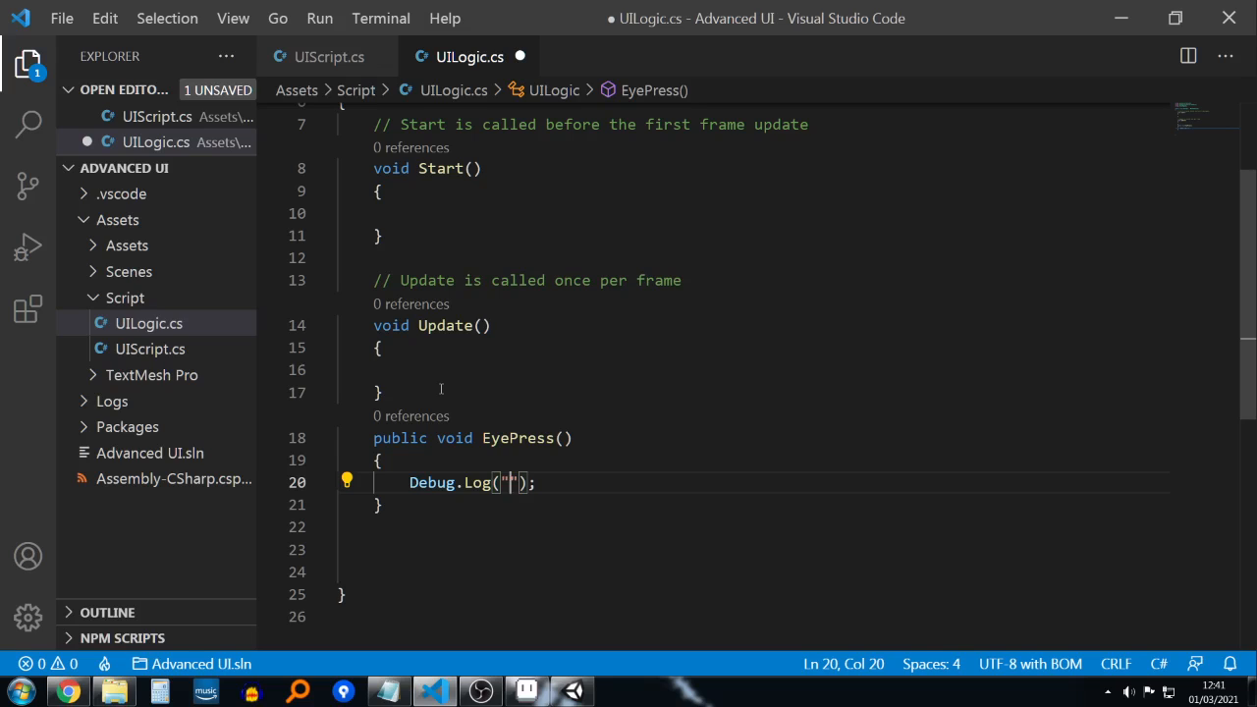
Step: Fill the Debug.Log string with "I was pressed :)" and save the UILogic script
text(I was pressed :))
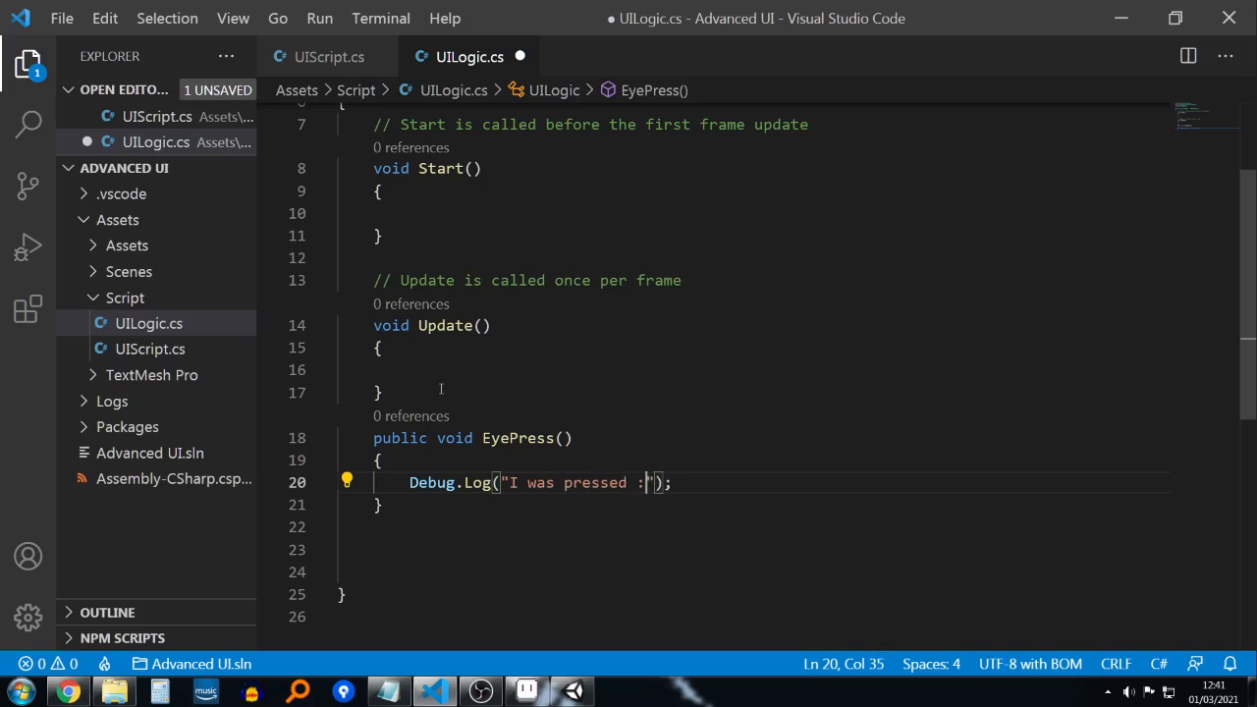
click(697, 501)
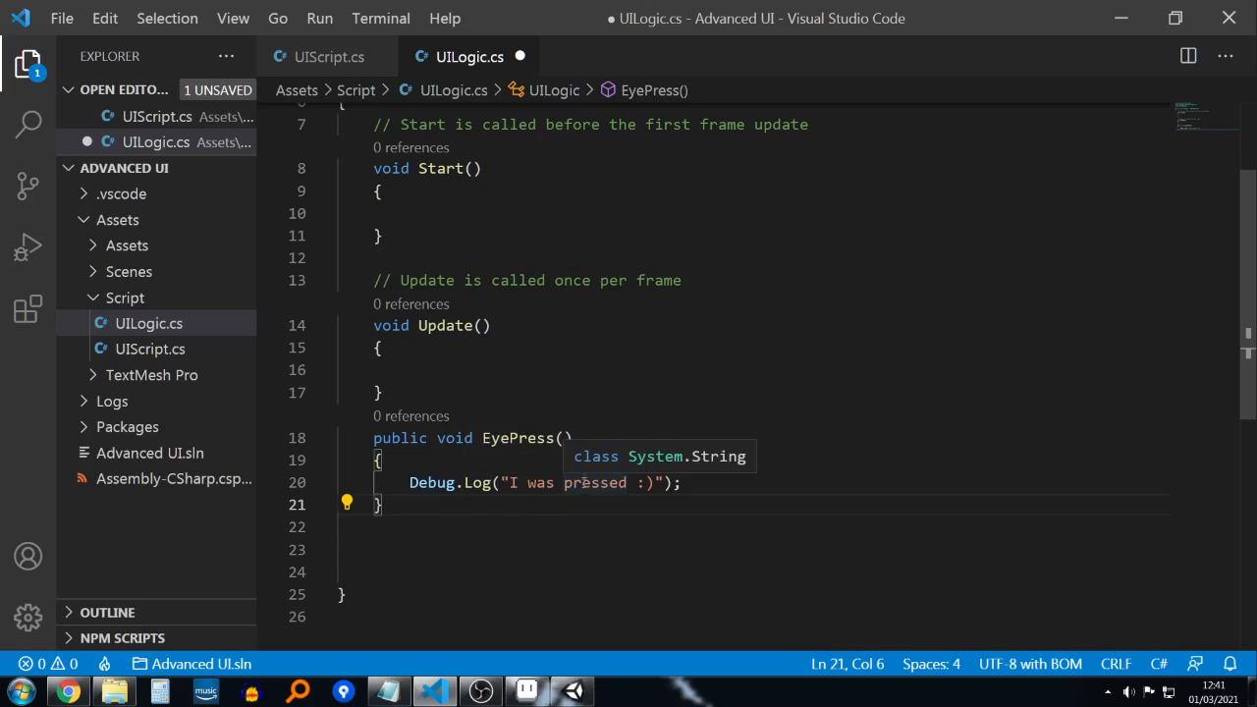
click(601, 482)
click(729, 482)
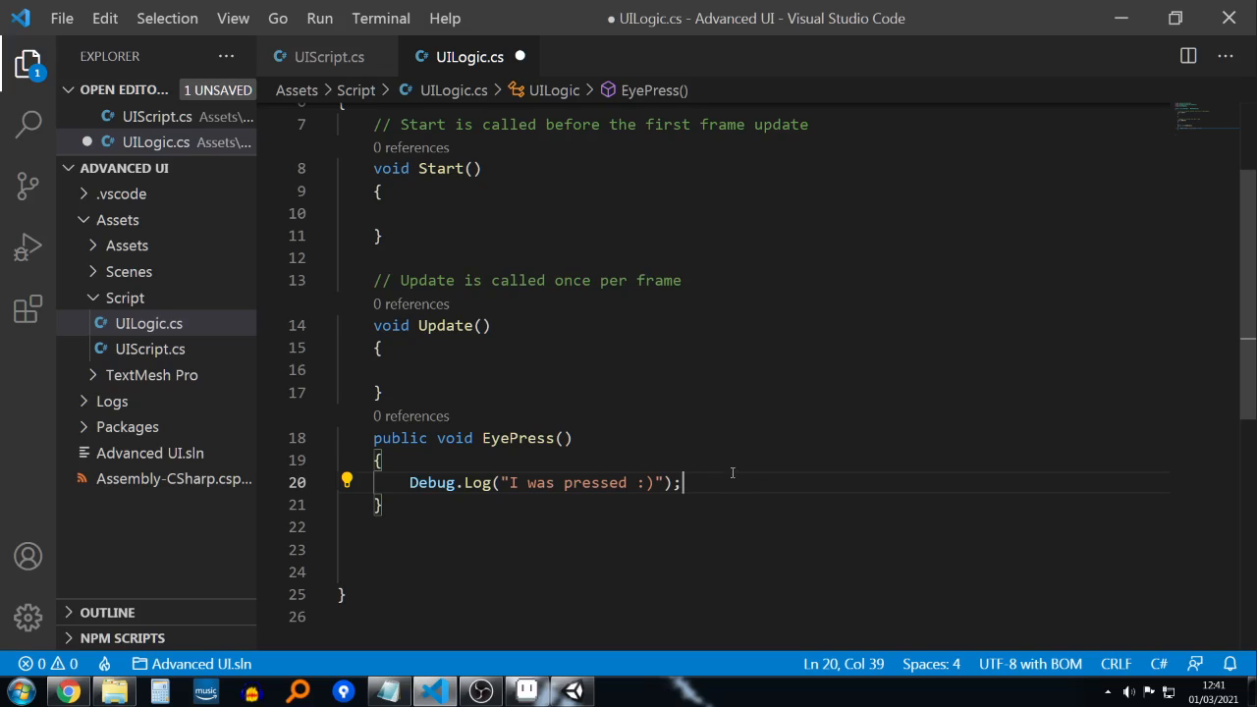
key(ctrl+s)
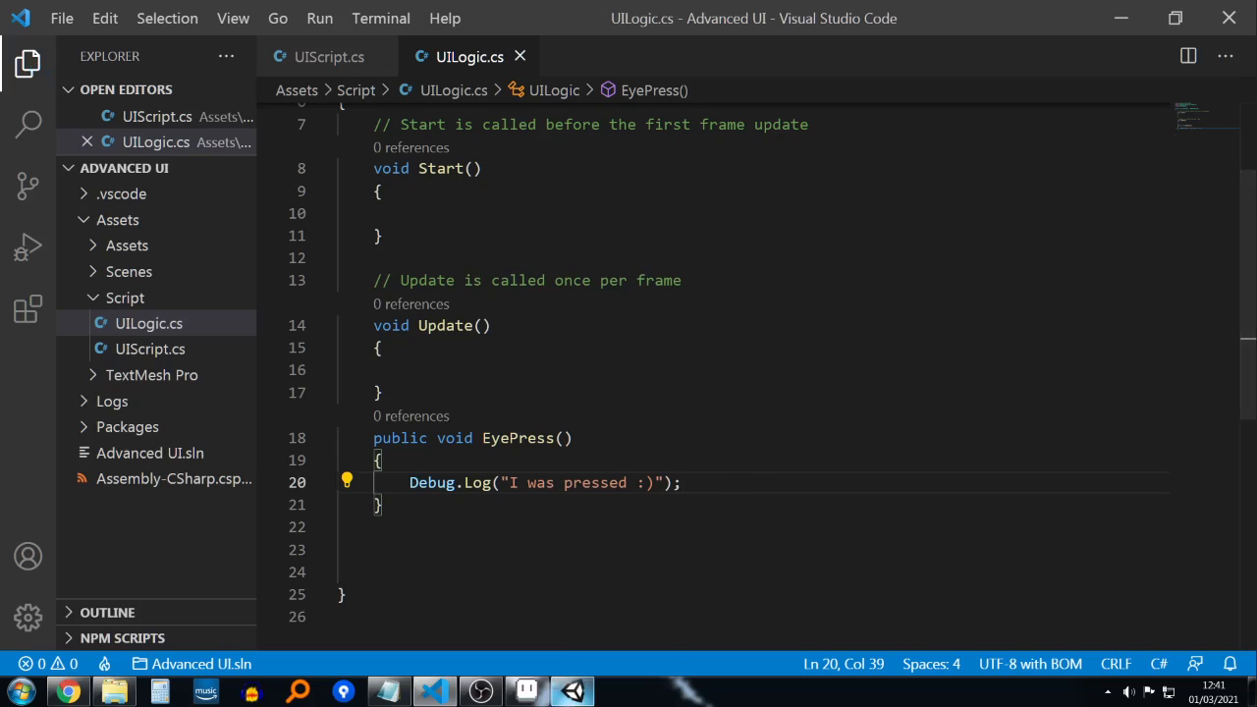
Step: Switch to Unity and select the EyesButton object to reach its Button component's On Click event
click(573, 691)
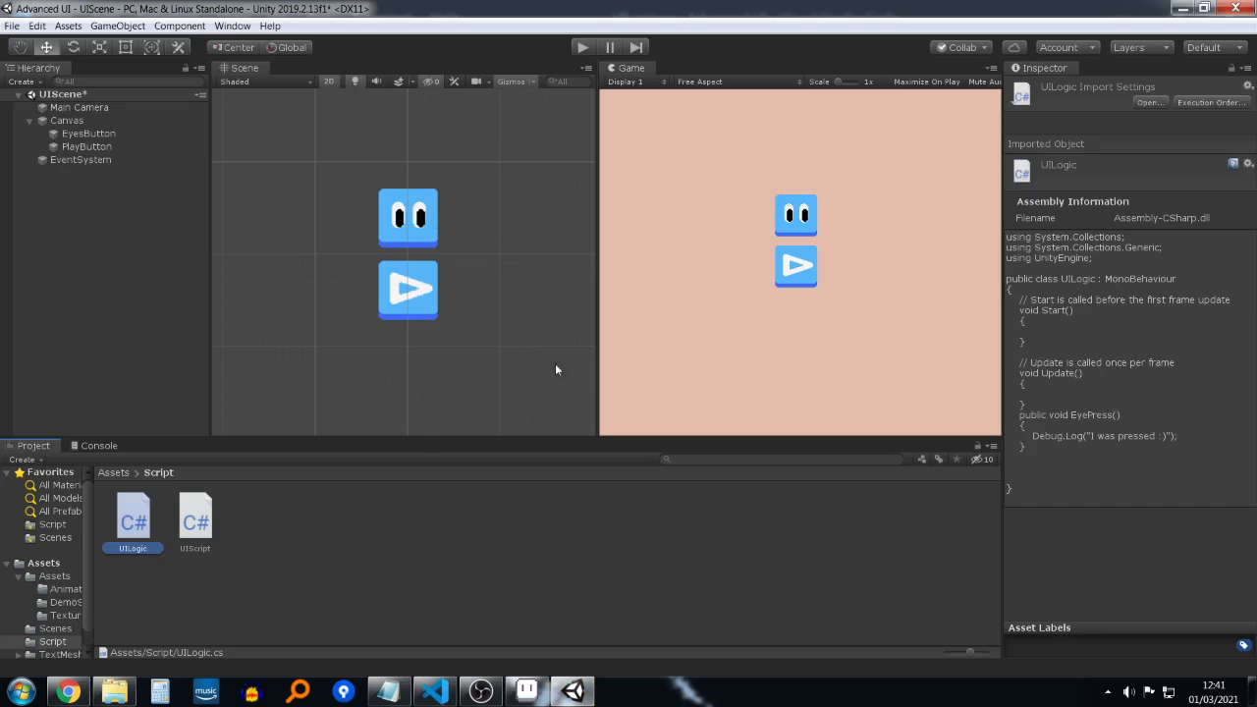
click(87, 133)
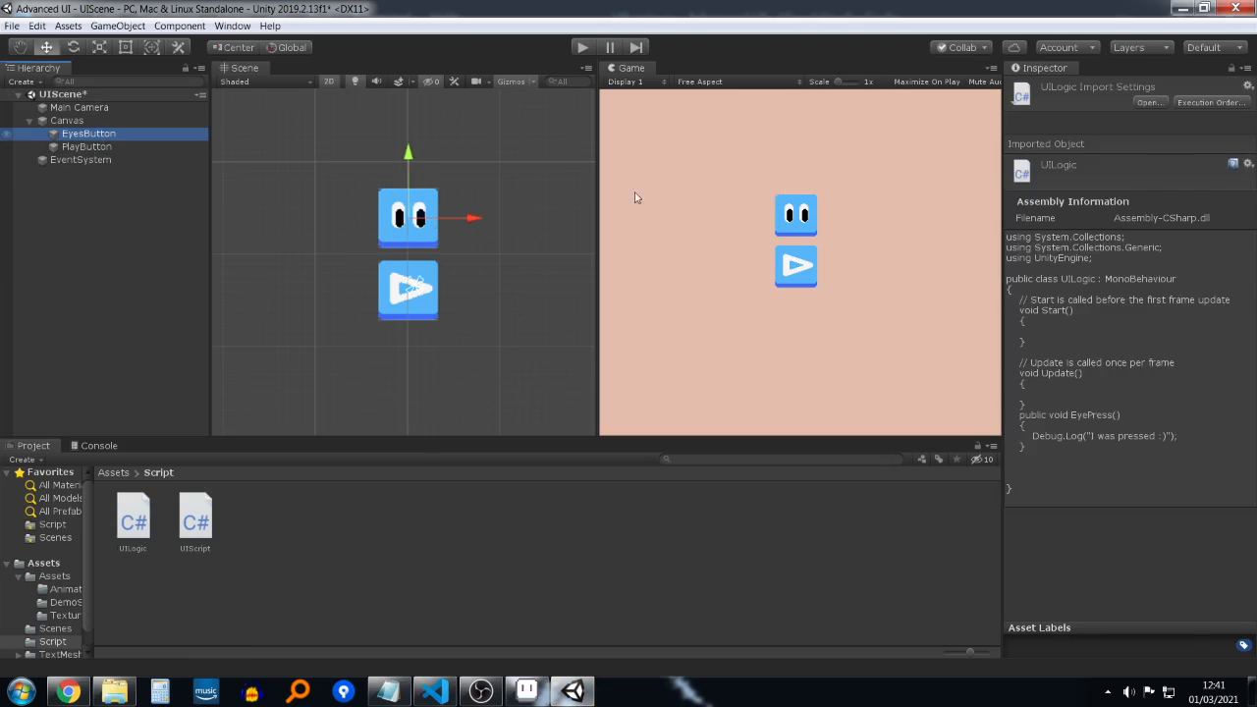
scroll(1156, 420, down, 5)
click(1116, 494)
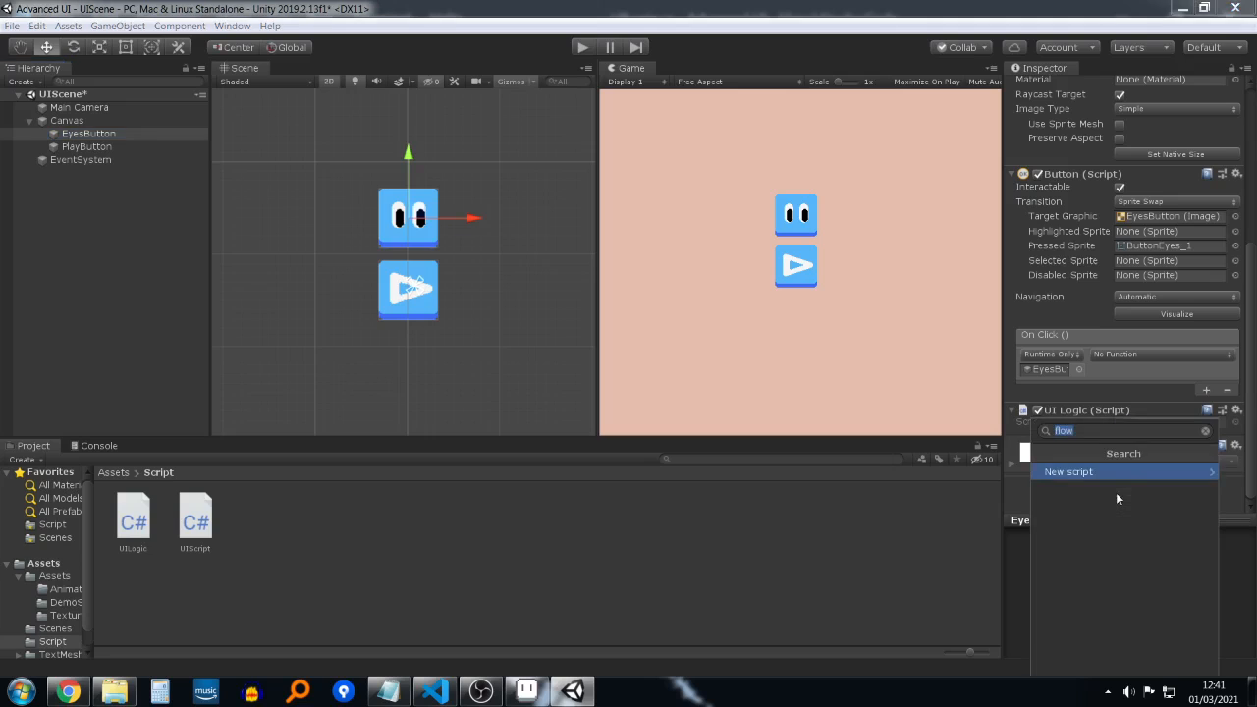
key(BackSpace)
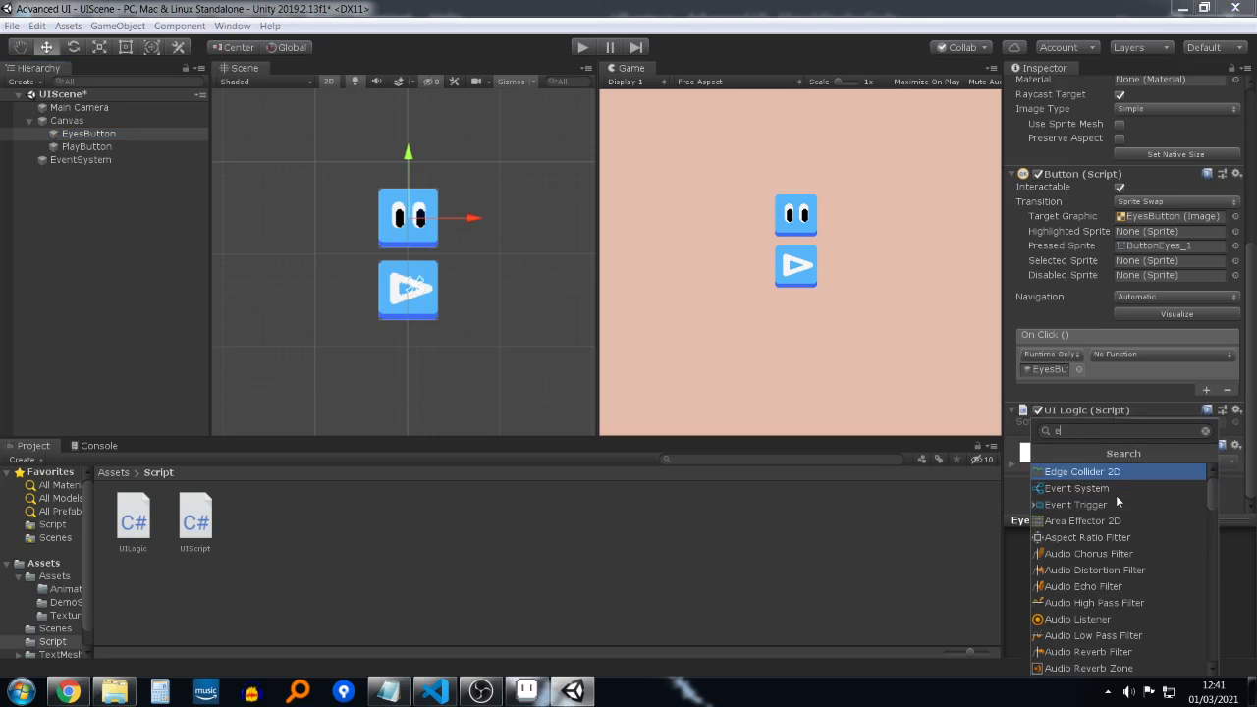
text(ui)
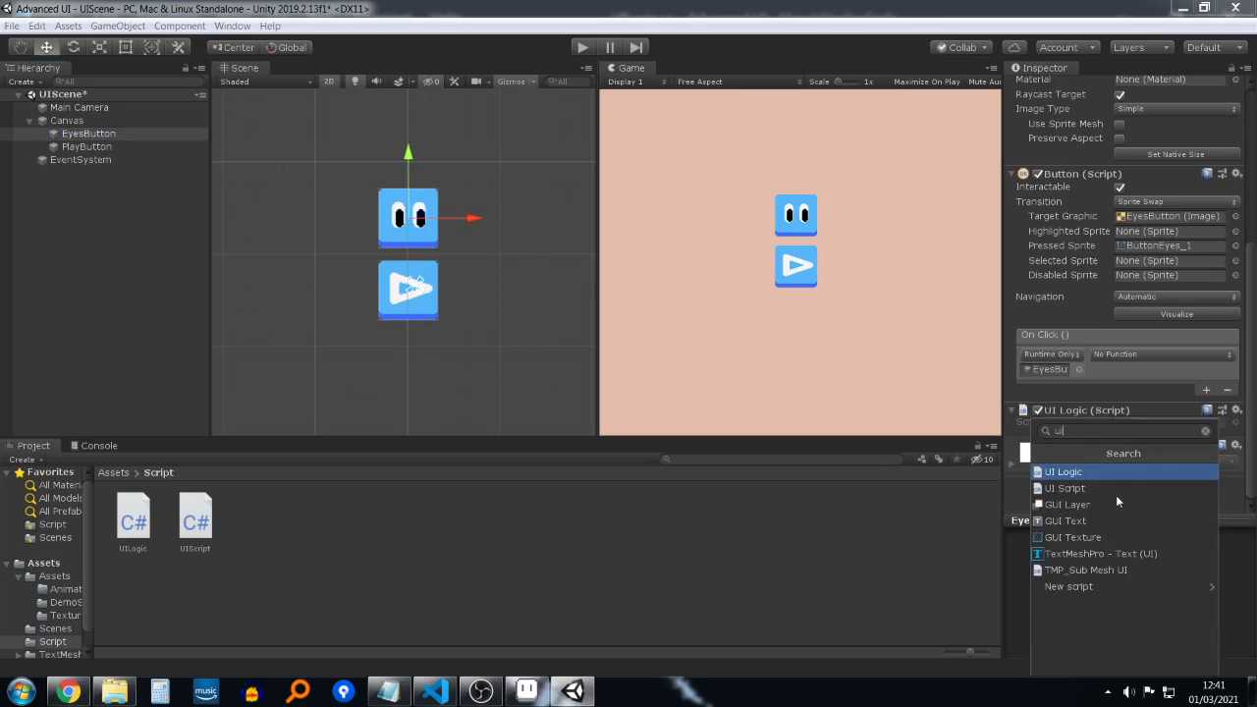
key(Return)
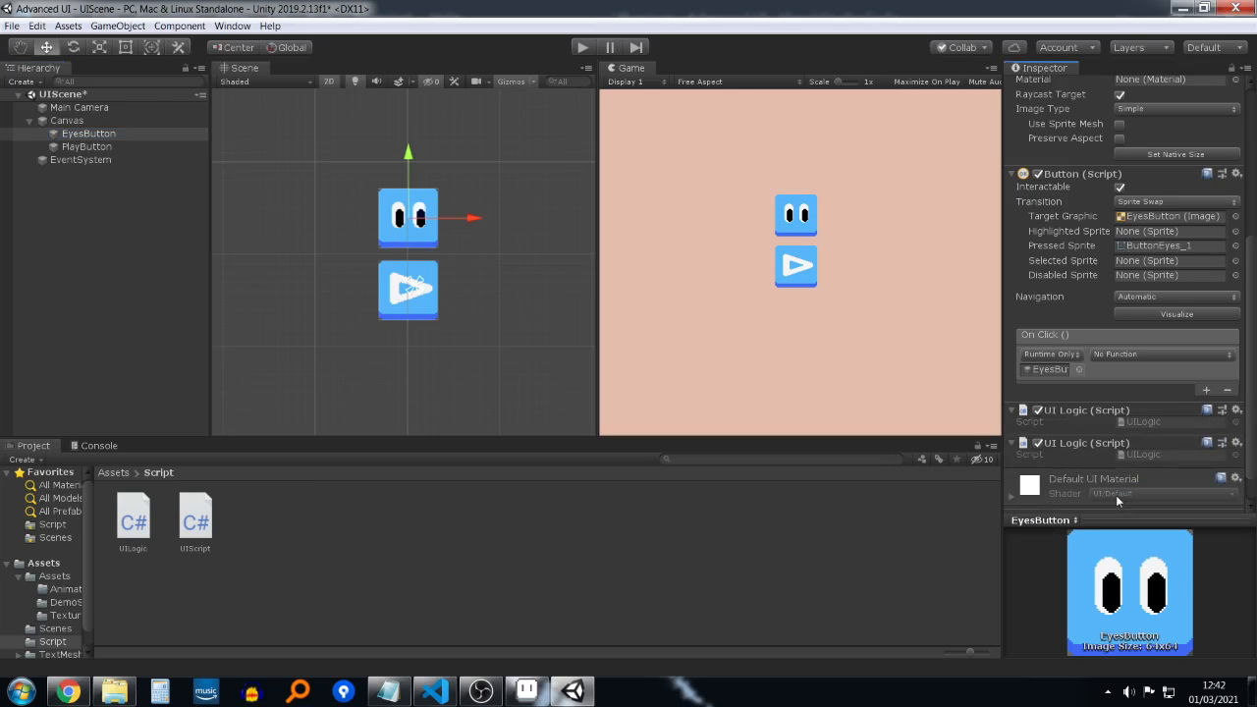
right_click(1110, 432)
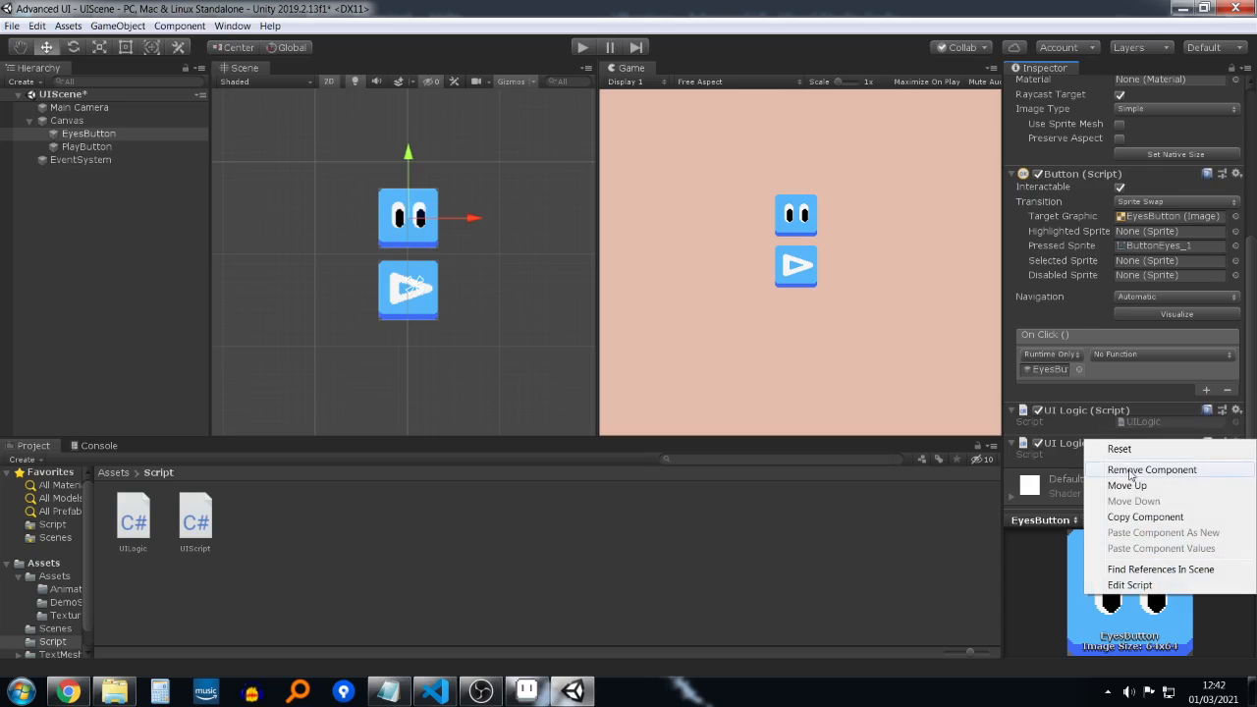
click(1125, 469)
Step: Assign UILogic's EyePress () method as the function of the EyesButton's On Click event
click(1141, 377)
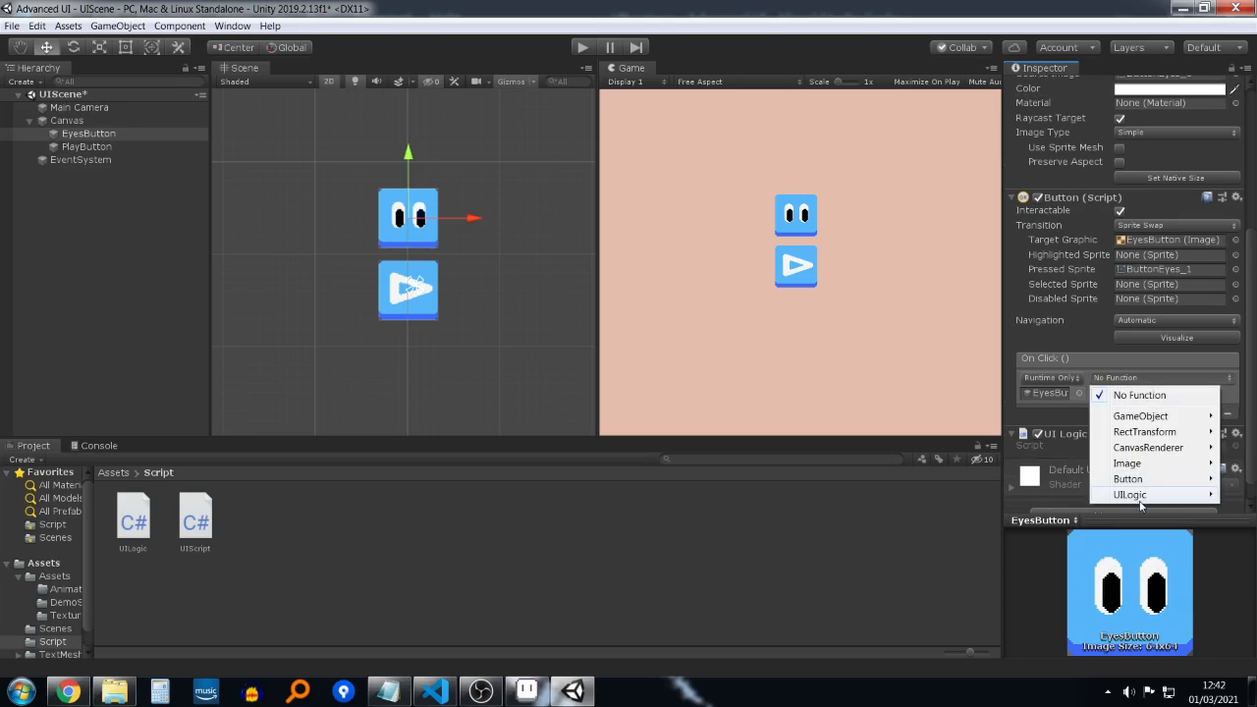
mouse_move(1140, 498)
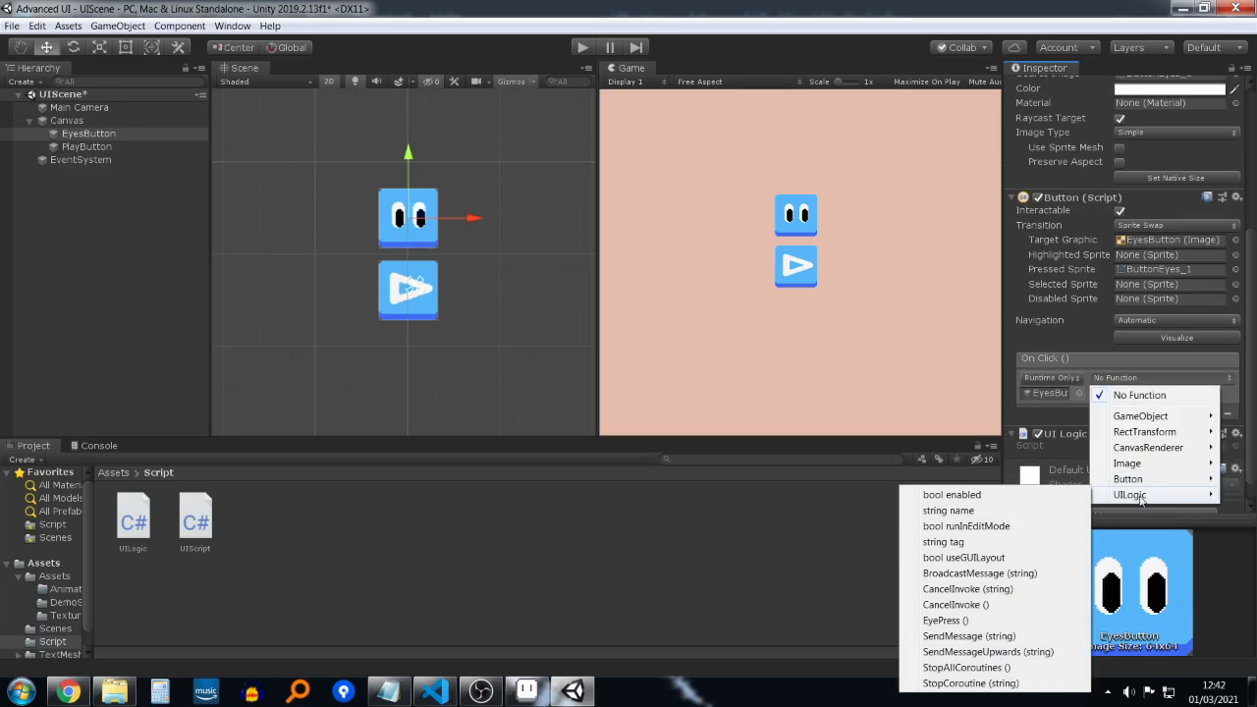
click(966, 620)
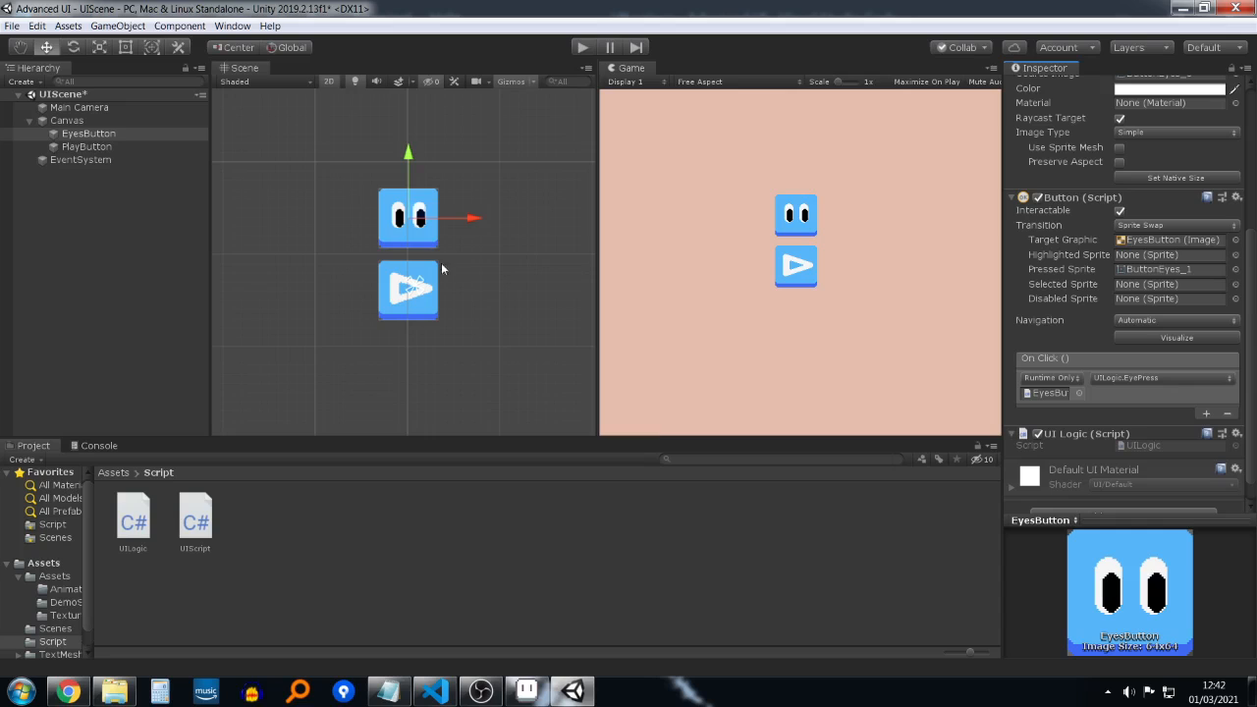
Step: Run the scene with the Console showing, try the eyes and play buttons in the game, and stop play mode
click(578, 47)
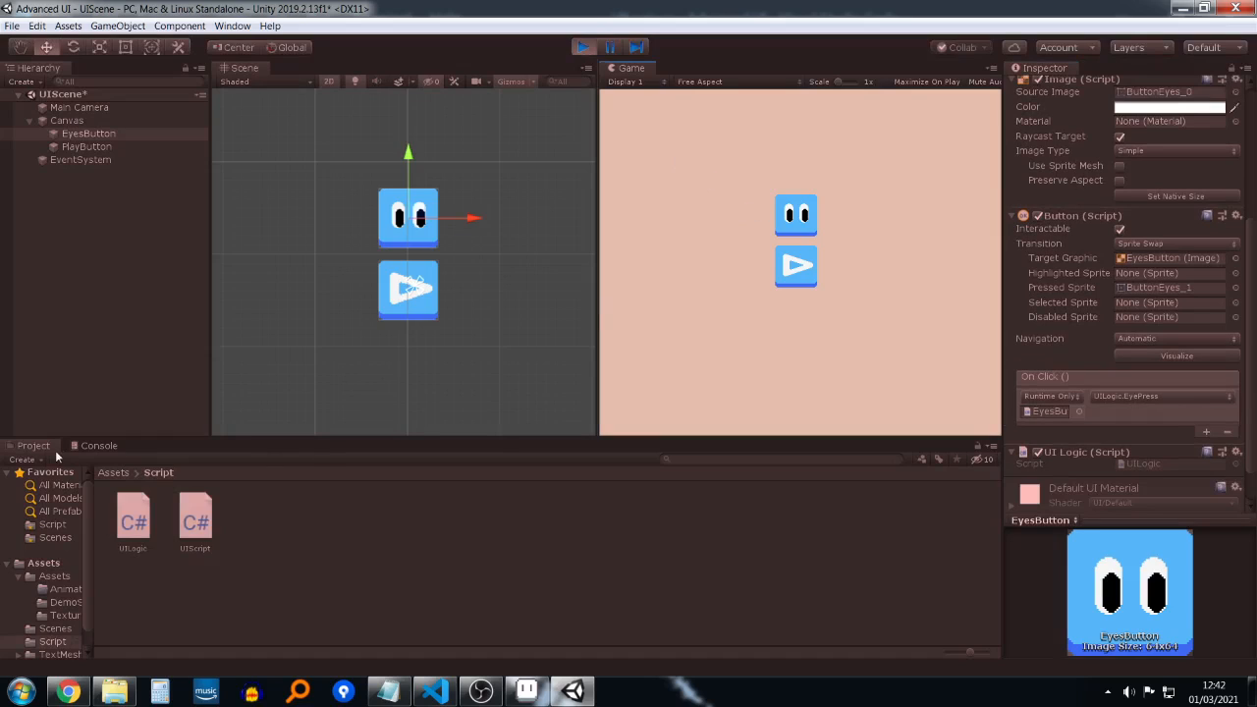
click(95, 445)
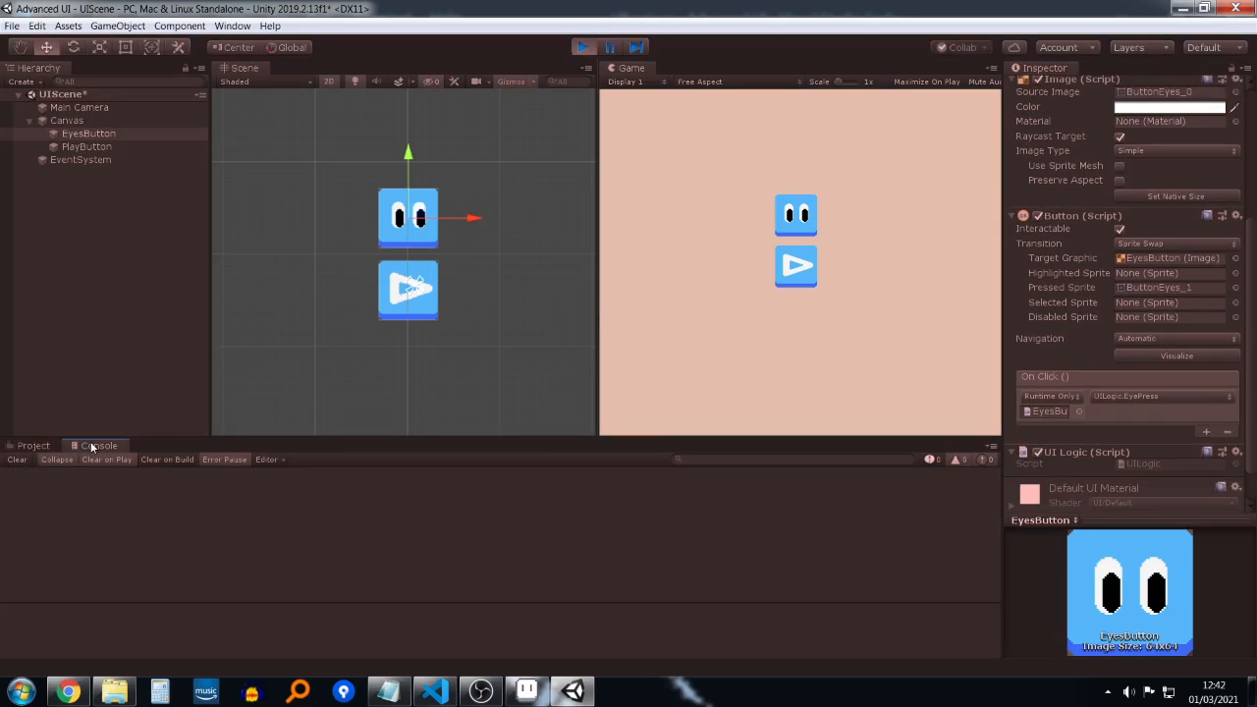
click(802, 216)
click(803, 225)
click(804, 228)
click(803, 228)
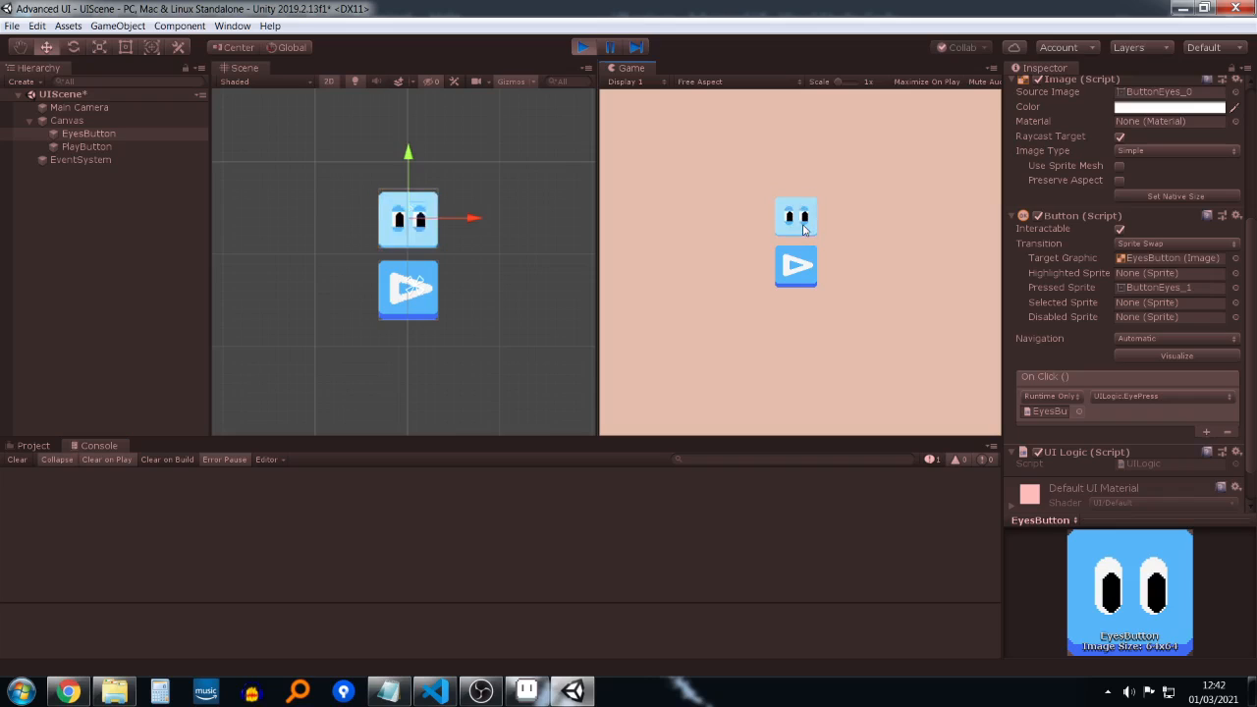
click(803, 228)
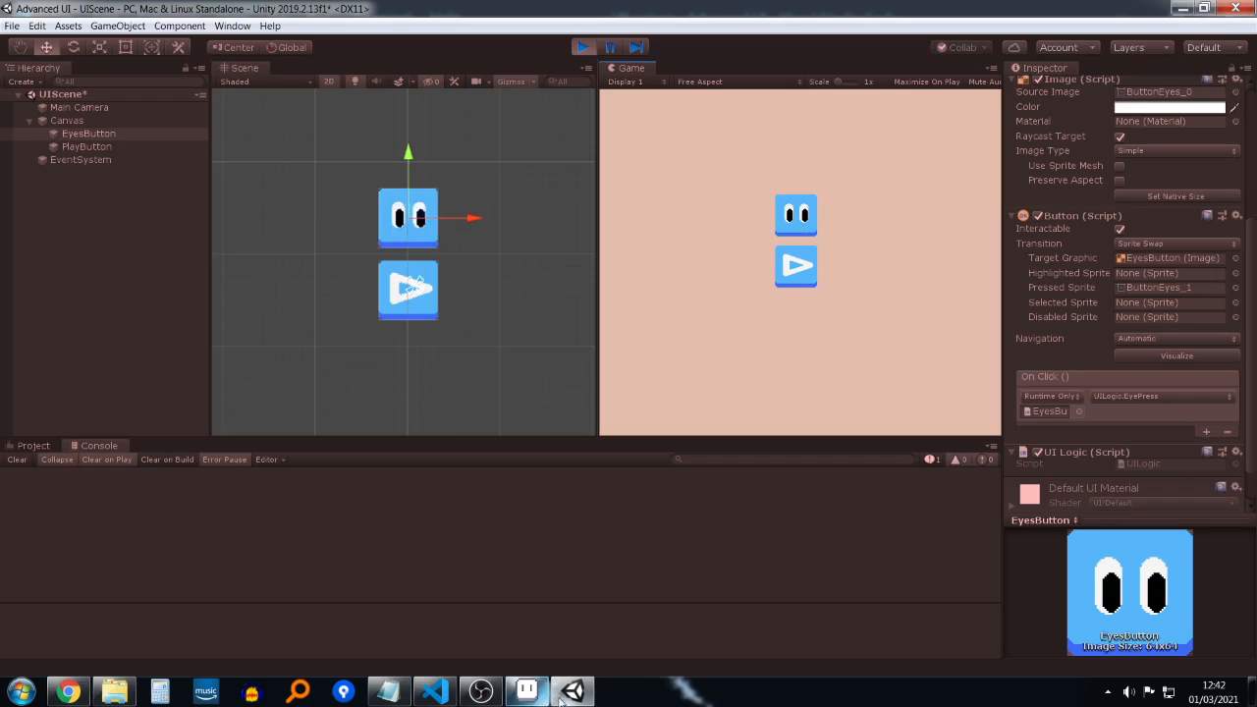
click(799, 269)
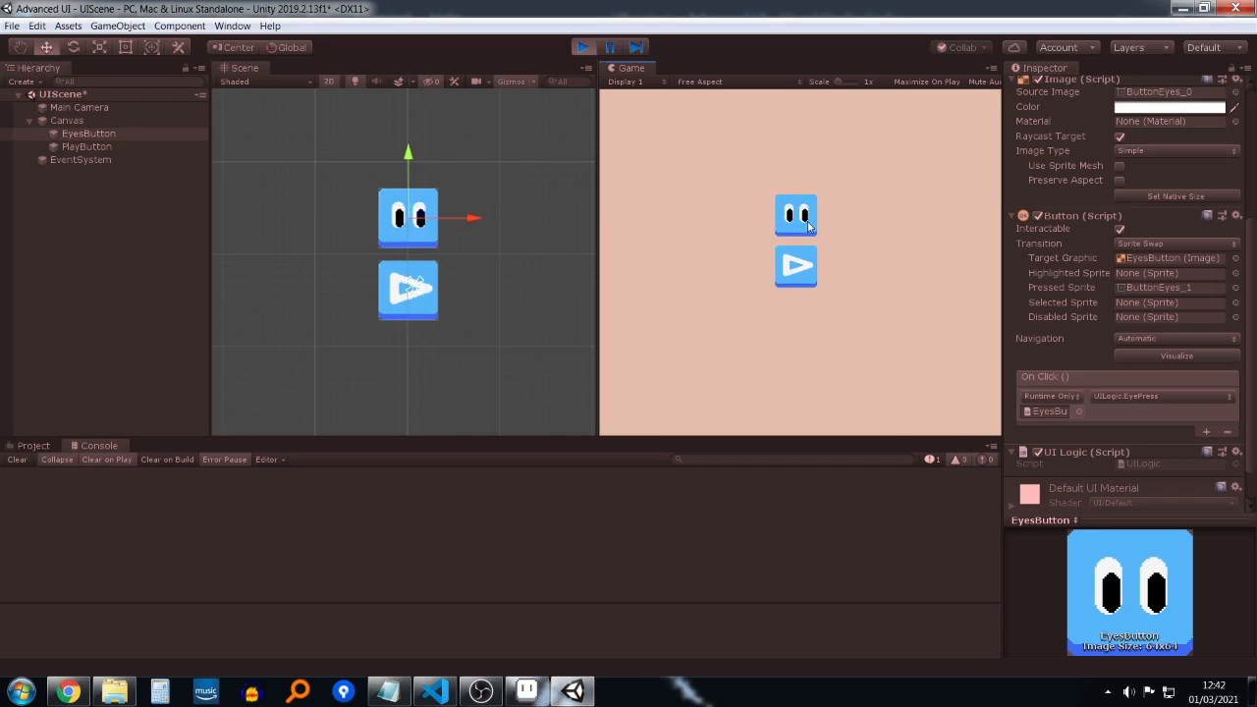
click(581, 47)
Step: Review the ButtonPush and ButtonPlay methods of UIScript in Visual Studio Code and return to the UILogic script
click(433, 692)
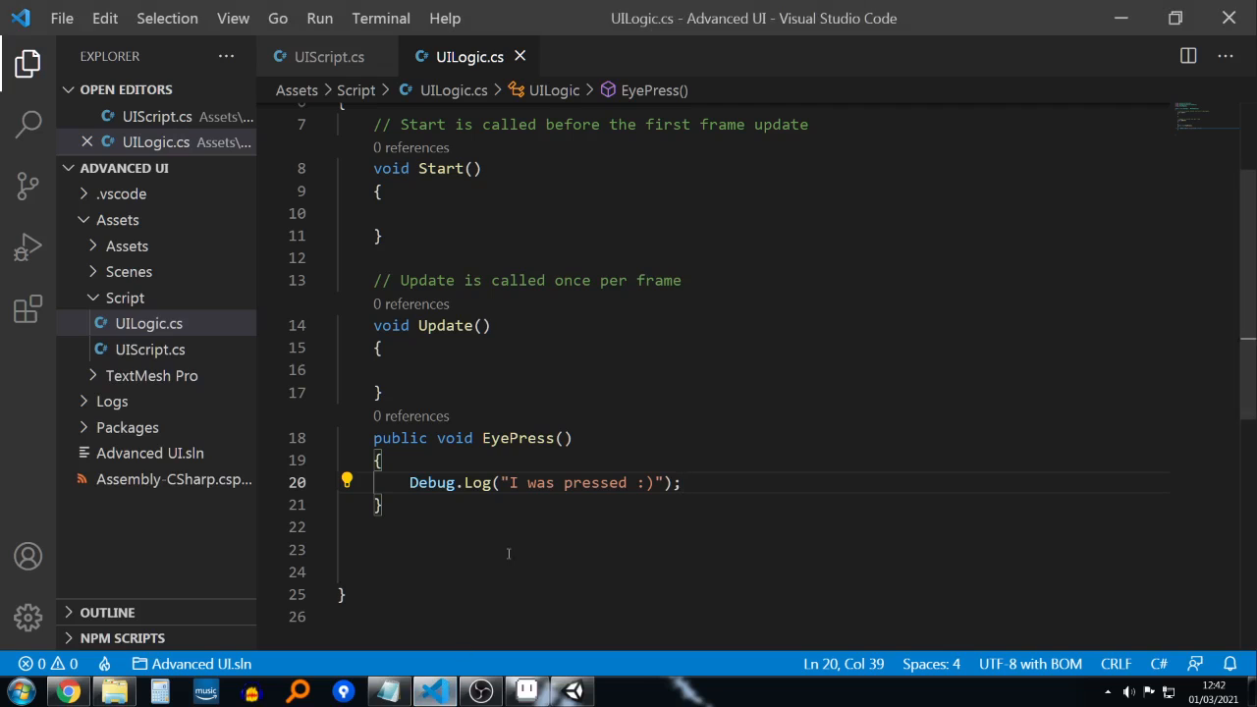
click(340, 70)
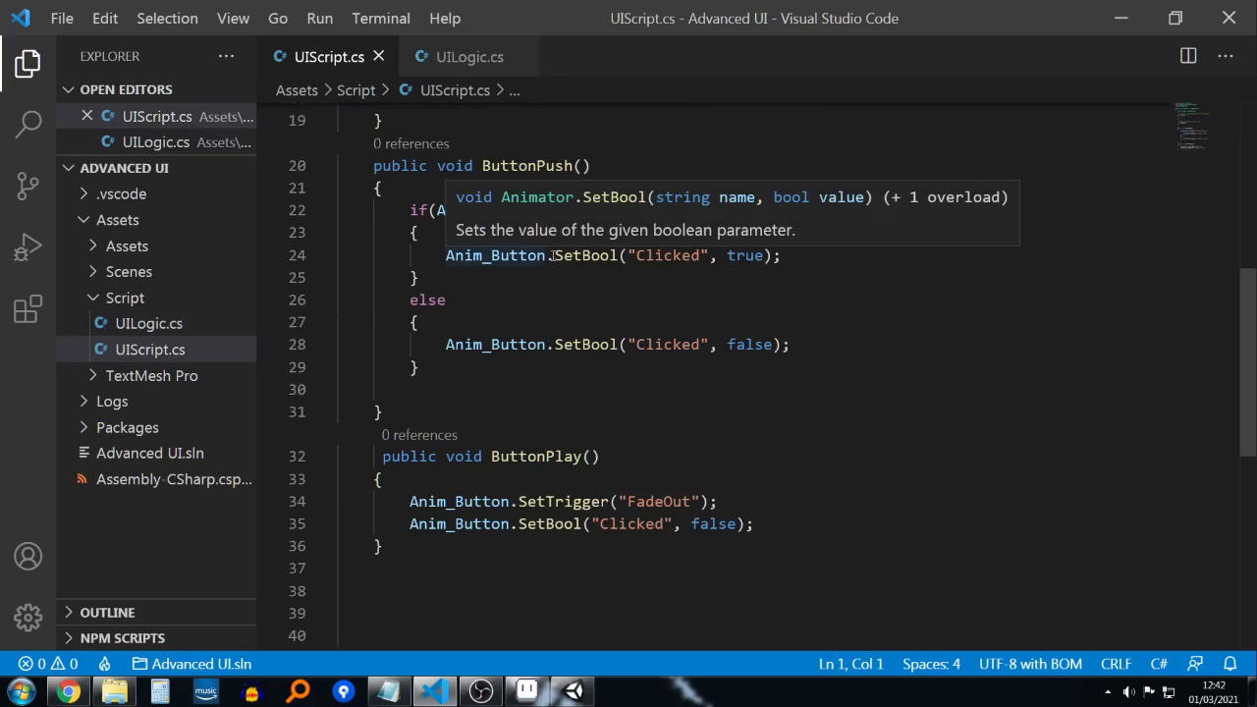
scroll(551, 255, down, 2)
scroll(551, 255, up, 3)
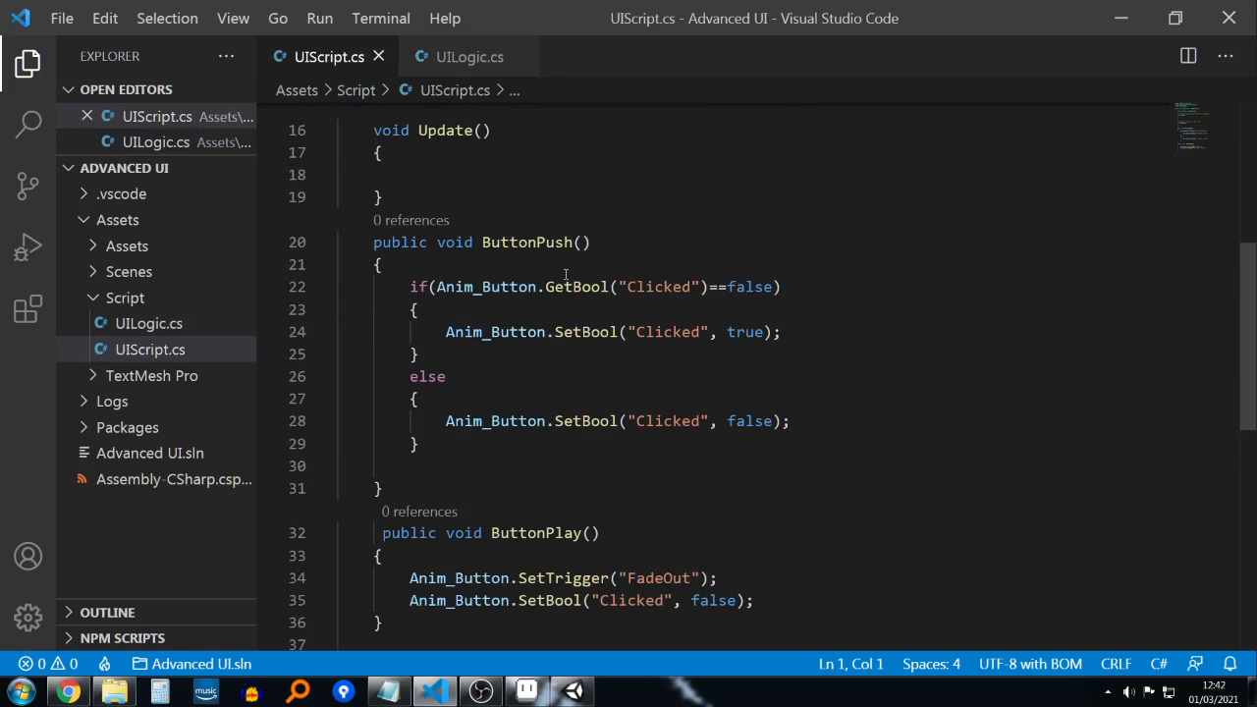
click(447, 59)
Step: Switch back to Unity, run the scene again and test the play and eyes buttons in the game
key(alt+Tab)
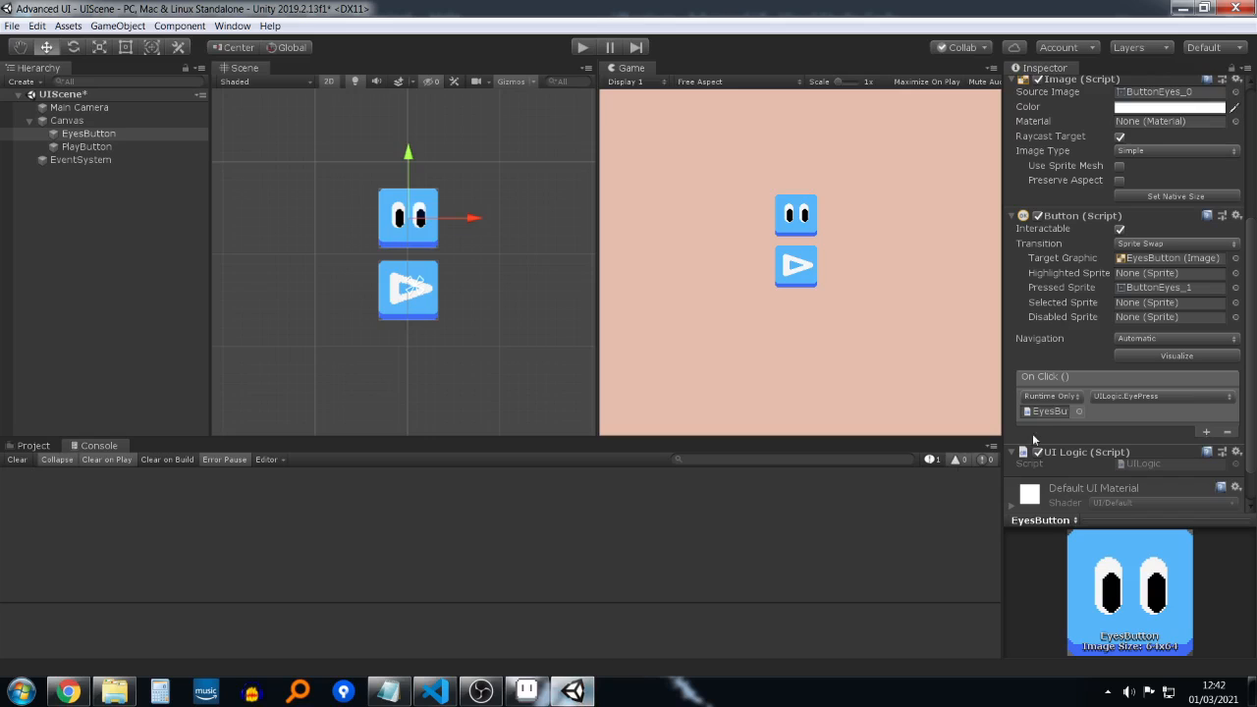
click(799, 272)
click(581, 48)
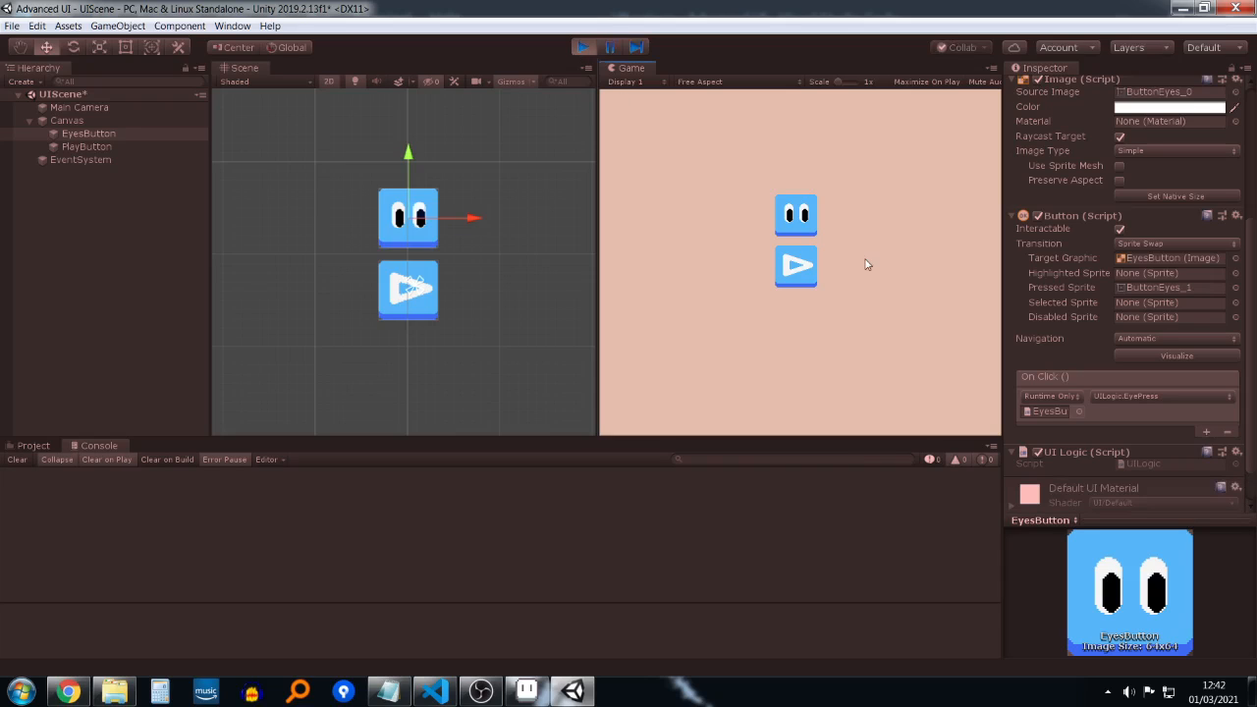
click(798, 269)
click(803, 226)
click(803, 225)
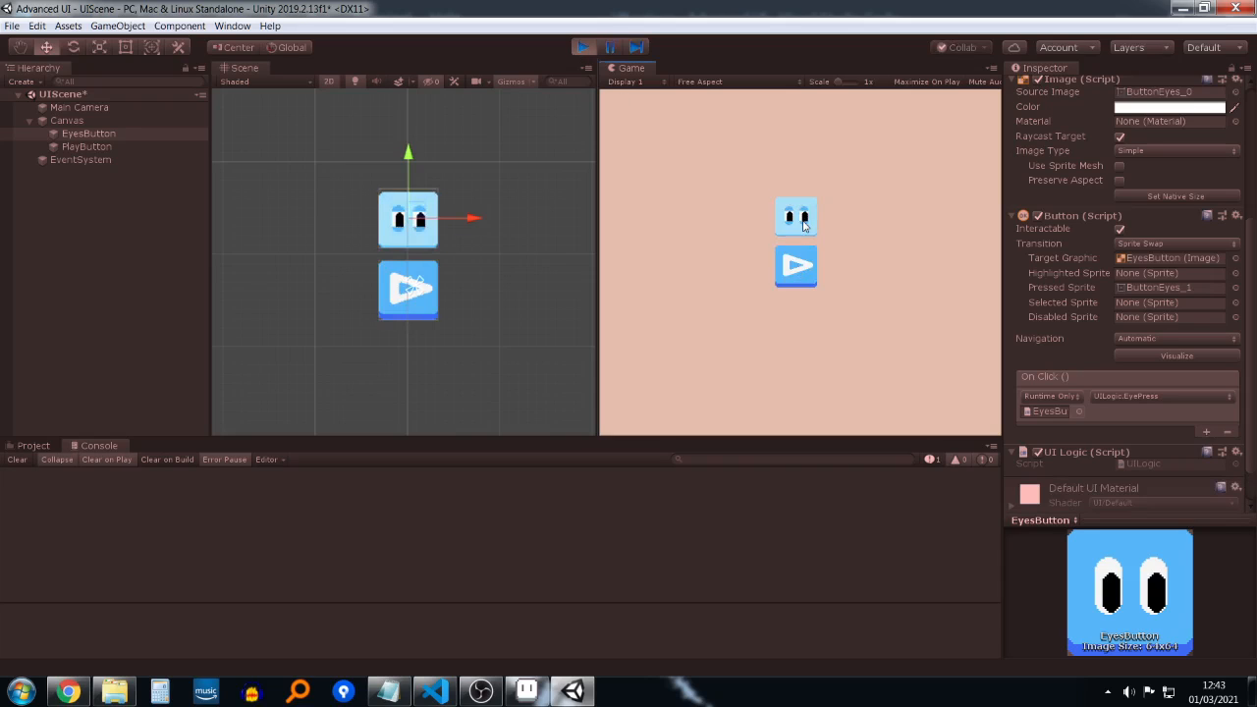
click(803, 226)
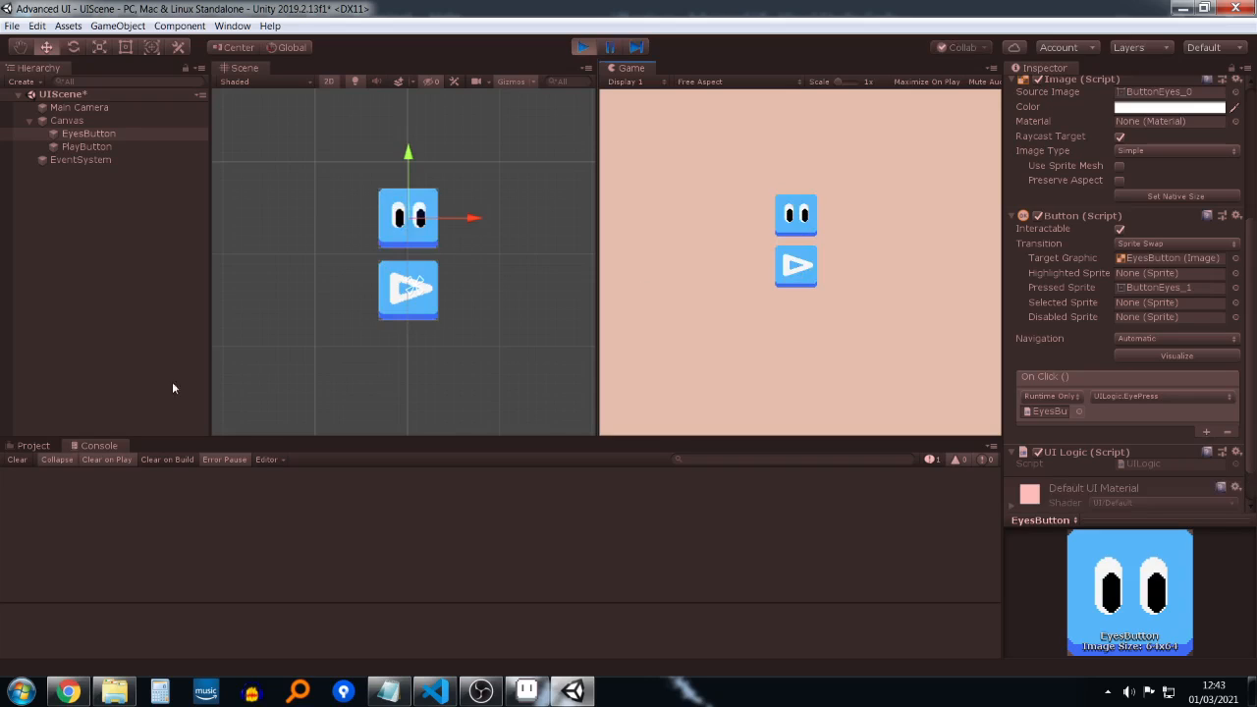
Step: Show log messages in the Console and activate the eyes button repeatedly to check the EyePress logging
click(933, 459)
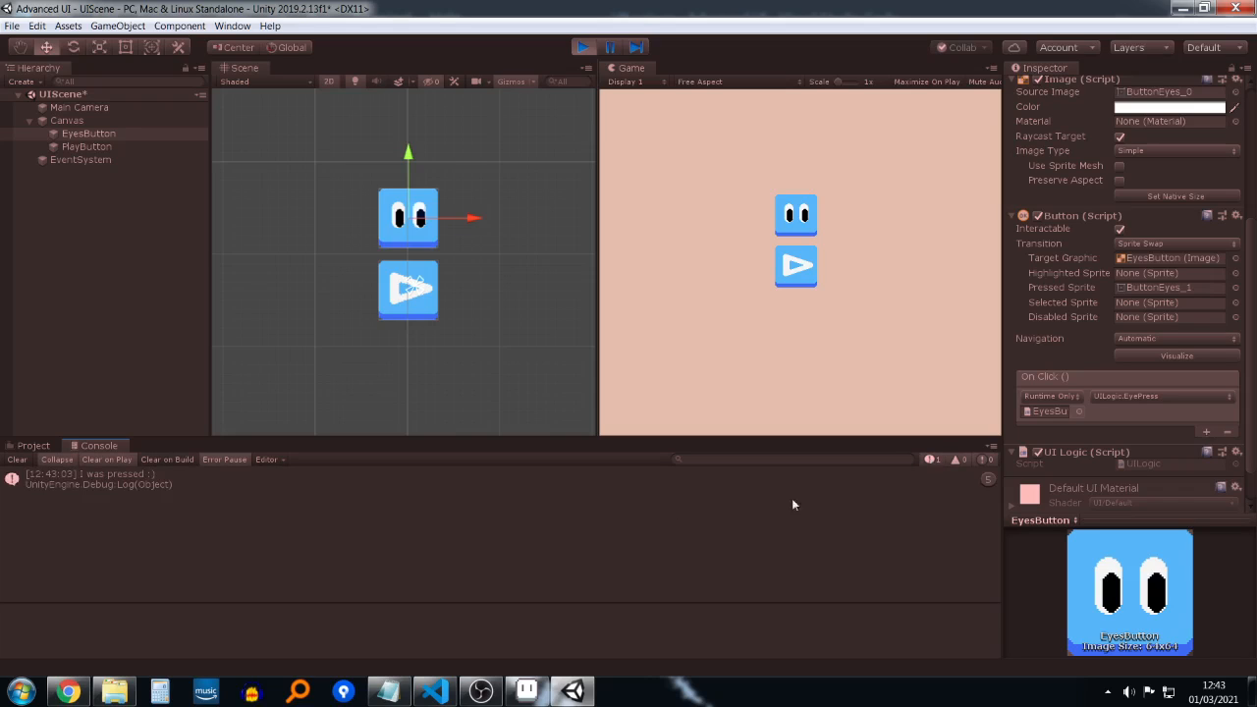
click(806, 208)
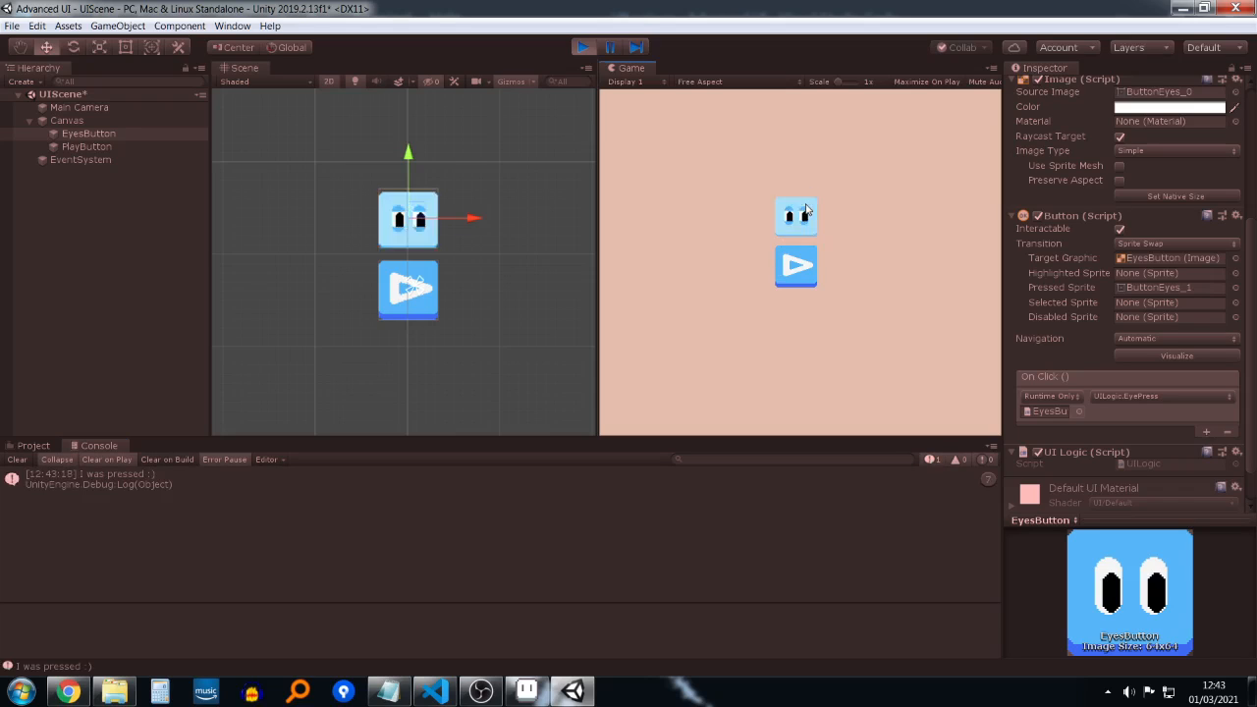
click(806, 208)
click(807, 208)
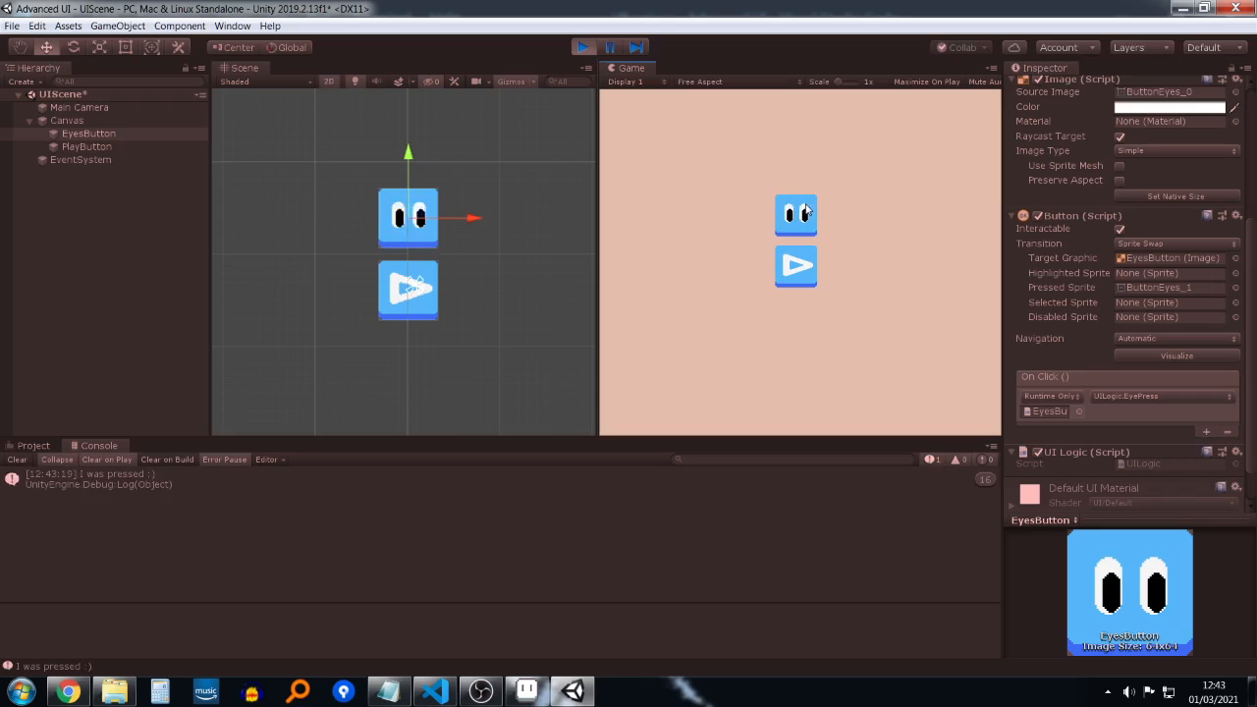
click(806, 208)
click(806, 208)
click(806, 208)
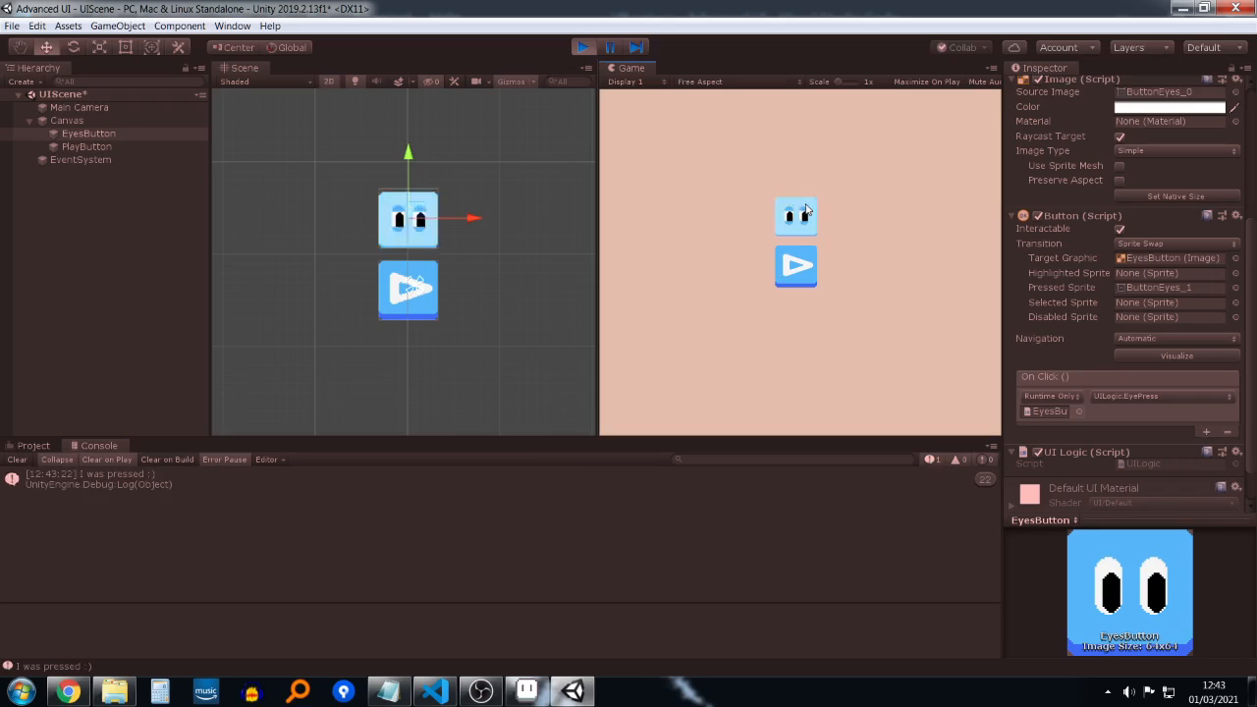
Step: Activate the eyes button twice more in the running game and stop play mode
click(806, 208)
click(806, 208)
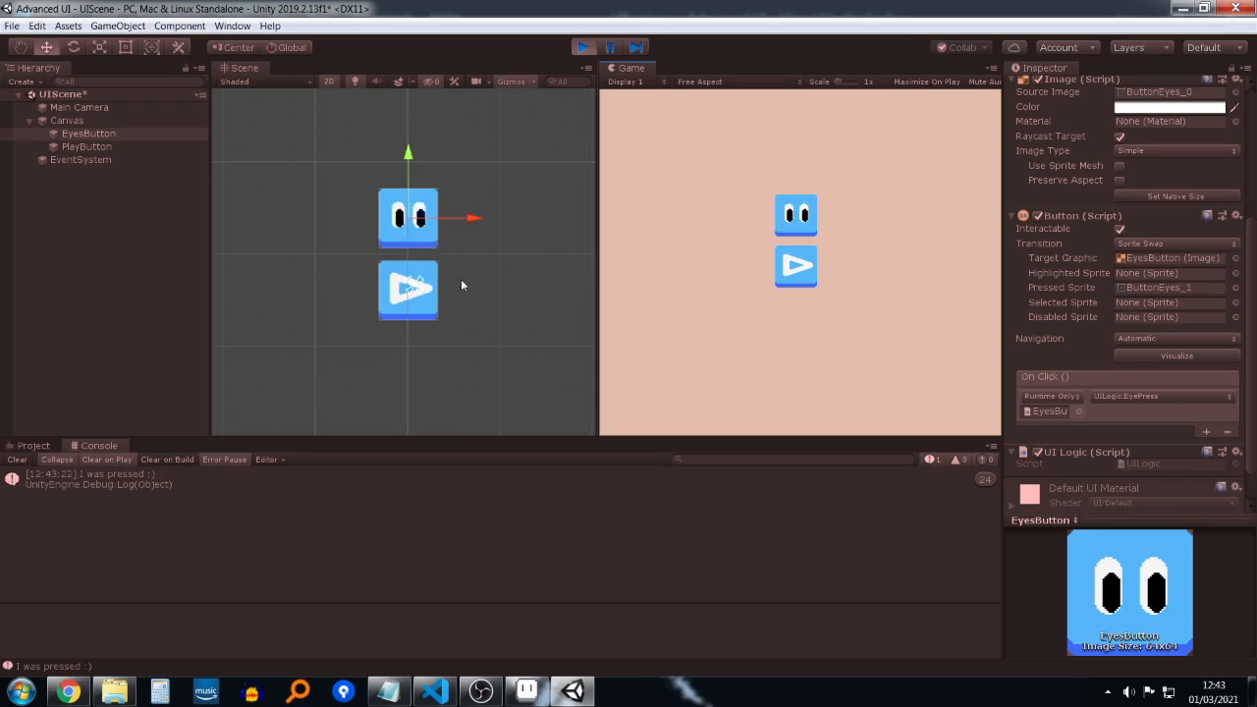
click(584, 47)
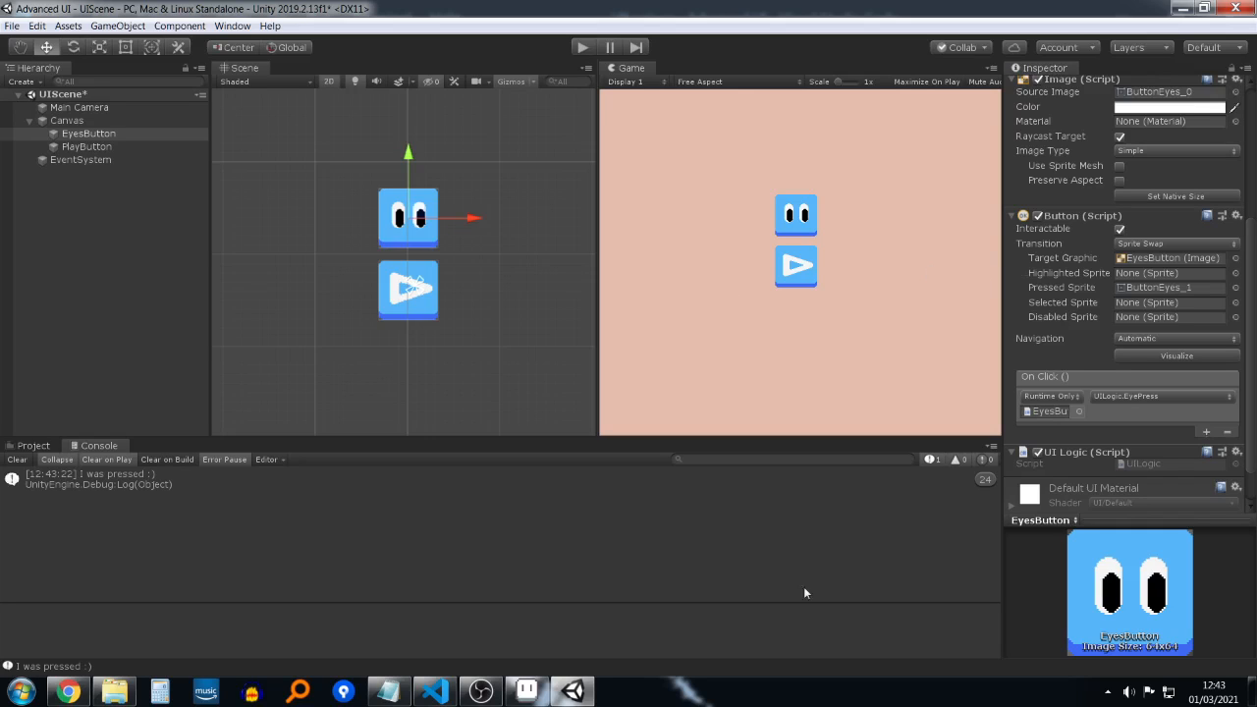
Step: Switch to Visual Studio Code and examine the Animator variable and the ButtonPush and ButtonPlay methods in UIScript.cs
click(433, 691)
click(339, 56)
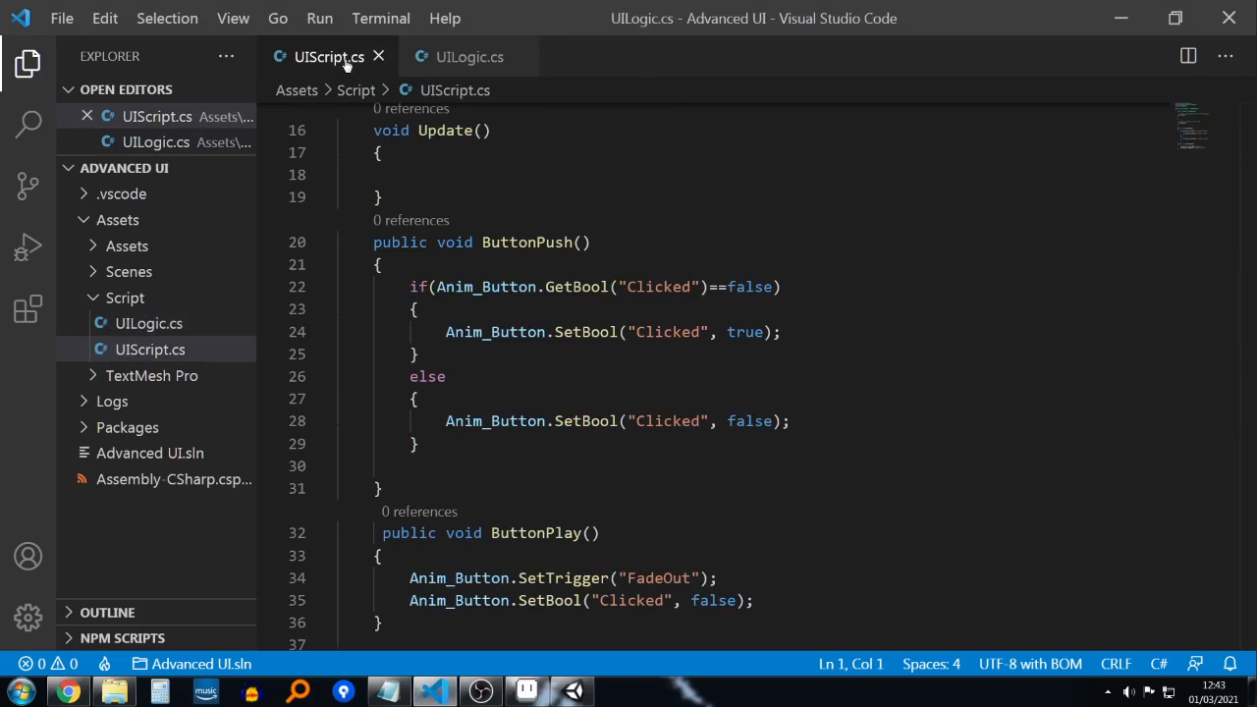
scroll(639, 309, down, 1)
scroll(599, 285, up, 3)
scroll(639, 255, up, 5)
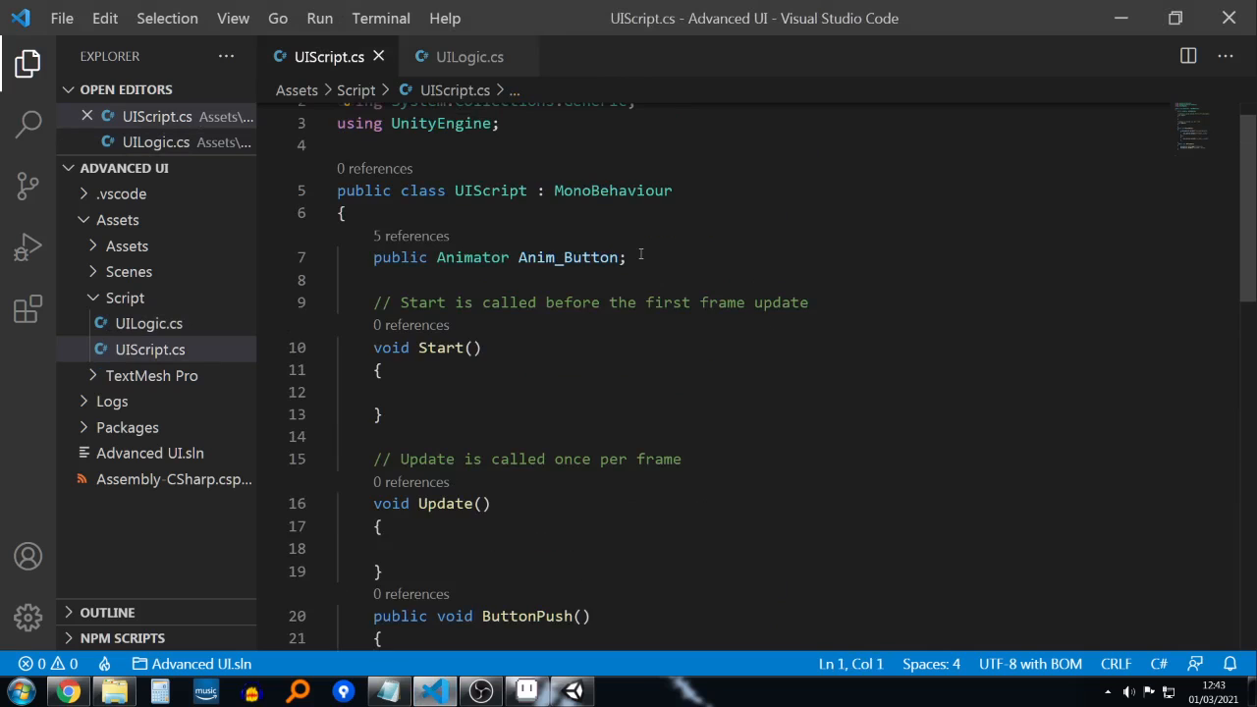
scroll(640, 255, down, 2)
scroll(640, 255, down, 4)
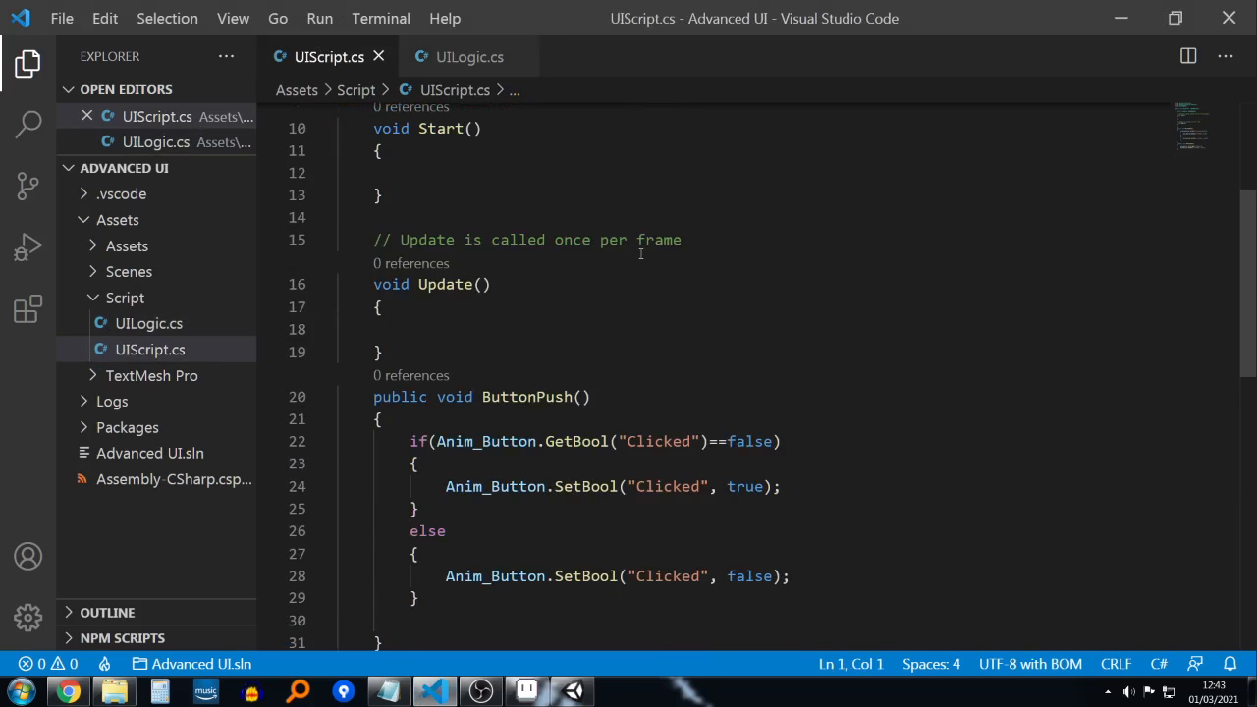
scroll(511, 295, up, 2)
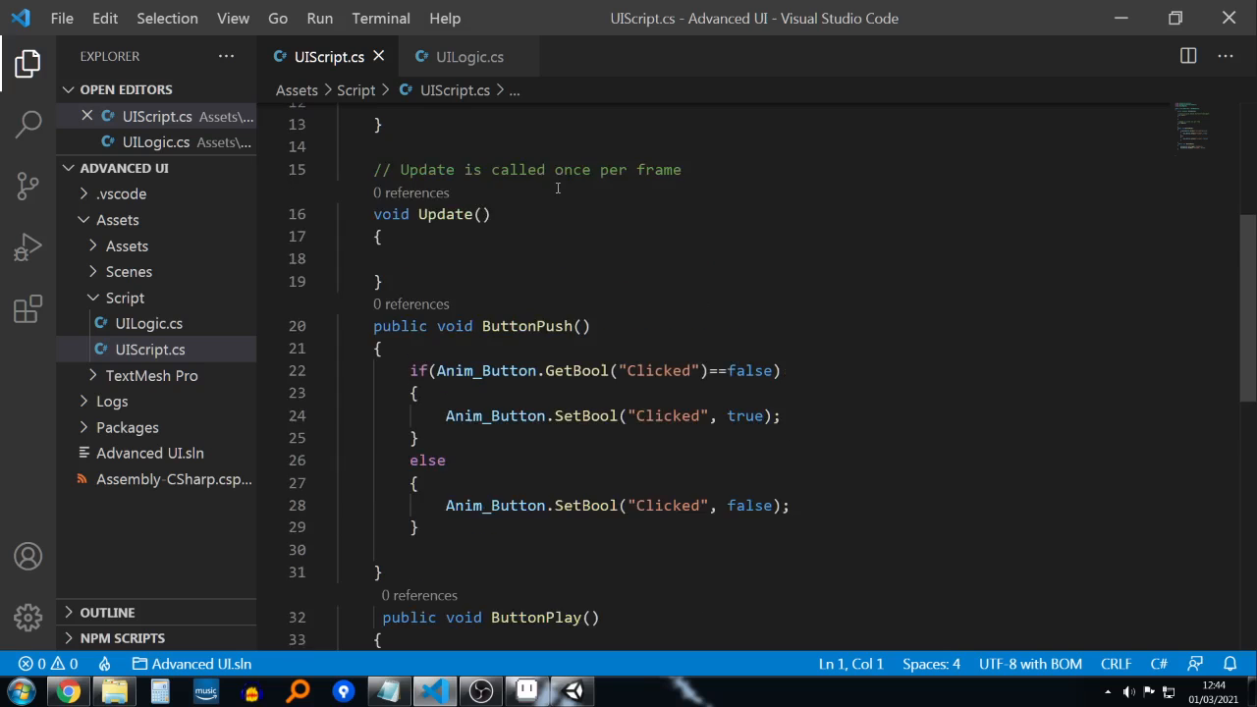
scroll(462, 225, down, 2)
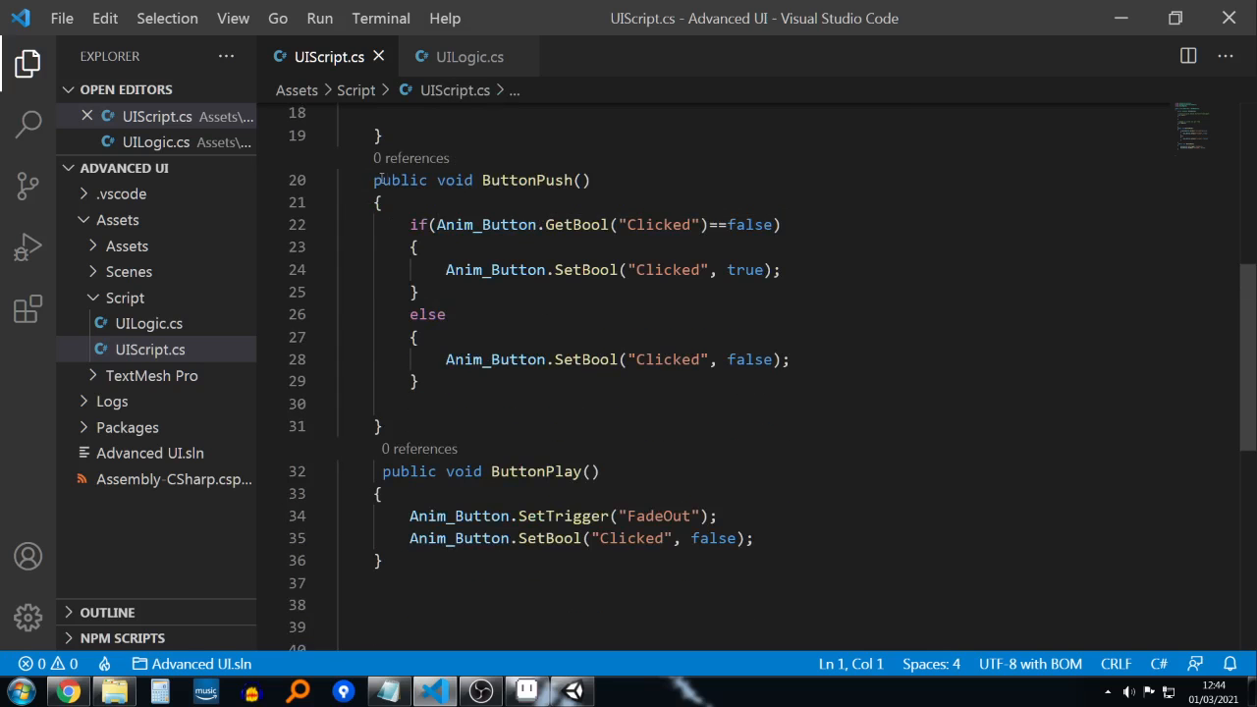
drag(382, 180, 717, 538)
click(756, 538)
scroll(697, 304, up, 3)
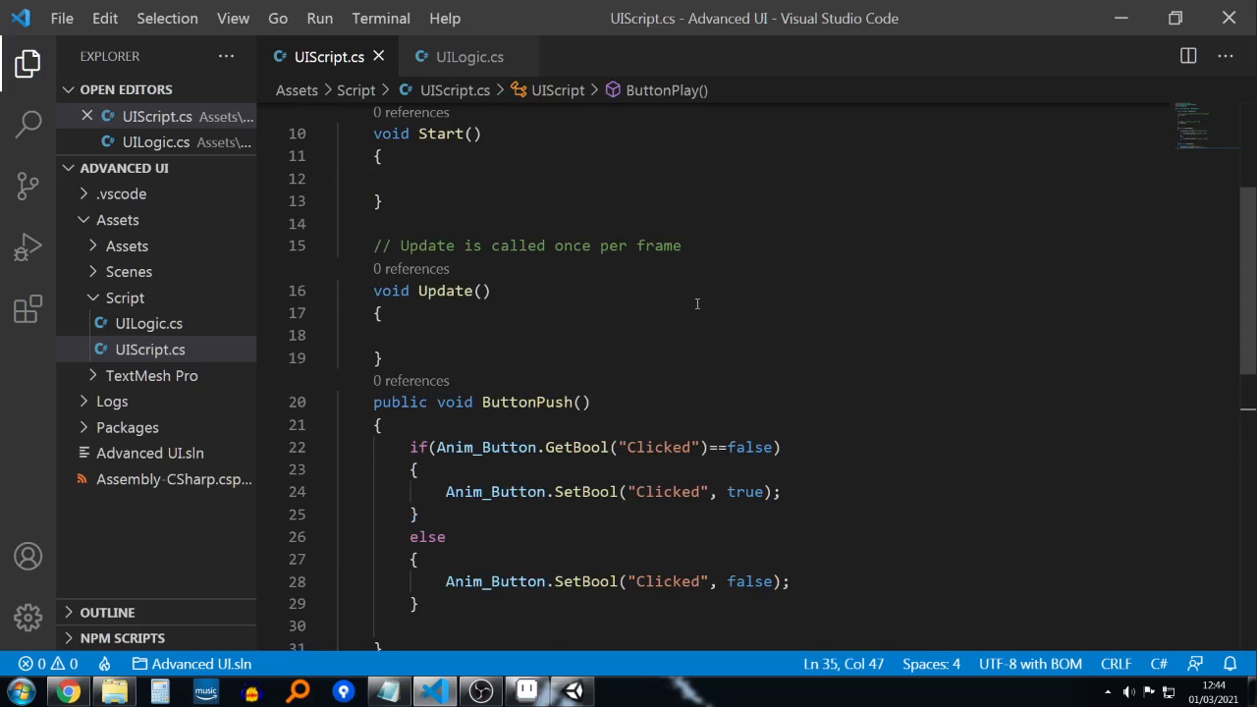
scroll(698, 304, up, 3)
scroll(694, 289, down, 3)
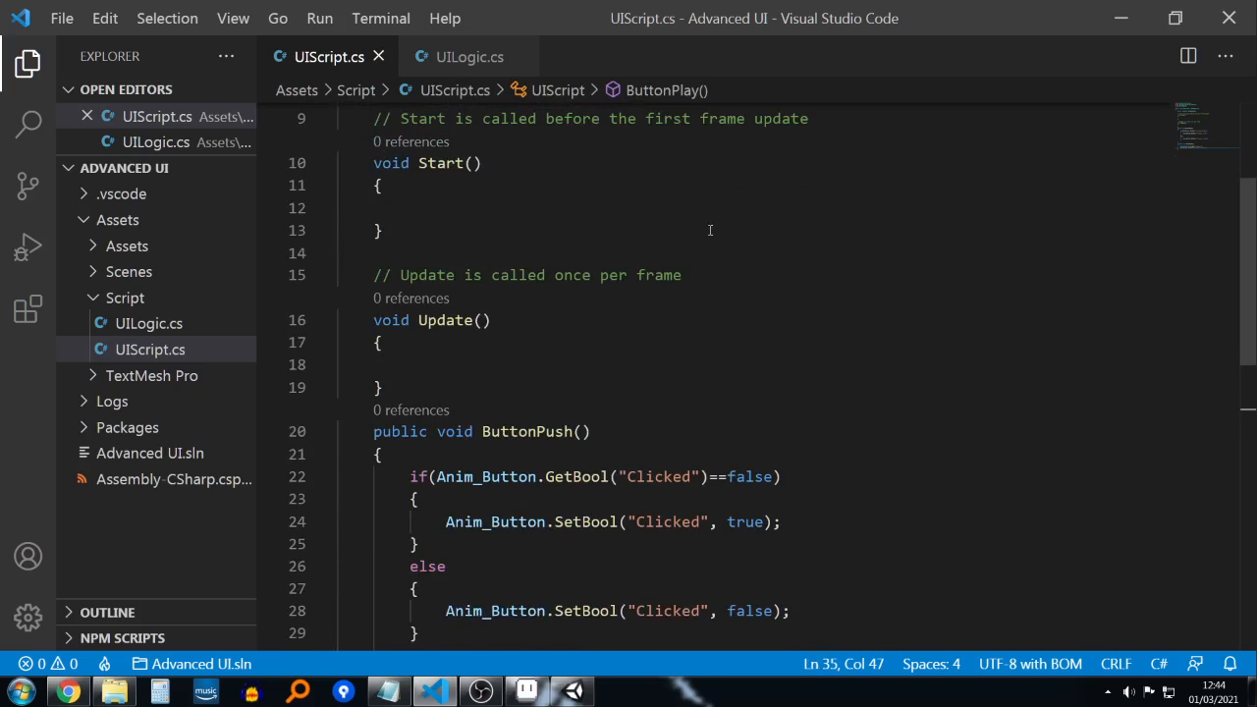
scroll(710, 230, up, 3)
scroll(714, 235, down, 4)
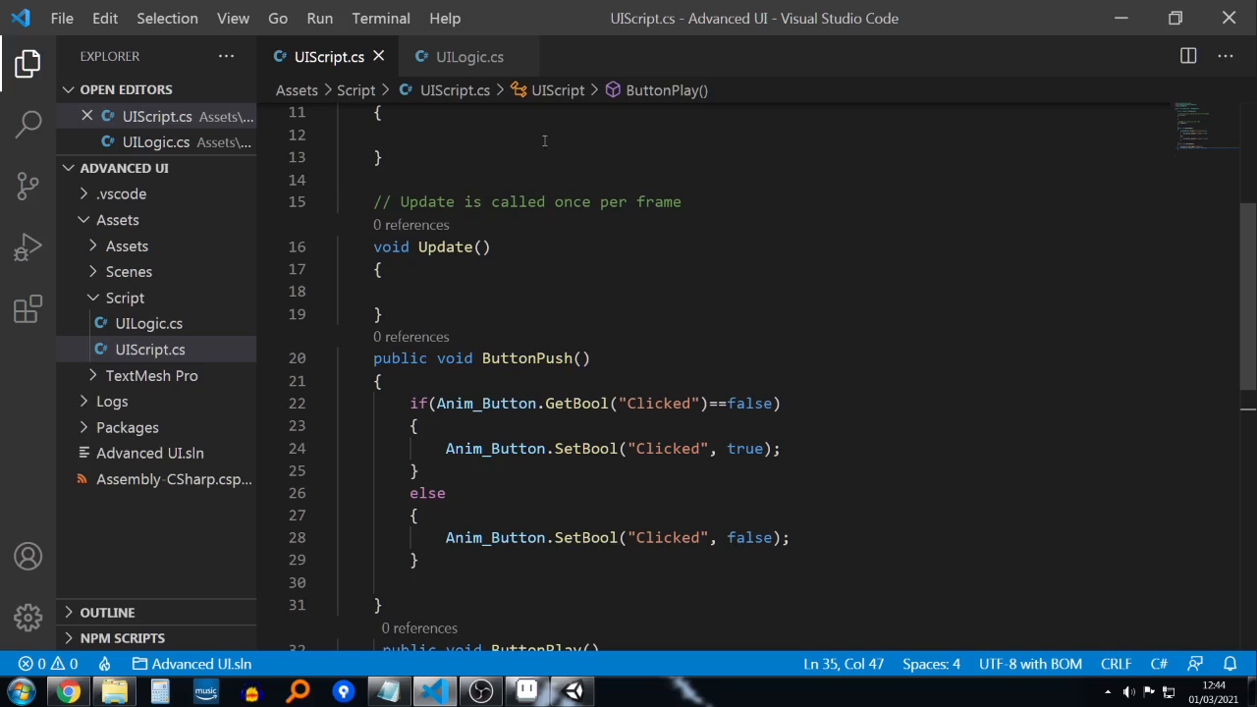
Step: Copy the whole EyePress method in UILogic.cs and paste the copy directly beneath the original
click(469, 61)
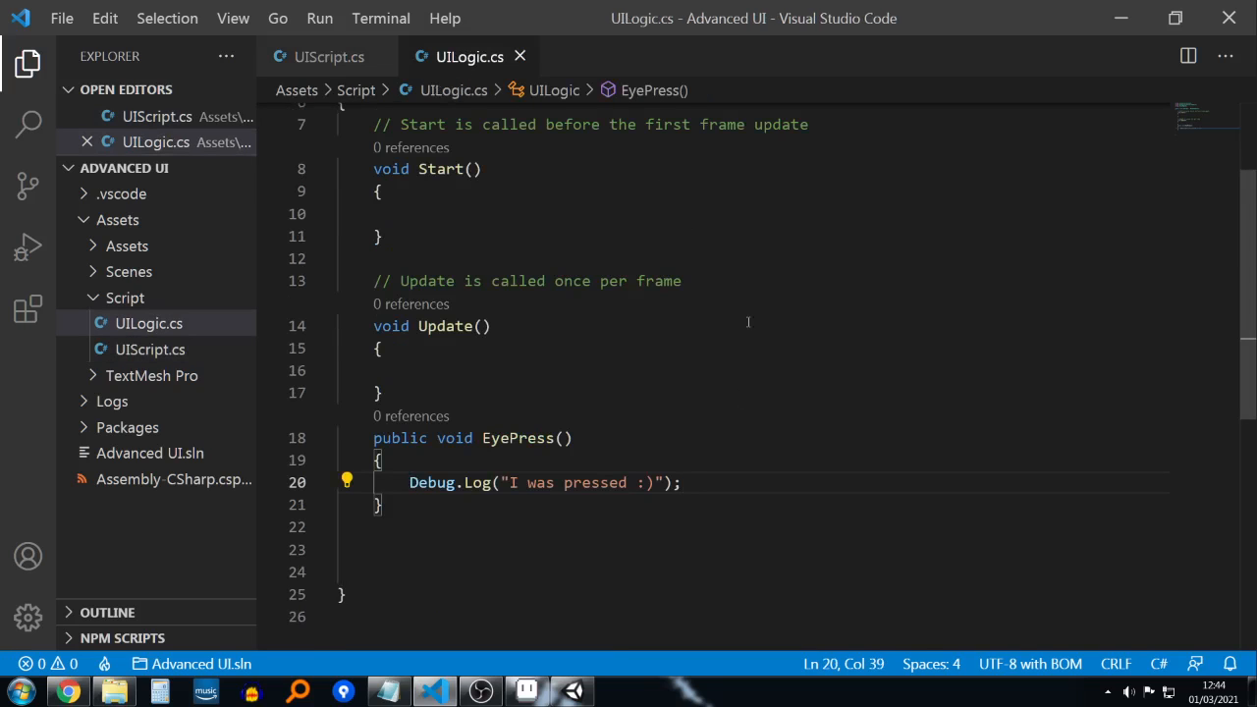
click(546, 541)
drag(503, 506, 322, 439)
key(ctrl+c)
click(547, 523)
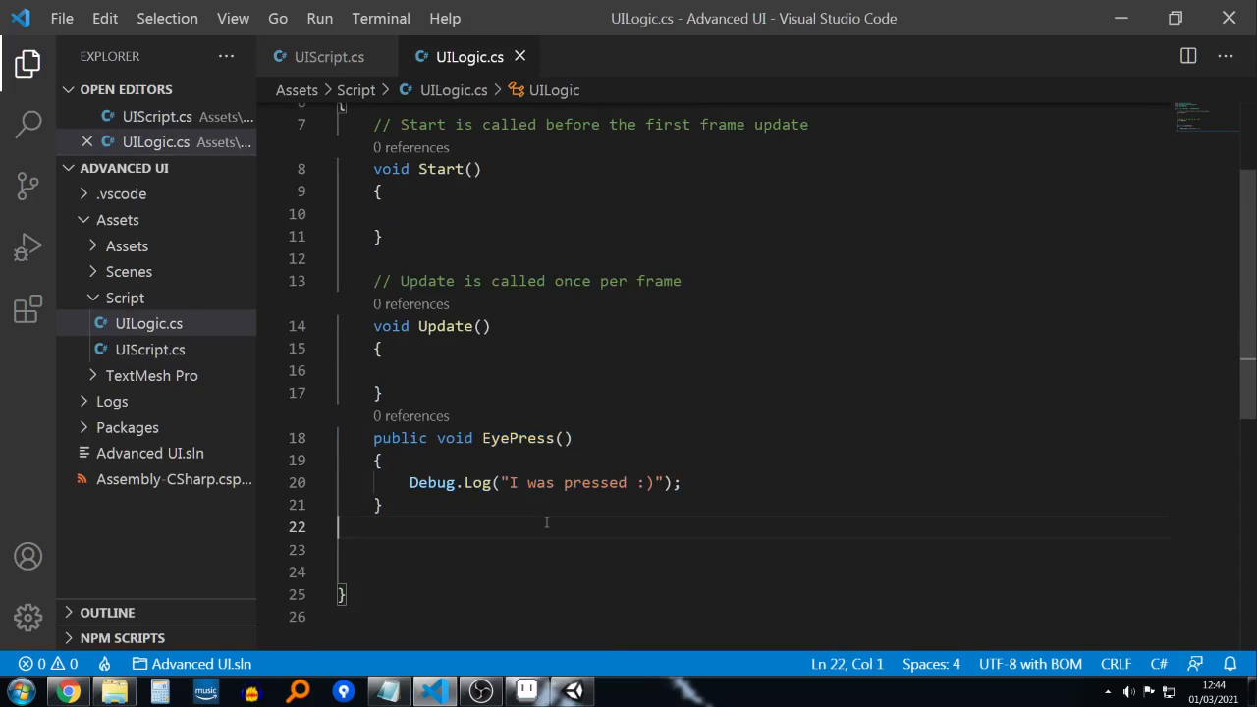
key(Left)
key(Return)
key(ctrl+v)
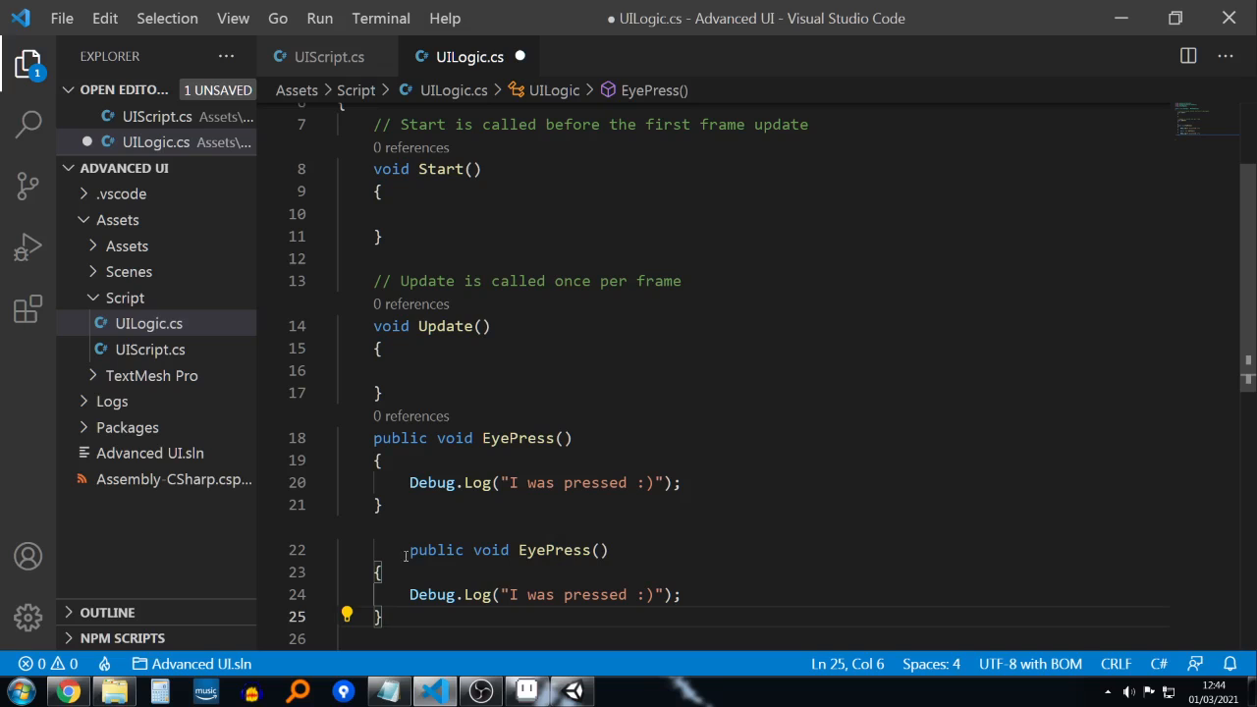
Step: Align the pasted method's first line with the original's indentation and rename the method PlayPress
click(402, 550)
key(Right)
key(BackSpace)
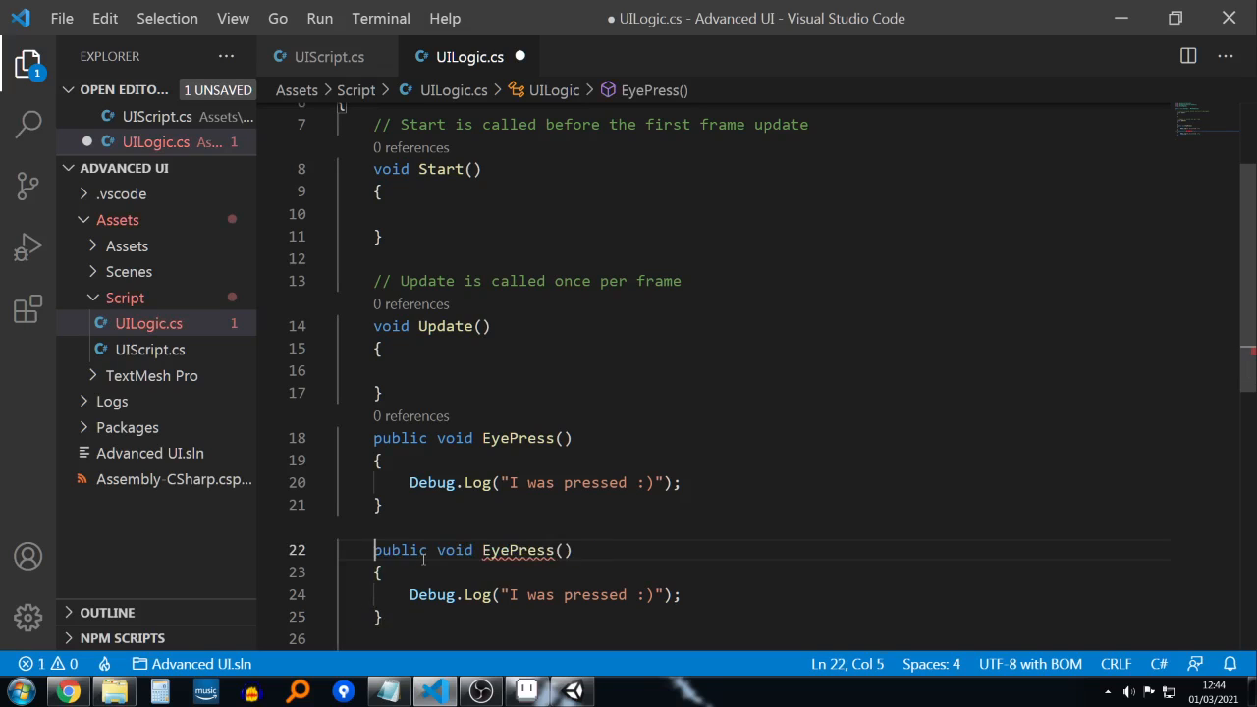
scroll(609, 503, down, 3)
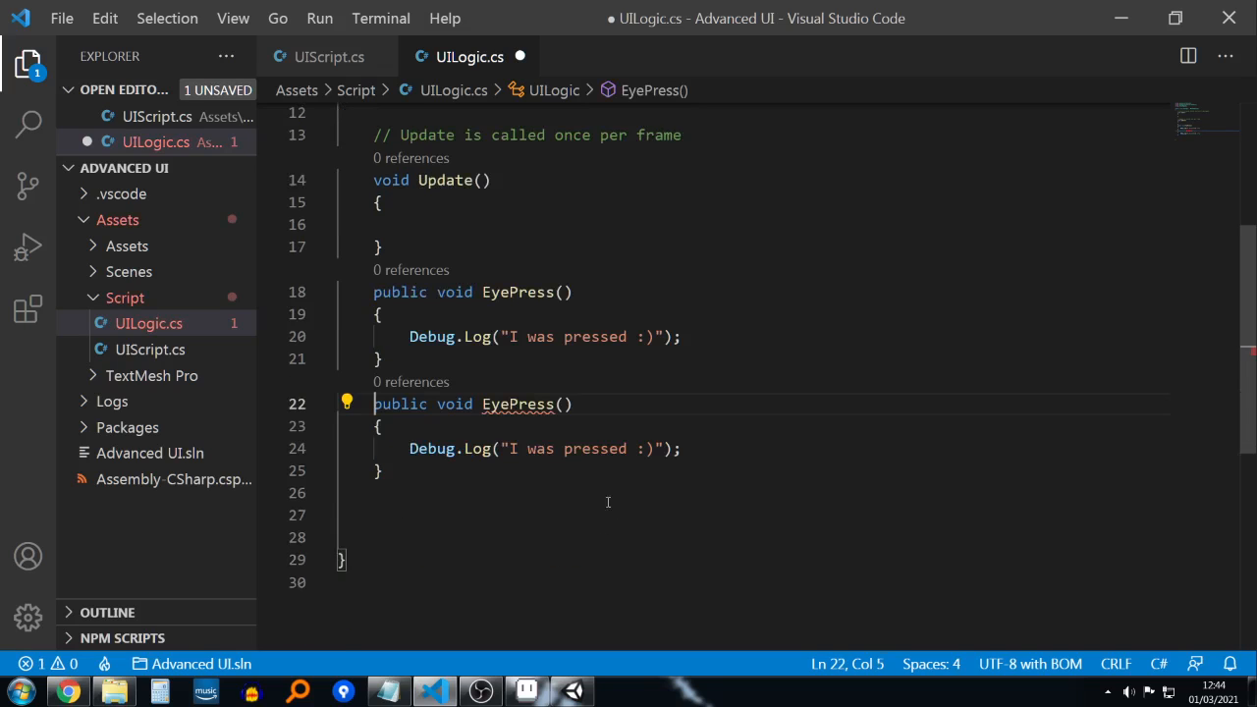
double_click(518, 403)
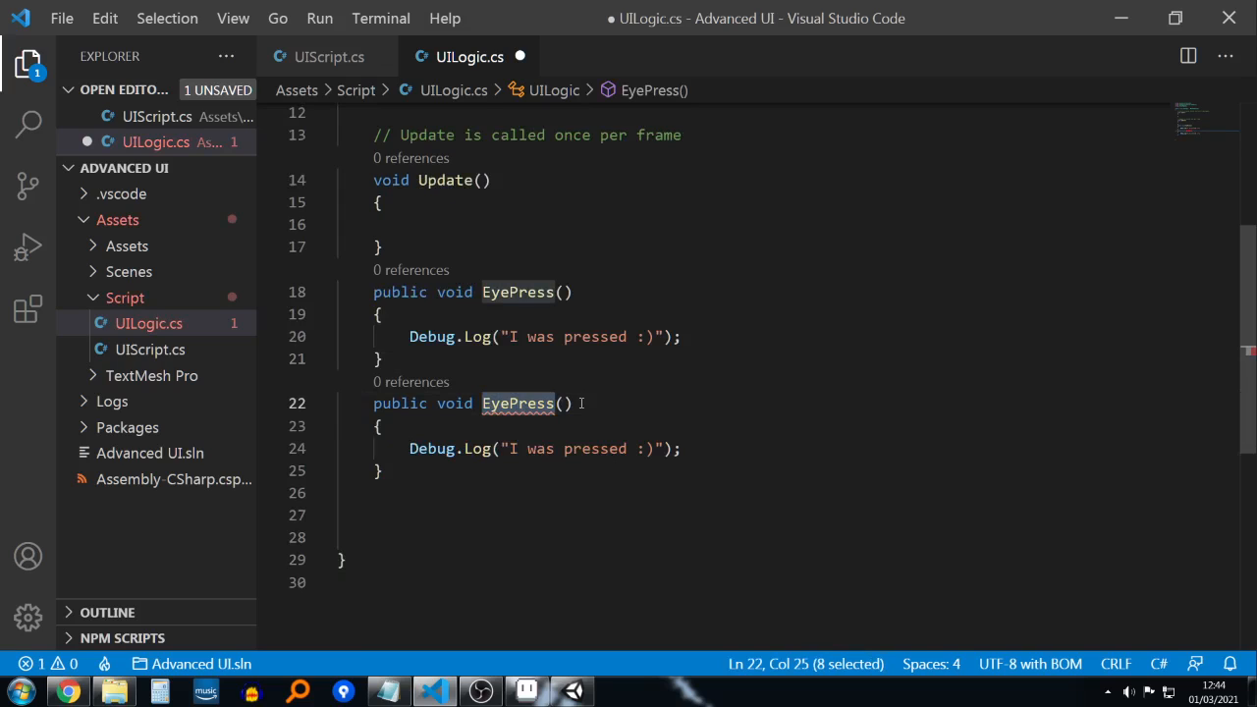
text(PlayPress)
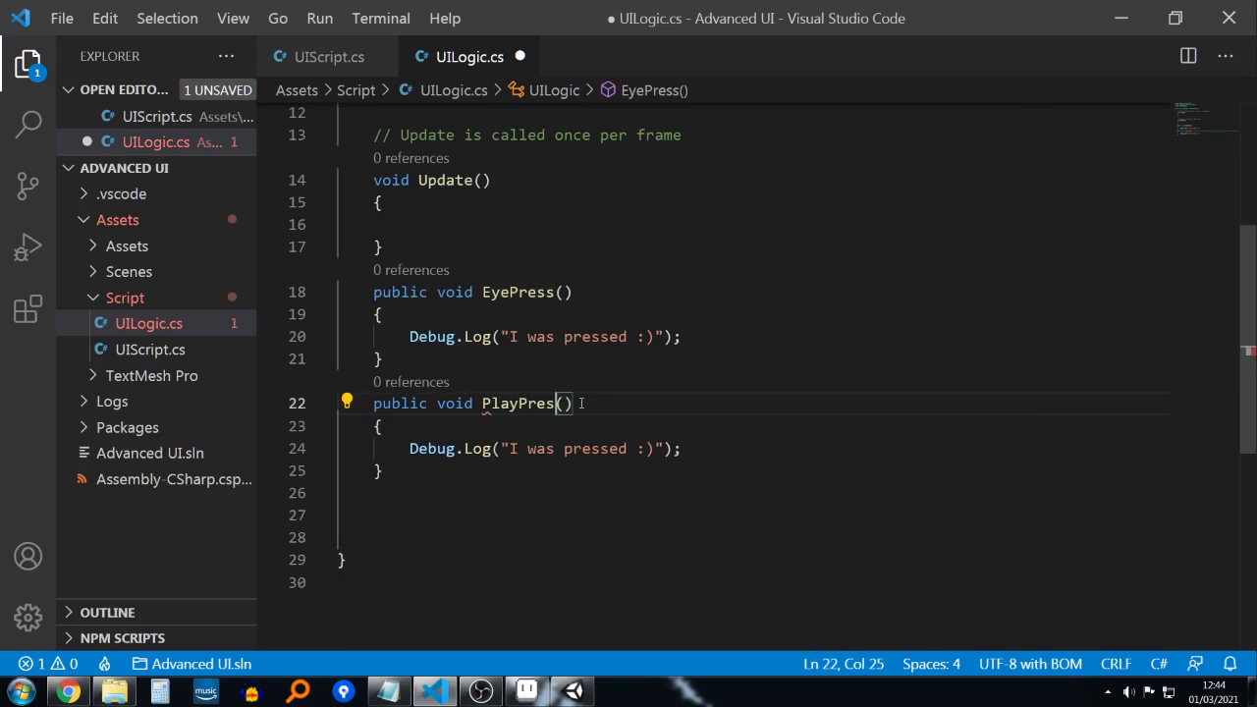
Step: Insert "too!" before the smiley in the PlayPress log message
click(574, 448)
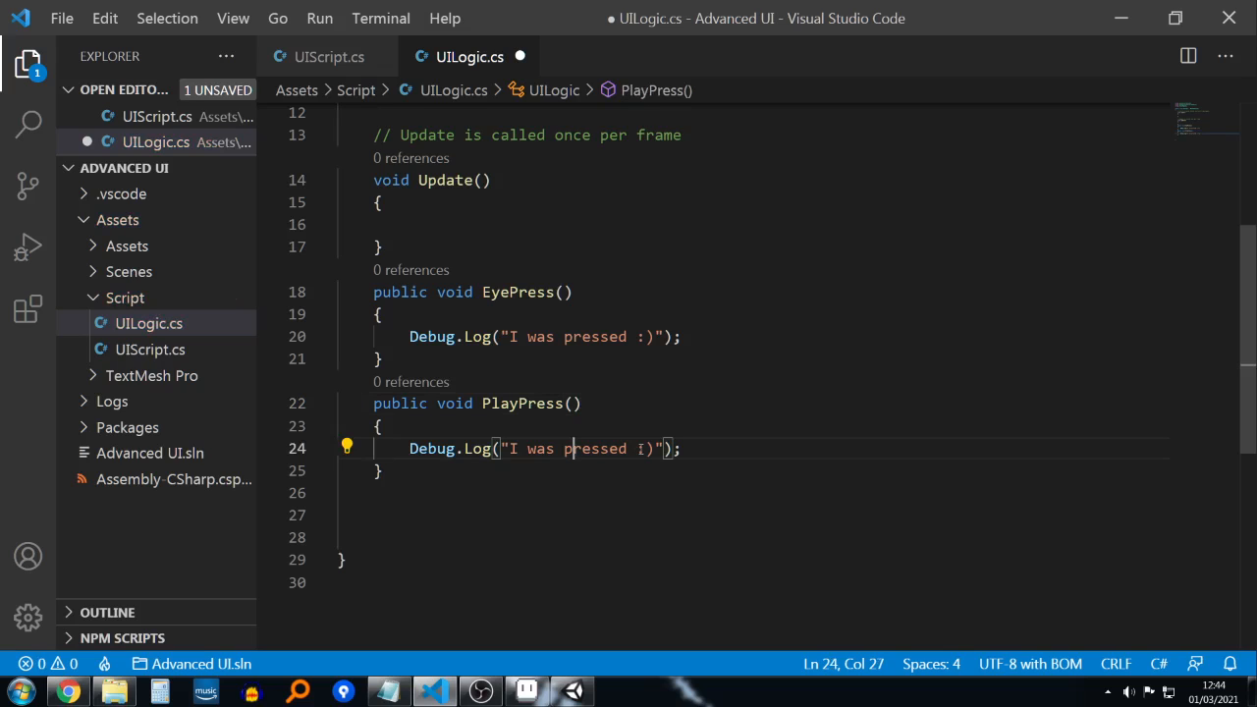
click(644, 447)
click(654, 447)
click(631, 448)
text(too)
key(Right)
key(Left)
text(!)
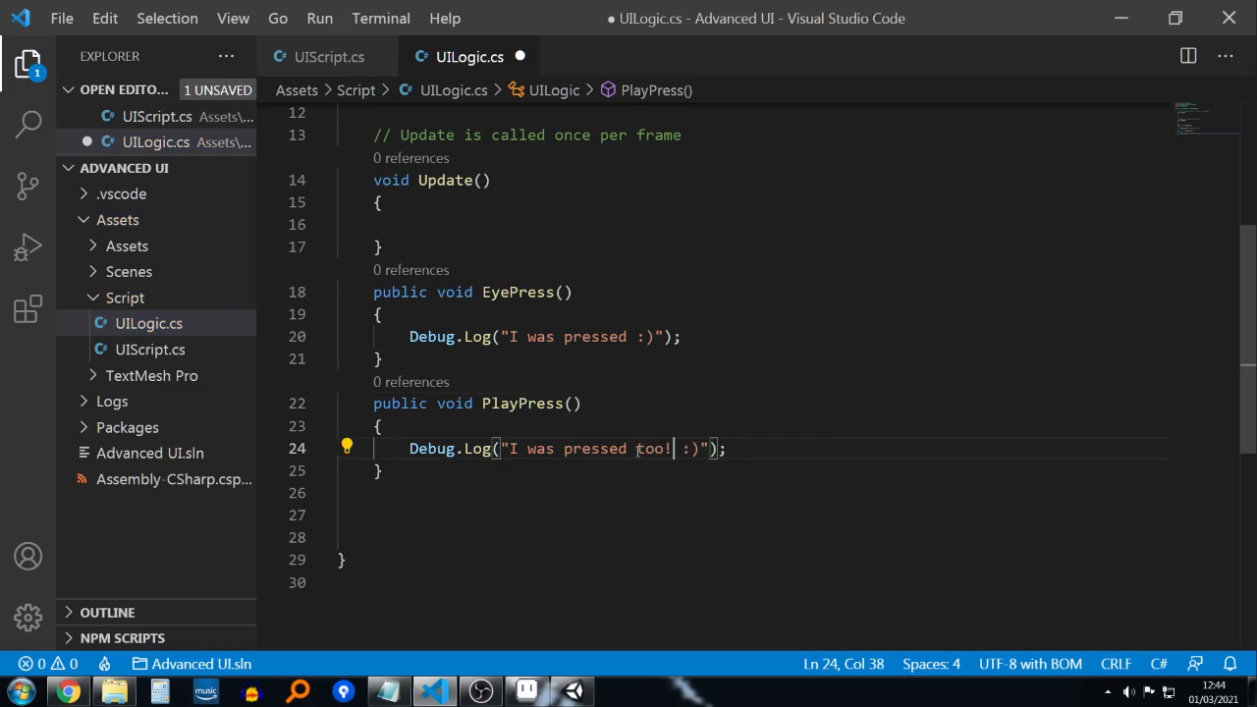
Step: Change the smiley in the PlayPress message to :D and save the UILogic script
key(Right)
key(Right)
key(Right)
key(Right)
key(Left)
key(BackSpace)
text(D)
key(ctrl+s)
Step: Return to Unity, run the scene to test the eyes button in the game, and stop play mode
click(1131, 19)
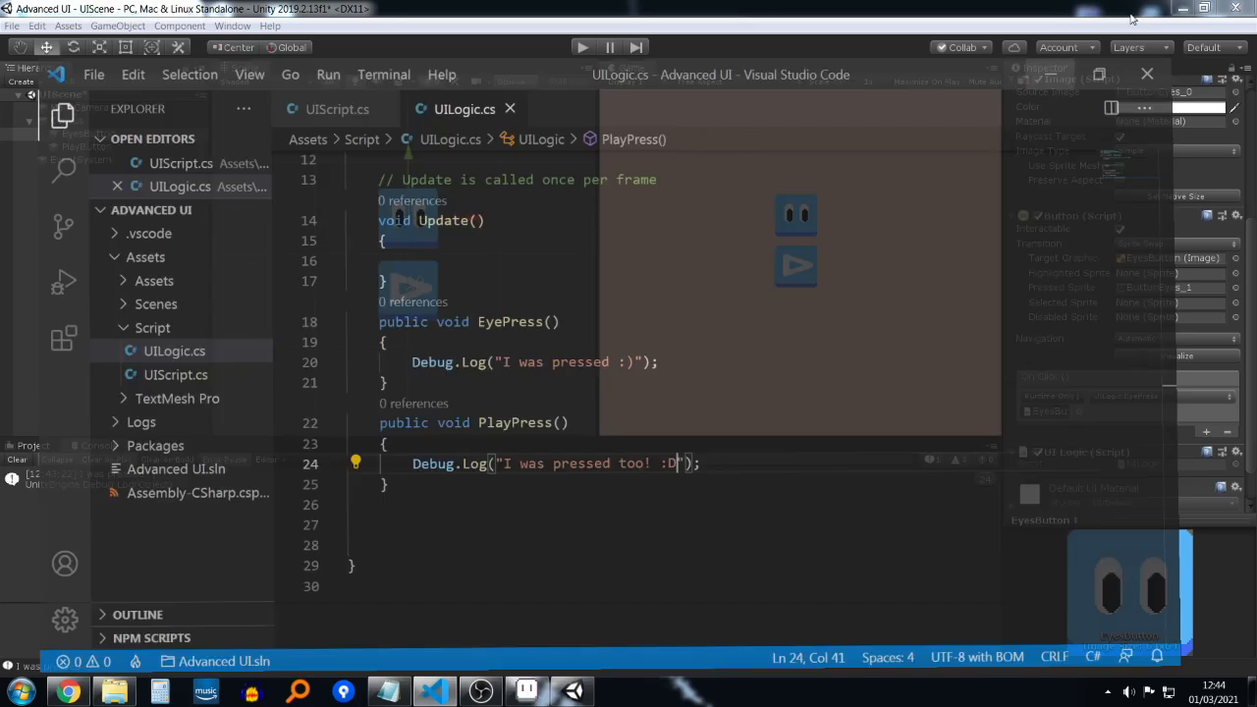
click(586, 47)
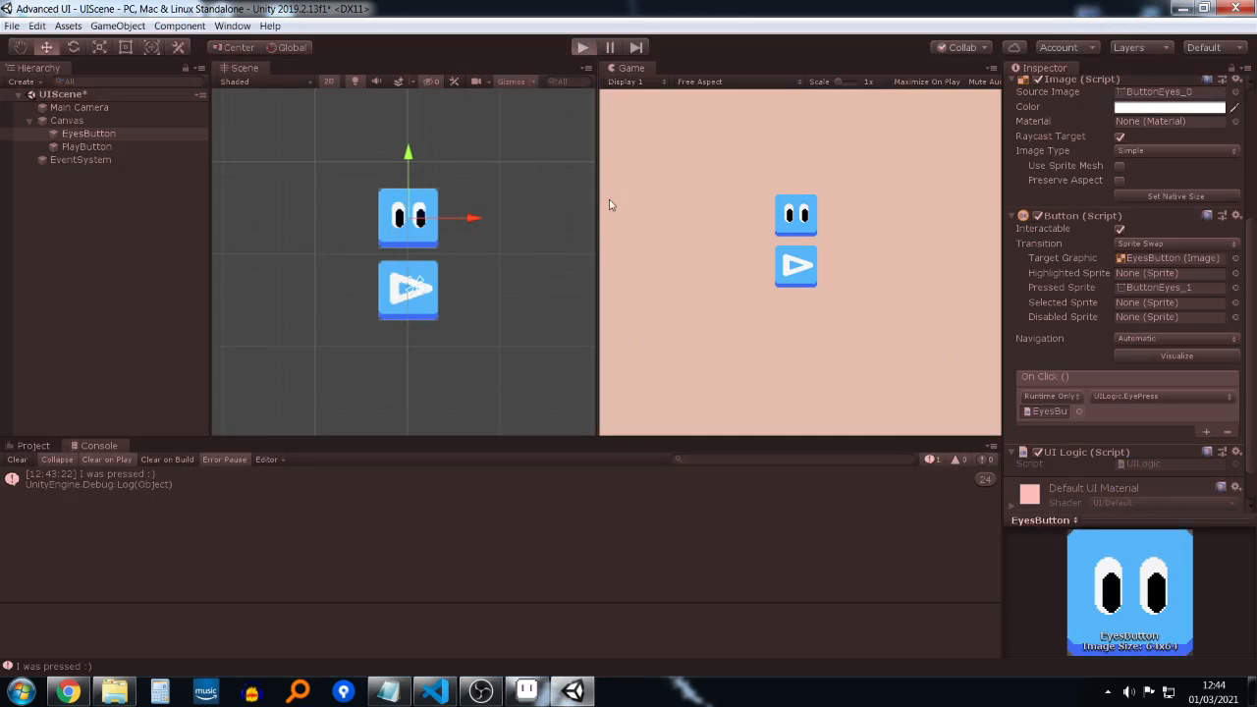
click(795, 228)
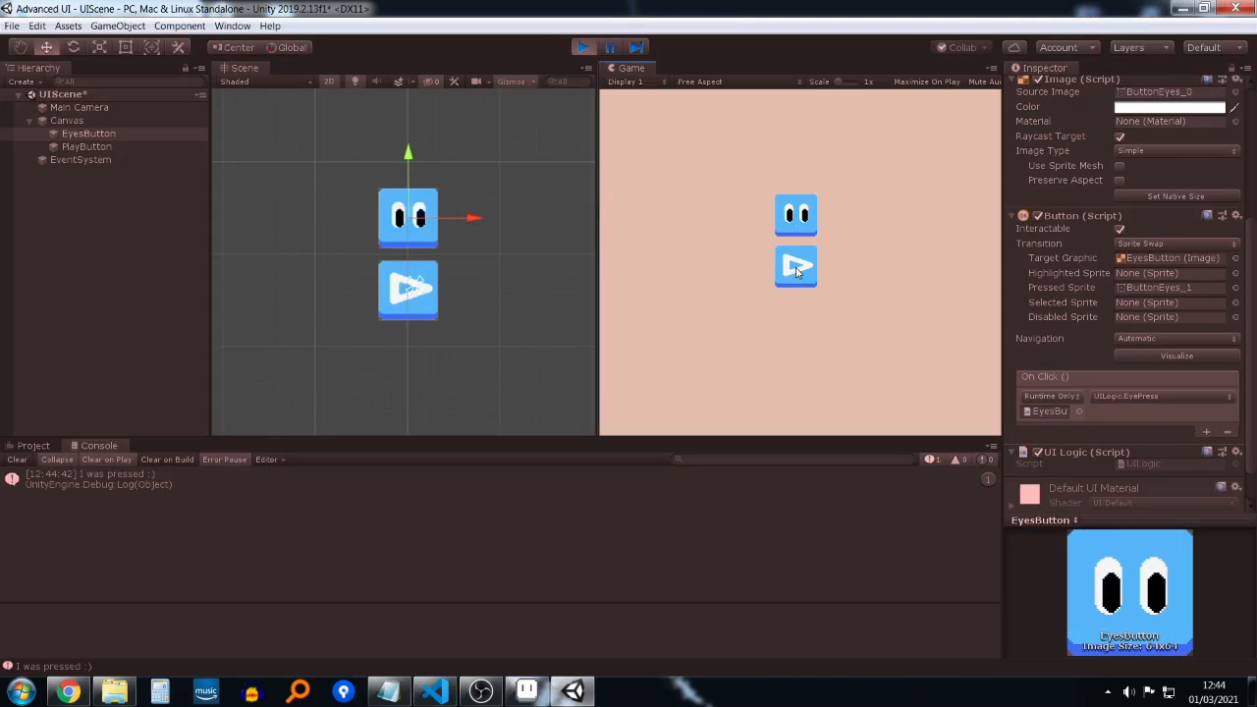
click(585, 48)
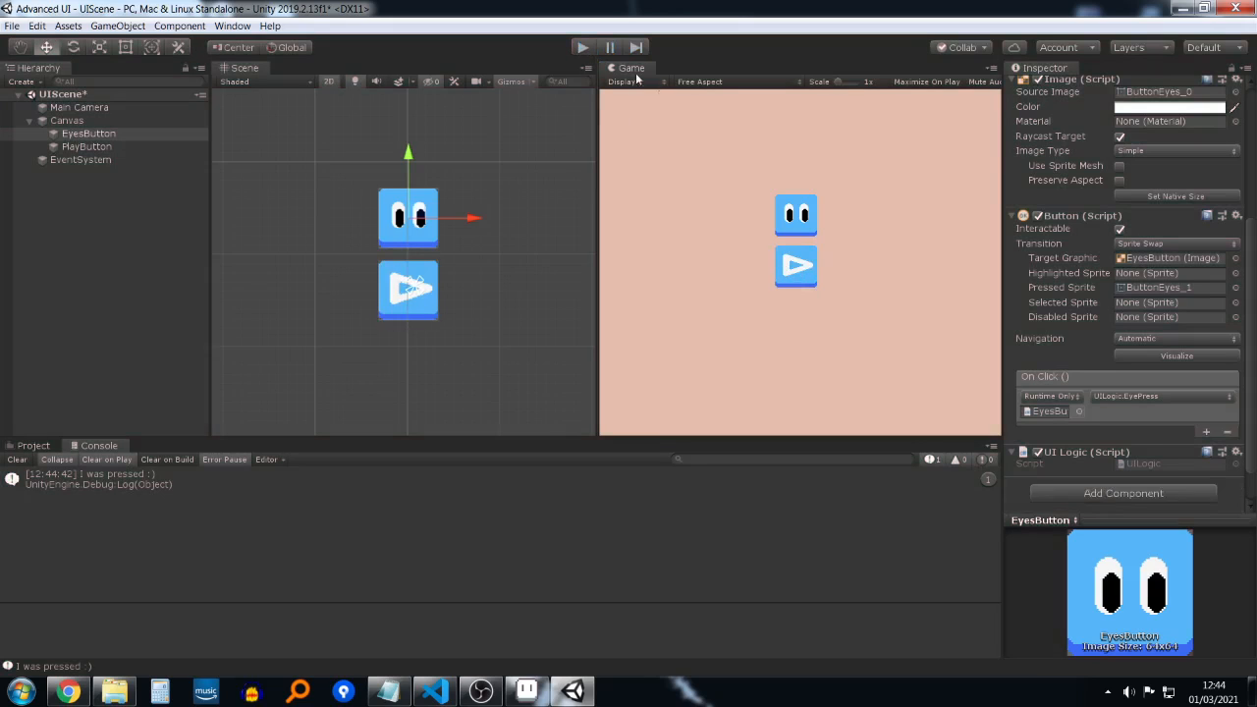
Step: Add the UI Logic script component to PlayButton and add an entry to its On Click event list
click(123, 146)
scroll(1183, 432, down, 1)
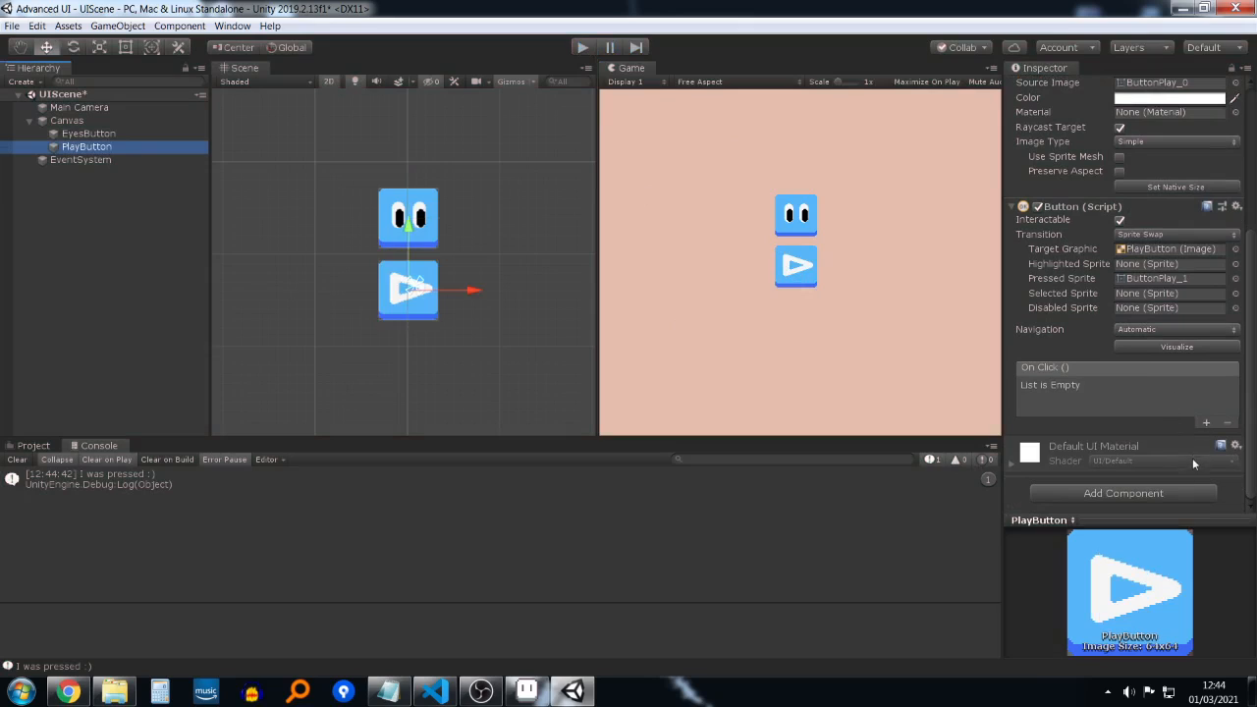
click(1156, 488)
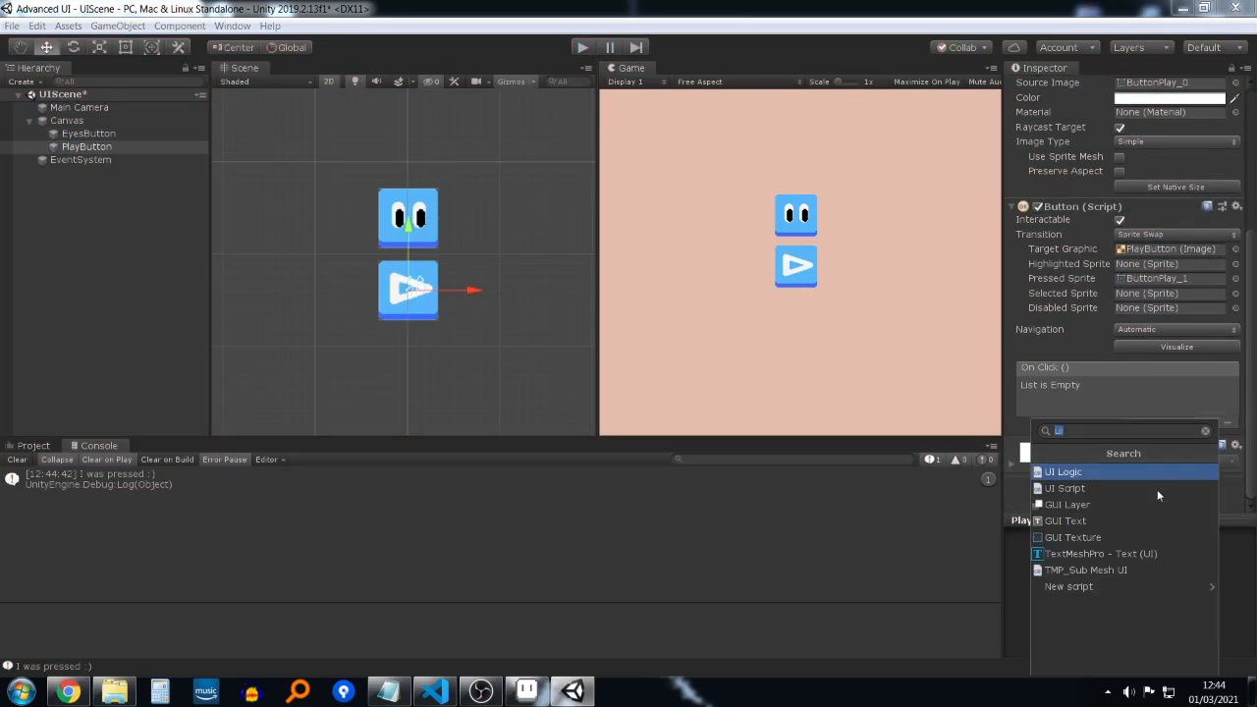
click(1094, 474)
click(1207, 422)
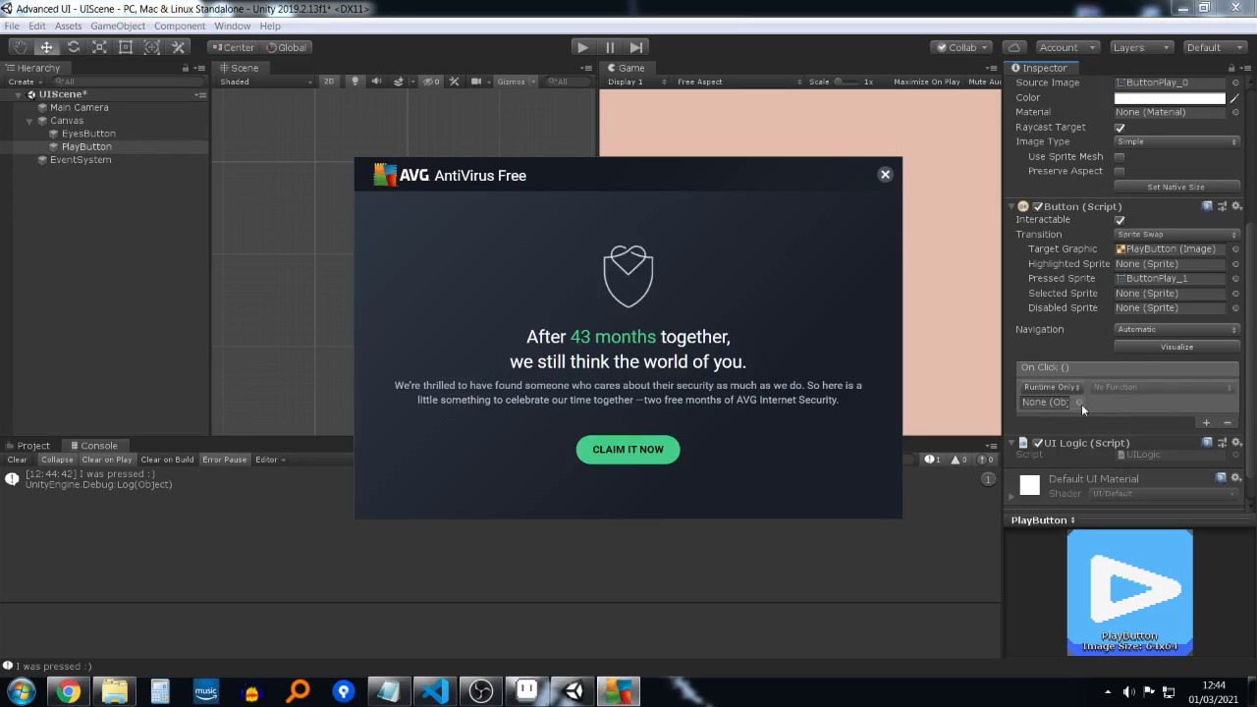
Step: Close the AVG AntiVirus Free pop-up window covering the editor
click(1080, 401)
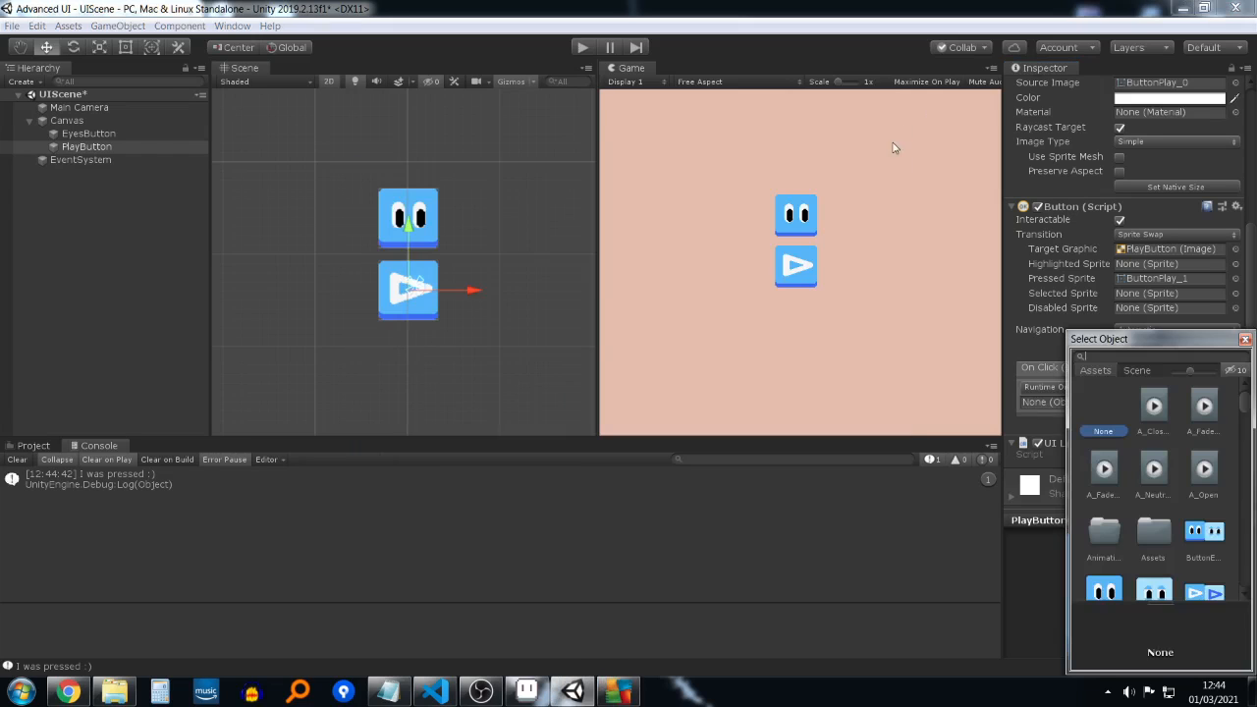
right_click(622, 692)
click(631, 653)
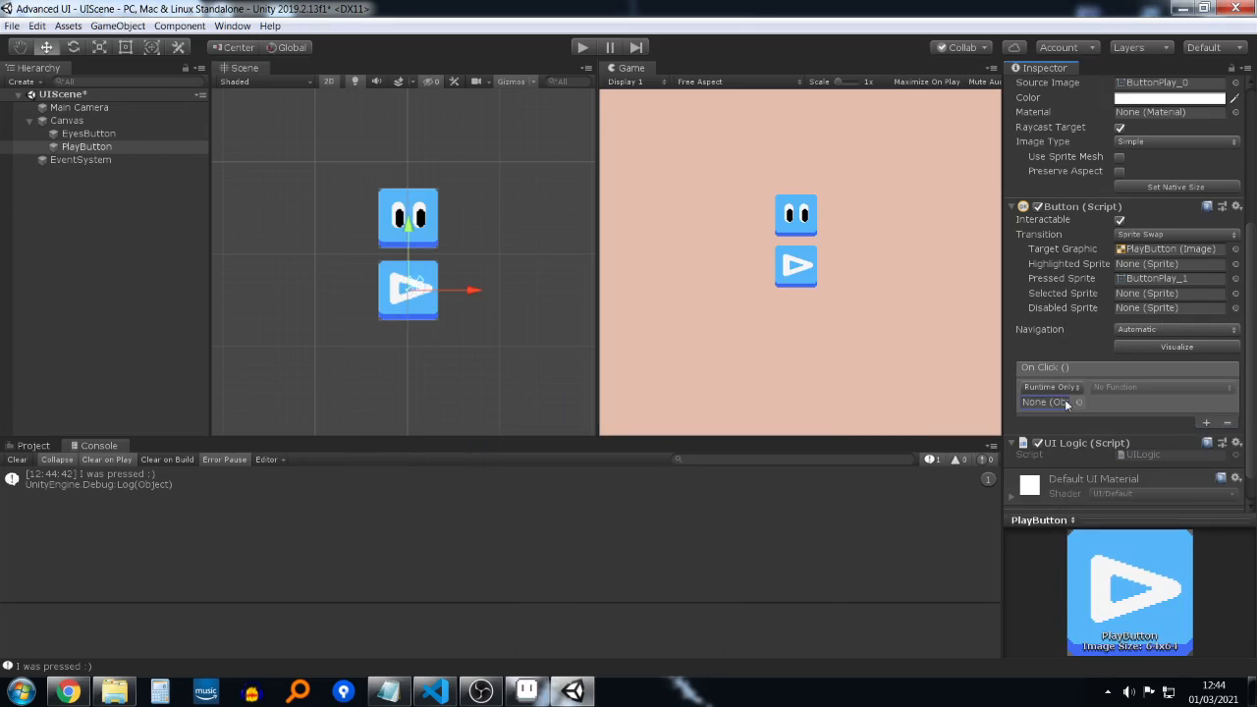
Step: Assign the PlayButton scene object to its On Click entry and set the function to UILogic.PlayPress
click(1078, 402)
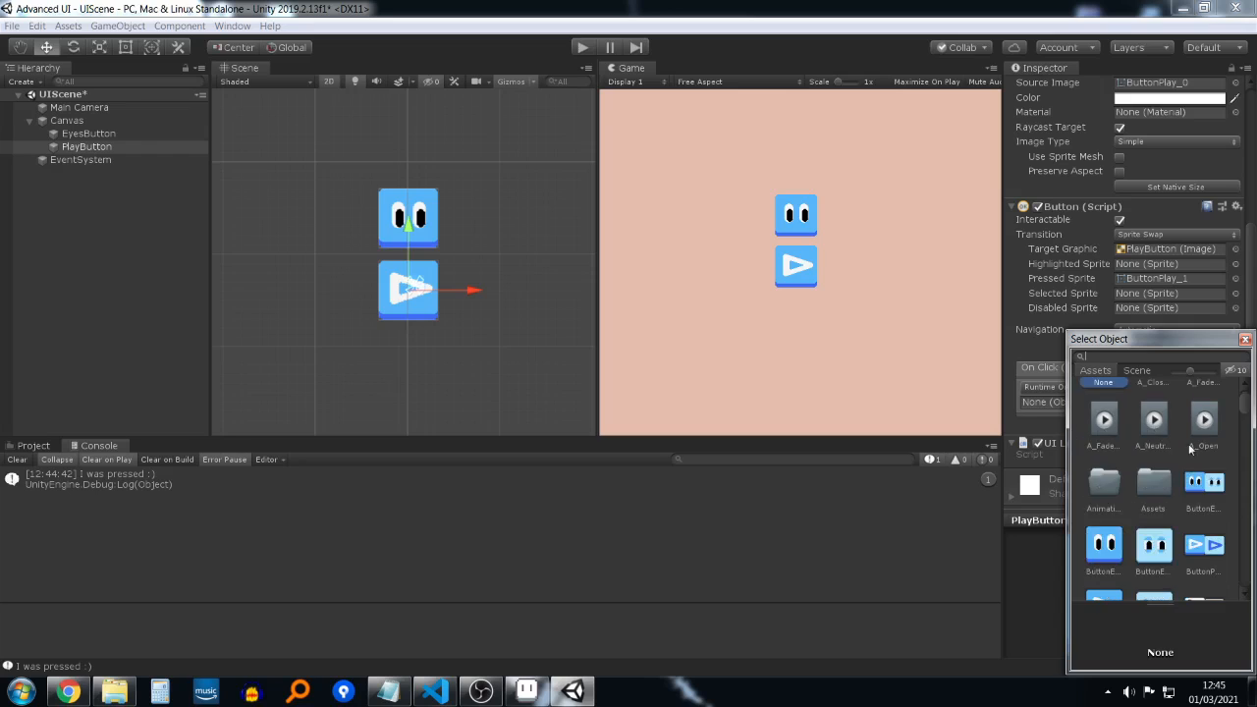
scroll(1192, 450, up, 1)
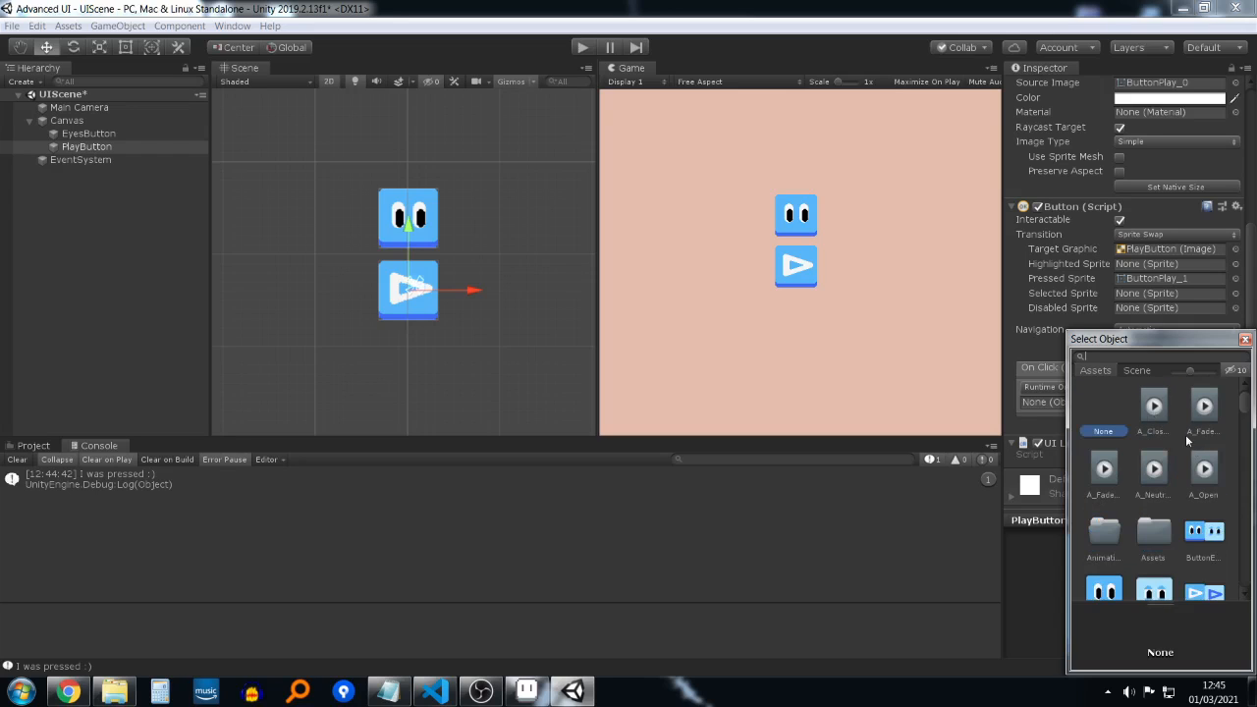
click(1137, 371)
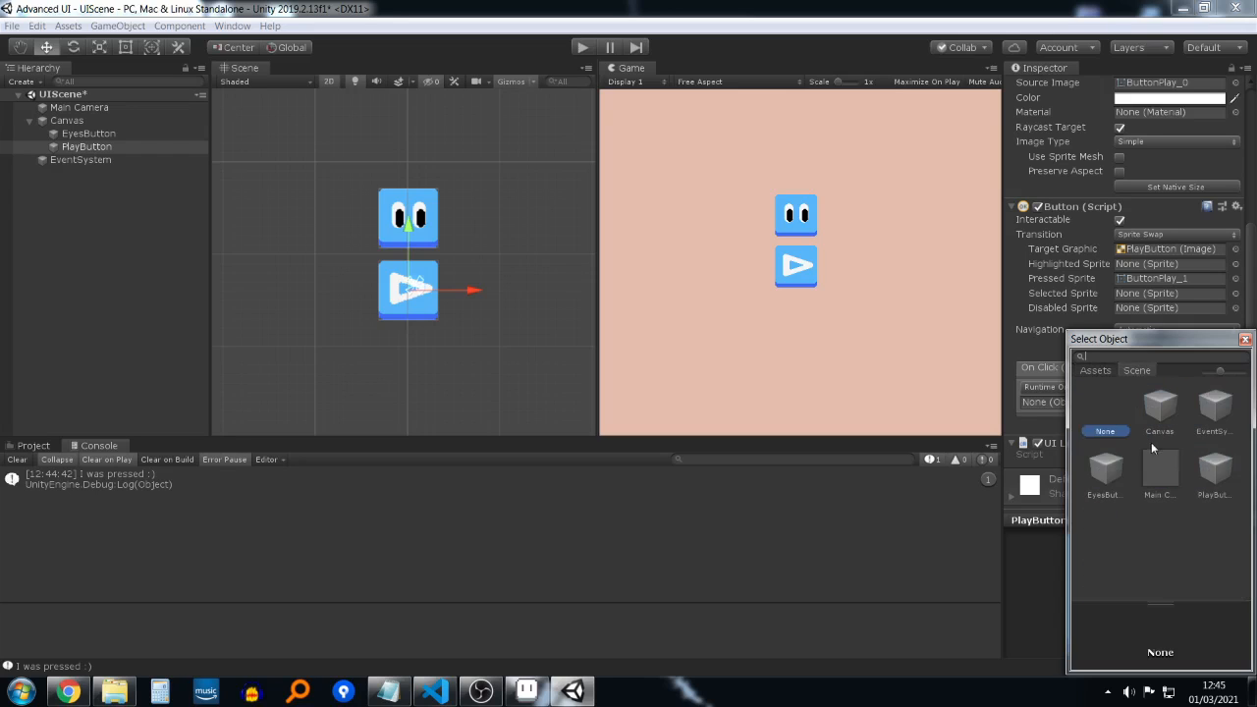
double_click(1206, 477)
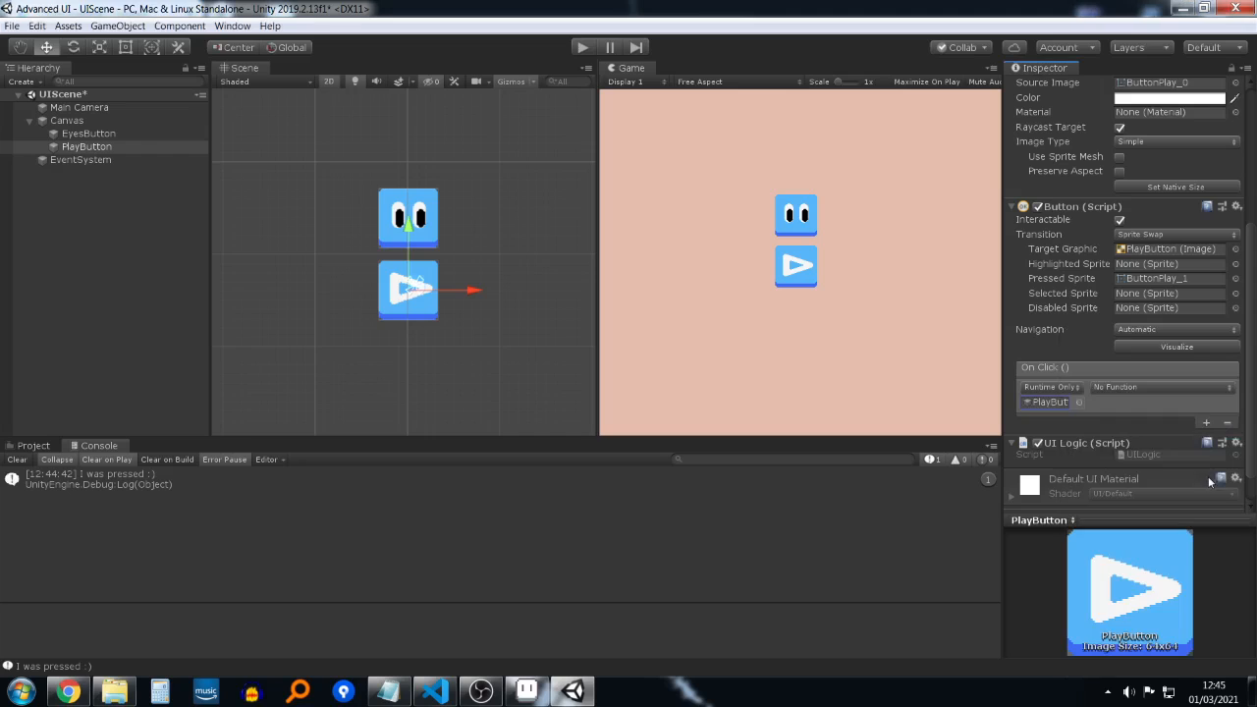
click(1147, 385)
mouse_move(1144, 505)
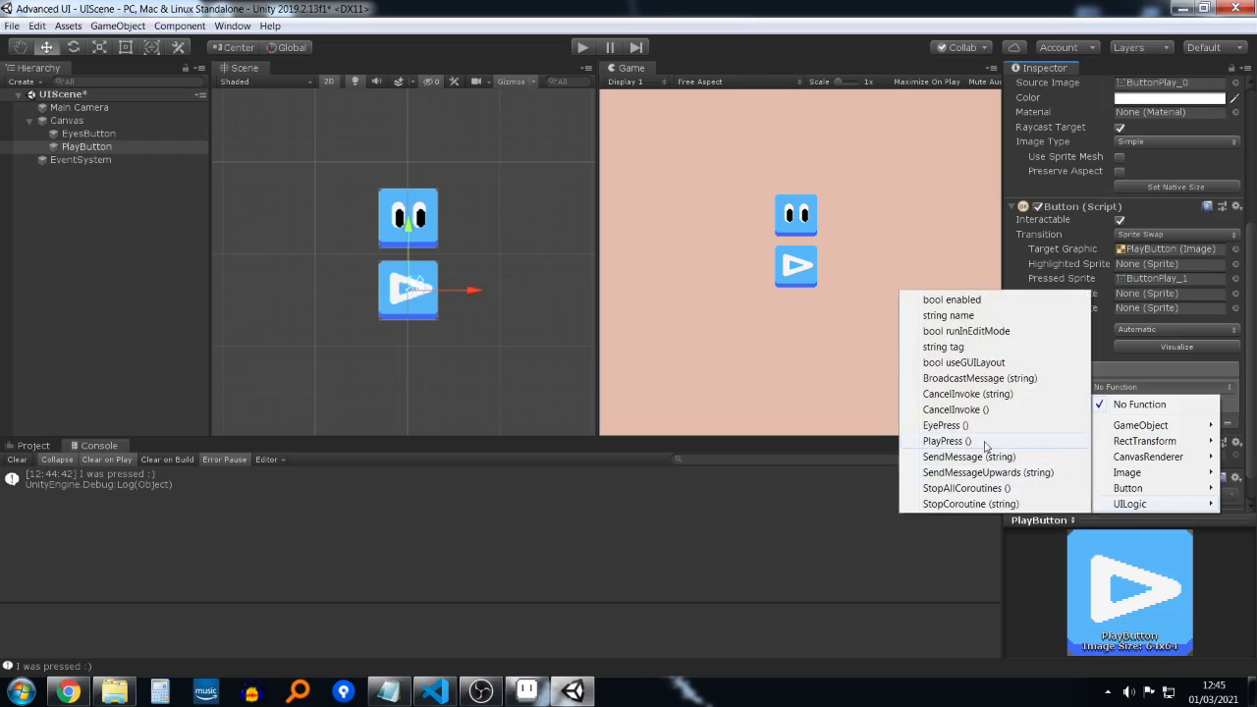
click(946, 440)
Step: Run the scene and activate the eyes and play buttons to check their separate Console messages
click(582, 48)
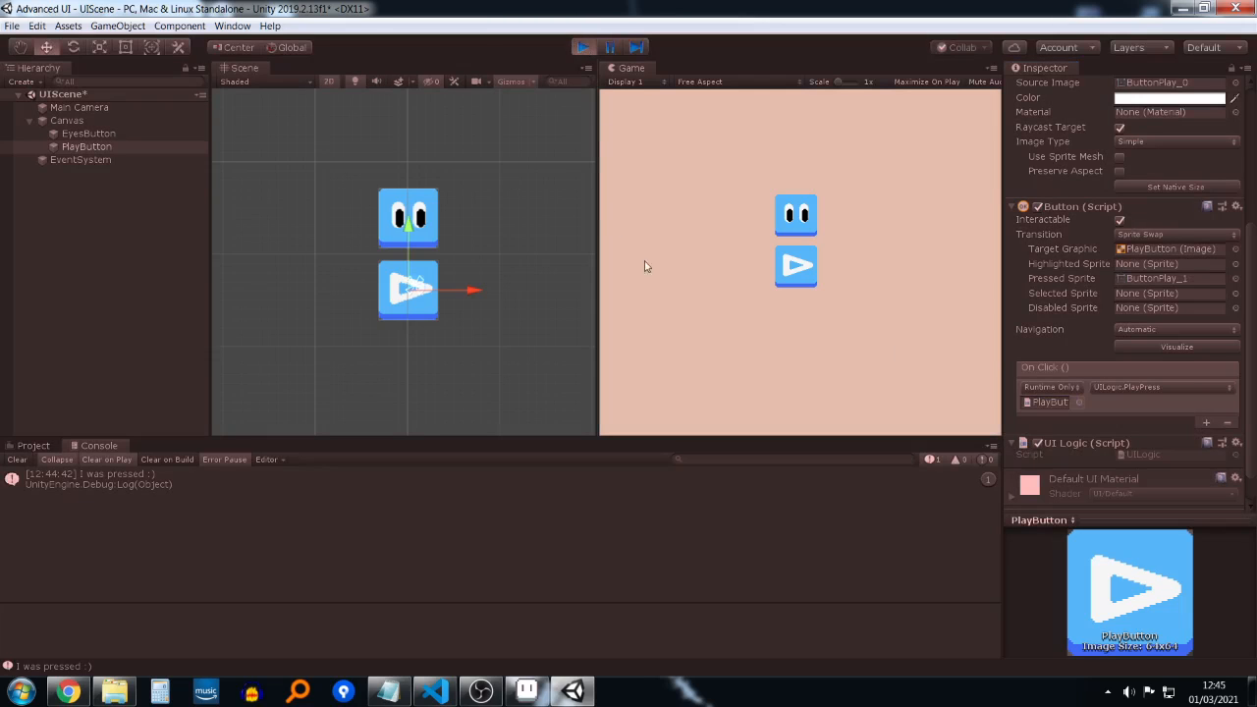
click(811, 218)
click(807, 265)
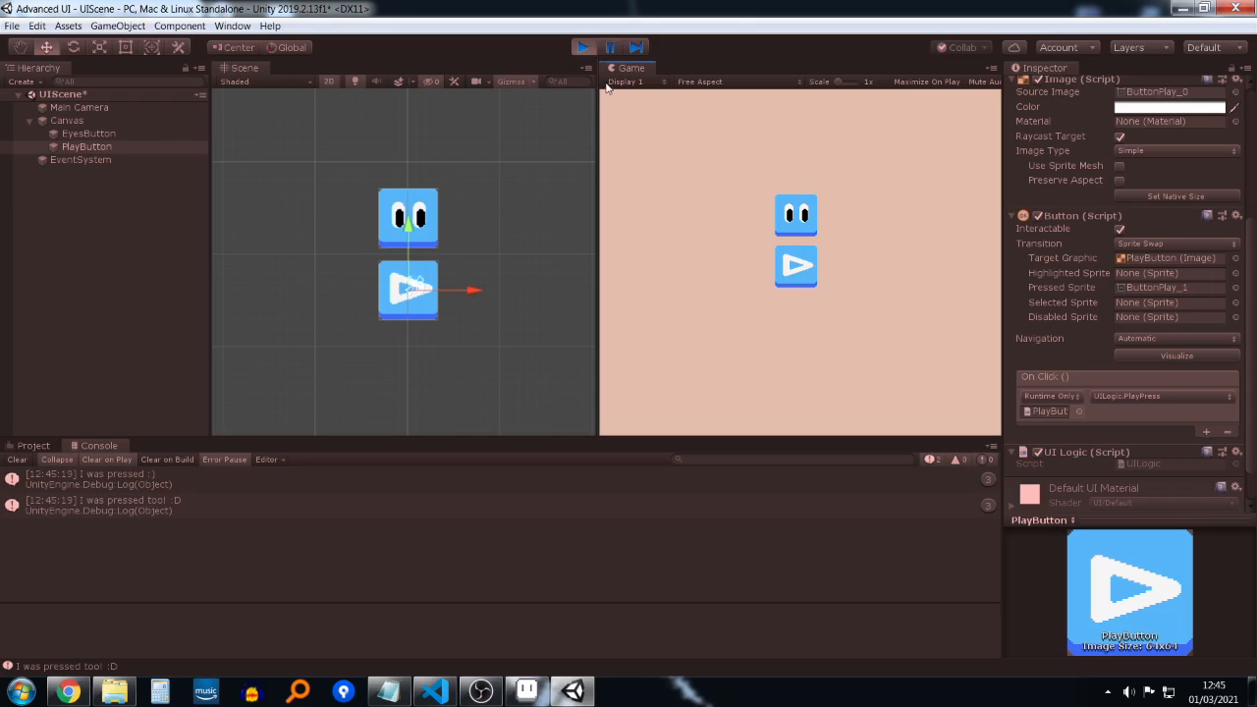
Step: Stop the running scene, and in Aseprite create a new 64 × 64 px RGBA sprite with a transparent background
click(588, 47)
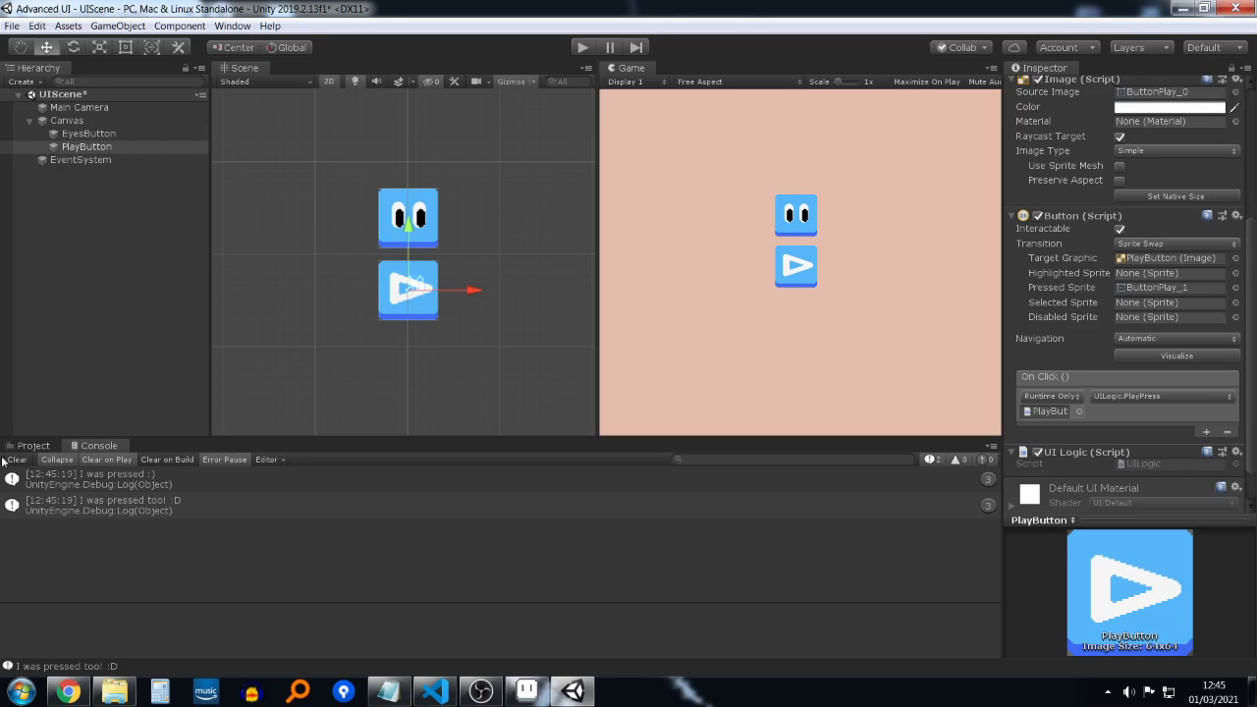
click(33, 446)
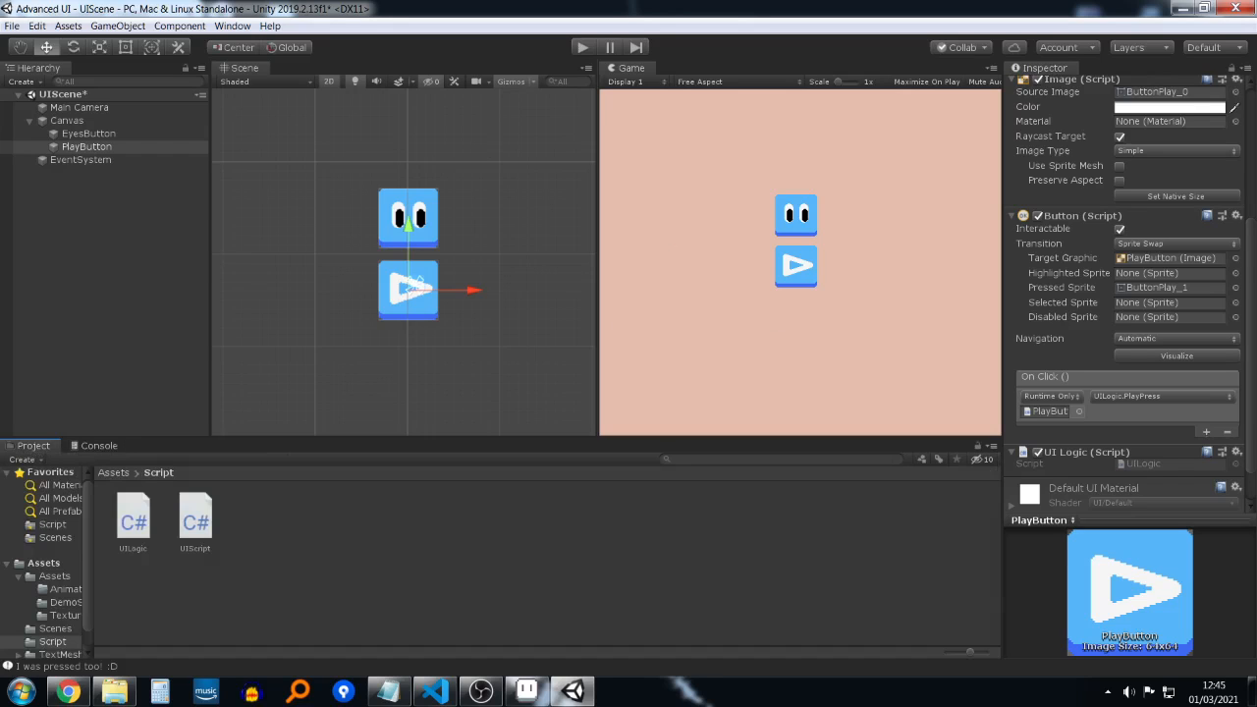
click(526, 691)
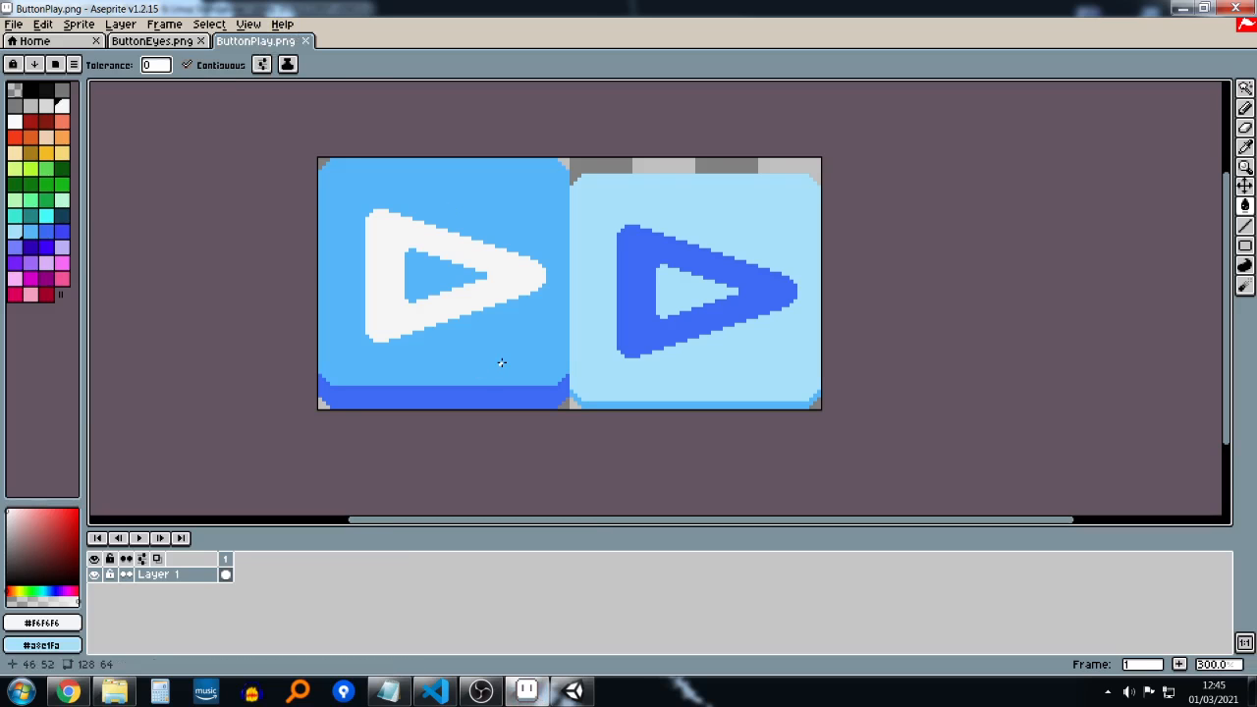
key(ctrl+n)
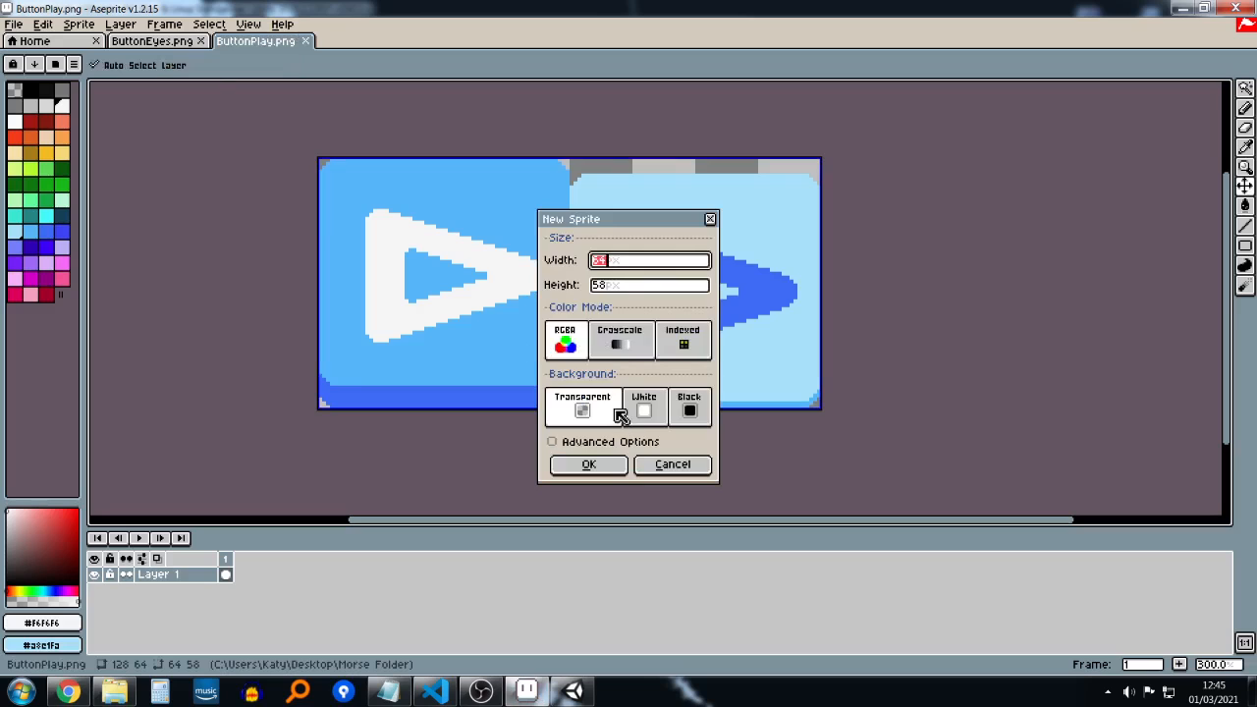
key(Tab)
text(64)
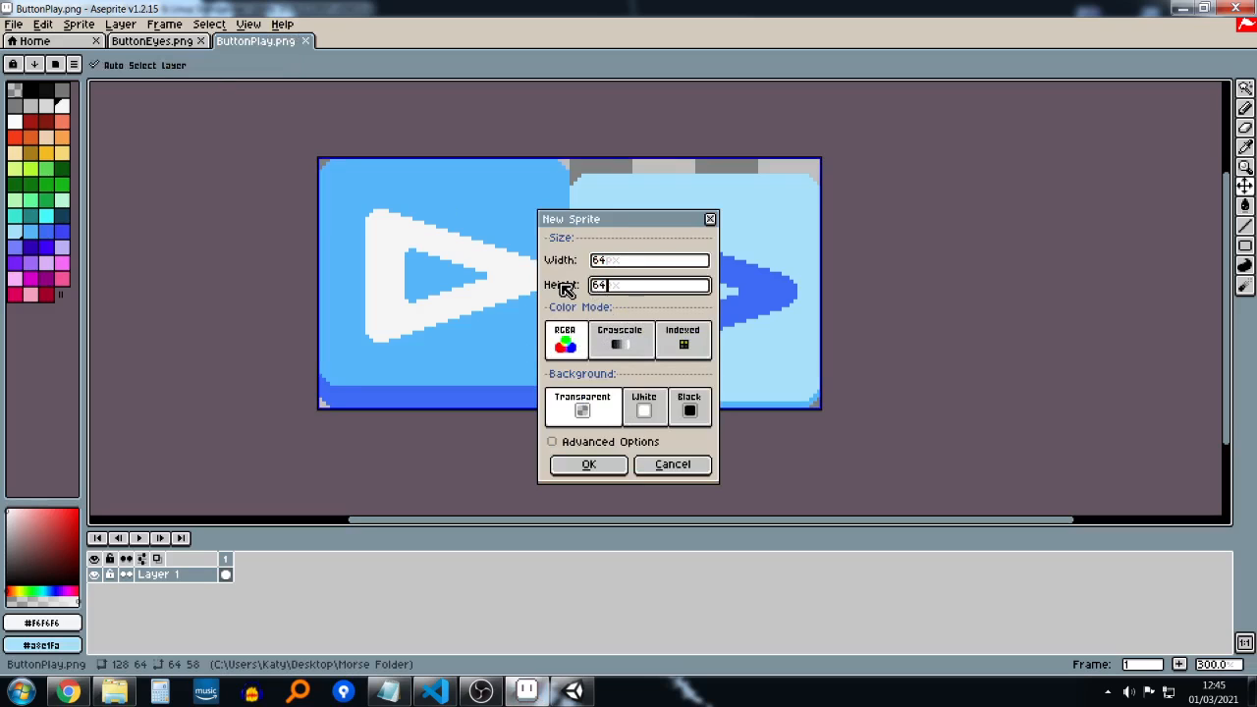
click(589, 465)
scroll(623, 265, up, 1)
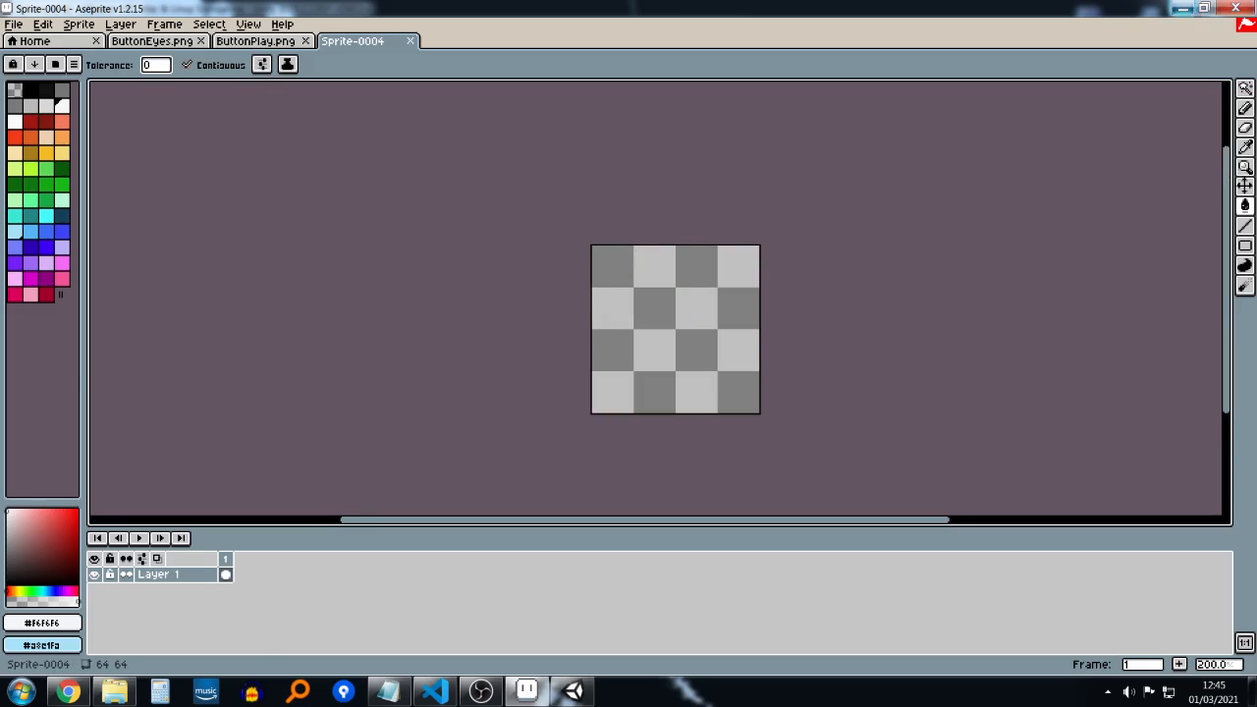
Step: Take the Desert Sand colour E6BEAE from the Coolors palette and fill the whole new sprite with it
click(67, 692)
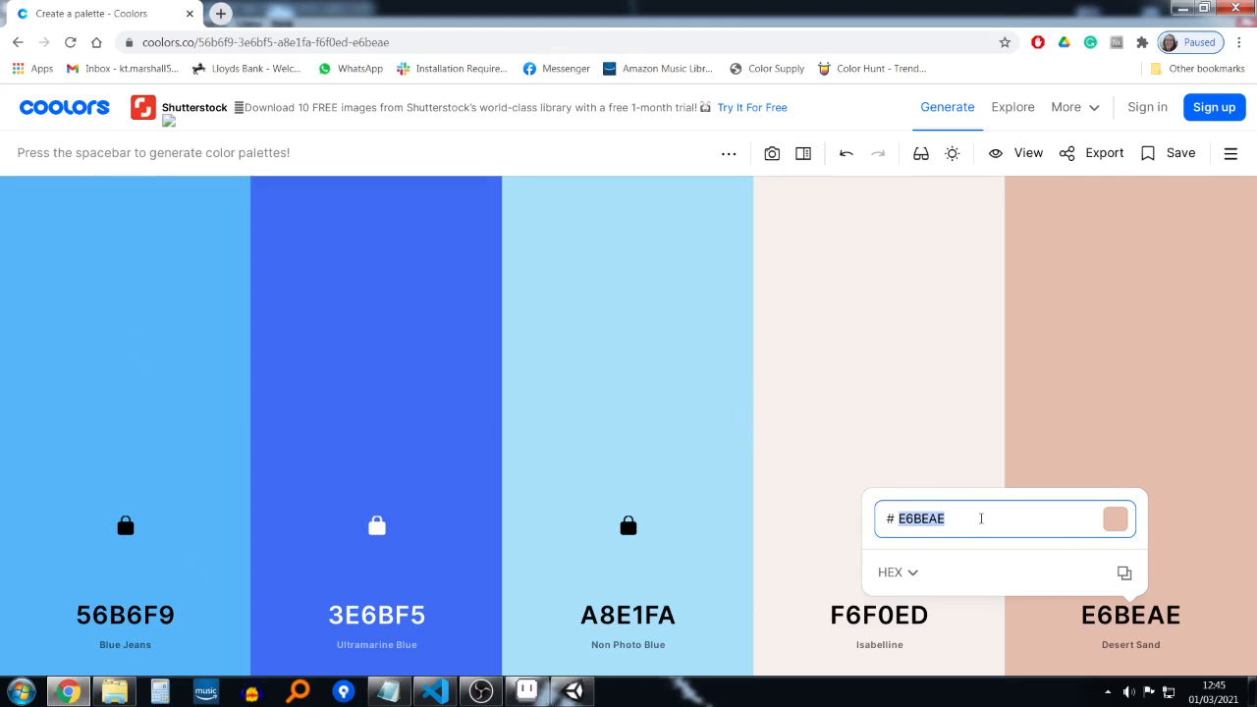
click(526, 691)
click(670, 356)
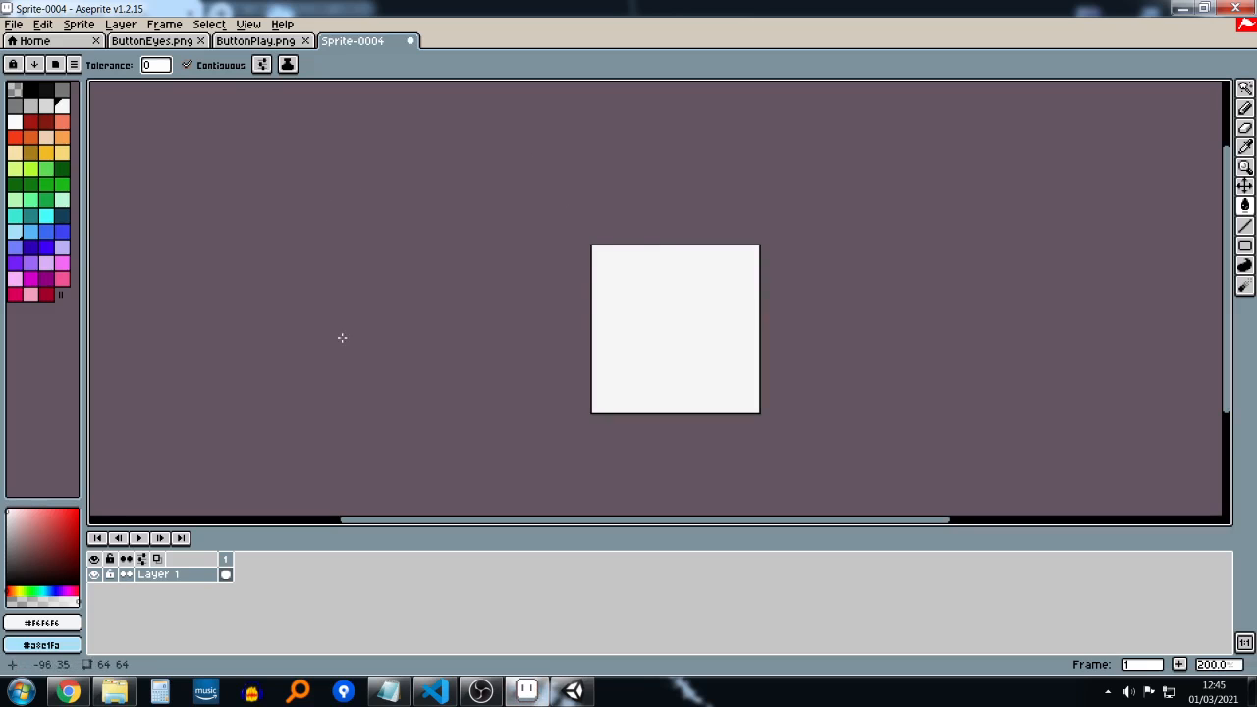
click(41, 622)
double_click(216, 501)
text(E6BEAE)
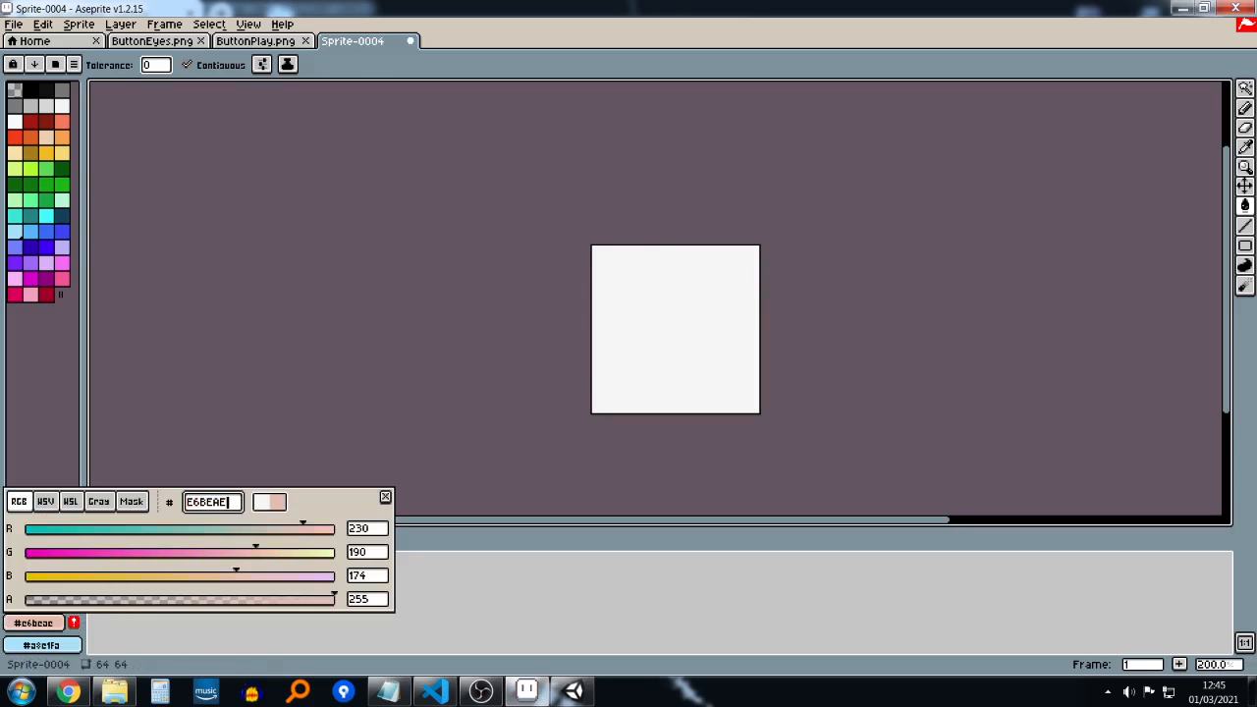
key(Return)
click(649, 325)
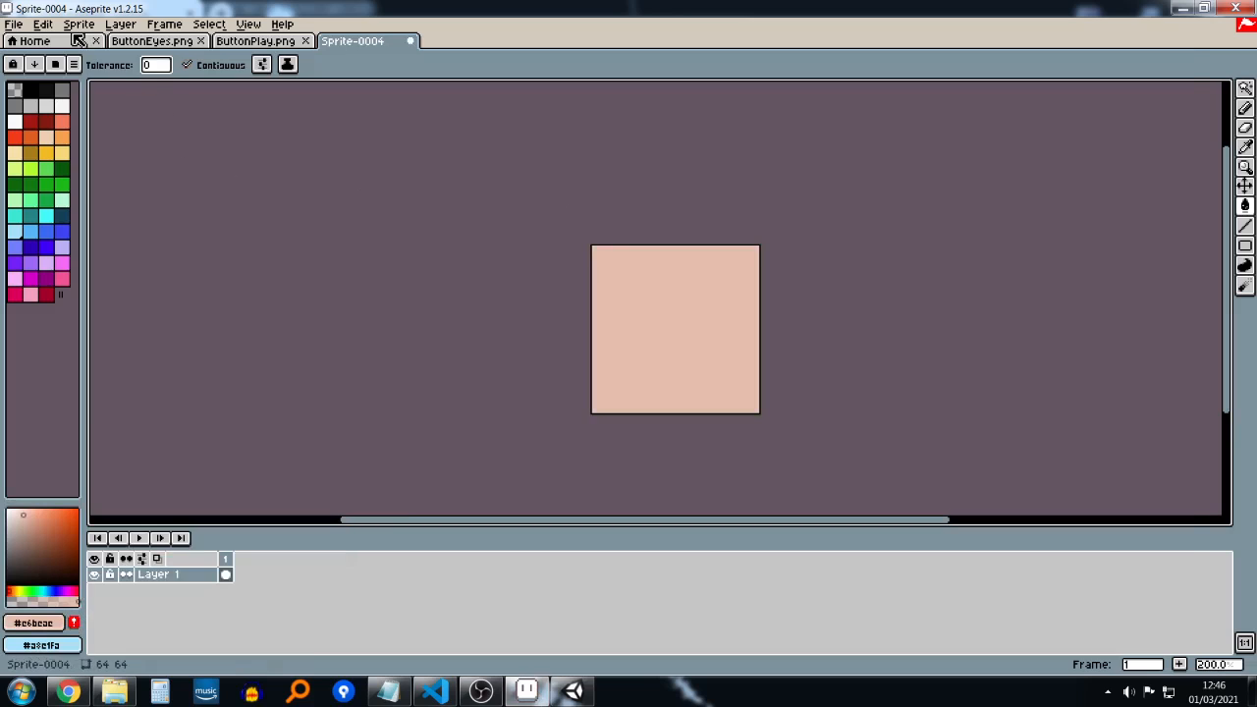
Step: Save the filled sprite as a PNG named BGFade in the Aseprite folder on the Desktop
key(ctrl+s)
click(230, 623)
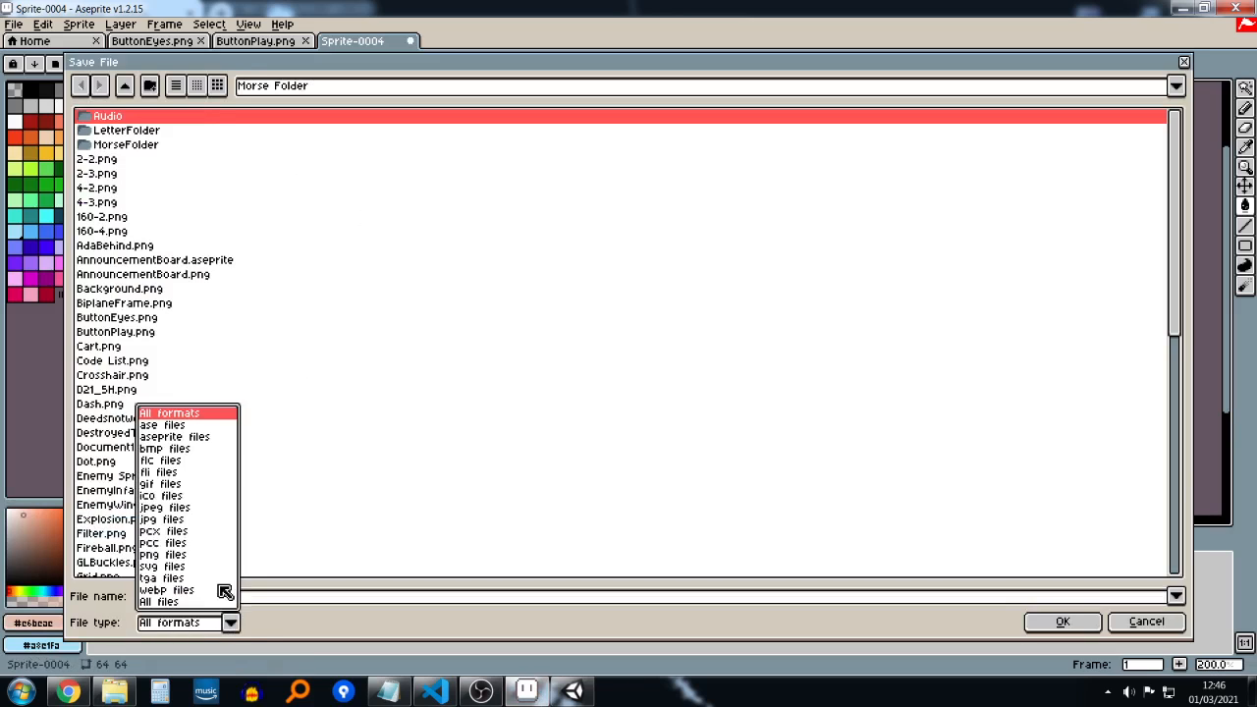
click(183, 555)
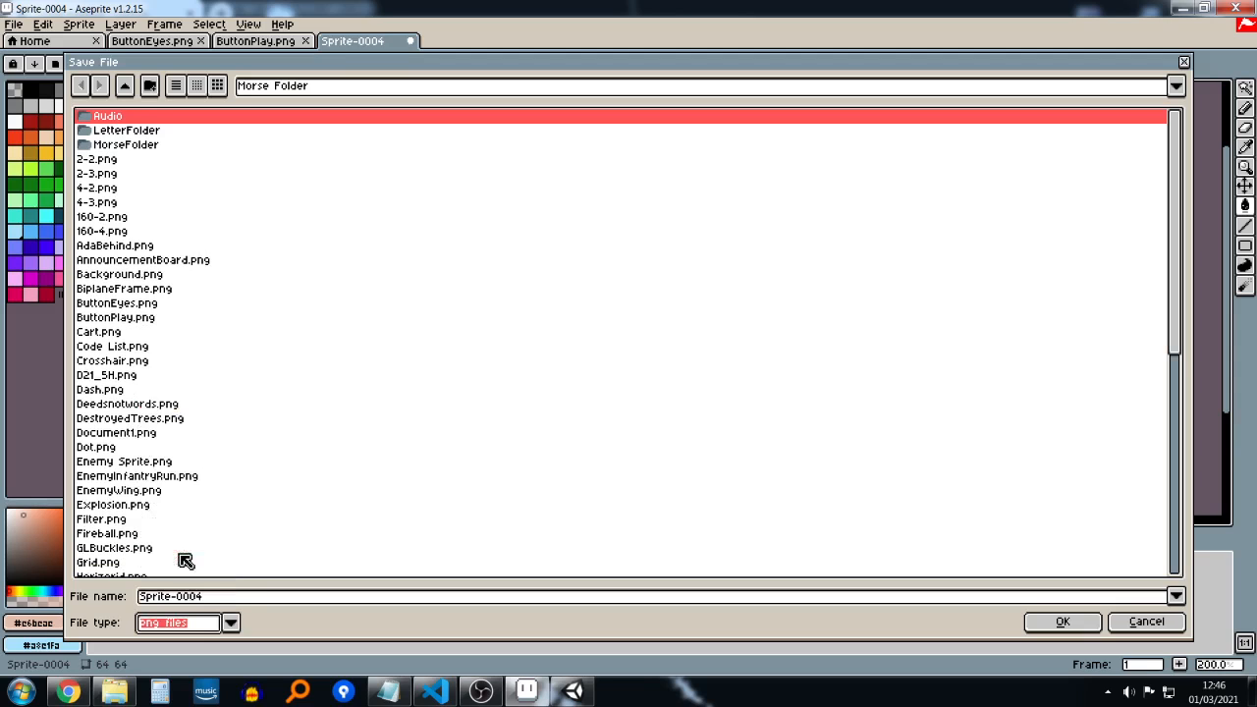
click(125, 85)
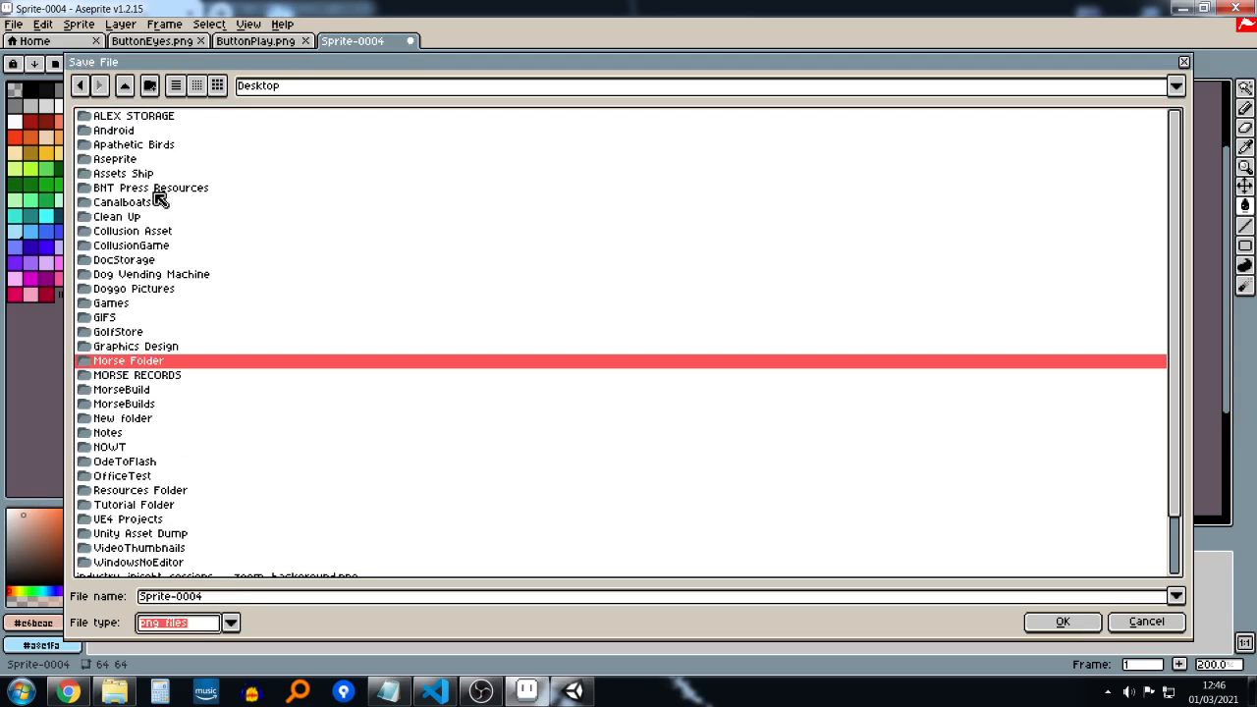
double_click(147, 159)
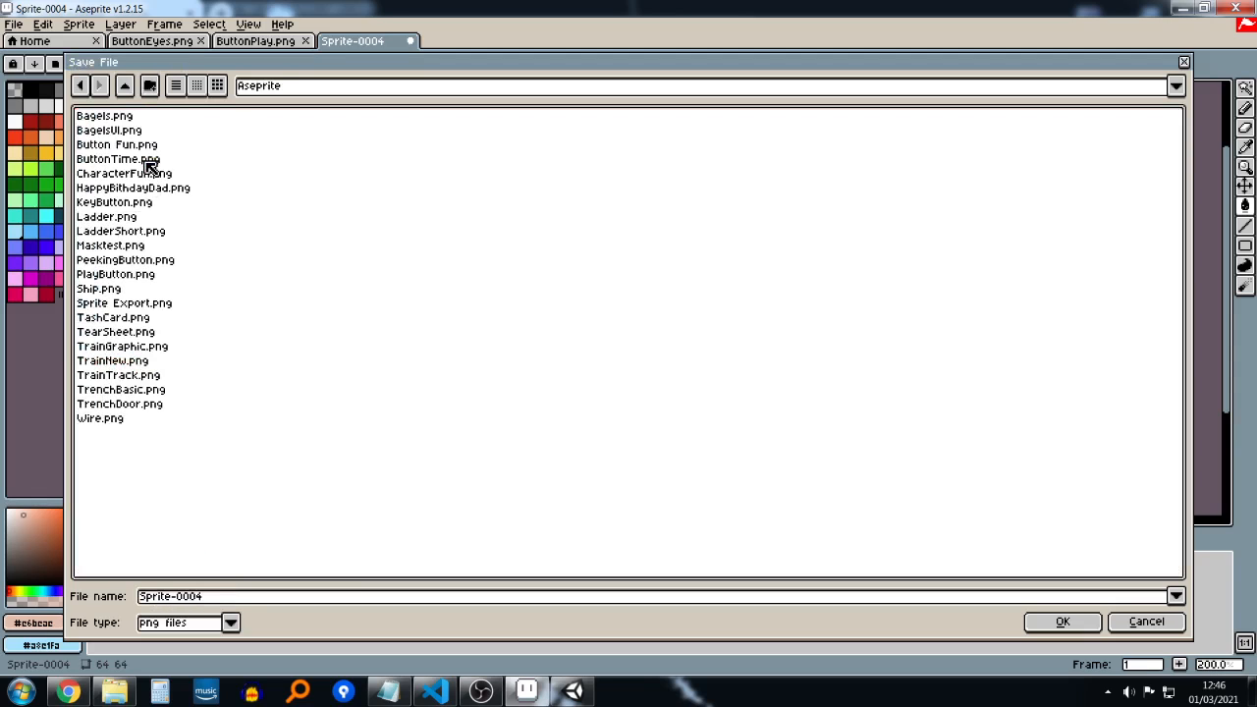
click(235, 598)
double_click(236, 598)
text(Aseprite)
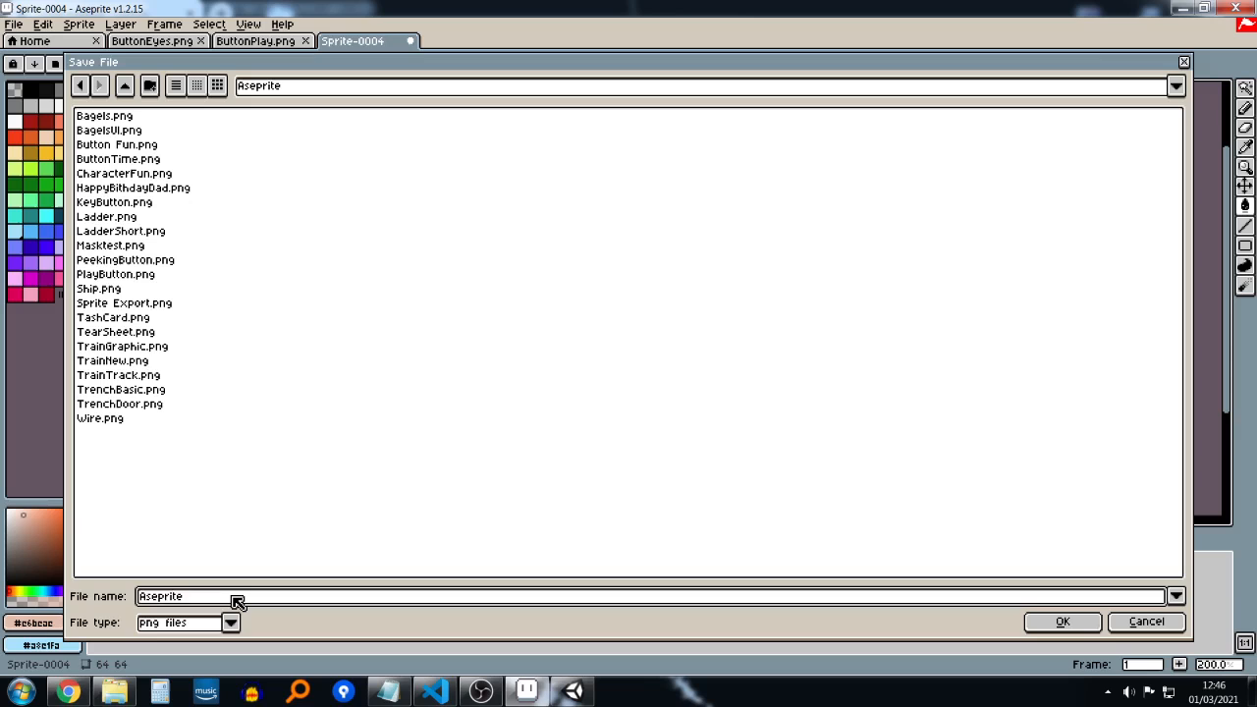
double_click(236, 598)
key(BackSpace)
key(Return)
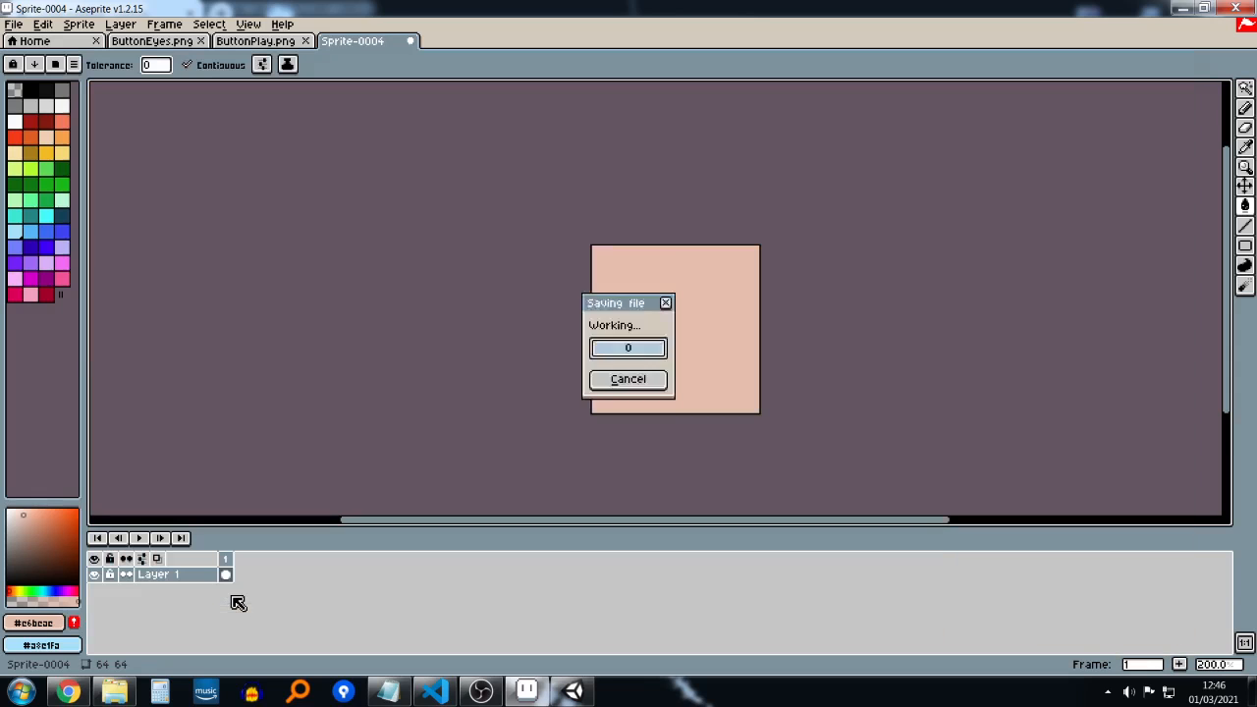
Step: Open the Desktop's Aseprite folder in the file explorer
mouse_move(126, 696)
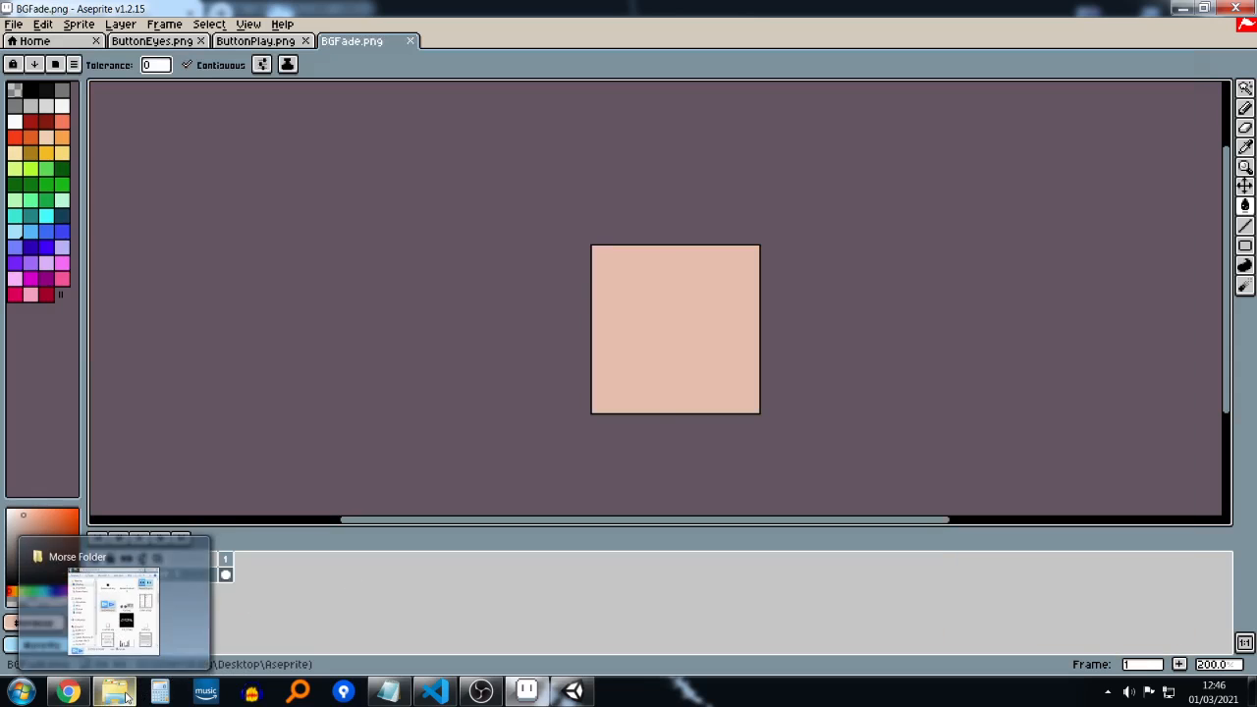
click(155, 631)
key(BackSpace)
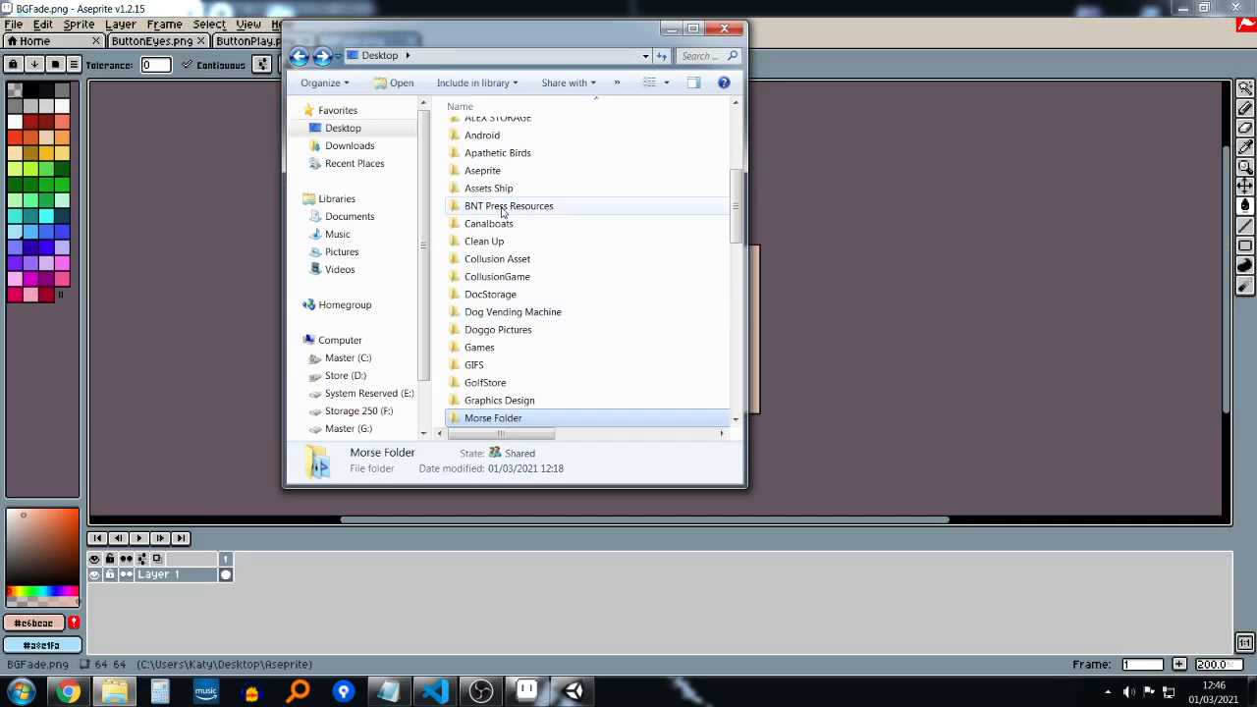
scroll(545, 191, up, 5)
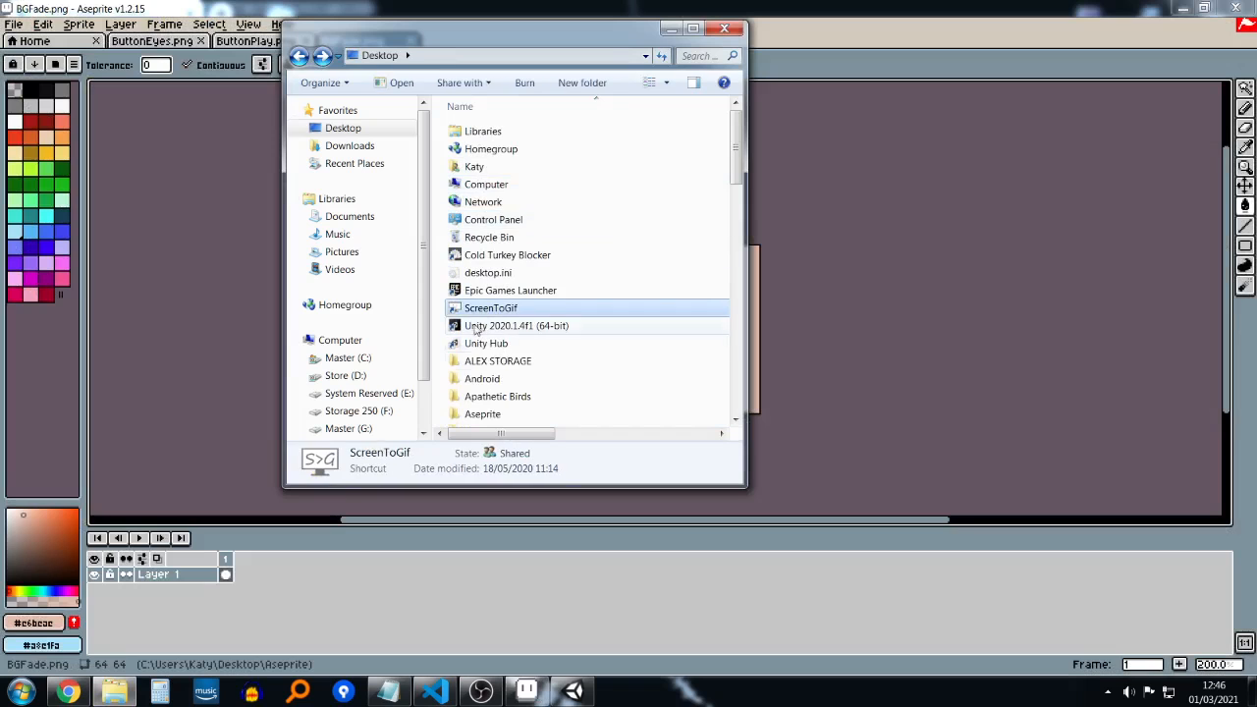
click(498, 360)
click(502, 415)
double_click(502, 413)
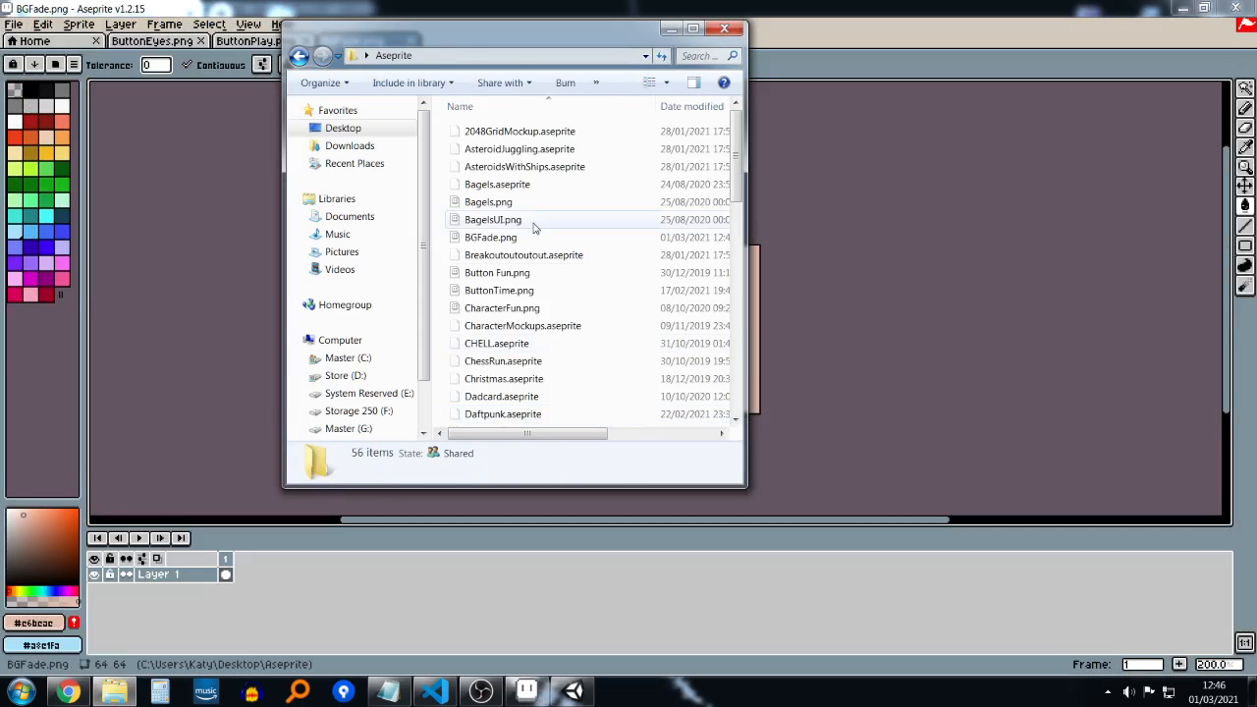
Step: Look through the Aseprite folder's files and select BGFade.png
click(533, 220)
scroll(536, 231, down, 3)
click(538, 242)
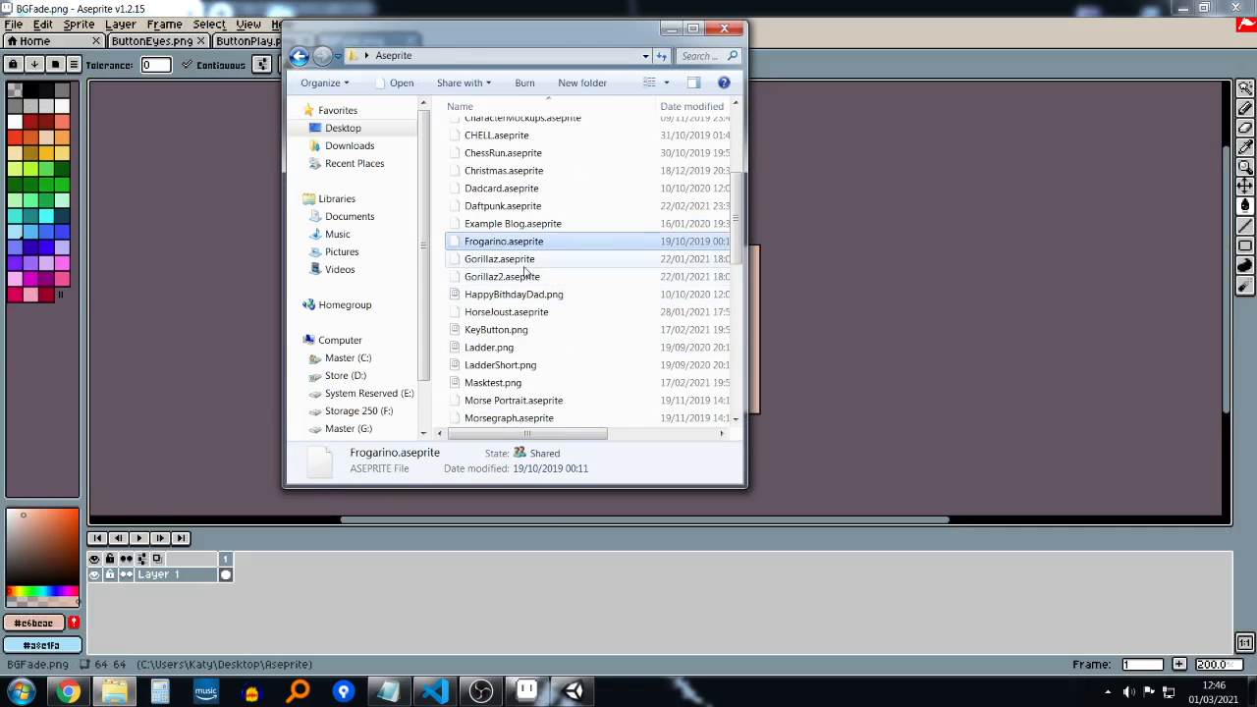
scroll(531, 273, down, 2)
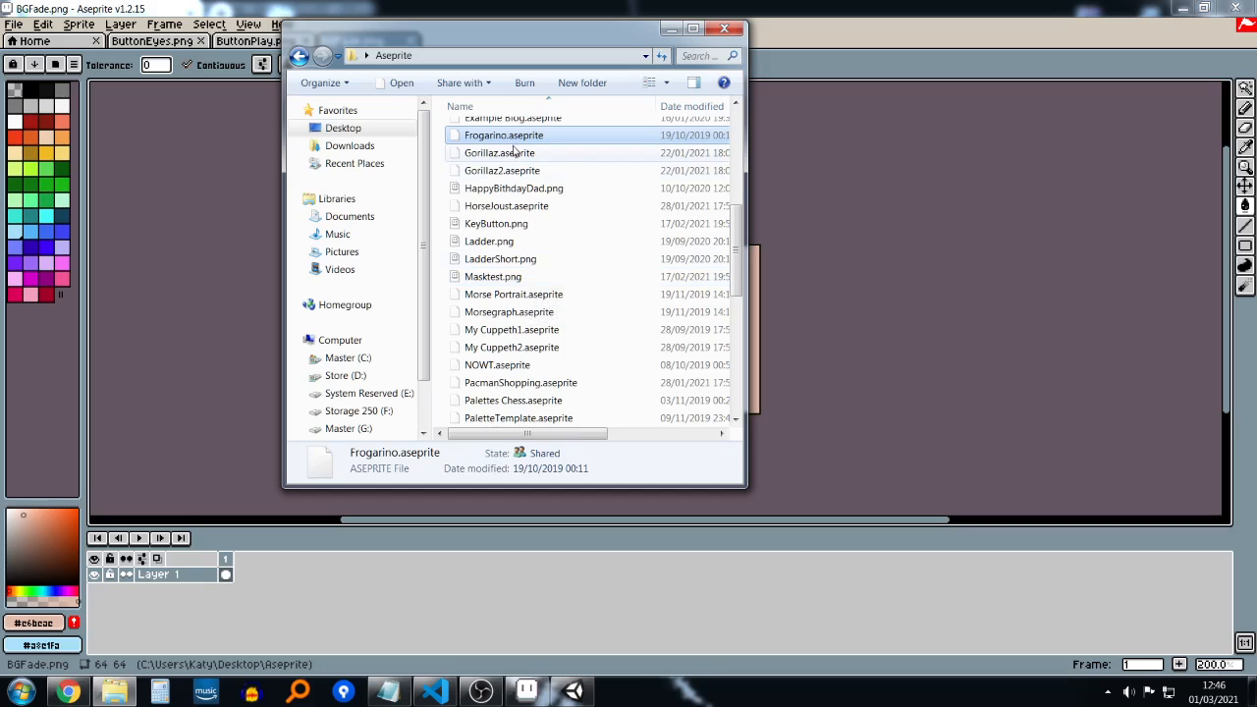
scroll(523, 226, up, 4)
scroll(520, 218, up, 2)
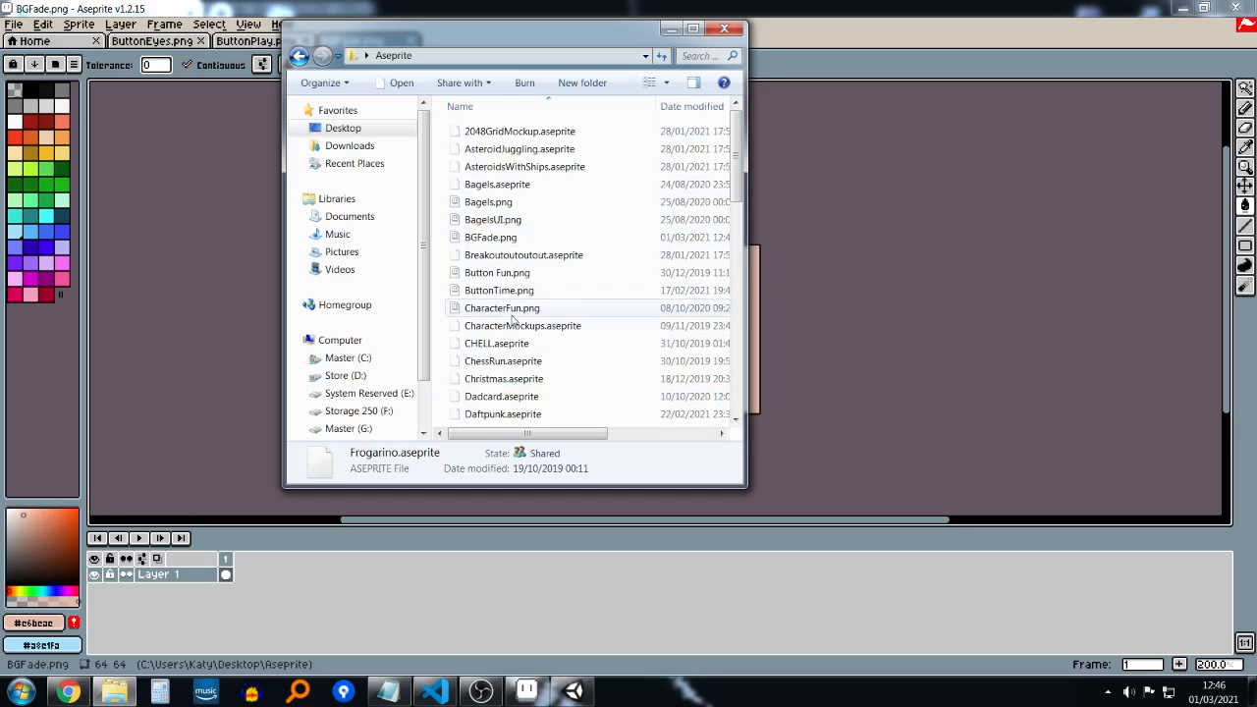
scroll(511, 275, down, 5)
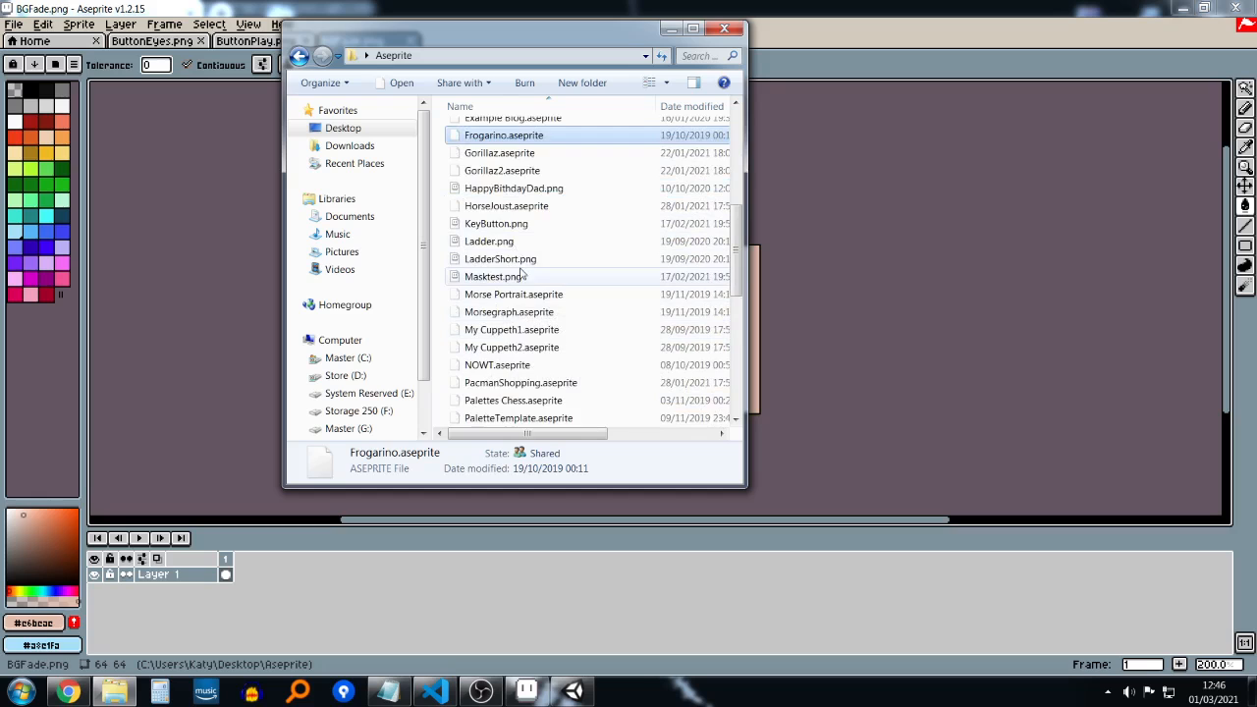
scroll(523, 276, up, 5)
click(506, 180)
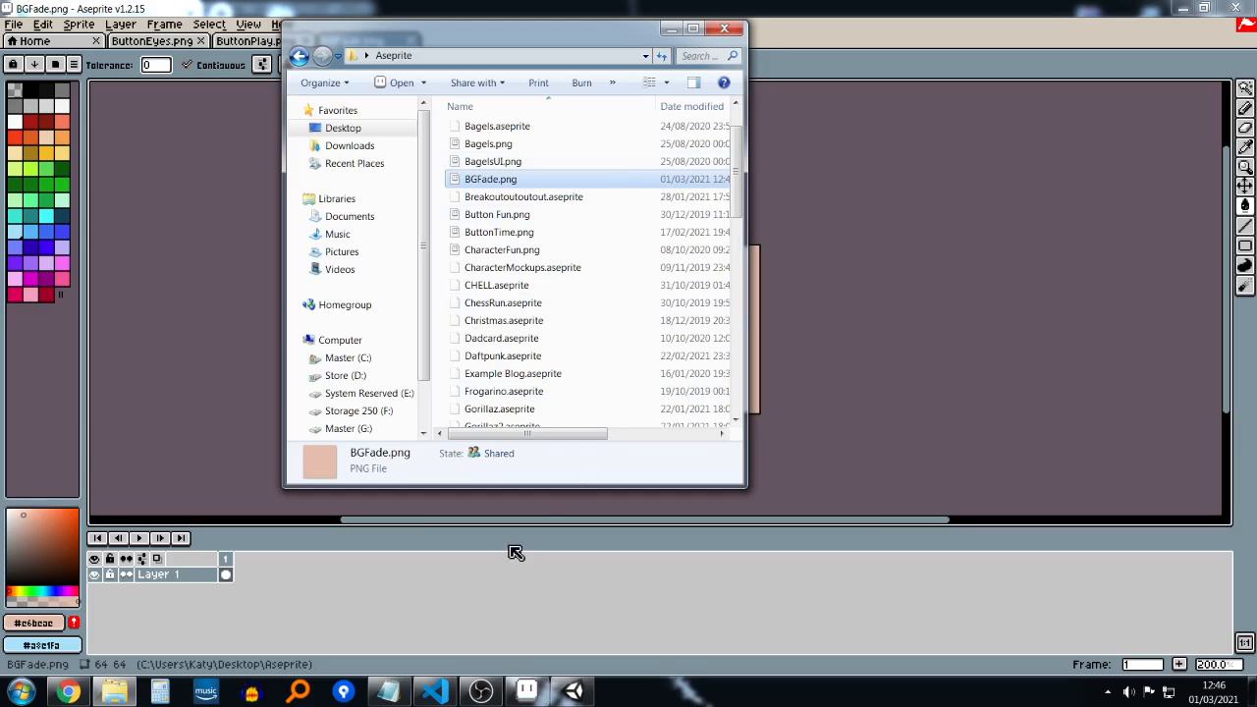
scroll(597, 317, up, 1)
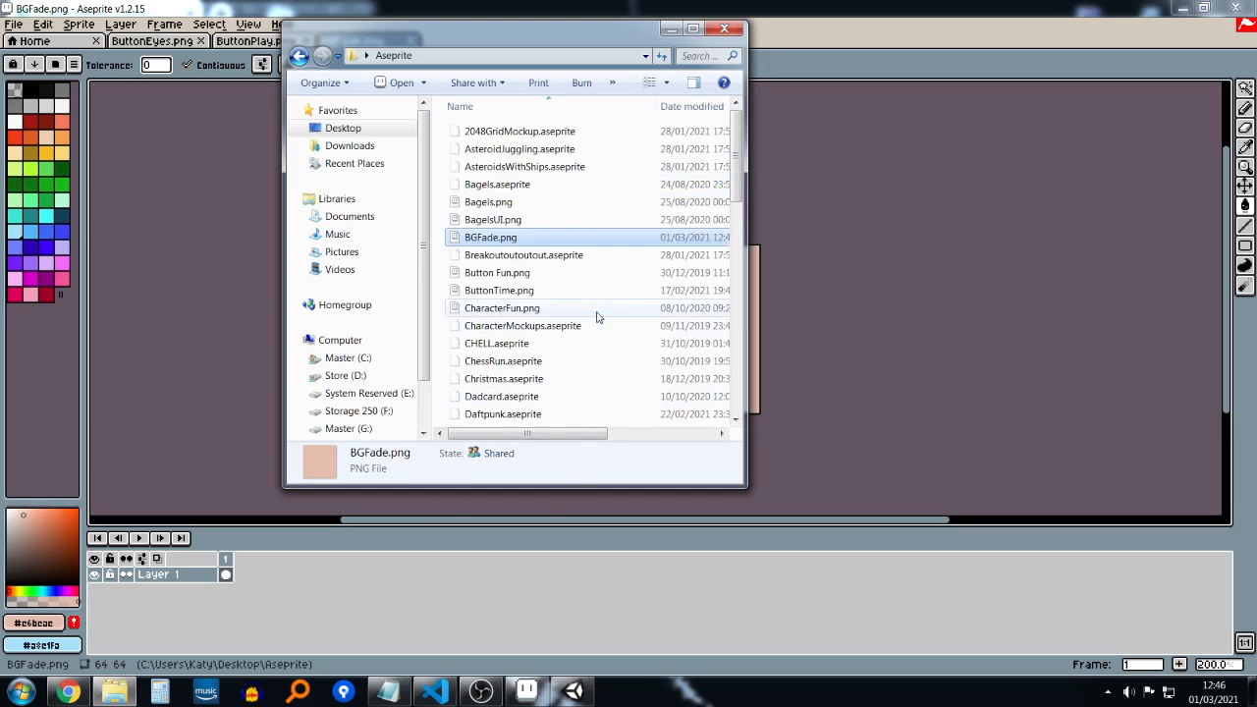
Step: Switch to Unity and open the project's Assets/Assets/Textures folder
click(572, 678)
click(114, 691)
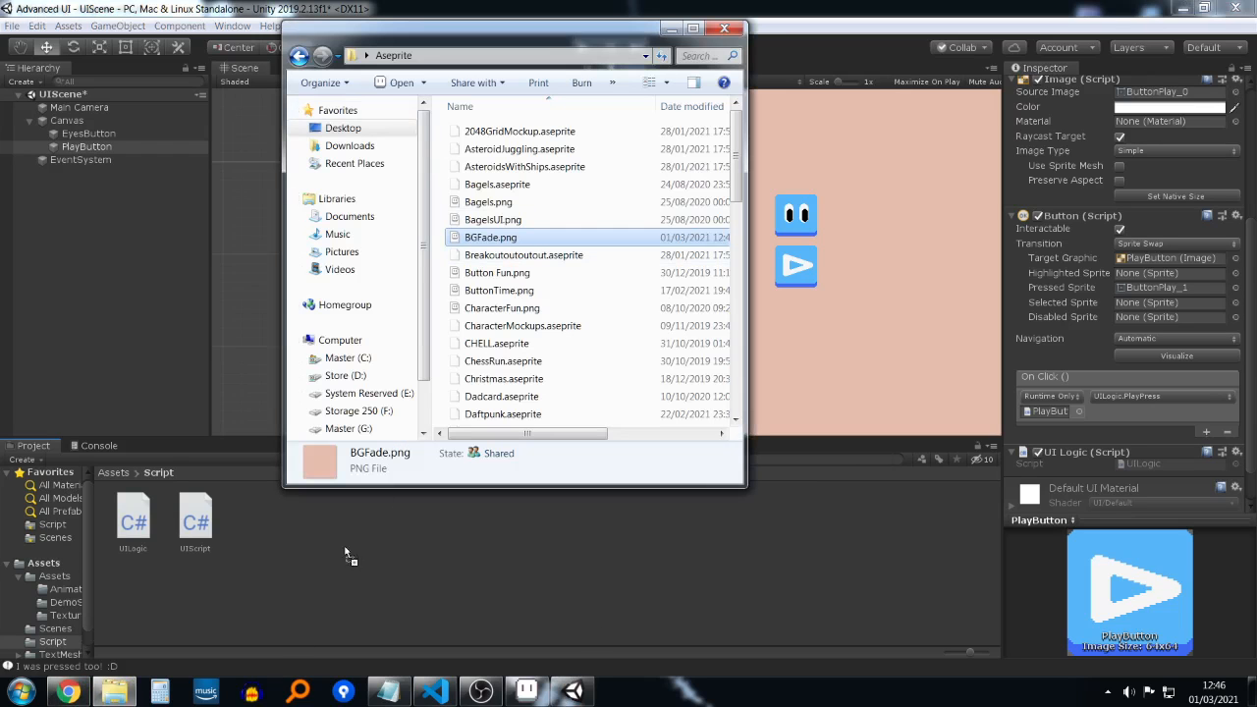
drag(346, 553, 566, 194)
click(117, 475)
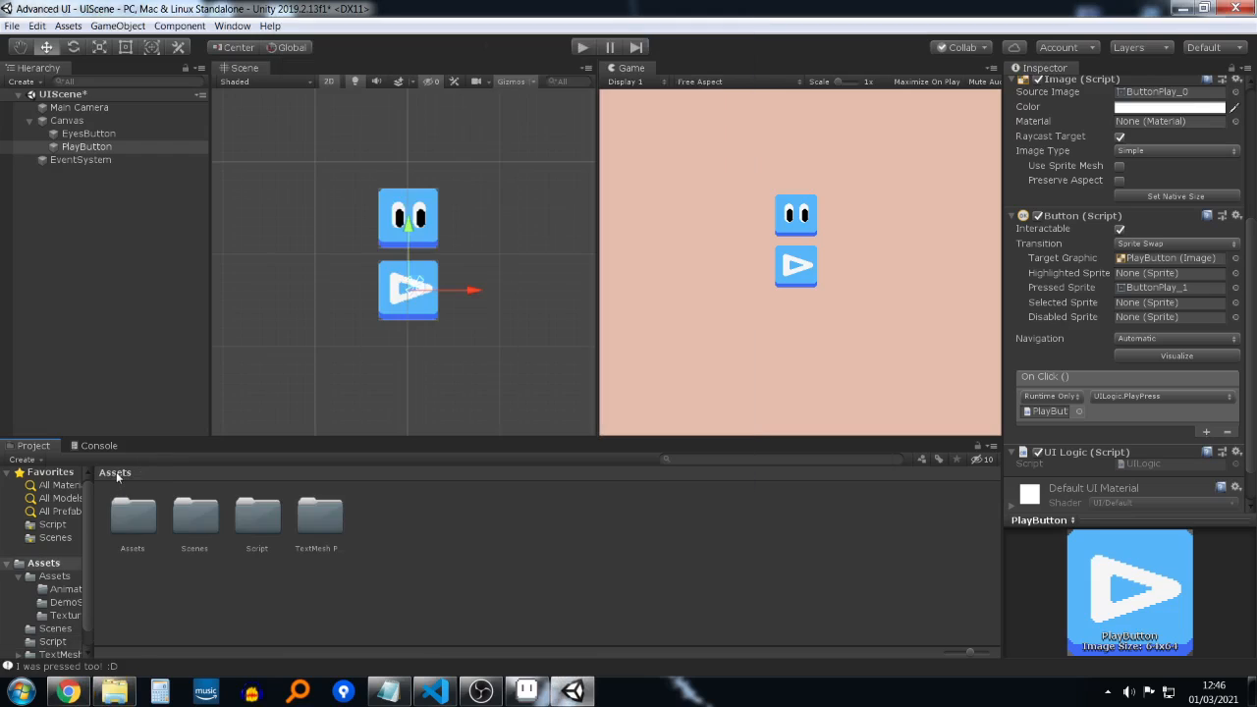
double_click(138, 527)
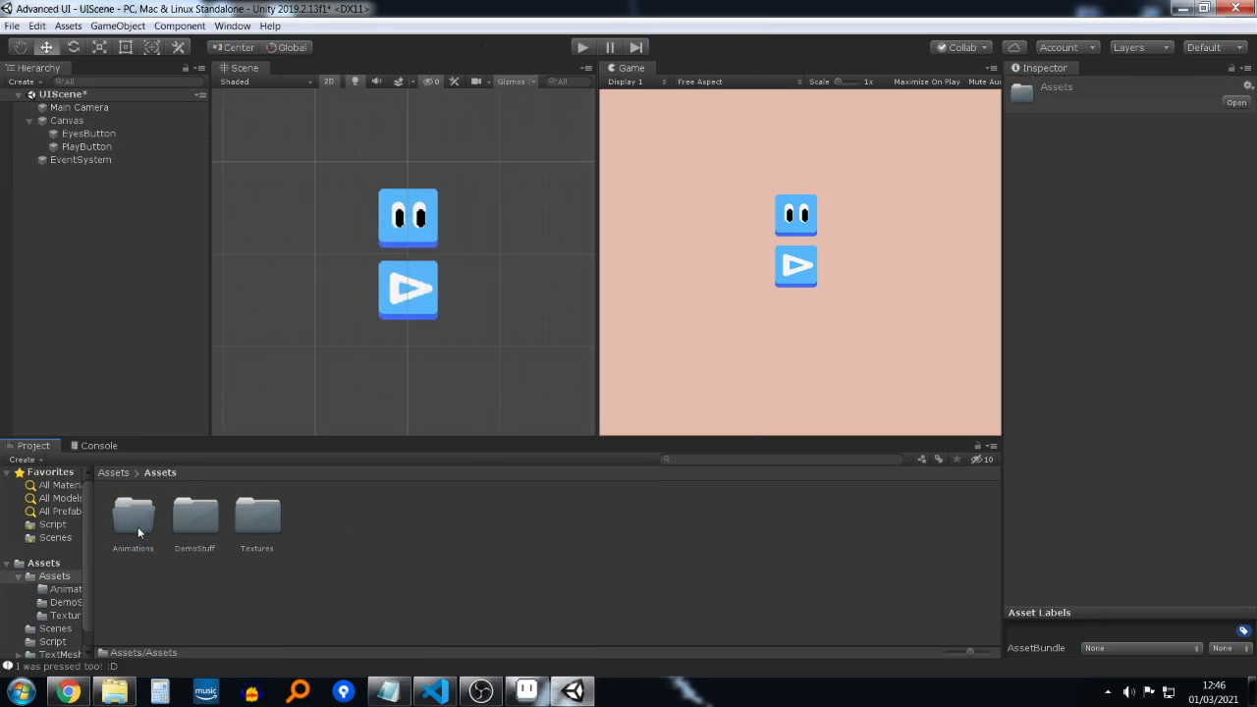
double_click(260, 518)
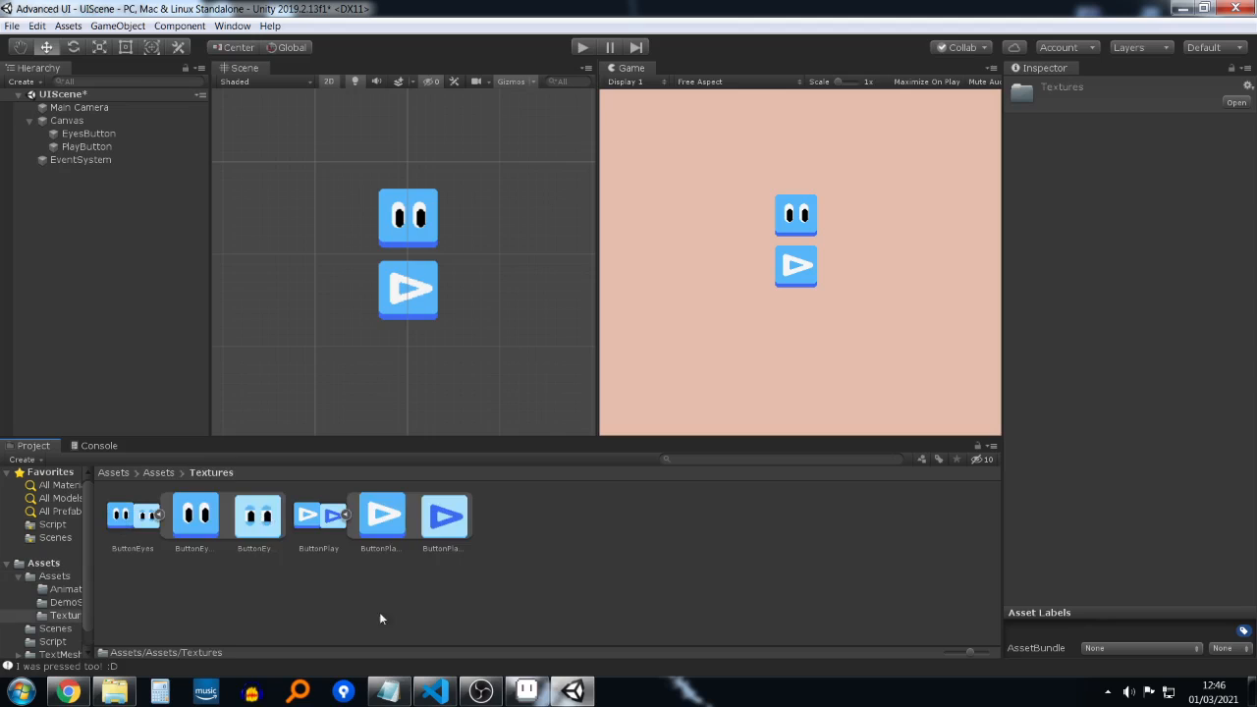
Step: Import BGFade.png from the file explorer into the project's Textures folder
click(114, 691)
drag(456, 245, 533, 539)
click(583, 550)
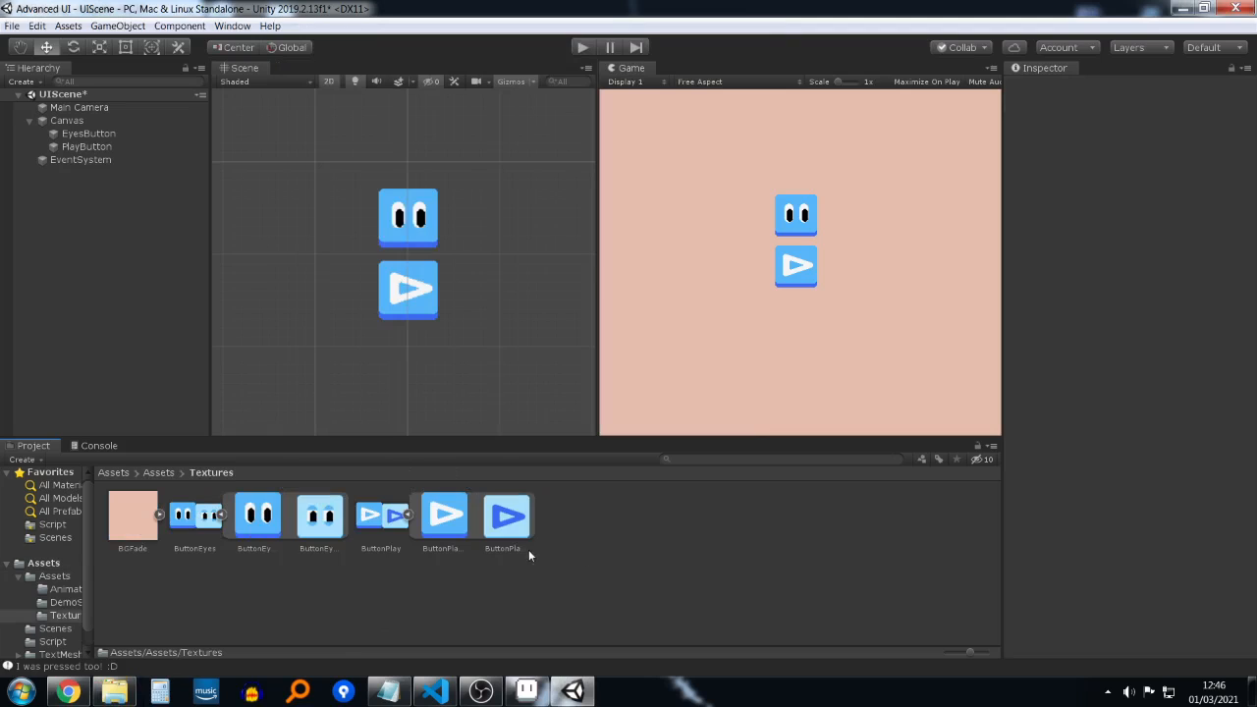
Step: Duplicate the BGFade texture and name the copy Mask
click(112, 530)
key(ctrl+d)
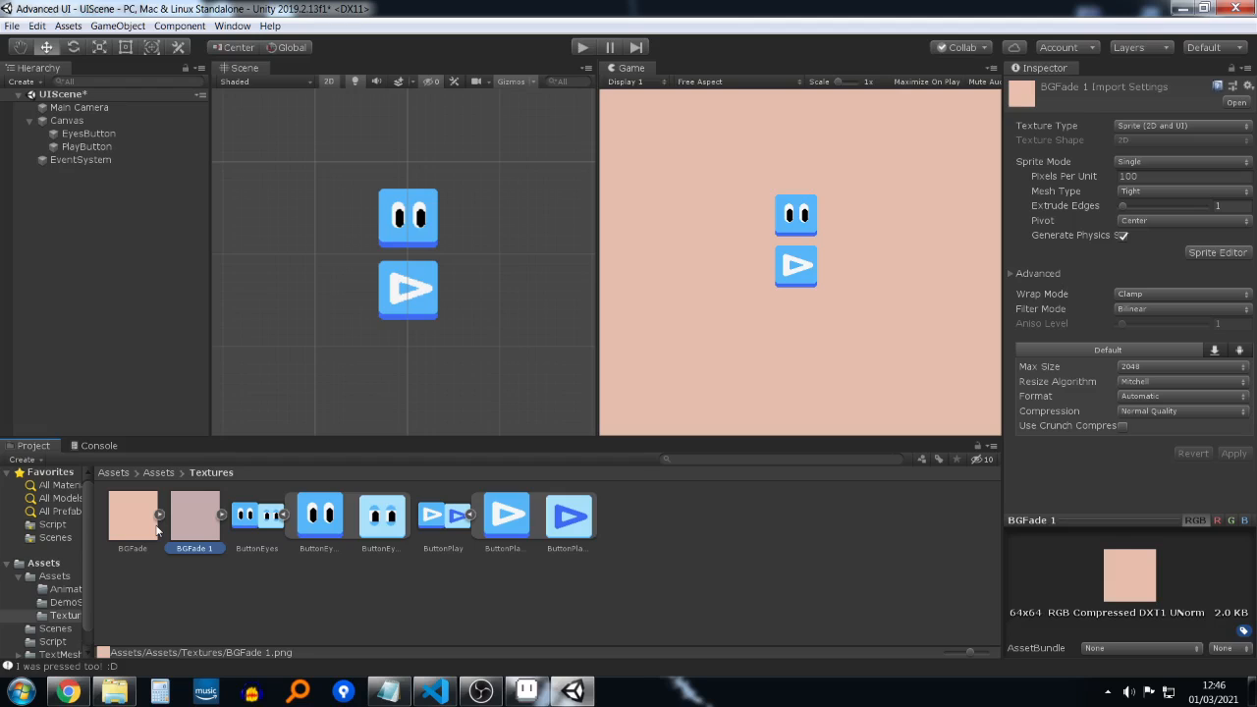
click(200, 550)
text(Mask)
key(Return)
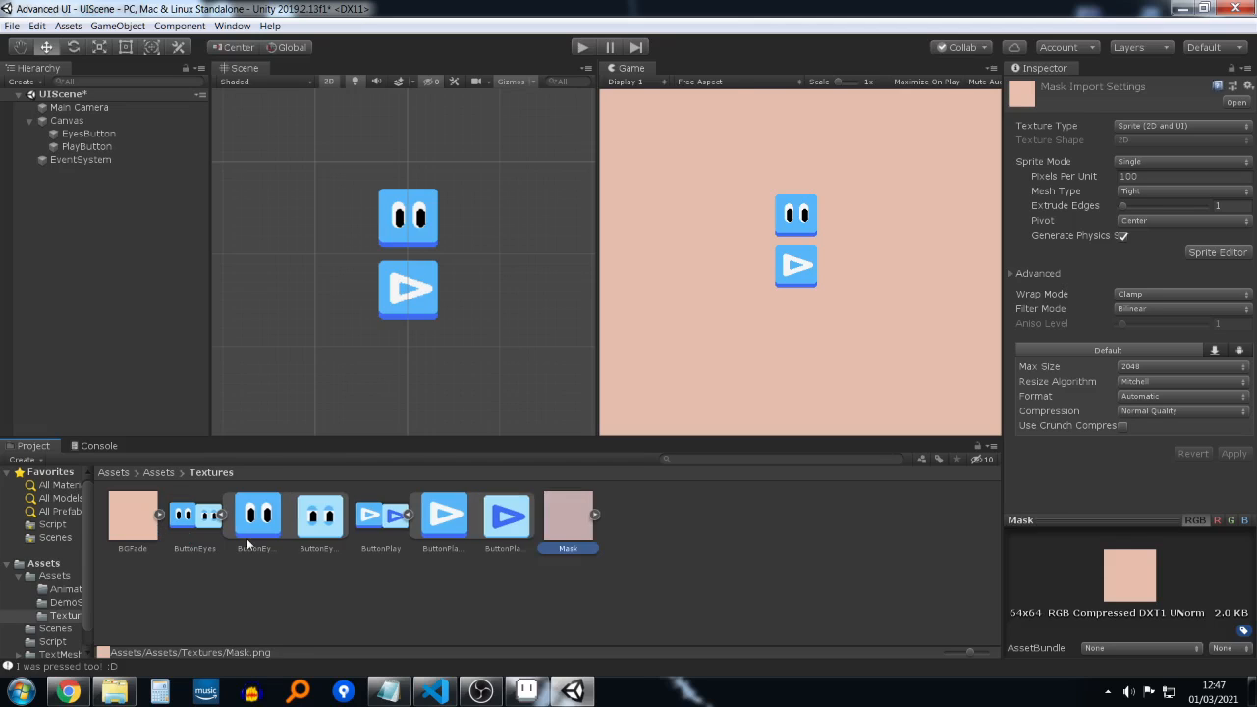
Step: Open the Mask texture in Aseprite and clear its whole canvas to transparent
double_click(588, 535)
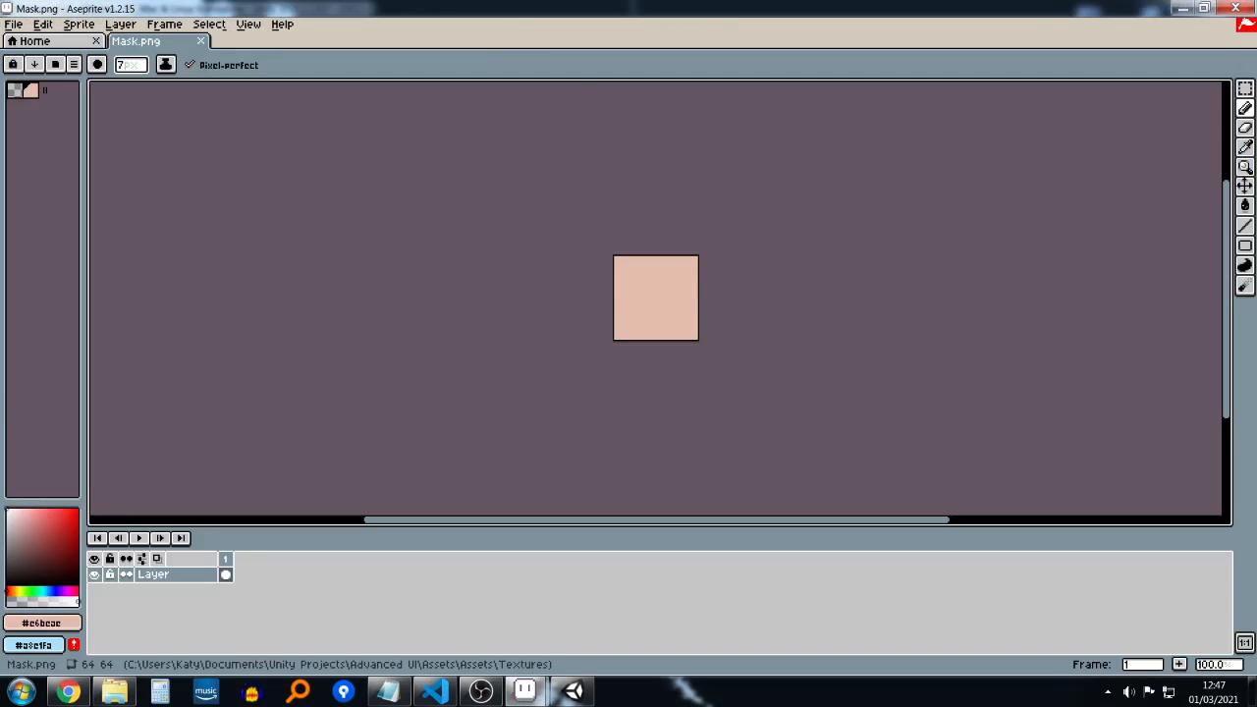
key(ctrl+a)
key(Delete)
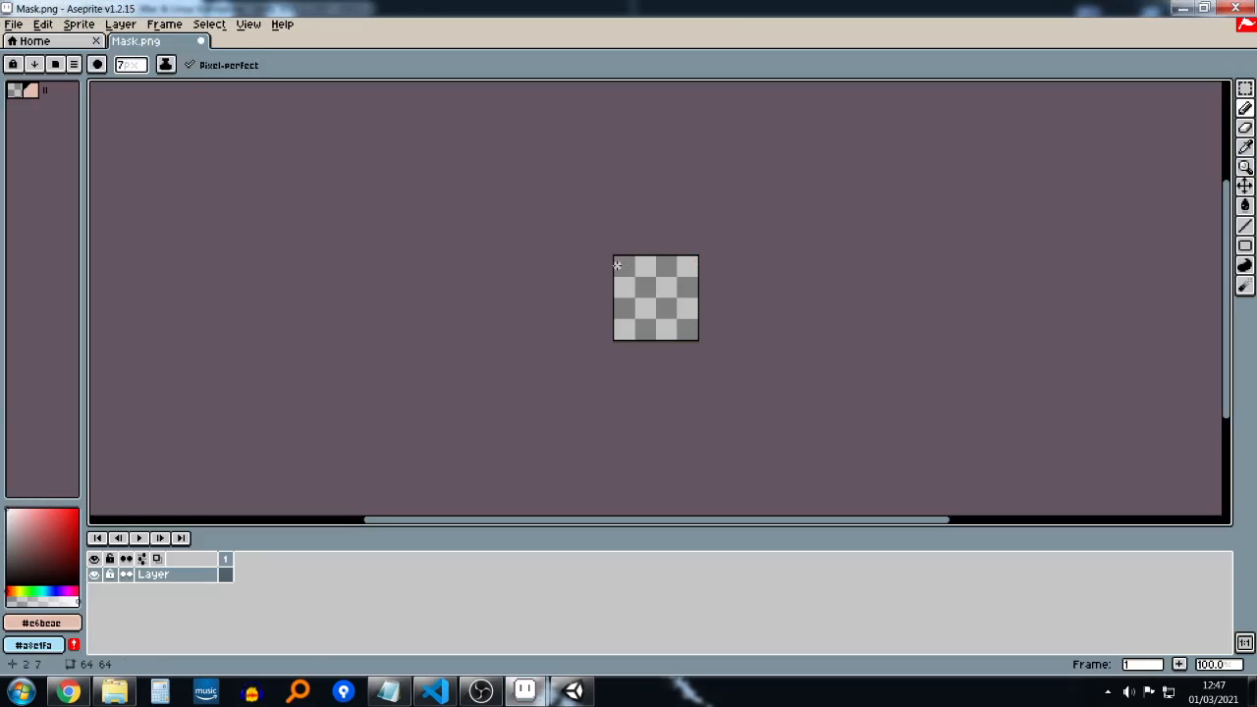
Step: Save the cleared Mask texture and close the image editor to return to Unity
key(ctrl+s)
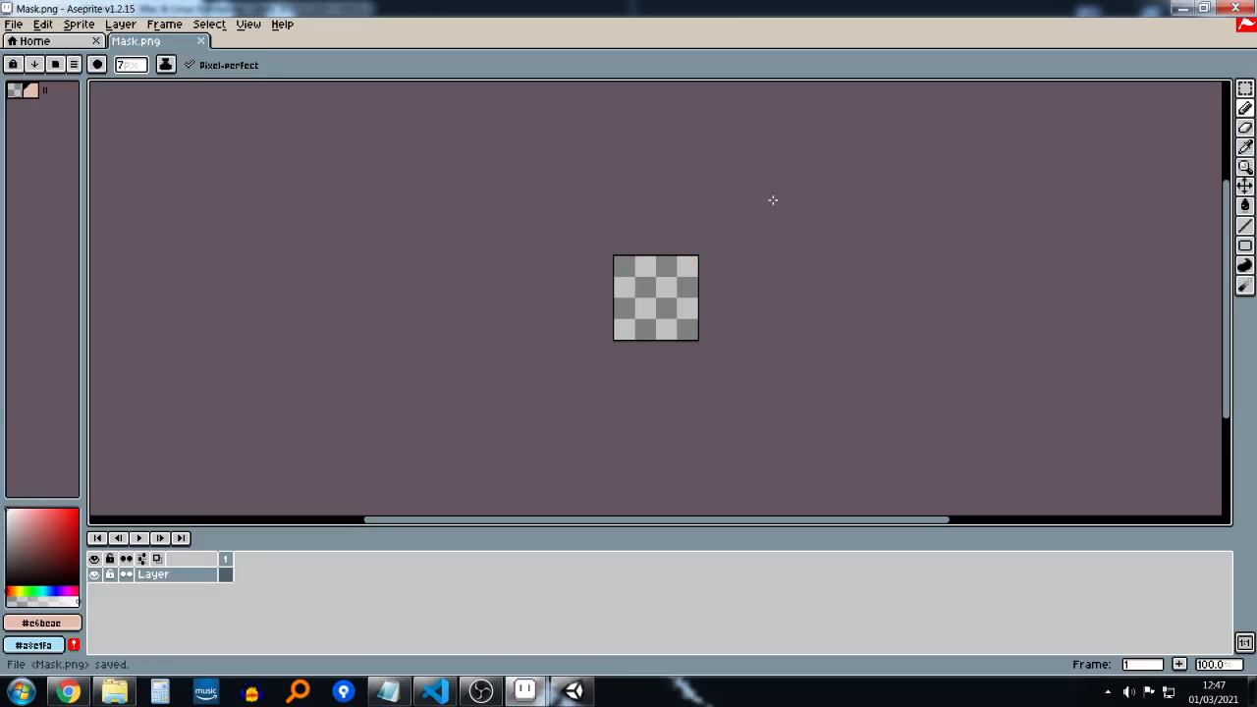
click(1235, 8)
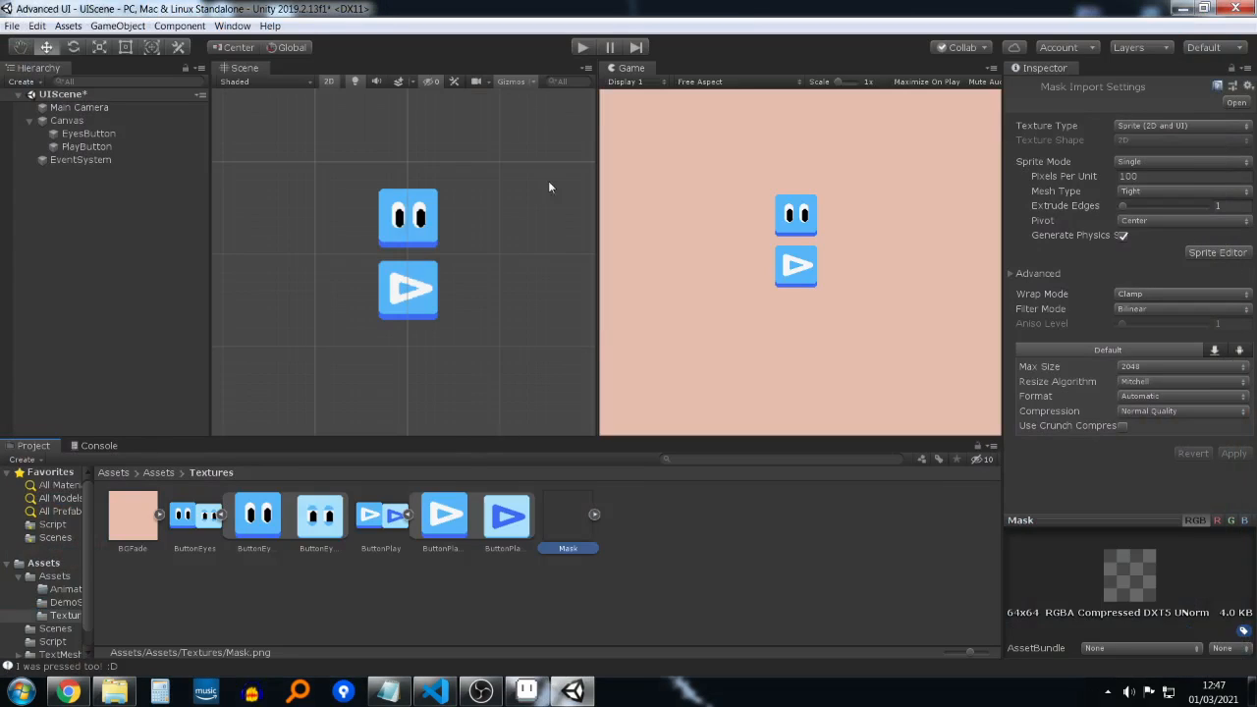
Step: Try adding the BGFade texture directly under the Canvas as a sprite object, and delete that object
click(135, 533)
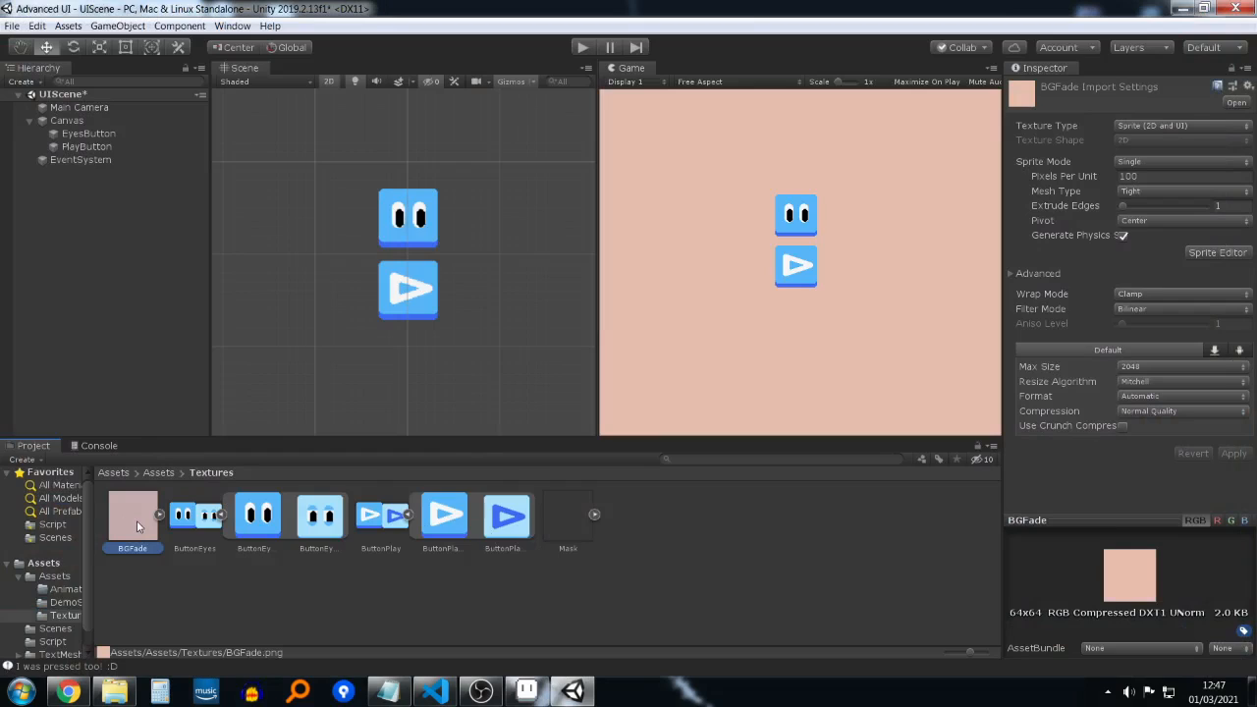
drag(137, 528, 71, 124)
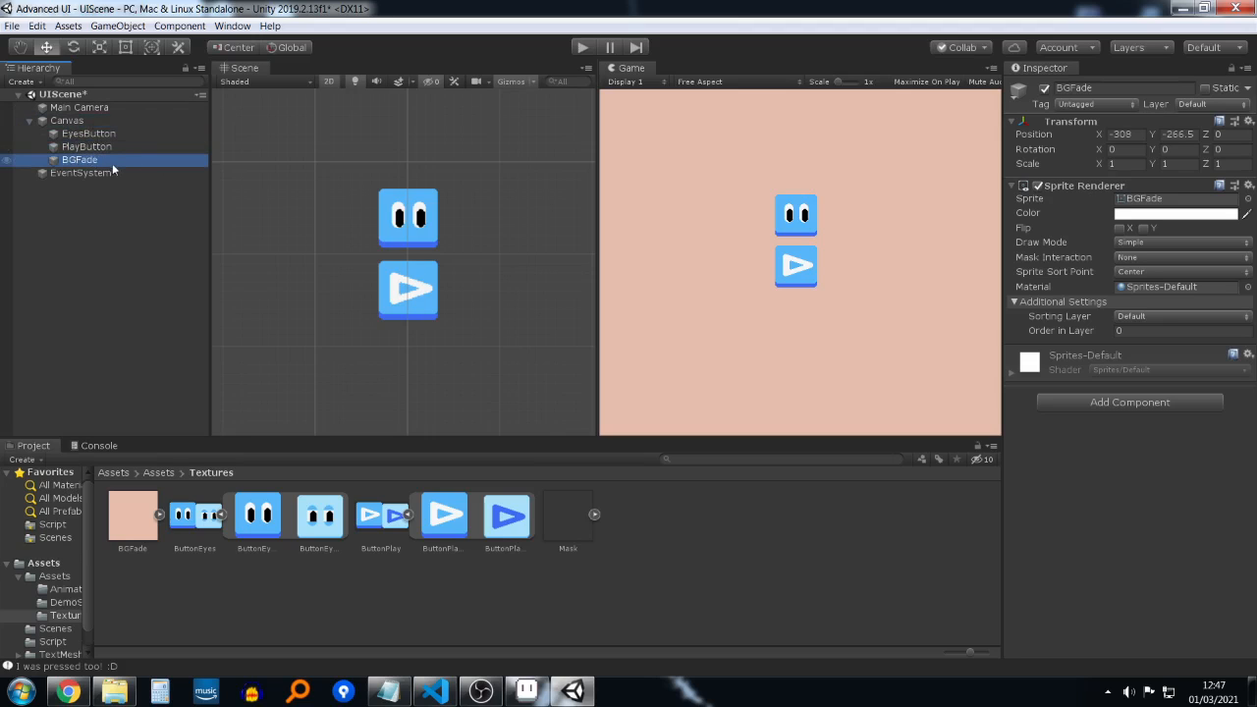
double_click(99, 160)
scroll(428, 248, down, 10)
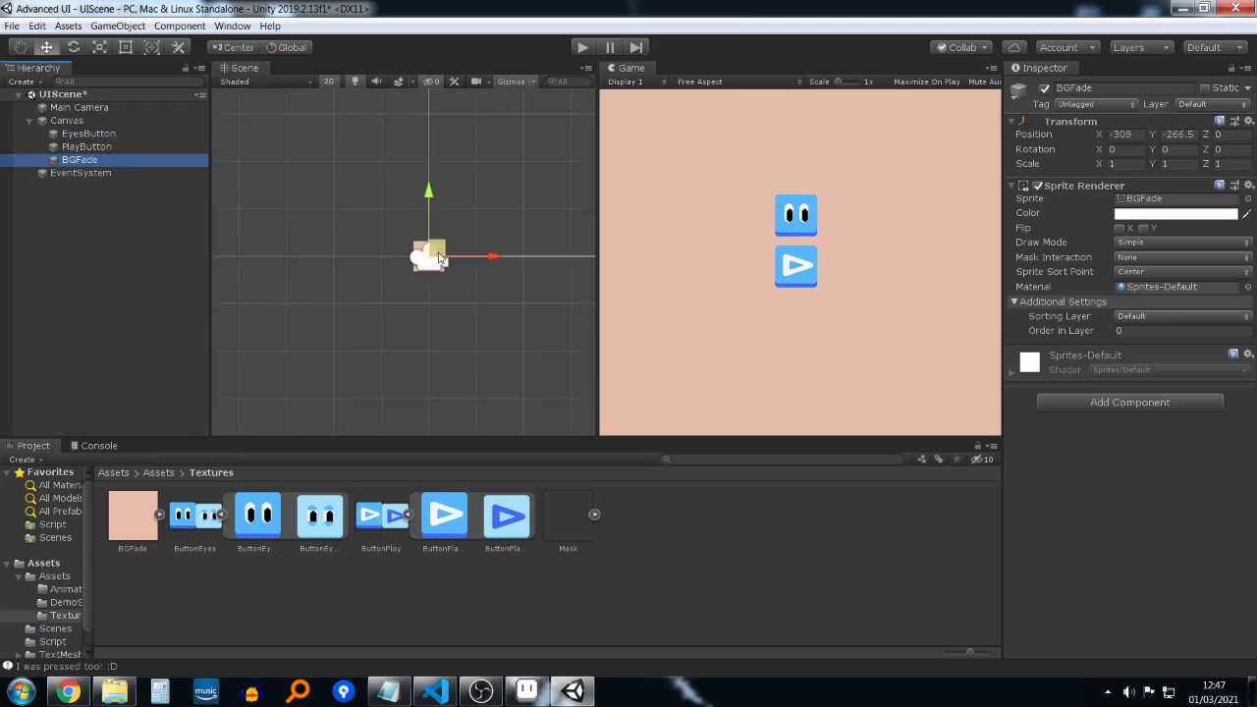
middle_drag(479, 299, 299, 396)
scroll(365, 379, down, 15)
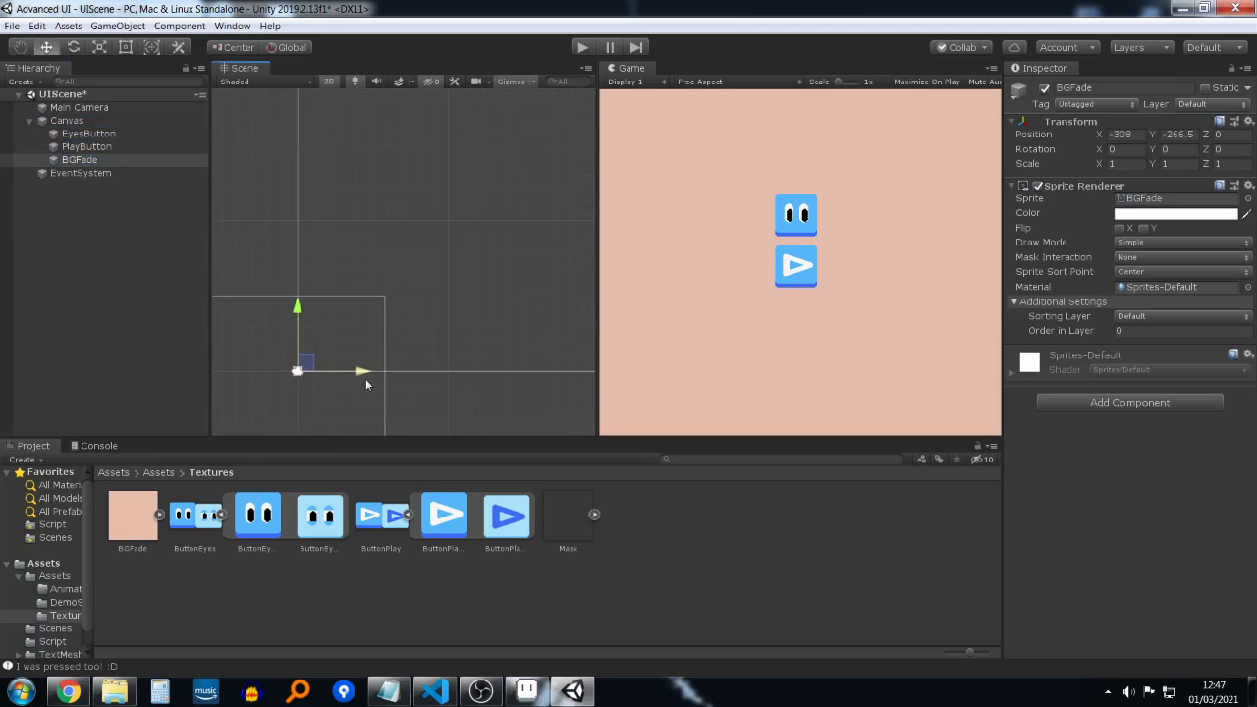
scroll(474, 407, down, 10)
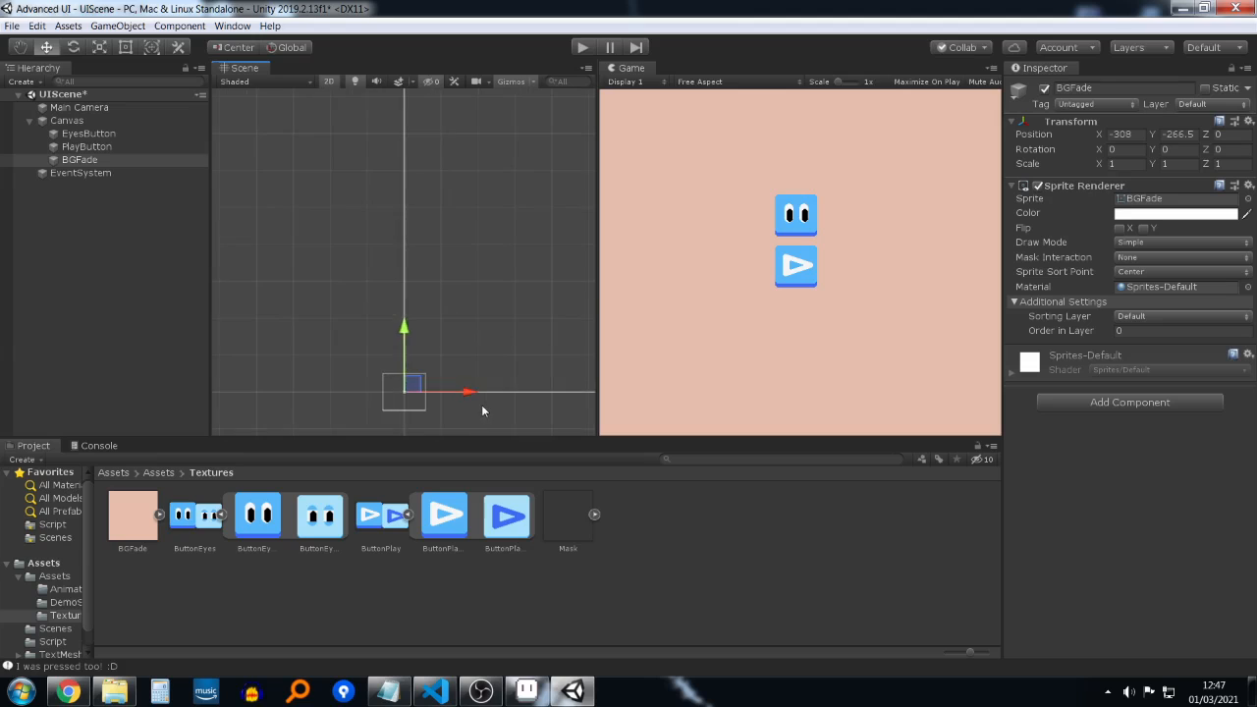
middle_drag(482, 405, 329, 414)
scroll(407, 382, down, 10)
scroll(406, 386, down, 3)
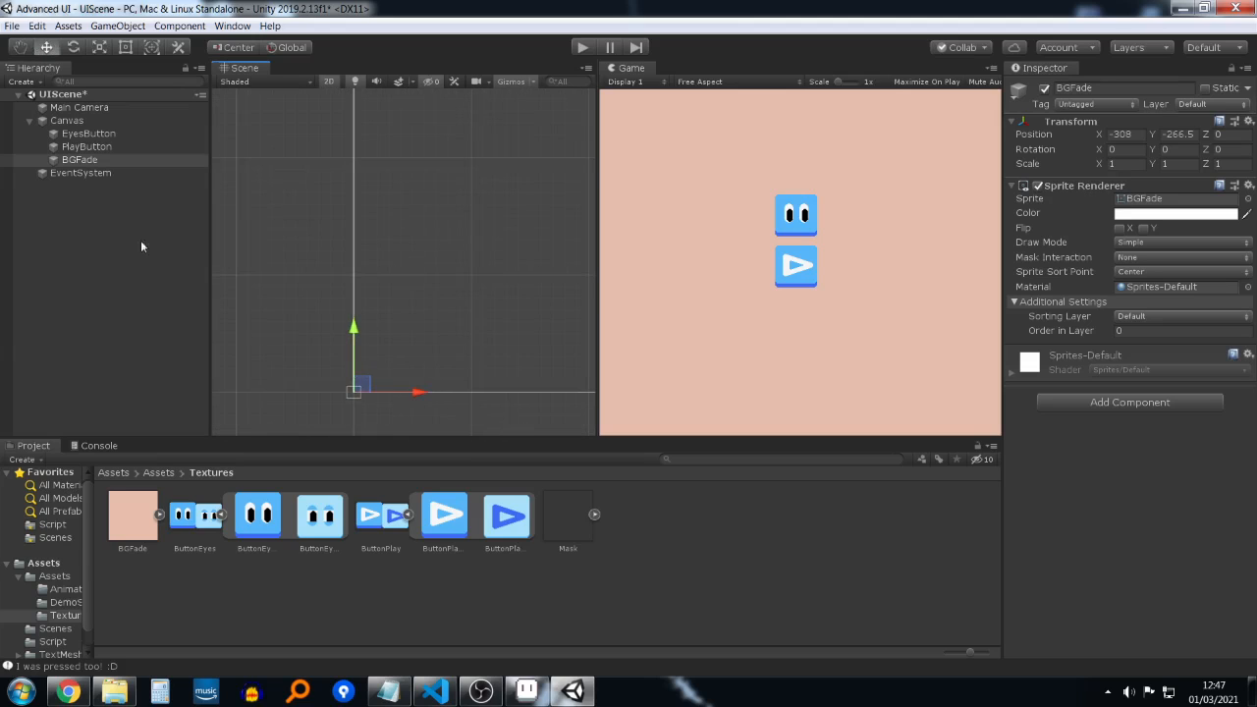
click(87, 159)
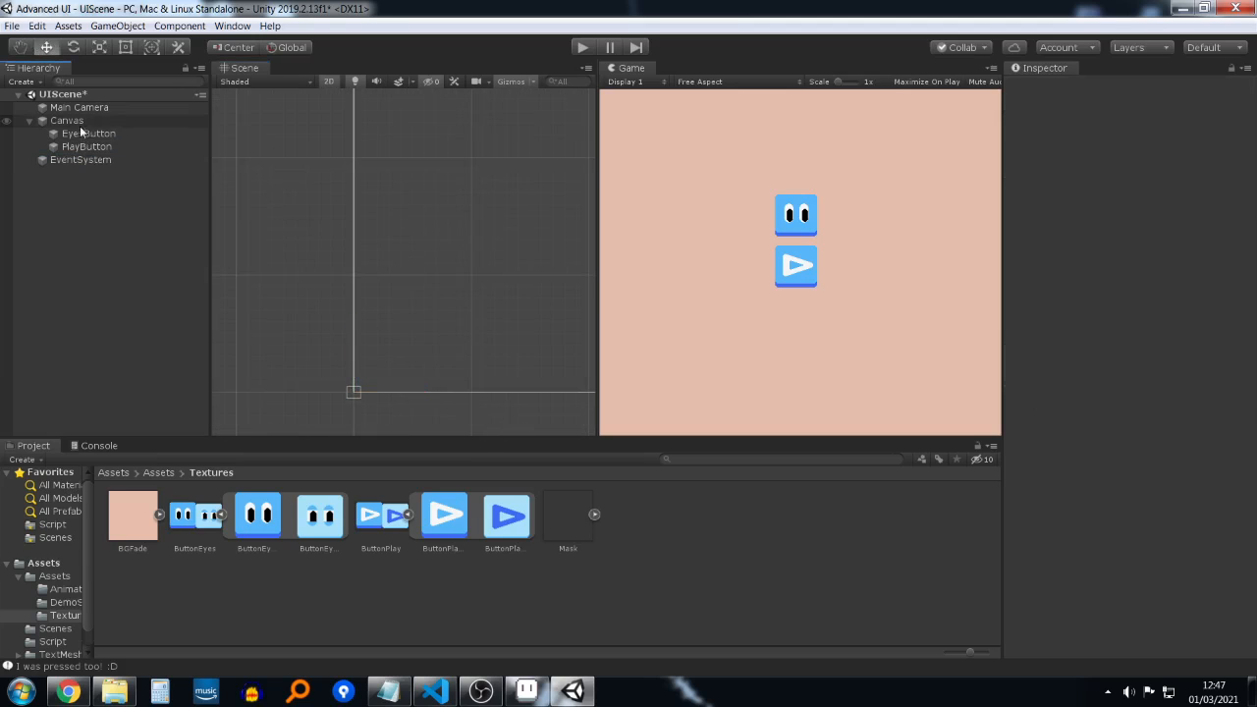
Step: Add a Raw Image UI element to the Canvas and assign the BGFade texture to it
right_click(79, 122)
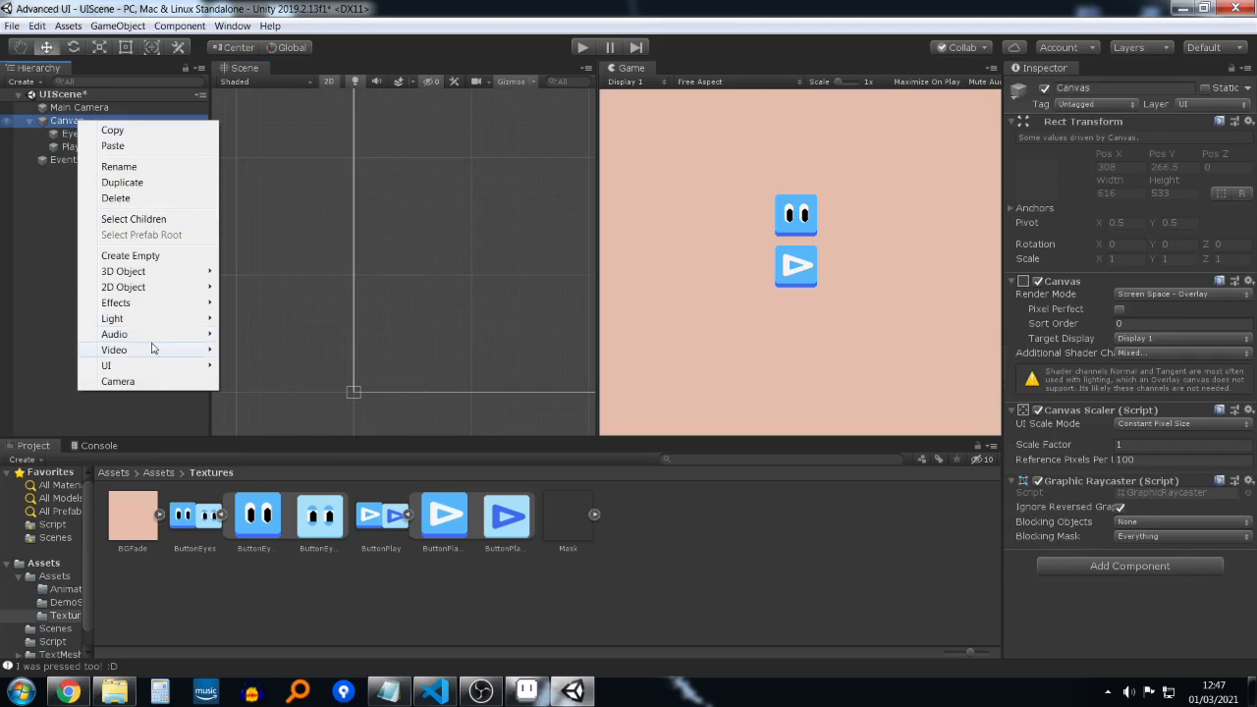
mouse_move(160, 366)
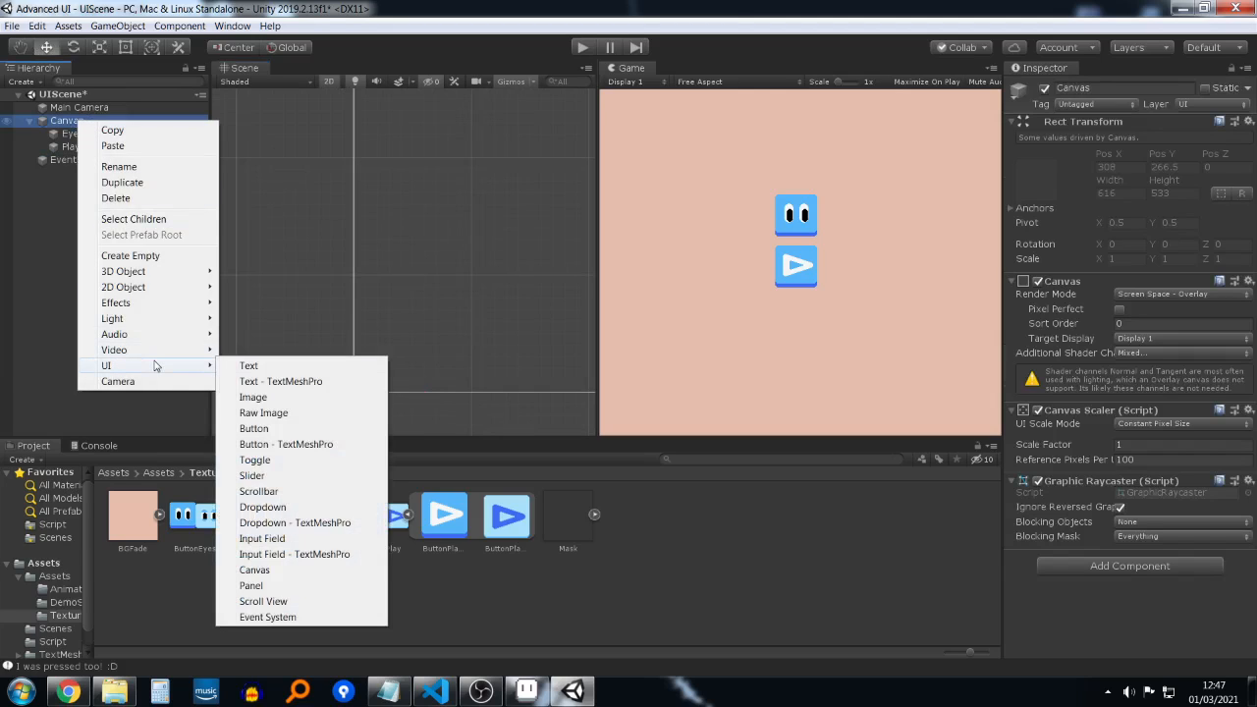
click(297, 416)
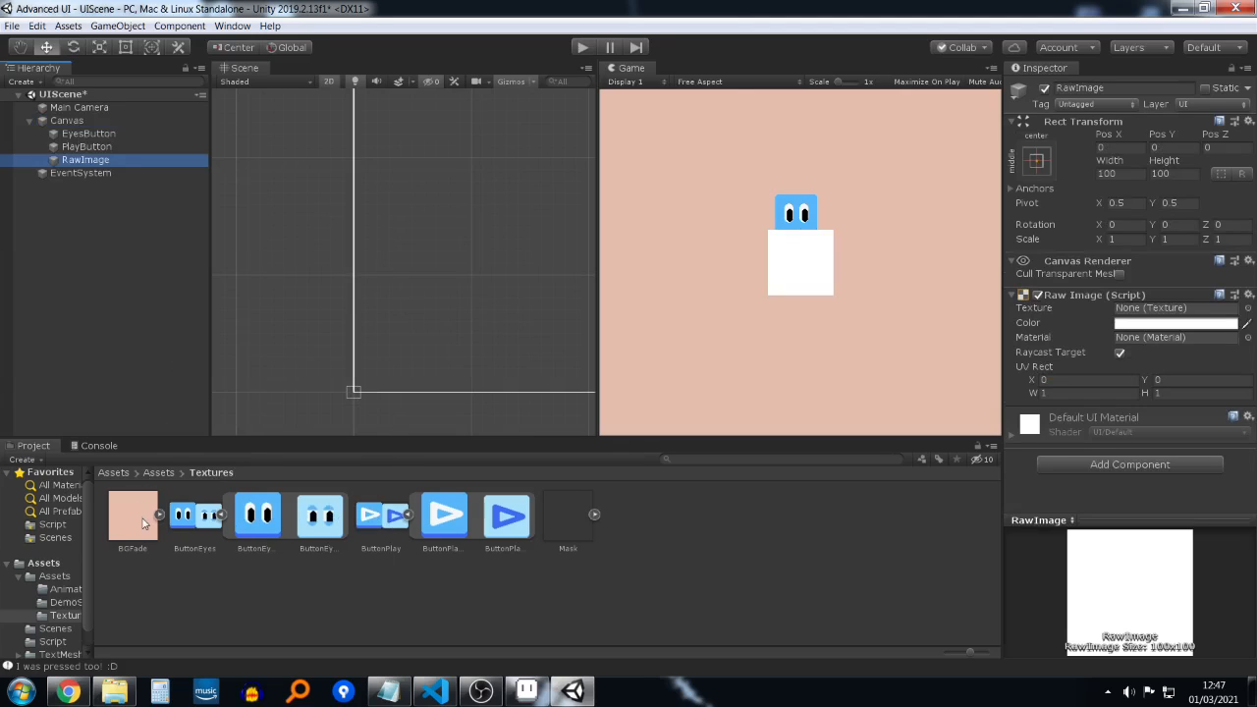
drag(153, 518, 1149, 310)
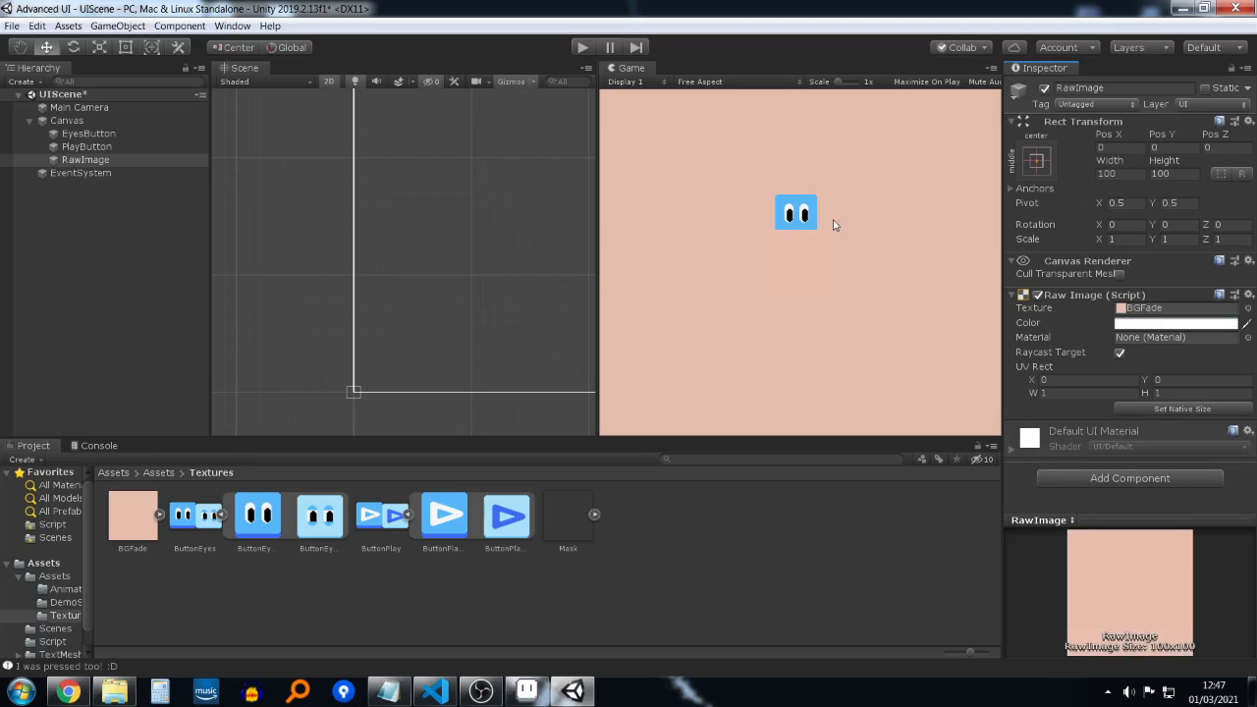
Step: Move the raw image over the two buttons to about X -8, Y 30 and set its X and Y scale to 10
double_click(102, 162)
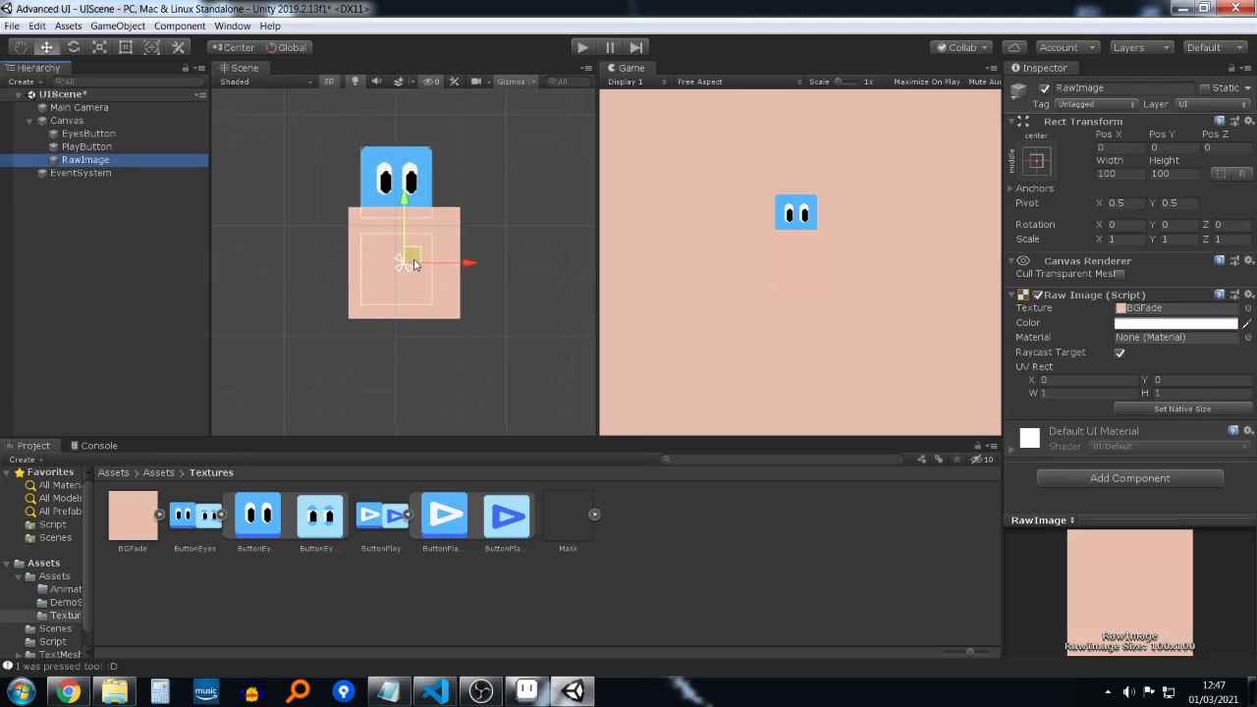
drag(406, 252, 403, 225)
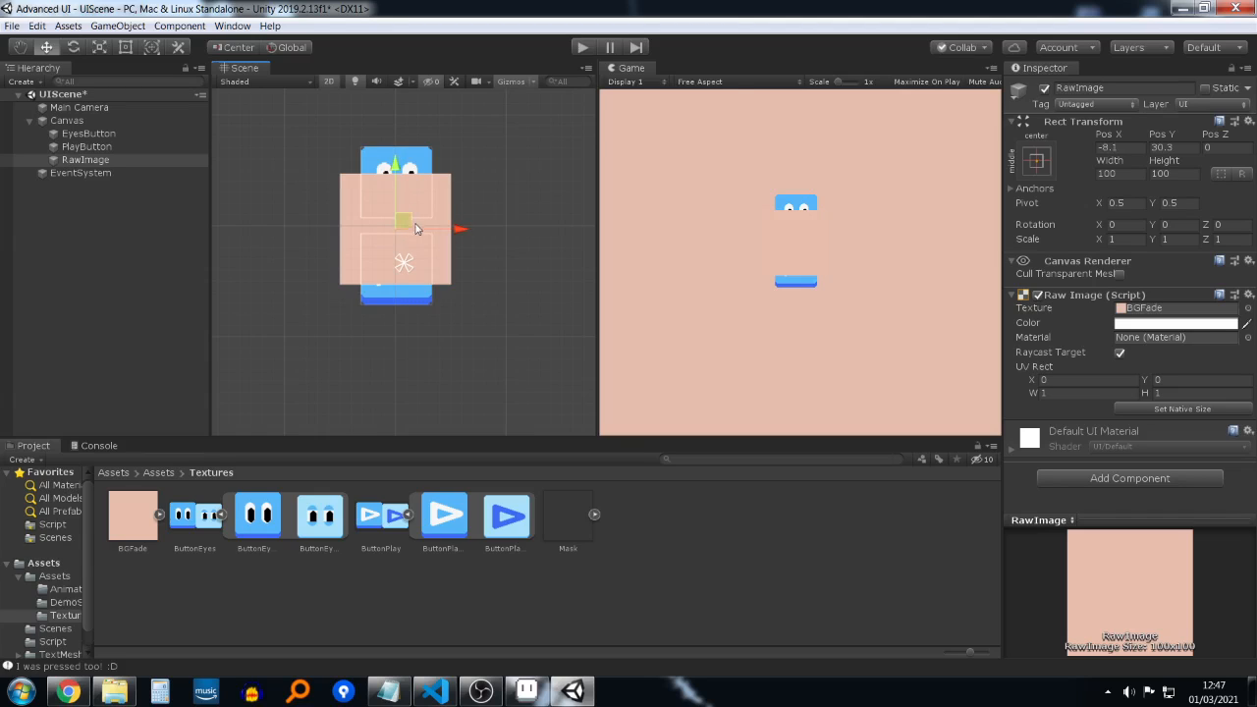
key(r)
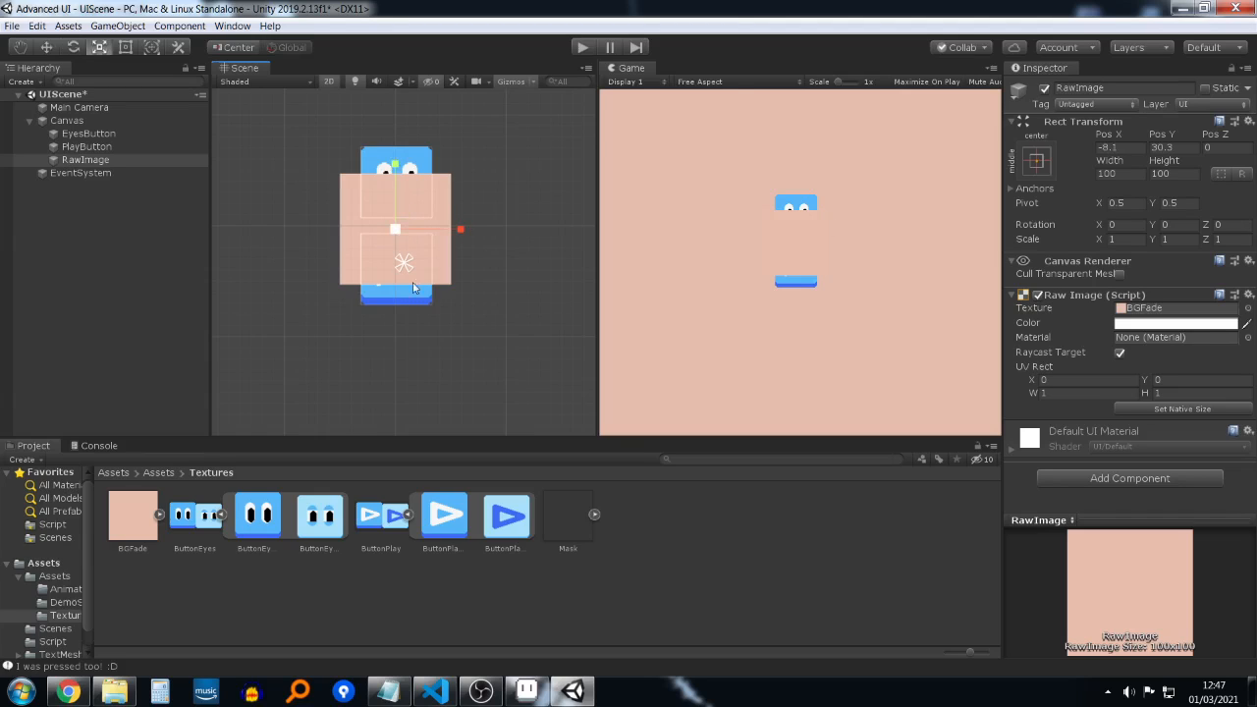
click(1121, 236)
text(10)
key(Tab)
text(10)
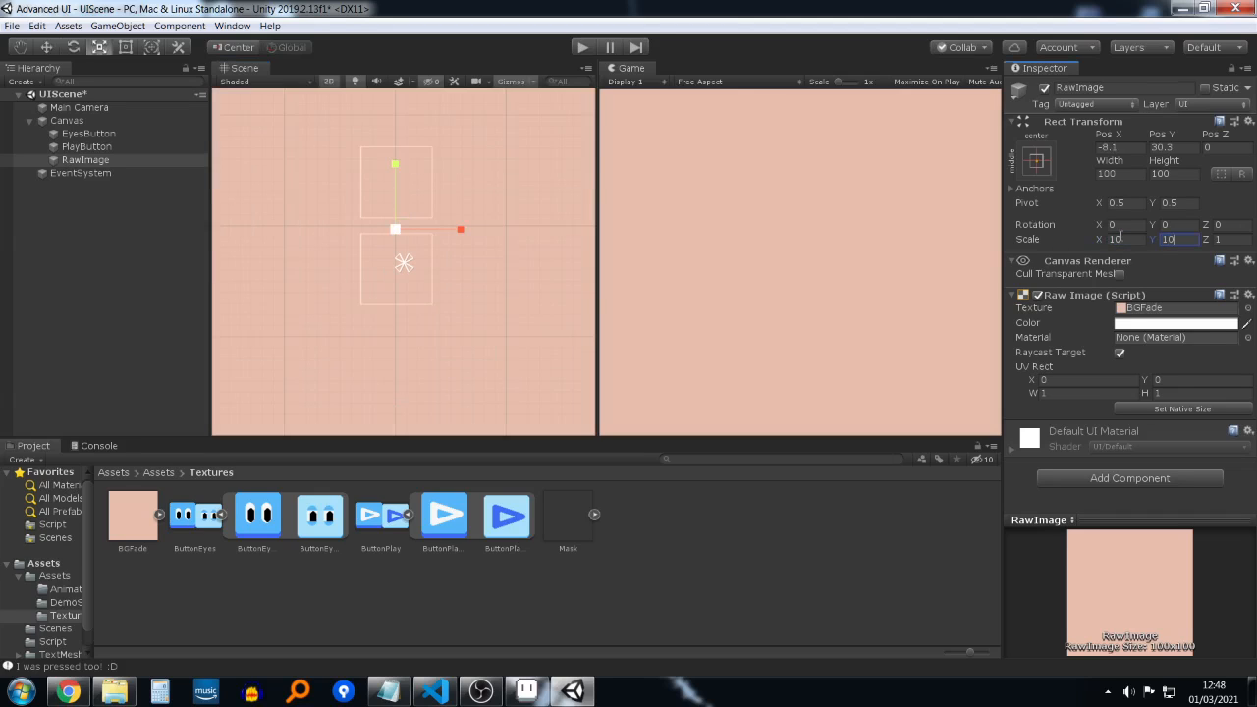
scroll(480, 249, down, 4)
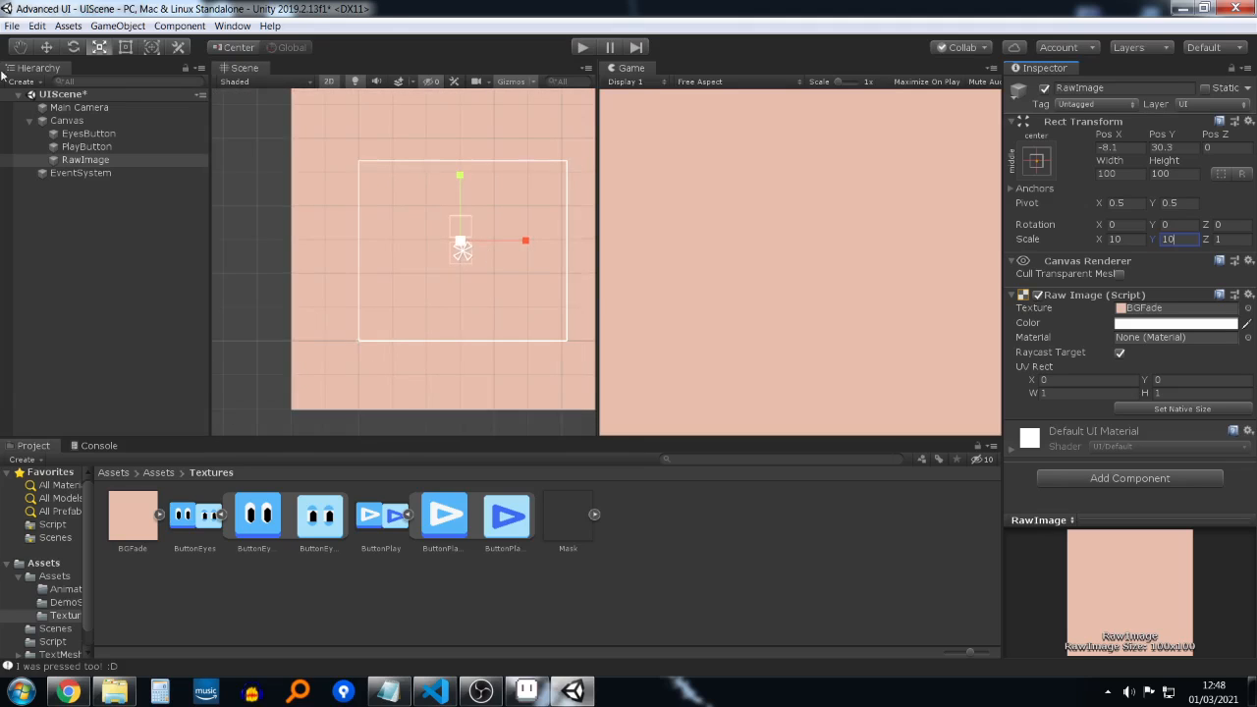
click(247, 190)
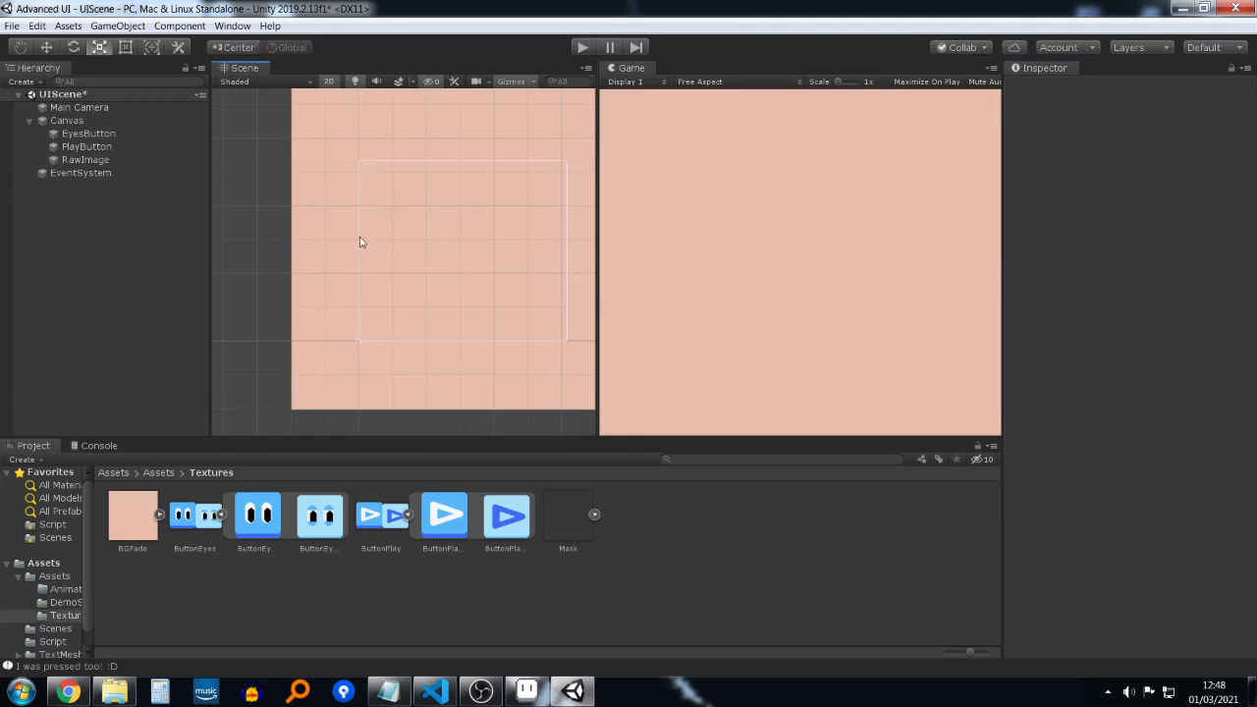
Step: Make the BGFade raw image fully transparent by setting its colour's alpha to 0
click(329, 237)
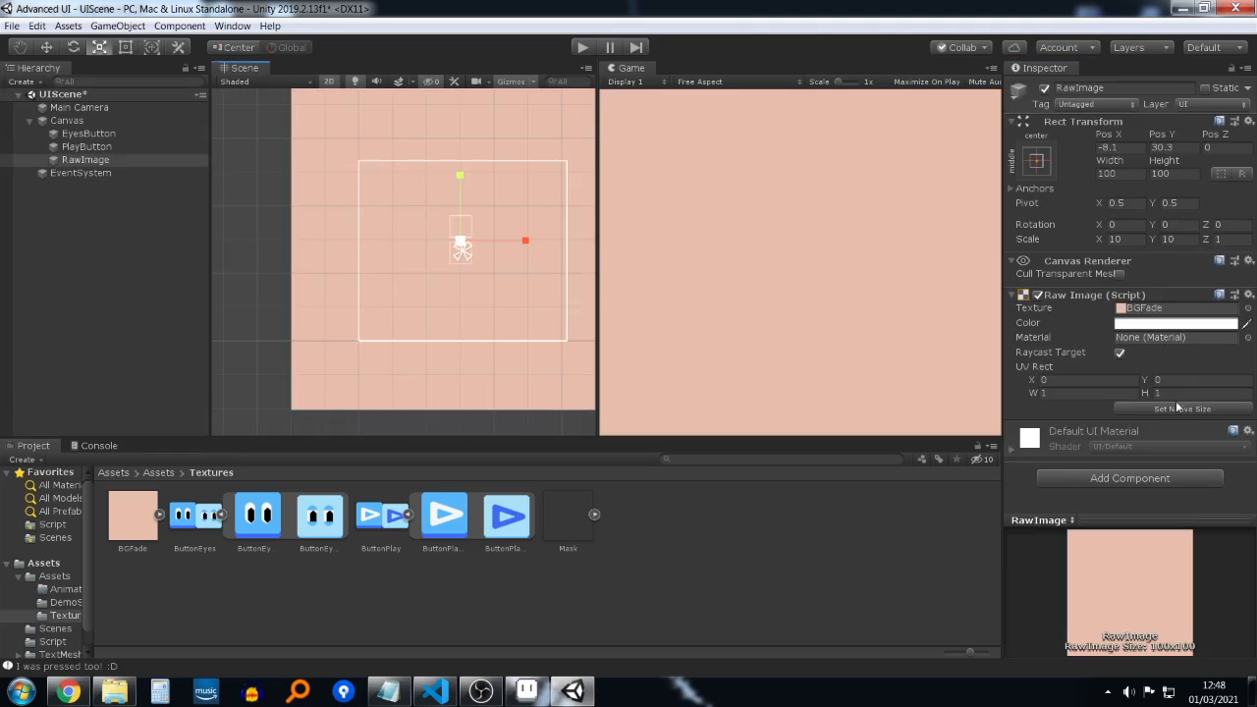
click(1186, 323)
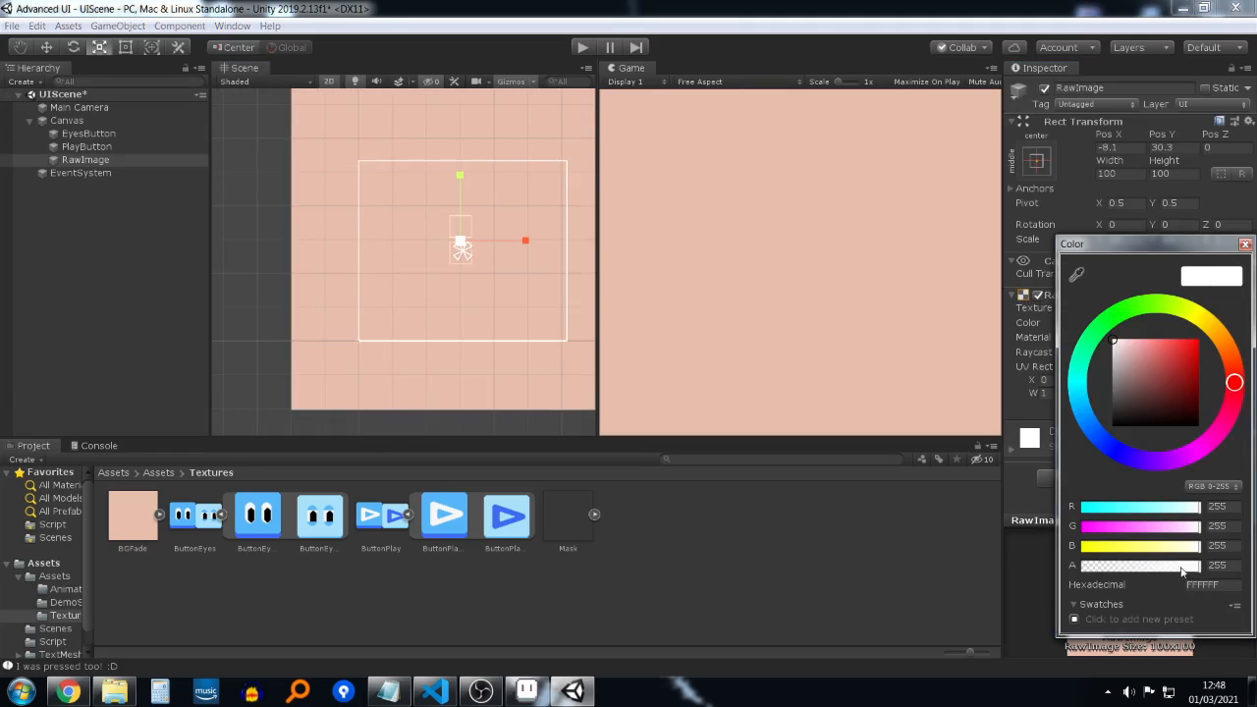
drag(1183, 570, 1062, 556)
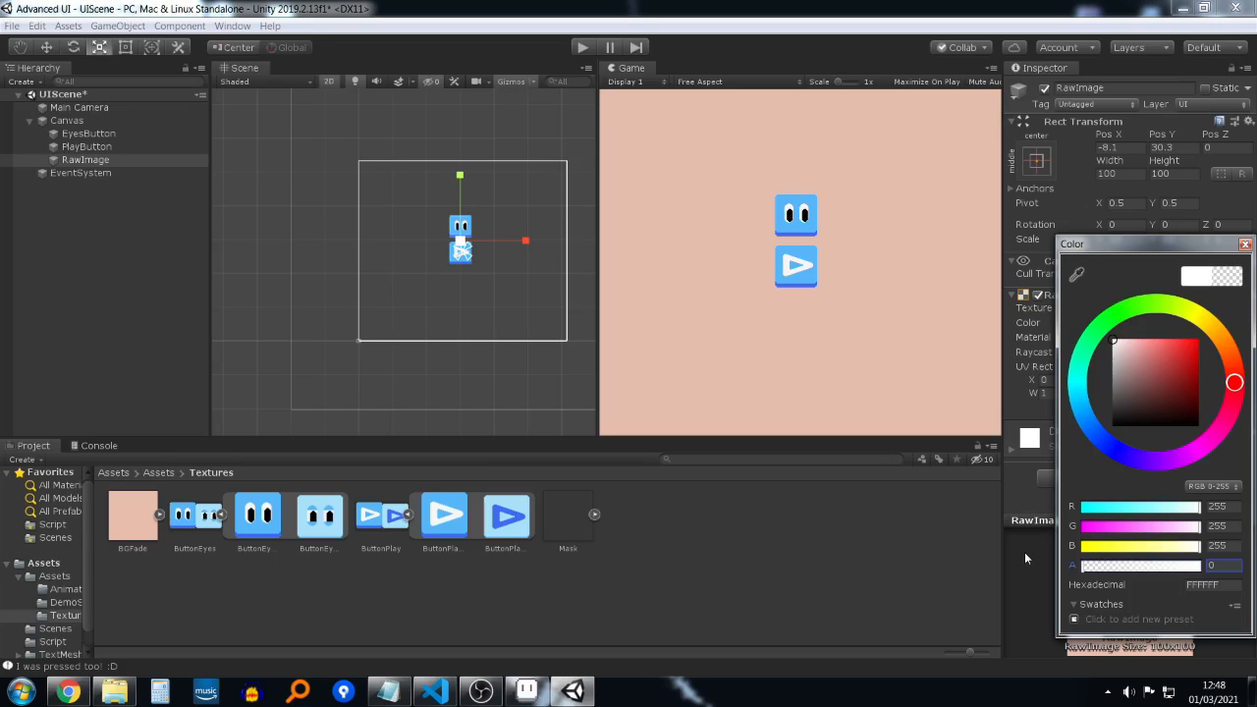
drag(1141, 569, 1067, 586)
Step: Add a second Raw Image UI element to the Canvas and assign the Mask texture to it
click(565, 519)
click(573, 517)
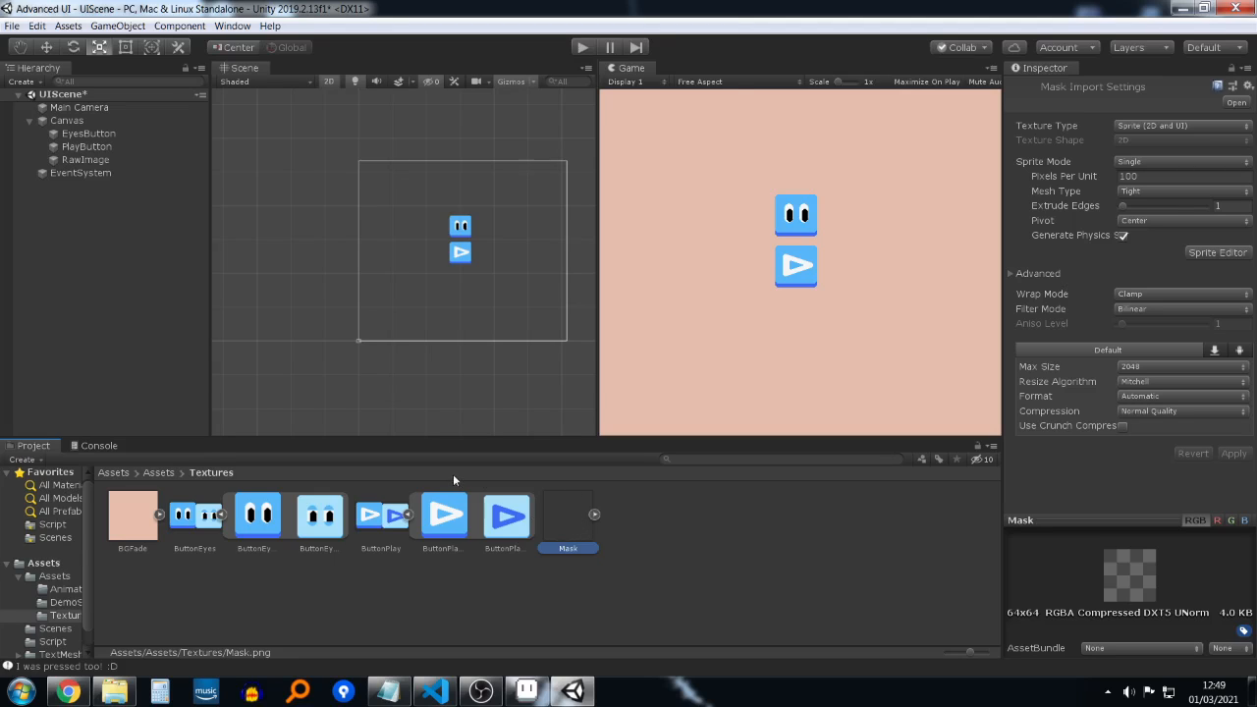
click(94, 159)
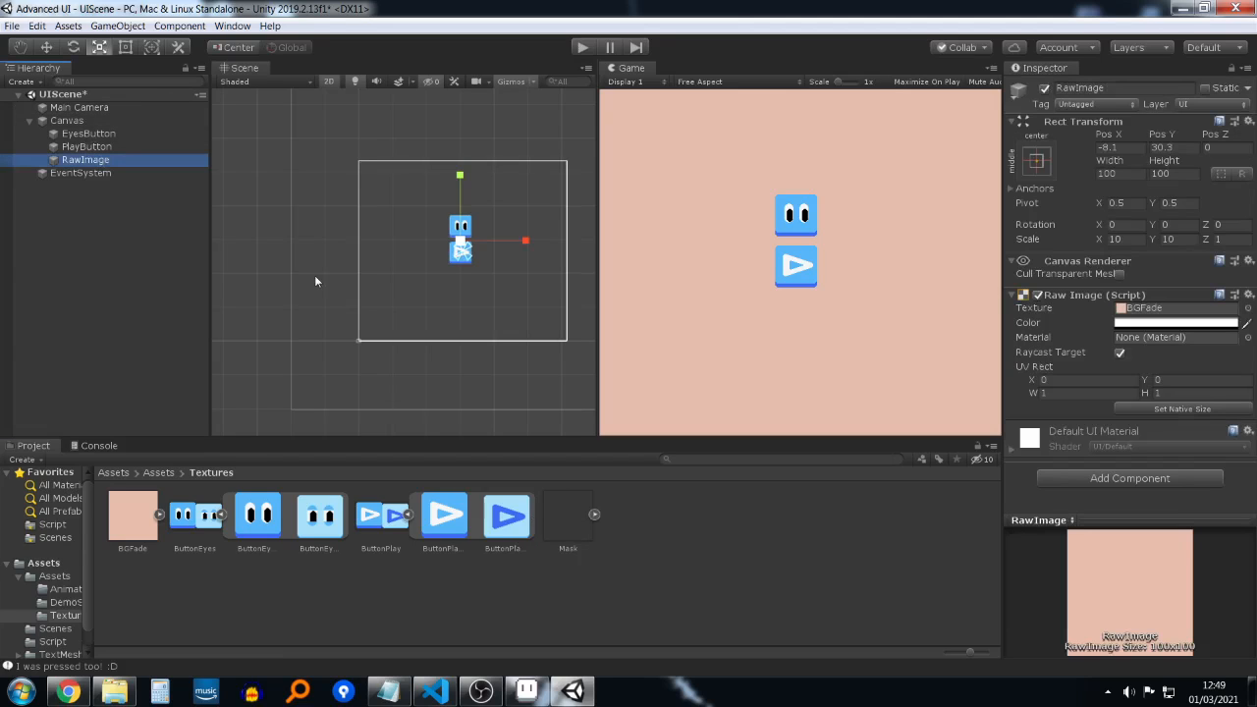
right_click(97, 123)
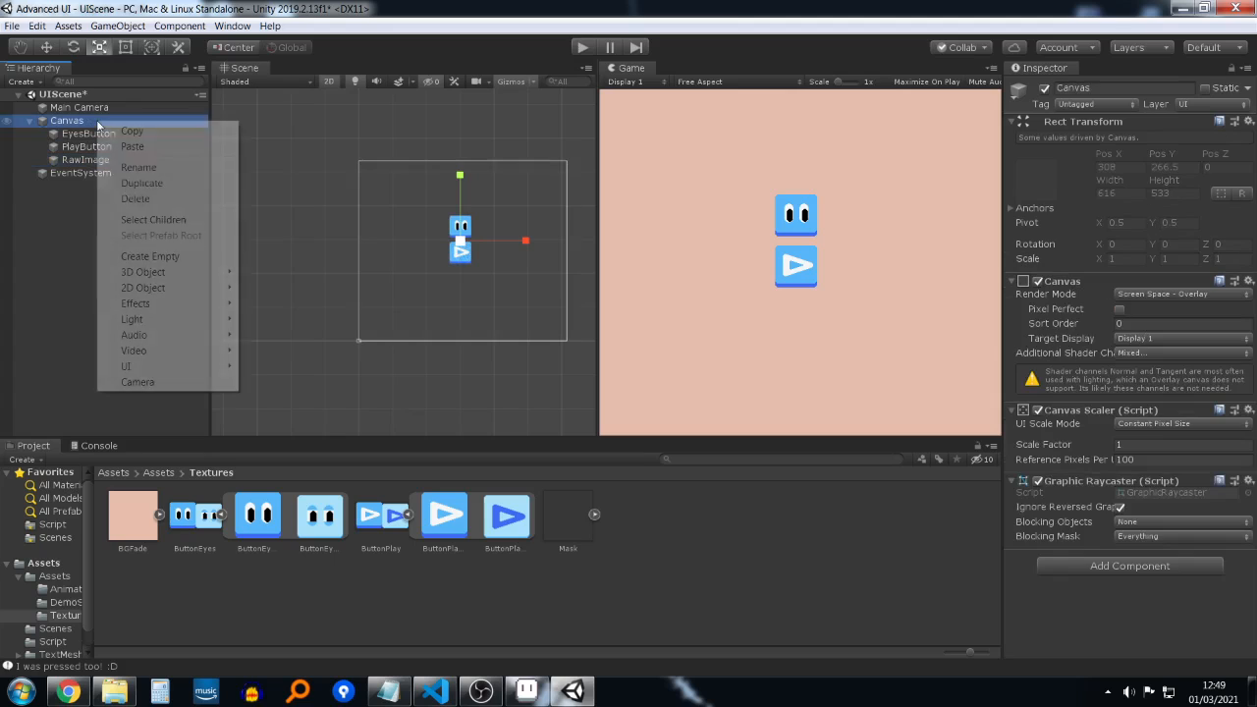
mouse_move(197, 366)
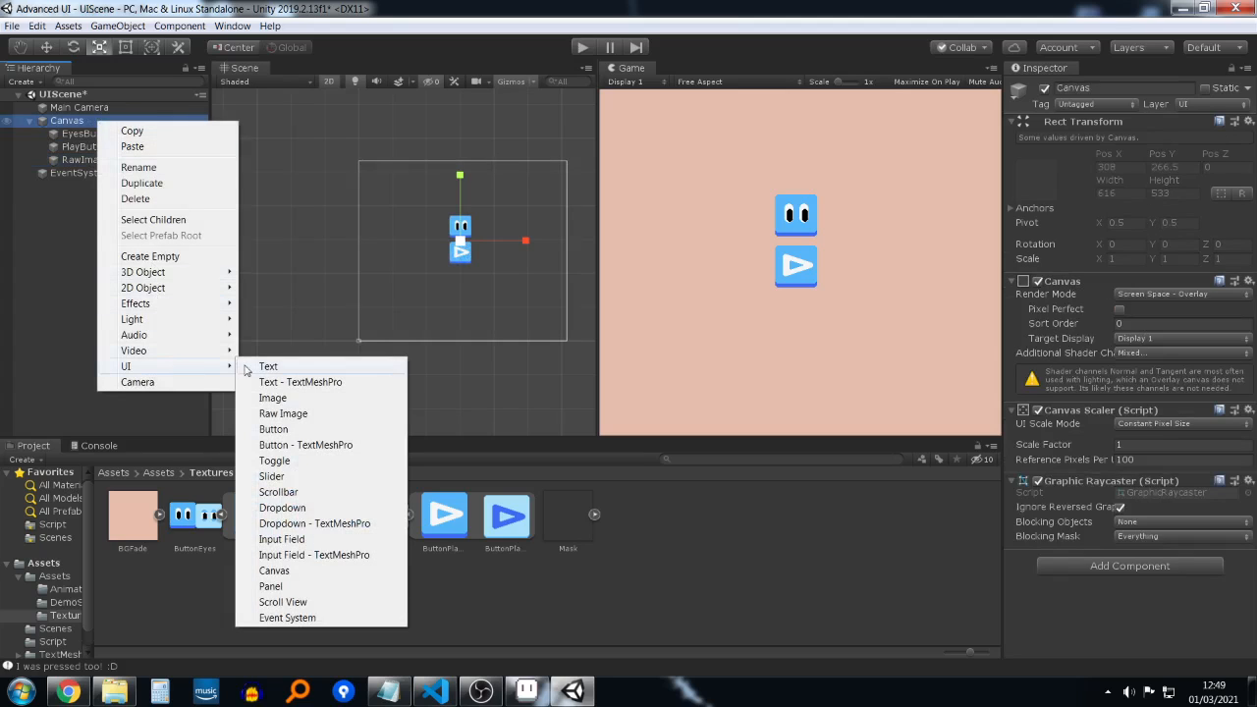
click(283, 413)
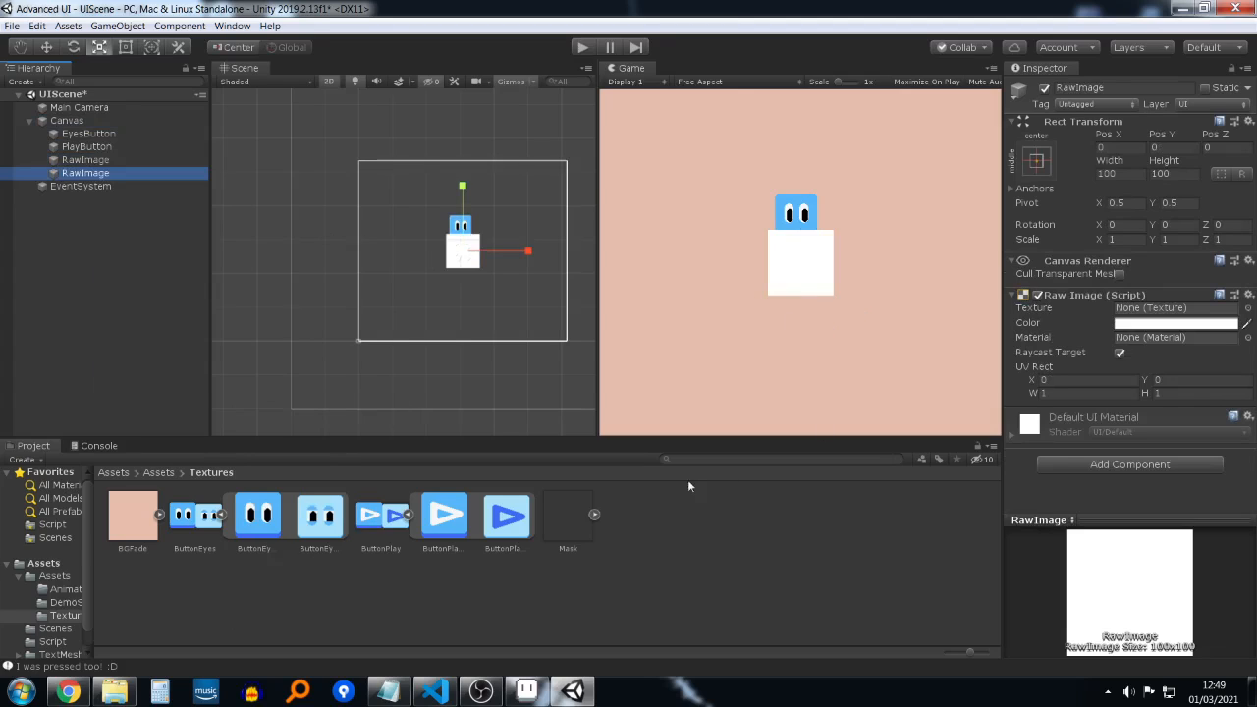
click(1031, 389)
drag(1031, 389, 1144, 309)
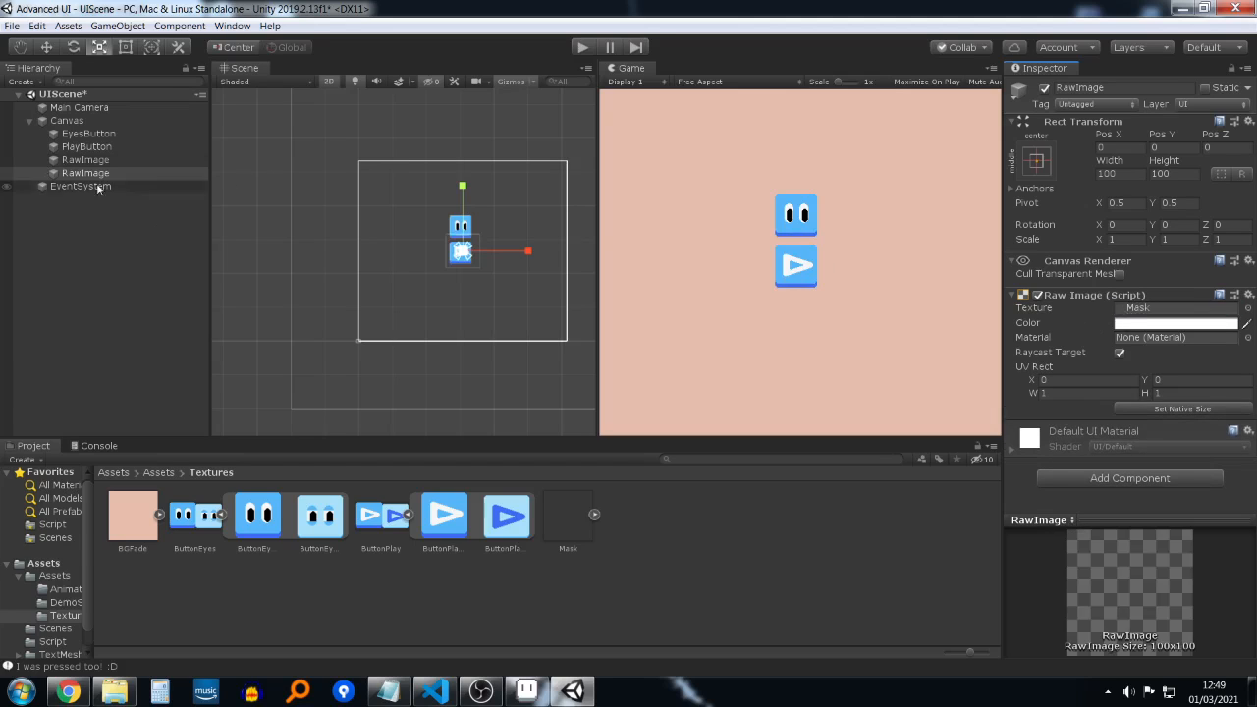
Step: Rename the first raw image, the one with the pink fade texture, as BGFade
click(86, 160)
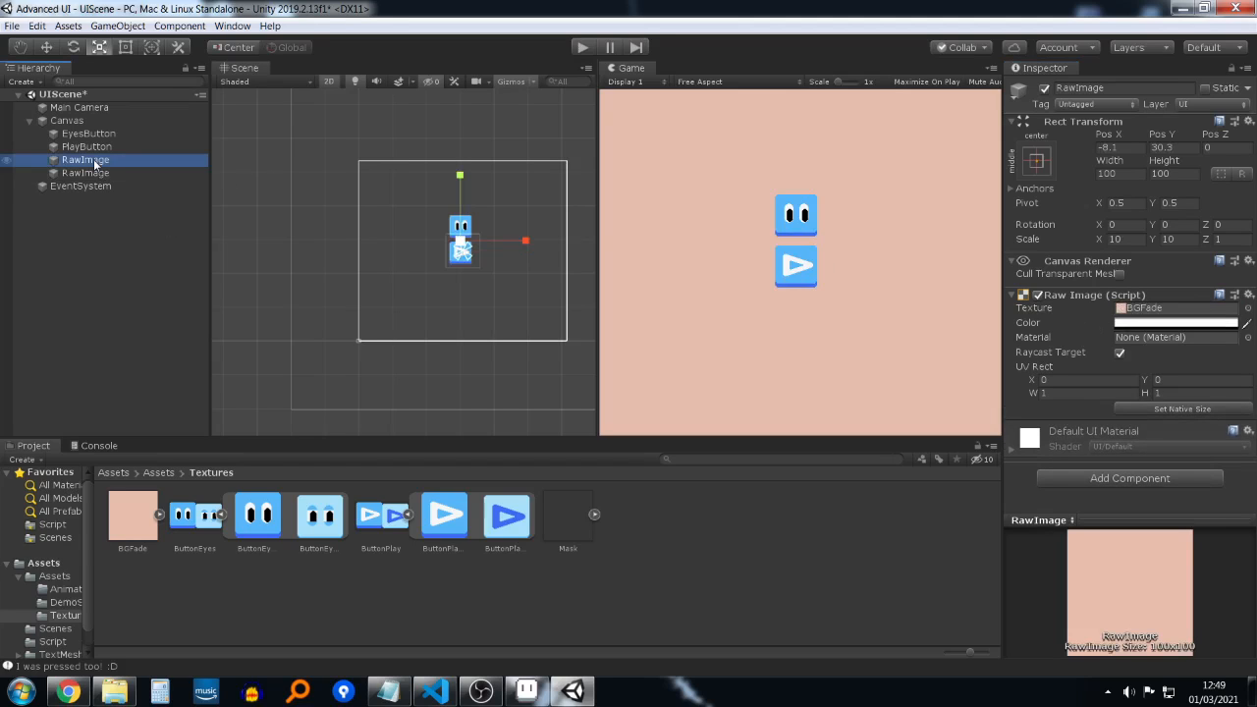
key(F2)
text(Fad)
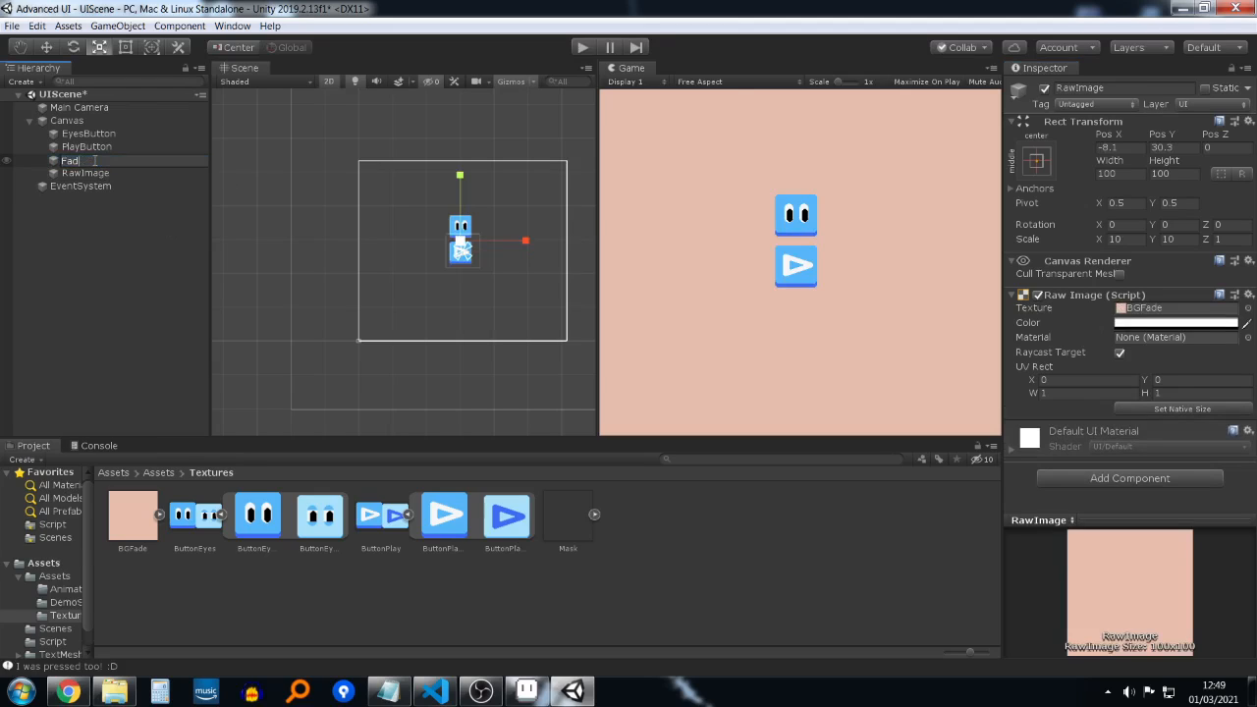
text(e)
key(BackSpace)
key(BackSpace)
key(BackSpace)
key(BackSpace)
text(BGFade)
key(Return)
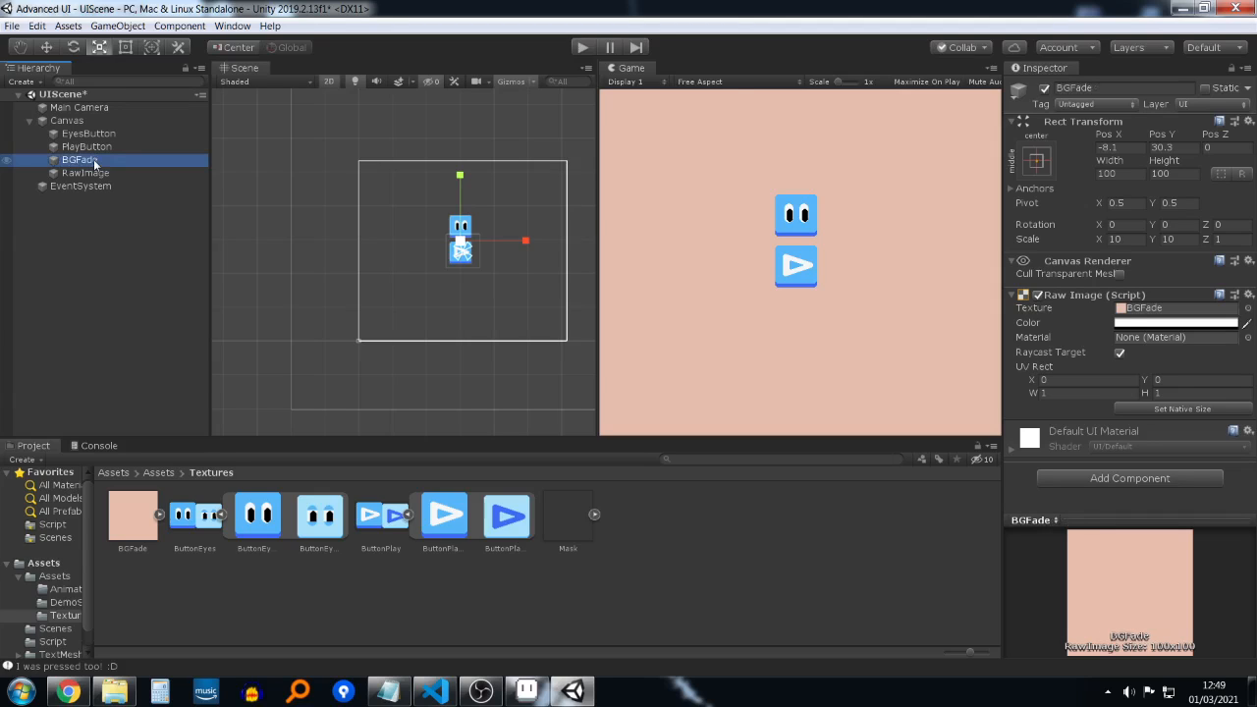
Step: Rename the second raw image, the one with the transparent texture, as Mask
click(95, 172)
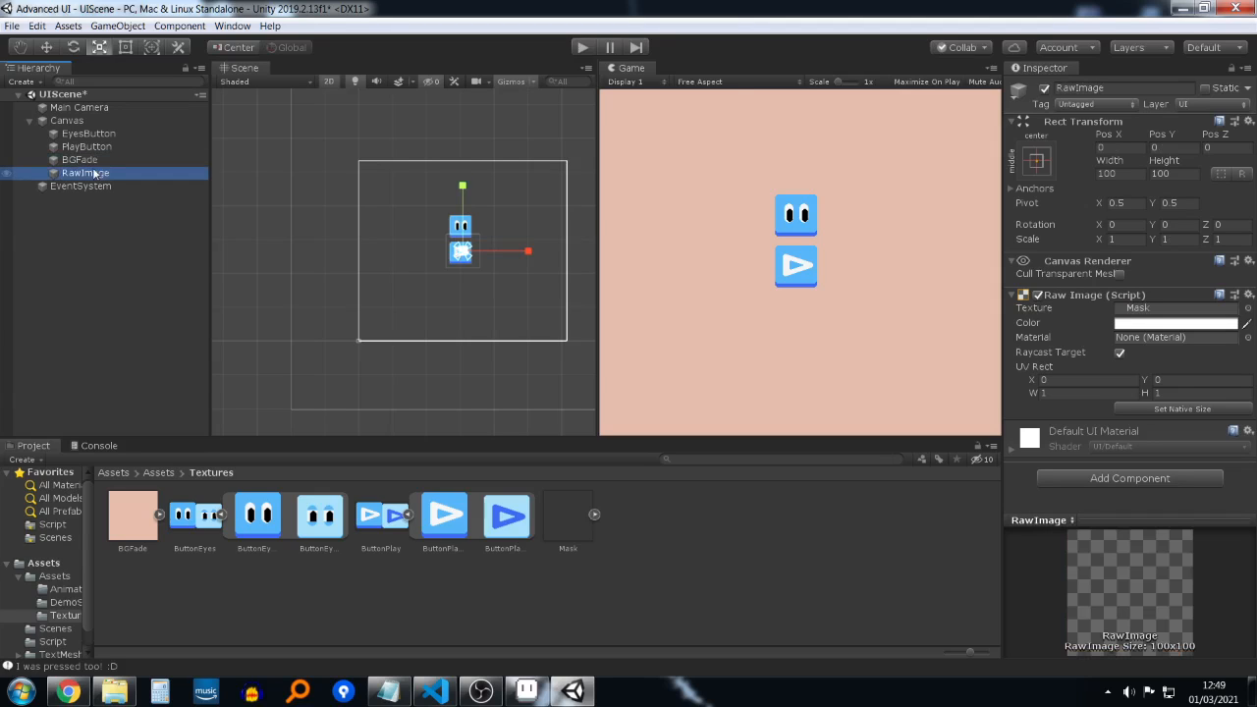
click(94, 173)
text(Mask)
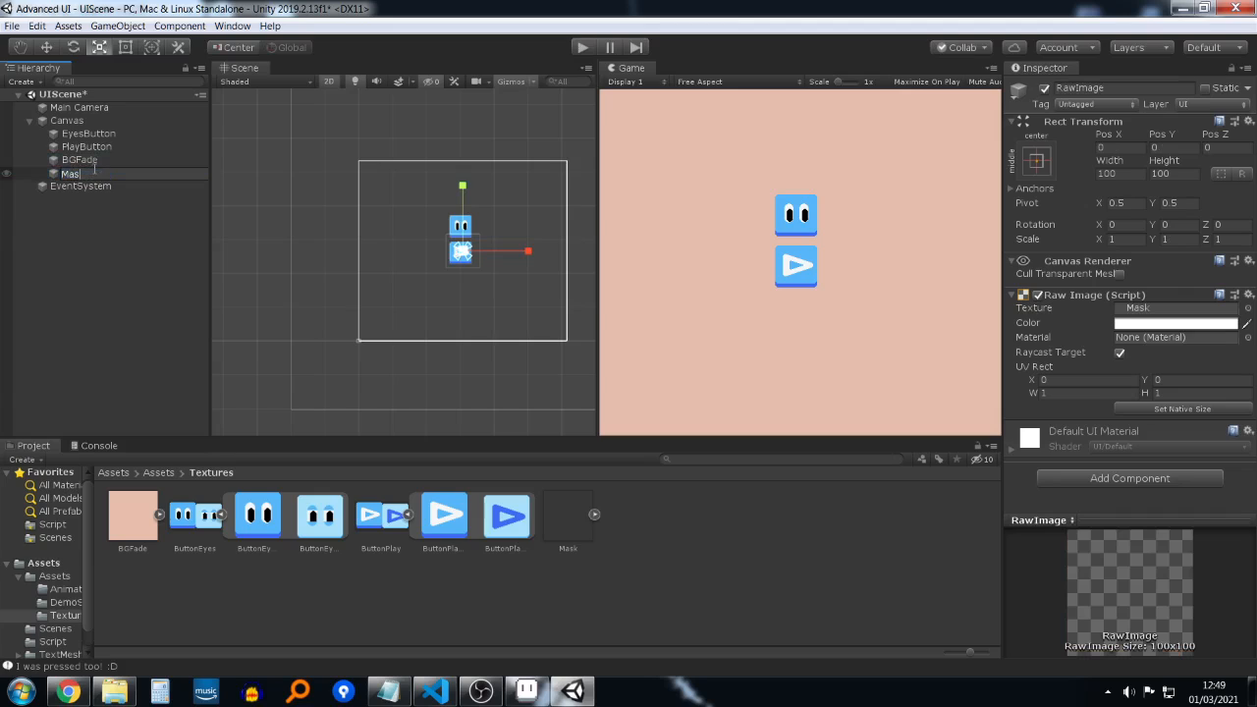
key(Return)
Step: Make EyesButton, PlayButton and BGFade children of the Mask object in the Canvas
click(83, 159)
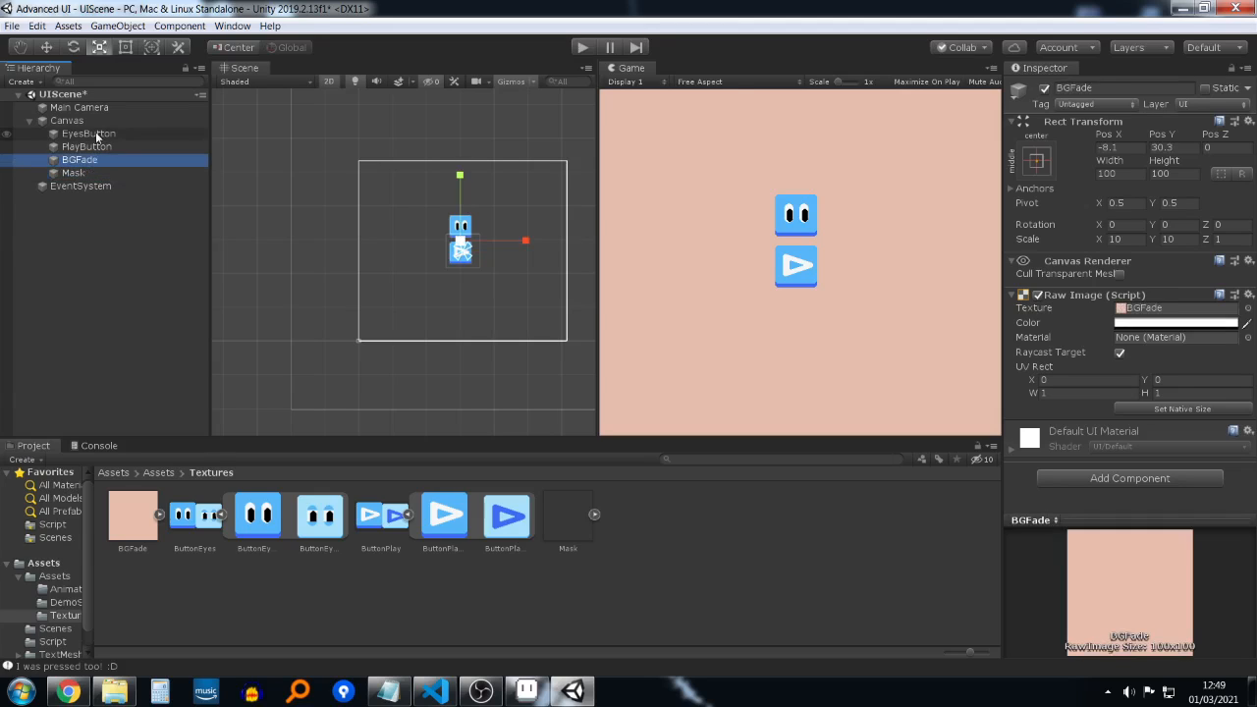
shift+click(88, 134)
drag(89, 148, 78, 174)
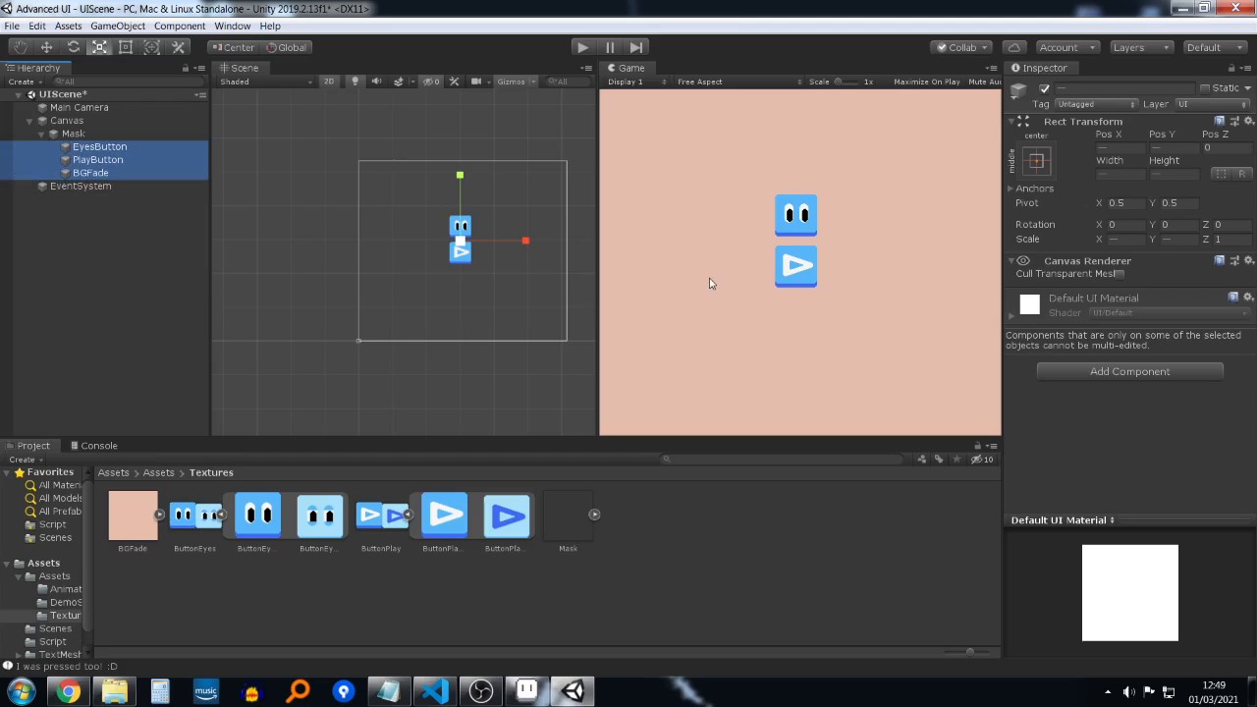
Step: Add a Rect Mask 2D component to the Mask object
click(98, 134)
click(1102, 476)
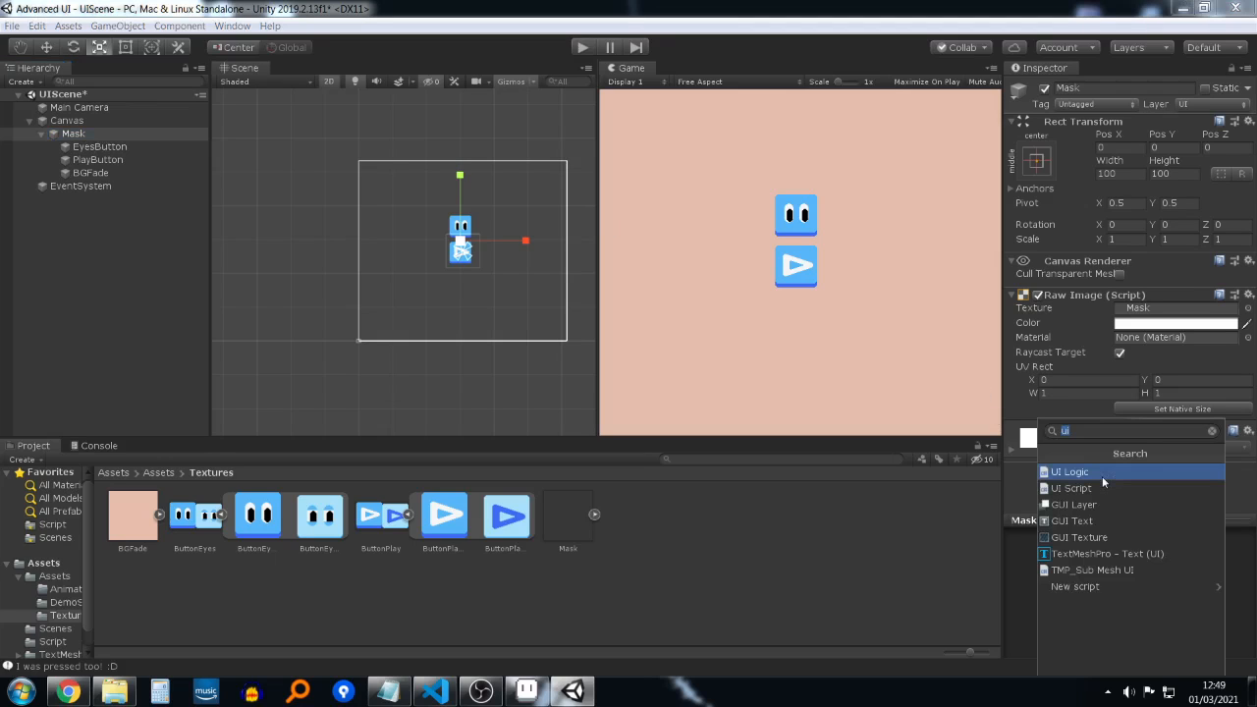
text(mask)
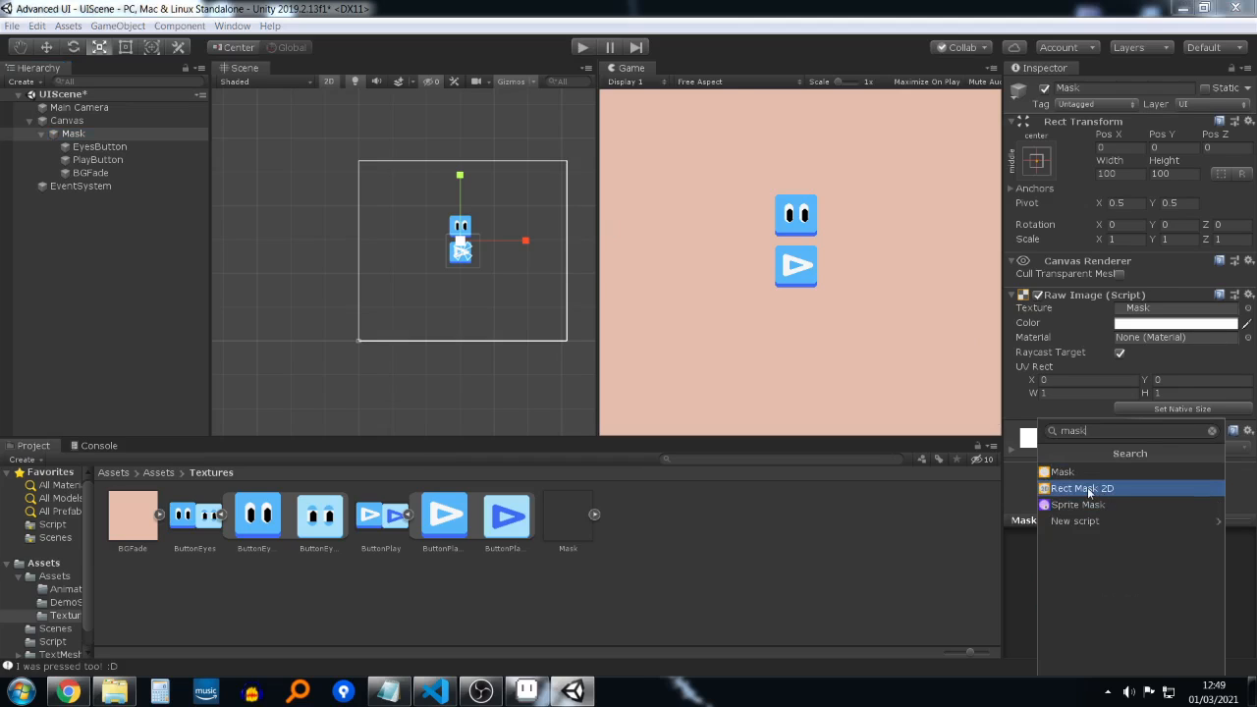
click(1087, 488)
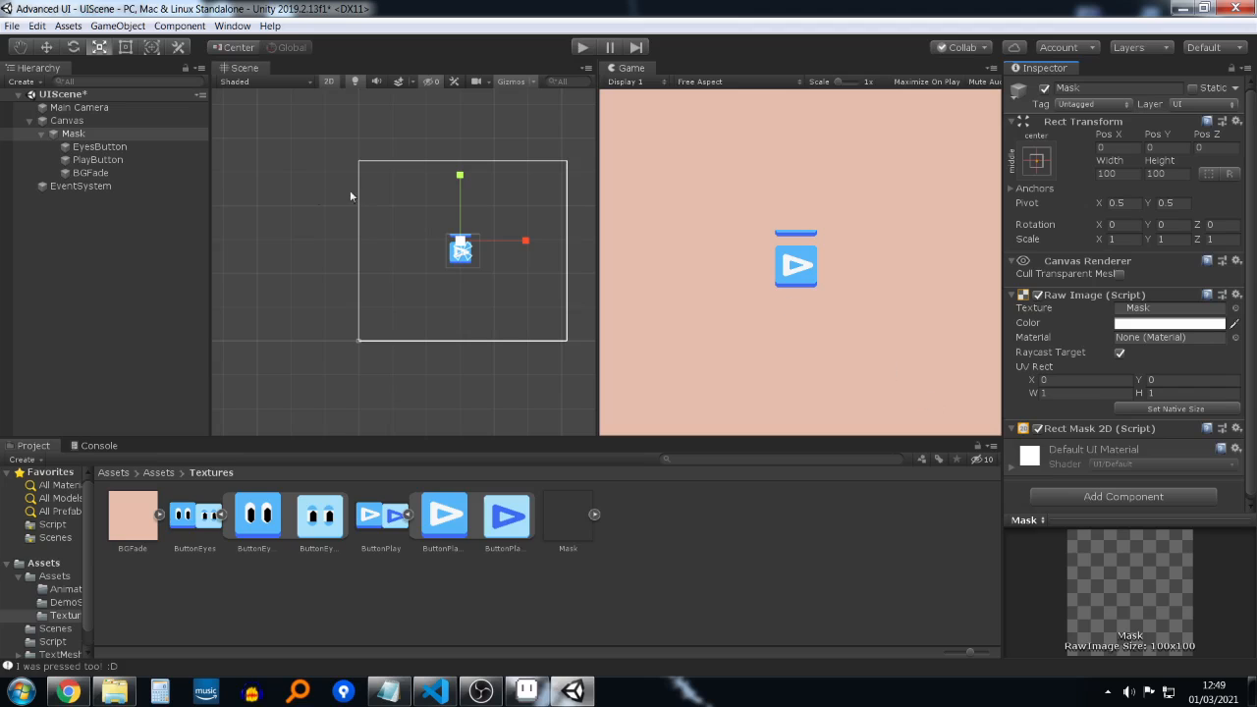
Step: Try moving EyesButton, PlayButton and BGFade together downwards relative to the Mask rectangle, and undo the move
click(88, 136)
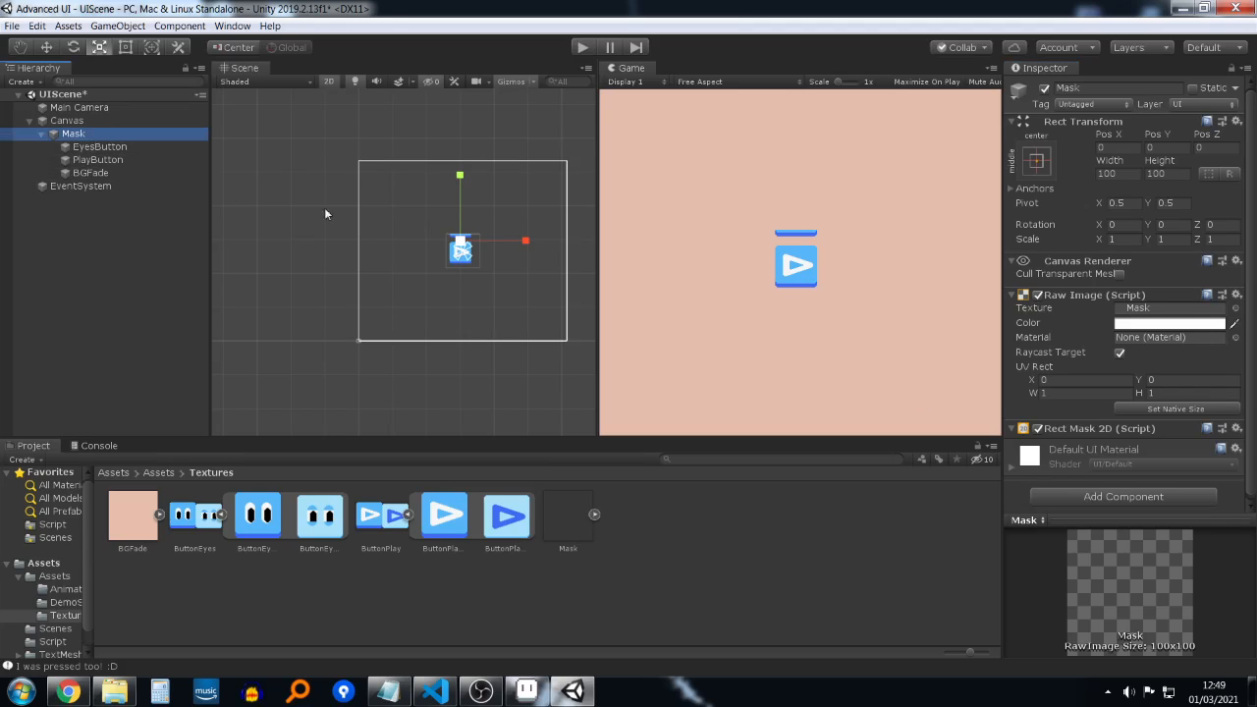
scroll(511, 201, up, 1)
scroll(511, 202, up, 5)
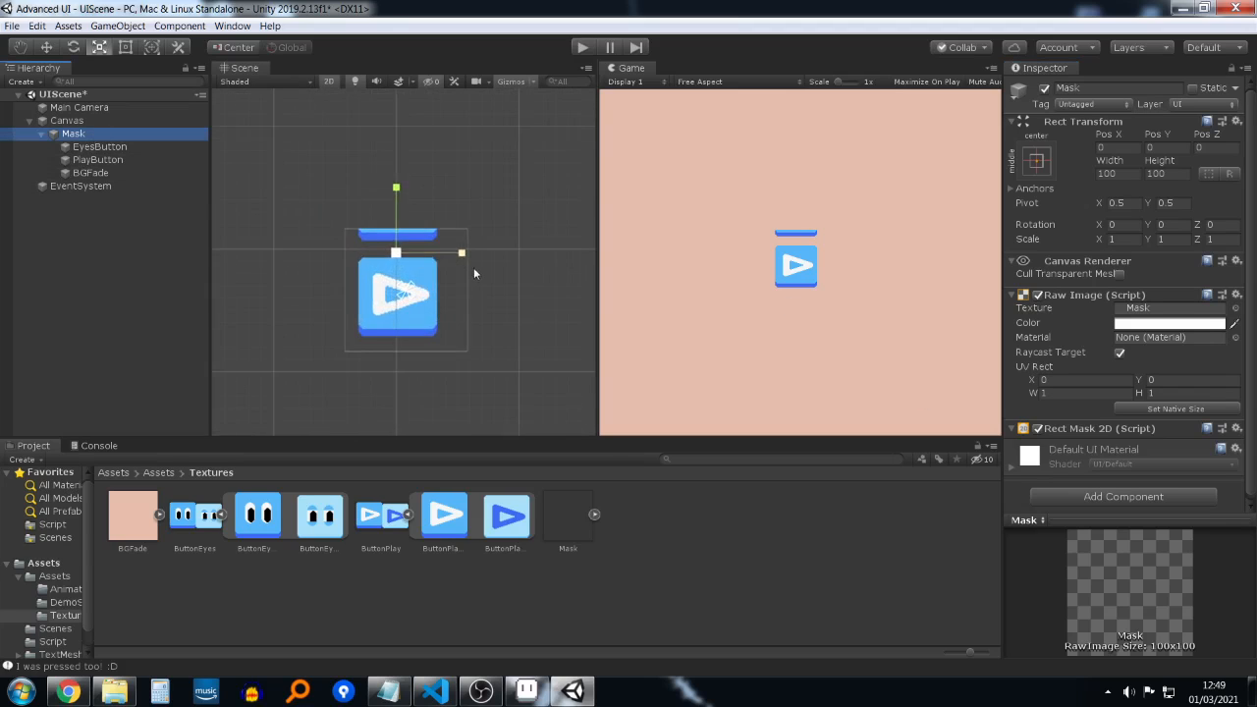
click(106, 147)
shift+click(111, 172)
key(w)
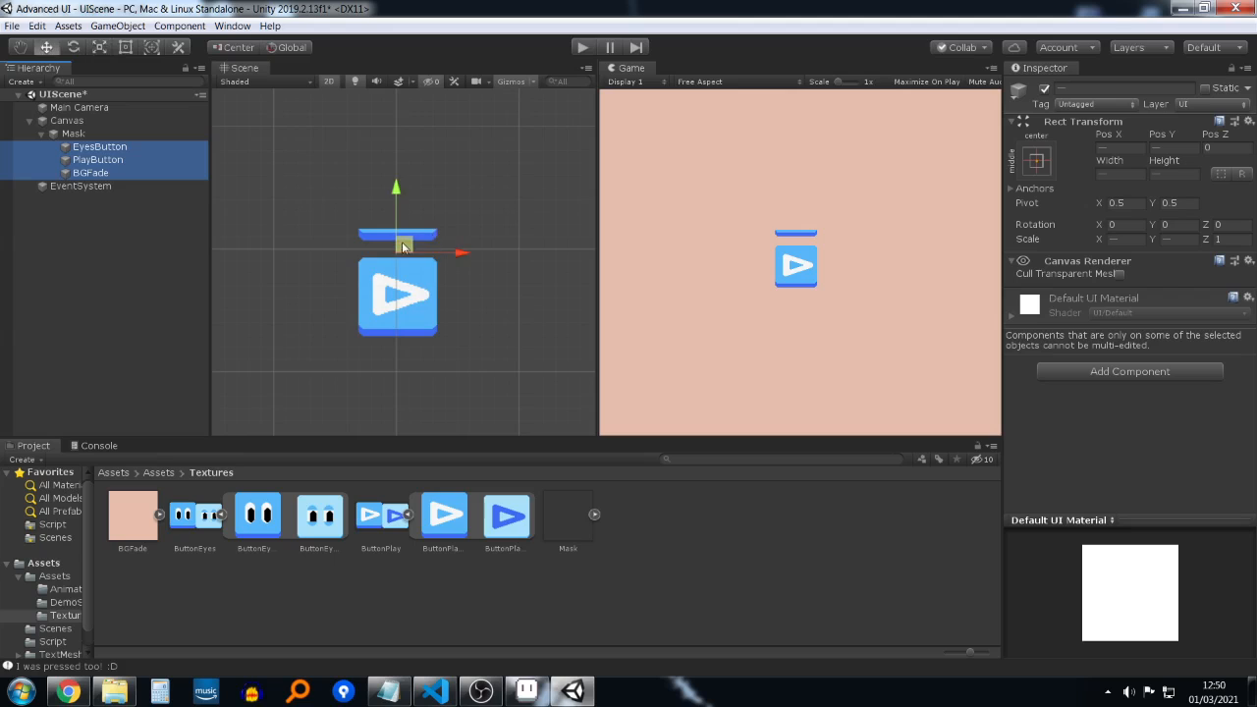
drag(403, 245, 422, 358)
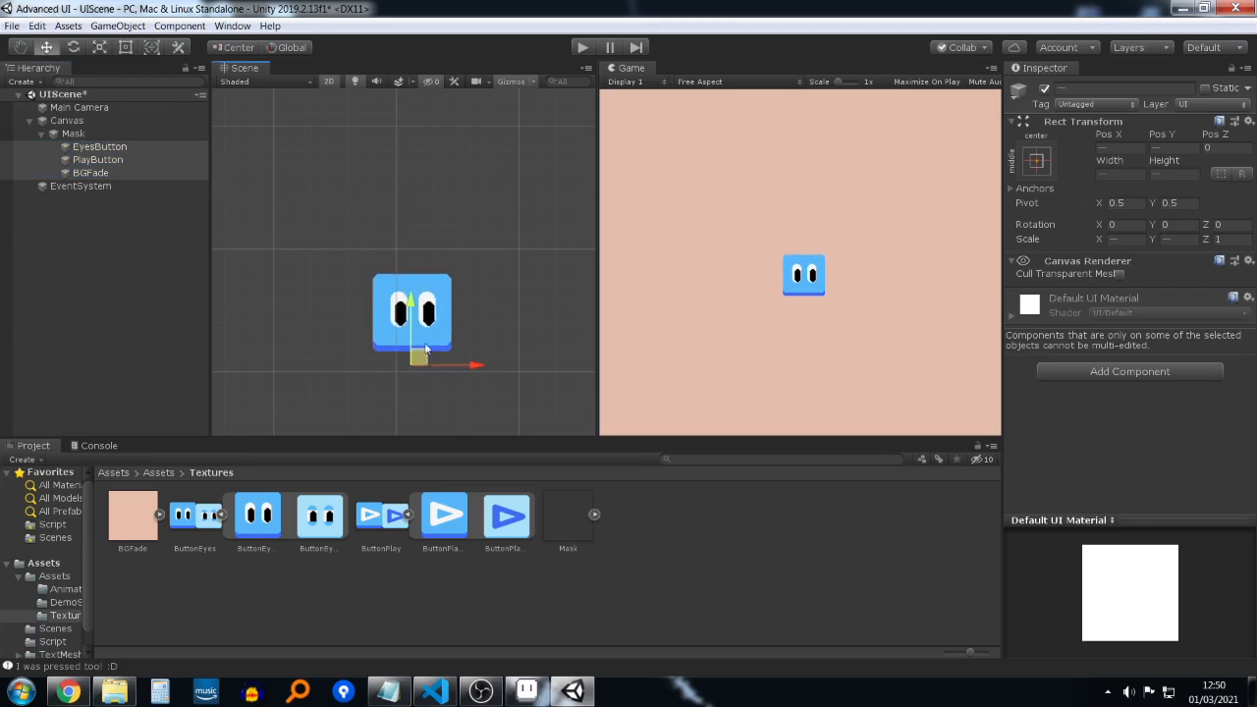
key(ctrl+z)
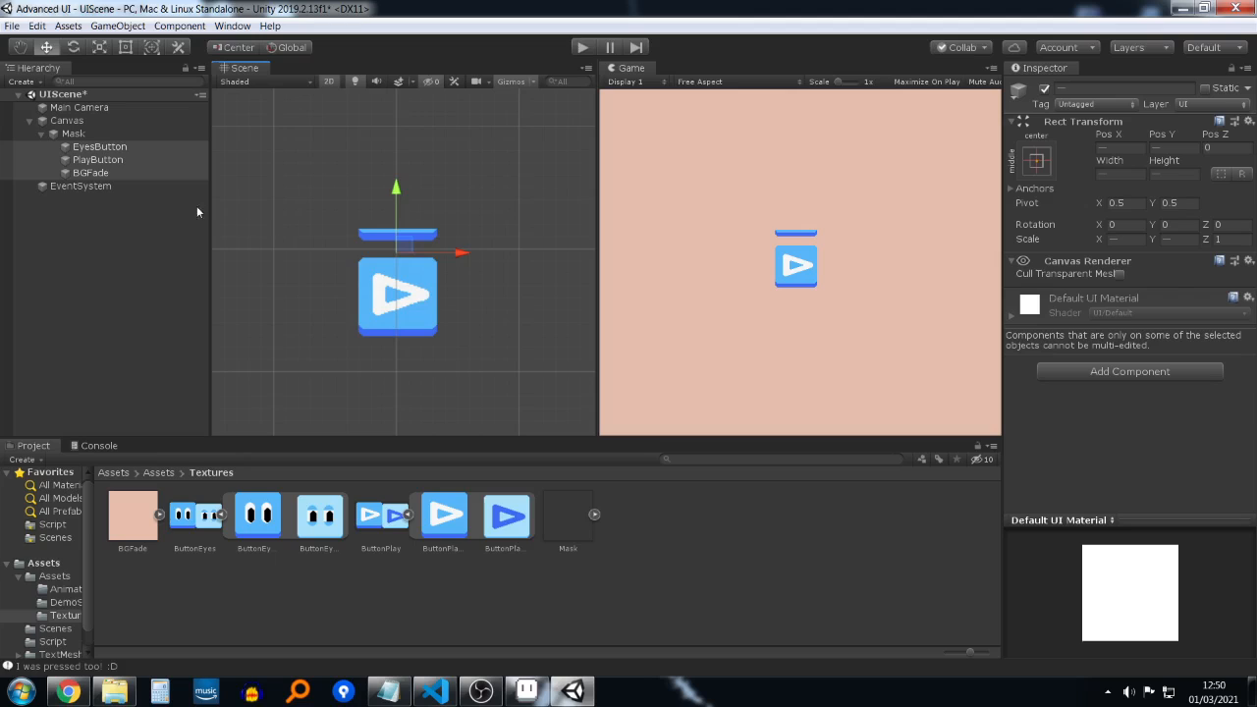
Step: Try a height of 400 for the Mask object and replace it with 30
click(89, 135)
click(1154, 173)
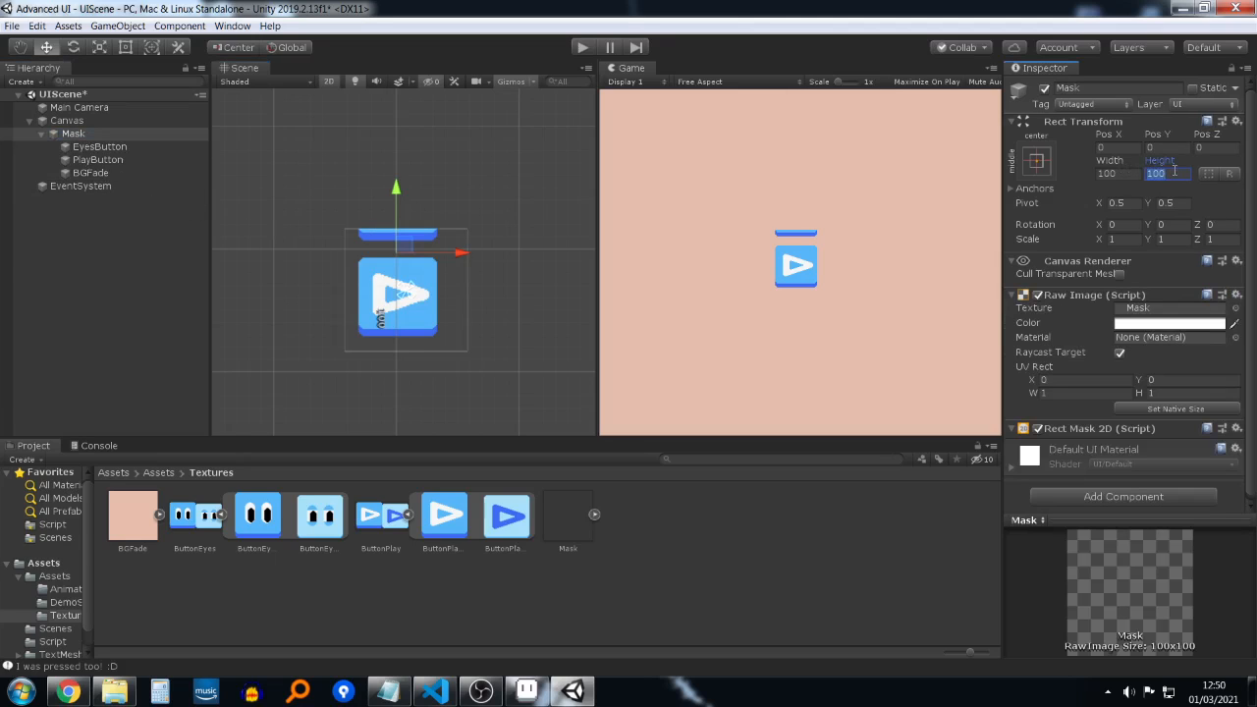
text(400)
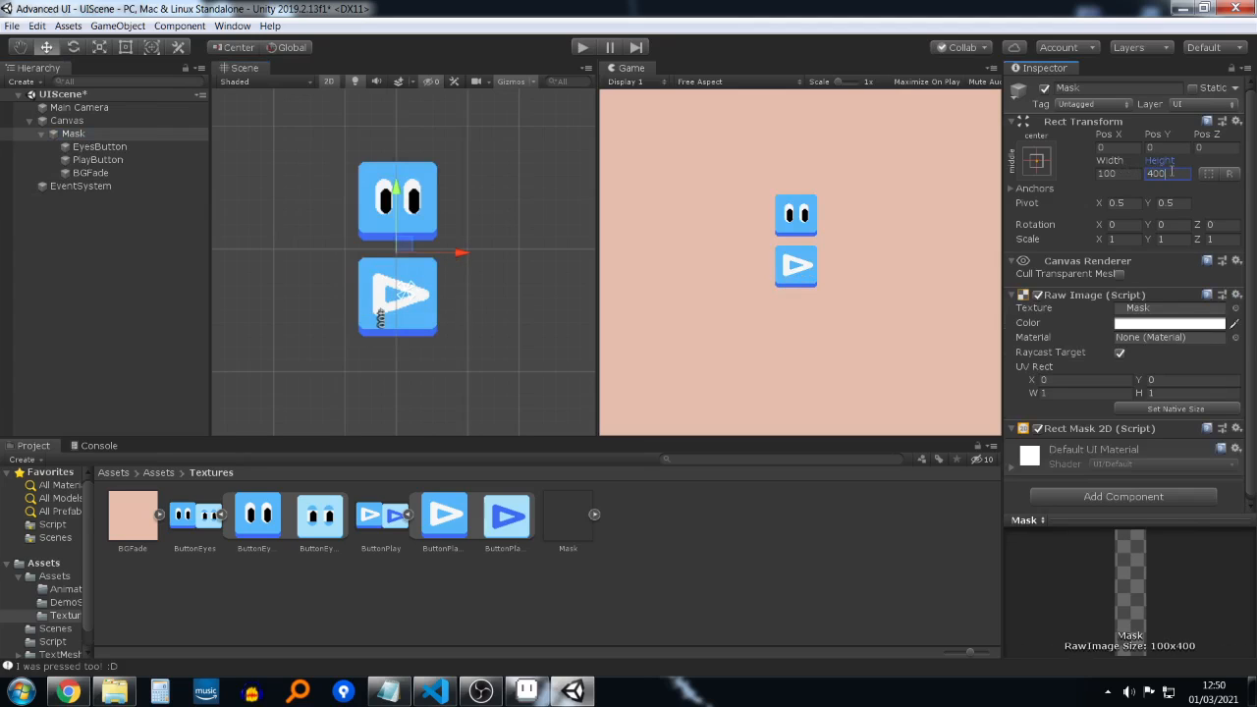
key(BackSpace)
key(BackSpace)
key(BackSpace)
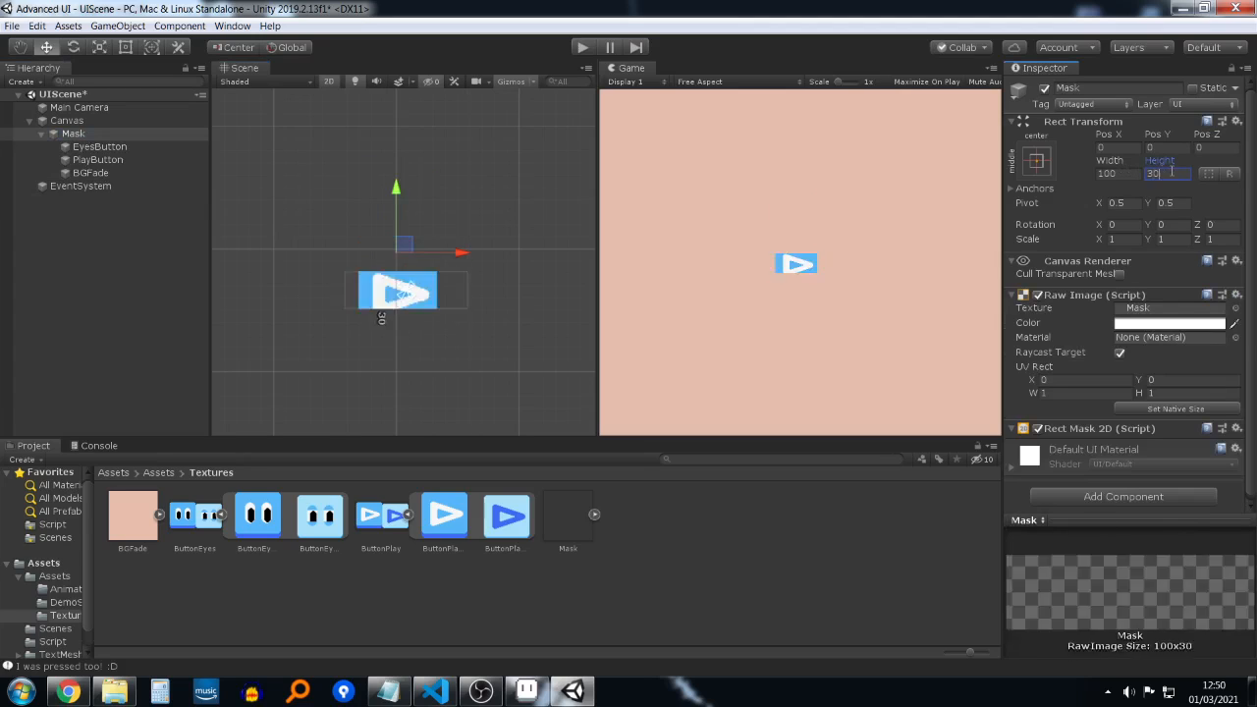
Step: Try a height of 300 on the Mask object, and settle on a height of 200
text(300)
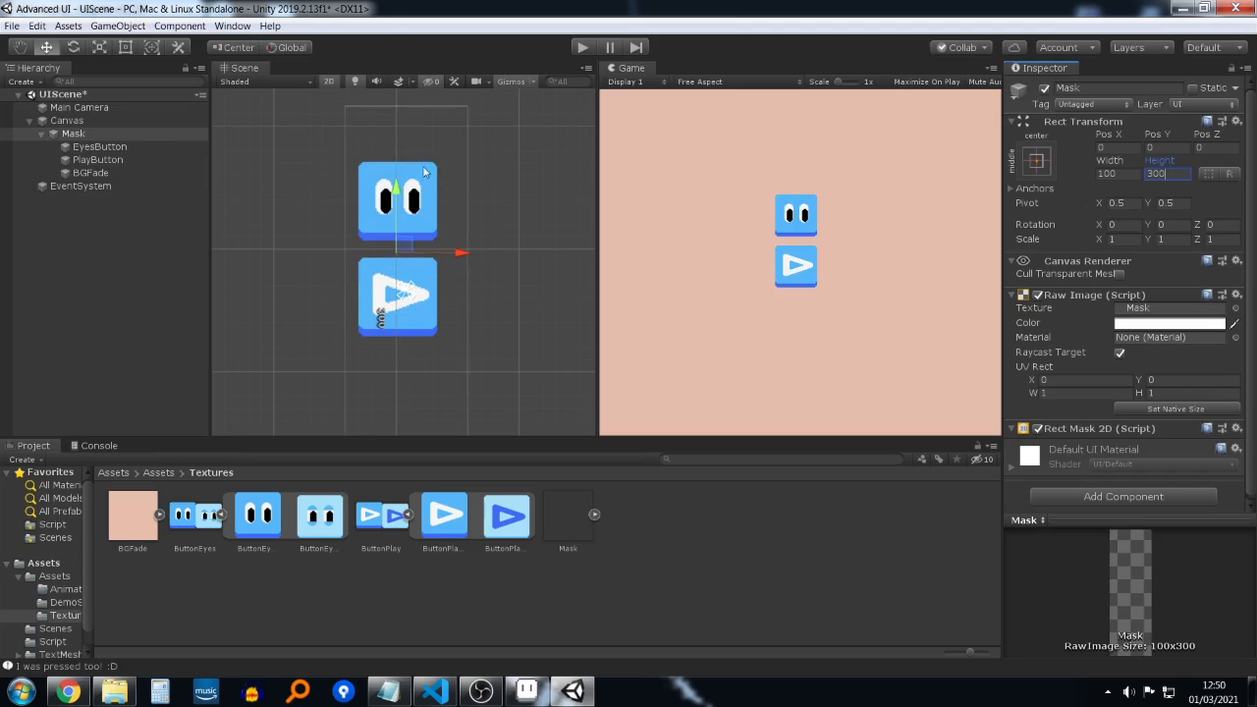
click(488, 214)
scroll(461, 230, down, 4)
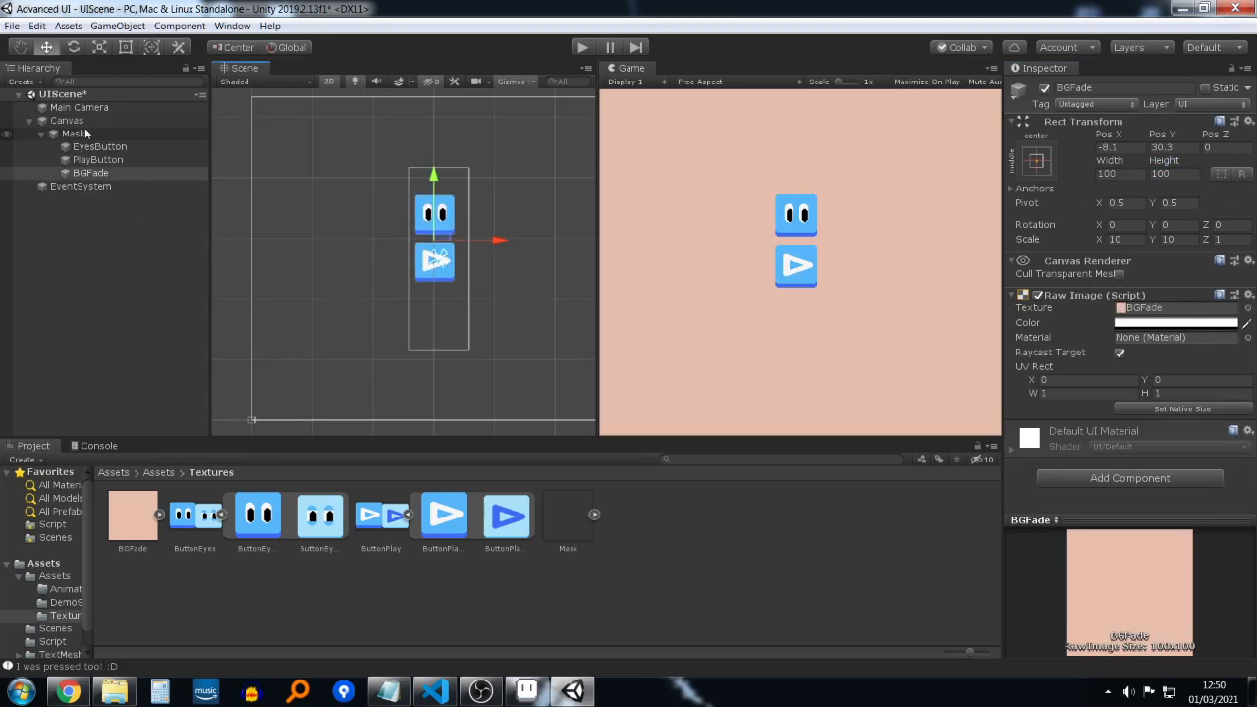
click(24, 134)
click(1173, 172)
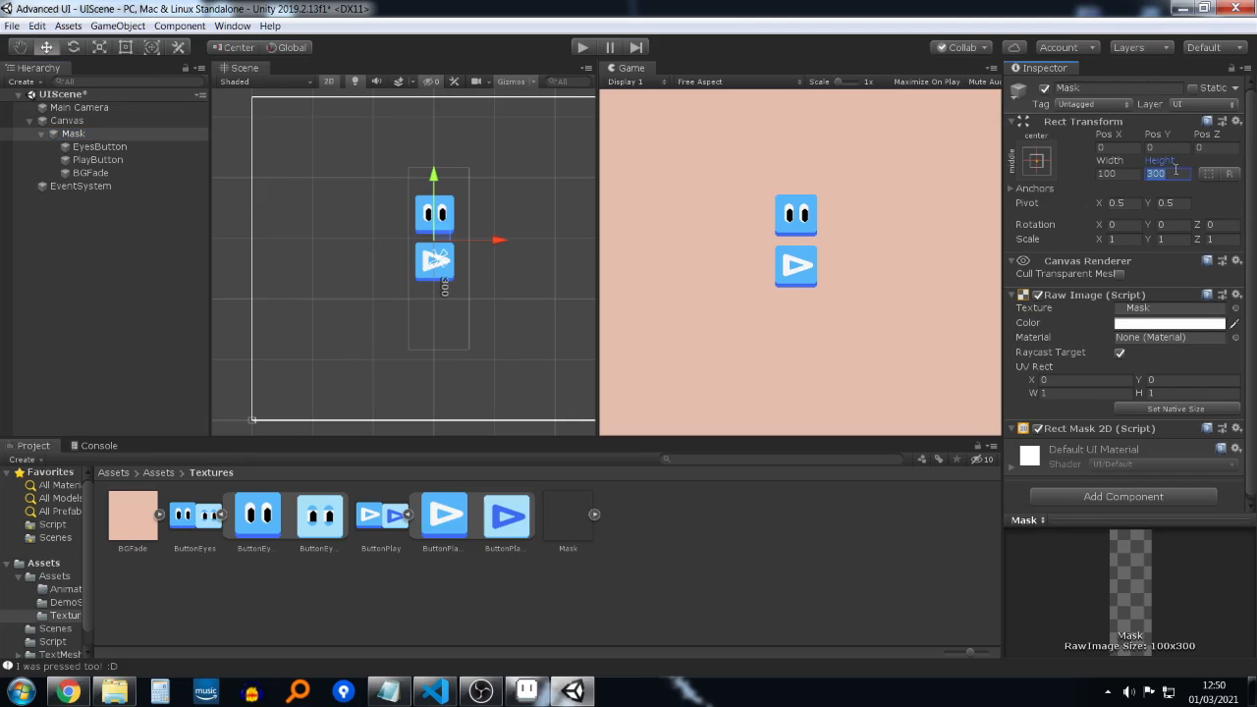
text(200)
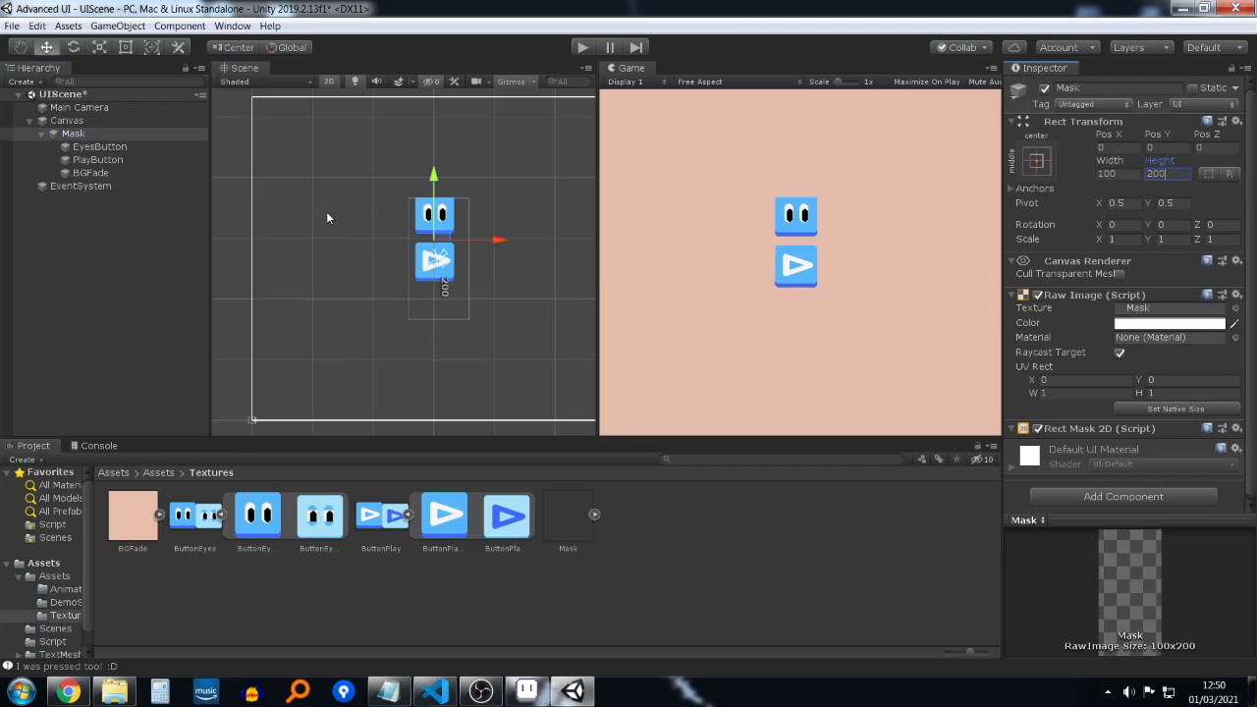
click(93, 175)
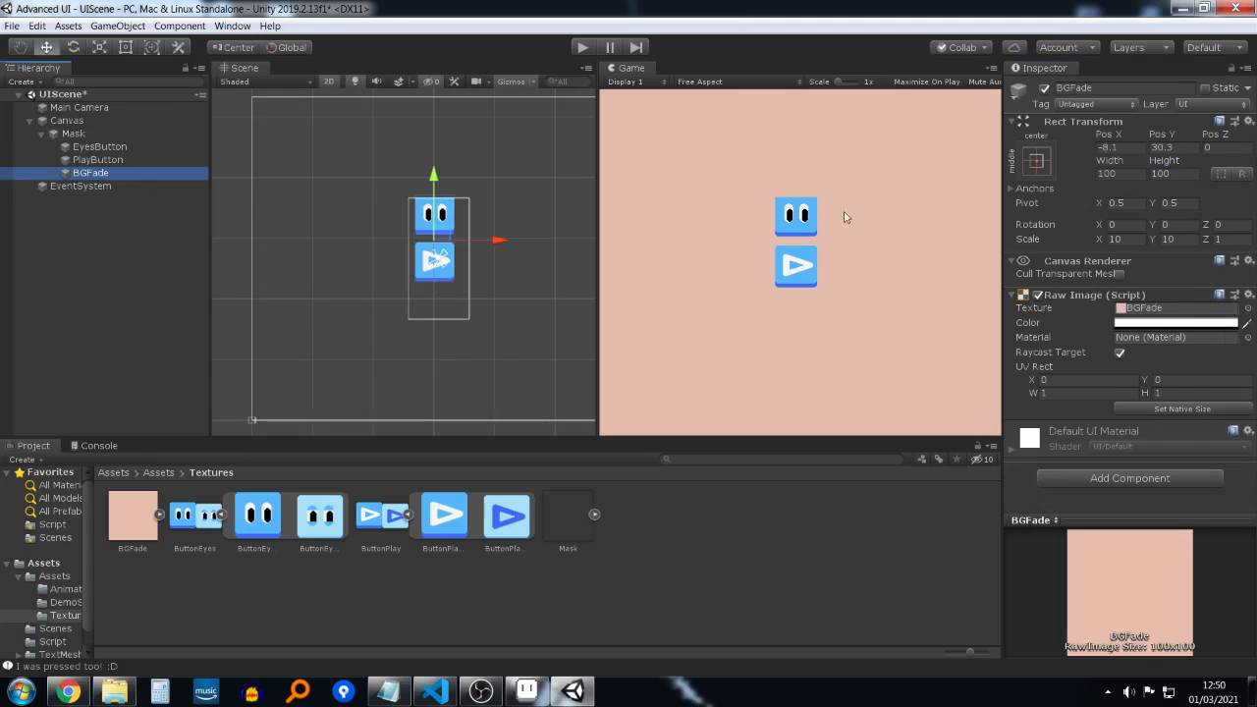
click(1176, 322)
drag(1115, 566, 989, 579)
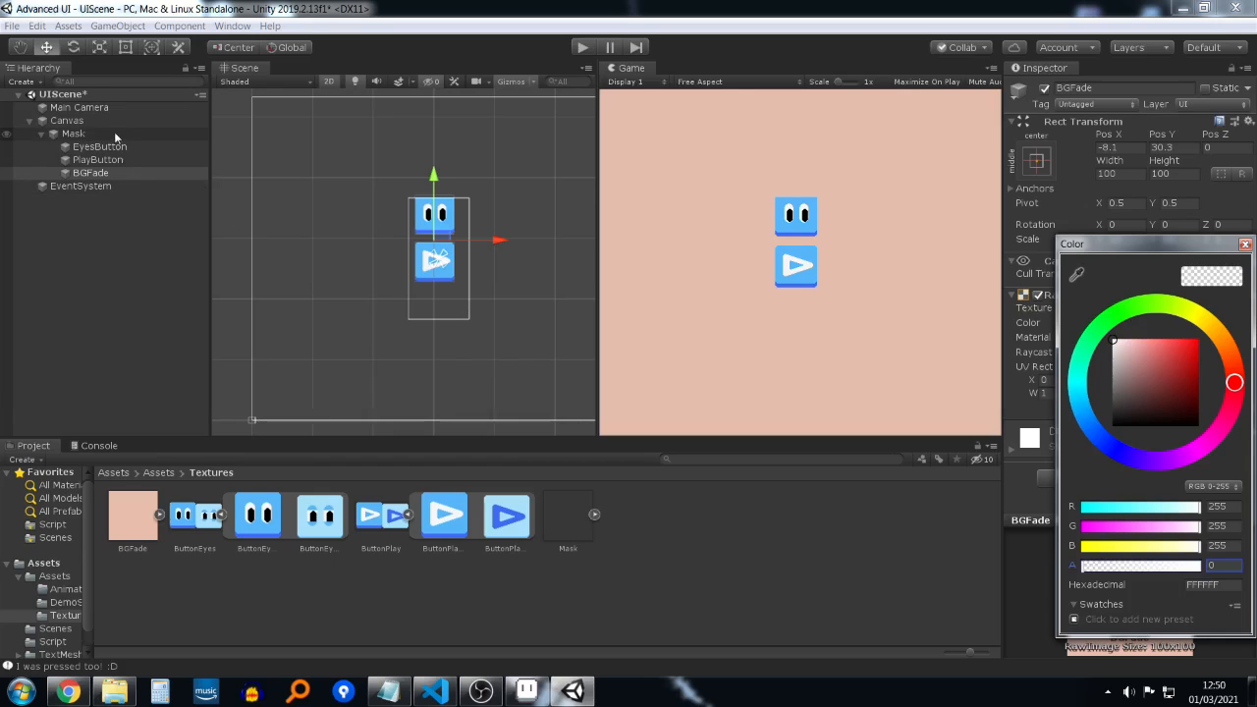
key(Escape)
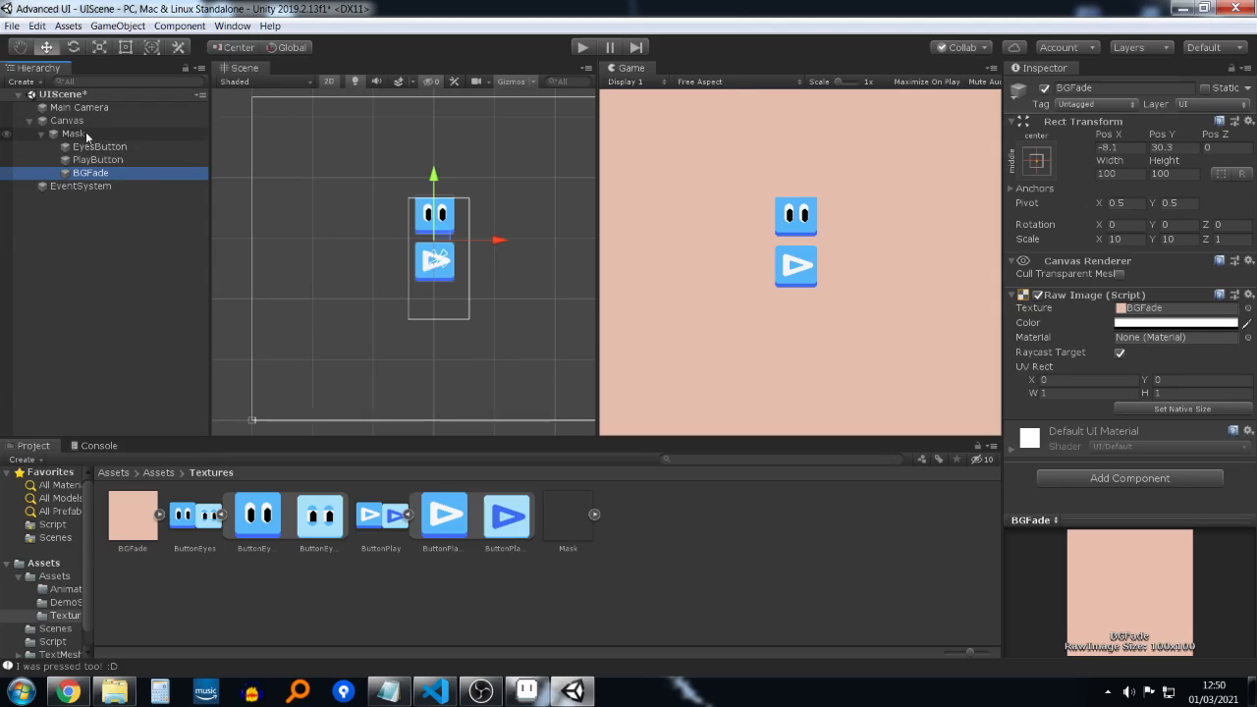
click(99, 148)
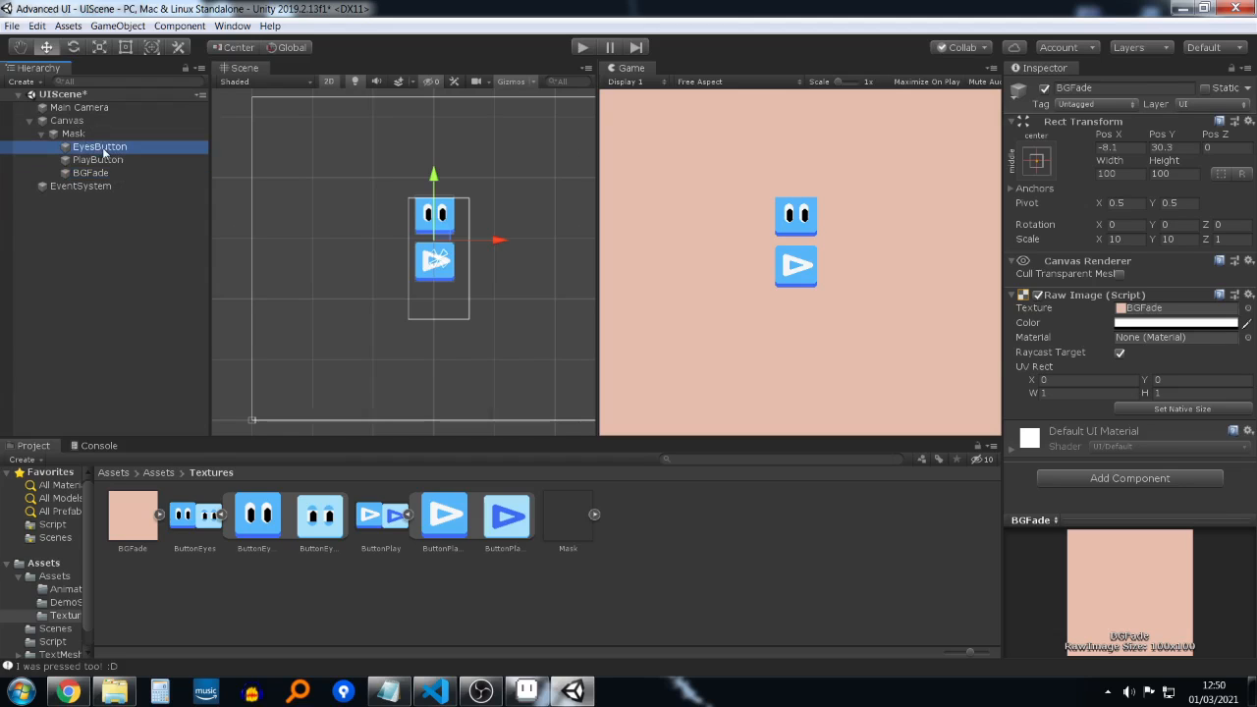
shift+click(115, 172)
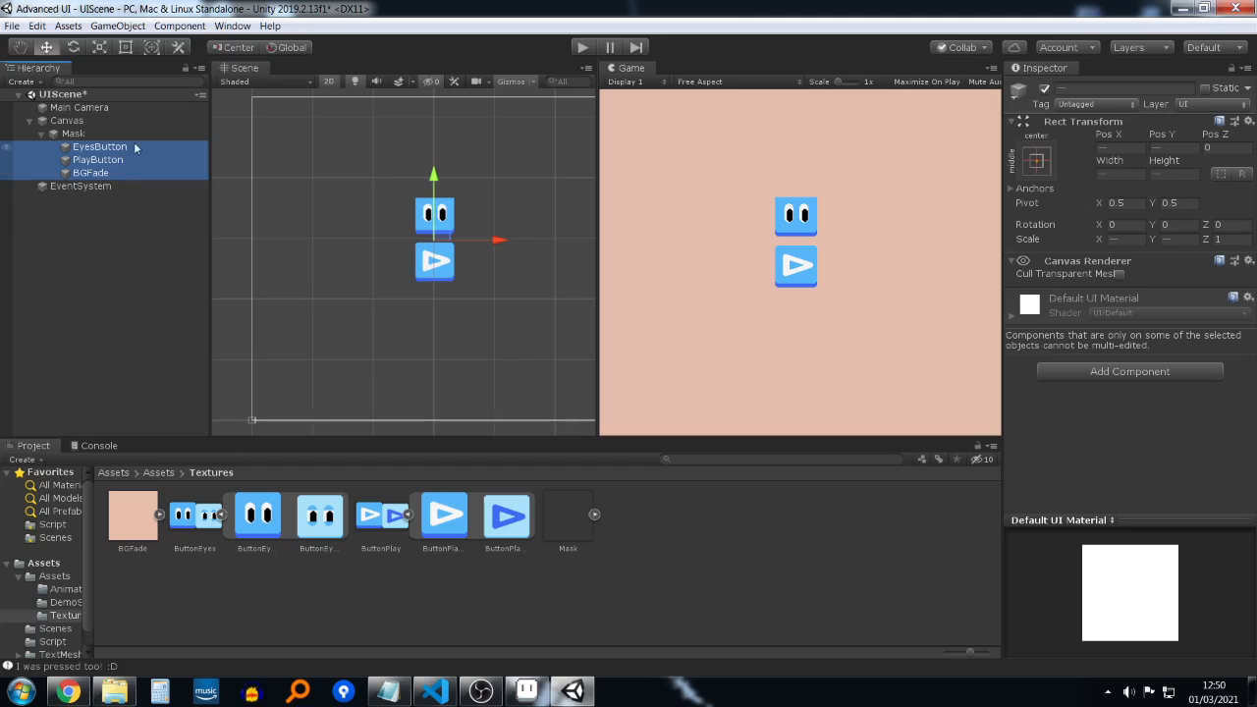
click(495, 241)
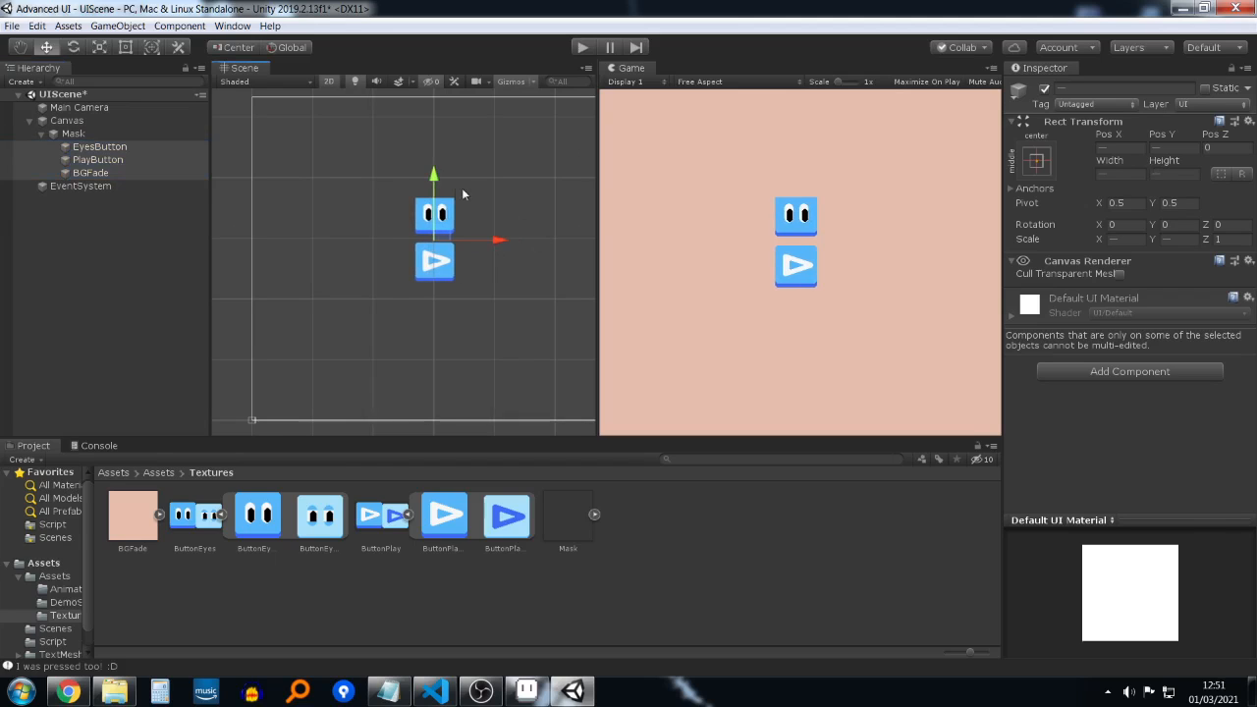
click(93, 173)
click(120, 138)
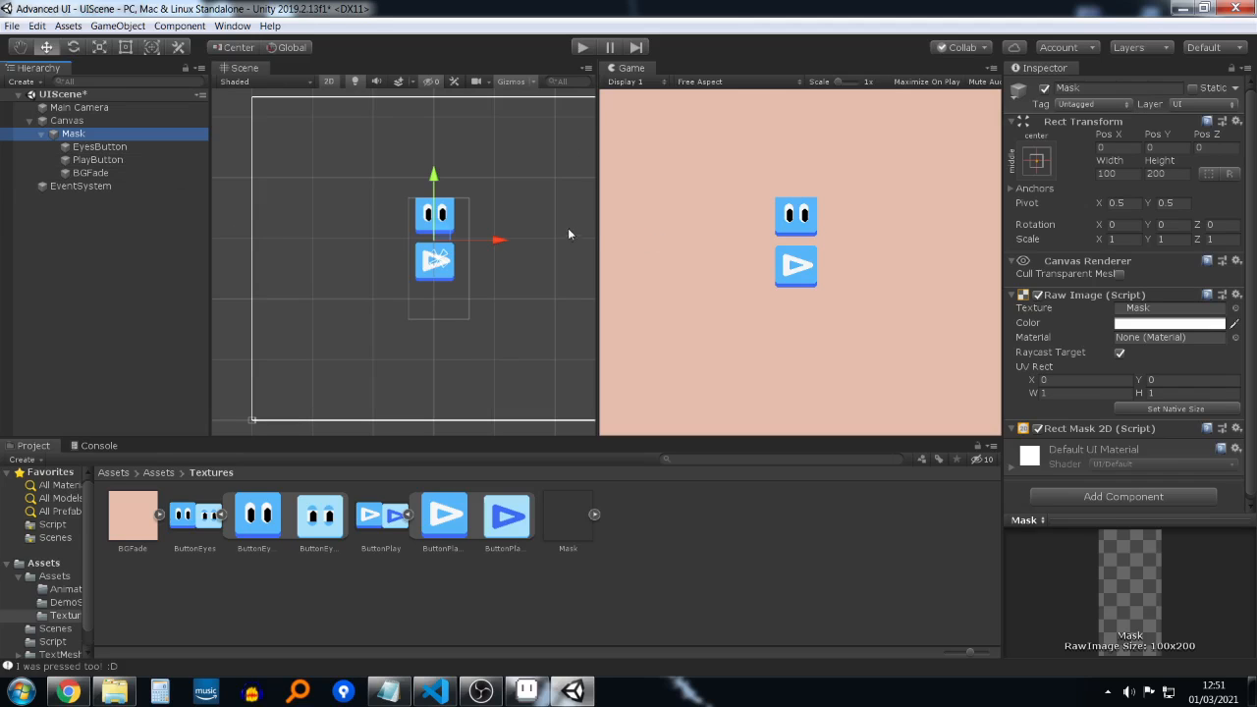
Step: Centre the EyesButton horizontally in the mask at Pos X 0 and move it down to about Pos Y 50
click(100, 147)
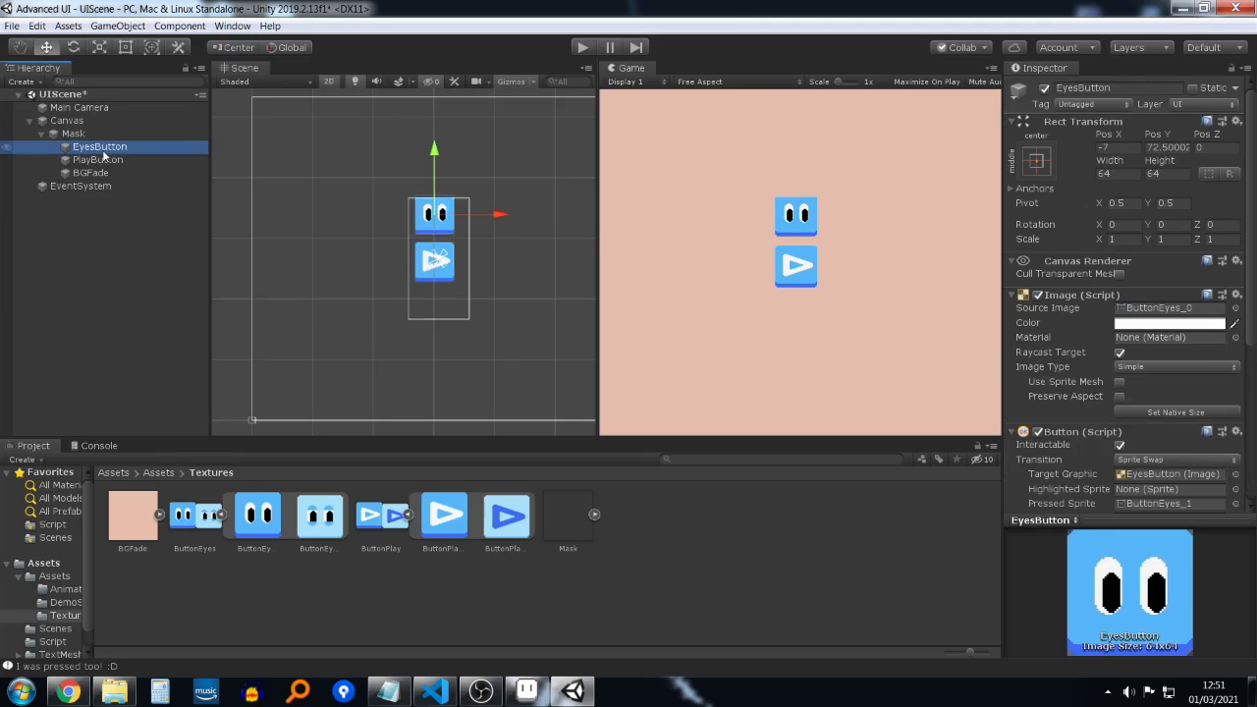
click(1116, 147)
text(0)
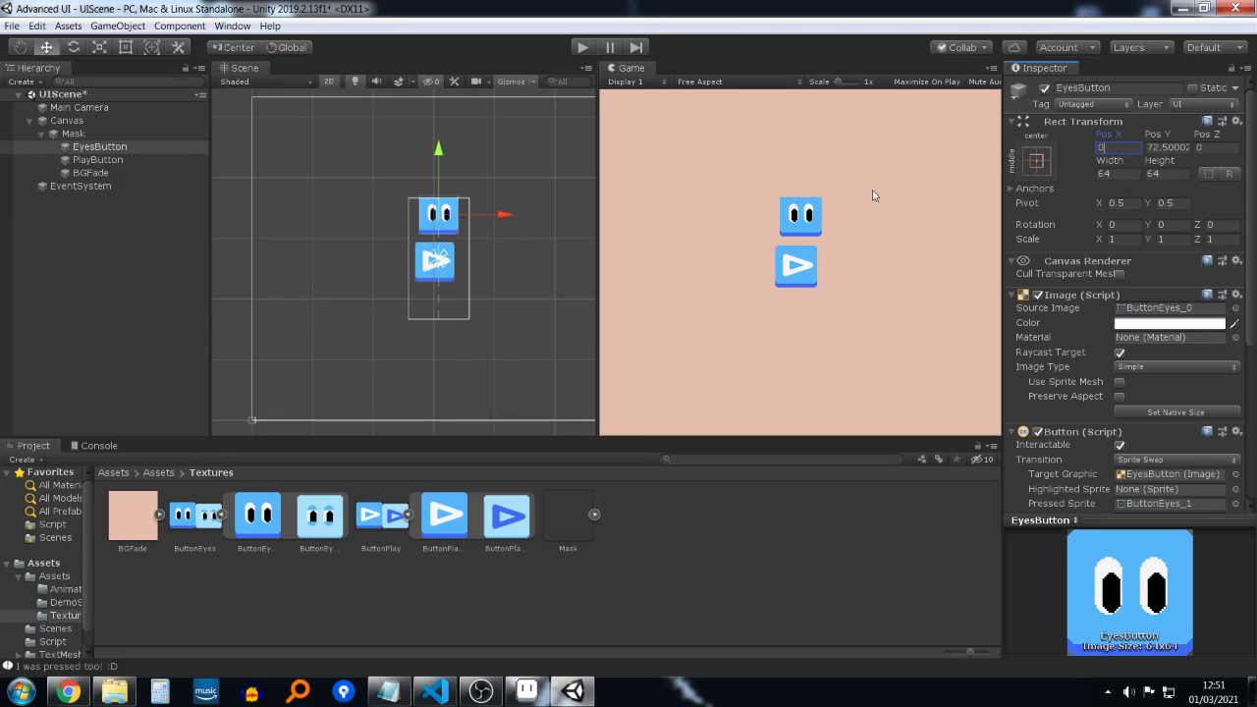
drag(441, 152, 442, 161)
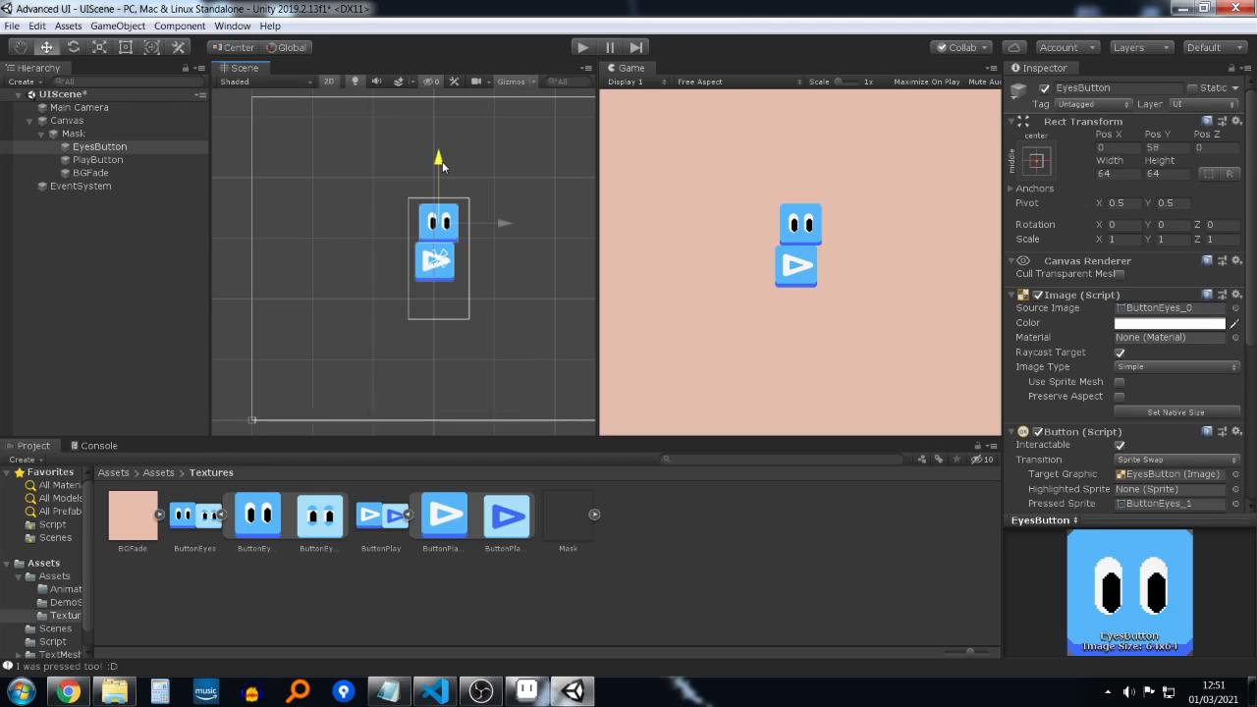
drag(442, 161, 445, 165)
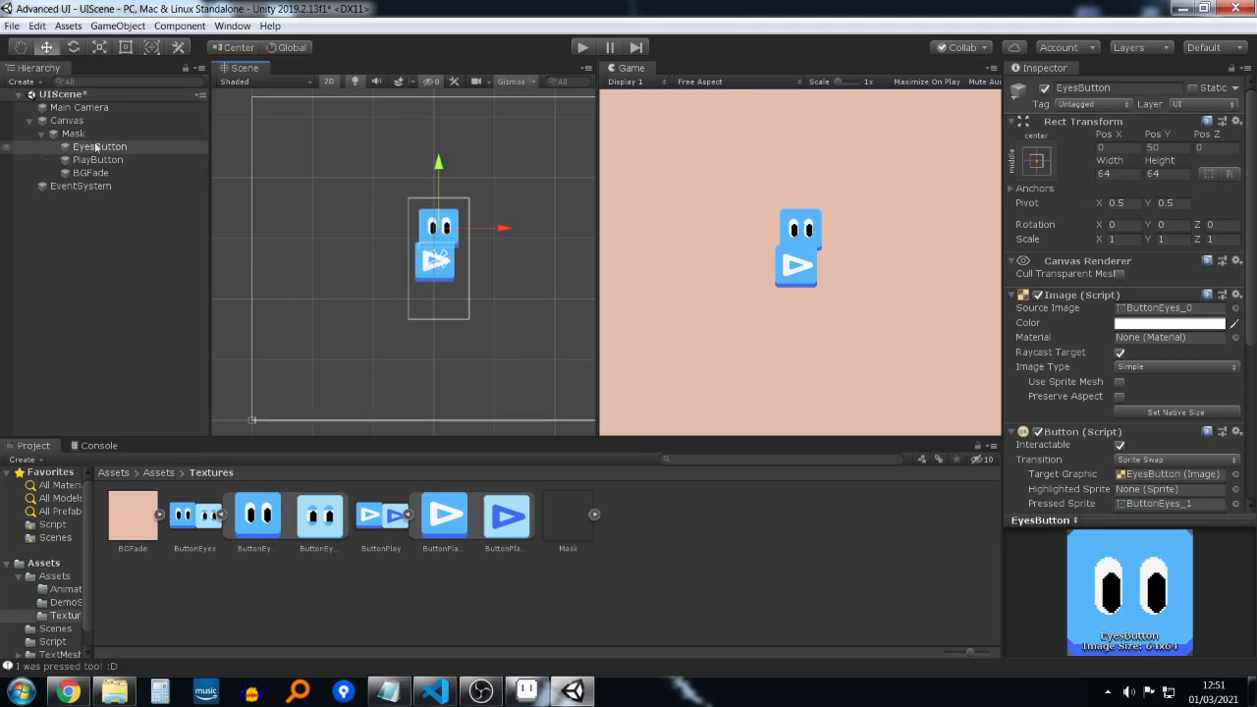
Step: Position the PlayButton below the EyesButton at Pos X 0 and Pos Y -50
click(130, 158)
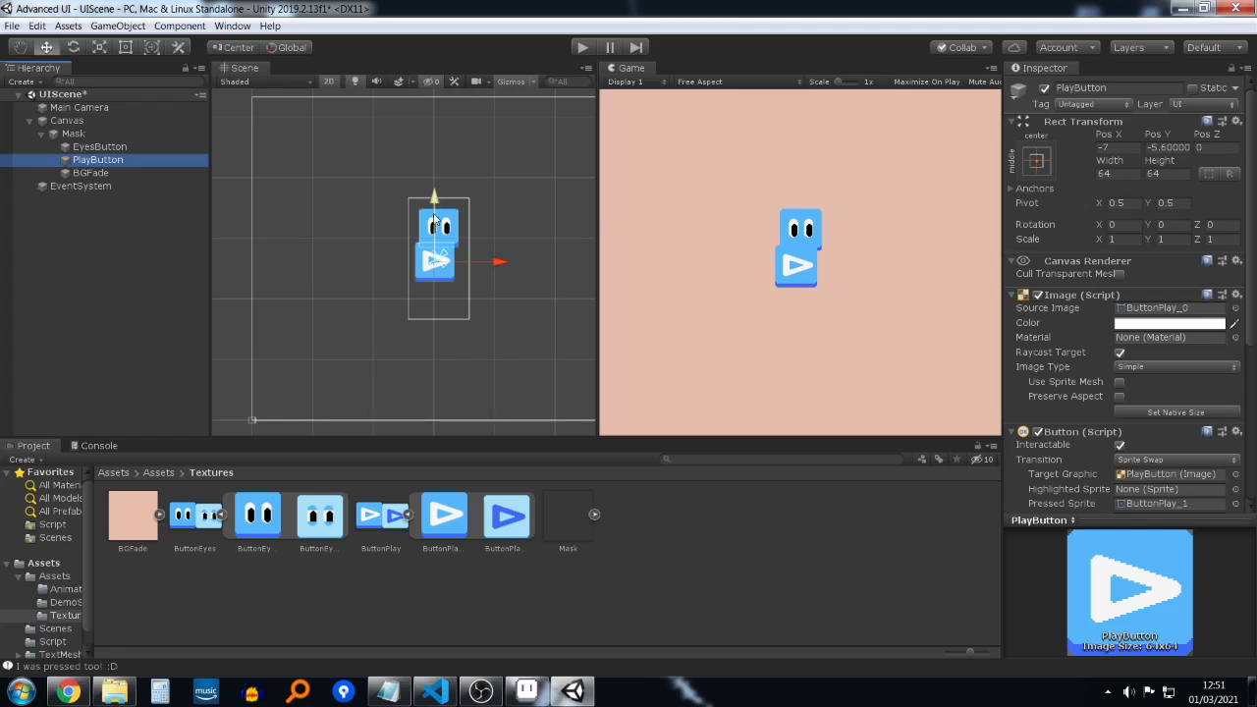
drag(438, 208, 460, 232)
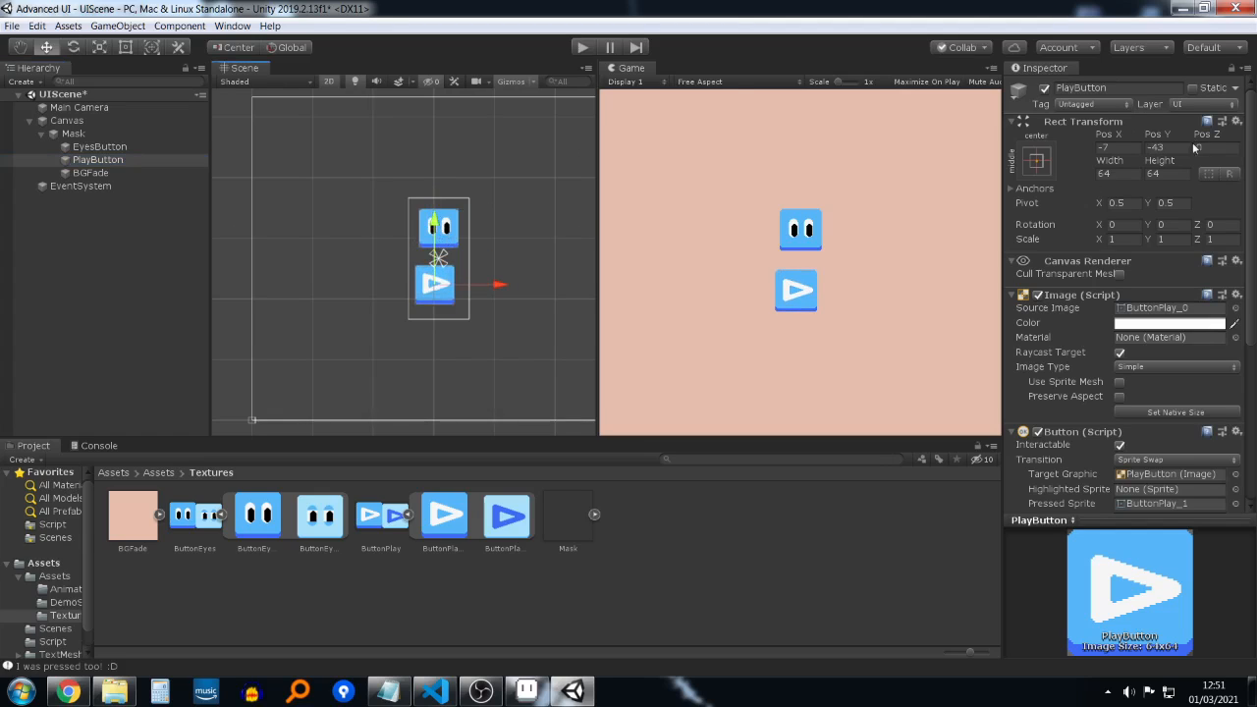
click(1117, 146)
text(0)
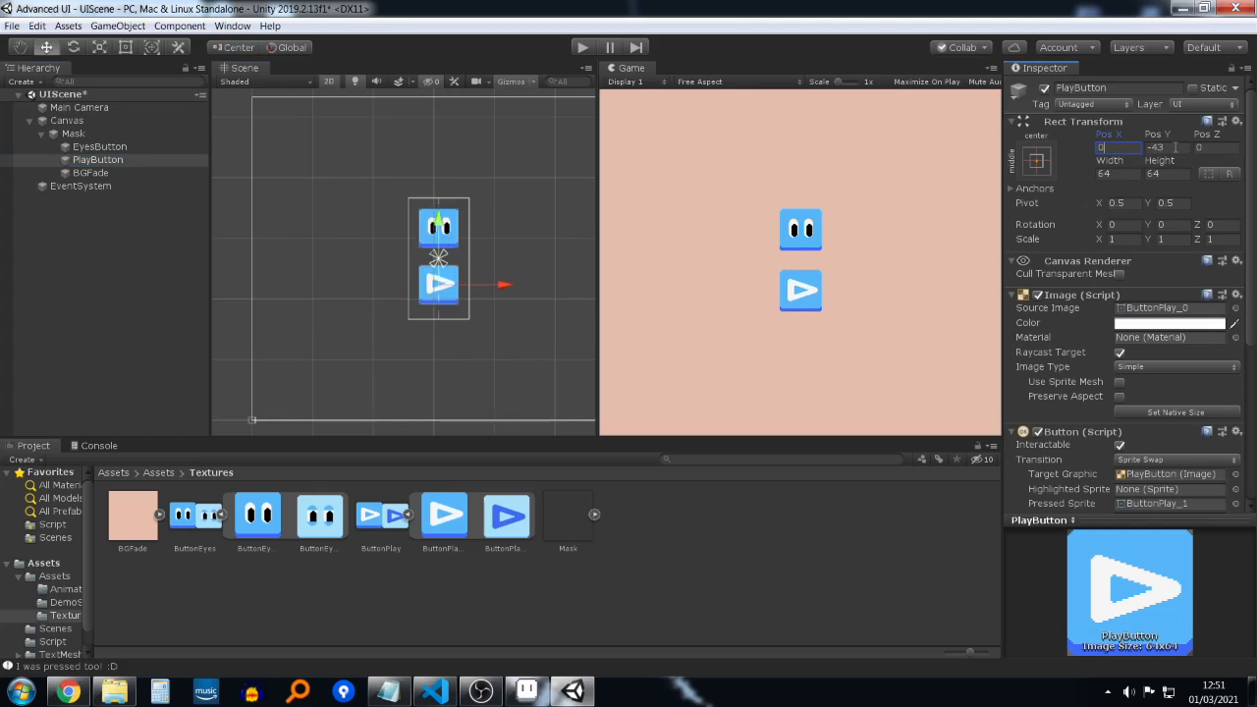
click(1155, 147)
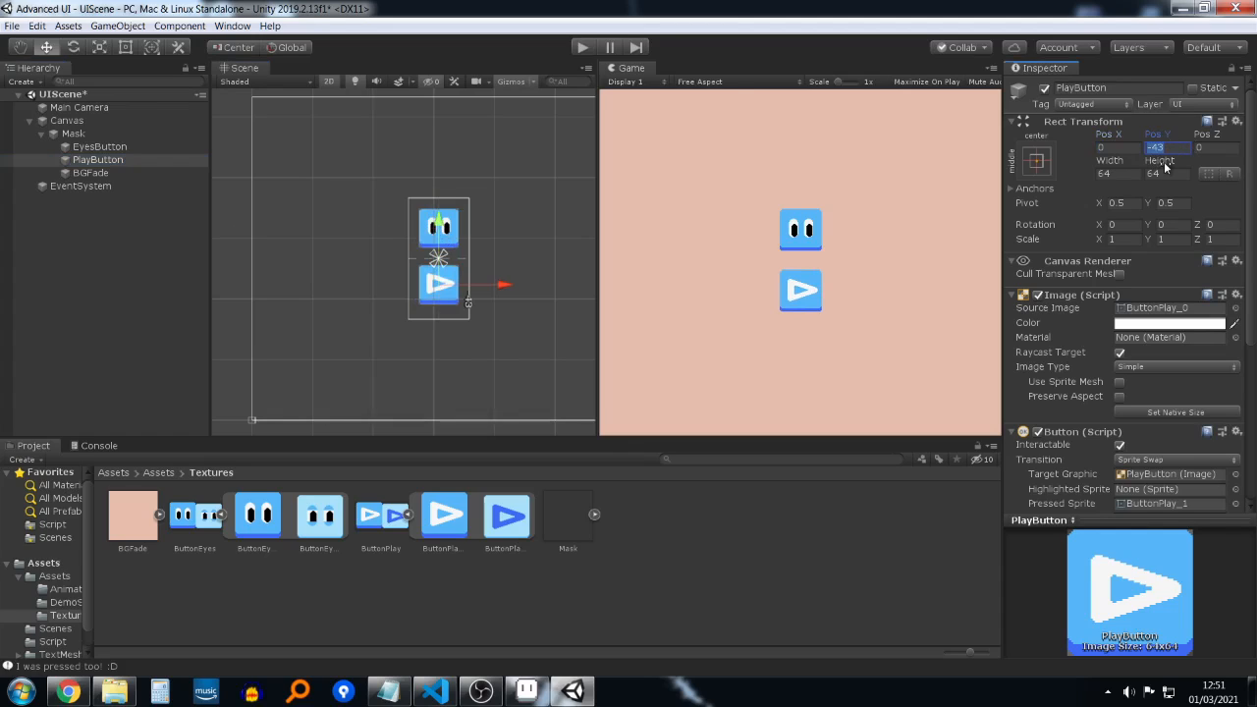
text(6)
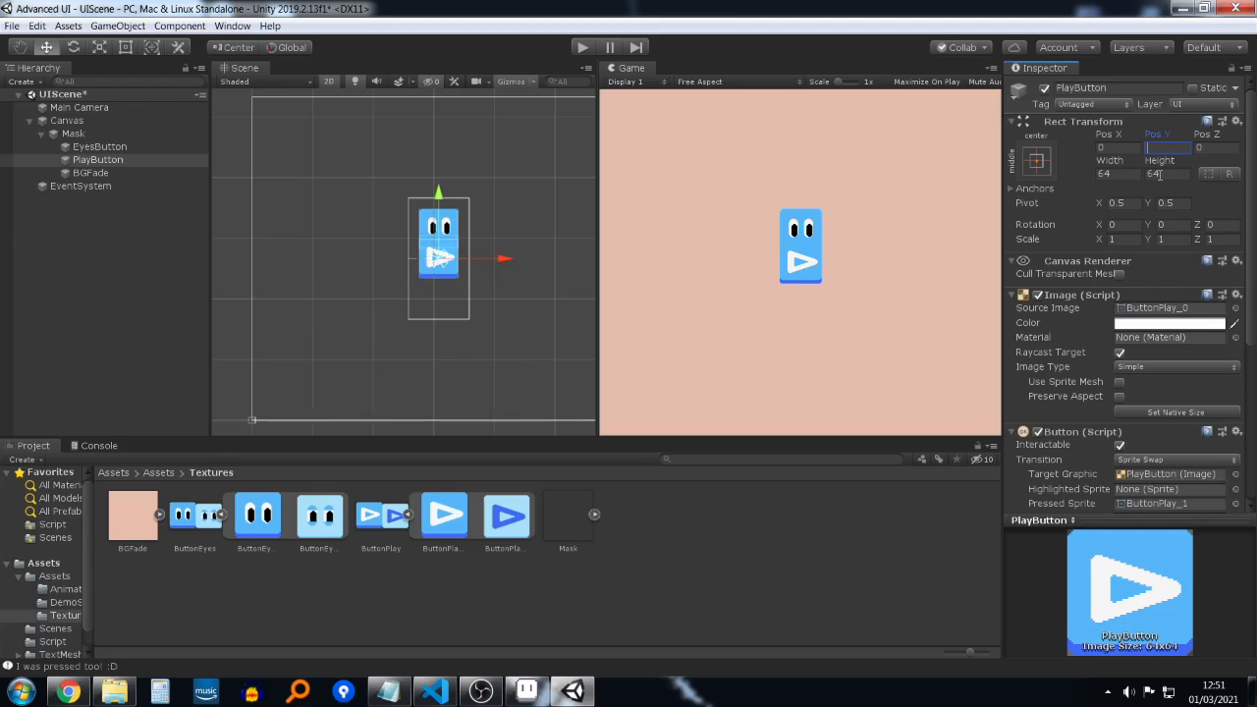
text(0)
key(BackSpace)
key(BackSpace)
text(50)
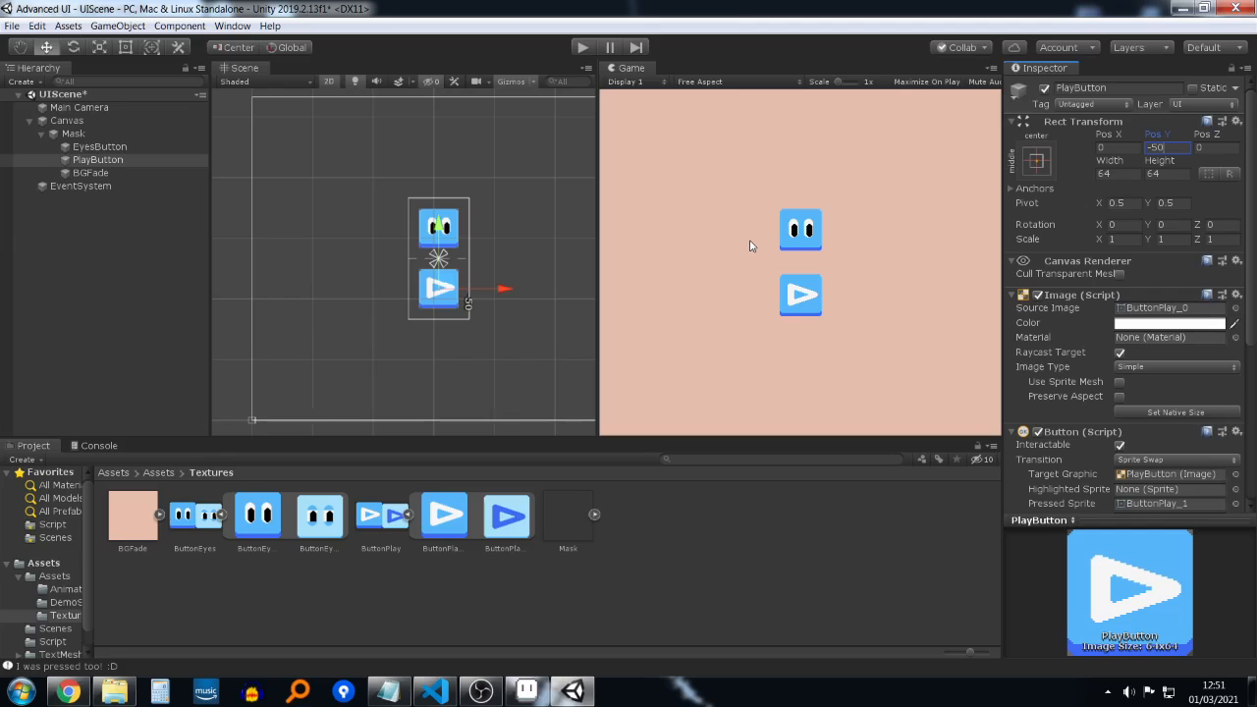
Step: Switch the editor to the Animation window layout with the Canvas selected
click(539, 261)
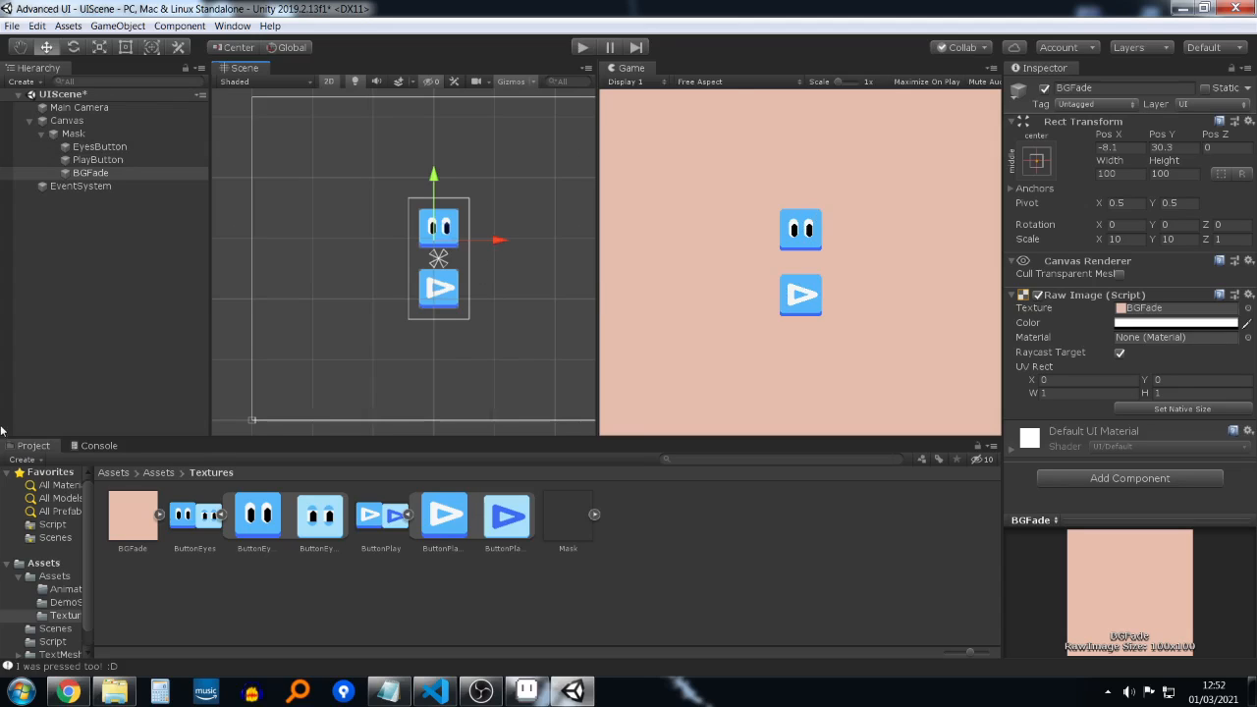
click(334, 423)
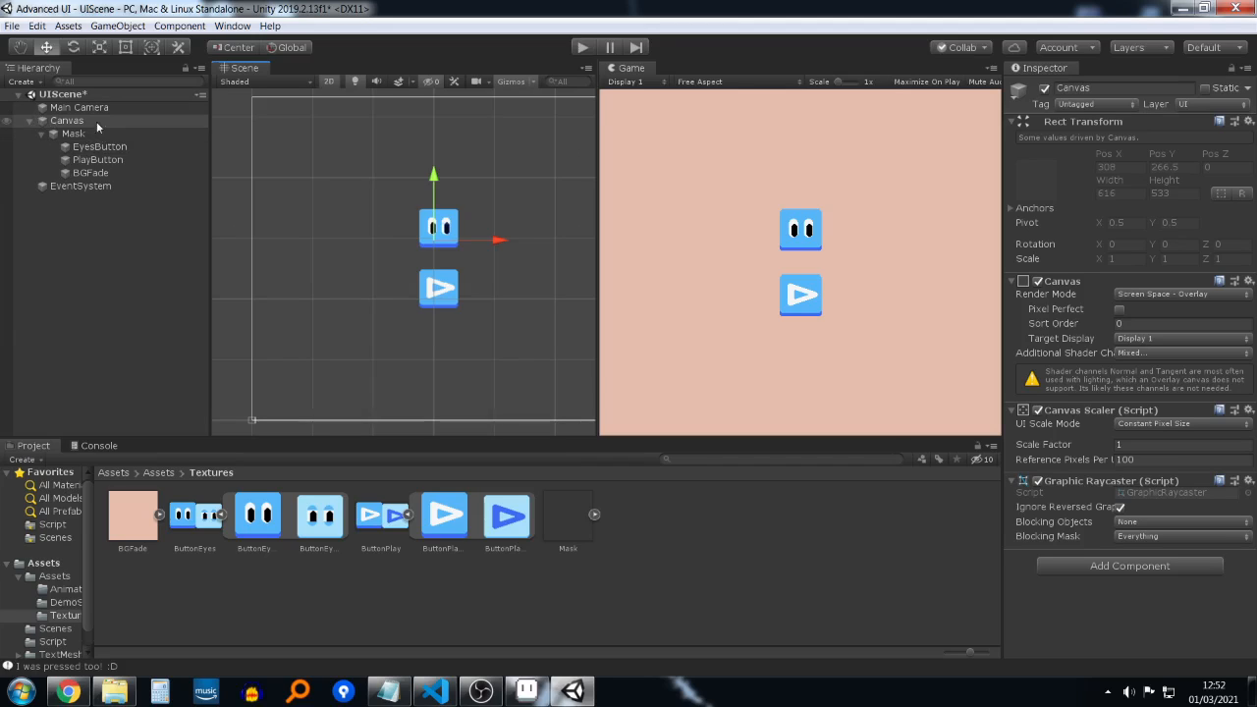
click(96, 119)
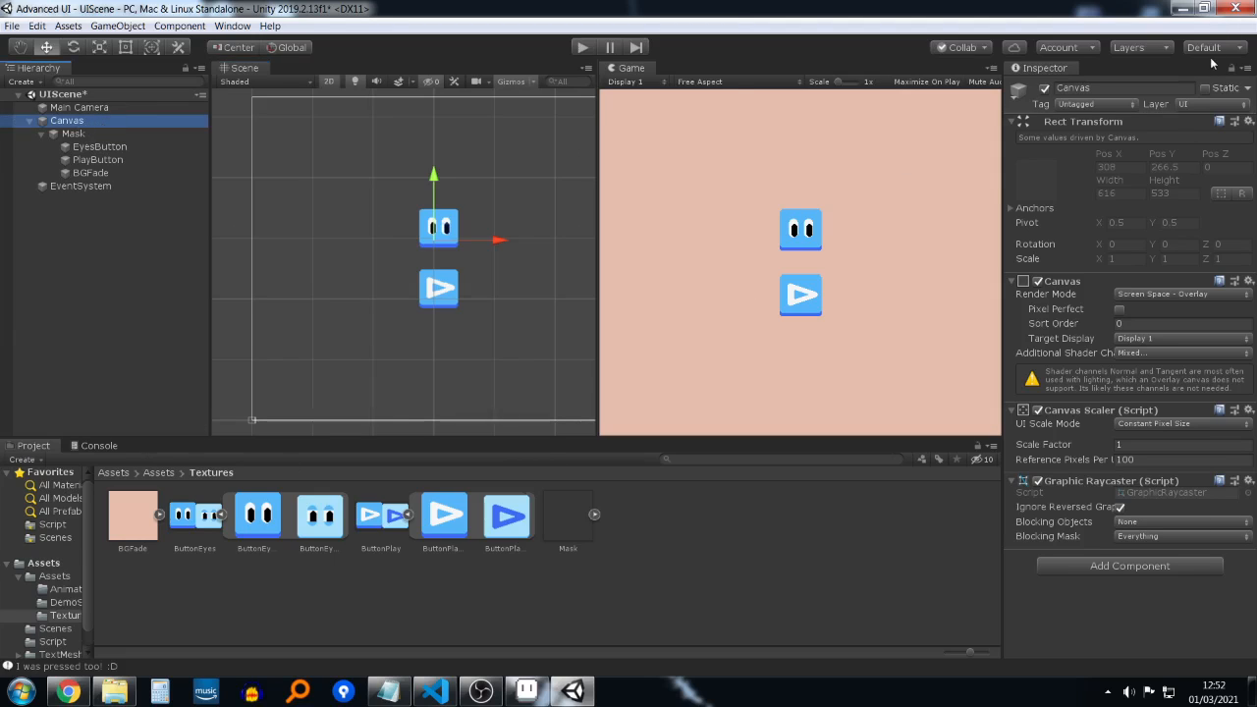
click(226, 26)
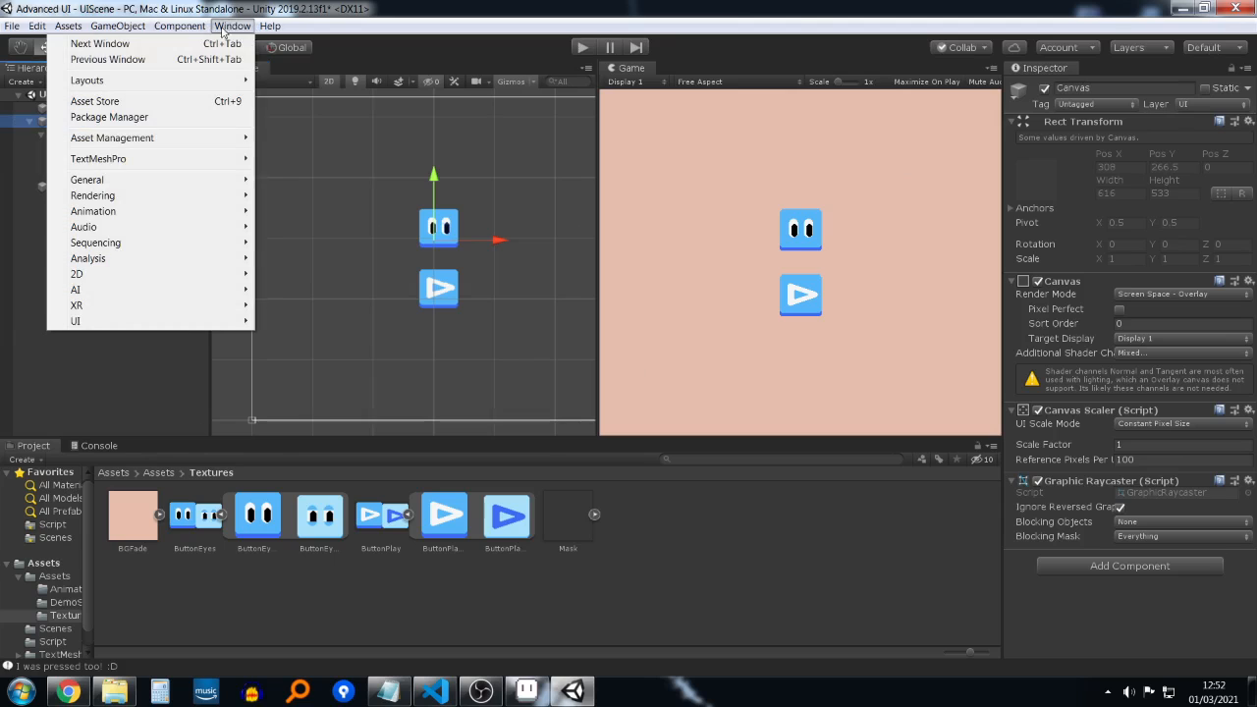
mouse_move(119, 215)
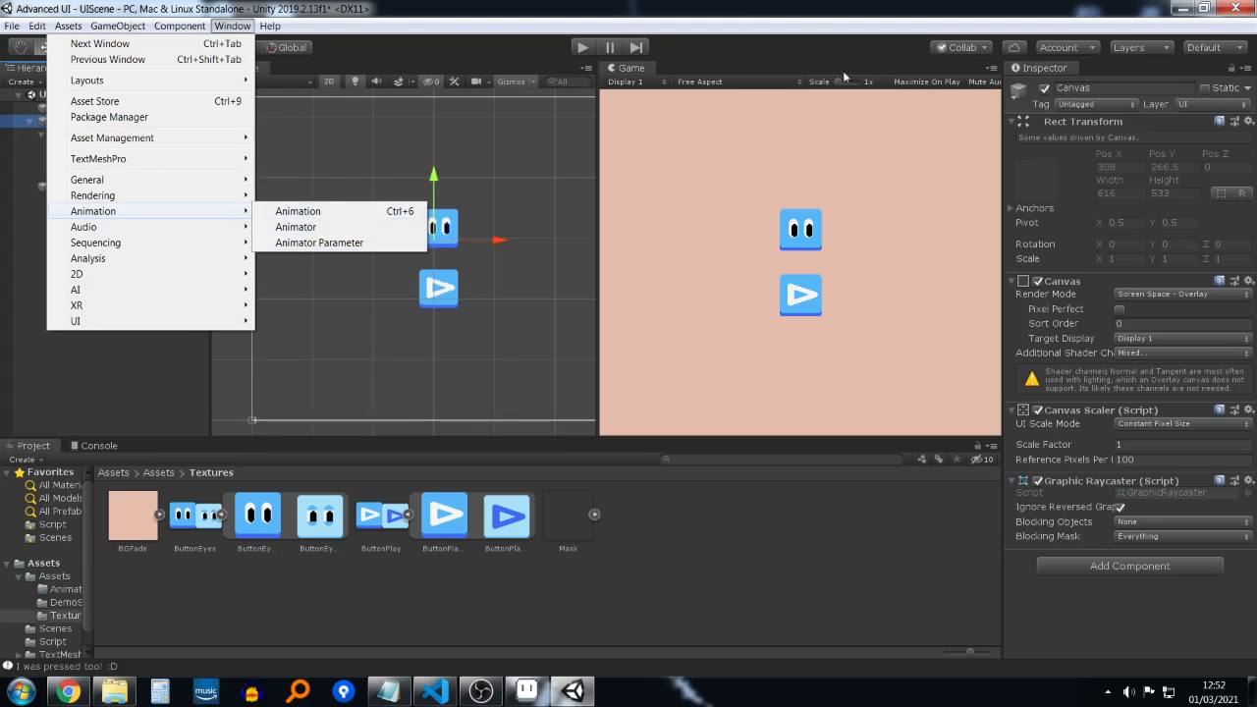
click(1208, 47)
click(1139, 98)
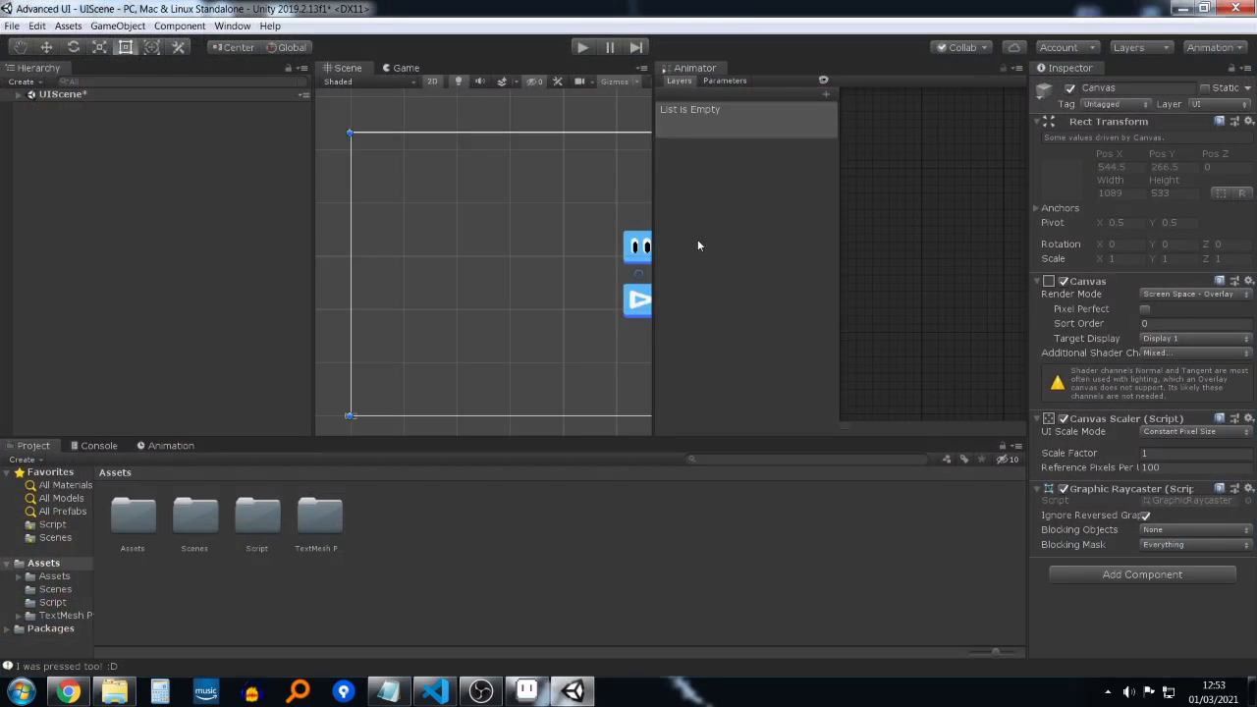
middle_drag(578, 246, 425, 261)
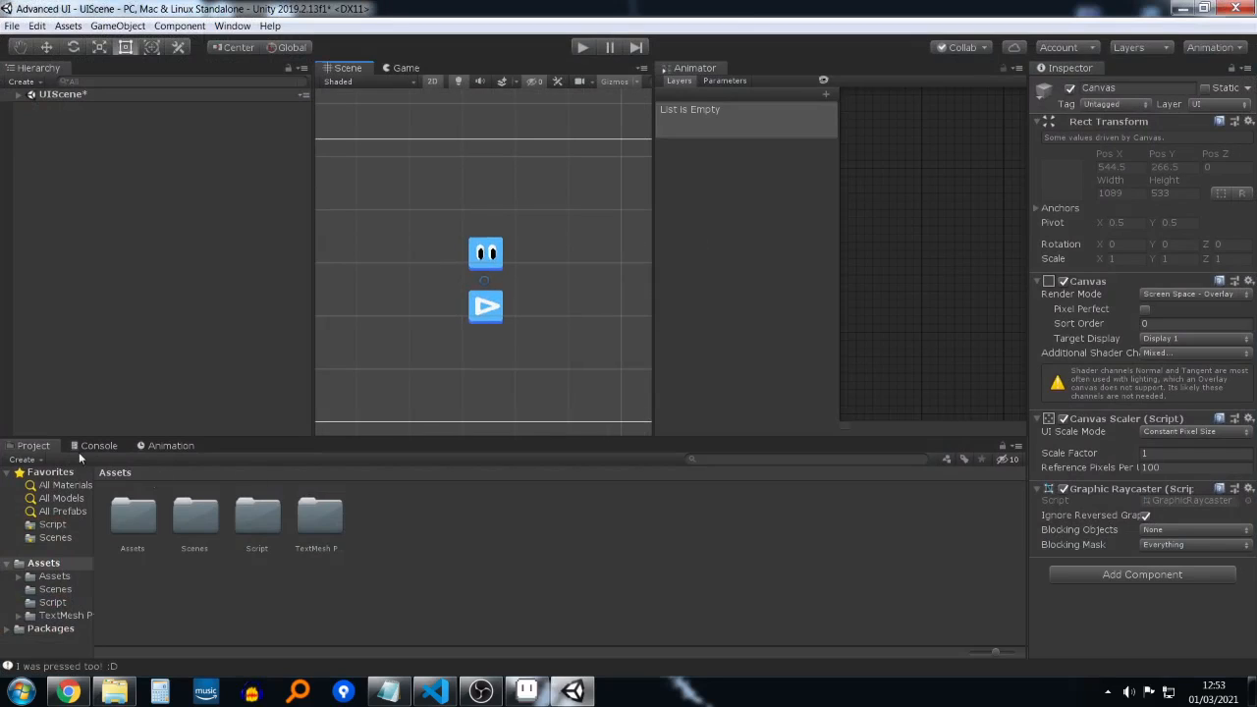
Step: Show the Animation timeline and select the Canvas in the expanded UIScene hierarchy as the object to animate
click(161, 446)
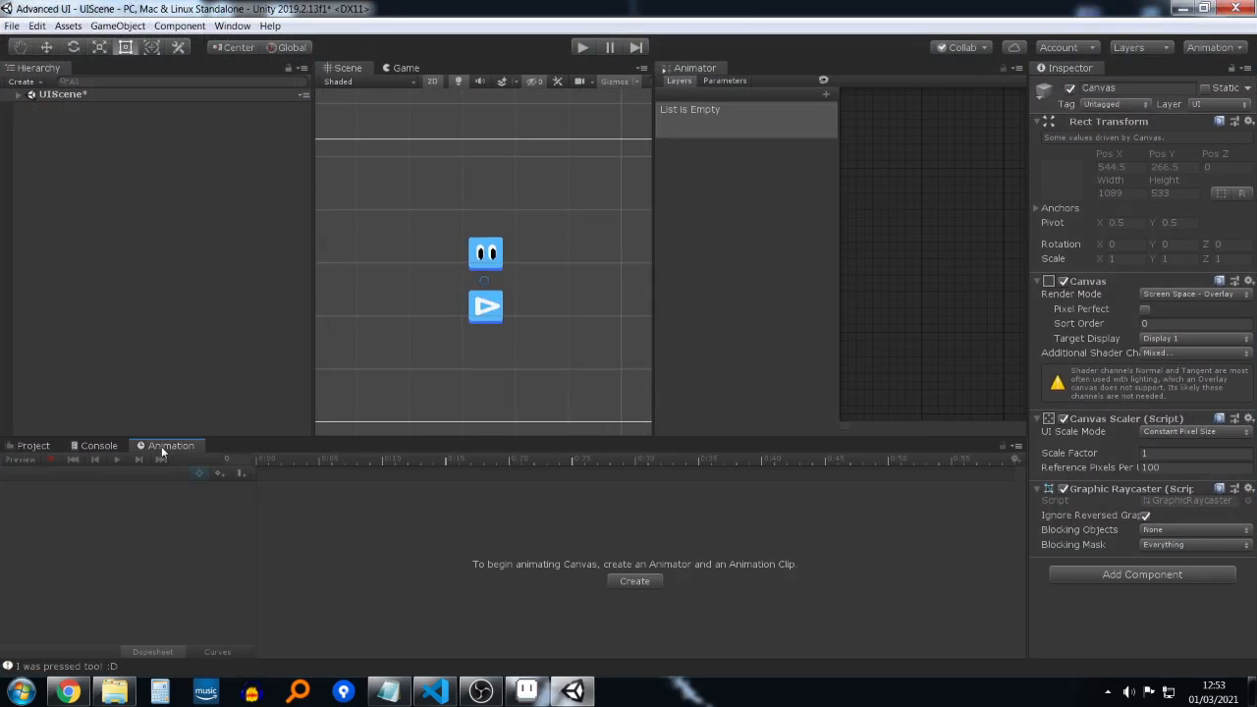
click(19, 94)
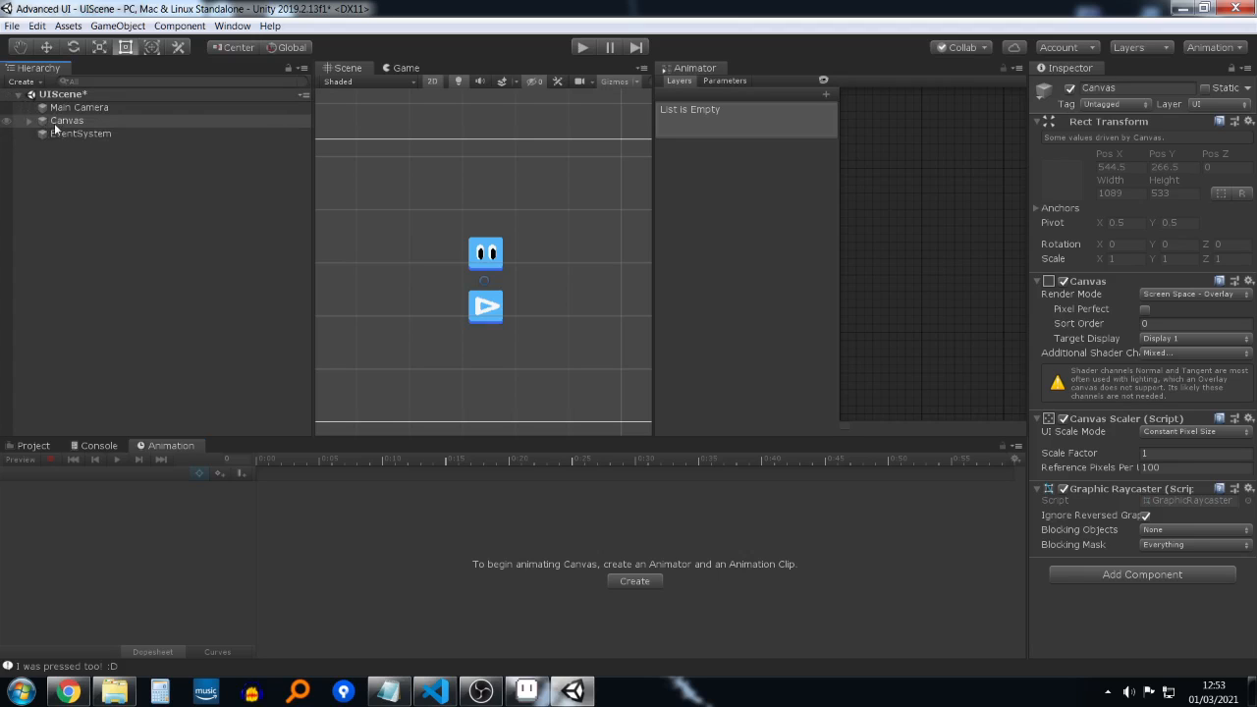
click(53, 119)
click(59, 107)
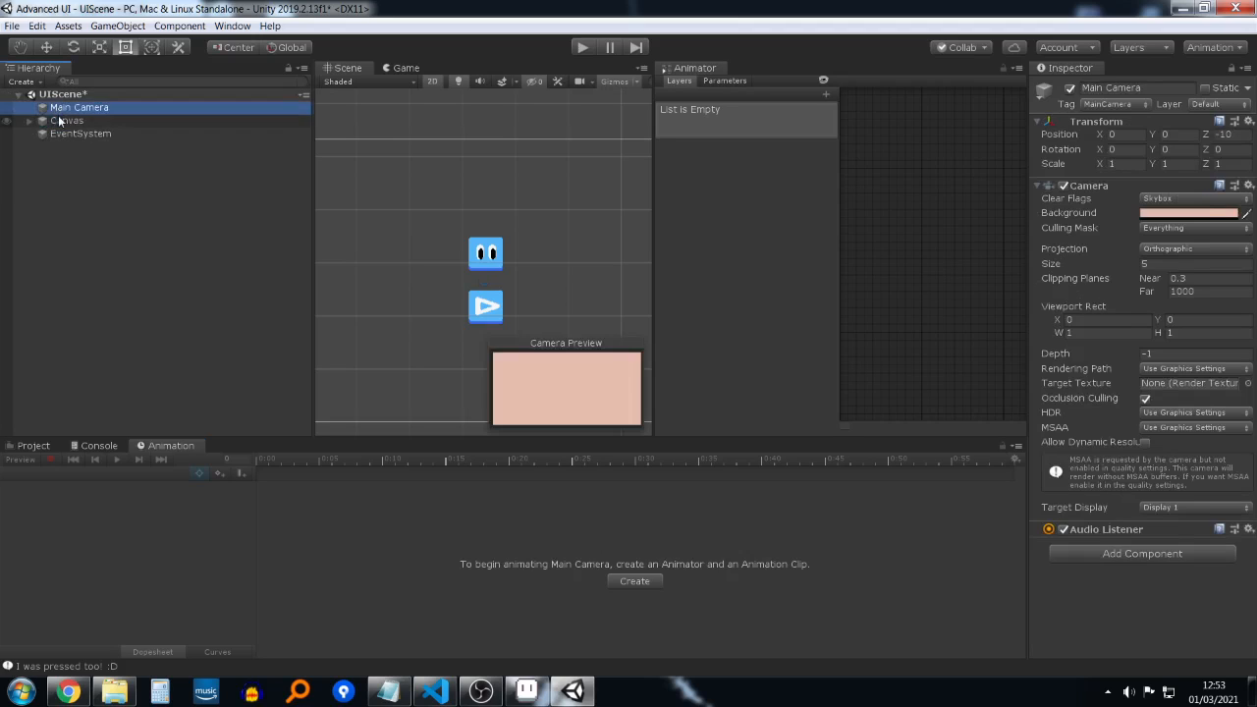
click(61, 119)
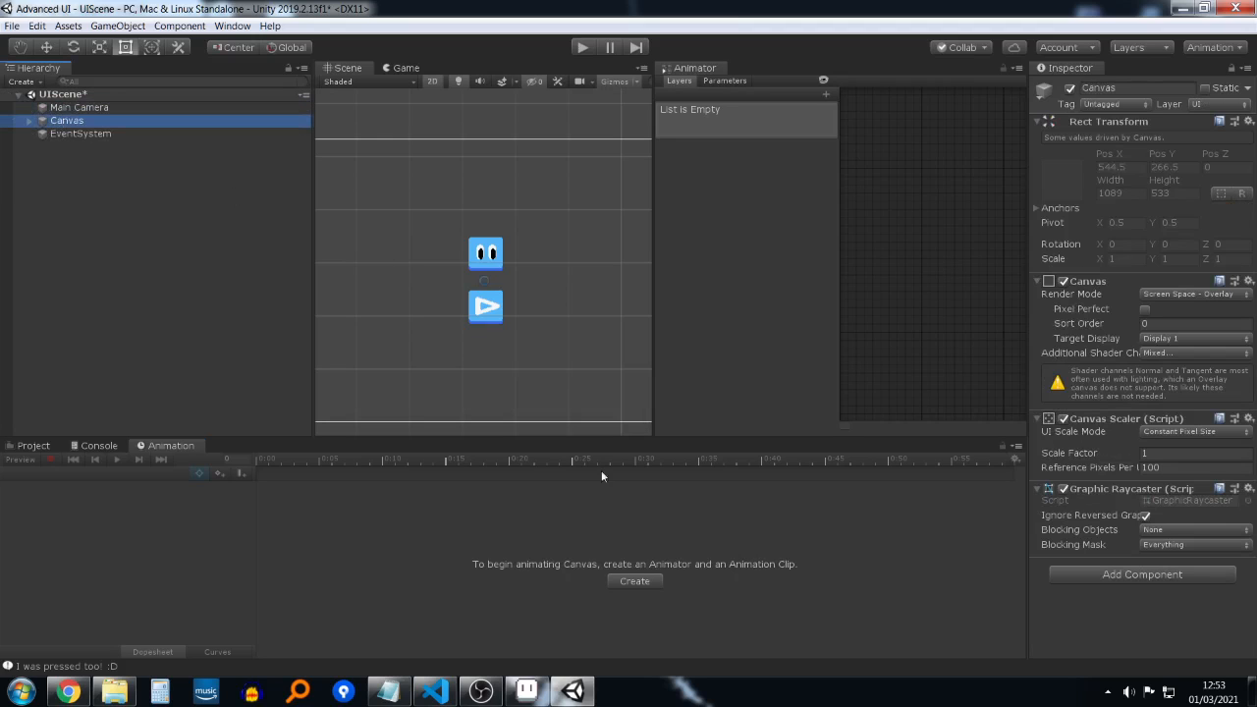
Step: Start creating an animation clip for the Canvas and open the nested Assets/Animations folder as its save location
click(636, 581)
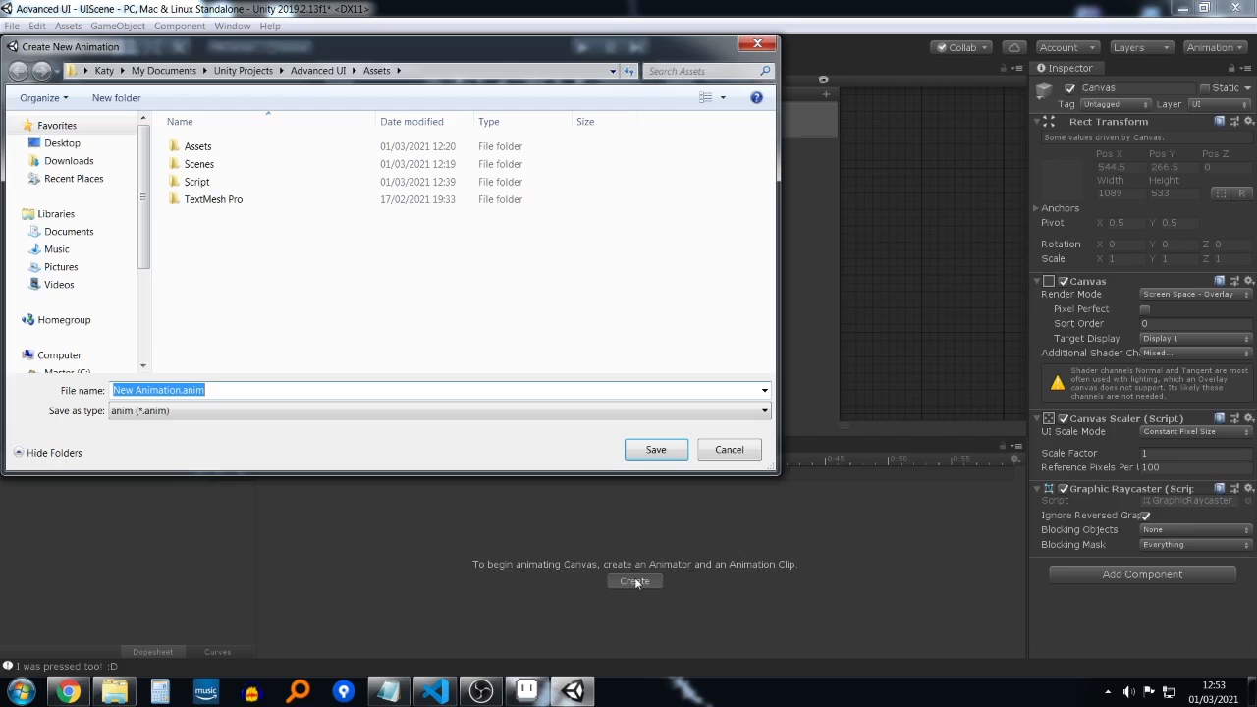
double_click(216, 155)
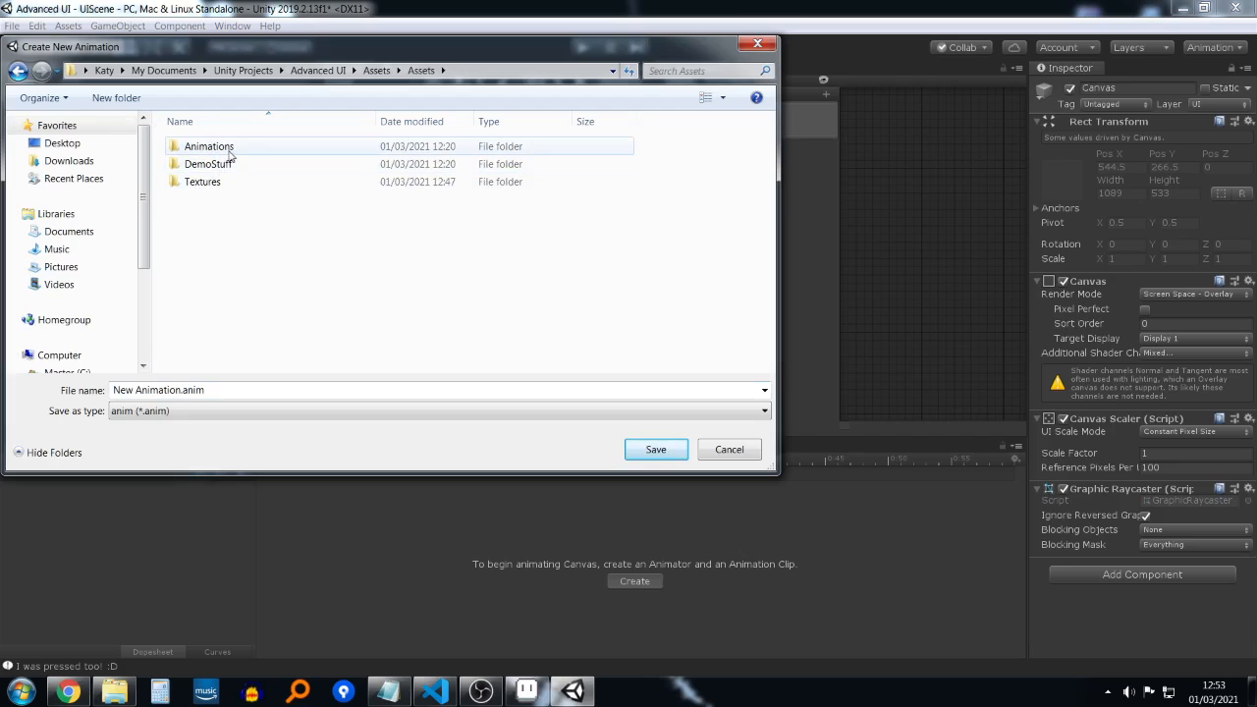
double_click(229, 150)
Step: Name the new clip A_FadeIn.anim and save it in the Animations folder
click(185, 389)
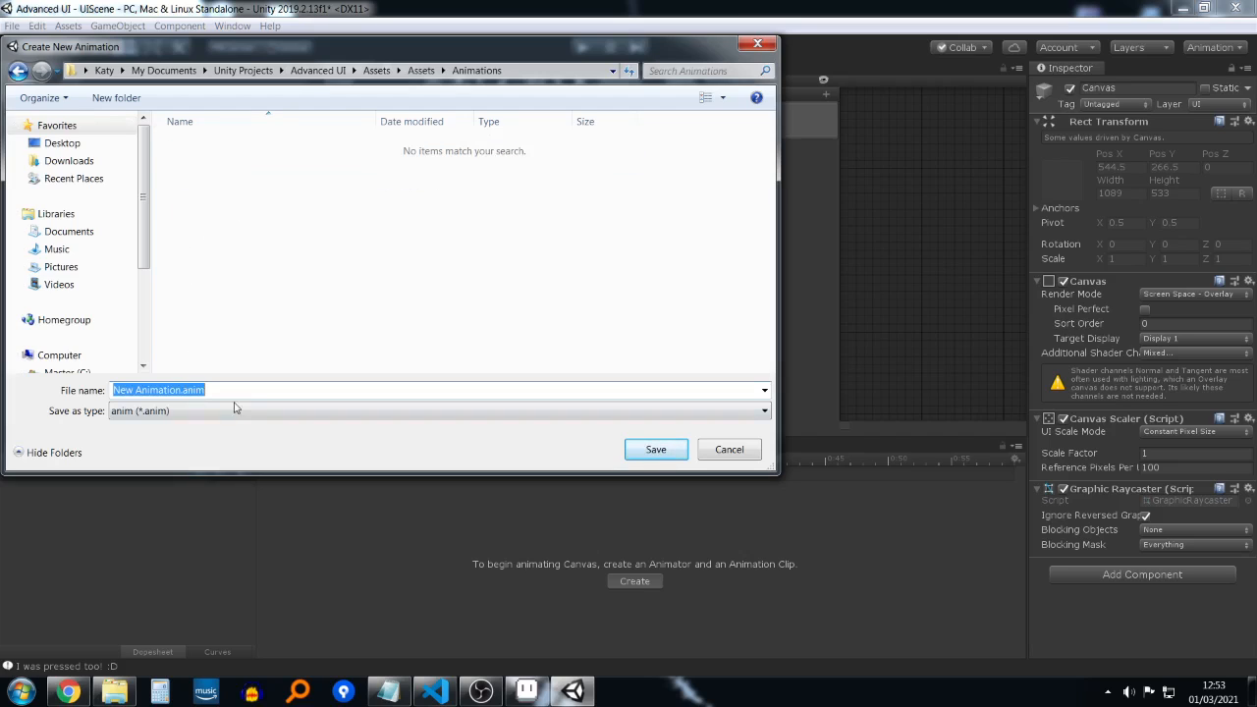
key(Left)
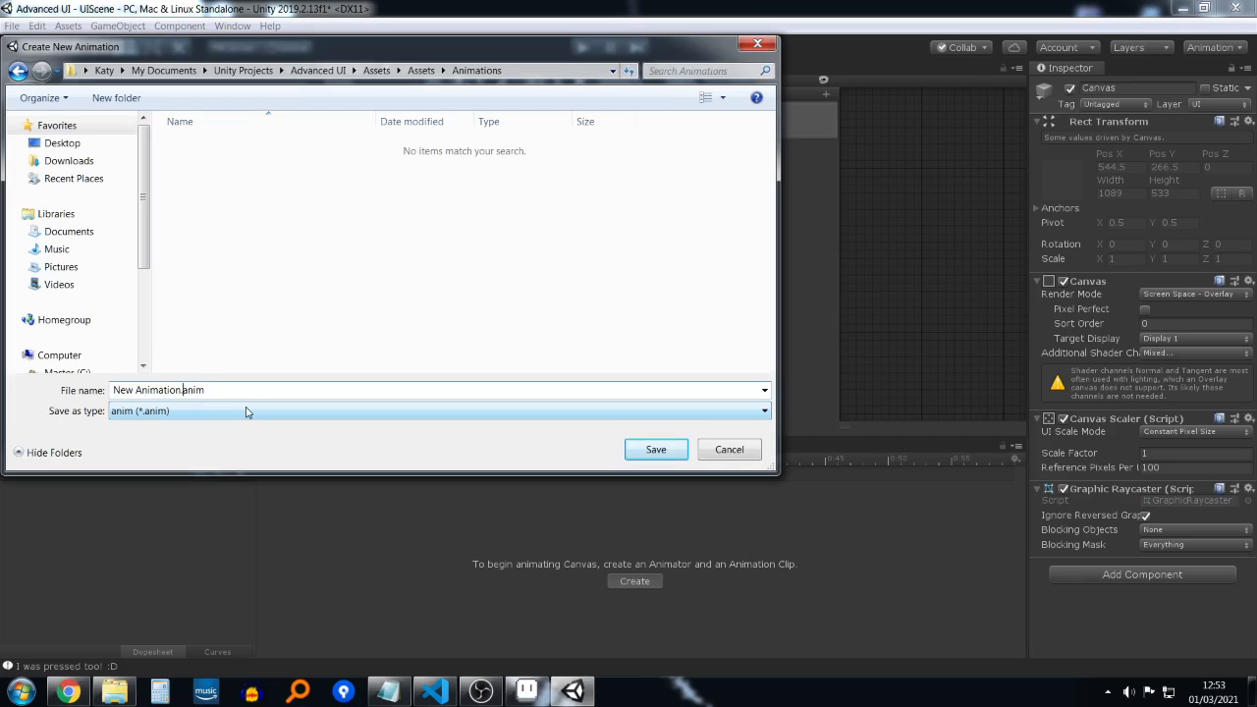
key(BackSpace)
key(BackSpace)
key(BackSpace)
key(BackSpace)
key(BackSpace)
key(BackSpace)
key(BackSpace)
key(BackSpace)
key(BackSpace)
key(BackSpace)
key(BackSpace)
key(BackSpace)
key(BackSpace)
text(A_)
text(FadeIn)
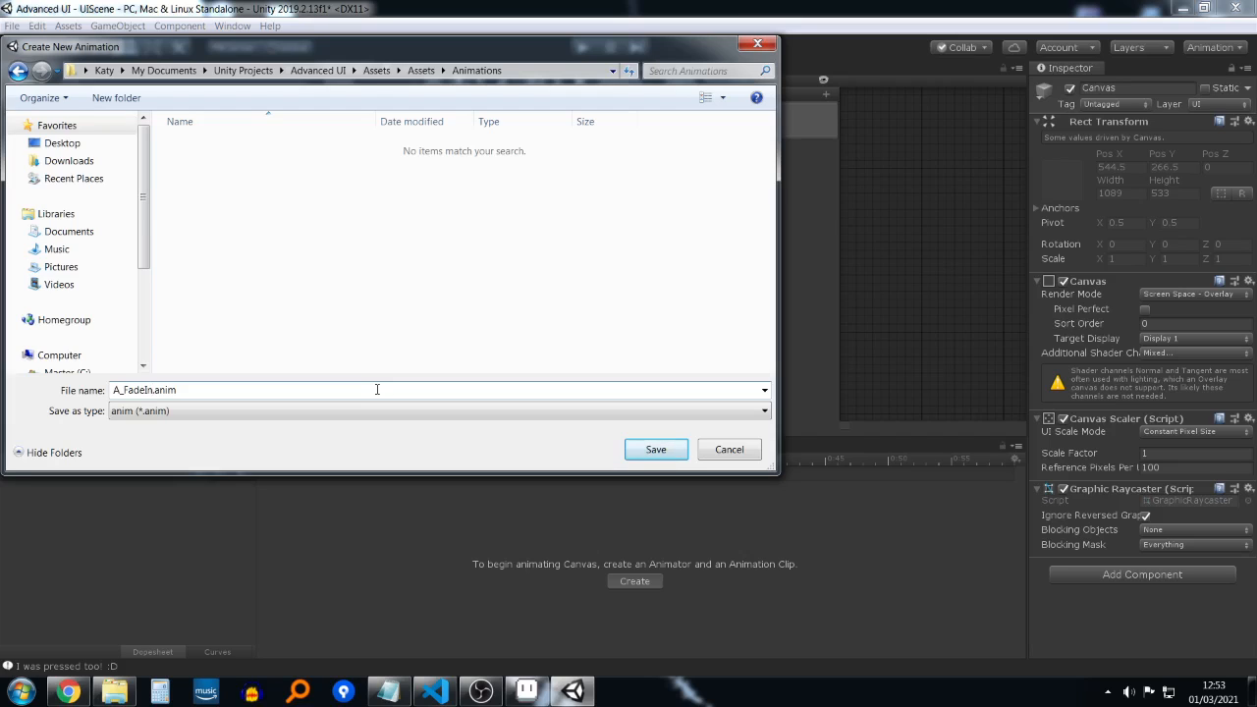
click(671, 454)
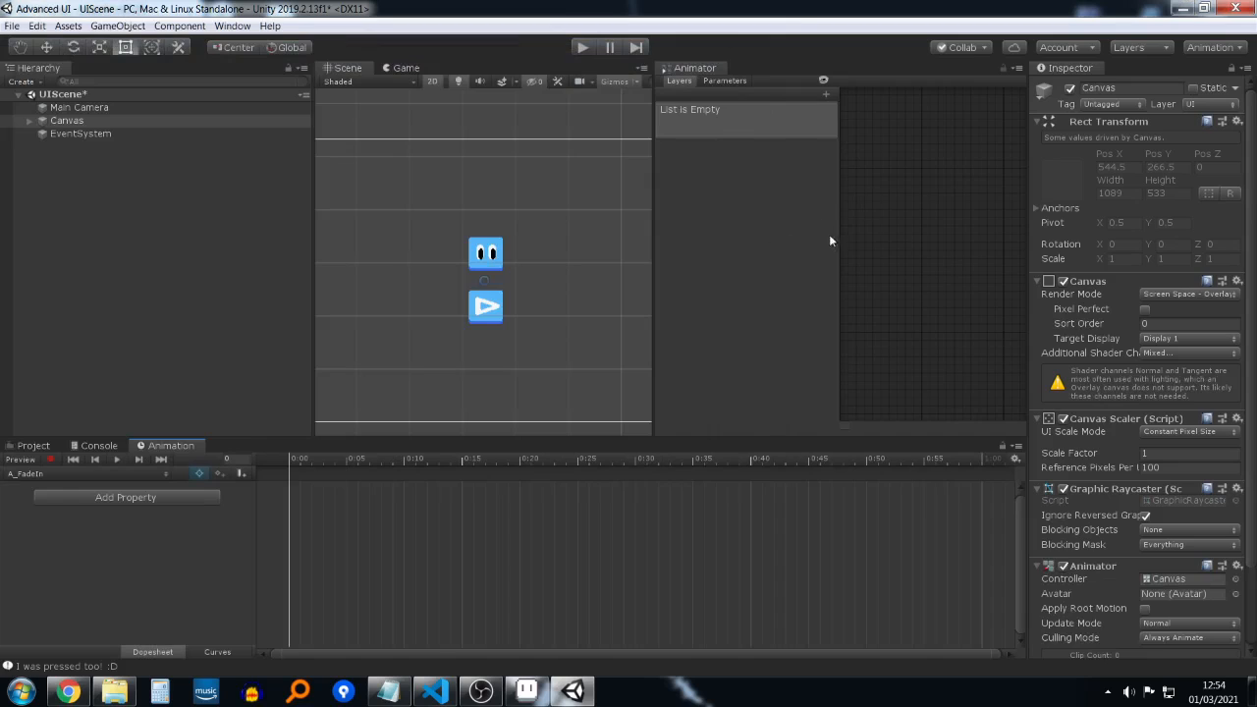
Step: Widen the Animator graph area and move the A_FadeIn state directly beside the Entry node
mouse_move(840, 236)
mouse_down()
mouse_move(793, 237)
mouse_move(821, 238)
mouse_up()
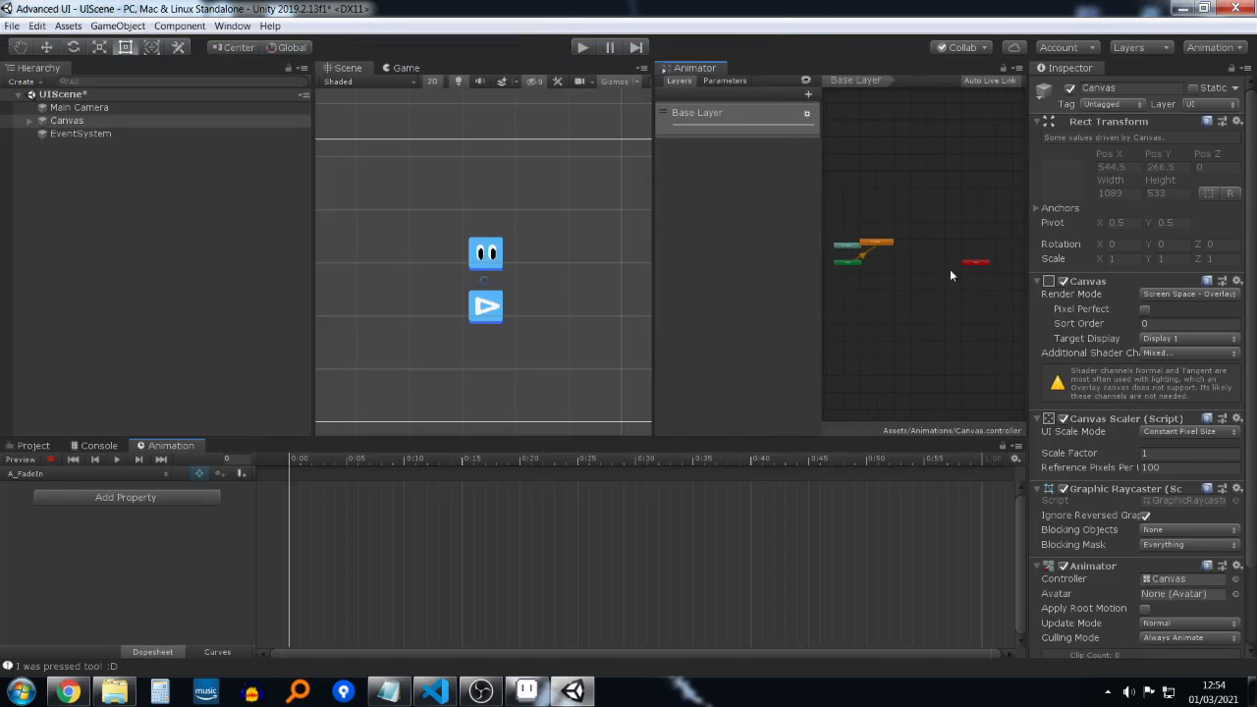
scroll(940, 287, up, 5)
middle_drag(876, 295, 942, 325)
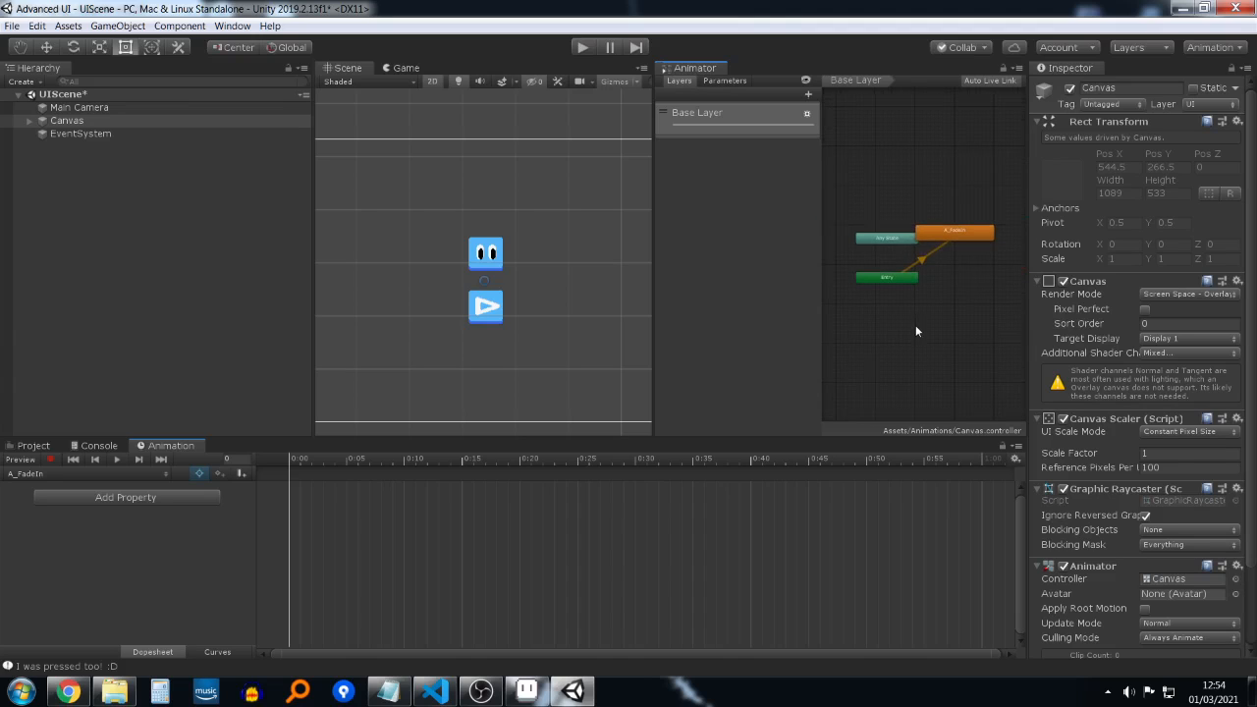
drag(986, 233, 977, 283)
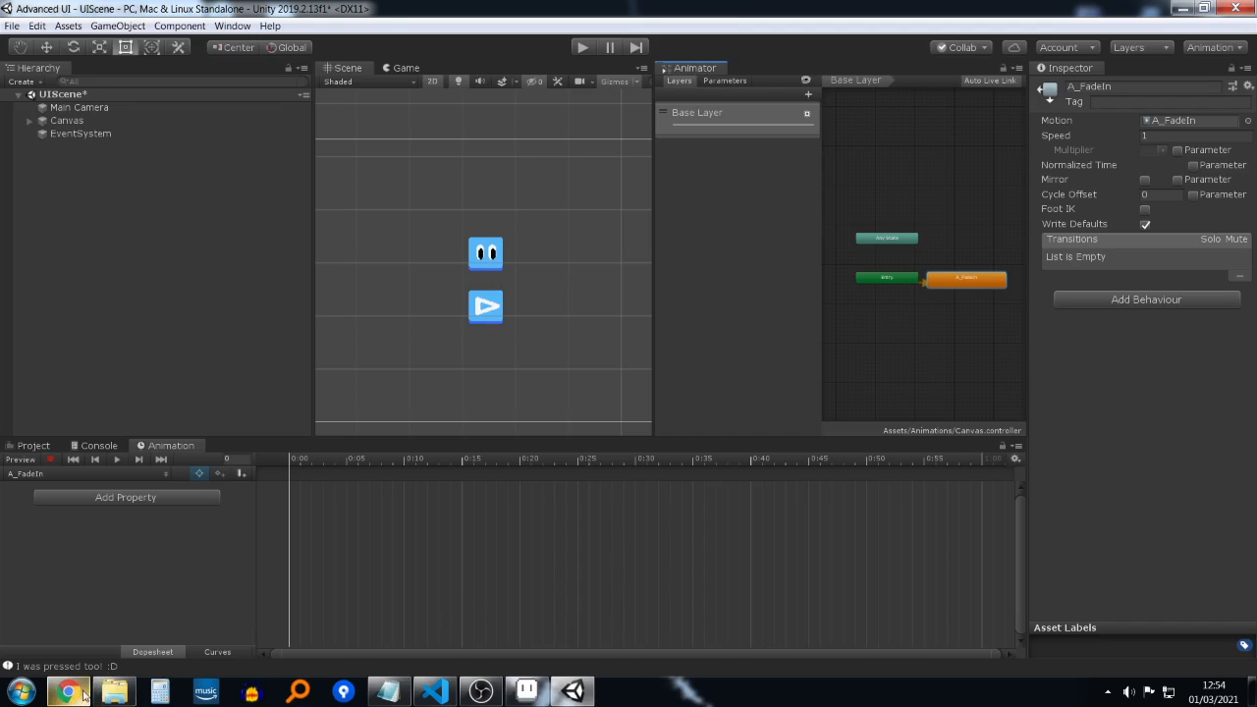
Step: Switch to File Explorer and open MorsePlanes5.gif from the Desktop folder, then minimise the folder window
mouse_move(69, 693)
mouse_move(163, 627)
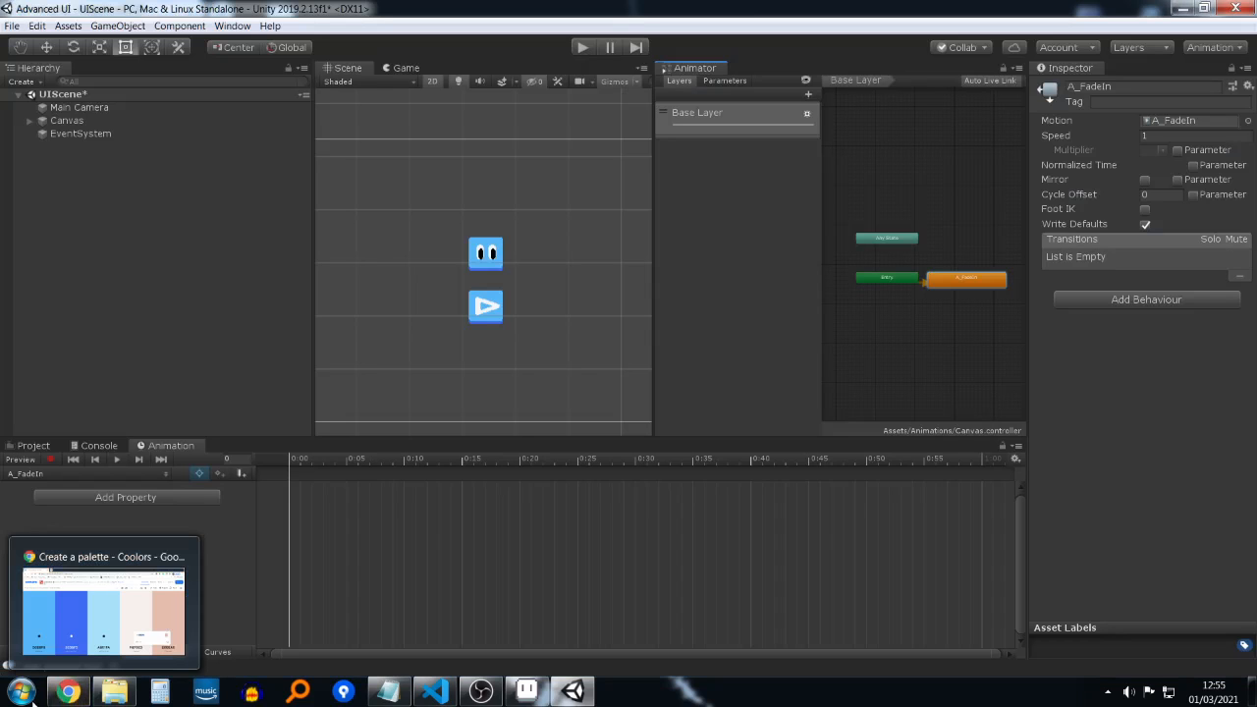
mouse_move(131, 699)
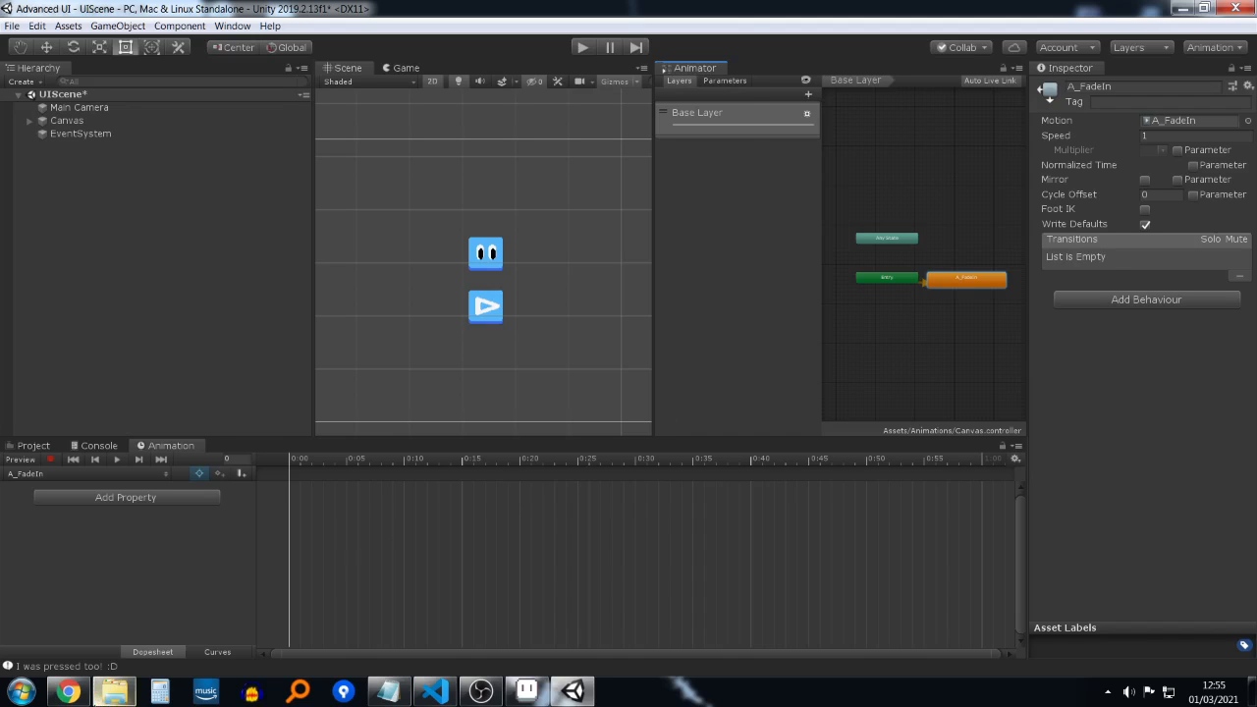
click(114, 692)
click(354, 108)
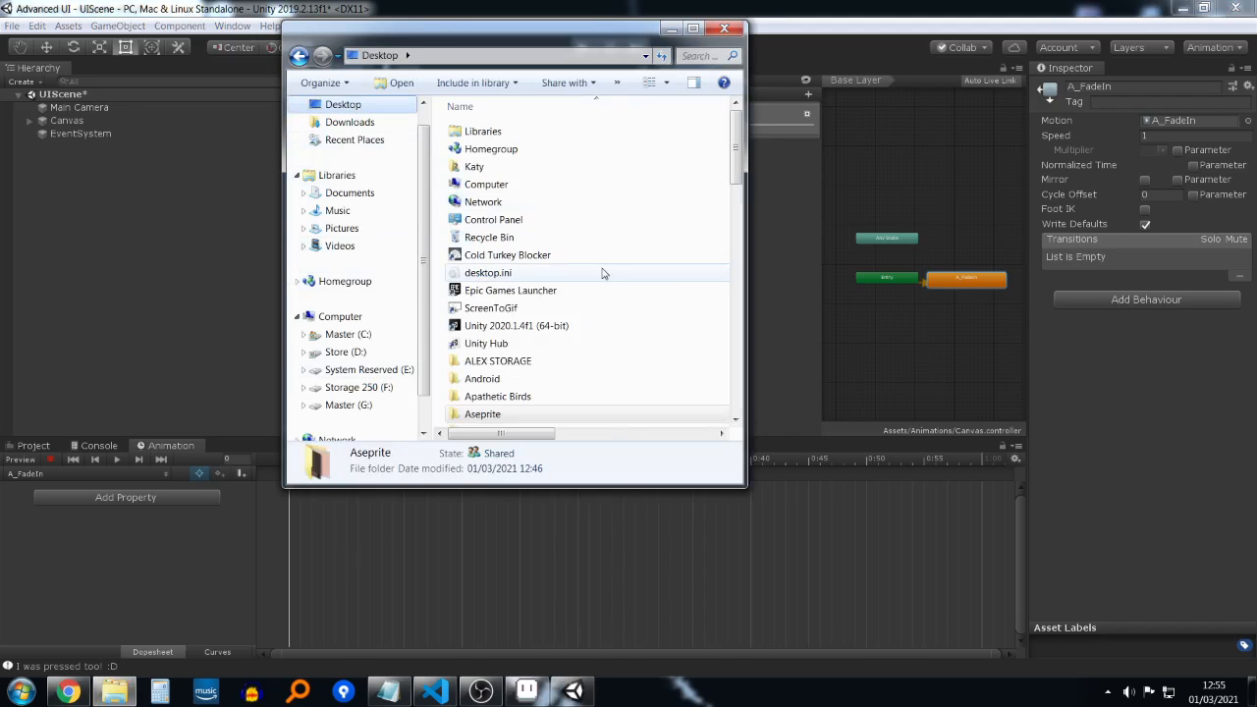
scroll(609, 294, down, 8)
key(m)
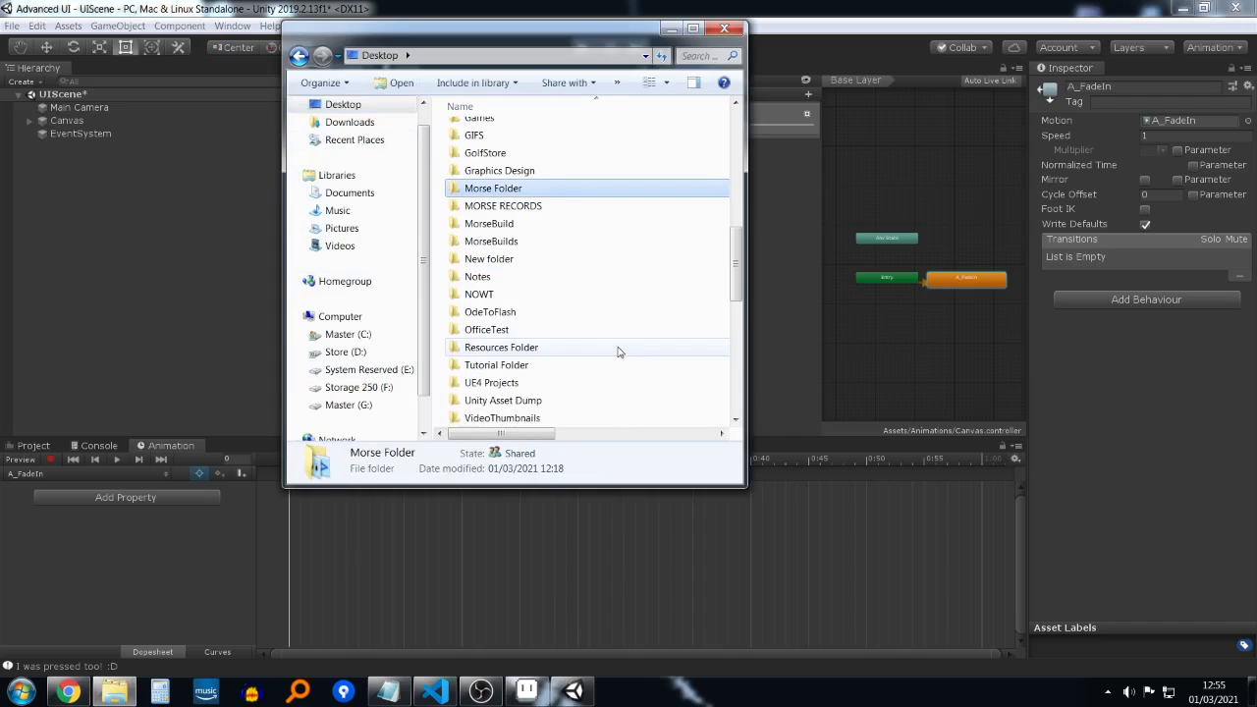
scroll(618, 351, down, 10)
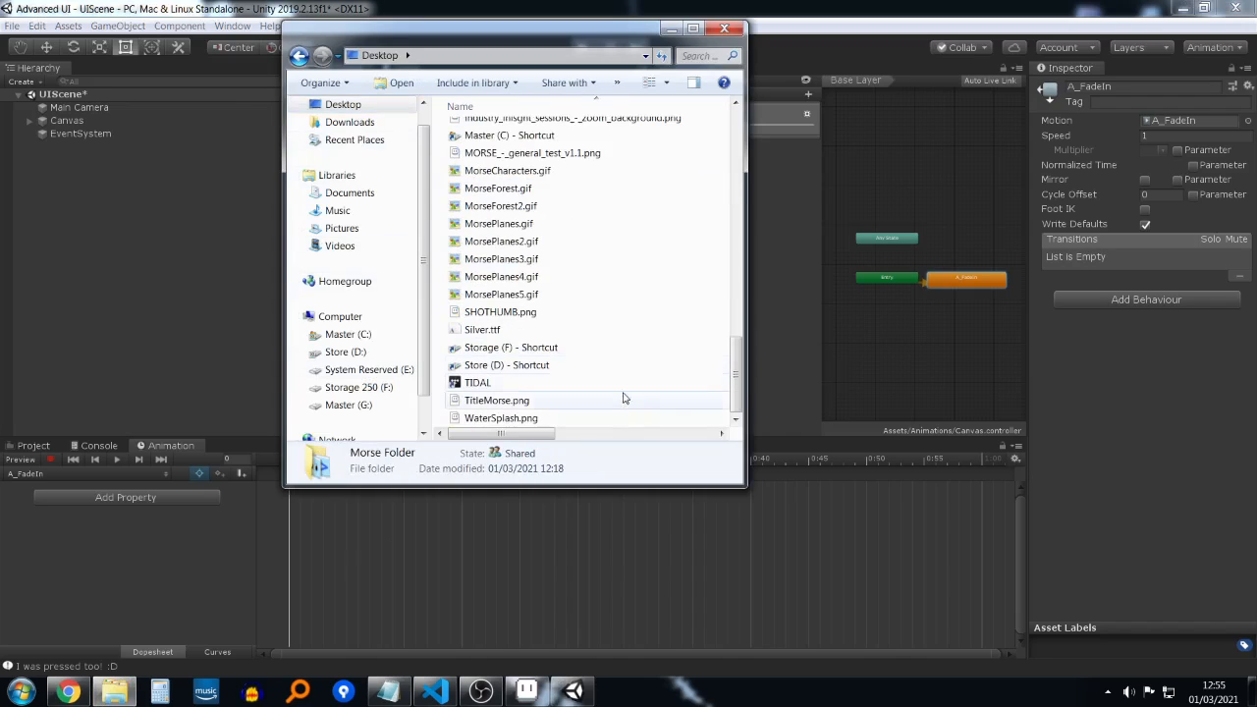
click(541, 296)
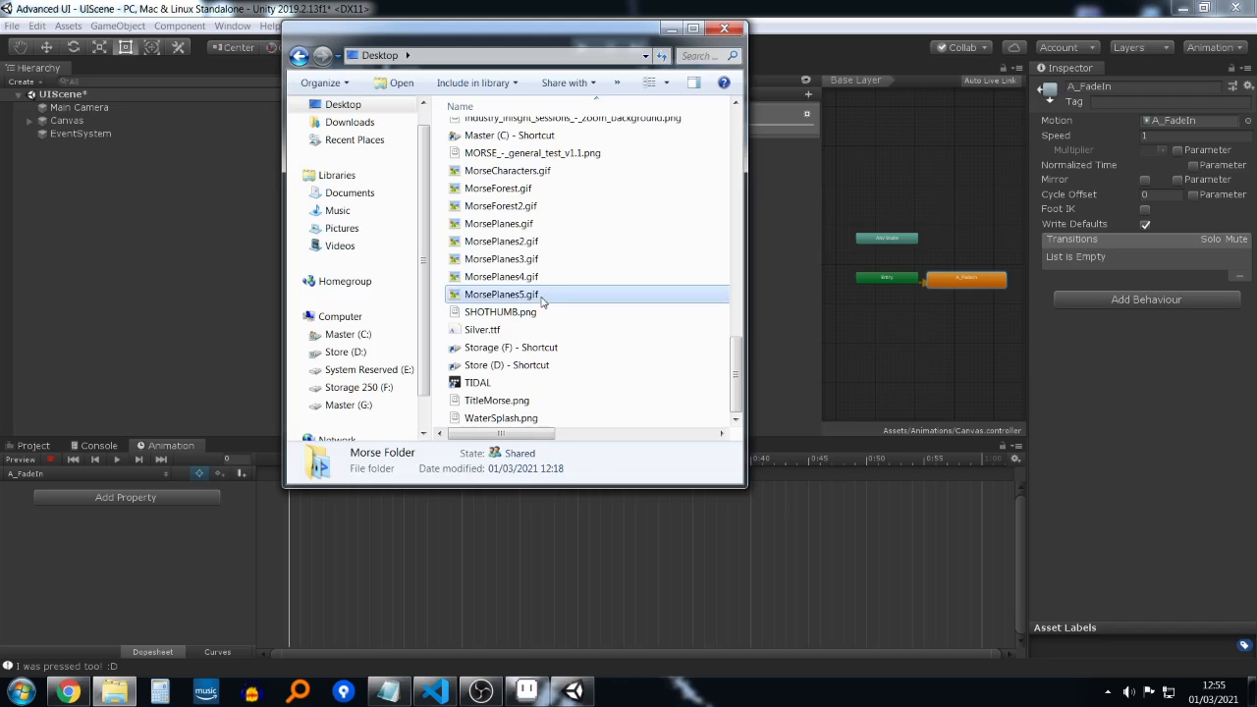
click(673, 27)
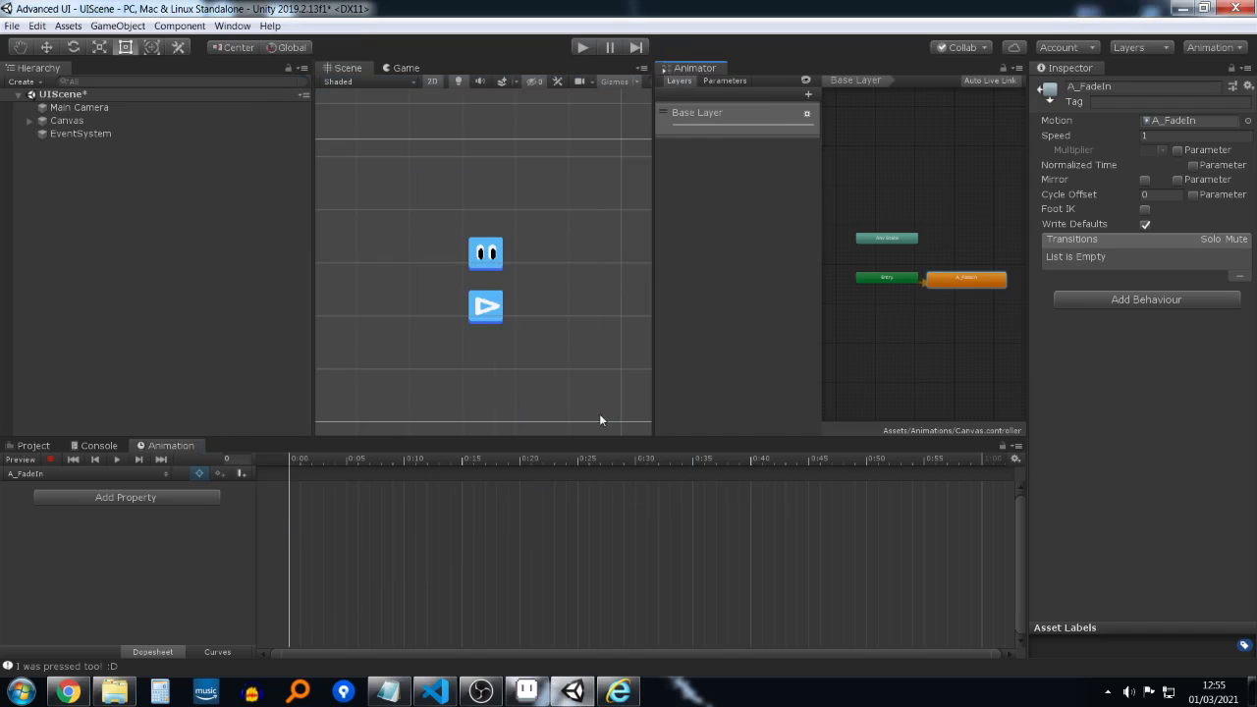
Step: View the MorsePlanes5.gif animation in Internet Explorer at a reduced zoom, dismiss the default-browser prompt, and close the browser
click(619, 691)
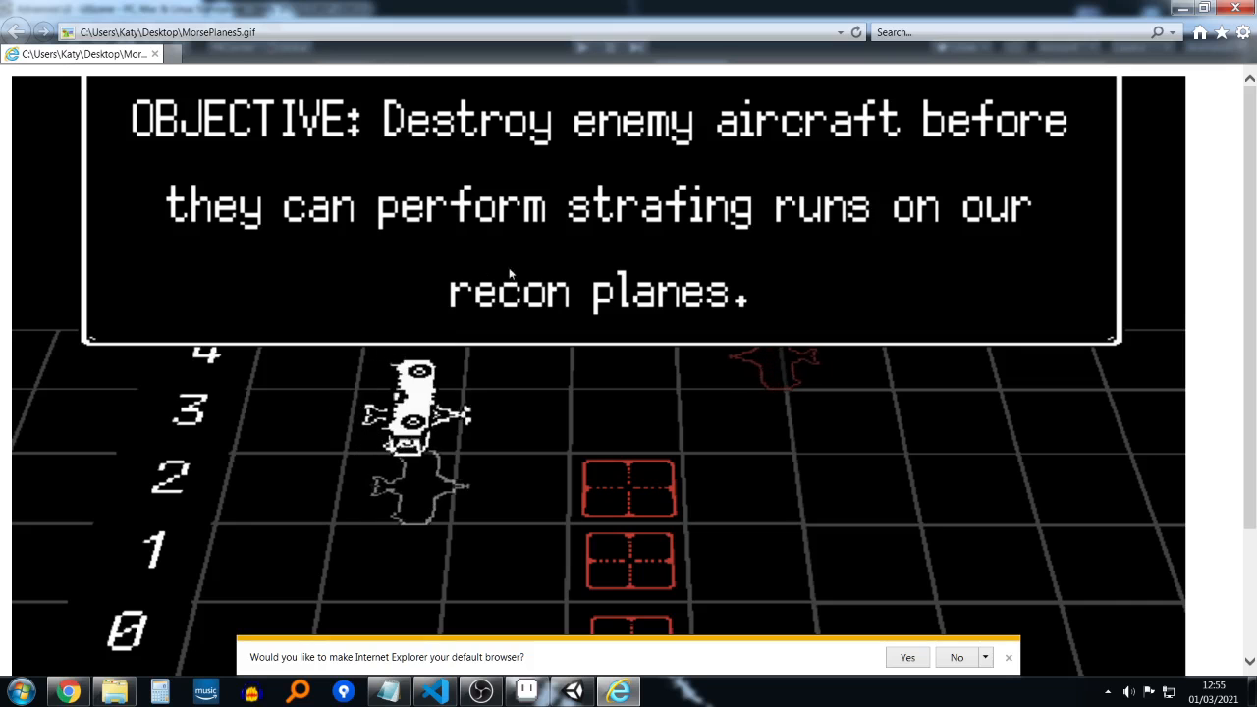
click(1010, 659)
scroll(841, 289, down, 2)
scroll(829, 307, up, 1)
ctrl+scroll(829, 307, down, 4)
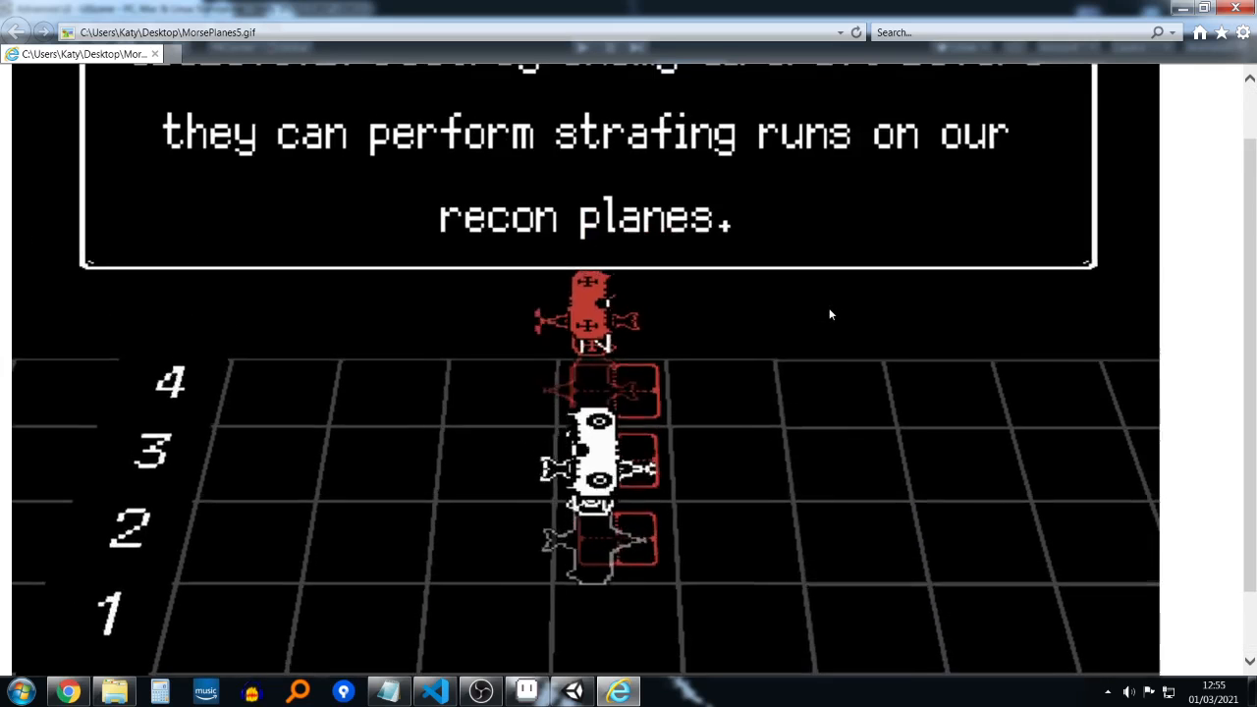
ctrl+scroll(829, 308, down, 3)
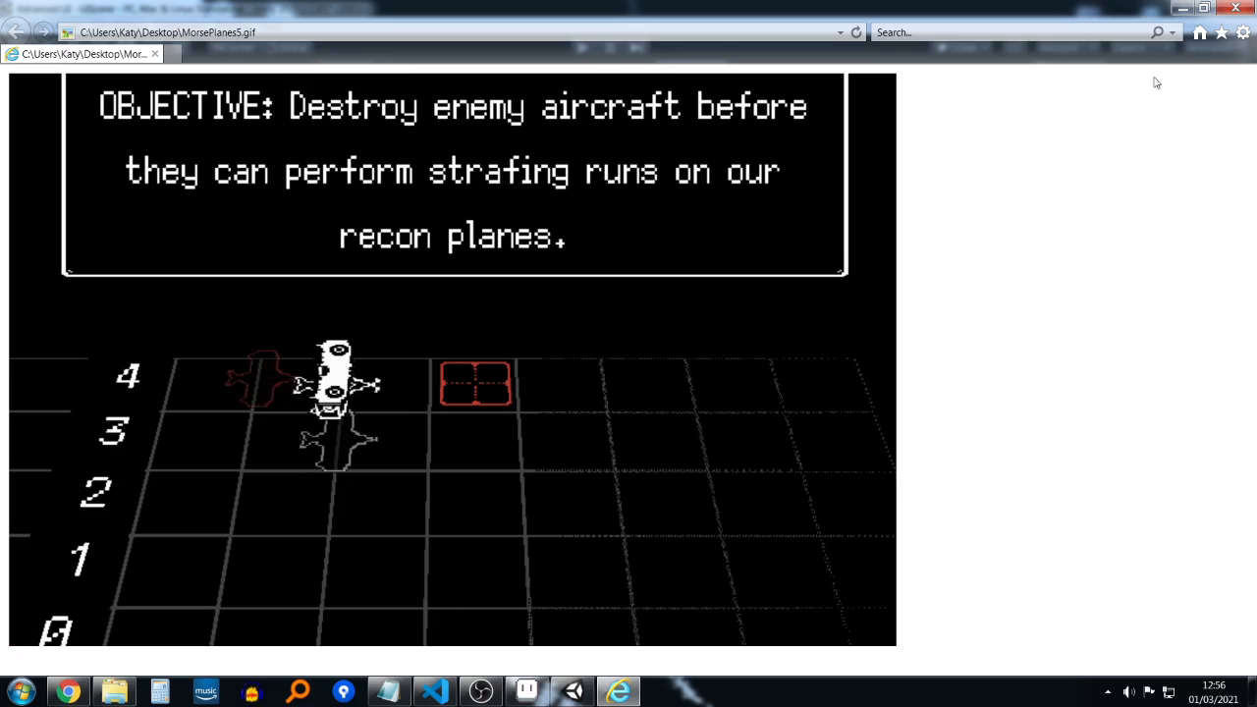
click(1236, 8)
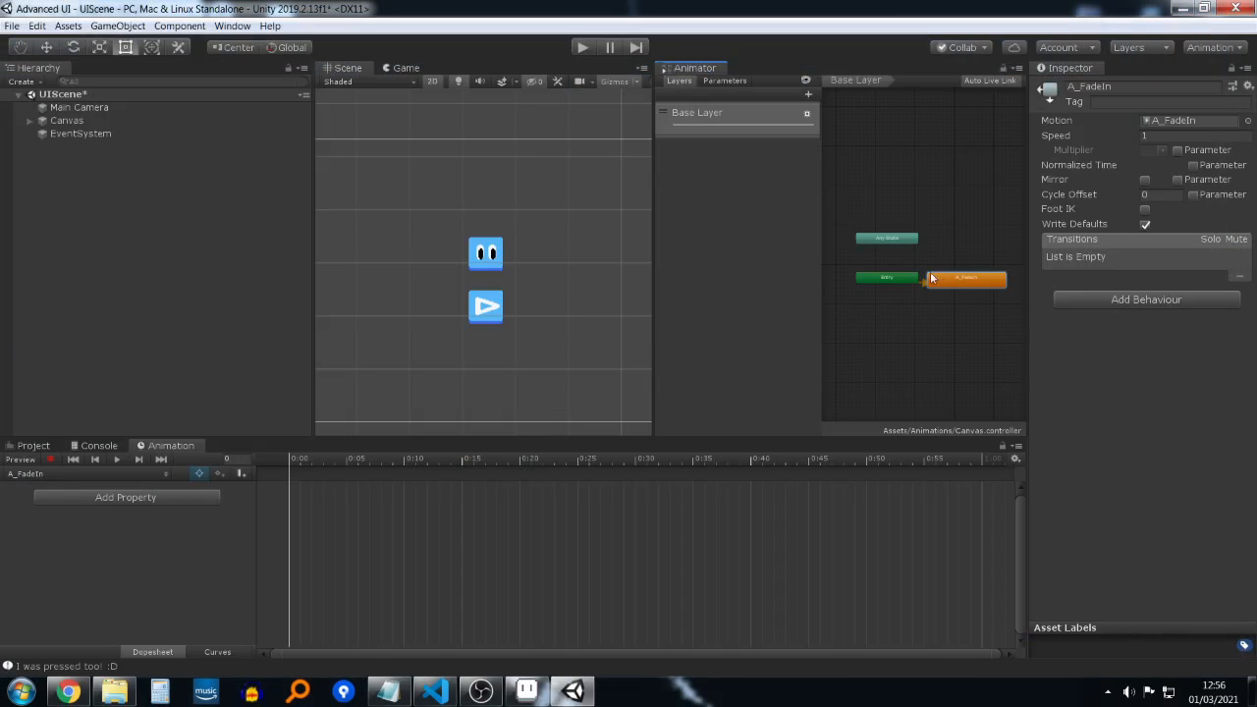
Step: Expand the Canvas and its Mask in the hierarchy and show the Game view beside the Animator
scroll(895, 310, up, 4)
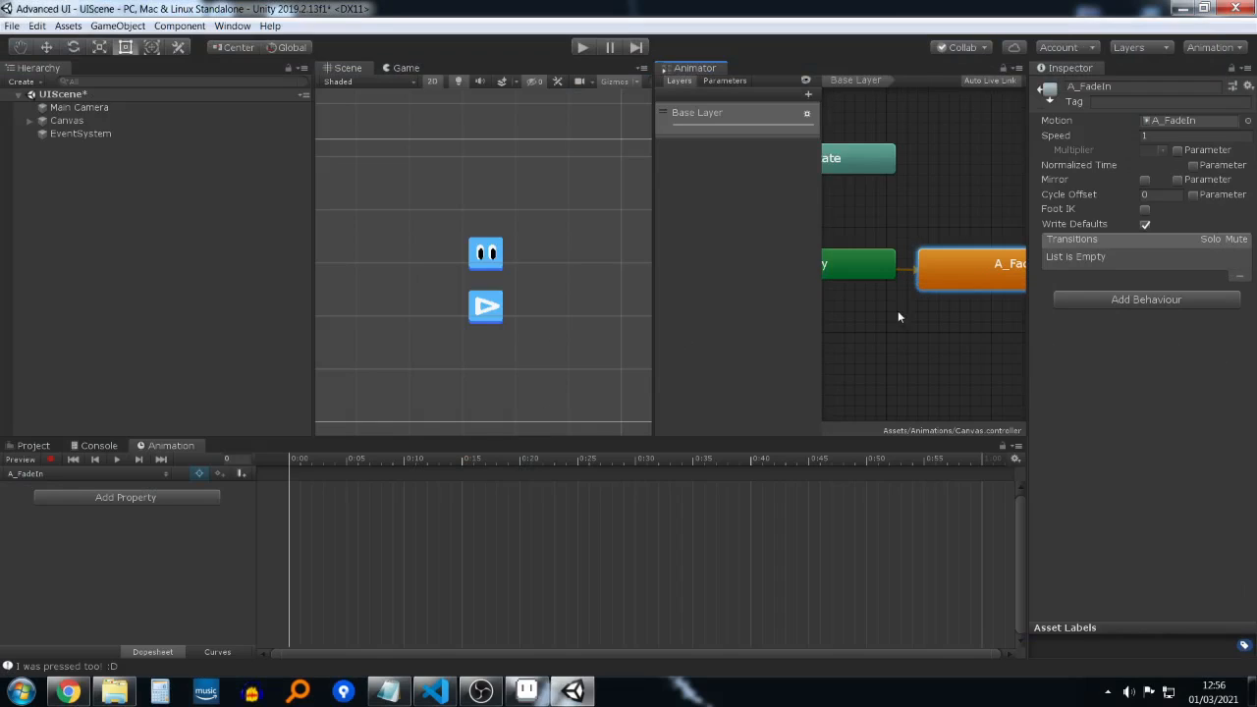
scroll(917, 315, down, 3)
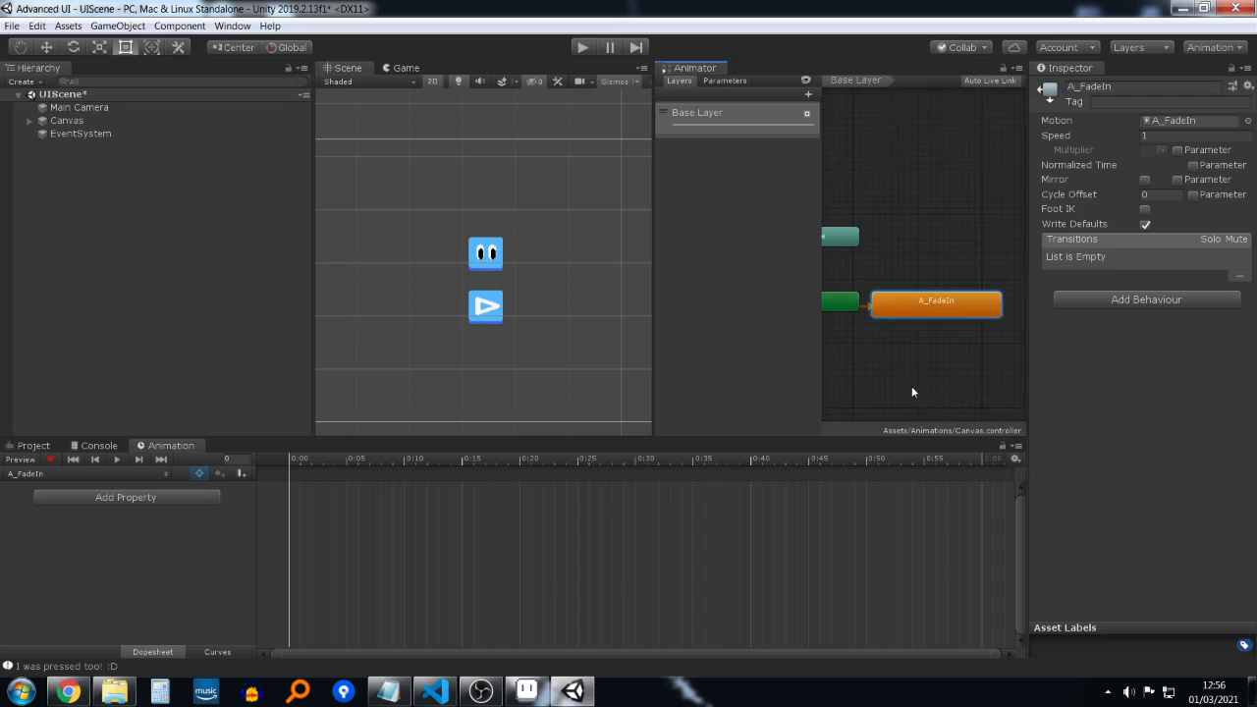
click(30, 121)
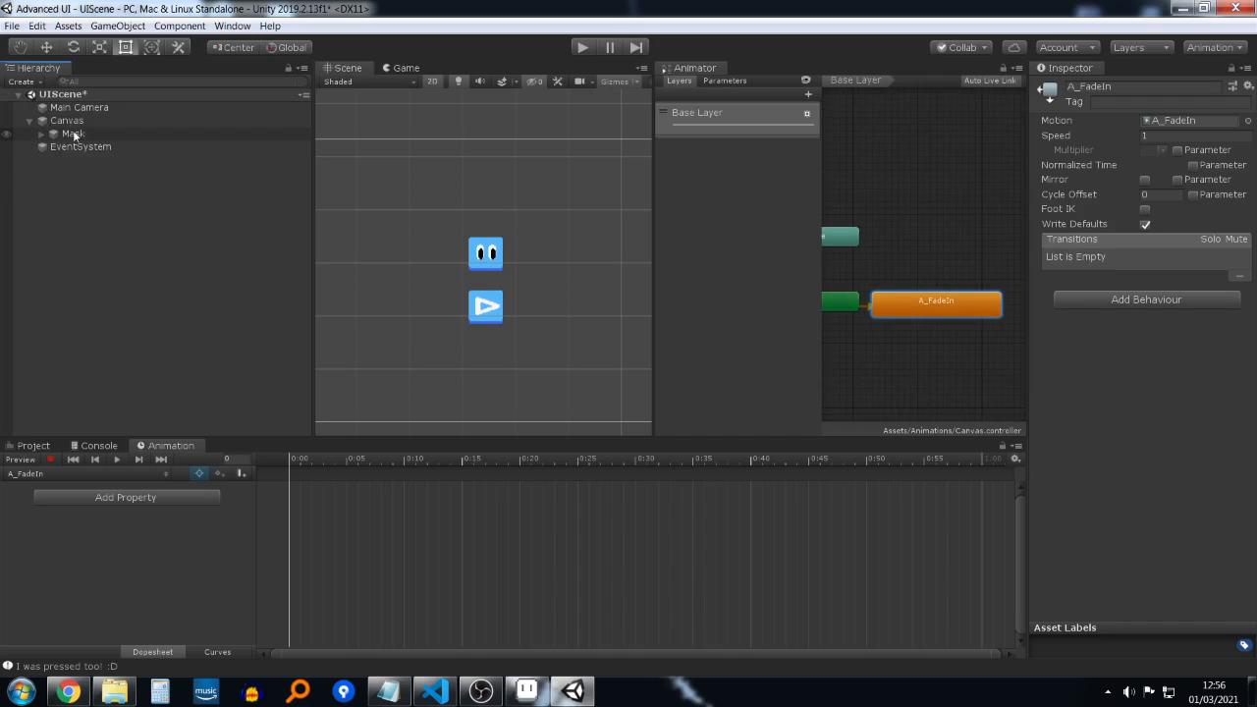
click(41, 134)
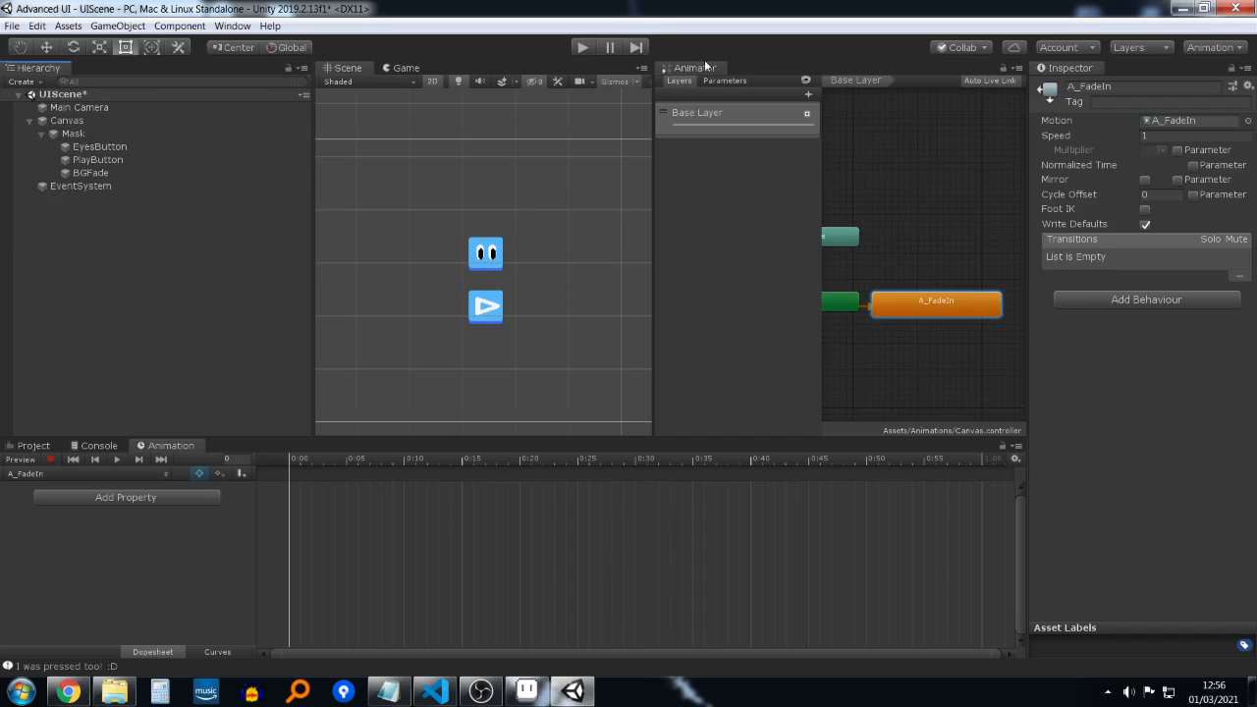
click(399, 68)
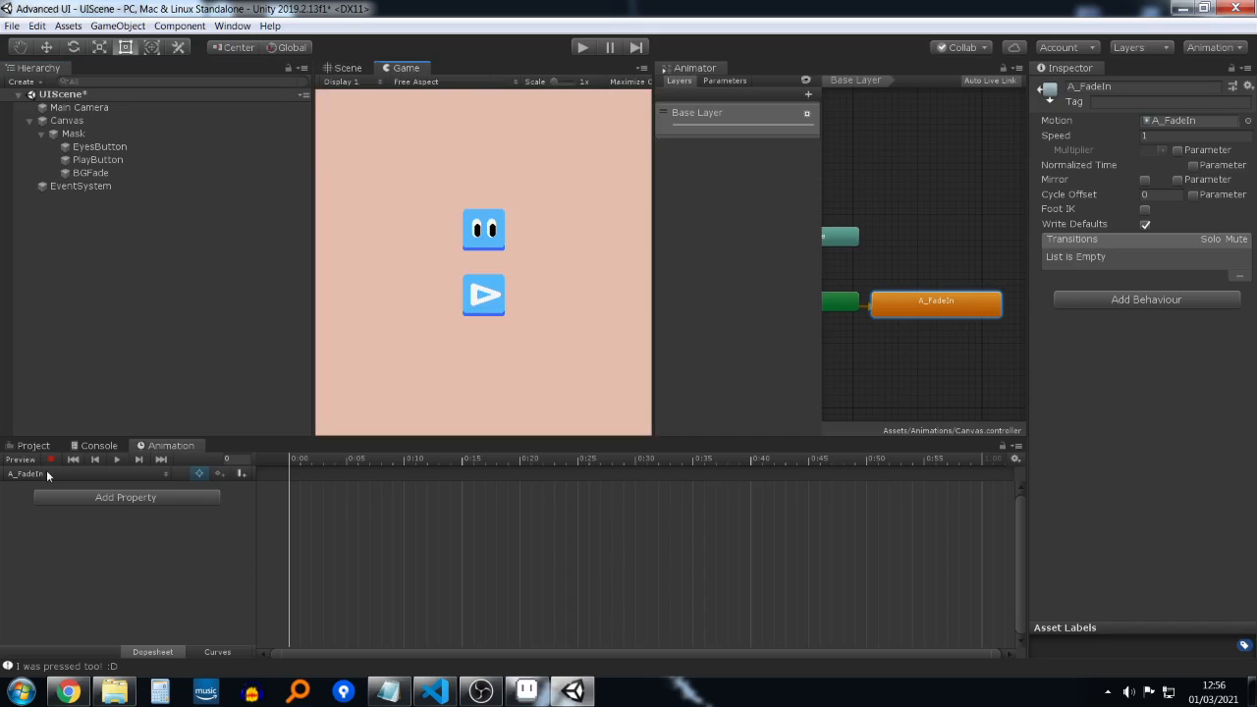
Step: Select BGFade and add its Raw Image Color property to the A_FadeIn clip
click(99, 174)
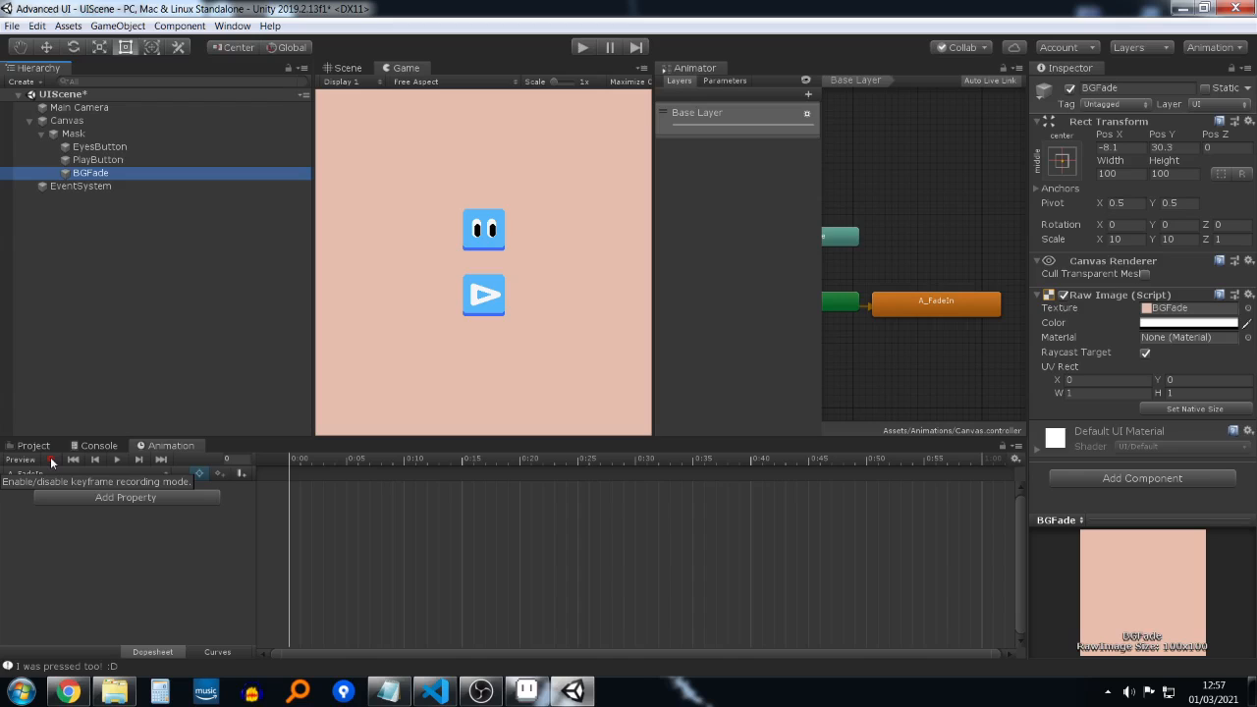
click(84, 497)
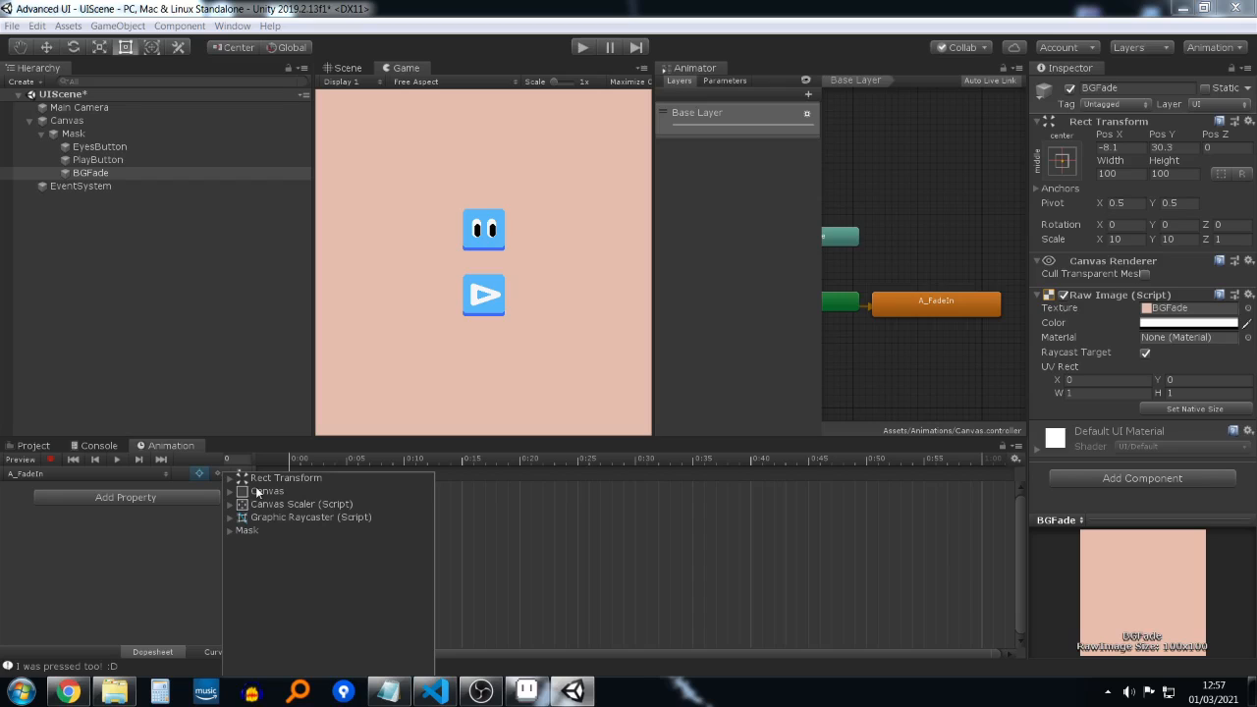
click(229, 531)
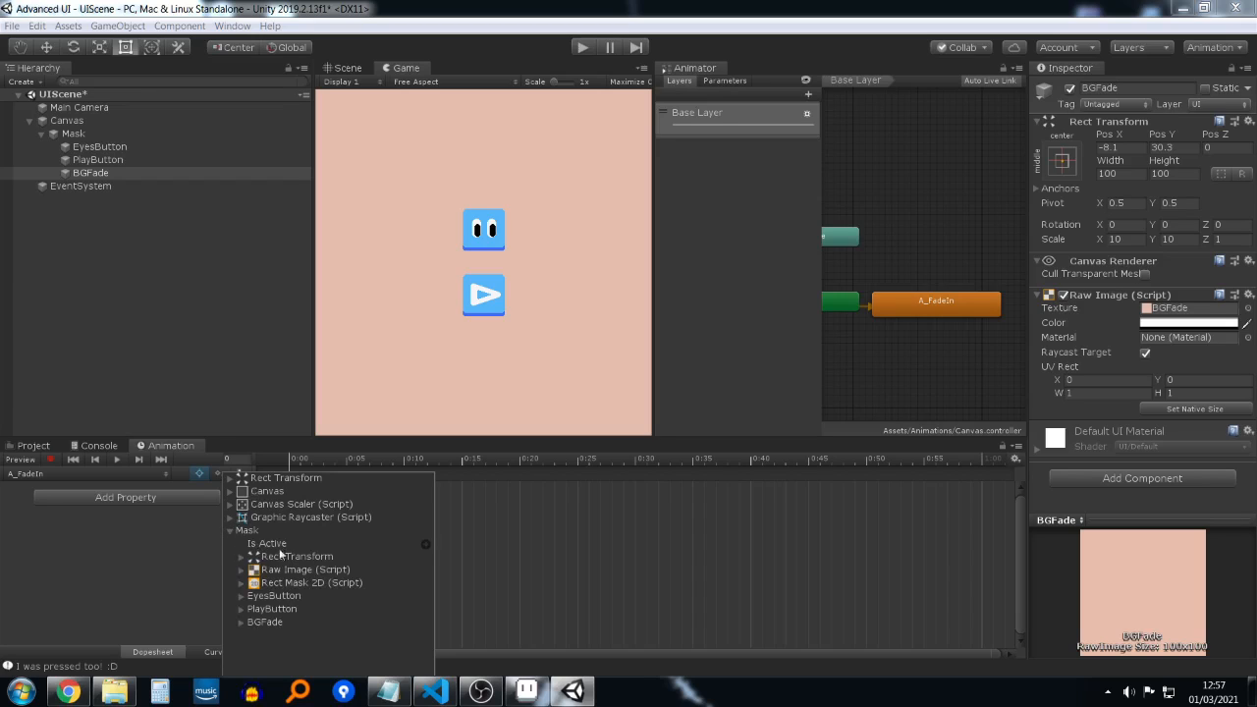
click(240, 623)
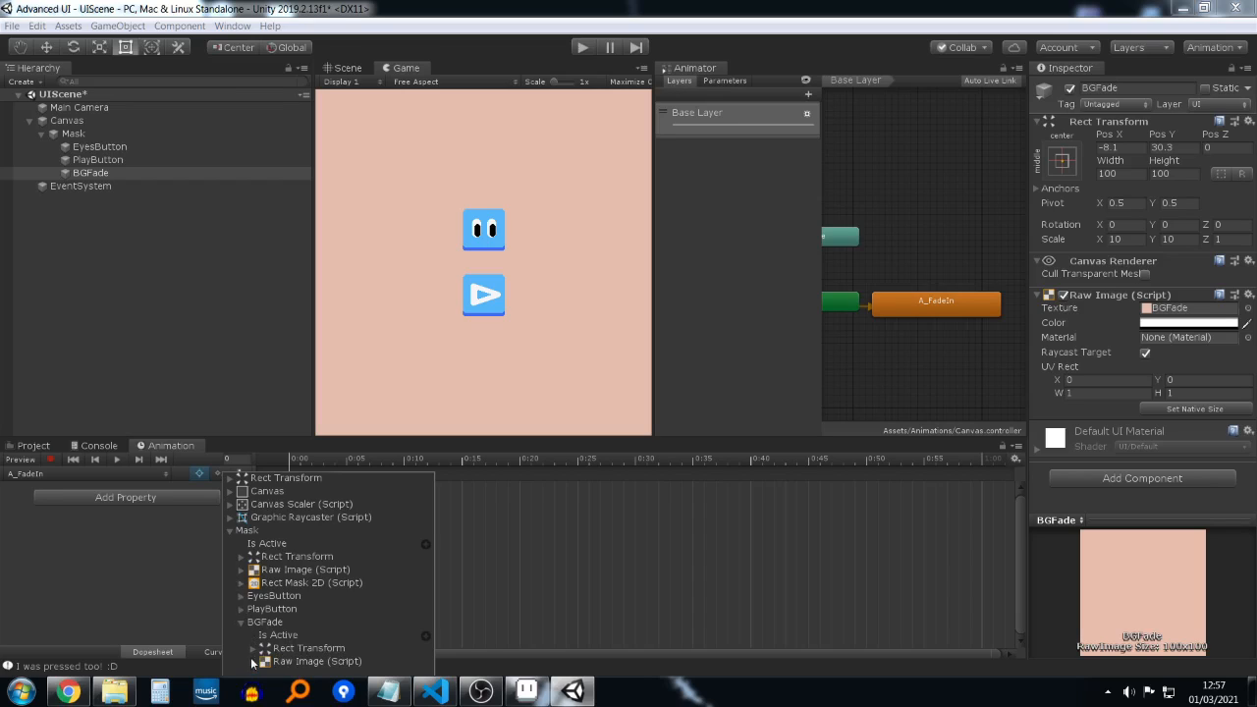
click(253, 661)
scroll(357, 578, down, 3)
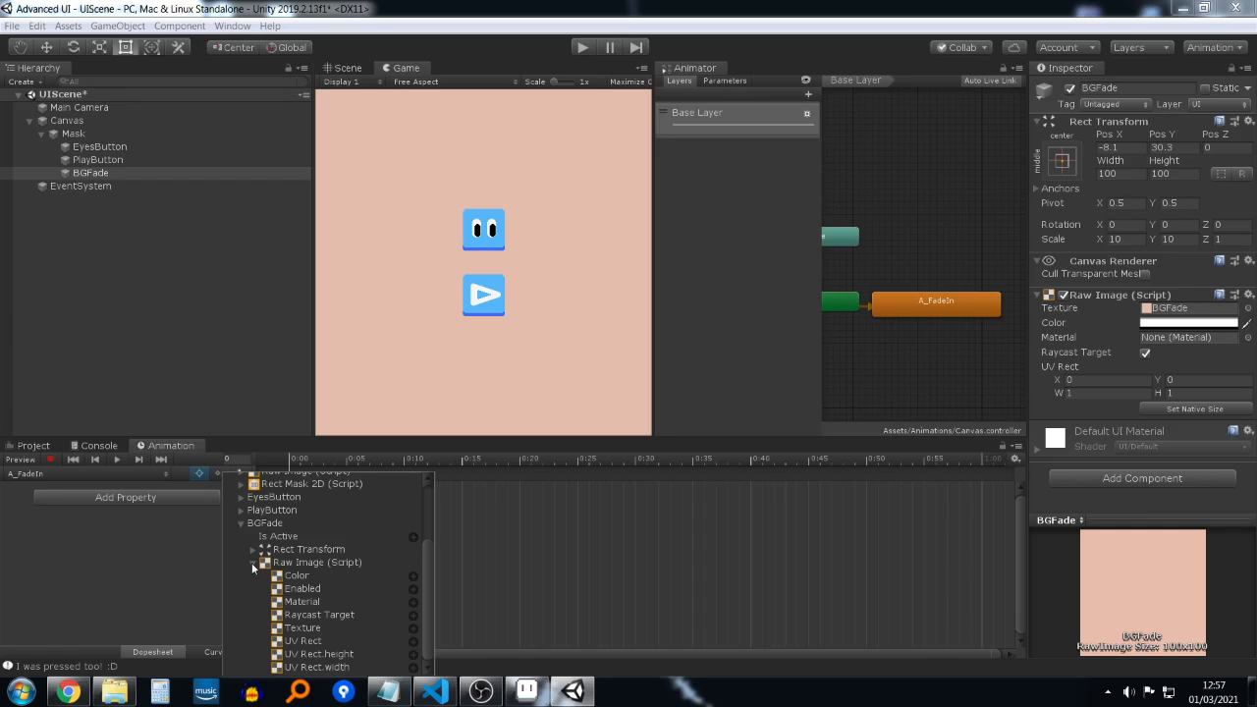
click(412, 575)
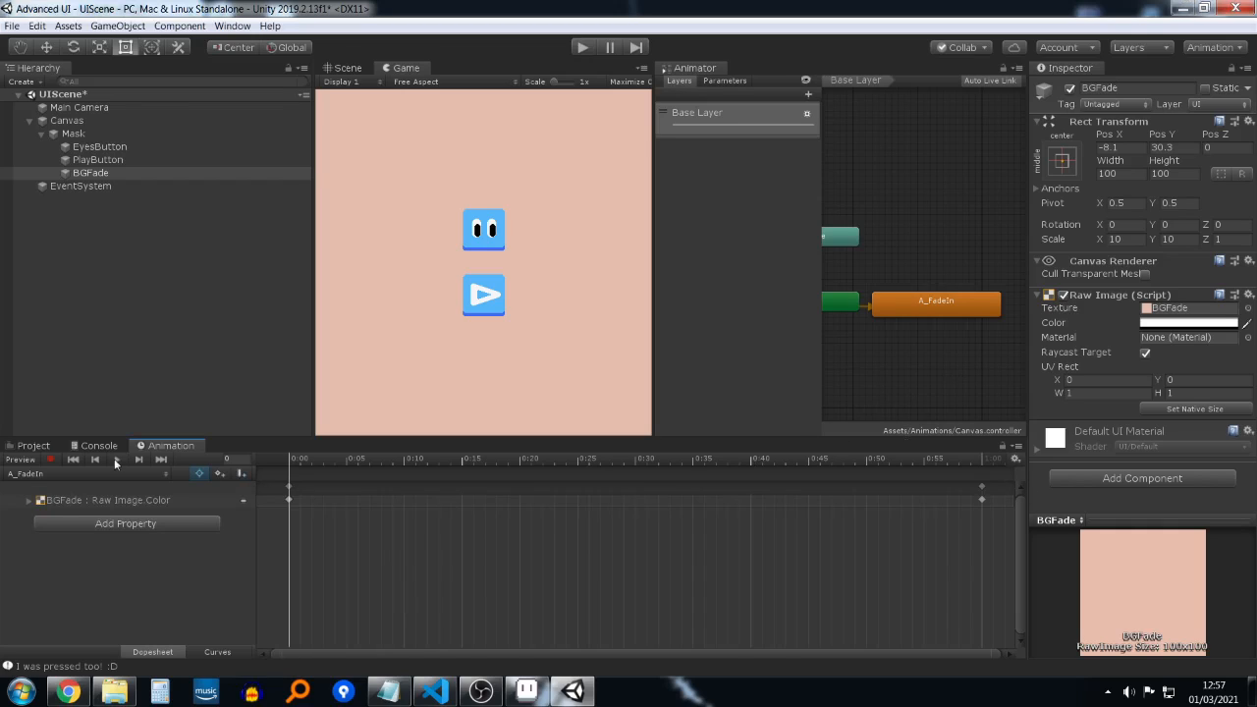
Step: Turn on keyframe recording for the A_FadeIn clip and scrub the start of its timeline
click(50, 460)
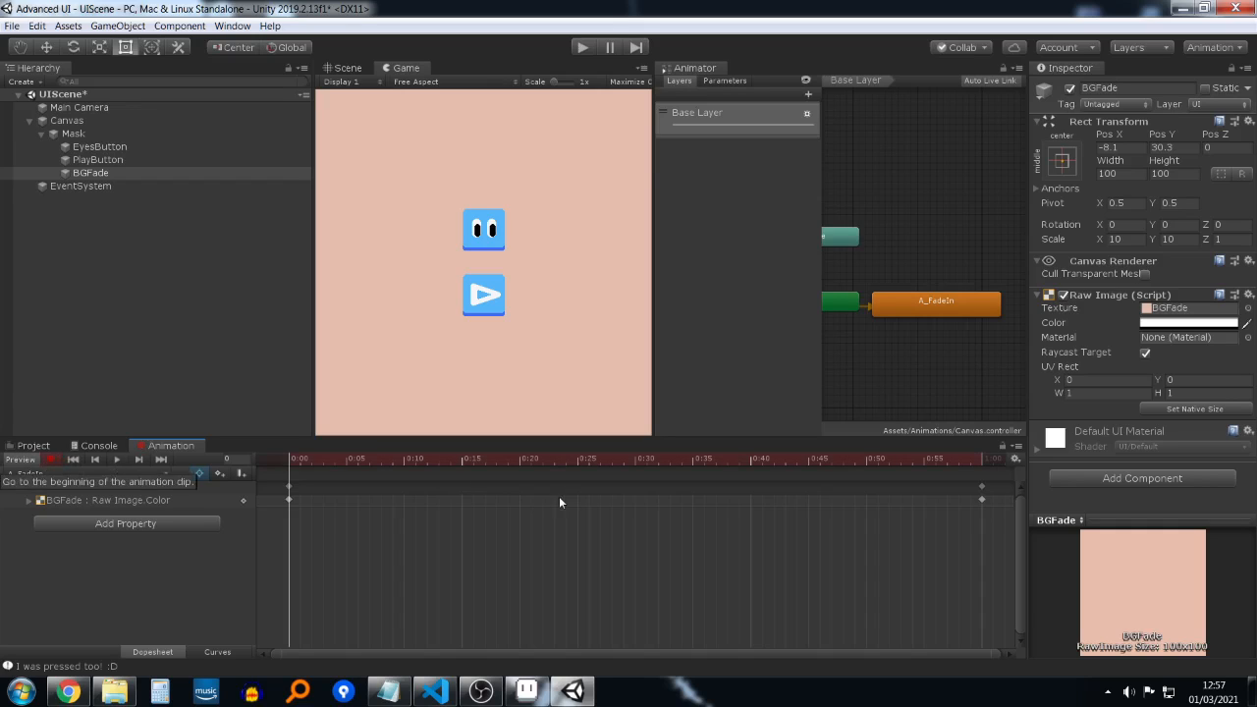
drag(438, 462, 360, 463)
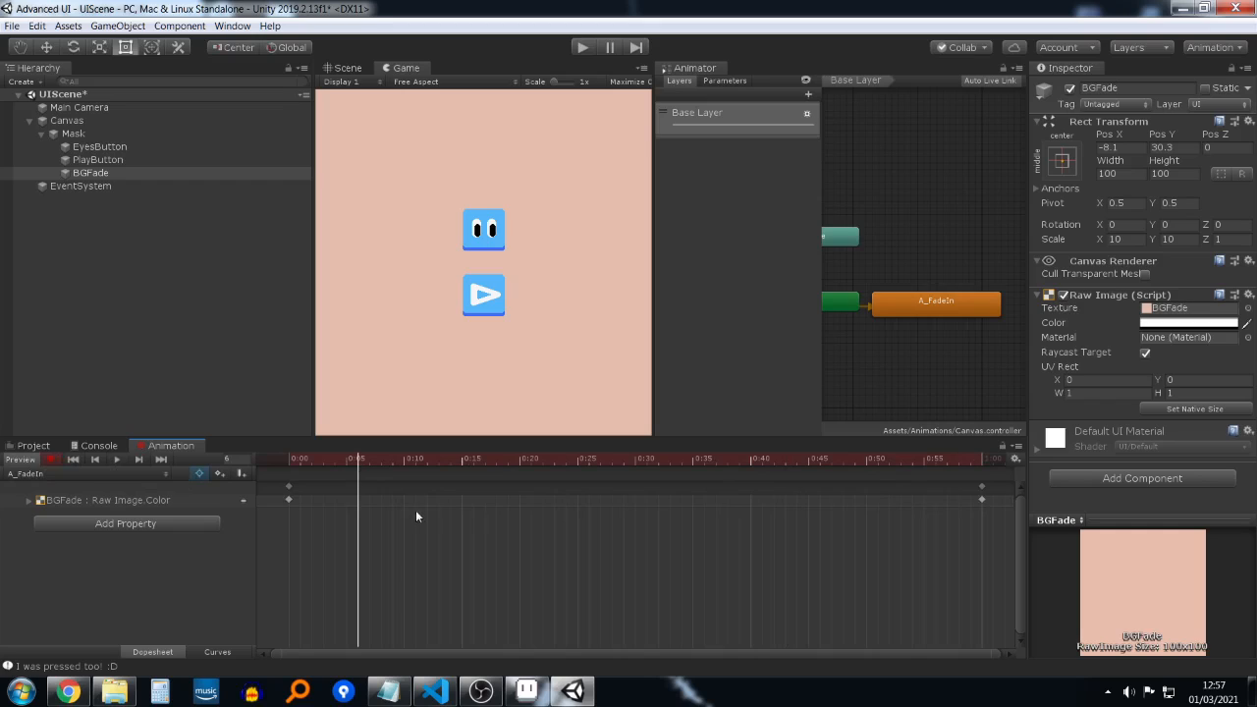
drag(394, 507, 536, 612)
drag(426, 547, 472, 574)
drag(452, 547, 534, 596)
Step: Try to set BGFade's colour alpha to 255 at frame 60 of the A_FadeIn clip
drag(450, 457, 987, 460)
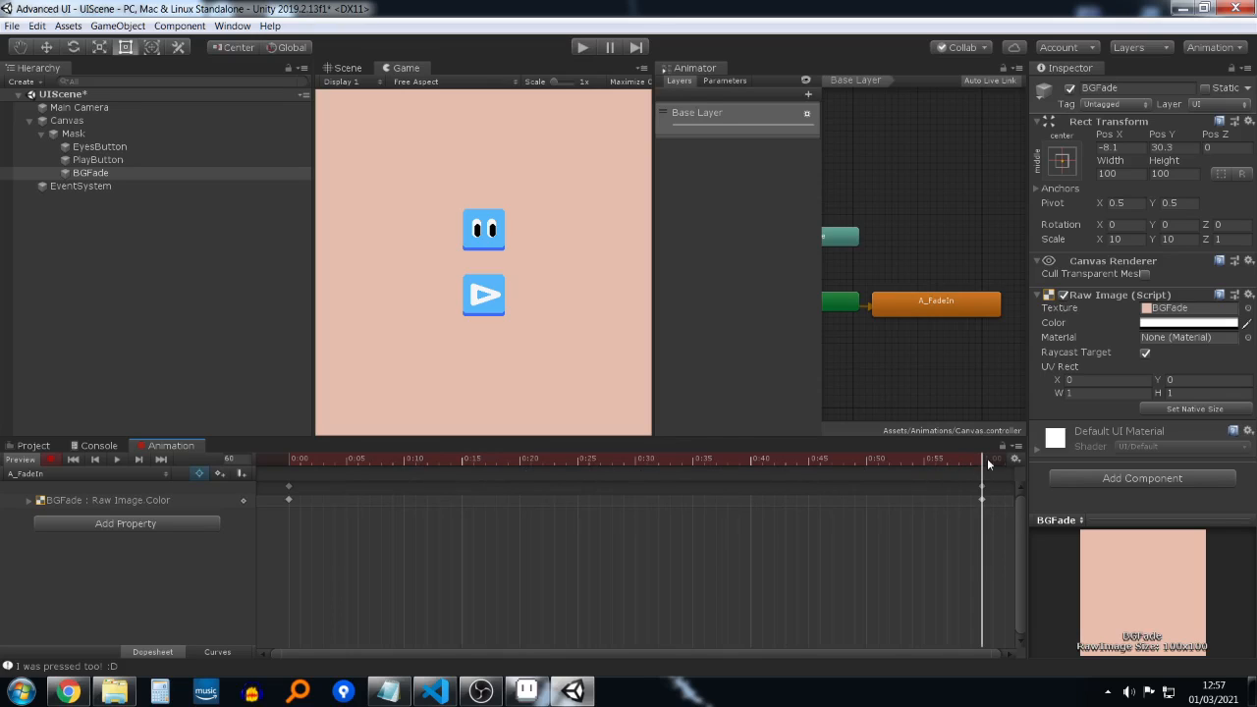
click(1181, 323)
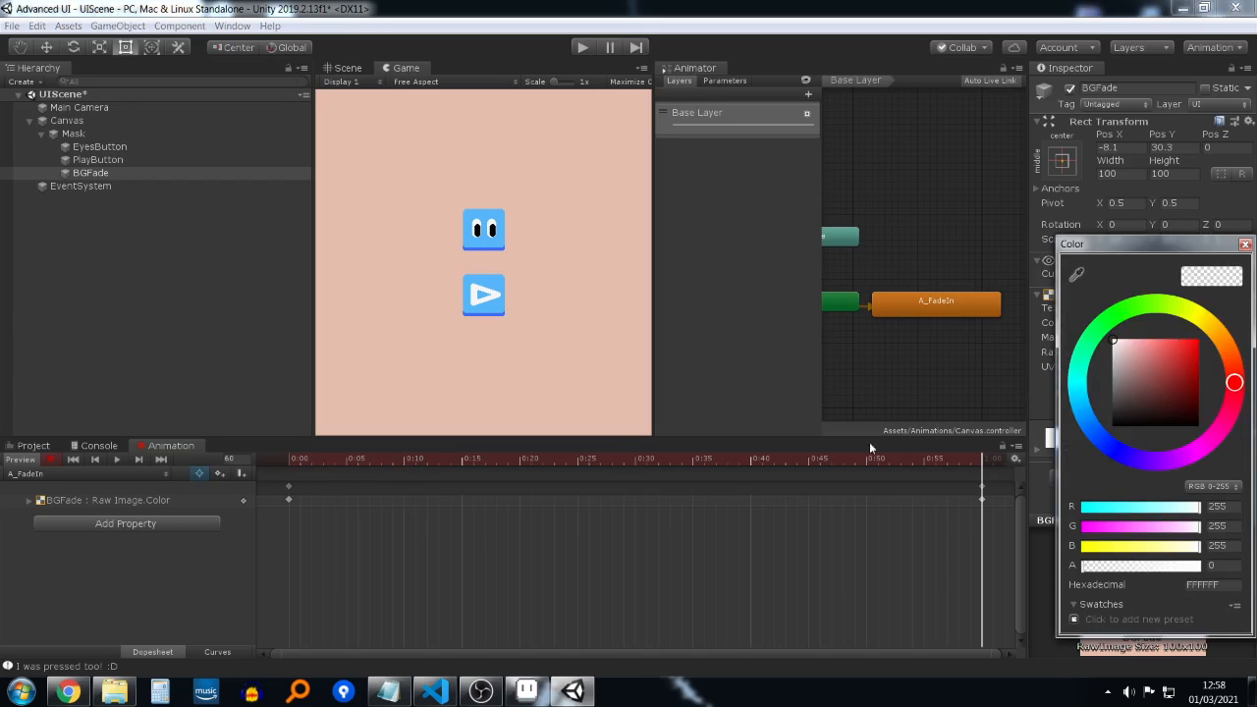
drag(1131, 568, 1243, 572)
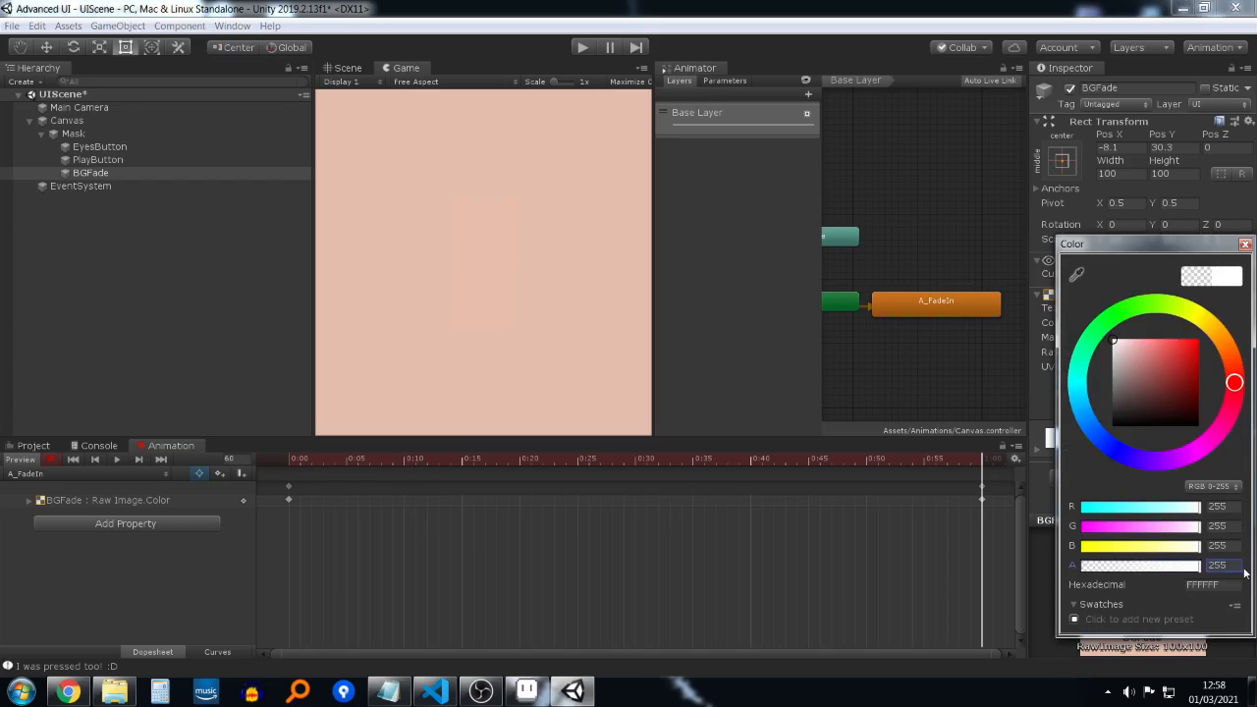
click(896, 460)
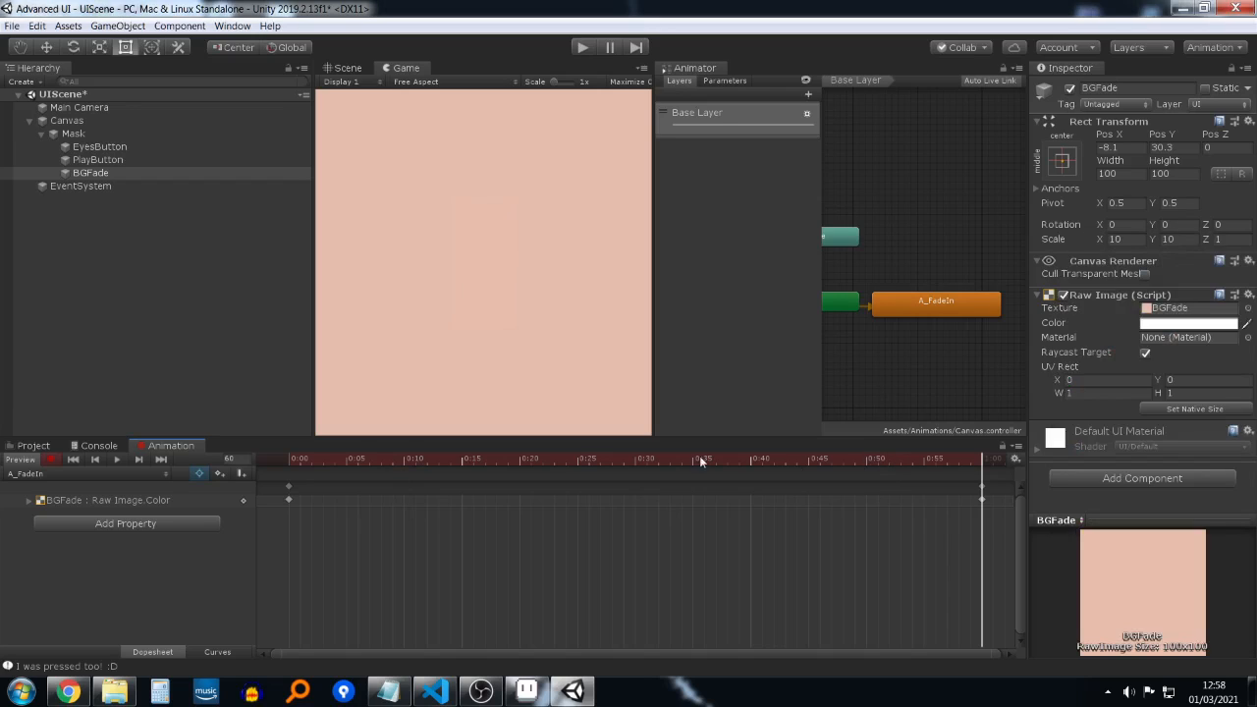
drag(752, 463, 677, 521)
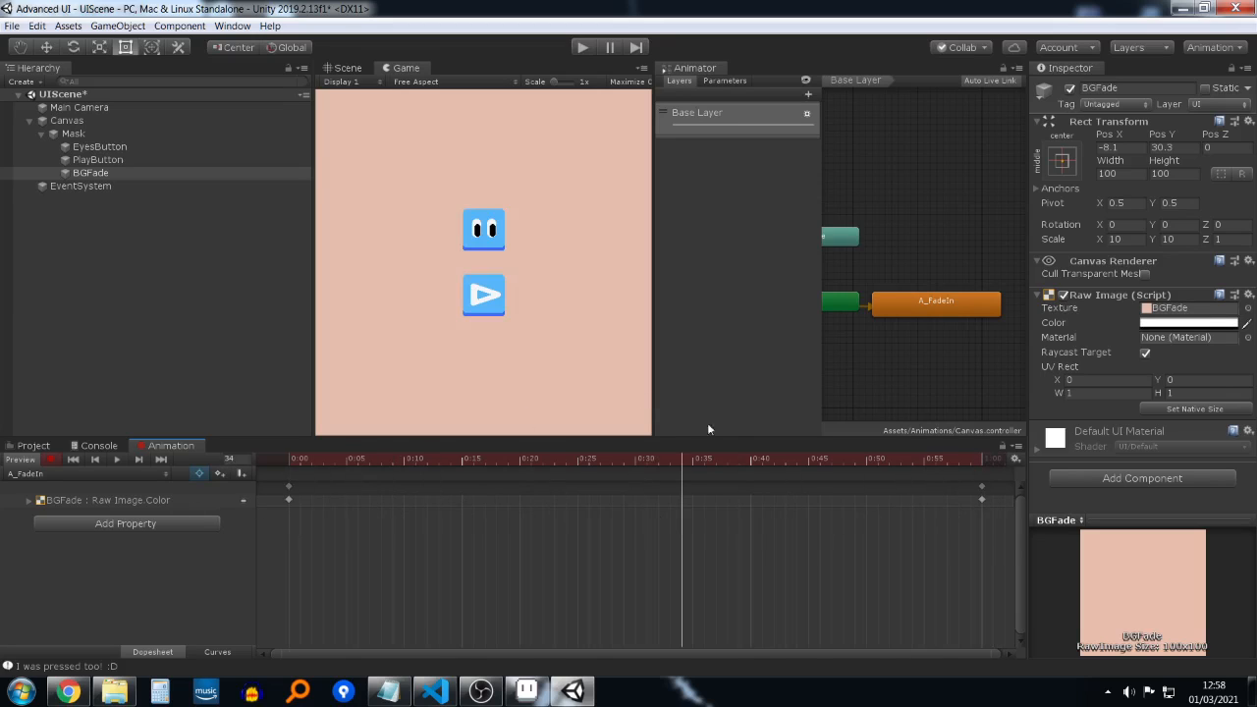
Step: Record BGFade's colour alpha as 255 at frame 0 of the A_FadeIn clip
drag(951, 458, 284, 452)
click(1173, 323)
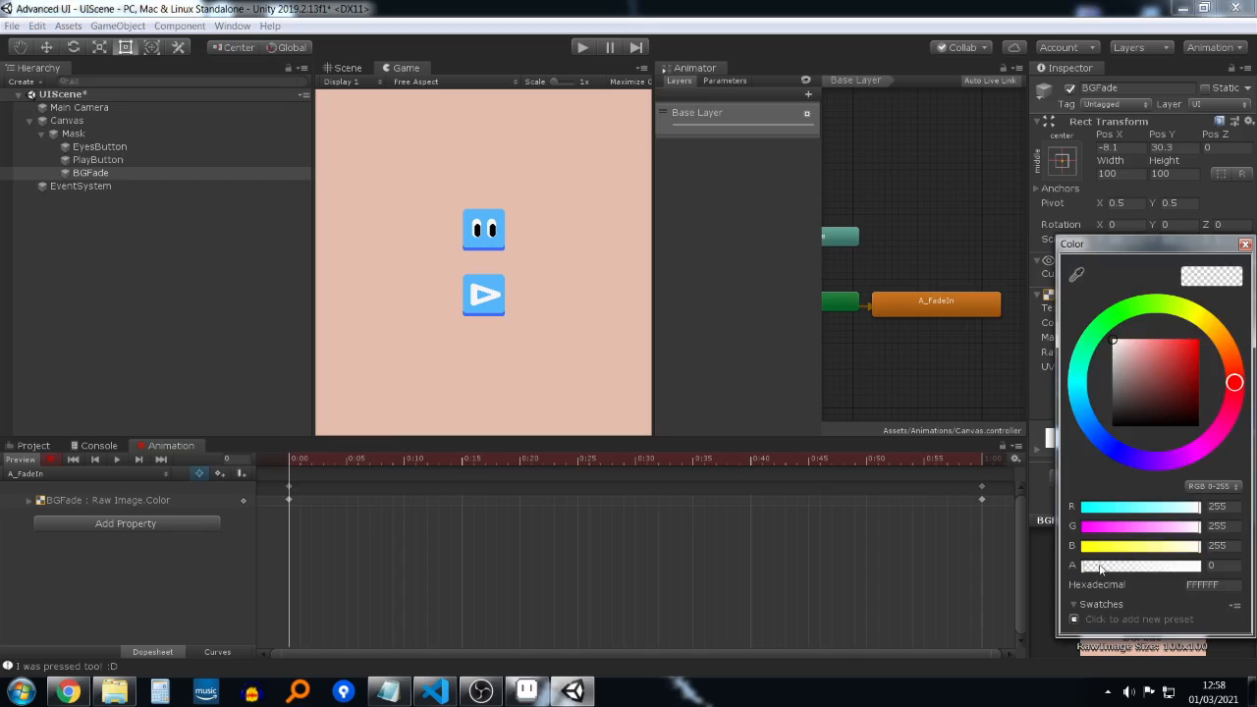
drag(1092, 568, 1235, 577)
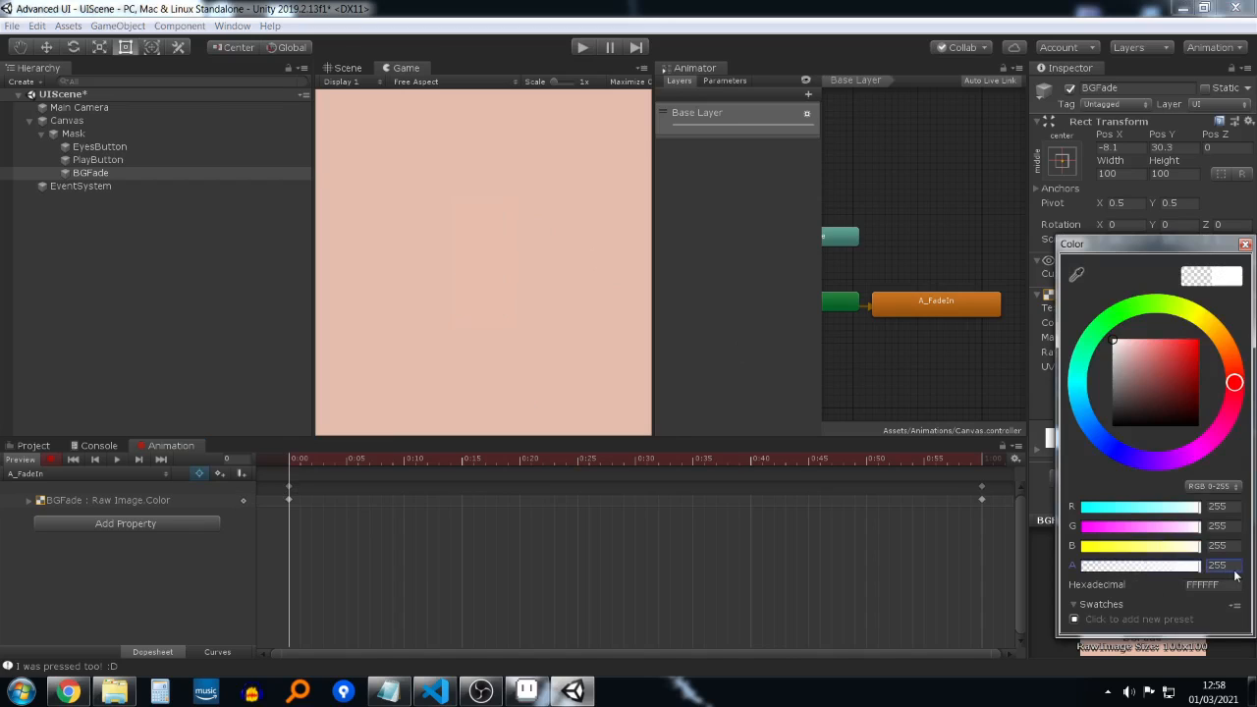
click(1245, 244)
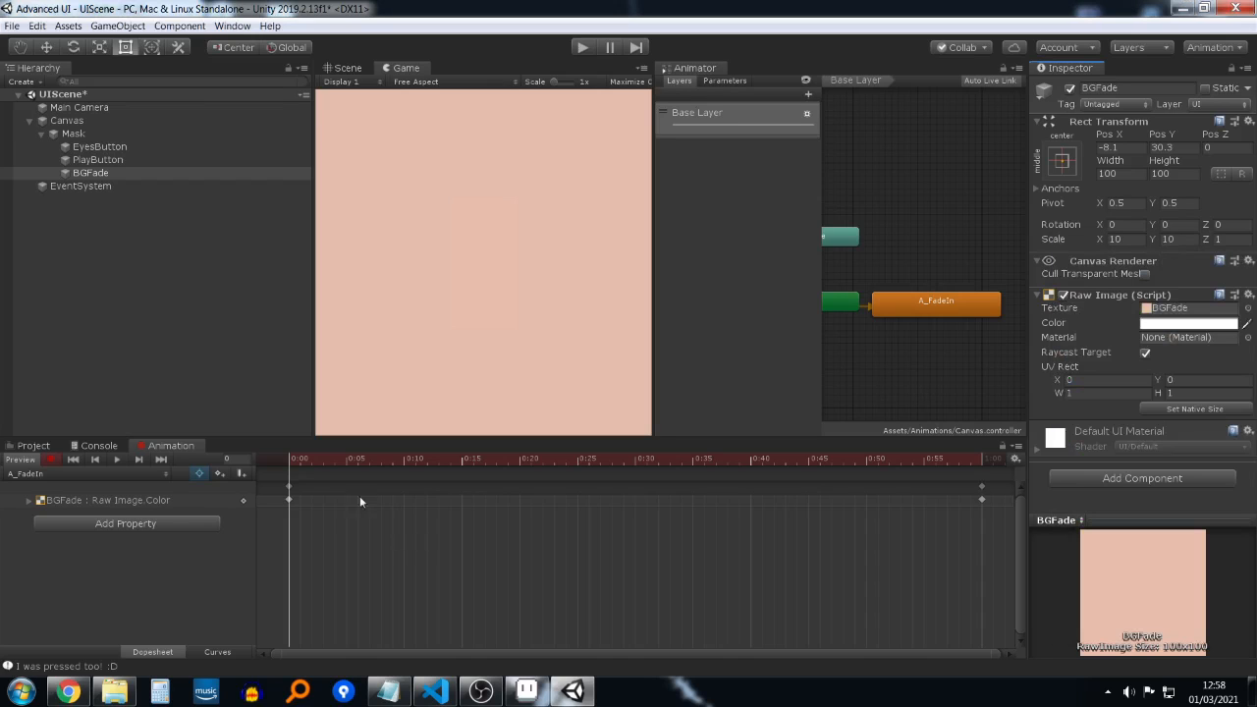
Step: Shorten A_FadeIn by moving its end colour keyframe to 0:25, preview the clip, and return to frame 0
drag(324, 458, 290, 488)
drag(937, 557, 573, 496)
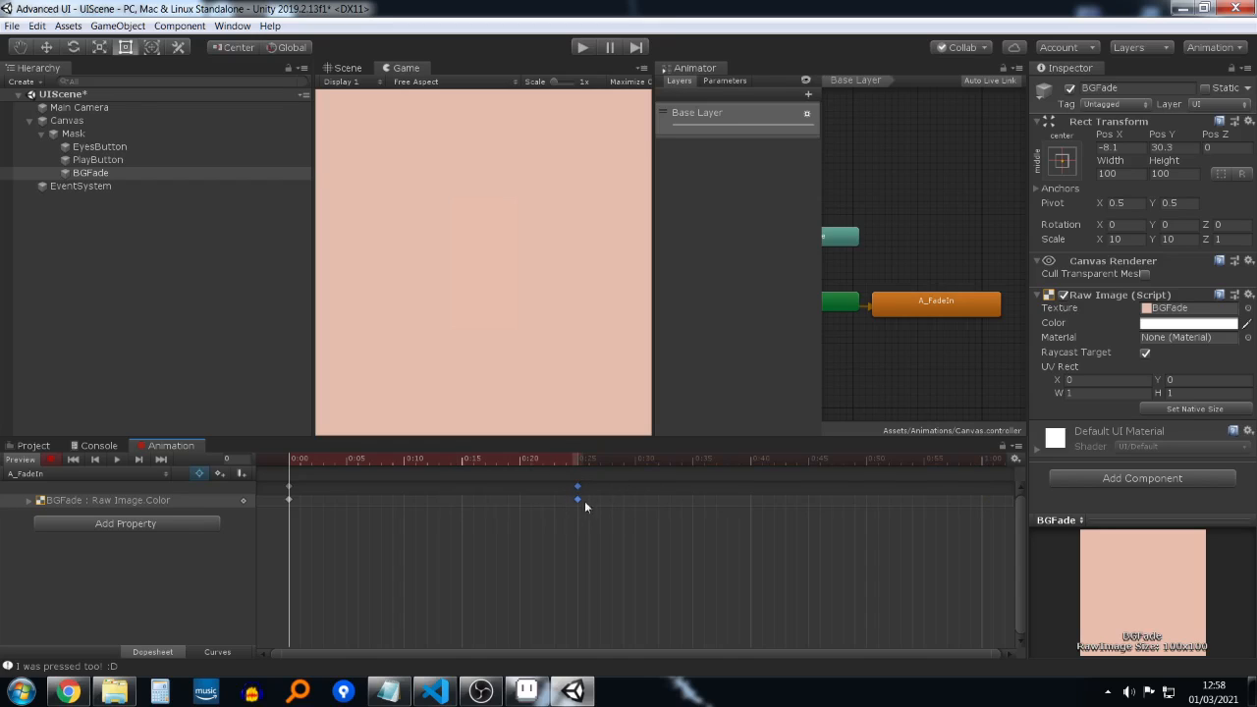
key(space)
click(289, 460)
Step: Dock the Animator alongside the Scene and Game views and move the A_FadeIn state farther from Entry
middle_drag(893, 338, 973, 344)
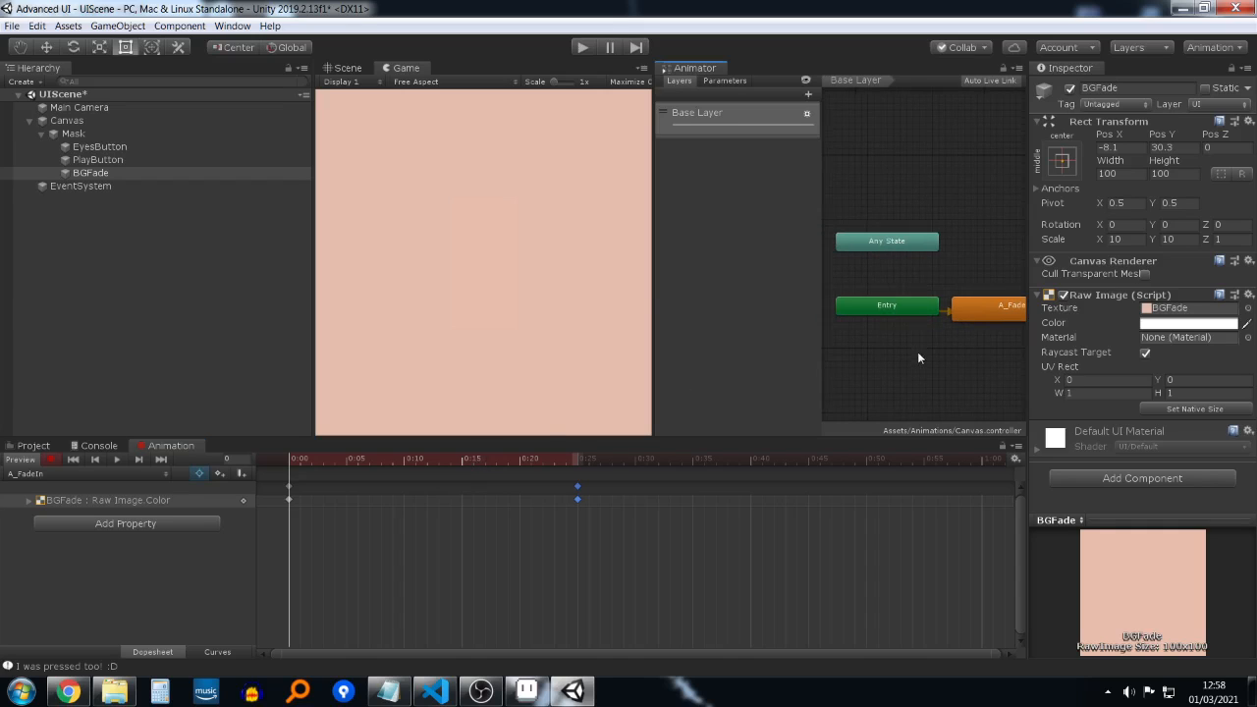
drag(703, 69, 491, 67)
scroll(840, 247, down, 1)
scroll(844, 284, up, 5)
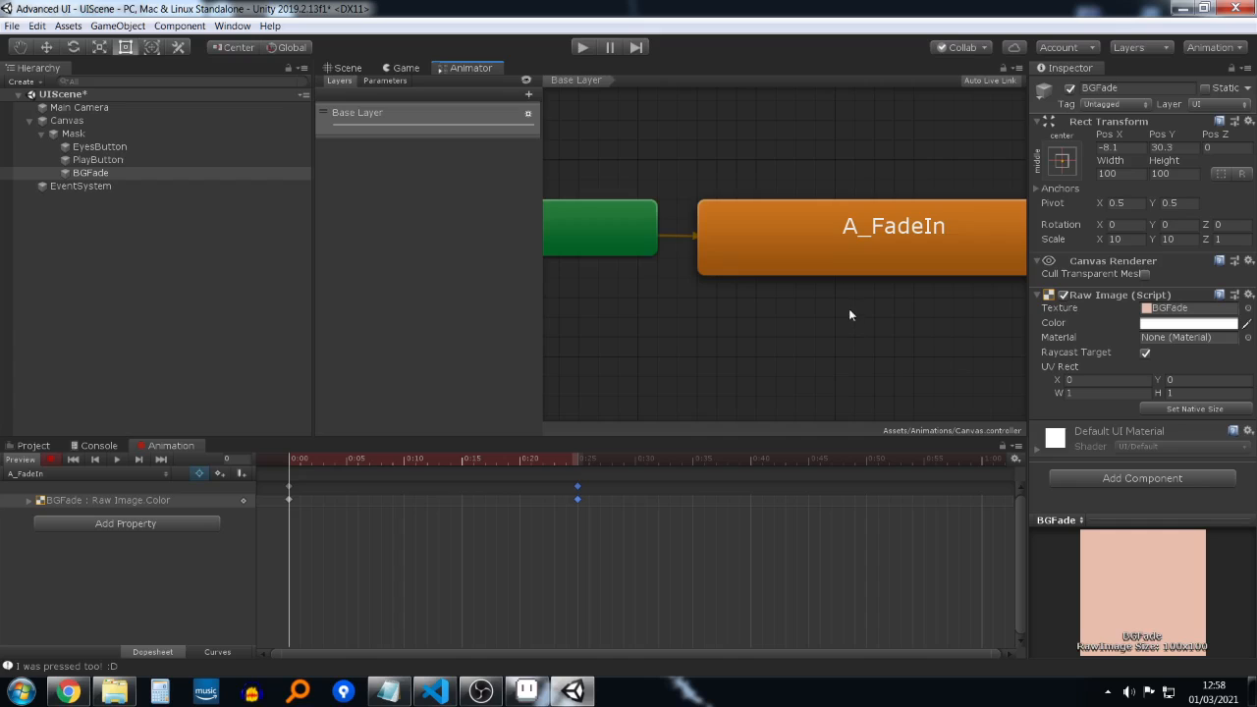
scroll(804, 267, down, 4)
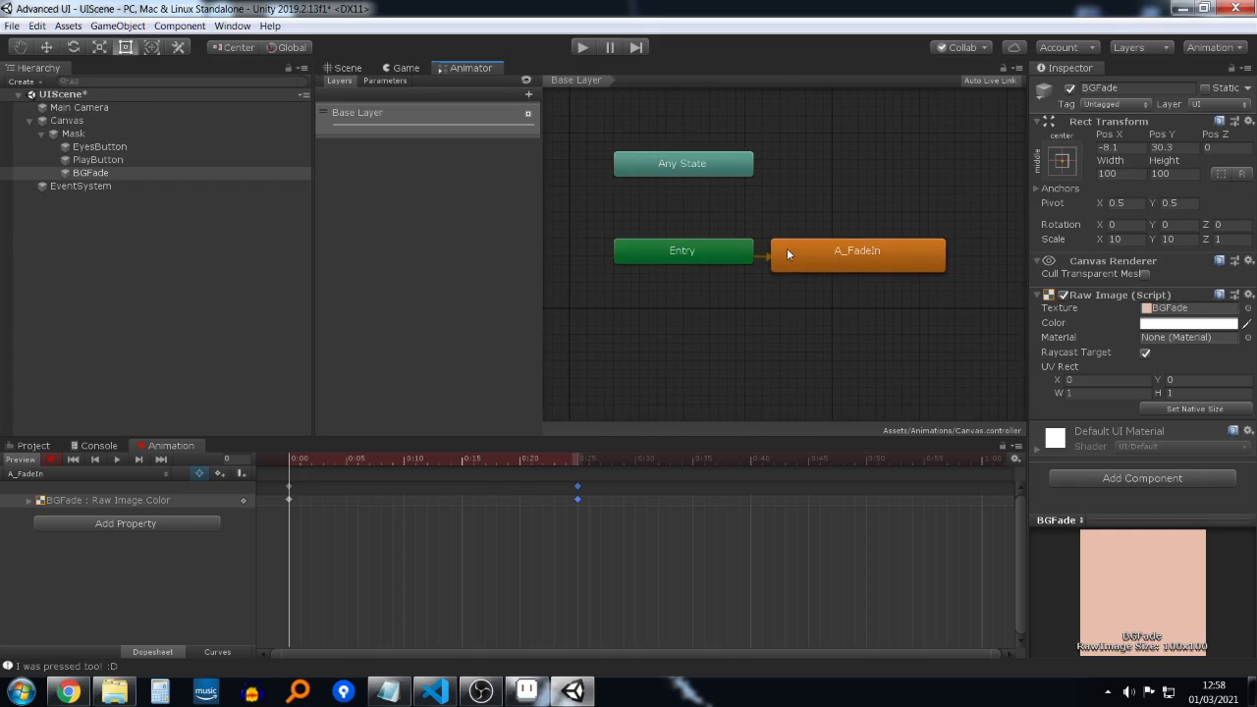
drag(780, 258, 846, 241)
click(844, 277)
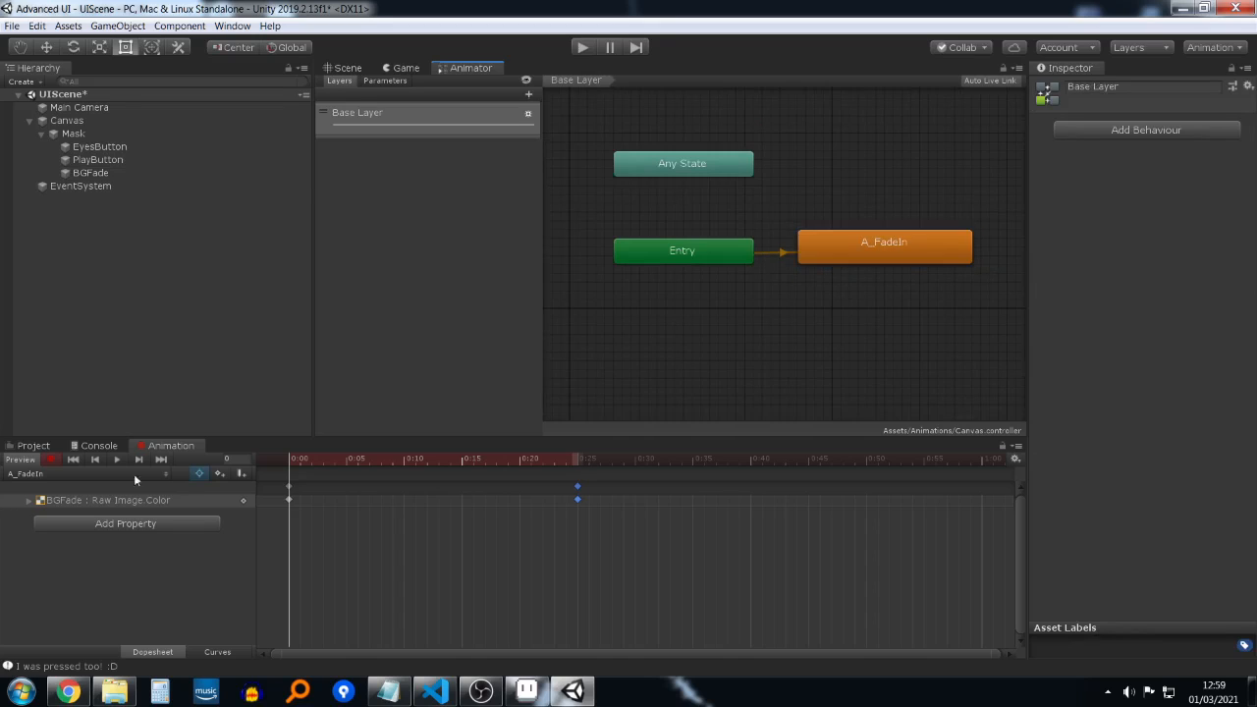
Step: Stop keyframe recording, switch to the Scene view and select BGFade
click(51, 460)
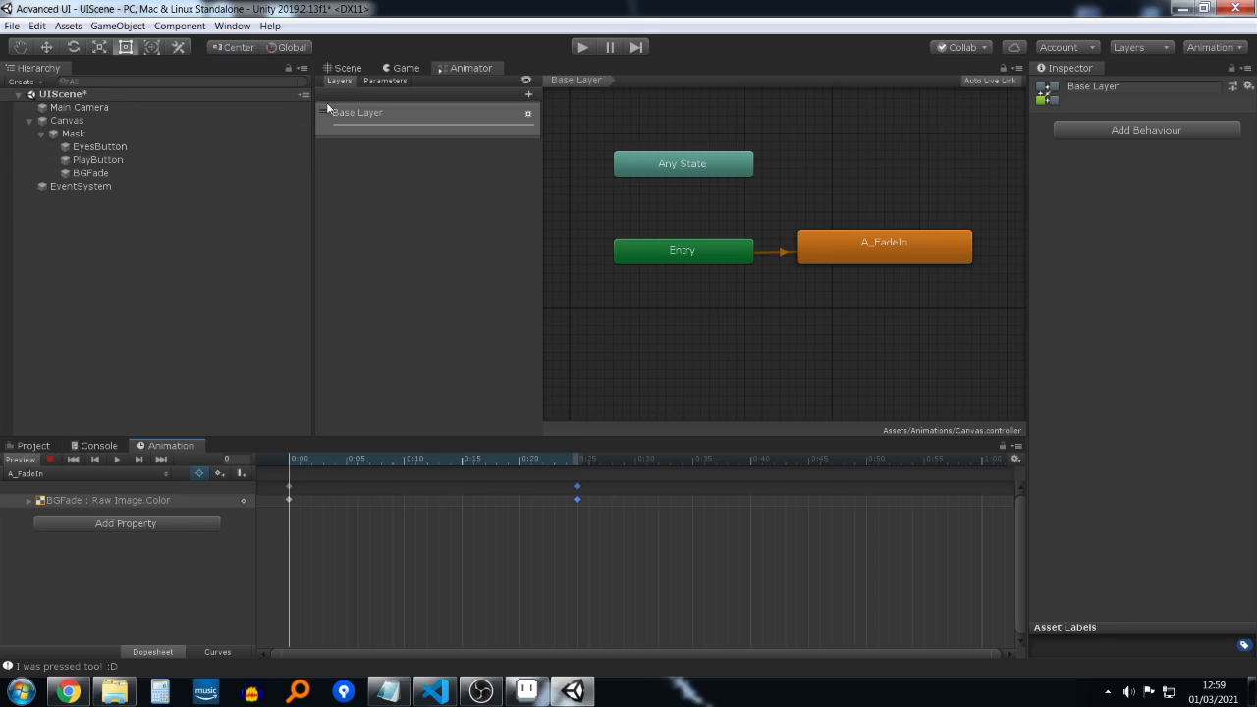
click(354, 69)
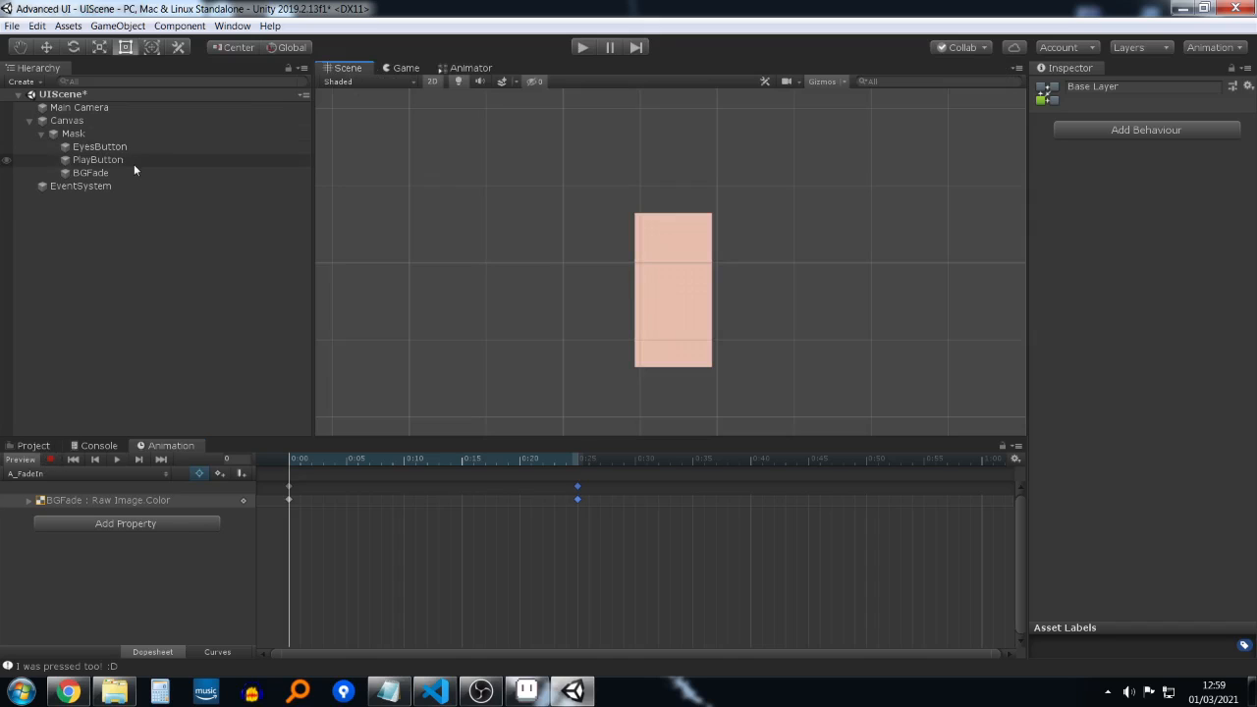
click(98, 173)
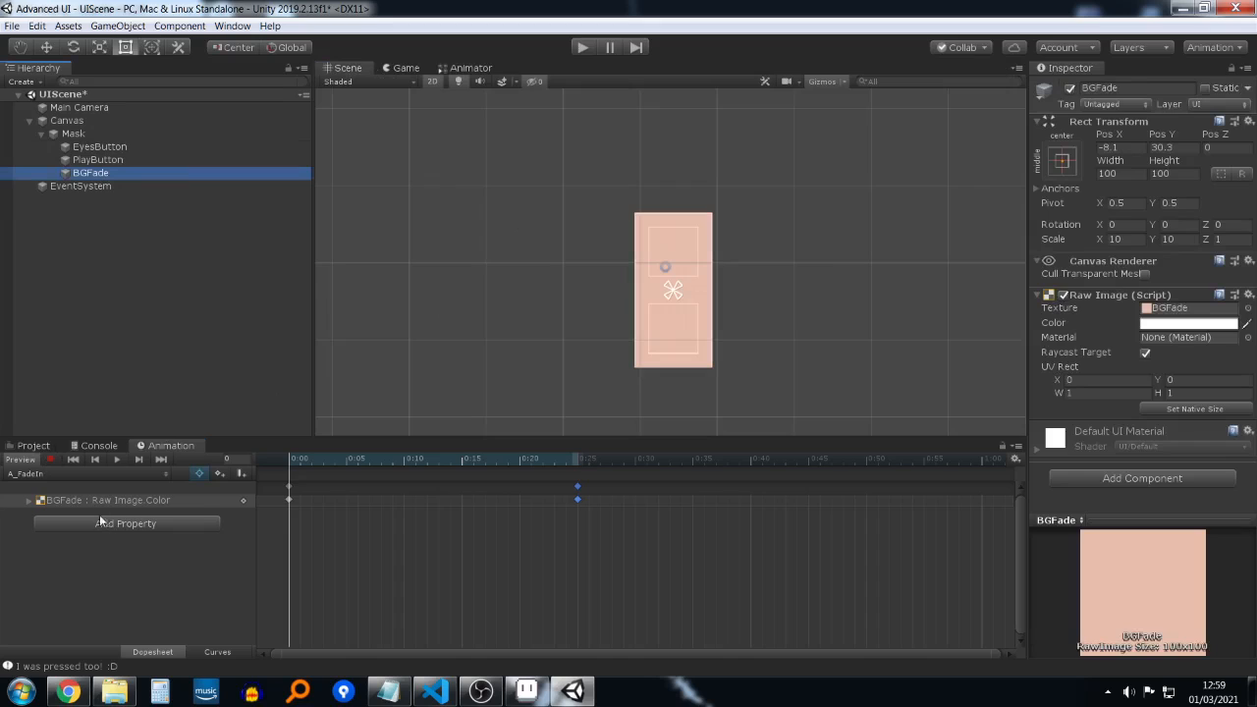
Step: Create a new animation clip named A_FadeOut in the Animations folder
click(87, 475)
click(90, 472)
click(98, 474)
click(98, 511)
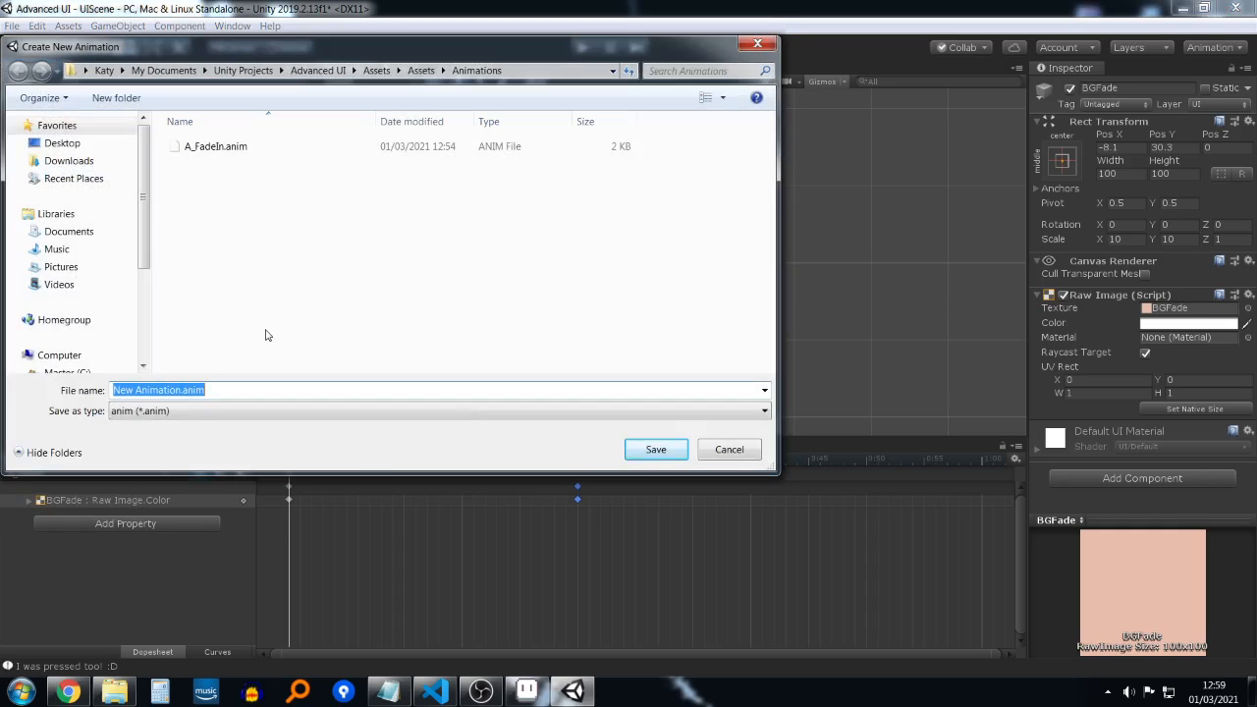
text(A_)
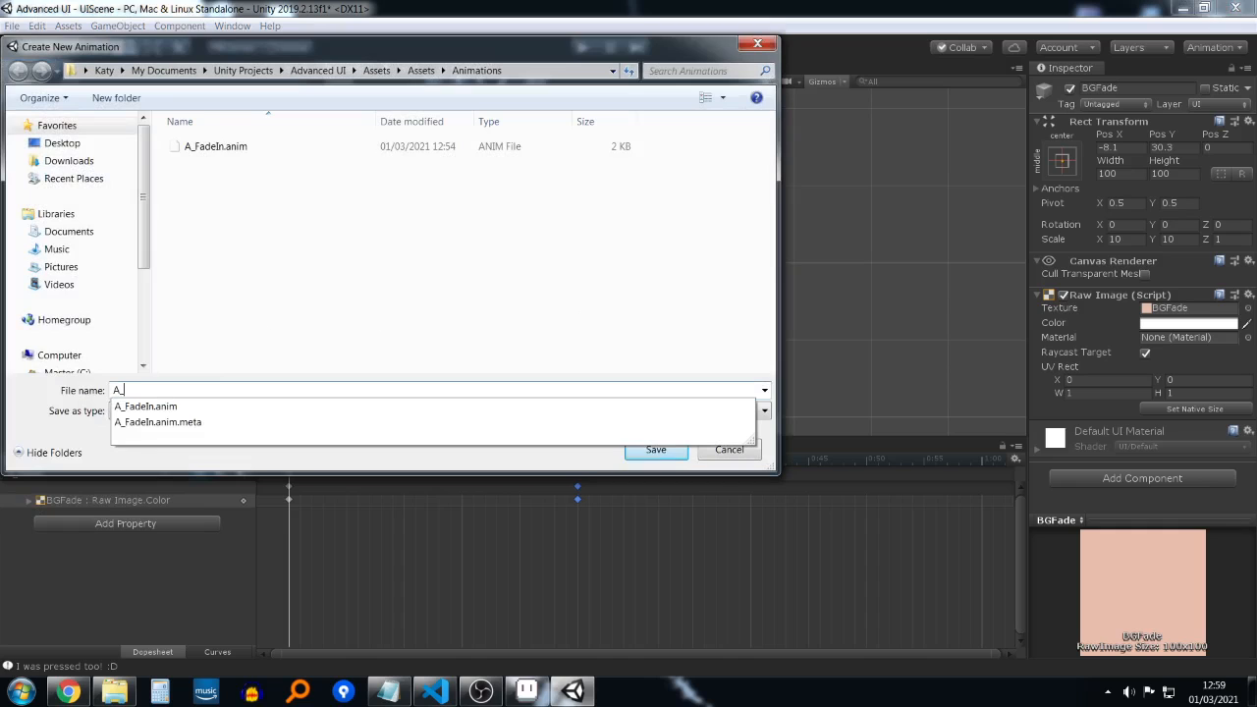
text(FadeOut)
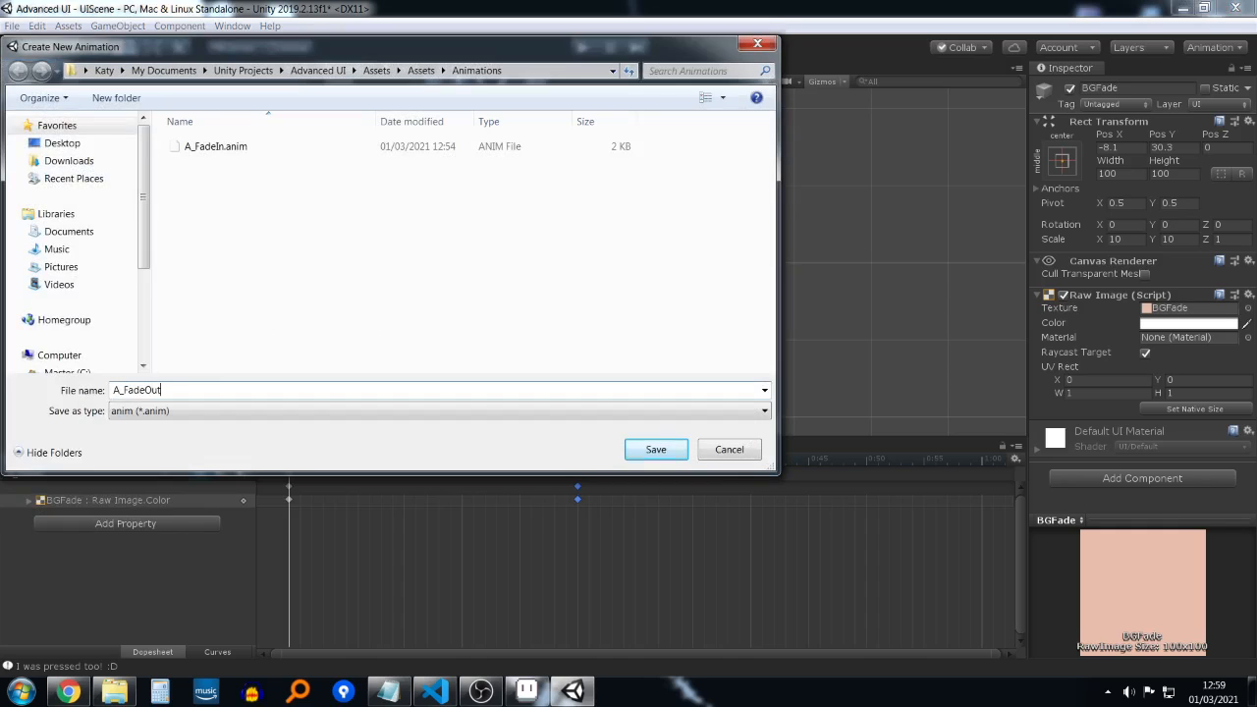
key(Return)
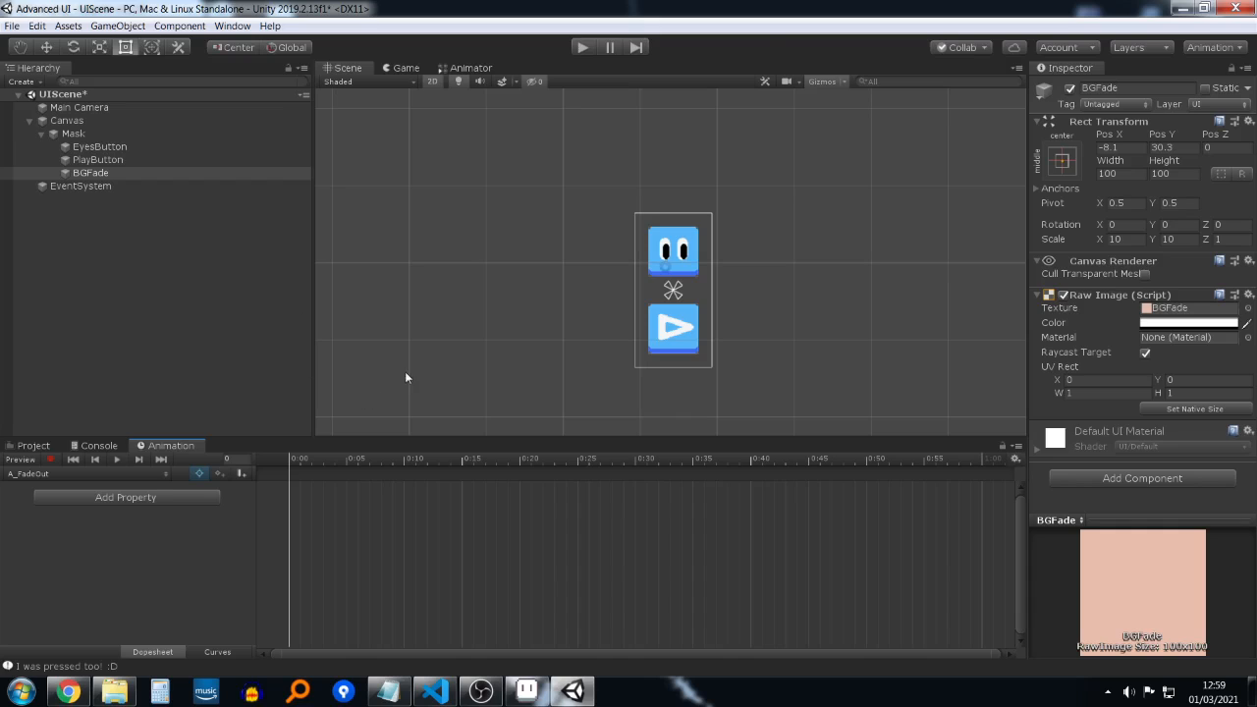
Step: Place the A_FadeOut state below A_FadeIn in the Animator and add a transition from A_FadeIn to A_FadeOut
click(481, 68)
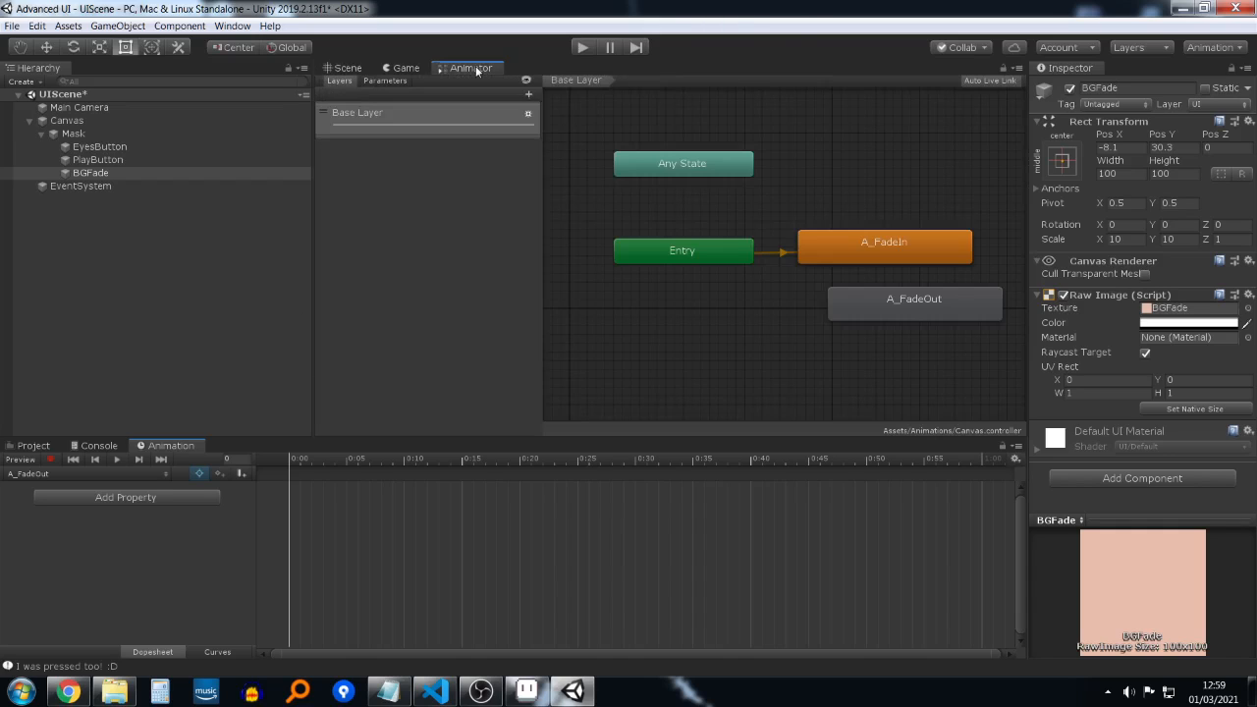
drag(811, 315, 873, 329)
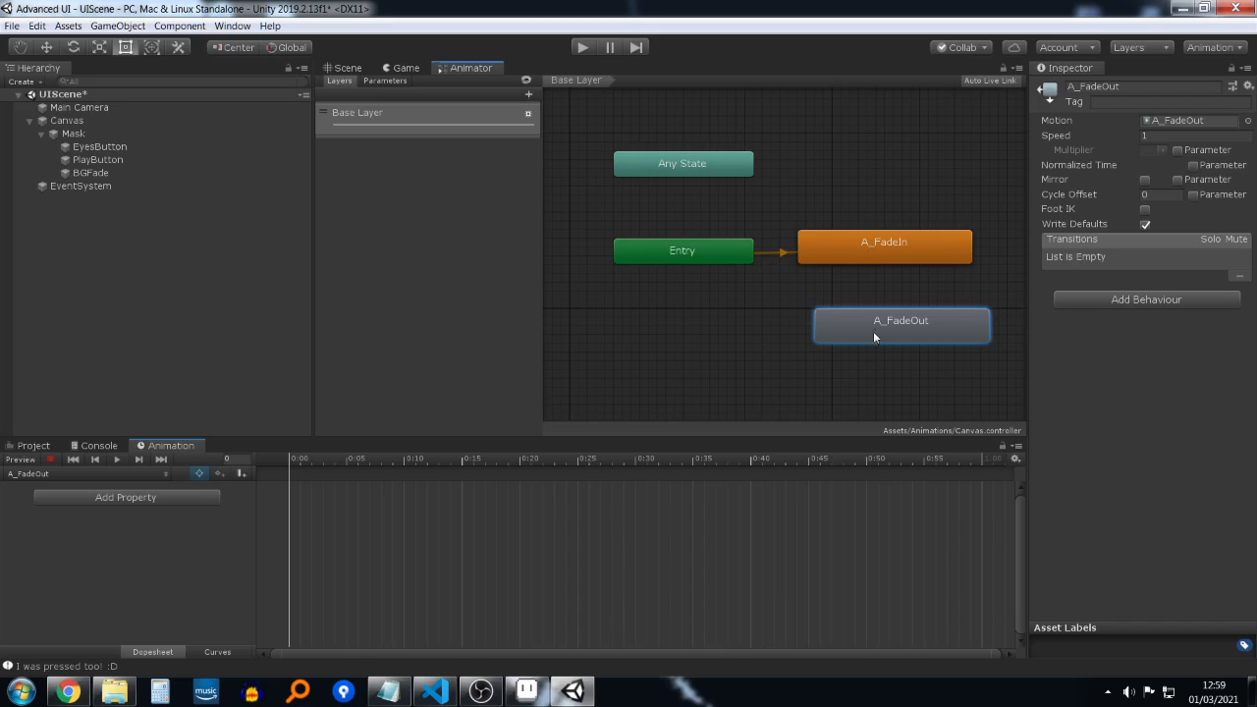
click(892, 250)
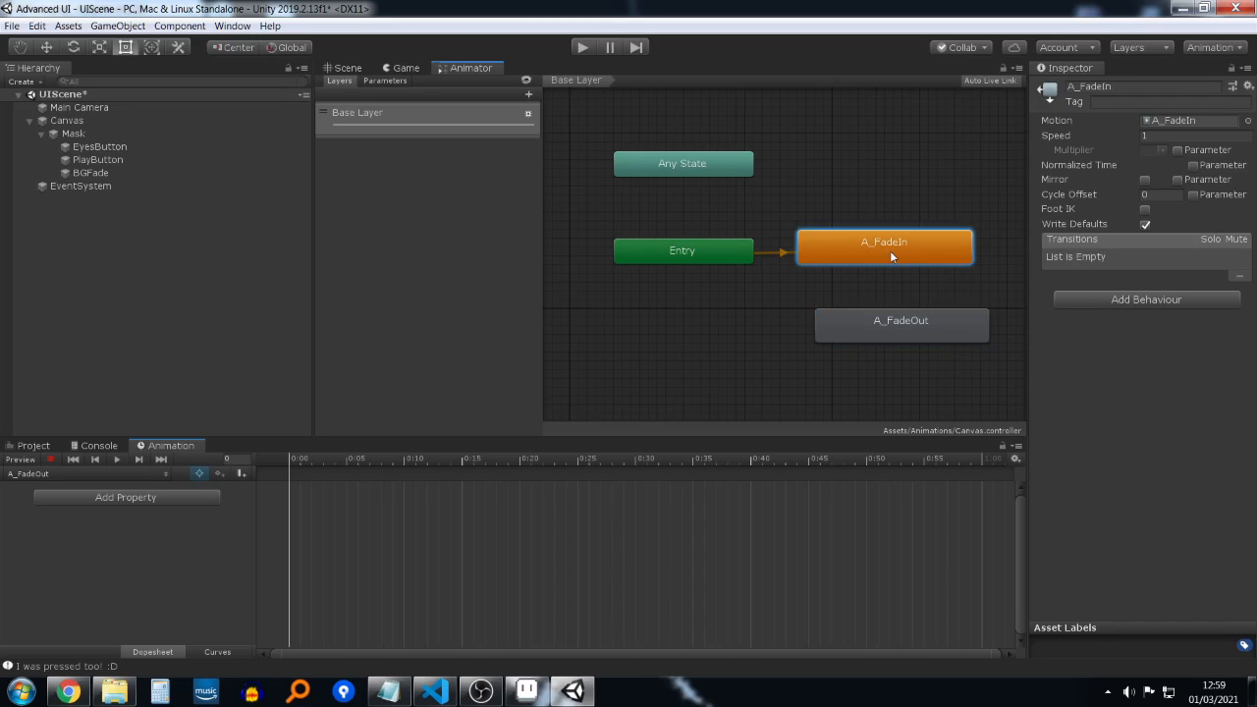
right_click(891, 253)
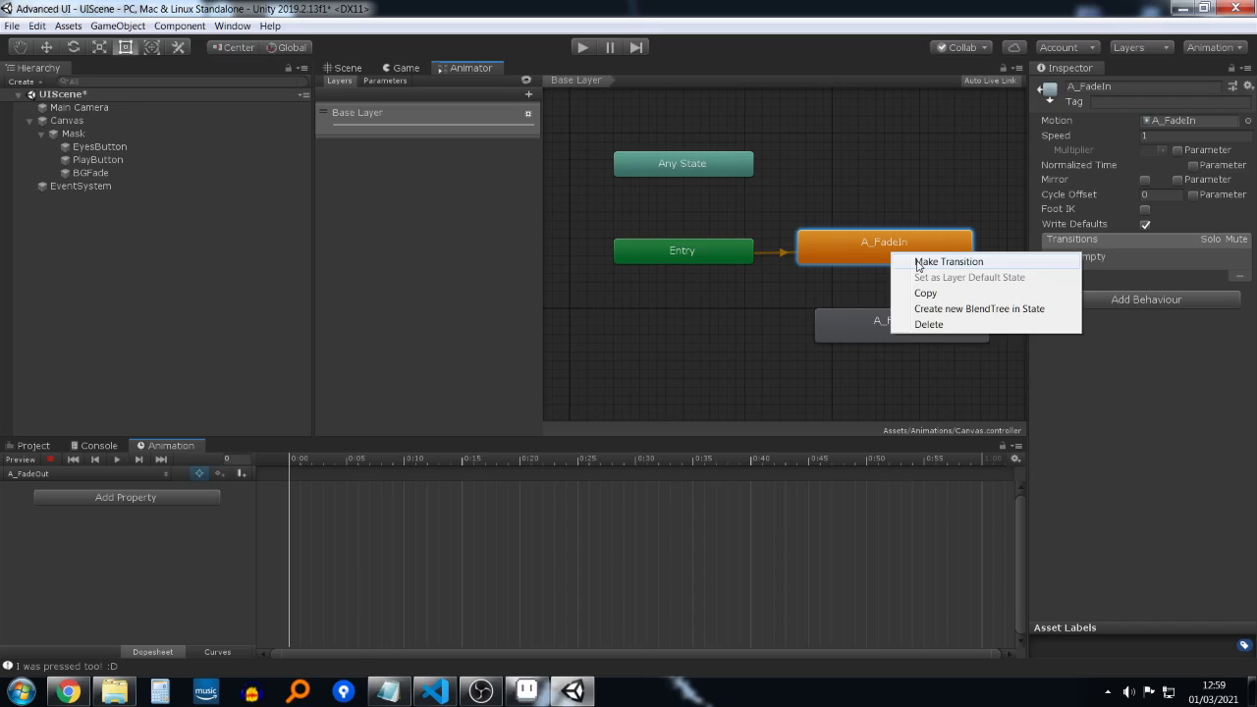
click(943, 261)
click(906, 325)
Step: Nudge the A_FadeOut state closer under A_FadeIn and add a return transition from A_FadeOut to A_FadeIn
drag(911, 328, 896, 316)
right_click(896, 318)
click(916, 327)
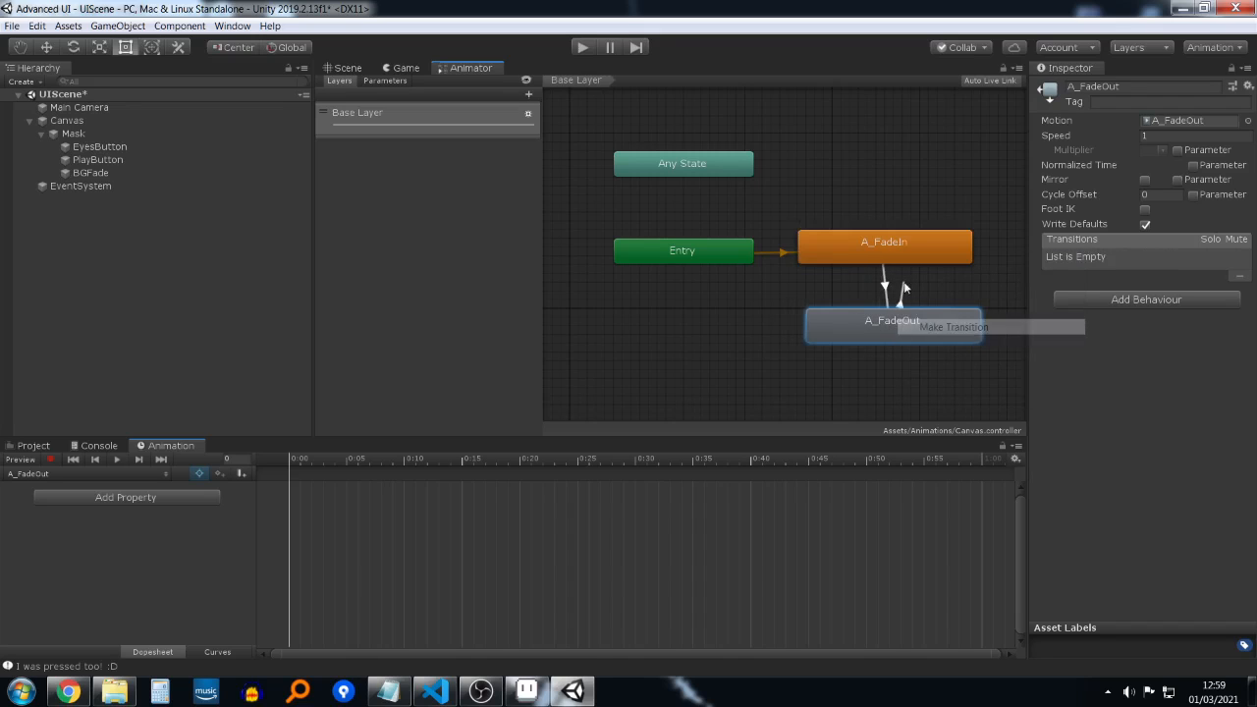
click(903, 253)
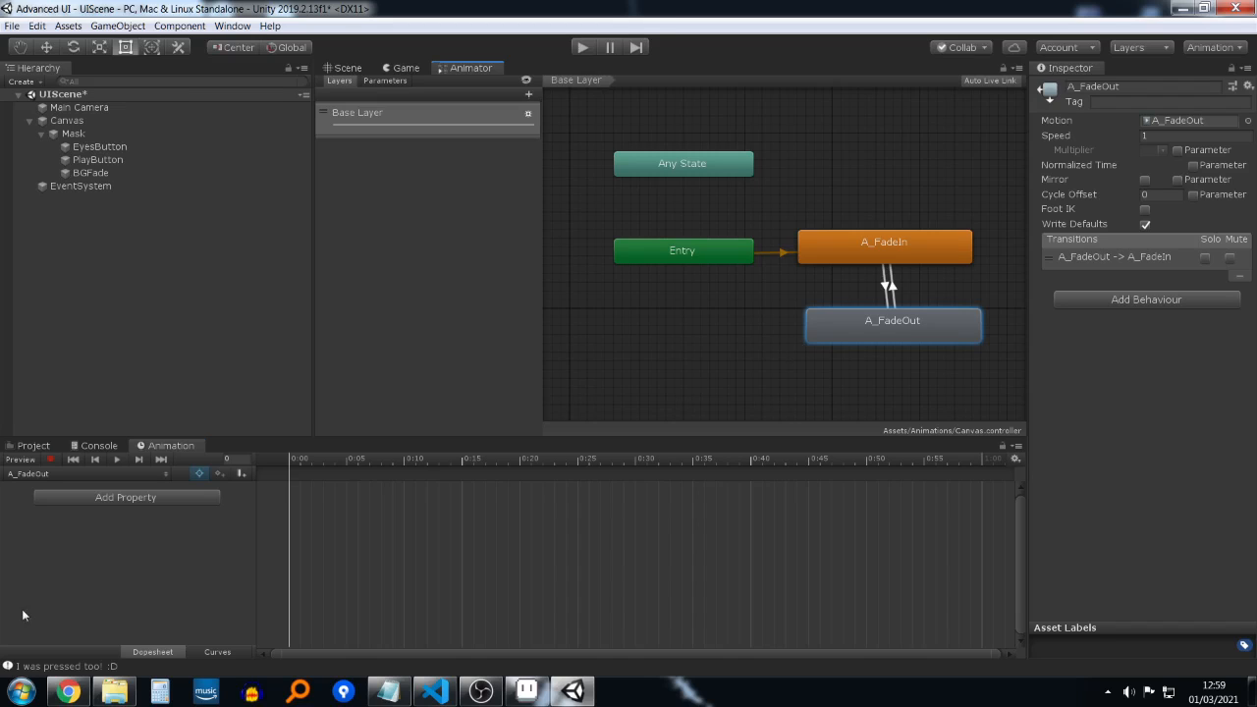
Step: Display the A_FadeIn clip's BGFade keyframes alongside the Game view
click(102, 474)
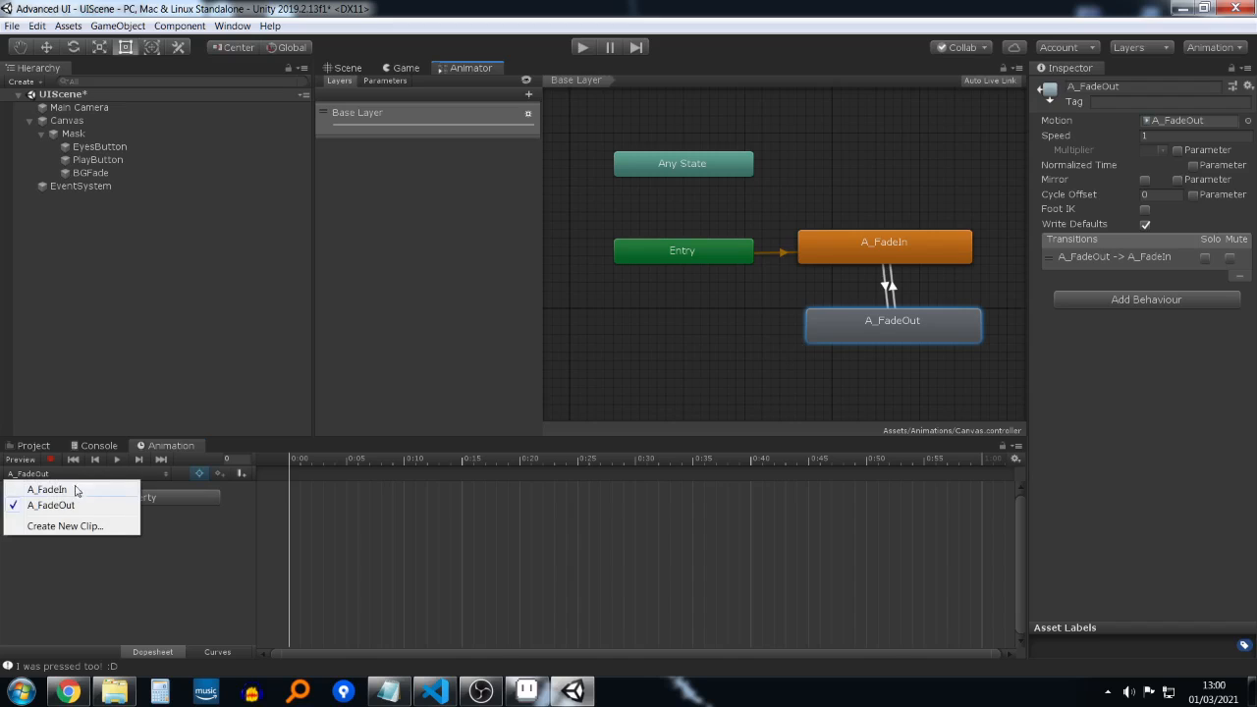
click(74, 491)
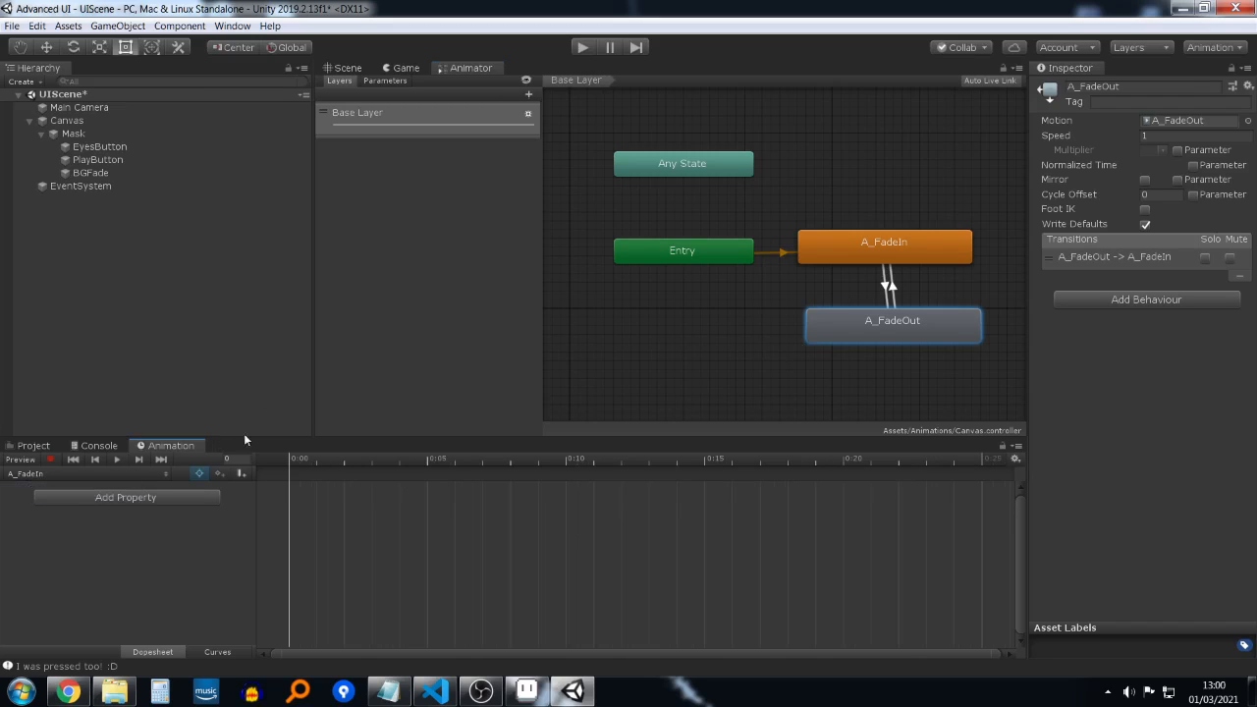
click(395, 70)
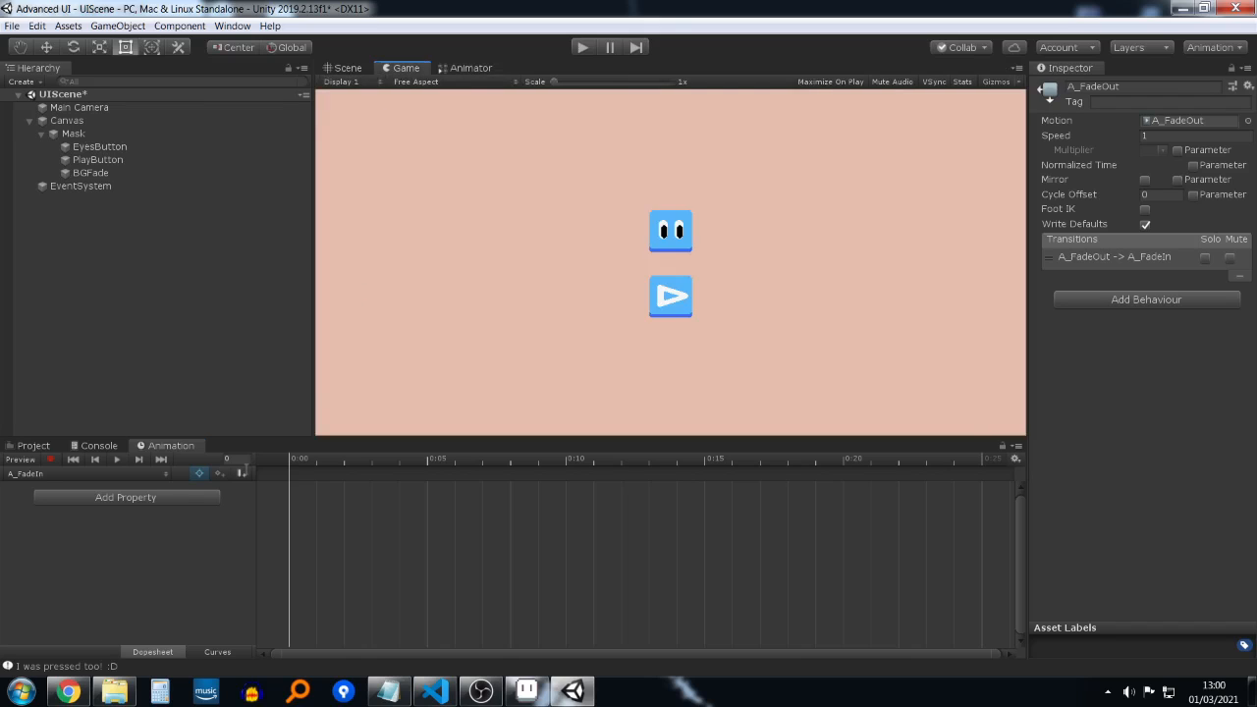
click(94, 173)
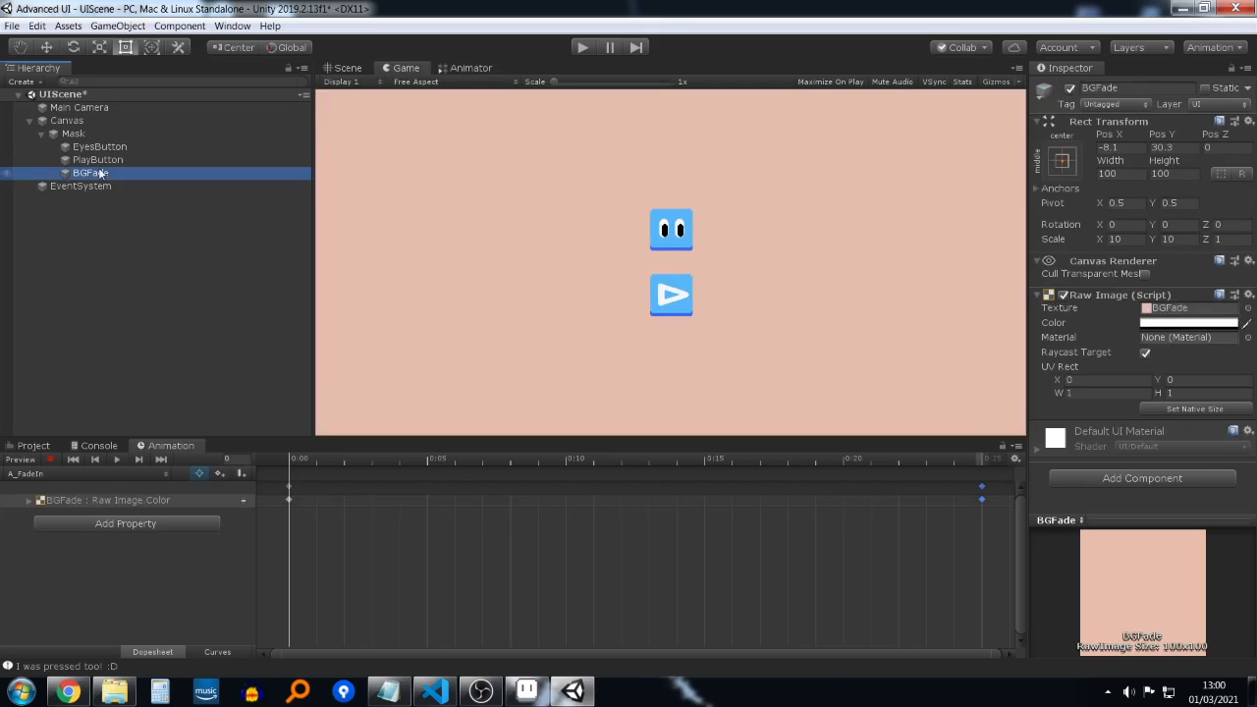
Step: Copy both BGFade colour keyframes from the A_FadeIn clip into the A_FadeOut clip
drag(988, 522, 259, 478)
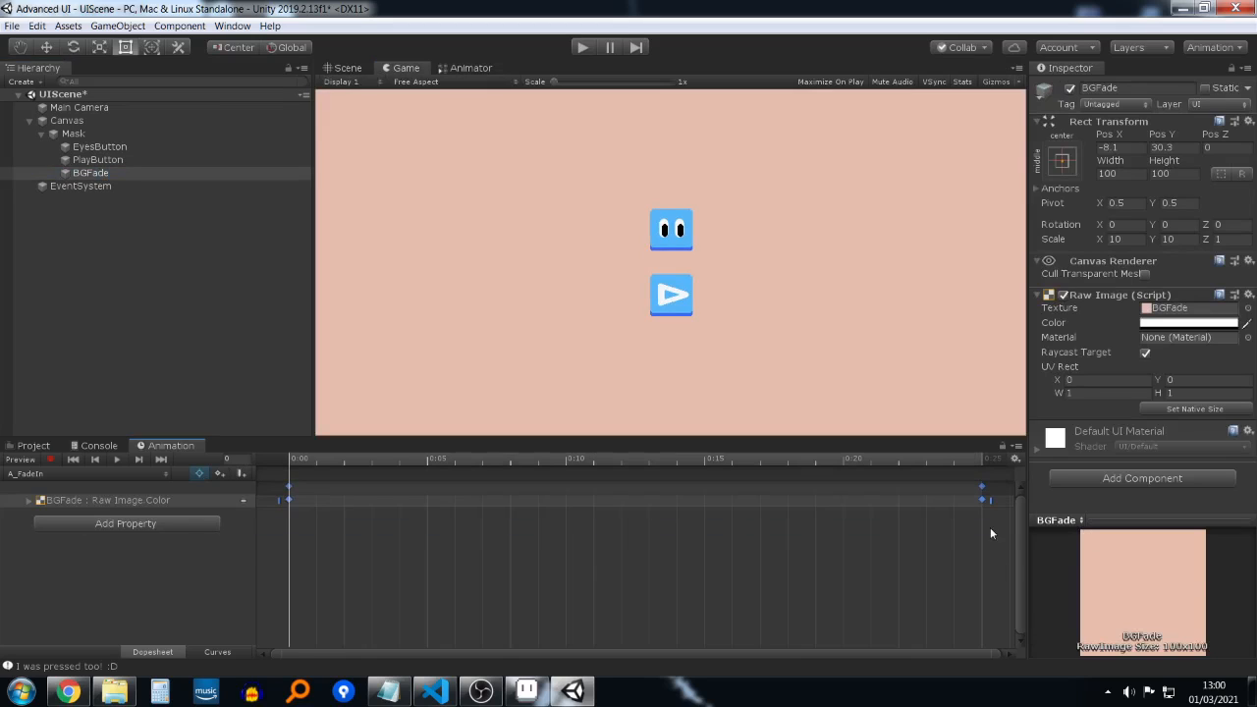
click(980, 524)
drag(1009, 548, 174, 459)
drag(278, 530, 983, 491)
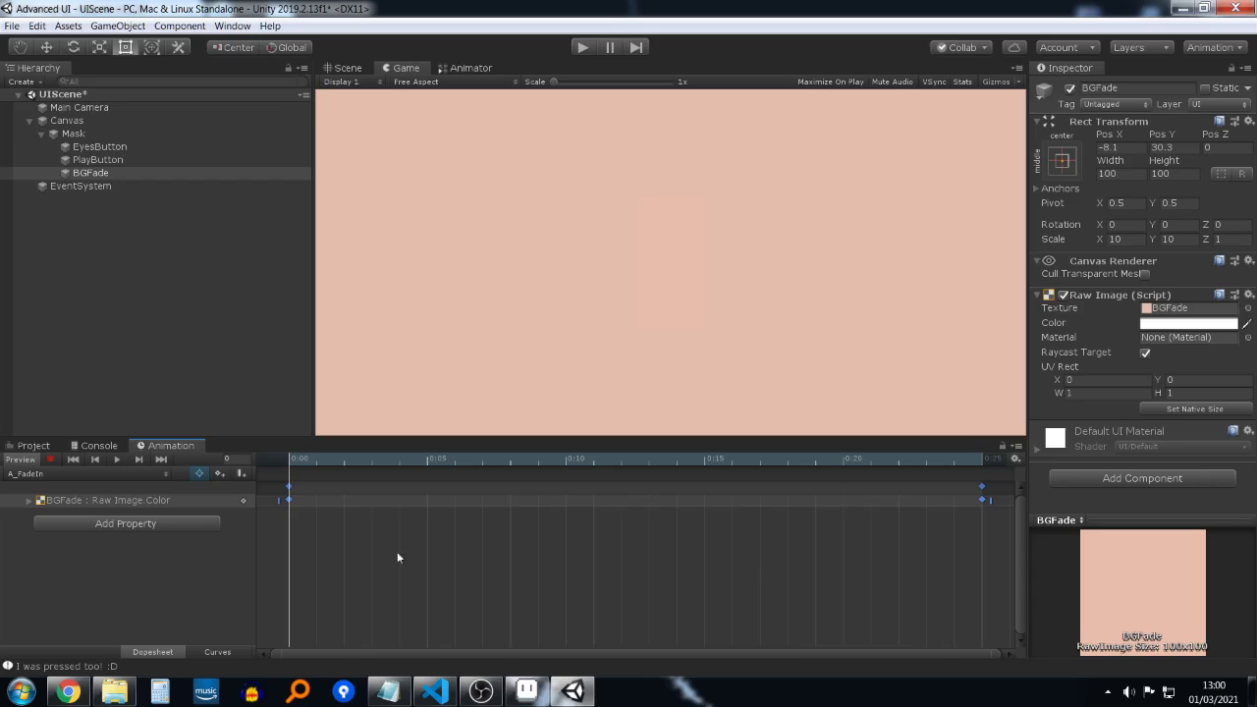
click(59, 474)
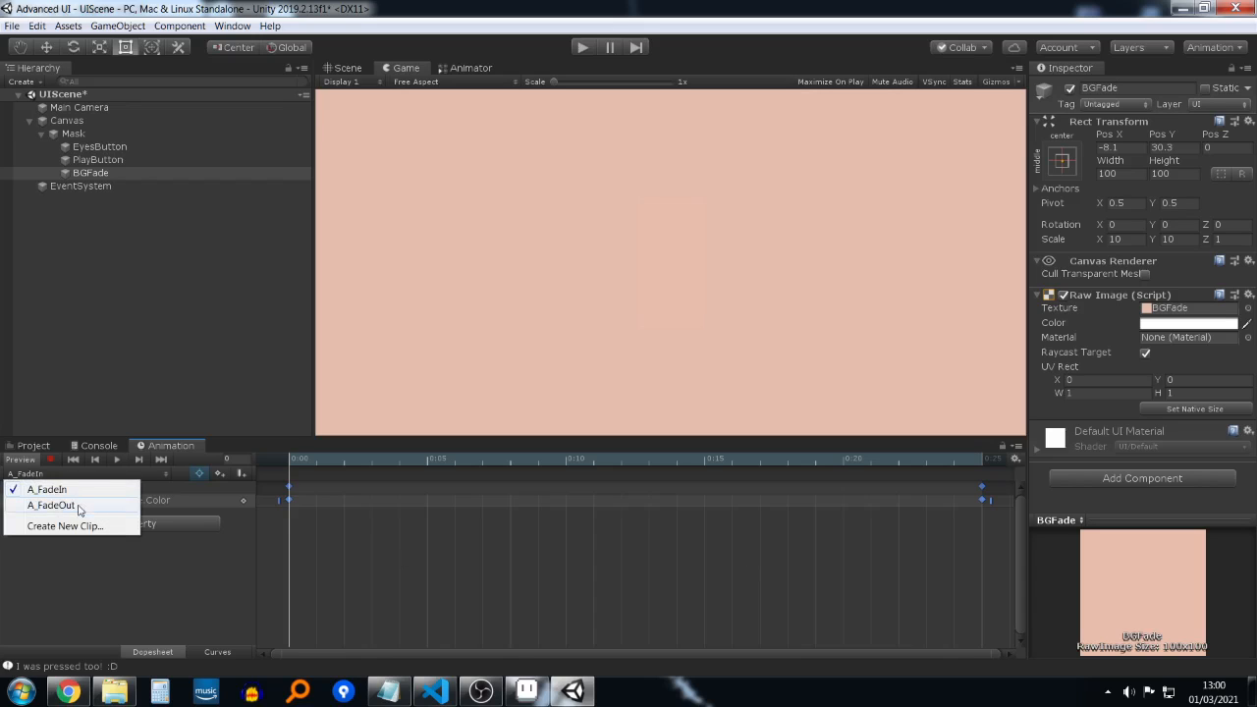
click(78, 507)
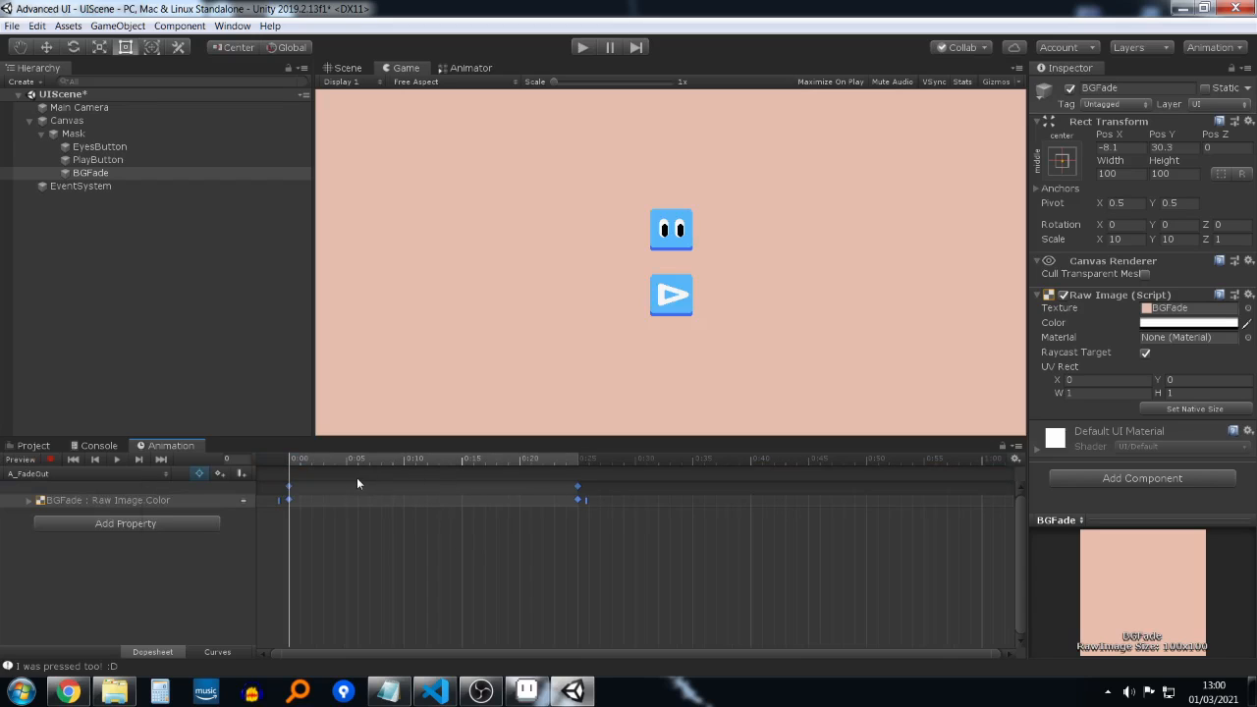
Step: Preview the A_FadeOut clip by scrubbing and playing its animation
key(space)
click(326, 460)
key(space)
click(324, 460)
click(116, 459)
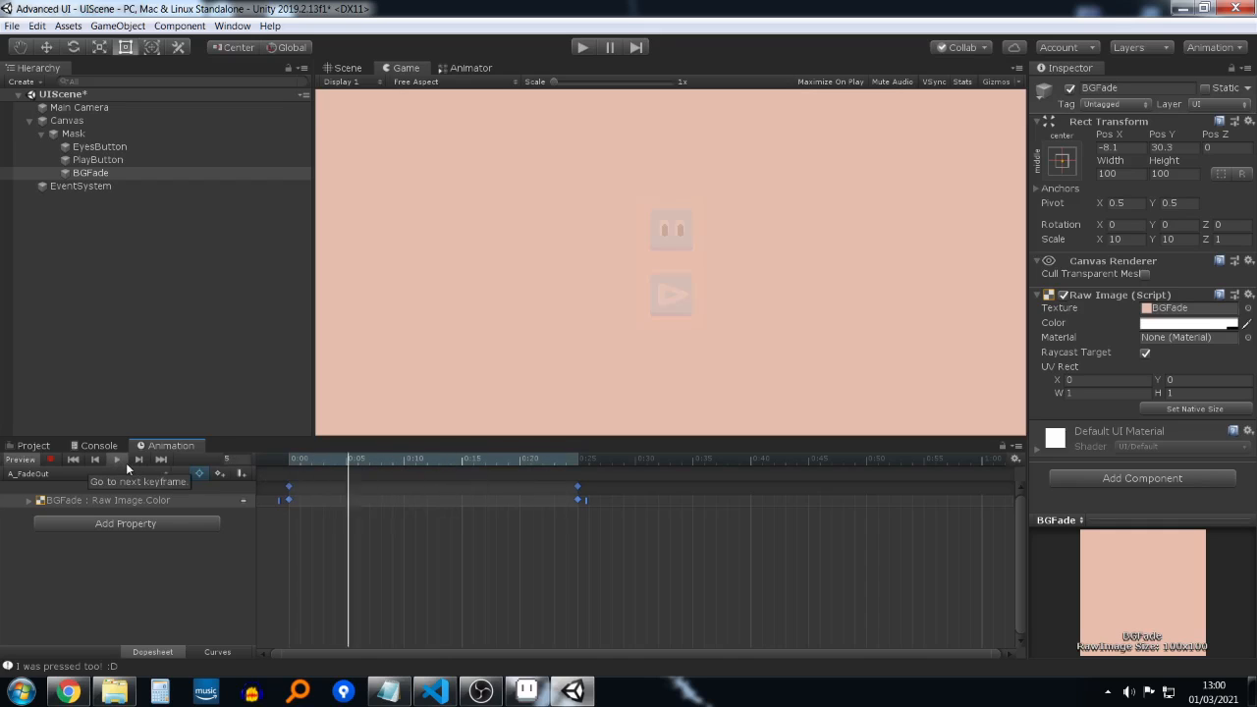
click(117, 459)
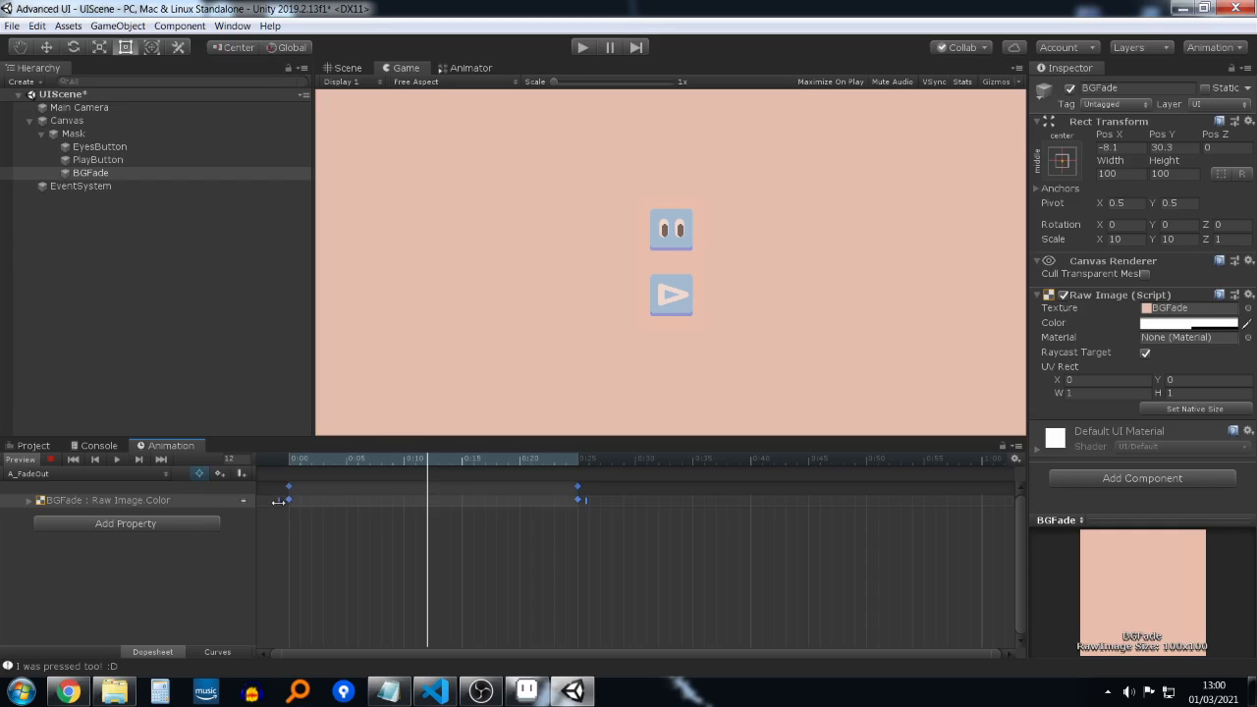
Step: Reverse the order of A_FadeOut's two keyframes and shift them back to span 0:00 to 0:25
drag(279, 501, 873, 499)
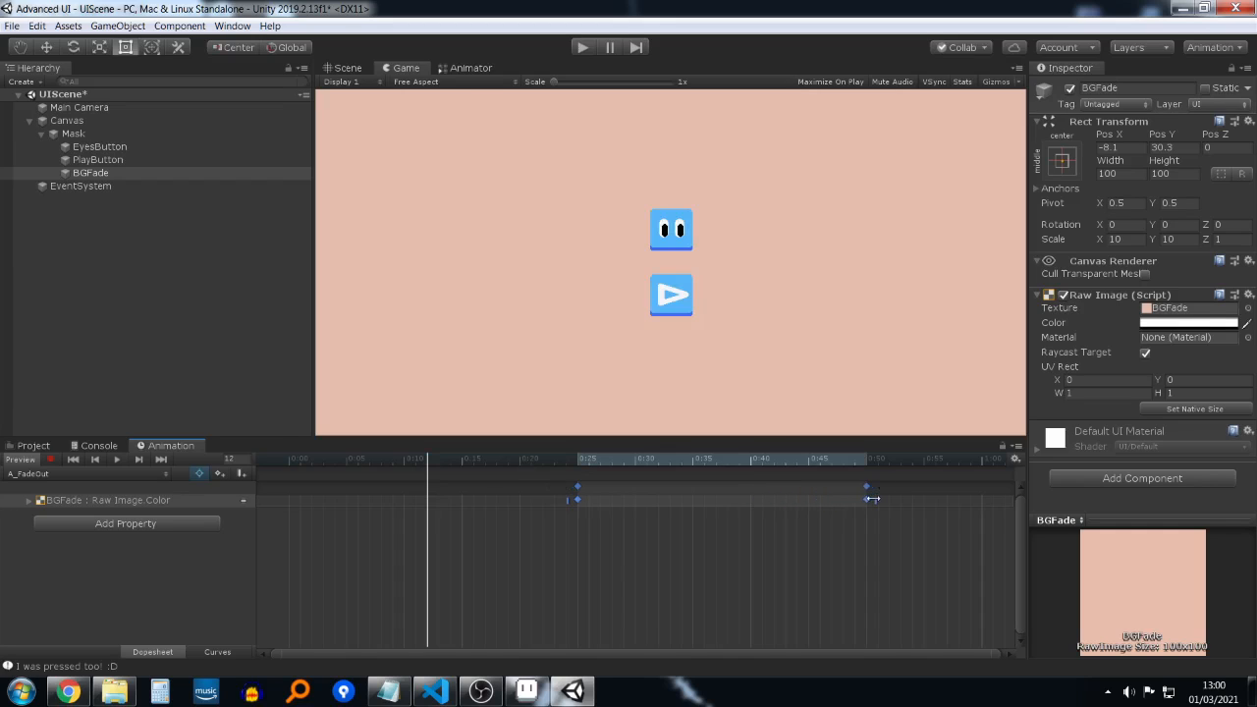
mouse_move(586, 461)
mouse_down()
mouse_move(917, 460)
mouse_move(578, 478)
mouse_up()
drag(763, 498, 473, 495)
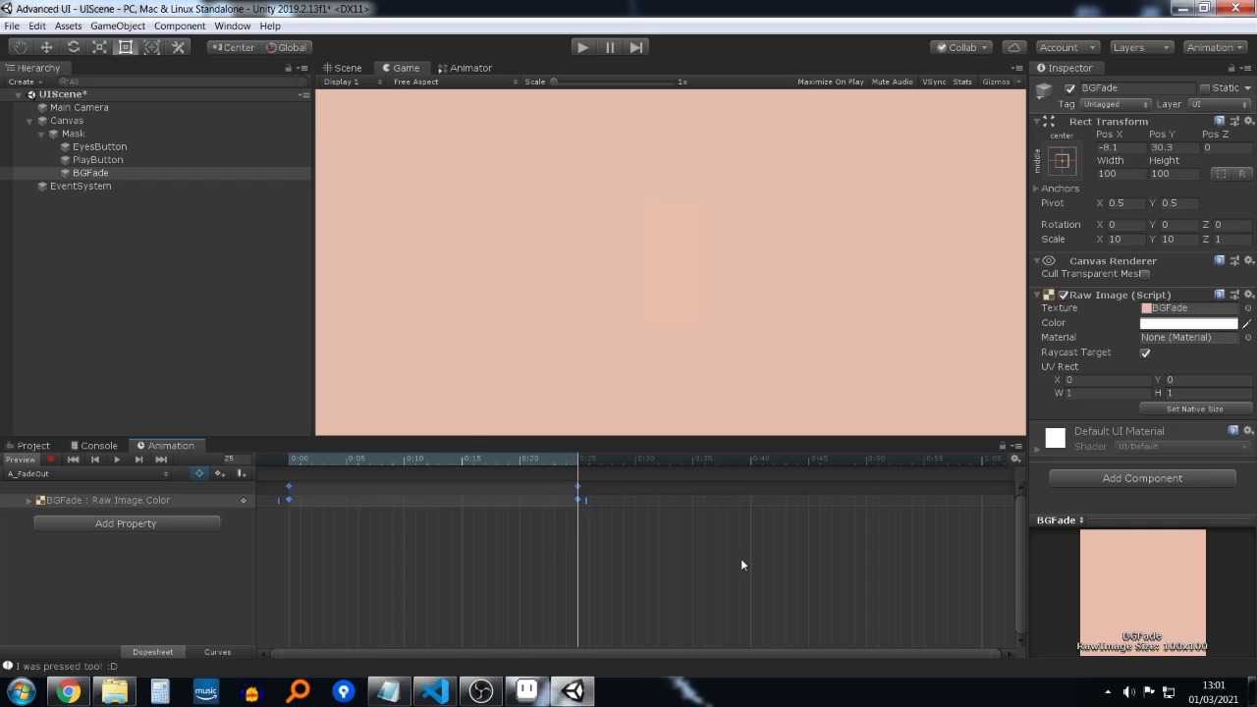
click(841, 613)
drag(855, 625, 242, 481)
drag(588, 507, 238, 477)
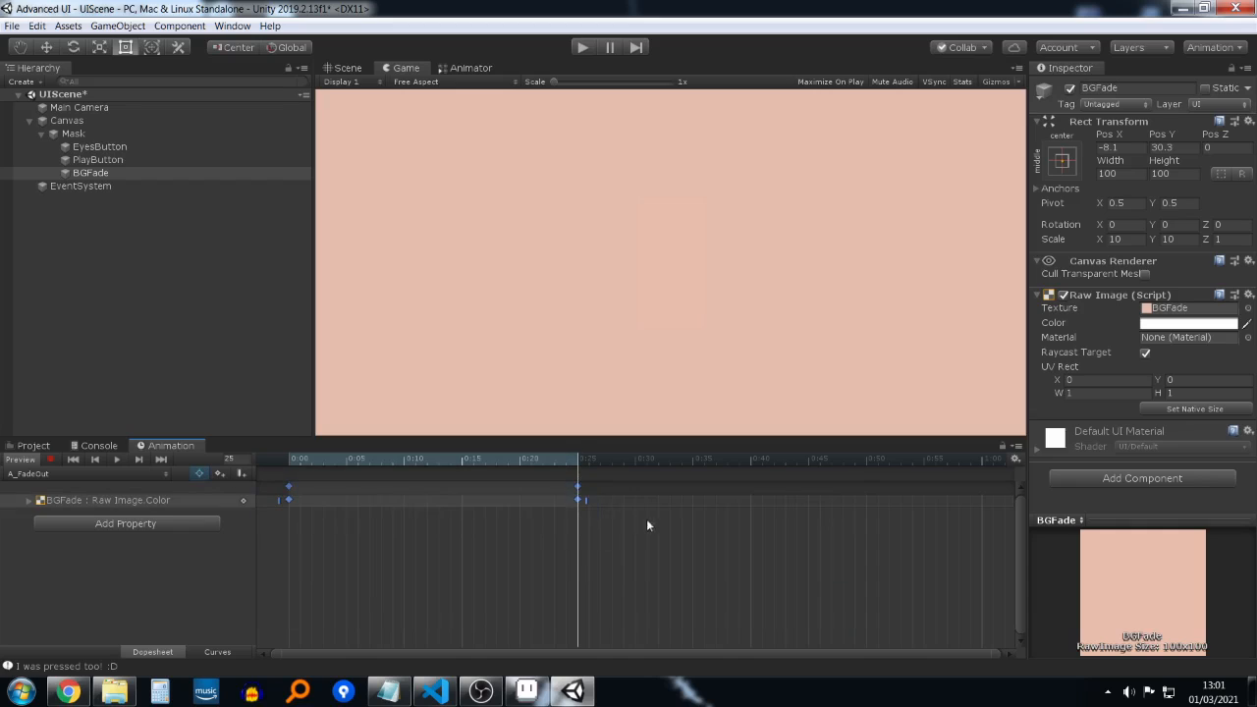
click(438, 644)
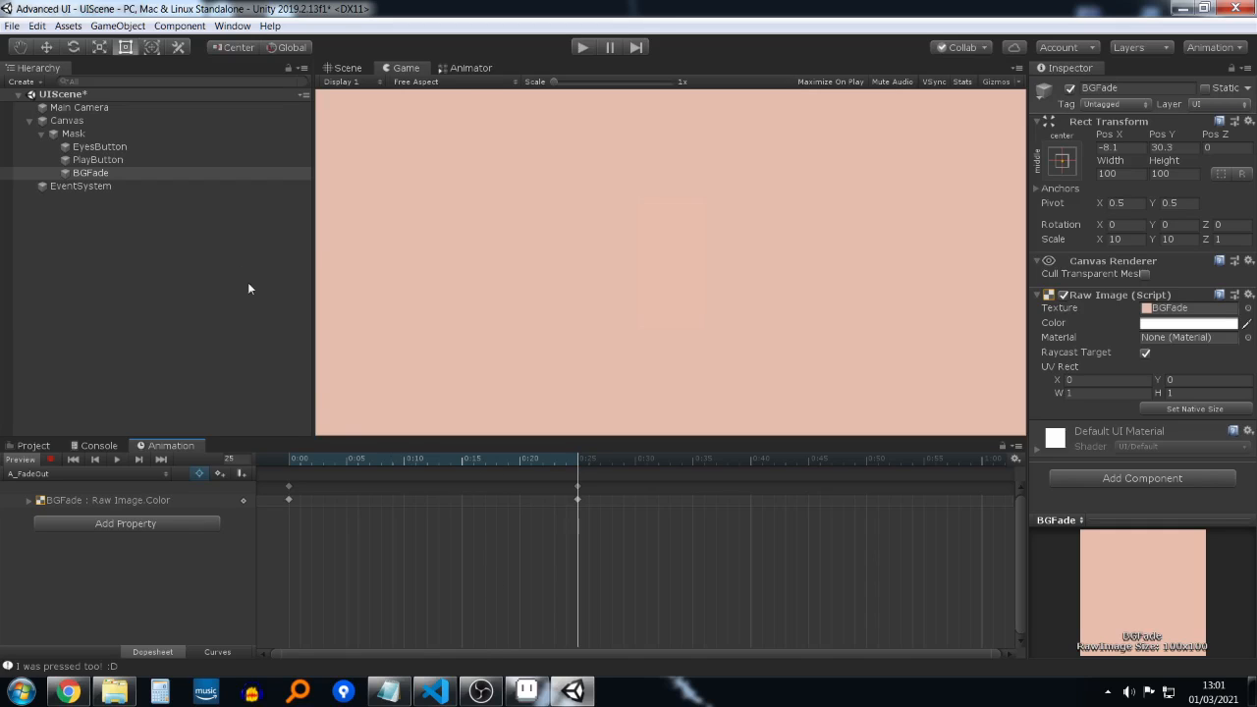
Step: Save the scene and the project, and test the fade animation in Play mode
key(ctrl+s)
click(12, 25)
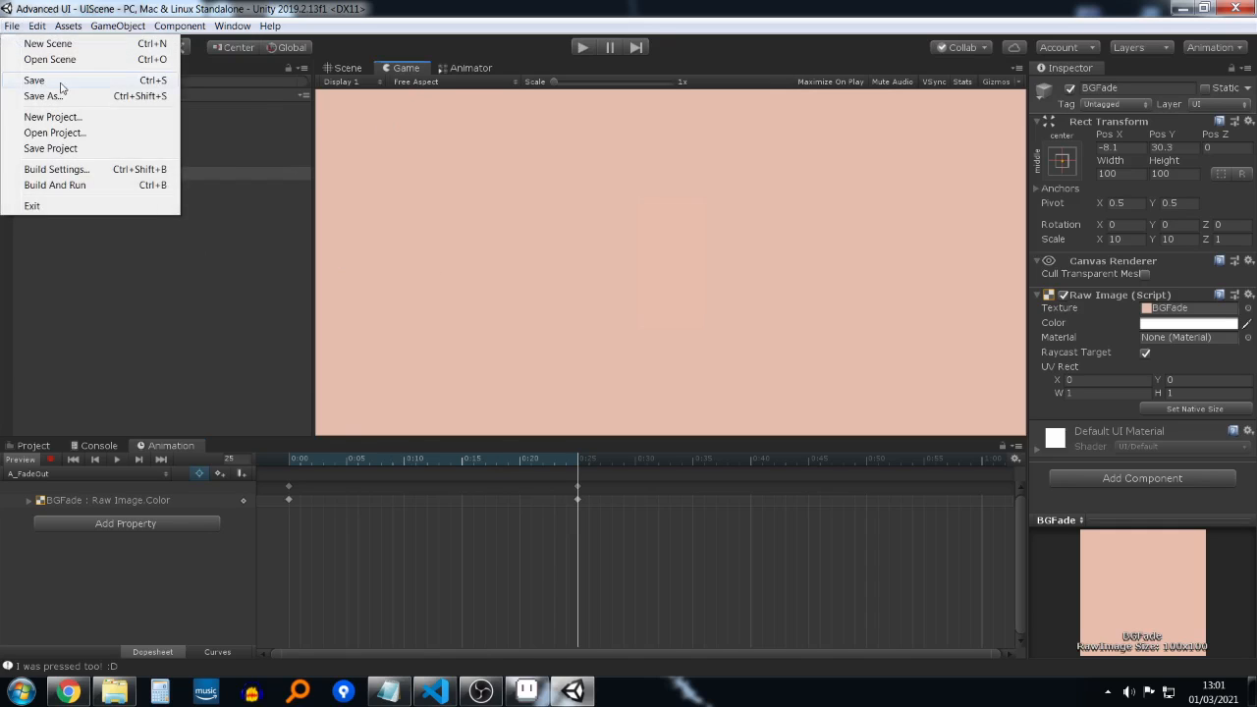
click(61, 87)
click(13, 28)
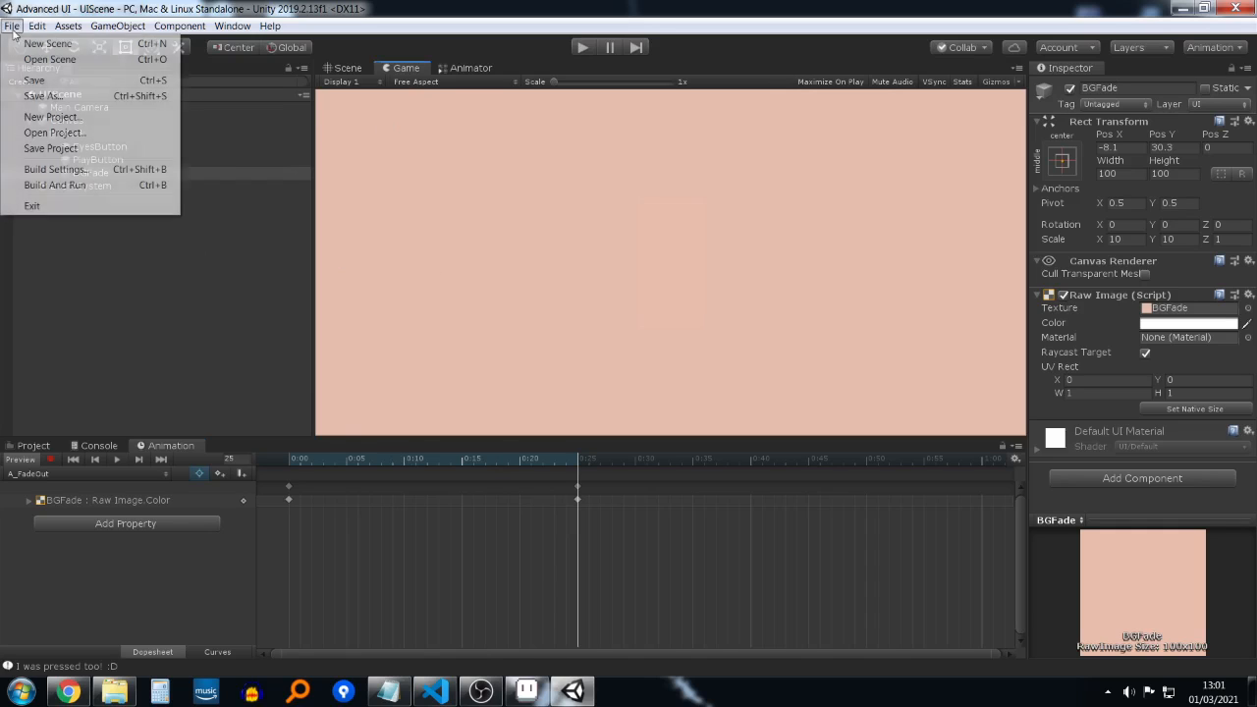
click(50, 148)
click(582, 47)
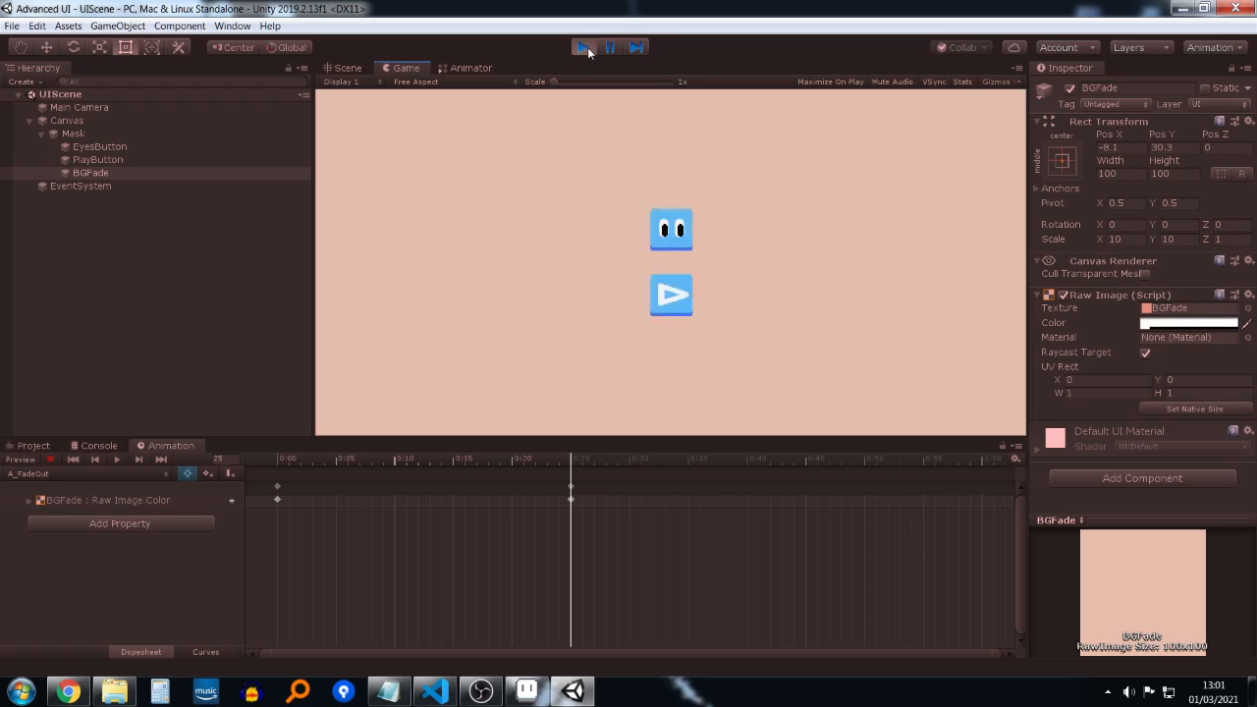
click(586, 48)
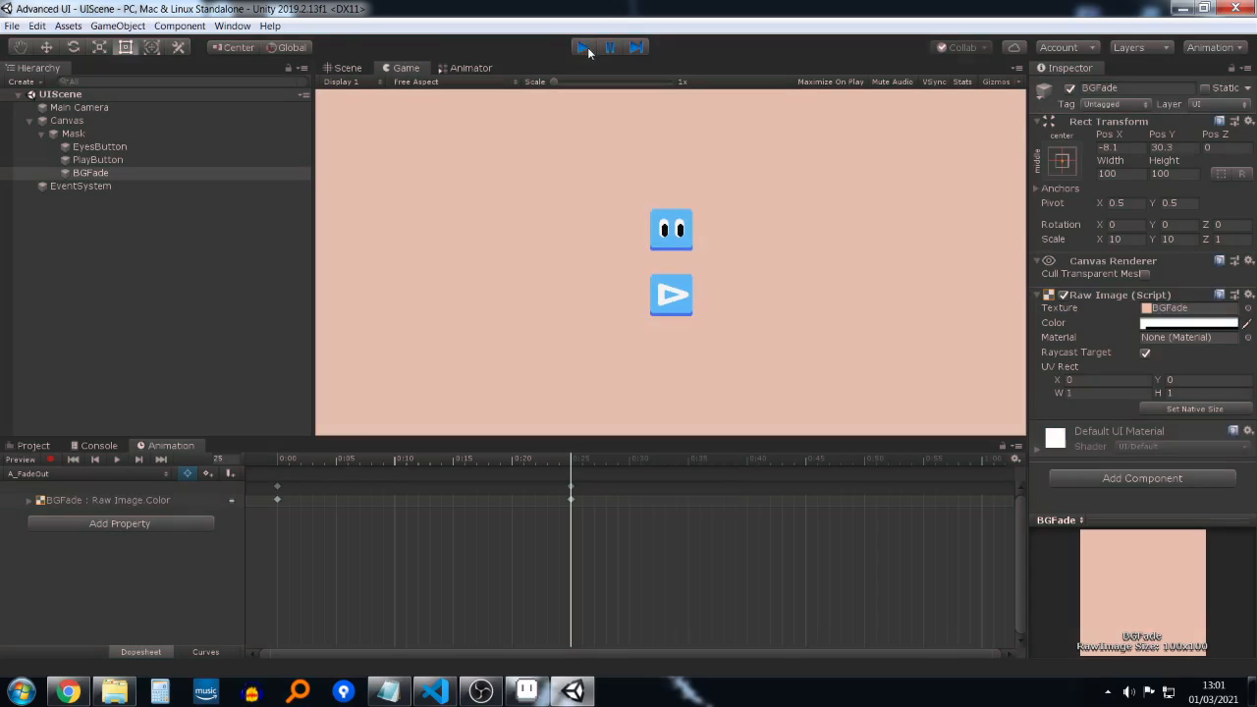
Step: Turn off Loop Time for the A_FadeIn and A_FadeOut clips in the Animations folder and test the scene in Play mode
click(44, 446)
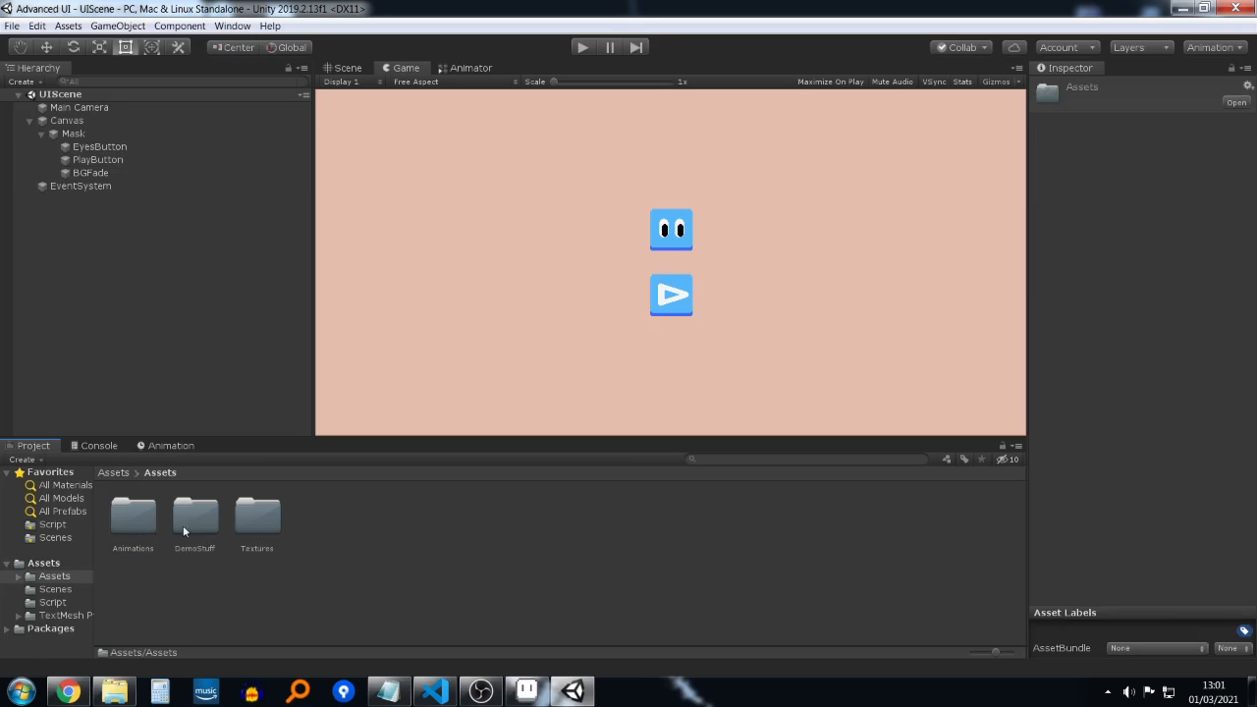
double_click(138, 523)
click(213, 520)
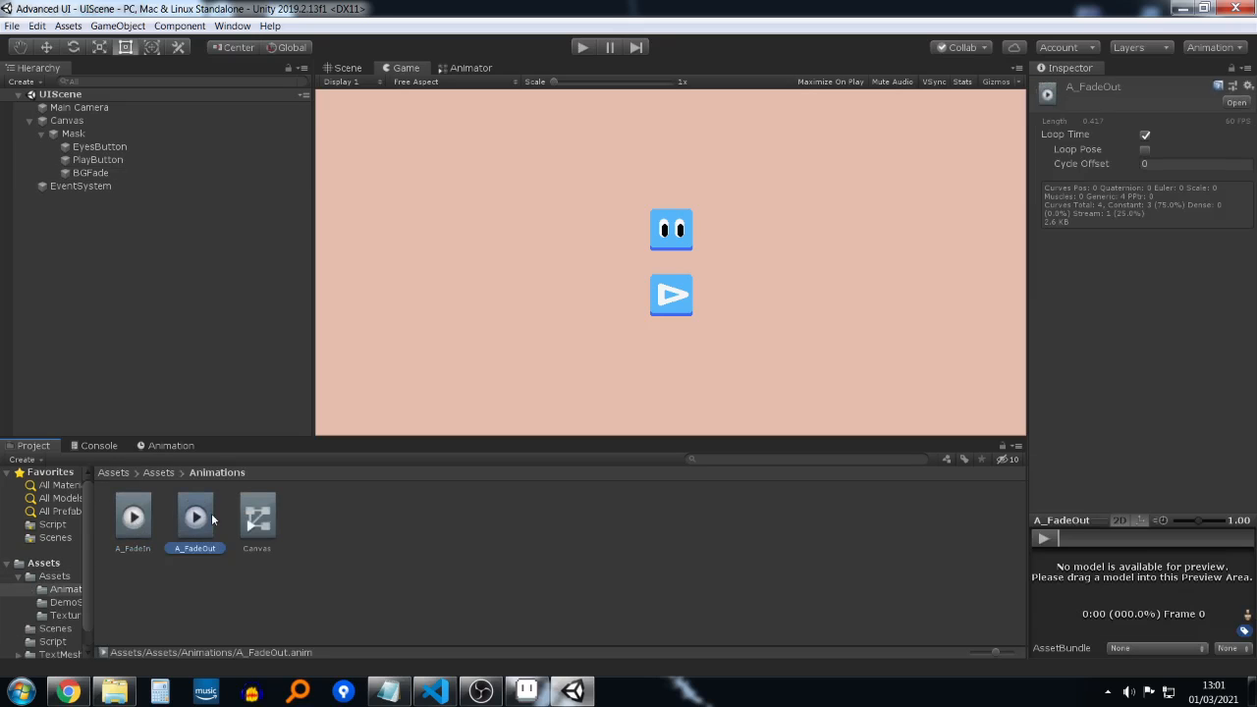
shift+click(136, 521)
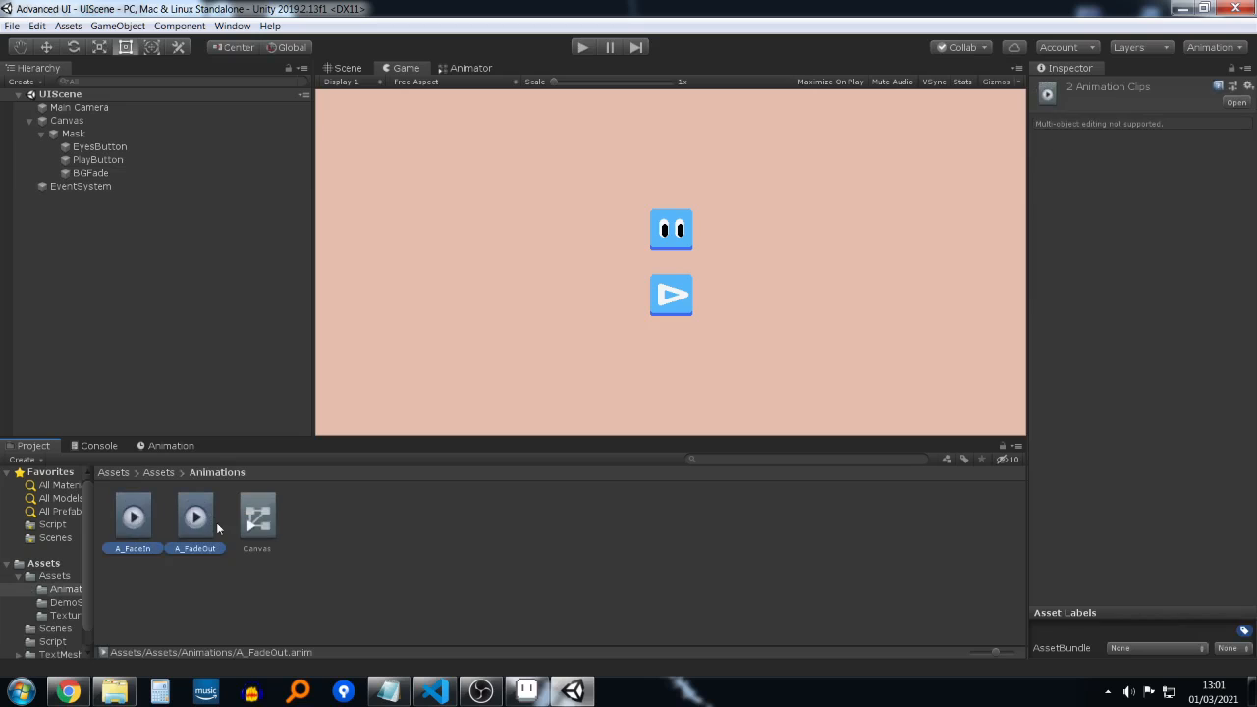
click(196, 523)
click(137, 520)
click(1145, 135)
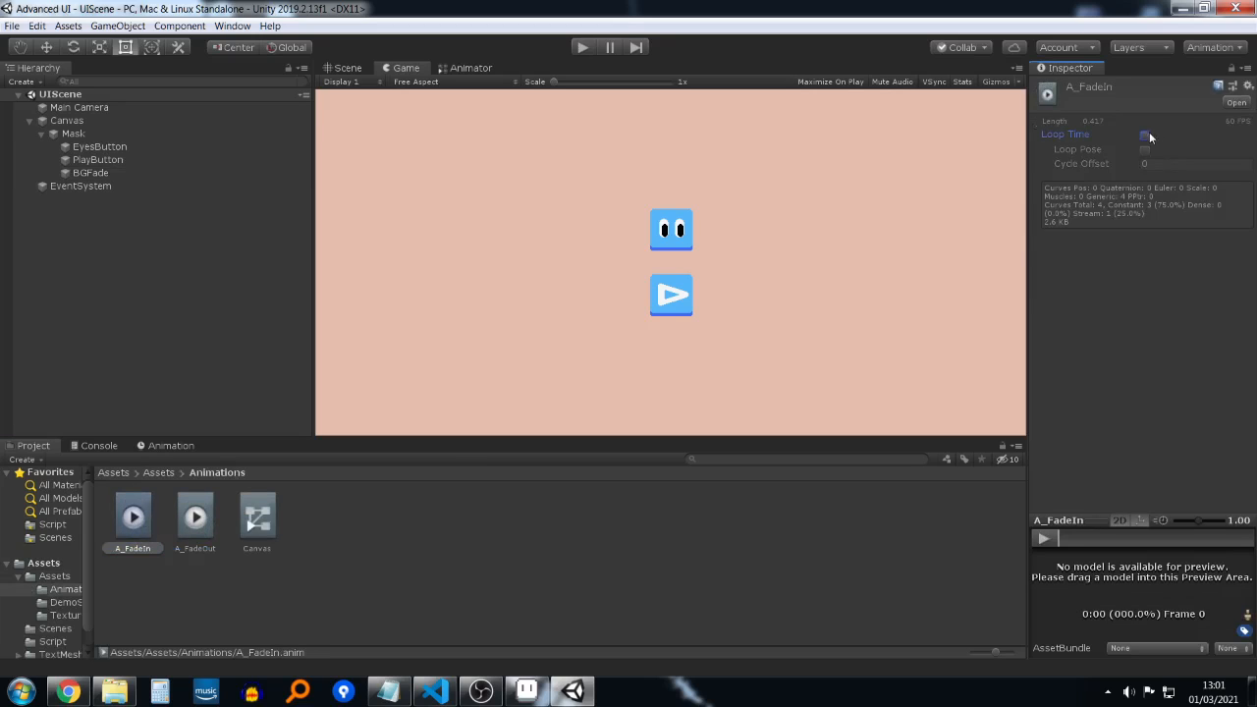
click(194, 517)
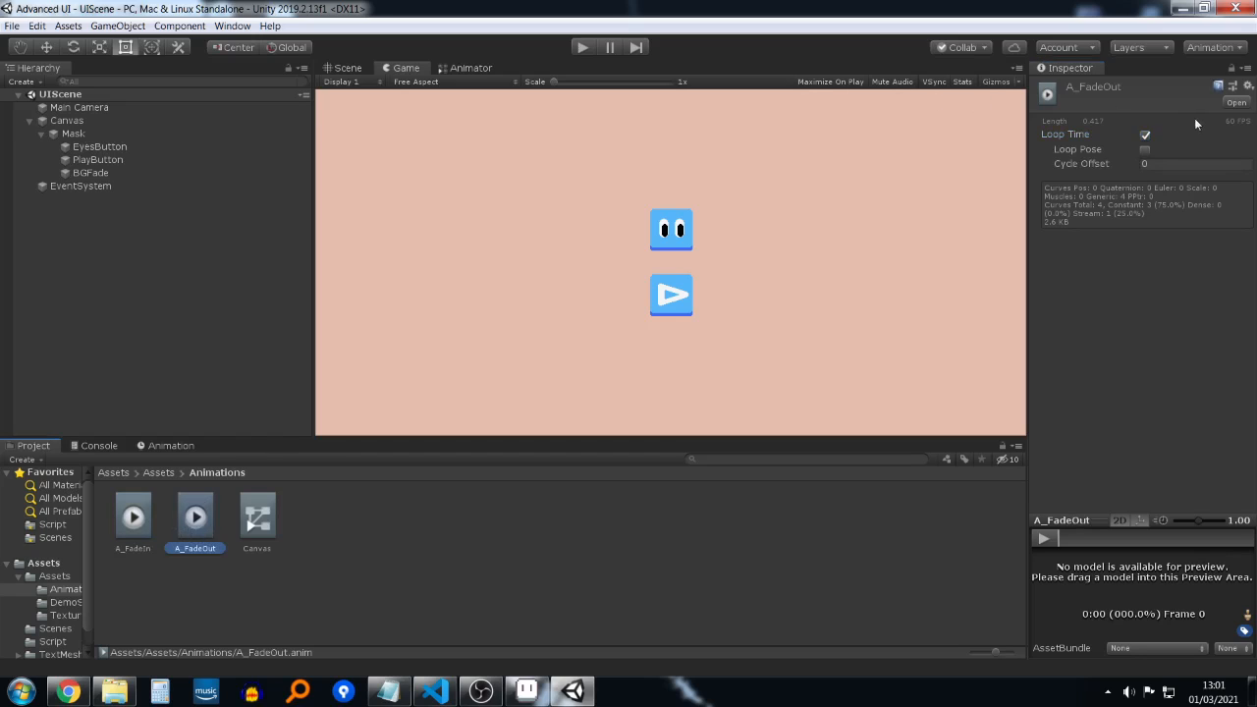
click(1145, 137)
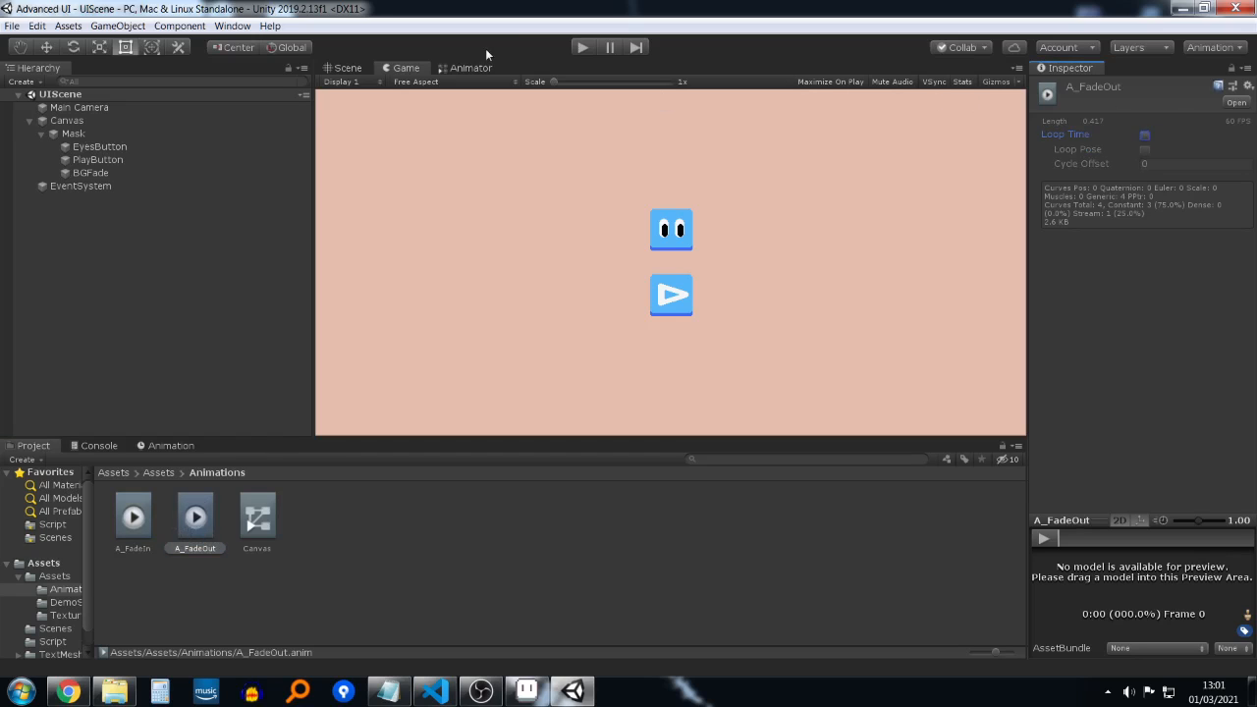
click(583, 48)
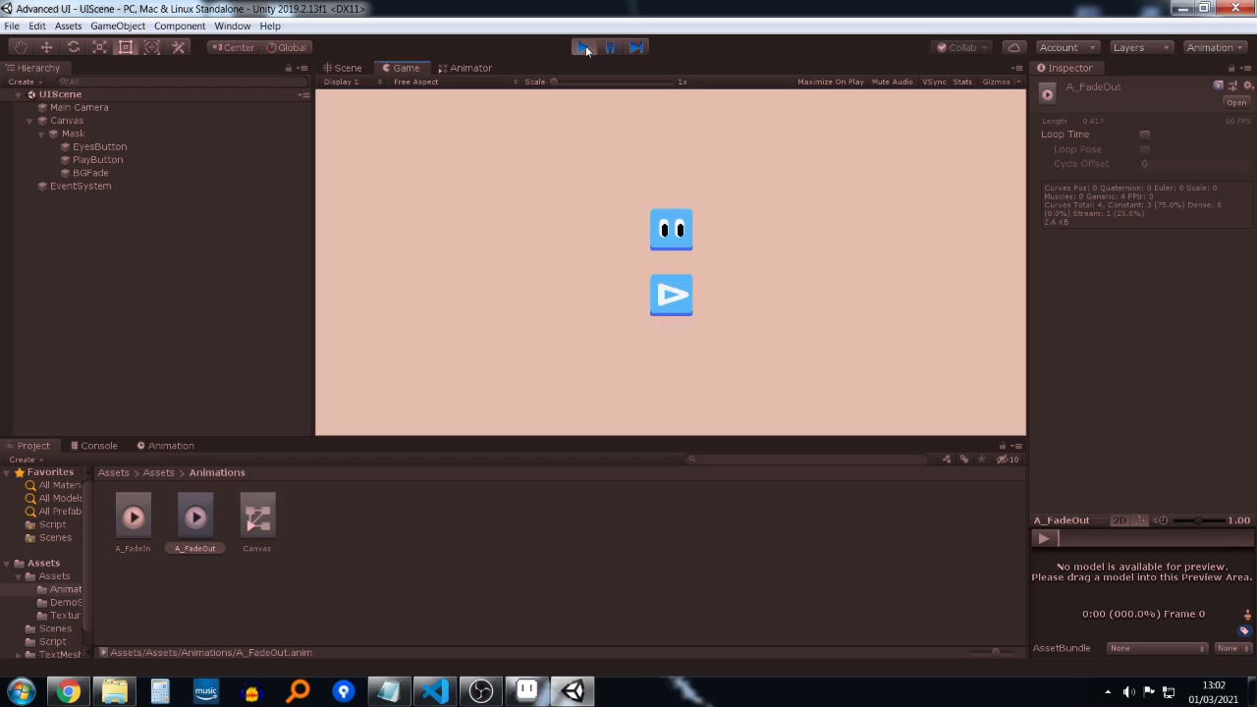
click(584, 47)
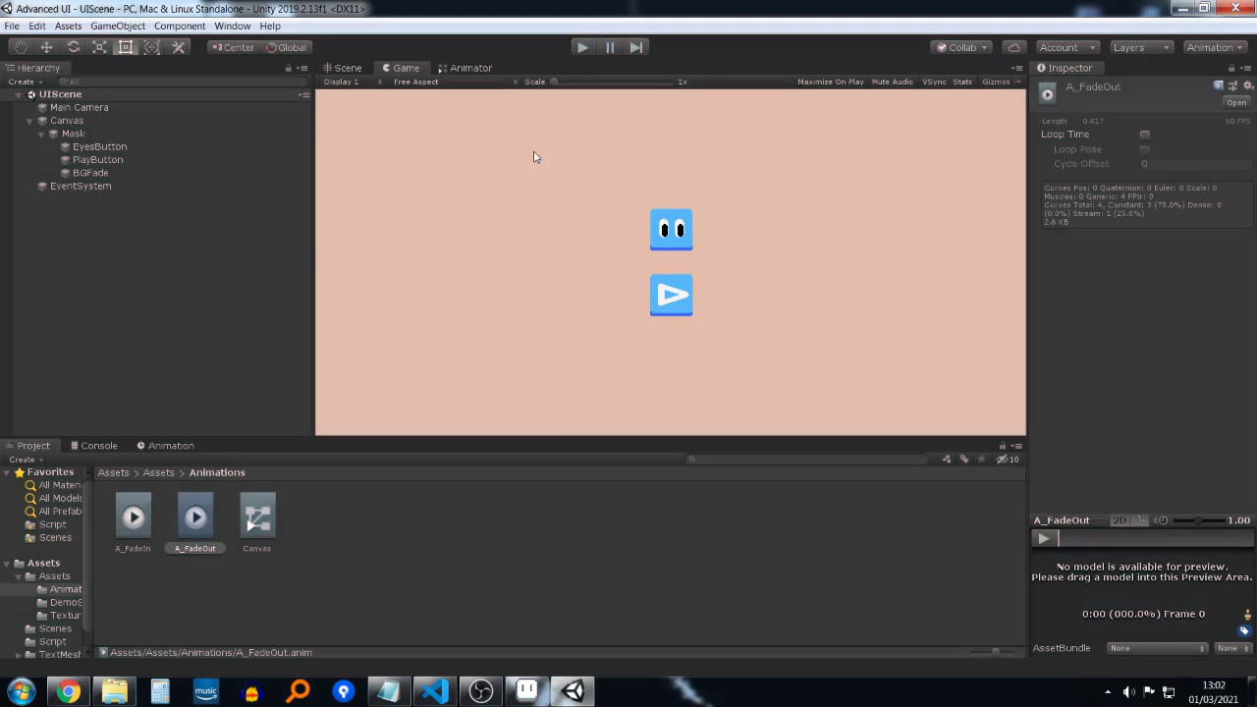
Step: Dock the Animator beside a narrowed Game view and align the A_FadeOut state directly under A_FadeIn
click(470, 67)
drag(465, 69, 990, 184)
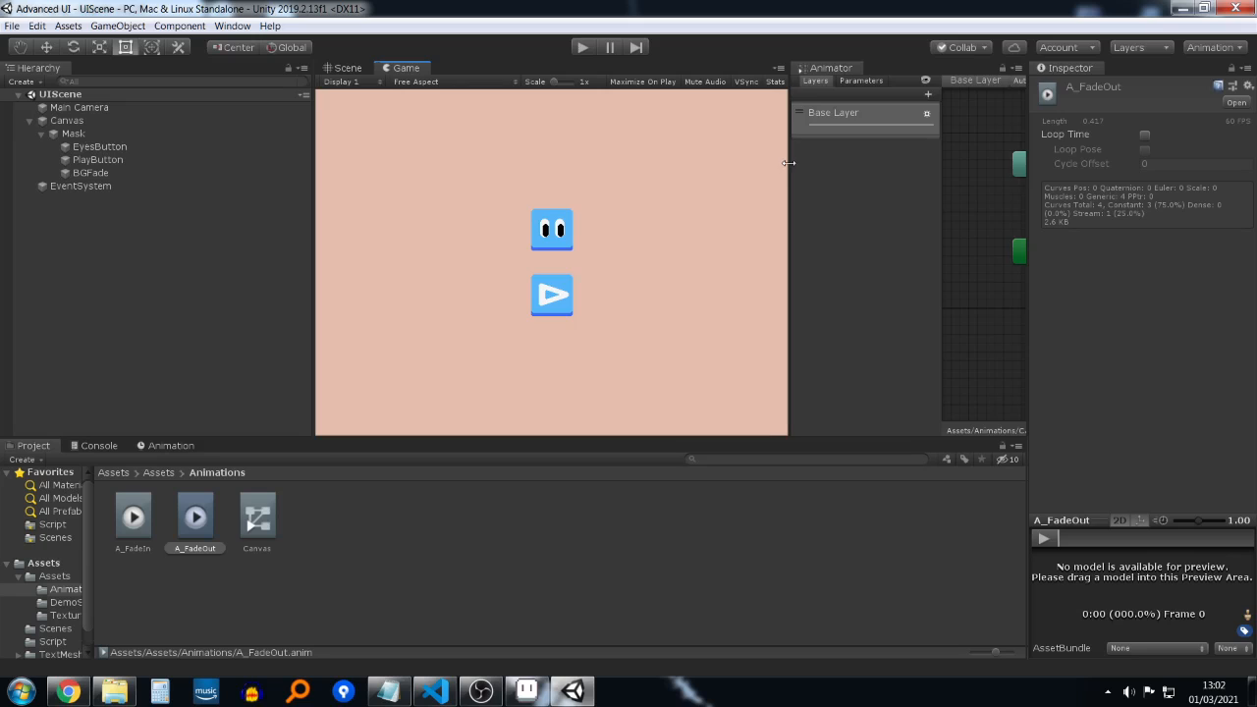
drag(789, 167, 608, 174)
scroll(821, 250, down, 2)
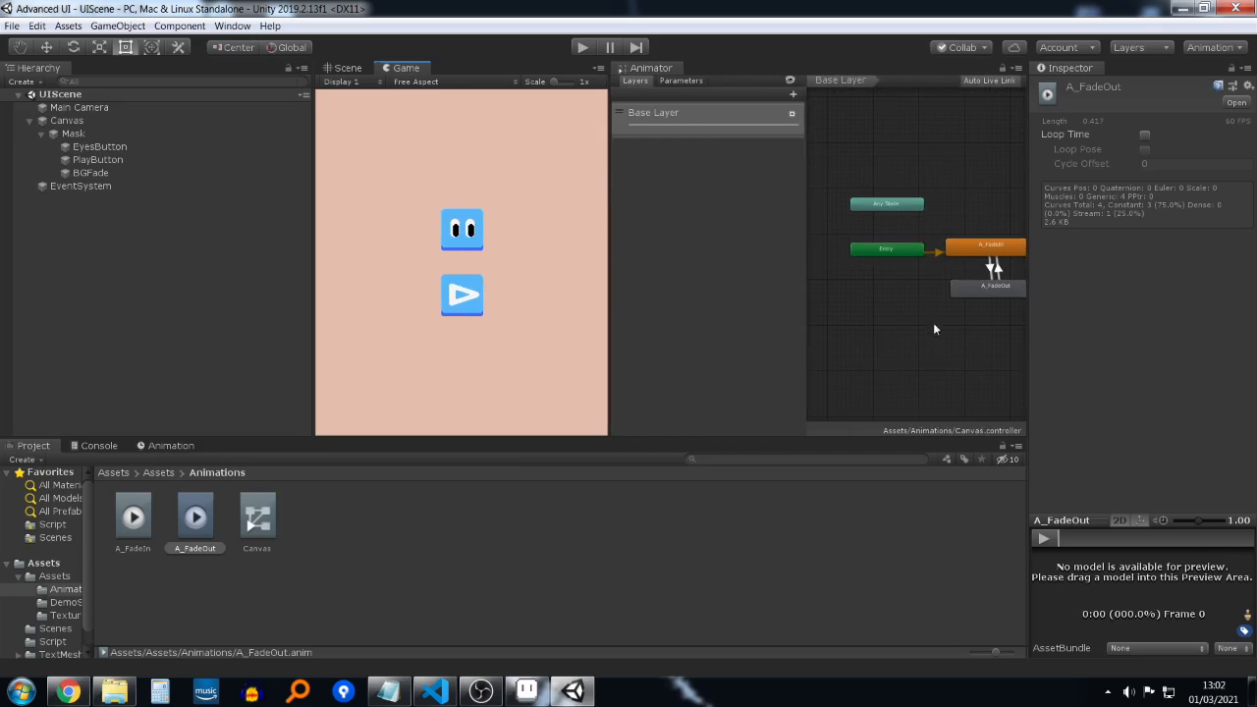
middle_drag(909, 352, 862, 356)
scroll(910, 303, up, 1)
drag(936, 287, 933, 287)
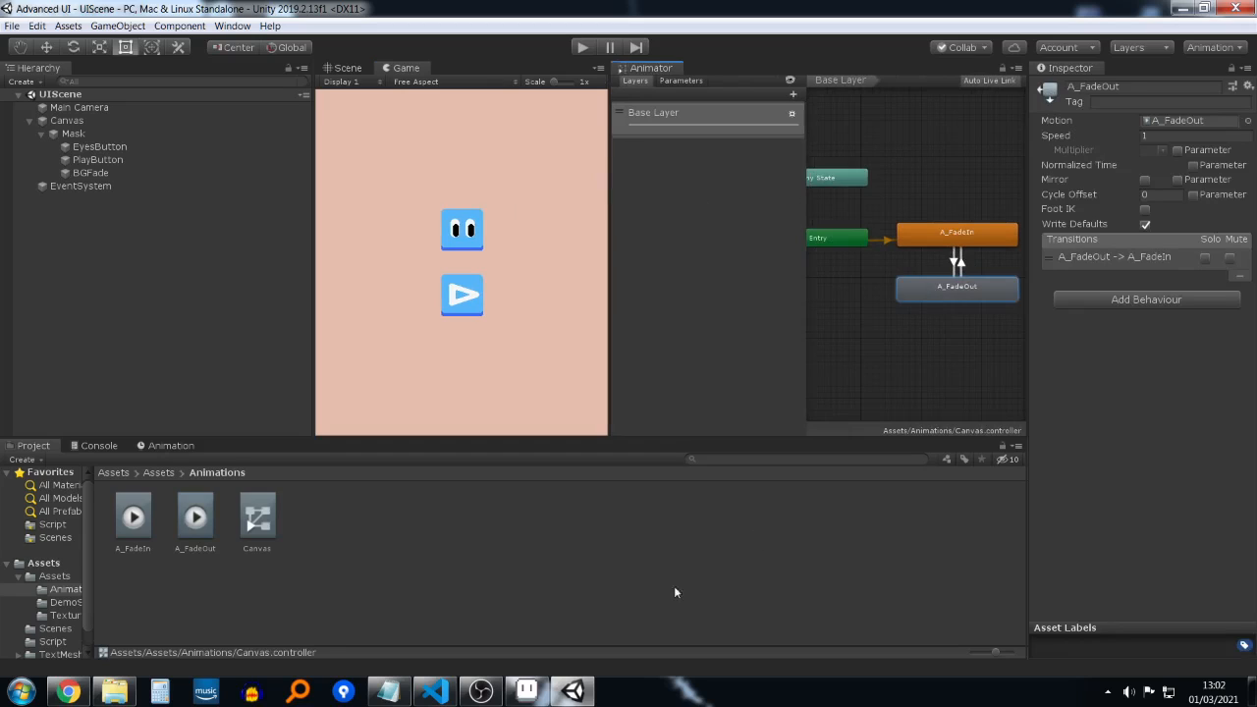
mouse_move(431, 701)
Step: Add a Trigger parameter named FadeOut to the Animator controller
click(679, 82)
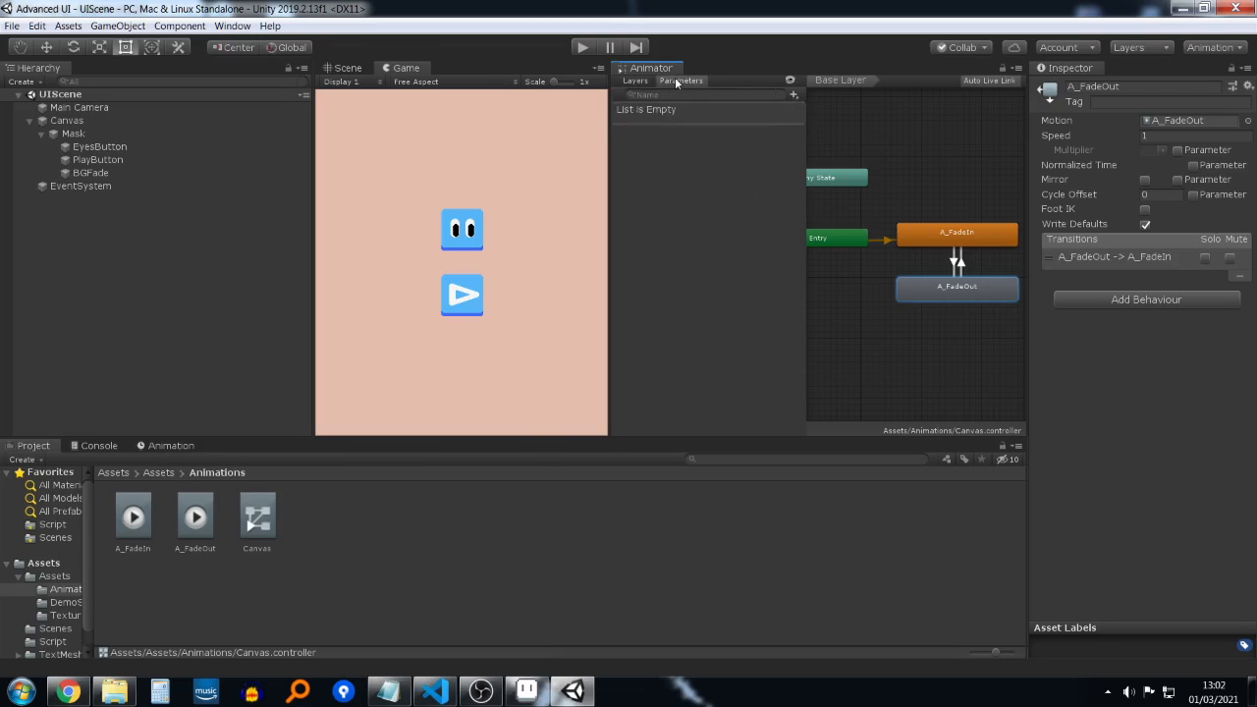
click(794, 95)
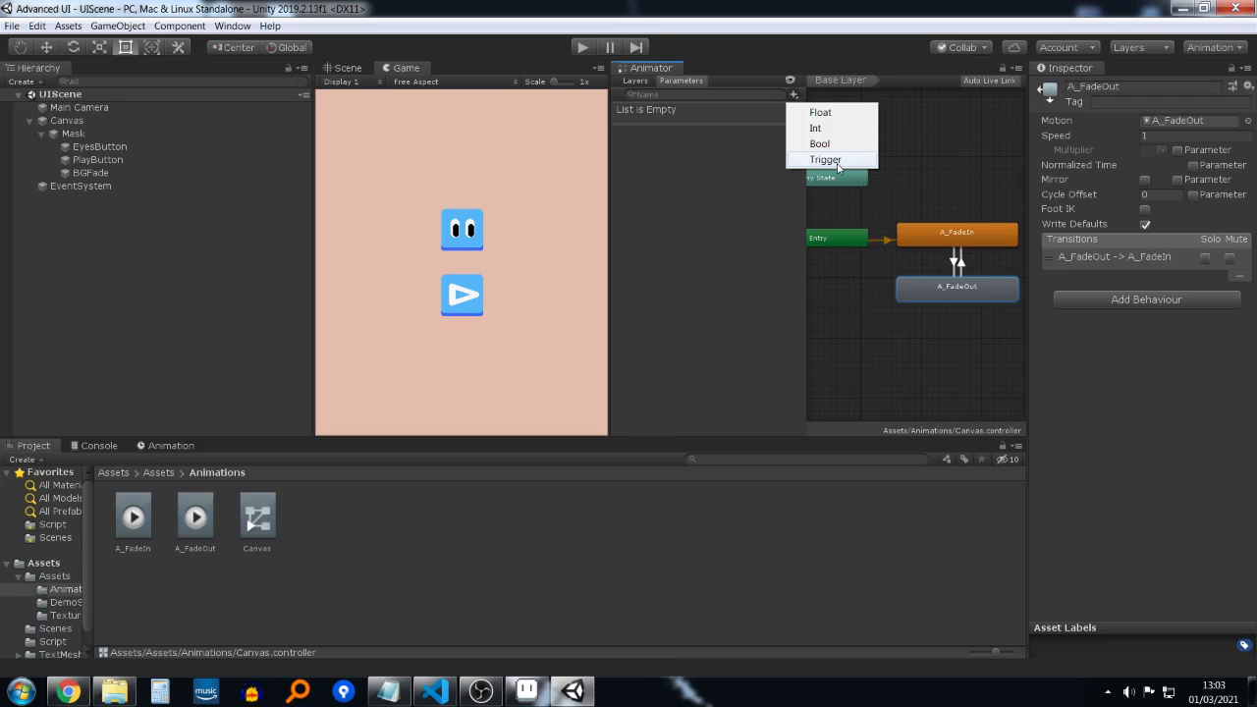
click(838, 160)
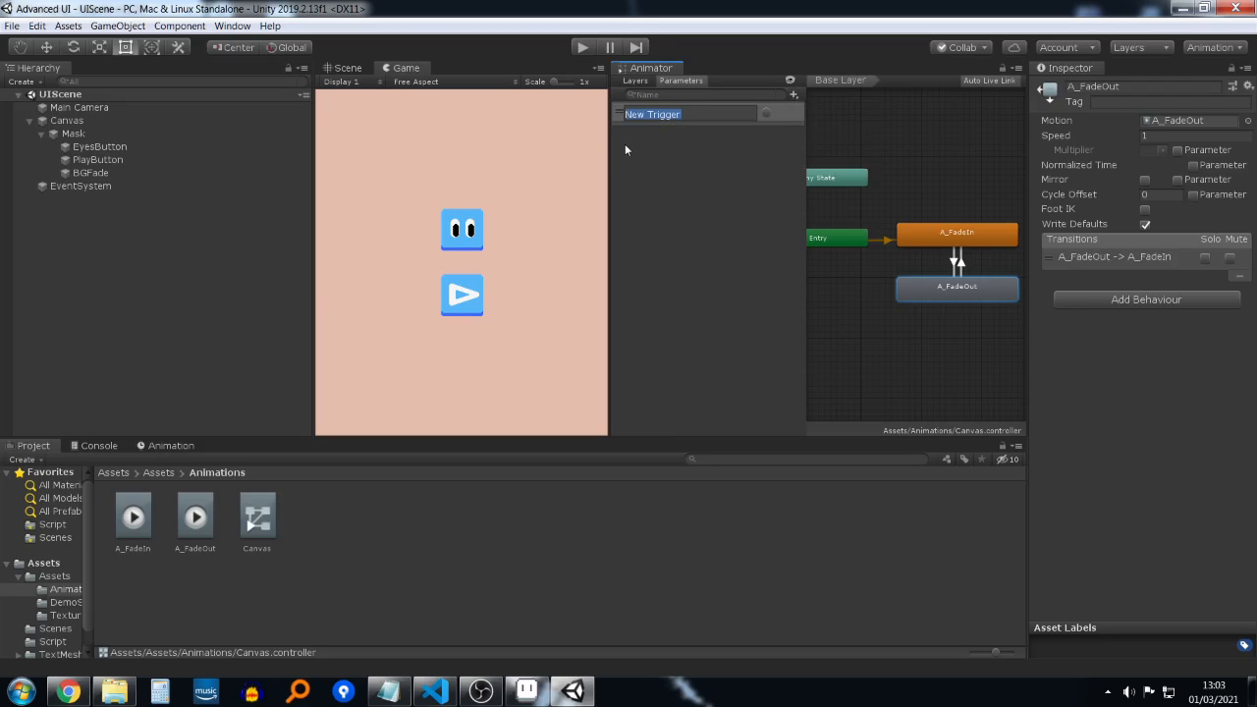
text(FadeOut)
key(Return)
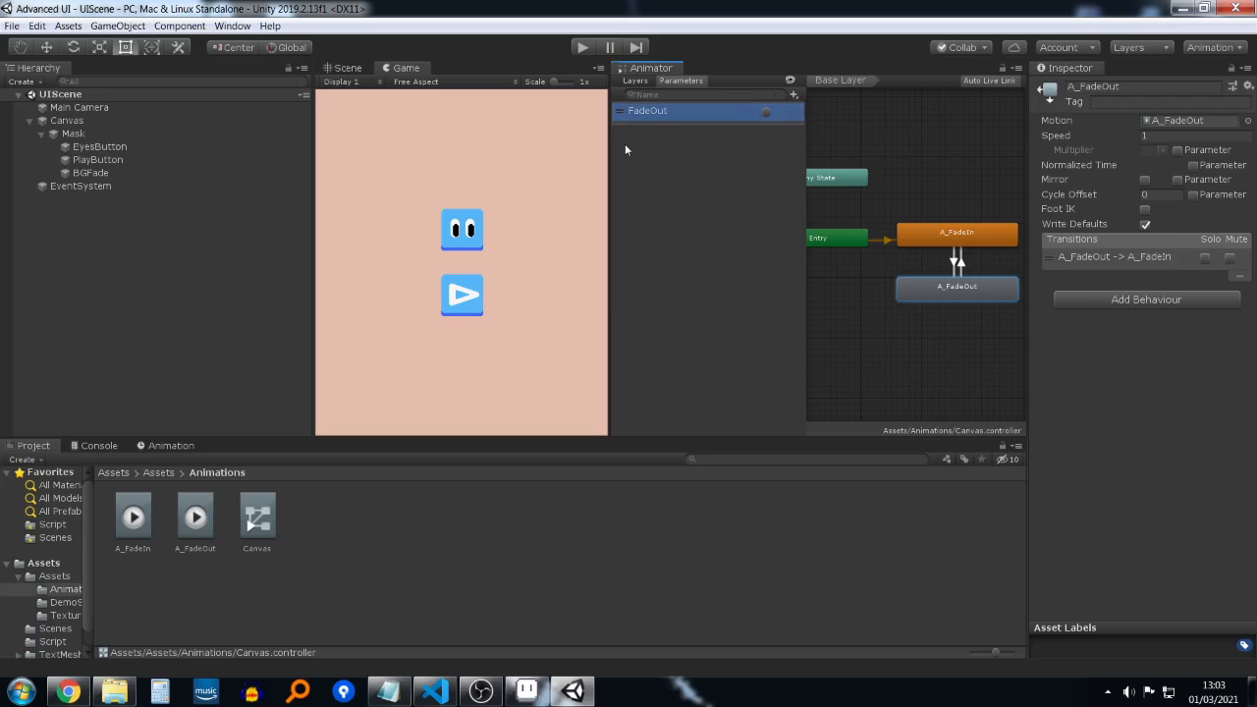
Step: Select the A_FadeOut to A_FadeIn transition and dock the Animator back into the same group as Scene and Game
click(959, 265)
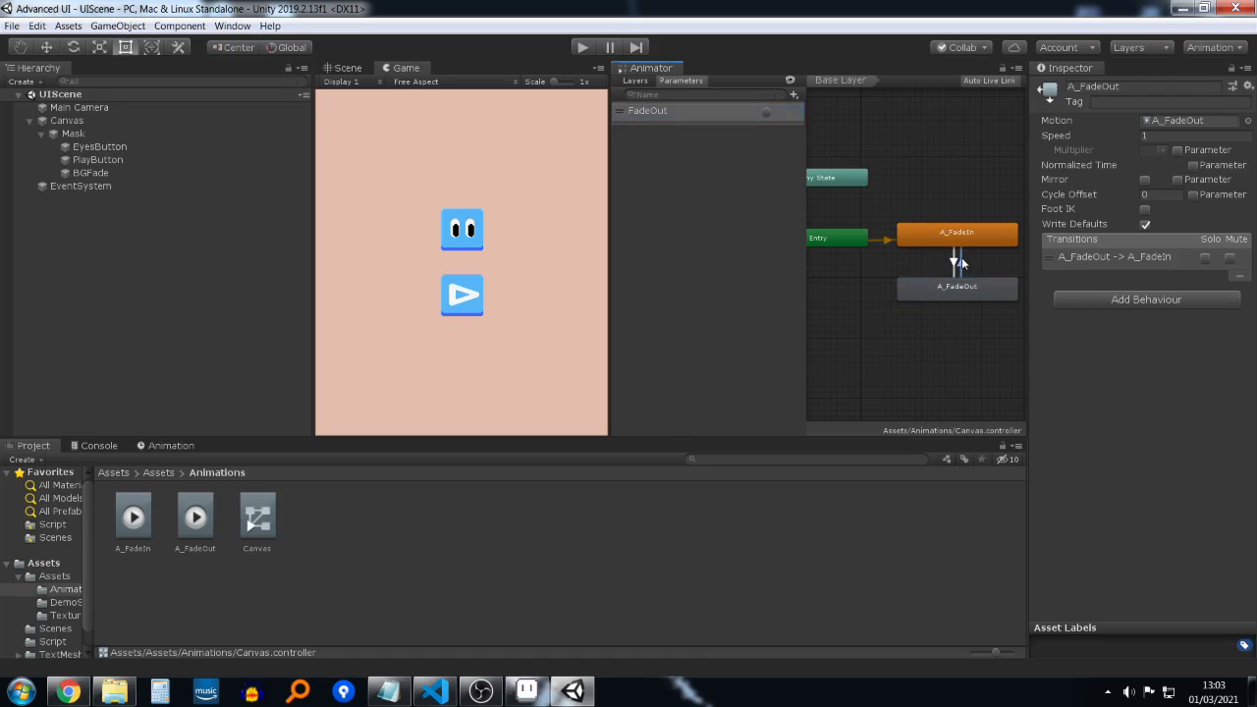
drag(660, 79, 530, 77)
middle_drag(682, 360, 759, 351)
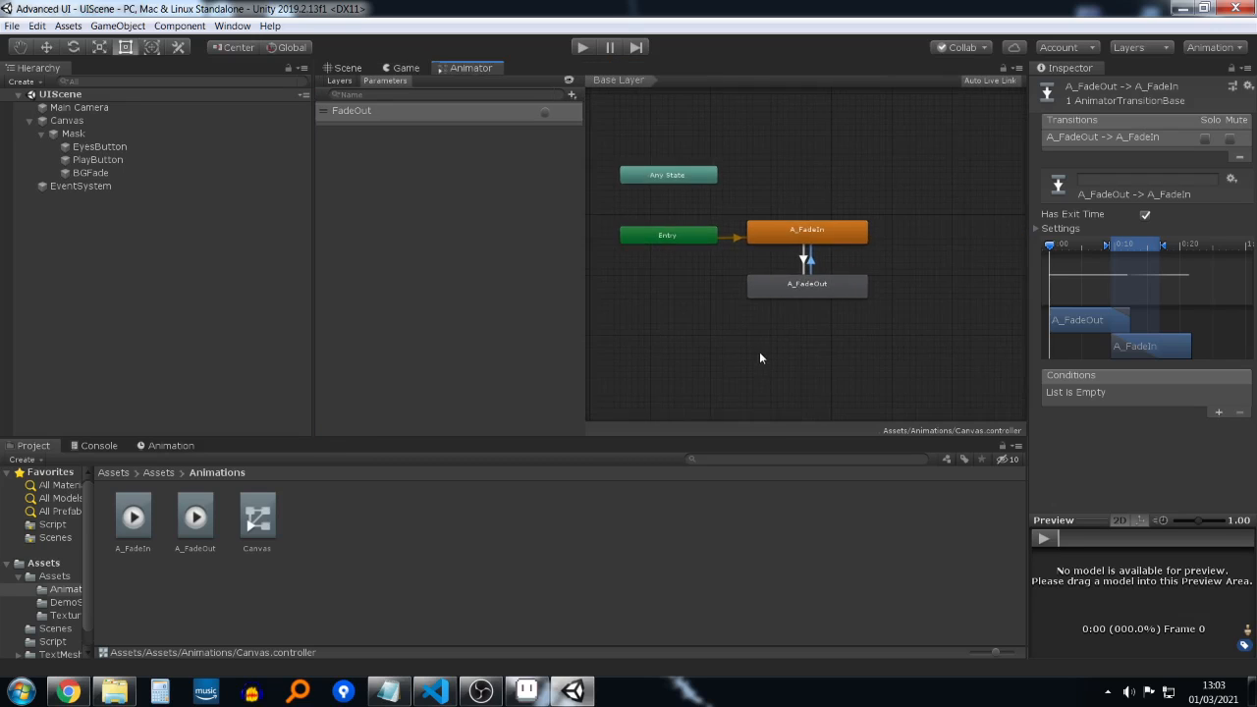
scroll(825, 284, up, 3)
scroll(827, 283, down, 2)
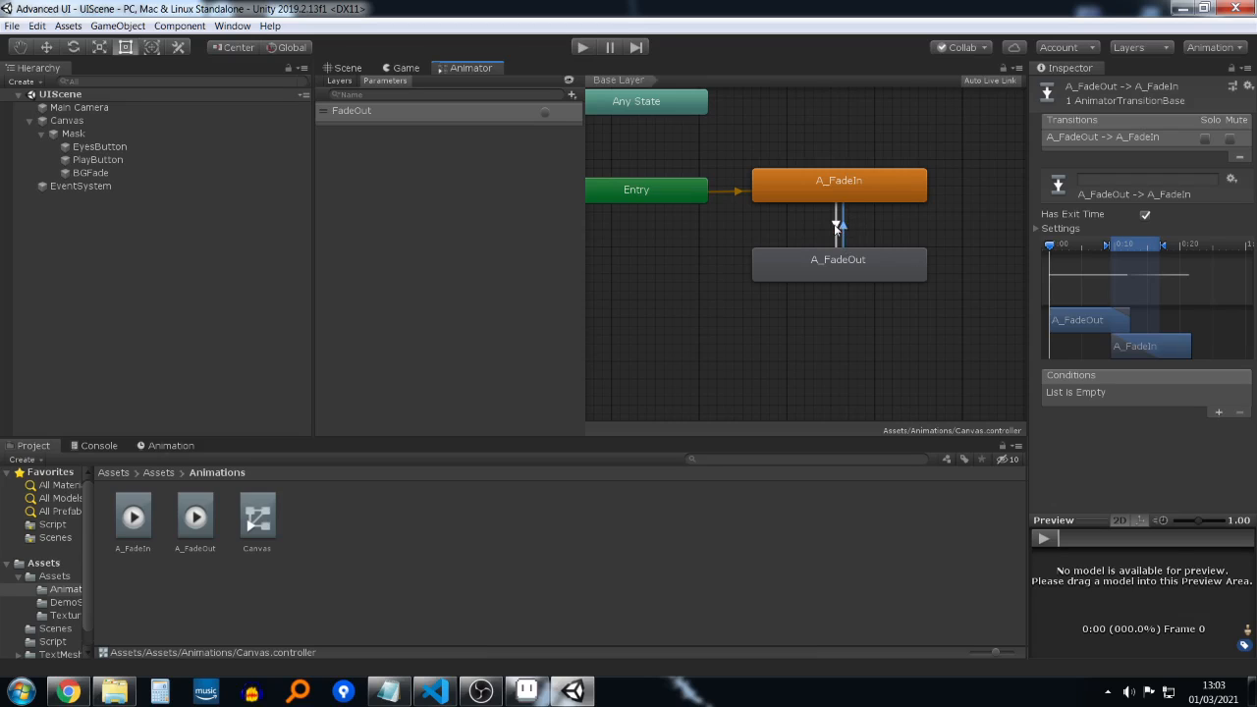
Step: Add the FadeOut trigger as a condition on the A_FadeIn to A_FadeOut transition
click(832, 210)
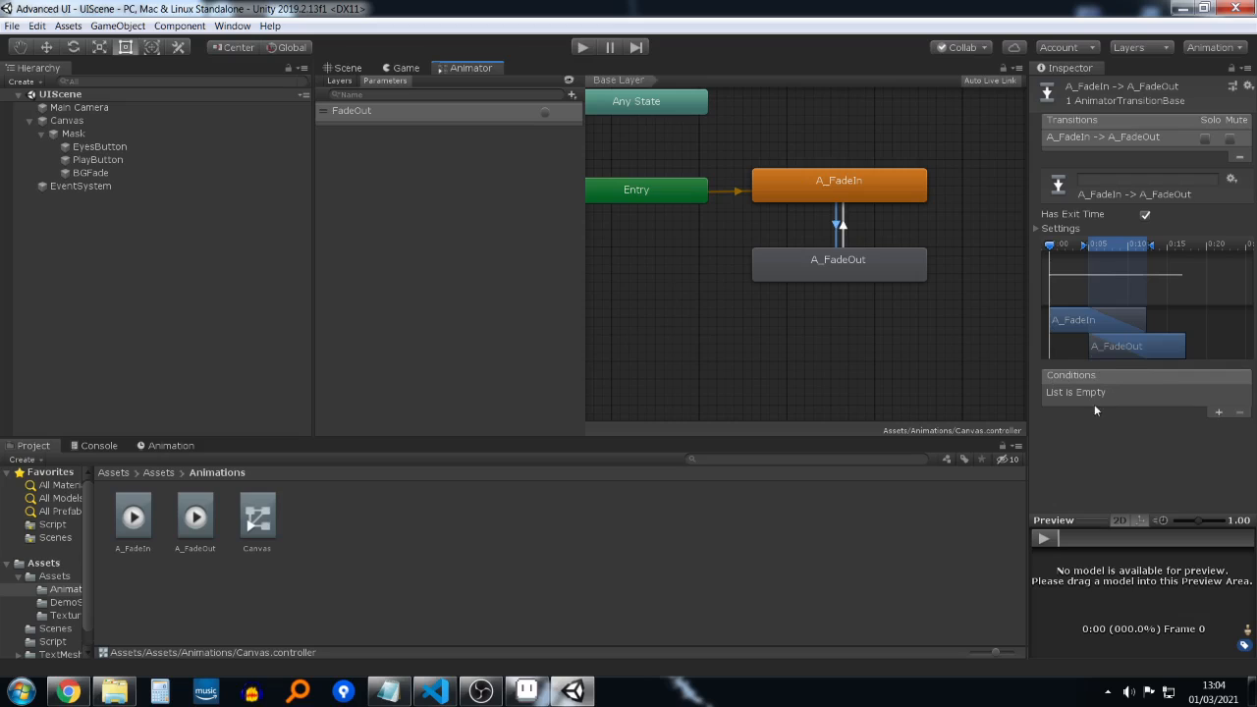
click(1217, 414)
click(1117, 394)
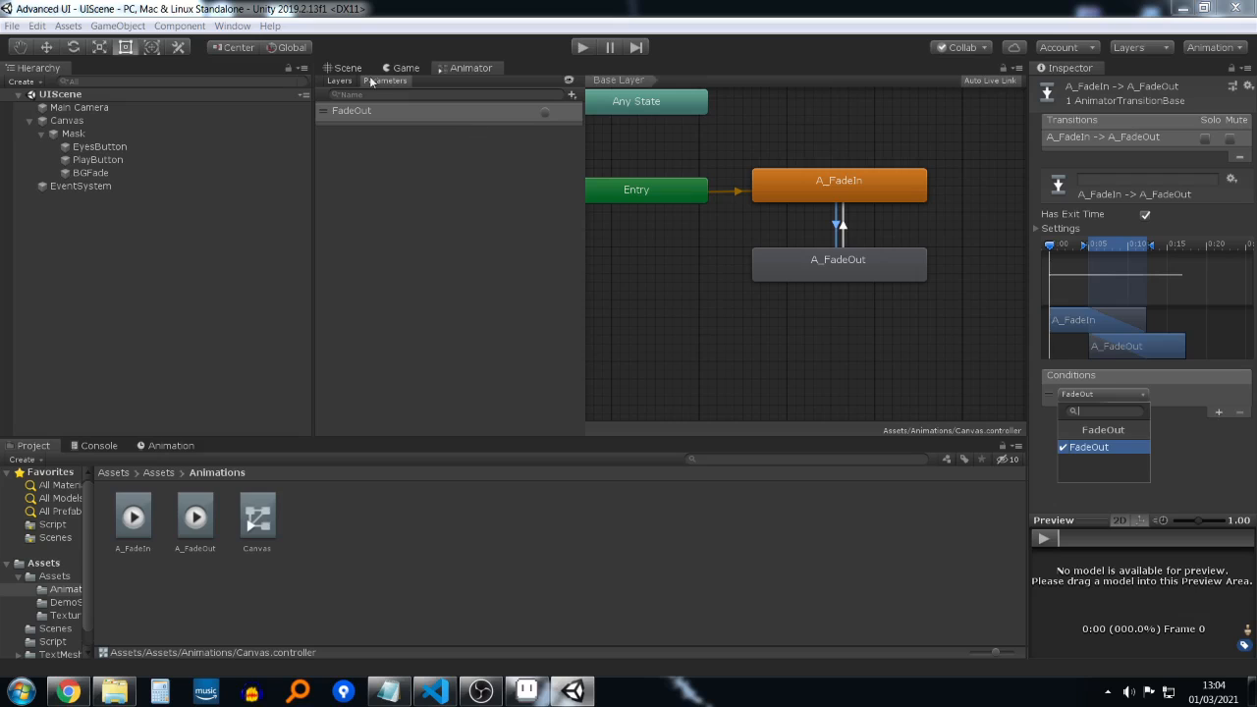
click(449, 68)
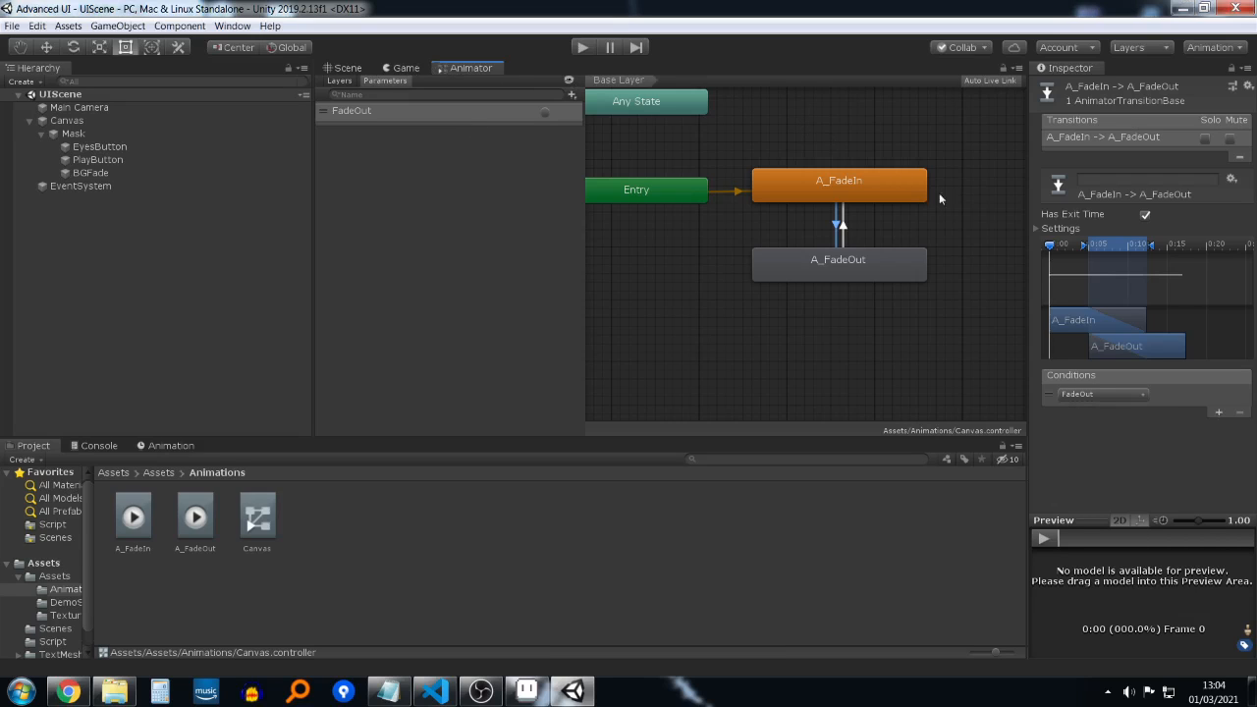
Step: Dock the Animator beside the Game view and run the scene with the A_FadeIn and A_FadeOut states in sight
drag(459, 69, 1001, 236)
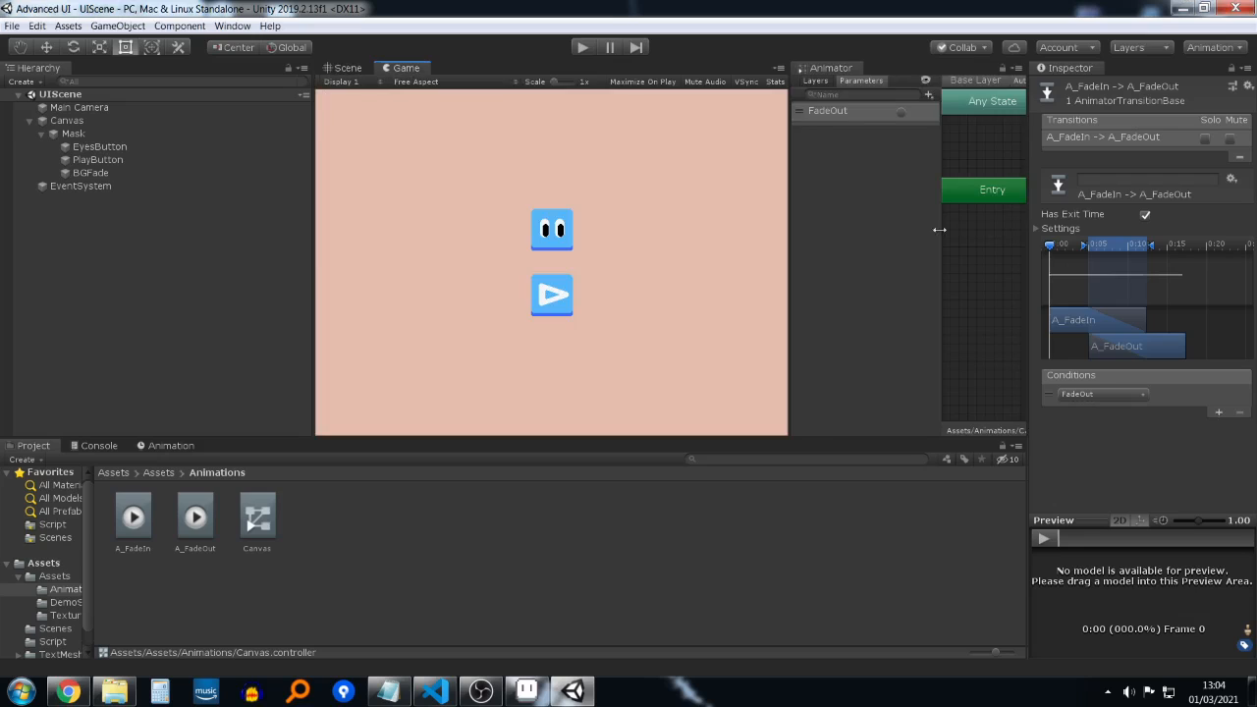
click(792, 162)
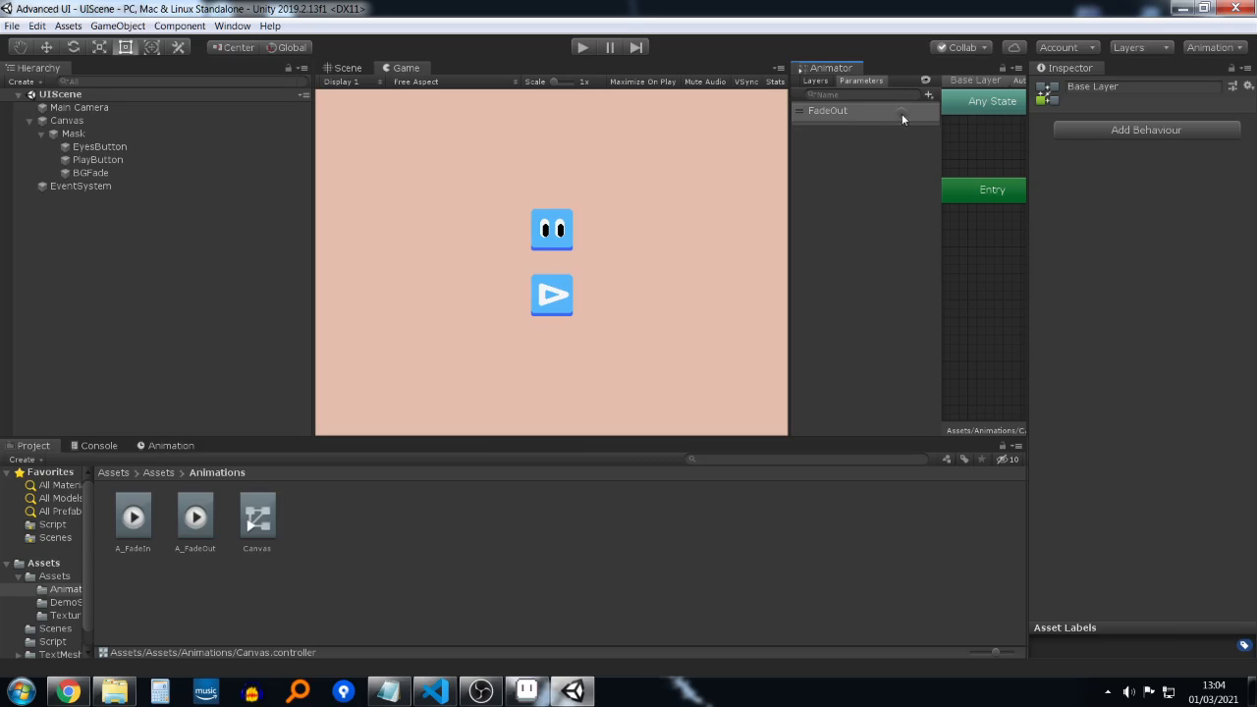
click(583, 48)
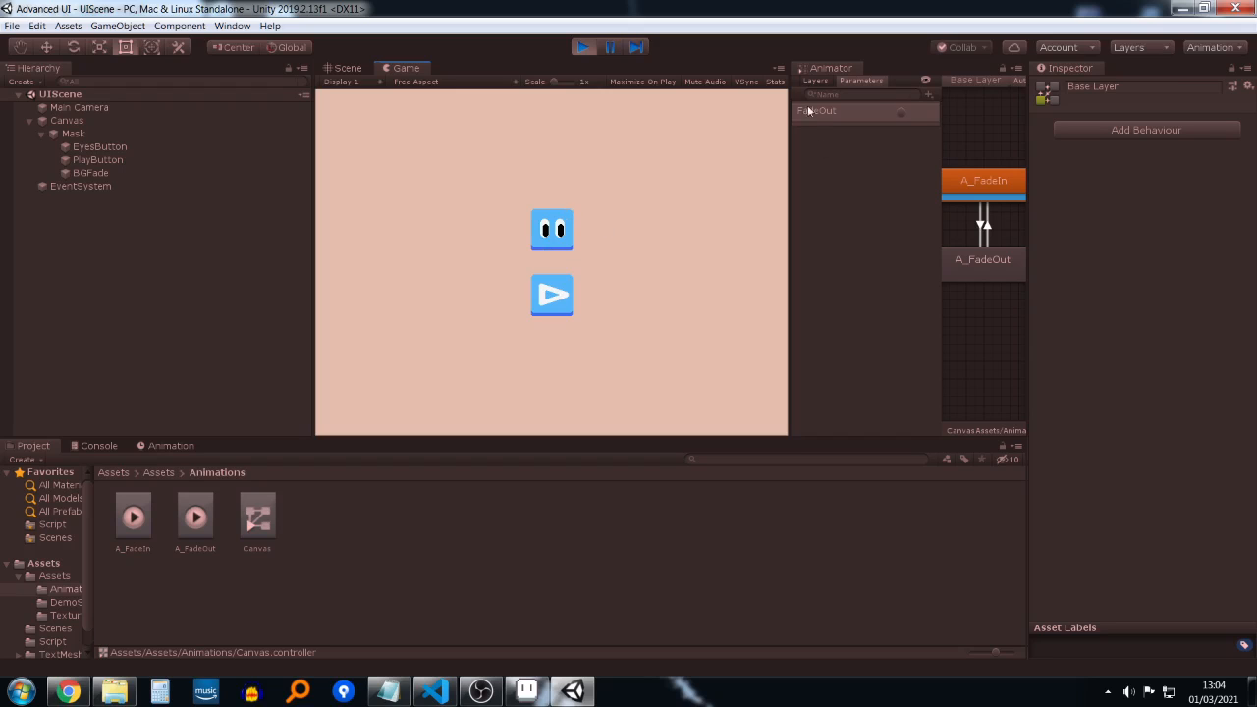
scroll(966, 195, down, 3)
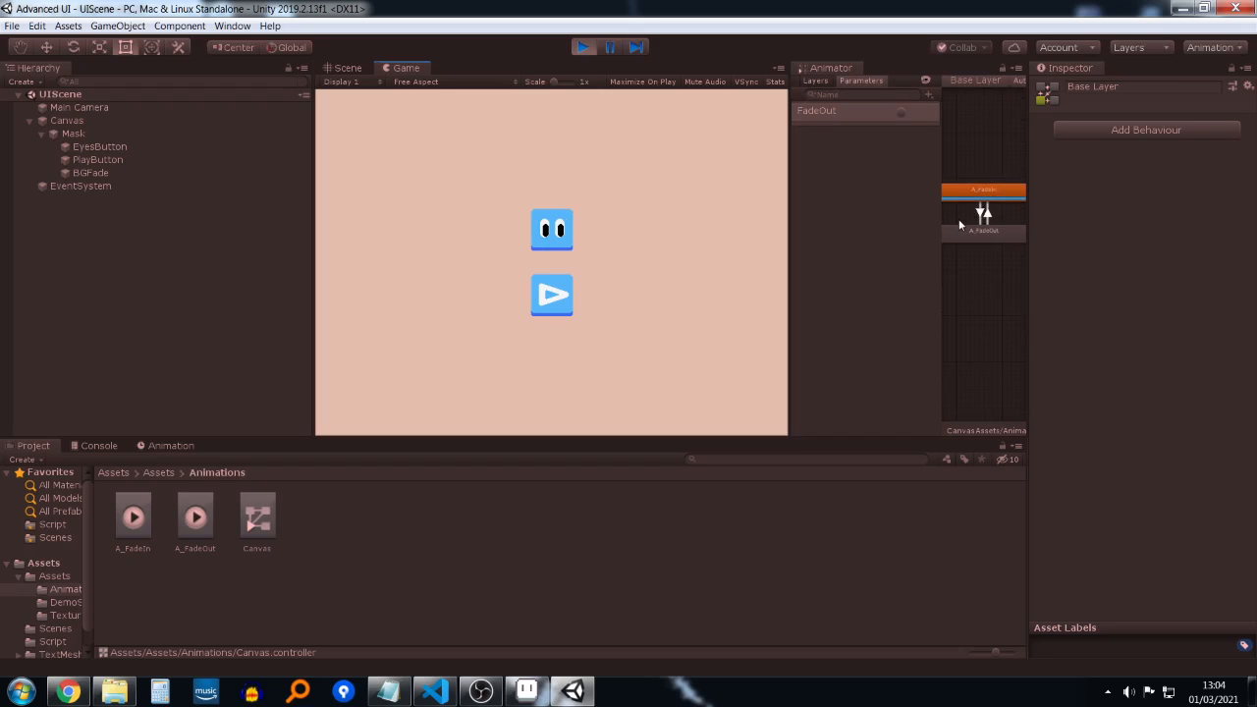
scroll(962, 222, down, 1)
scroll(972, 201, up, 2)
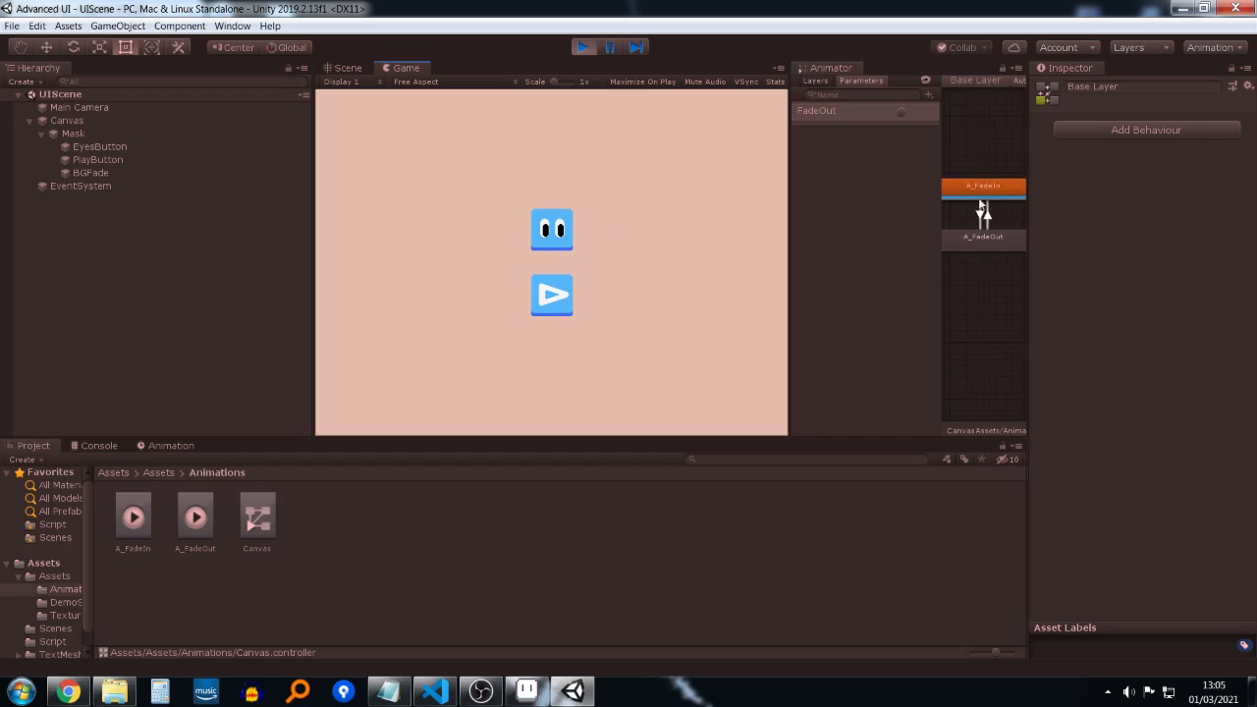
scroll(983, 208, down, 3)
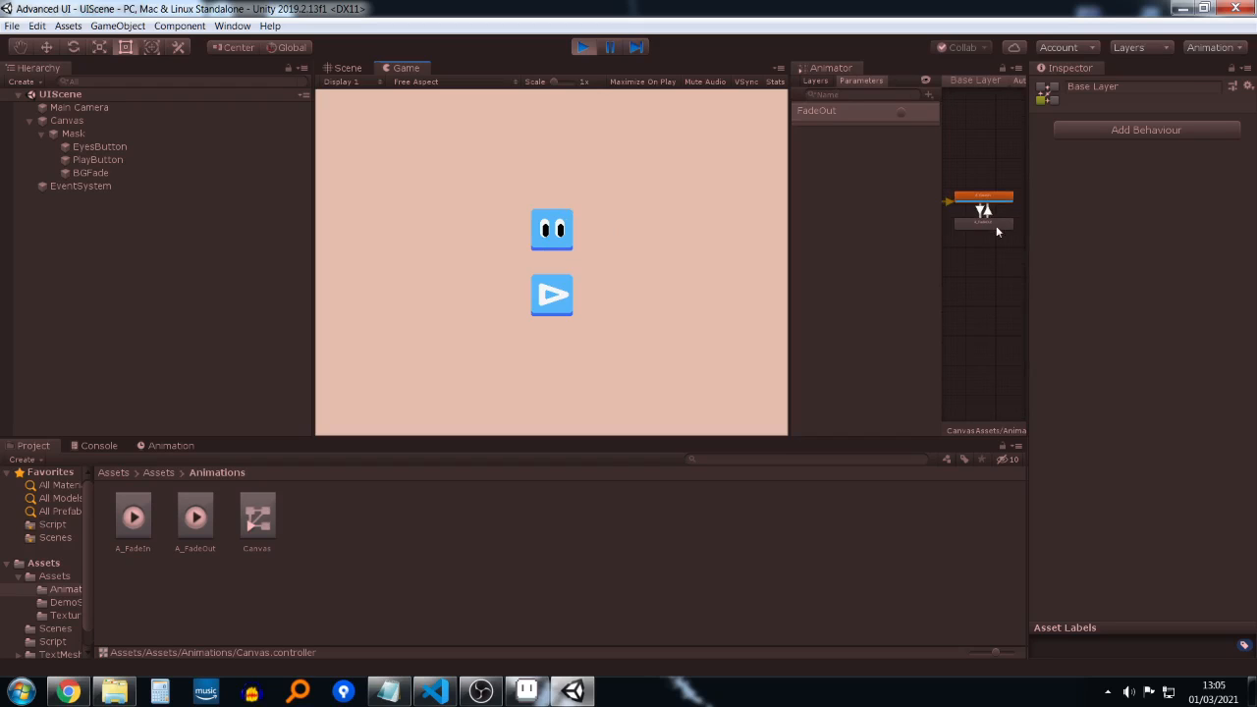
Step: Fire the FadeOut trigger several times in the running scene with the Animator widened, and exit Play mode
click(900, 112)
drag(787, 143, 461, 140)
scroll(746, 202, up, 5)
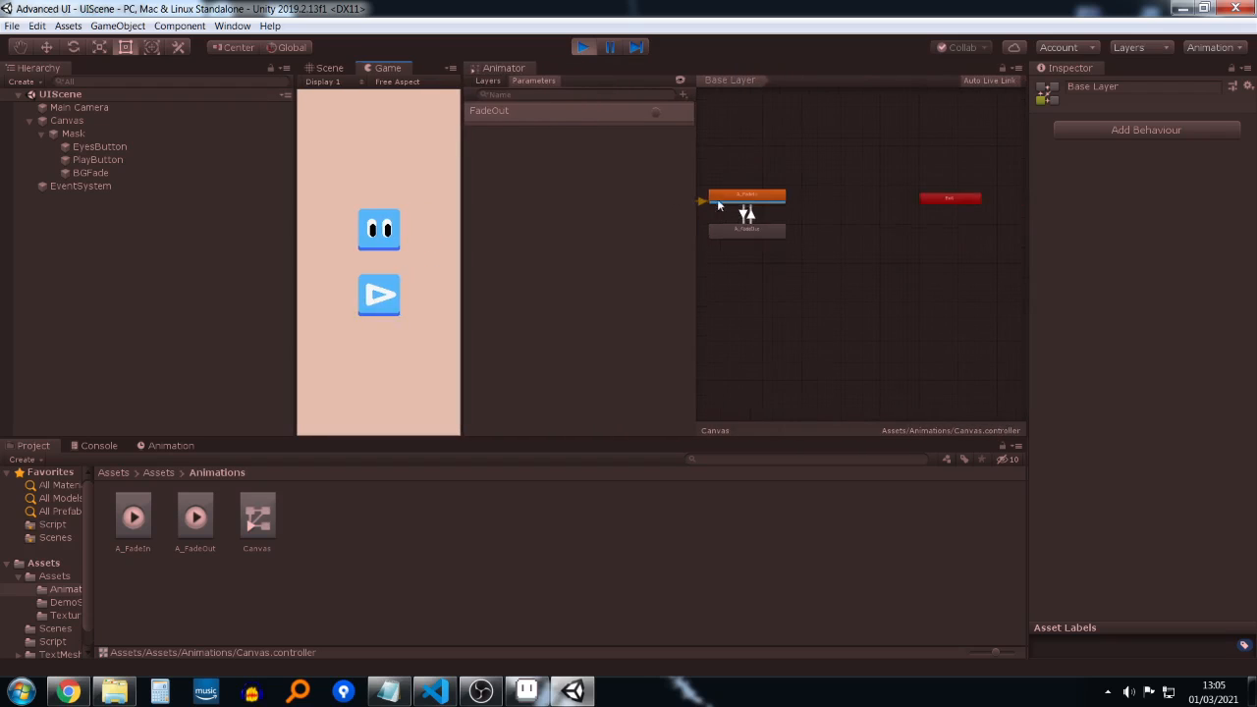
scroll(812, 202, down, 3)
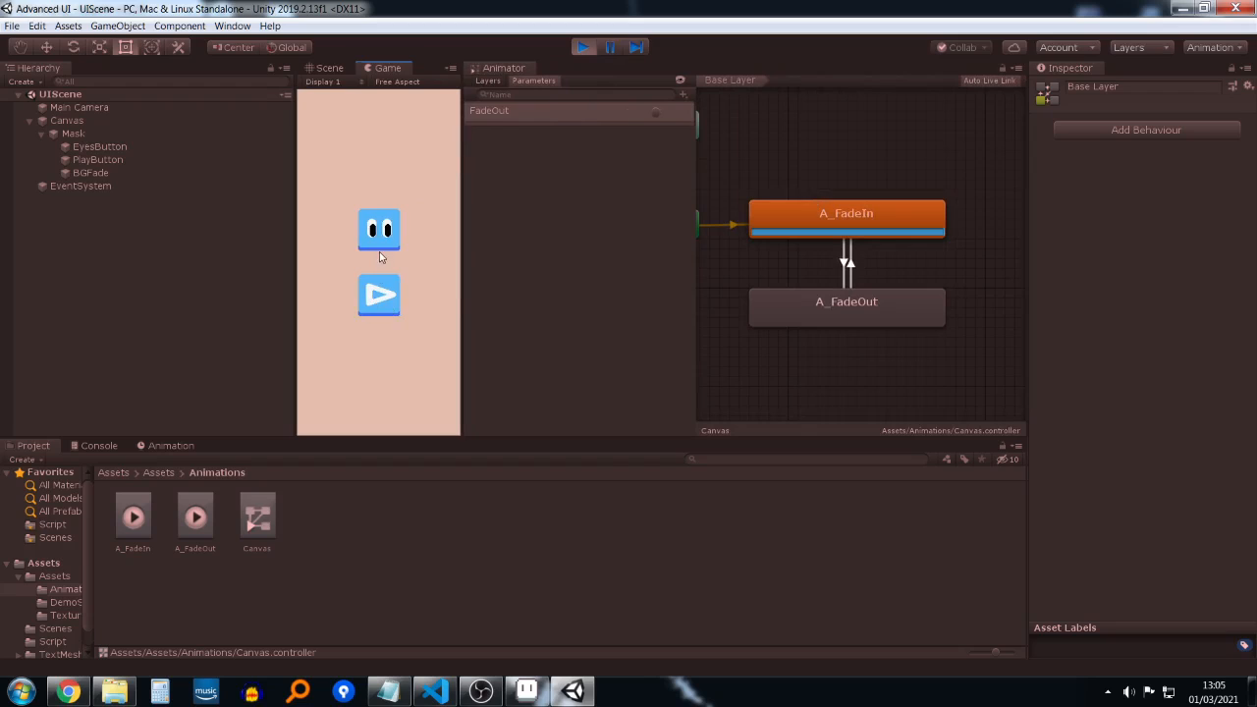
click(655, 112)
click(655, 111)
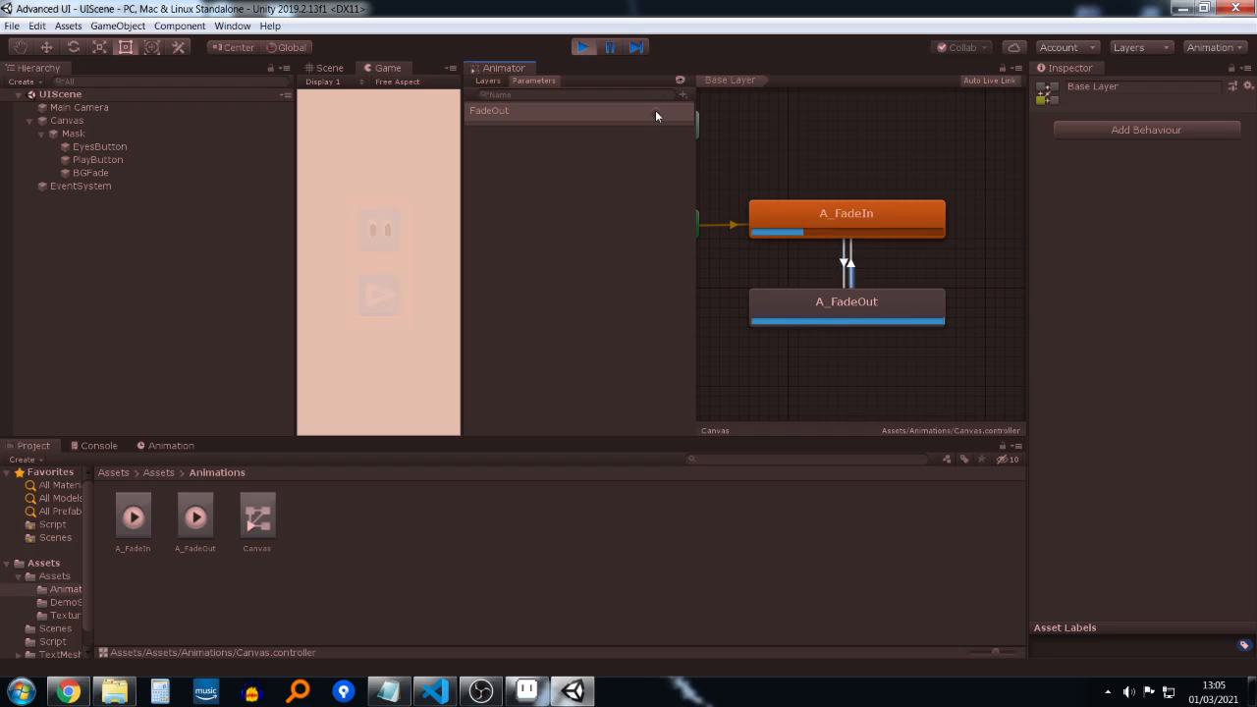
click(655, 112)
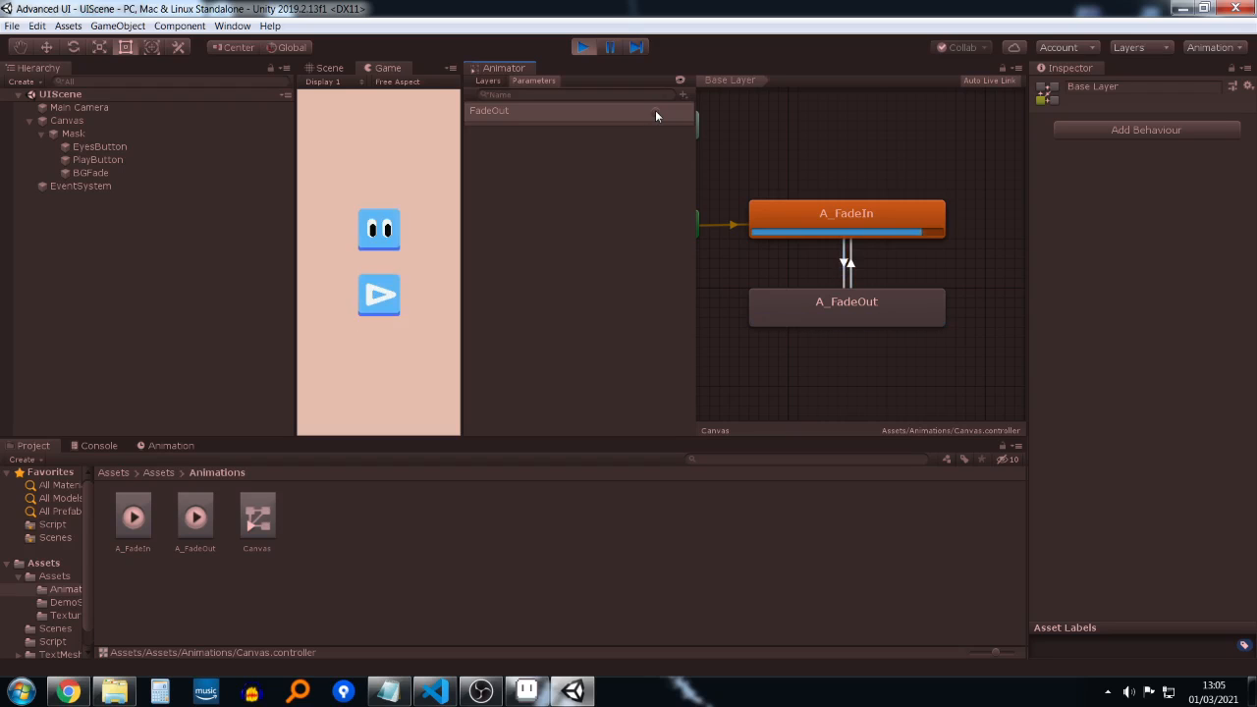
click(582, 51)
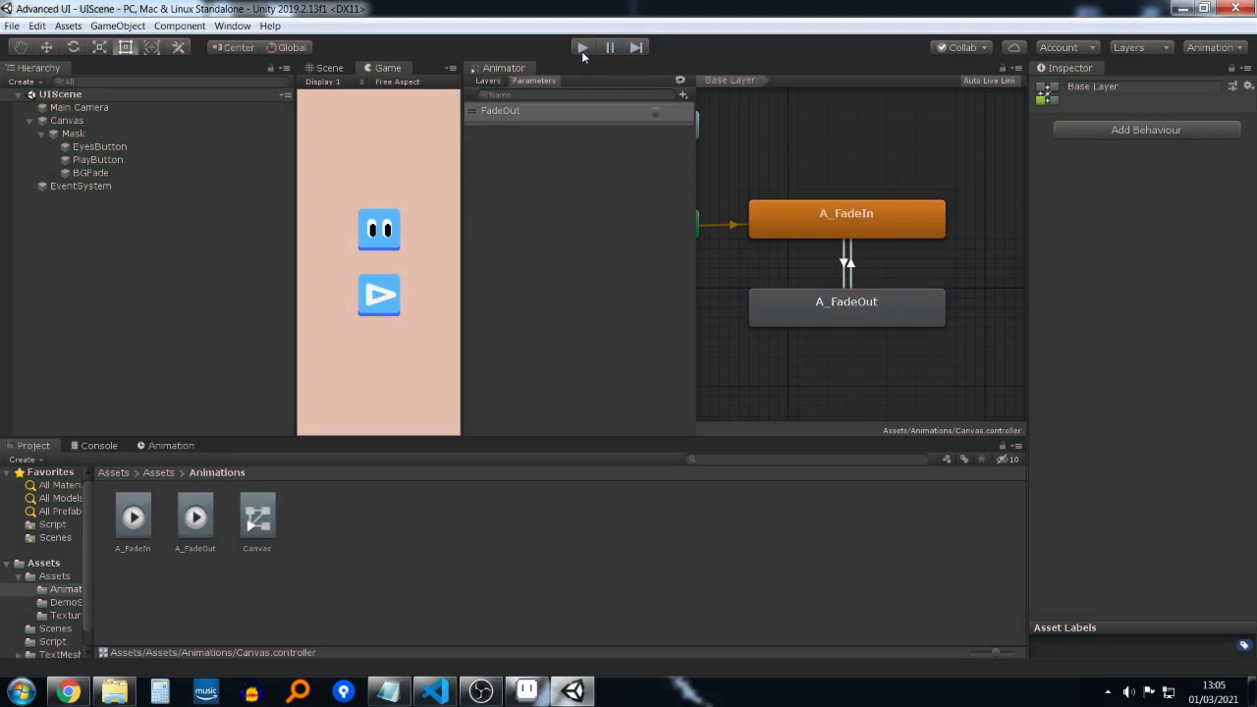
Step: Widen the Game view, reframe the state graph in the narrowed Animator, and select EyesButton
drag(461, 160, 634, 160)
scroll(923, 268, down, 5)
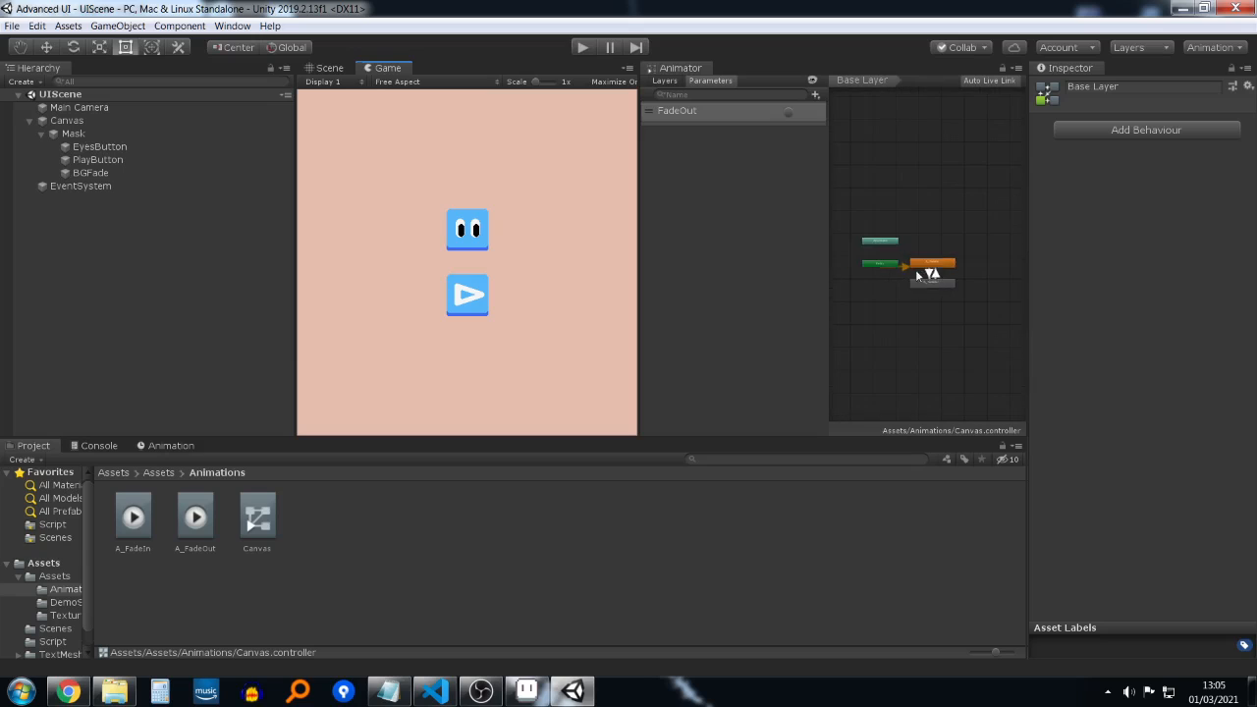
scroll(915, 269, up, 2)
middle_drag(894, 296, 891, 299)
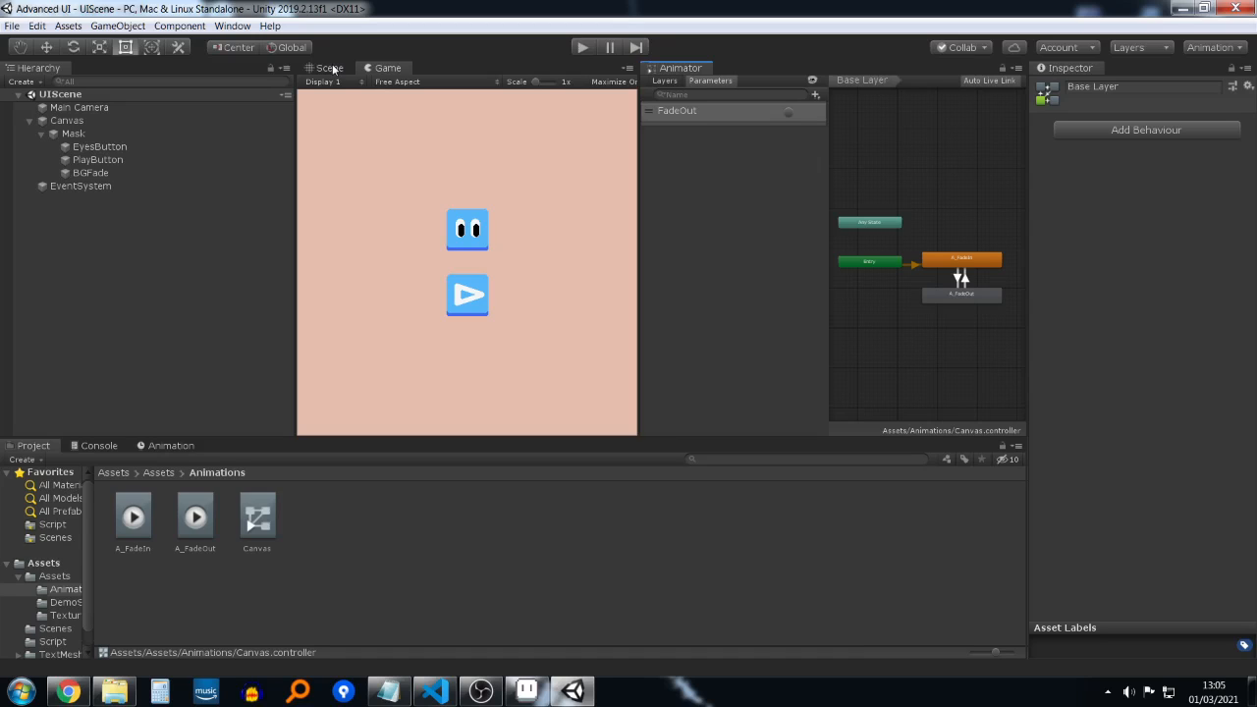
click(137, 148)
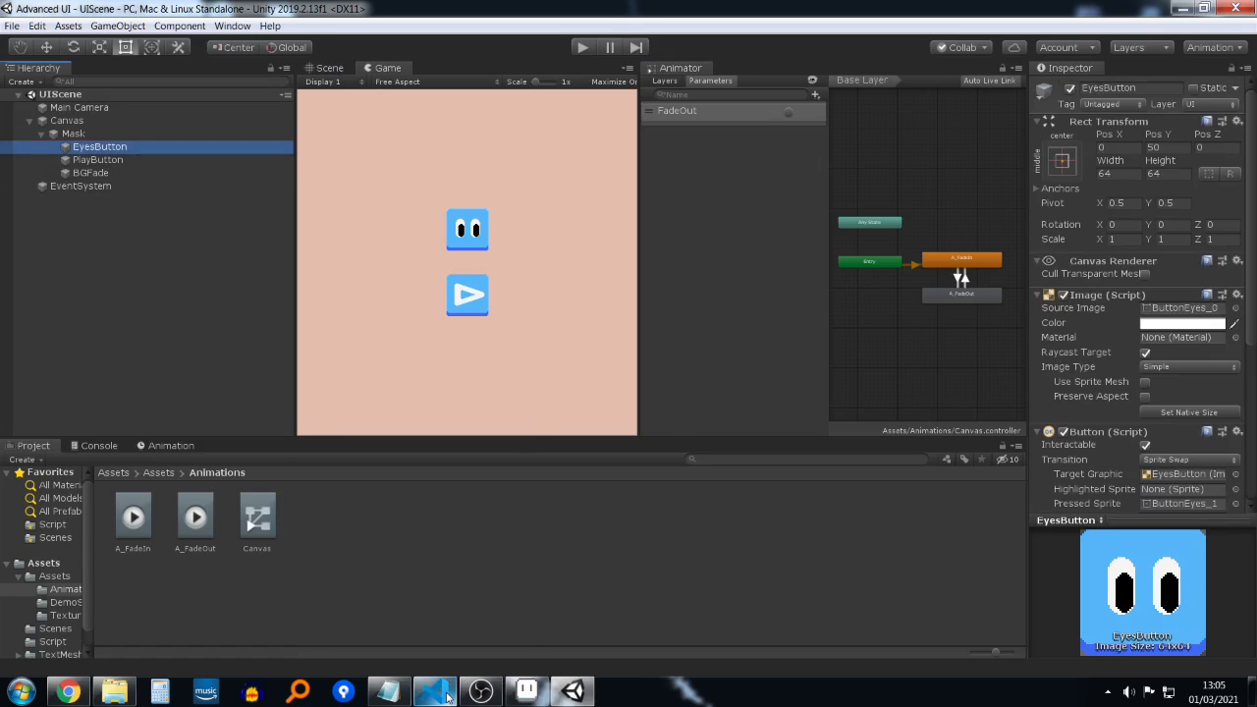
Step: Switch to Visual Studio Code and declare a public Animator field named ButtonAnim at the start of the UILogic class
mouse_move(434, 691)
click(451, 624)
scroll(576, 275, up, 5)
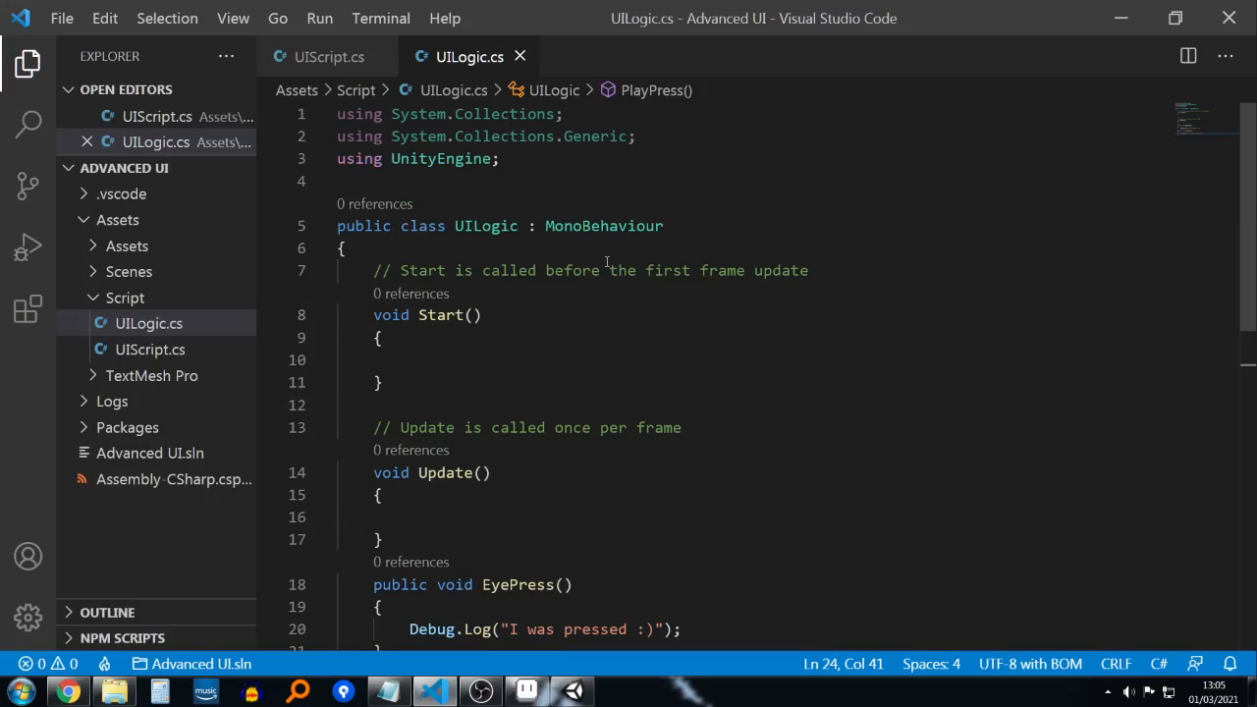
click(602, 253)
key(Return)
text(p)
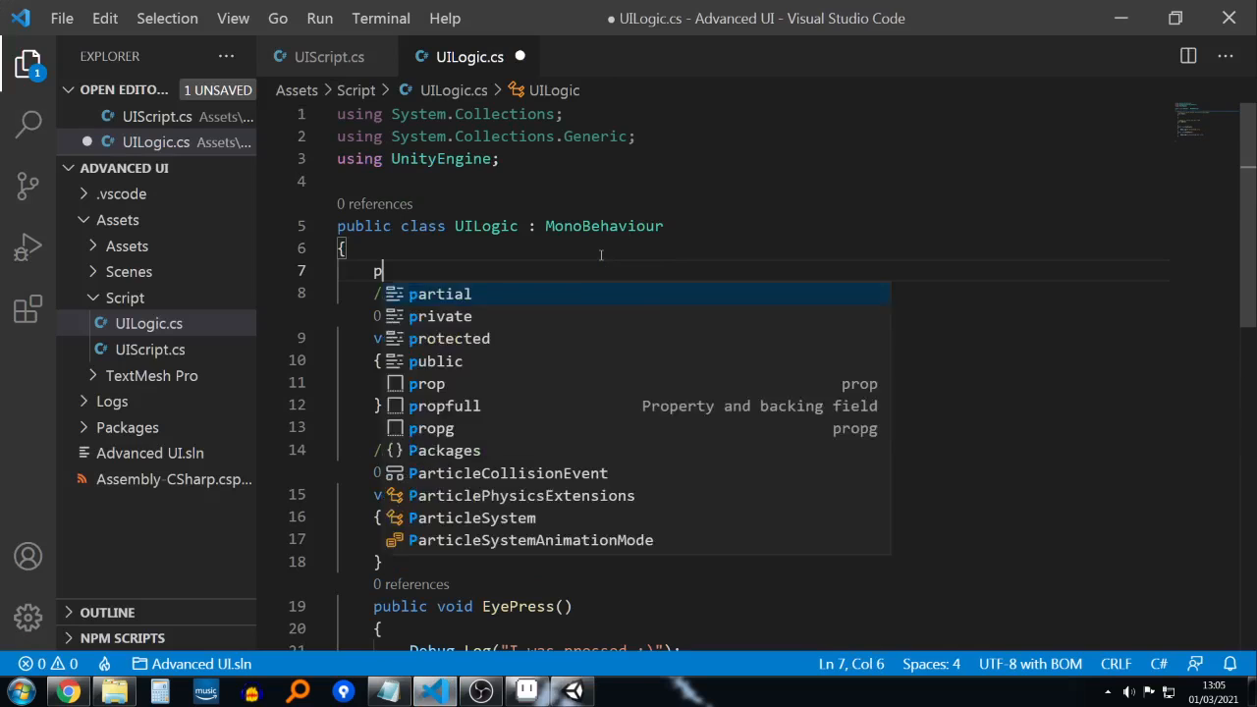
text(ublic anima)
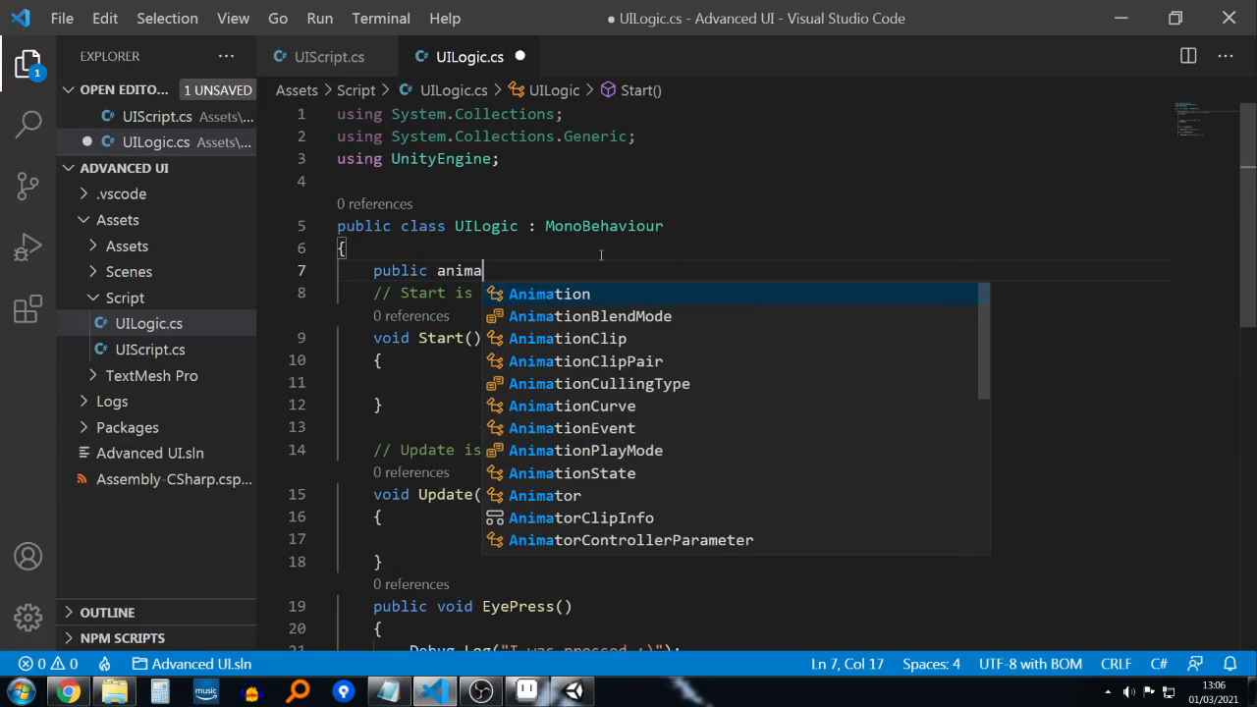
text(tor)
key(Return)
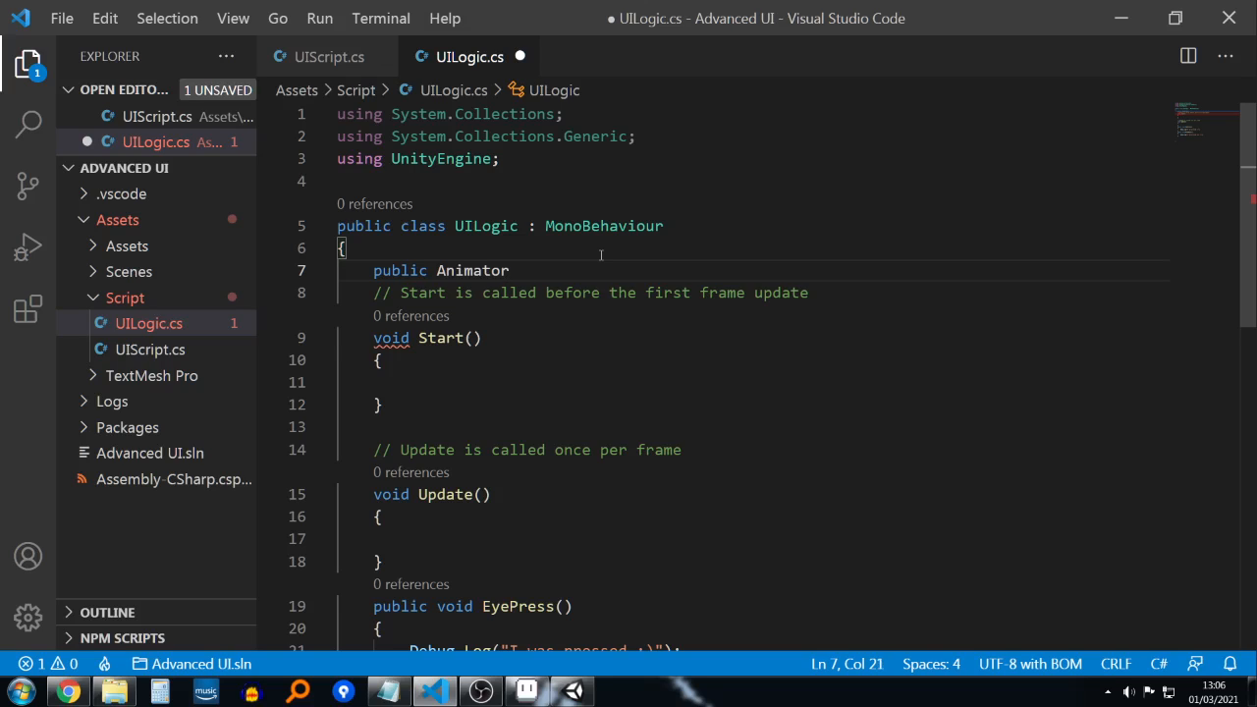
text(Button)
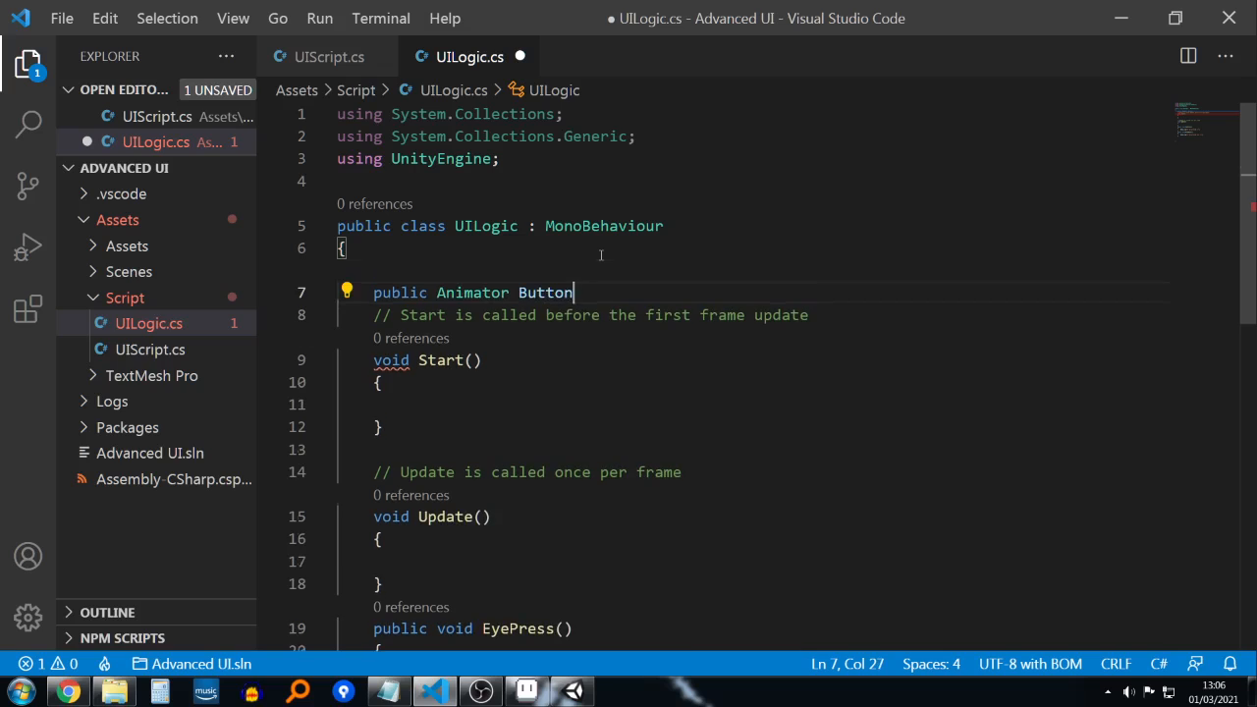
text(Anim;)
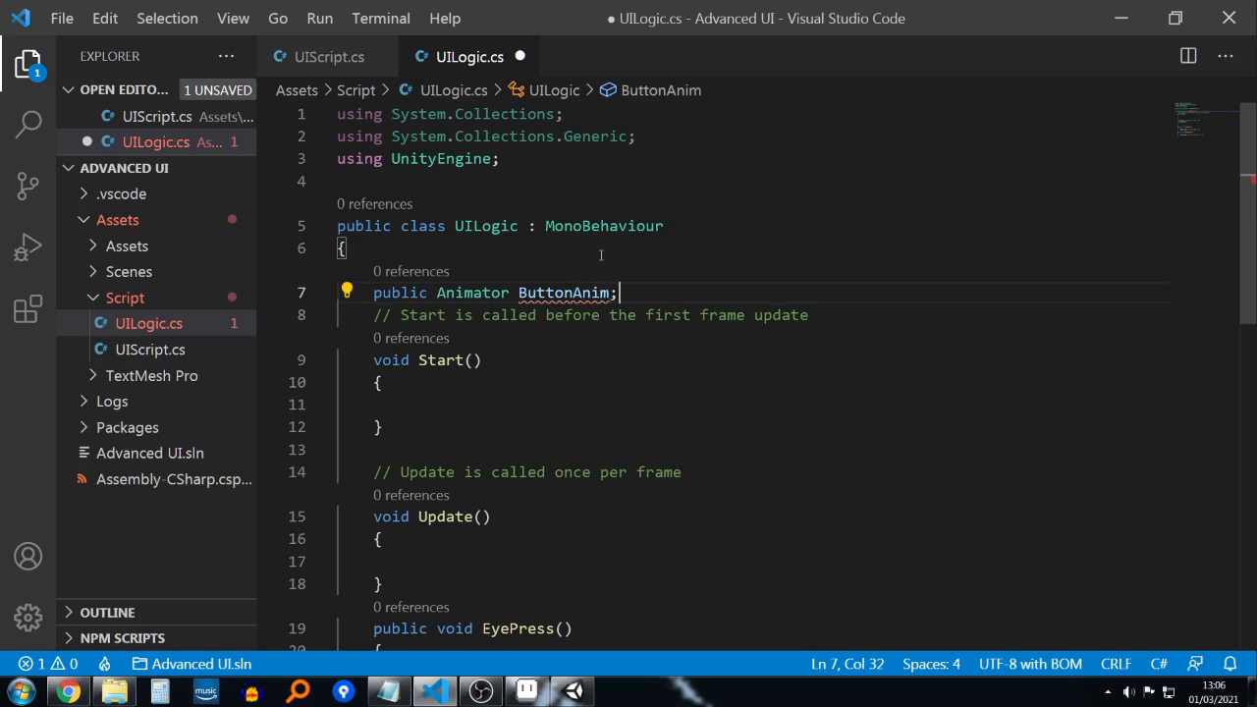
scroll(681, 154, down, 1)
double_click(682, 154)
Step: Start a ButtonAnim member call on a new line below the Debug.Log statement in PlayPress()
scroll(722, 342, down, 4)
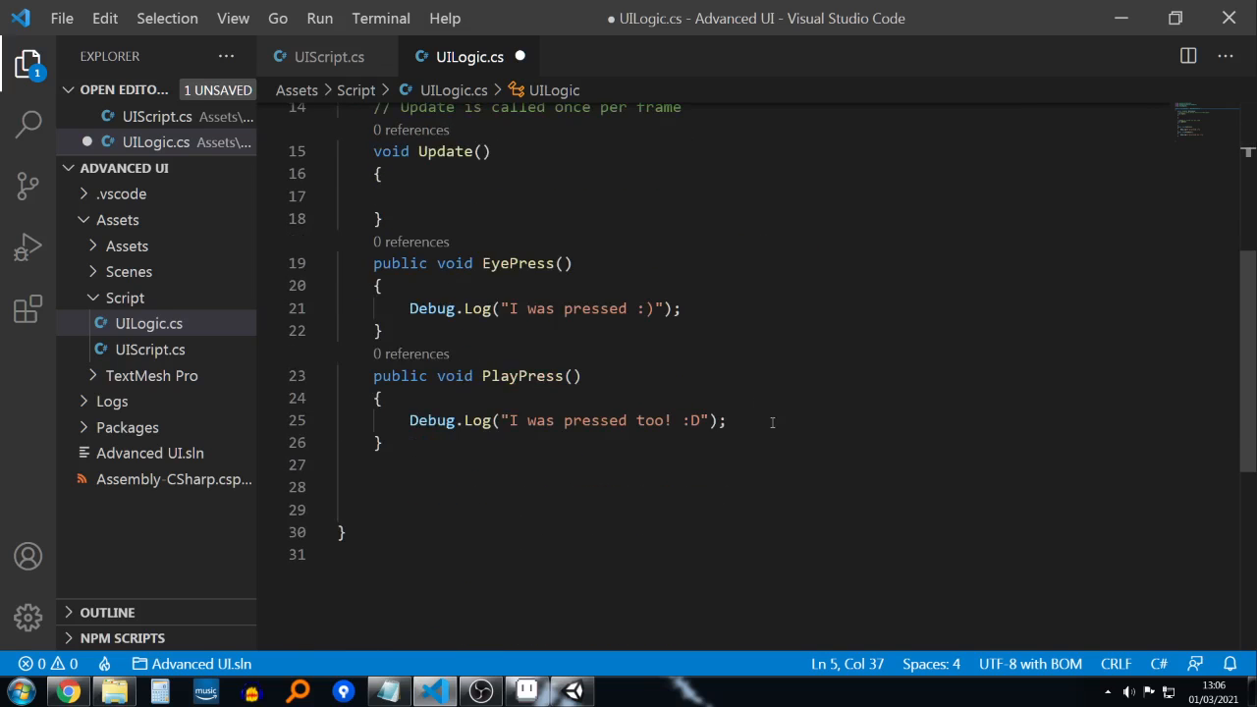
click(772, 422)
key(Return)
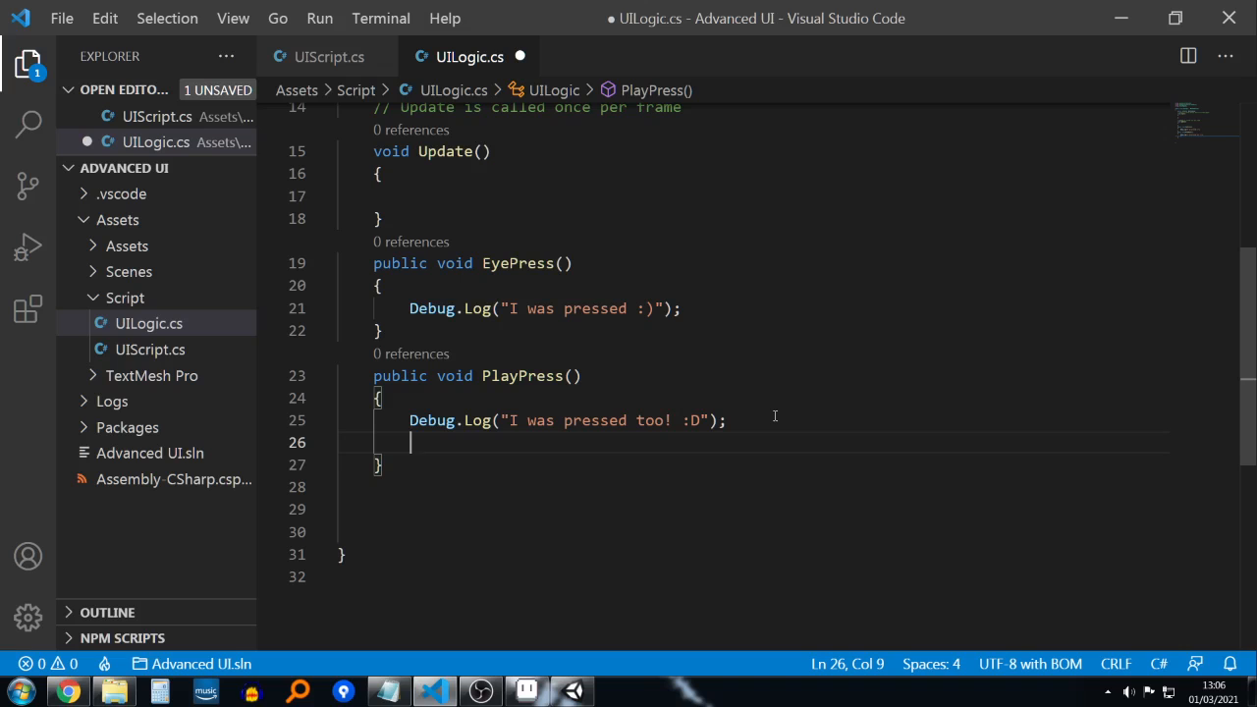
text(A)
key(BackSpace)
text(Button)
key(Tab)
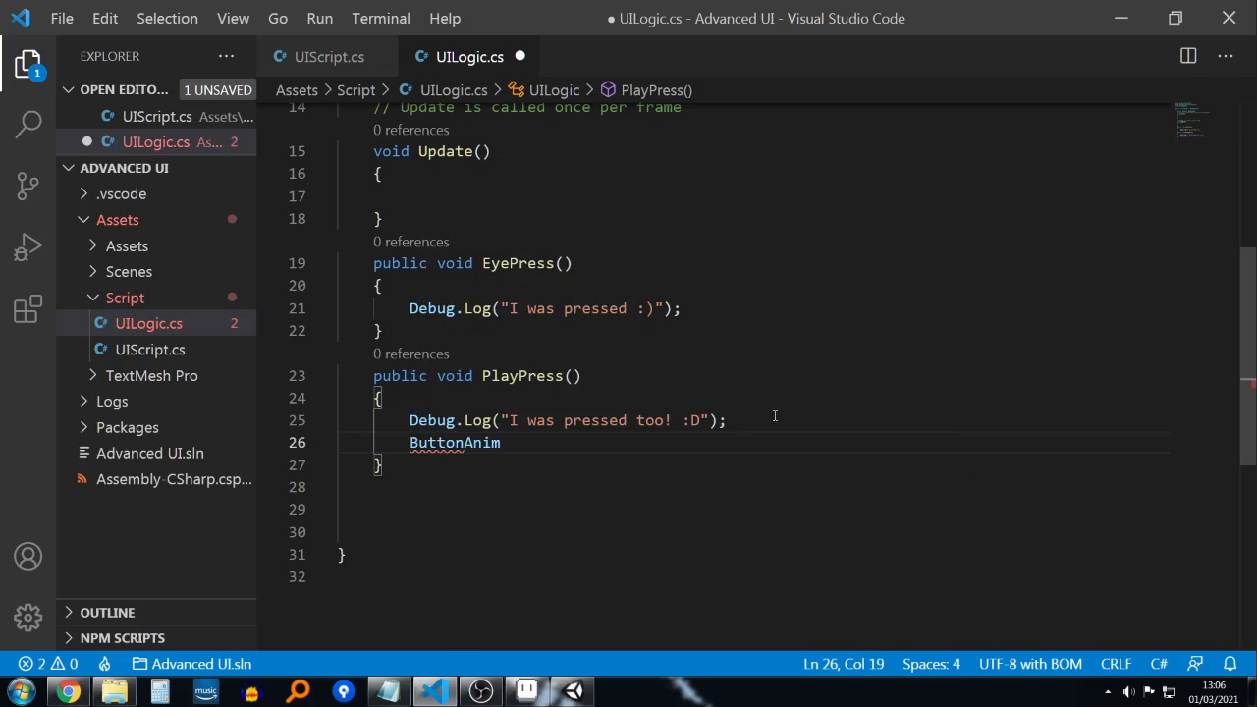
text(.)
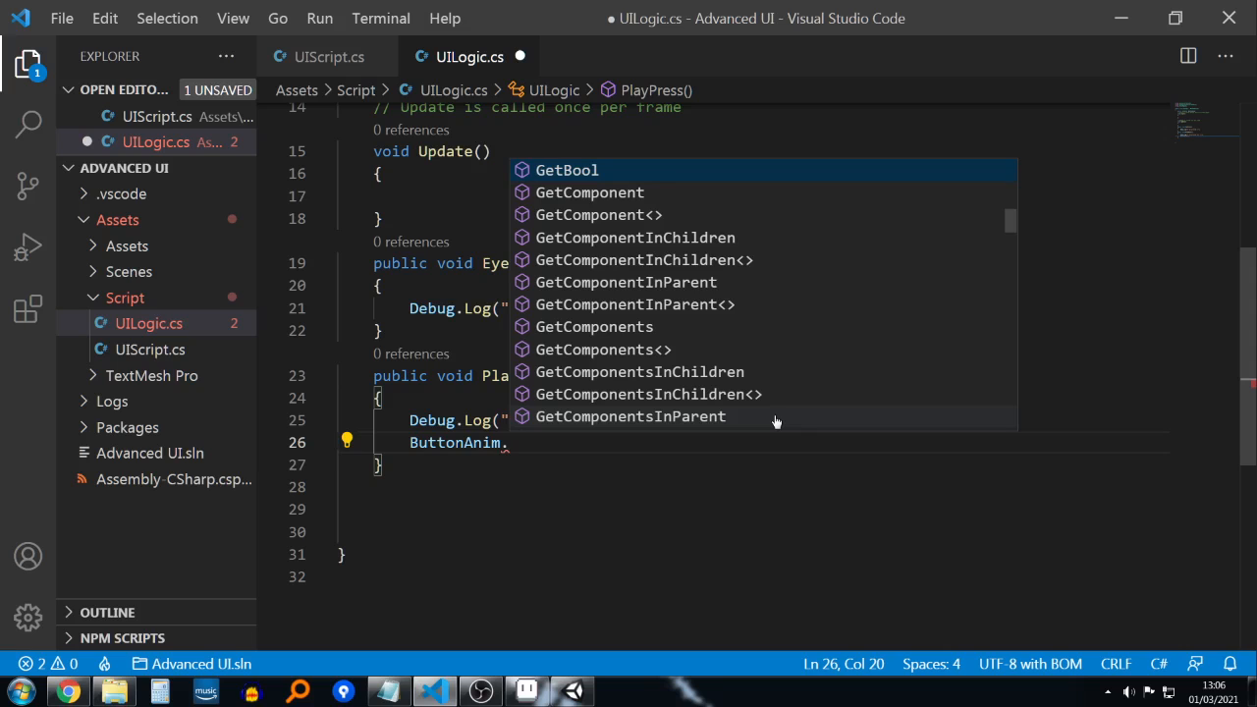
scroll(785, 393, down, 5)
scroll(801, 343, down, 5)
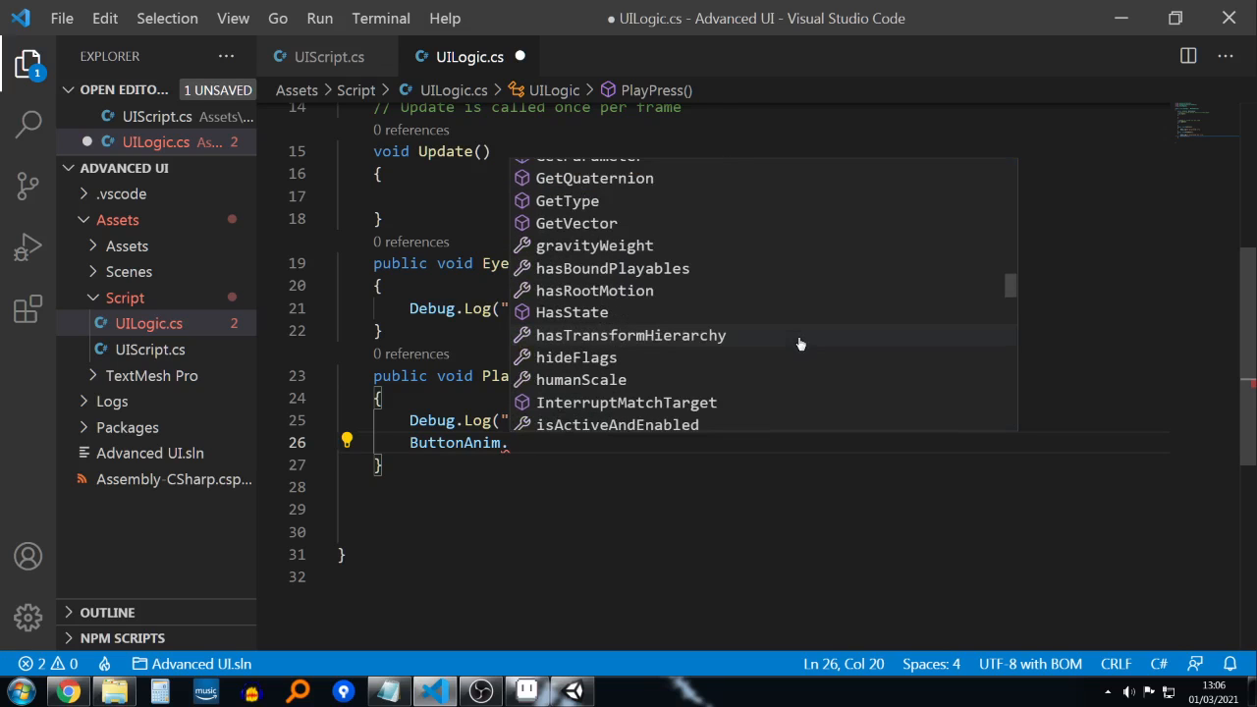
text(Para)
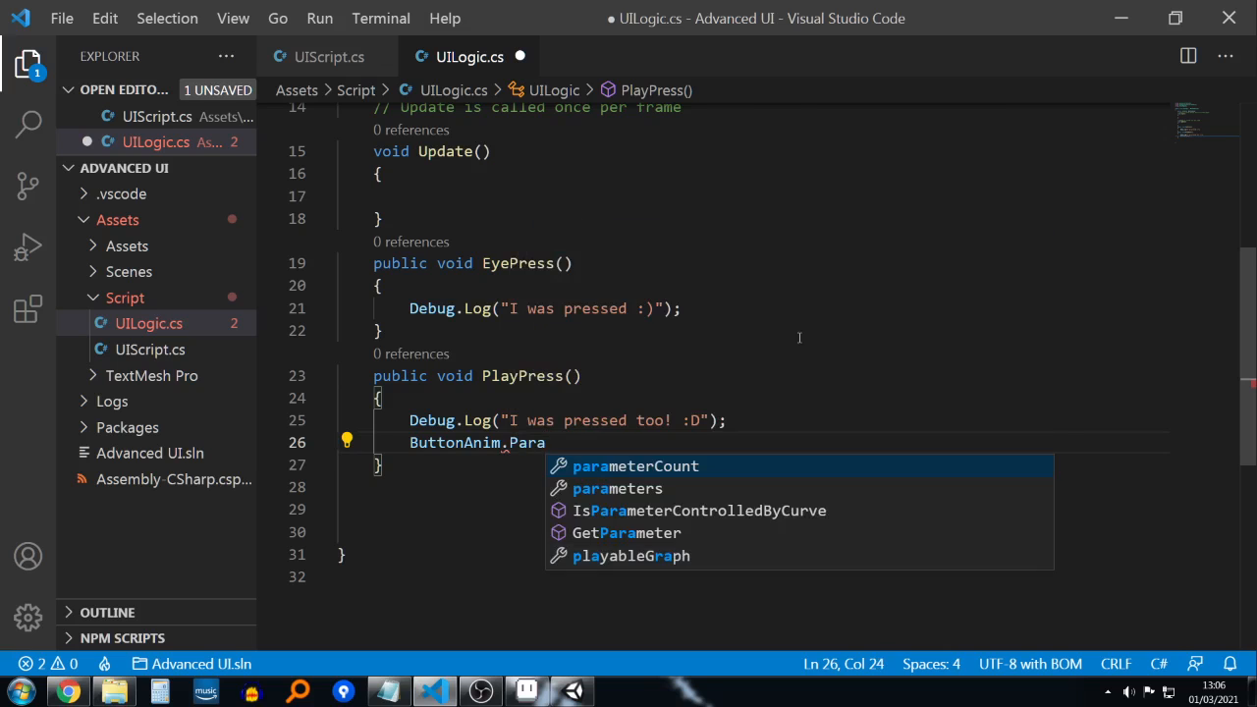
key(BackSpace)
key(BackSpace)
key(BackSpace)
key(BackSpace)
Step: Complete the line in PlayPress() as ButtonAnim.SetTrigger("FadeOut"); and save UILogic.cs
text(Trigger)
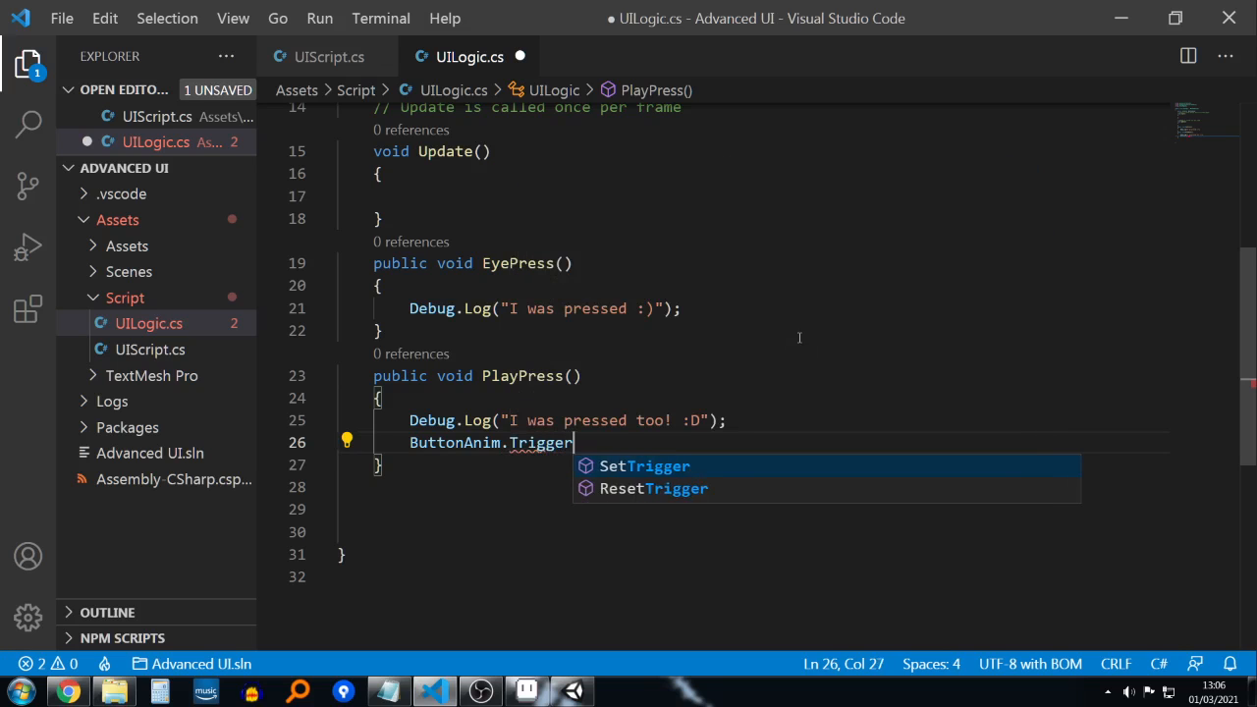
key(Return)
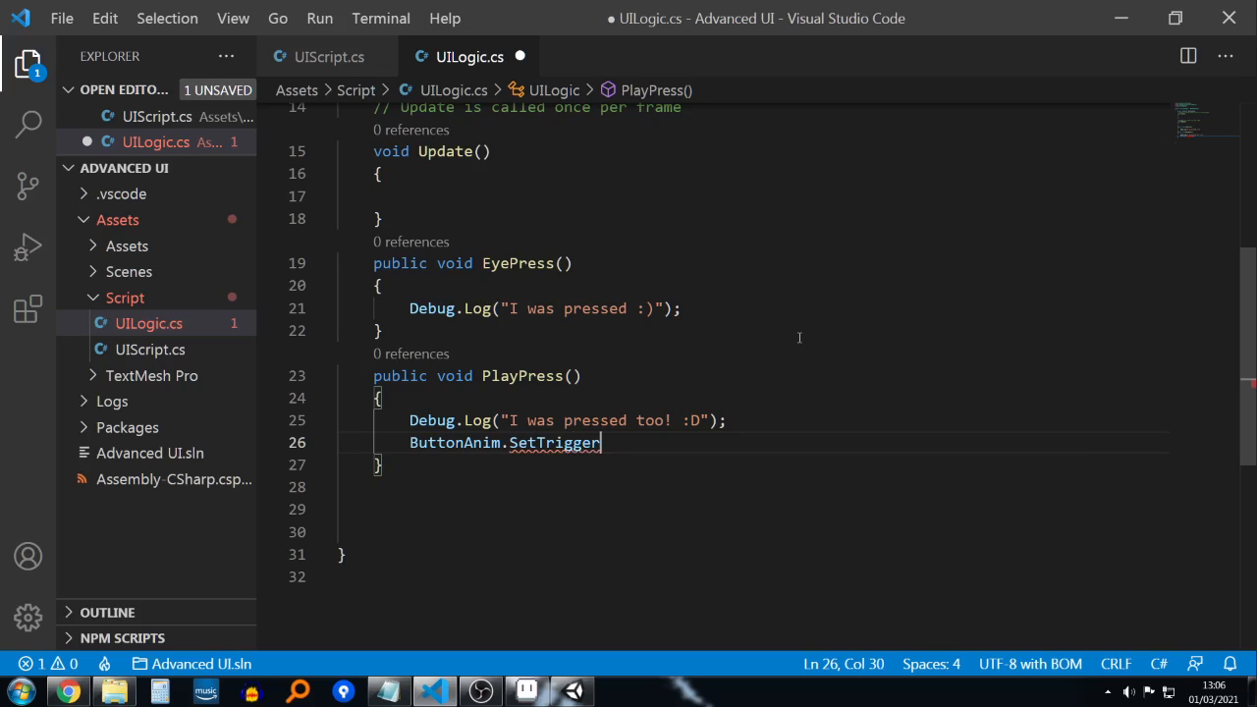
text(()
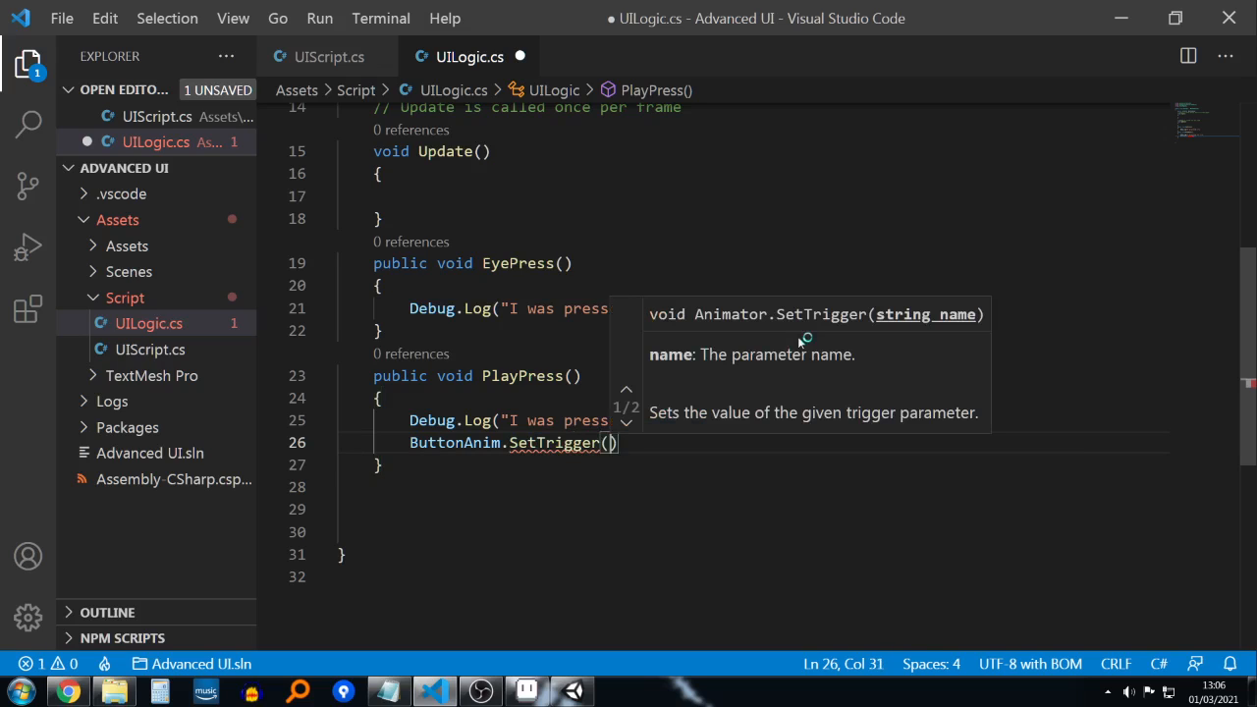
text("Fade)
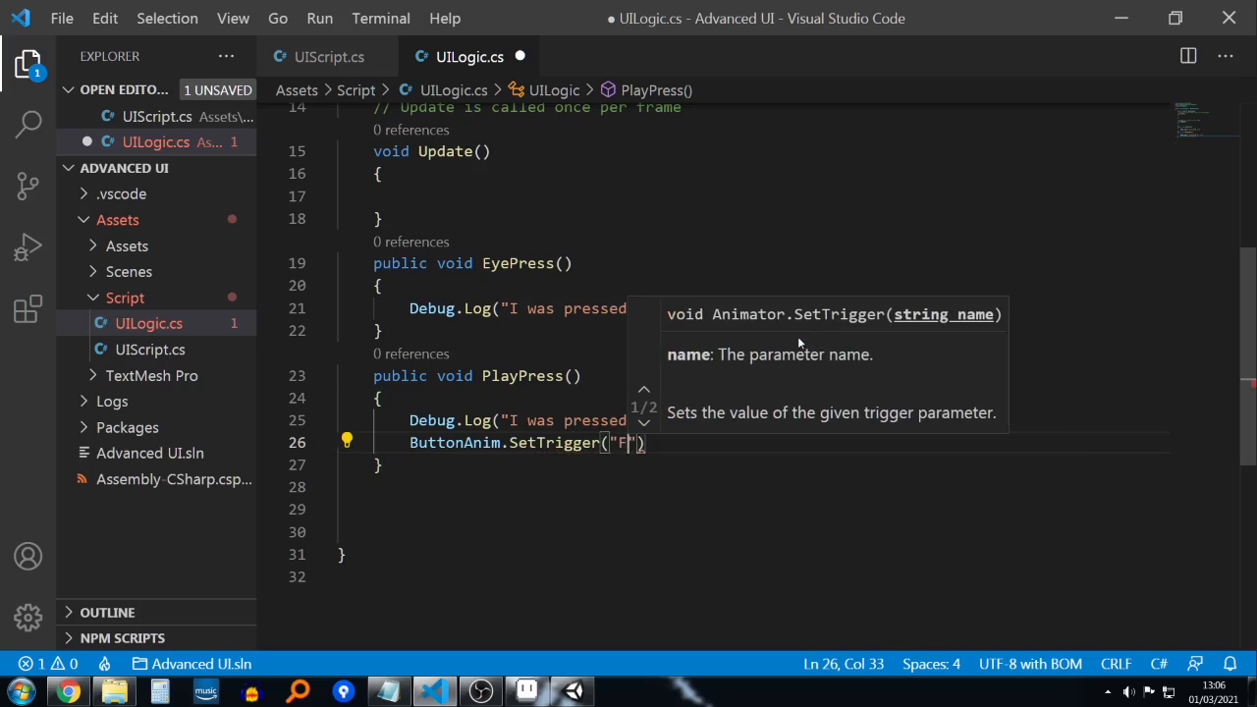
text(Out)
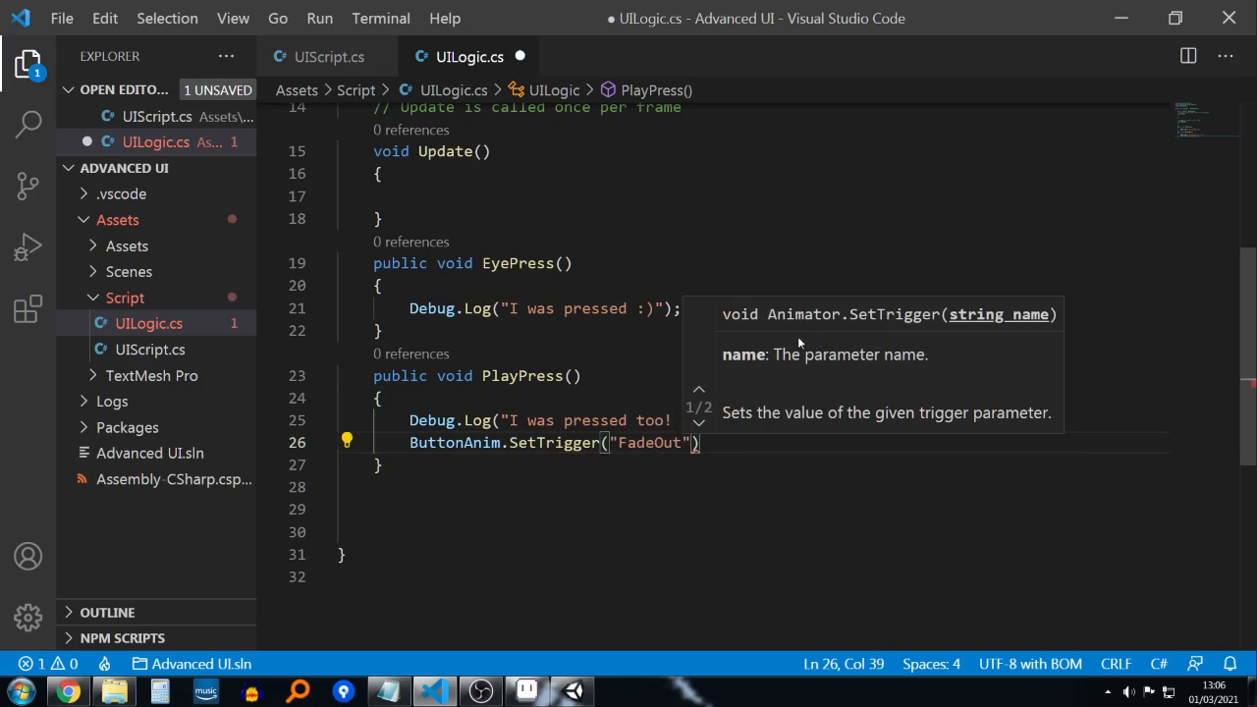
text(");)
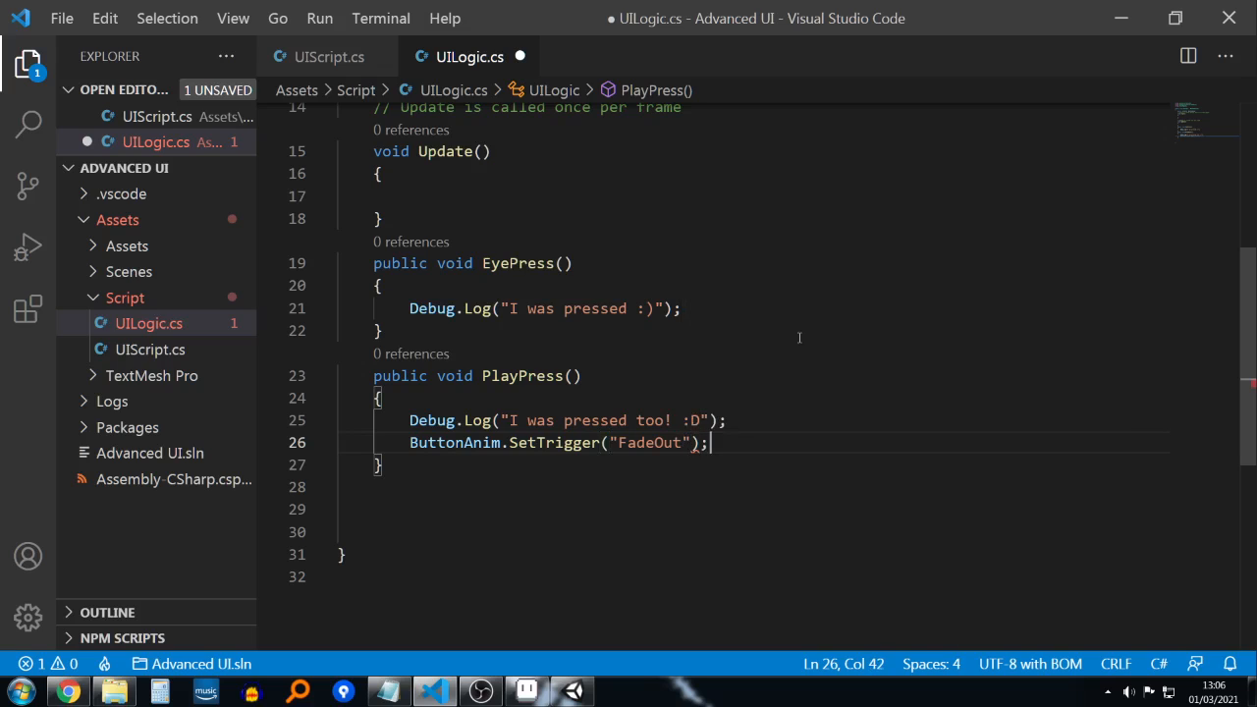
key(Down)
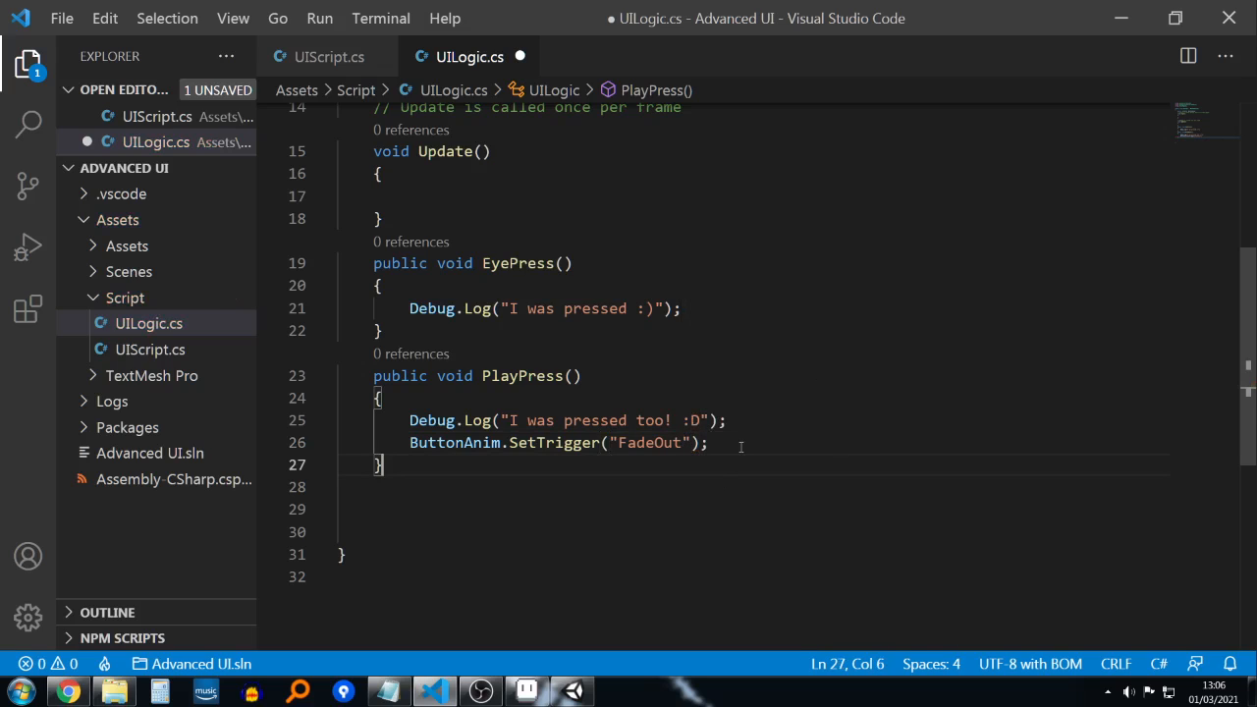
key(ctrl+s)
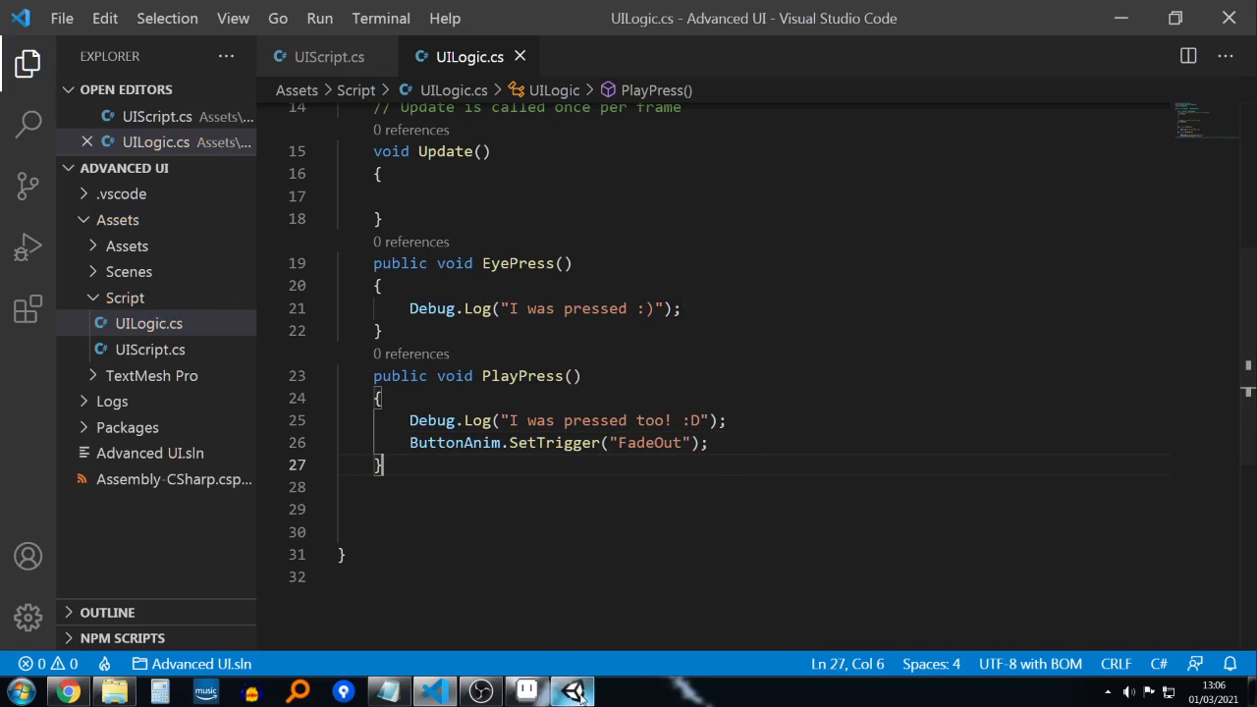
Step: Switch to Unity, run the scene in Play mode, and stop it
key(alt+Tab)
click(582, 47)
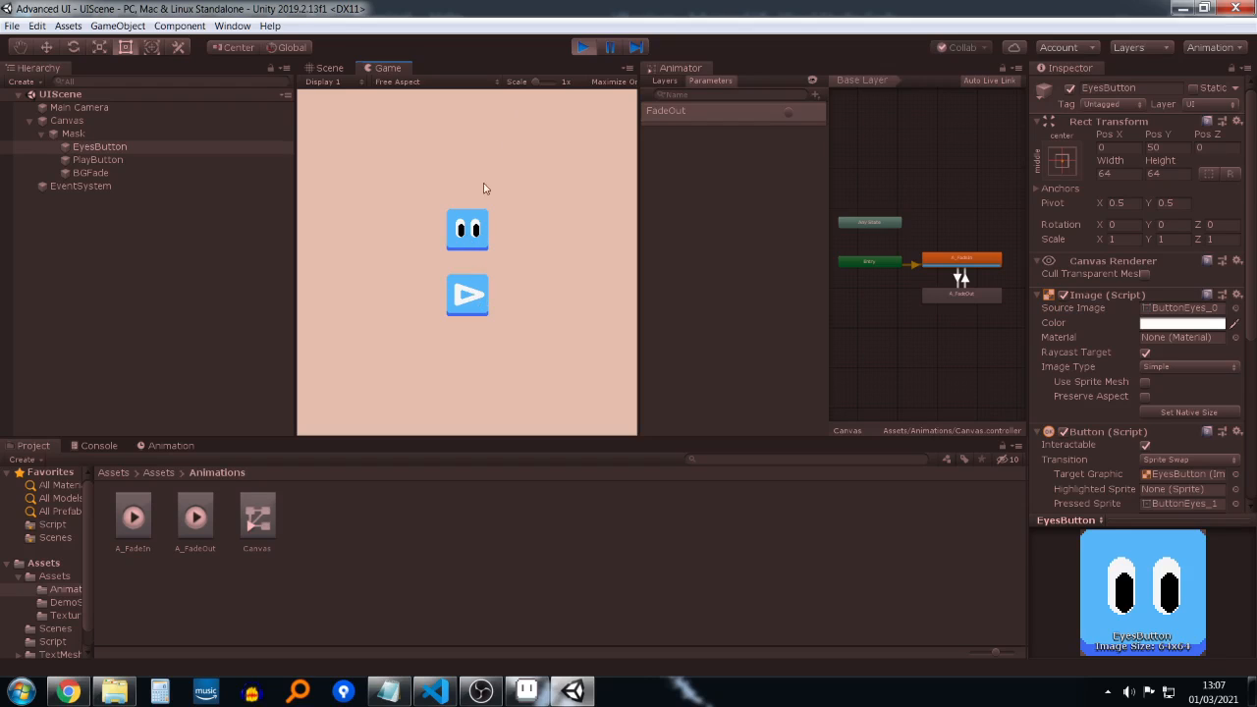
click(581, 48)
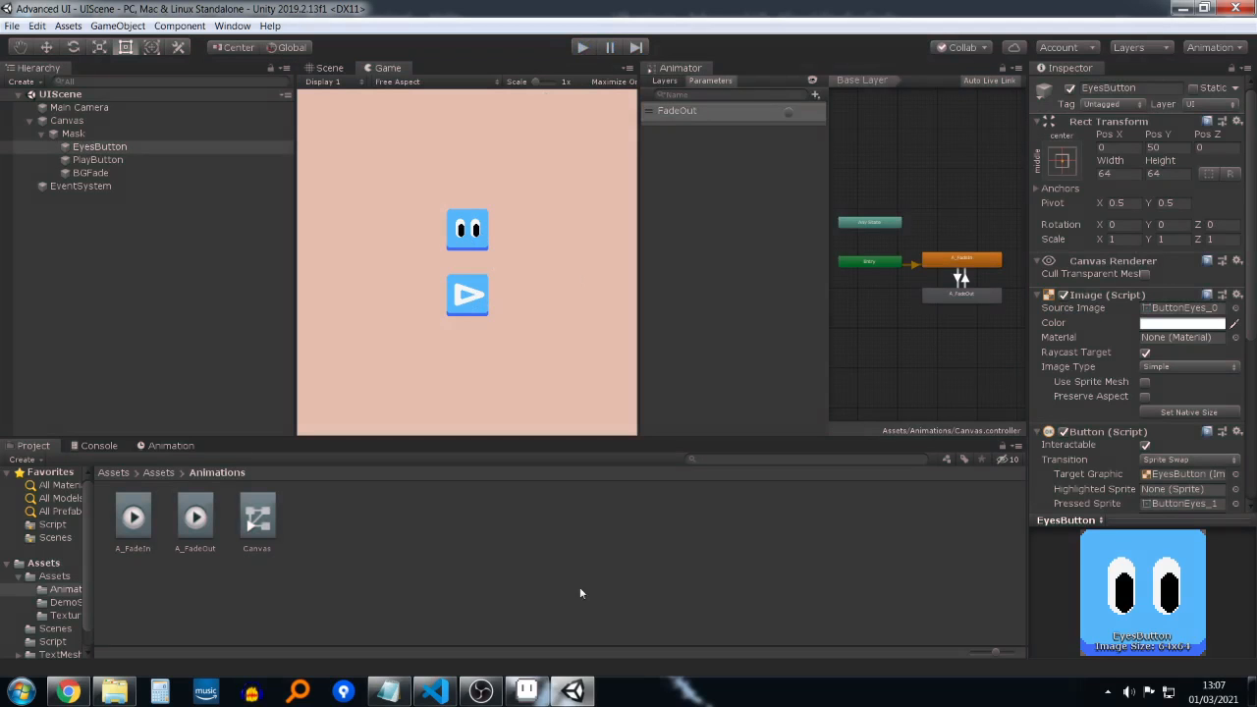
Step: Switch to Visual Studio Code, examine the Anim_Button declaration and FadeOut trigger call in UIScript.cs for comparison, and return to UILogic.cs
click(437, 692)
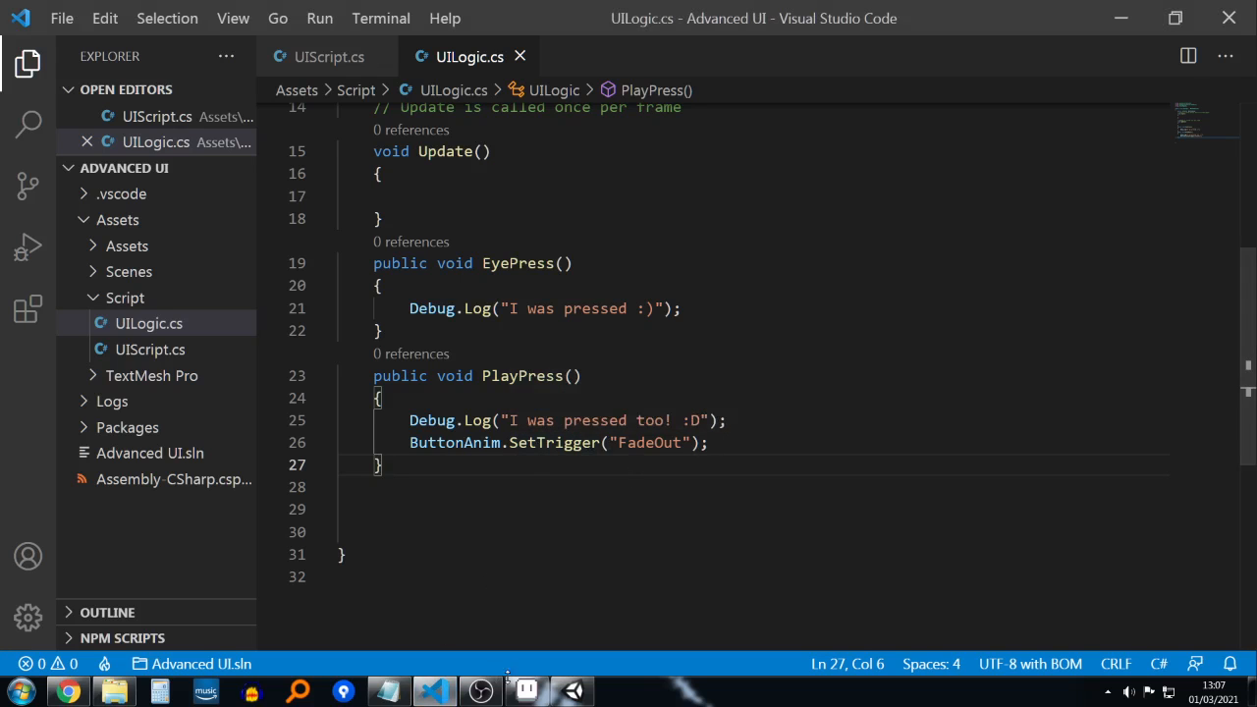
click(574, 692)
click(573, 692)
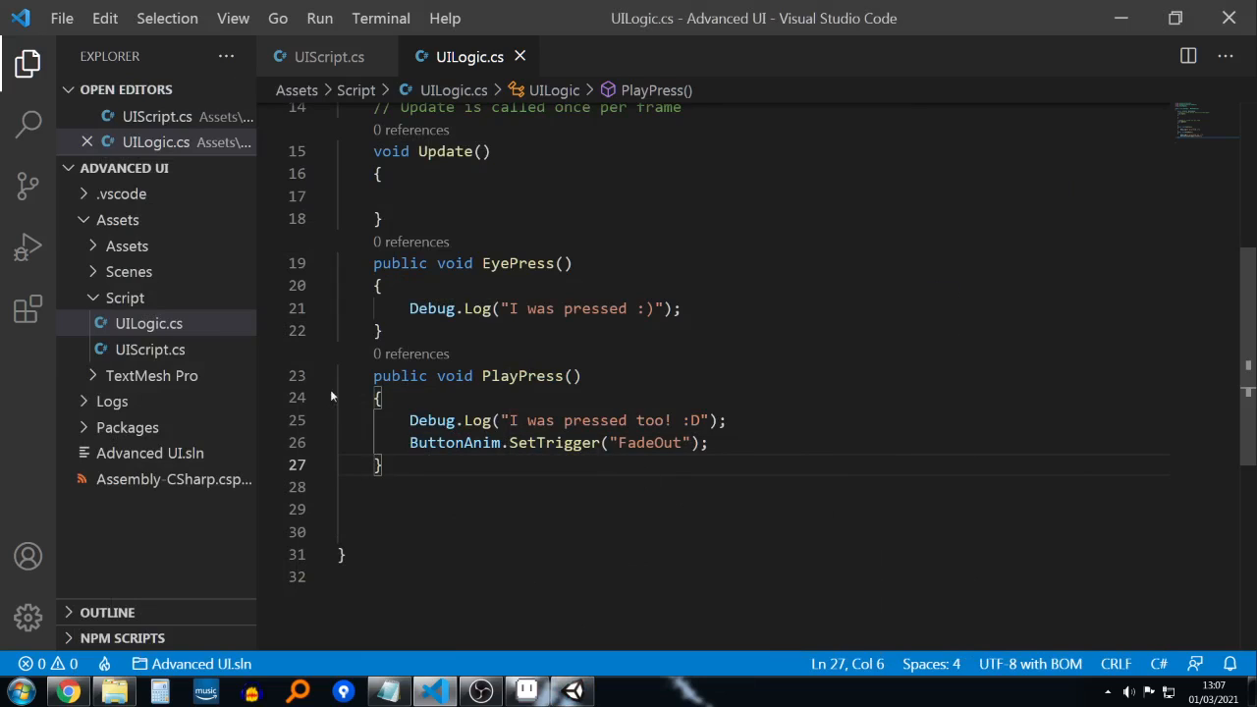
click(157, 116)
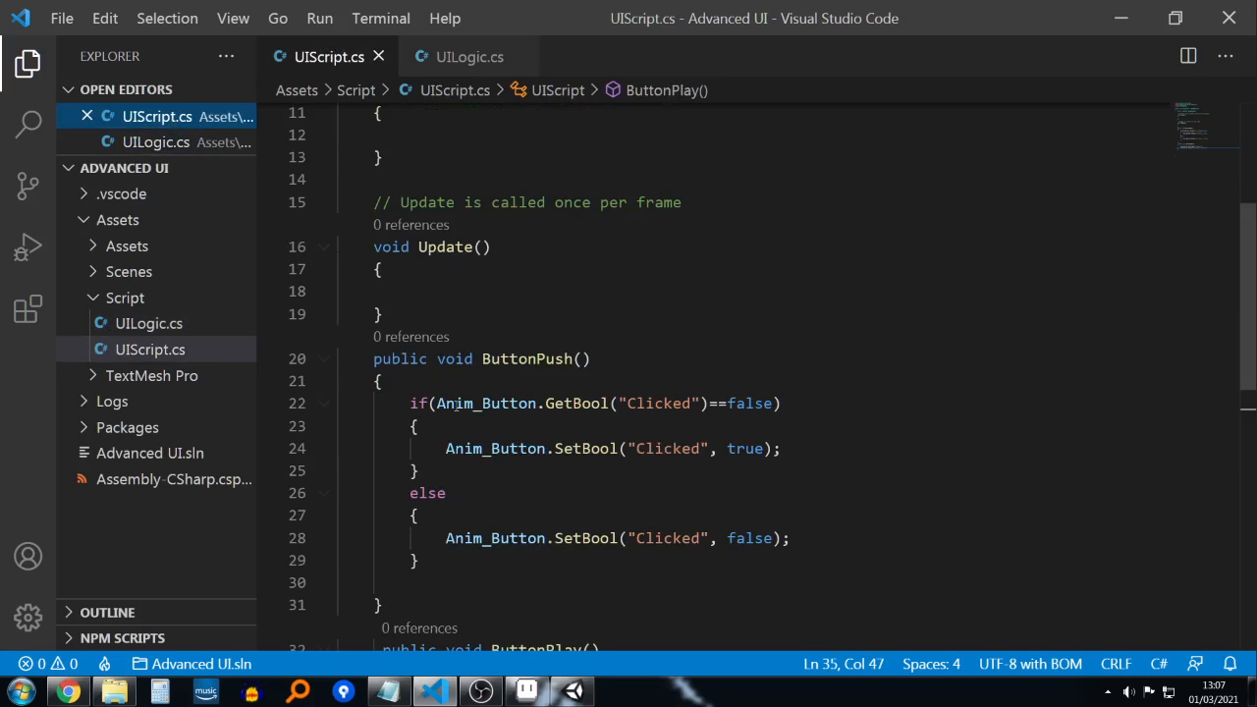
scroll(455, 404, down, 4)
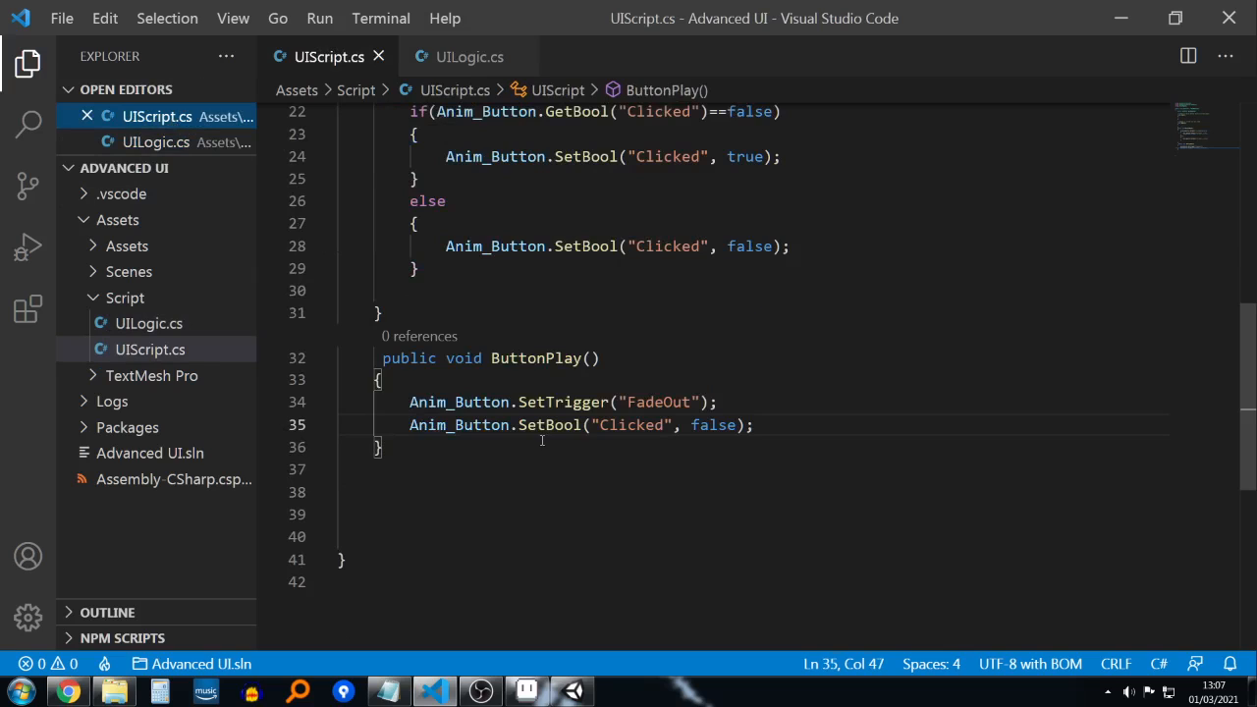
drag(723, 403, 421, 400)
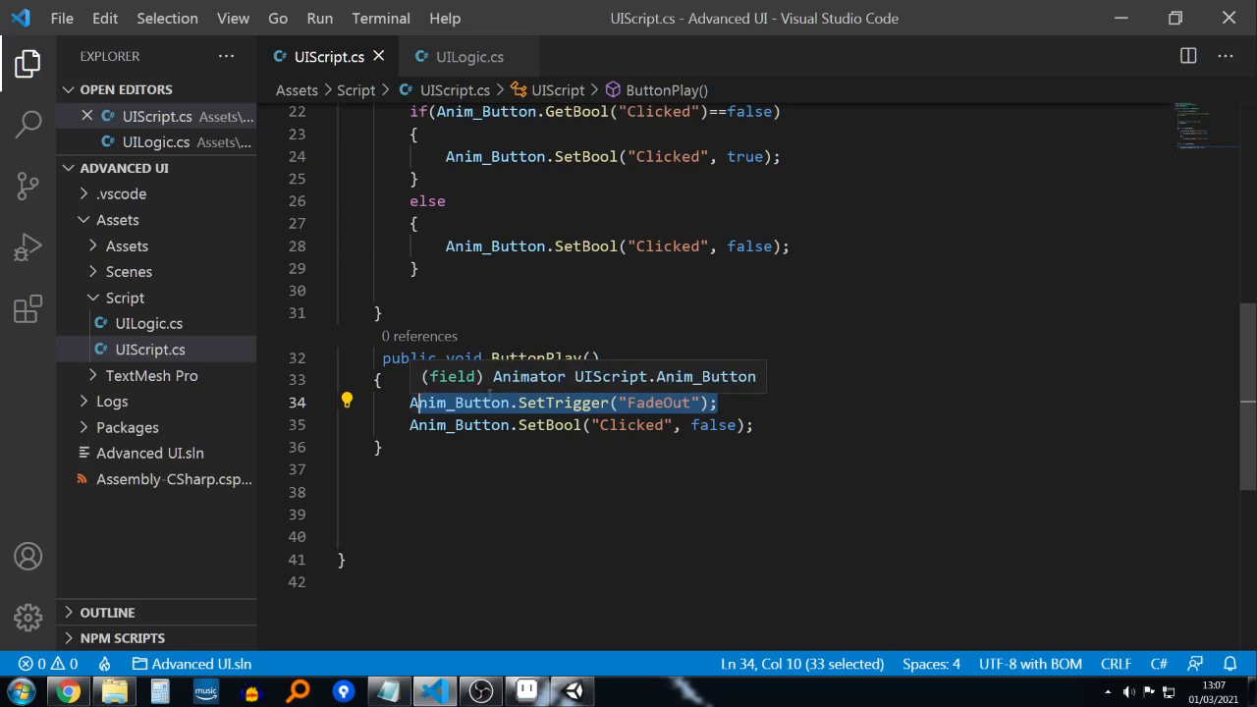
scroll(617, 402, up, 7)
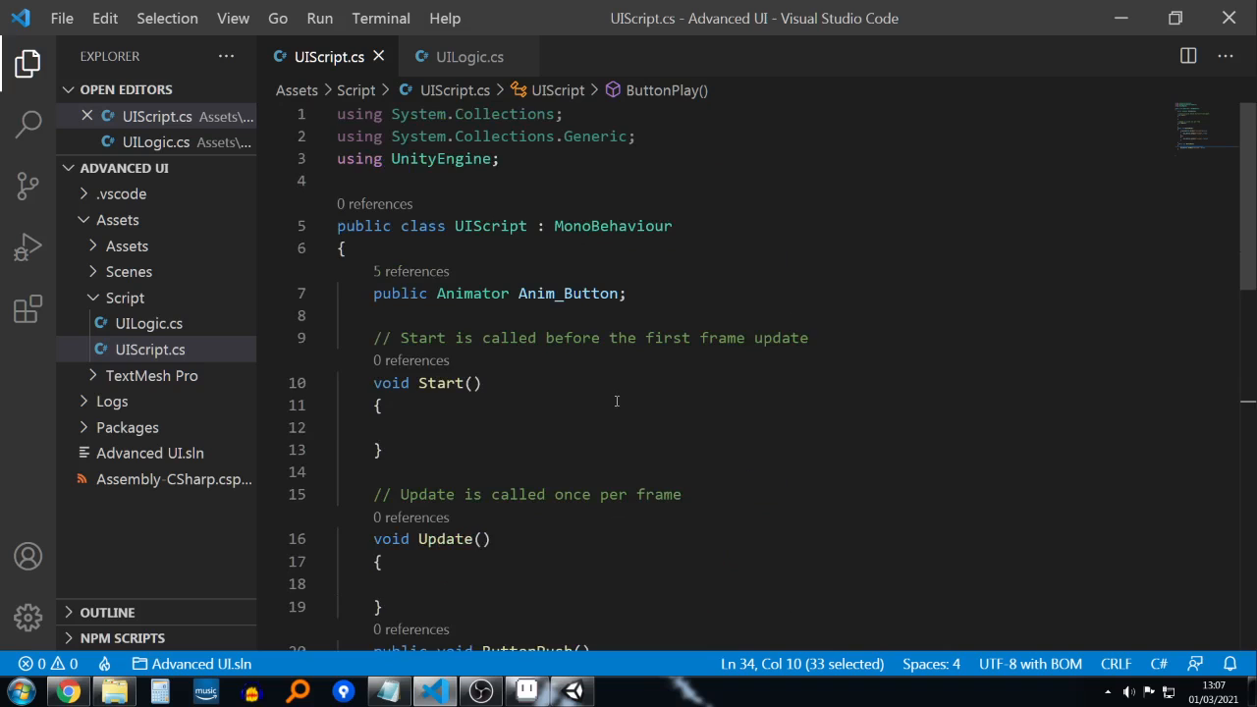
scroll(616, 400, down, 5)
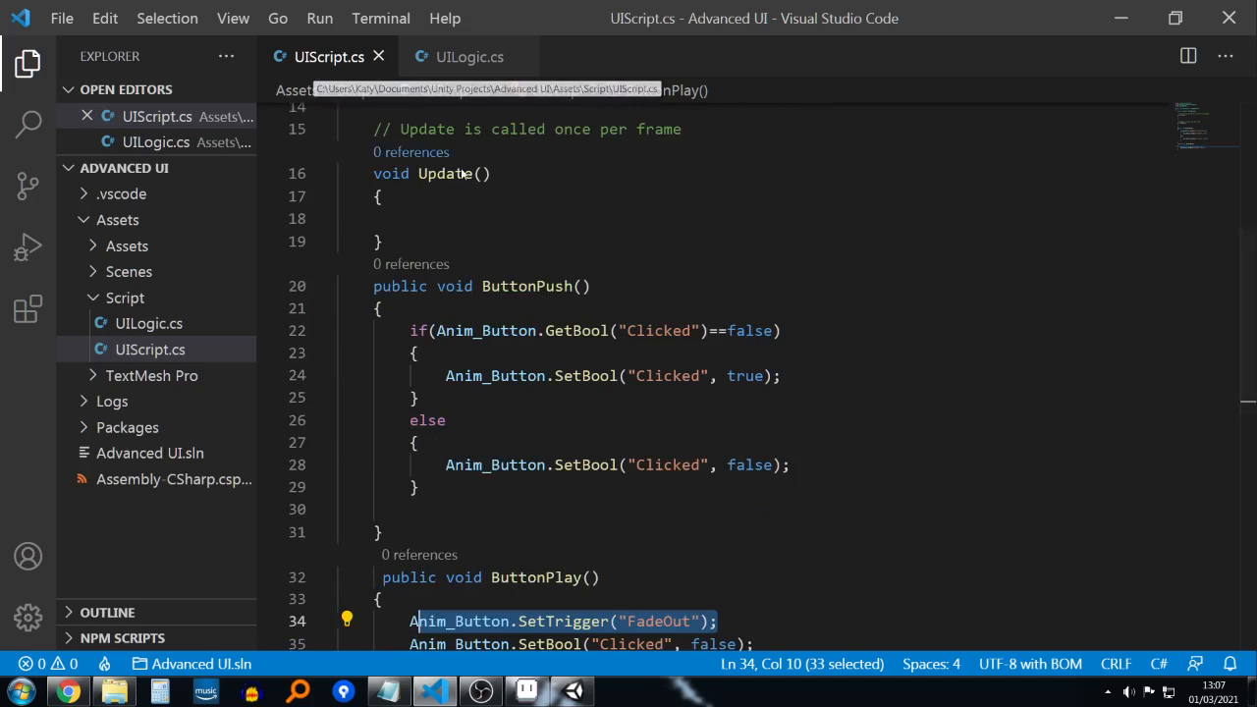
scroll(464, 173, up, 5)
drag(374, 293, 696, 286)
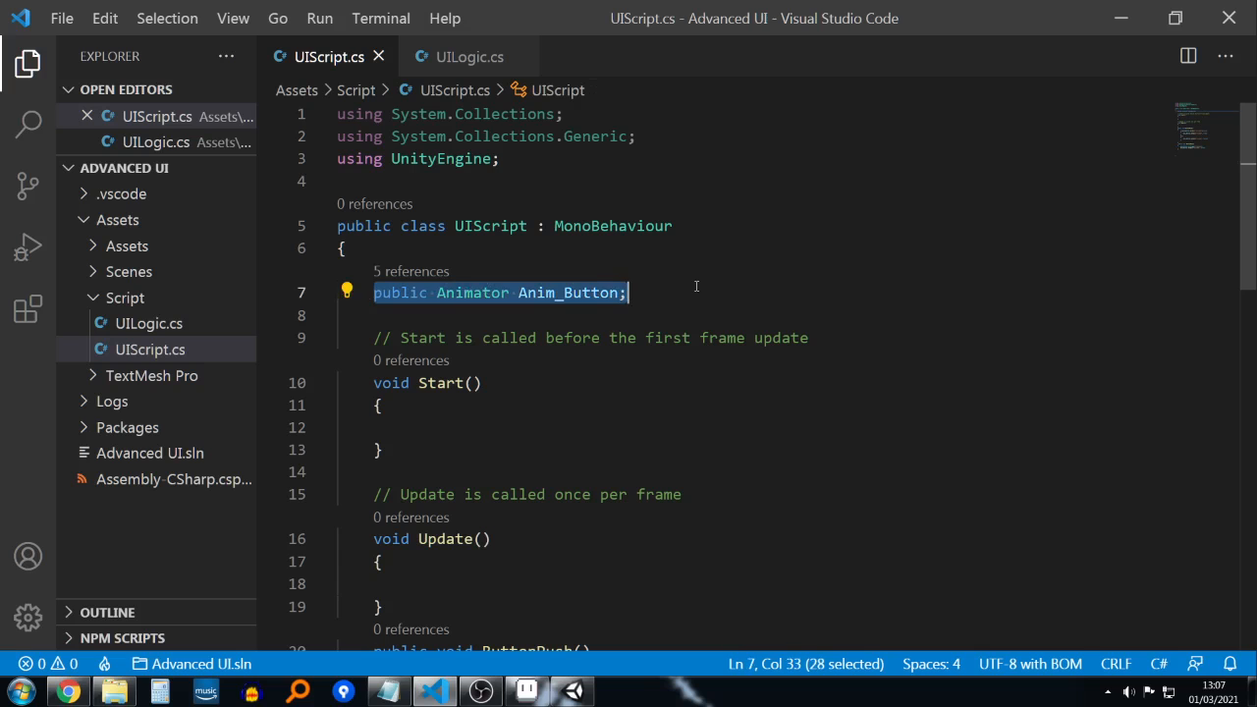
click(696, 315)
click(520, 64)
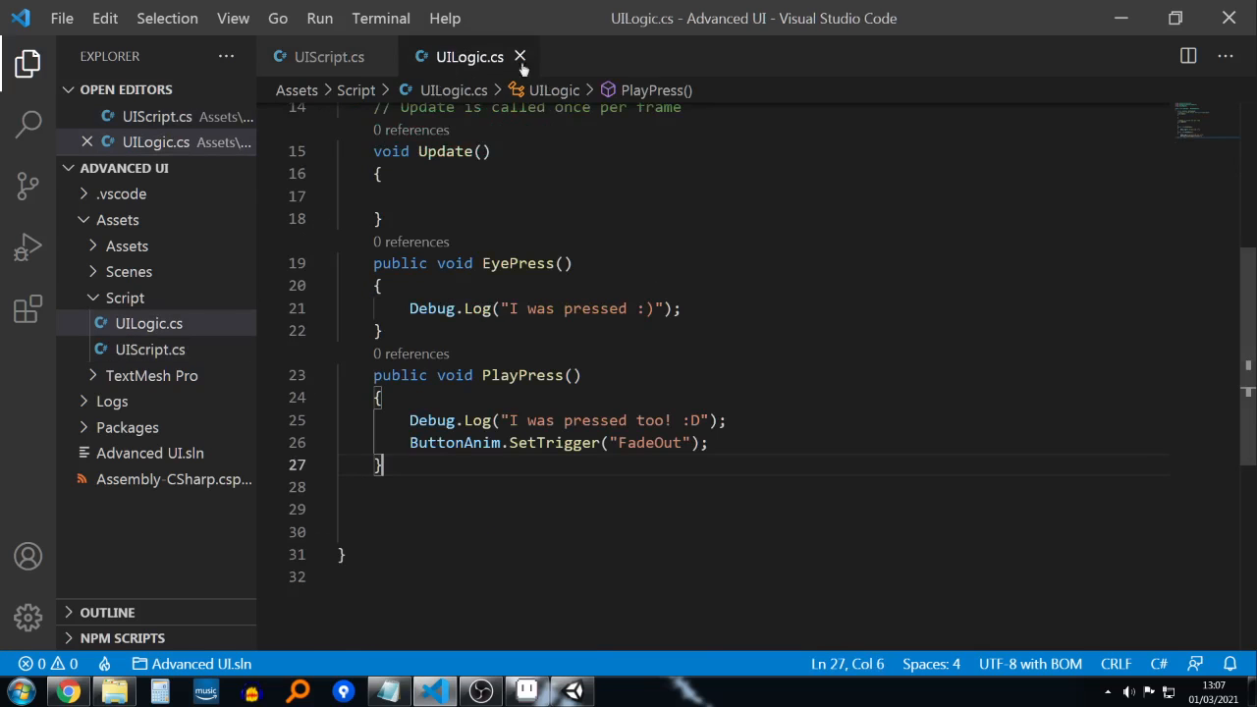
Step: Switch to Unity and assign the Canvas Animator to the Button Anim field of PlayButton's UI Logic script
click(1120, 18)
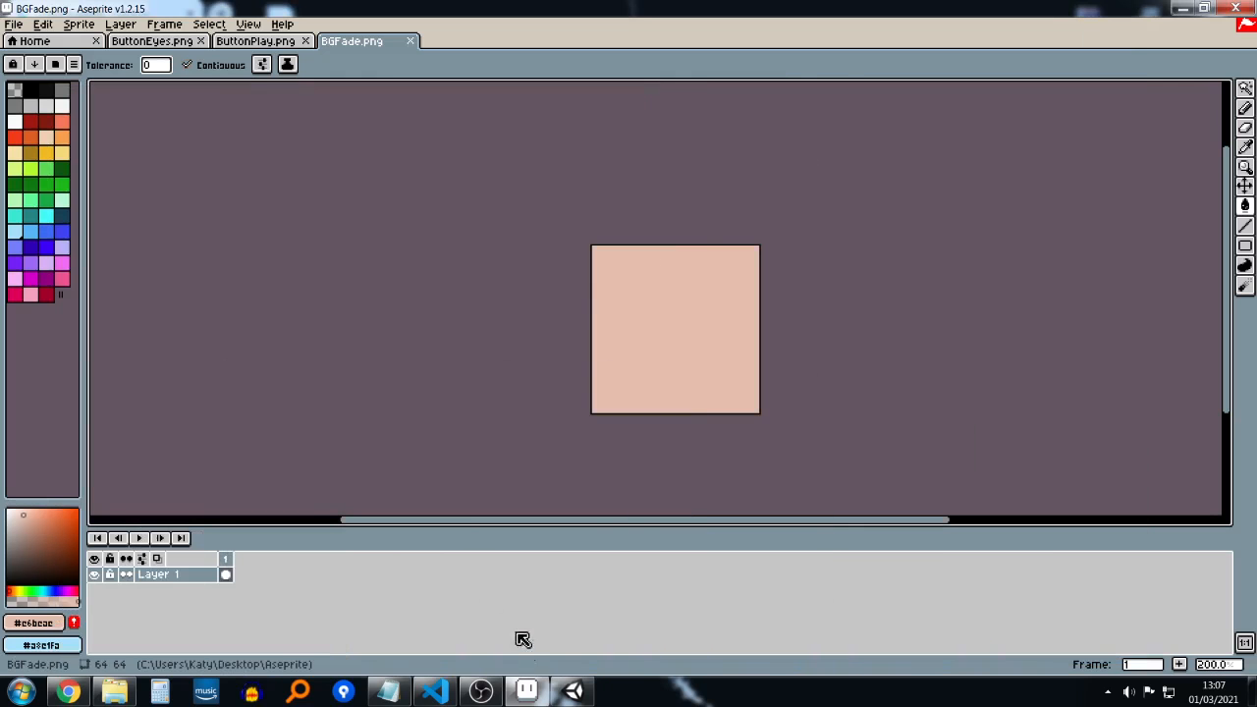
click(574, 691)
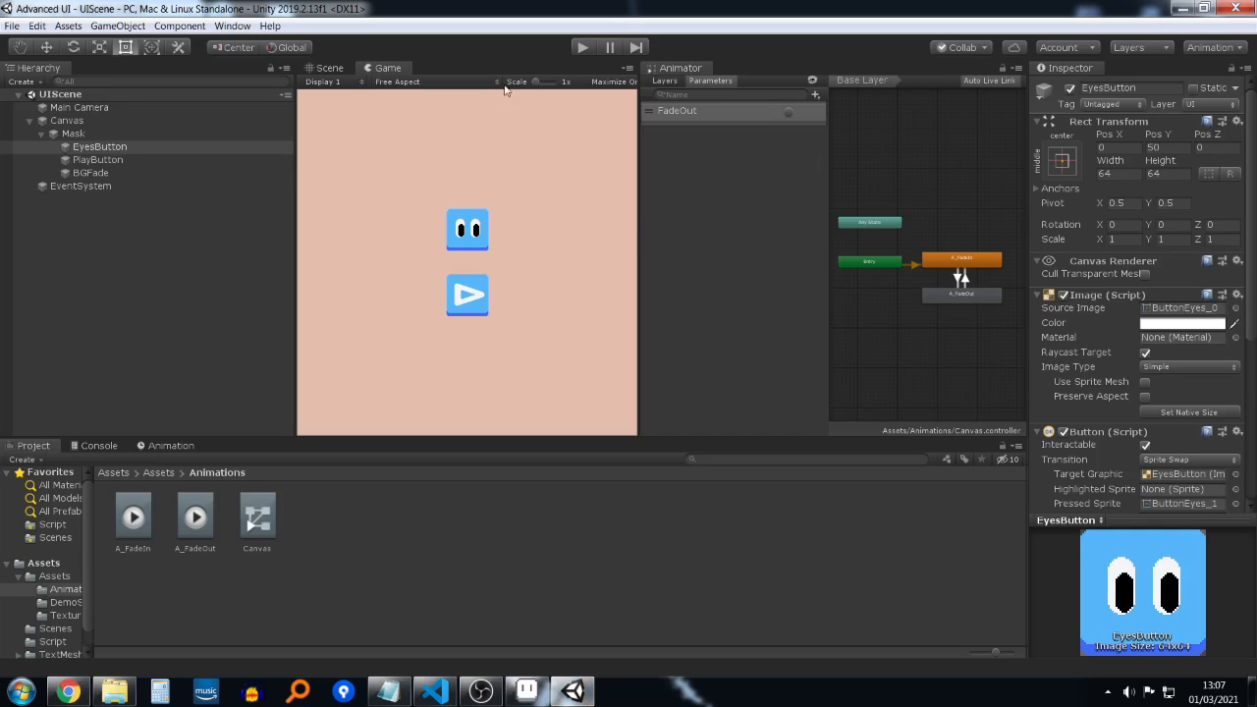
click(98, 135)
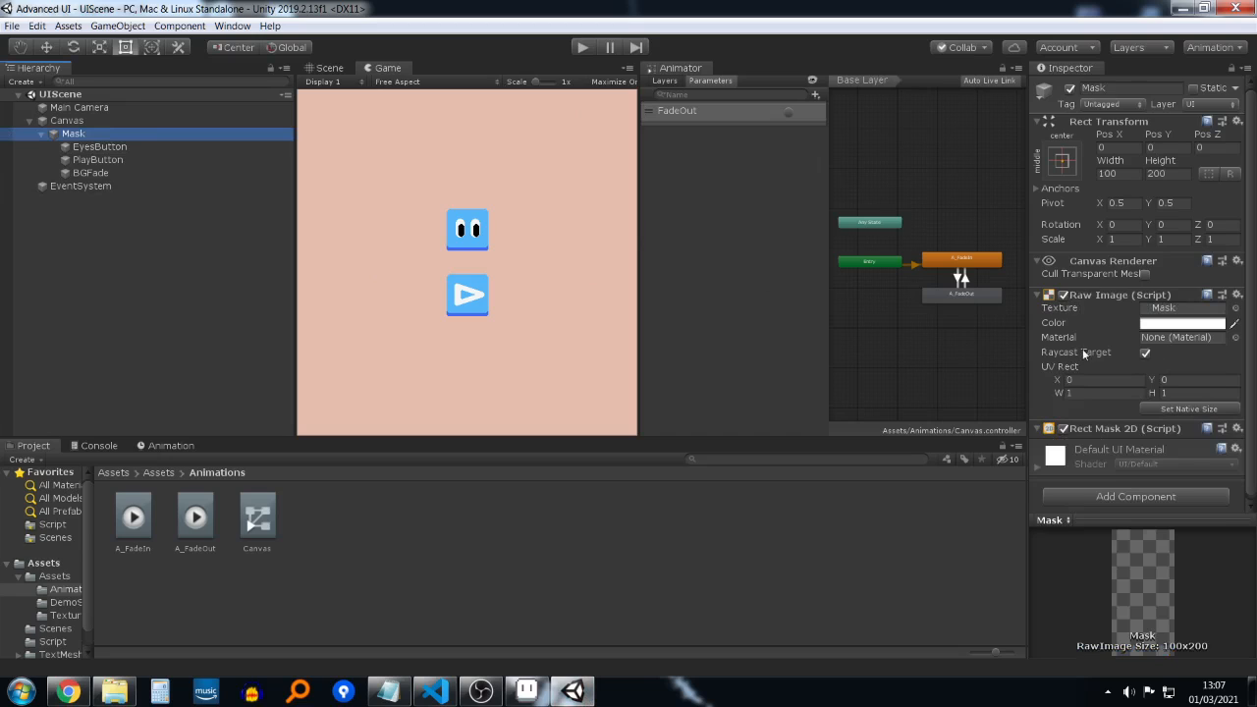
scroll(1067, 363, down, 1)
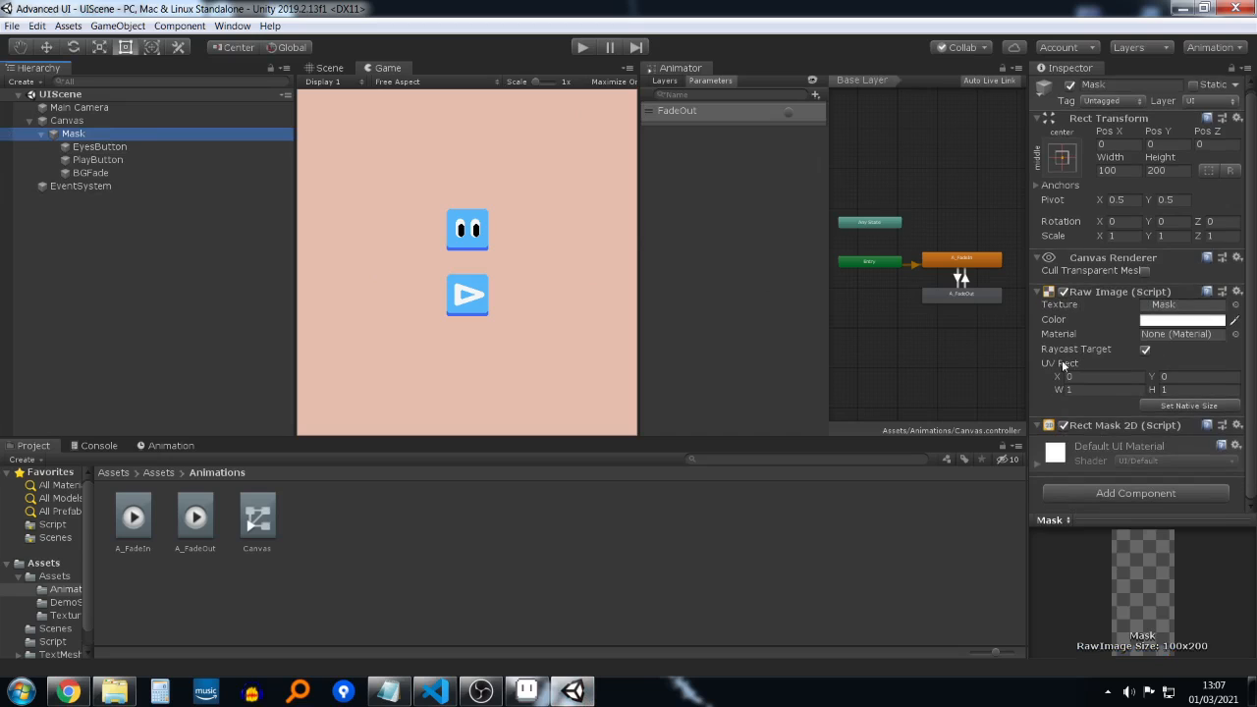
click(89, 122)
scroll(1142, 472, down, 3)
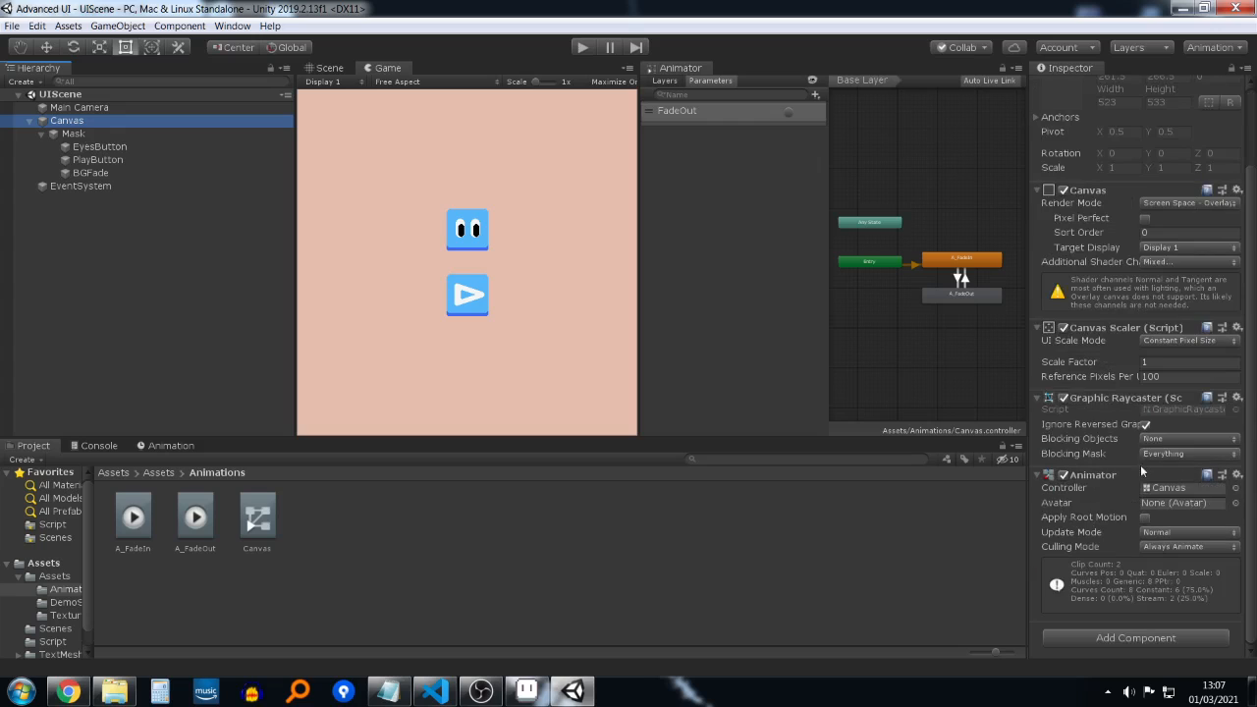
click(98, 159)
scroll(1154, 421, down, 3)
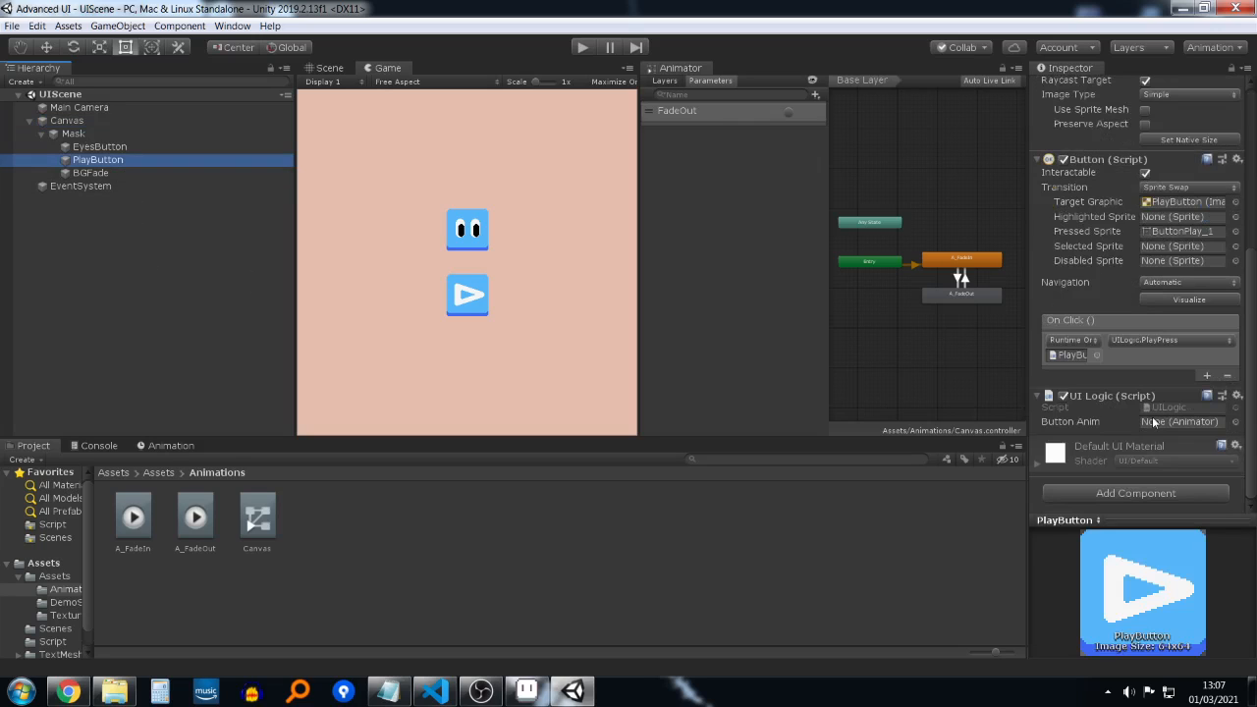
click(1234, 422)
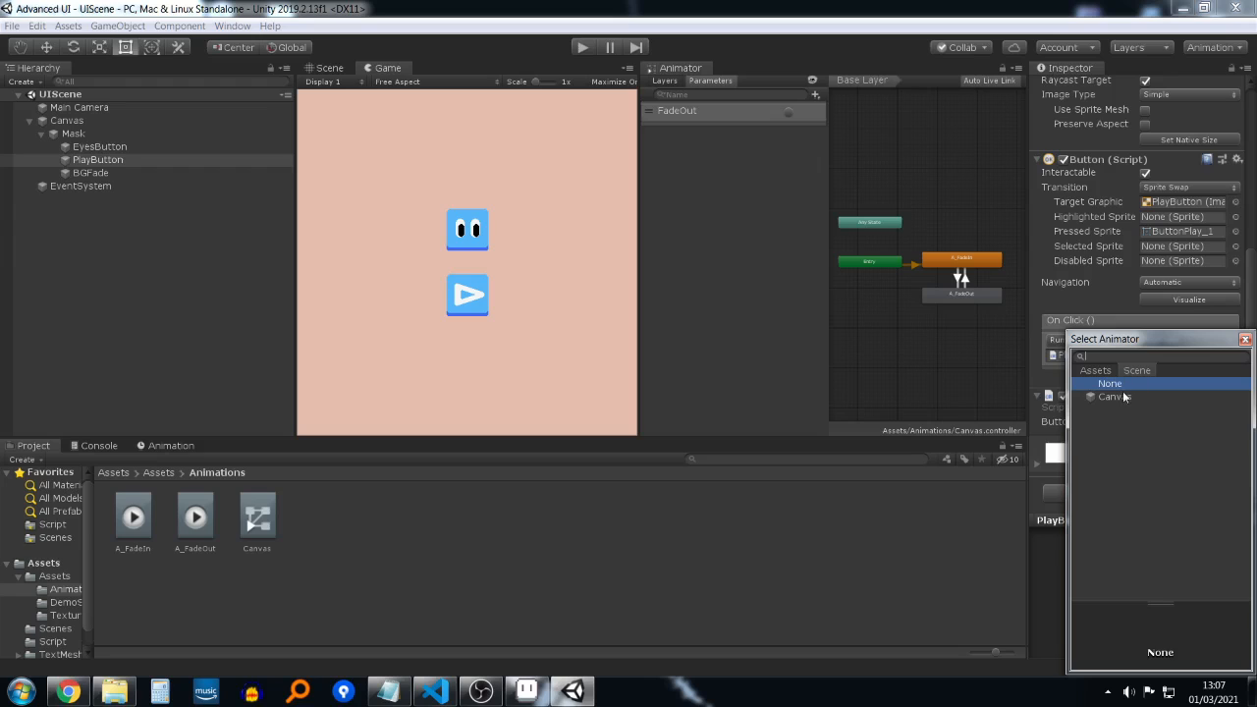
click(1131, 397)
double_click(1128, 398)
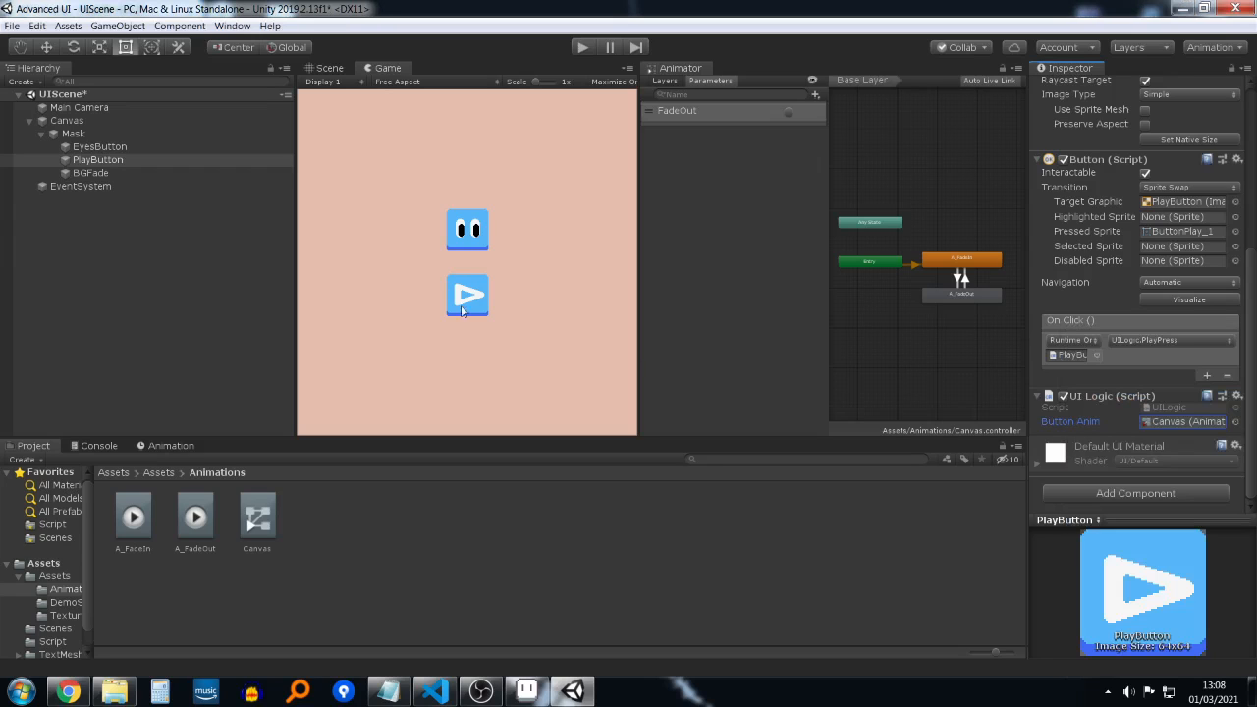
Step: Assign the Canvas Animator to the Button Anim field of EyesButton's UI Logic script
click(82, 147)
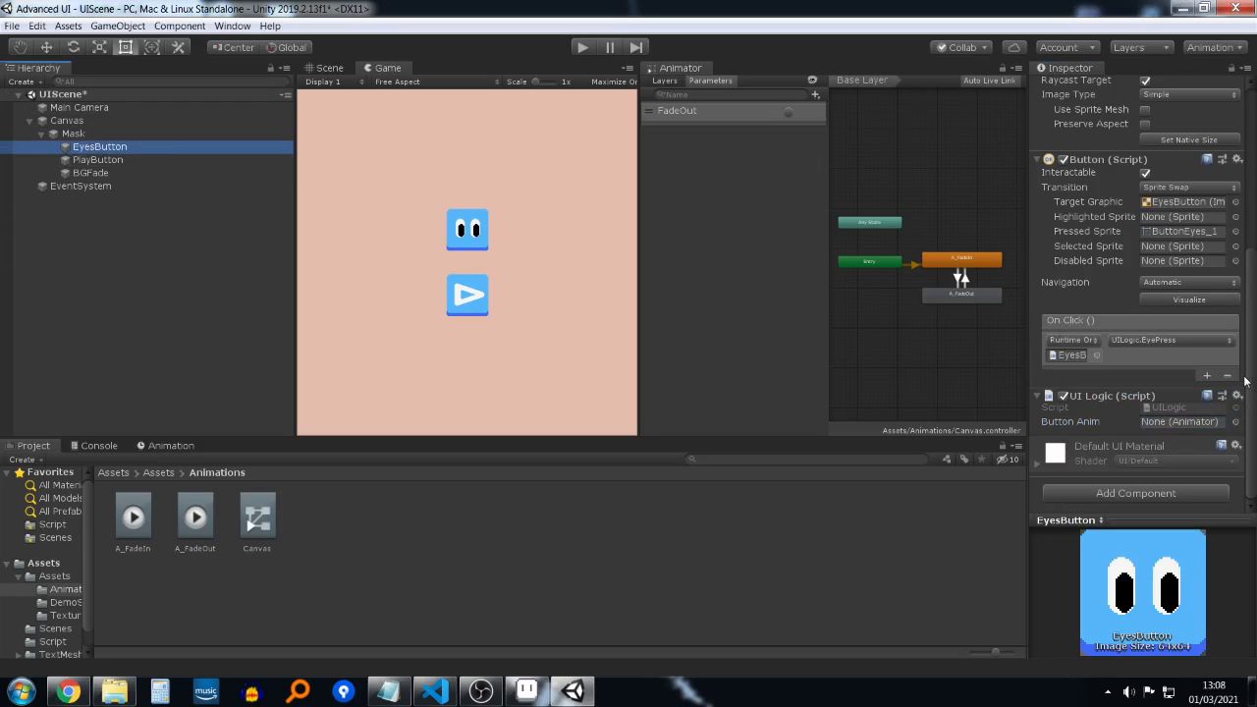
click(1234, 421)
double_click(1111, 397)
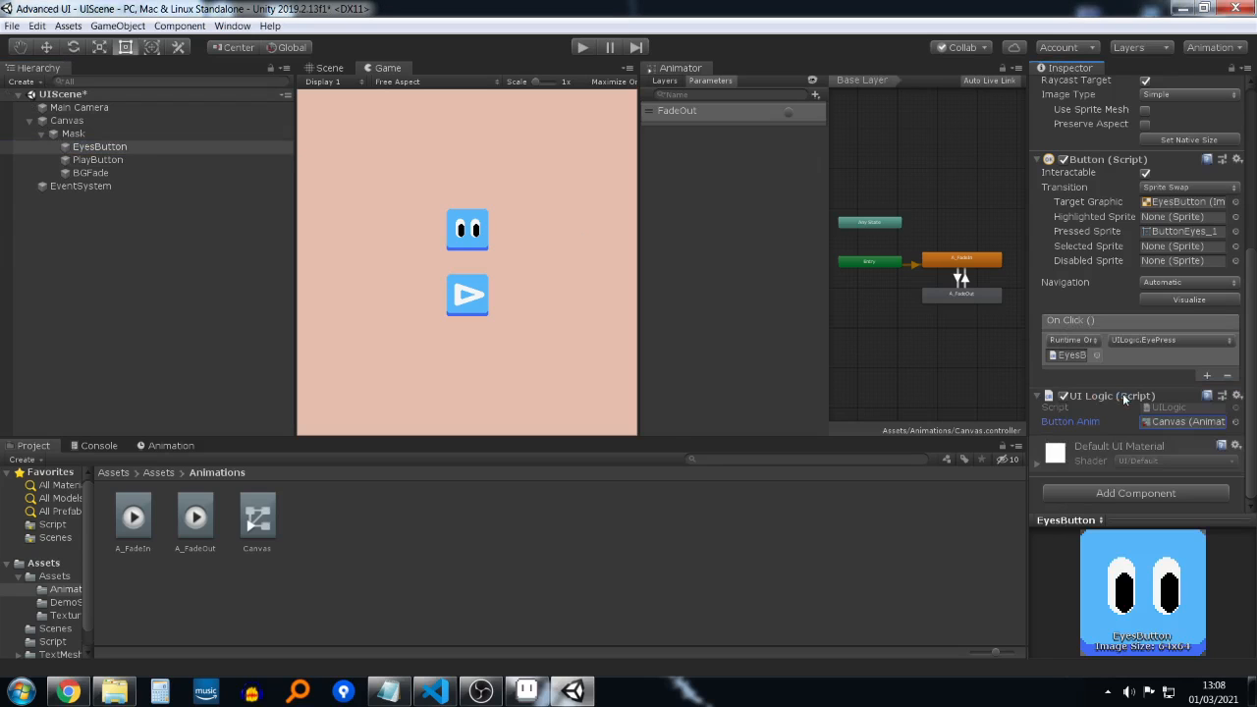
Step: Select BGFade, run the scene in Play mode, and test the fade-out with the play button in the Game view
click(124, 174)
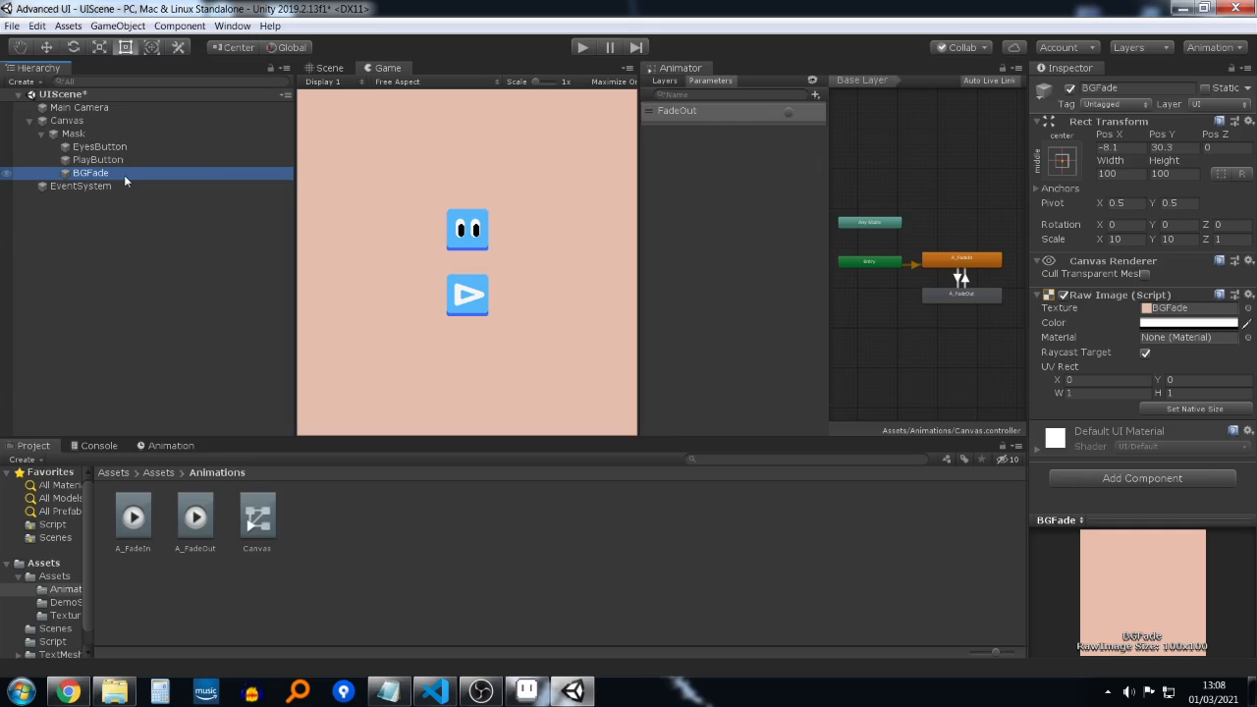
click(582, 49)
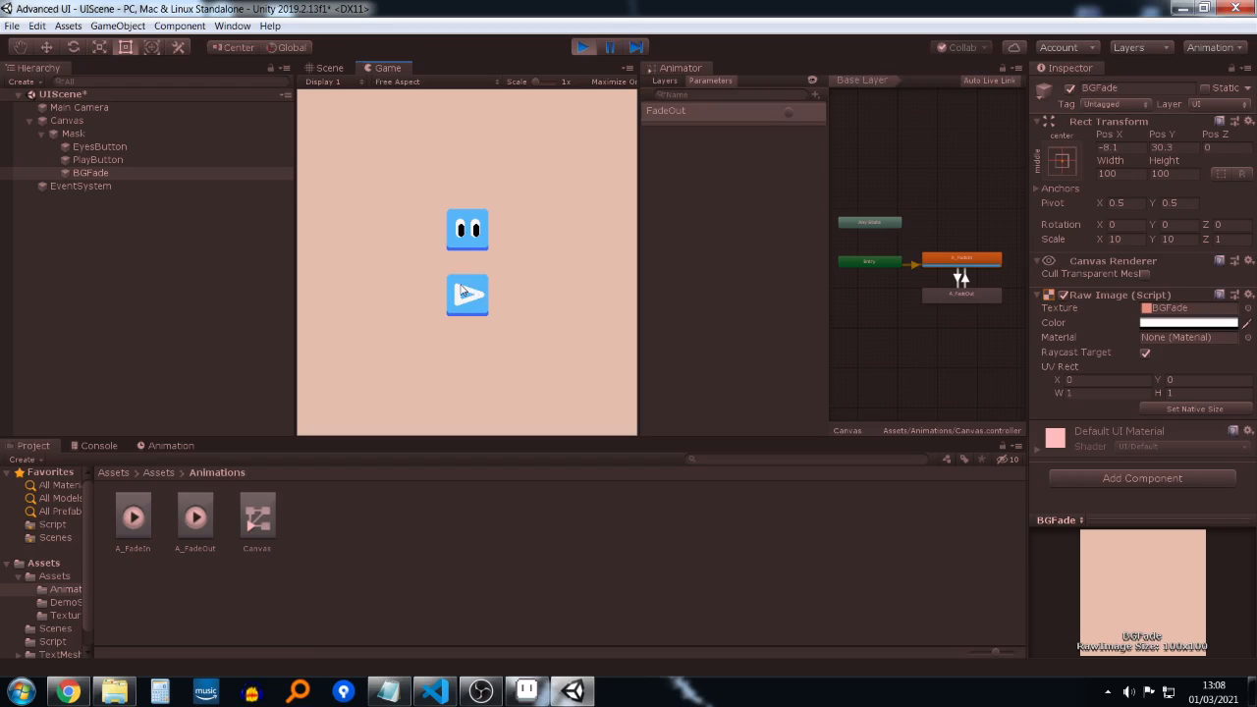
click(609, 47)
click(790, 112)
click(470, 293)
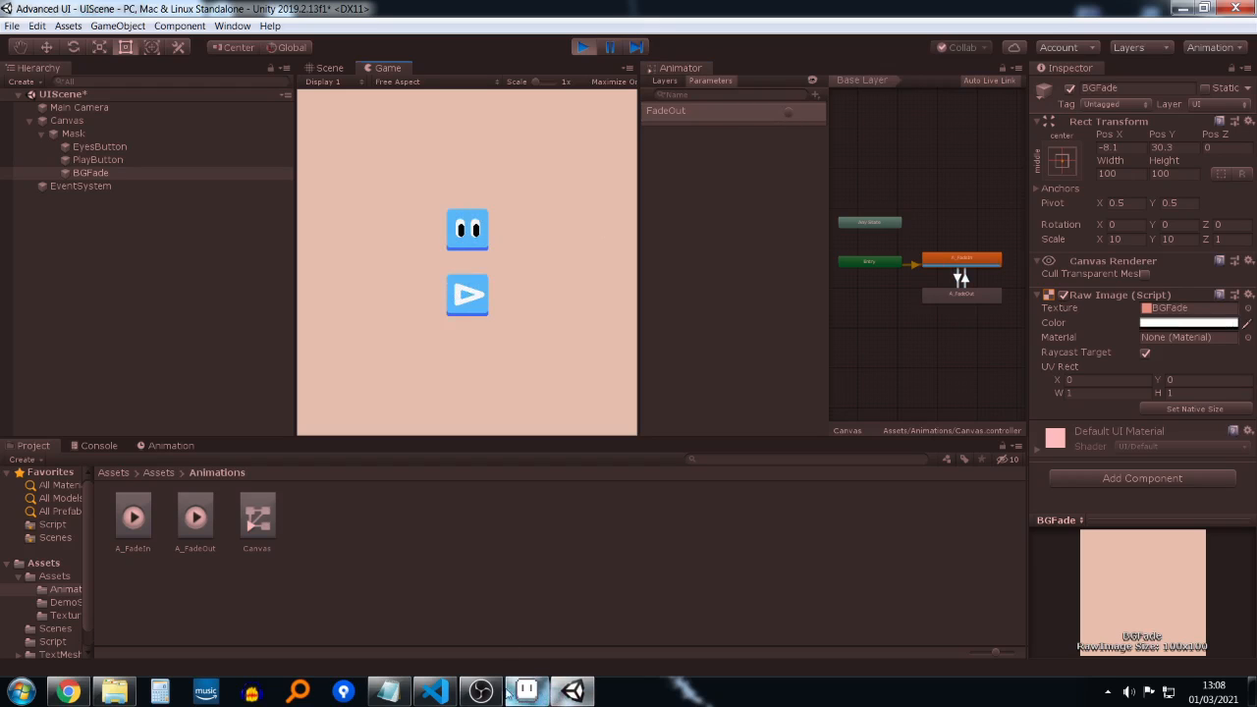
Step: Recheck the ButtonAnim declaration and FadeOut trigger call in UILogic.cs in Visual Studio Code, and stop Play mode in Unity
click(434, 692)
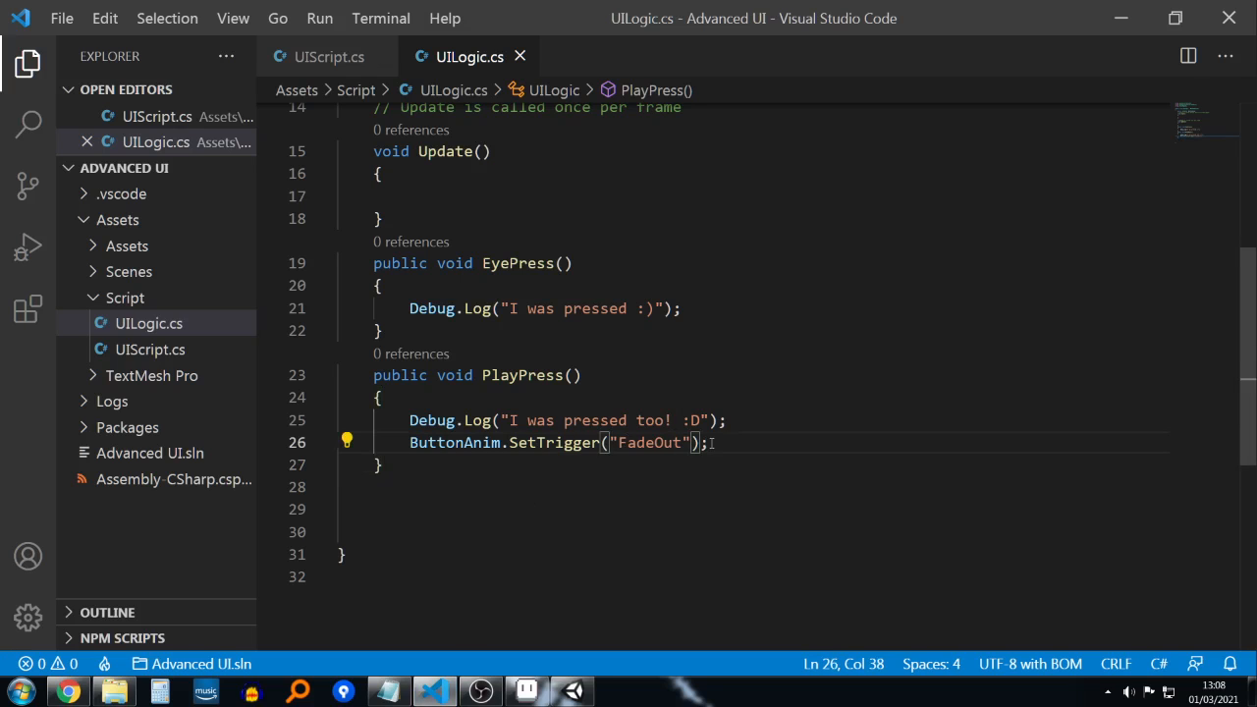
scroll(602, 396, up, 5)
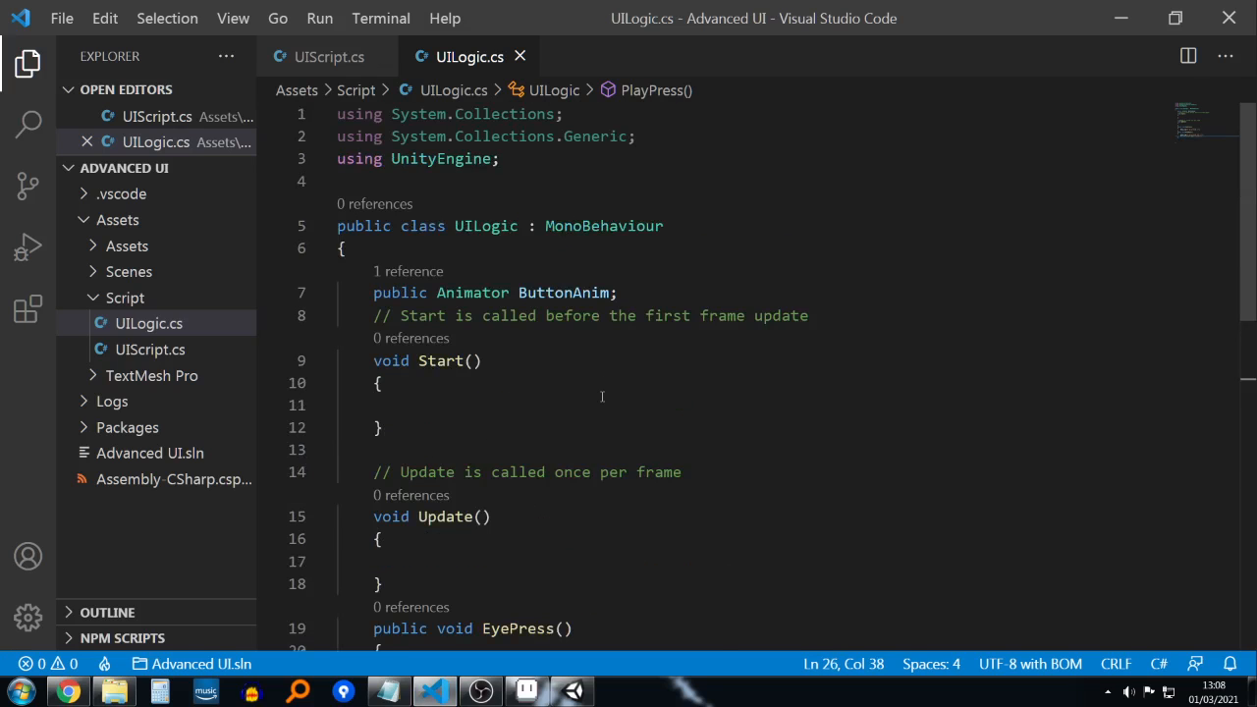
scroll(602, 396, down, 5)
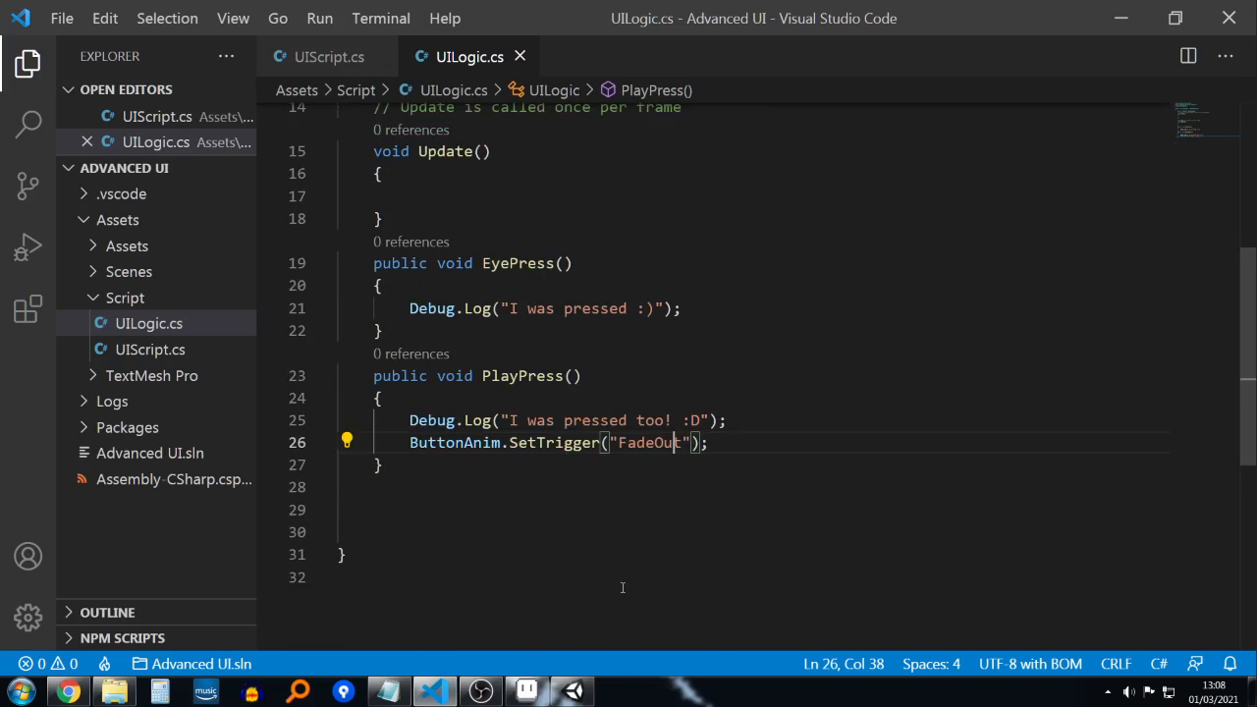
click(574, 691)
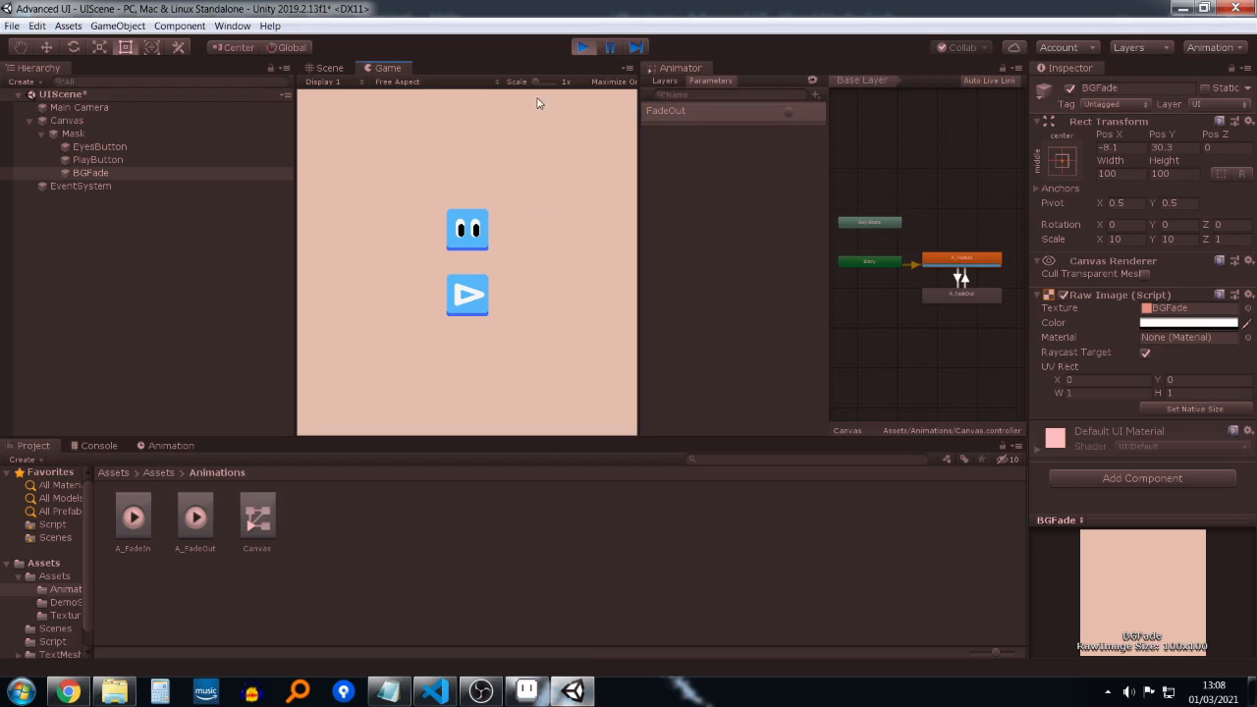
click(582, 47)
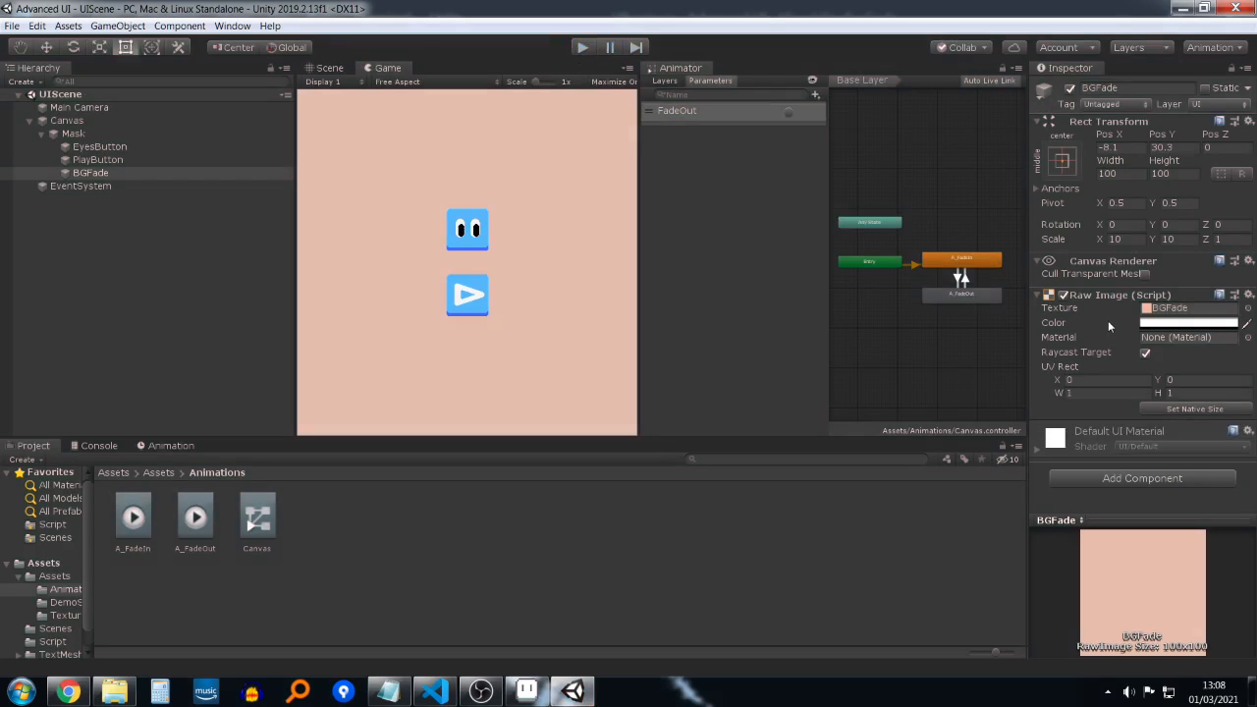
Step: Check PlayButton's Button Anim reference and inspect the conditions of the A_FadeIn to A_FadeOut transition in the Animator
click(108, 160)
scroll(1164, 380, down, 5)
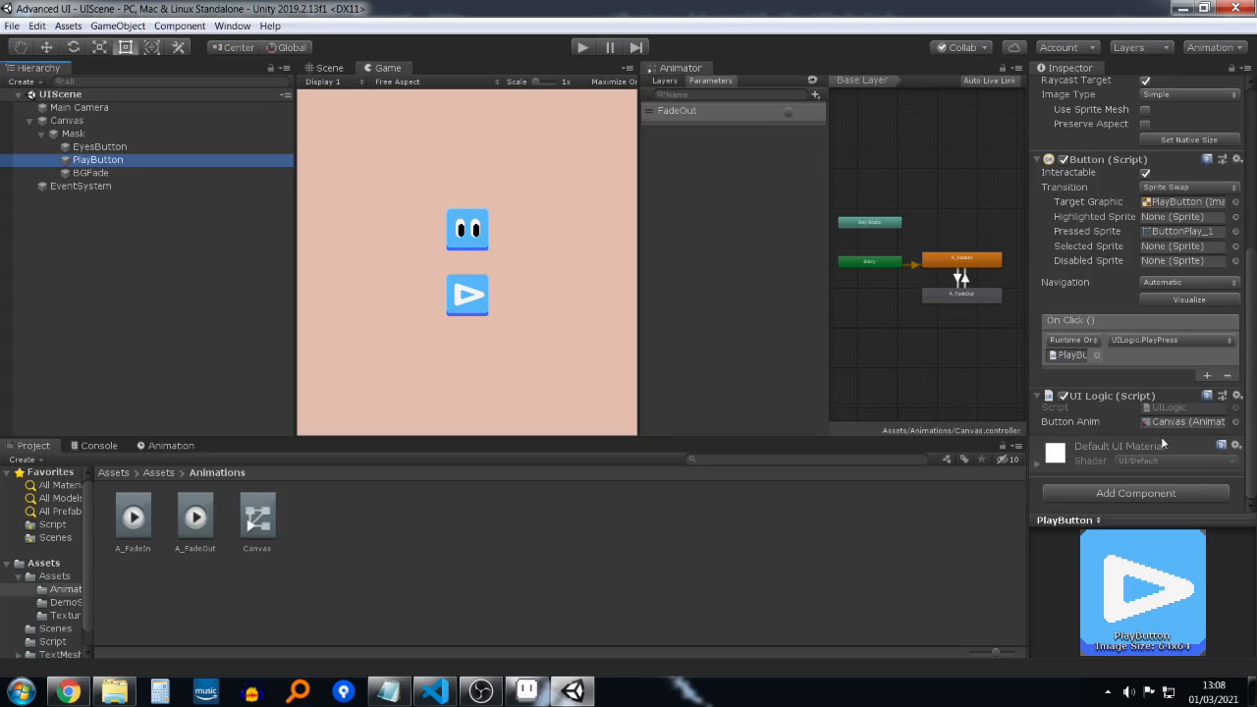
scroll(924, 278, up, 3)
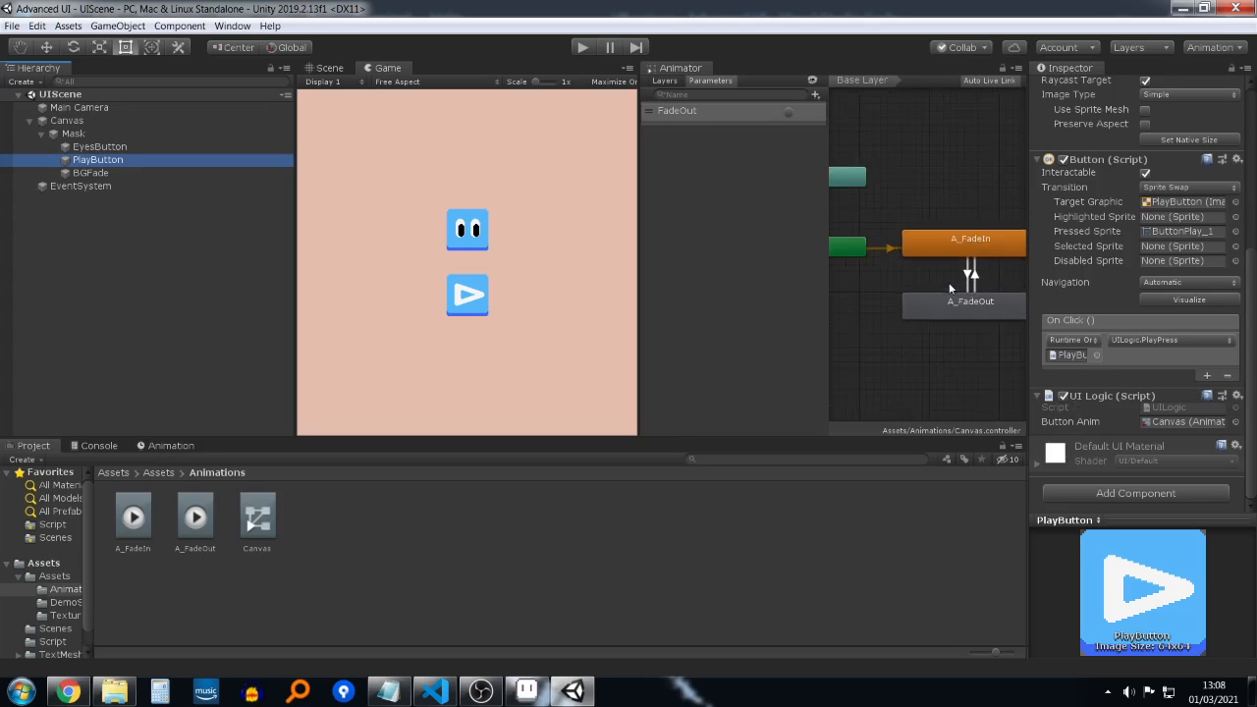
click(972, 275)
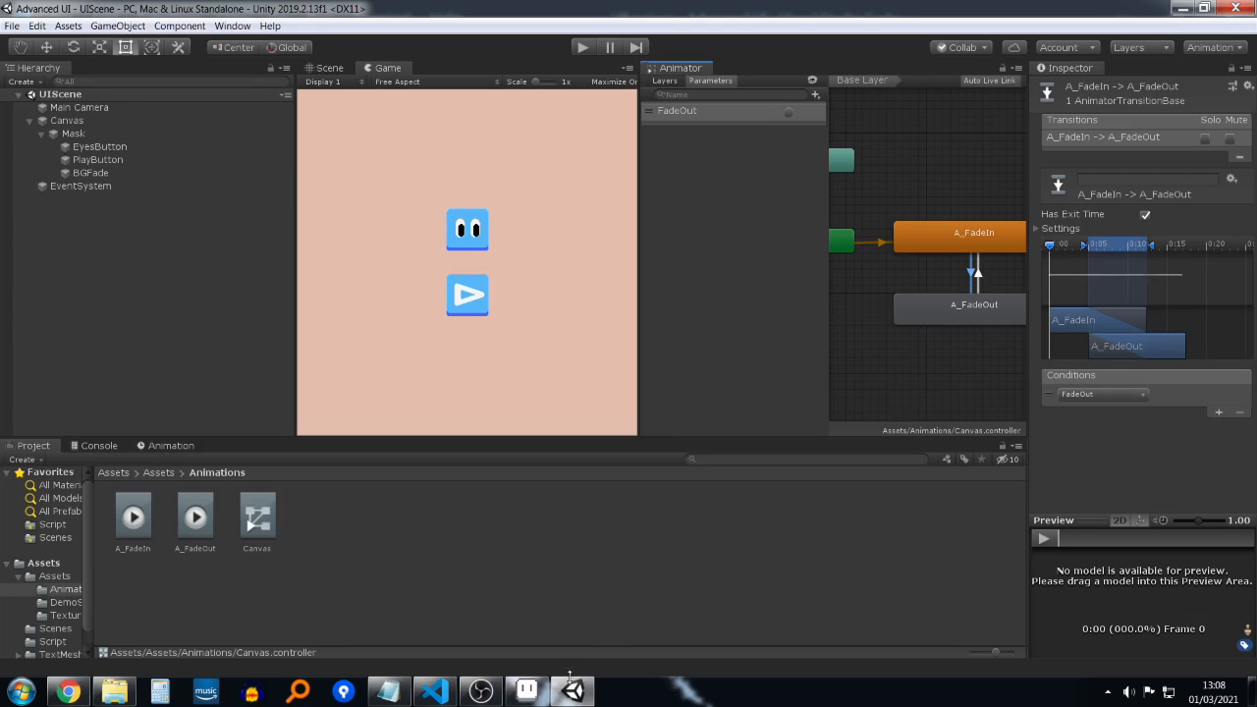
click(443, 692)
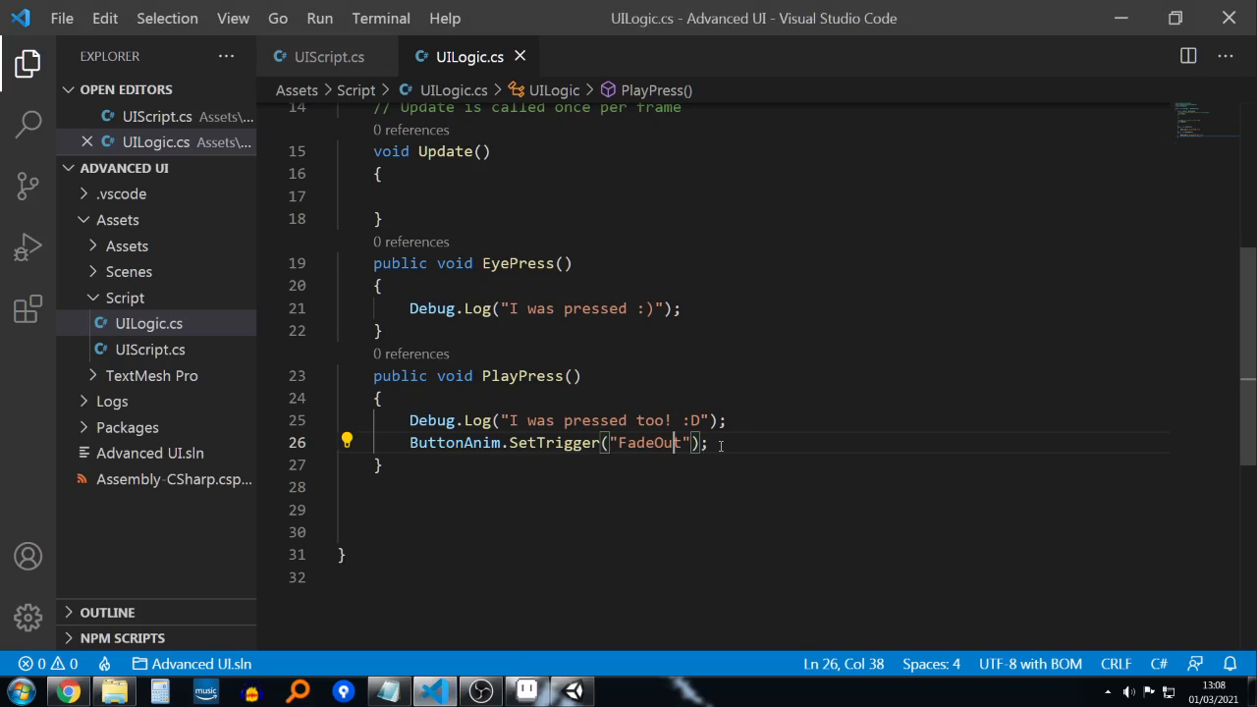
click(494, 694)
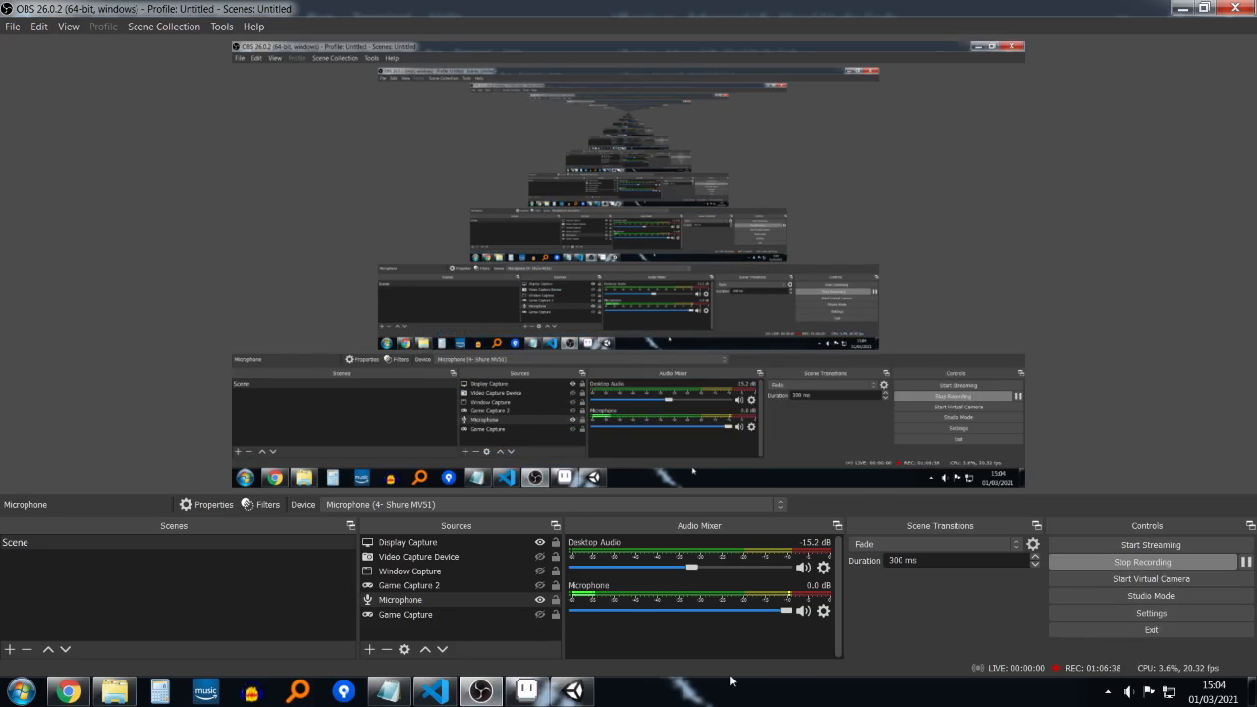
click(574, 692)
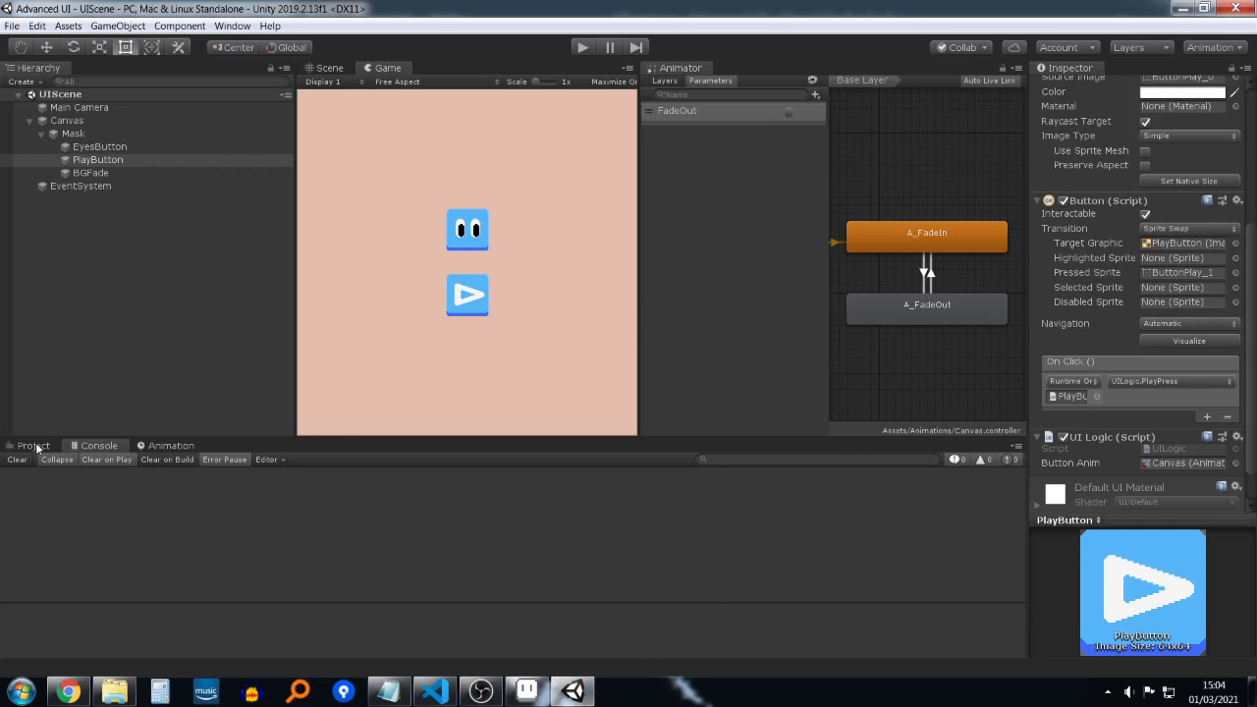
Step: Inspect the Canvas sort order and BGFade's Raw Image settings for whatever affects the buttons' clickability
click(94, 172)
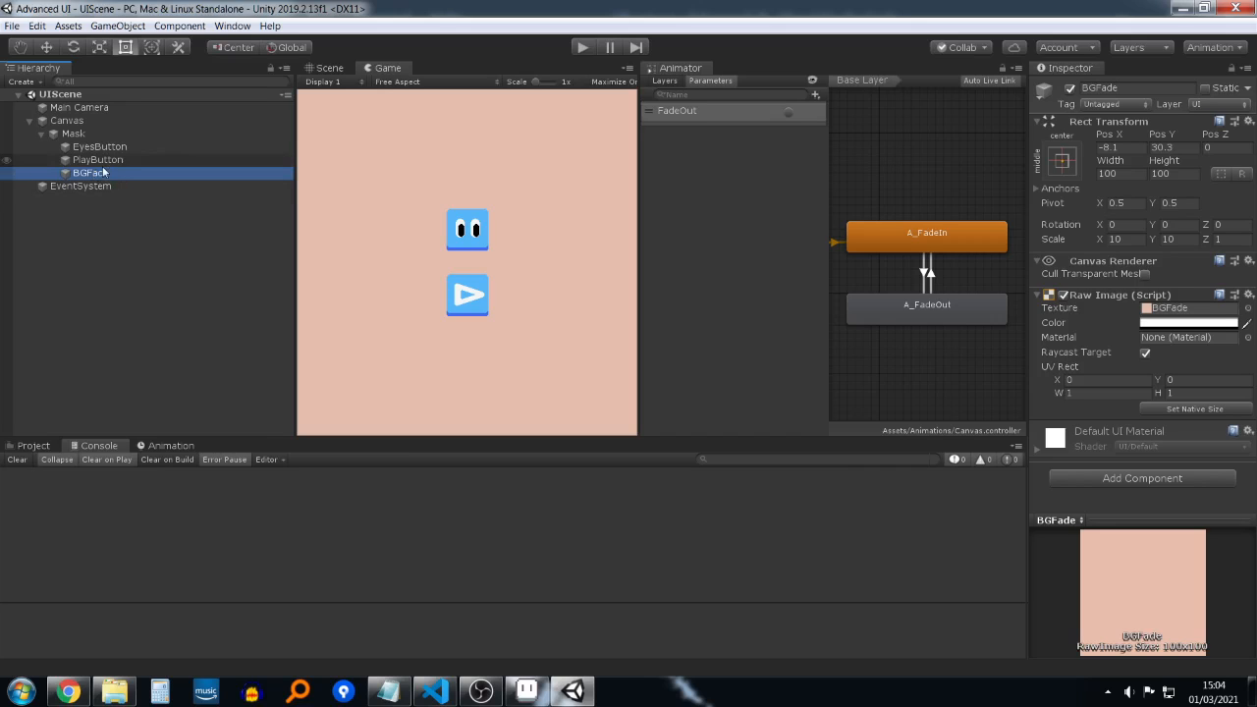
mouse_move(103, 173)
mouse_down()
mouse_move(95, 179)
mouse_move(103, 147)
mouse_move(106, 186)
mouse_up()
click(80, 120)
click(1169, 323)
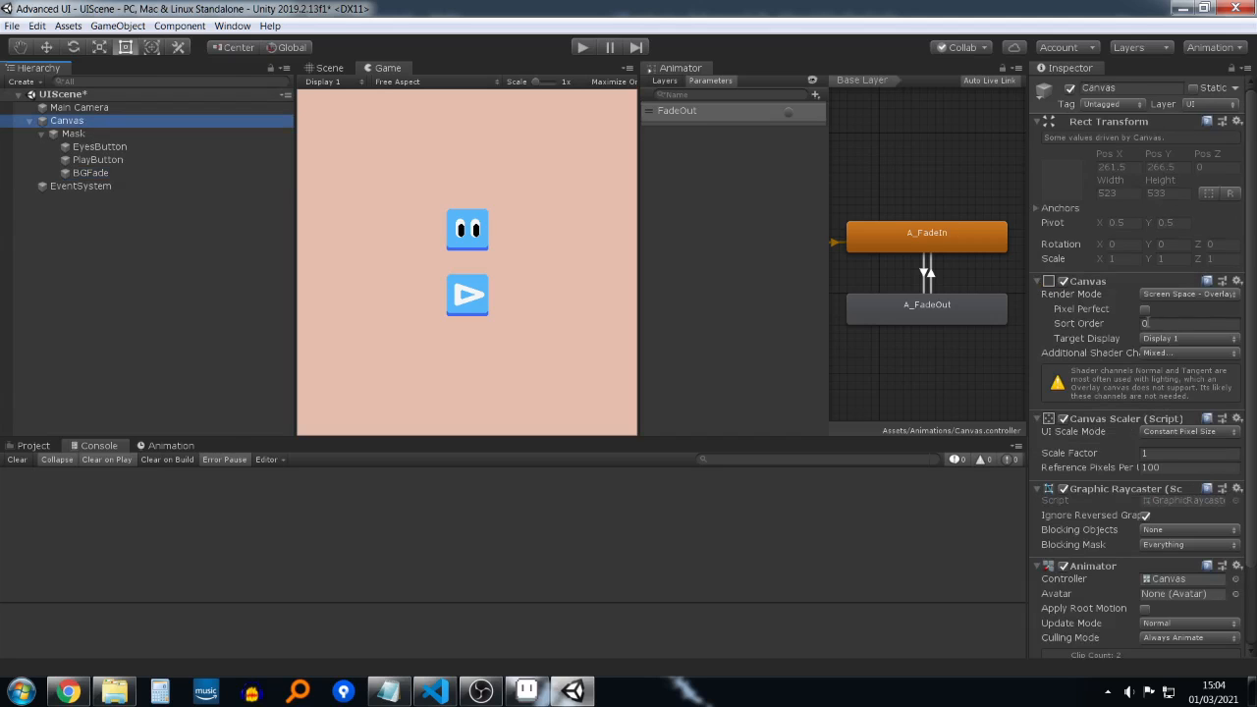
click(115, 174)
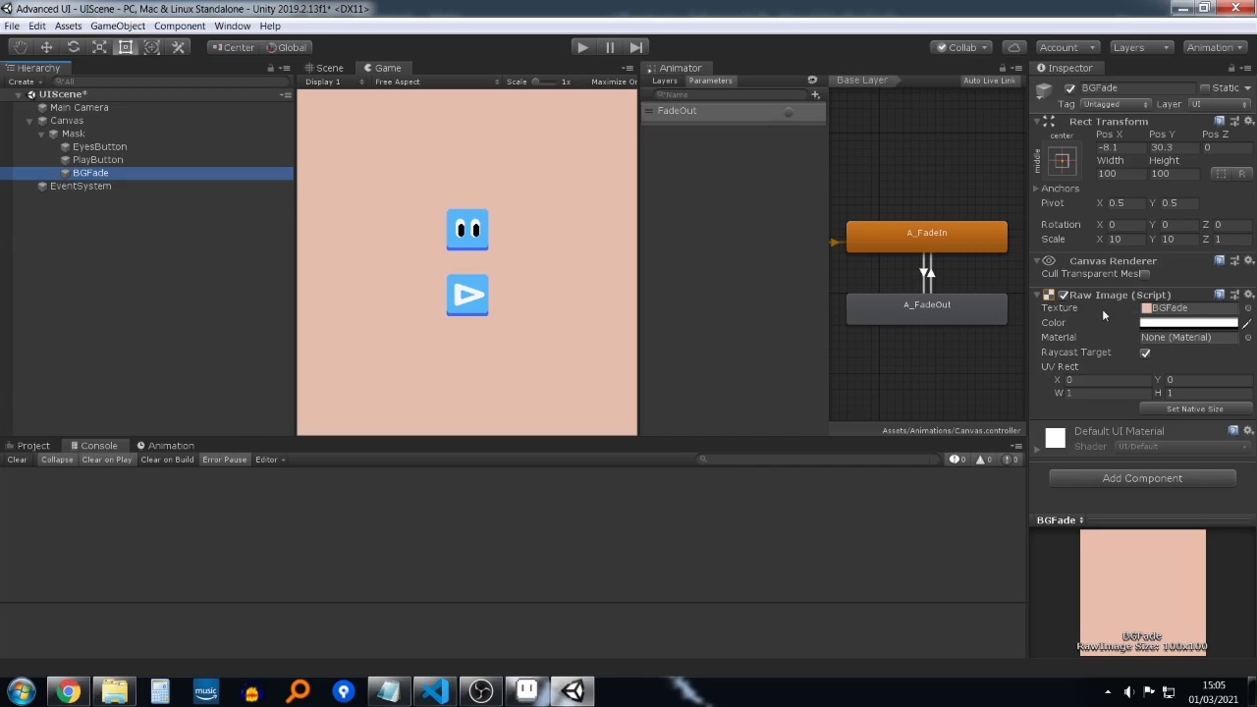
click(97, 174)
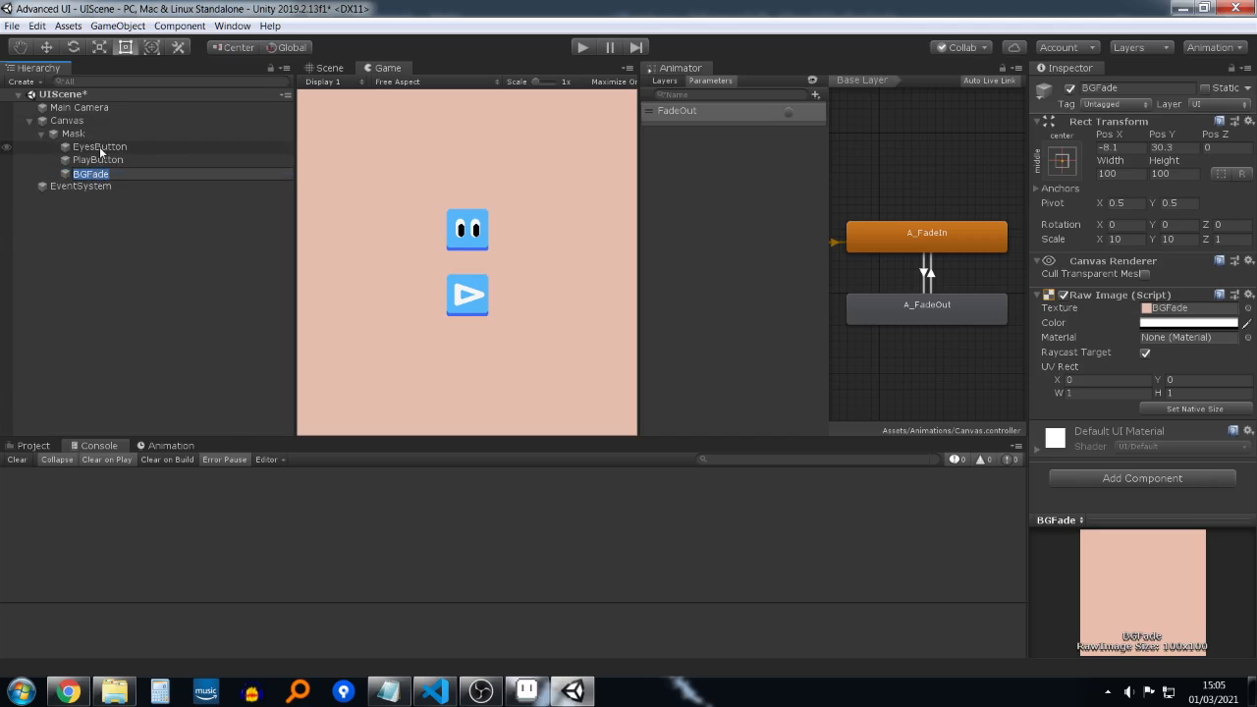
click(101, 147)
Step: Disable Raycast Target on BGFade's Raw Image component
click(103, 173)
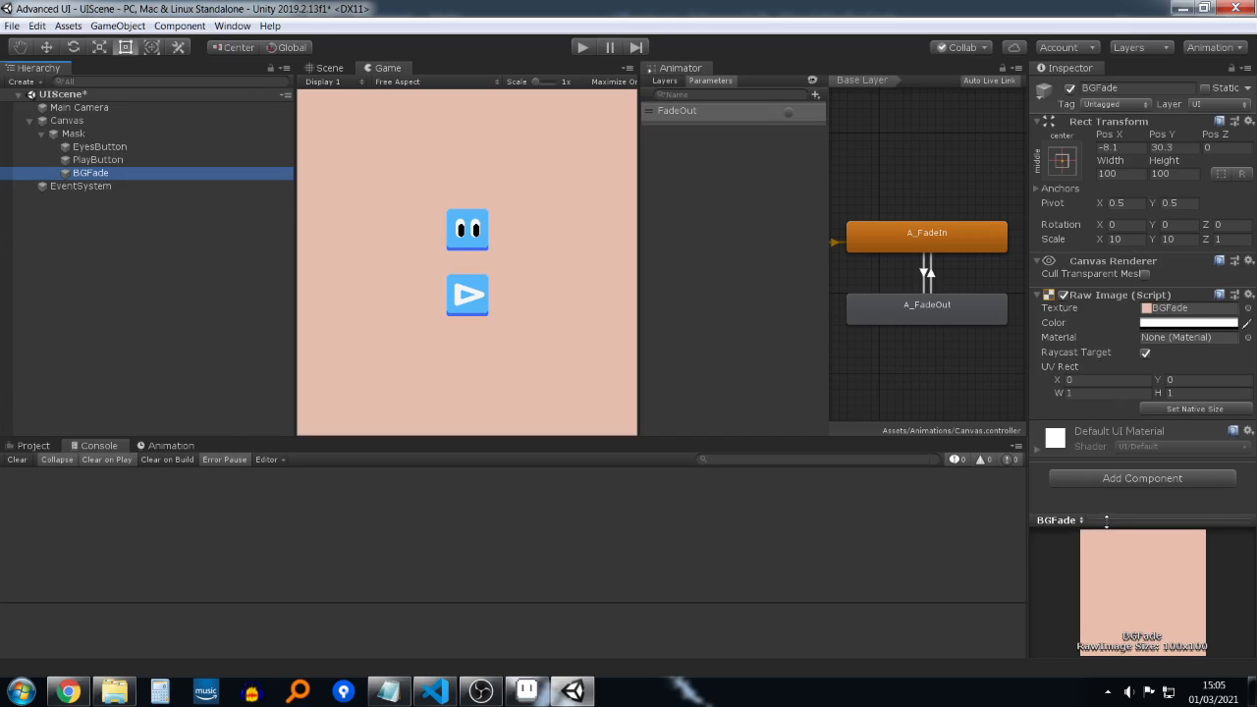
drag(1105, 519, 1106, 530)
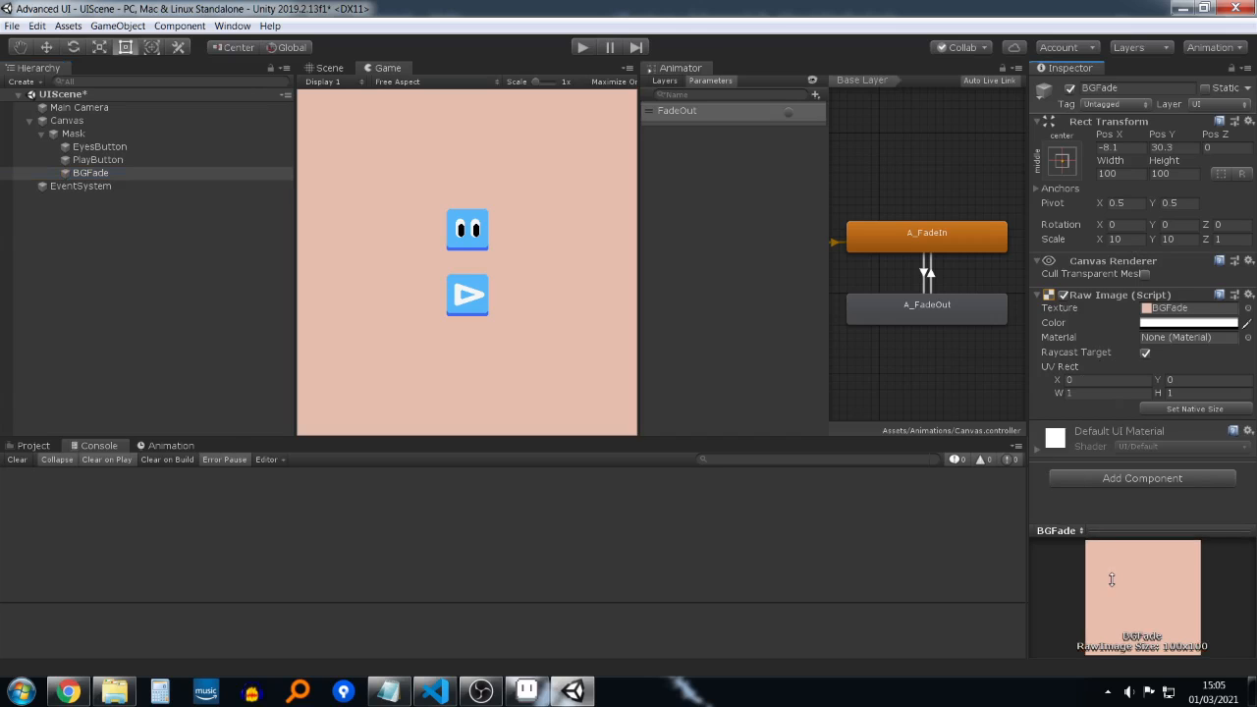
click(1145, 353)
Step: Run the scene in Play mode, test the play and eyes buttons in the Game view, and stop Play mode
click(582, 49)
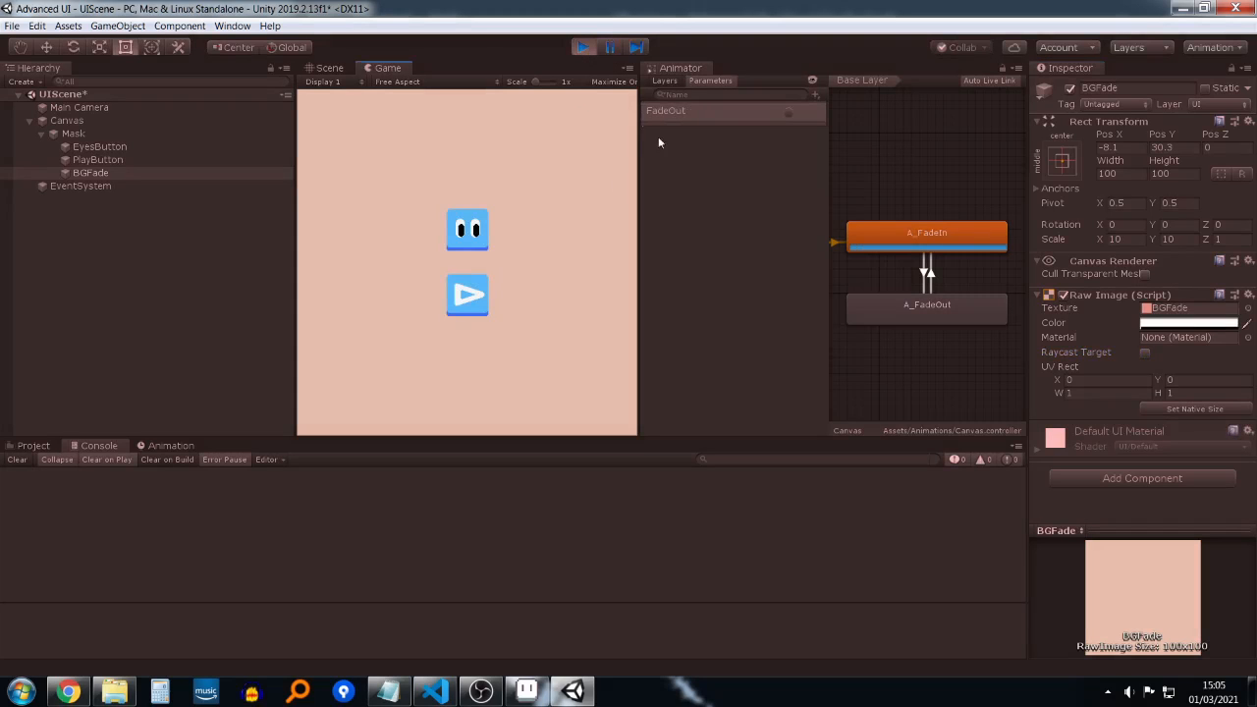
click(469, 299)
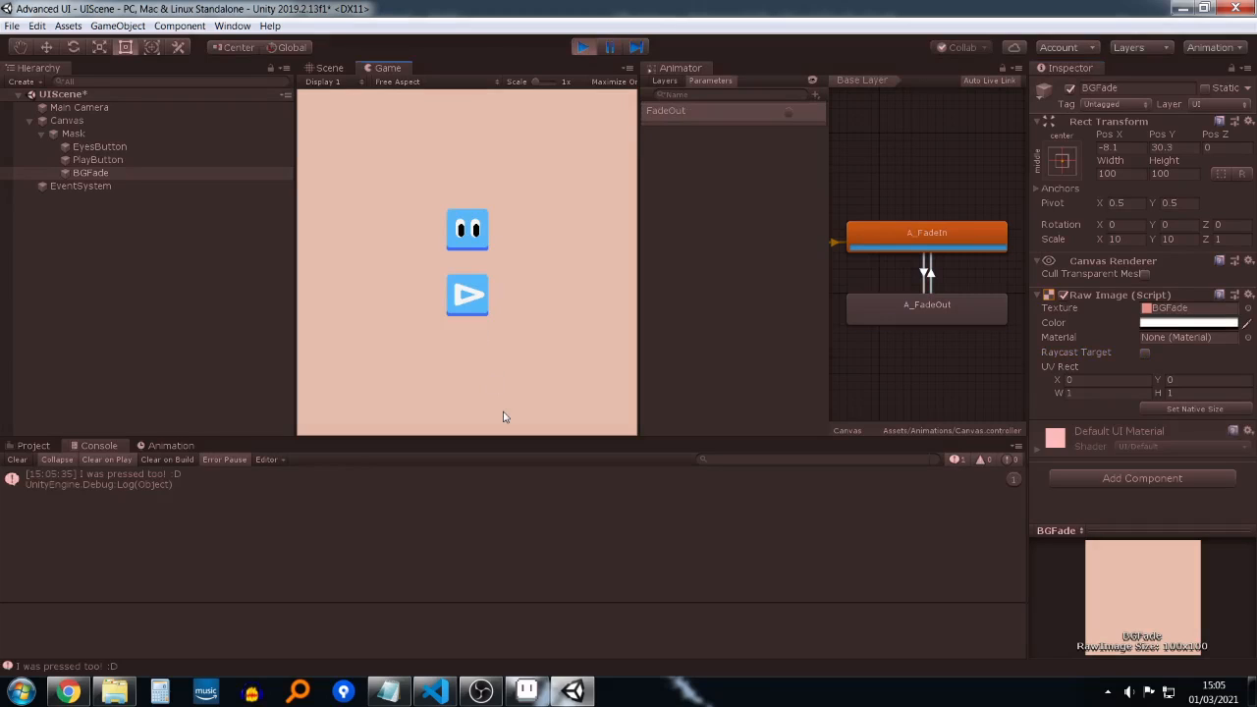
click(467, 241)
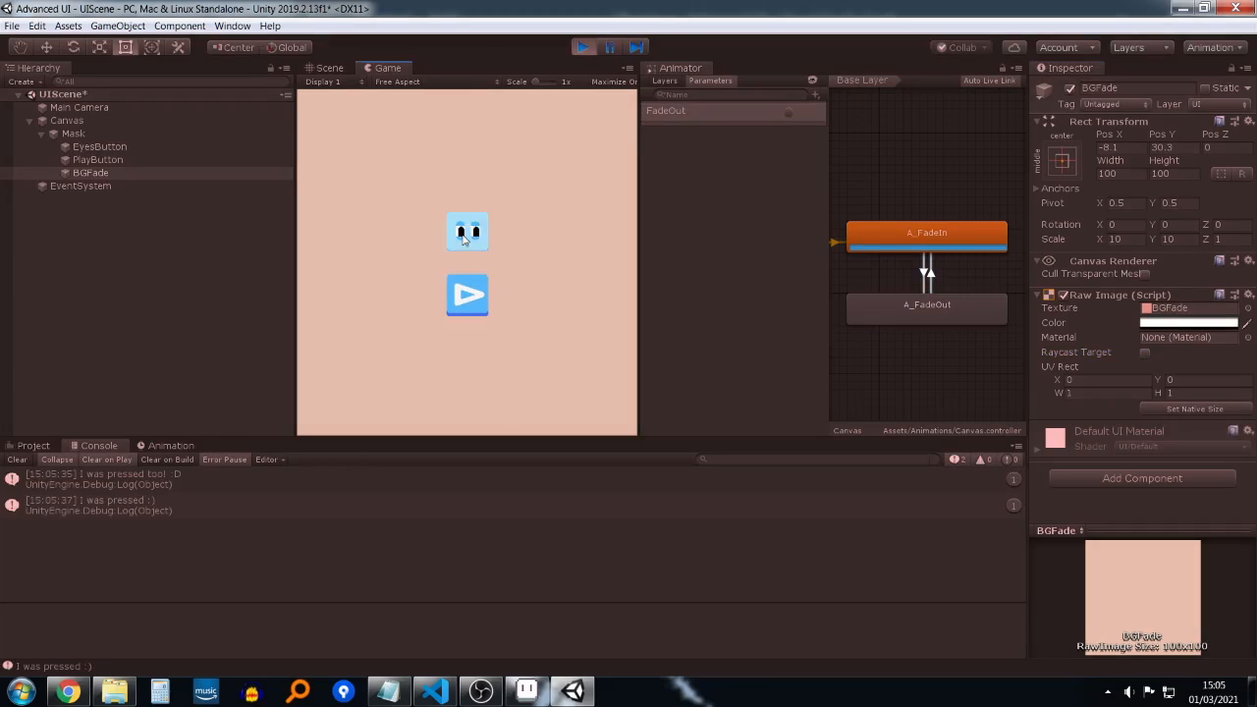
click(475, 305)
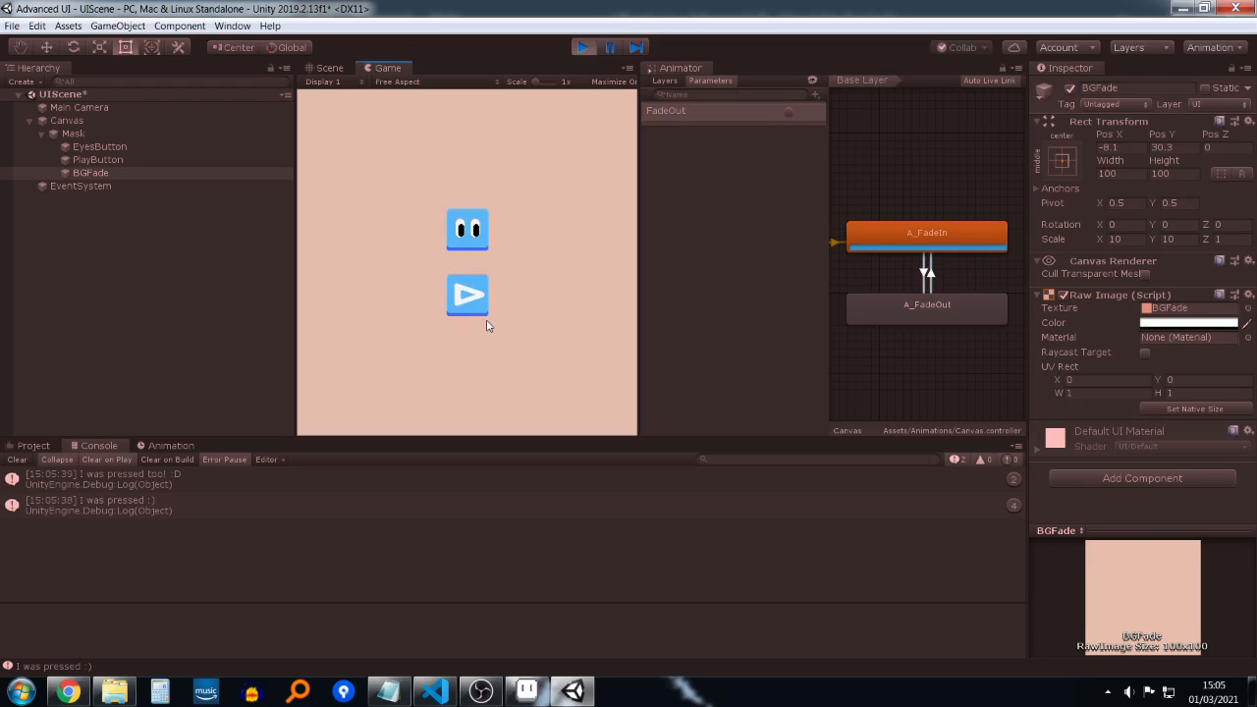
click(475, 286)
click(473, 297)
click(468, 248)
click(582, 47)
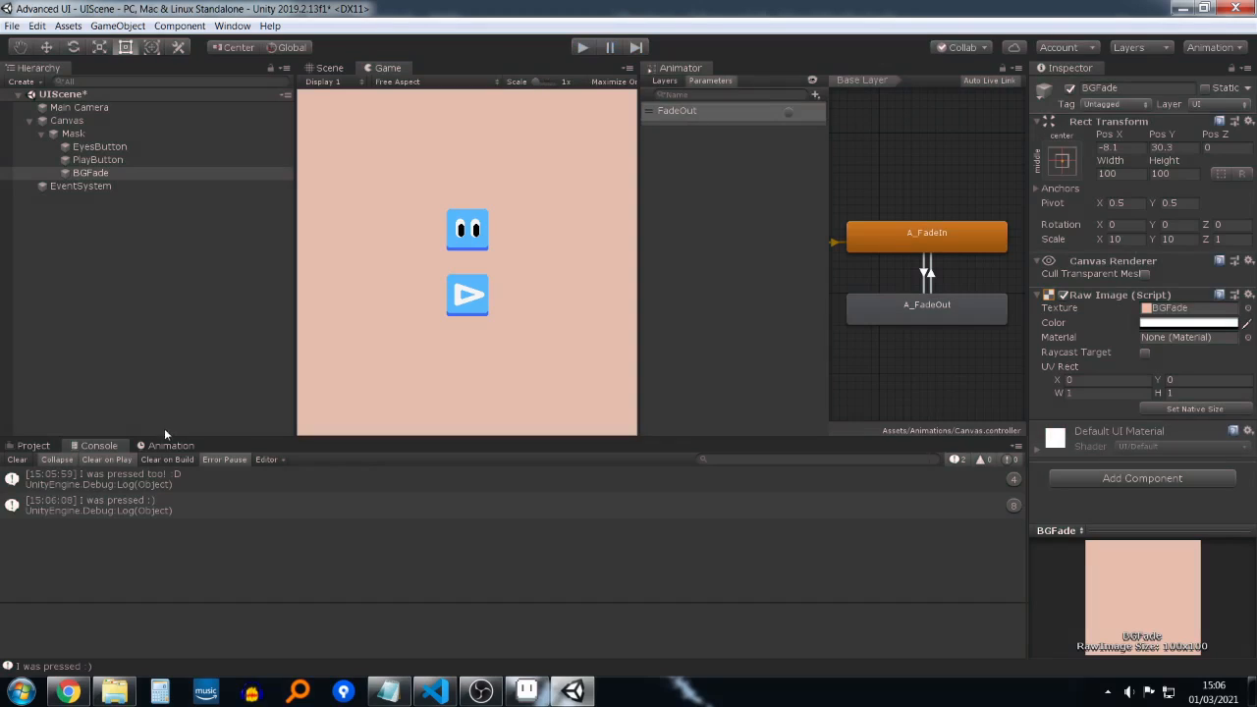
Step: Create a new animation clip named A_SettingsClosed for the Canvas in the Animations folder
click(172, 446)
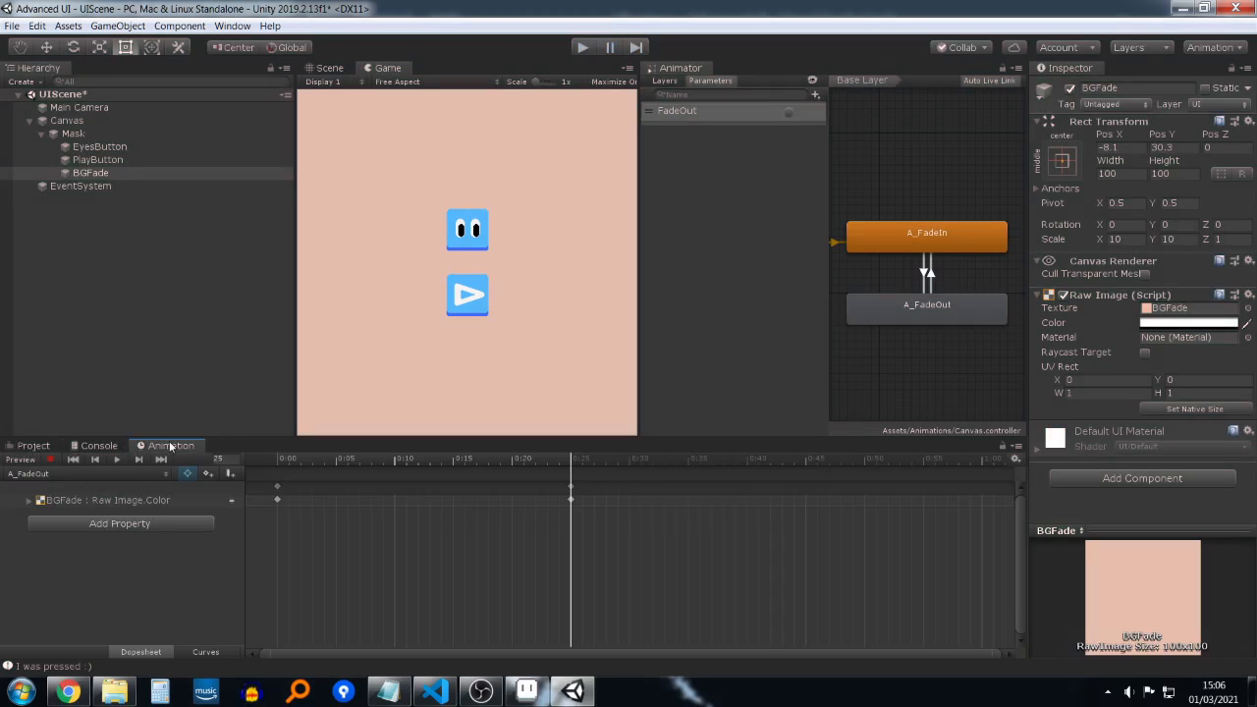
click(489, 691)
click(484, 691)
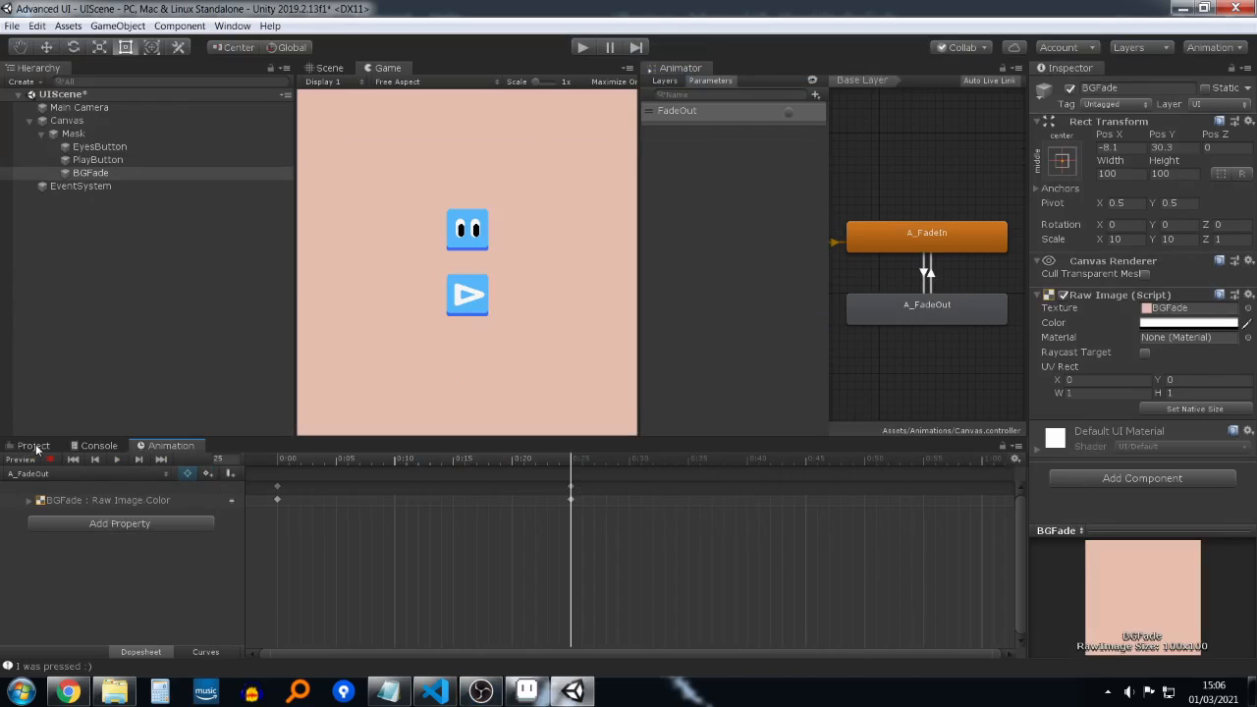
click(79, 124)
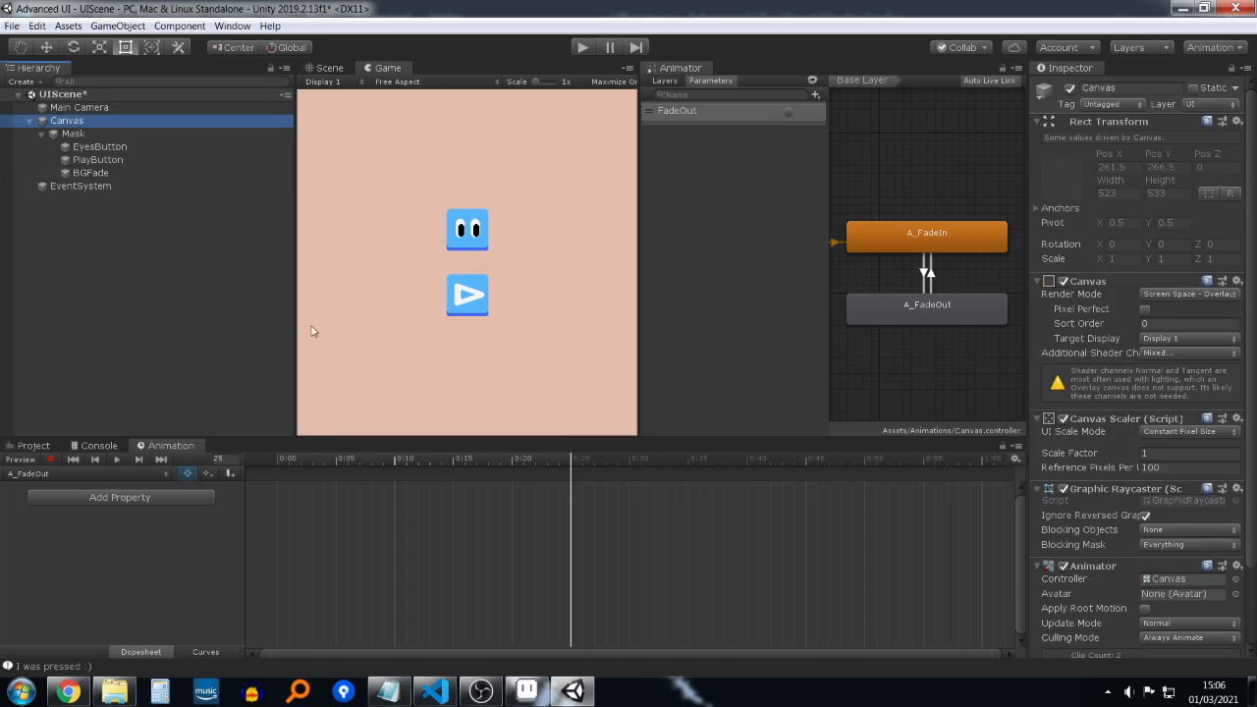
click(111, 475)
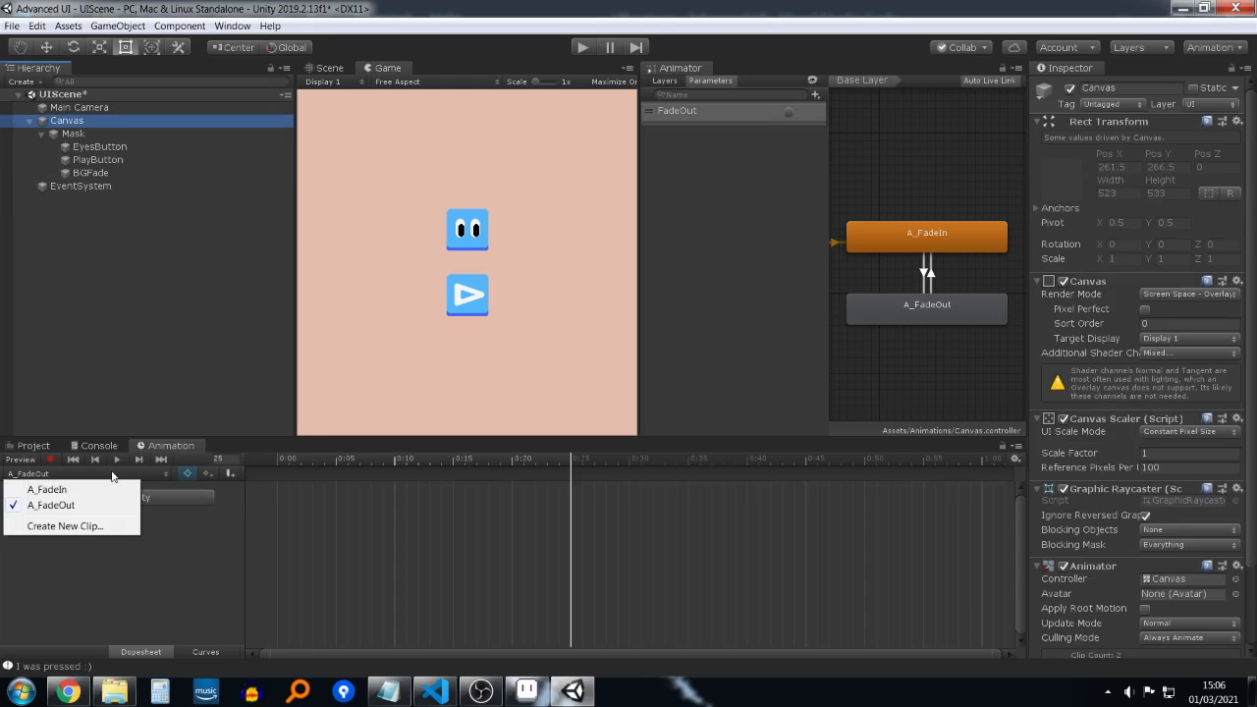
click(87, 527)
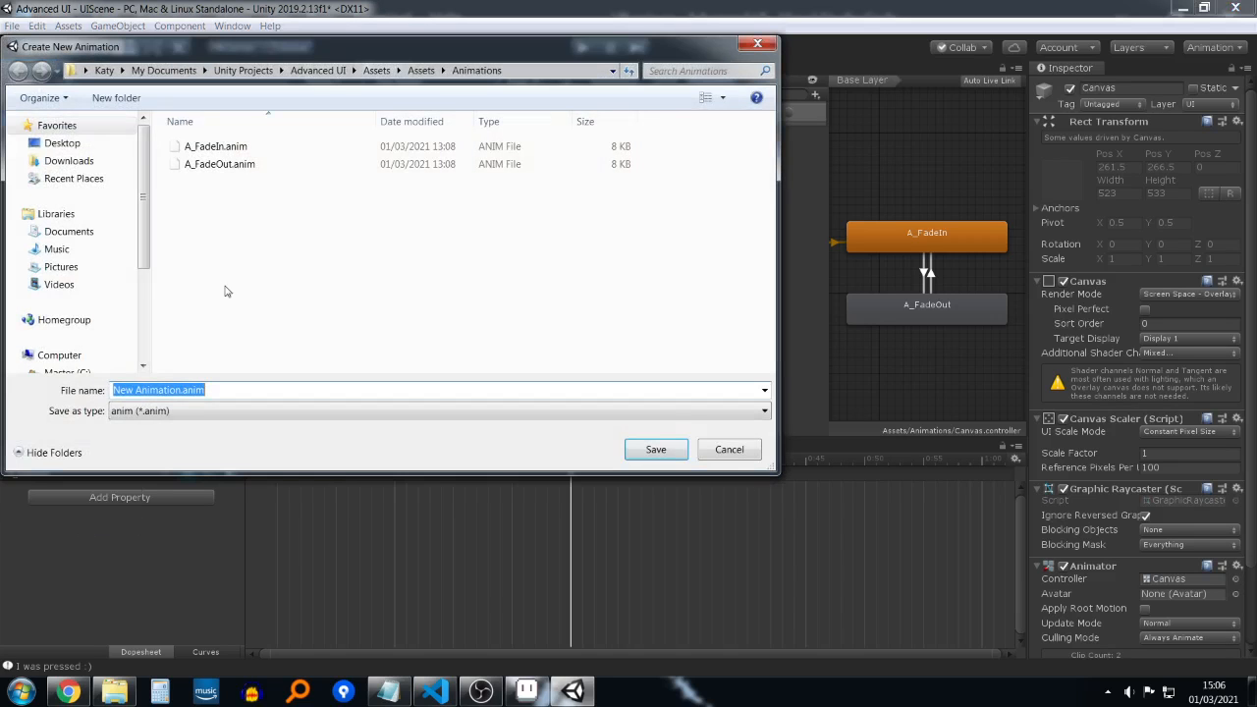
text(A_)
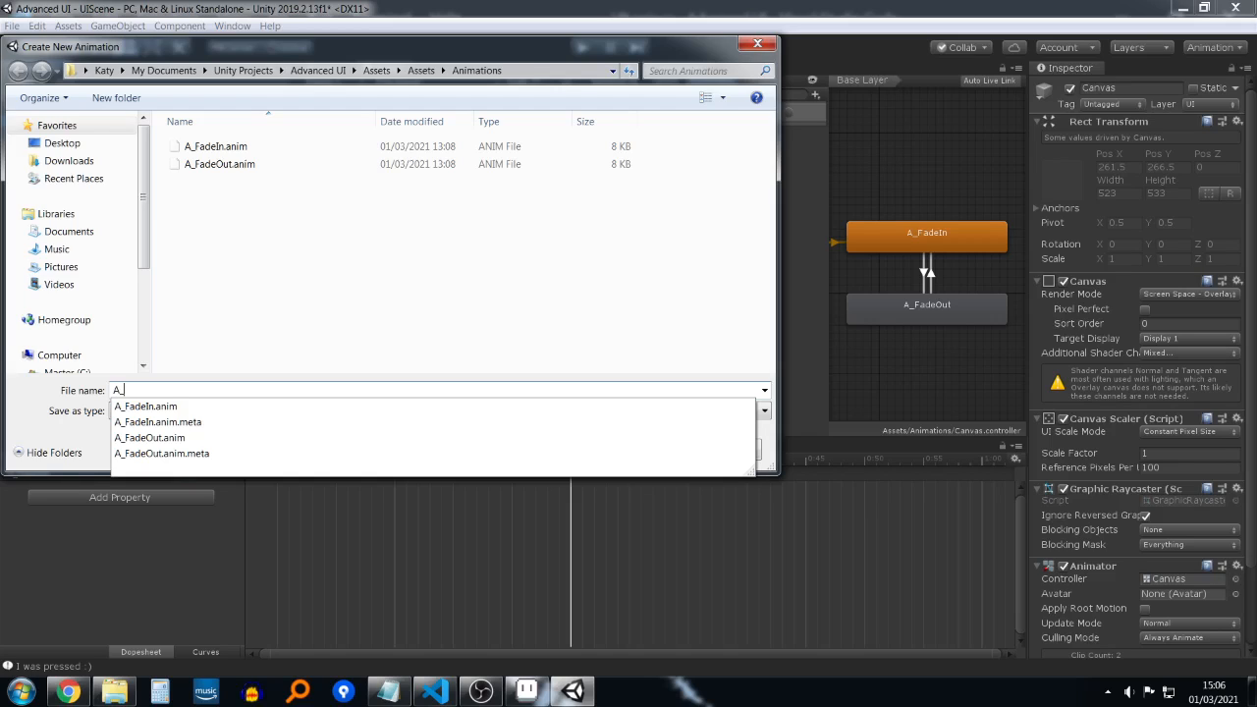
text(S)
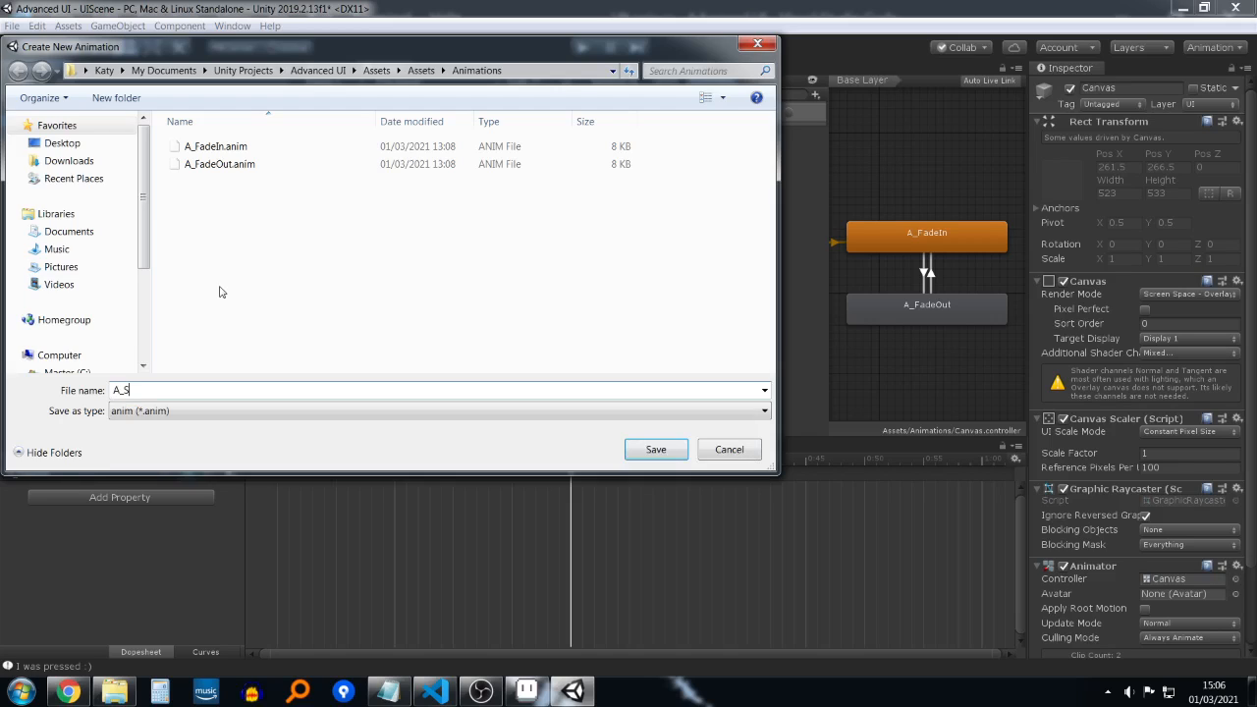
text(ettingsOpen)
key(BackSpace)
key(BackSpace)
key(BackSpace)
key(BackSpace)
text(Closed)
key(Return)
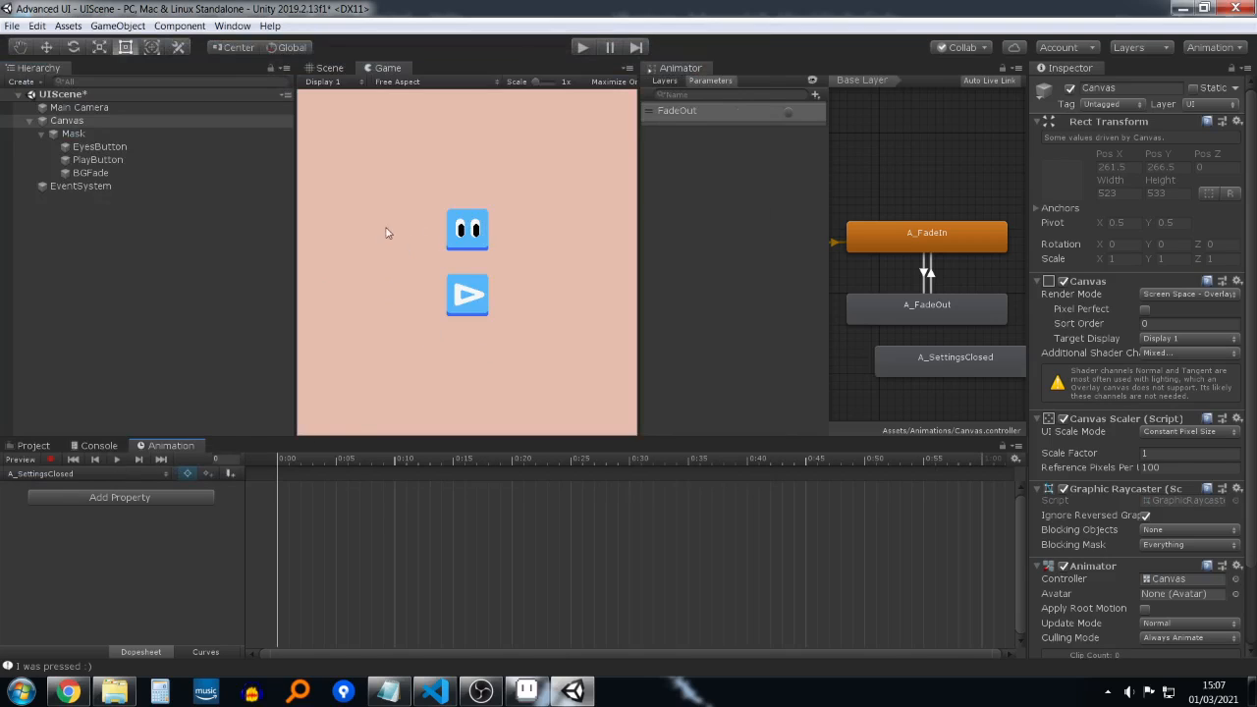
Step: Select EyesButton and PlayButton together, and start recording A_SettingsClosed with the playhead at 0:25
click(103, 159)
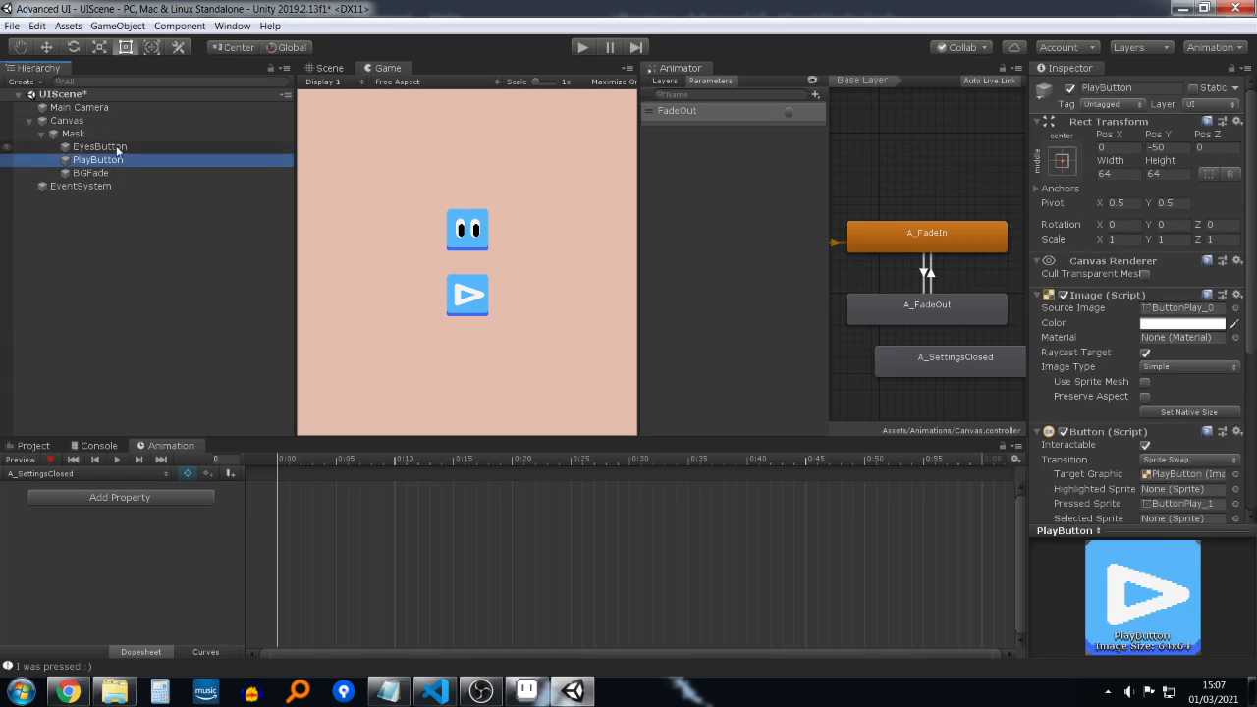
ctrl+click(103, 147)
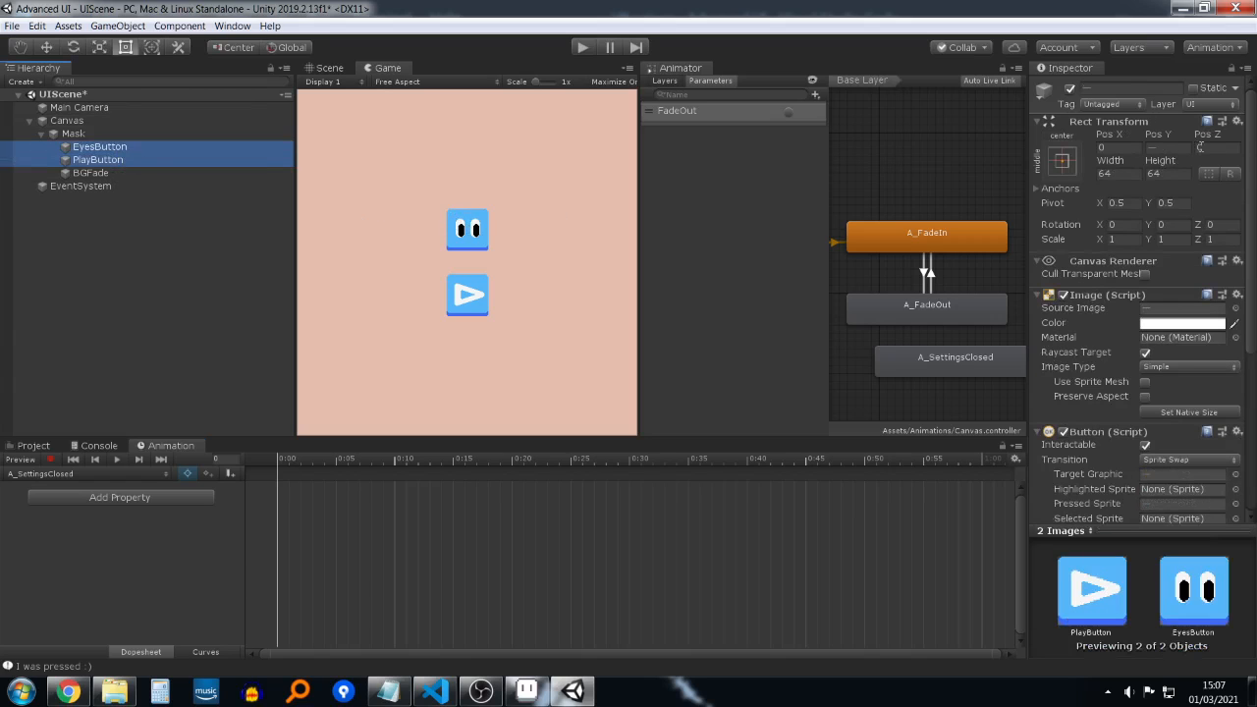
drag(1159, 134, 717, 129)
key(ctrl+z)
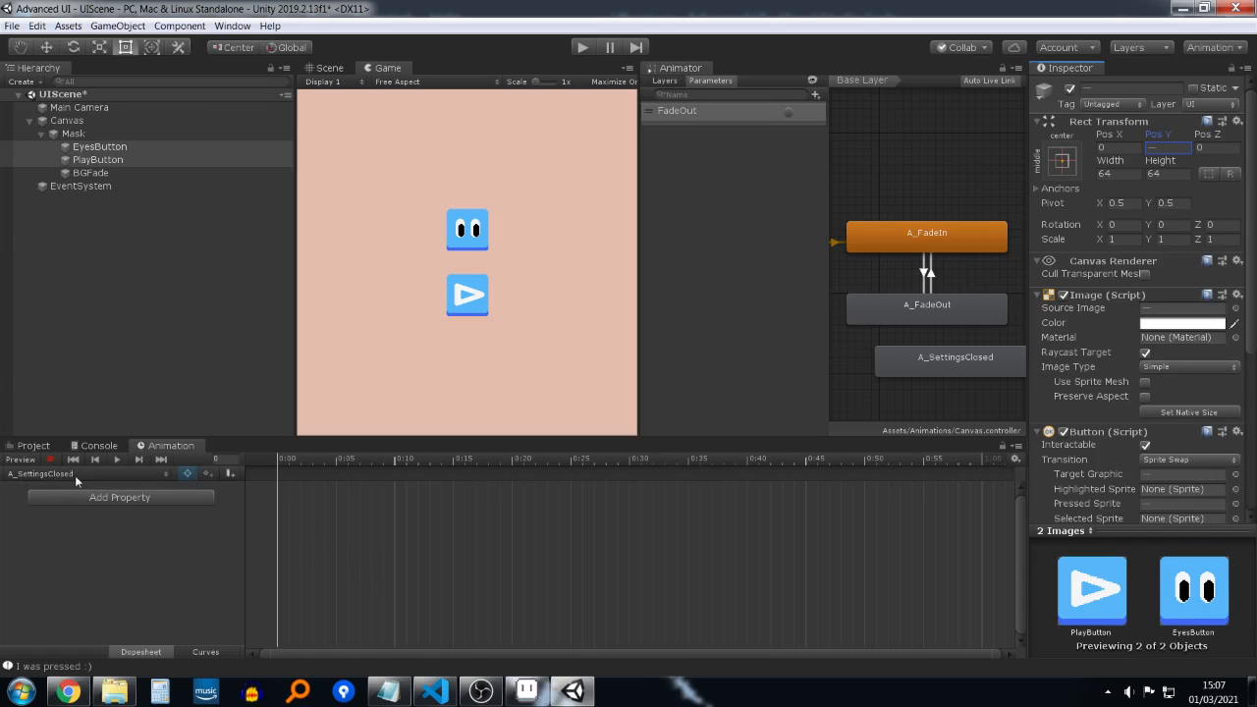
click(52, 460)
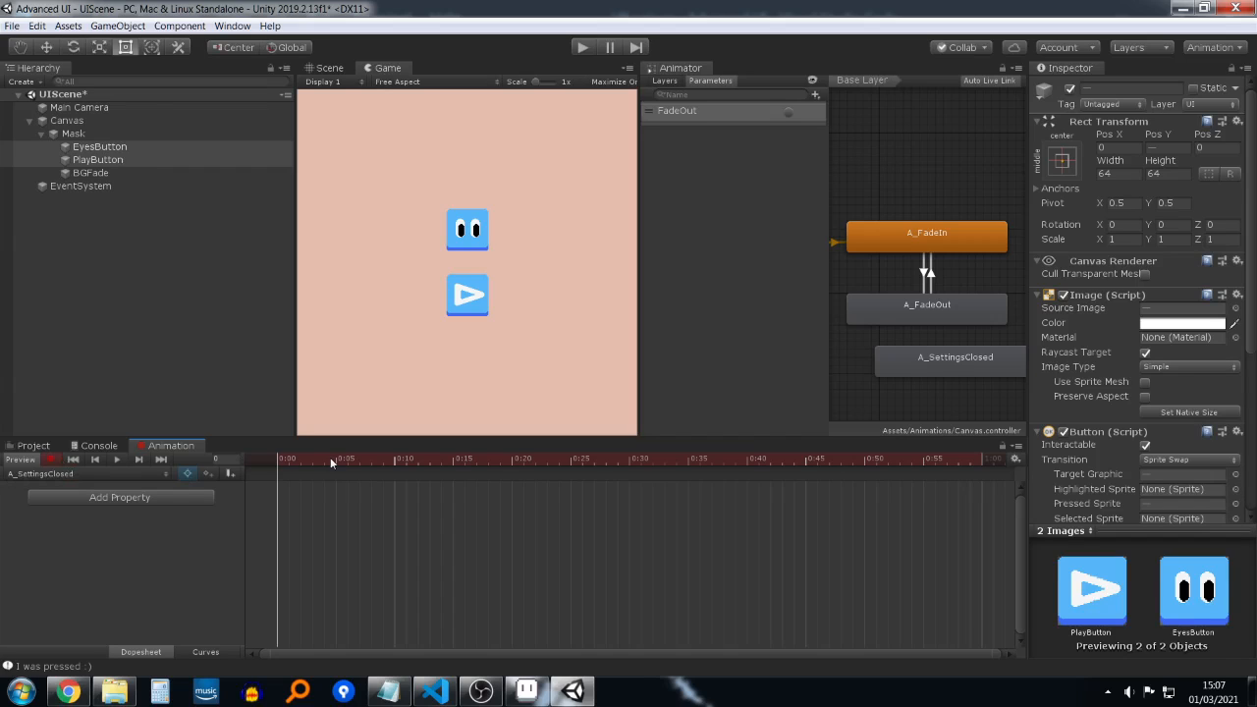
drag(330, 457, 572, 460)
Step: Dock the Animator view alongside the Game view and show the two buttons in the Scene view
click(97, 498)
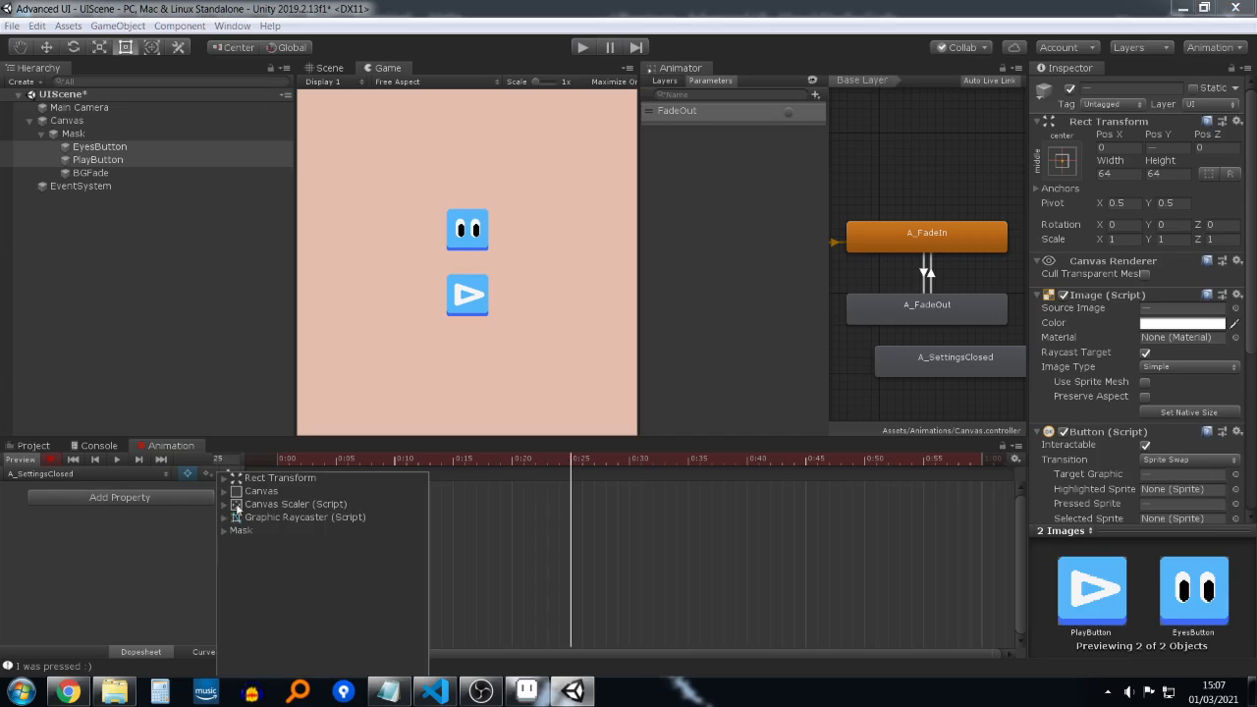
right_click(107, 147)
click(95, 150)
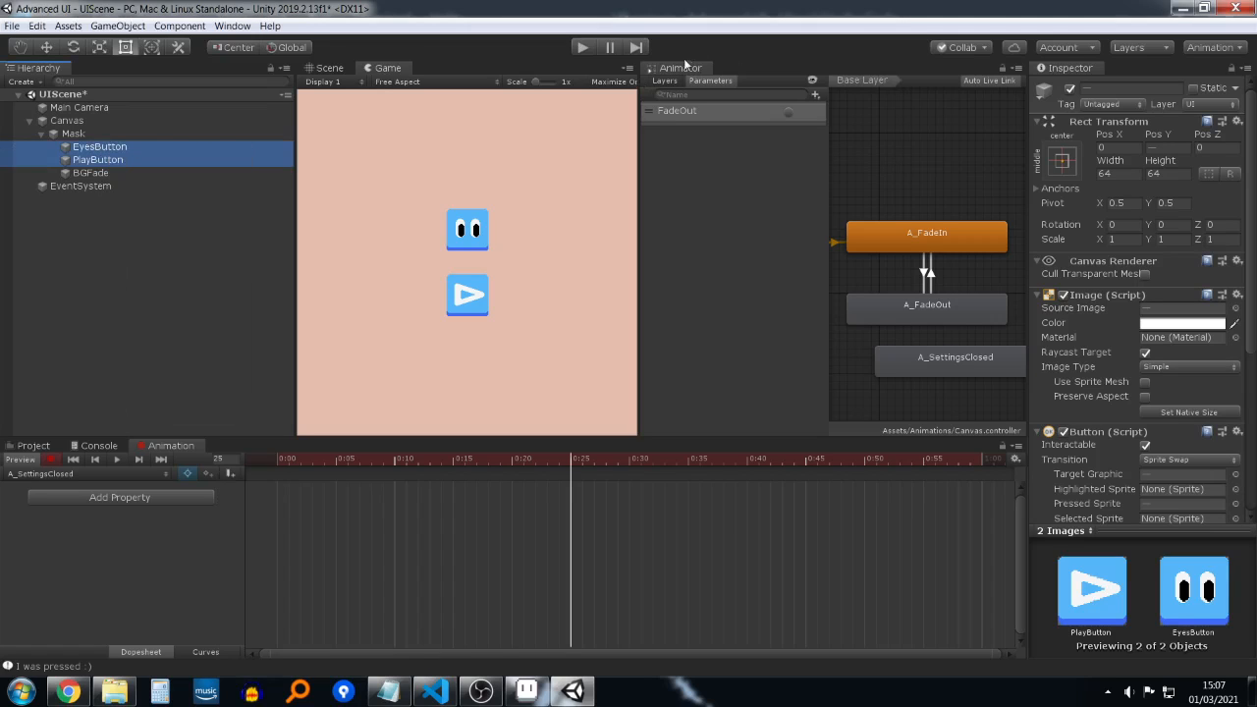
drag(685, 66, 572, 65)
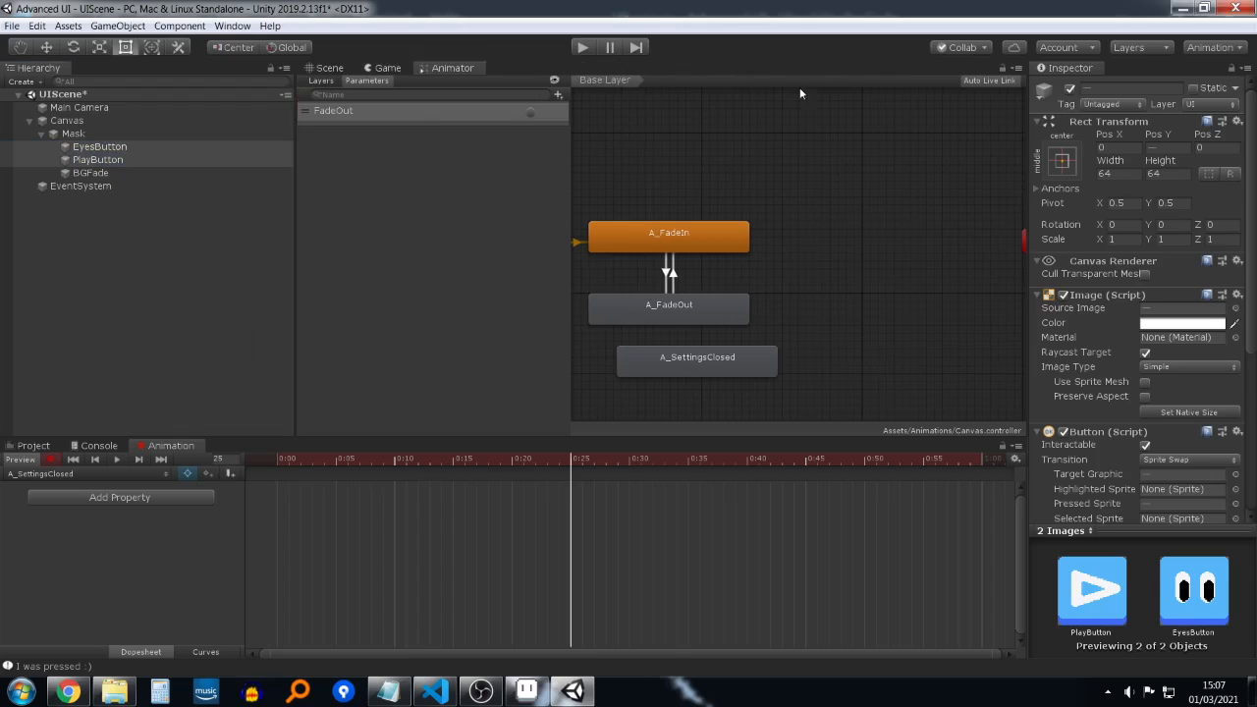
click(328, 68)
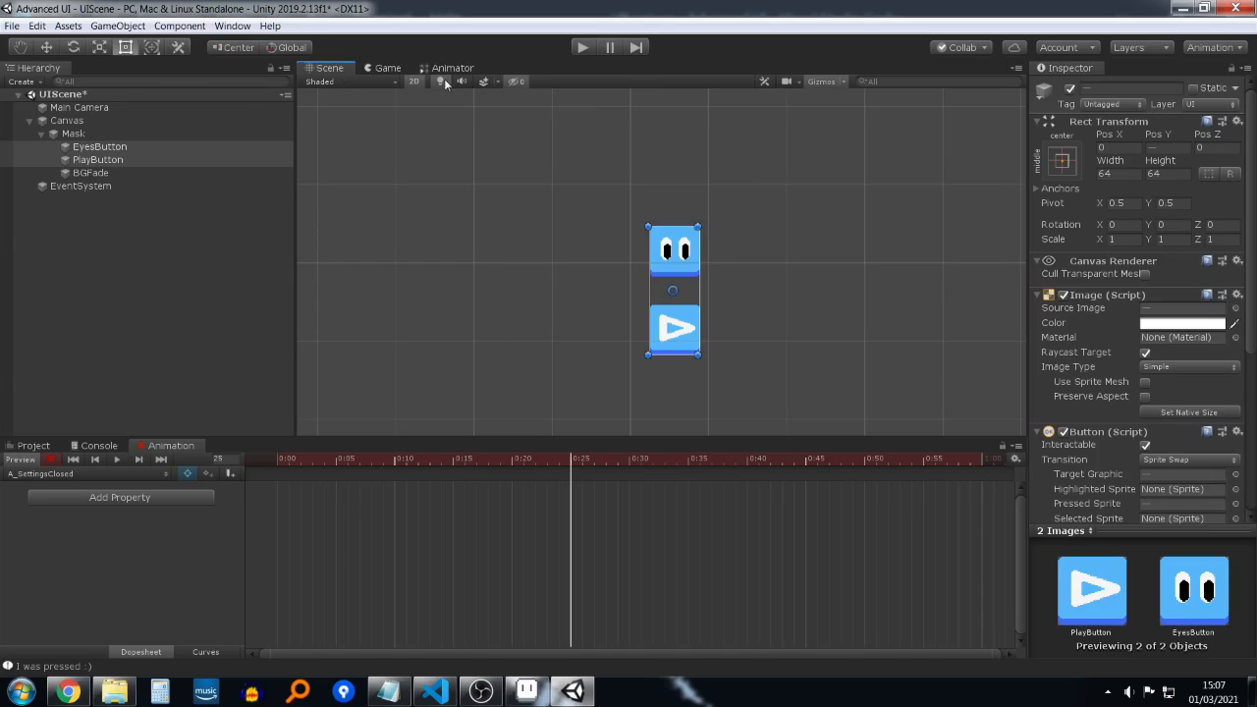
click(791, 83)
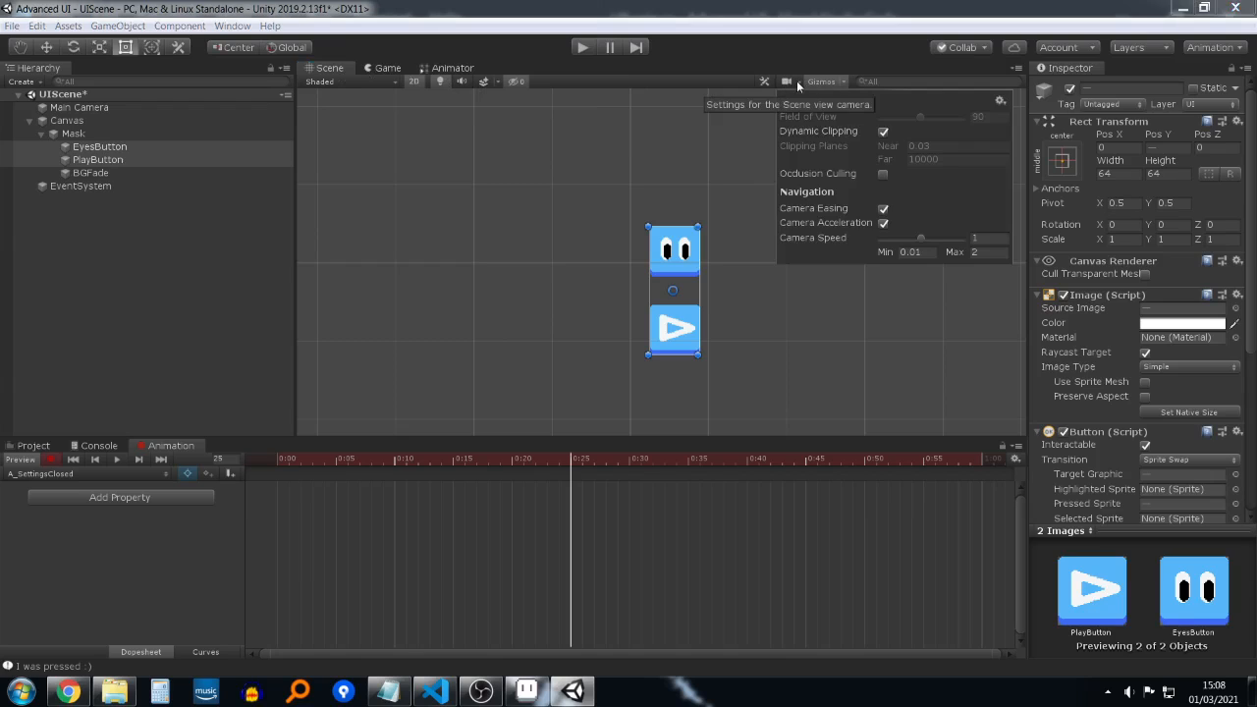
click(797, 85)
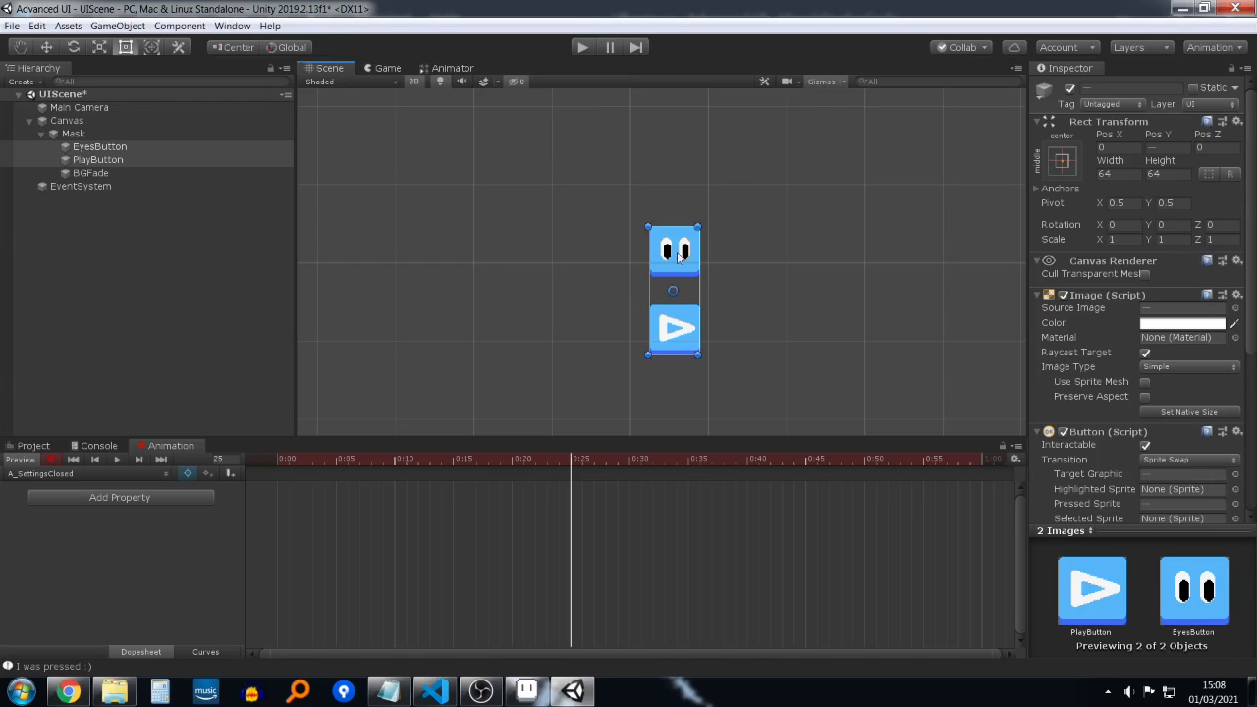
Step: Try moving EyesButton and PlayButton upward together by about 104 units with the Move tool at 0:25, and undo it
click(46, 47)
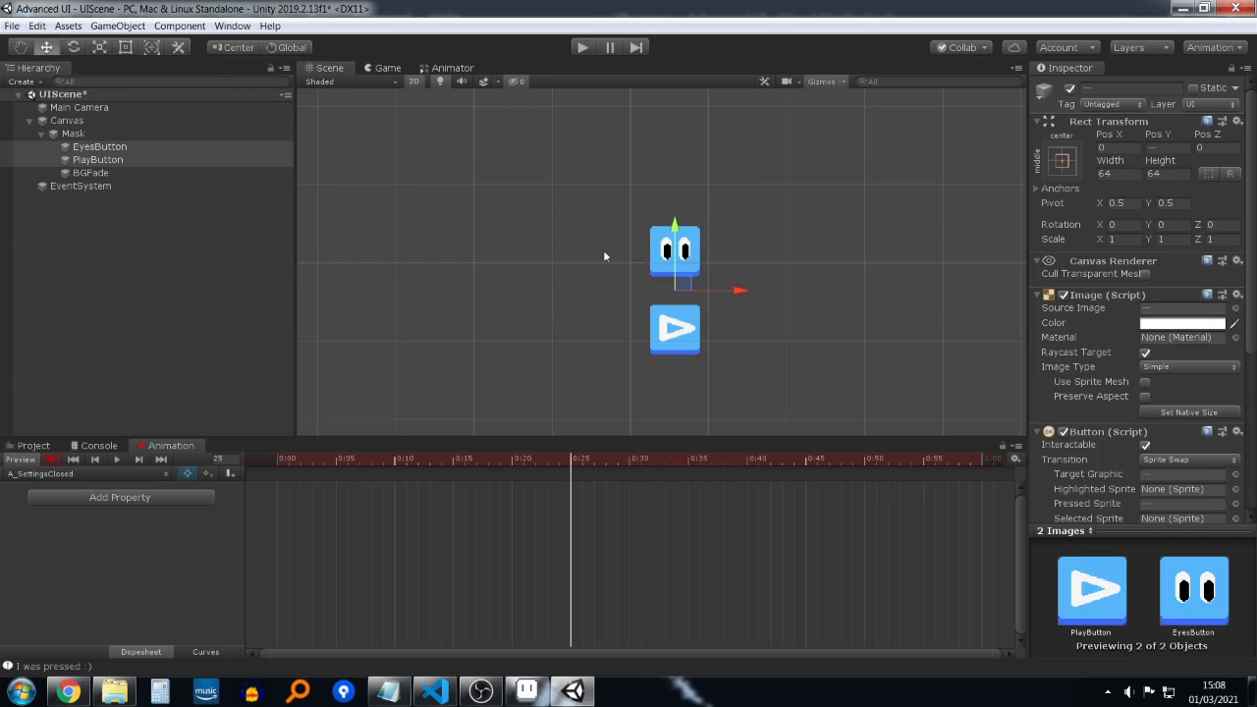
drag(672, 265, 669, 184)
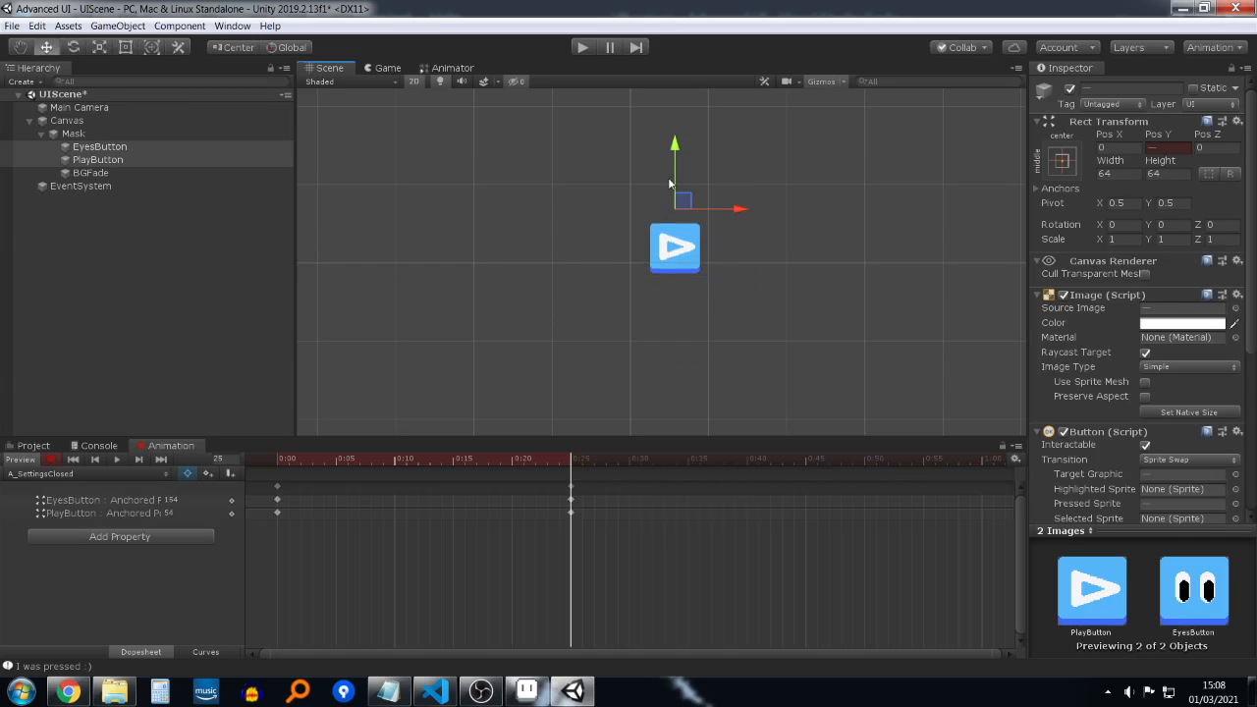
key(ctrl+z)
middle_drag(680, 253, 660, 222)
click(792, 80)
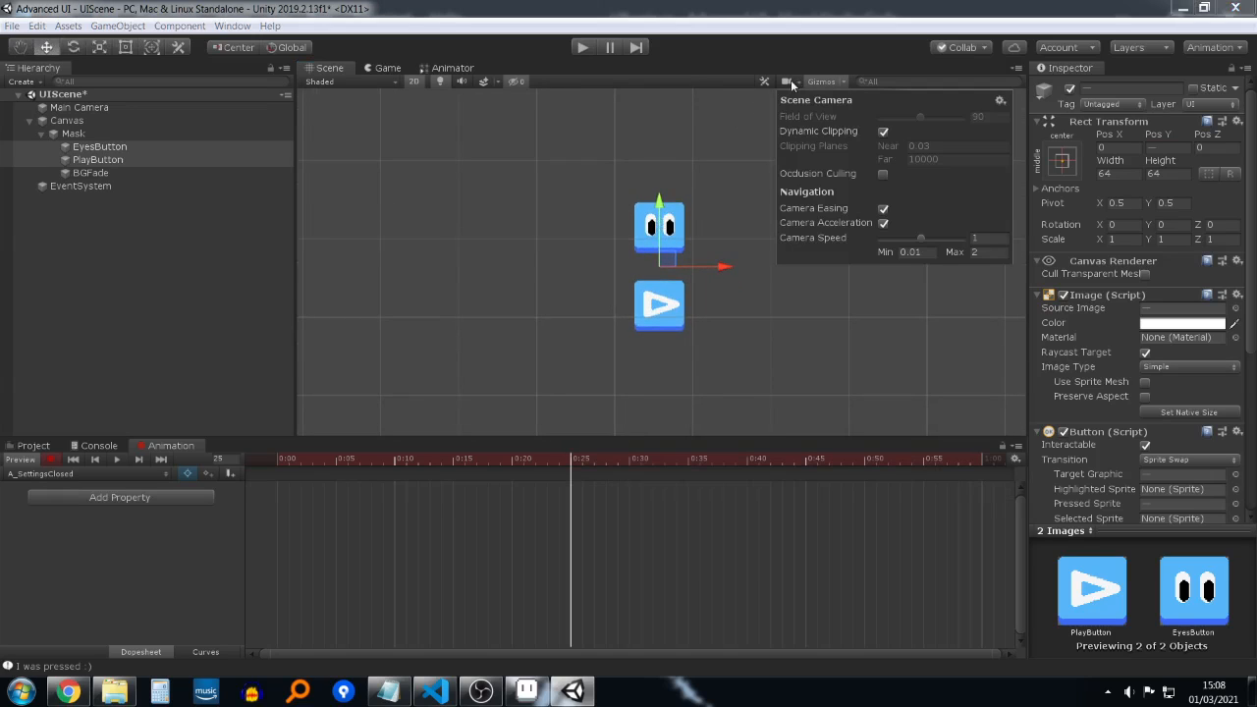
click(790, 80)
click(788, 81)
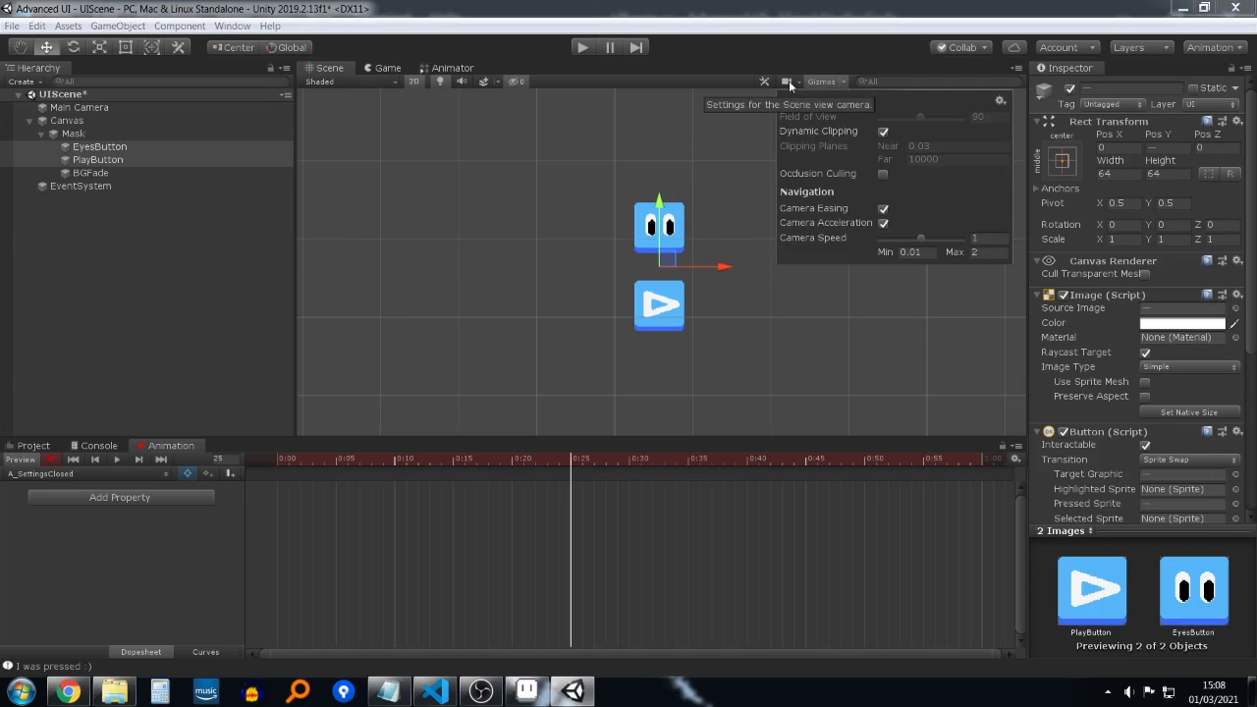
click(391, 81)
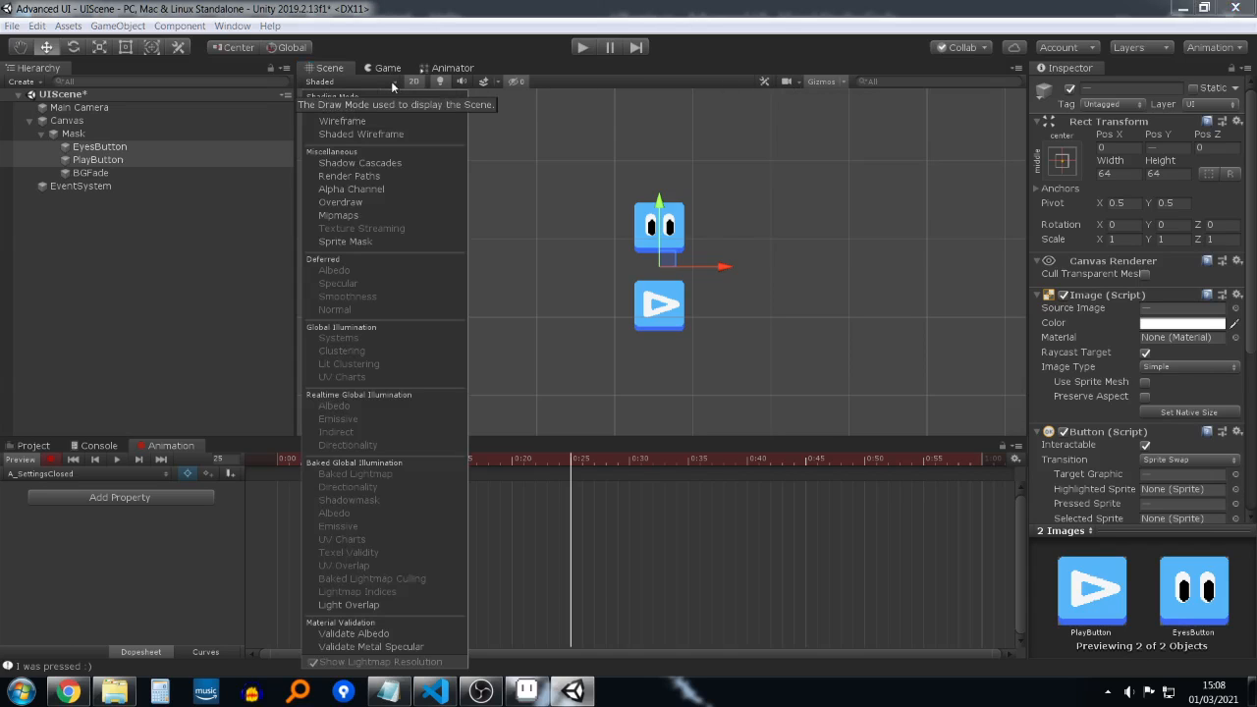
click(391, 80)
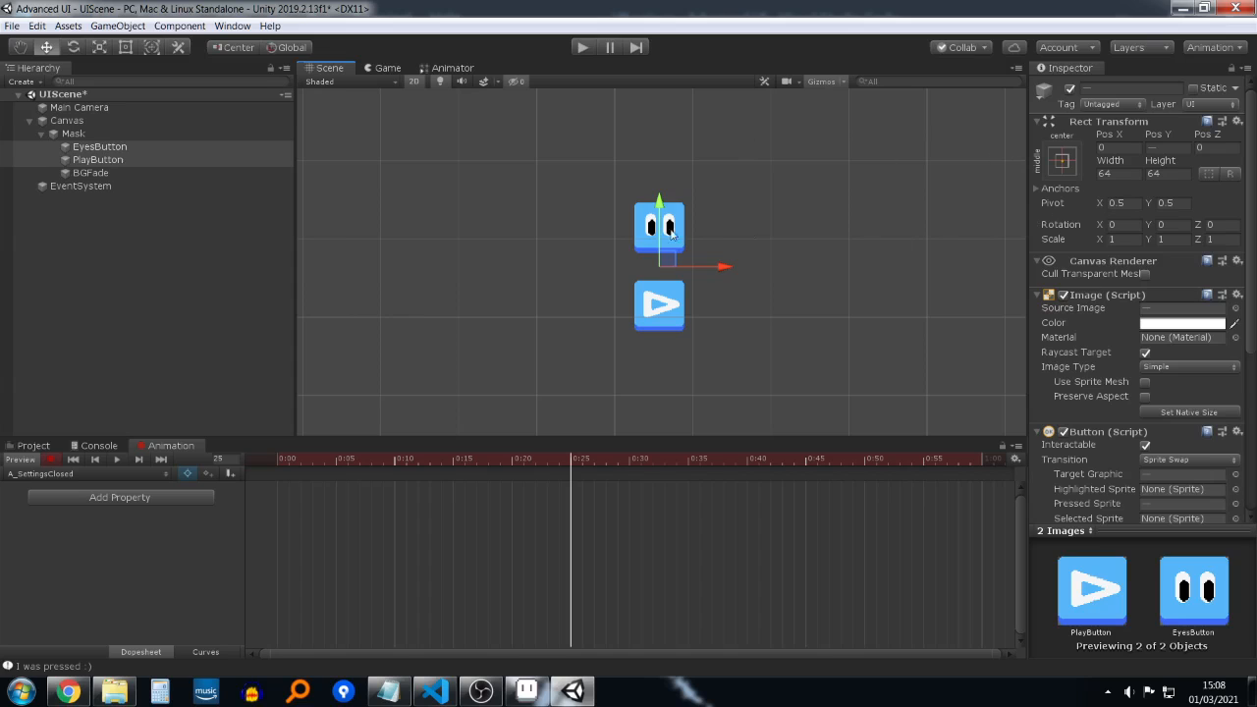
Step: Set EyesButton's Pos Y to -50 at 0:25 in the A_SettingsClosed recording
click(612, 285)
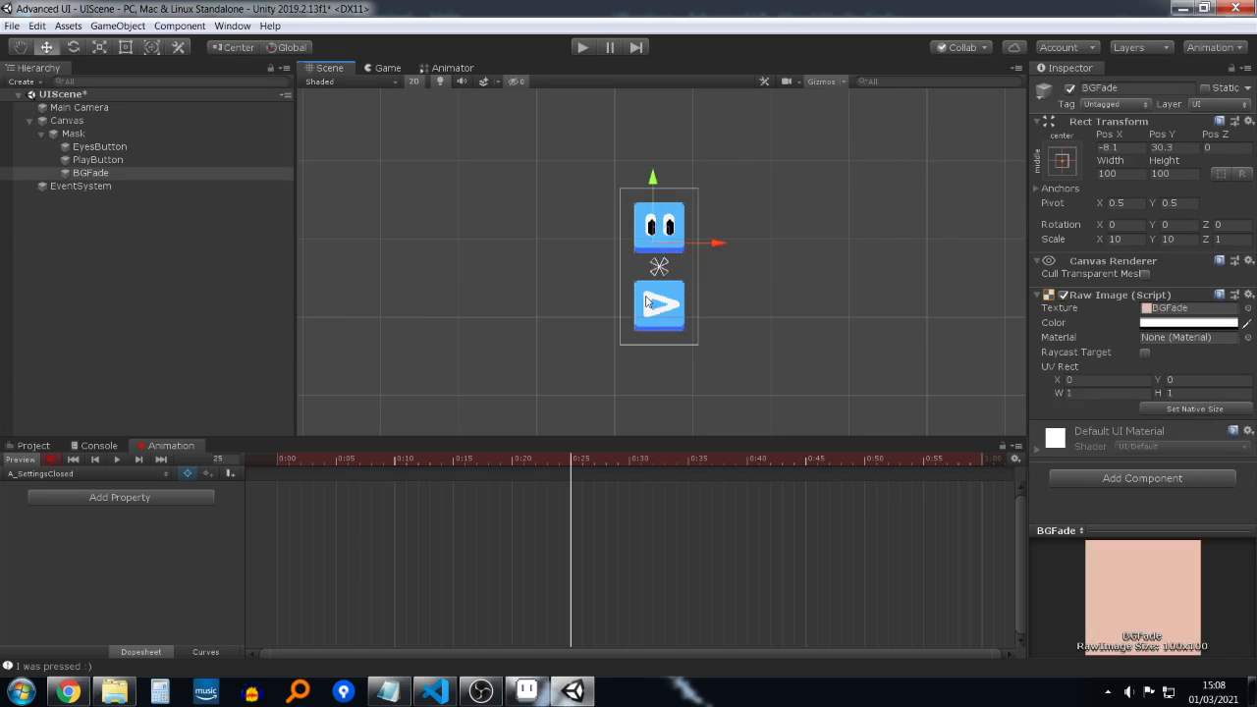
click(87, 146)
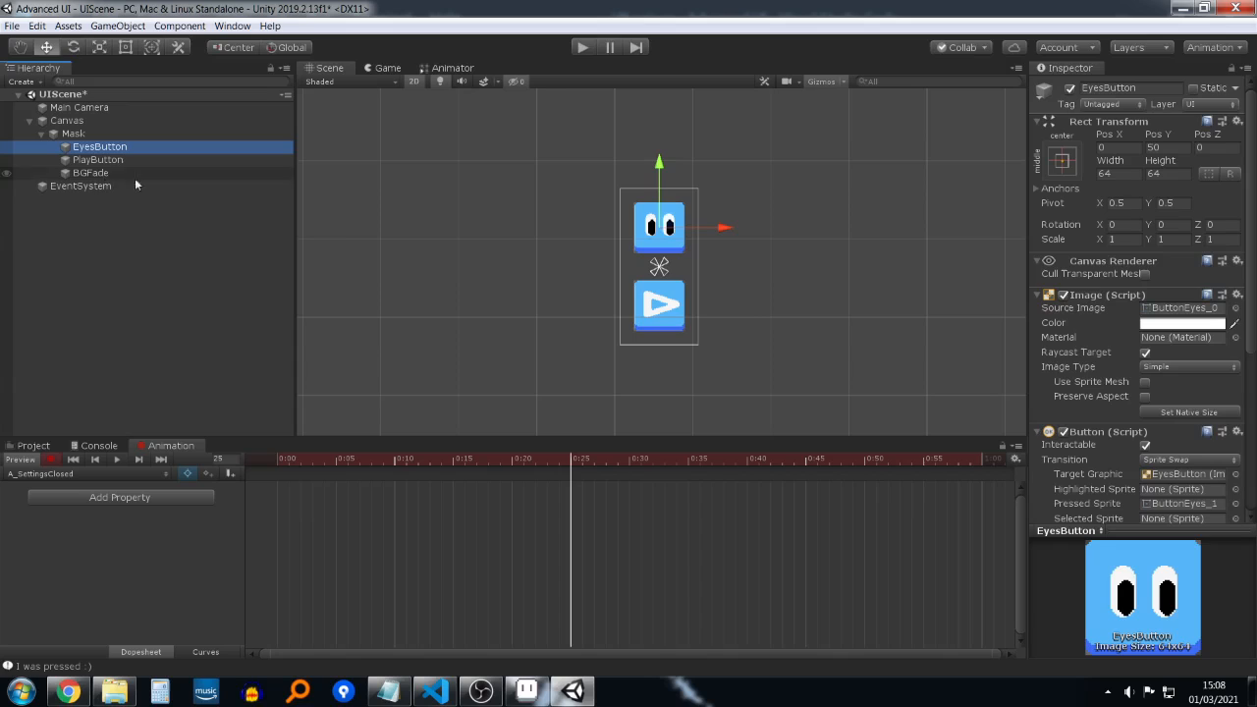
click(1166, 146)
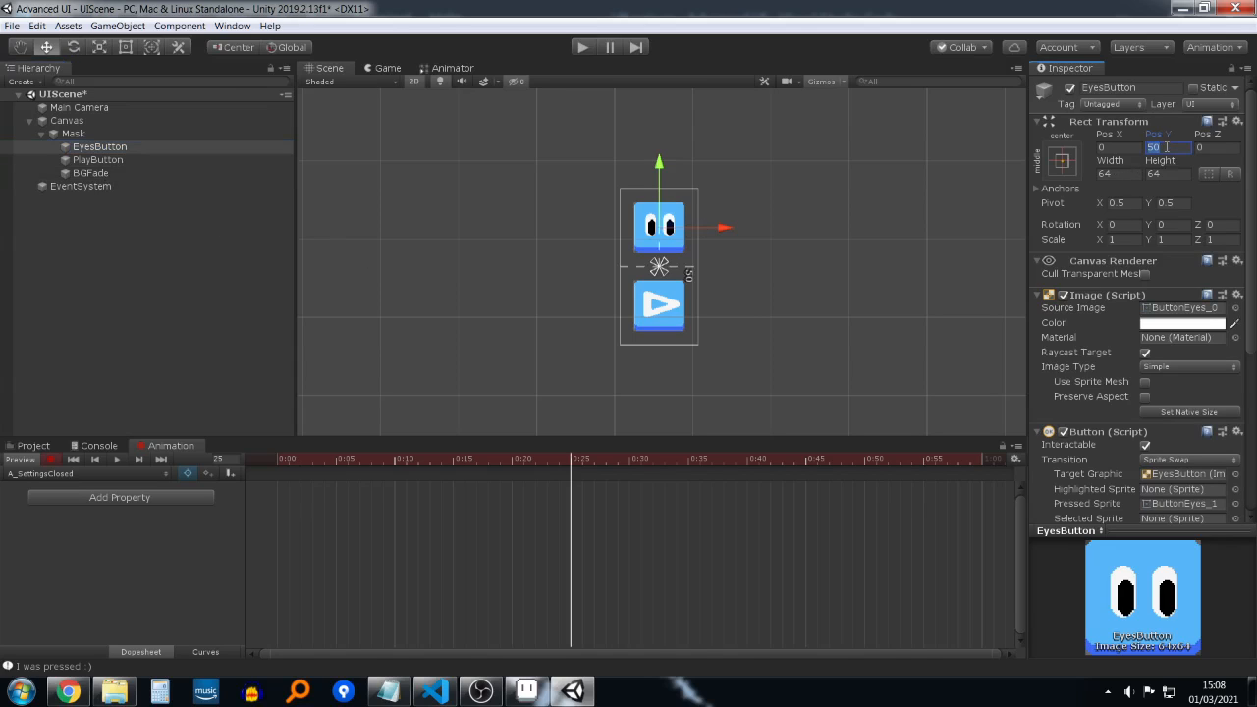
text(-50)
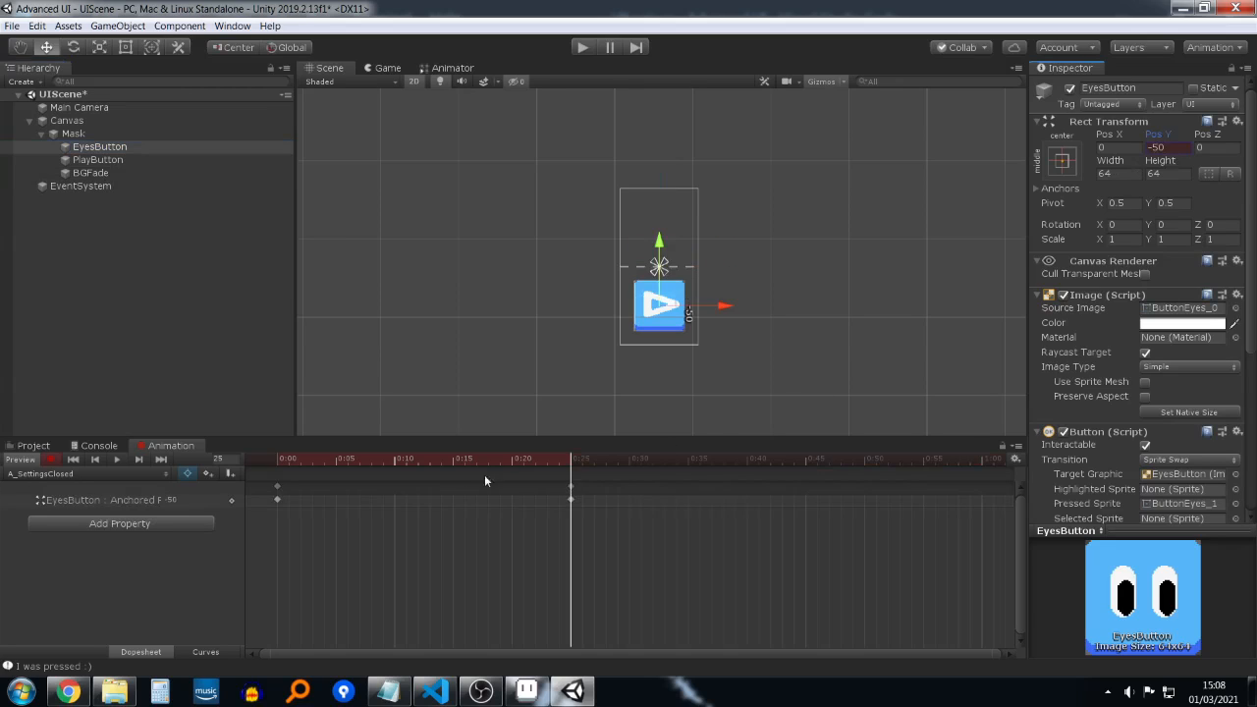
mouse_move(567, 459)
mouse_down()
mouse_move(238, 465)
mouse_move(572, 469)
mouse_up()
Step: Set PlayButton's Pos Y to -150 at 0:25 in A_SettingsClosed, and scrub the playhead back to 0:00
click(128, 161)
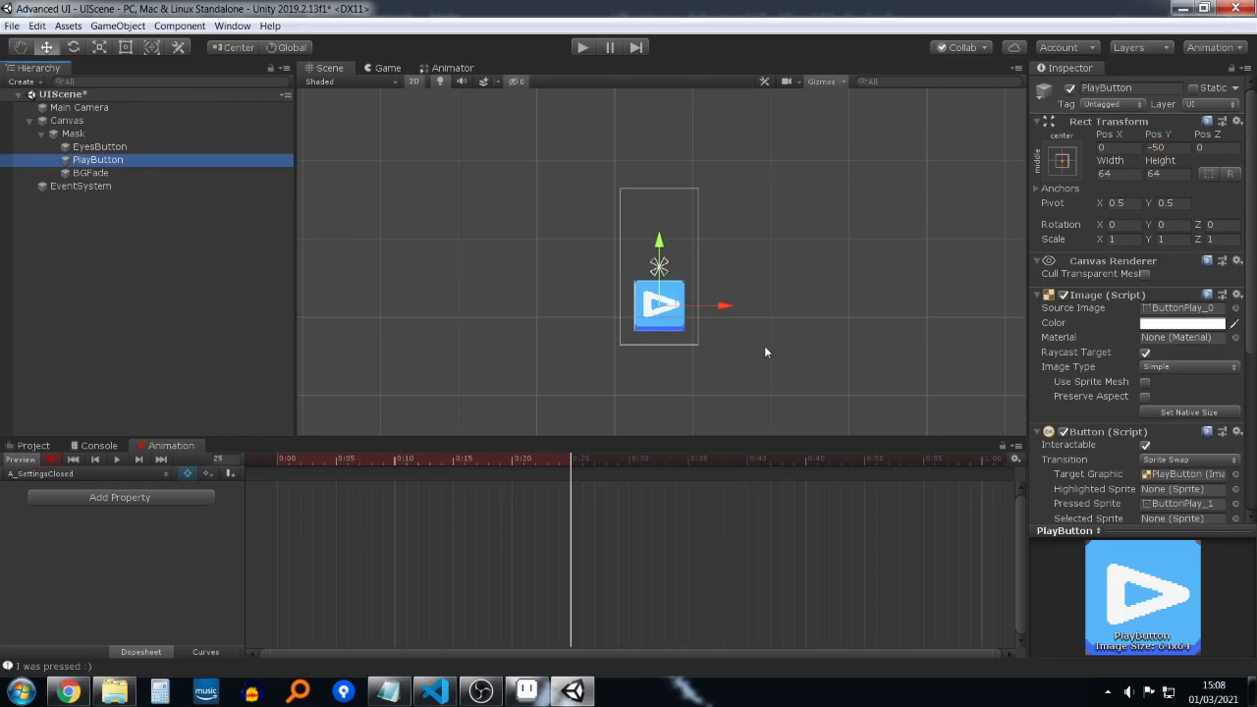
click(1173, 147)
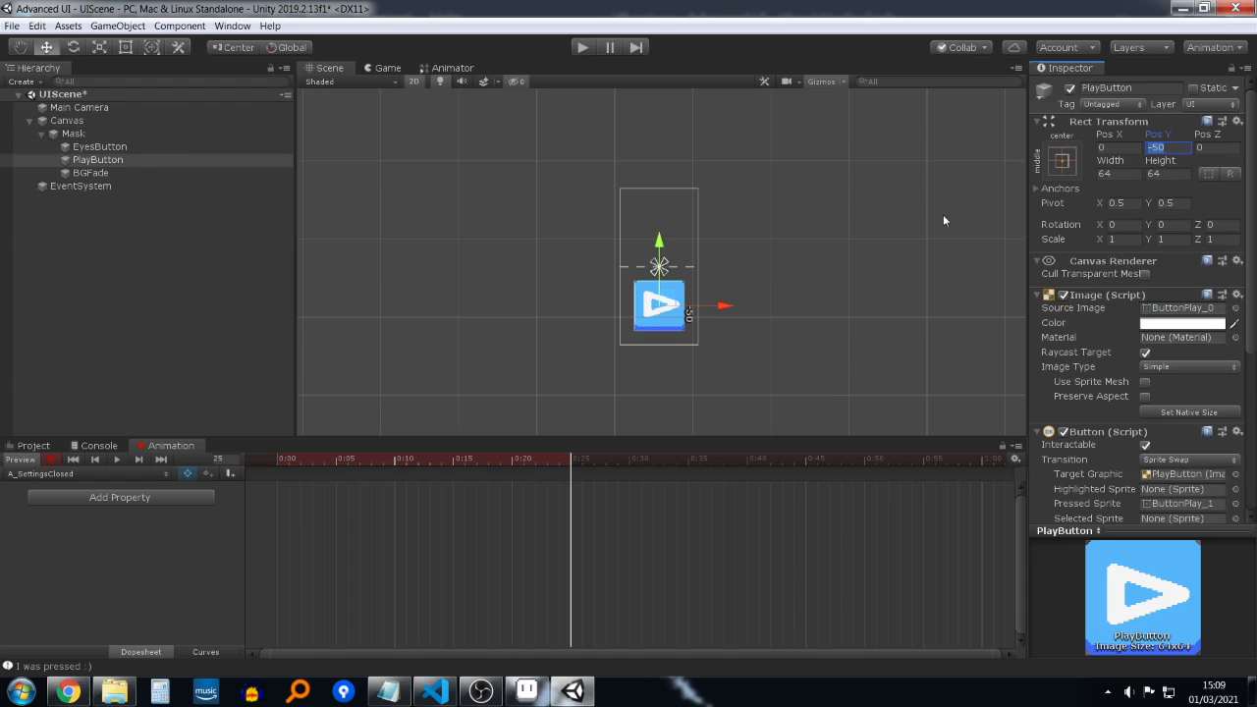
click(1177, 149)
key(Left)
text(1)
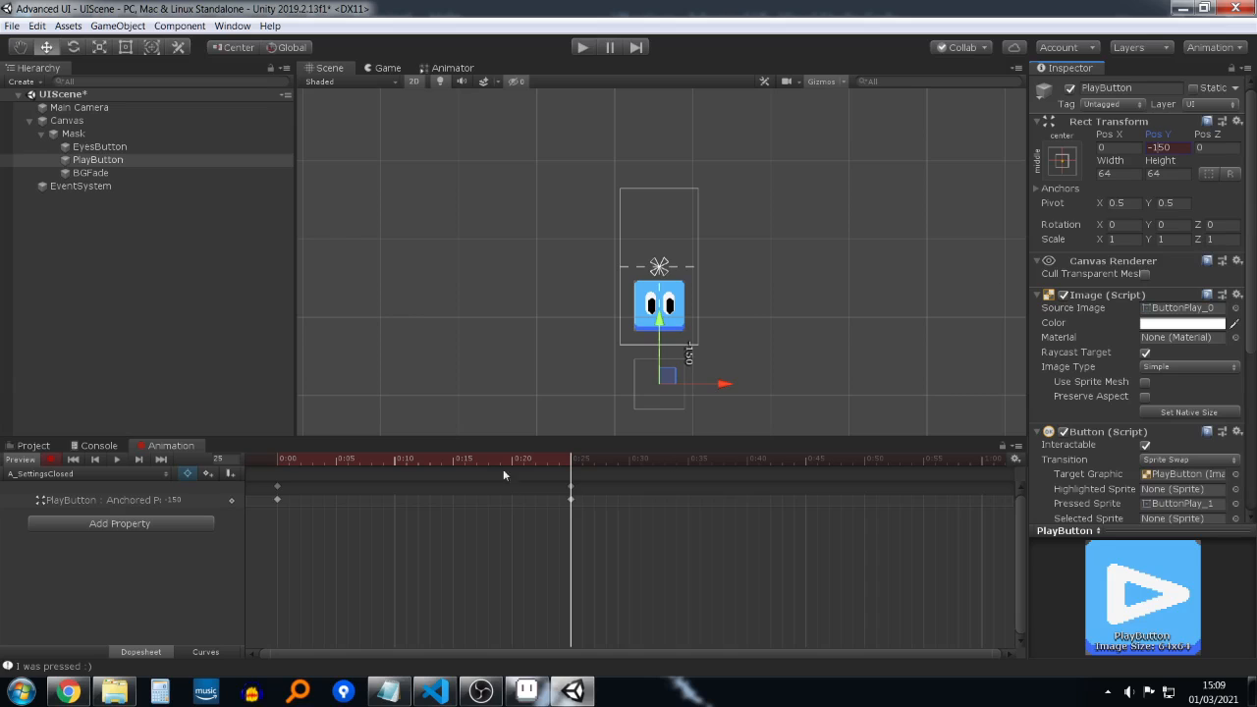
drag(548, 458, 270, 436)
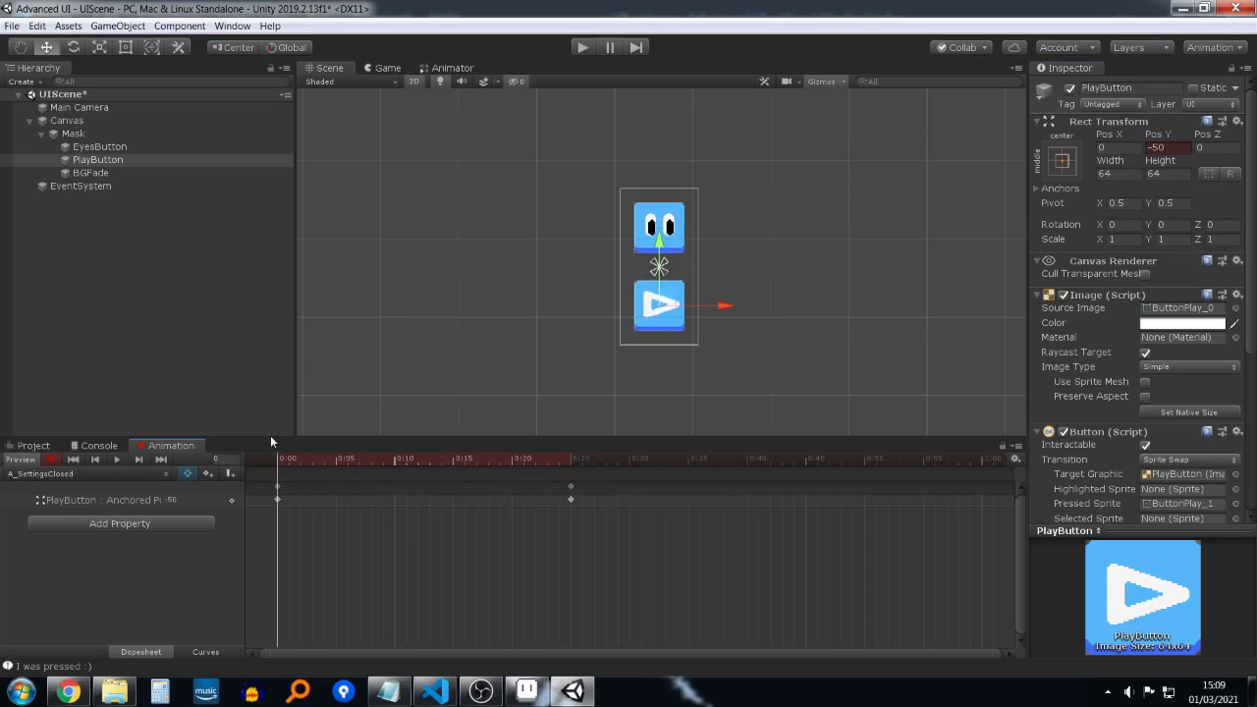
Step: Turn off Loop Time for the A_SettingsClosed clip in the Animations folder
click(43, 450)
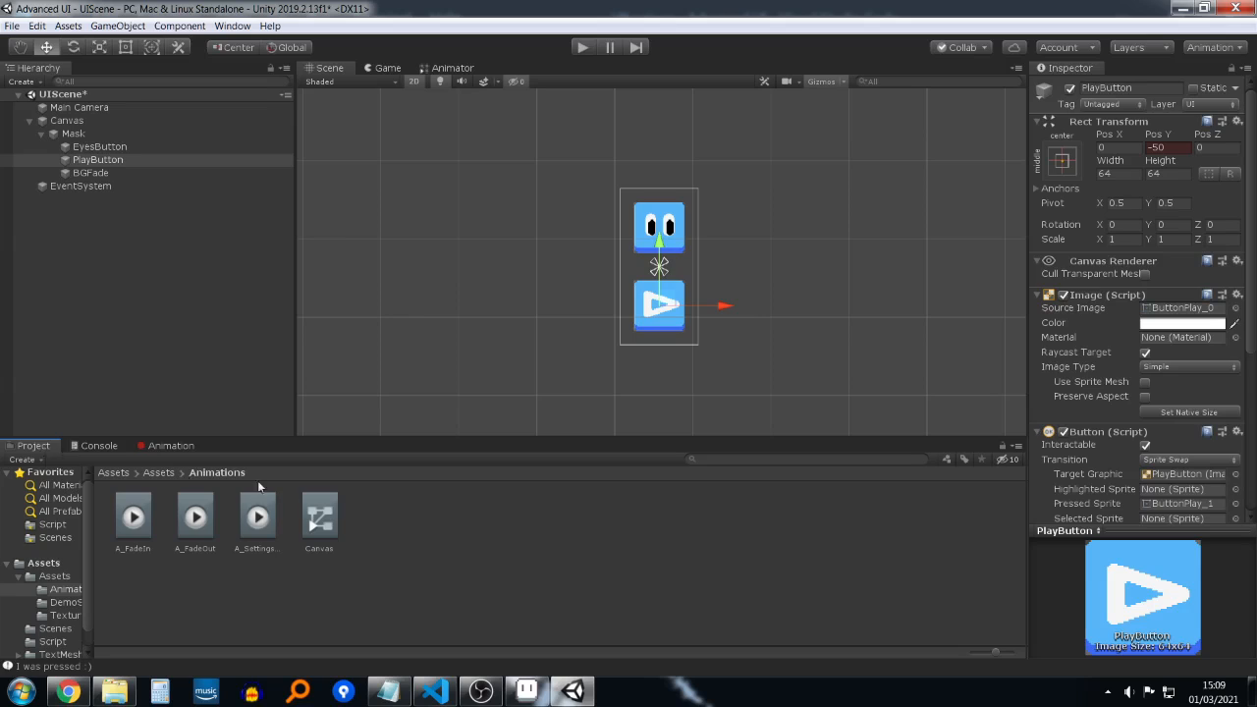
click(265, 522)
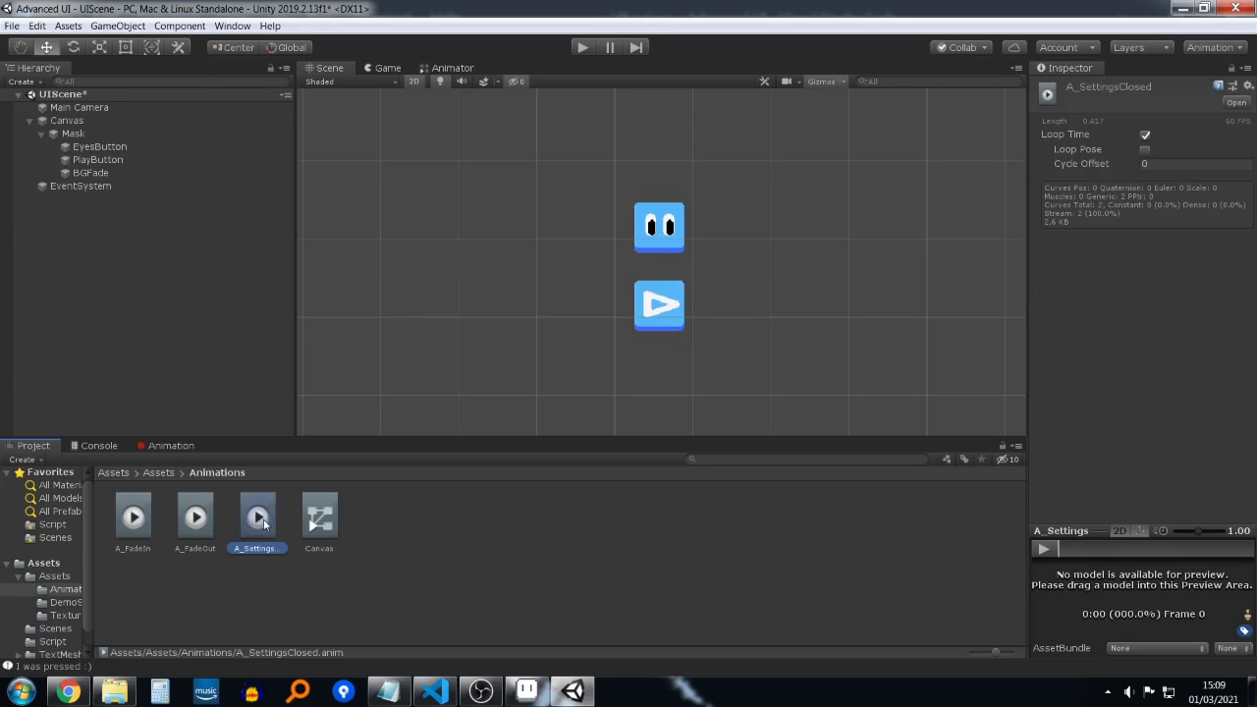
click(1145, 135)
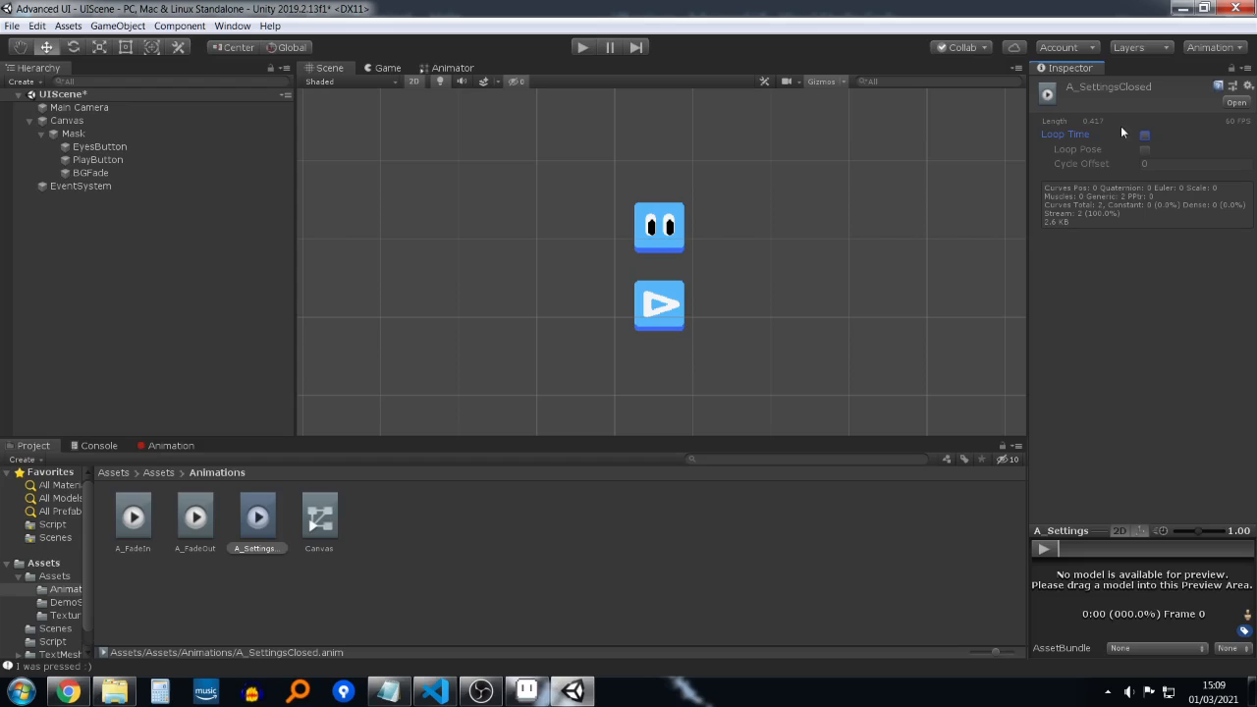
Step: Open the Canvas animator controller from the Animations folder and show its state graph
click(329, 514)
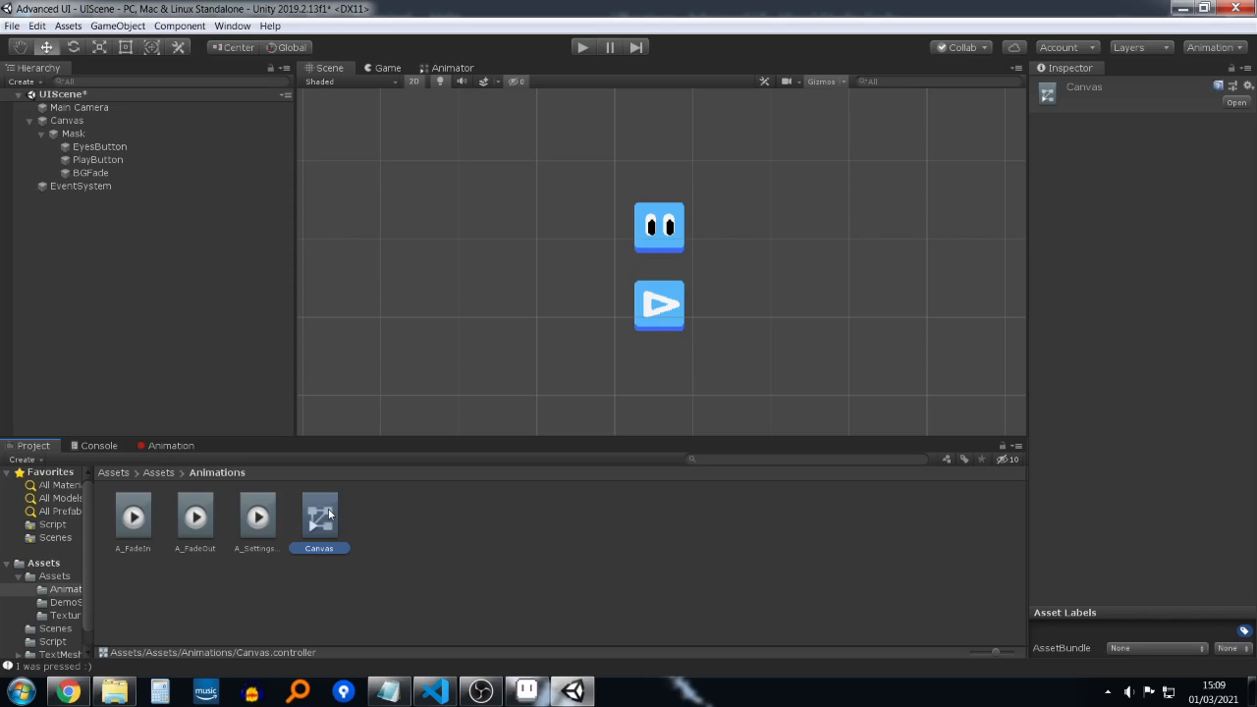
double_click(329, 513)
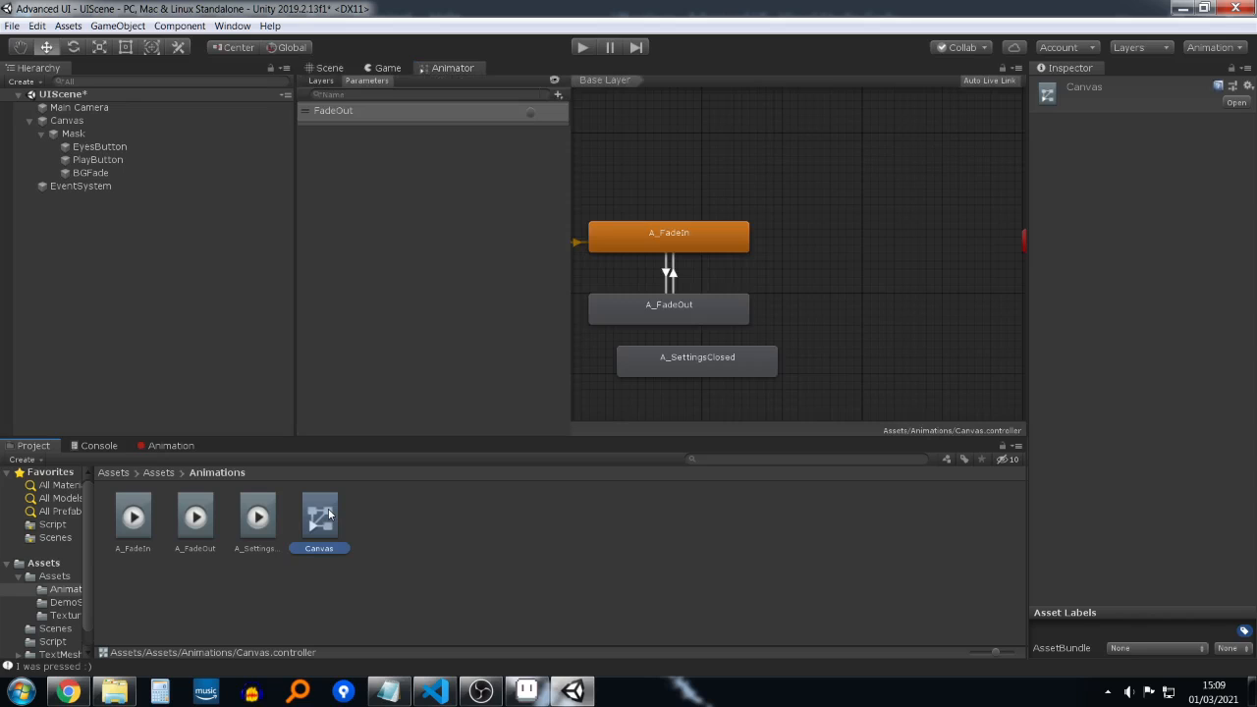
scroll(764, 279, up, 3)
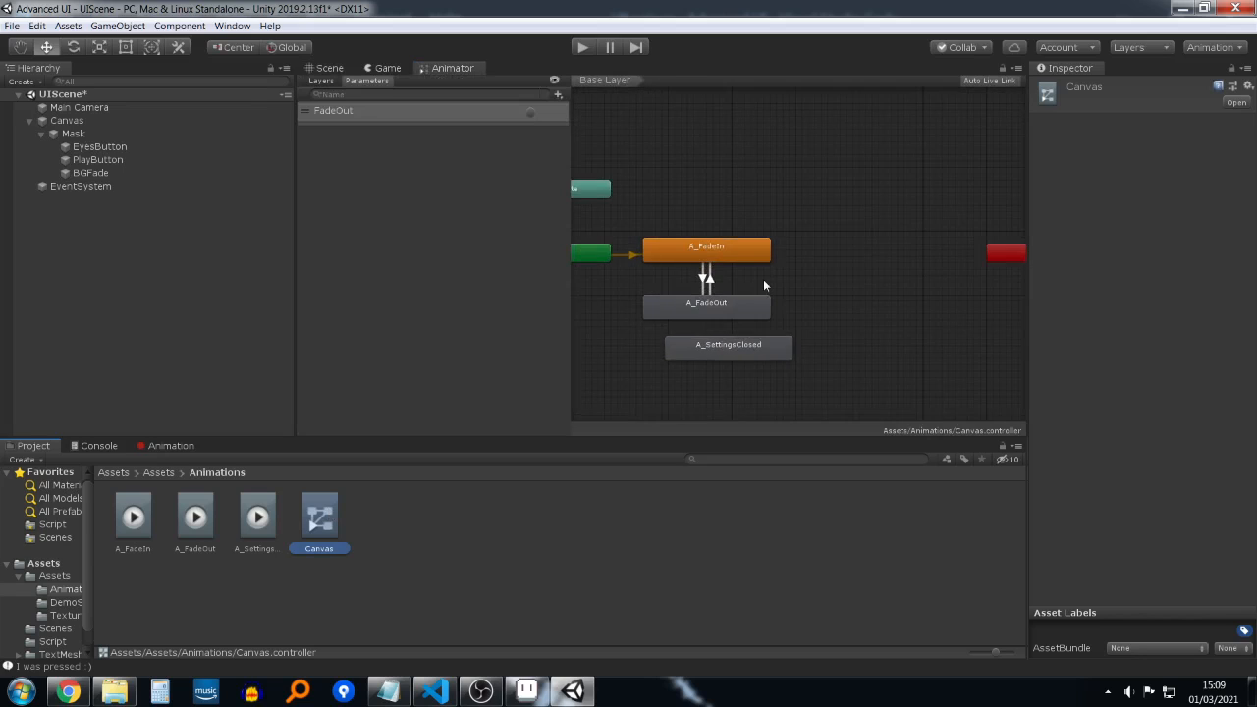
middle_drag(763, 279, 805, 271)
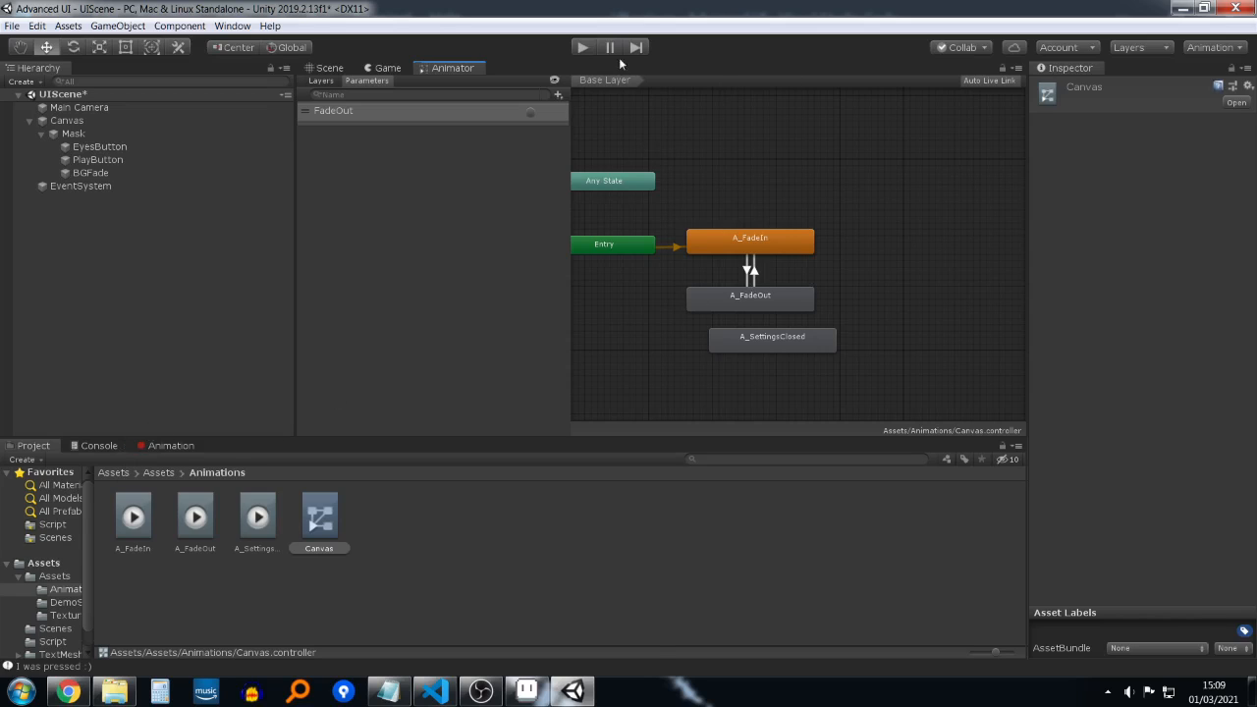
click(330, 68)
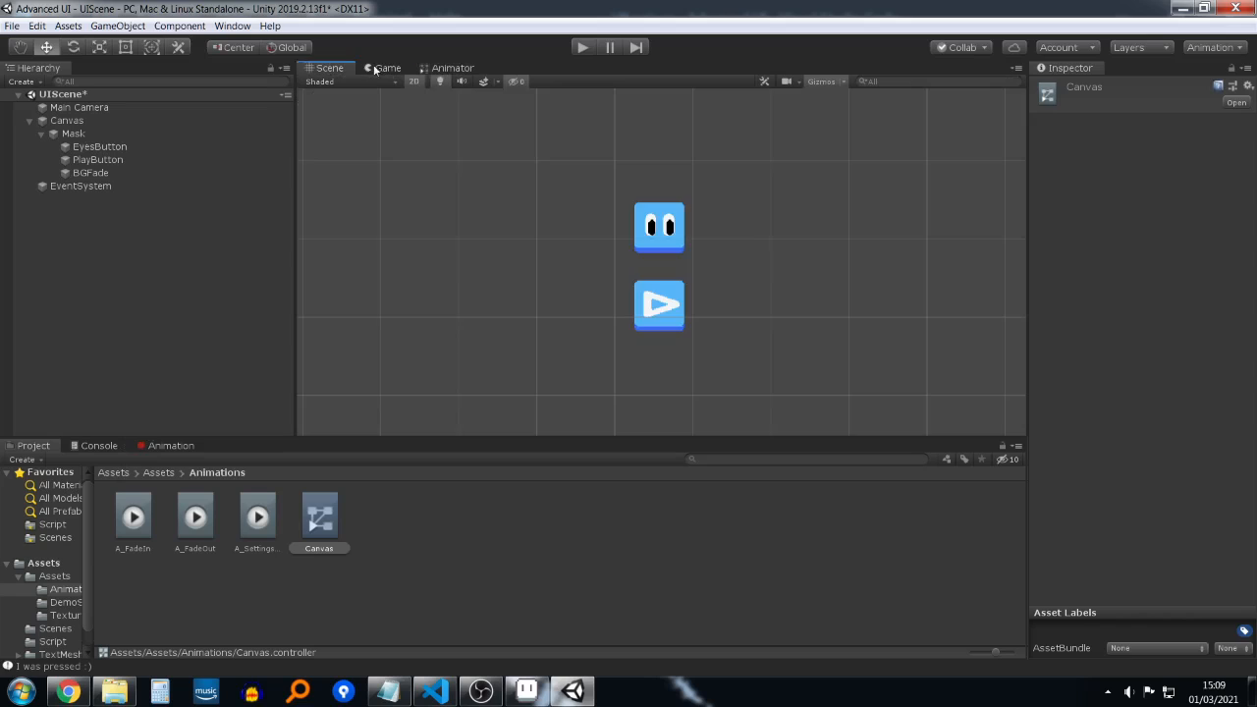
scroll(723, 255, up, 2)
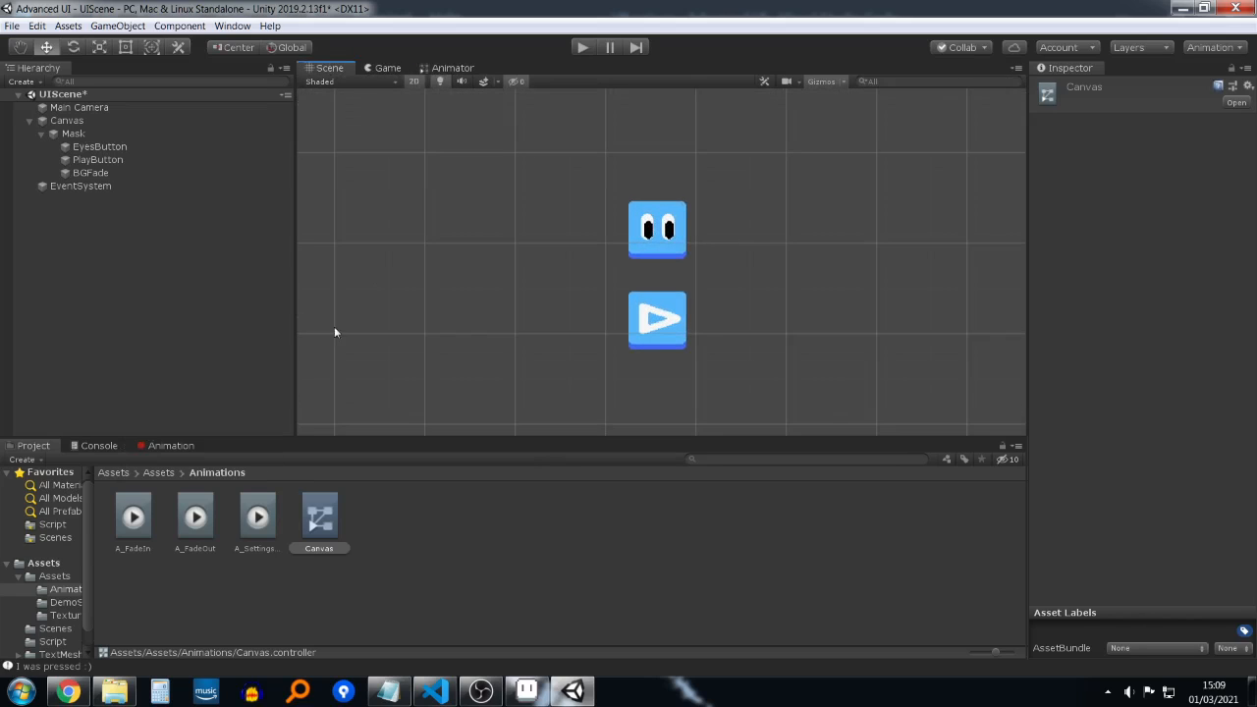
click(470, 67)
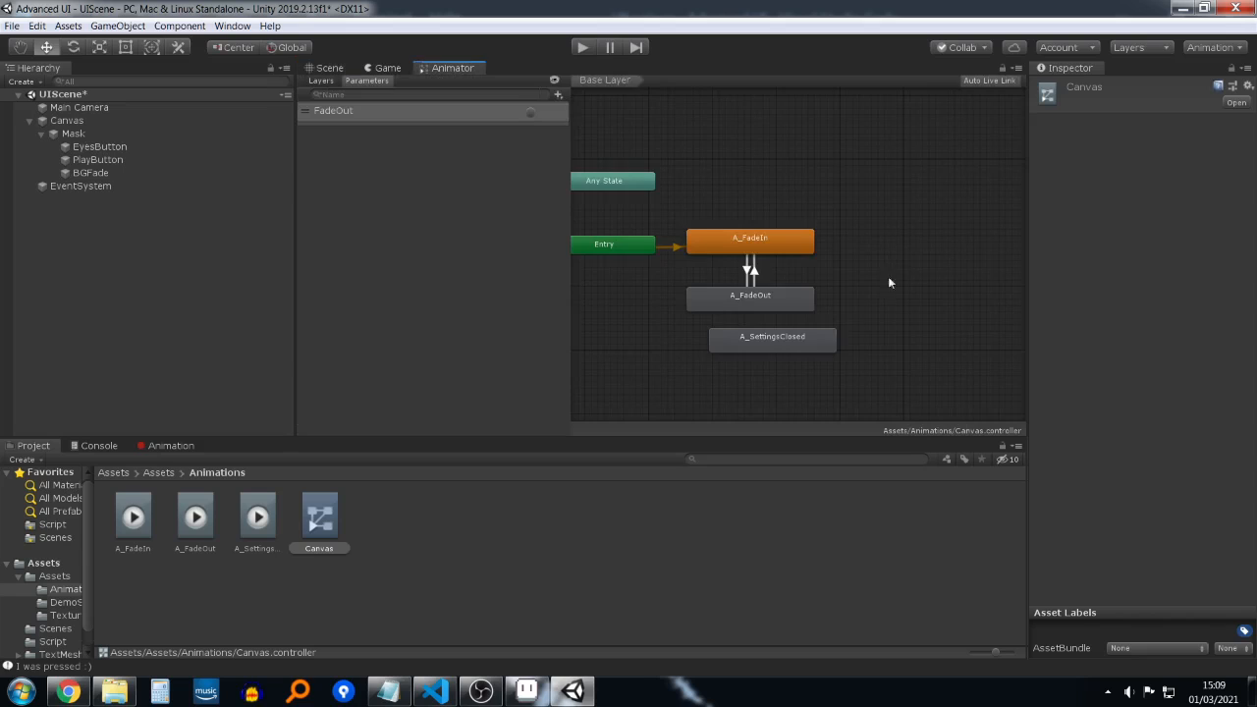
Step: Rearrange the A_SettingsClosed, A_FadeIn and A_FadeOut states in the Canvas controller graph, spacing A_FadeOut further below A_FadeIn
drag(802, 332, 862, 175)
drag(783, 246, 892, 235)
drag(776, 290, 928, 341)
scroll(882, 278, down, 2)
middle_drag(881, 278, 736, 257)
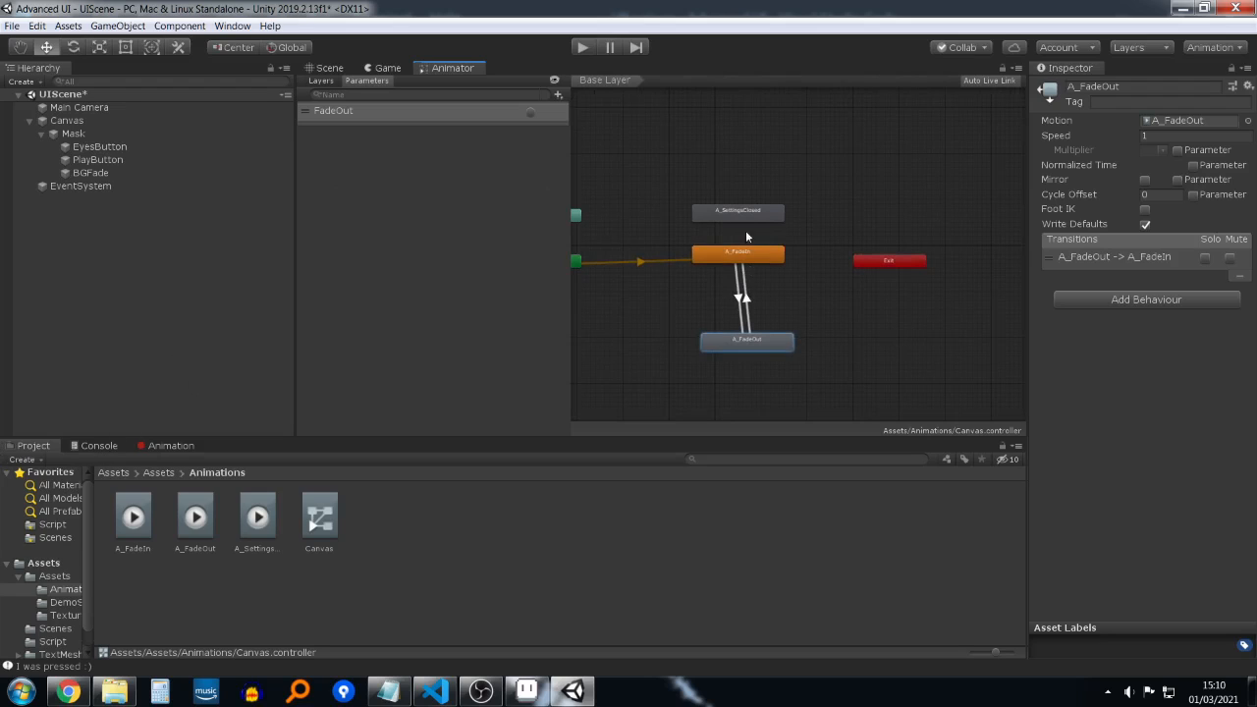
drag(746, 204, 850, 293)
drag(849, 294, 822, 266)
drag(762, 214, 909, 319)
Step: Create a new animation clip named A_SettingsOpen for the Canvas in the Animations folder
click(316, 67)
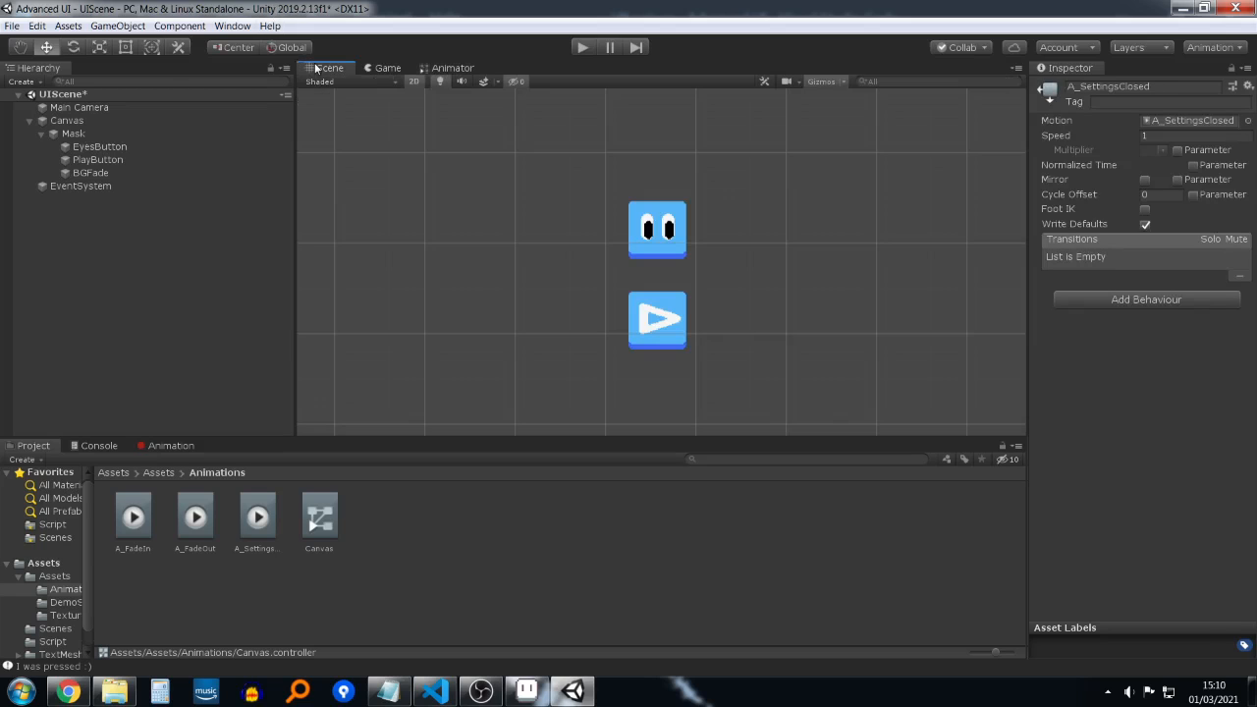
click(110, 120)
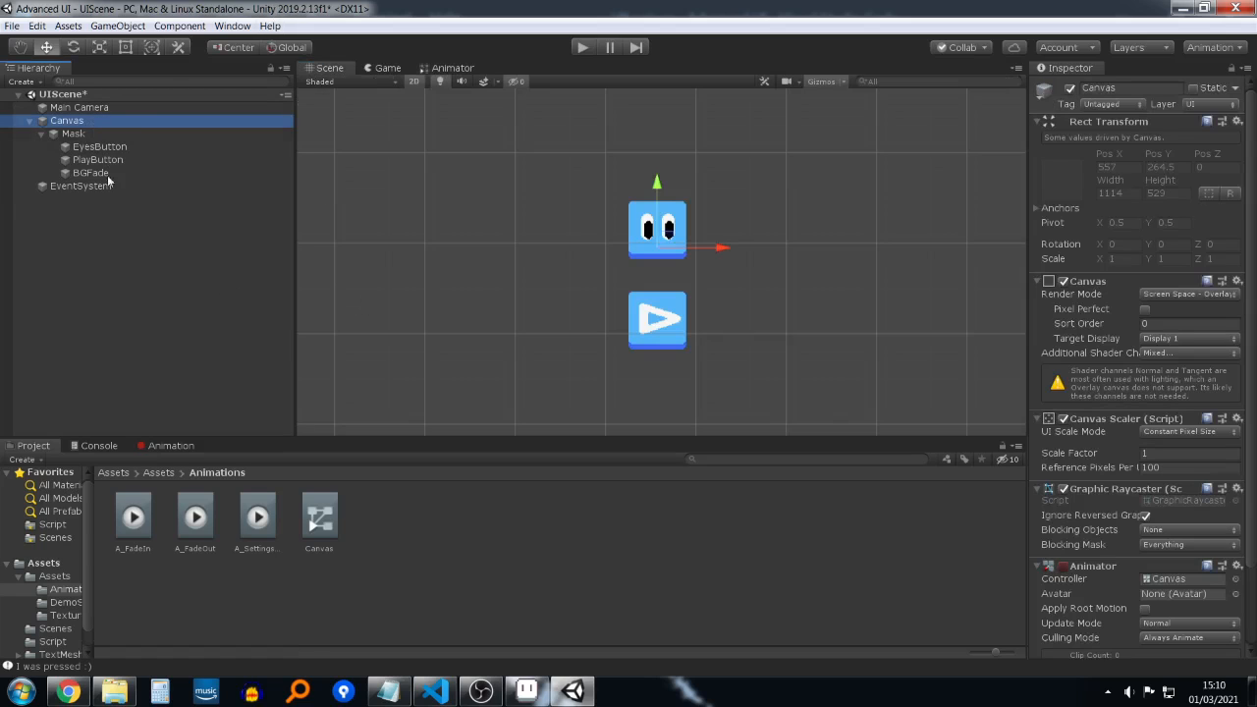
click(171, 446)
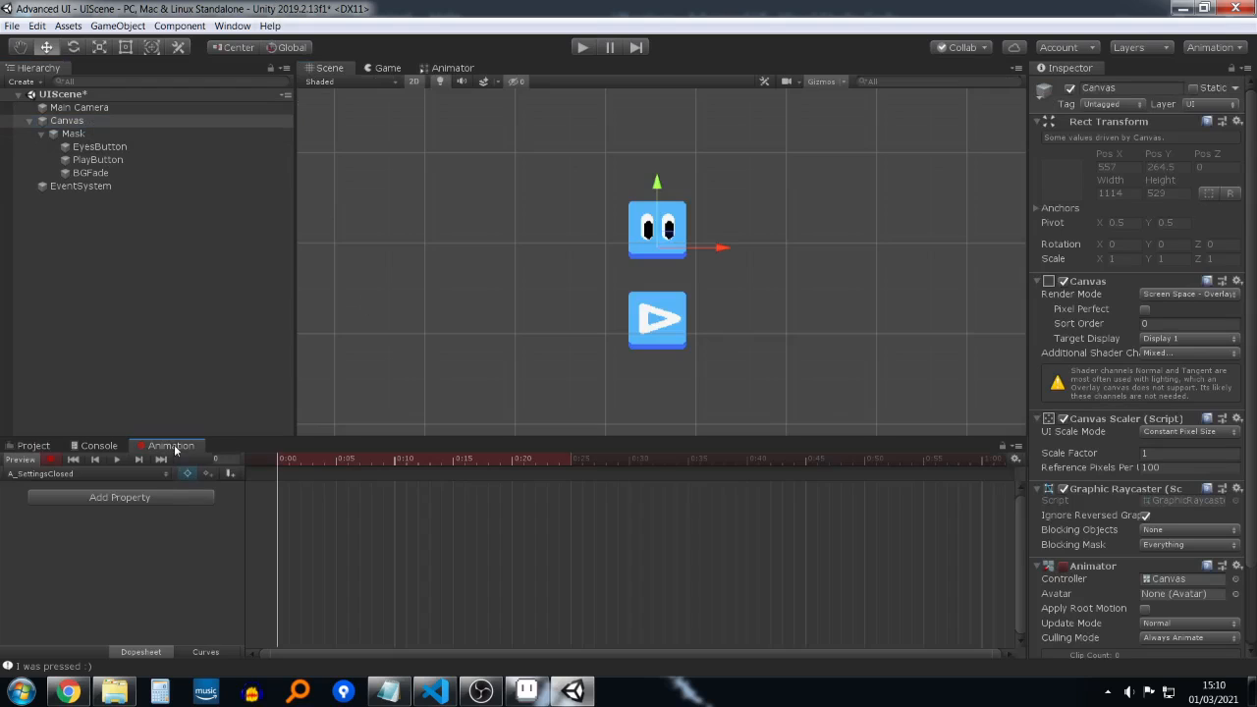
click(152, 498)
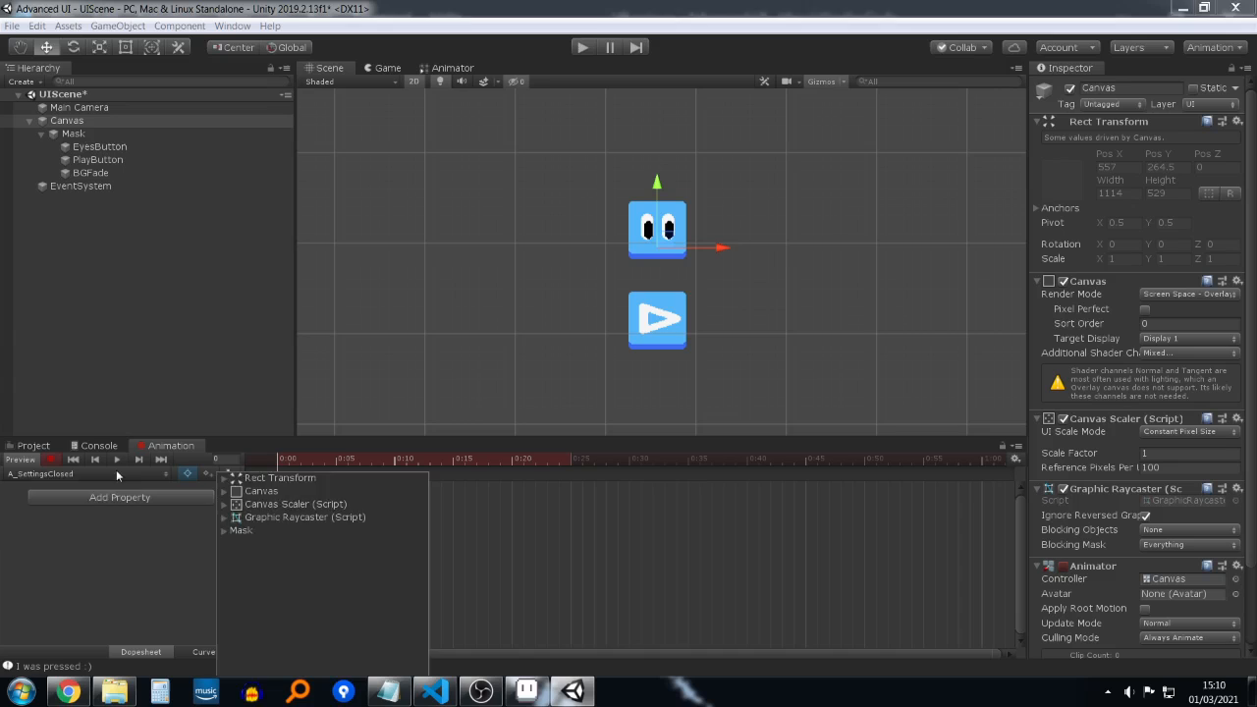
click(117, 472)
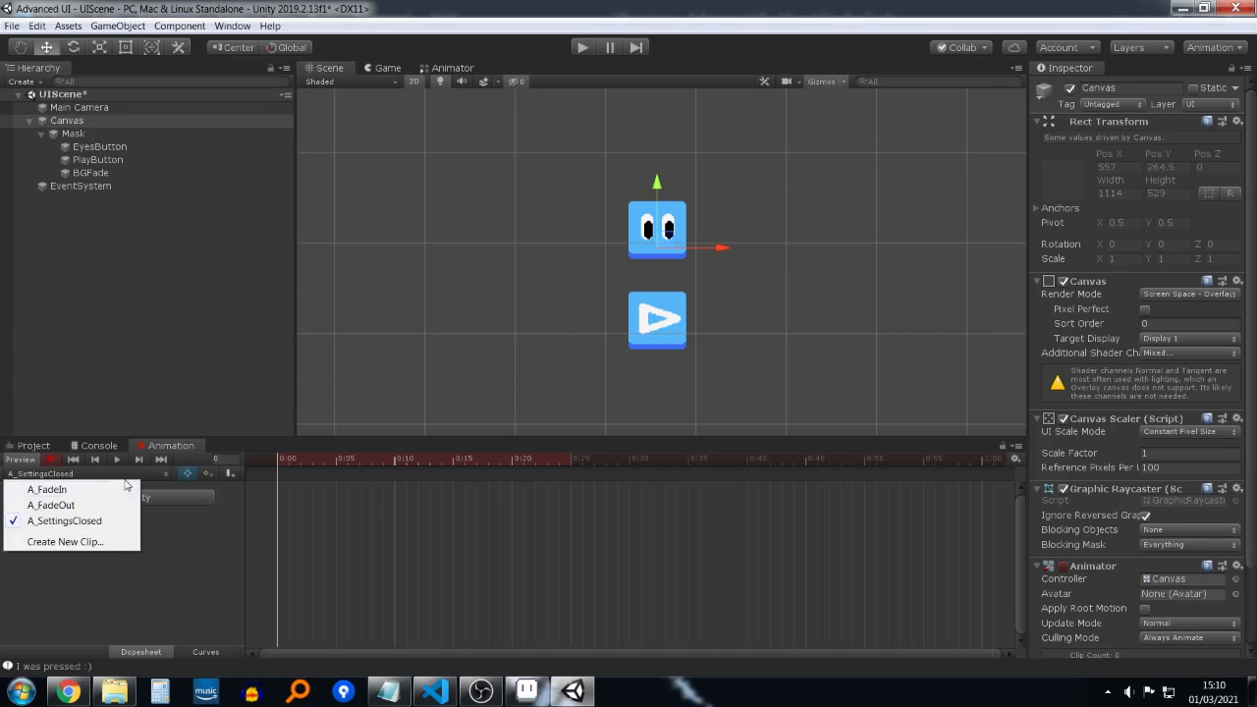
click(65, 541)
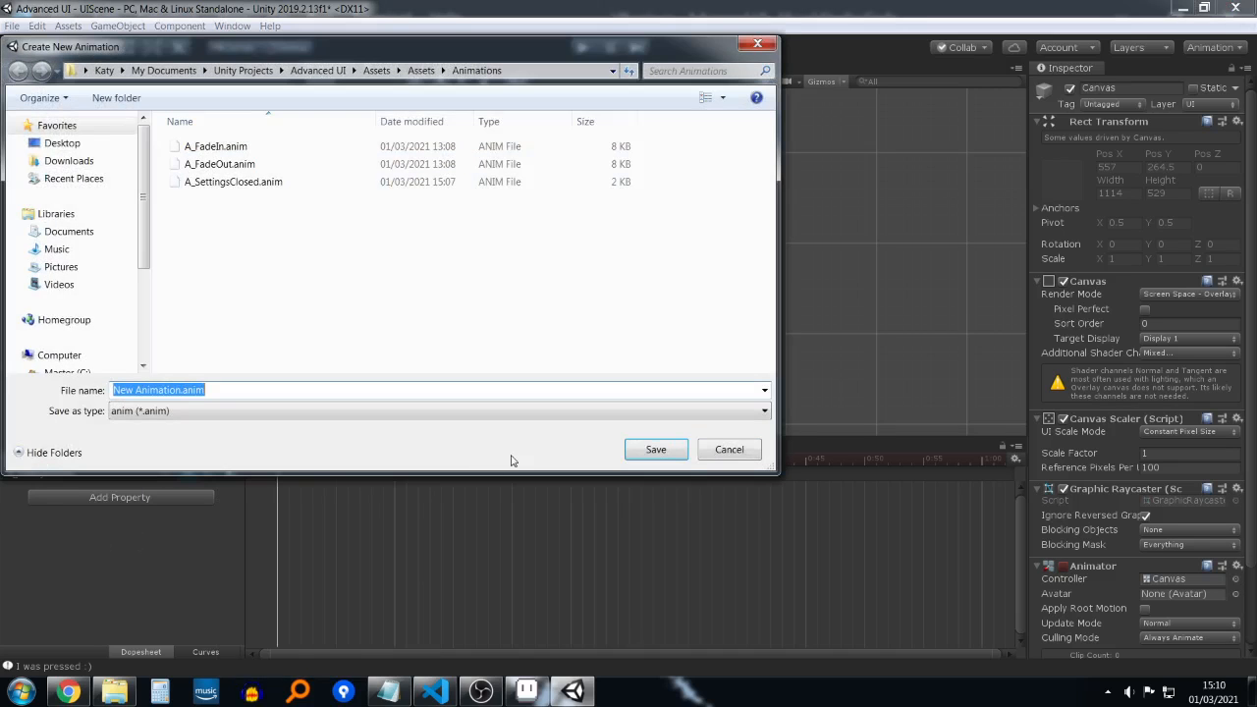
text(A_Sett)
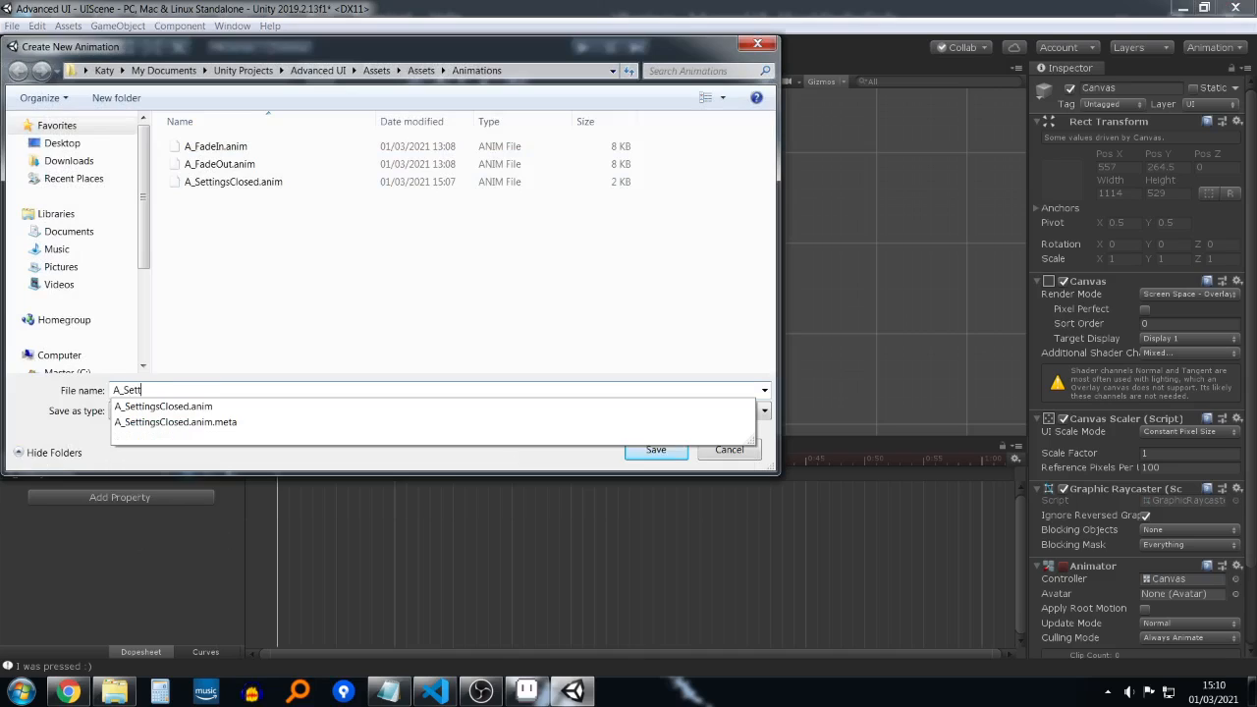
text(ingsOpen)
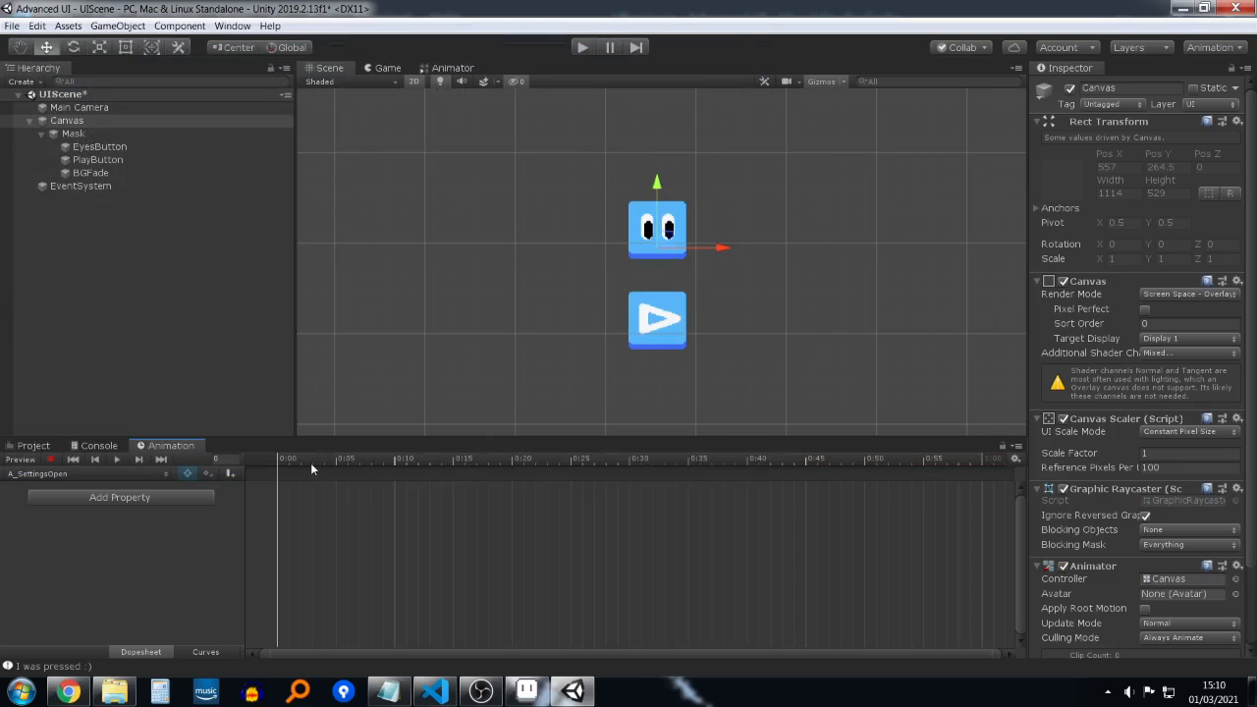
Step: Switch back to the A_SettingsClosed clip and select all of its EyesButton and PlayButton position keyframes
drag(310, 462, 246, 456)
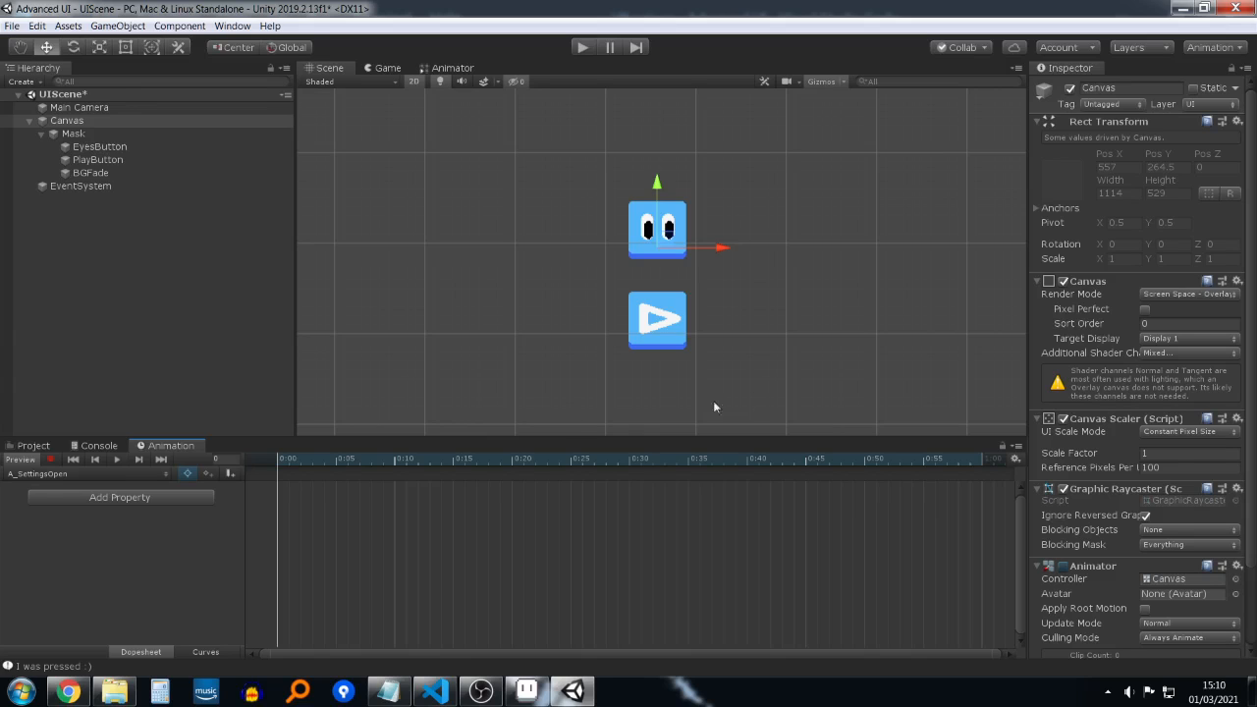
click(47, 475)
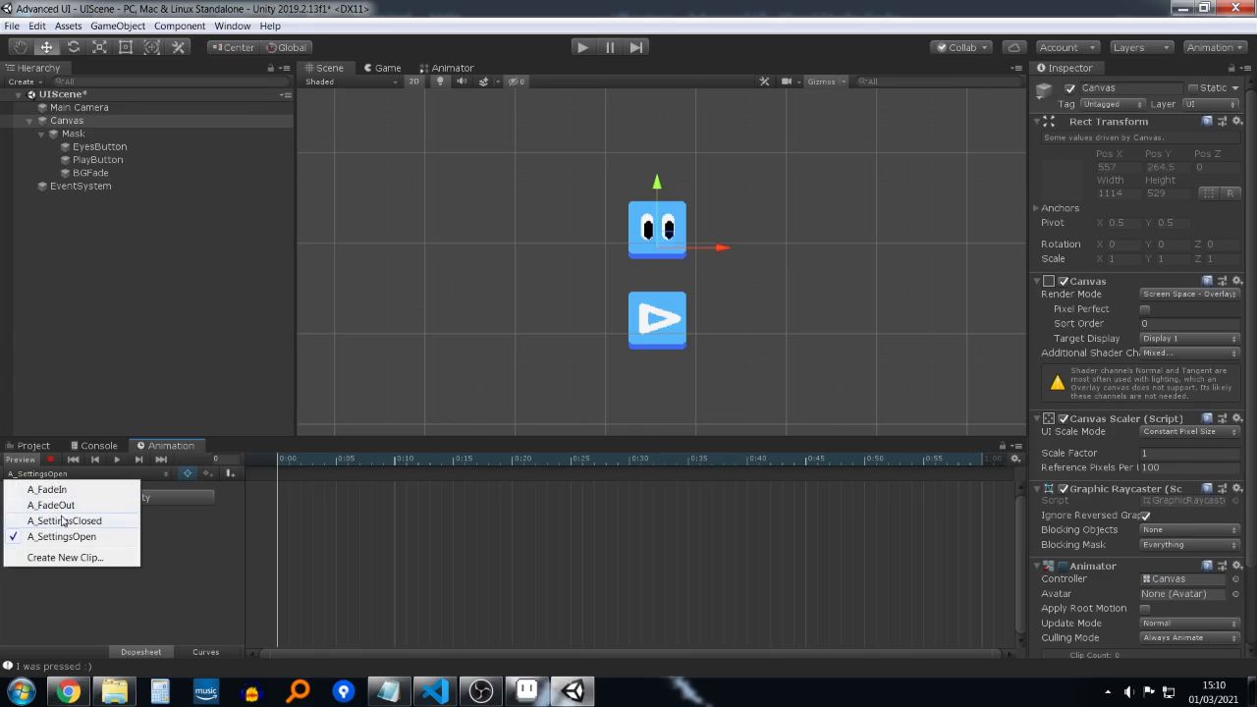
click(68, 520)
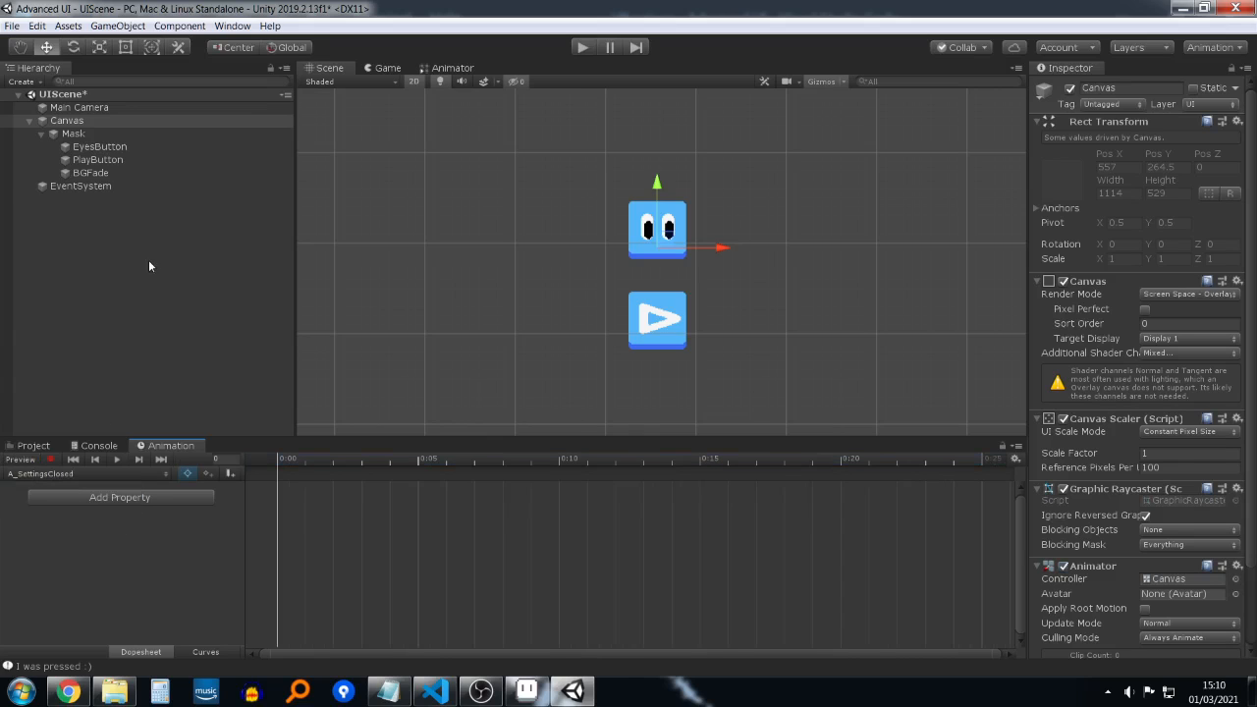
click(127, 149)
ctrl+click(126, 160)
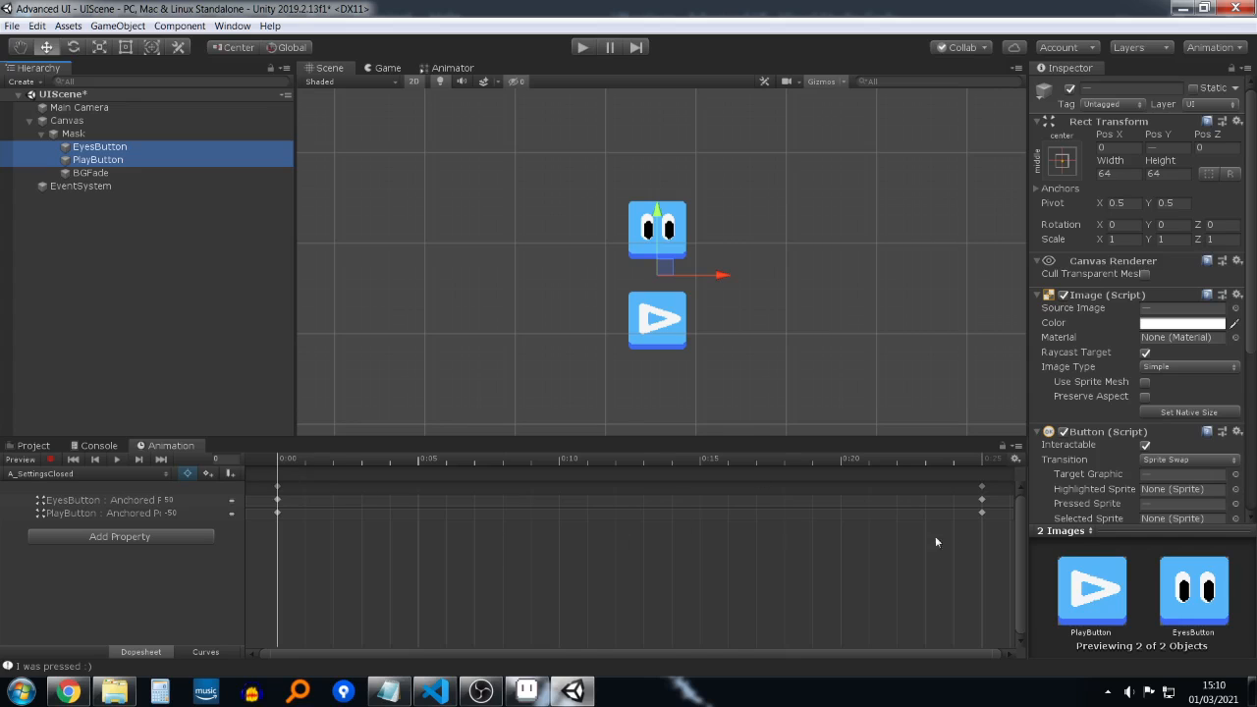
key(ctrl+a)
click(644, 549)
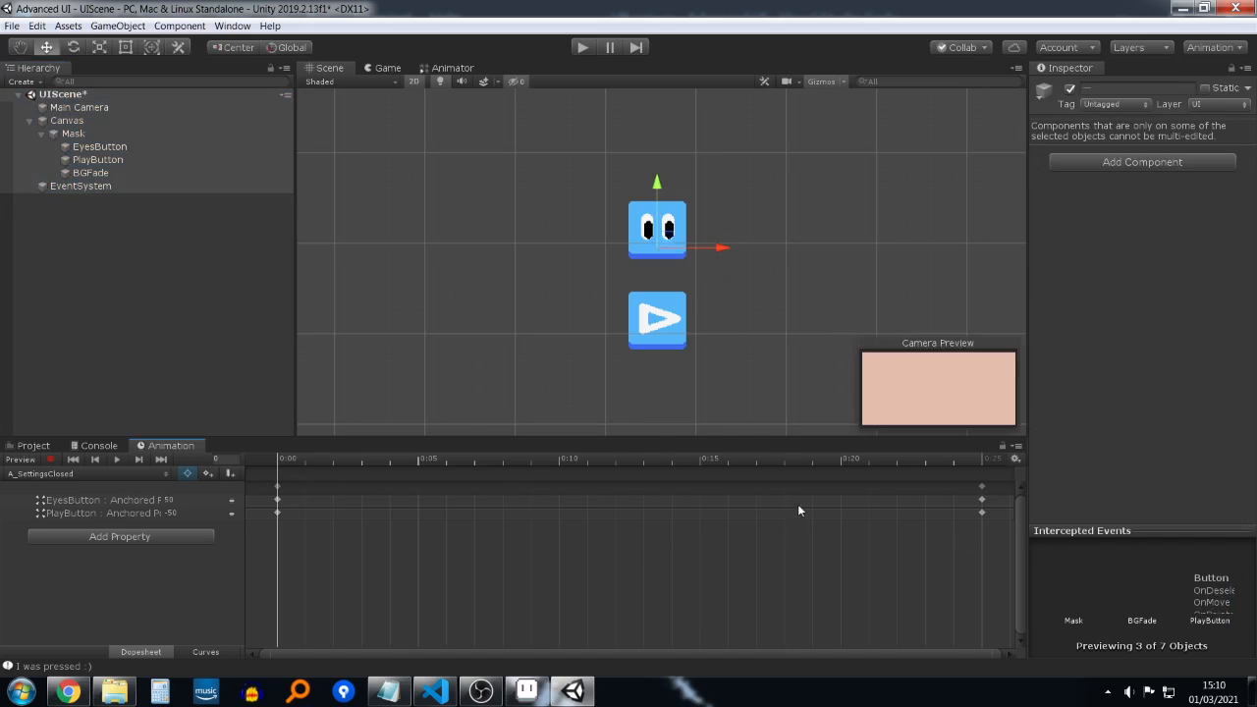
click(110, 146)
ctrl+click(110, 159)
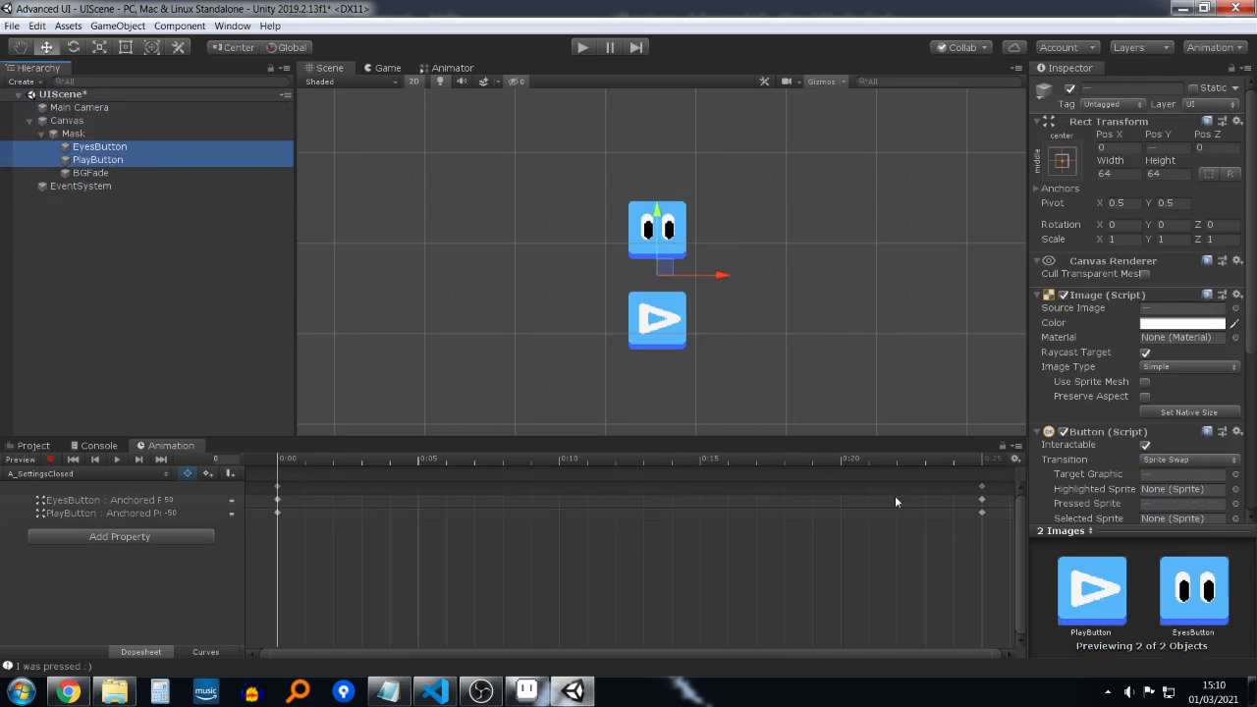
click(961, 547)
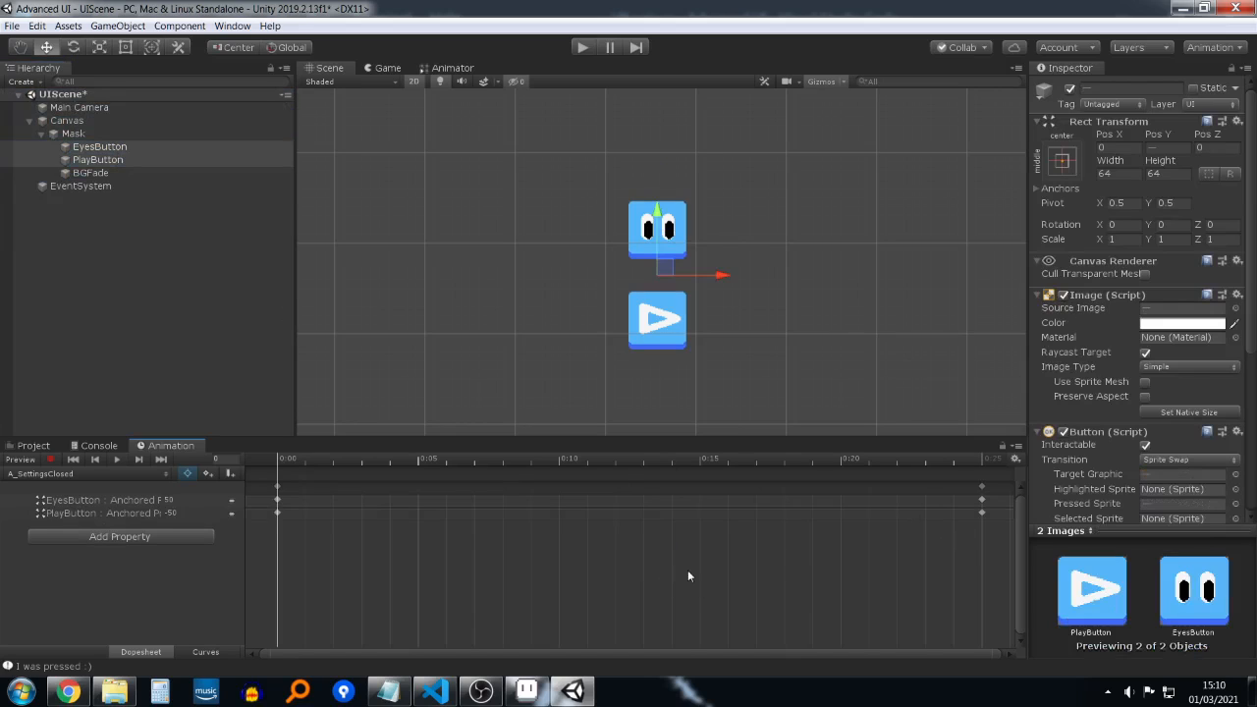
key(ctrl+a)
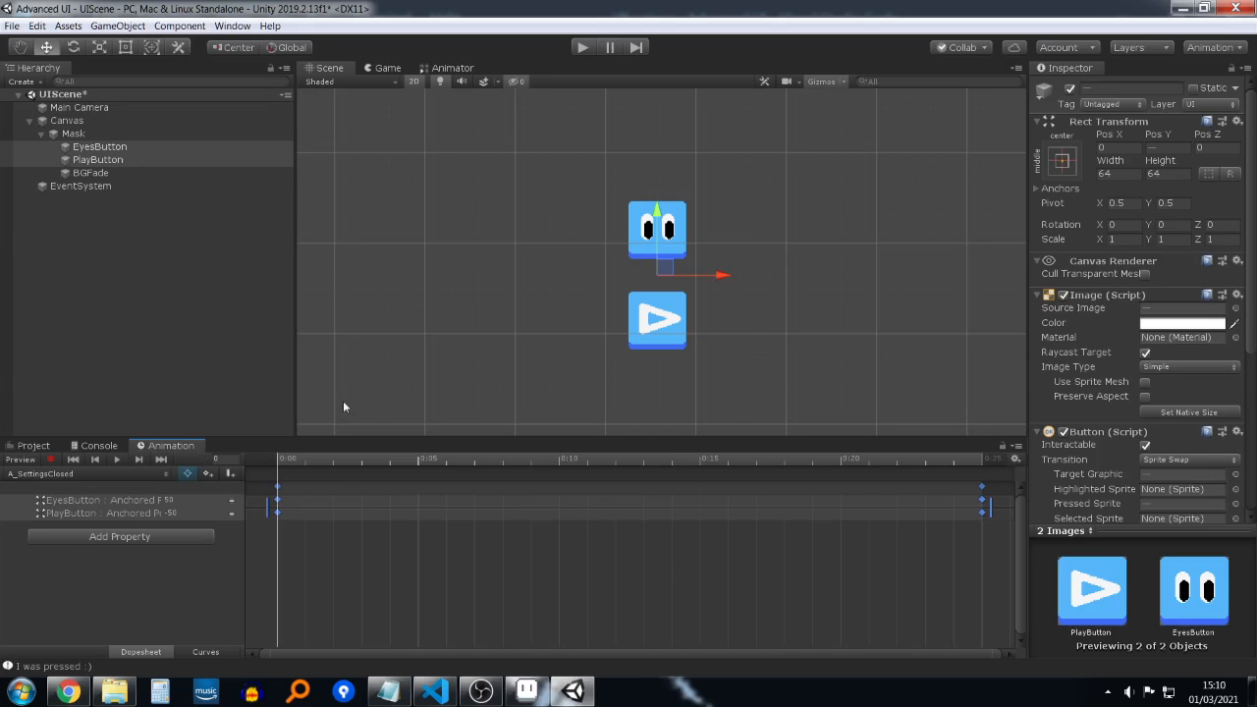
Step: Switch to the A_SettingsOpen clip and paste the copied EyesButton and PlayButton position keyframes into it
click(122, 476)
click(59, 536)
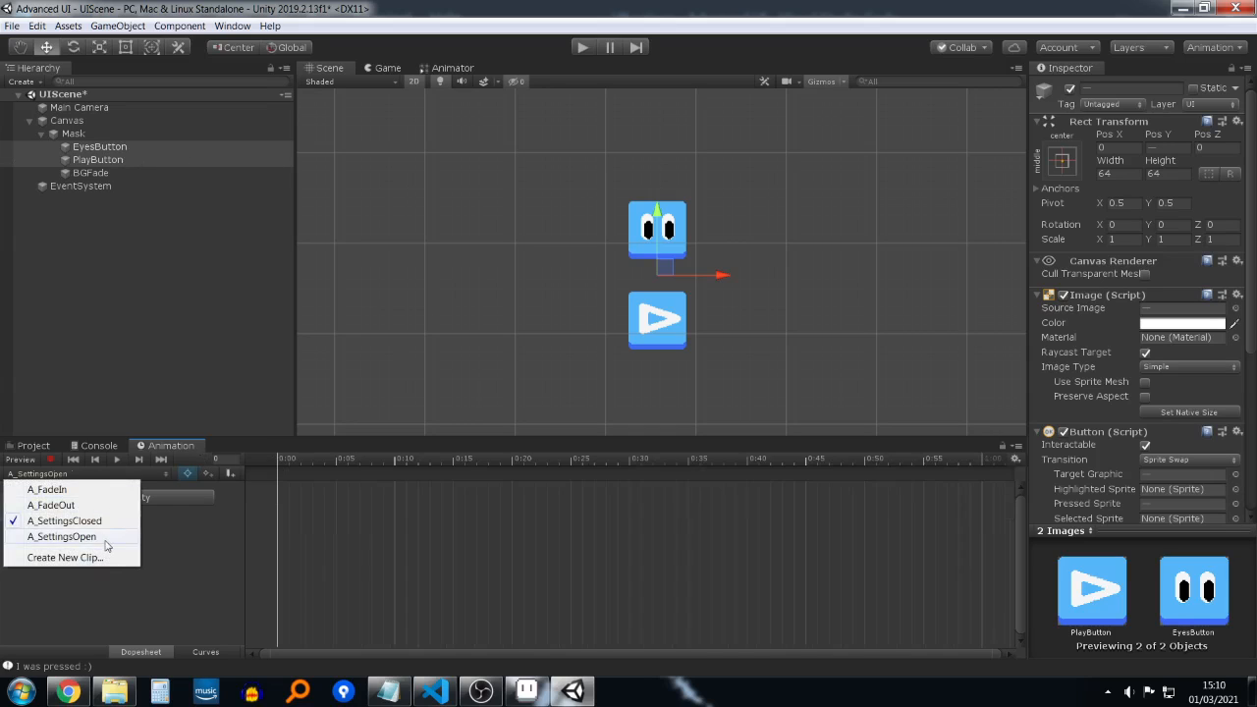
key(ctrl+v)
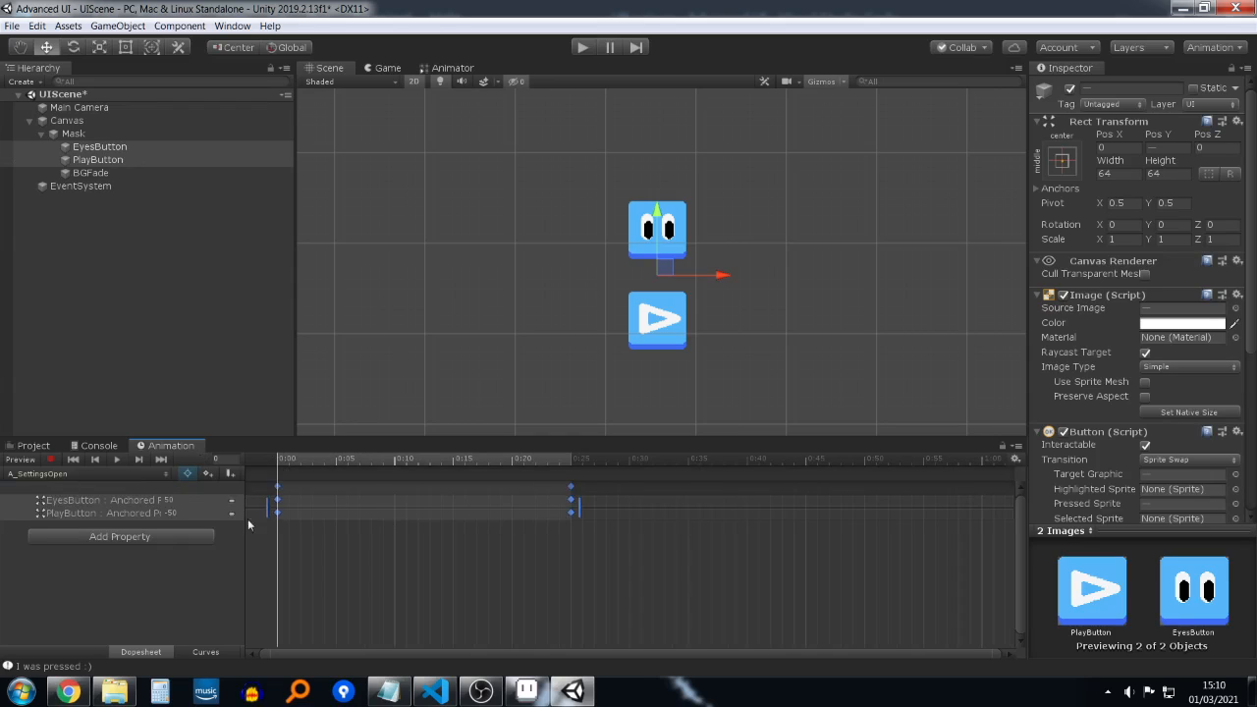
Step: Reverse the pasted keyframes in time, shift them back to start at 0:00, and preview the A_SettingsOpen motion
drag(266, 503, 879, 520)
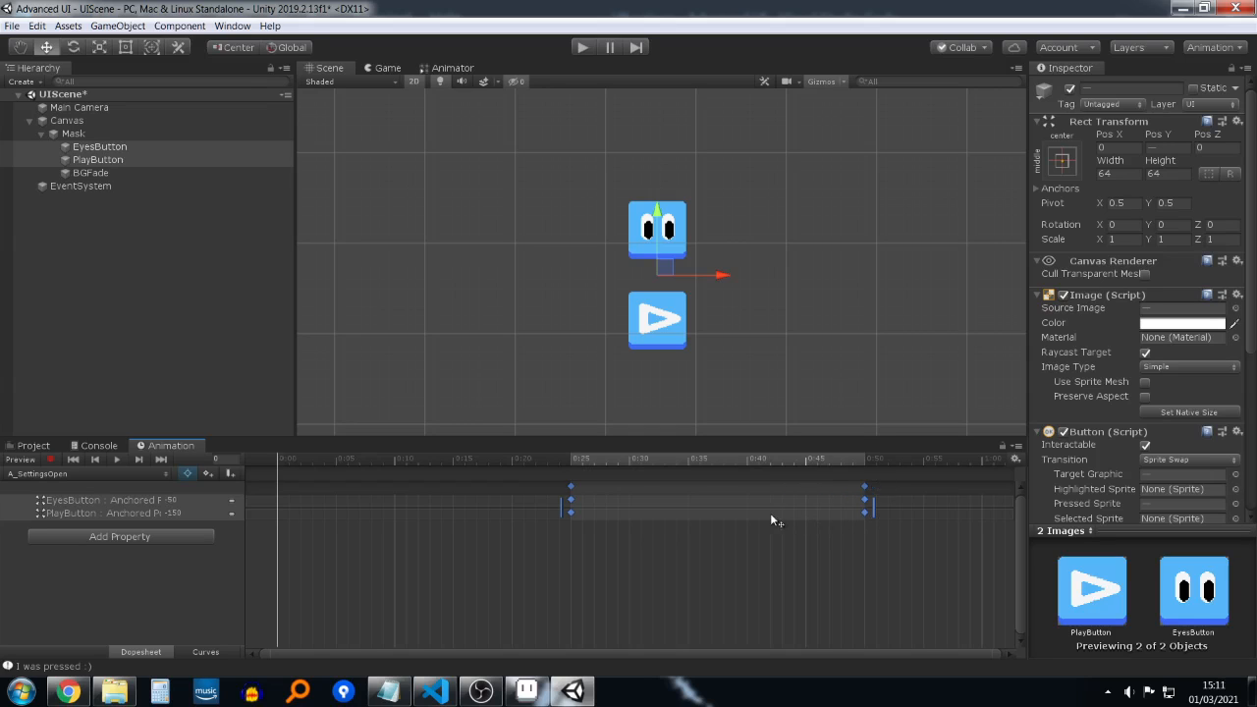
drag(770, 513, 479, 513)
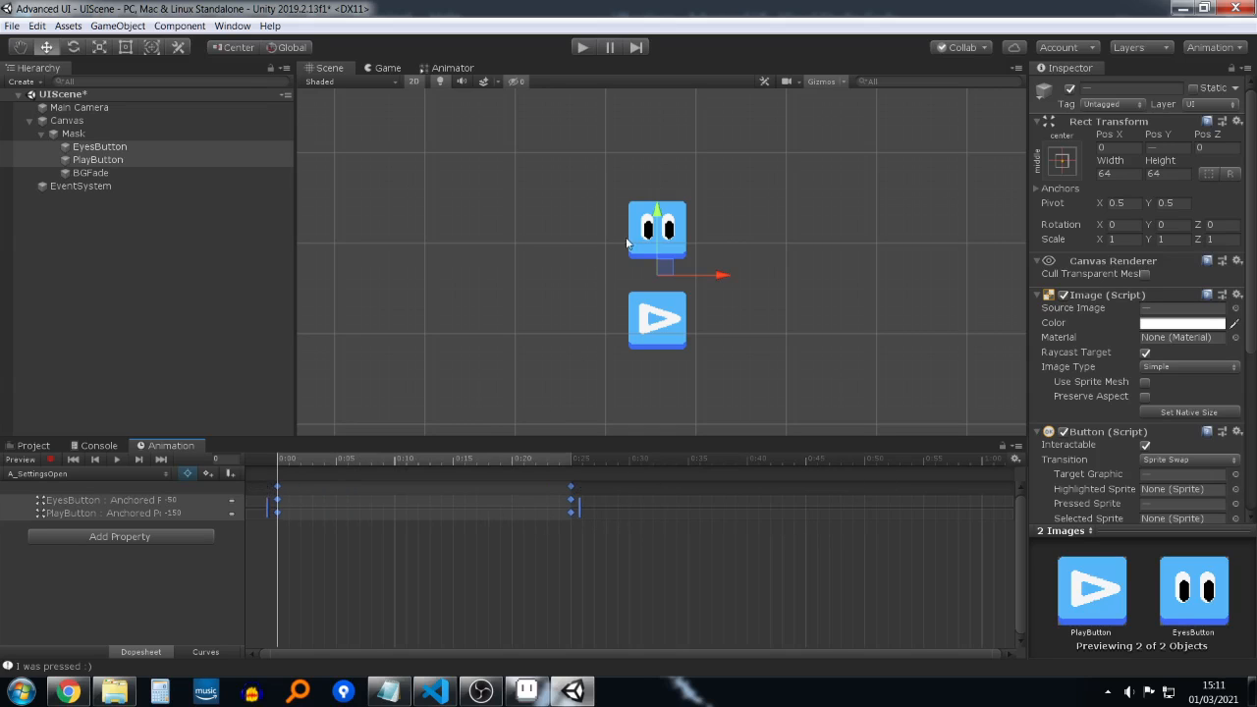
drag(419, 465, 212, 444)
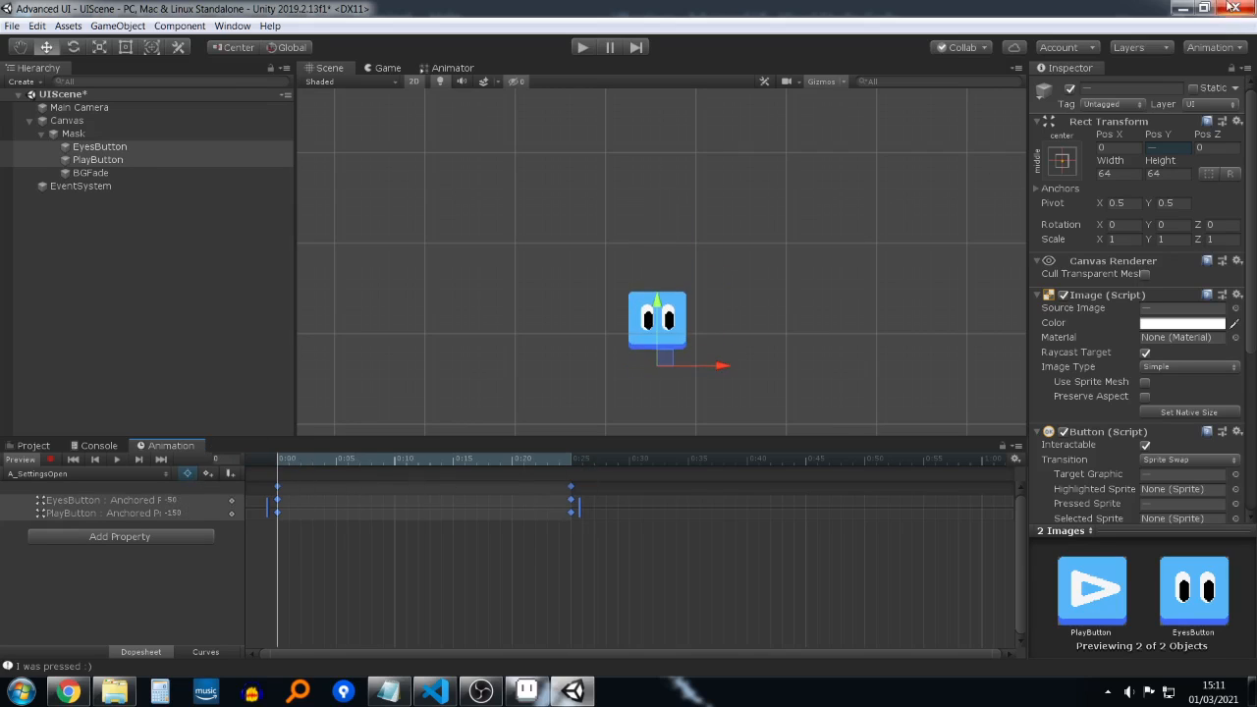
Step: Return to the Canvas state graph and add a transition from Entry to A_SettingsClosed
click(450, 68)
mouse_move(807, 253)
middle_down()
mouse_move(865, 187)
mouse_move(827, 253)
middle_up()
scroll(889, 230, up, 3)
click(774, 260)
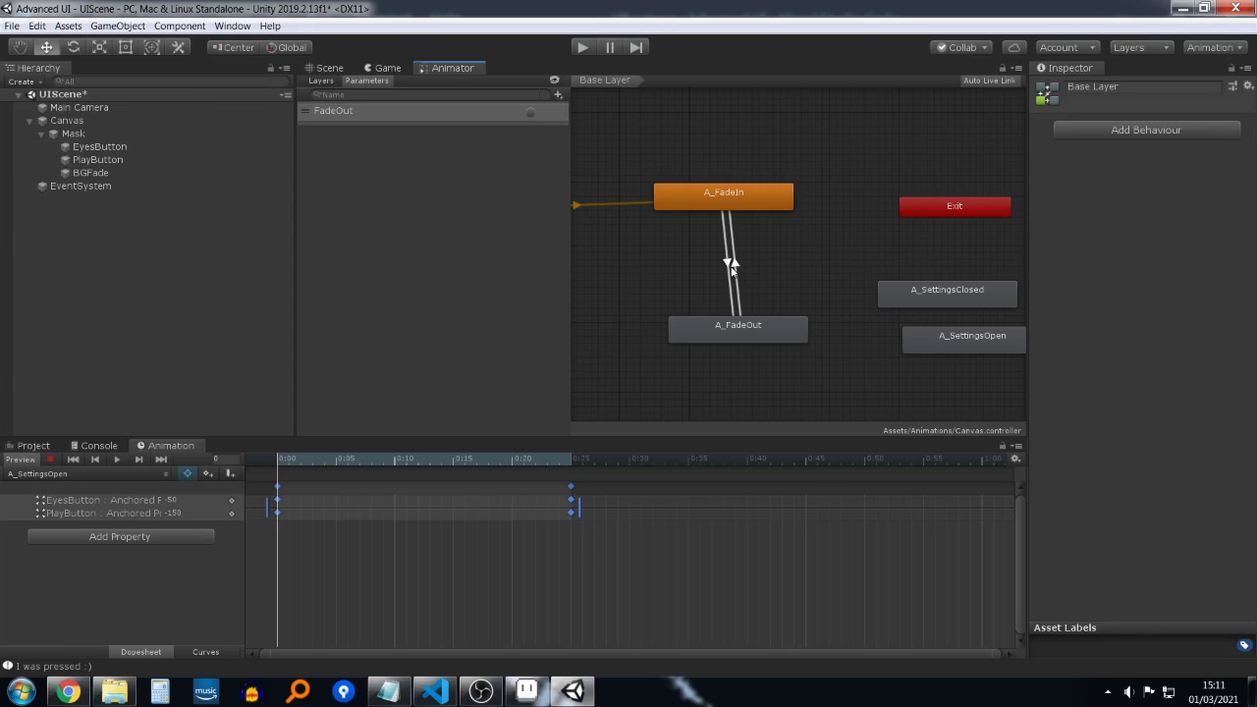
drag(771, 284, 774, 285)
scroll(741, 228, down, 1)
middle_drag(750, 228, 865, 236)
right_click(619, 217)
click(668, 227)
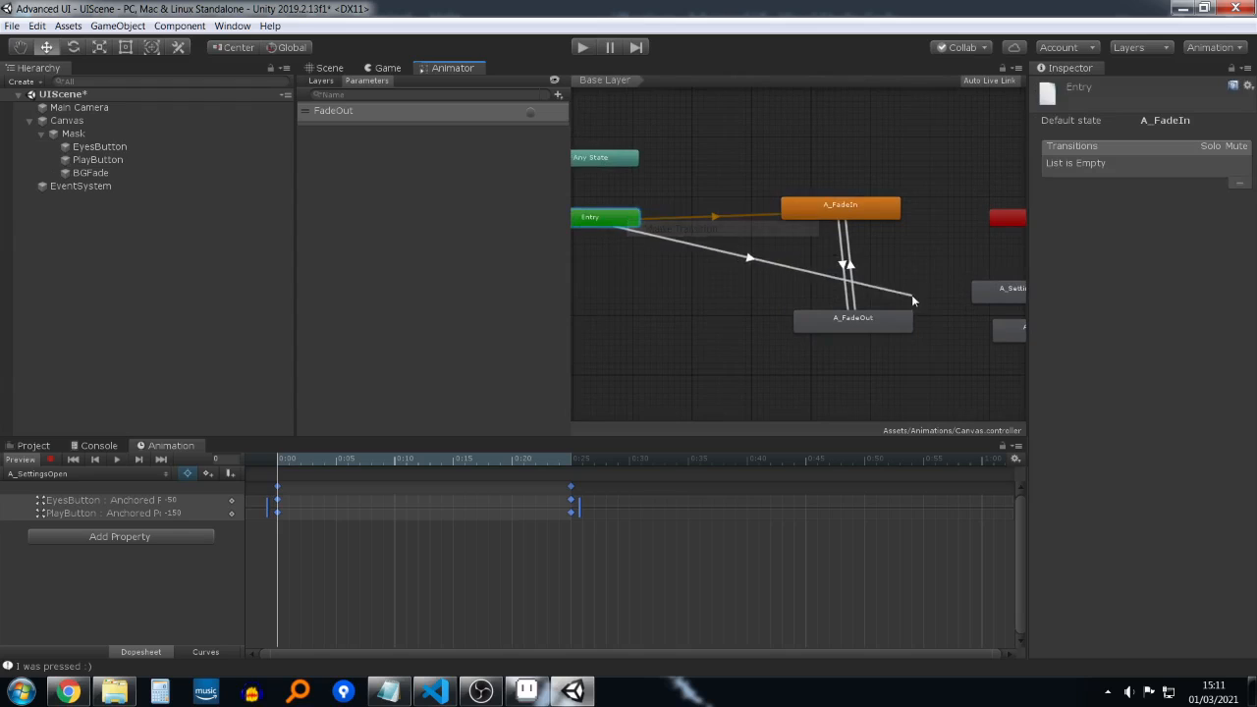
click(985, 296)
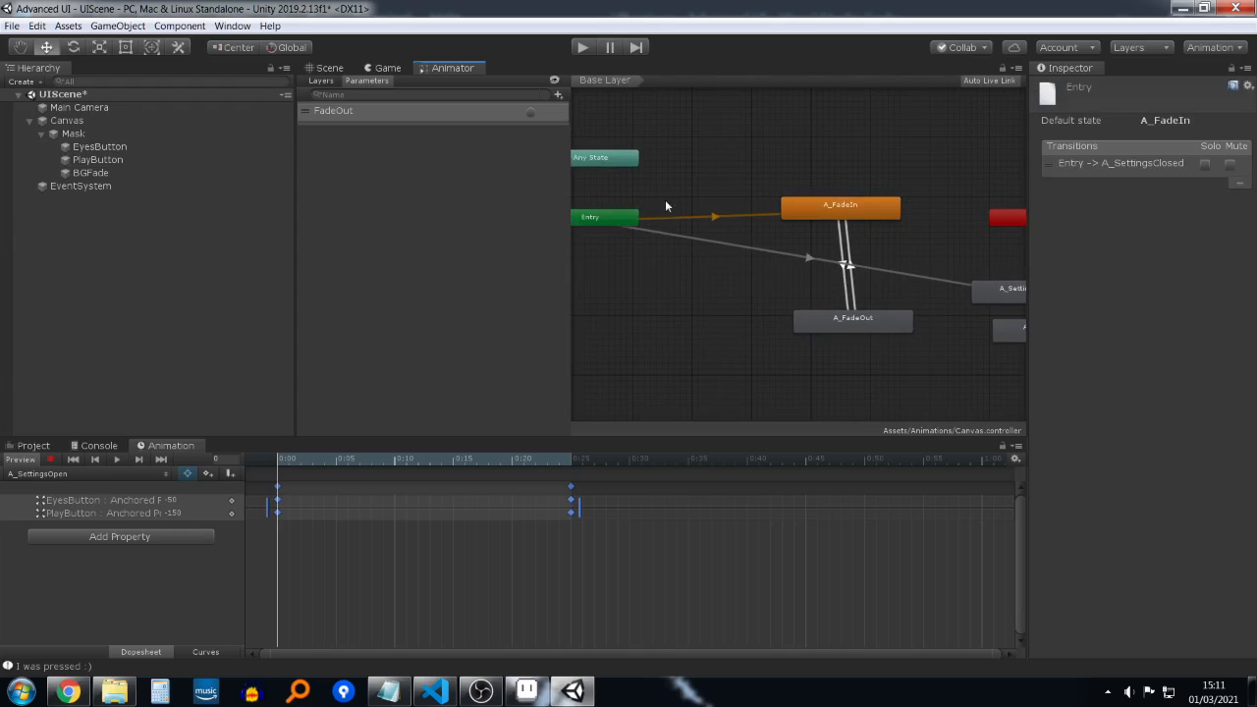
click(765, 250)
right_click(765, 251)
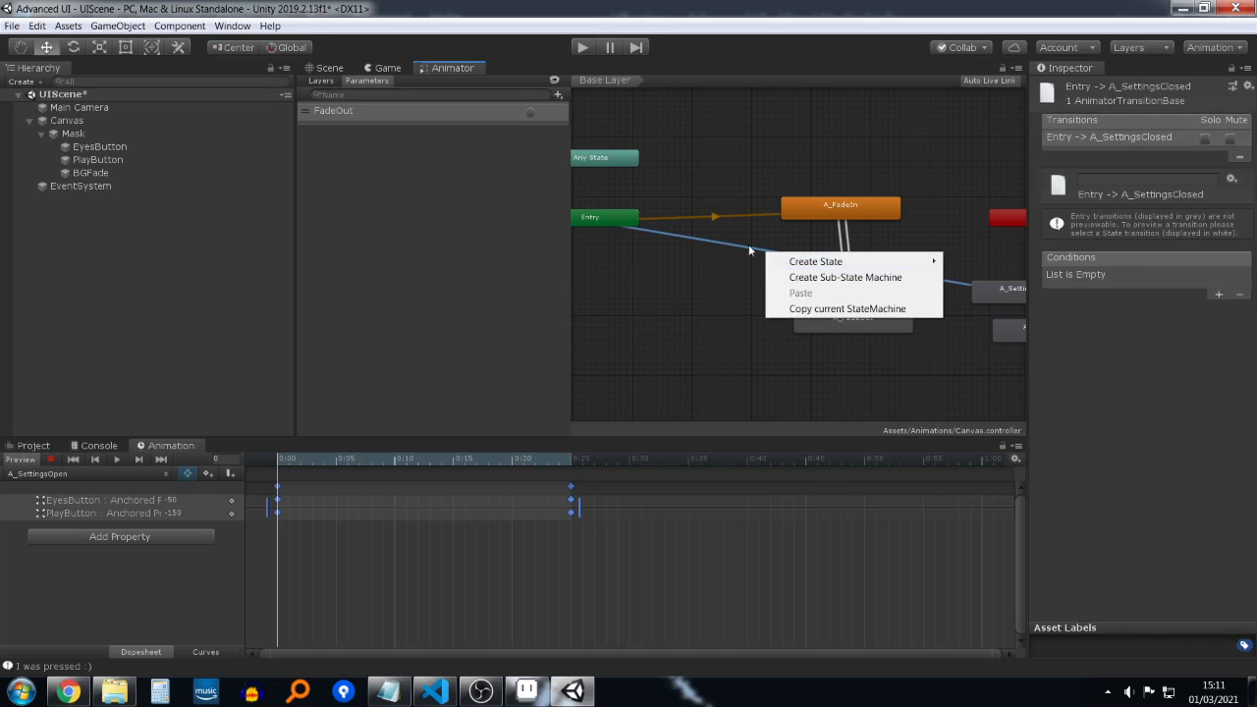
click(727, 219)
click(715, 216)
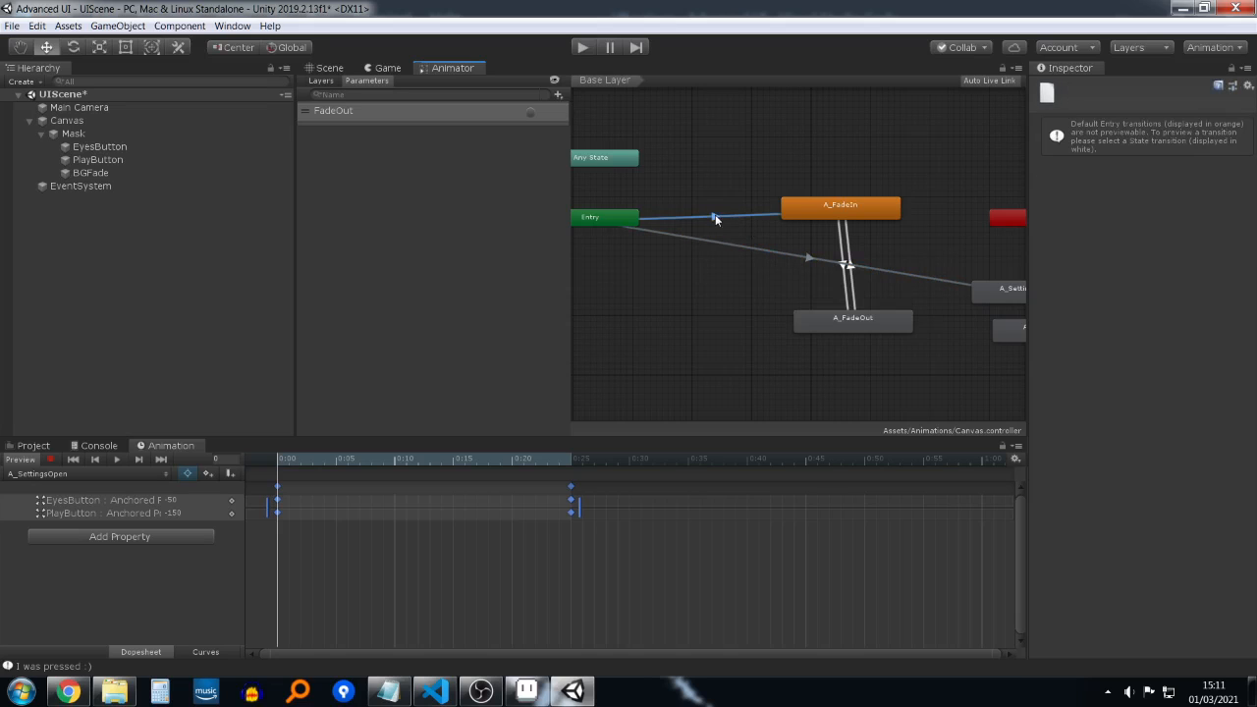
right_click(708, 214)
click(691, 234)
right_click(689, 235)
right_click(707, 235)
click(692, 233)
click(698, 235)
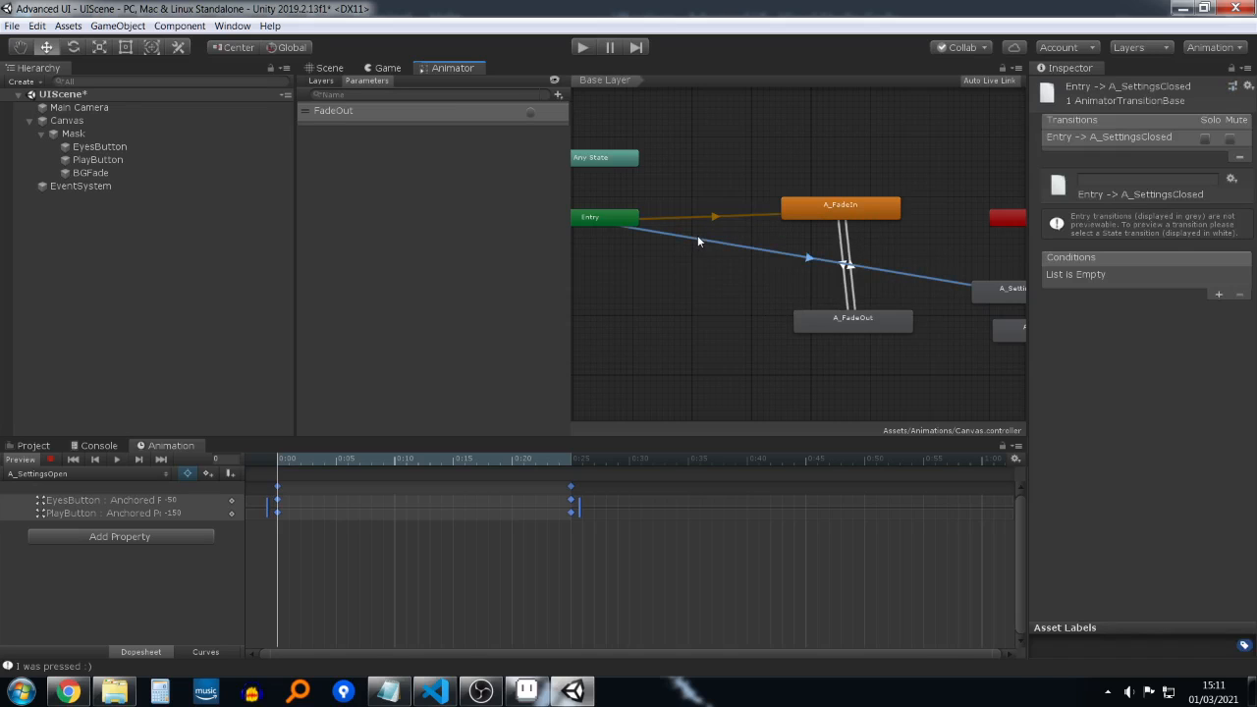
right_click(697, 235)
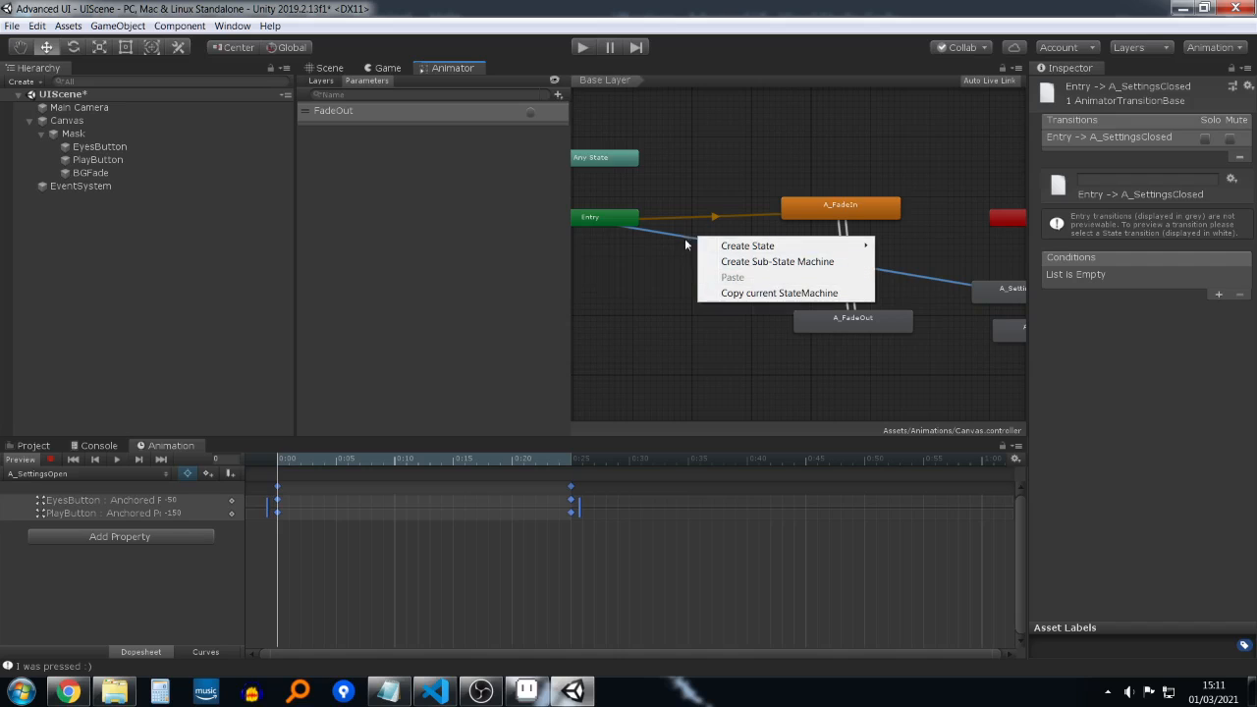
click(684, 237)
Step: Set A_SettingsClosed as the state machine's default state from Entry and select its entry transitions
click(607, 216)
right_click(608, 218)
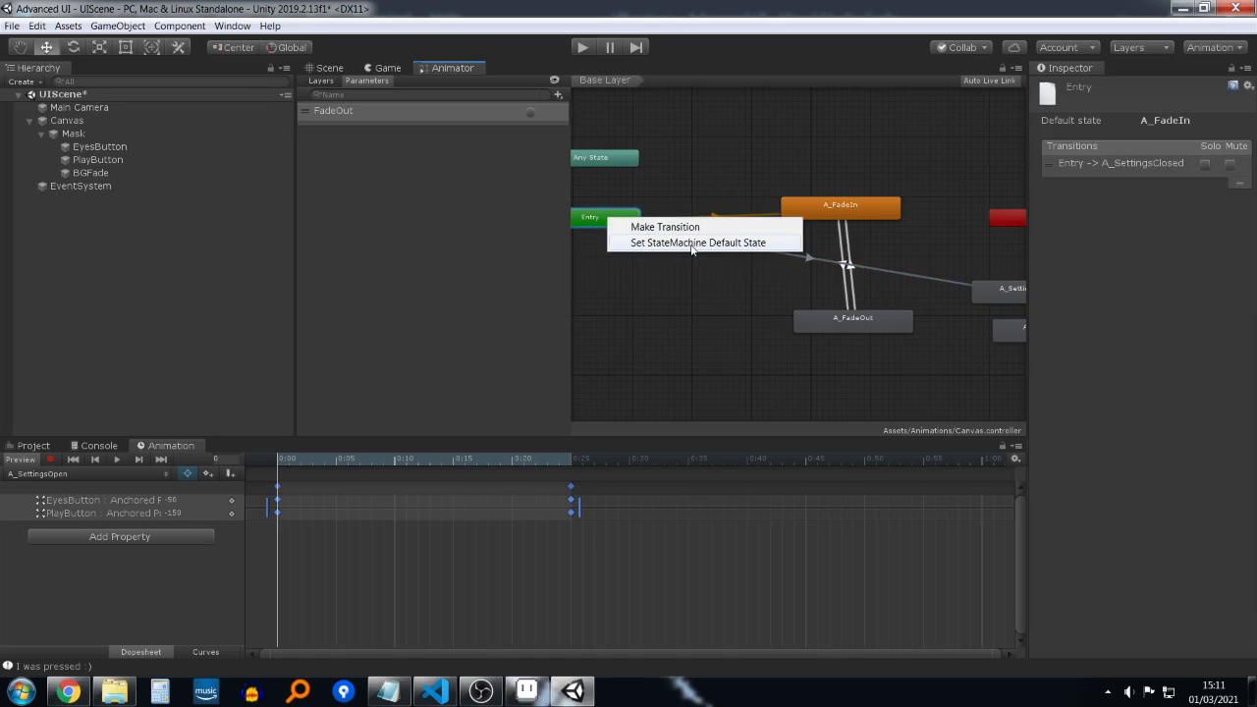
click(692, 242)
click(995, 292)
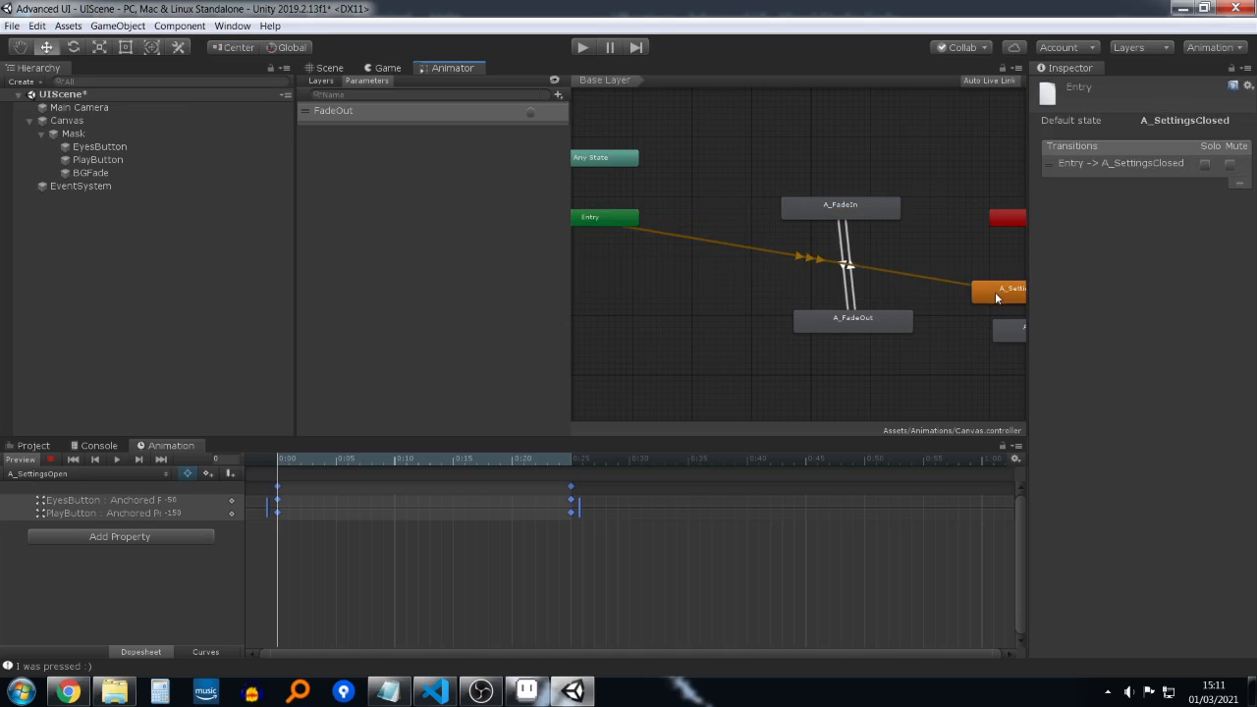
click(797, 249)
drag(813, 260, 802, 283)
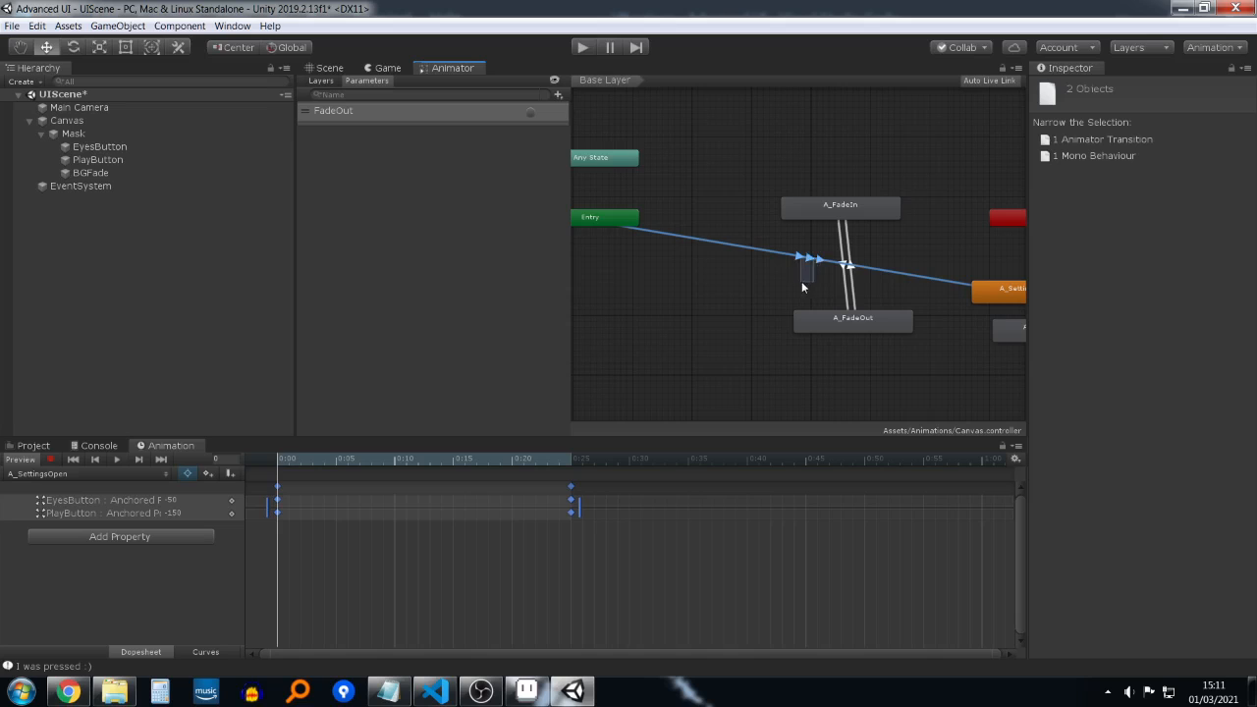
right_click(619, 225)
click(670, 228)
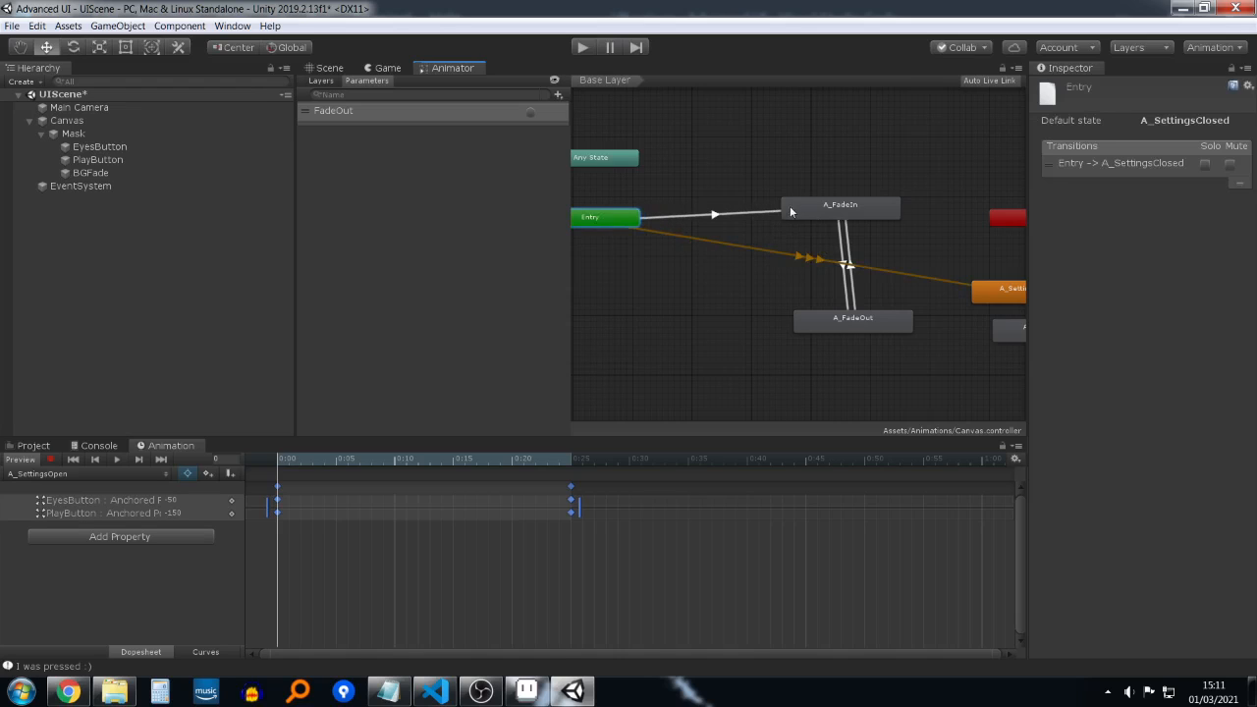
right_click(762, 196)
click(736, 172)
Step: Add a transition from the A_SettingsClosed state to the A_SettingsOpen state
scroll(750, 196, down, 3)
middle_drag(750, 203, 643, 178)
mouse_move(841, 238)
mouse_down()
mouse_move(818, 229)
mouse_move(831, 229)
mouse_up()
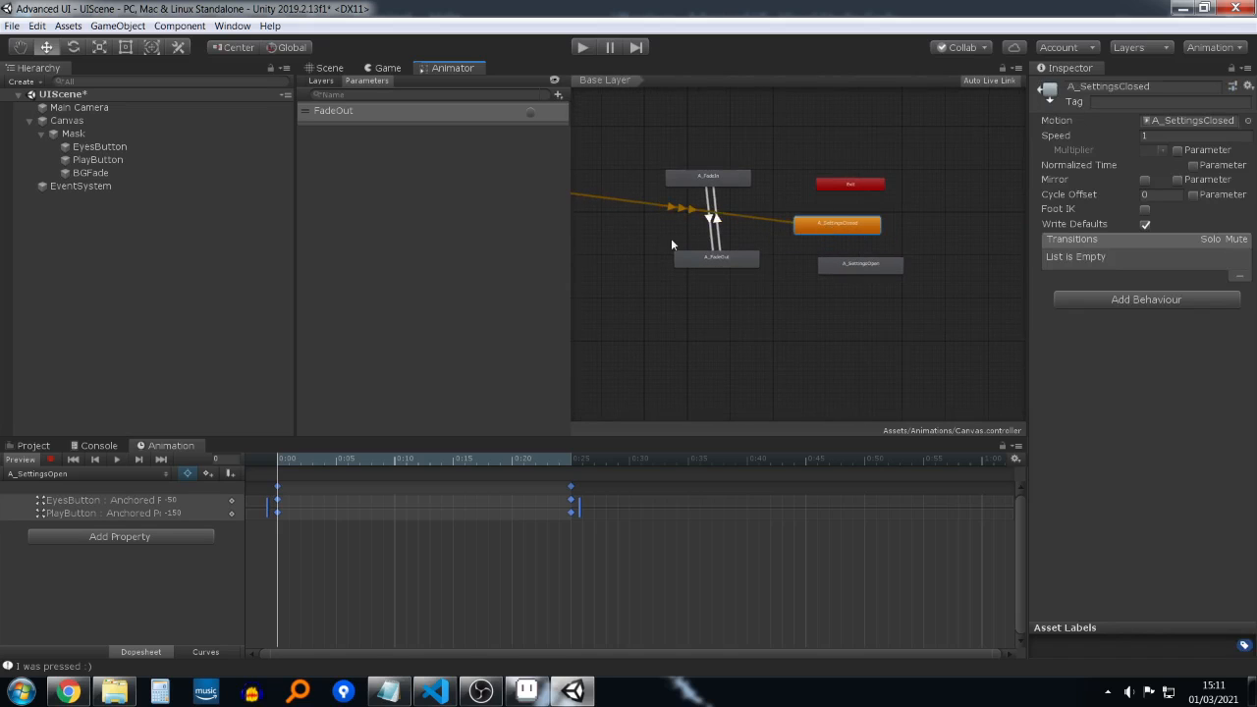
scroll(673, 236, down, 1)
scroll(674, 235, up, 2)
scroll(877, 233, up, 2)
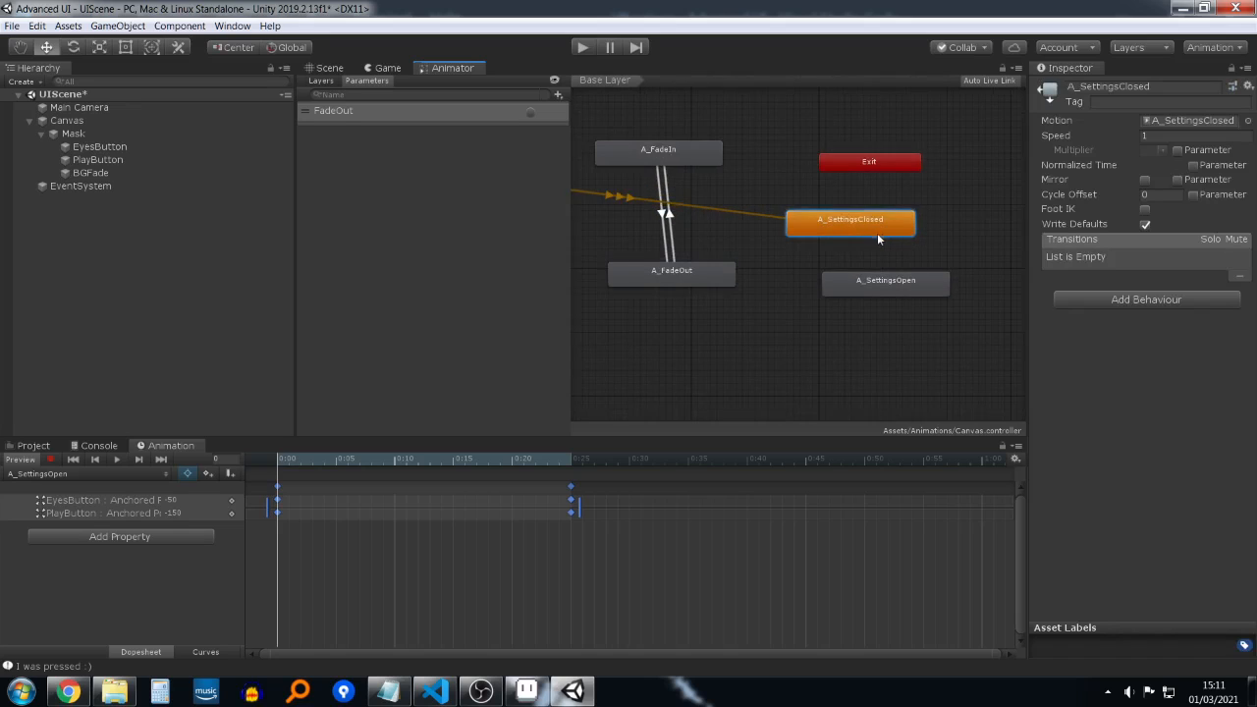
scroll(864, 230, down, 1)
right_click(856, 227)
click(880, 239)
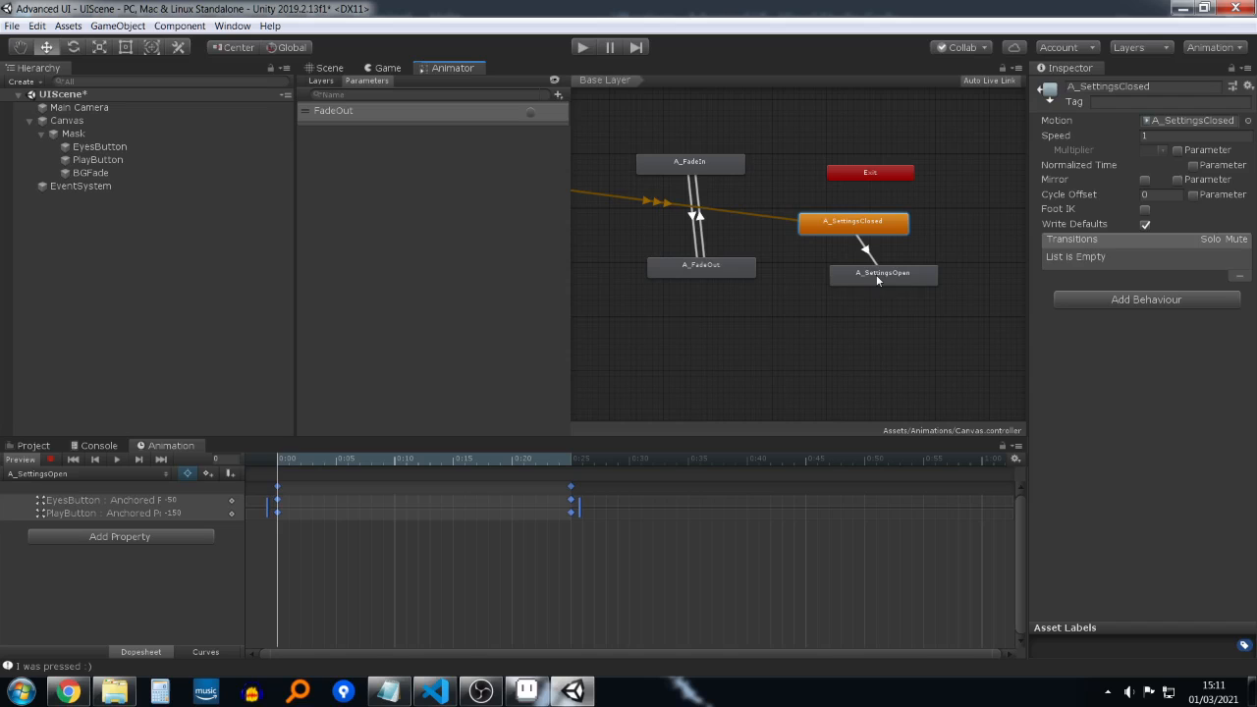
click(876, 274)
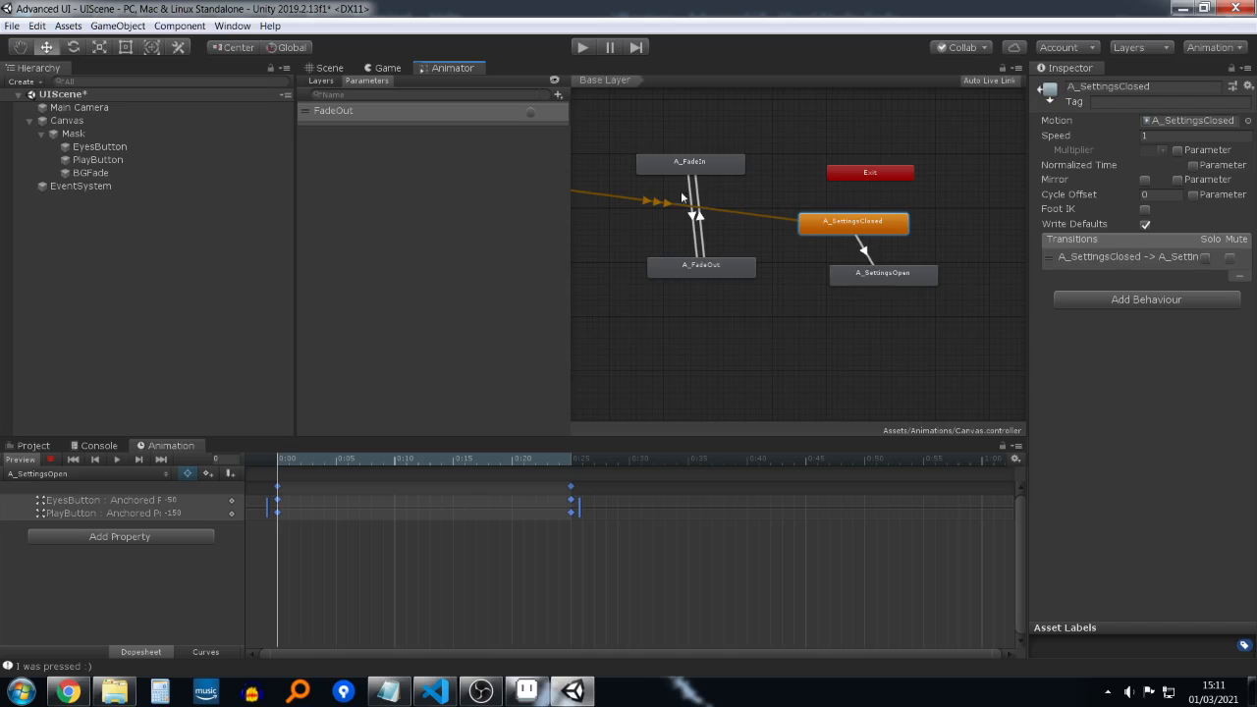
Step: Add a return transition from the A_SettingsOpen state to A_SettingsClosed
right_click(888, 272)
click(898, 276)
click(858, 219)
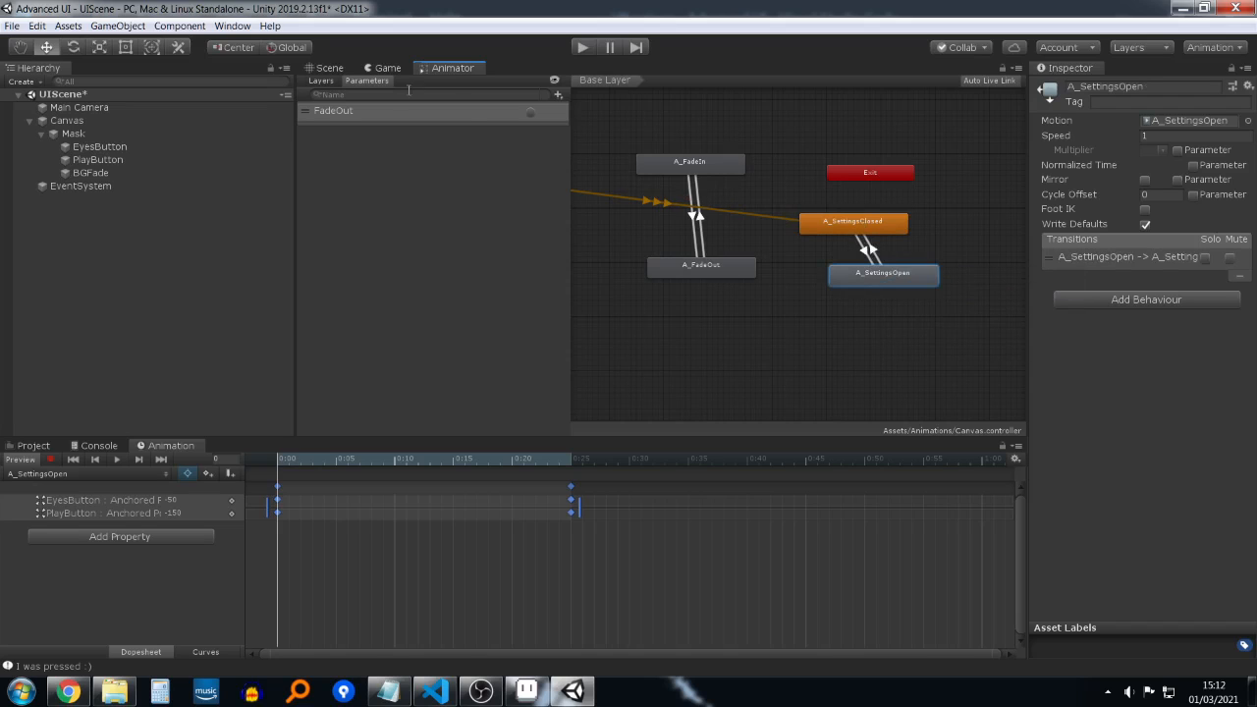
Step: Run the scene in the Game view to check how the settings animations move the buttons, and stop it
click(329, 67)
click(388, 68)
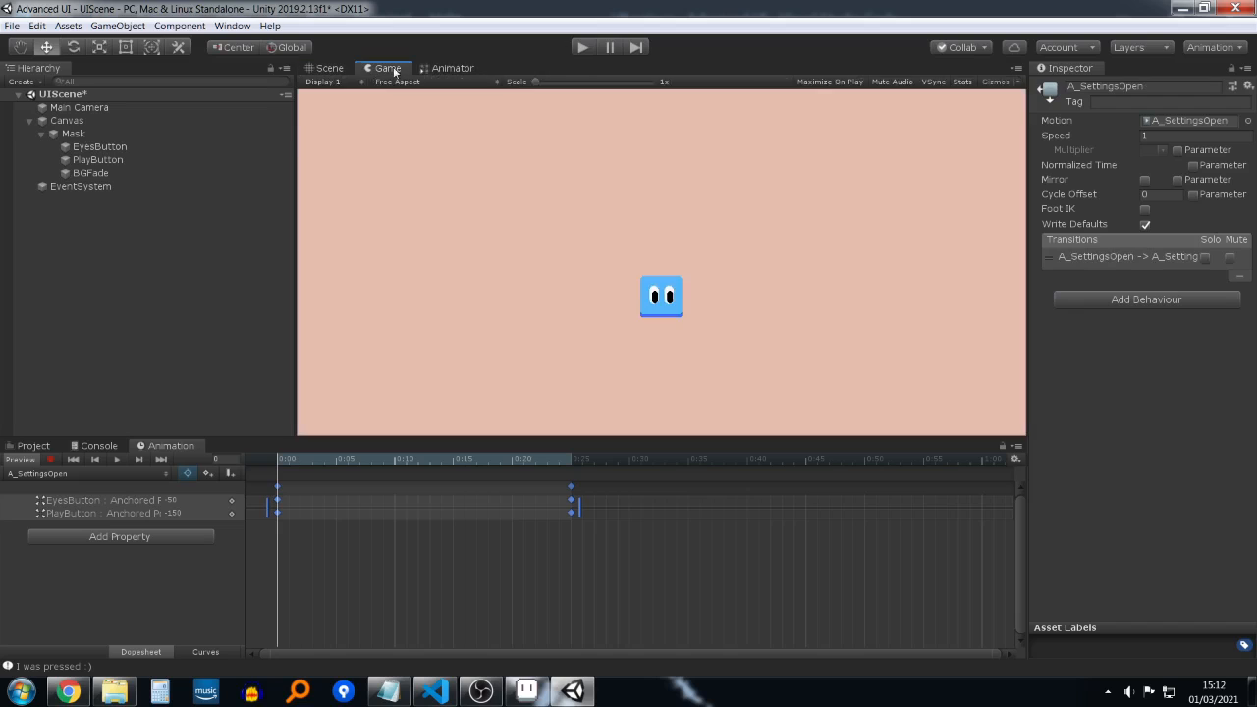
click(584, 47)
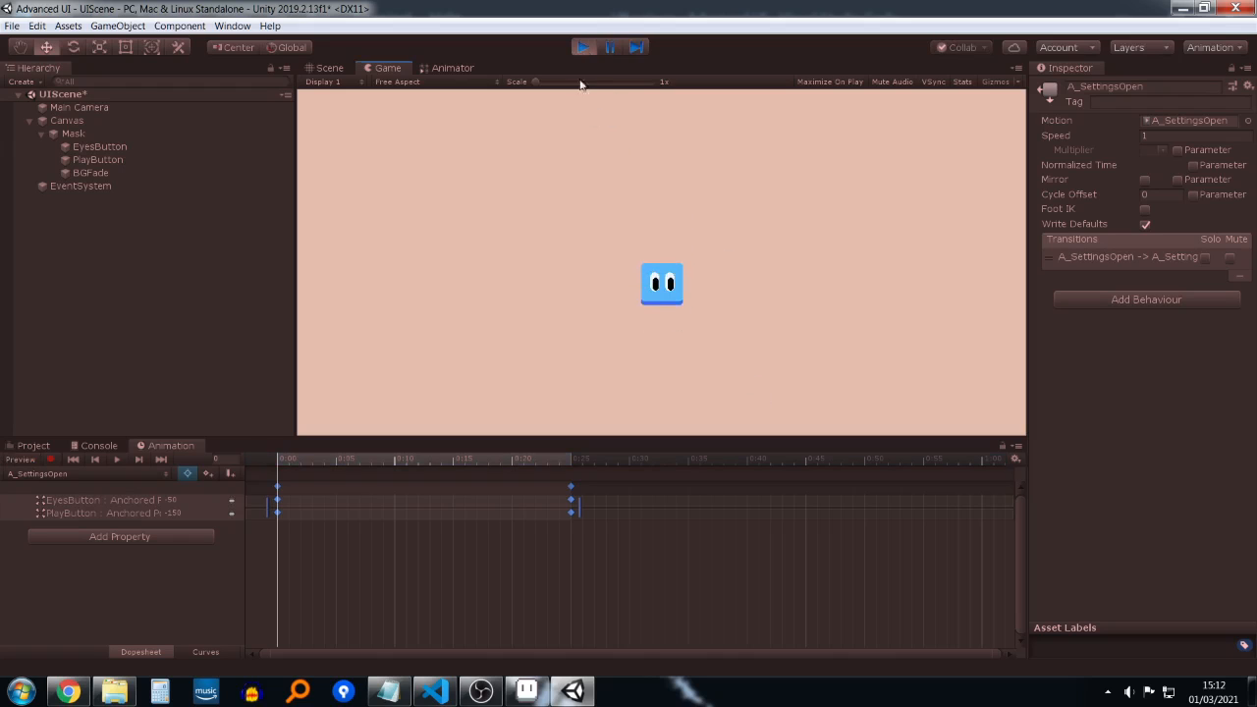
click(581, 47)
Step: Turn off Loop Time for the A_SettingsOpen clip in the Animations folder
click(33, 445)
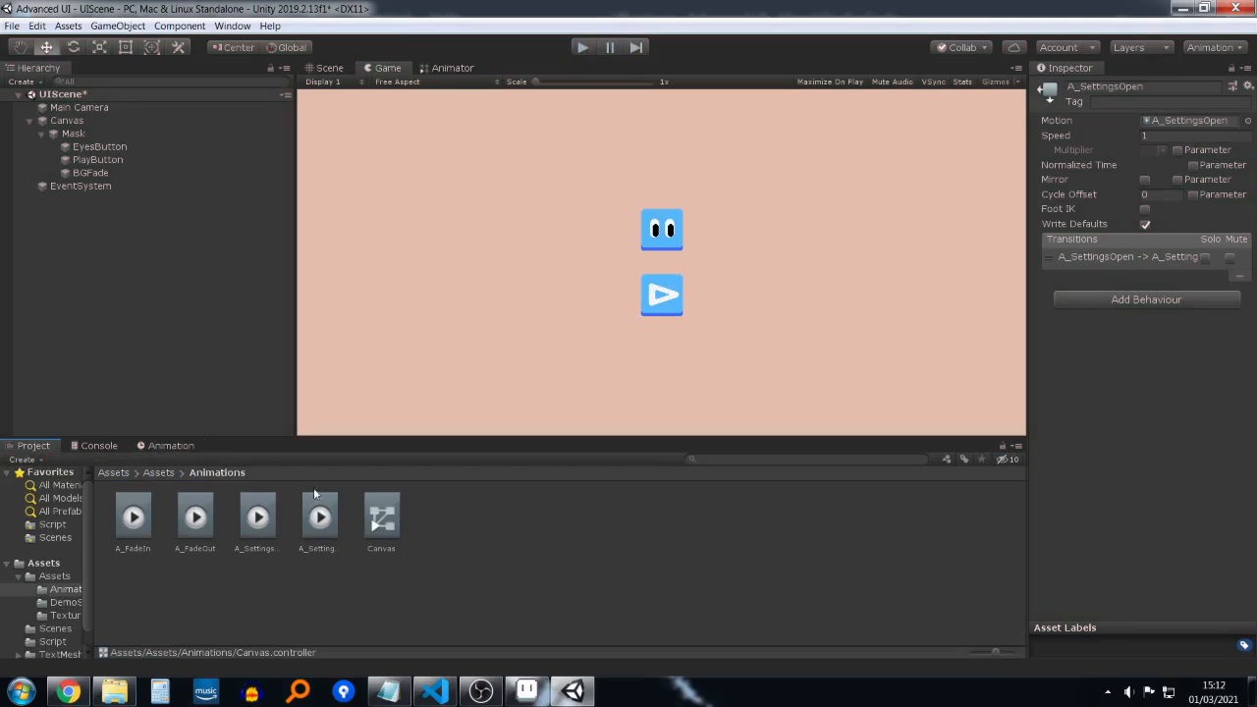
click(320, 521)
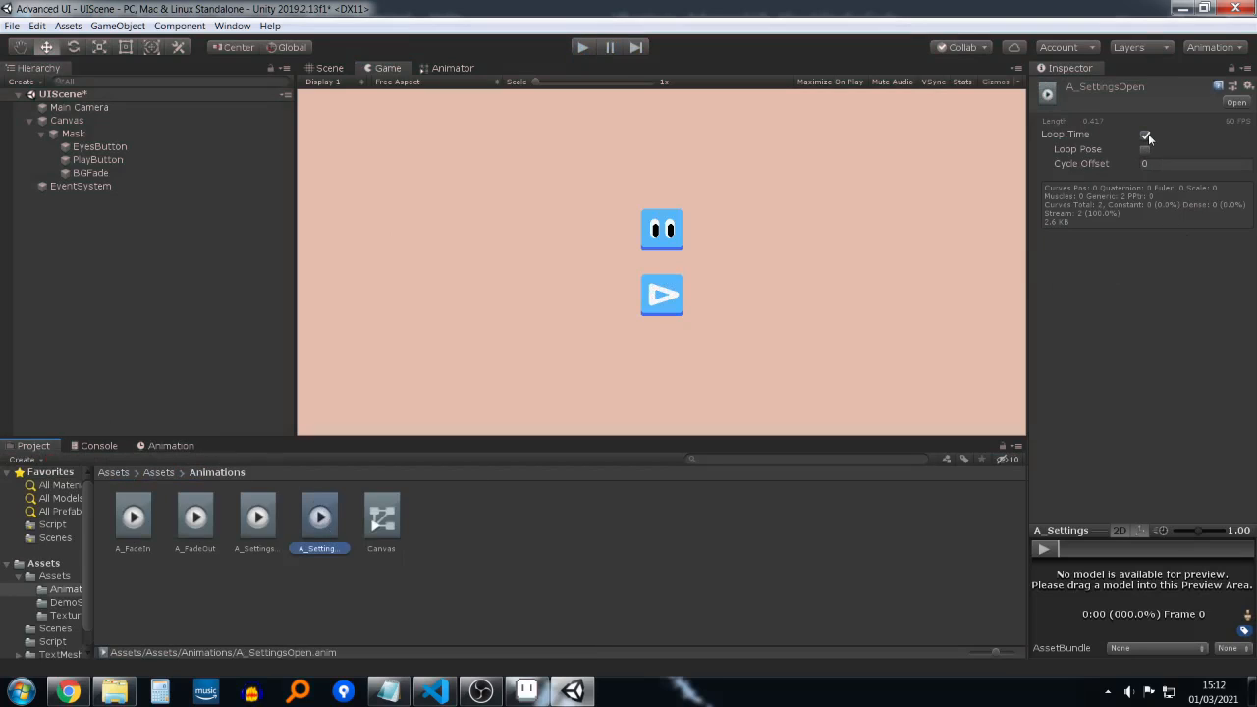
click(1146, 135)
Step: Play the scene again to check the button movement with A_SettingsOpen looping disabled, and stop it
click(329, 67)
click(389, 69)
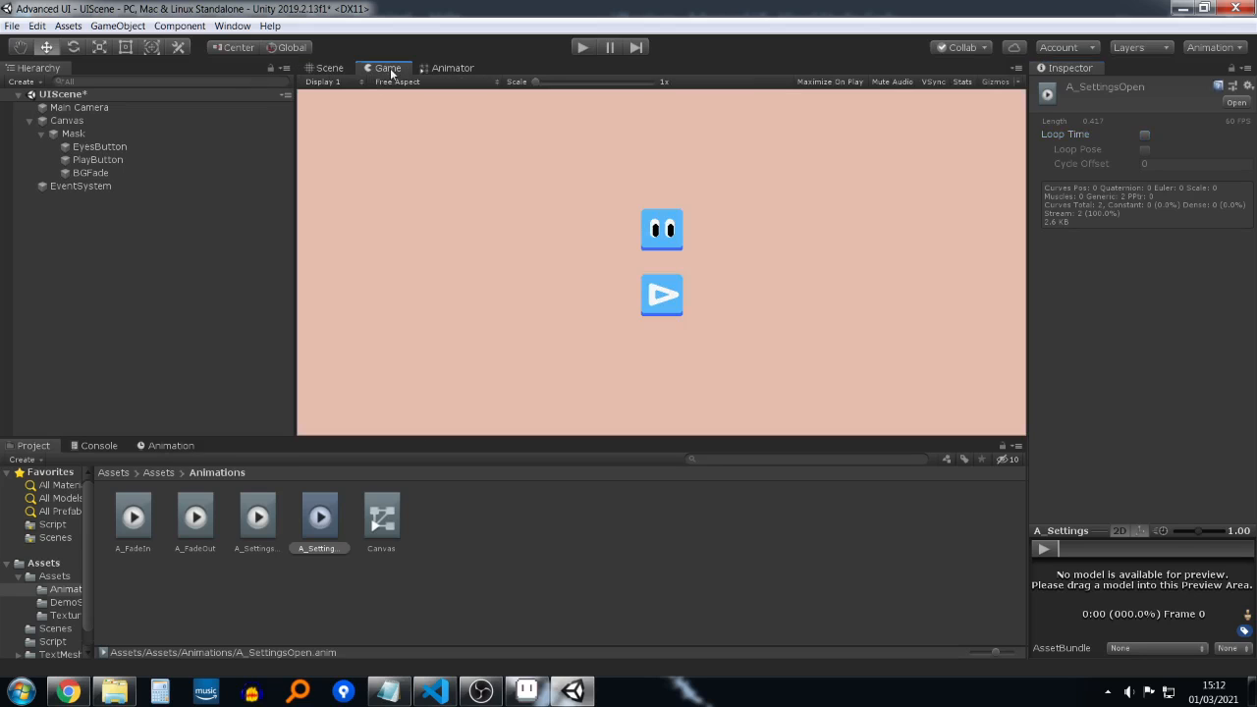
click(581, 47)
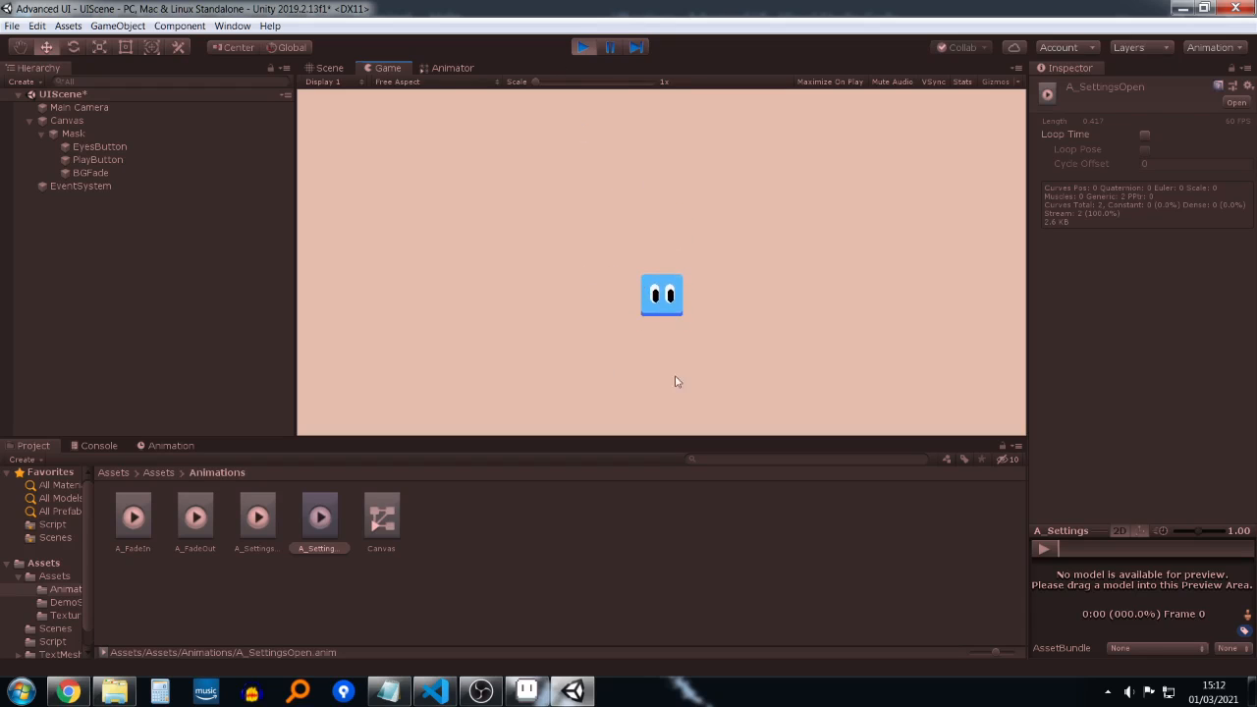
click(582, 47)
click(169, 445)
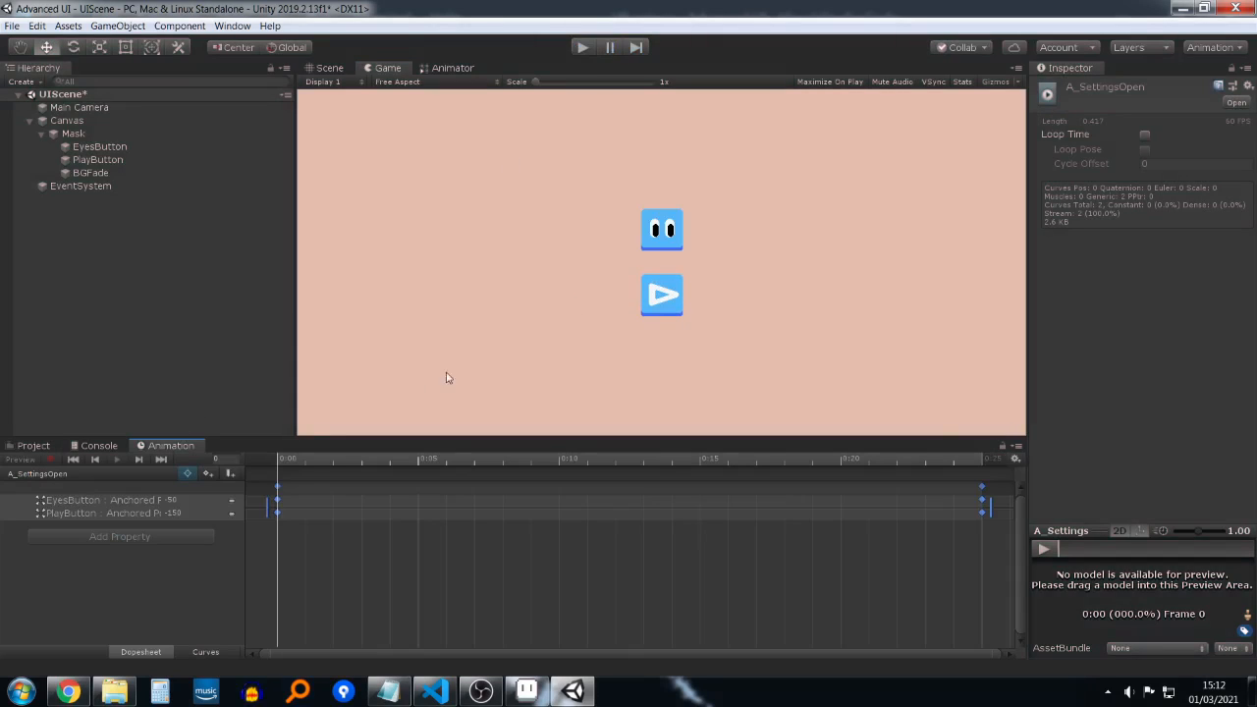
click(1211, 49)
click(888, 266)
click(1208, 49)
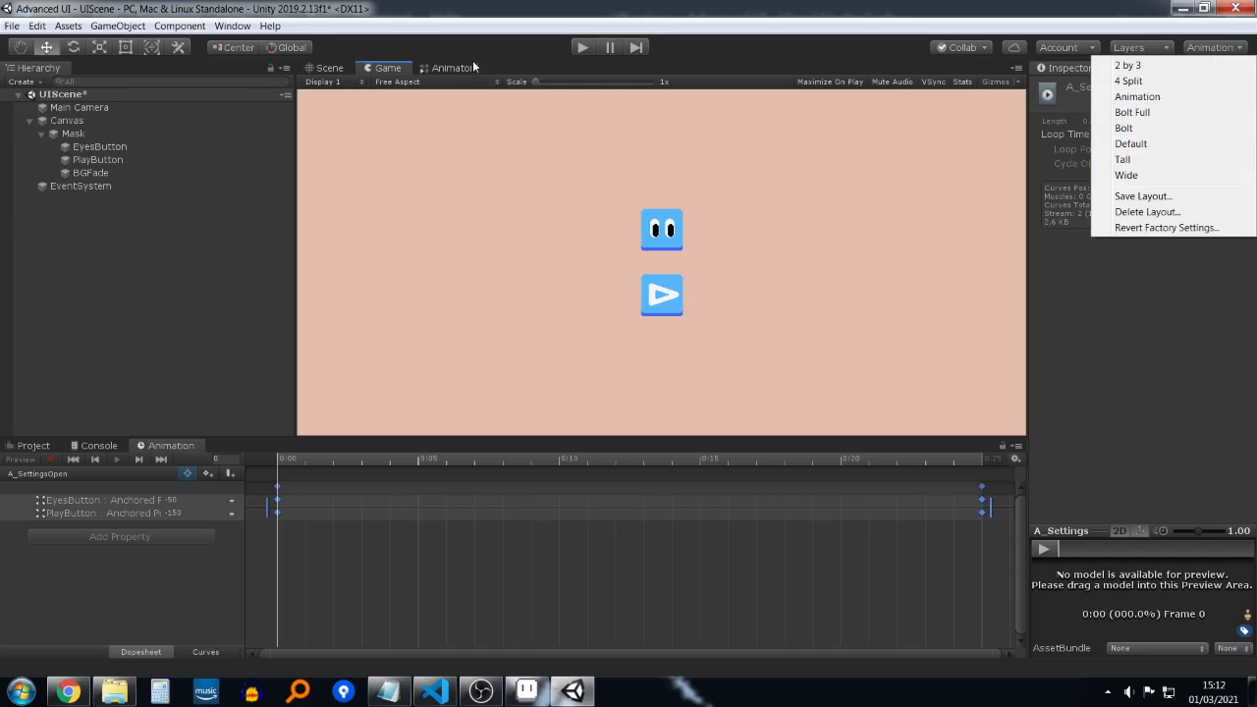
Step: Return to the Canvas animator state graph and nudge the A_SettingsClosed state slightly away from A_SettingsOpen
click(439, 67)
click(443, 68)
scroll(751, 180, up, 3)
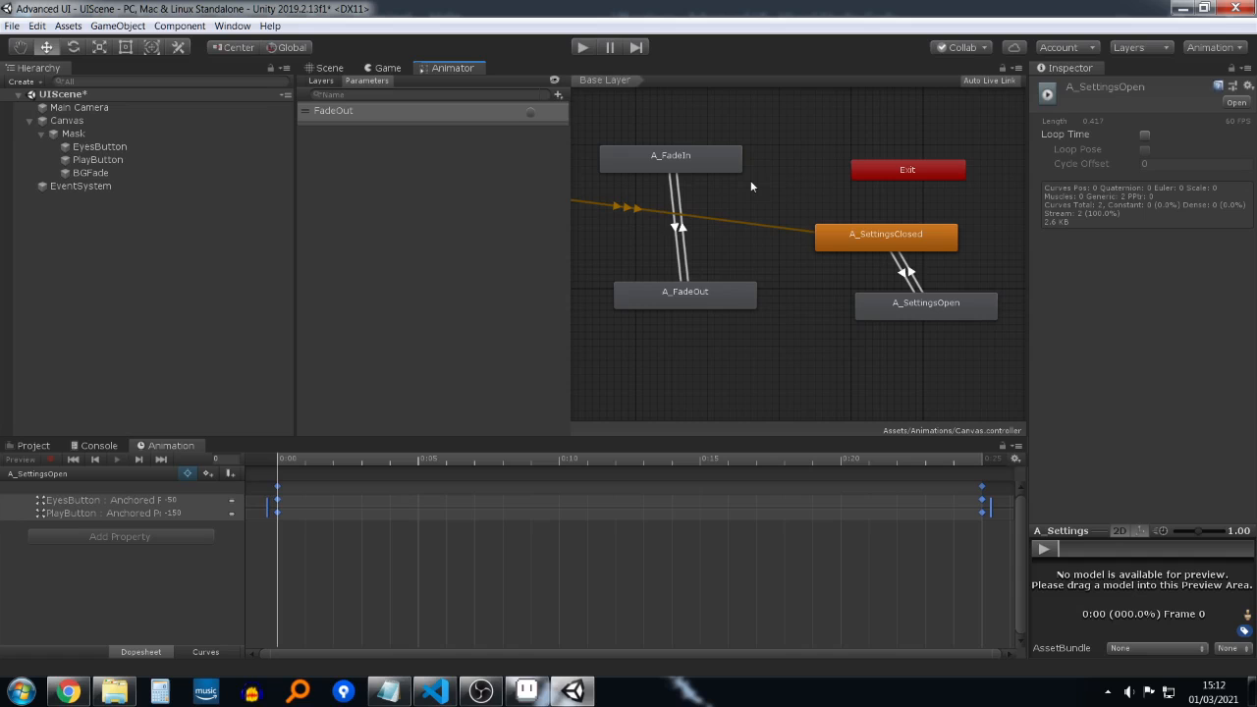
middle_drag(751, 177, 833, 264)
scroll(810, 227, down, 2)
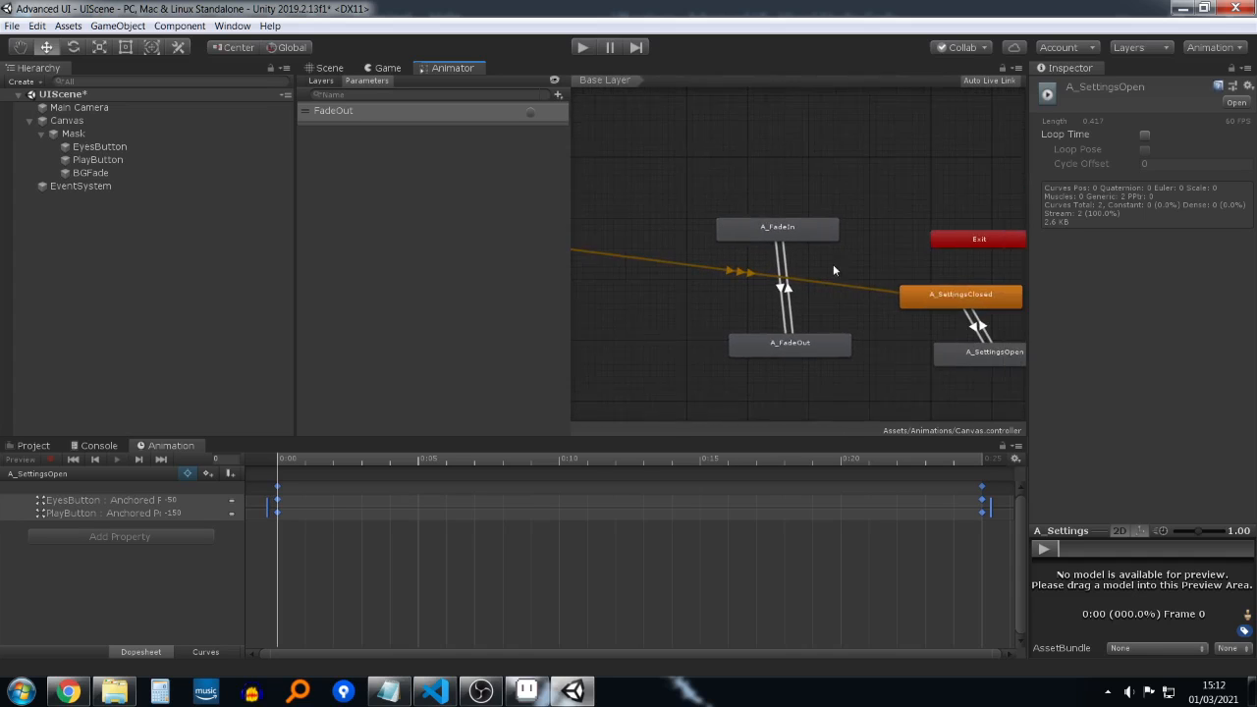
click(830, 265)
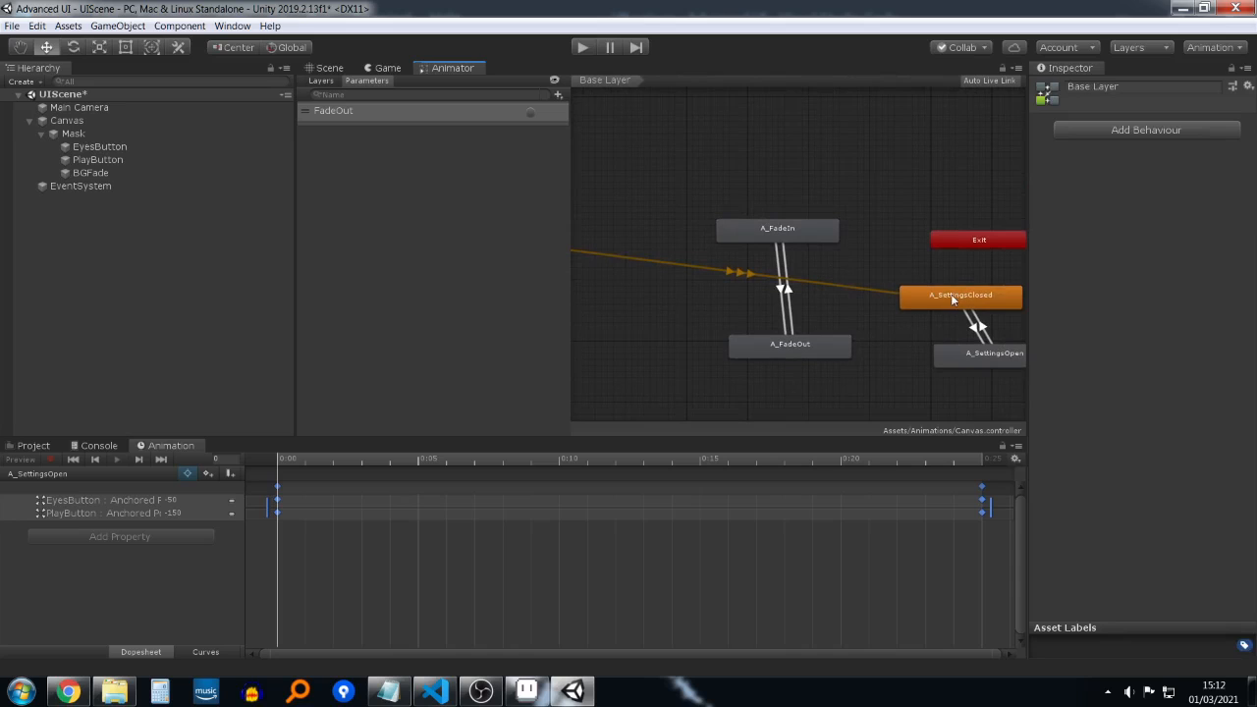
drag(951, 294, 930, 293)
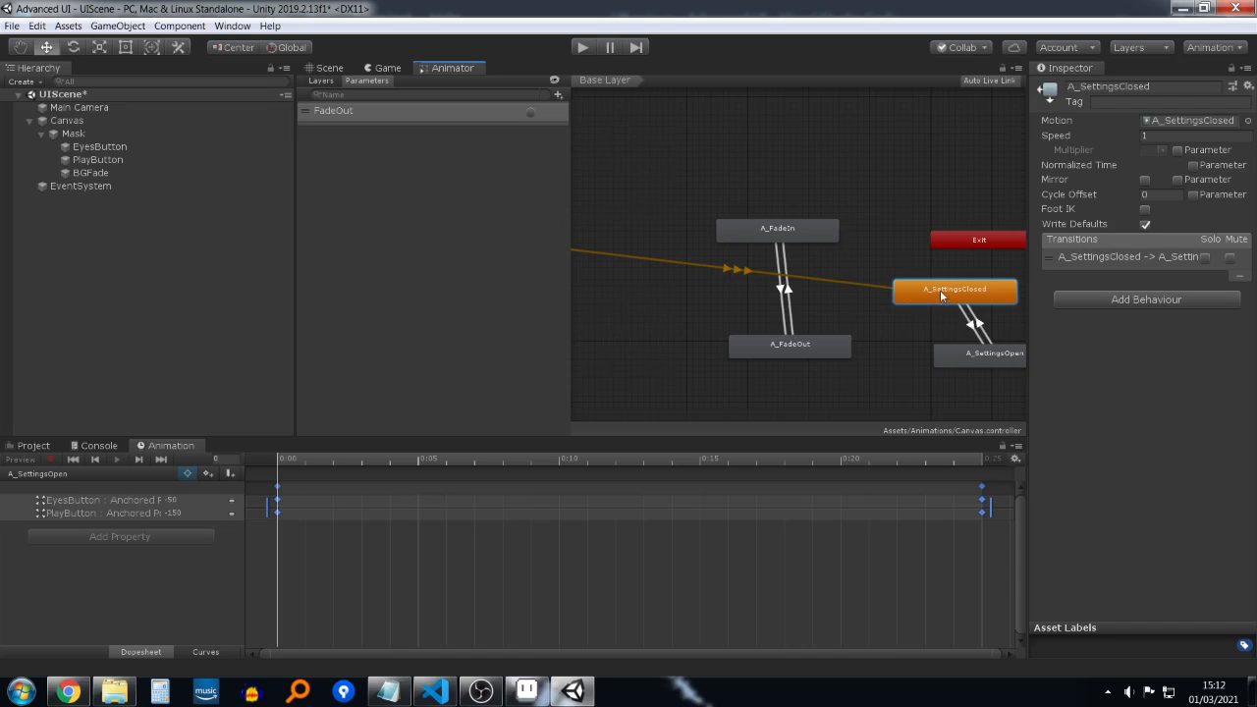
scroll(938, 305, down, 4)
scroll(923, 307, up, 5)
click(915, 297)
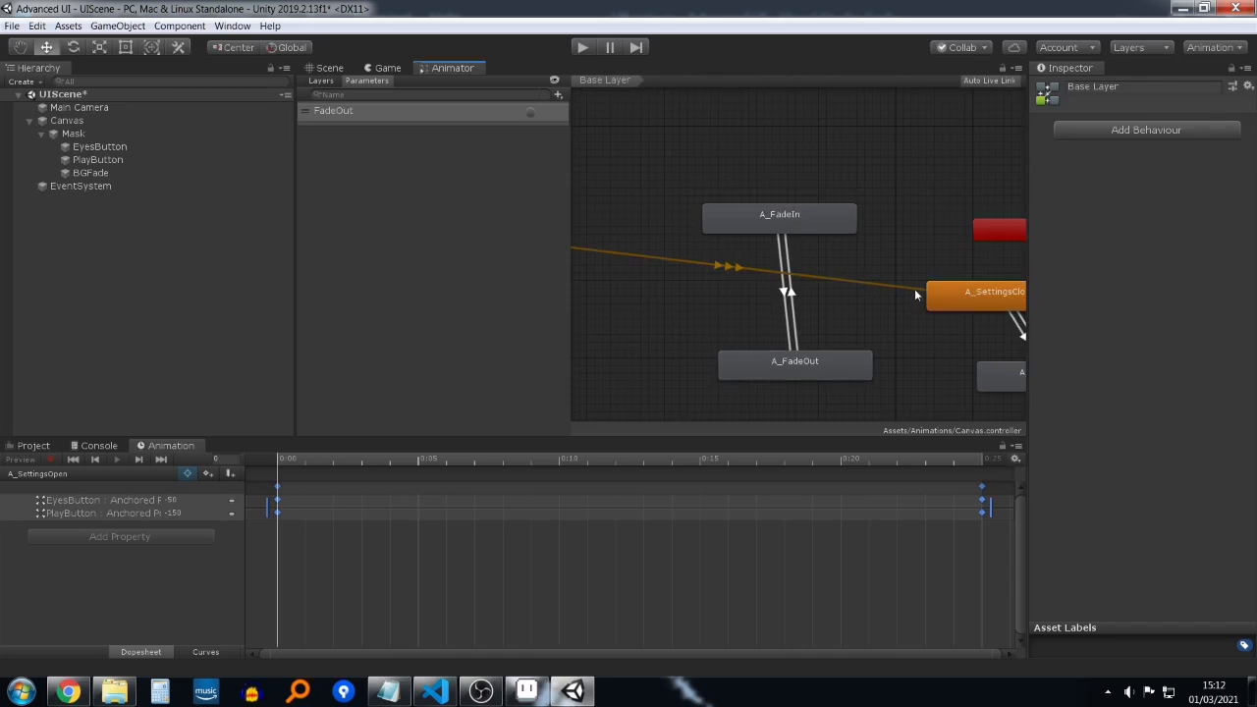
middle_drag(915, 295, 851, 250)
scroll(830, 284, down, 1)
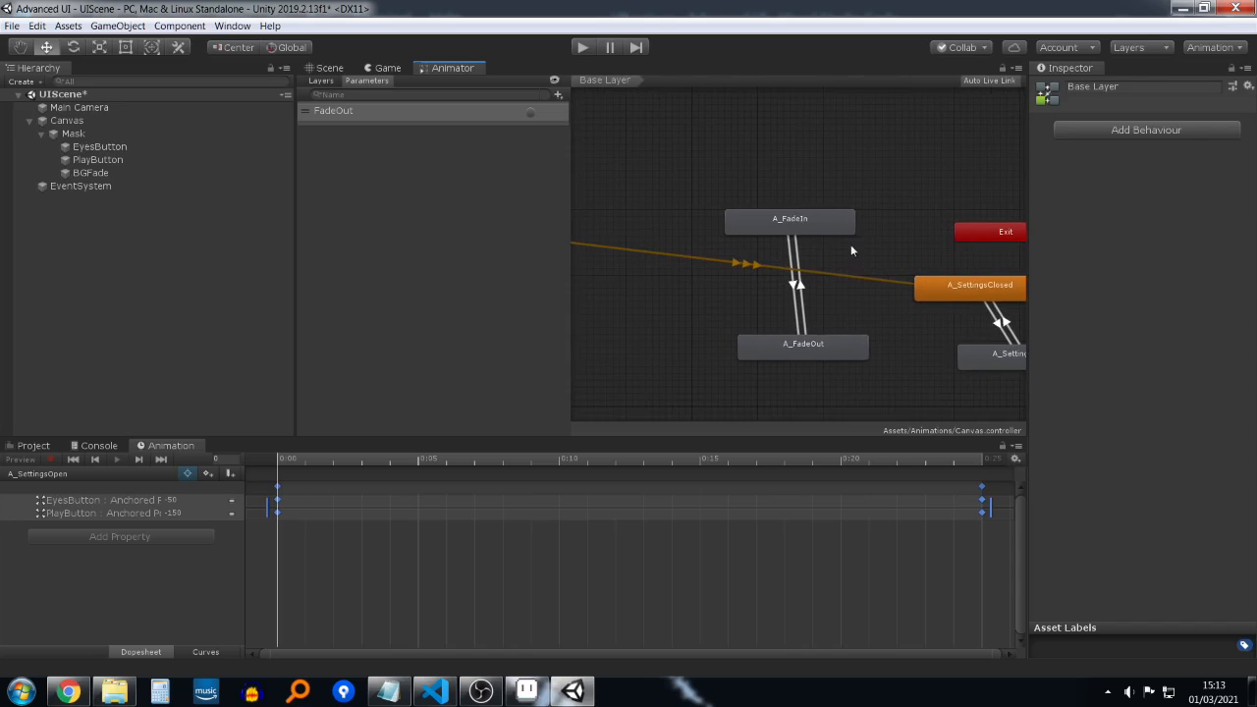
Step: Inspect the transitions between A_FadeIn and A_FadeOut, and place the two states side by side above the settings states
drag(842, 227, 821, 158)
click(825, 206)
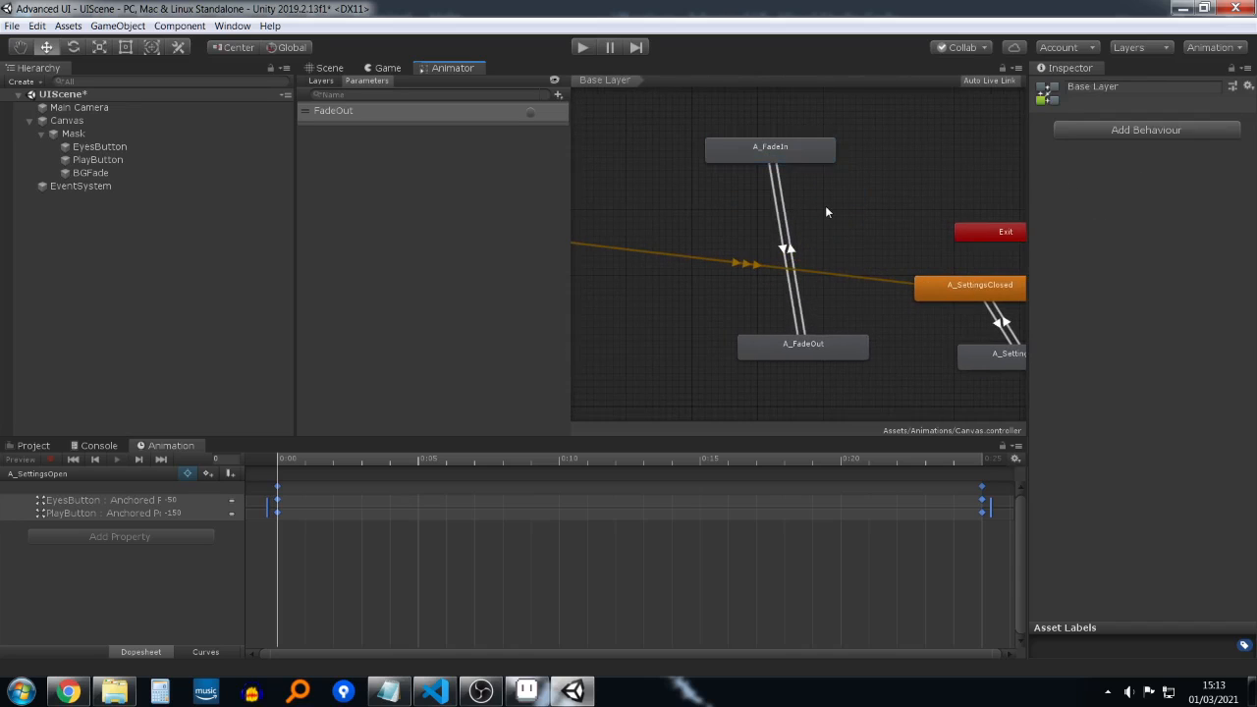
scroll(821, 245, down, 1)
middle_drag(847, 238, 856, 247)
click(803, 258)
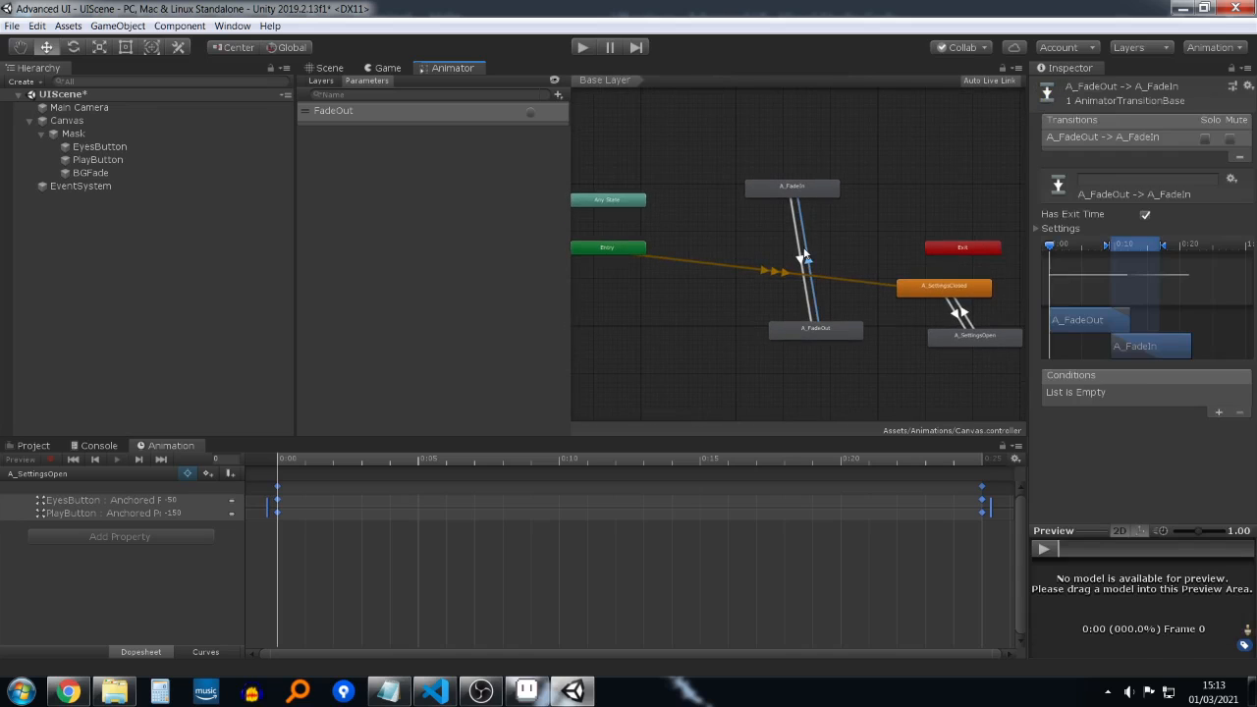
click(800, 259)
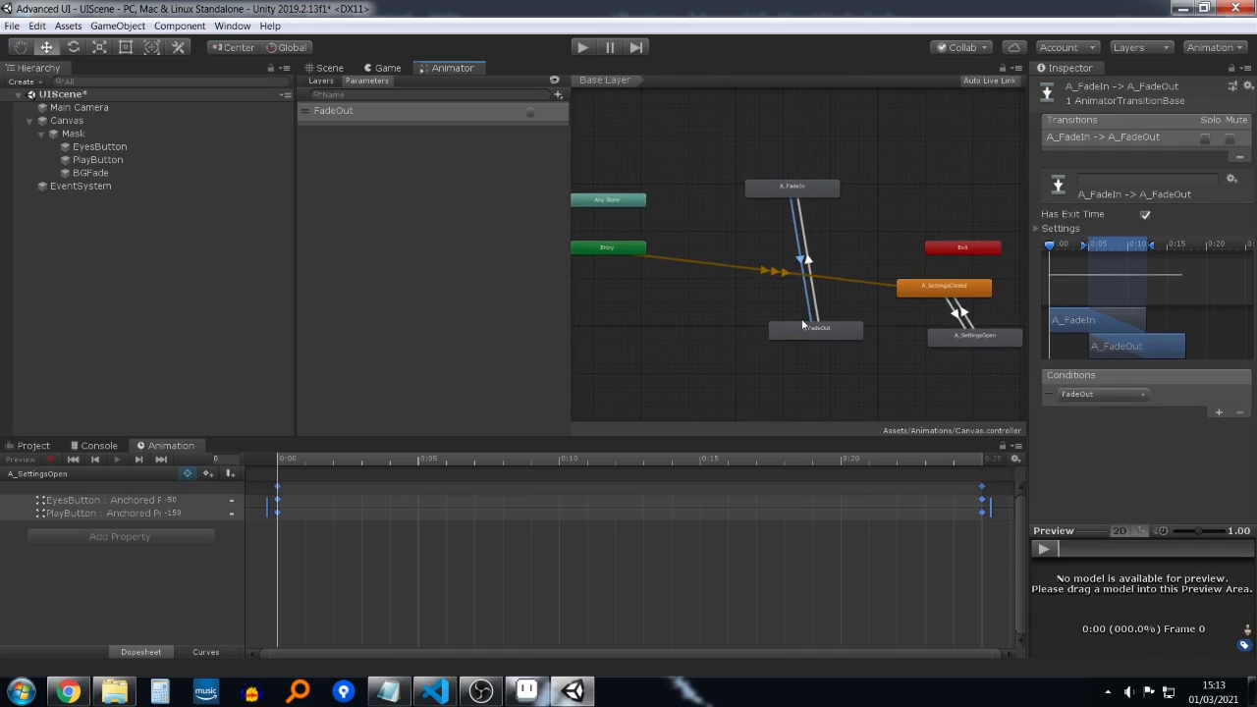
drag(802, 325, 968, 173)
middle_drag(876, 212, 757, 223)
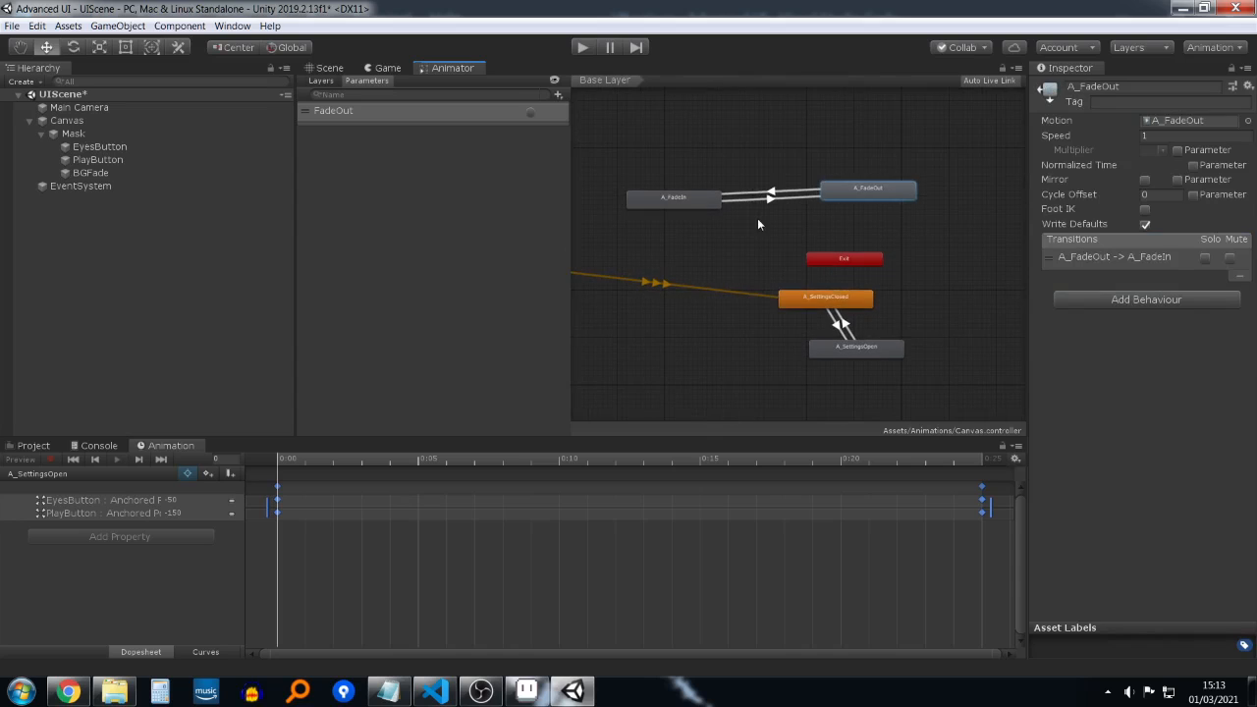
drag(747, 137, 792, 223)
Step: Delete both transitions between the A_FadeIn and A_FadeOut states
click(775, 198)
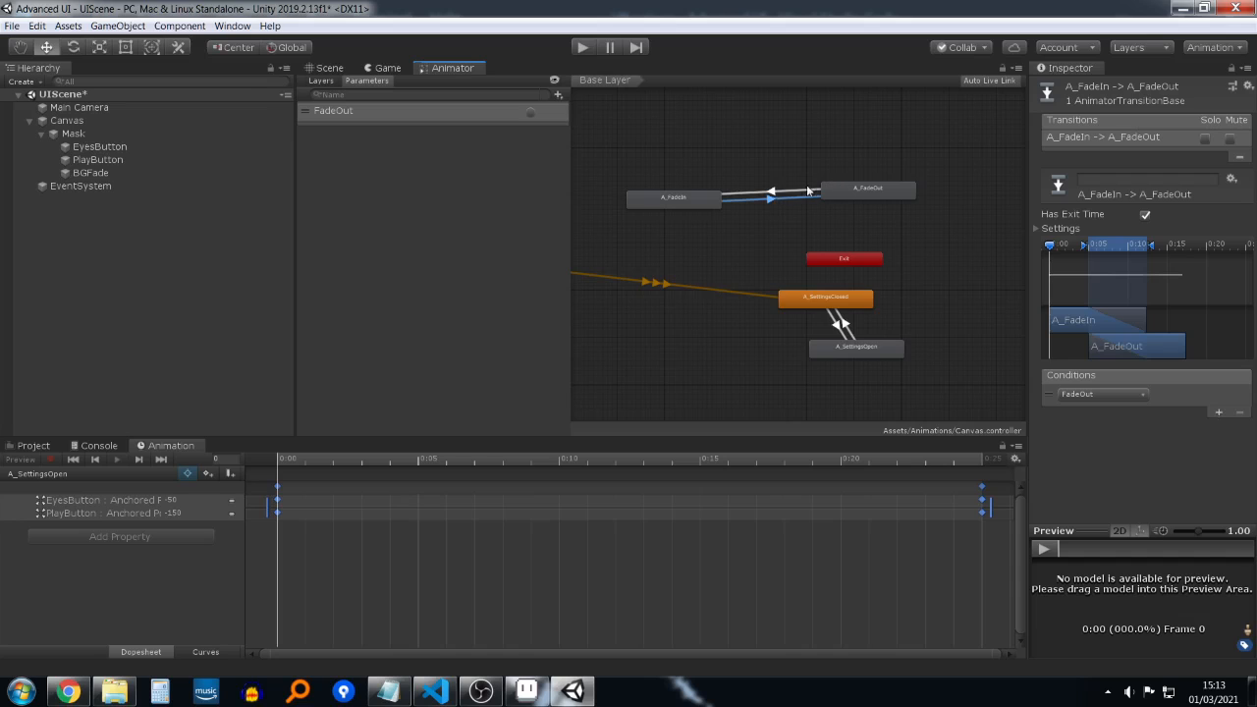
key(Delete)
click(778, 193)
key(Delete)
Step: Rearrange the state graph, moving A_FadeOut and Exit aside and stacking A_FadeIn, A_SettingsClosed and A_SettingsOpen near Entry
drag(835, 188, 924, 211)
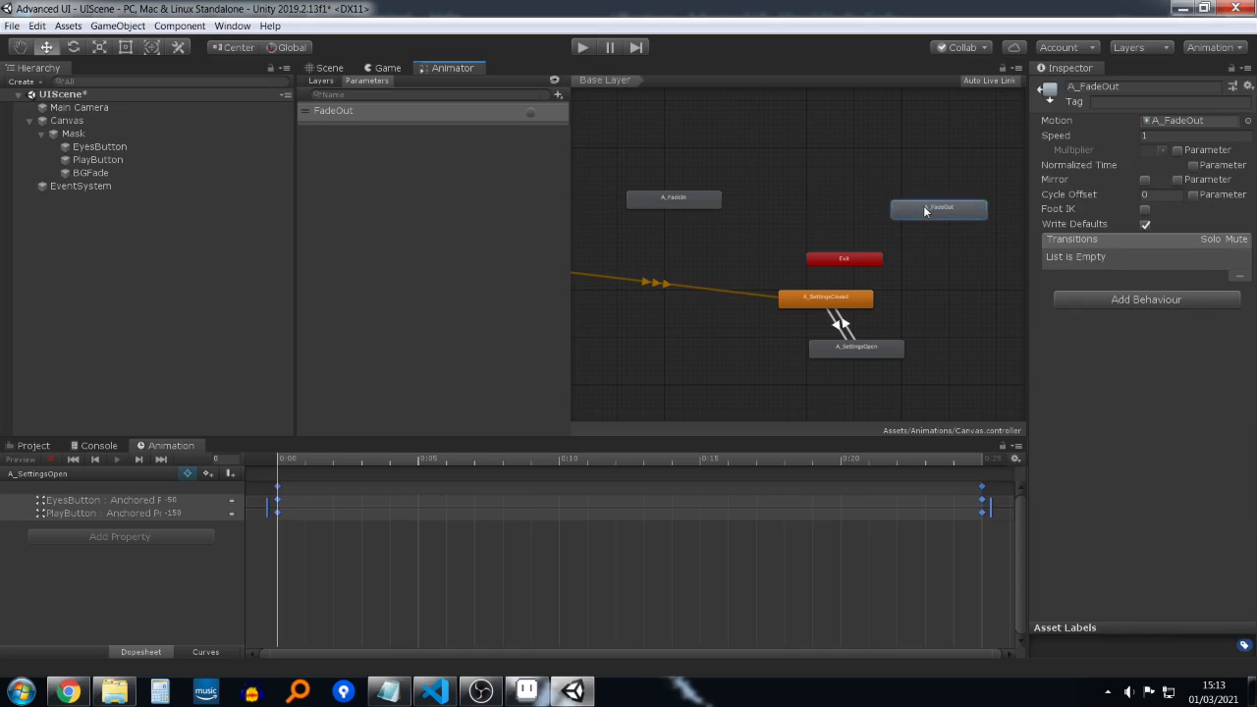
drag(843, 262, 787, 134)
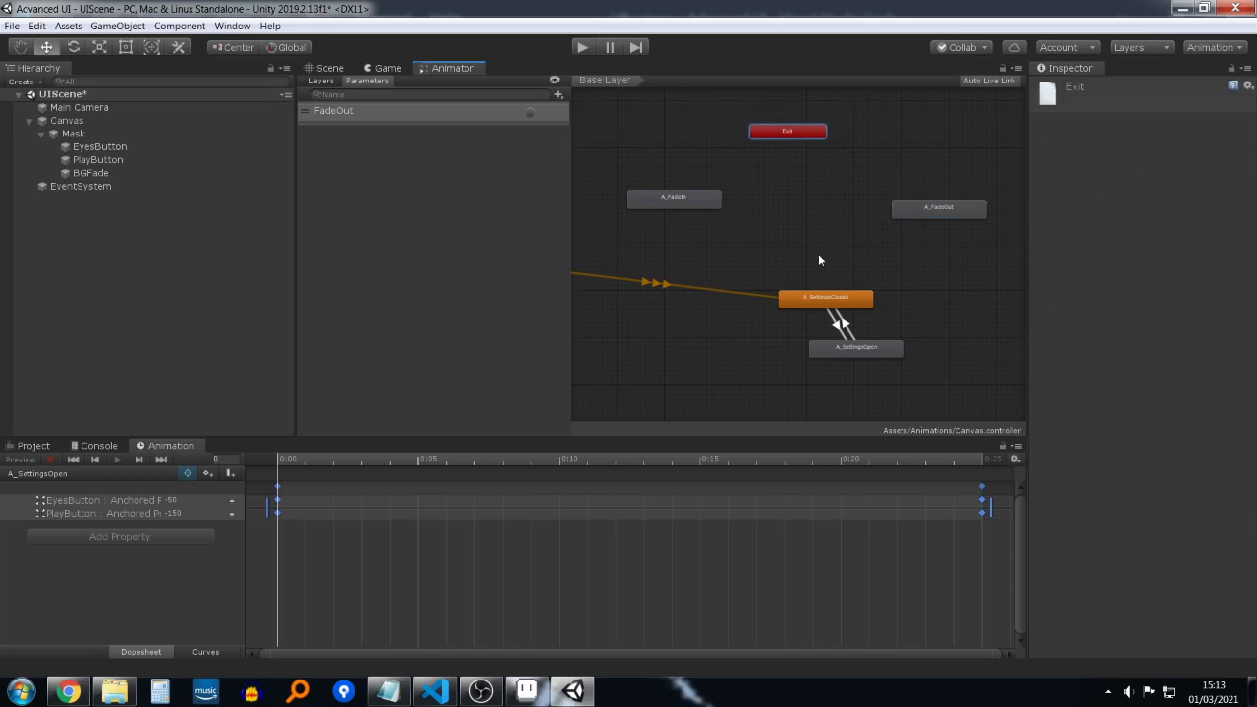
middle_drag(793, 255, 853, 258)
drag(899, 291, 776, 290)
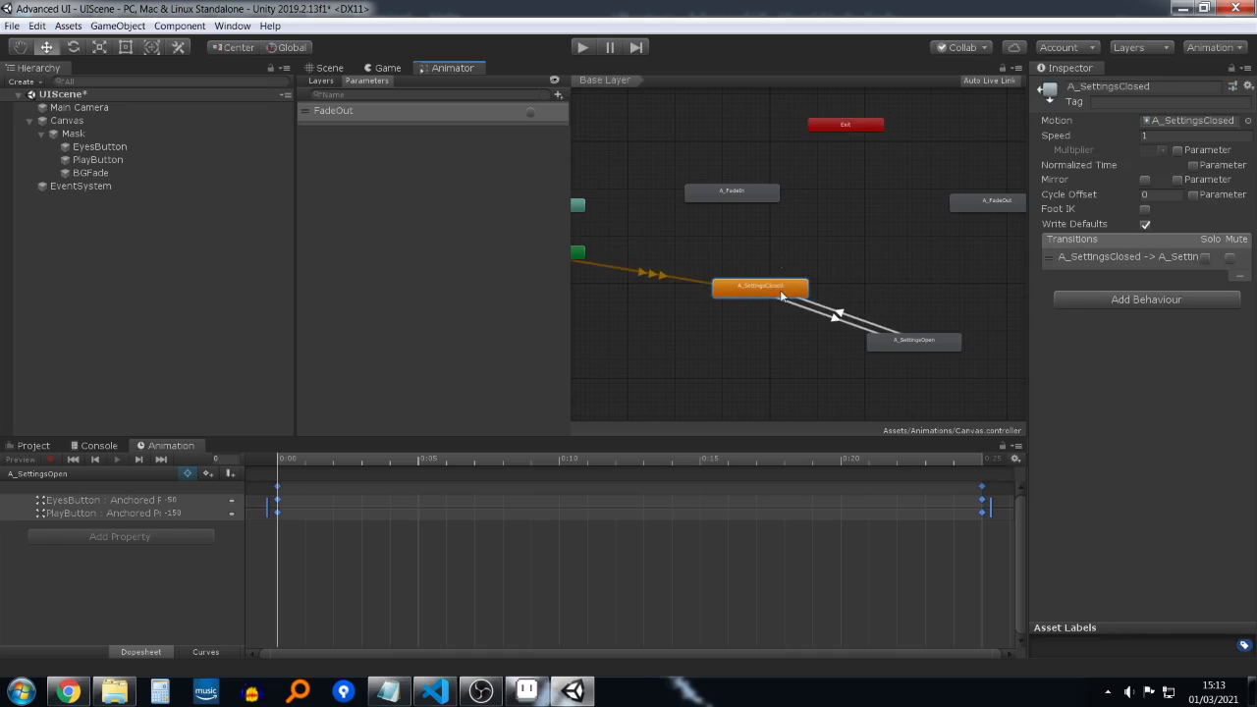
middle_drag(776, 291, 919, 291)
drag(1019, 339, 854, 341)
scroll(914, 251, up, 3)
scroll(914, 251, down, 2)
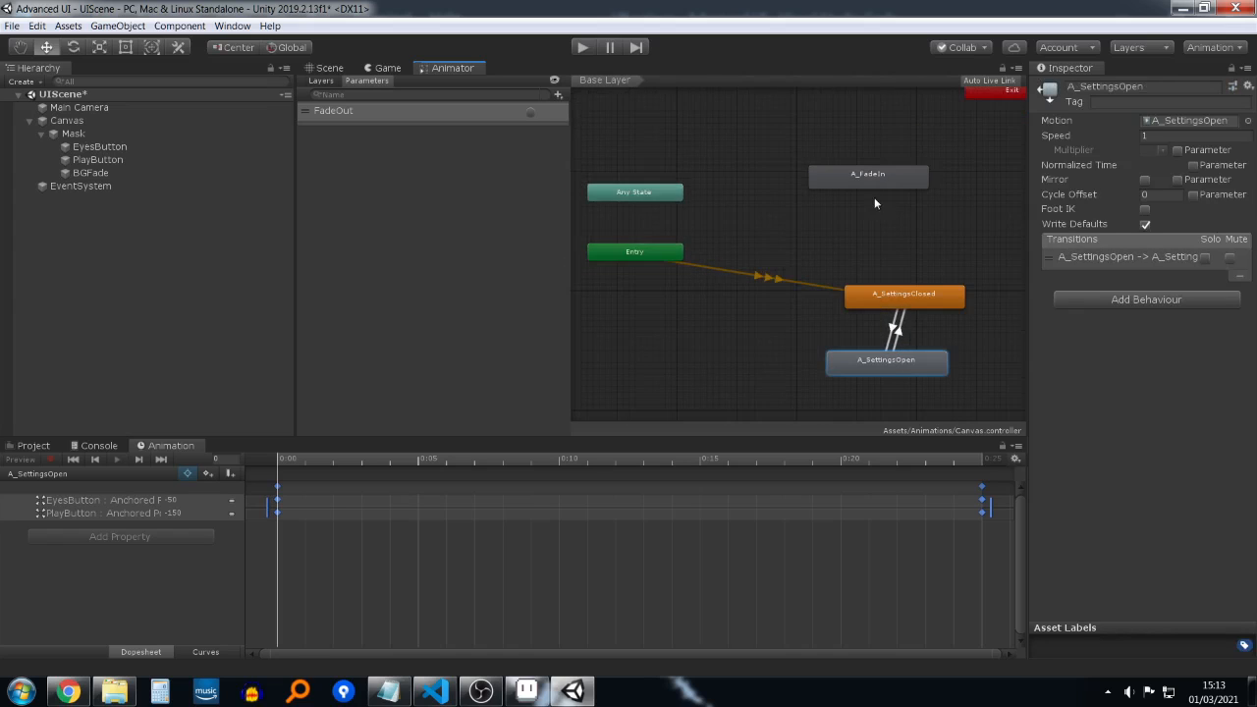
drag(877, 176, 869, 239)
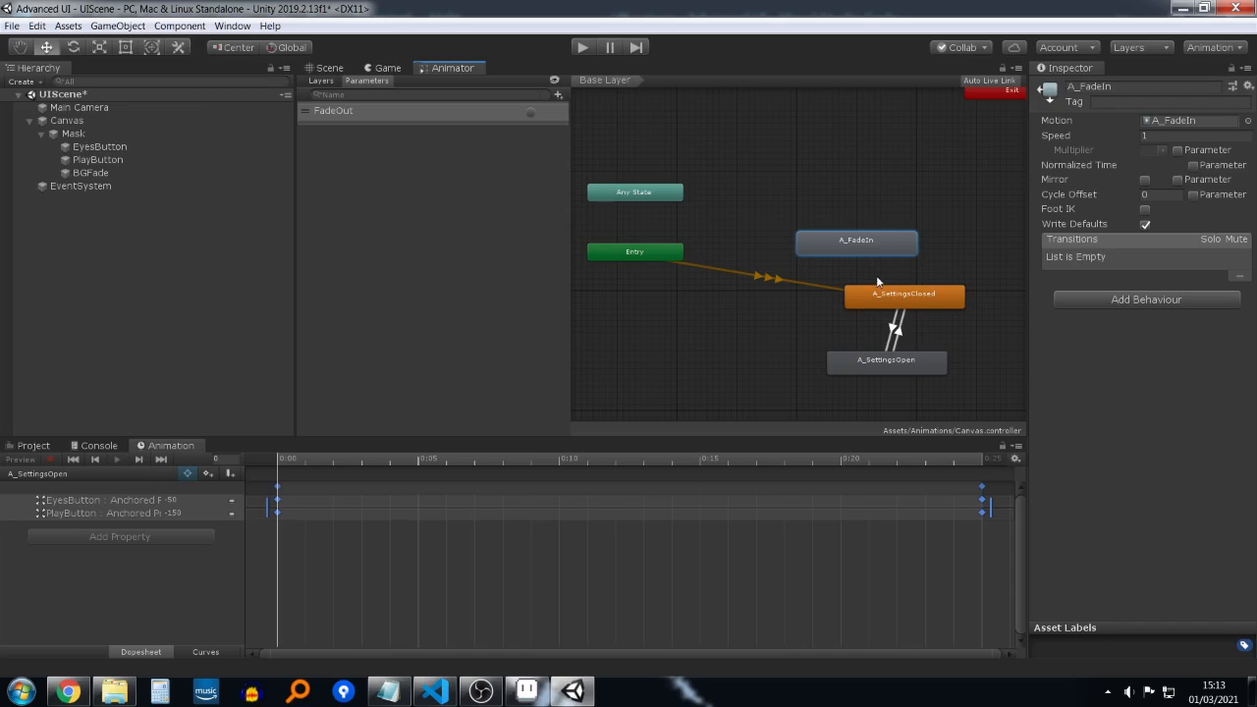
Step: Preview the first frame of the A_SettingsOpen clip in the Game view with EyesButton and PlayButton selected
click(327, 67)
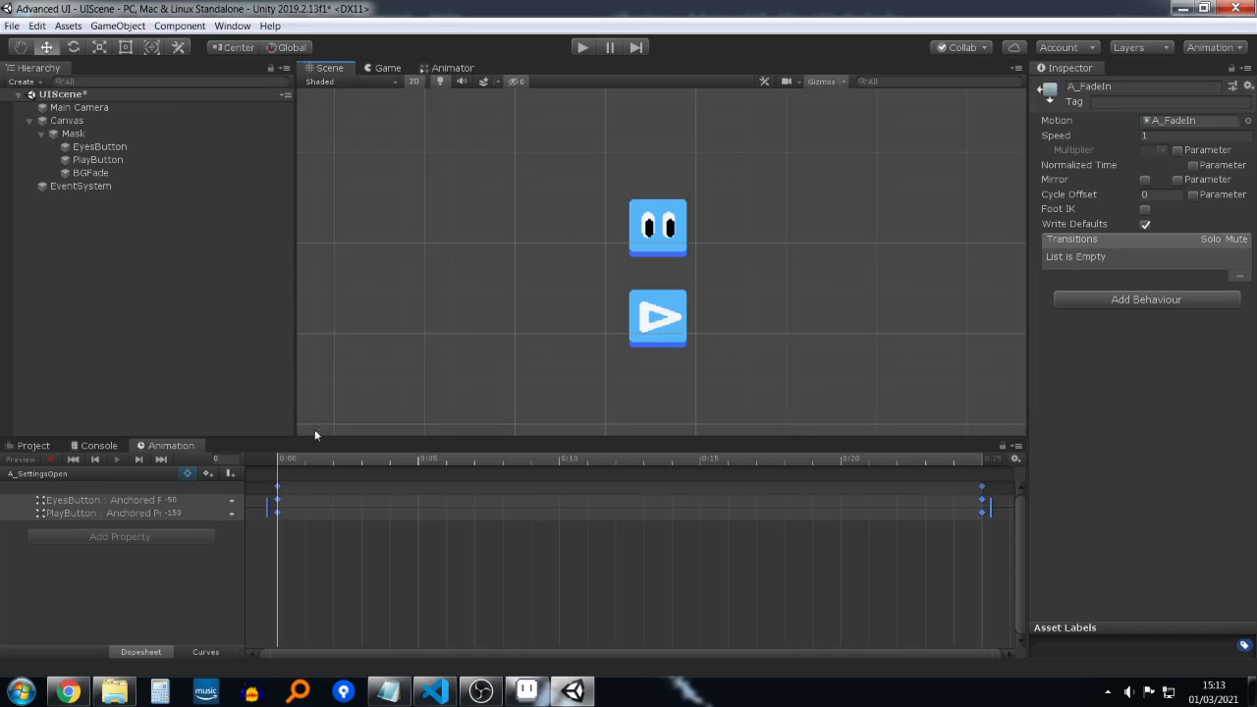
click(385, 68)
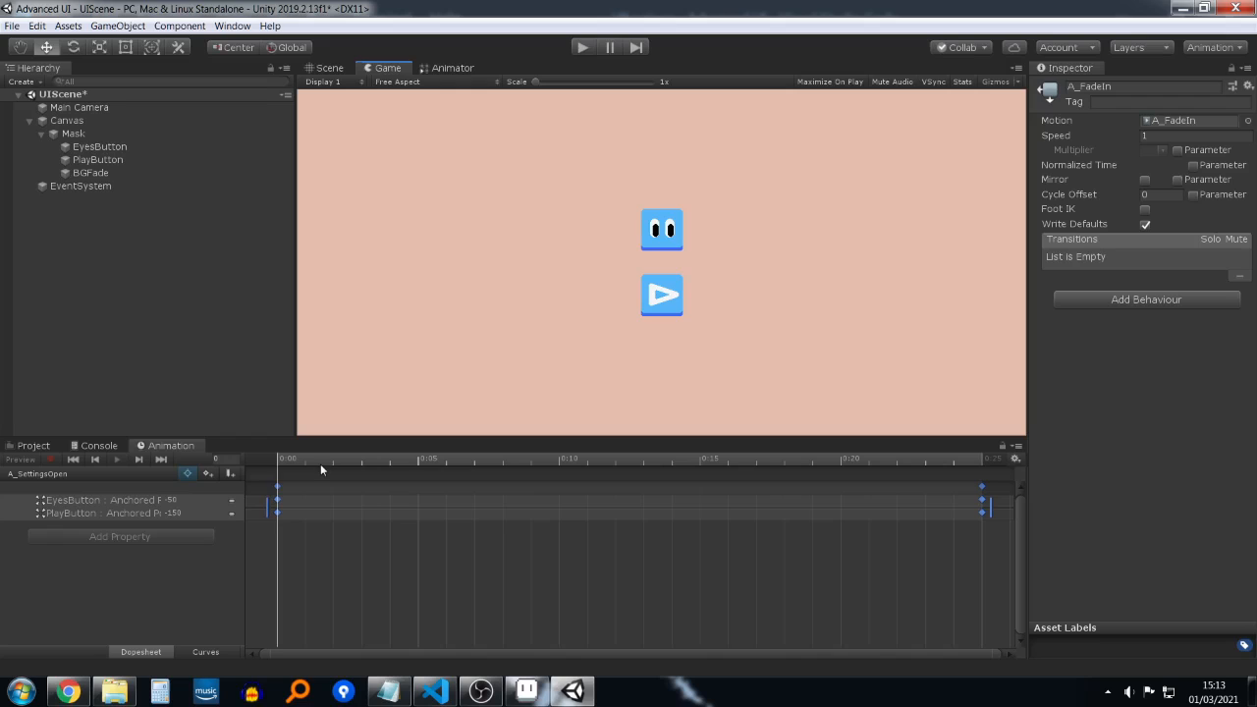
drag(320, 461, 756, 496)
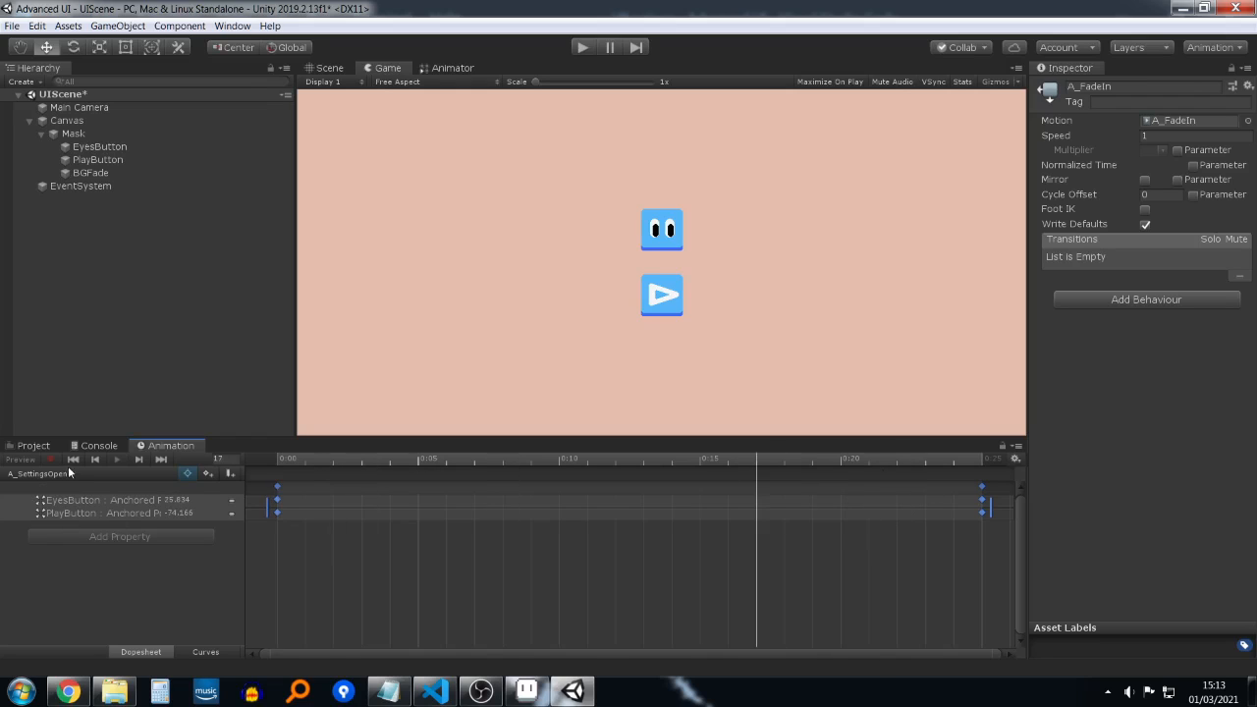
mouse_move(327, 458)
mouse_down()
mouse_move(277, 458)
mouse_move(823, 444)
mouse_move(617, 464)
mouse_move(870, 473)
mouse_move(347, 481)
mouse_move(278, 463)
mouse_move(332, 460)
mouse_up()
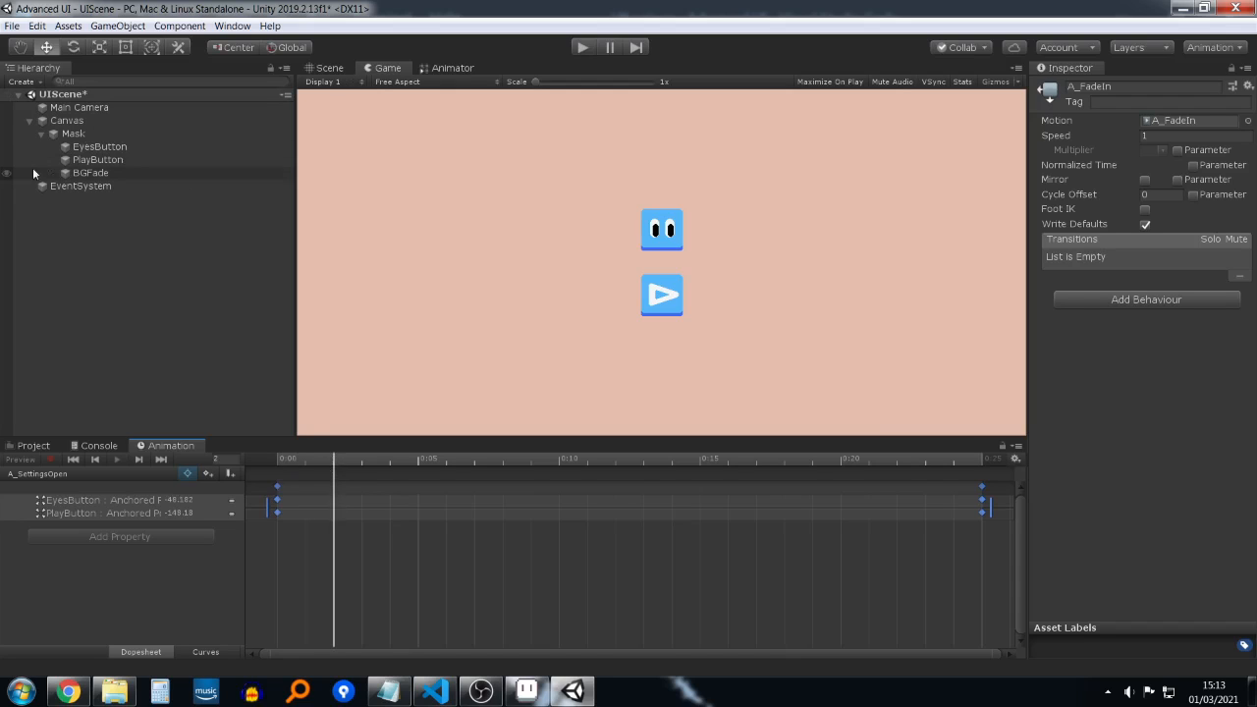
click(94, 159)
ctrl+click(113, 147)
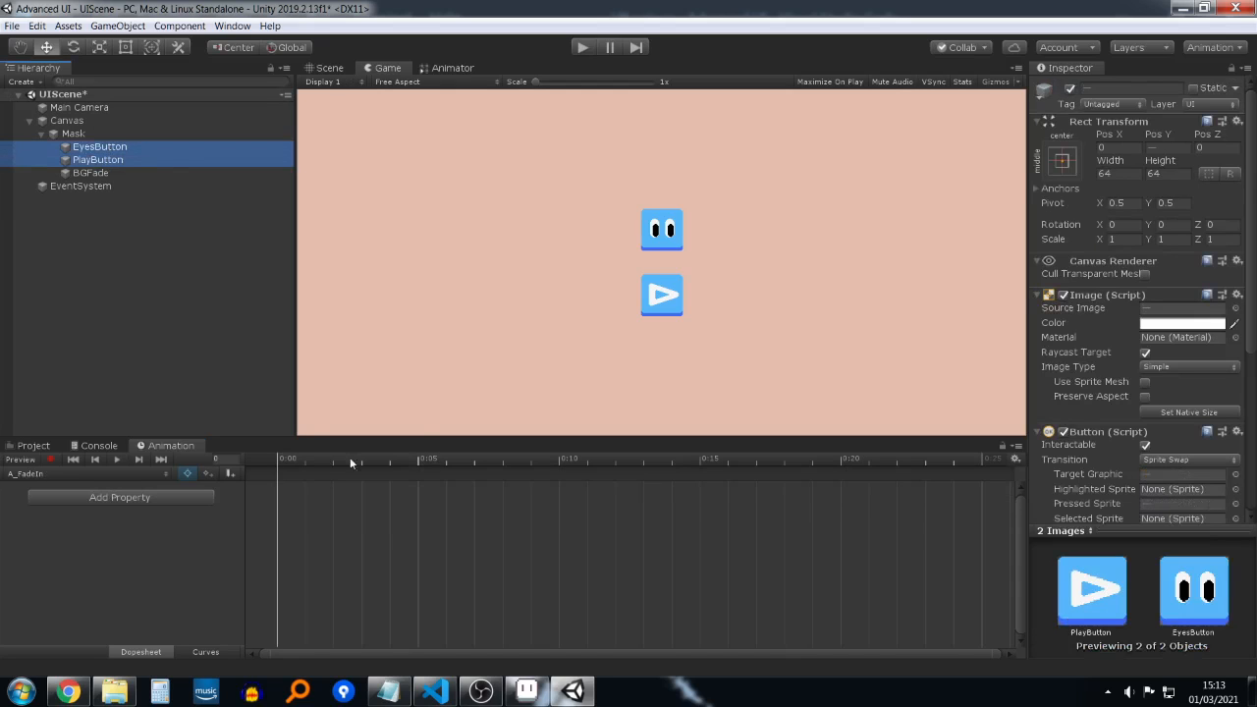
click(142, 475)
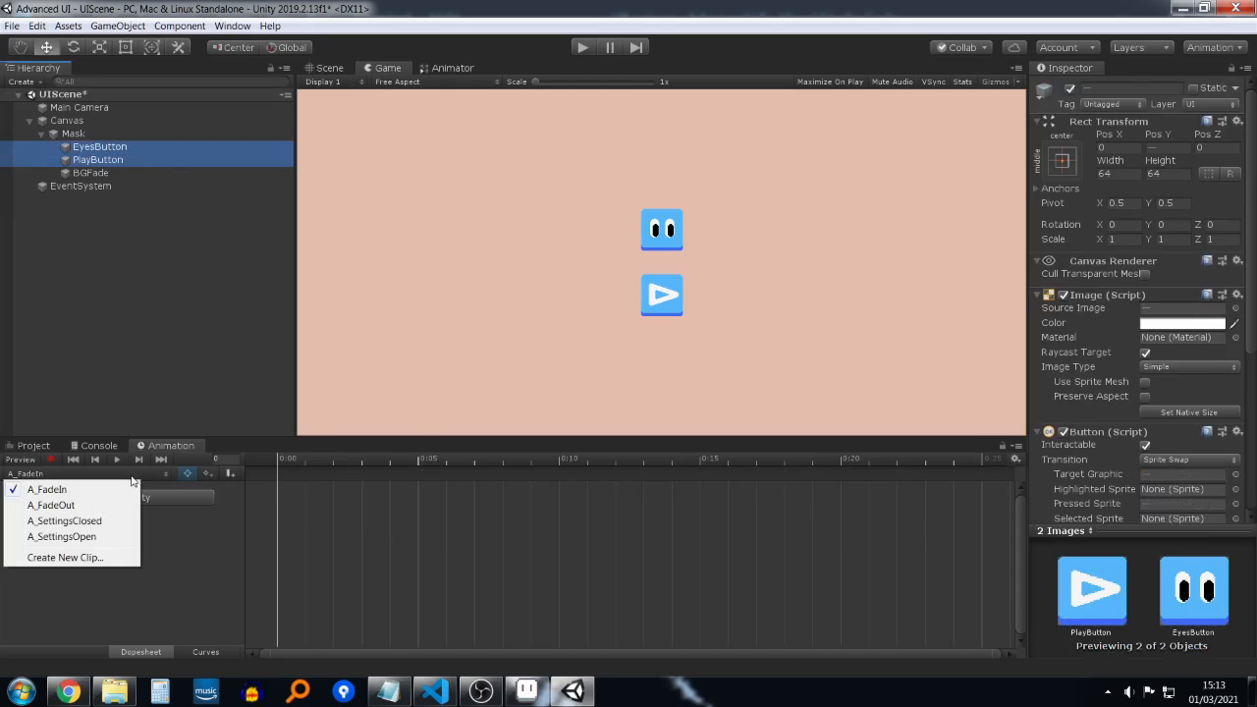
click(95, 539)
click(95, 539)
drag(308, 459, 197, 479)
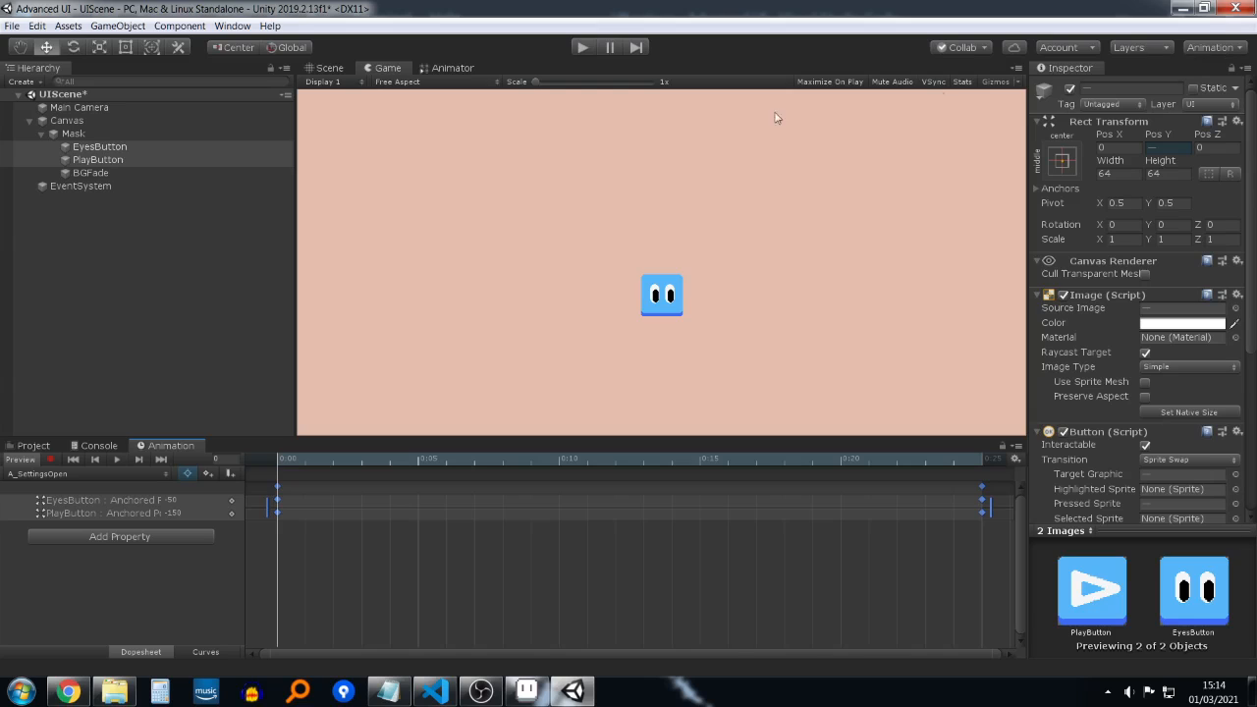
Step: Set A_FadeIn as the default state of the Entry node in the Canvas animator
click(452, 67)
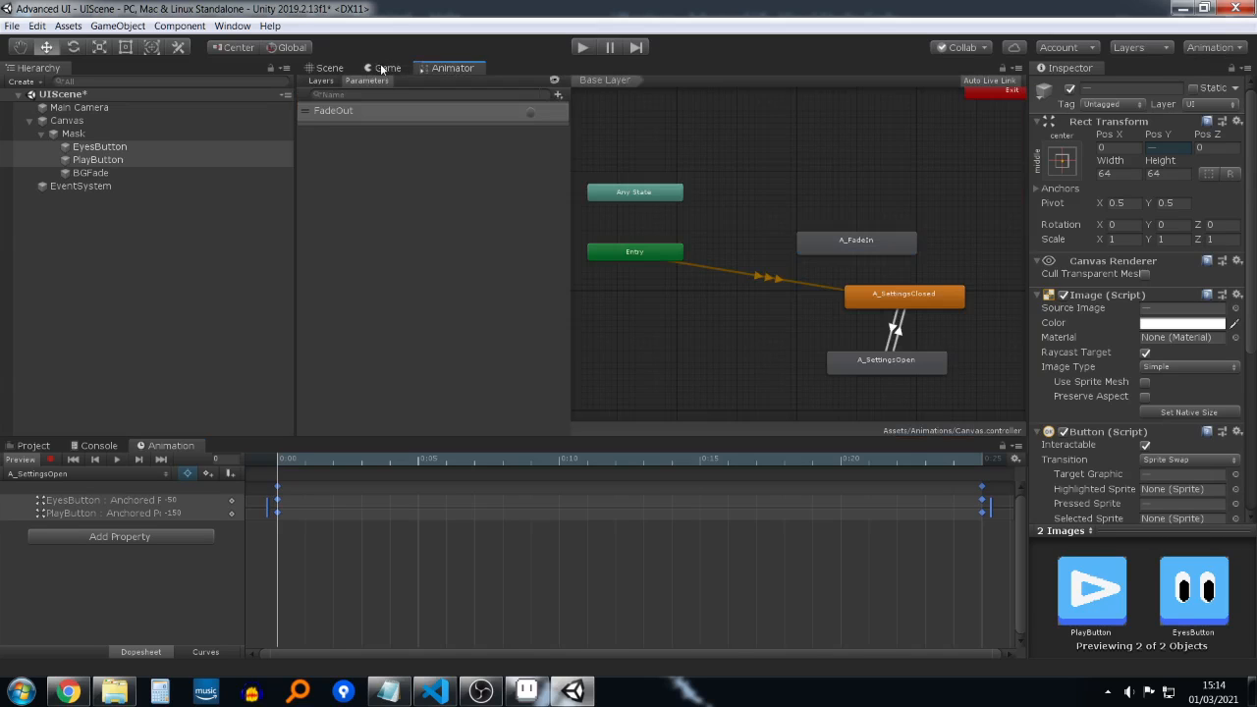
click(383, 68)
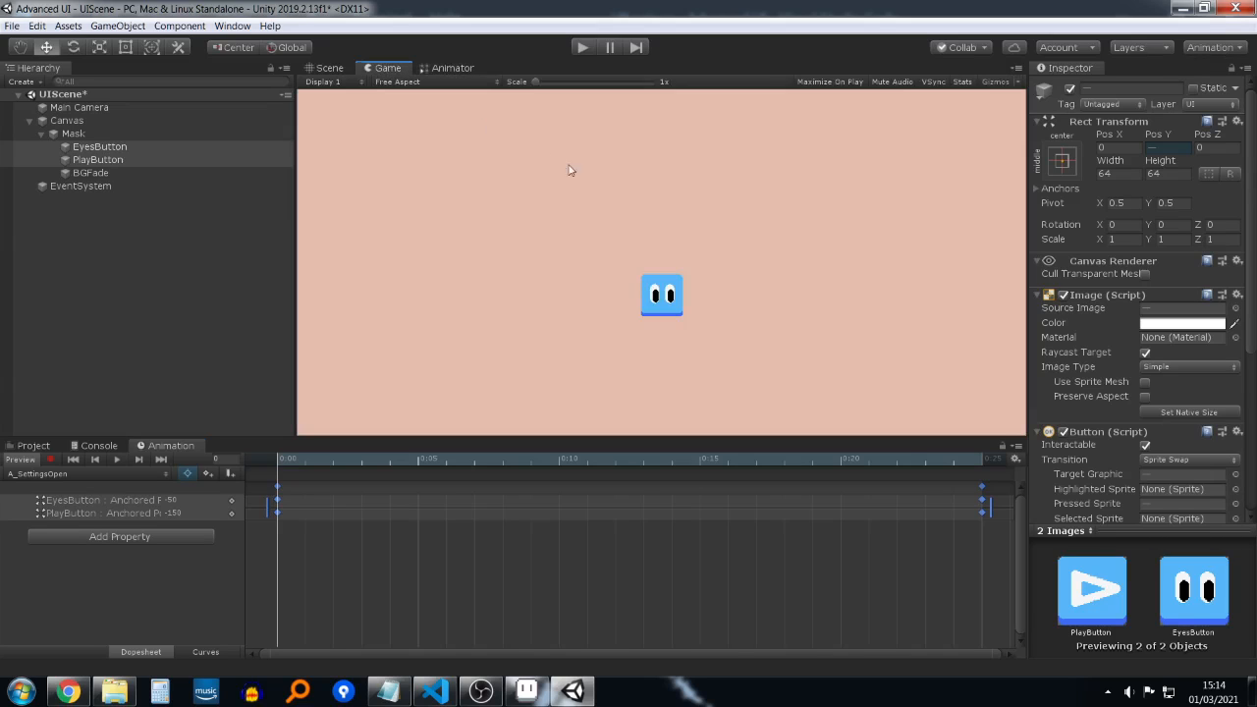
click(450, 68)
click(808, 324)
right_click(668, 250)
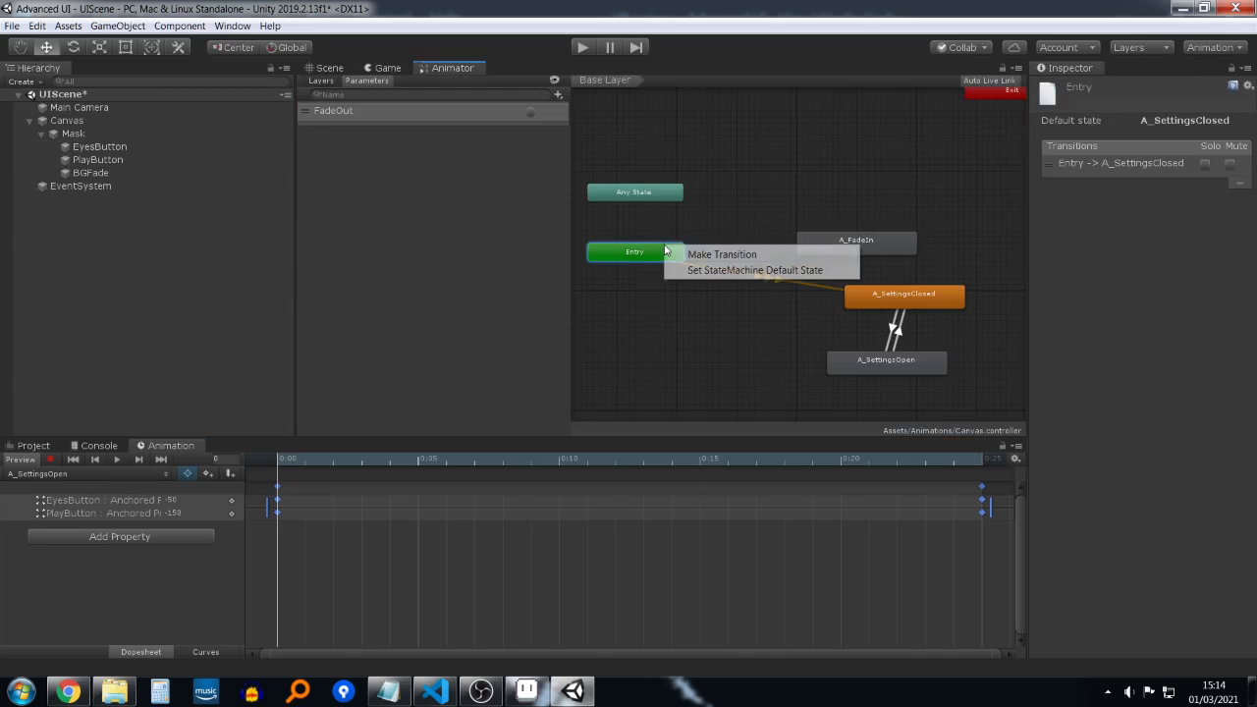
click(705, 250)
click(830, 249)
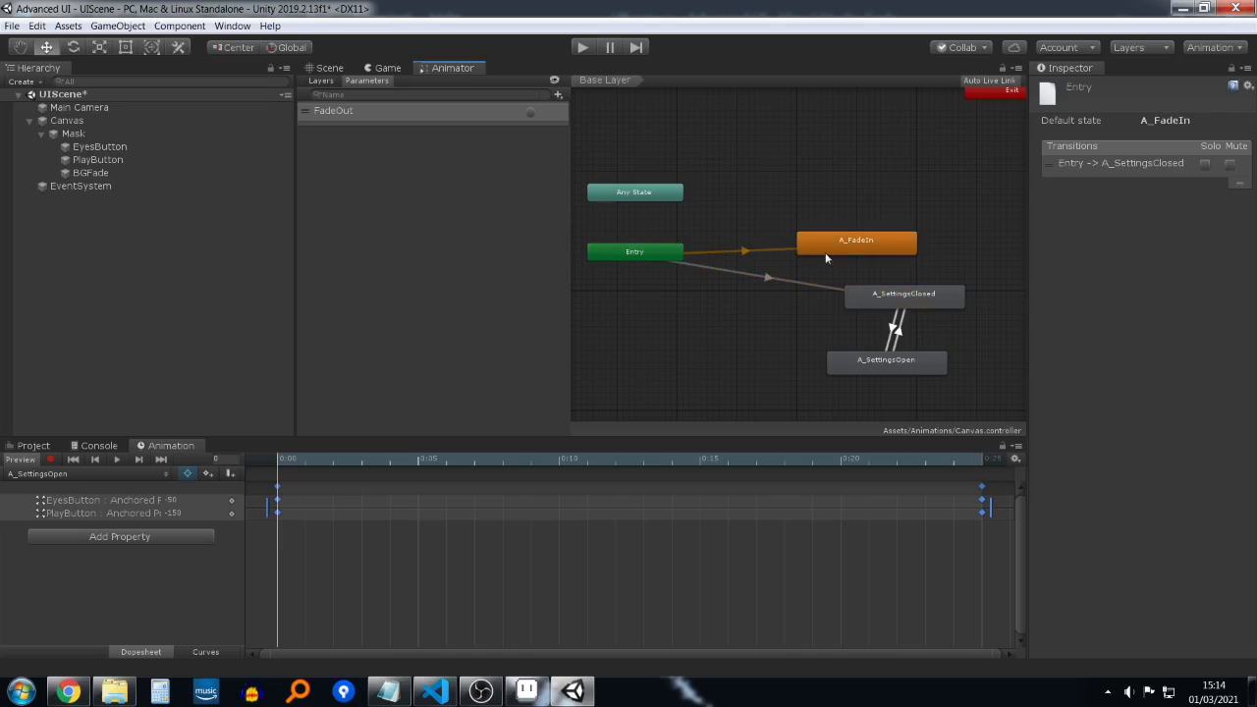
Step: Delete the transition from Entry to A_SettingsClosed
click(772, 274)
click(768, 301)
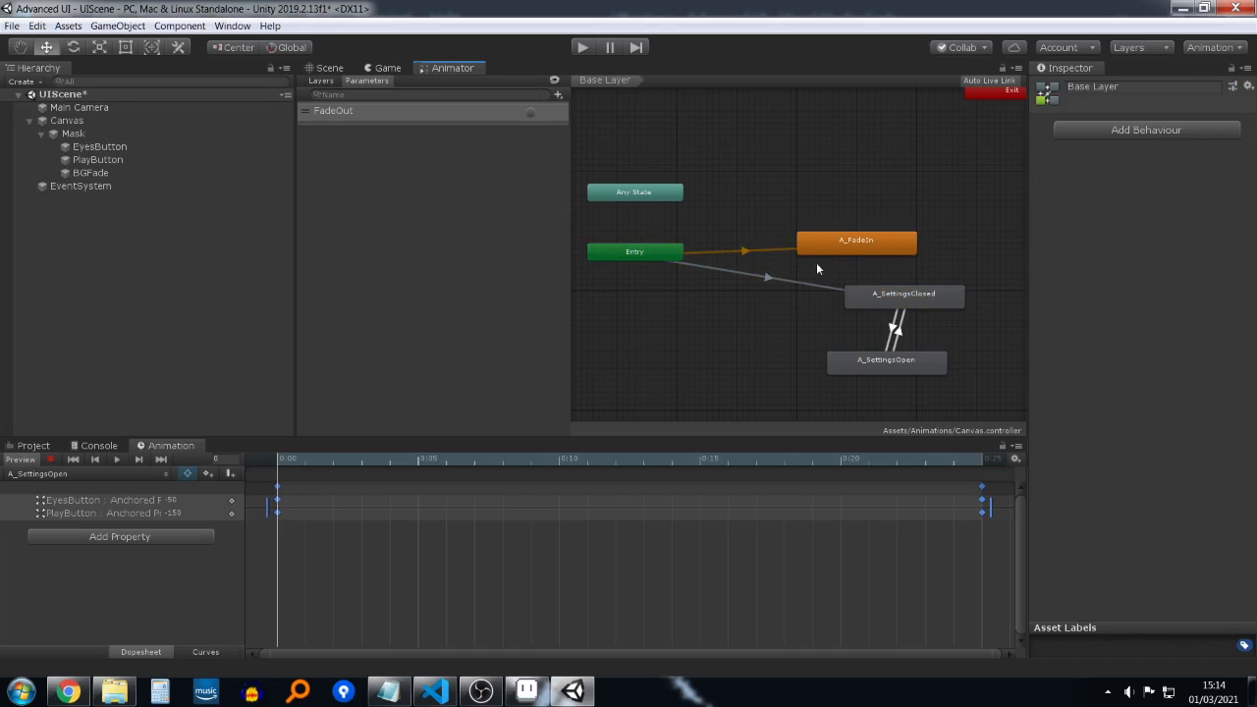
click(760, 278)
key(Delete)
Step: Create a transition from A_FadeIn to A_SettingsClosed
right_click(896, 247)
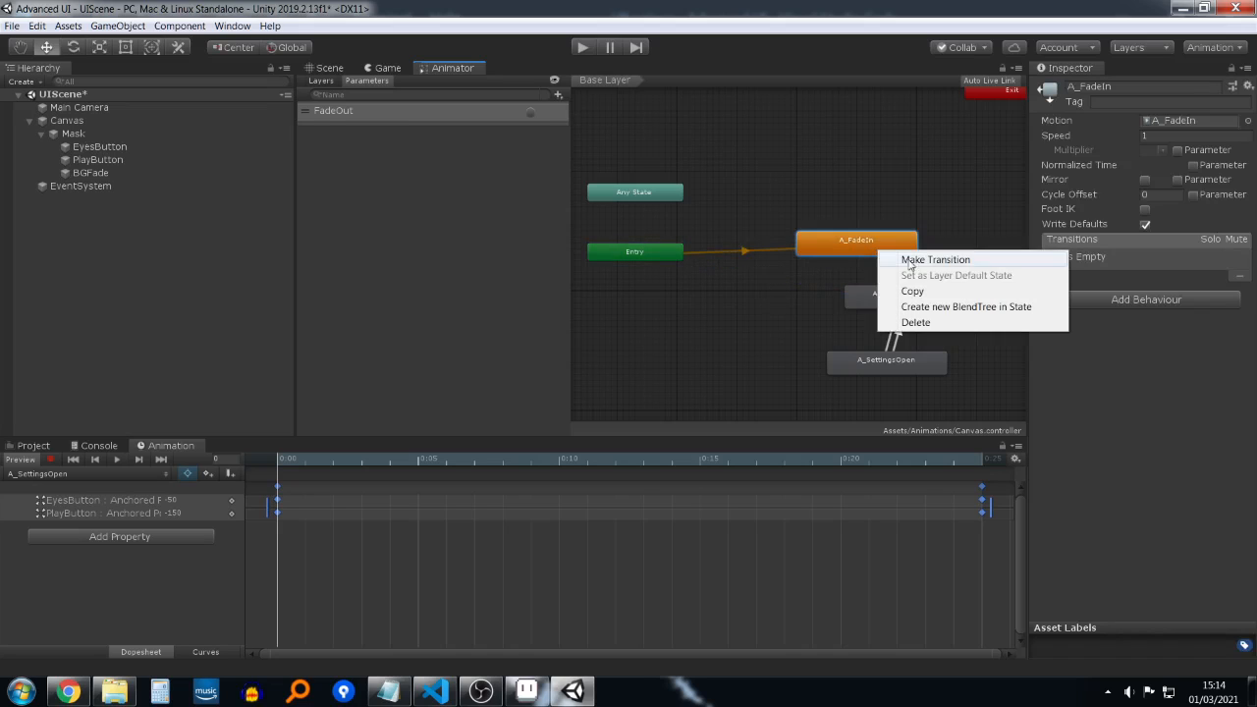
click(928, 259)
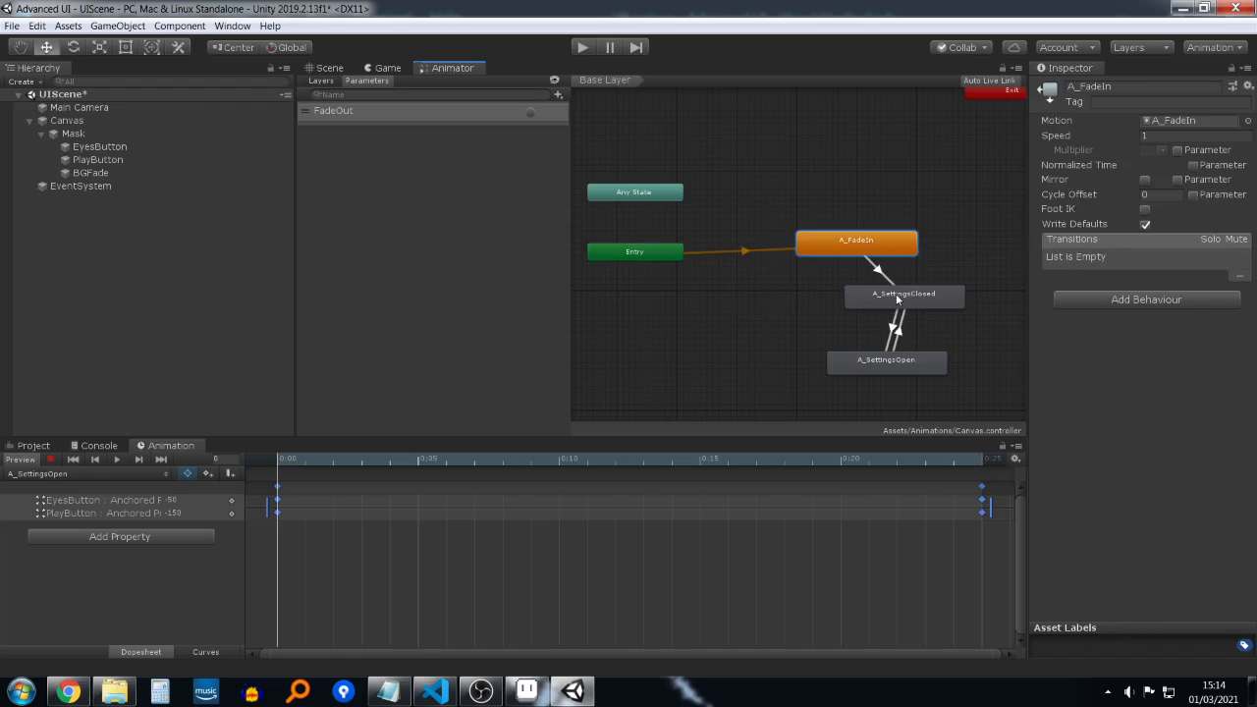
click(896, 297)
click(738, 298)
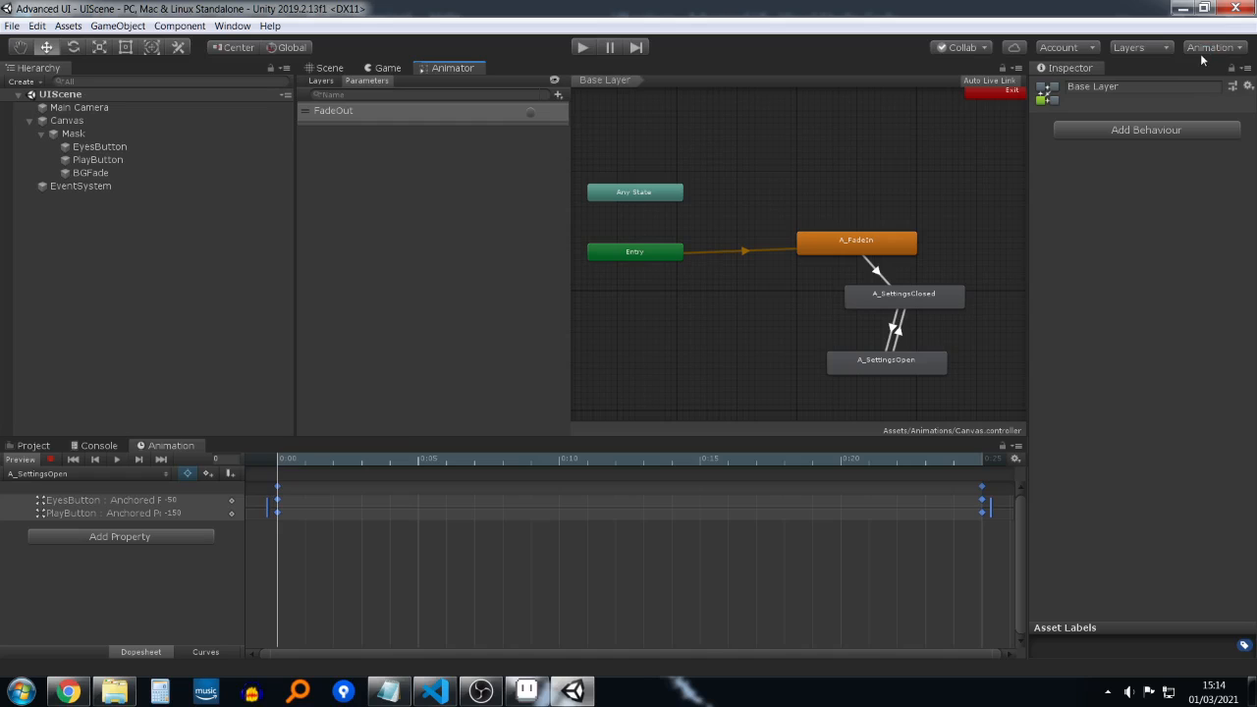
Step: Run the scene twice in the Game view to check the button movement from the new A_FadeIn start, stopping each time
click(384, 67)
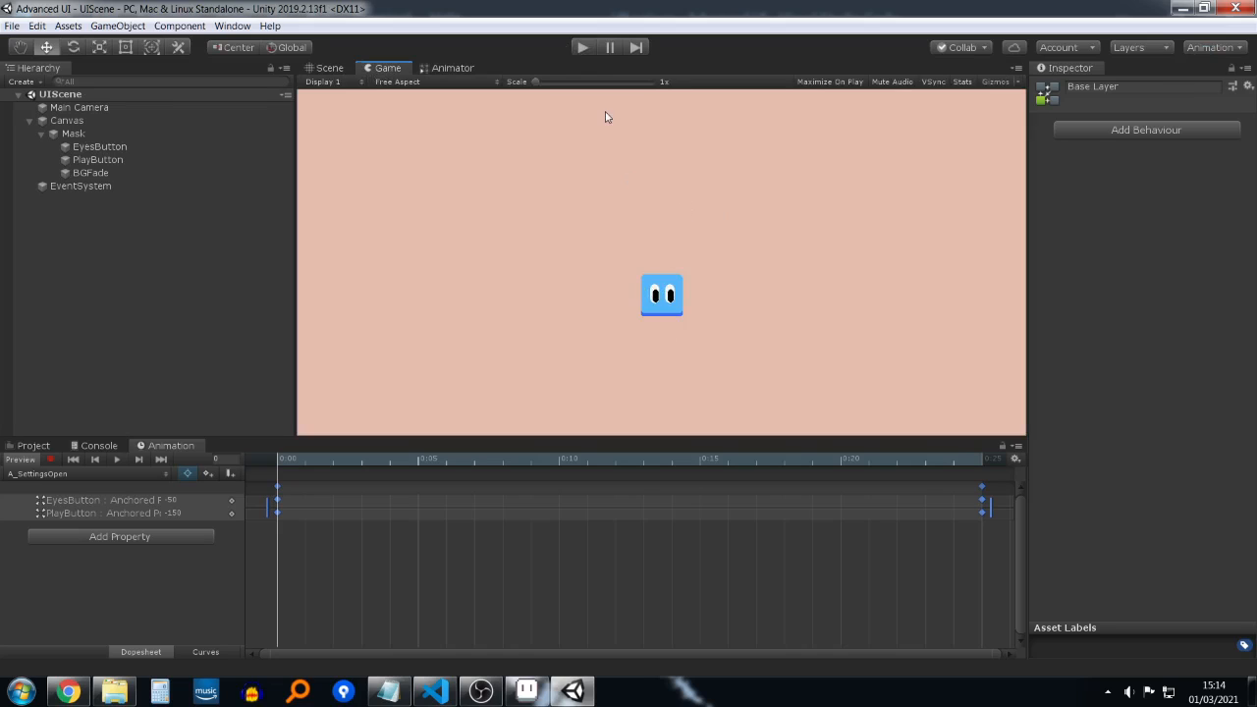
click(582, 48)
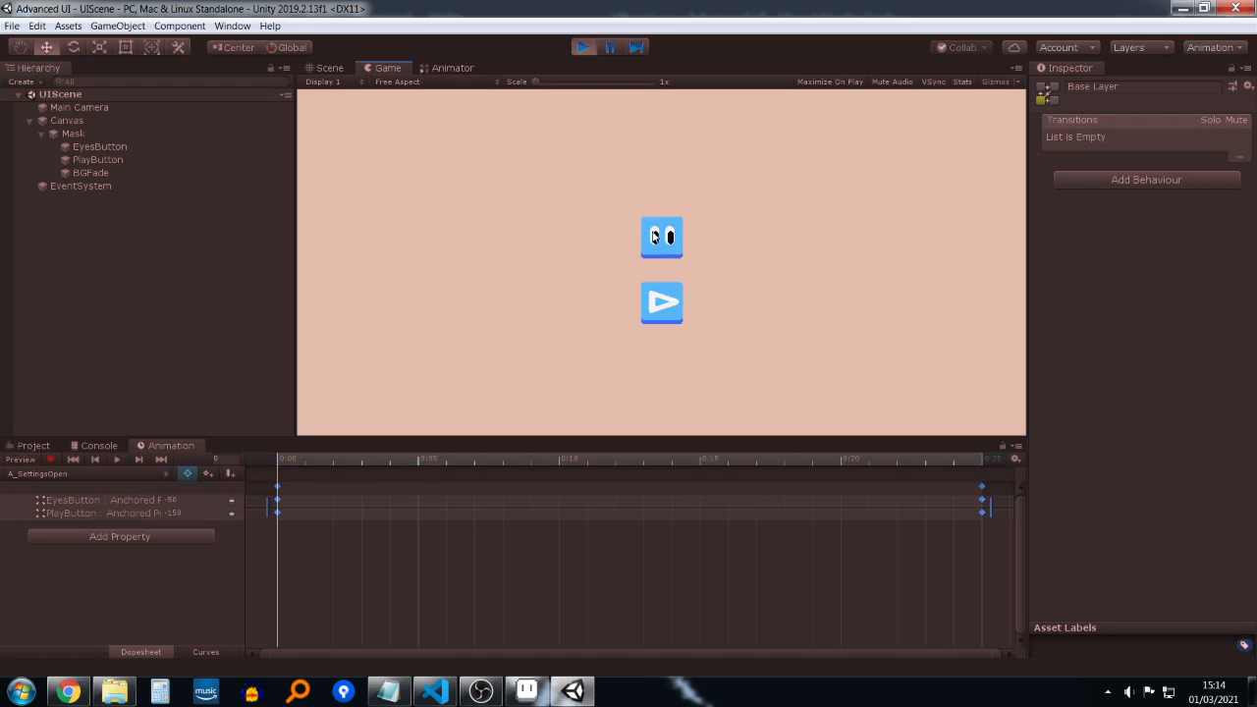
click(578, 47)
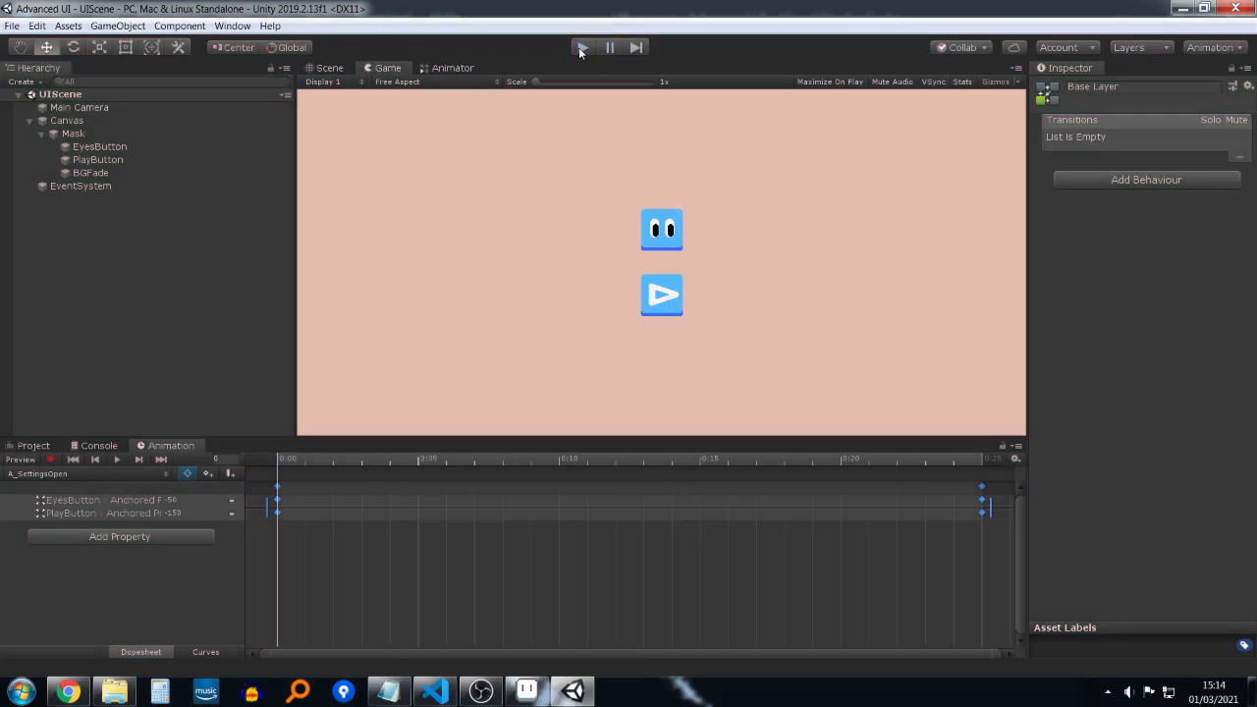
click(586, 47)
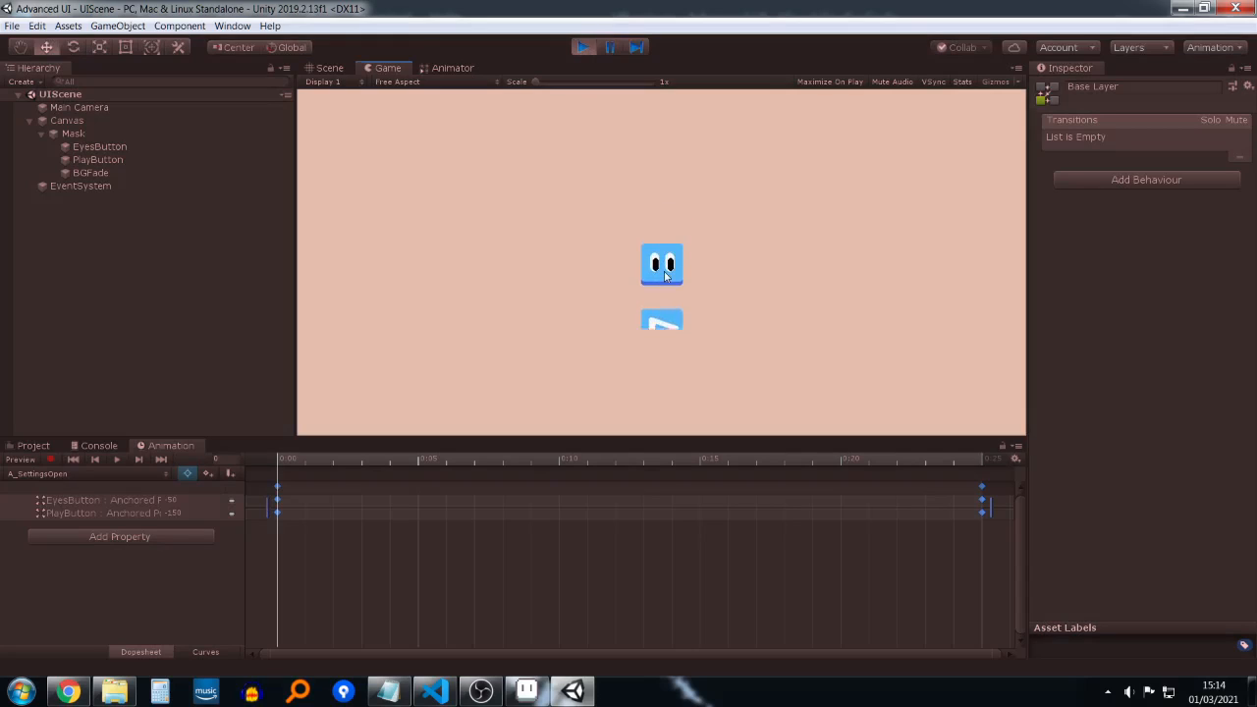
click(581, 47)
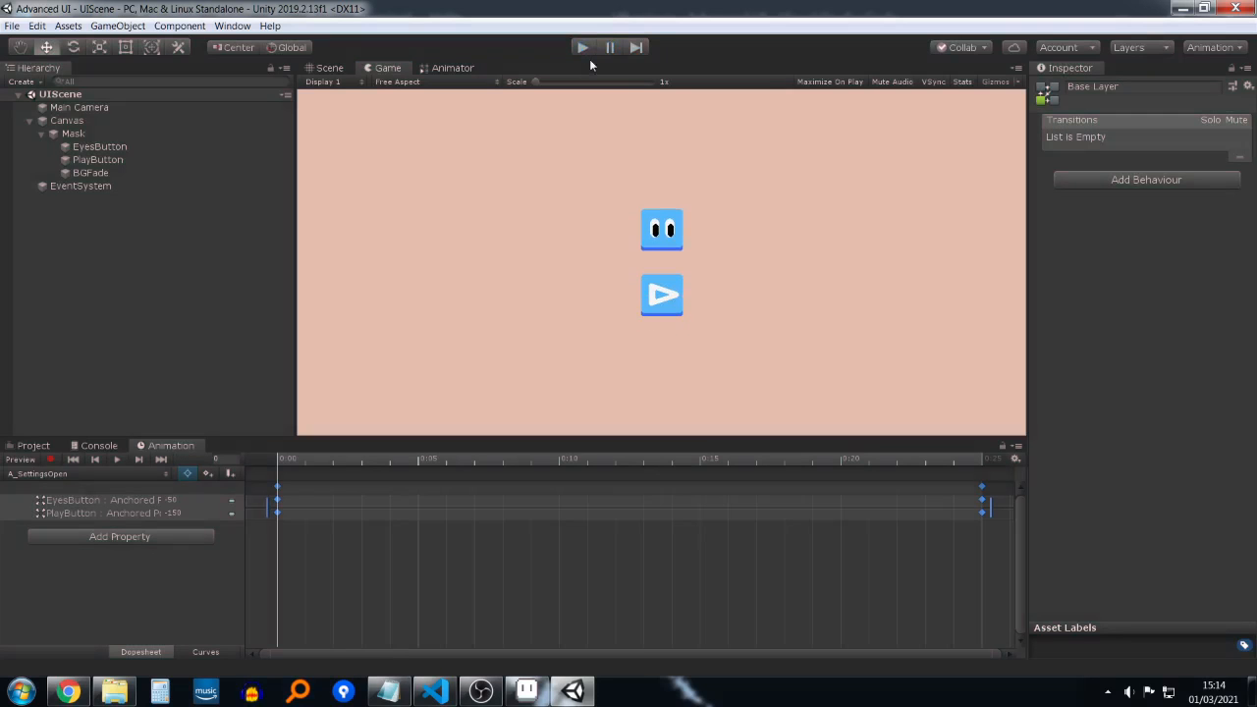
click(1206, 47)
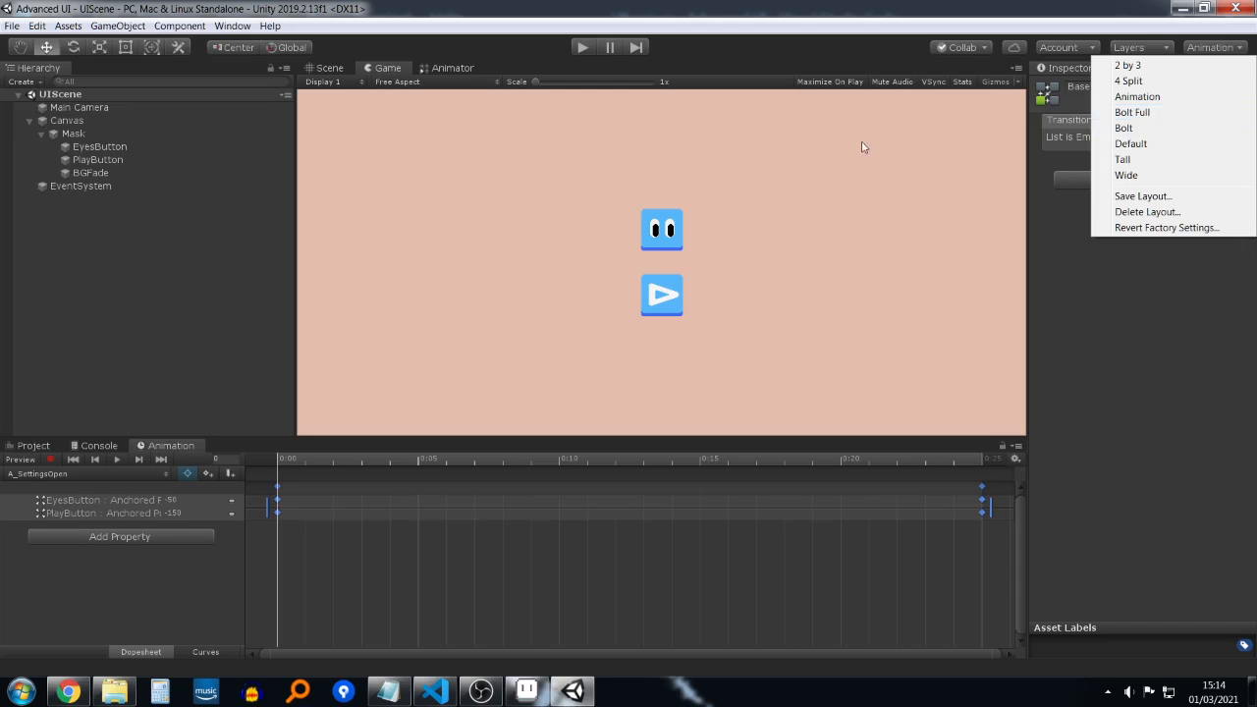
click(774, 166)
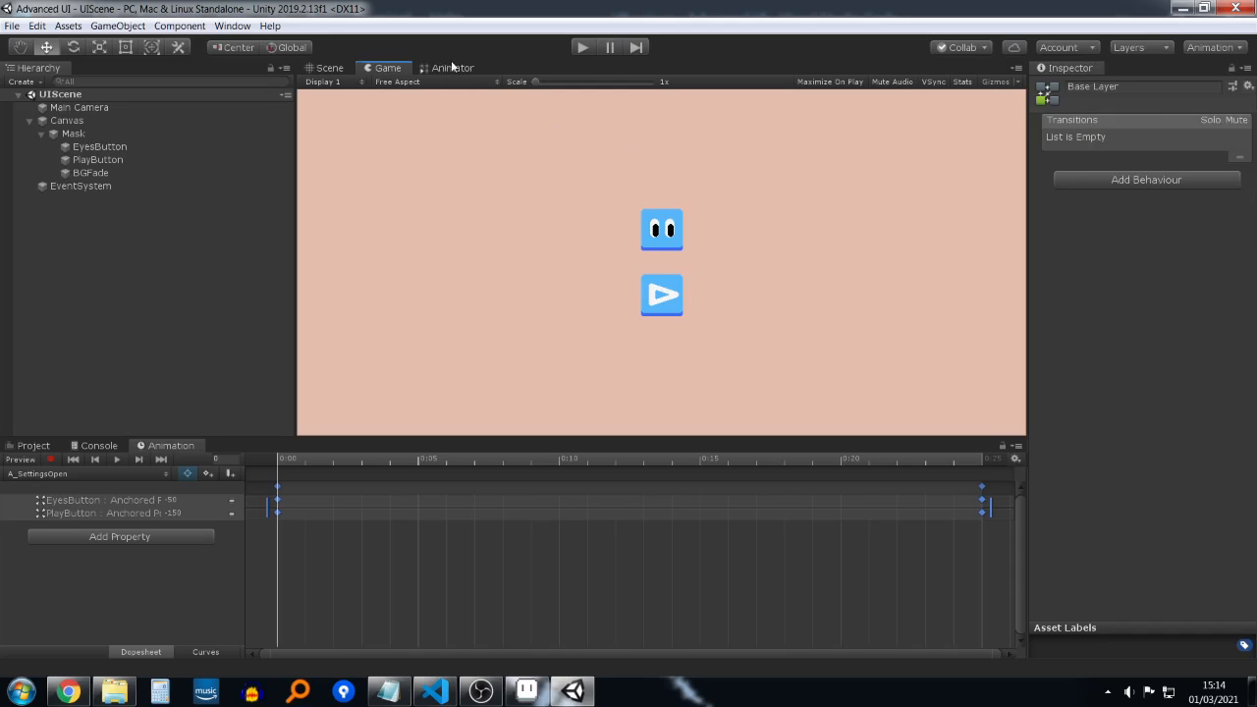
Step: Preview A_SettingsOpen at frame 0 and select PlayButton's anchored position keyframe there
click(68, 476)
click(398, 575)
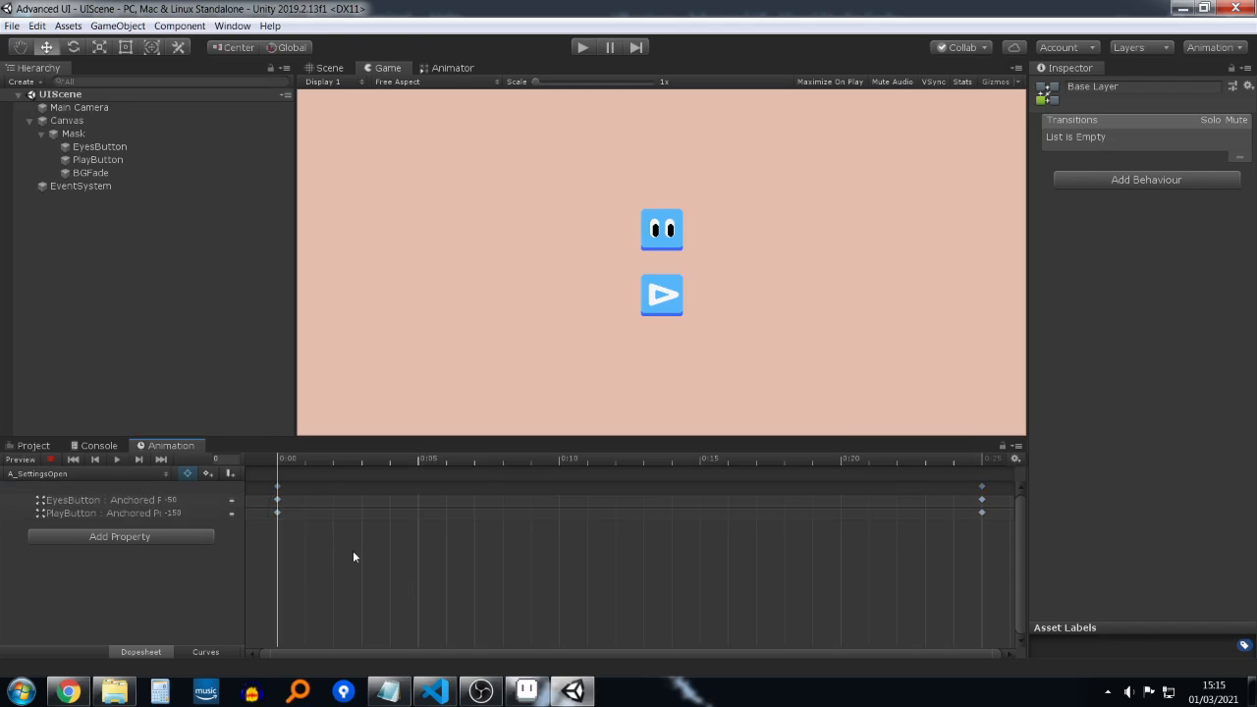
drag(334, 560, 270, 502)
drag(334, 574, 234, 453)
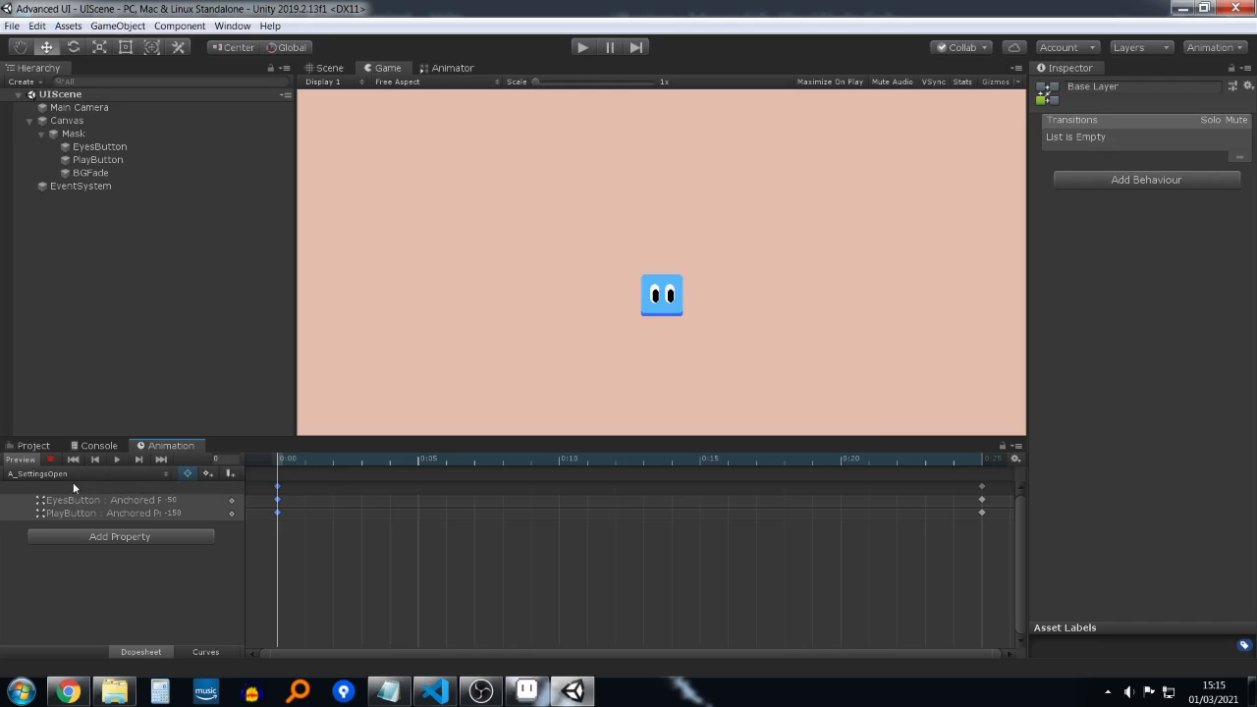
drag(278, 512, 278, 511)
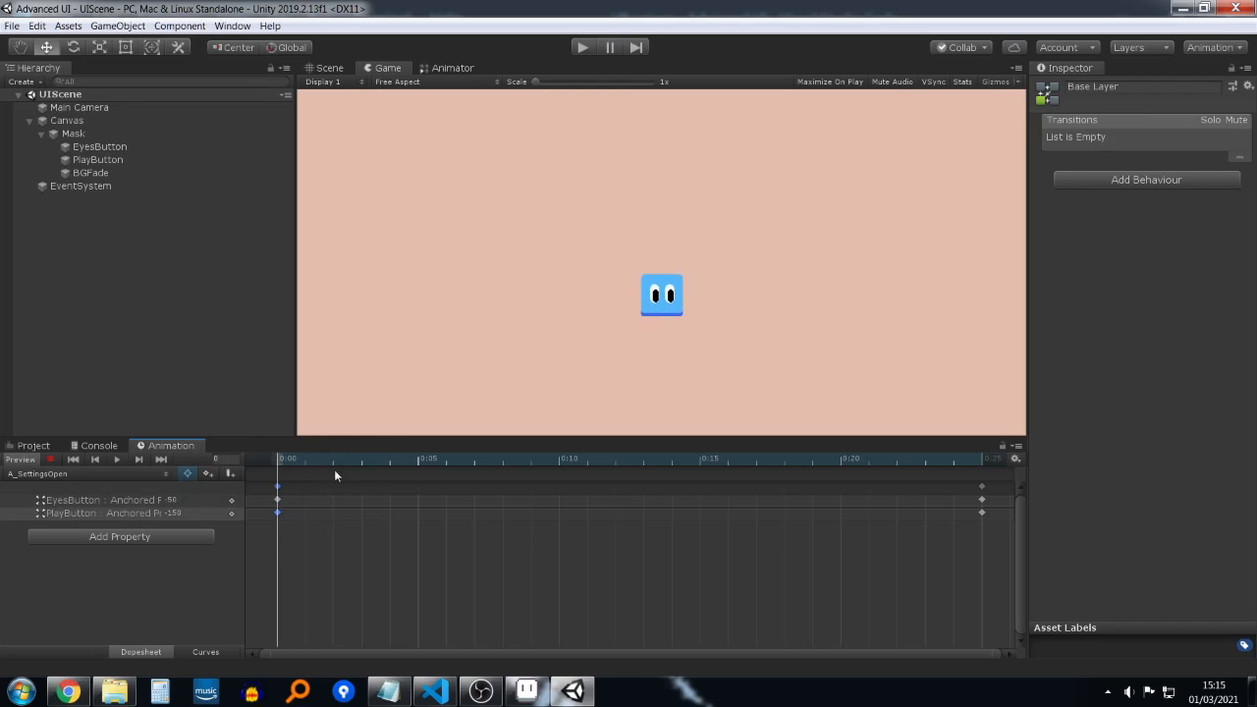
Step: Copy the EyesButton and PlayButton anchored position keyframes at frame 0 of A_SettingsOpen
drag(332, 532, 251, 482)
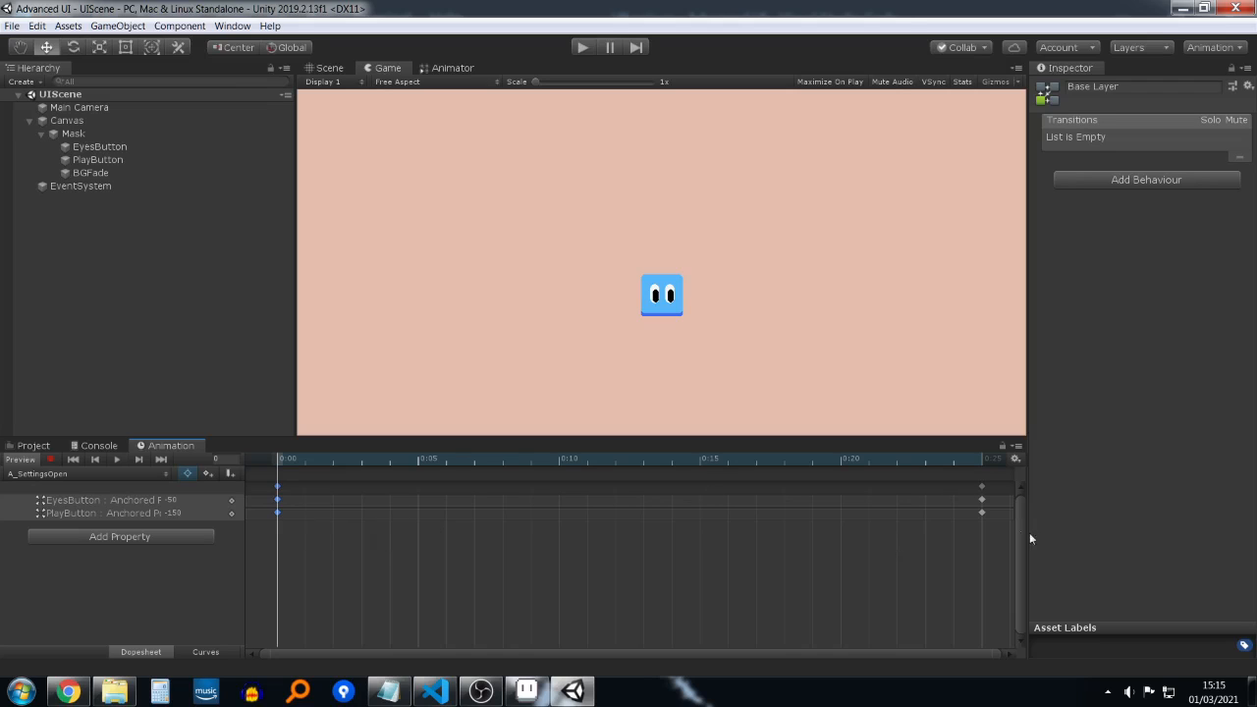
click(300, 544)
mouse_move(237, 471)
mouse_down()
mouse_move(416, 457)
mouse_move(234, 450)
mouse_up()
Step: Preview A_SettingsClosed up to frame 25 with EyesButton and PlayButton selected to examine their position keyframes
click(68, 473)
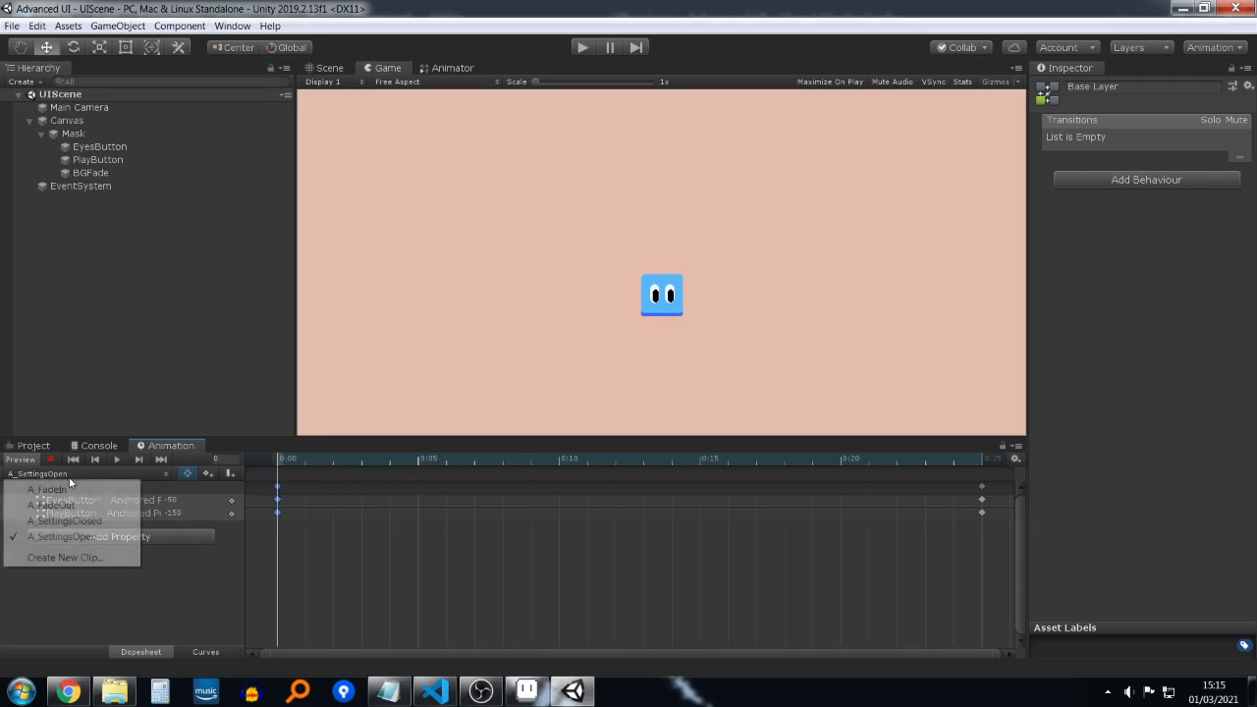
click(98, 520)
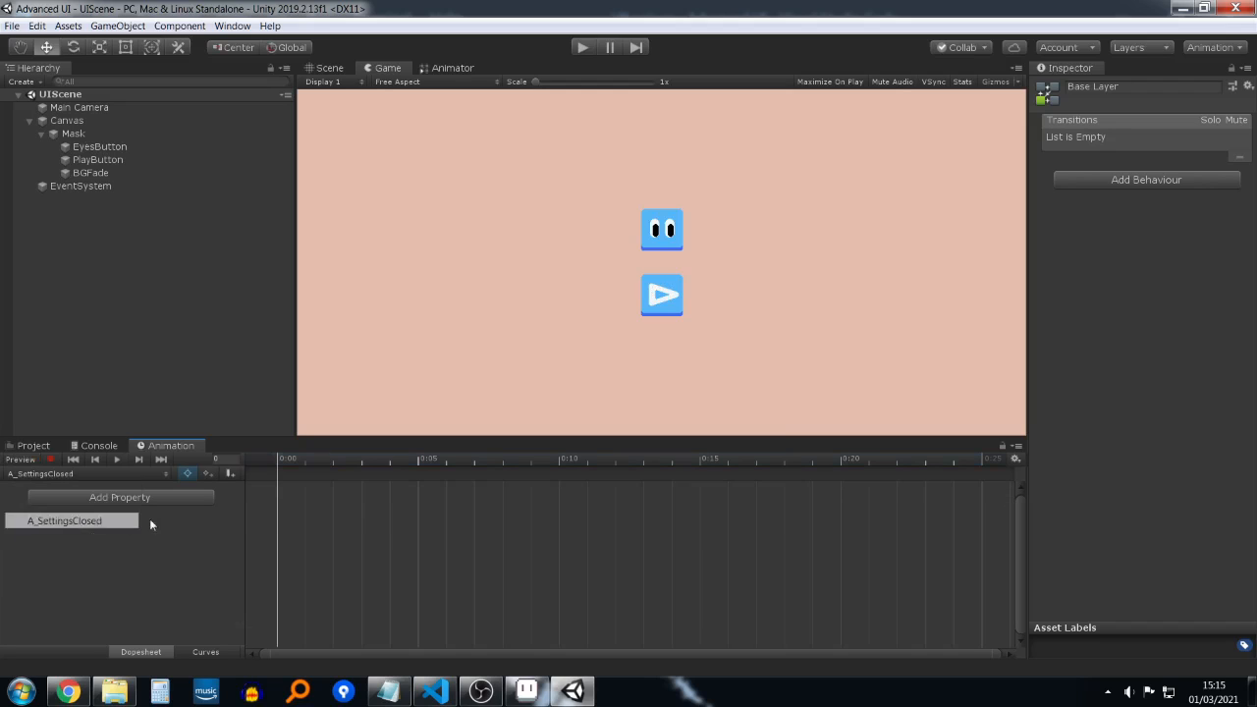
click(699, 459)
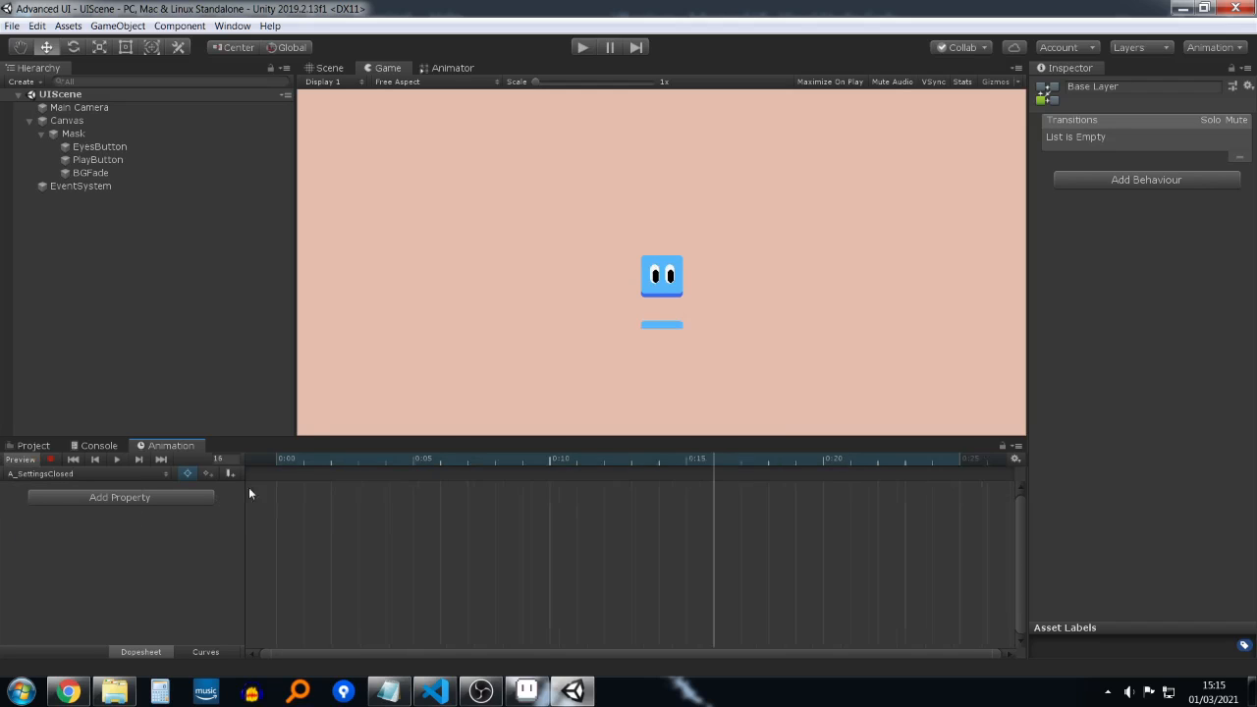
click(115, 146)
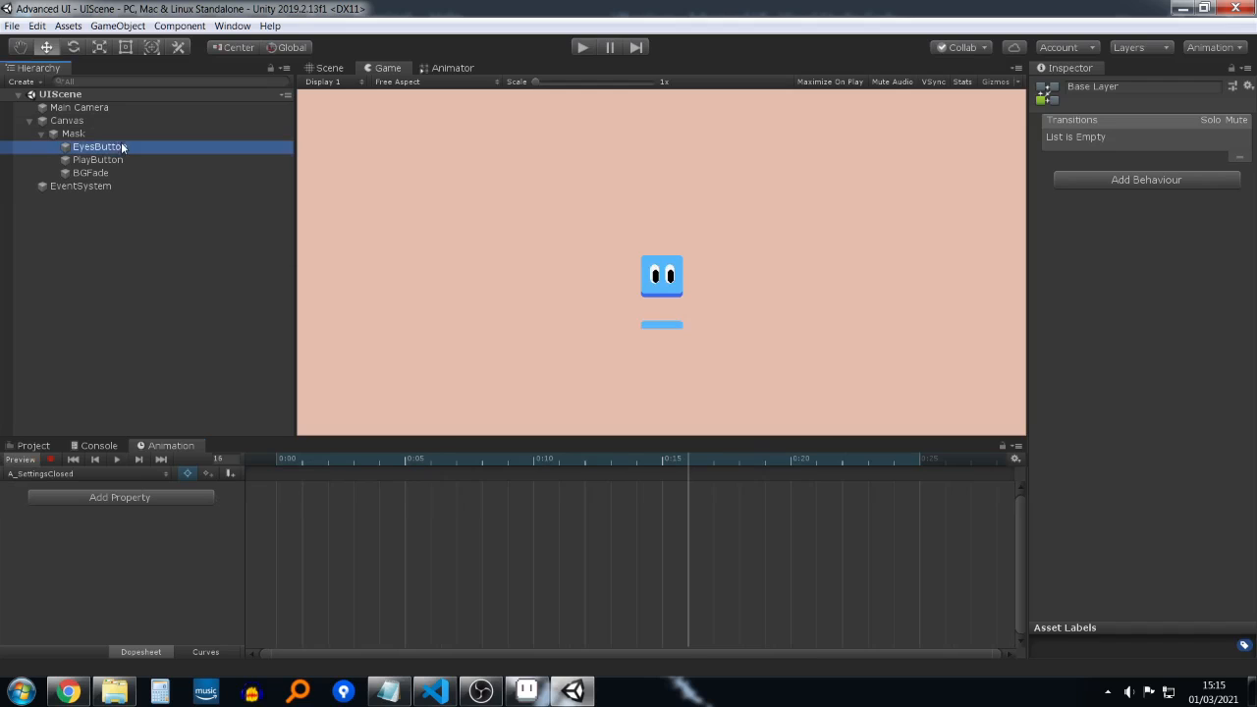
shift+click(115, 160)
drag(821, 464, 915, 481)
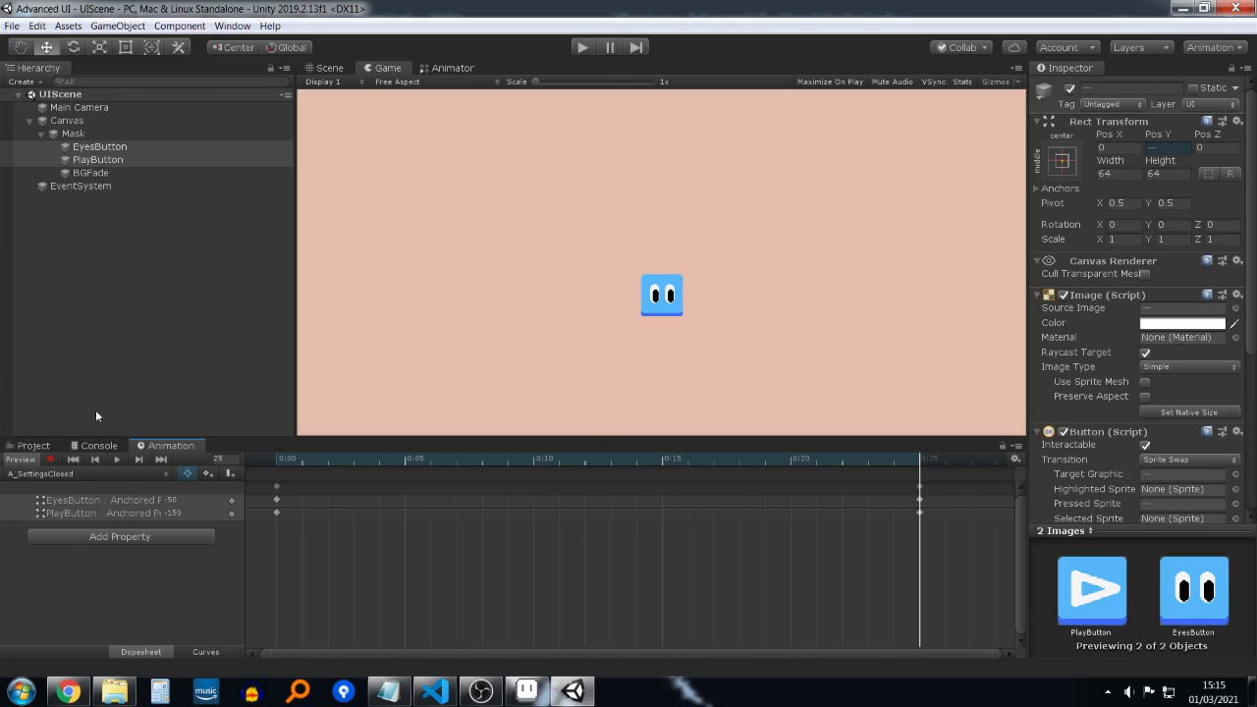
Step: Paste the copied EyesButton and PlayButton position keyframes at frame 0 of A_FadeIn and scrub through the clip to check it
click(79, 477)
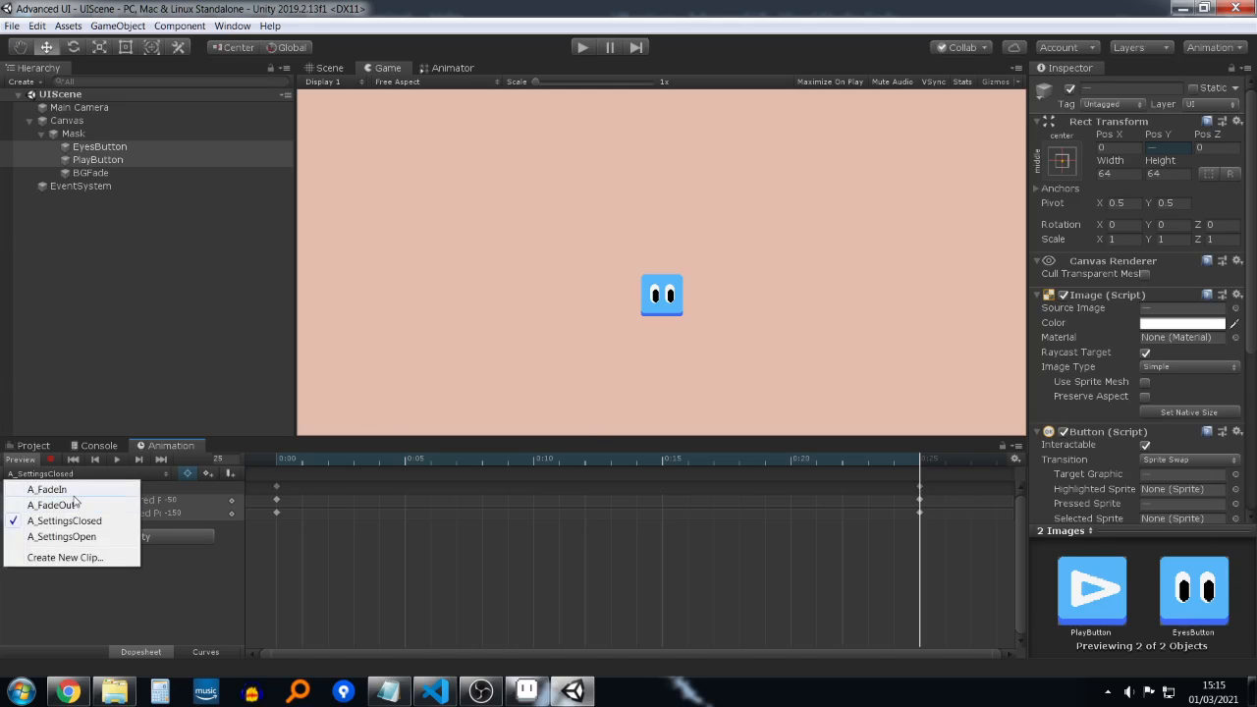
click(34, 482)
drag(365, 462, 209, 502)
key(ctrl+v)
key(Delete)
key(ctrl+z)
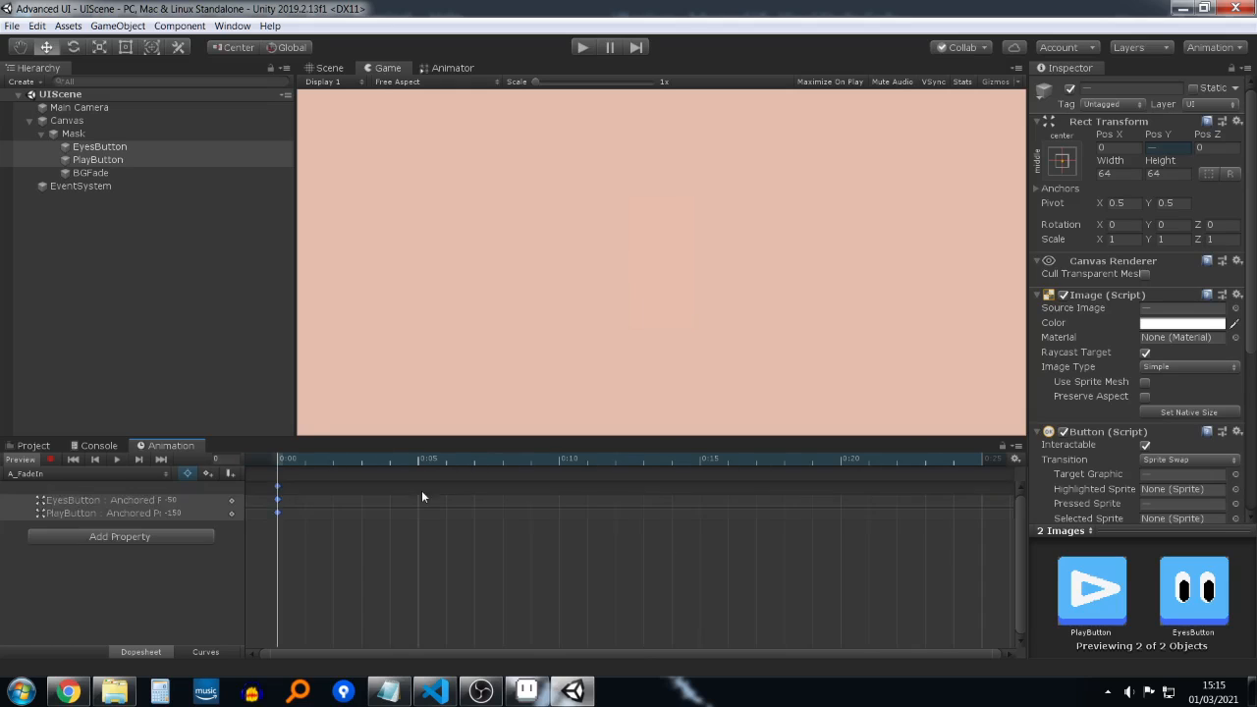
drag(299, 455, 915, 476)
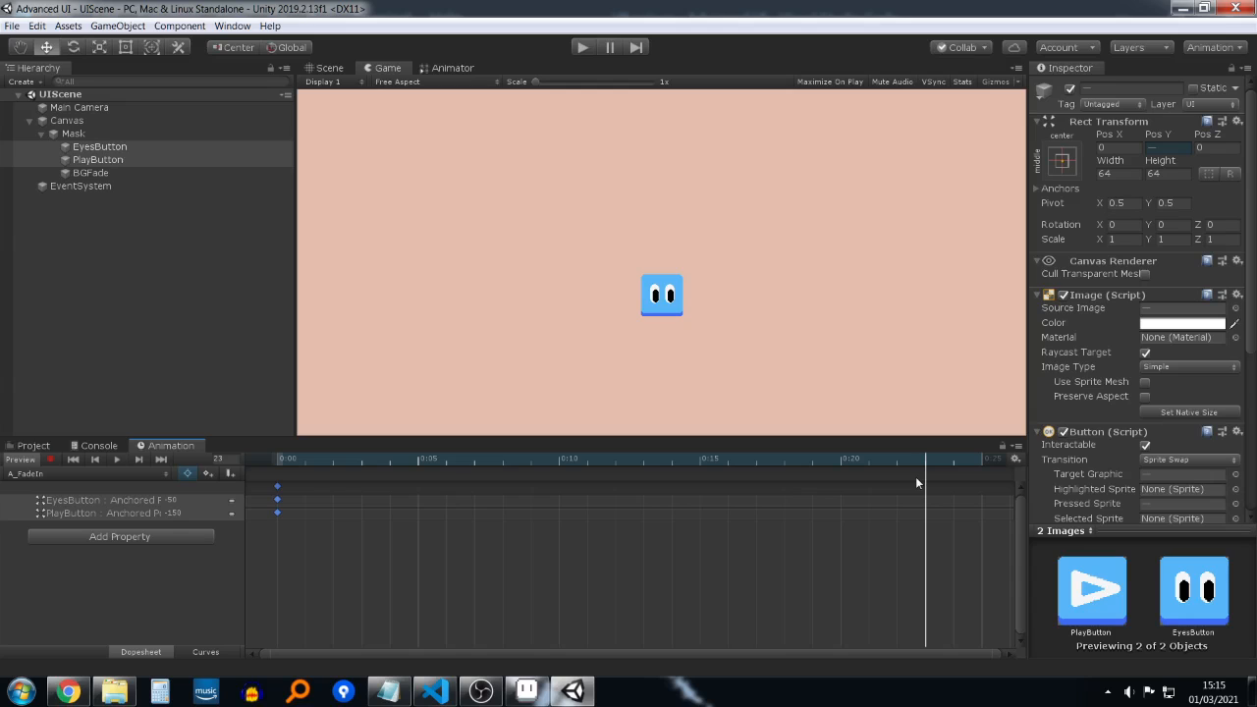
drag(308, 457, 268, 455)
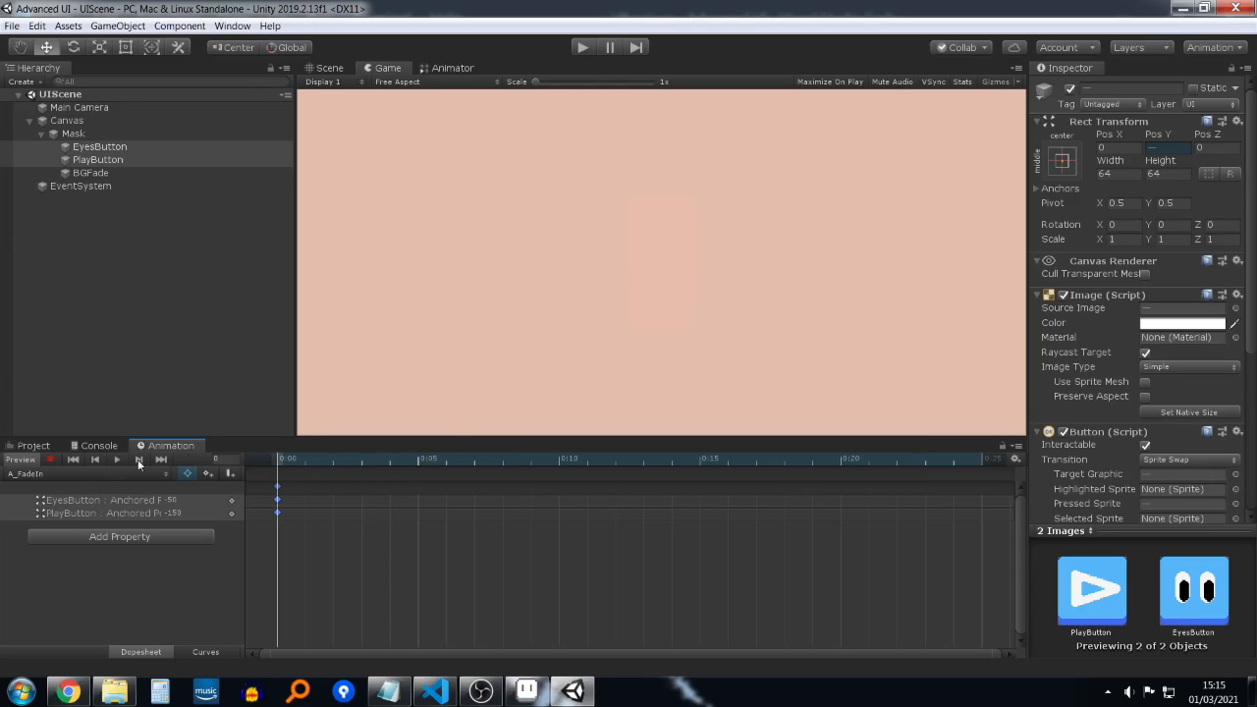
Step: Add the same EyesButton and PlayButton position keyframes at frame 0 of A_FadeOut
click(100, 474)
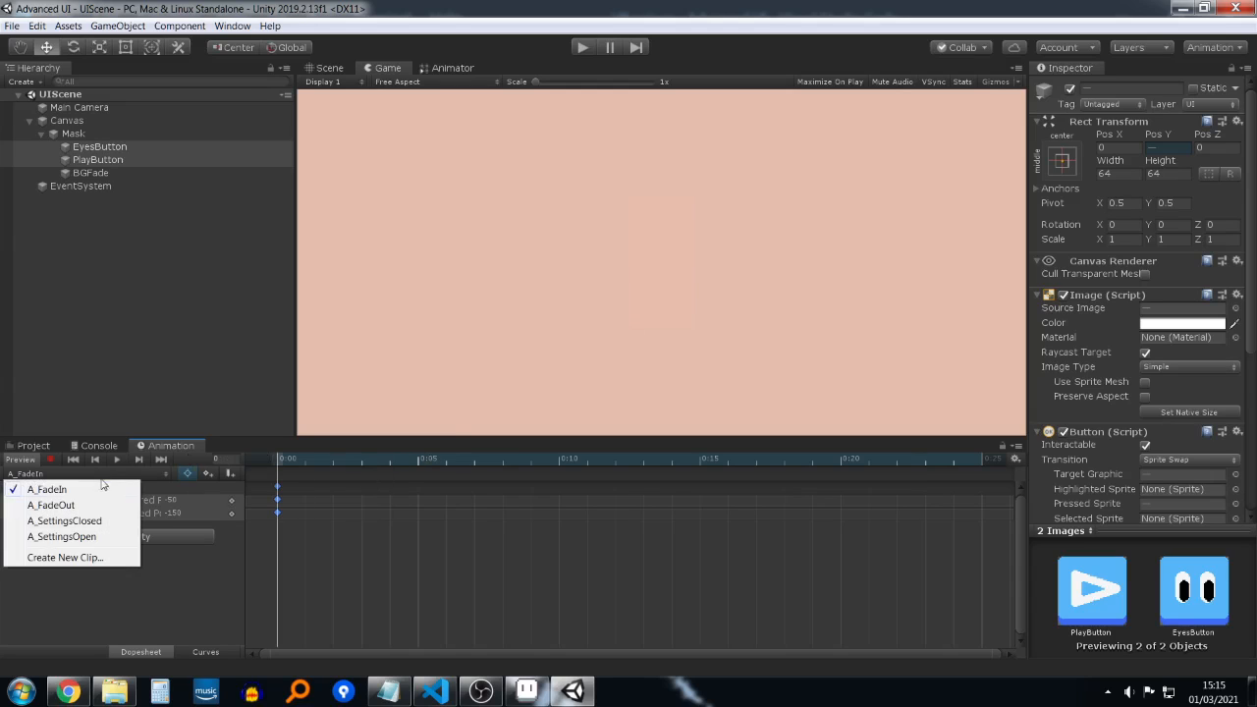
click(104, 506)
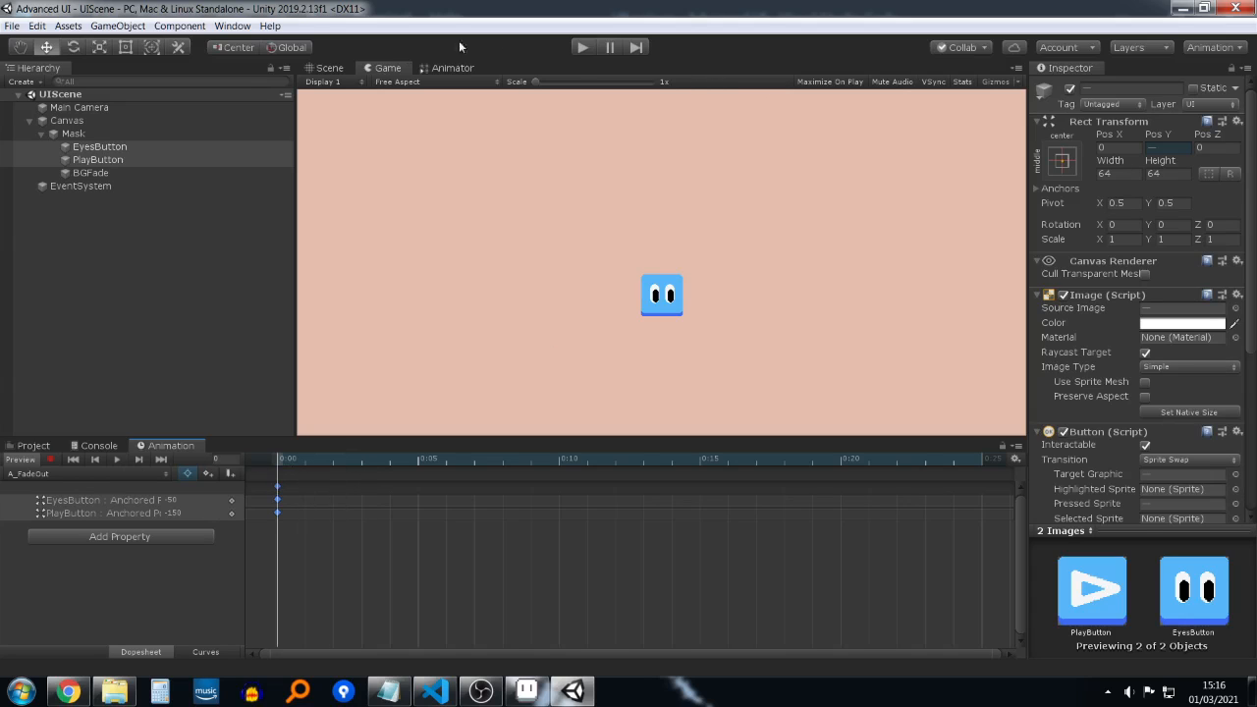
Step: Run the scene in the Game view to check the button positions, stop it, and show the Canvas animator state graph
click(583, 47)
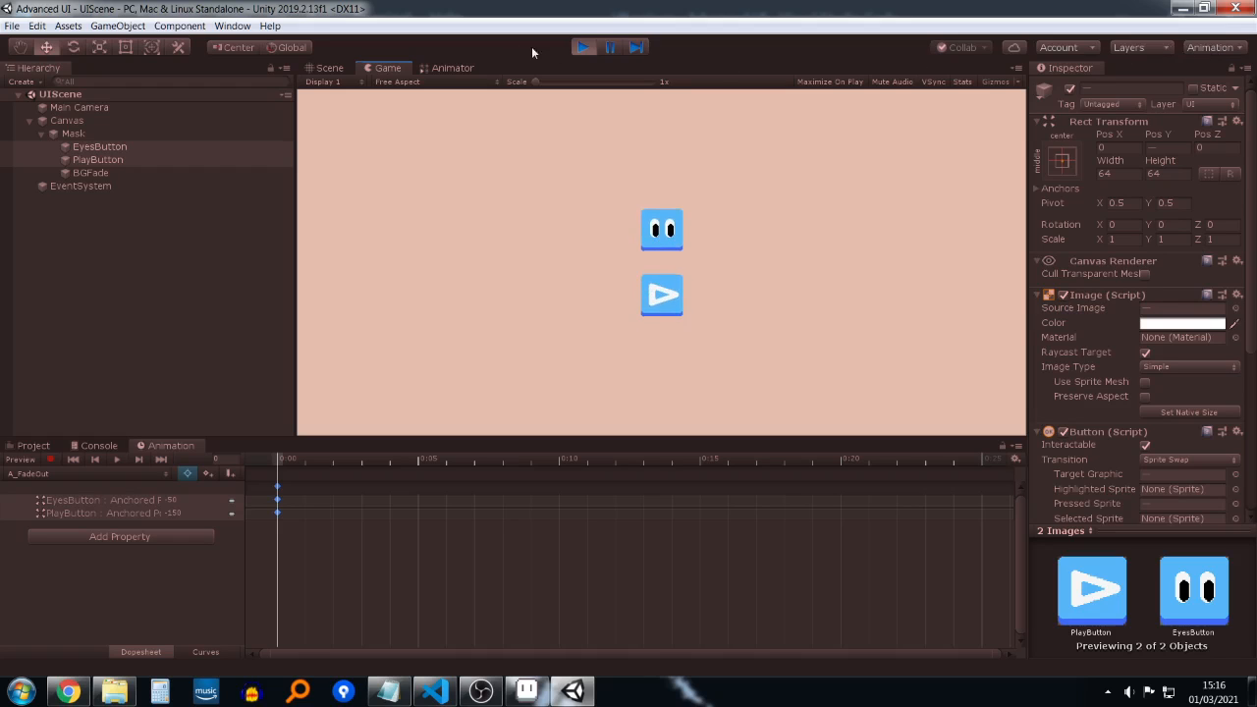
click(582, 47)
click(479, 68)
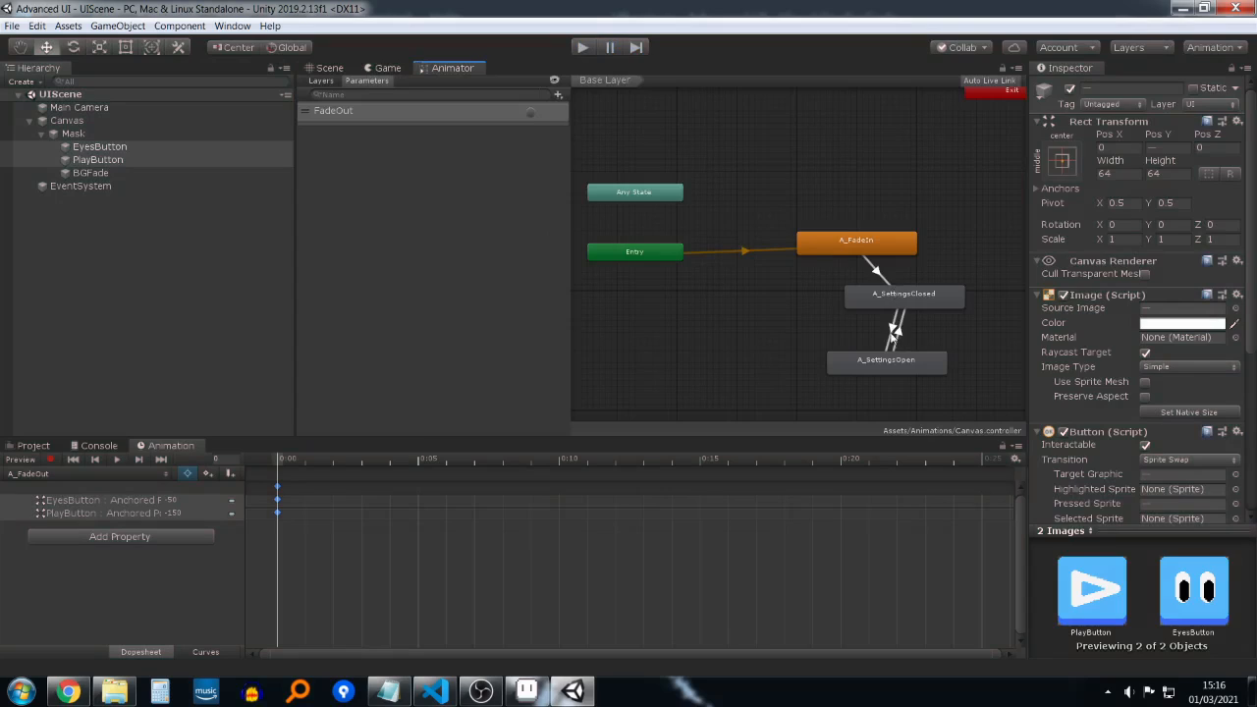
Step: Add a FadeOut condition to the transition from A_SettingsClosed to A_SettingsOpen
click(893, 330)
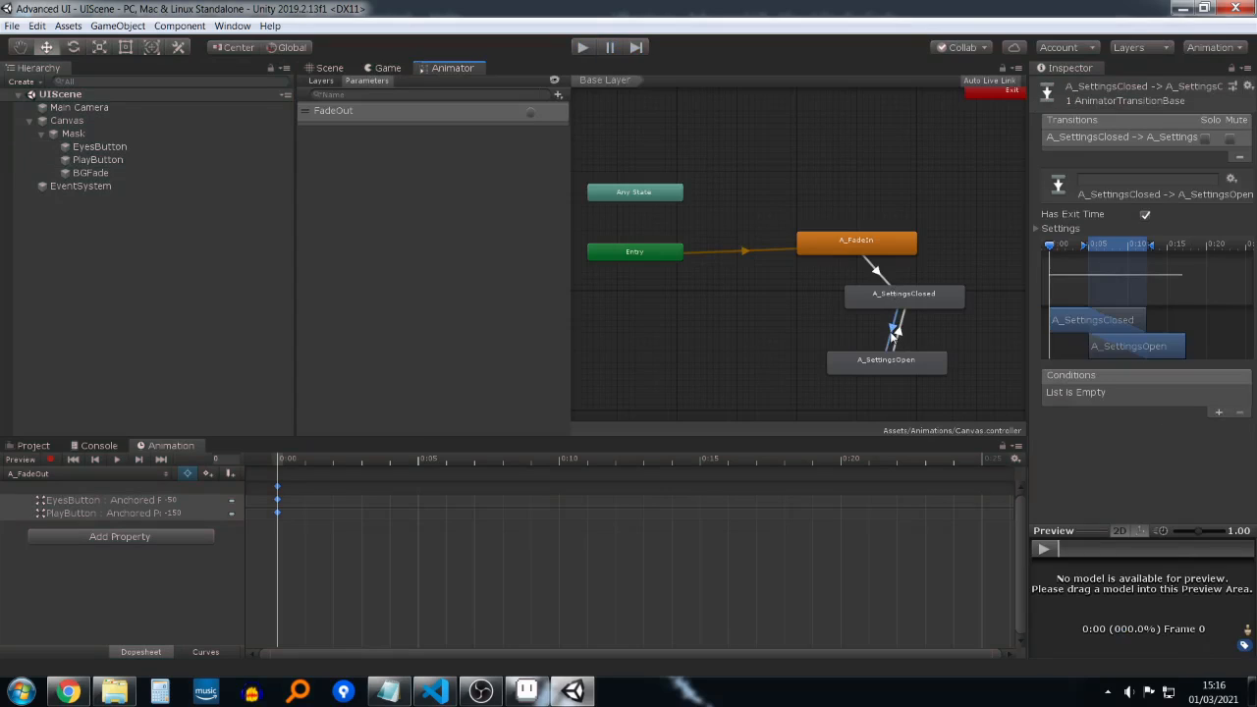
click(1218, 413)
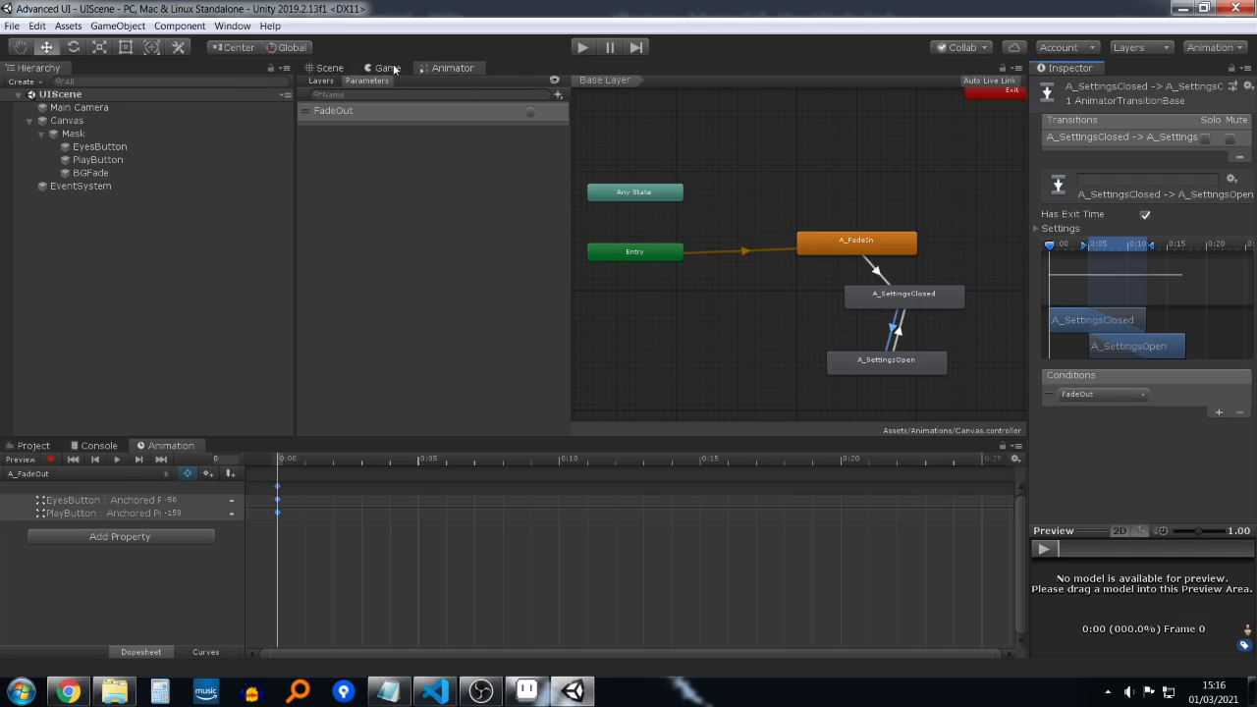
Step: Dock the Animator beside the Game view and fire the FadeOut trigger in play mode to test the transition
drag(422, 67, 1016, 215)
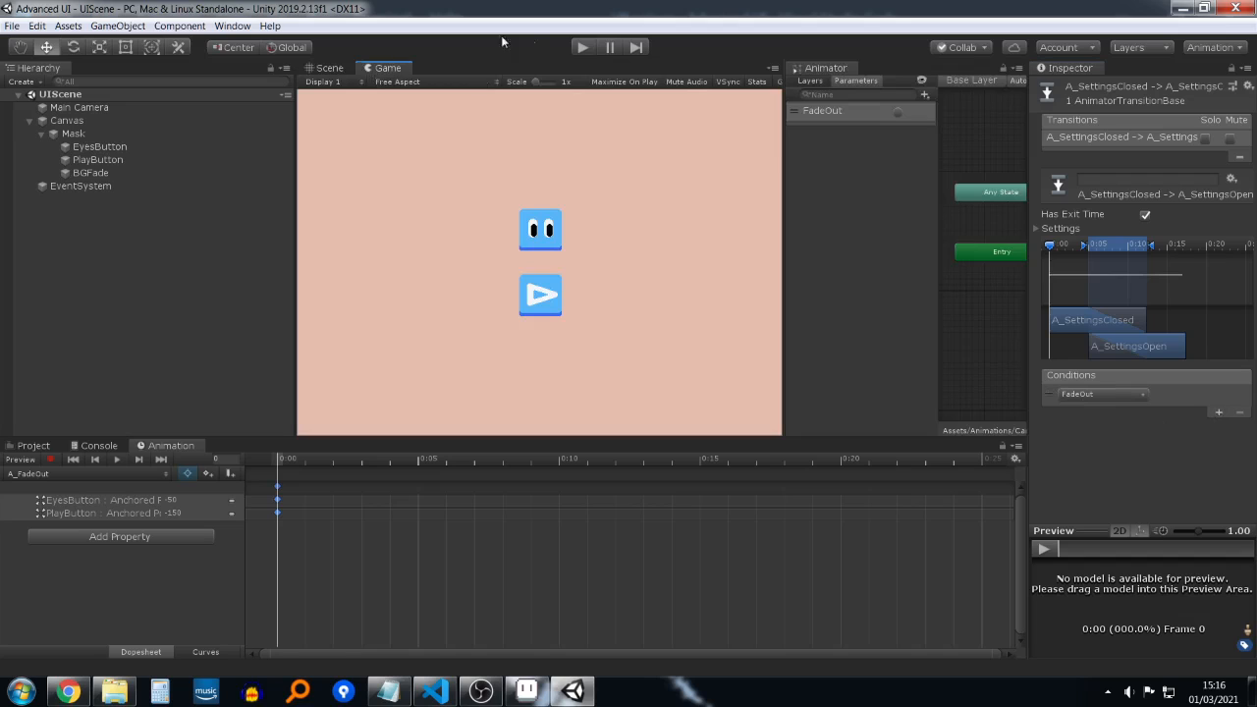
click(584, 47)
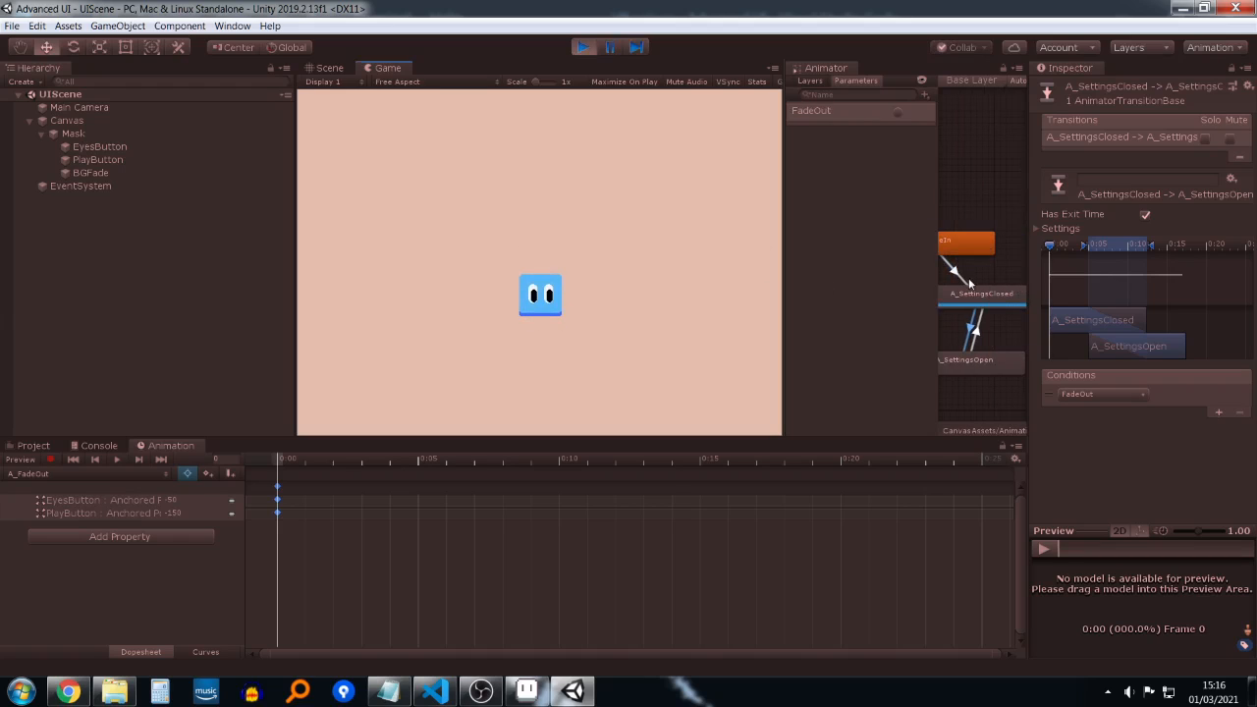
click(897, 116)
click(898, 113)
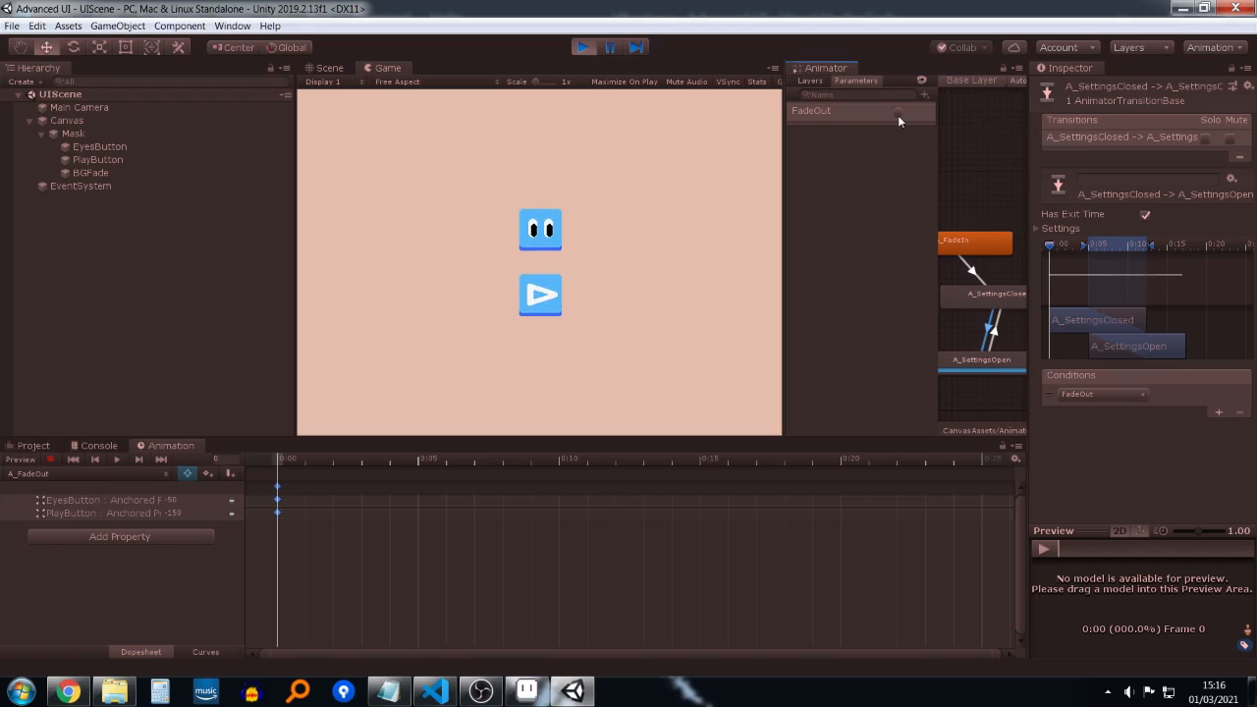
click(583, 48)
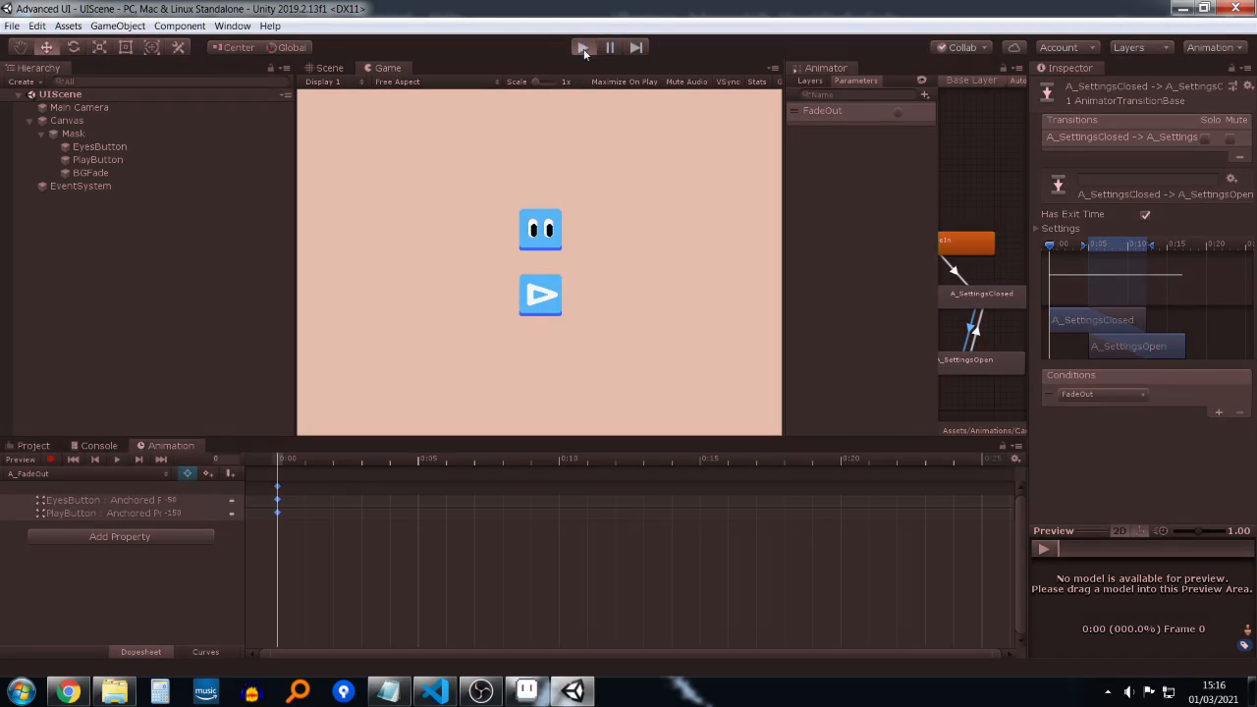
Step: Restart play mode several times to check how the buttons behave when the scene fades in
click(584, 48)
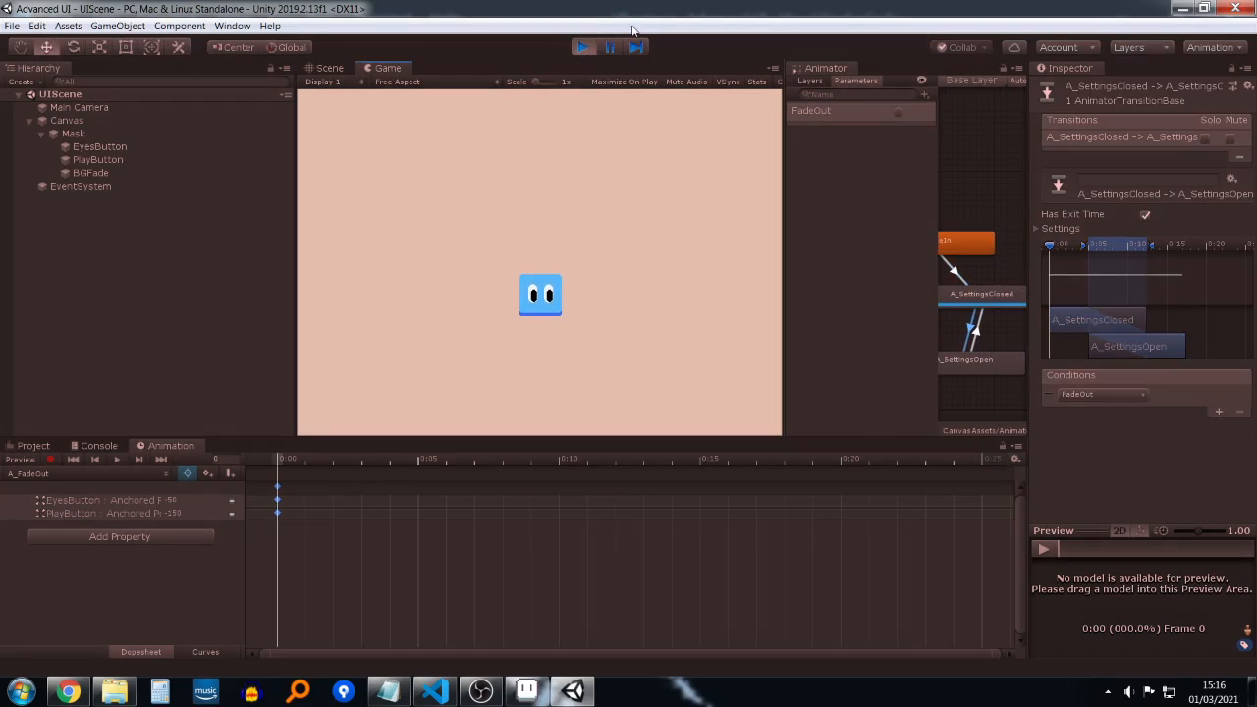
click(581, 47)
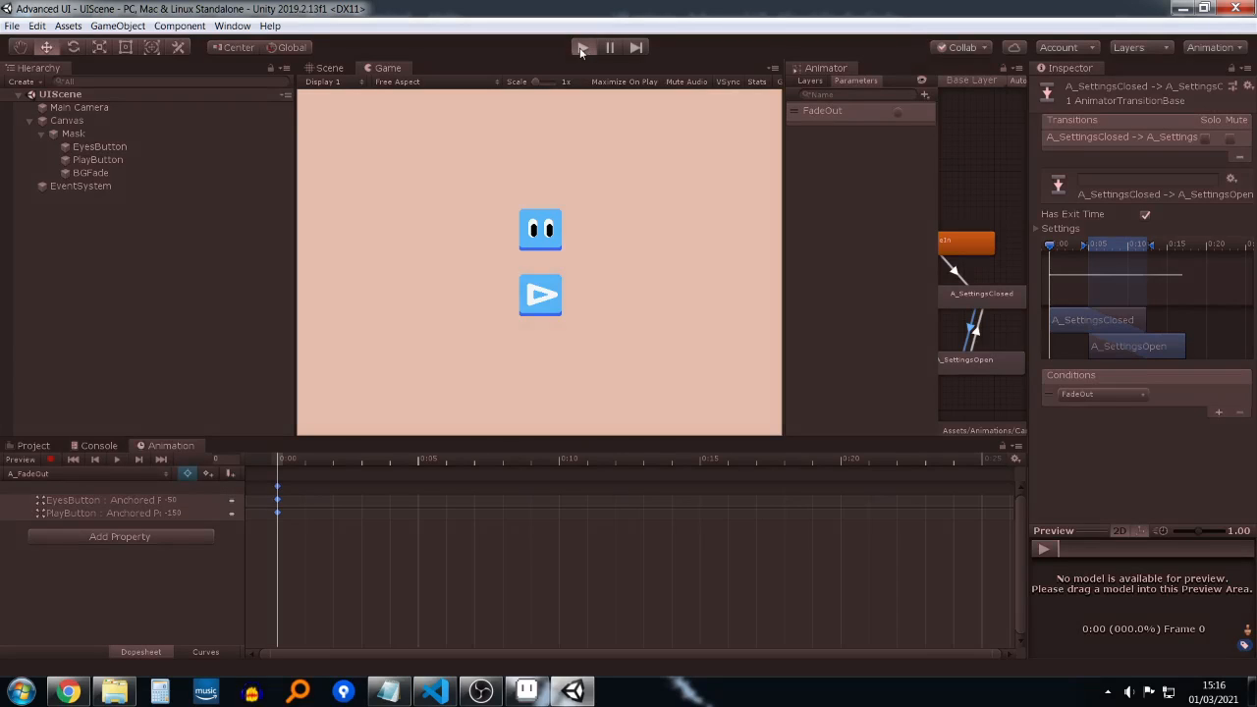
click(581, 48)
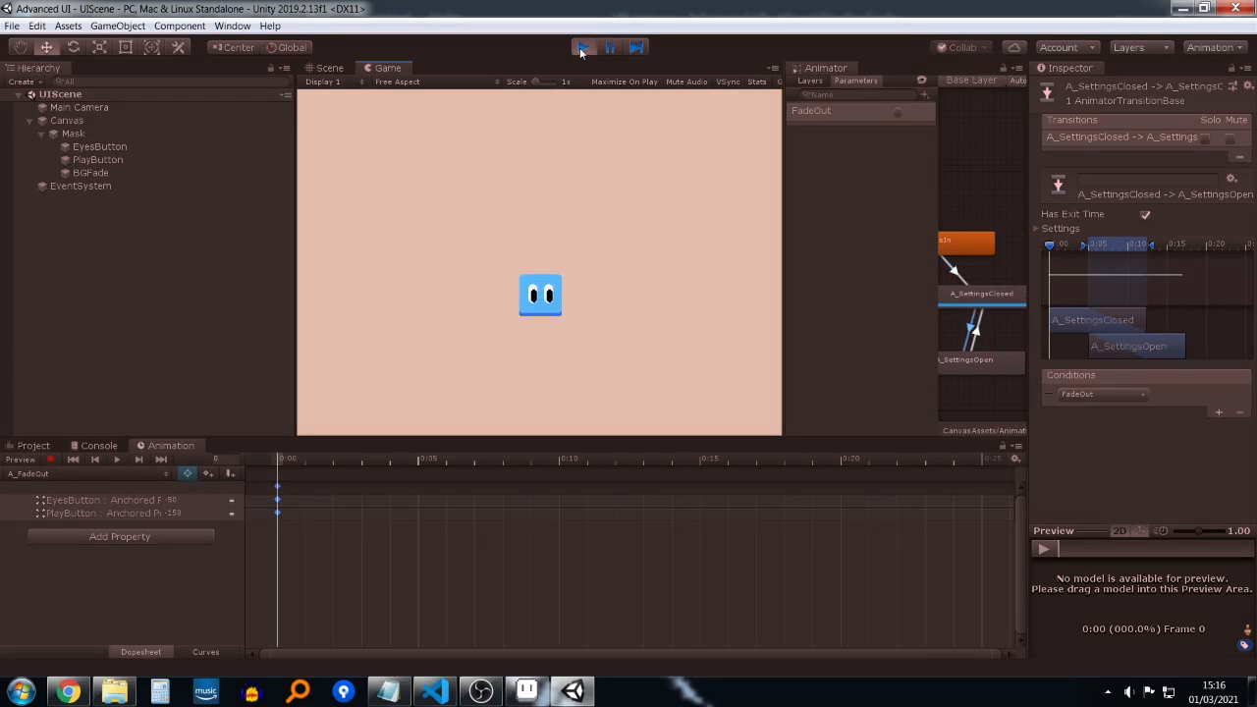
click(581, 48)
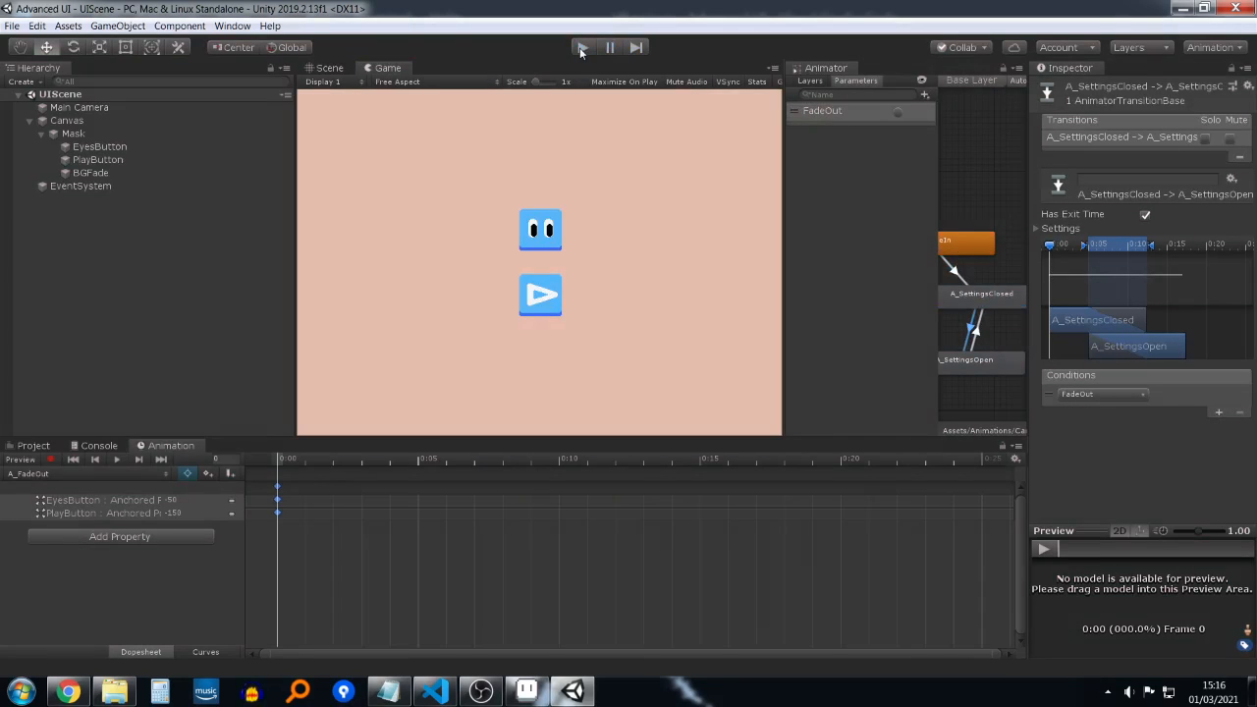
click(582, 48)
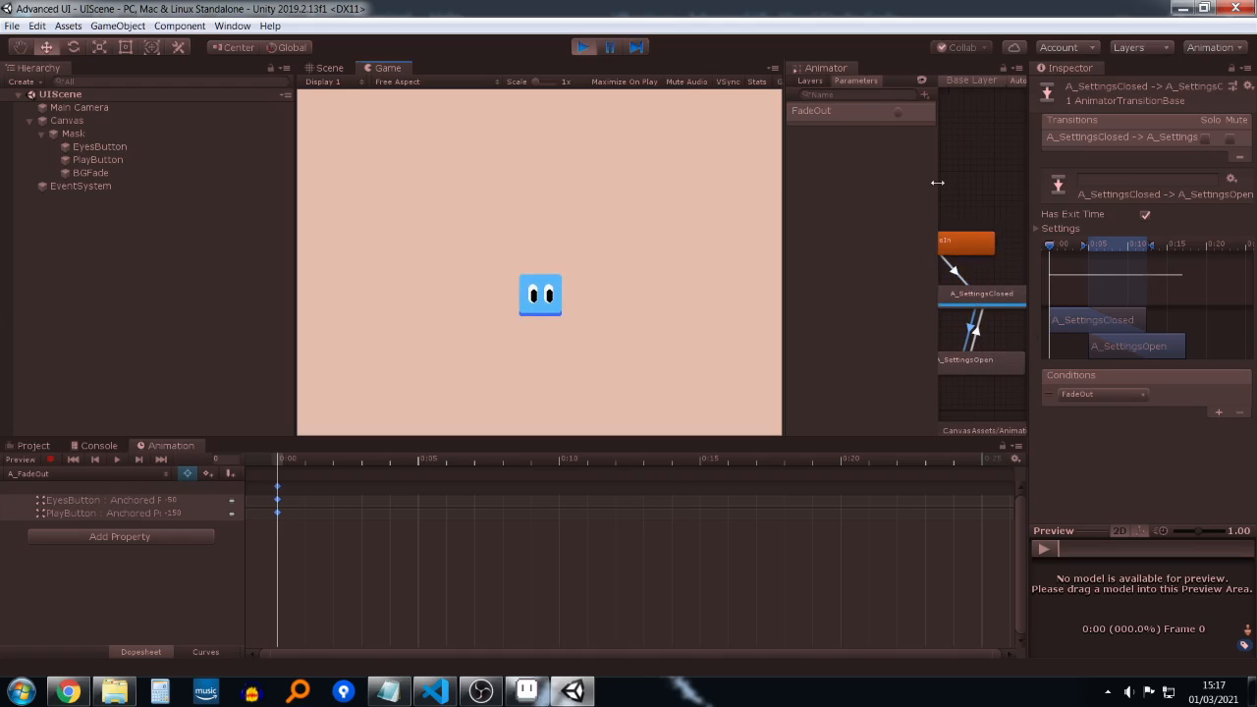
Step: Enlarge the Animator area and preview the A_FadeIn clip around frame 4 on the Animation timeline
click(788, 194)
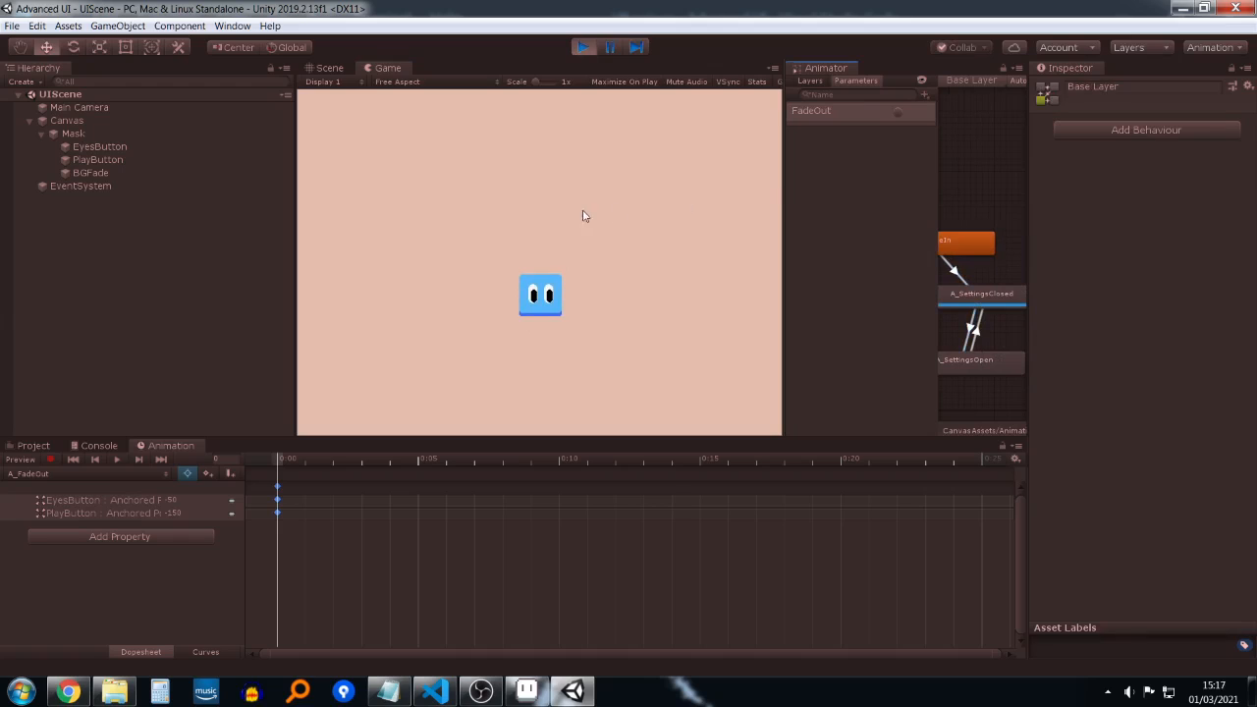
drag(782, 210, 627, 207)
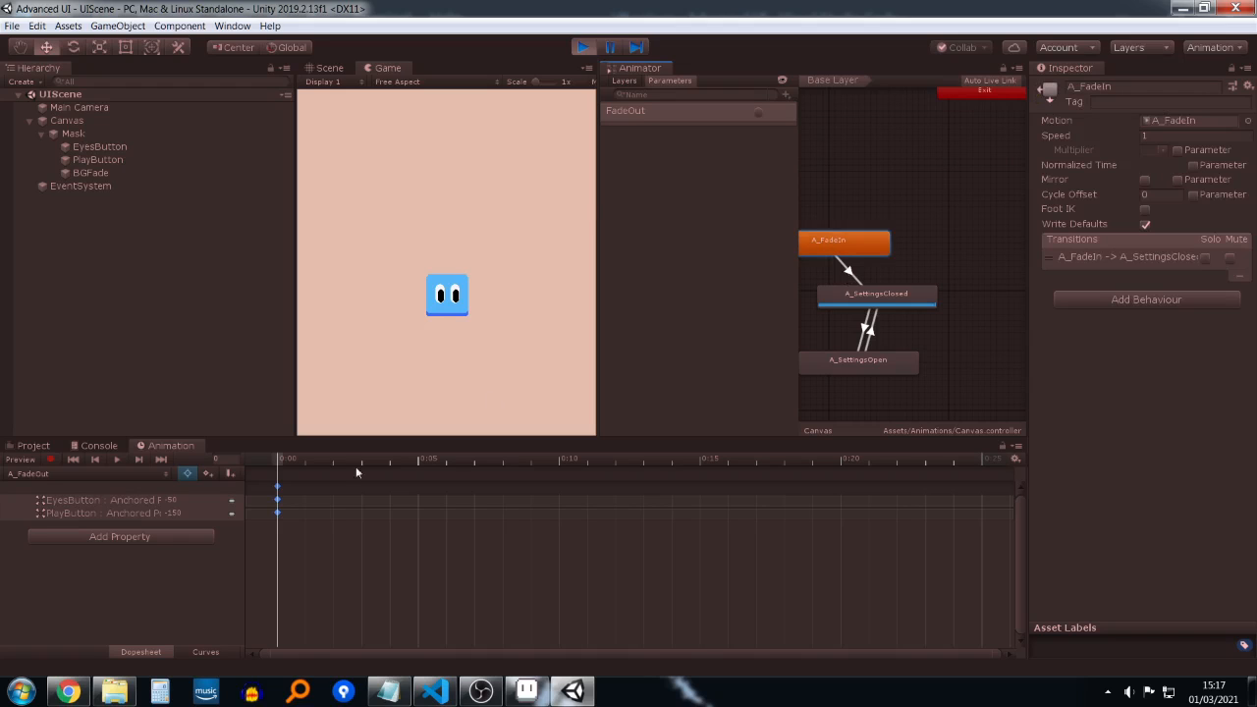
click(83, 474)
click(83, 490)
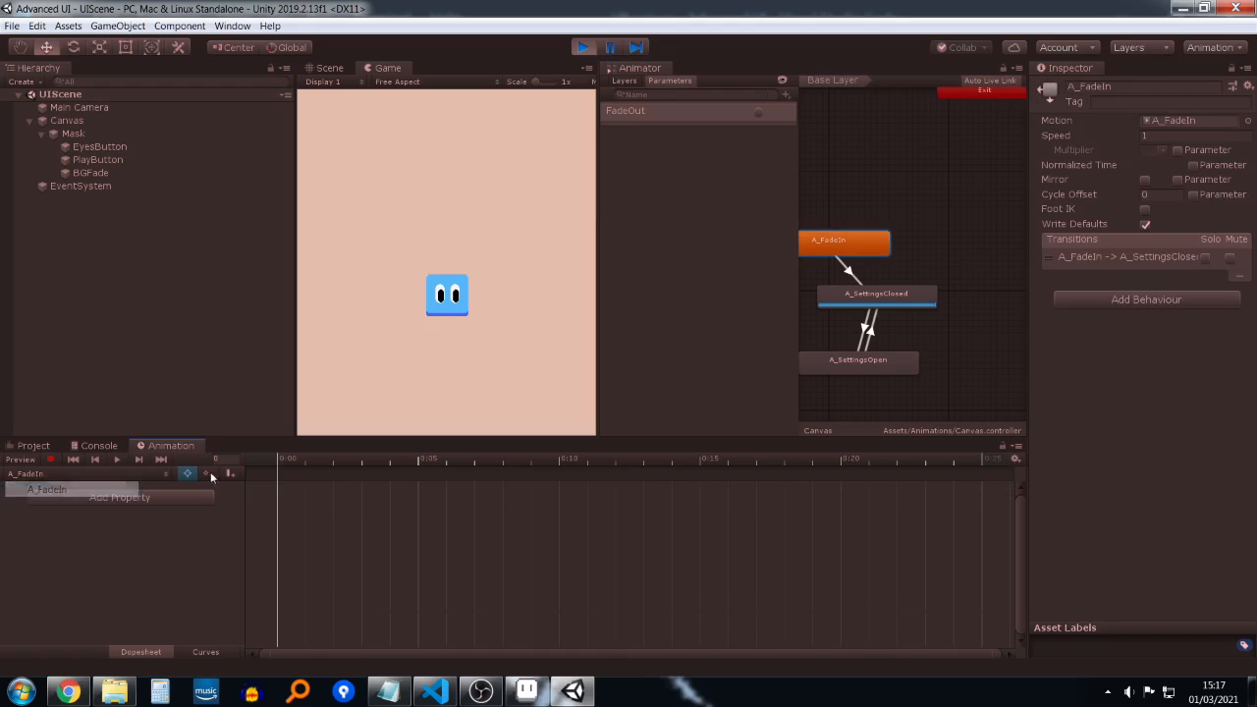
drag(418, 458, 390, 459)
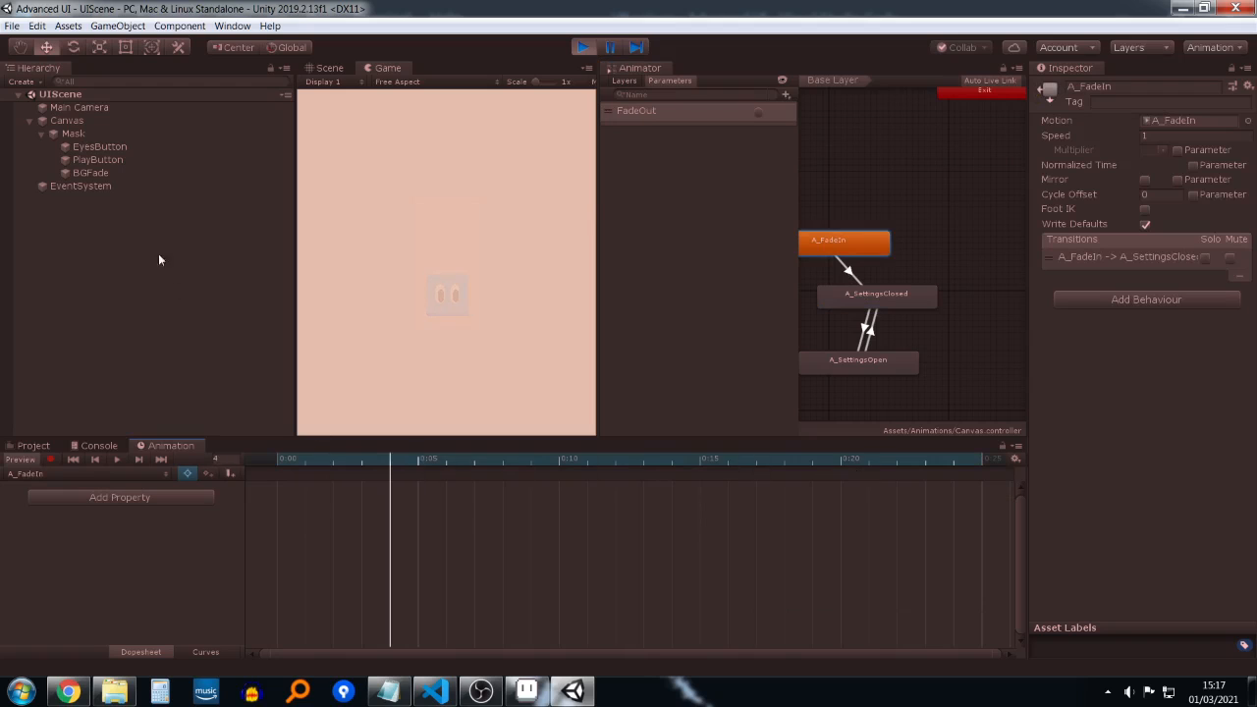
Step: Examine the EyesButton and PlayButton position keys while scrubbing the early frames of A_FadeIn, and show BGFade's keys at frame 0
click(125, 147)
ctrl+click(123, 160)
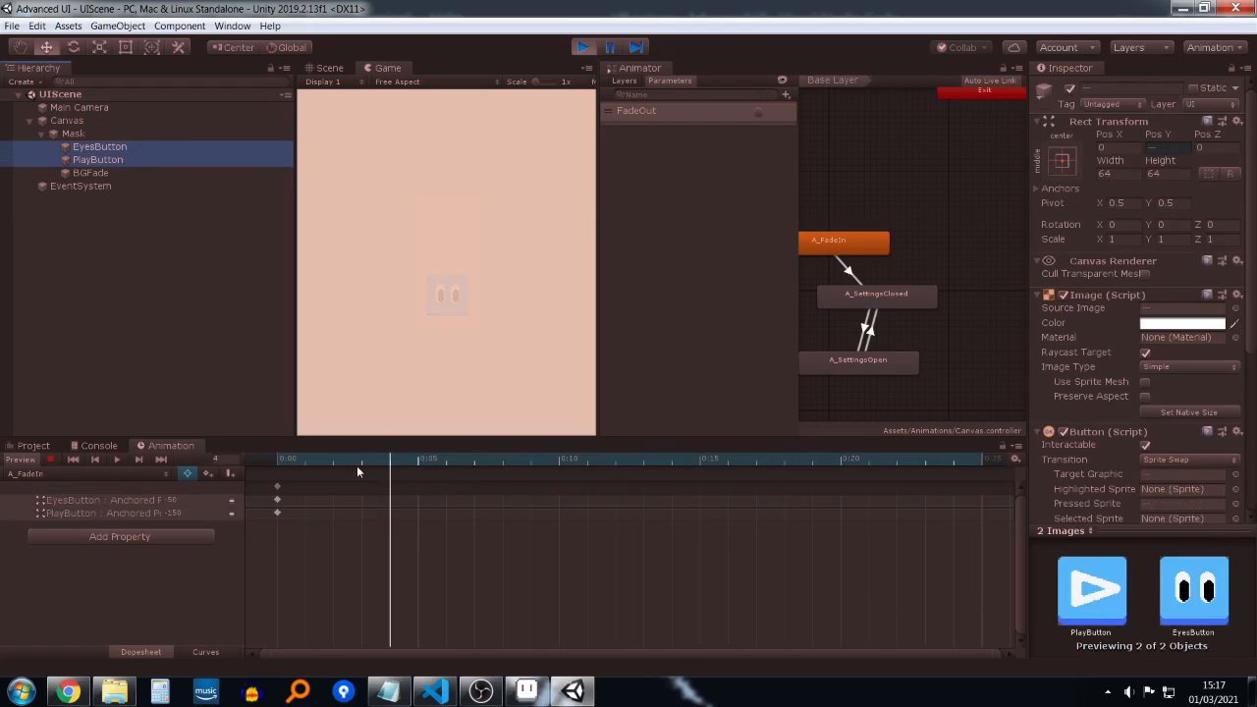
scroll(306, 501, up, 4)
scroll(288, 500, up, 1)
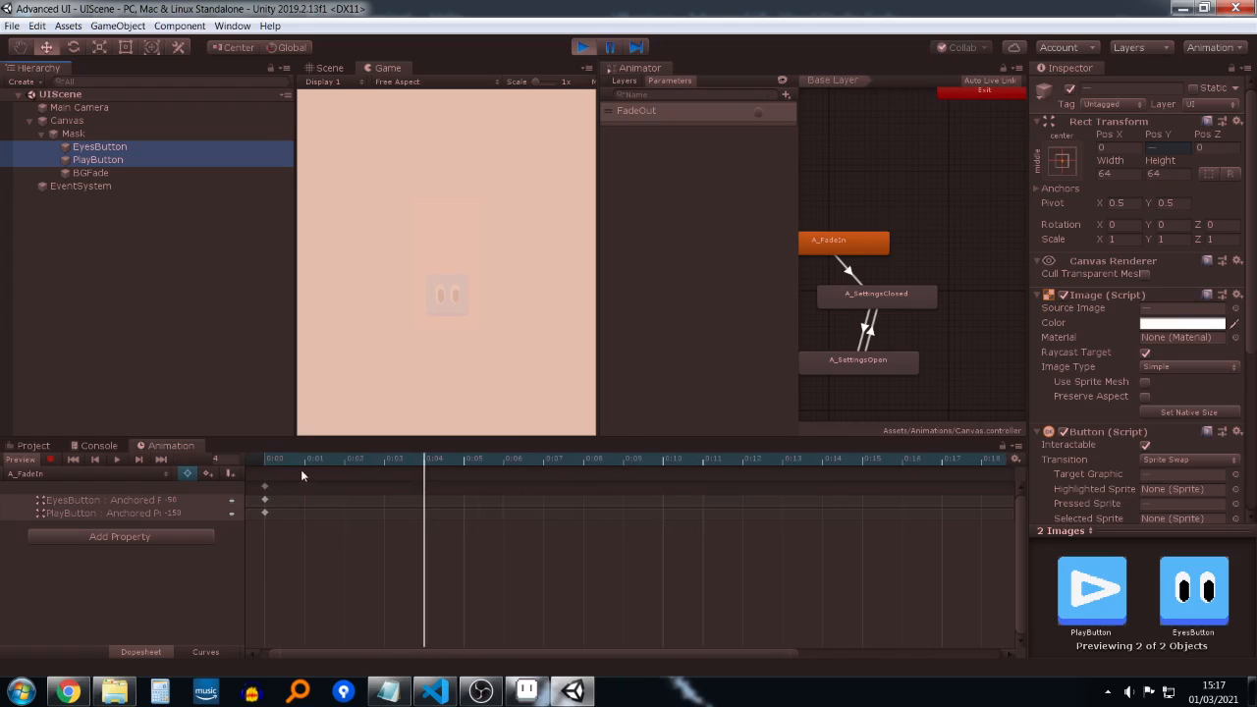
mouse_move(301, 463)
mouse_down()
mouse_move(253, 464)
mouse_move(678, 461)
mouse_move(304, 448)
mouse_up()
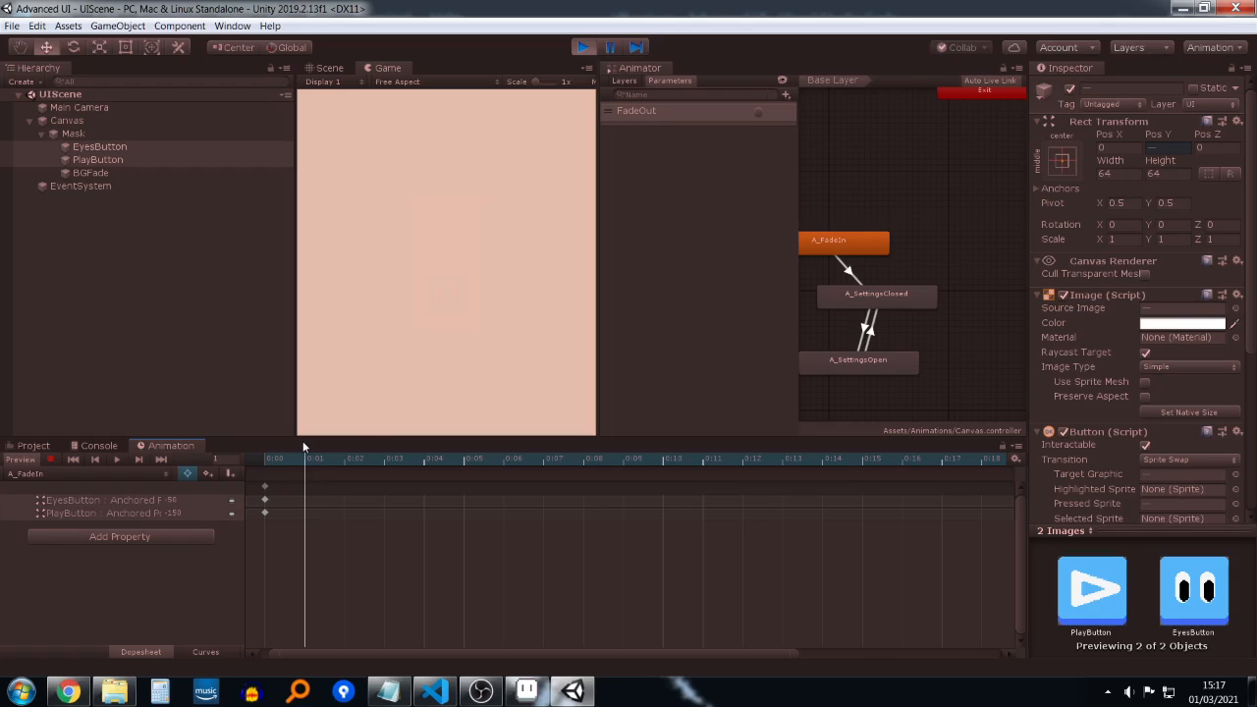
drag(384, 459, 504, 460)
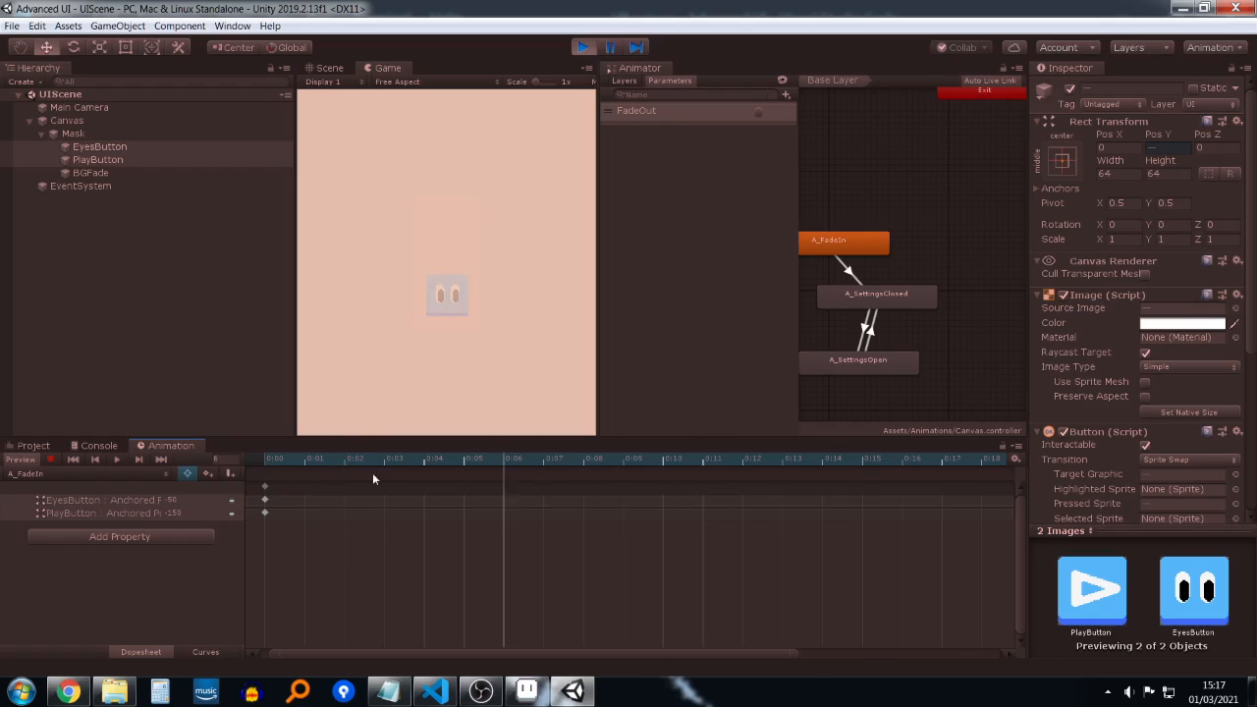
key(shift+comma)
click(98, 173)
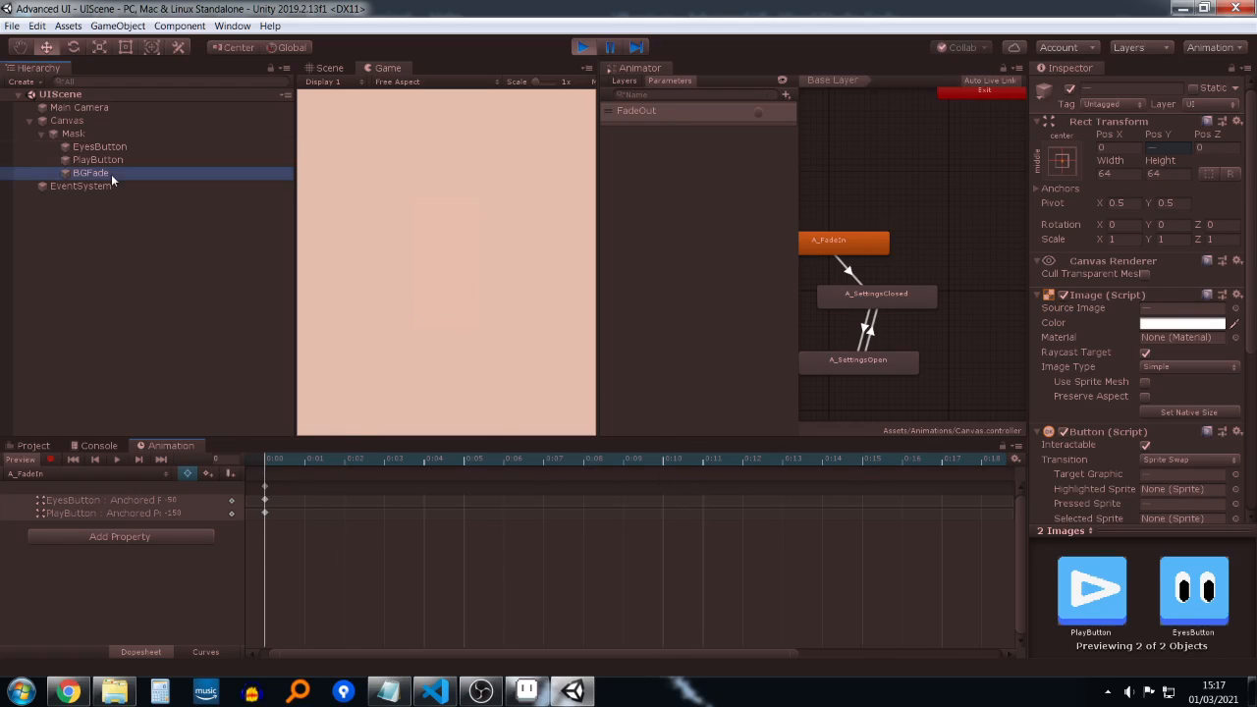
Step: Bring the state graph into view and dock the Animator back alongside the Scene and Game tabs
click(915, 262)
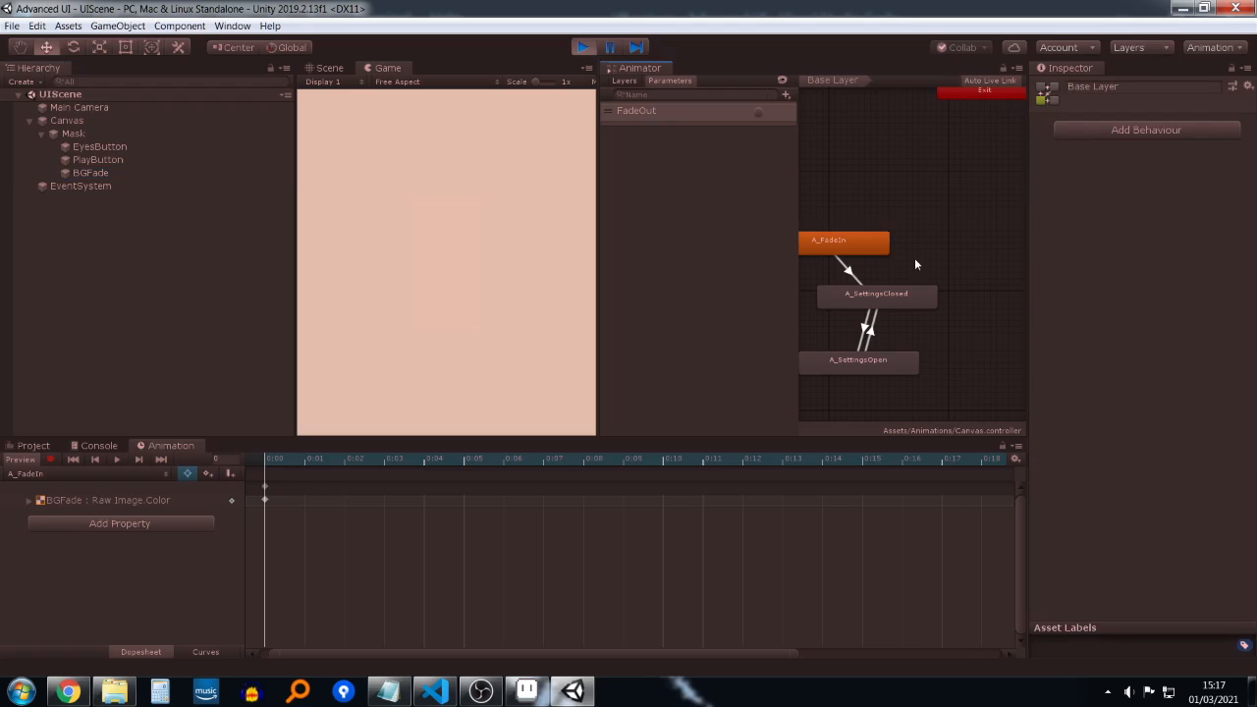
scroll(915, 257, down, 2)
middle_drag(906, 250, 1001, 225)
scroll(909, 249, up, 1)
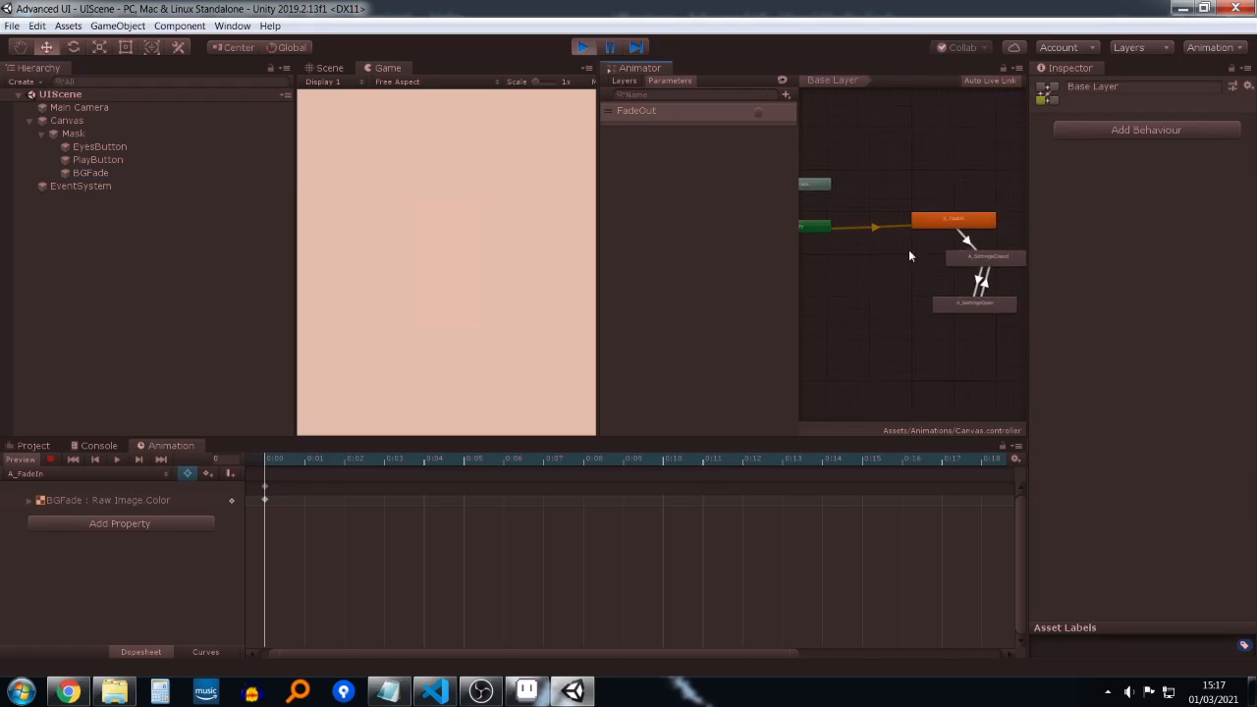
scroll(909, 255, up, 2)
middle_drag(926, 266, 847, 280)
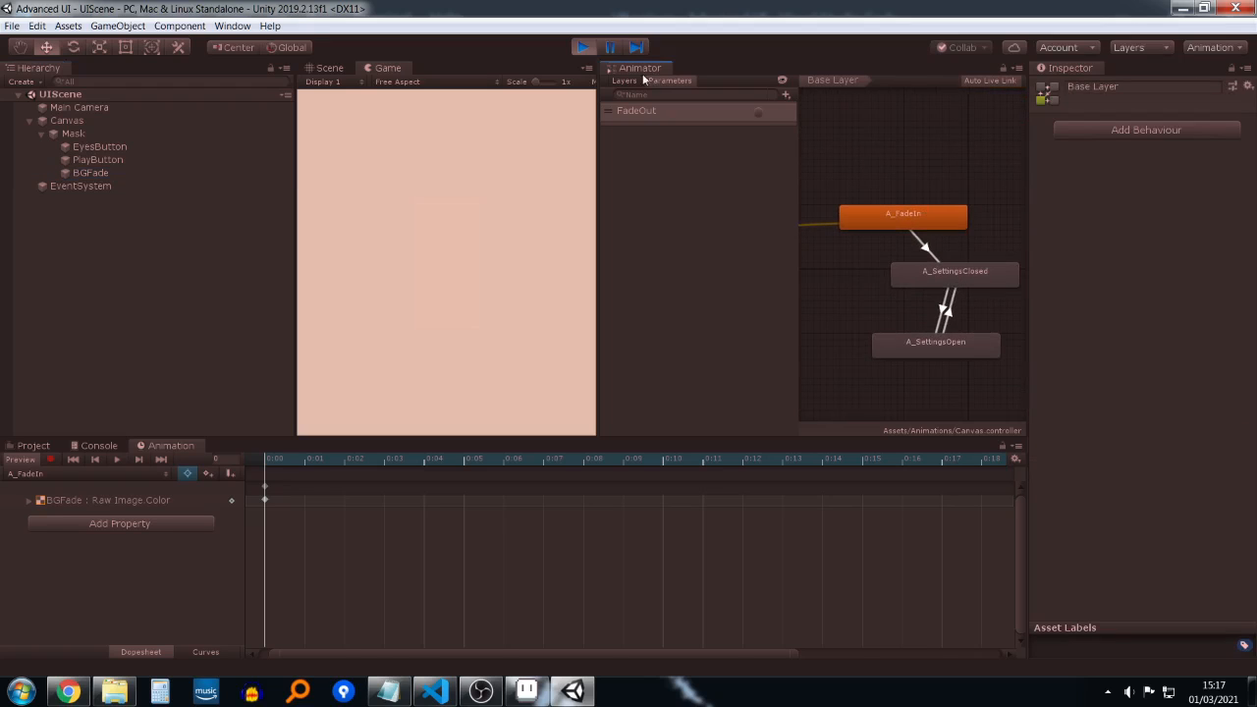
drag(642, 69, 448, 67)
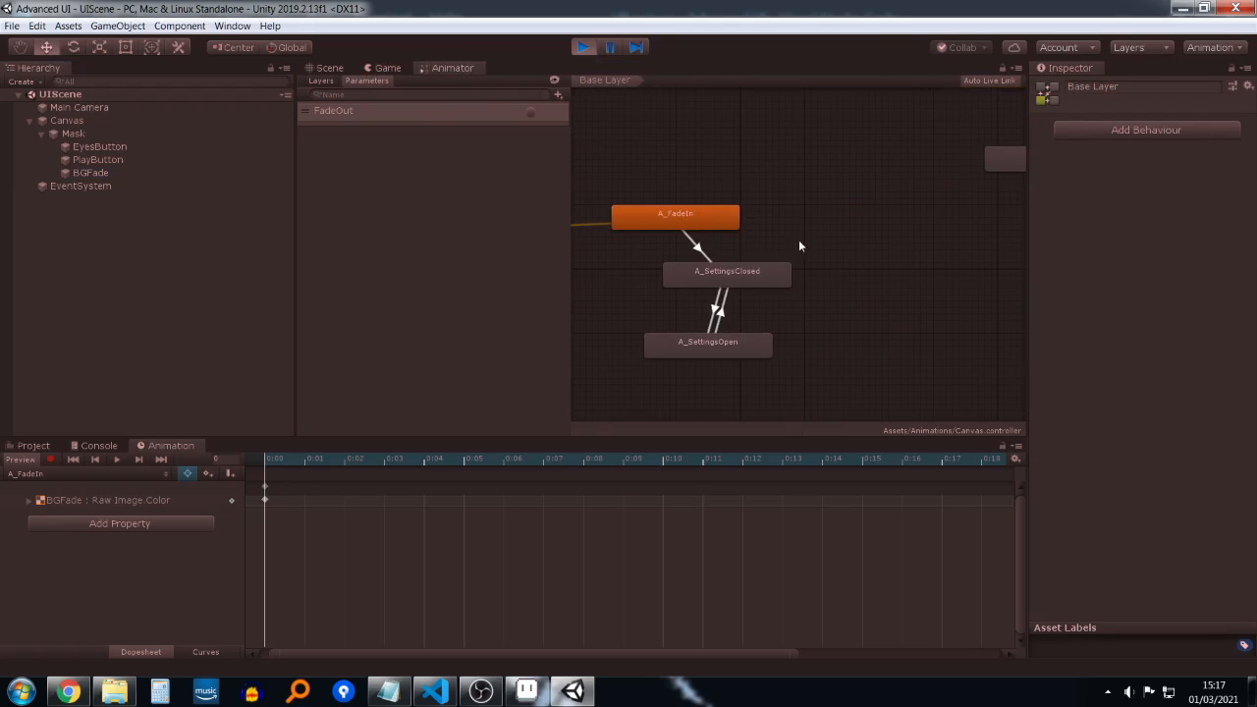
Step: Rearrange the A_SettingsOpen, A_SettingsClosed and A_FadeIn states to separate them, and select the transition from A_SettingsClosed to A_SettingsOpen
drag(756, 339, 953, 343)
drag(691, 275, 687, 315)
middle_drag(850, 260, 964, 278)
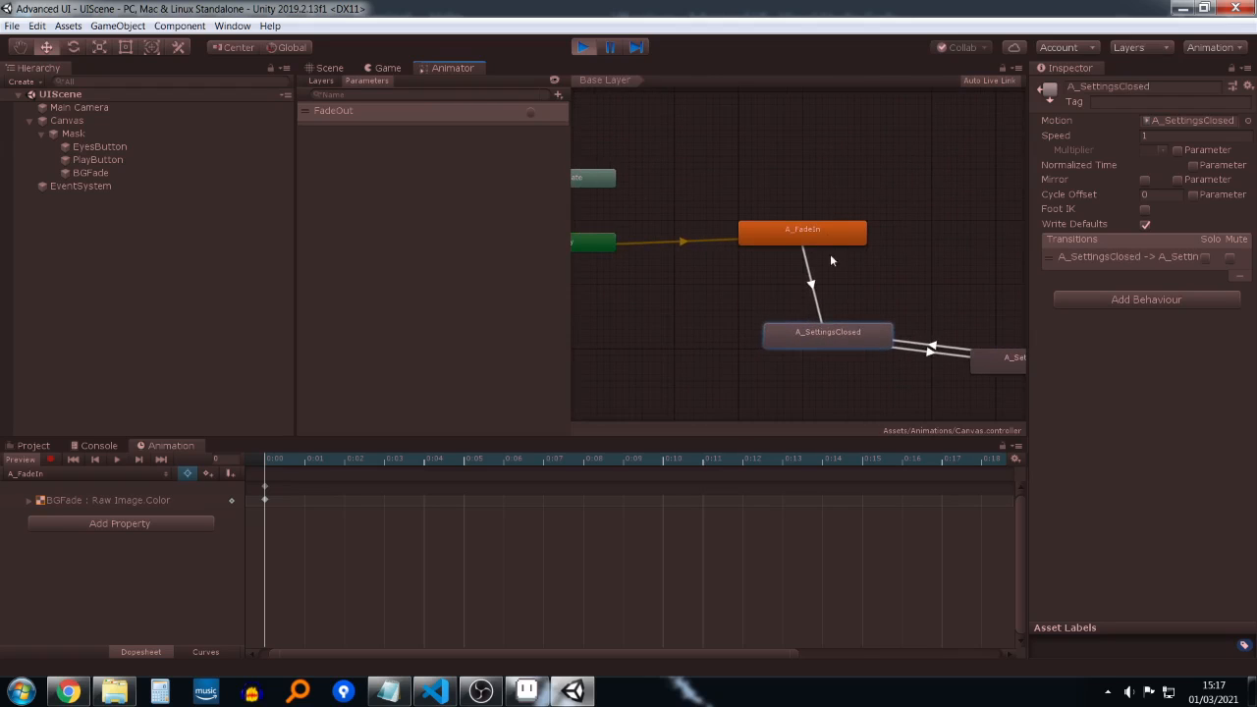
drag(826, 235, 839, 267)
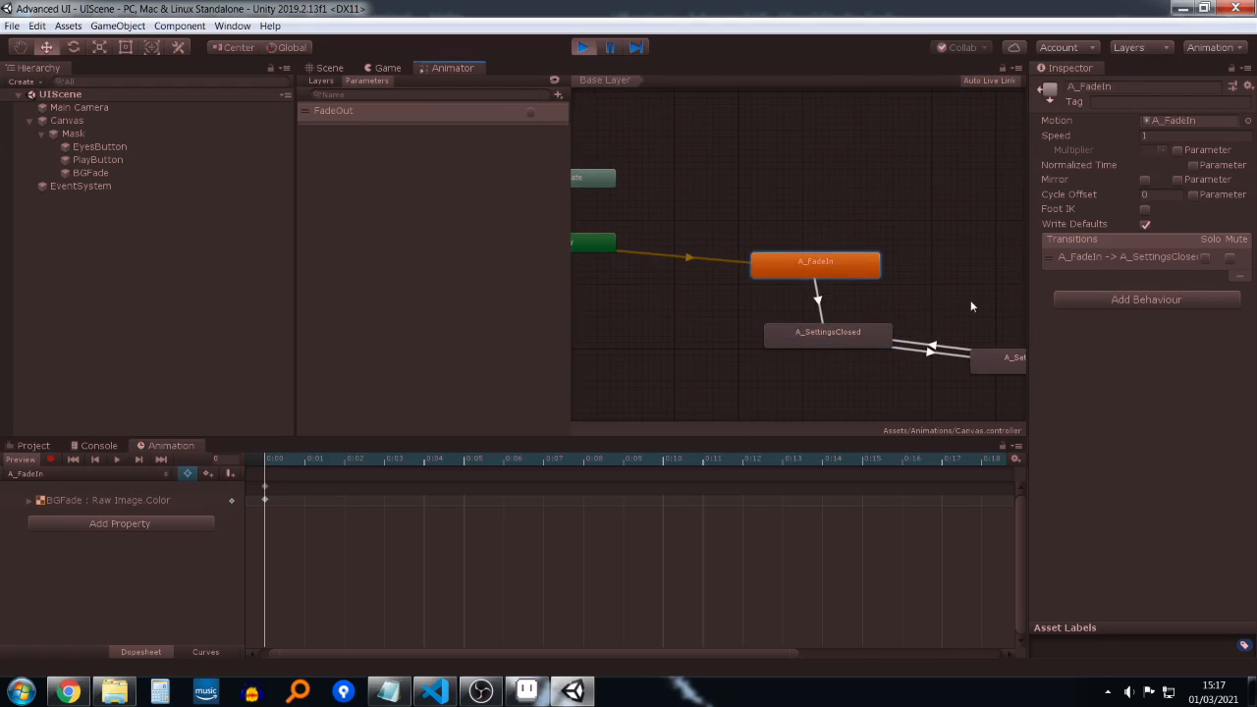
middle_drag(971, 306, 819, 253)
click(791, 298)
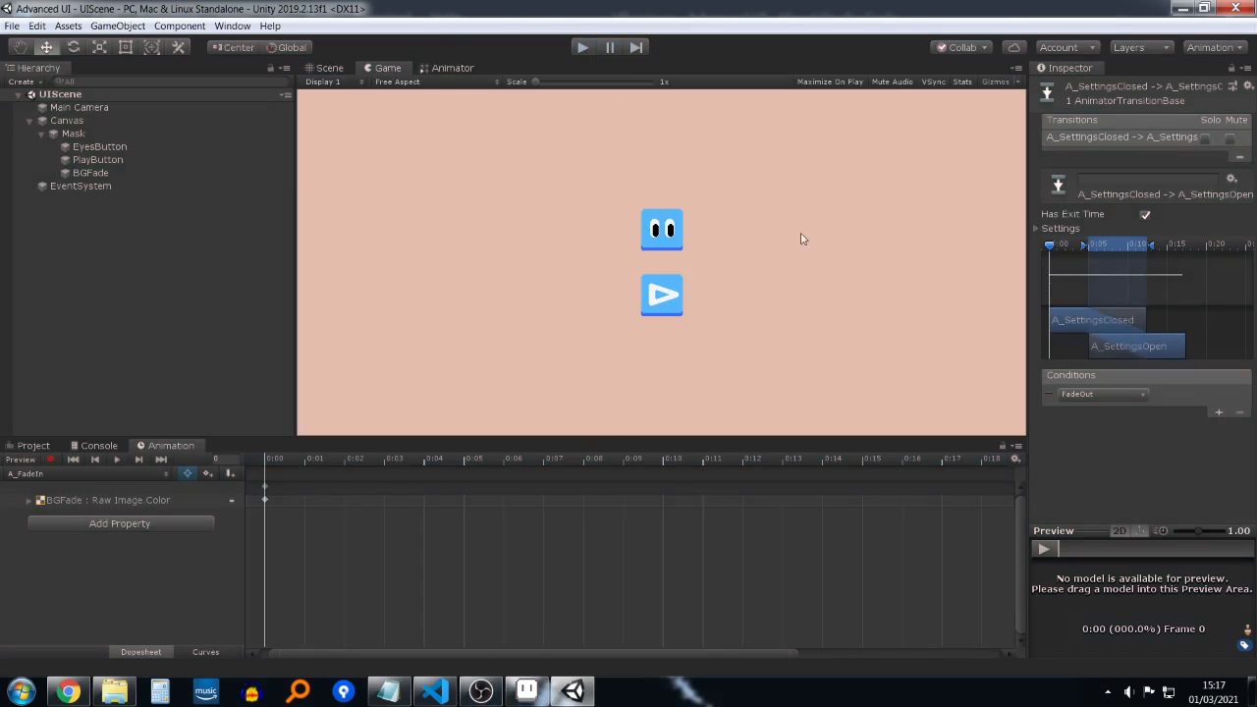
Step: Add a Bool parameter named SettingsOpen to the Canvas animator controller
click(446, 68)
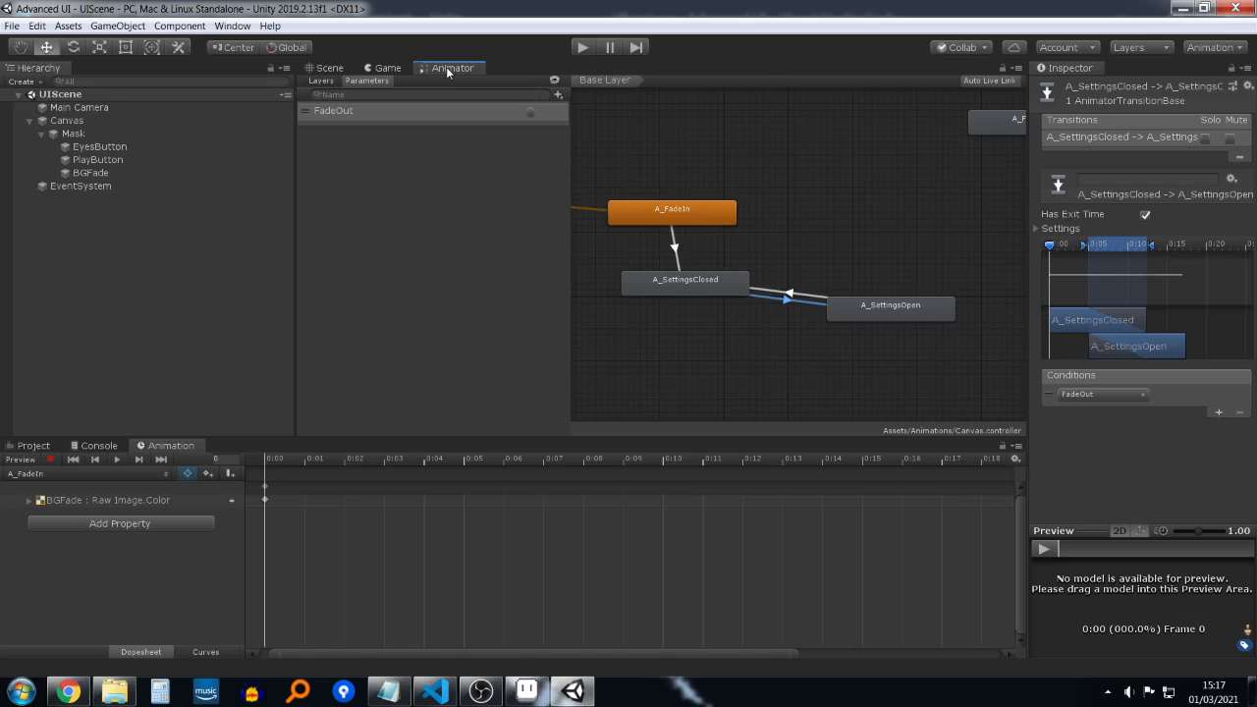
click(557, 95)
click(583, 145)
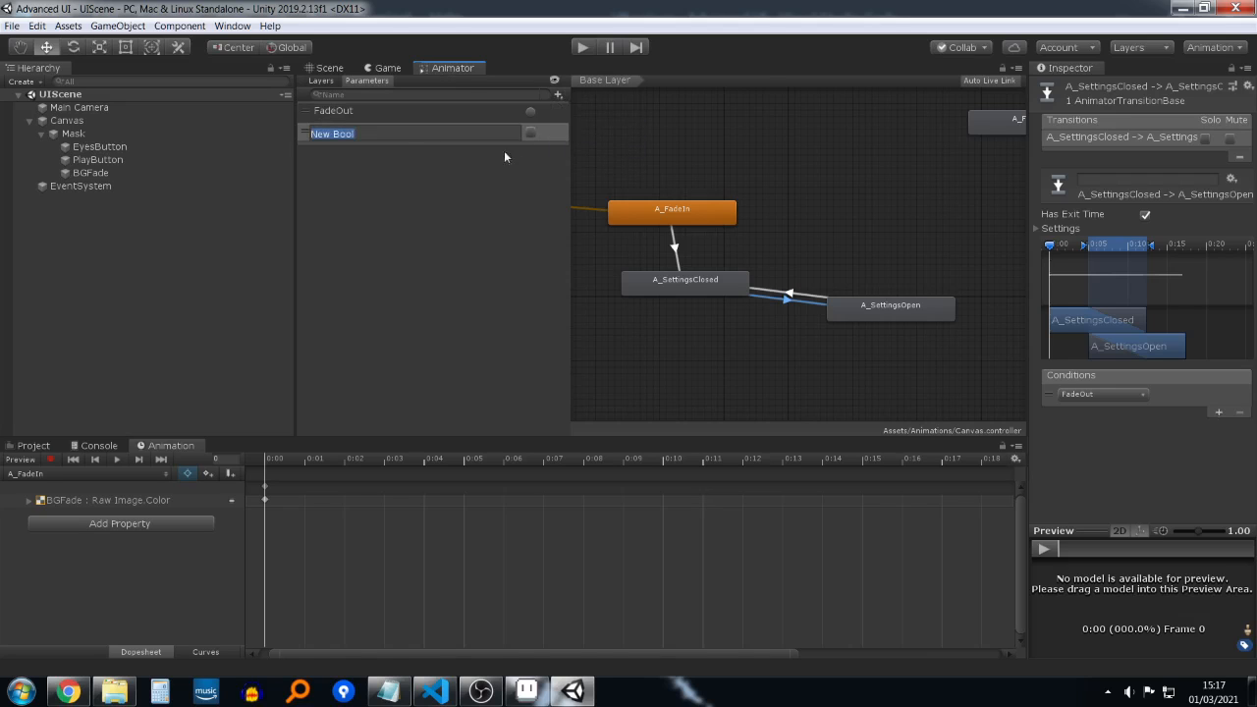
text(SettingsOpen)
key(Return)
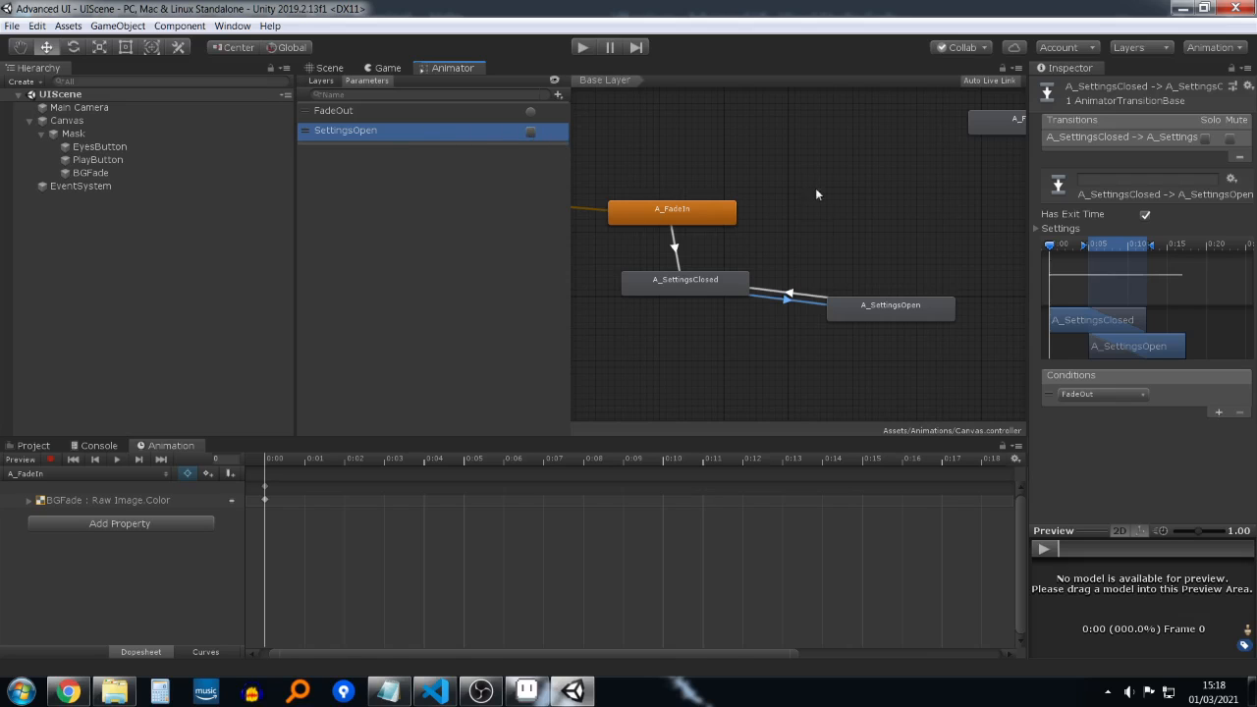
click(1218, 412)
click(1124, 397)
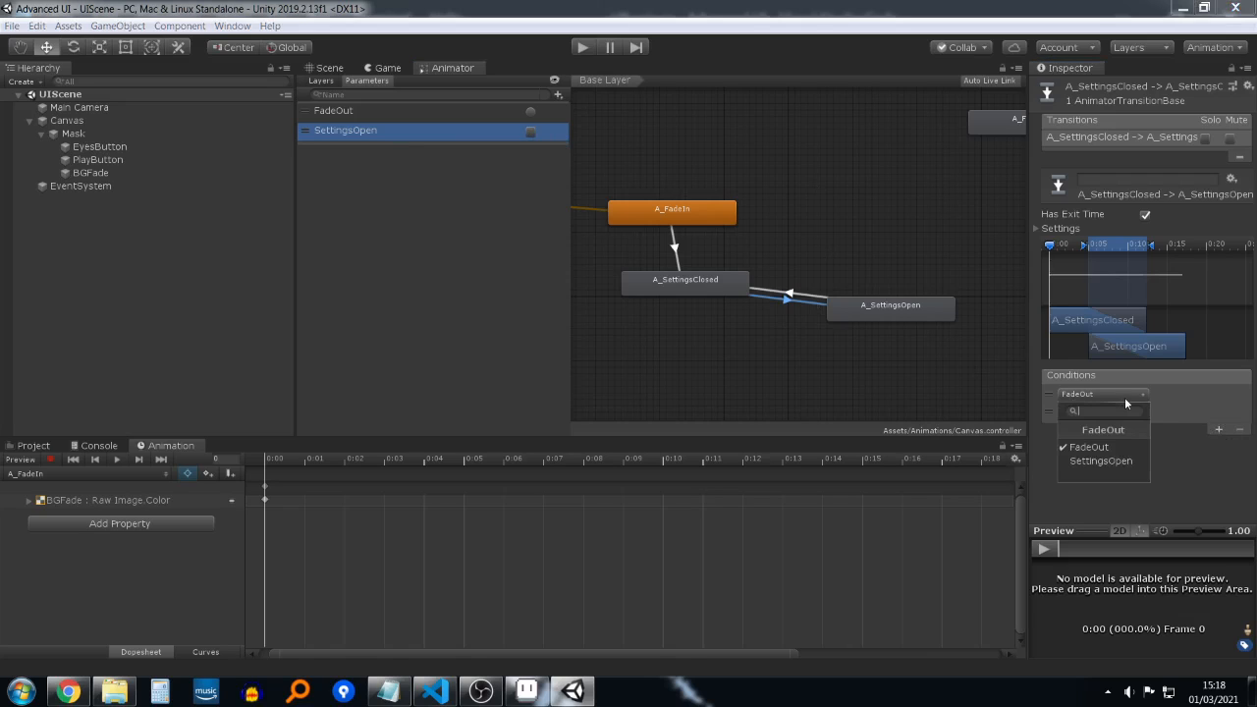
click(1174, 411)
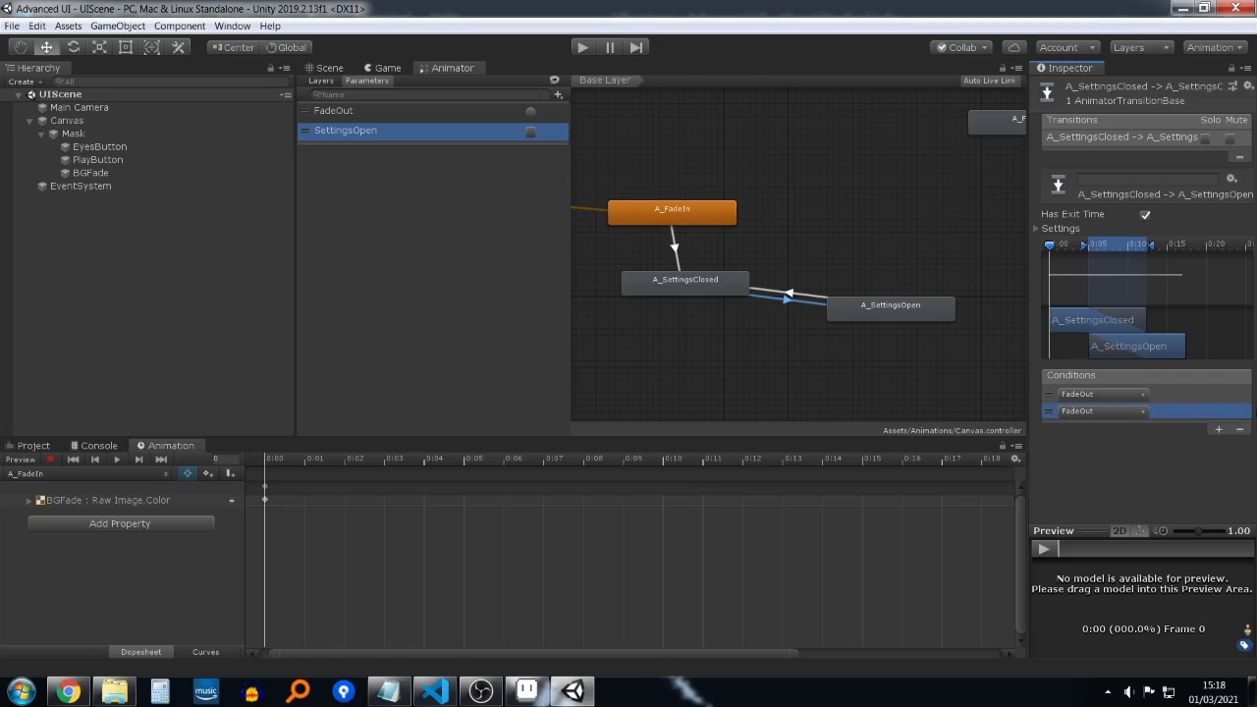
click(1239, 429)
Step: Set the condition of the A_SettingsClosed to A_SettingsOpen transition to SettingsOpen being true
click(1117, 394)
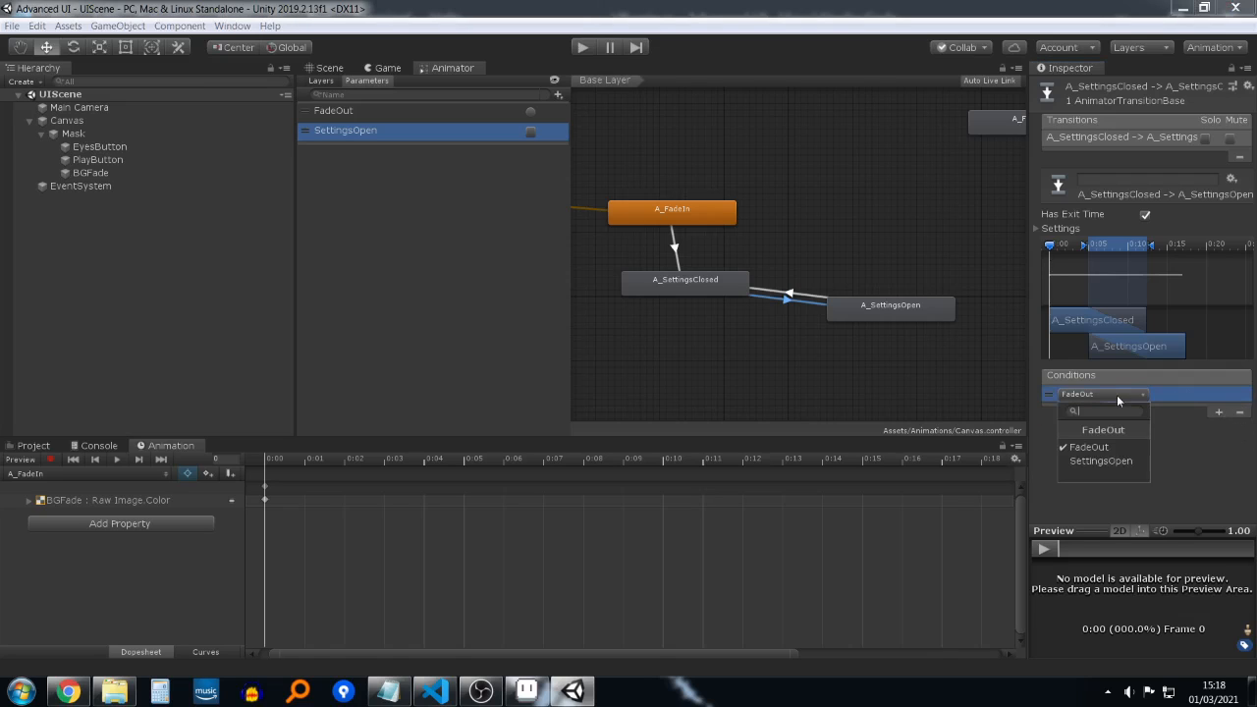
click(1120, 461)
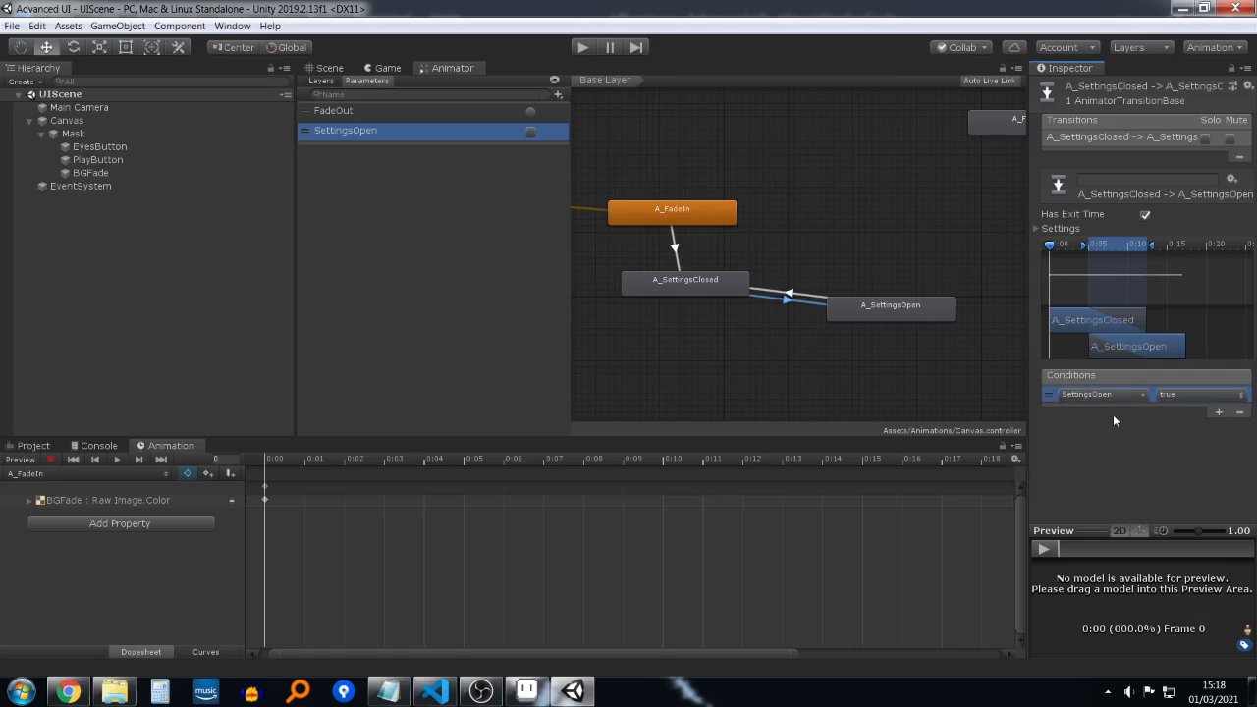
click(1165, 394)
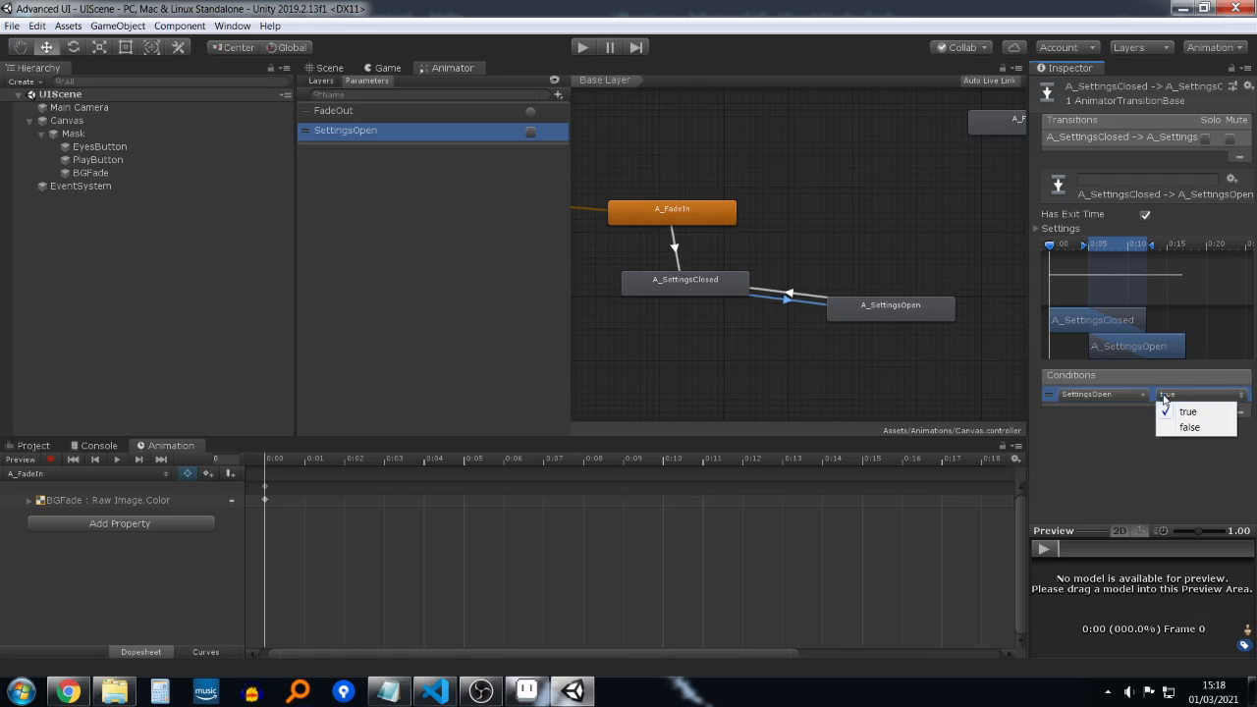
click(1154, 396)
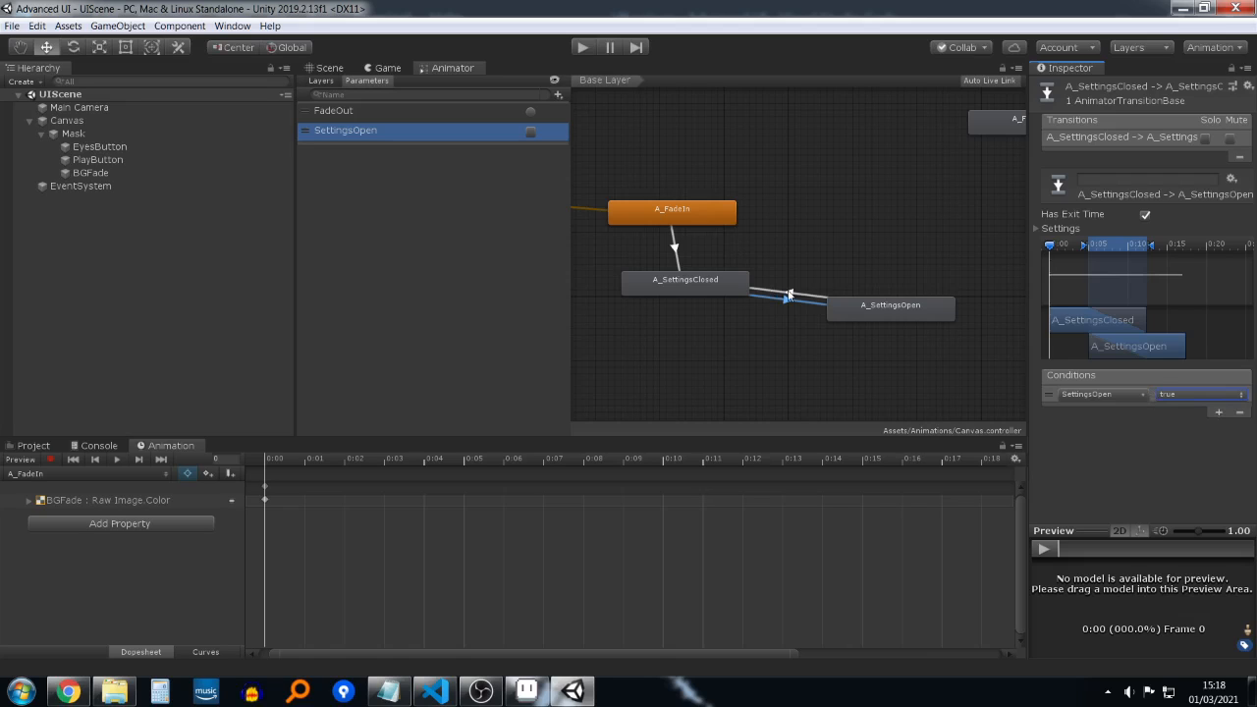
Step: Add a condition to the A_SettingsOpen to A_SettingsClosed transition requiring SettingsOpen to be false
click(804, 294)
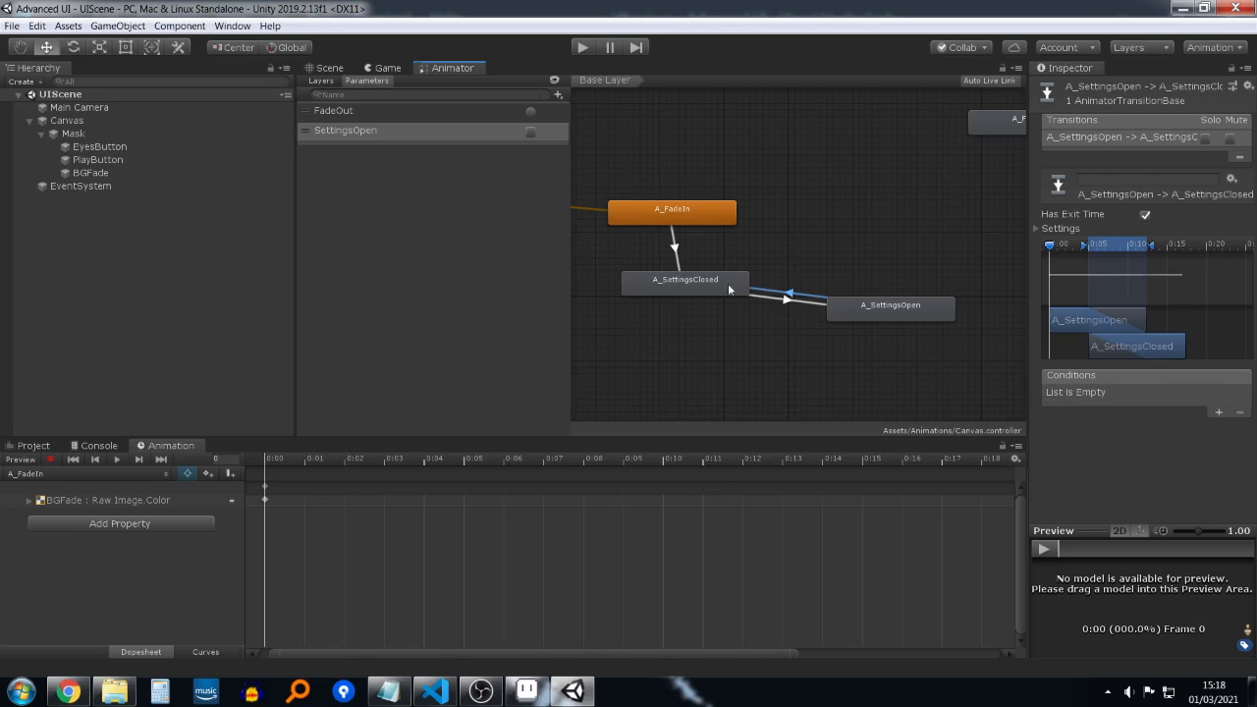
click(783, 304)
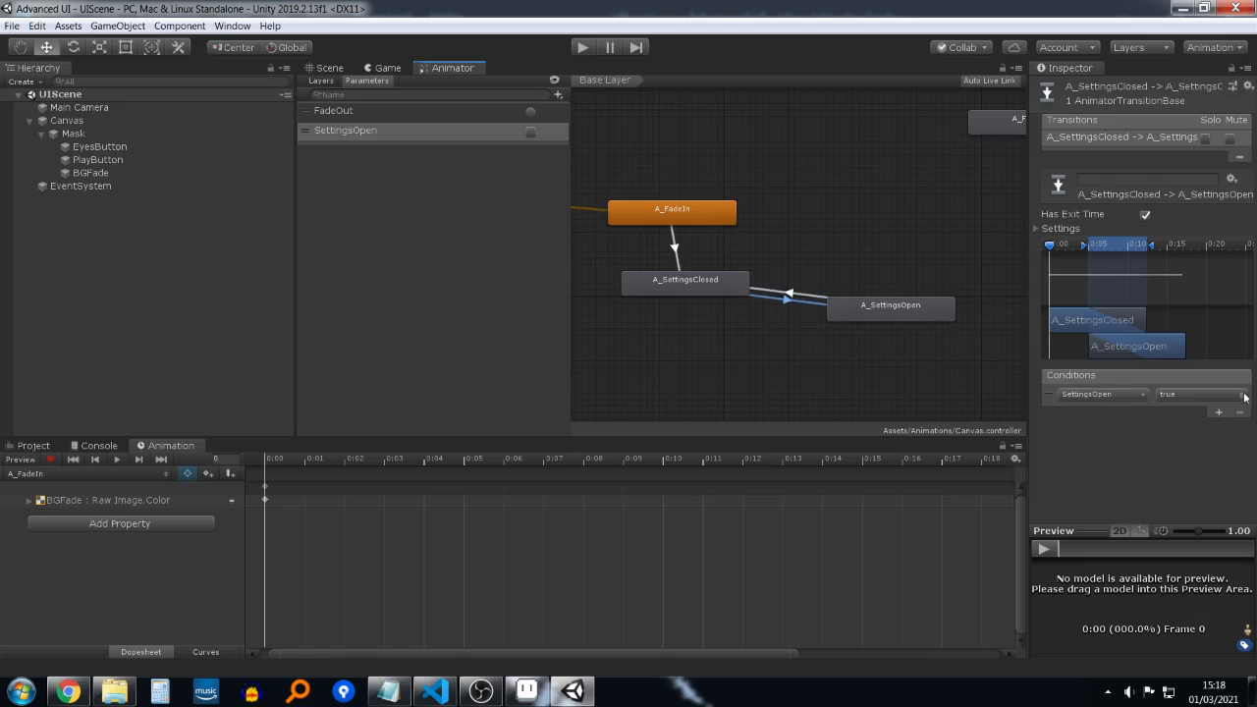
click(793, 293)
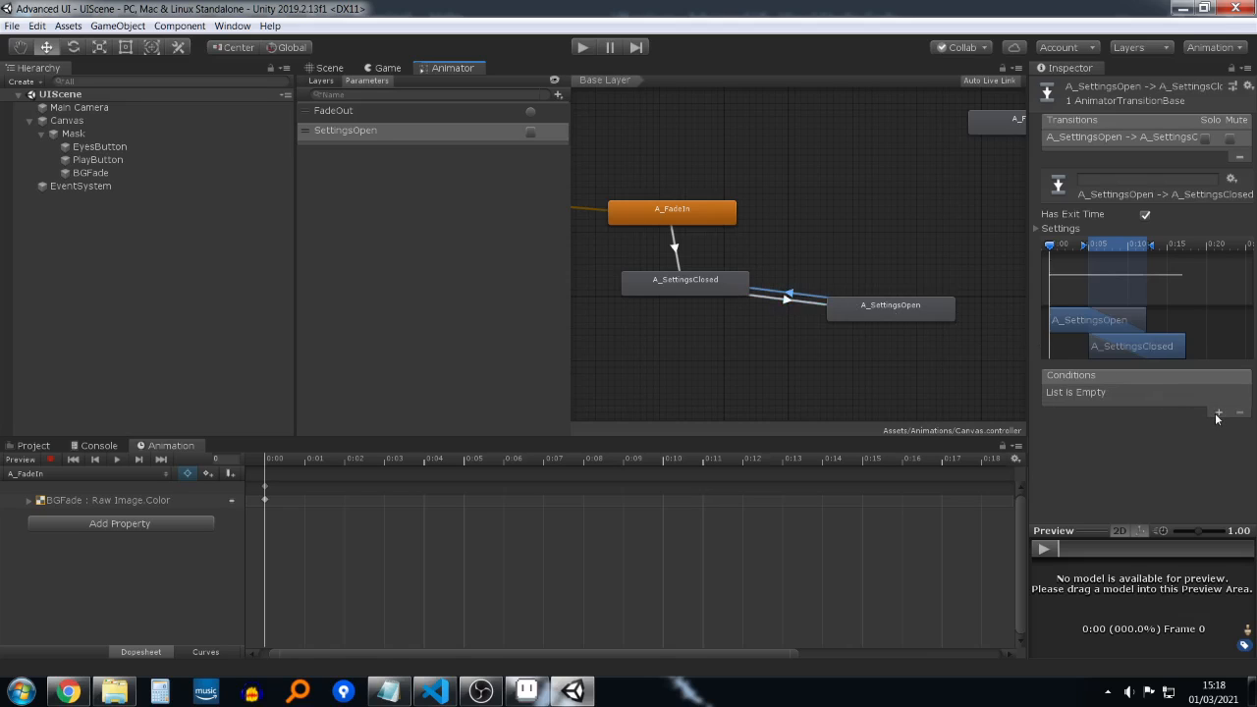
click(1218, 413)
click(1111, 396)
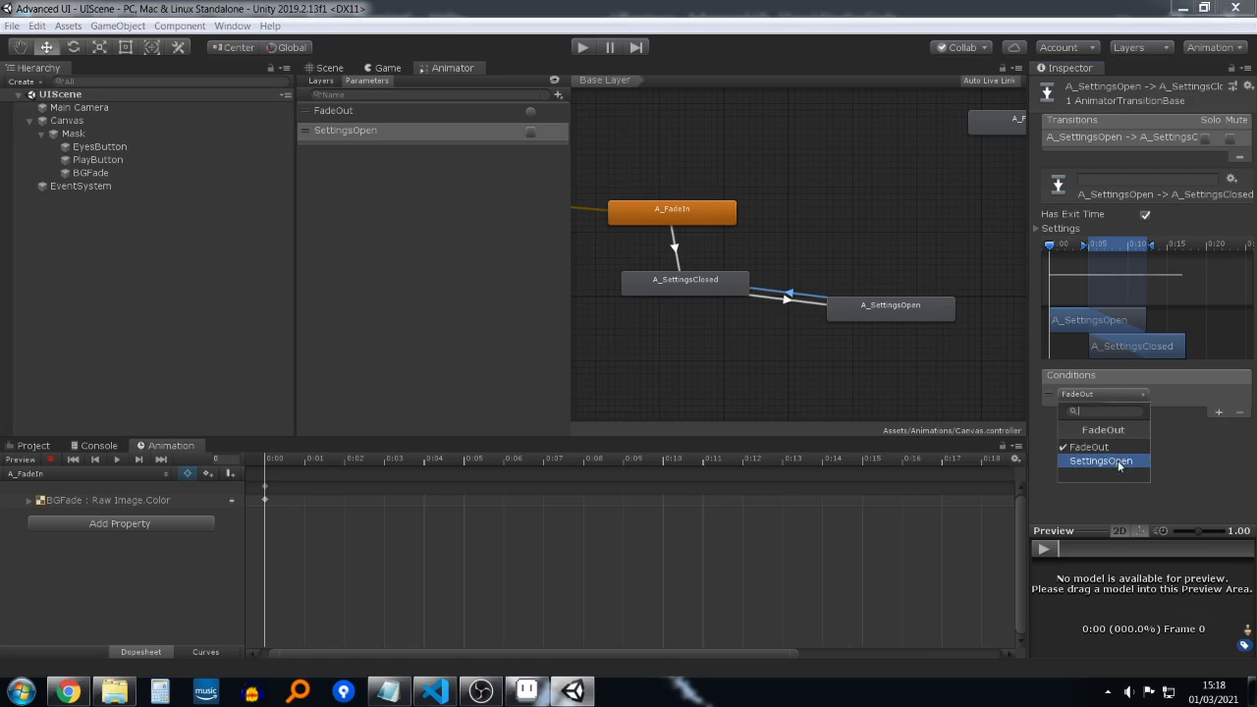
click(1101, 460)
click(1191, 395)
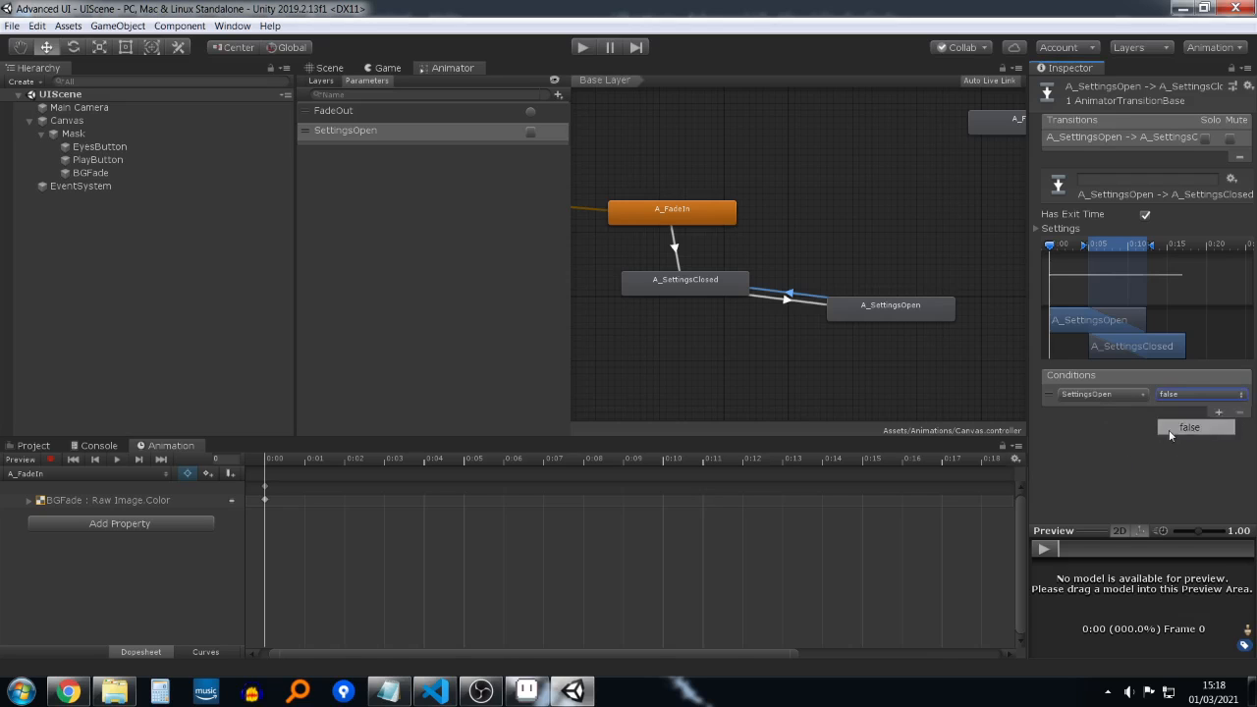
click(1178, 426)
click(478, 693)
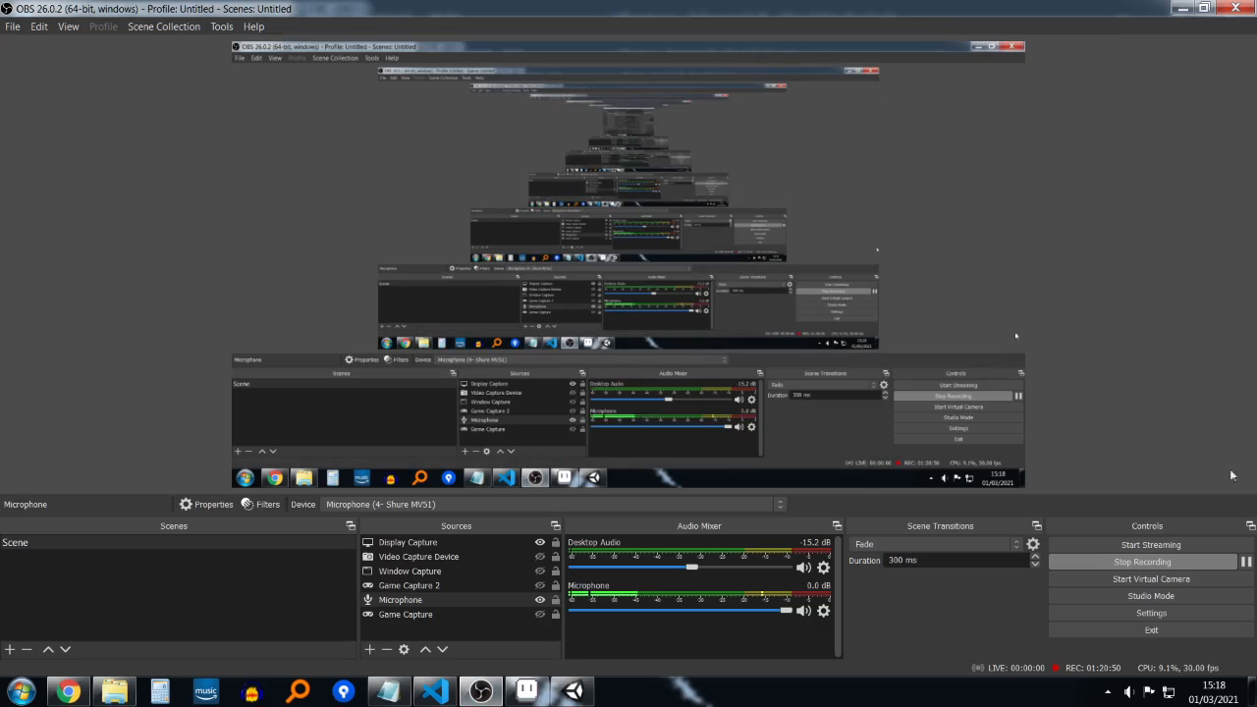
click(573, 691)
Step: Review the conditions on both transitions between A_SettingsClosed and A_SettingsOpen
scroll(744, 296, down, 2)
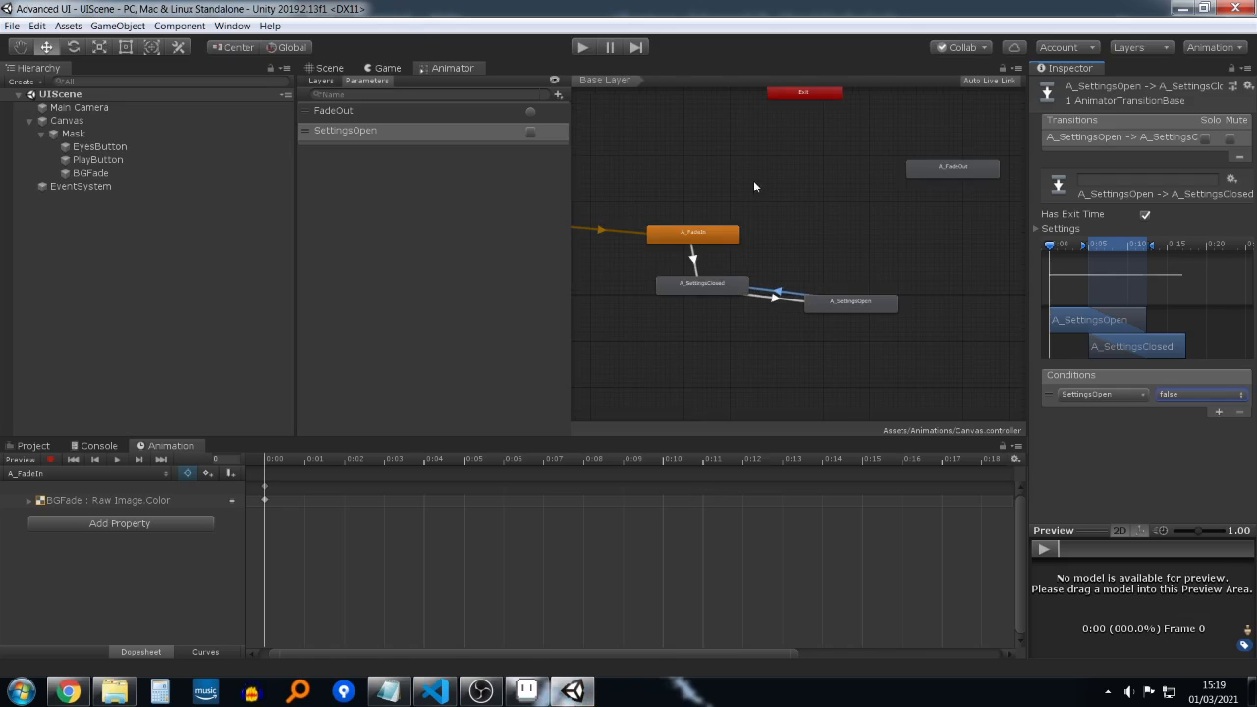
scroll(769, 327, up, 5)
middle_drag(772, 295, 804, 299)
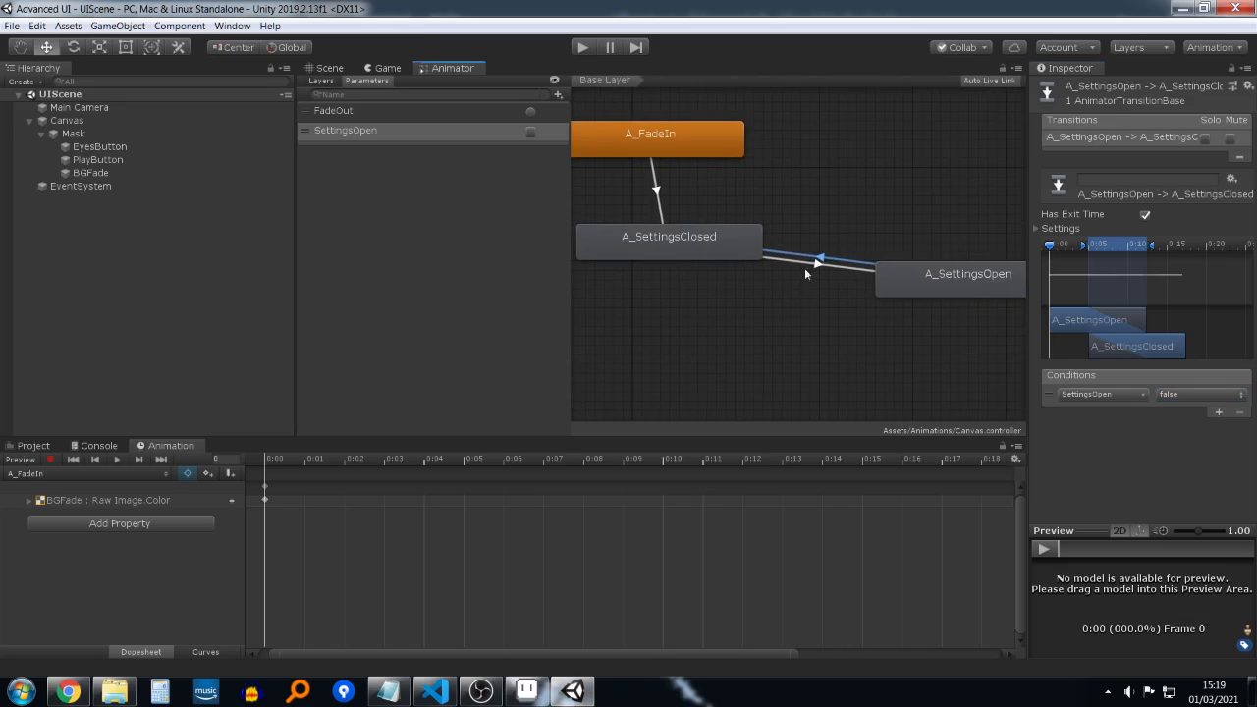
click(823, 257)
click(821, 254)
click(819, 263)
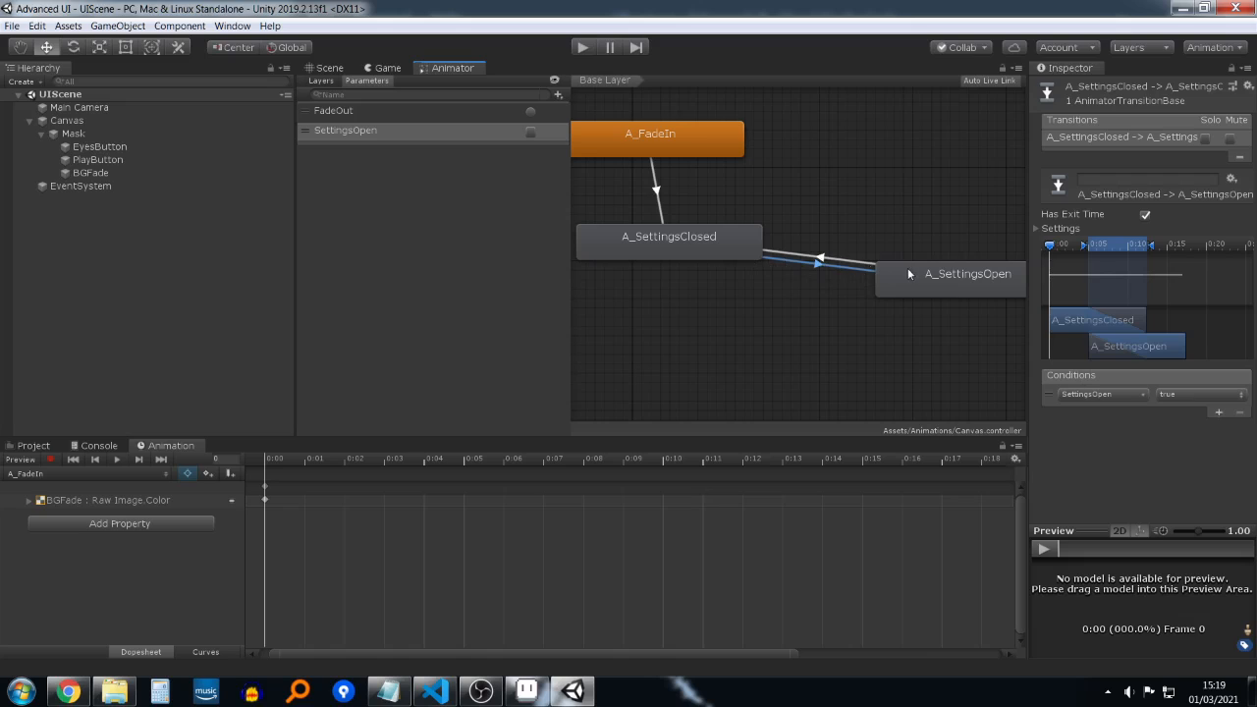
click(821, 260)
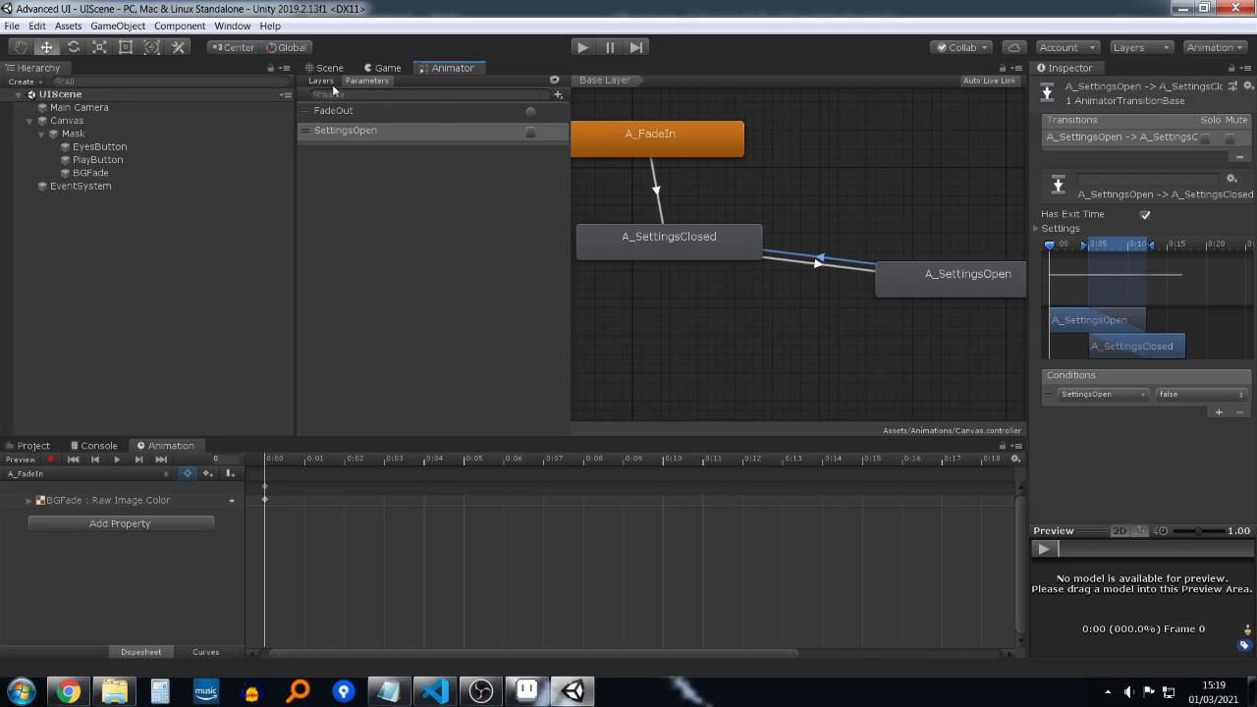
Step: Dock the Animator beside the Game view so both show at once, and start play mode
drag(447, 68, 873, 91)
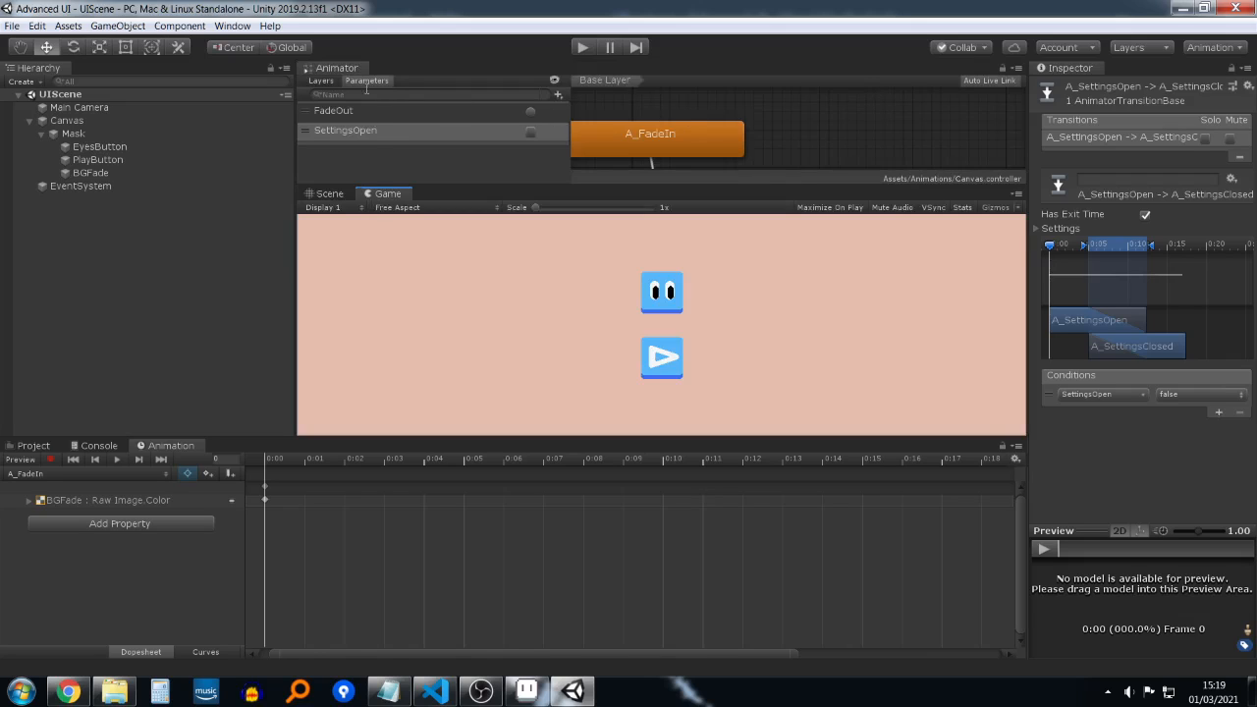
drag(344, 69, 1002, 272)
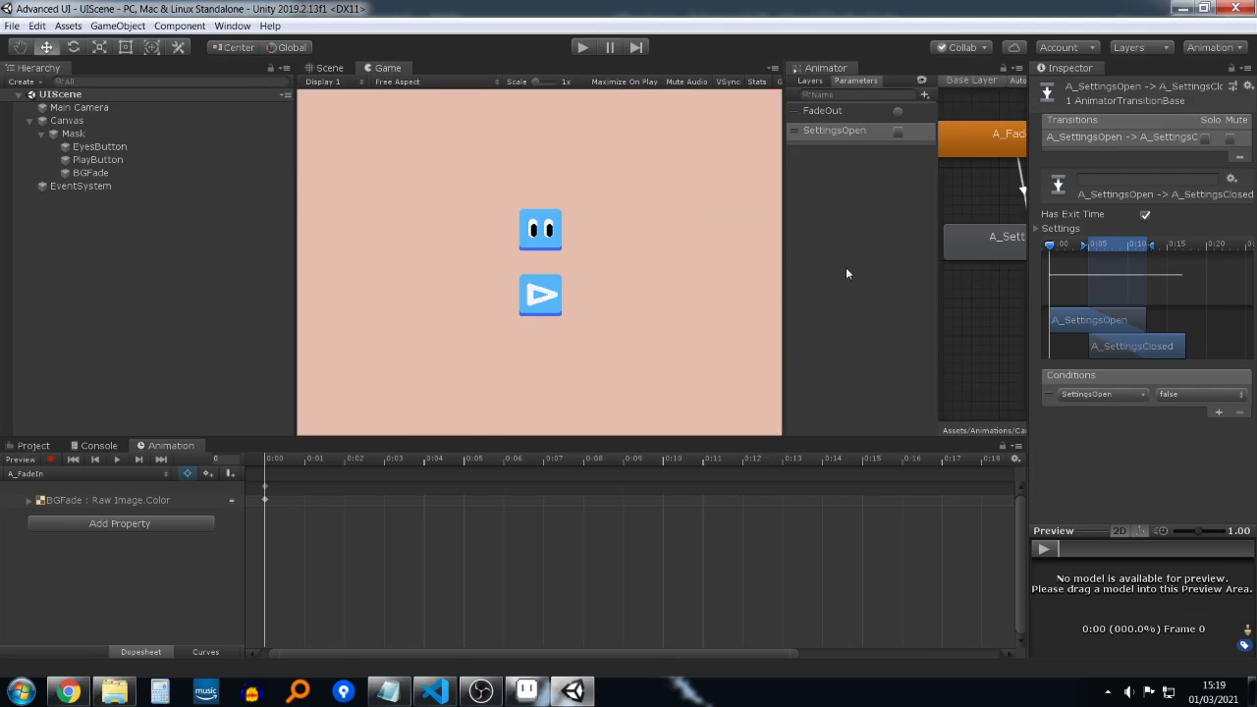
click(572, 45)
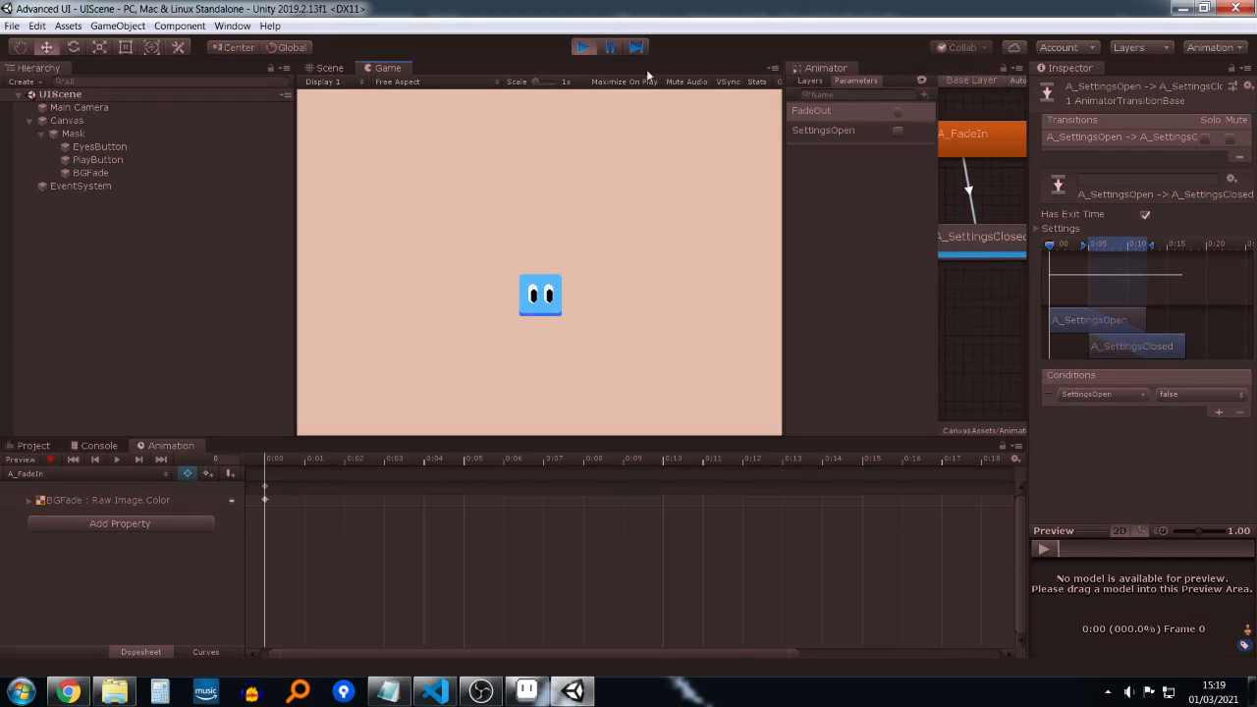
Step: Toggle the SettingsOpen parameter on and off repeatedly to test the settings animations in the running game
click(898, 130)
click(899, 130)
click(899, 131)
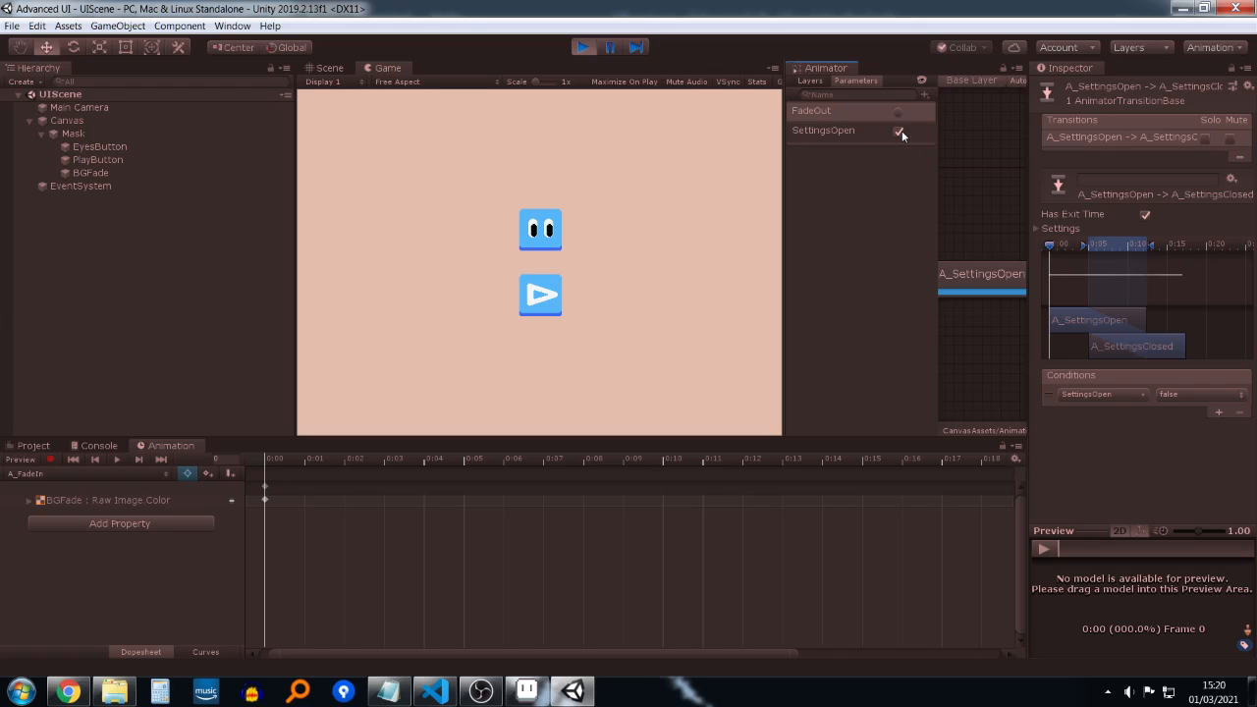
click(900, 131)
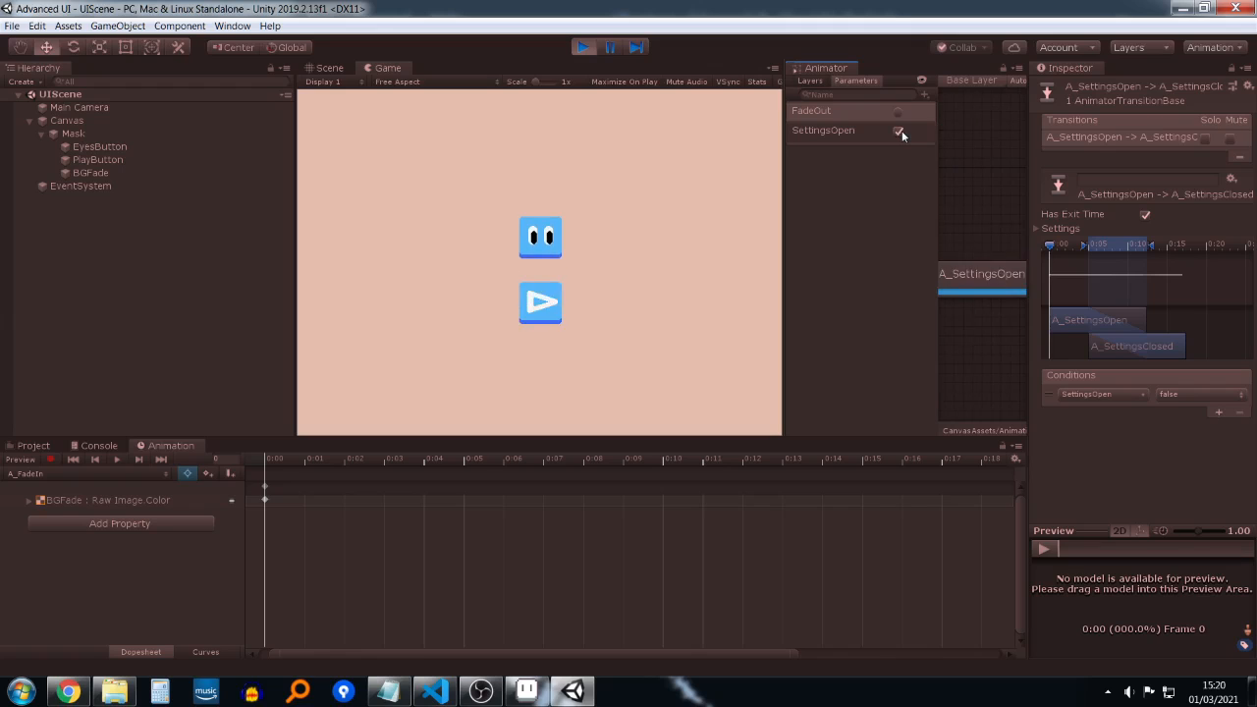
click(901, 130)
click(901, 130)
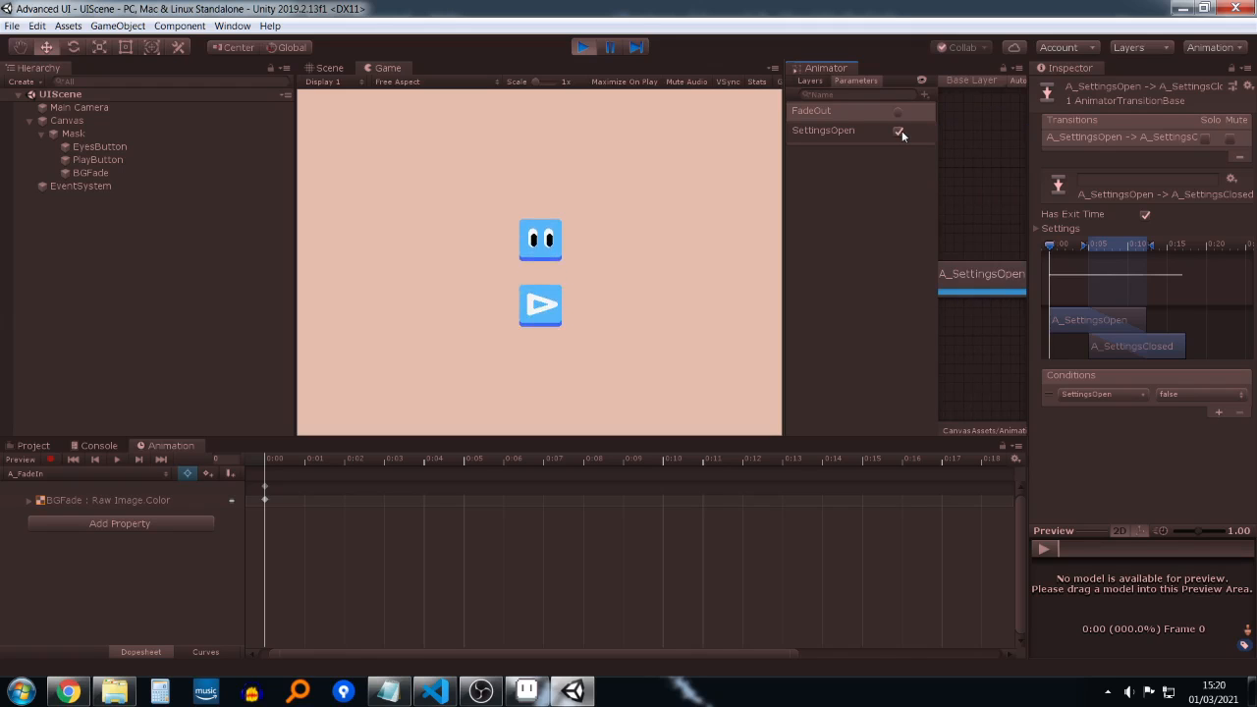
click(902, 131)
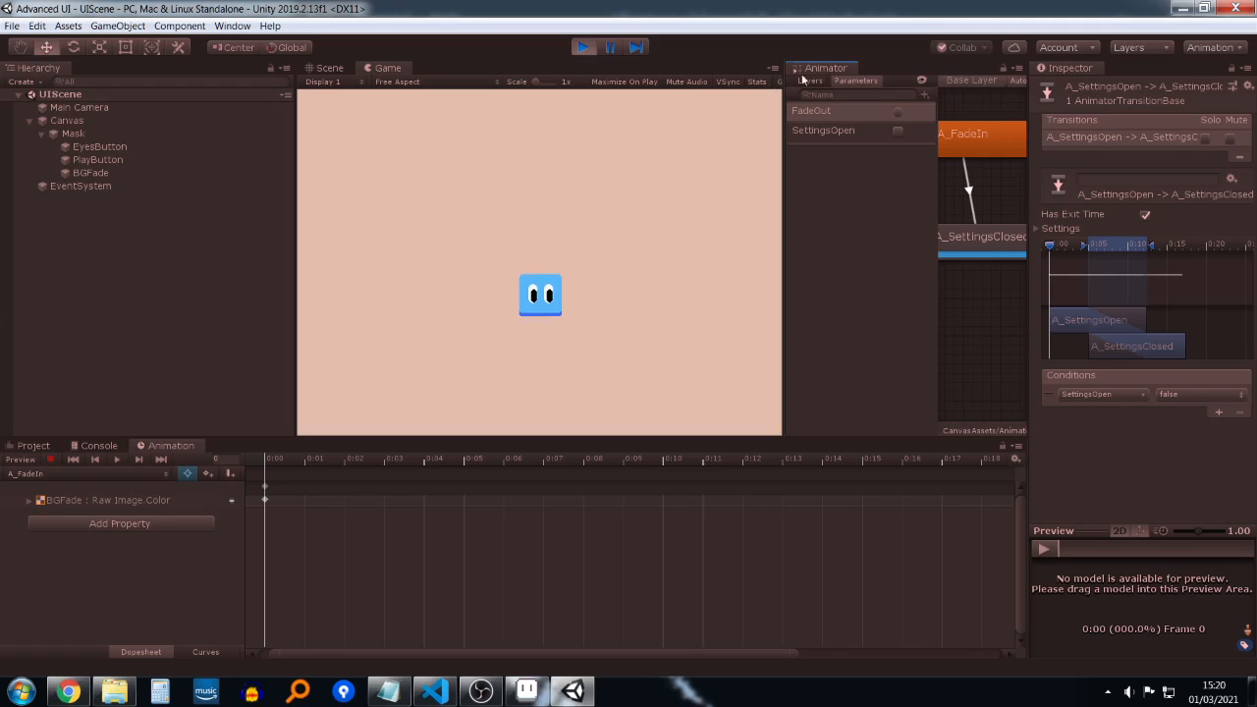
Step: Exit play mode and rearrange the A_SettingsOpen, A_SettingsClosed and A_FadeOut states closer together in a widened Animator
drag(778, 97, 492, 97)
scroll(893, 320, down, 5)
scroll(893, 321, up, 4)
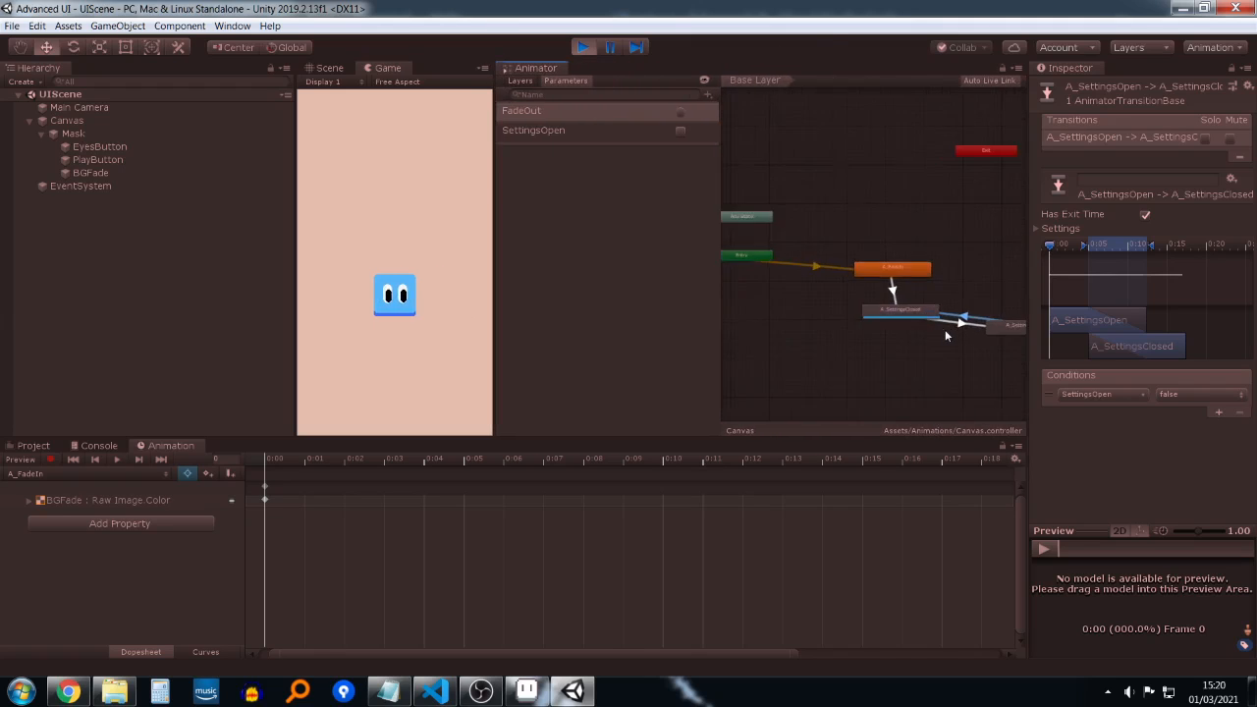
drag(931, 316, 858, 349)
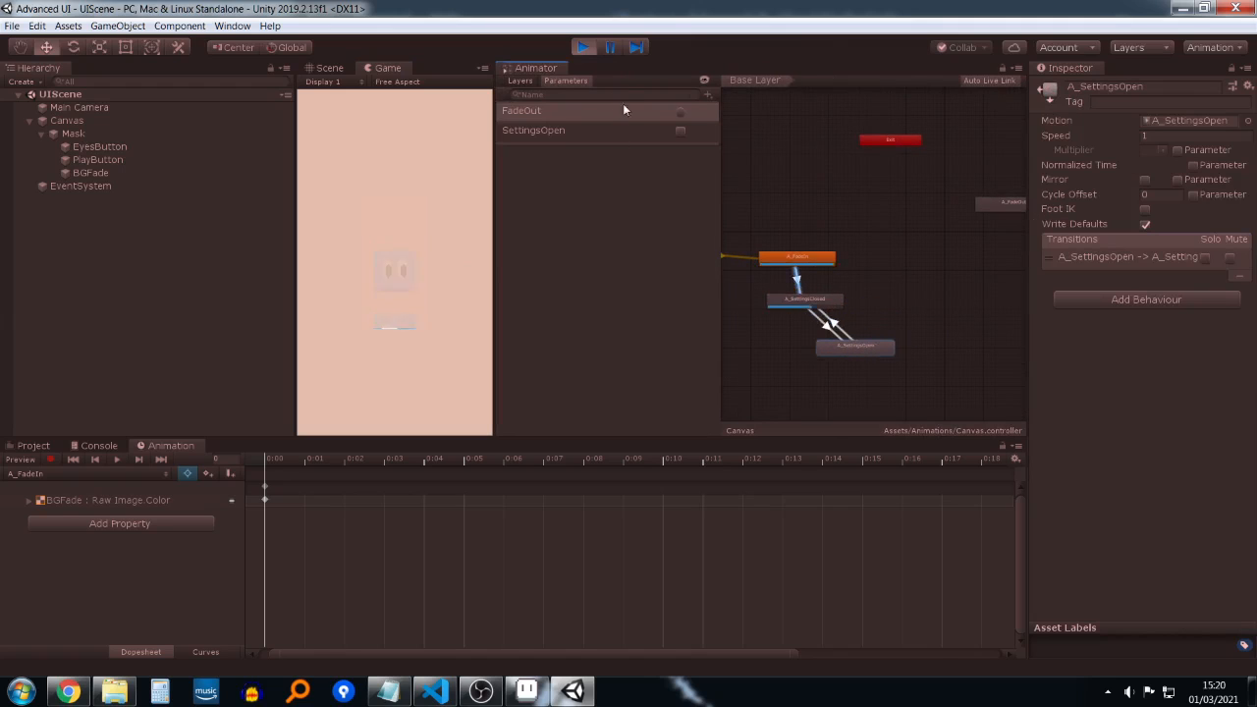
click(582, 47)
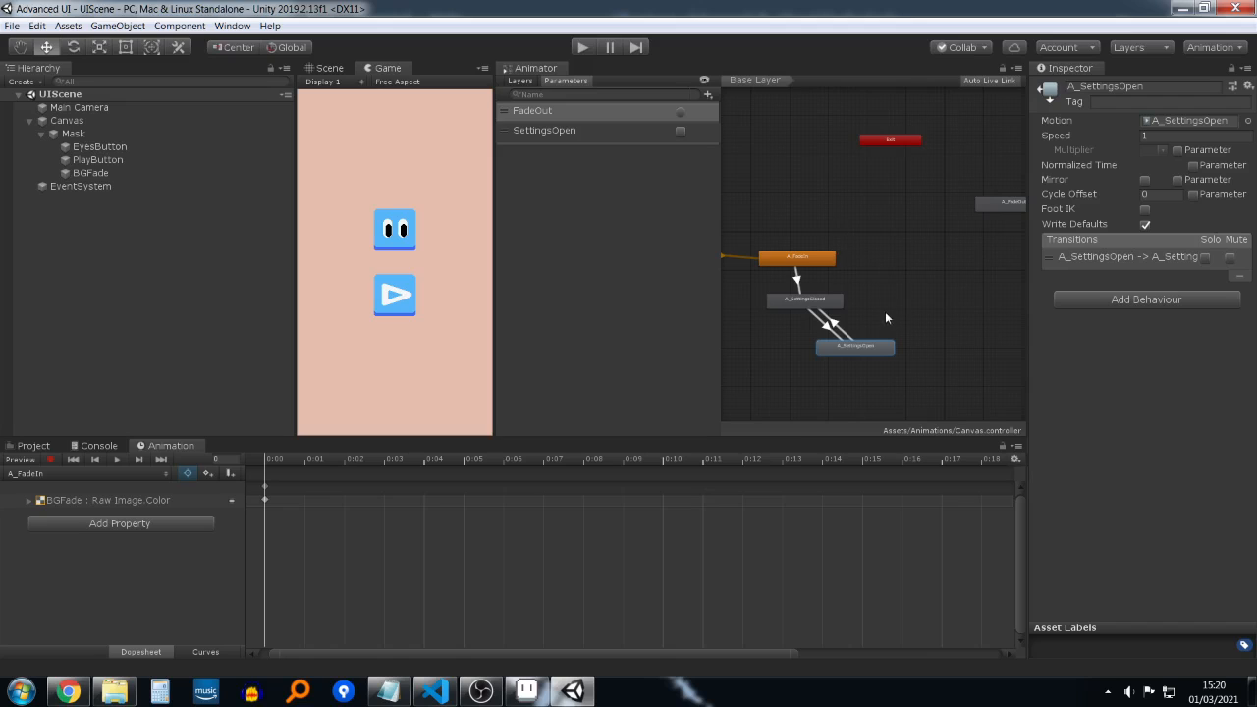
drag(839, 299, 866, 295)
drag(1001, 208, 951, 296)
Step: Create transitions to A_FadeOut from both A_SettingsOpen and A_SettingsClosed
click(878, 351)
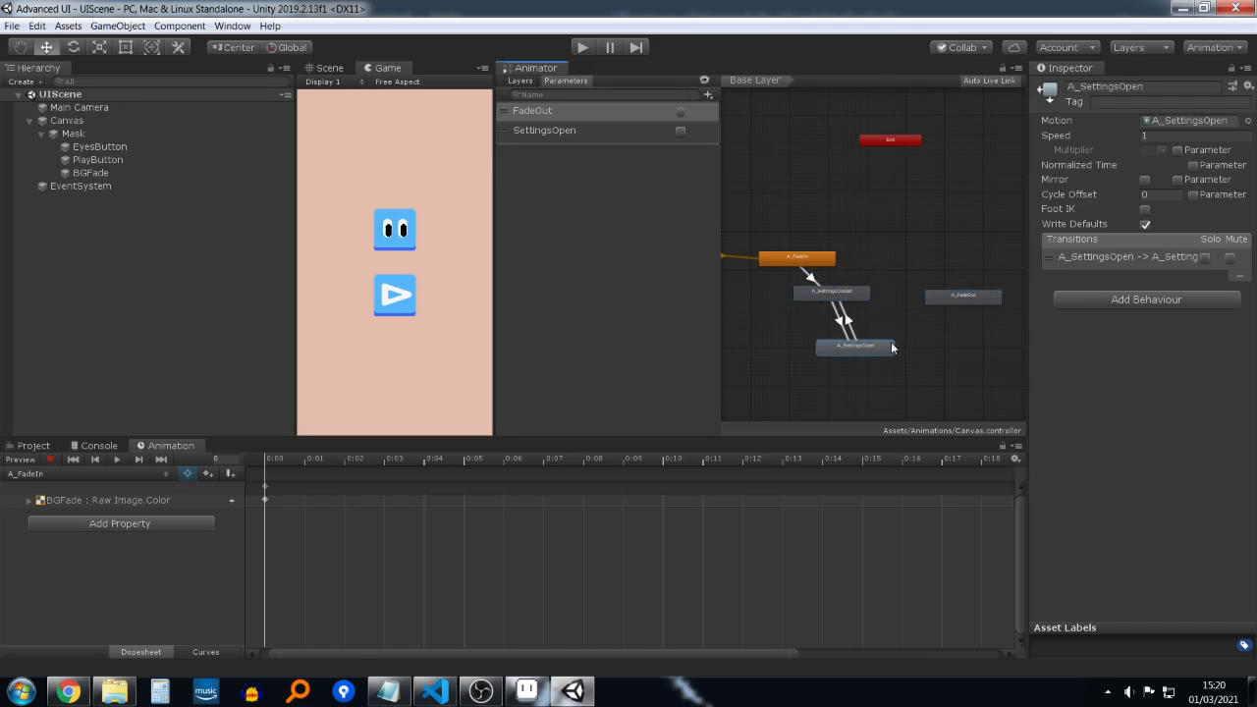
right_click(890, 344)
click(913, 351)
click(944, 306)
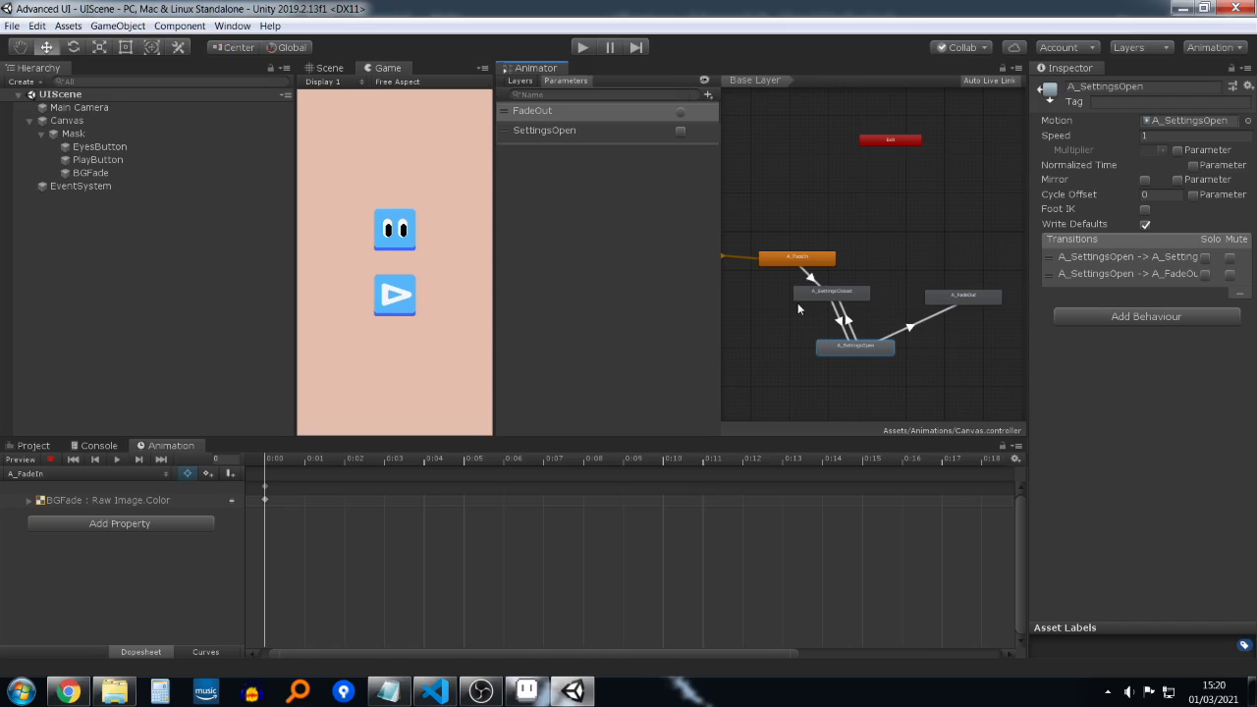
click(860, 295)
right_click(861, 295)
click(941, 303)
click(961, 296)
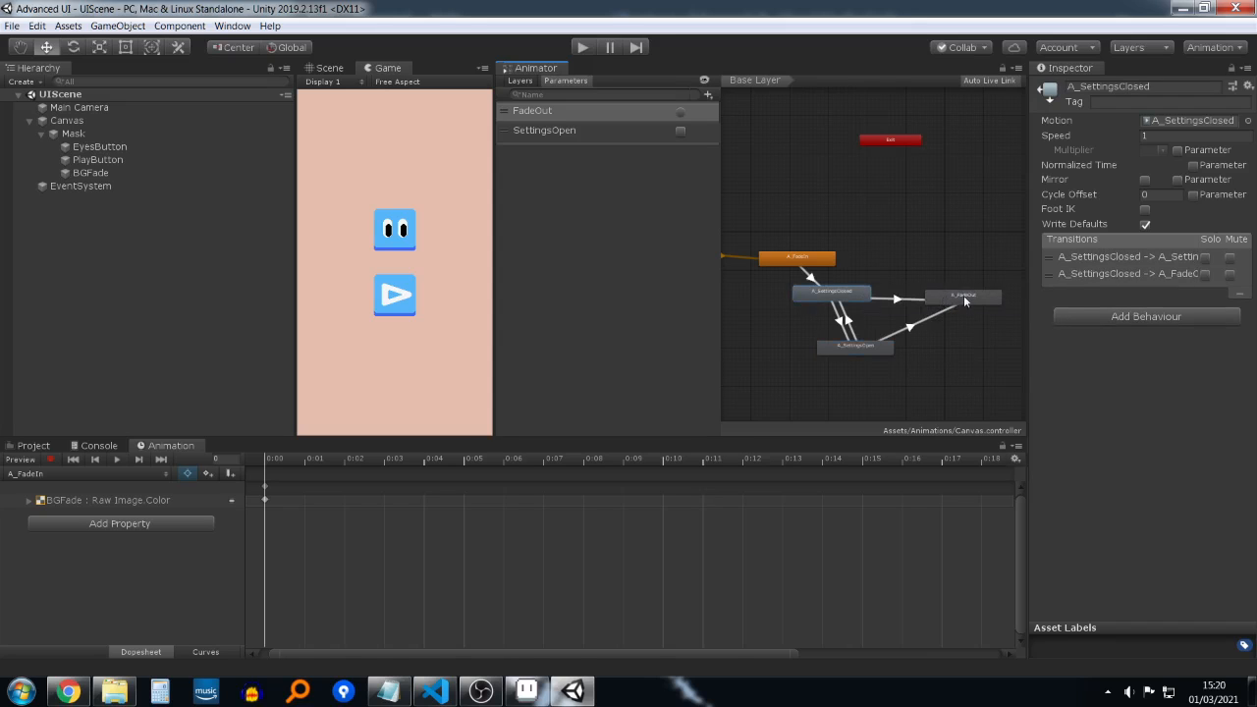
Step: Create a transition from A_FadeOut to A_FadeIn and move the A_FadeIn state higher in the graph
right_click(972, 295)
click(992, 306)
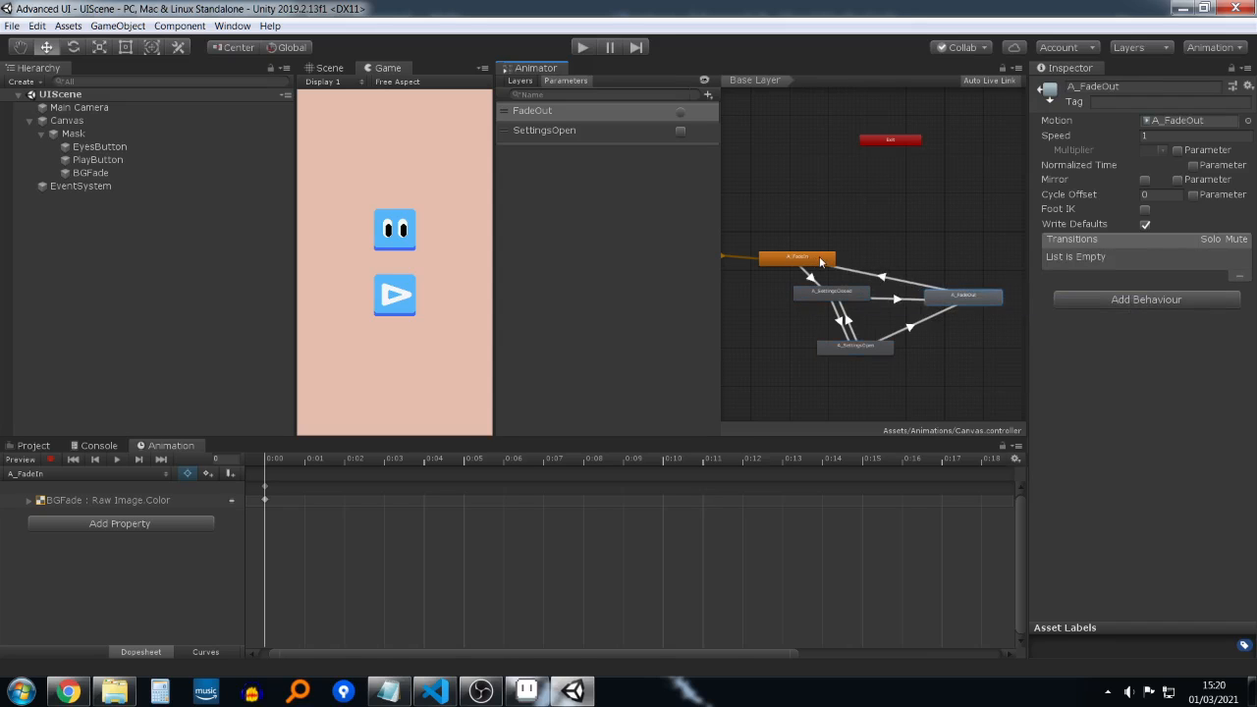
click(819, 257)
drag(845, 263, 841, 226)
click(953, 242)
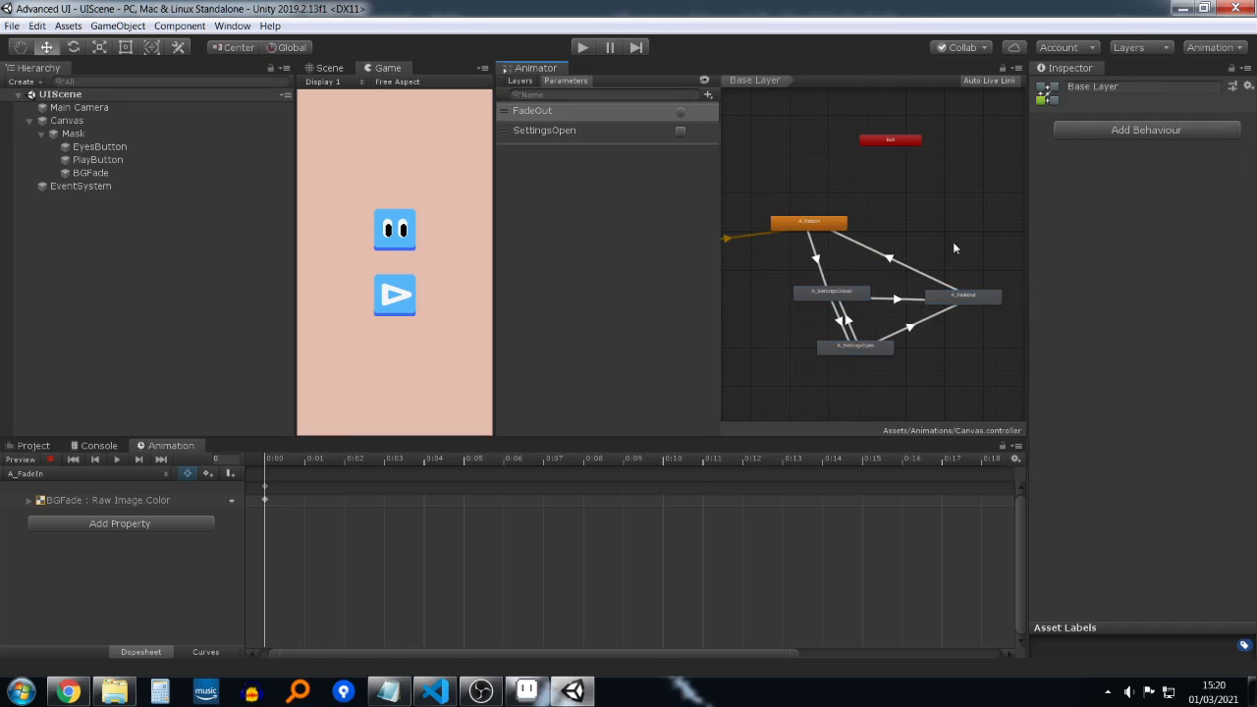
Step: Add a FadeOut condition to each of the transitions leading from A_SettingsClosed and A_SettingsOpen to A_FadeOut
click(898, 299)
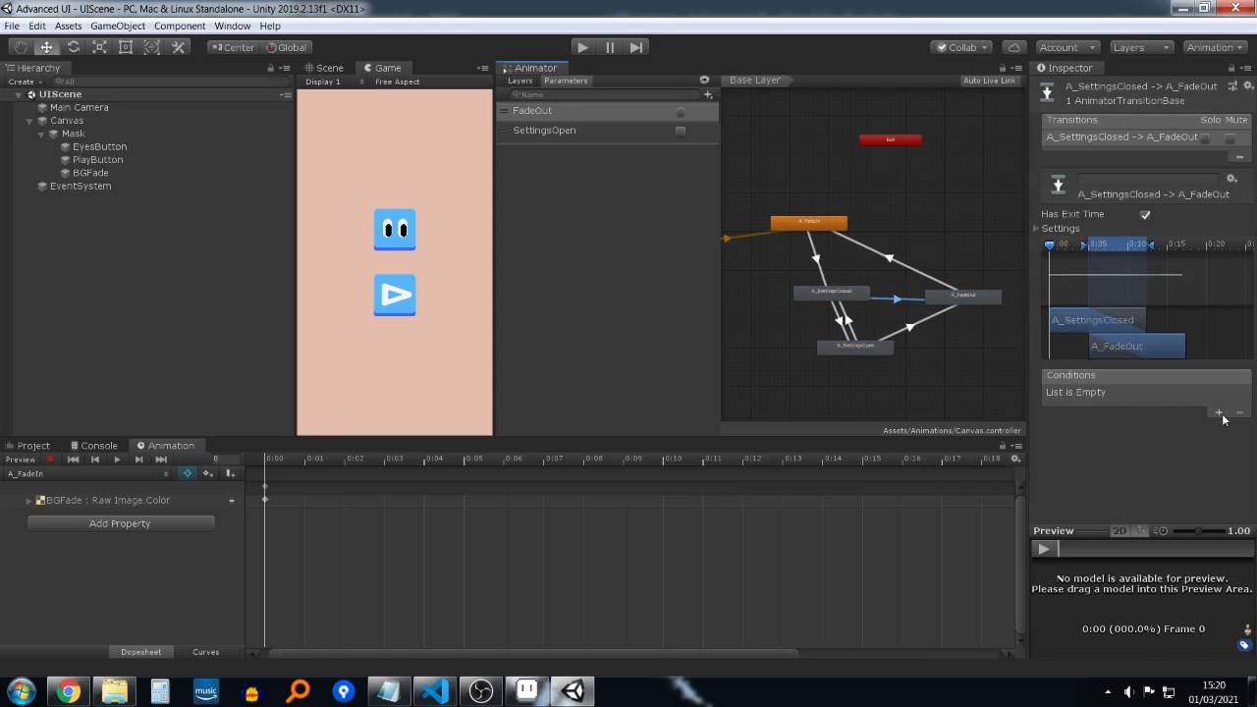
click(483, 693)
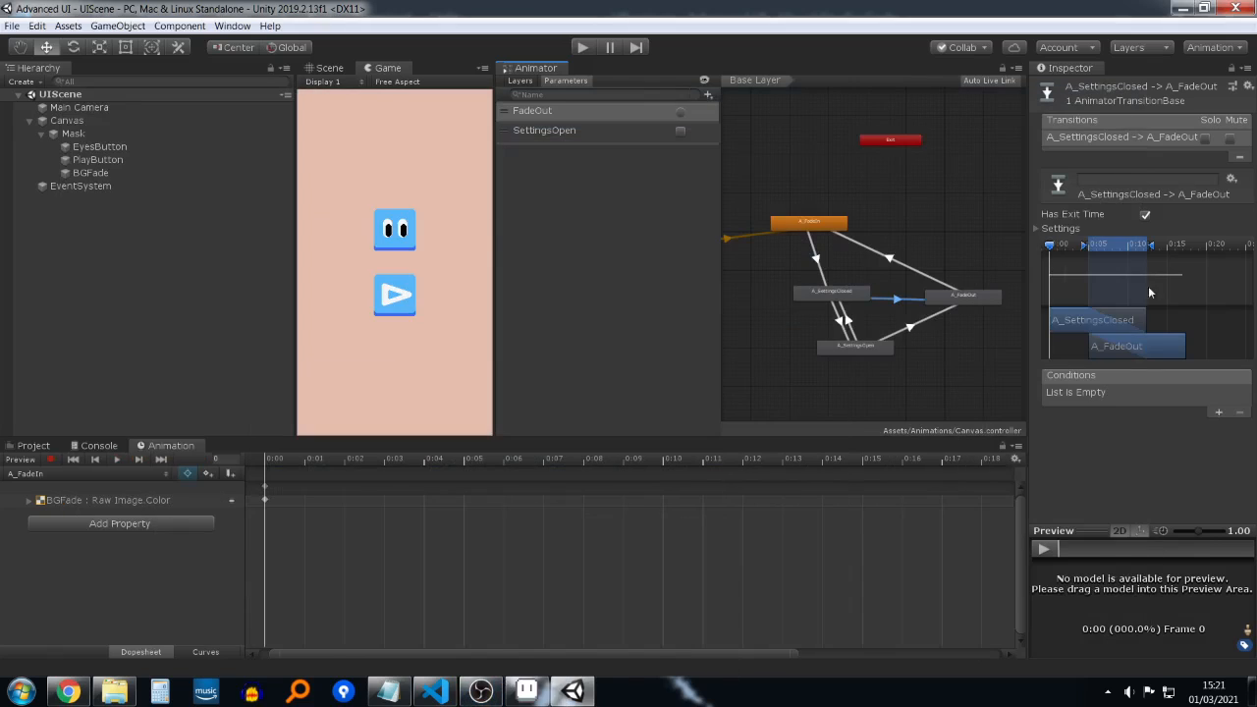
click(1217, 412)
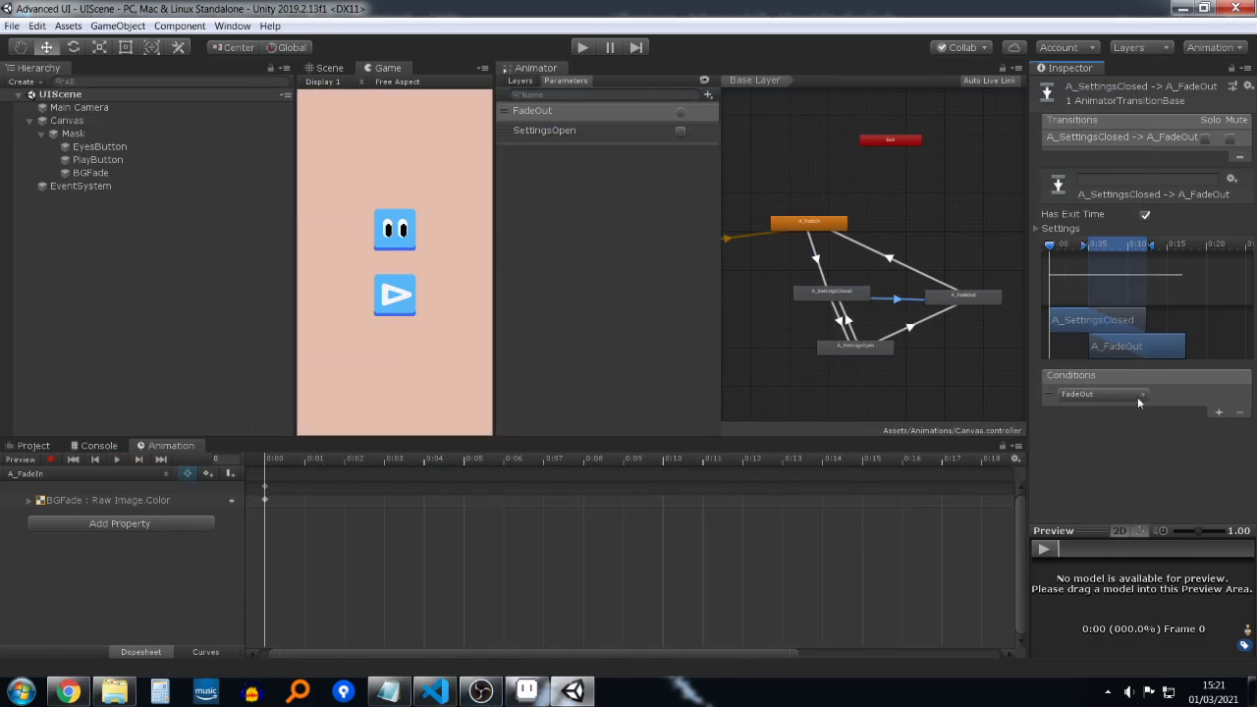
click(904, 327)
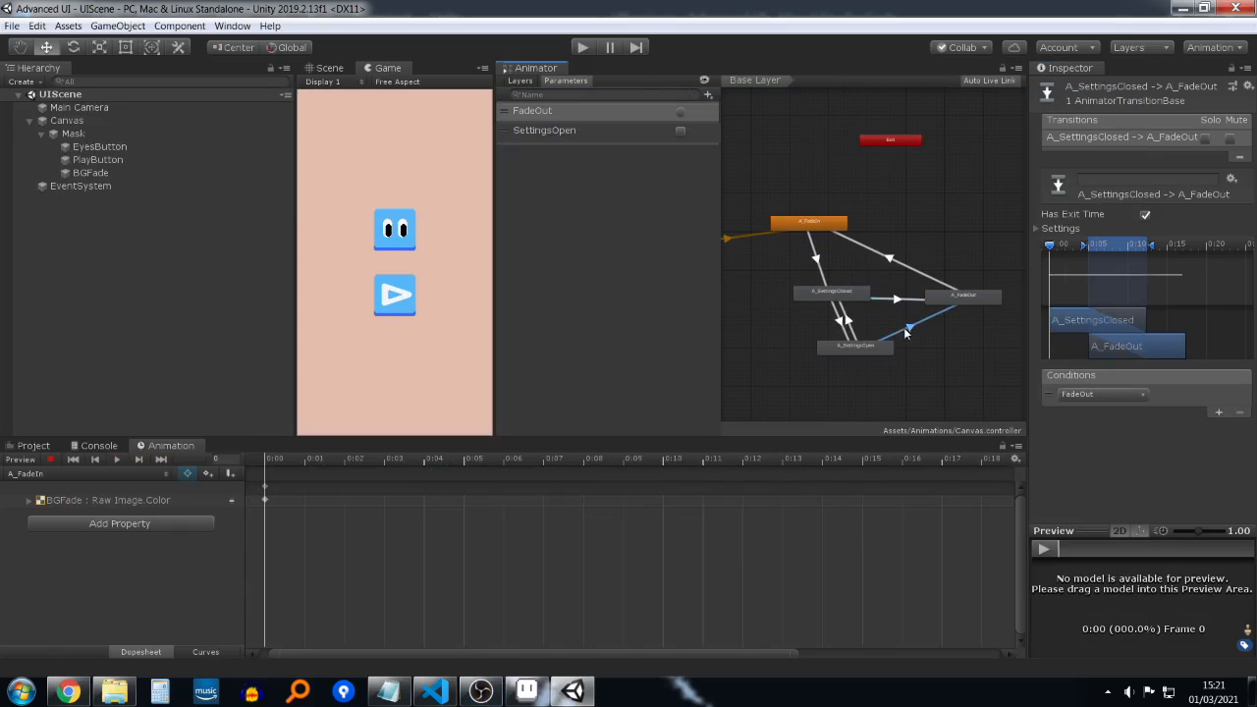
click(1221, 412)
scroll(900, 339, up, 5)
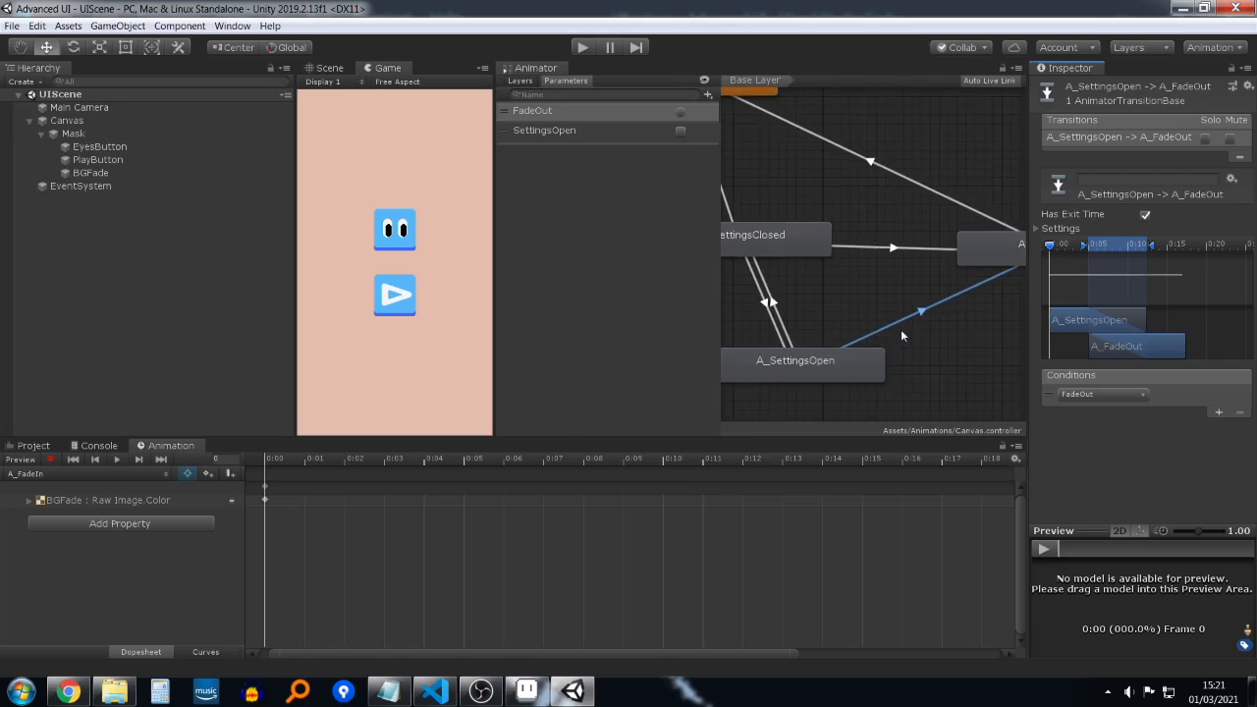
scroll(901, 334, down, 4)
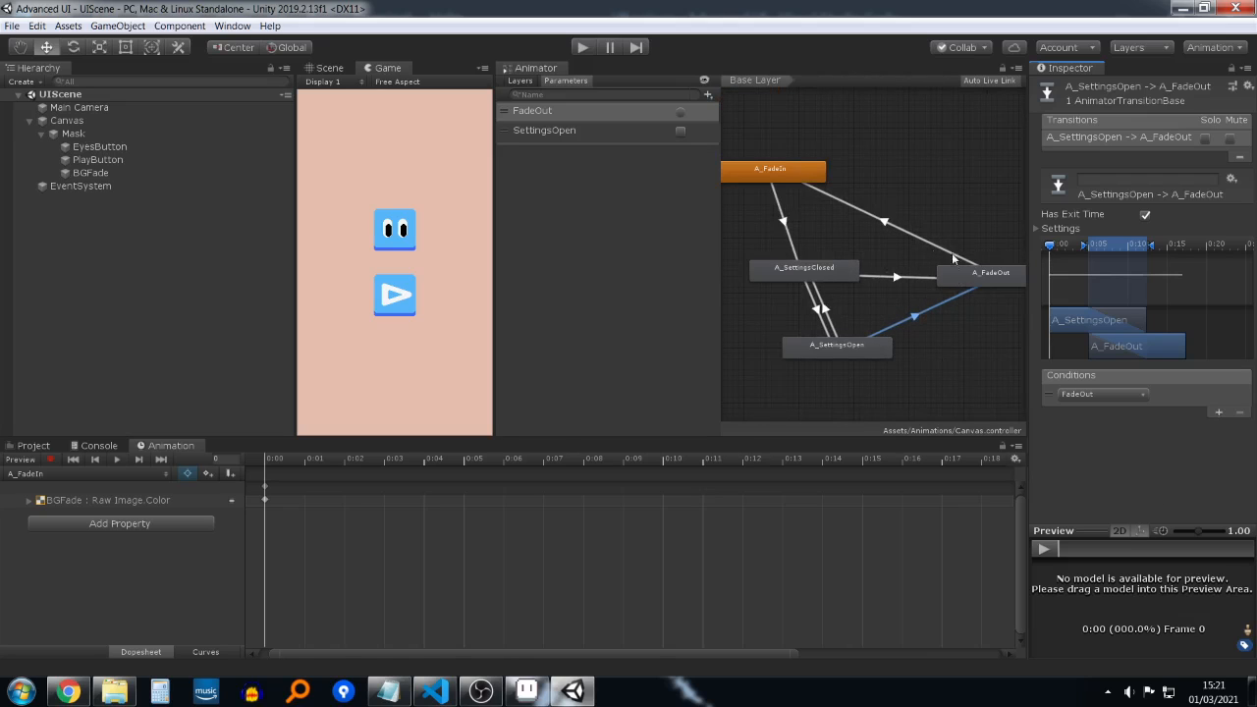
Step: Set the exit time of the transition from A_FadeOut to A_FadeIn to 5
click(871, 220)
drag(949, 183, 855, 230)
click(785, 224)
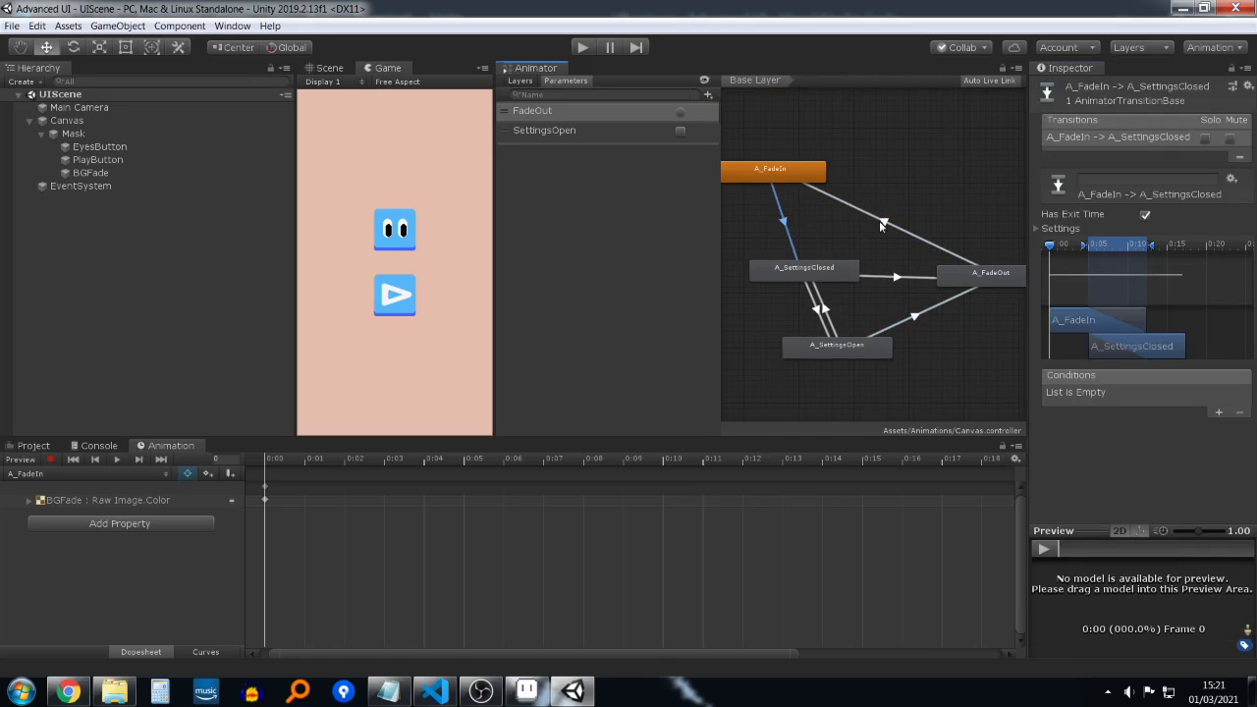
click(881, 220)
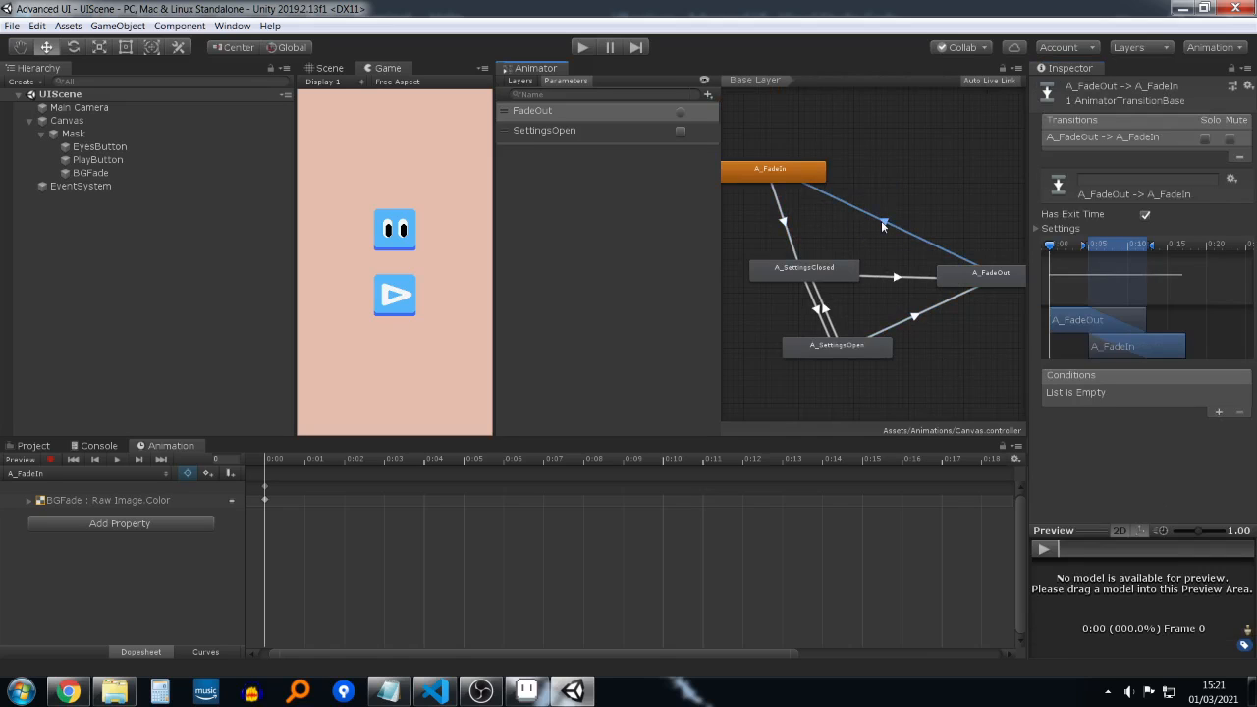
click(1039, 229)
click(1181, 243)
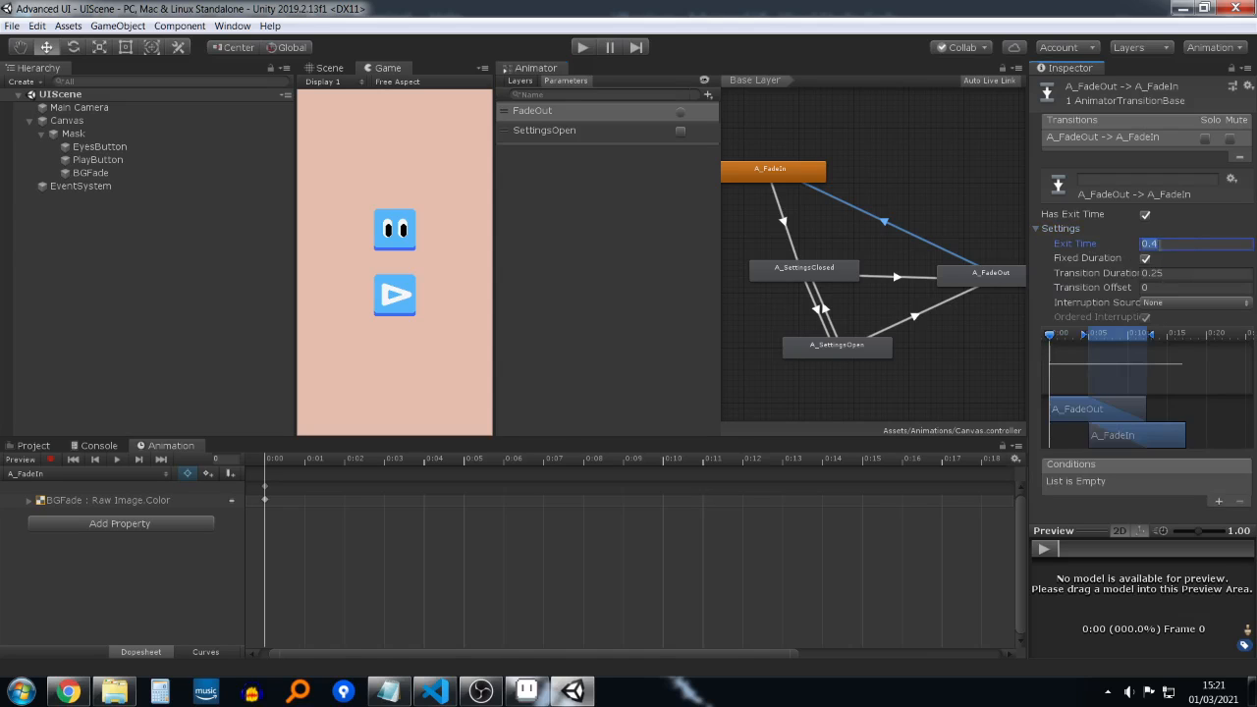
text(5)
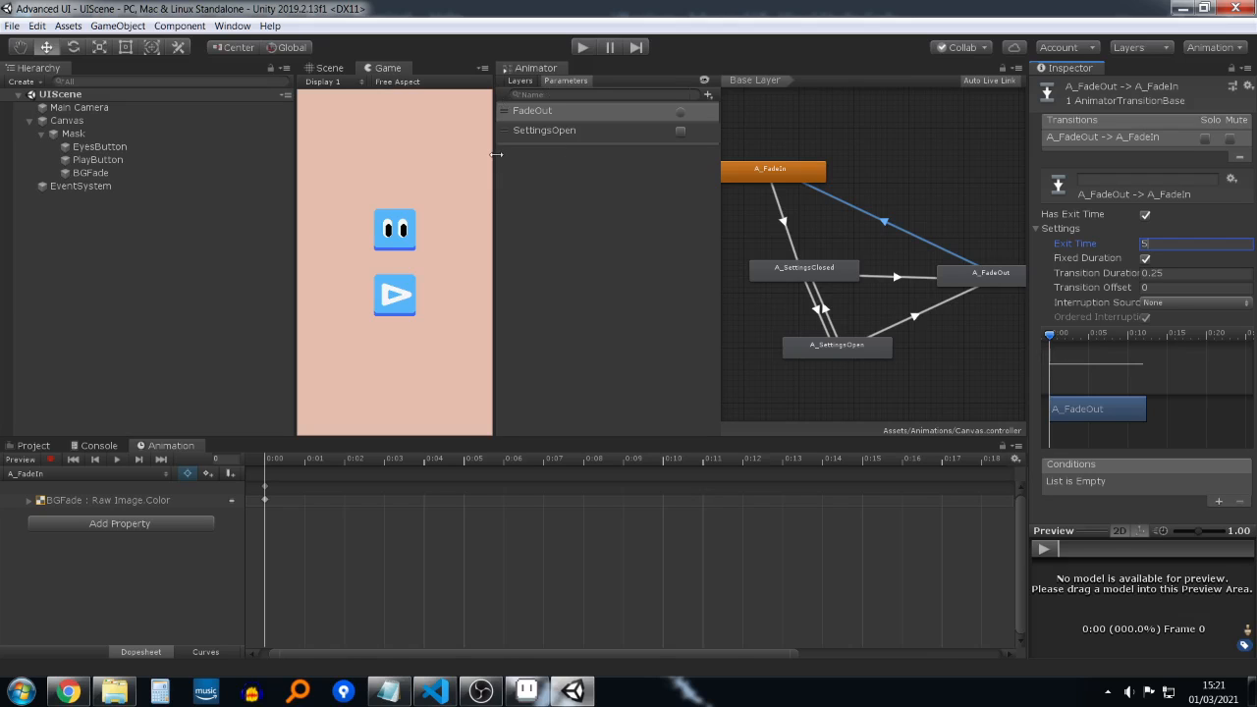
Step: Enter play mode and switch the SettingsOpen parameter on and off to test the settings transitions
click(582, 46)
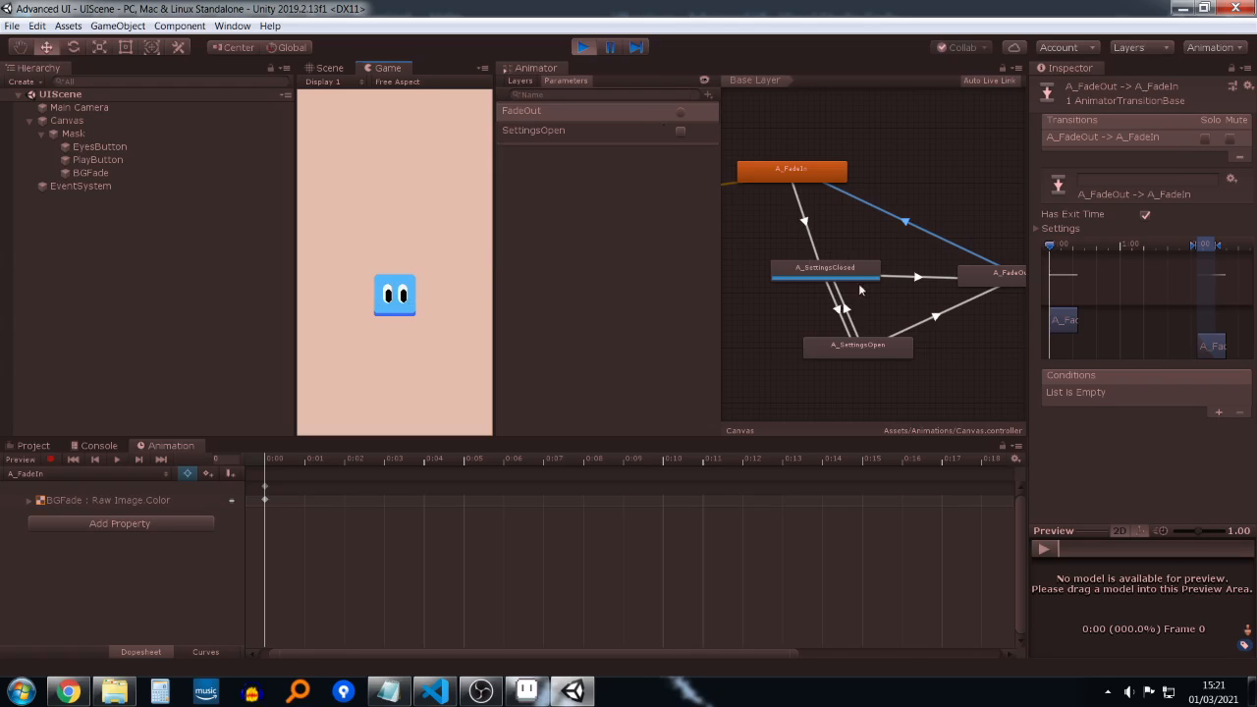
click(680, 131)
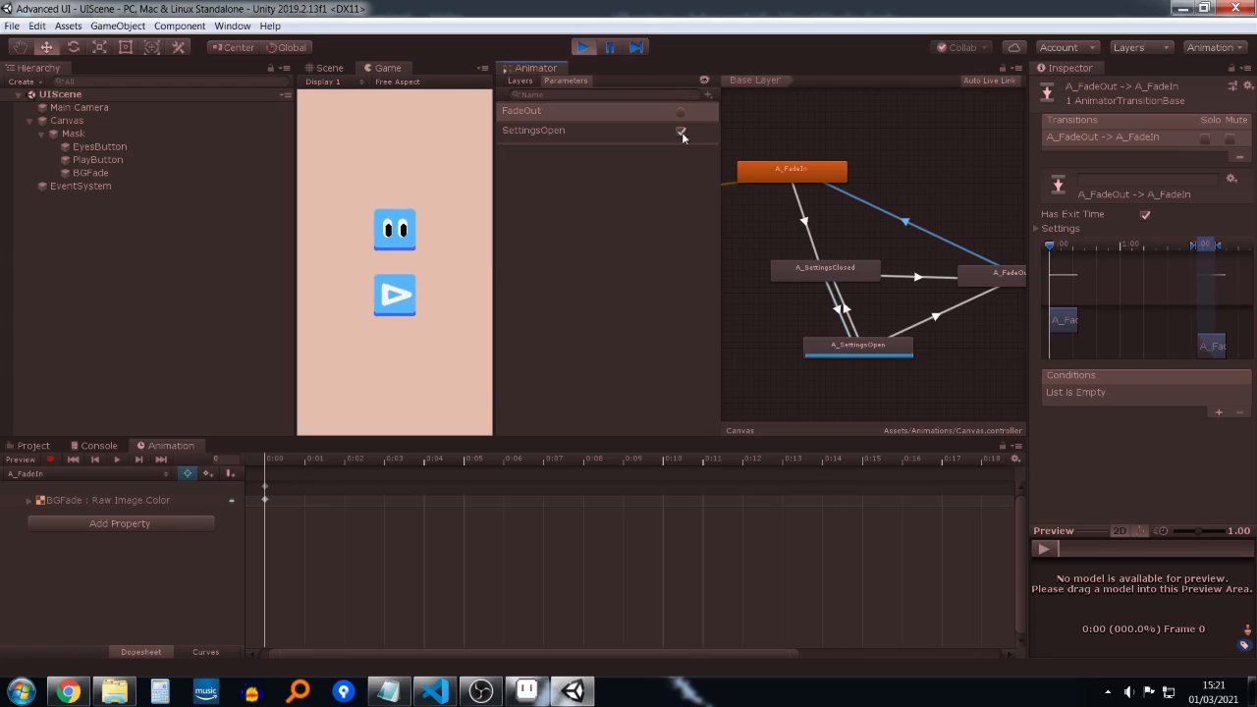
click(680, 131)
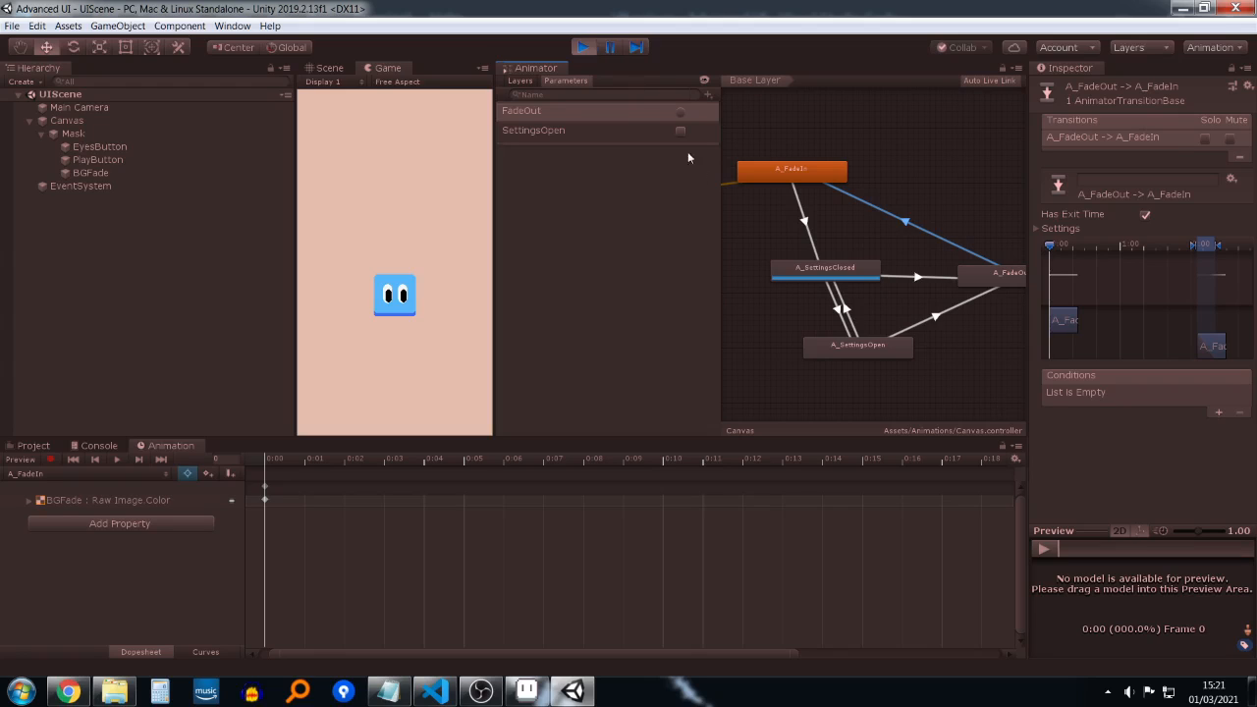
Step: Inspect the A_FadeIn state and preview the first frames of its clip by scrubbing the timeline
click(71, 474)
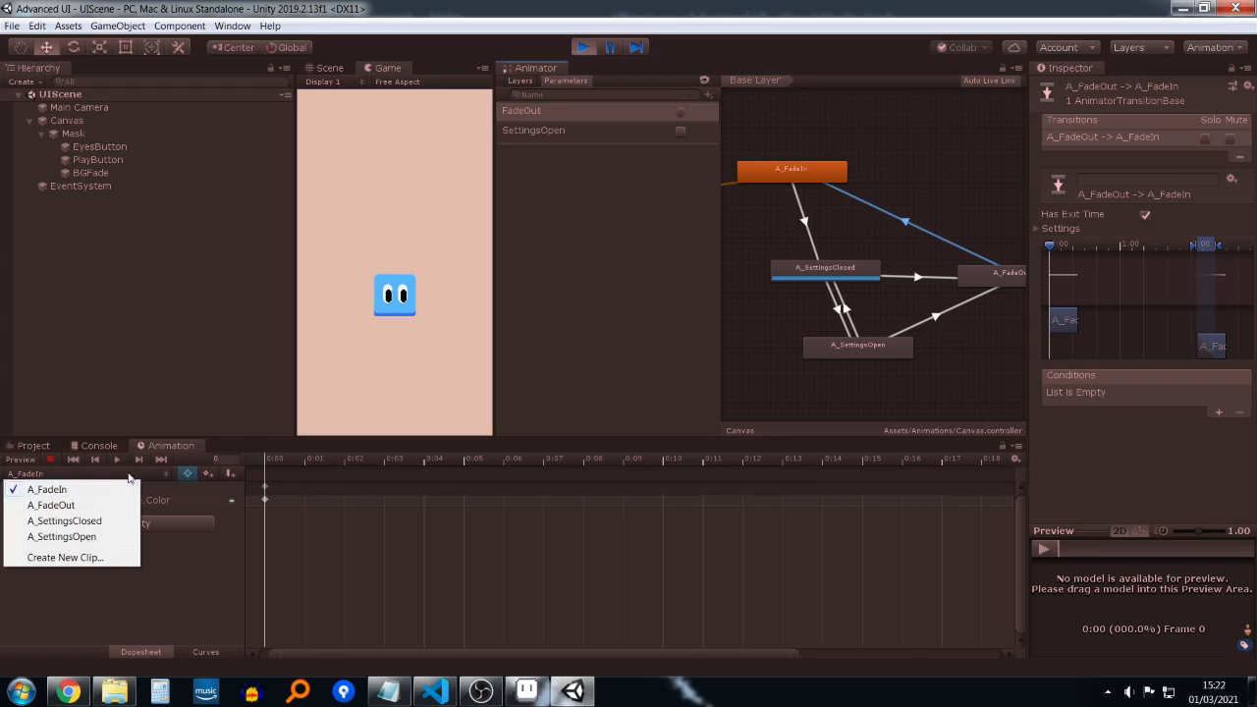
click(794, 191)
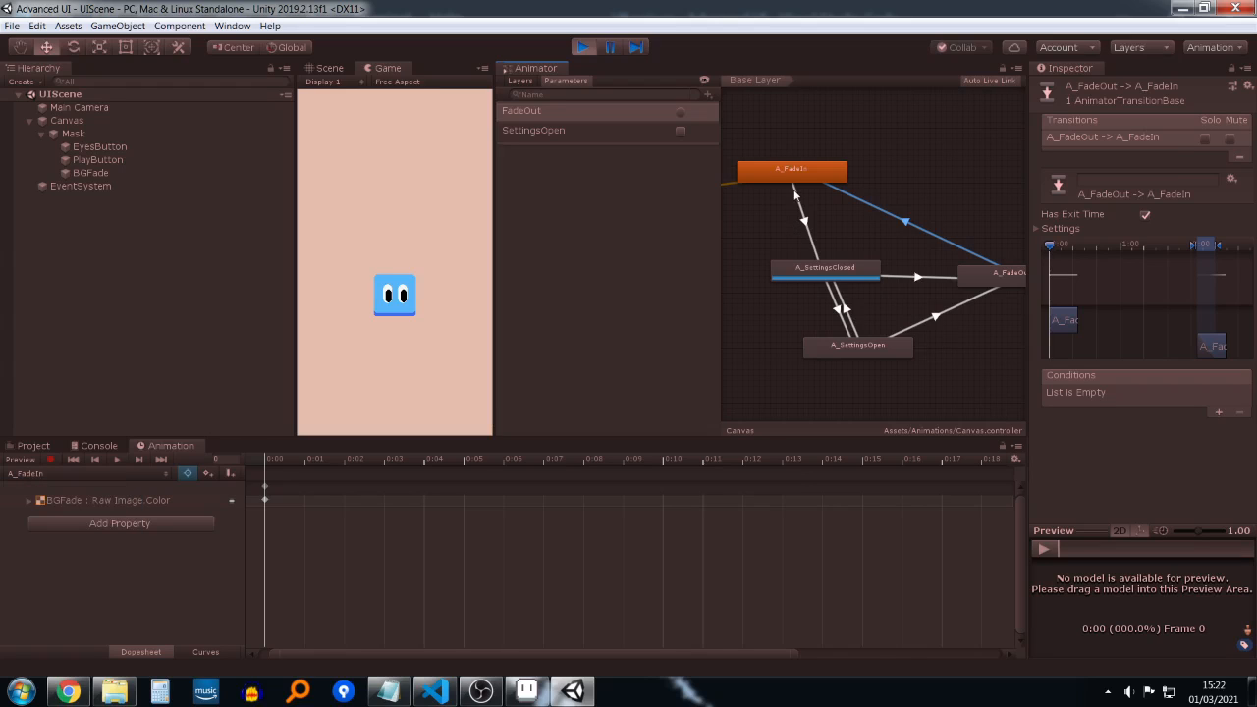
middle_drag(795, 194, 925, 188)
middle_drag(848, 224, 848, 231)
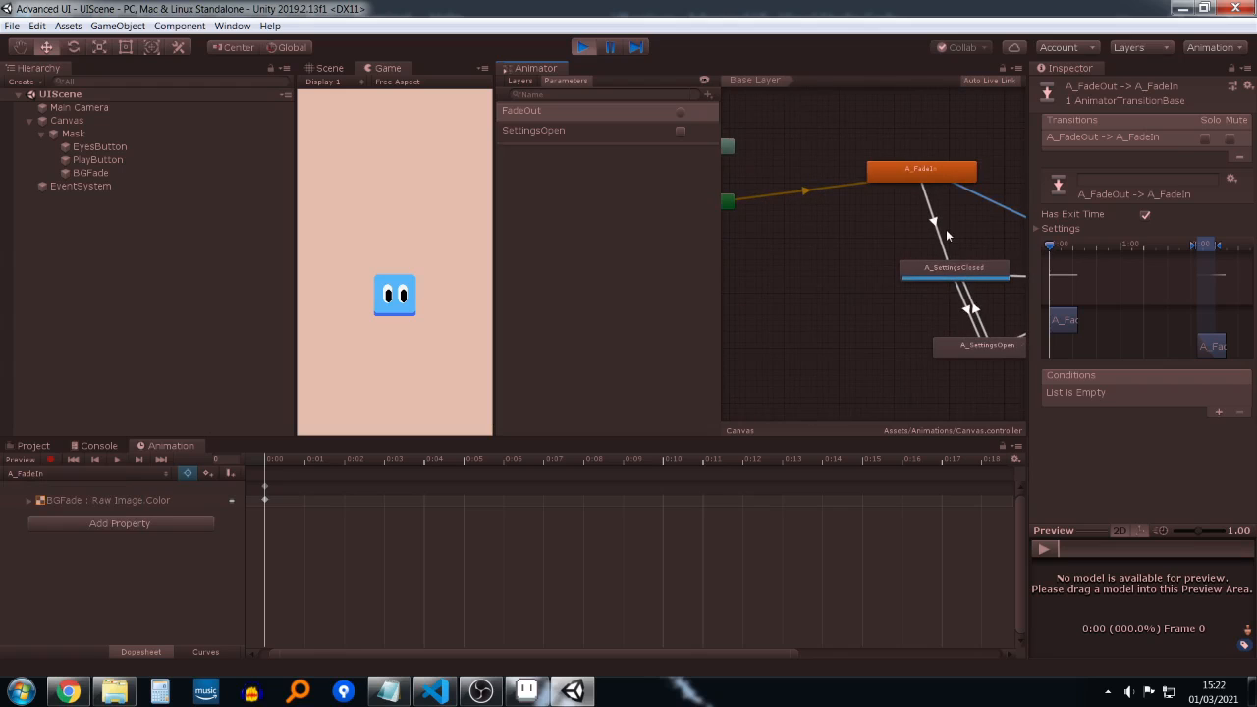
click(918, 209)
click(904, 170)
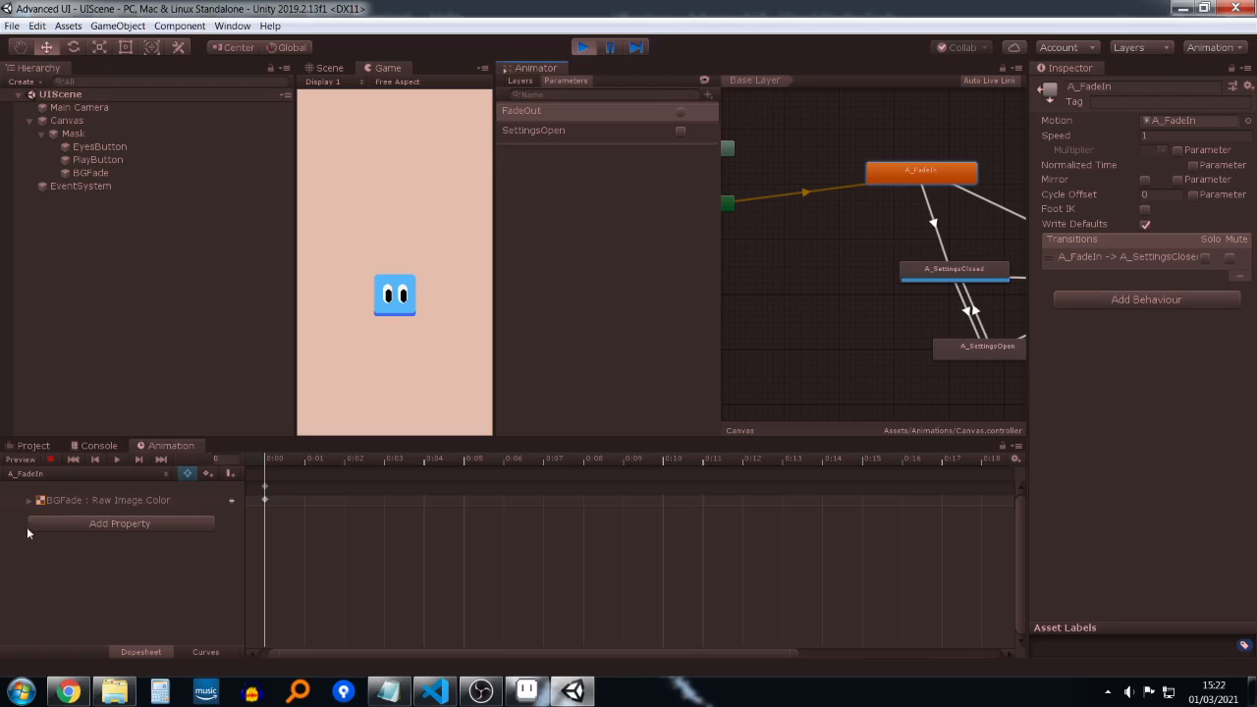
drag(271, 460, 243, 447)
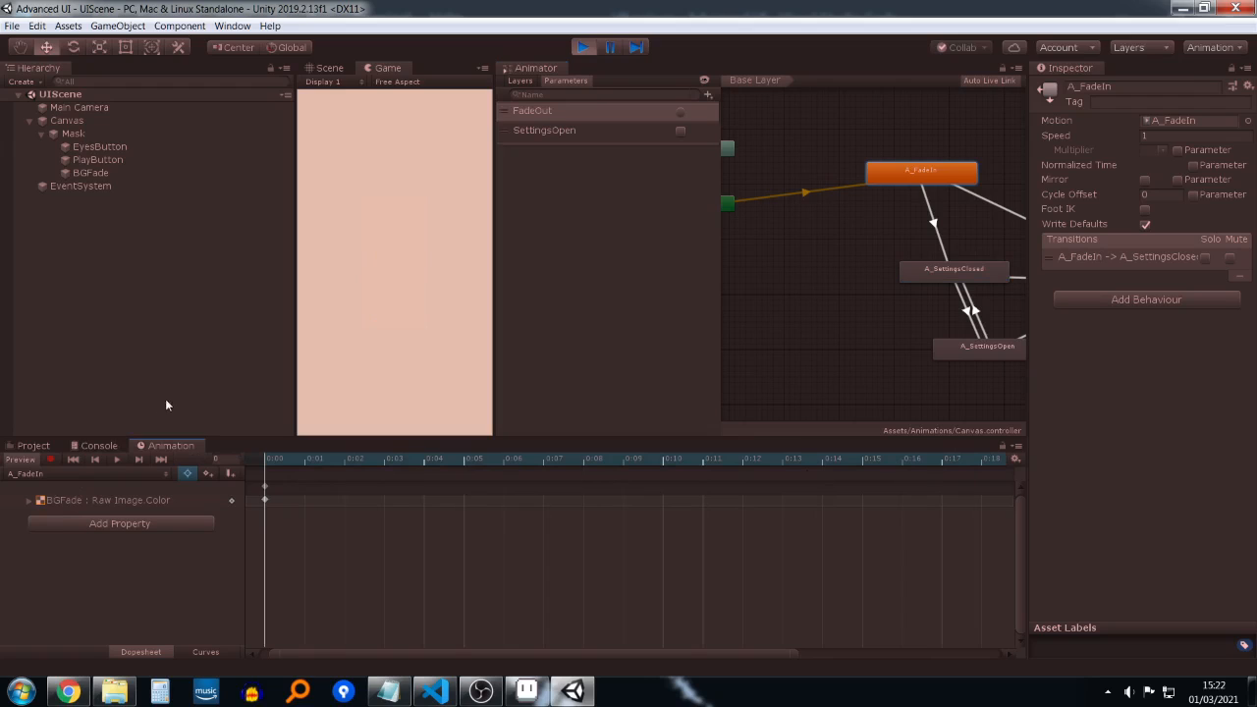
click(785, 197)
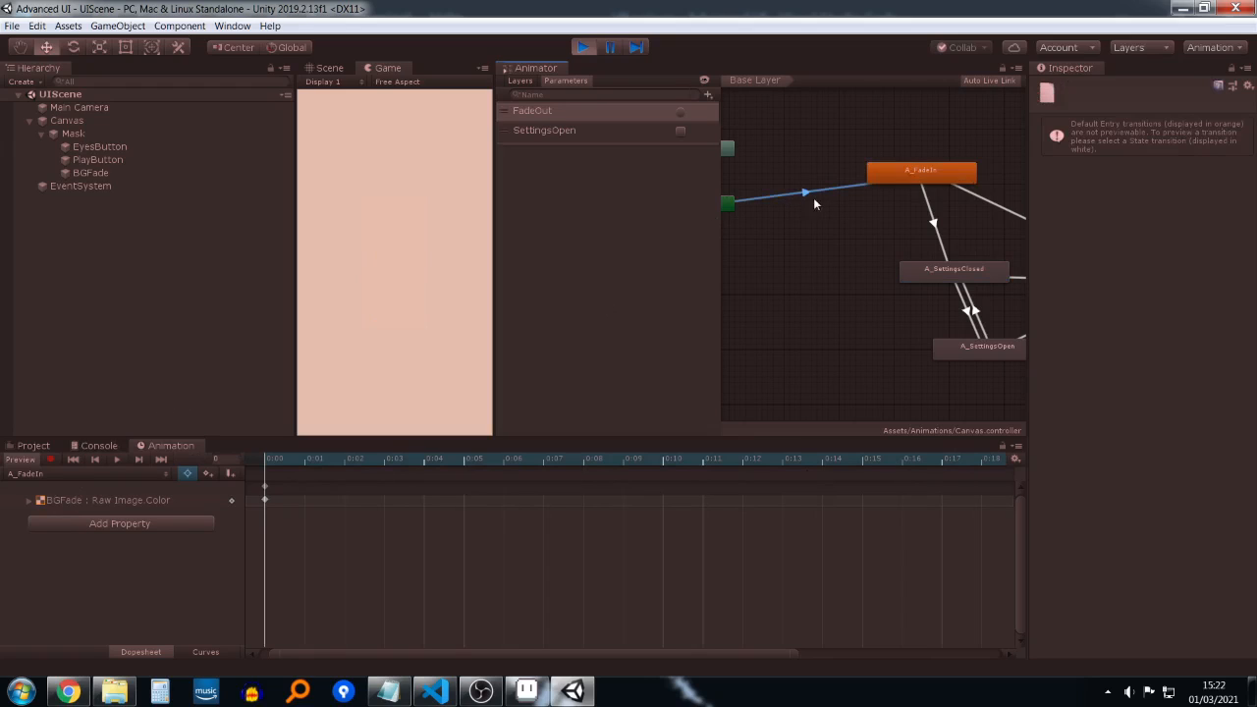
click(890, 176)
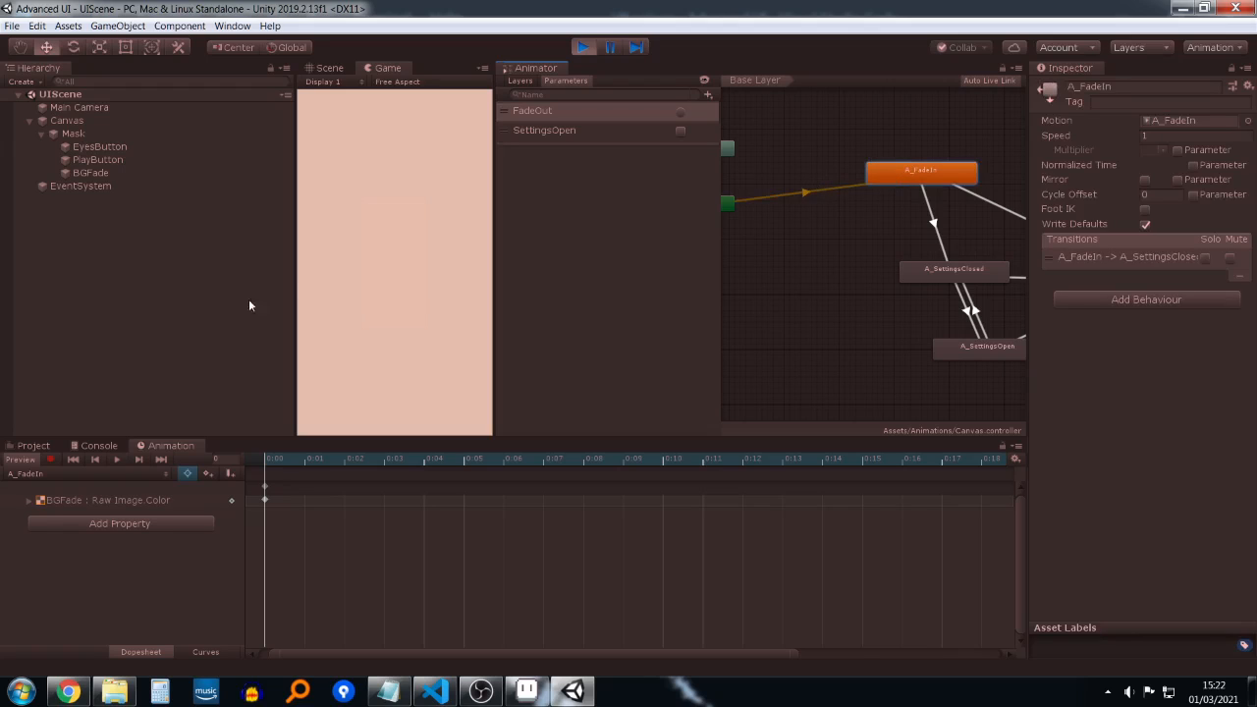
click(307, 459)
click(383, 459)
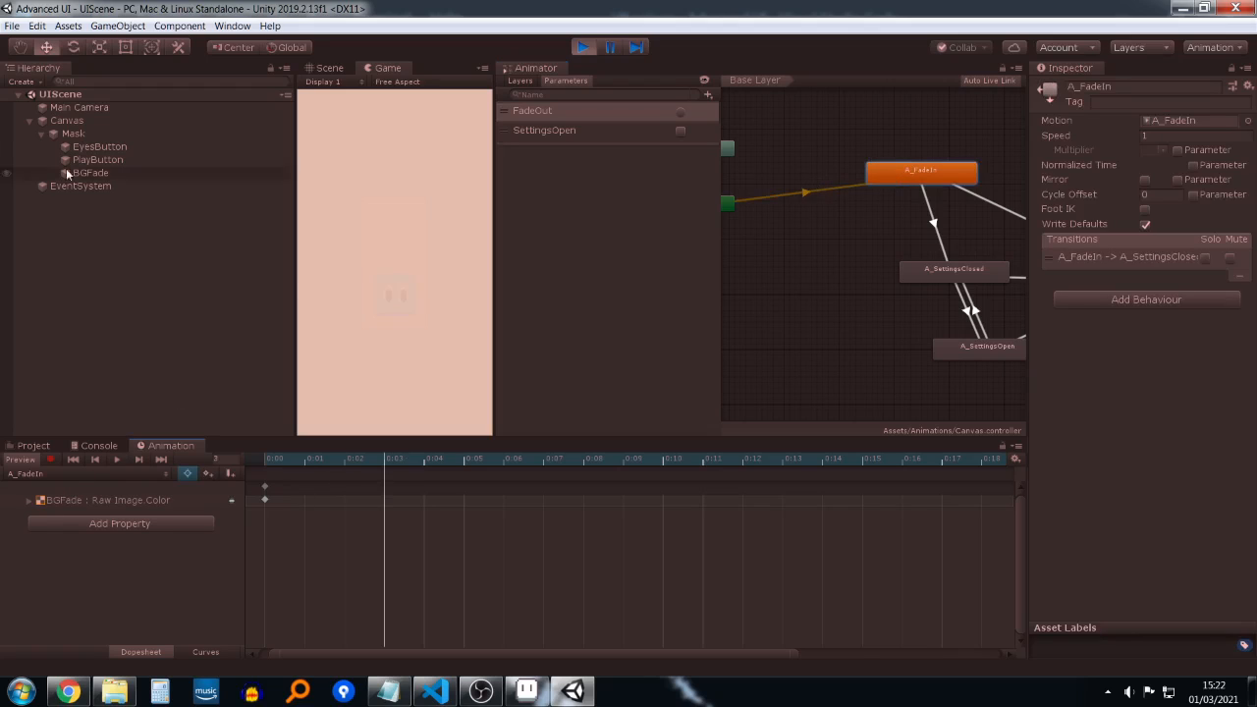
Step: Examine the position keyframes of EyesButton and PlayButton in the A_FadeIn clip while scrubbing the preview
ctrl+click(110, 150)
ctrl+click(114, 160)
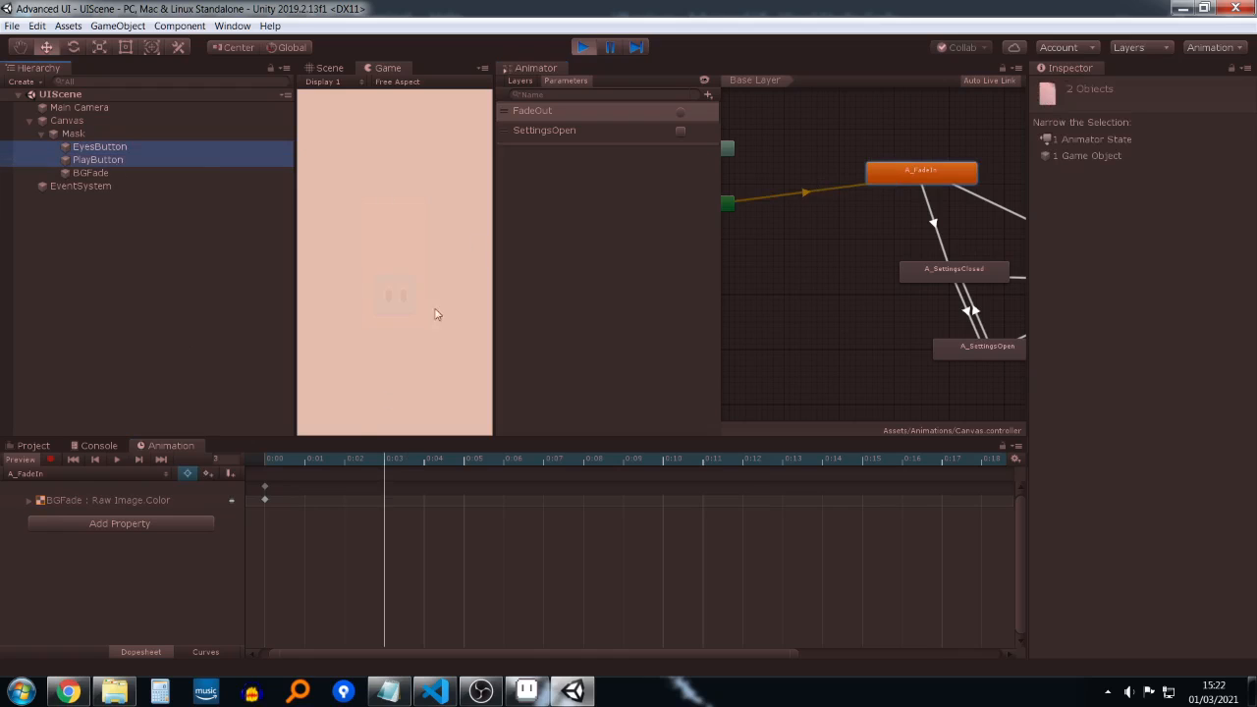
drag(327, 459, 458, 431)
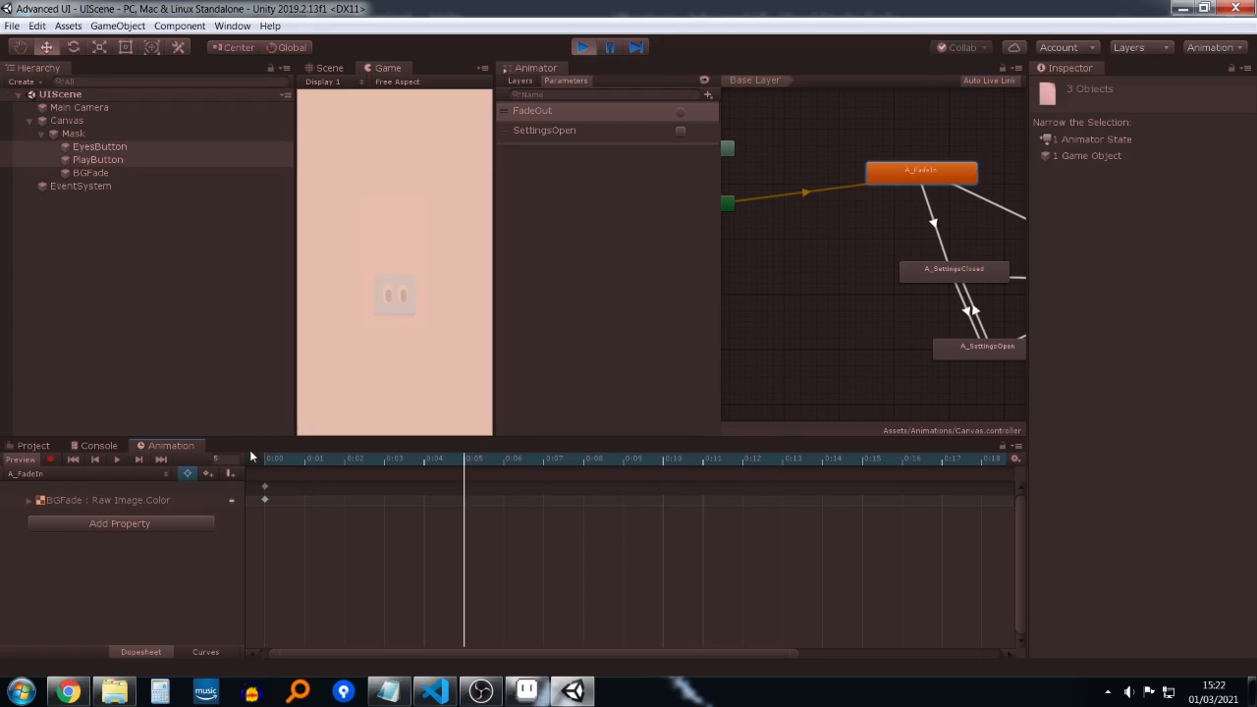
click(78, 137)
click(93, 147)
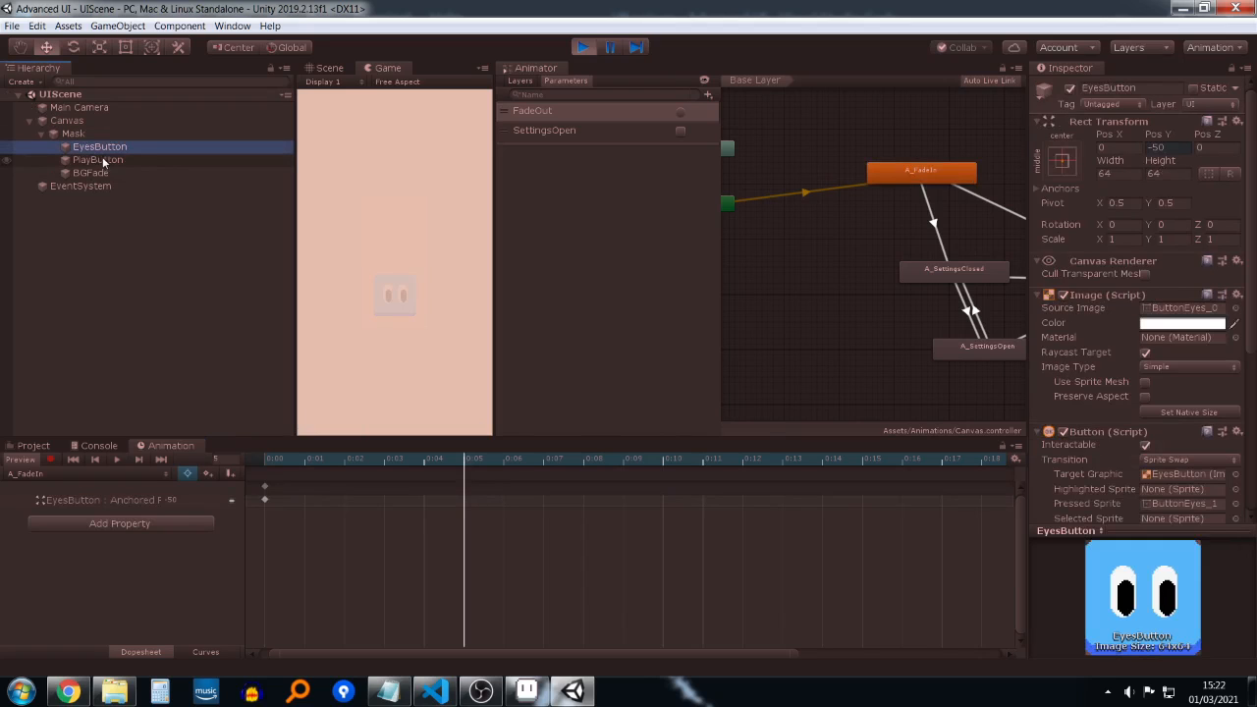
ctrl+click(98, 159)
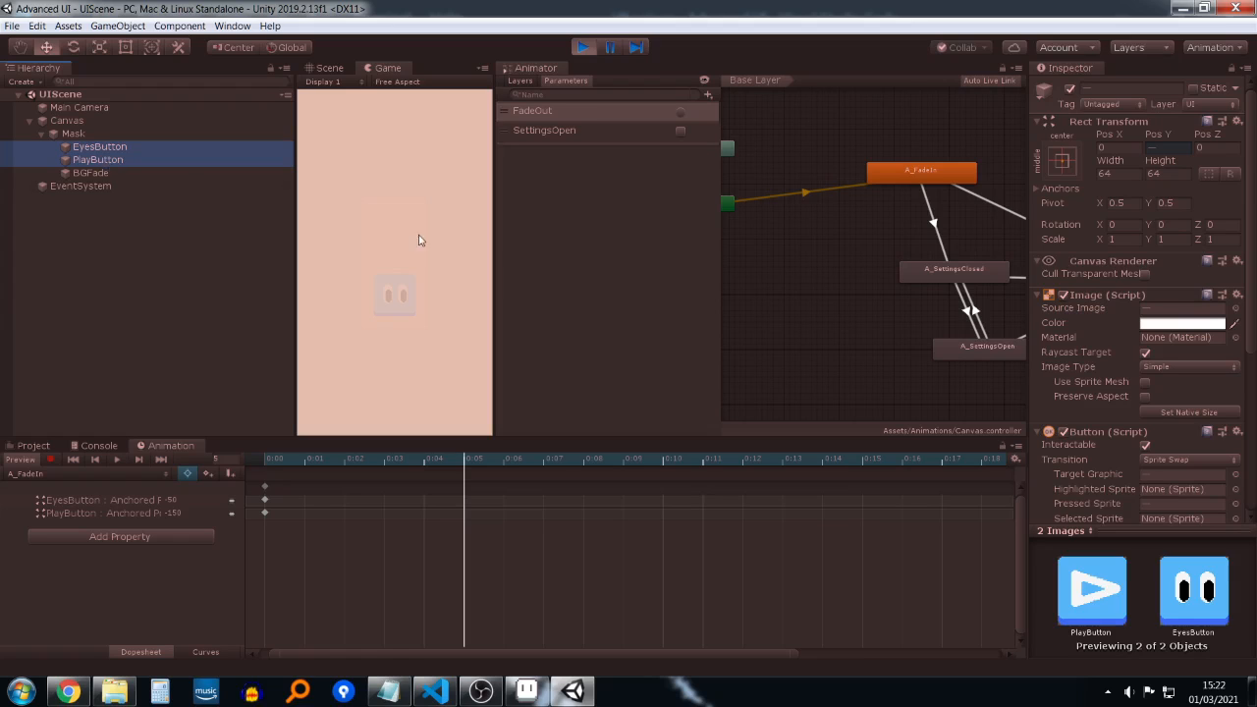
drag(410, 458, 504, 464)
scroll(550, 543, down, 4)
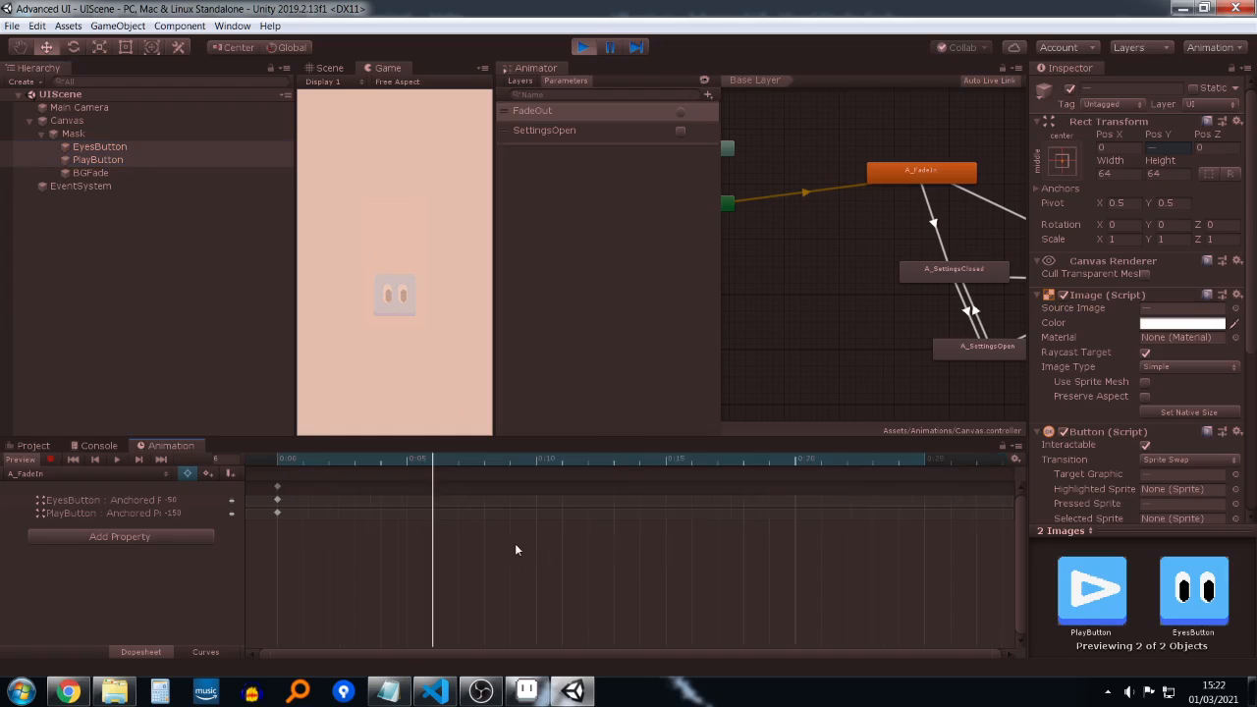
click(277, 500)
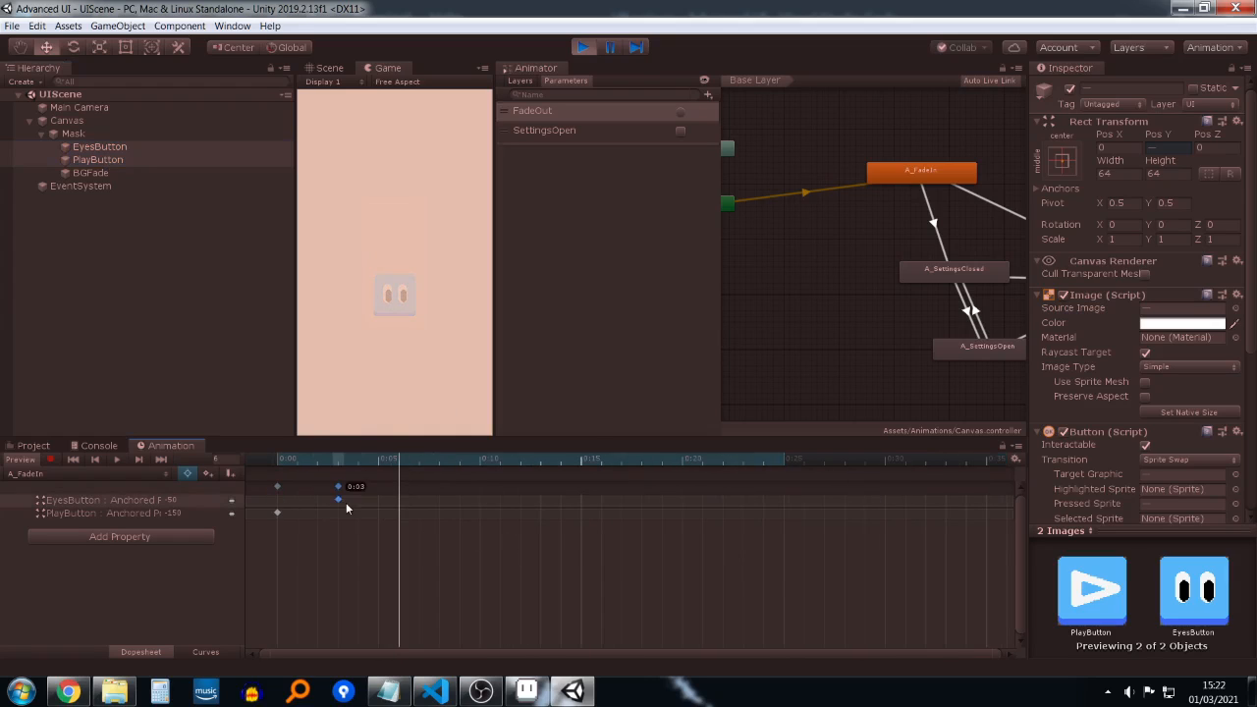
click(277, 512)
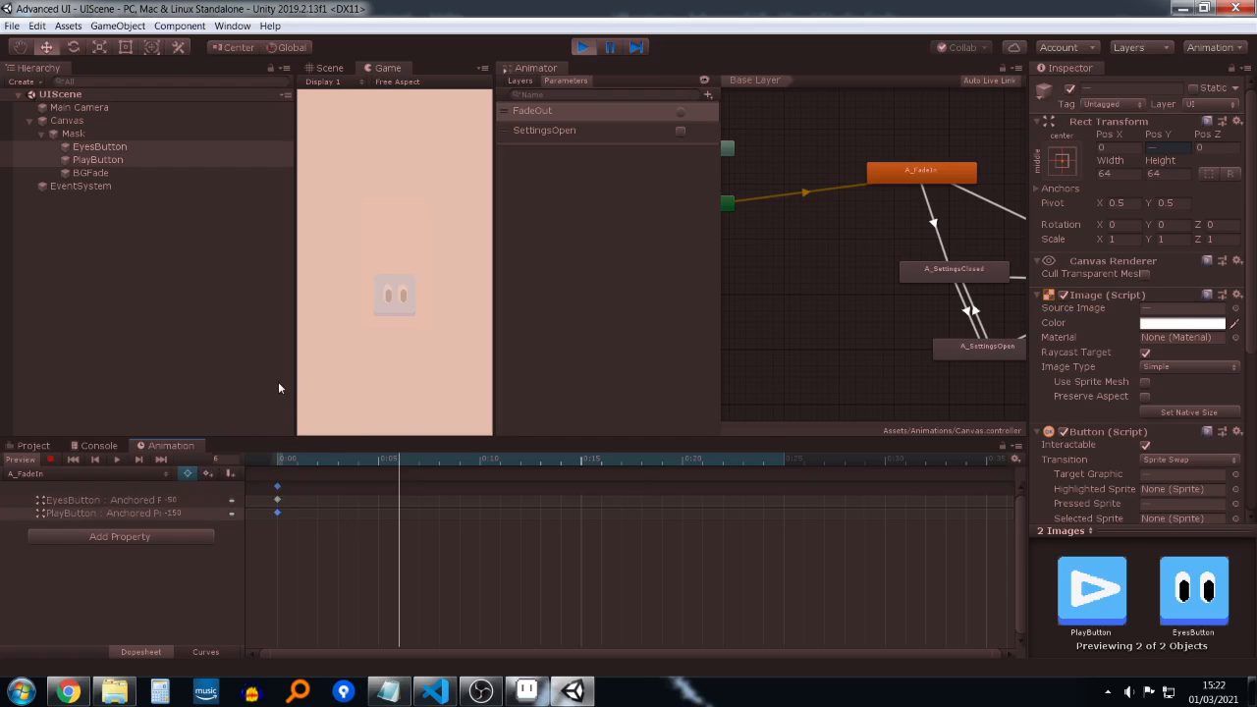
Step: Exit play mode and show the two buttons in a widened Scene view
click(41, 446)
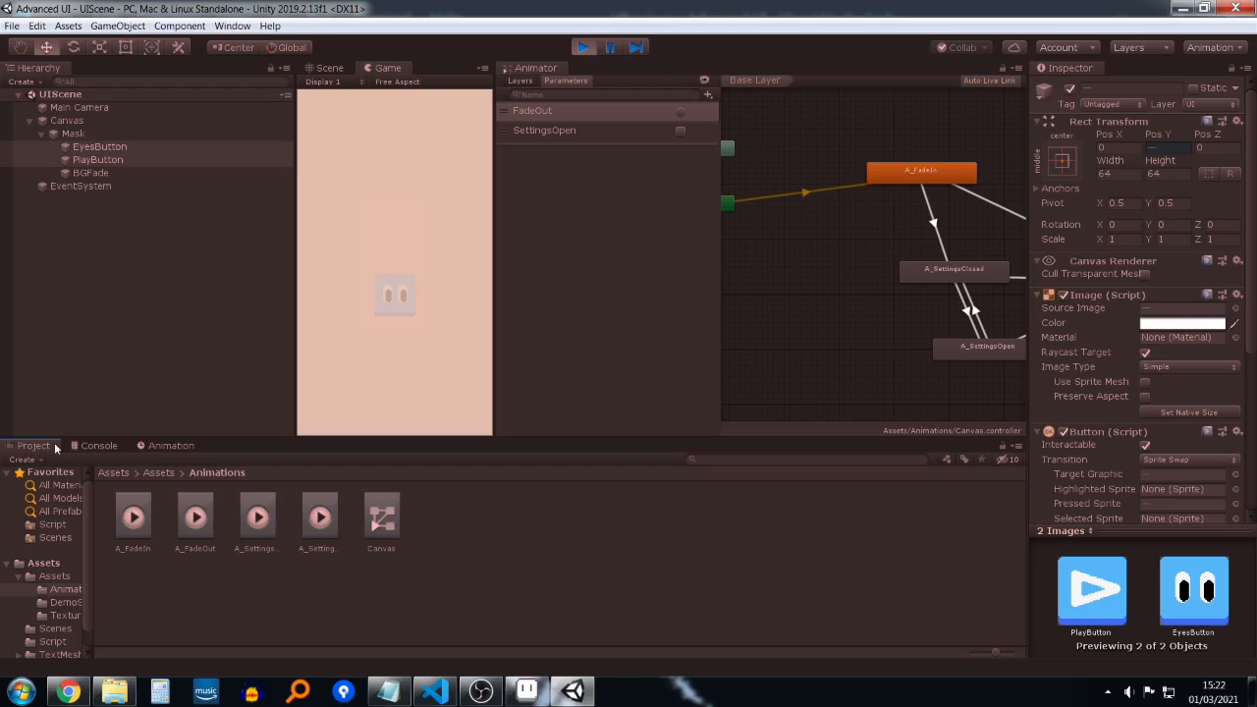
click(328, 68)
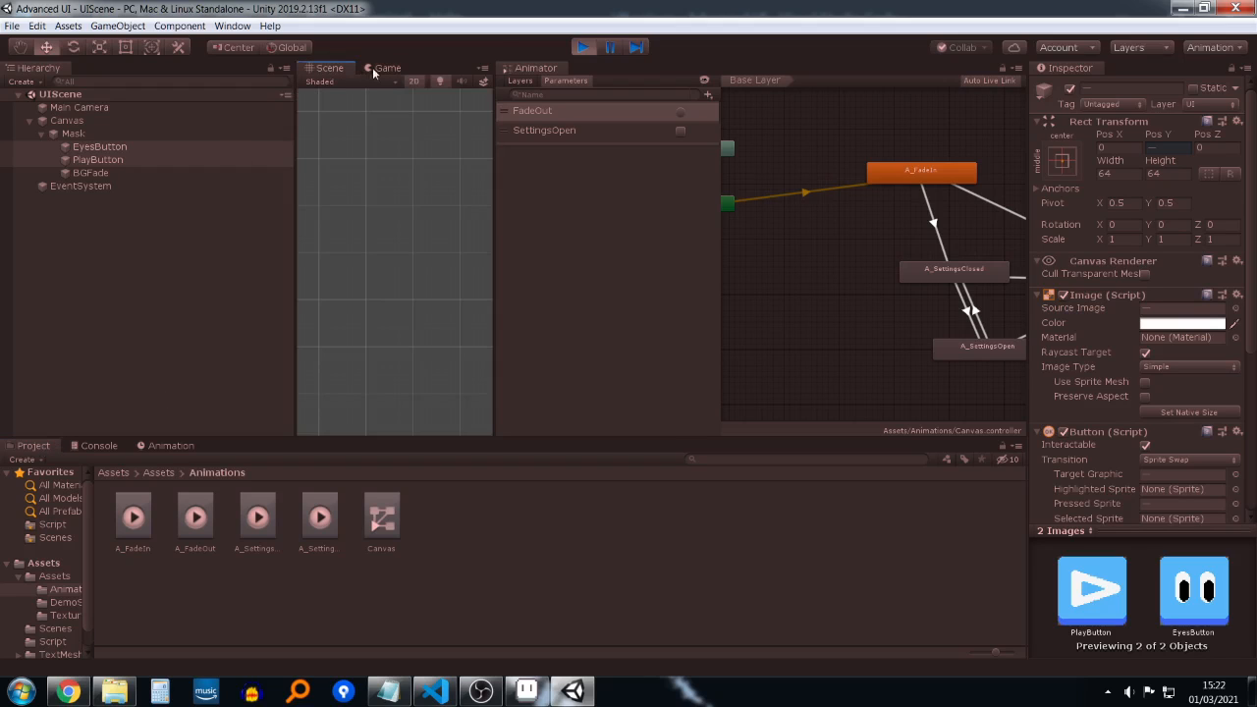
click(378, 69)
click(586, 48)
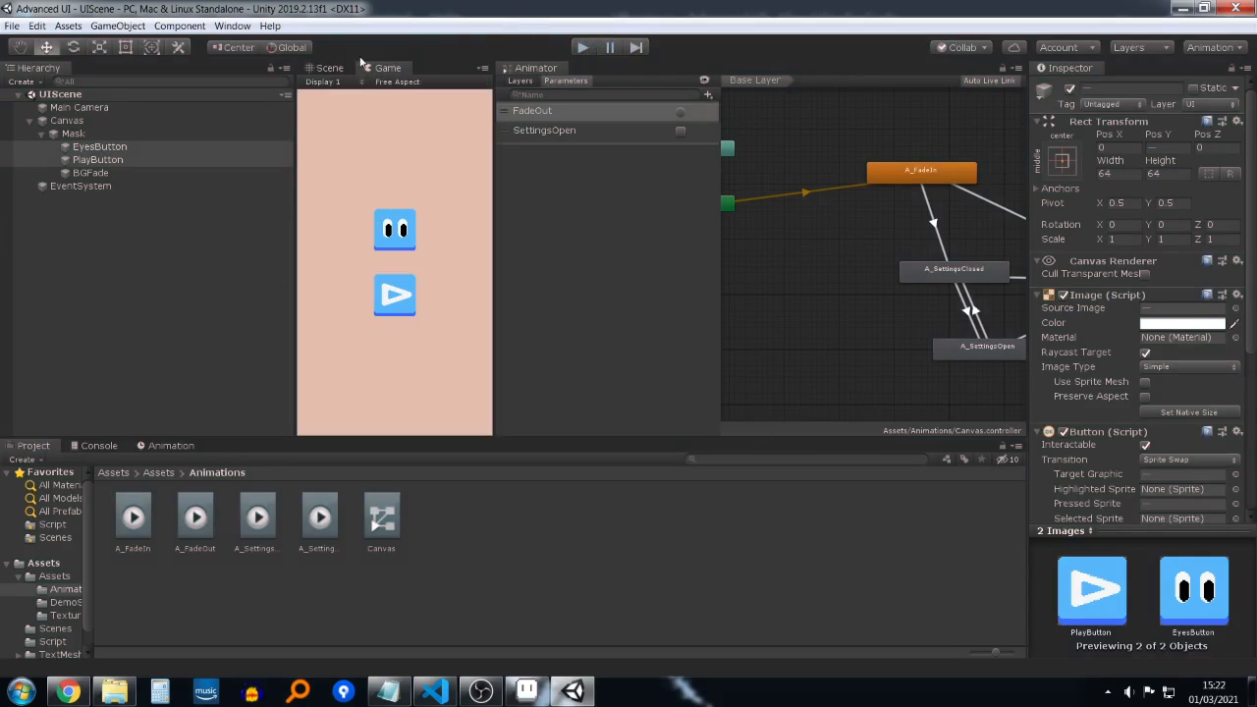
click(330, 69)
drag(493, 113, 837, 128)
scroll(502, 252, down, 6)
middle_drag(485, 251, 648, 251)
scroll(605, 255, up, 3)
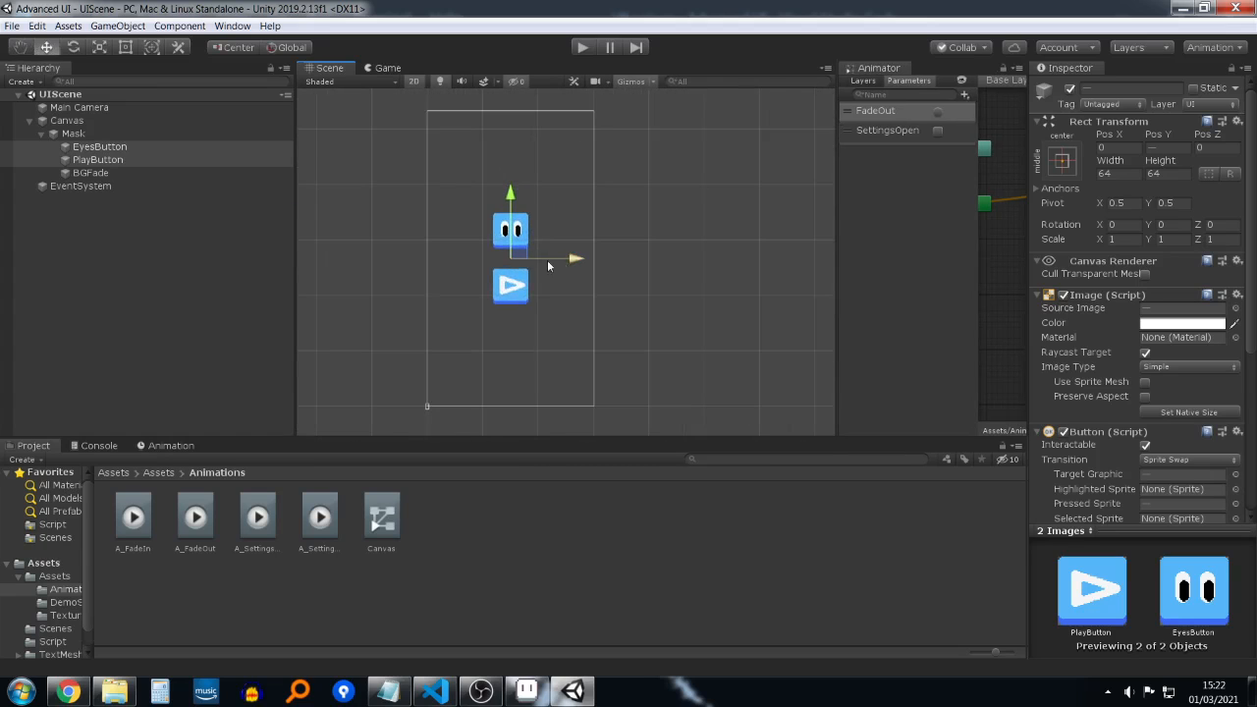
middle_drag(547, 259, 666, 249)
click(617, 283)
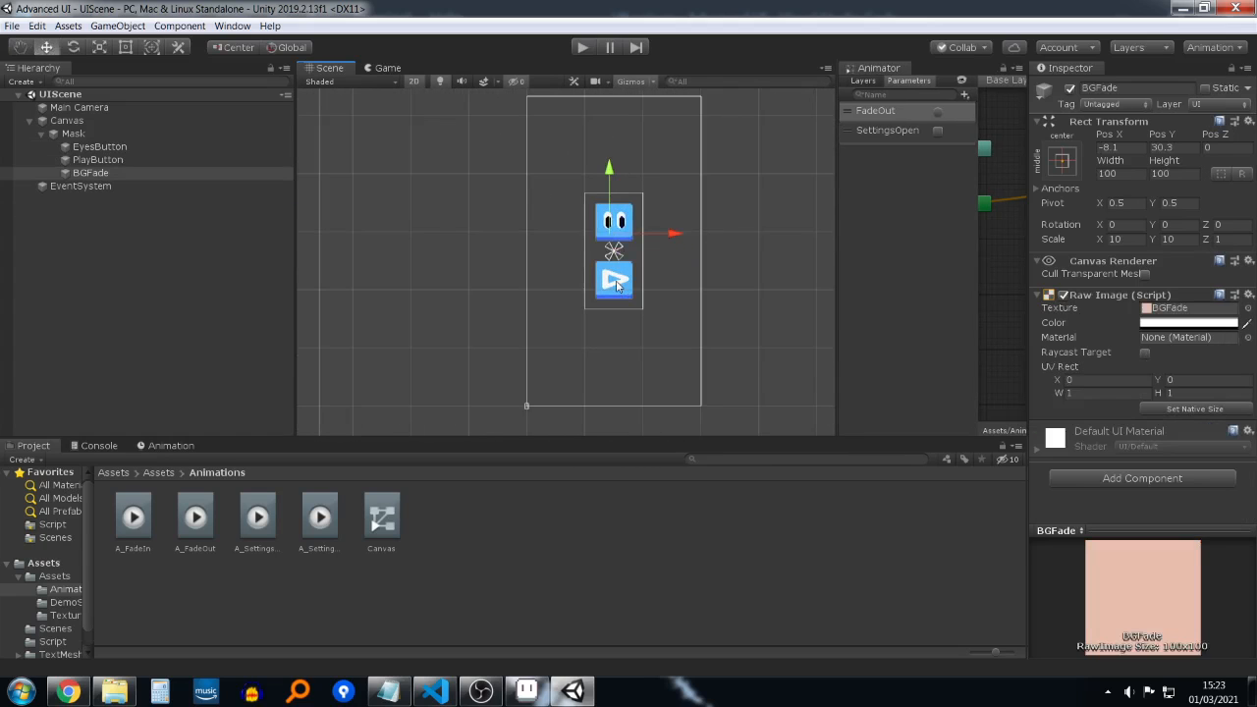
Step: Set the Y position of PlayButton to -150
click(124, 159)
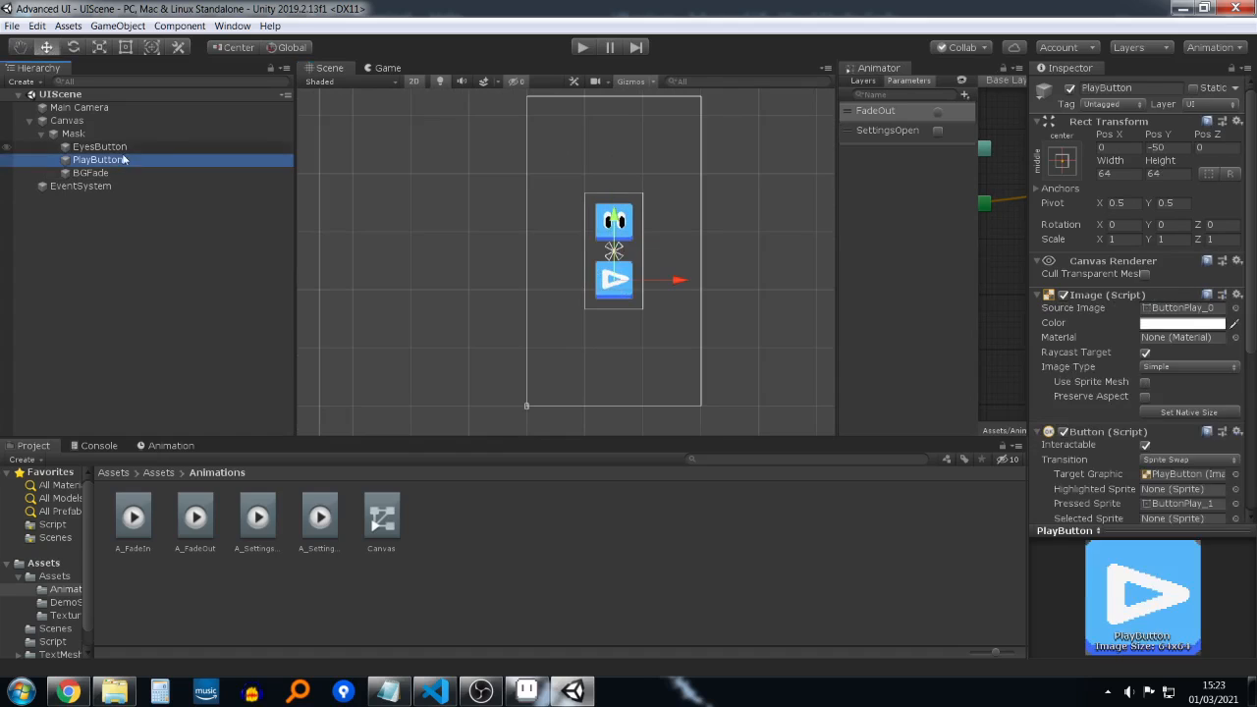
click(1190, 150)
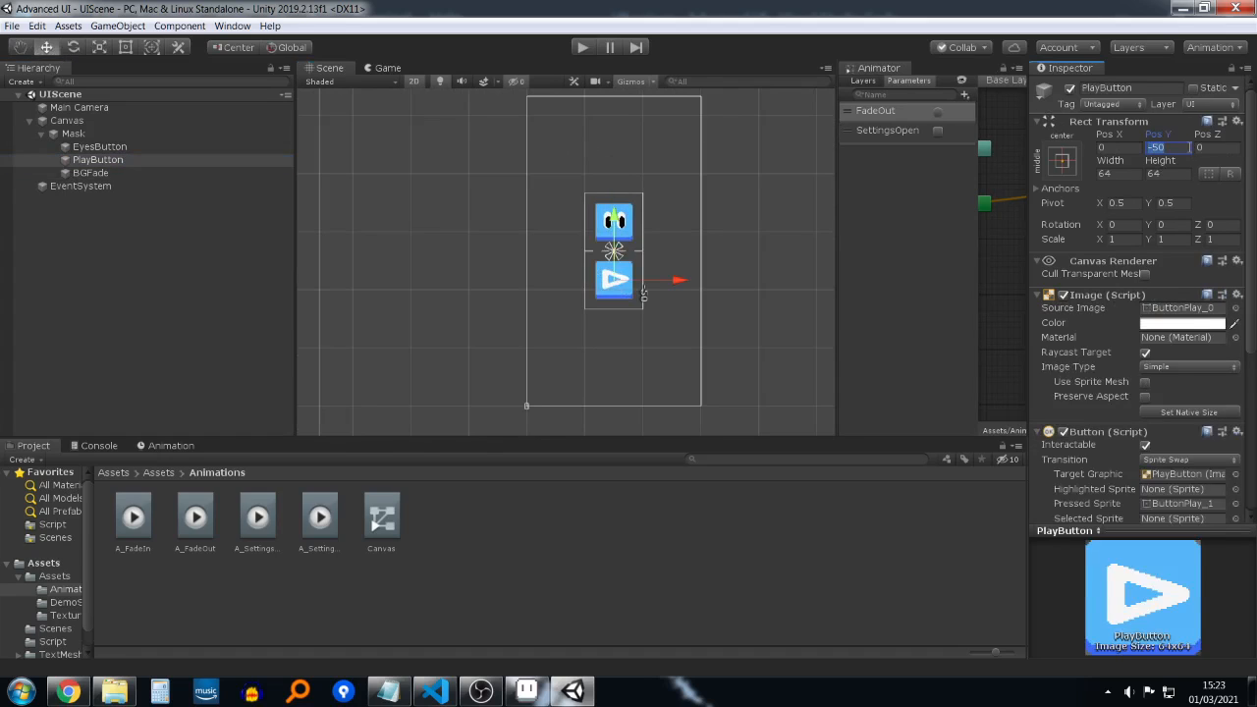
text(-150)
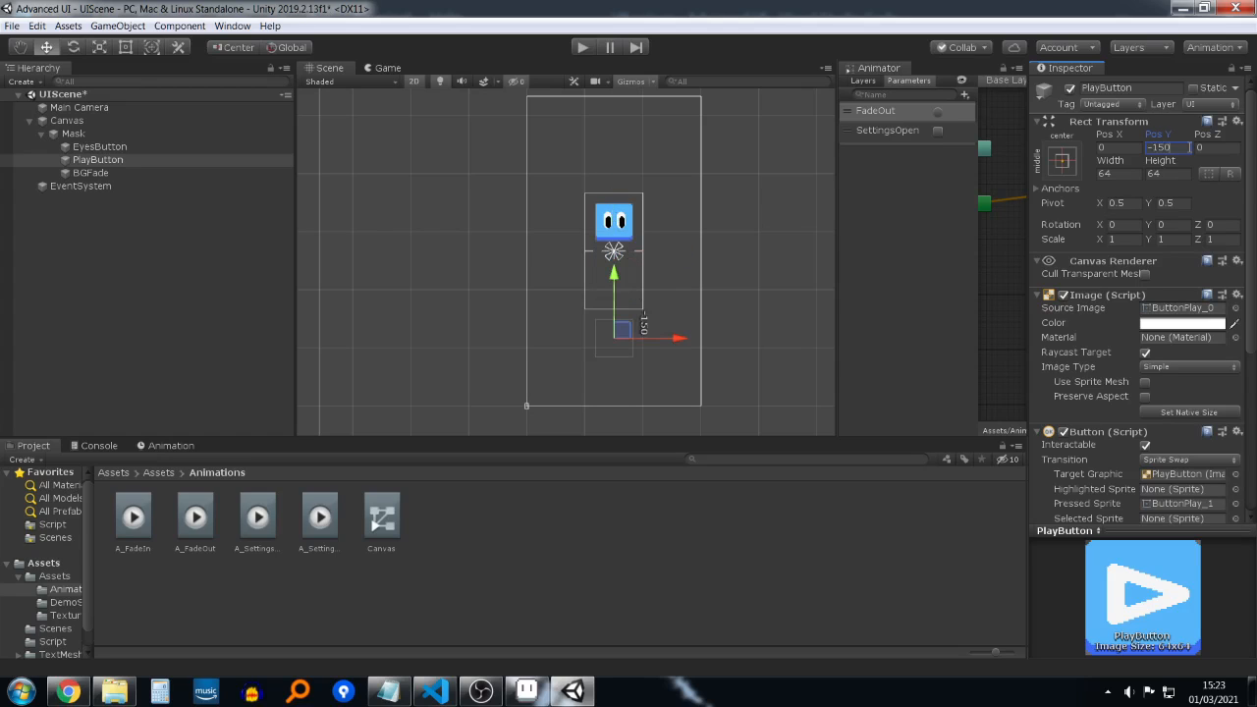
Step: Set the Y position of EyesButton to -50
click(147, 145)
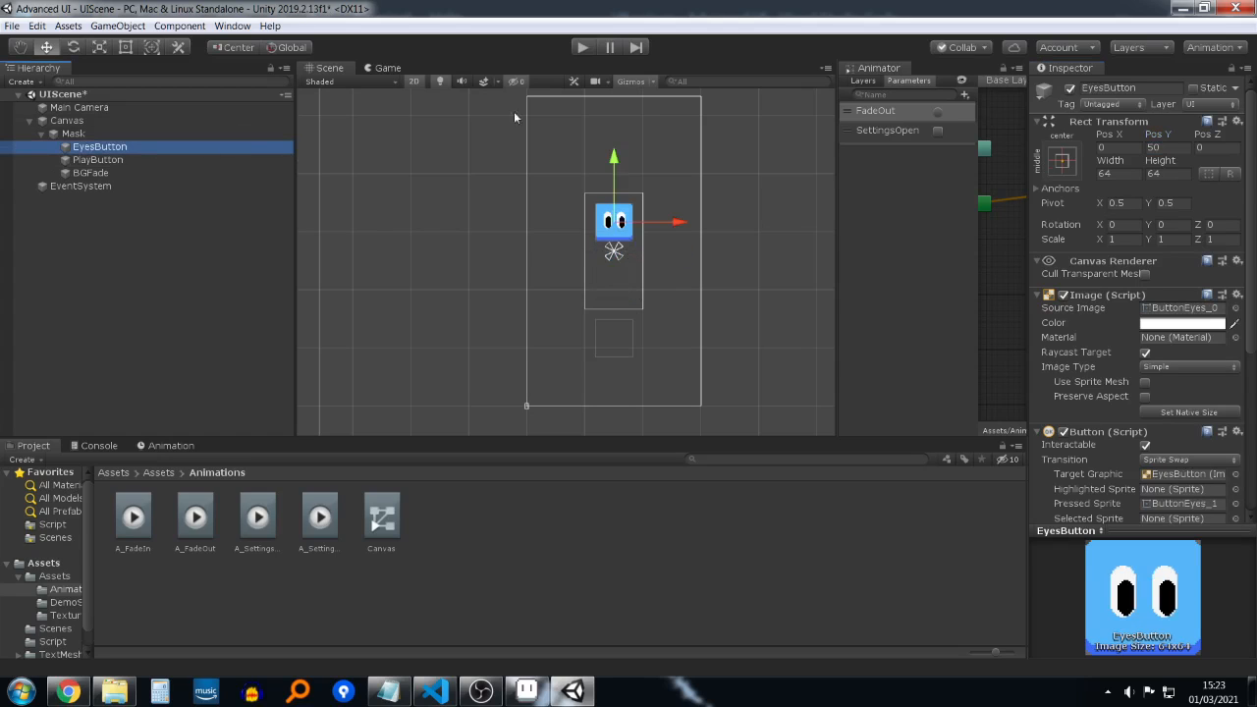
click(1165, 146)
text(150)
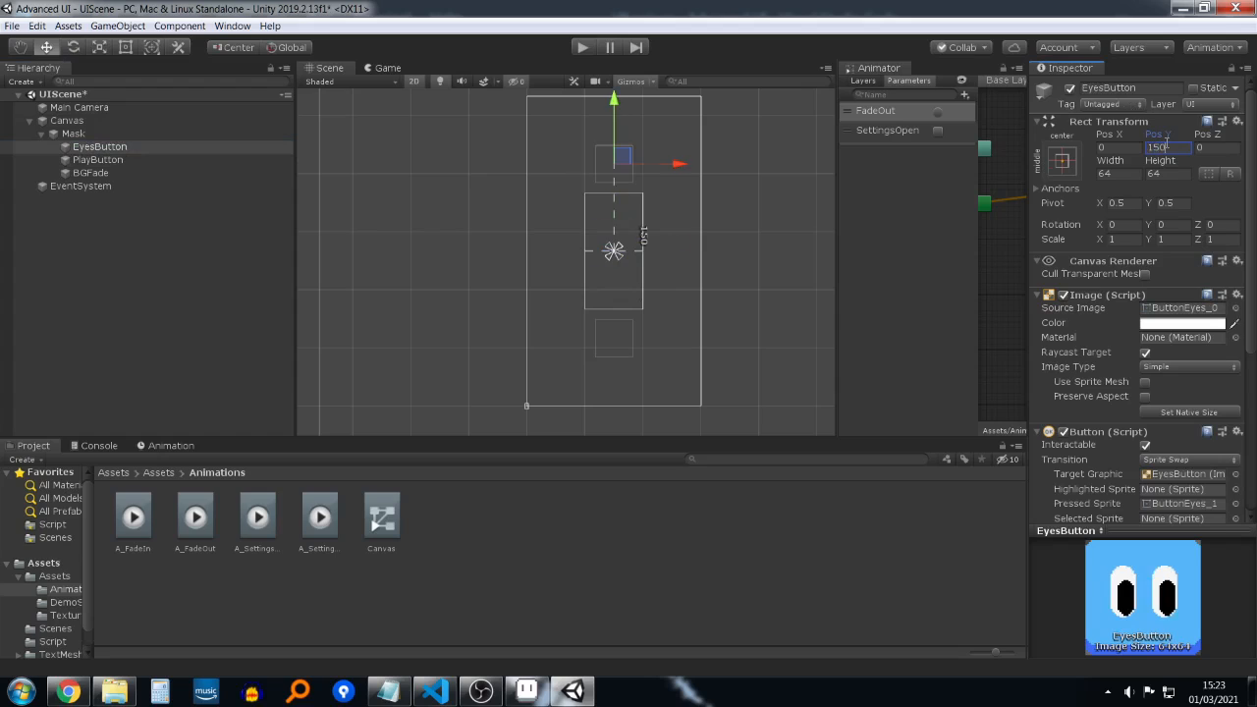
key(BackSpace)
key(BackSpace)
key(BackSpace)
text(-50)
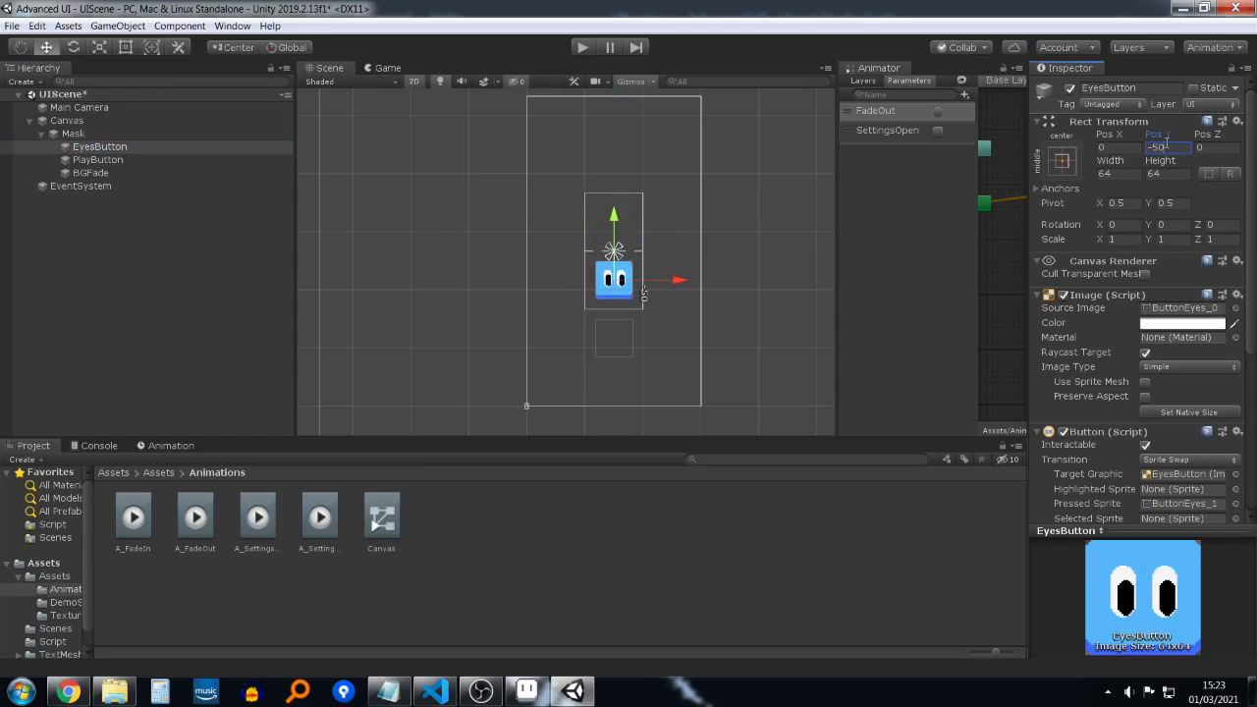
Step: Run the scene and enlarge the Animator view to show the state graph around A_FadeIn
click(590, 47)
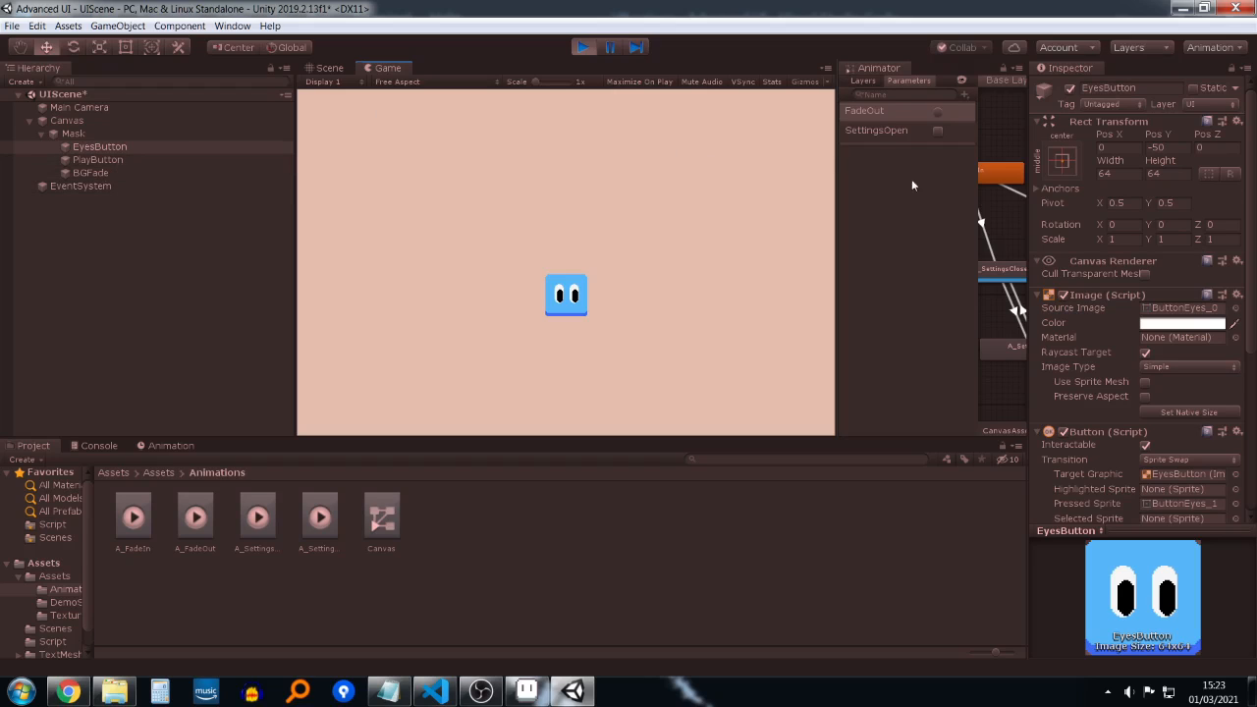
drag(834, 190, 617, 197)
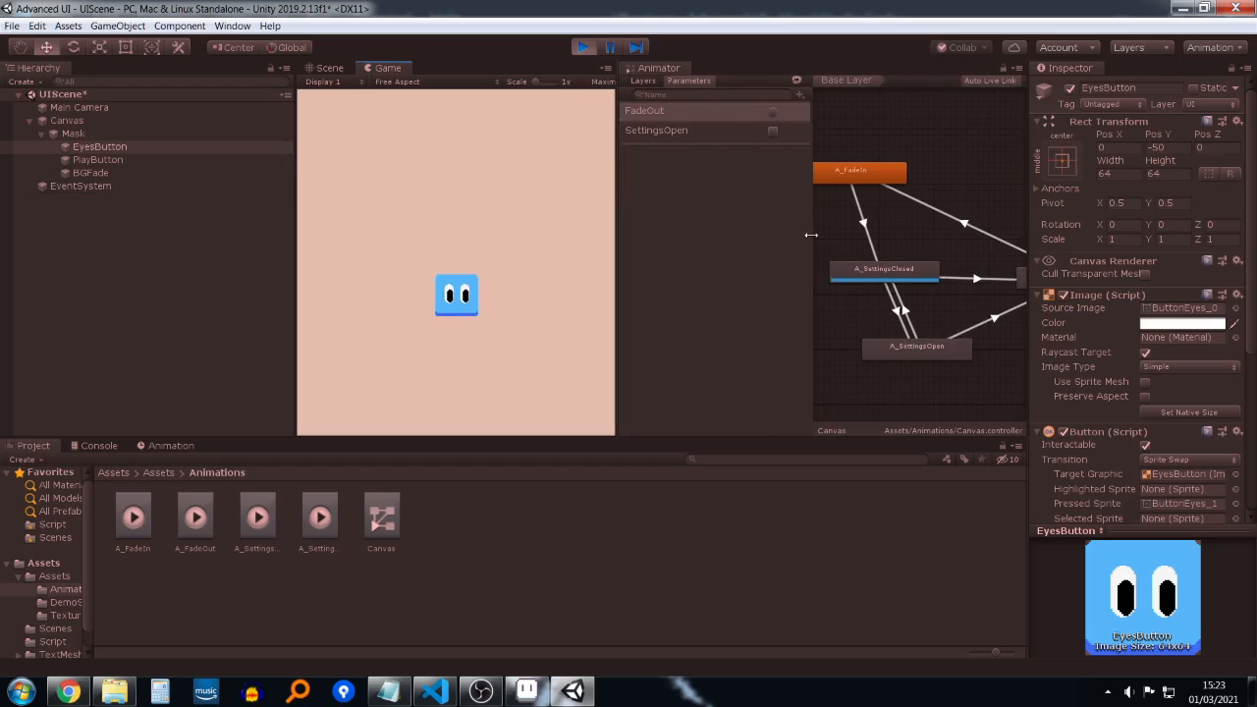
drag(750, 236, 739, 233)
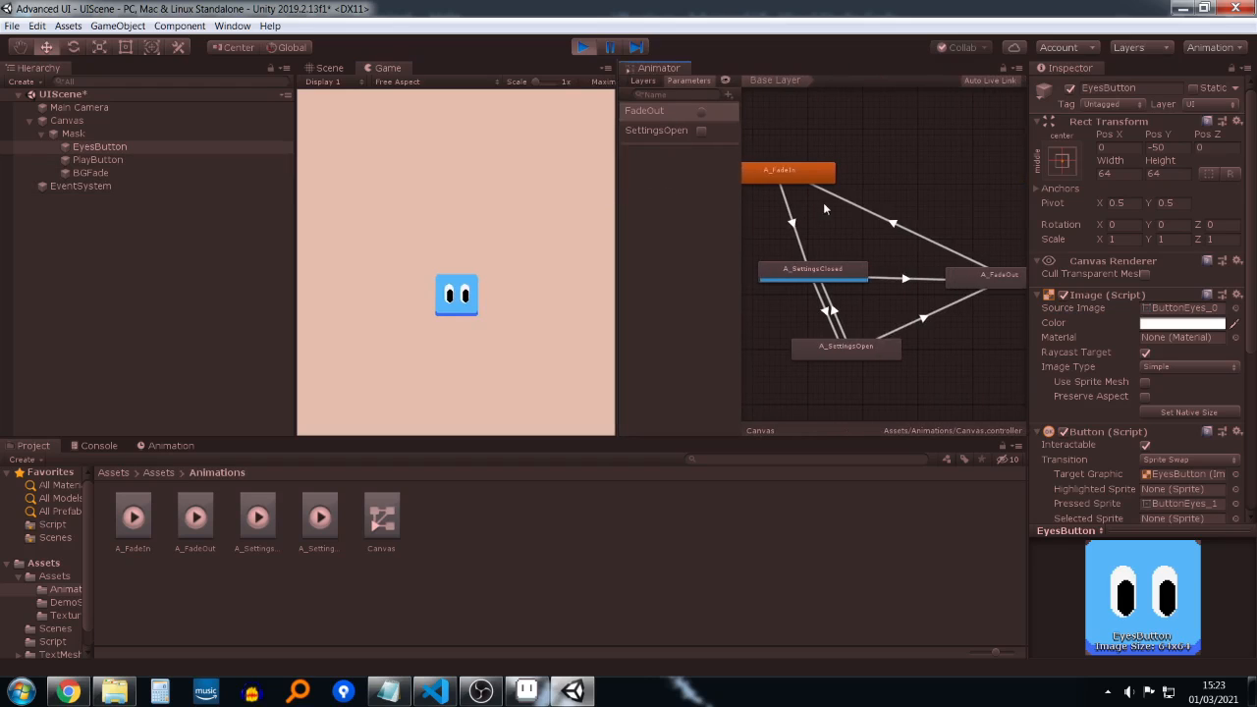
middle_drag(823, 202, 880, 197)
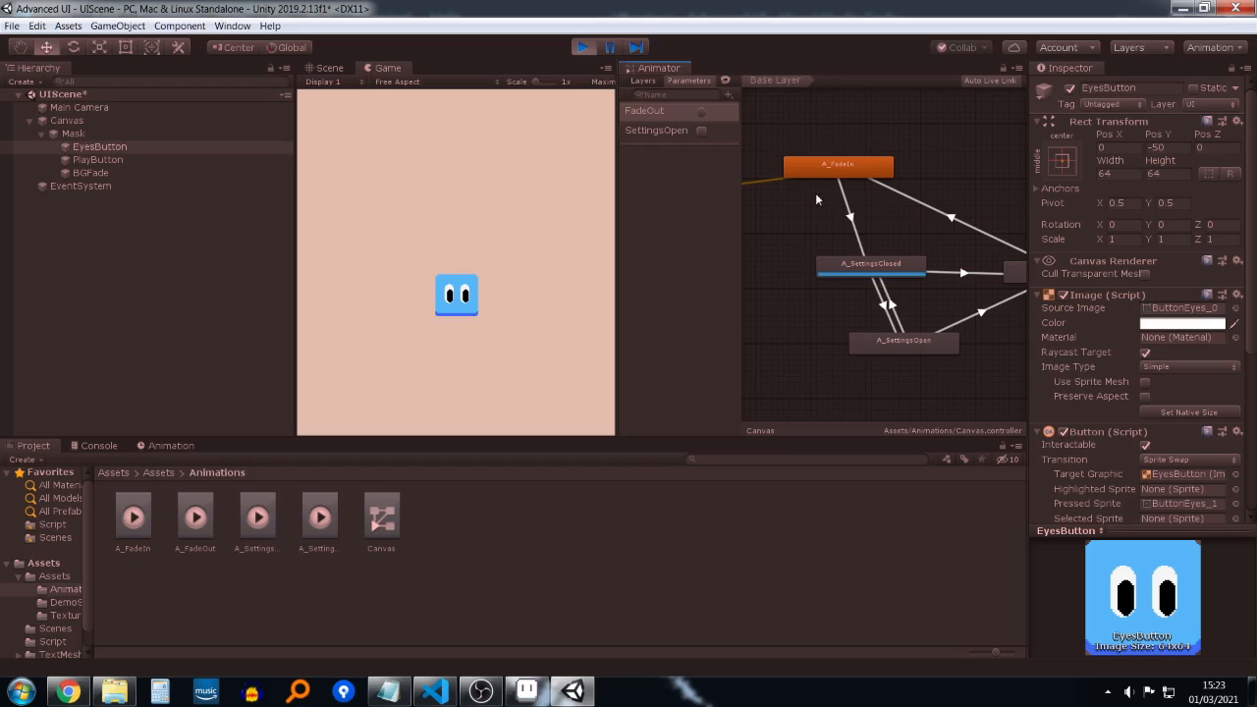
Step: Examine the transition from A_FadeIn to A_SettingsClosed in the running animator, shifting A_SettingsClosed slightly, and exit play mode
click(855, 211)
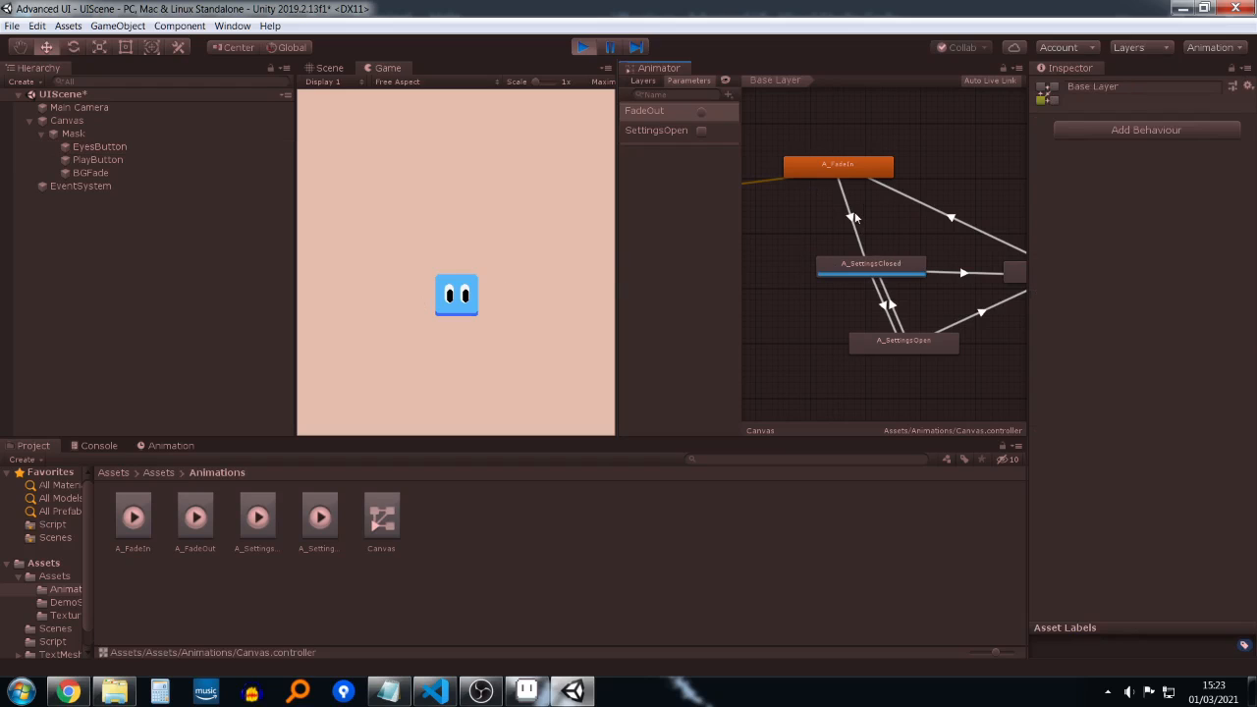
click(850, 214)
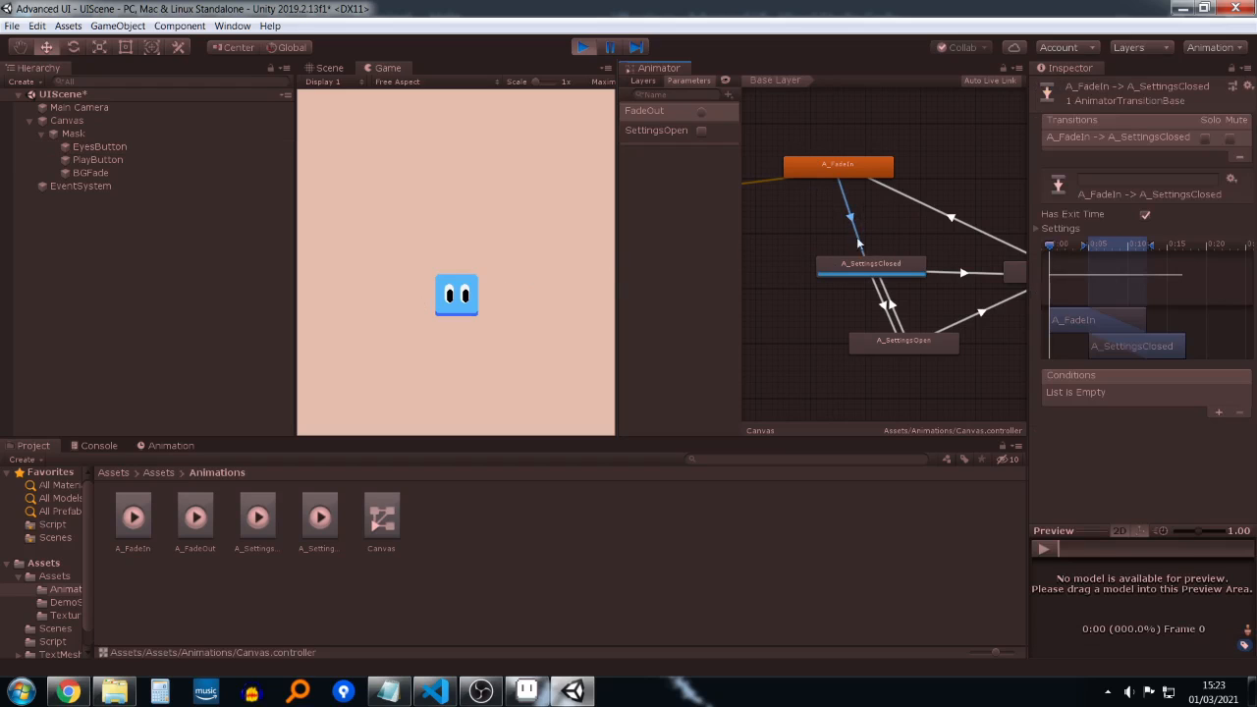
mouse_move(915, 265)
mouse_down()
mouse_move(952, 259)
mouse_move(905, 251)
mouse_up()
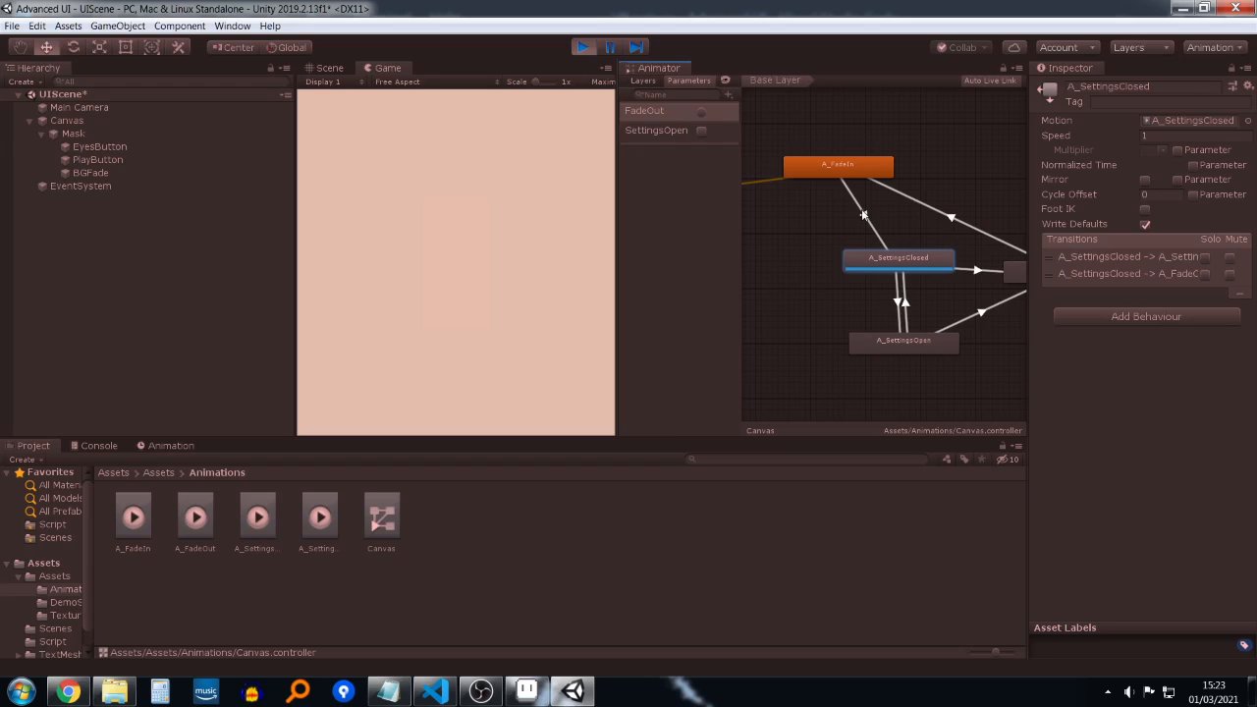
click(829, 170)
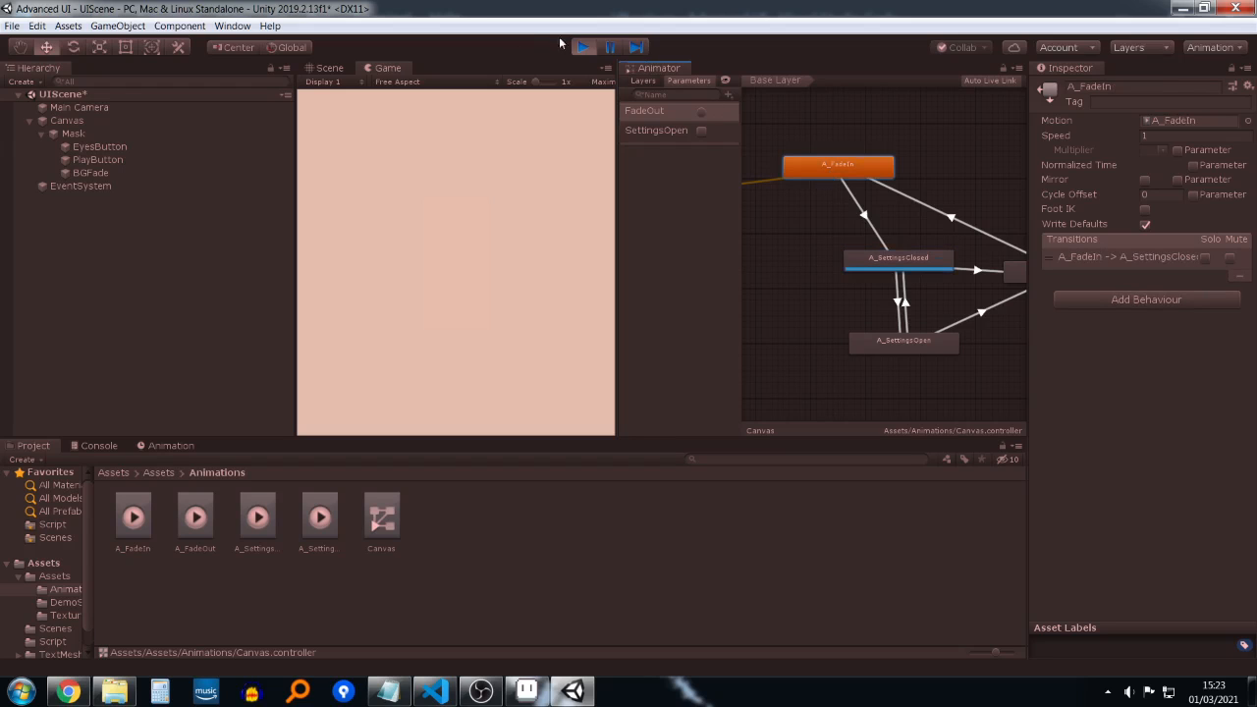
click(583, 47)
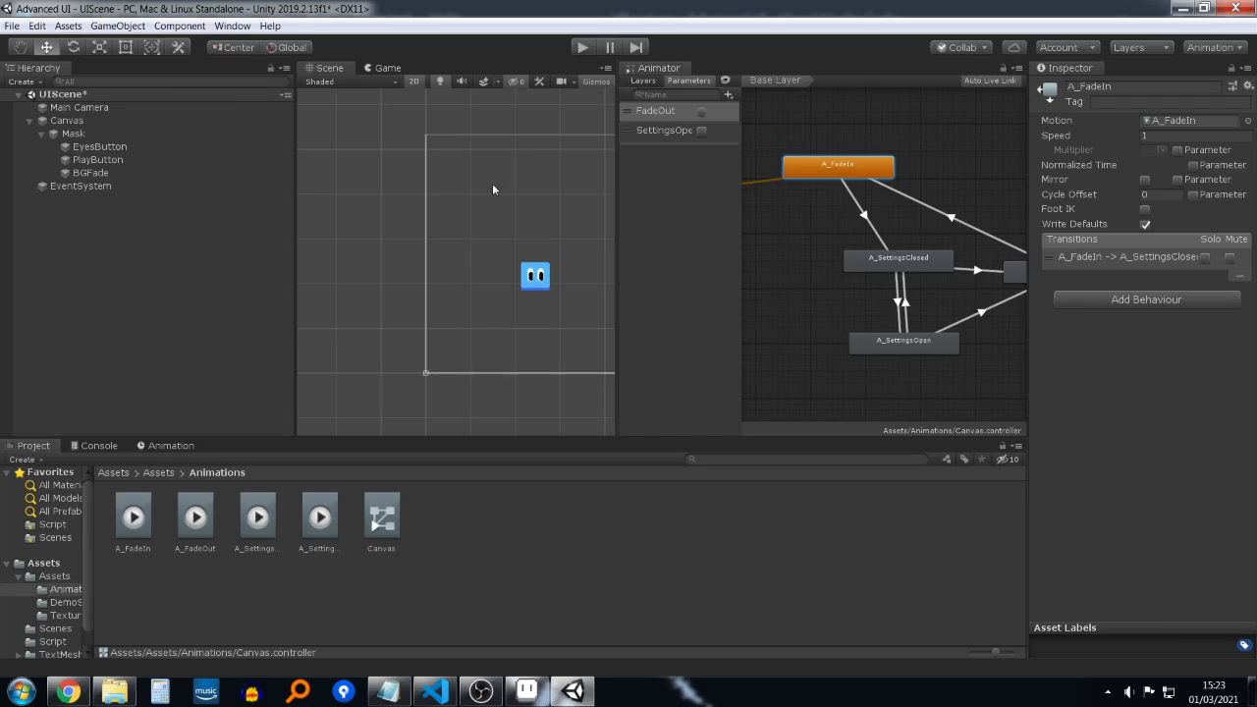
Step: Replace the transition from A_FadeIn to A_SettingsClosed with one from A_FadeIn to A_SettingsOpen
click(858, 212)
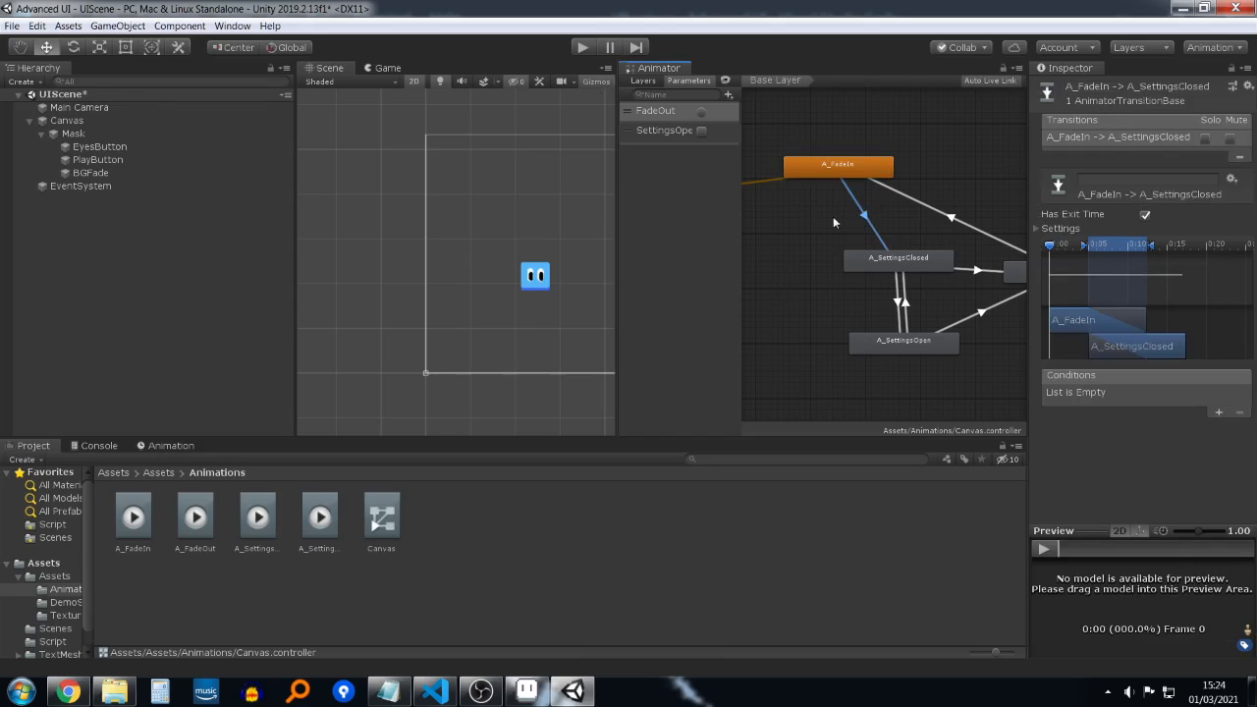
key(Delete)
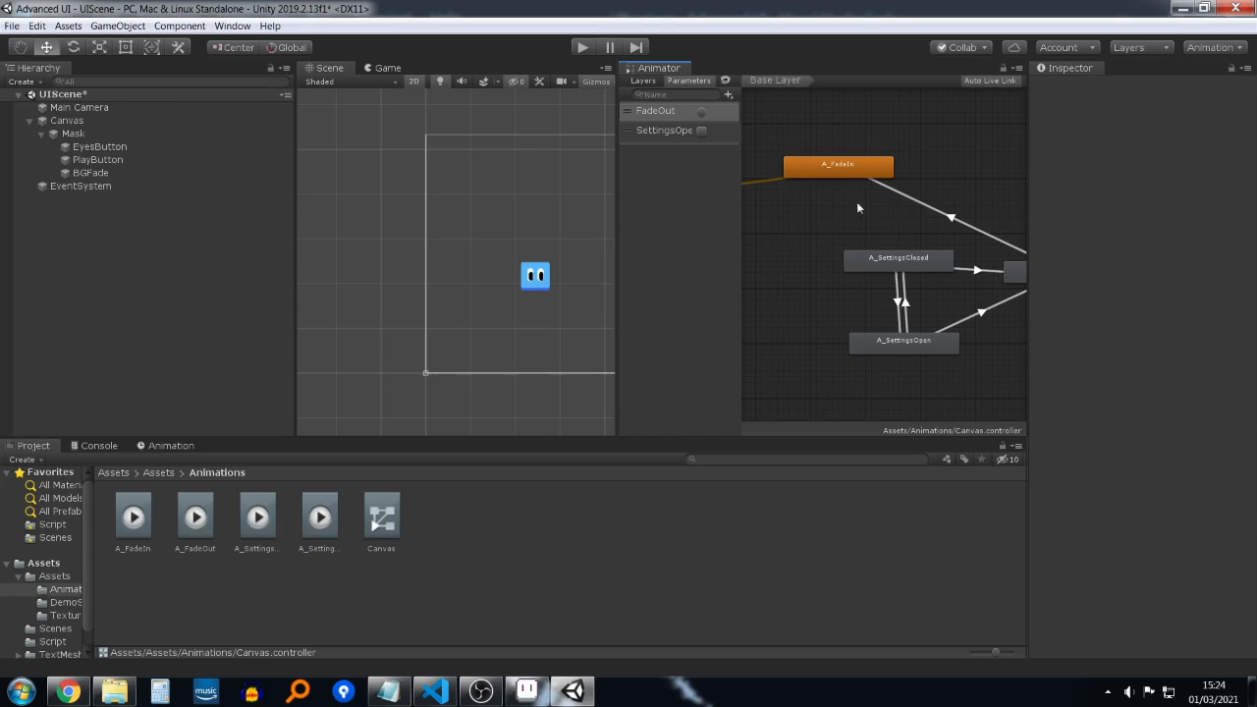
click(816, 169)
right_click(816, 169)
click(864, 180)
click(879, 337)
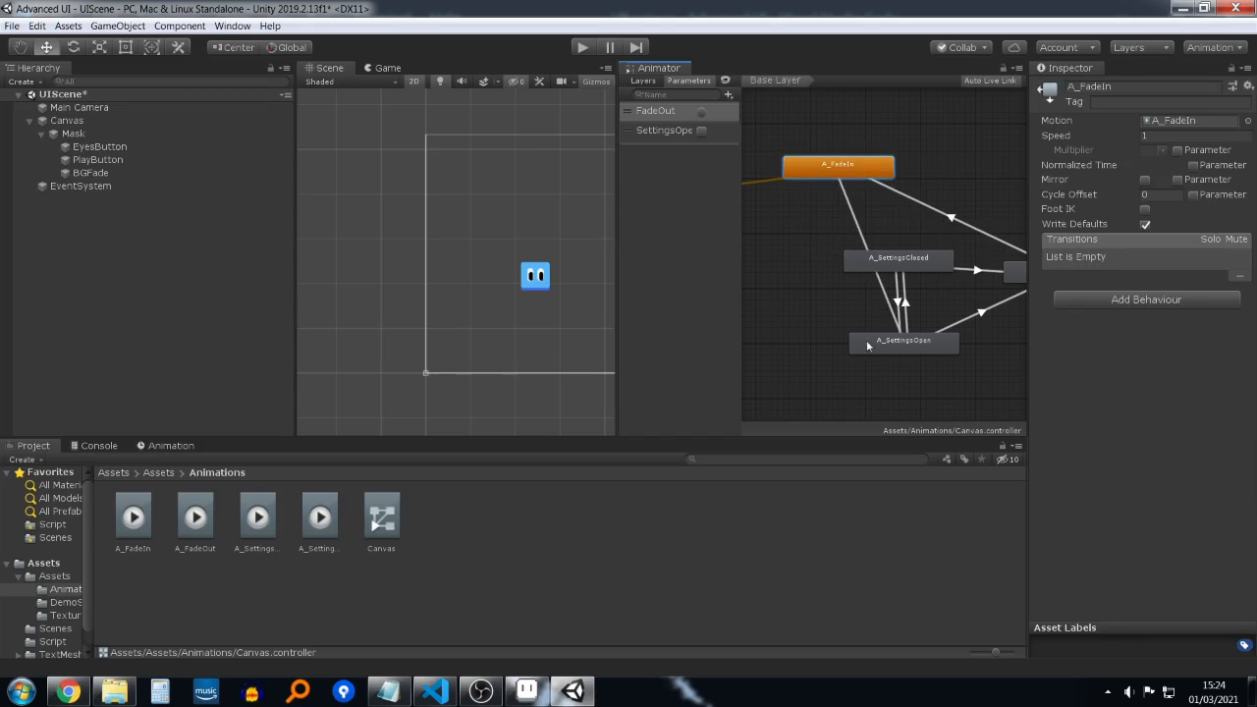
click(879, 339)
right_click(840, 167)
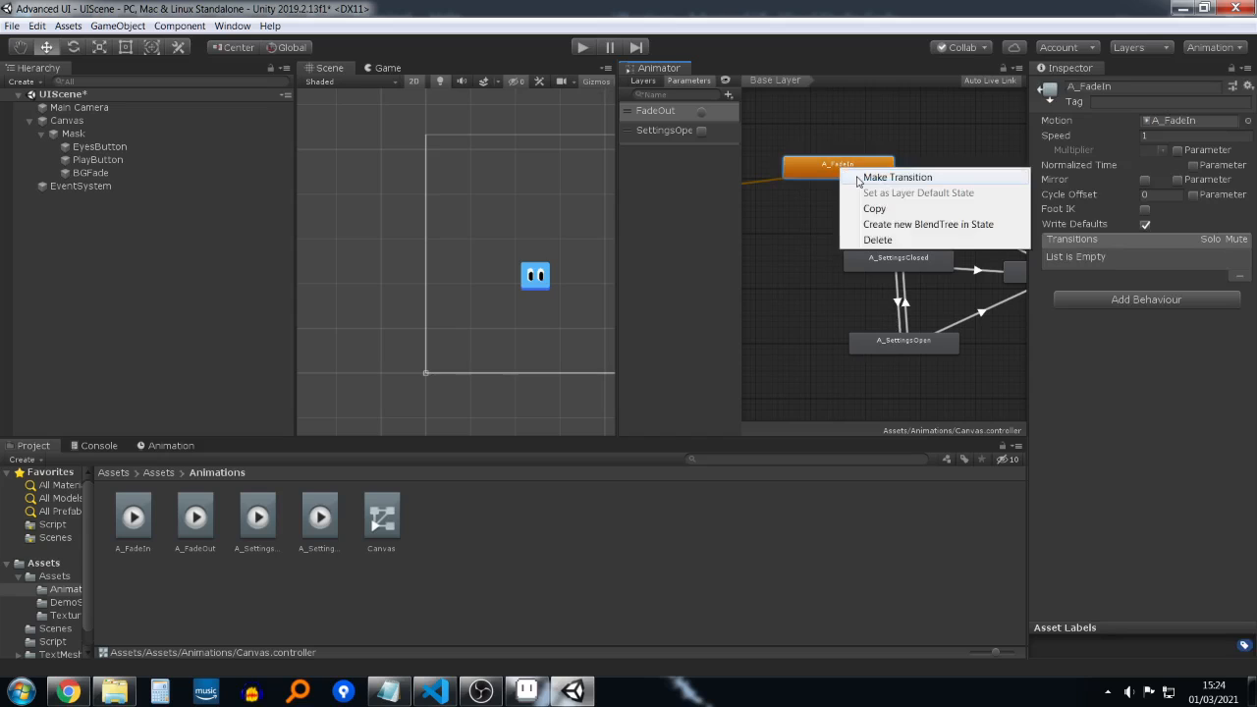
click(859, 177)
click(885, 346)
Step: Rearrange the animator states so A_SettingsOpen sits between A_FadeIn and A_SettingsClosed
drag(887, 344, 874, 395)
drag(870, 228, 852, 254)
drag(877, 384, 869, 354)
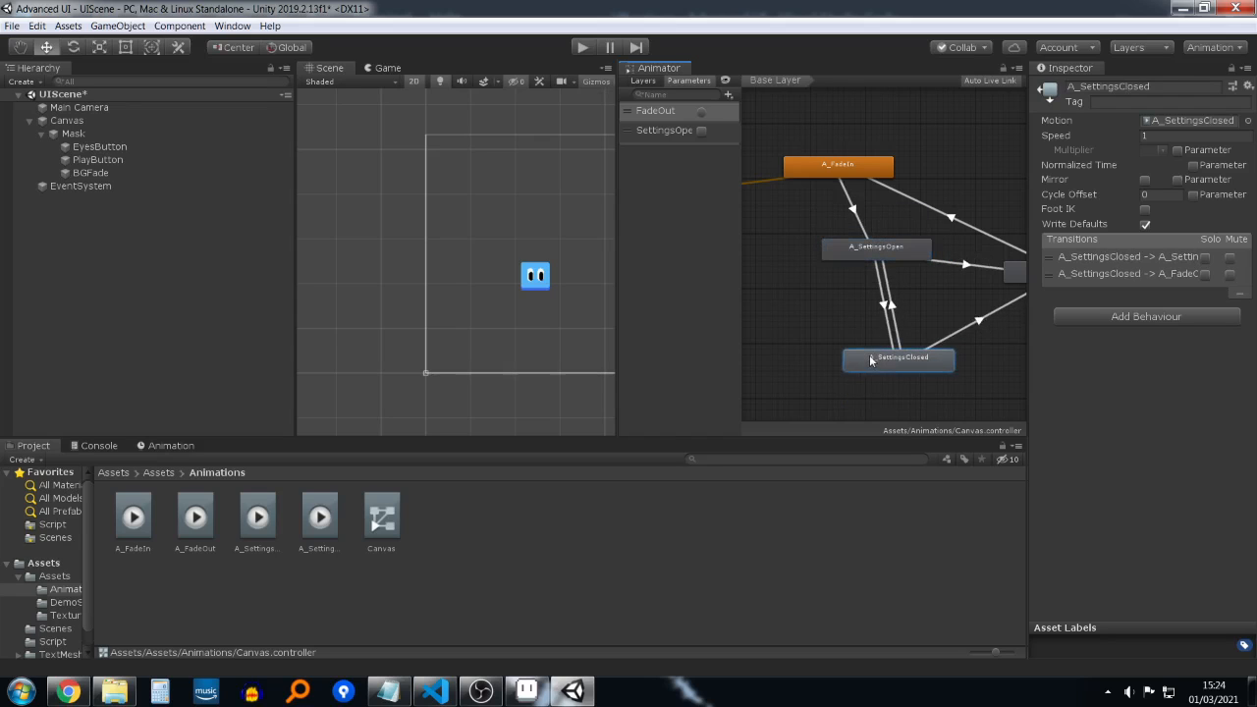
Step: Add a condition requiring SettingsOpen to be true to the transition from A_FadeIn to A_SettingsOpen
click(894, 300)
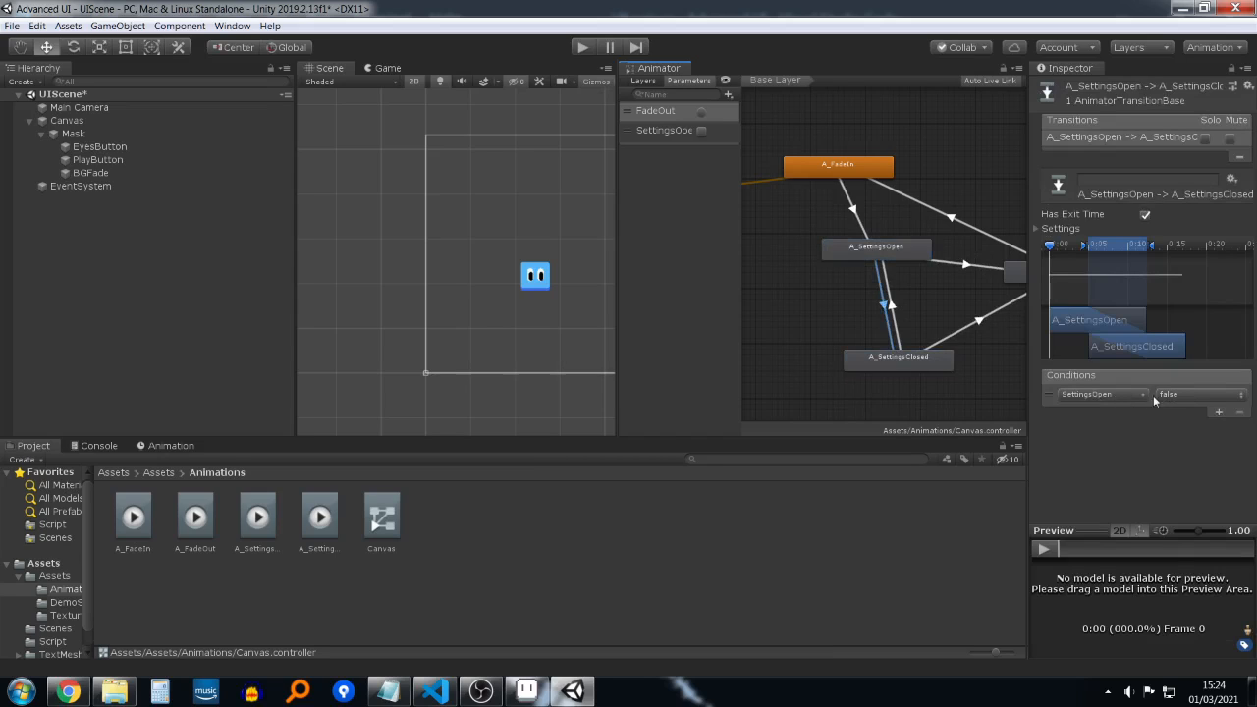
click(853, 206)
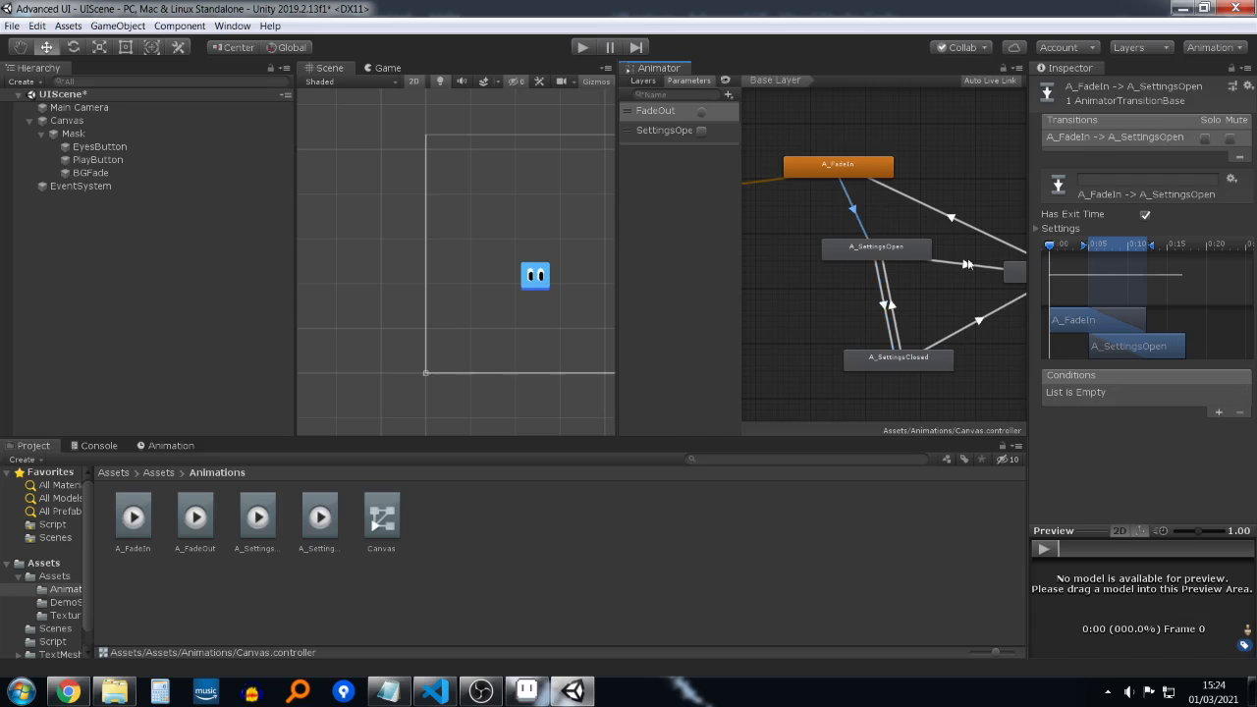
click(1219, 414)
click(1125, 396)
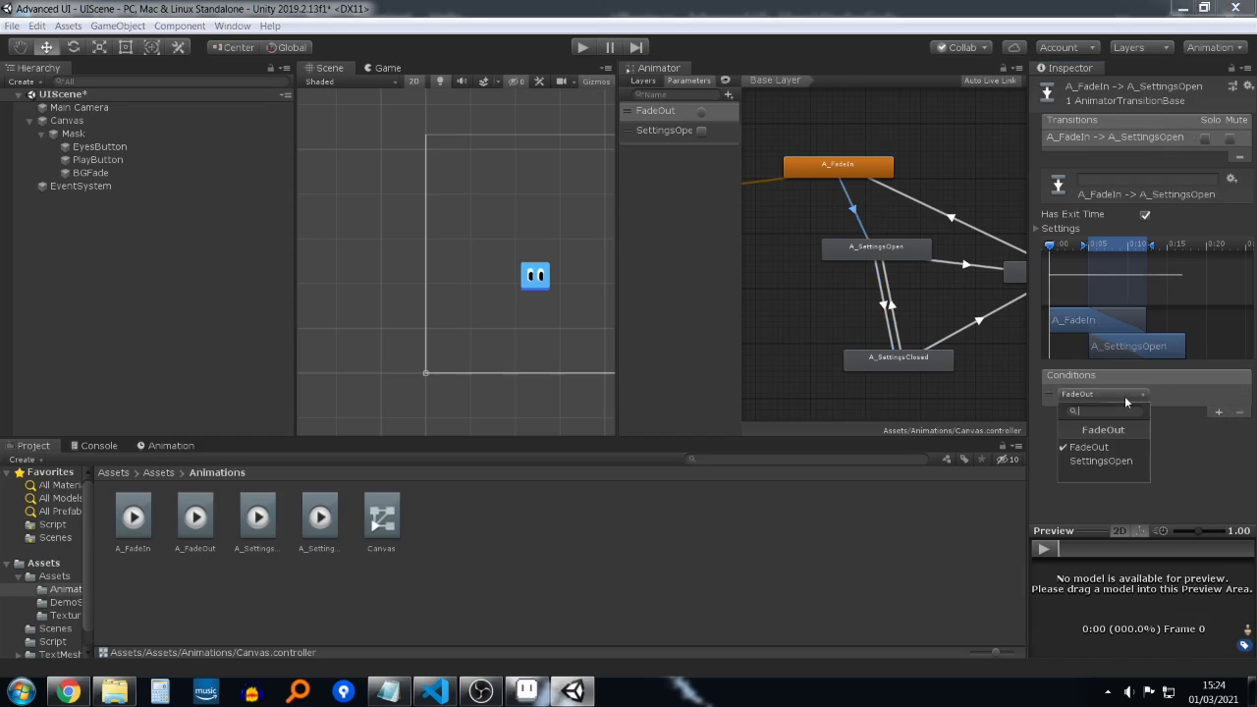
click(1106, 447)
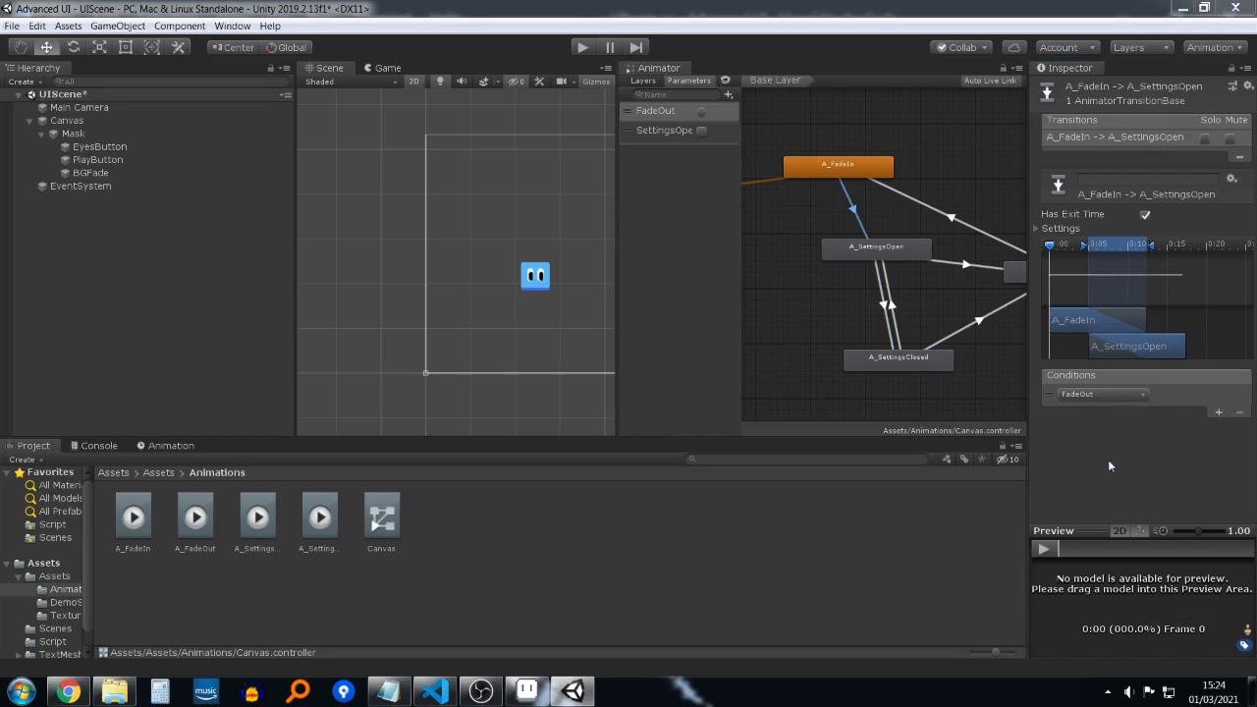
Step: Compare the conditions of both transitions between A_SettingsOpen and A_SettingsClosed with the one leaving A_FadeIn
click(885, 307)
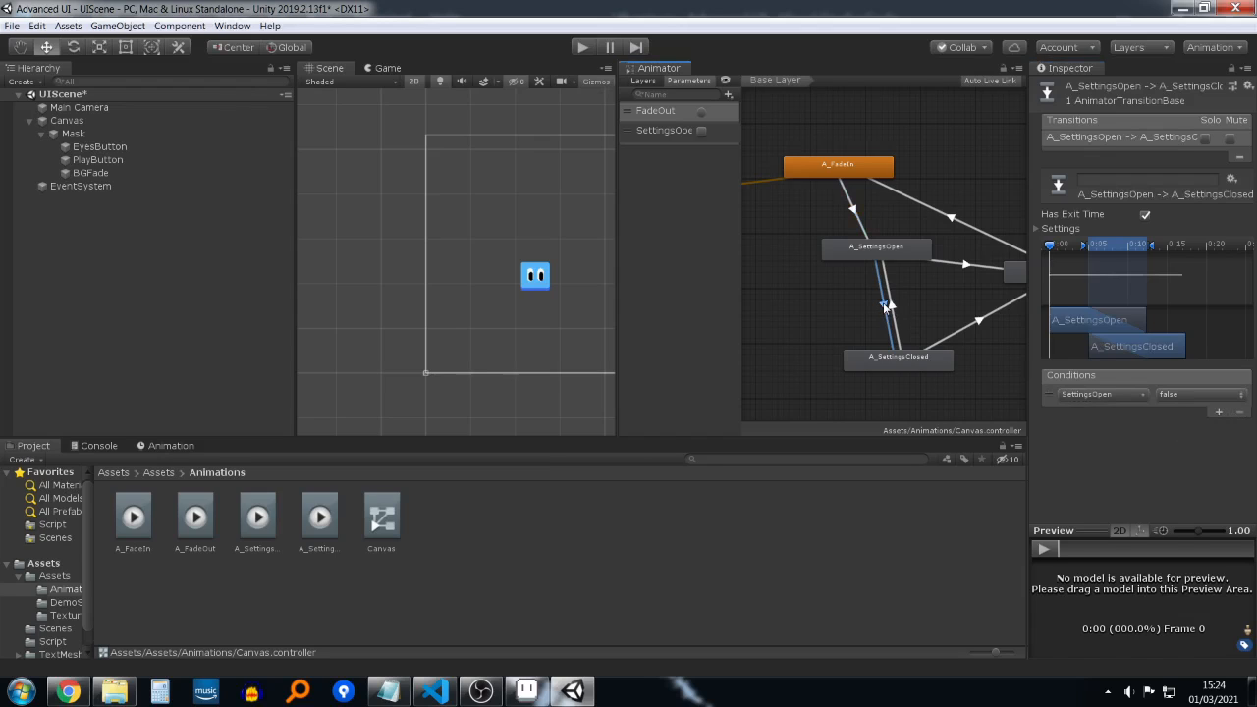
click(890, 307)
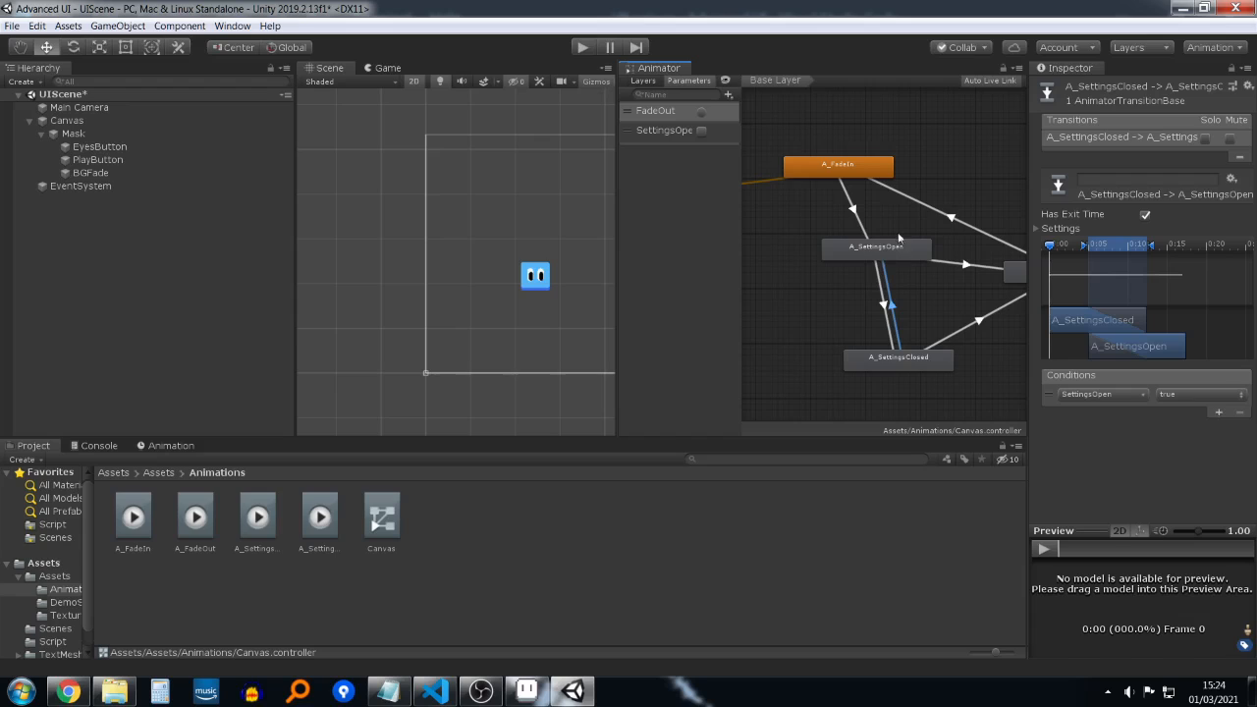
click(856, 214)
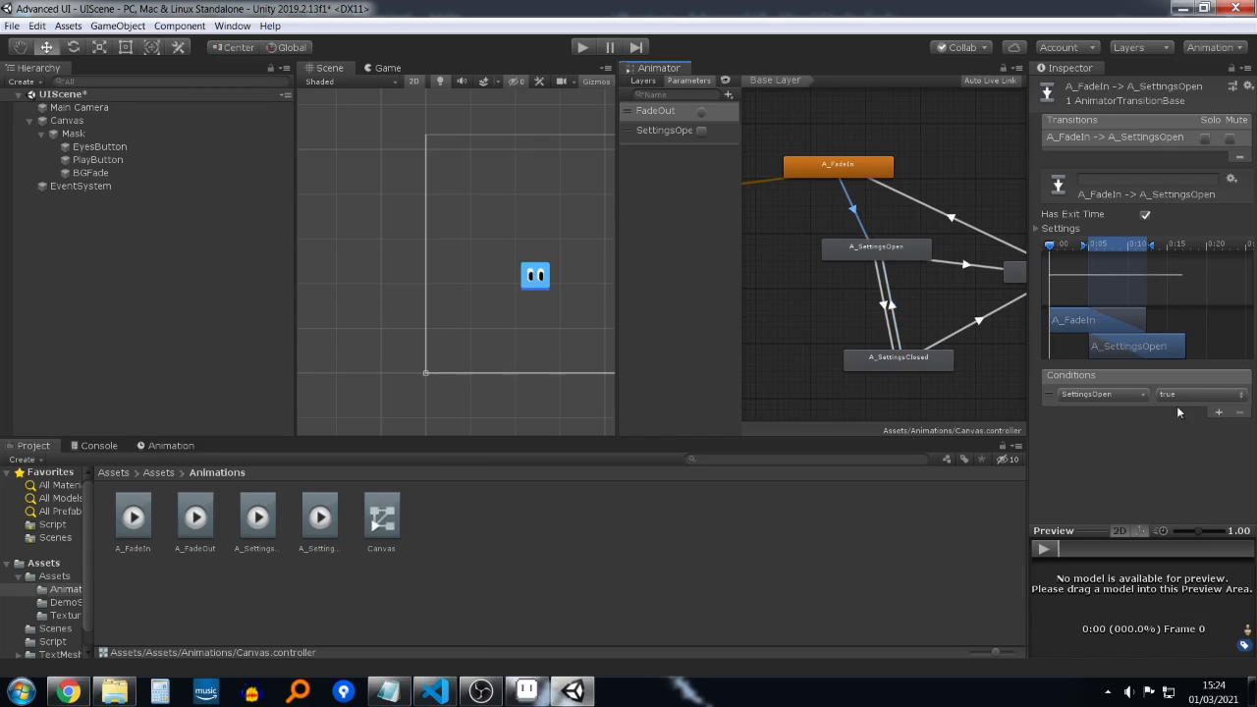
click(812, 203)
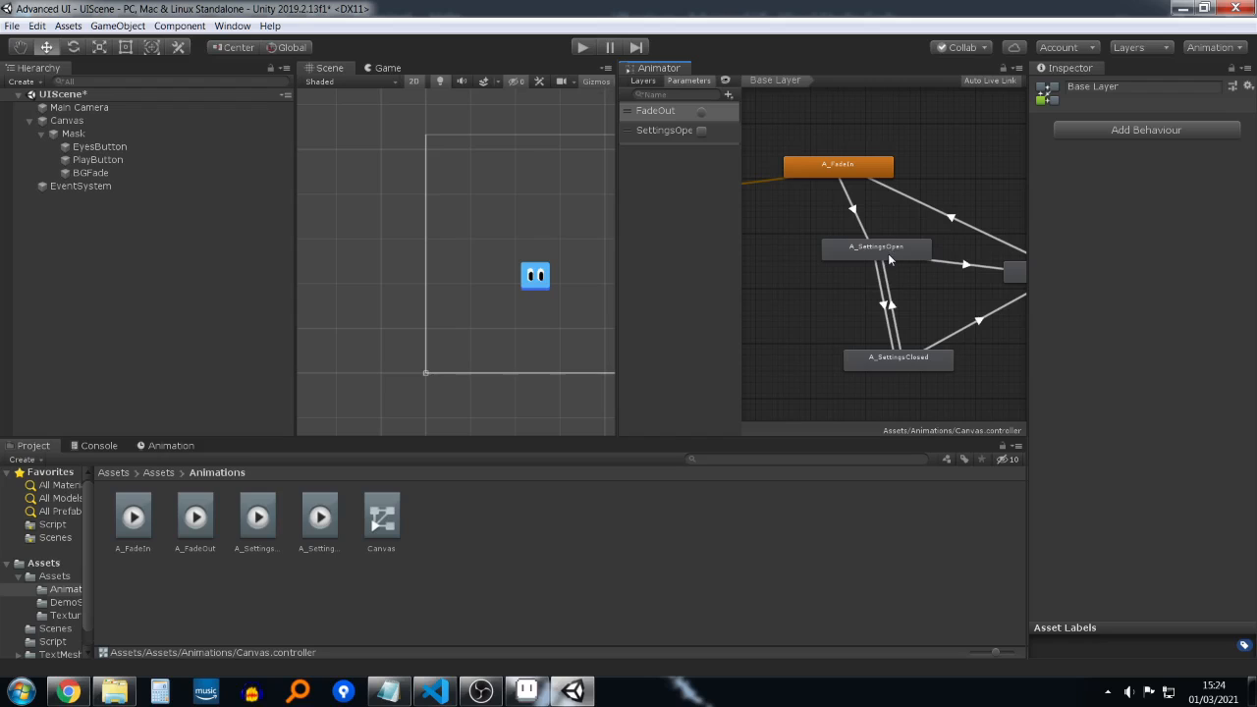
click(854, 209)
click(822, 233)
Step: Test the eyes button and the Canvas animator in play mode by repeatedly toggling SettingsOpen and triggering FadeOut
click(579, 46)
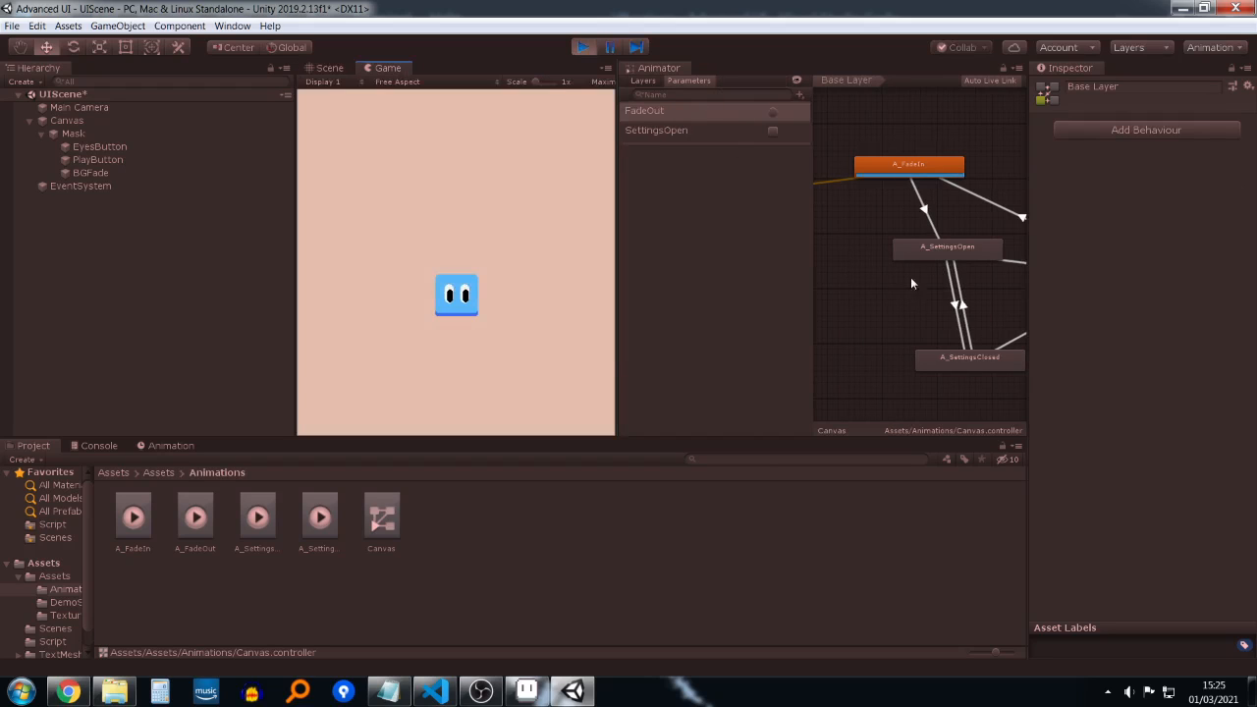
click(469, 294)
click(774, 130)
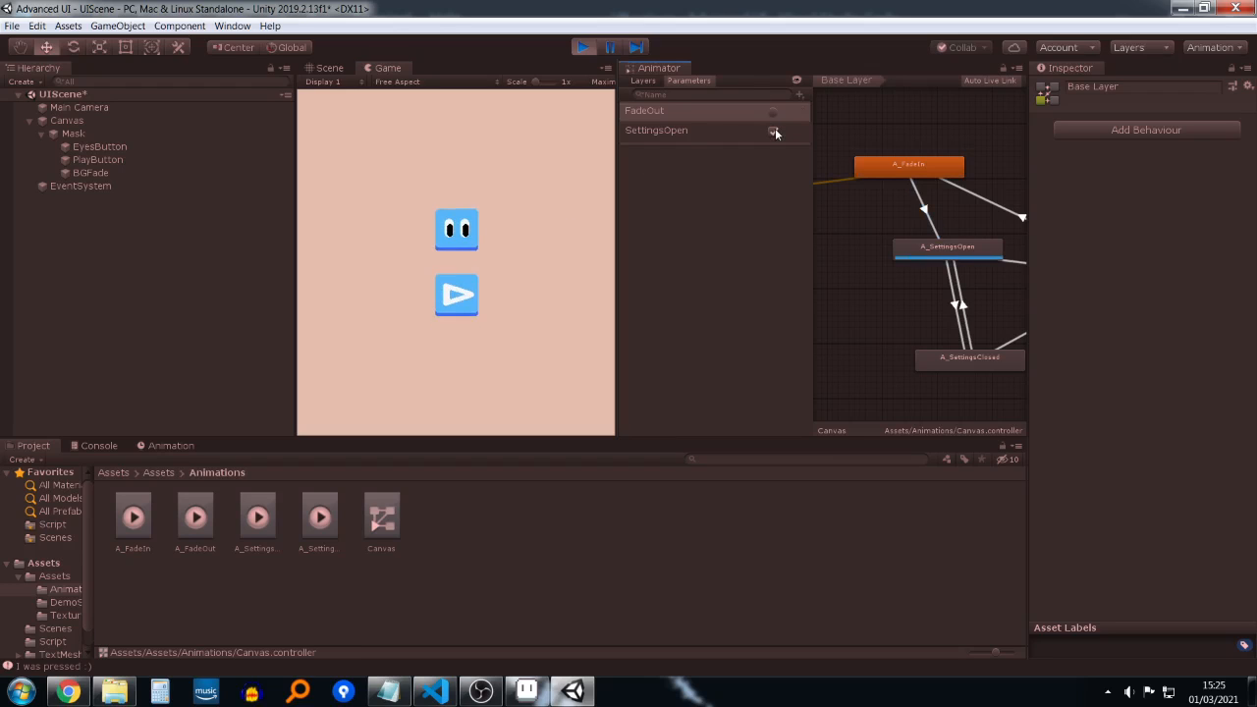
click(774, 132)
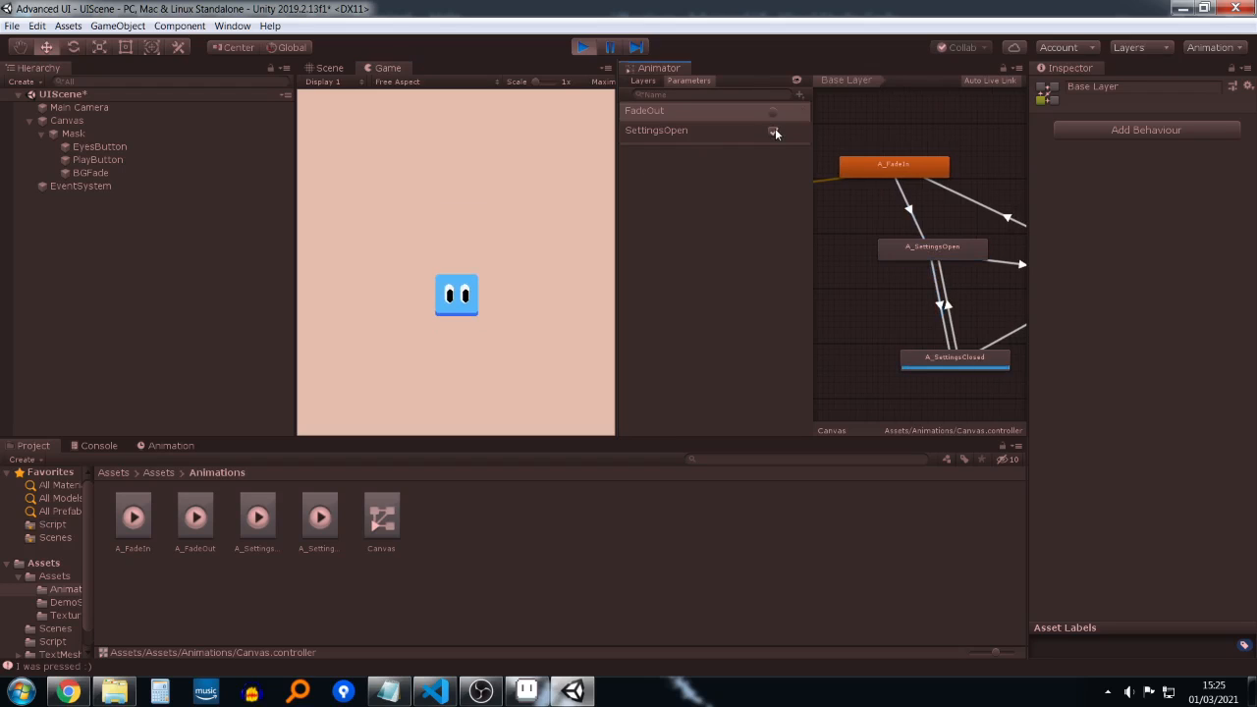
click(774, 132)
click(774, 132)
click(773, 132)
click(776, 114)
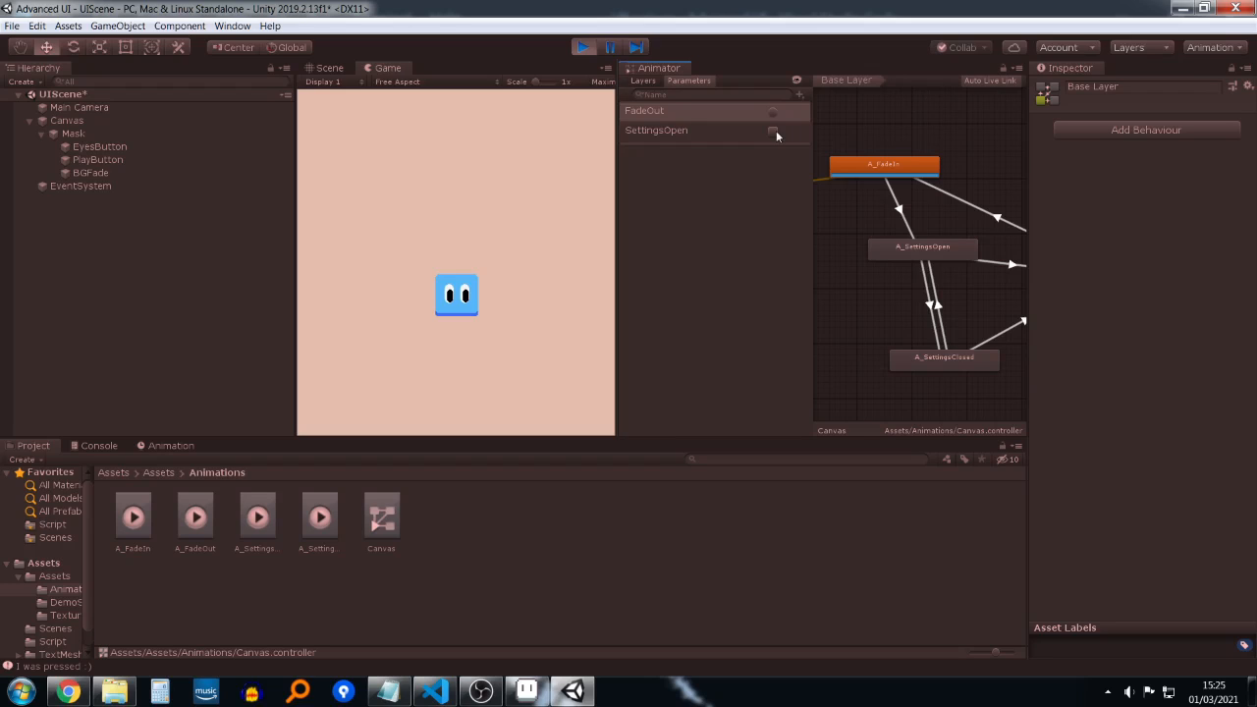
click(581, 47)
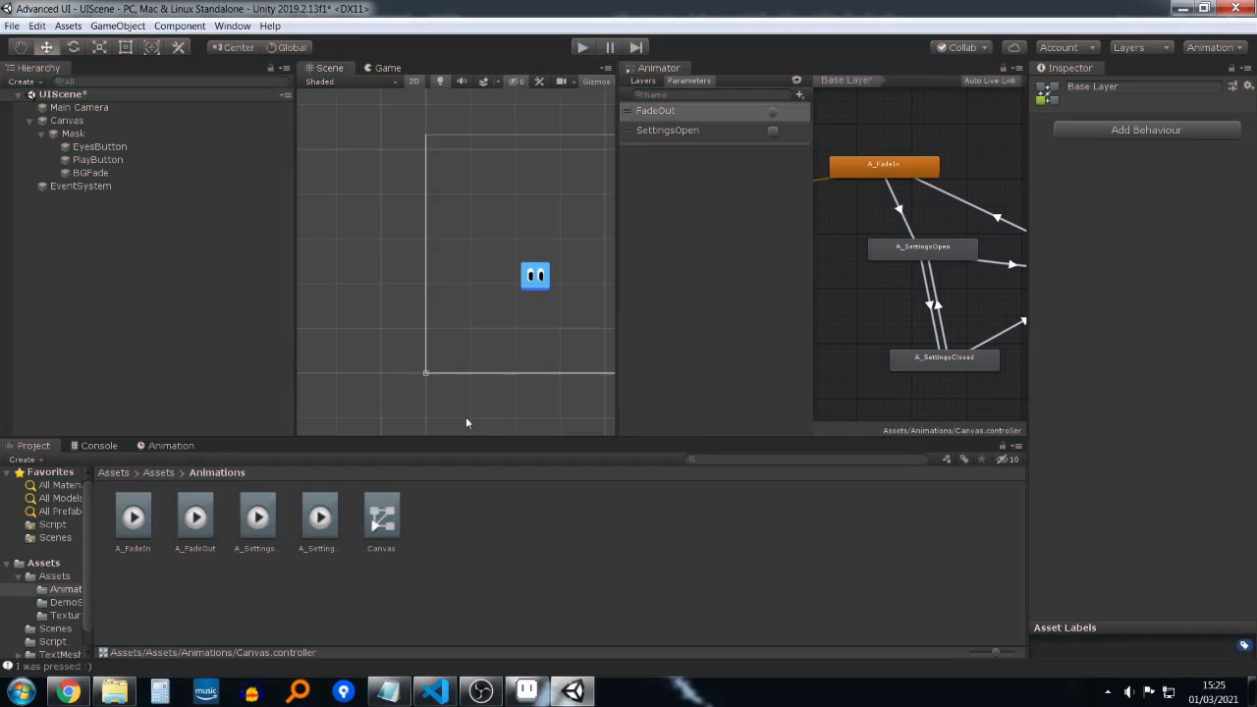
Step: Switch to Visual Studio Code and start a ButtonAnim.SetBool() call below the debug log in EyePress() of UILogic.cs
mouse_move(443, 694)
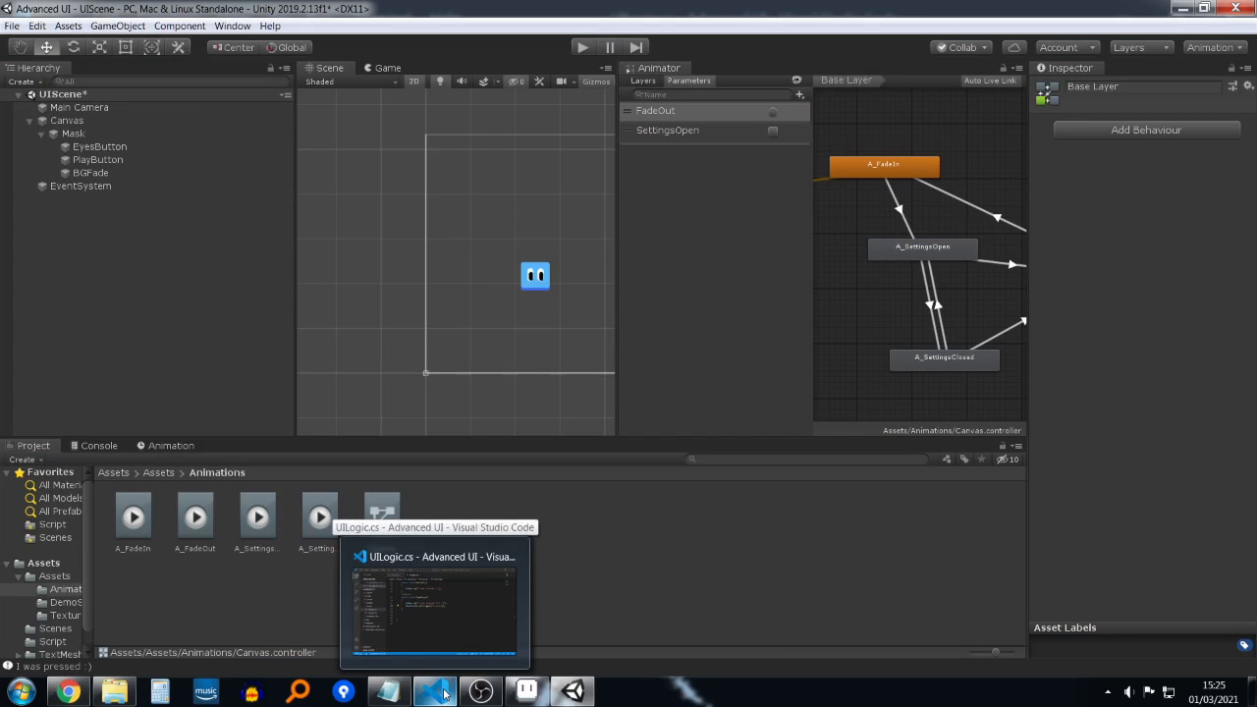
click(444, 694)
scroll(493, 389, up, 3)
scroll(617, 334, down, 1)
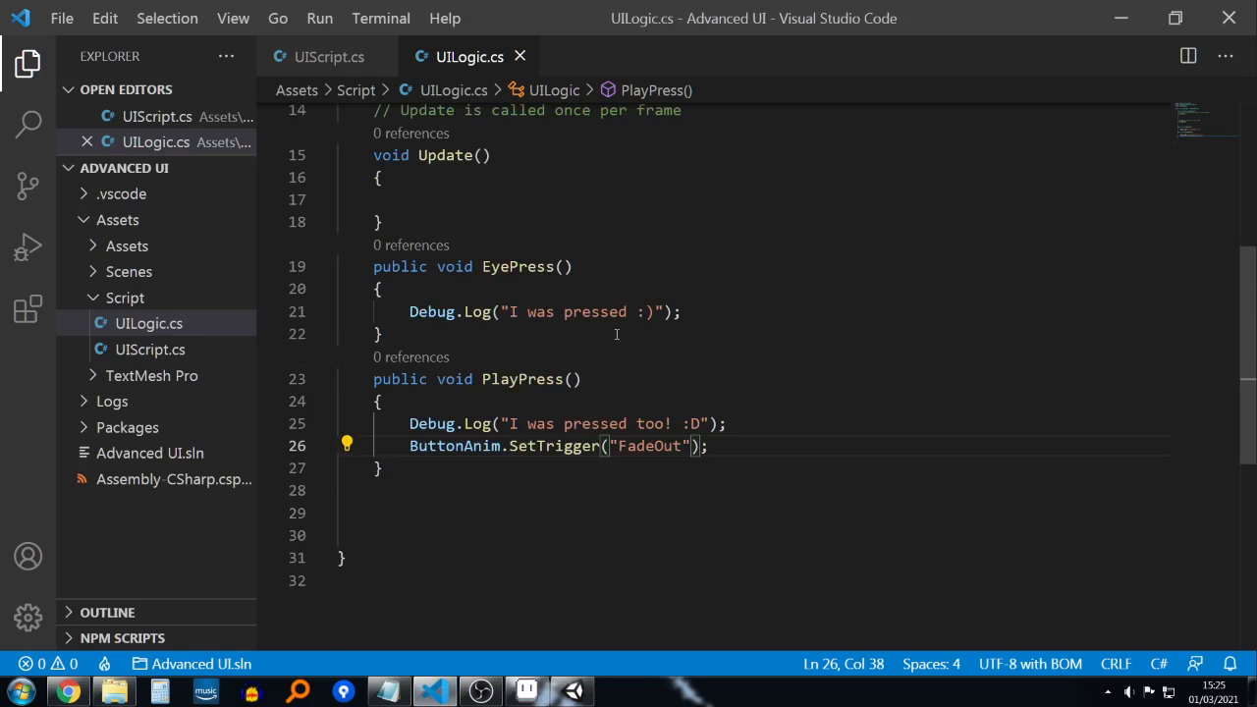
click(771, 312)
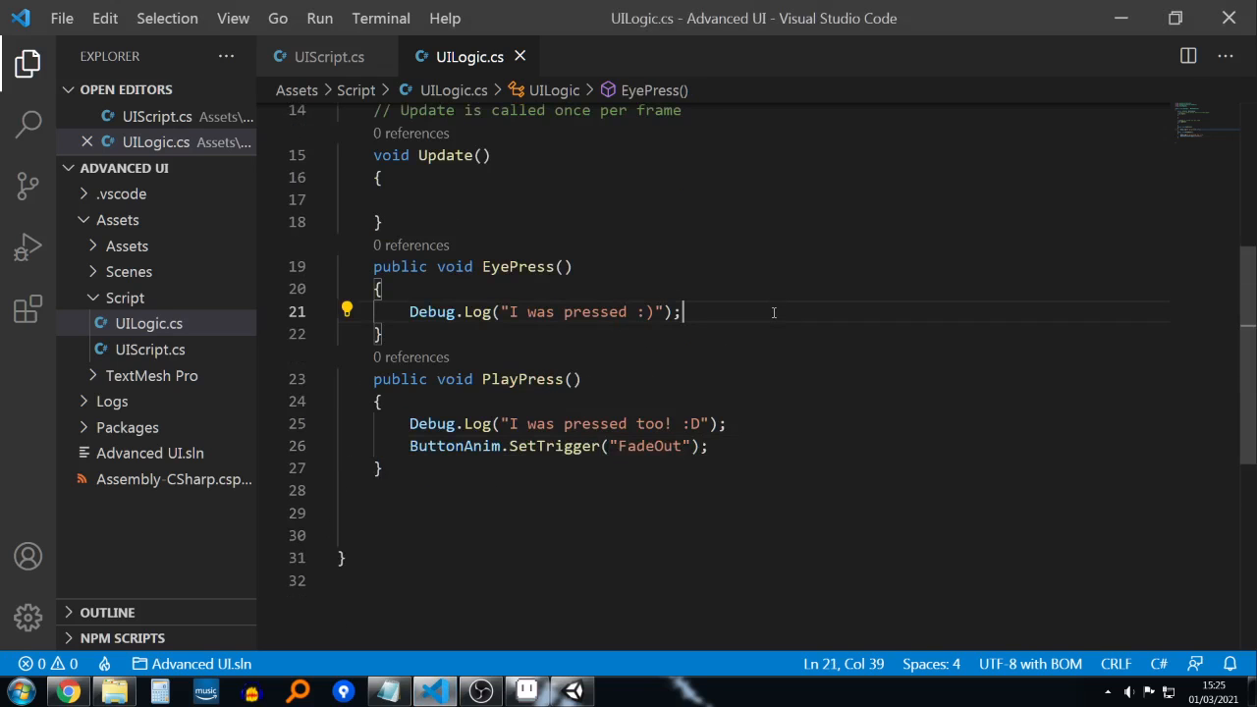
key(Return)
text(Button)
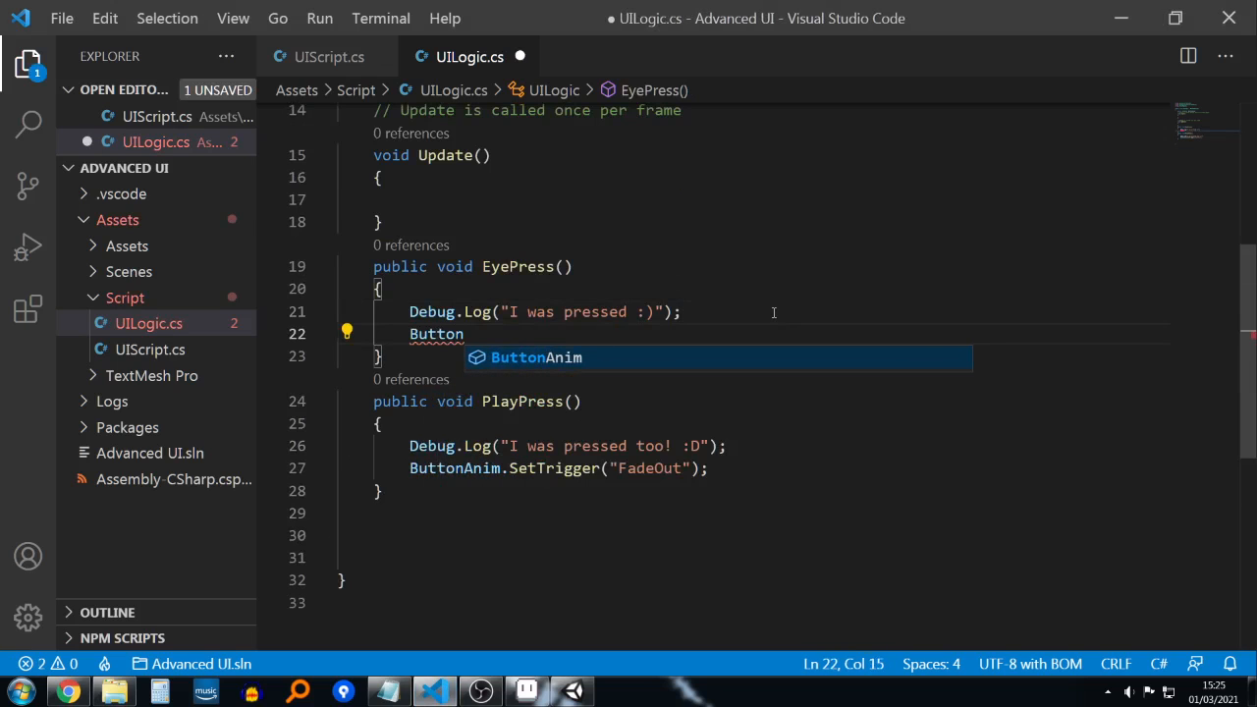
text(Anim.)
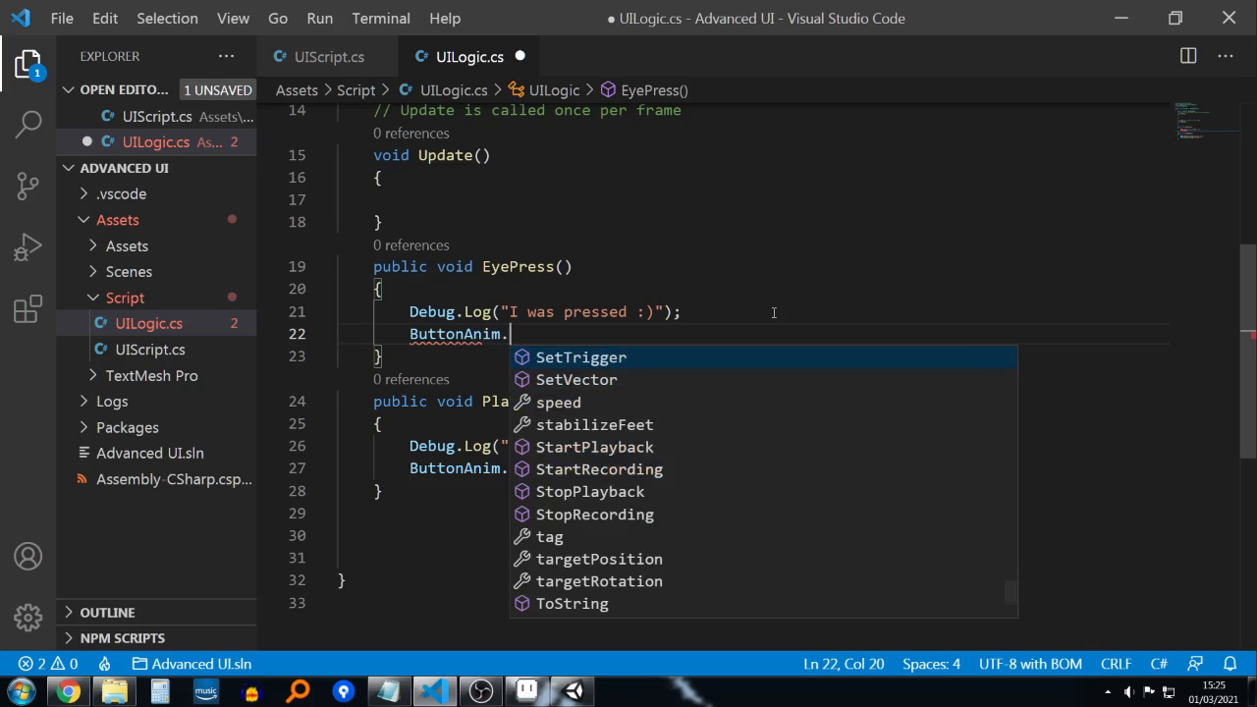
text(A)
key(BackSpace)
text(SetBoo)
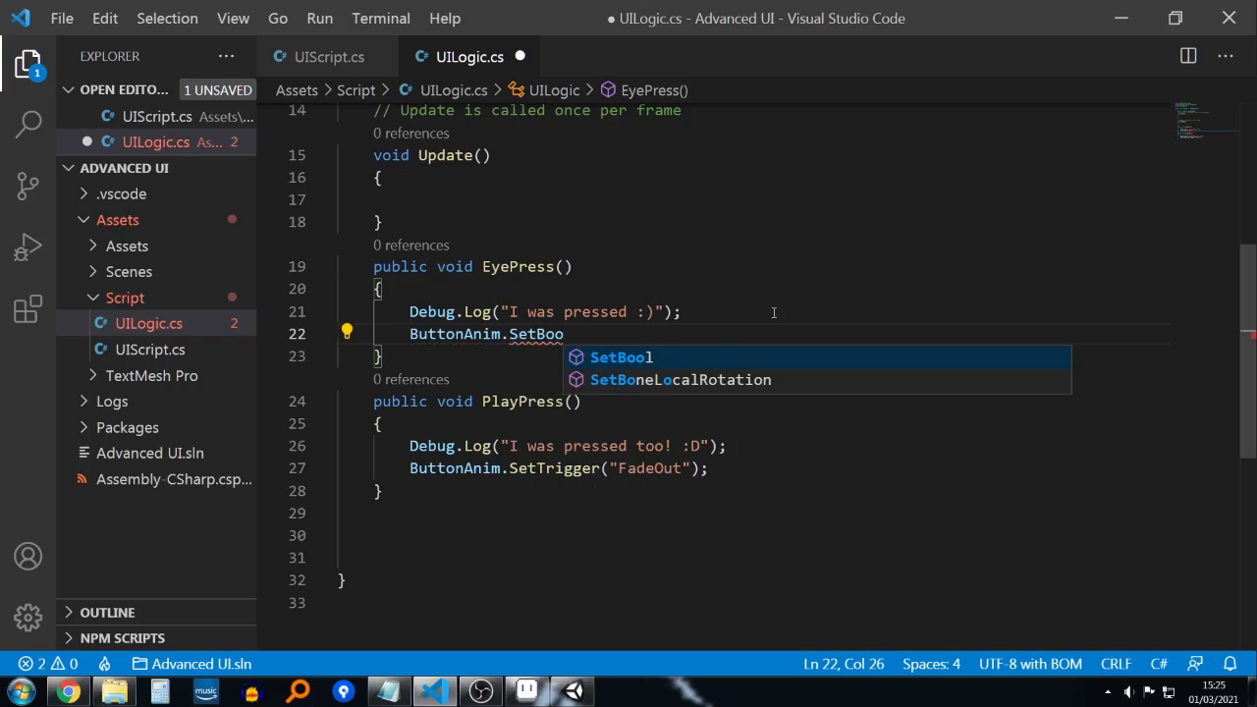
key(Tab)
text(()
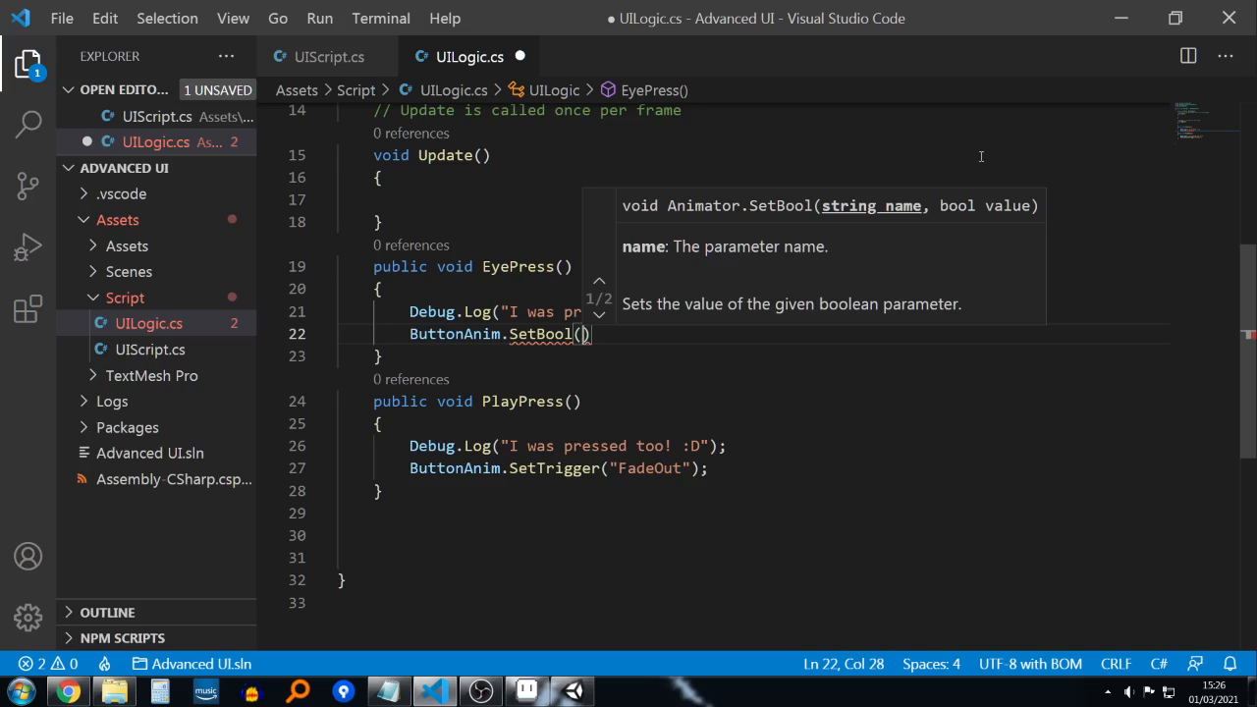
Step: Enter "SettingsOpen" as the SetBool parameter name and check its spelling against the Animator parameters in Unity
text(")
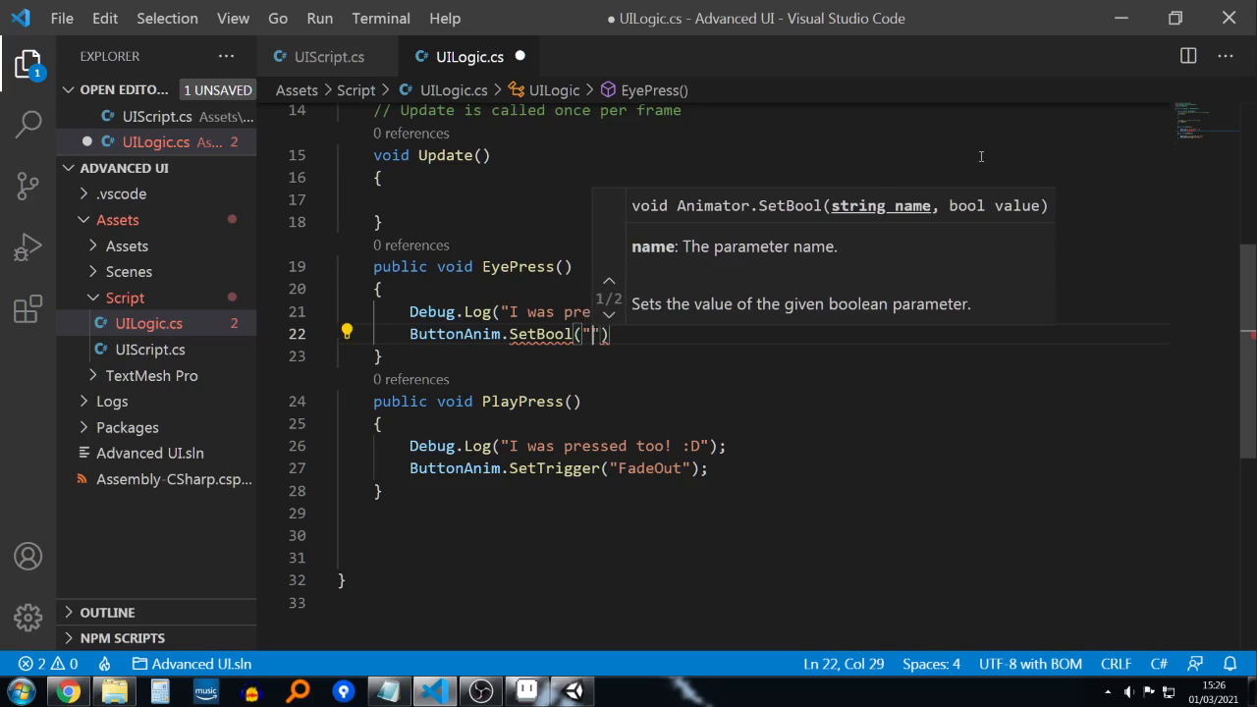
text(Setting)
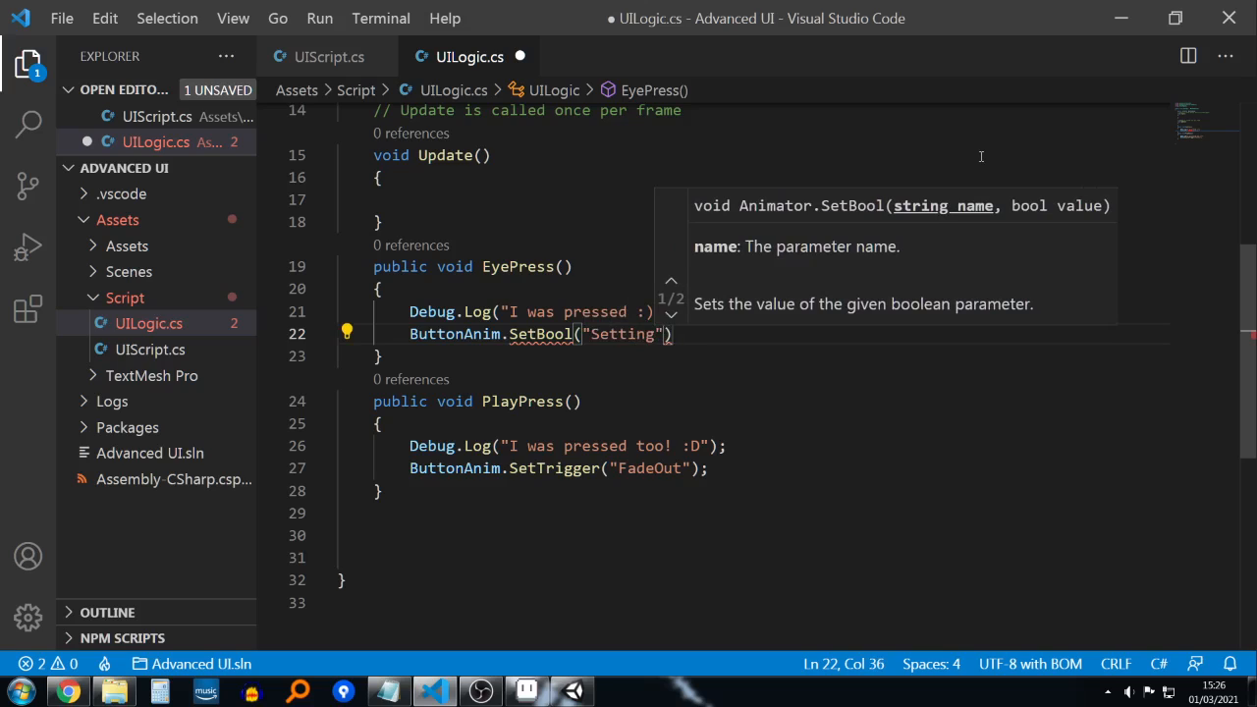
text(On)
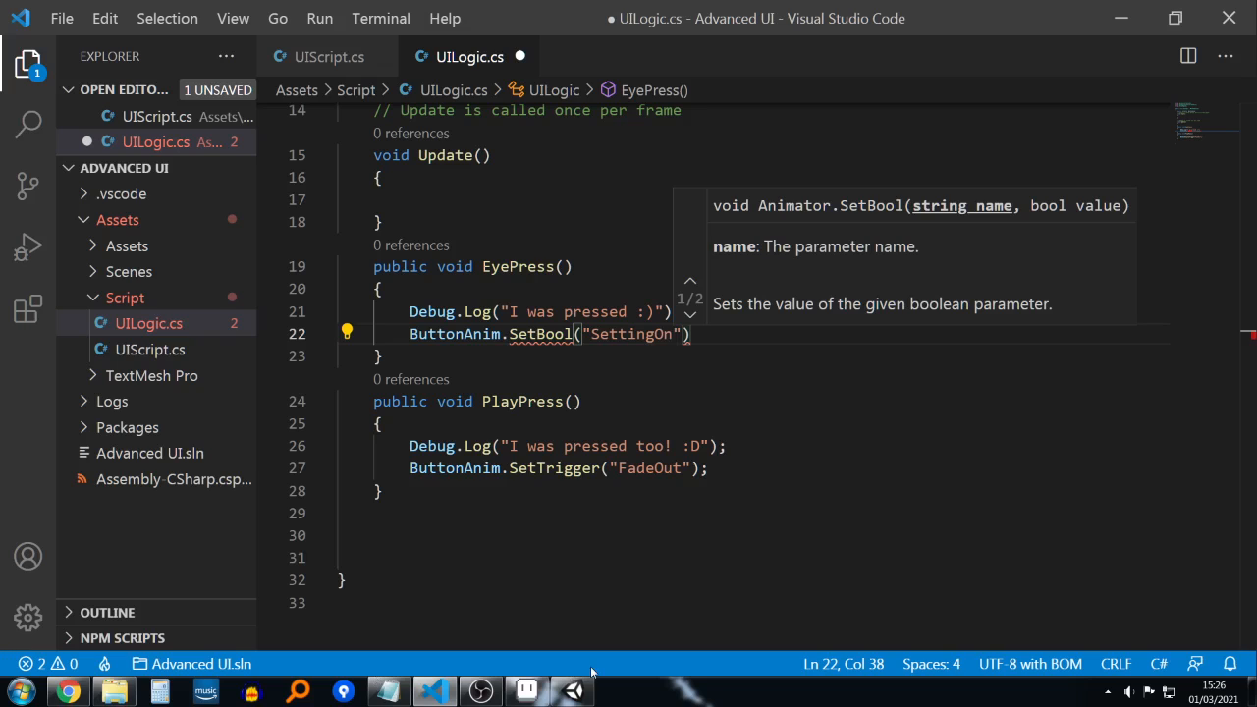
key(BackSpace)
key(BackSpace)
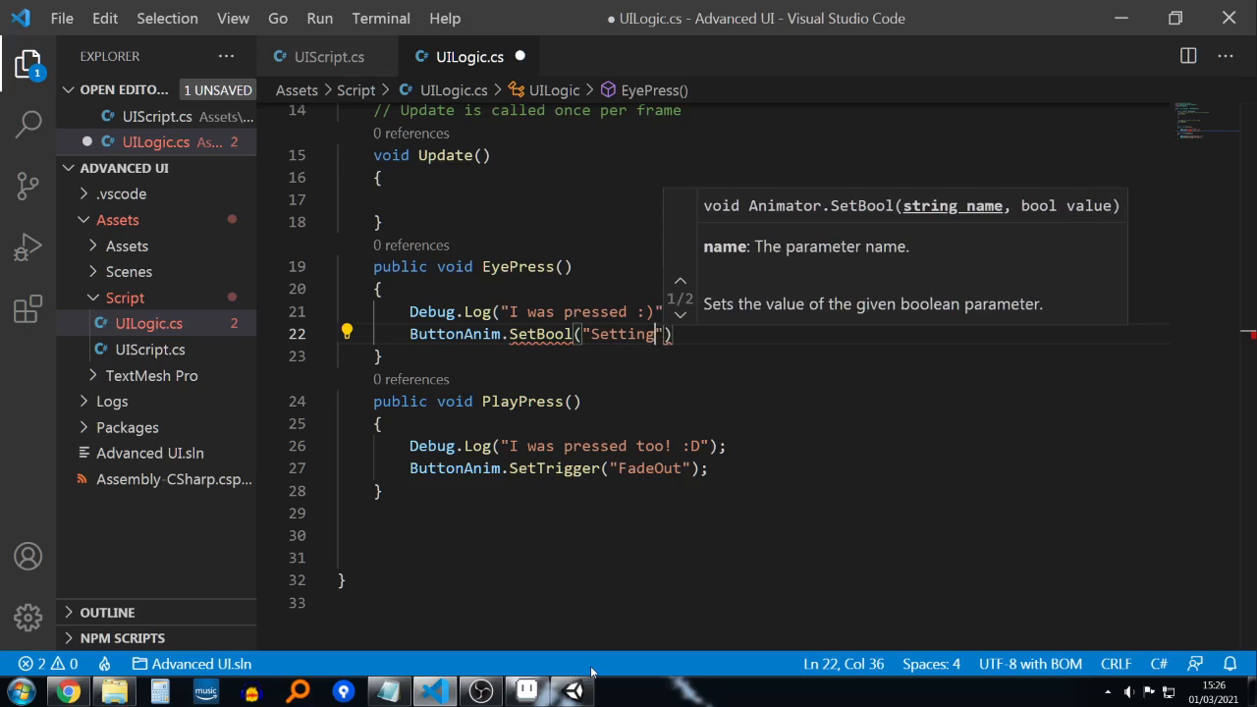
text(sOpen)
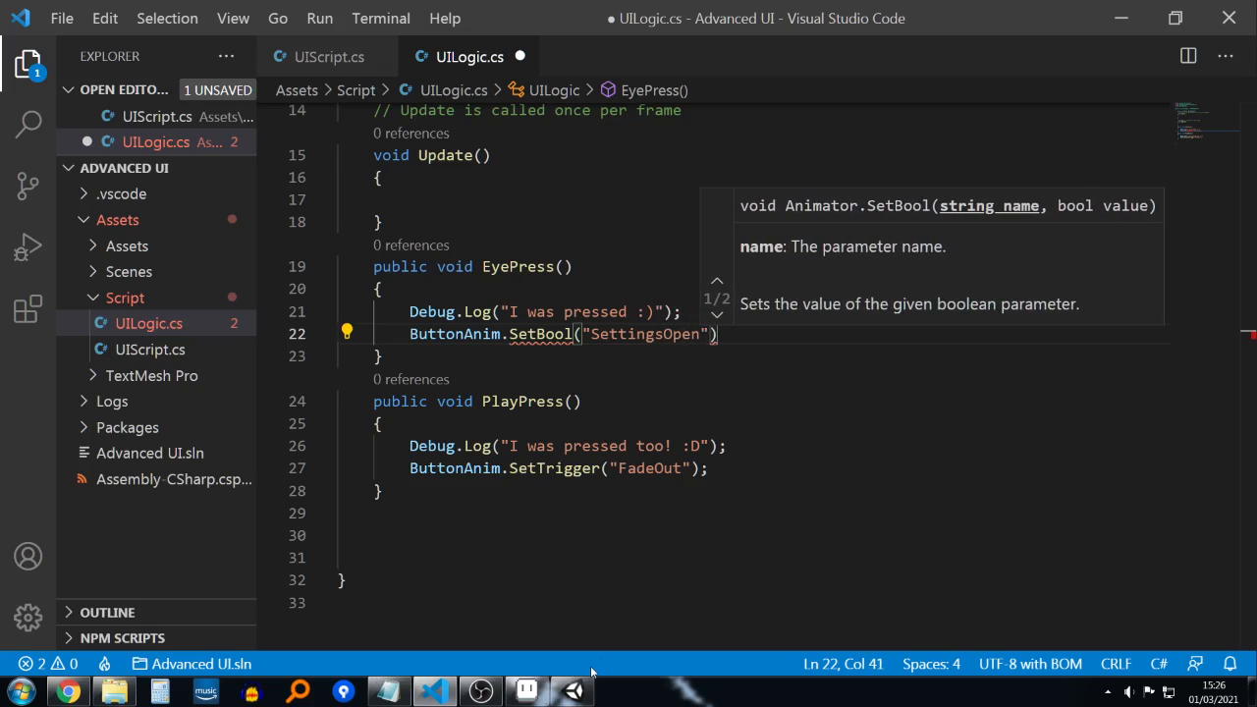
click(561, 695)
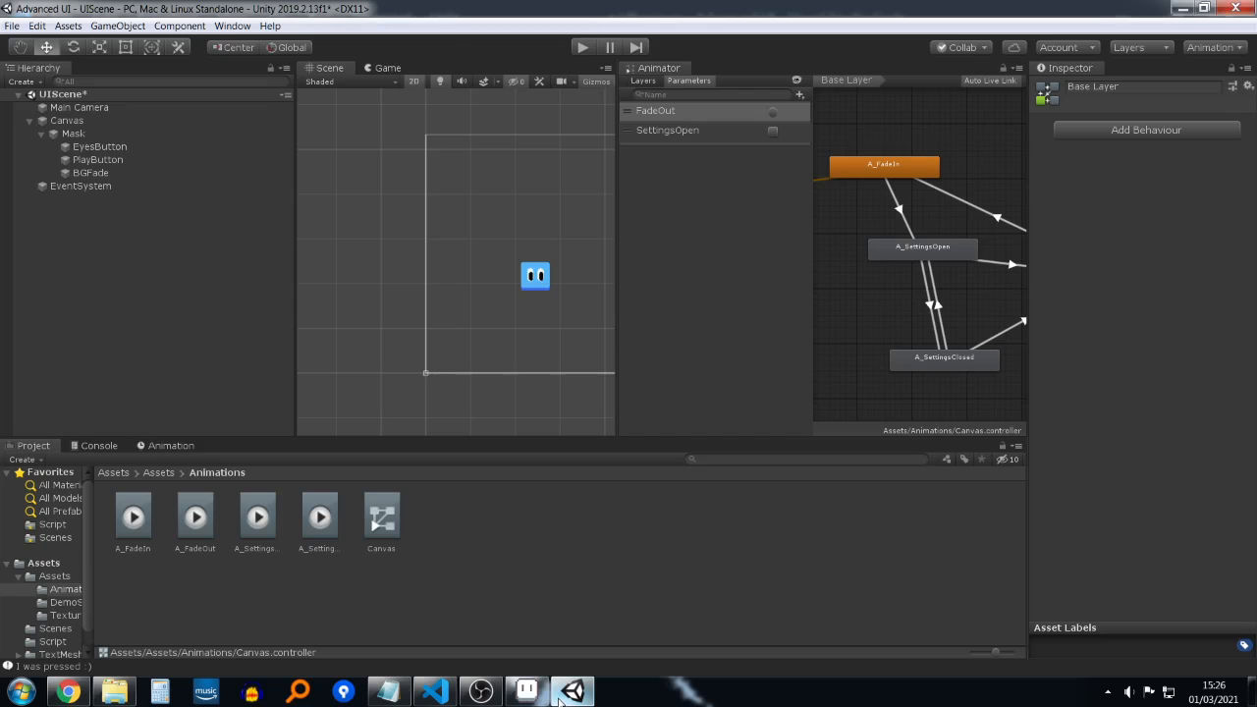
key(alt+Tab)
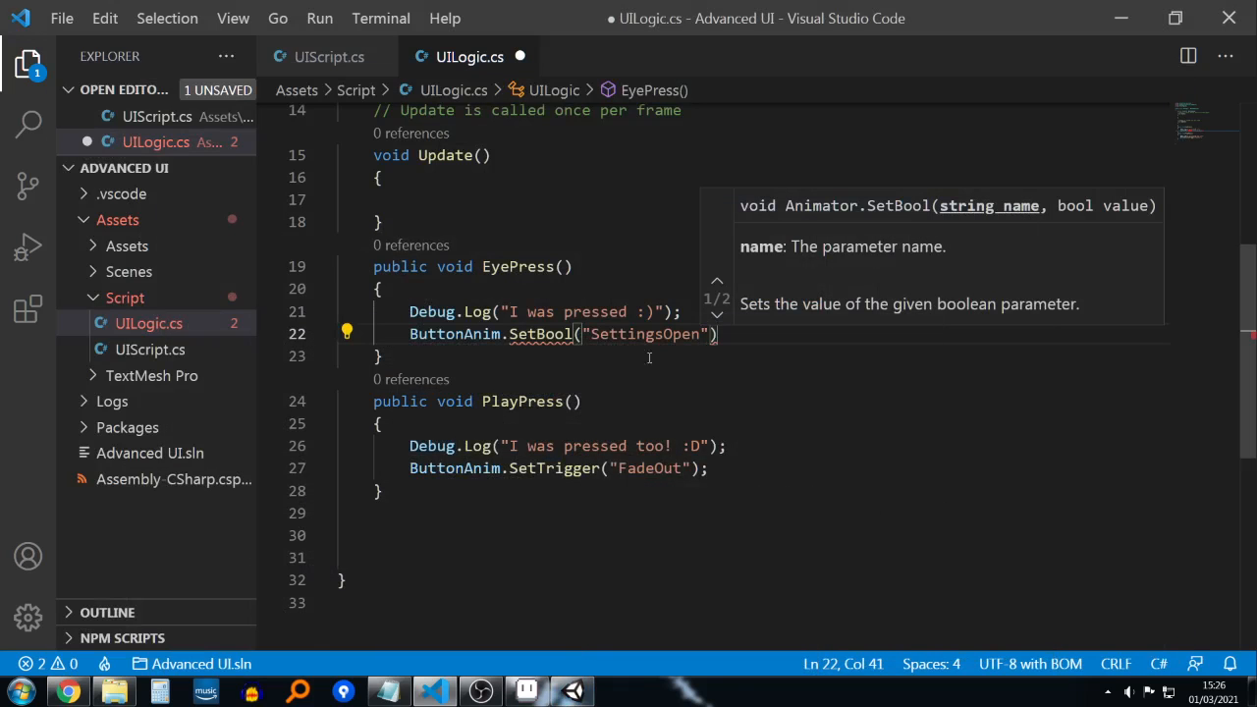
Step: Pass true as the second argument of the SetBool call in EyePress() and save the script
text(")
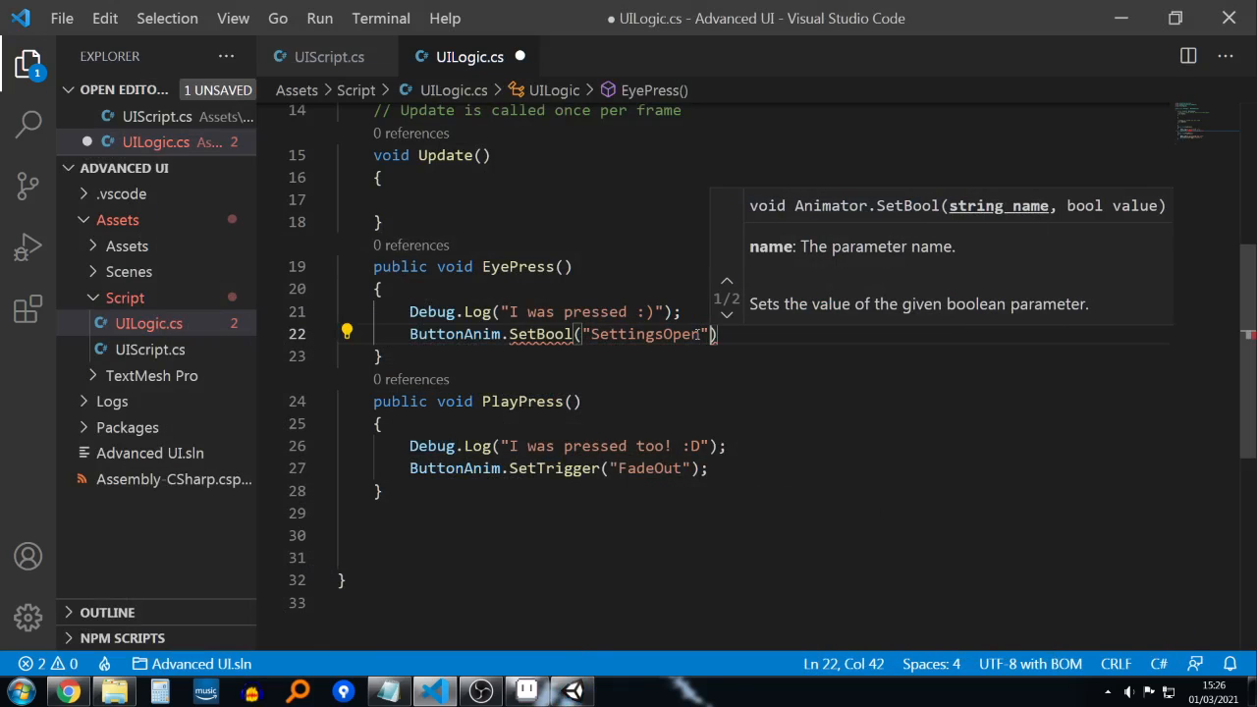
text(,t)
key(BackSpace)
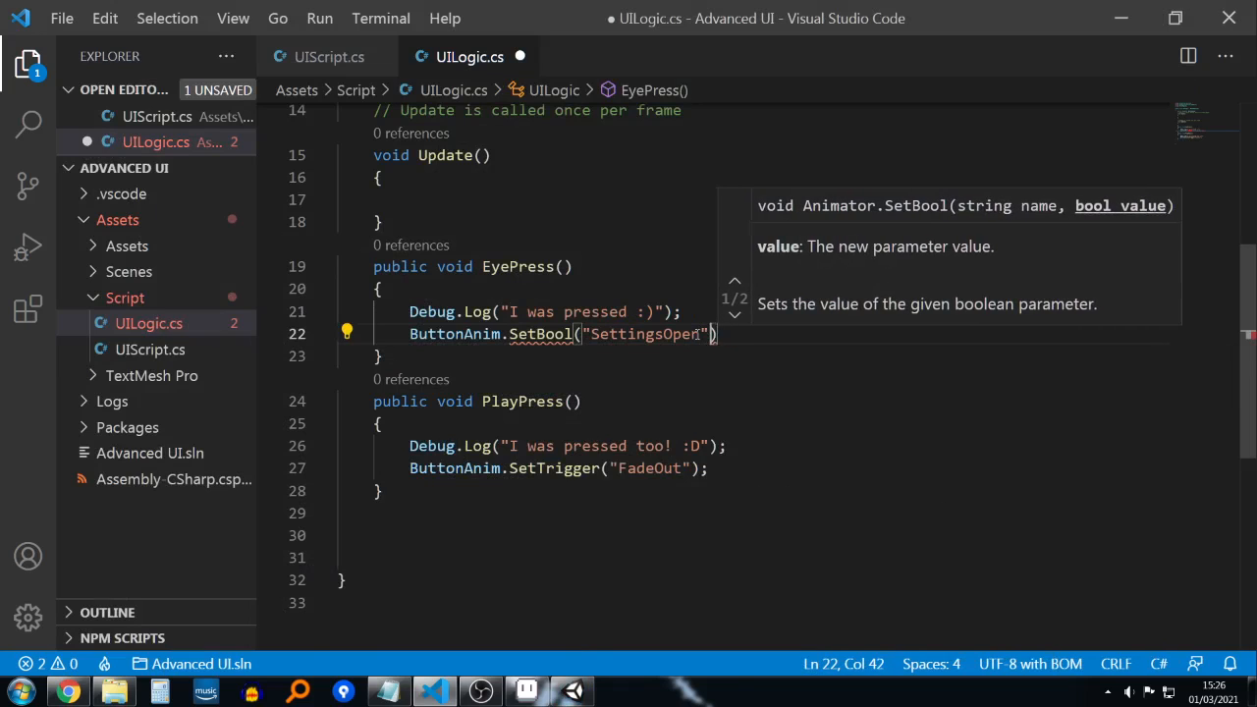
text(true)
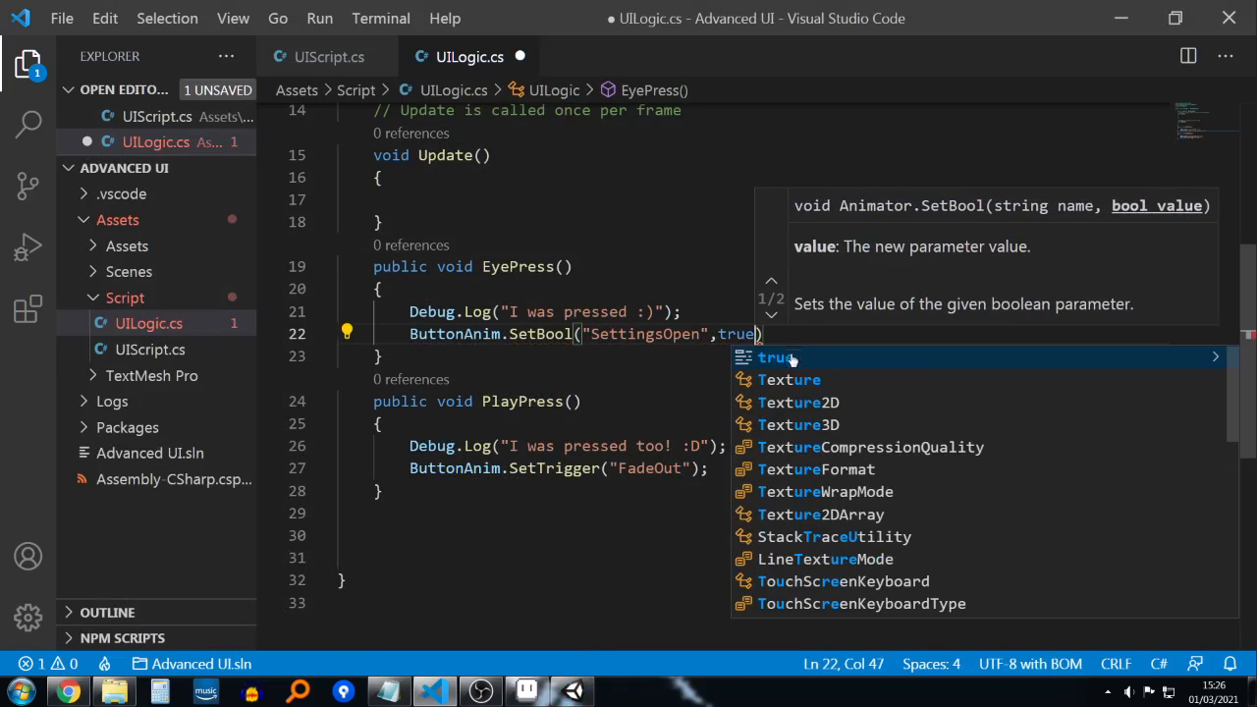
click(730, 278)
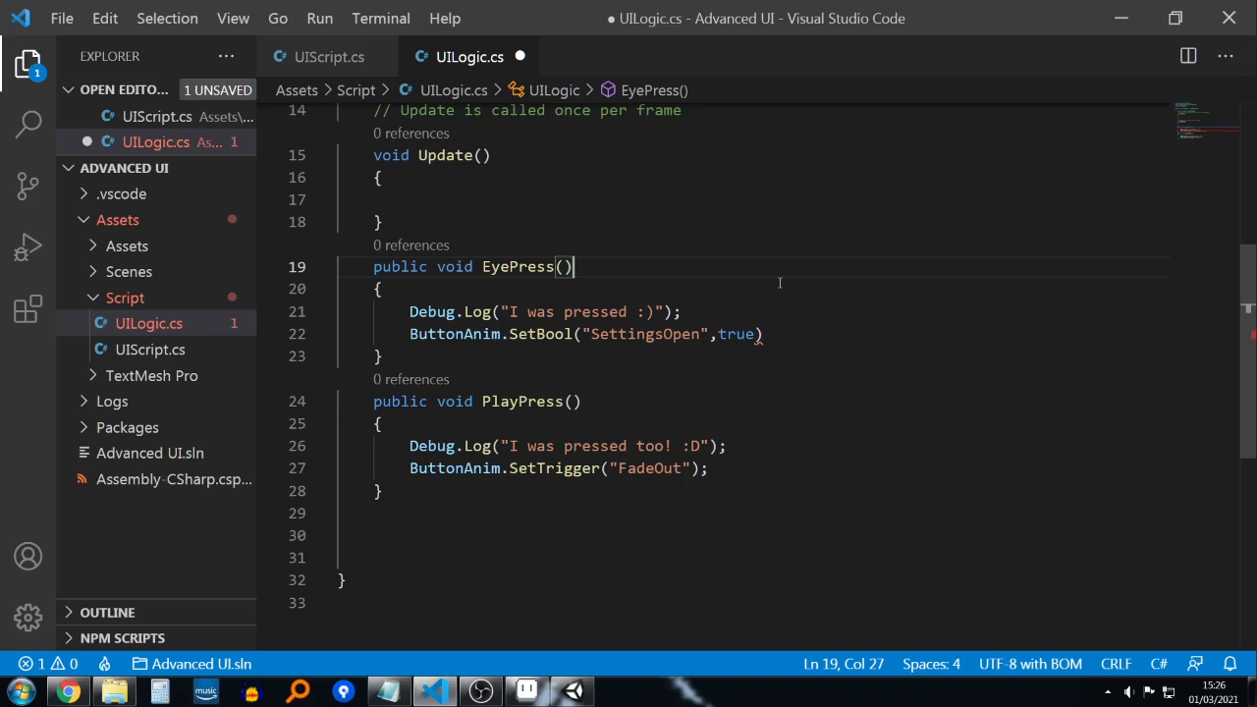
key(ctrl+s)
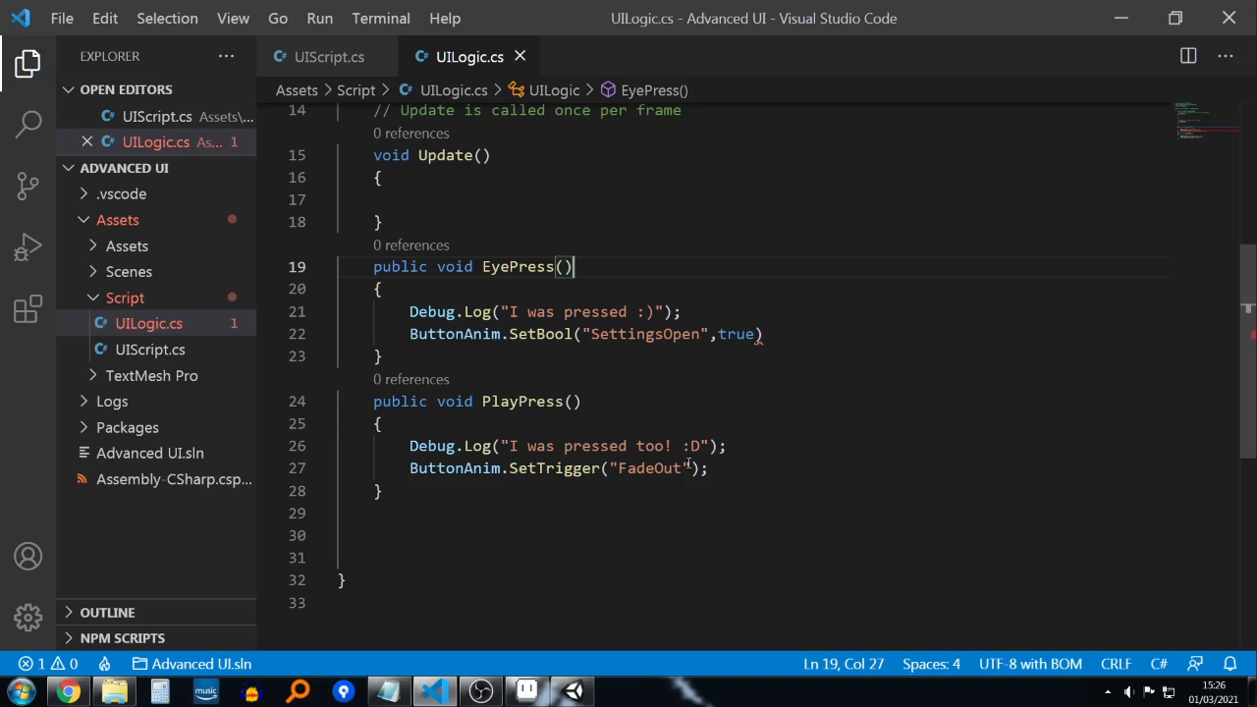
Step: Switch to Unity and try to run the scene in play mode
click(573, 692)
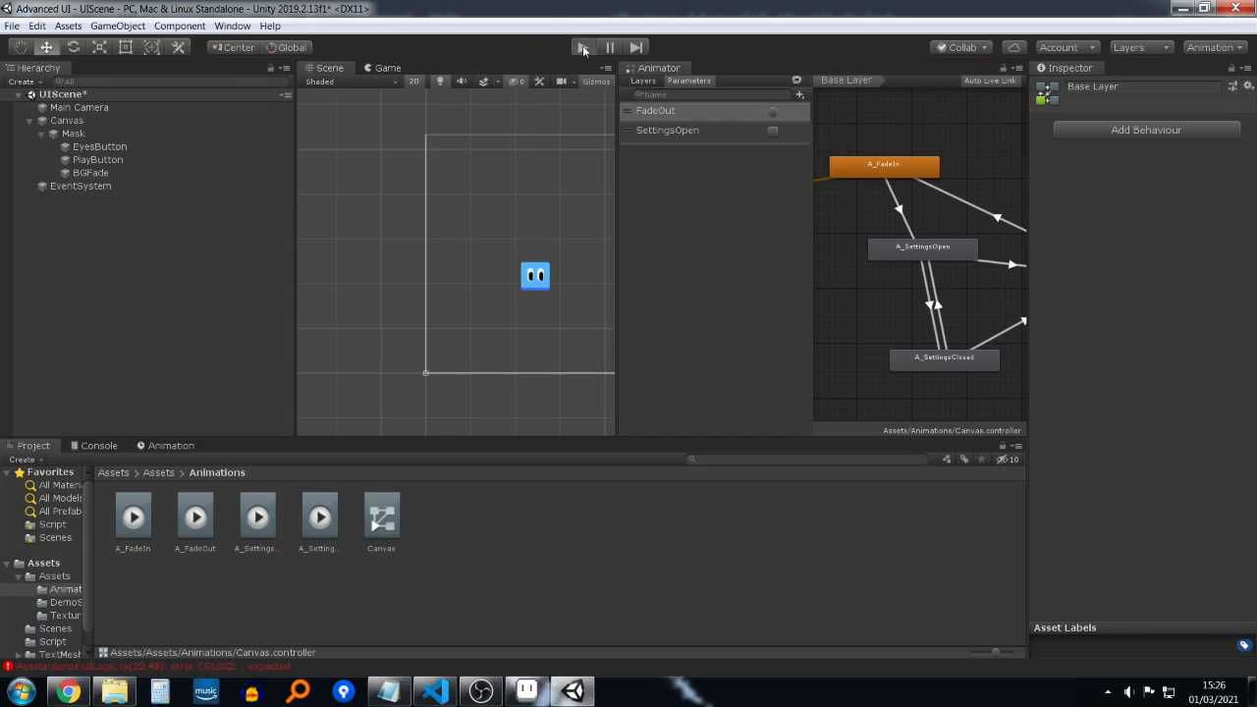
click(583, 46)
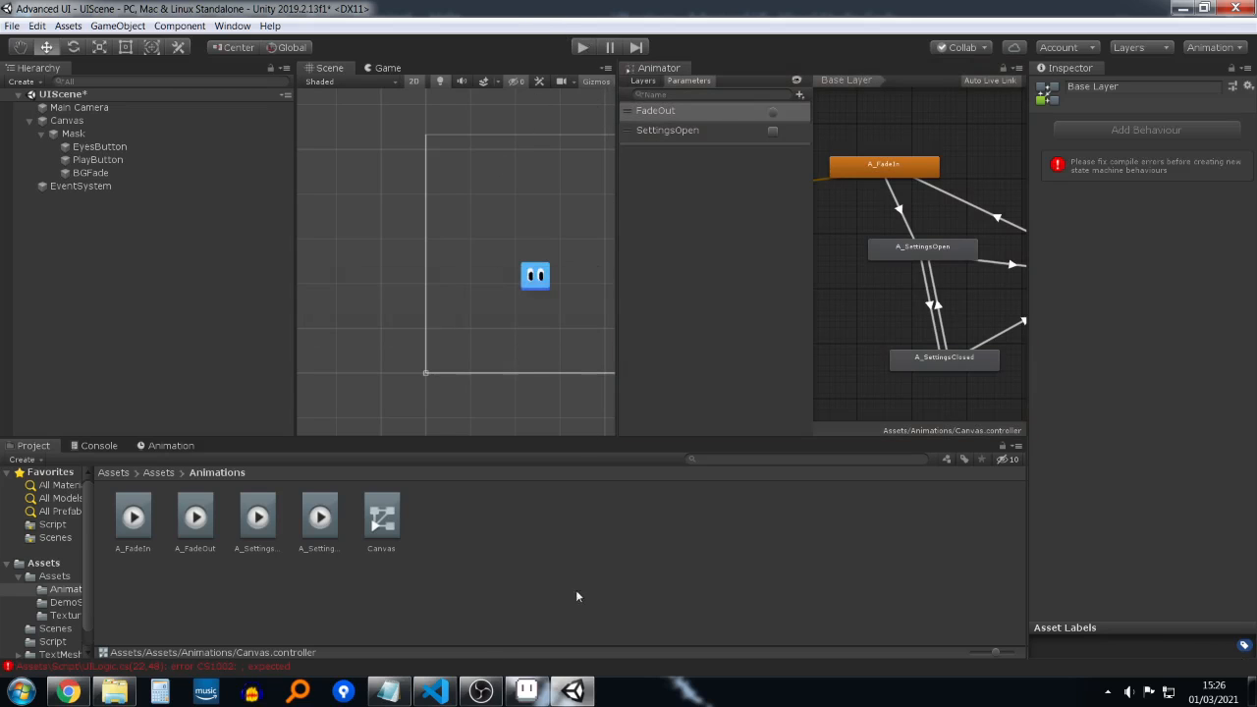
Step: Return to Visual Studio Code, end the SetBool line in EyePress() with a semicolon, and save UILogic.cs
click(433, 691)
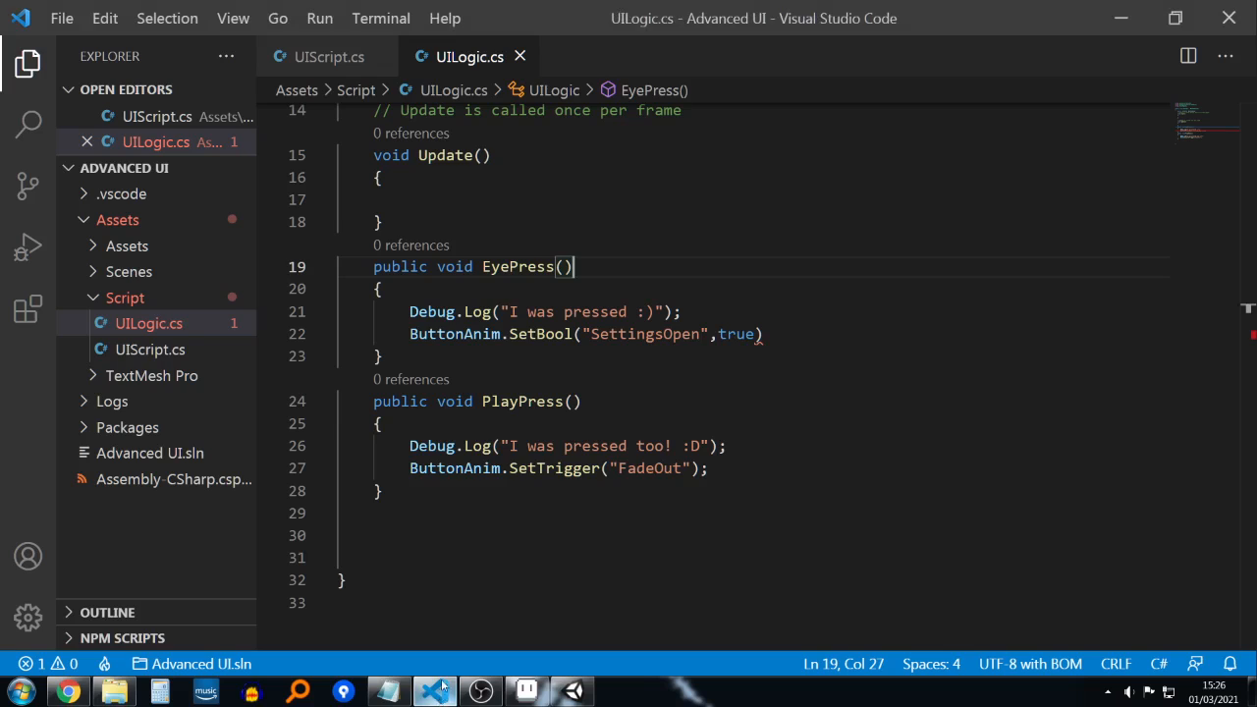
click(798, 335)
text(;)
key(ctrl+s)
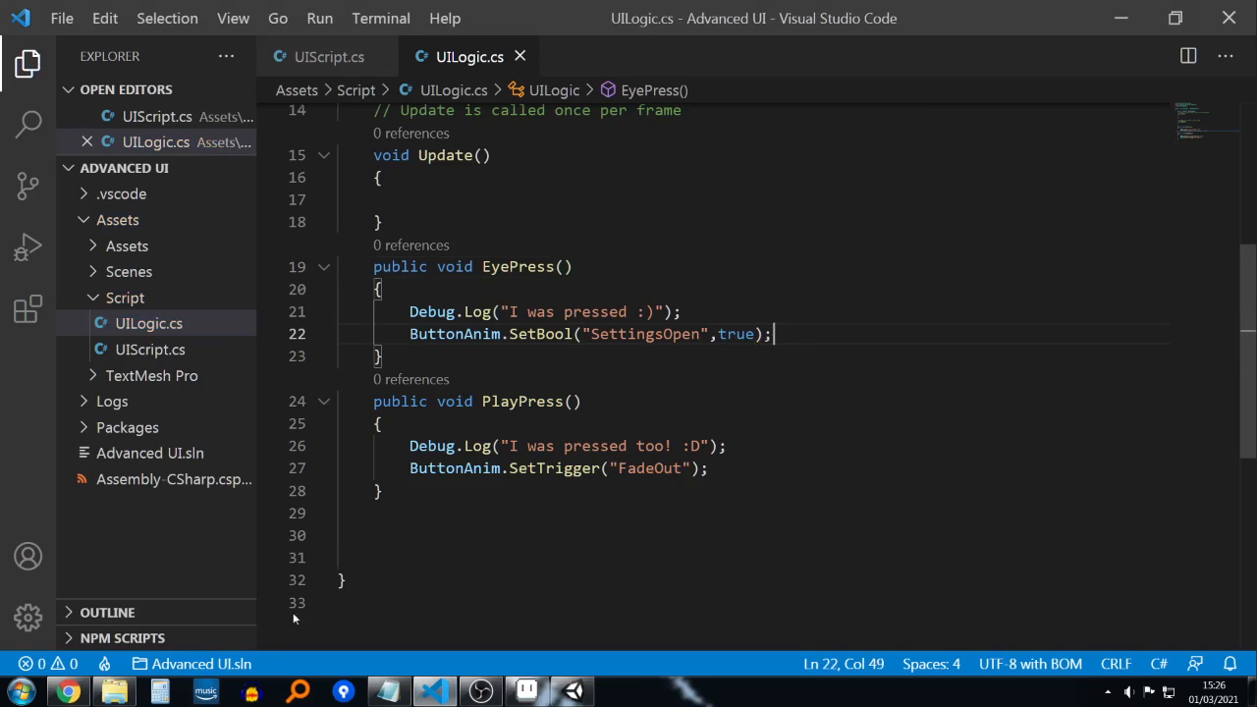
Step: Switch to Unity, test the eyes button once in play mode, and stop the scene
click(573, 691)
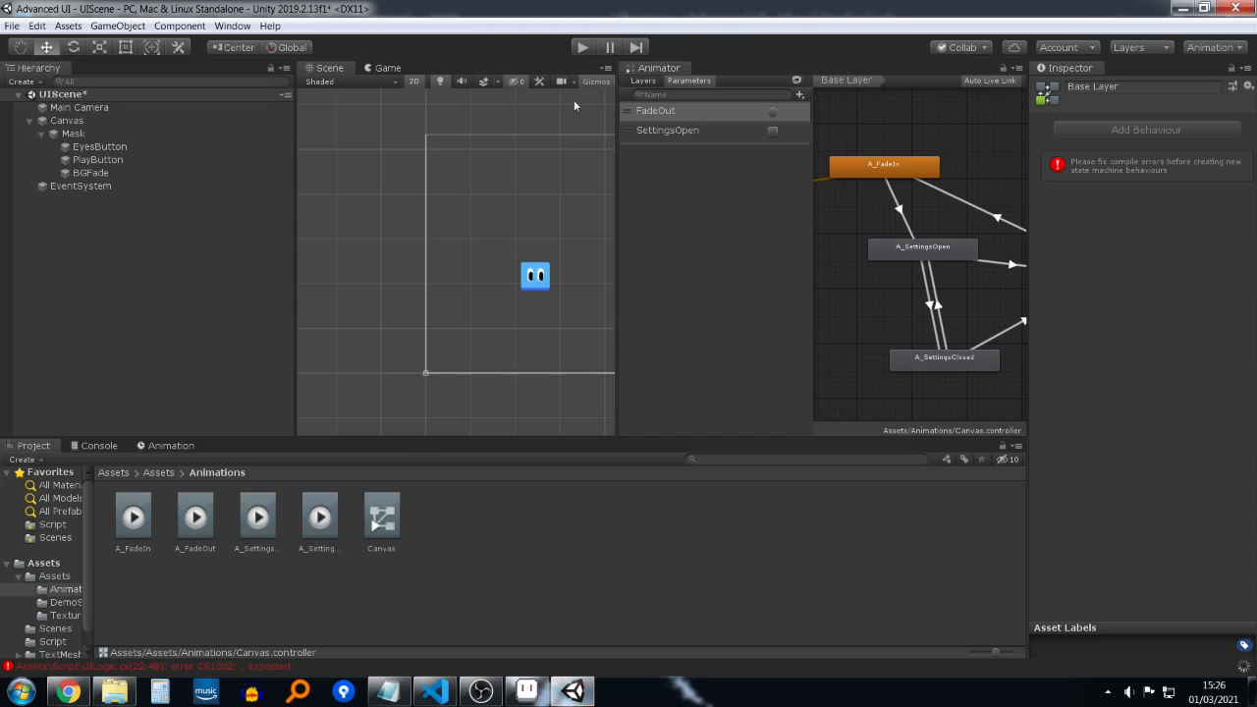
click(585, 48)
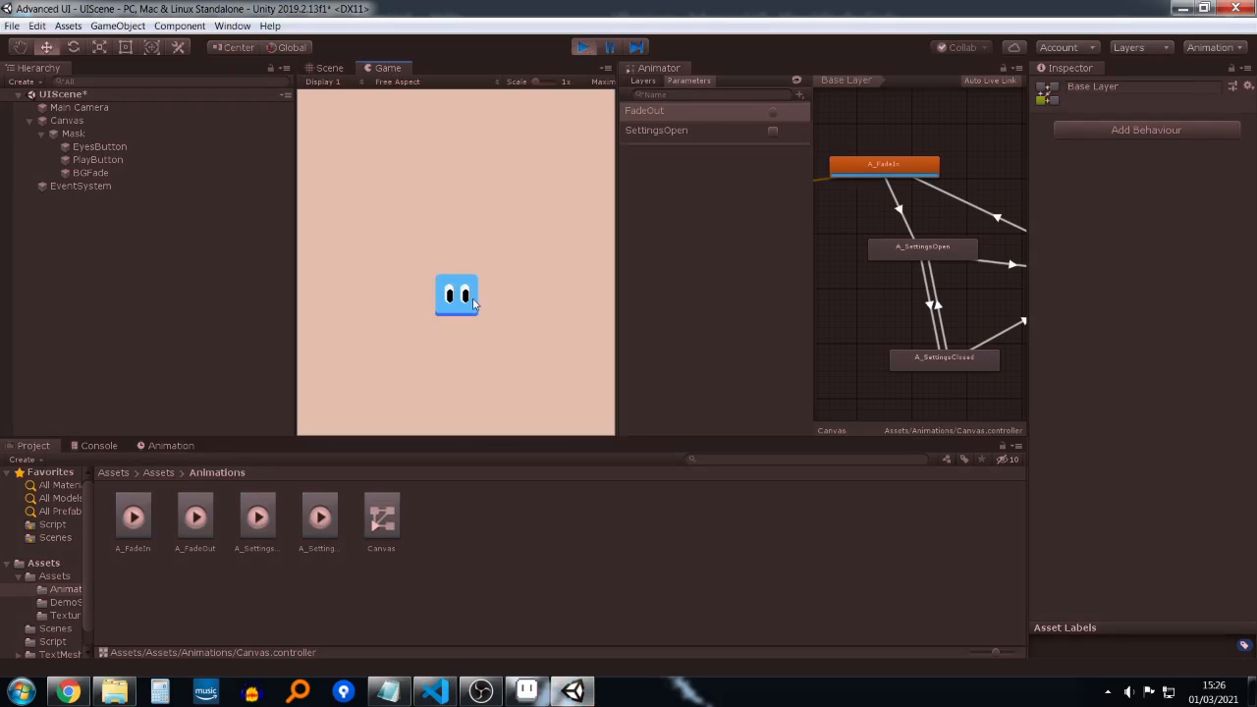
click(472, 303)
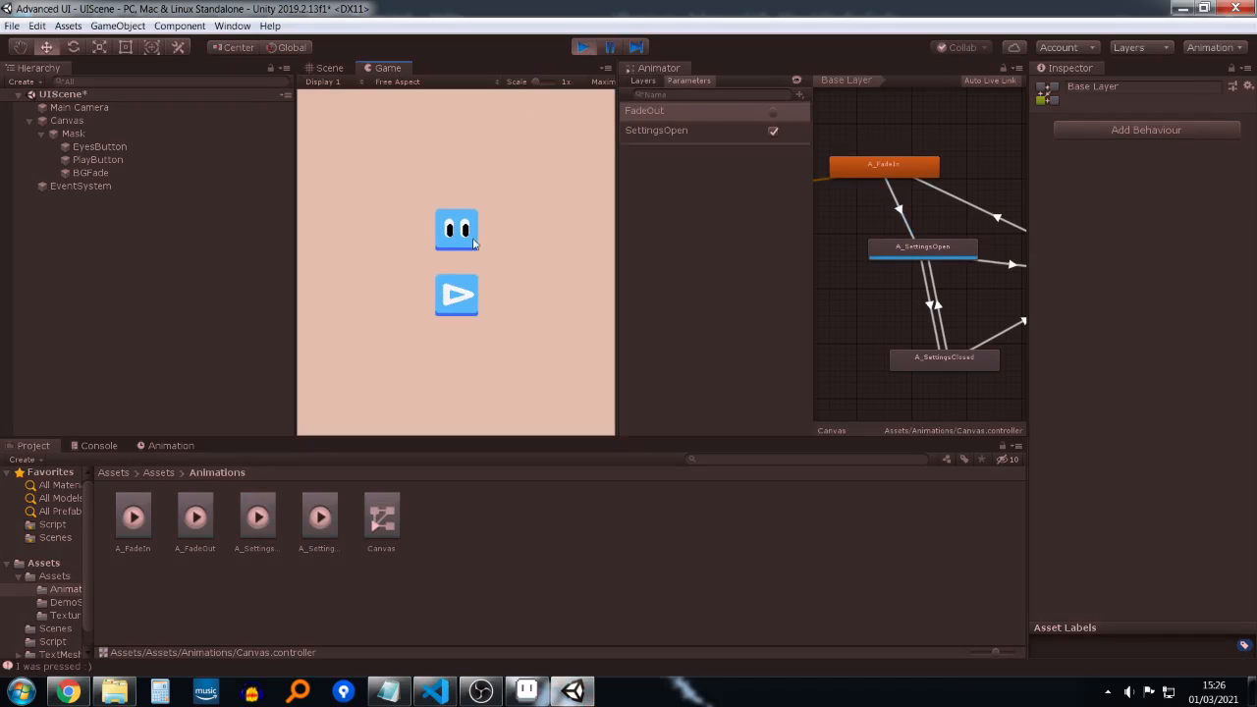
click(580, 48)
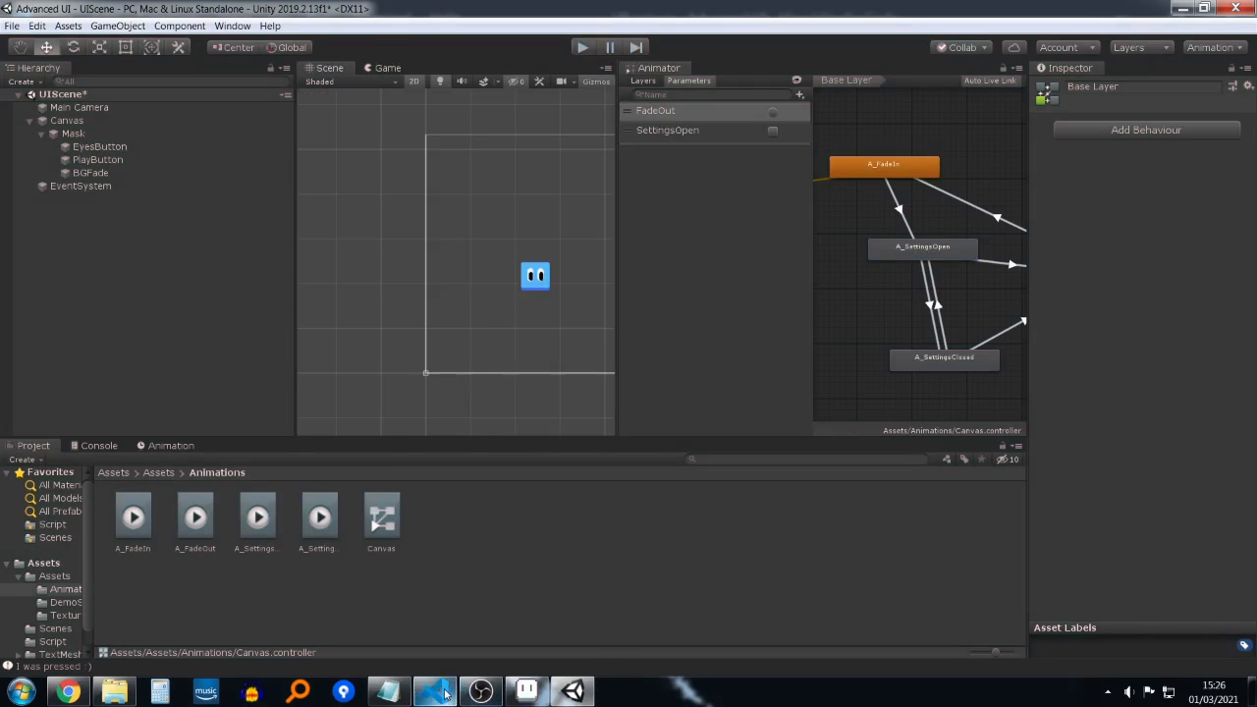
Step: Switch to Visual Studio Code and start an if statement below the Debug.Log line in EyePress() that calls ButtonAnim.GetBool
click(434, 692)
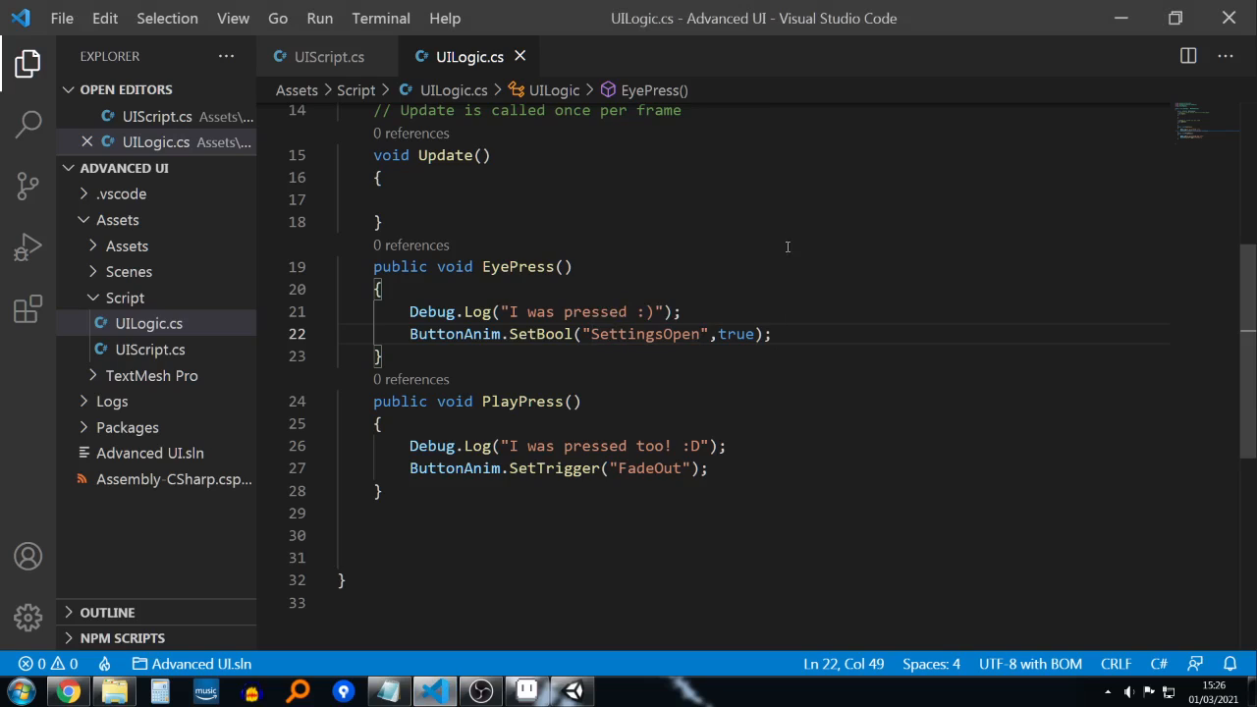
click(801, 308)
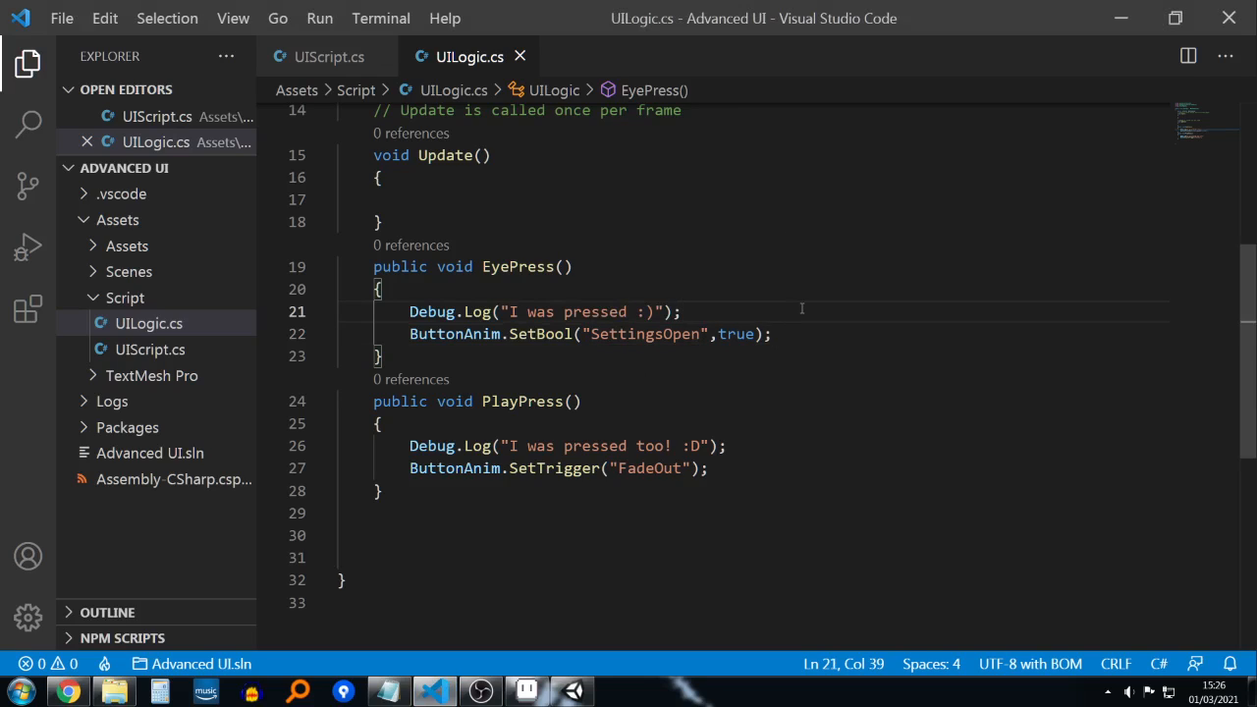
key(Return)
text(if )
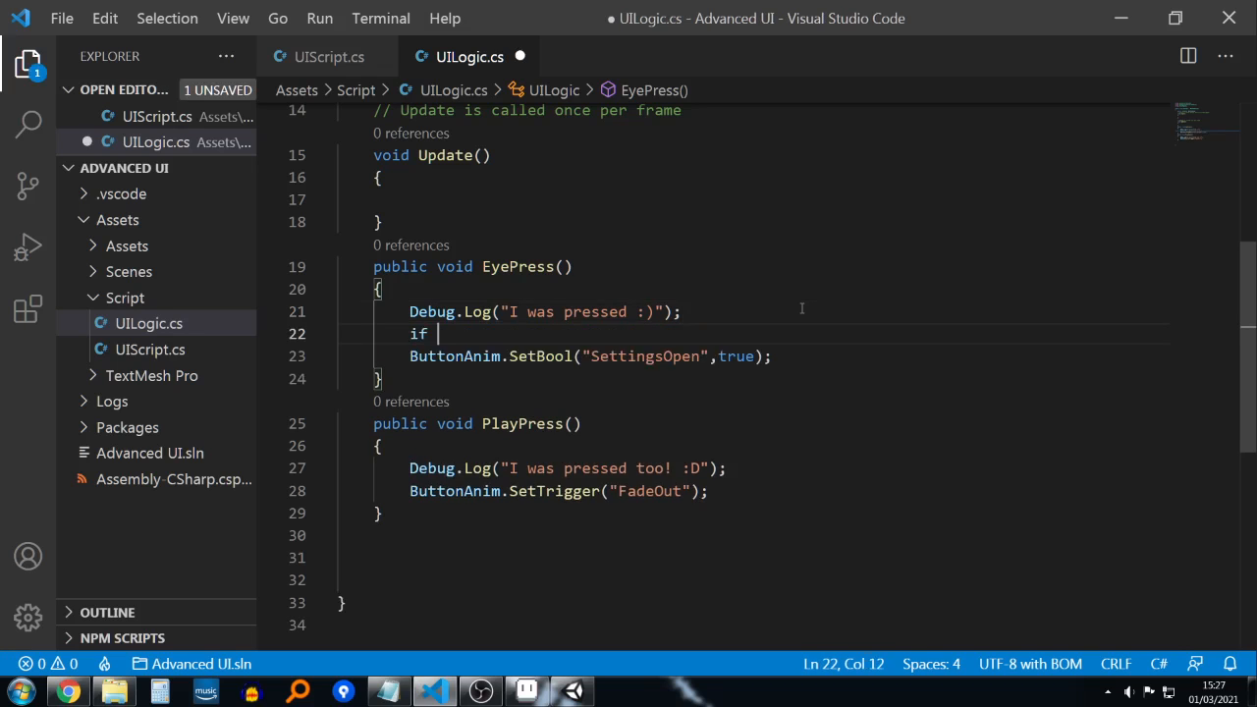
text((Bu)
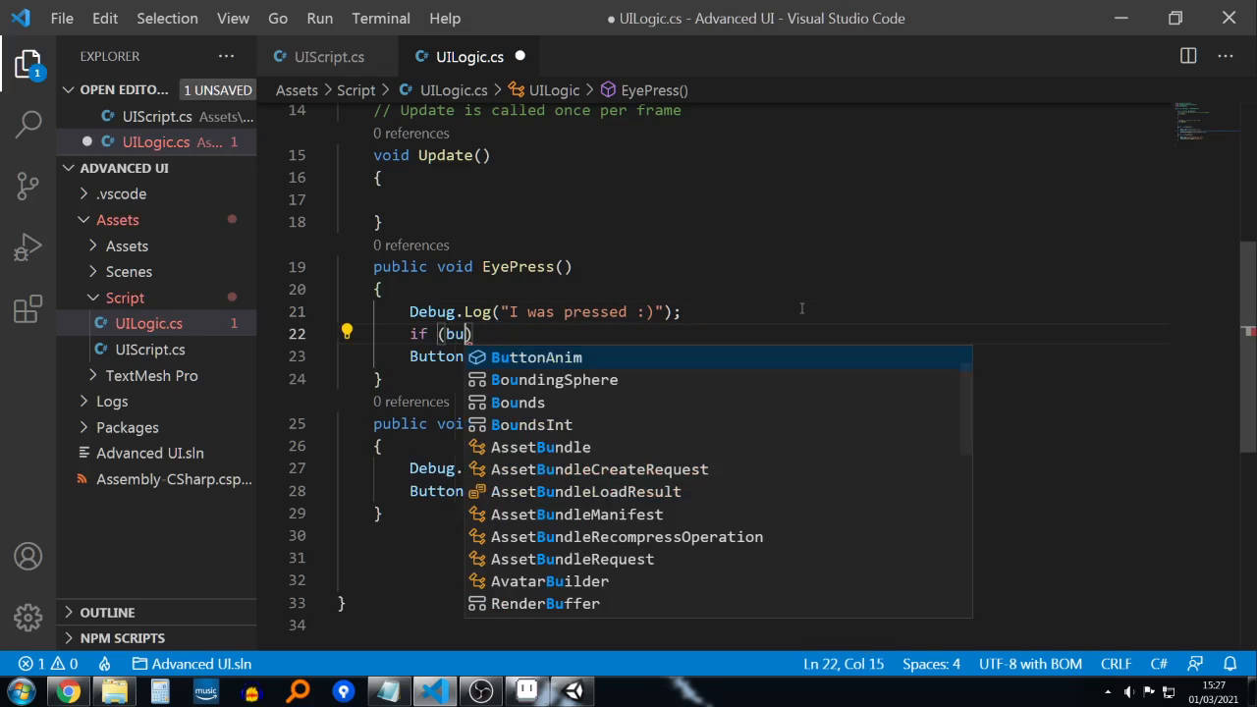
key(BackSpace)
key(BackSpace)
text(ButtonAnim)
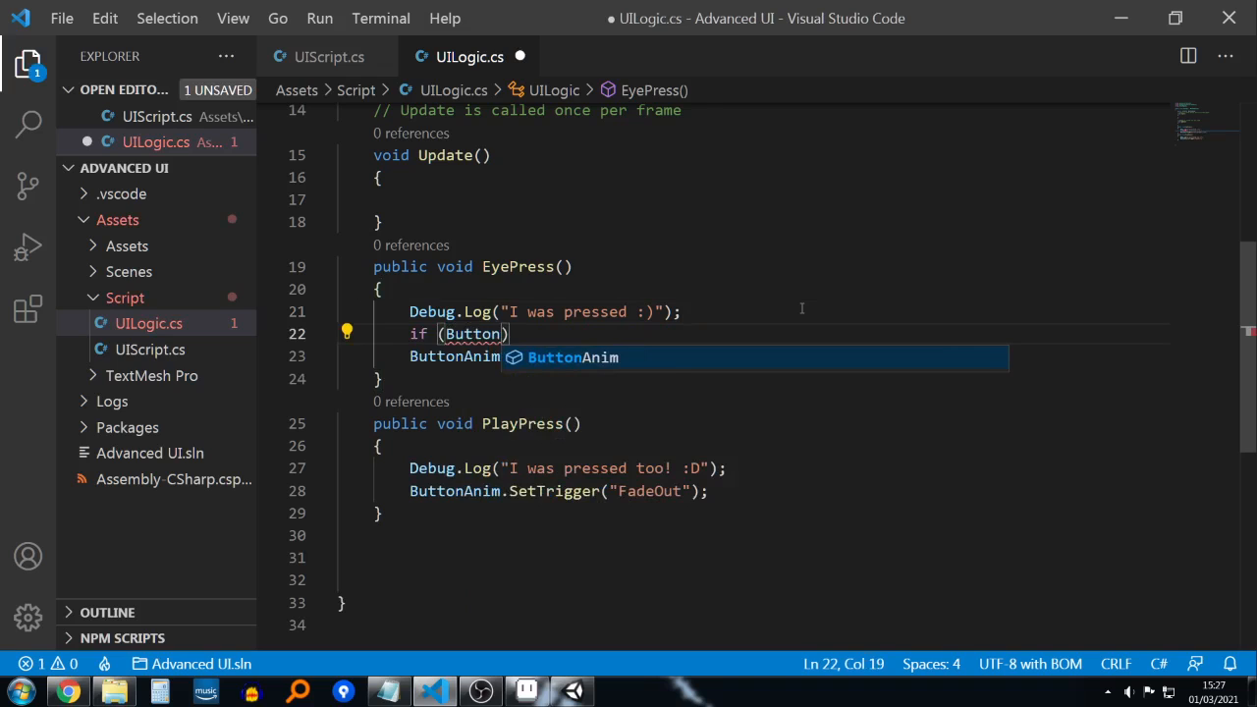
text(.)
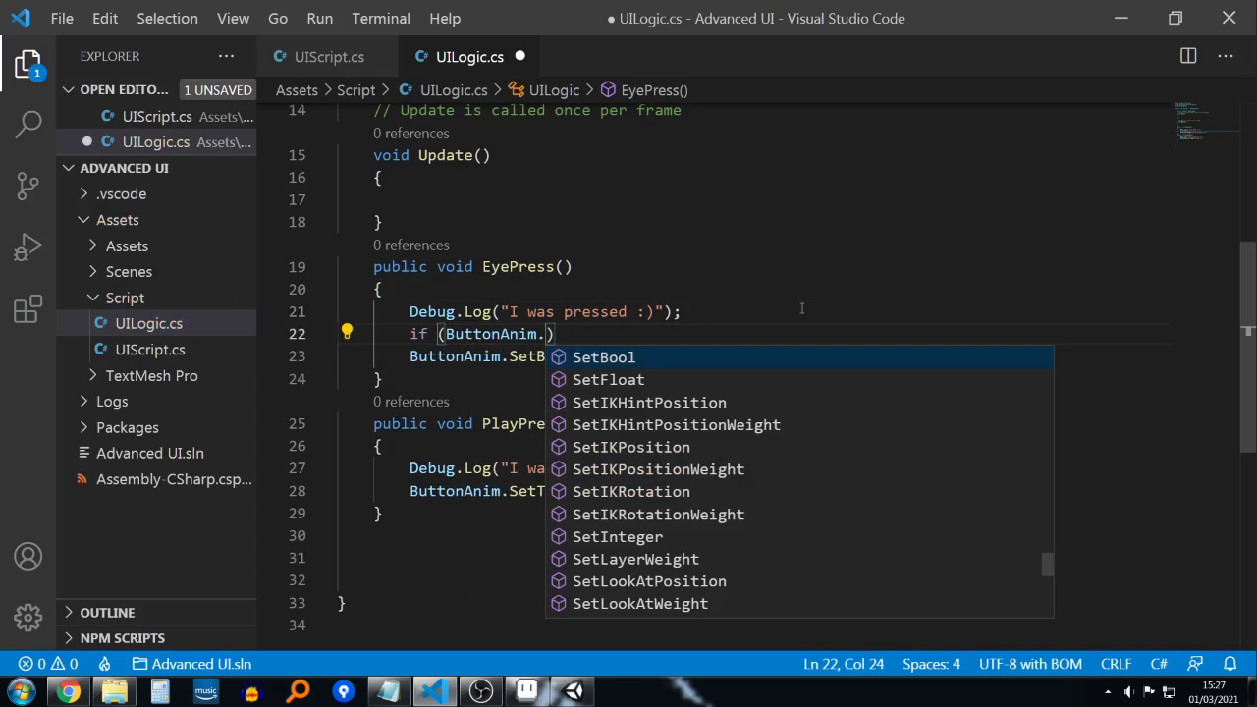
text(Get)
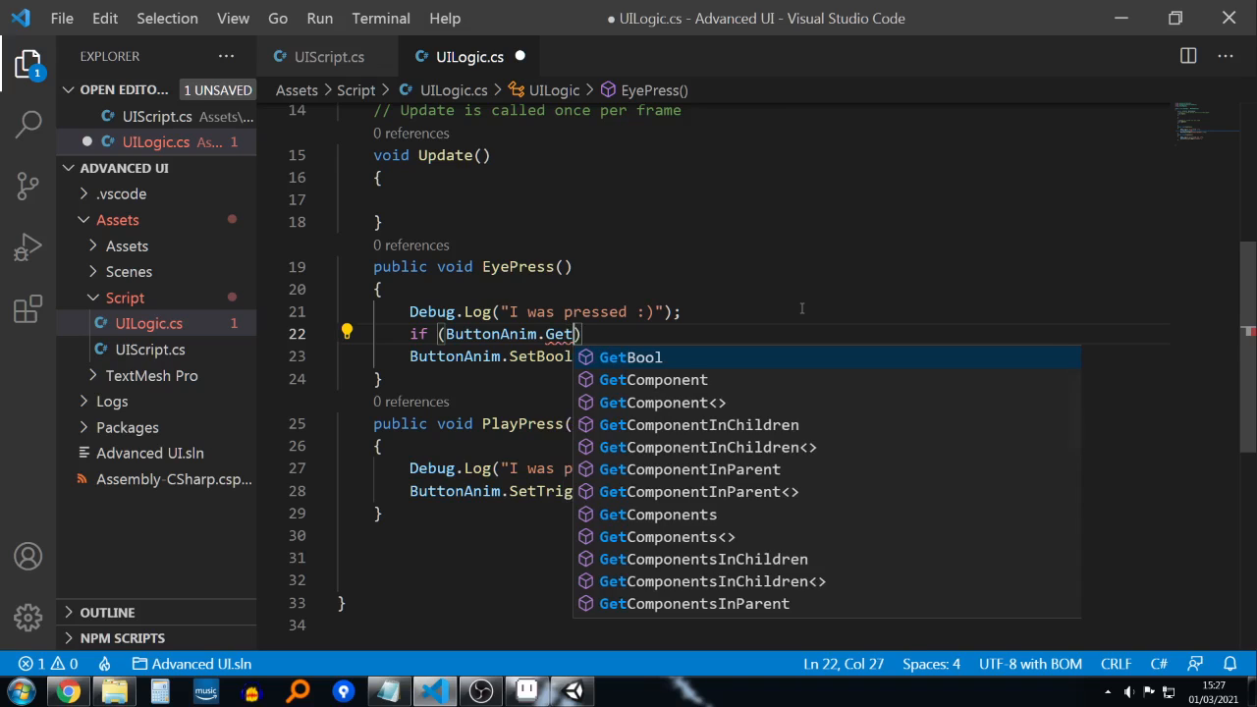
text(B)
text(ool(")
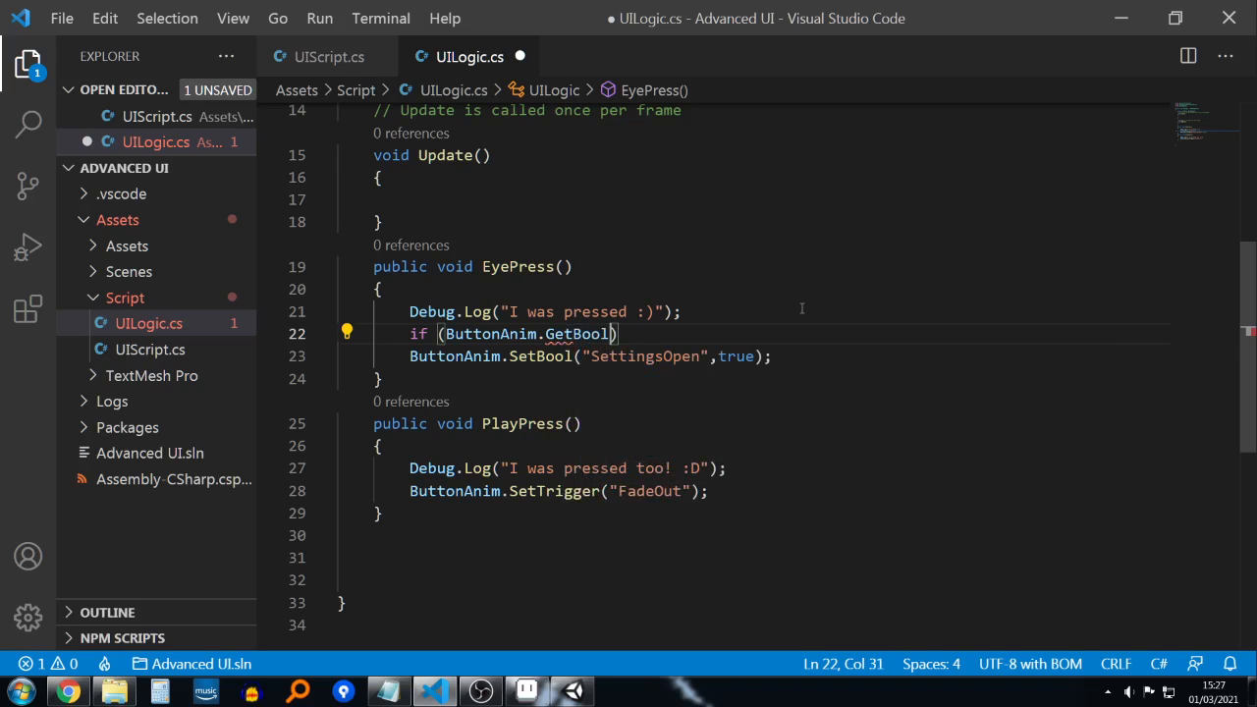
Step: Pass "SettingsOpen" to the GetBool call and compare its result with true using ==
text(S)
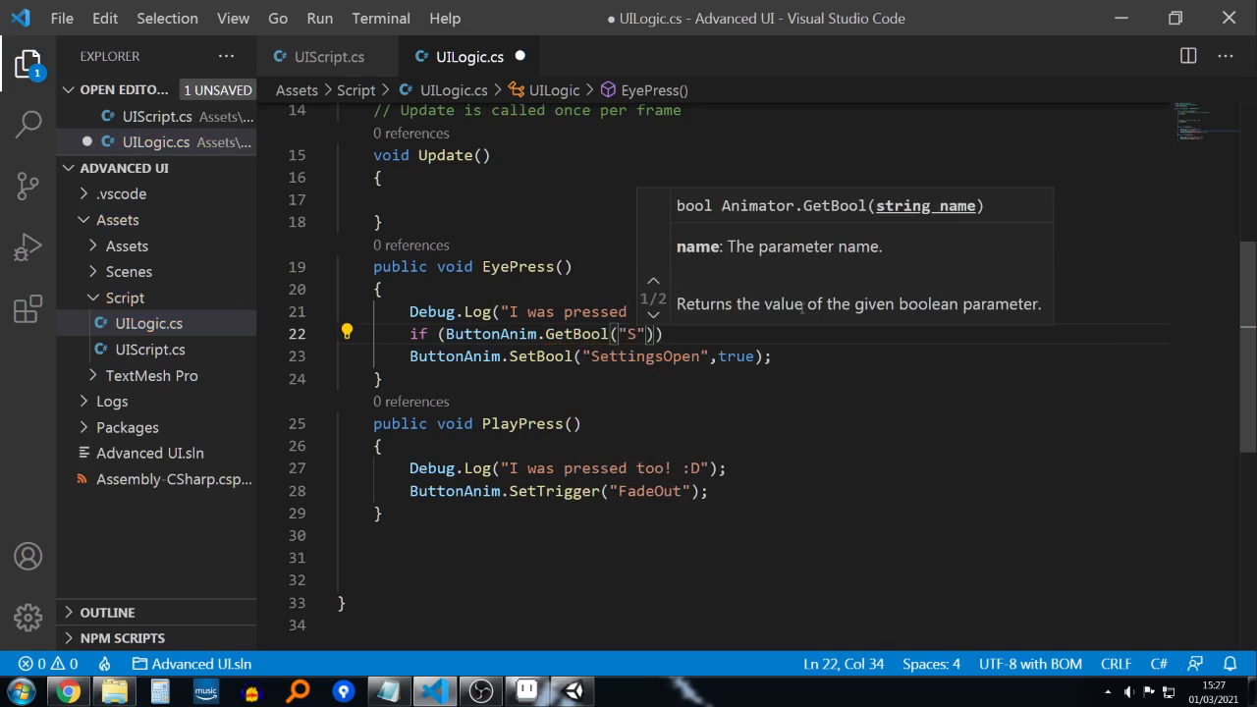
text(etting)
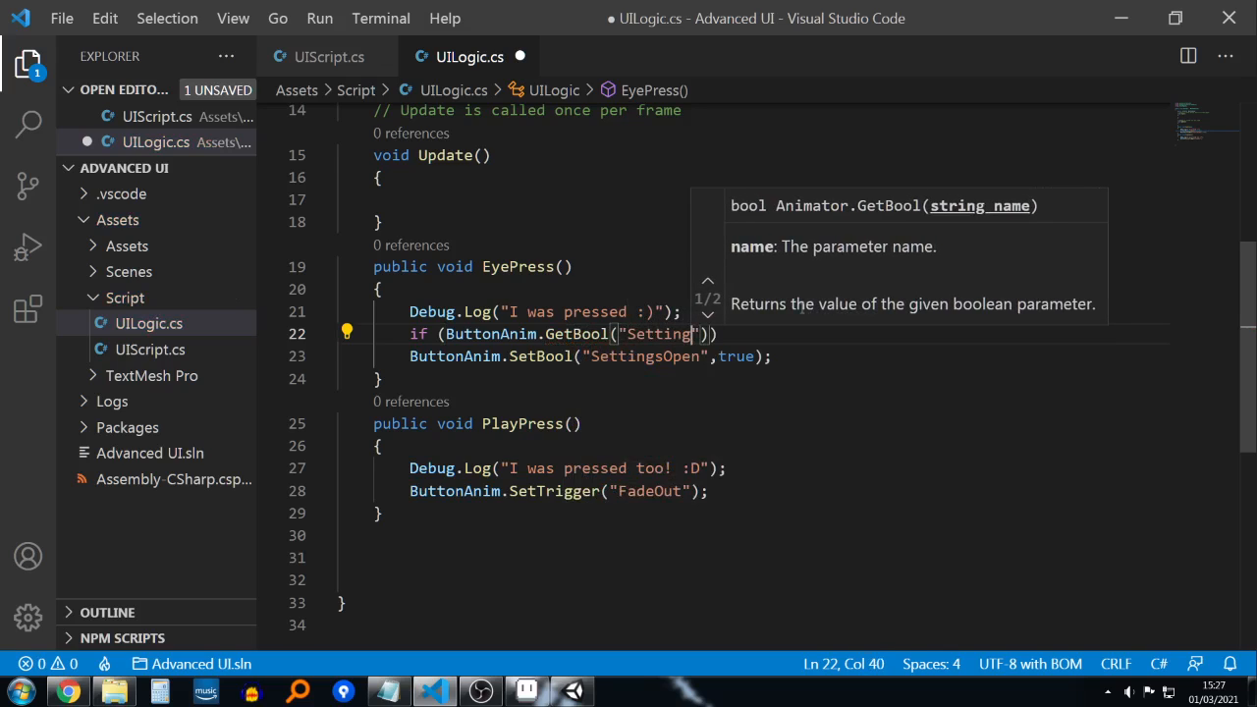
text(sO)
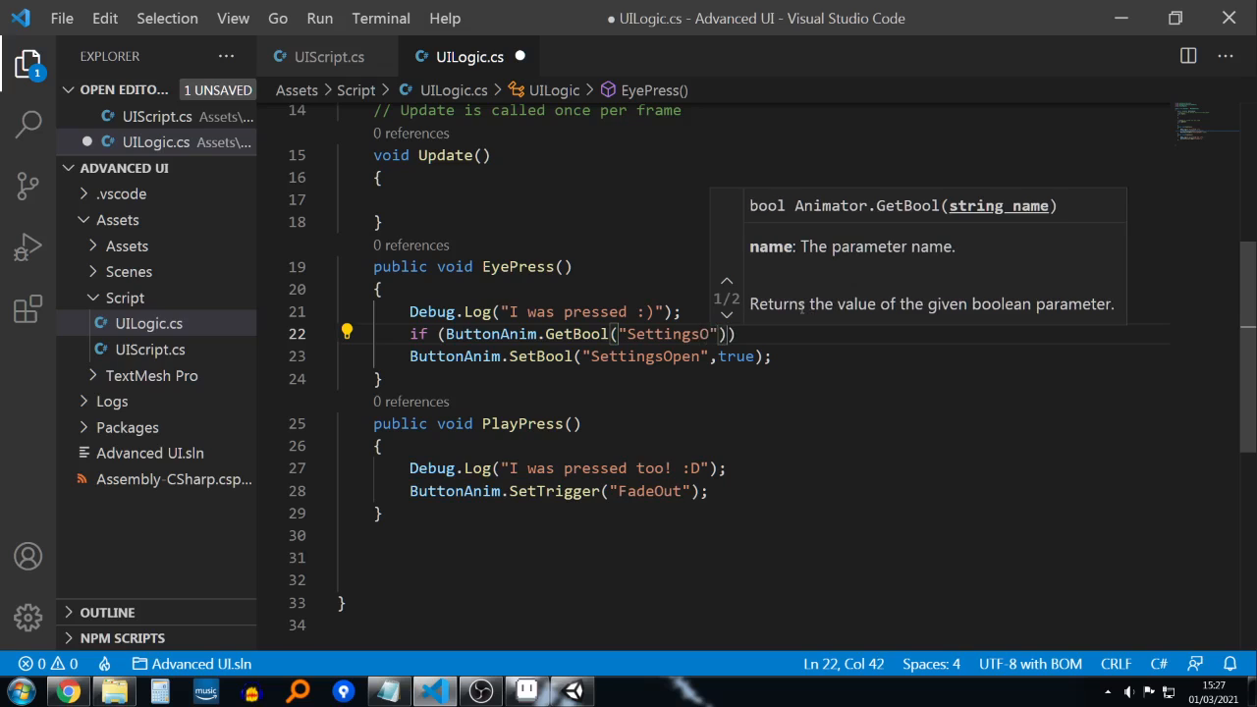
text(pen)
key(Right)
key(Right)
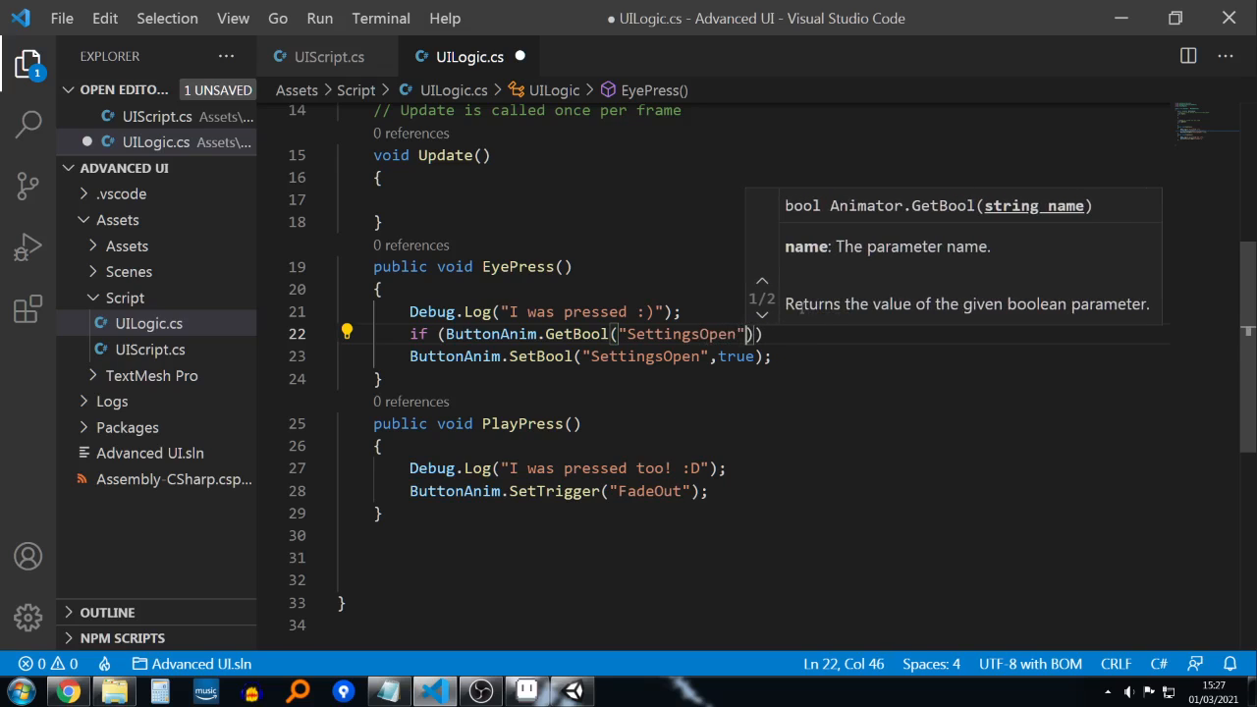
key(Left)
key(Right)
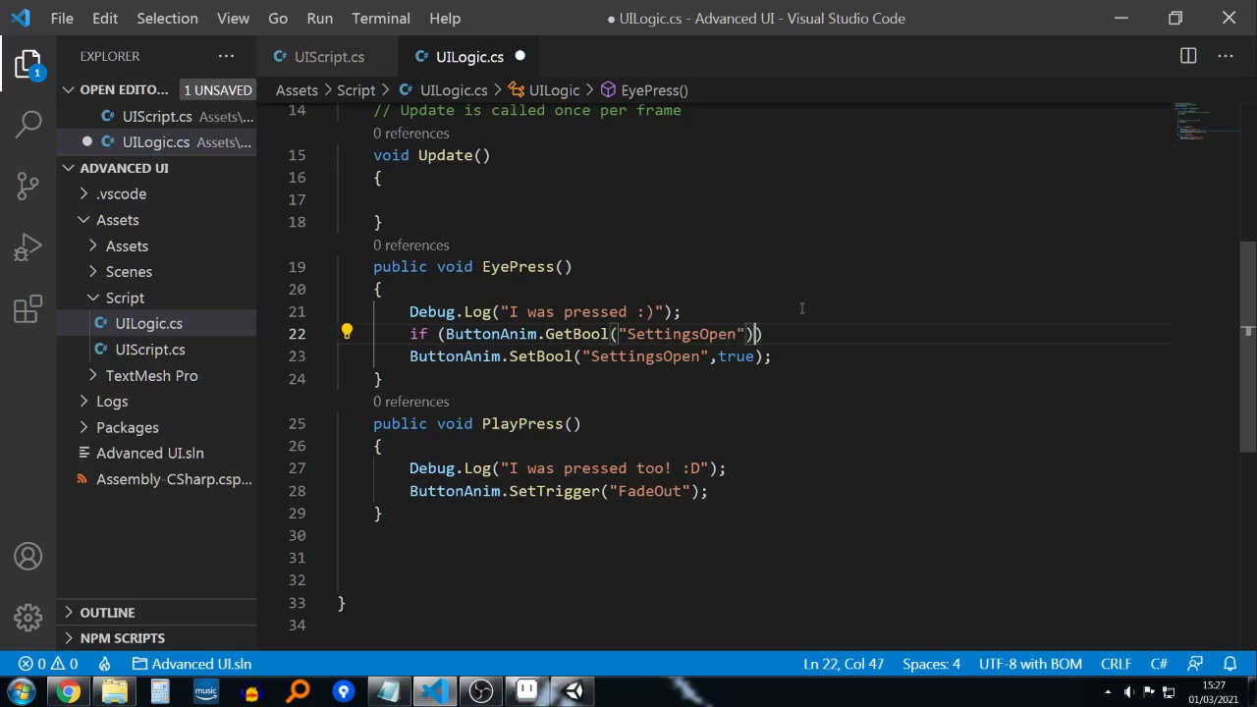
text(==")
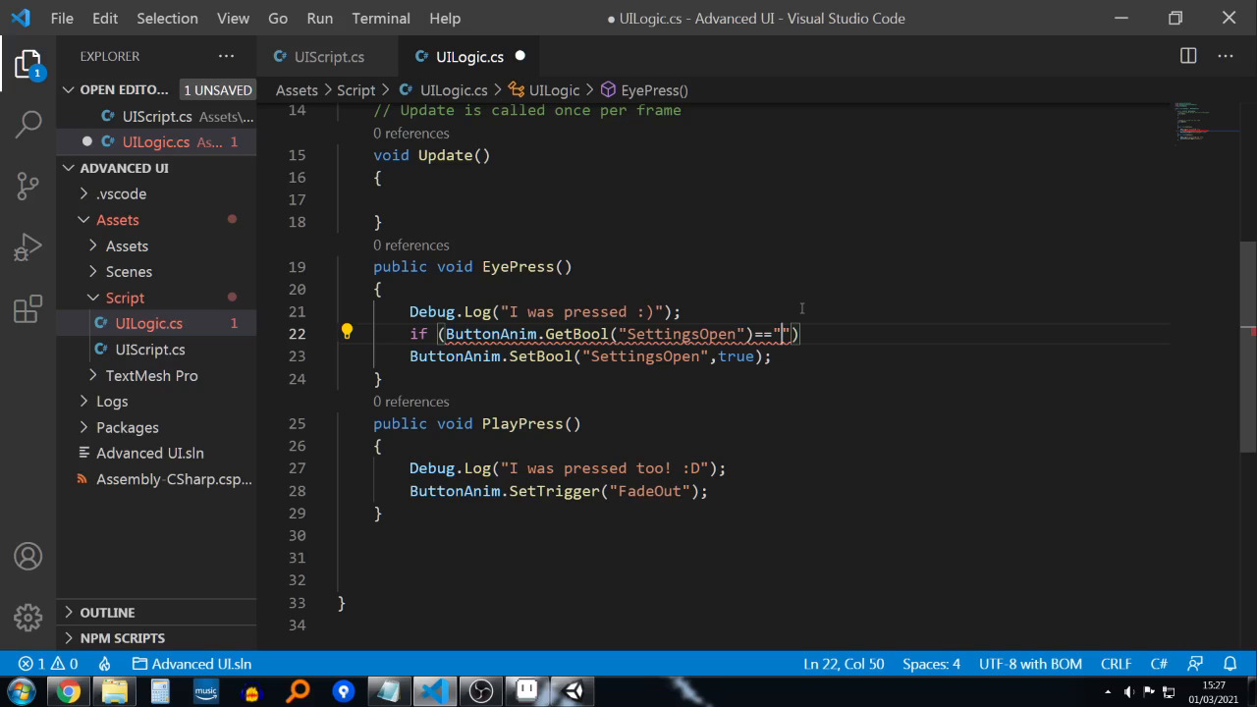
key(BackSpace)
text(true)
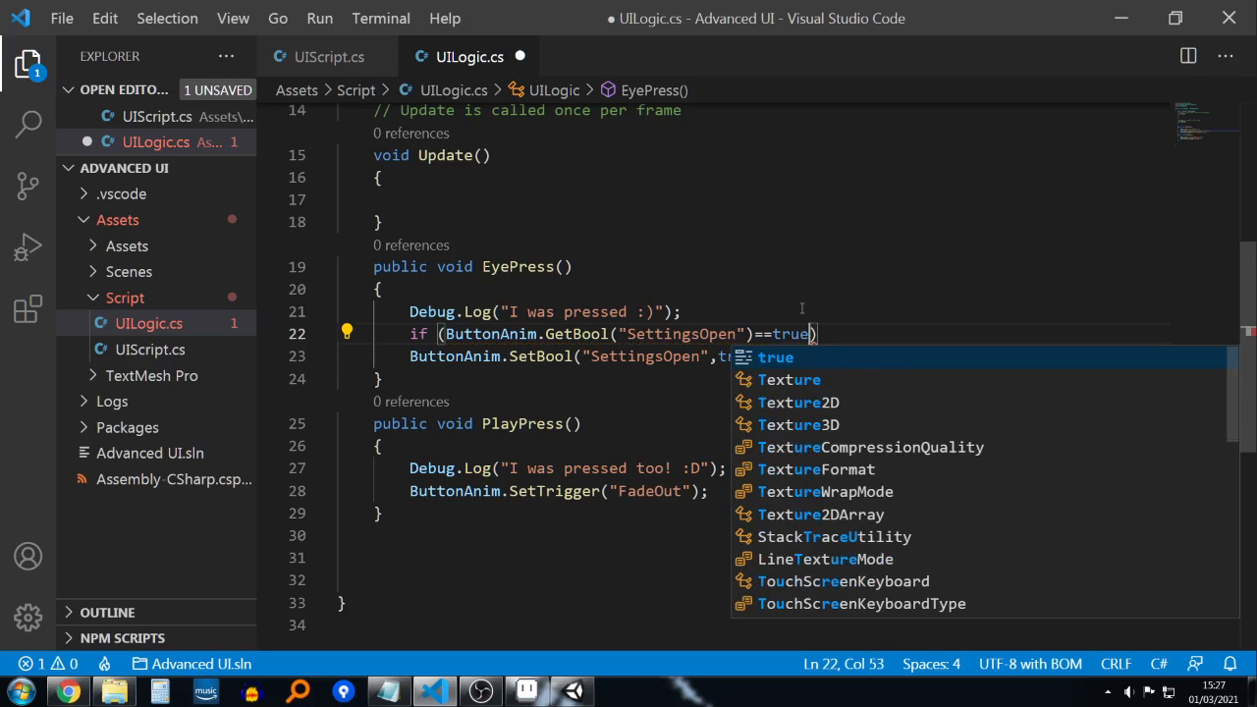
Step: Add an empty braced body to the if statement, followed by an else branch with its own braces
key(Right)
key(Return)
text({)
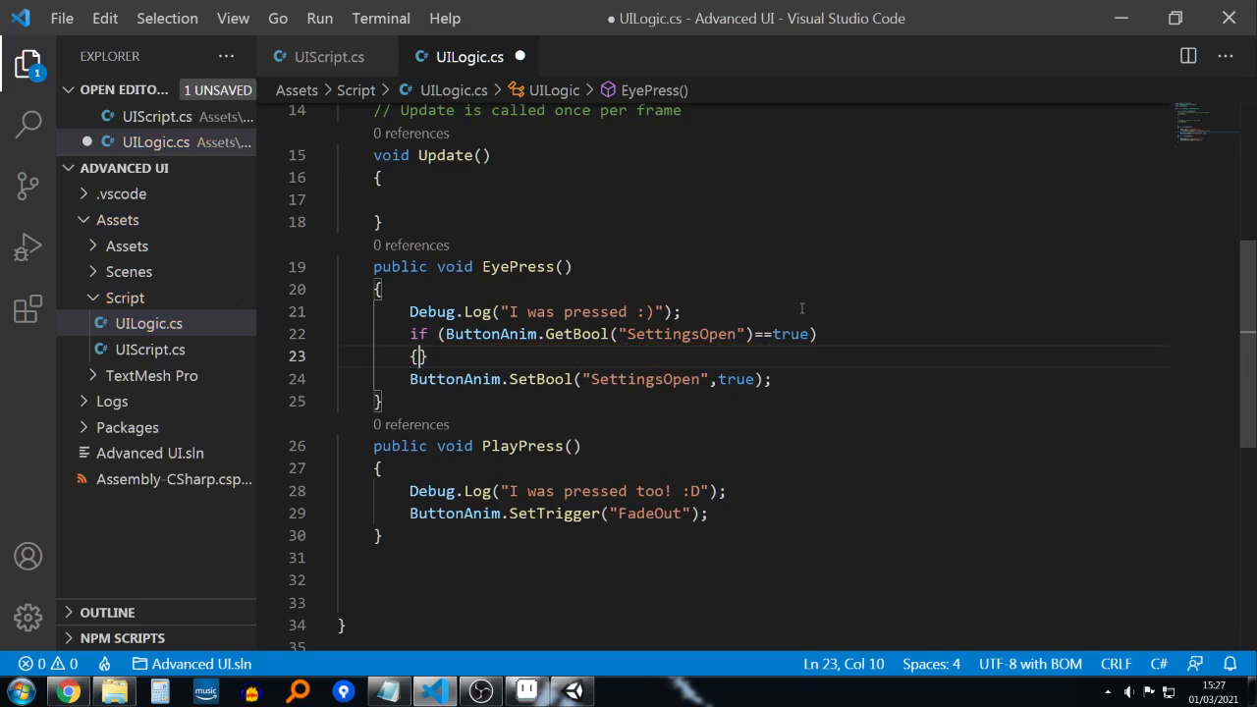
key(Return)
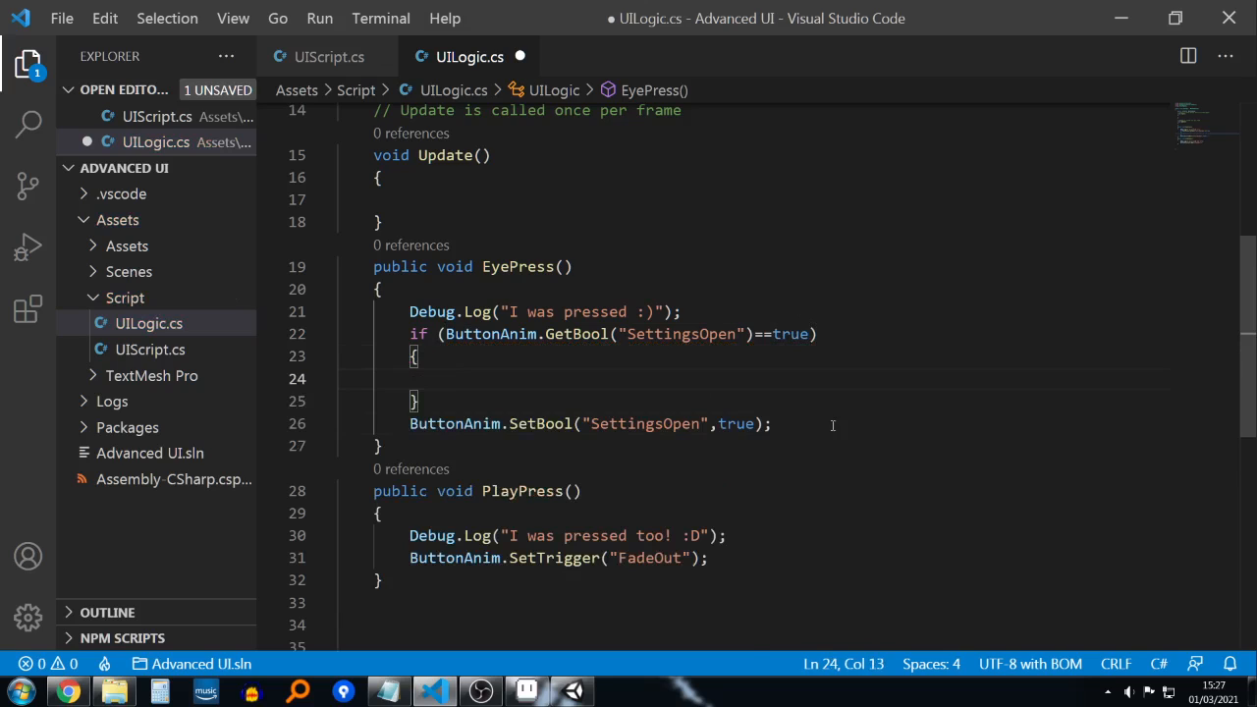
drag(831, 425, 409, 426)
click(439, 399)
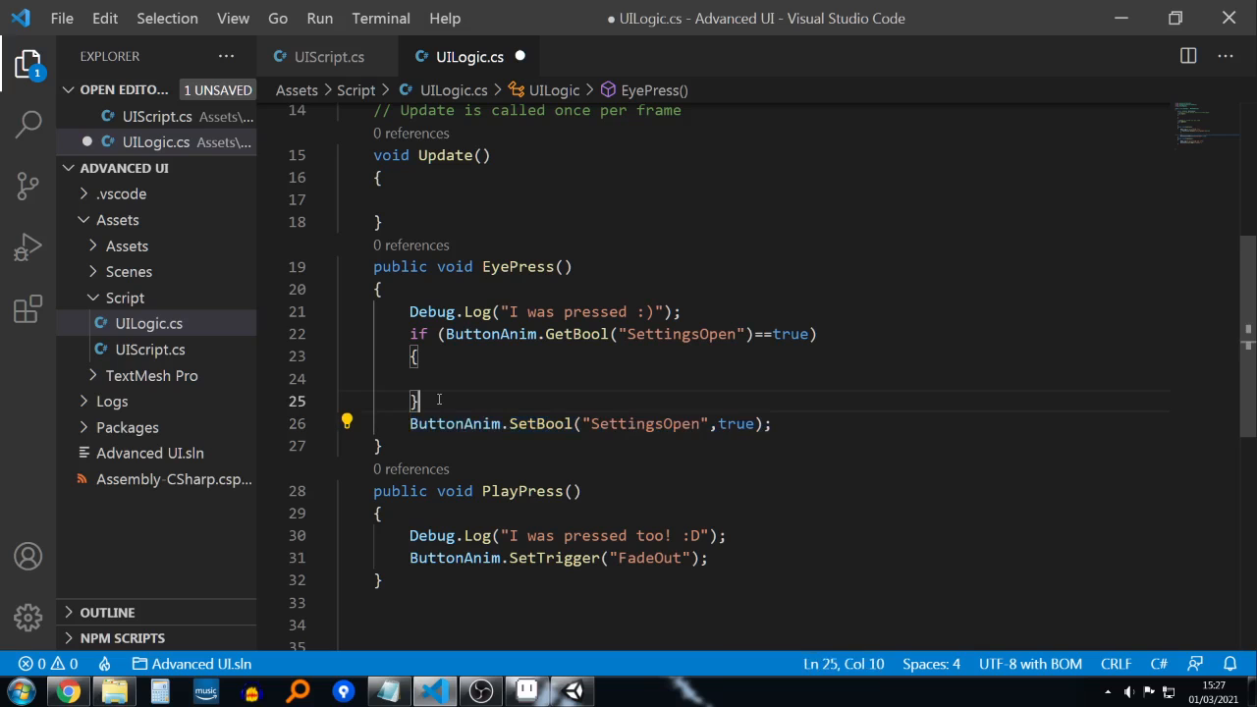
key(Return)
text(else)
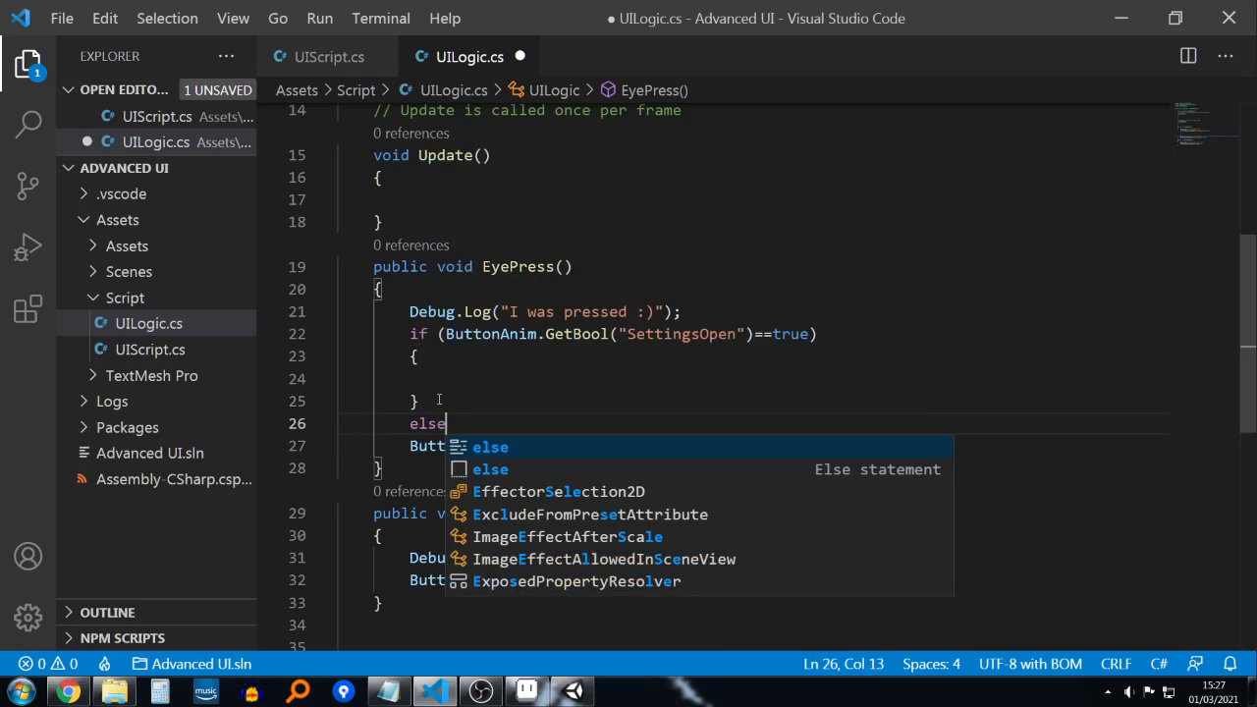
key(Escape)
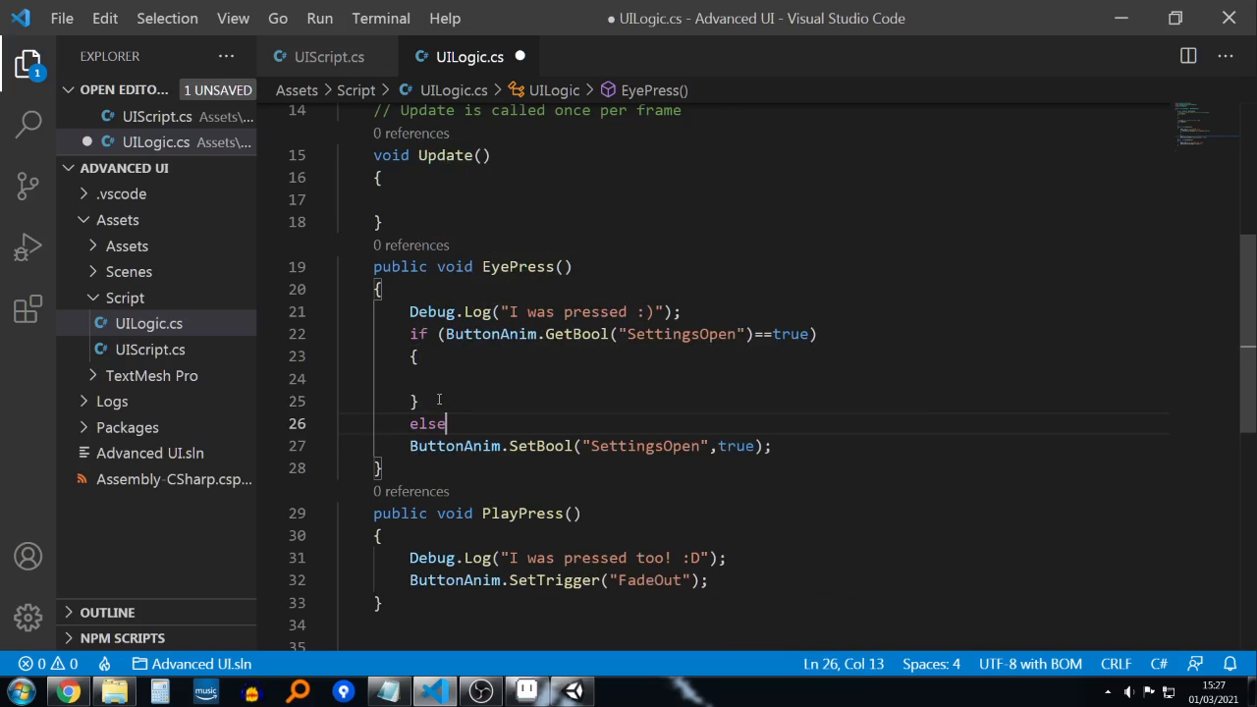
key(Return)
text({)
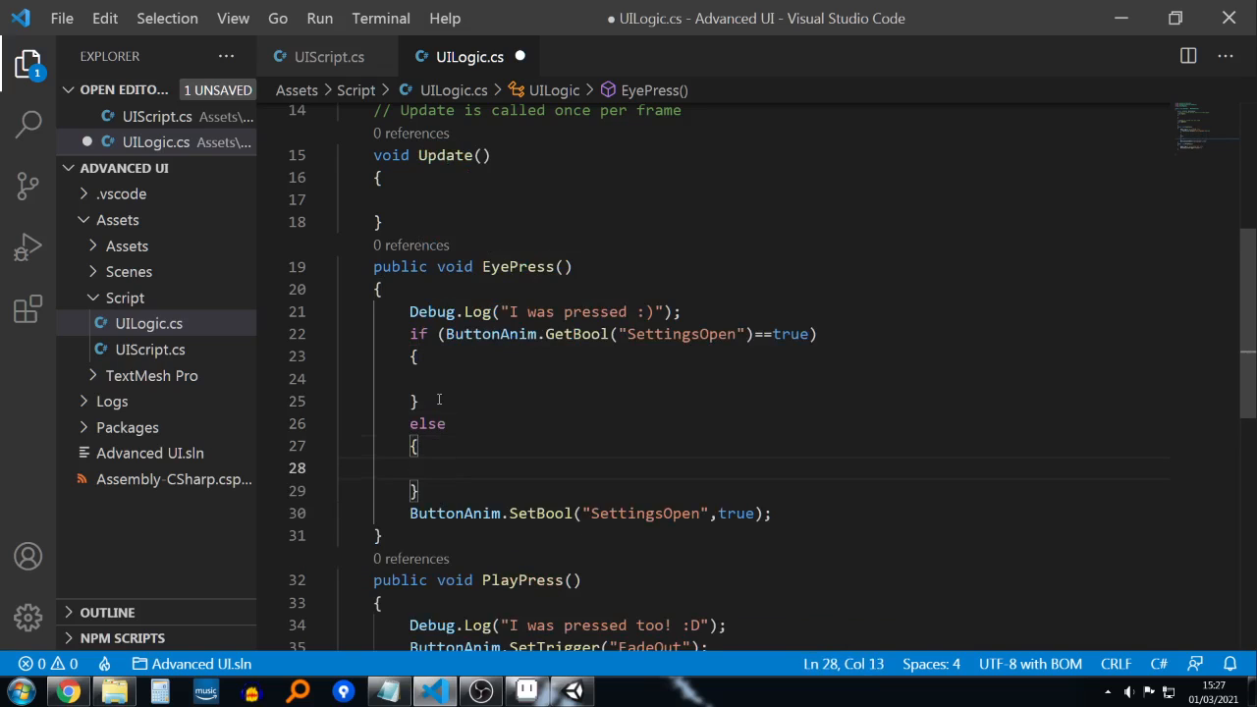
Step: Move the existing ButtonAnim.SetBool line up into the else block and remove the blank line beneath it
key(Down)
key(Down)
key(shift+Up)
key(Right)
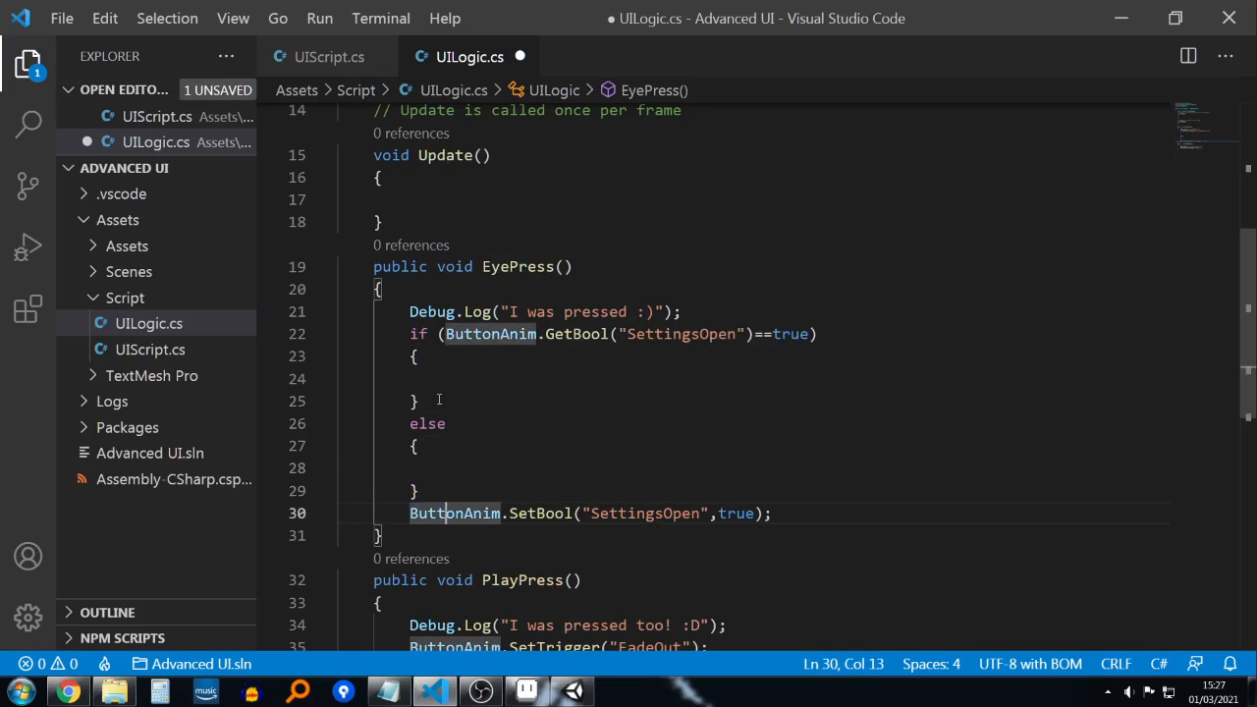
key(Left)
key(Left)
key(Left)
key(Left)
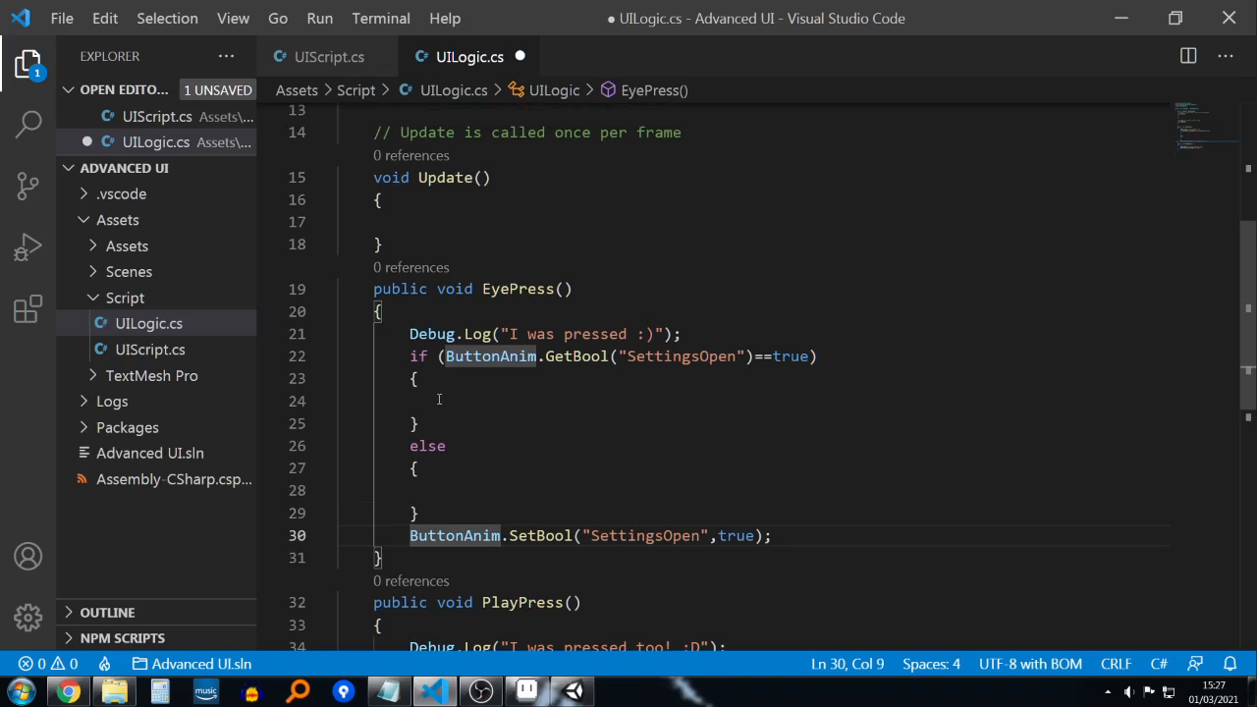
key(alt+Up)
key(alt+Up)
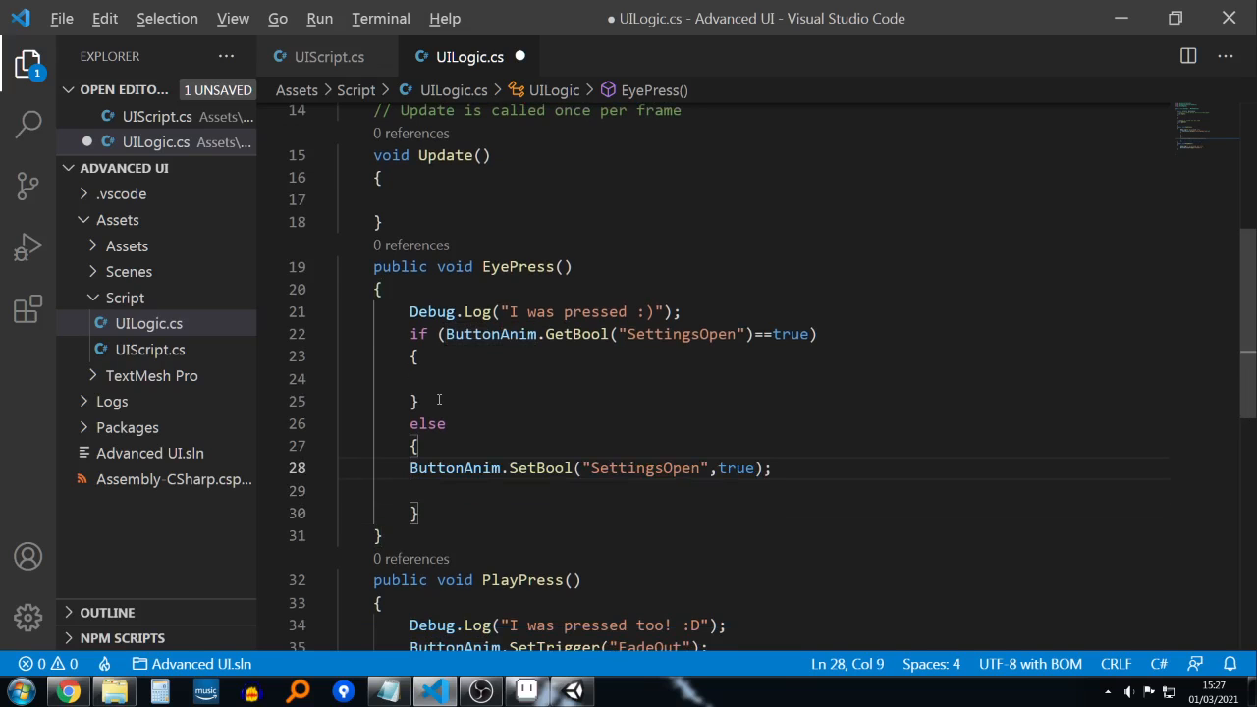
click(383, 480)
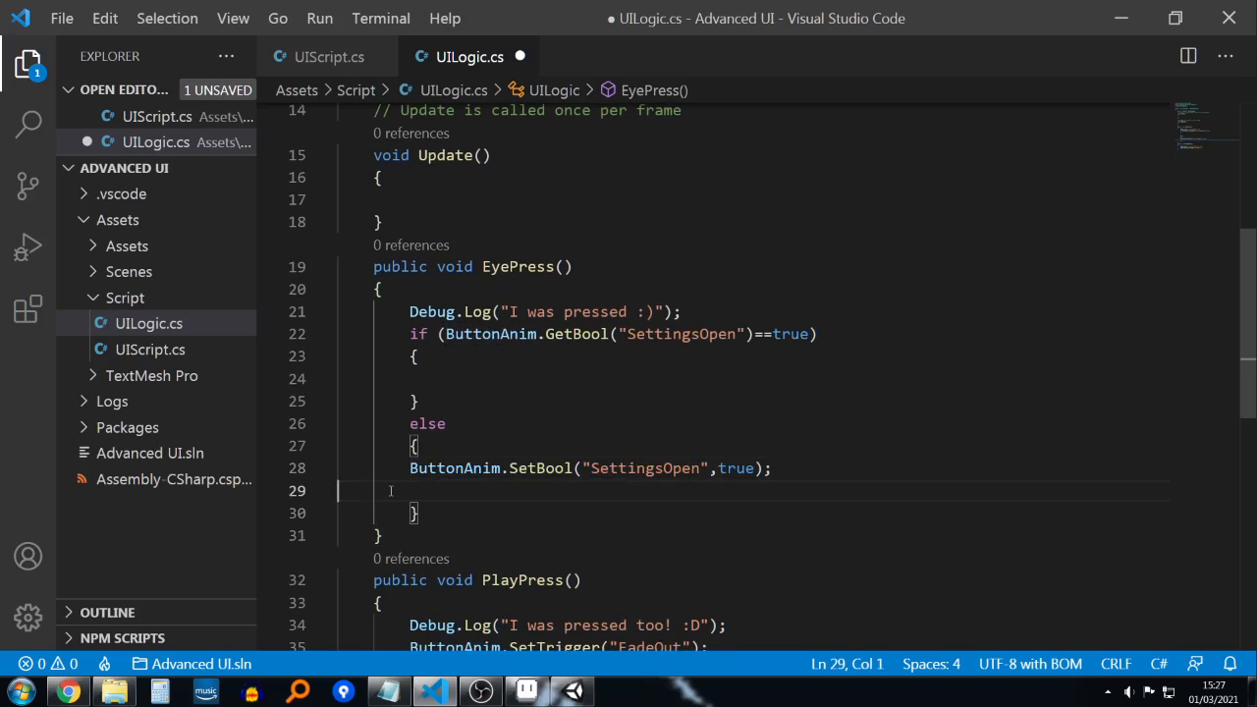
key(BackSpace)
key(BackSpace)
Step: Copy the SetBool line into the if block and indent the original line in the else block
click(463, 369)
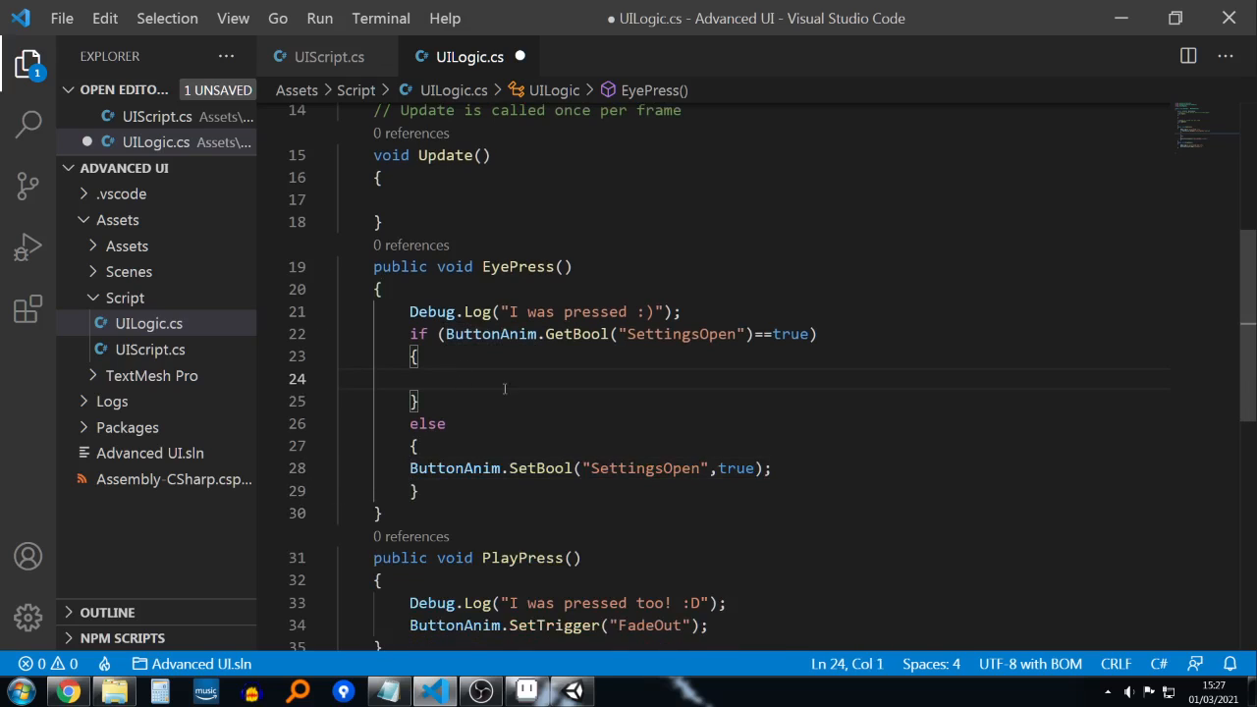
drag(774, 469, 410, 469)
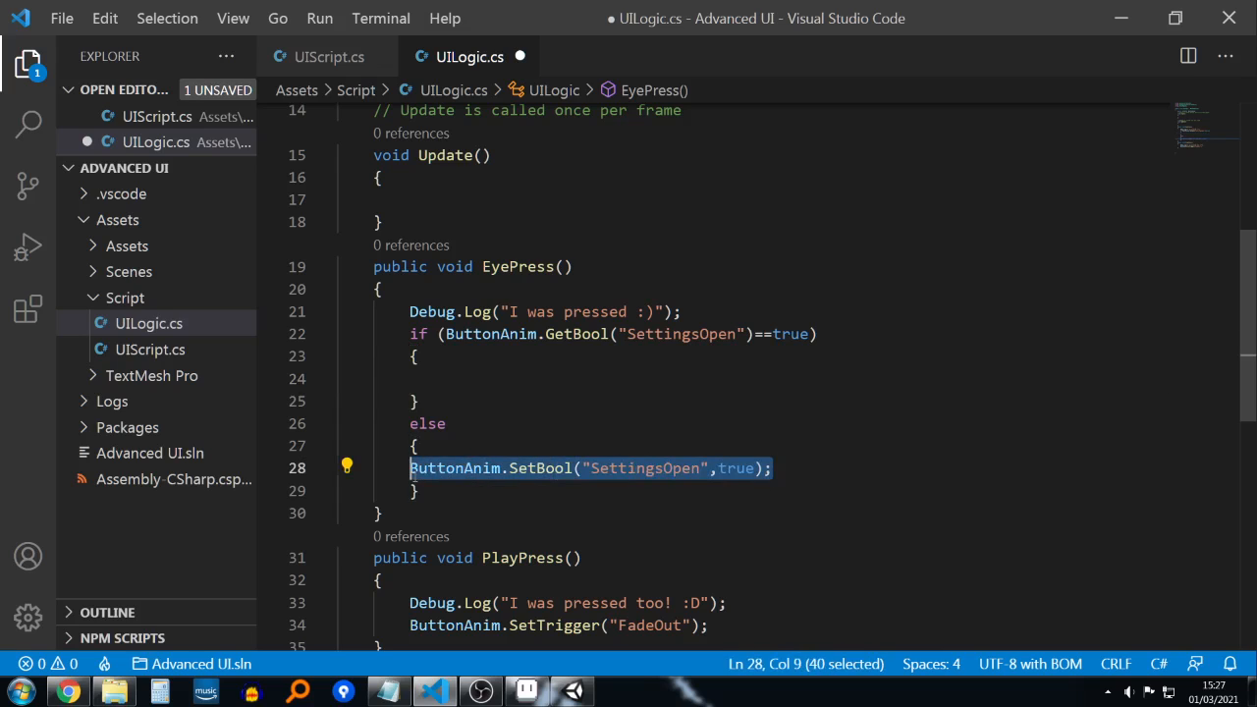
key(ctrl+c)
click(499, 369)
key(ctrl+v)
key(ctrl+z)
click(499, 358)
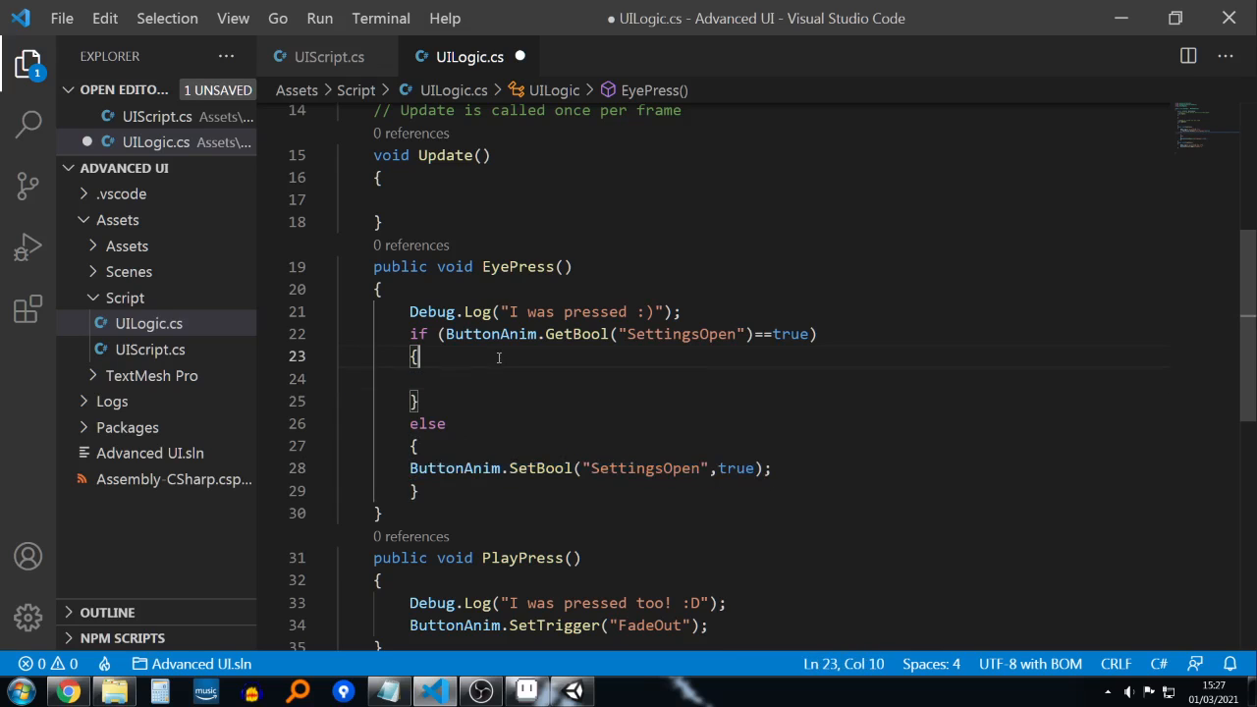
key(Return)
key(ctrl+v)
key(Delete)
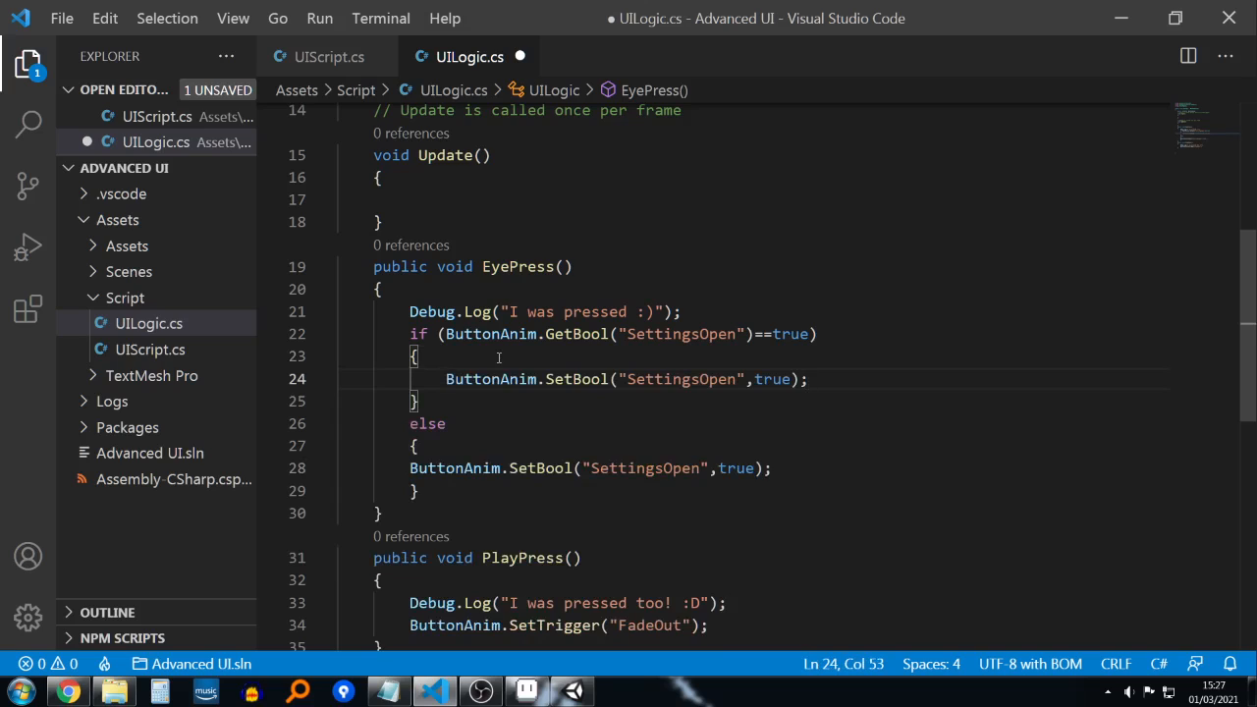
click(411, 469)
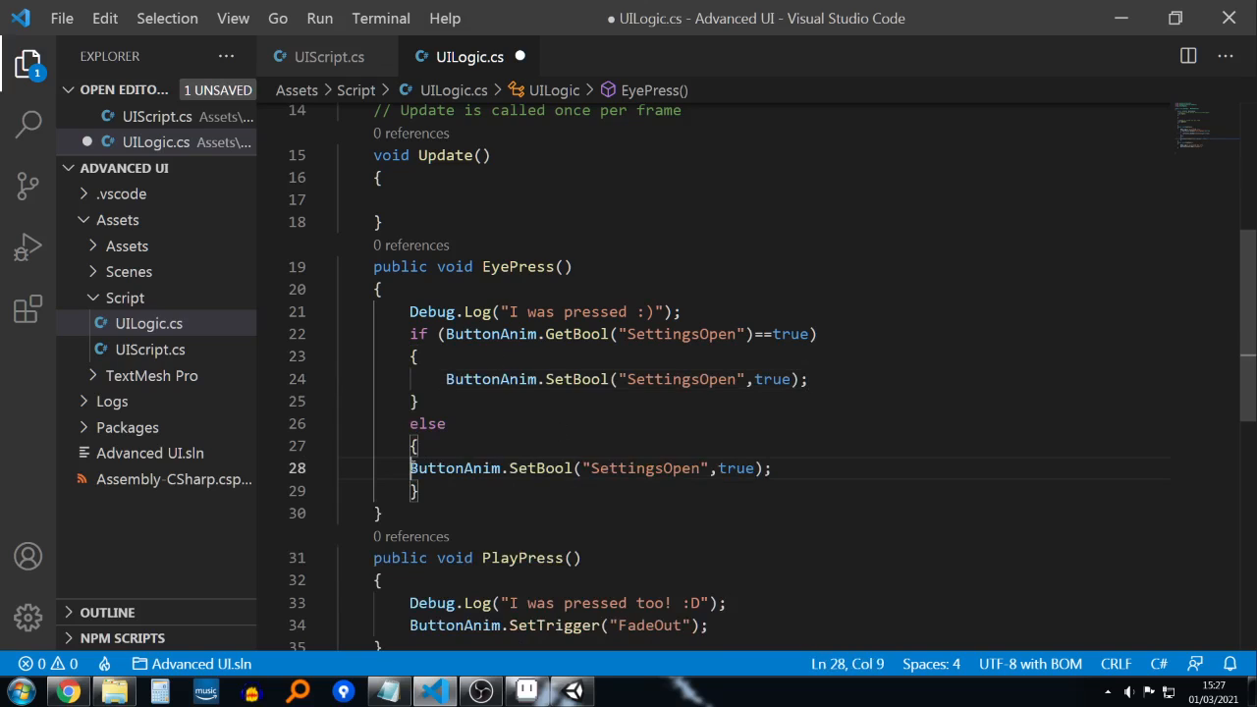
key(Tab)
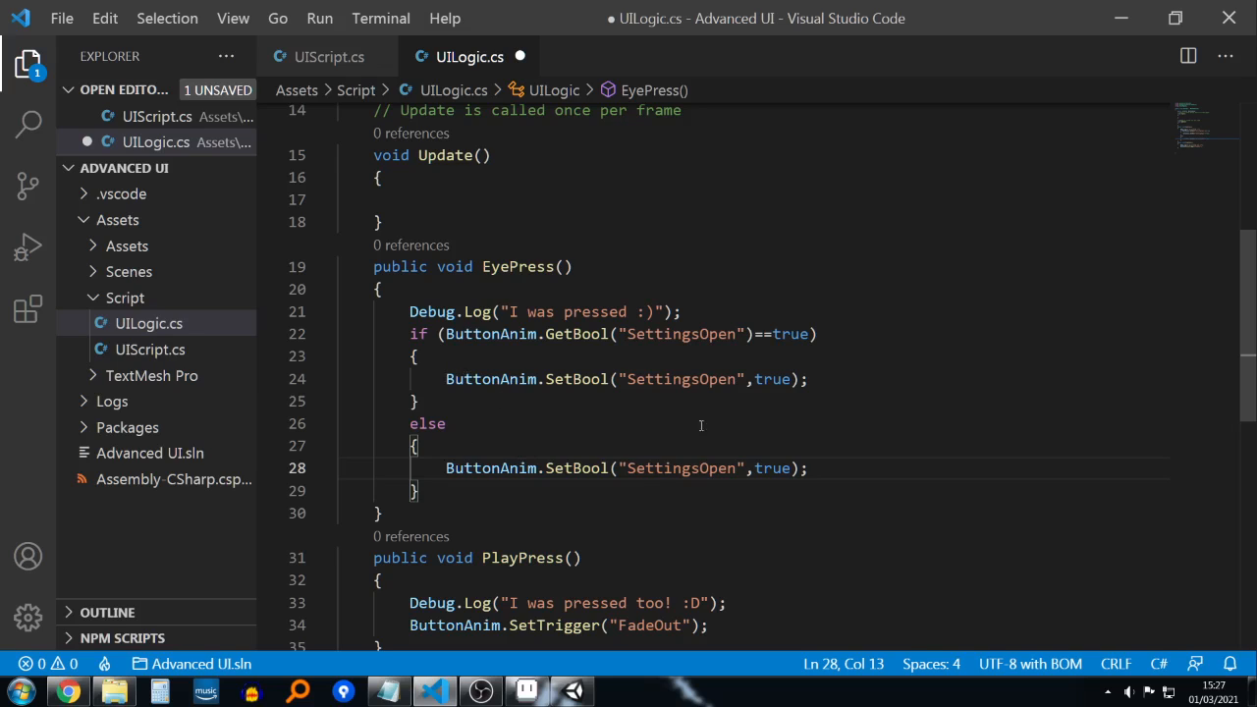
Step: Change the second argument of the if block's SetBool call to false and save UILogic.cs
click(781, 379)
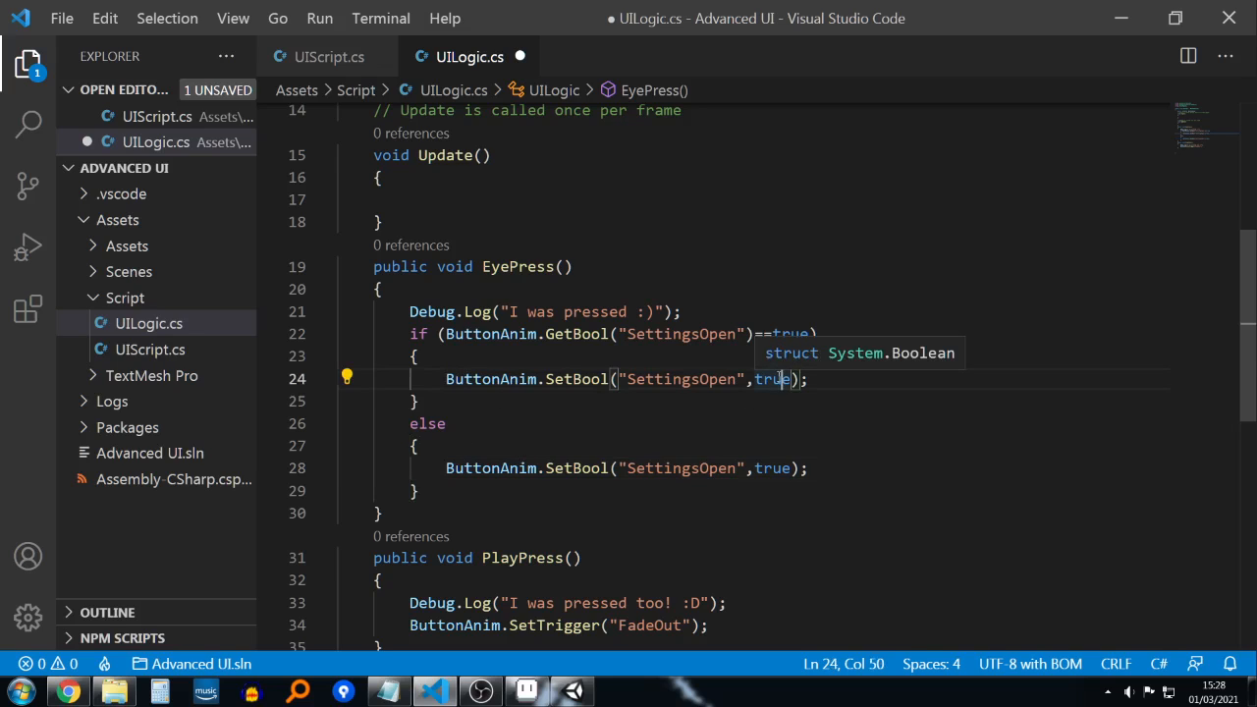
key(Delete)
key(BackSpace)
key(BackSpace)
key(BackSpace)
text(false)
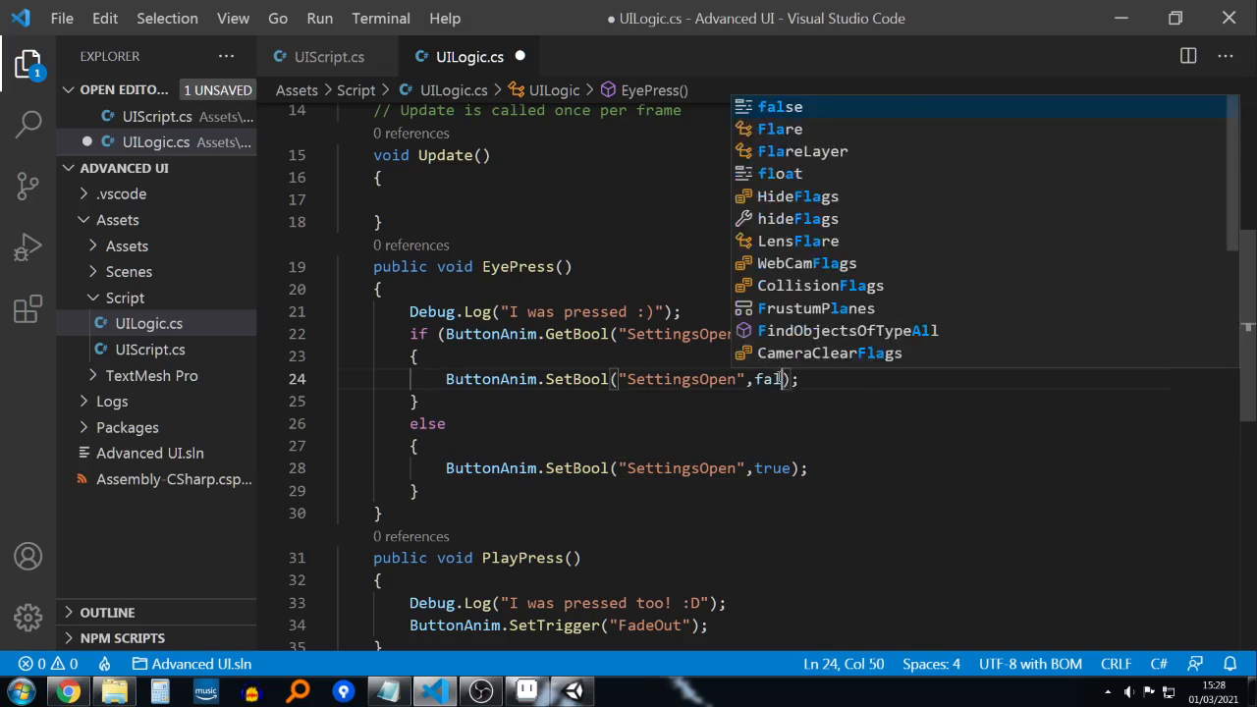
click(816, 316)
key(ctrl+s)
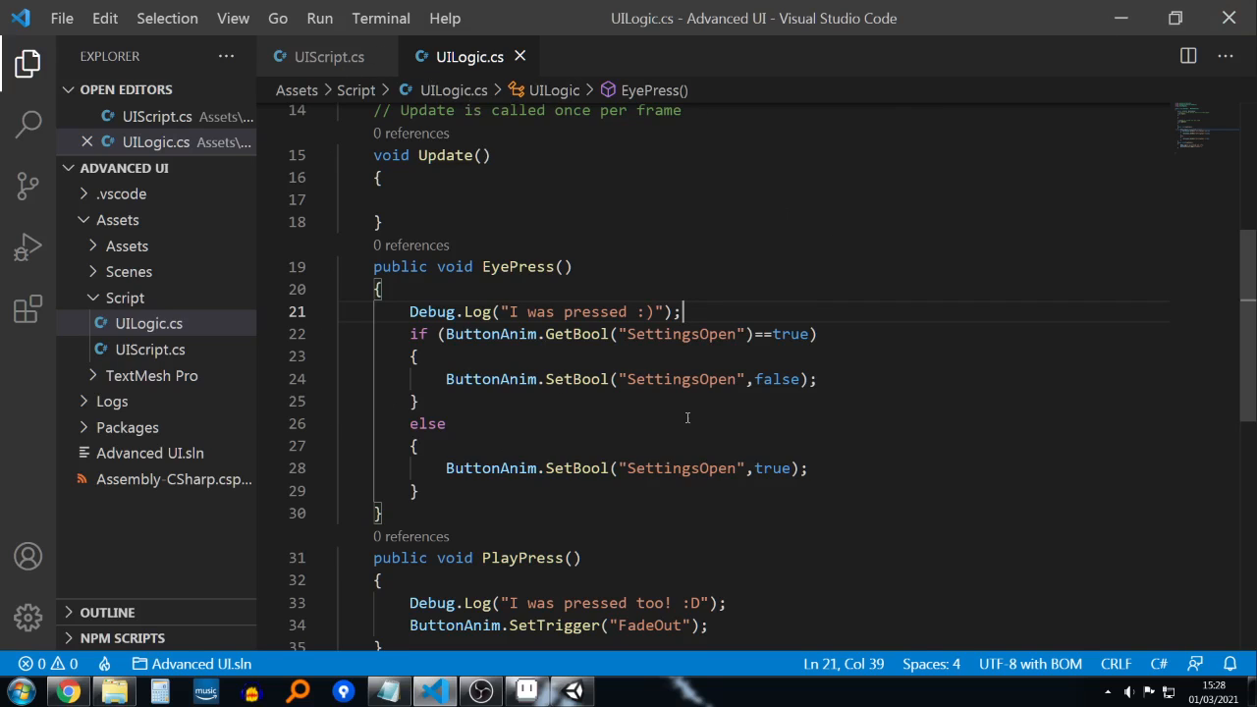
Step: Switch to Unity and run the scene to test toggling the eyes button and using the play button, and stop it
click(1129, 17)
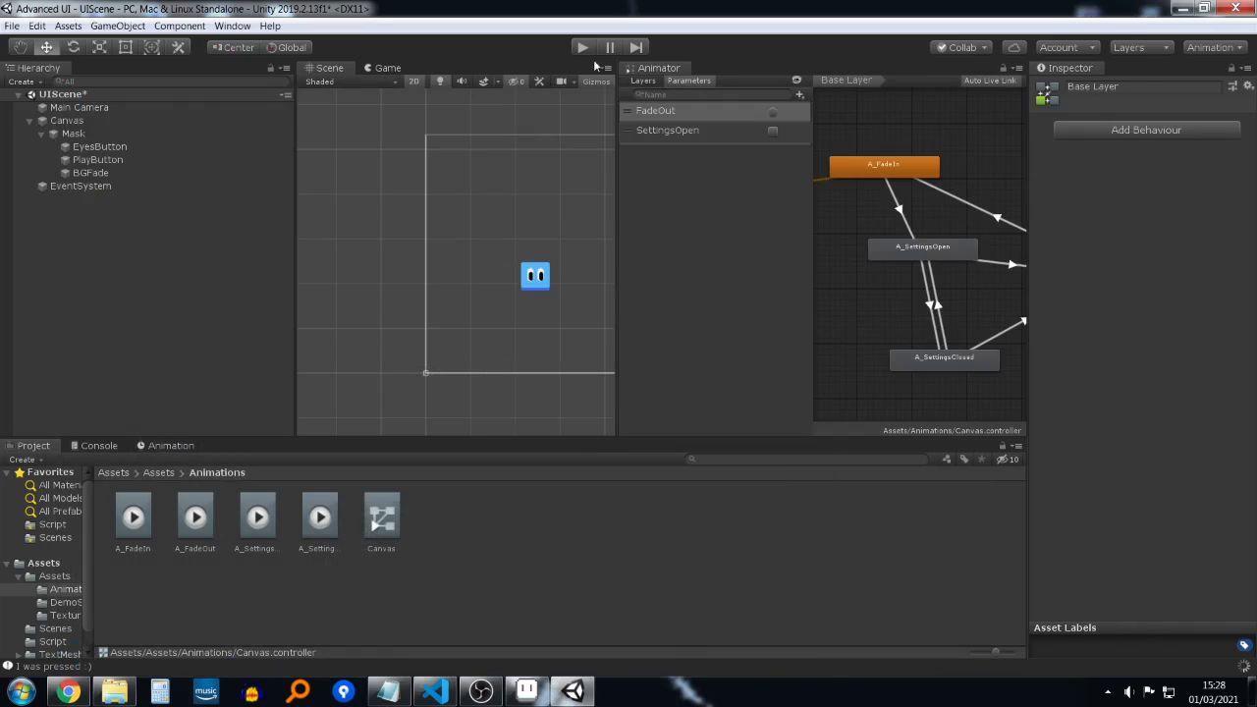
click(582, 47)
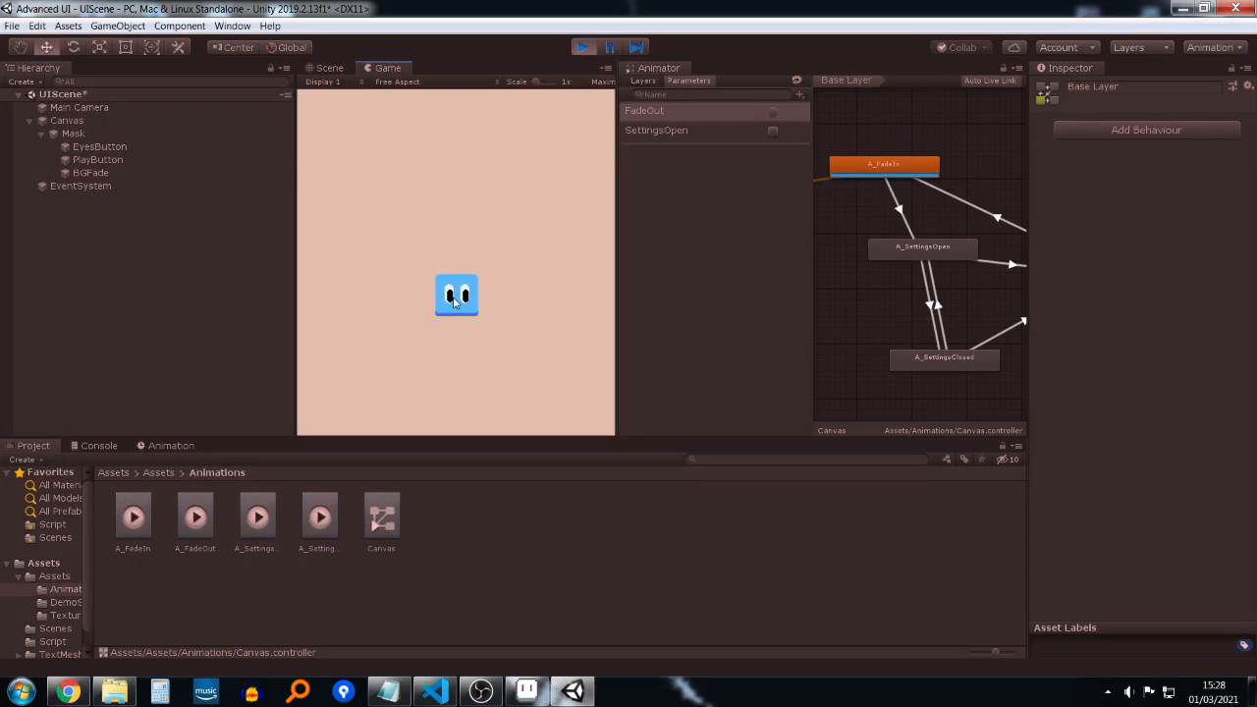
click(455, 300)
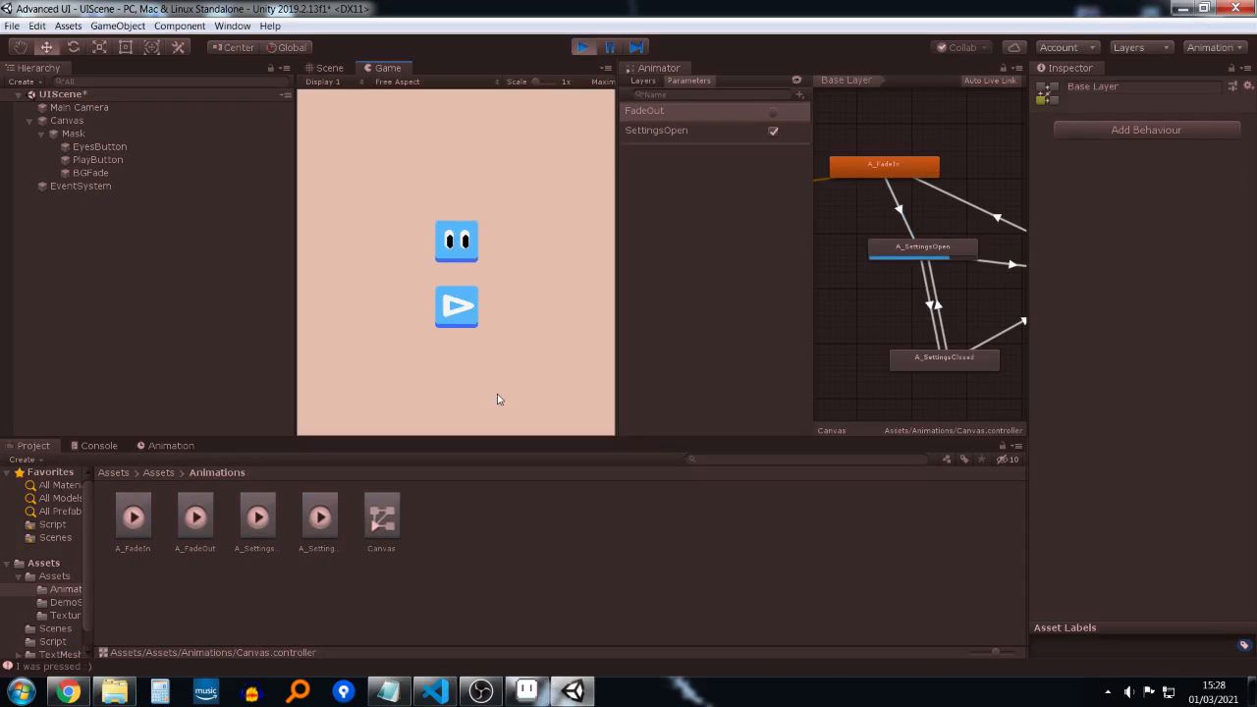
click(458, 235)
click(464, 300)
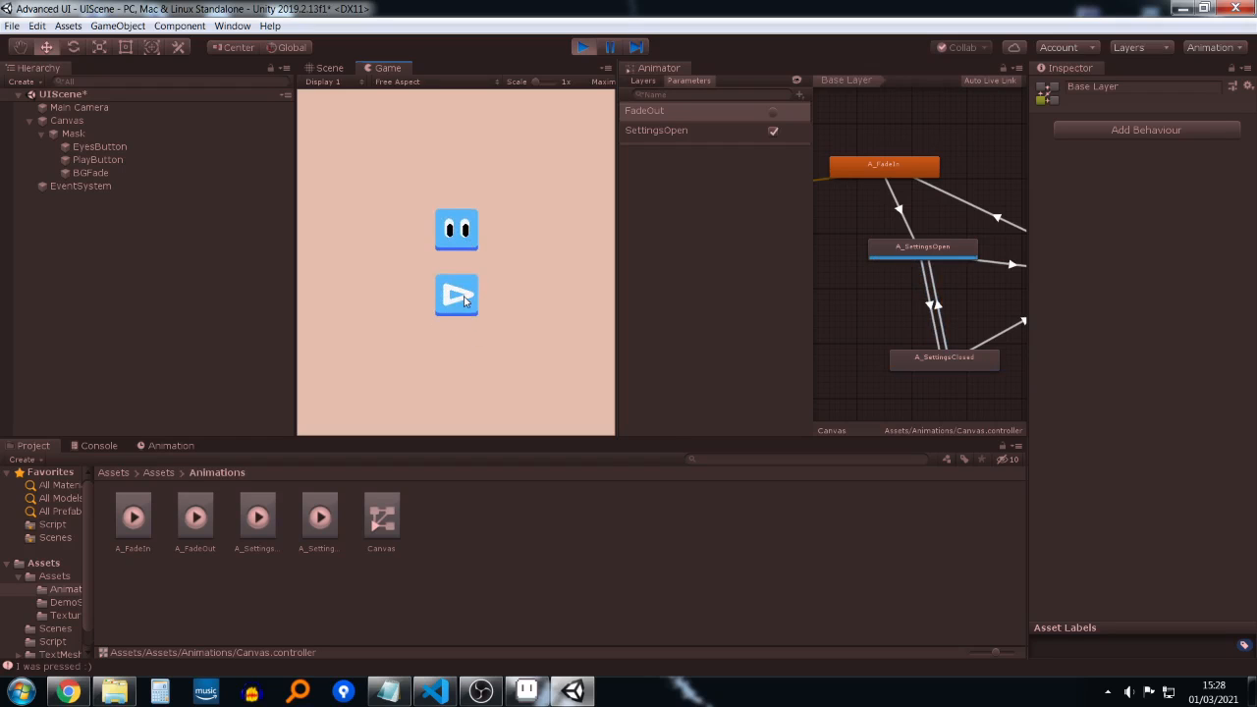
click(464, 299)
click(584, 48)
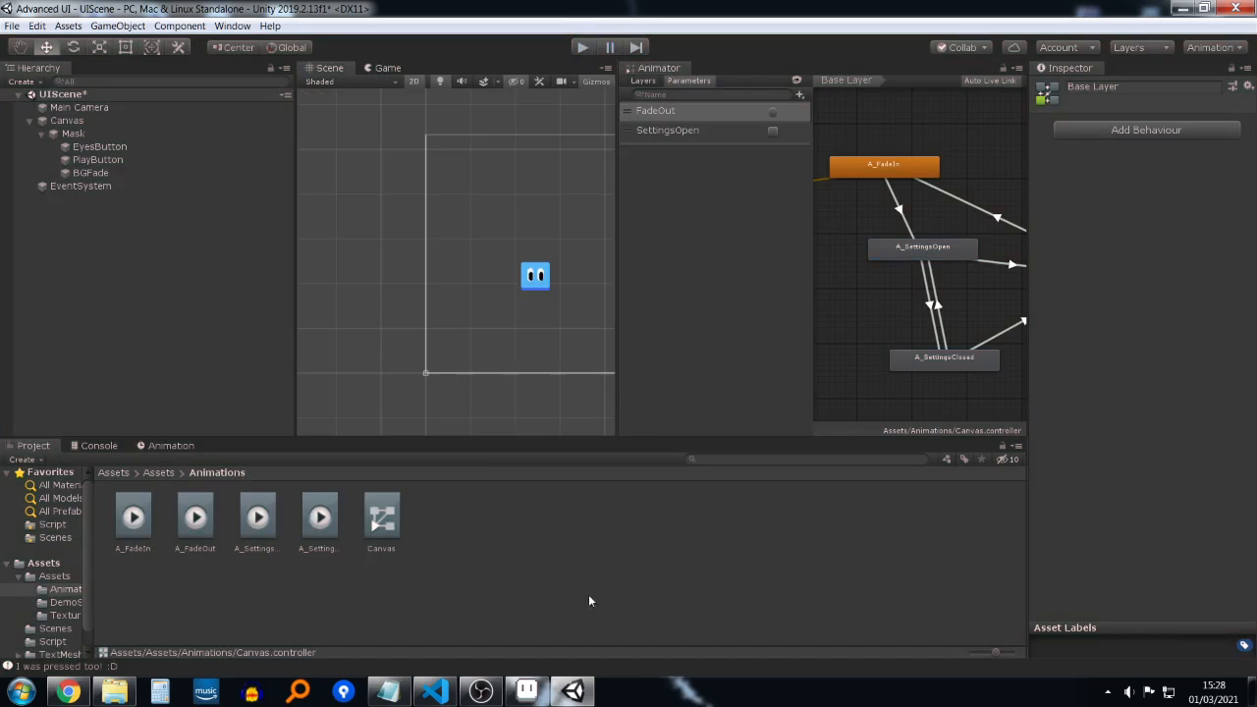
Step: Copy the SetBool("SettingsOpen",false) line from EyePress to below the SetTrigger line in PlayPress and save UILogic.cs in Visual Studio Code
click(433, 691)
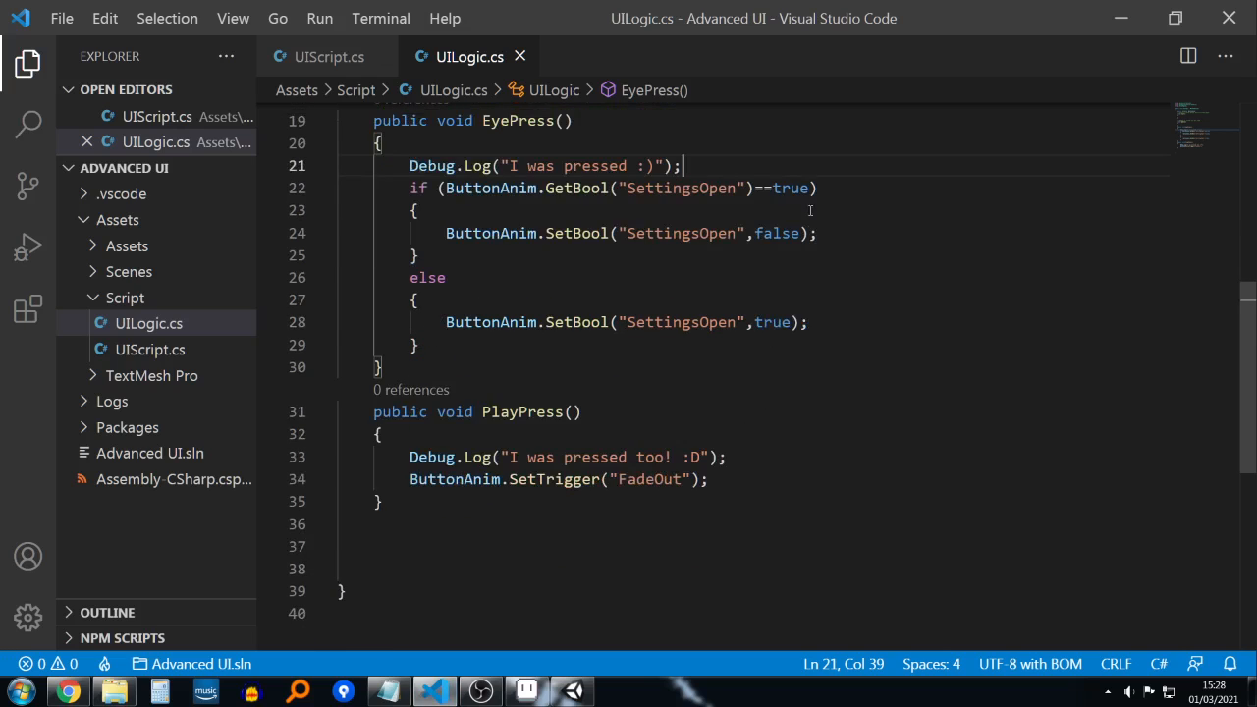
click(844, 220)
drag(846, 220, 821, 232)
click(472, 233)
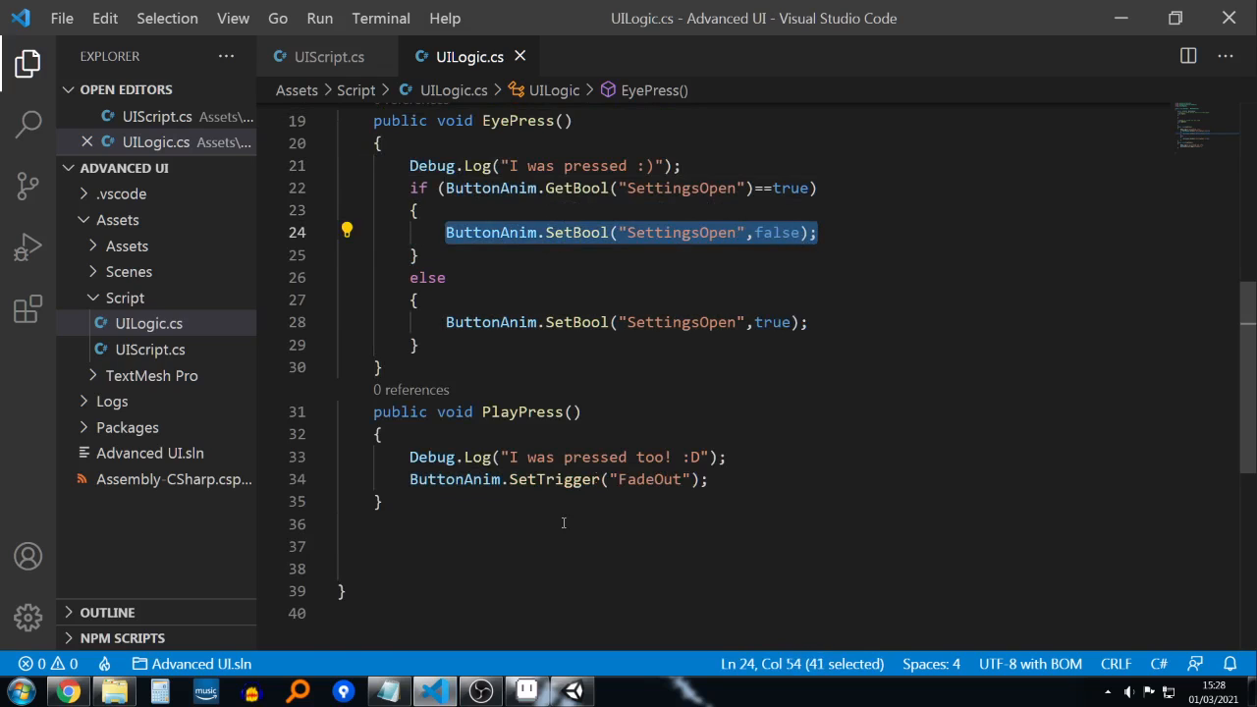
key(ctrl+c)
click(718, 479)
key(Return)
key(ctrl+v)
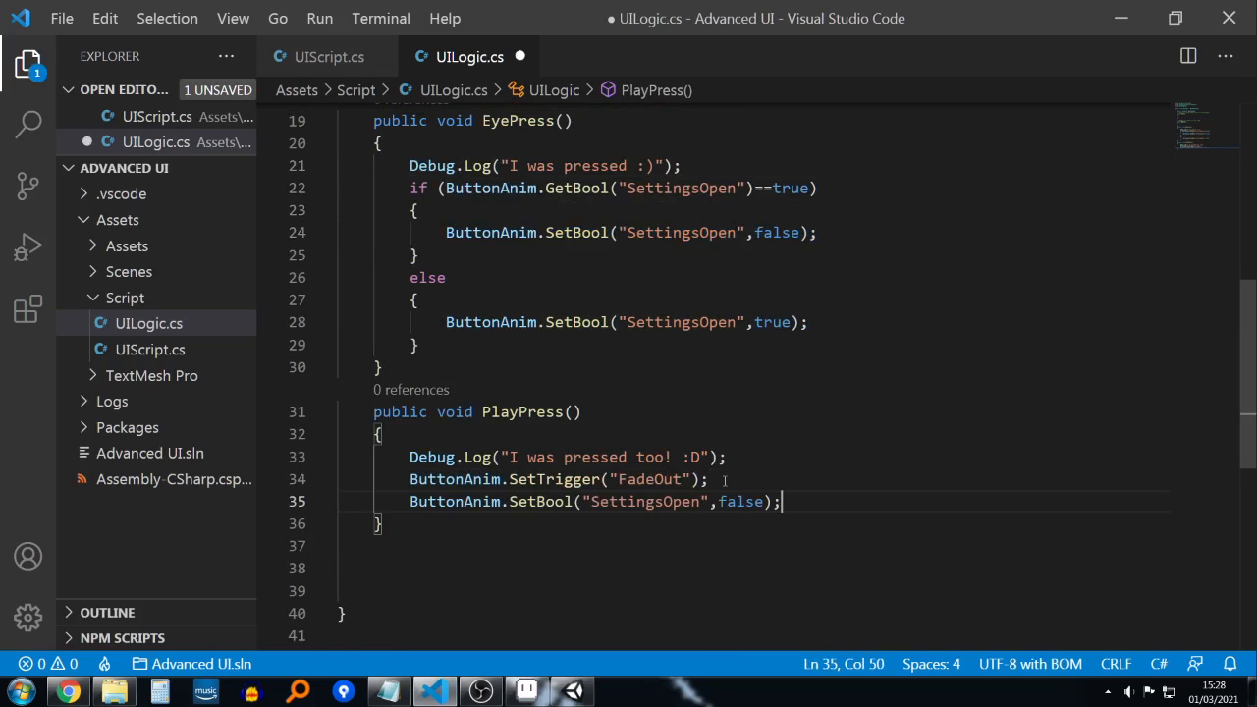
key(ctrl+s)
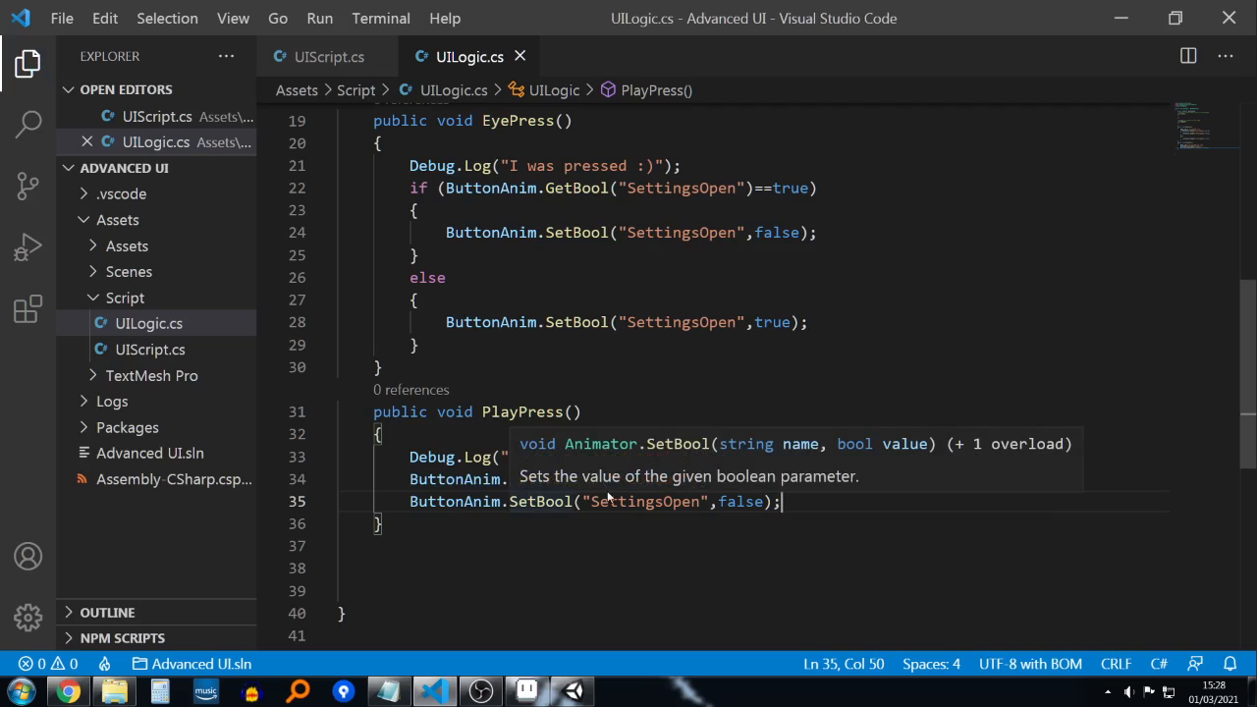
click(447, 501)
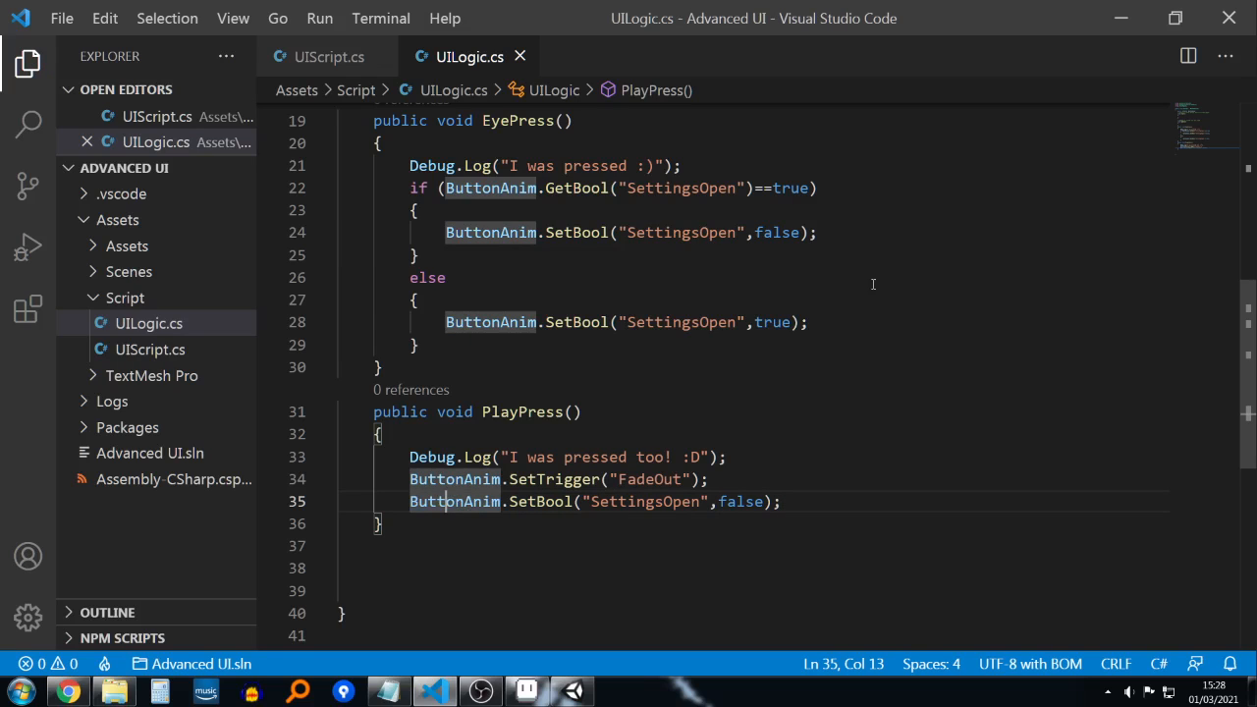
Step: Return to Unity, show the Game view and load the A_SettingsClosed clip for animation editing
click(1121, 17)
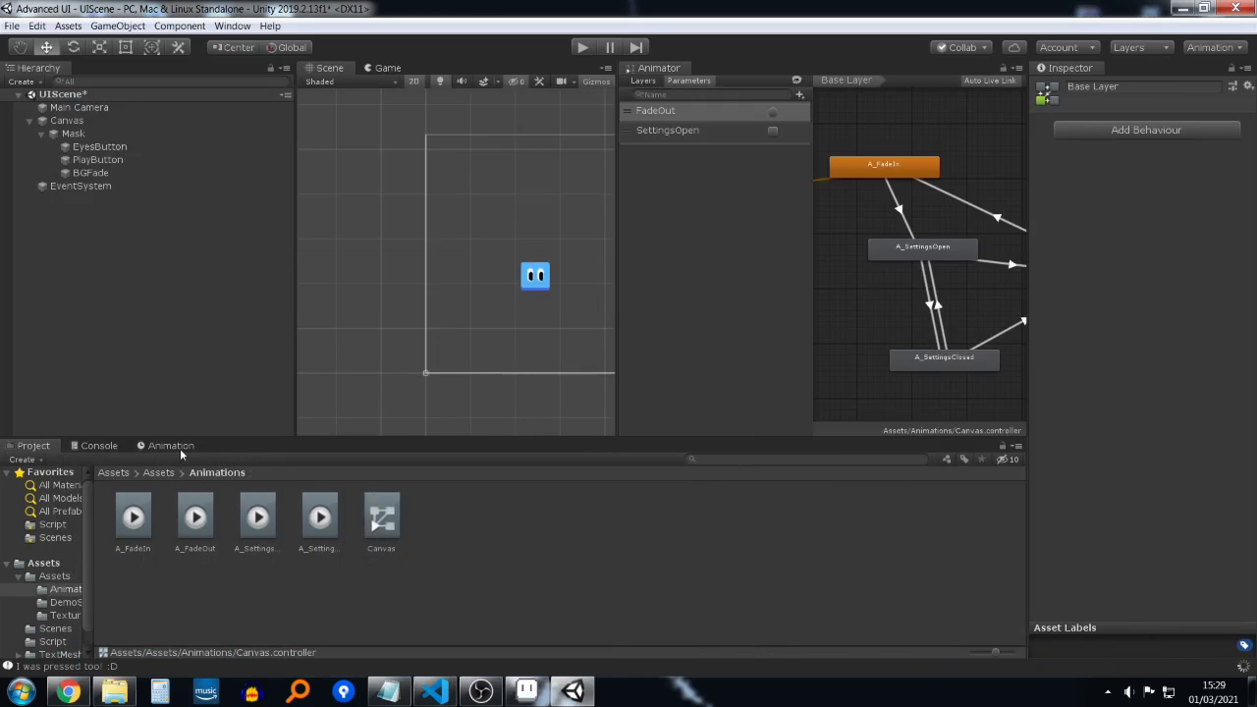
click(385, 68)
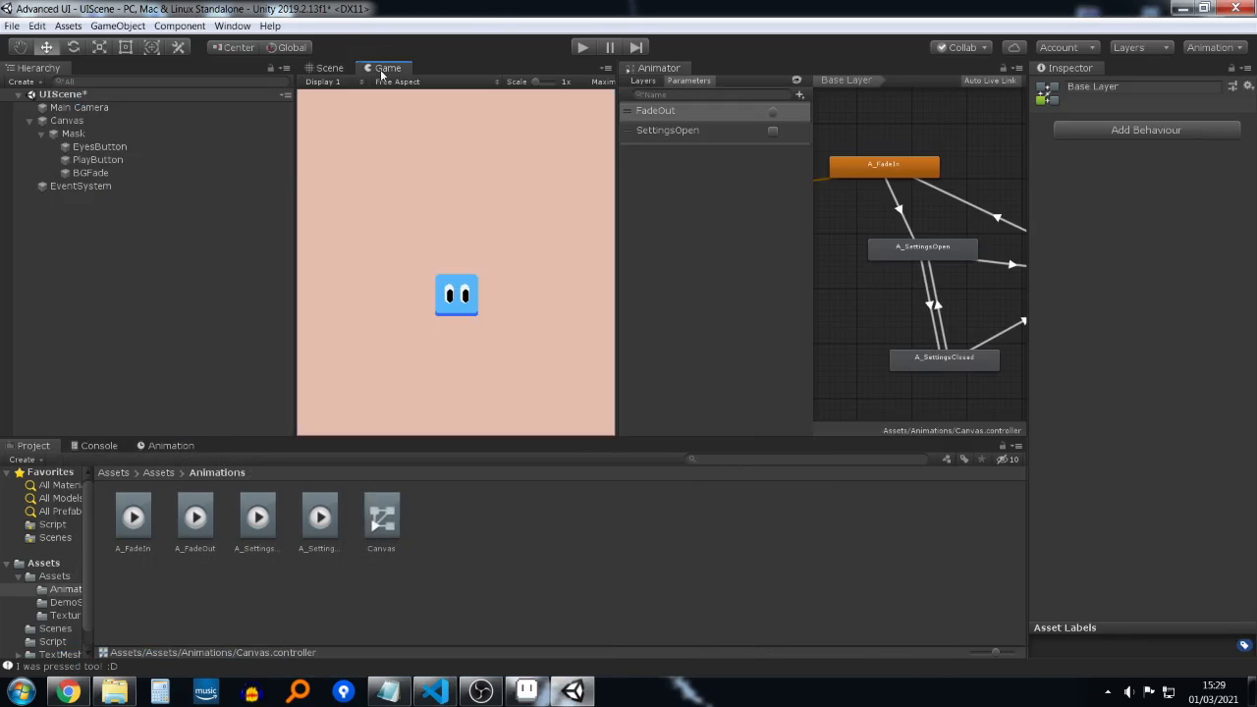
click(172, 445)
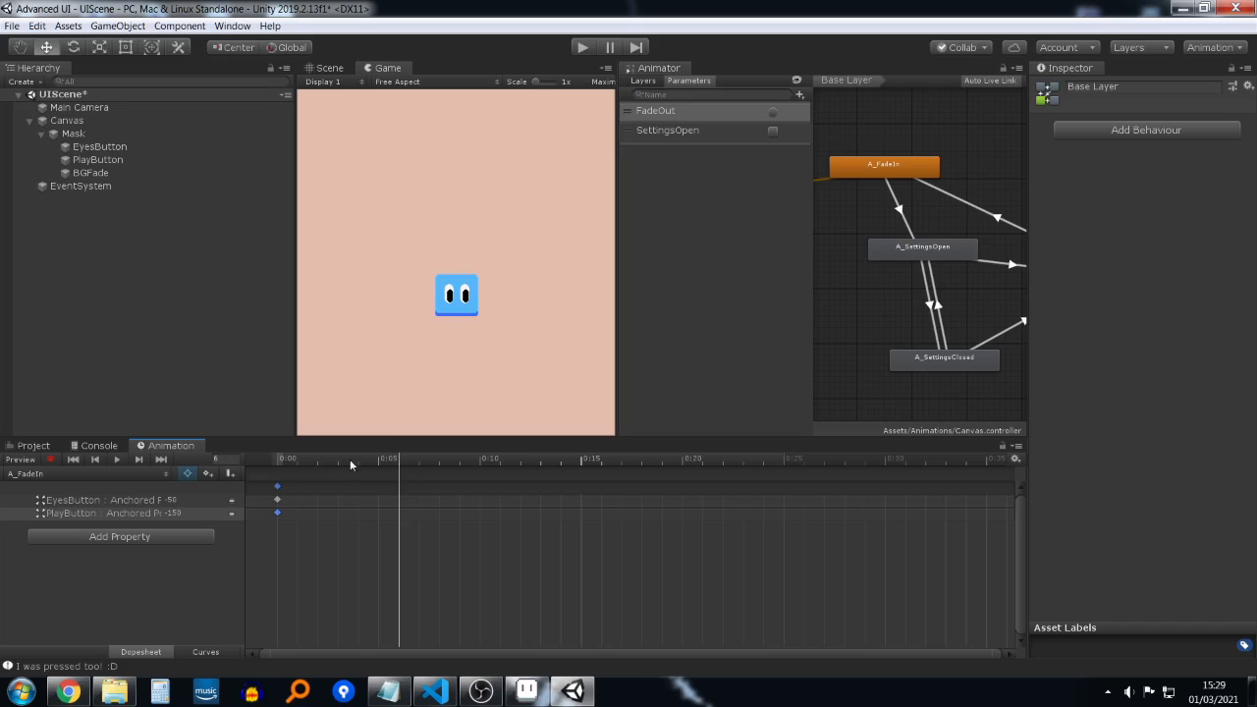
drag(349, 464, 148, 446)
click(101, 472)
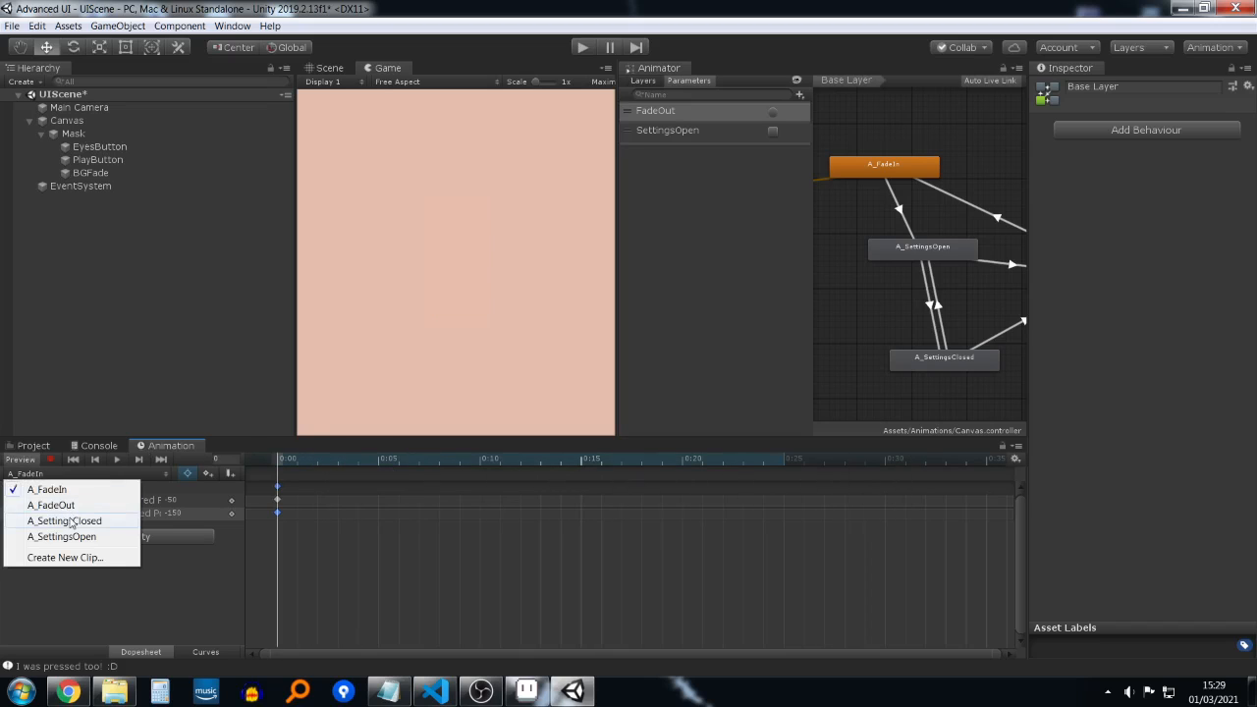
click(70, 512)
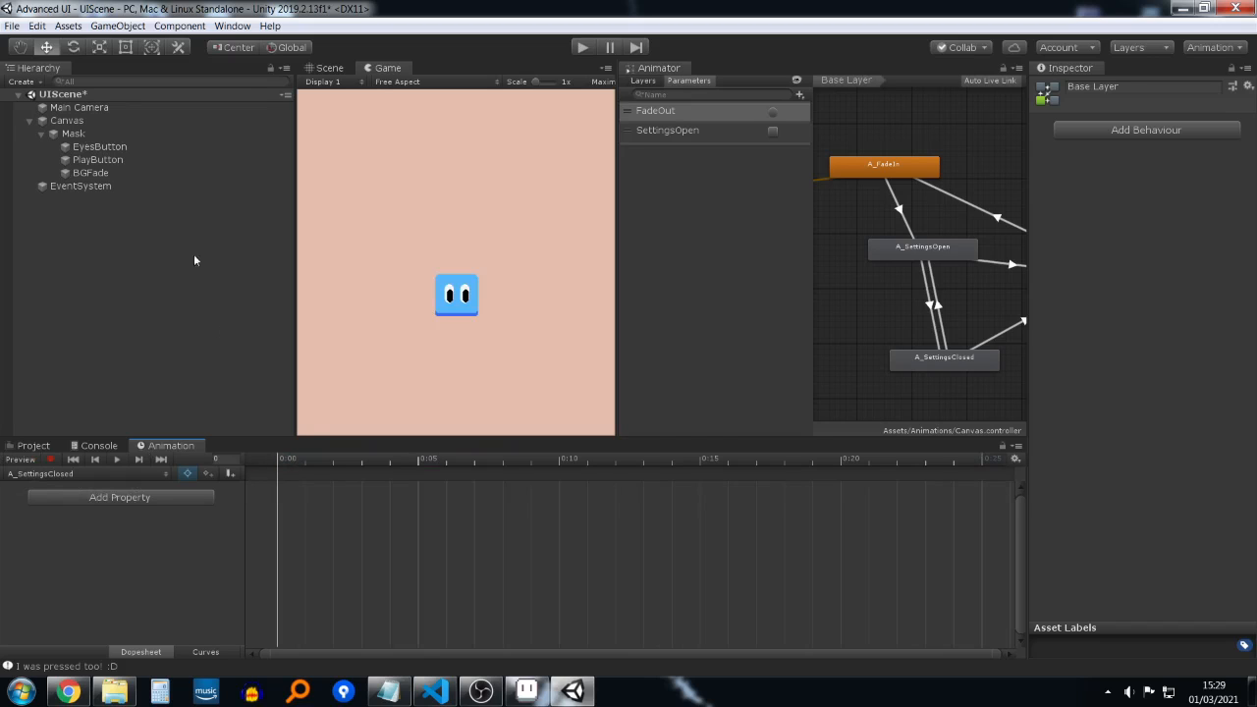
Step: Select EyesButton and PlayButton together and start recording keyframes on the A_SettingsClosed clip
click(126, 147)
ctrl+click(134, 159)
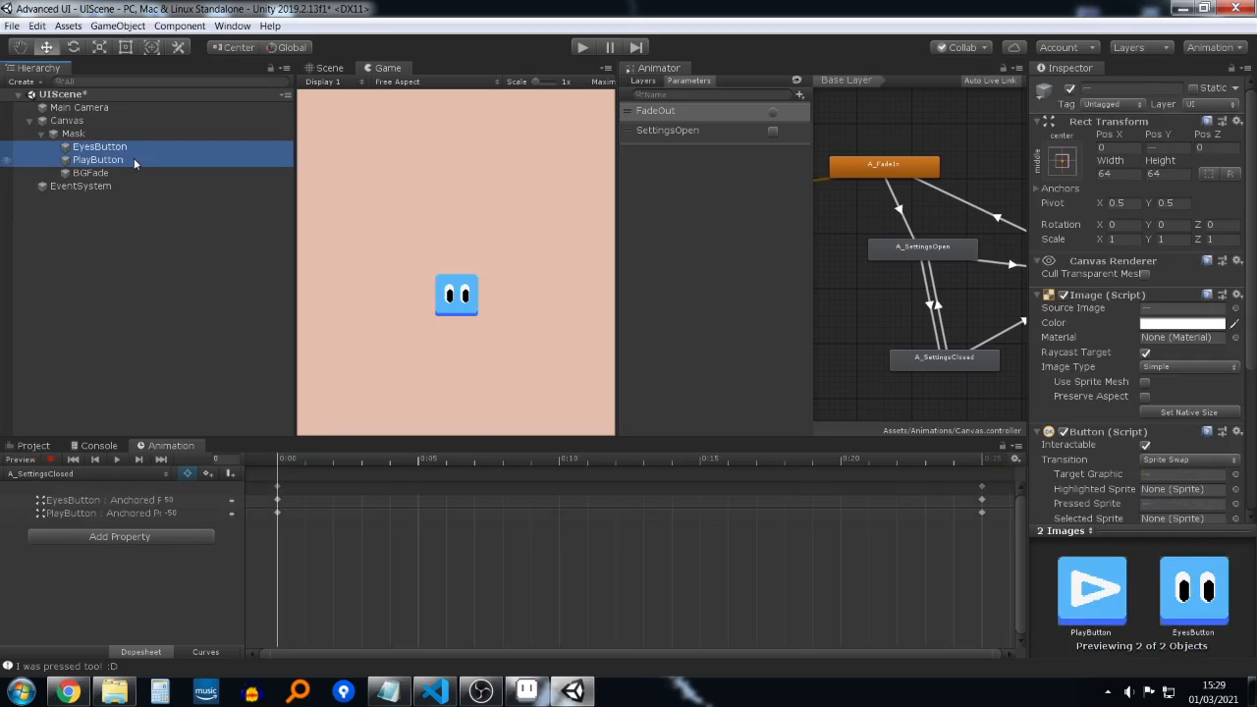
drag(333, 462, 286, 468)
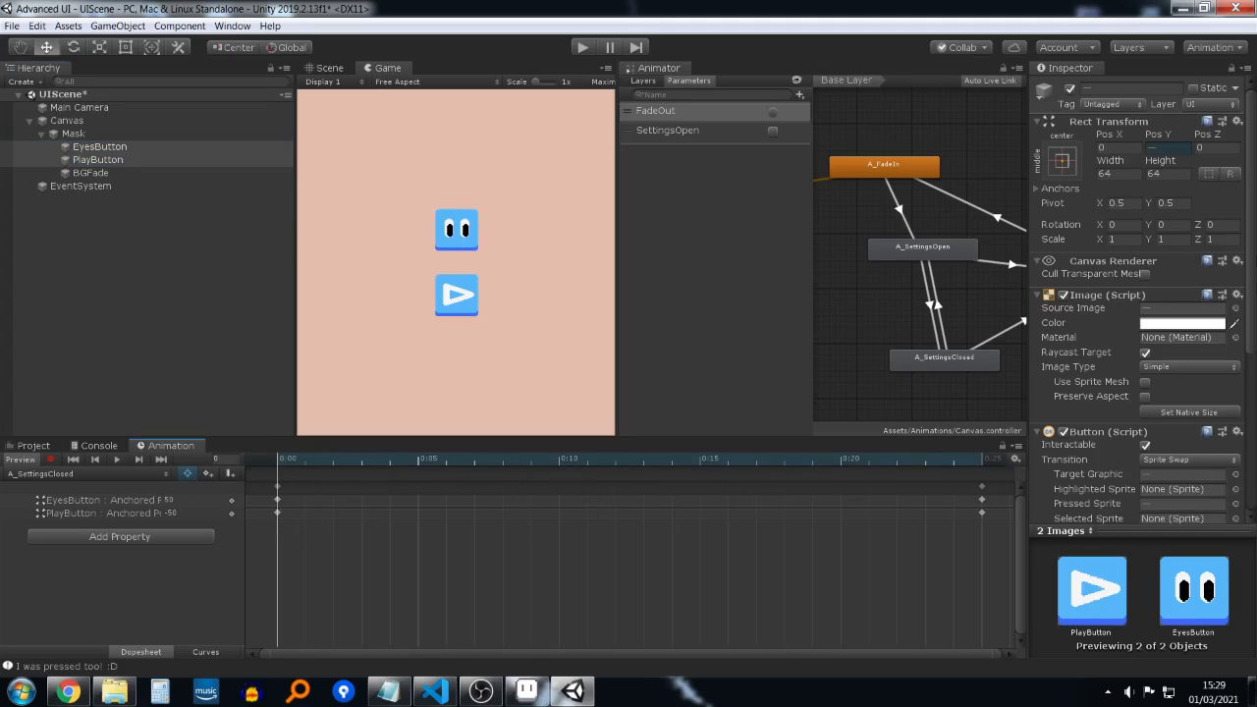
click(51, 461)
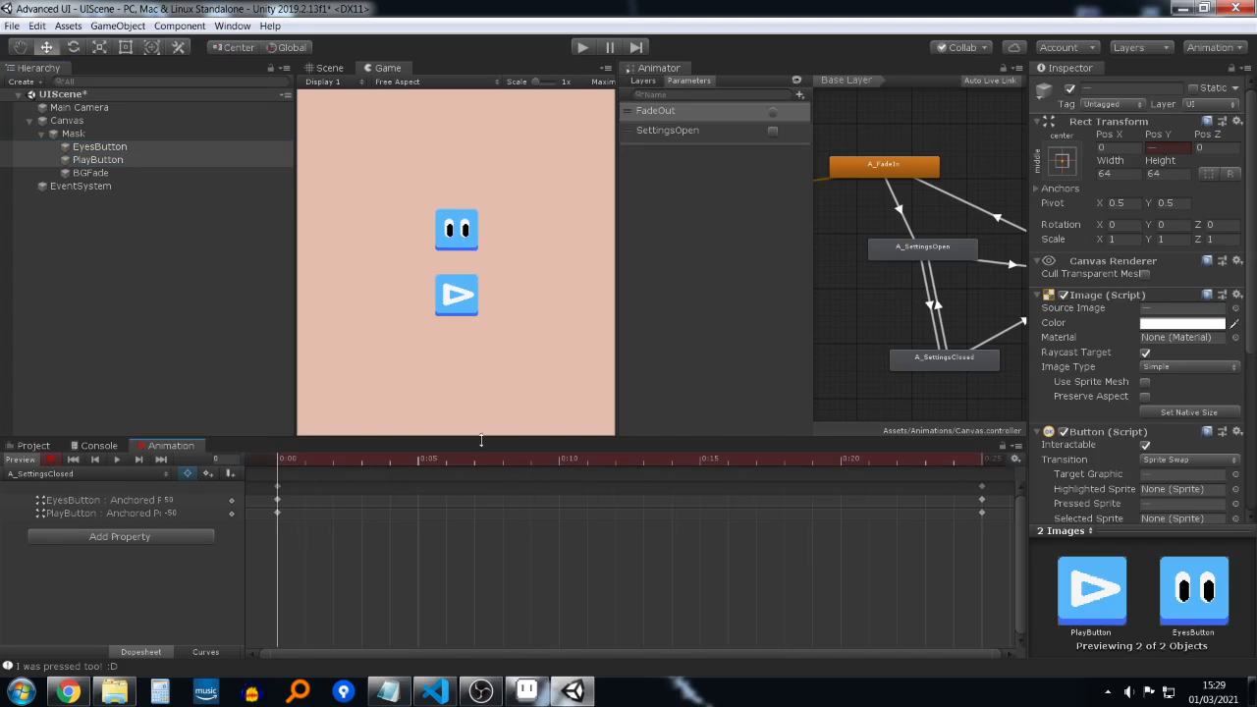
scroll(1131, 399, down, 5)
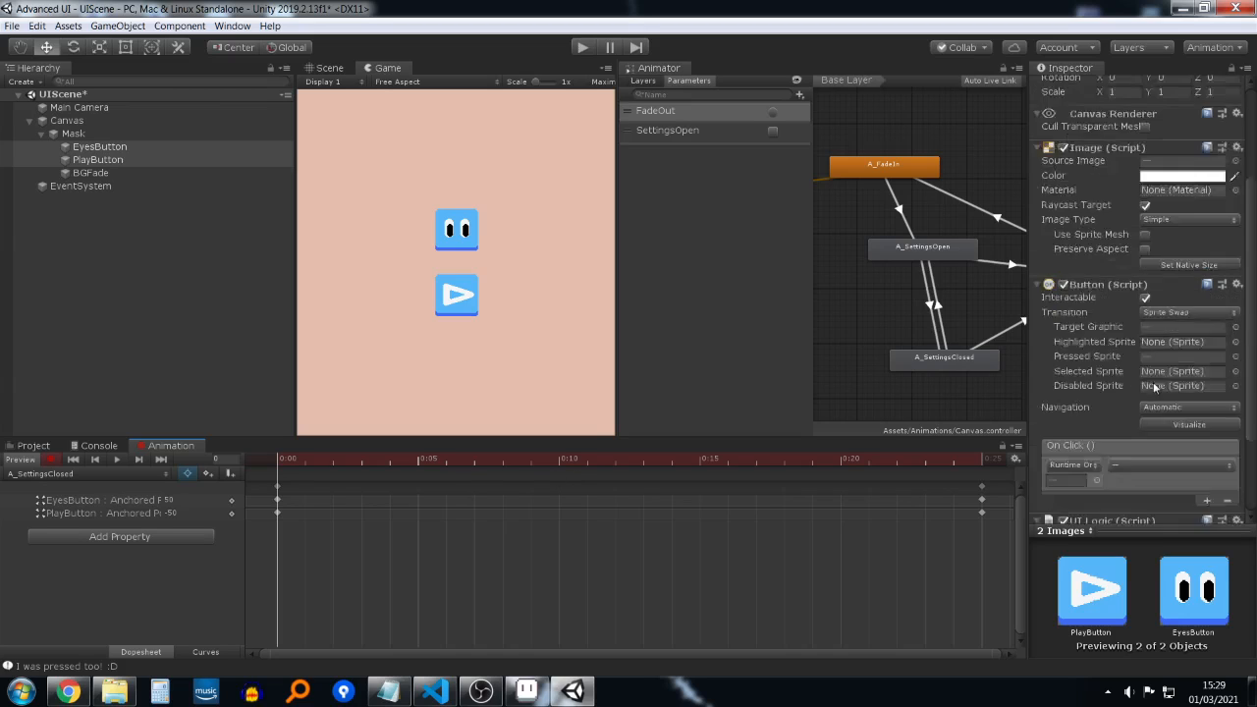
scroll(1131, 398, up, 5)
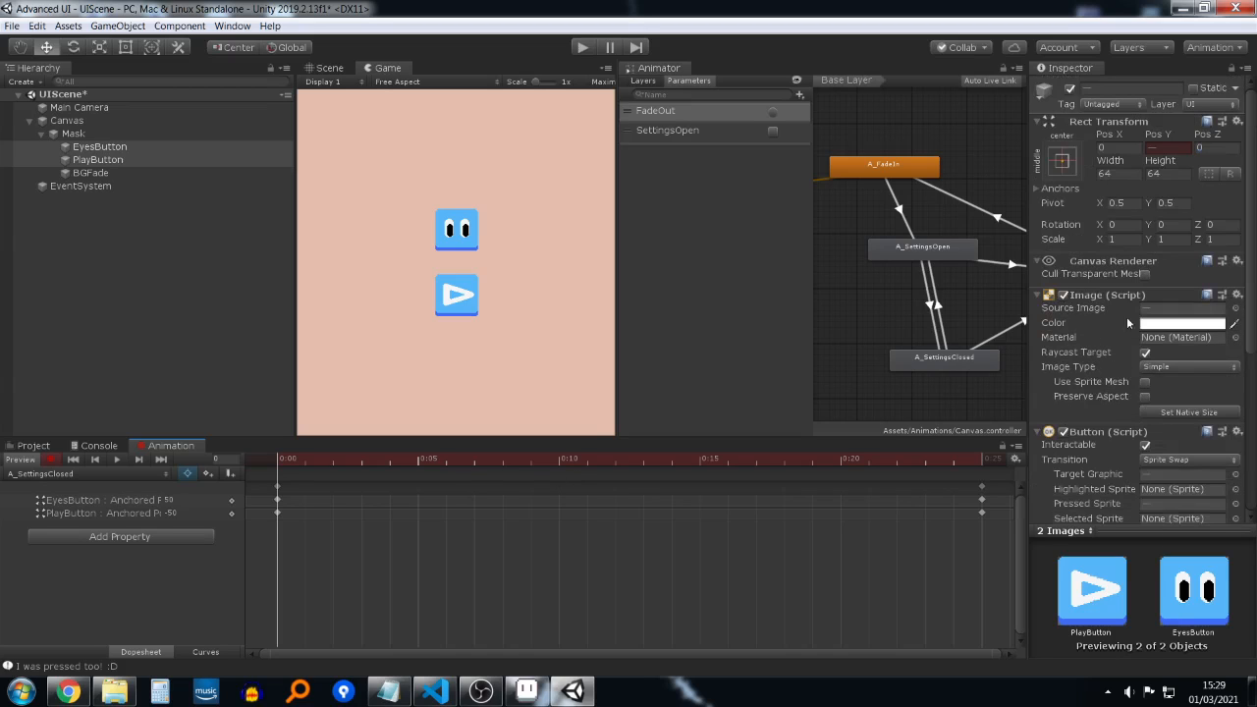
scroll(1116, 311, down, 3)
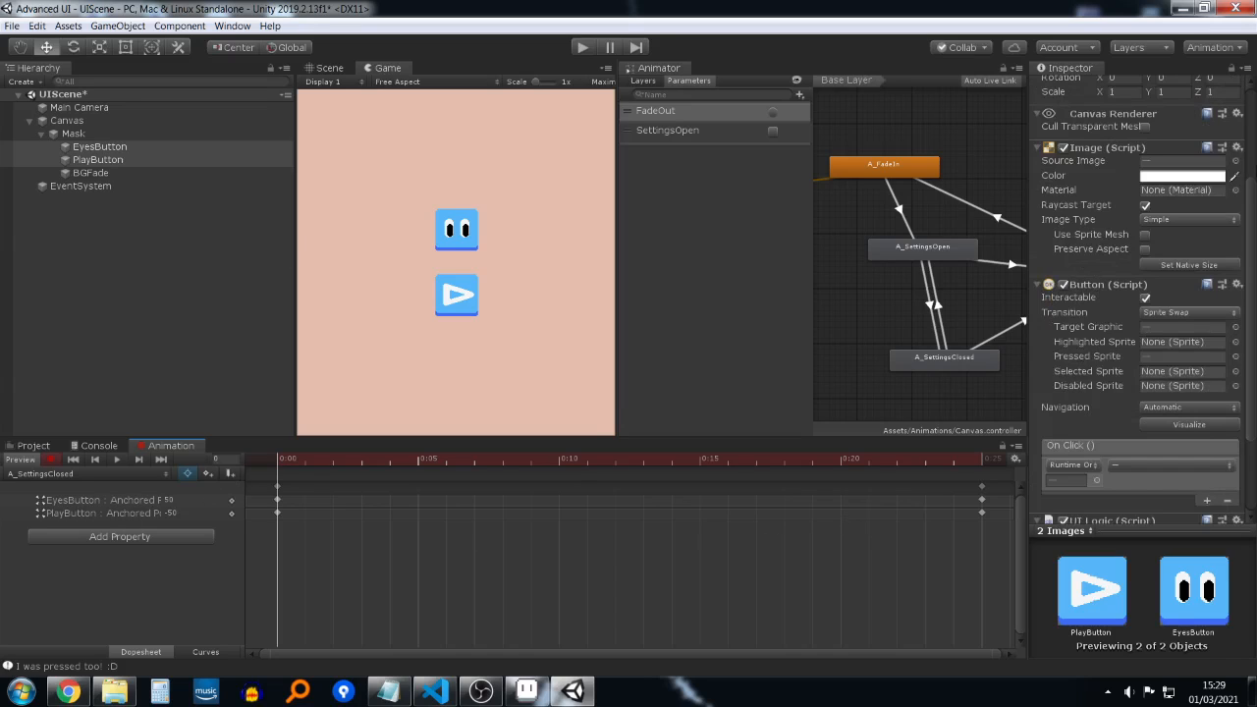
scroll(1155, 236, up, 3)
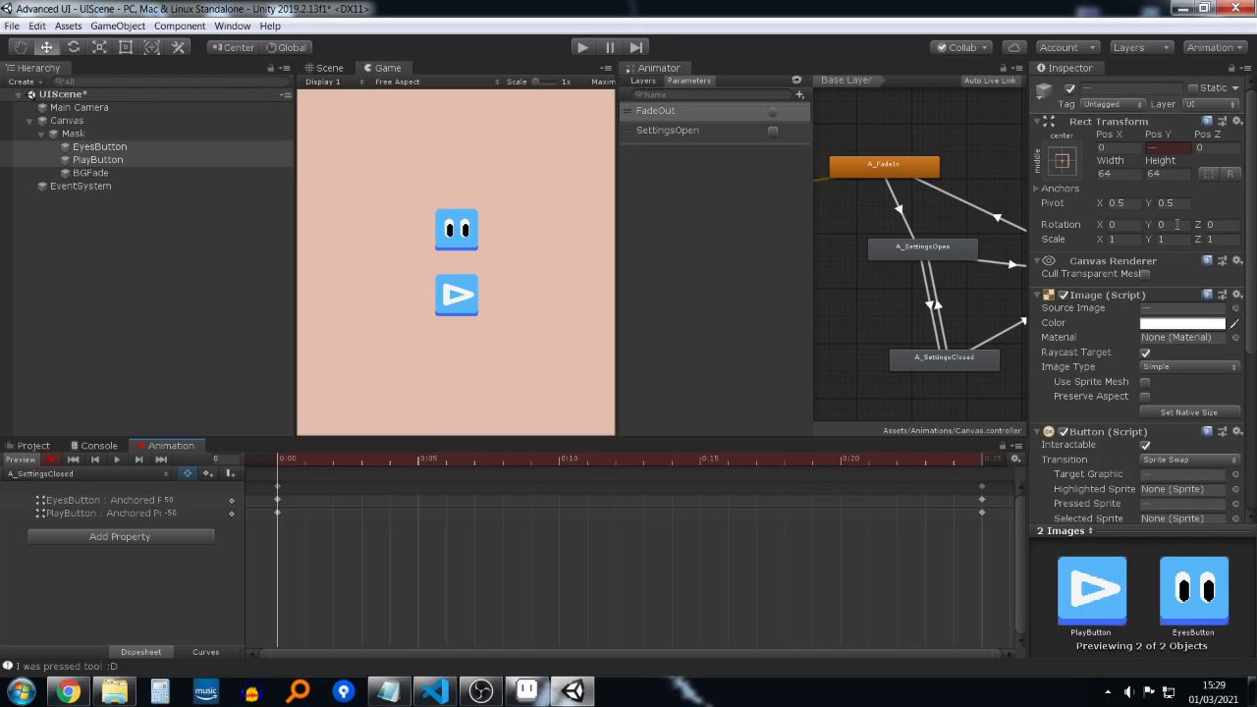
Step: Try keying a Z rotation of 360 for both buttons at frame 0, preview it, and undo it
click(1209, 223)
text(360)
key(Return)
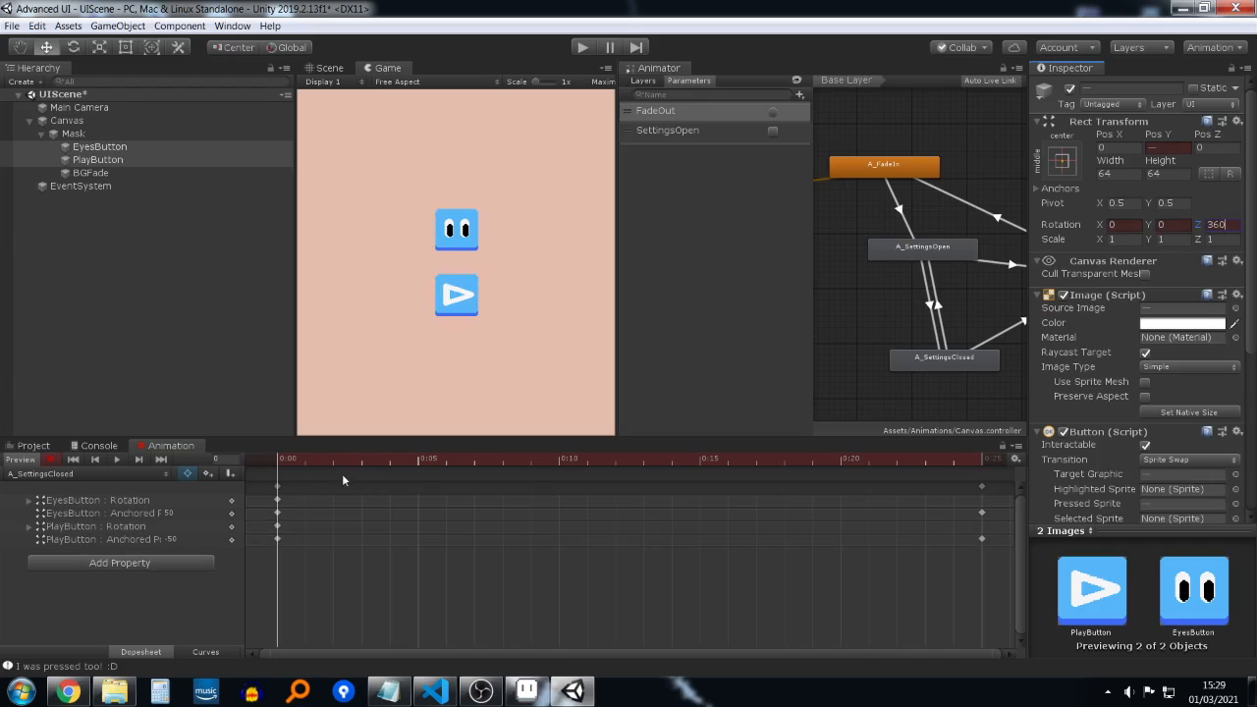
drag(296, 462, 842, 461)
key(ctrl+z)
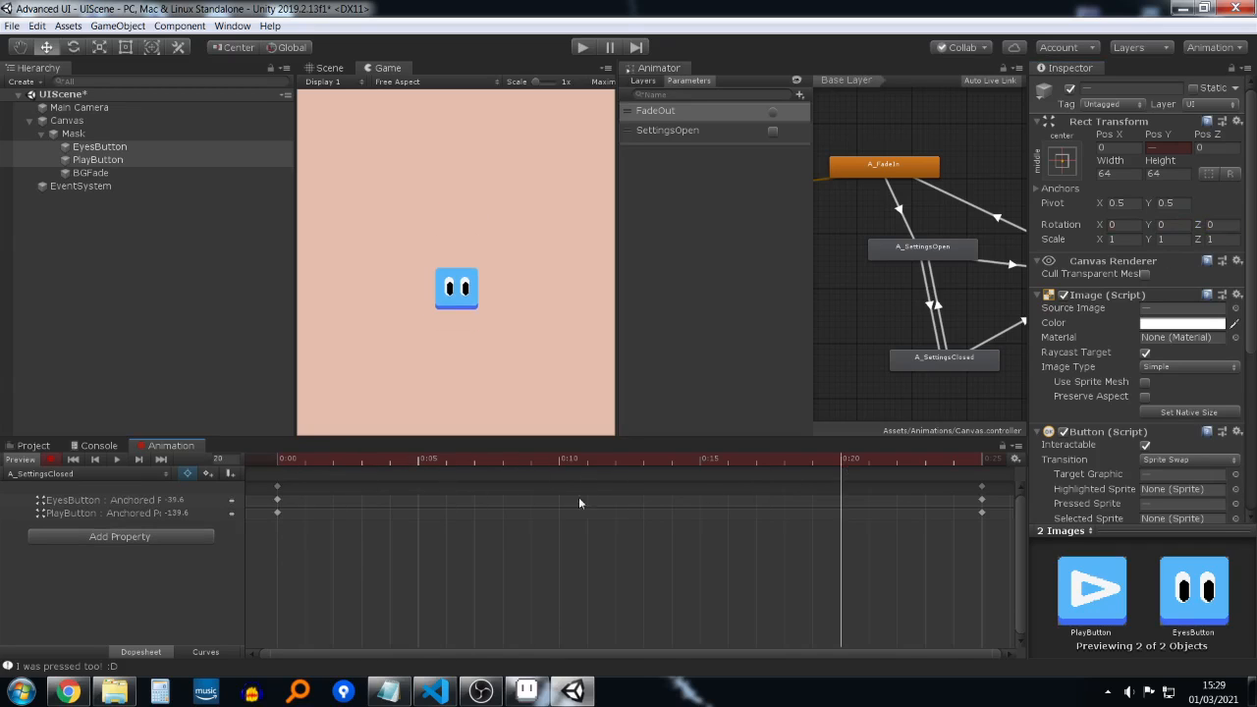
Step: Key a Z rotation of 360 for both buttons at frame 25 and preview the motion back to the start
drag(316, 462, 1017, 468)
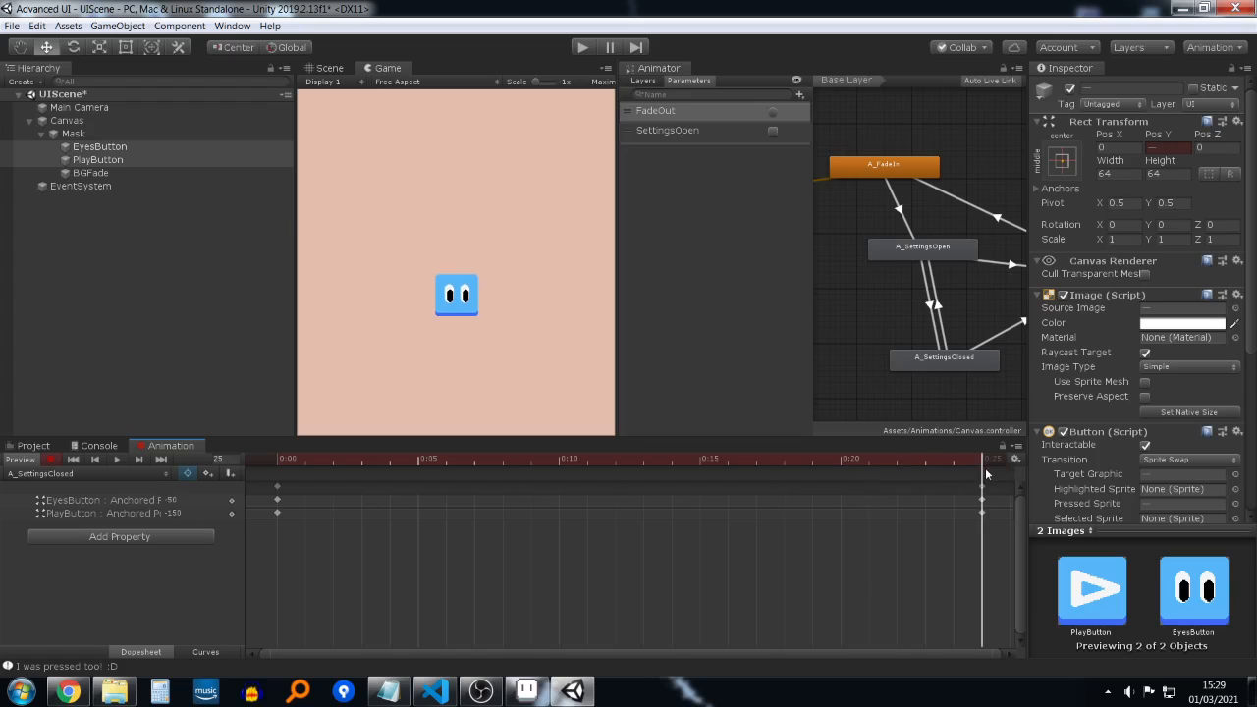
click(1229, 224)
text(360)
key(Return)
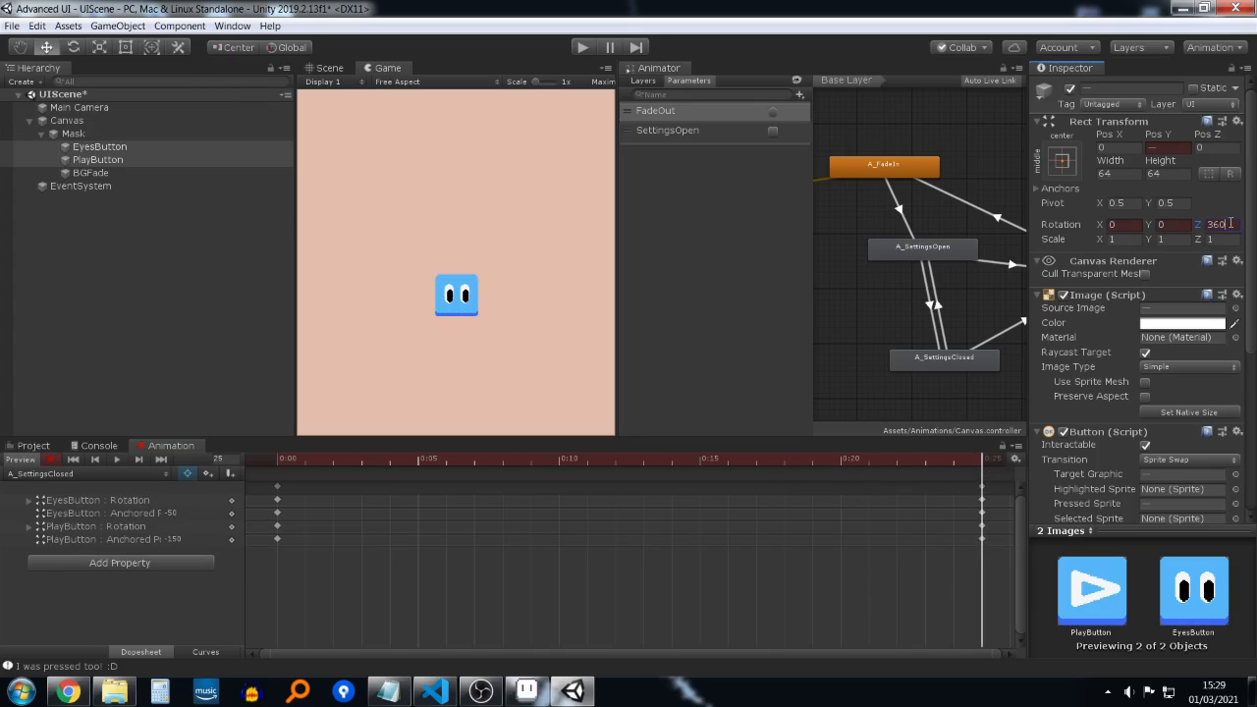
drag(830, 462, 279, 473)
Step: Run the scene, toggle the eyes button repeatedly to test the spinning close animation, and stop the scene
click(579, 47)
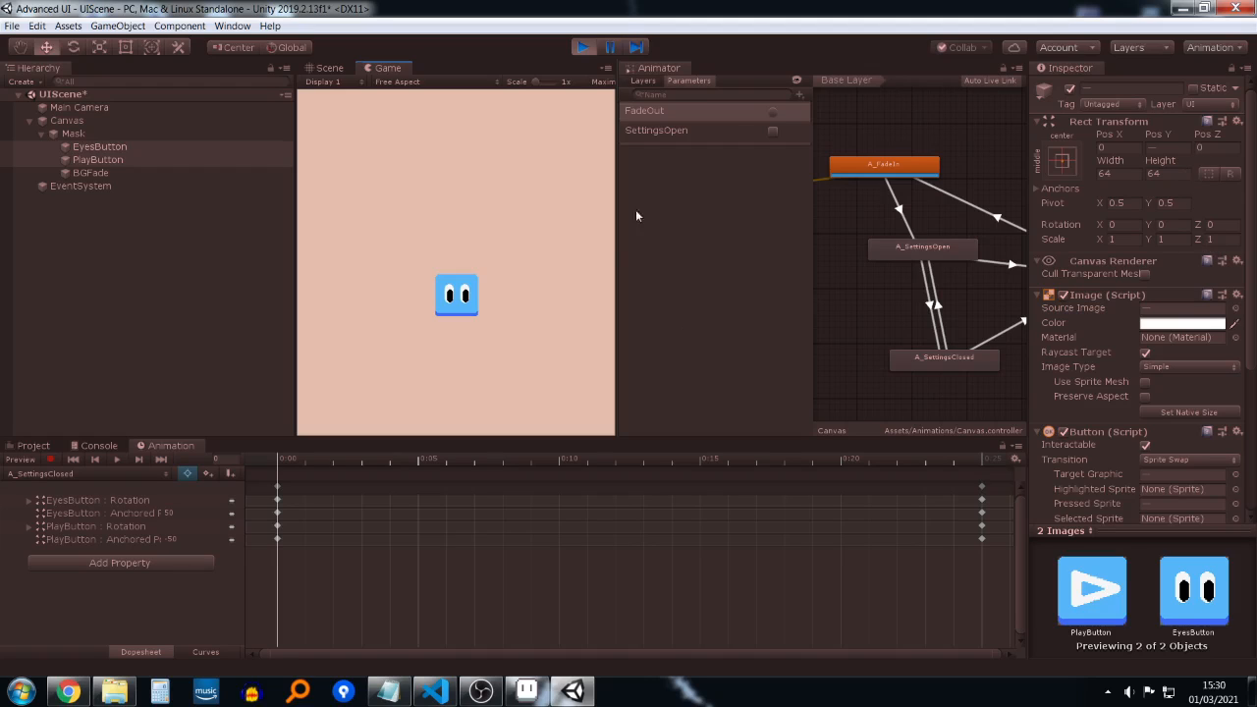
click(465, 303)
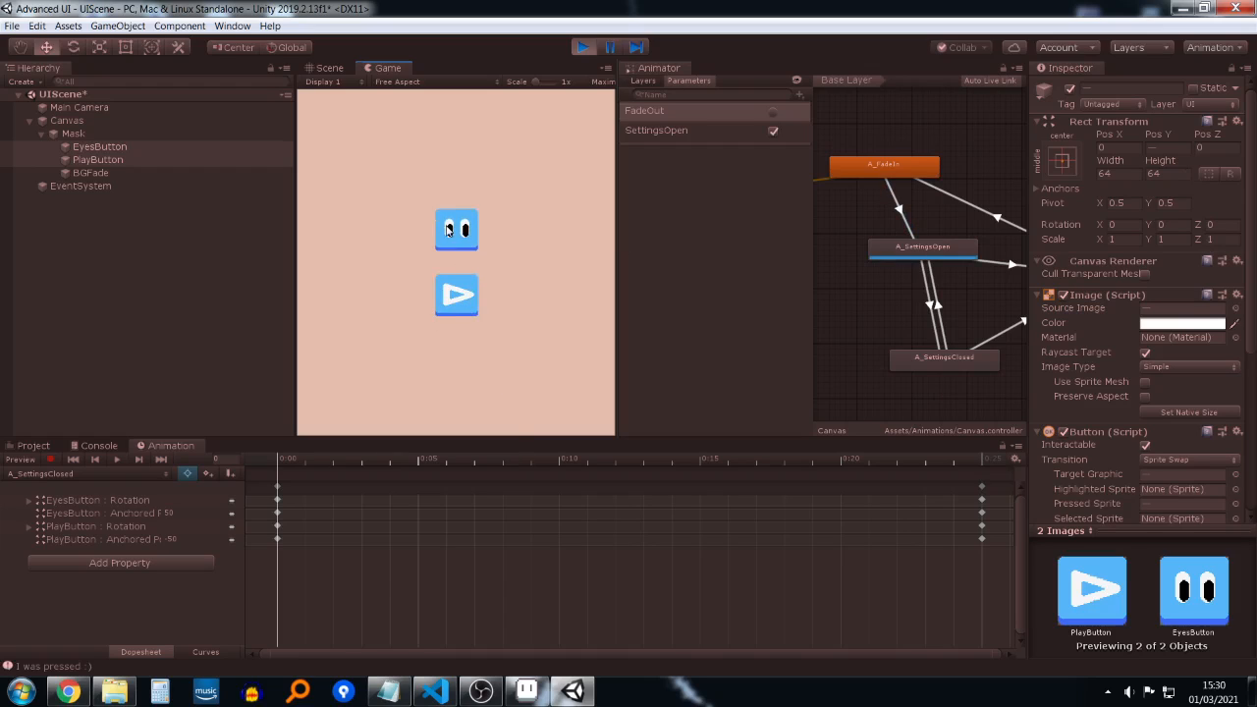
click(467, 297)
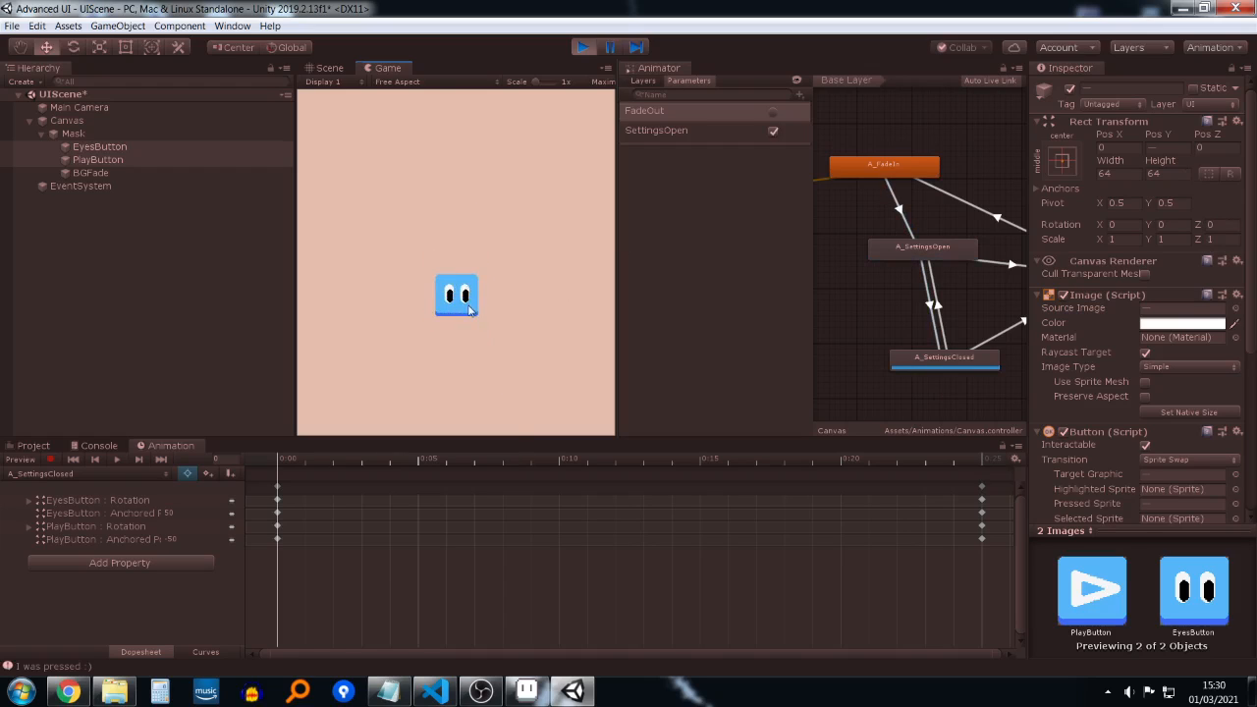
click(470, 304)
click(468, 246)
click(583, 46)
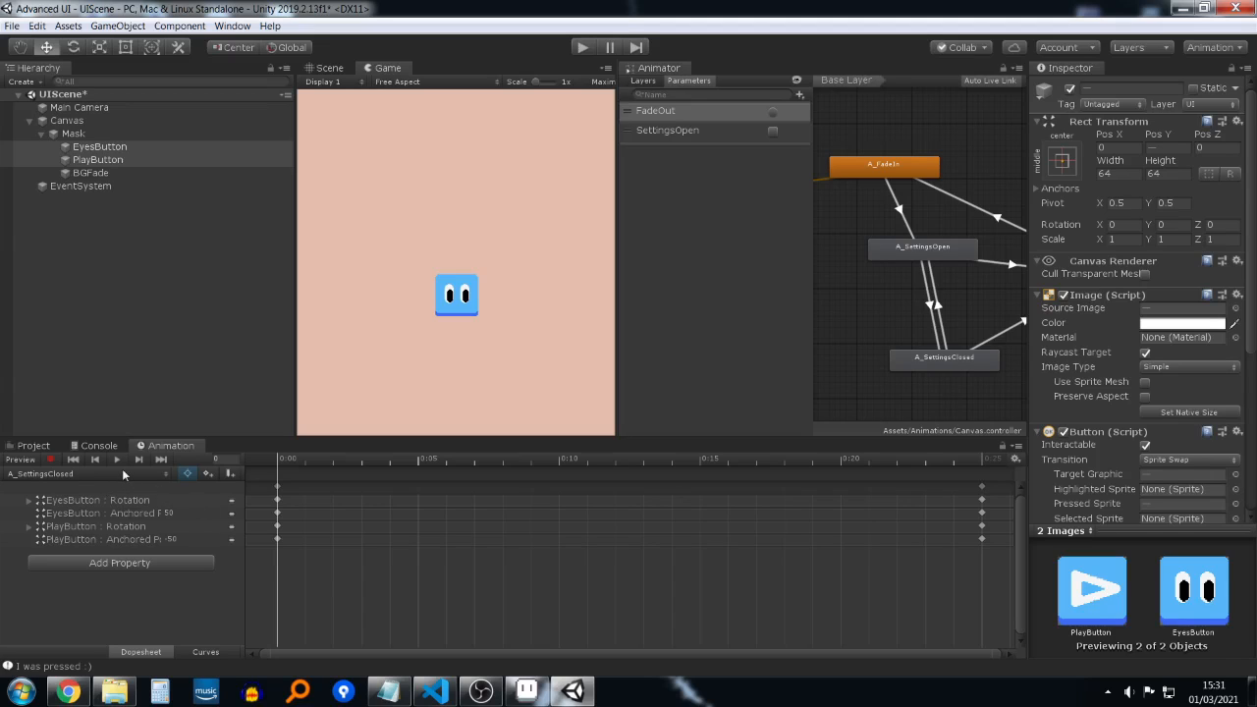
Step: Show the A_SettingsClosed clip's animation curves in an enlarged Animation window with their full value range in view
click(210, 652)
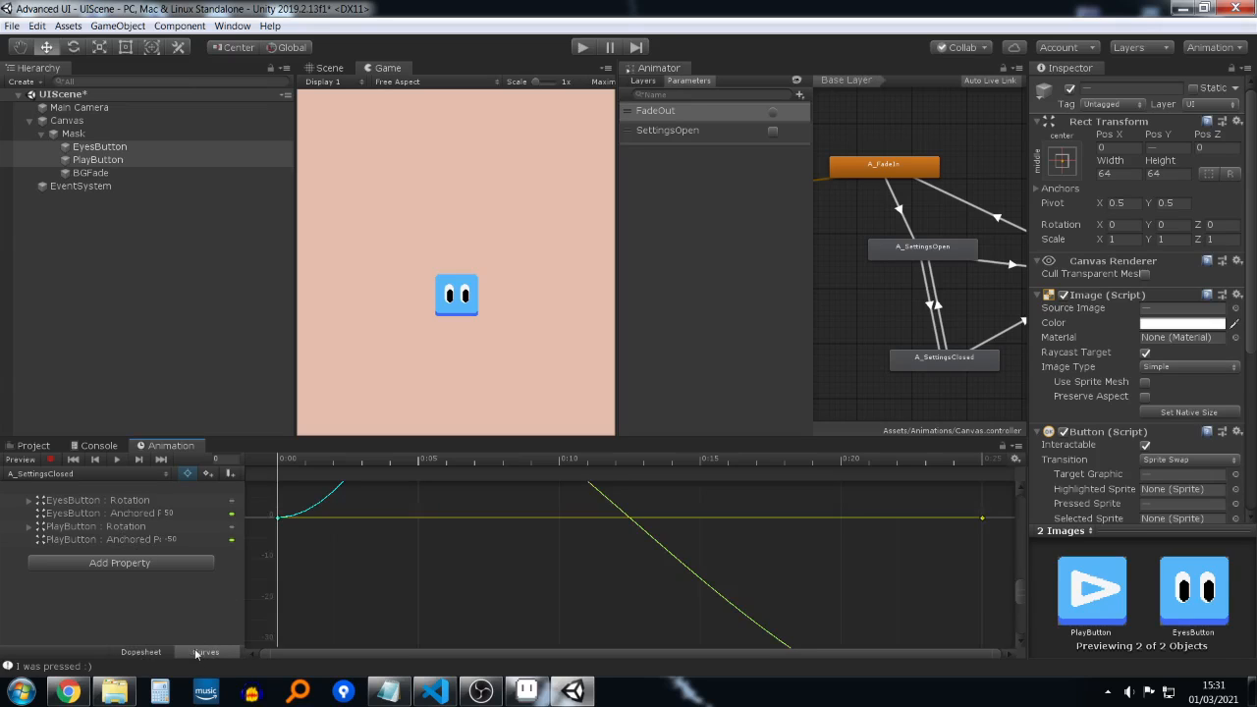
drag(403, 436, 405, 257)
scroll(393, 421, down, 3)
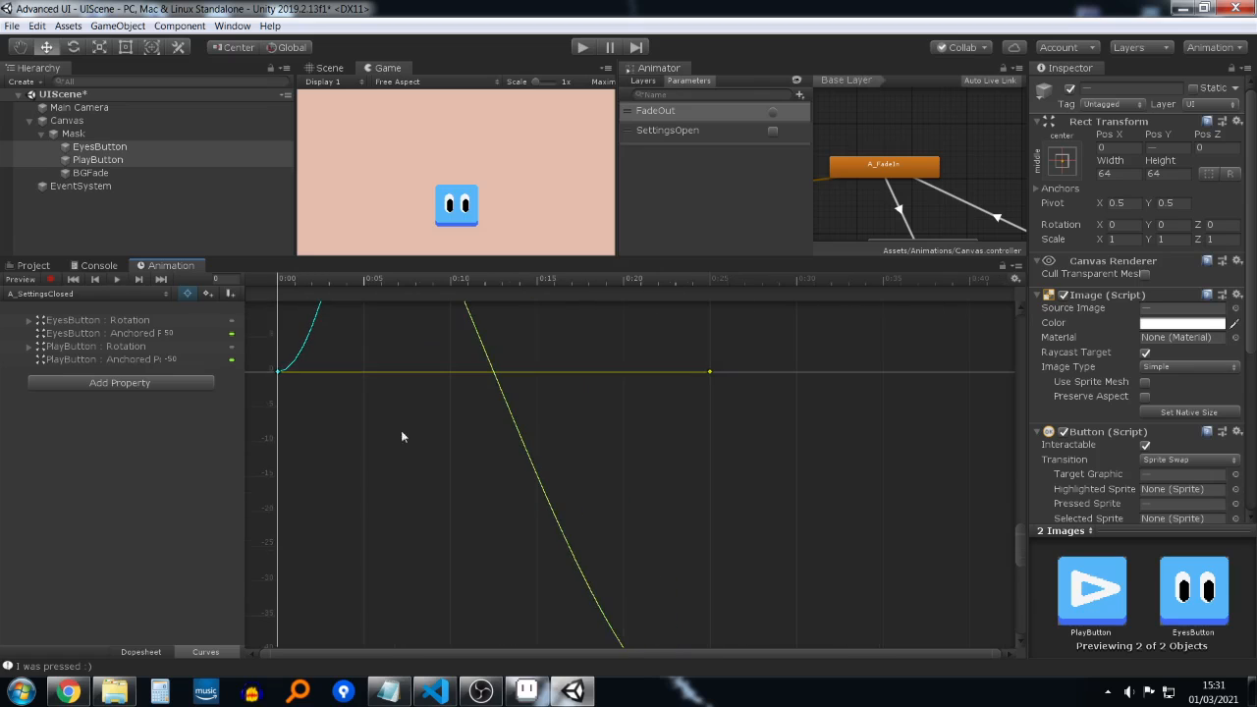
drag(1022, 529, 1031, 399)
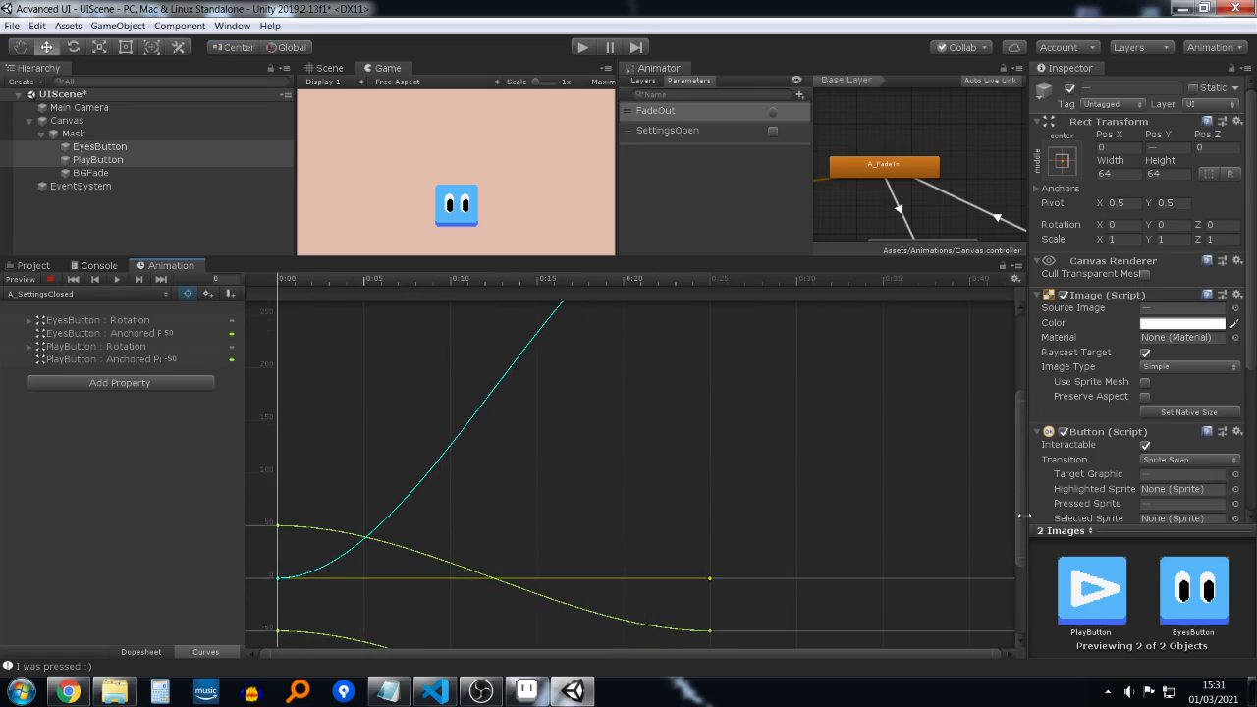
drag(1020, 563, 1020, 610)
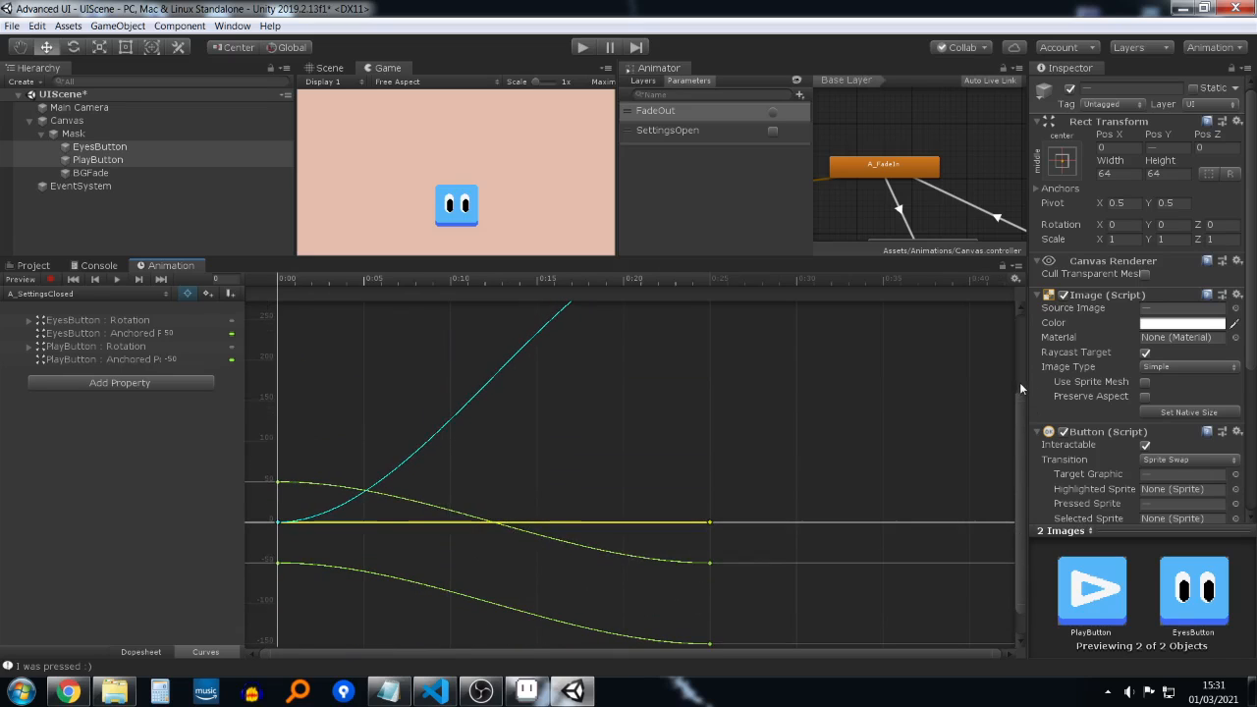
drag(1019, 398, 1017, 317)
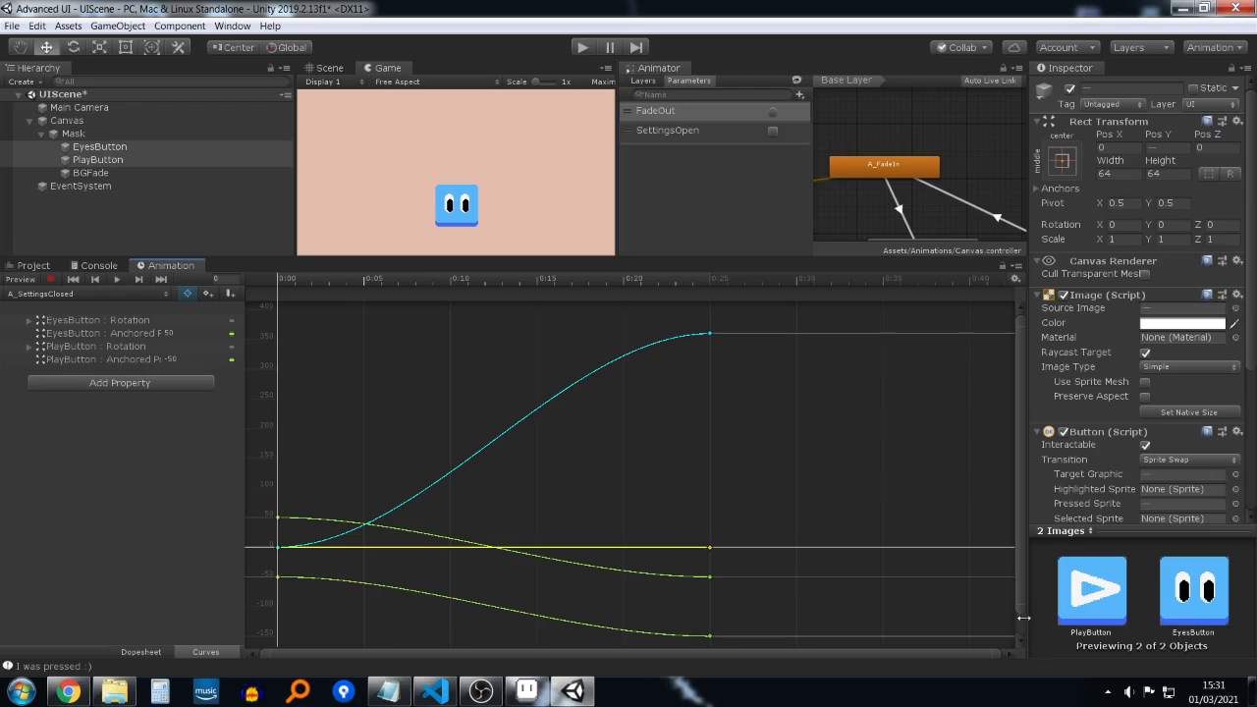
Step: Isolate the anchored position curves of EyesButton and PlayButton in the A_SettingsClosed curve view
drag(1018, 604, 1022, 633)
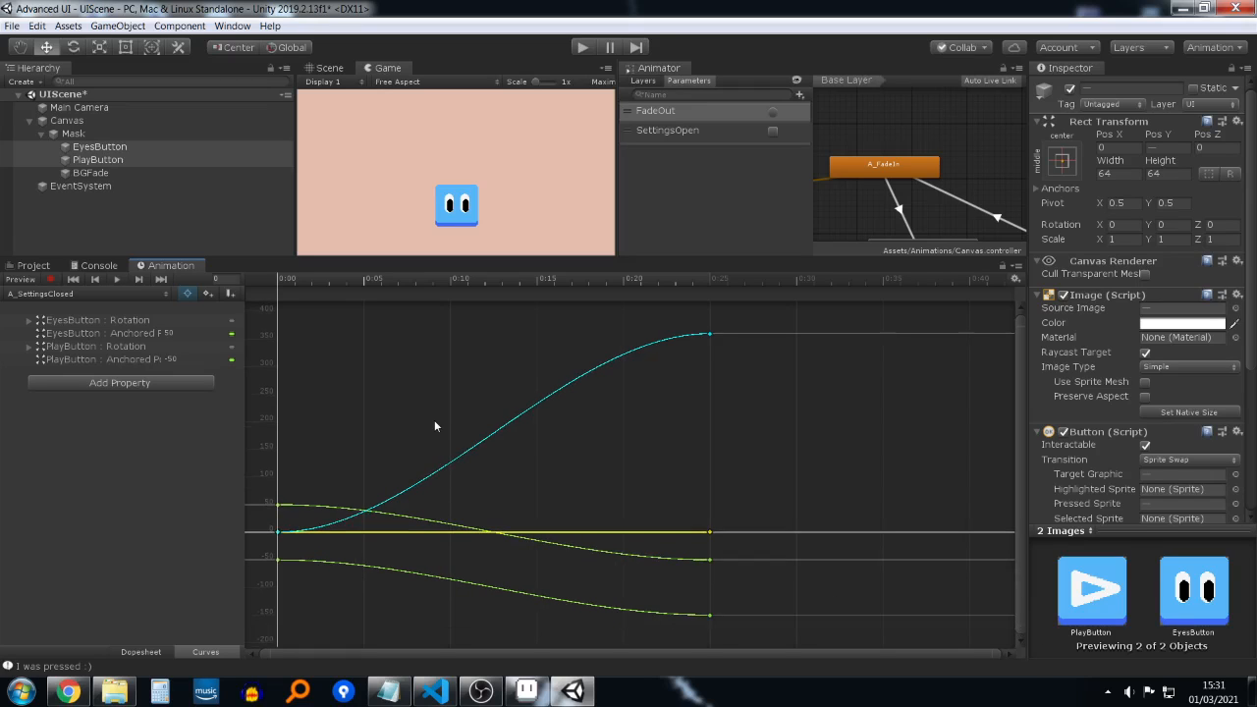
click(108, 321)
key(Down)
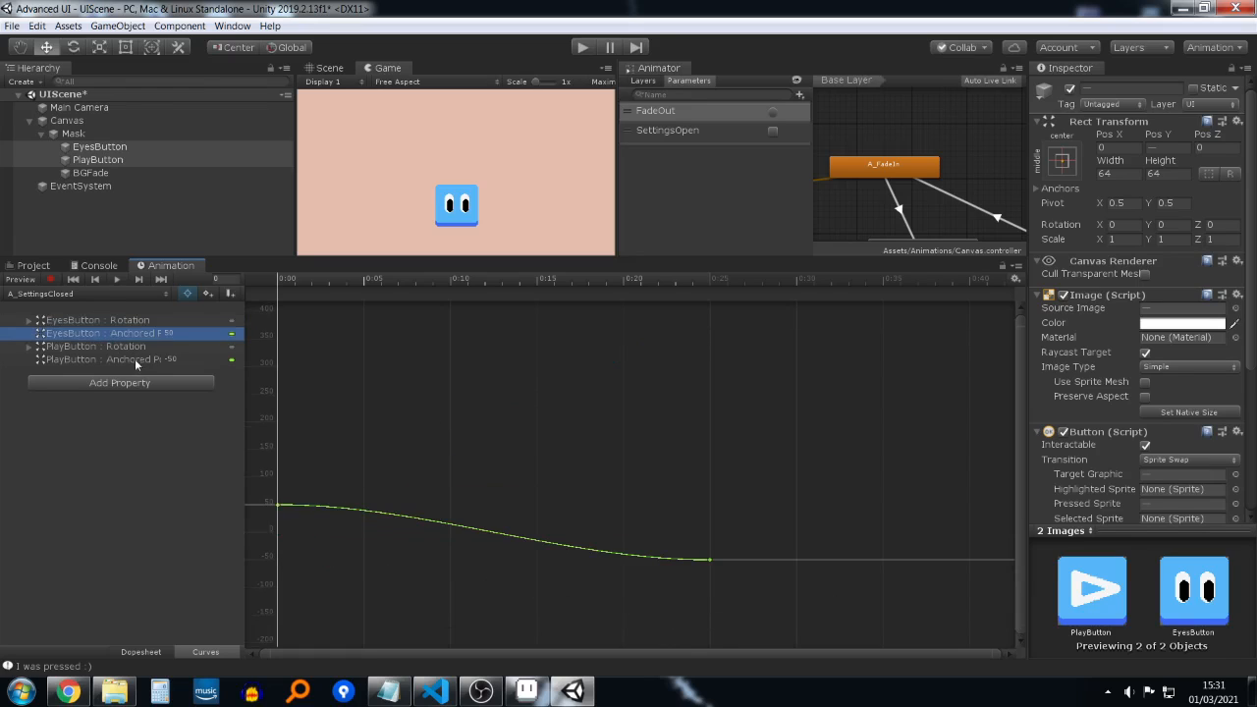
ctrl+click(136, 359)
scroll(446, 580, down, 4)
scroll(428, 563, up, 7)
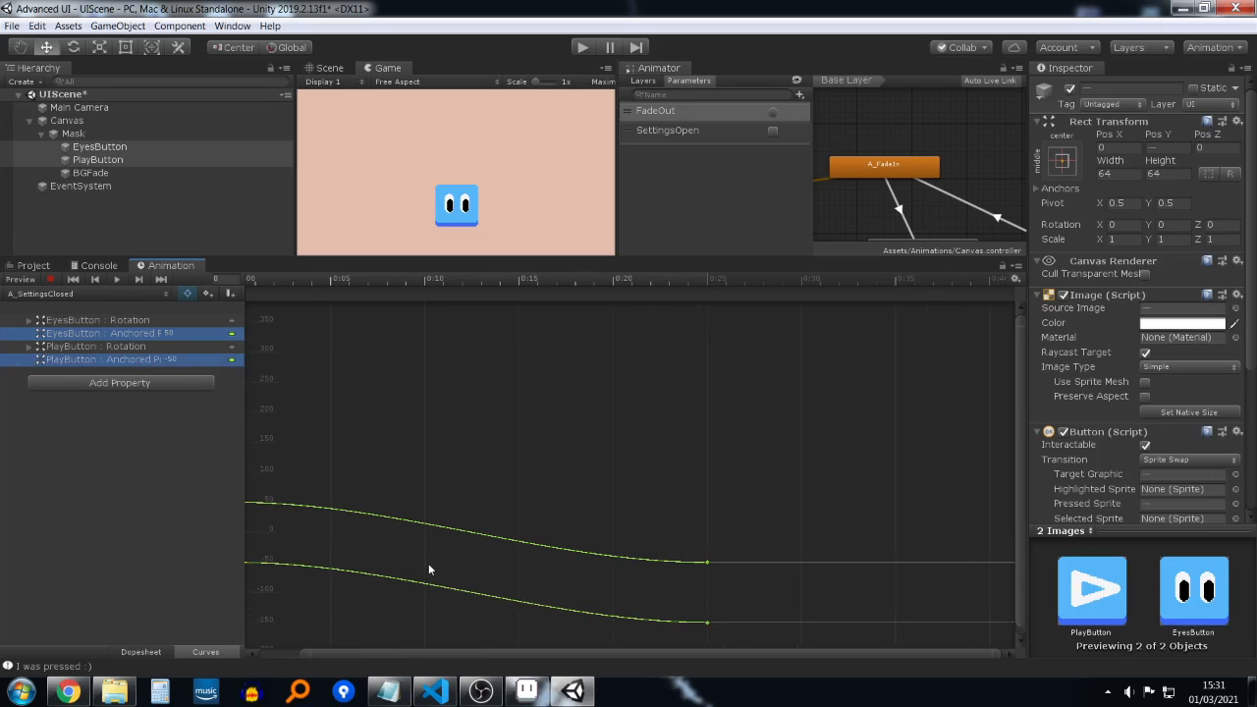
middle_drag(470, 463, 483, 356)
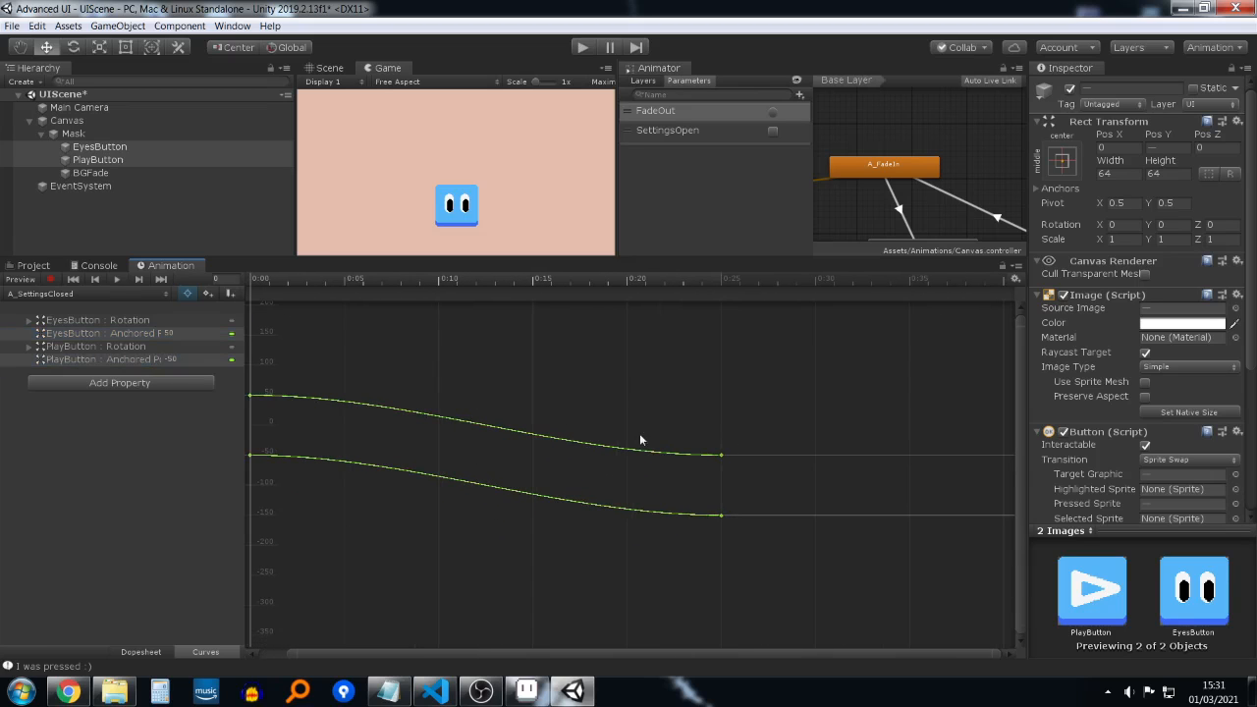
Step: Try bending the PlayButton position curve upward with its end-key tangent while both curves' end keys are selected
click(721, 455)
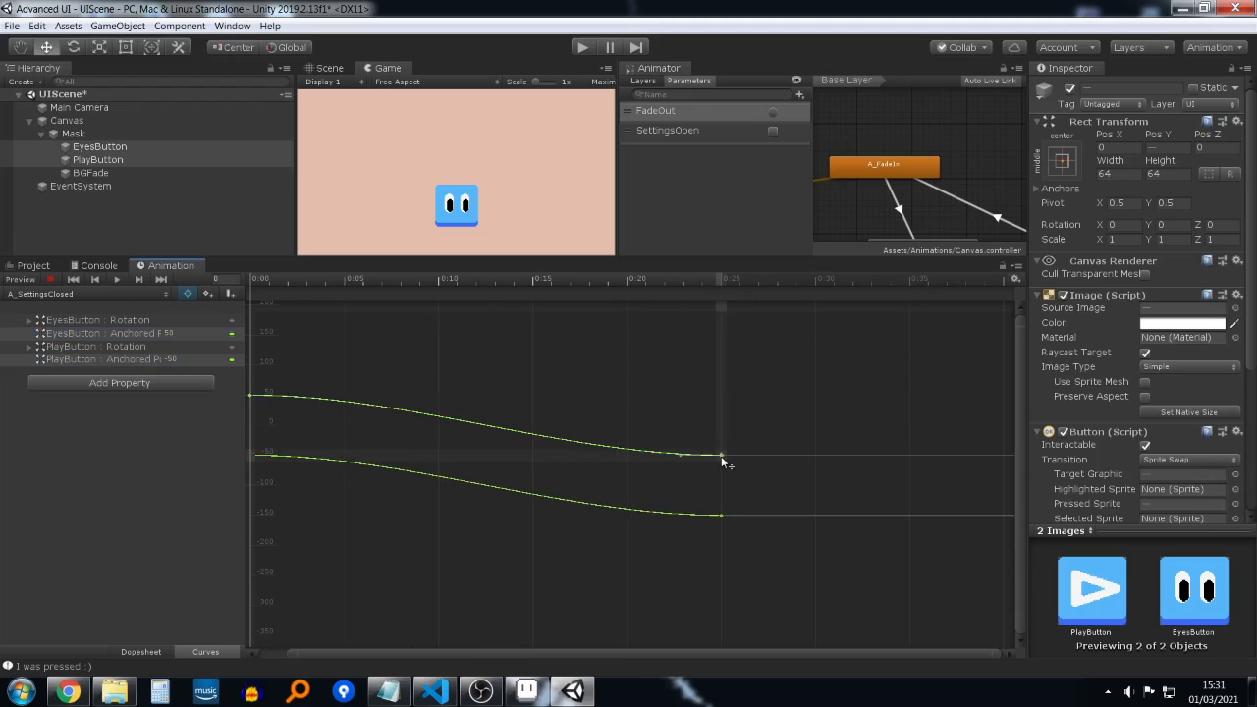
shift+click(721, 514)
drag(681, 514, 685, 465)
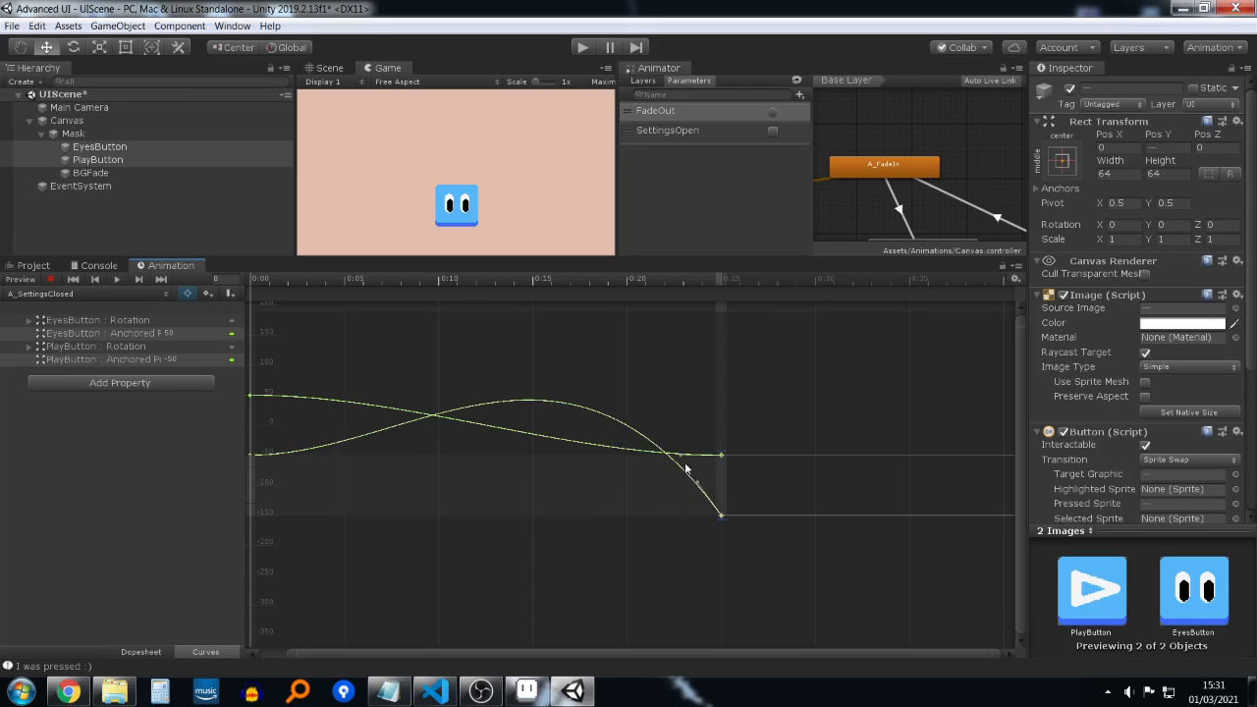
key(ctrl+z)
middle_drag(680, 456, 682, 408)
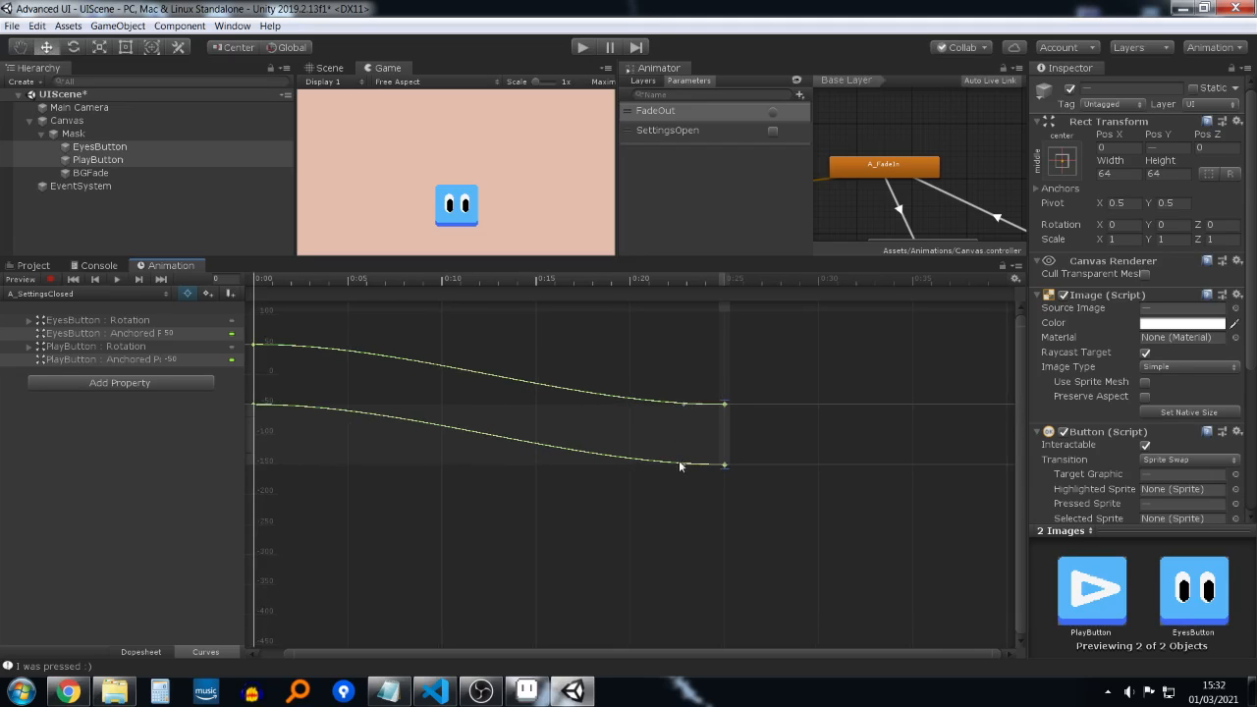
drag(679, 464, 680, 429)
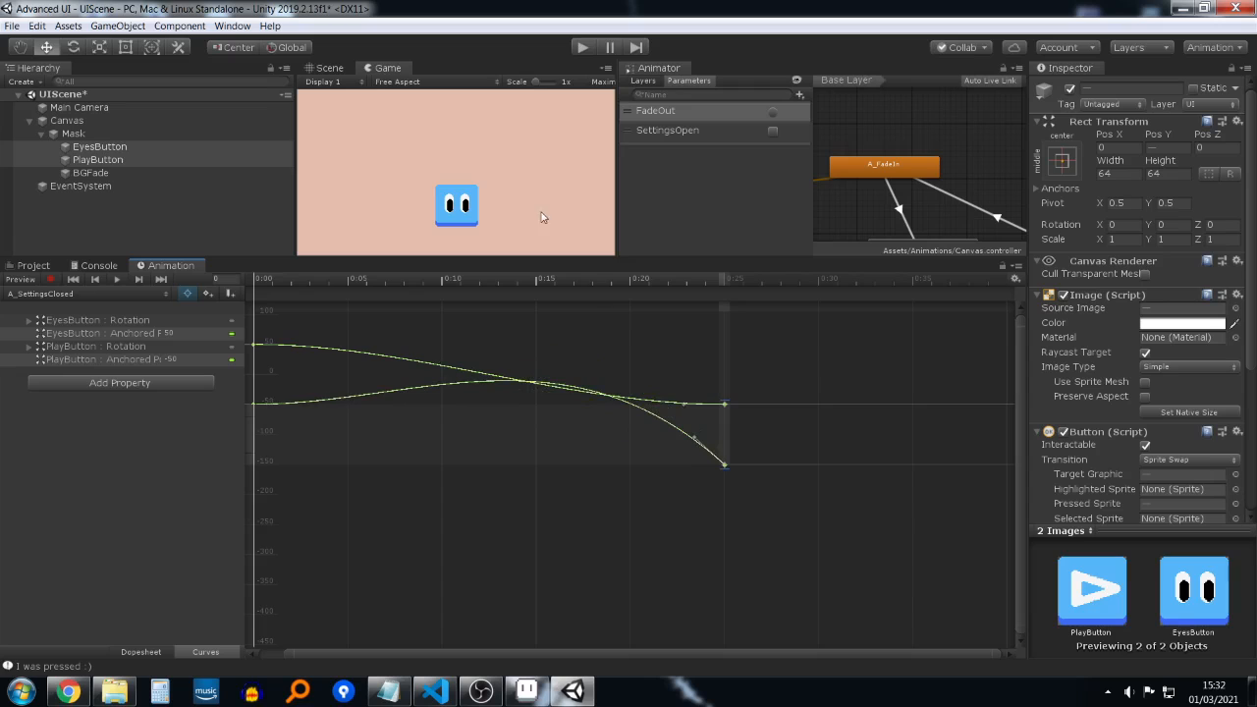
Step: Enlarge the Game view and reframe the curve view so both position curves fill it from first to last key
drag(567, 257, 567, 360)
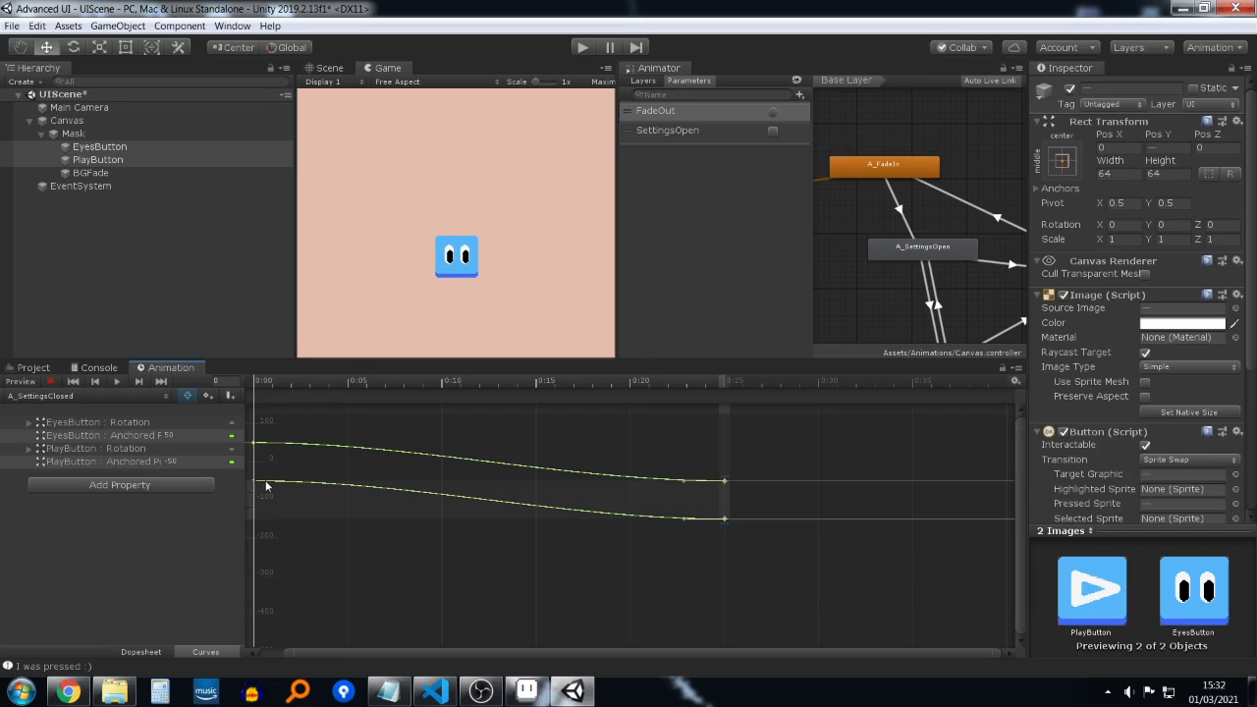
scroll(438, 471, down, 5)
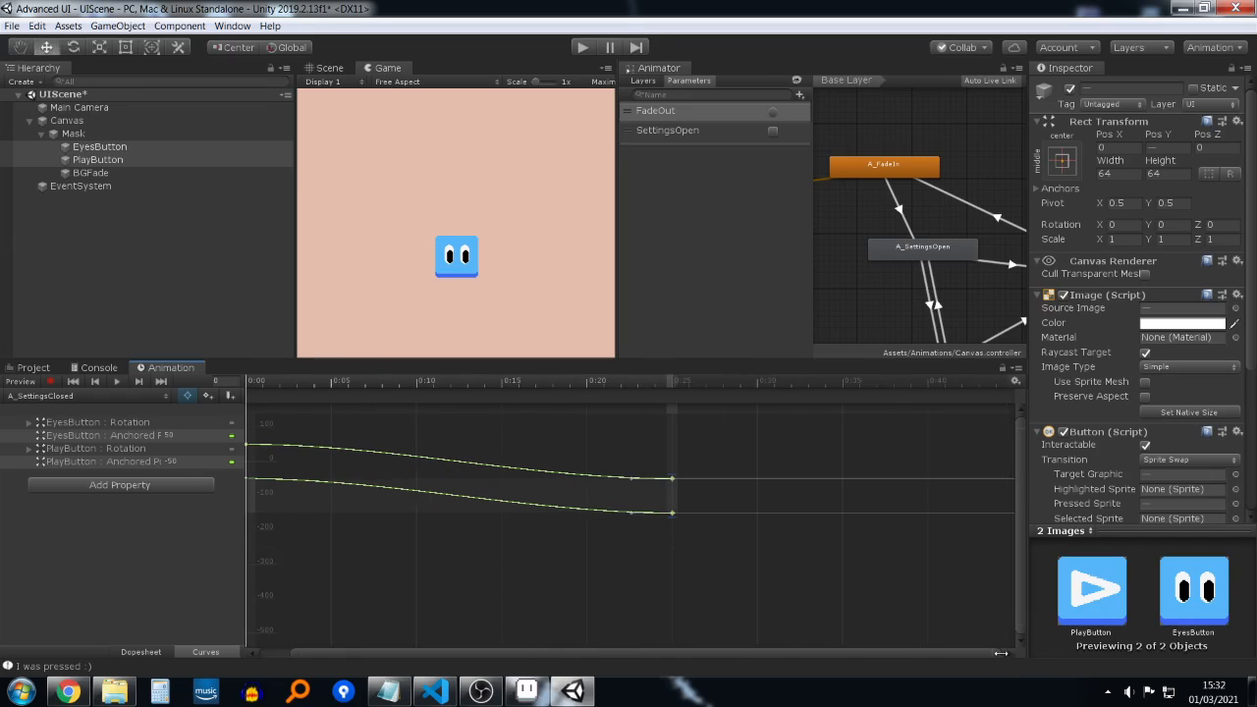
drag(1000, 653, 1030, 628)
mouse_move(293, 652)
mouse_down()
mouse_move(662, 645)
mouse_move(284, 647)
mouse_up()
key(f)
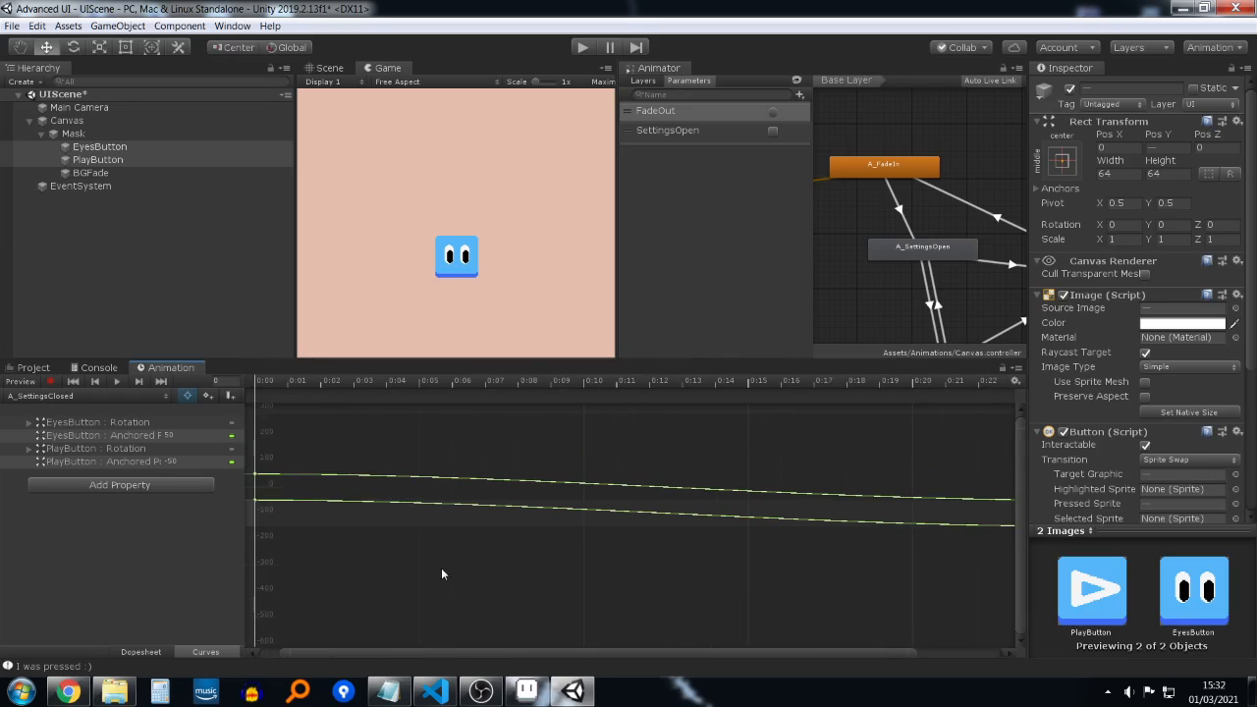
ctrl+scroll(440, 567, down, 10)
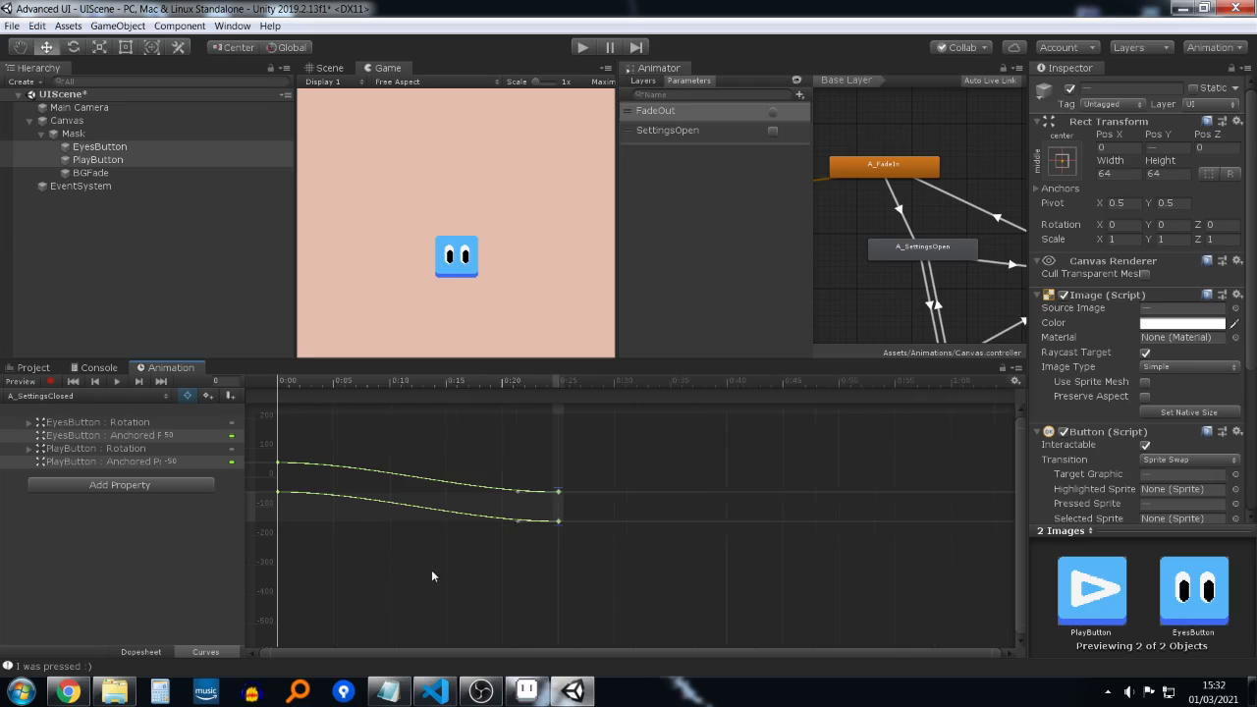
ctrl+scroll(379, 556, down, 10)
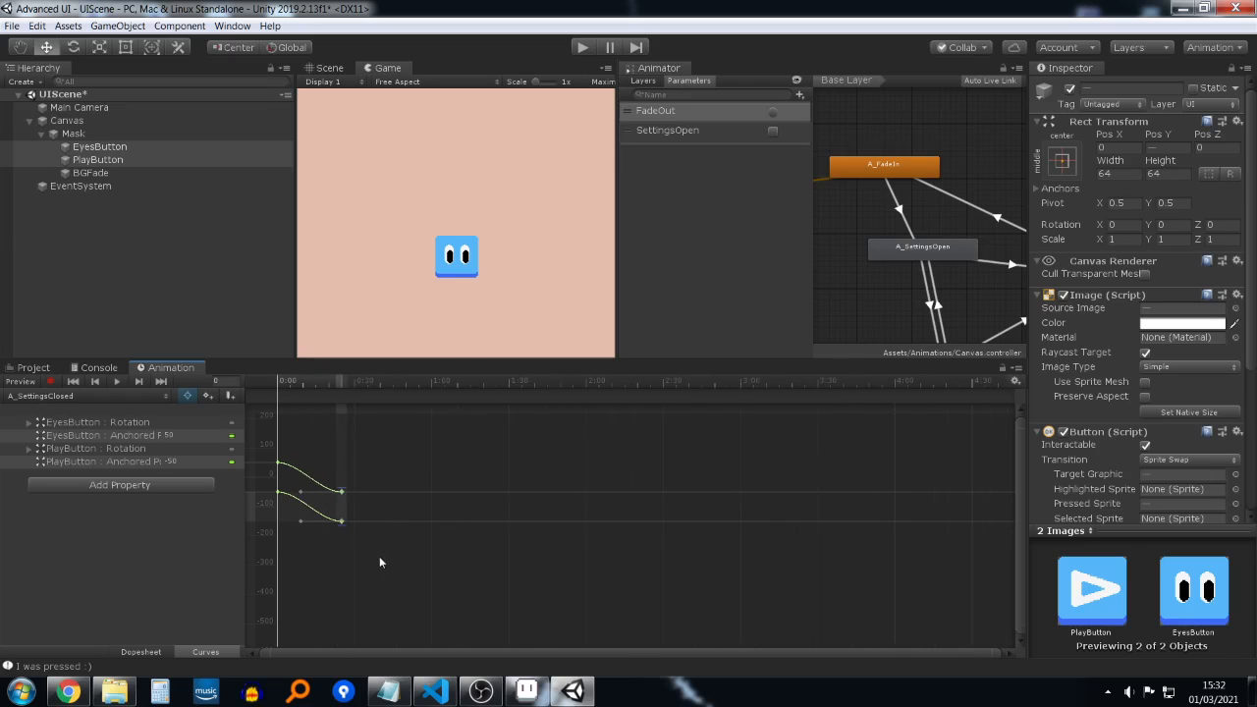
drag(1001, 652, 334, 646)
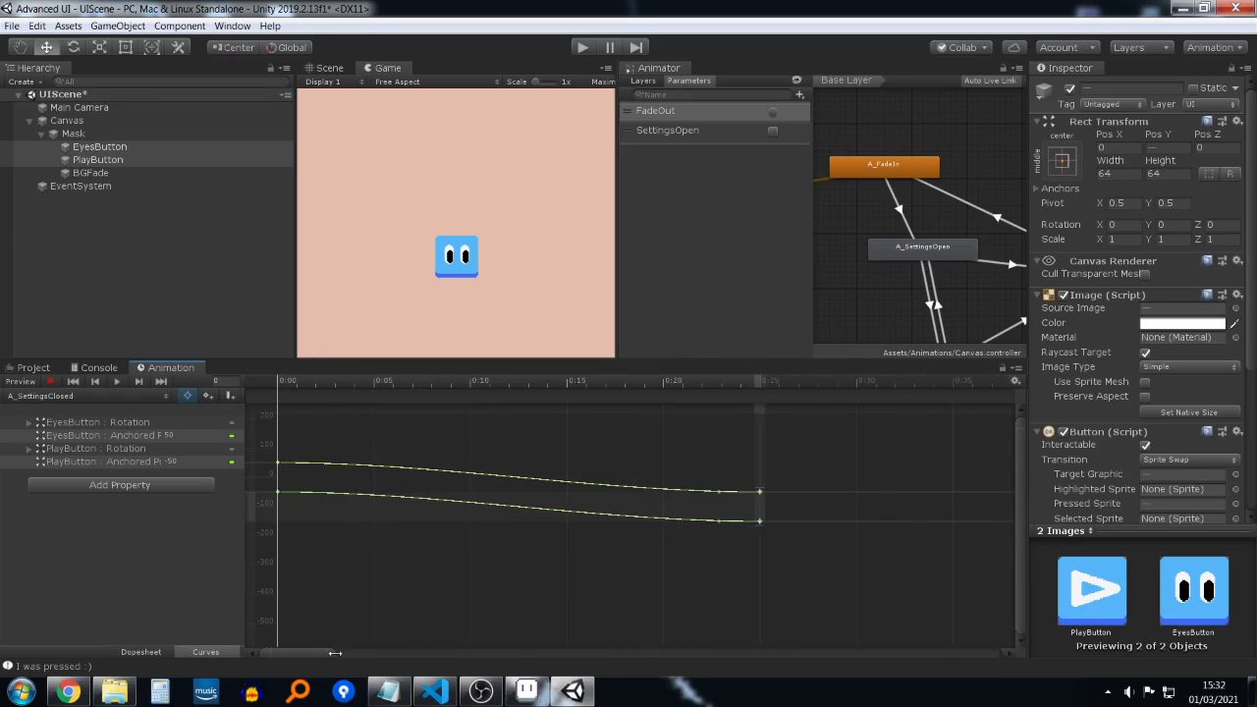
shift+scroll(432, 557, up, 20)
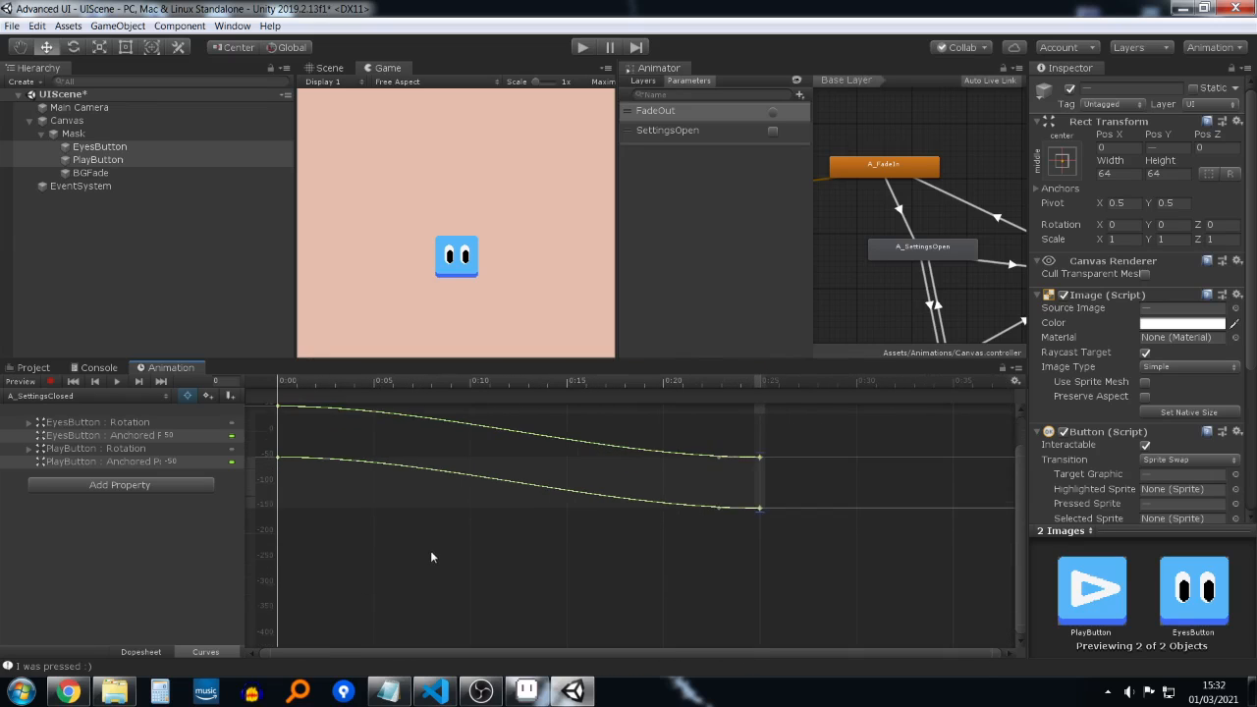
scroll(467, 541, up, 6)
key(f)
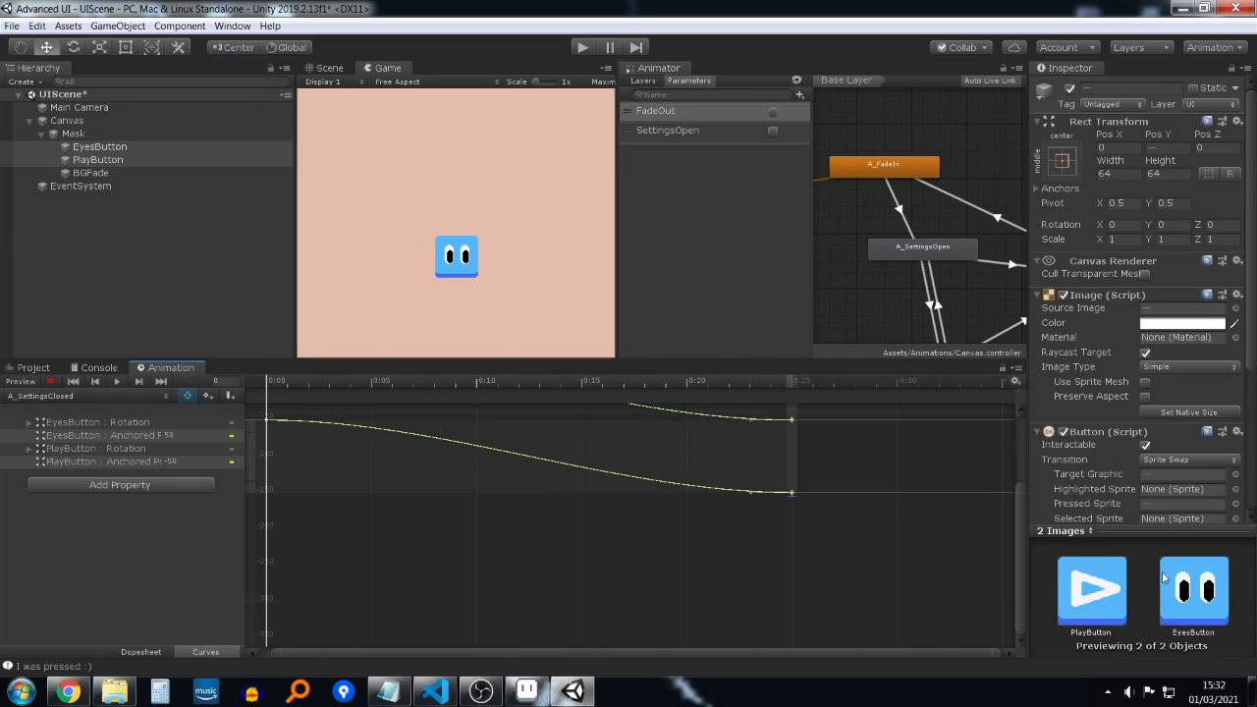
drag(1020, 572, 1029, 506)
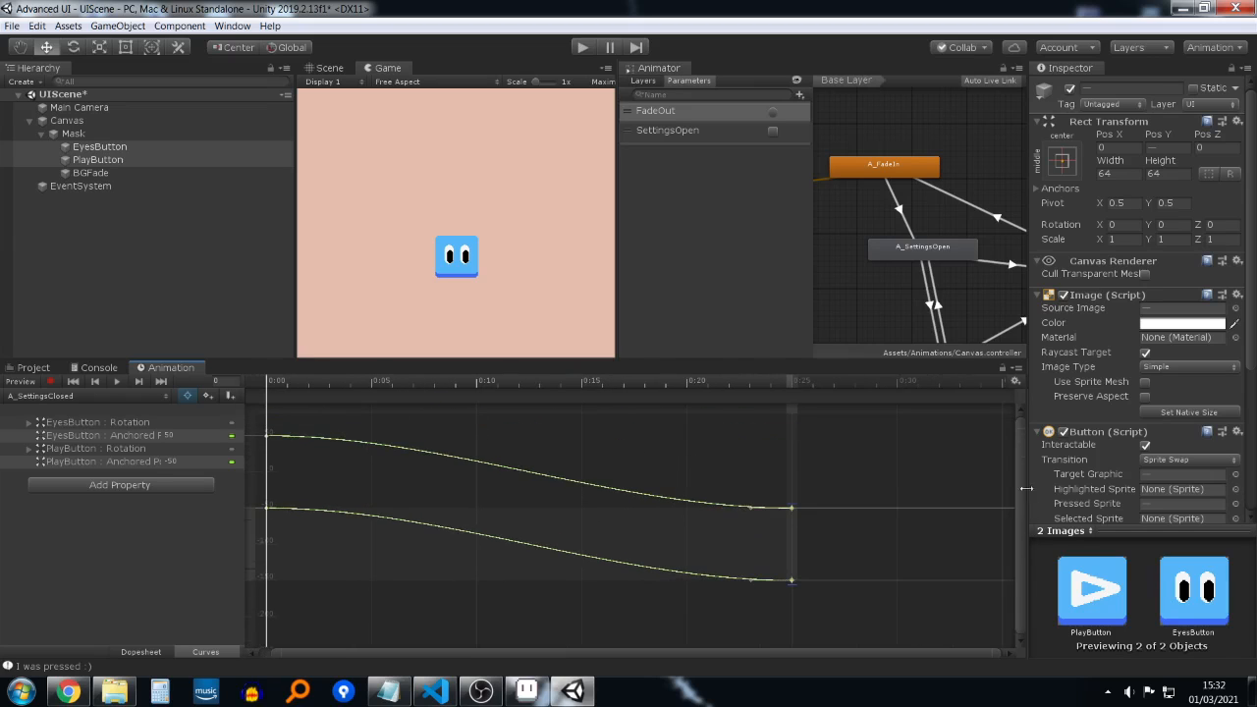
shift+scroll(585, 526, up, 3)
shift+scroll(595, 539, down, 2)
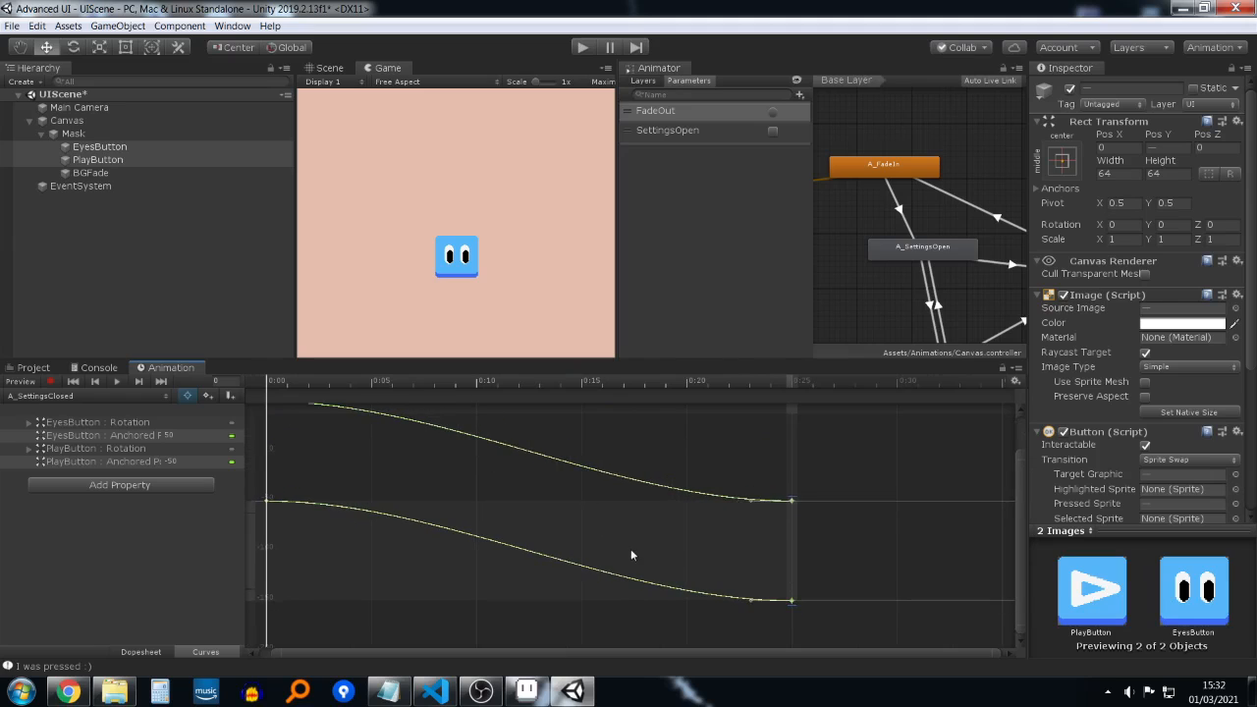
drag(1017, 538, 1023, 511)
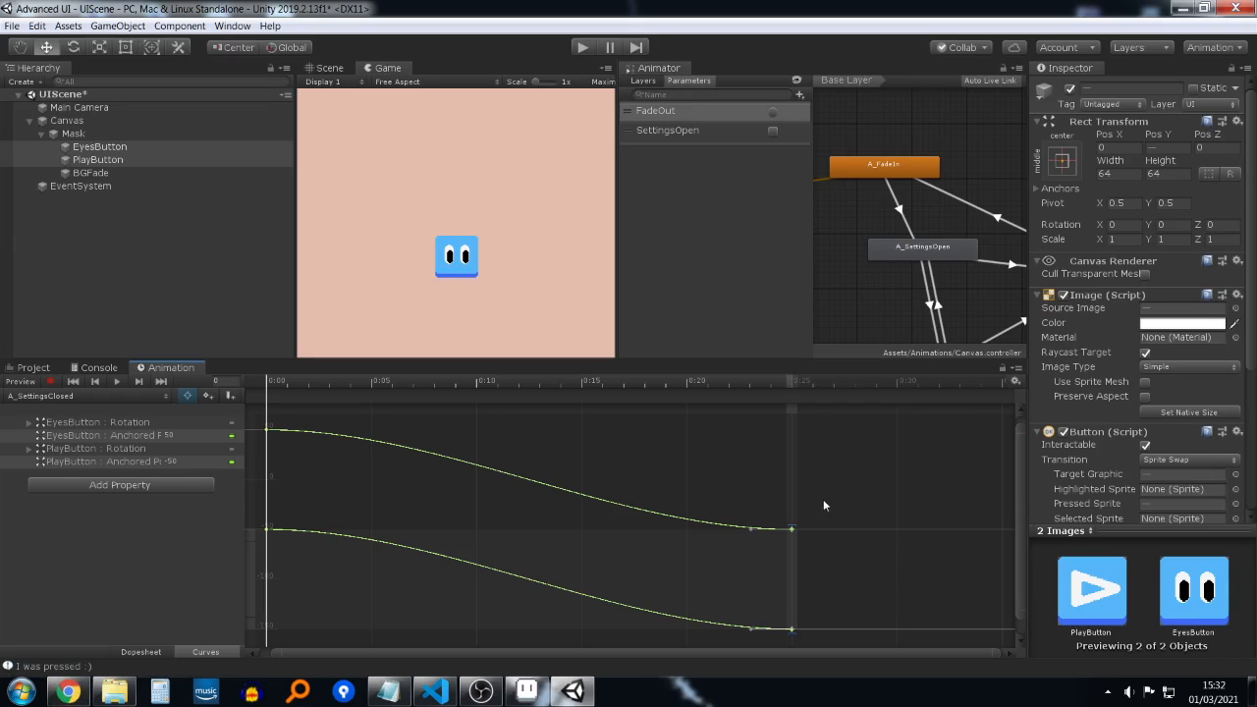
Step: Raise the end-key tangent of the EyesButton position curve so it bulges upward before falling steeply to the last key
click(269, 430)
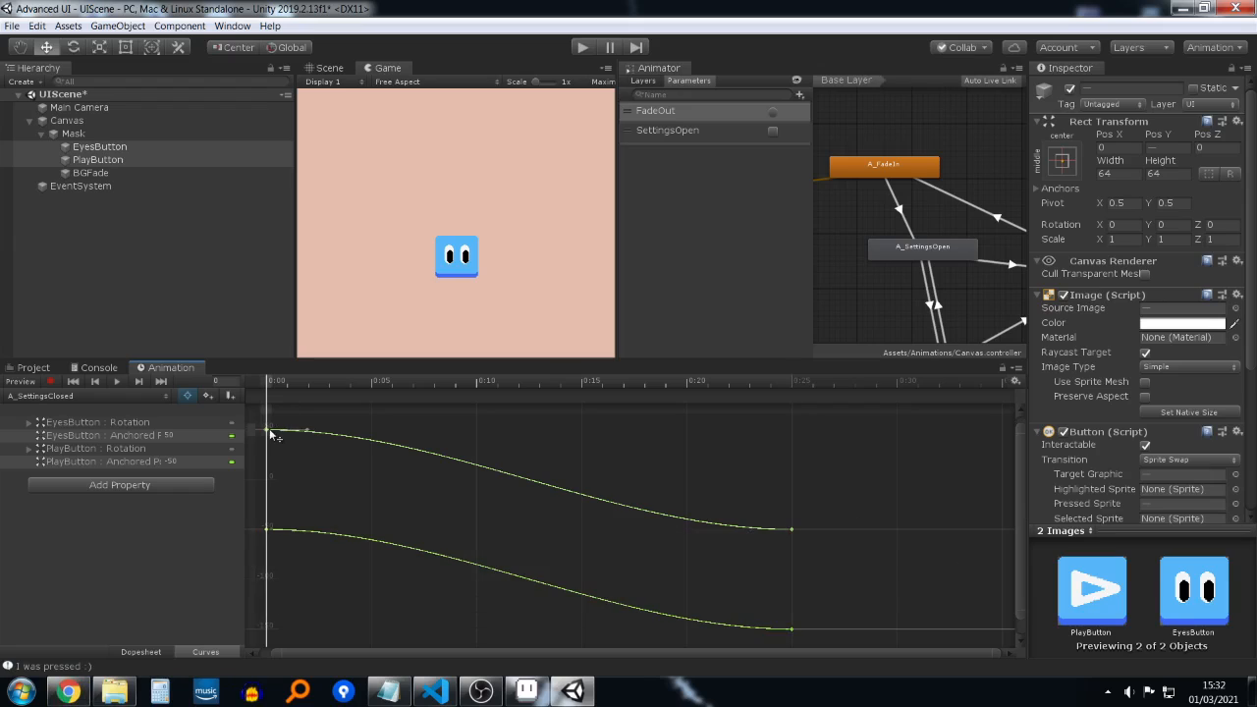
click(791, 529)
drag(751, 530, 763, 510)
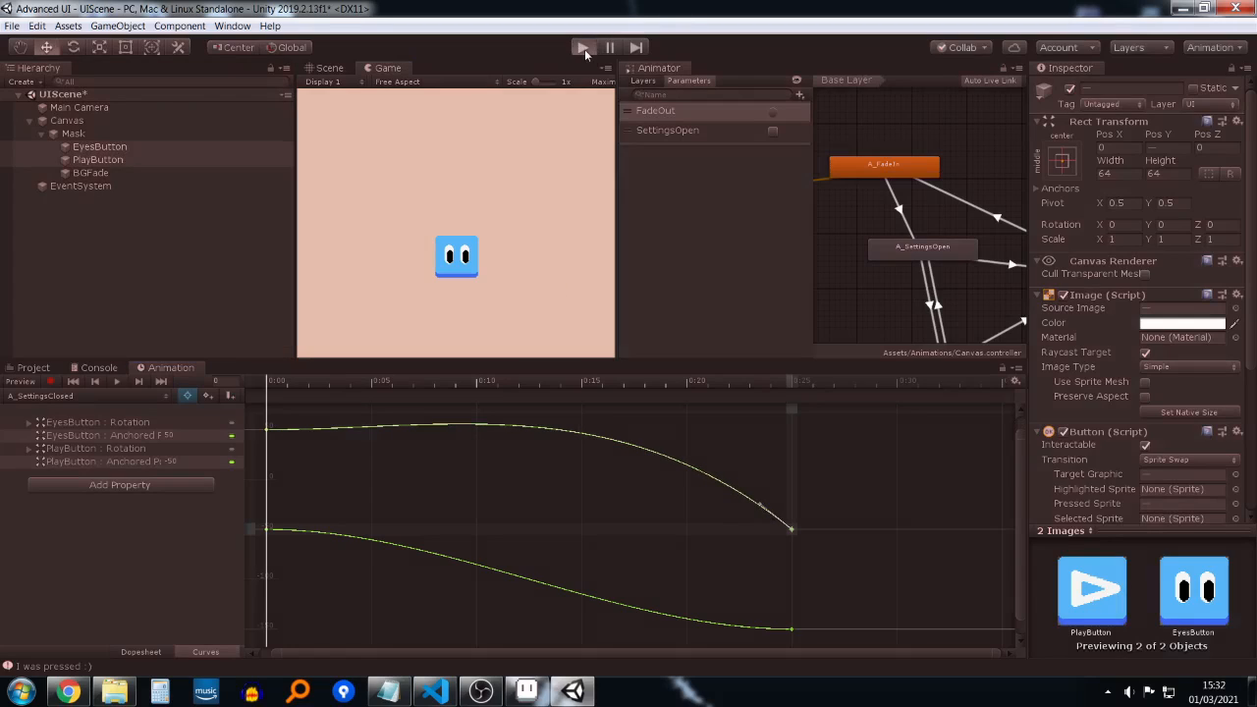
Step: Run the scene, toggle the eyes button repeatedly to test the reshaped closing motion, and stop the scene
click(583, 48)
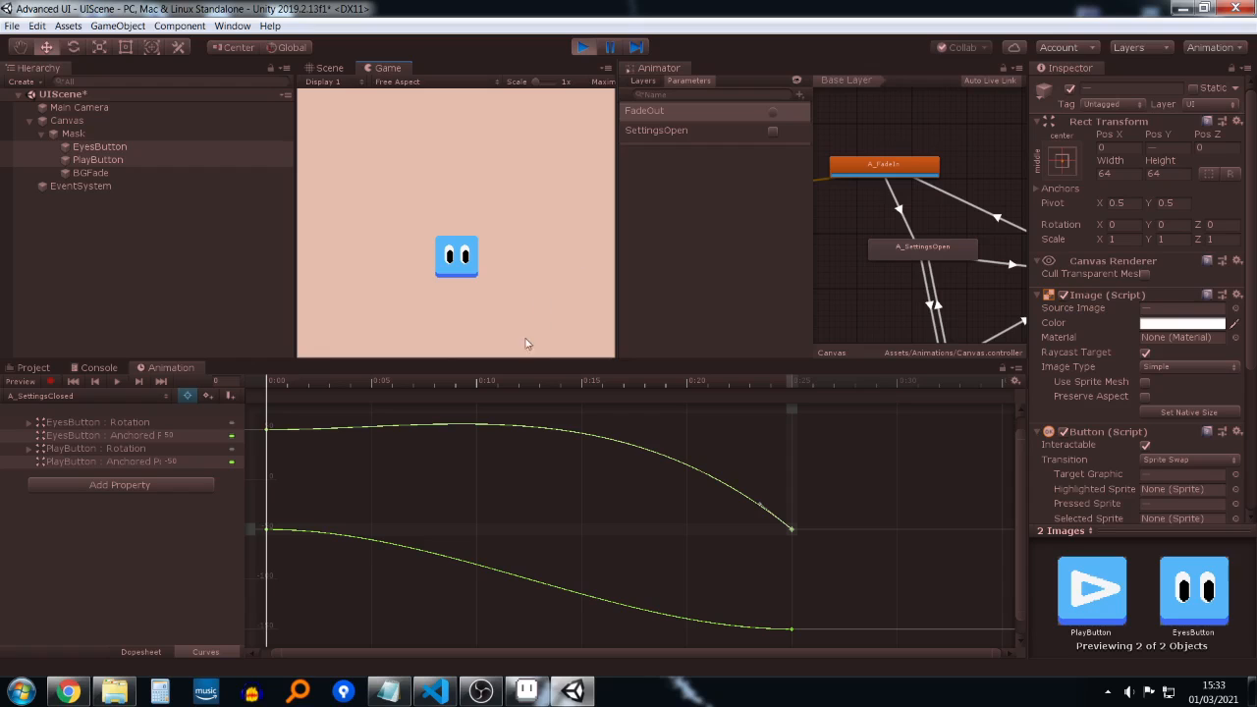
click(467, 265)
click(457, 195)
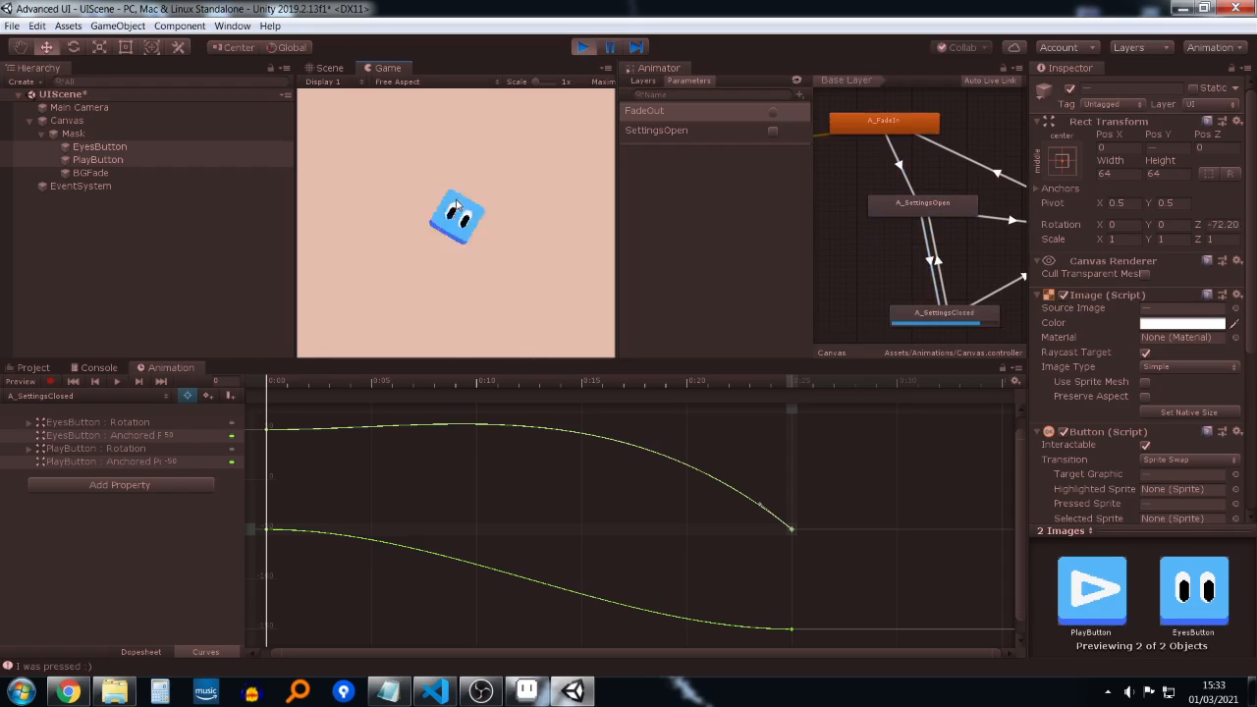
click(461, 255)
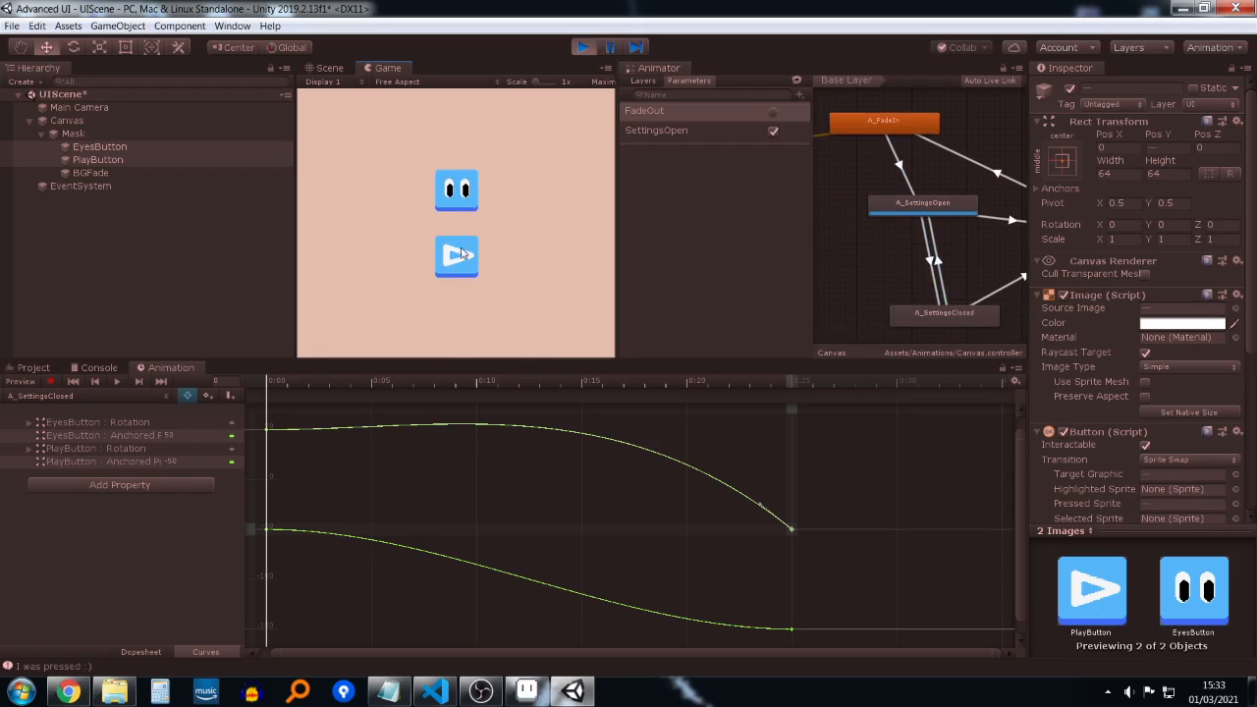
click(462, 195)
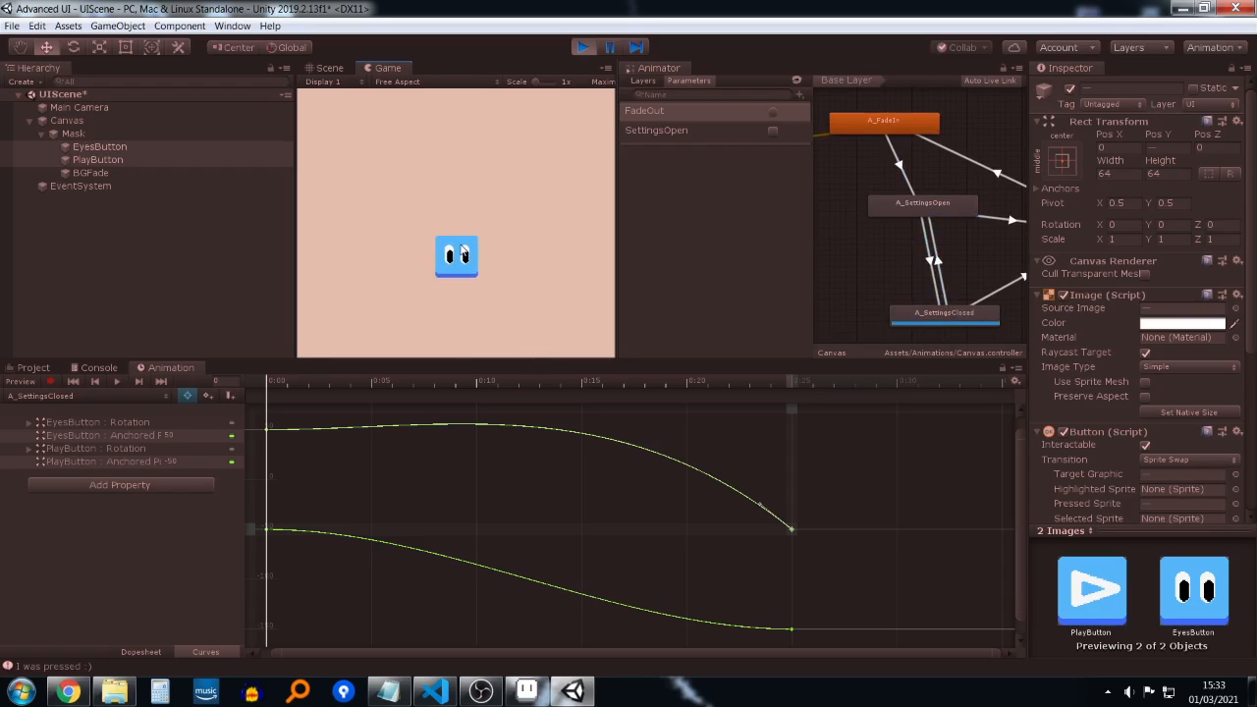
click(464, 251)
click(461, 194)
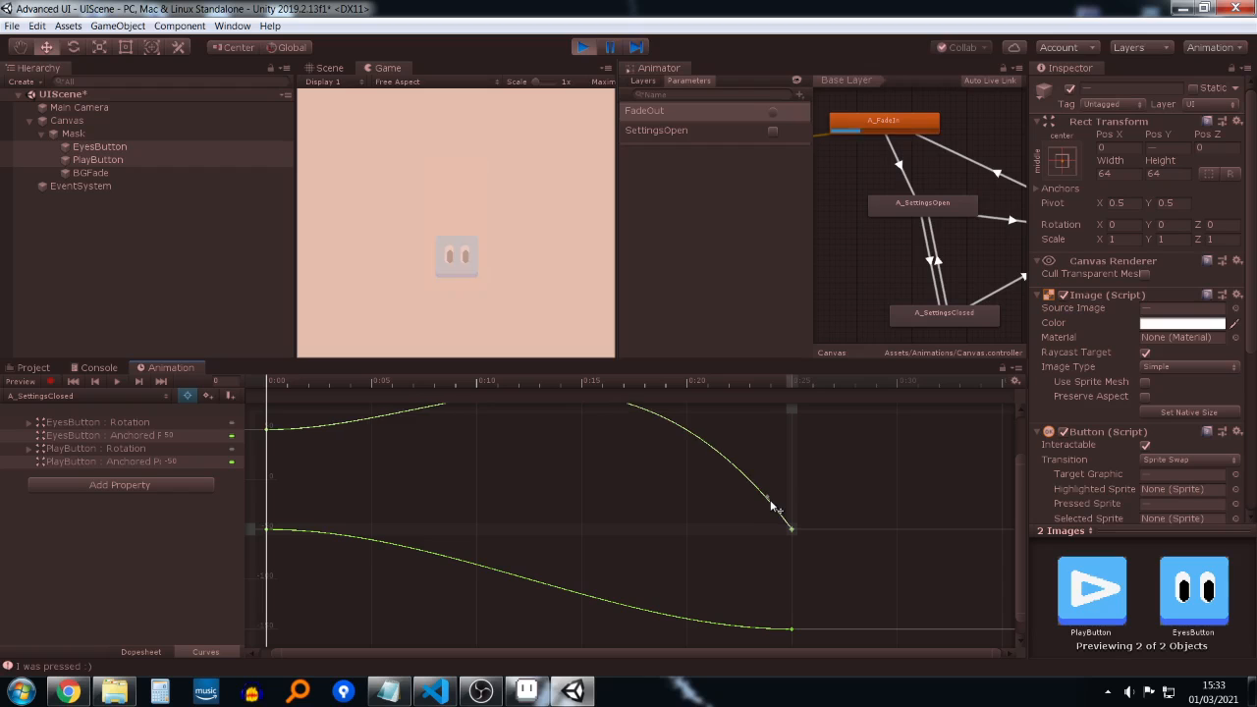
click(583, 47)
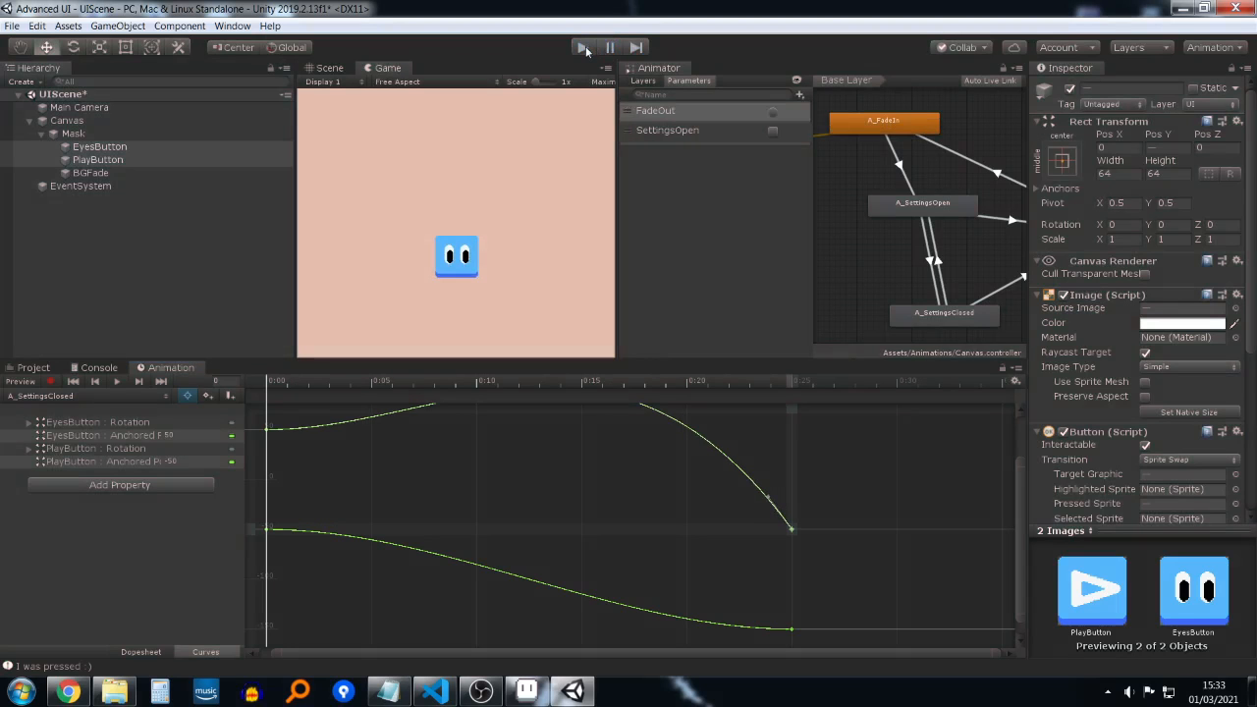
Step: Steepen the EyesButton position curve's end tangent for a taller overshoot and test the open and close toggle in the running scene
scroll(685, 473, down, 5)
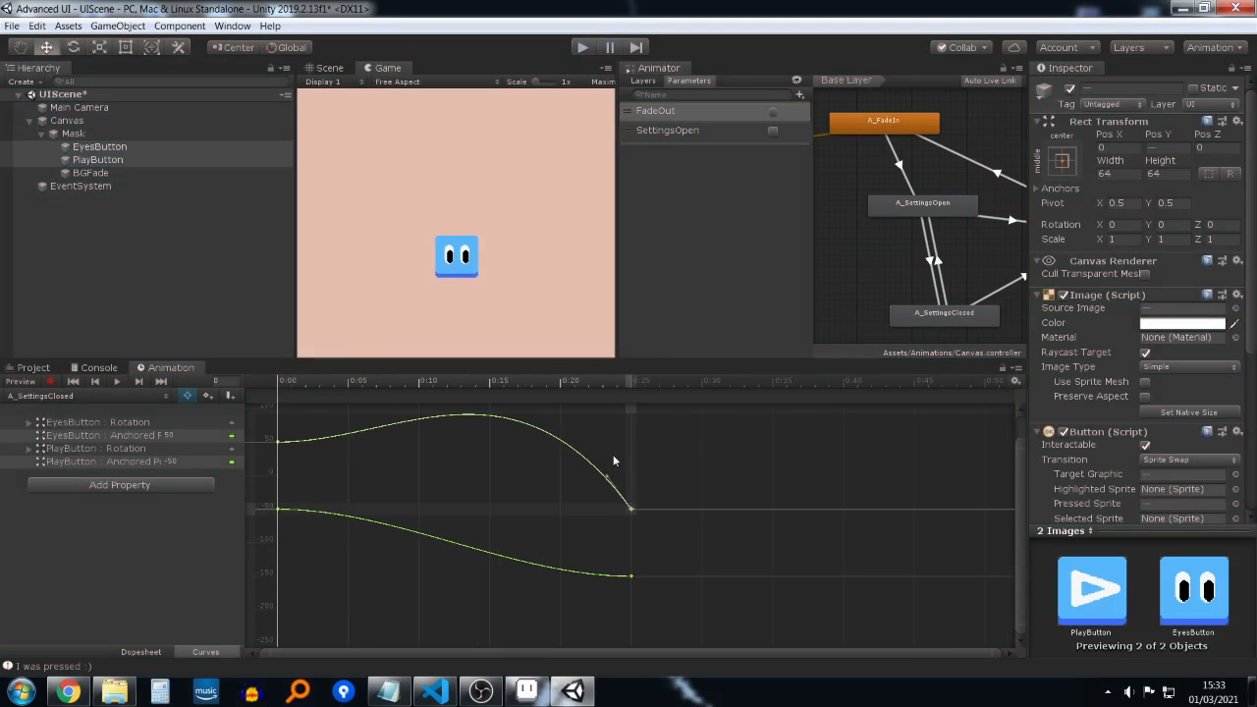
drag(608, 477, 613, 475)
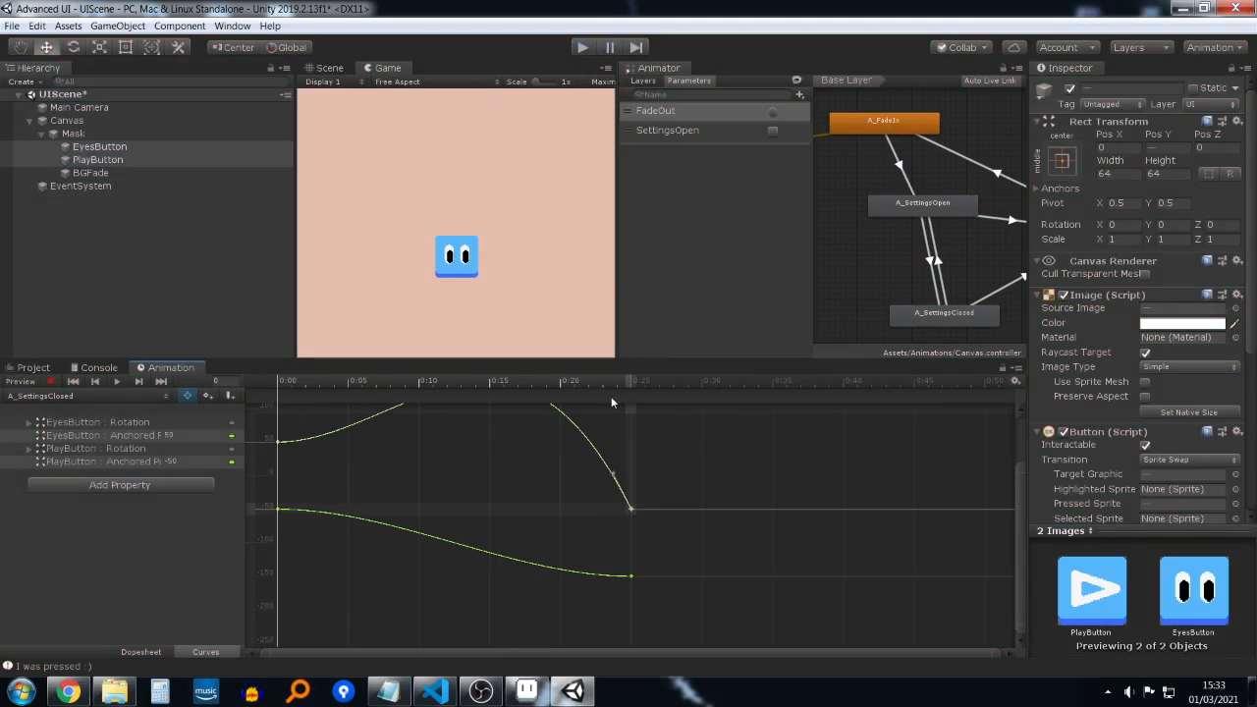
click(583, 48)
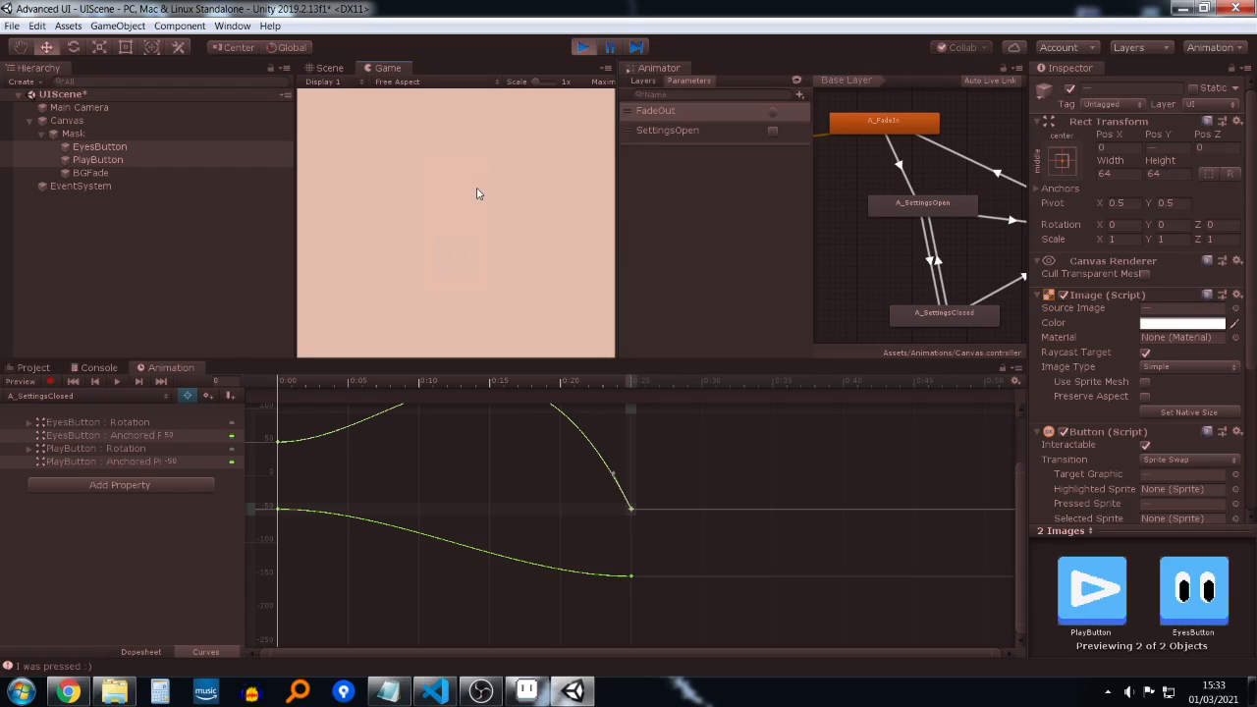
click(457, 261)
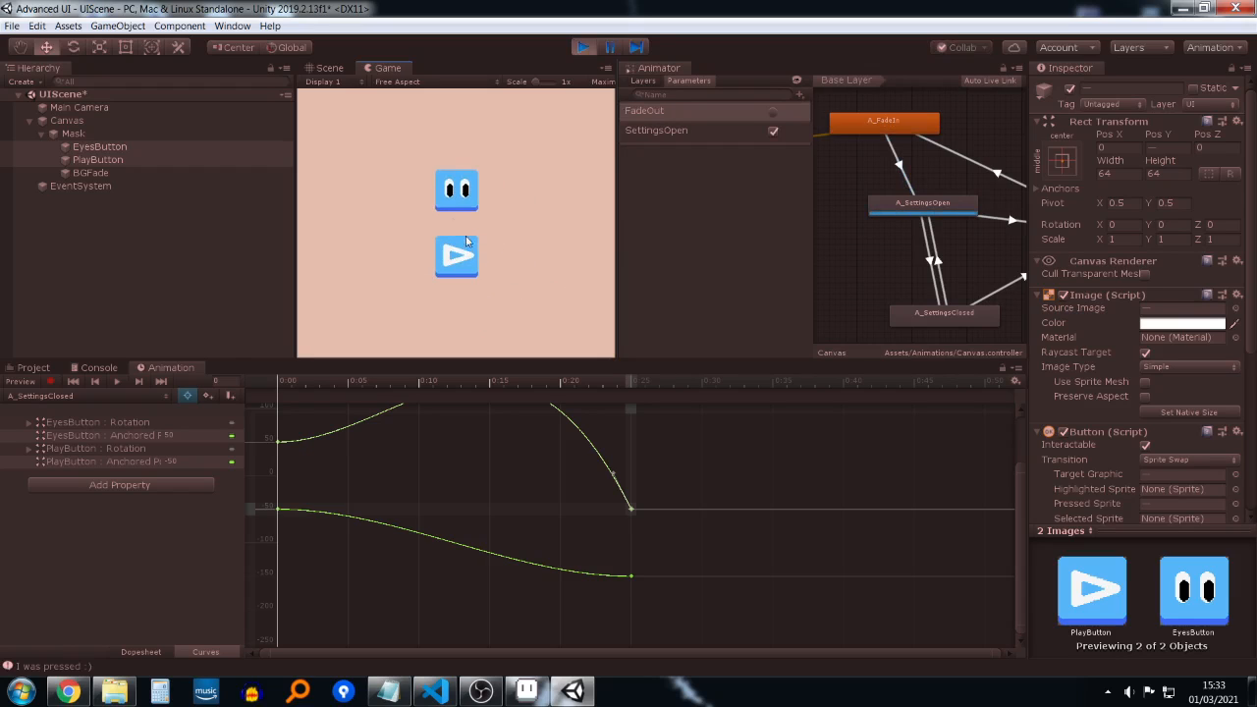
click(447, 201)
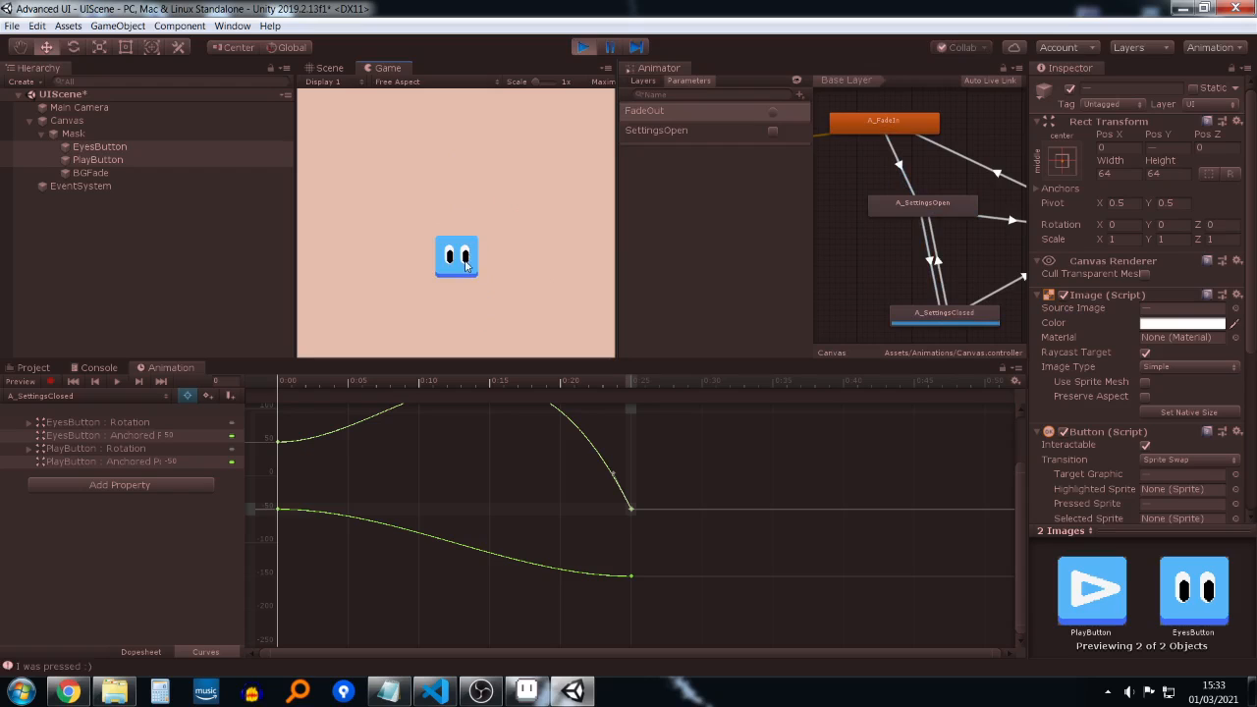
click(469, 208)
click(456, 274)
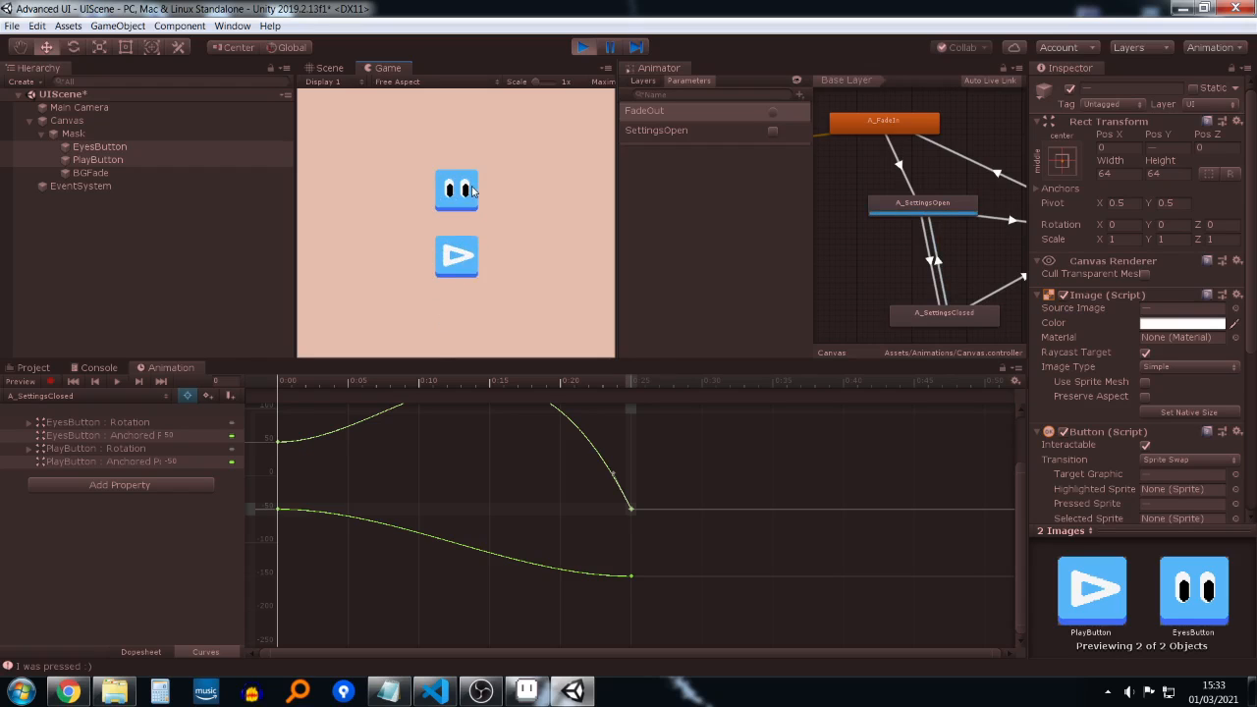
click(463, 208)
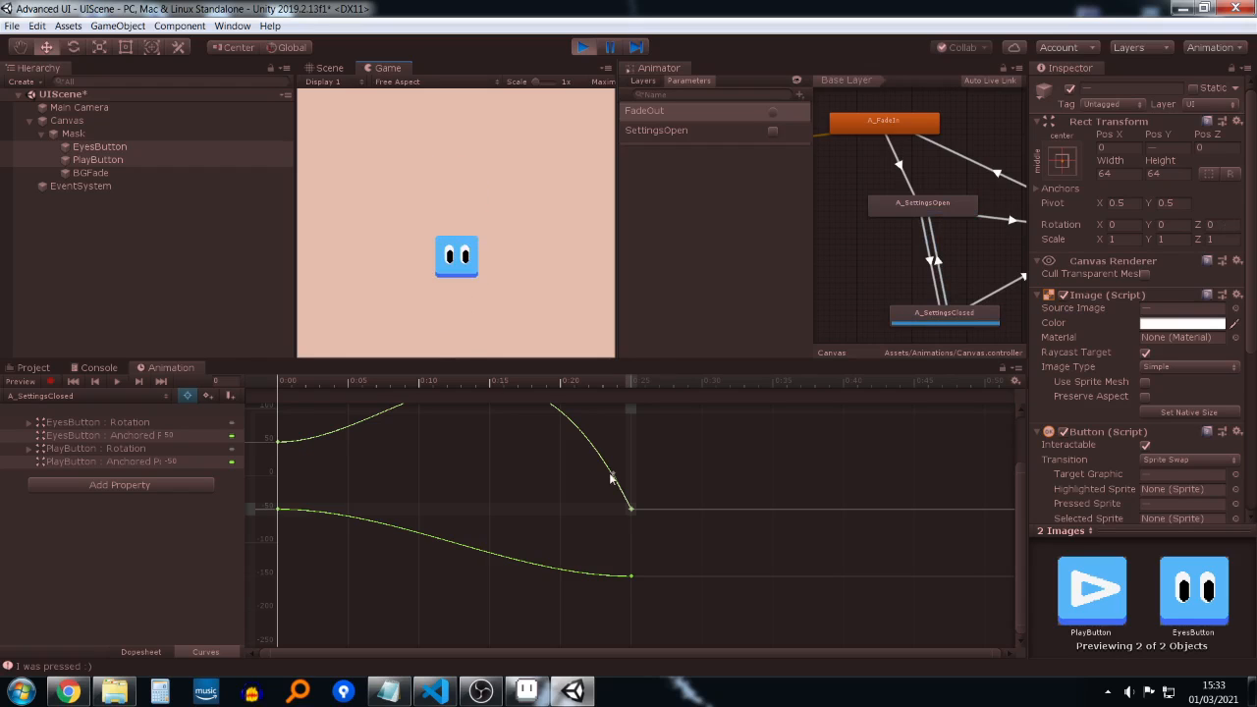
Step: Lower the EyesButton position curve's end tangent to give the closing motion a gentler overshoot
mouse_move(610, 478)
mouse_down()
mouse_move(612, 494)
mouse_move(606, 483)
mouse_up()
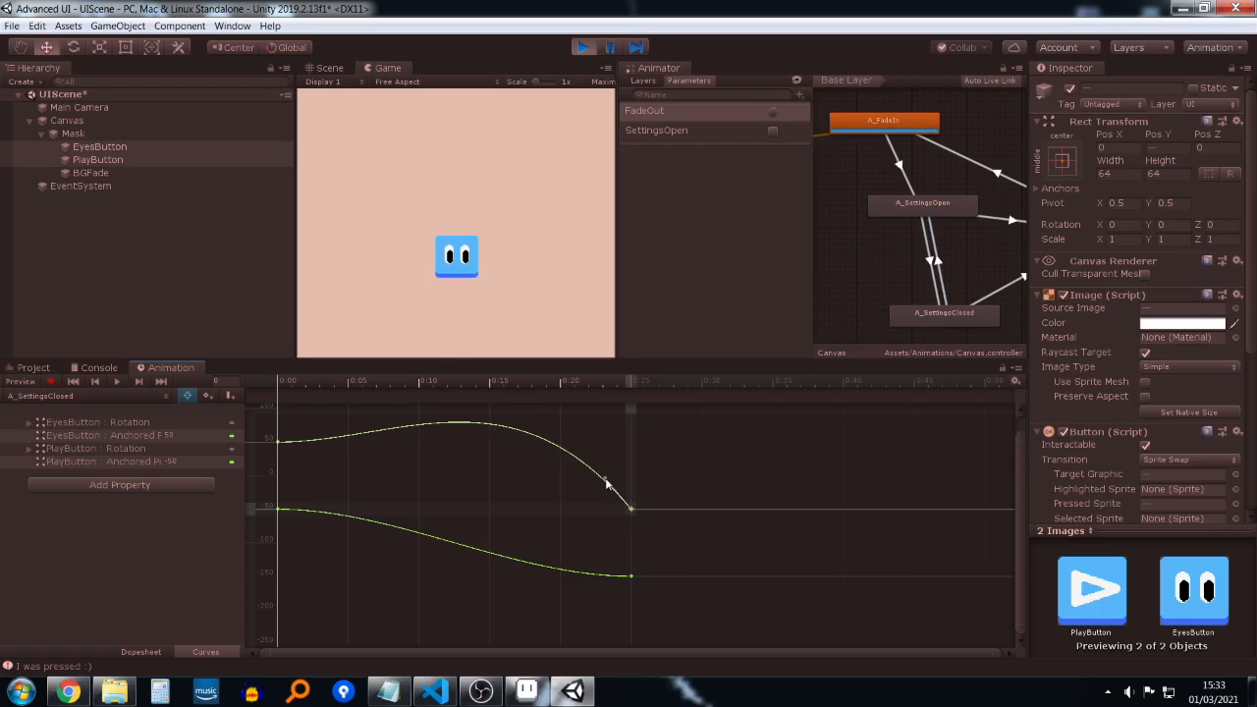
Step: Open and close the settings buttons in the running scene, restarting it once, to check the gentler overshoot
click(452, 255)
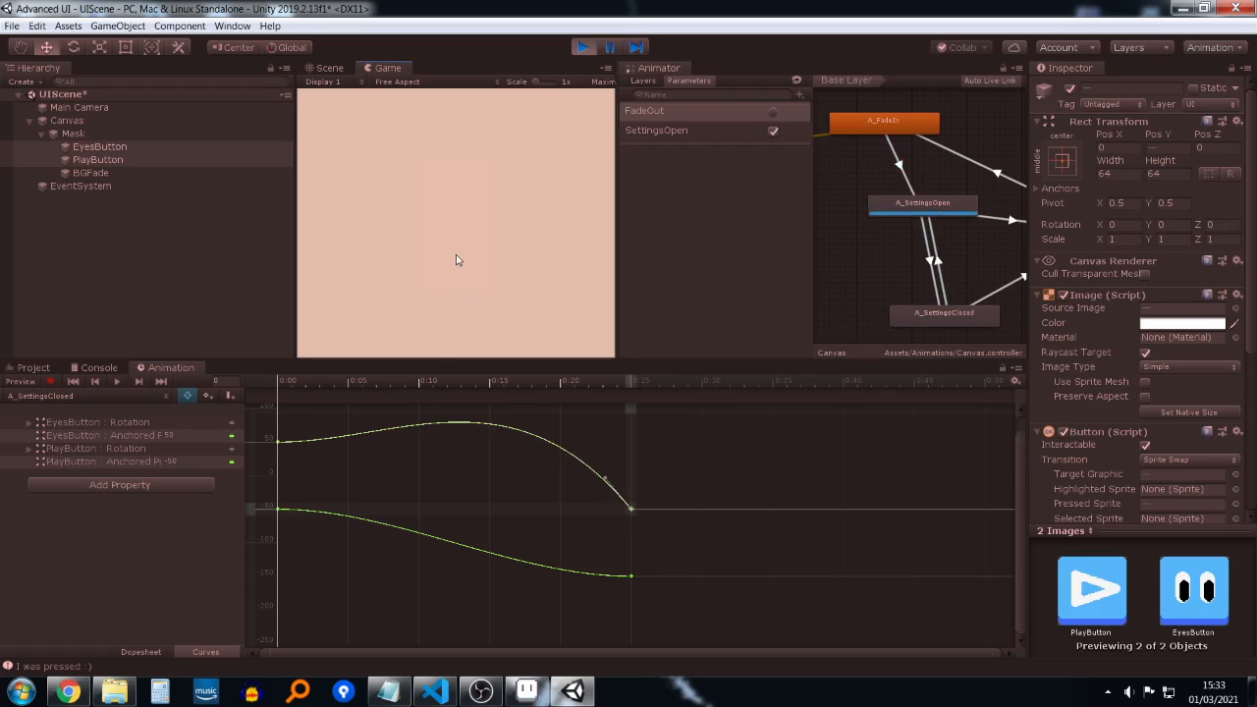
click(579, 48)
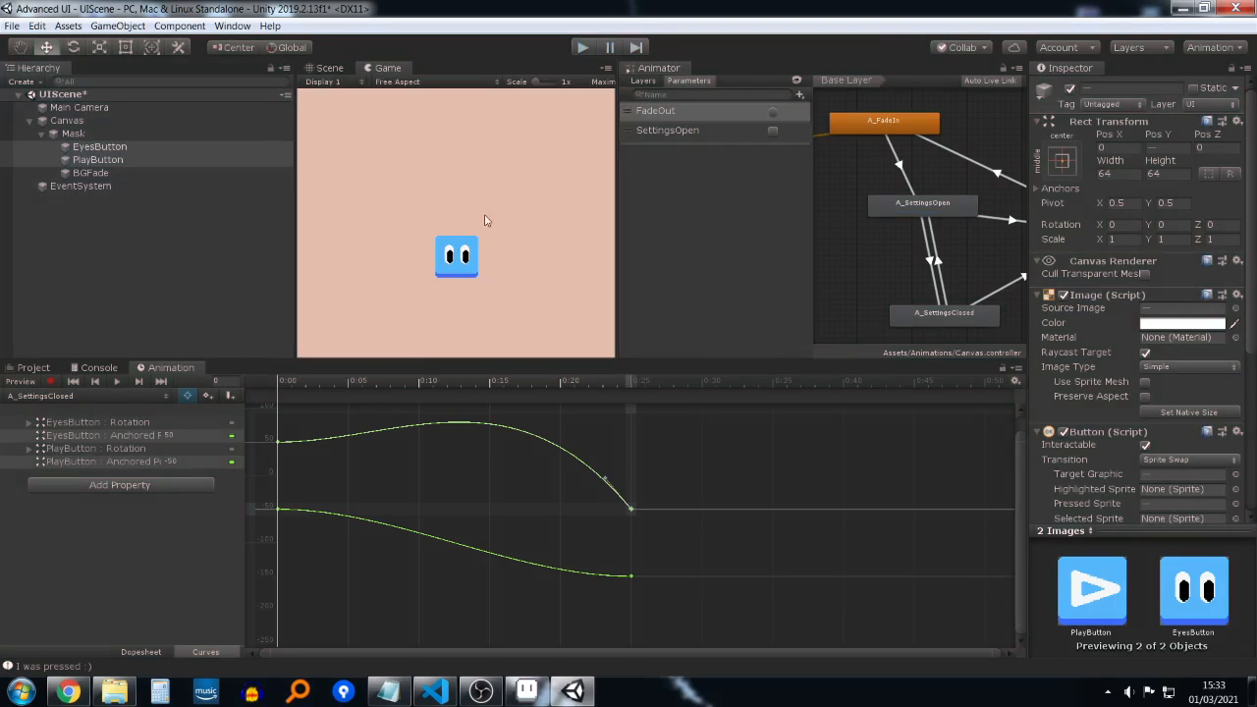
click(584, 47)
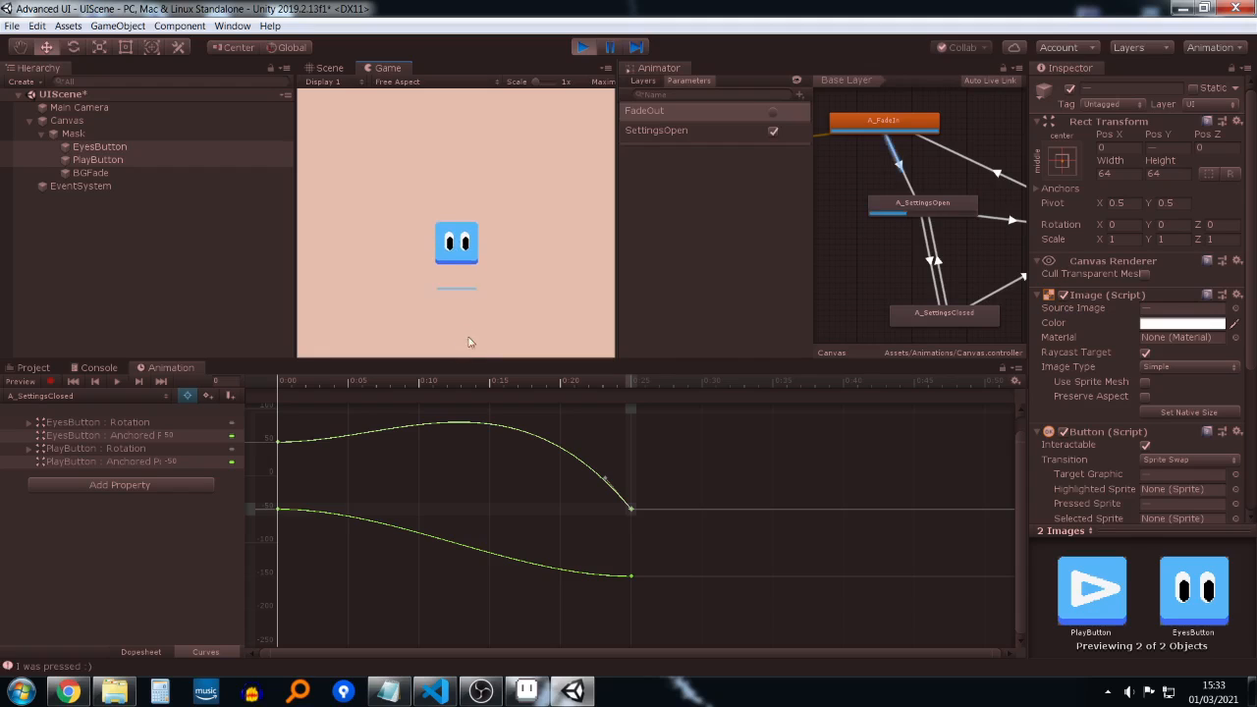
click(467, 238)
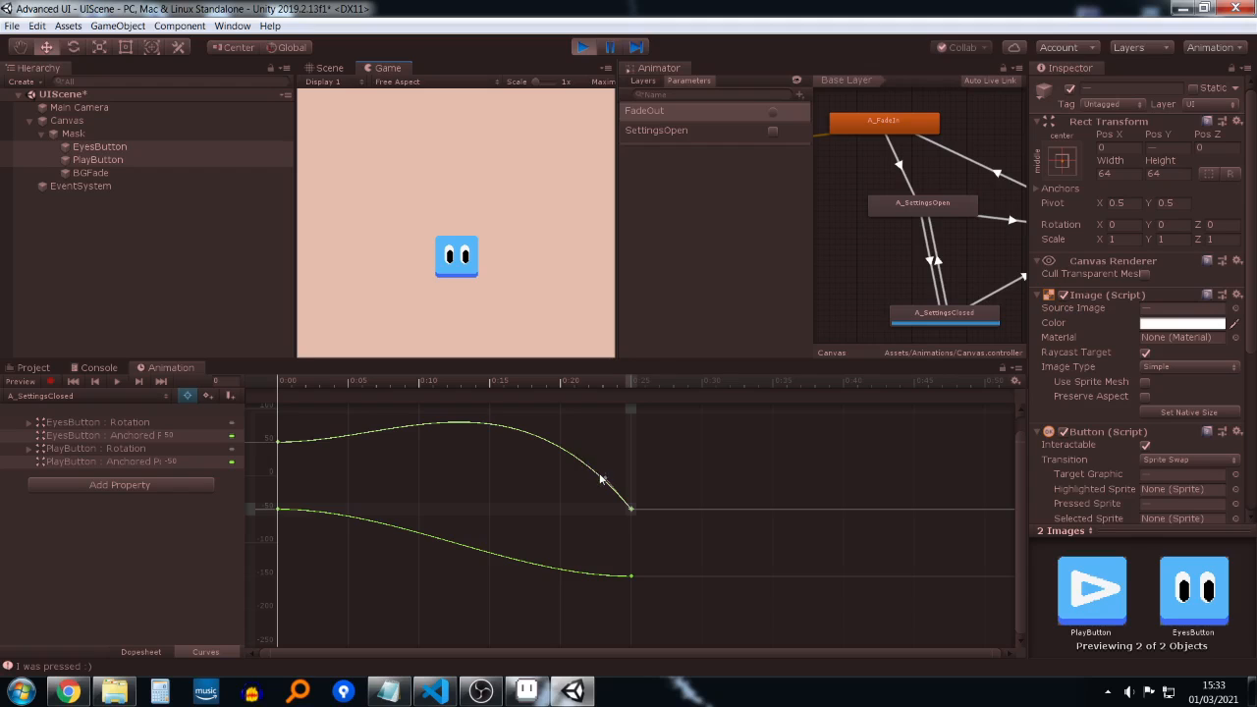
Step: Try an EyesButton position curve that dips at the start key, with a steep end tangent that makes it rise high before falling
drag(603, 476, 600, 484)
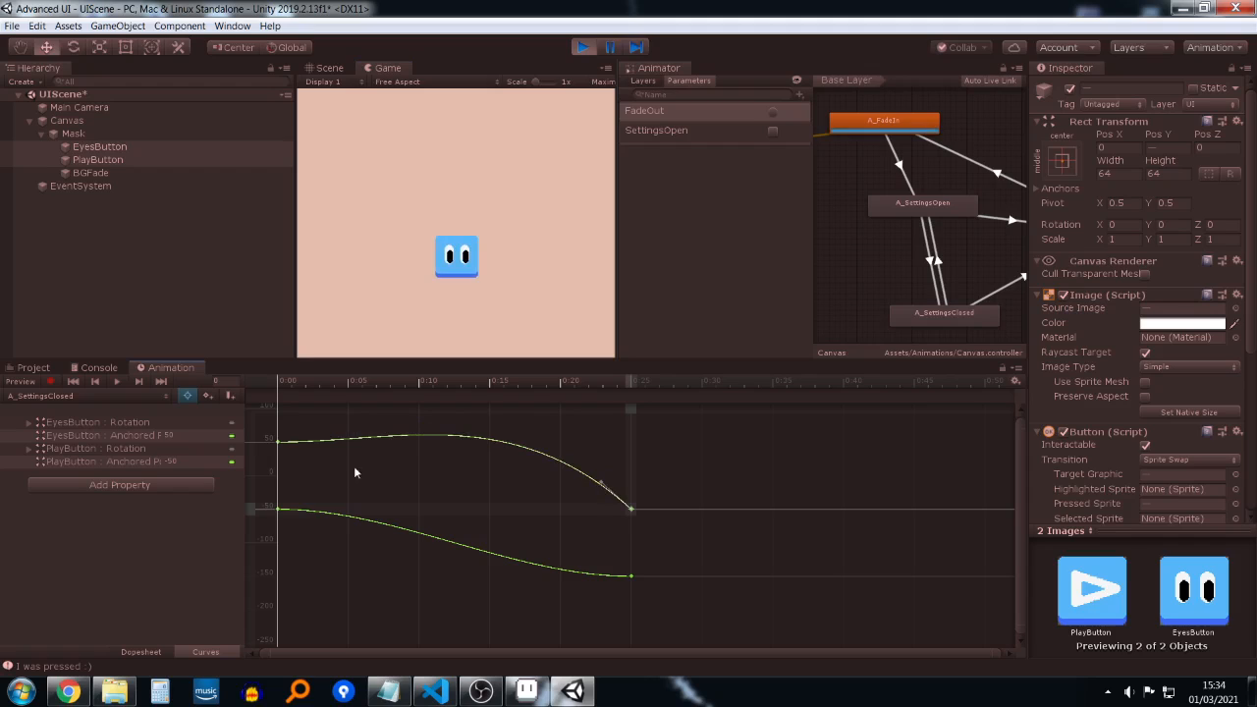
click(279, 443)
mouse_move(318, 441)
mouse_down()
mouse_move(320, 474)
mouse_move(324, 462)
mouse_up()
click(631, 507)
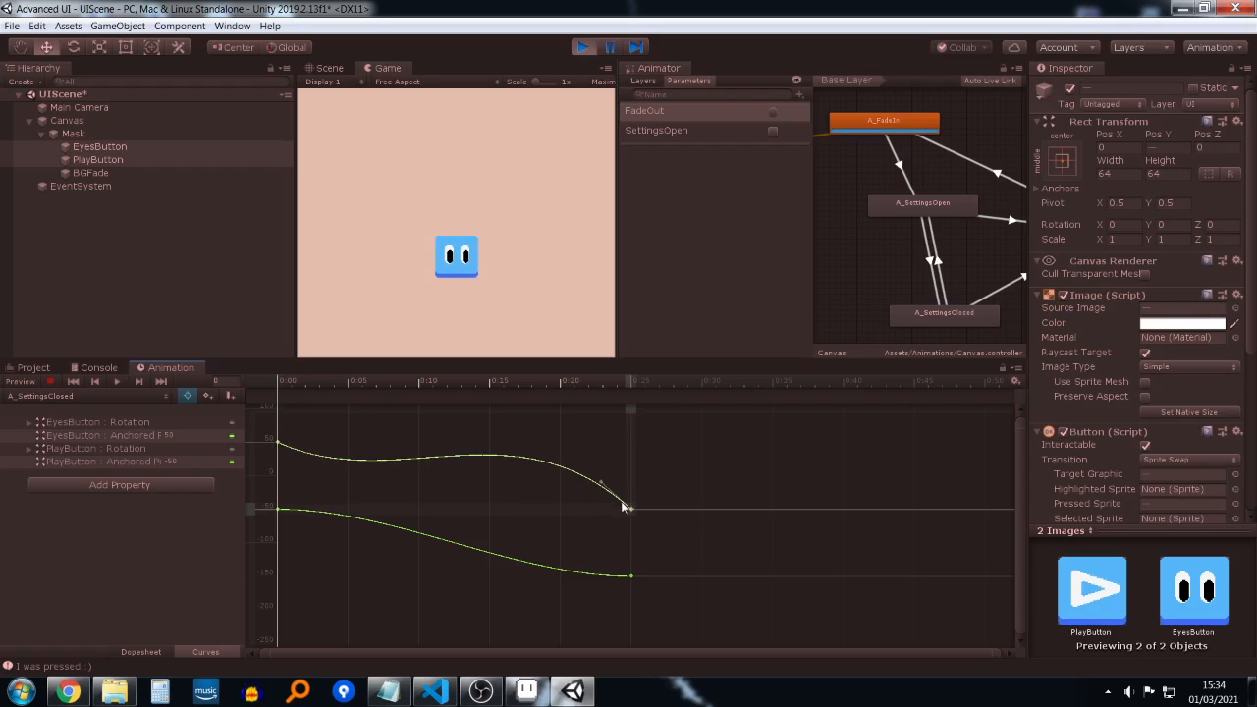
drag(605, 487, 617, 483)
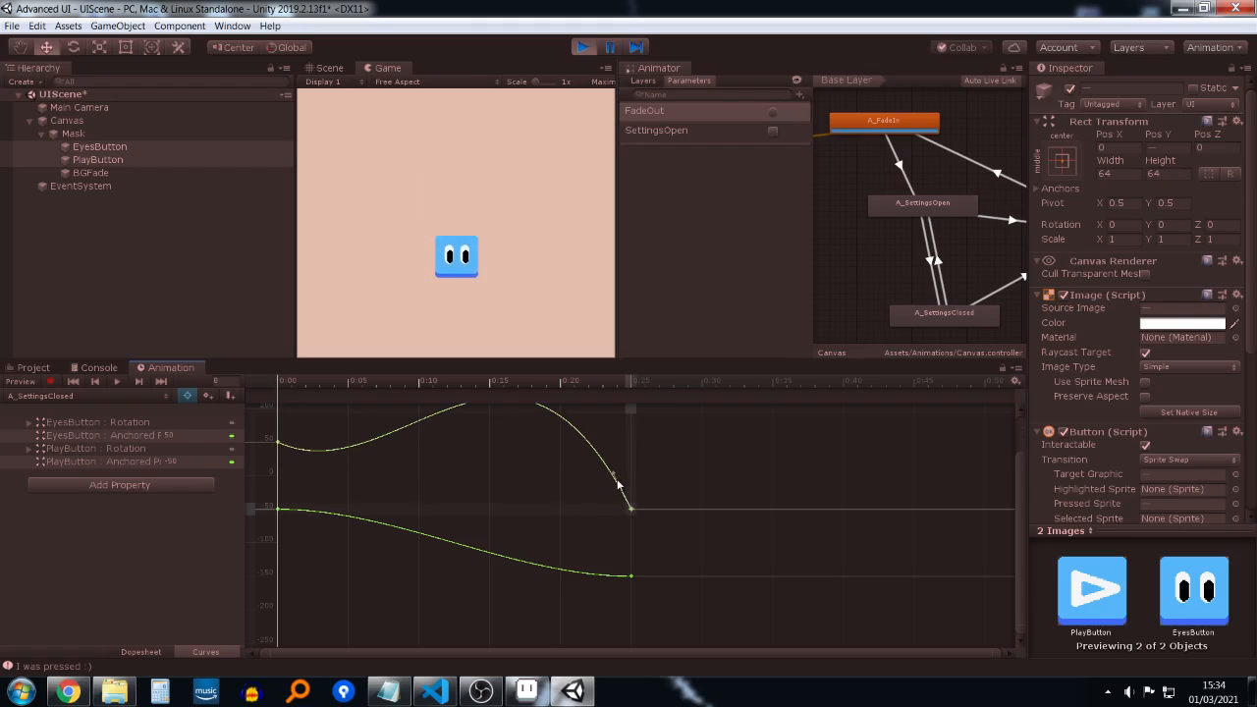
Step: Restart the scene and toggle the eyes button repeatedly to test the dip-and-rise closing motion
click(585, 45)
click(583, 47)
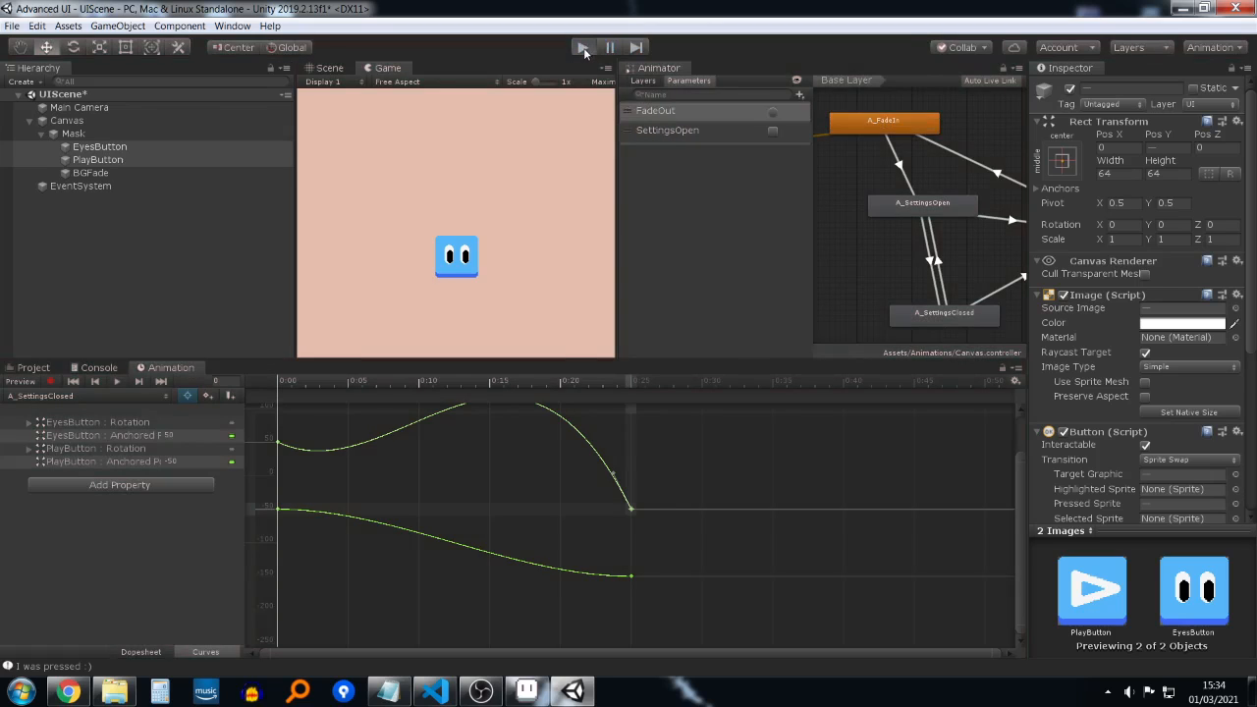
click(461, 267)
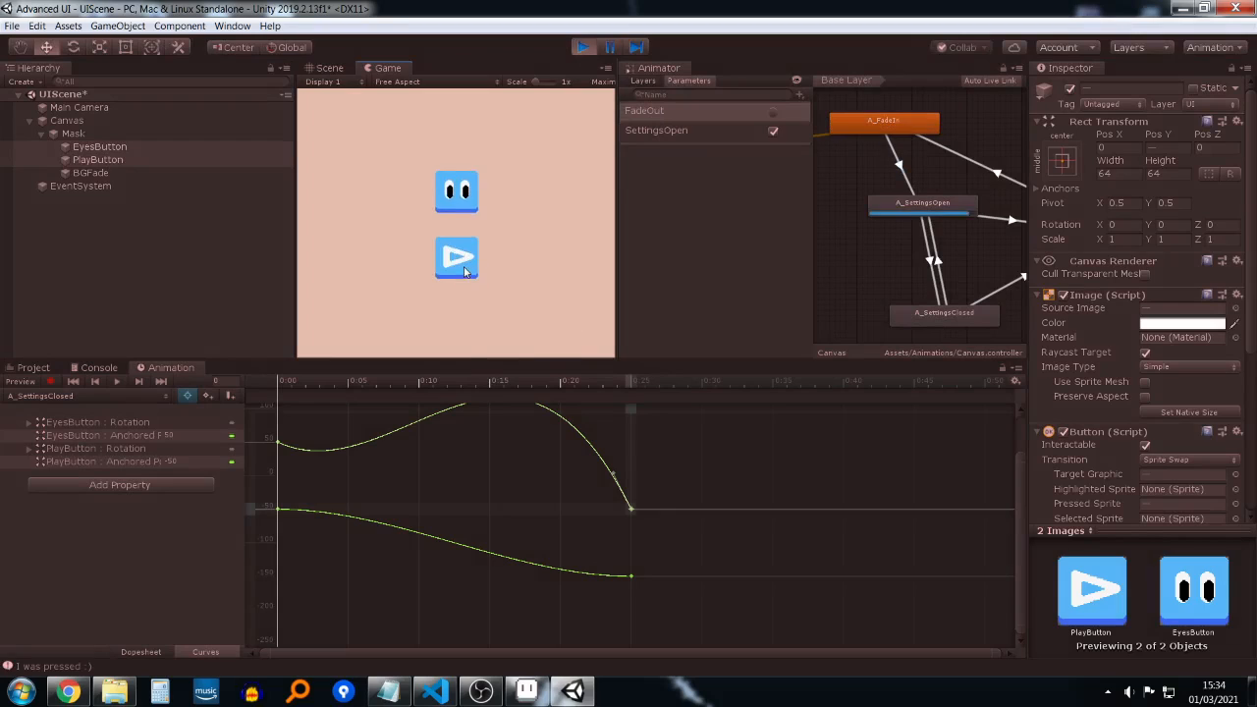
click(465, 211)
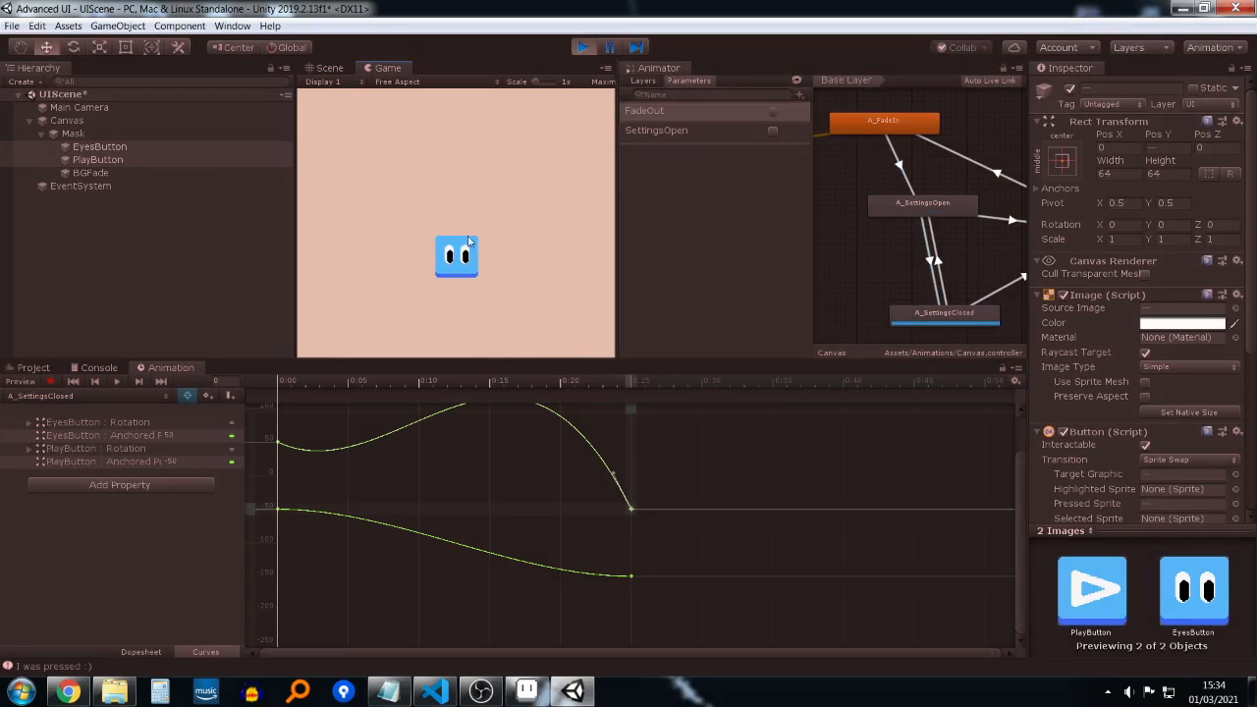
click(464, 255)
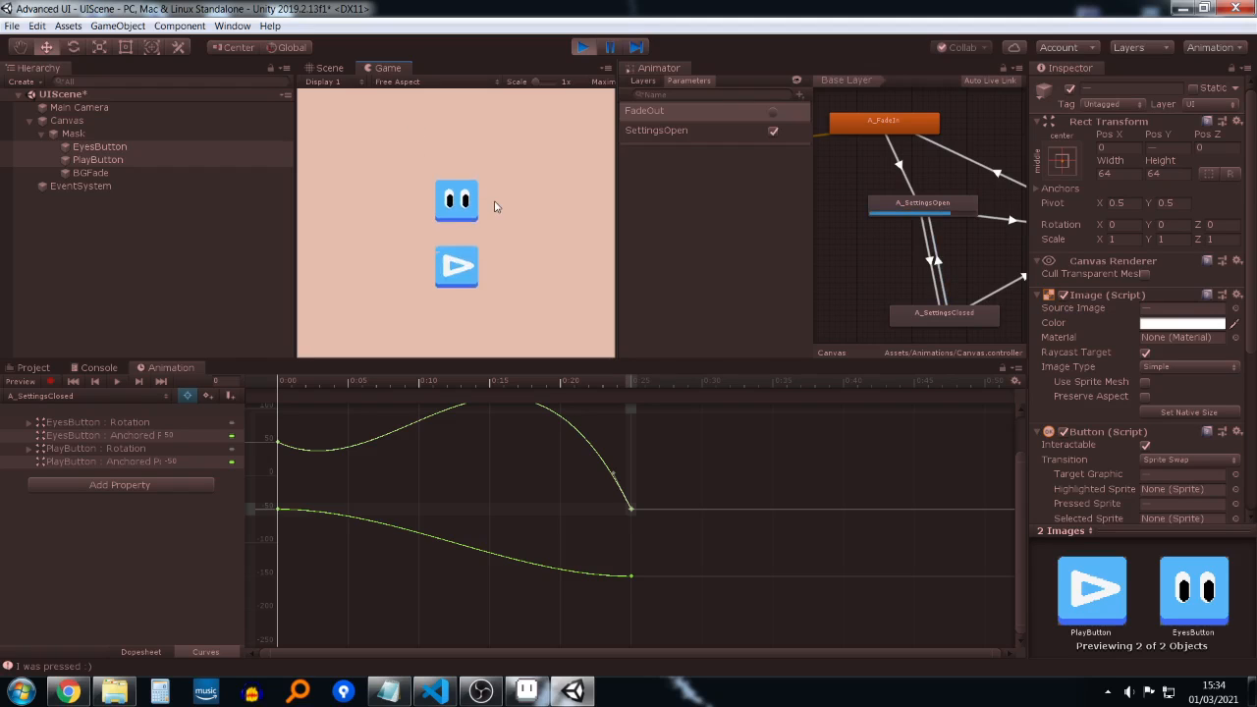
click(474, 214)
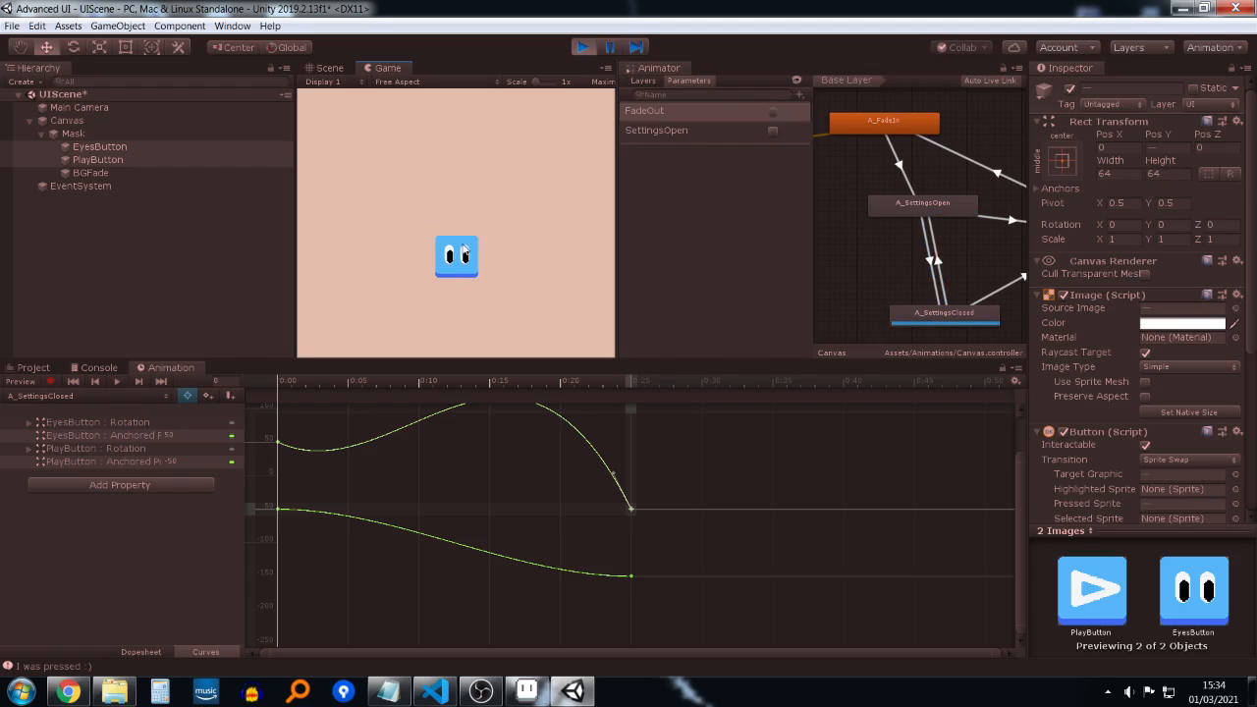
click(458, 253)
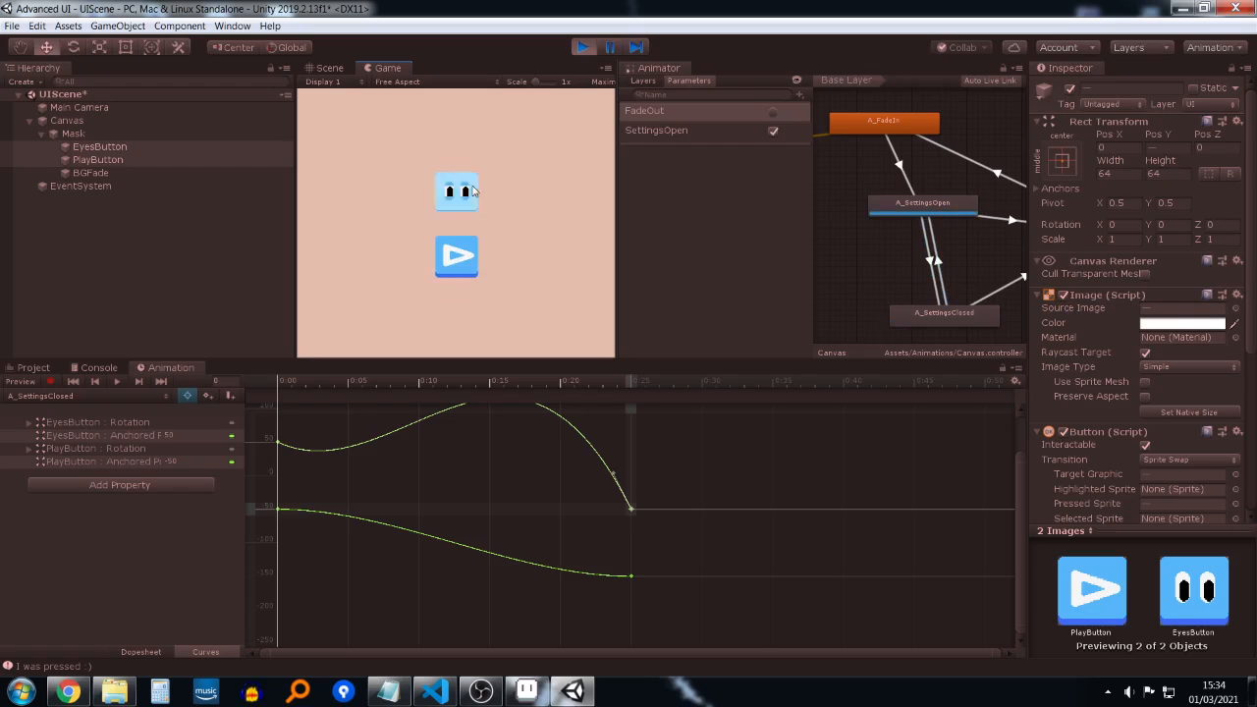
click(474, 199)
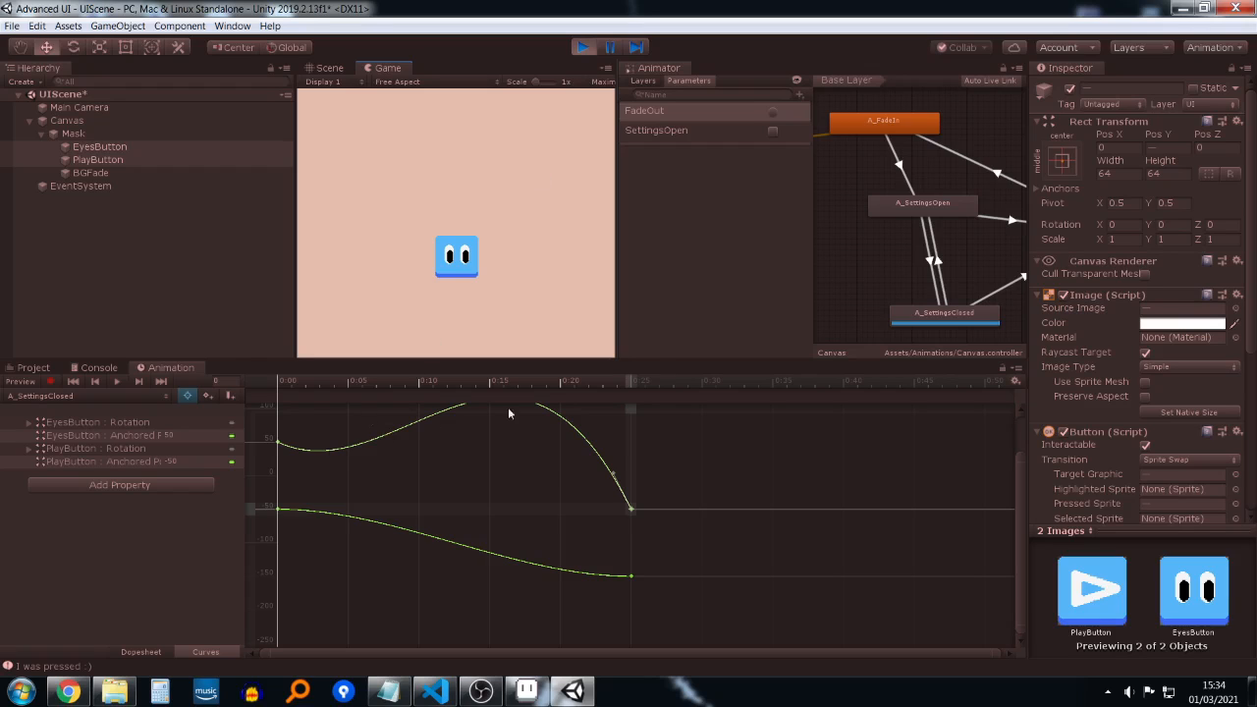
Step: Swing the EyesButton position curve's end tangent downward so it dips below the last key's value, and test the toggle in the restarted scene
drag(612, 474, 438, 539)
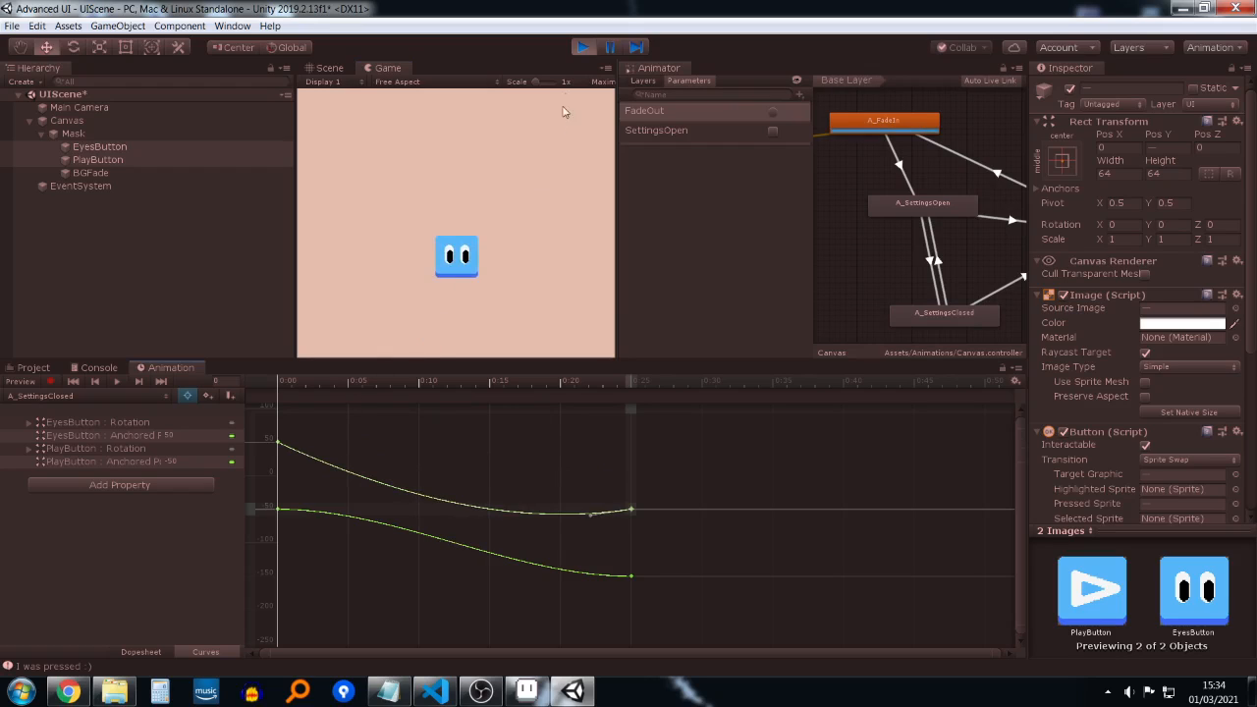
click(580, 47)
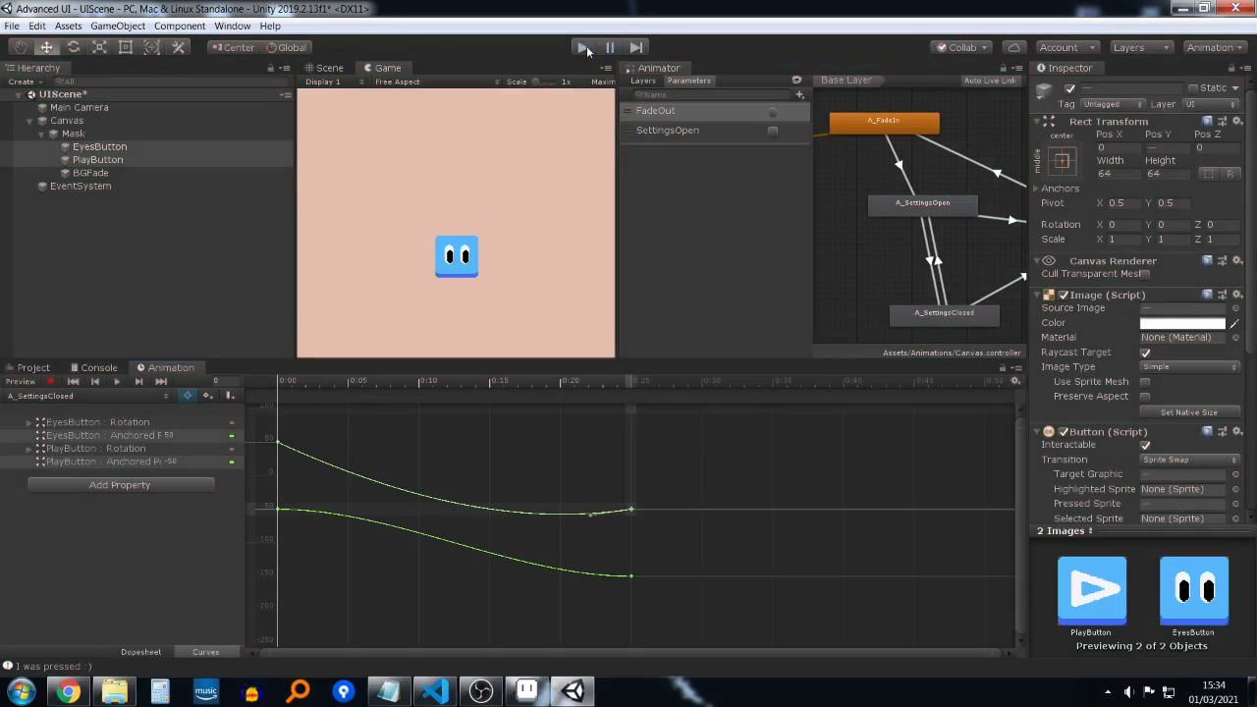
click(584, 47)
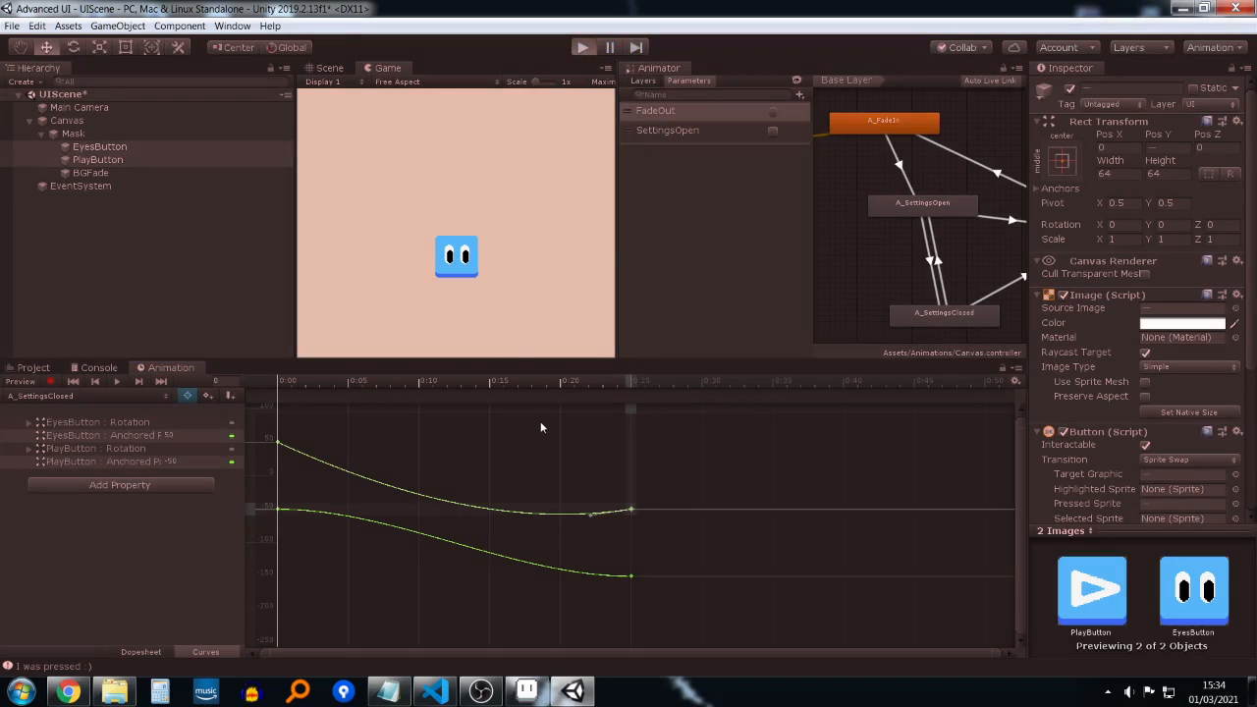
click(451, 244)
click(465, 187)
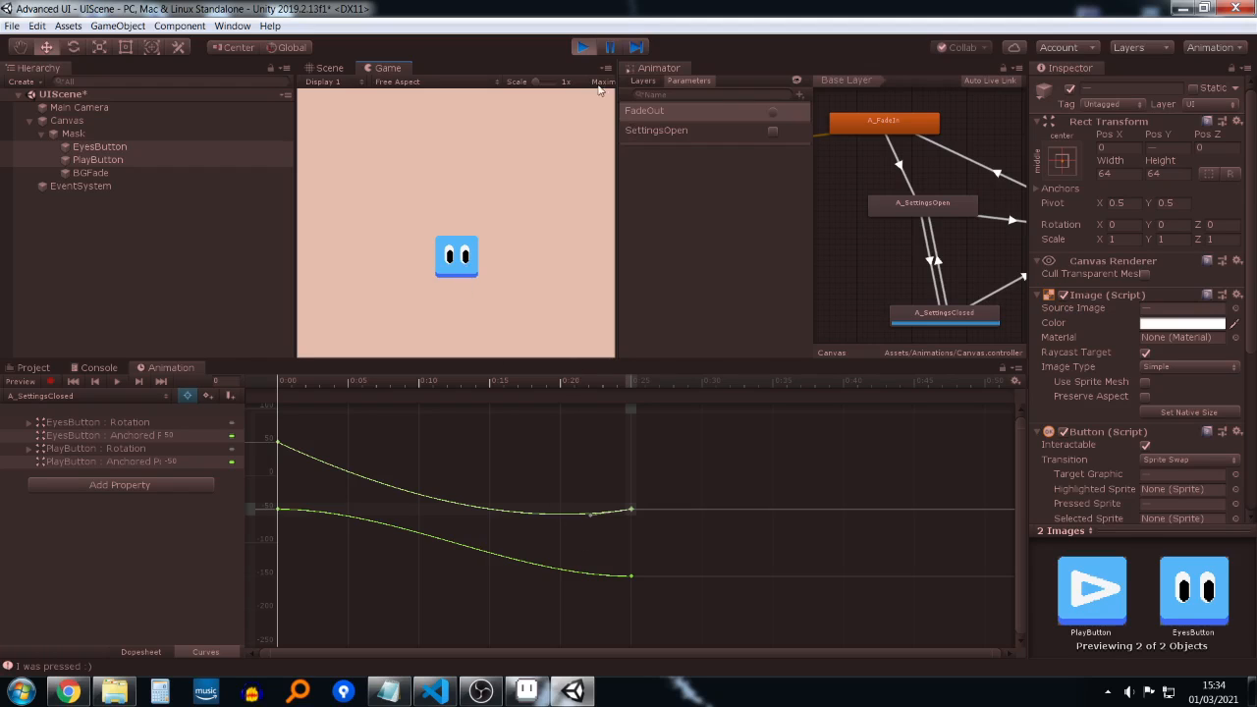
click(468, 269)
click(466, 209)
click(477, 250)
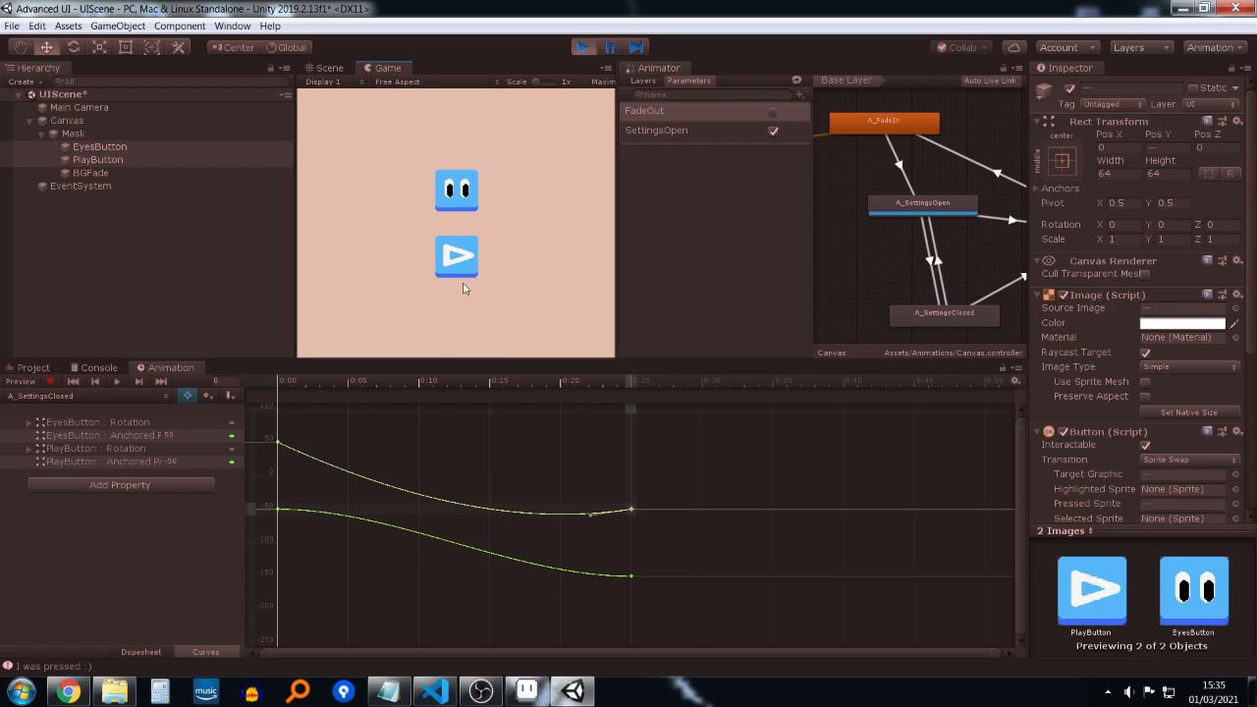
click(454, 208)
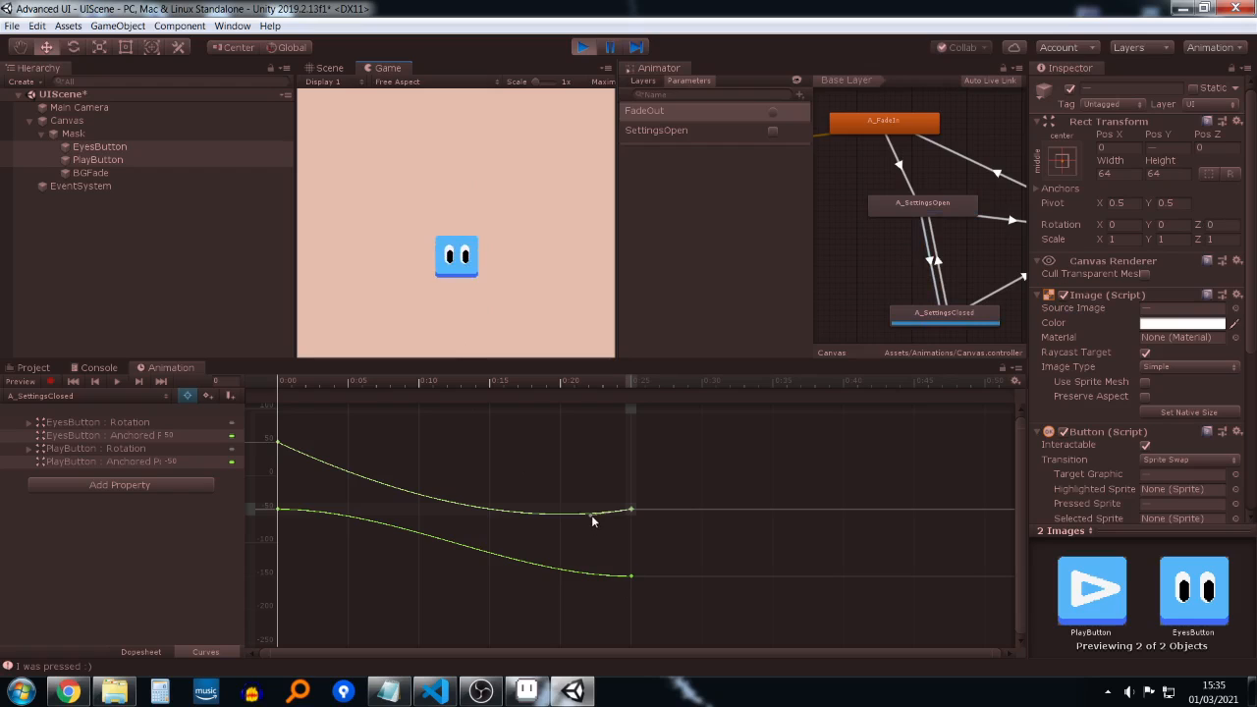
Step: Deepen the EyesButton position curve's end dip slightly and level its start tangent for a smooth ease out of the first key
drag(591, 515, 592, 521)
click(278, 443)
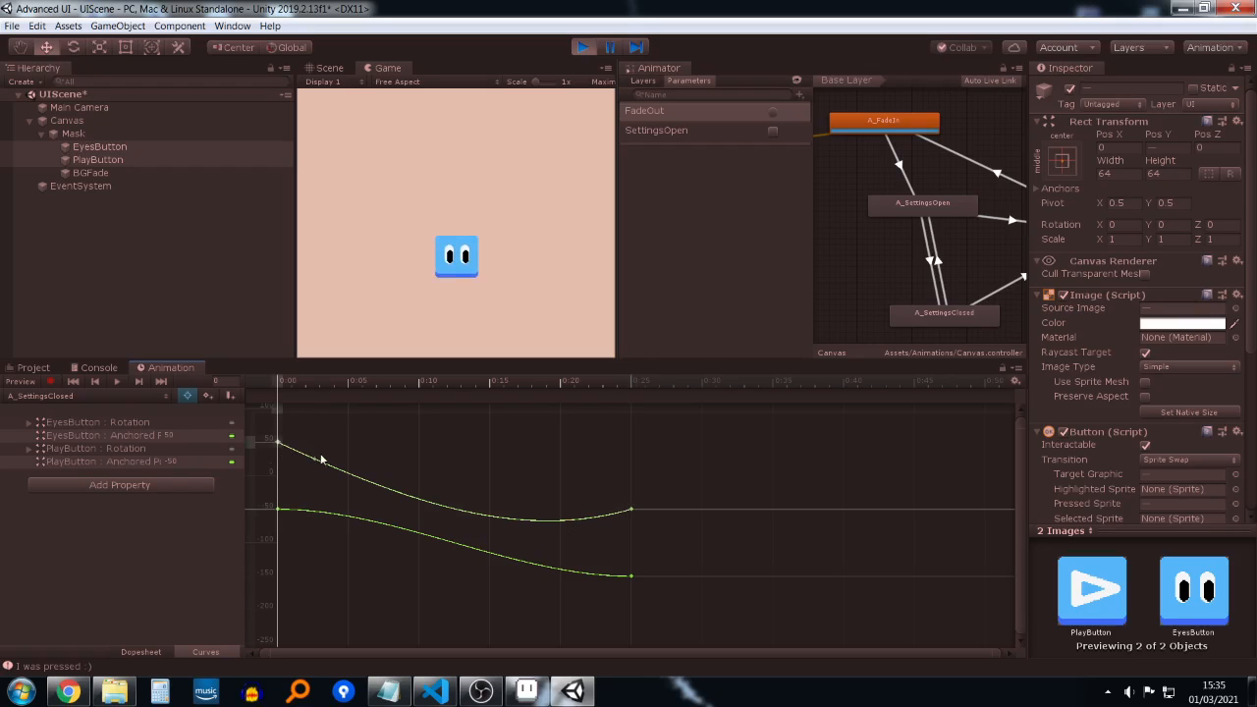
drag(322, 459, 340, 438)
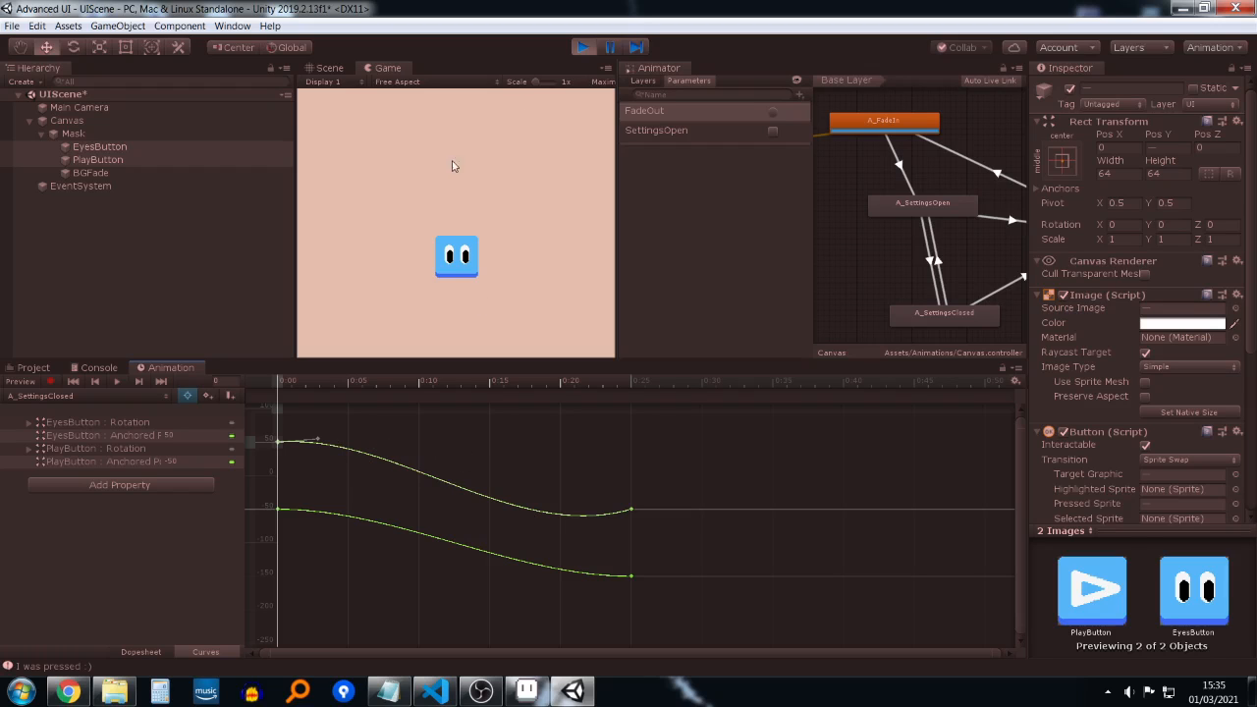
Step: Restart the scene, toggle the eyes button open and closed to test the smoothed curve, and stop the scene
click(583, 47)
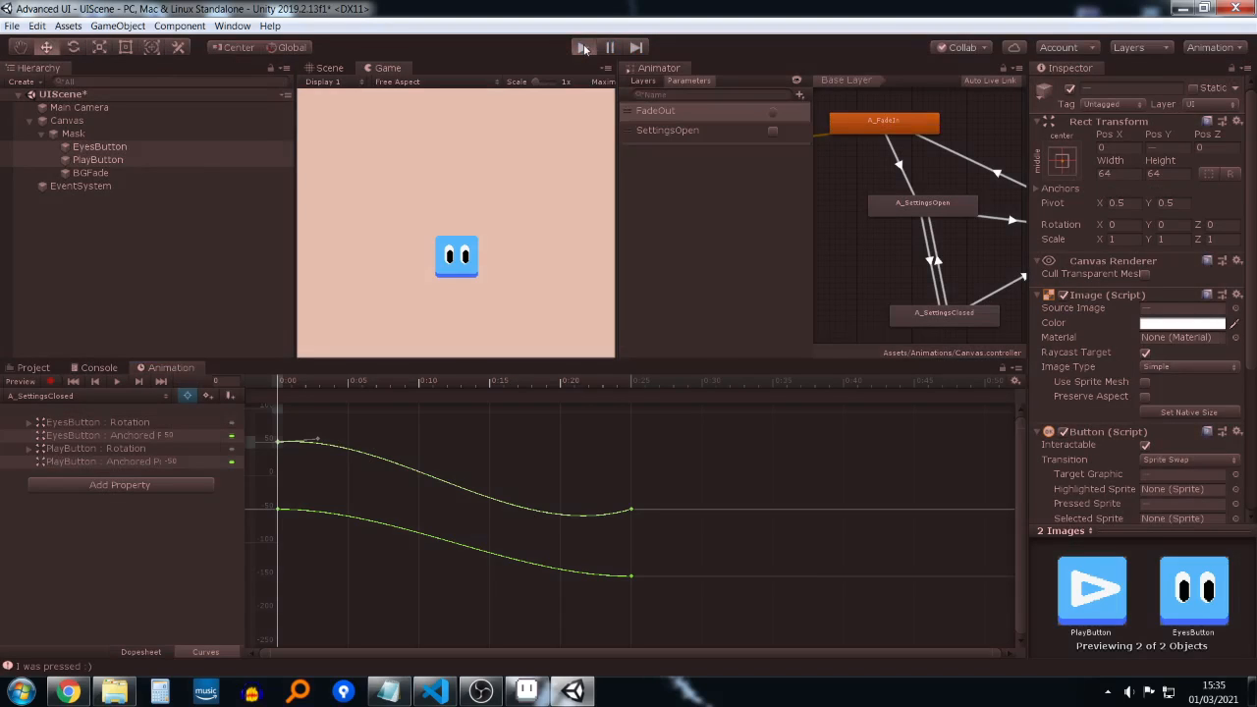
click(584, 48)
click(457, 255)
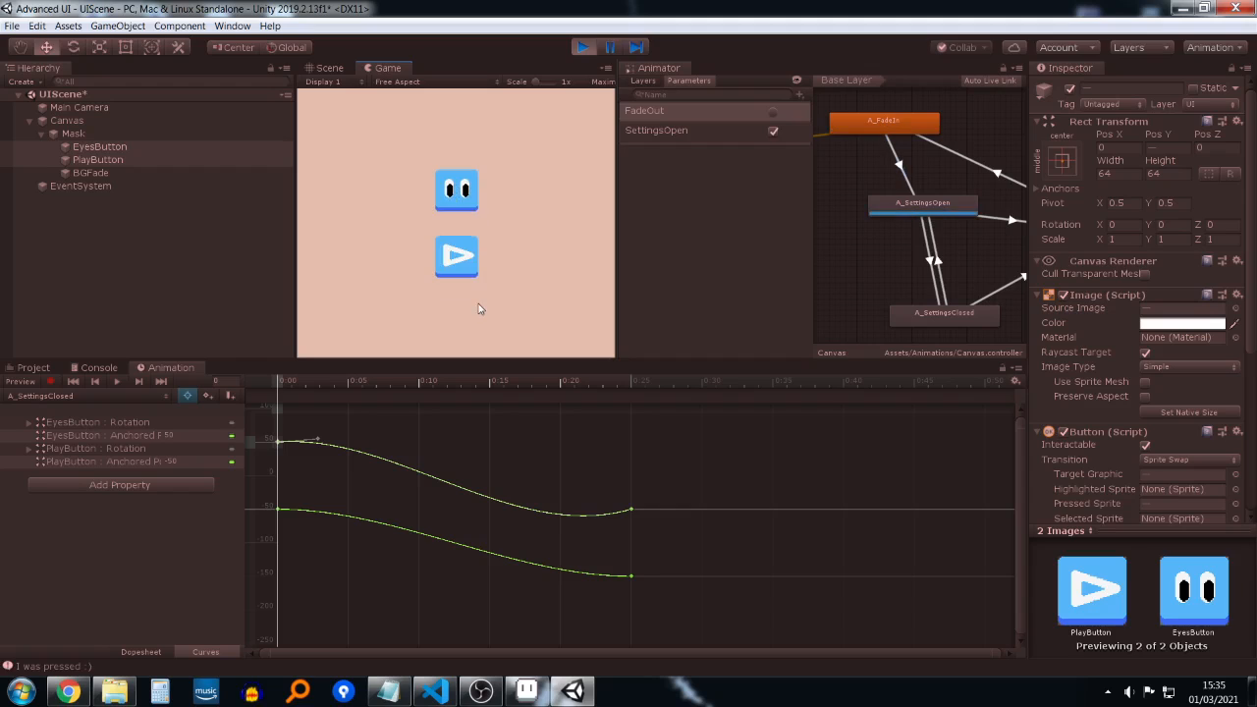
click(457, 190)
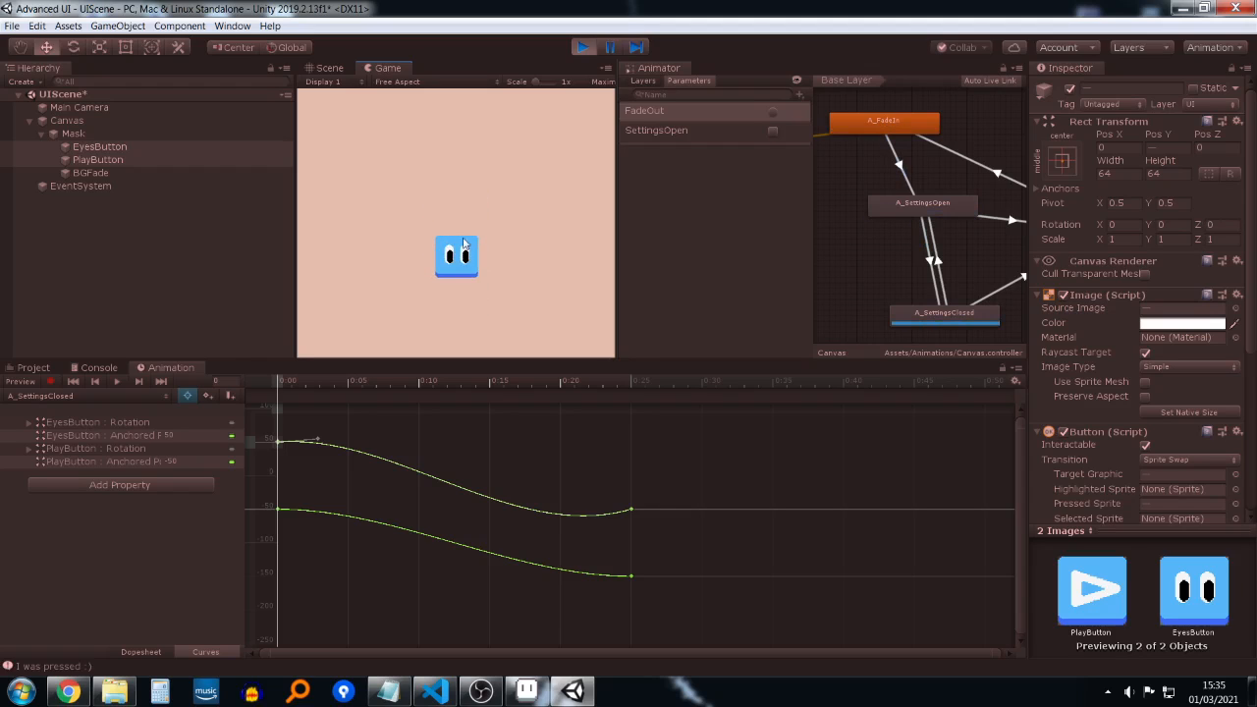
click(463, 245)
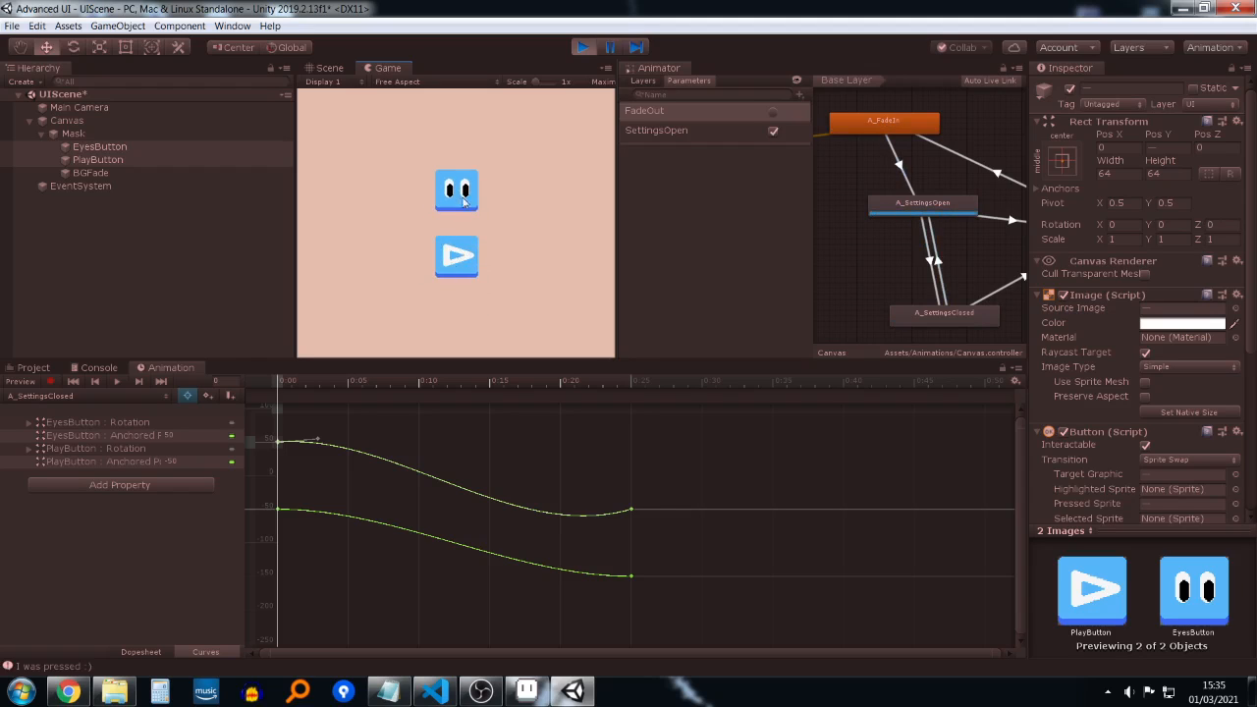
click(572, 48)
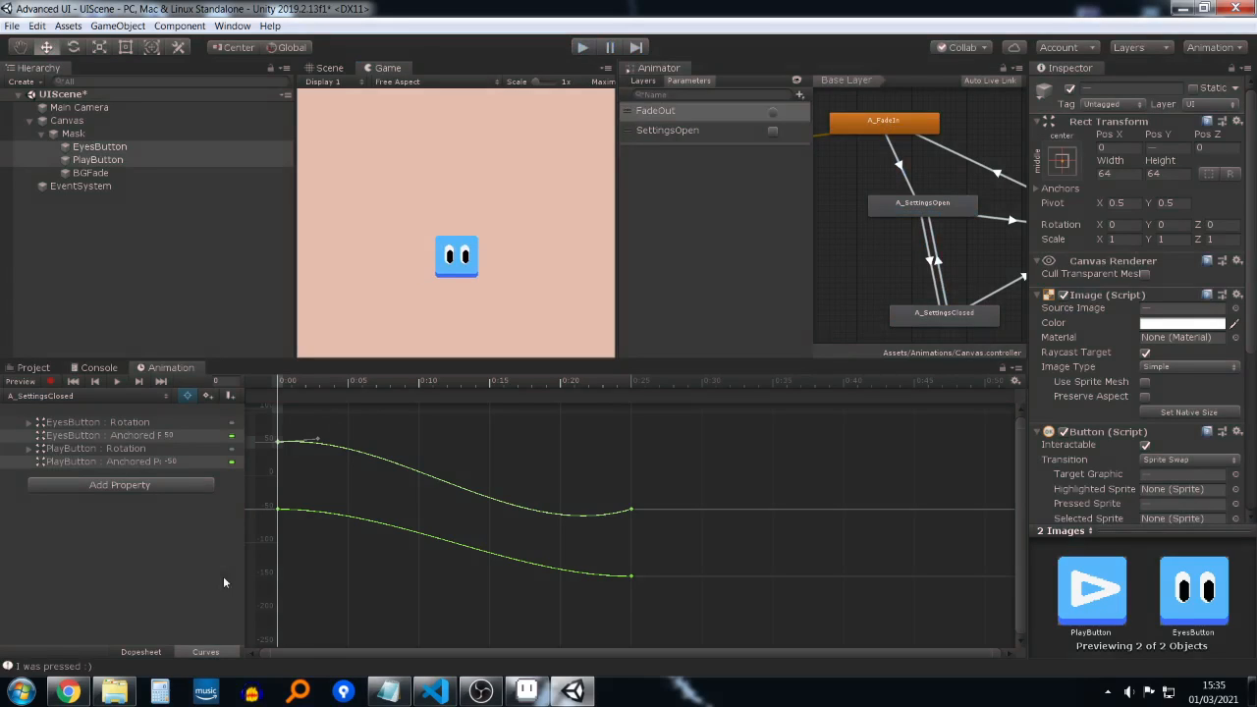
Step: Move the end rotation keys of EyesButton and PlayButton in A_SettingsClosed to 1:00 in the dopesheet
click(142, 651)
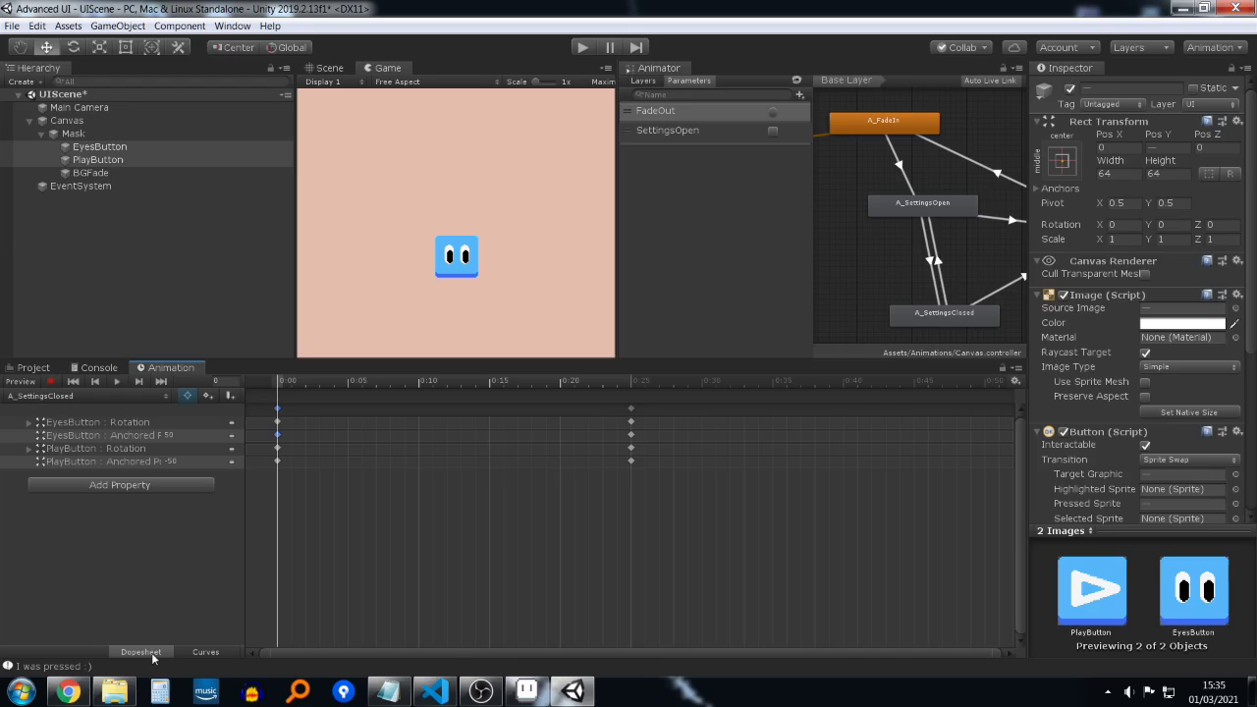
click(178, 450)
ctrl+click(190, 423)
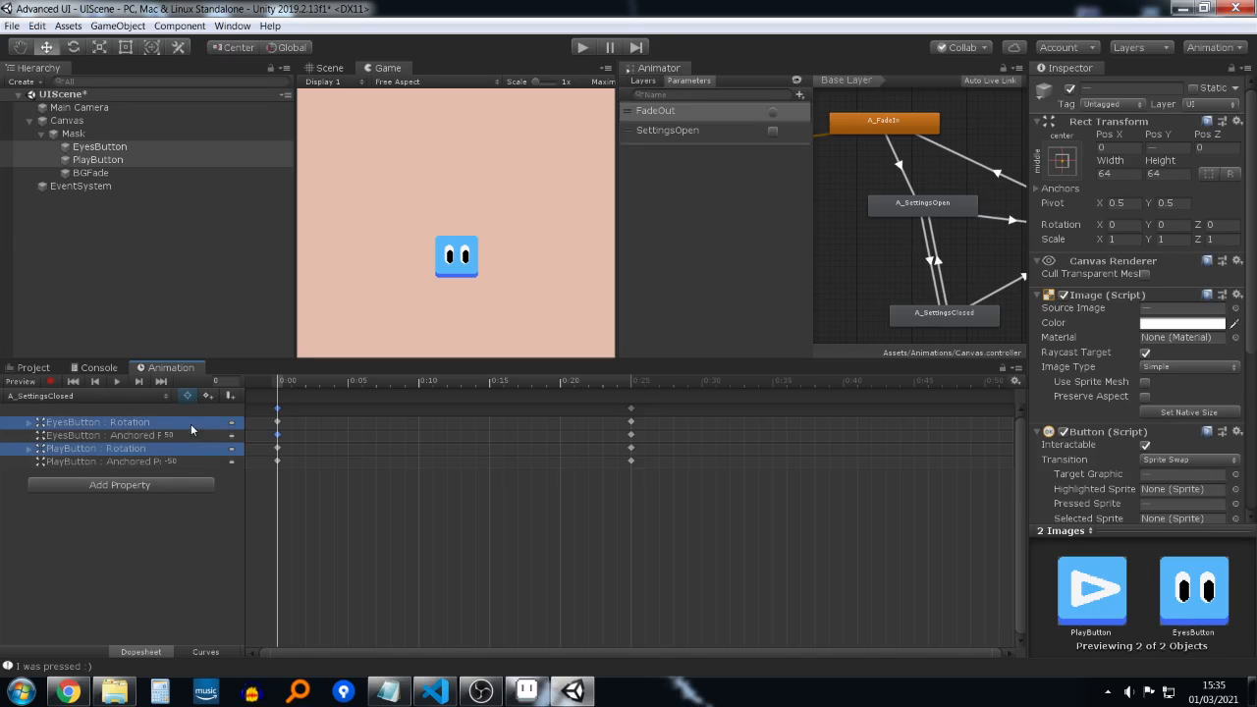
click(632, 447)
ctrl+click(631, 423)
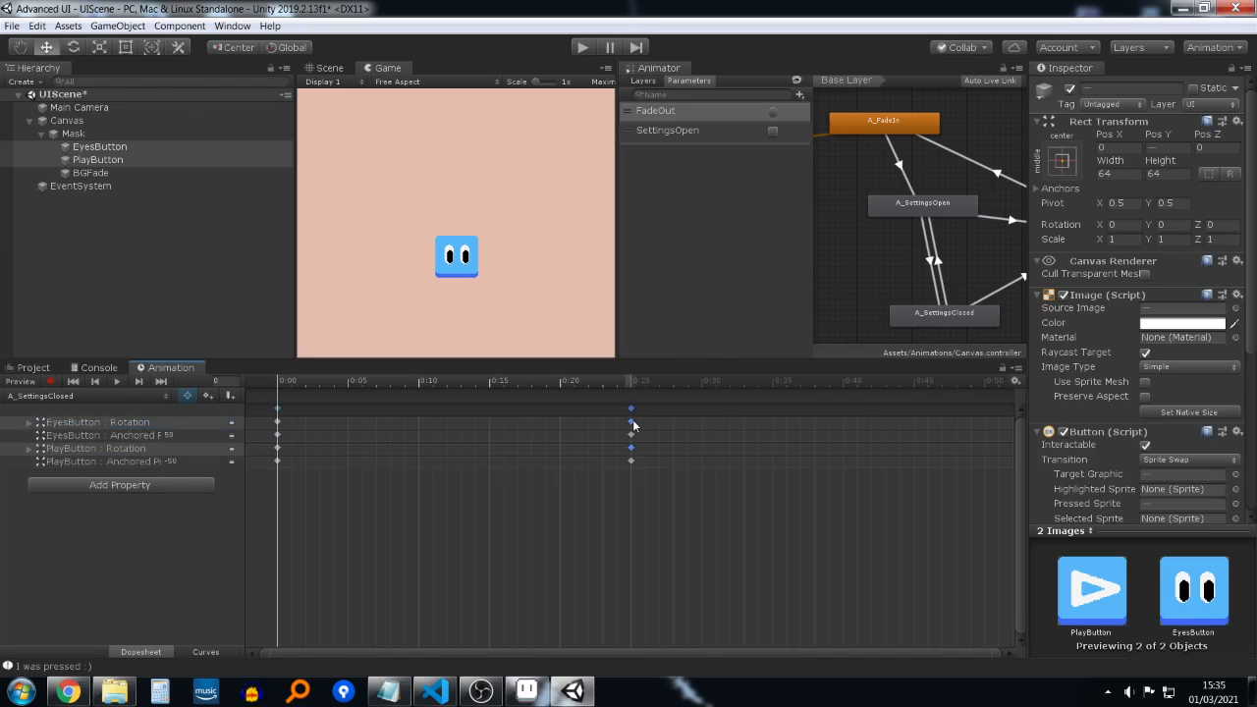
drag(631, 422, 988, 413)
scroll(973, 444, down, 4)
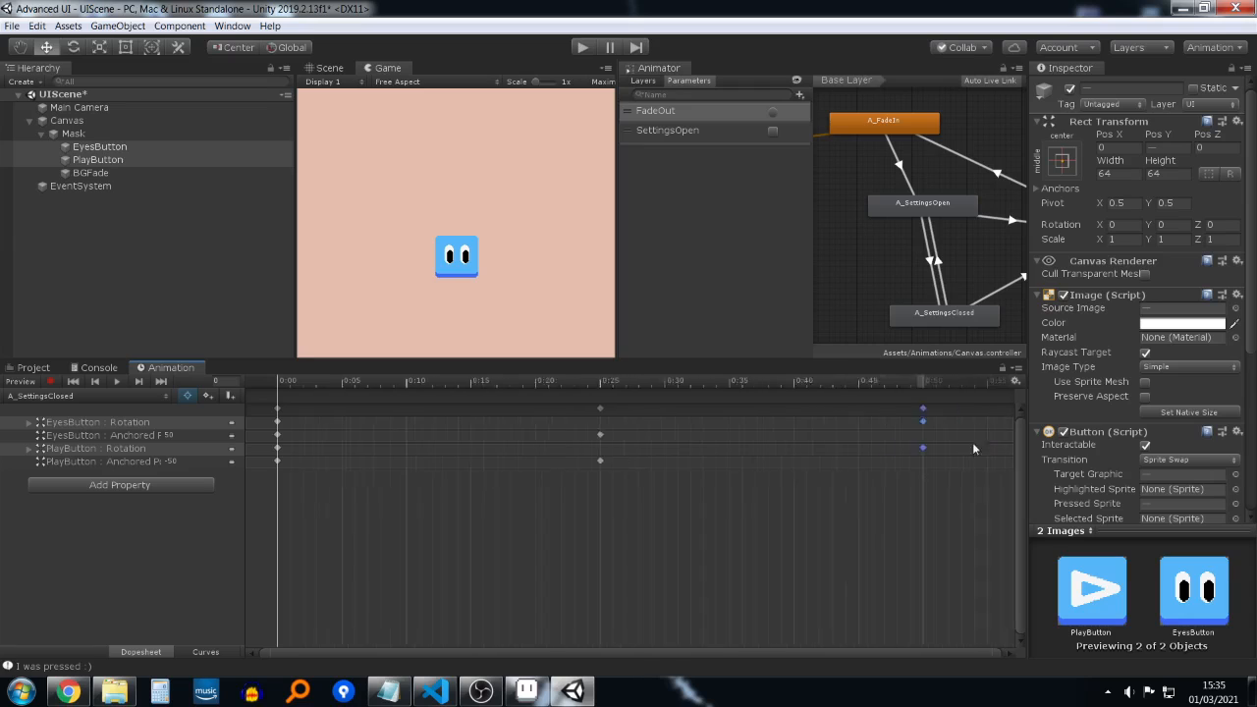
drag(752, 420, 849, 424)
Step: Run the scene and open and close the settings buttons to test the longer rotation
click(586, 50)
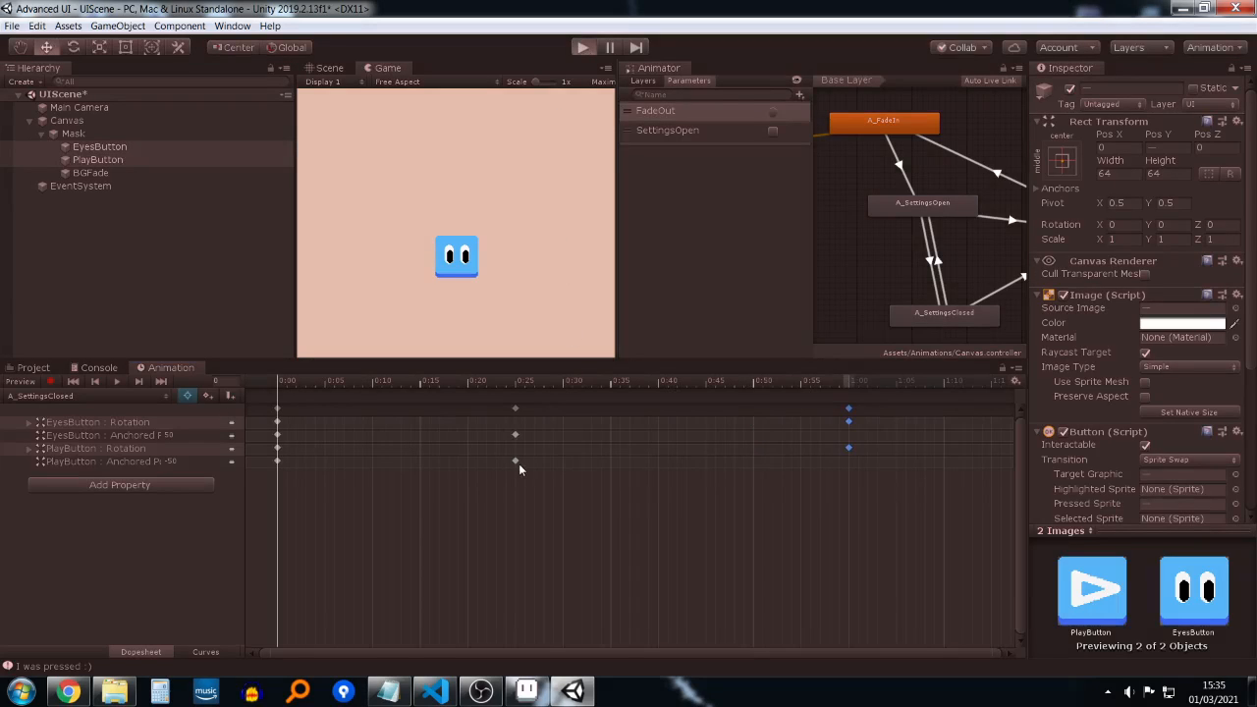
click(462, 267)
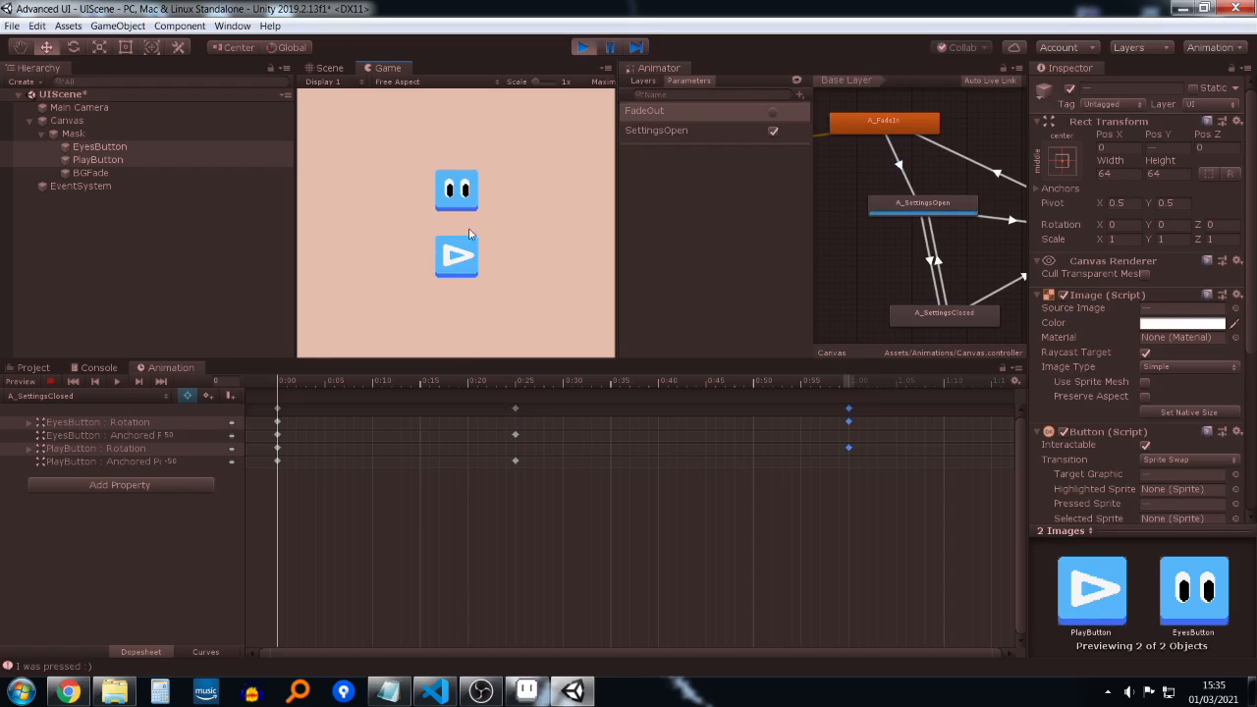
click(471, 209)
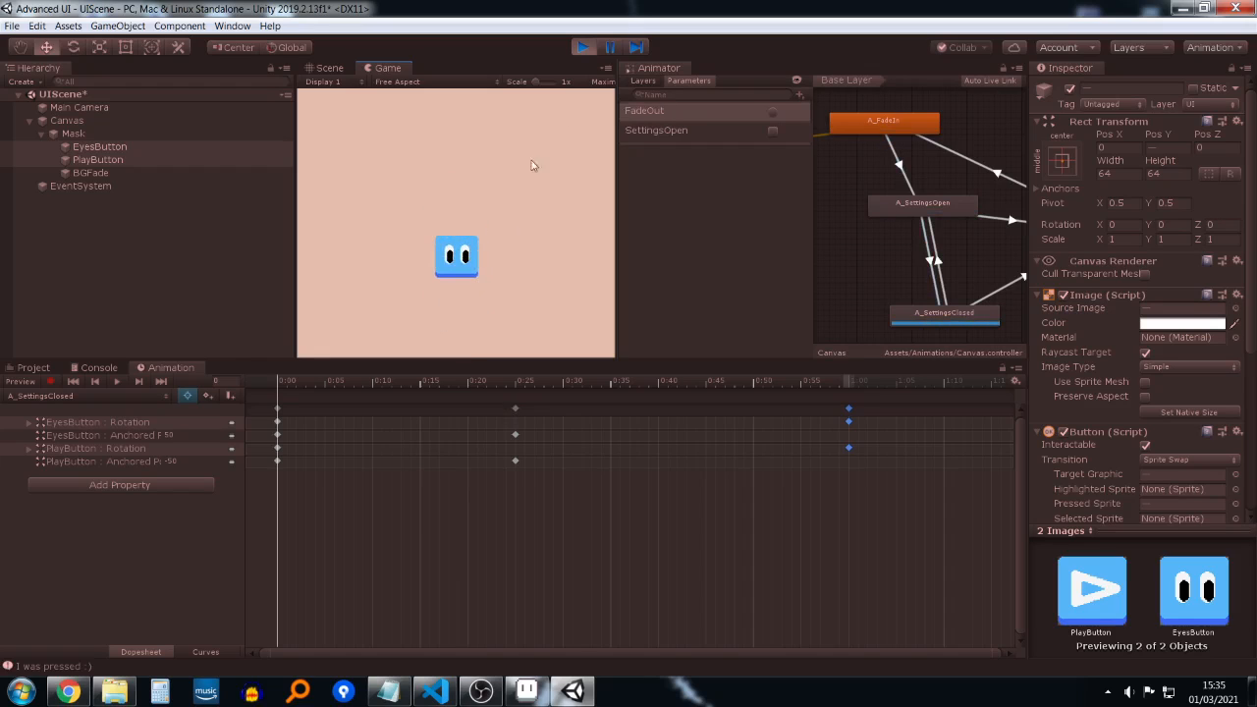
Step: Move the end position and rotation keys of EyesButton and PlayButton in A_SettingsClosed to 0:50
drag(510, 435, 560, 516)
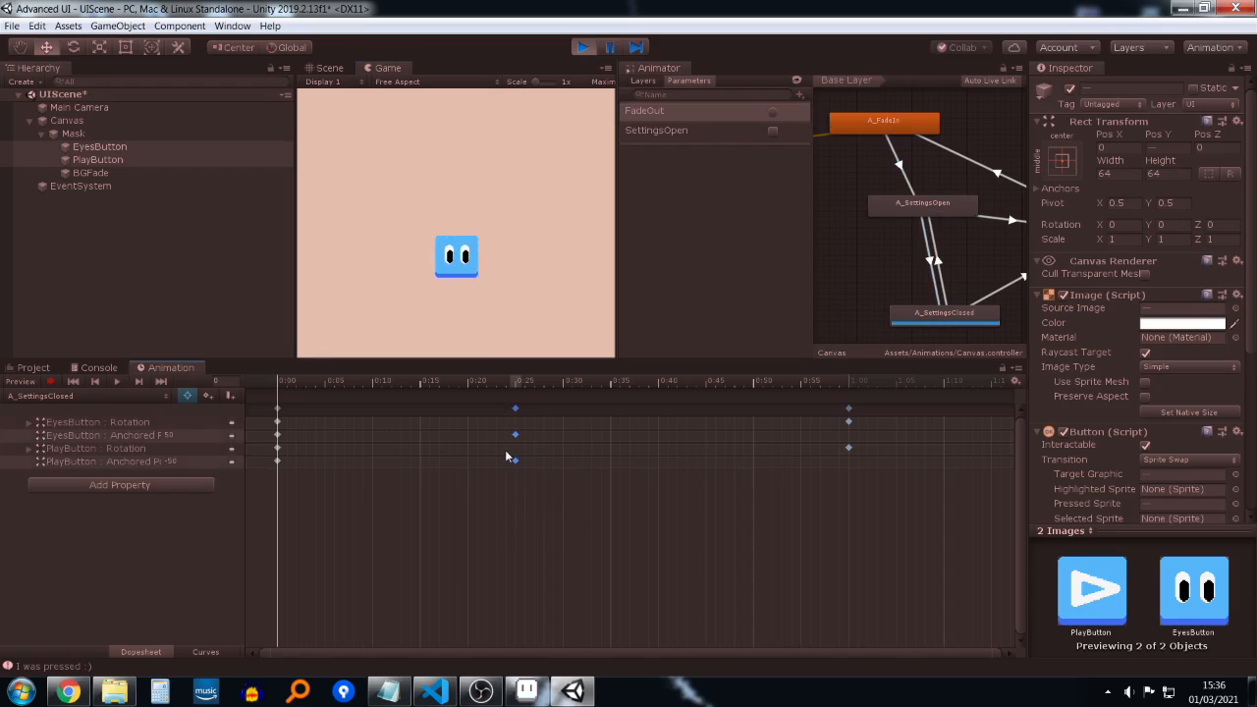
drag(517, 462, 758, 463)
drag(866, 467, 753, 450)
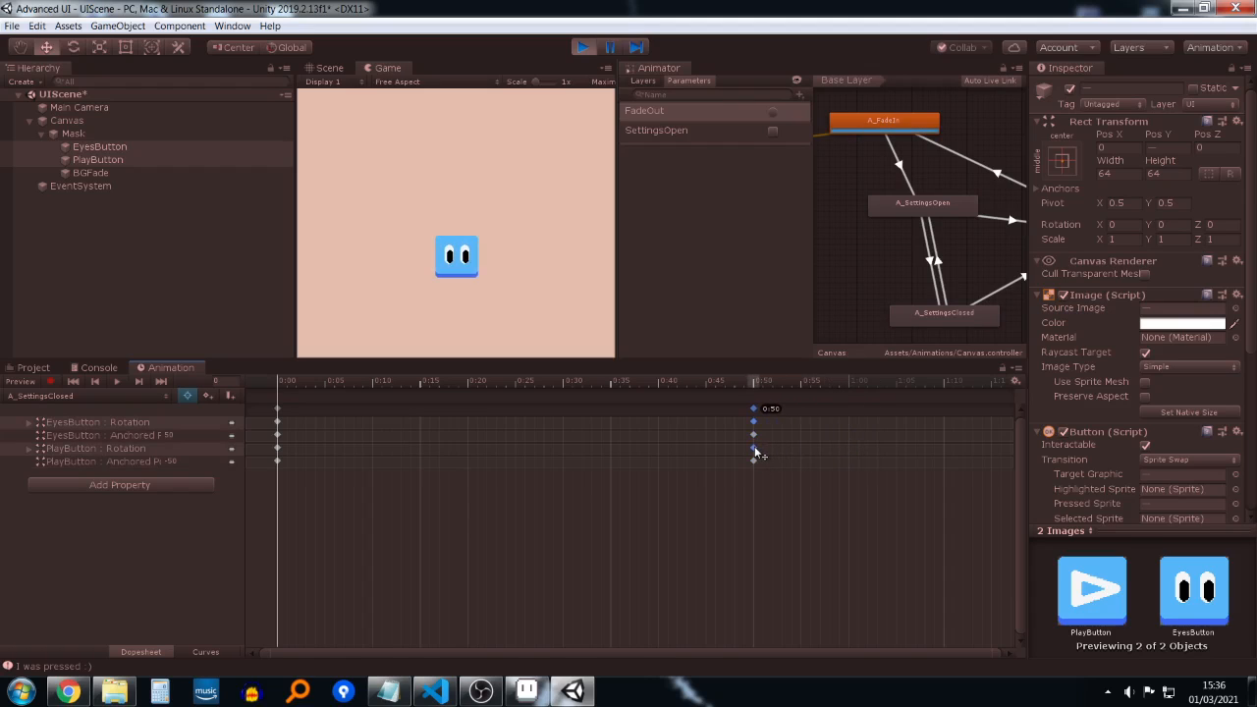
drag(783, 495, 723, 402)
click(695, 466)
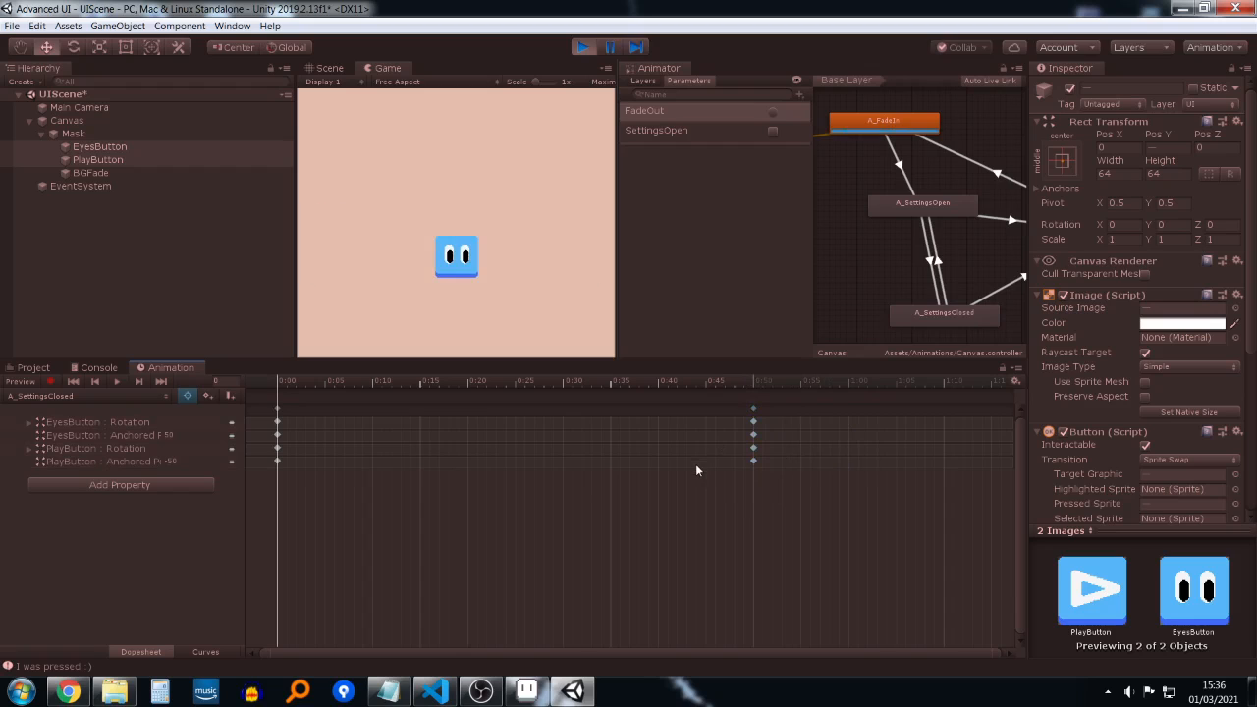
key(ctrl+s)
Step: Restart the scene, toggle the settings buttons open and closed to test the aligned key timing, and stop the scene
click(582, 46)
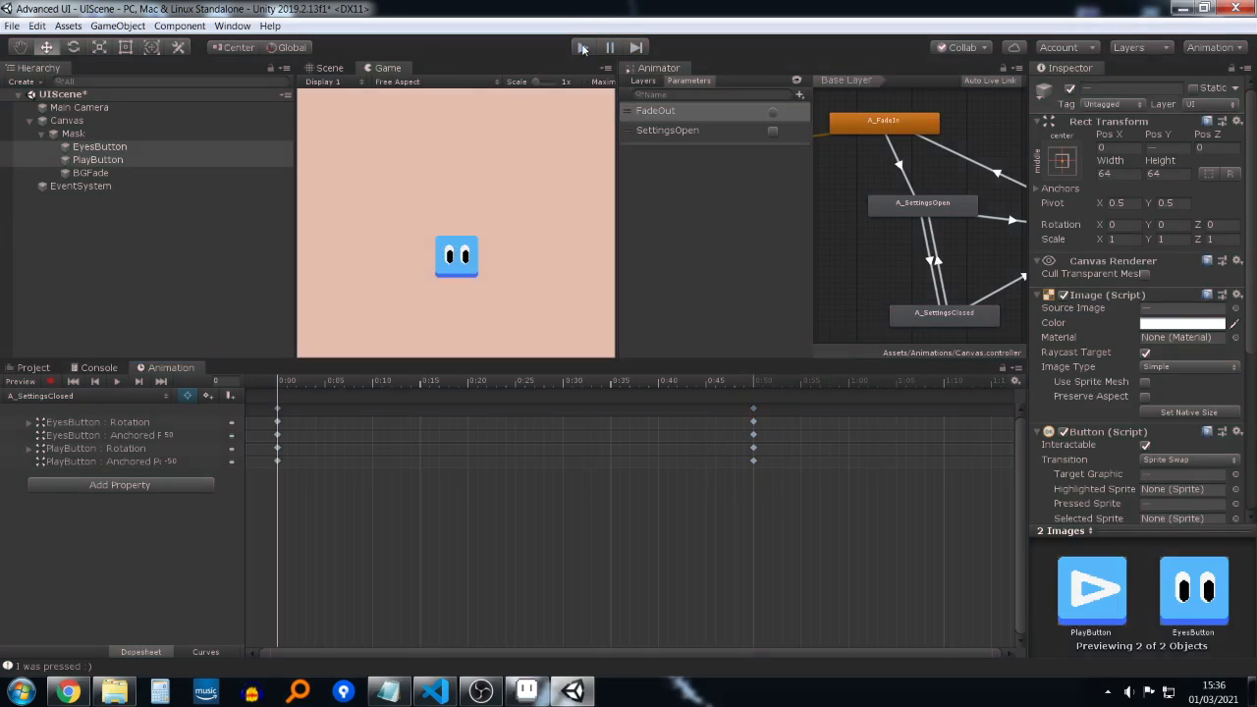
click(582, 47)
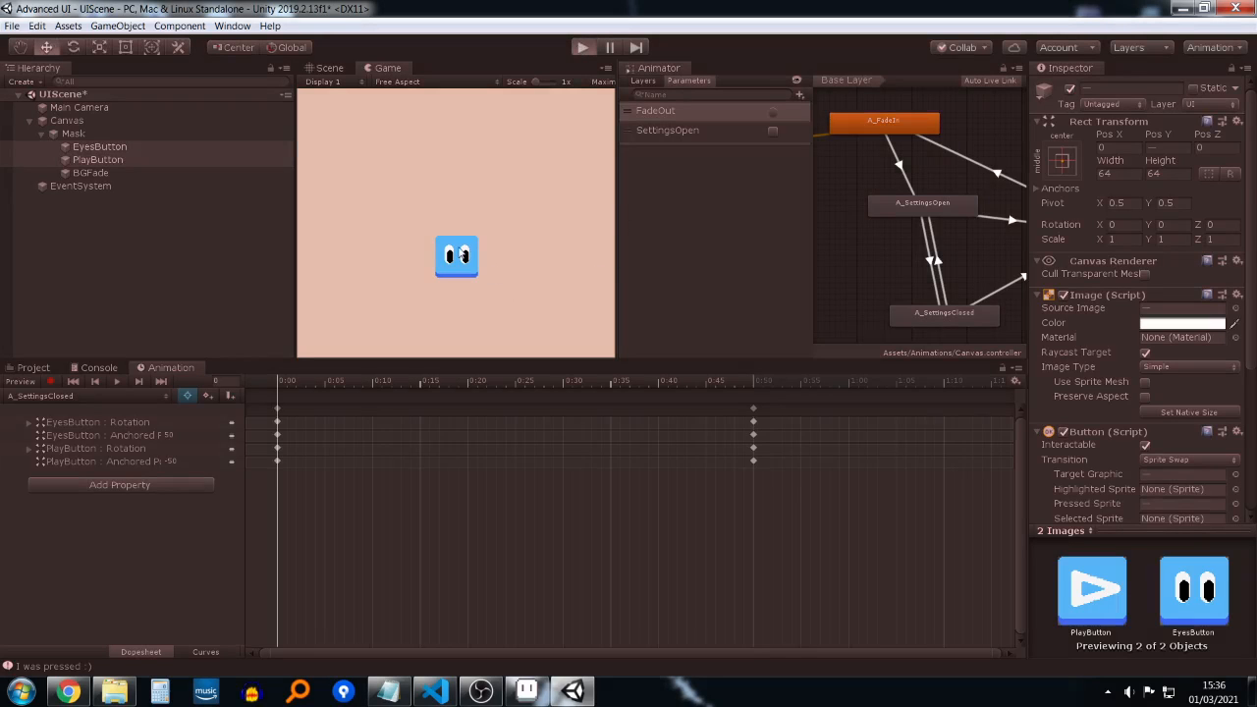
click(460, 253)
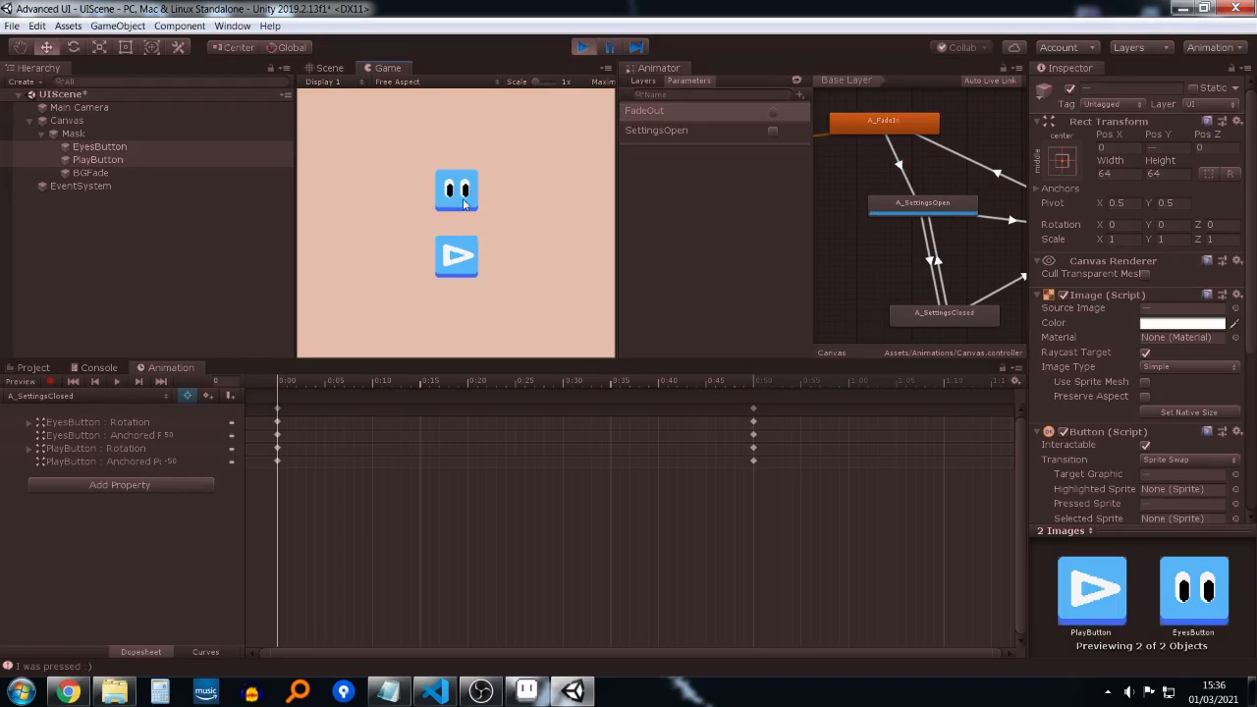
click(473, 196)
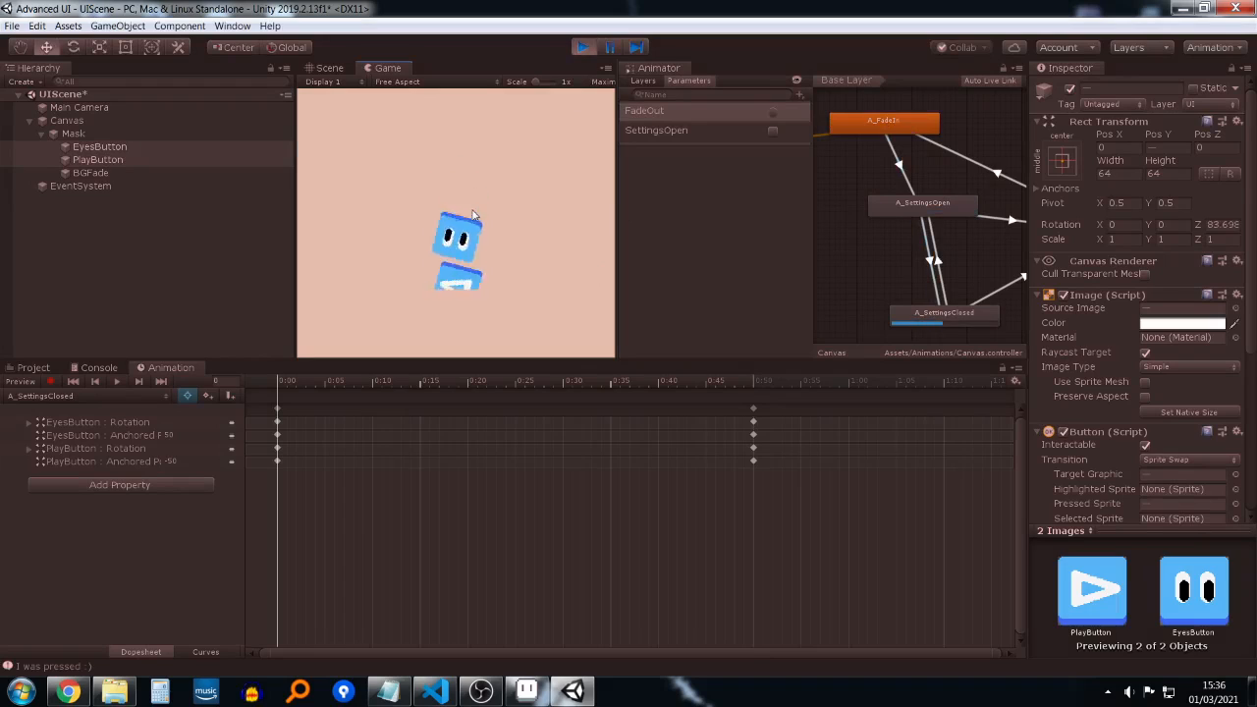
click(463, 259)
click(469, 216)
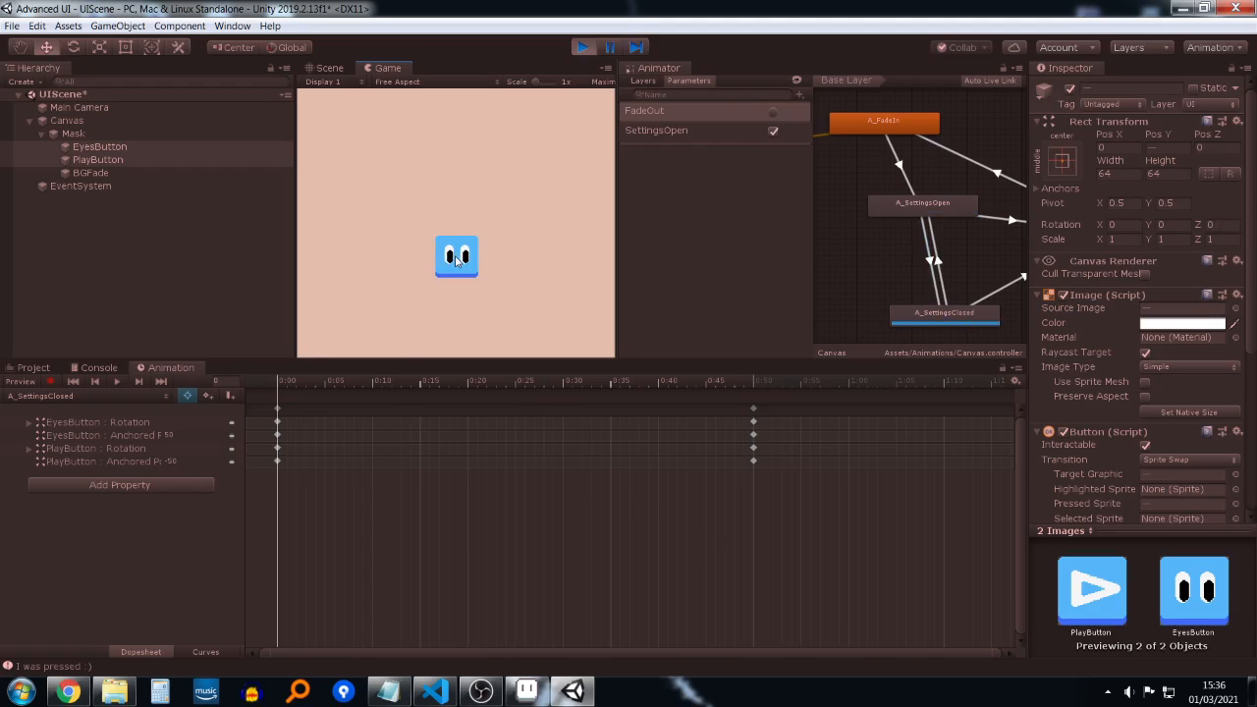
click(447, 187)
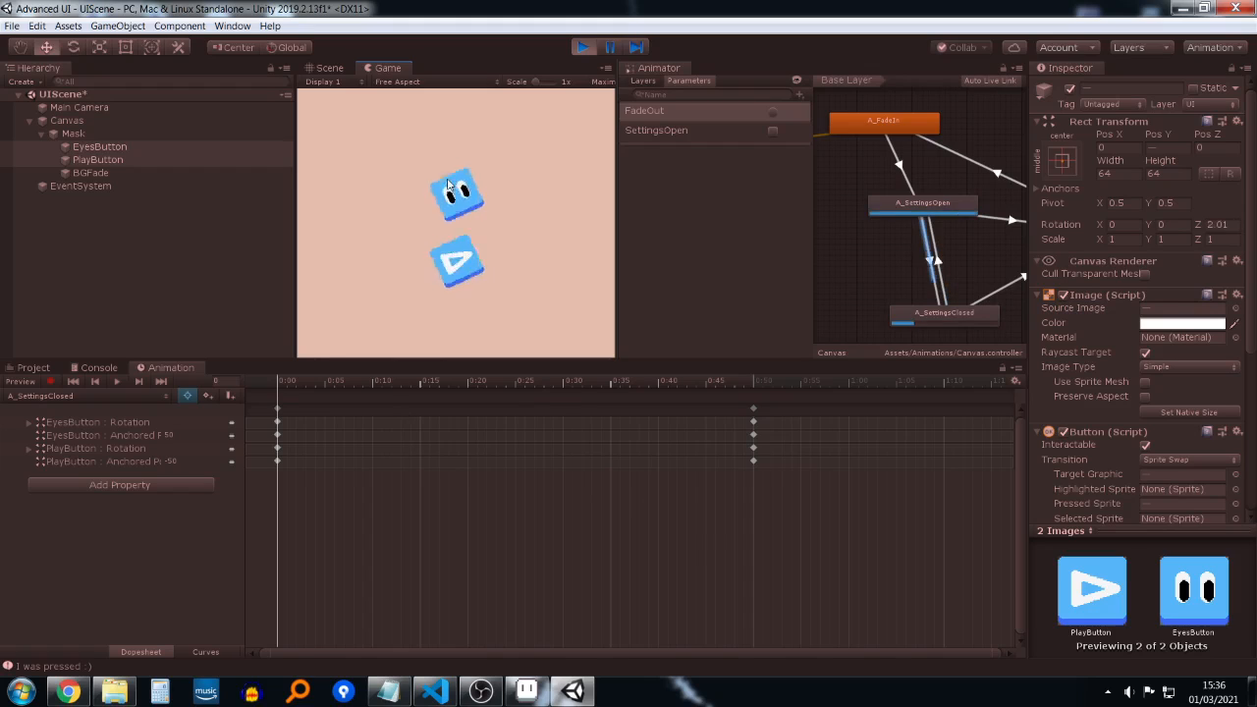
click(580, 47)
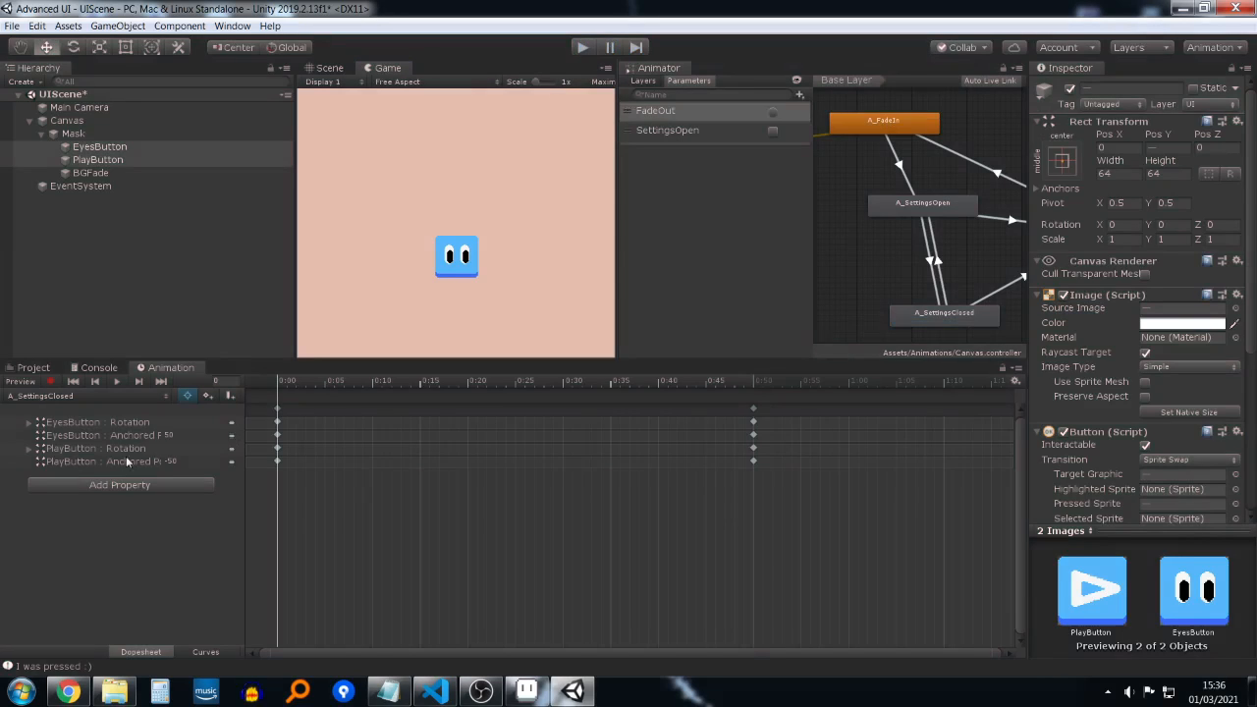
Step: Show only the anchored position curves of EyesButton and PlayButton for the A_SettingsClosed clip
click(196, 653)
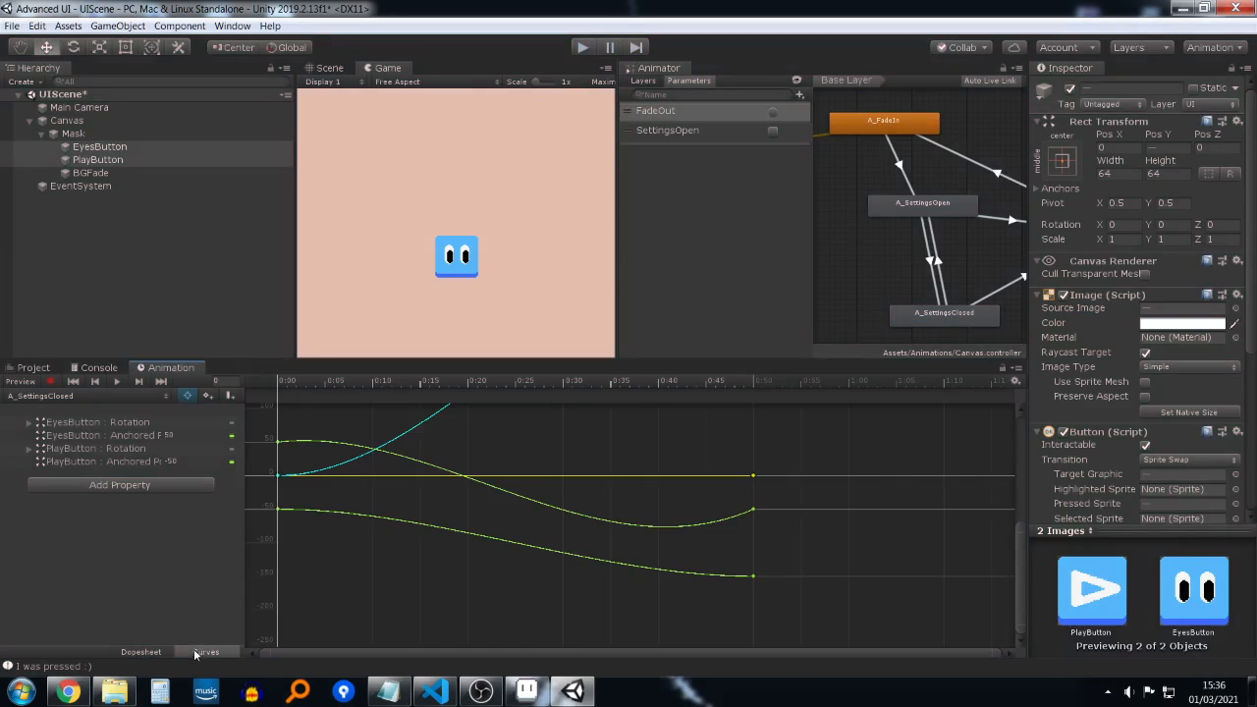
click(131, 436)
click(82, 422)
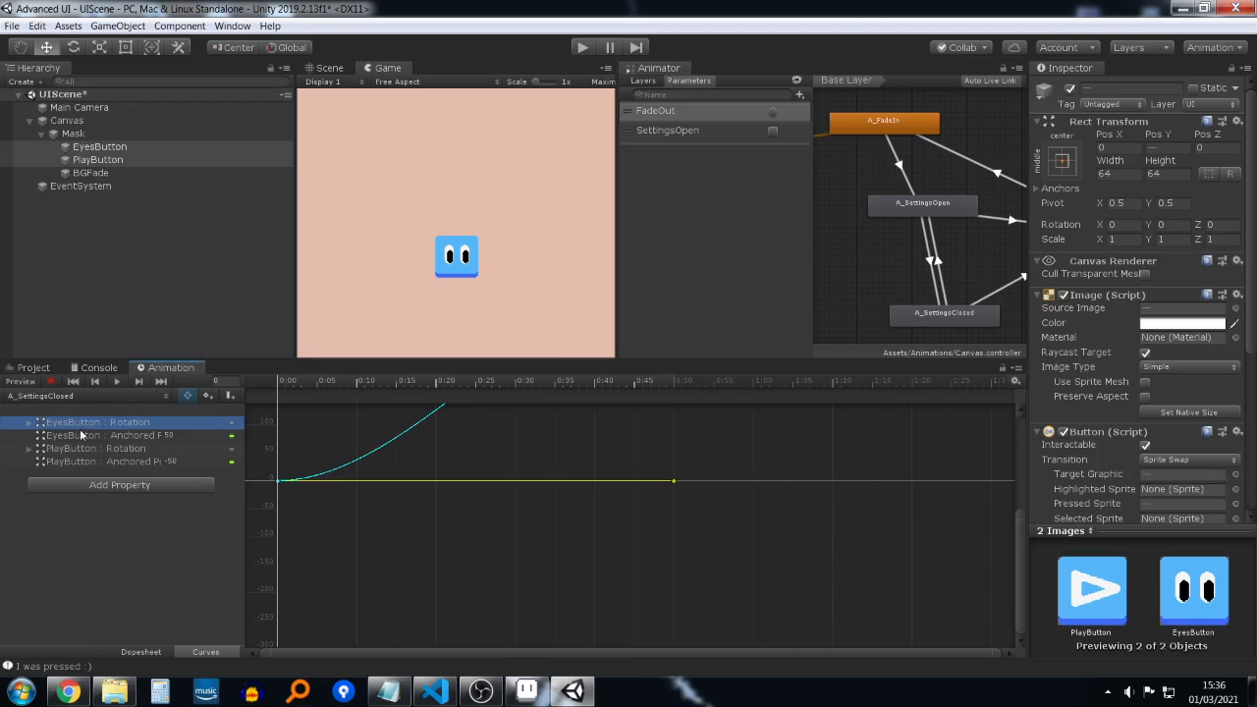
click(82, 435)
ctrl+click(80, 459)
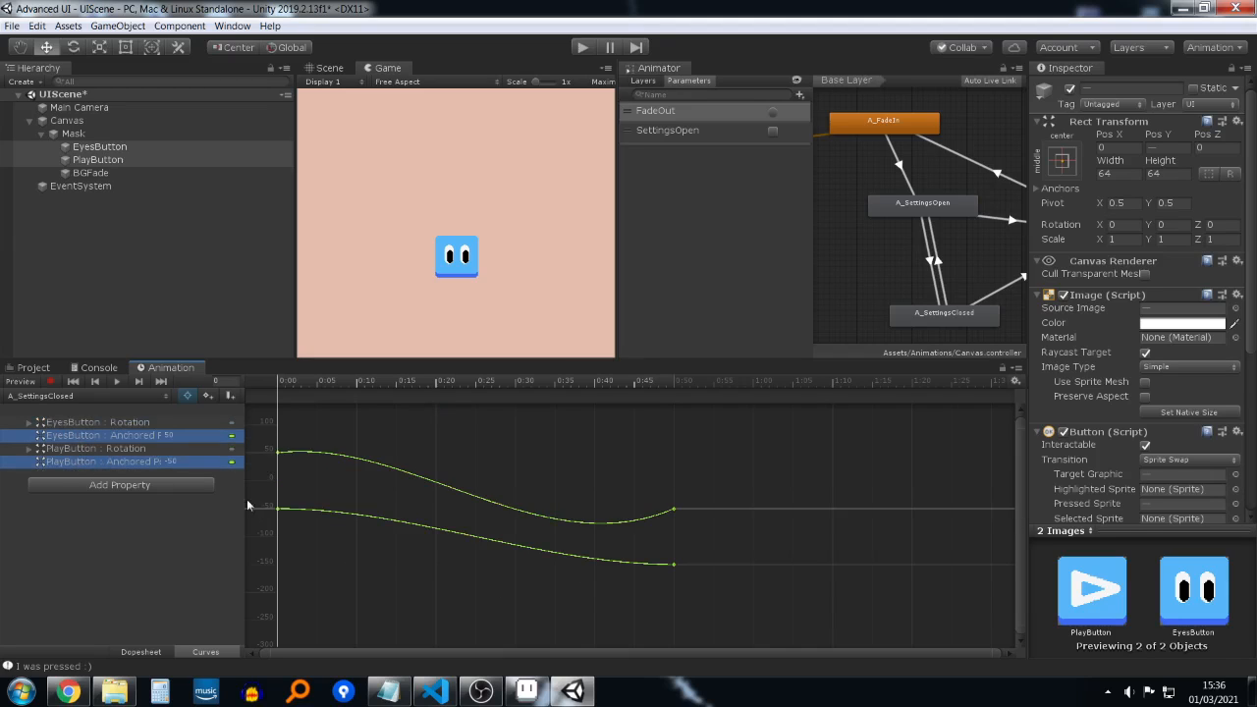
Step: Shape PlayButton's position curve in A_SettingsClosed to rise slightly after the first key and dip below the last key before settling
click(278, 508)
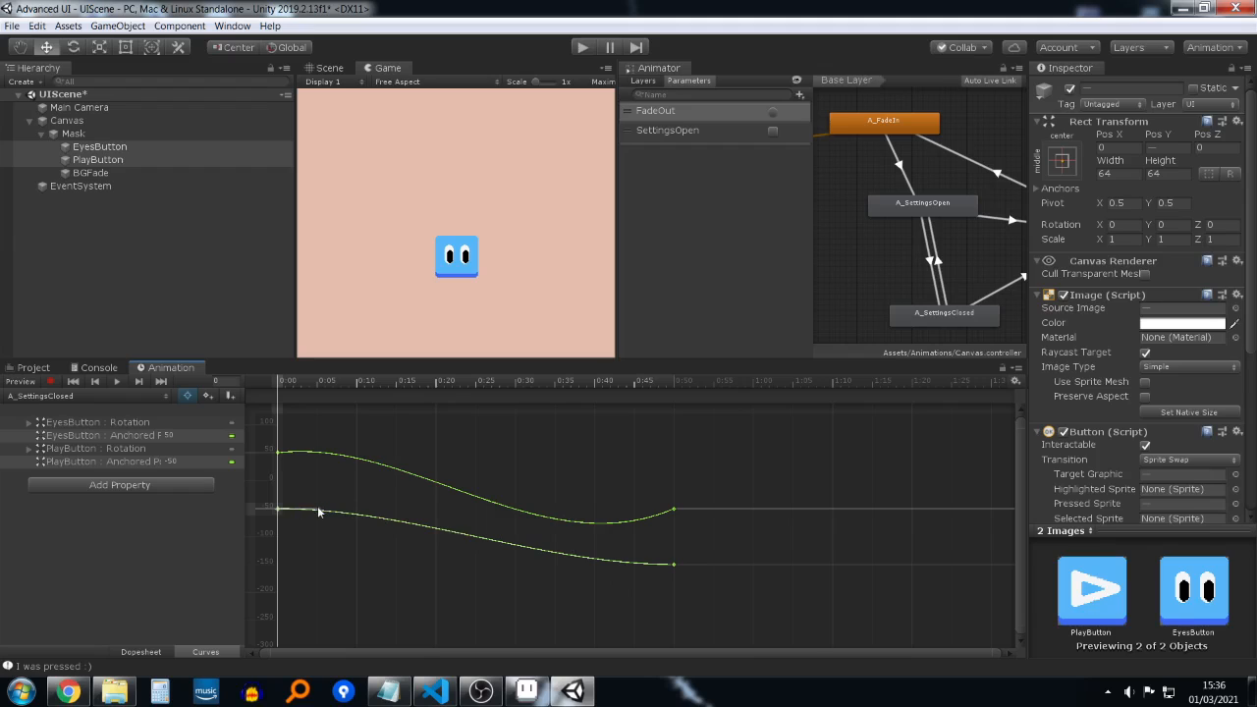
drag(318, 509, 316, 500)
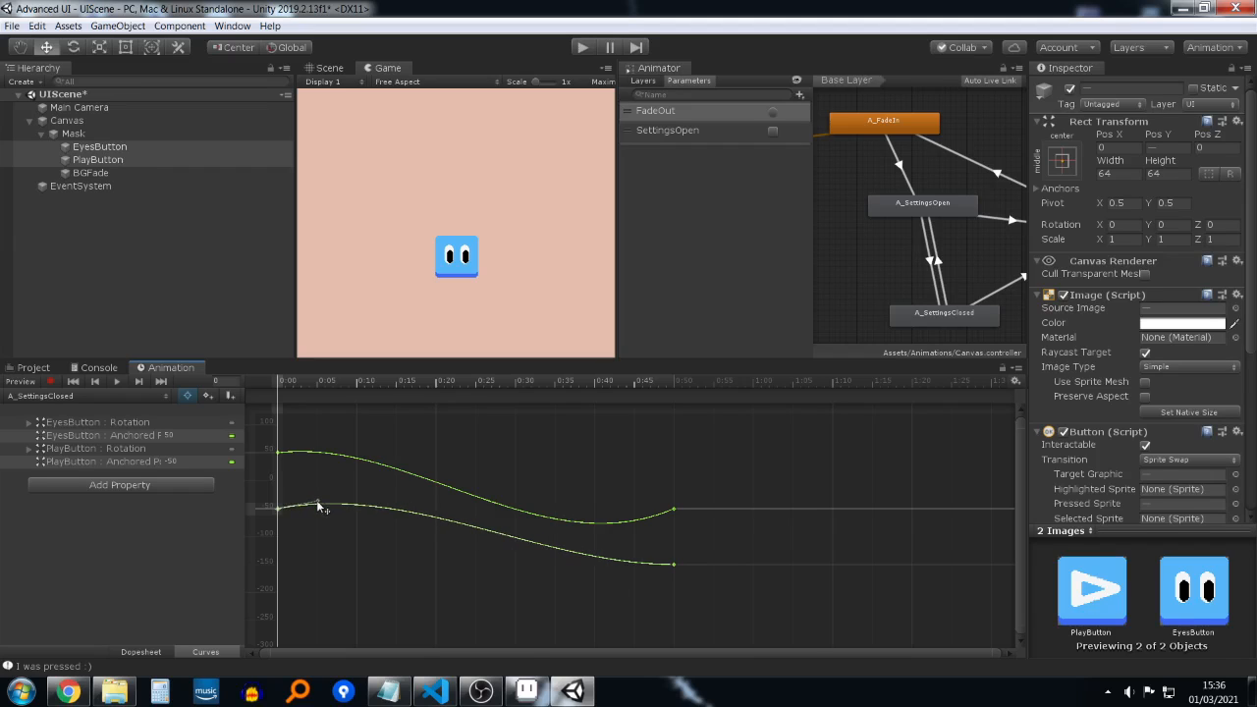
click(674, 563)
drag(632, 564, 633, 588)
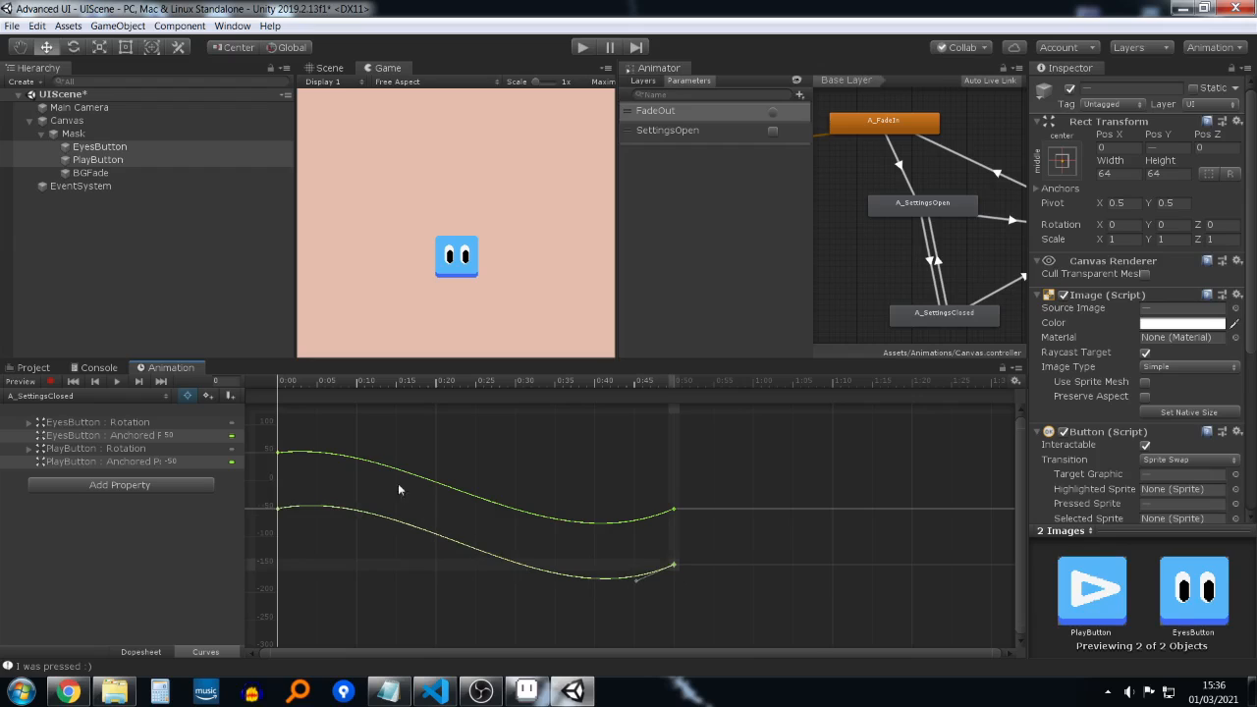
click(280, 511)
drag(317, 501, 318, 502)
click(281, 452)
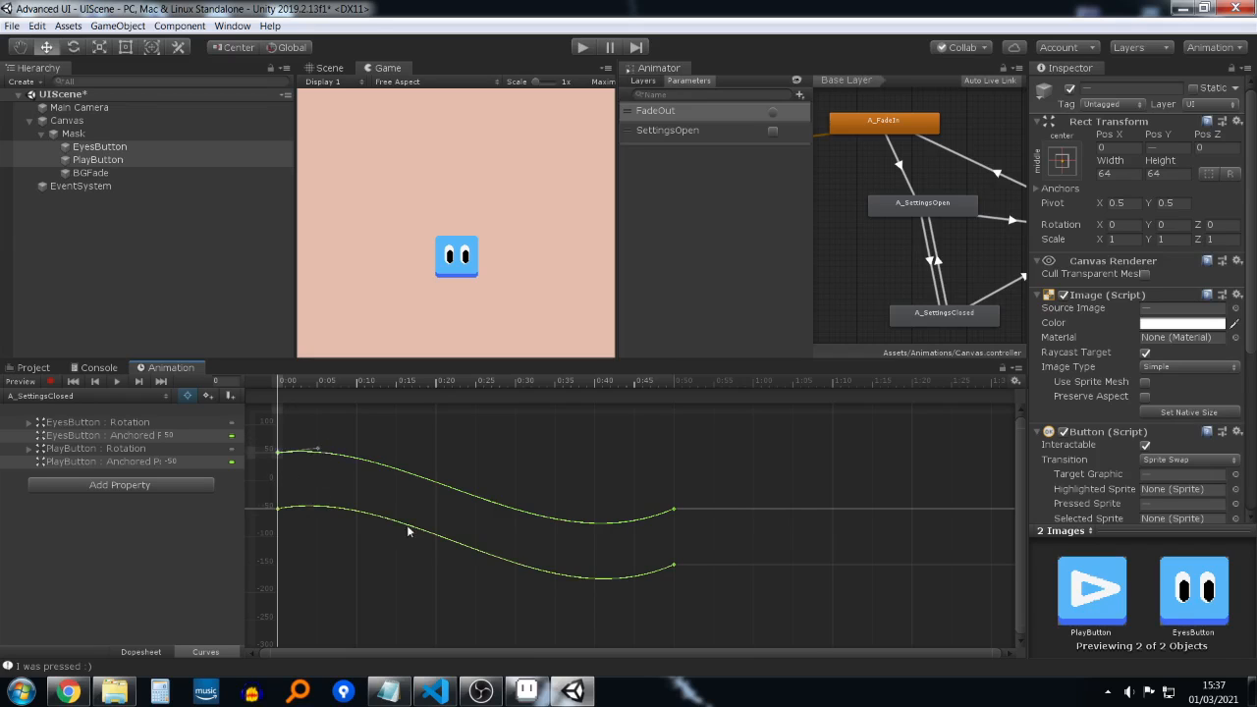
click(584, 540)
Step: Switch to the A_SettingsOpen clip and give EyesButton's position curve a slight dip at the start and overshoot before the end
click(84, 395)
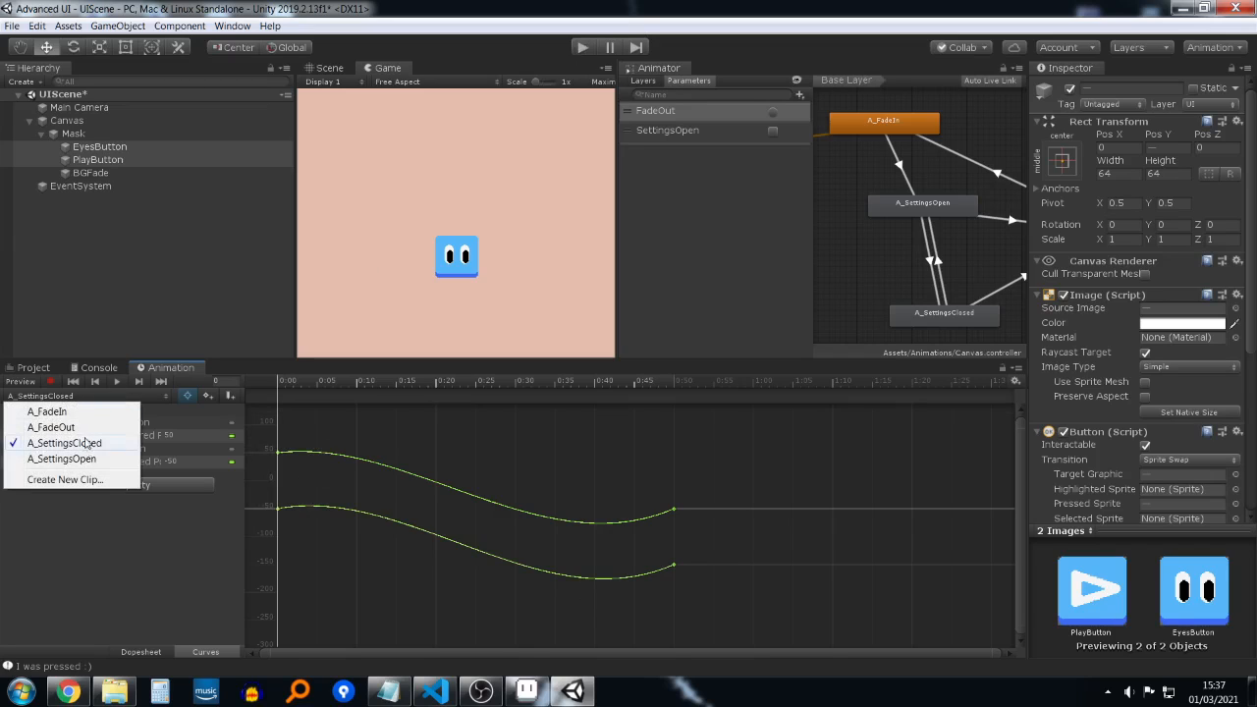
click(89, 461)
scroll(560, 516, down, 3)
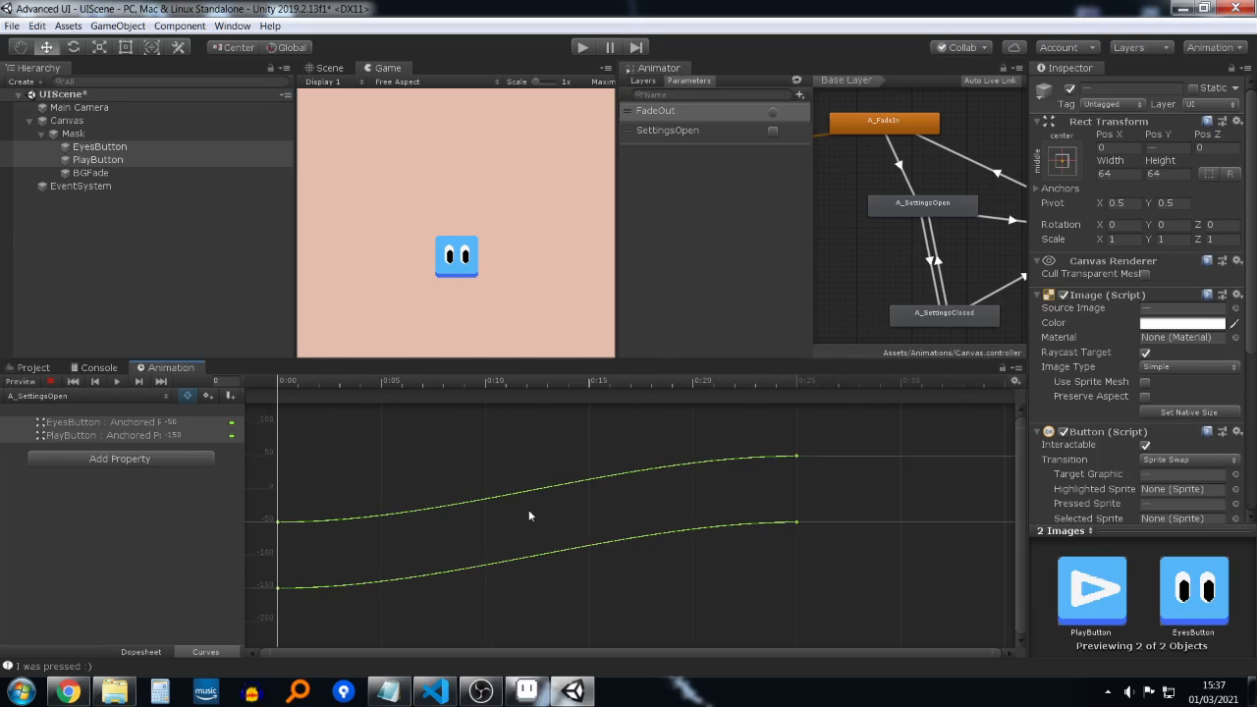
click(279, 521)
drag(320, 521, 324, 532)
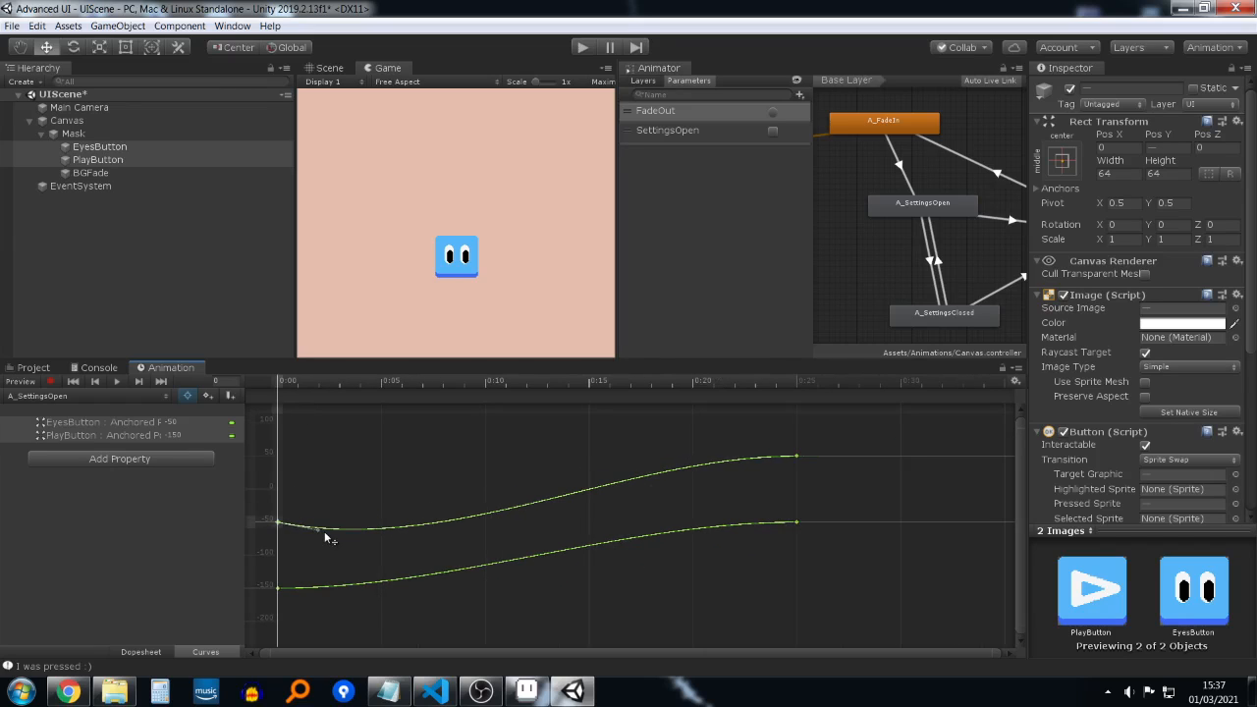
click(795, 456)
drag(755, 455, 758, 451)
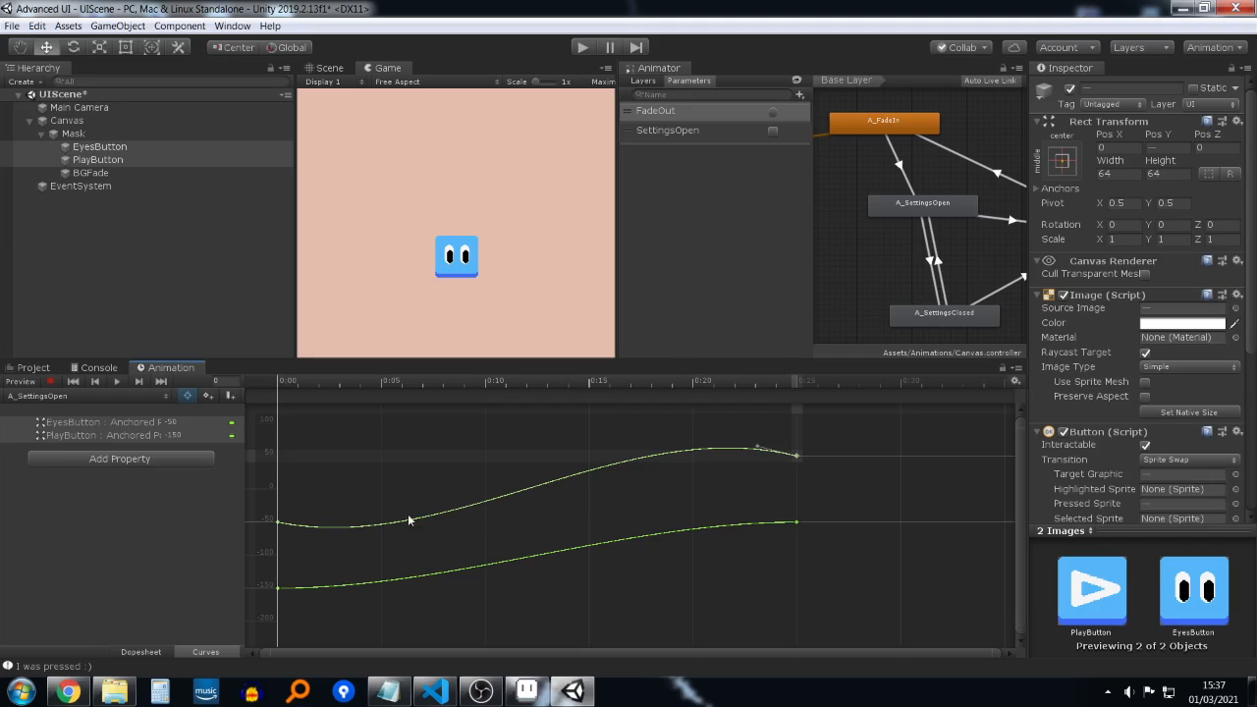
Step: Give PlayButton's position curve in A_SettingsOpen a matching dip after the first key and overshoot before the last key
click(279, 588)
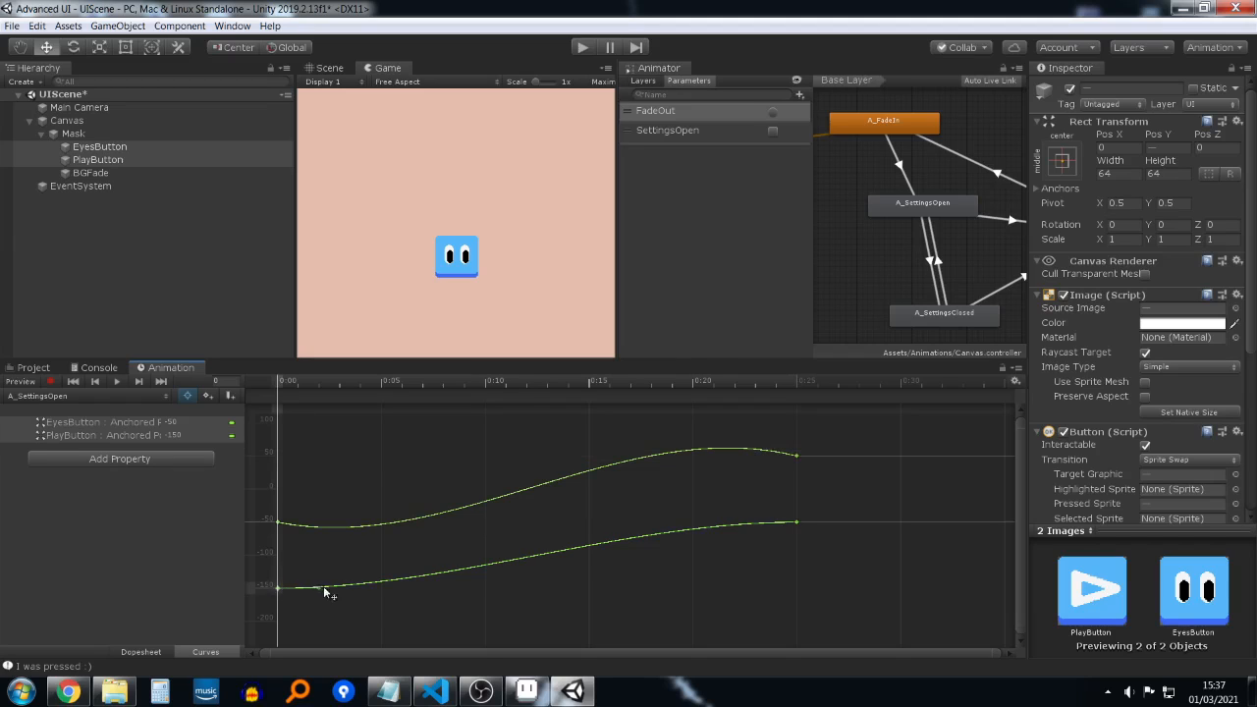
drag(324, 587, 323, 604)
click(796, 522)
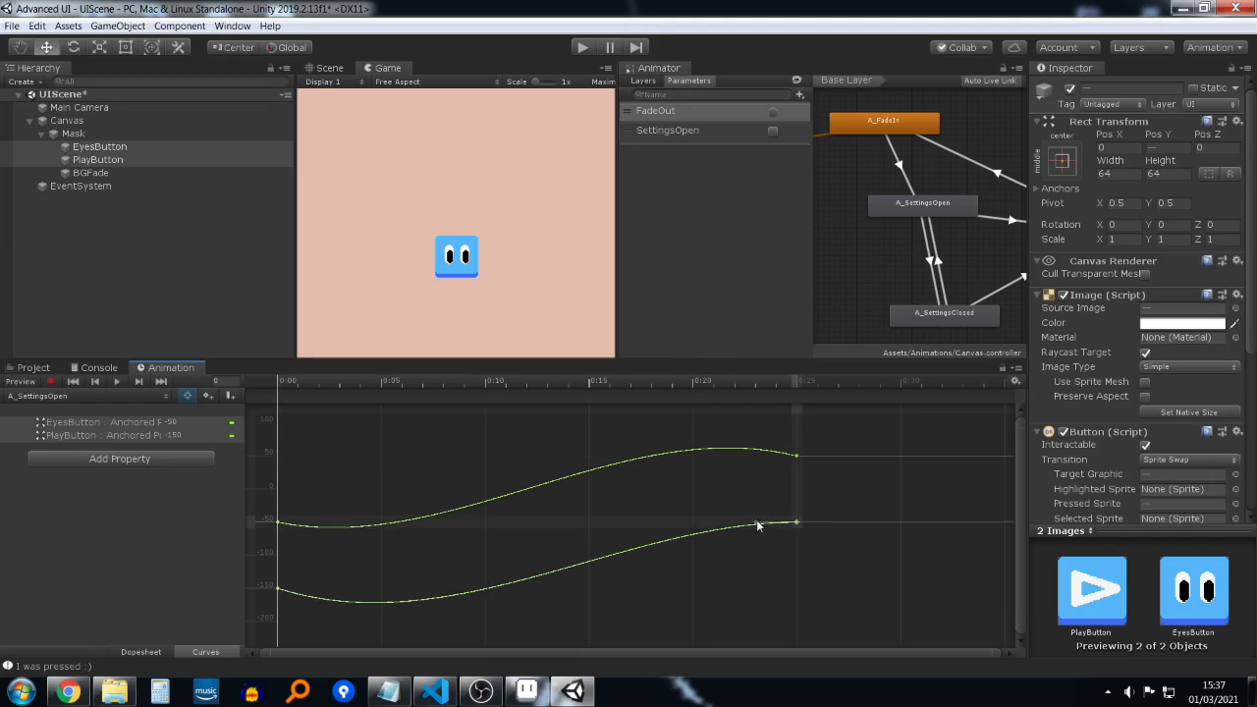
drag(756, 520, 757, 516)
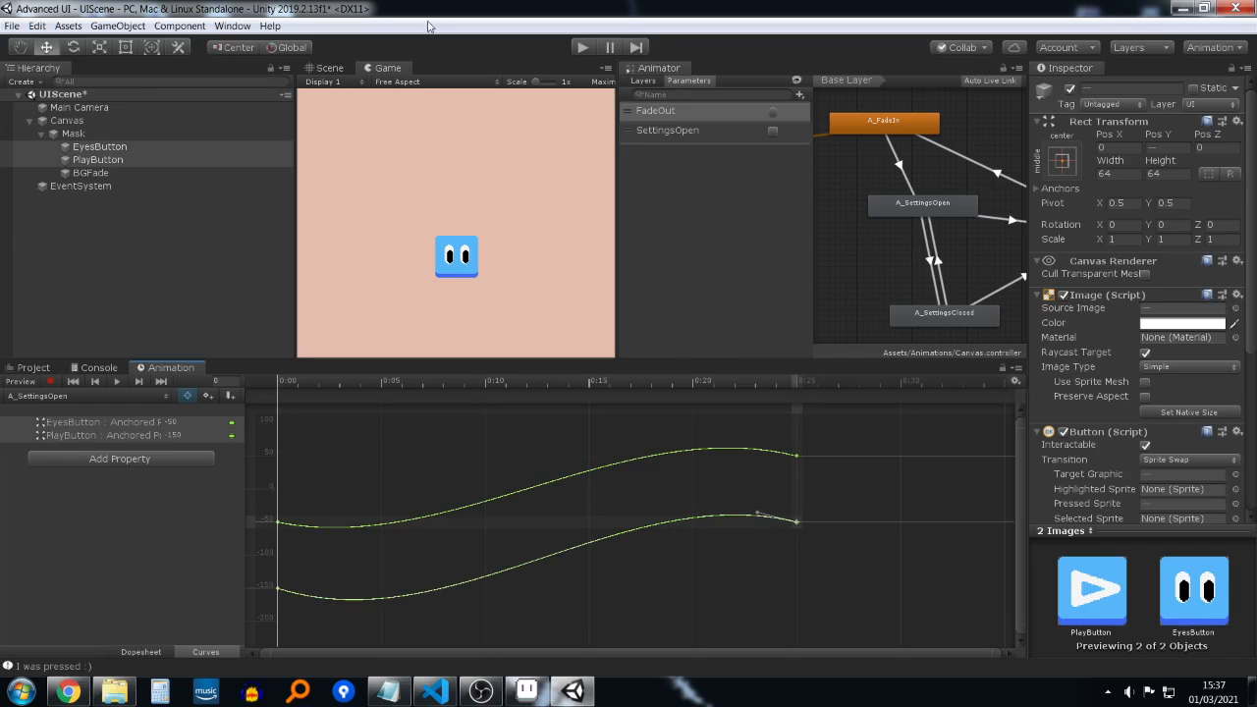
Step: Run the scene, open and close the settings buttons repeatedly to test the reshaped curves of both clips, and stop the scene
click(582, 49)
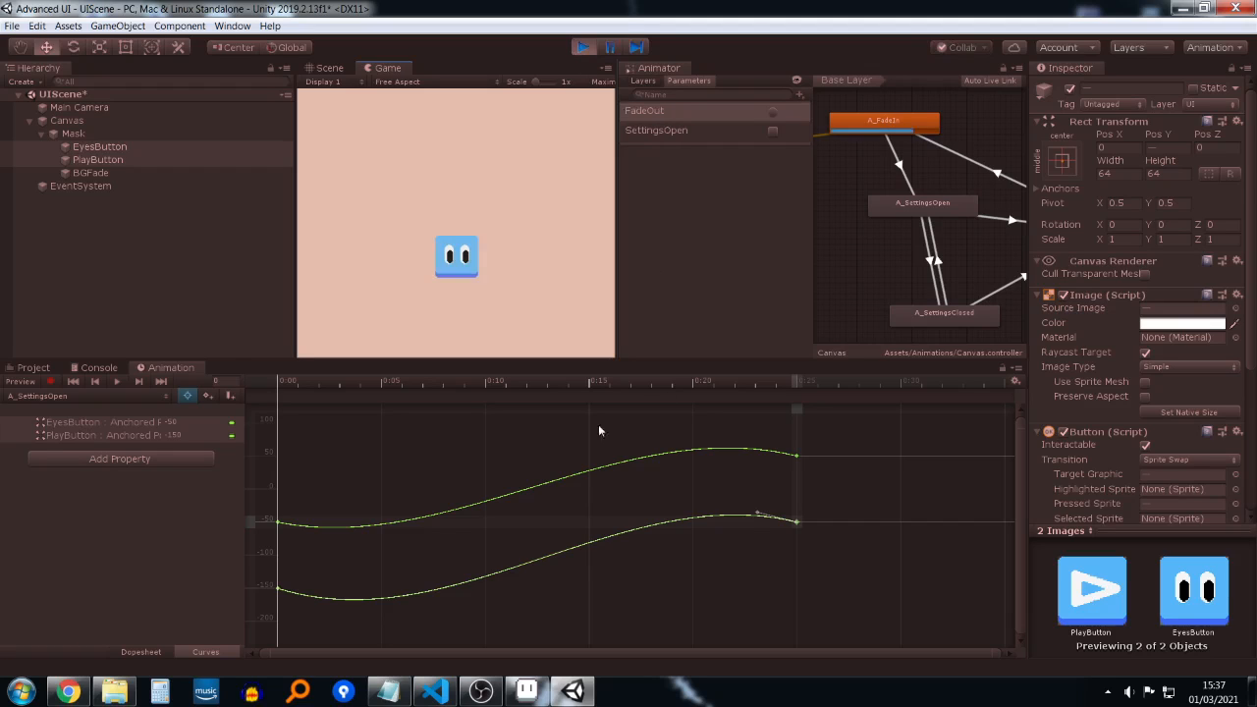
click(473, 269)
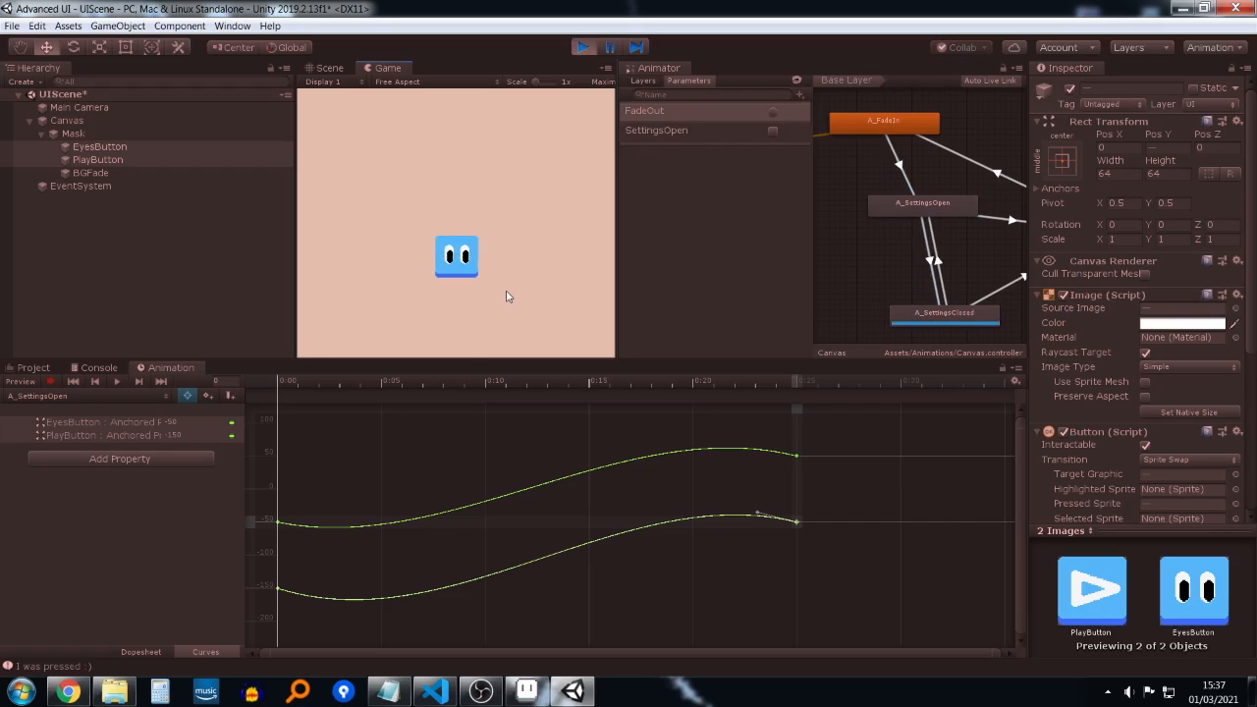
click(453, 266)
click(457, 204)
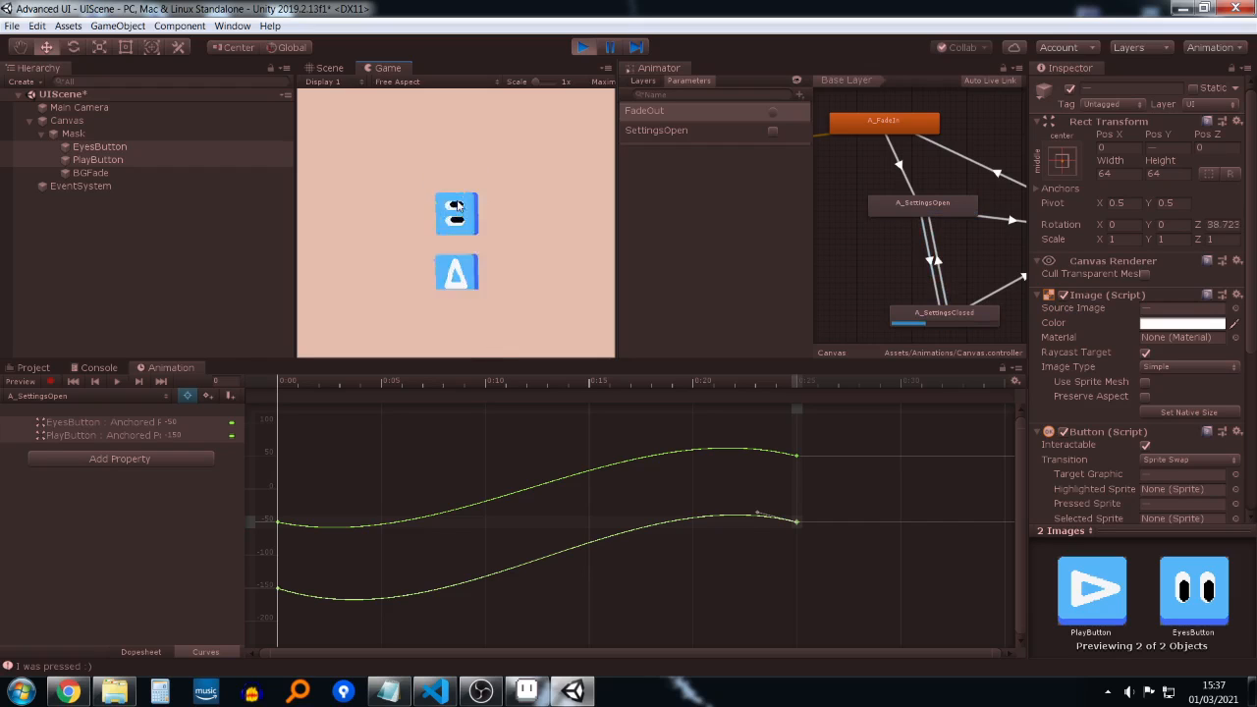
click(459, 257)
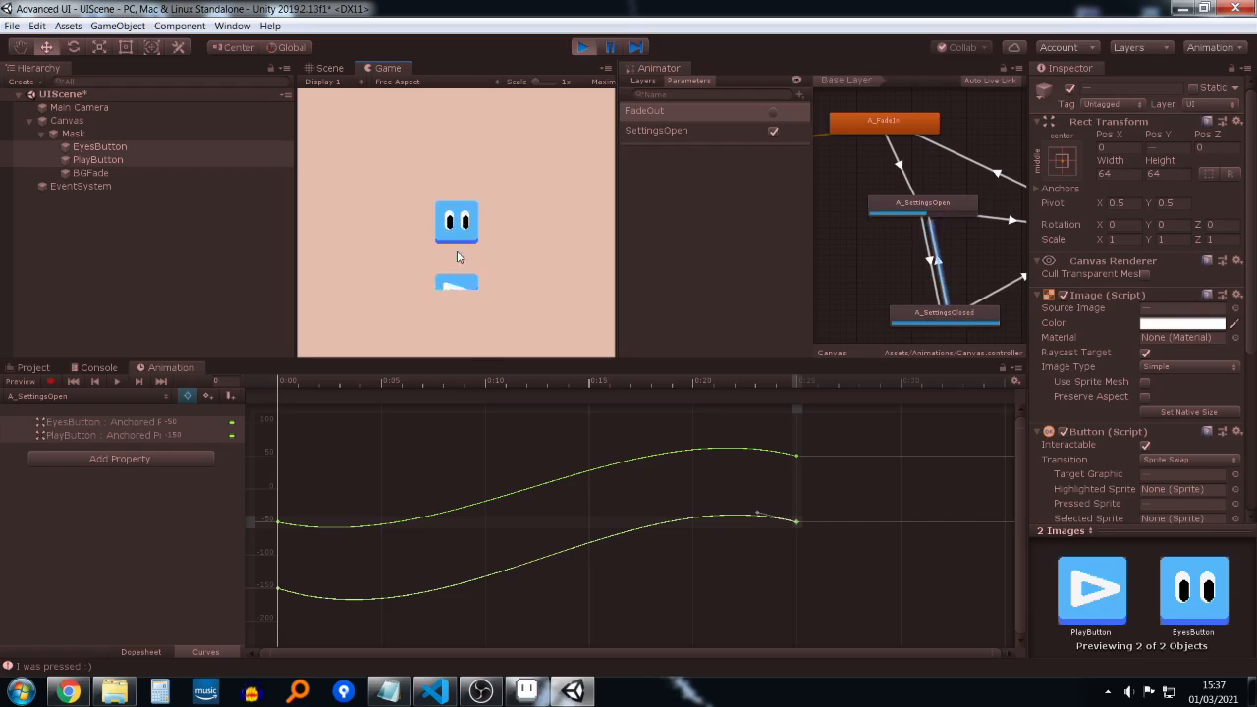
click(458, 201)
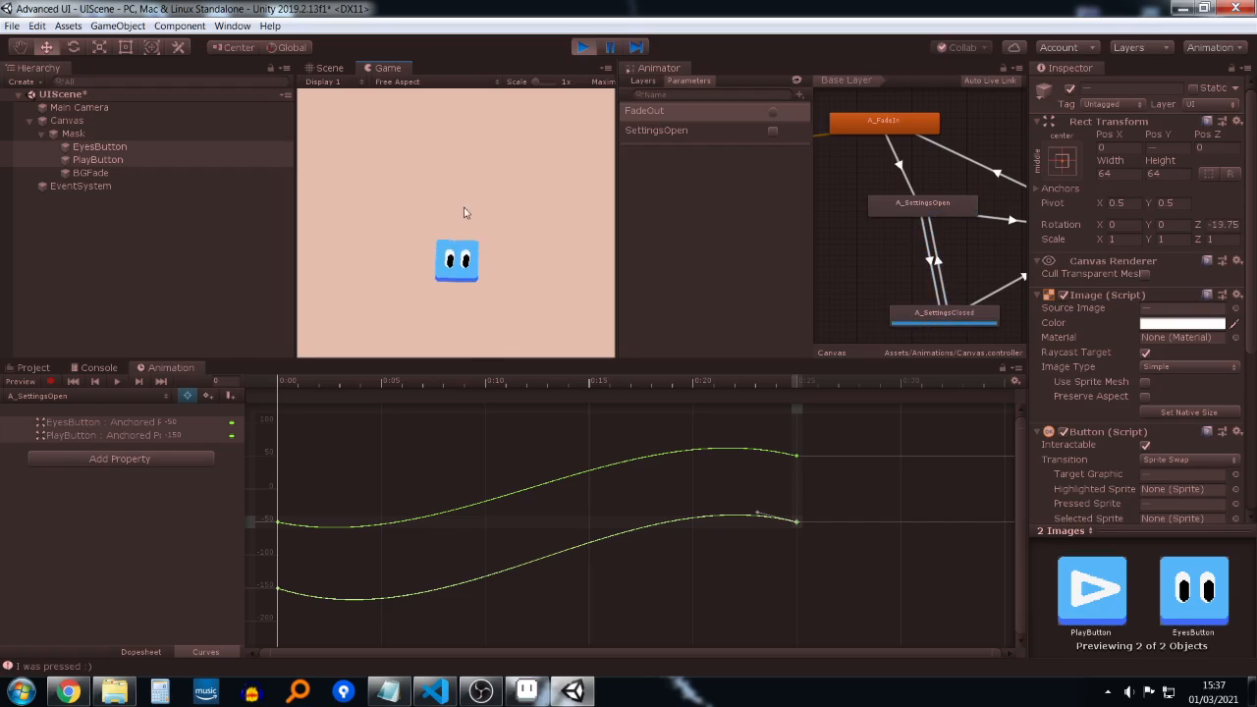
click(472, 246)
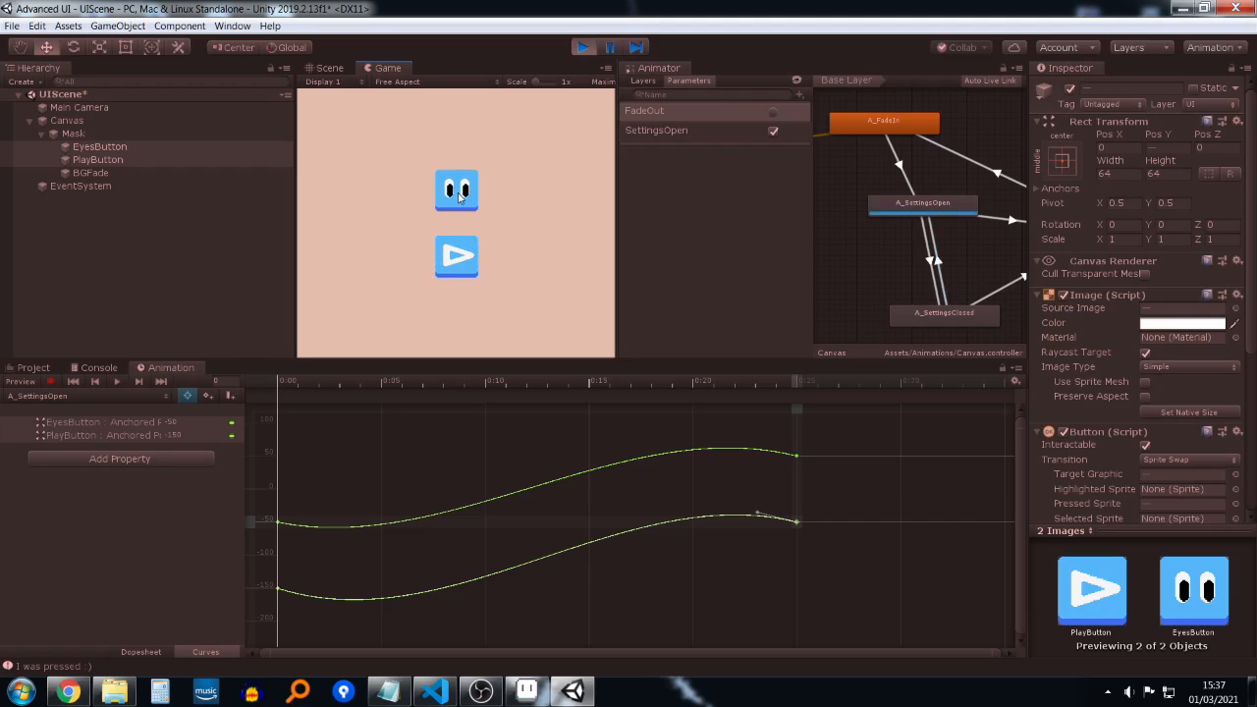
click(458, 196)
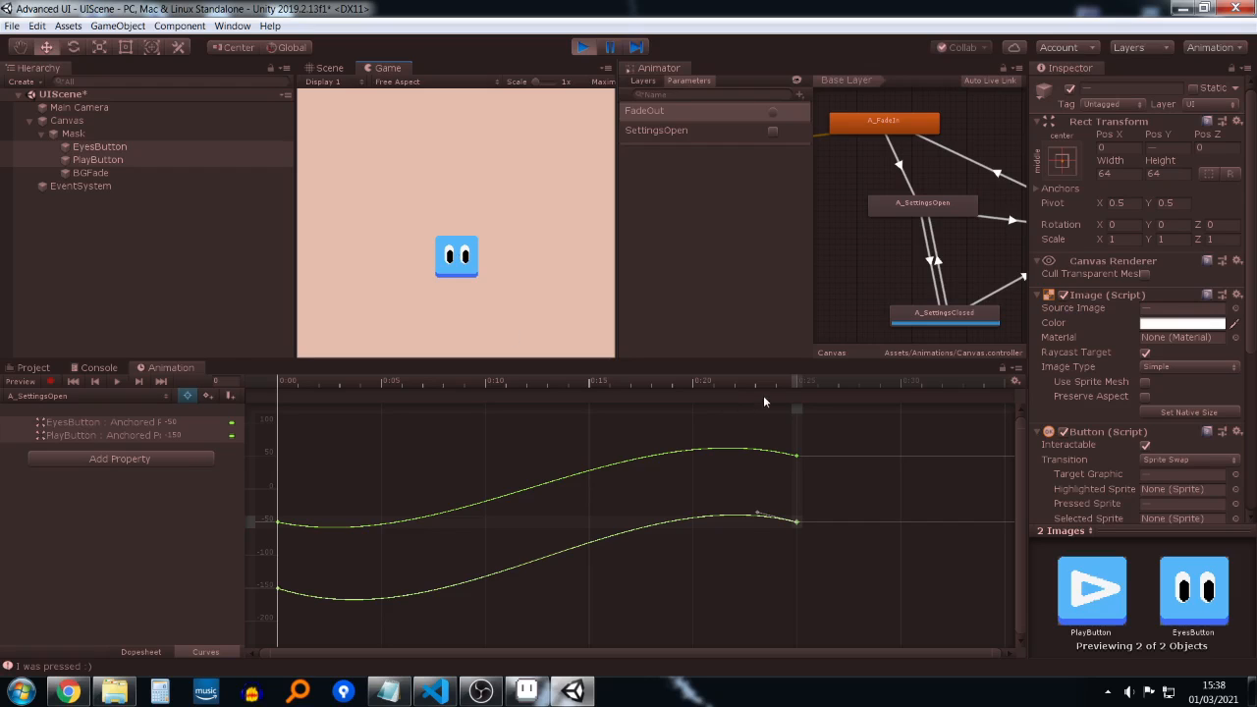
drag(763, 393, 270, 393)
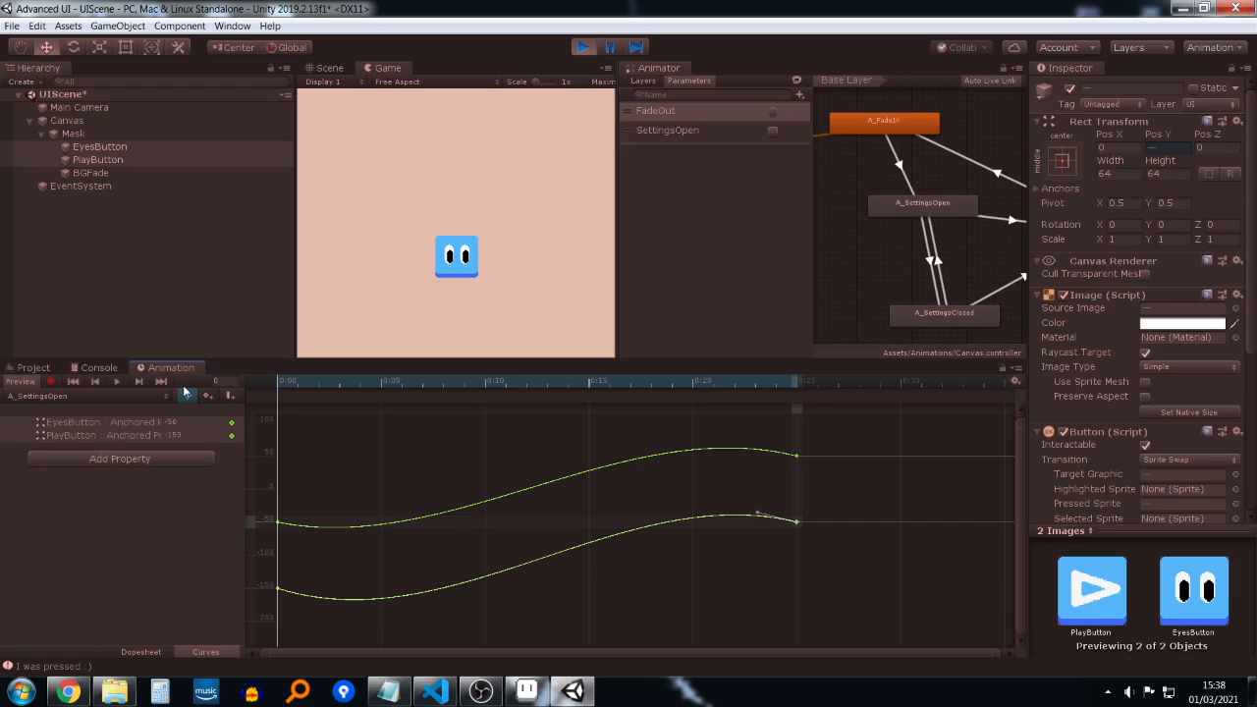
click(185, 394)
Step: Dock the Animator window alongside the Scene and Game views, and display the Scene view
drag(677, 74, 486, 72)
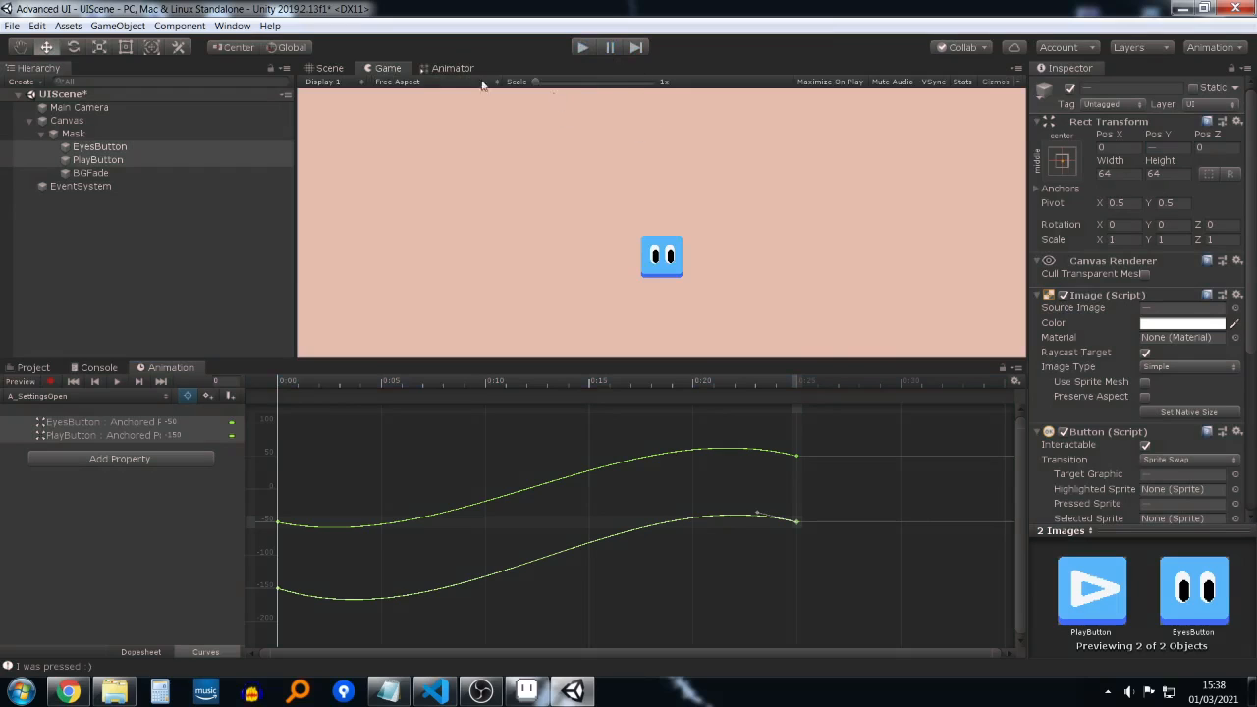
click(448, 69)
scroll(648, 161, down, 3)
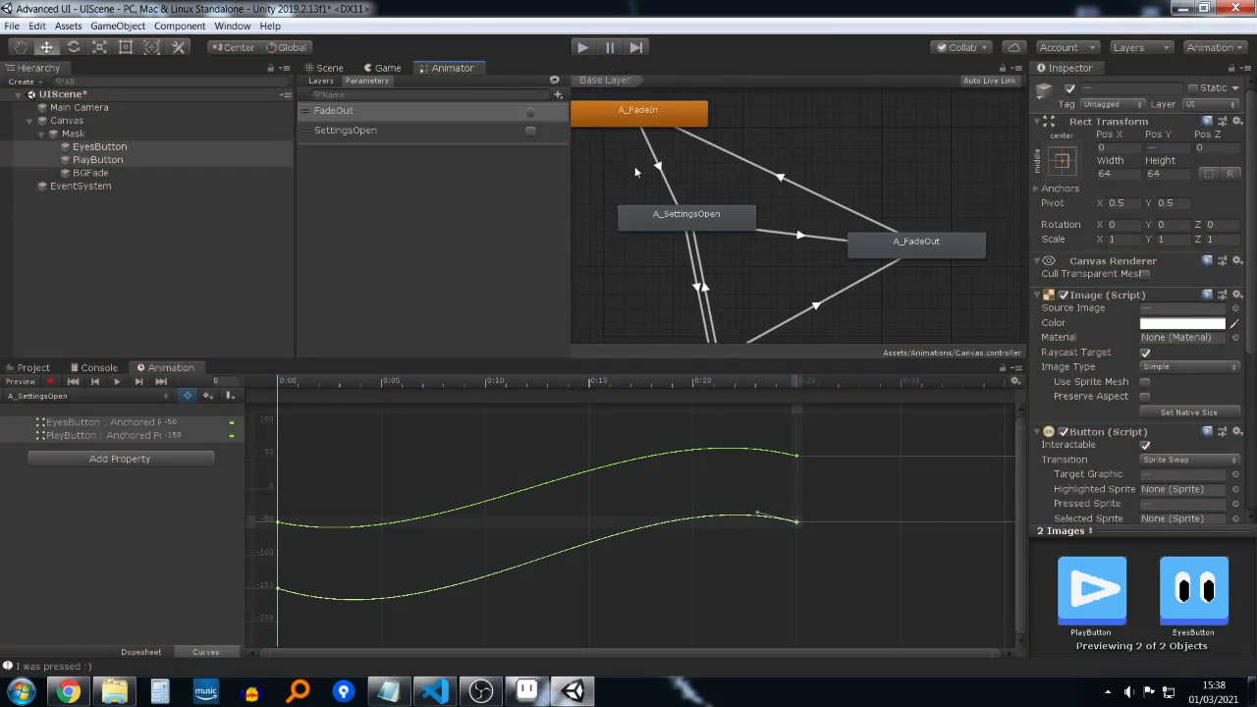
click(331, 71)
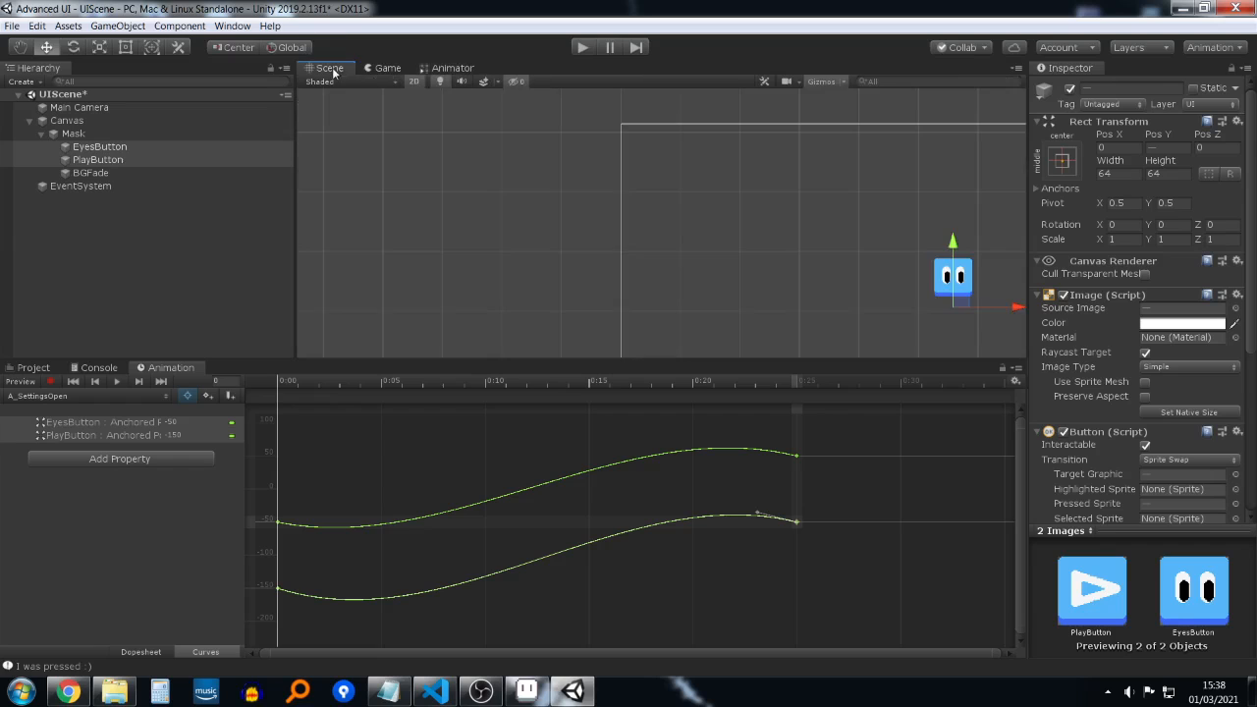
Step: Run the scene from the Game view, open and close the settings buttons once, and stop the scene
click(386, 69)
click(583, 48)
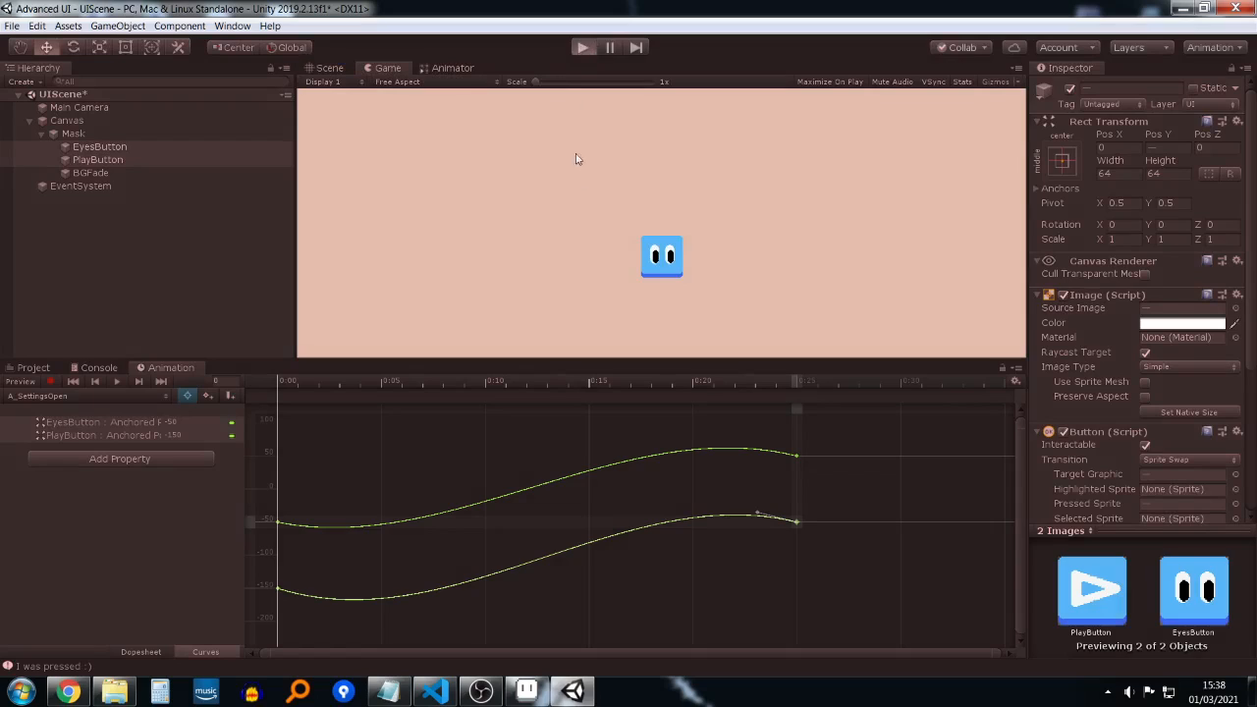
click(652, 240)
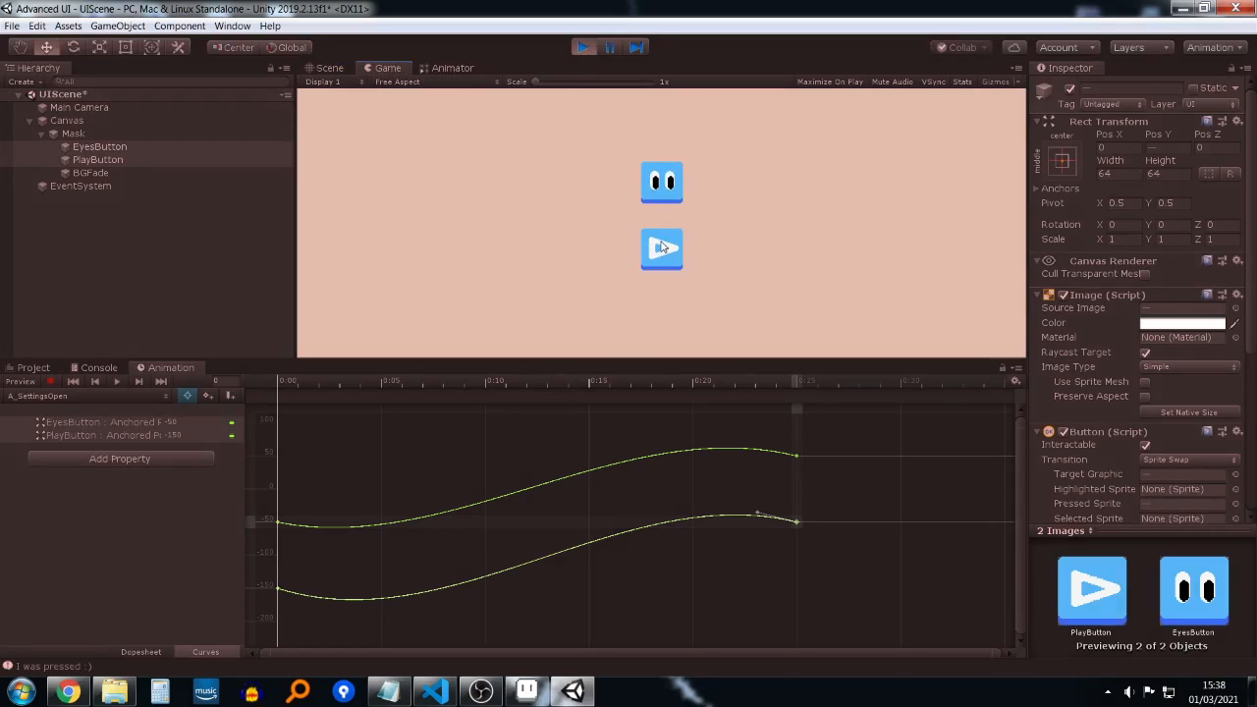
click(662, 189)
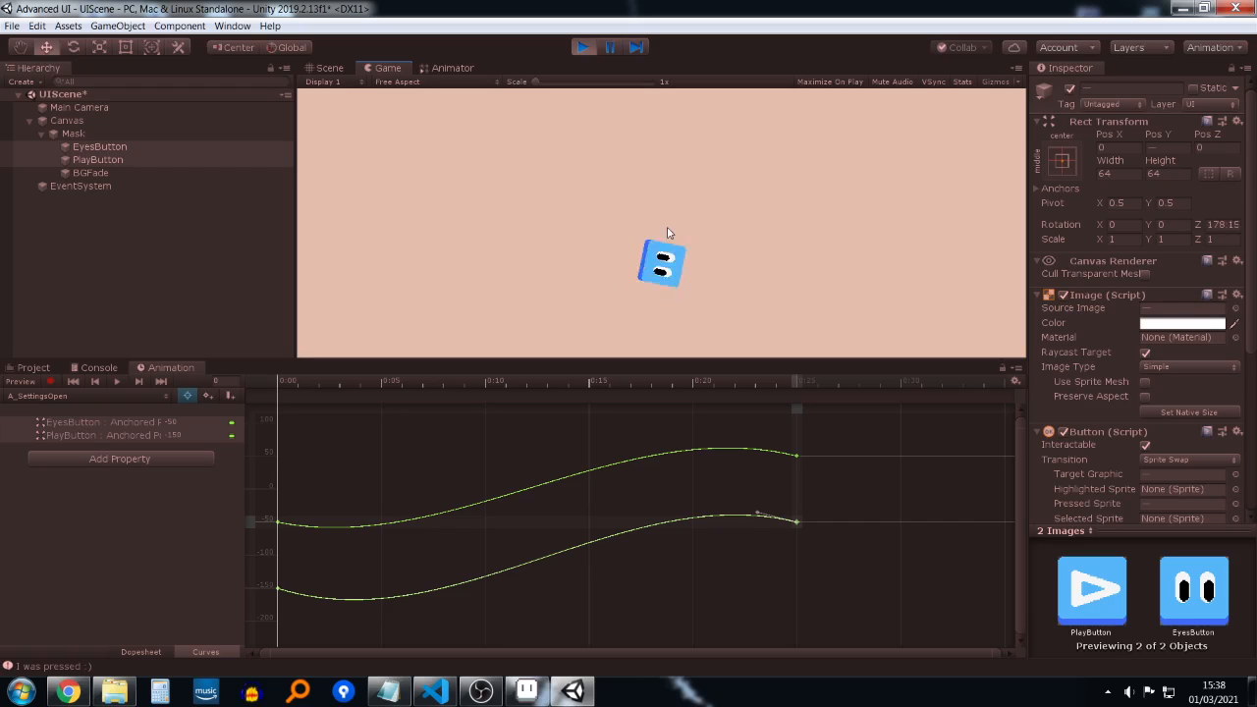
click(580, 46)
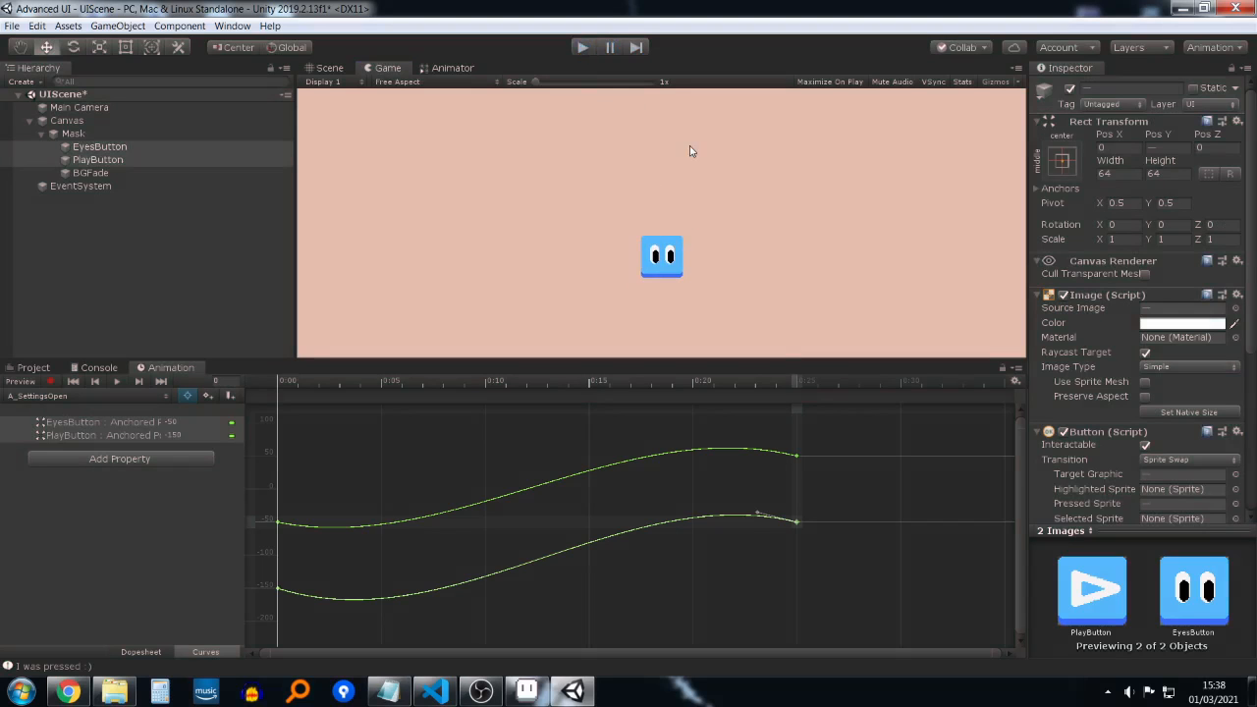
Step: In the Animator graph, set the exit time of the A_FadeIn to A_SettingsOpen transition to 0.1
click(453, 69)
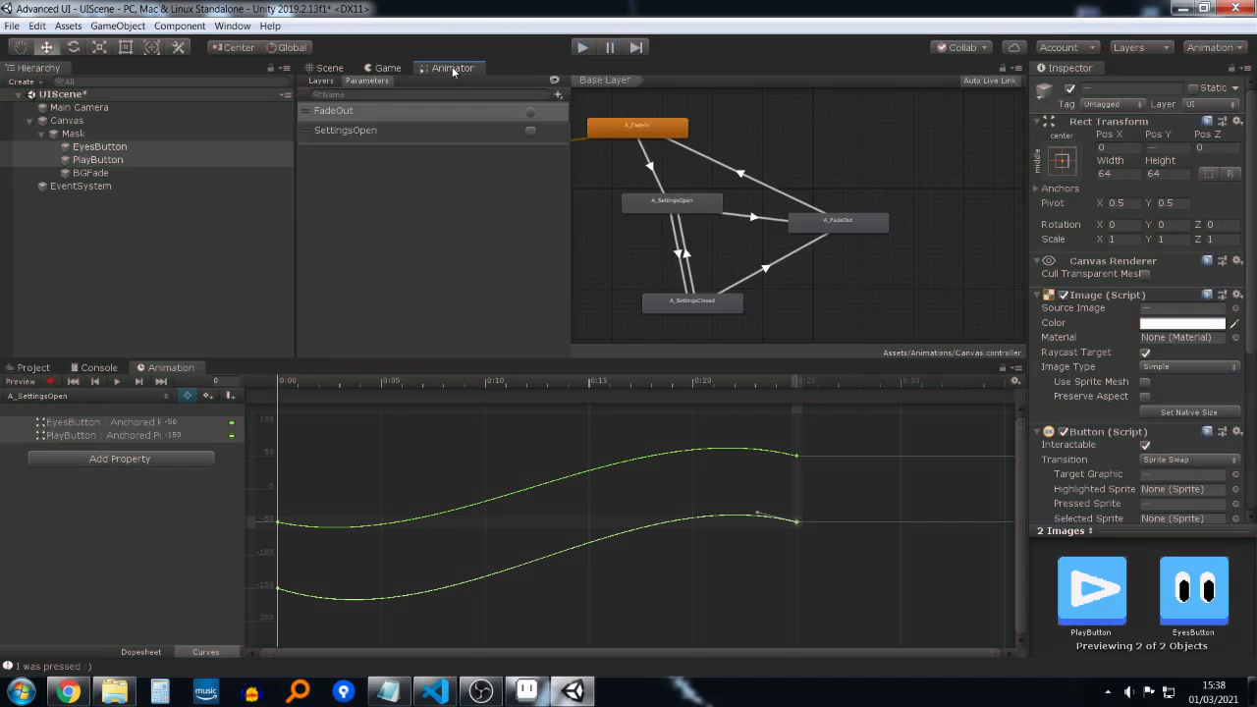
scroll(657, 169, up, 4)
click(631, 179)
click(640, 179)
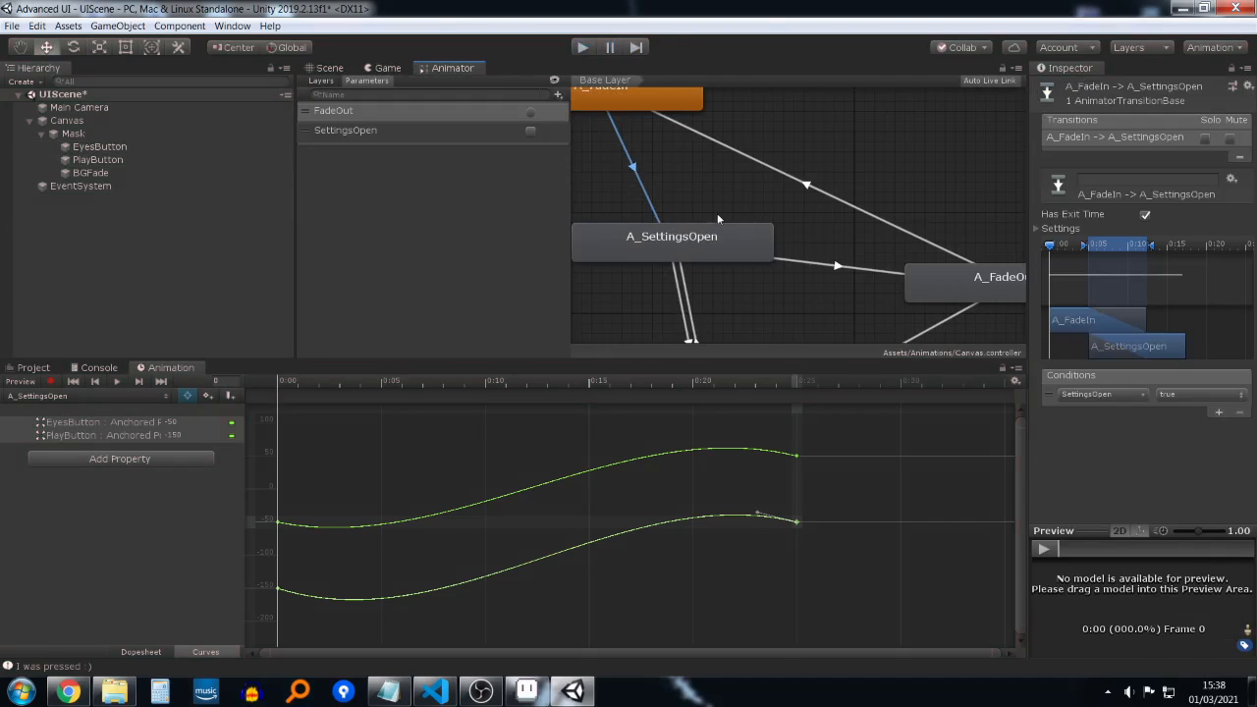
scroll(762, 222, down, 2)
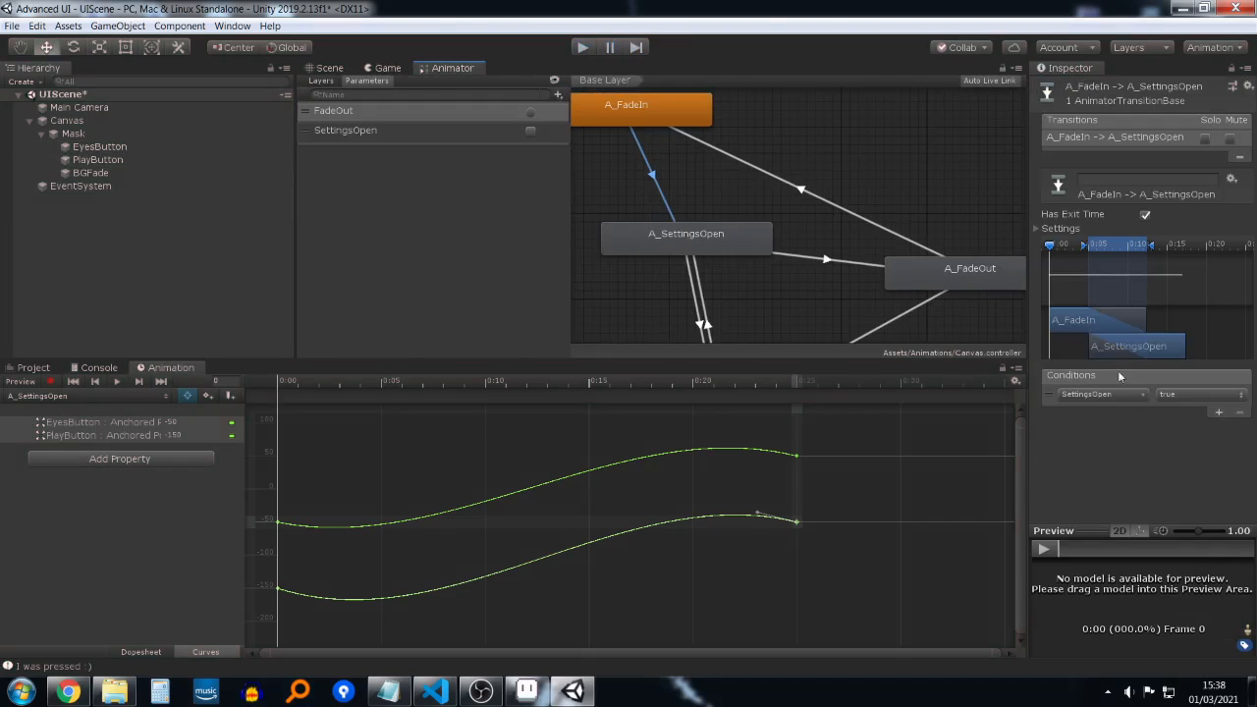
click(1039, 229)
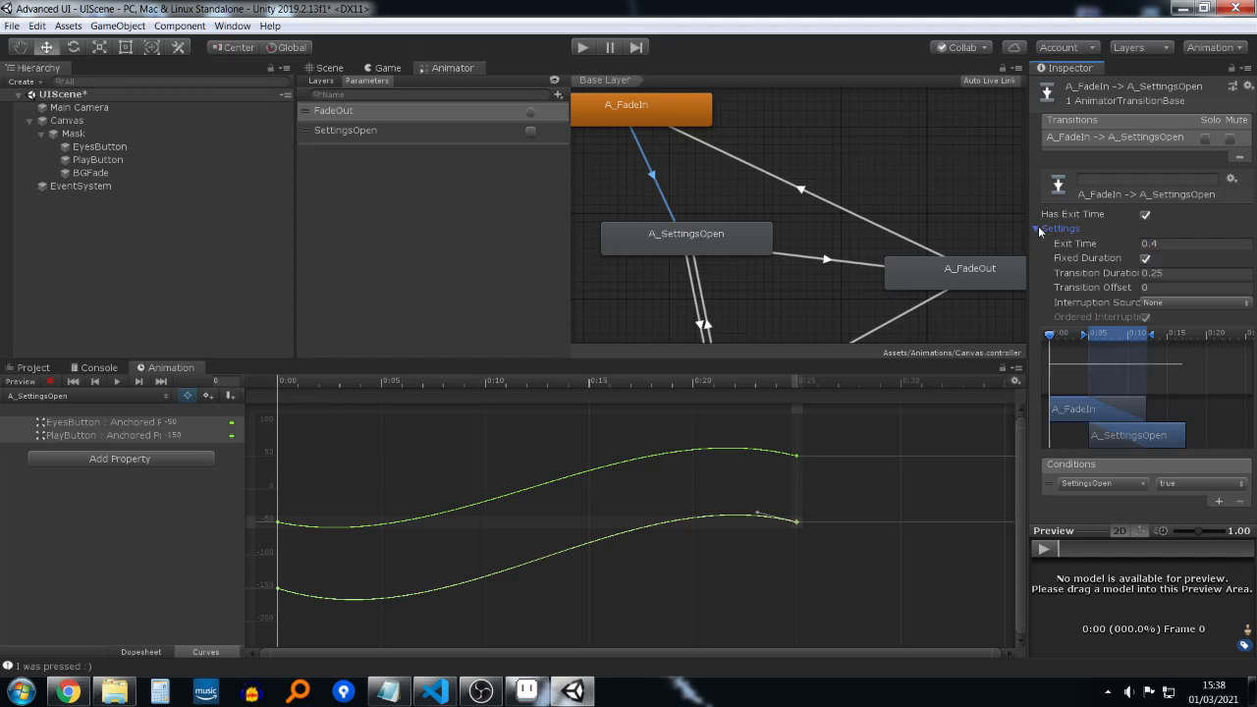
click(1179, 242)
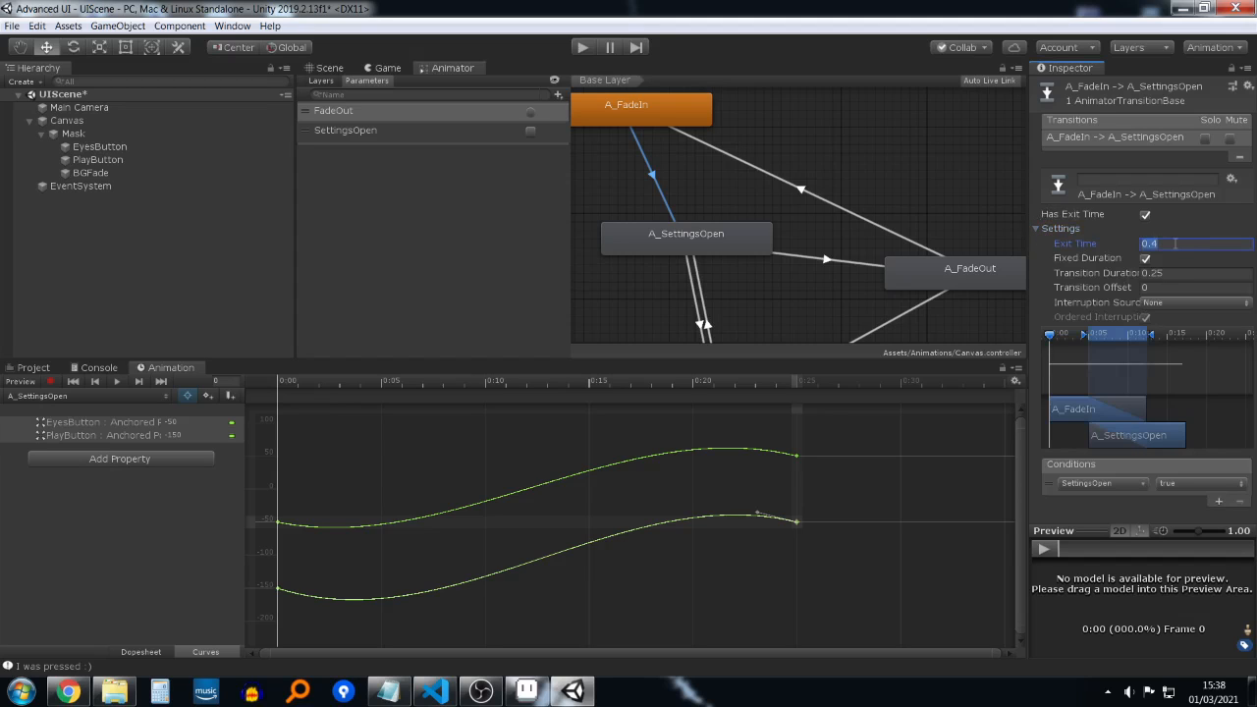
text(.1)
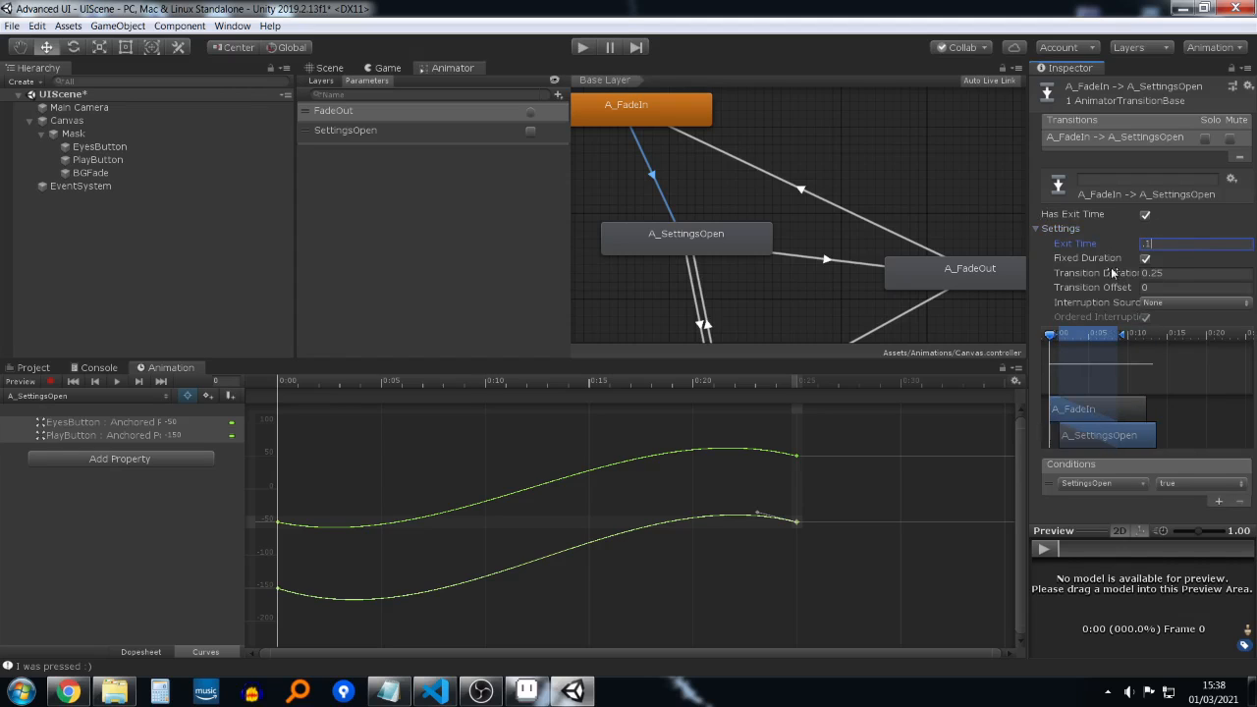
Step: Set the exit time to 0.1 on both transitions between A_SettingsOpen and A_SettingsClosed
click(693, 293)
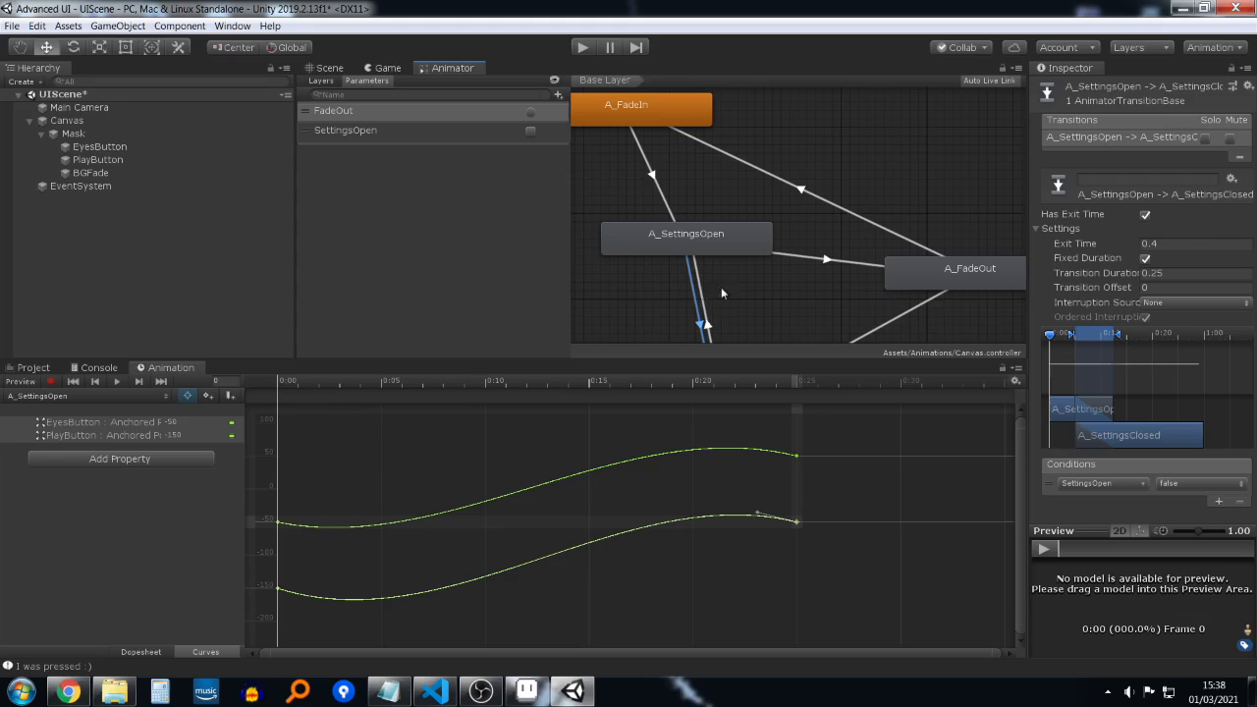
click(1203, 242)
text(.1)
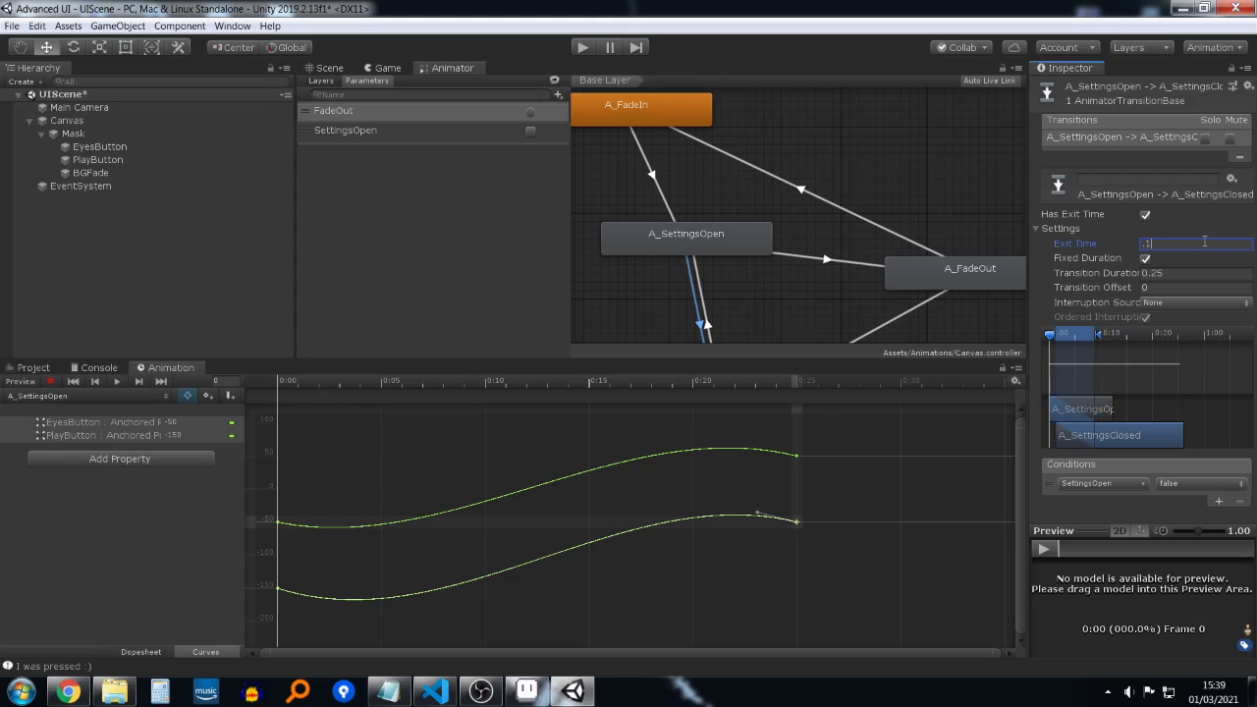
click(706, 324)
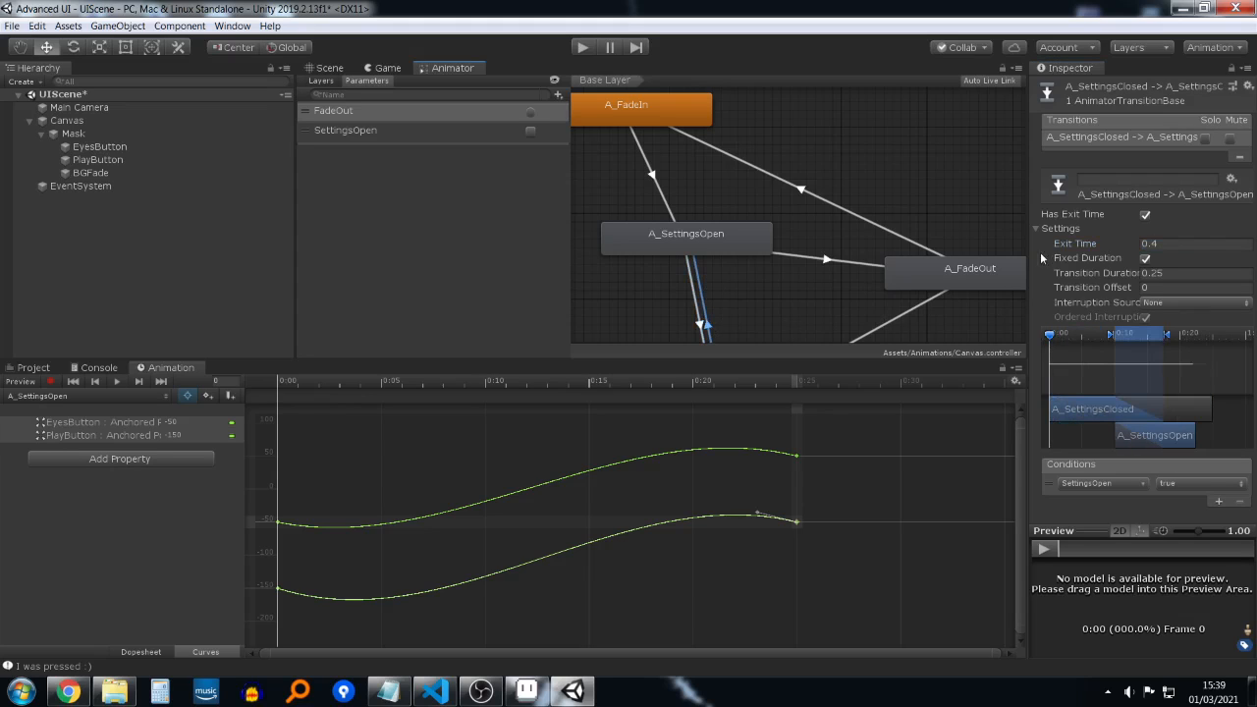
click(1198, 244)
text(.1)
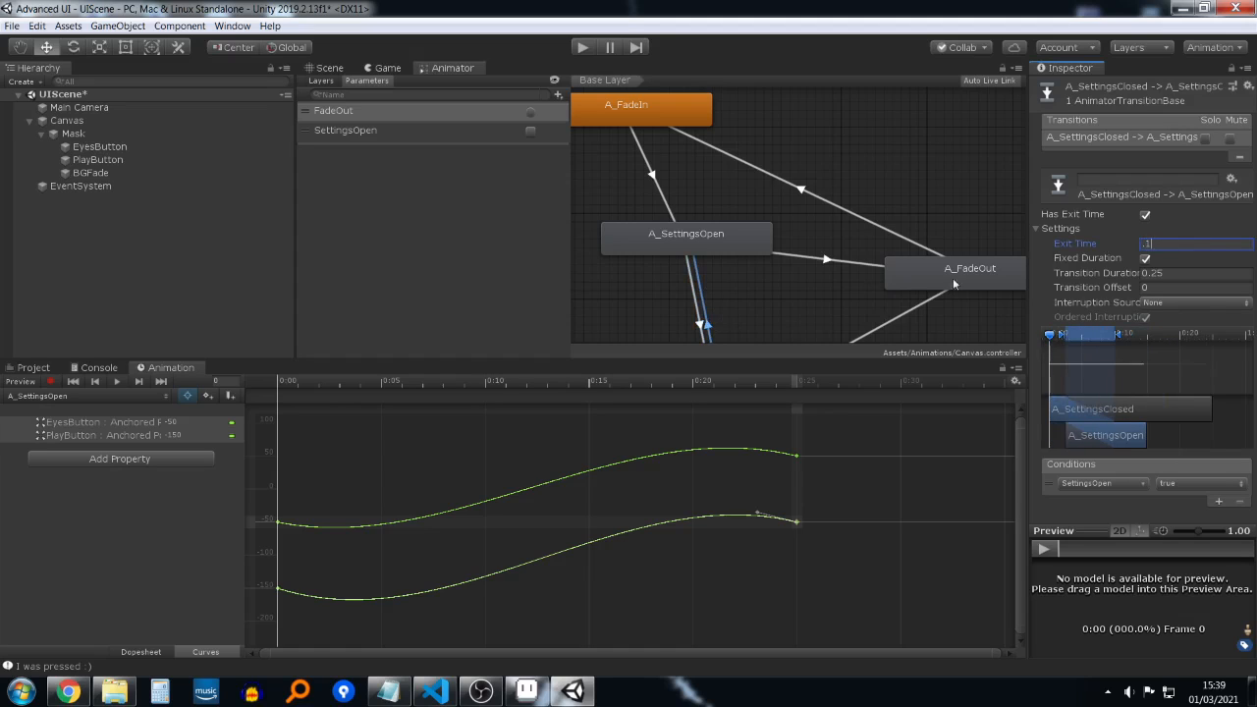
Step: Set the exit time to 0.1 on the transitions from A_SettingsOpen and A_SettingsClosed to A_FadeOut
click(840, 262)
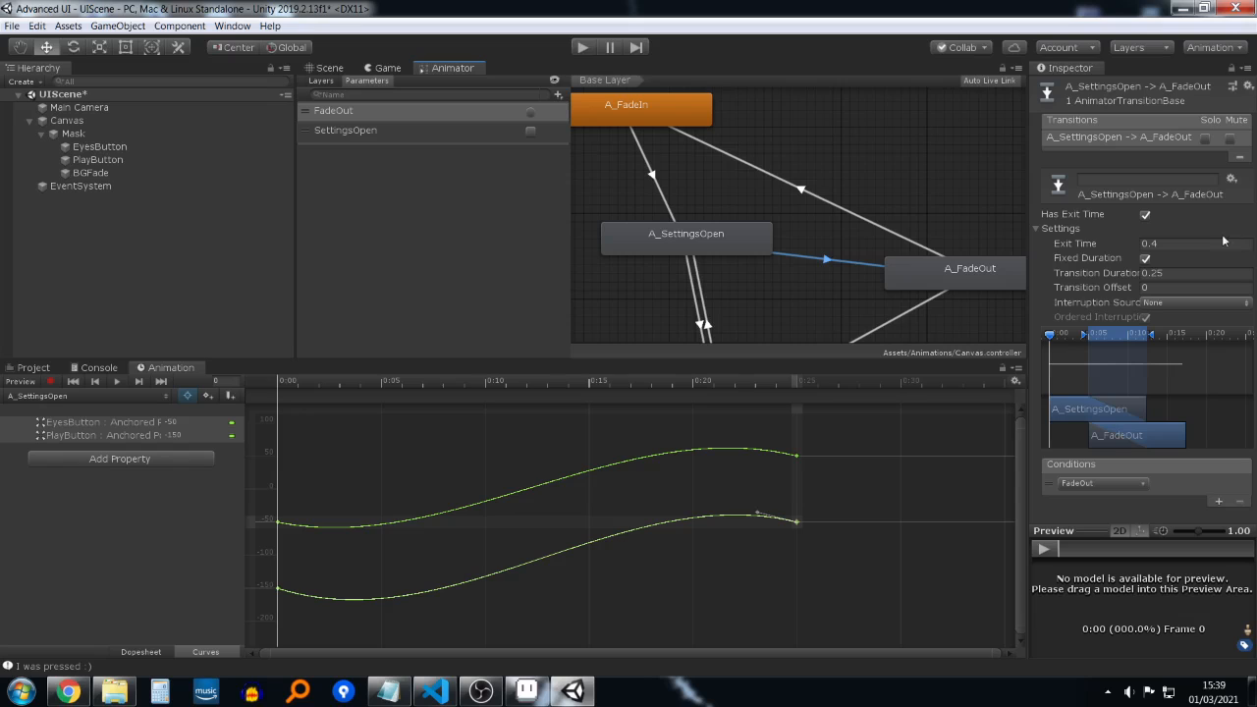
click(1220, 243)
text(.1)
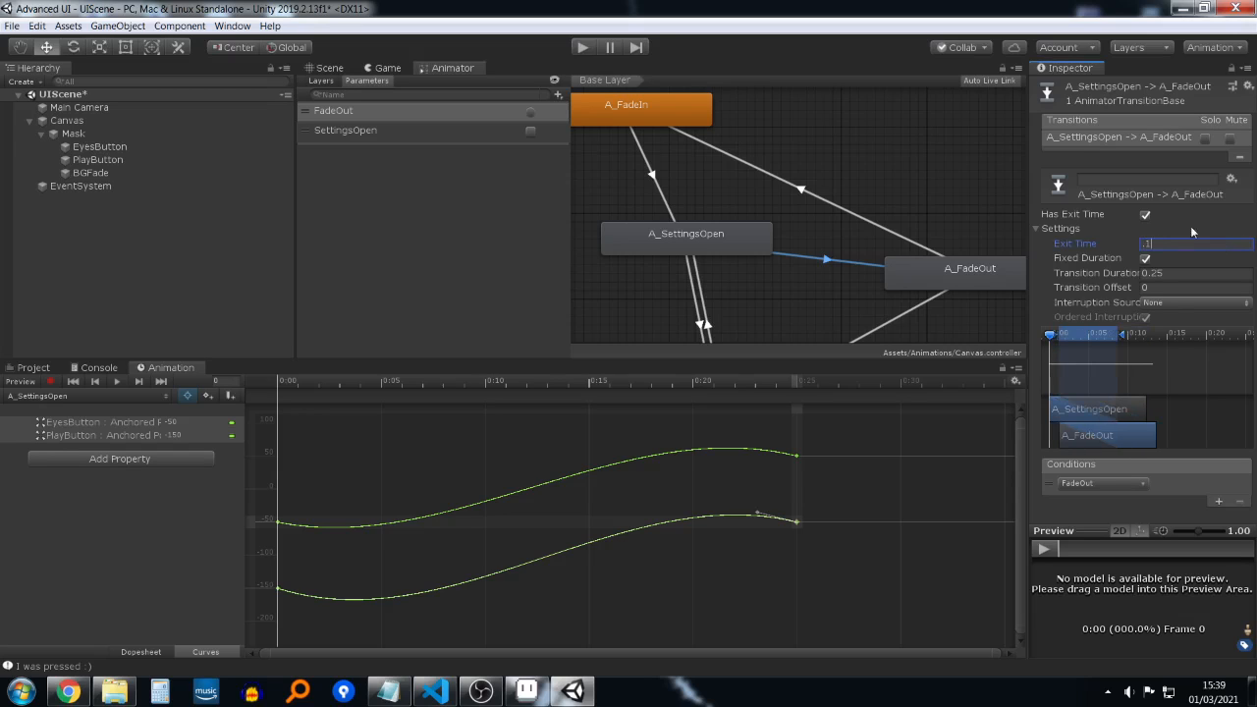
click(878, 327)
click(1196, 242)
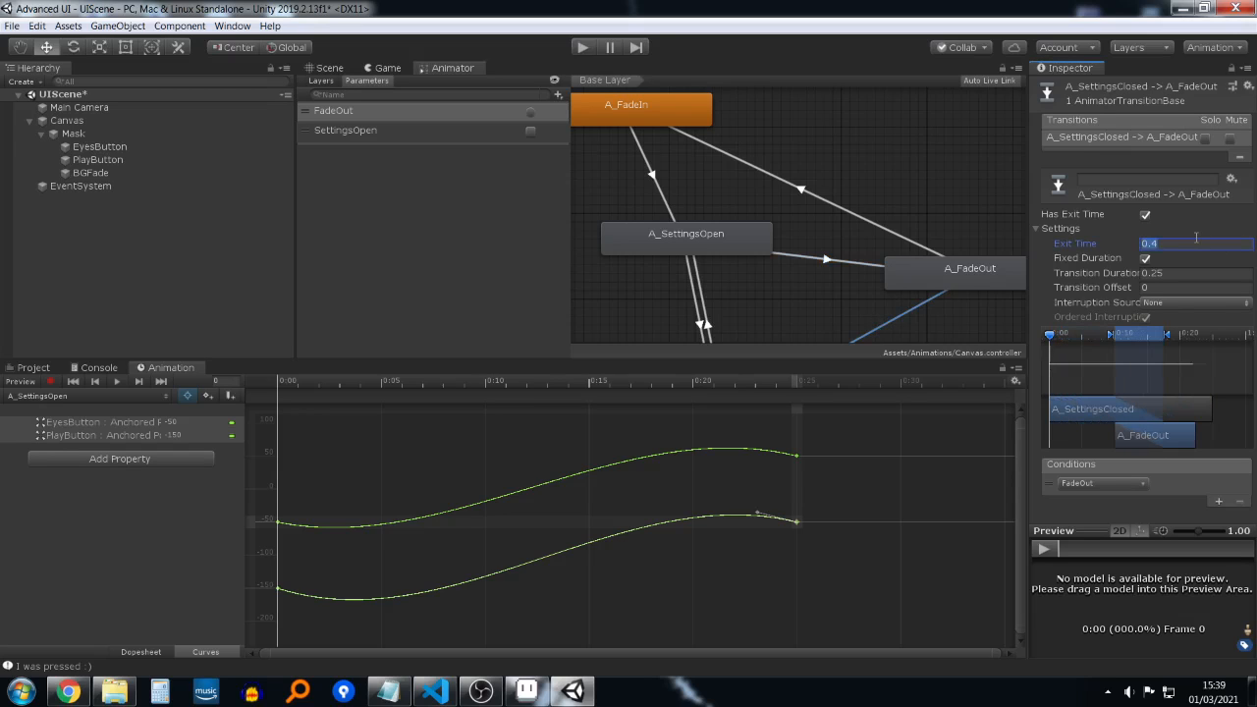
text(.1)
click(833, 243)
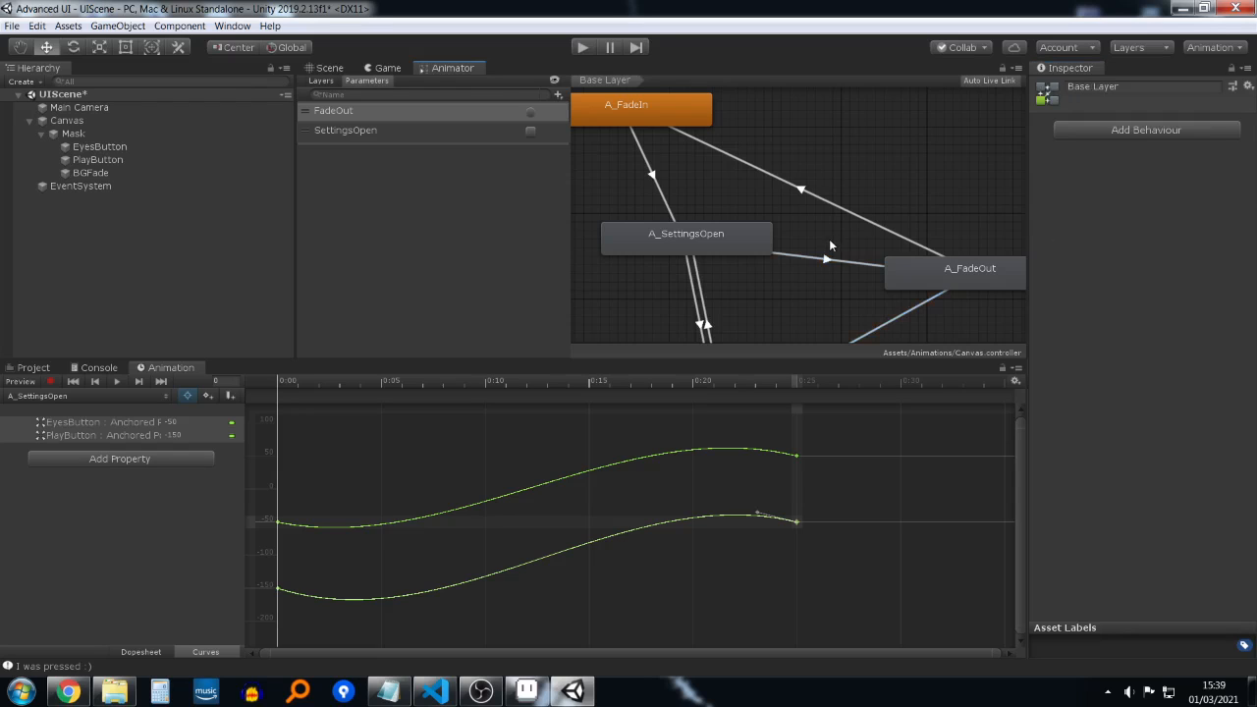
scroll(827, 264, down, 3)
middle_drag(827, 264, 857, 227)
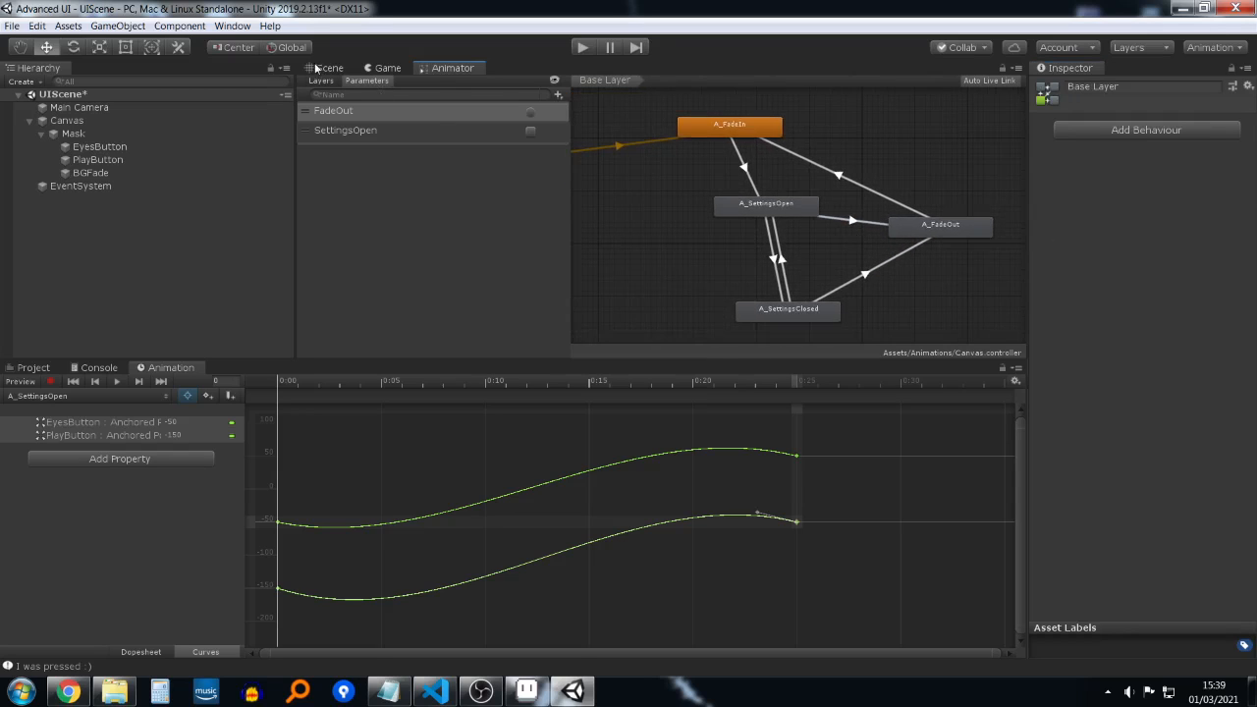
Step: Run the scene, toggle the settings buttons repeatedly to test how quickly the shortened transitions respond, try PlayButton, and stop the scene
click(387, 68)
click(583, 47)
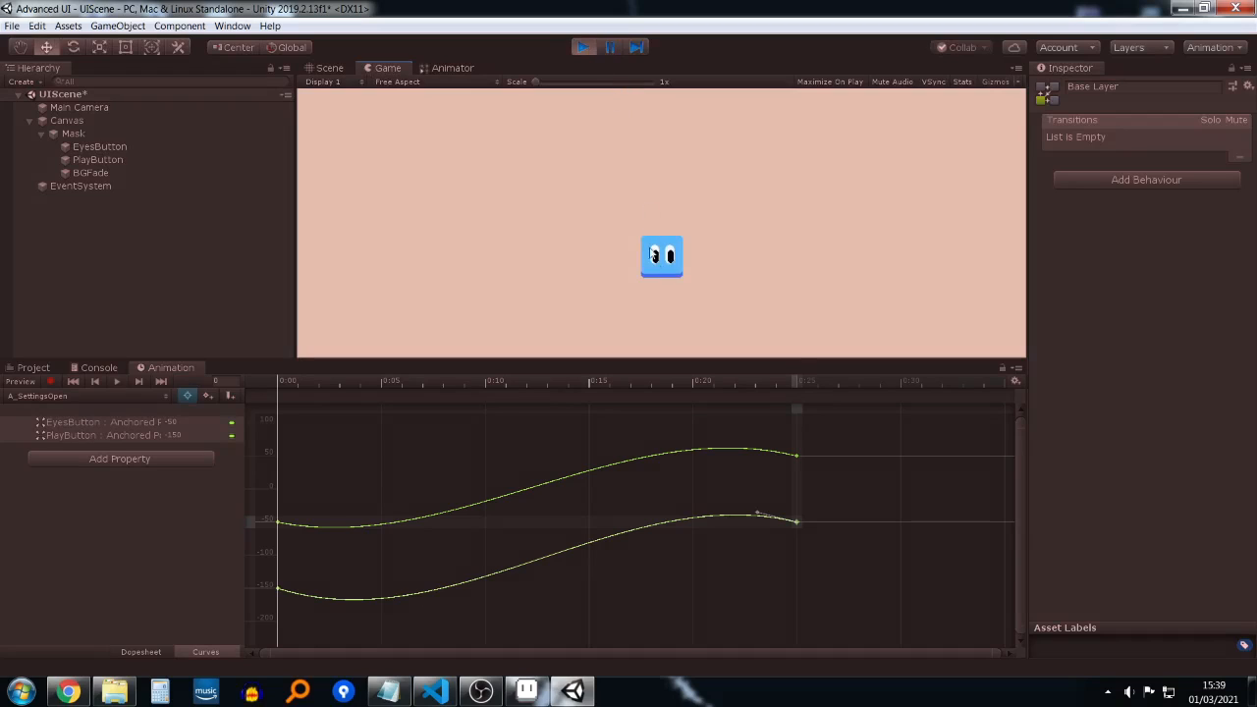
click(660, 256)
click(656, 190)
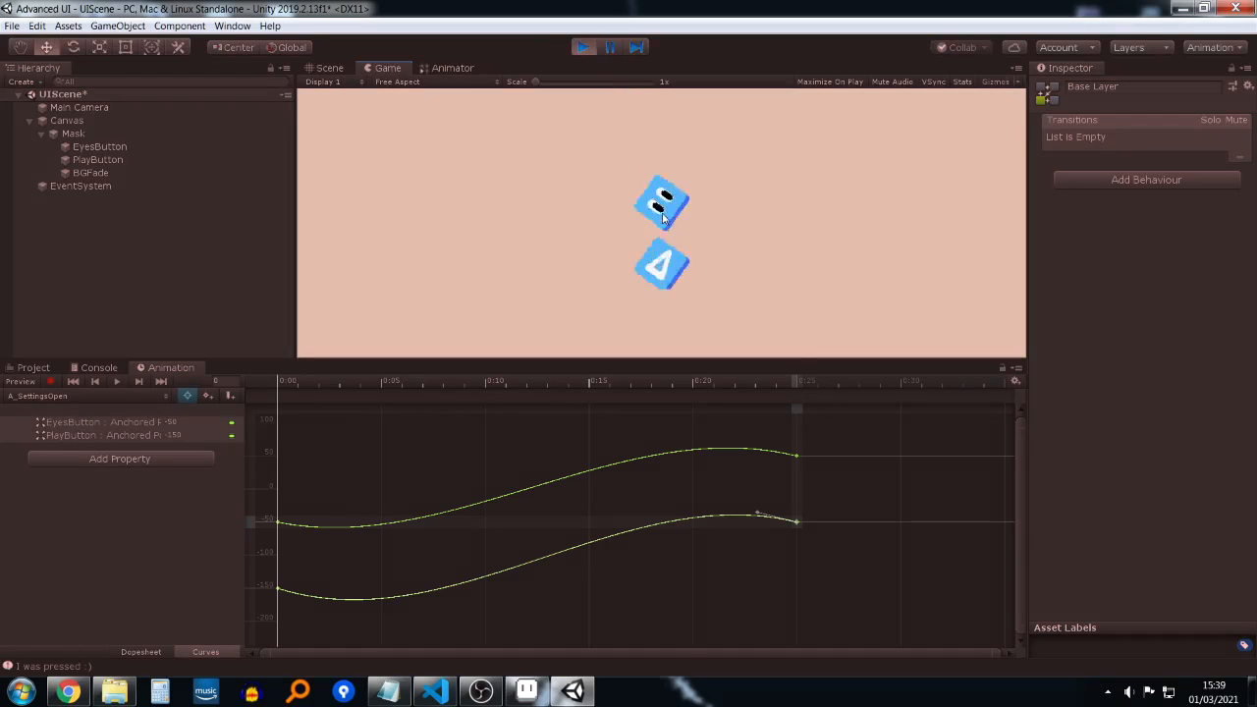
click(668, 256)
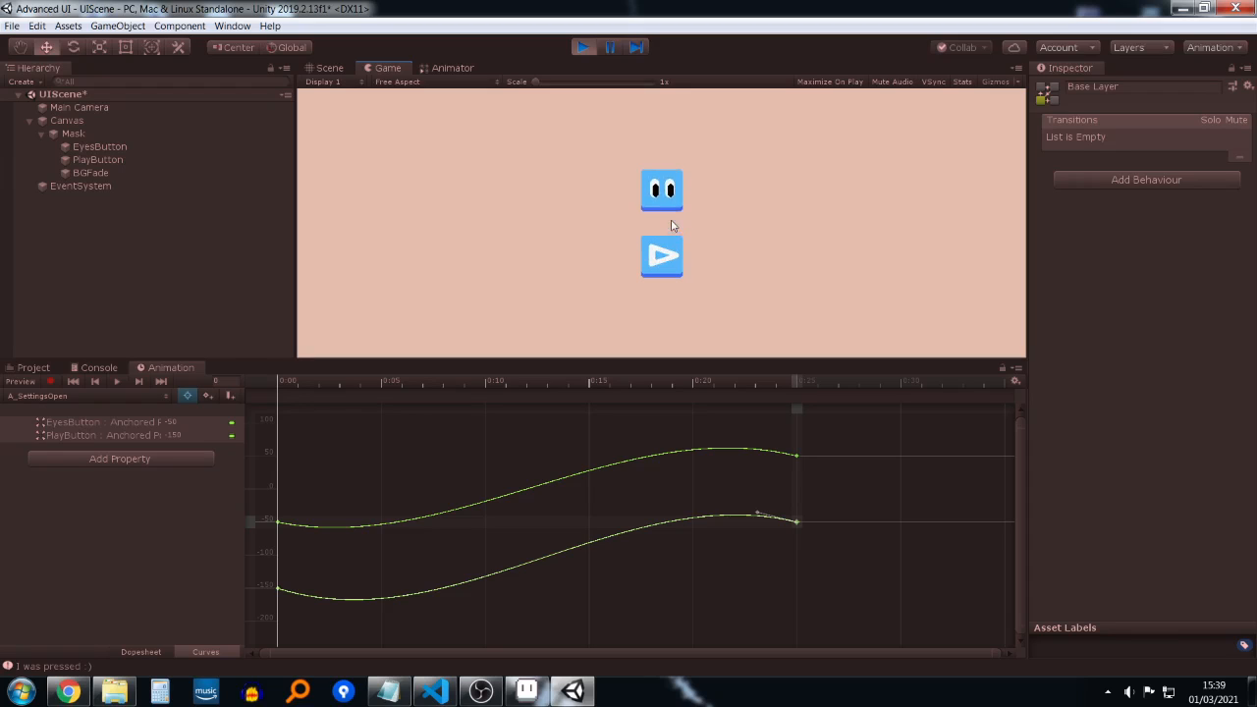
click(670, 200)
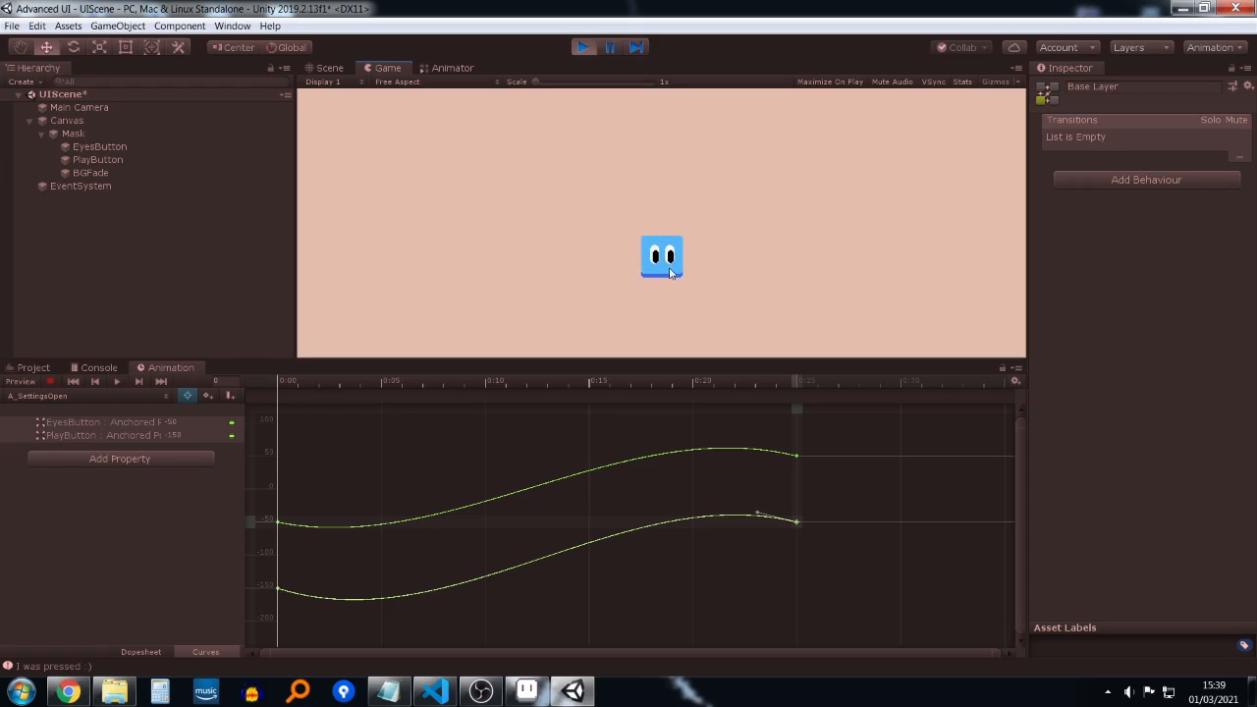
click(669, 259)
click(668, 196)
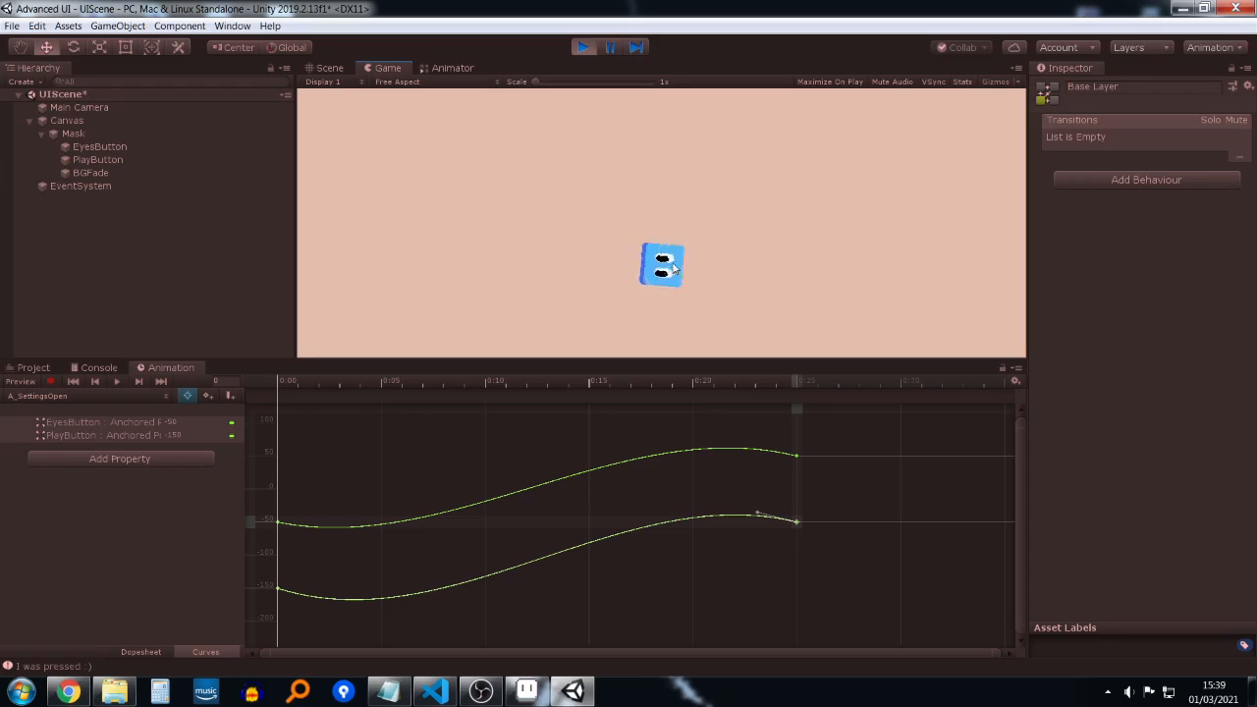
click(668, 246)
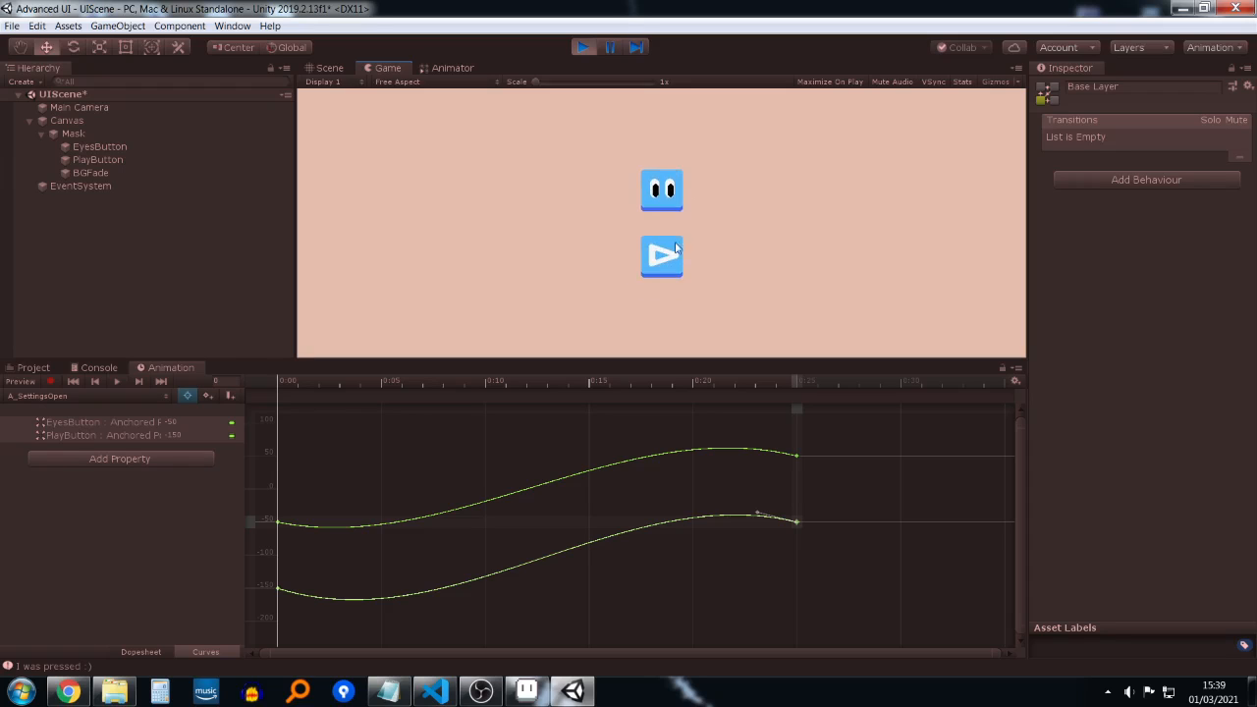
click(672, 253)
click(584, 47)
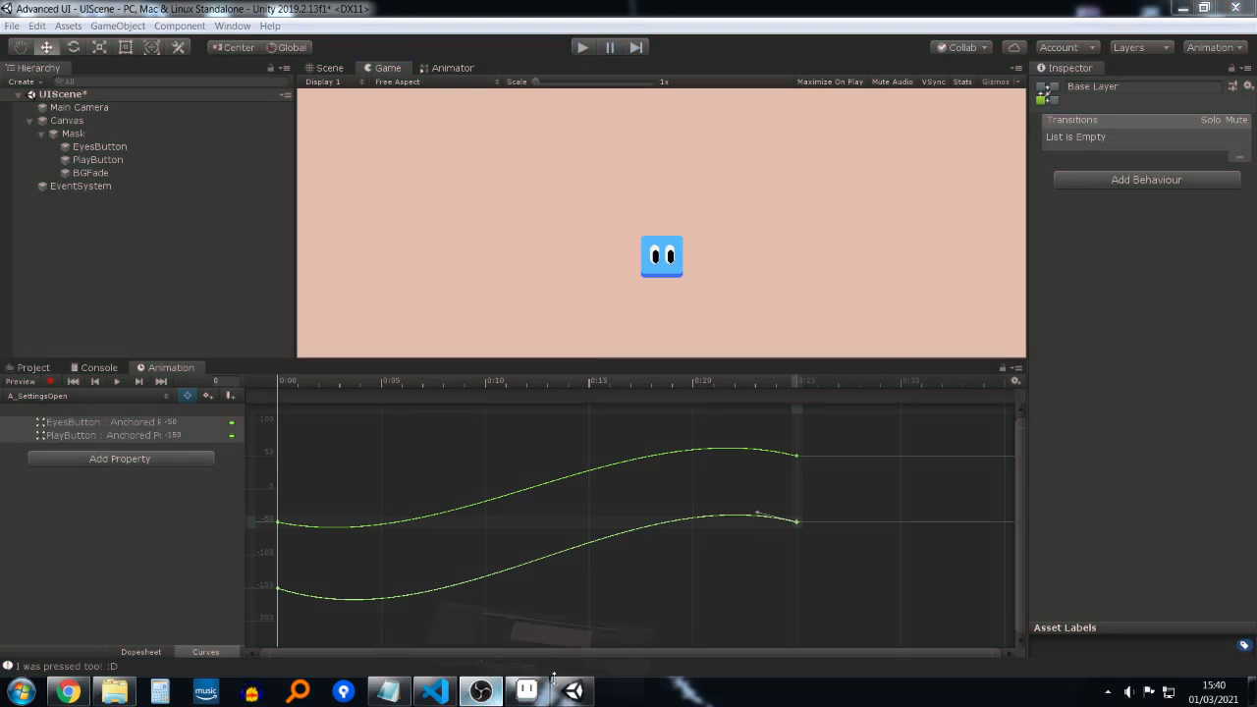